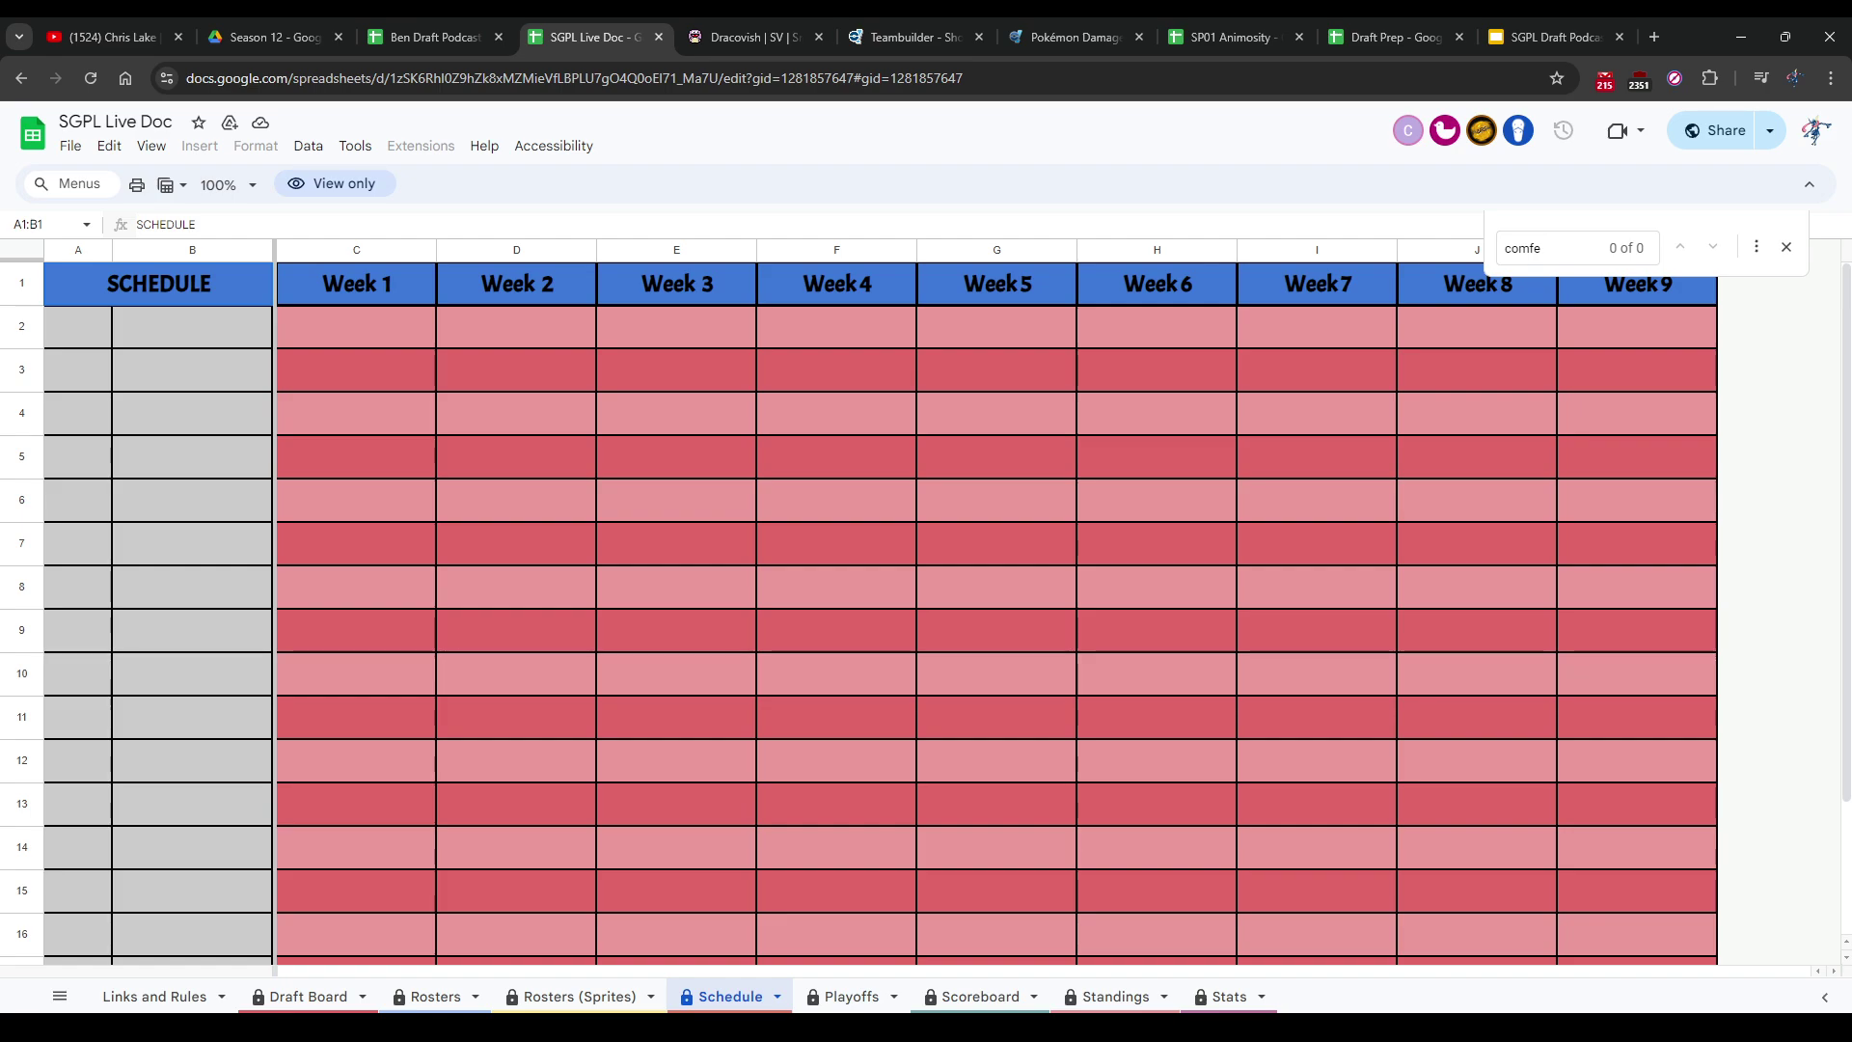
Step: Switch to the draft podcast spreadsheet to review the first team's roster and notes
click(436, 37)
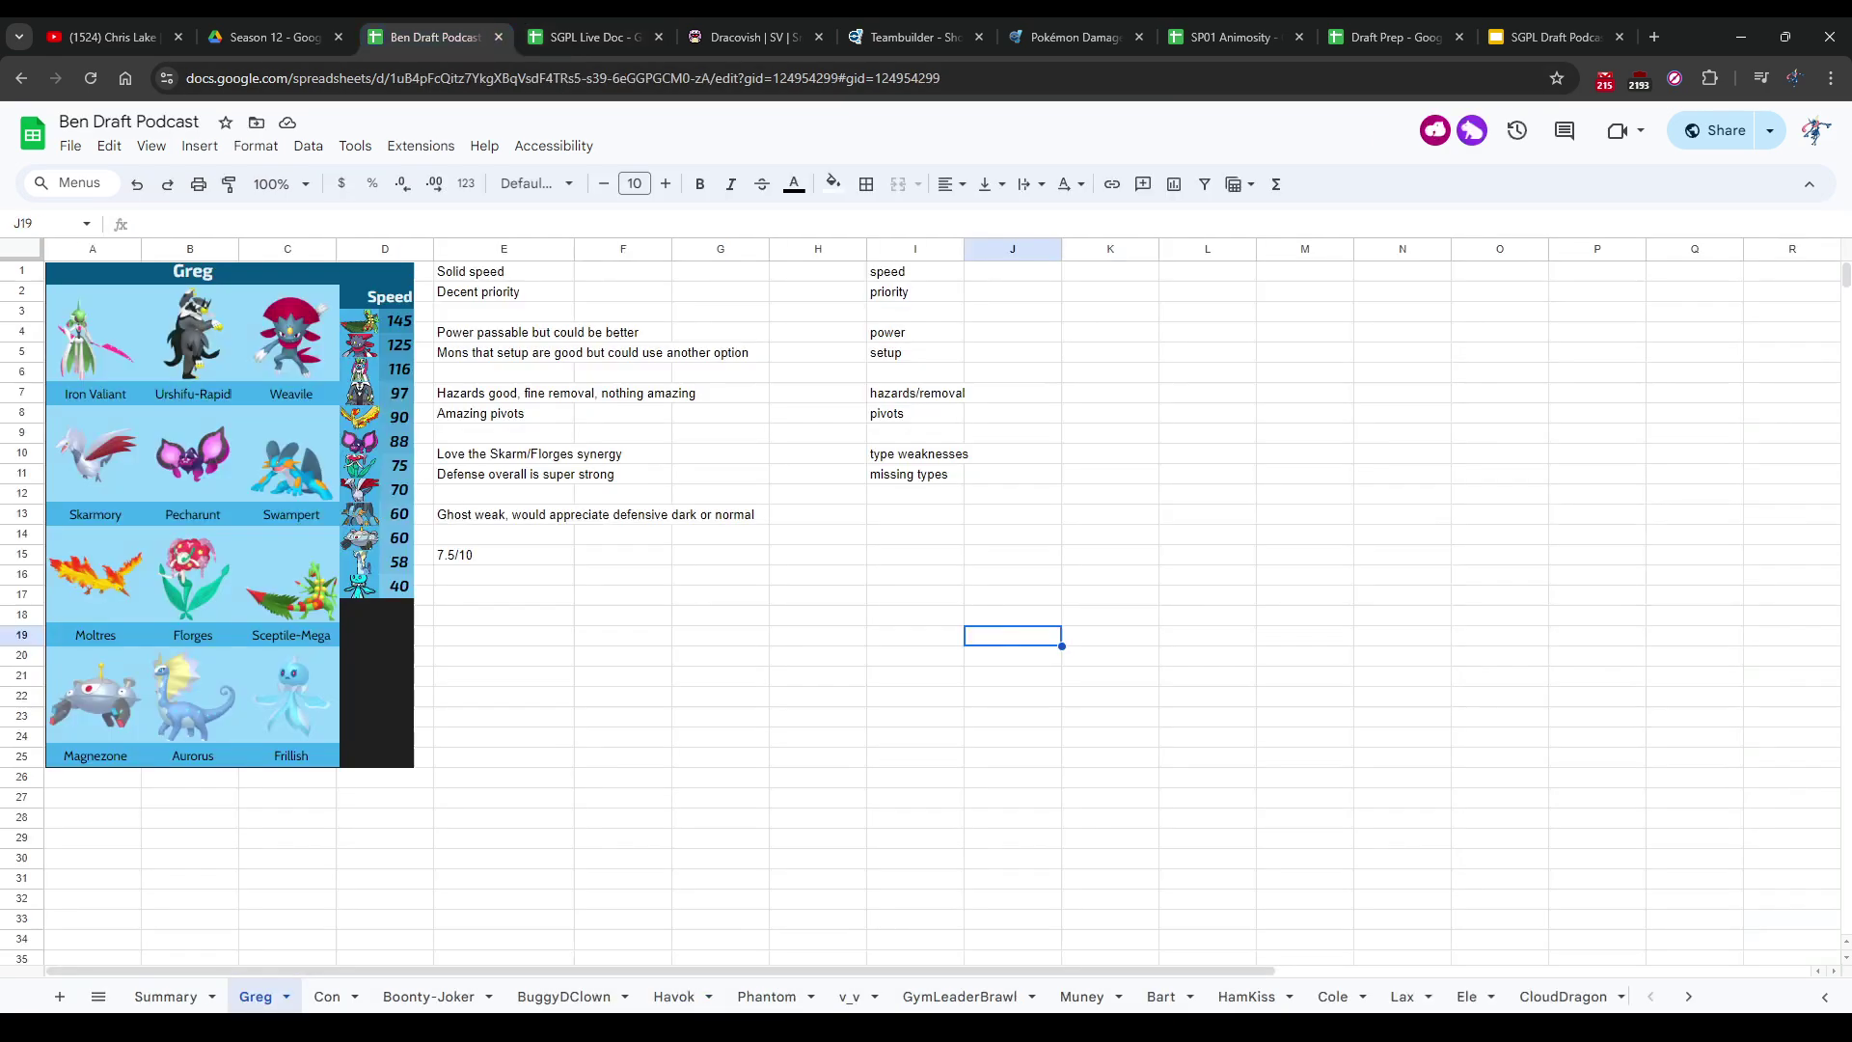
click(721, 615)
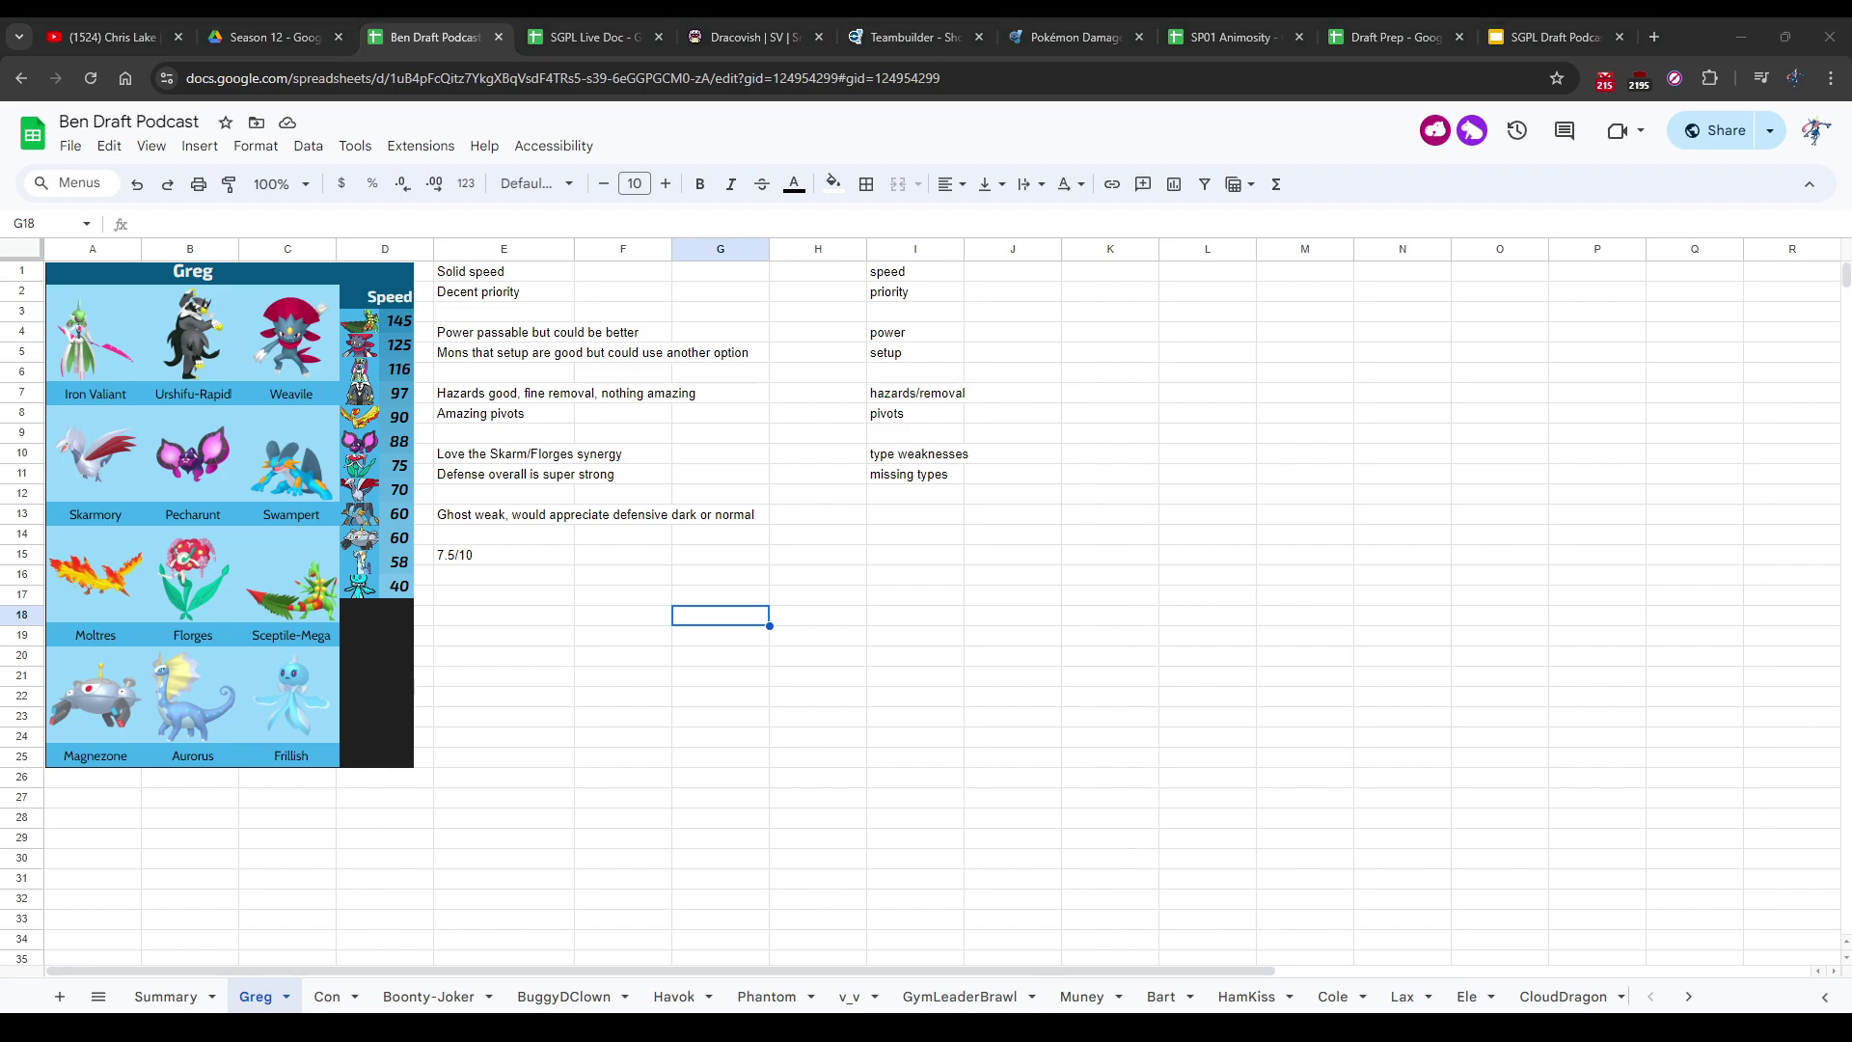
click(1206, 554)
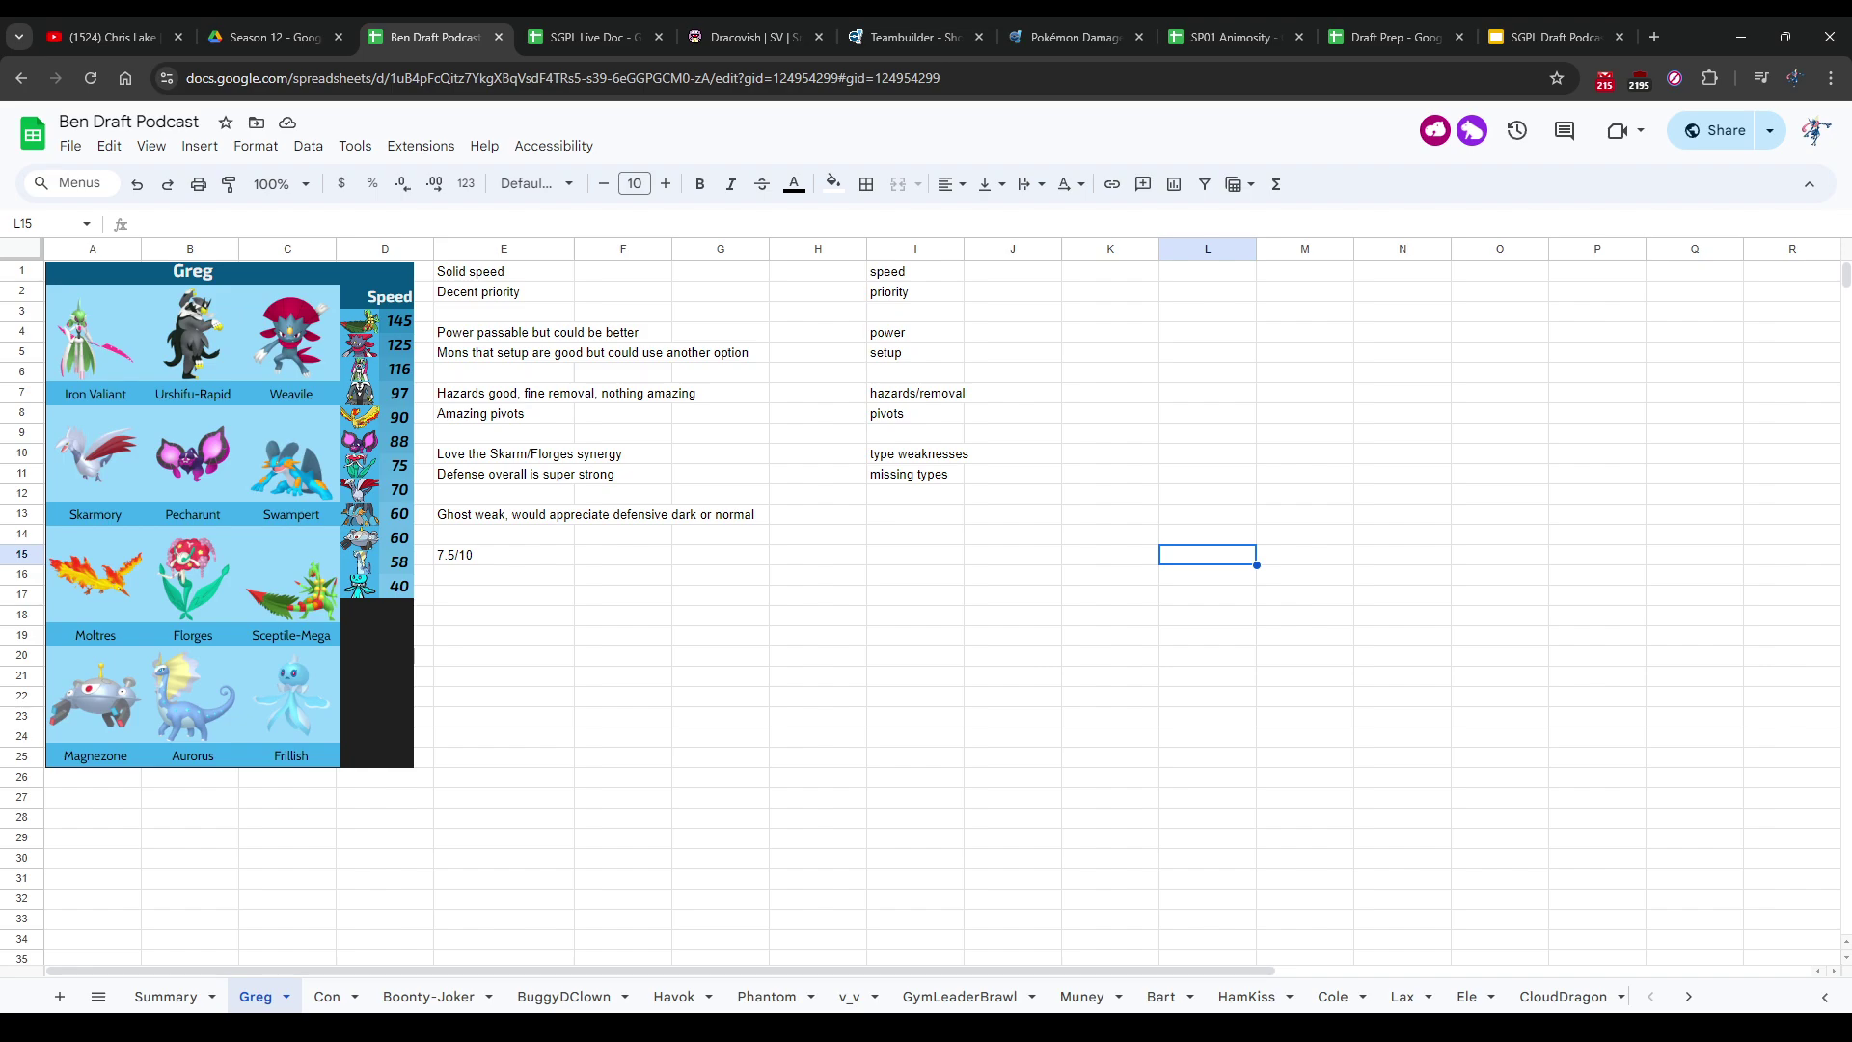
click(623, 737)
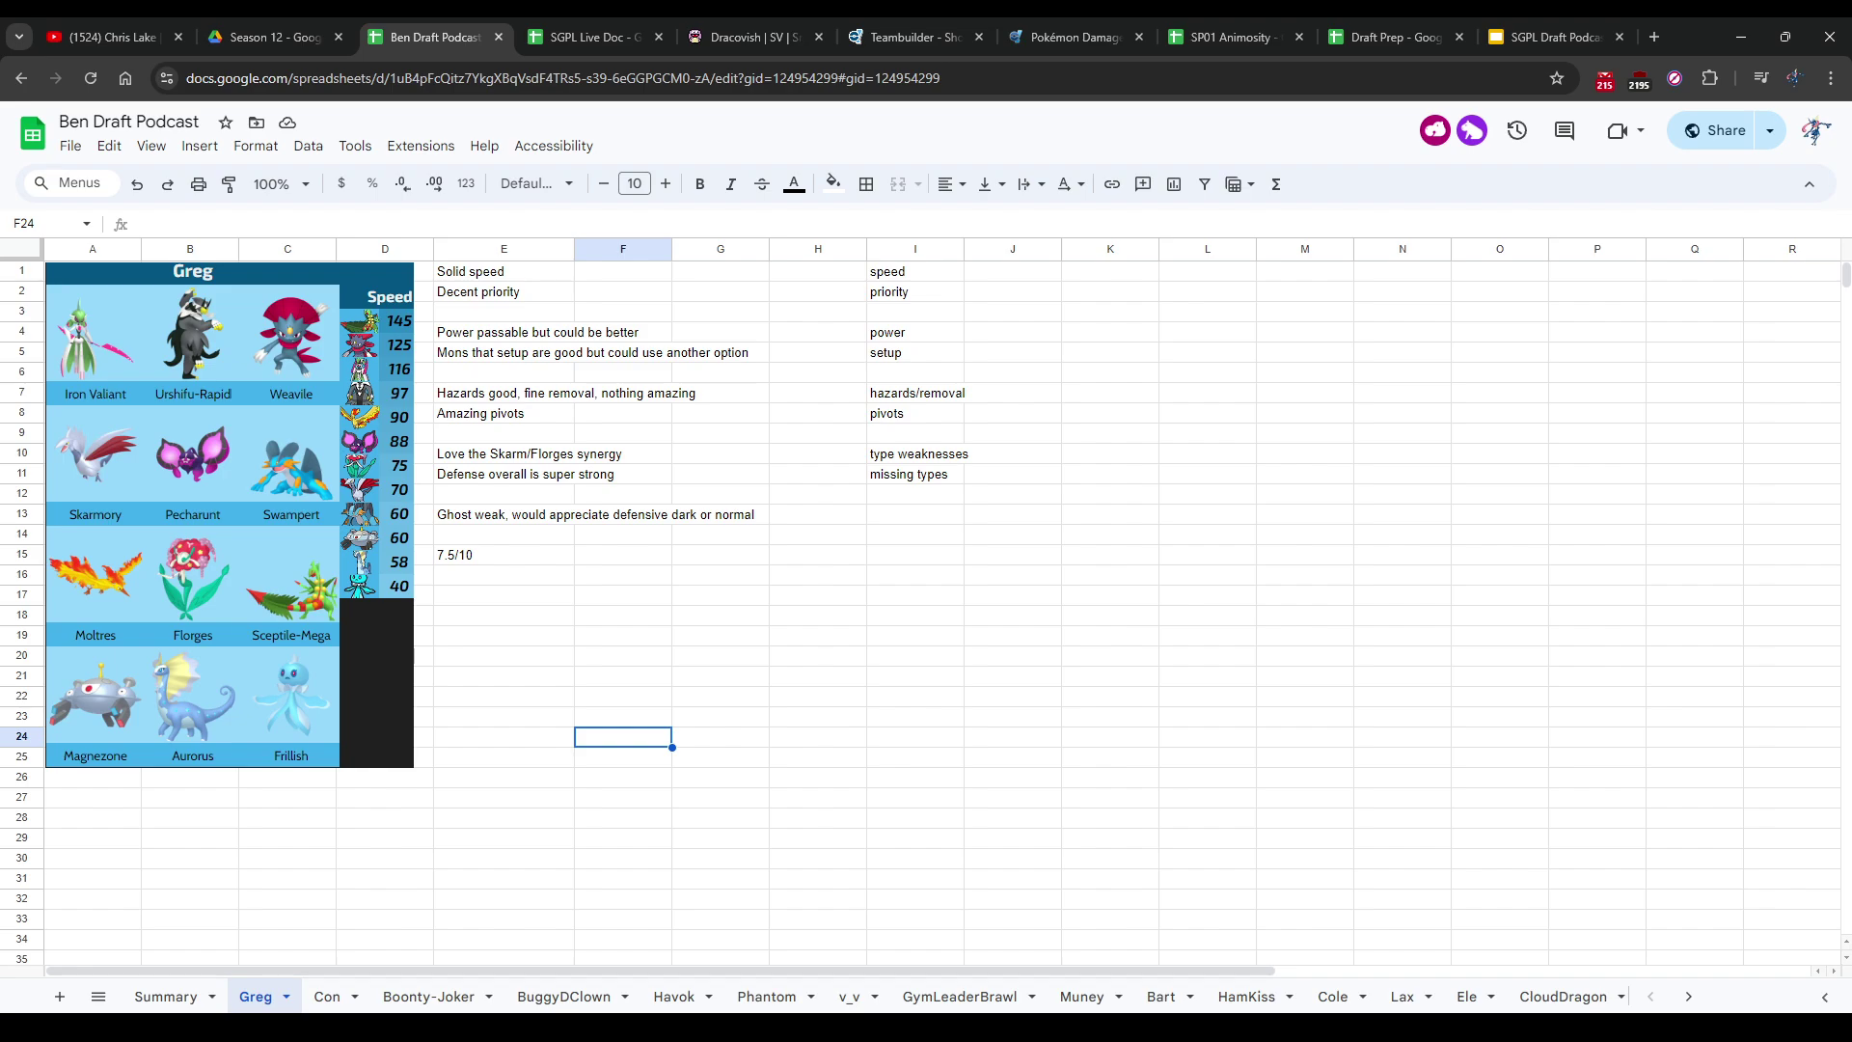
key(Left)
key(Up)
key(Up)
key(Up)
click(623, 656)
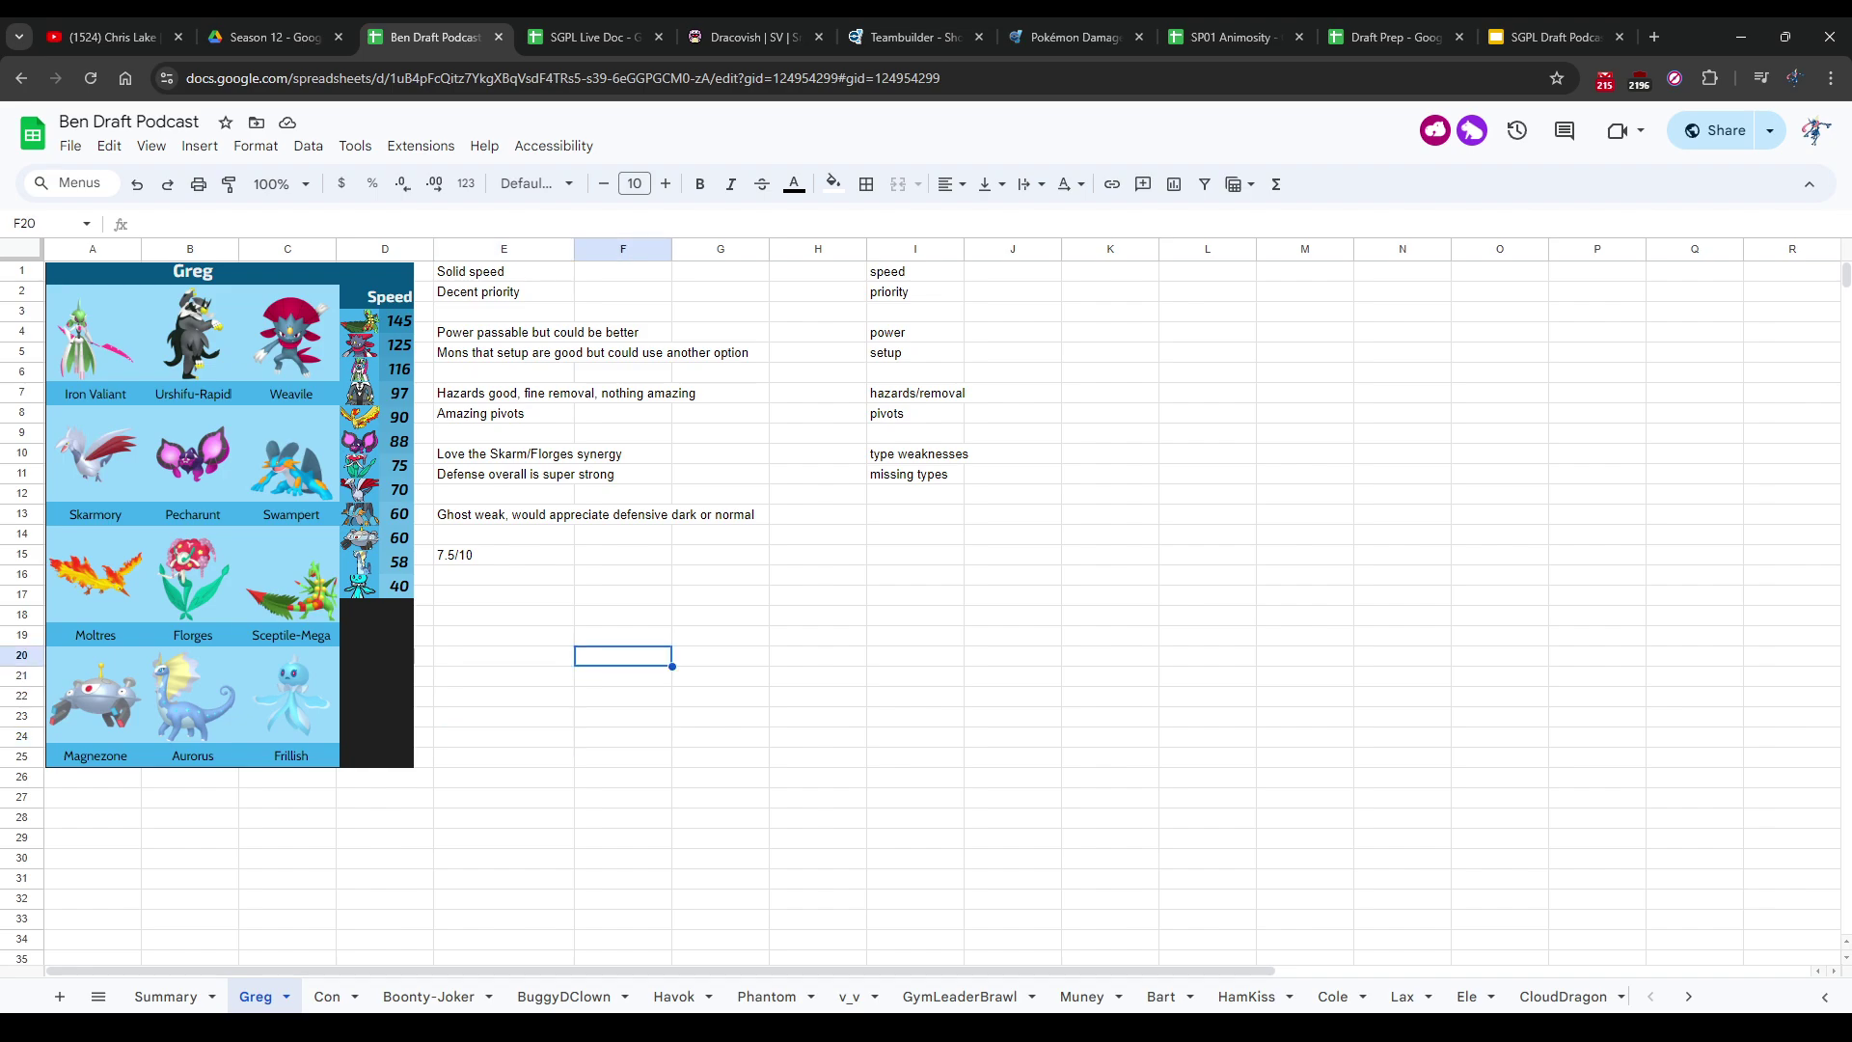
key(Up)
key(Up)
key(Up)
key(Up)
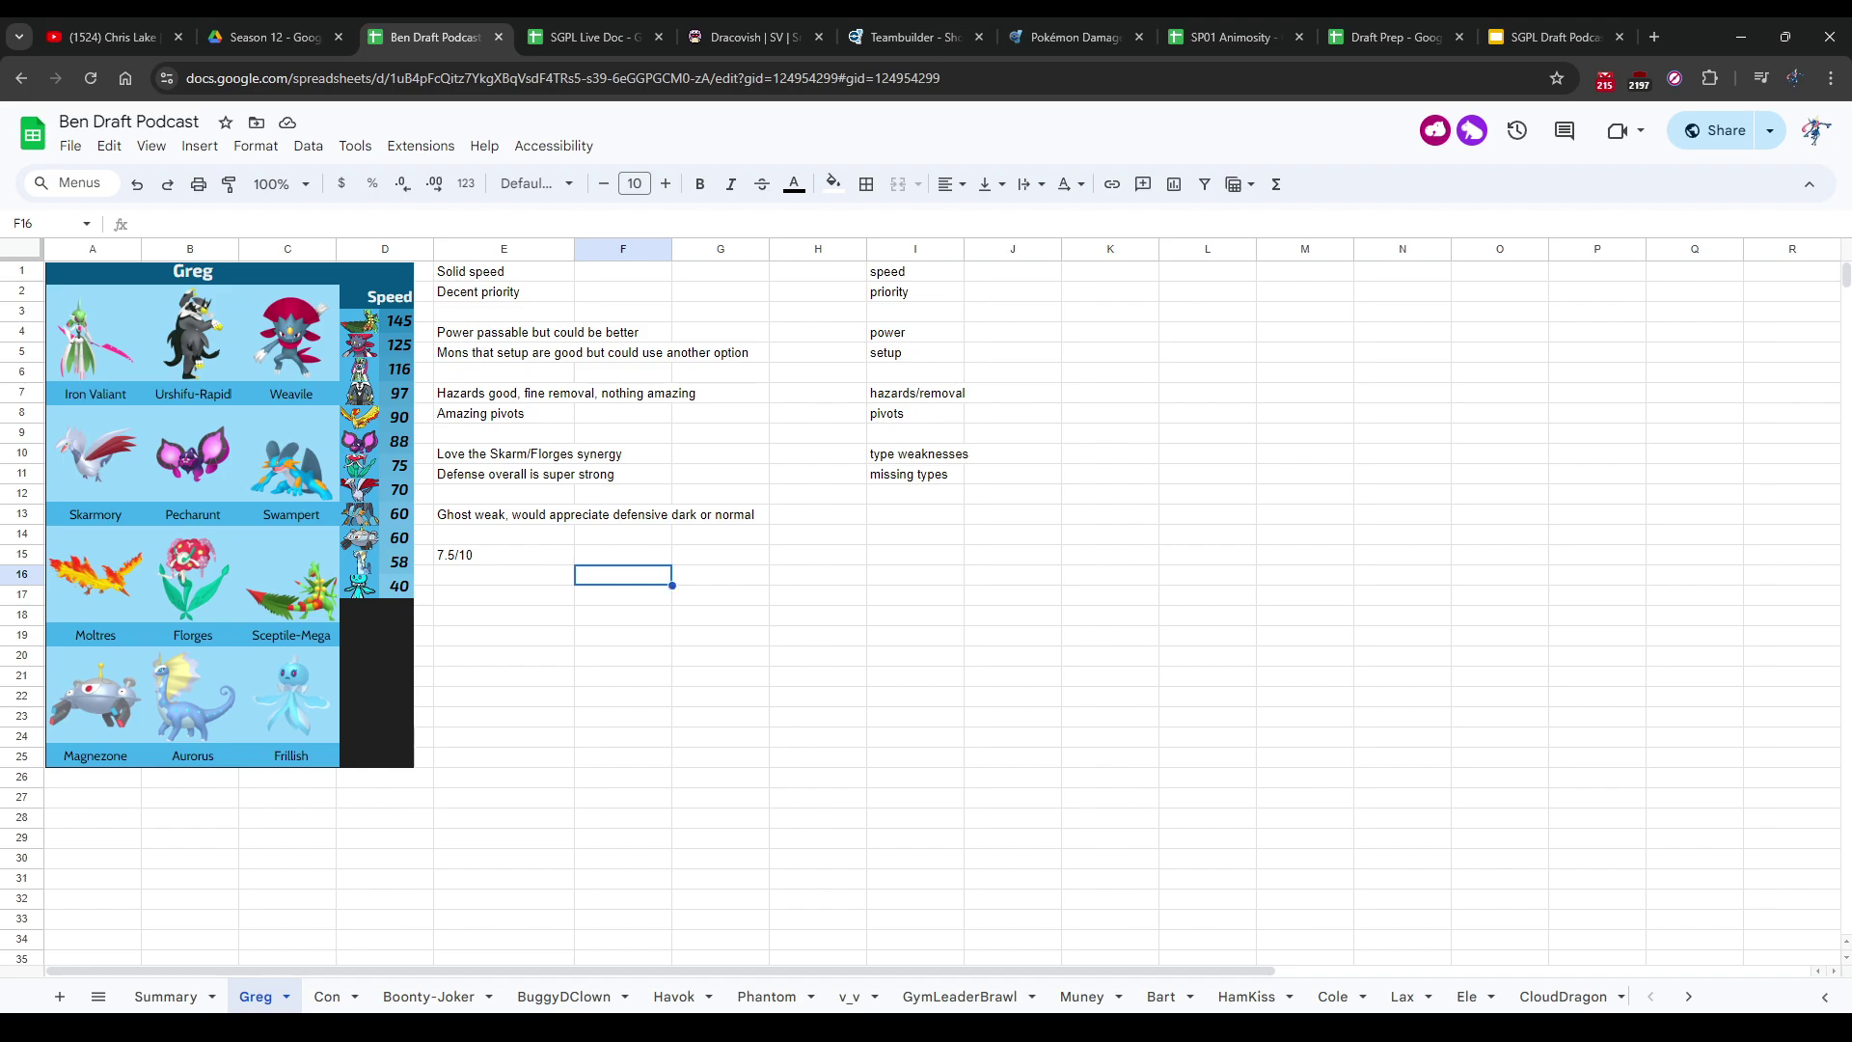
click(720, 555)
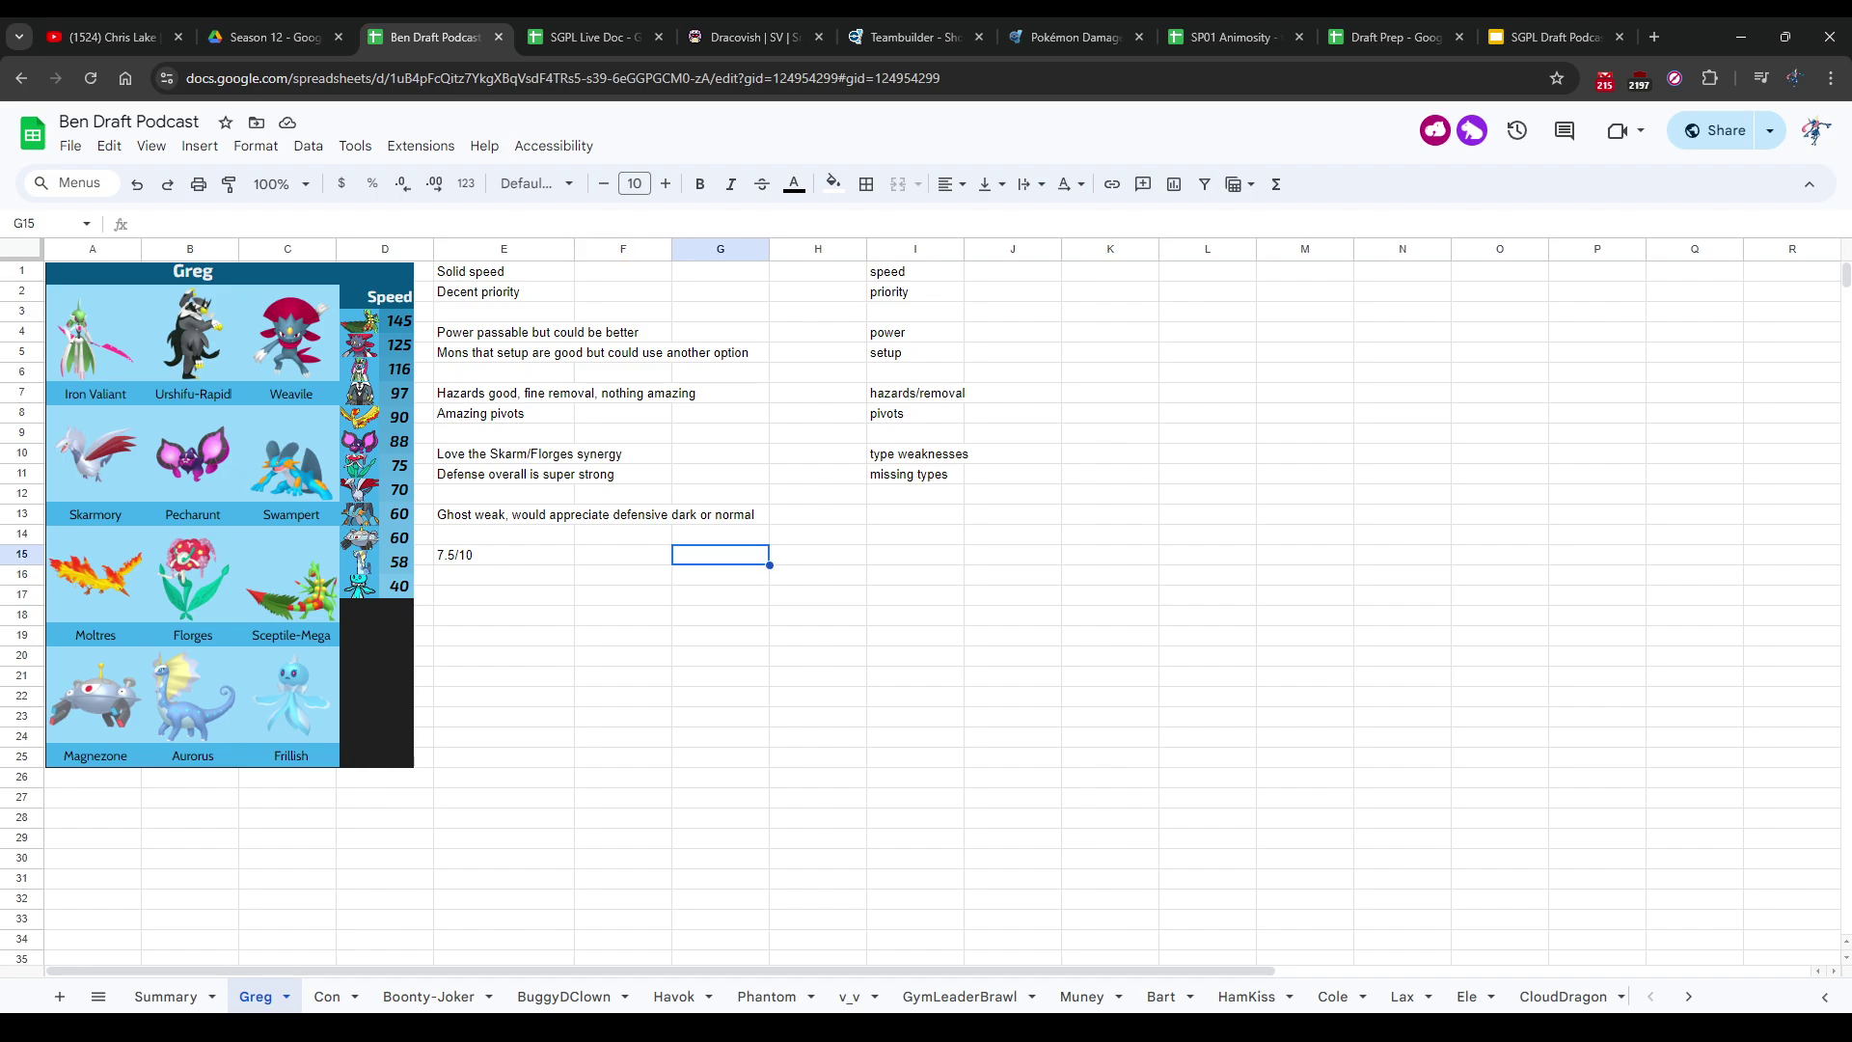
click(623, 555)
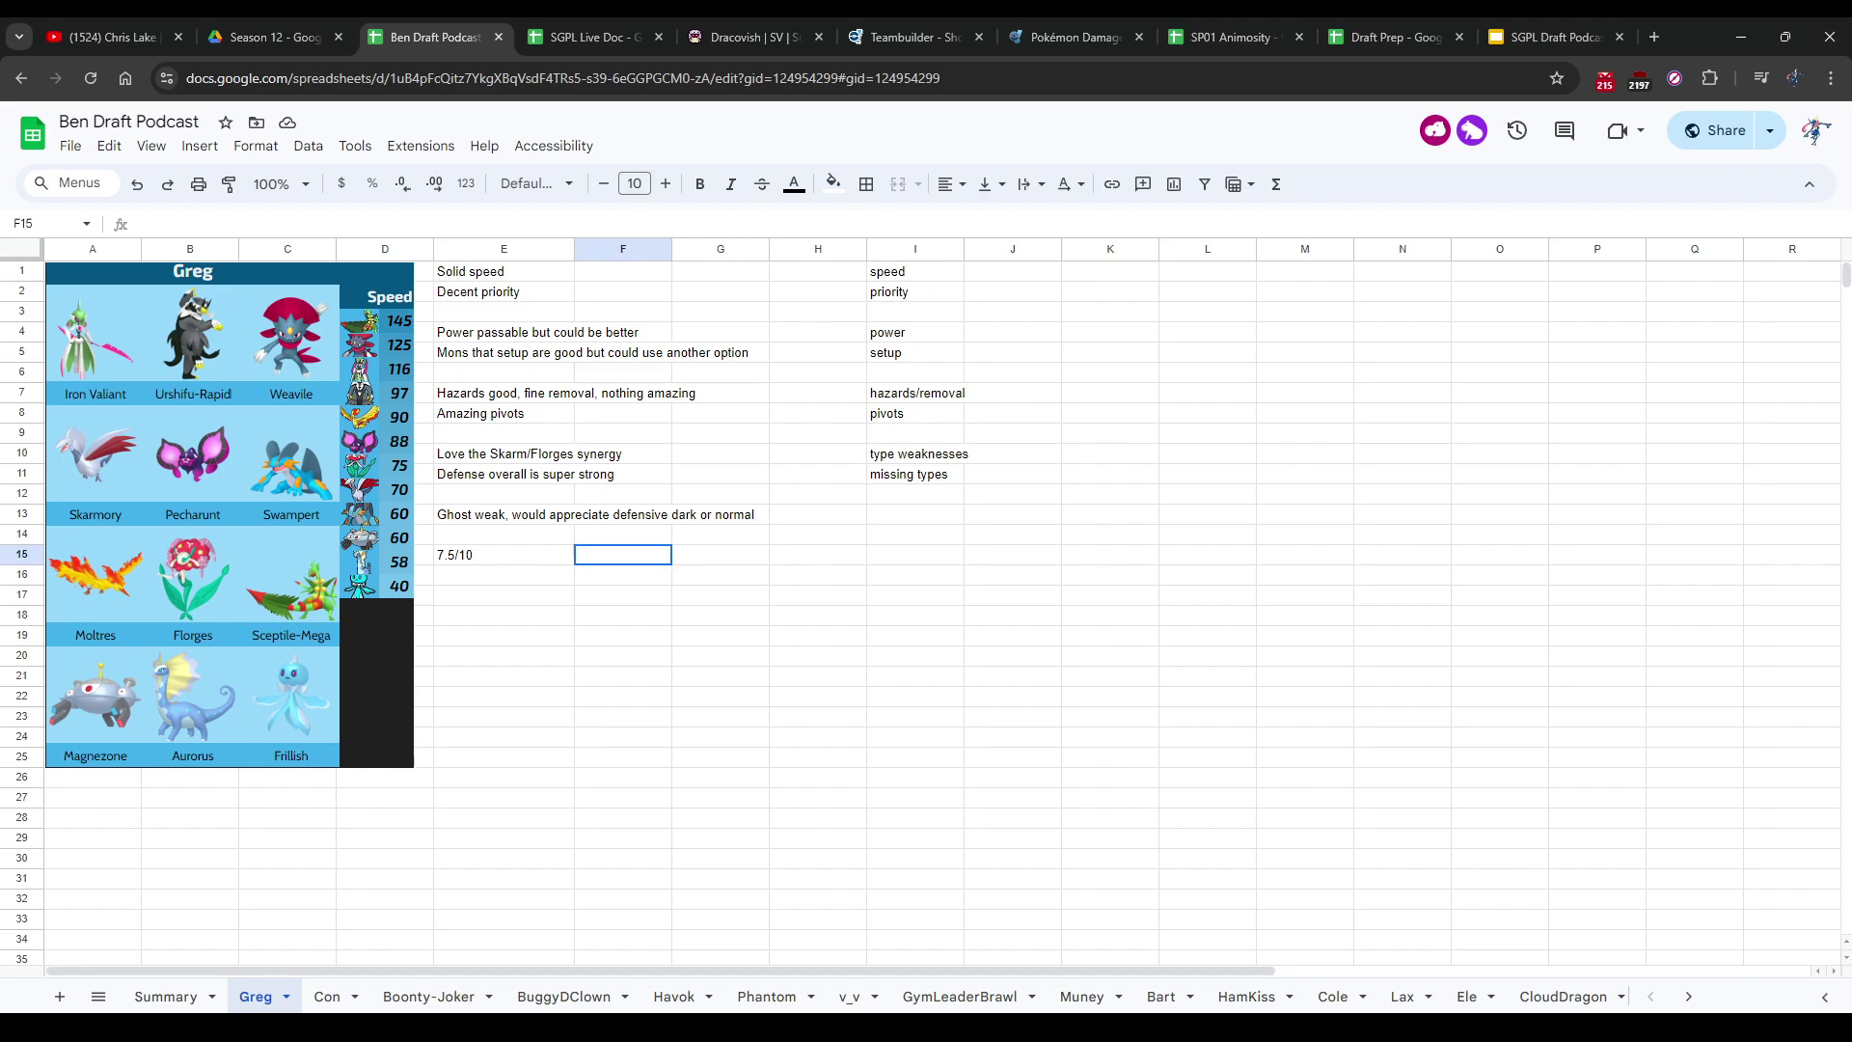
click(623, 575)
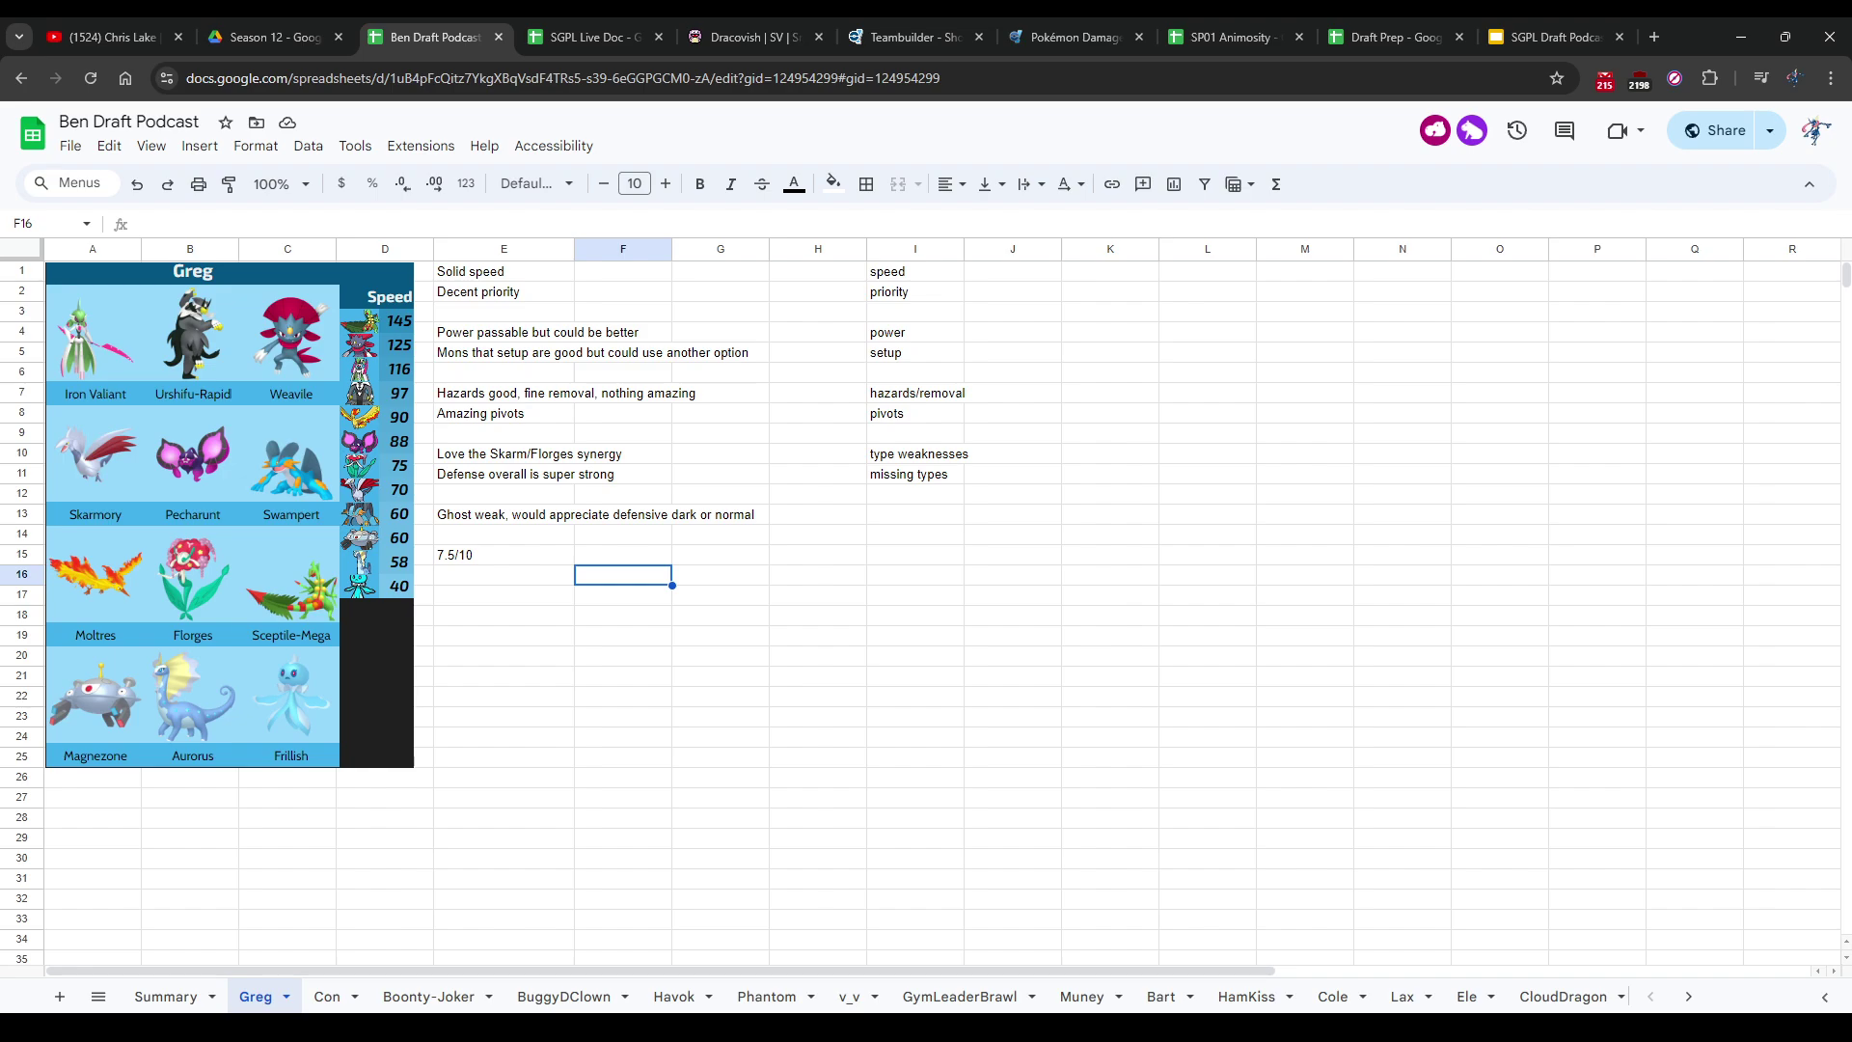
click(503, 575)
click(623, 555)
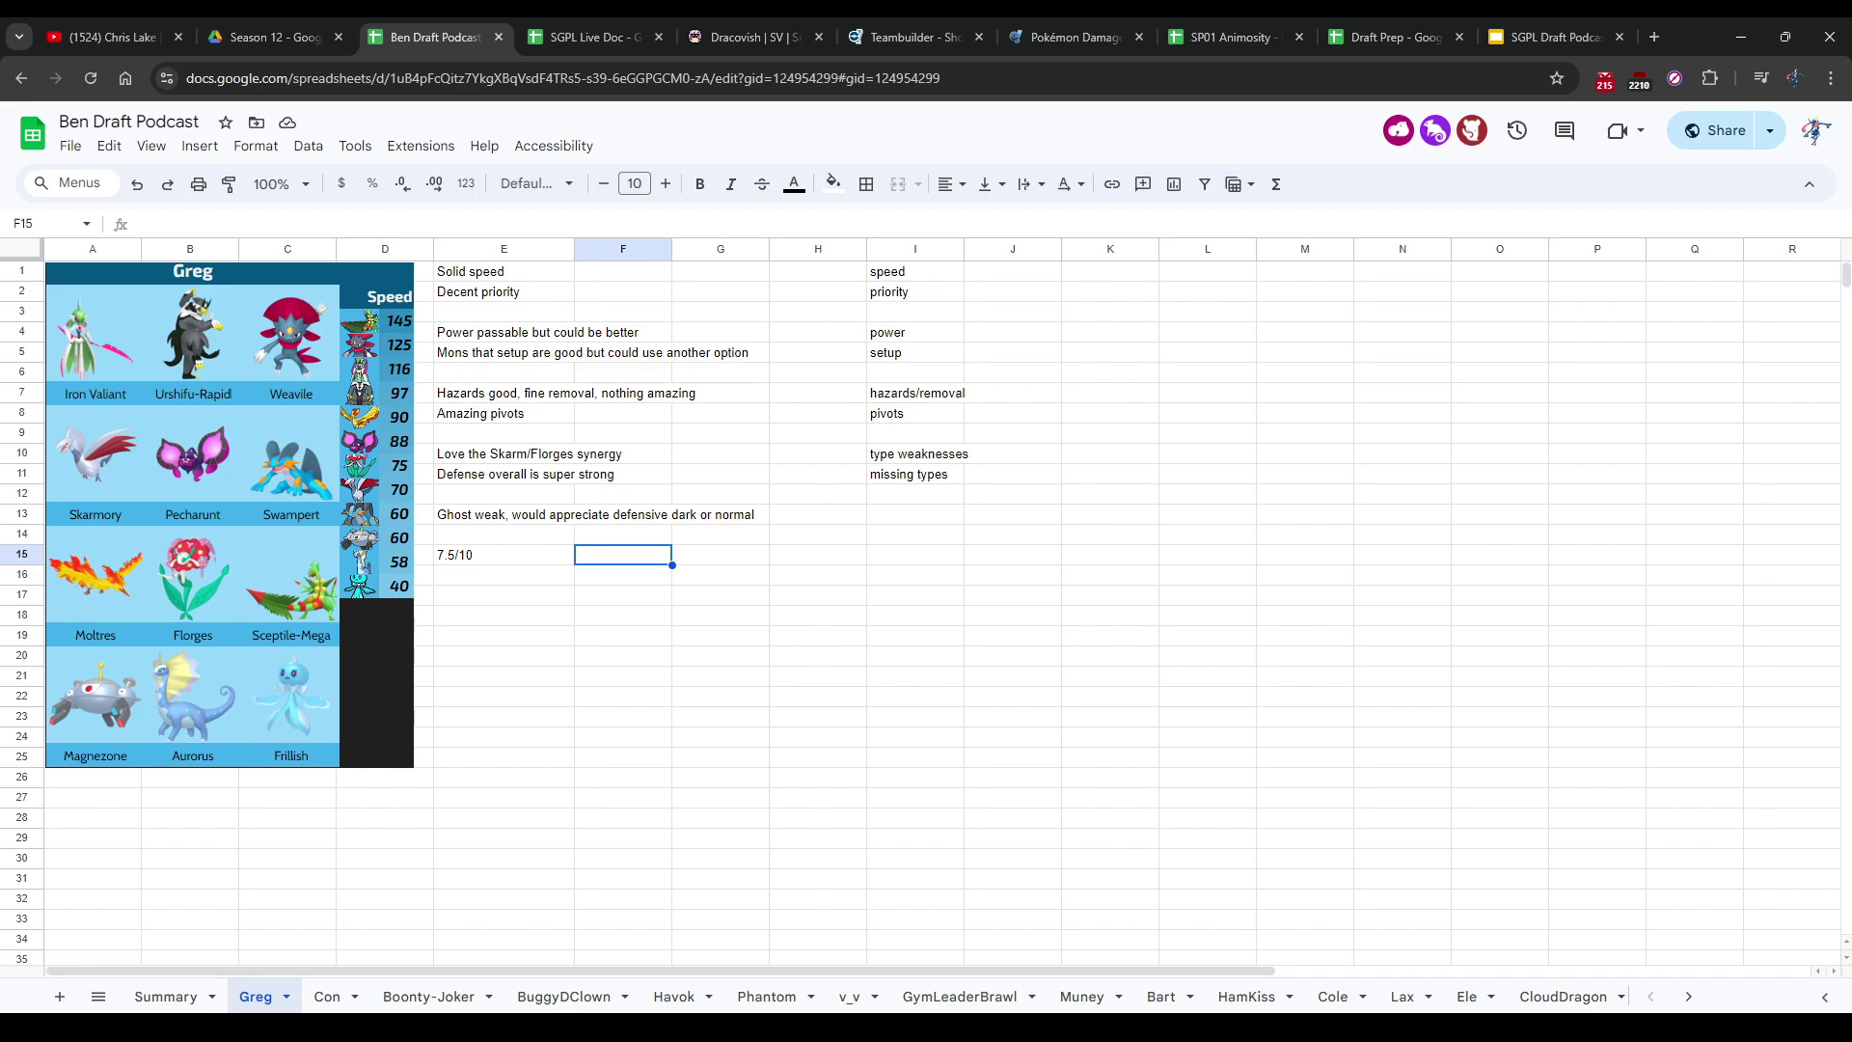
Step: Enlarge the draft notes page and move the Draft Prep spreadsheet directly beside the draft podcast spreadsheet
key(ctrl+plus)
key(ctrl+plus)
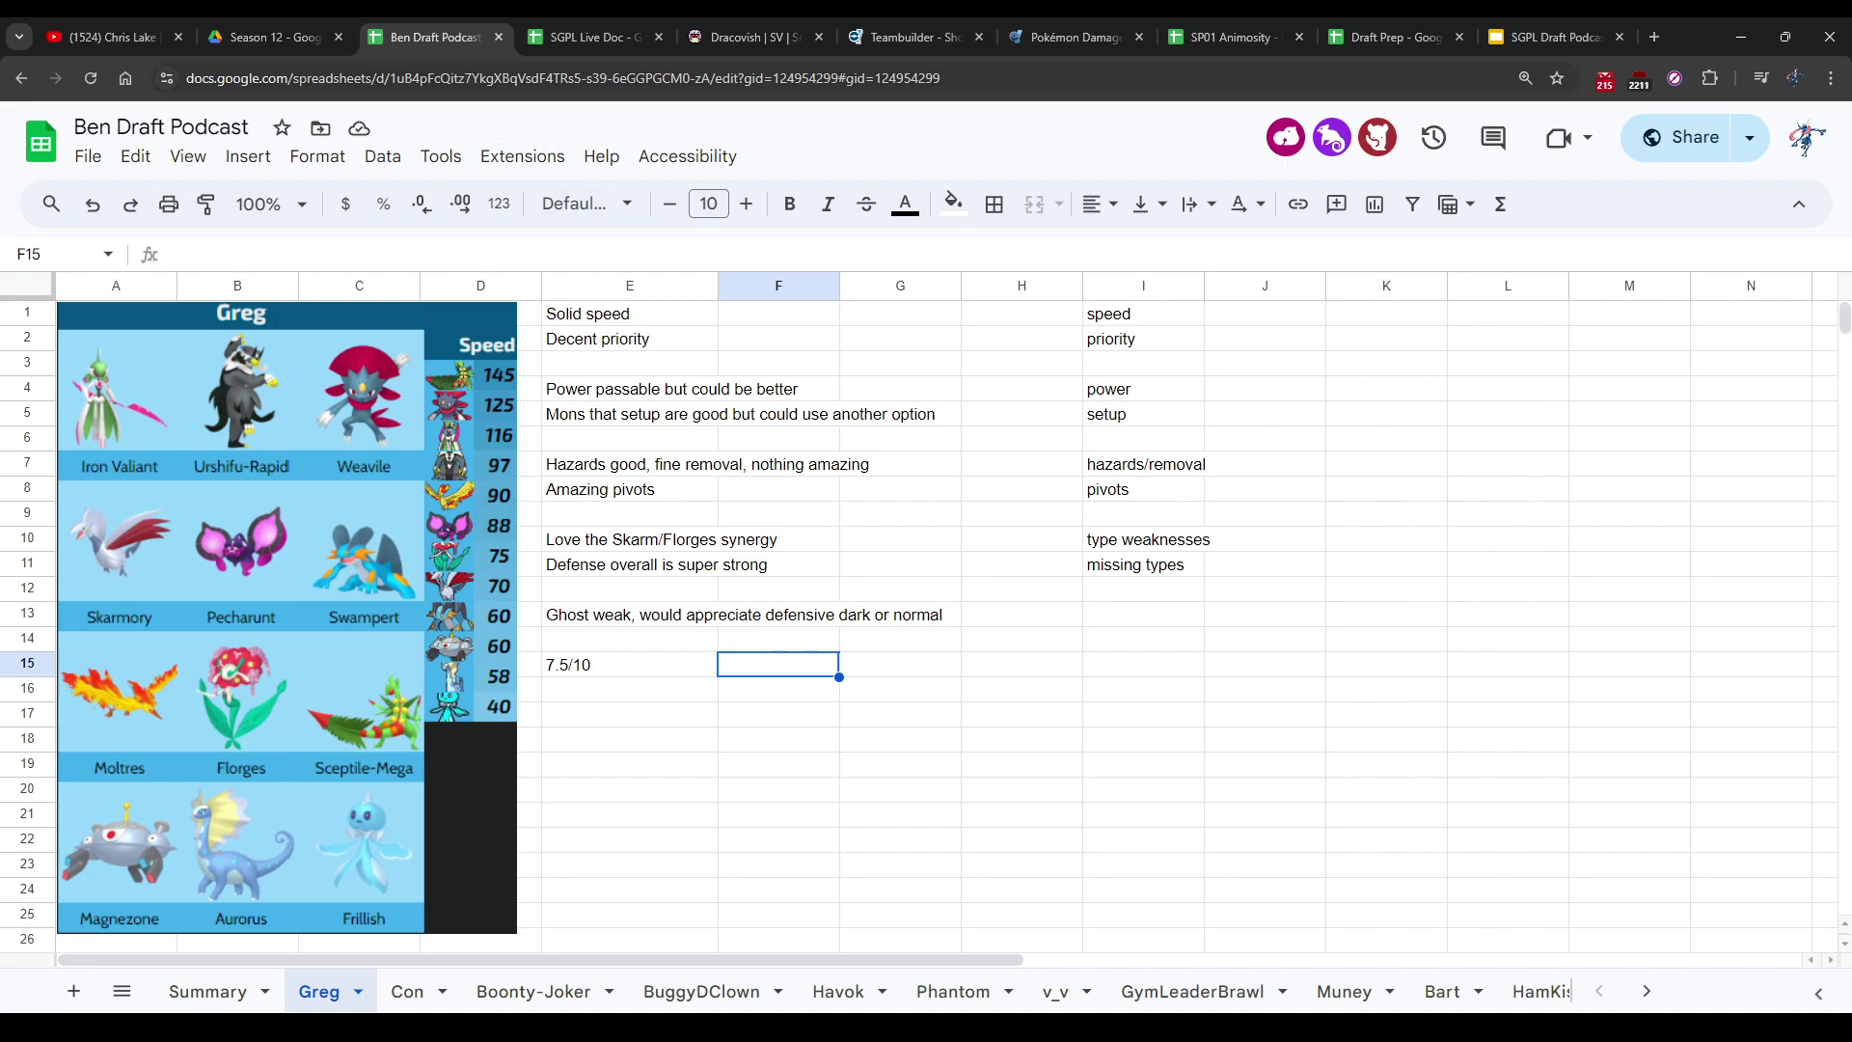
drag(1389, 36, 588, 37)
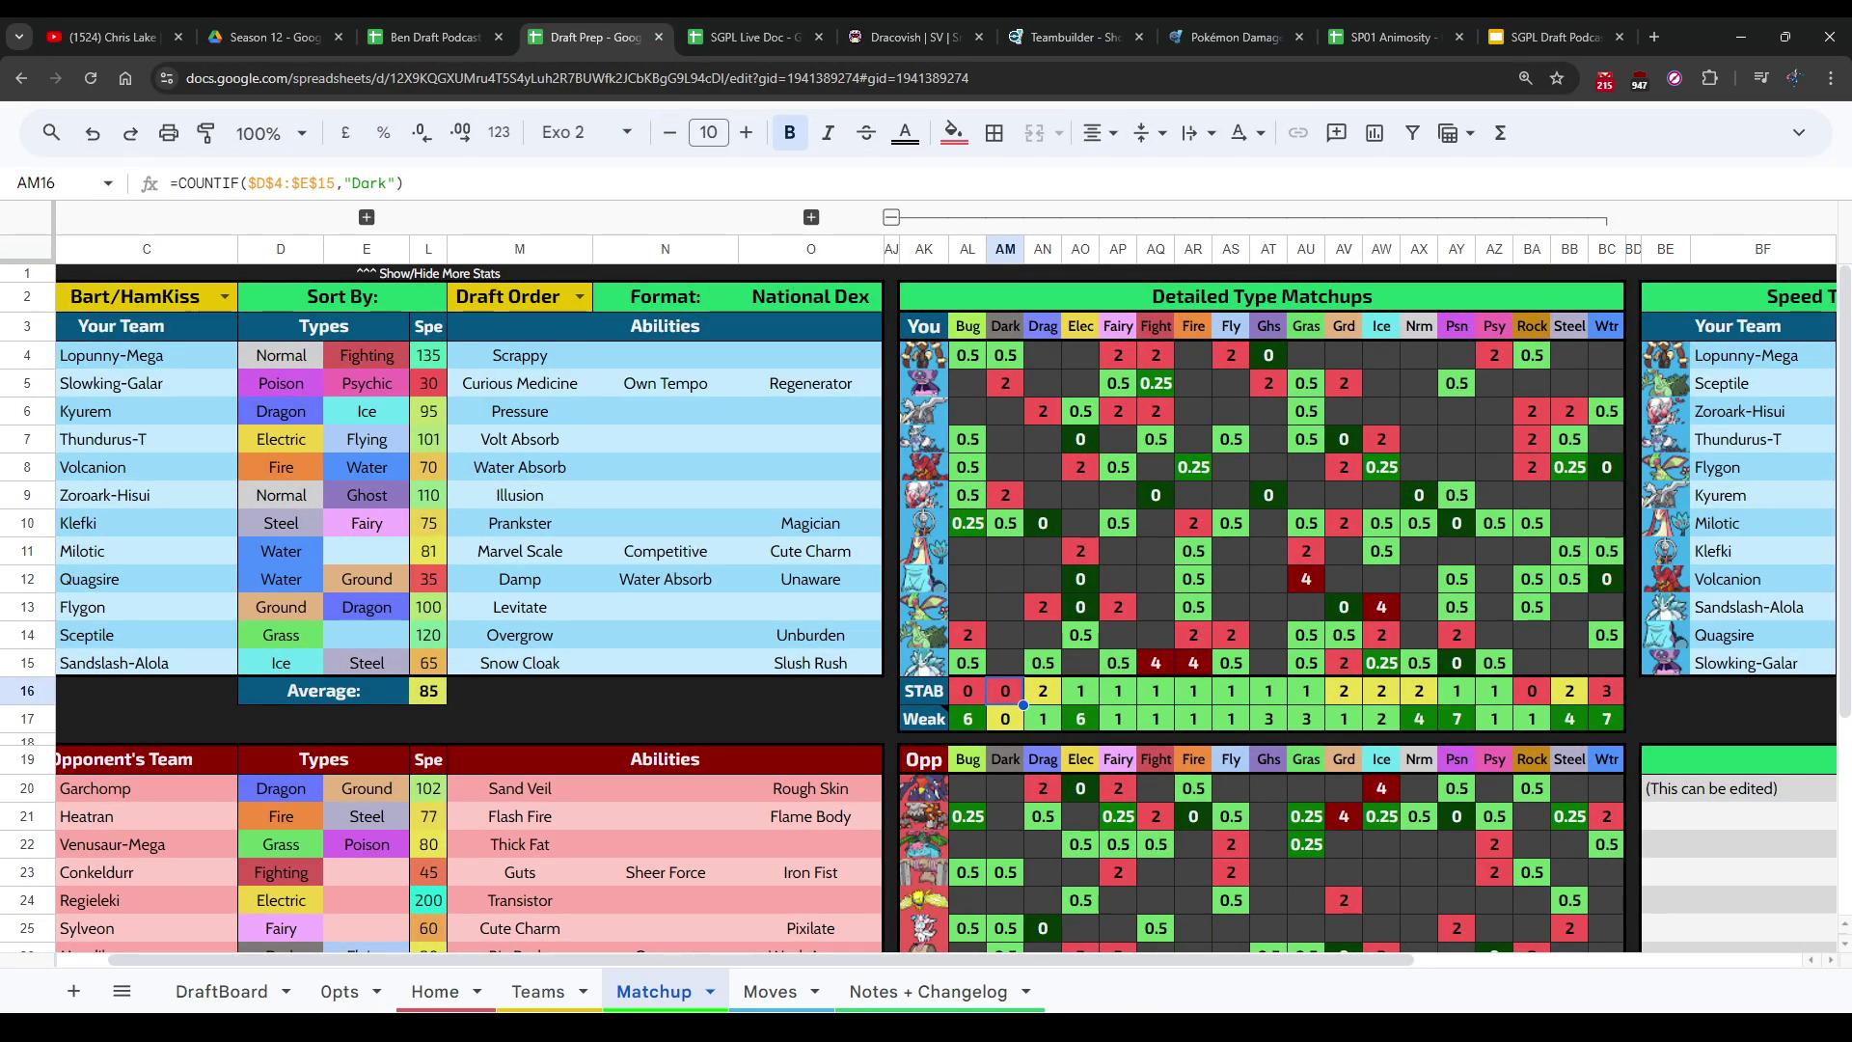
Step: Set the Draft Prep matchup to the first listed coach pair and open the overview of both teams' moves
click(225, 296)
key(Down)
key(Down)
key(Up)
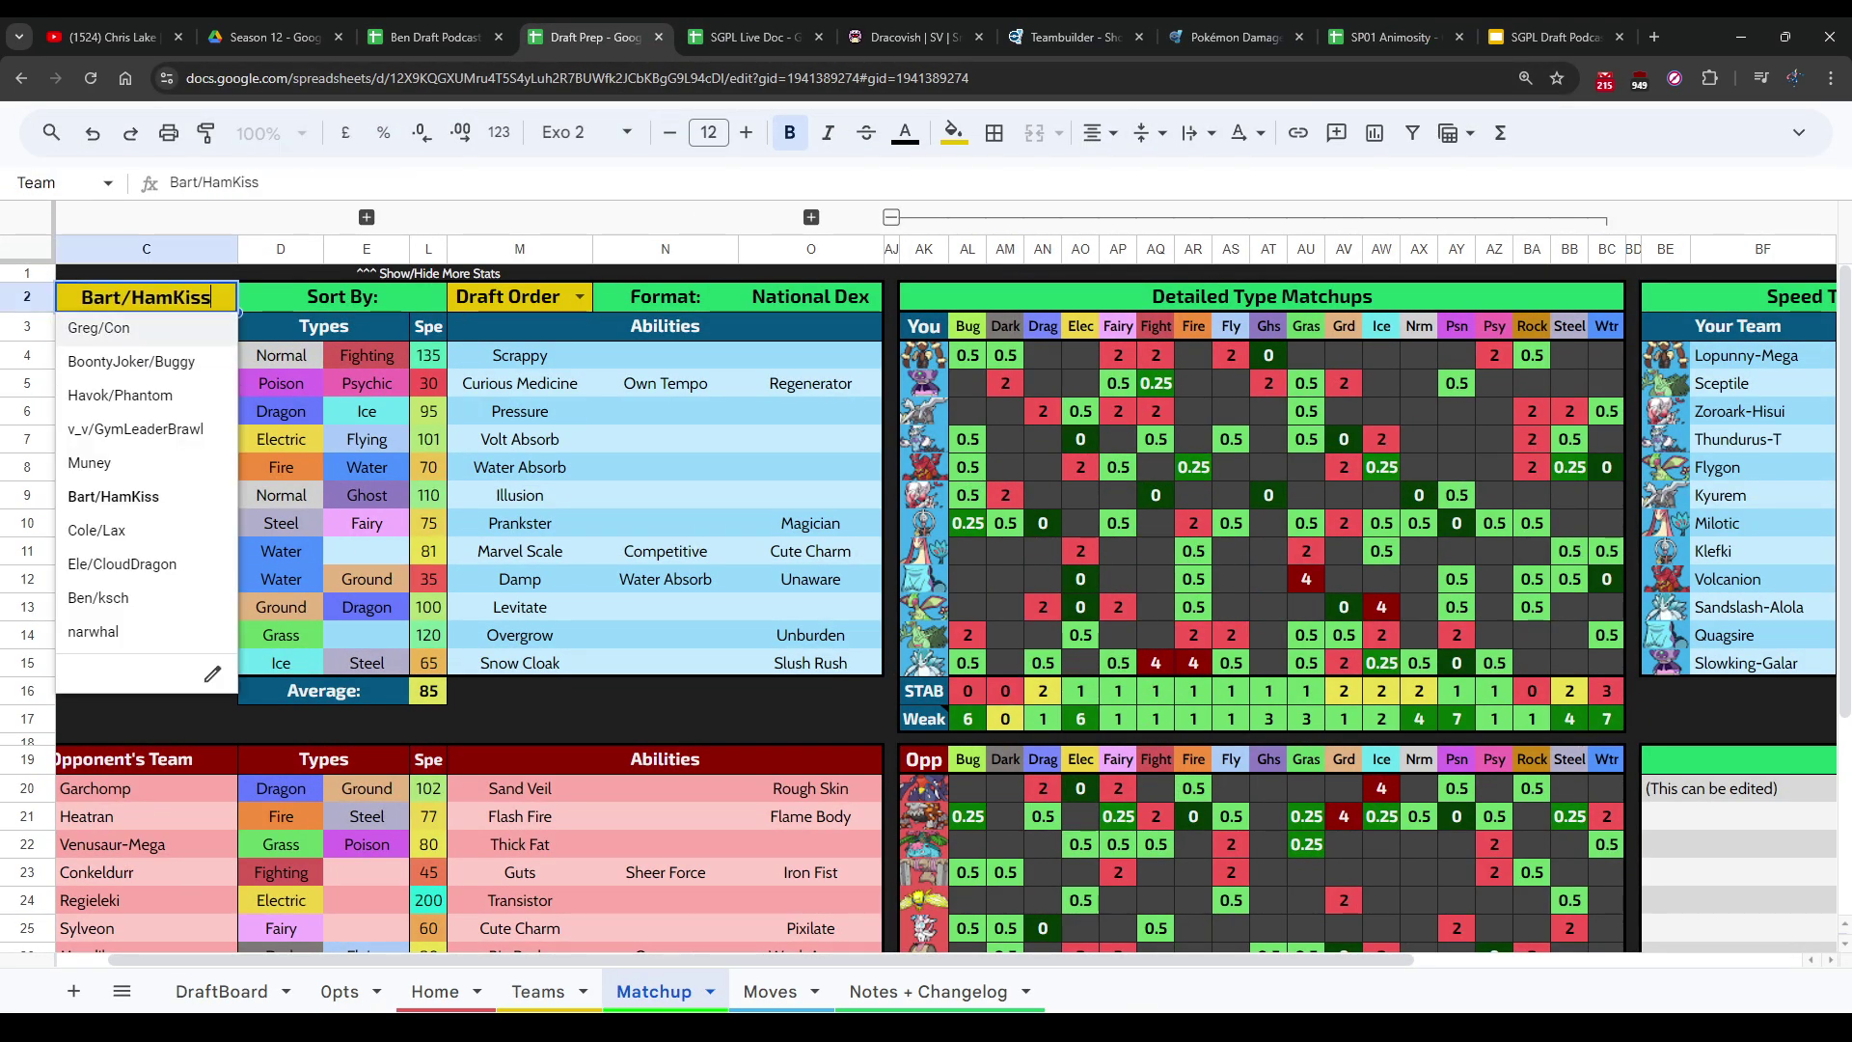
key(Return)
click(770, 990)
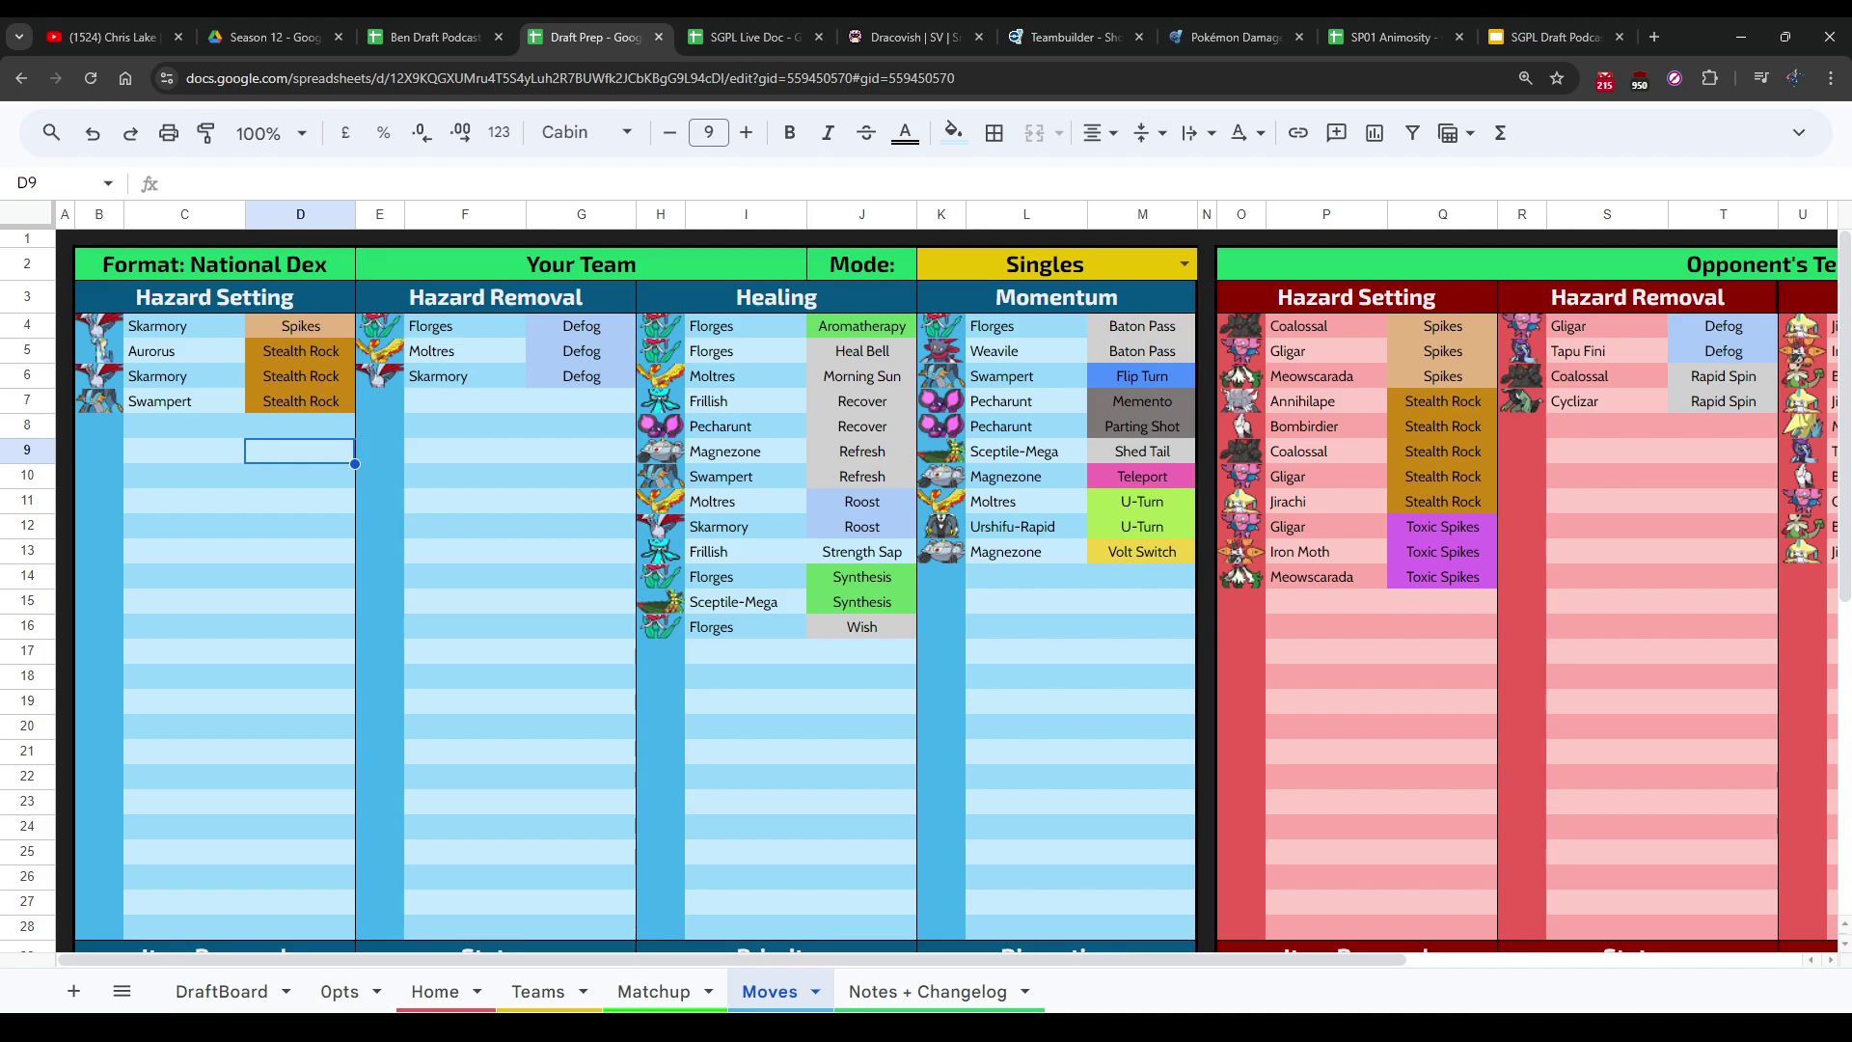
Step: Return to the first team's notes in the draft podcast spreadsheet
click(434, 37)
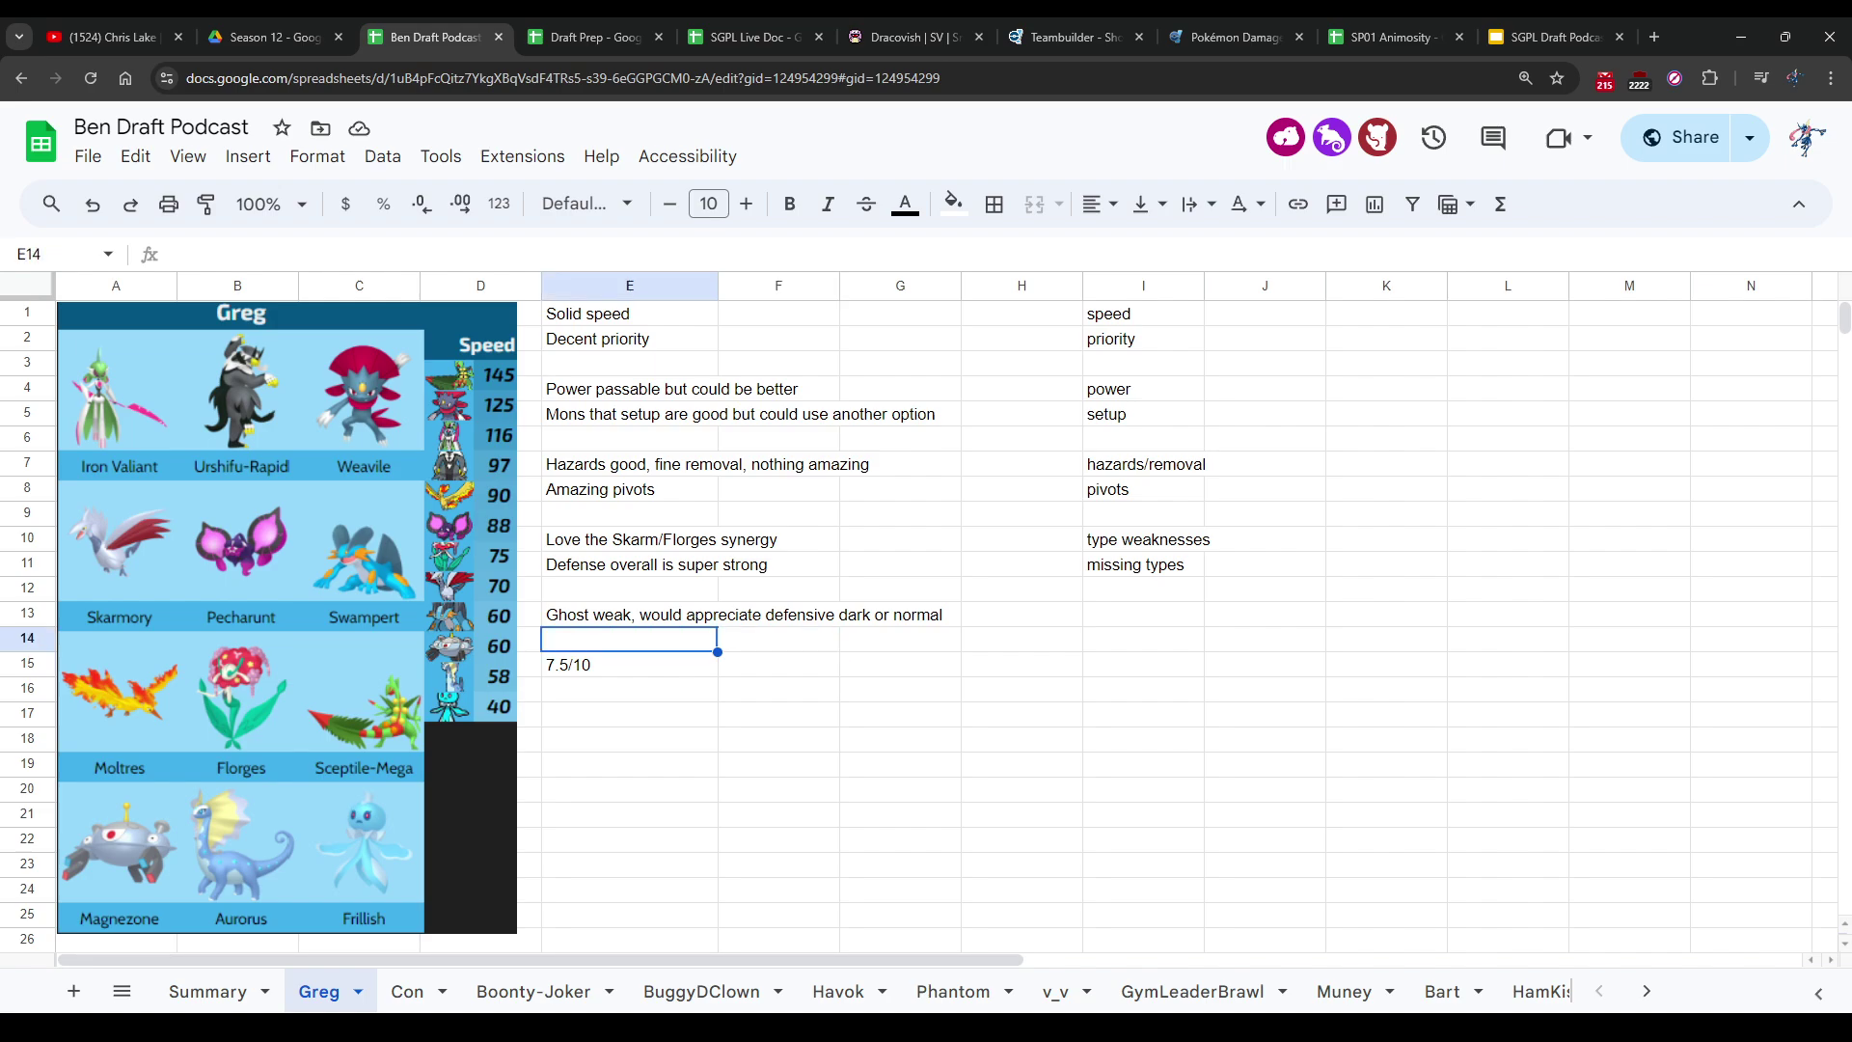
click(629, 665)
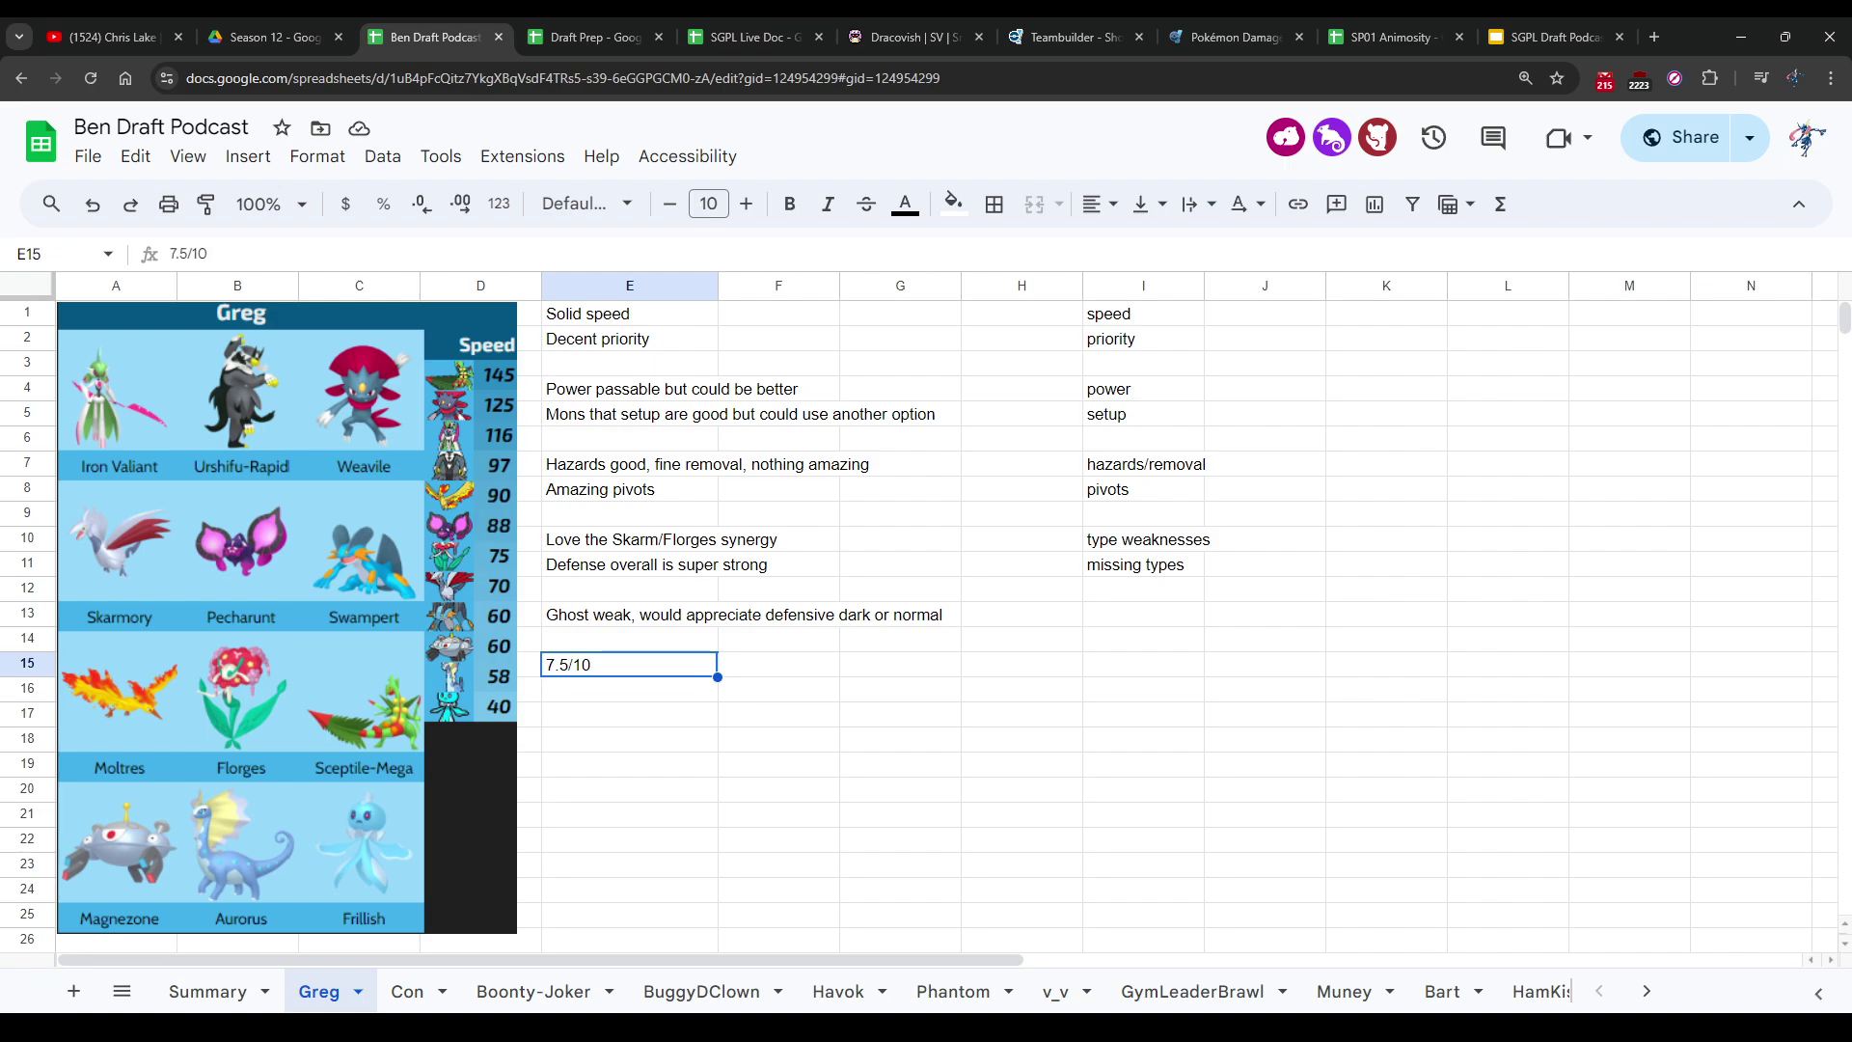
click(629, 640)
click(629, 665)
click(778, 665)
click(779, 689)
click(629, 690)
click(629, 664)
click(629, 640)
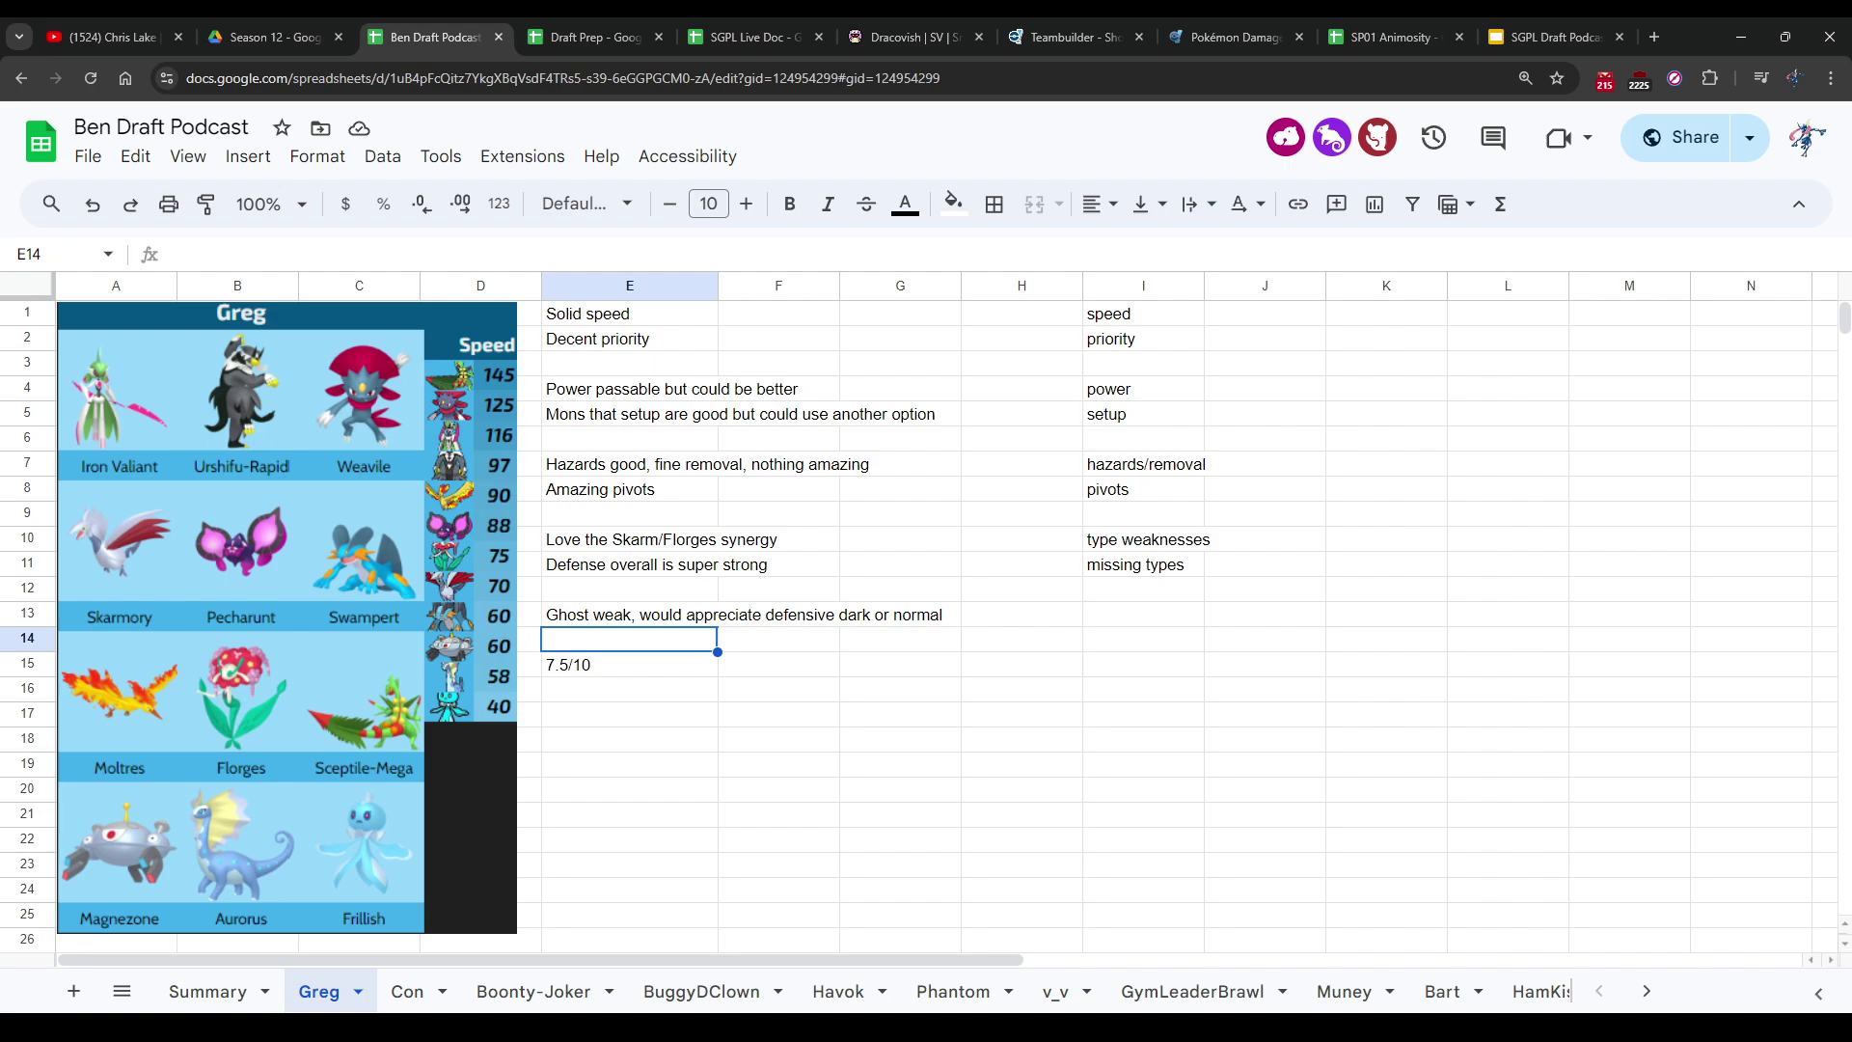
click(629, 665)
click(629, 690)
click(629, 640)
click(629, 665)
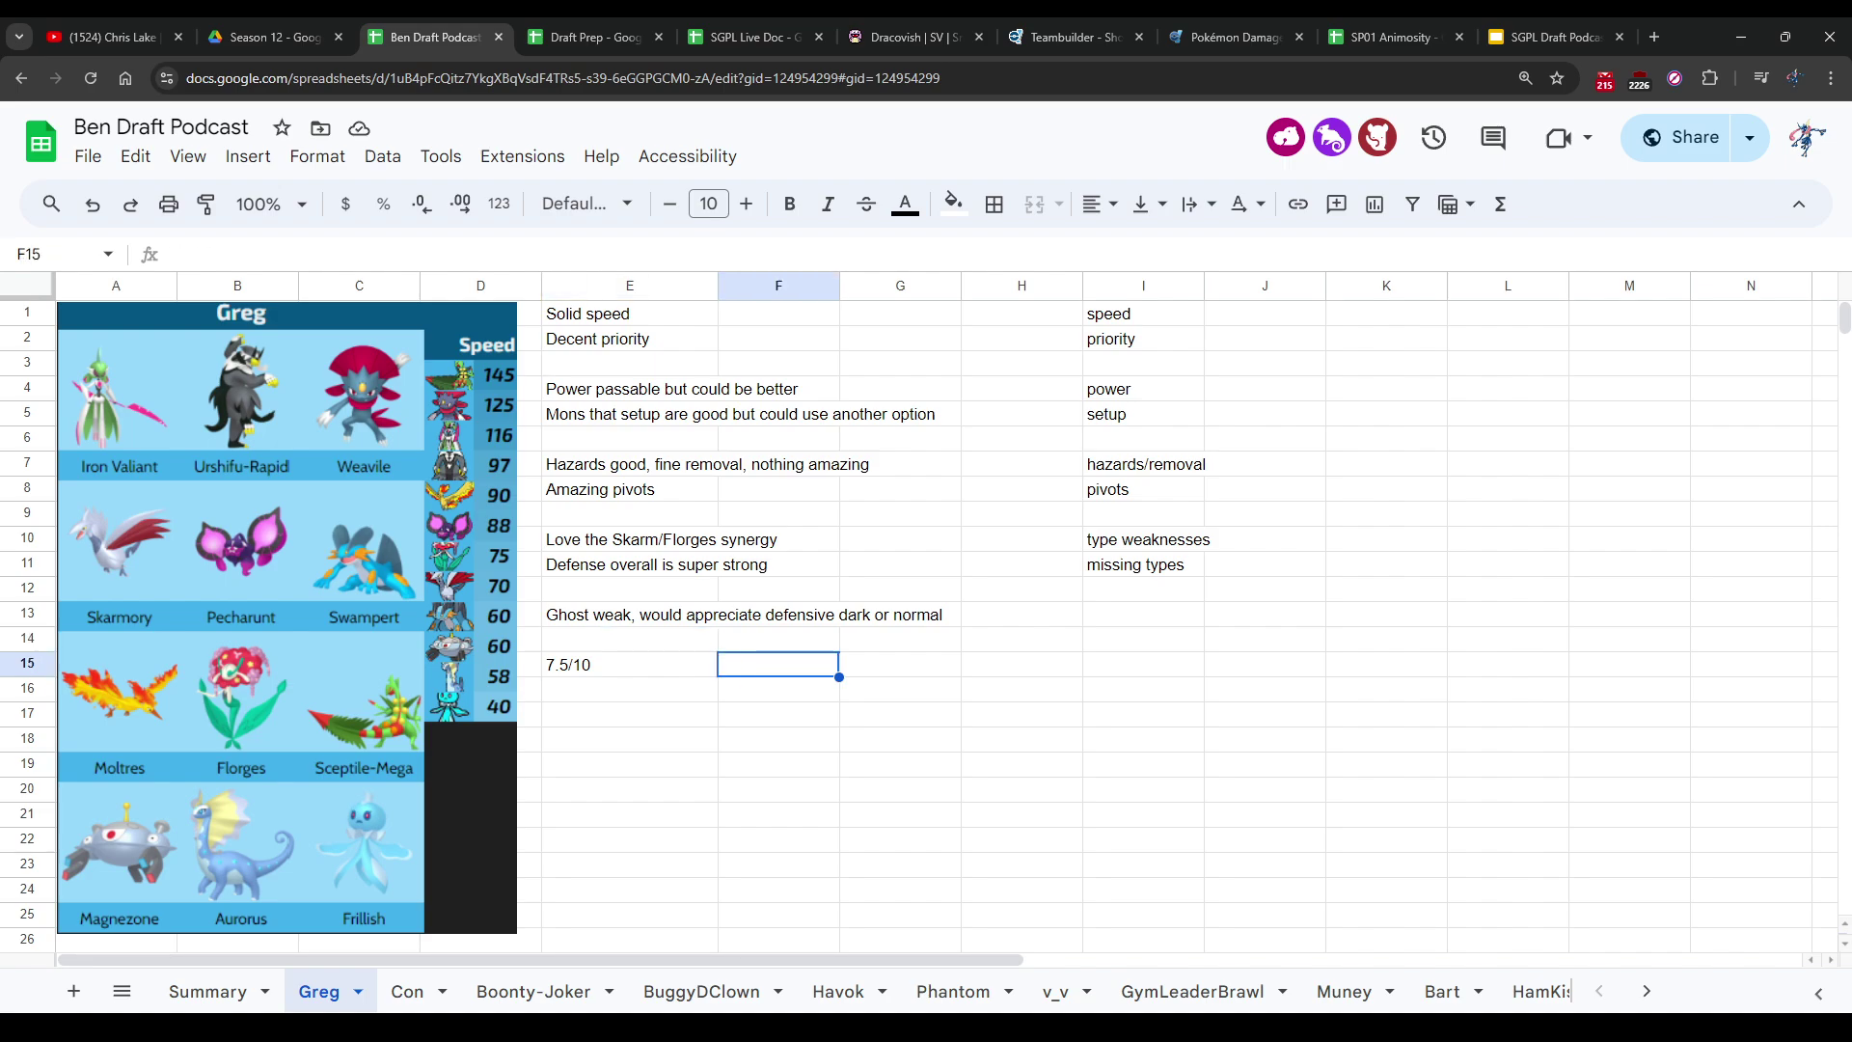
click(628, 690)
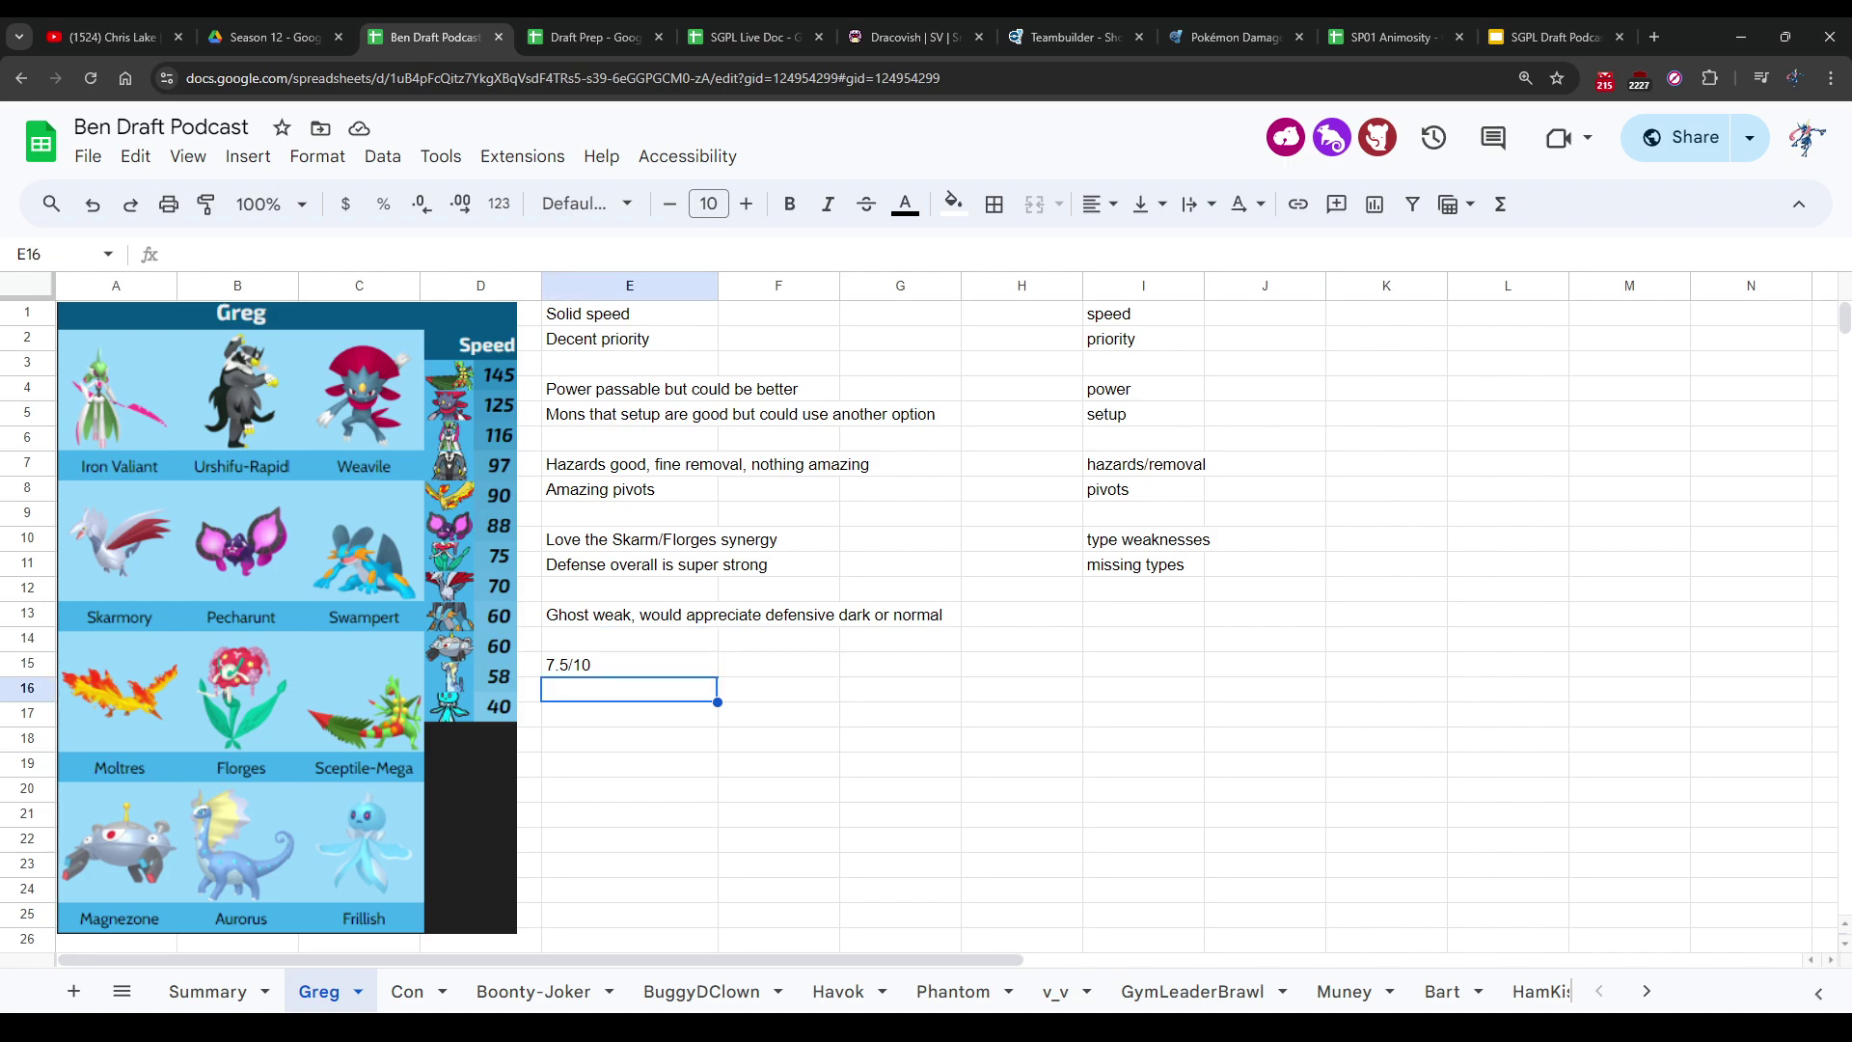
click(629, 665)
click(629, 640)
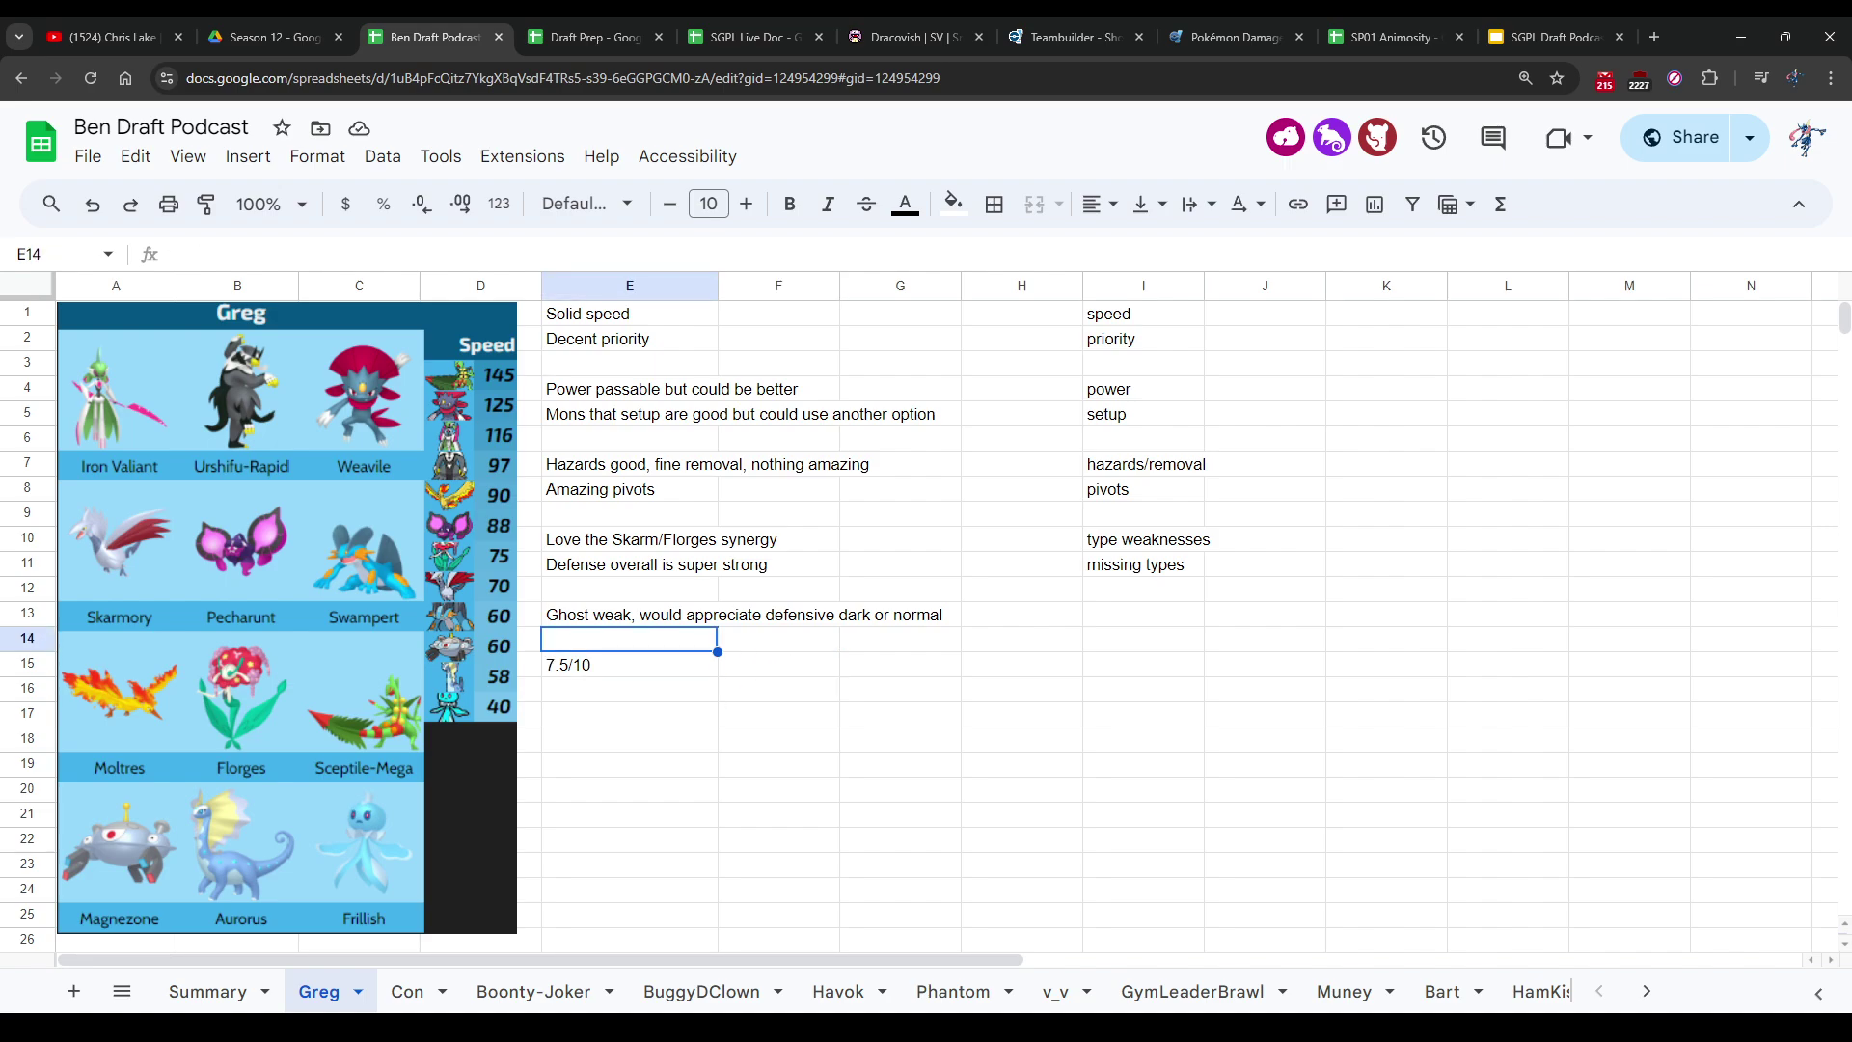
click(778, 639)
click(778, 664)
click(779, 689)
click(629, 689)
click(480, 690)
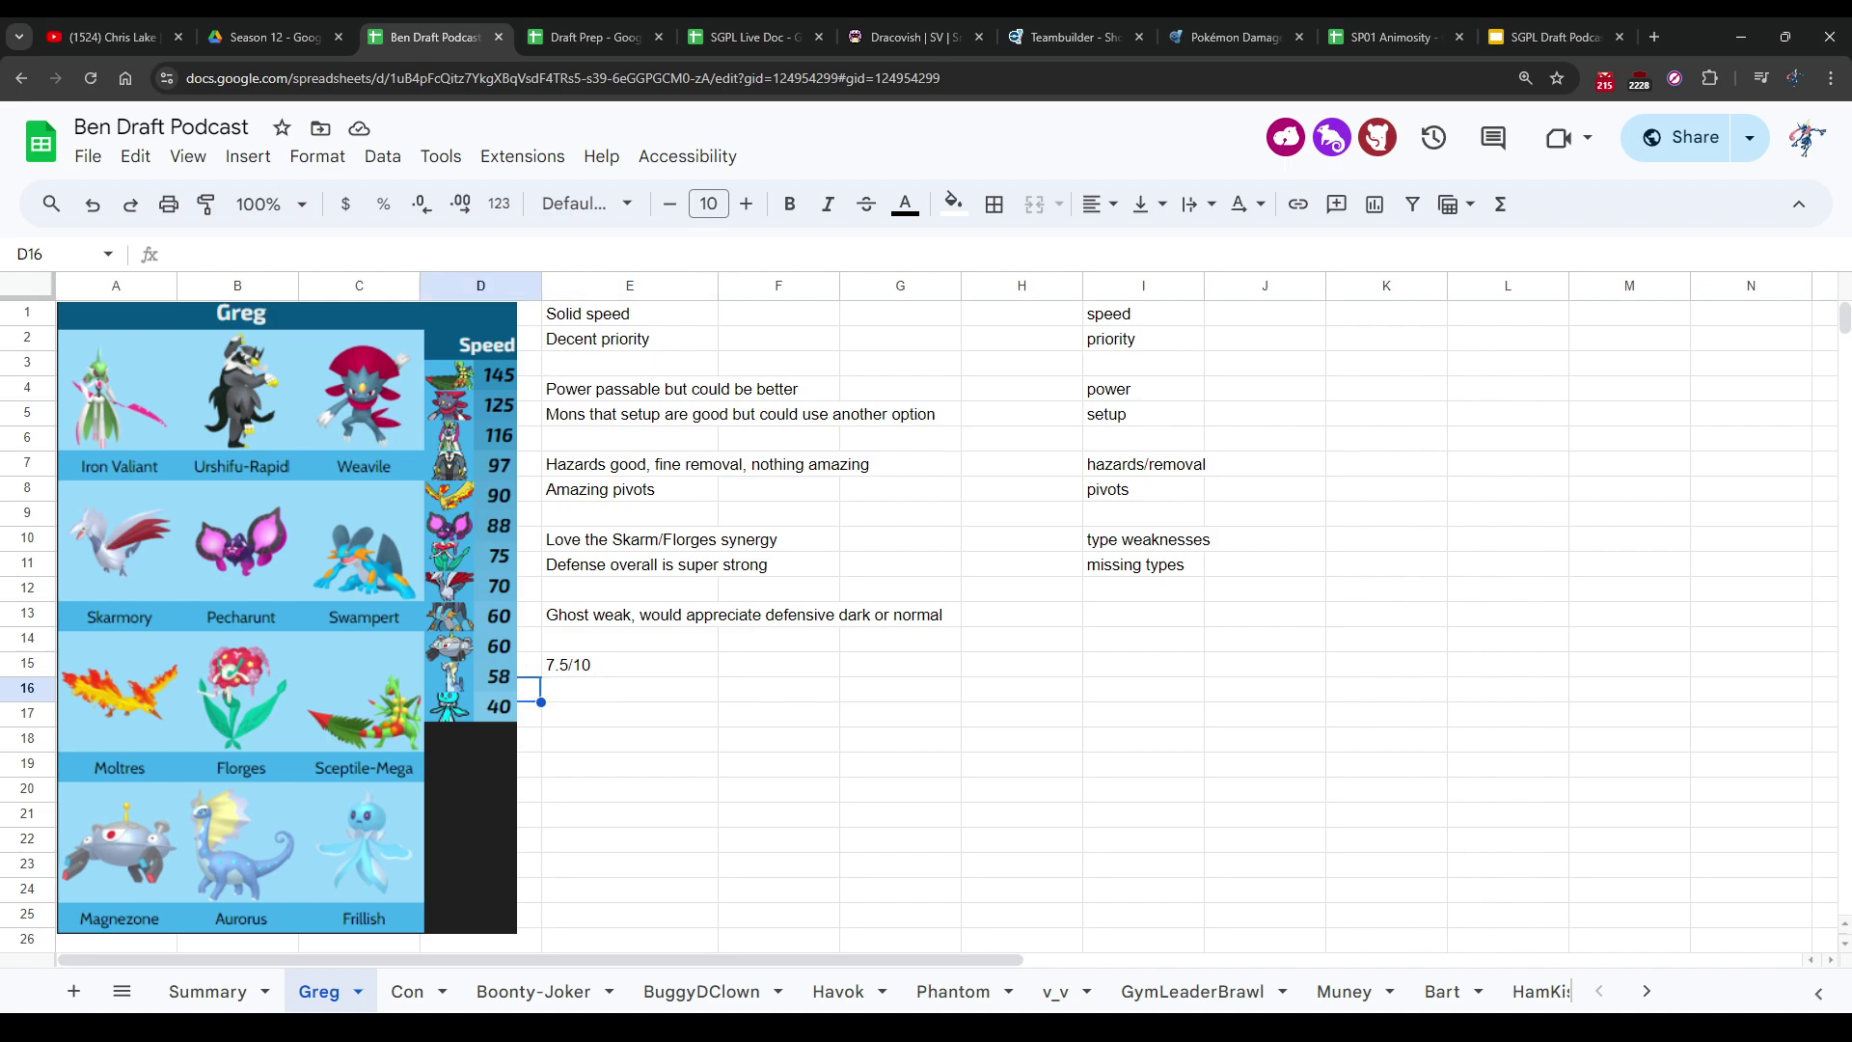
click(480, 665)
click(480, 639)
click(628, 639)
click(629, 689)
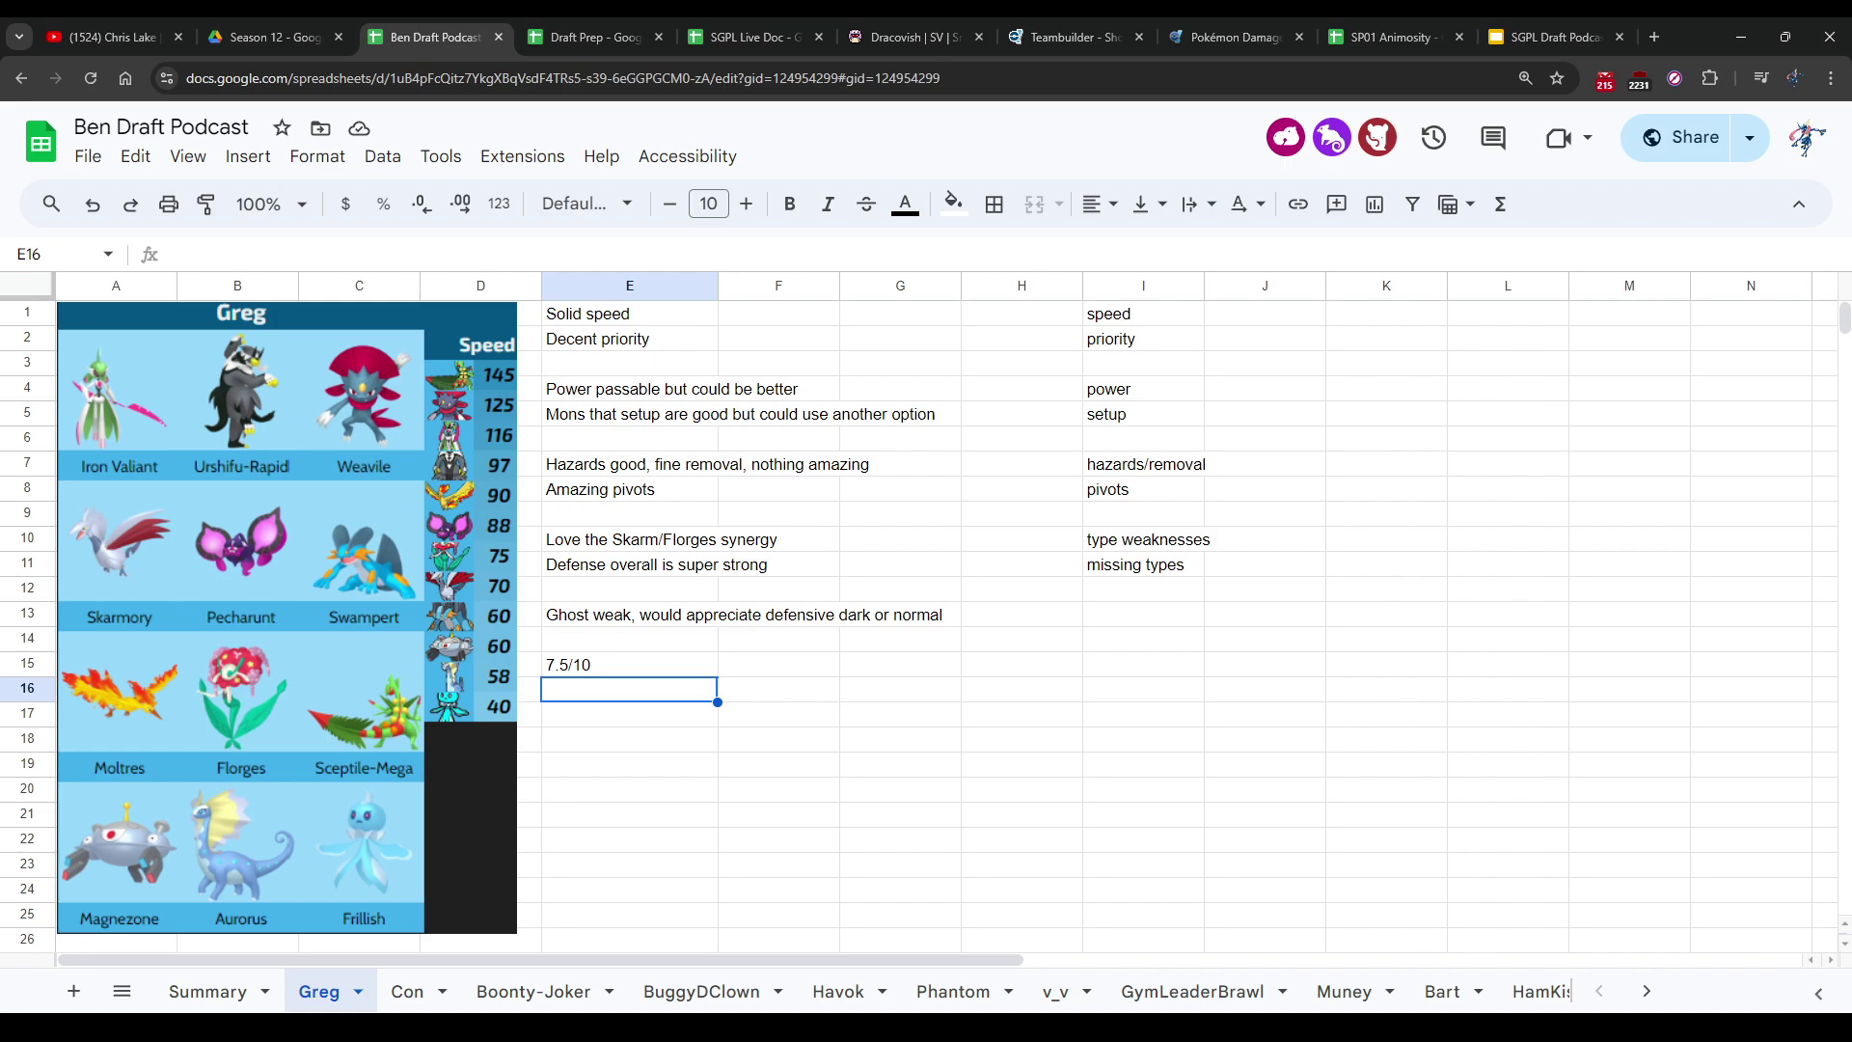
key(Up)
key(Right)
key(Left)
key(Left)
key(Right)
key(Up)
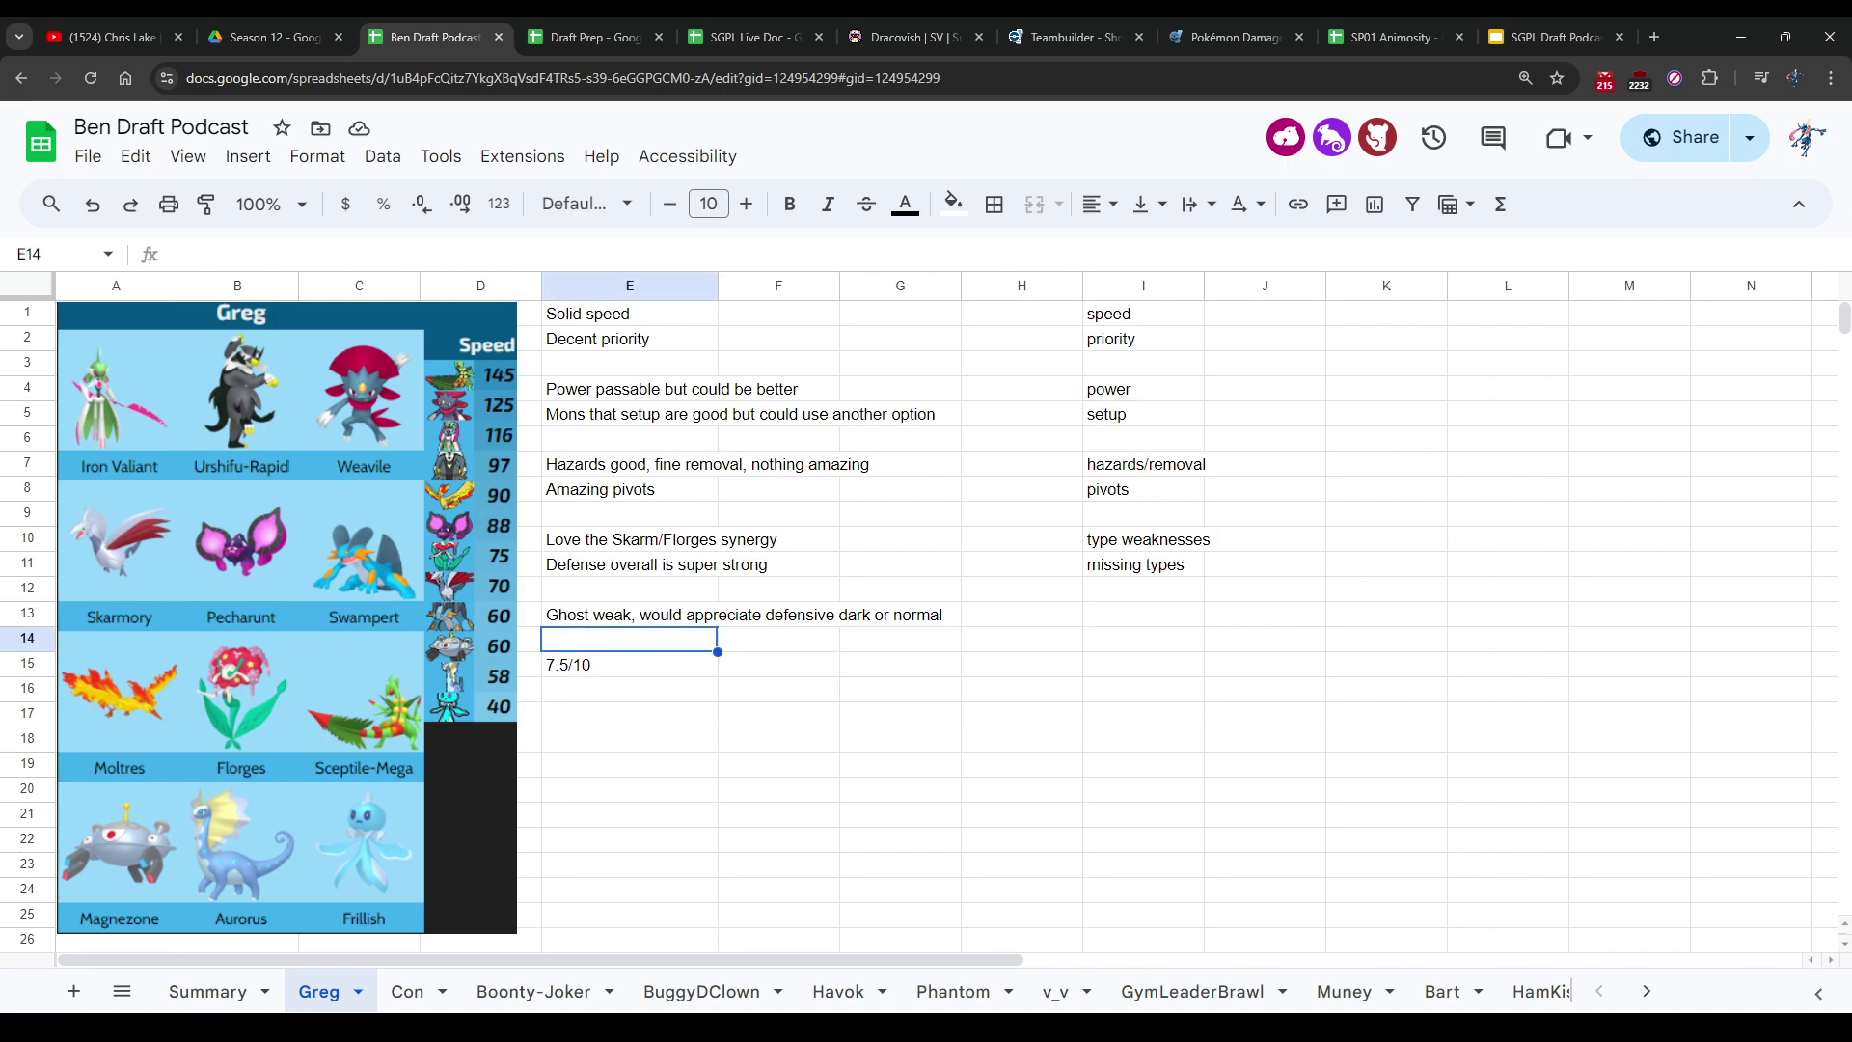
key(Down)
key(Up)
key(Down)
key(Left)
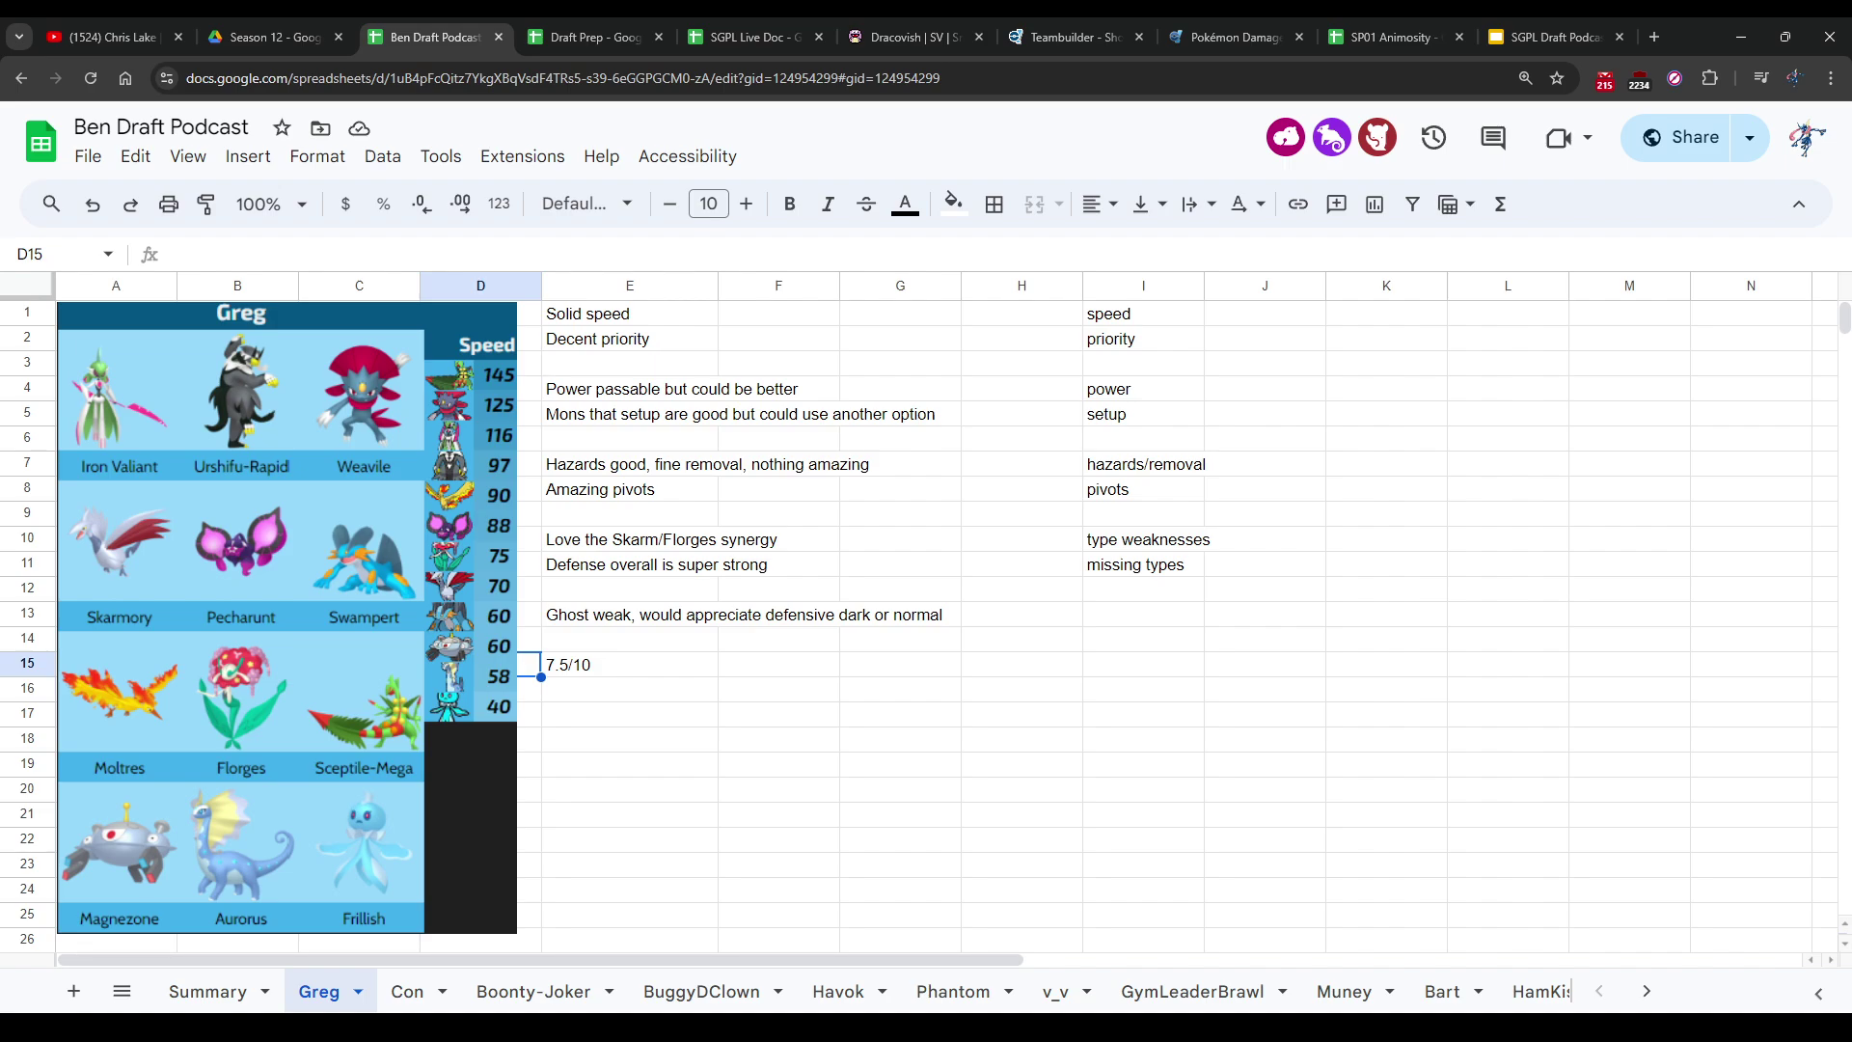
click(629, 690)
click(629, 665)
click(629, 640)
click(779, 664)
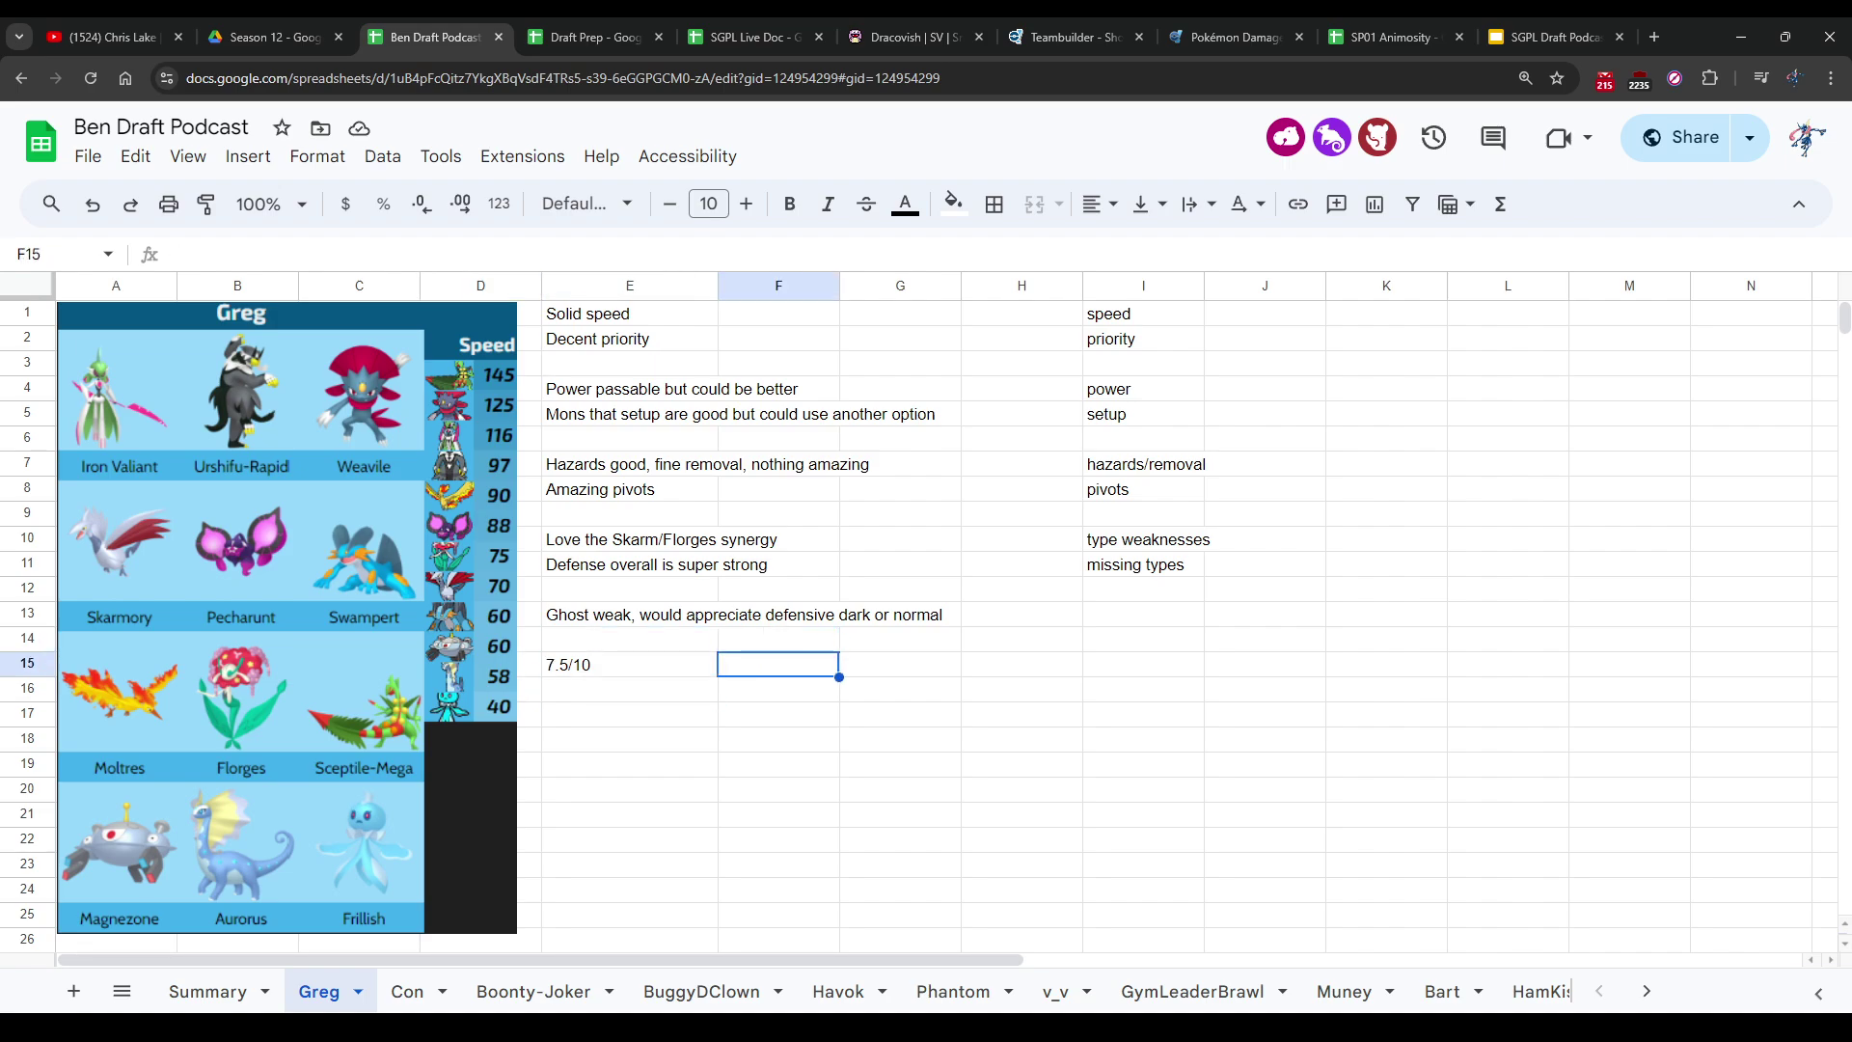
click(629, 690)
click(480, 690)
click(480, 665)
click(629, 664)
click(778, 664)
click(629, 664)
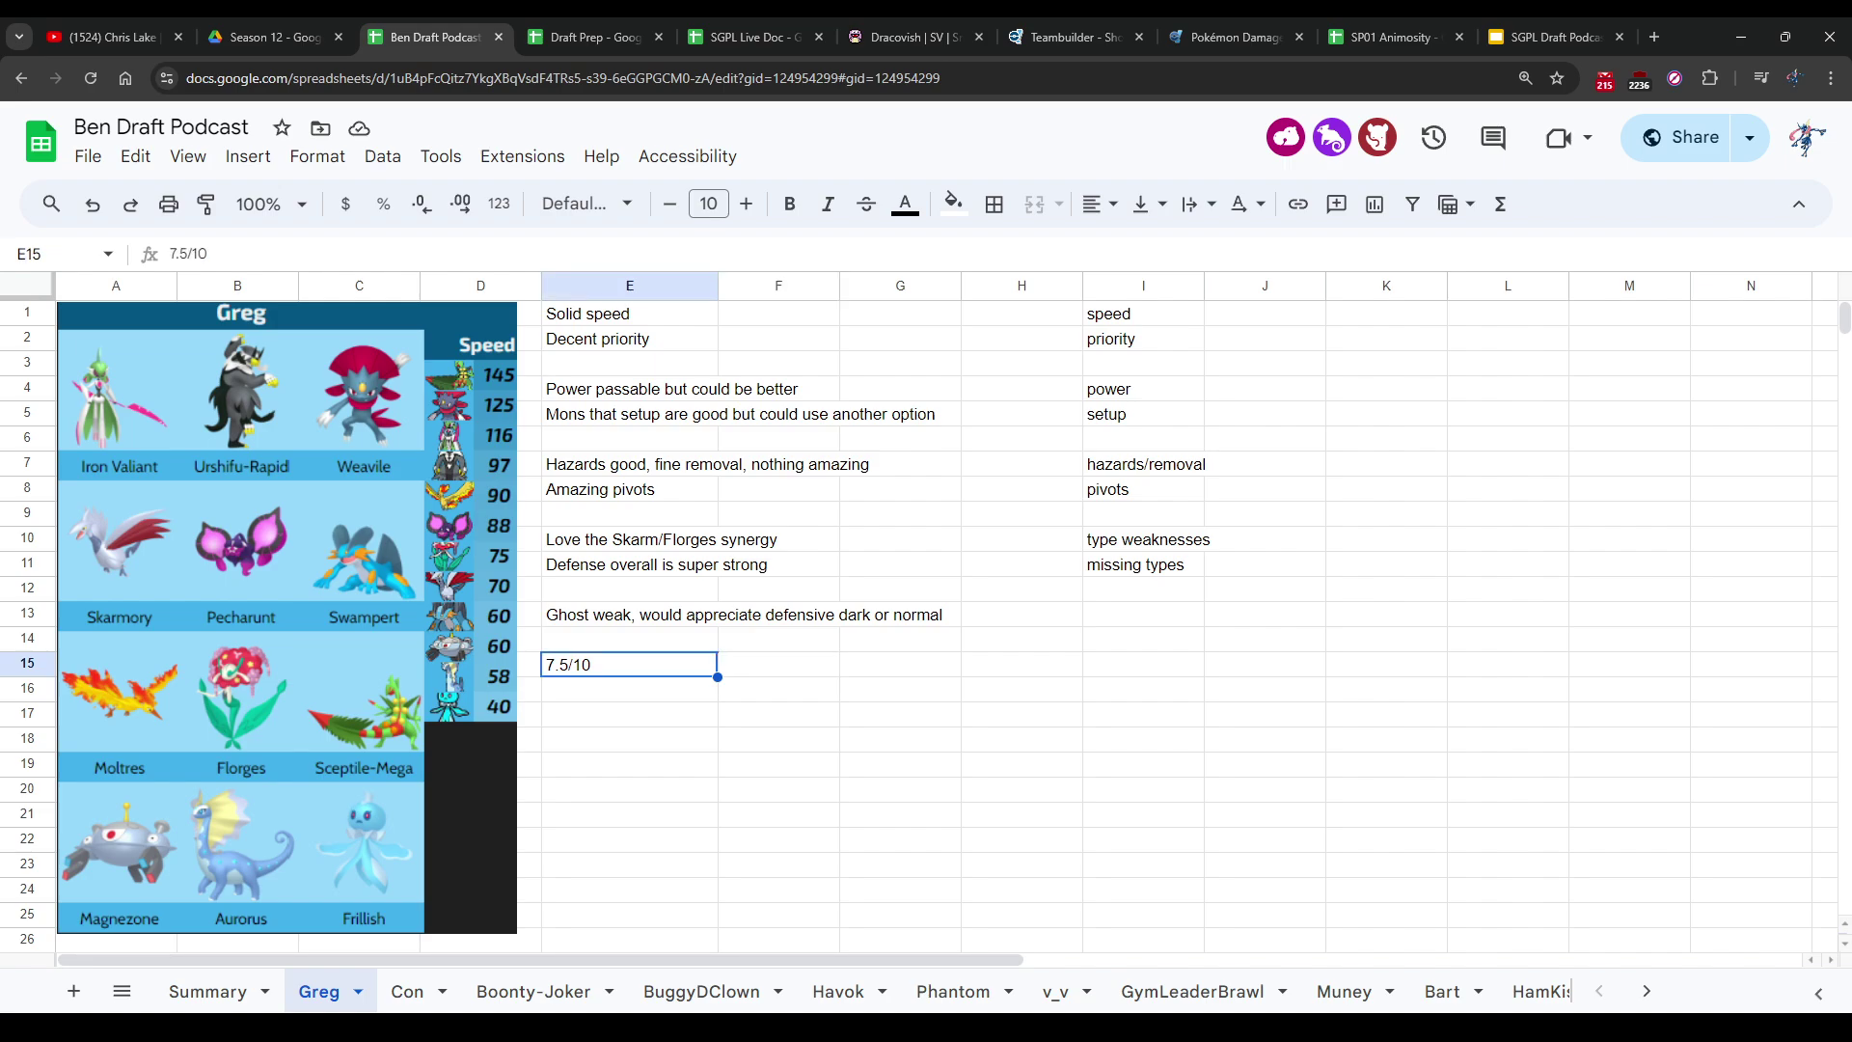
click(629, 690)
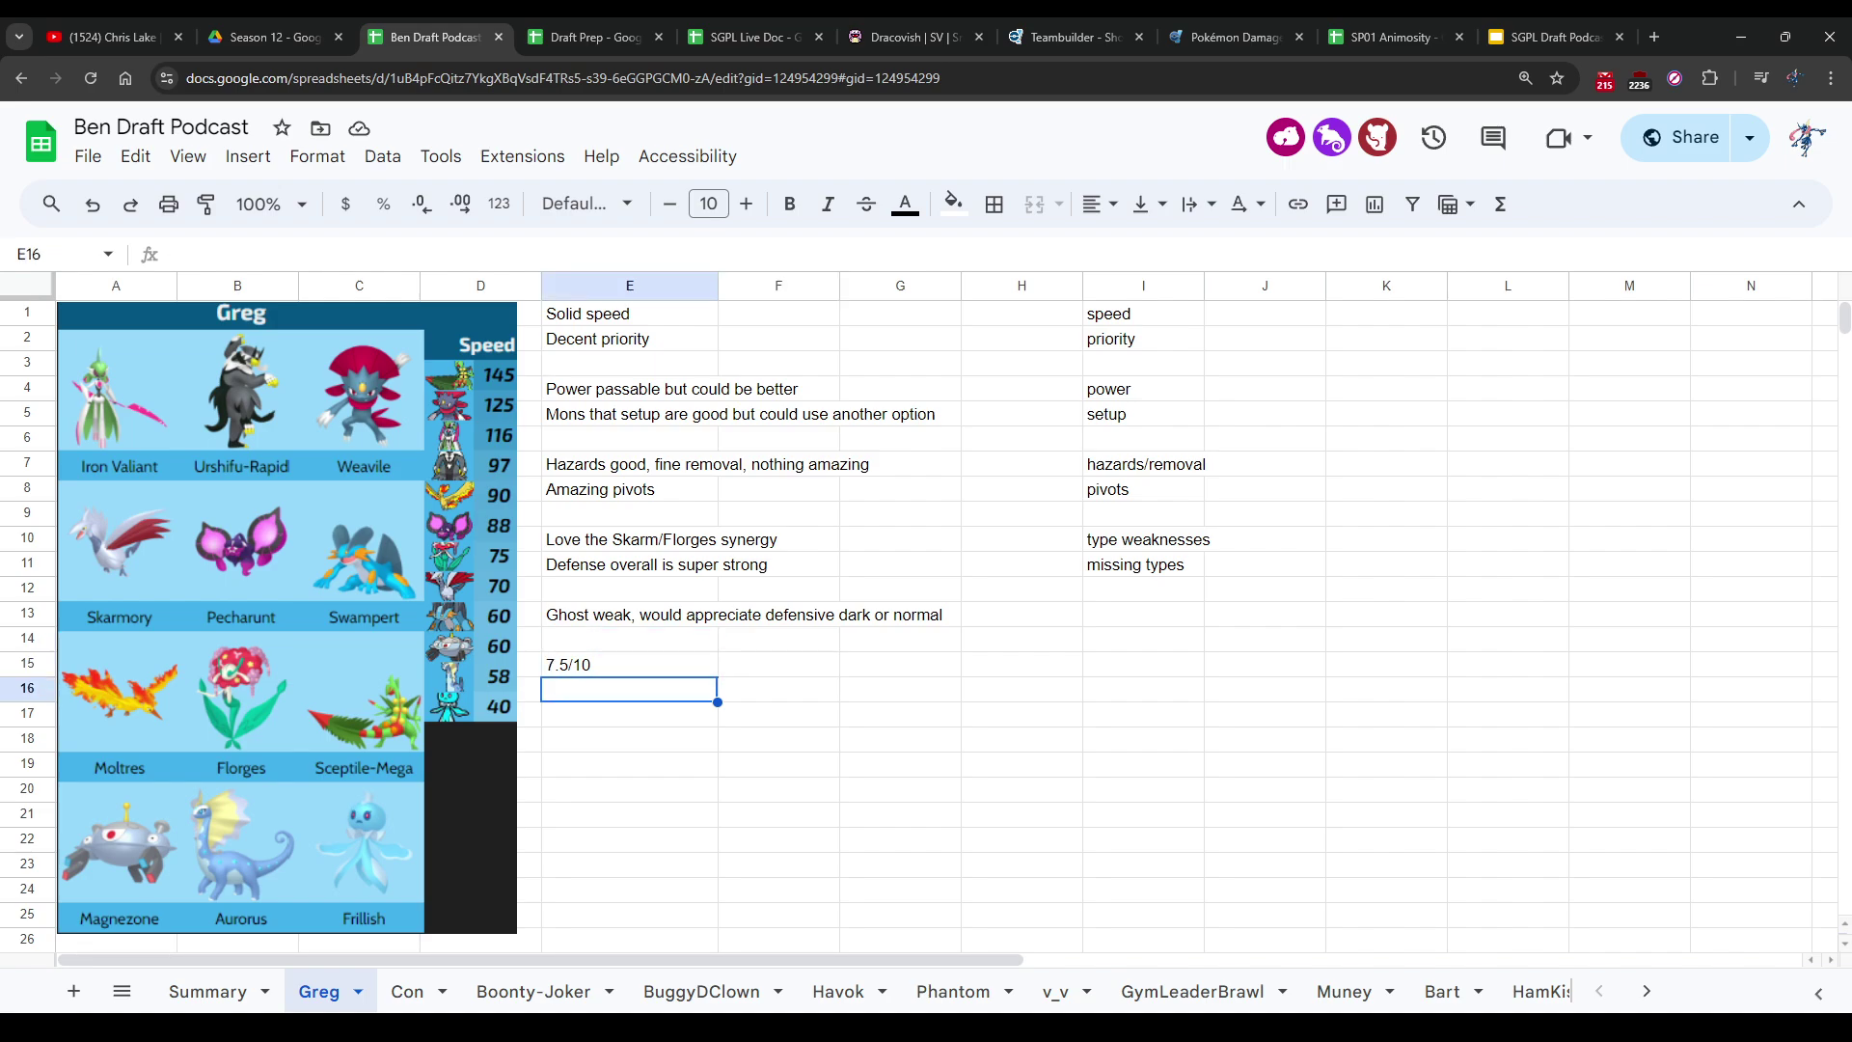
click(629, 665)
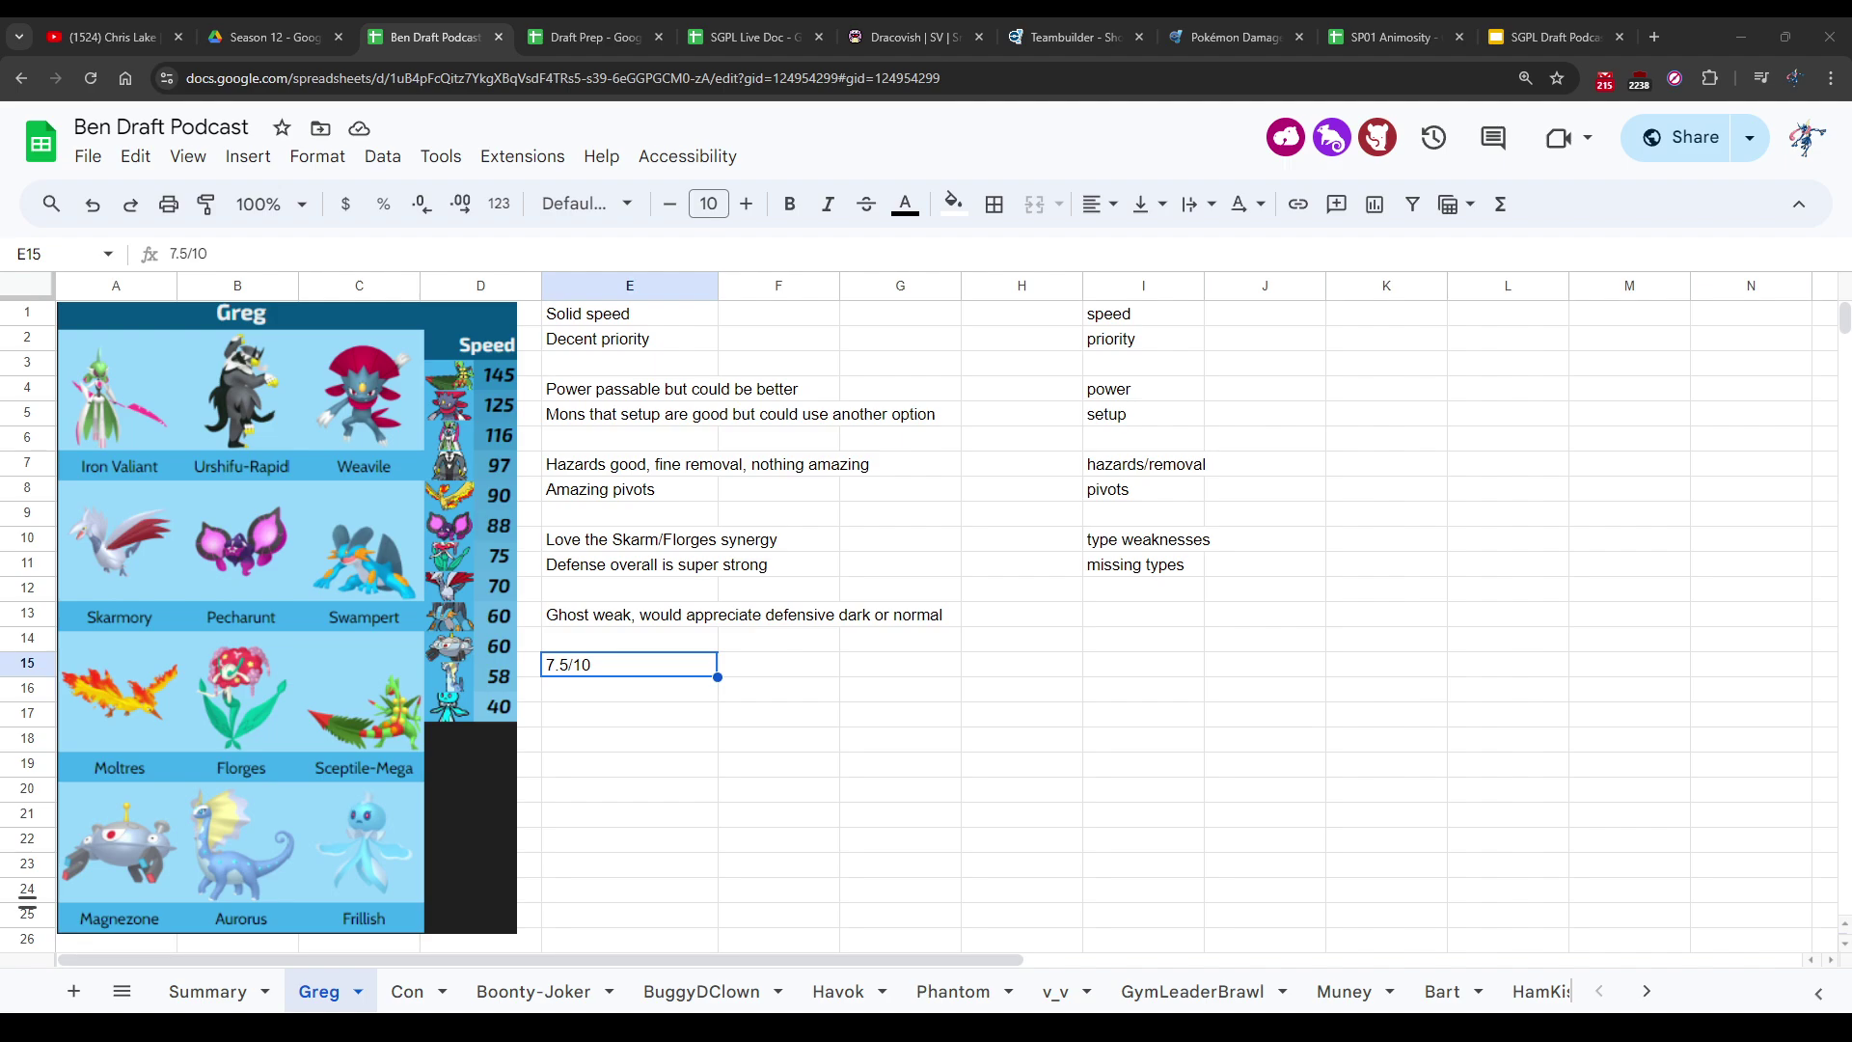
Step: Open the second team's sheet to review its roster and draft notes
click(408, 992)
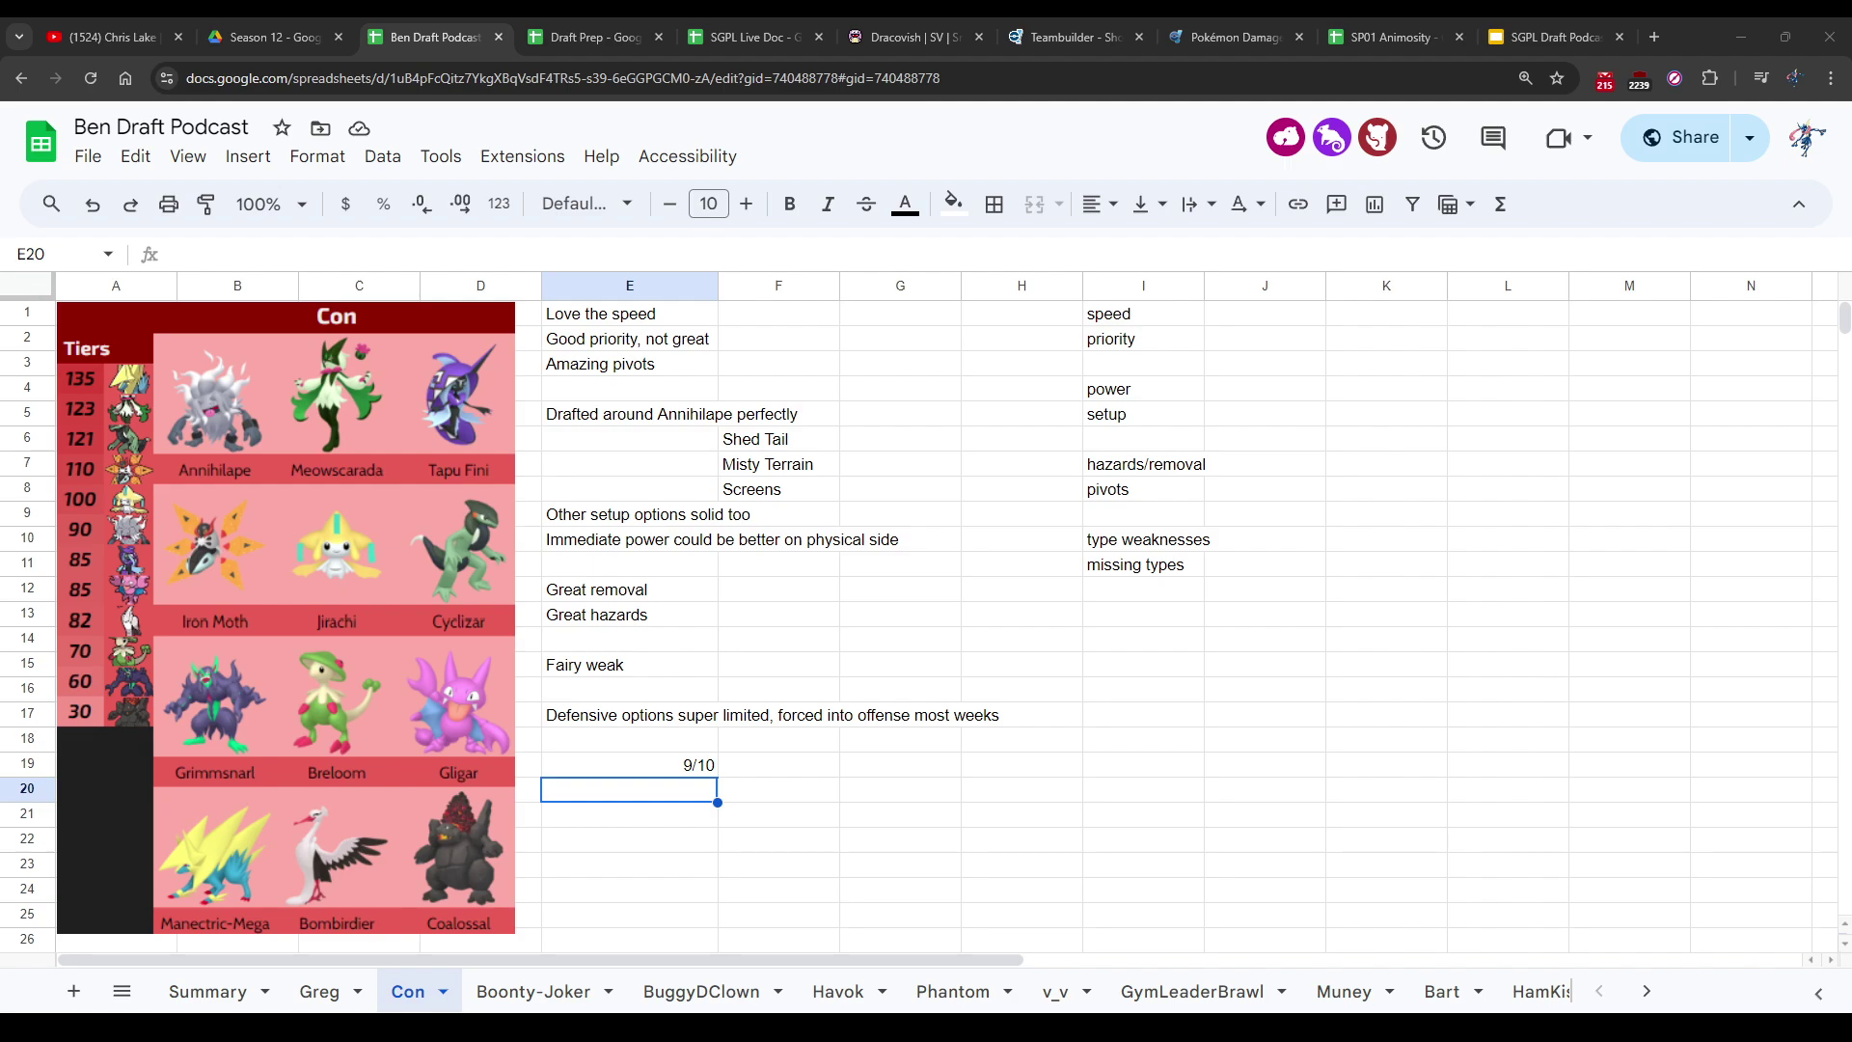
click(1021, 814)
click(900, 764)
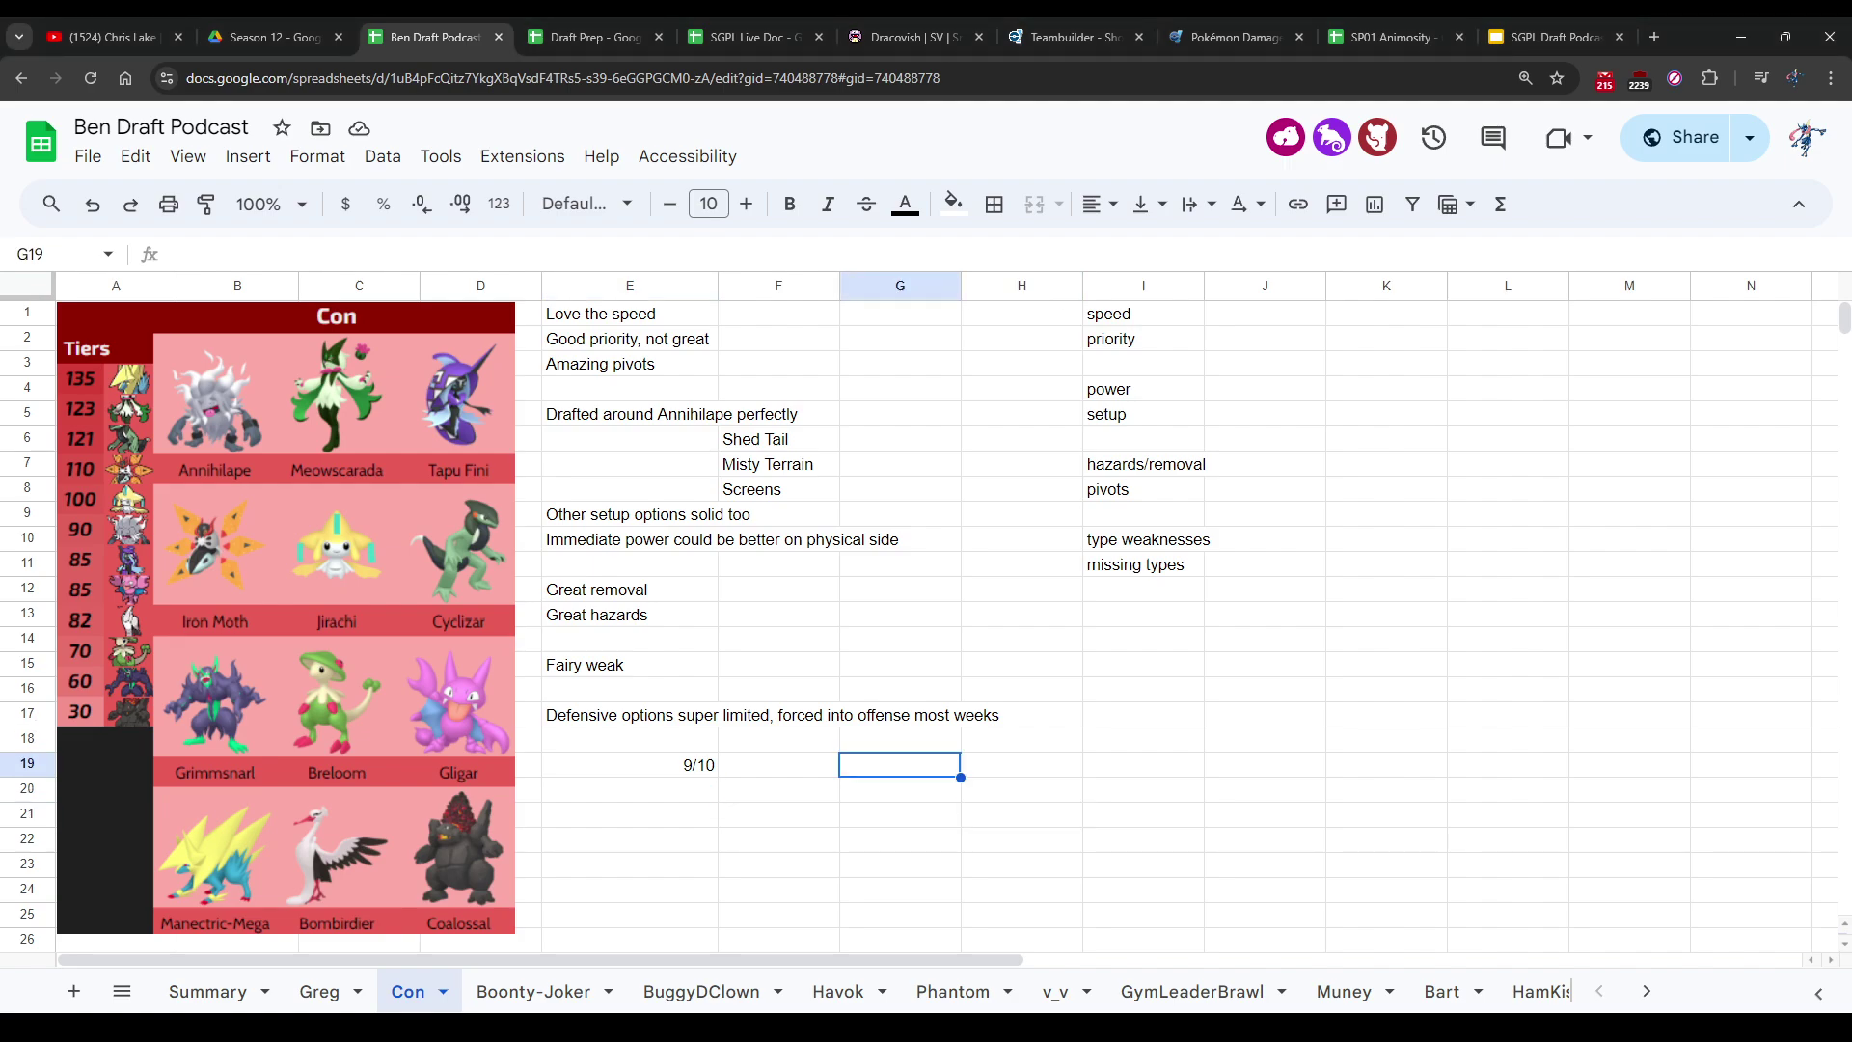
click(778, 764)
click(779, 789)
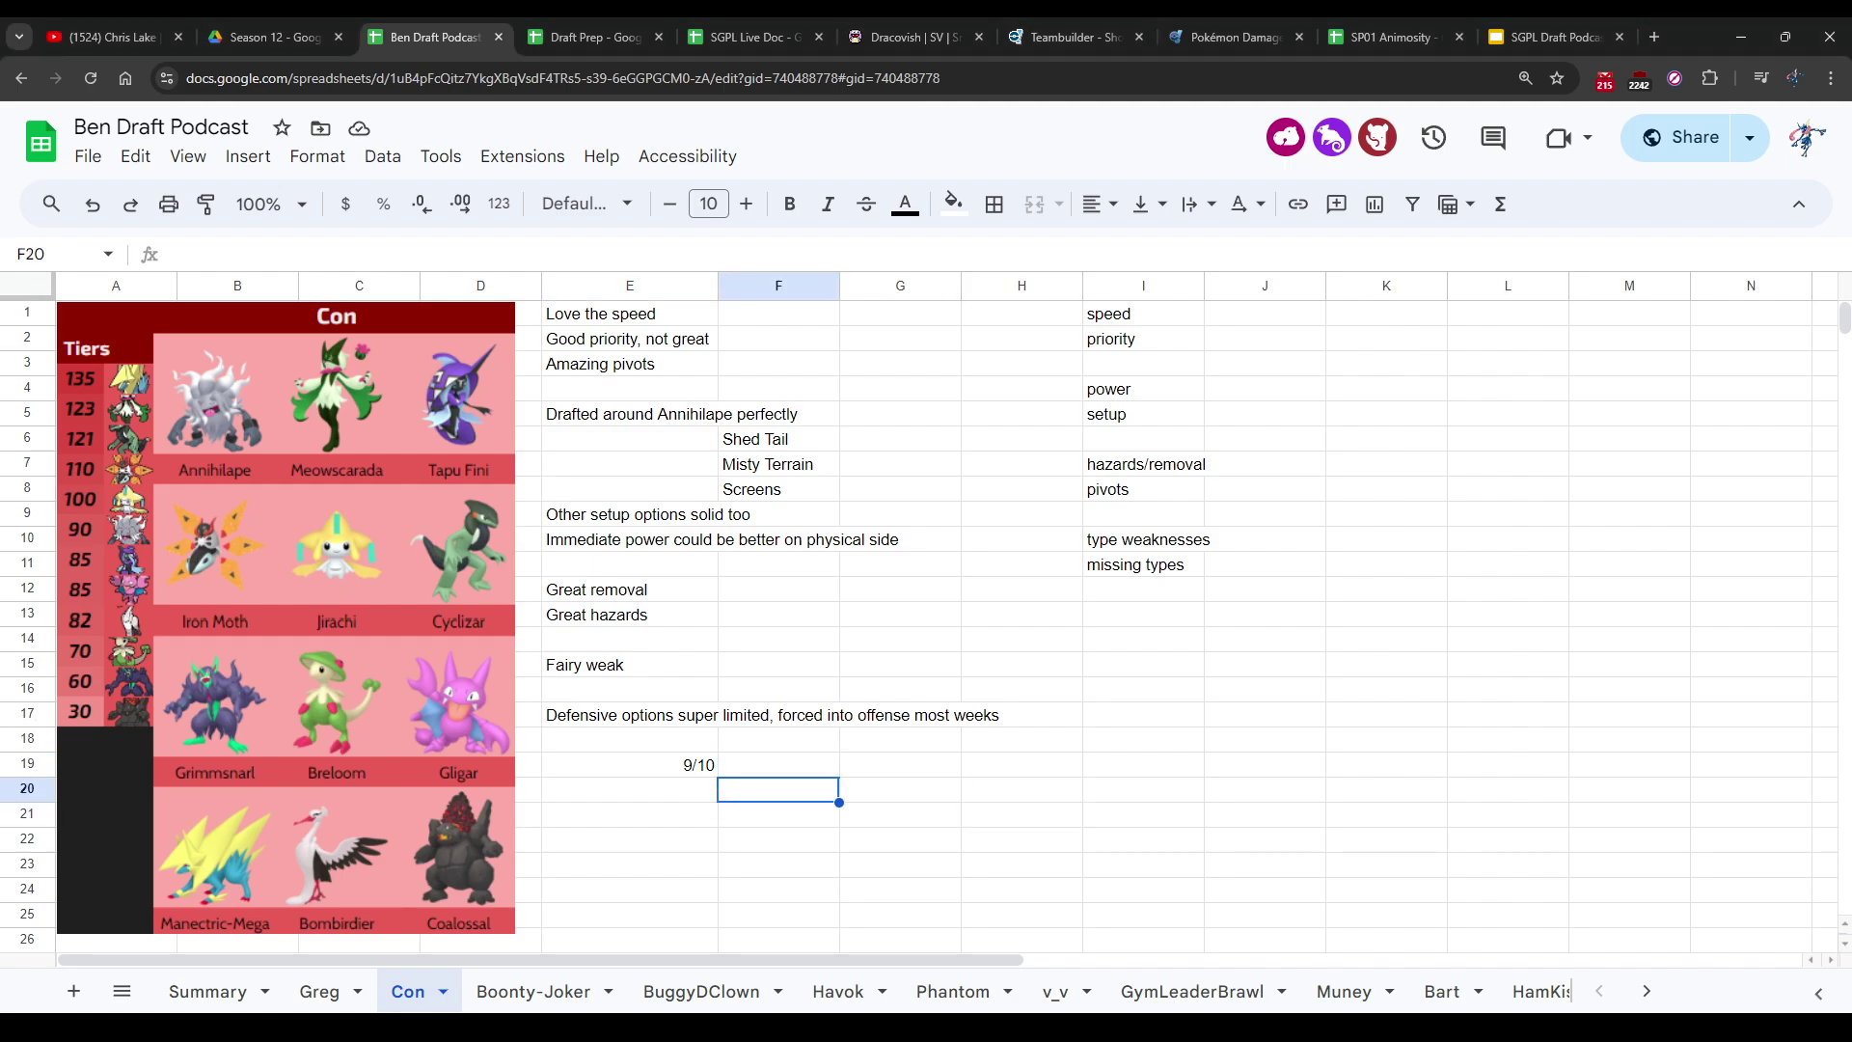
click(629, 789)
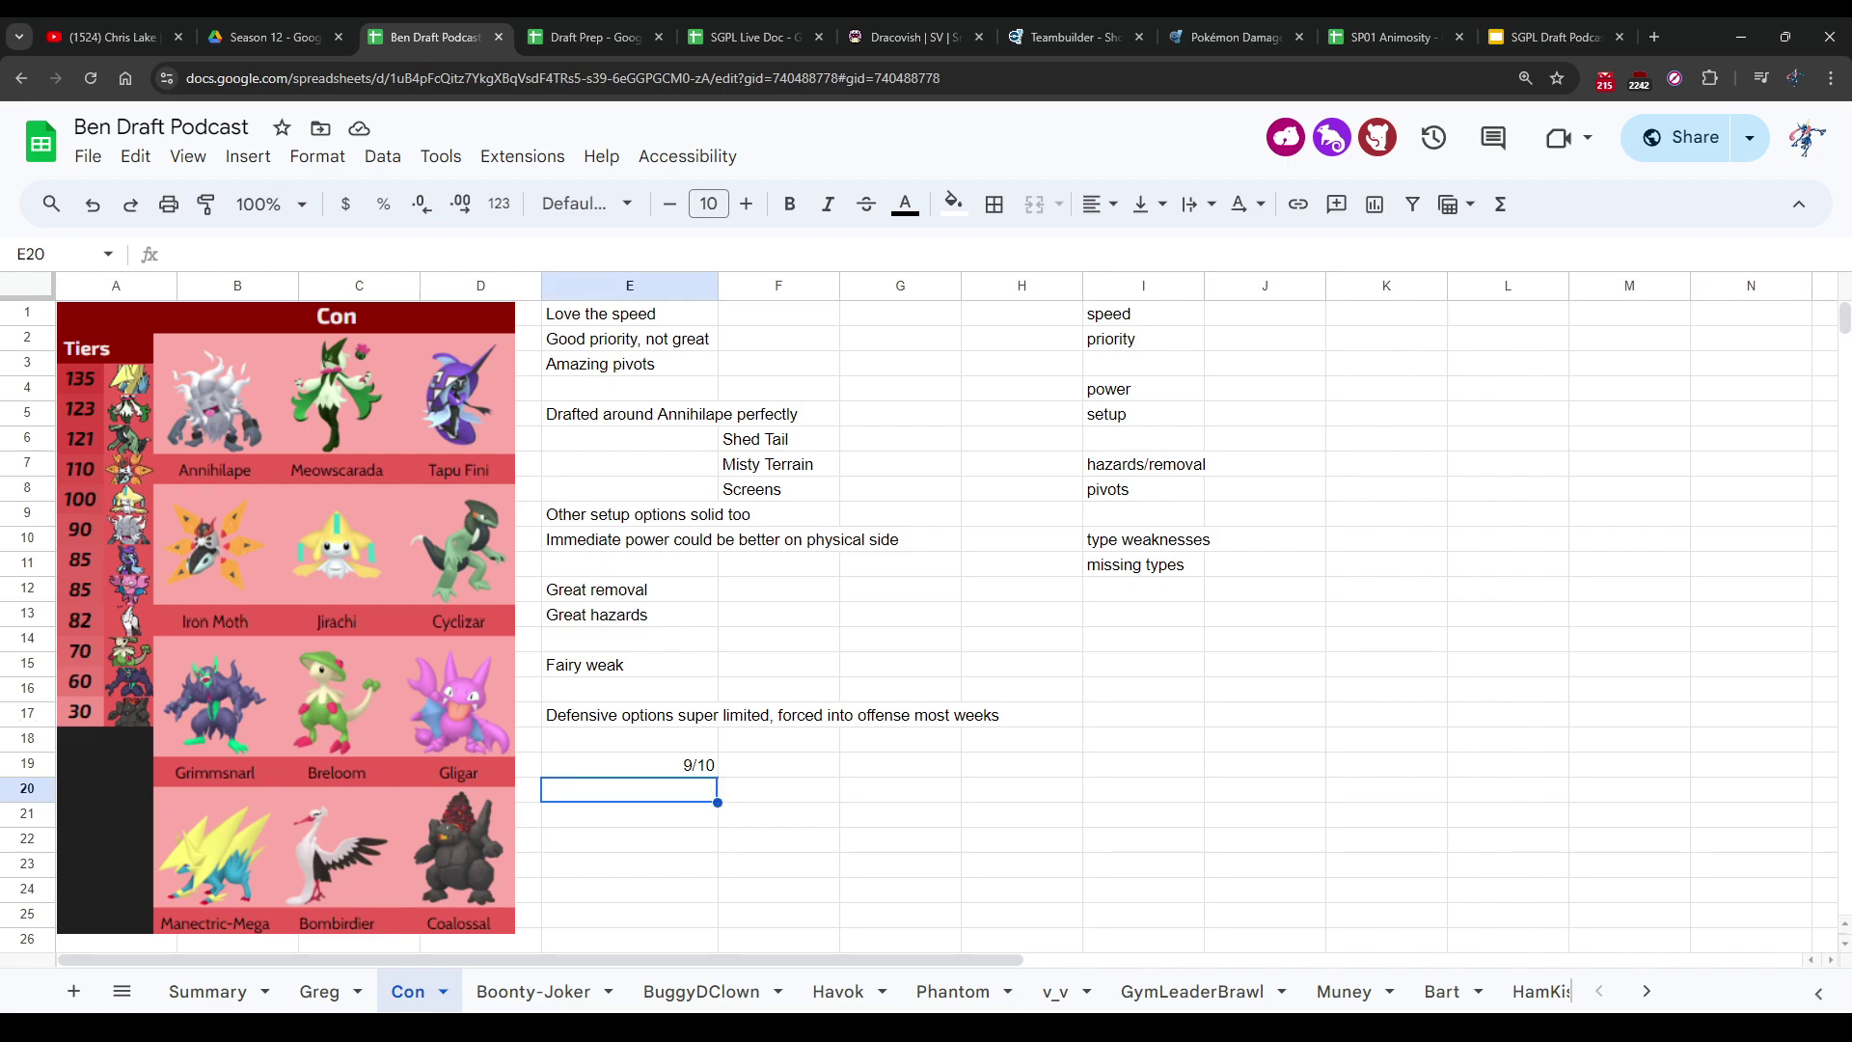
key(Up)
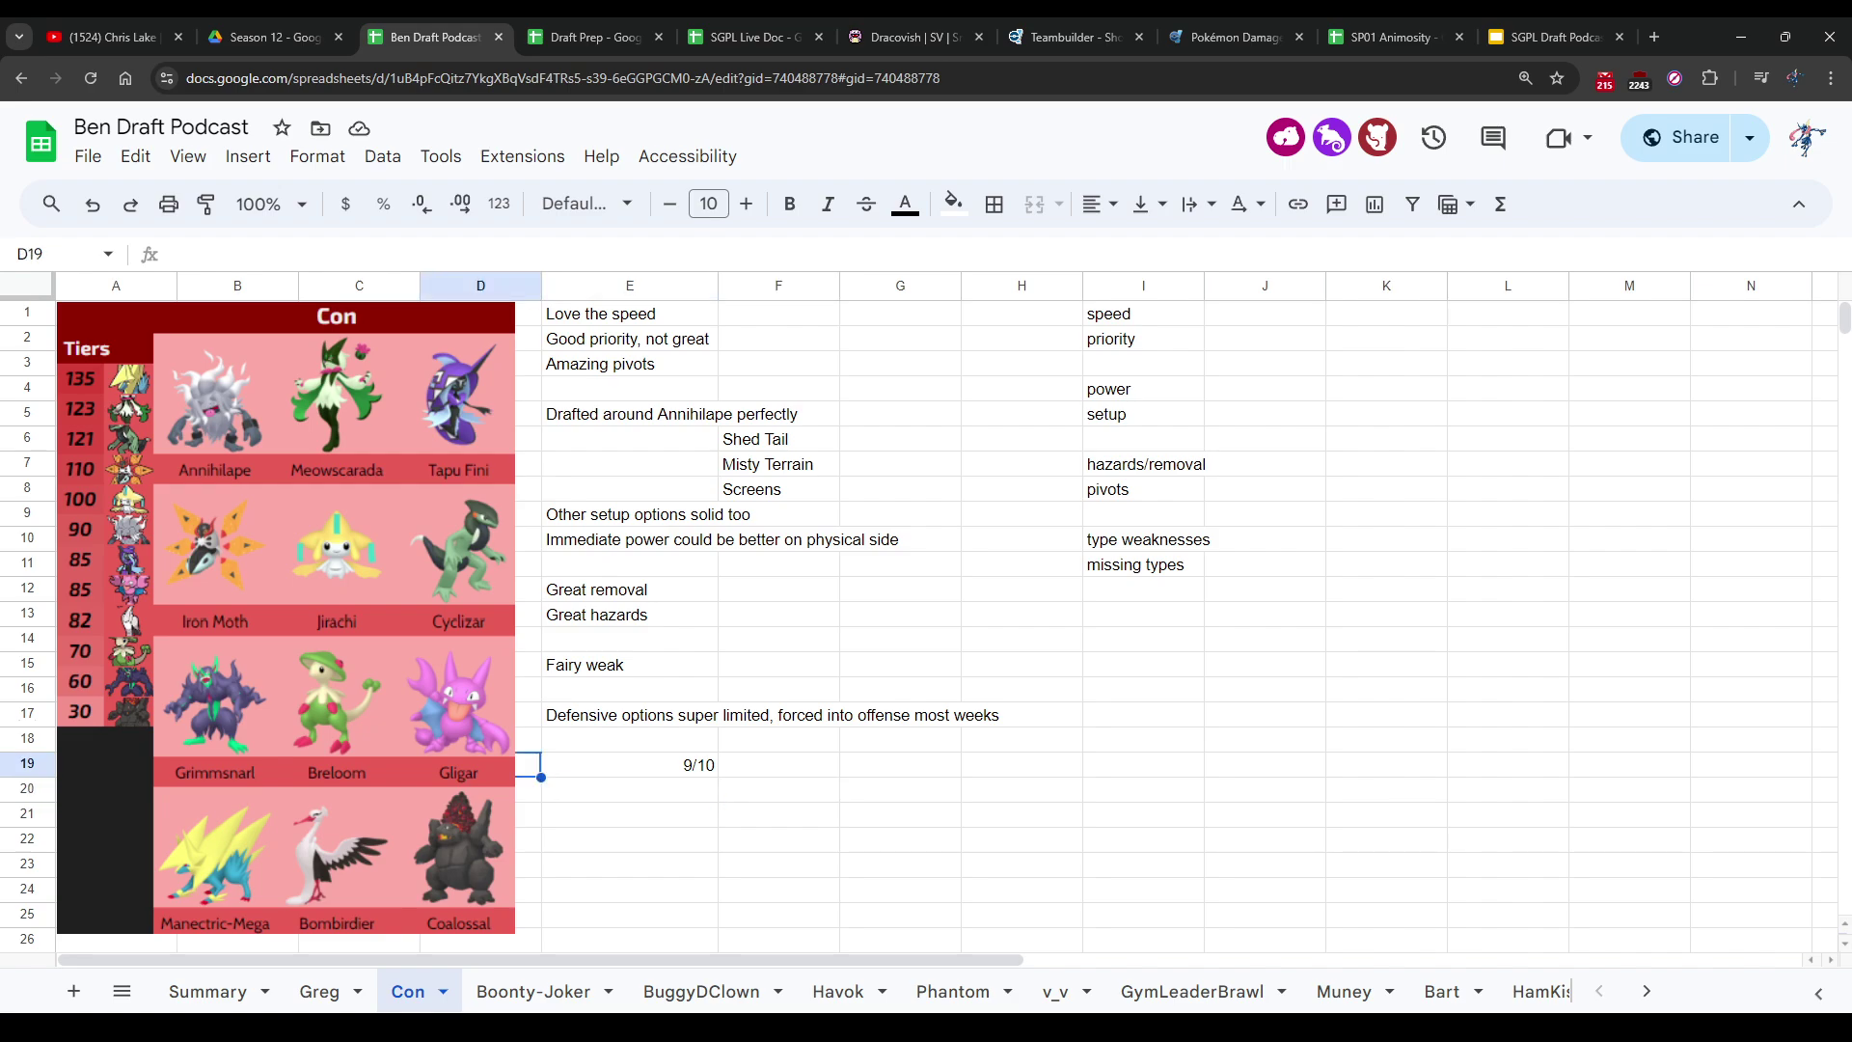
key(Right)
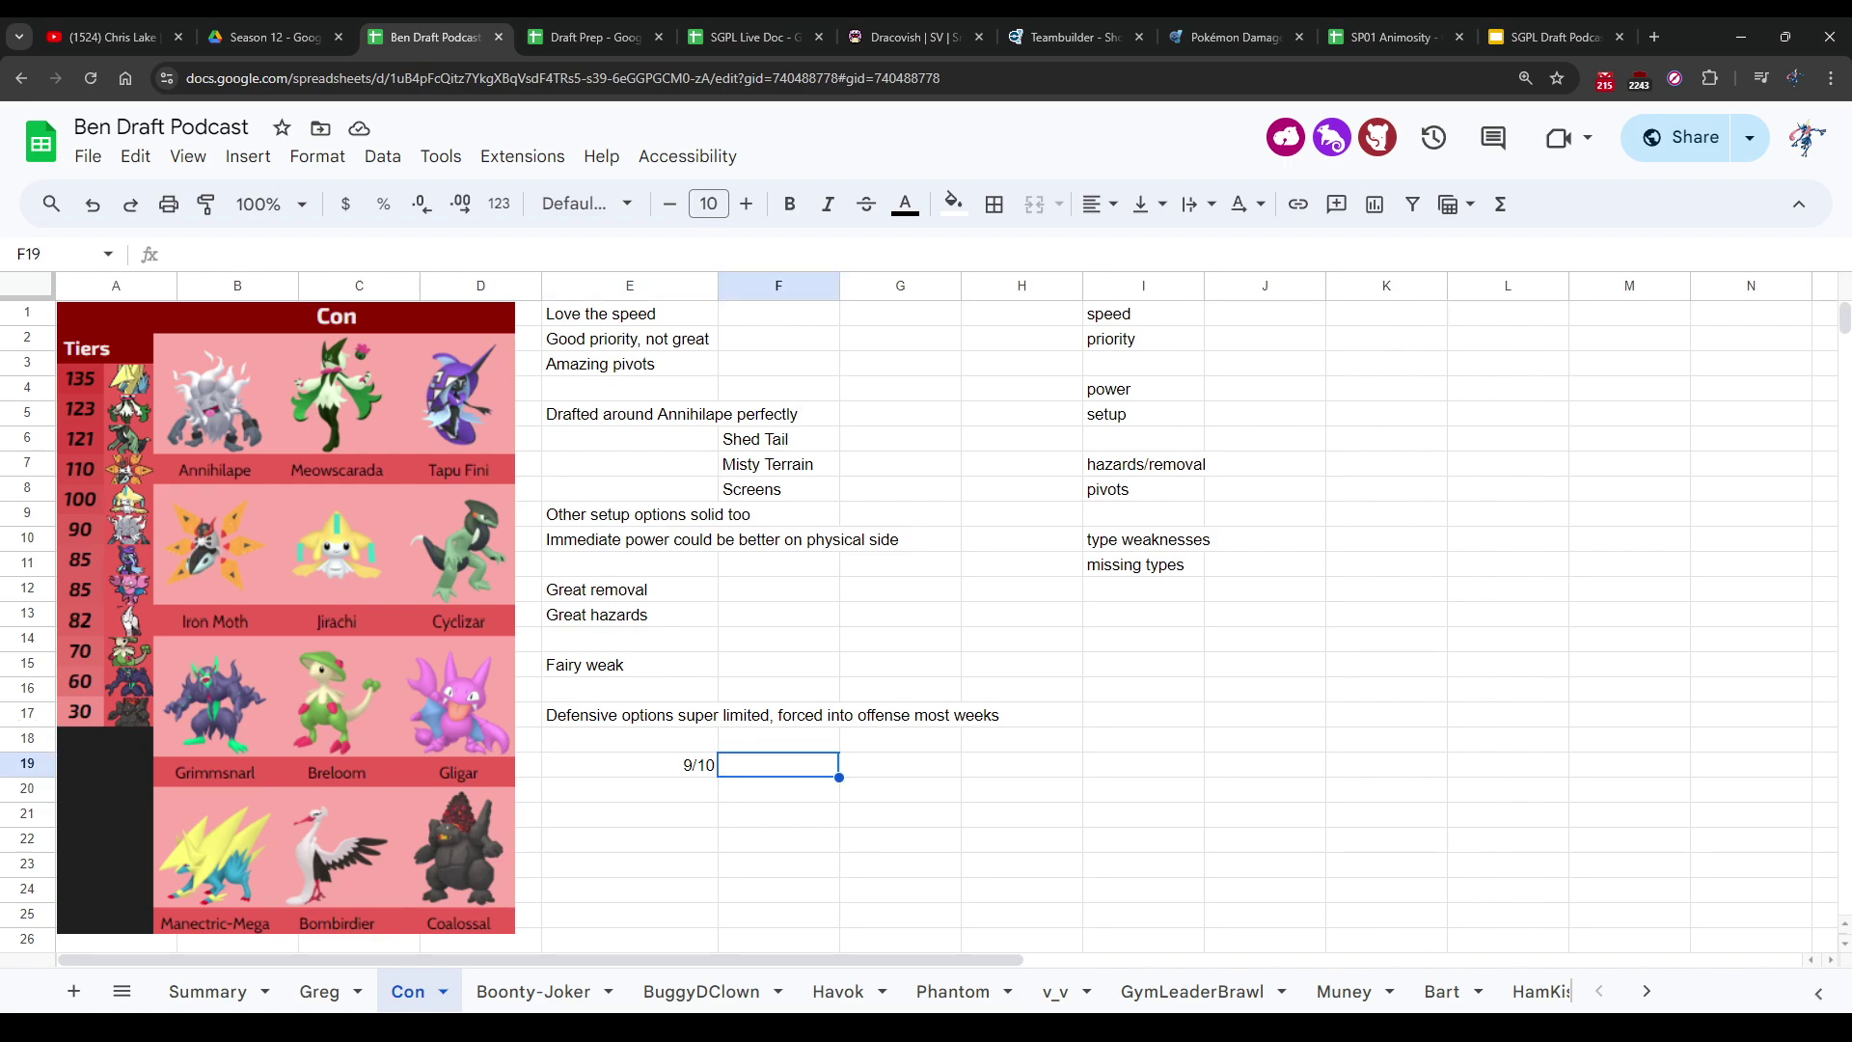
click(629, 789)
click(629, 764)
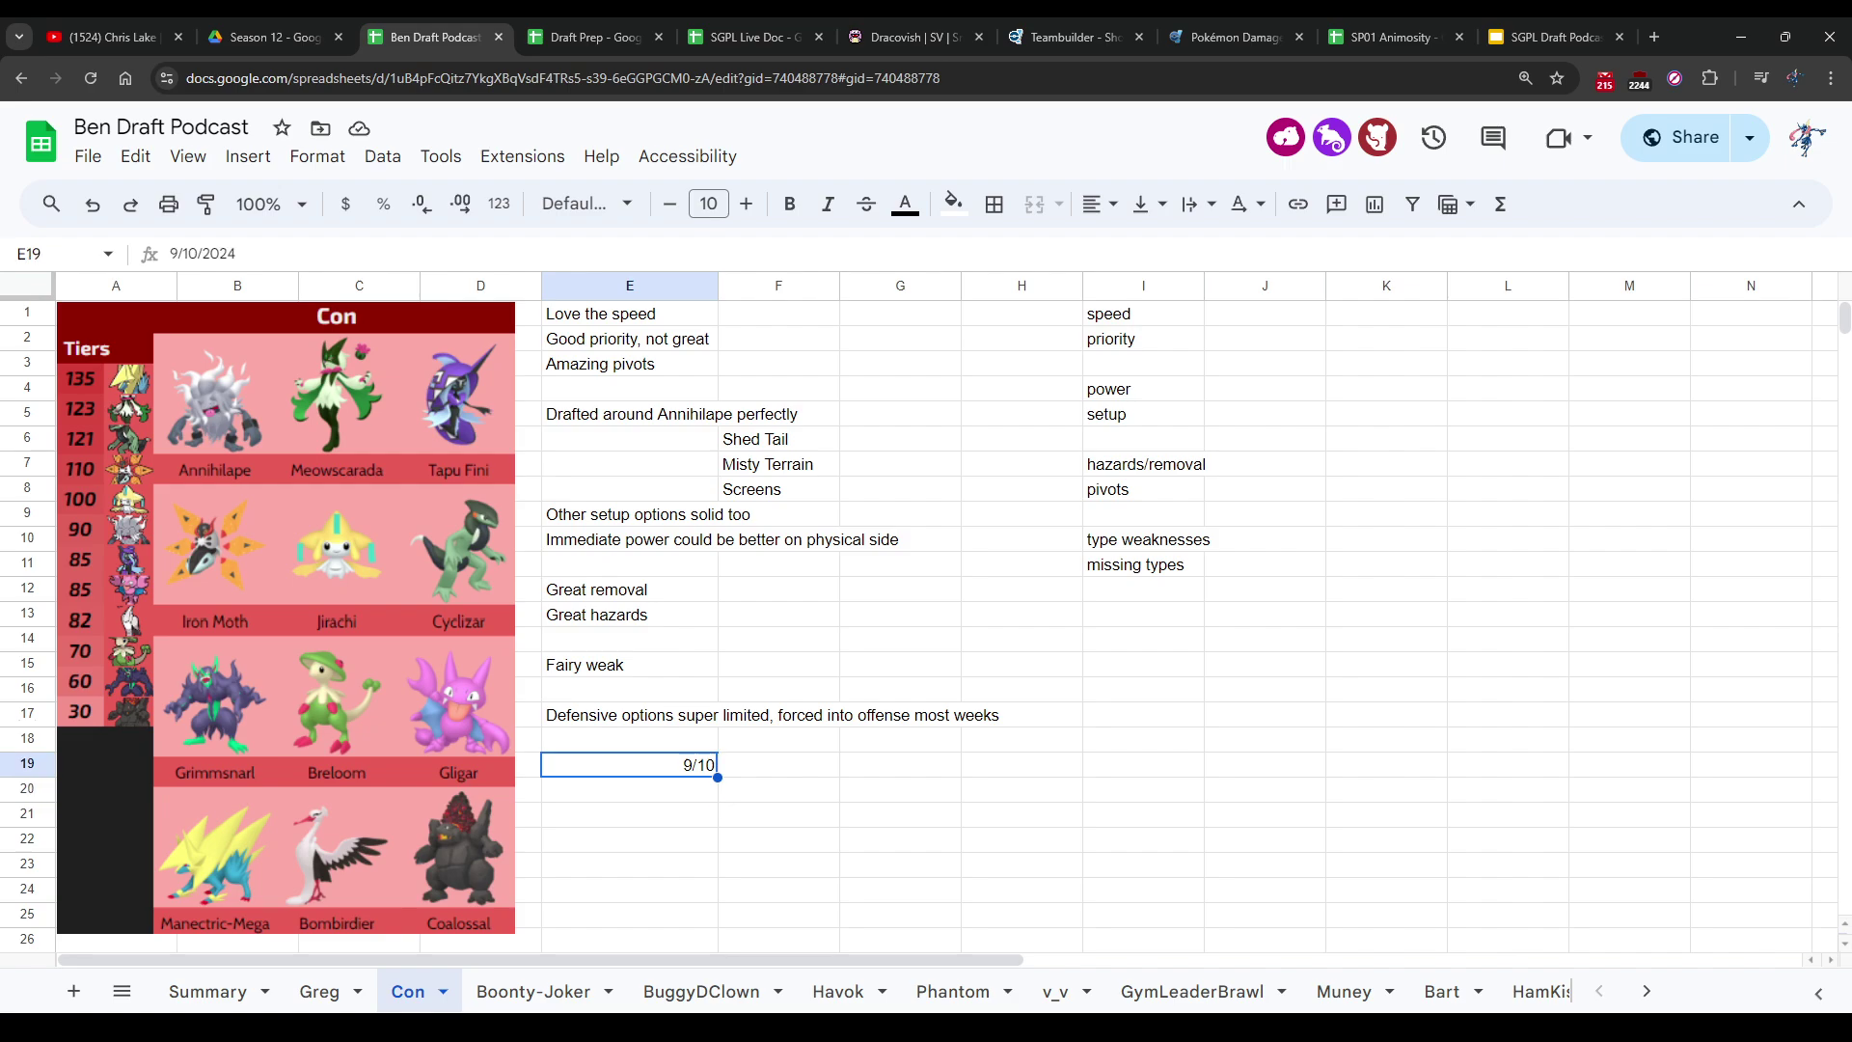
key(Left)
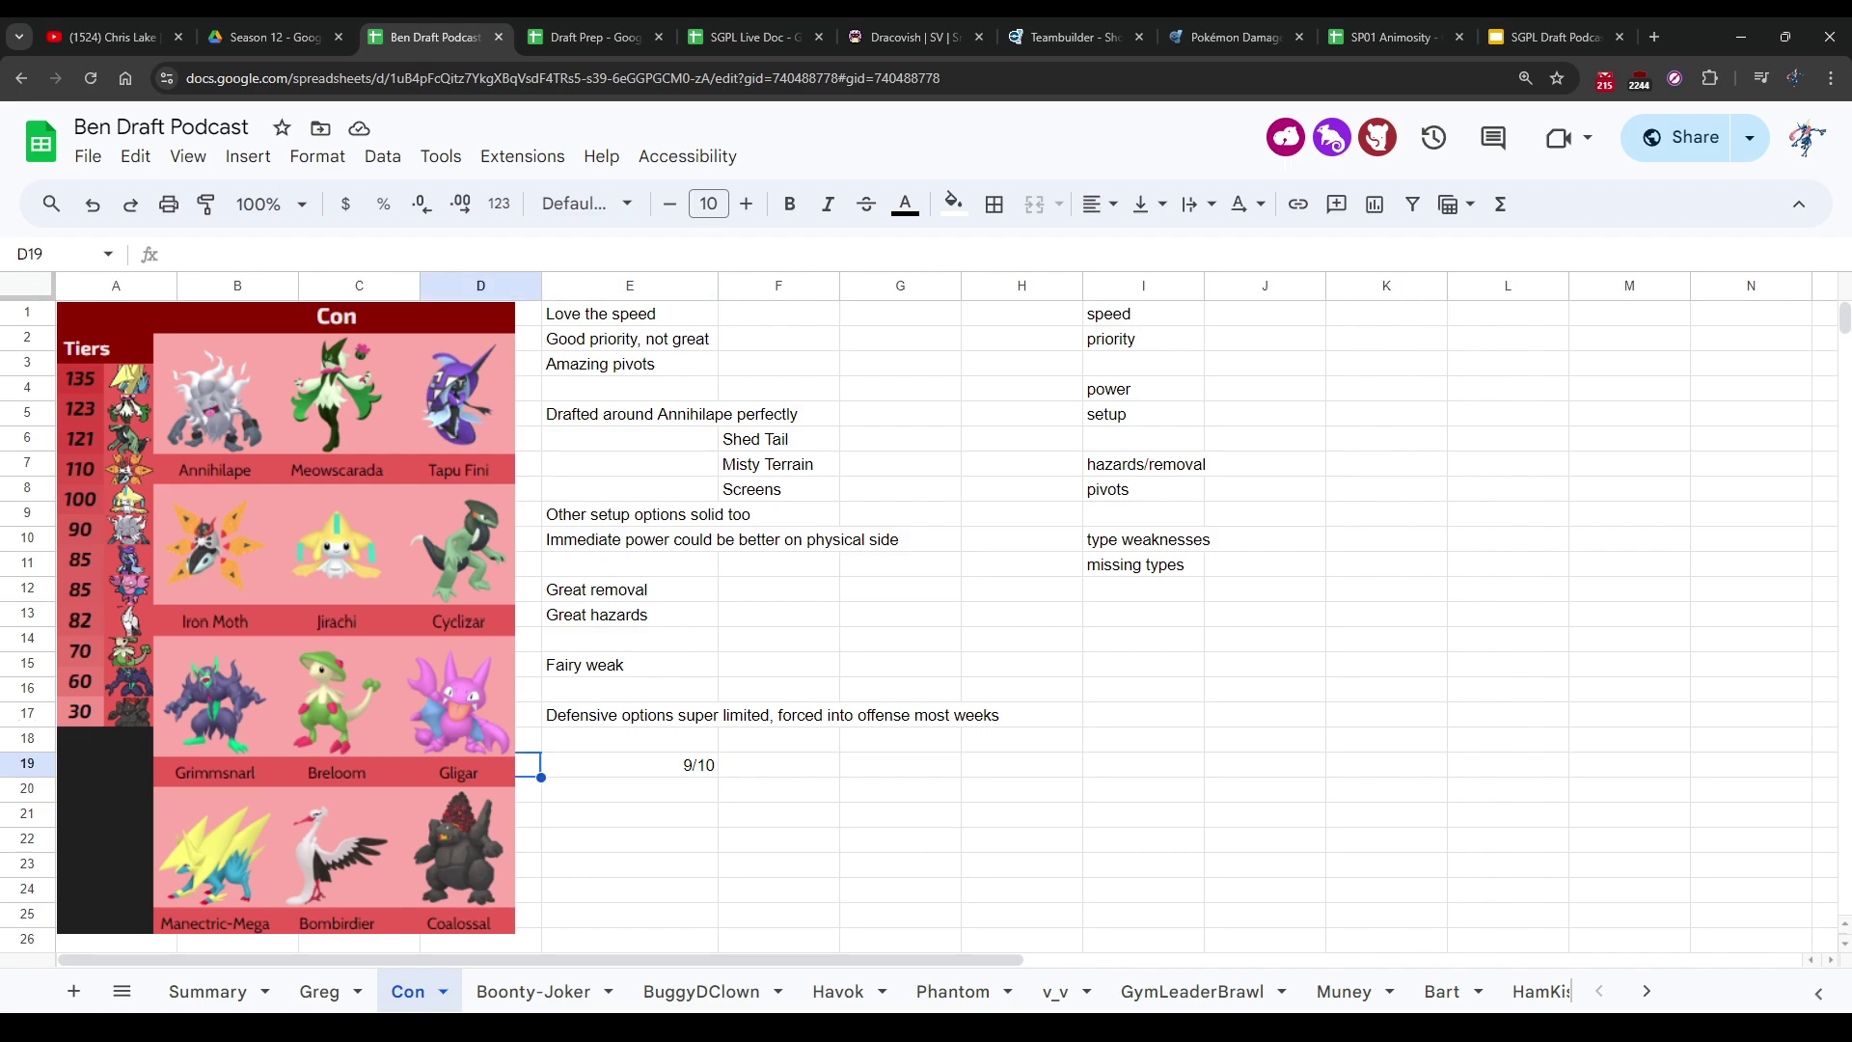
key(Right)
key(Right)
key(Up)
key(Left)
key(Left)
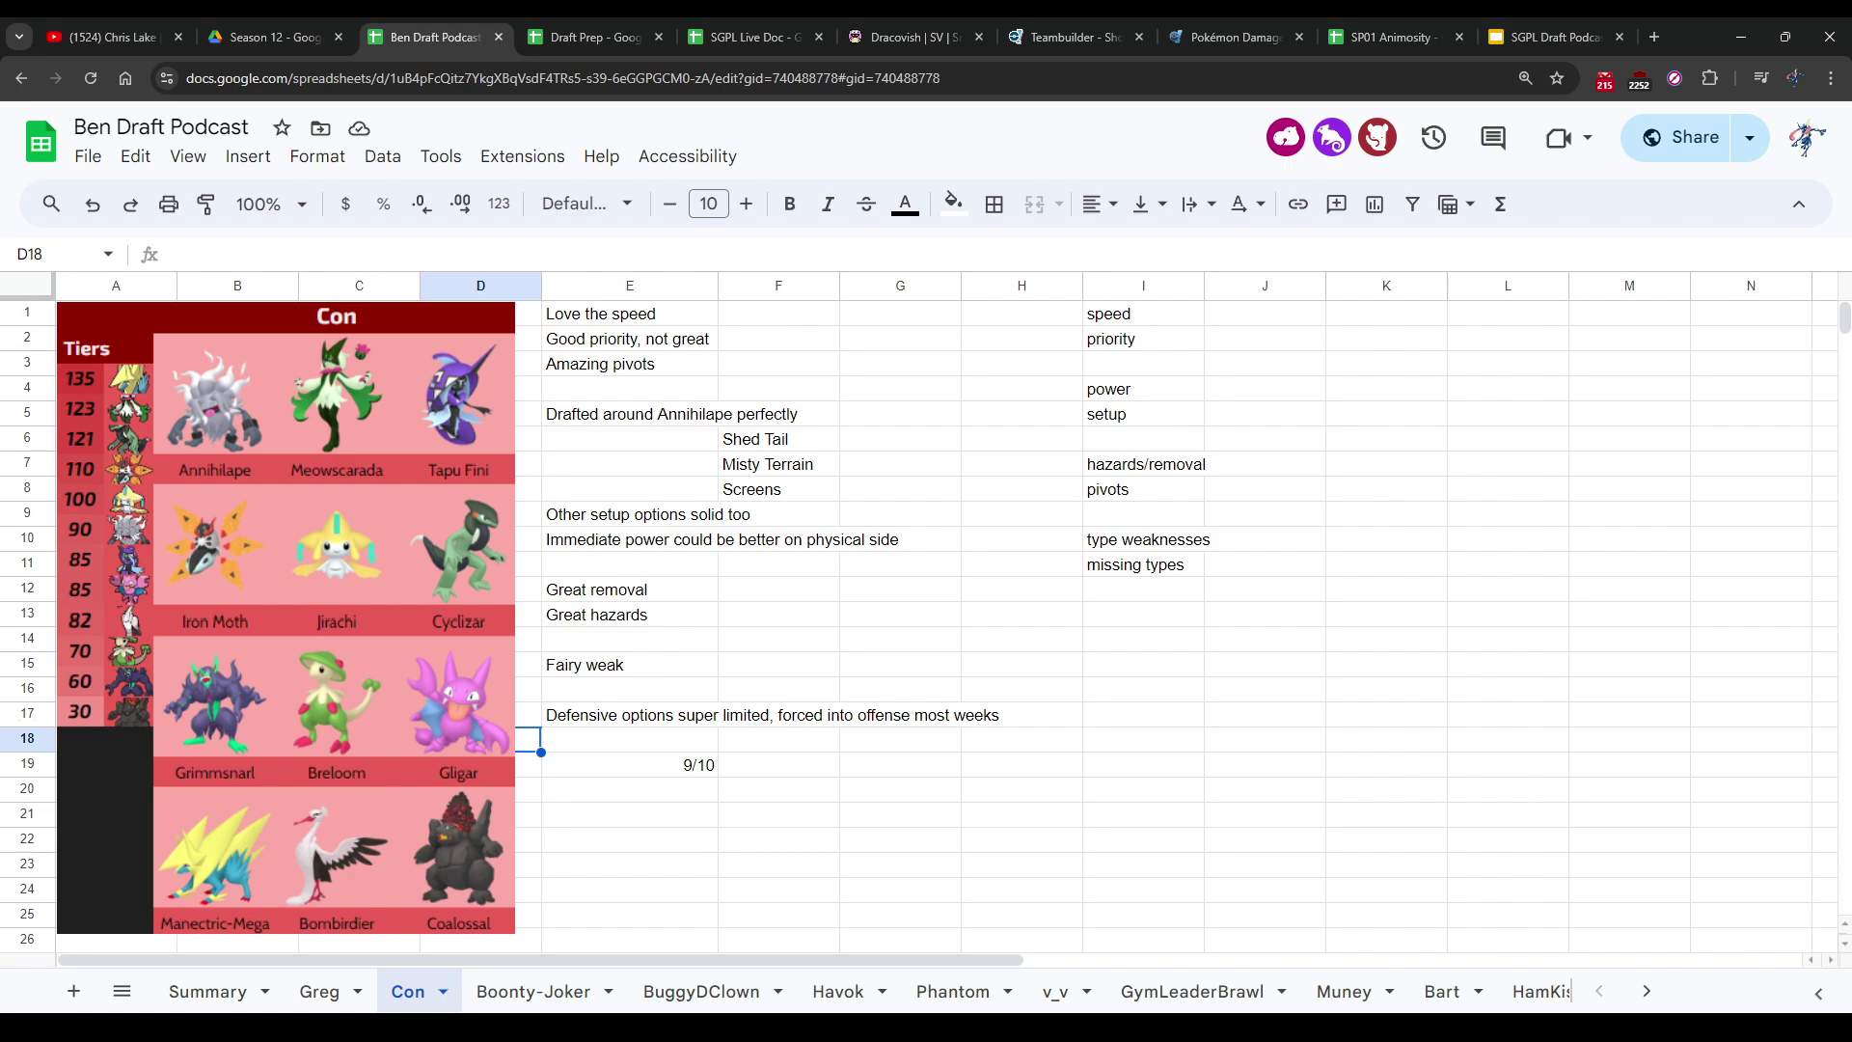
click(285, 617)
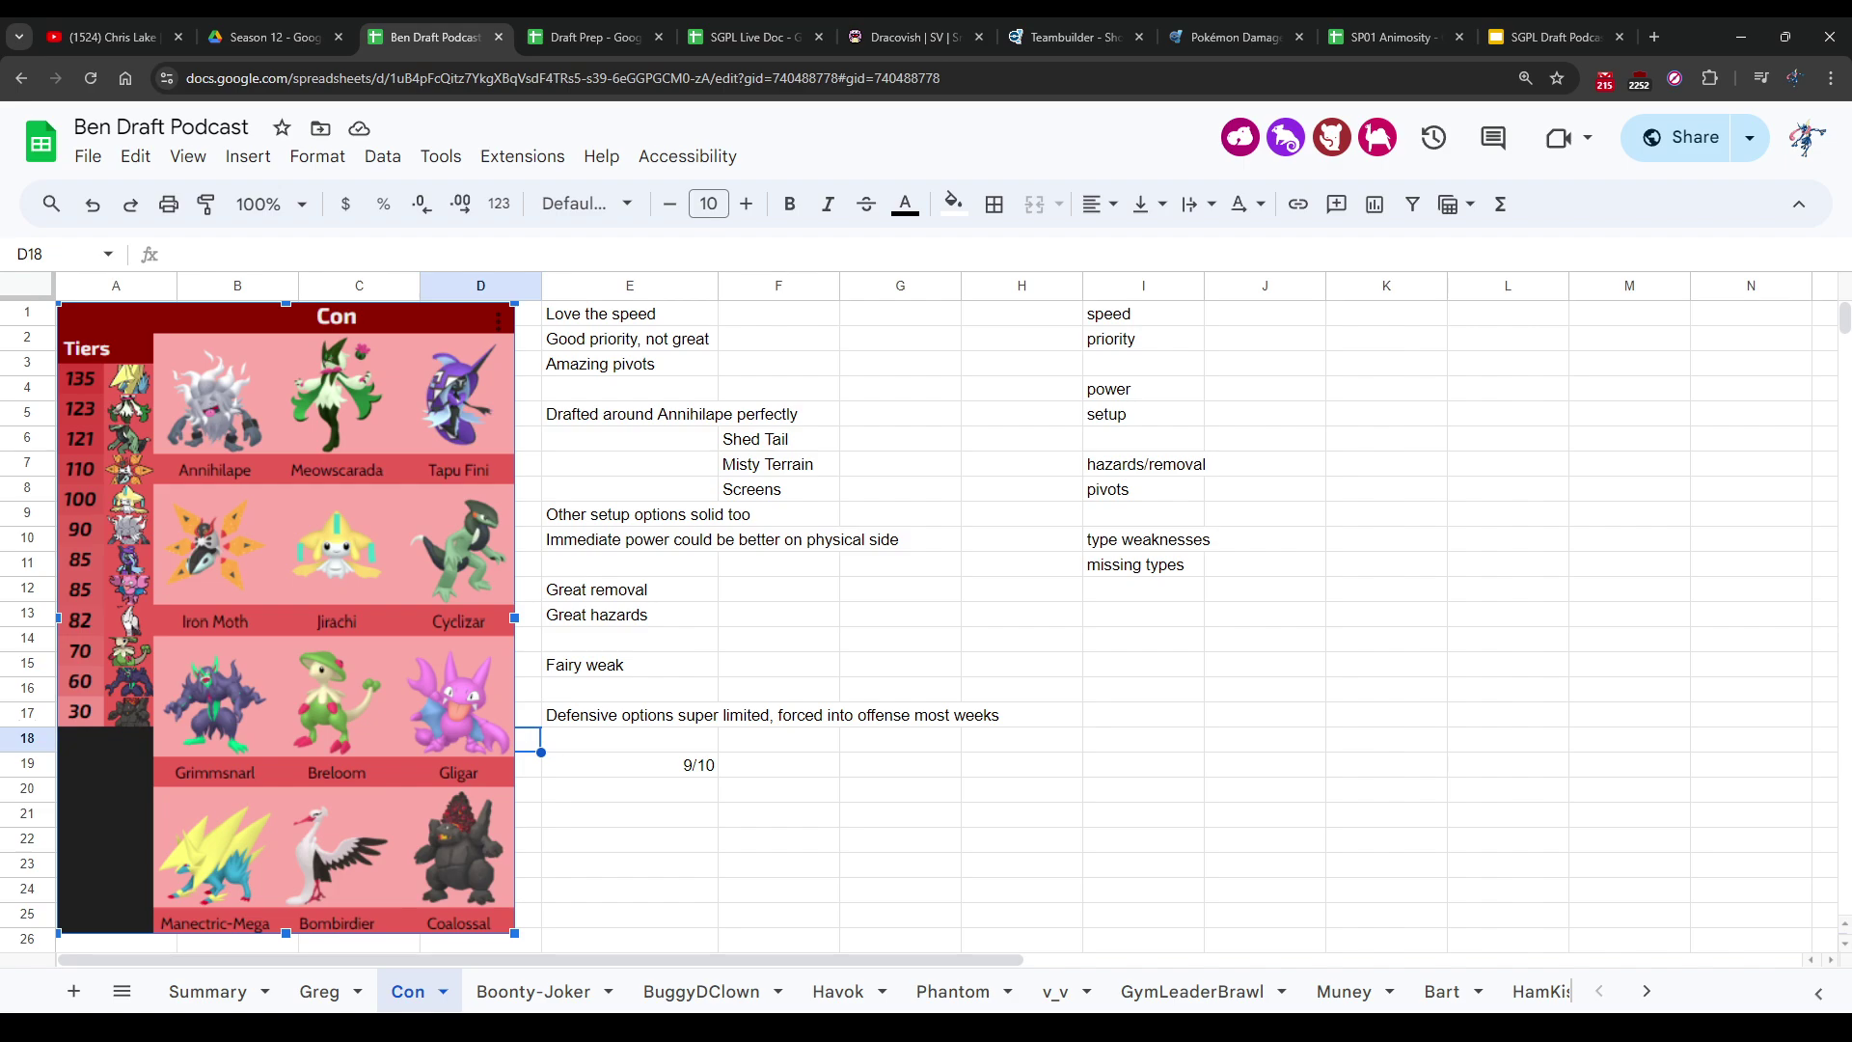
click(778, 615)
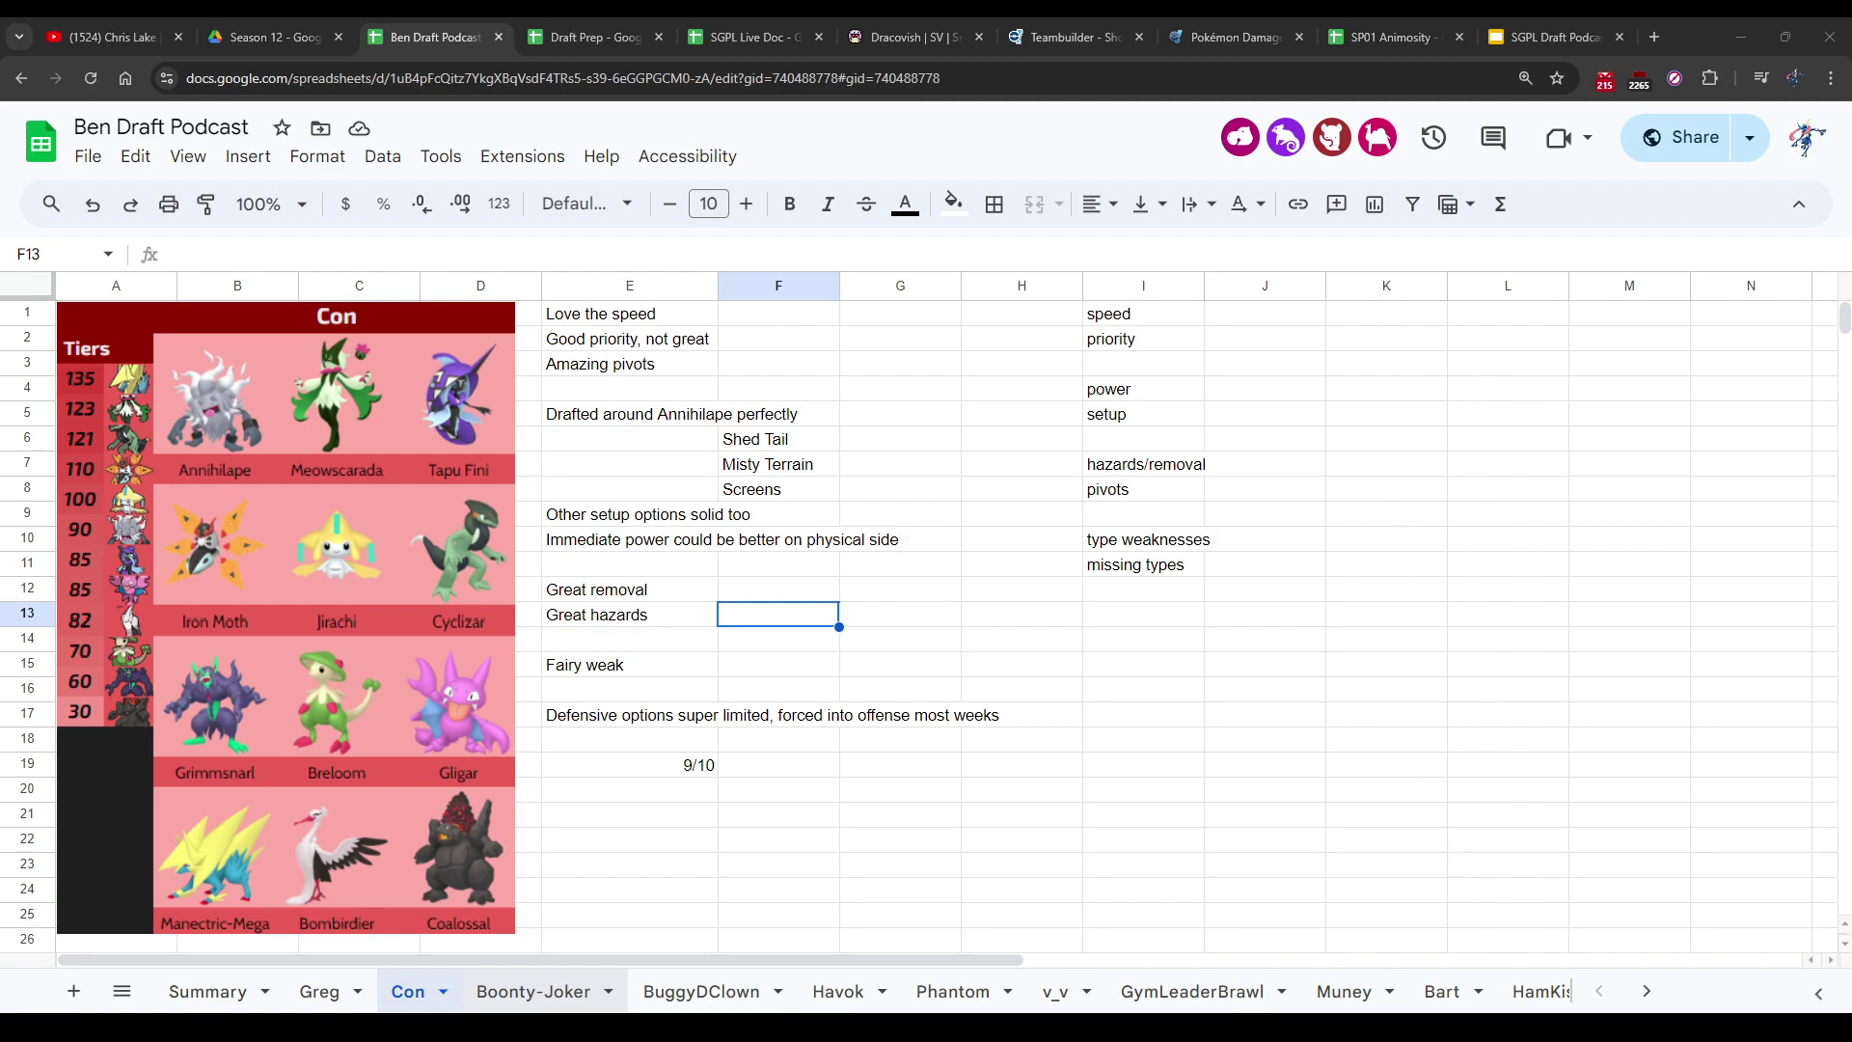
Step: Open the Boonty-Joker team's sheet to review its roster and draft notes
key(ctrl+Page_Down)
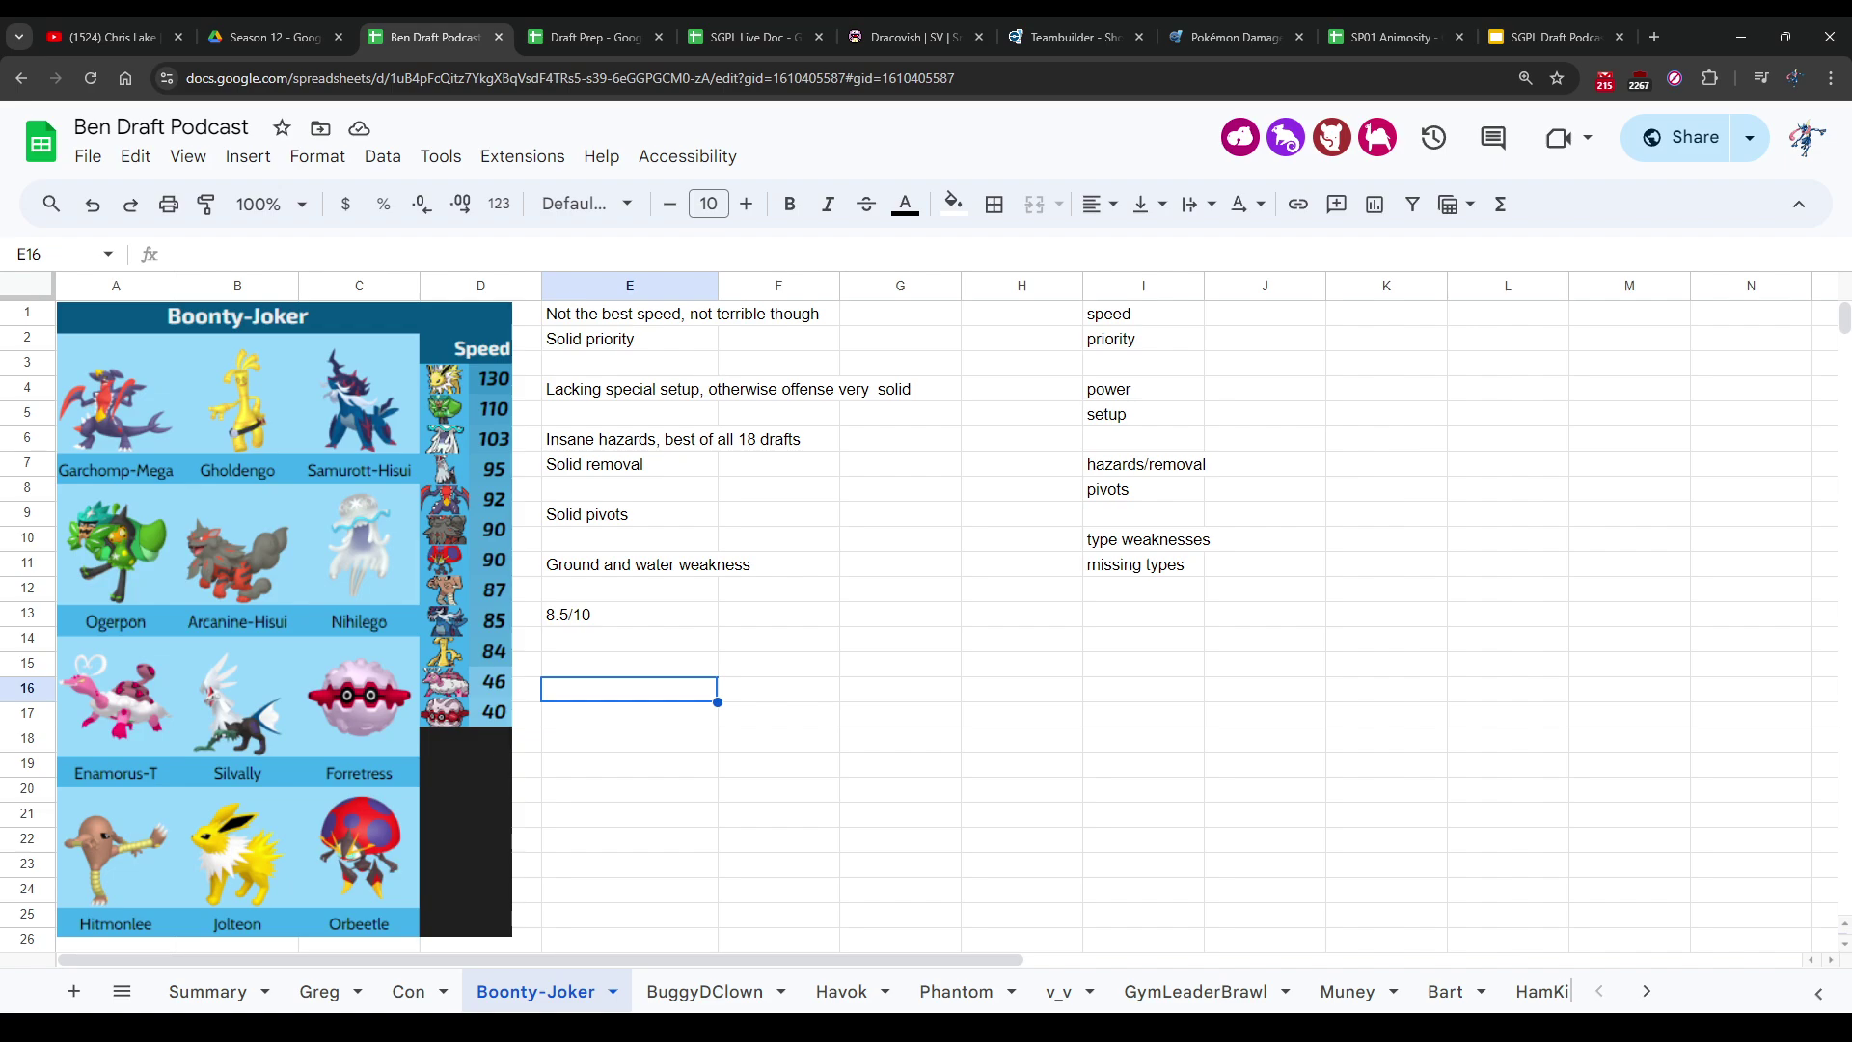
key(Up)
key(Up)
key(Up)
key(Up)
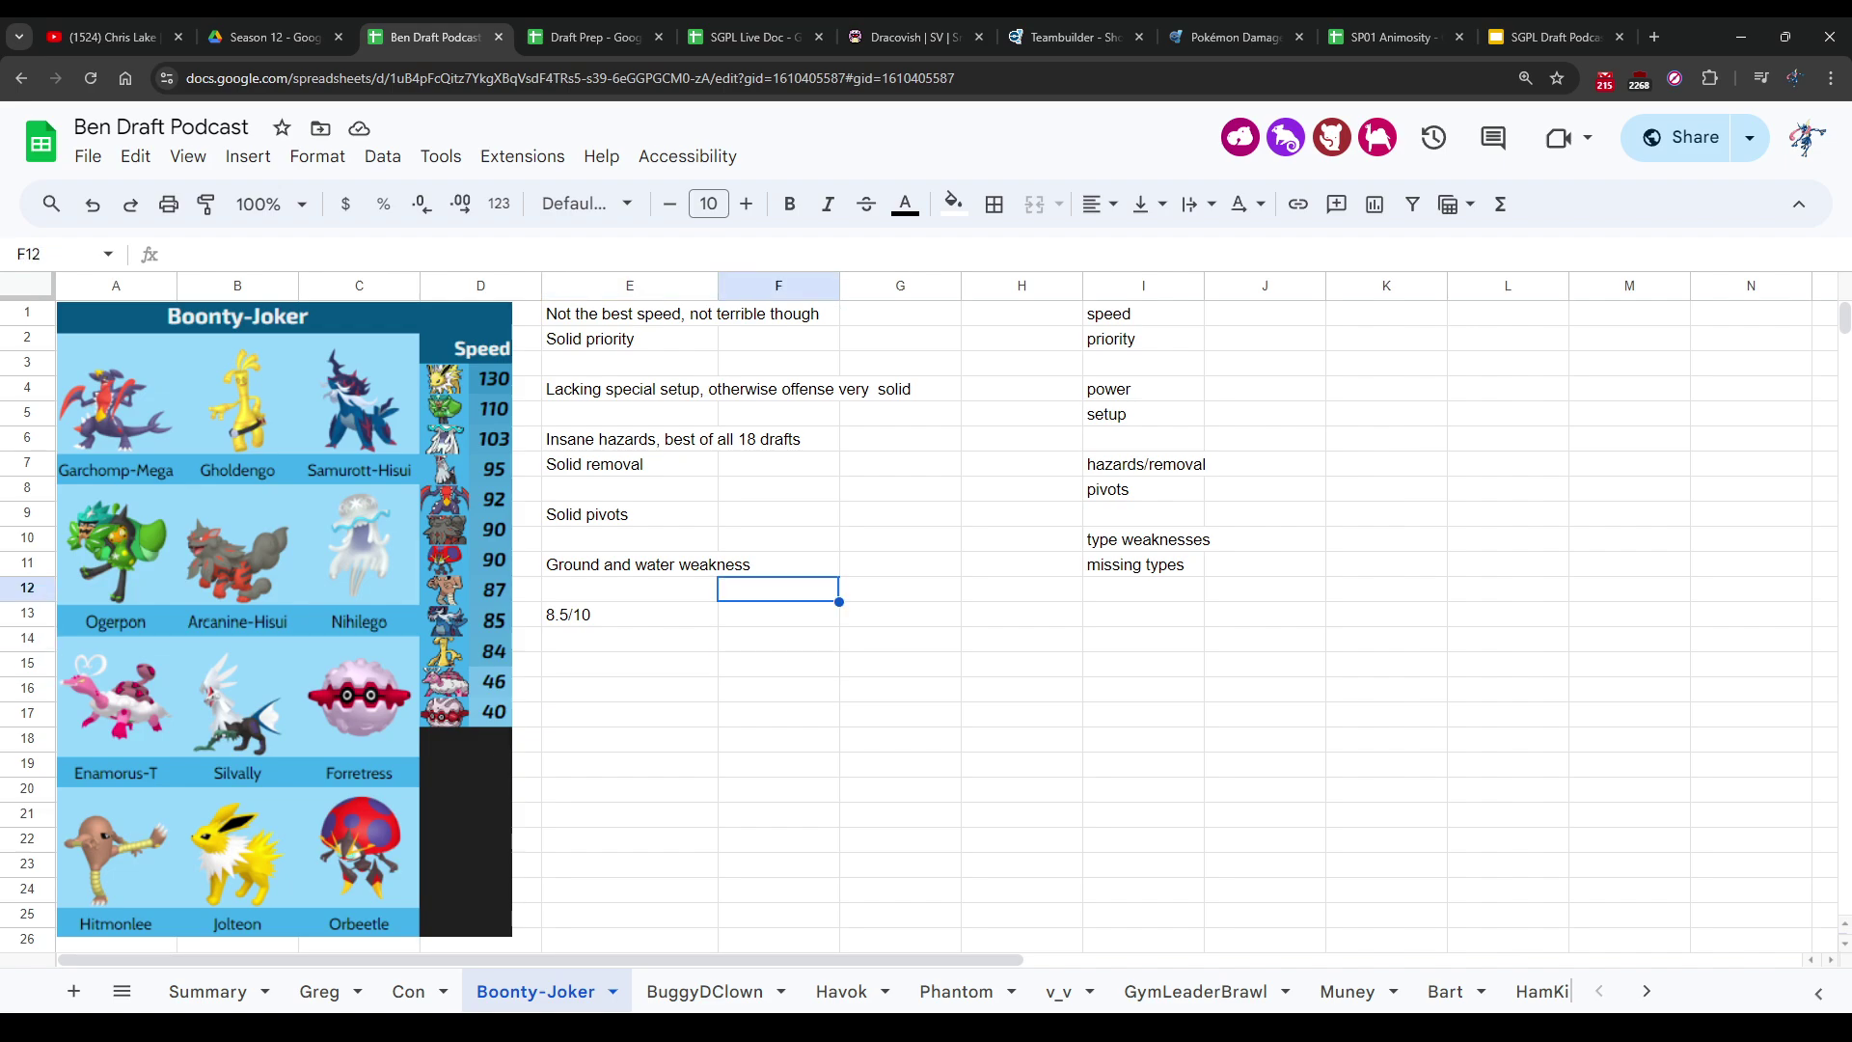
key(Down)
key(Down)
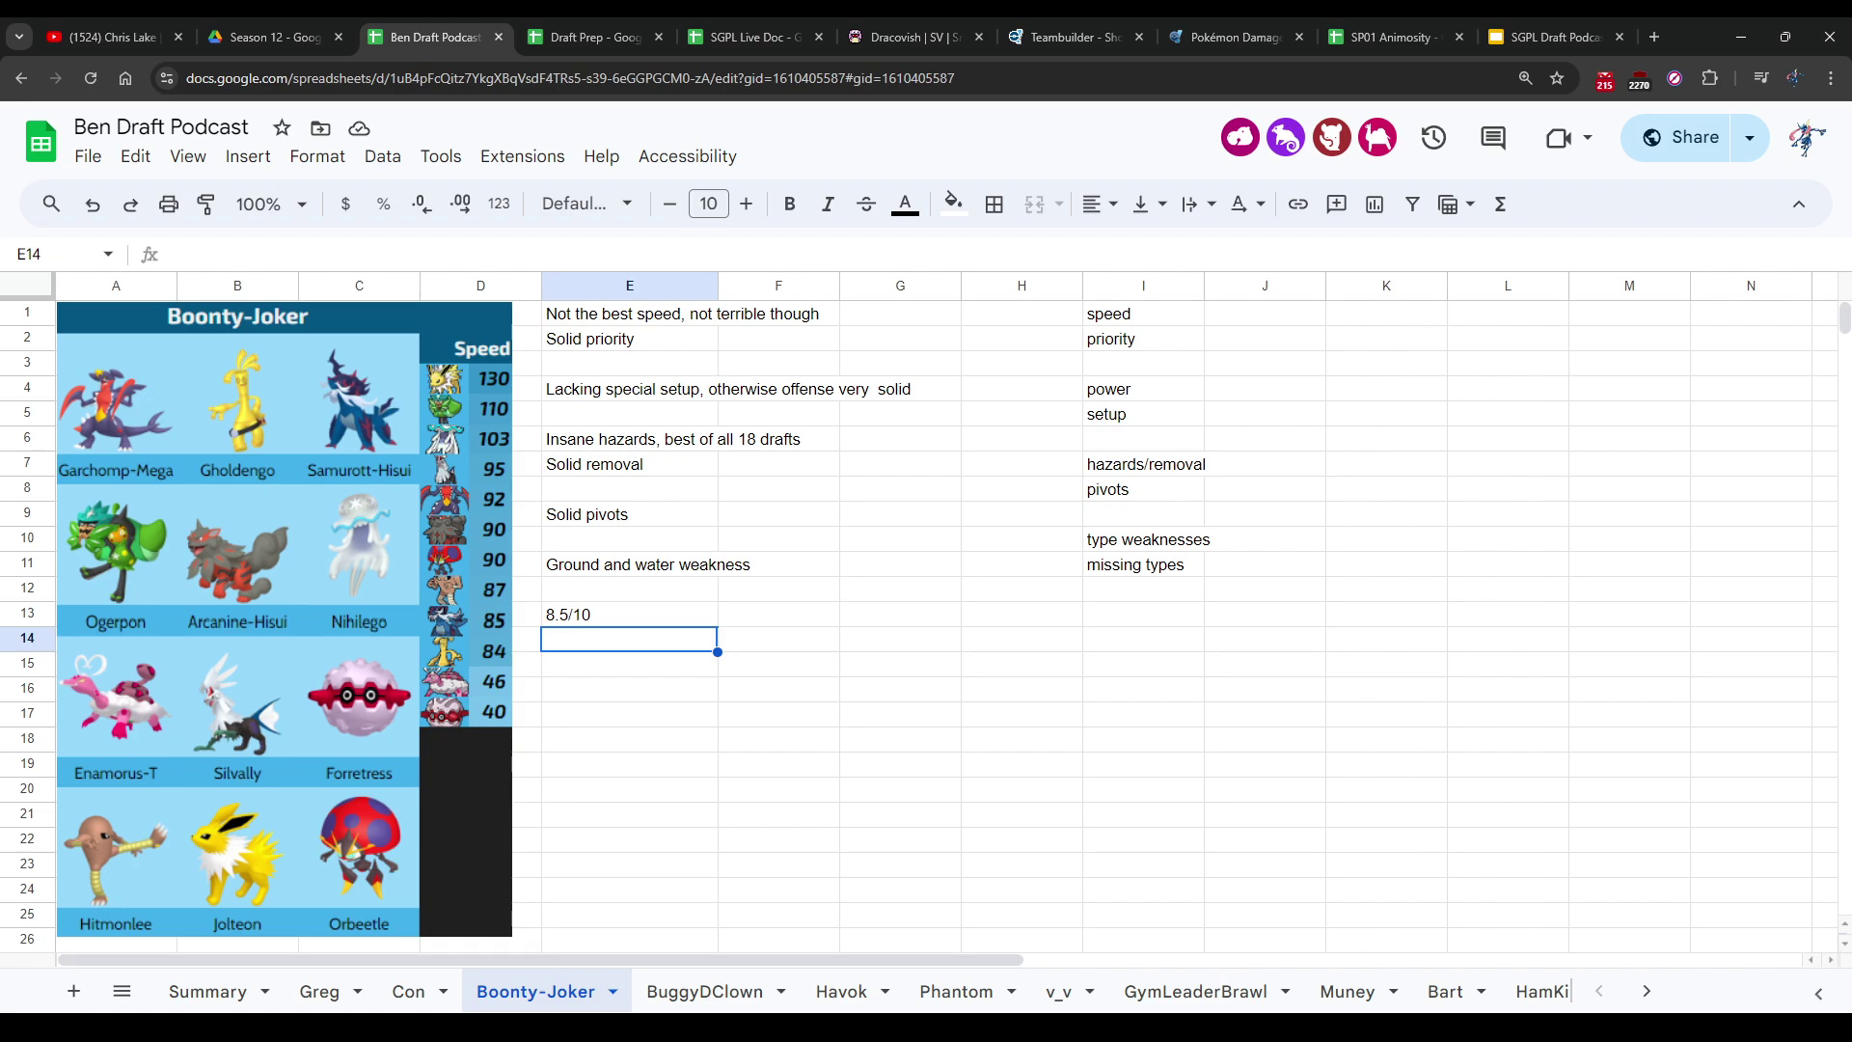
click(779, 464)
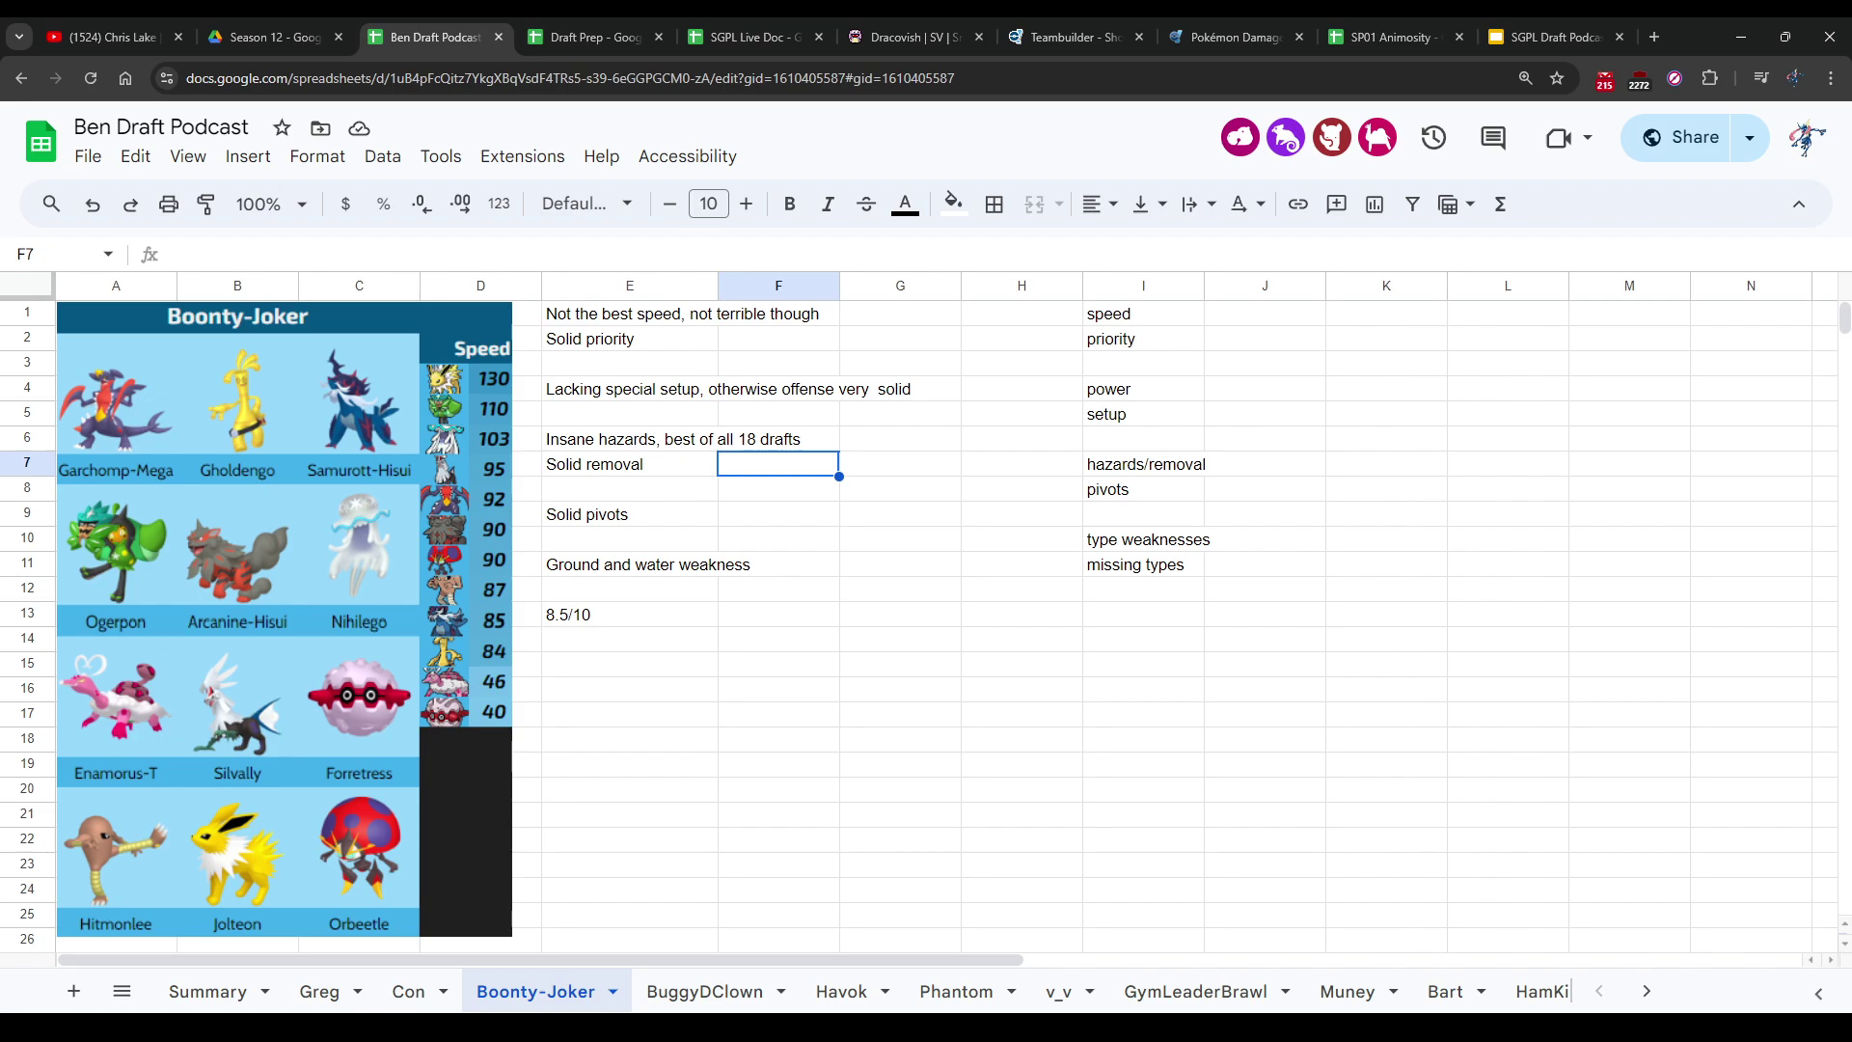
key(Down)
key(Down)
key(Down)
key(Down)
key(Down)
key(Down)
key(Left)
key(Left)
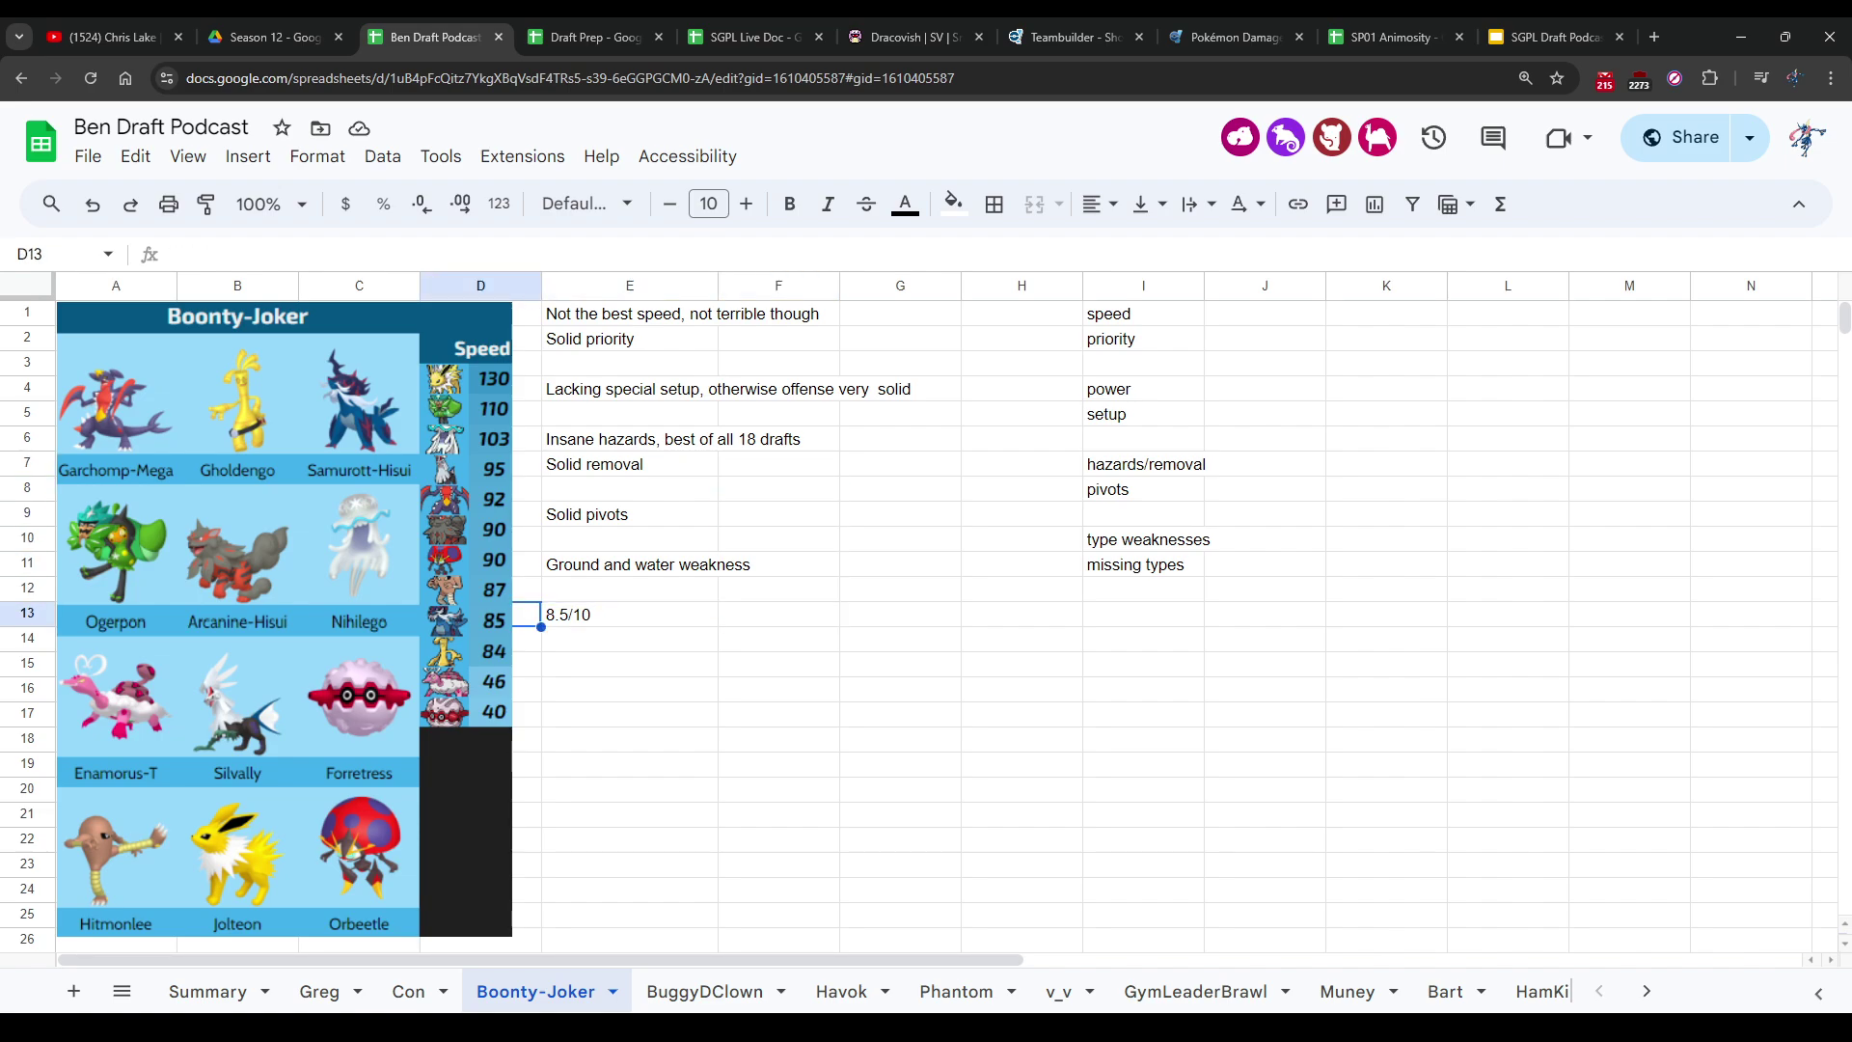
Step: Shift the Boonty-Joker notes from "Solid removal" through the rating down one row, so they start in E8
key(Right)
key(Up)
key(Up)
key(Up)
key(Up)
key(Up)
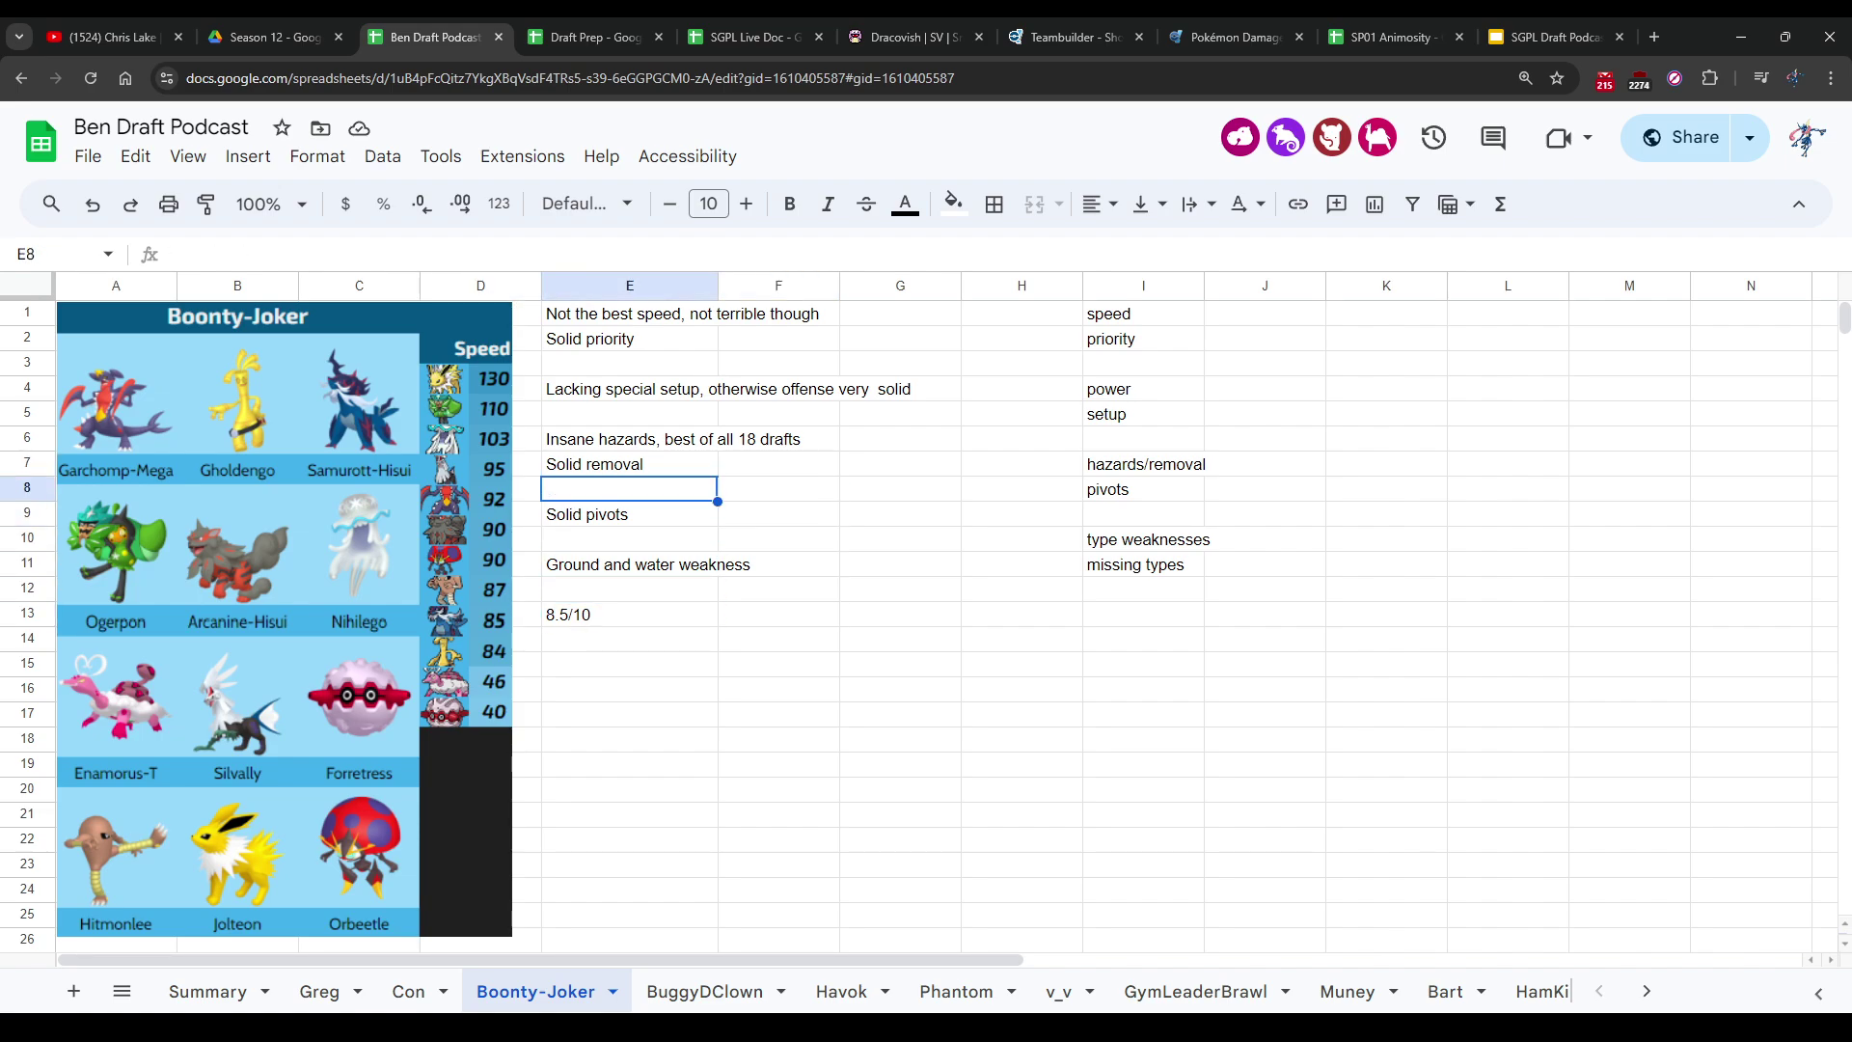
key(Up)
key(shift+Down)
key(shift+Down)
key(shift+Down)
key(shift+Down)
key(shift+Down)
key(shift+Down)
key(ctrl+c)
key(Down)
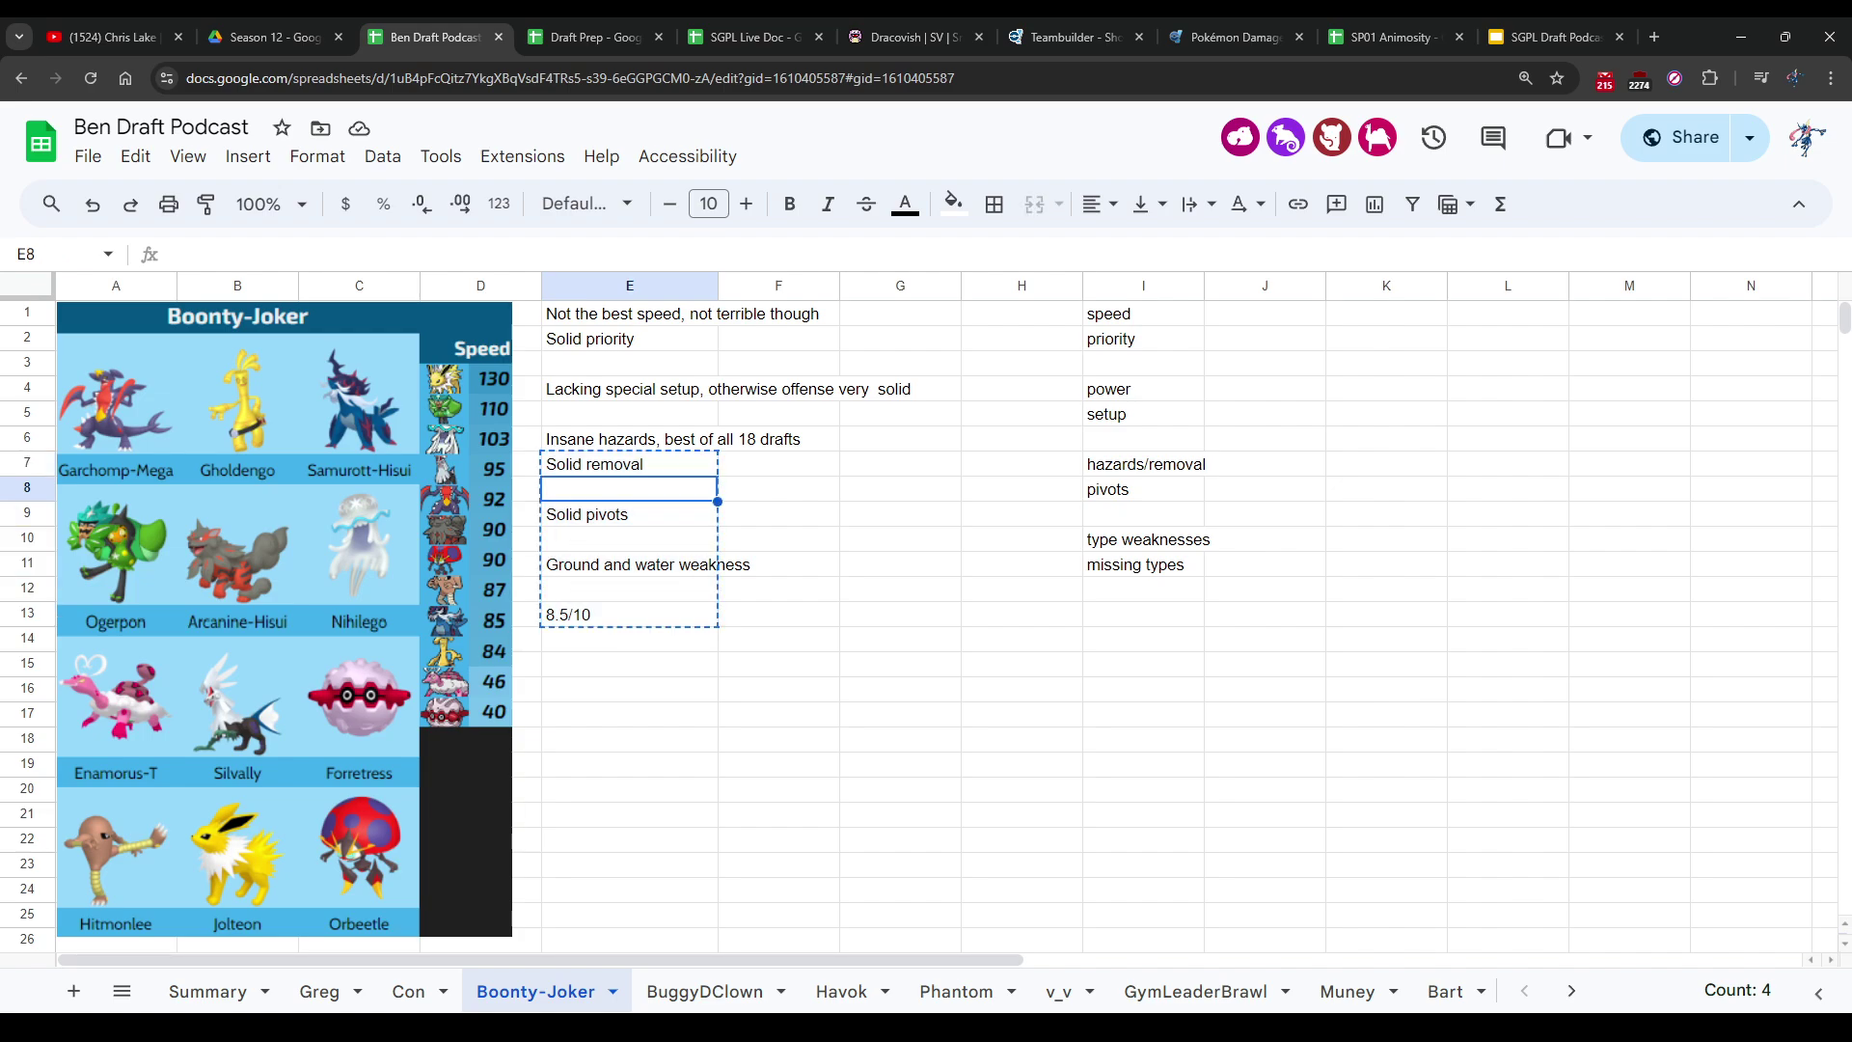
key(ctrl+v)
Step: Enter the note "Fits great with Gholdengo" in E7, directly below the hazards note
key(Up)
text(Fits grea)
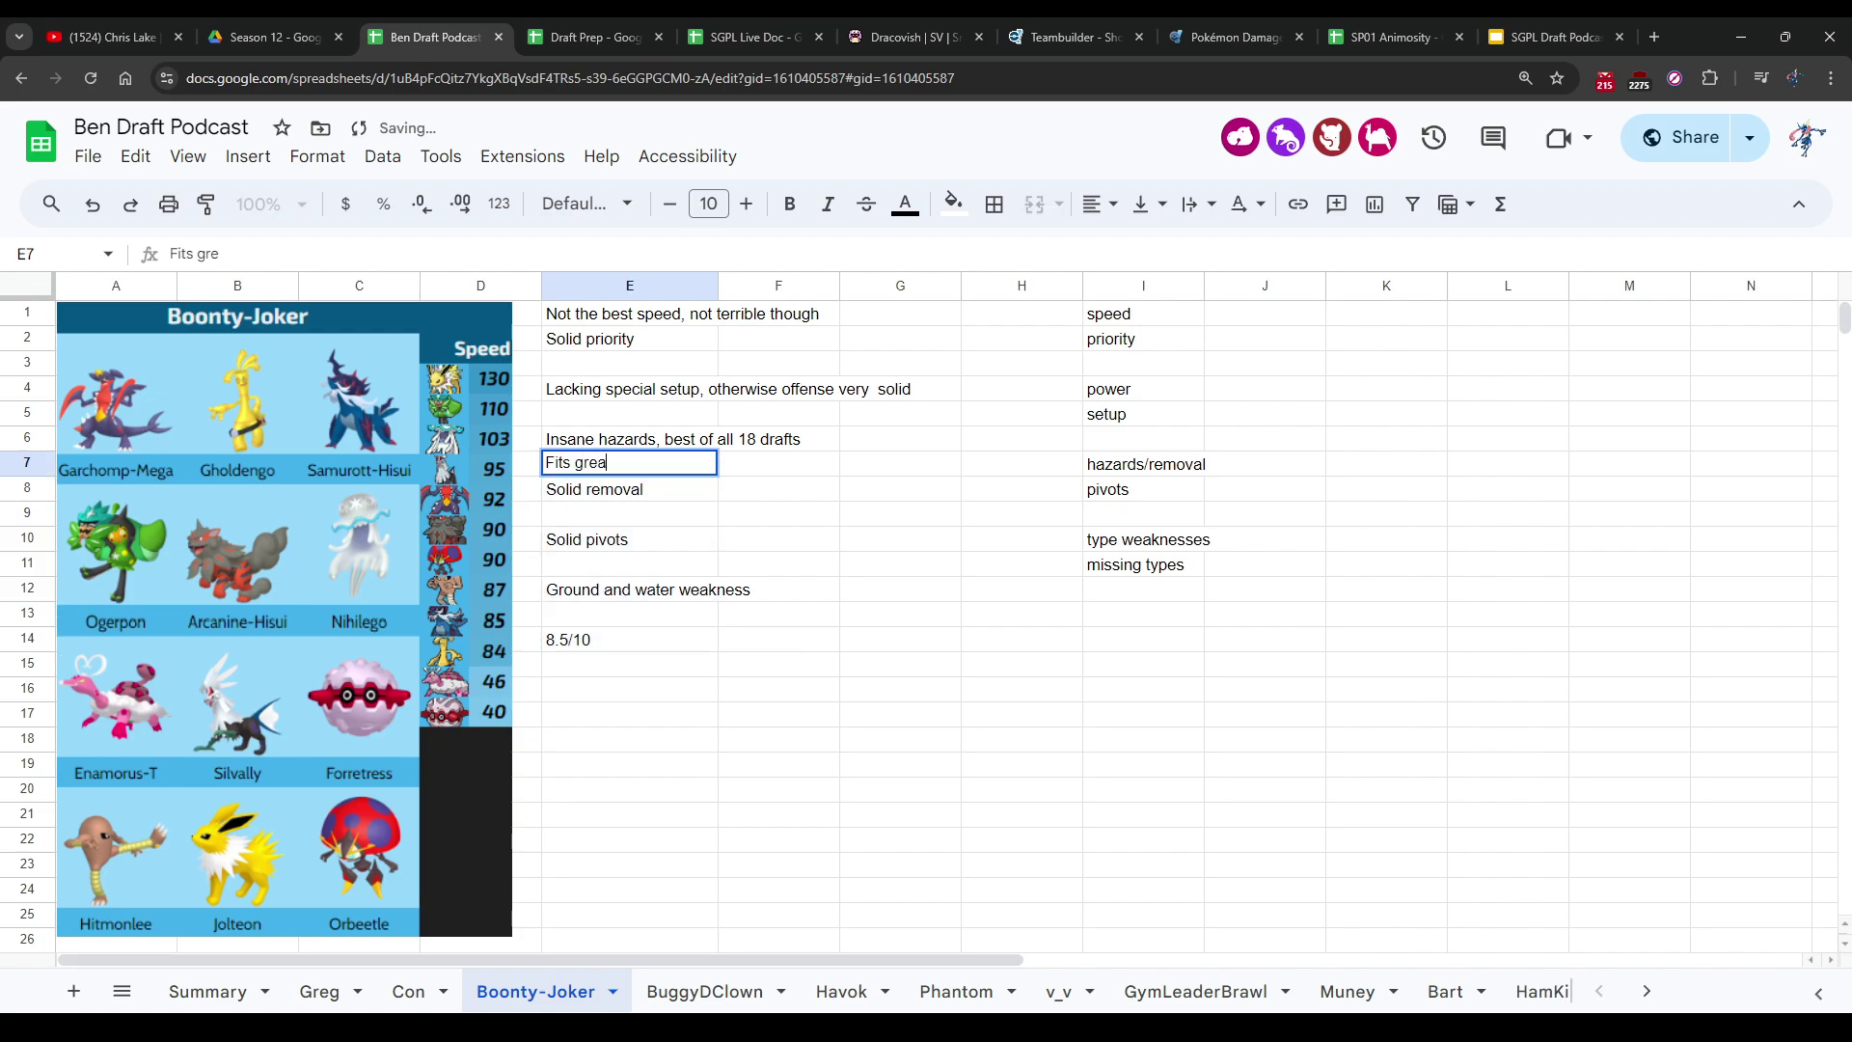
text(t with Ghold)
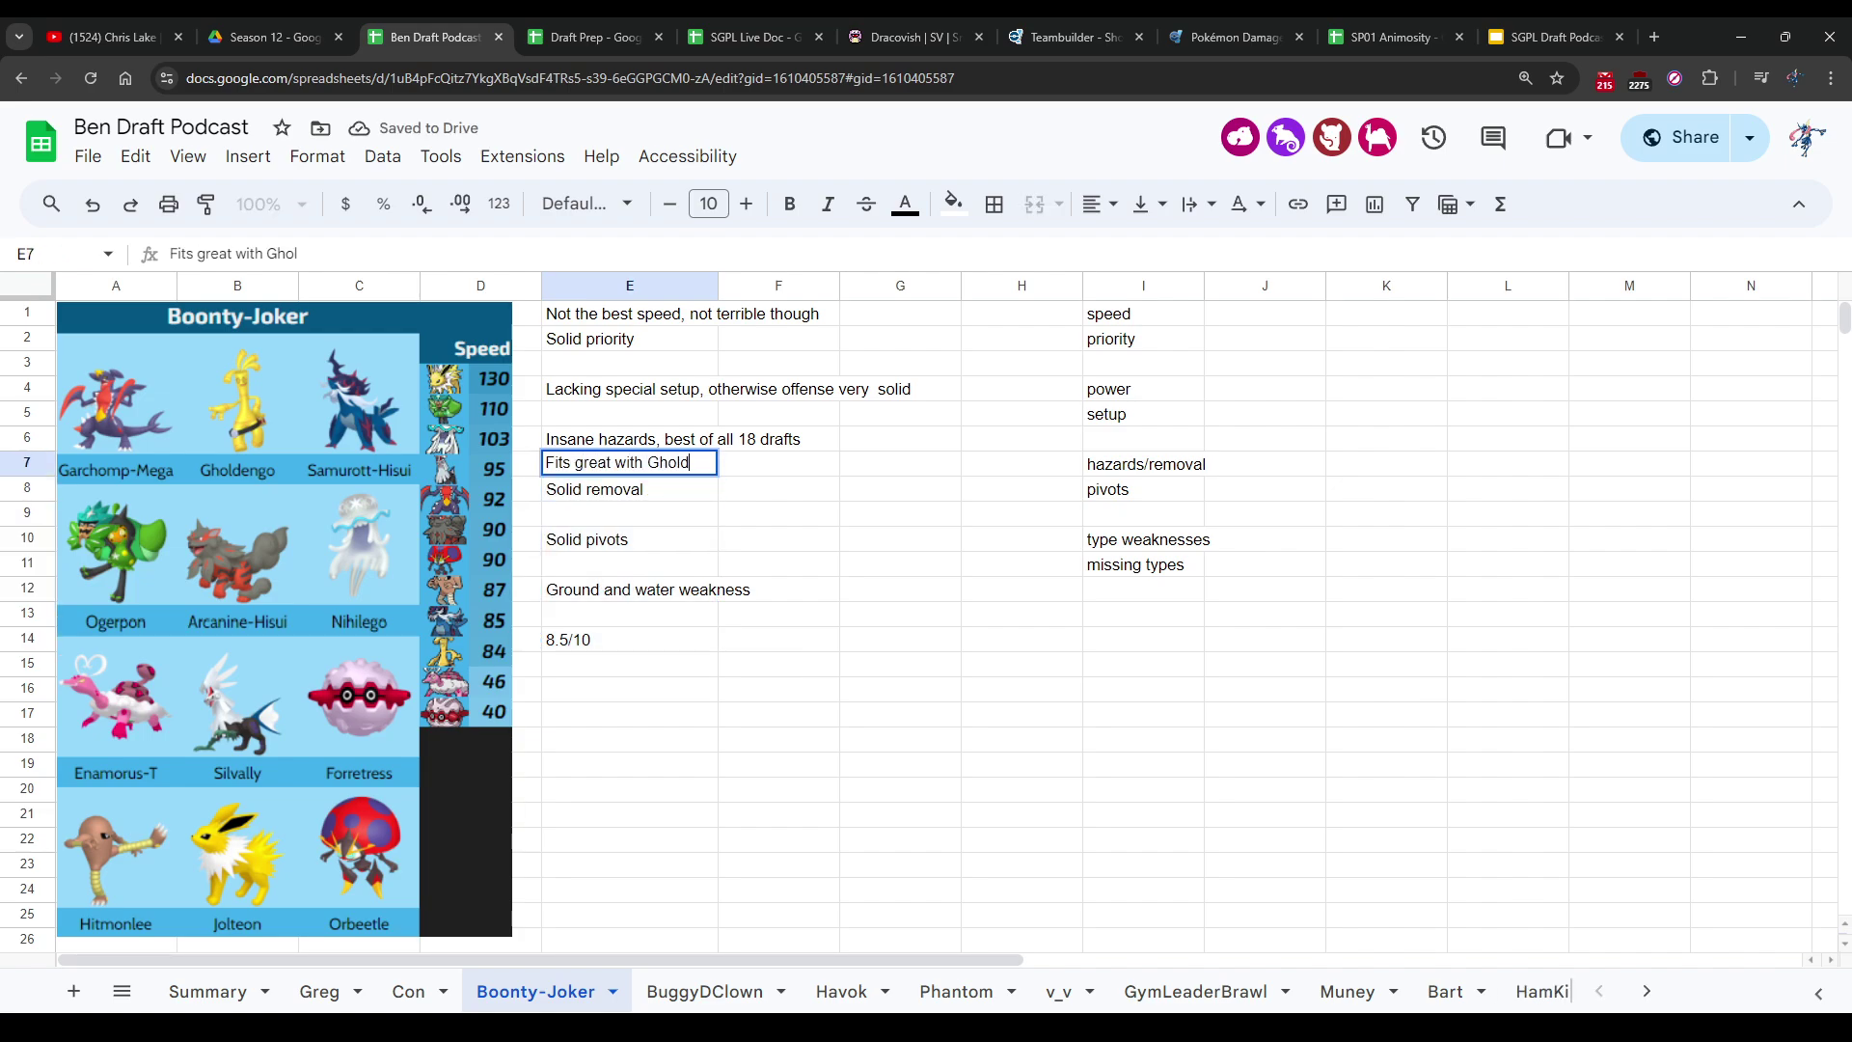
text(engo)
key(Return)
key(Down)
key(Down)
key(Down)
key(Down)
key(Down)
key(Down)
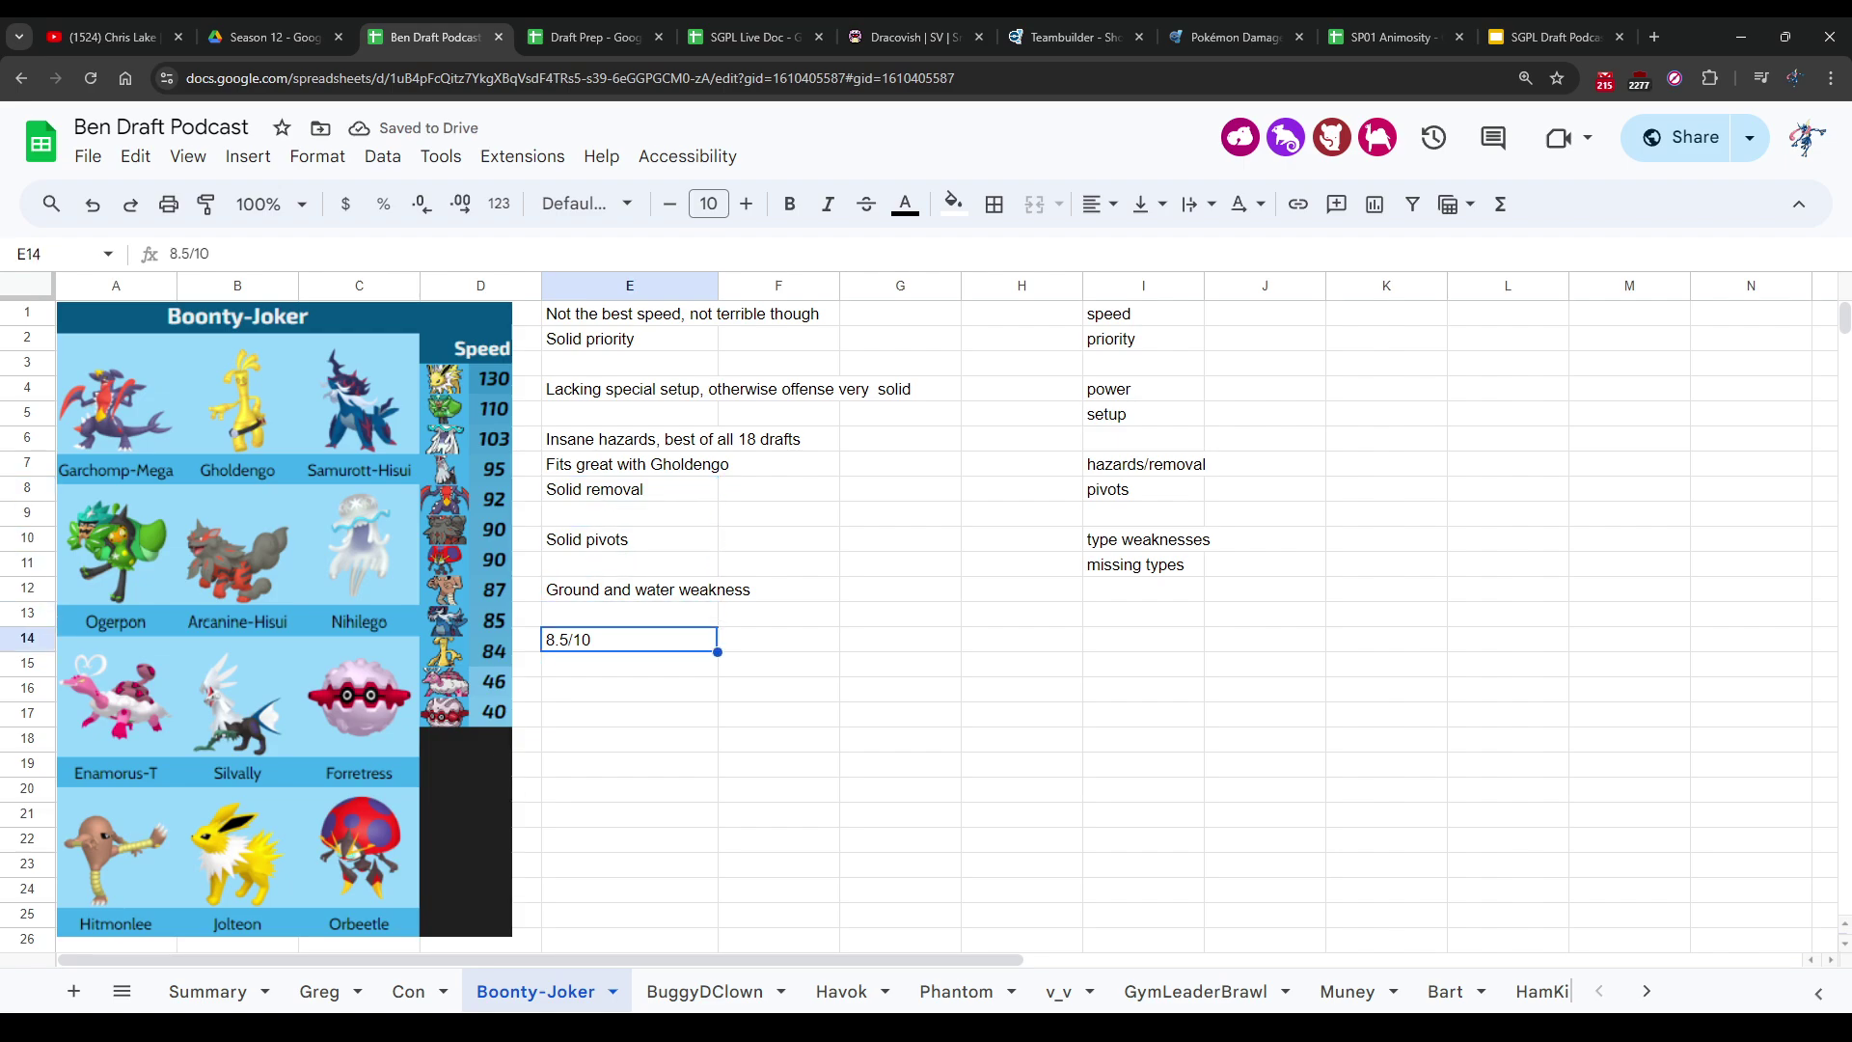
key(Up)
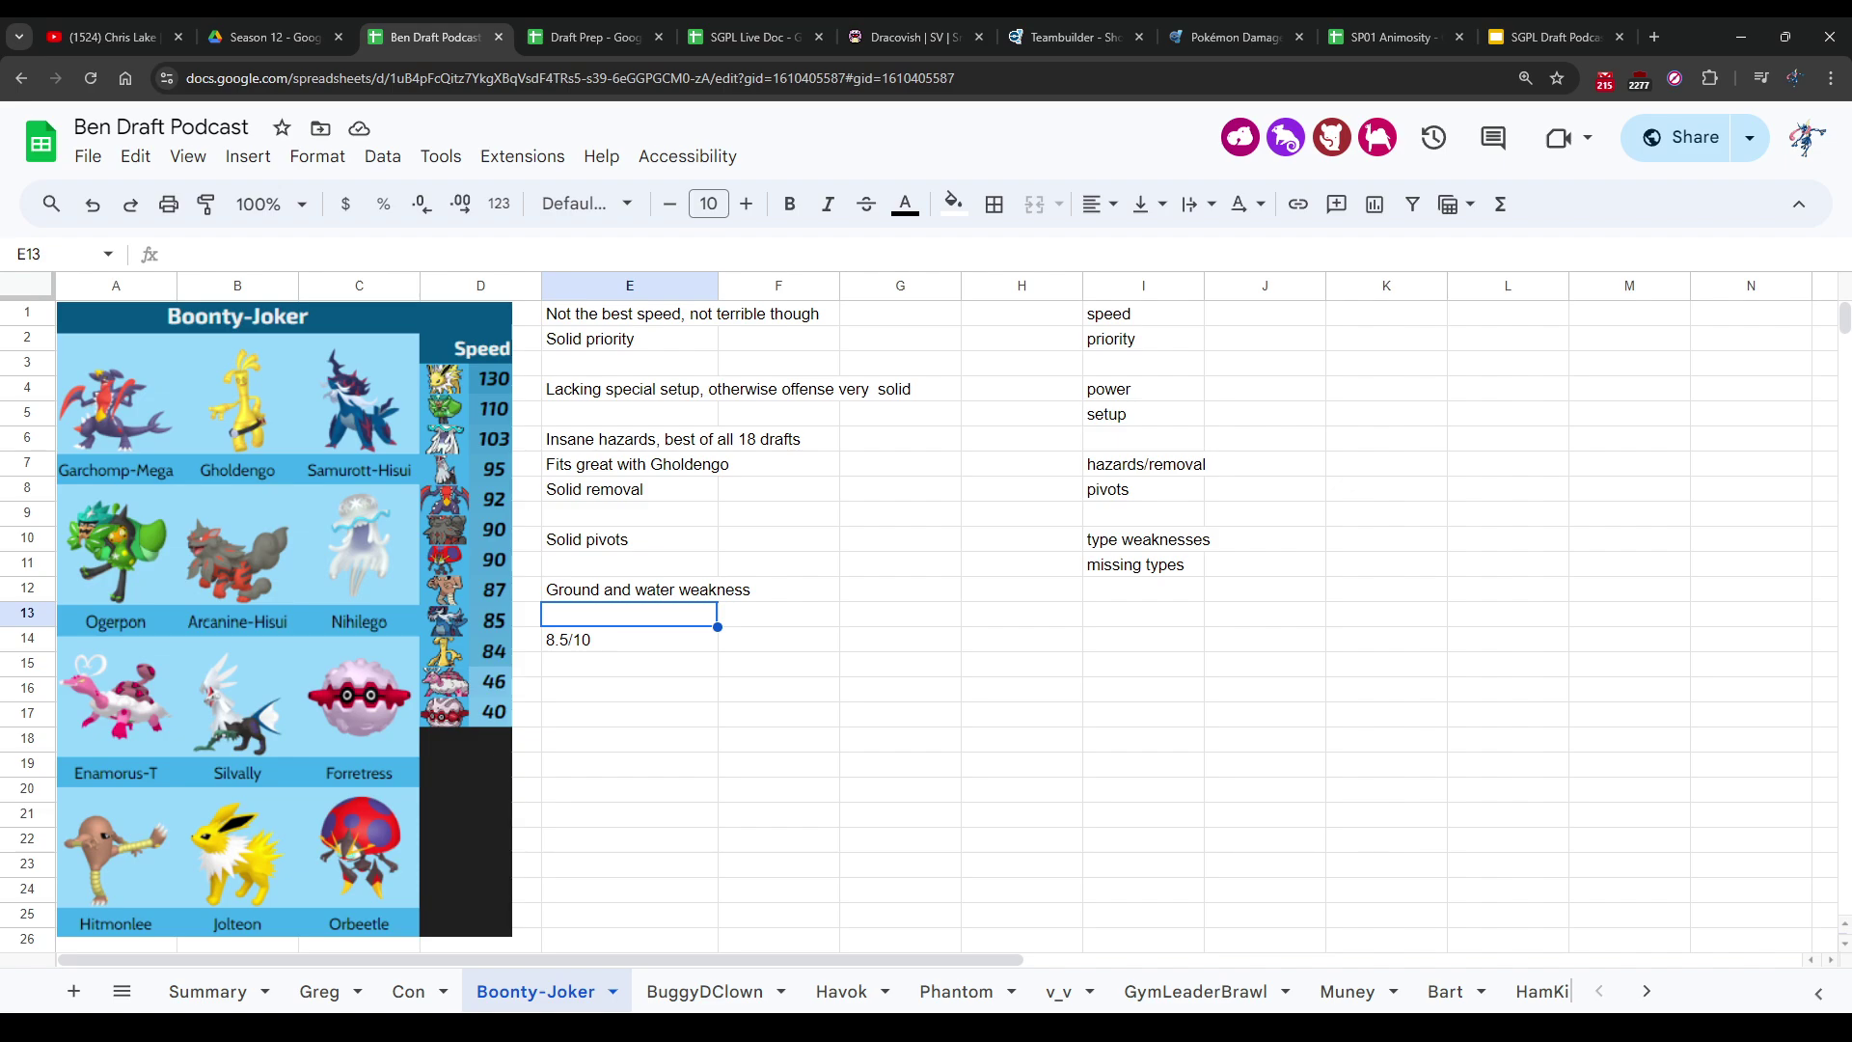
Step: Remove the extra space before "solid" in the special setup and offense note in E4
key(Up)
key(Up)
key(Up)
key(Up)
key(Up)
key(Up)
key(Up)
key(Up)
key(Up)
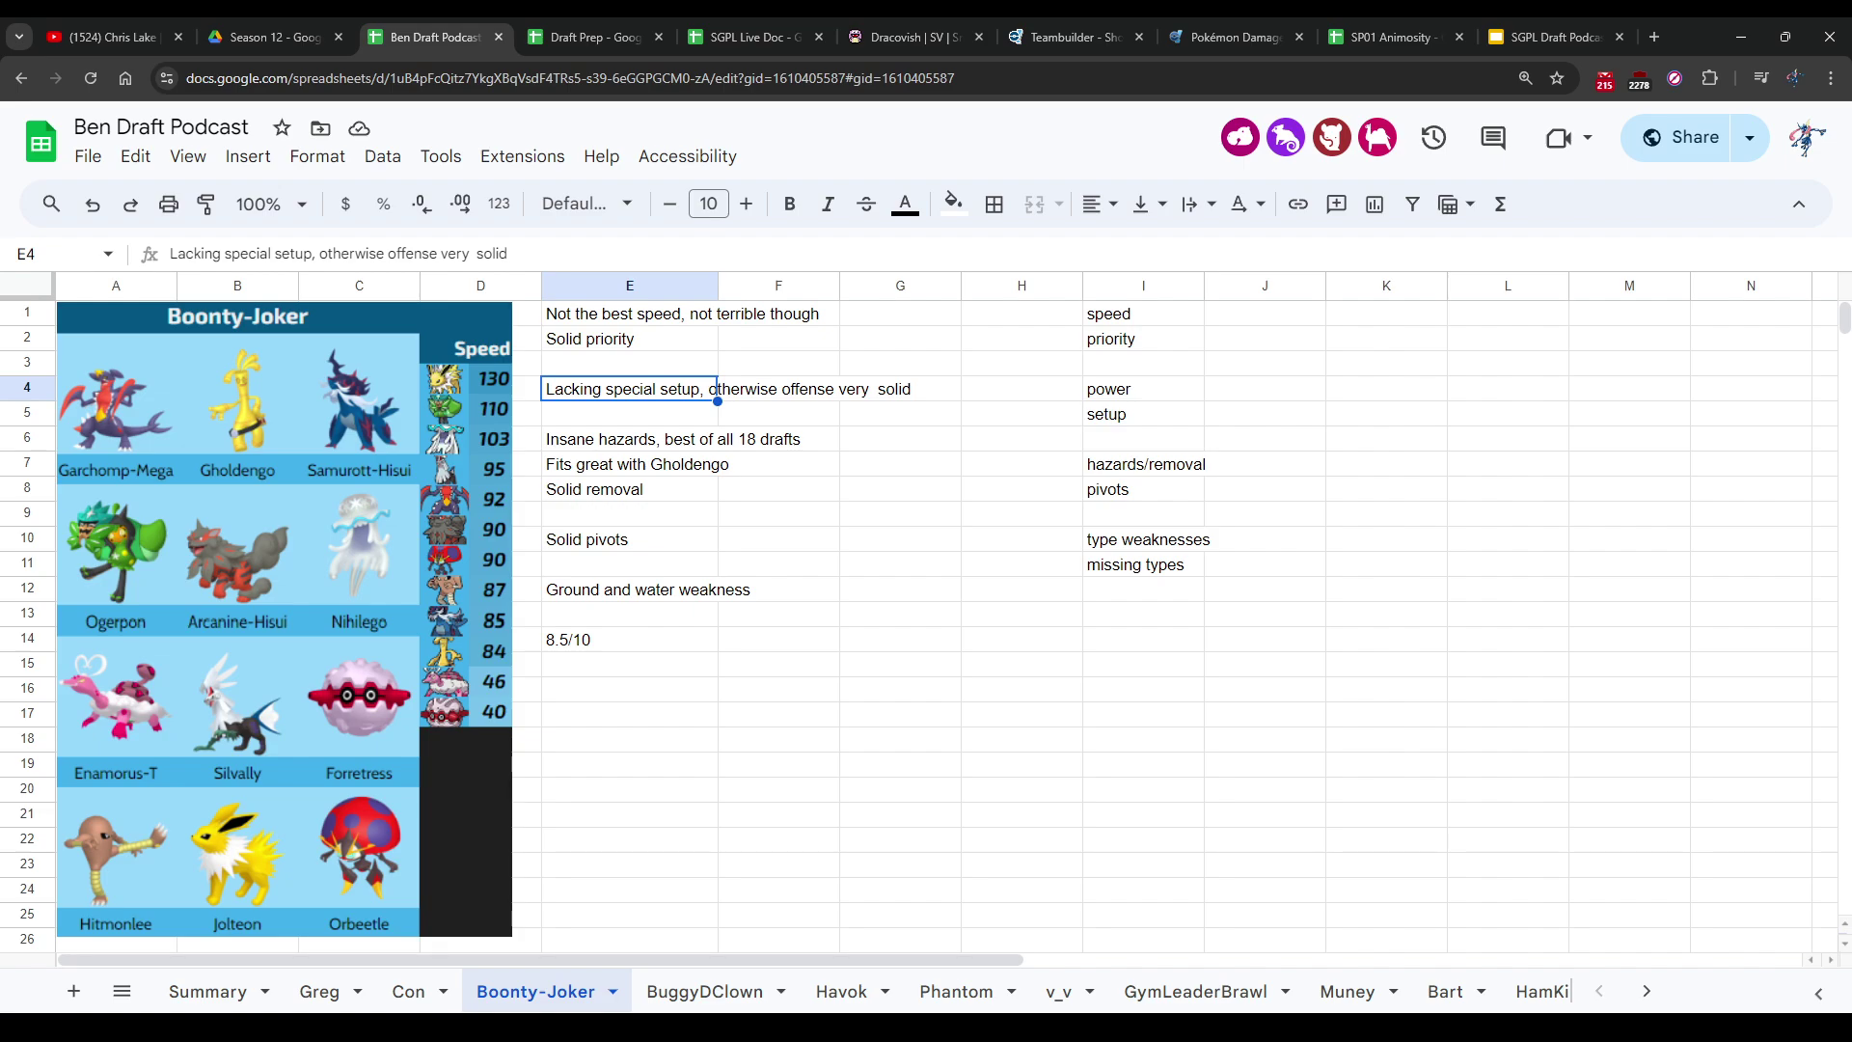
click(473, 253)
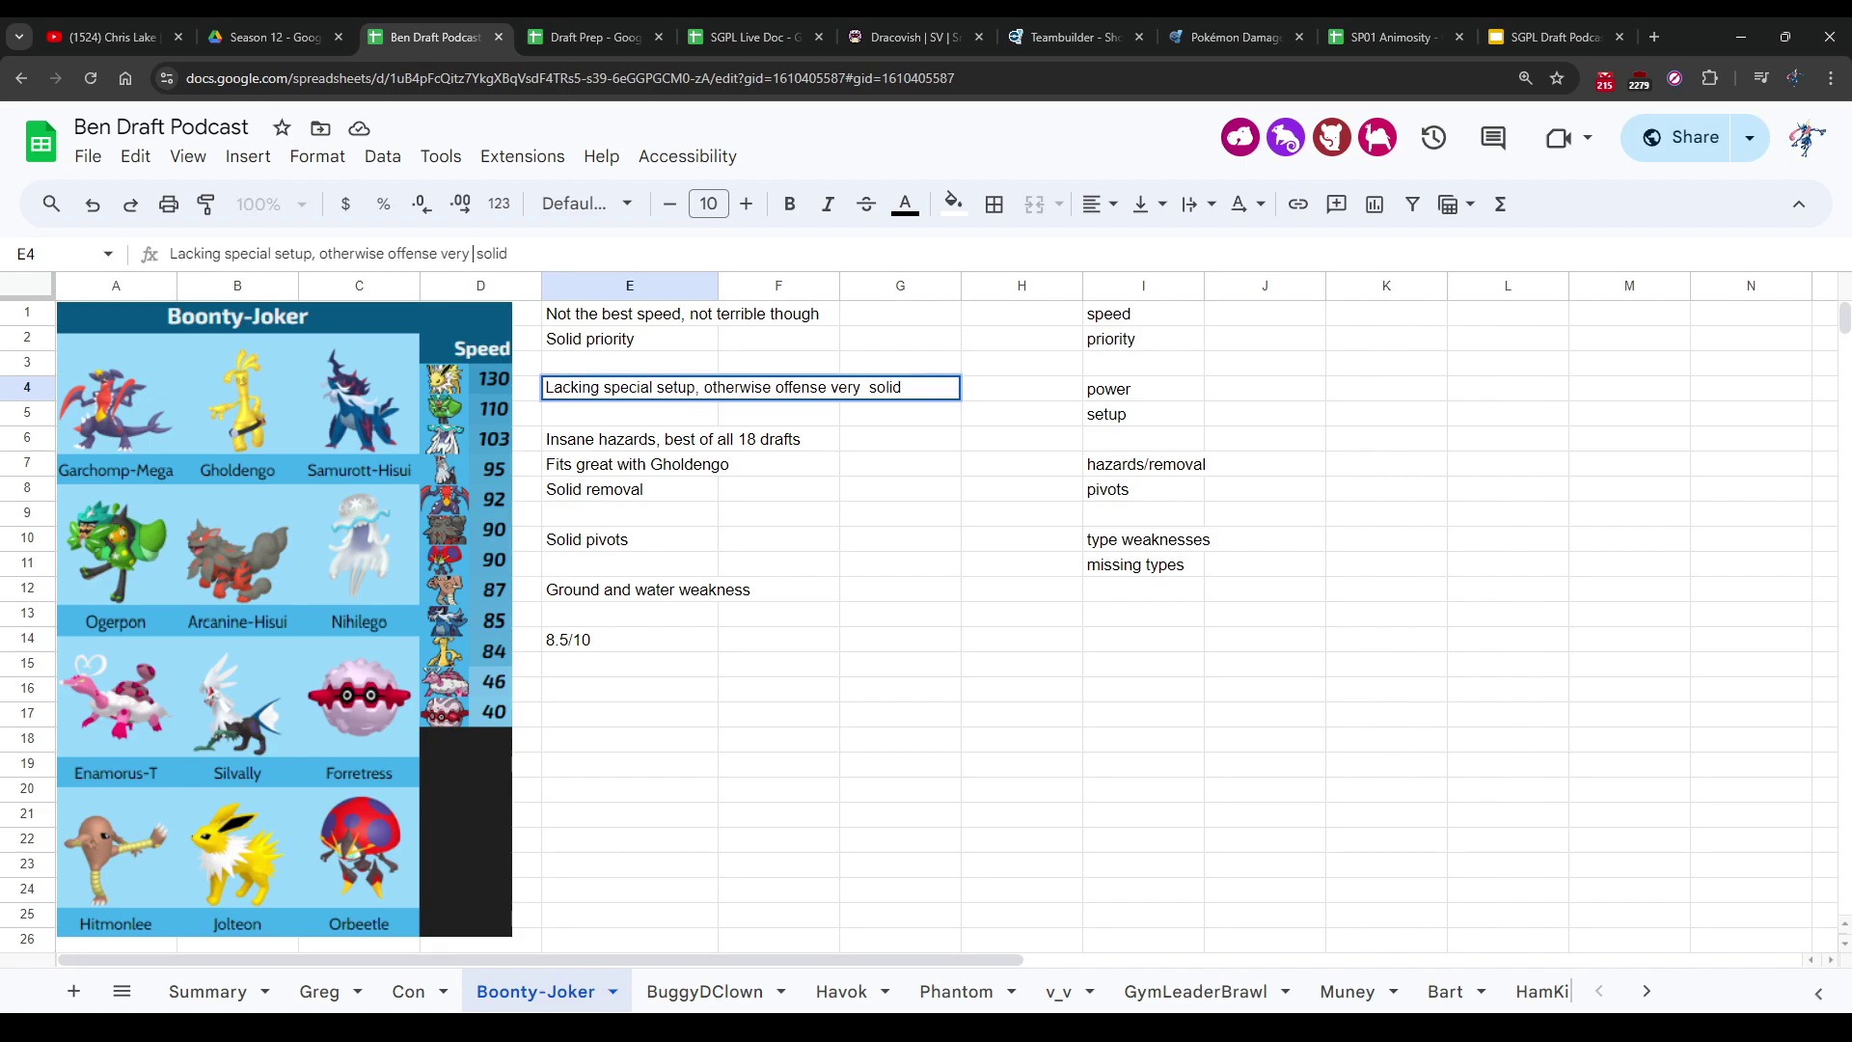
key(BackSpace)
key(Return)
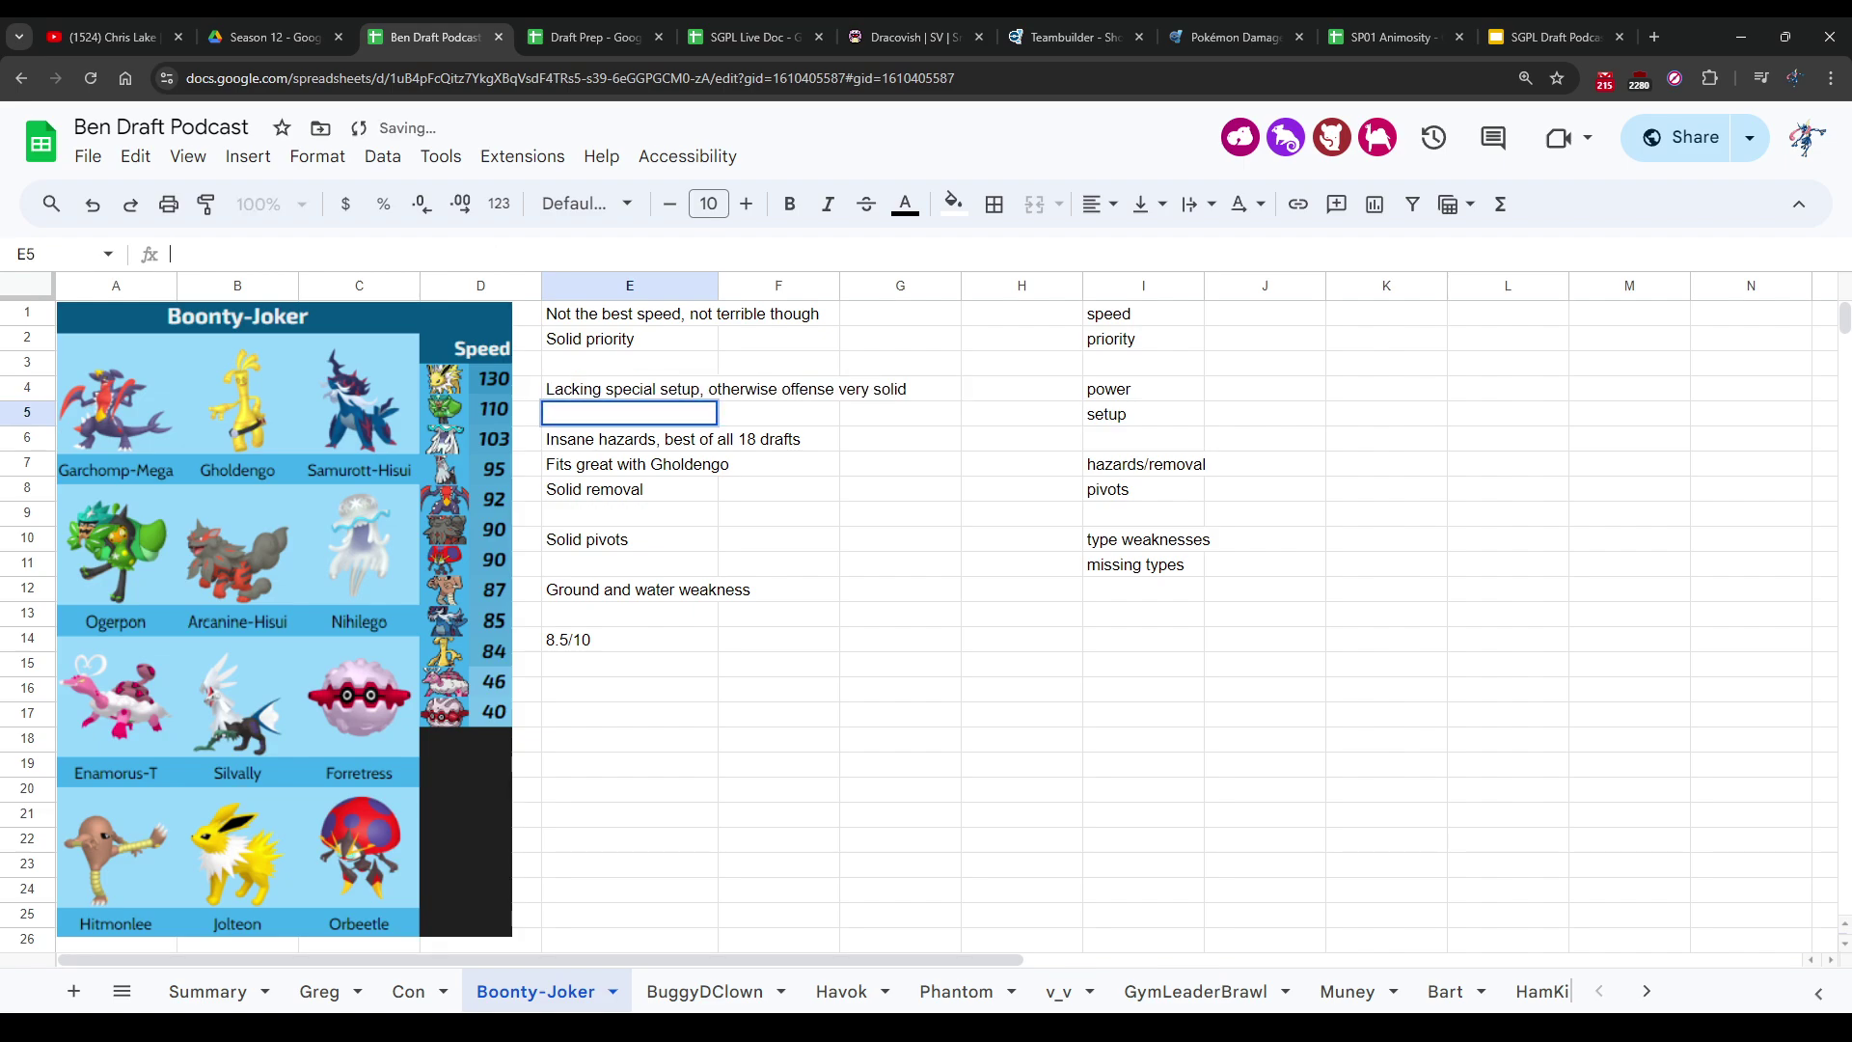
Step: Move the team's rating down two rows to E16
key(Down)
key(Down)
key(Down)
key(Down)
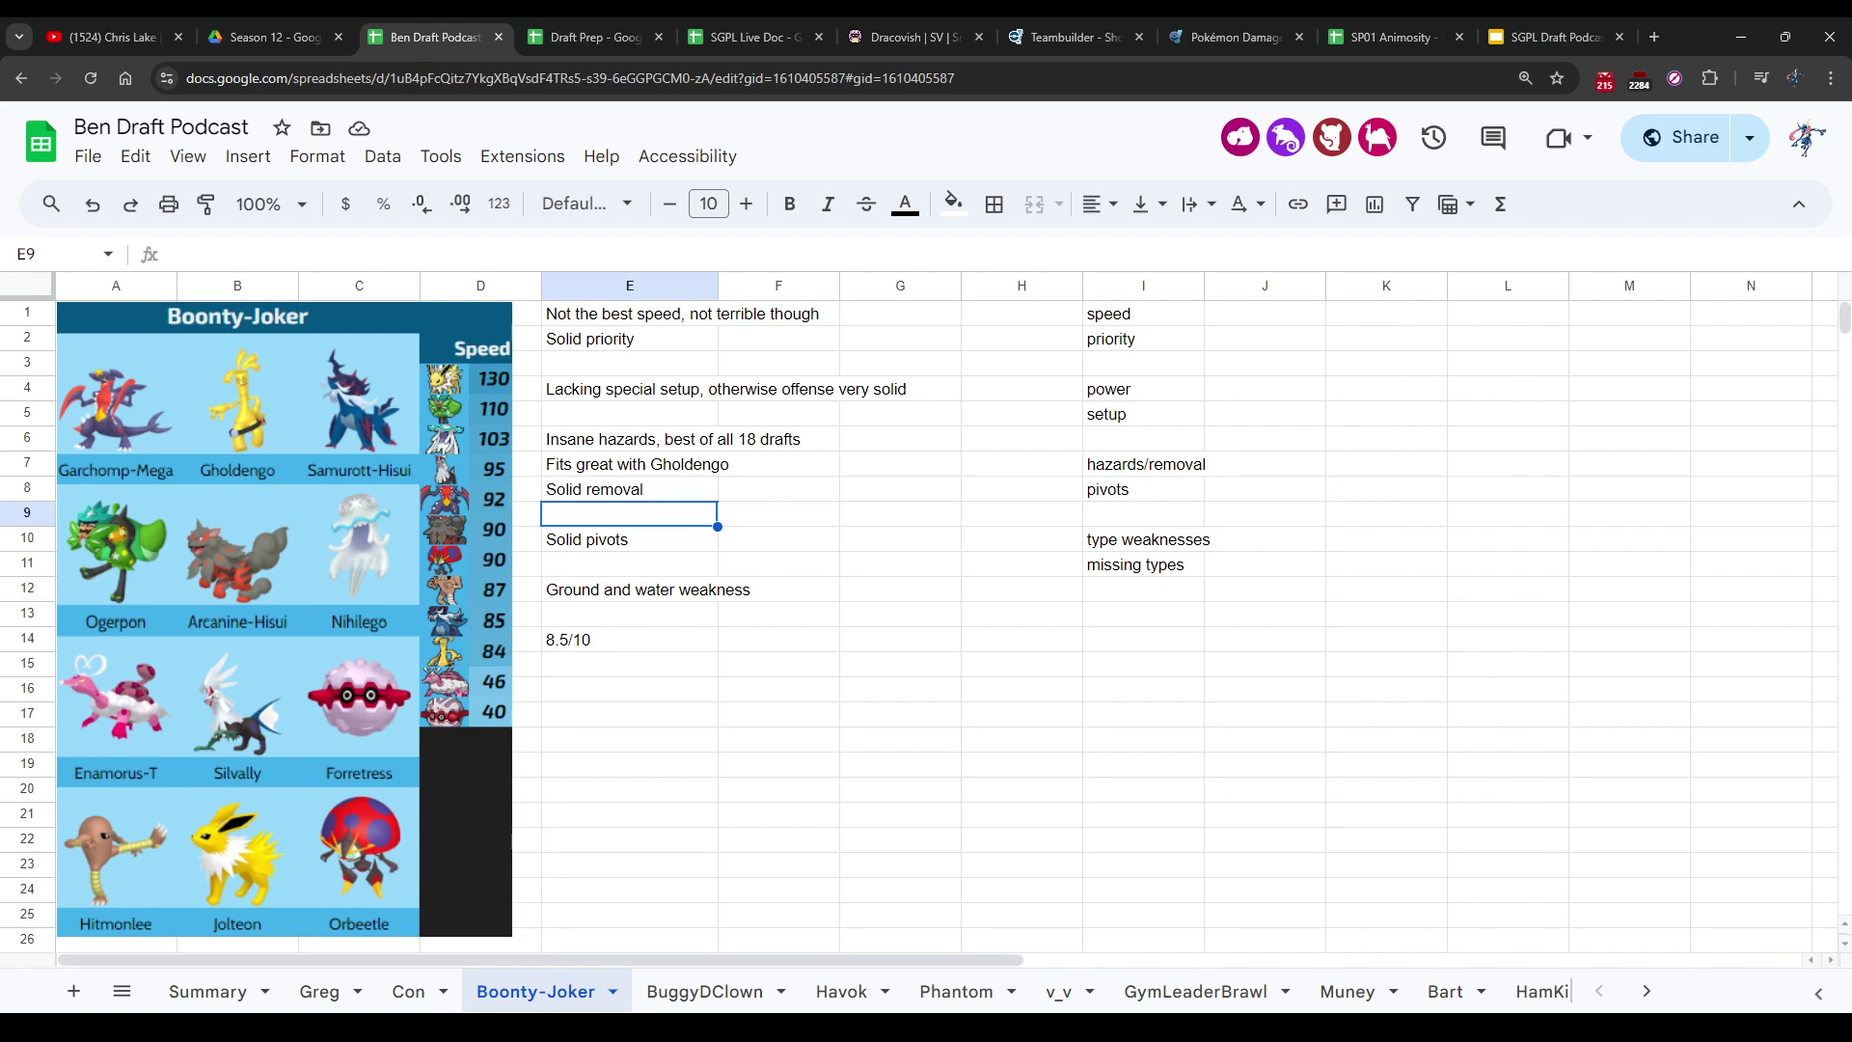
key(Down)
key(Down)
key(Down)
key(Down)
key(Down)
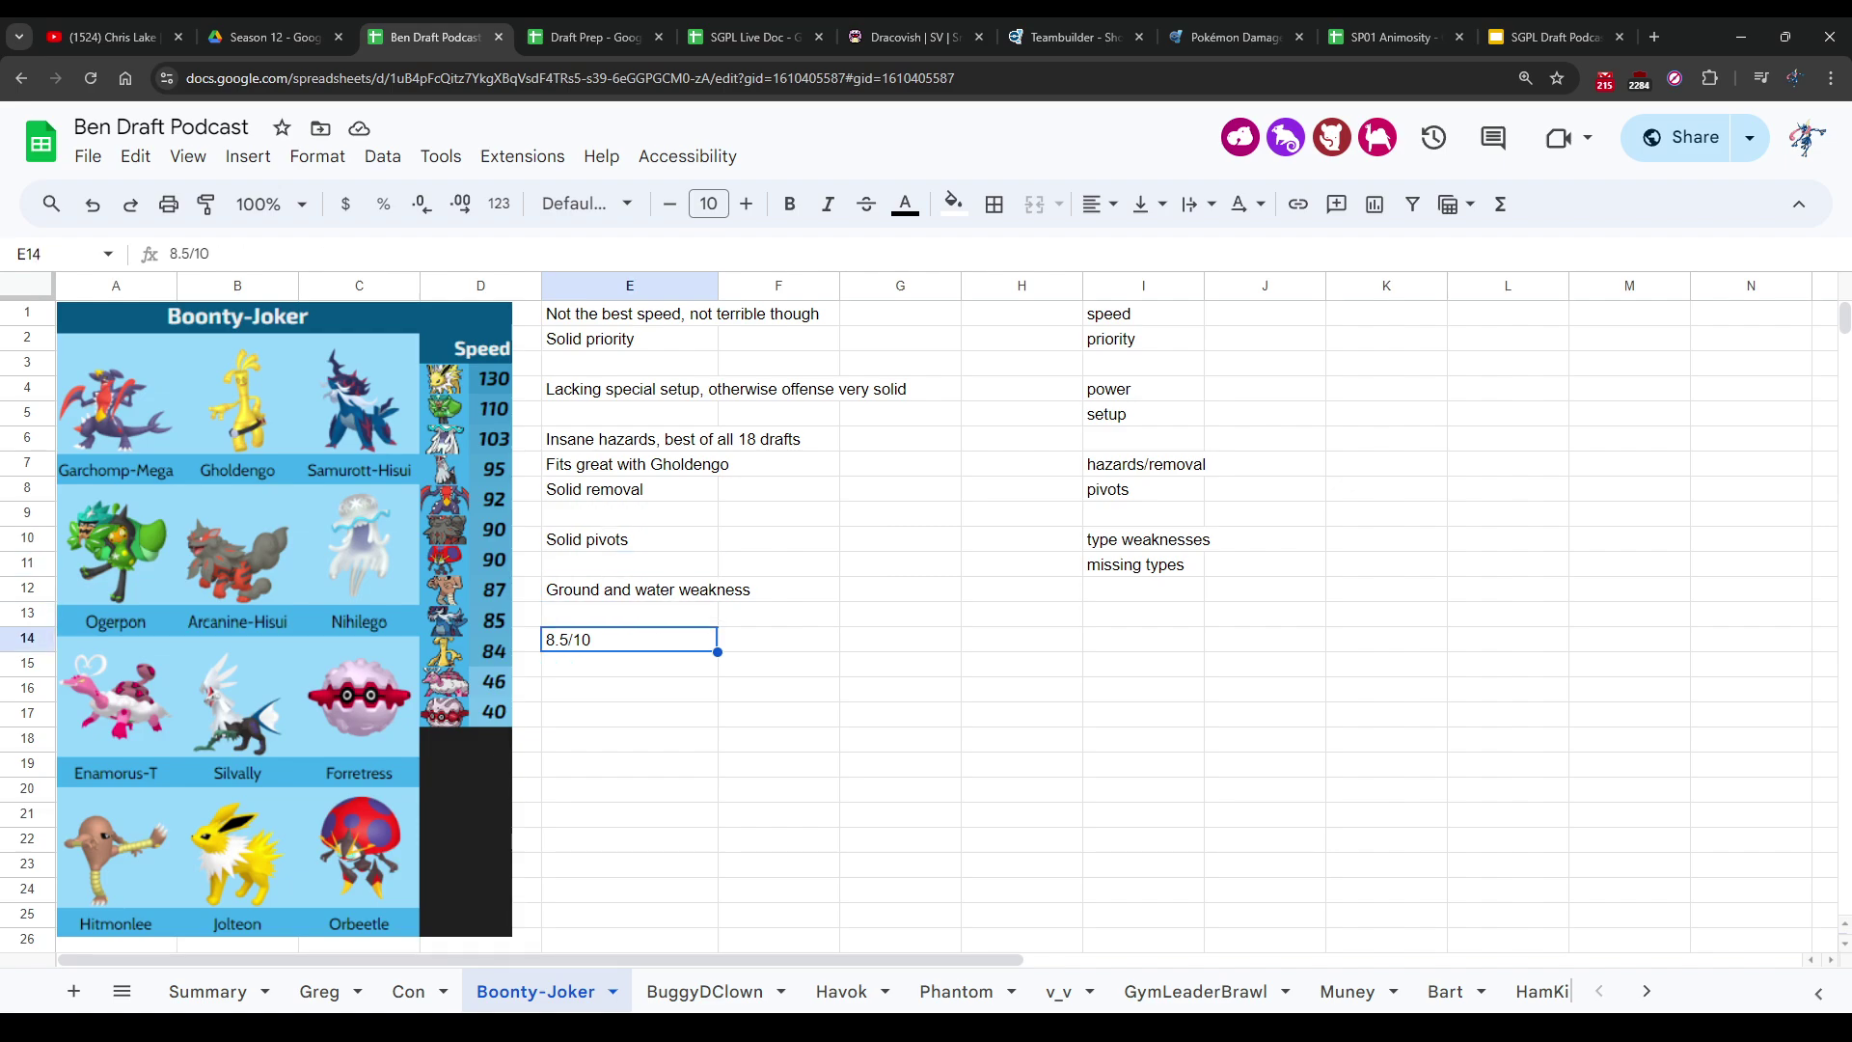
key(Down)
key(Down)
key(ctrl+v)
Step: Enter the note "More defense needed on hazards heavy team" in E14, above the rating
key(Up)
key(Up)
text(More defens)
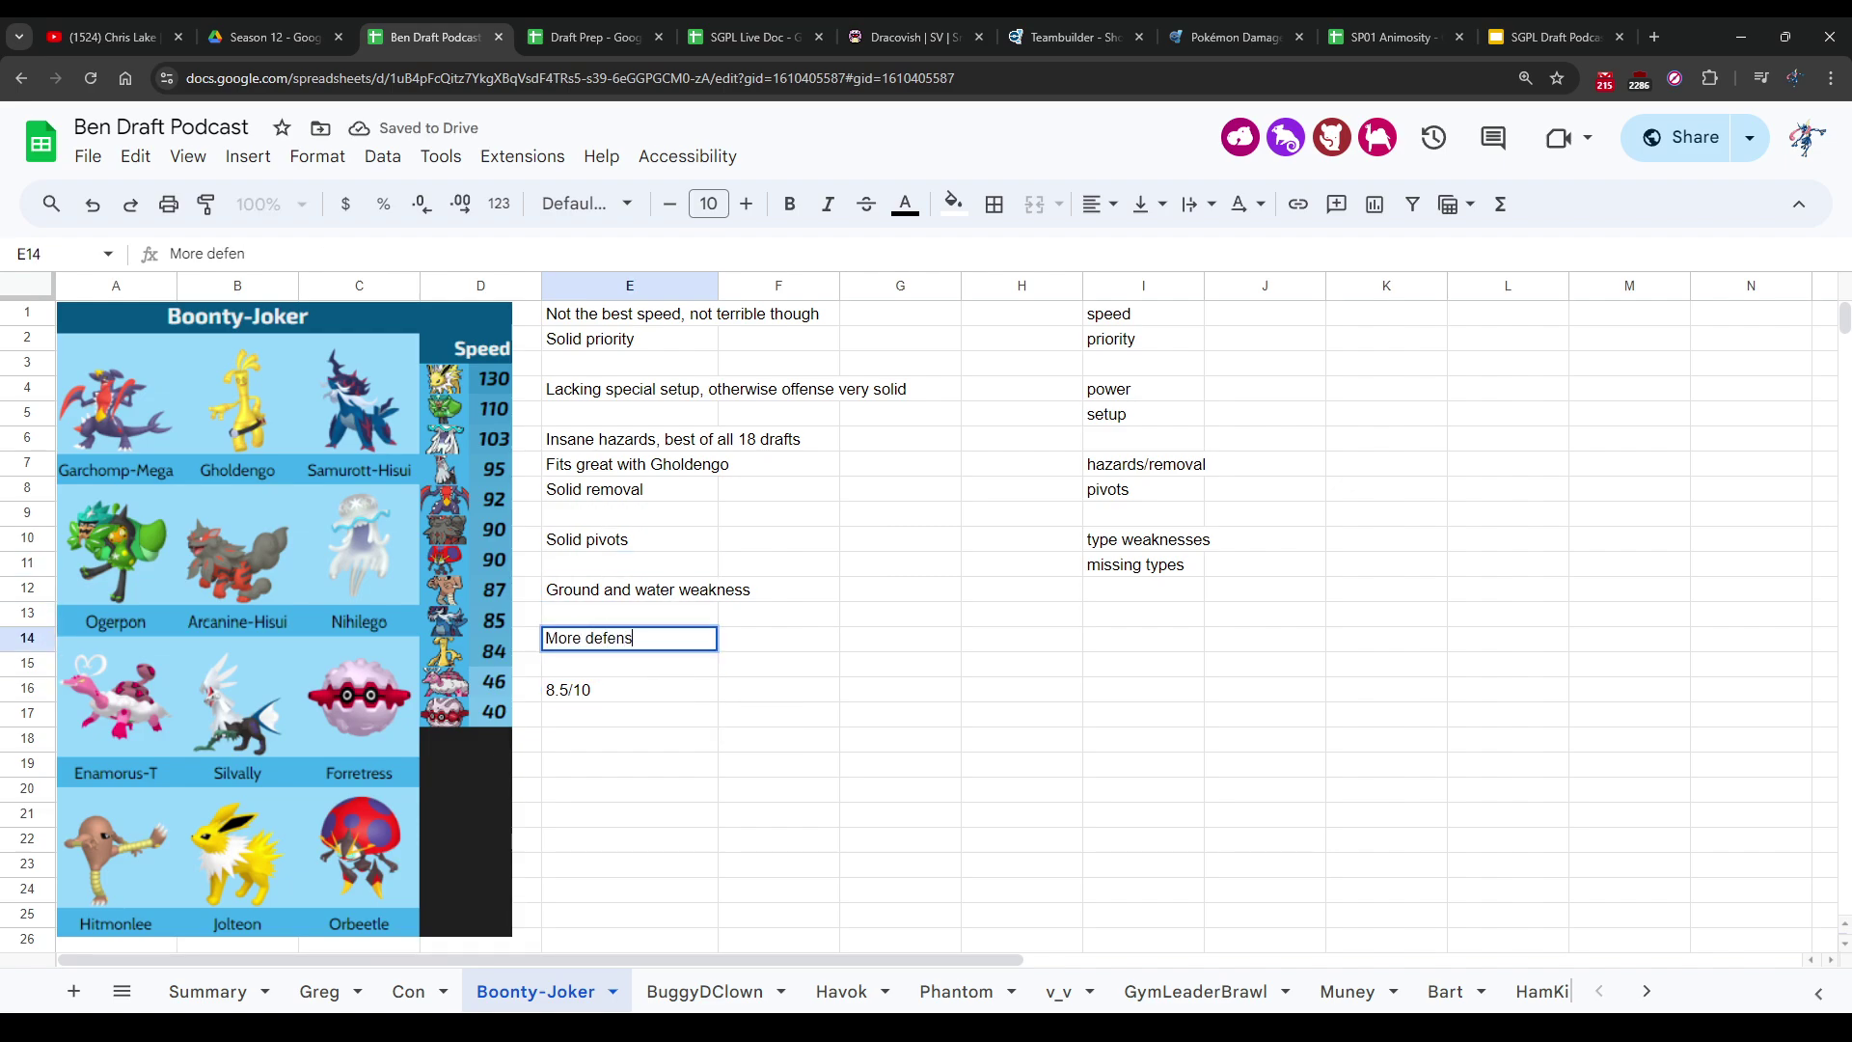
text(e needed on hazards )
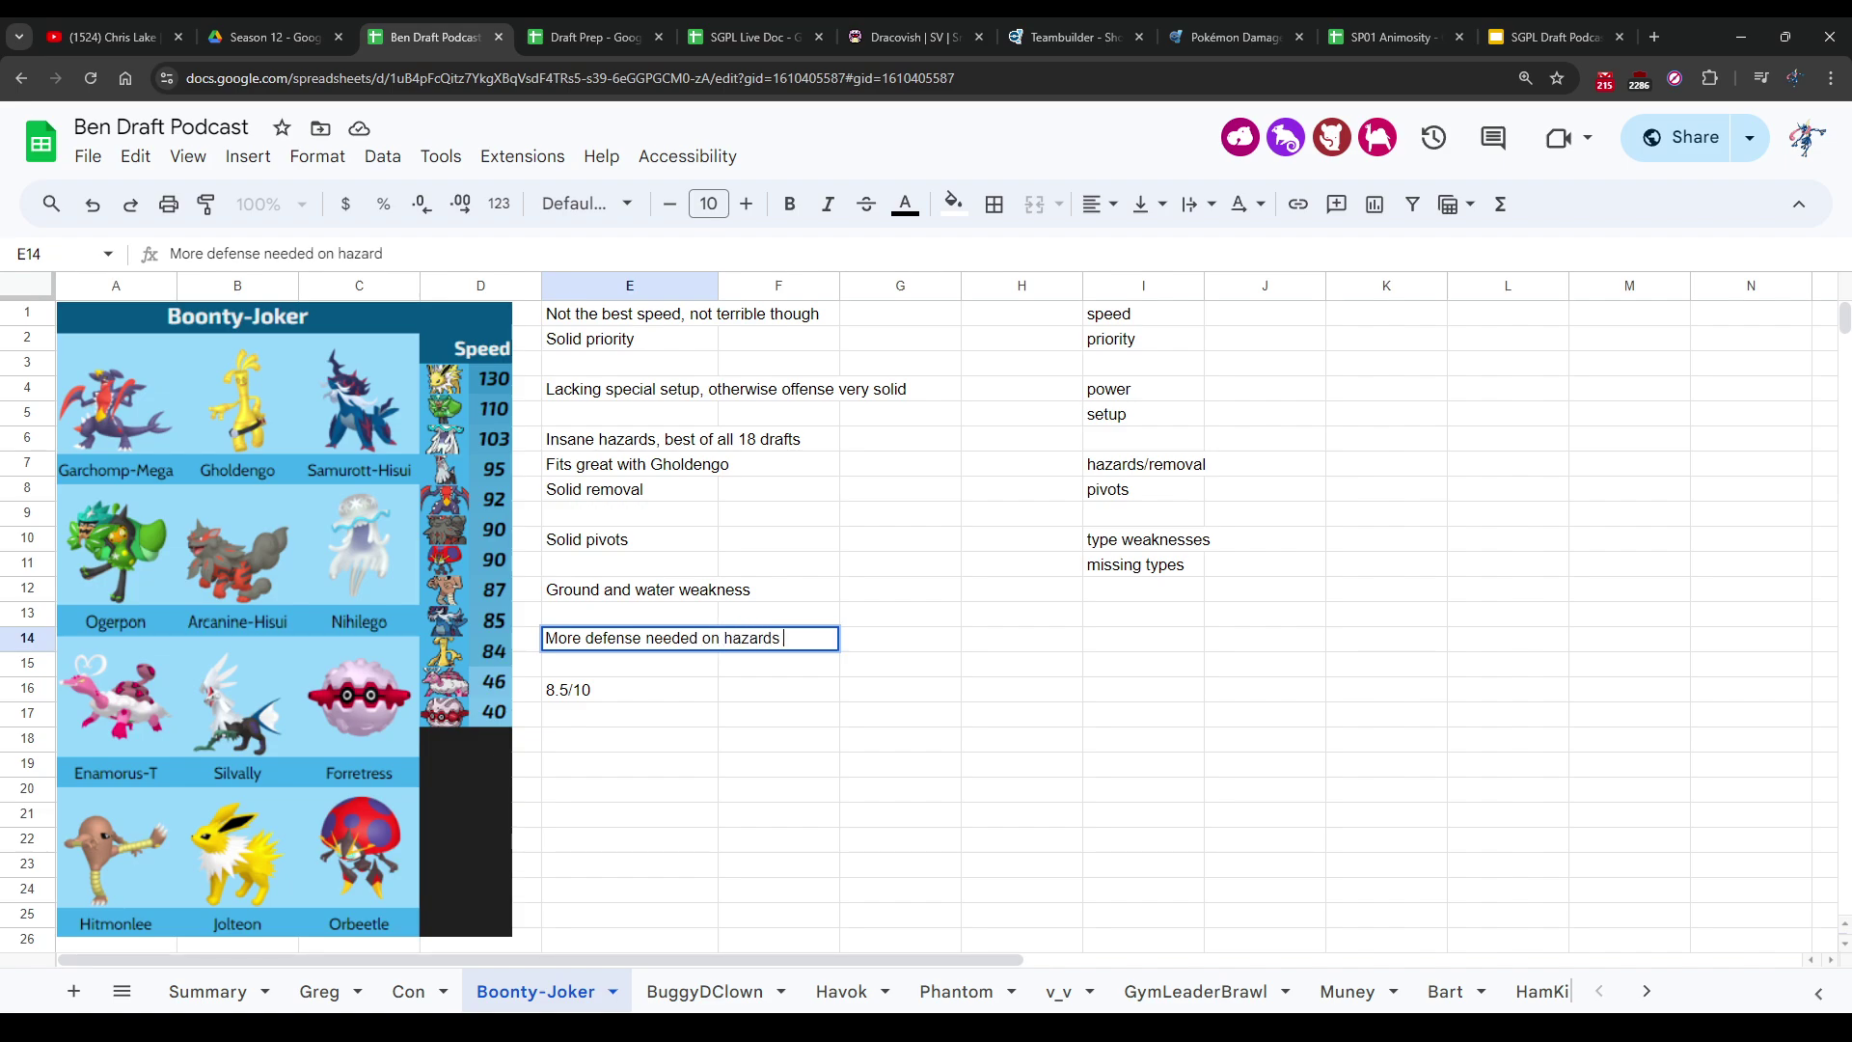
text(heavy team)
key(Return)
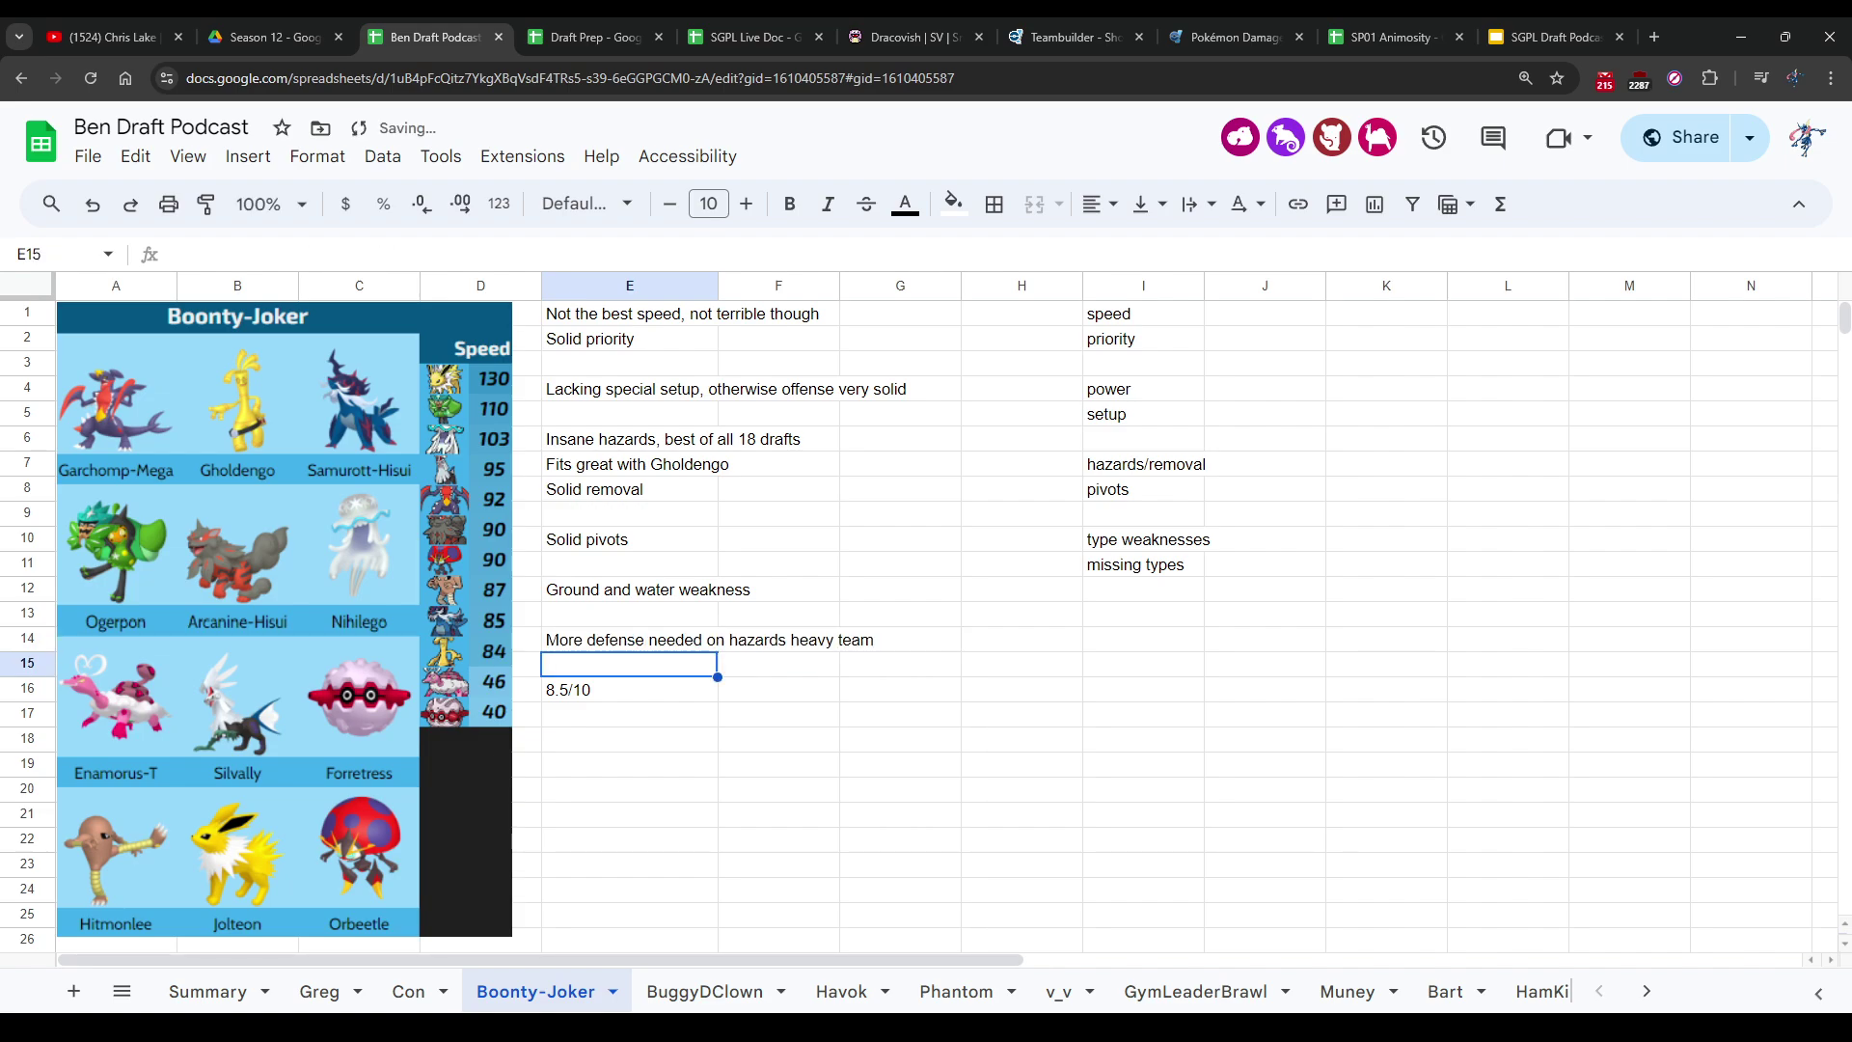
key(Down)
key(Right)
key(Right)
key(Down)
key(Left)
key(Left)
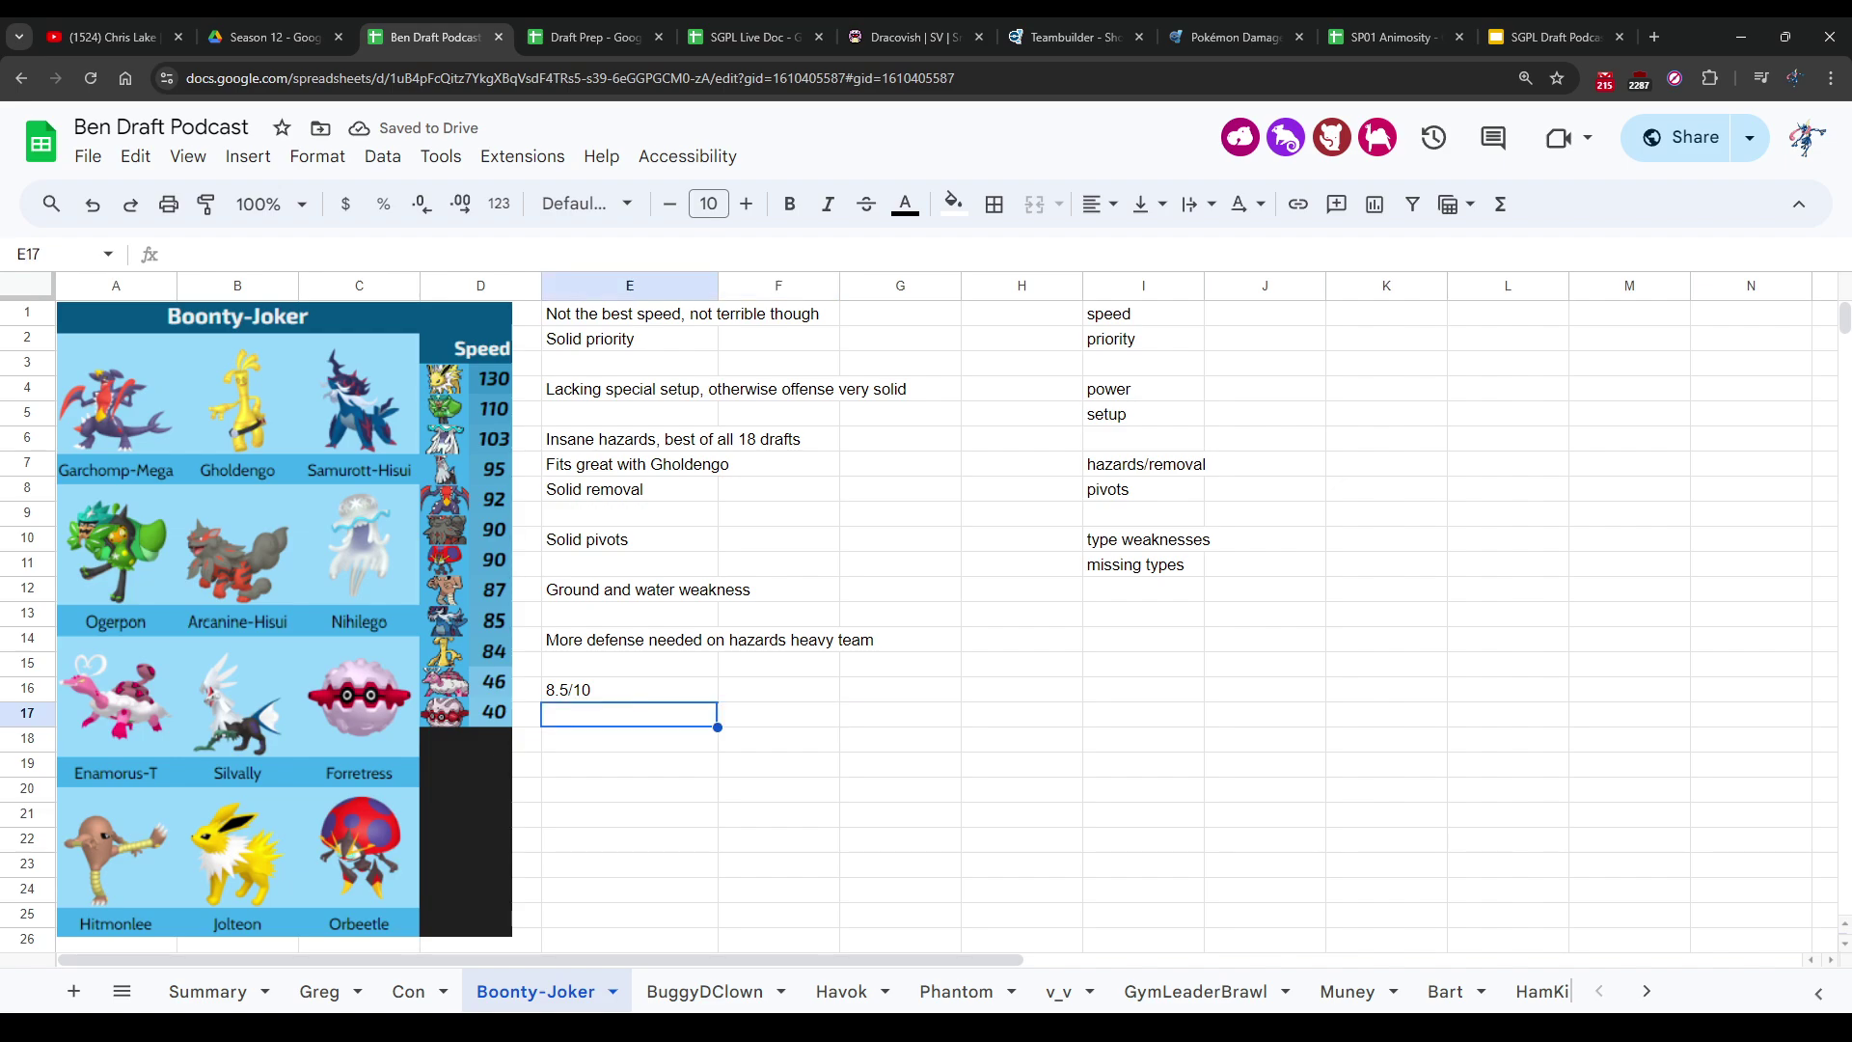
key(Left)
key(Up)
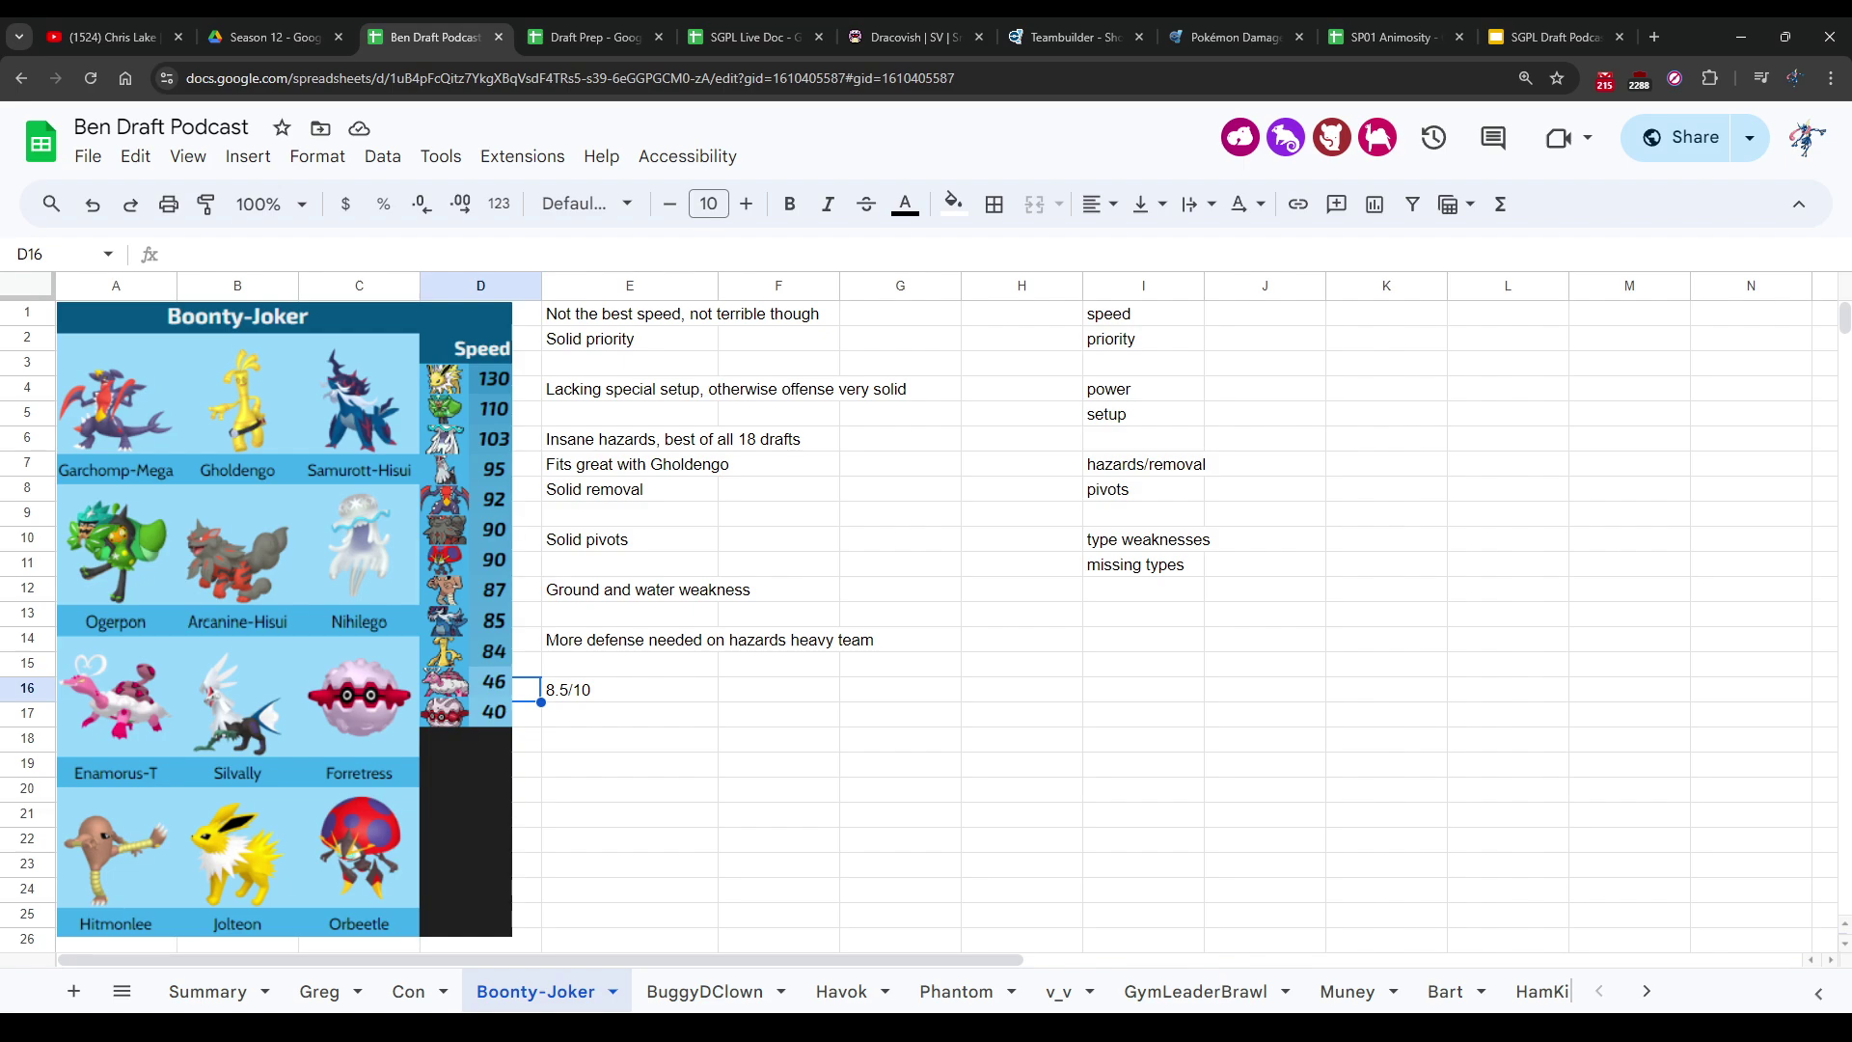
key(Up)
key(Right)
key(Right)
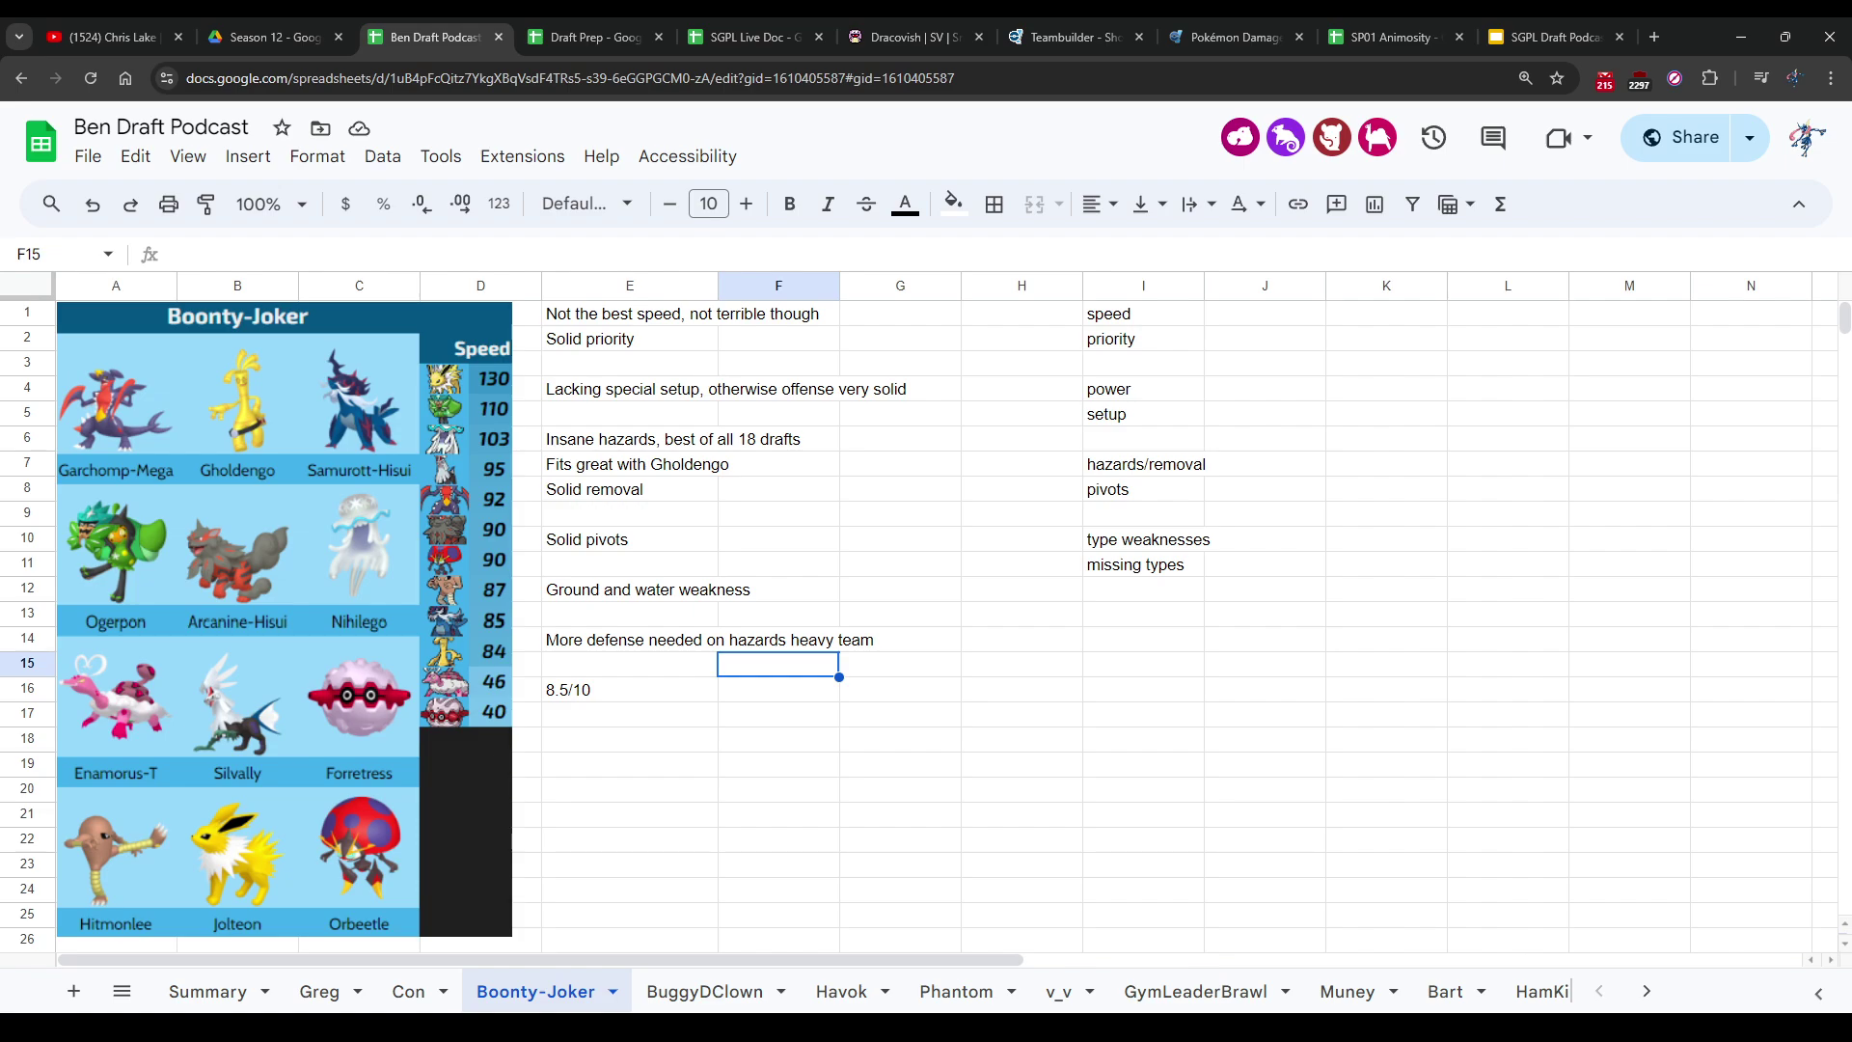
key(Left)
key(Left)
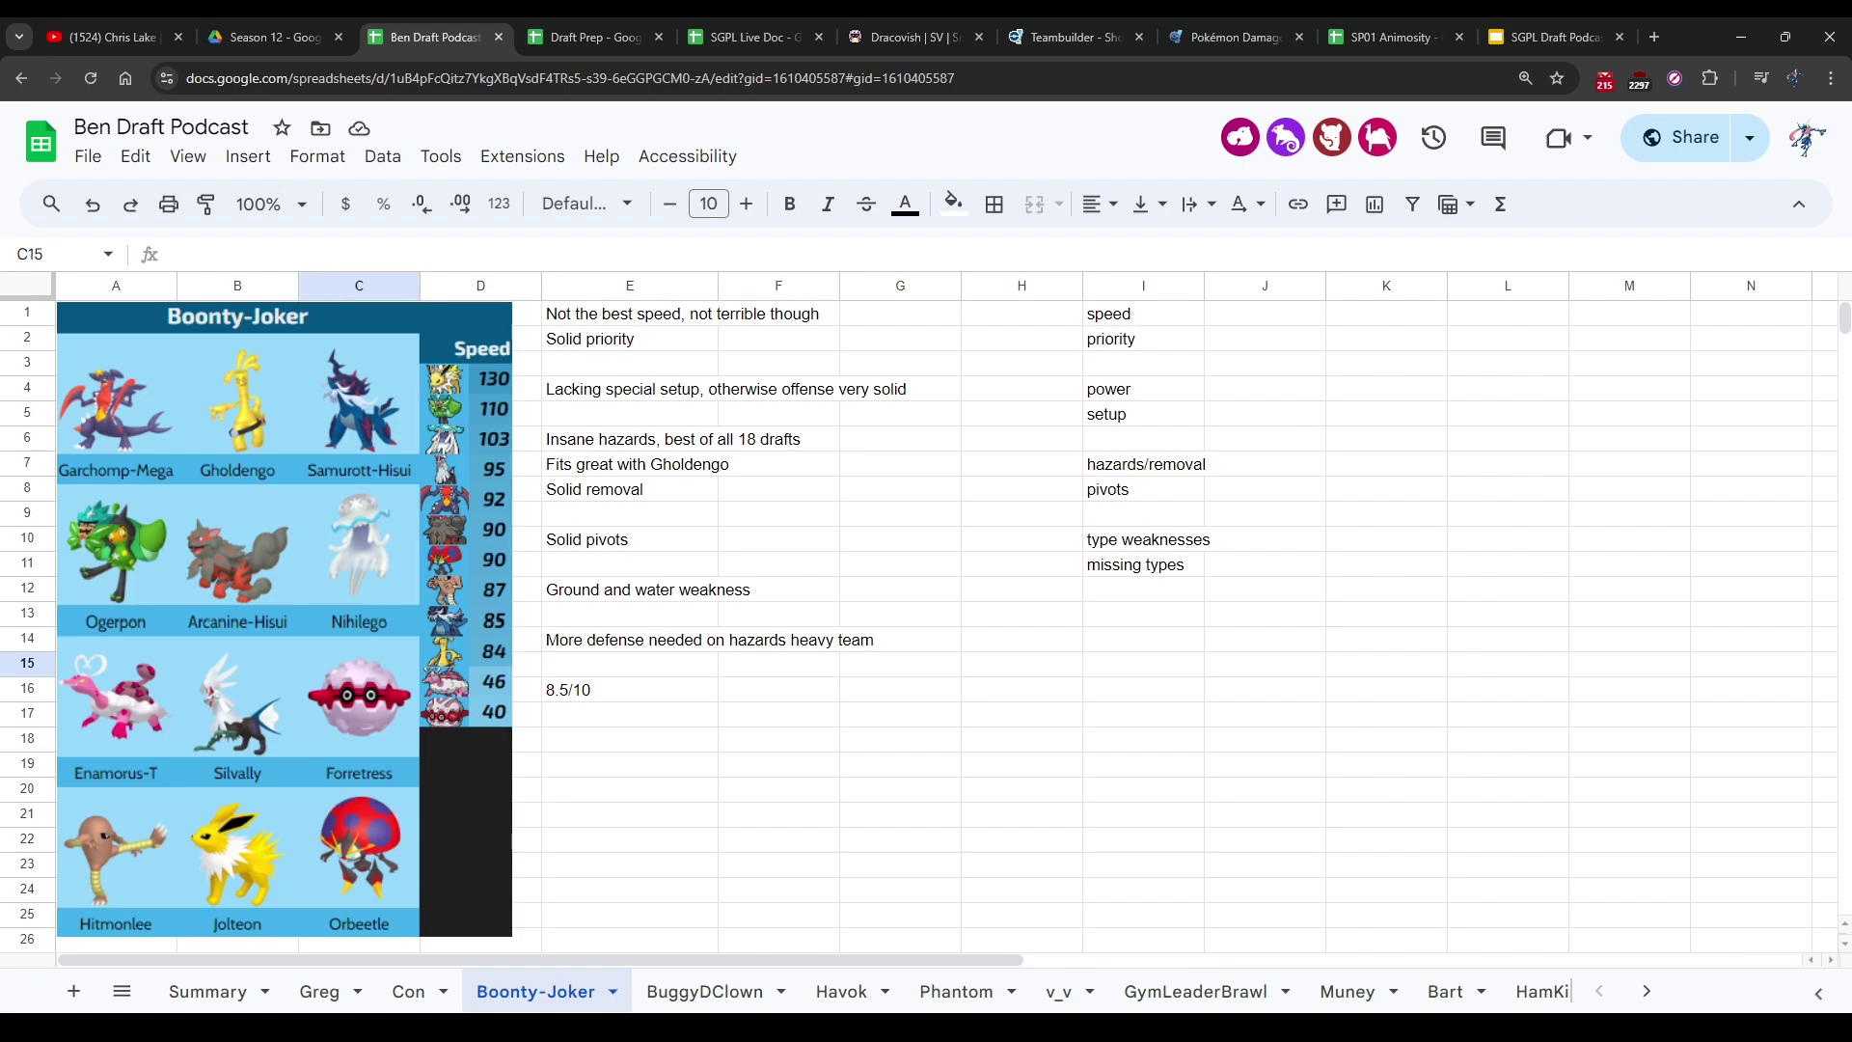
key(Down)
key(Down)
key(Down)
key(Right)
key(Up)
key(Right)
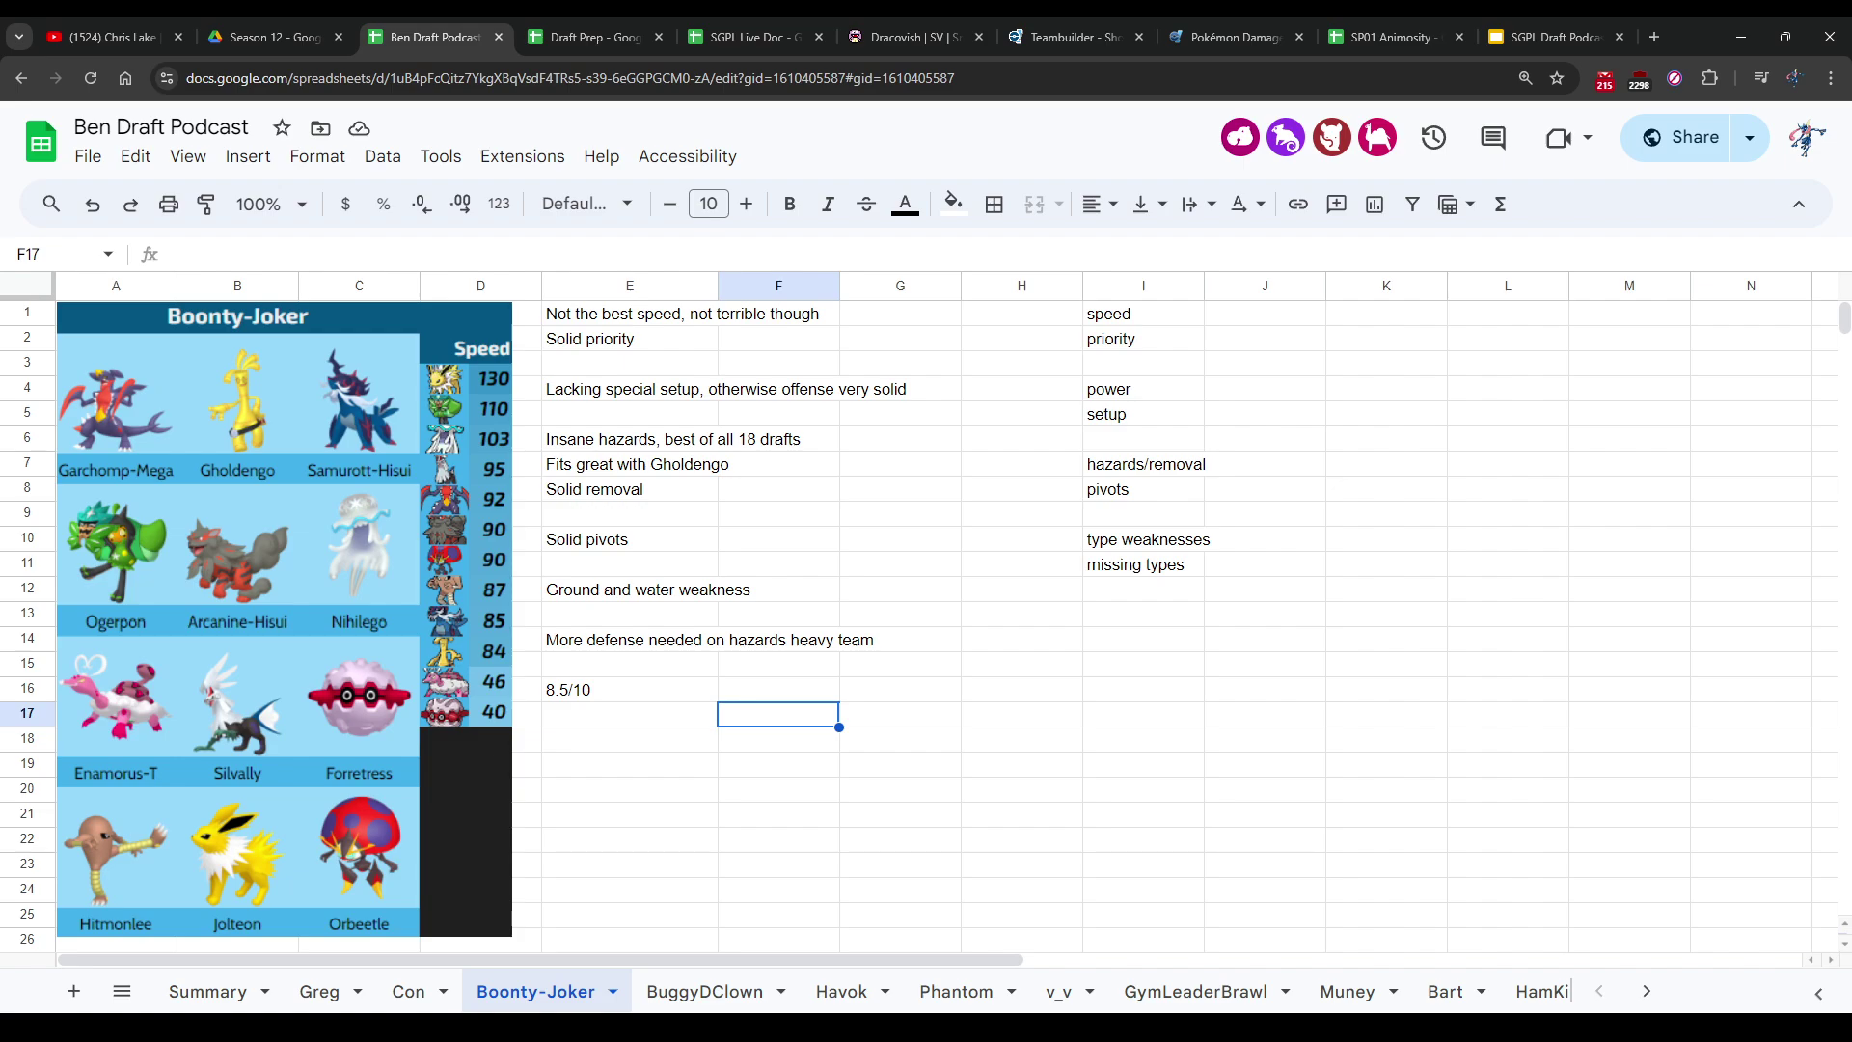
Step: Set the Boonty-Joker team's rating in E16 to 8.25/10
key(Left)
key(Up)
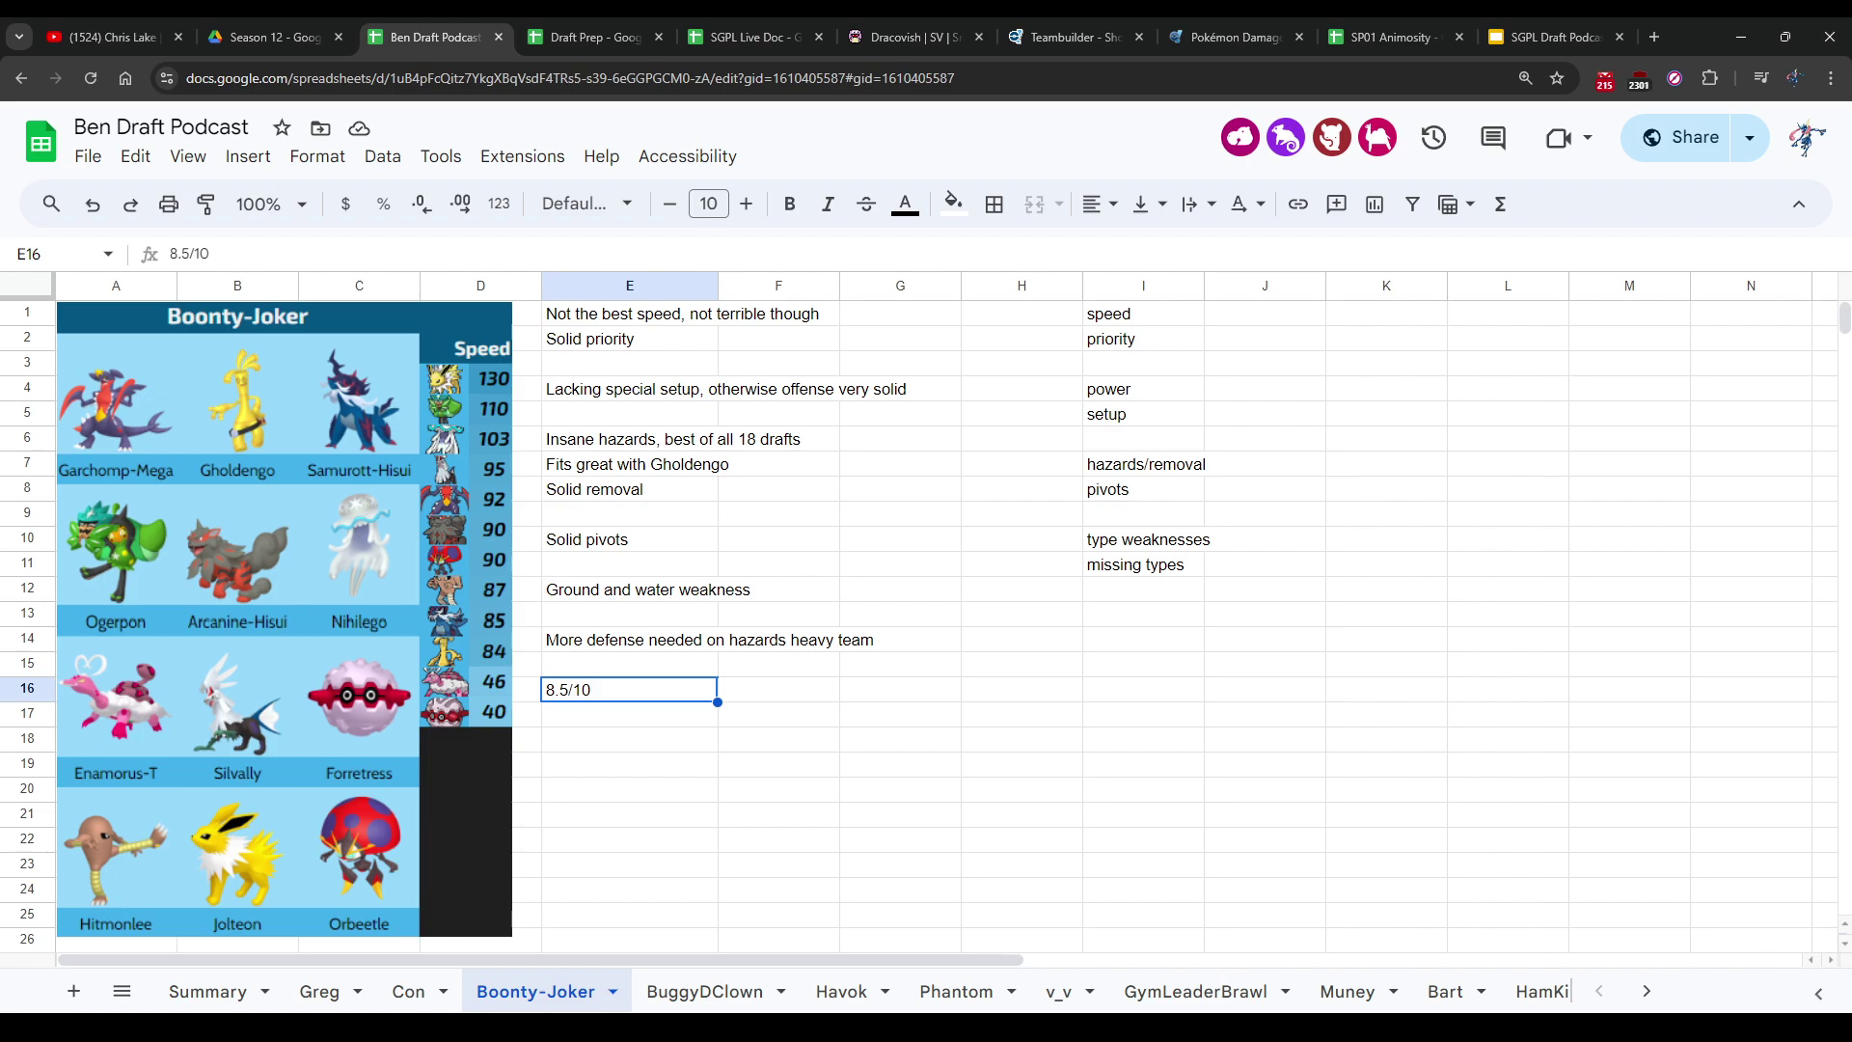
text(8.25/10)
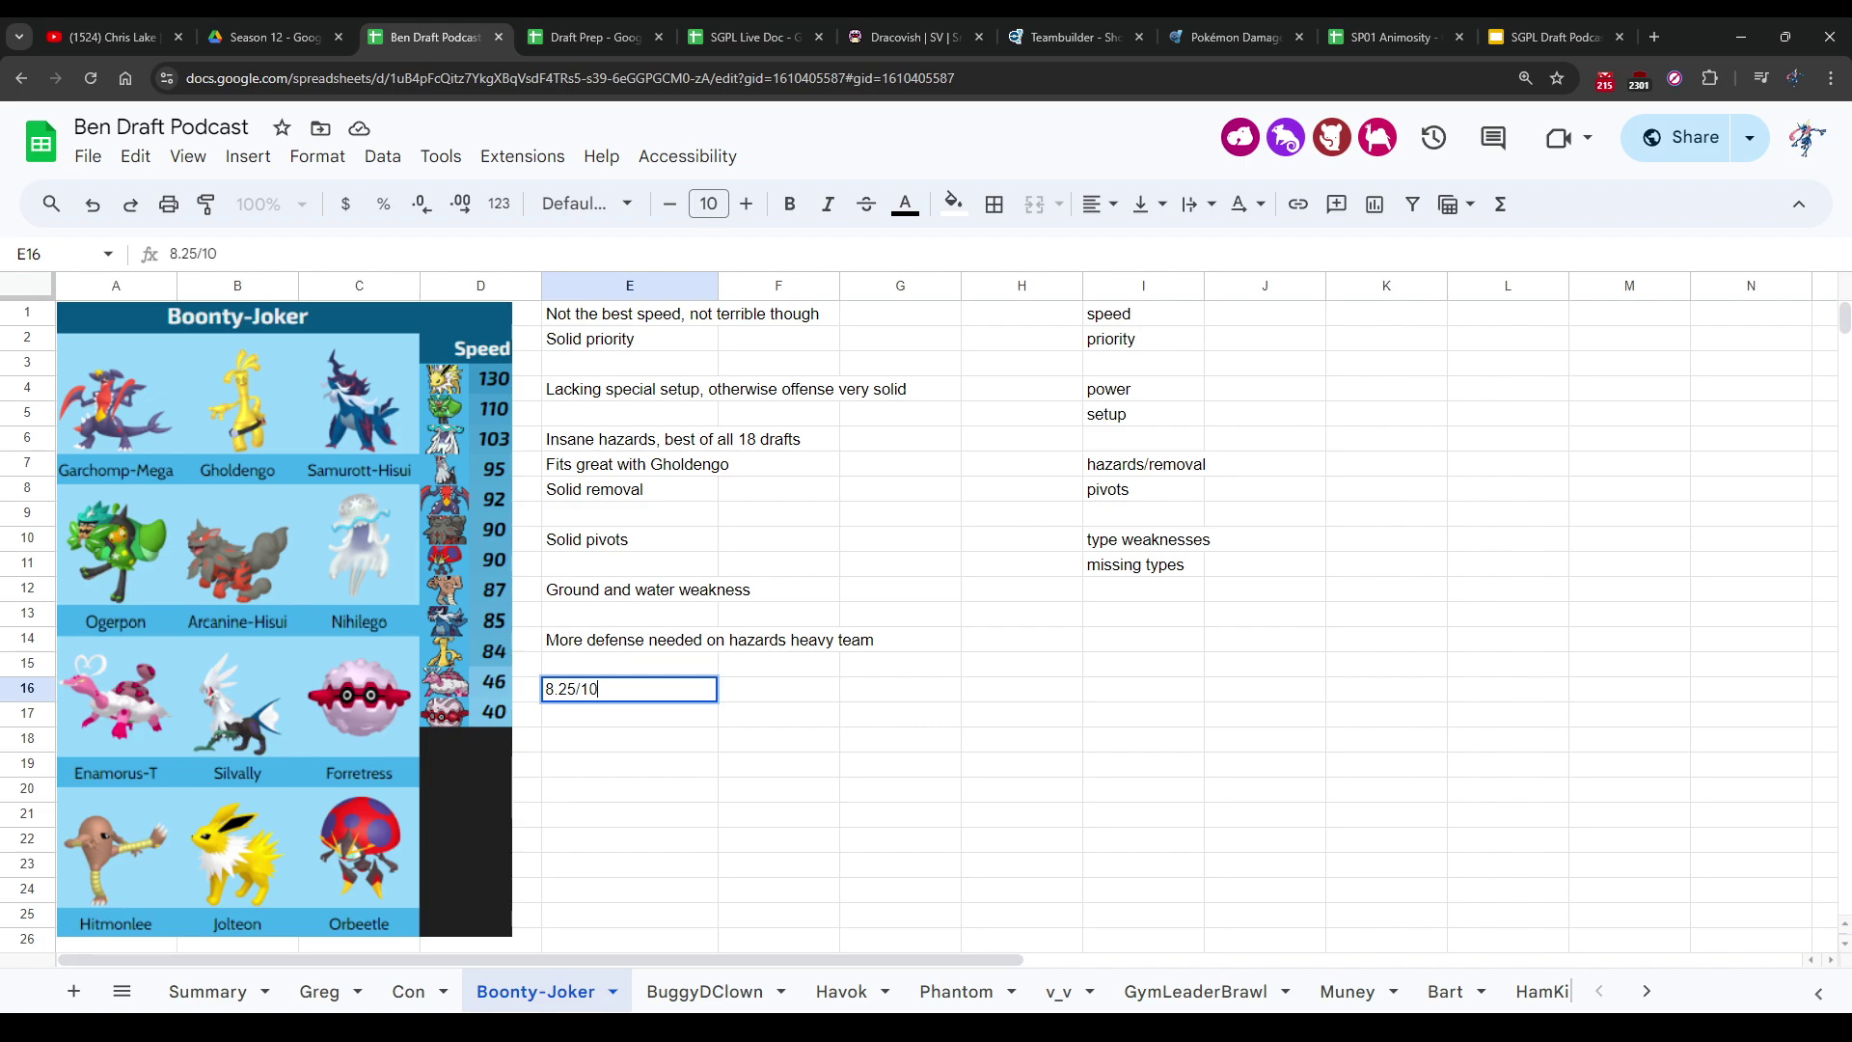
key(Return)
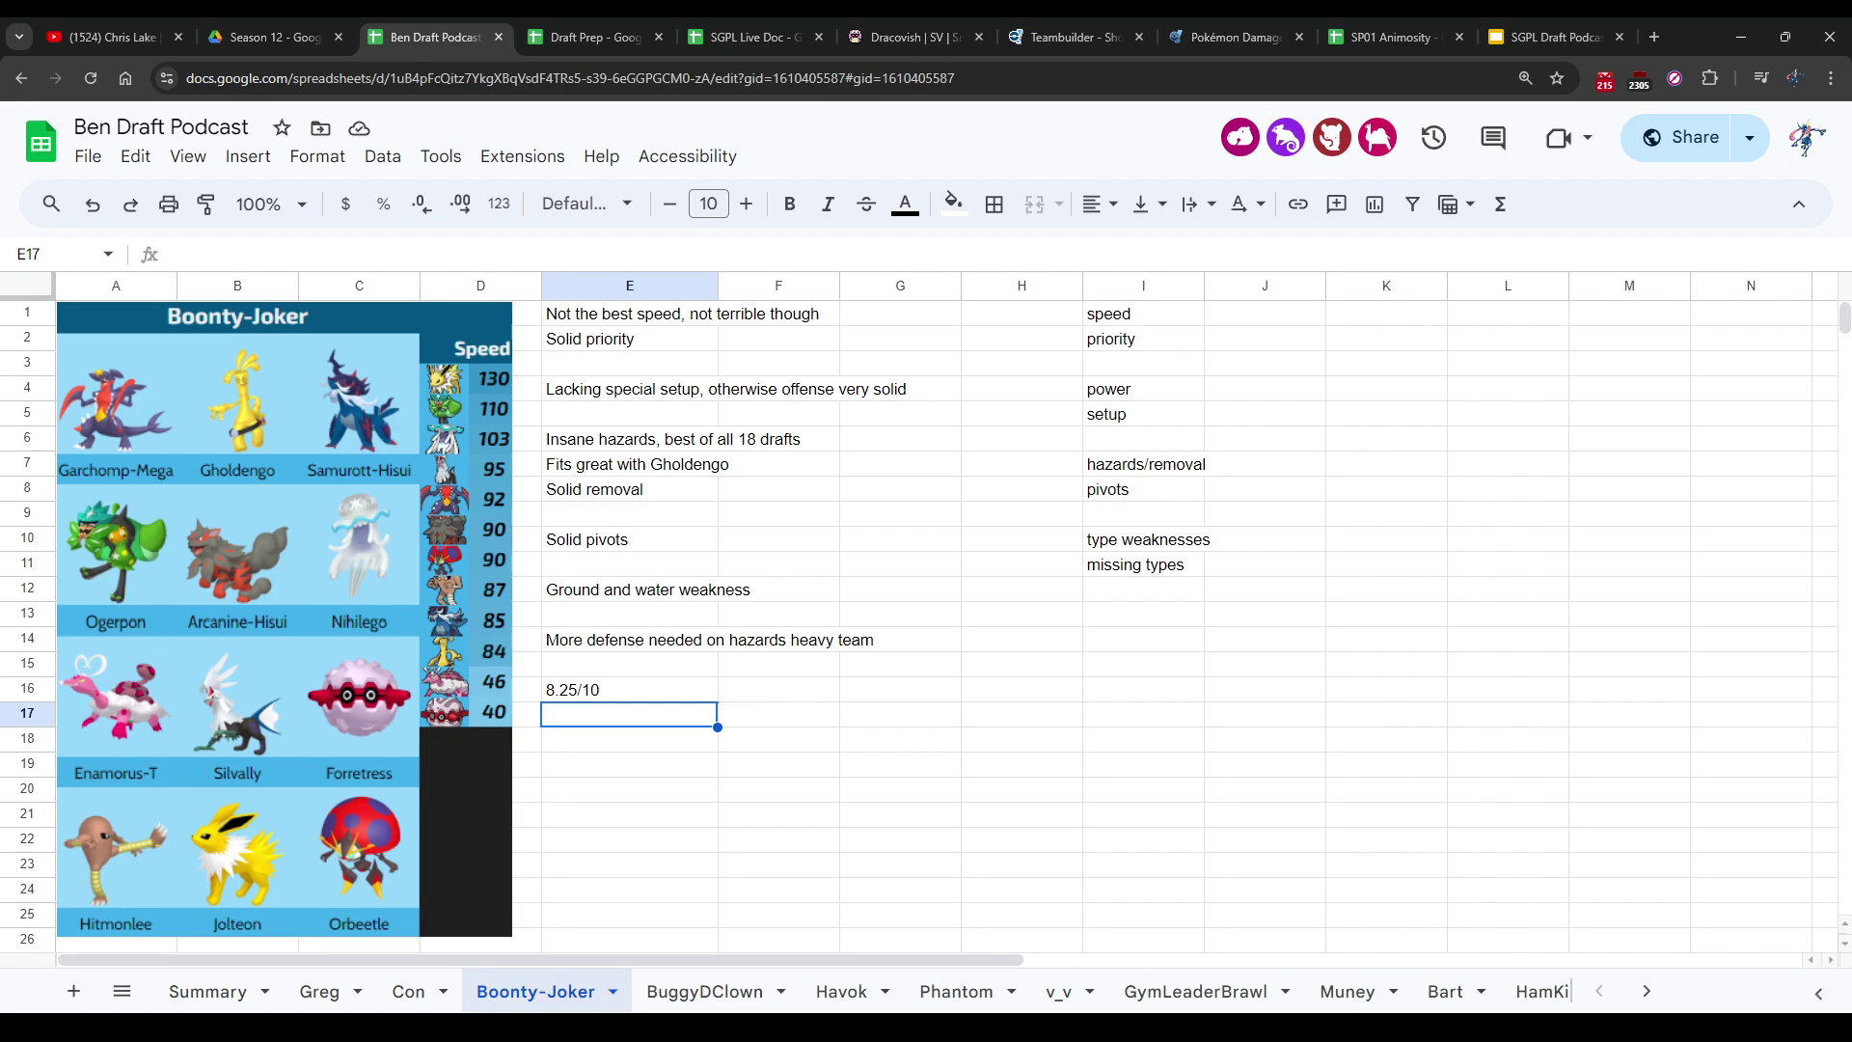
key(Right)
key(Up)
key(Up)
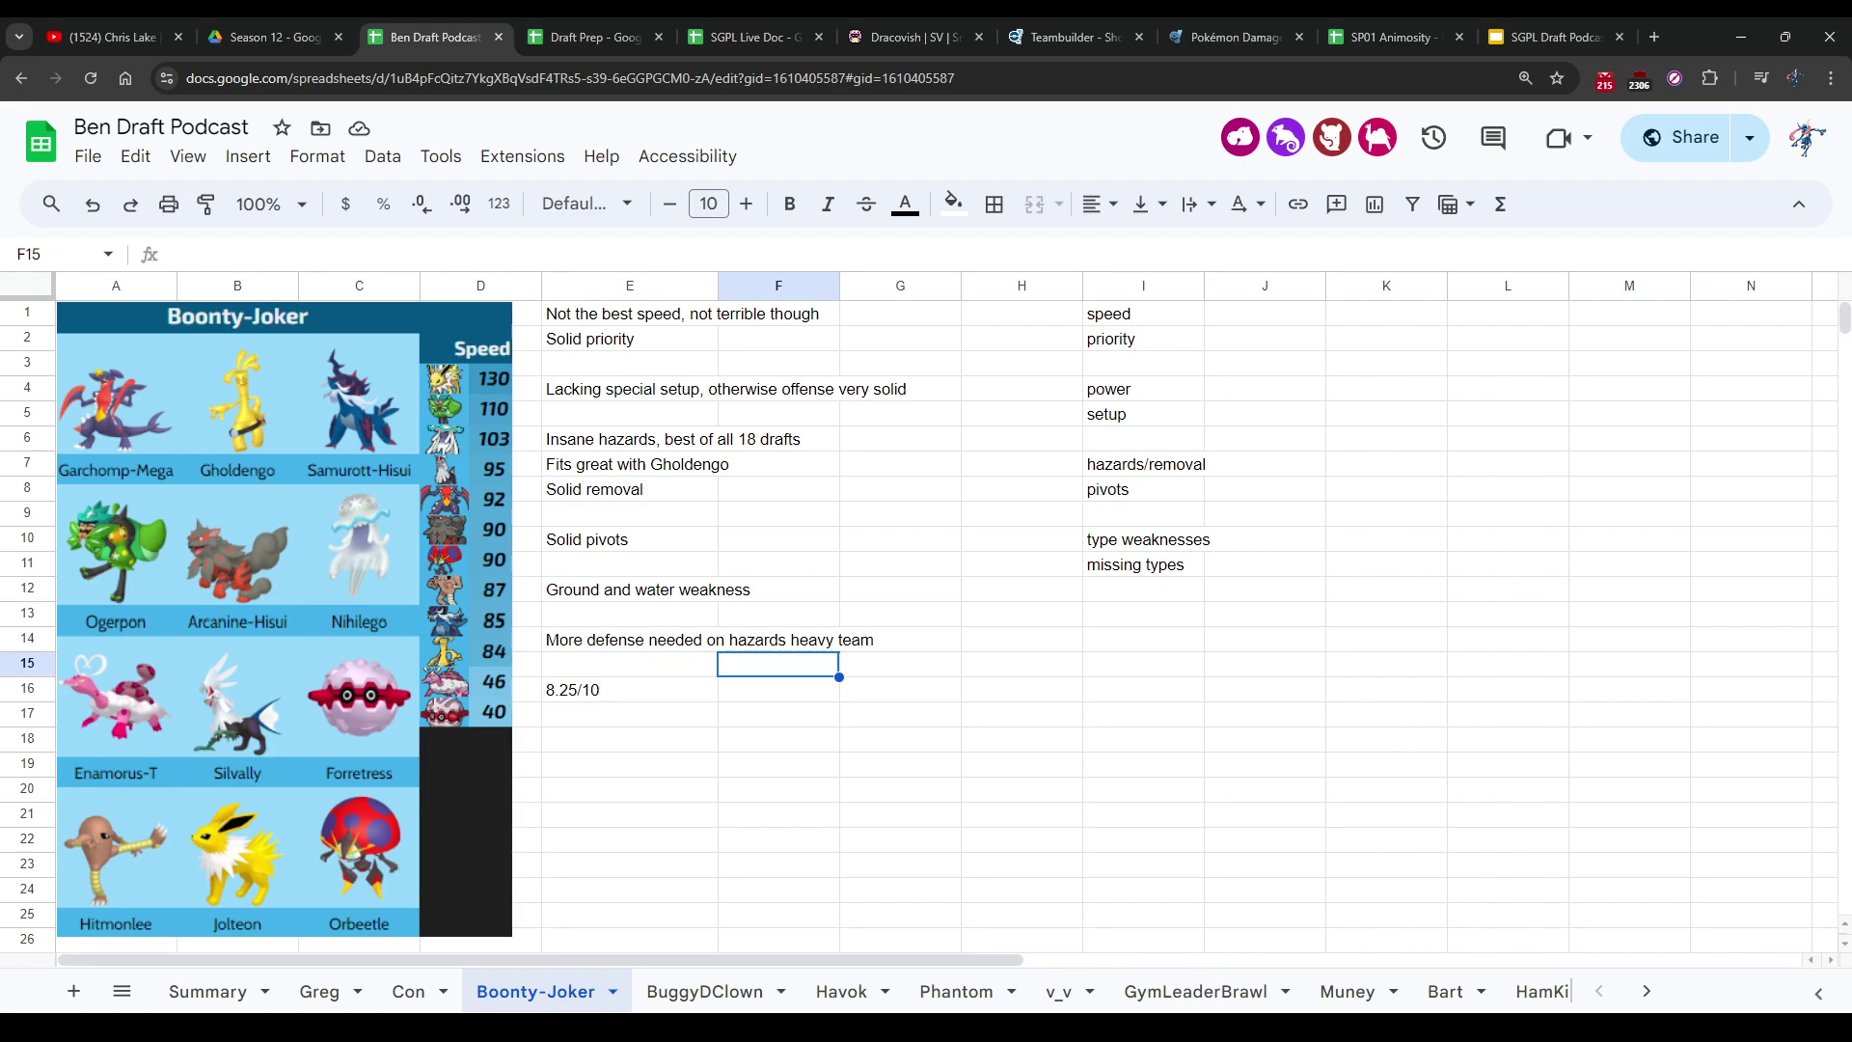
key(Left)
key(Left)
key(Down)
key(Down)
key(Right)
key(Up)
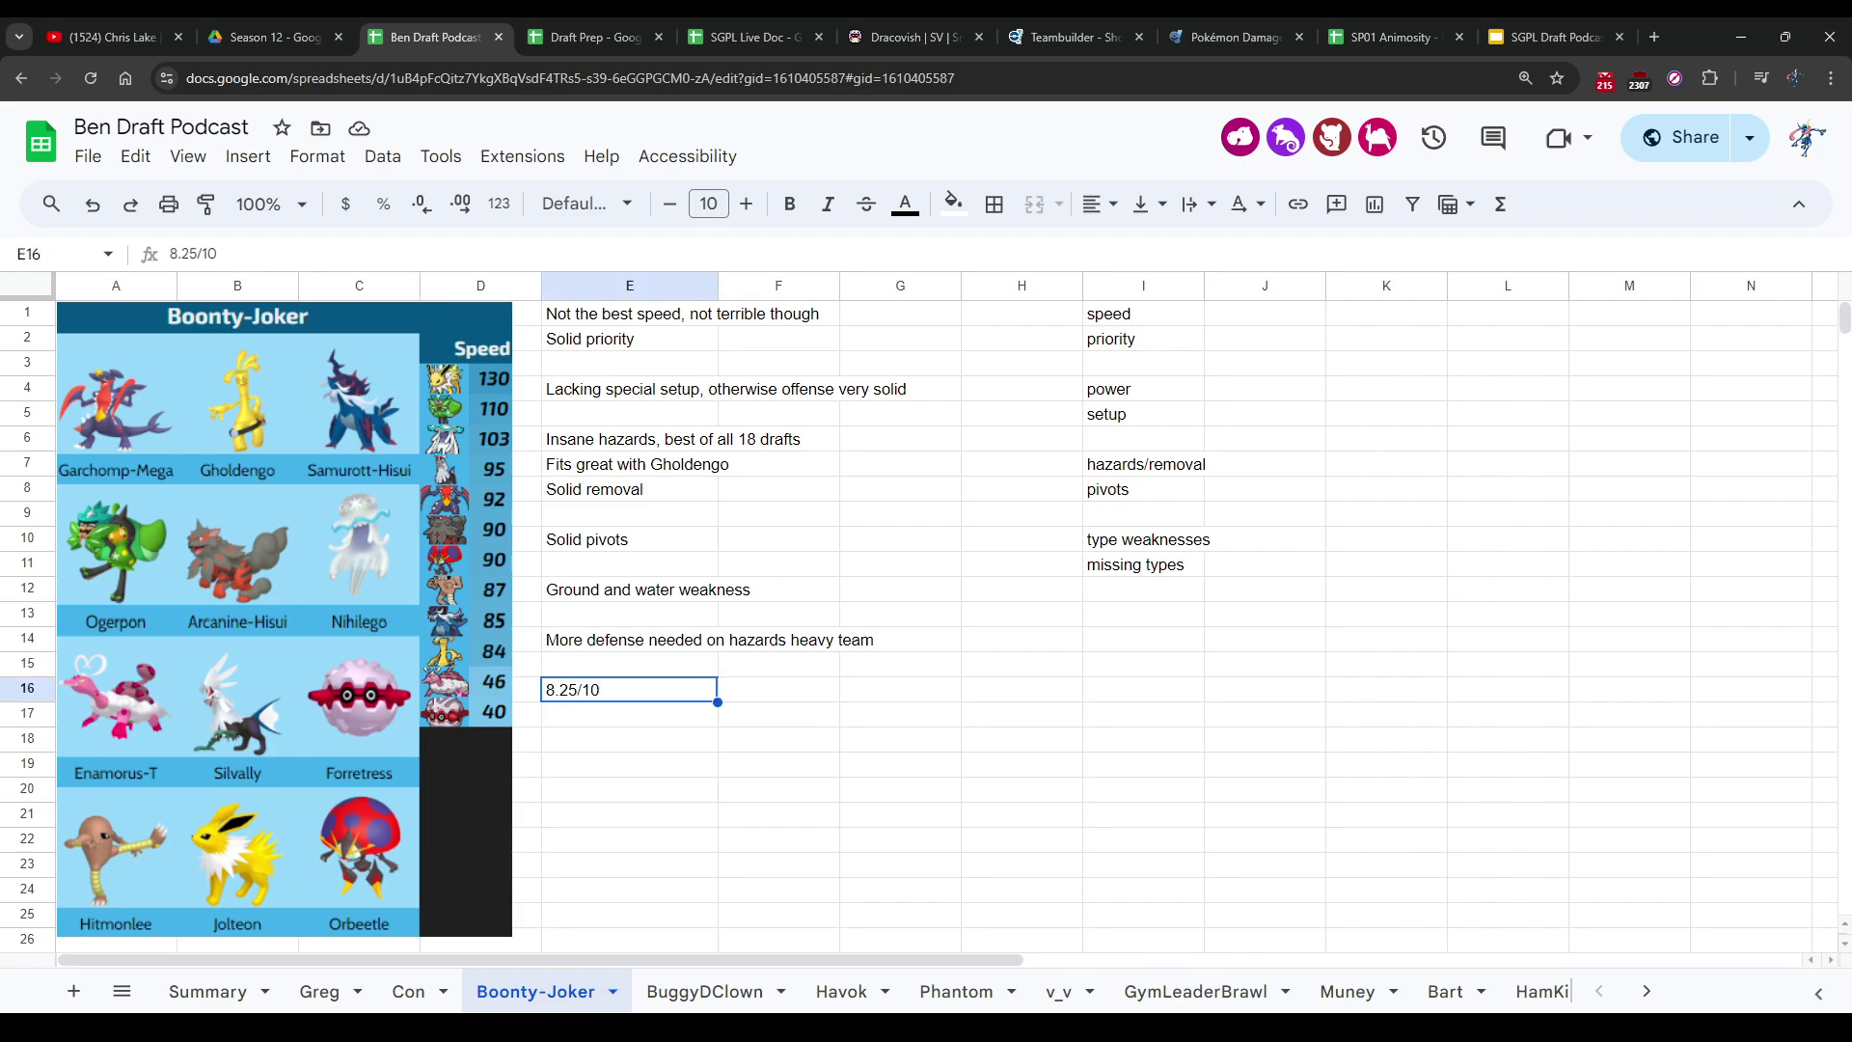
key(Right)
key(Up)
key(Left)
key(Left)
key(Down)
key(Down)
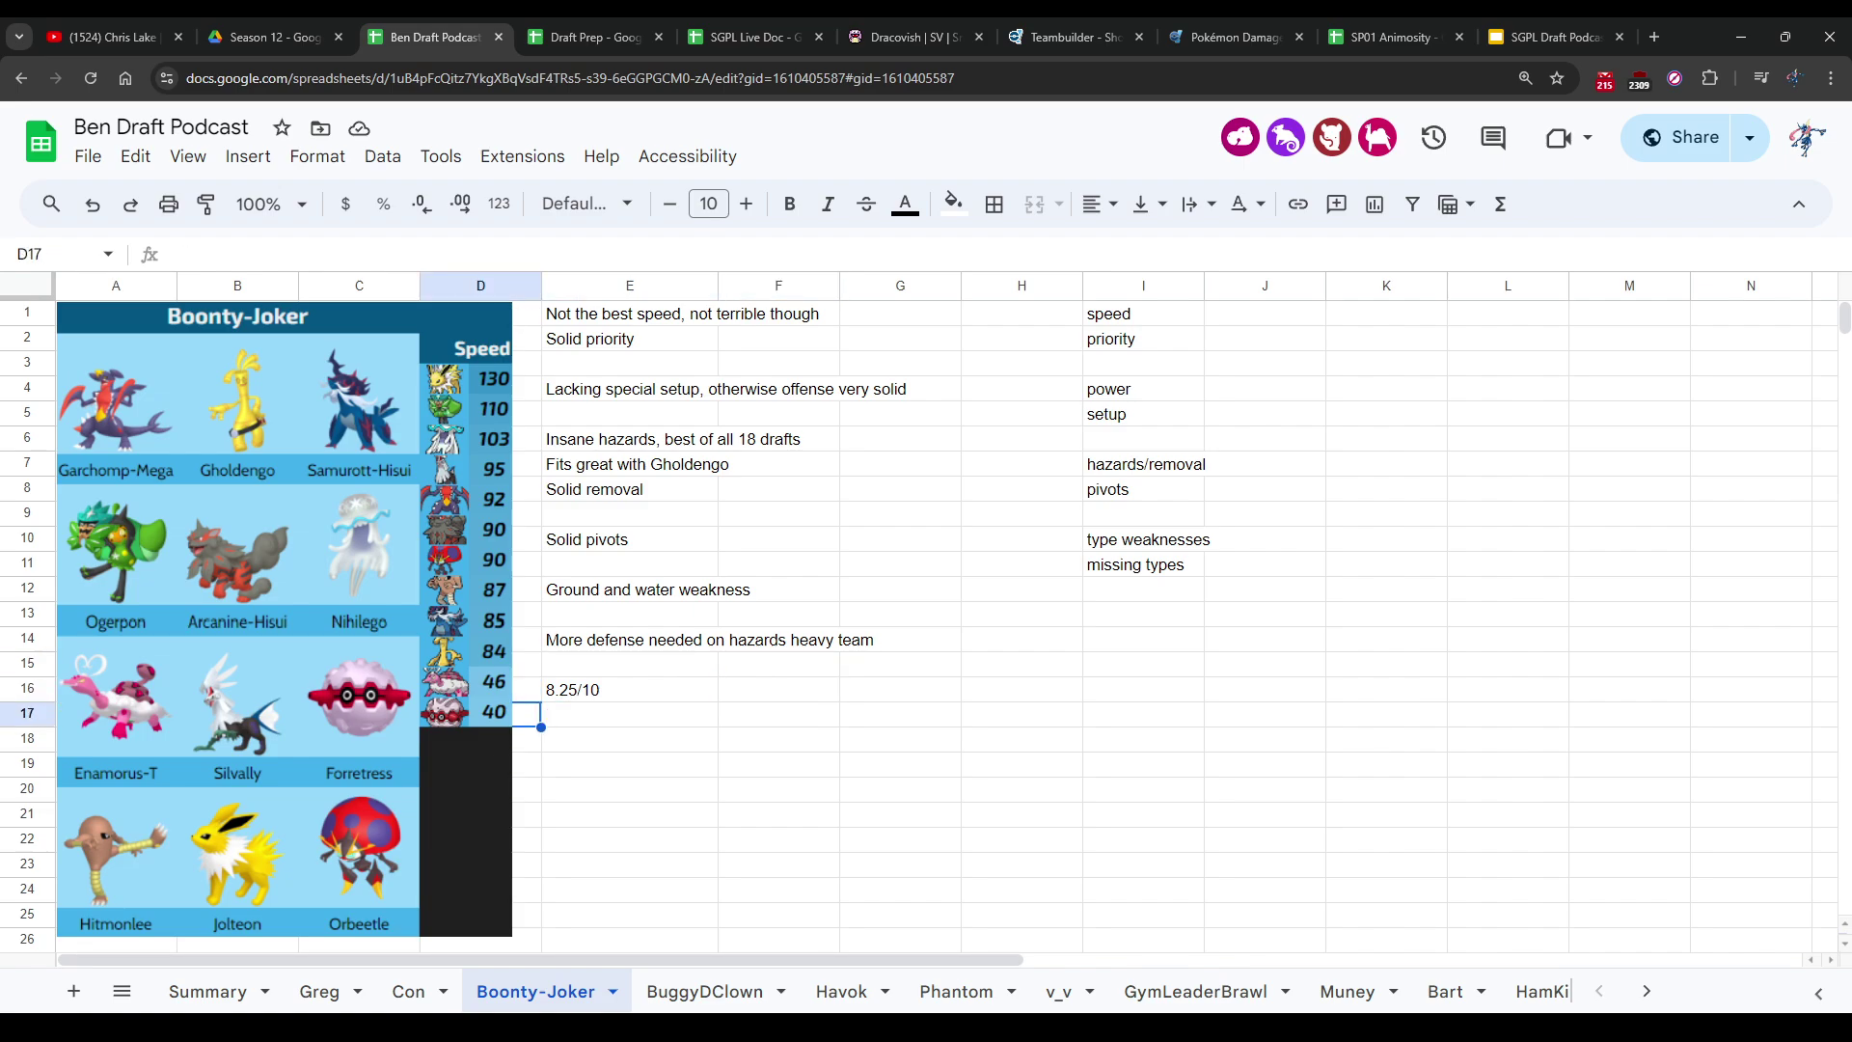
key(Right)
key(Right)
key(Up)
key(Up)
key(Left)
key(Left)
key(Down)
key(Down)
key(Right)
key(Right)
key(Up)
key(Up)
key(Left)
key(Left)
key(Down)
key(Down)
key(Left)
key(Left)
key(Left)
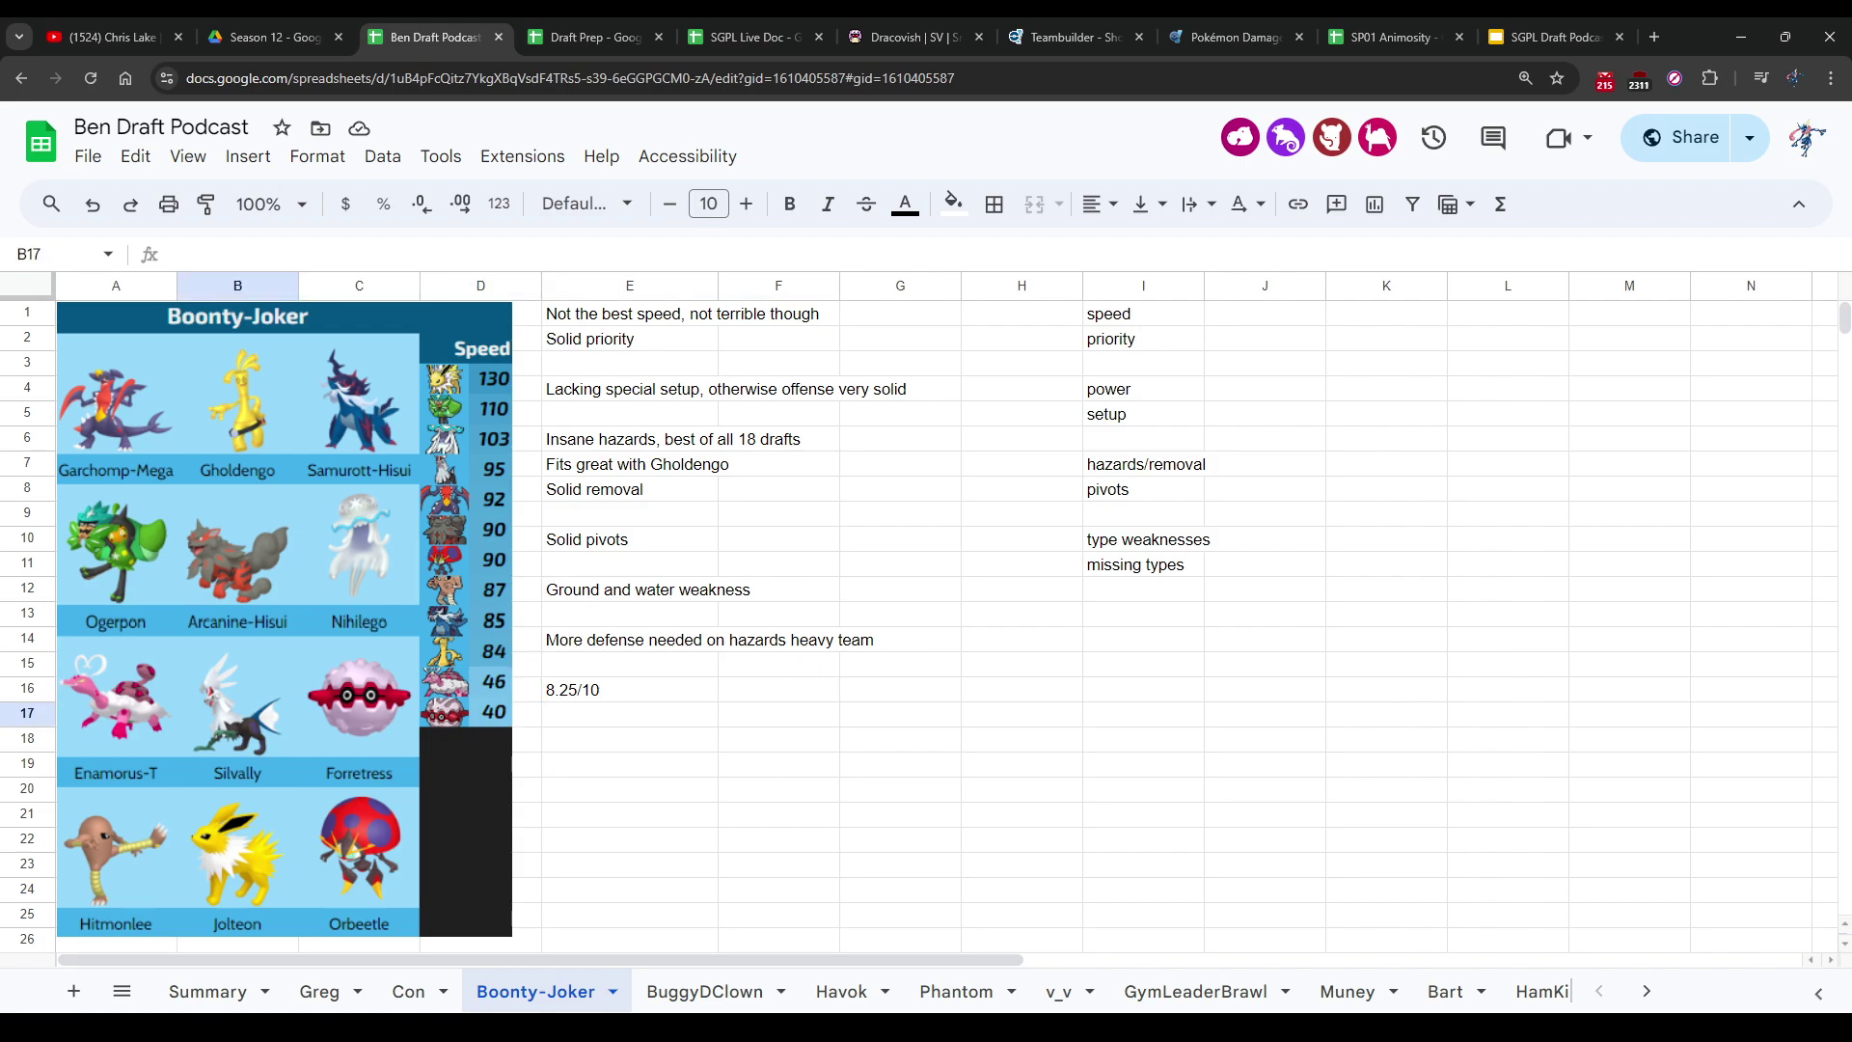
Step: Set the Boonty-Joker team's rating in E16 to 8/10
key(Right)
key(Right)
key(Right)
key(Right)
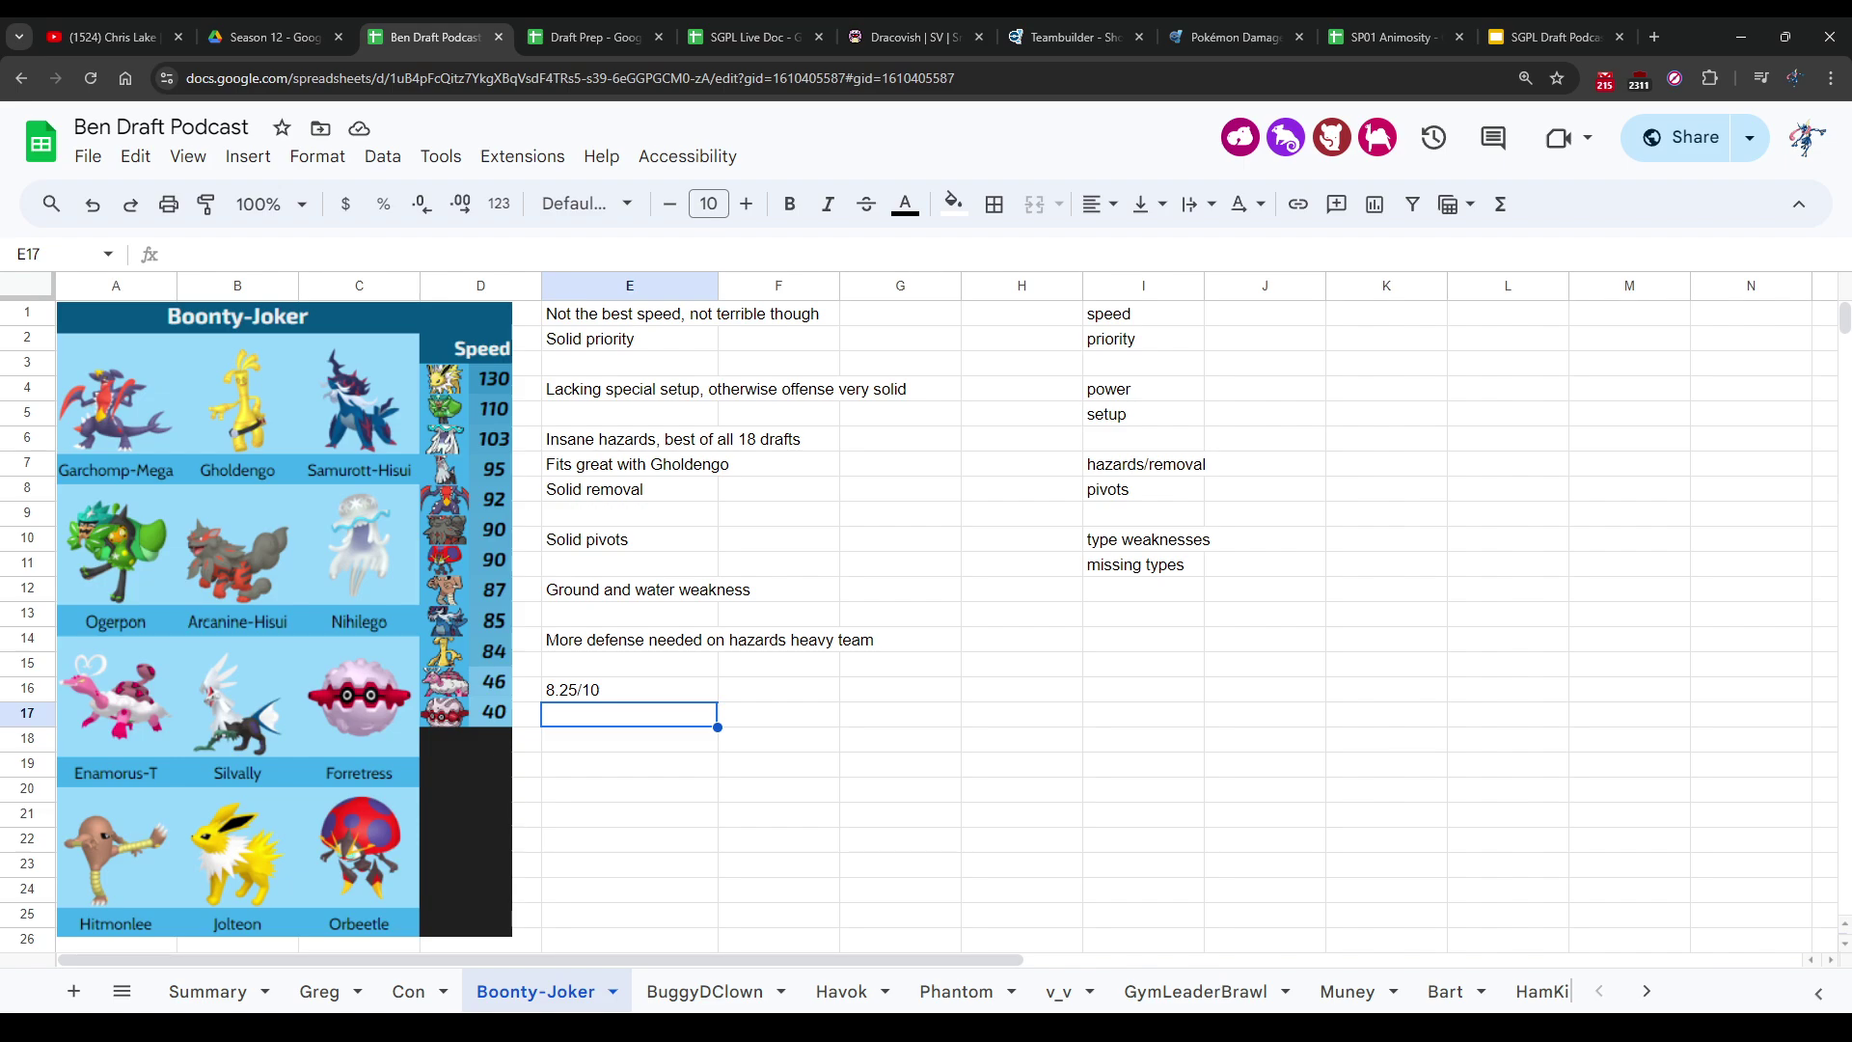
key(Up)
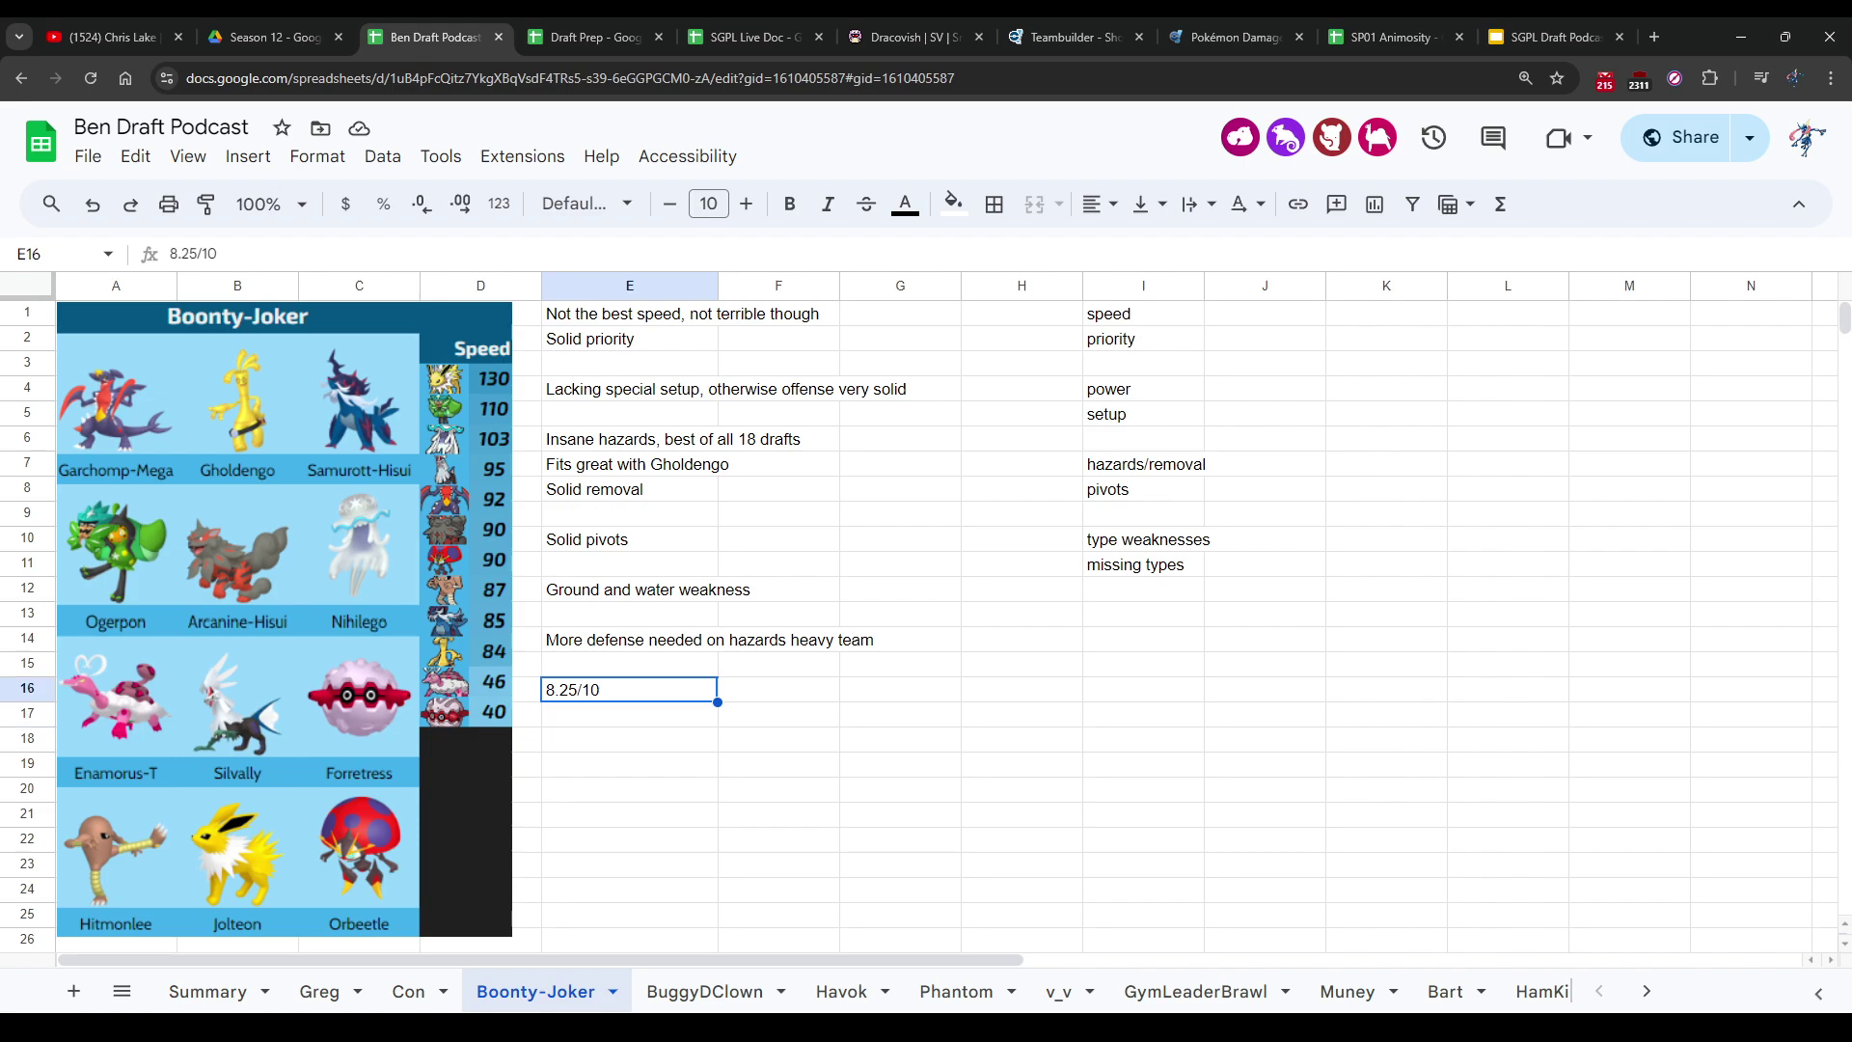
text(8/10)
key(Return)
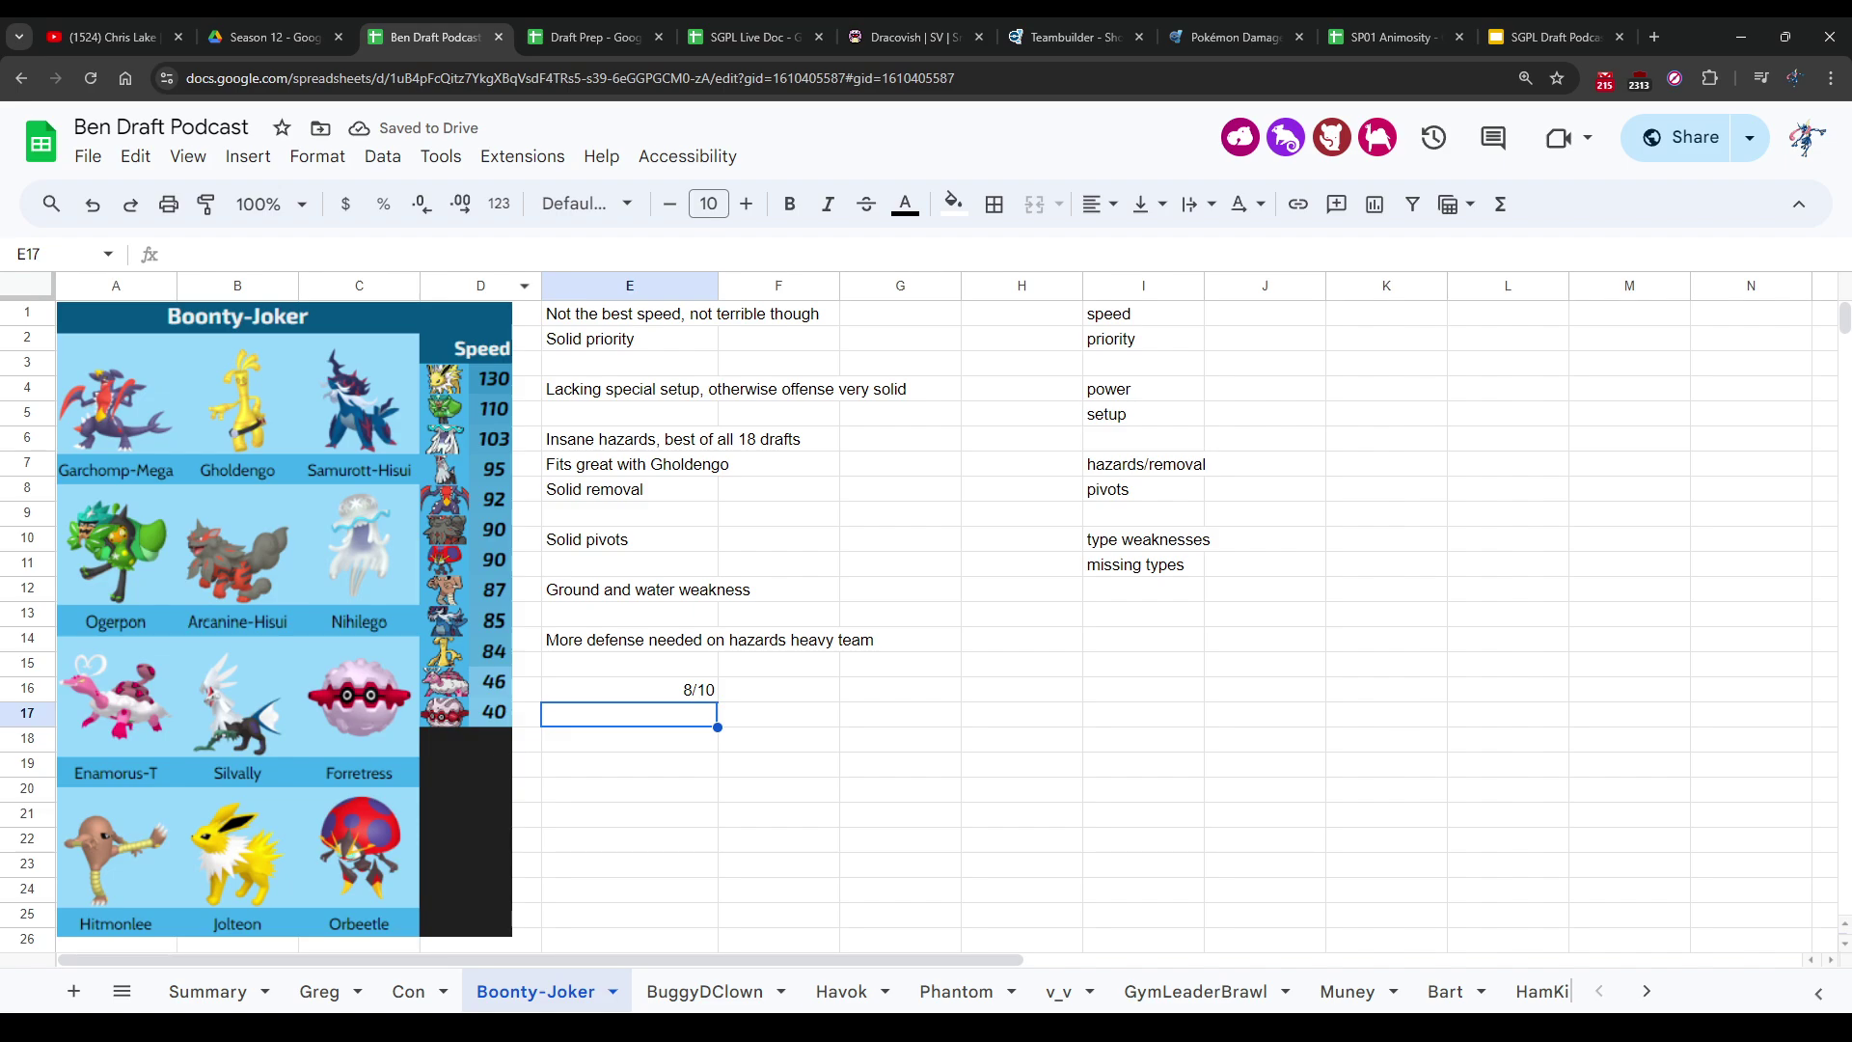
Step: Open the BuggyDClown team's sheet and review its roster and notes
key(ctrl+Page_Down)
click(779, 715)
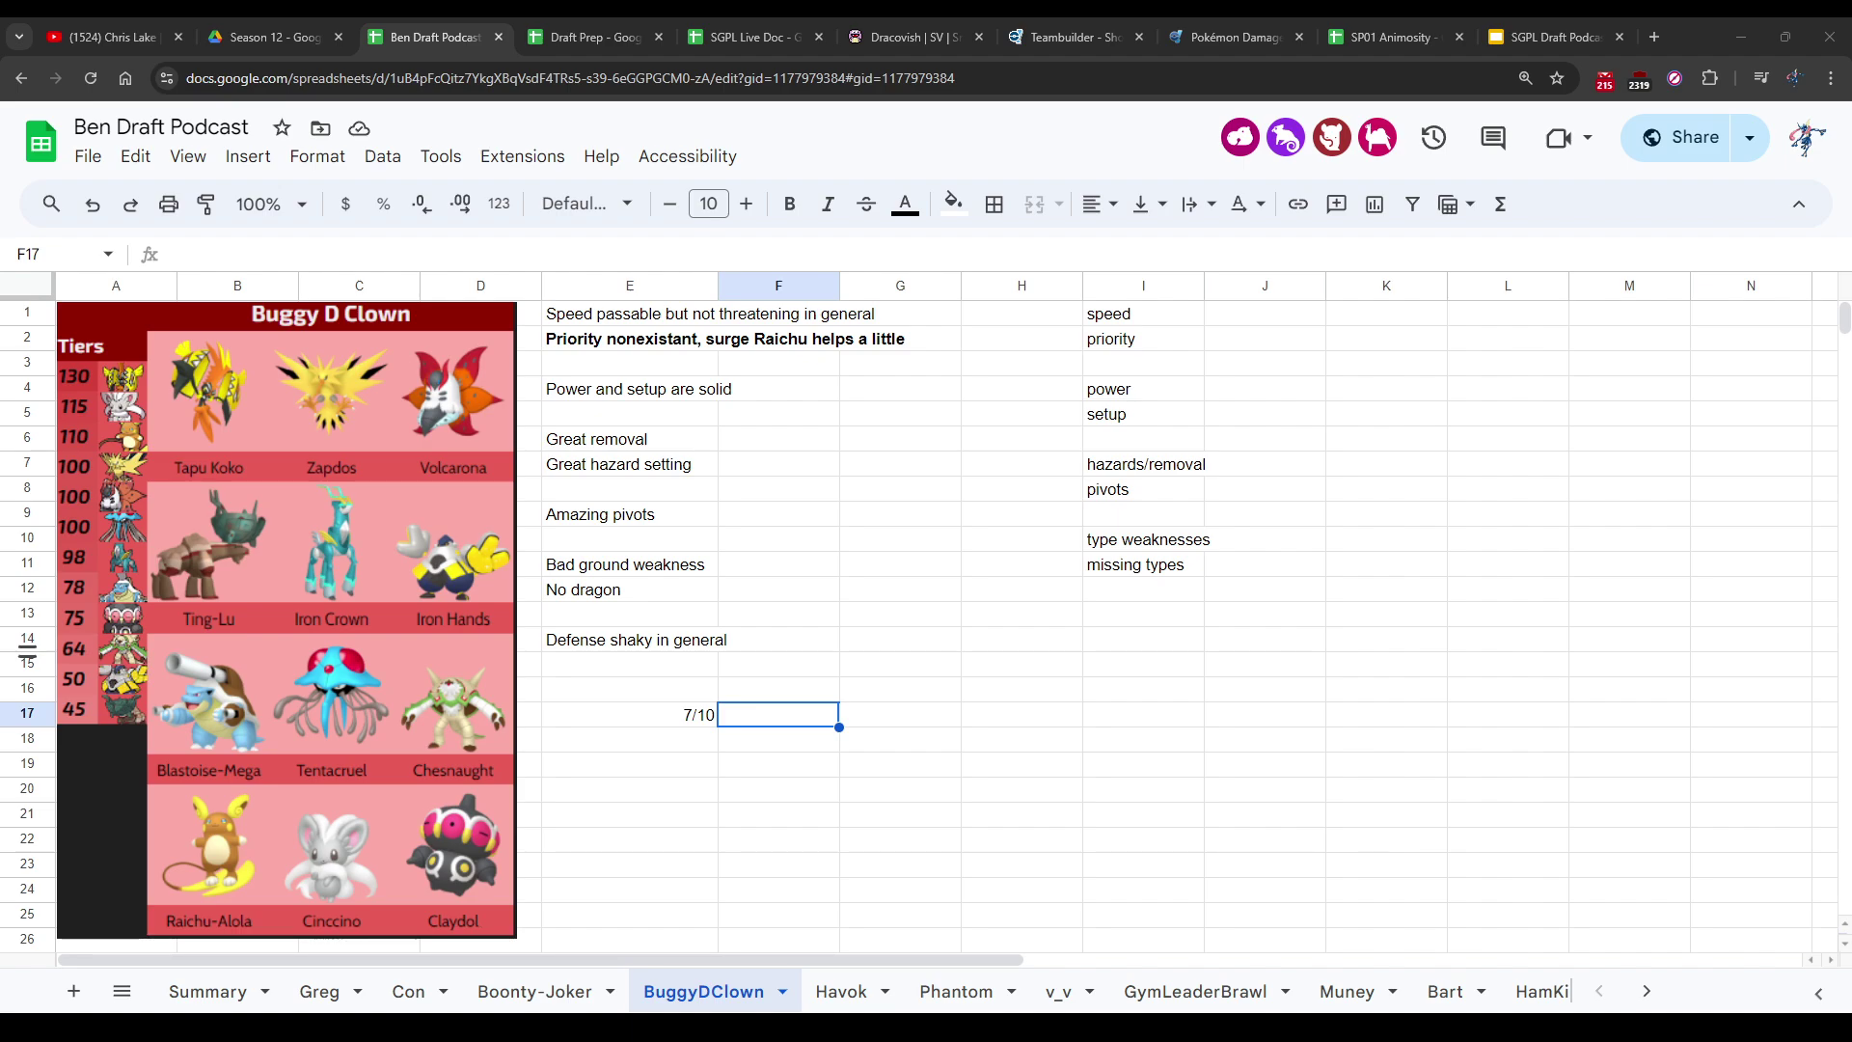
key(Up)
key(Right)
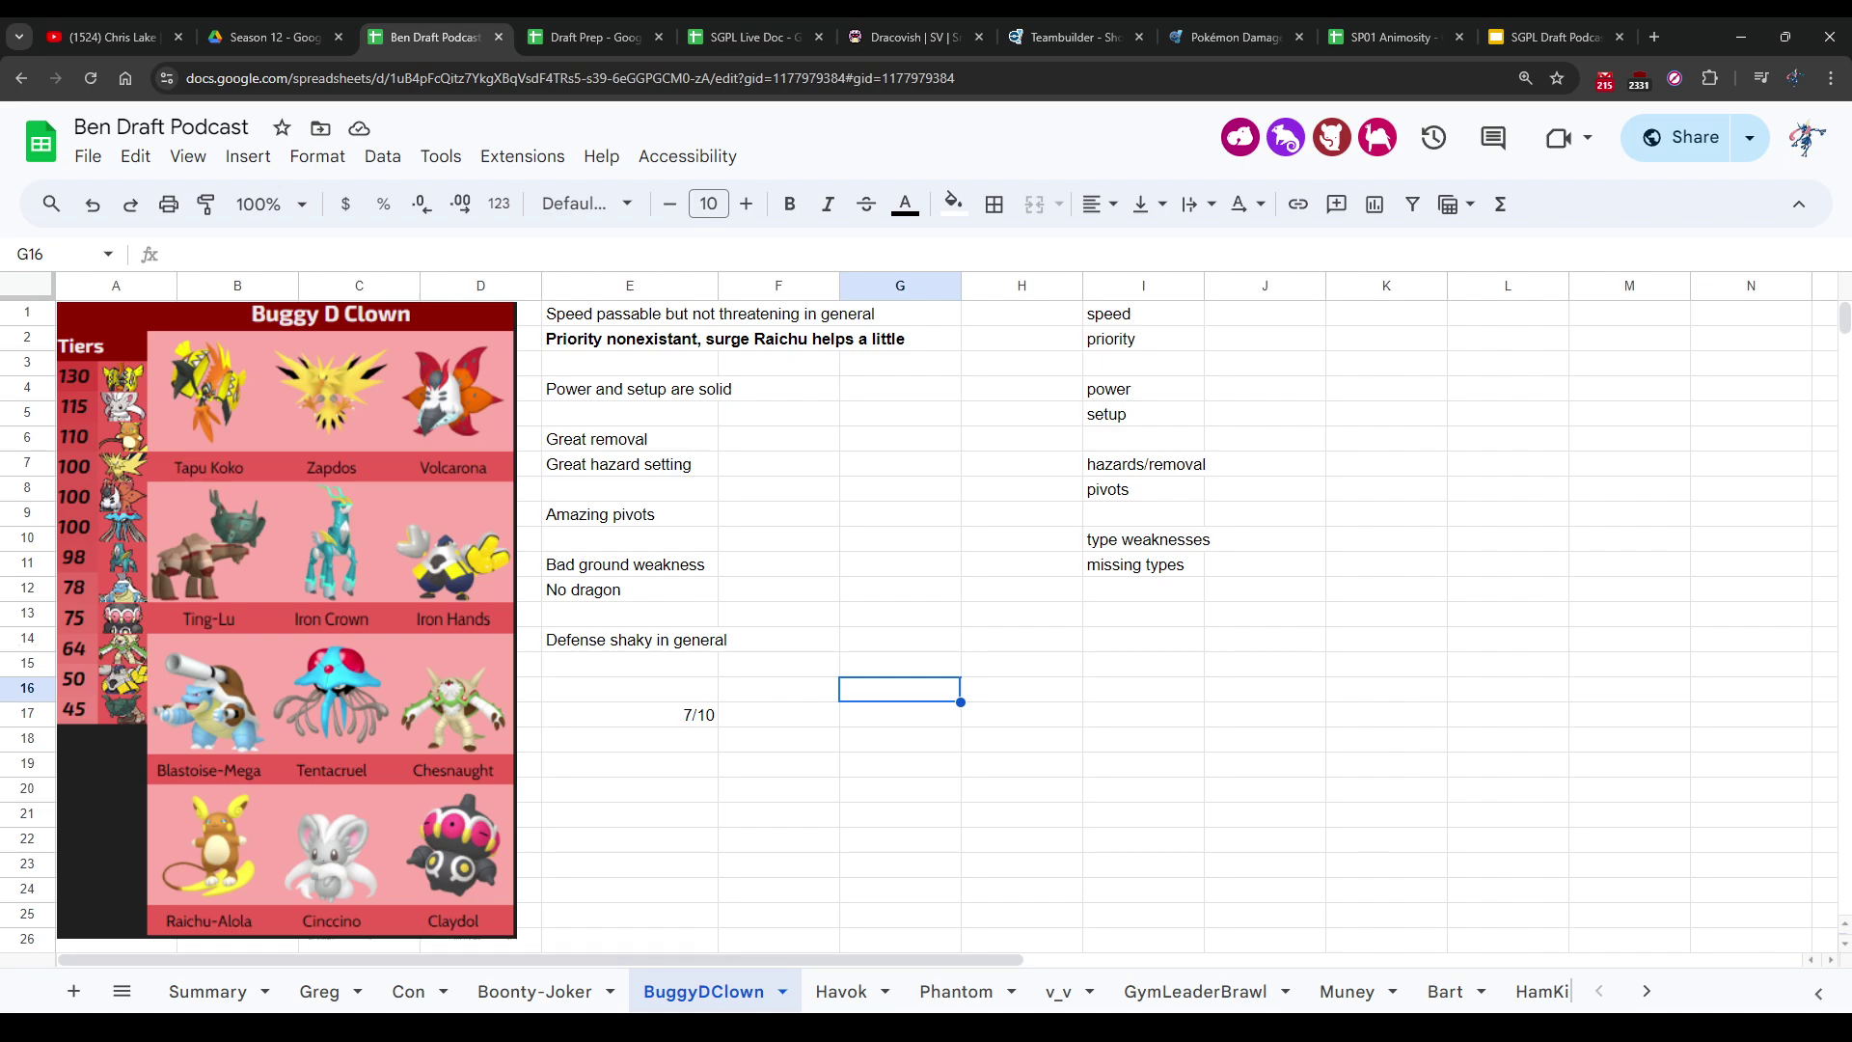
Step: Check the Teams, Moves and Matchup sheets of the Draft Prep spreadsheet, then return to the Ben Draft Podcast spreadsheet
click(593, 37)
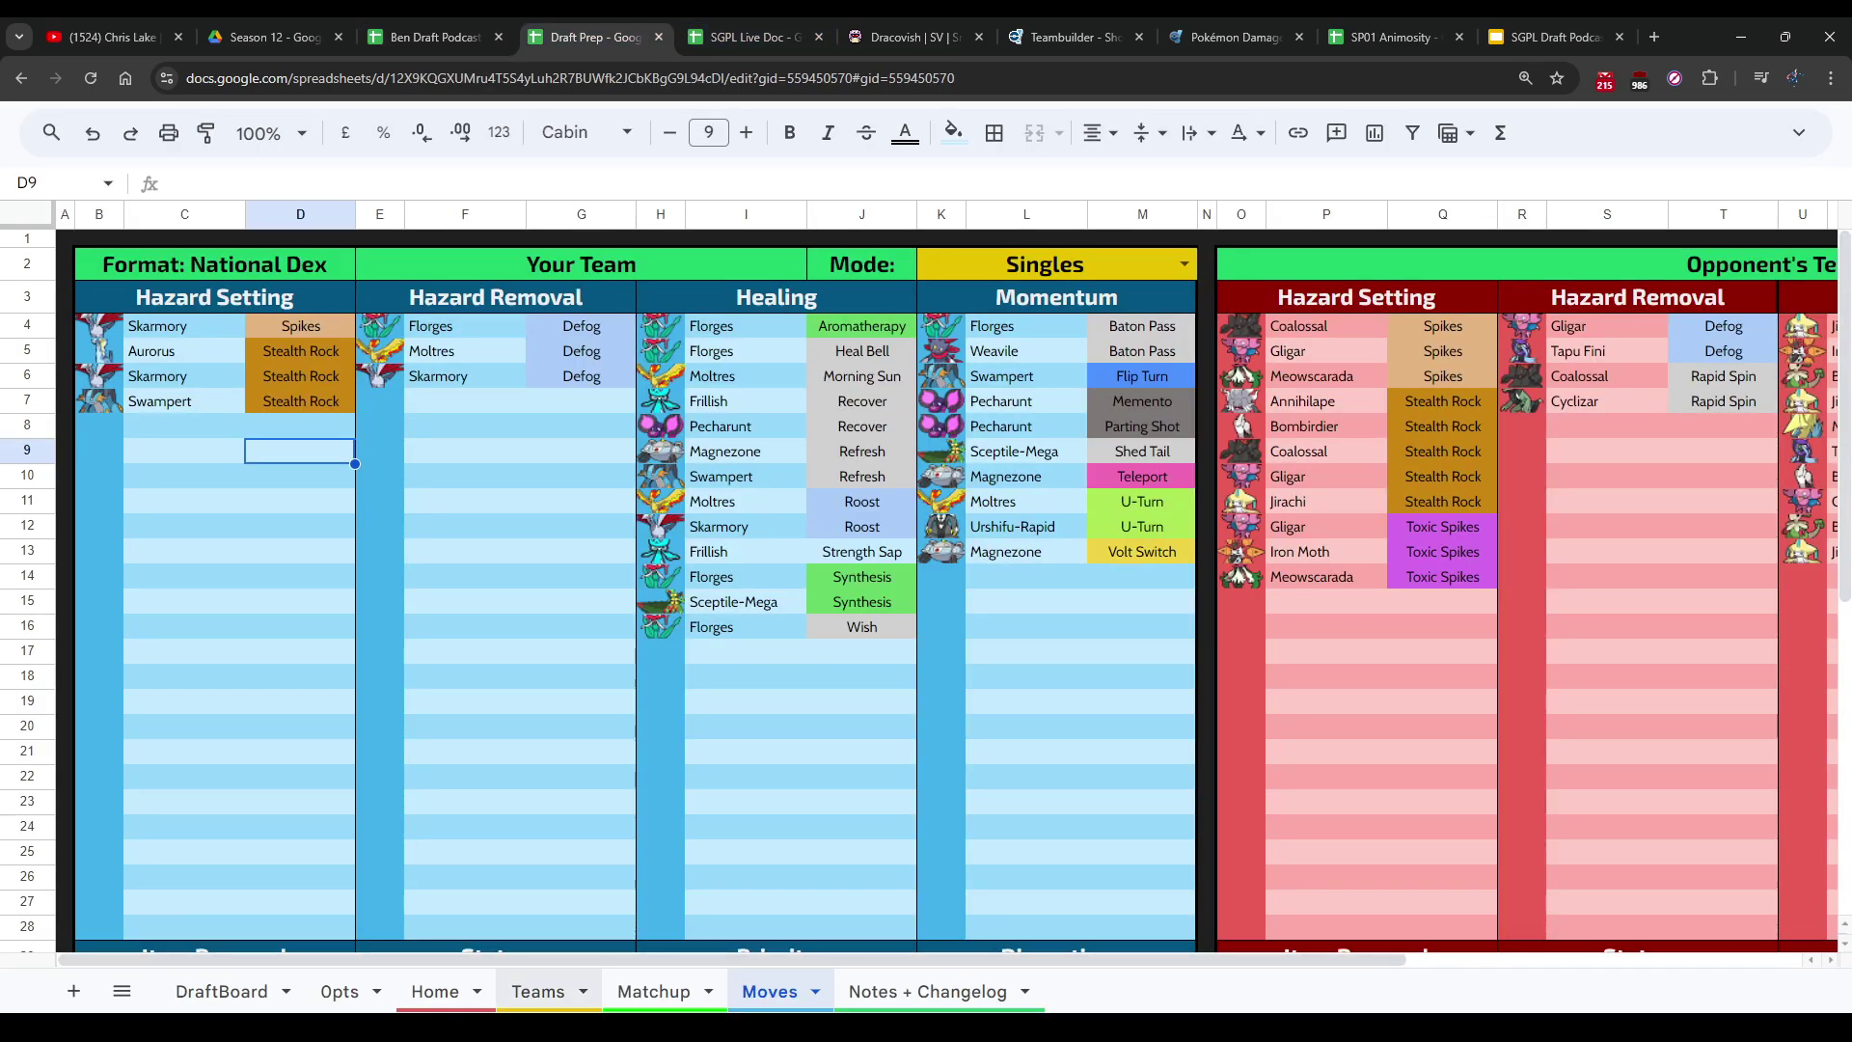
click(537, 991)
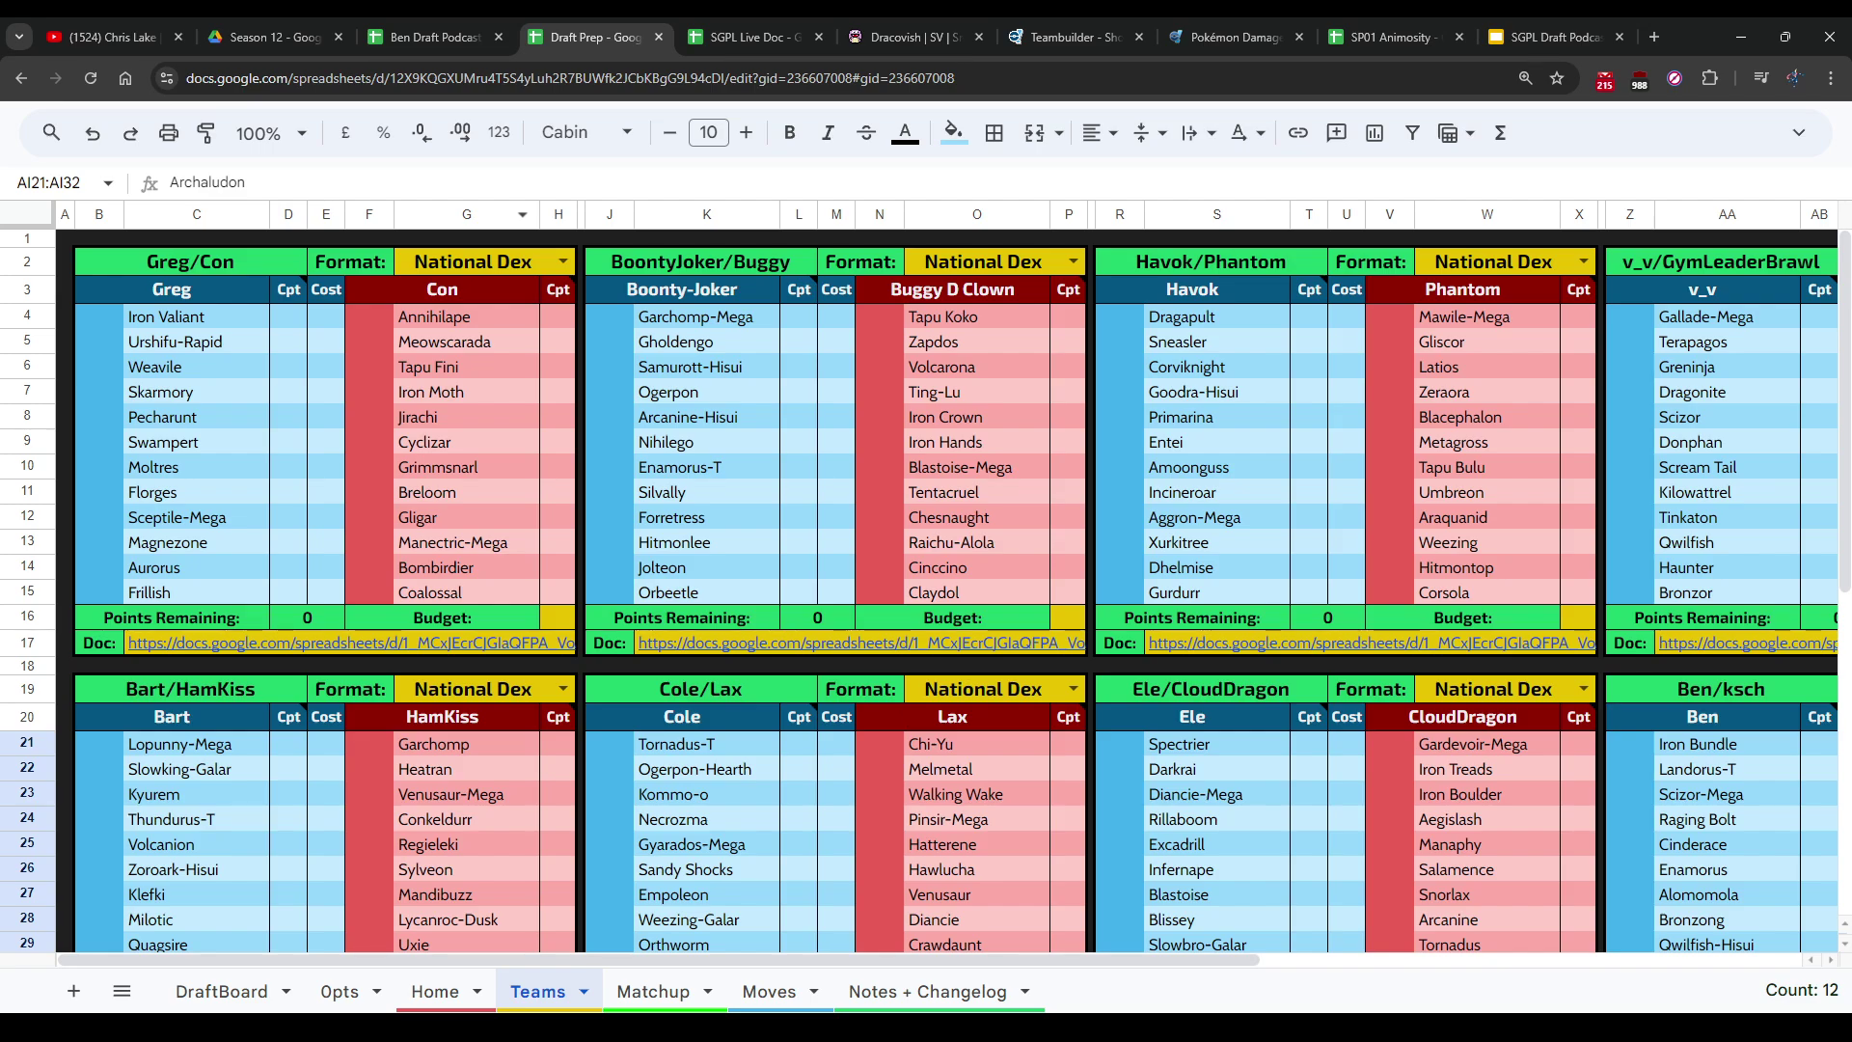
click(769, 990)
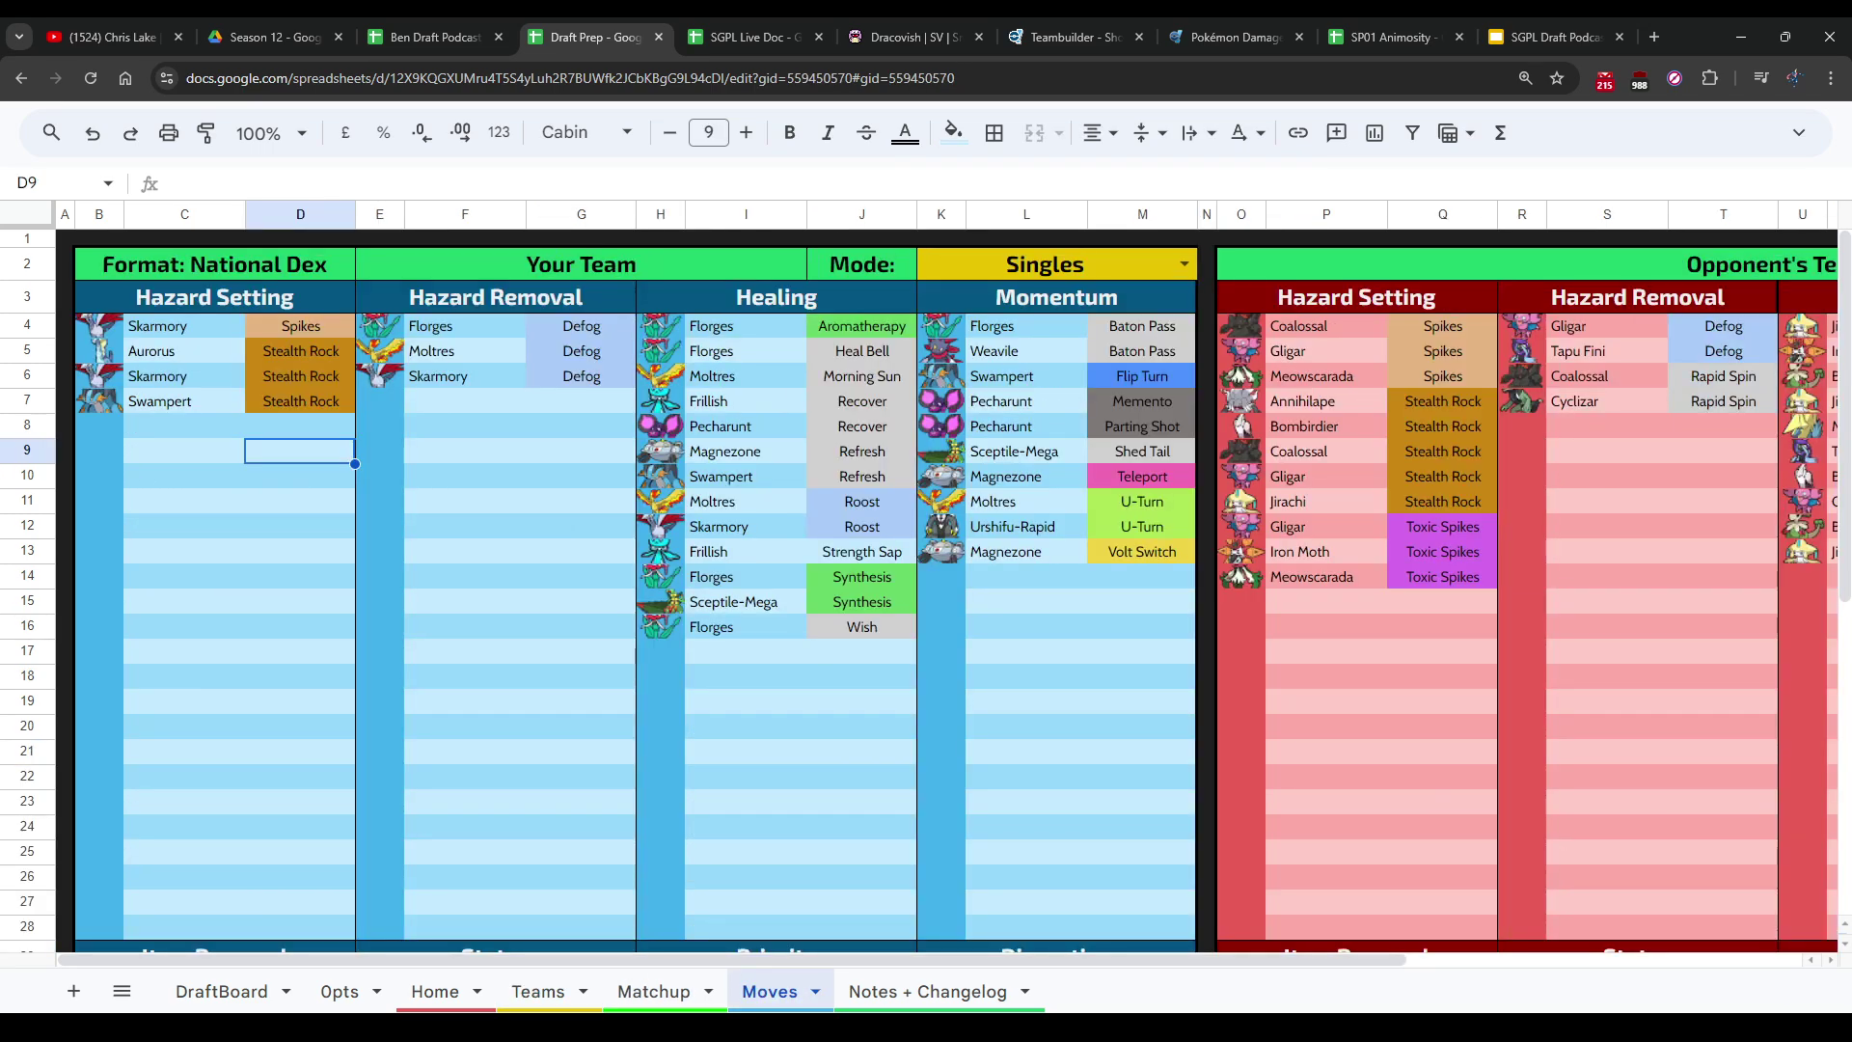
click(654, 991)
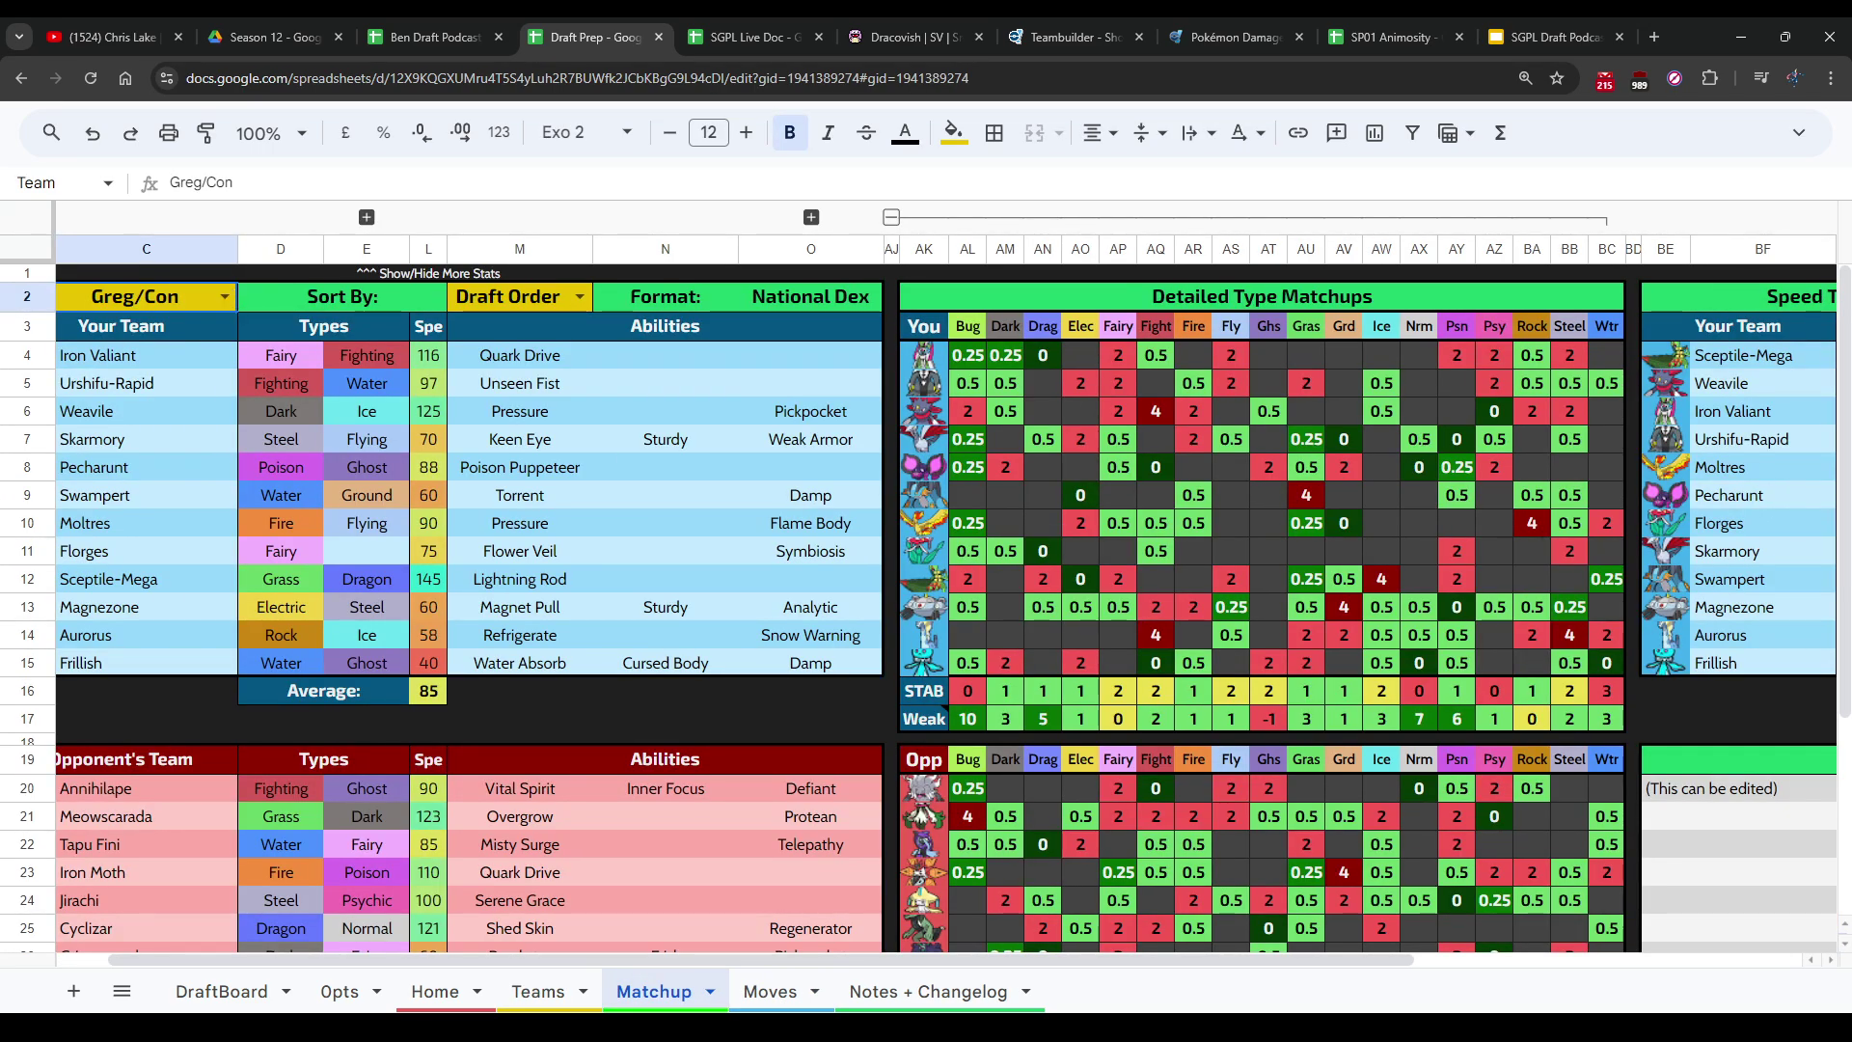
click(228, 297)
key(Return)
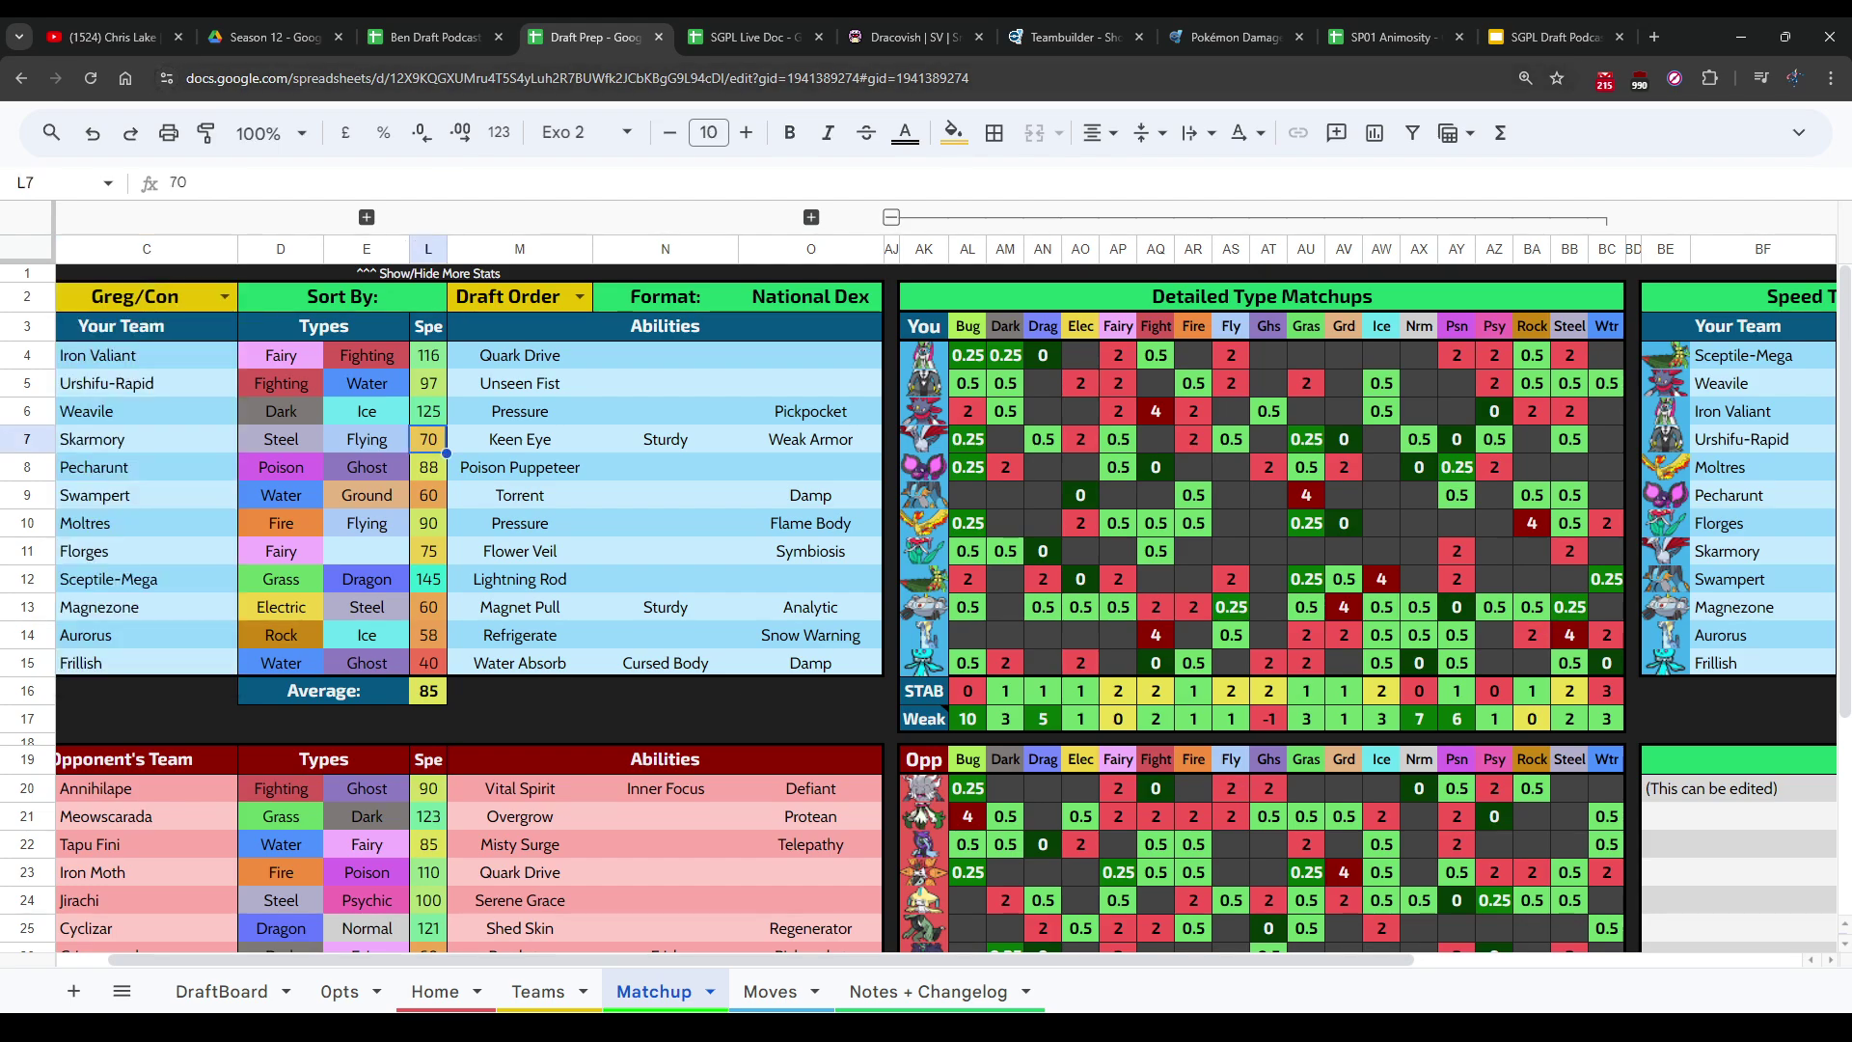
key(ctrl+shift+Tab)
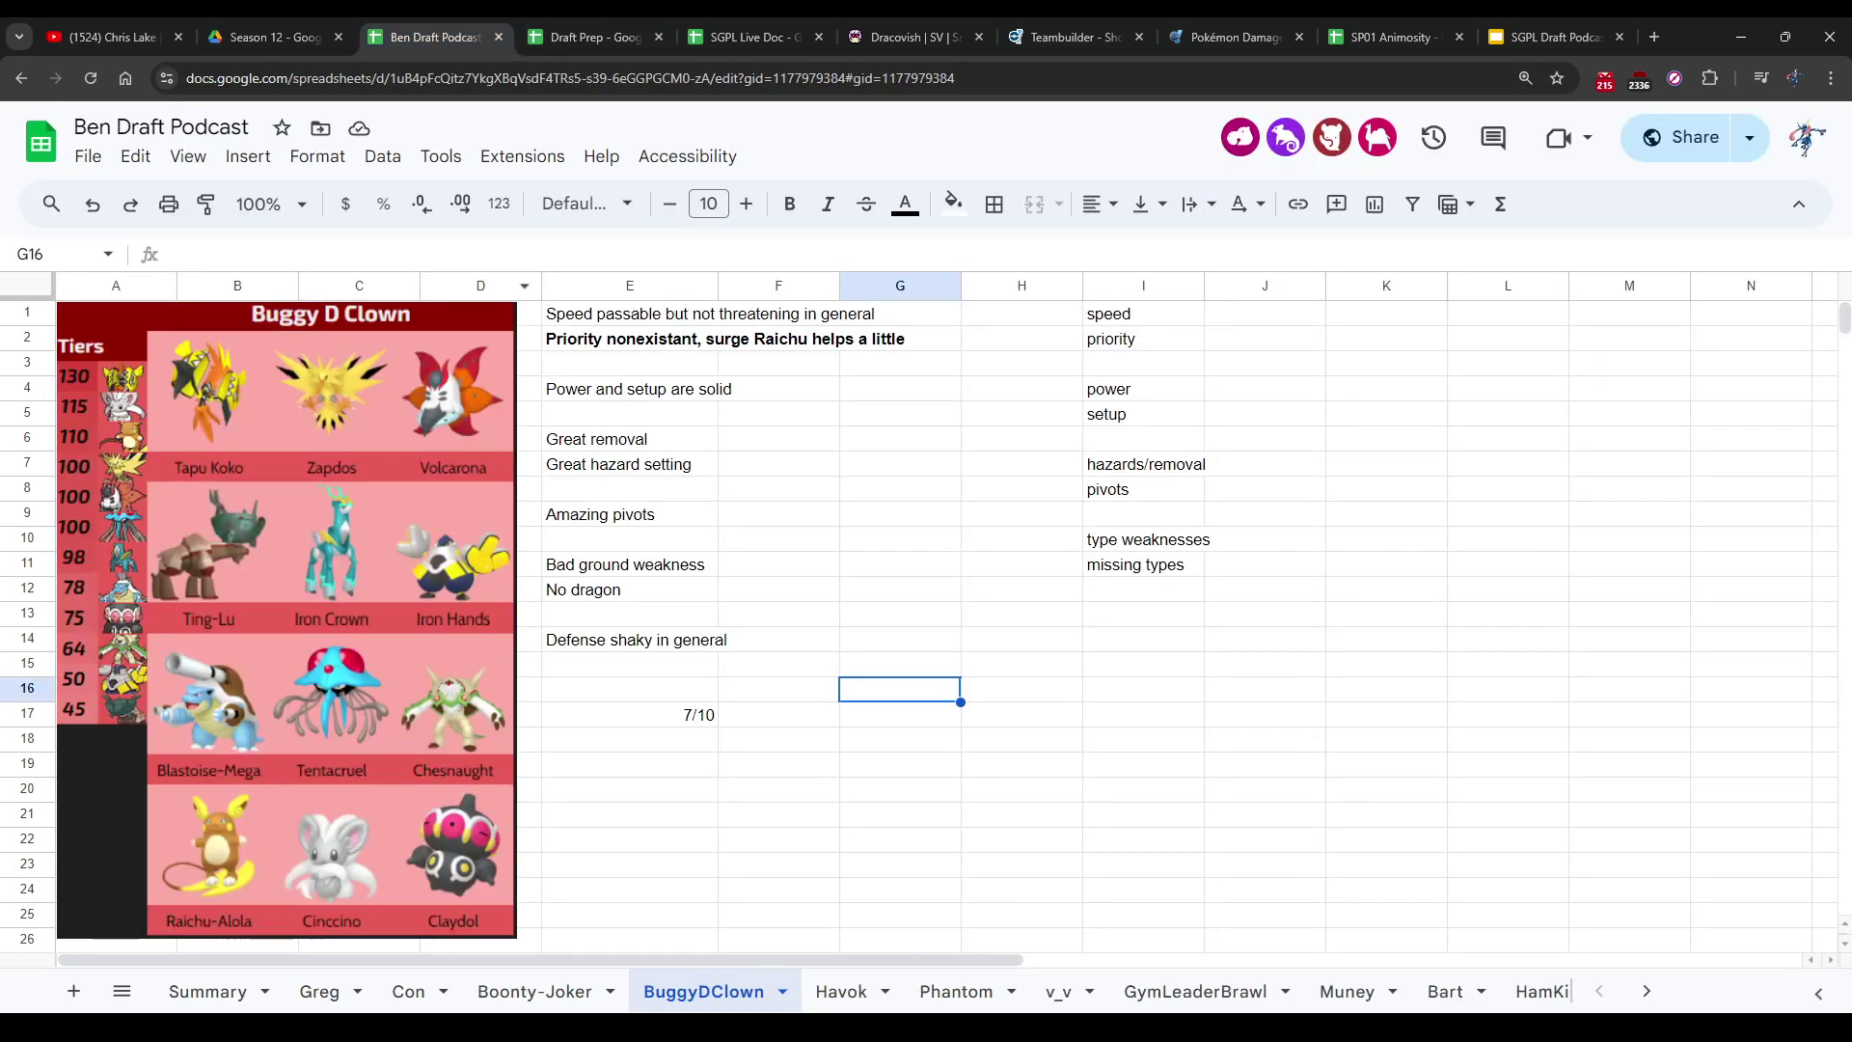
Step: Set the BuggyDClown team's rating in E17 to 6.5/10
click(629, 739)
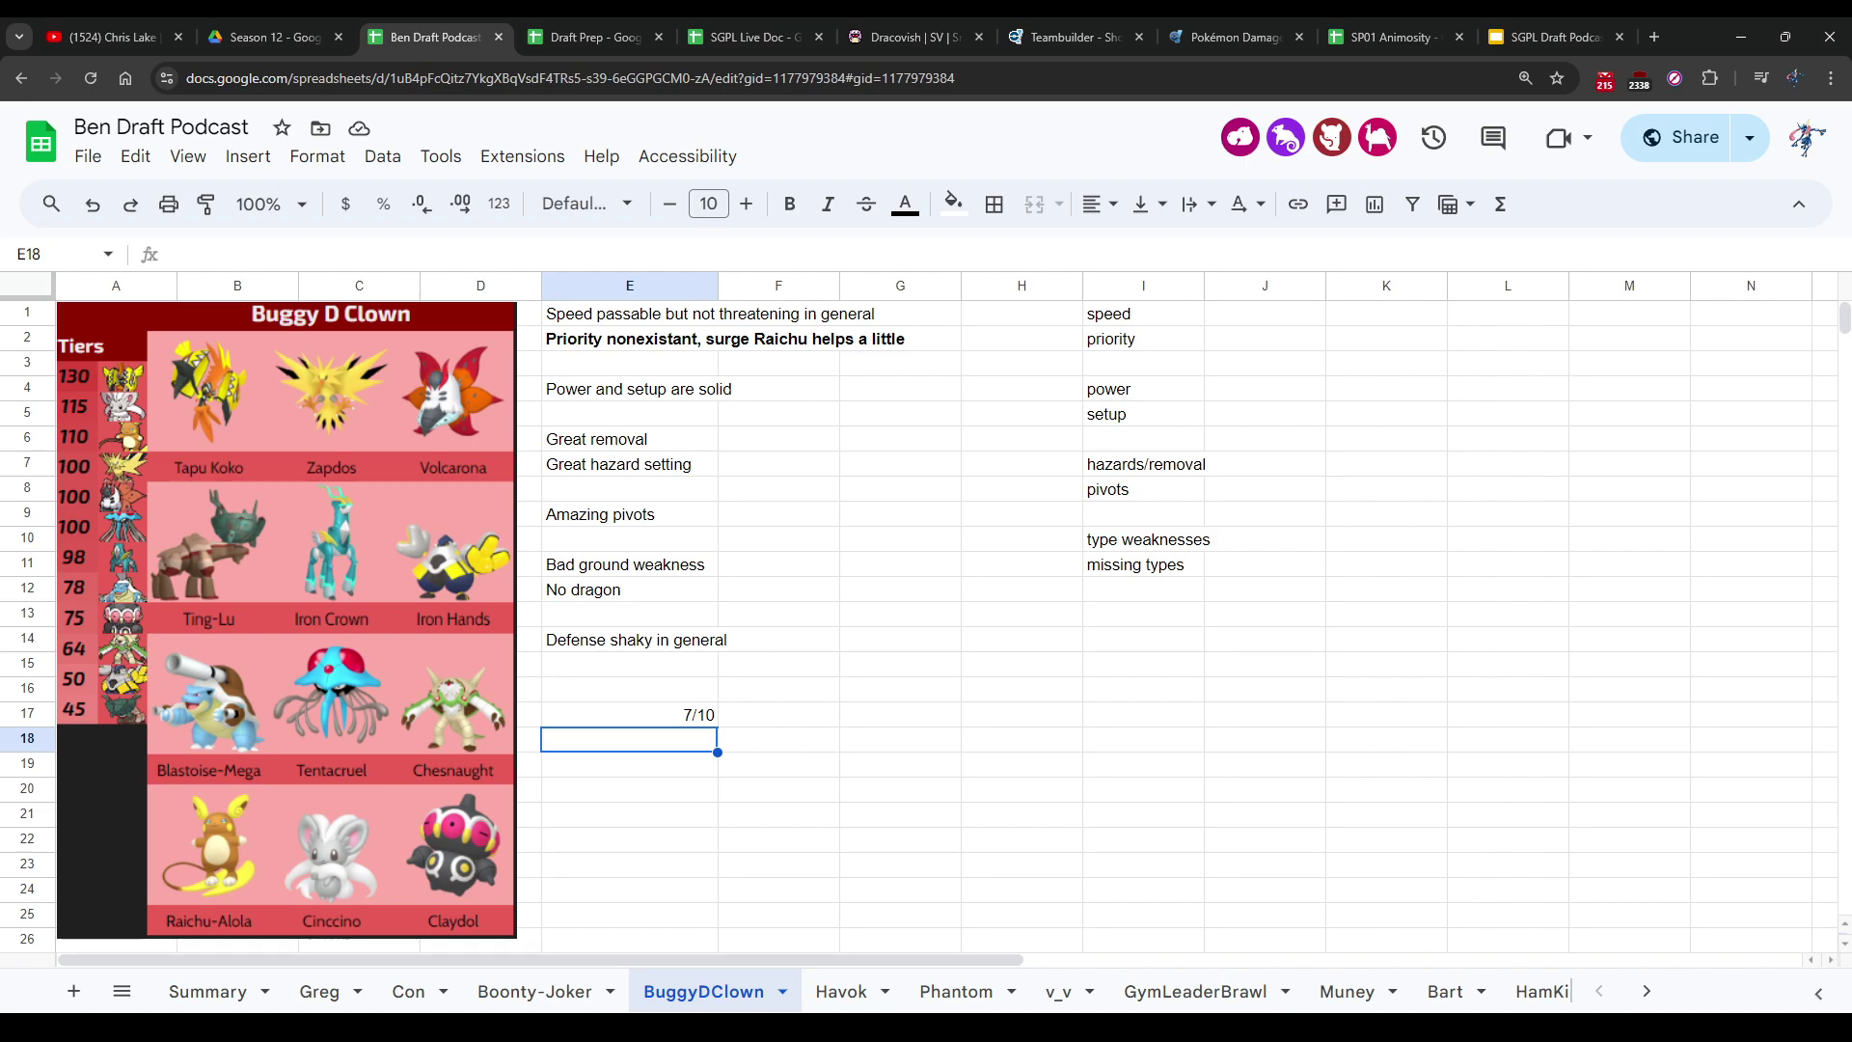
click(628, 714)
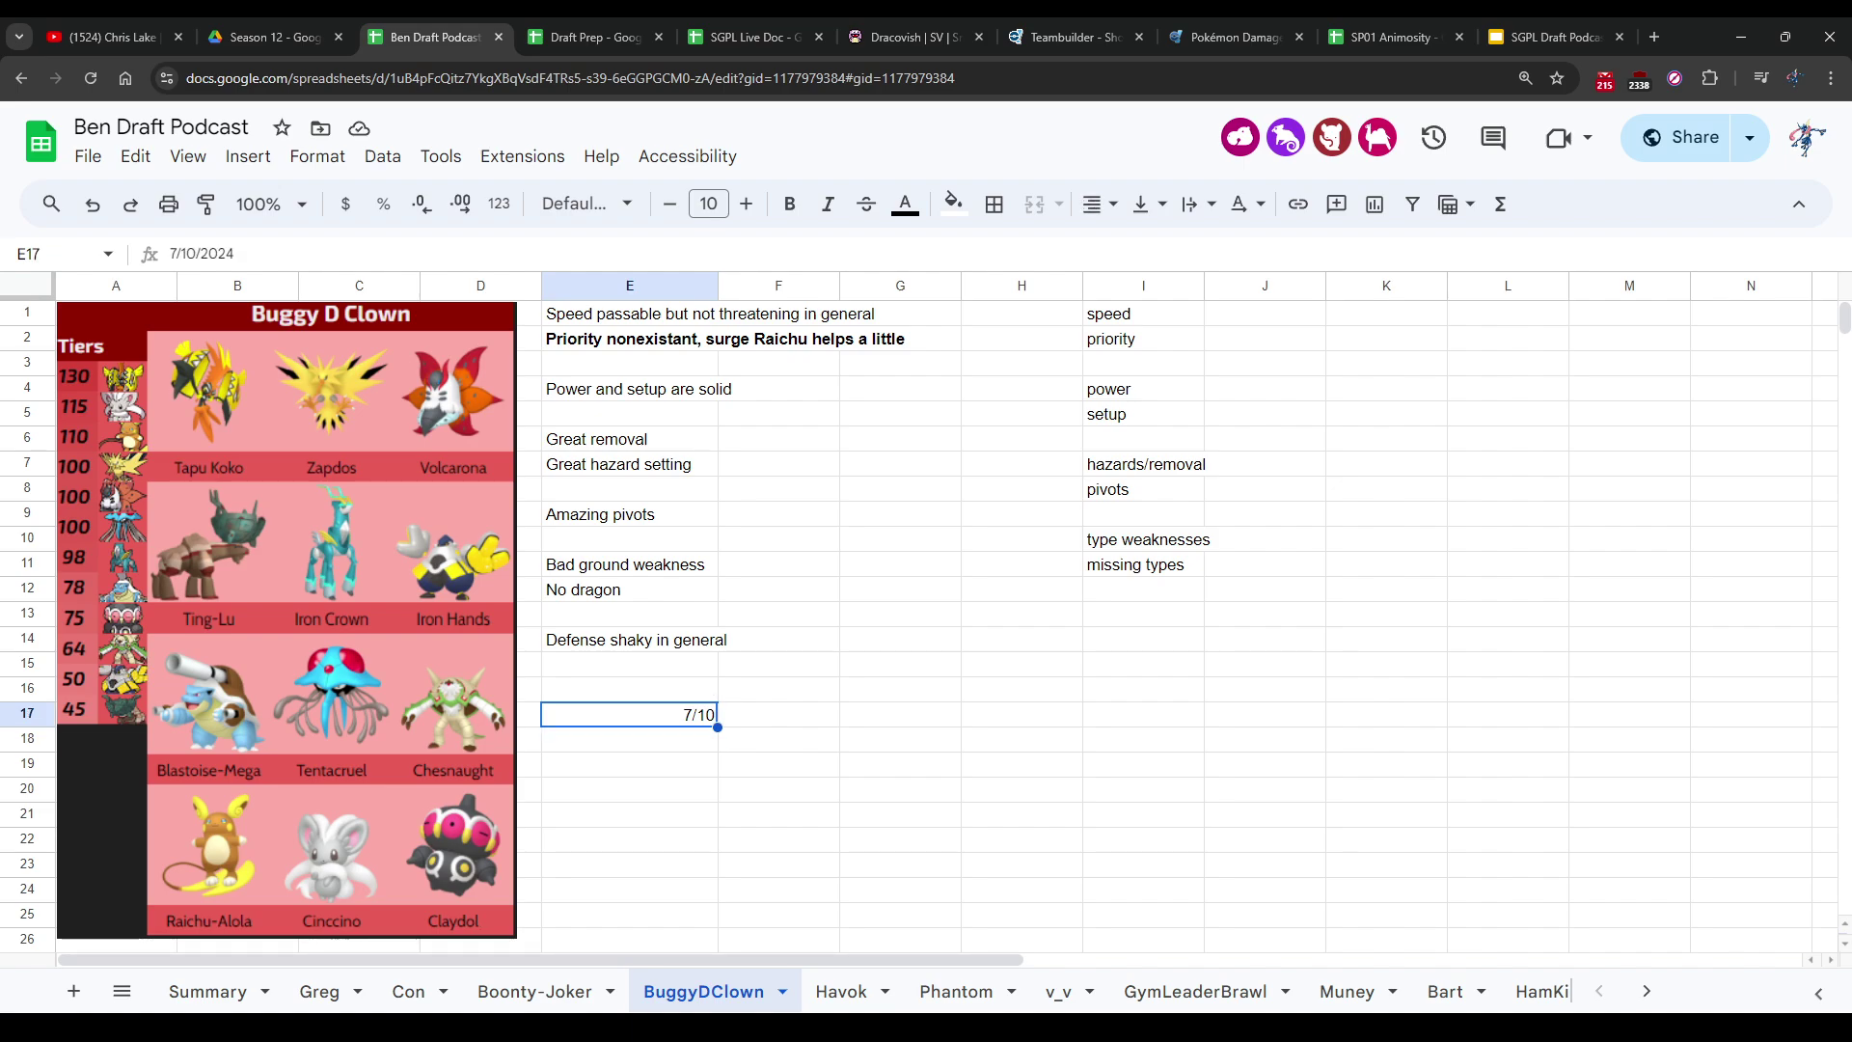
key(BackSpace)
text(6.5/10)
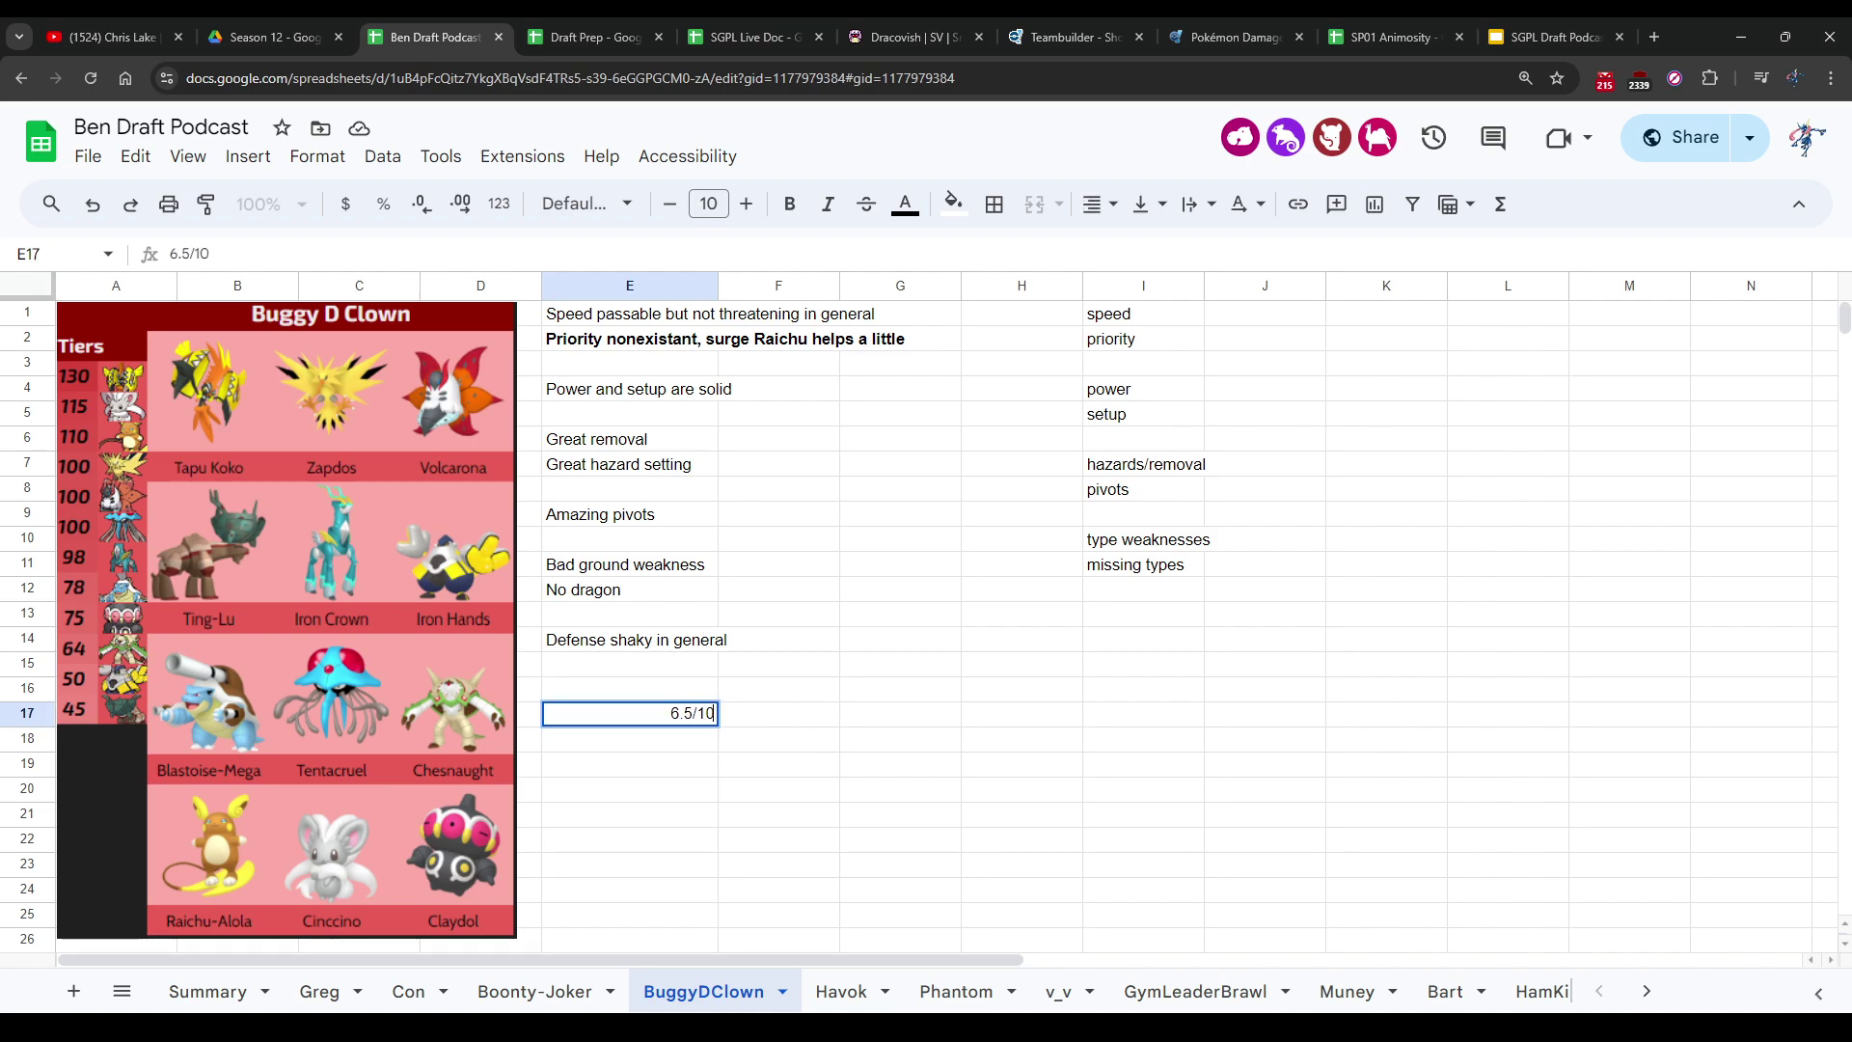
key(Return)
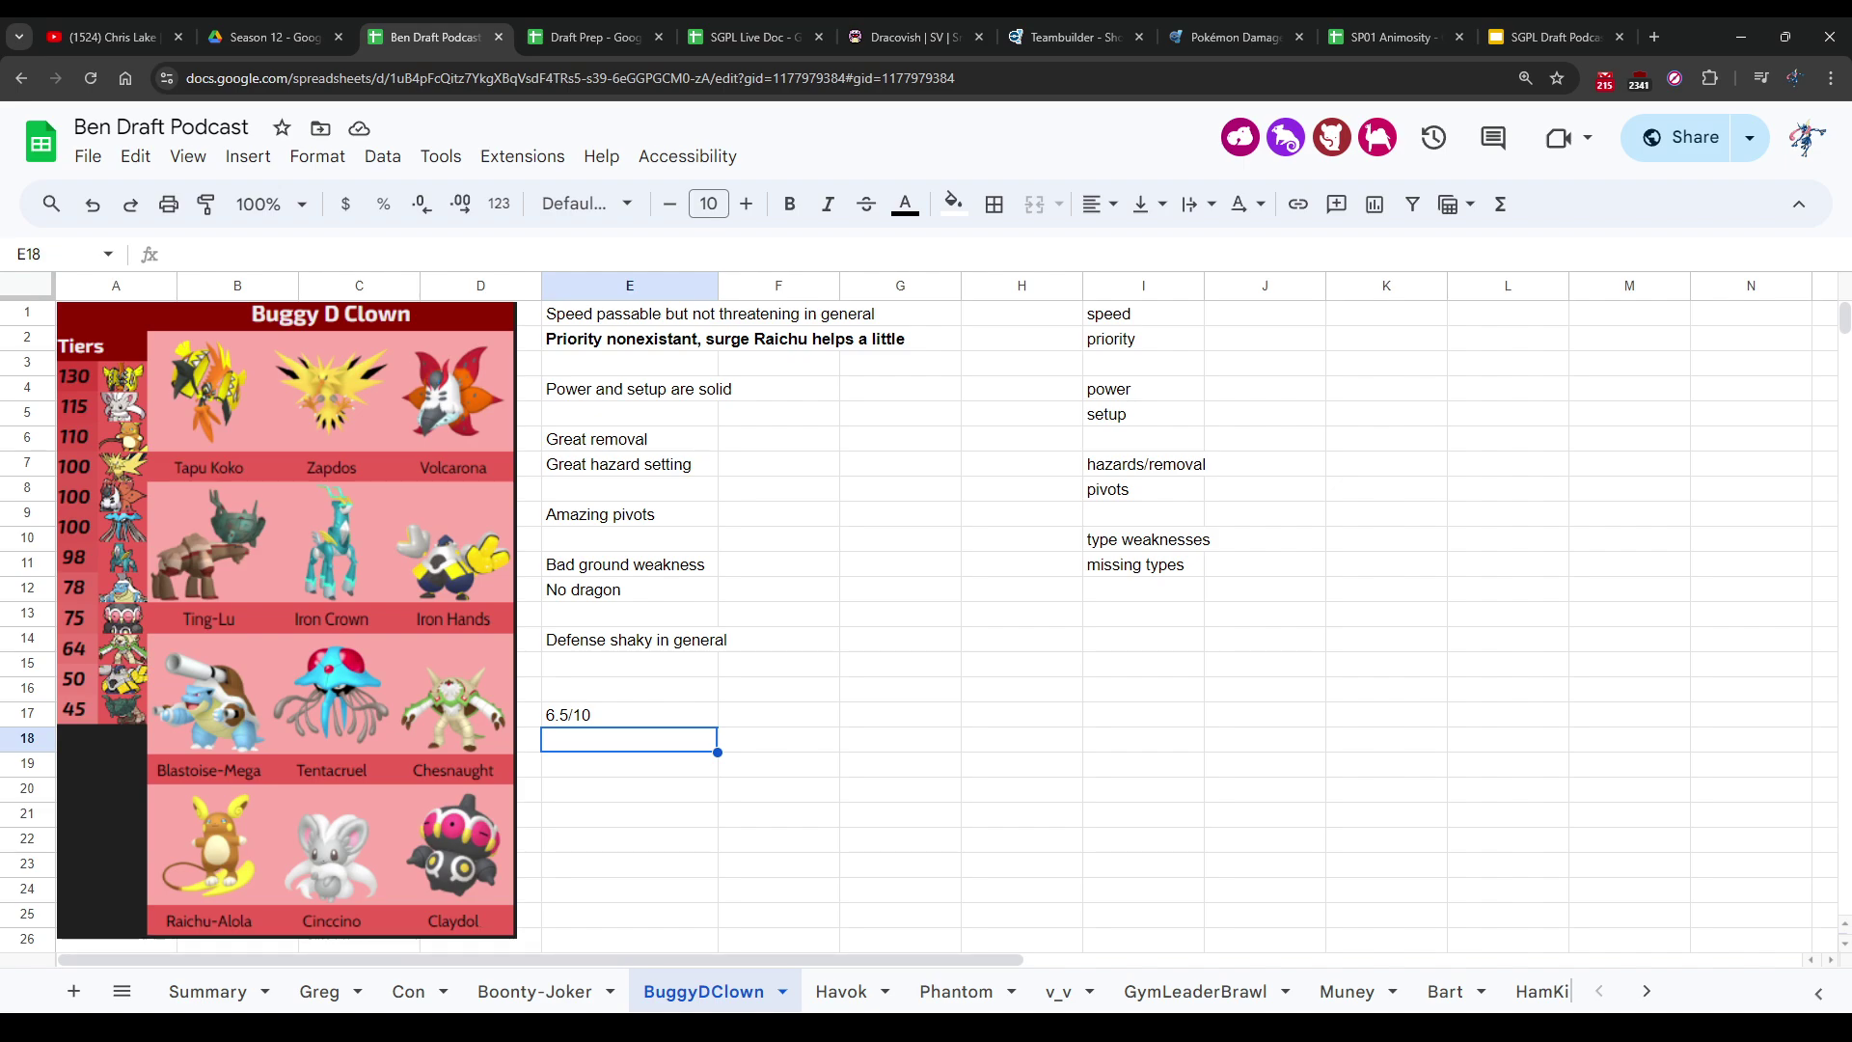
Step: Open the Havok team's sheet and review its roster, speed tiers and notes
click(841, 991)
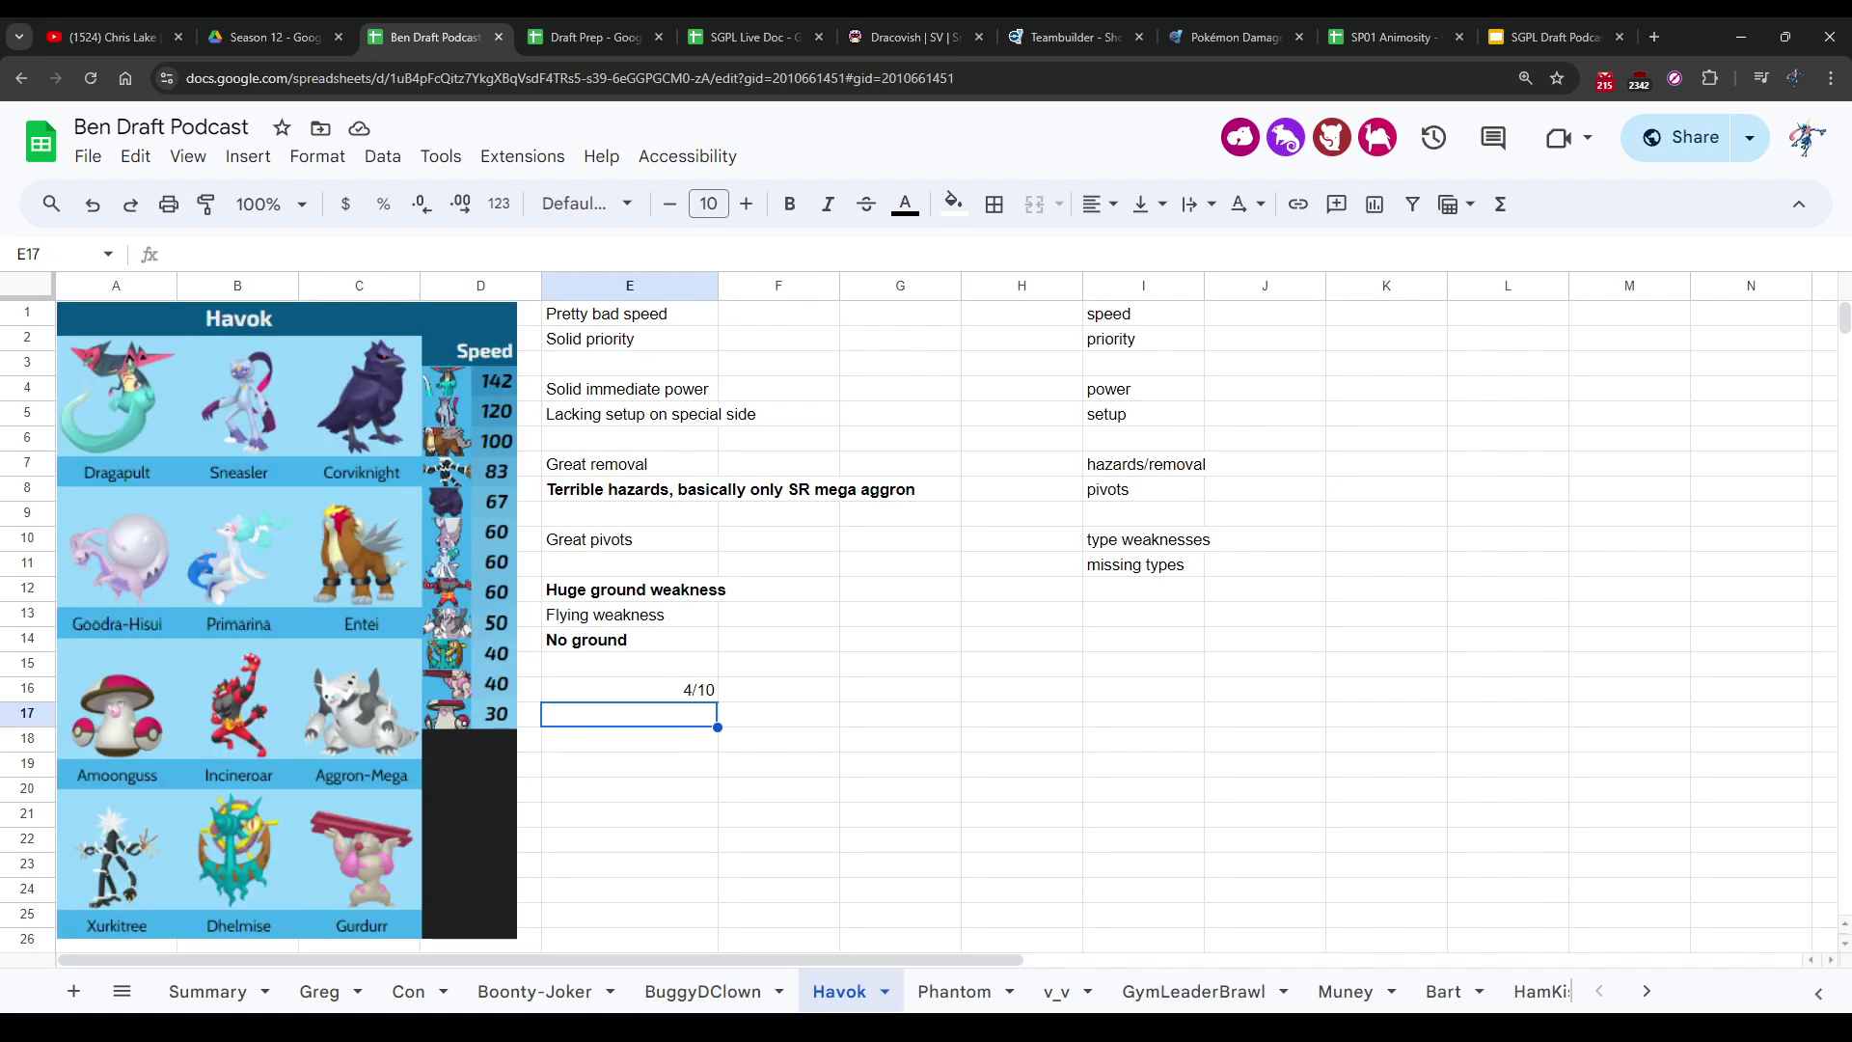
click(779, 714)
scroll(926, 618, down, 7)
scroll(926, 617, up, 7)
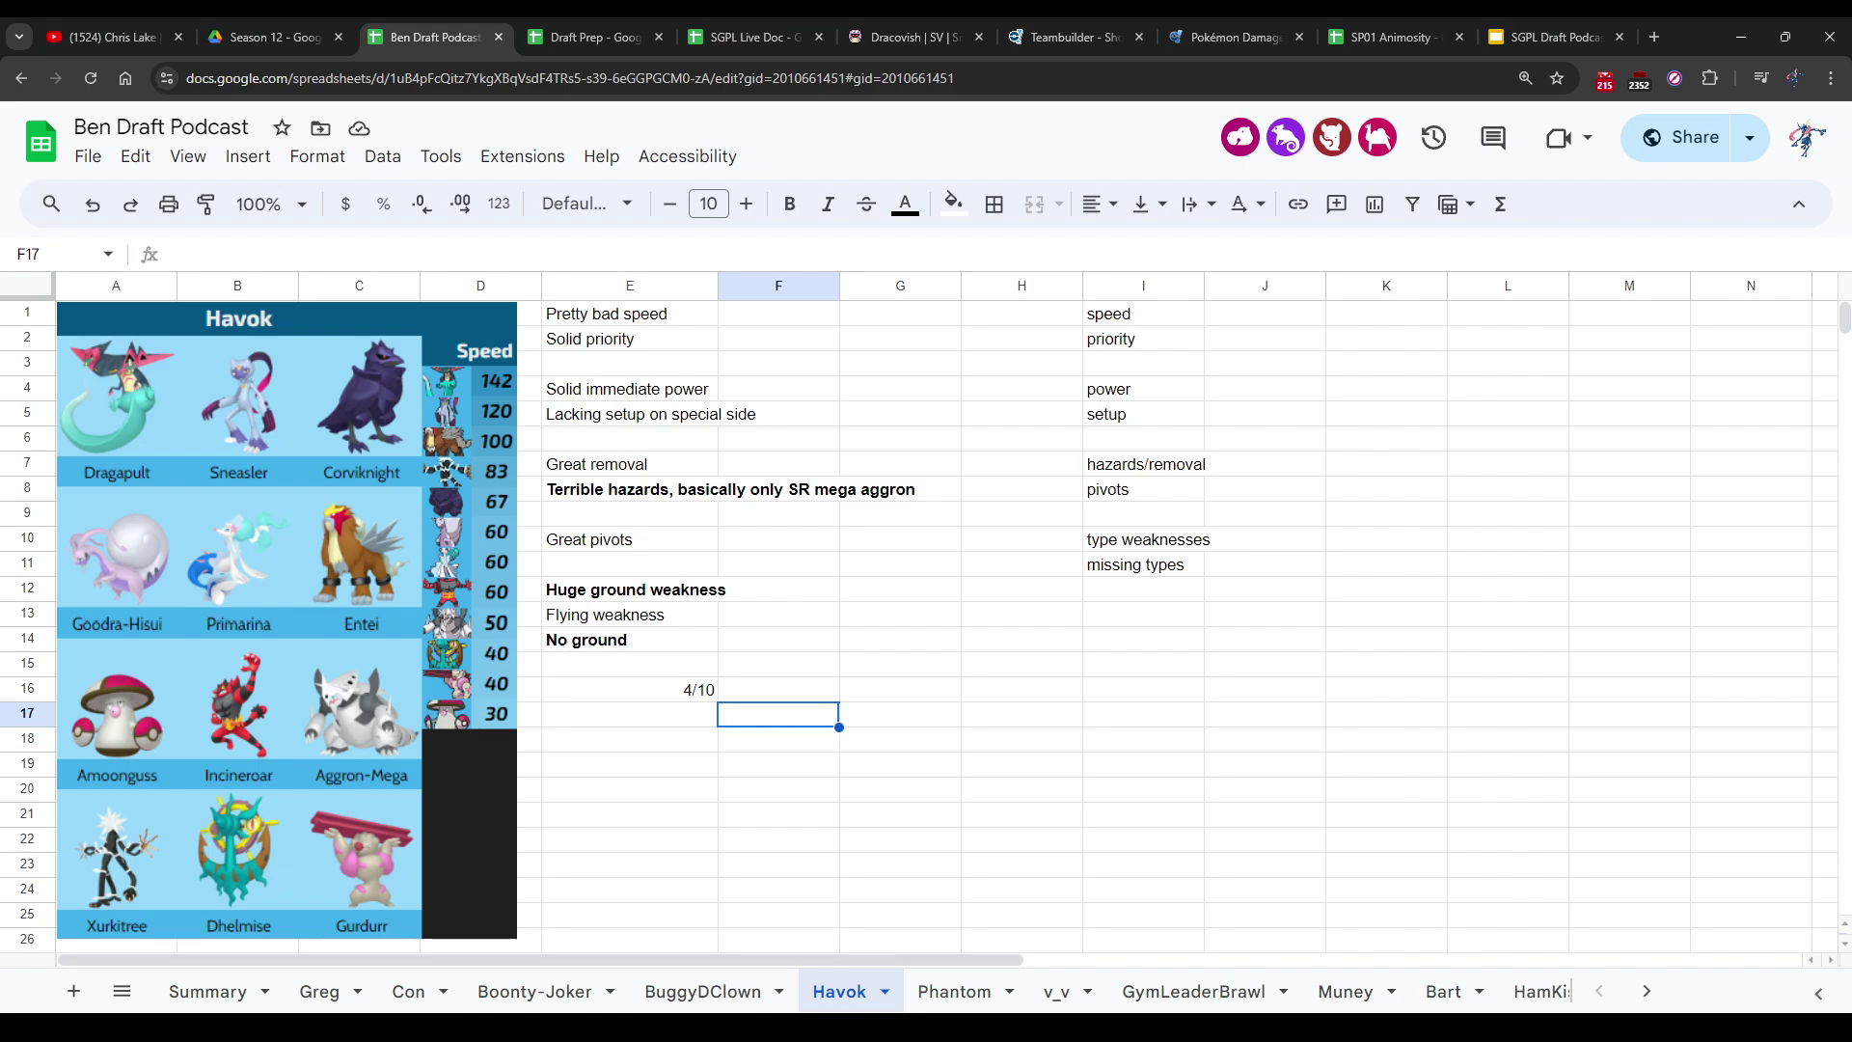
Step: Switch to the Smogon dex and search for "dhel" to examine Dhelmise's typing and stats
click(906, 36)
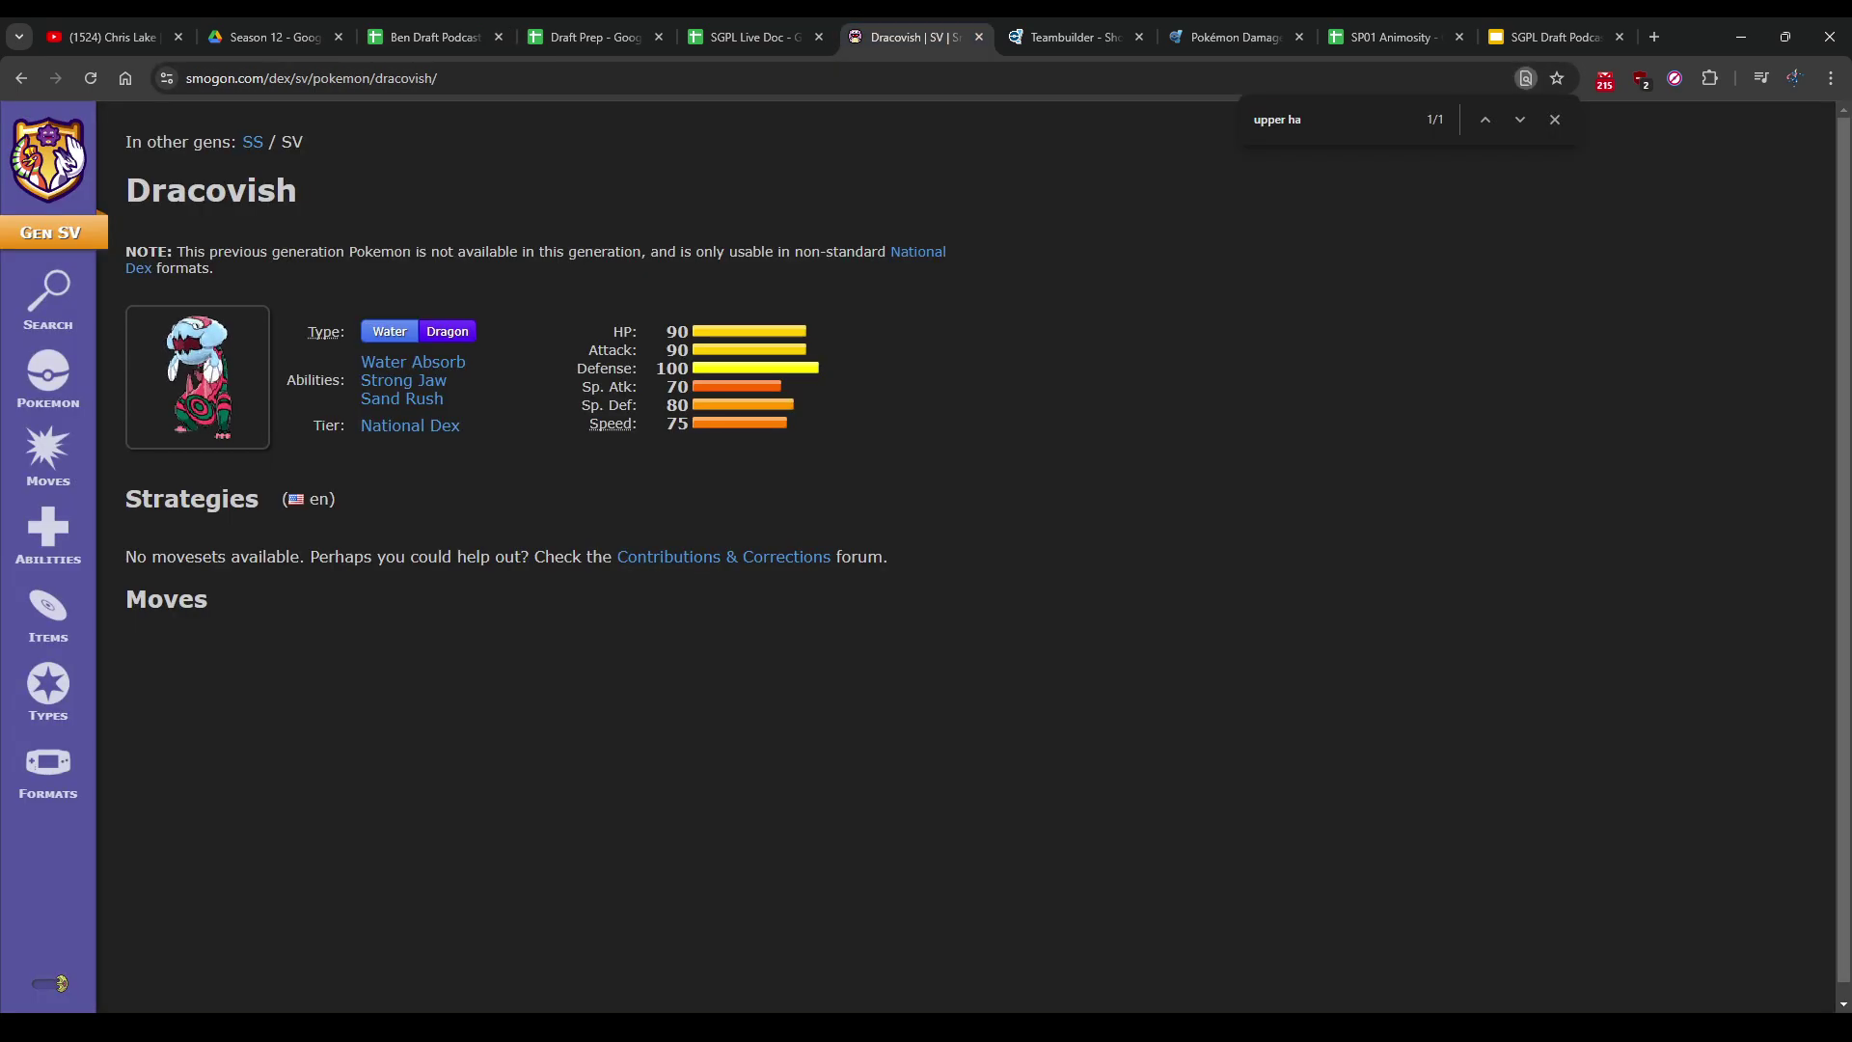
click(56, 280)
key(BackSpace)
key(BackSpace)
key(BackSpace)
key(BackSpace)
key(BackSpace)
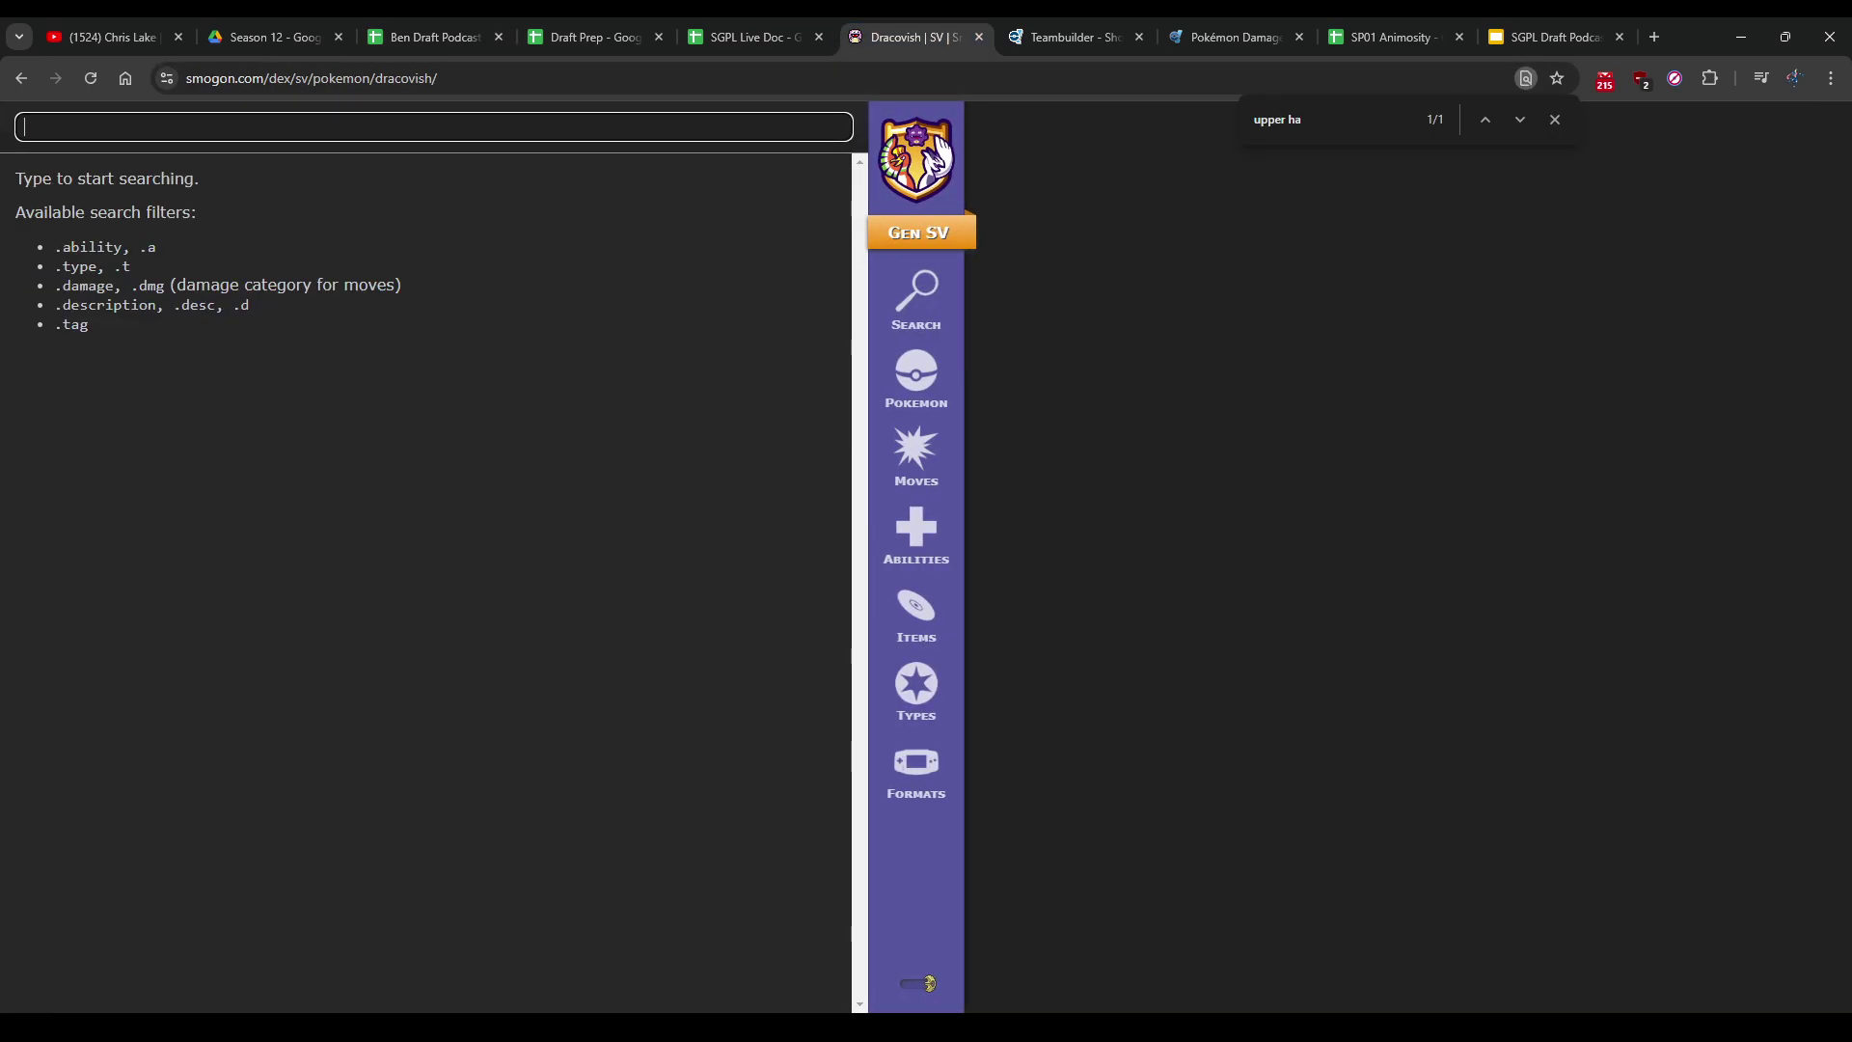
text(dhel)
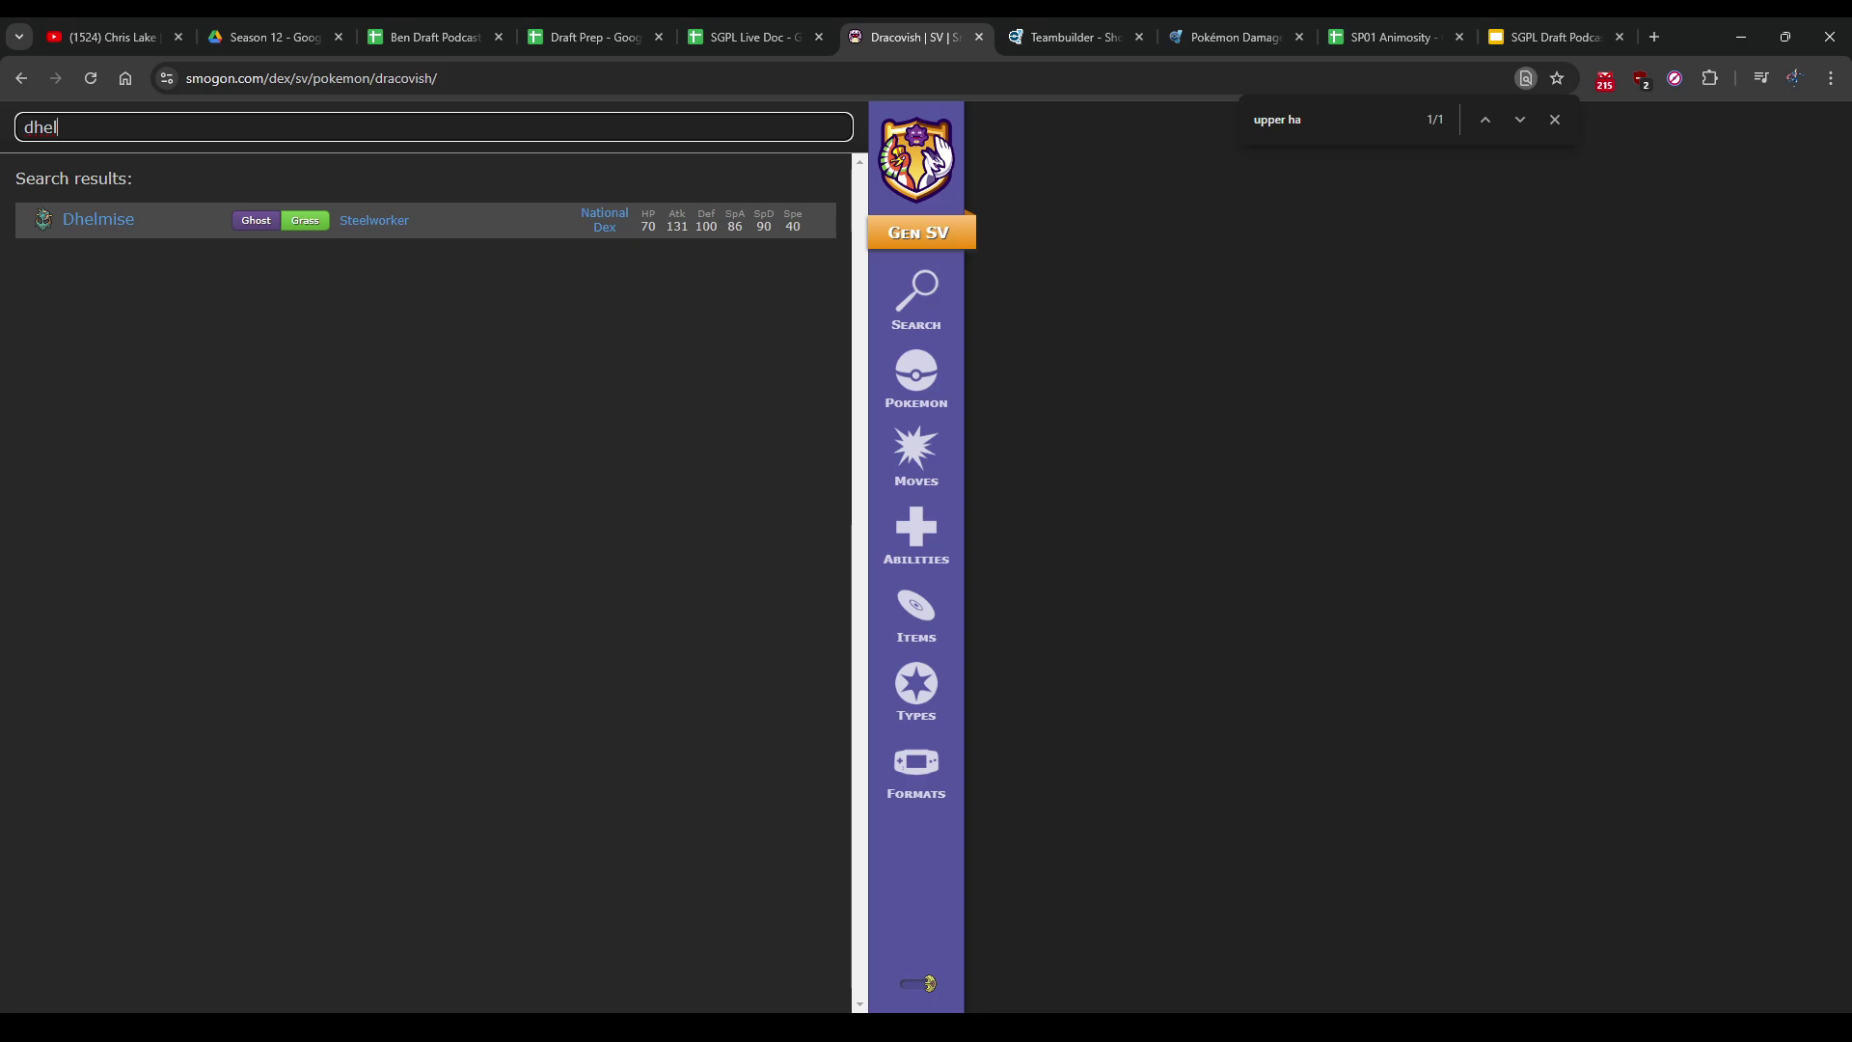
Step: Replace the dex search with "tsa" to examine Tsareena's stats for comparison
key(BackSpace)
key(BackSpace)
key(BackSpace)
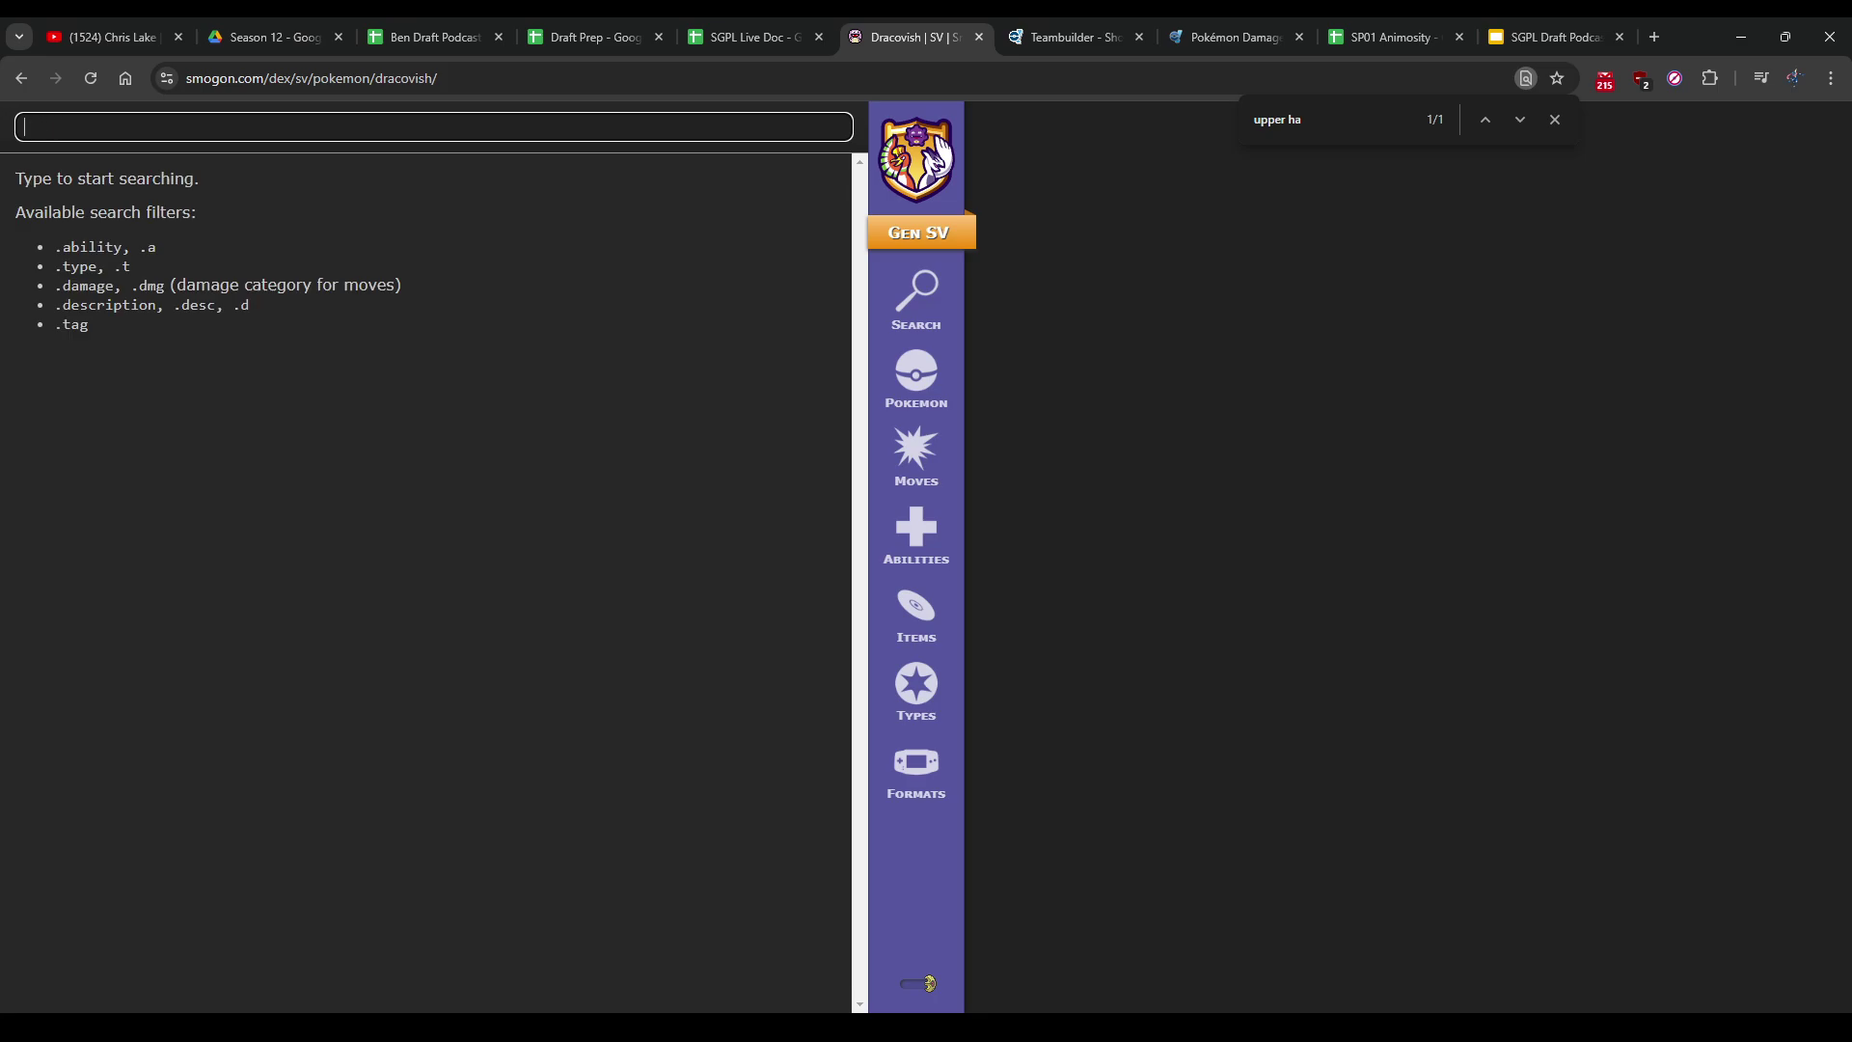
text(tsa)
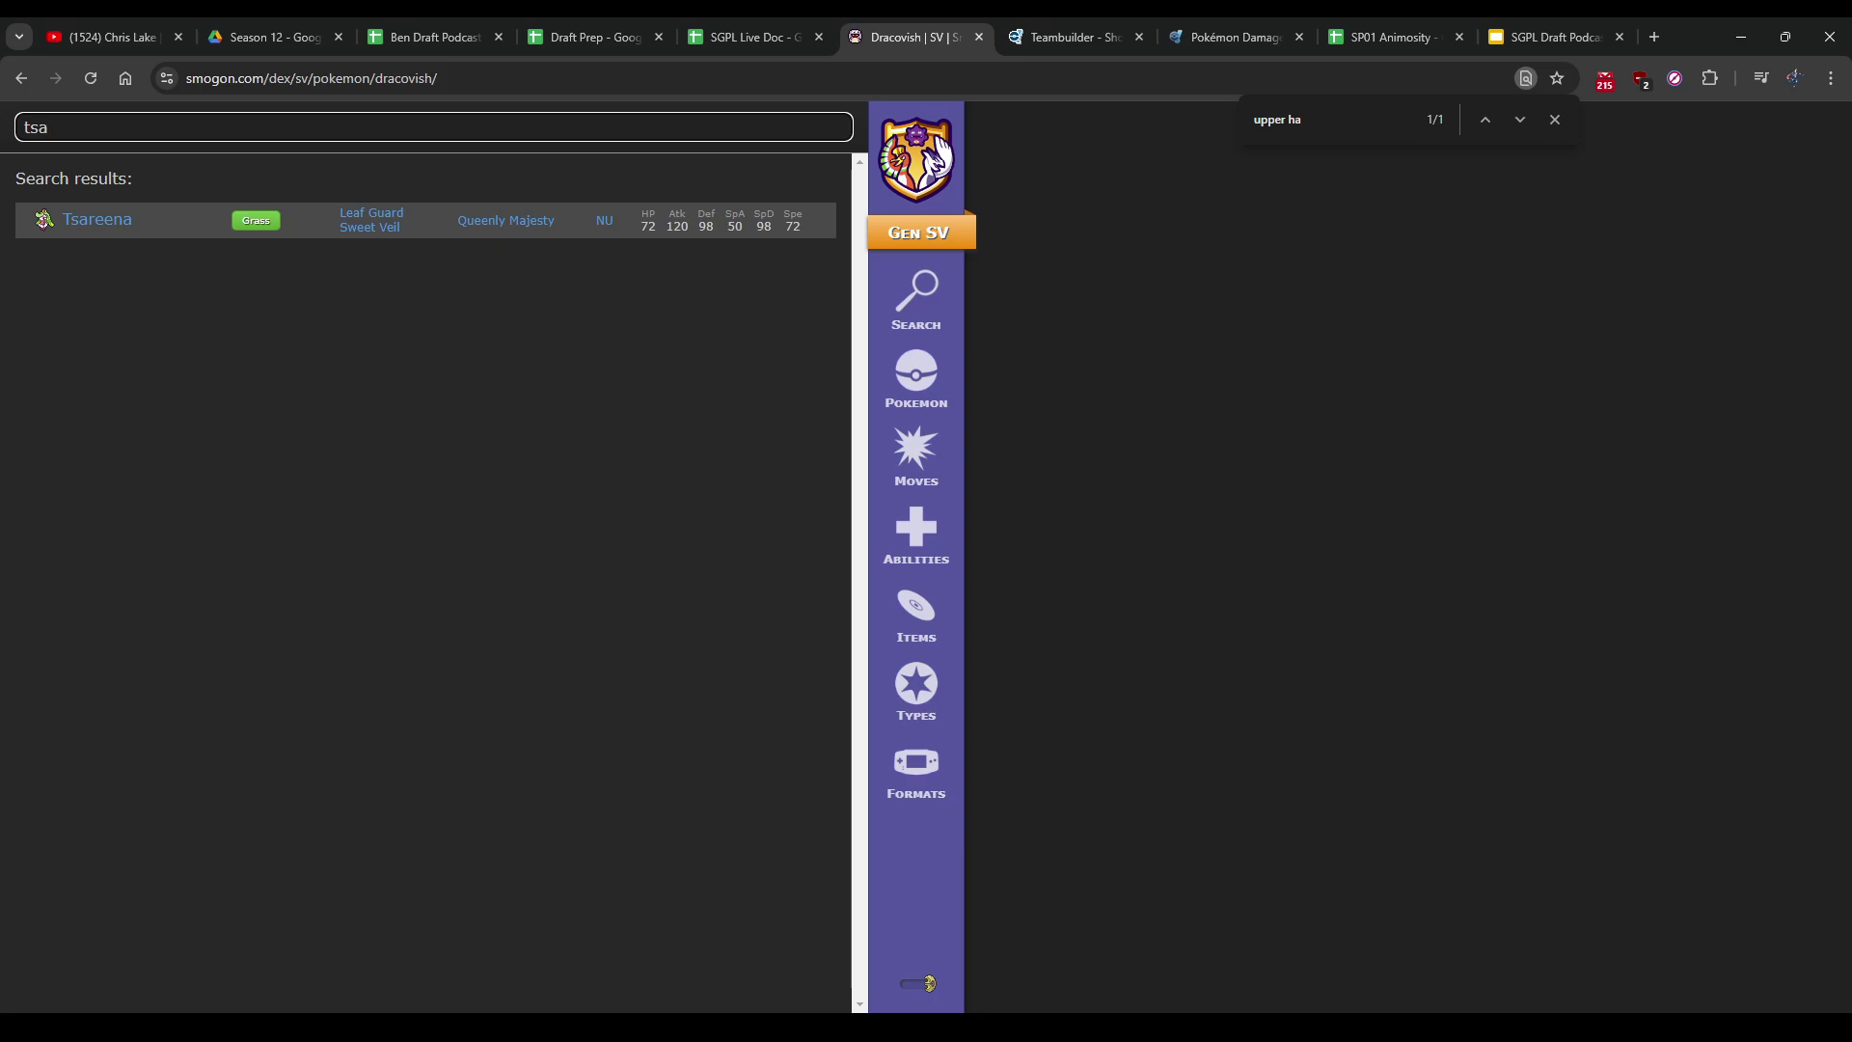
Step: Look up Dhelmise's stats again by searching the dex for "dhe"
key(BackSpace)
key(BackSpace)
key(BackSpace)
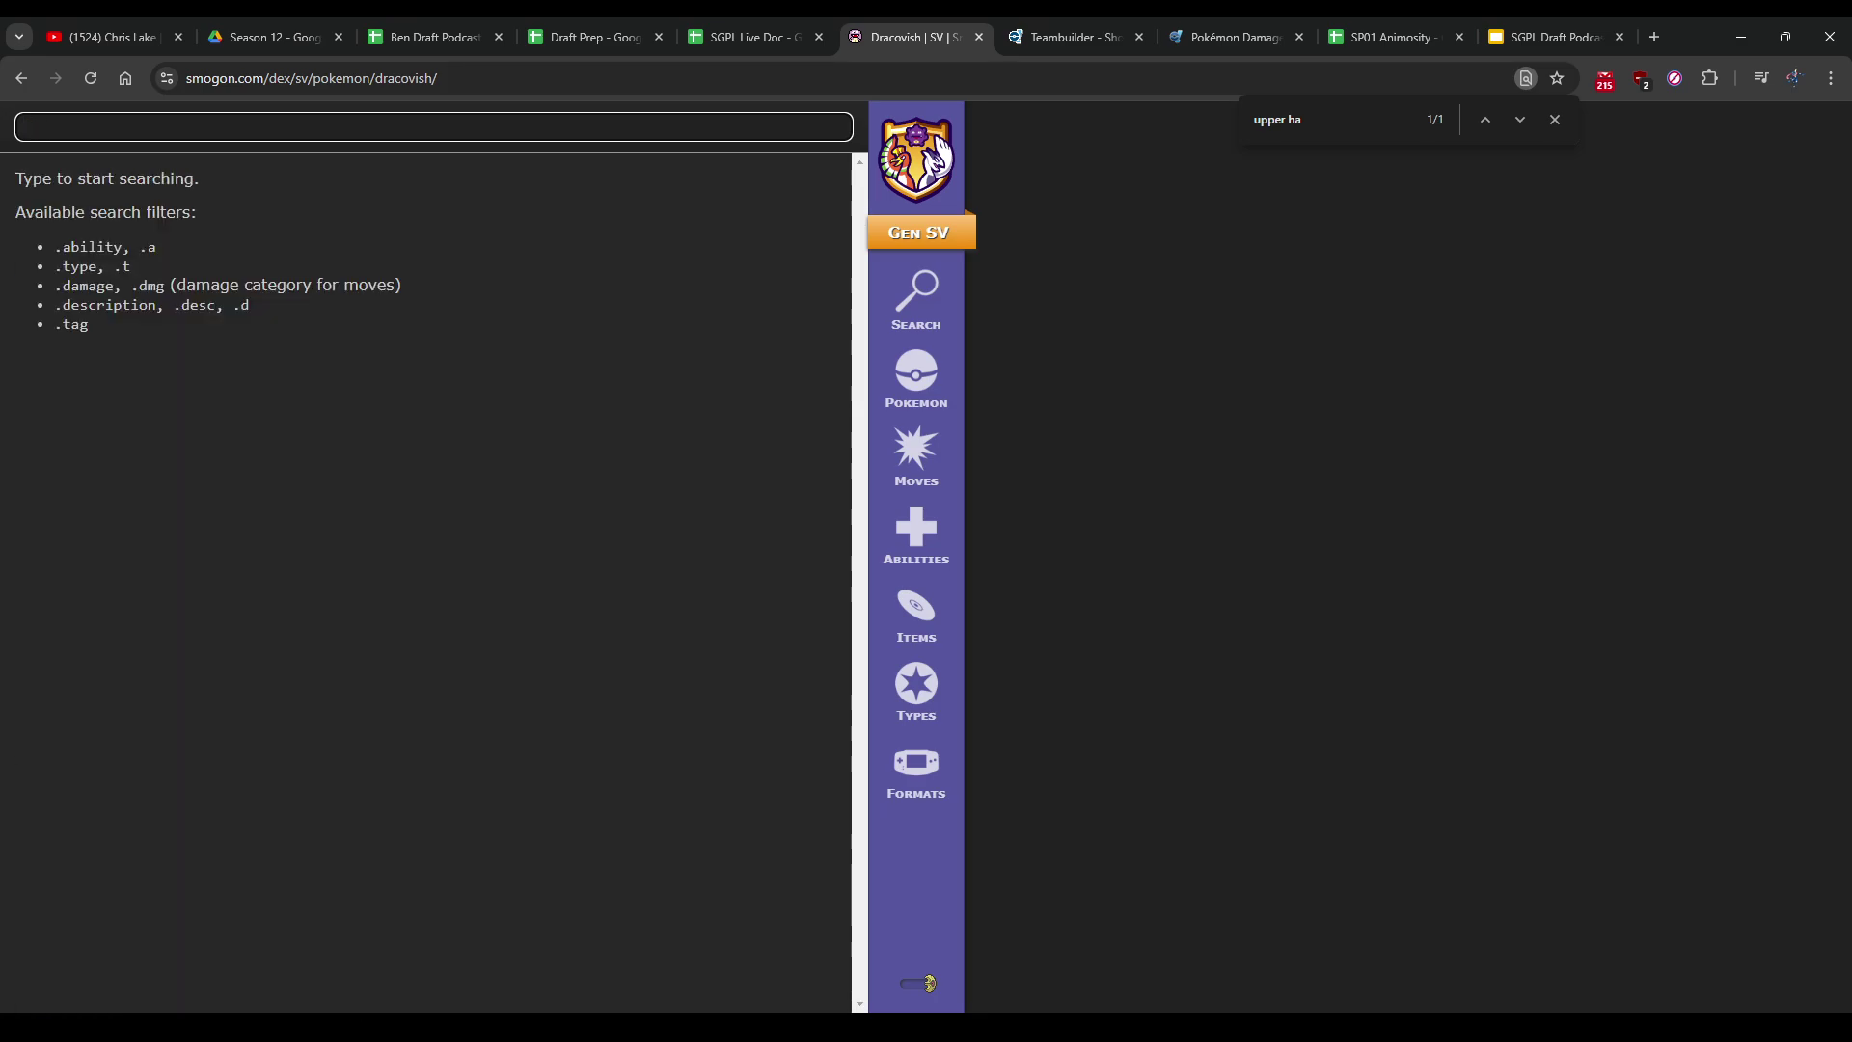
text(dhe)
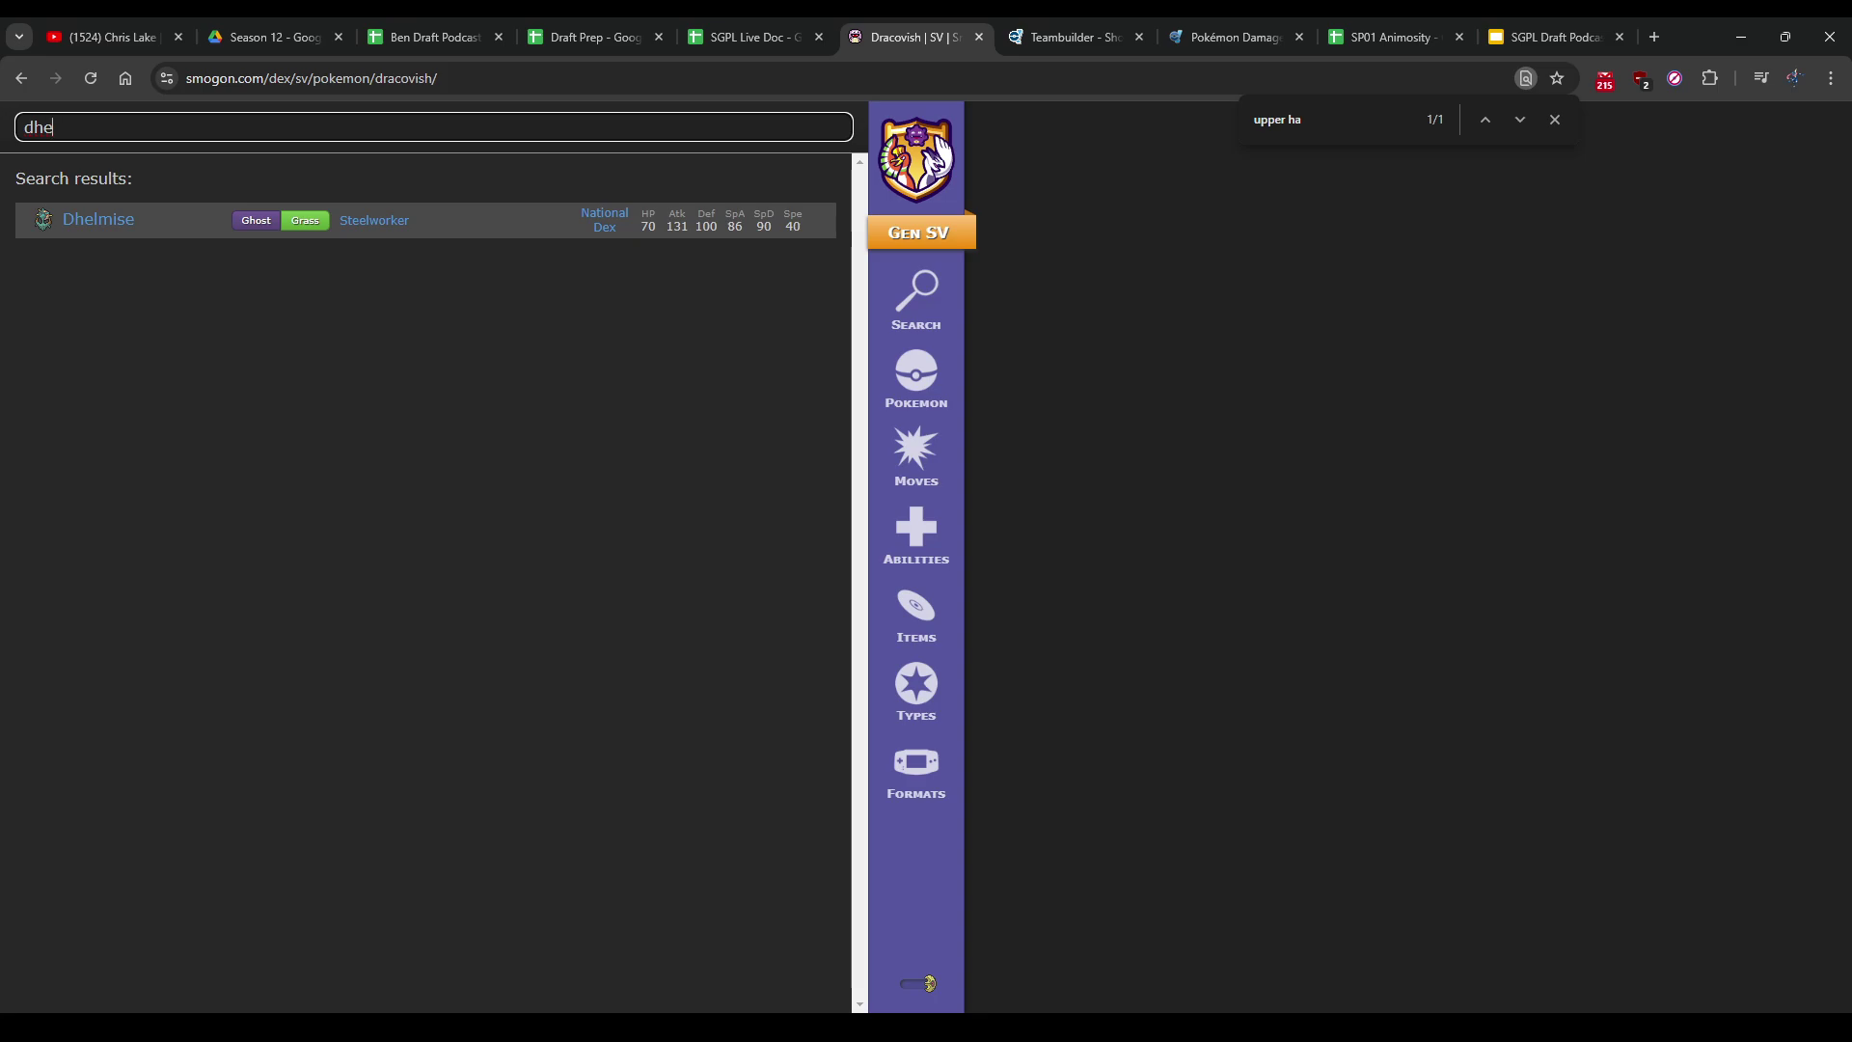
Step: Leave the dex search, view the SGPL Live Doc and return to the Havok sheet in the Ben Draft Podcast spreadsheet
key(Escape)
click(748, 36)
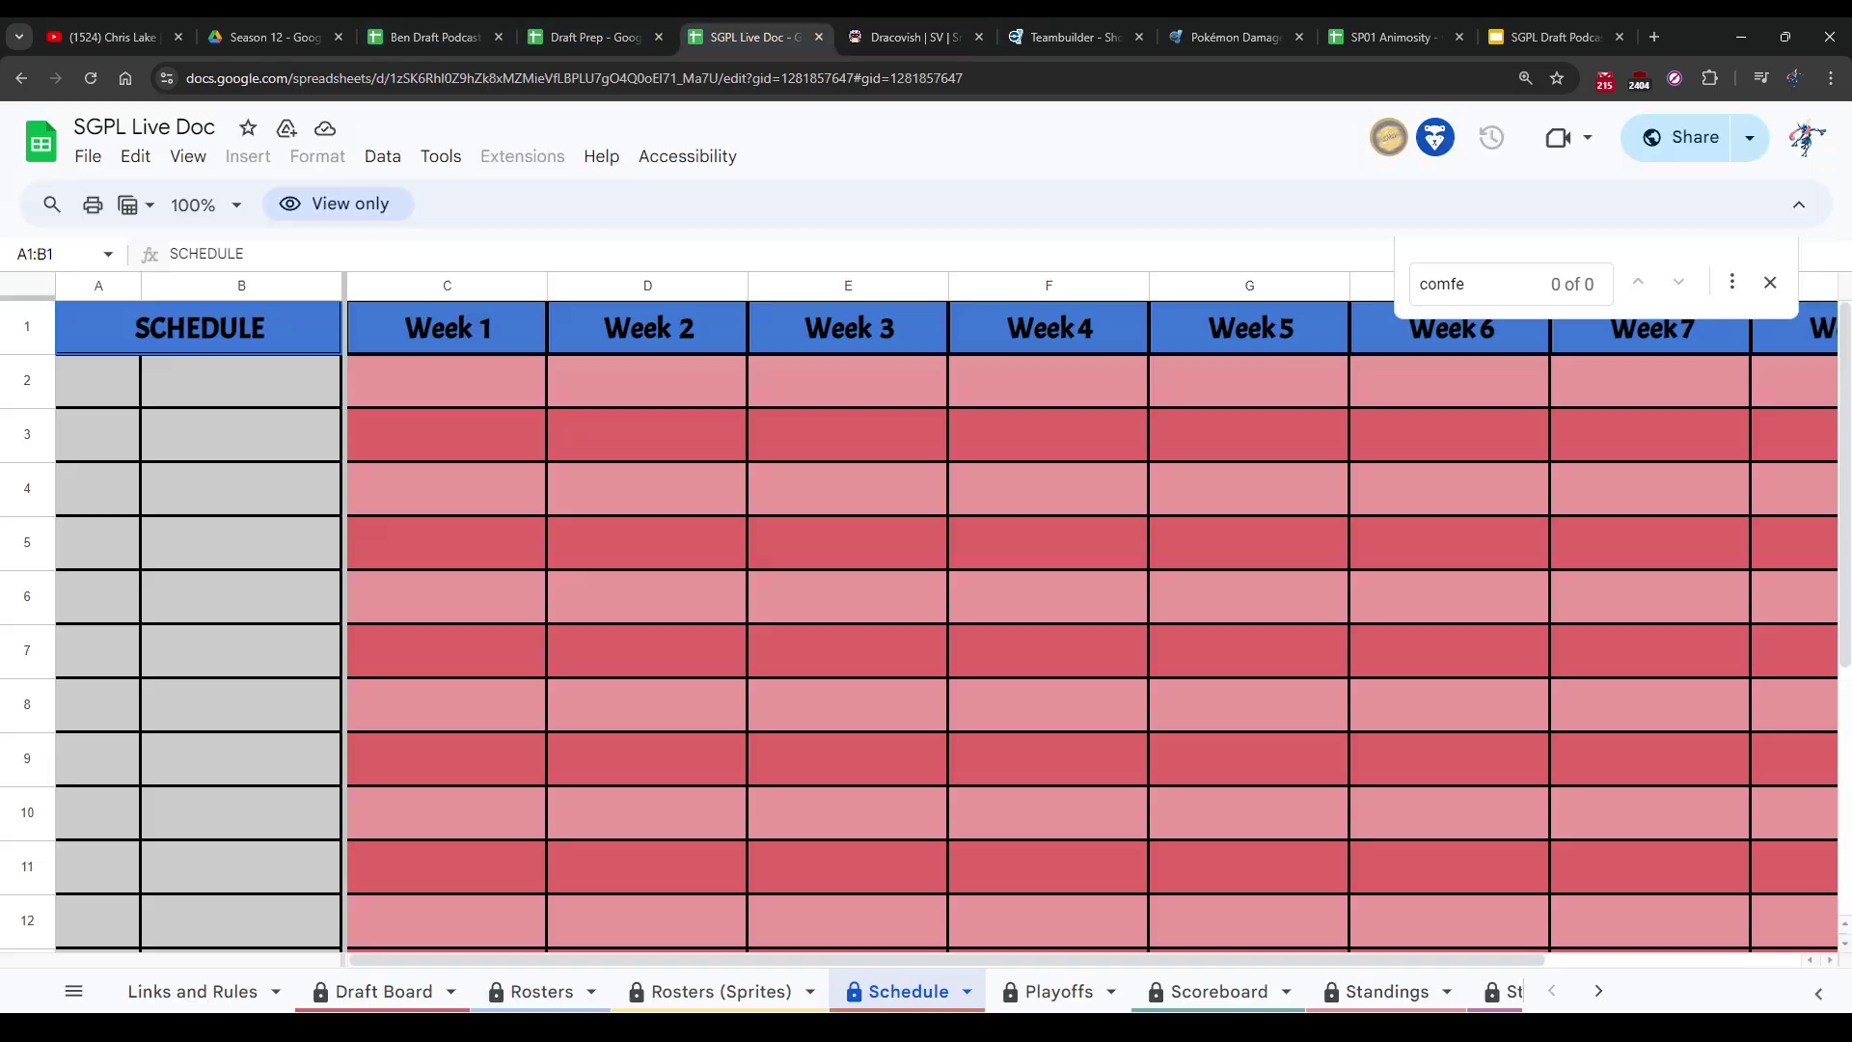
click(594, 36)
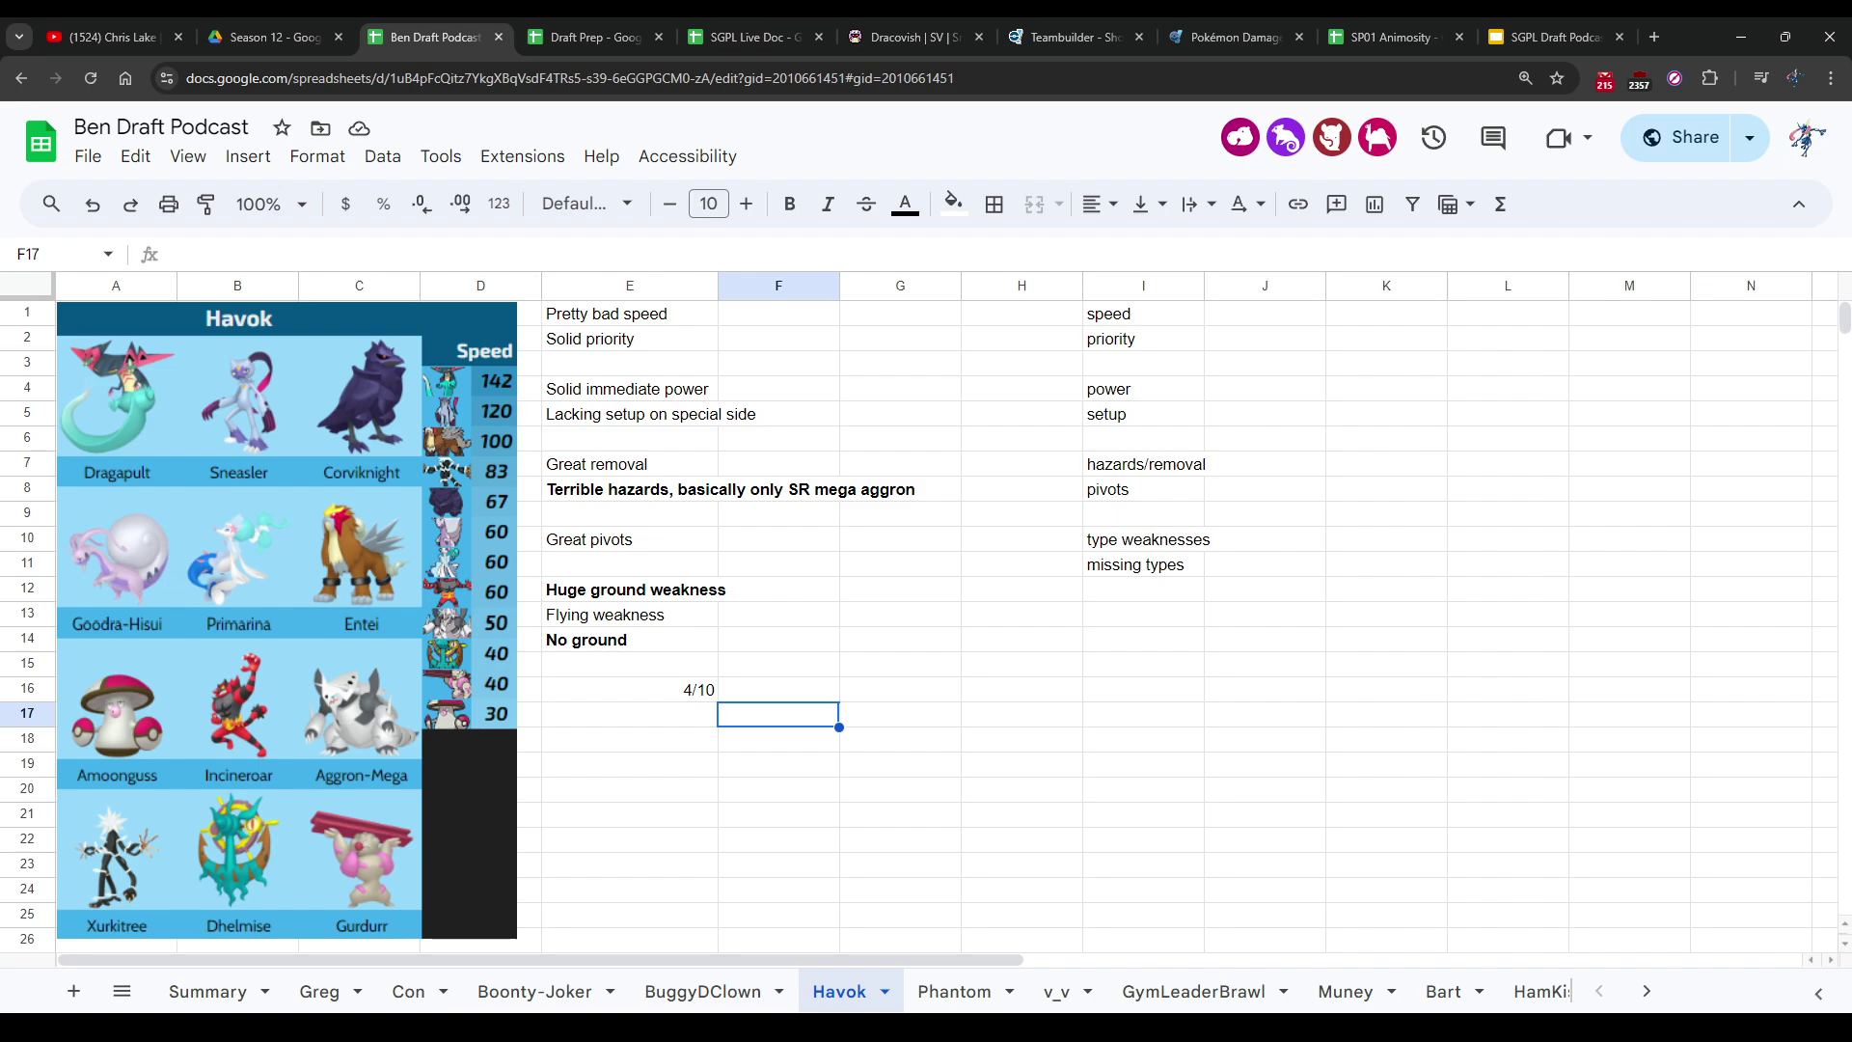
Step: Set the Havok team's rating in E16 to 3/10
click(629, 689)
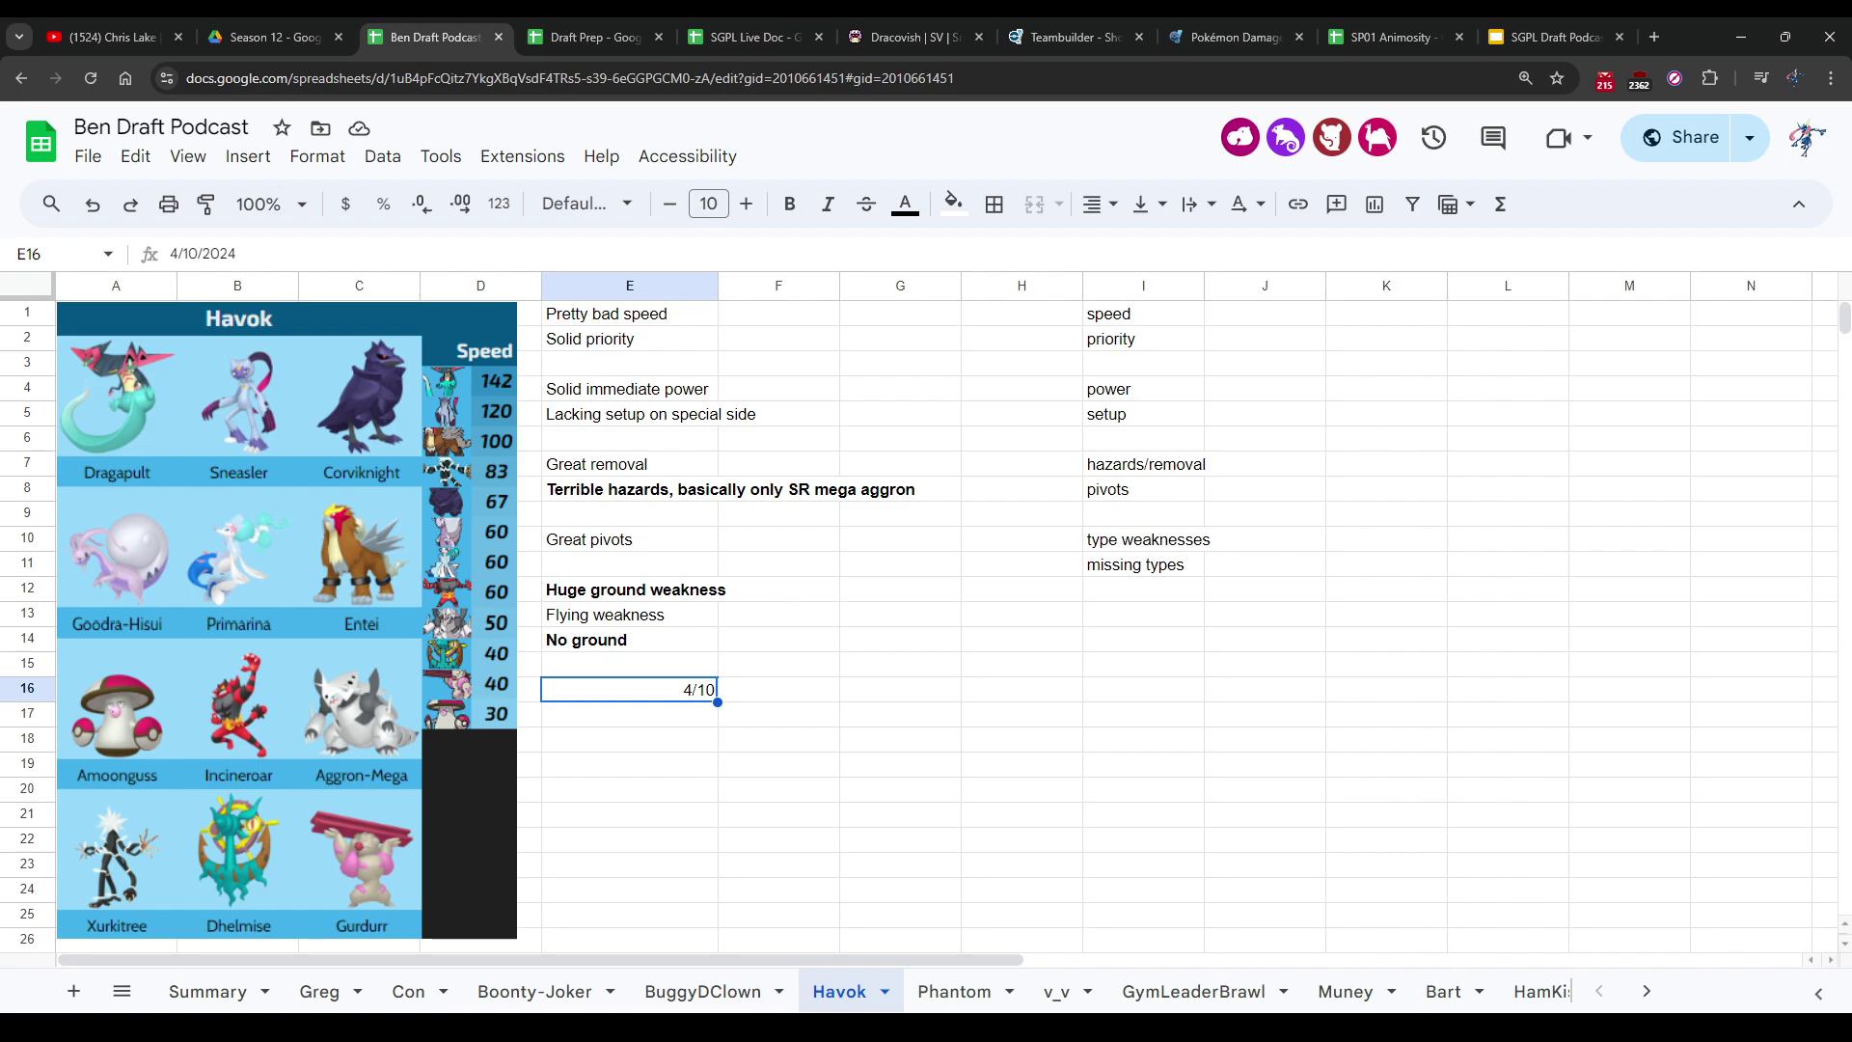
text(3/10)
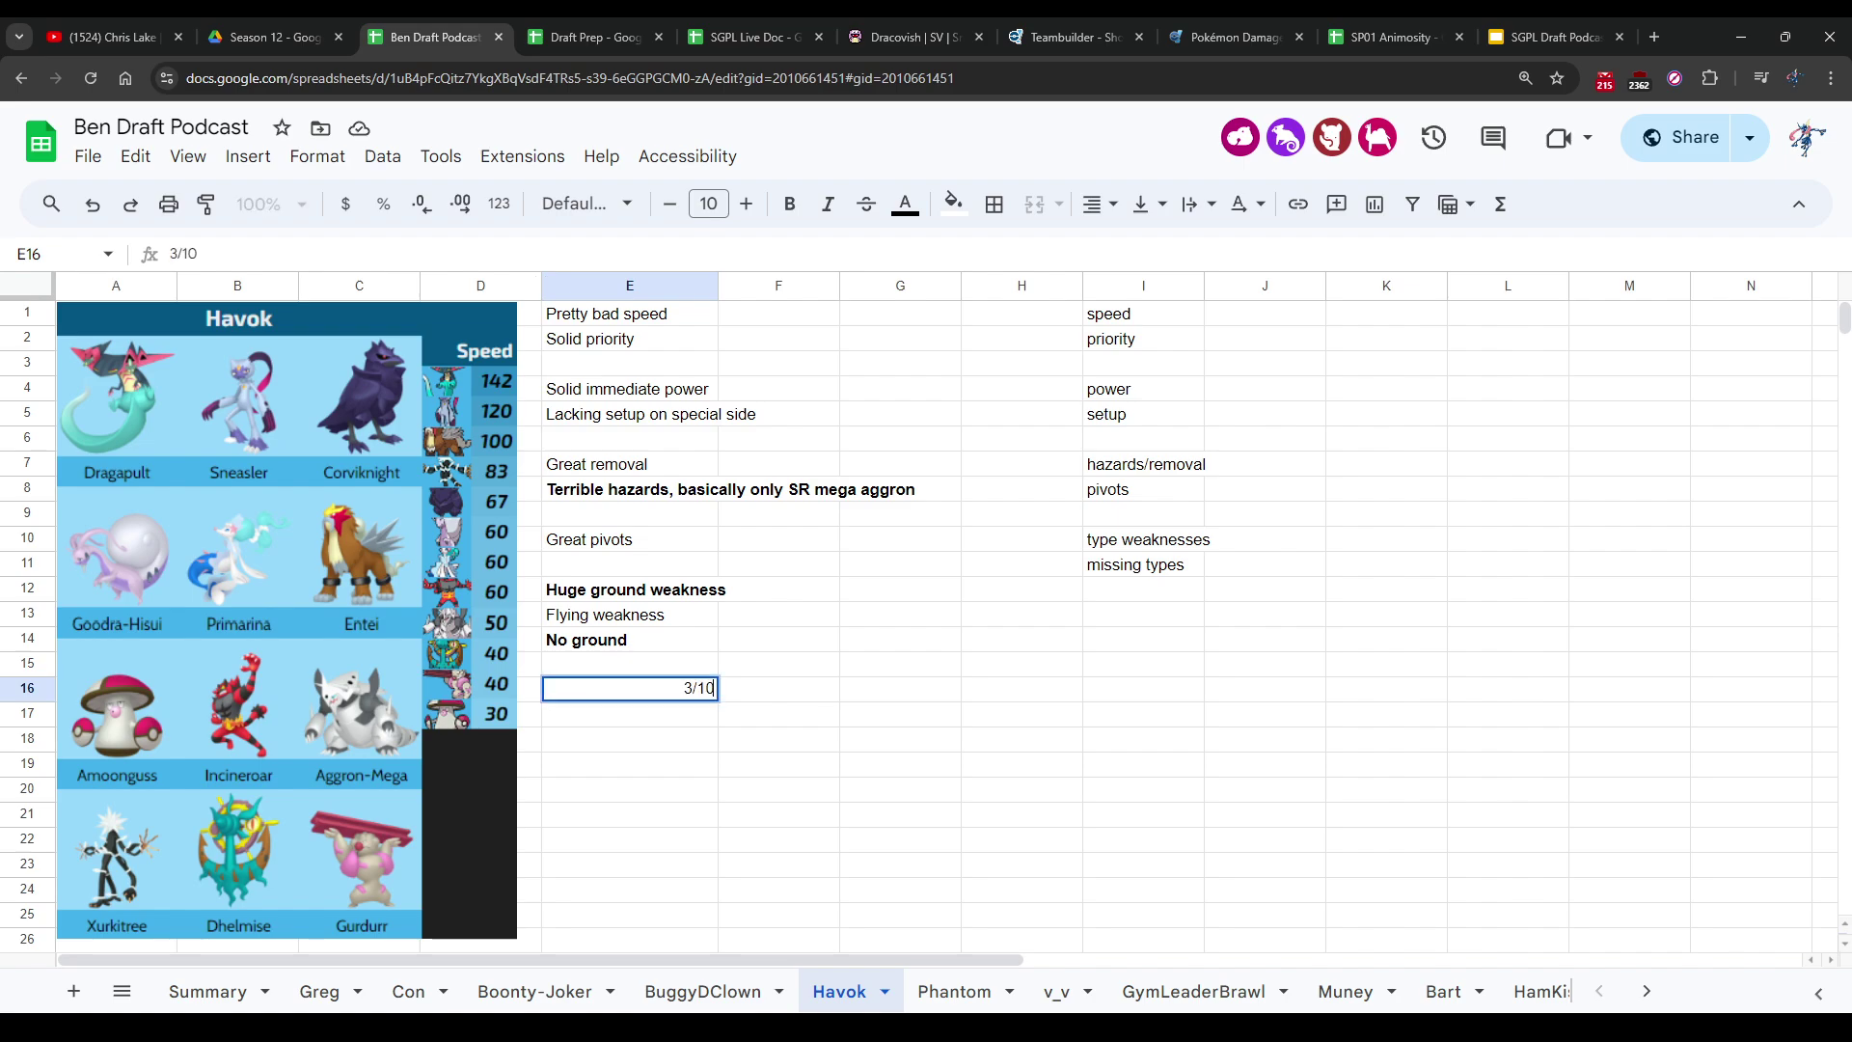
key(Return)
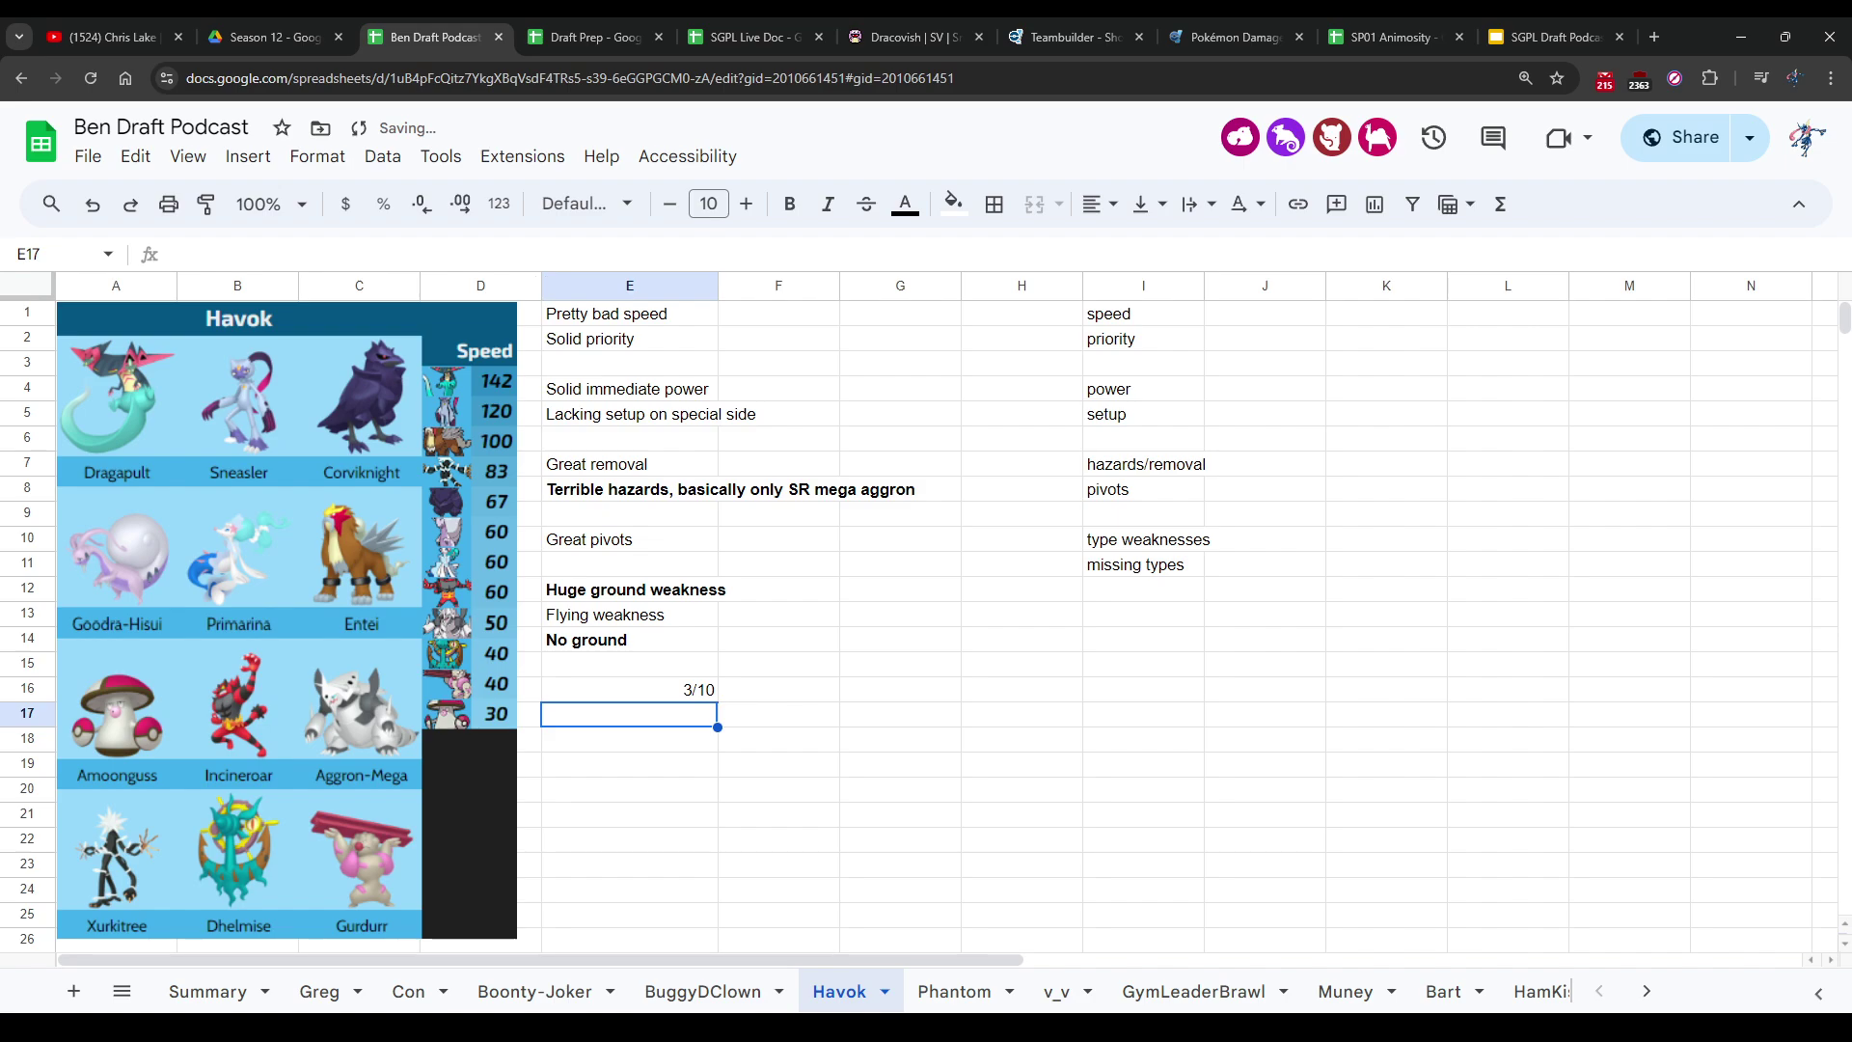
click(779, 713)
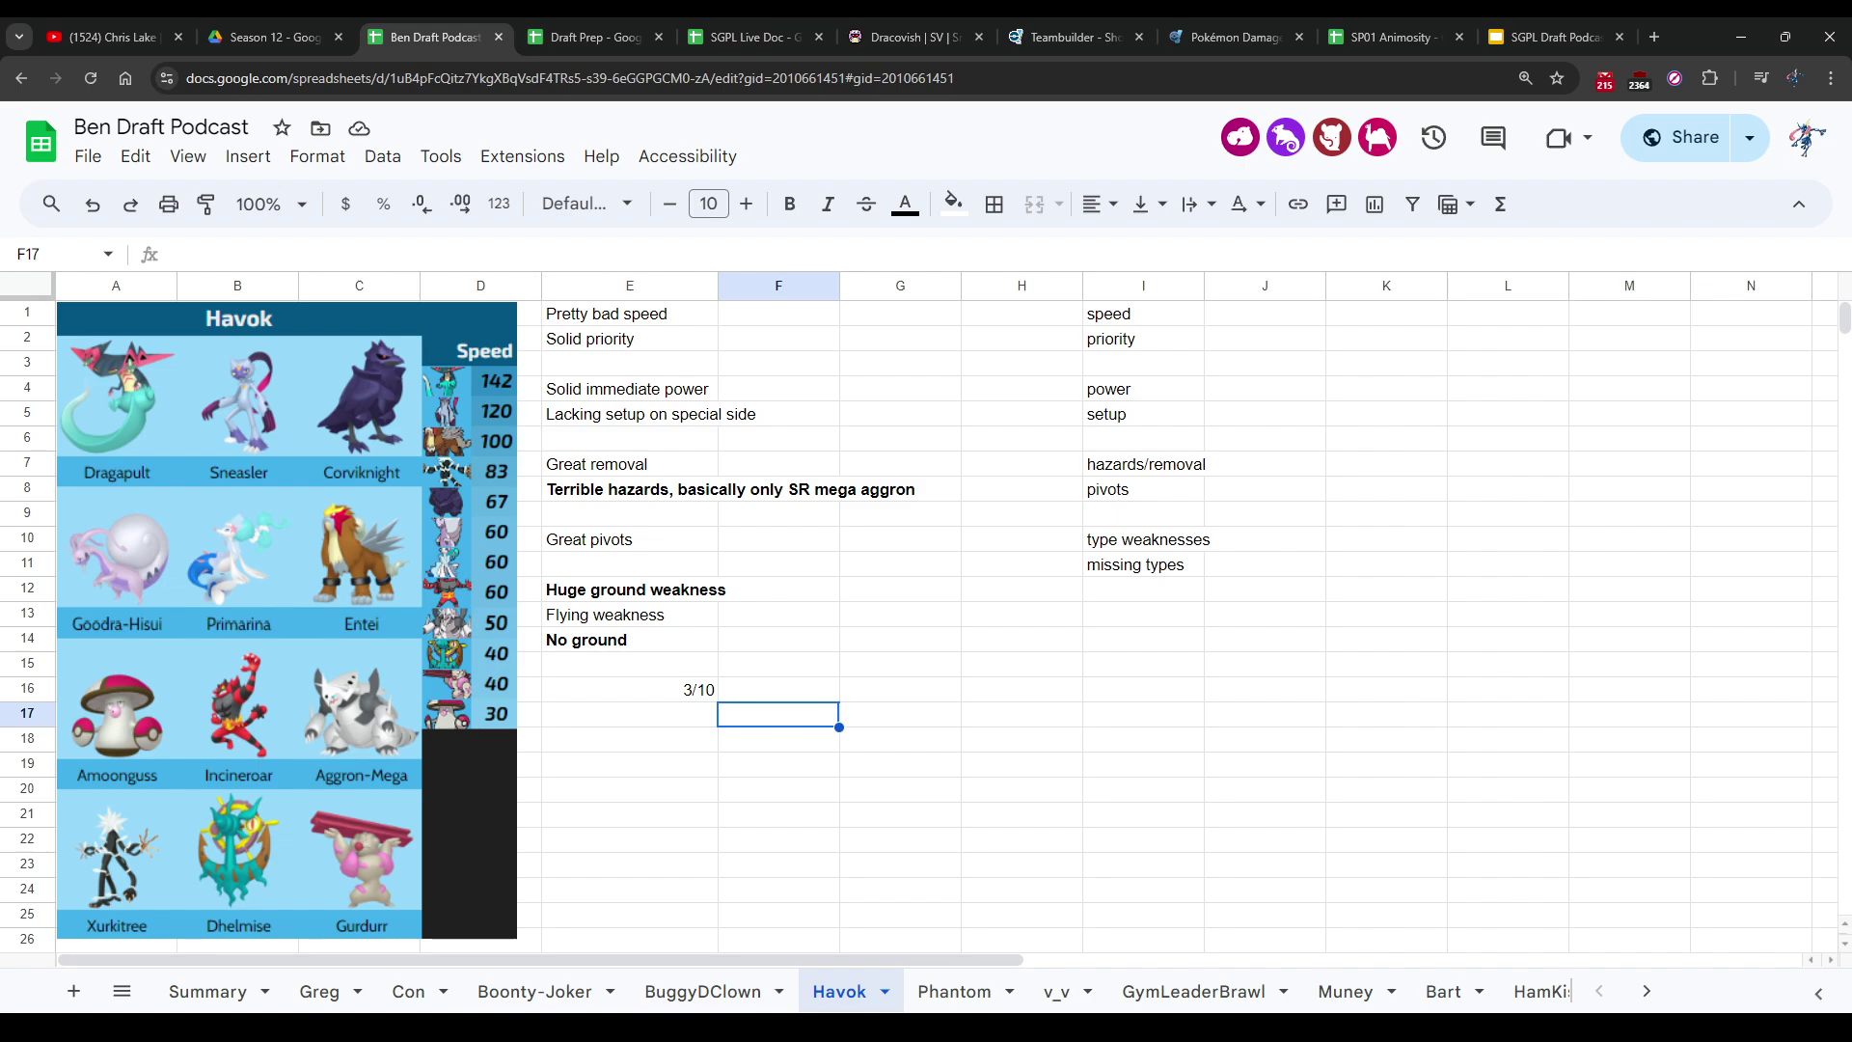
click(629, 714)
click(629, 764)
key(Up)
key(Up)
key(Up)
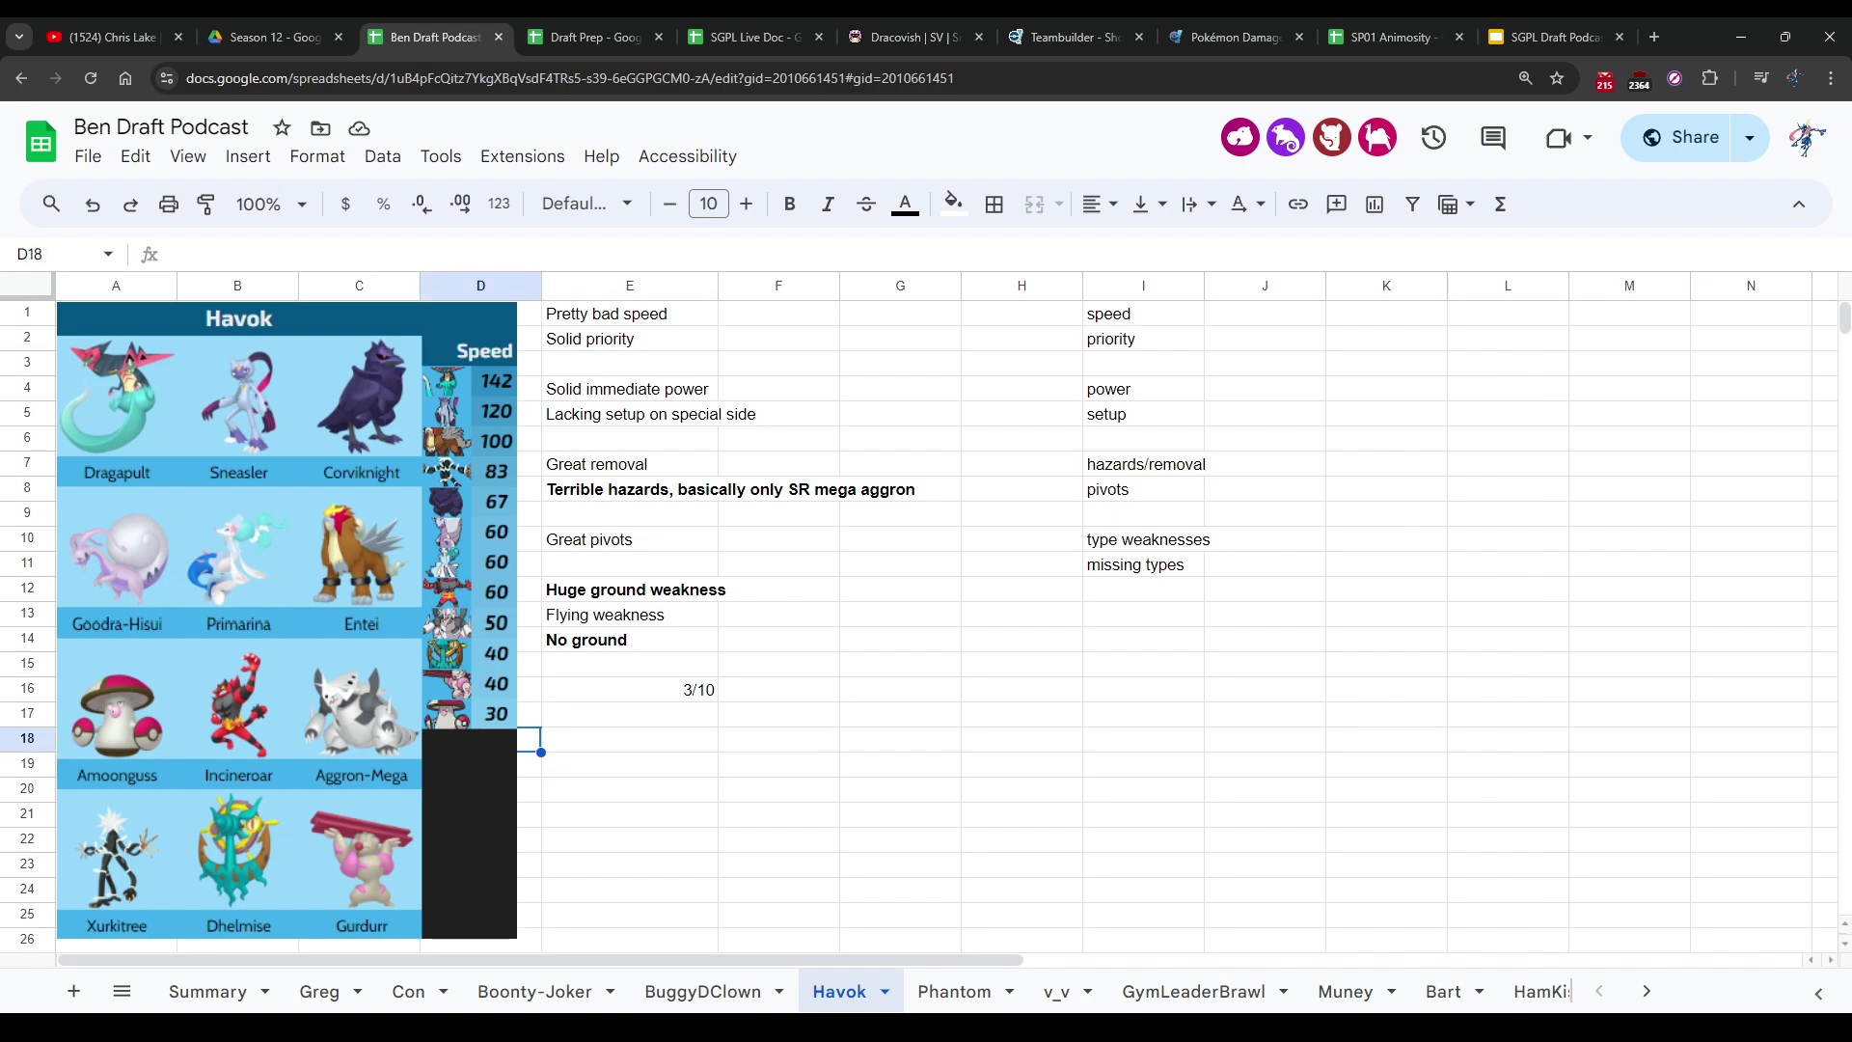
key(Right)
key(Down)
click(629, 714)
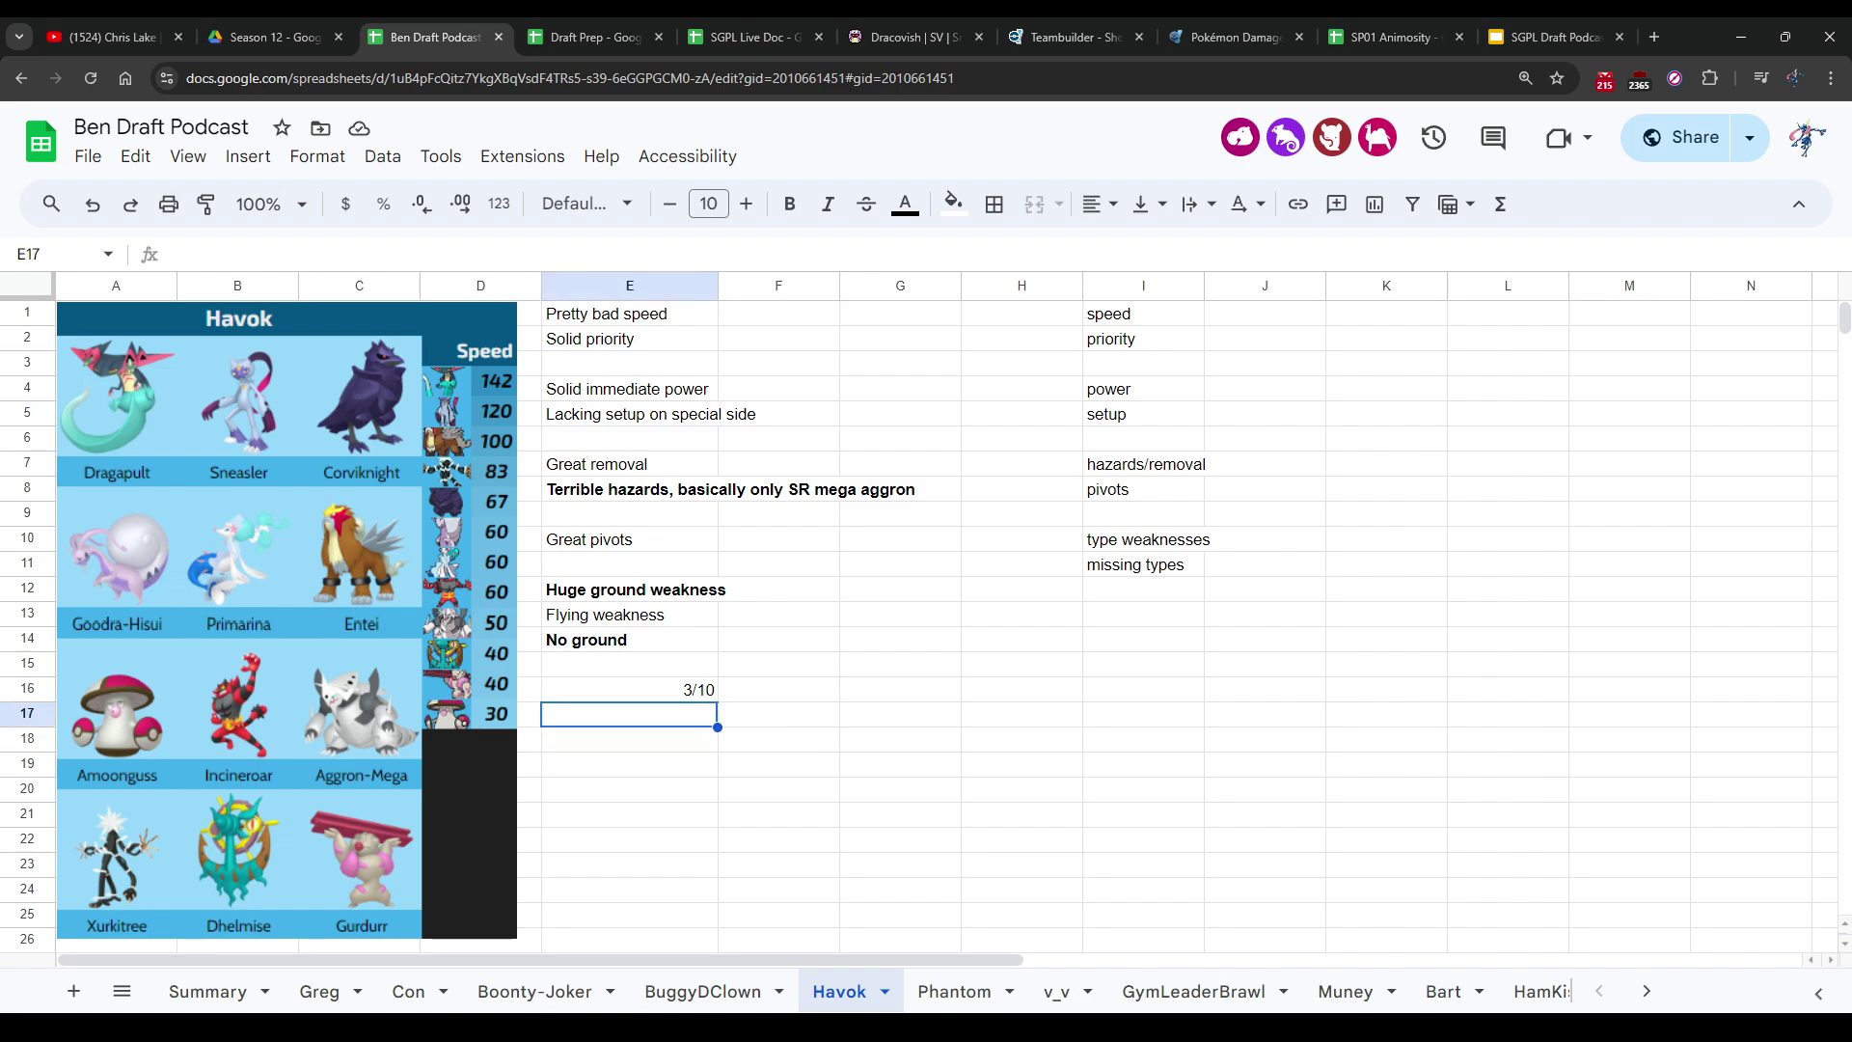
click(528, 714)
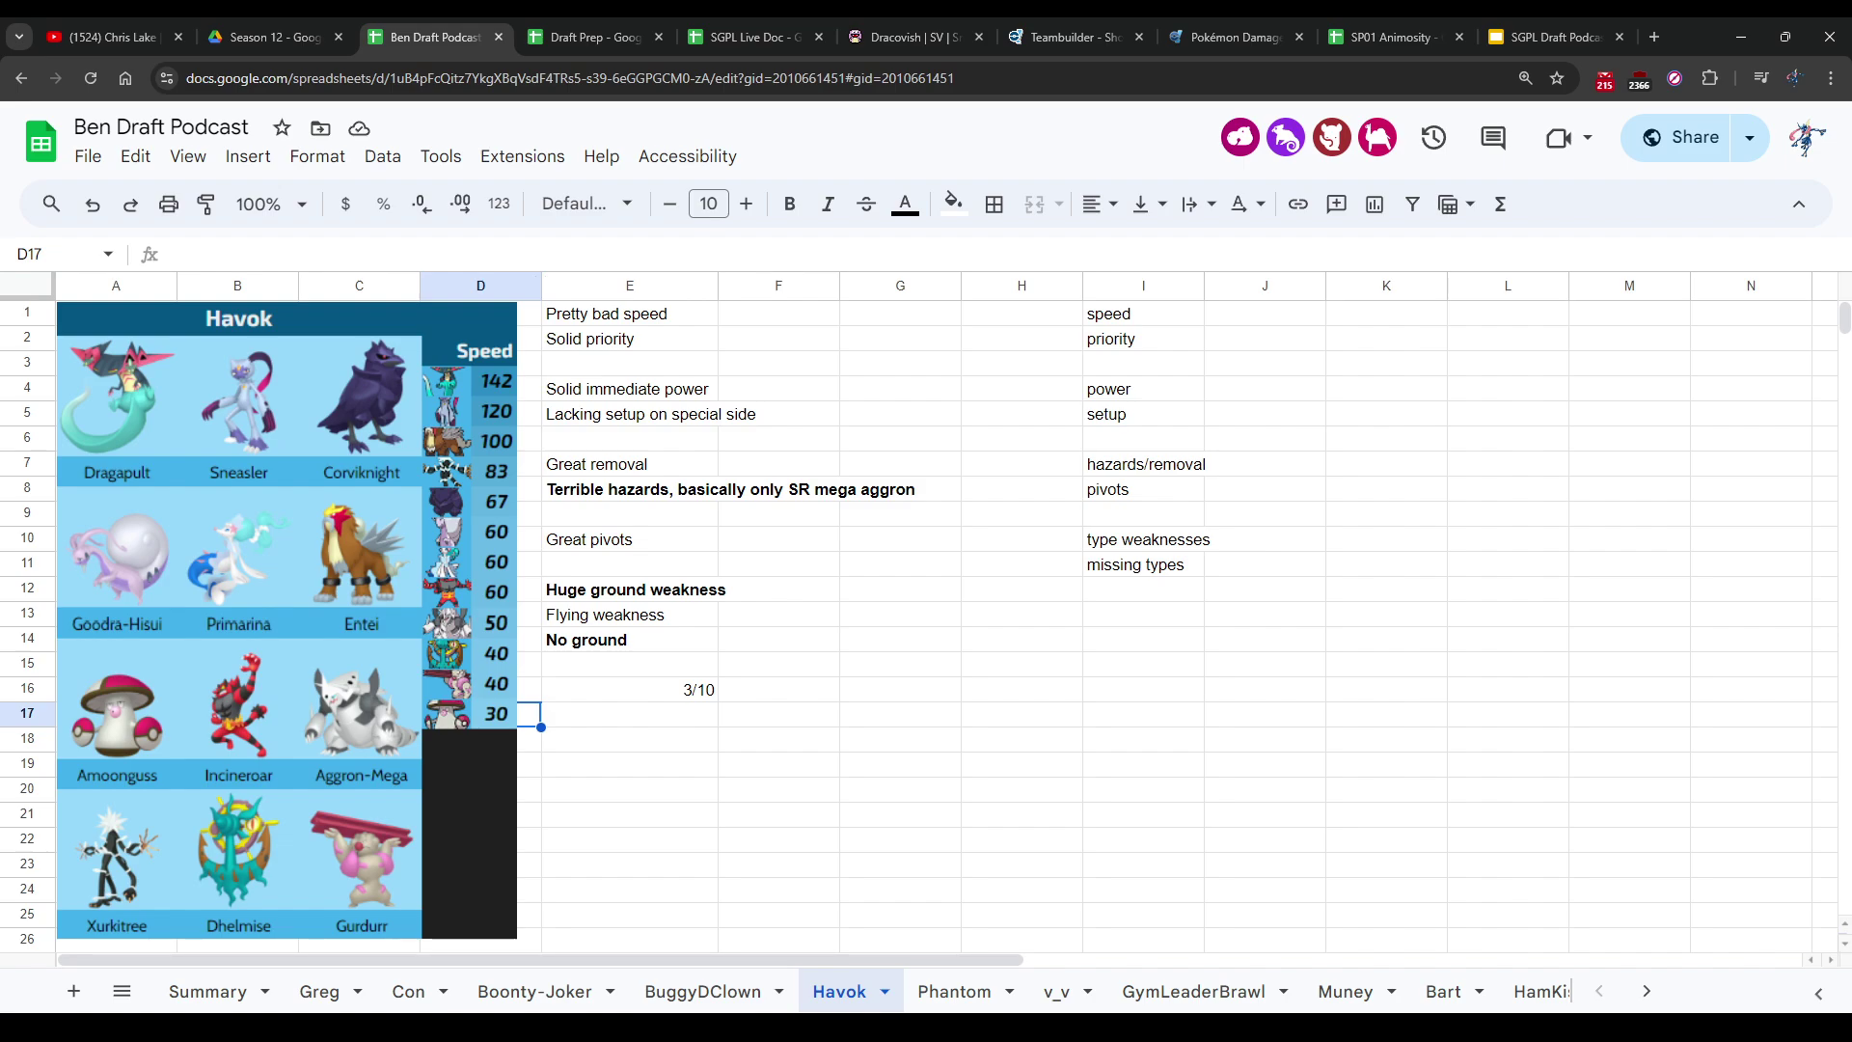
Step: Open the Phantom team's sheet and select cell E2 in the row of the priority heading
click(954, 991)
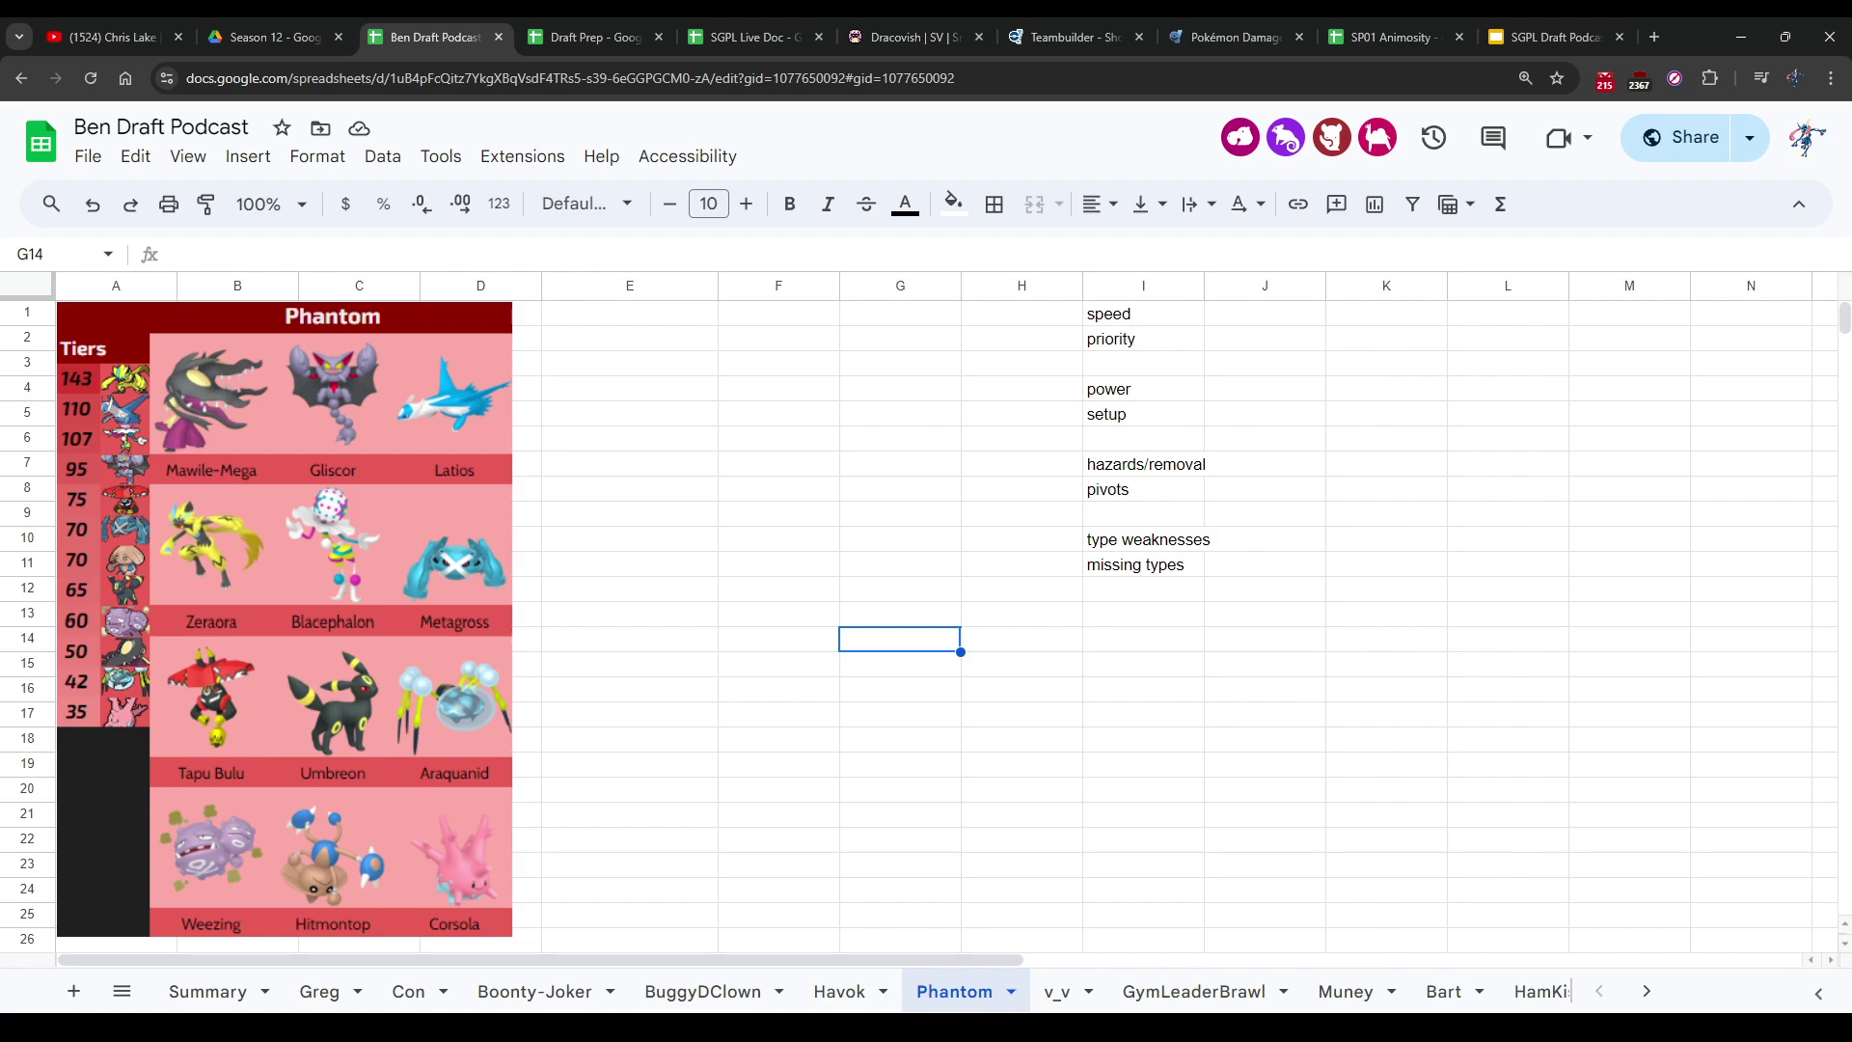
click(629, 565)
click(629, 338)
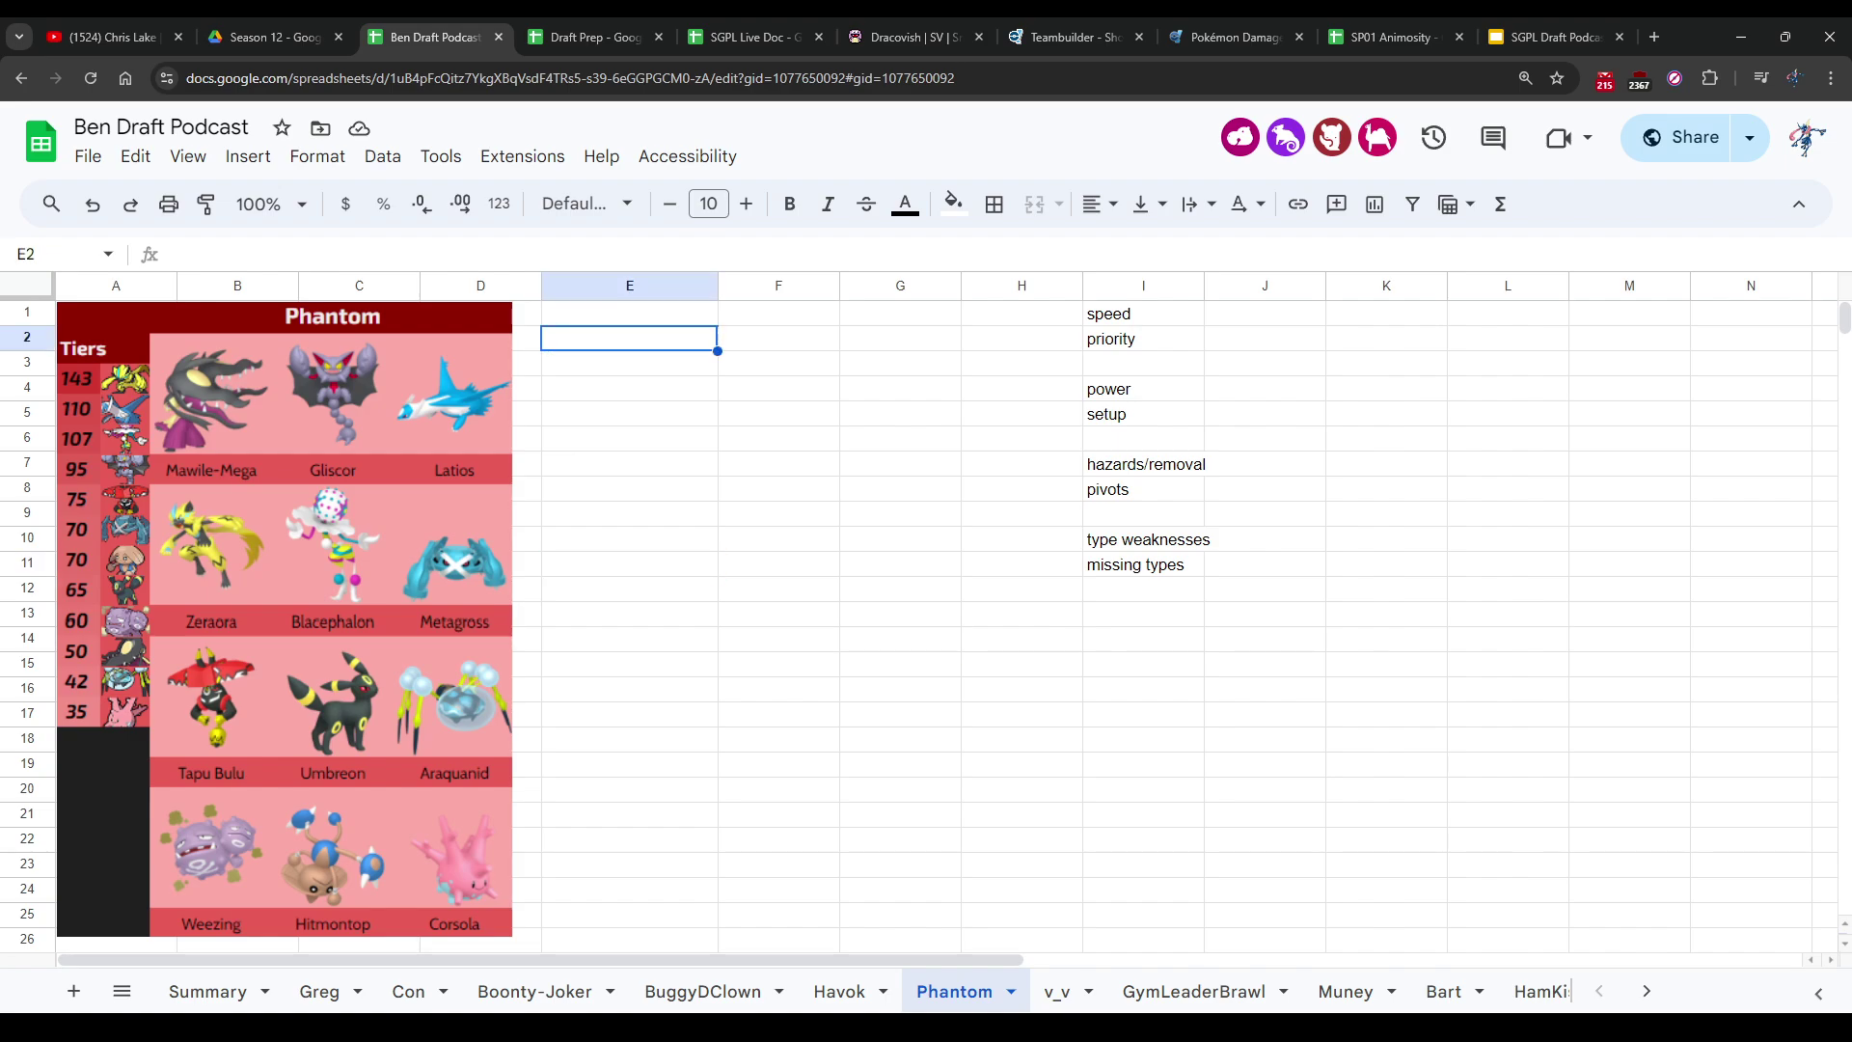
Step: Enter the notes "Bad speed" in E1 and "Solid priority" in E2 of the Phantom sheet
click(629, 312)
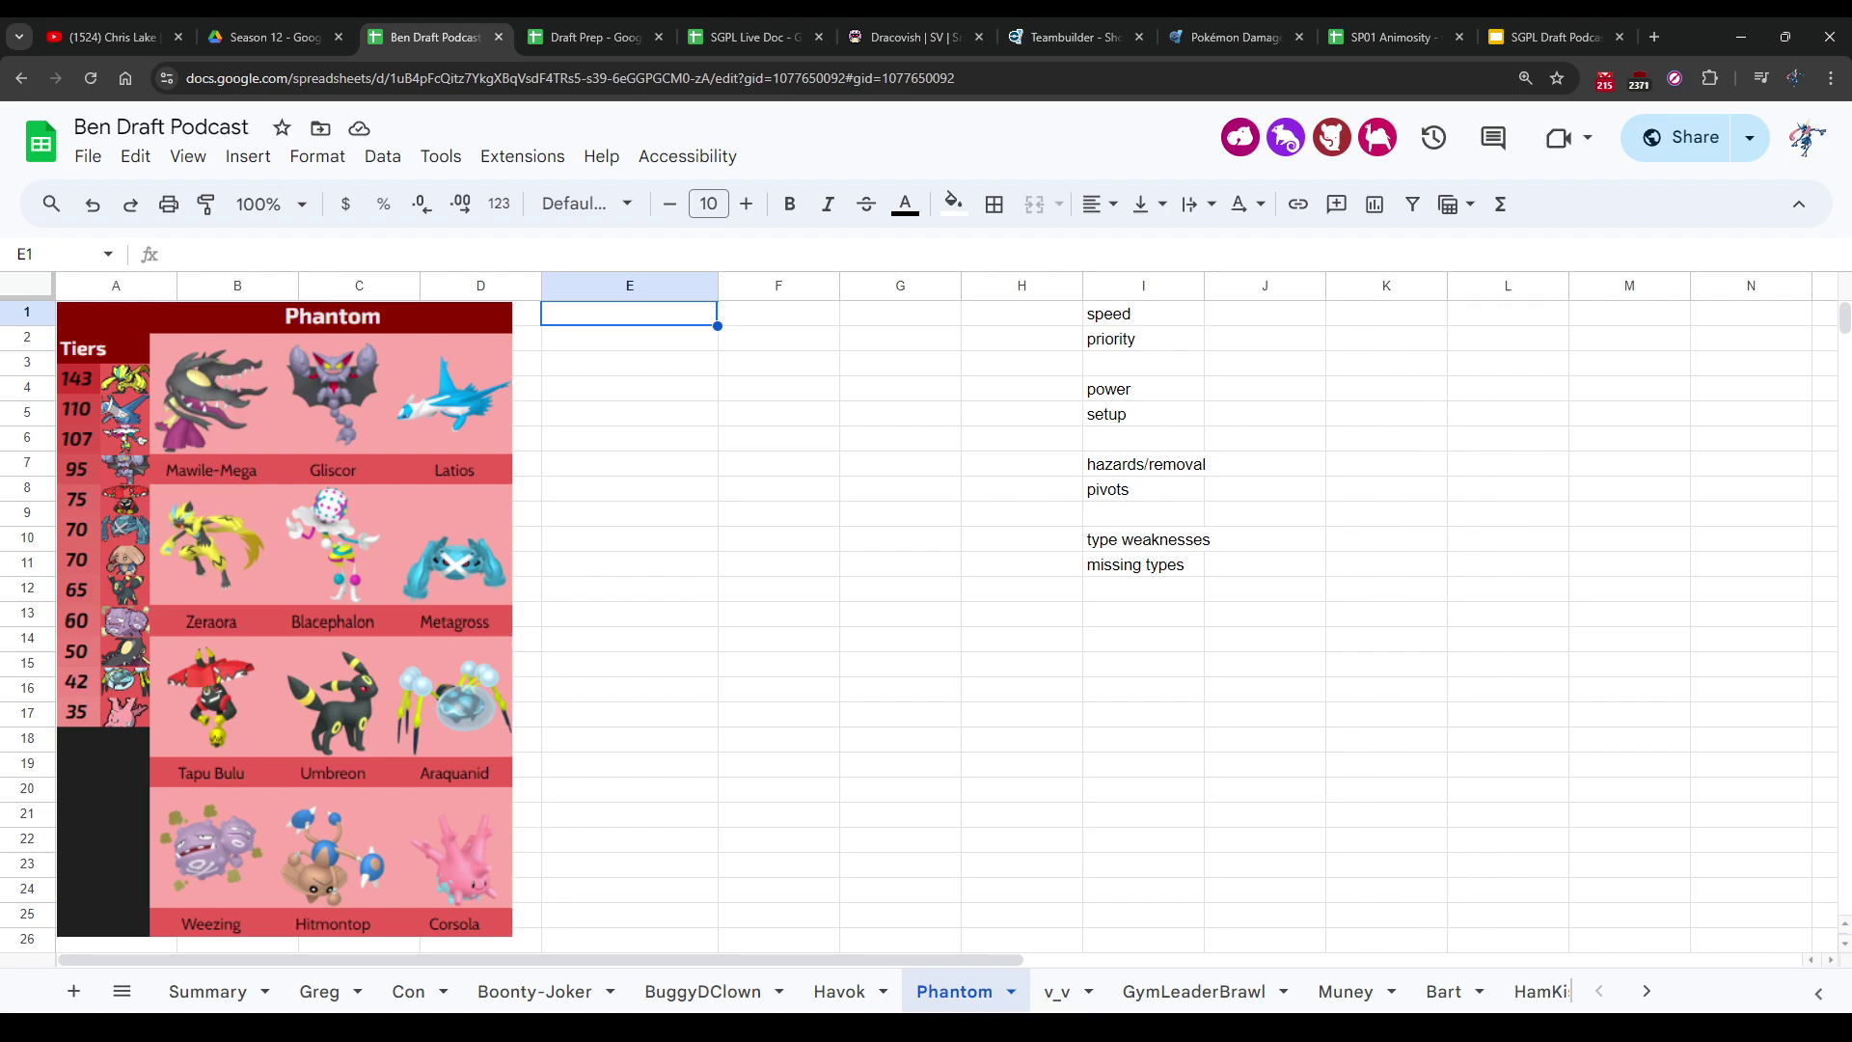
text(Bad s)
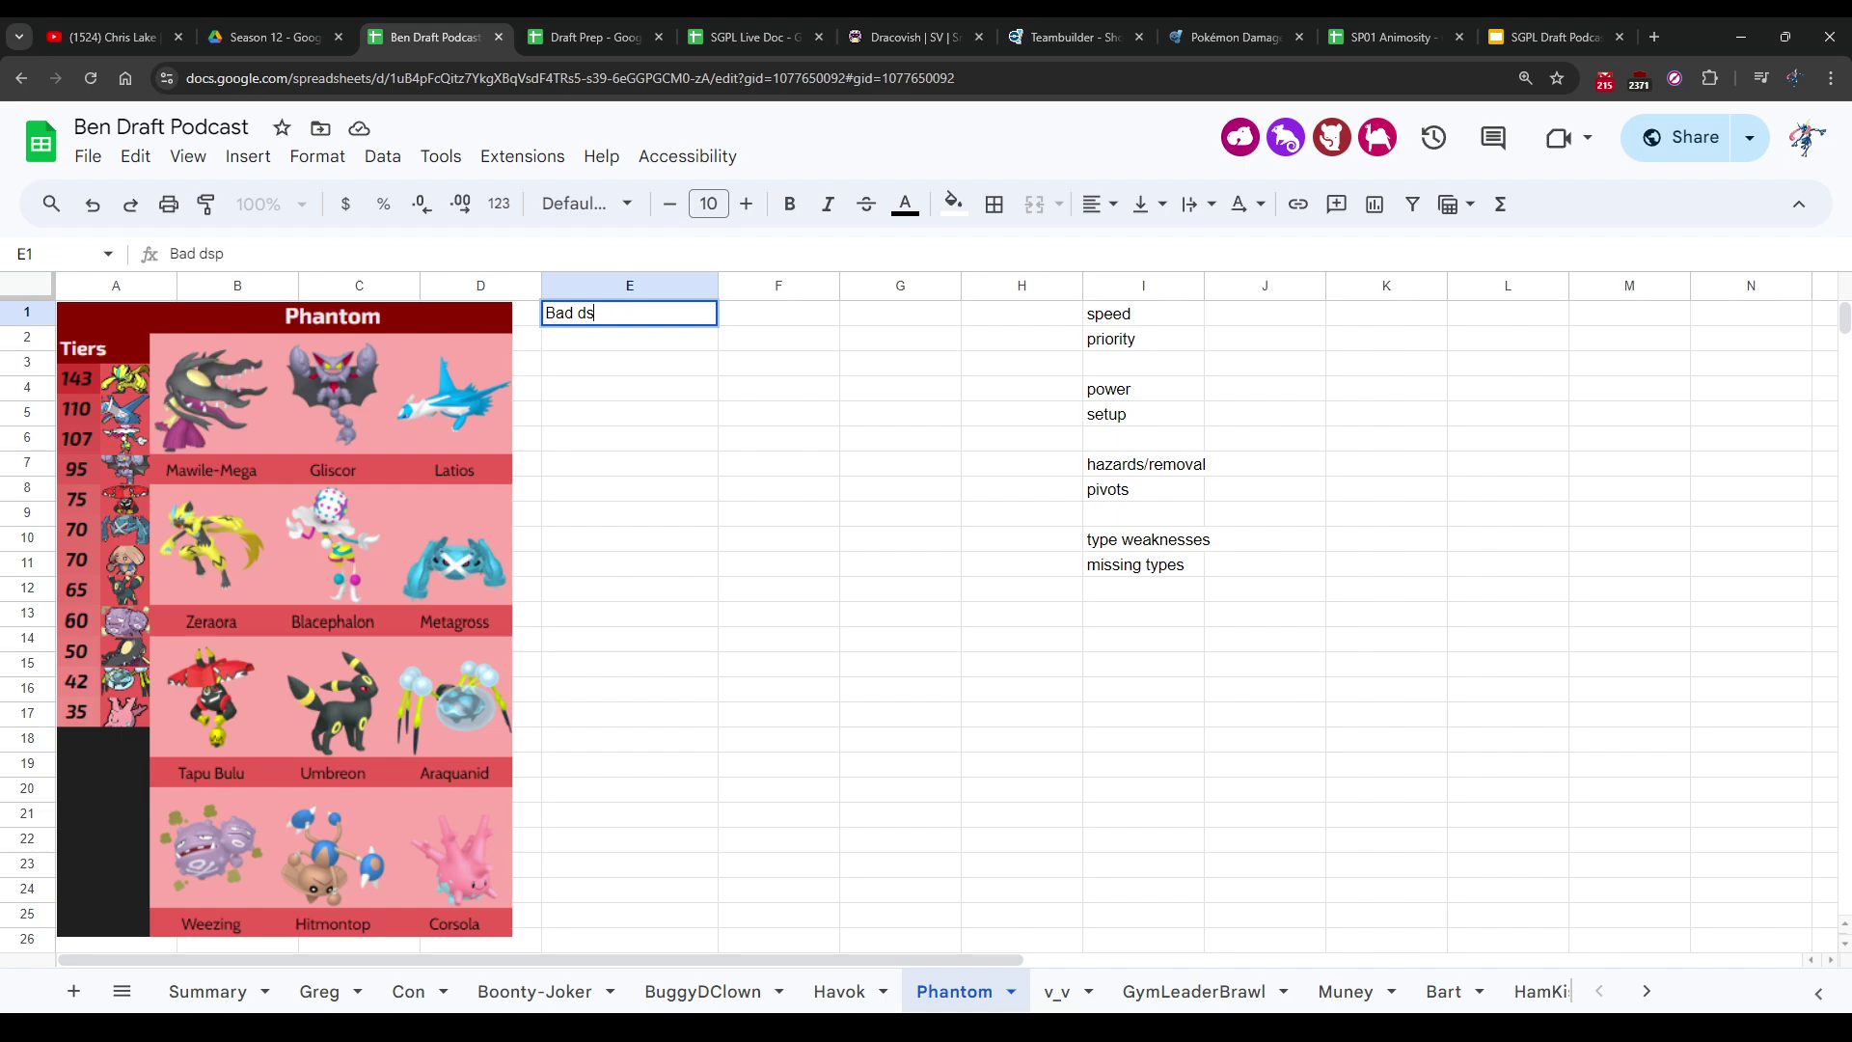
text(peed)
key(Return)
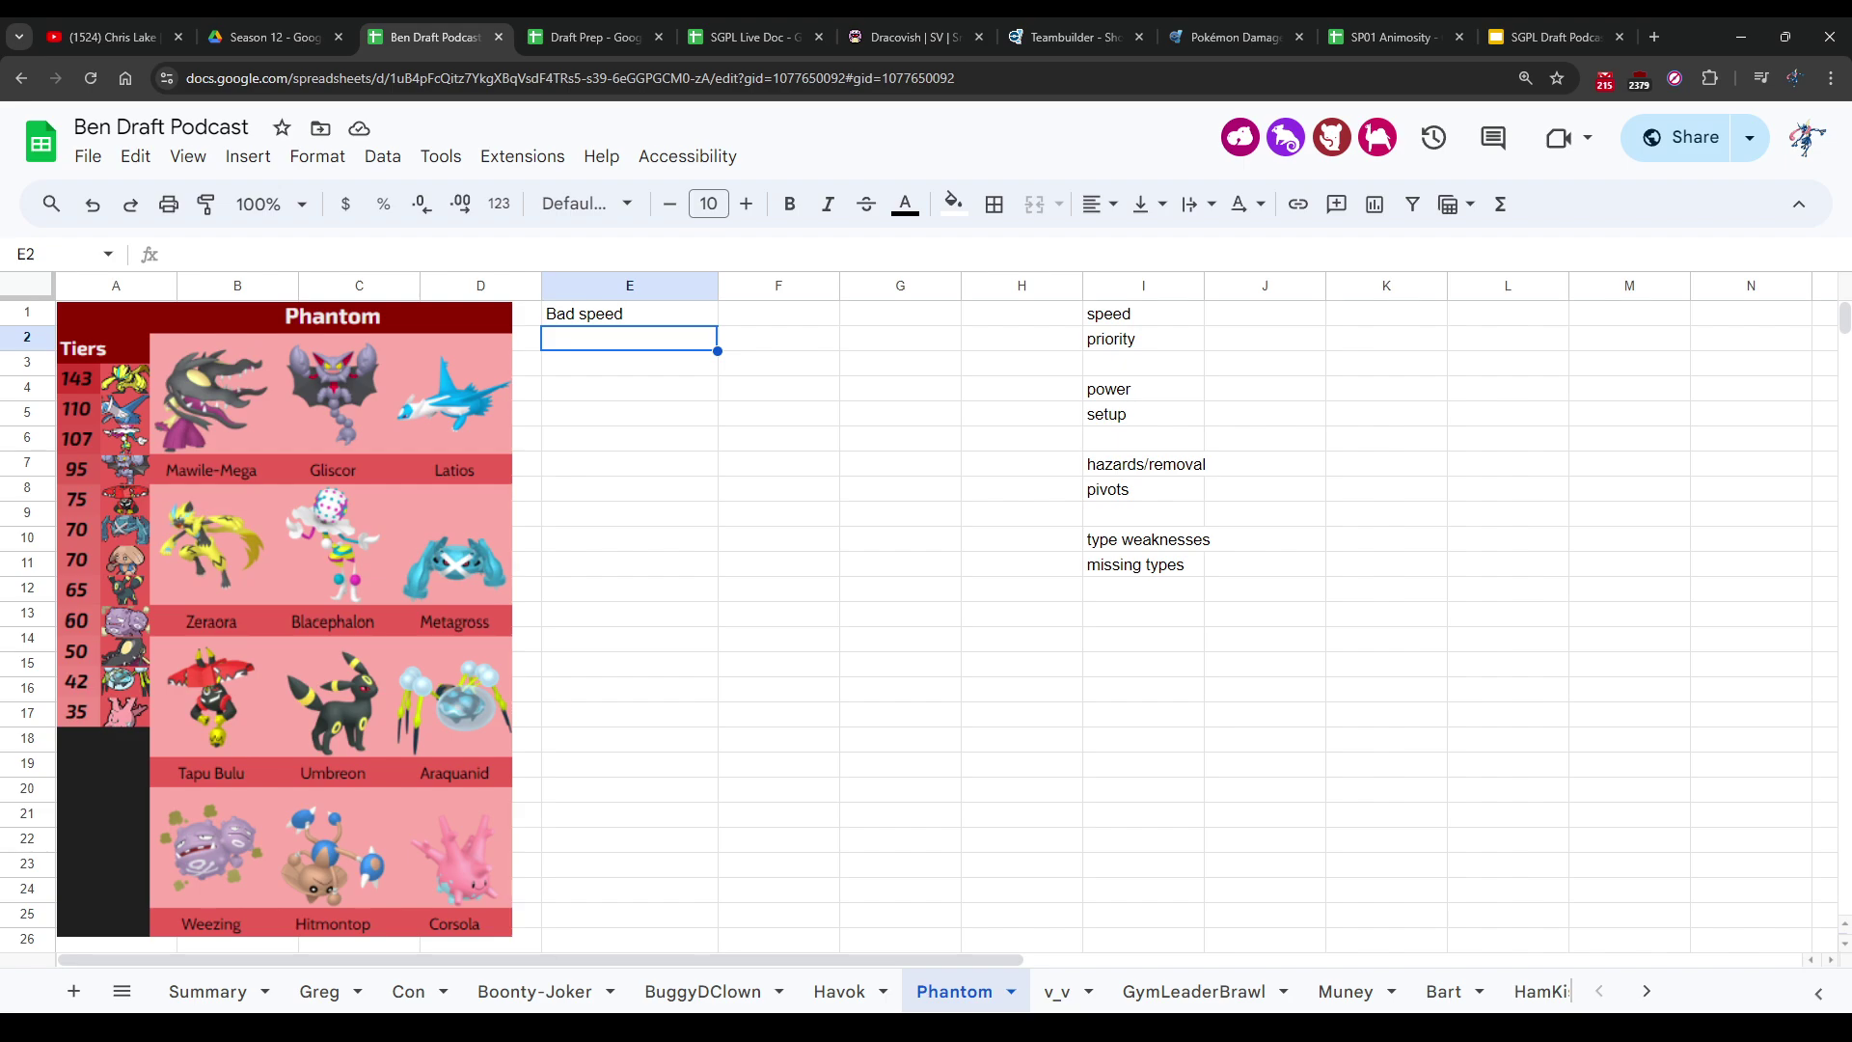
text(Solid prio)
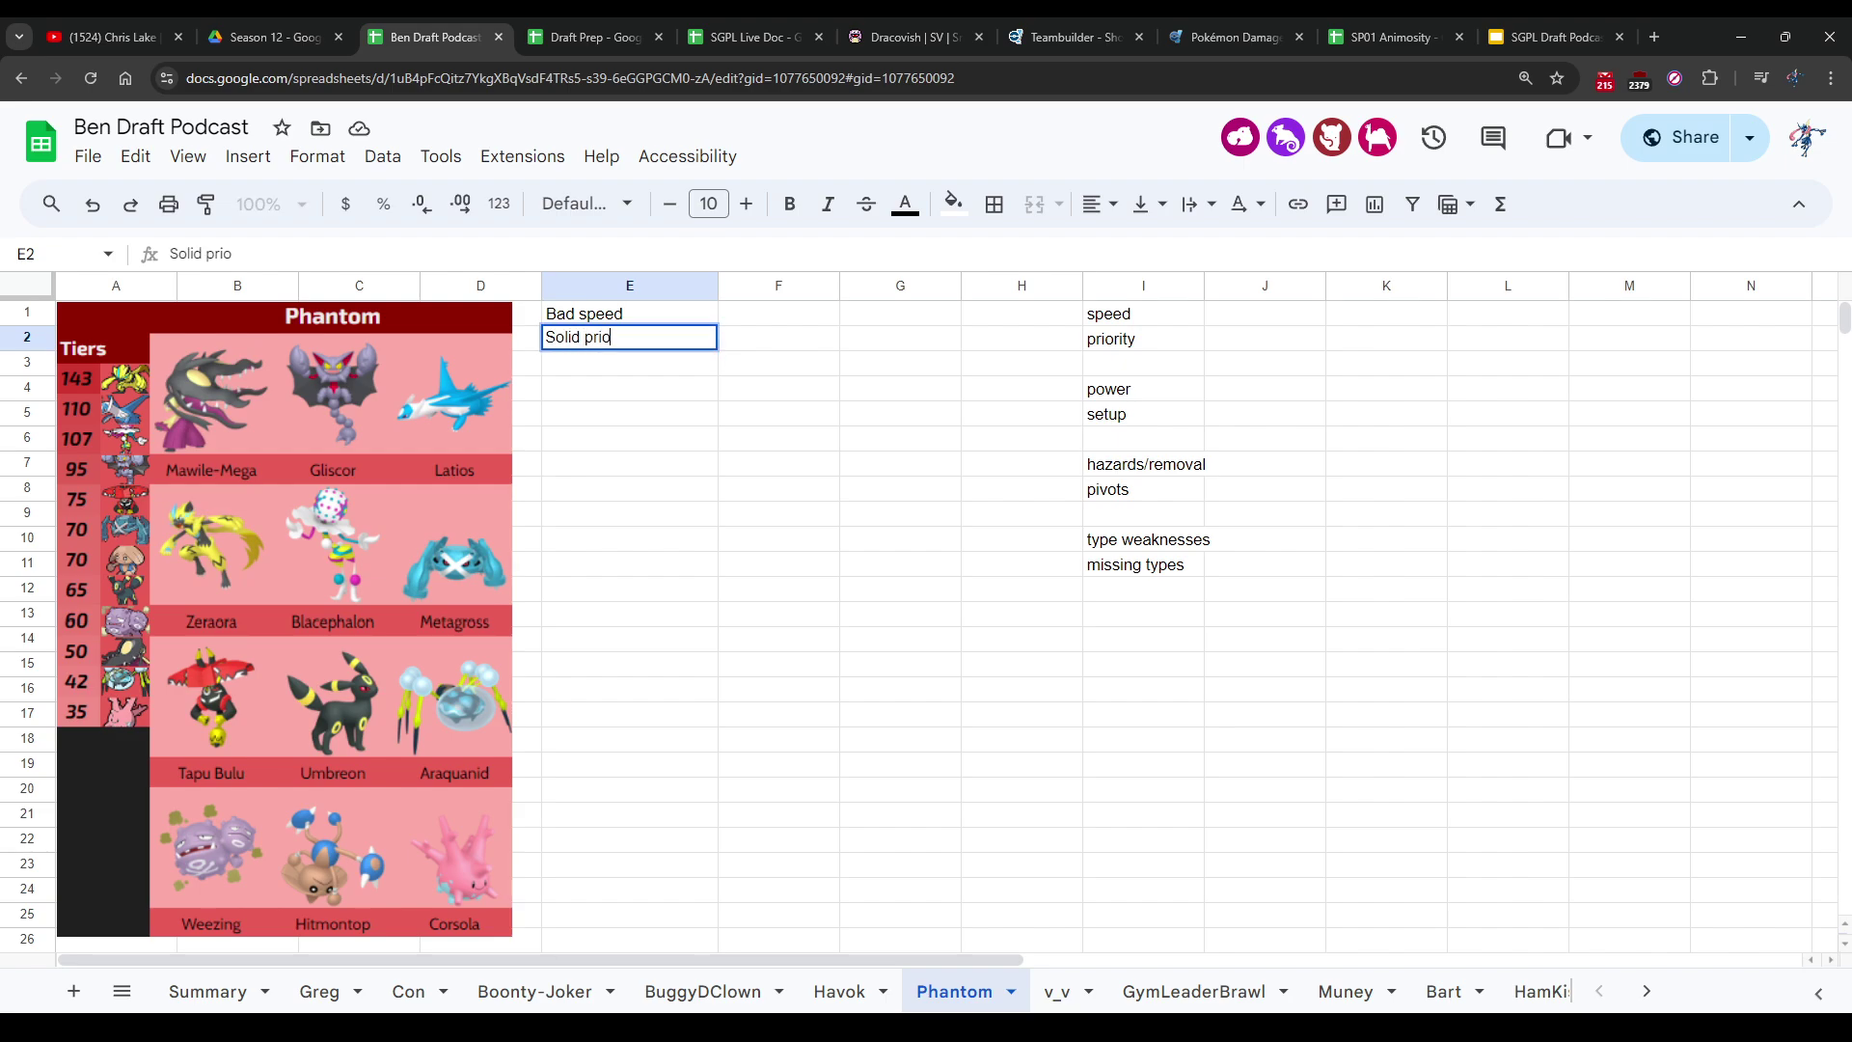
text(rity)
key(Return)
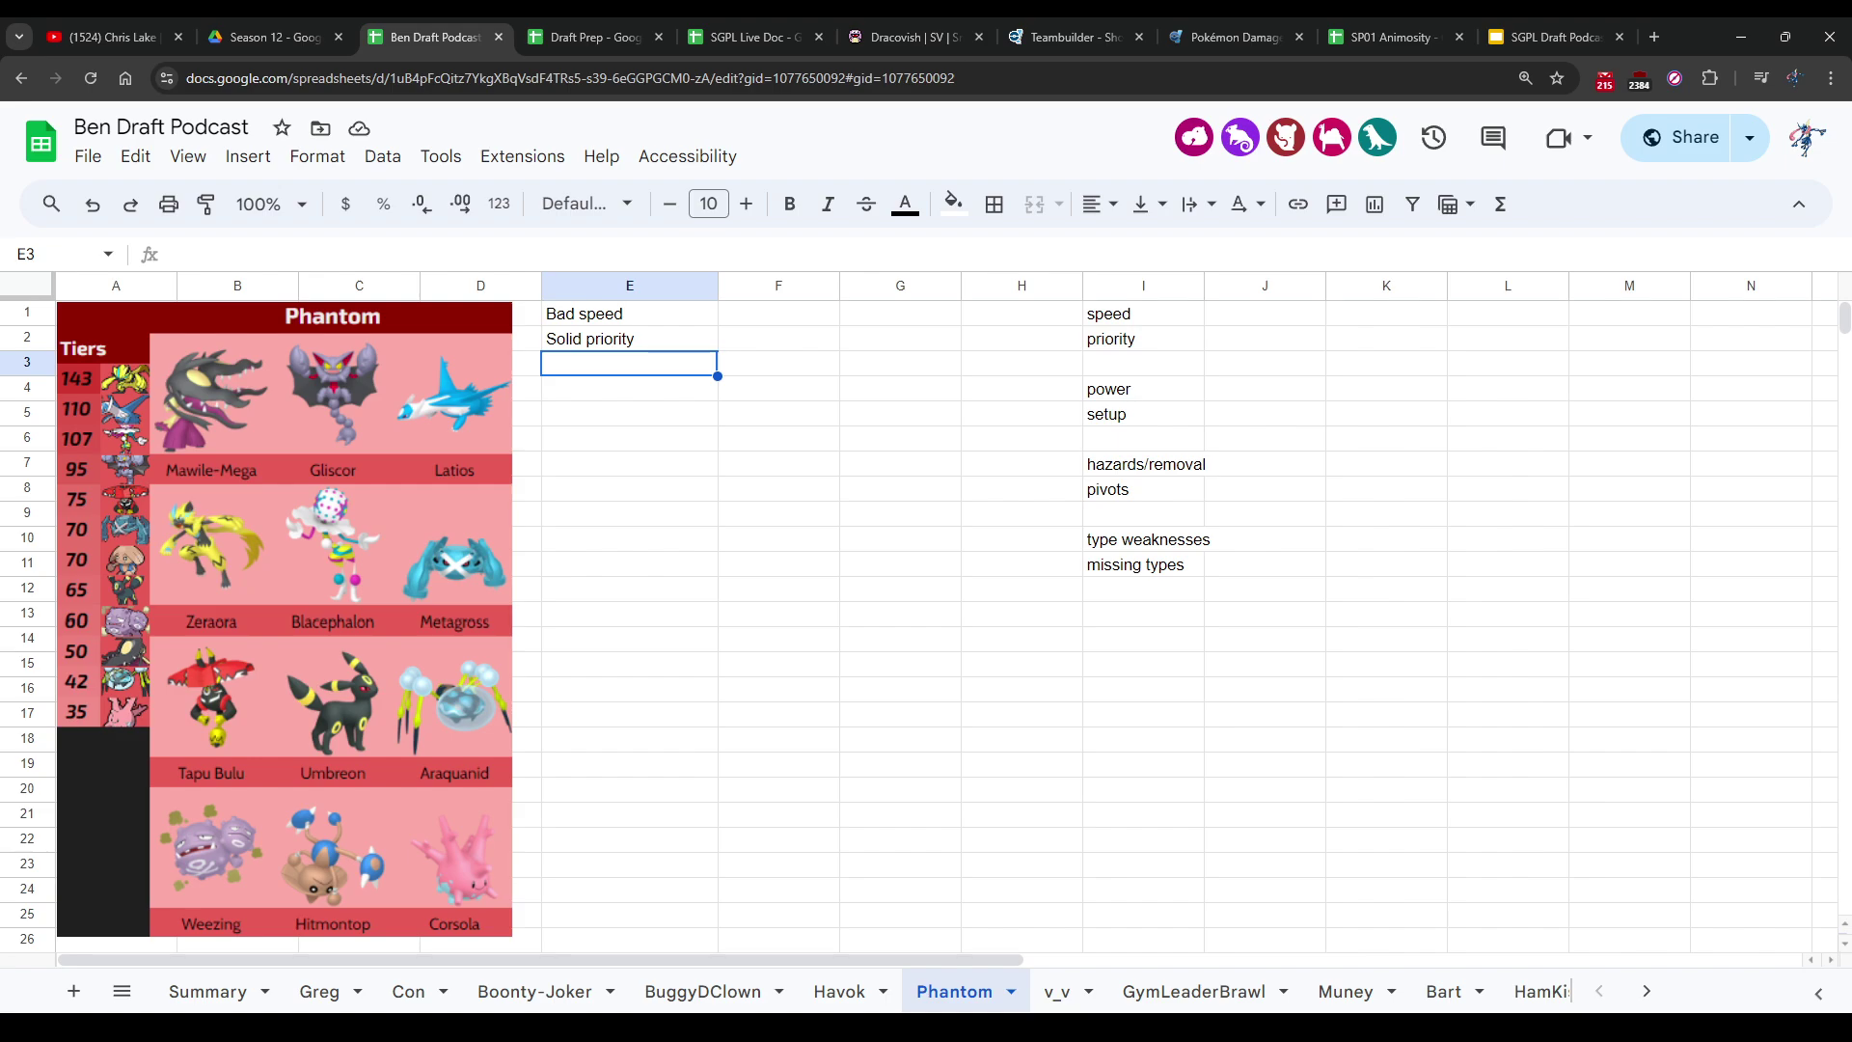
Step: Switch to the Draft Prep spreadsheet and bring up its Matchup sheet
key(ctrl+Tab)
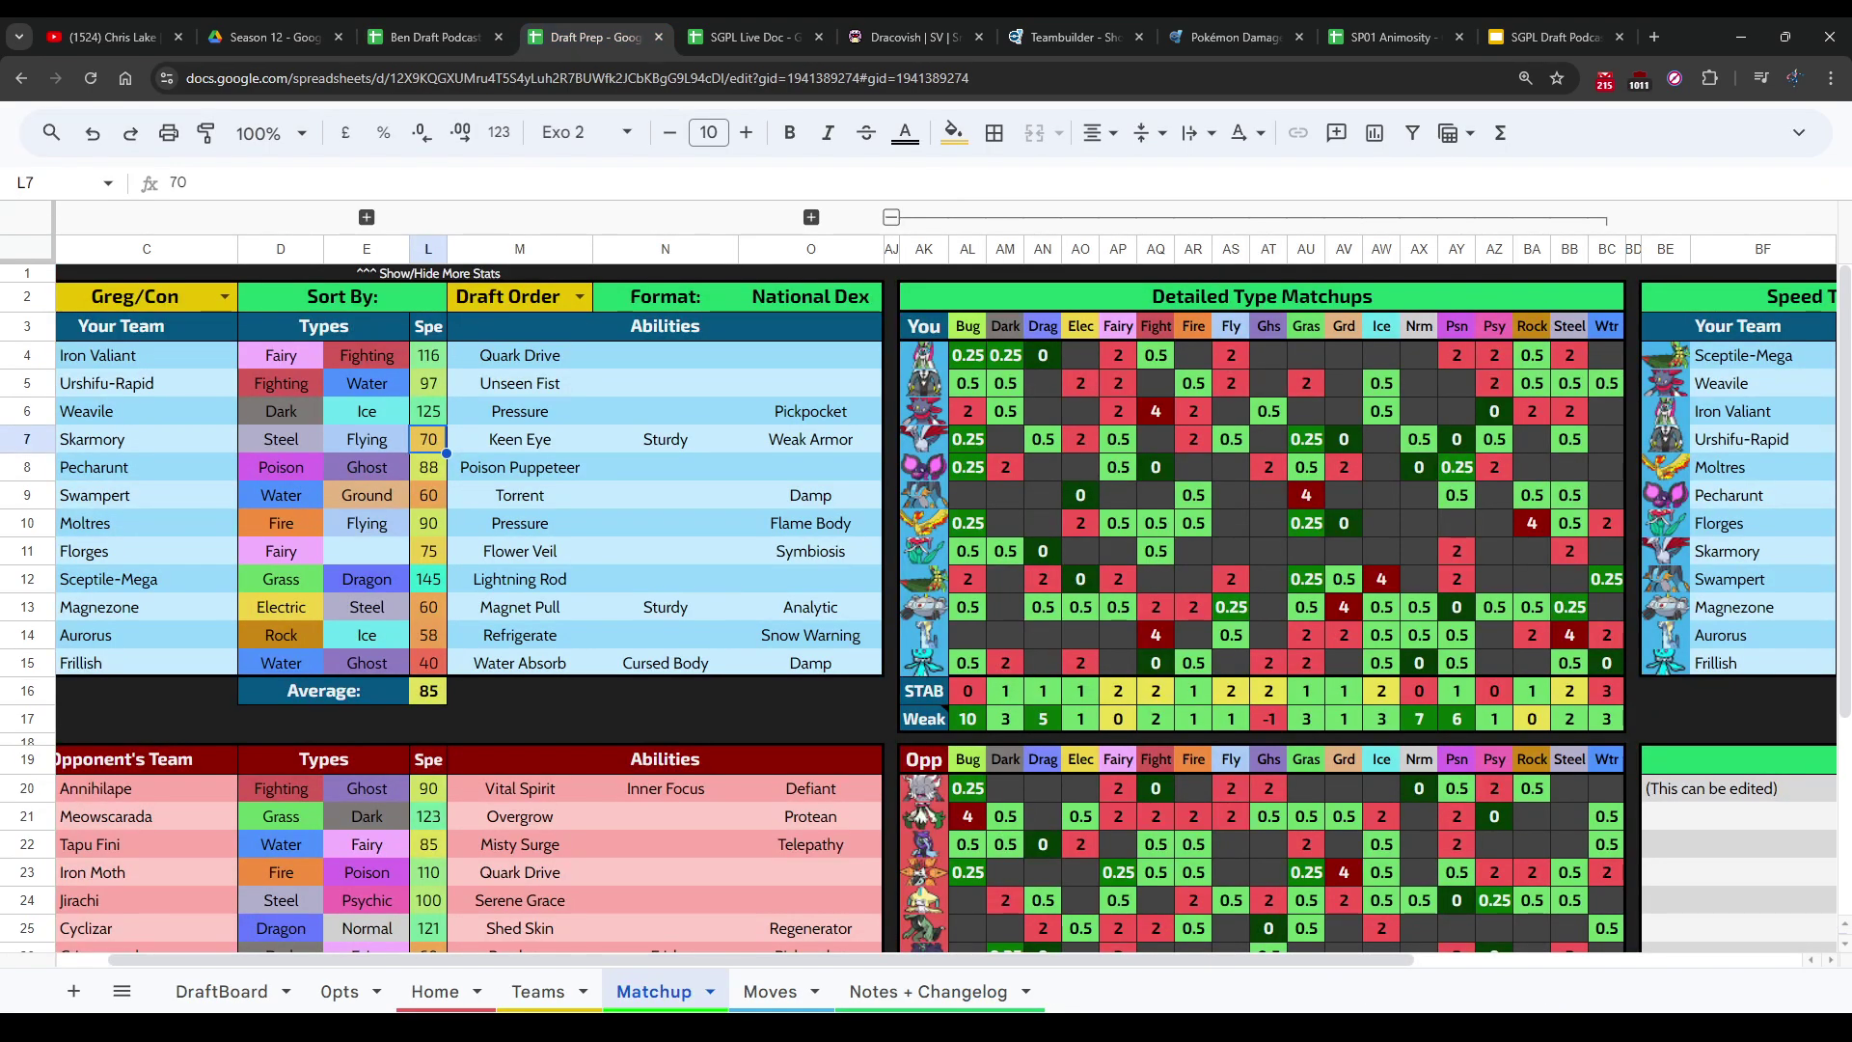
key(ctrl+shift+Tab)
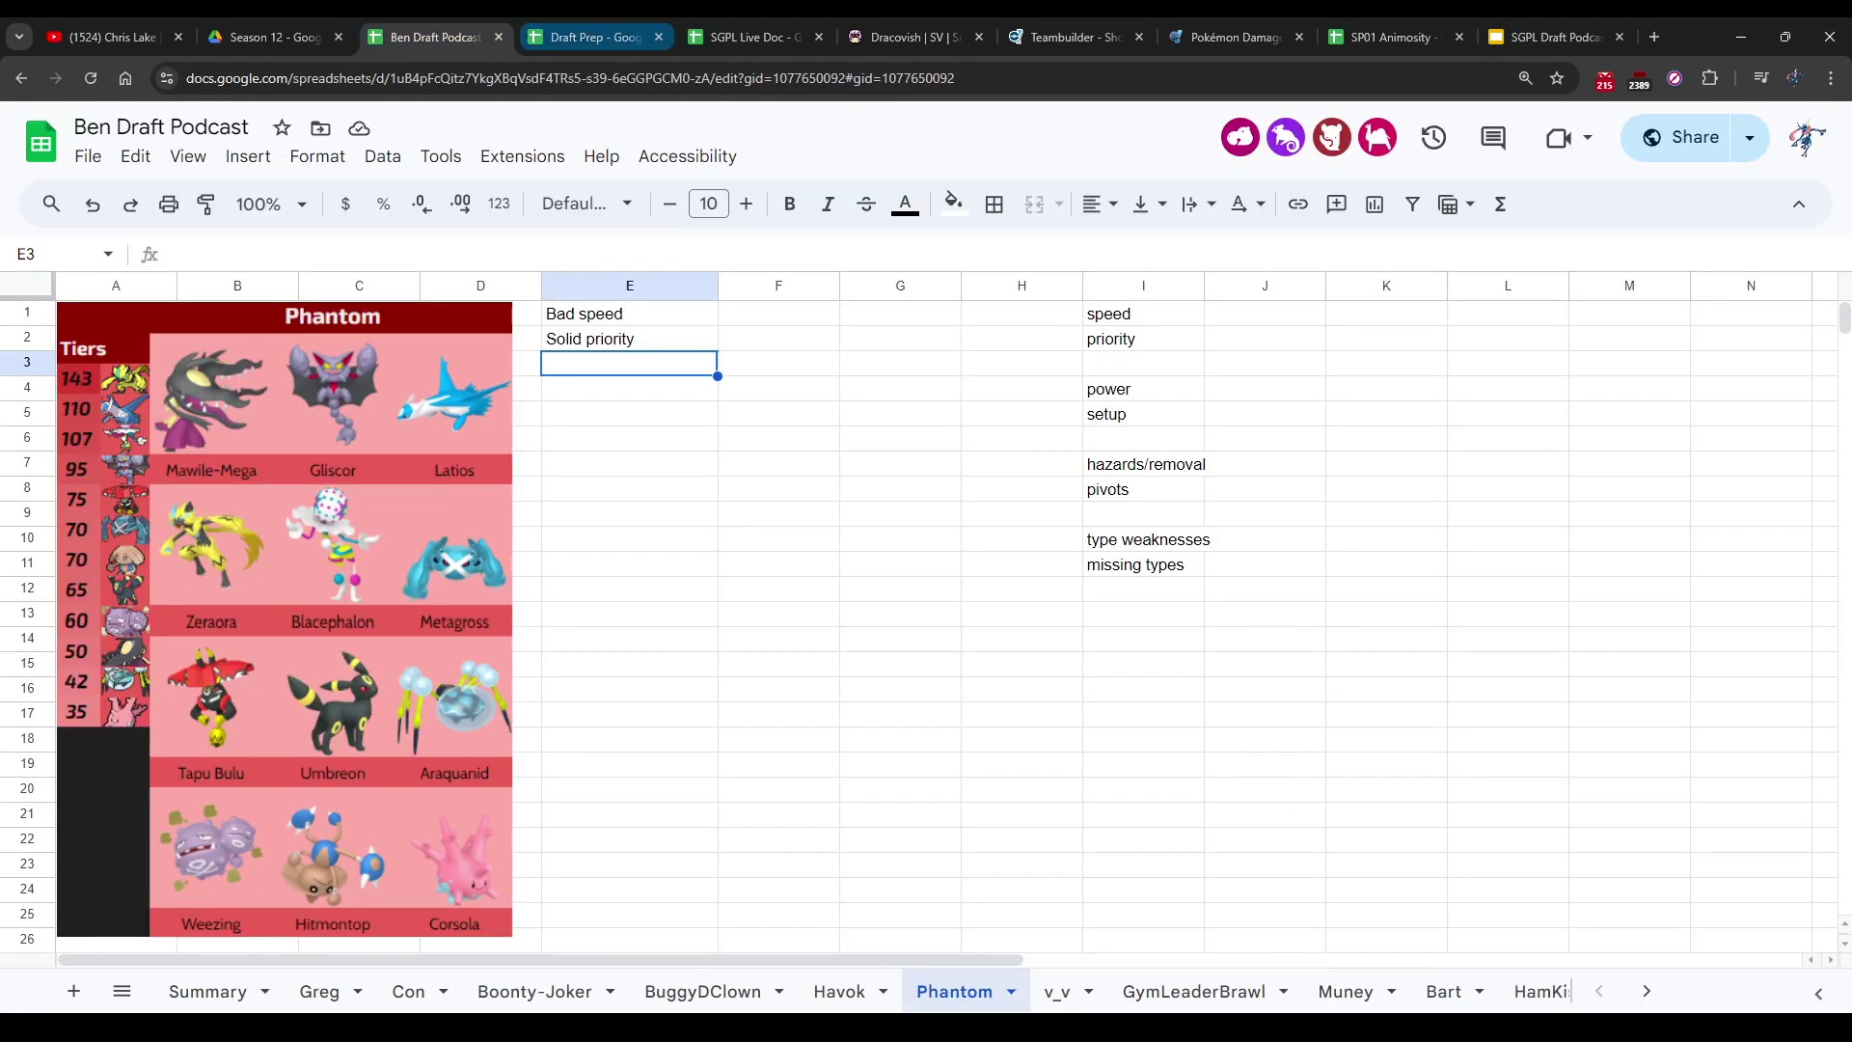
key(ctrl+Tab)
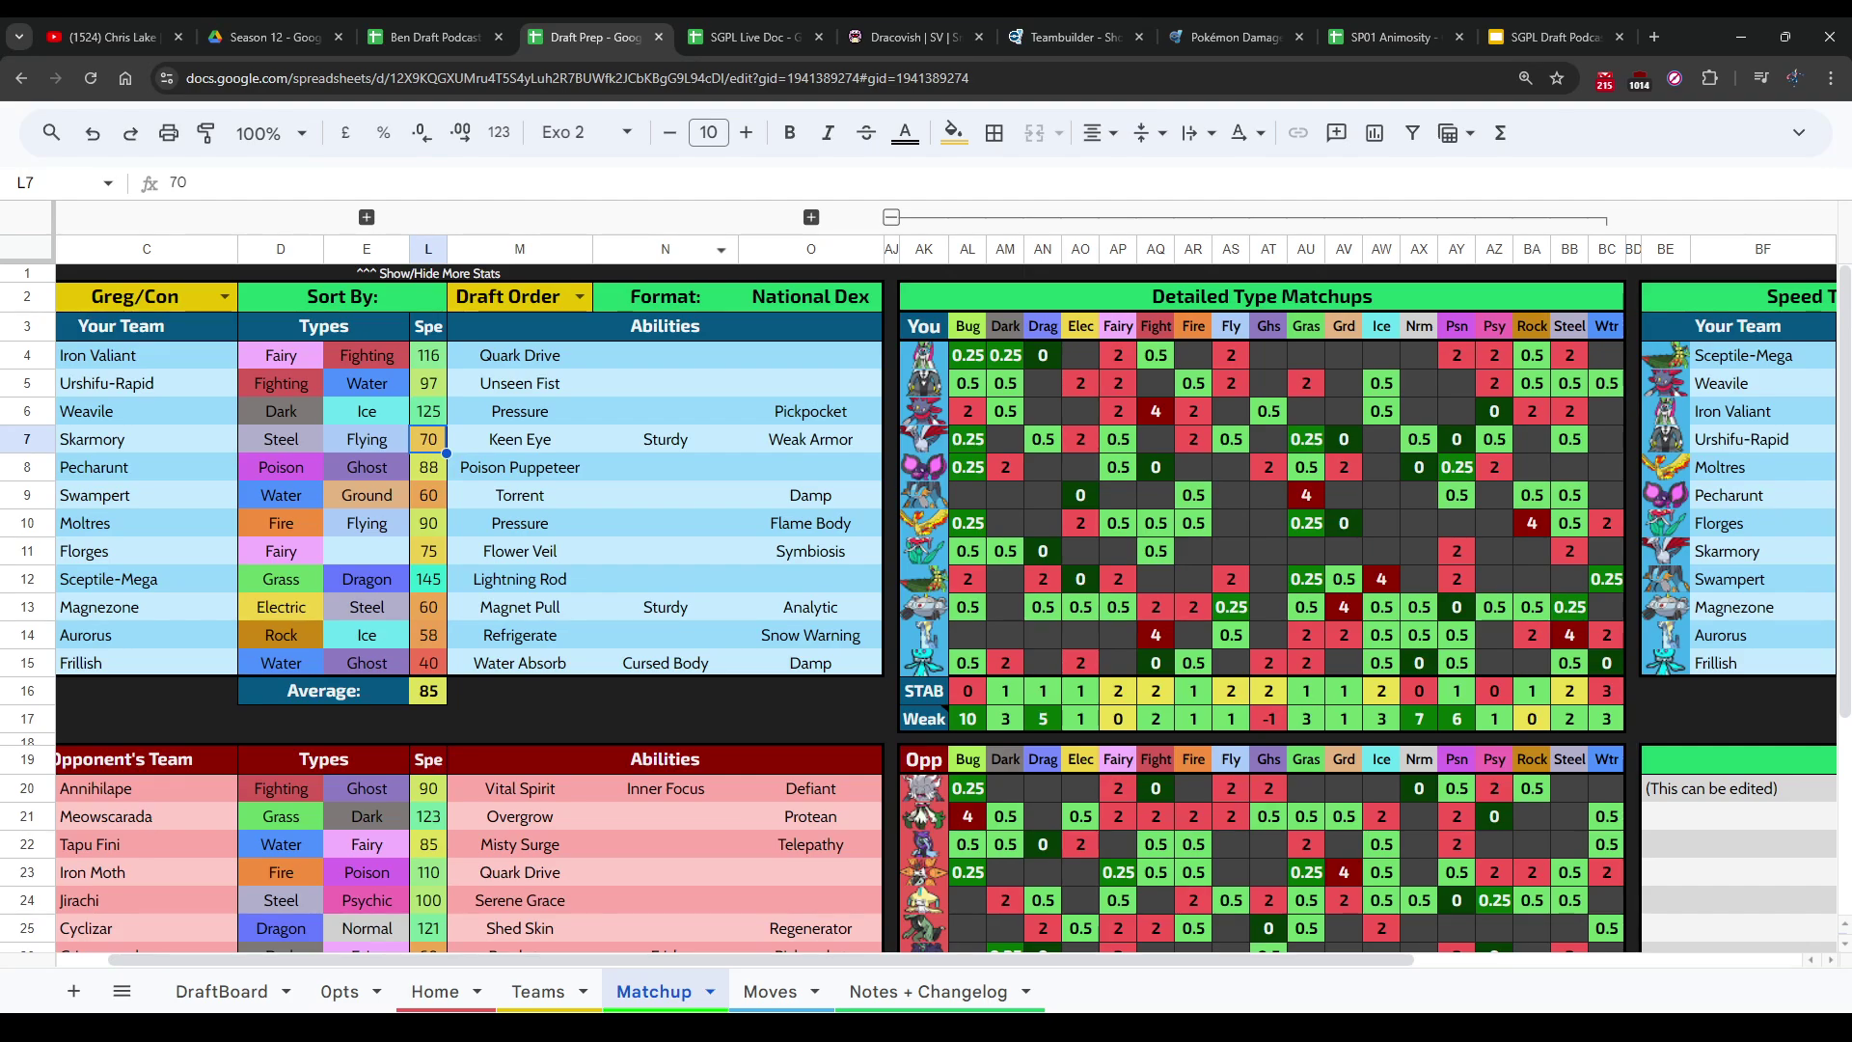
key(ctrl+shift+Page_Up)
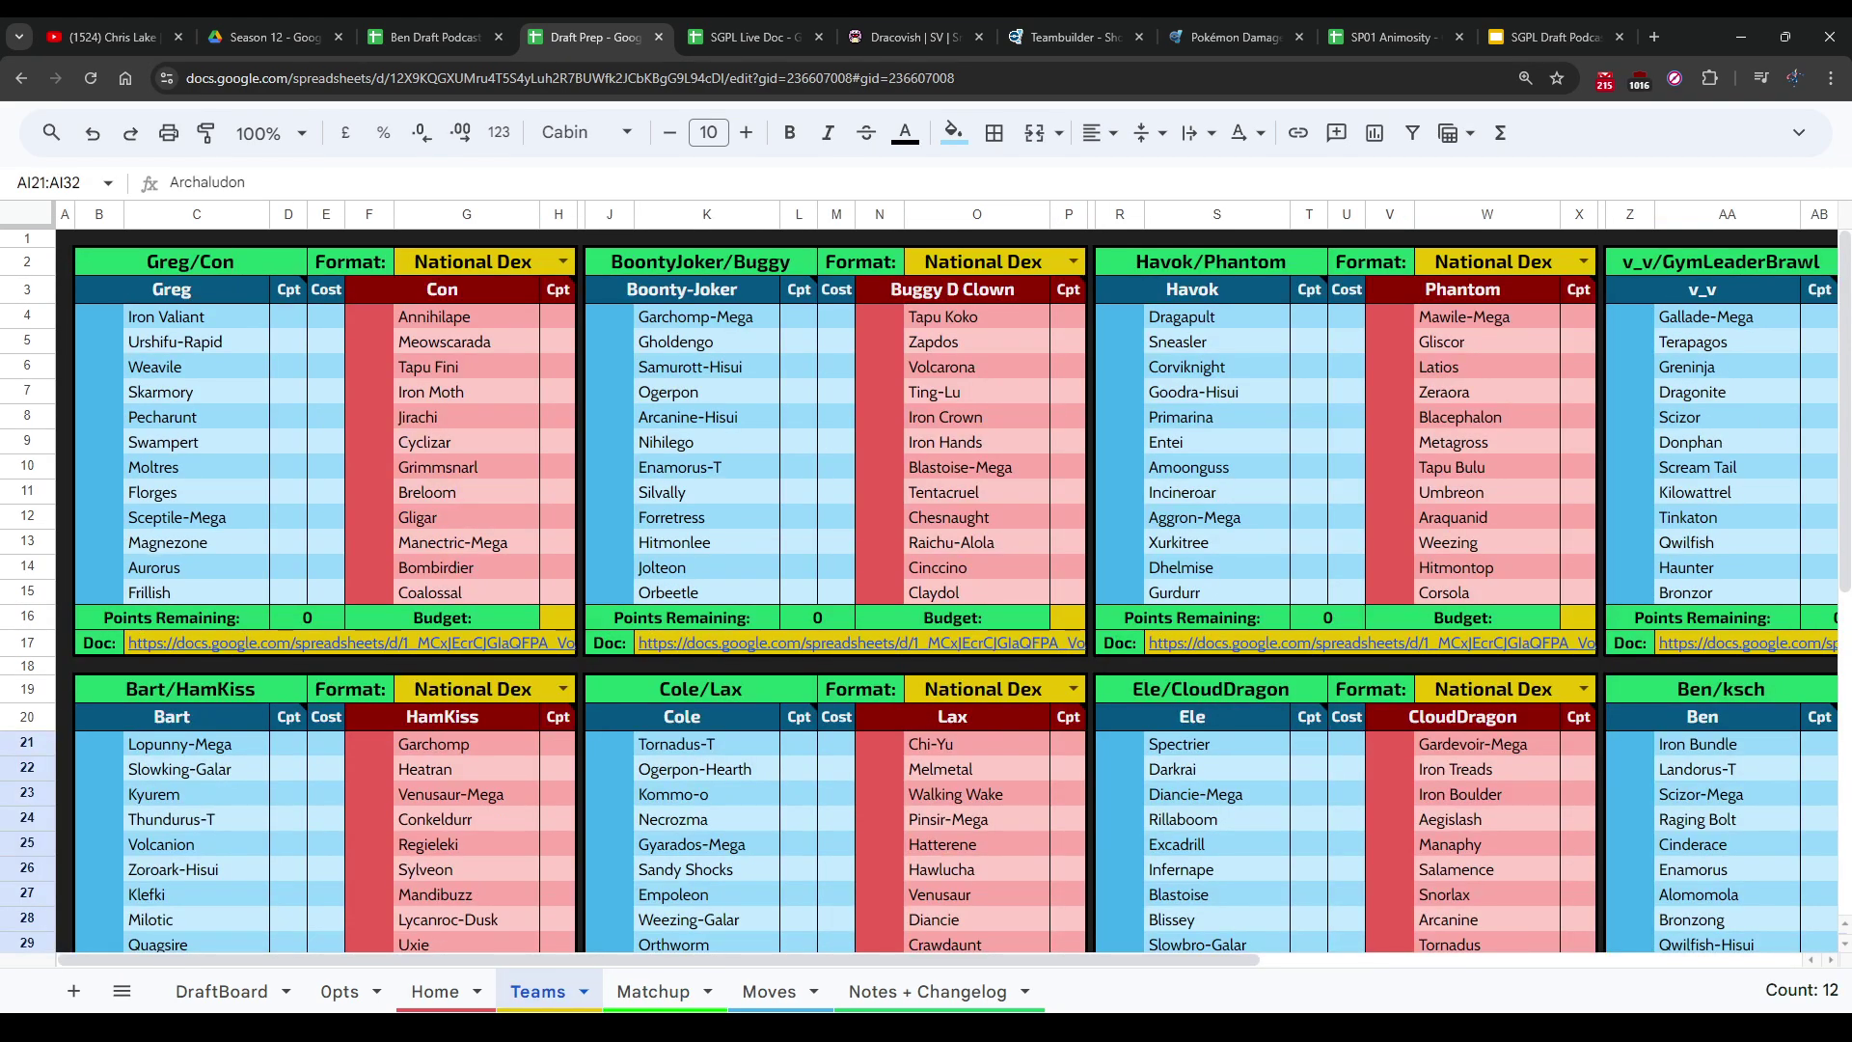
key(ctrl+shift+Page_Up)
key(ctrl+Page_Down)
key(ctrl+Page_Down)
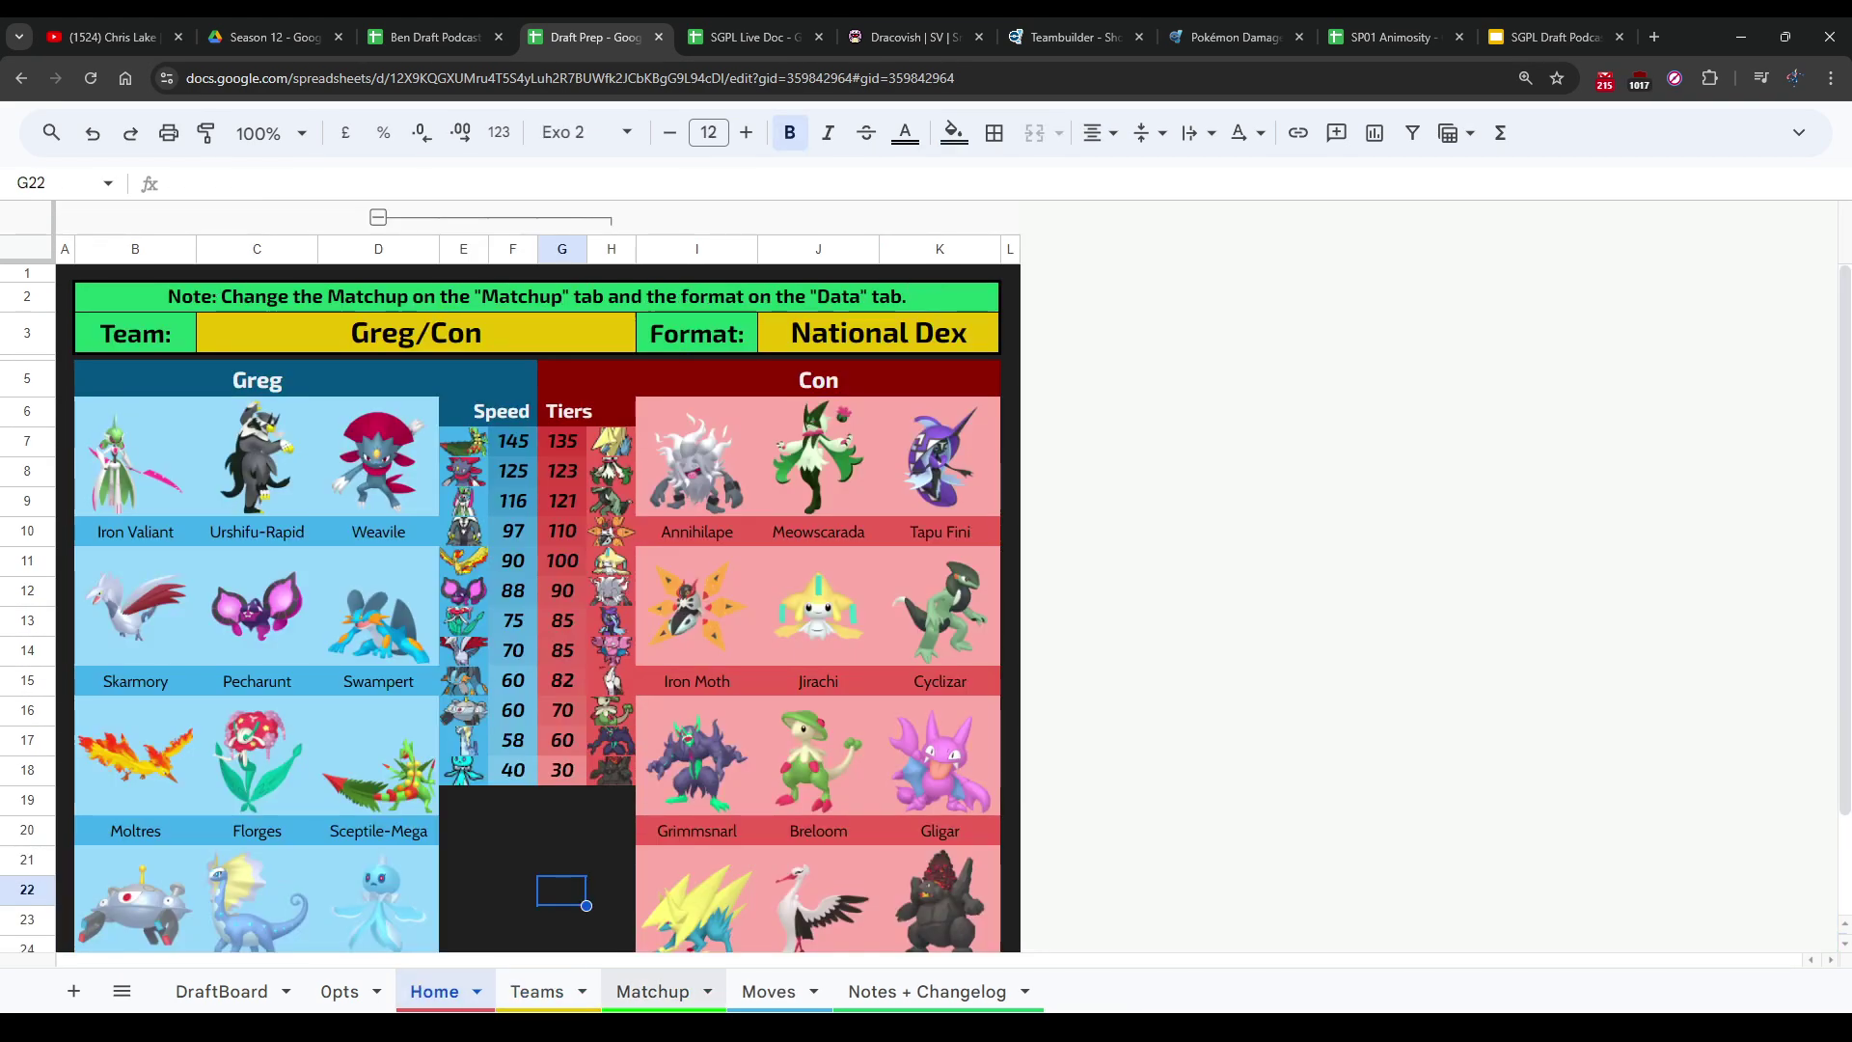
Step: Set the team pairing on the Matchup sheet to Havok/Phantom
click(223, 296)
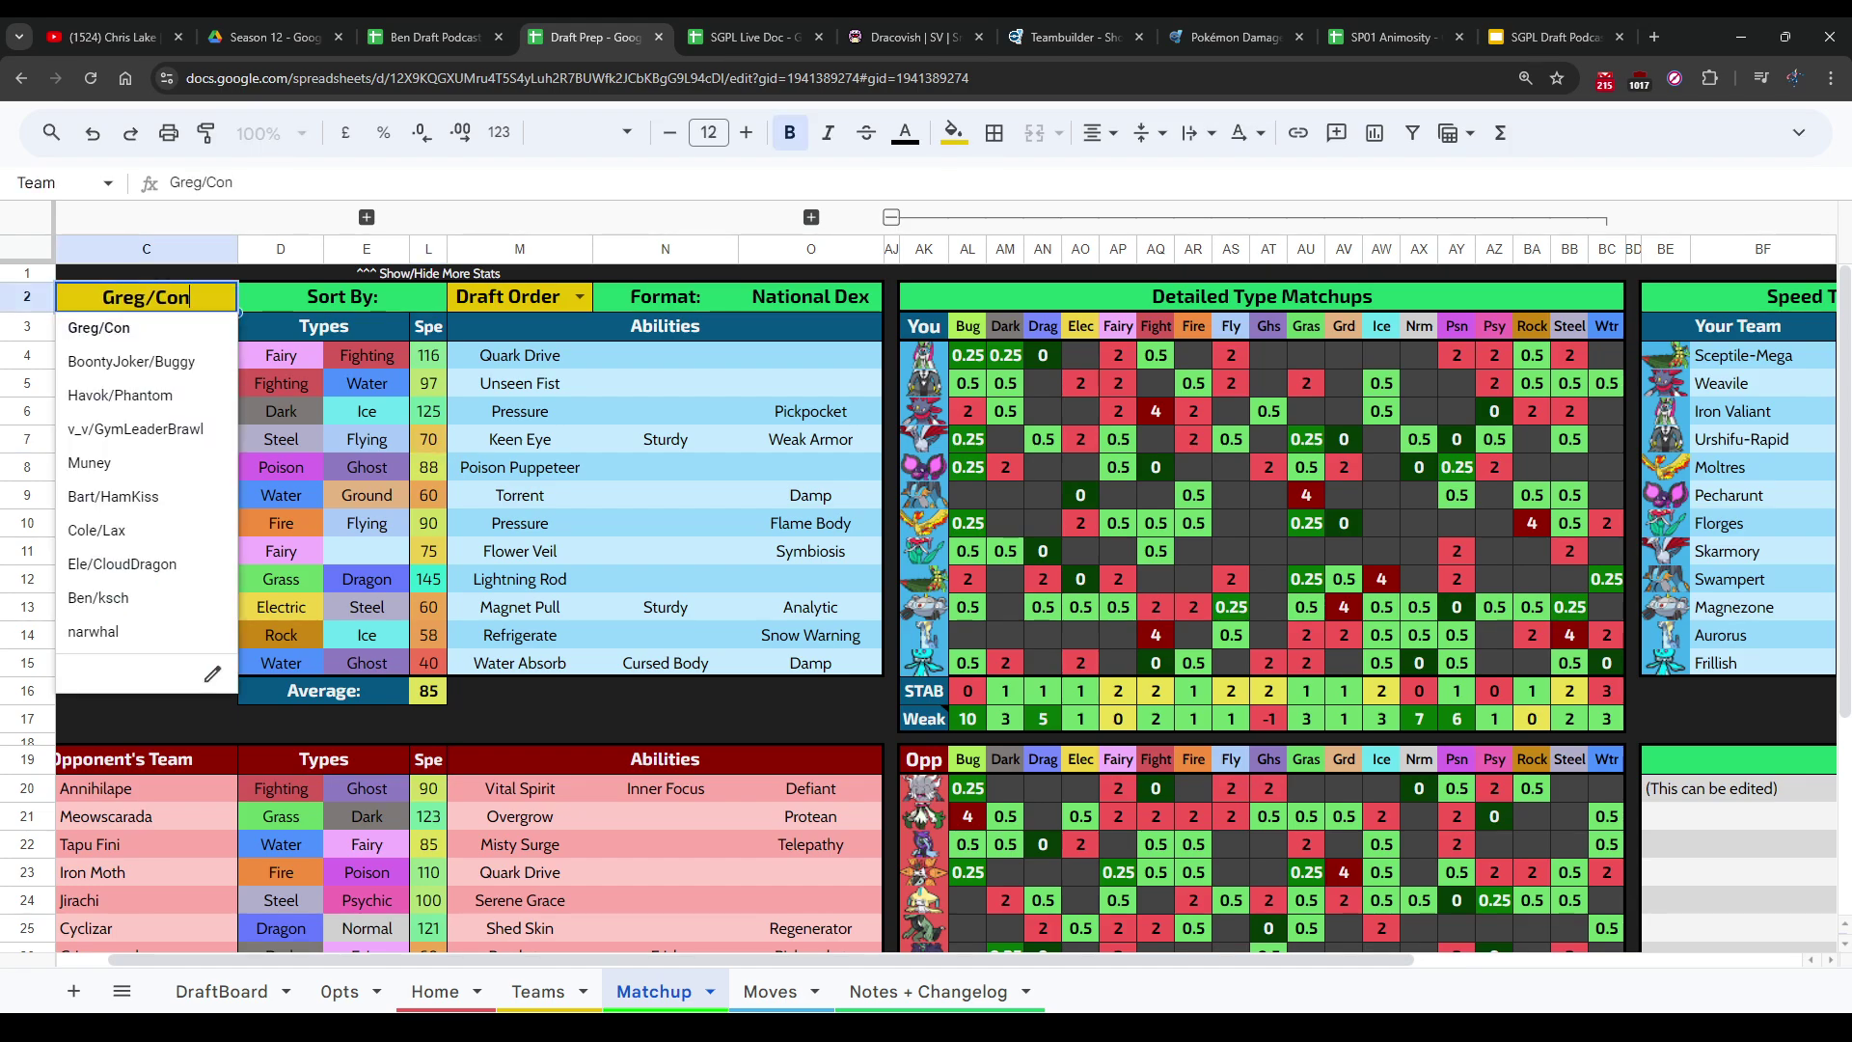
key(Down)
key(Down)
key(Down)
key(Up)
key(Up)
key(Down)
key(Down)
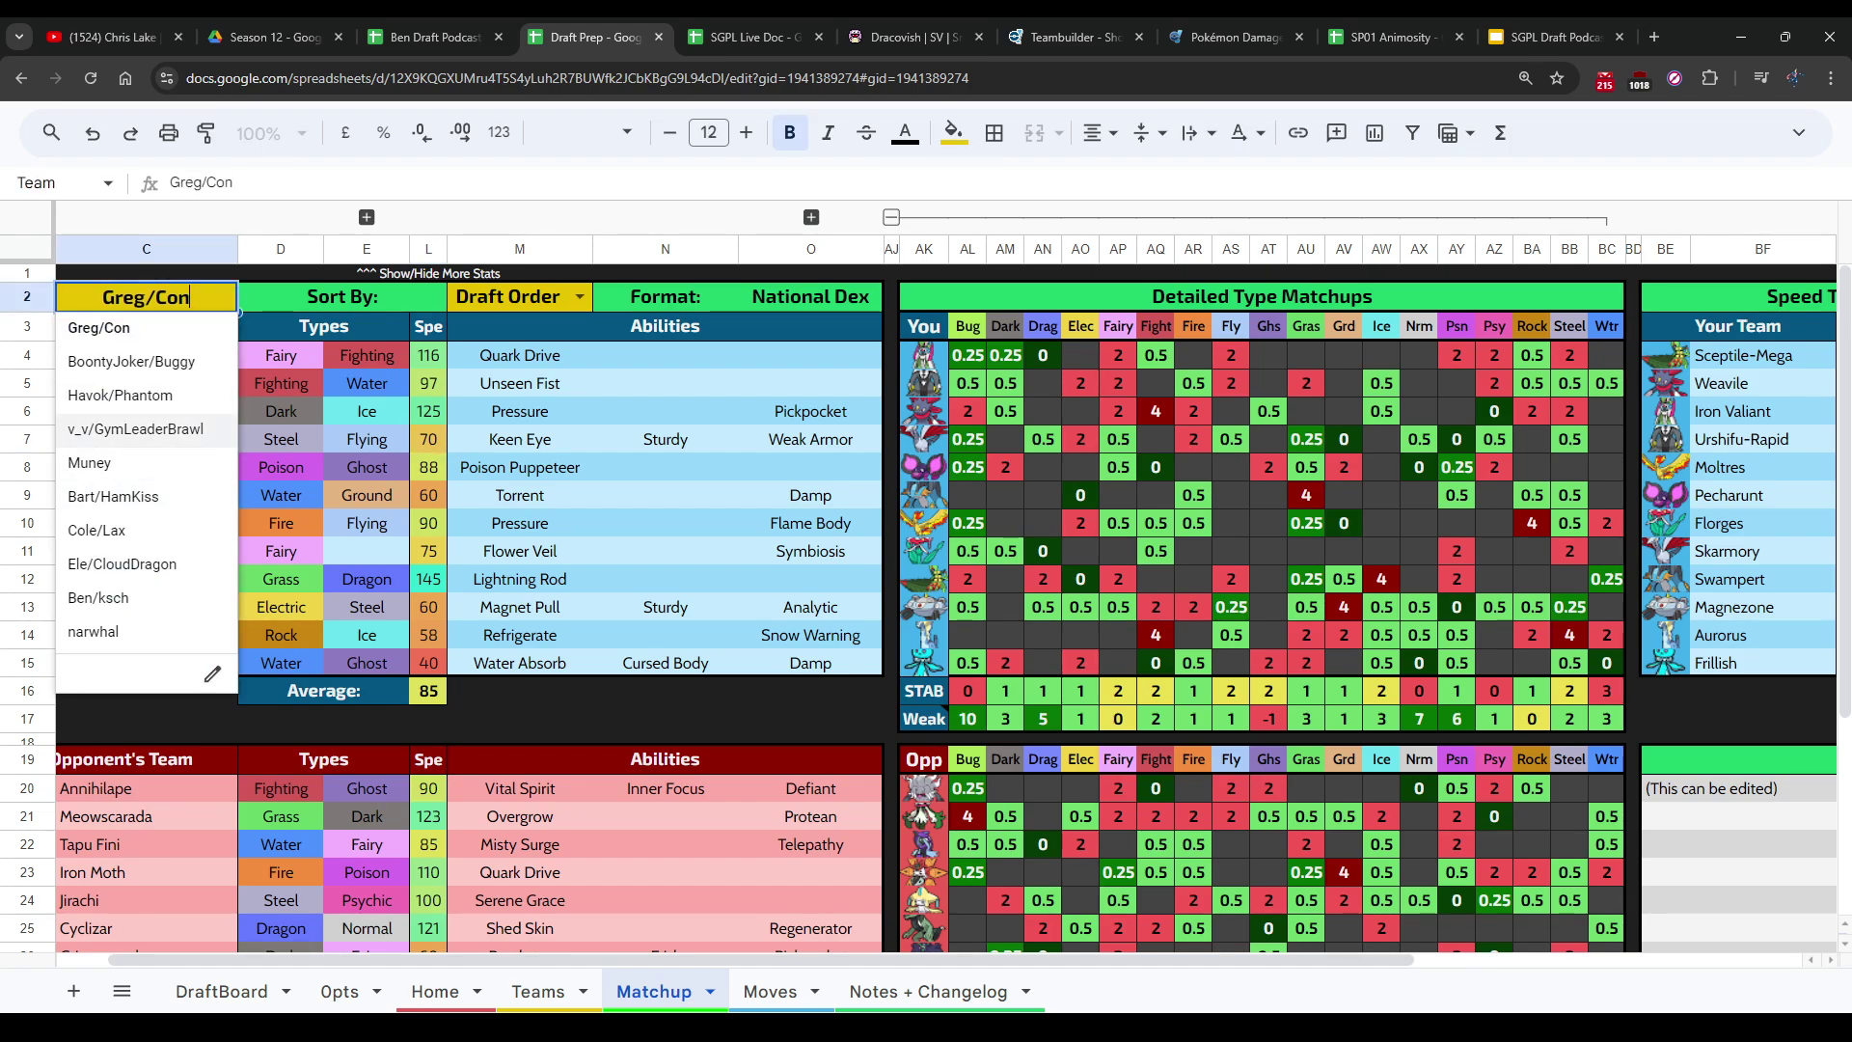
key(Down)
key(Down)
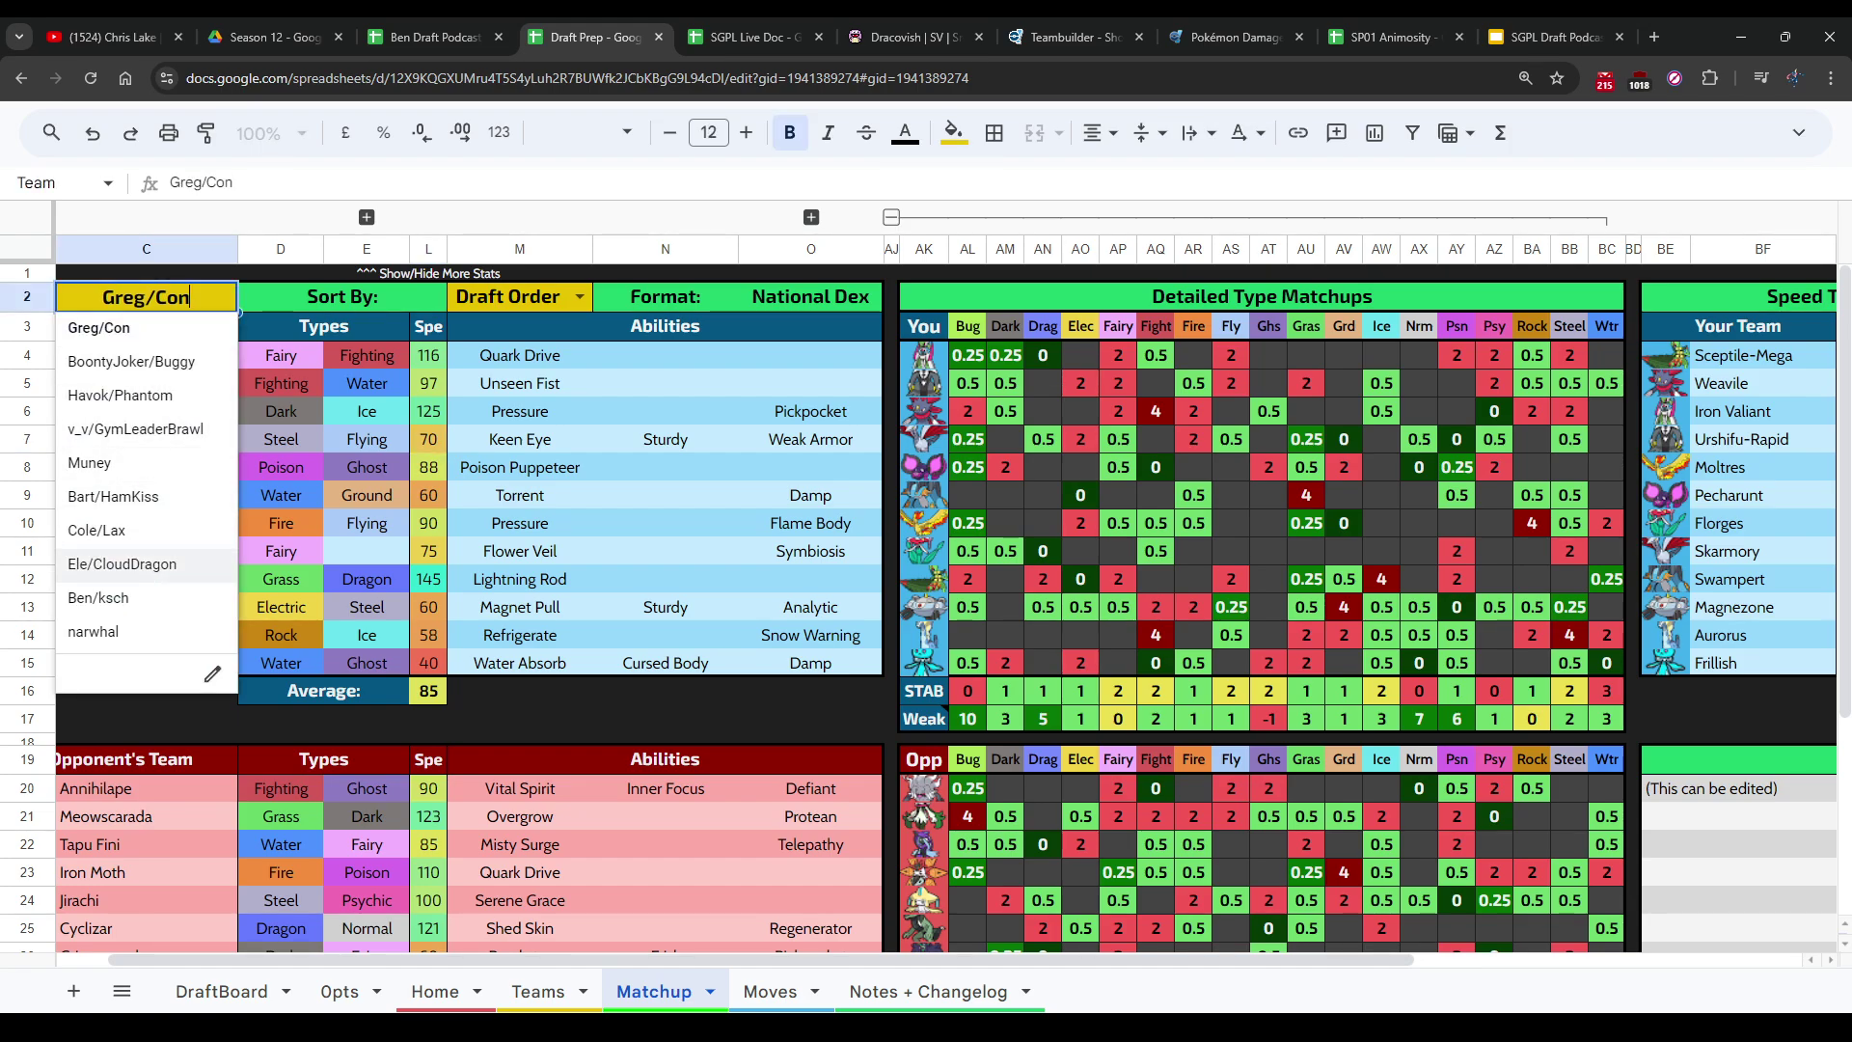
key(Up)
key(Up)
key(Up)
key(Up)
key(Up)
key(Up)
key(Down)
key(Return)
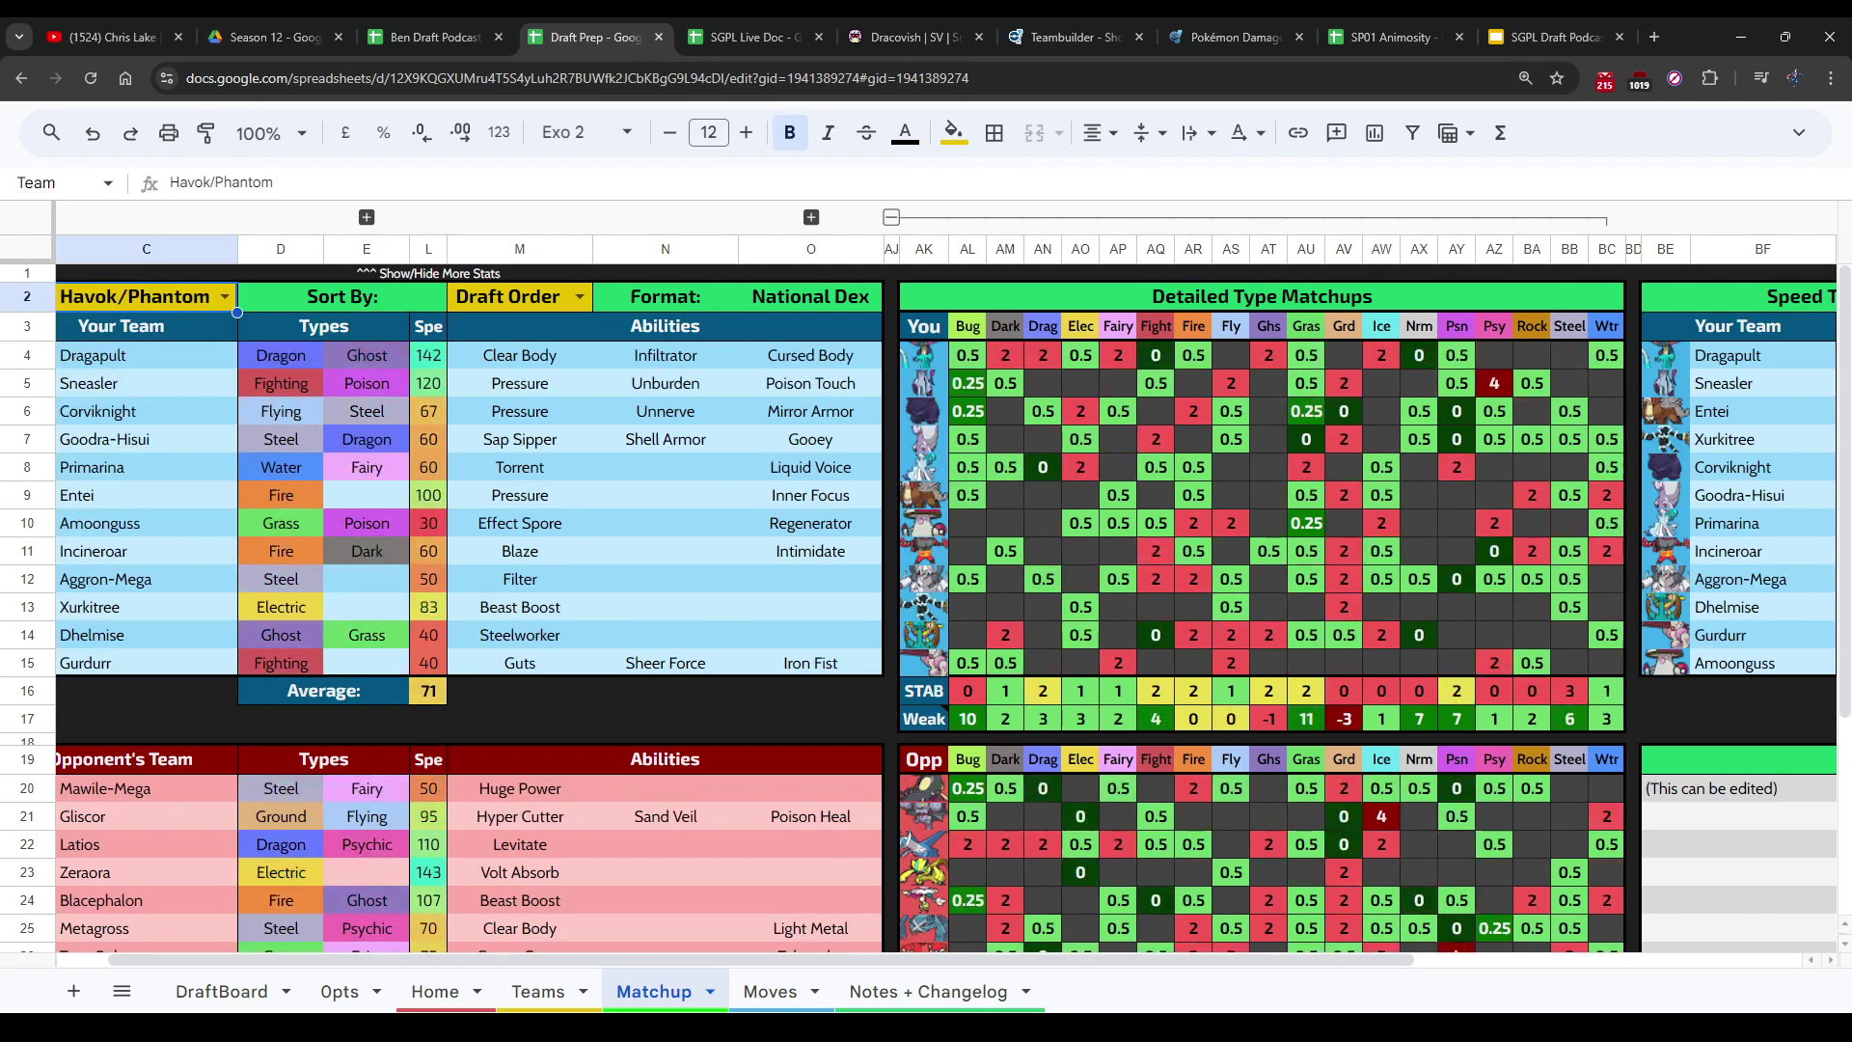
Step: Examine Phantom's hazard, removal, healing and momentum moves on the Moves sheet, and return to the Ben Draft Podcast spreadsheet
key(ctrl+shift+Page_Down)
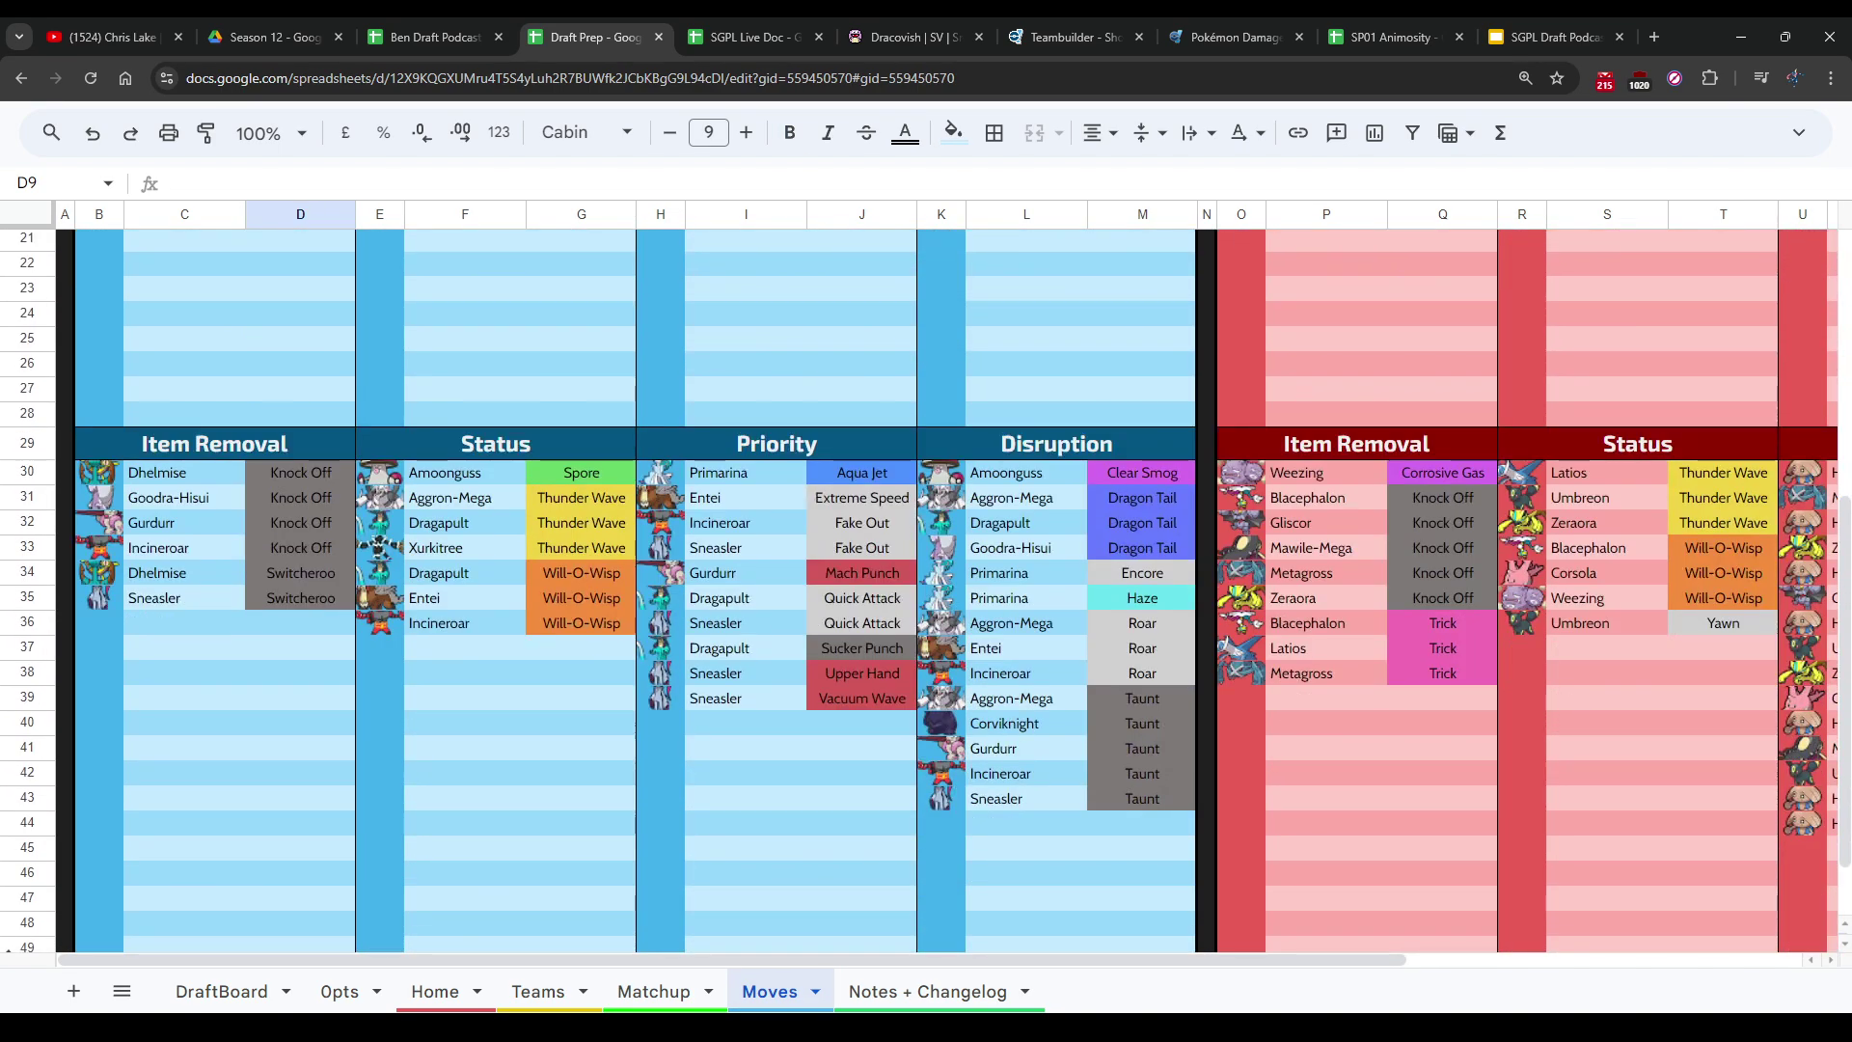
scroll(945, 579, right, 5)
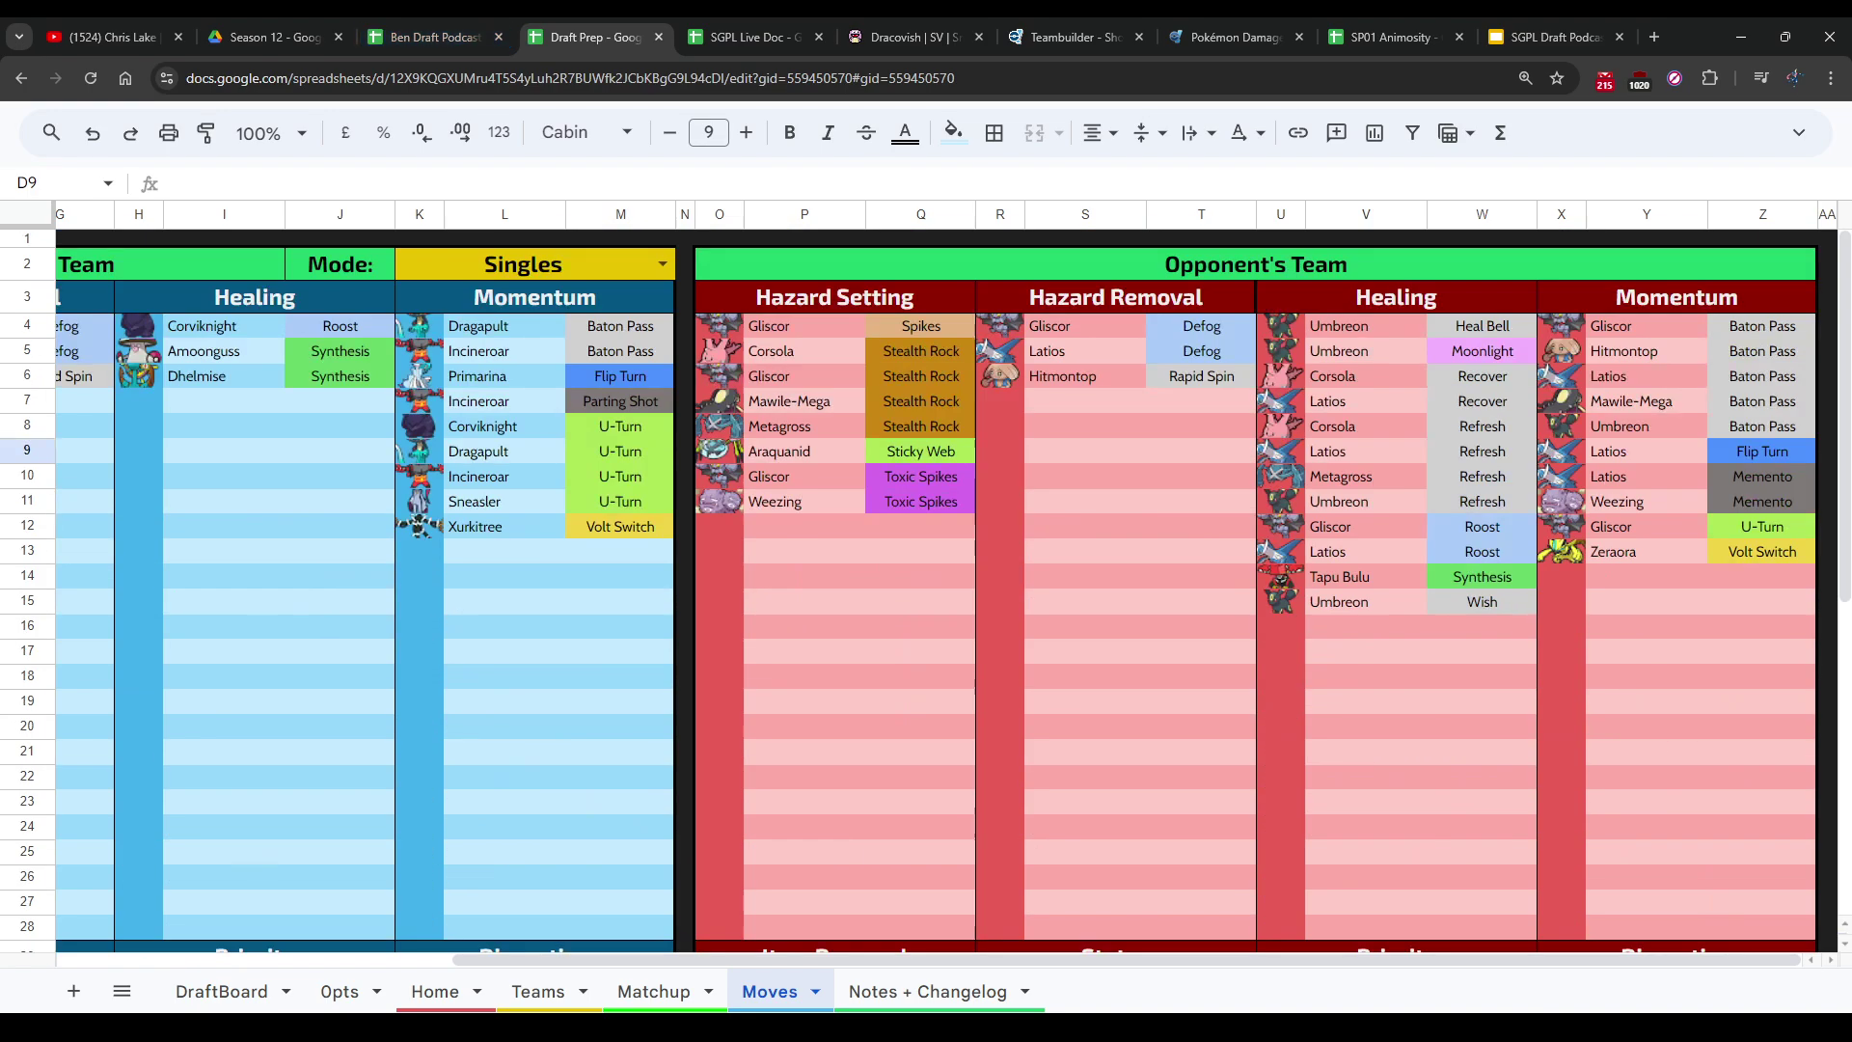
scroll(926, 579, up, 5)
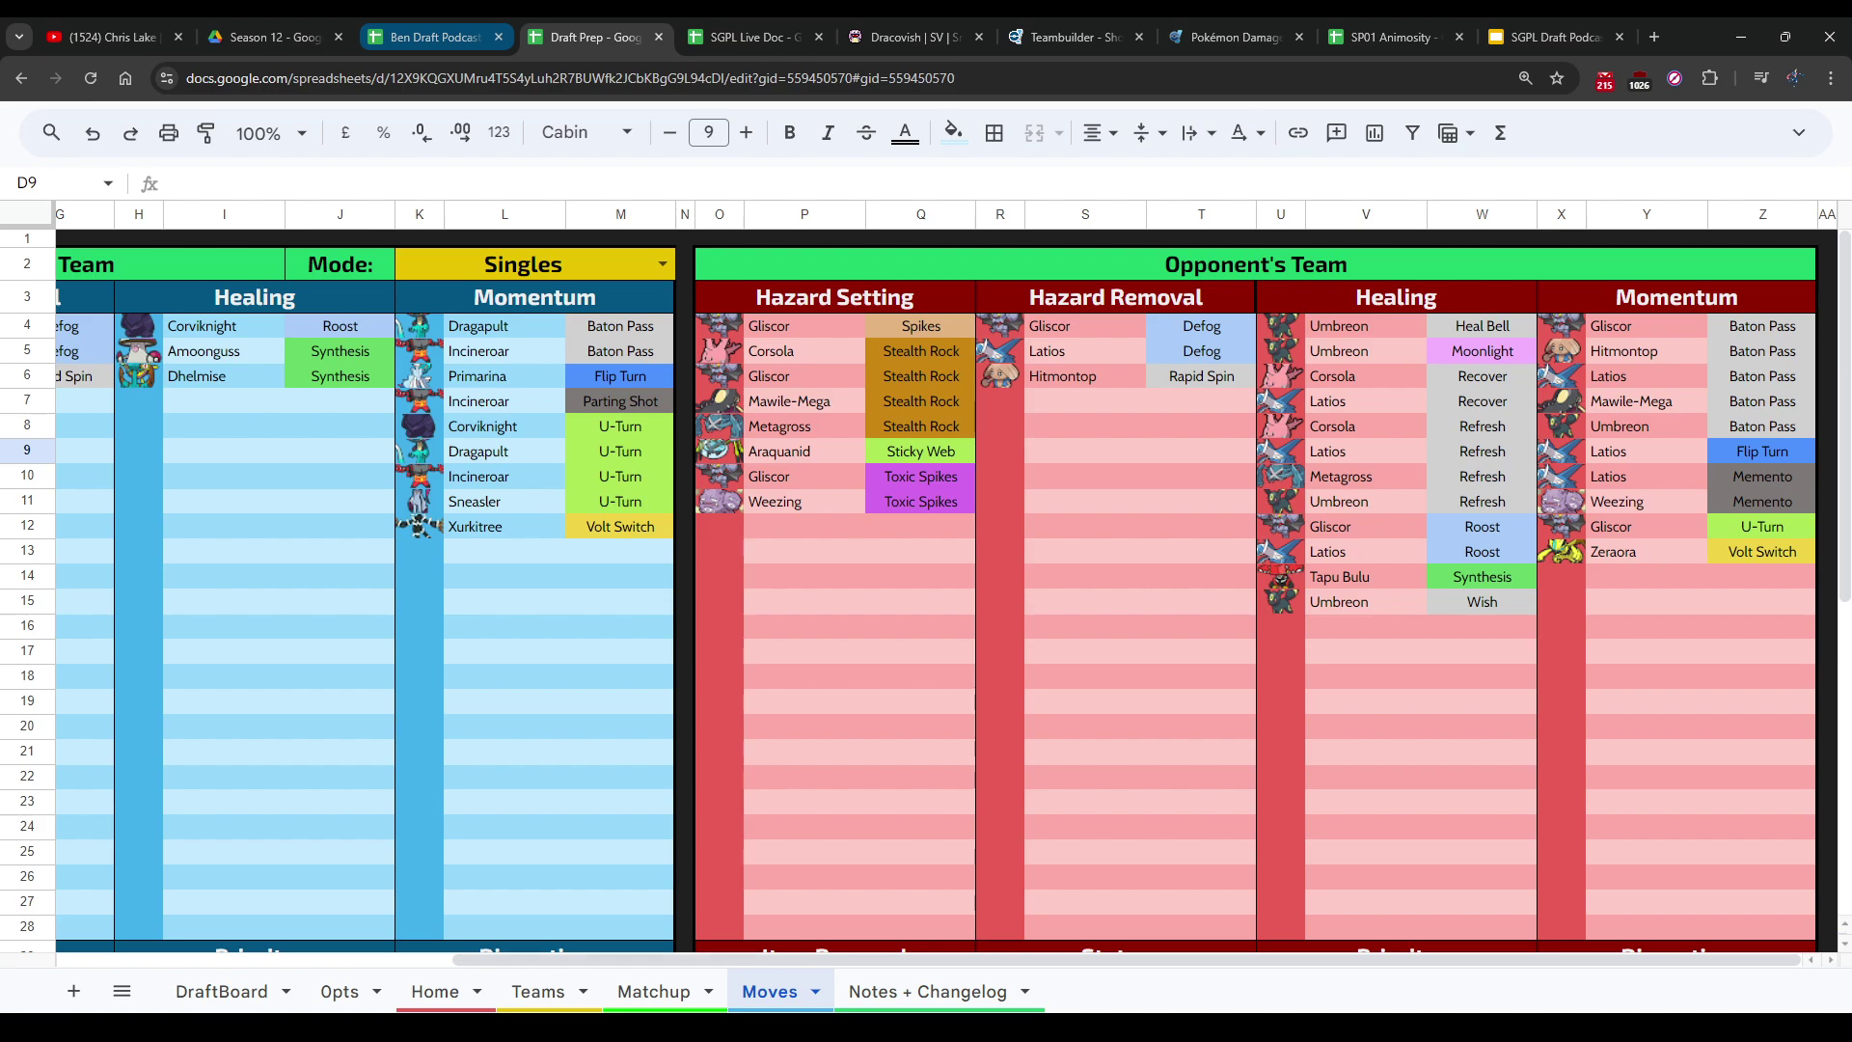
click(434, 37)
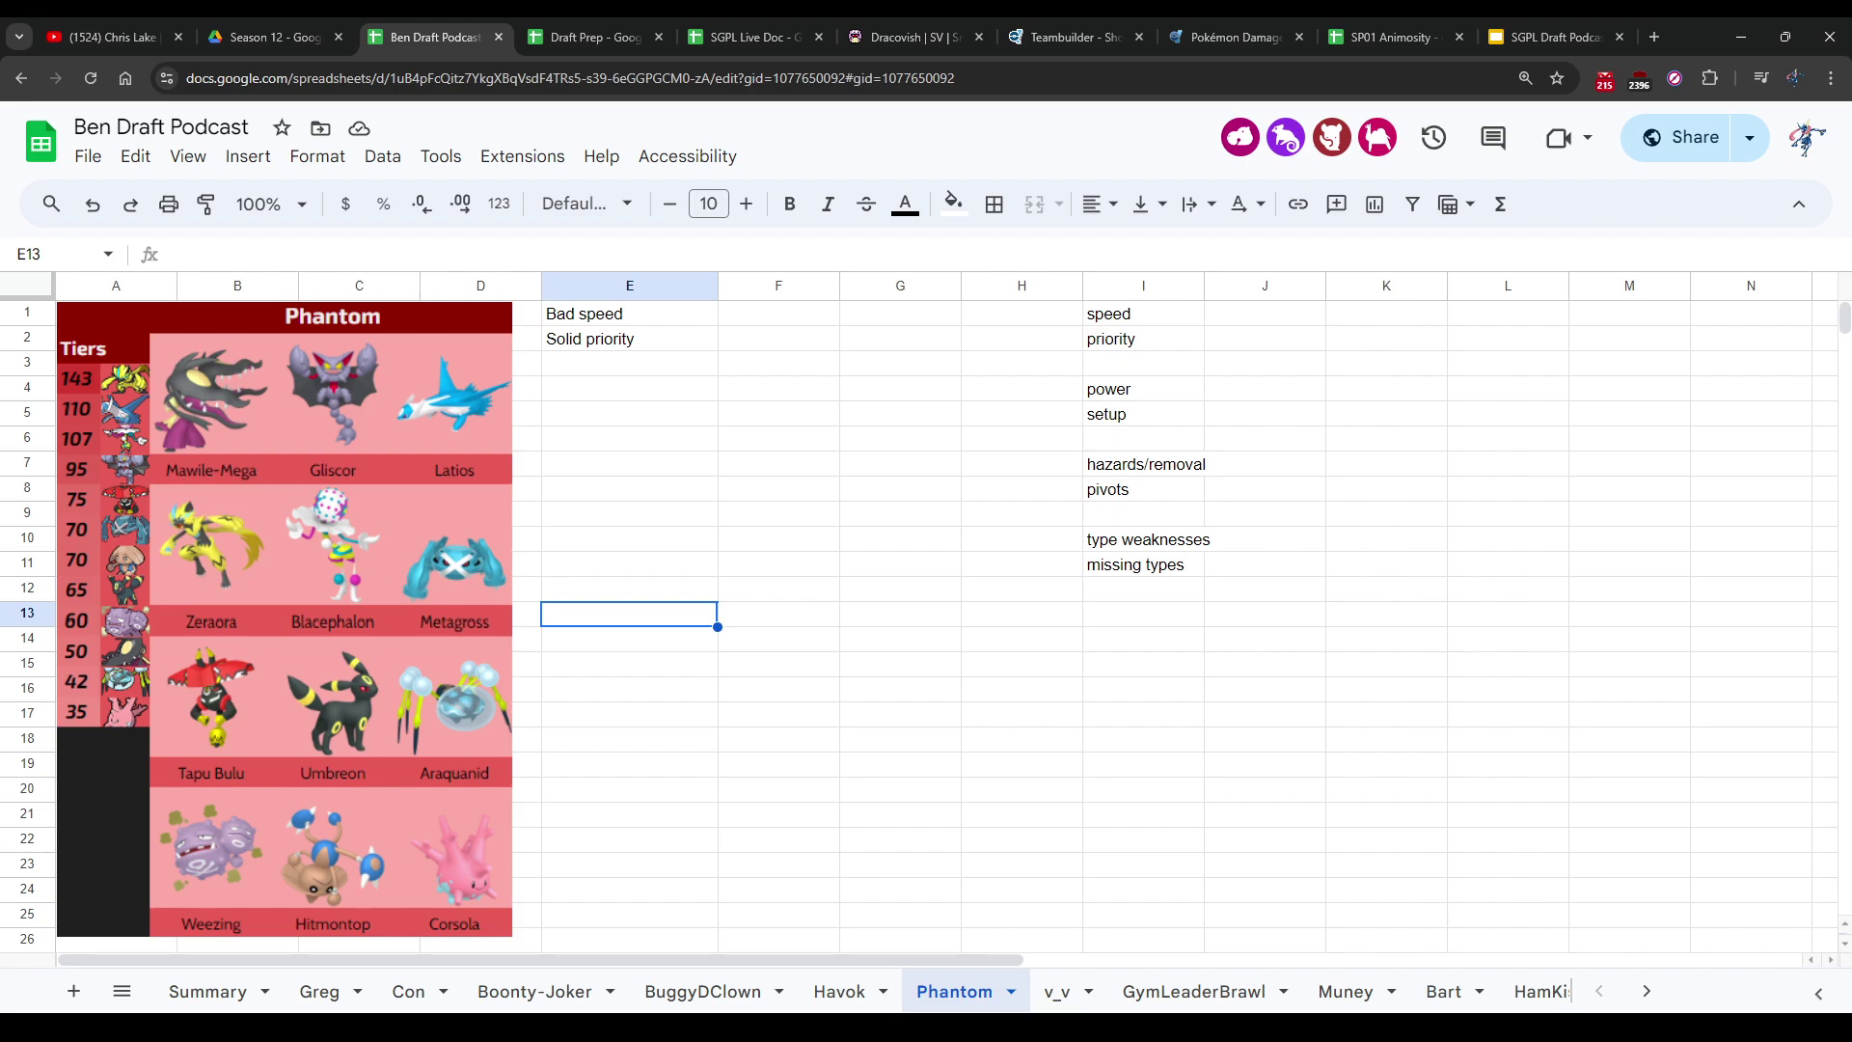
key(ctrl+Tab)
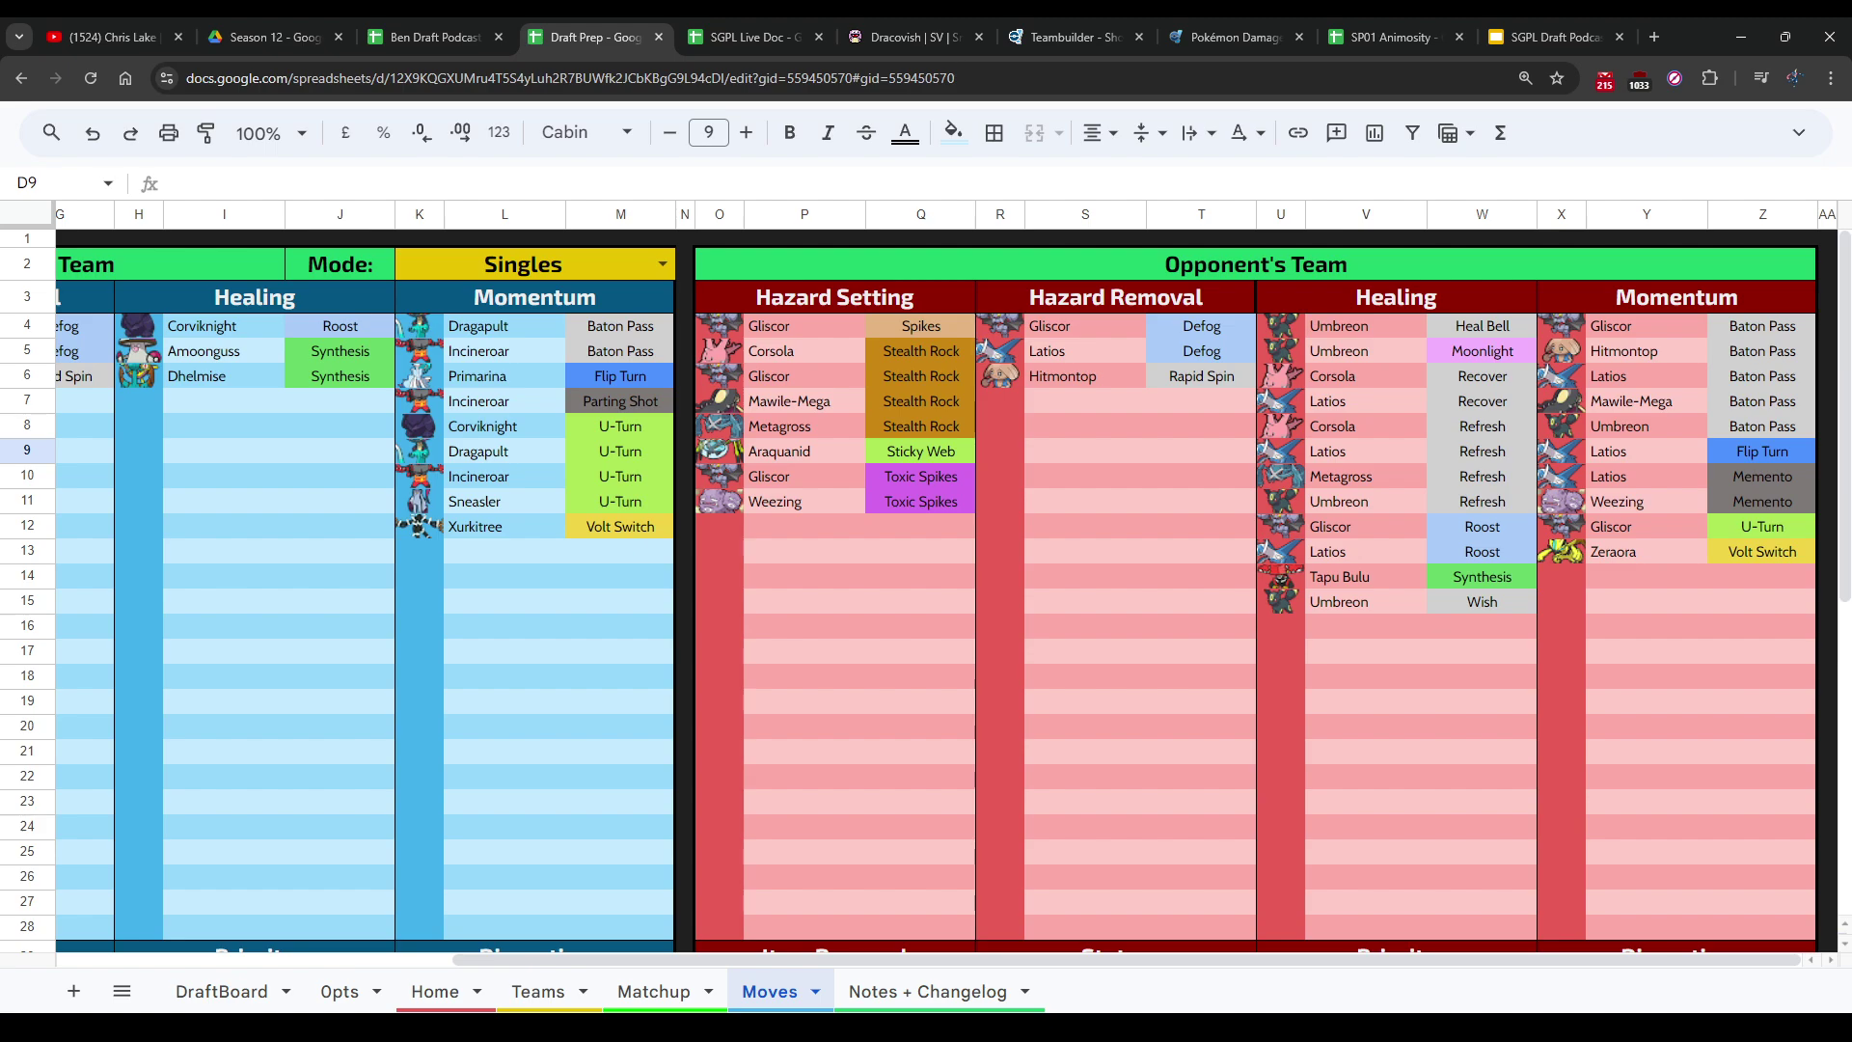
click(434, 36)
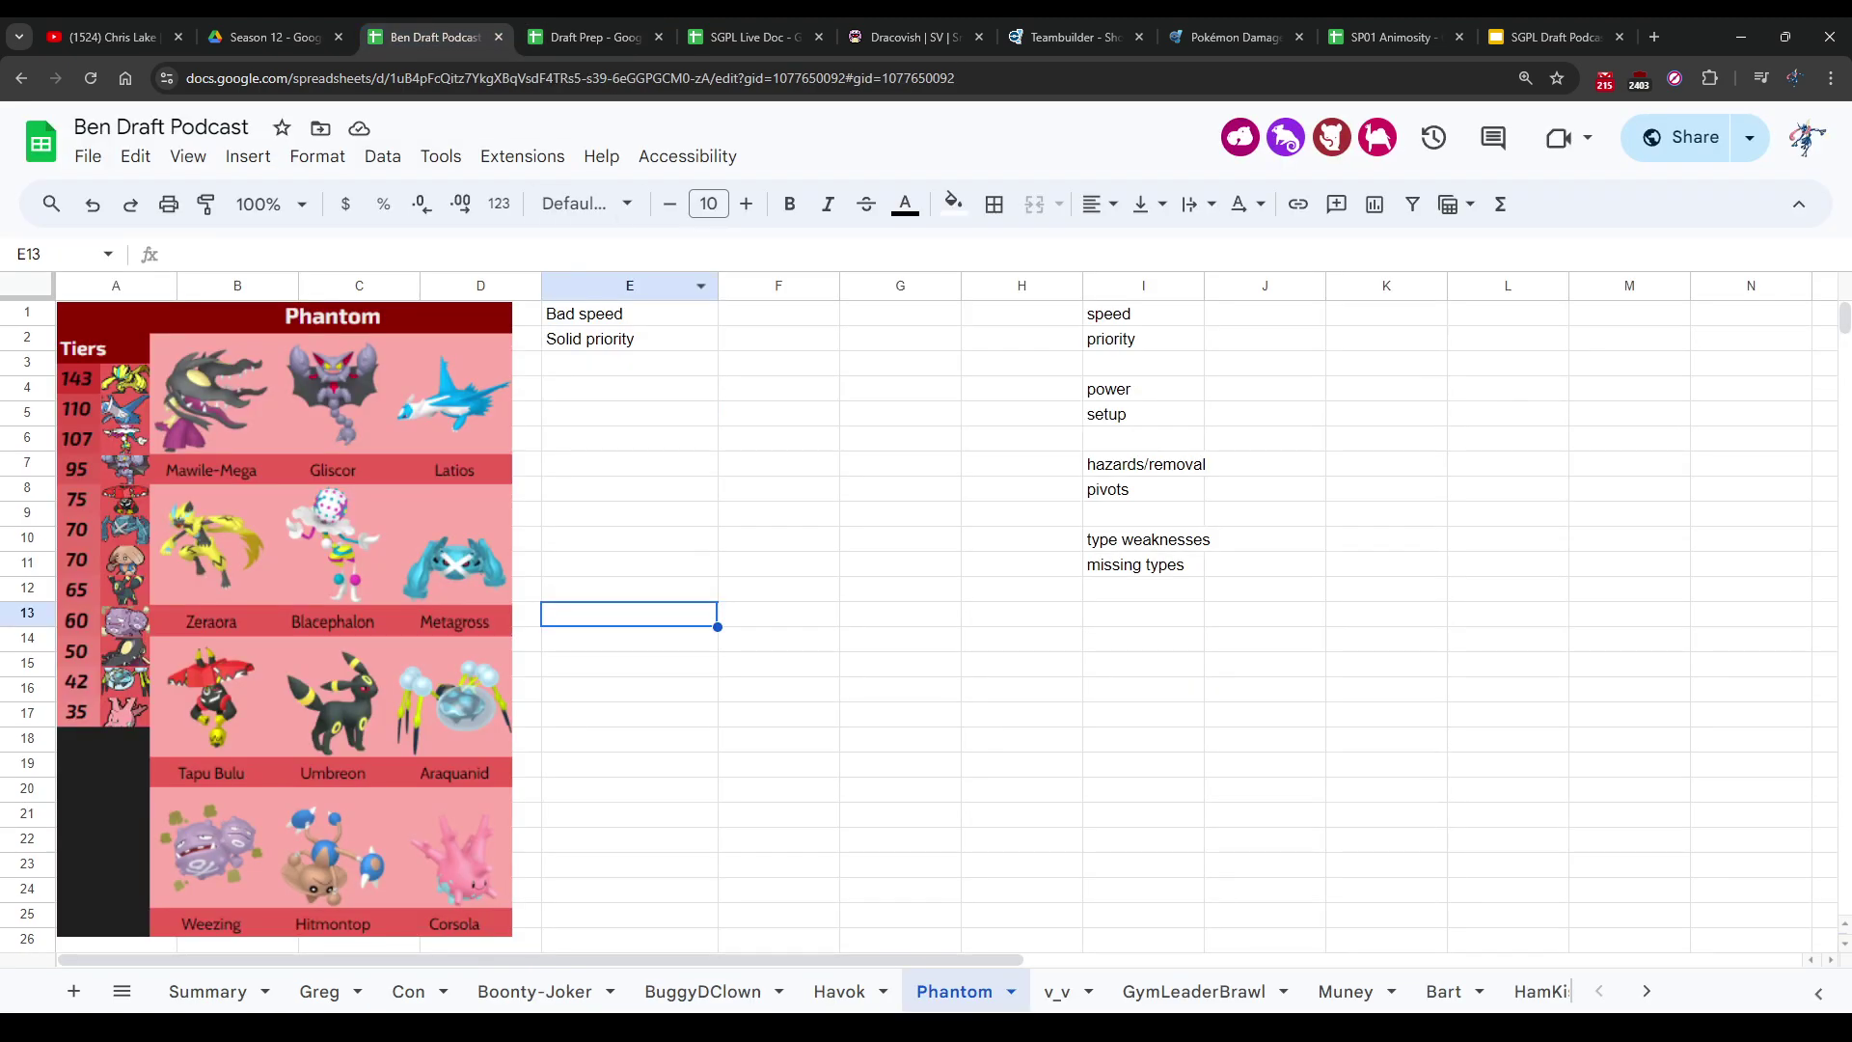
Step: Recheck Phantom's moves in Draft Prep and enter the note "Removal poor" in E4 of the Phantom sheet
click(629, 387)
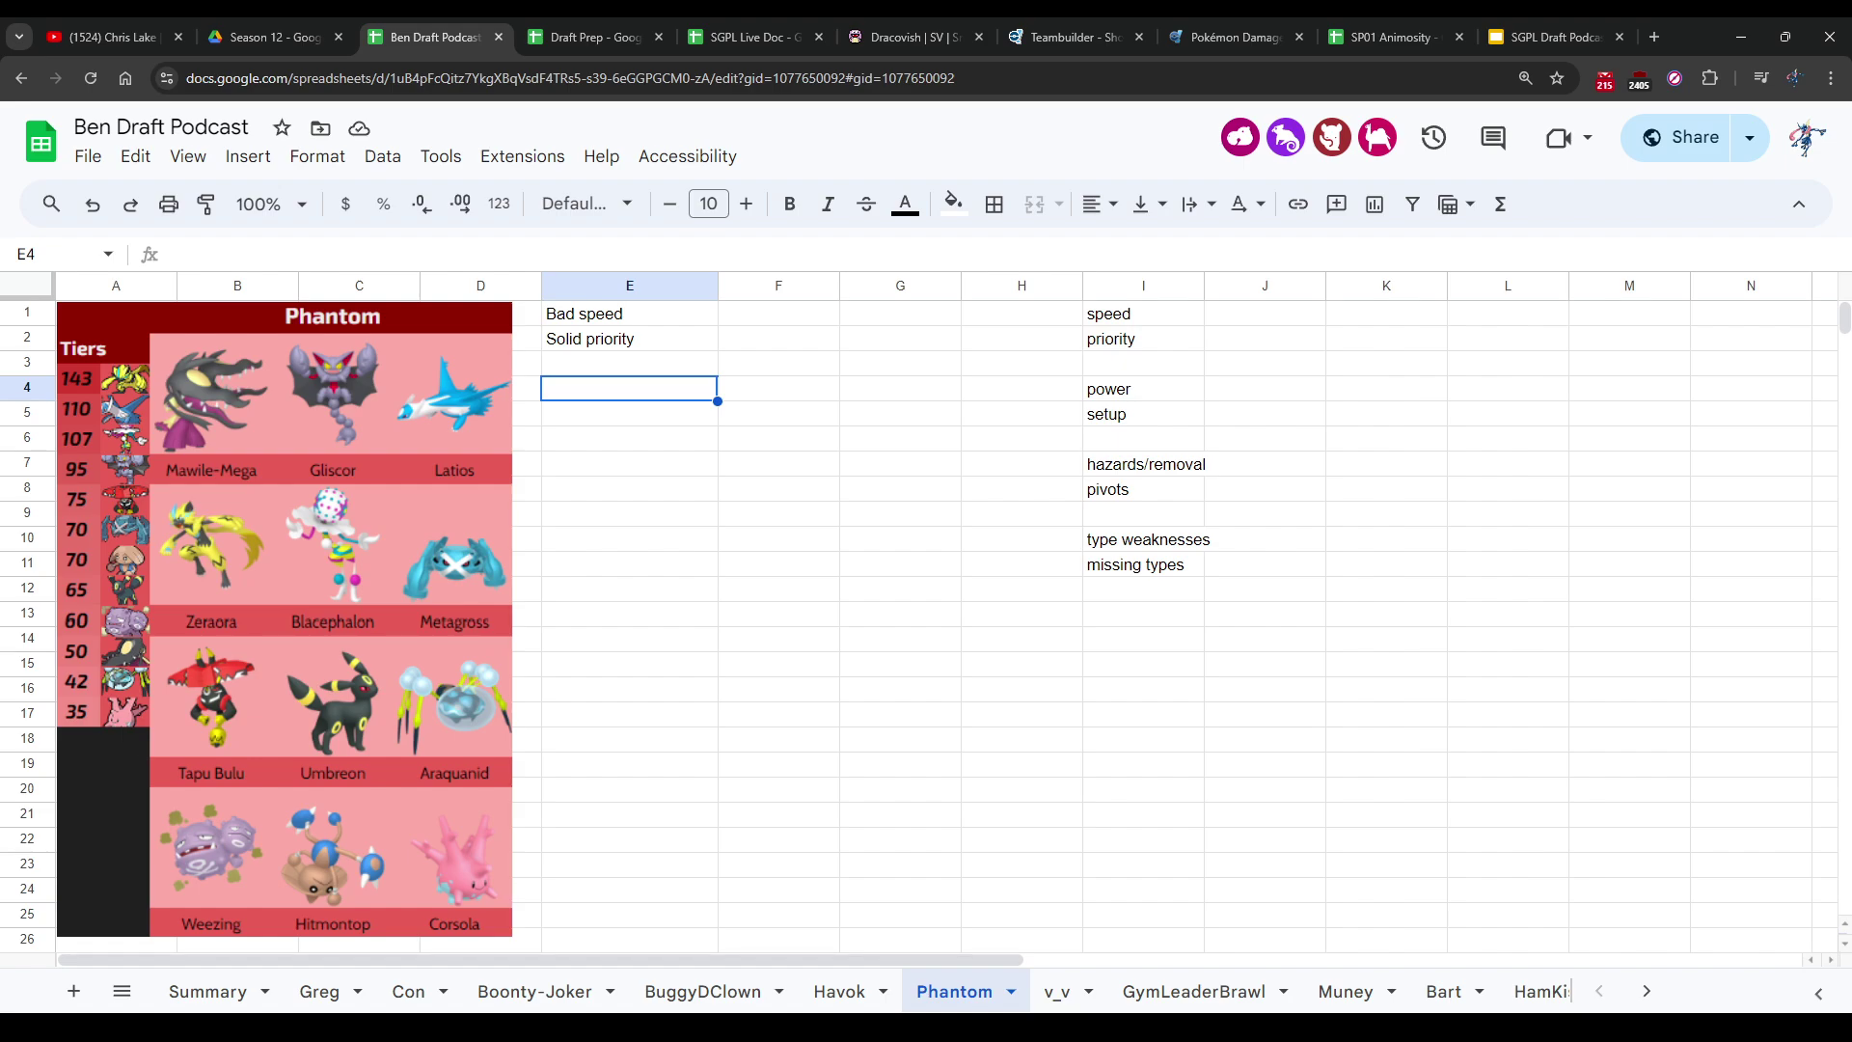
click(591, 36)
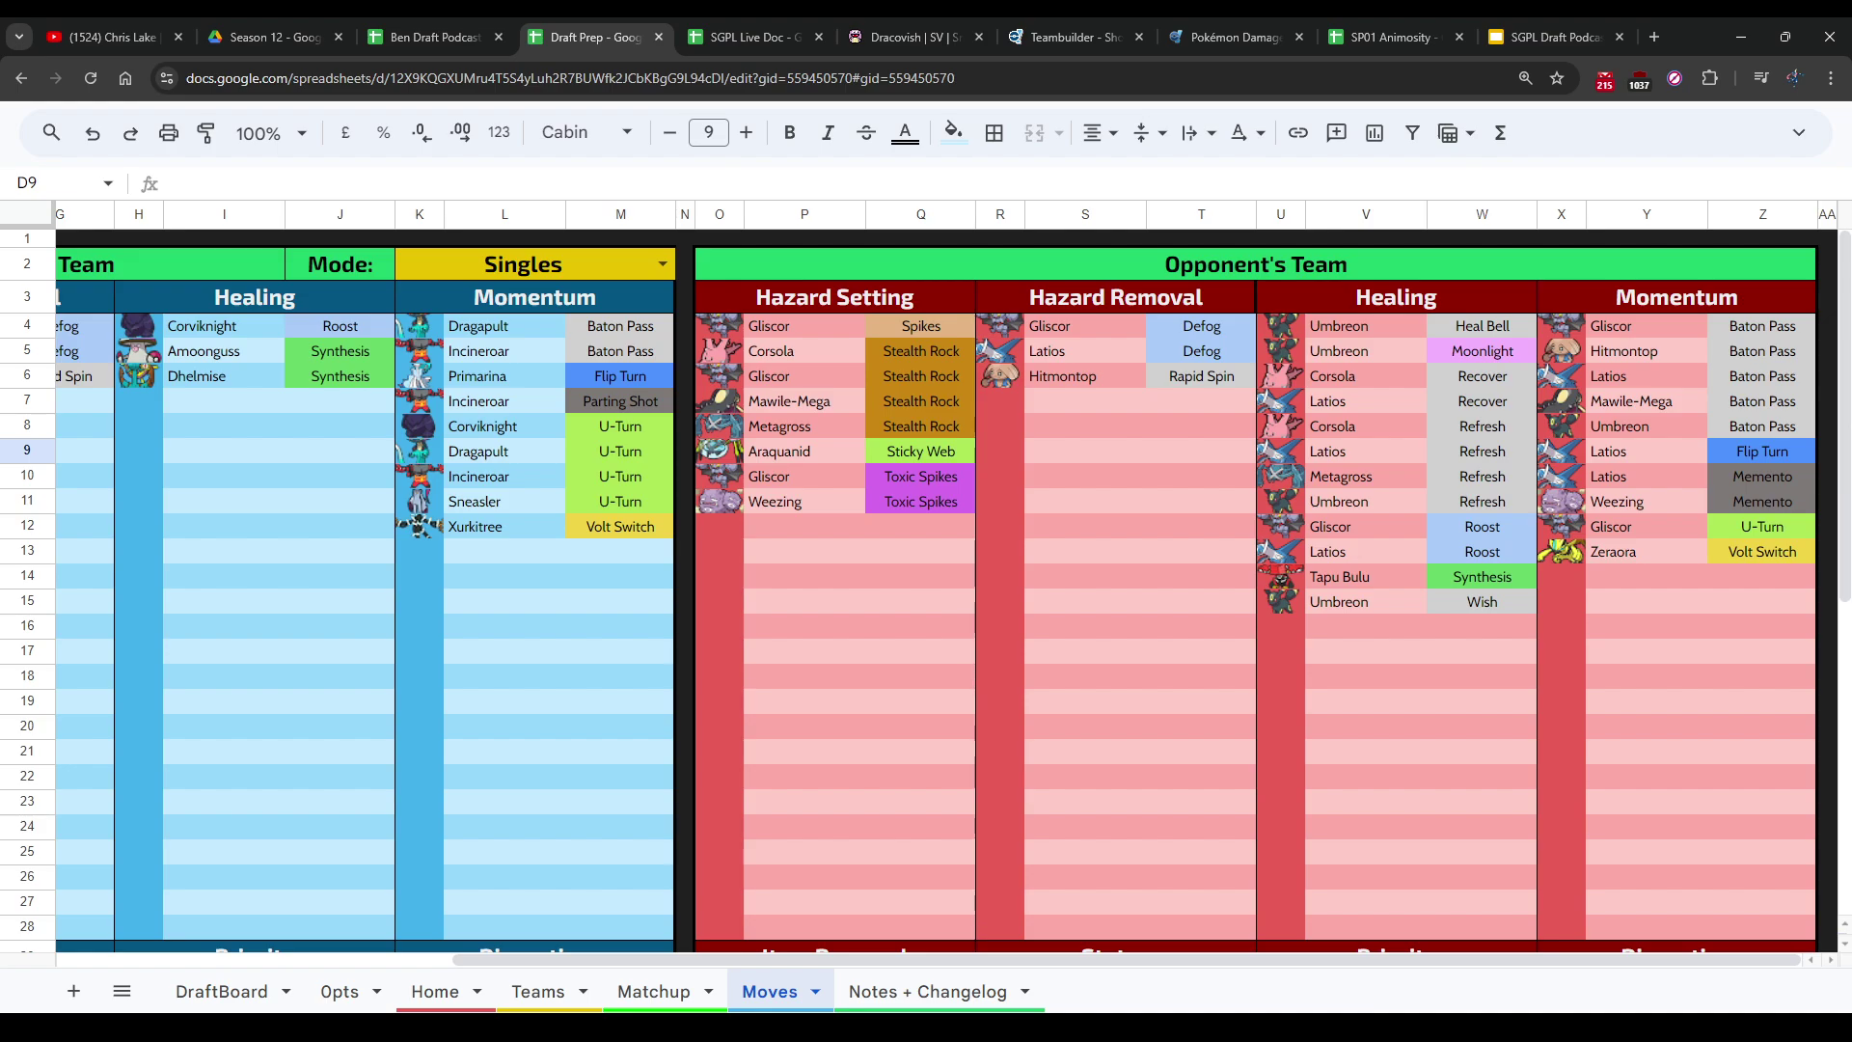
key(ctrl+shift+Tab)
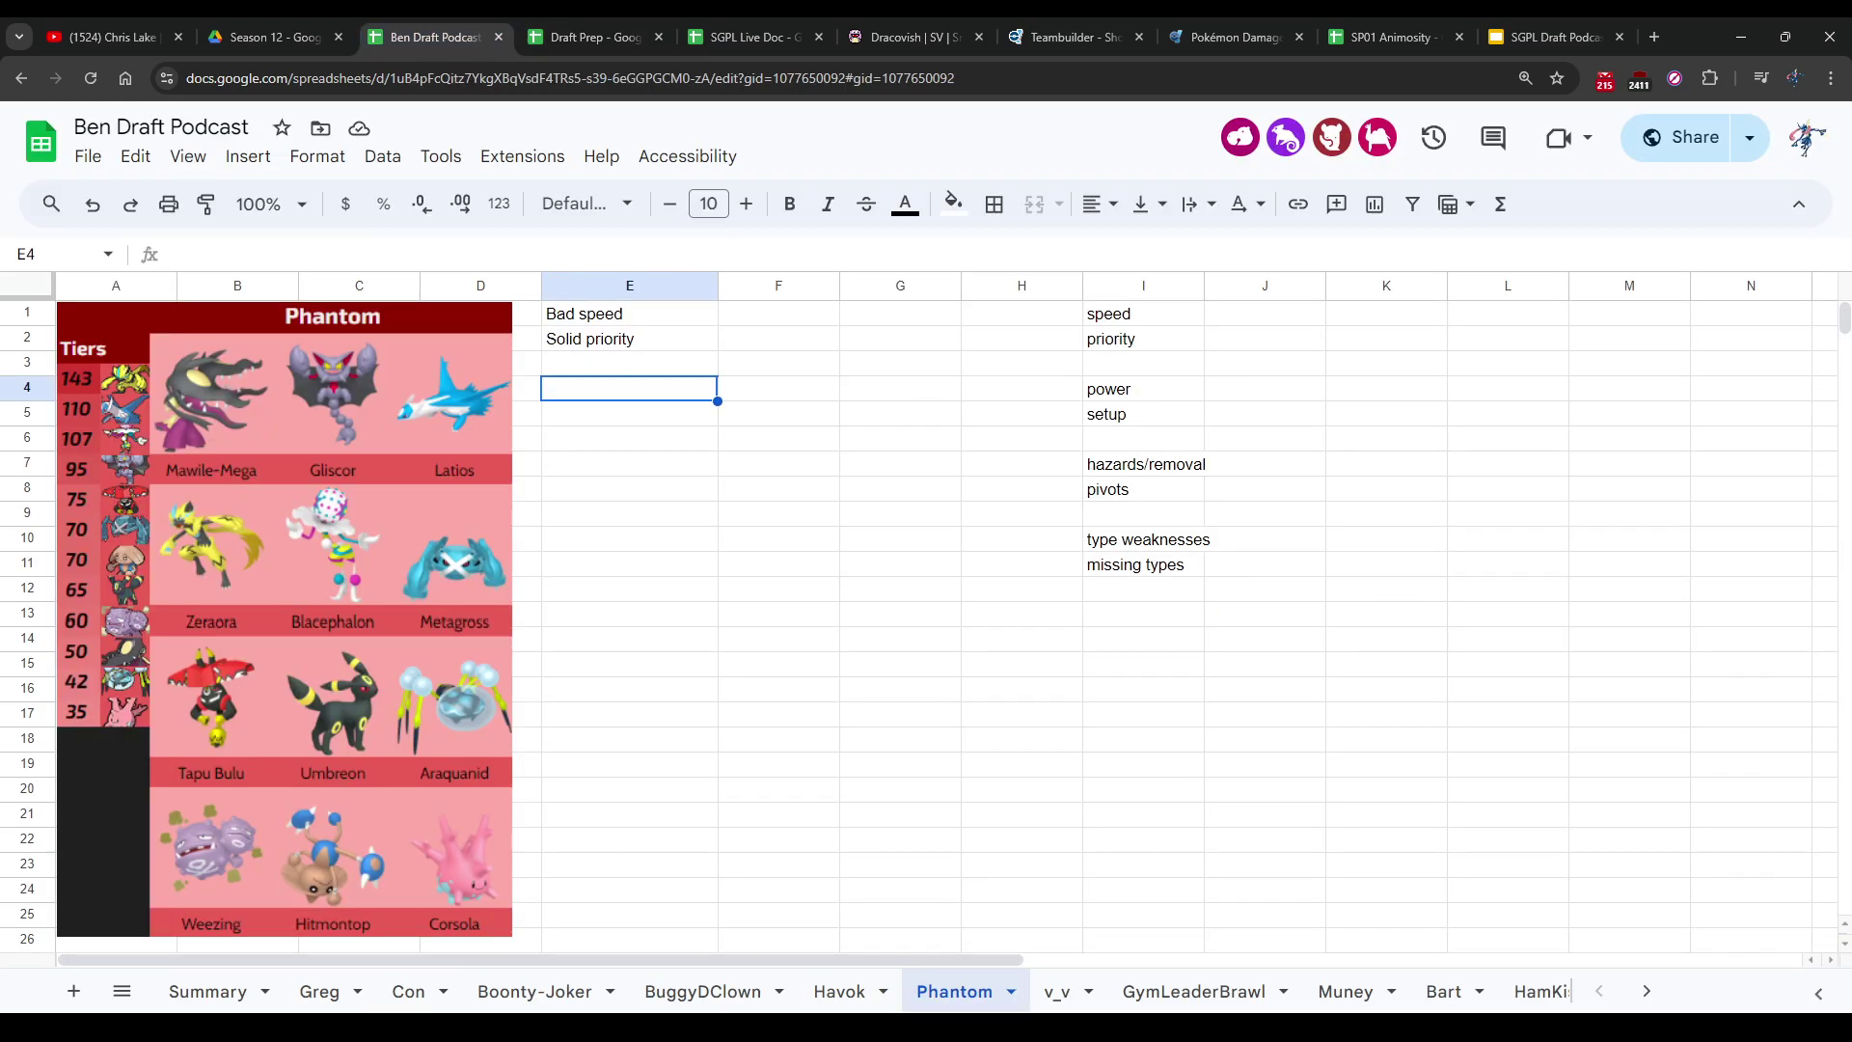
key(ctrl+Tab)
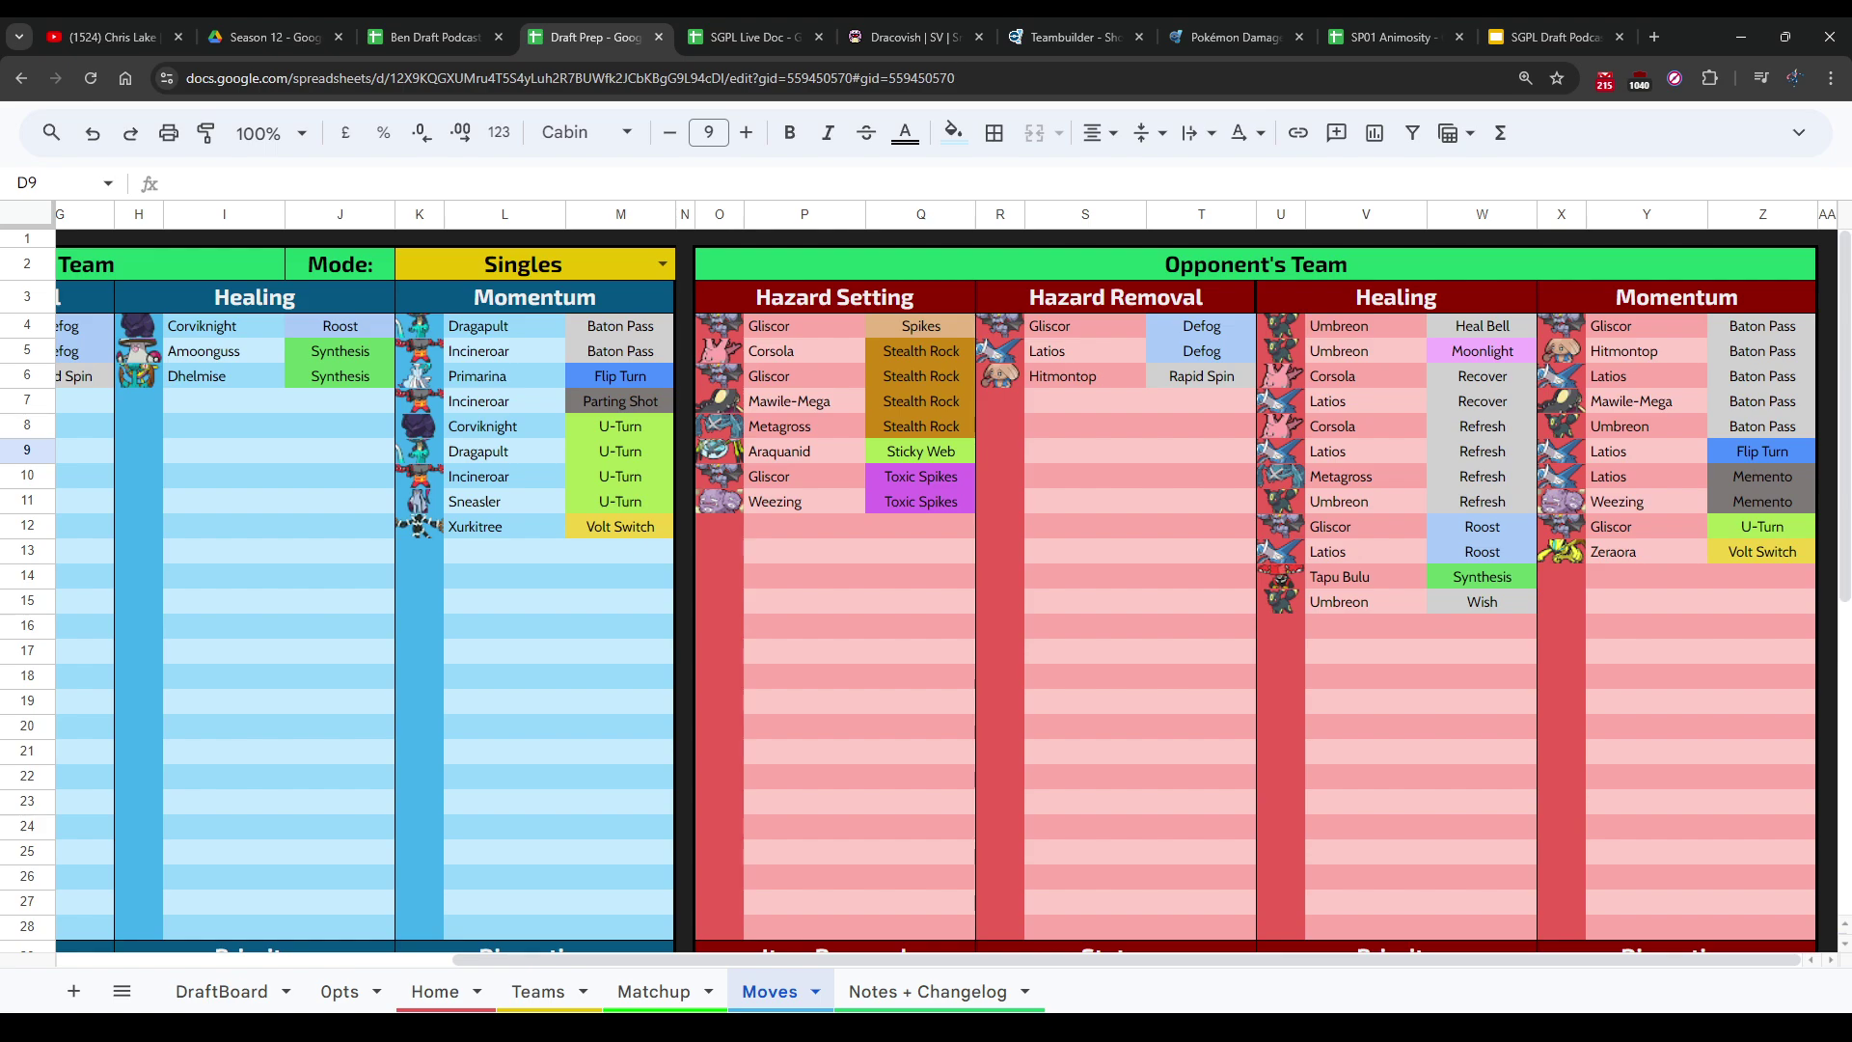
key(ctrl+shift+Tab)
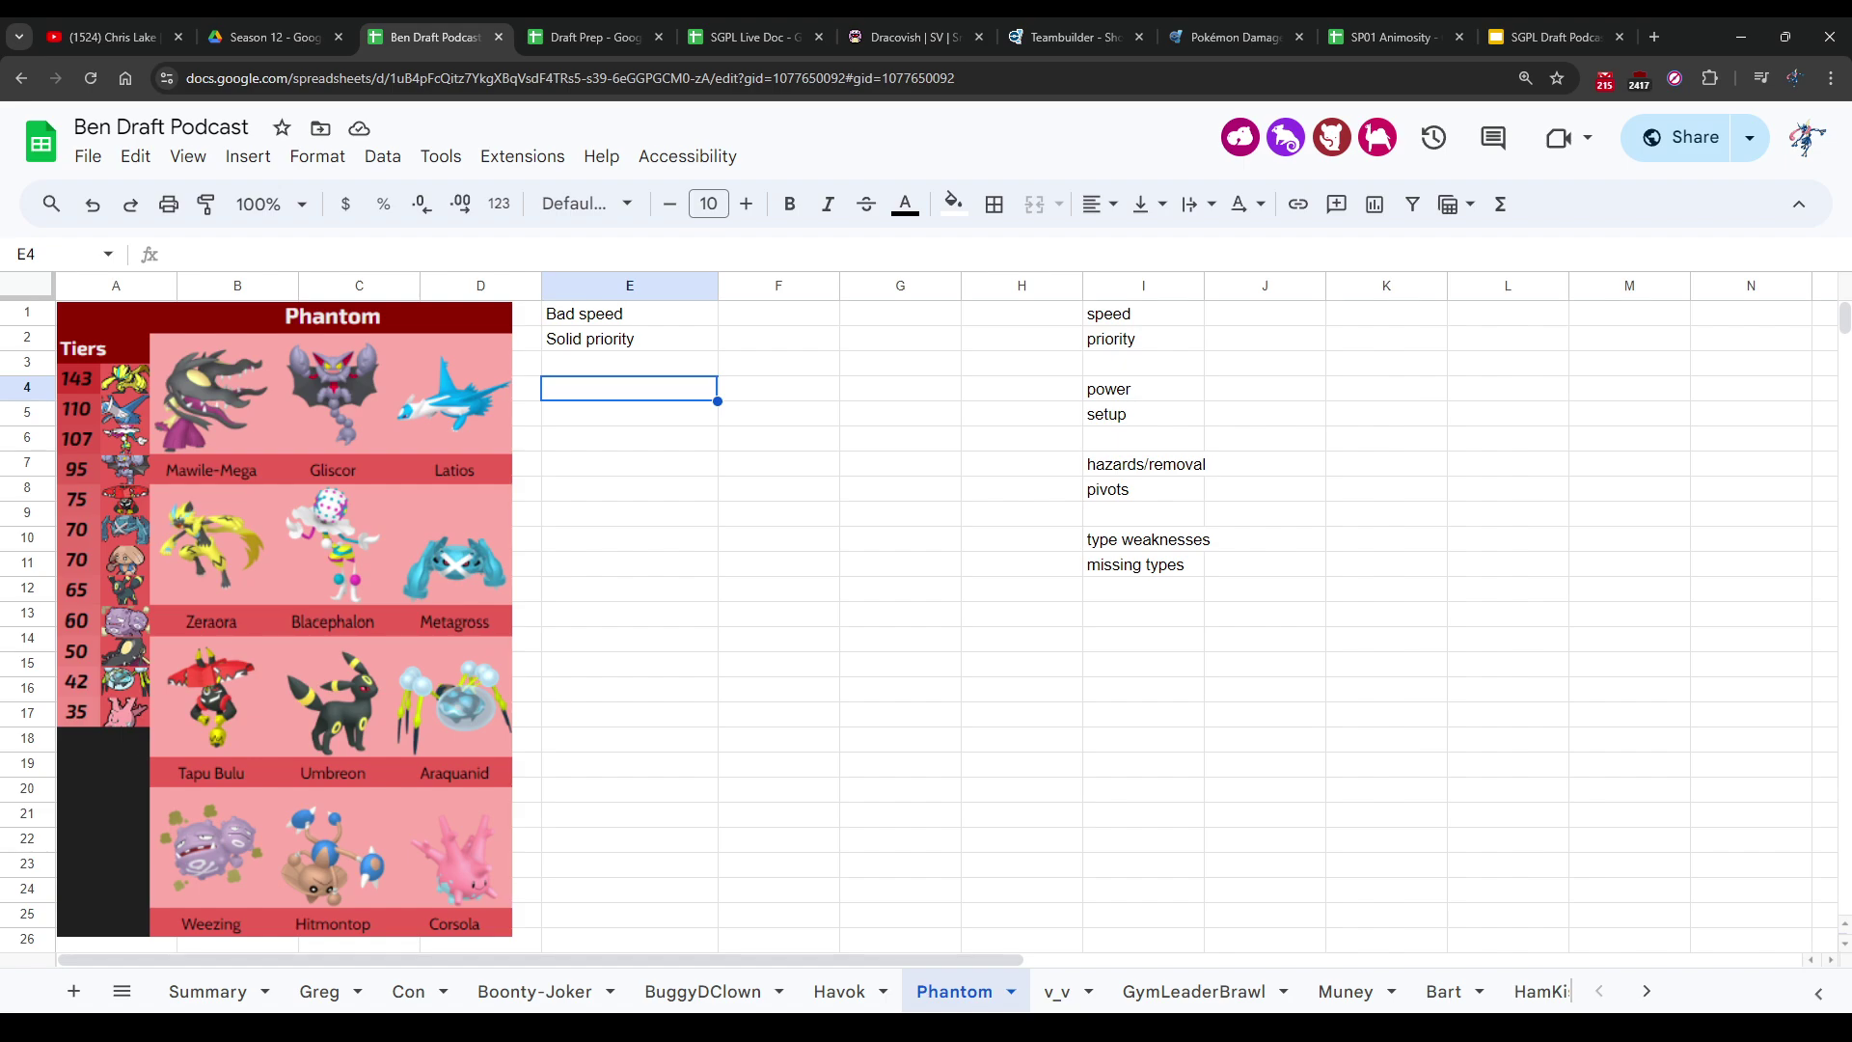
text(Removal)
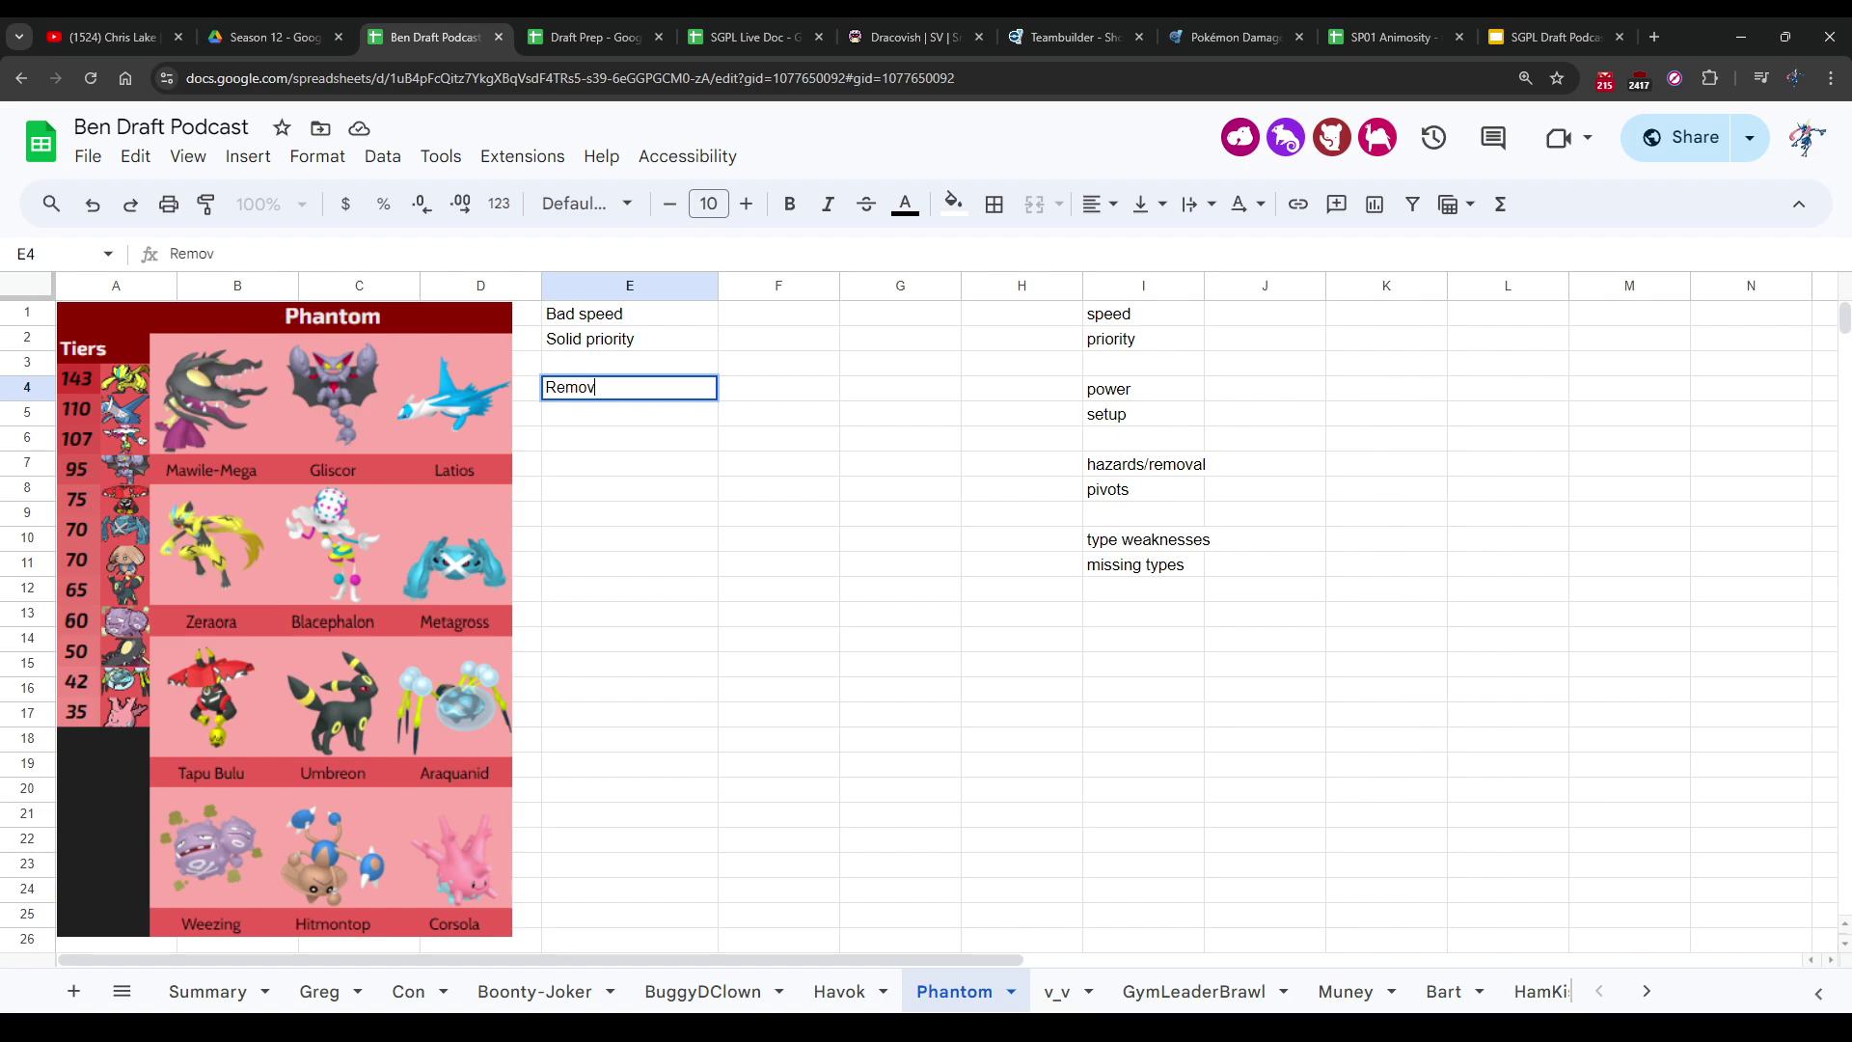
key(Return)
click(629, 387)
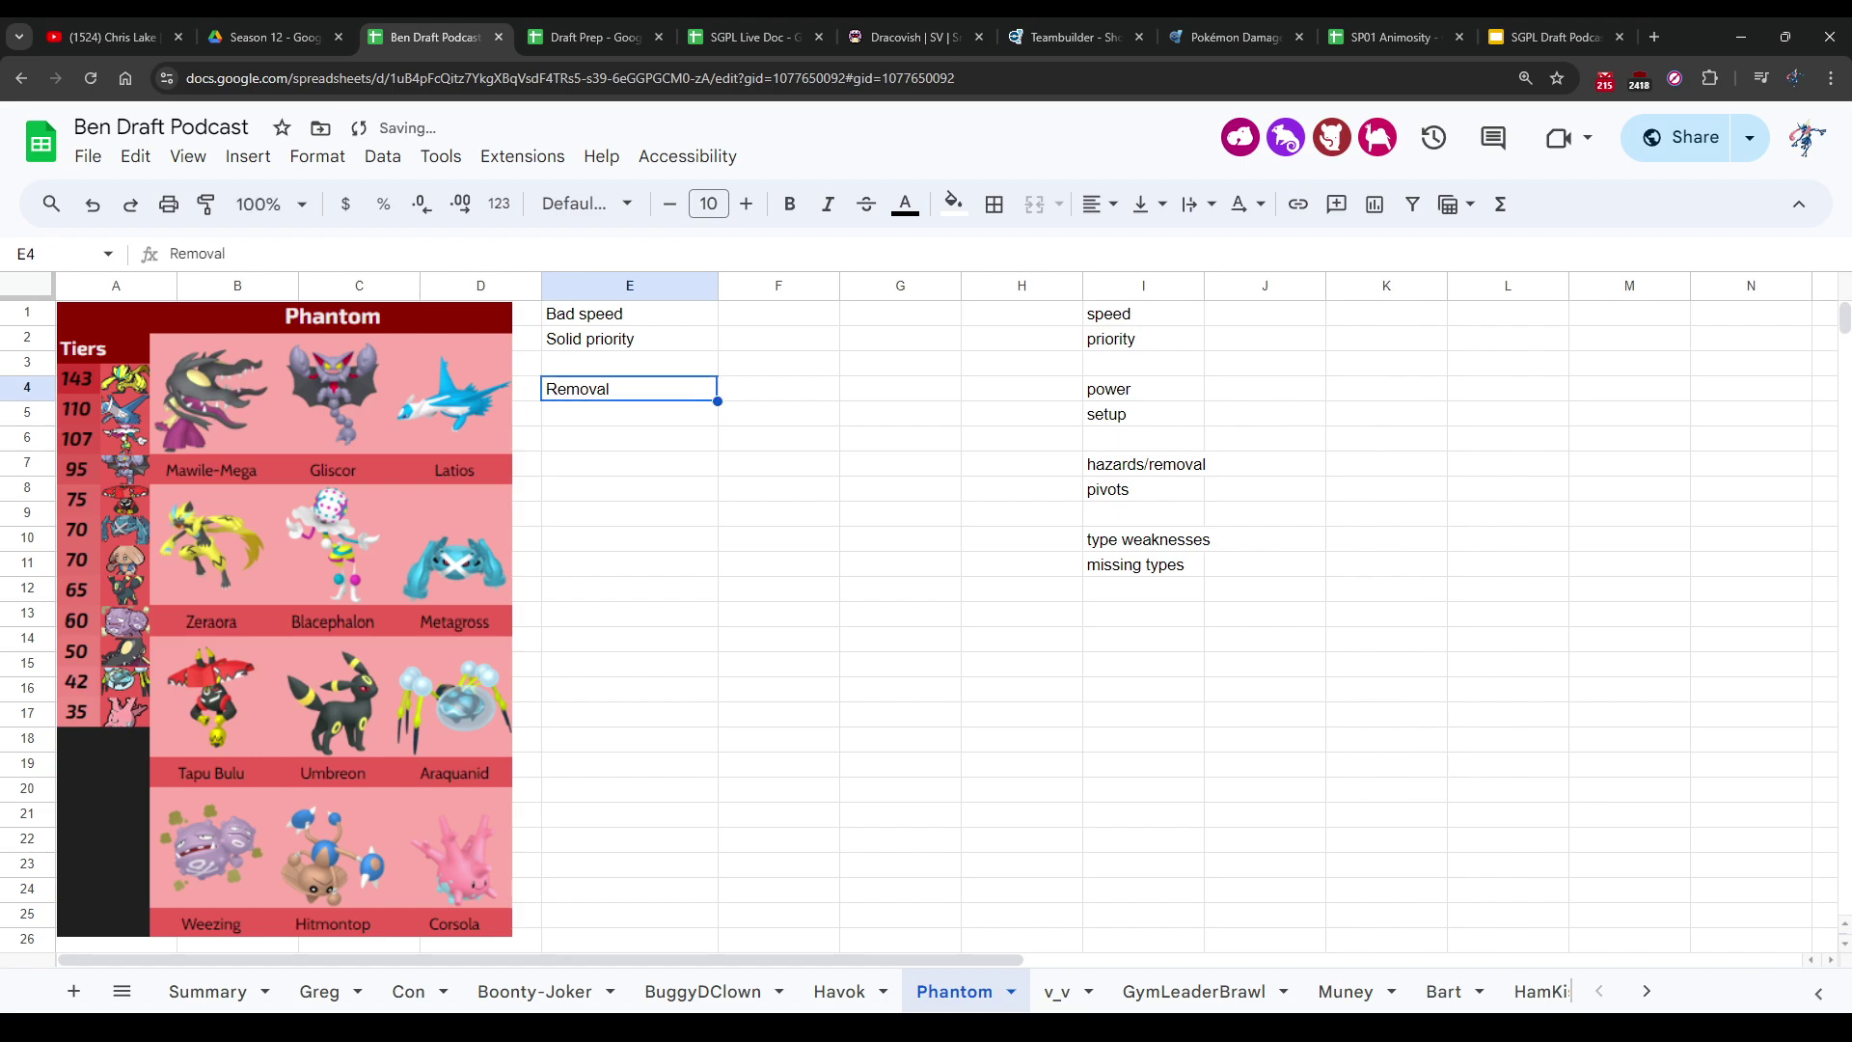
text(Removal poor)
key(Return)
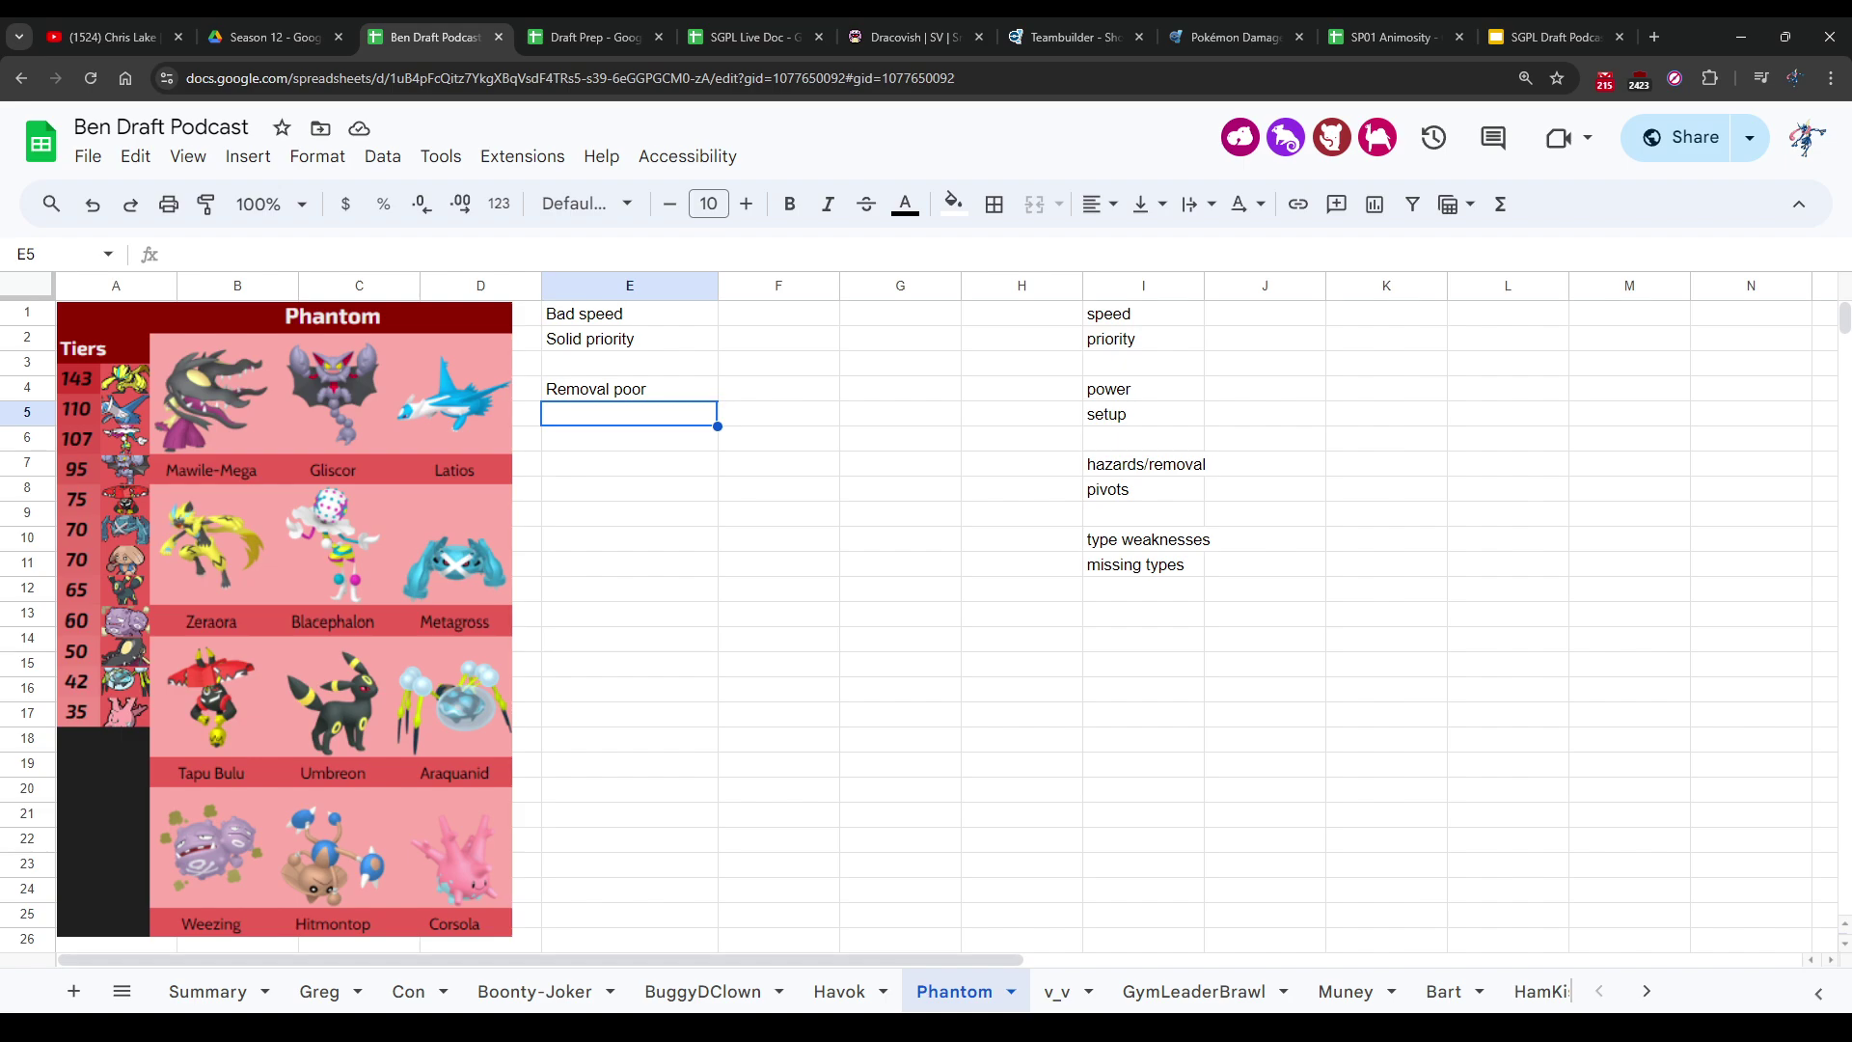
Step: Compare the opponent team's item removal, status, priority and disruption moves with its hazard and healing moves in Draft Prep
key(ctrl+Tab)
scroll(926, 579, down, 7)
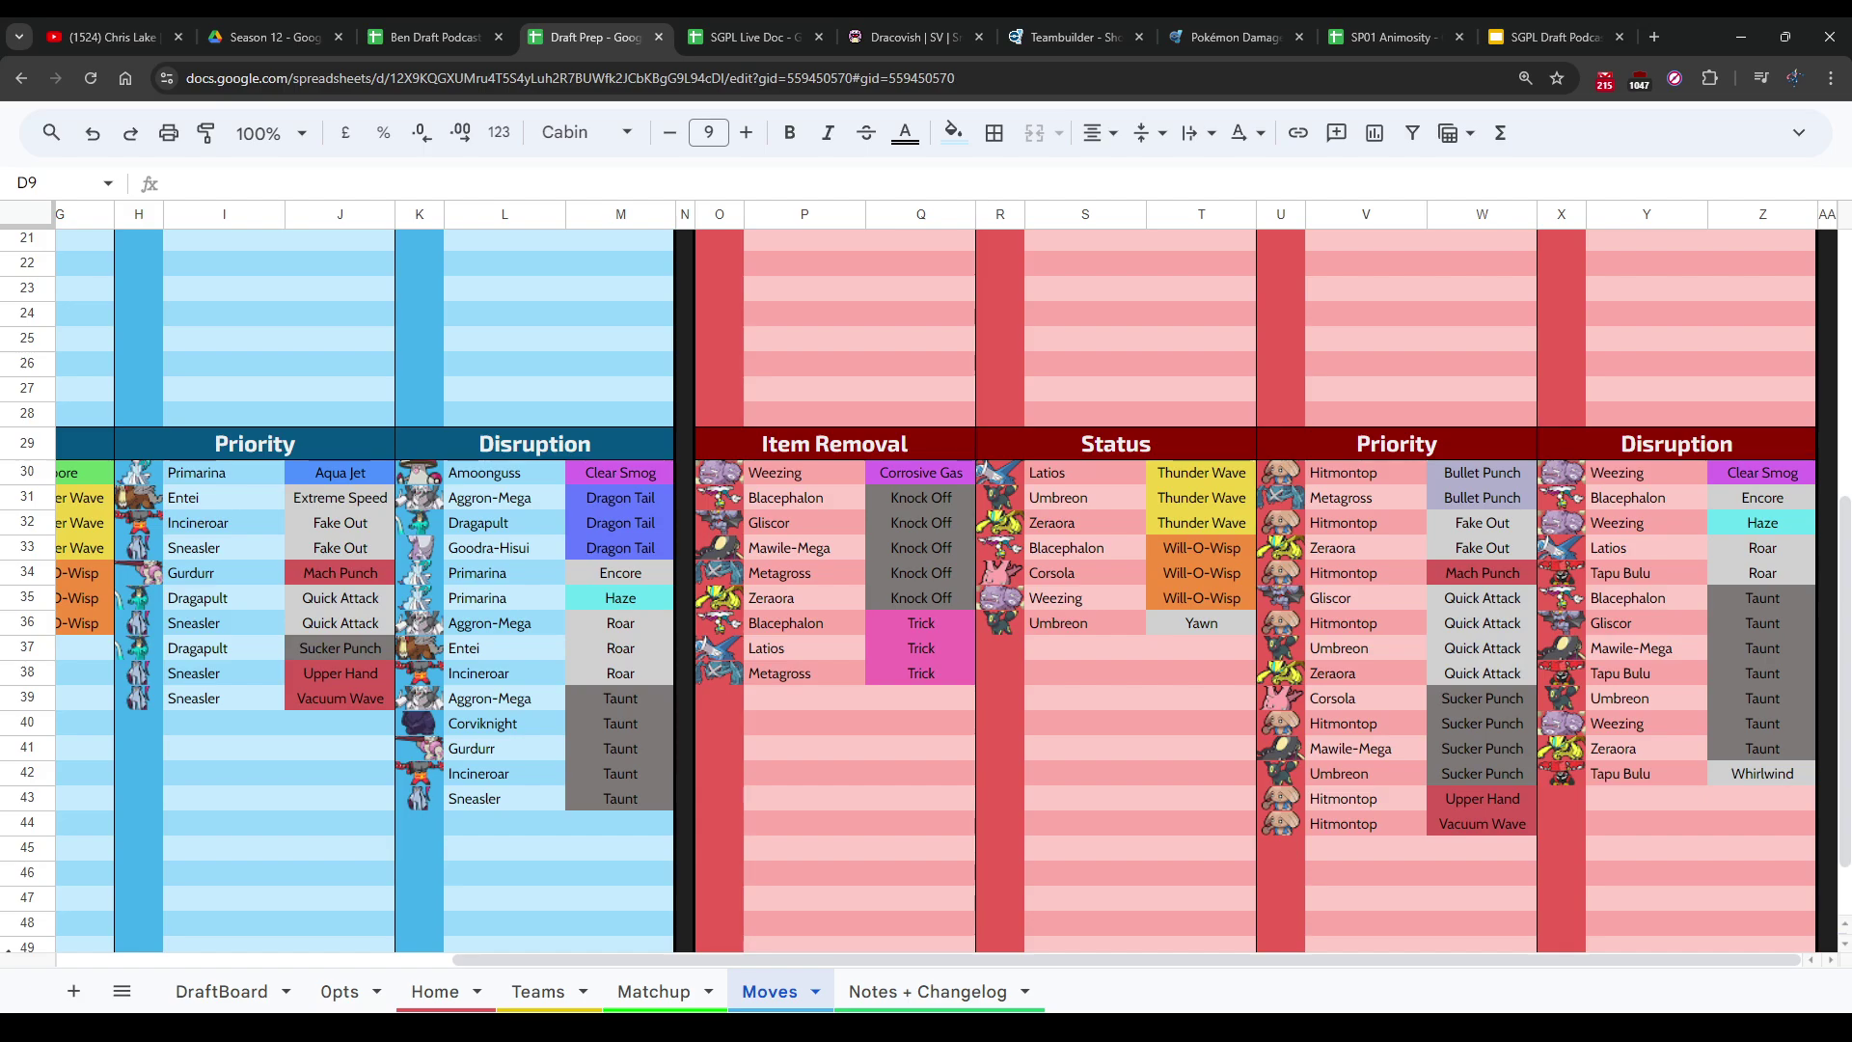
scroll(926, 578, up, 7)
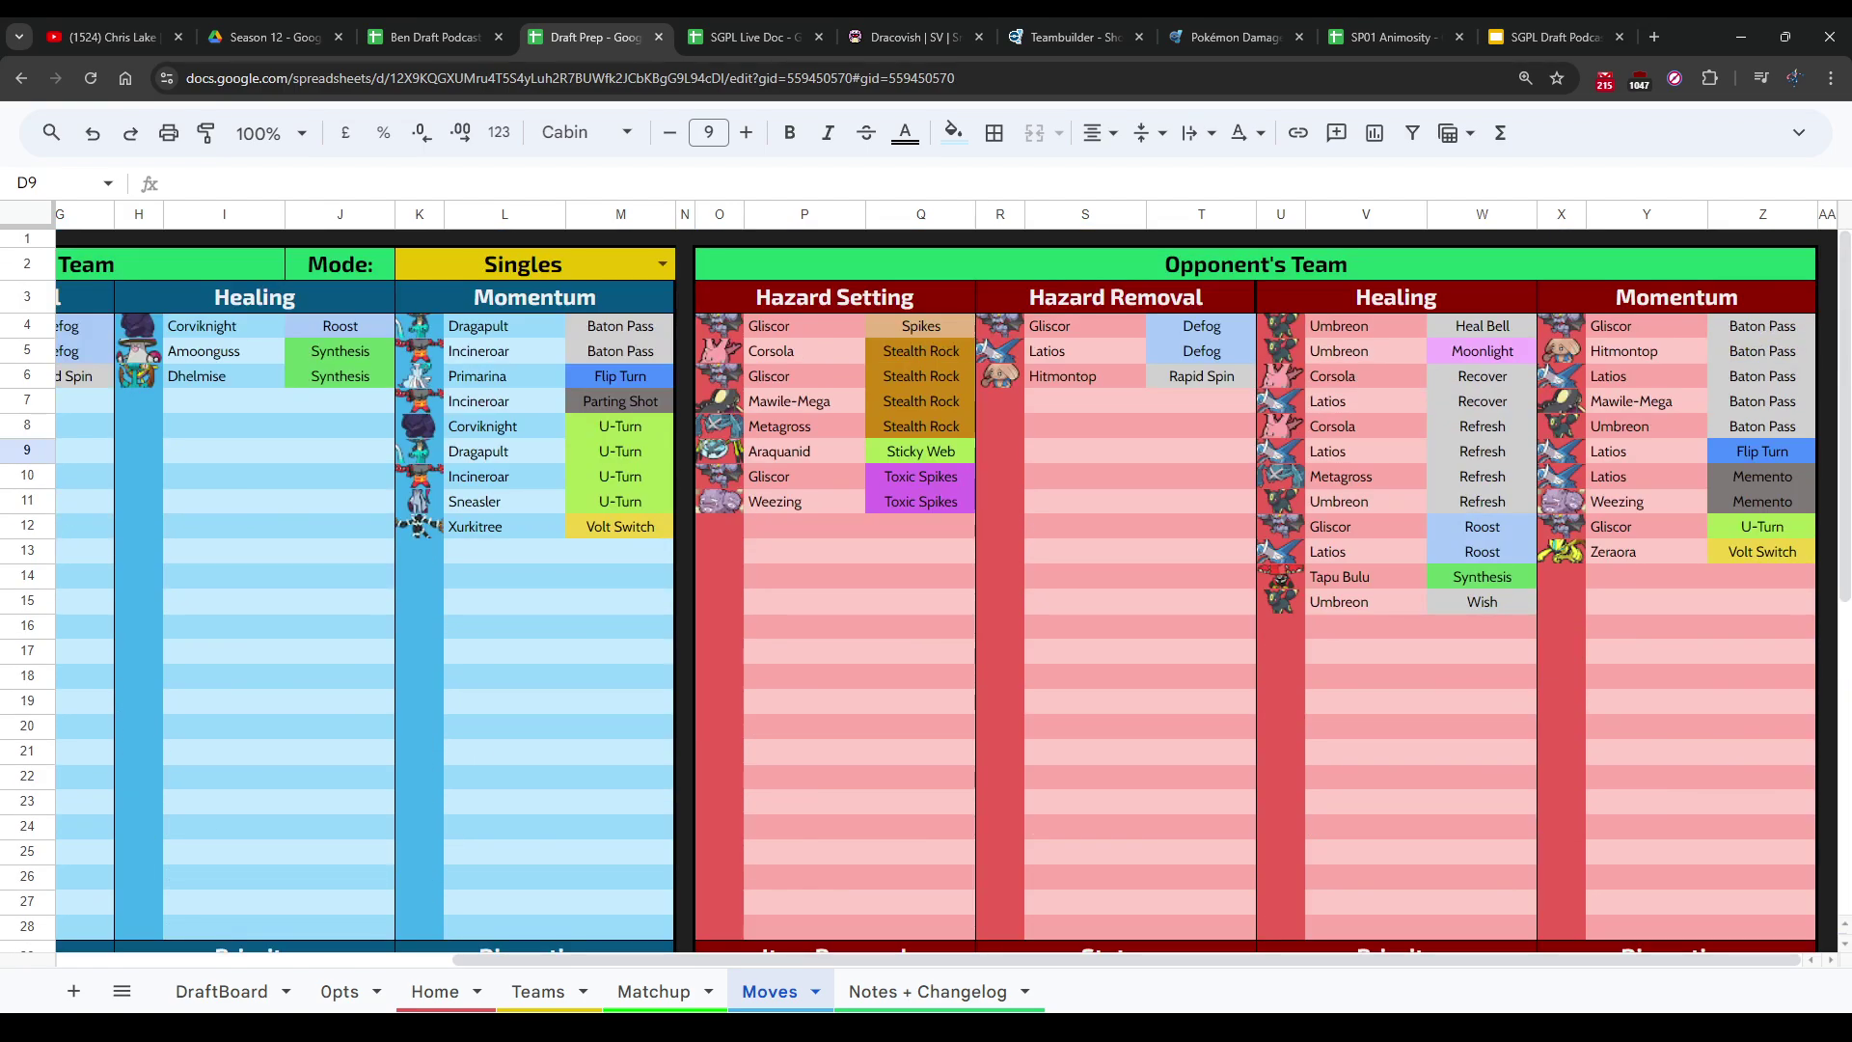
scroll(926, 578, down, 7)
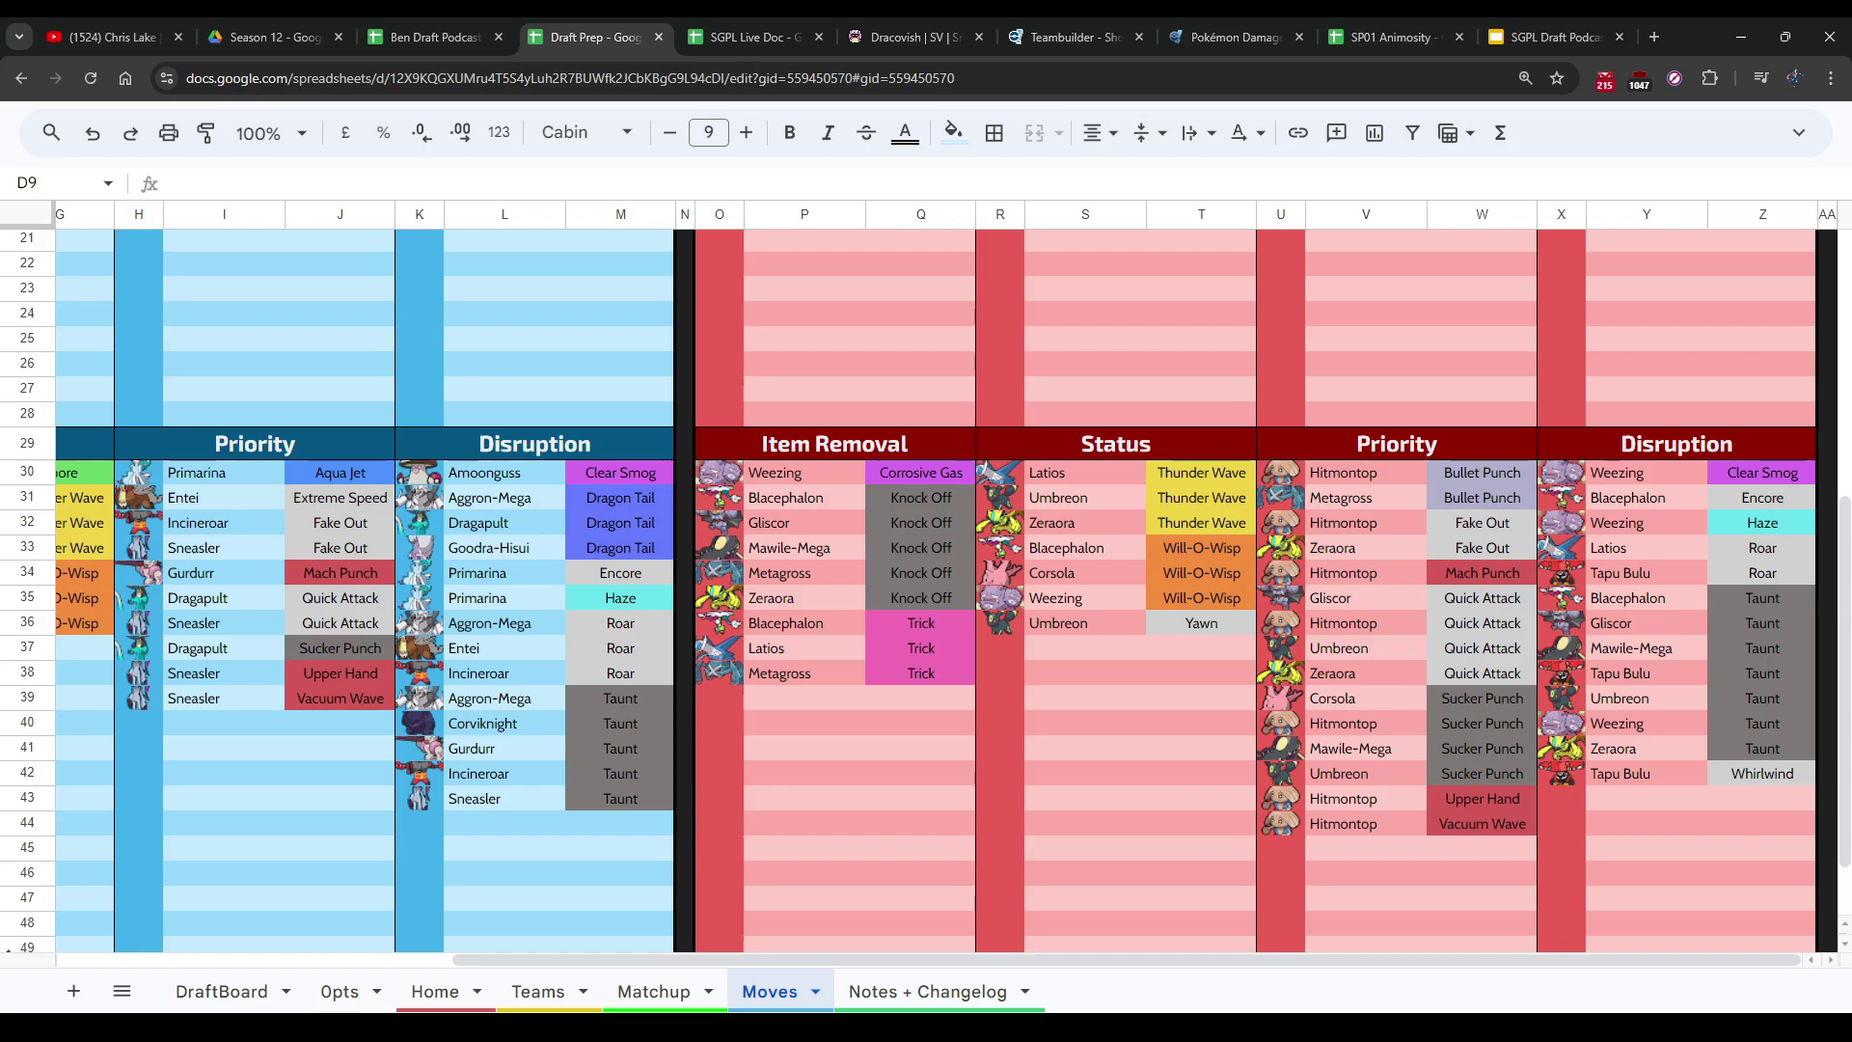
scroll(926, 578, up, 7)
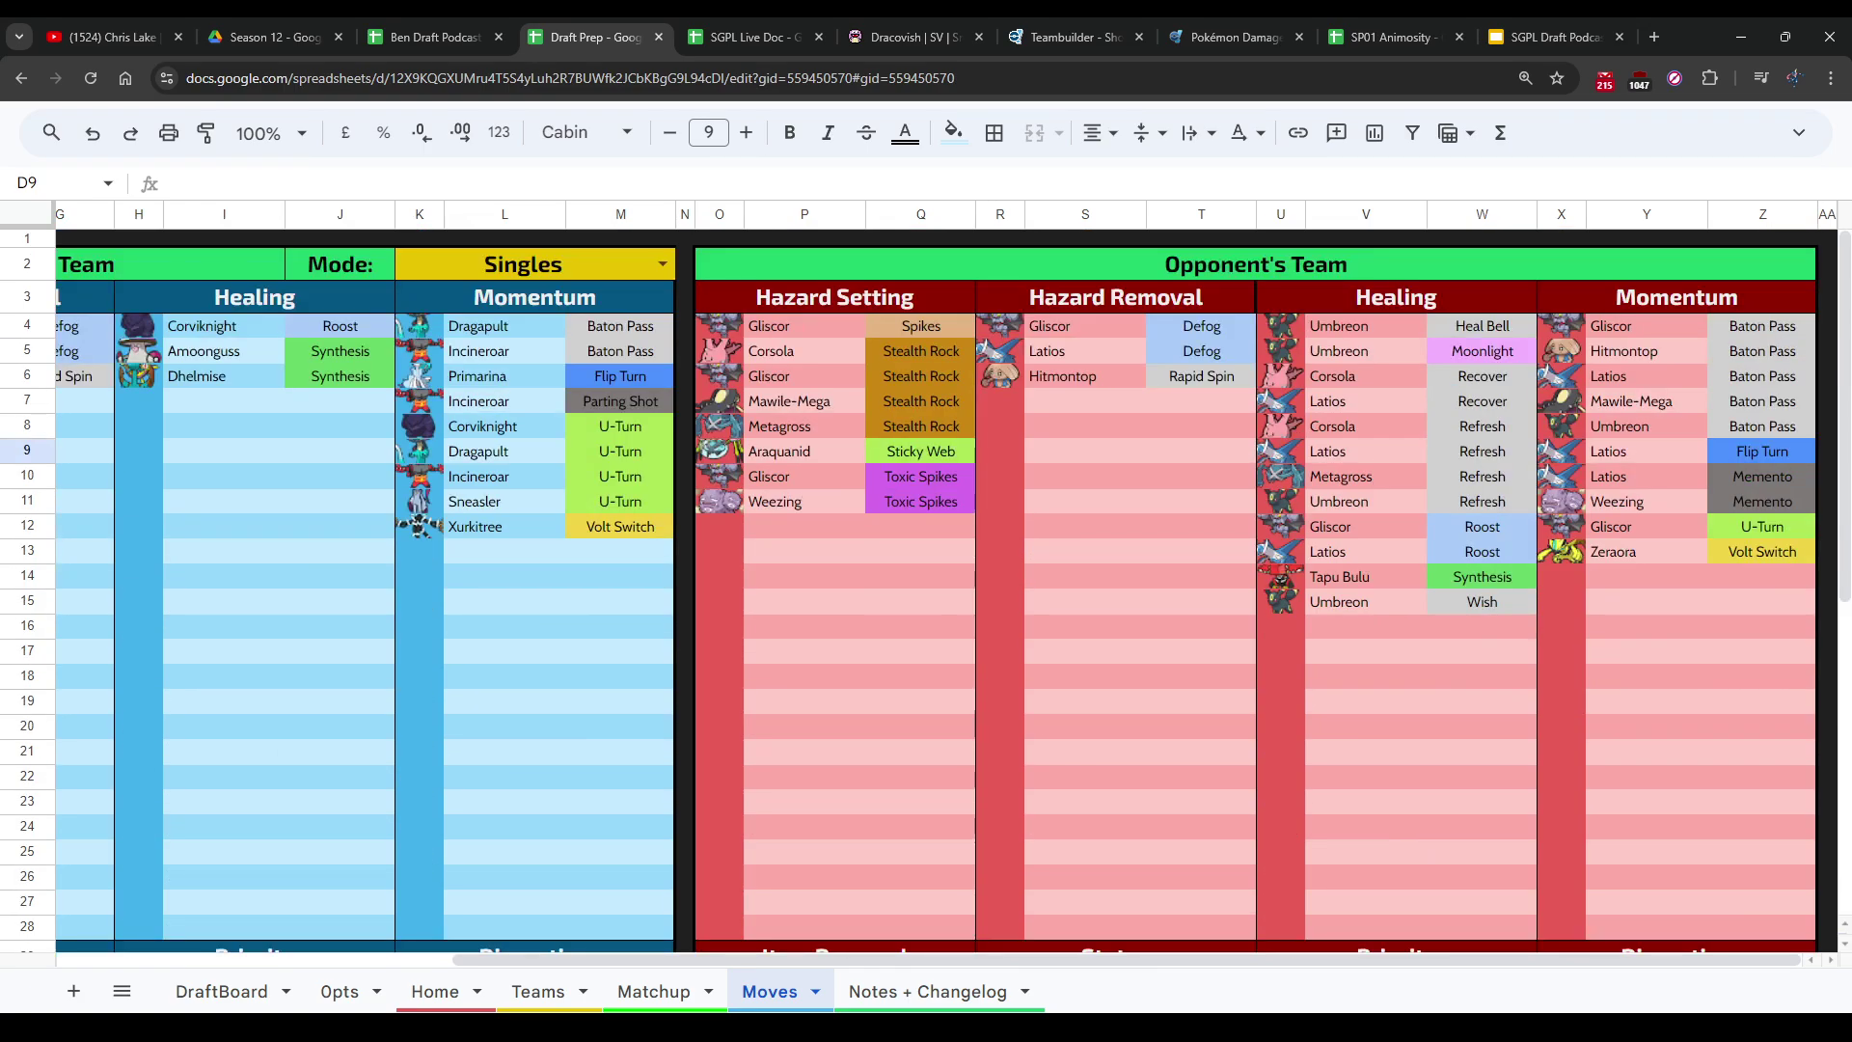
Step: Return to the Ben Draft Podcast spreadsheet and enter the note "Lots of powerful offense" in E6 of the Phantom sheet
key(ctrl+shift+Tab)
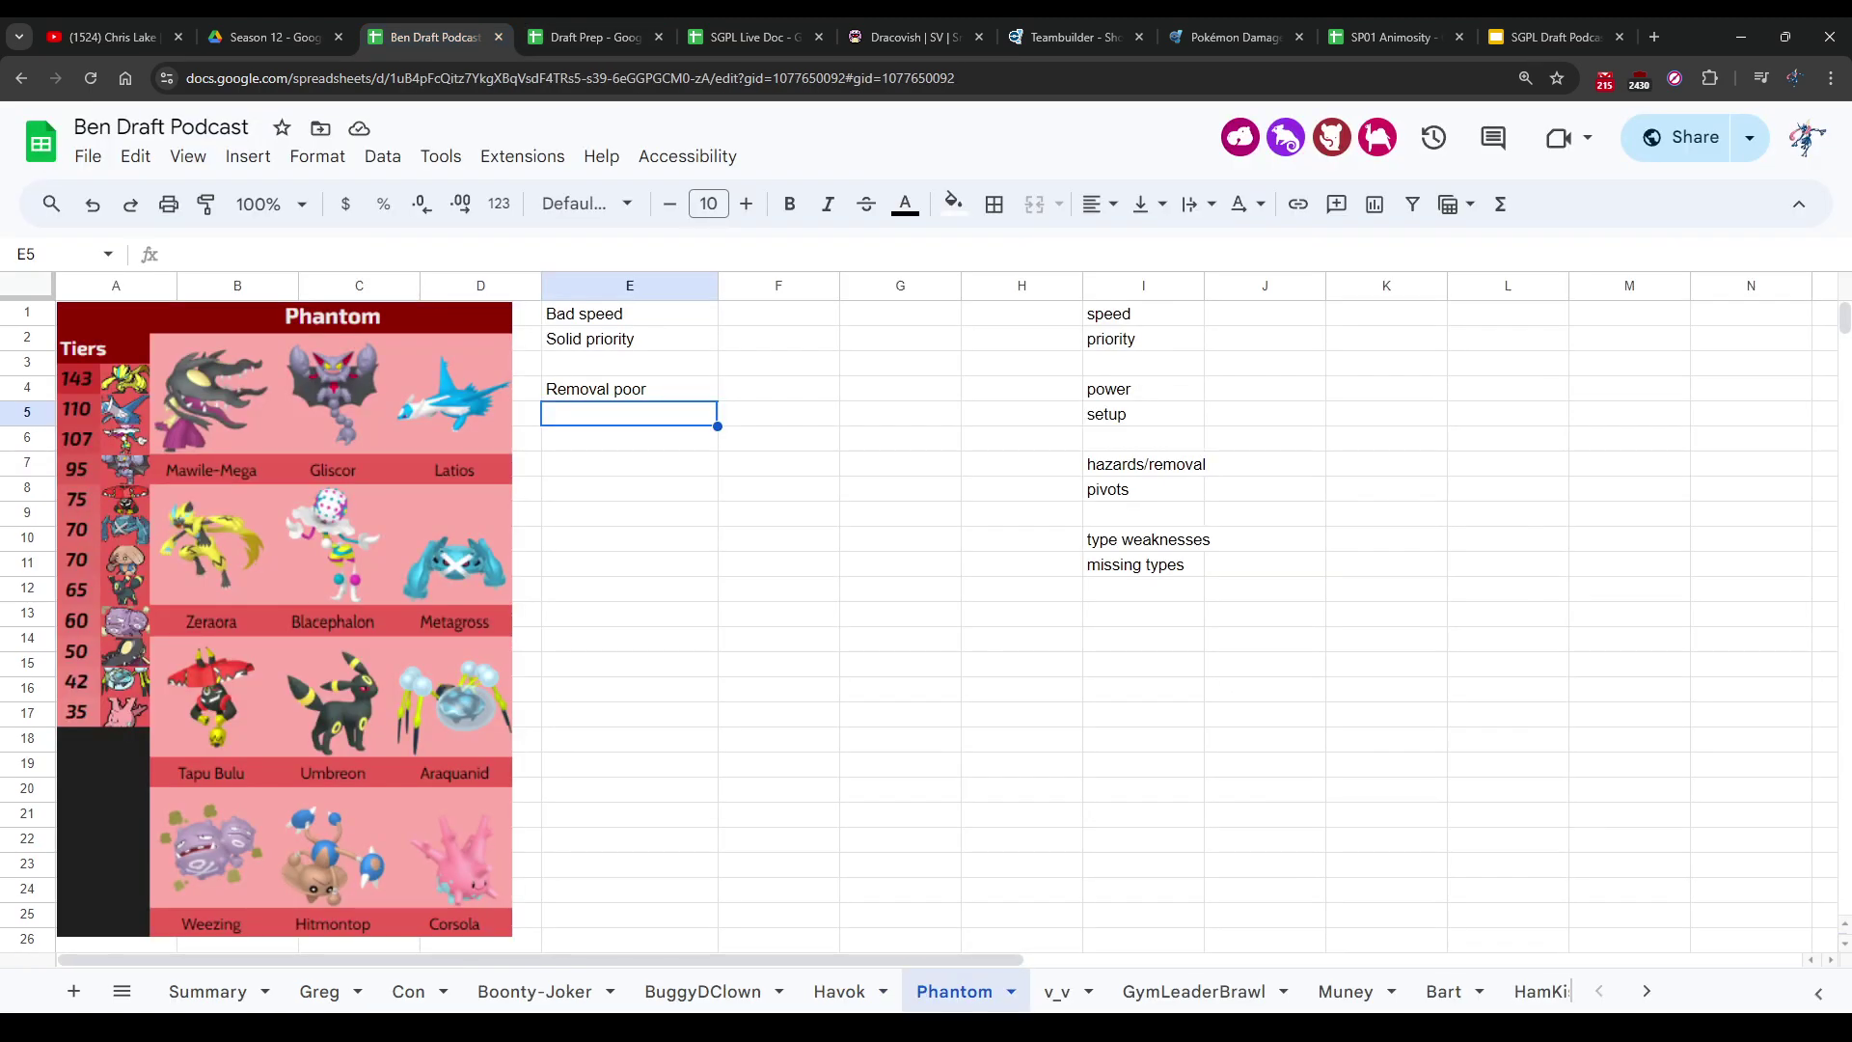
key(Down)
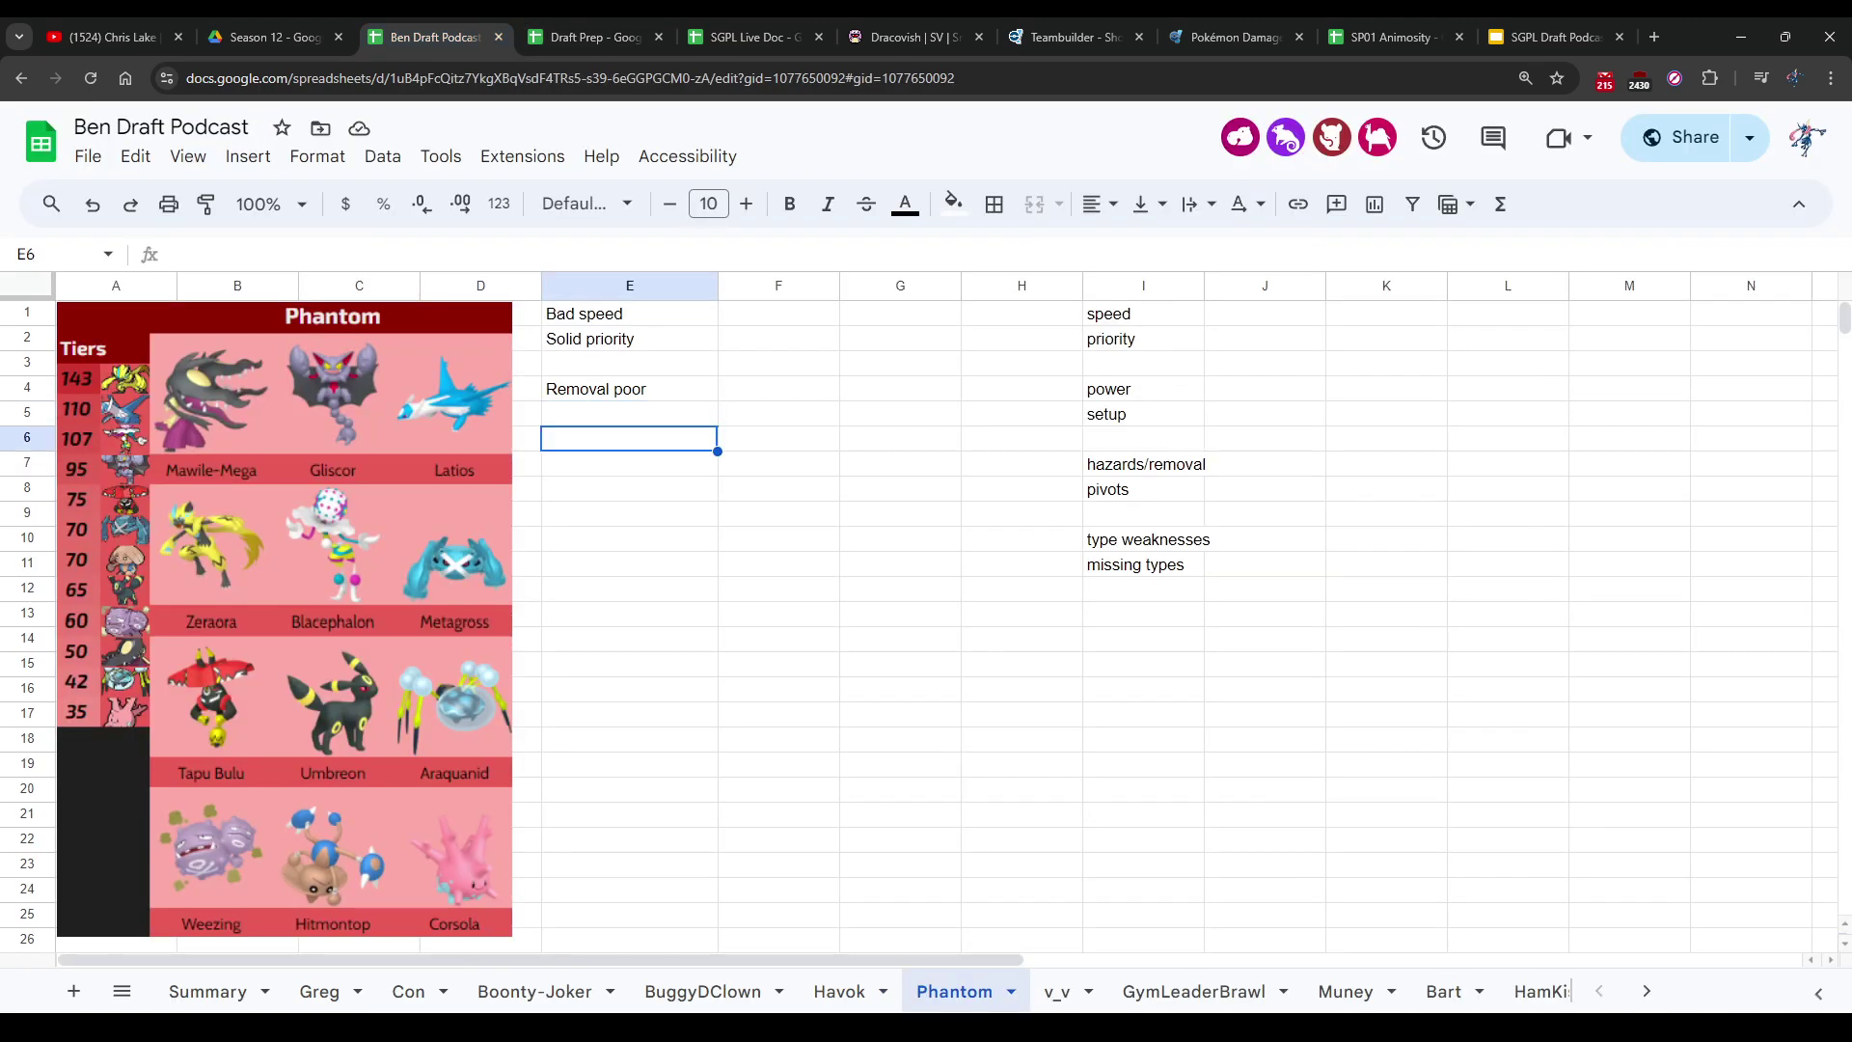
text(Lots of )
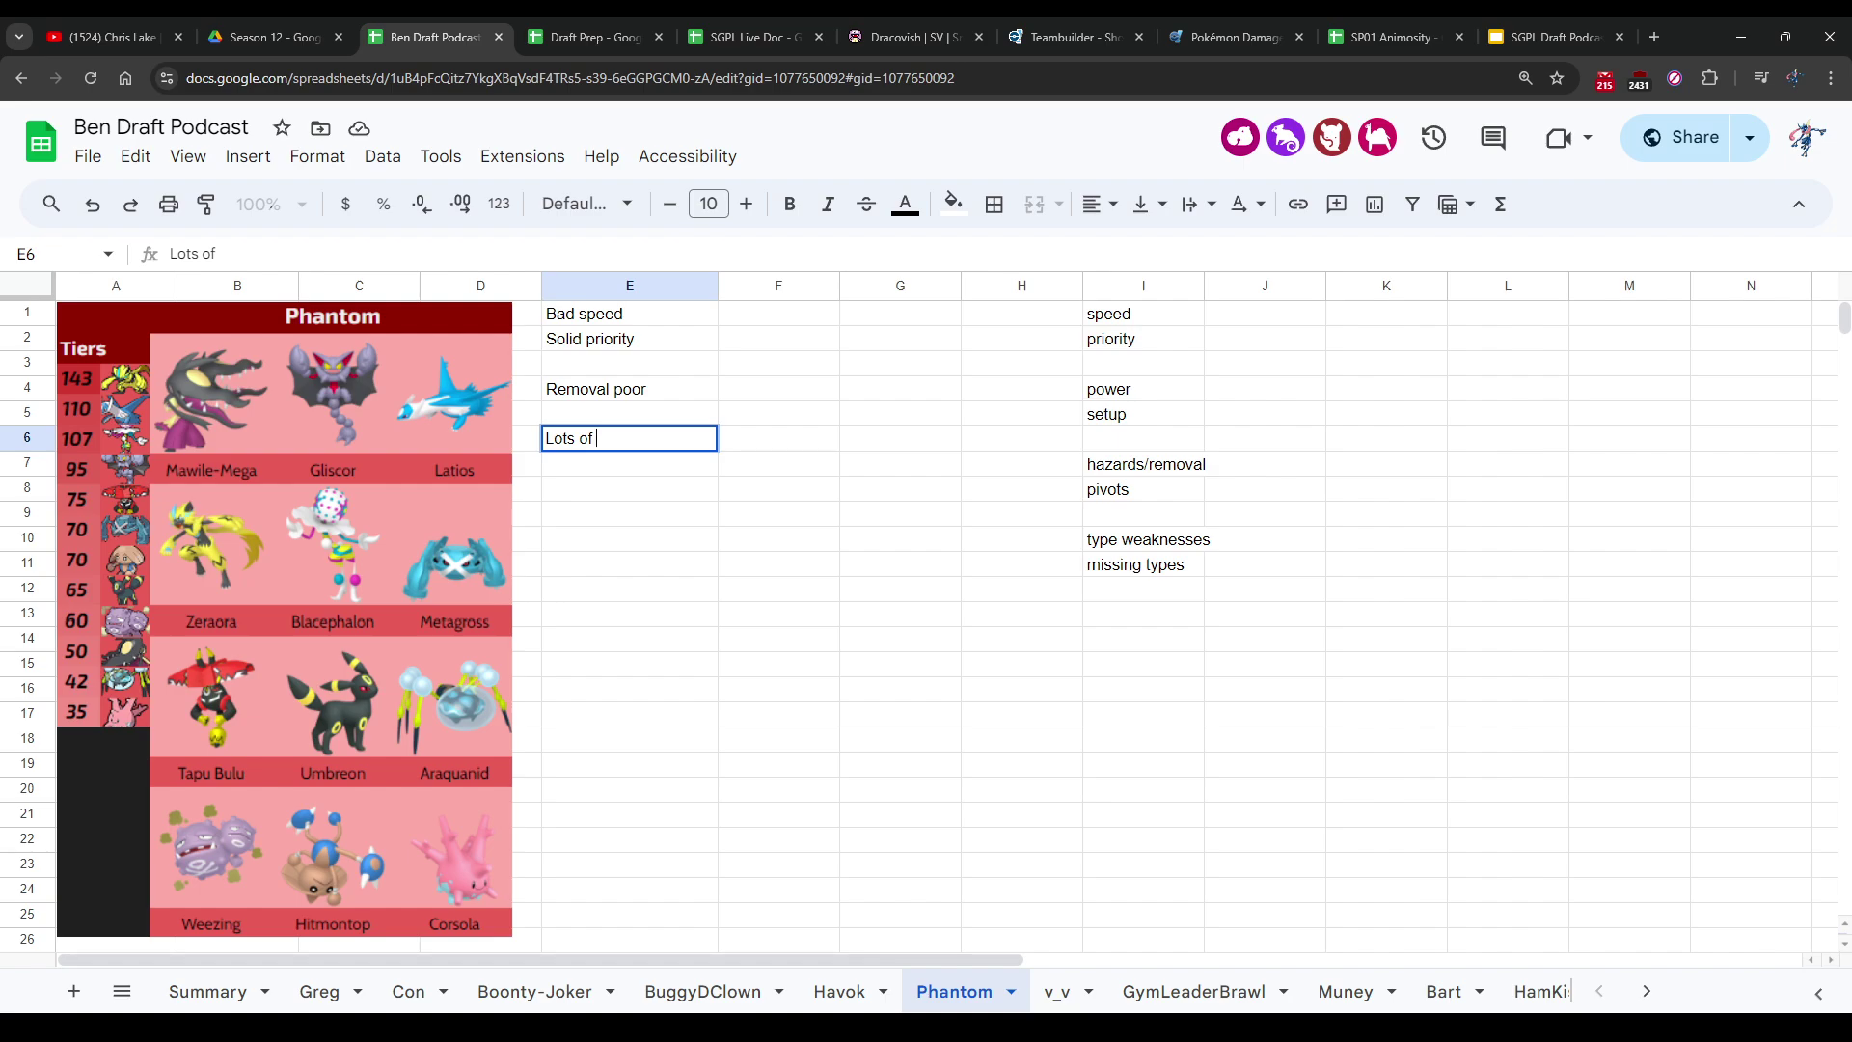
text(powerful offense)
key(Return)
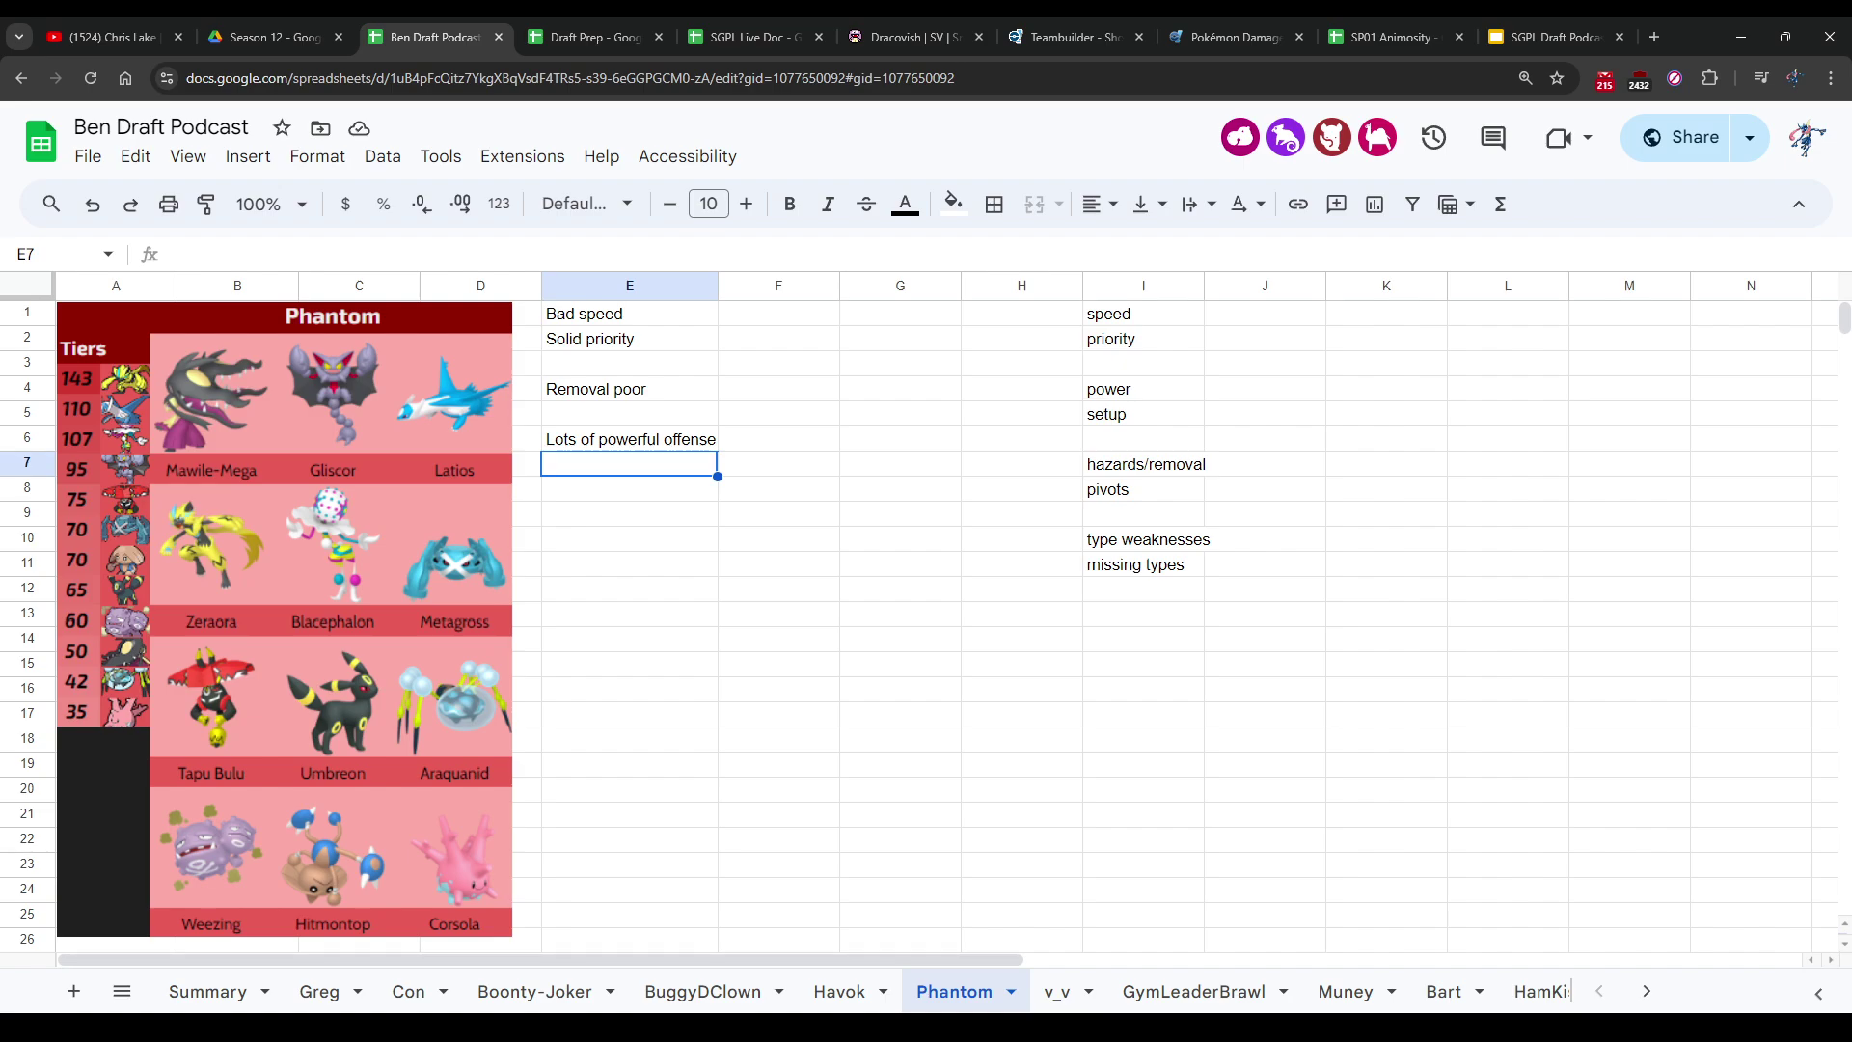
Step: Enter the note "Defensive options suspect" in E8 of the Phantom sheet
click(629, 489)
text(Defen)
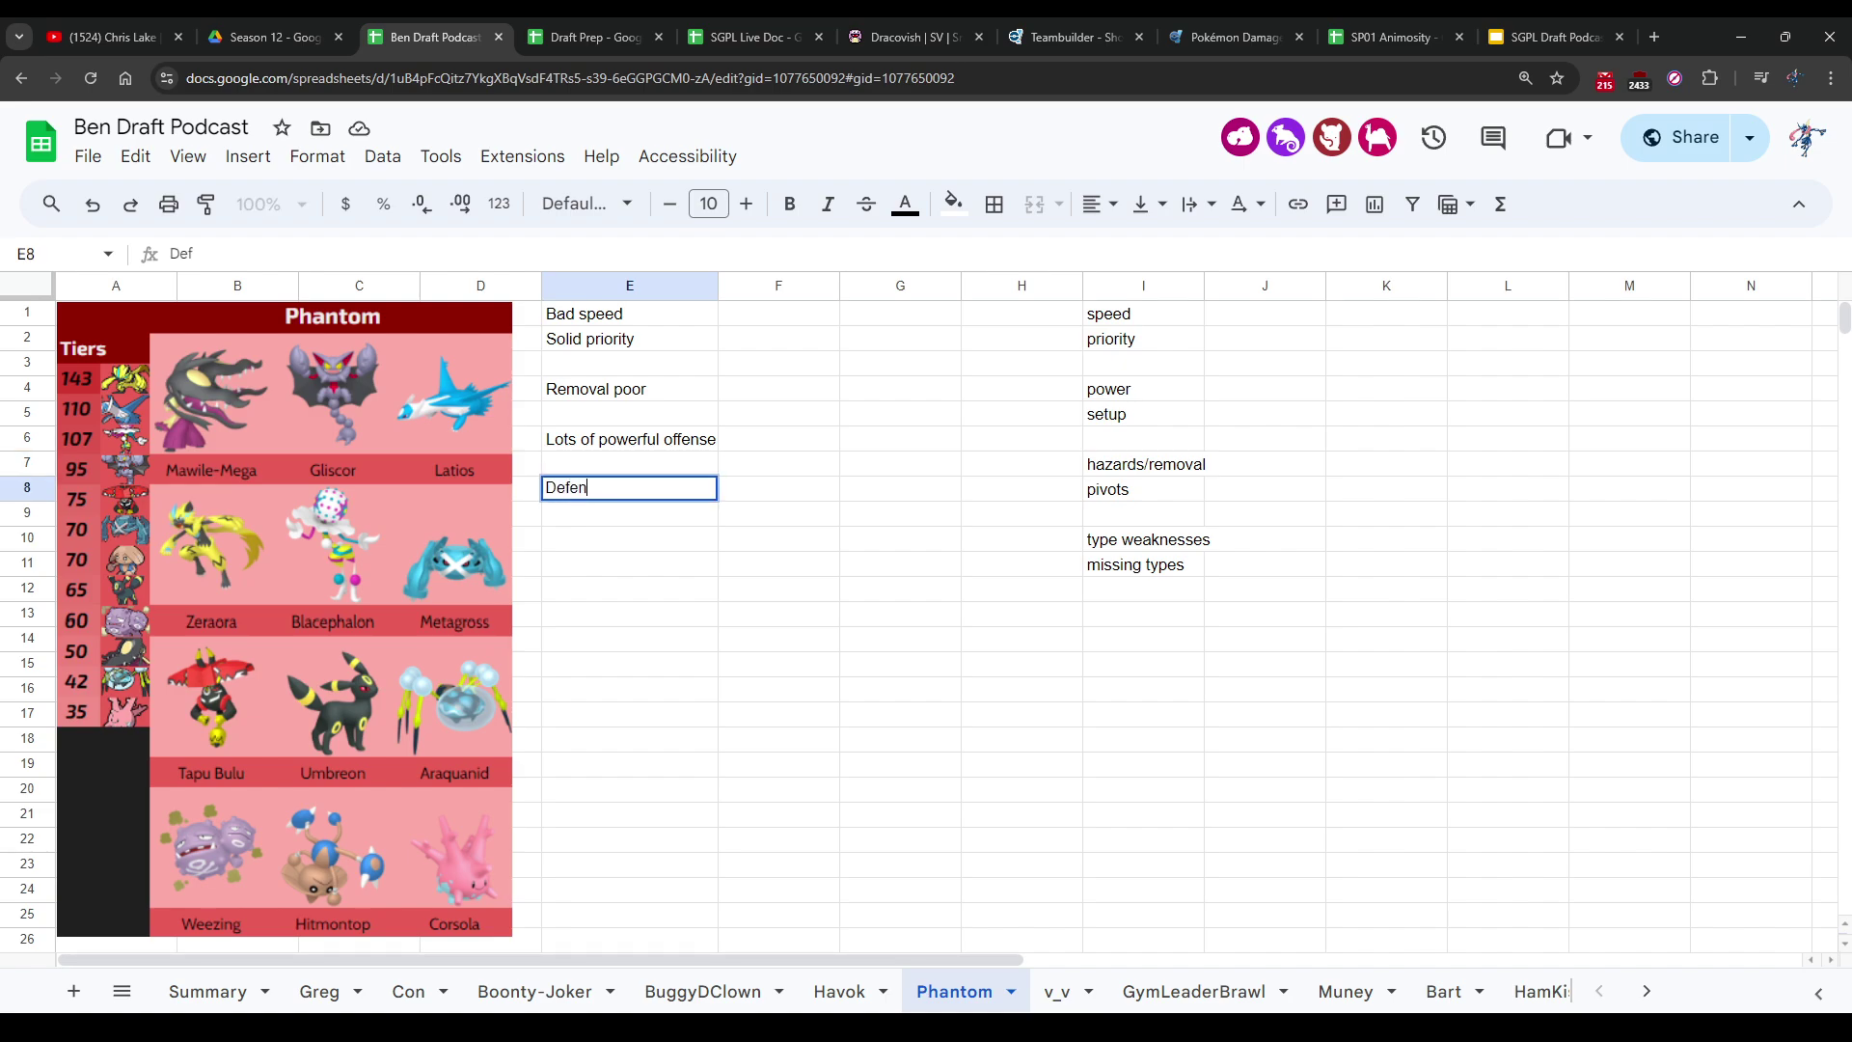
text(sive options suspect)
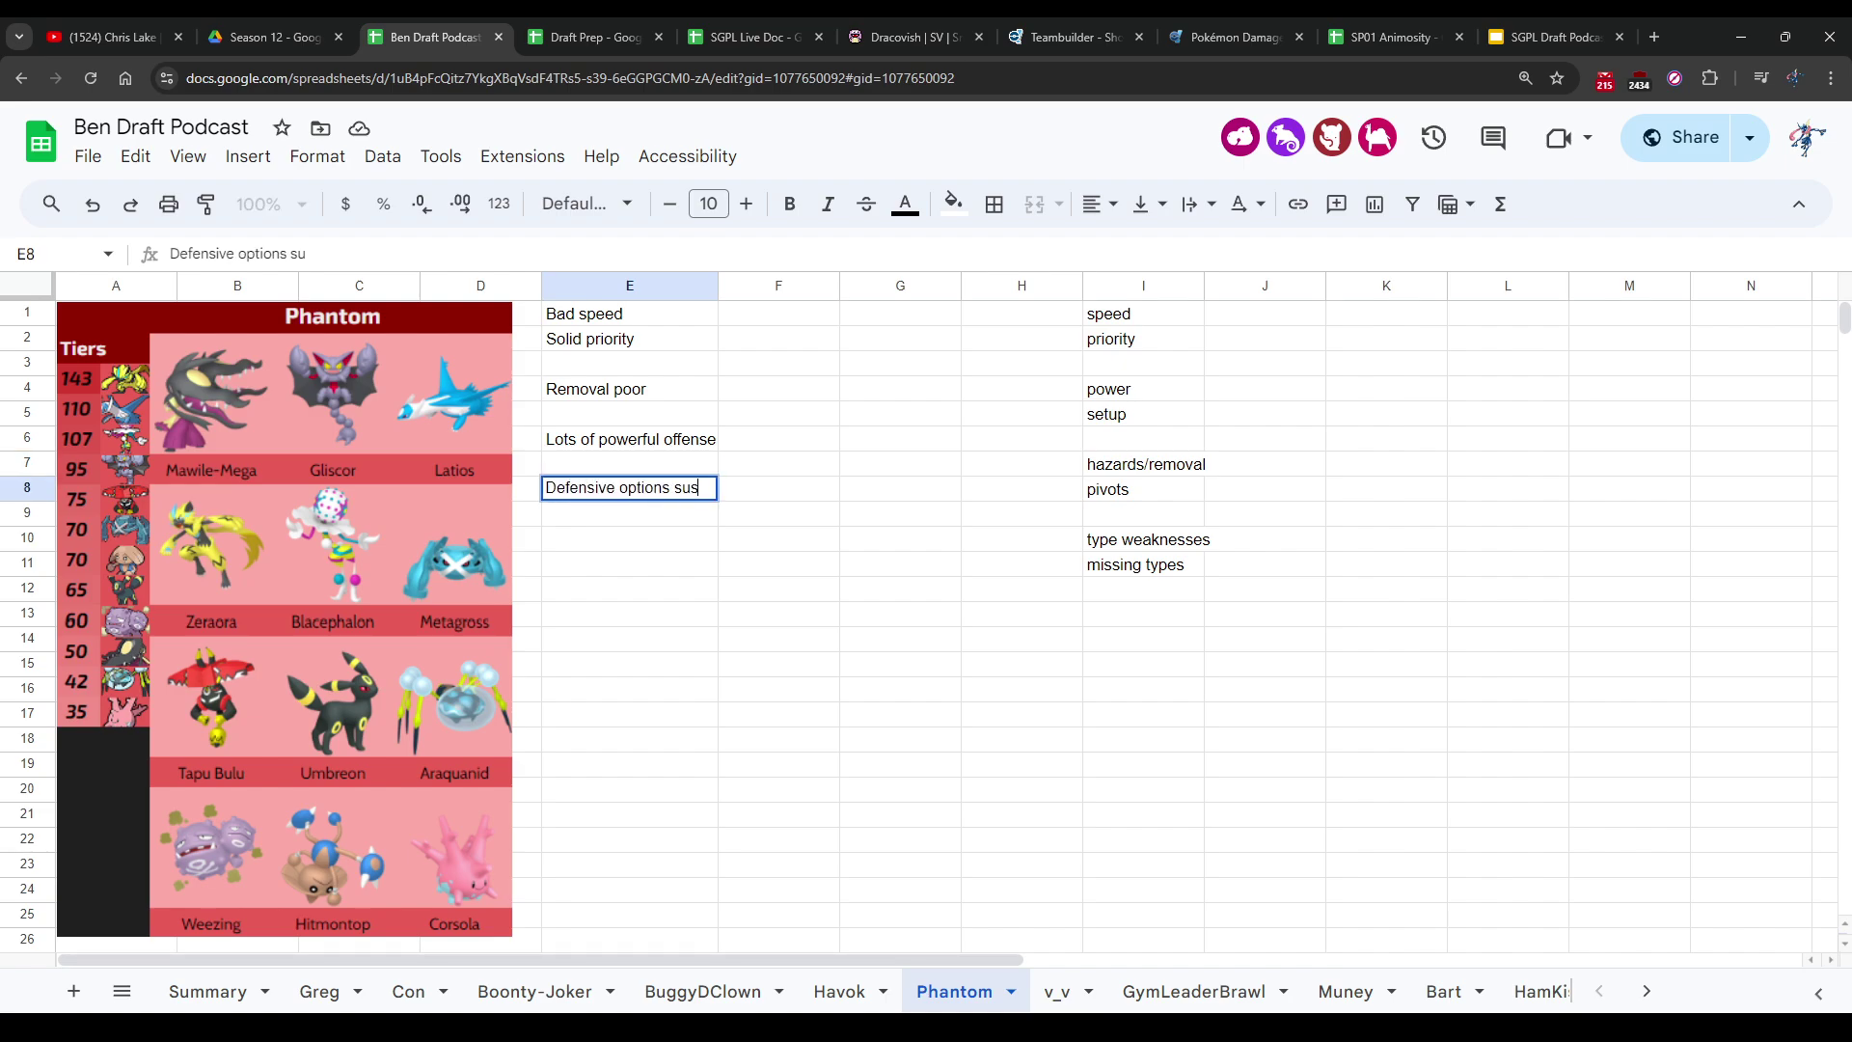
key(Return)
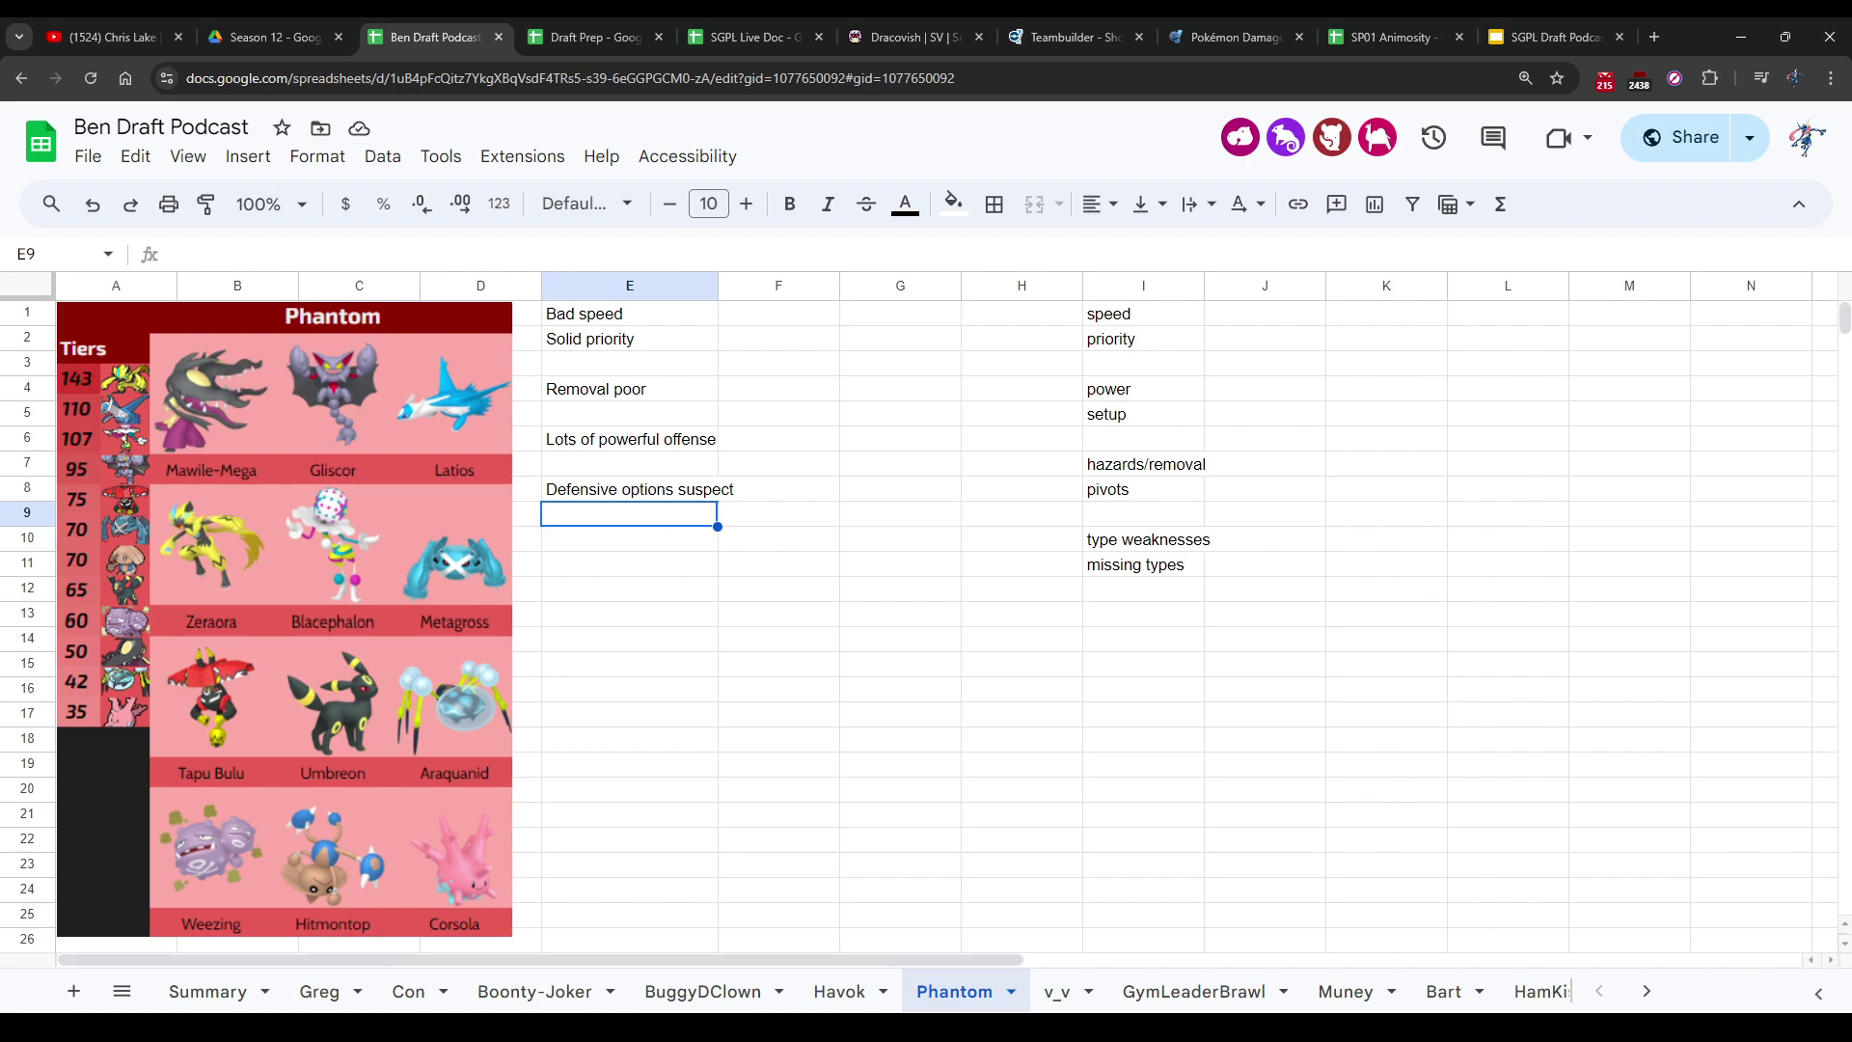
Step: Examine Phantom's type matchups on the Matchup sheet in Draft Prep, including its overall Ghost weakness score
key(ctrl+Tab)
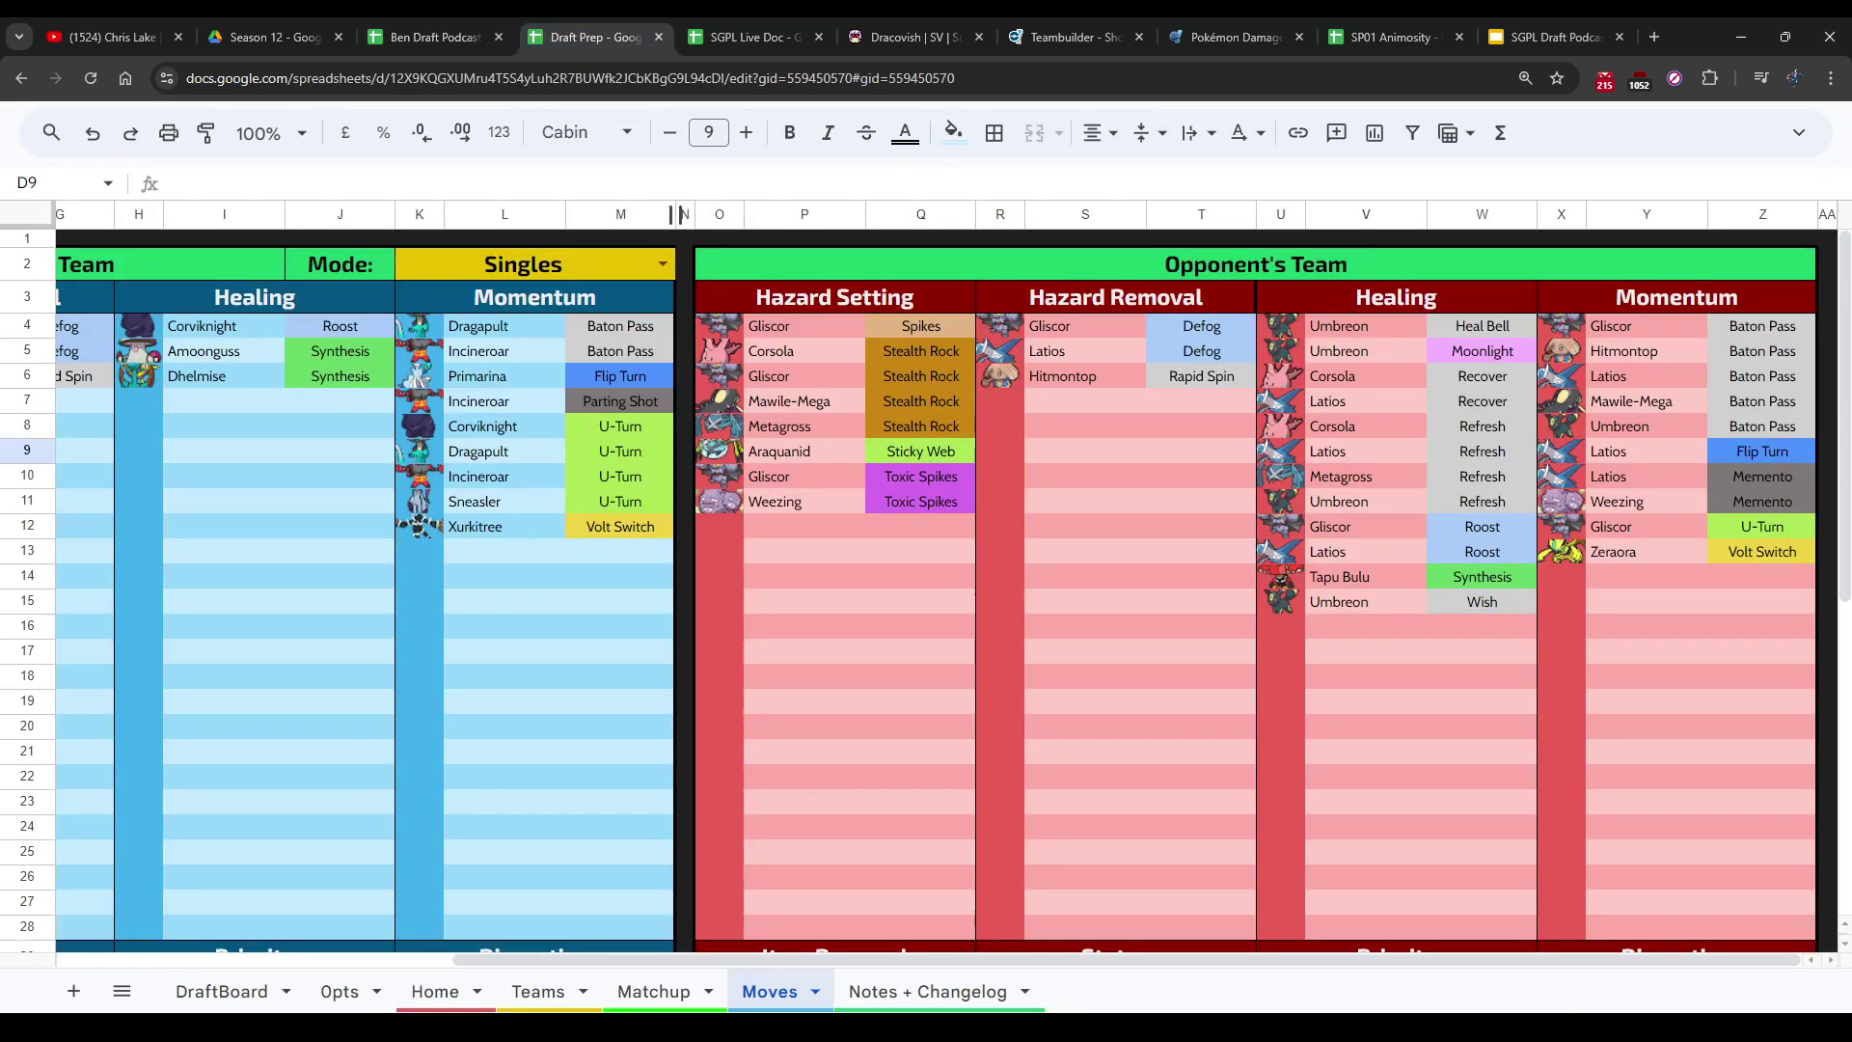
scroll(926, 579, down, 5)
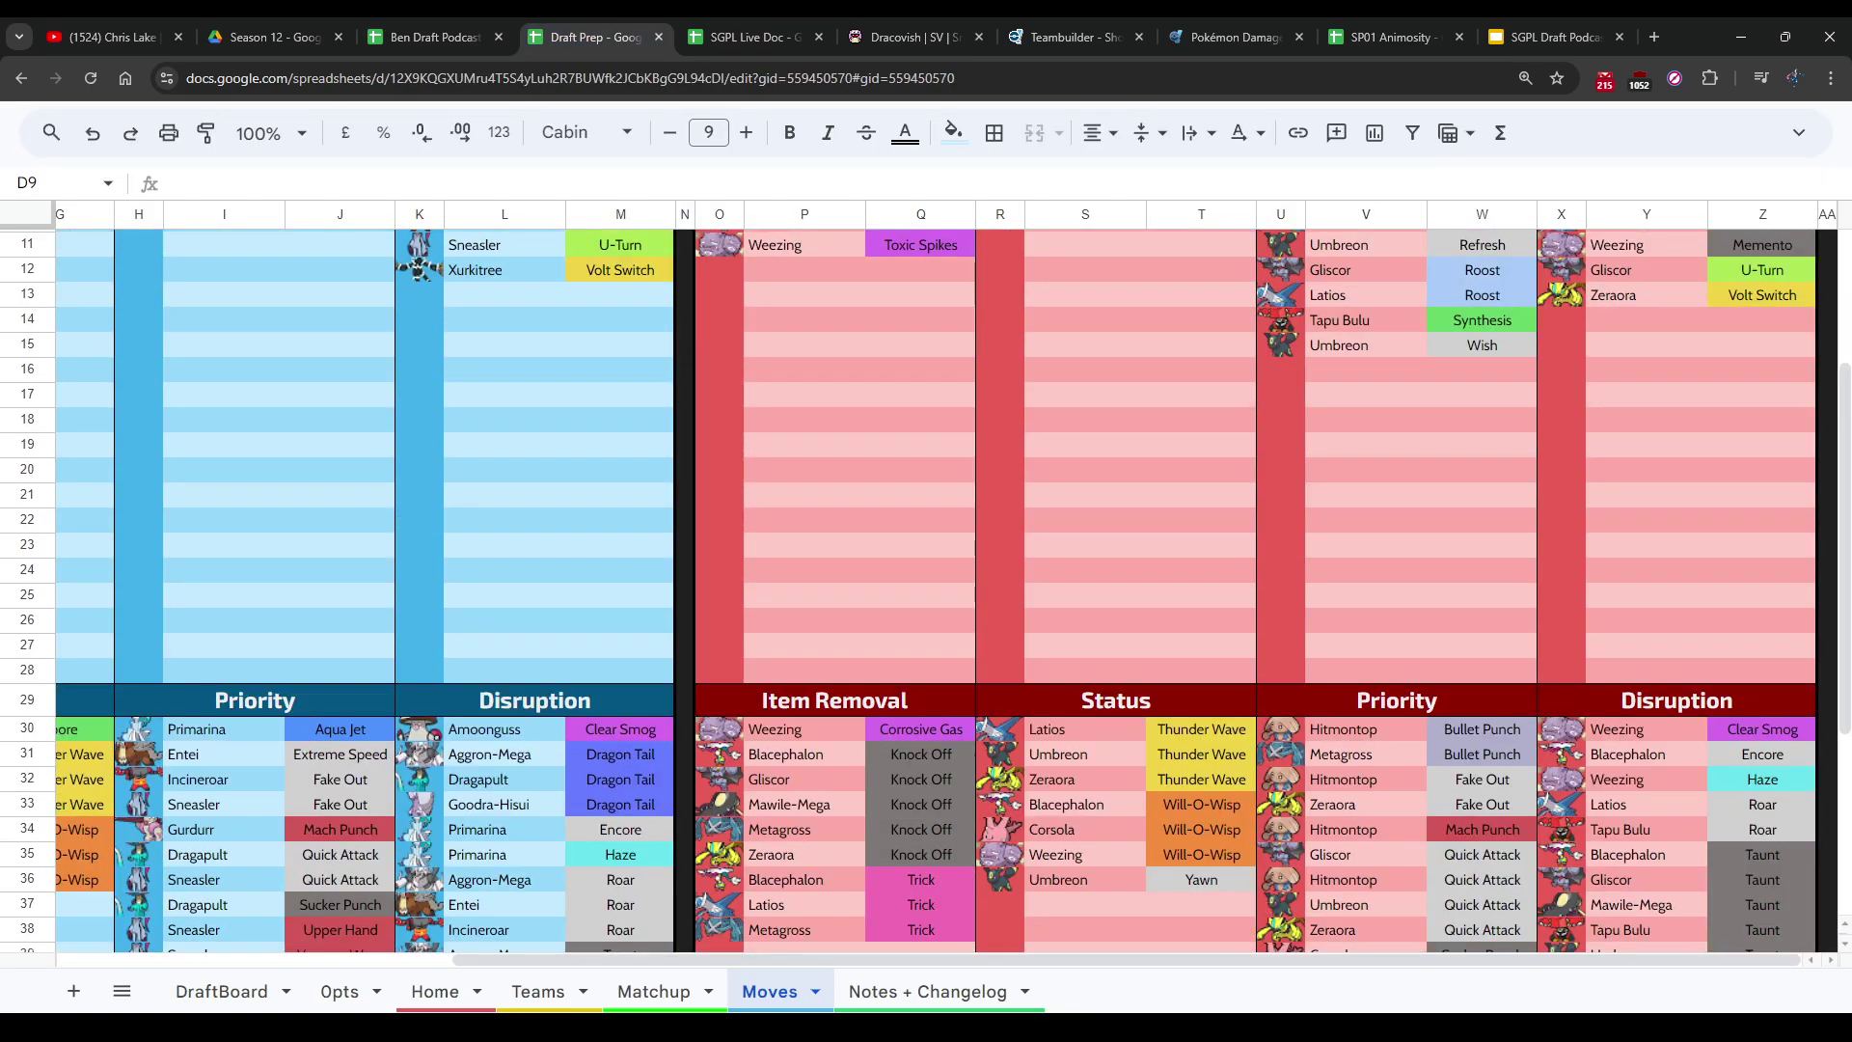
click(654, 991)
scroll(926, 608, down, 3)
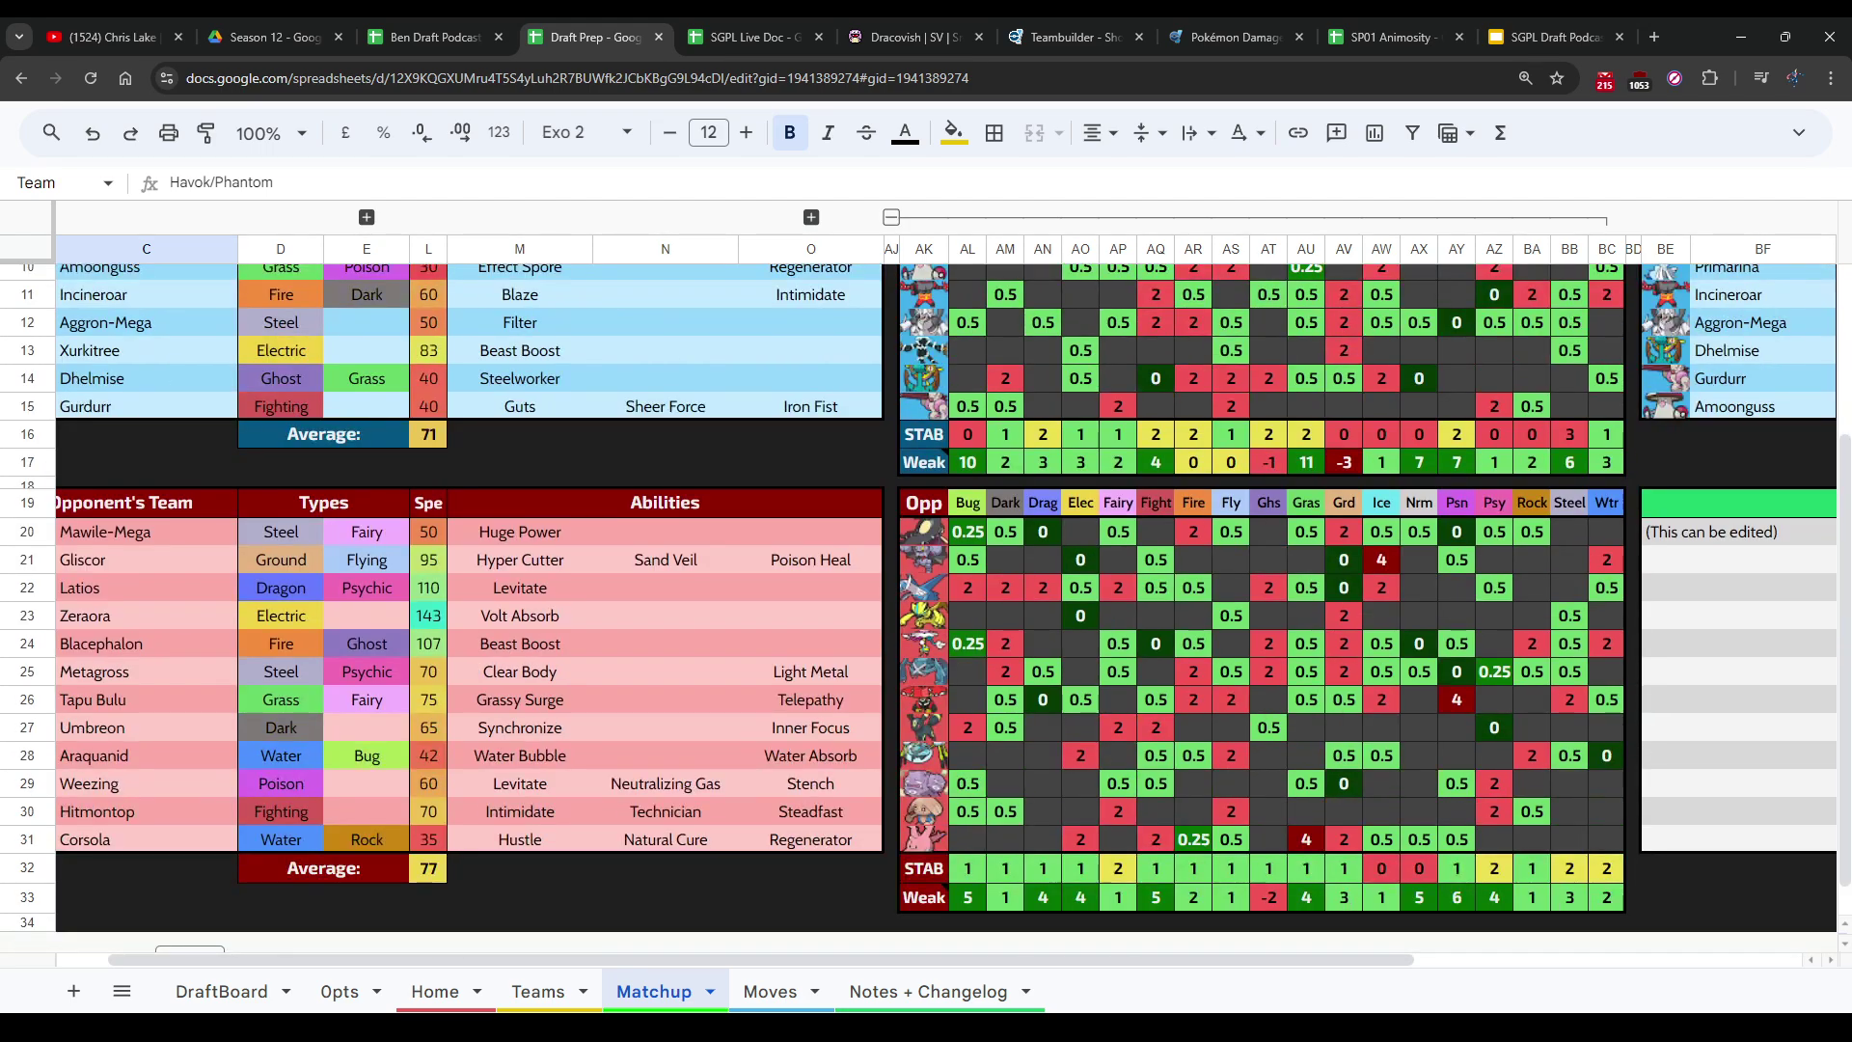
scroll(926, 607, up, 3)
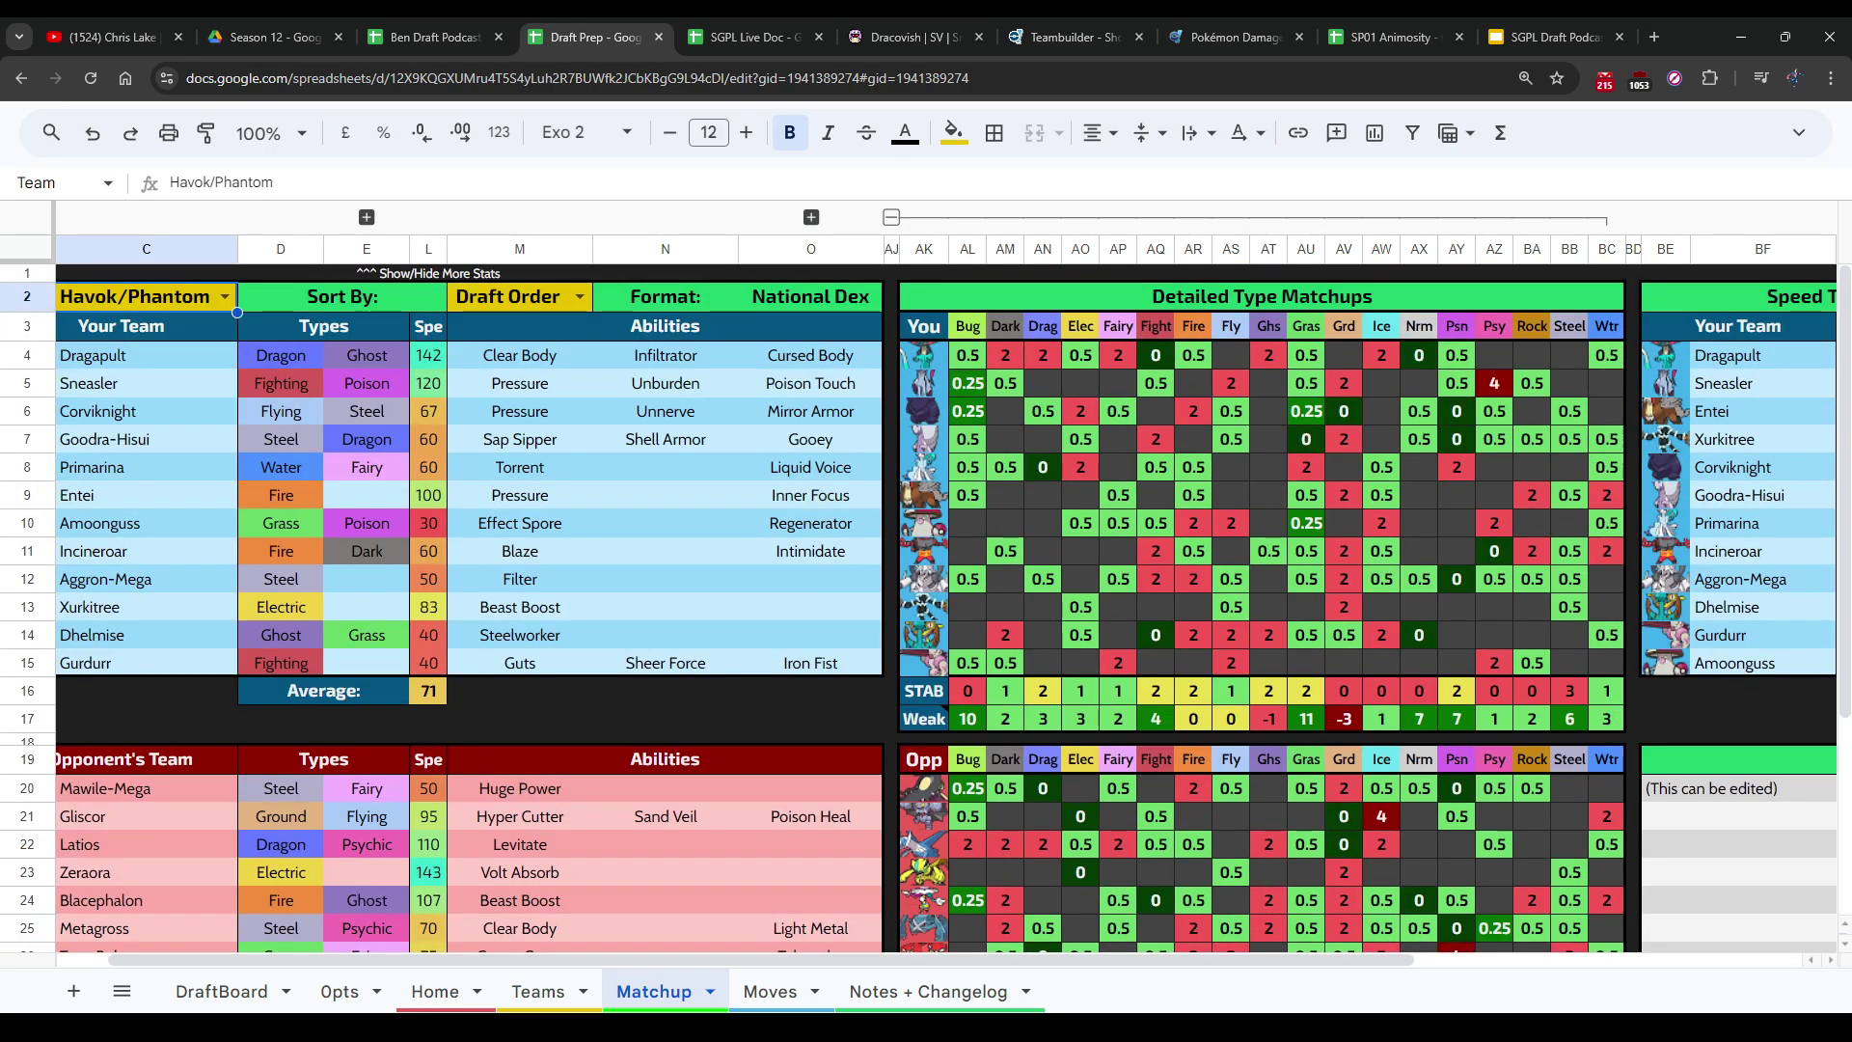
scroll(926, 607, down, 3)
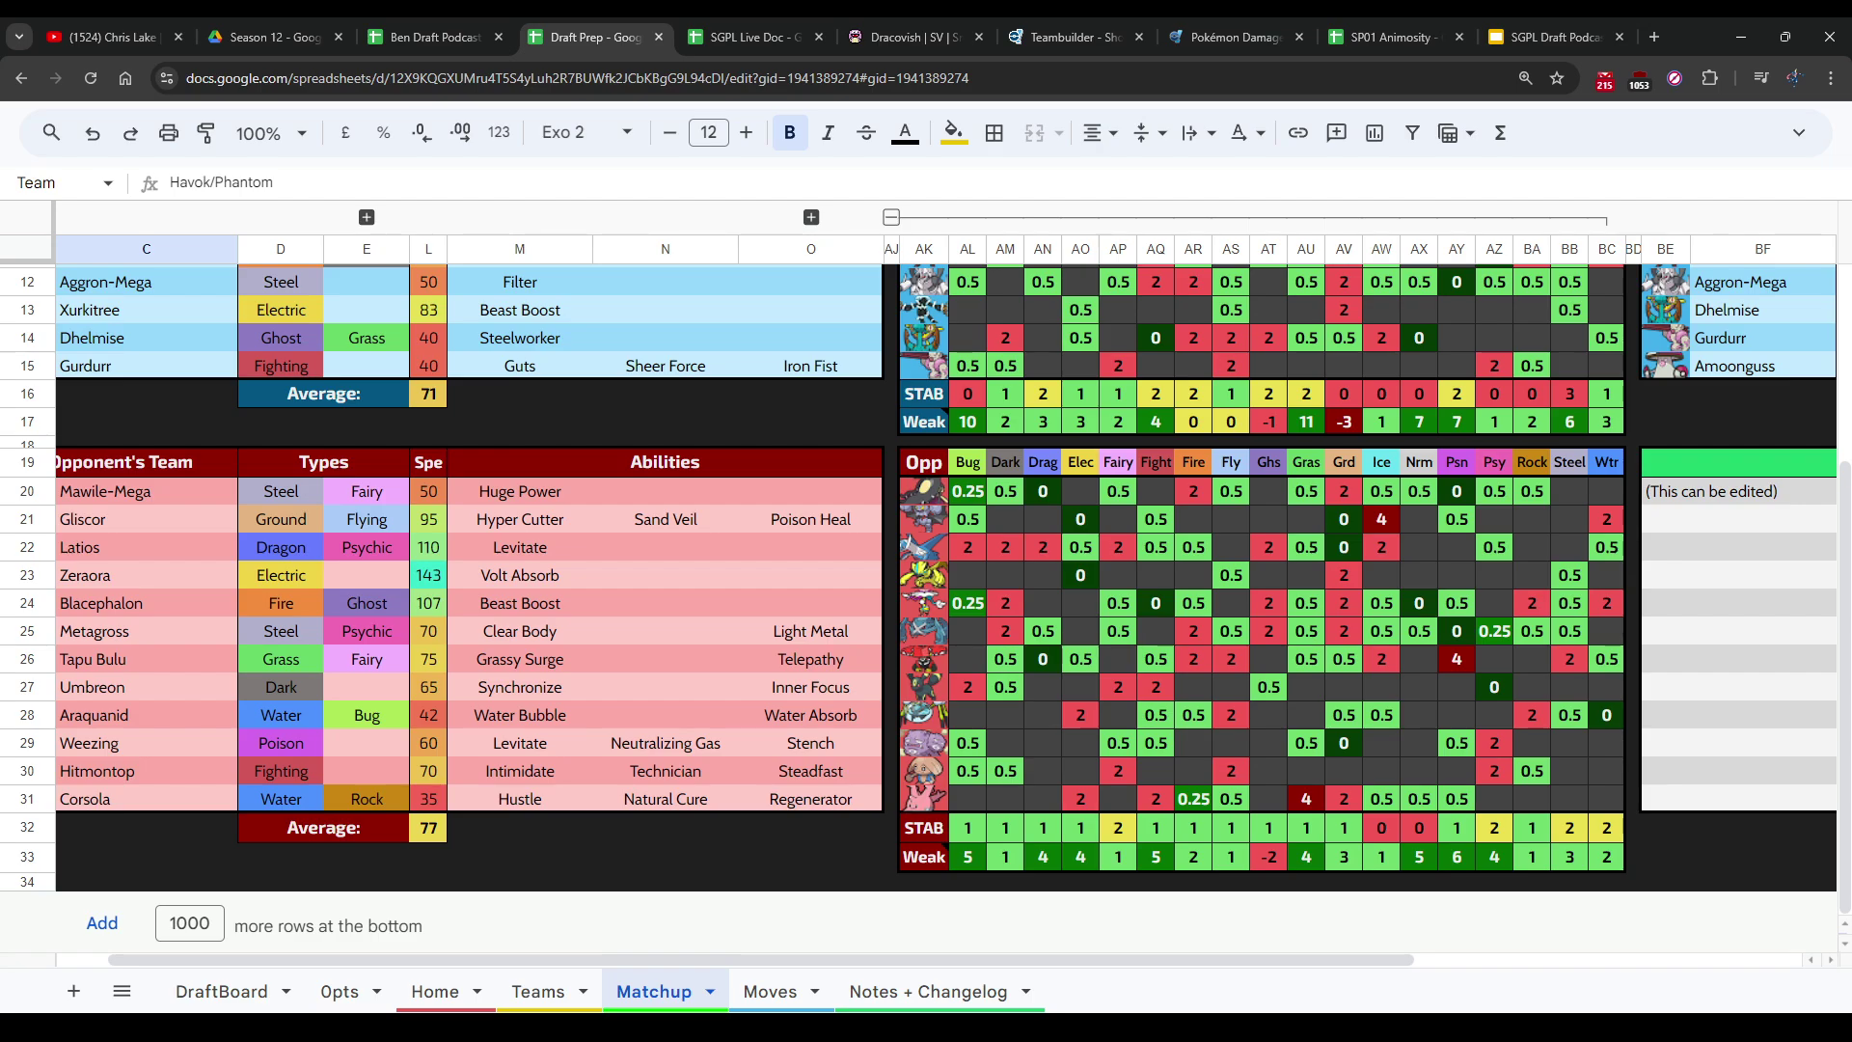
click(1268, 856)
Step: Return to the Ben Draft Podcast spreadsheet and enter the note "Ghost weak" in E9 of the Phantom sheet
key(ctrl+shift+Tab)
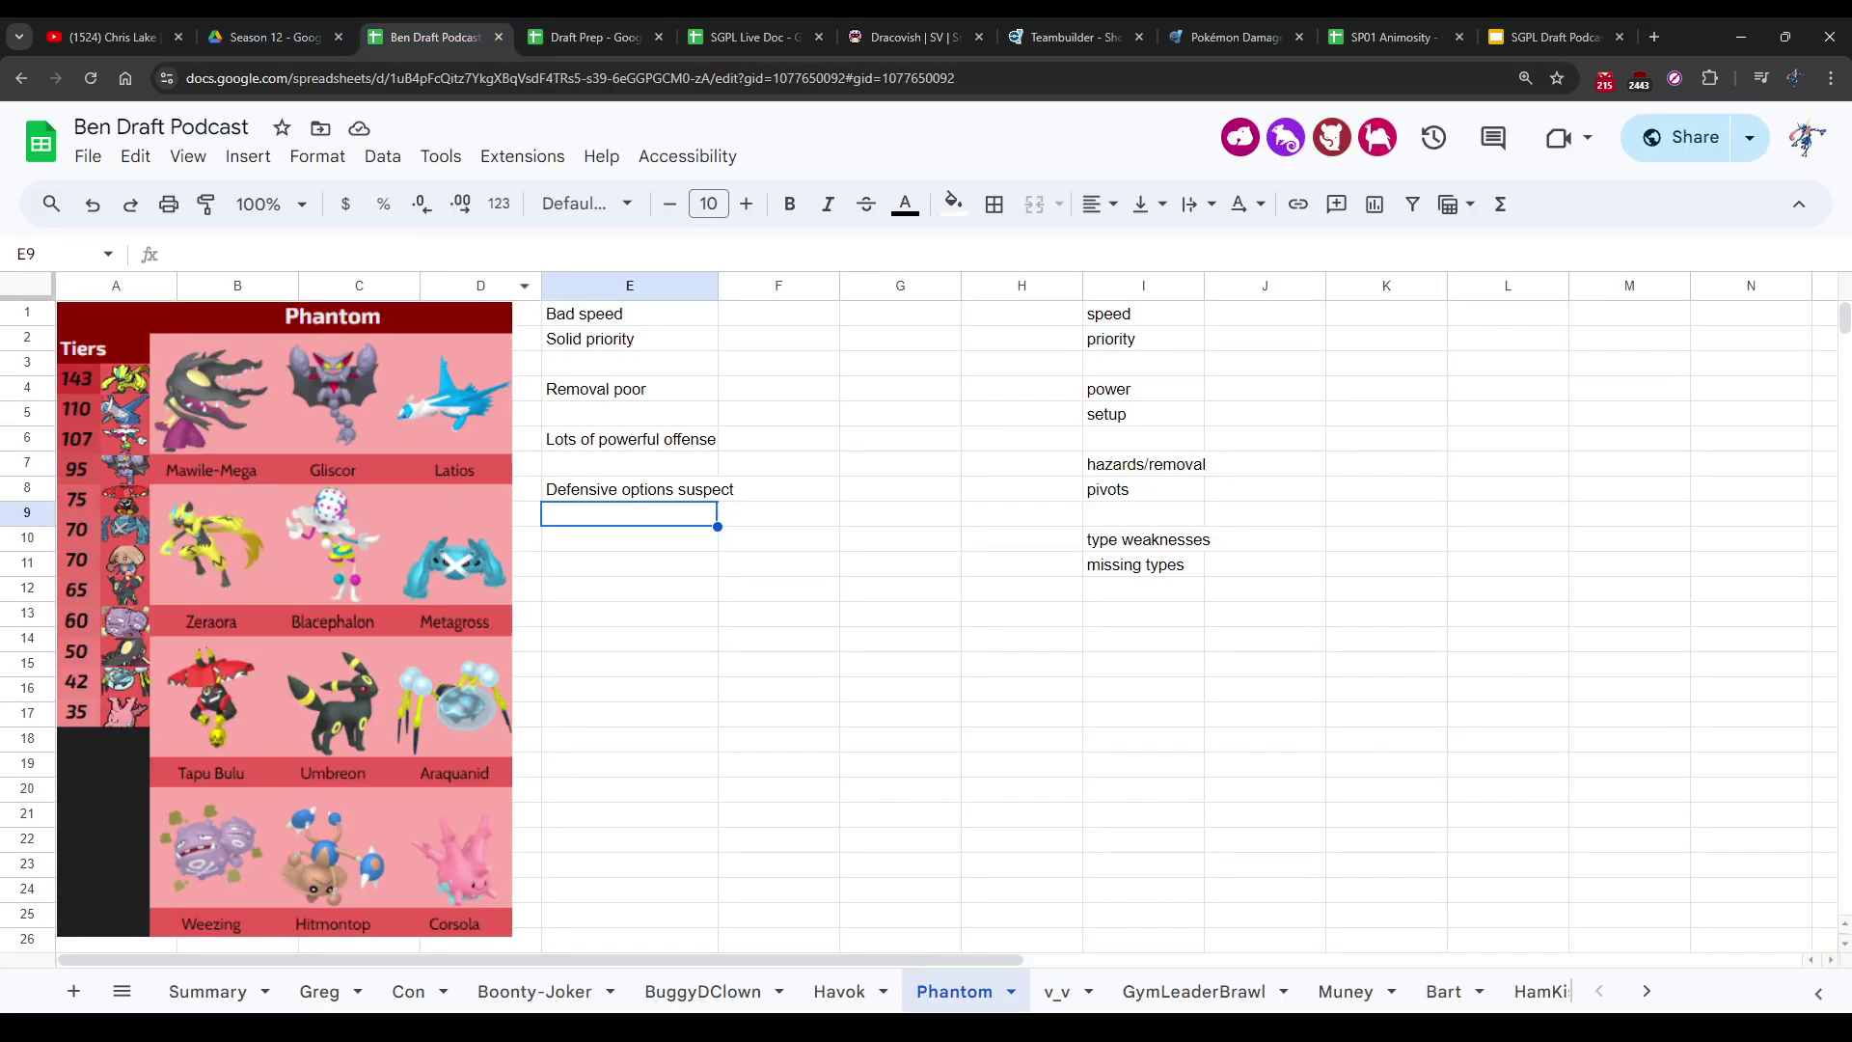
text(Ghost wweak)
key(Return)
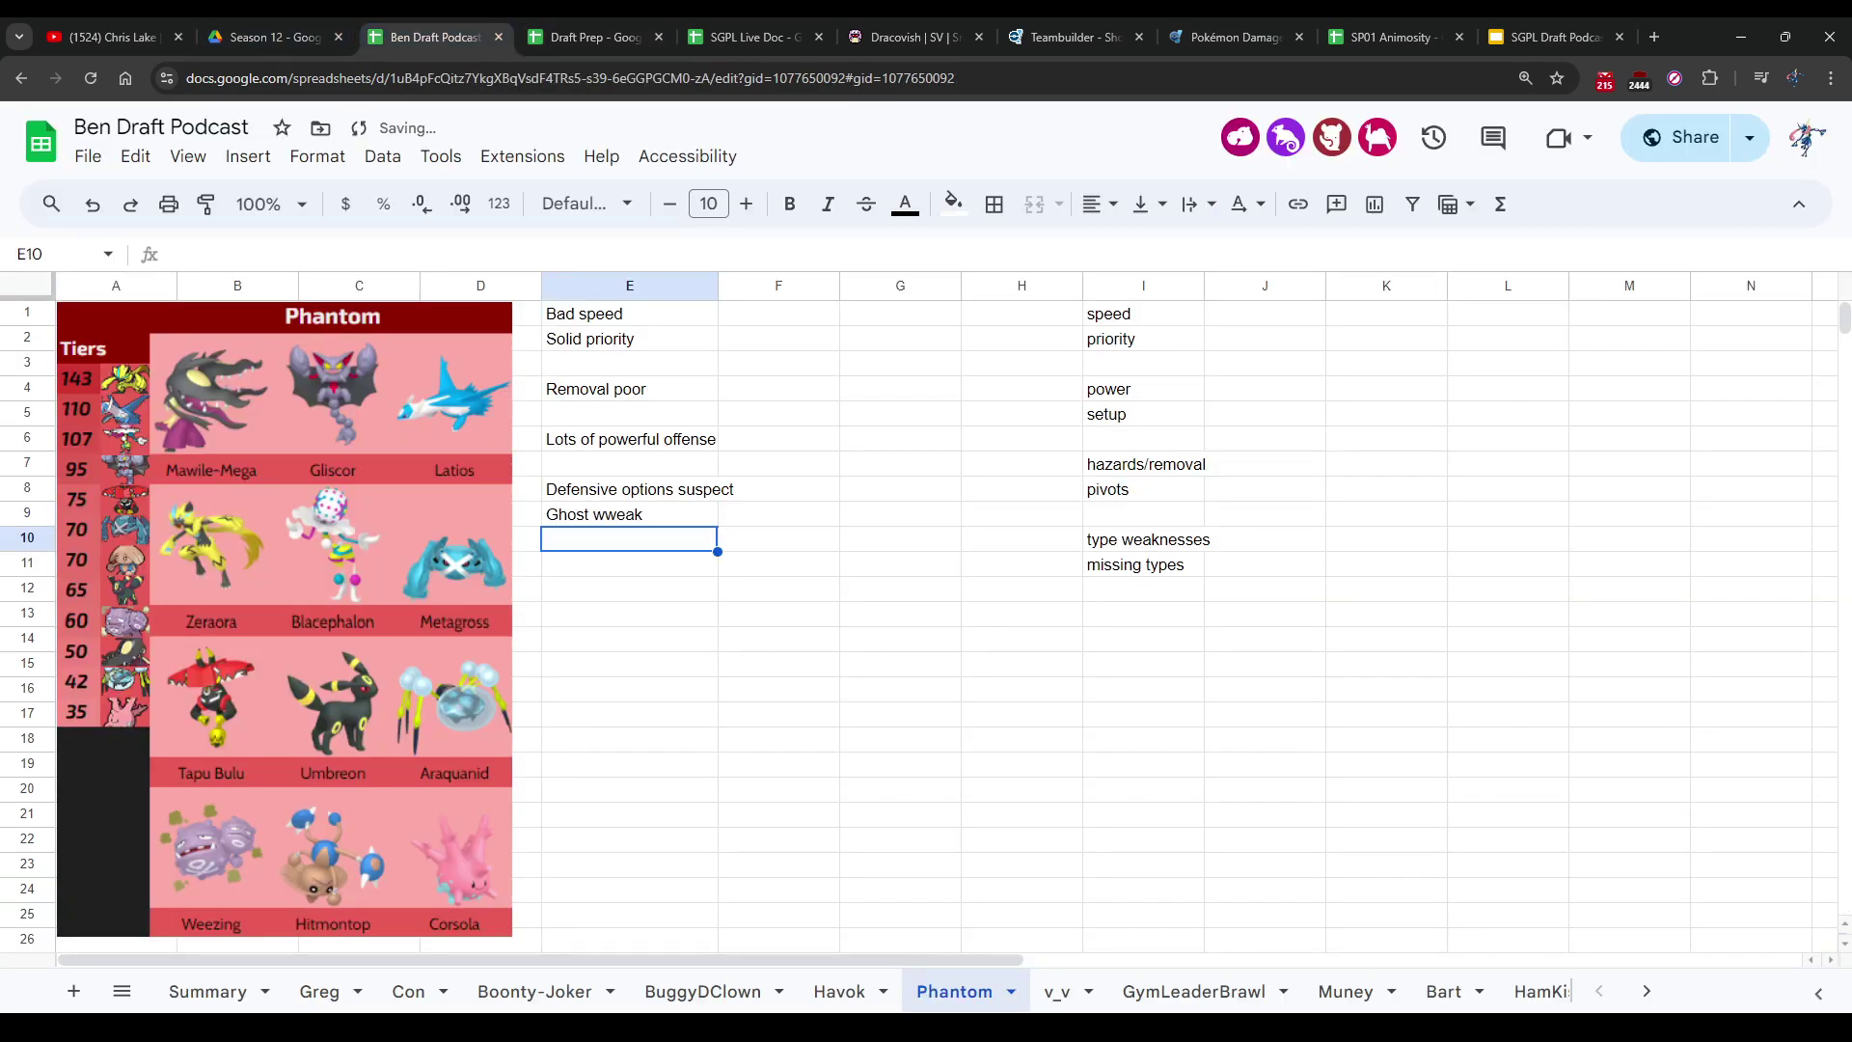
key(Up)
text(Ghost weak)
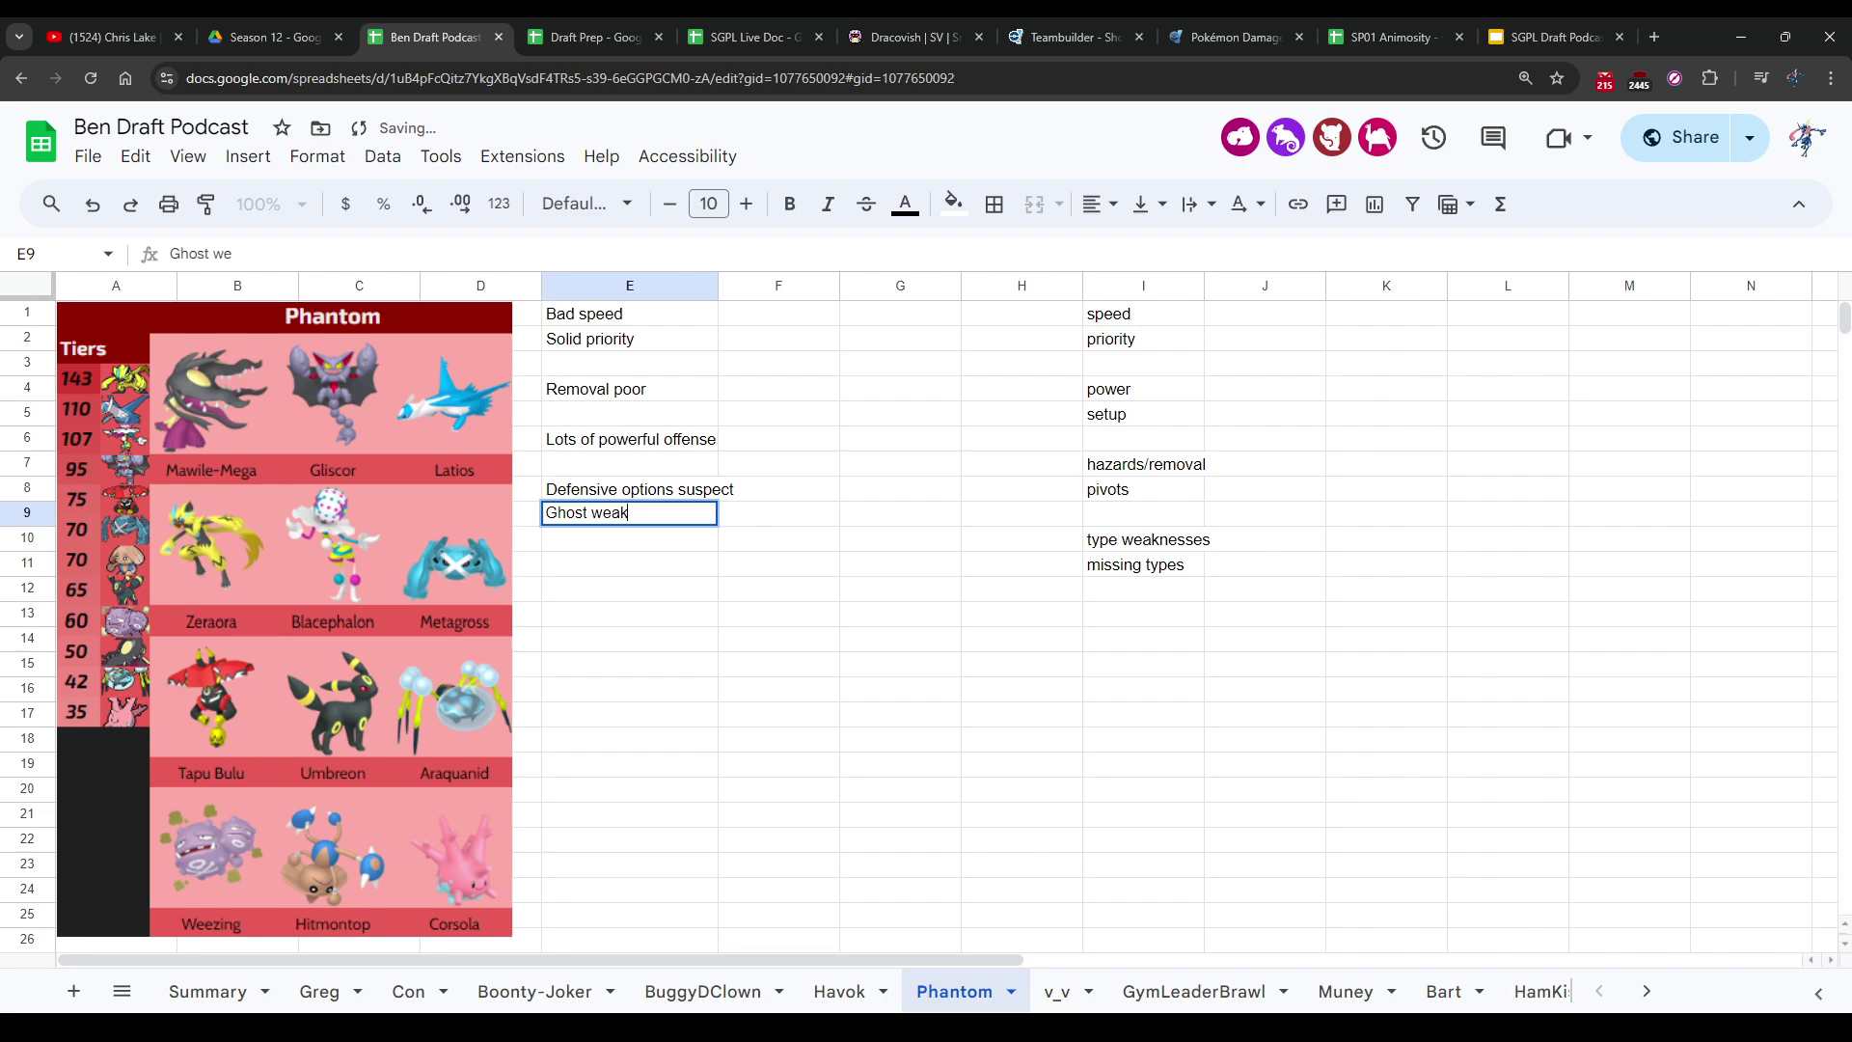
key(Return)
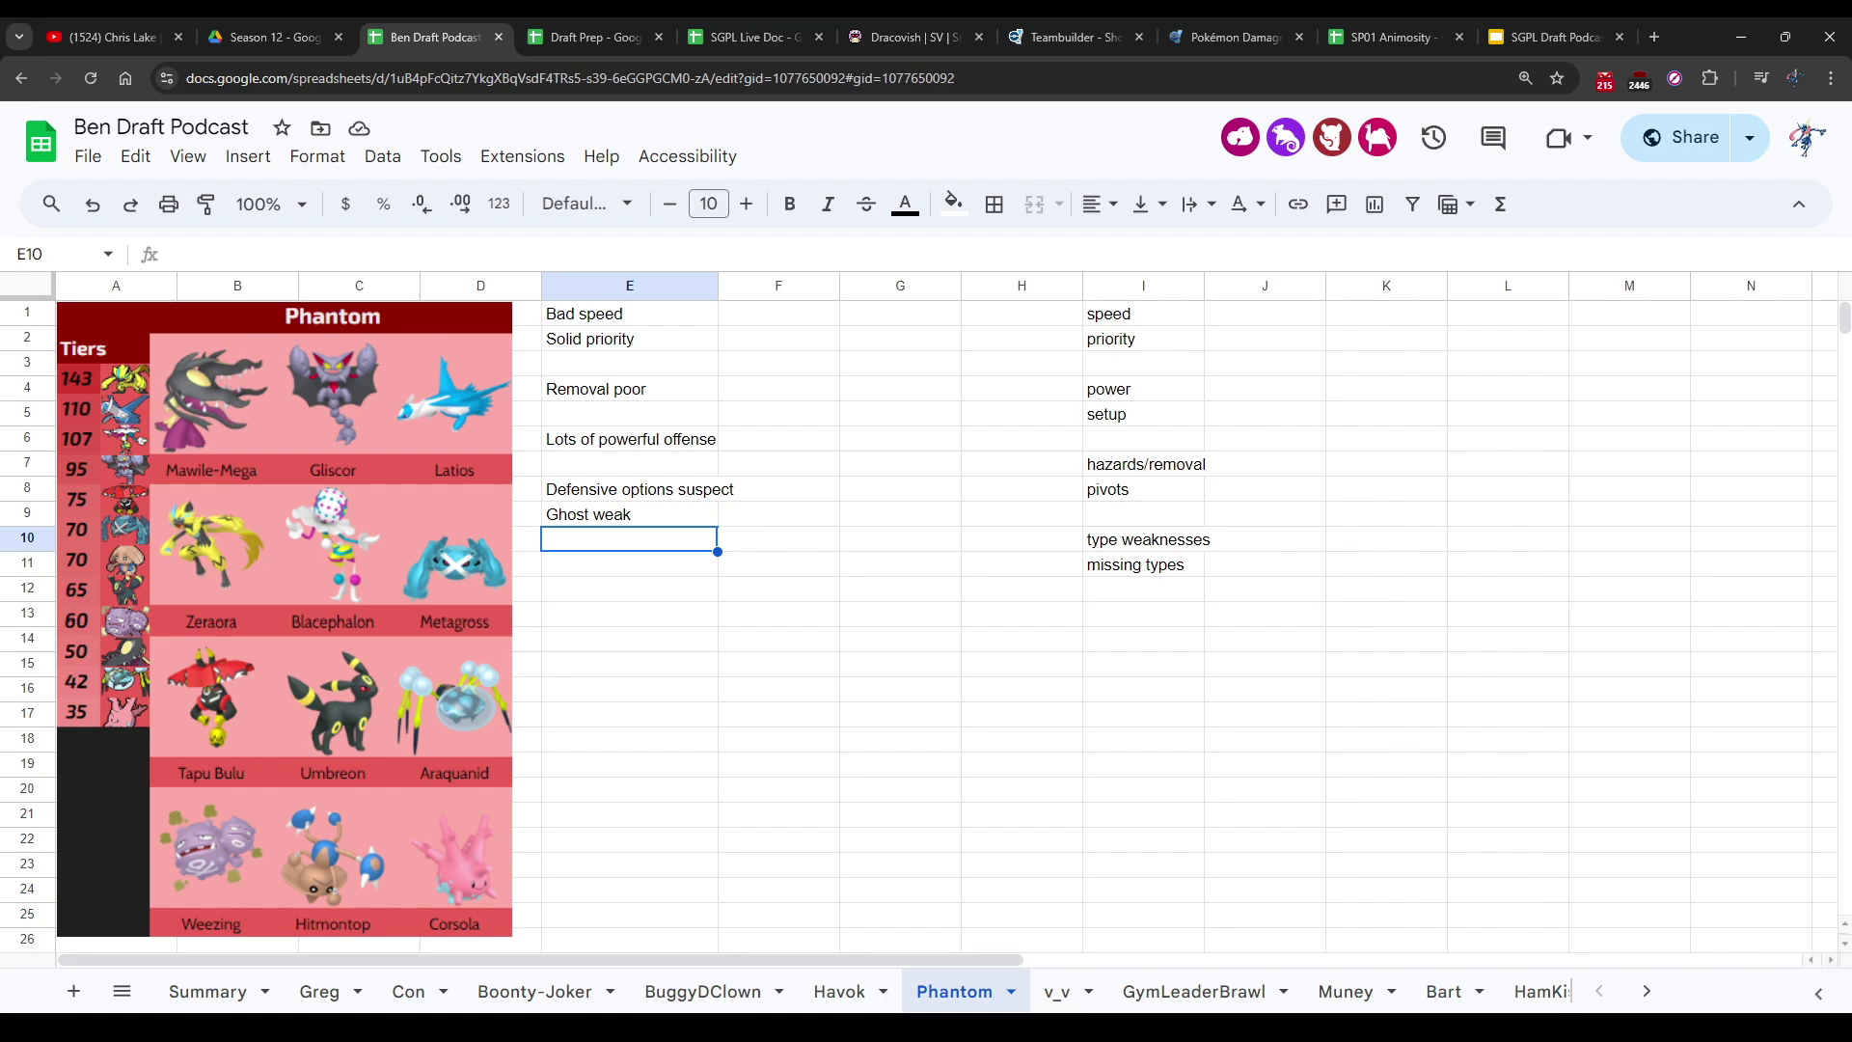
Step: Recheck Phantom's type matchups in Draft Prep and enter the rating 8/10 in E11 of the Phantom sheet
key(ctrl+Tab)
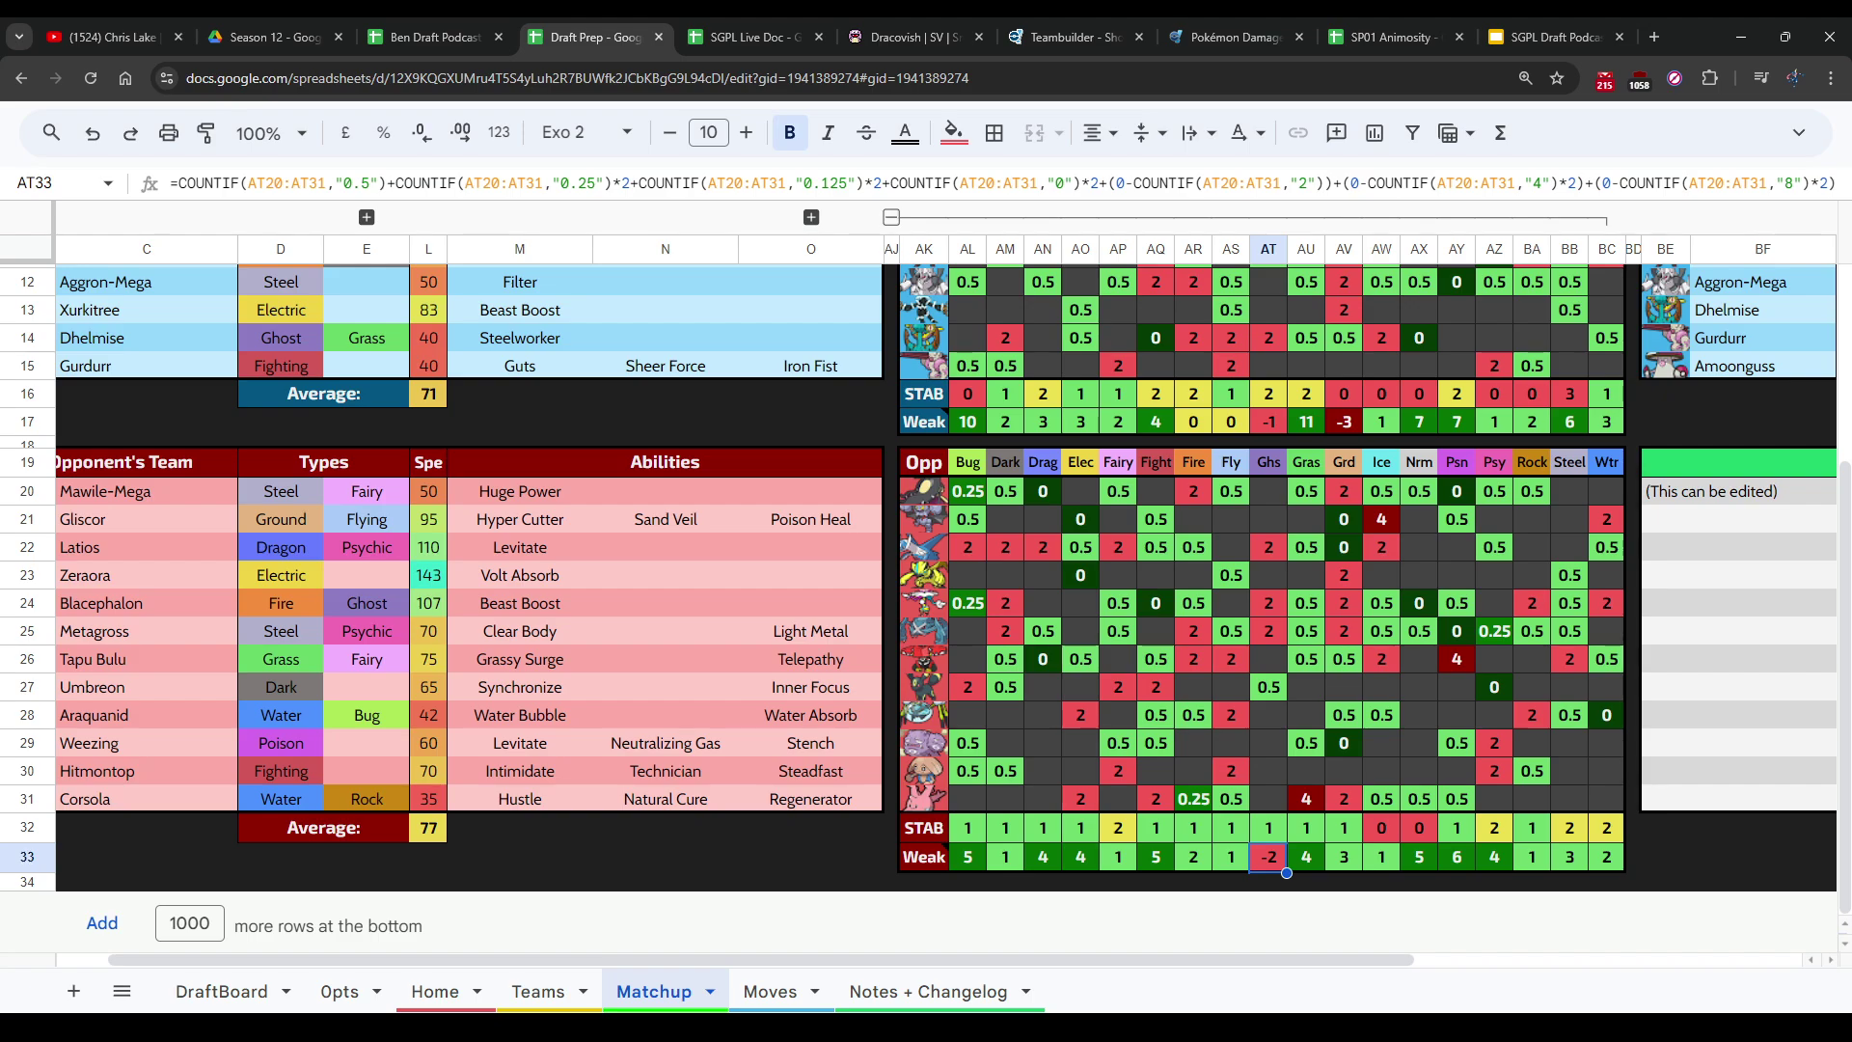
key(ctrl+shift+Tab)
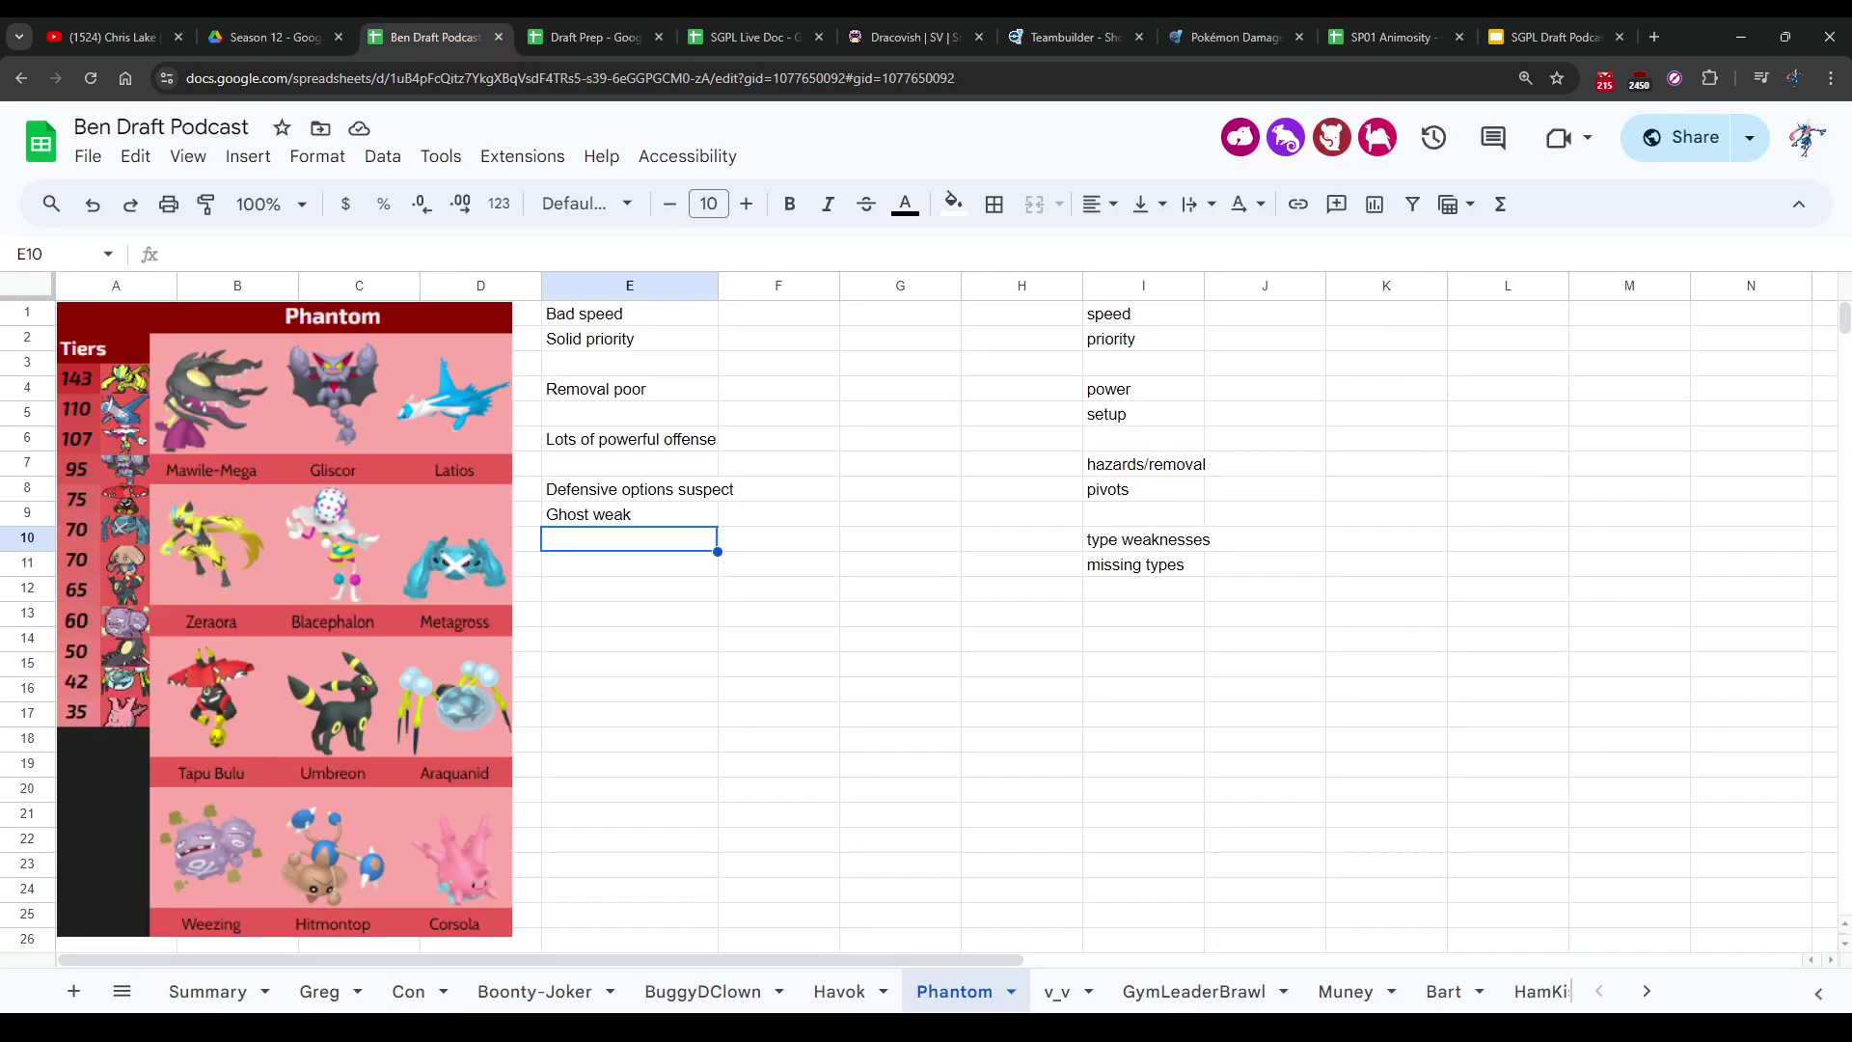
key(Down)
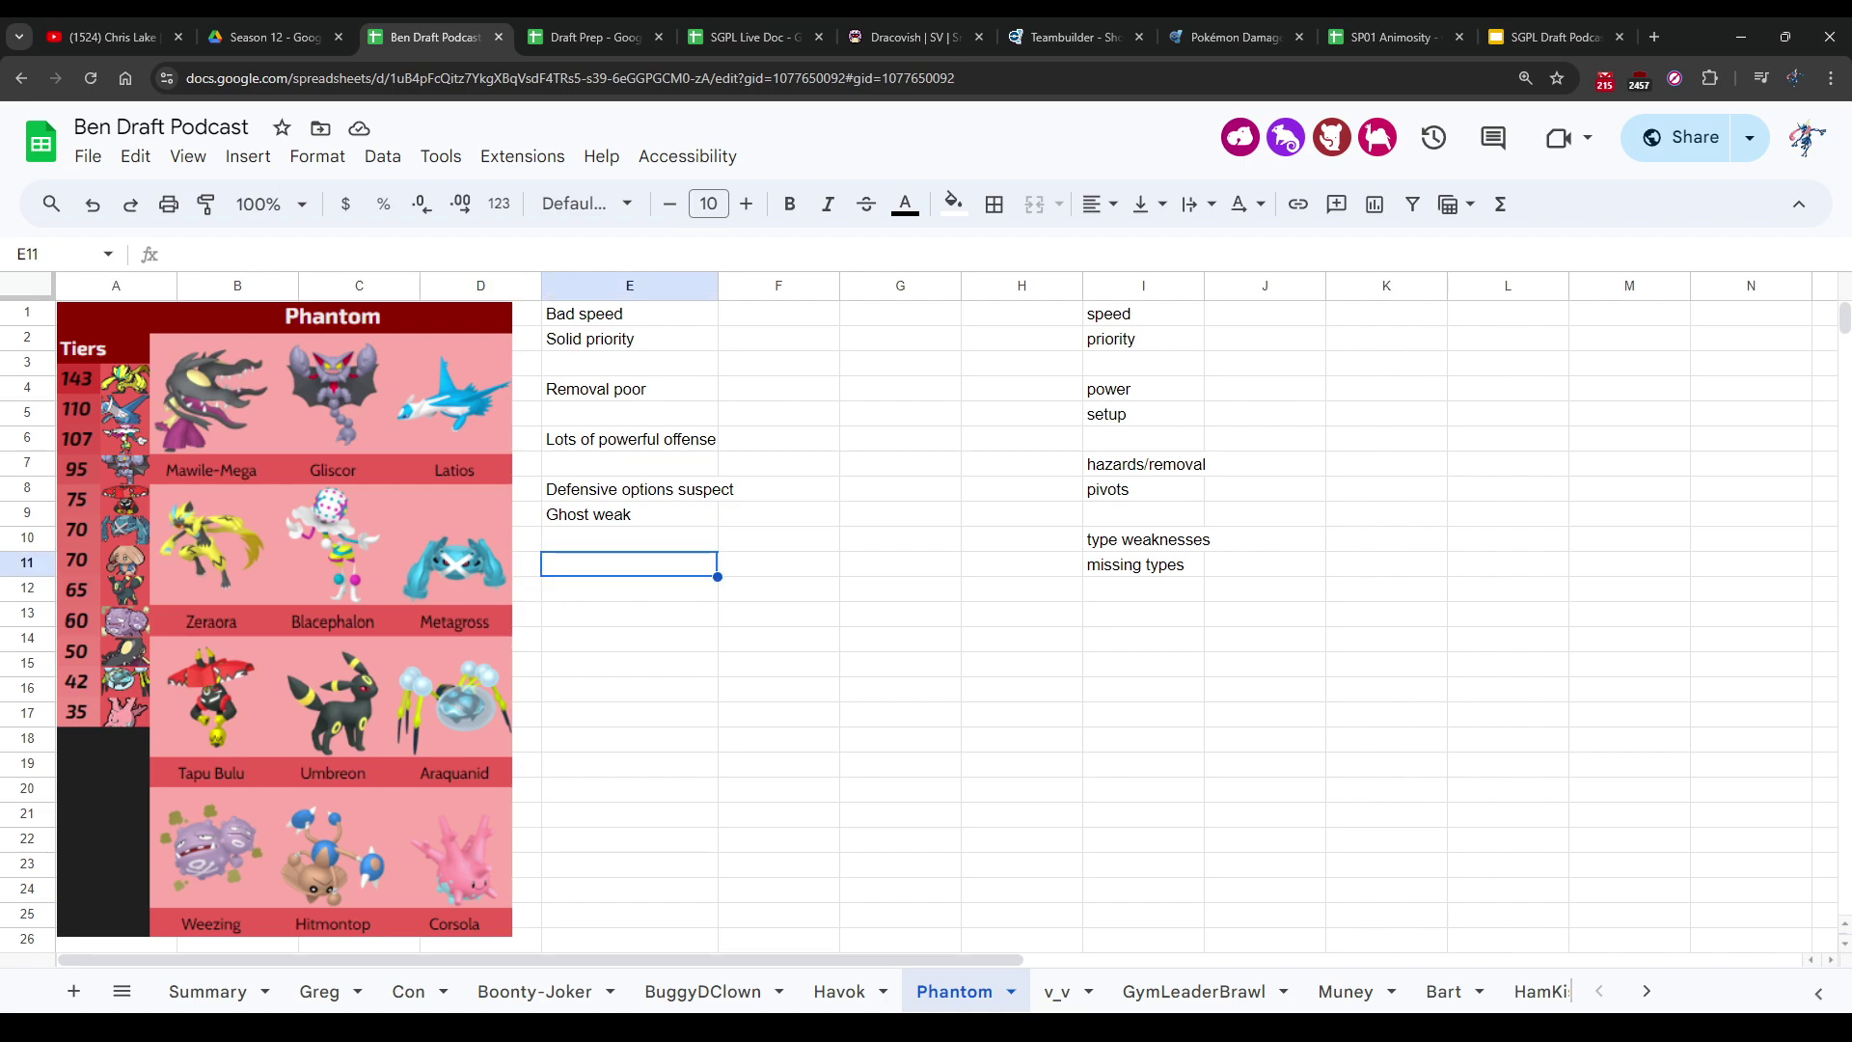
text(8/10)
key(Return)
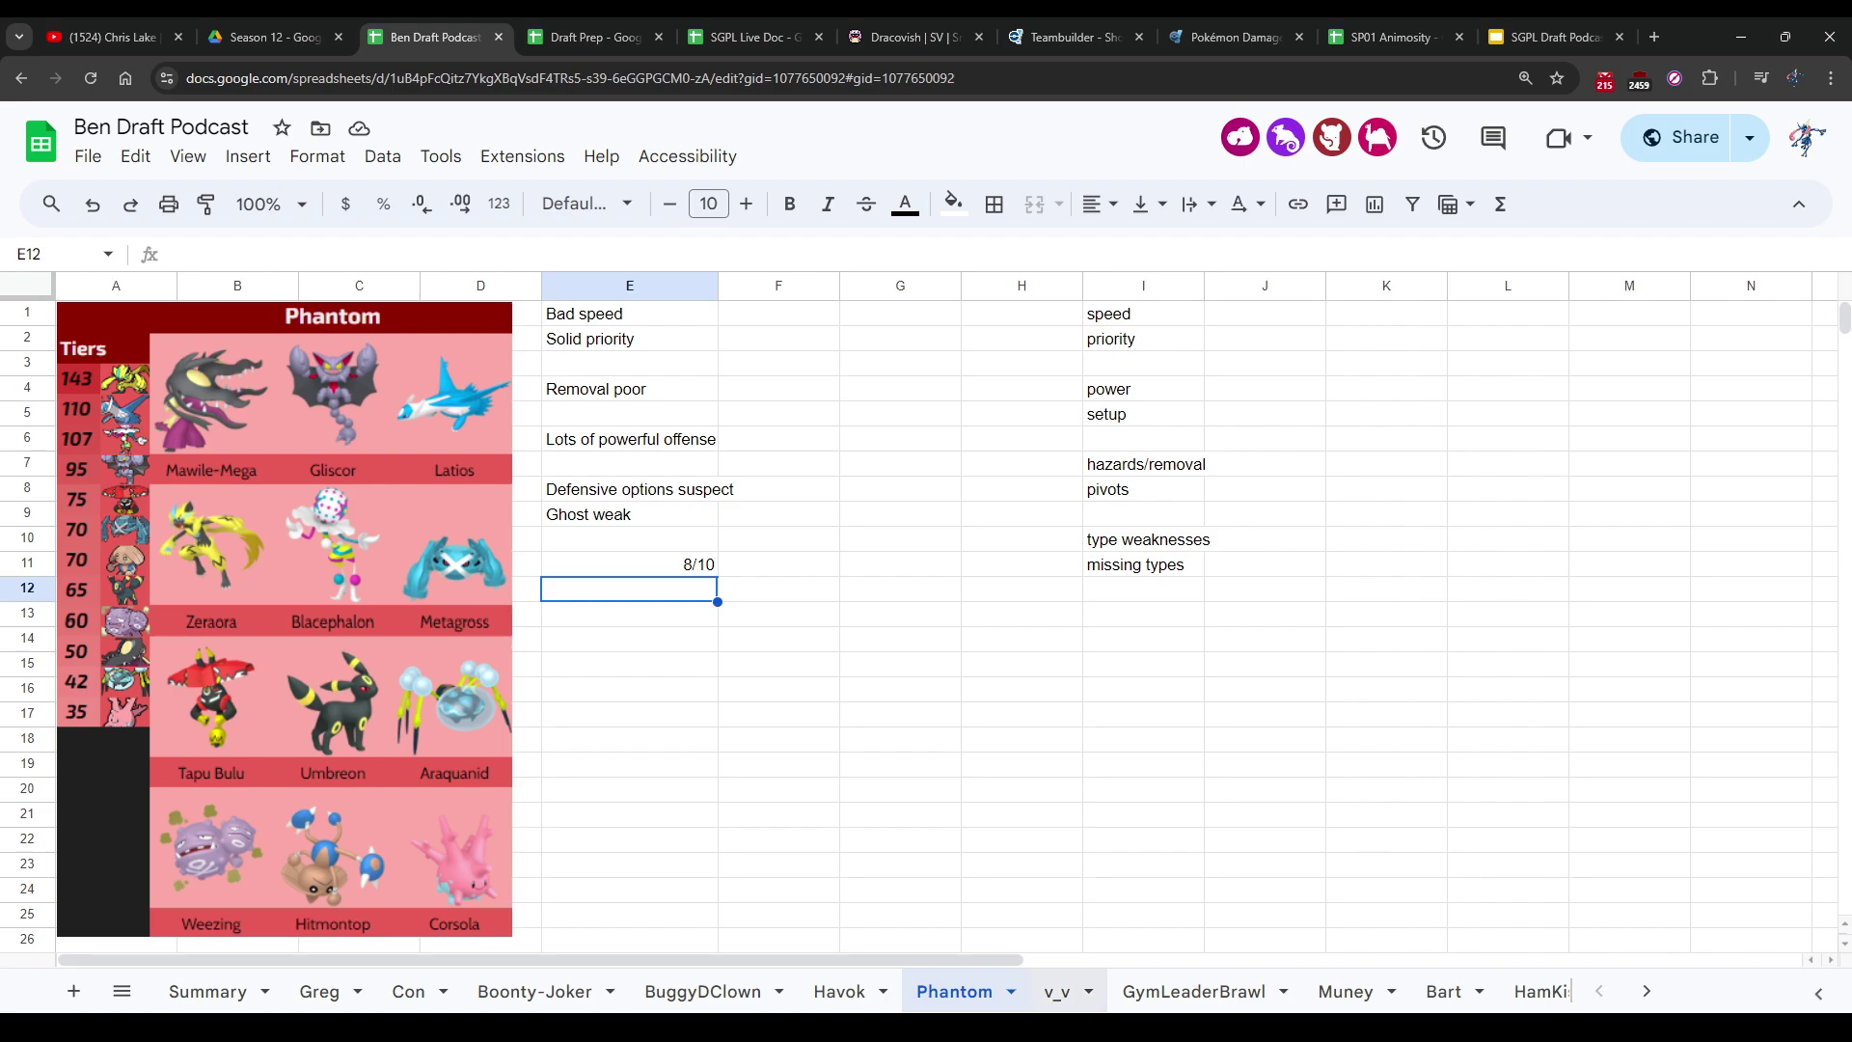
Step: Open the v_v sheet and review its roster, existing notes and rating
click(1057, 991)
click(779, 690)
click(779, 615)
key(Up)
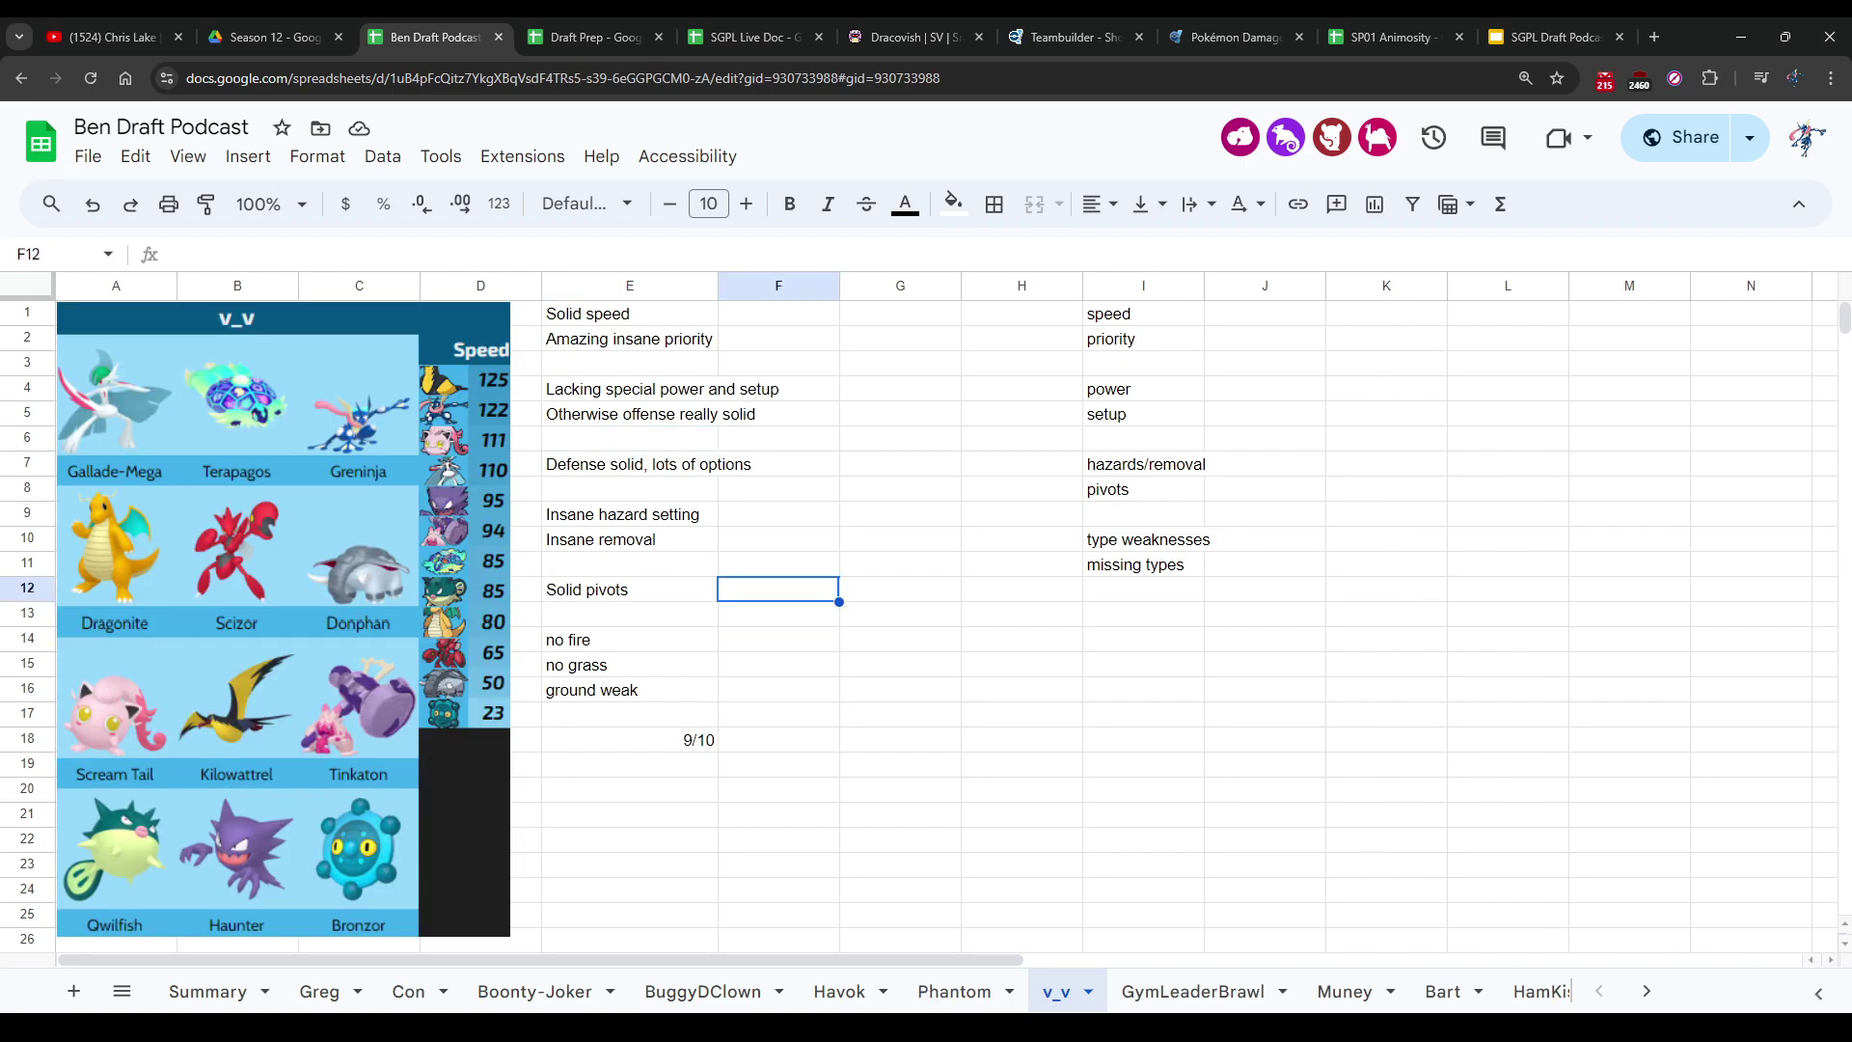
key(Right)
key(Up)
key(Up)
key(Up)
key(Up)
key(Up)
key(Up)
key(Up)
key(Up)
key(Up)
key(Up)
click(778, 313)
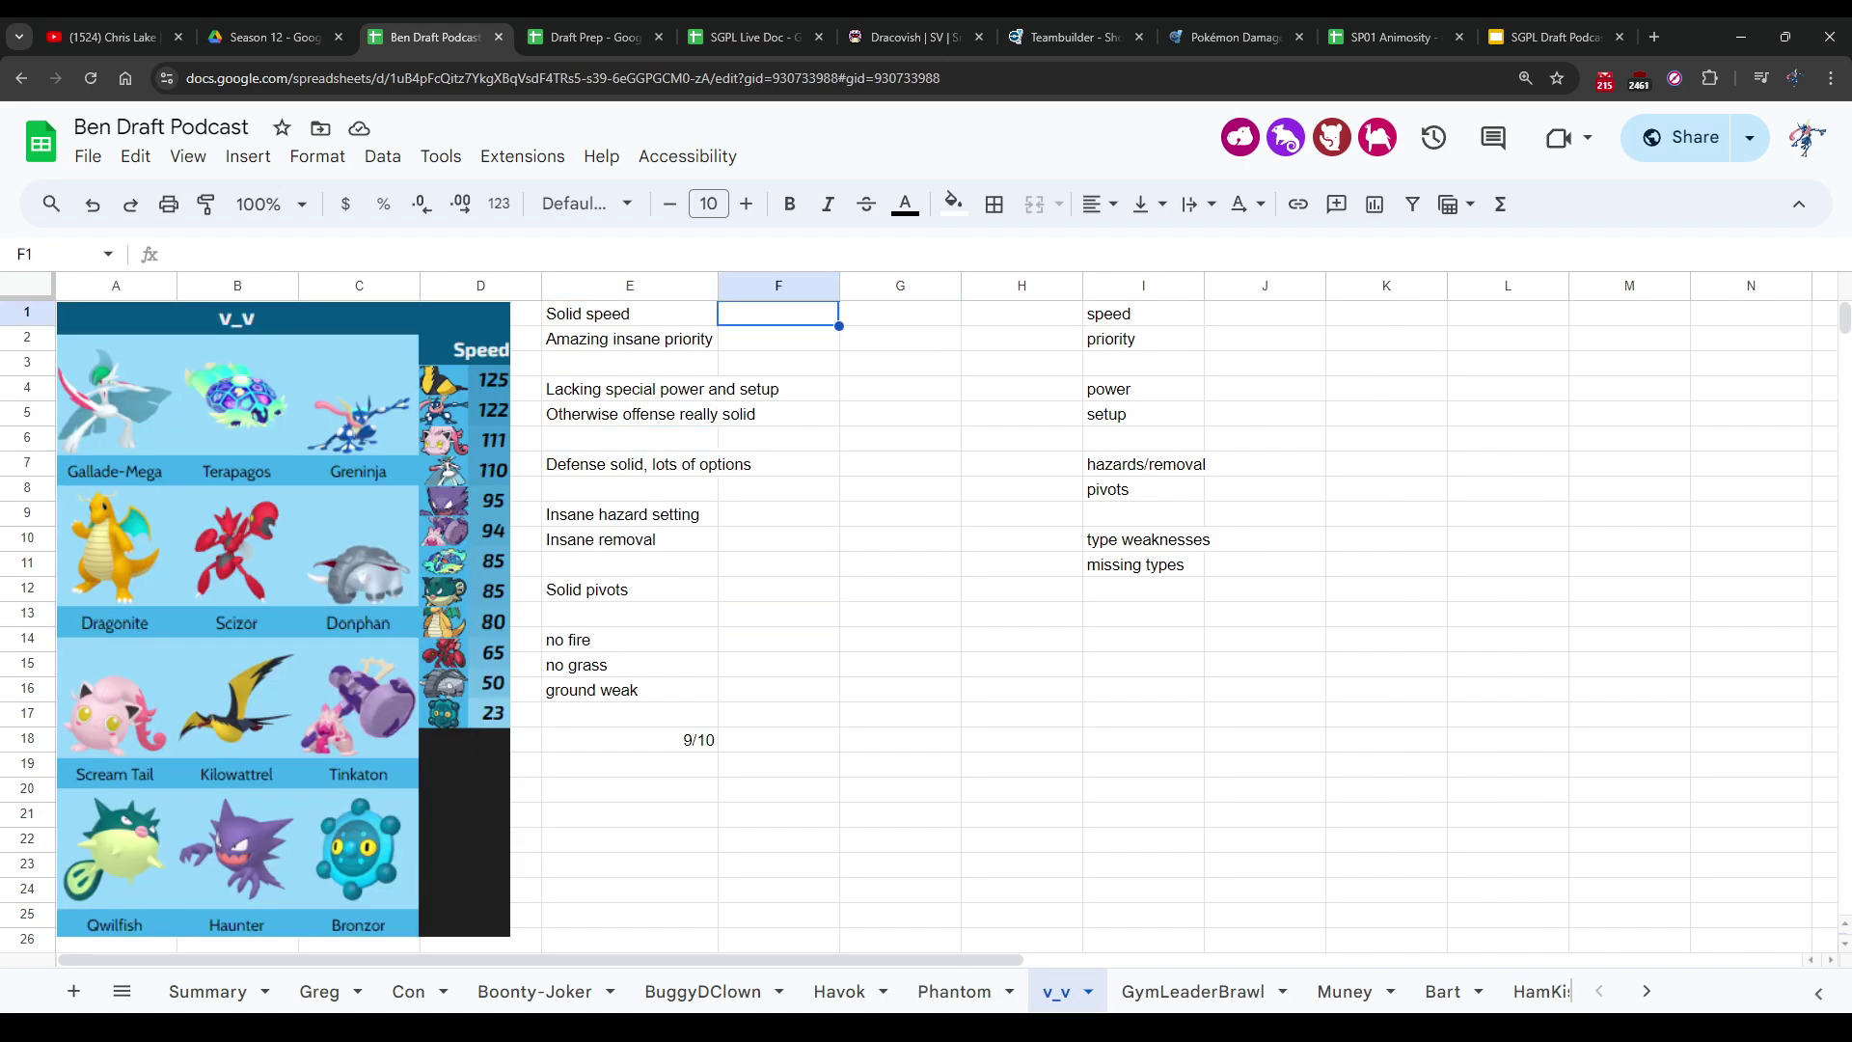
click(900, 565)
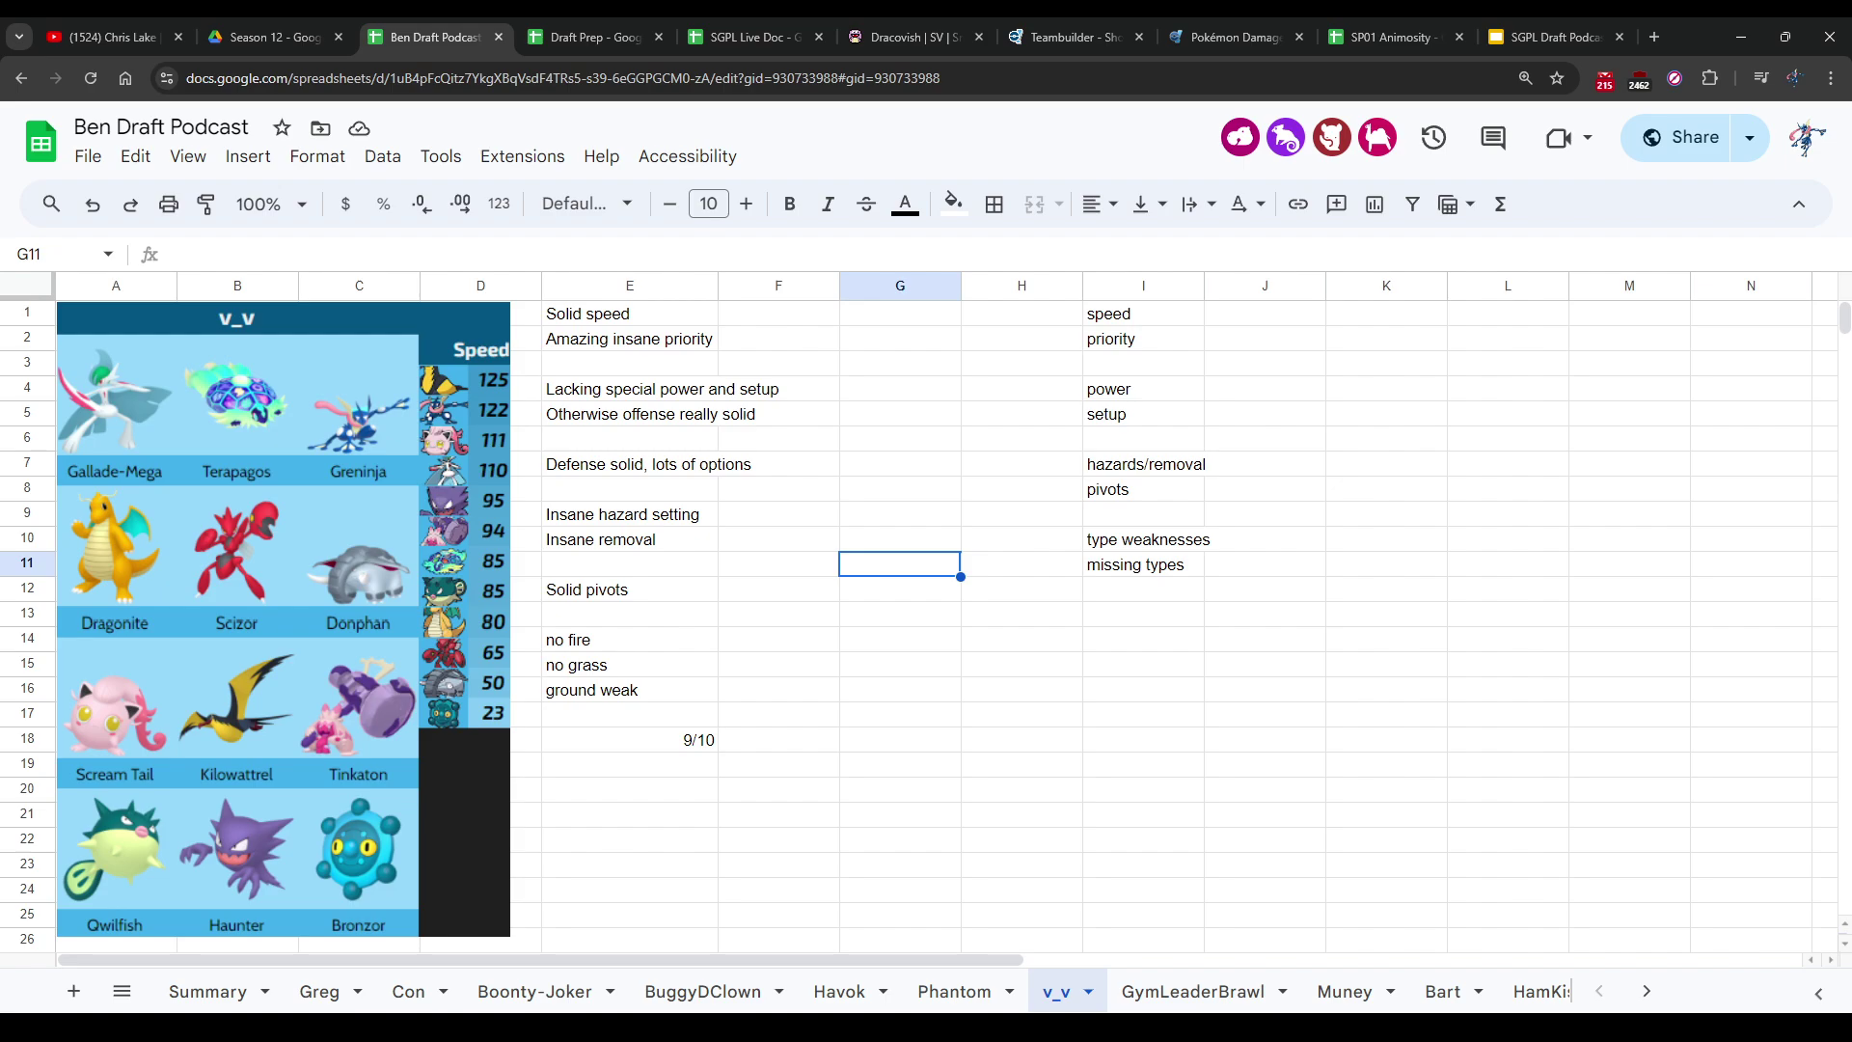
click(778, 489)
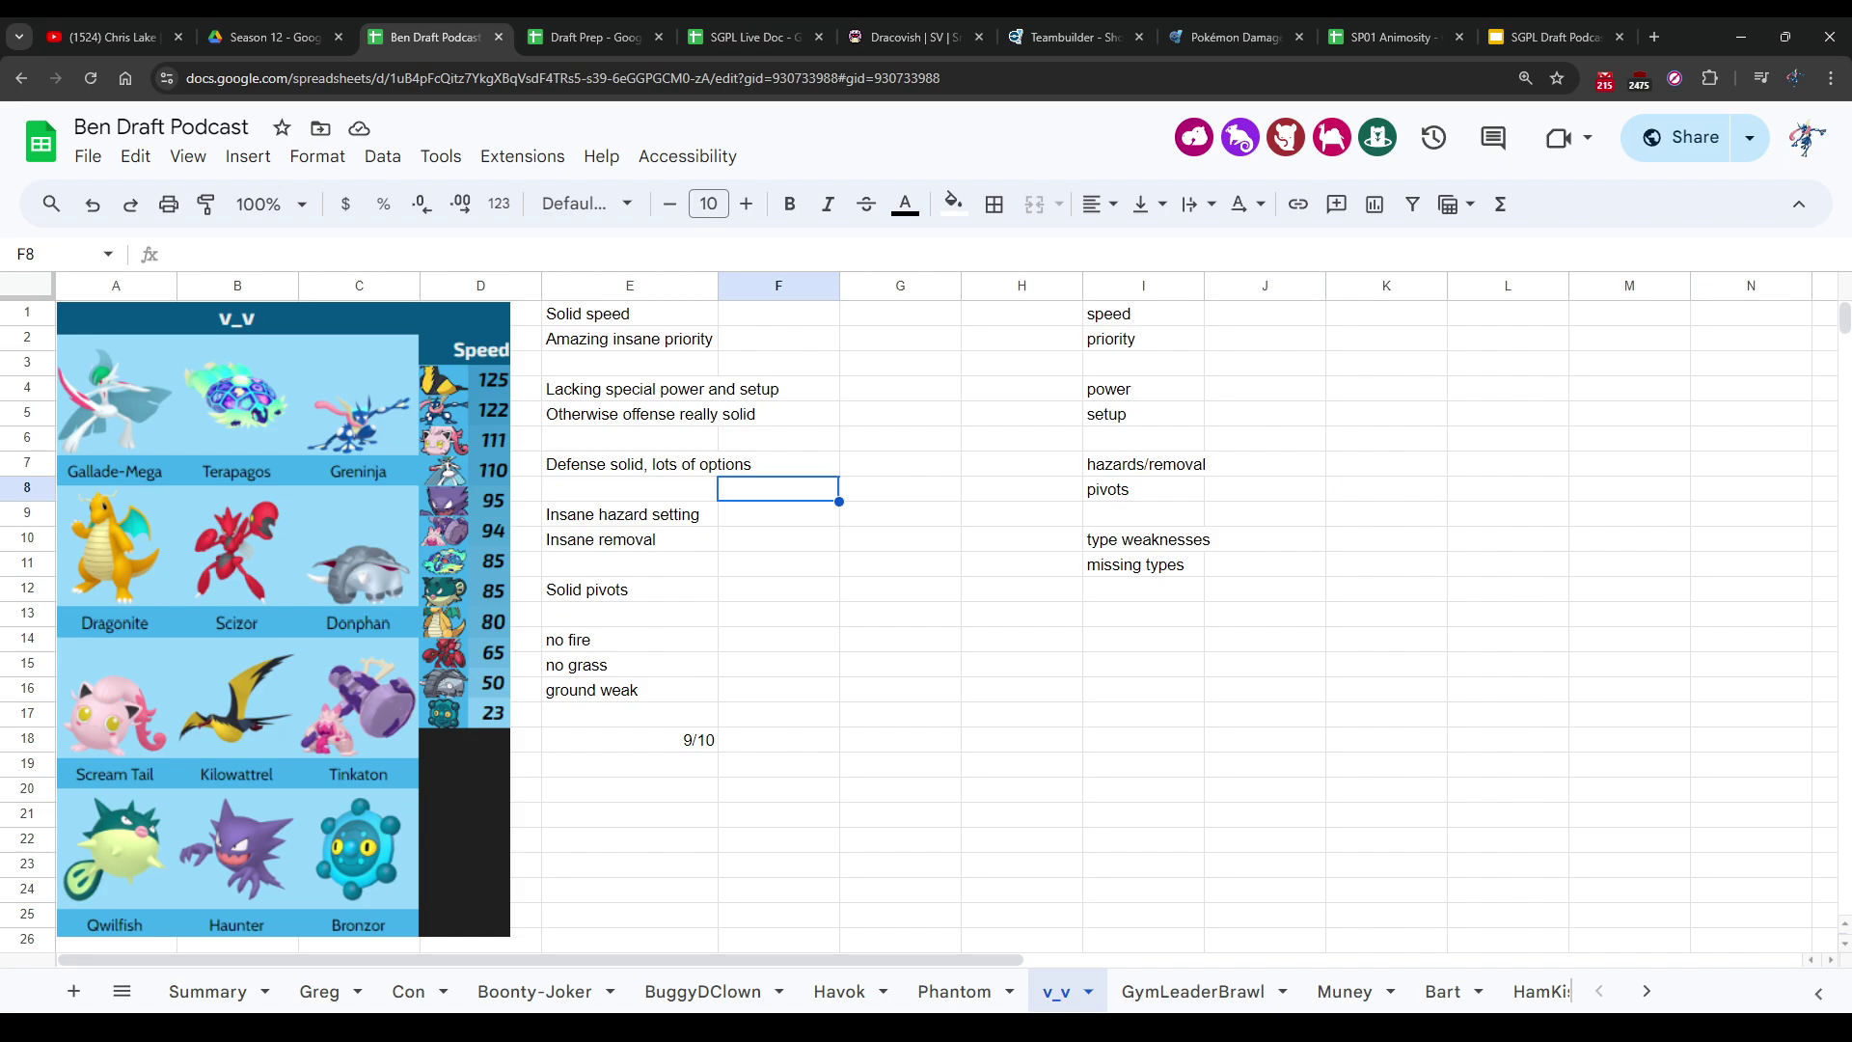
click(628, 740)
click(629, 714)
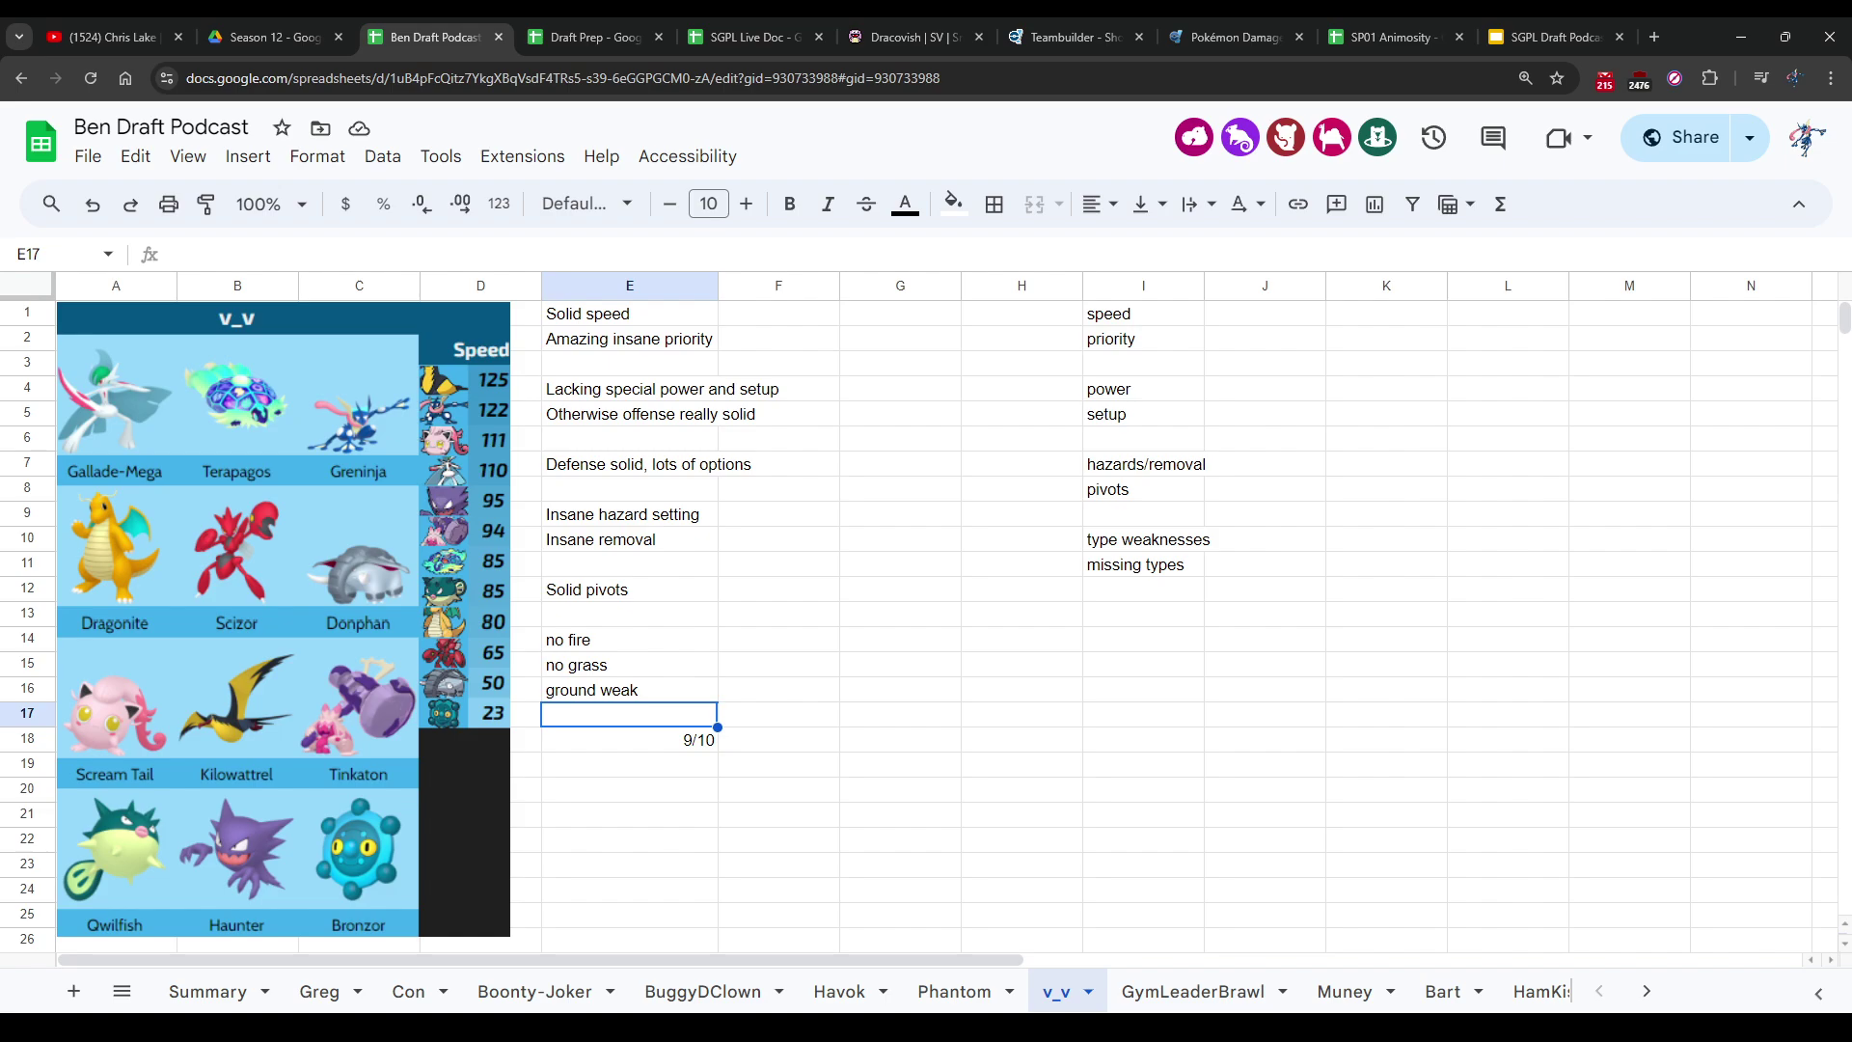
click(779, 764)
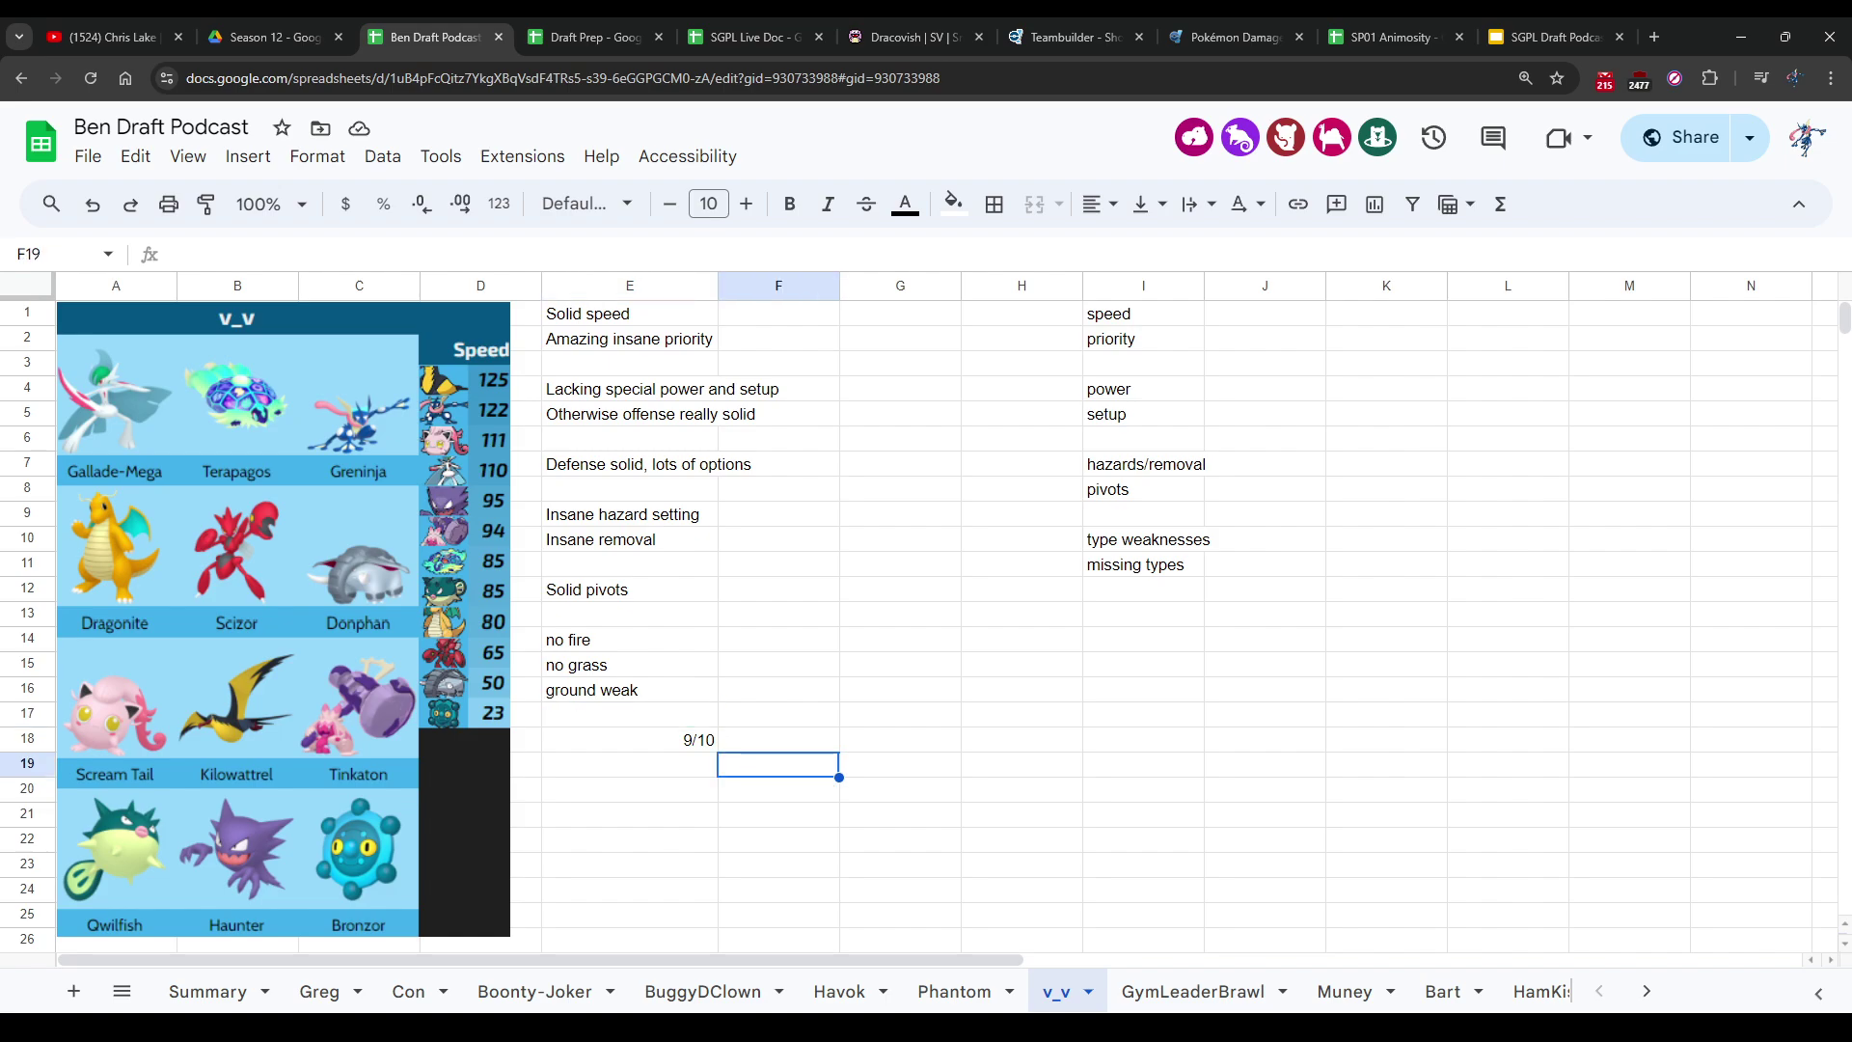
click(629, 764)
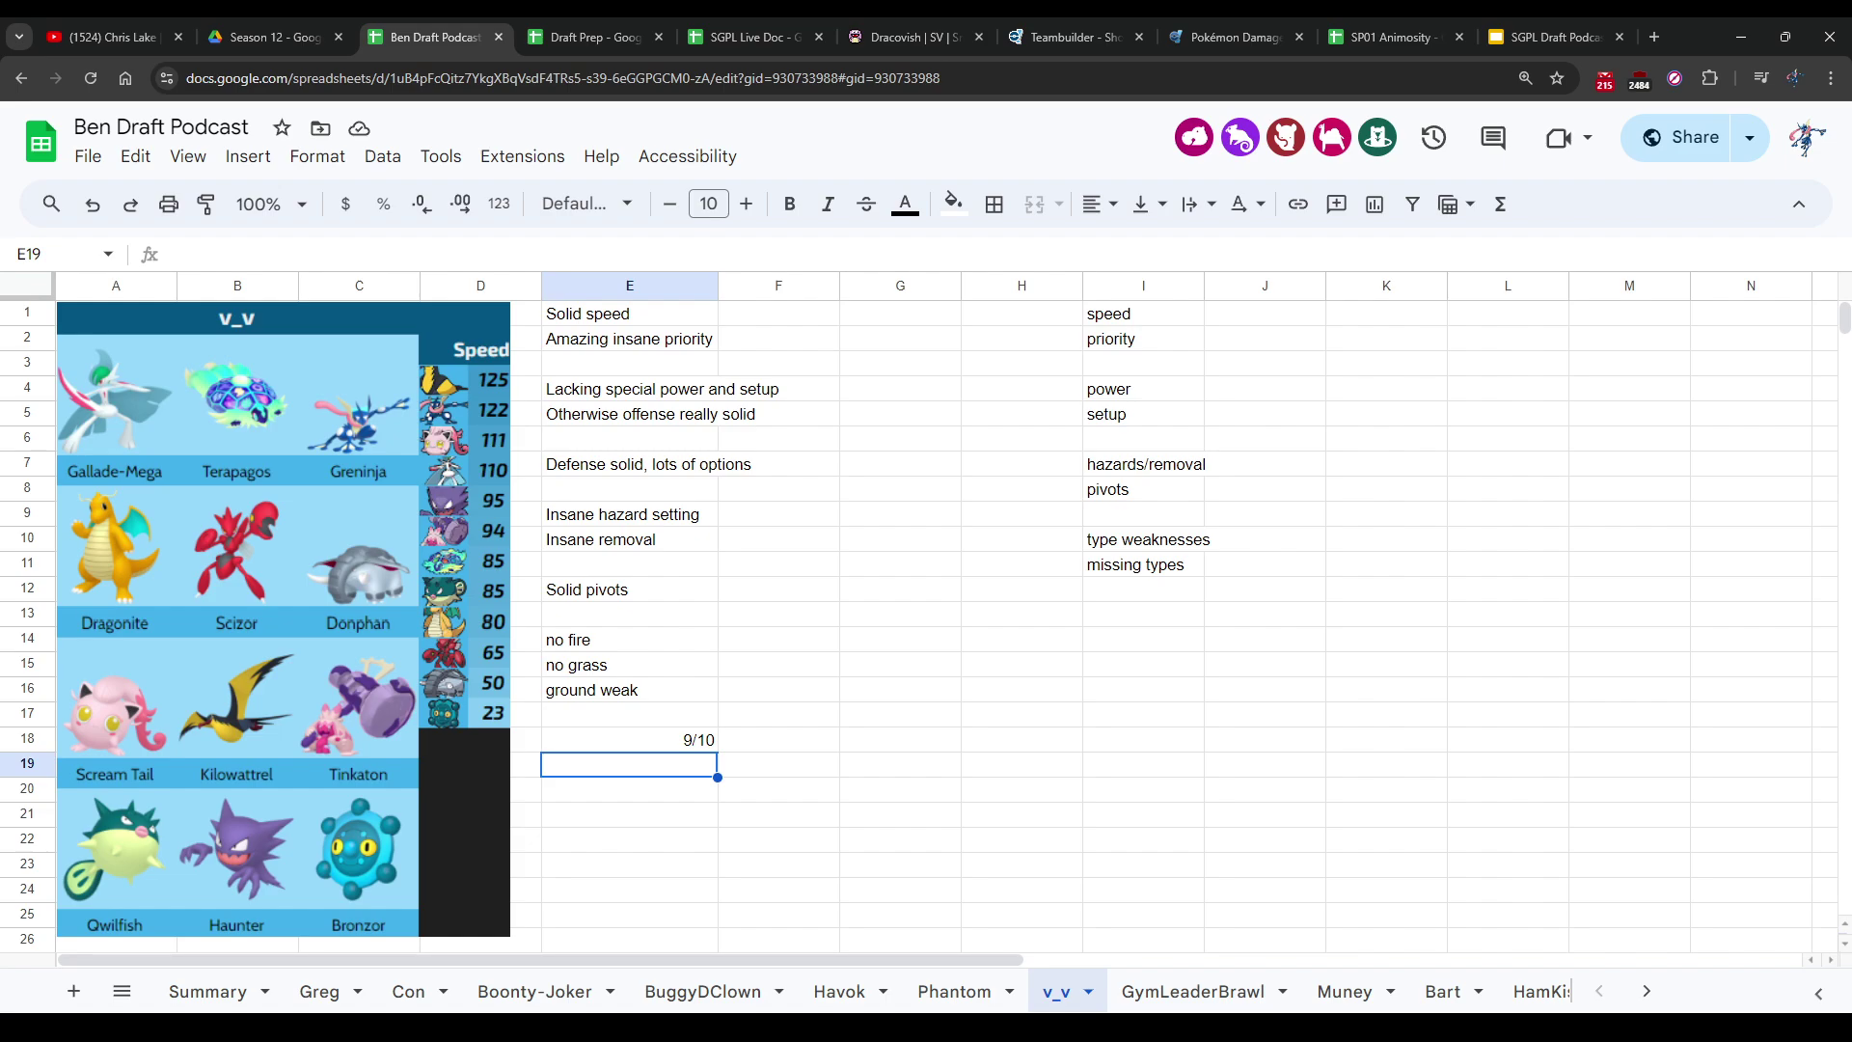
click(629, 789)
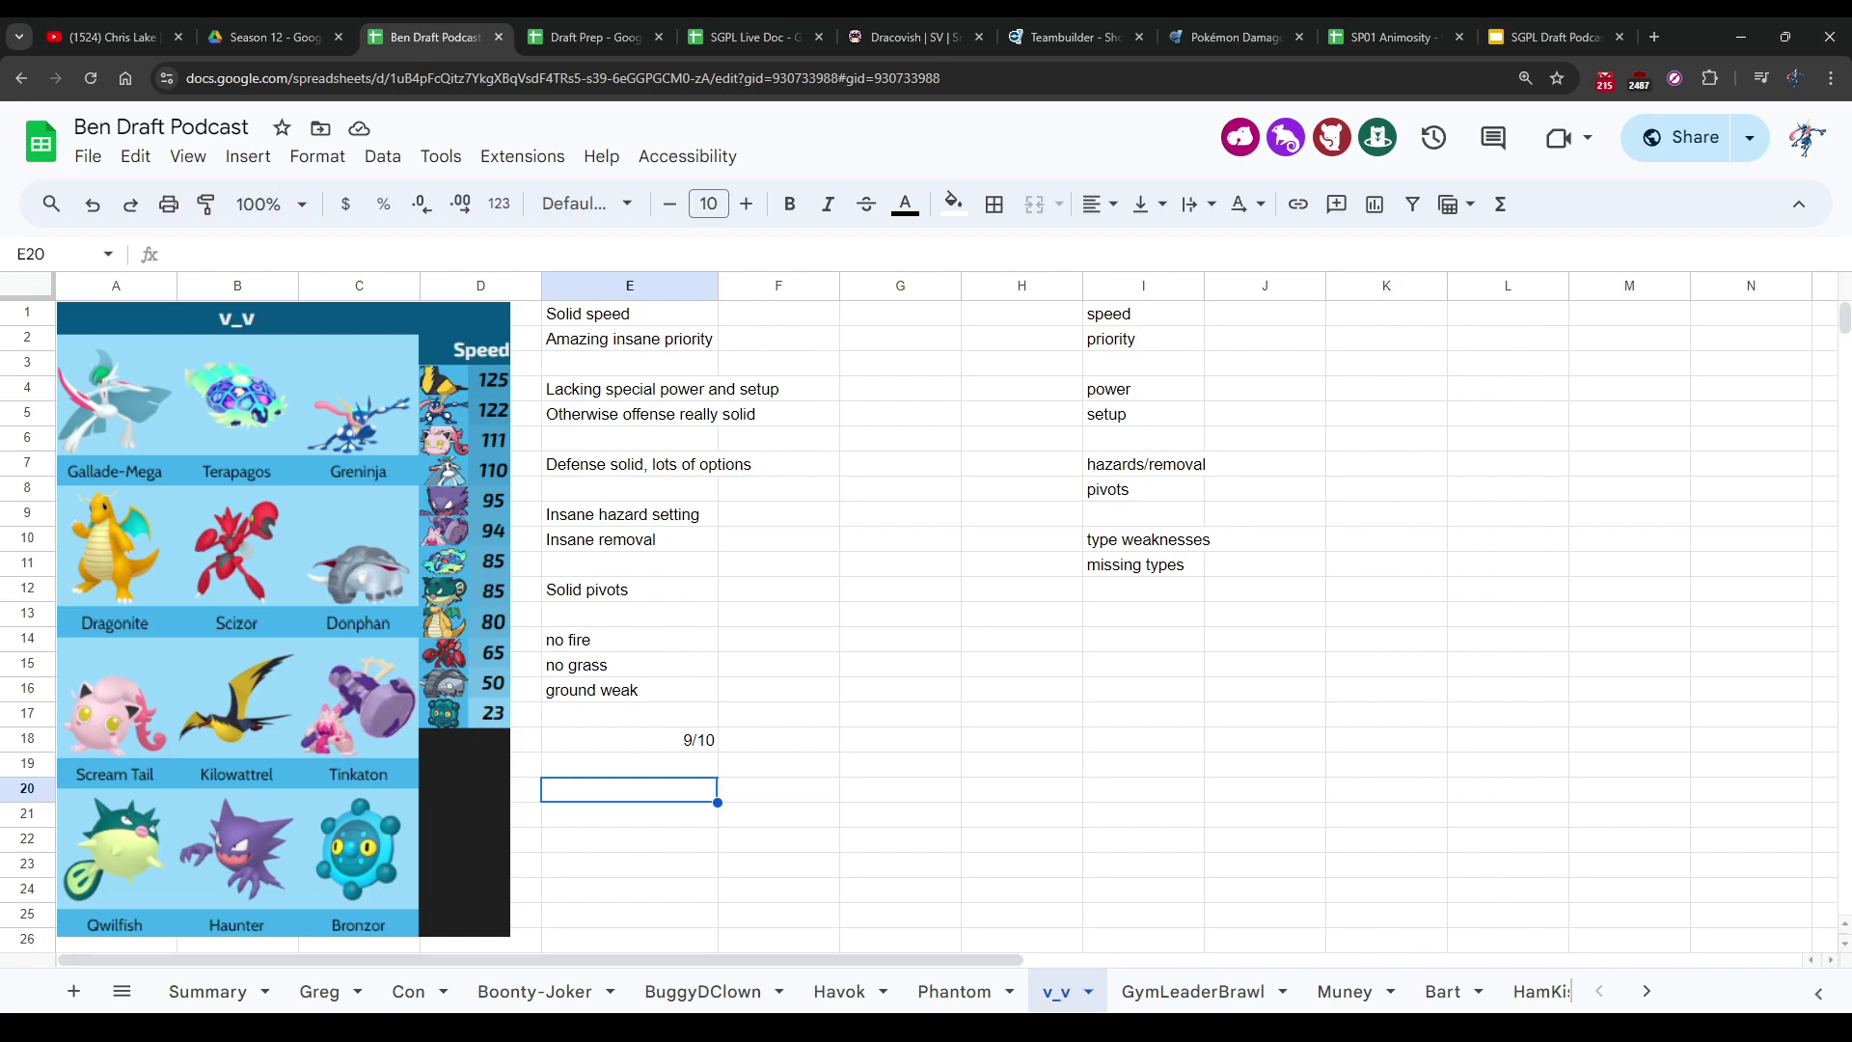
click(778, 740)
click(900, 740)
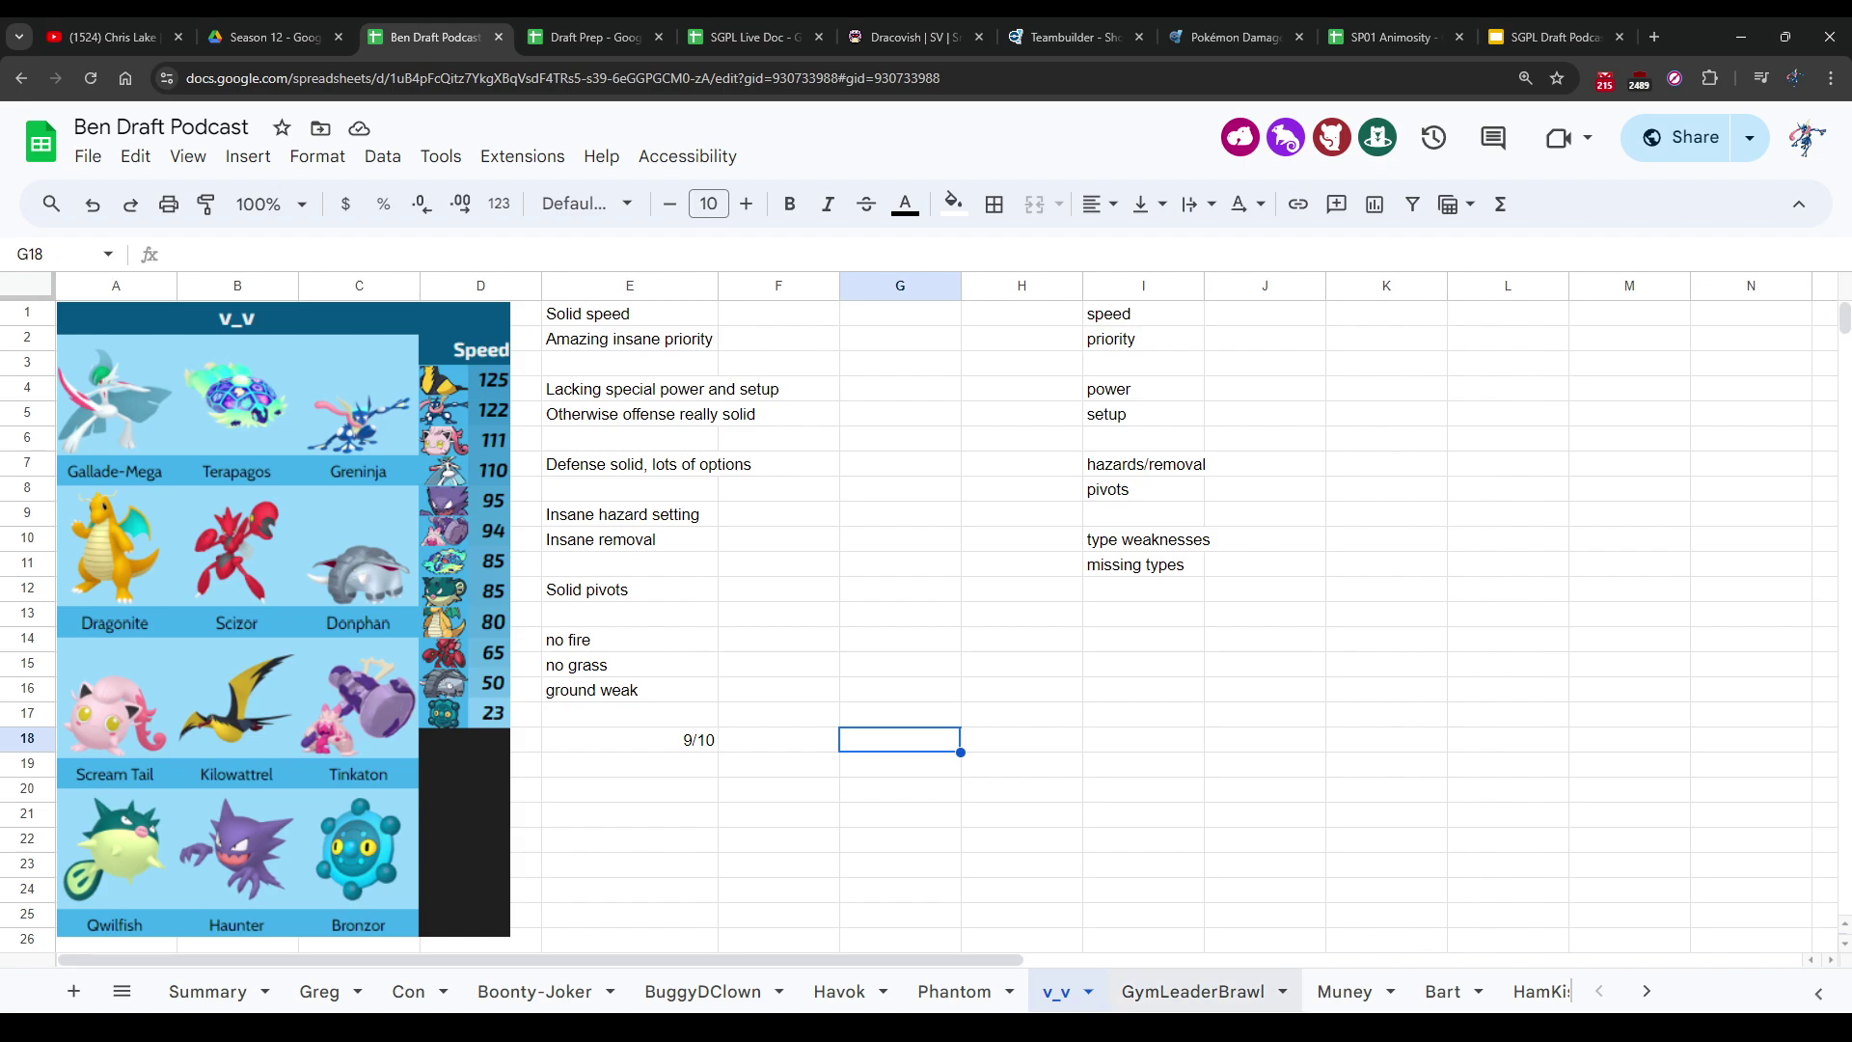
click(1143, 865)
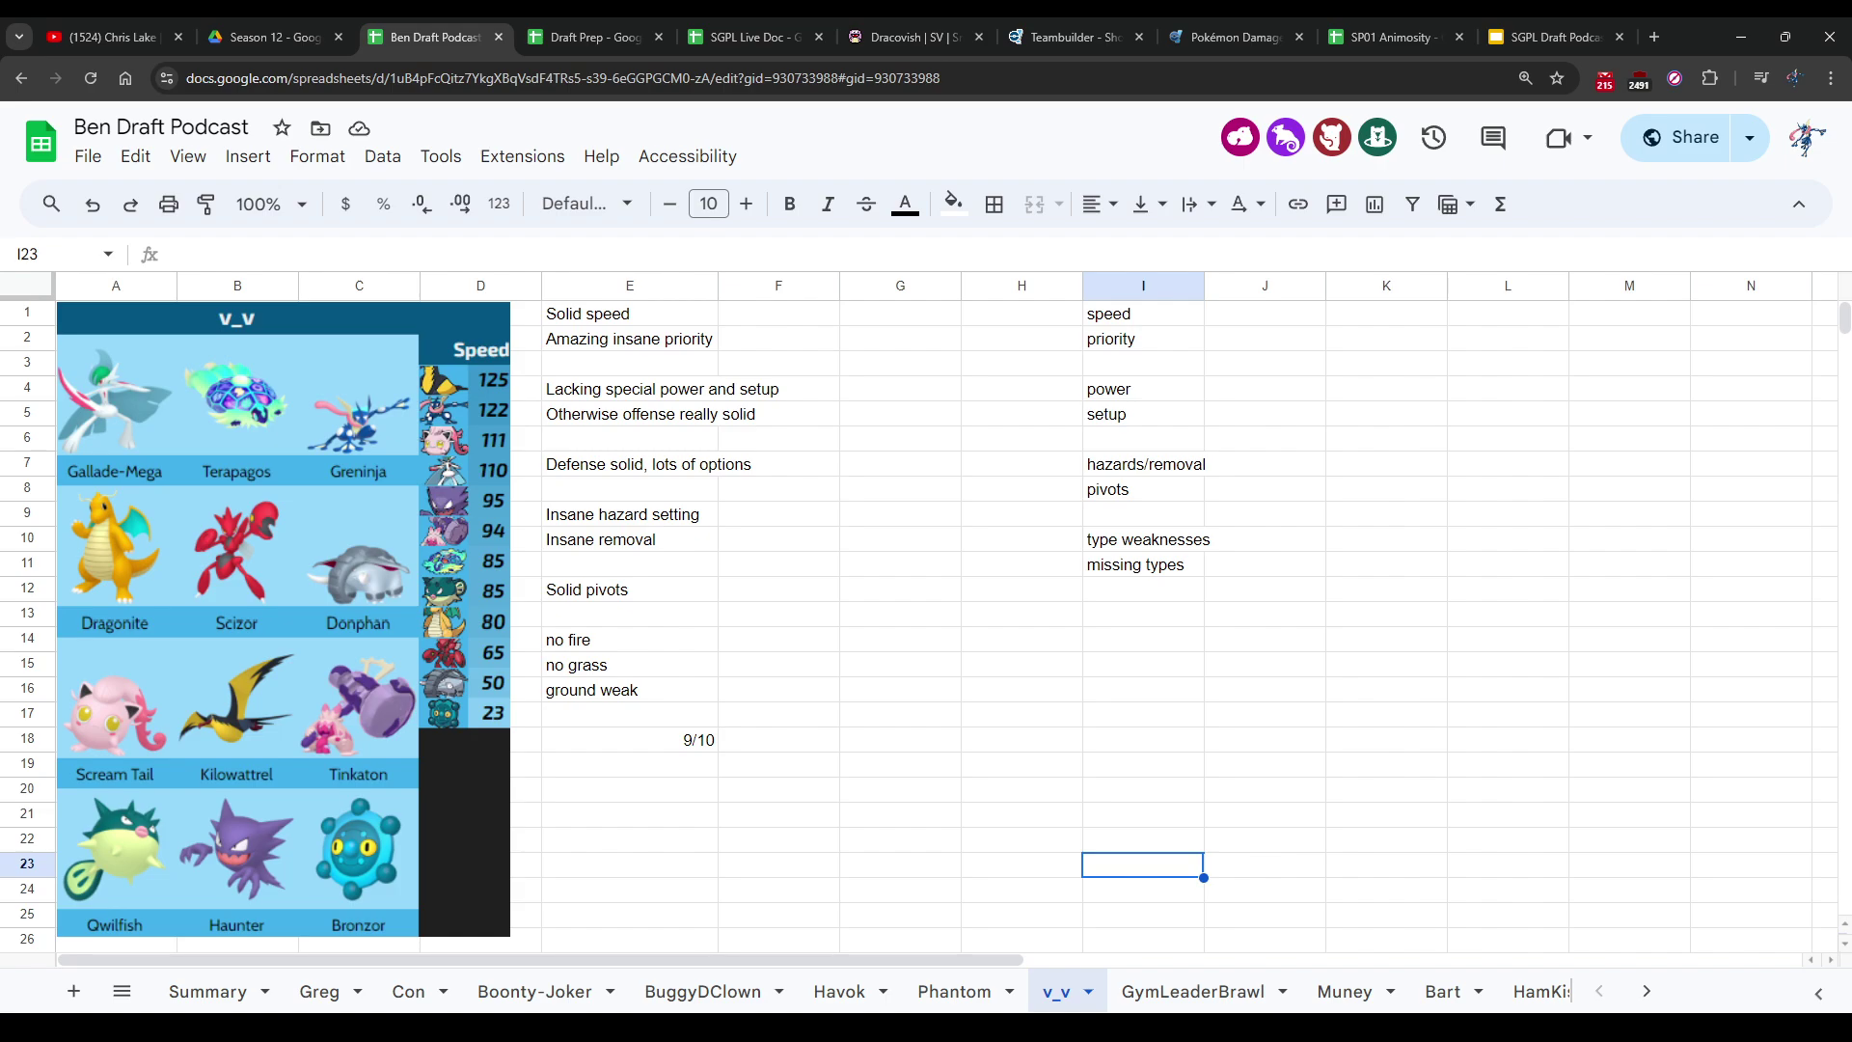
Step: Open the GymLeaderBrawl sheet and enter the note "Speed suspect" in E1
click(1193, 991)
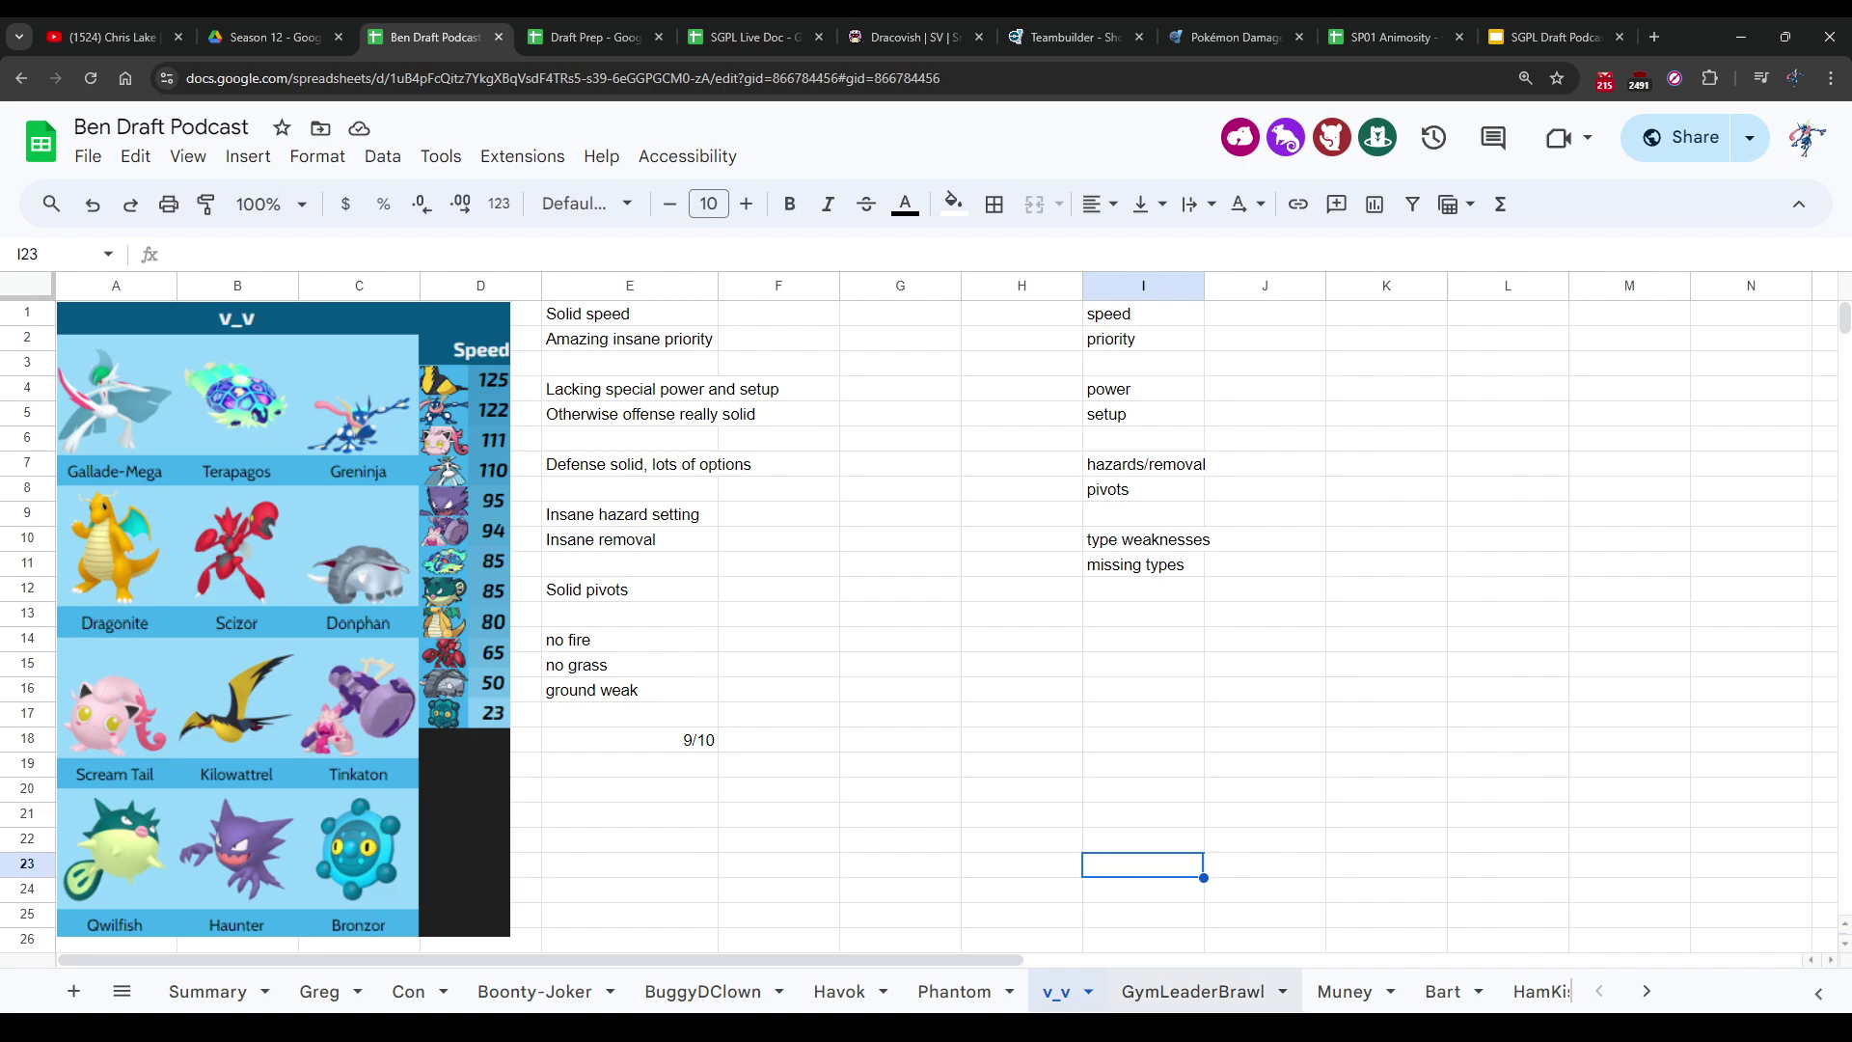
click(778, 613)
click(629, 515)
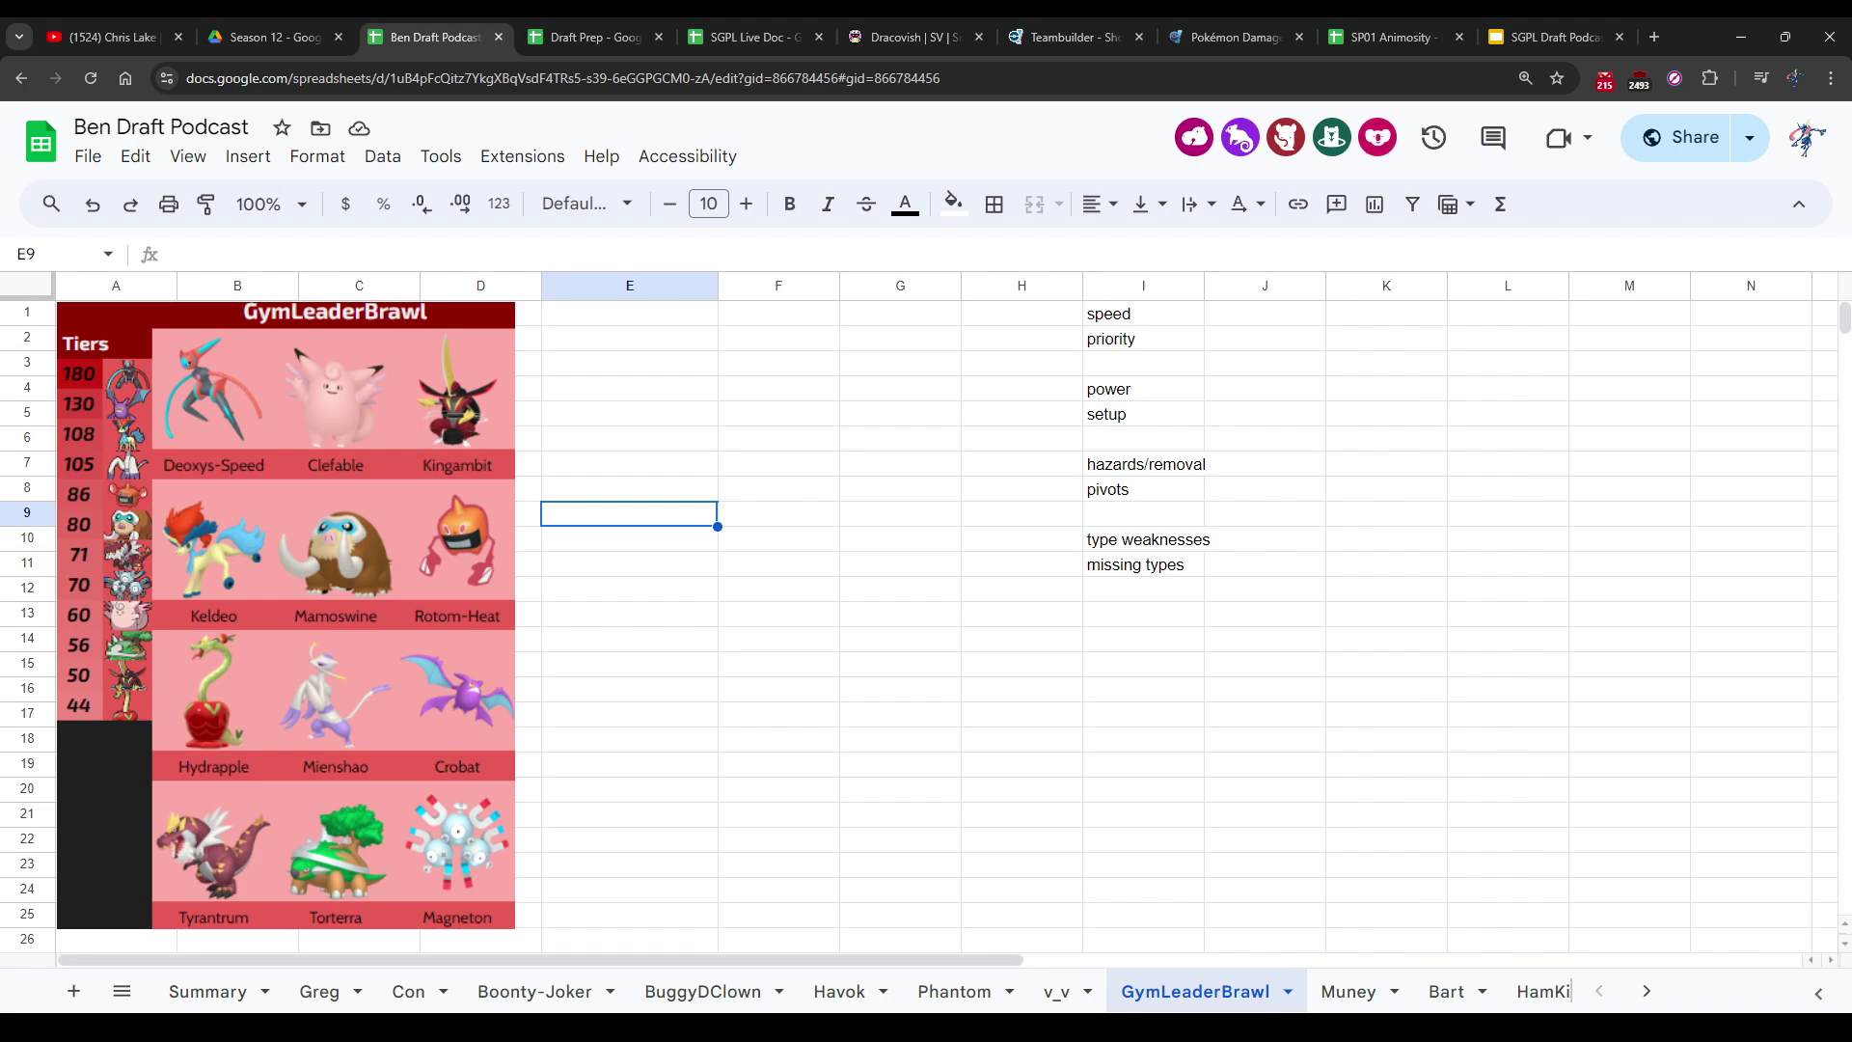
click(629, 314)
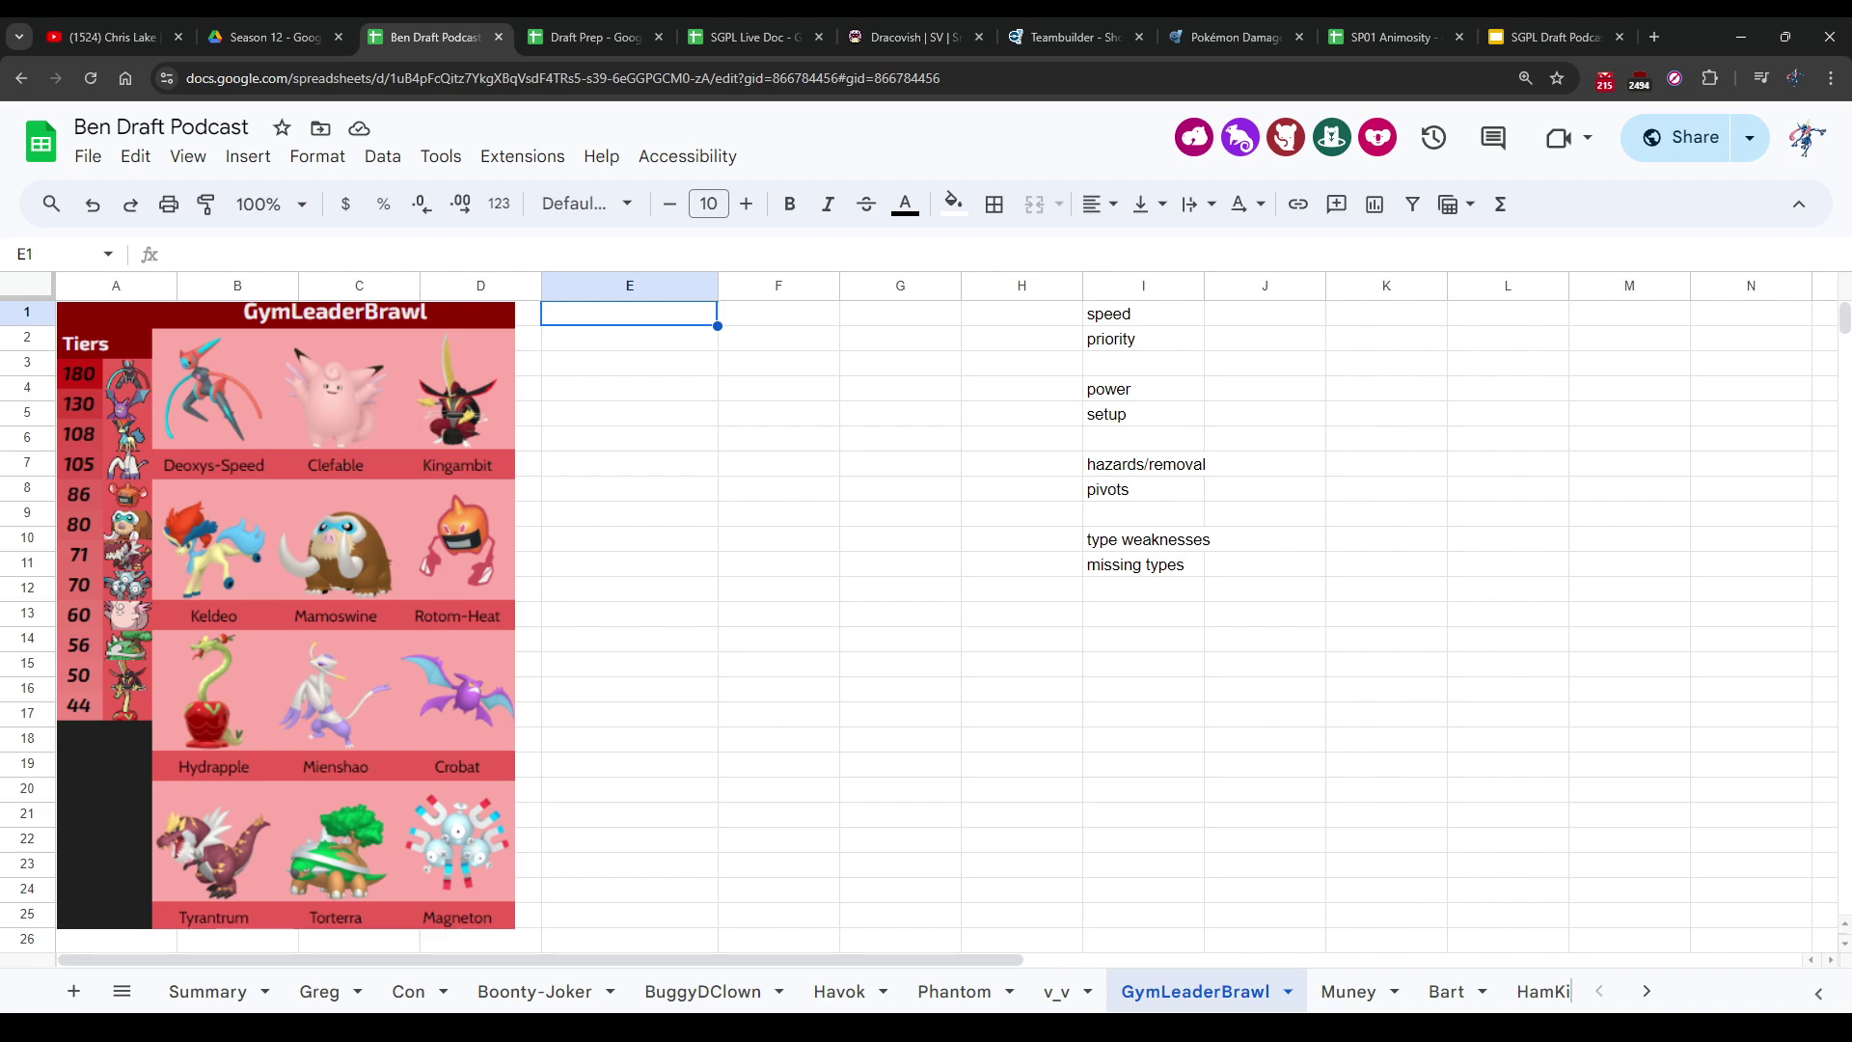
text(Speed suspect)
key(Return)
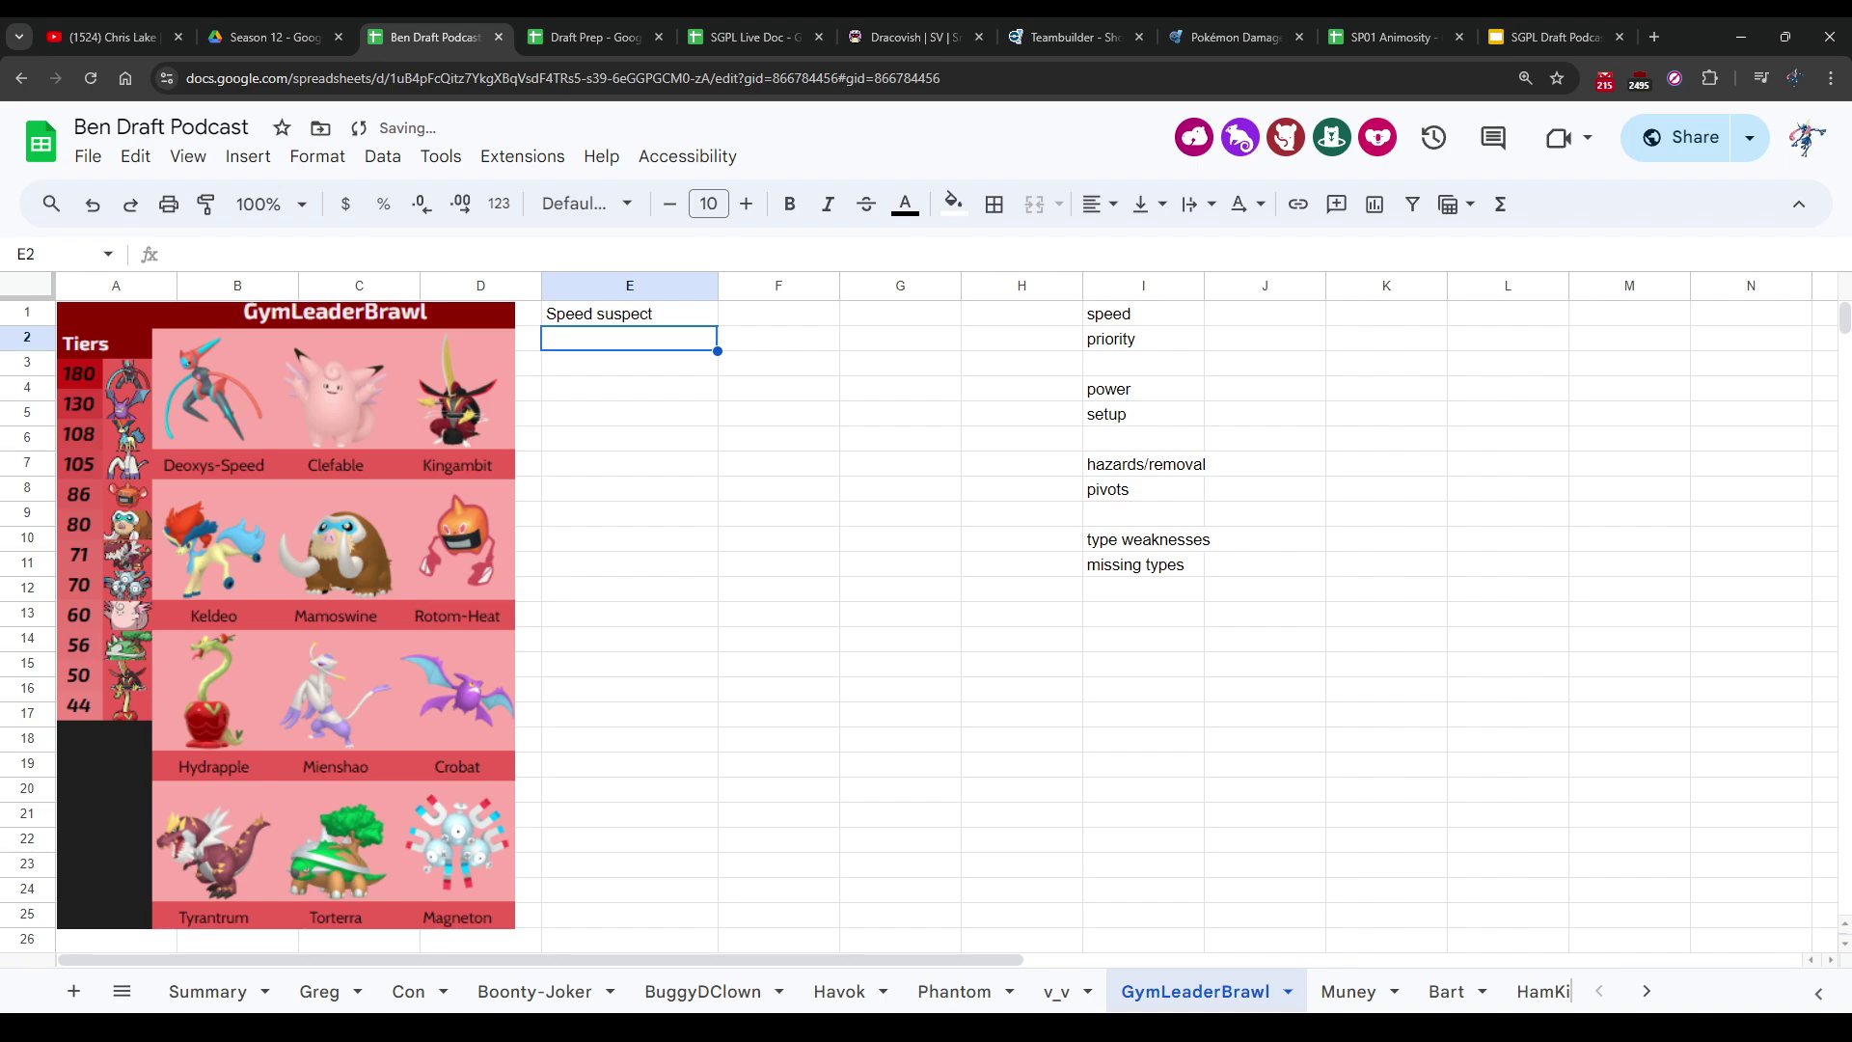
Step: Switch to the Draft Prep spreadsheet and set the team pairing on its Matchup sheet to v_v/GymLeaderBrawl
click(593, 37)
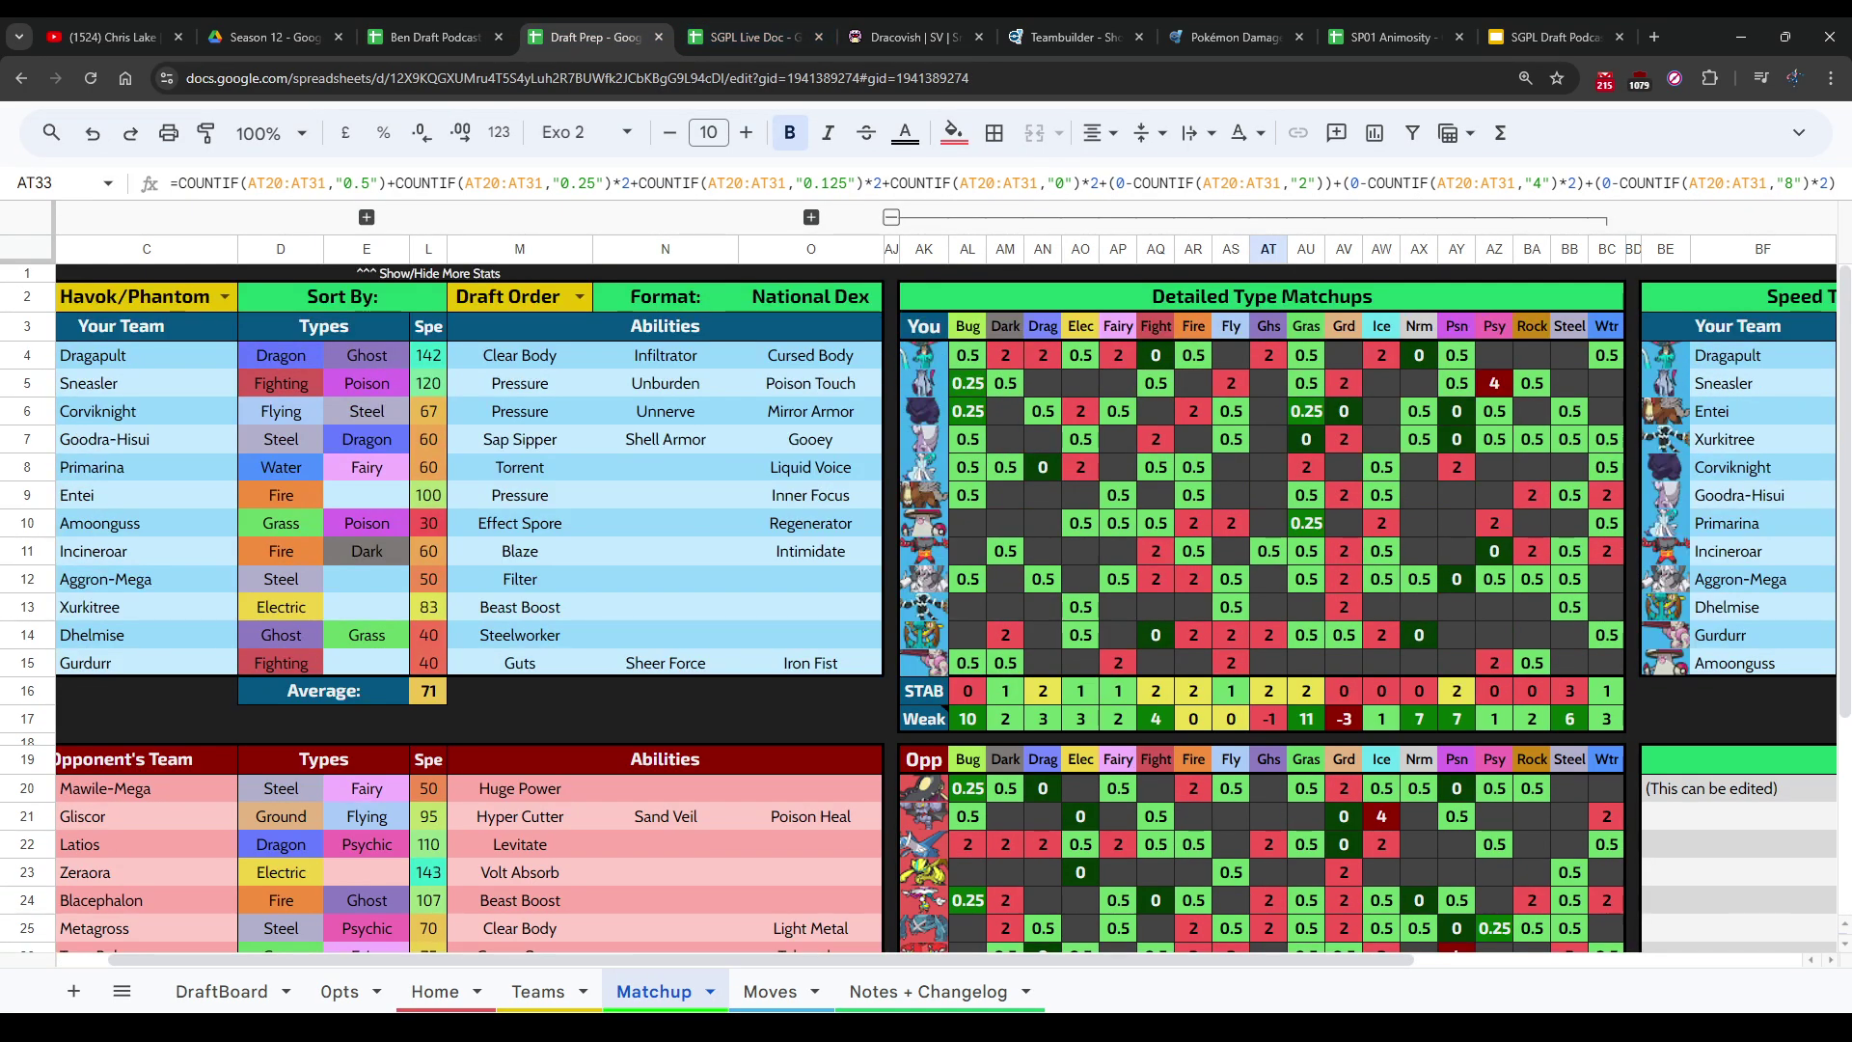
click(434, 37)
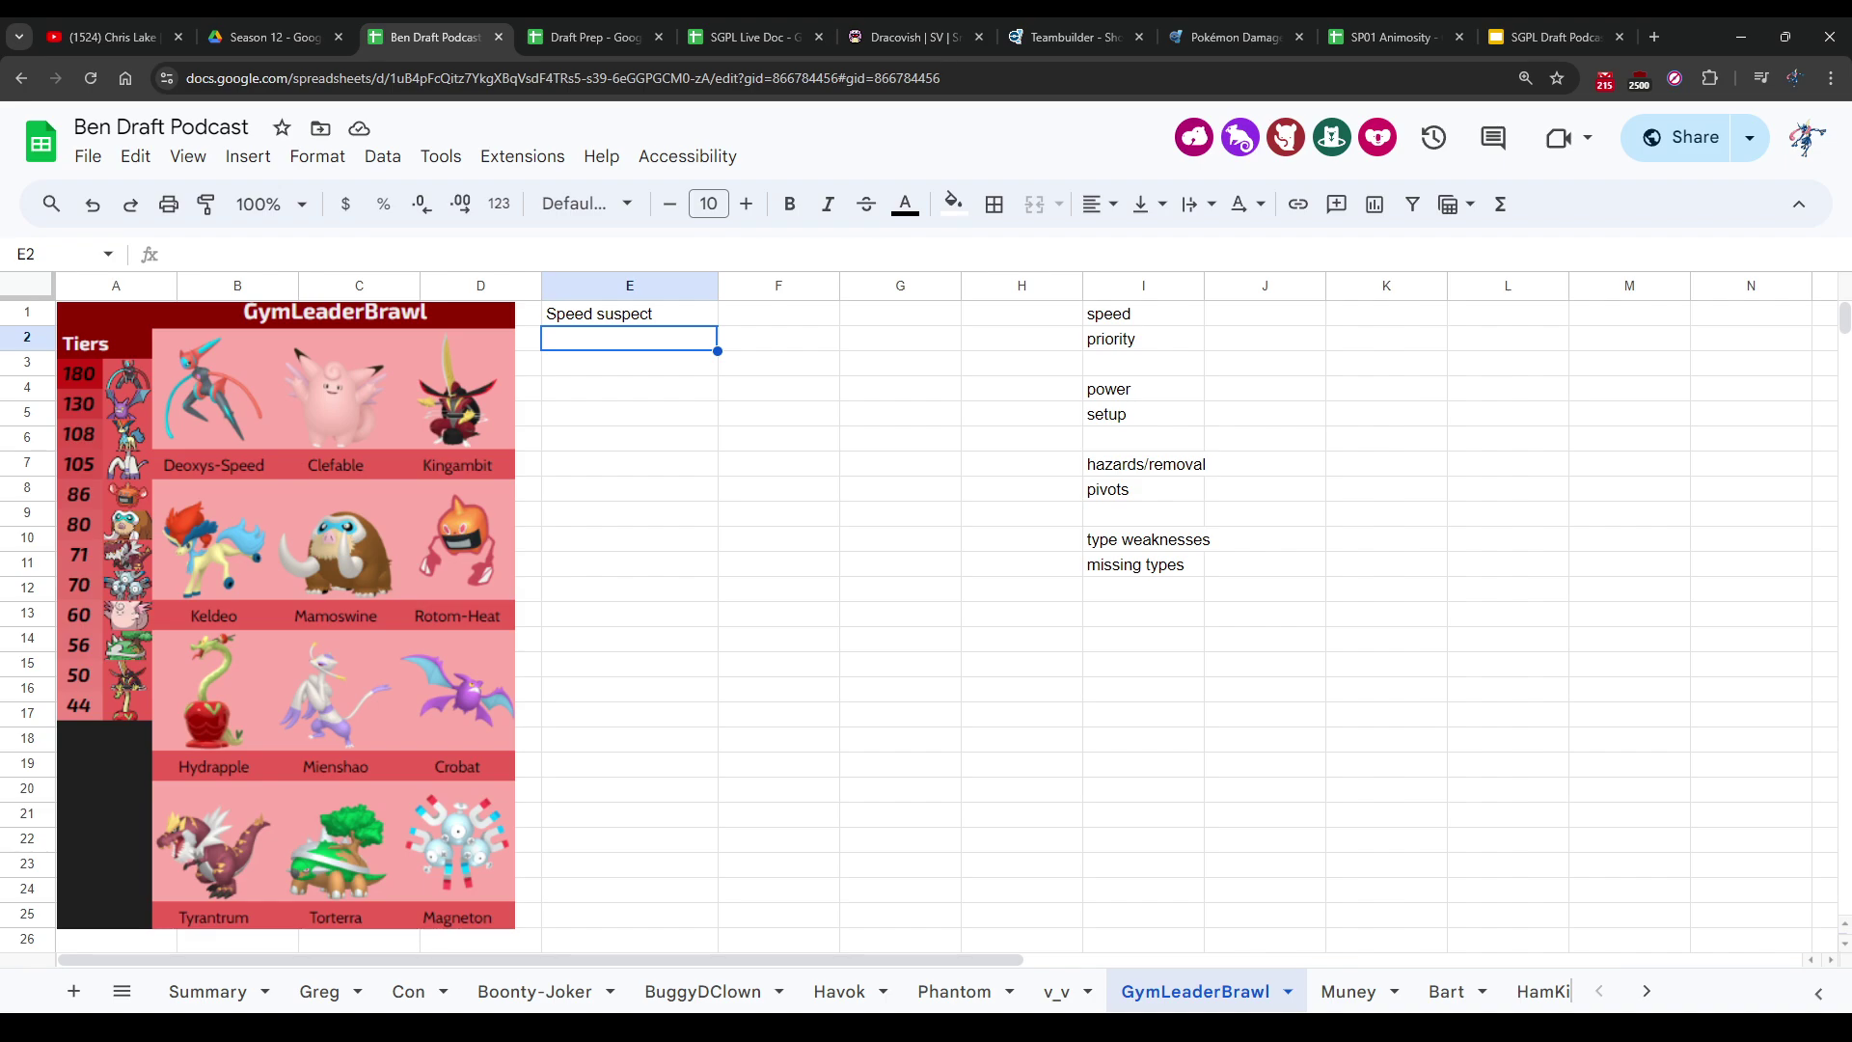
key(ctrl+Tab)
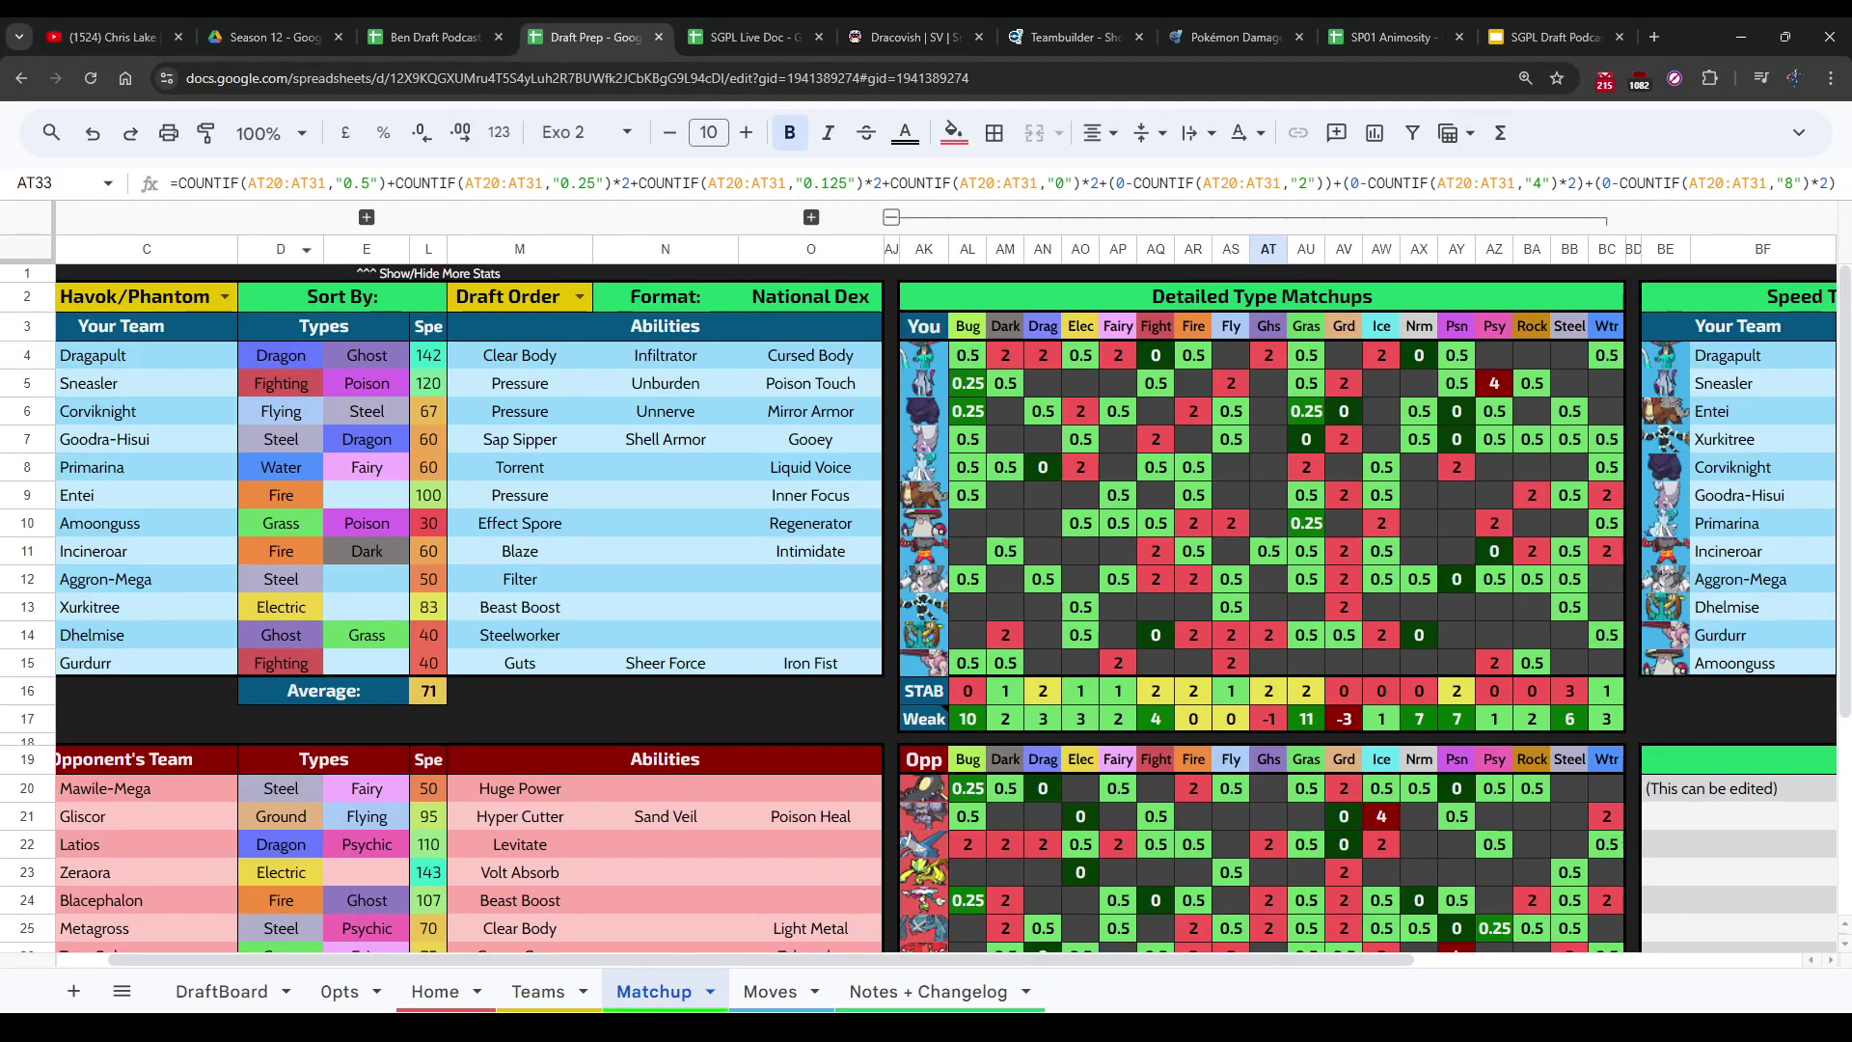
key(Return)
key(Down)
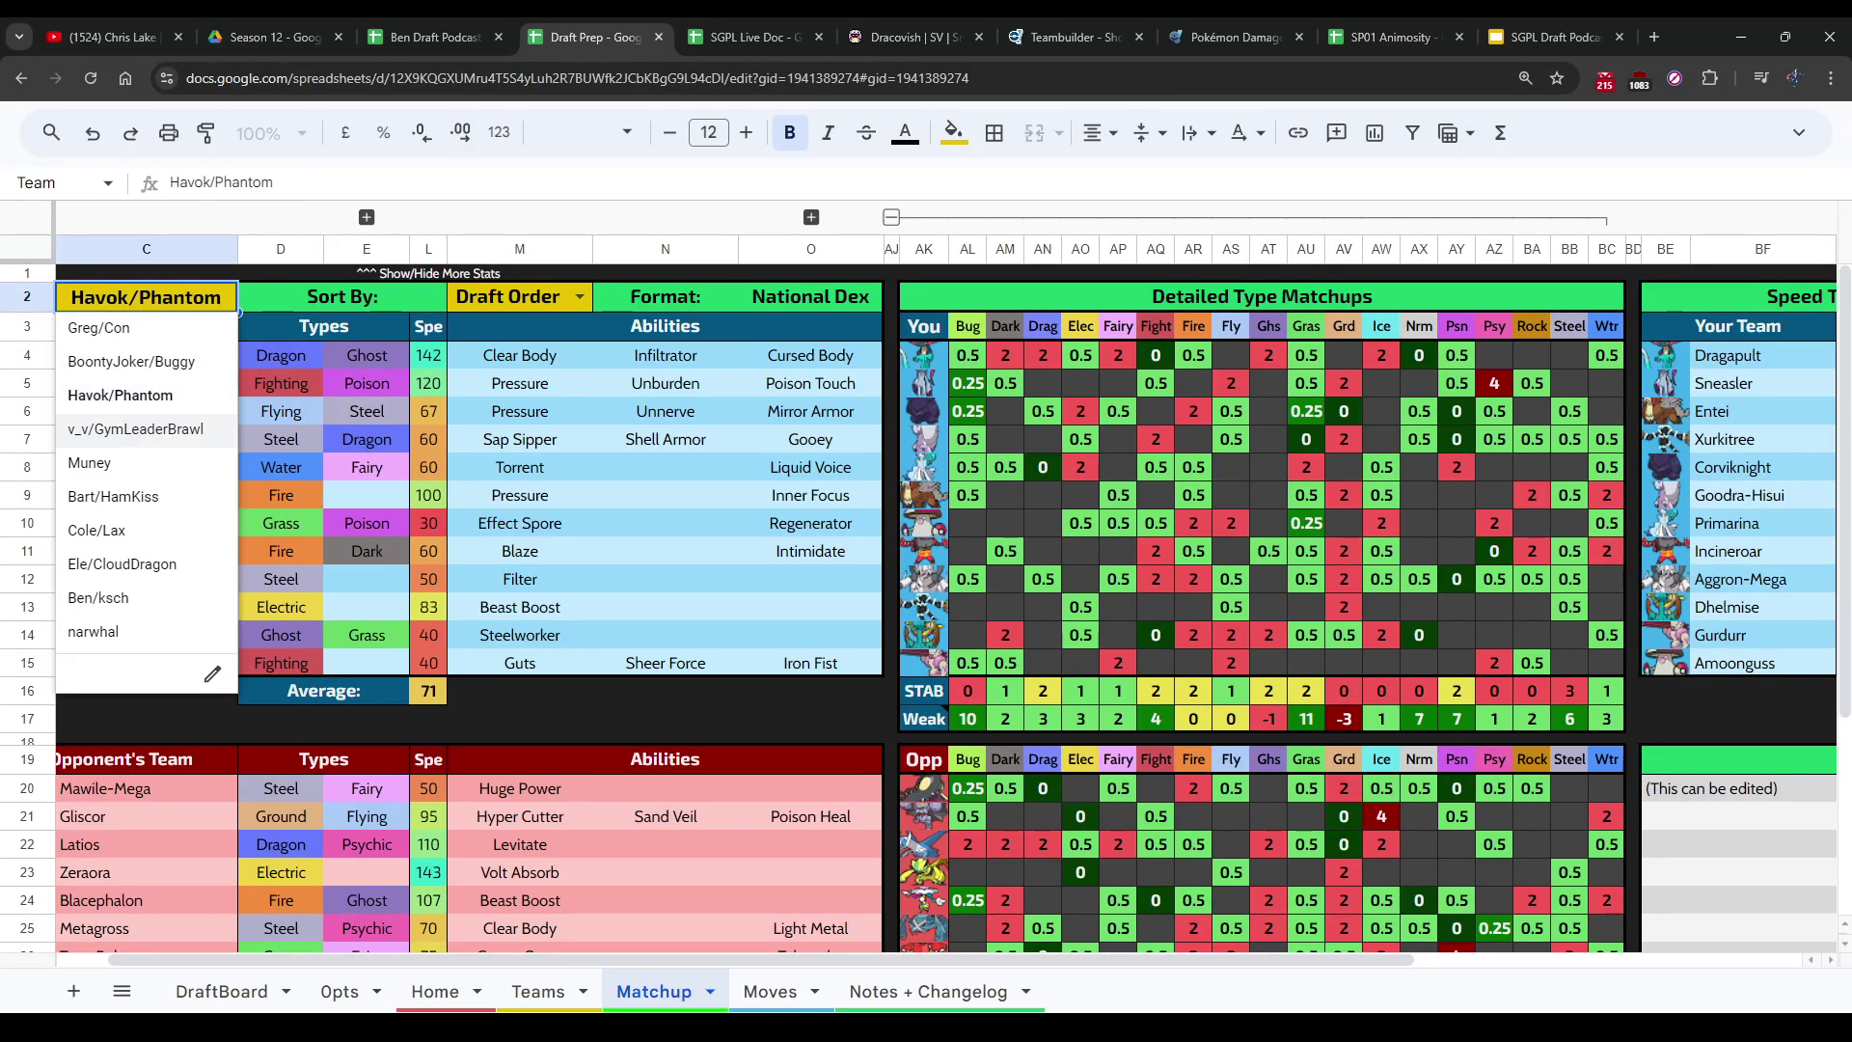
key(Return)
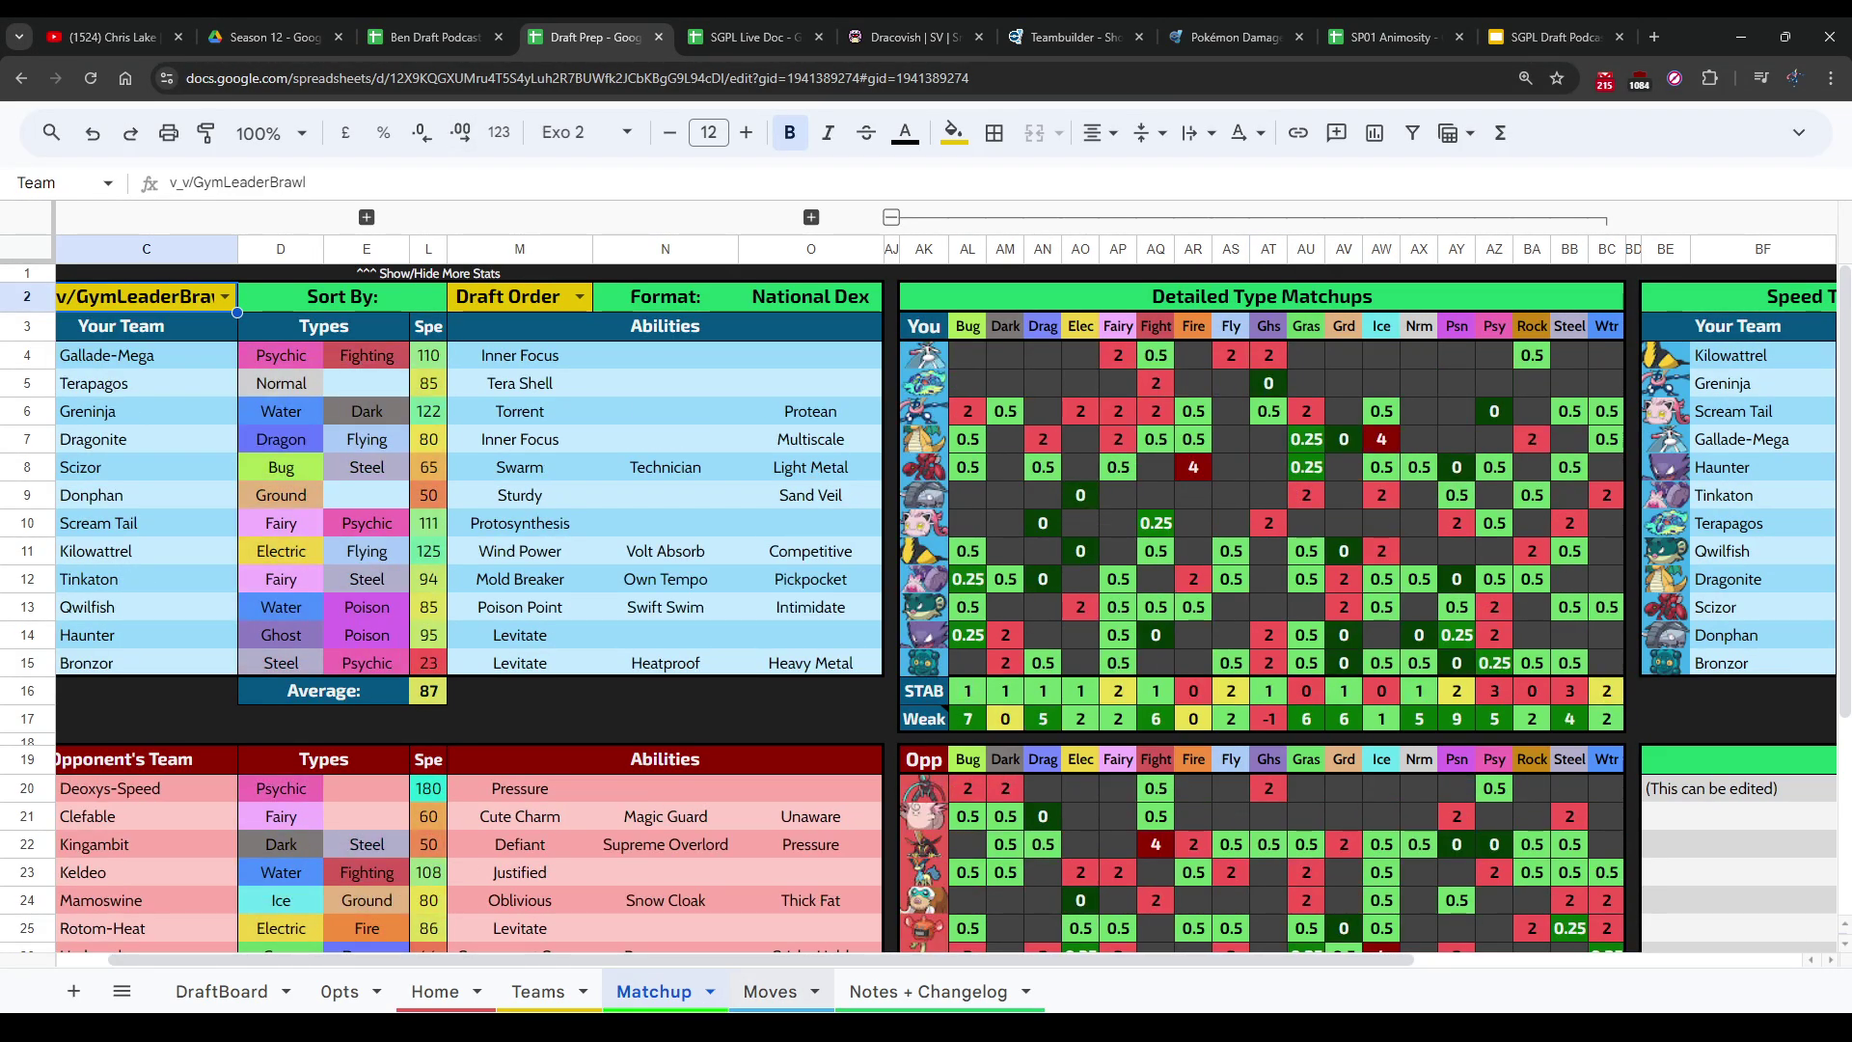
Step: Open the Moves sheet in Draft Prep and examine the item removal, status, priority and disruption moves
key(ctrl+shift+Page_Down)
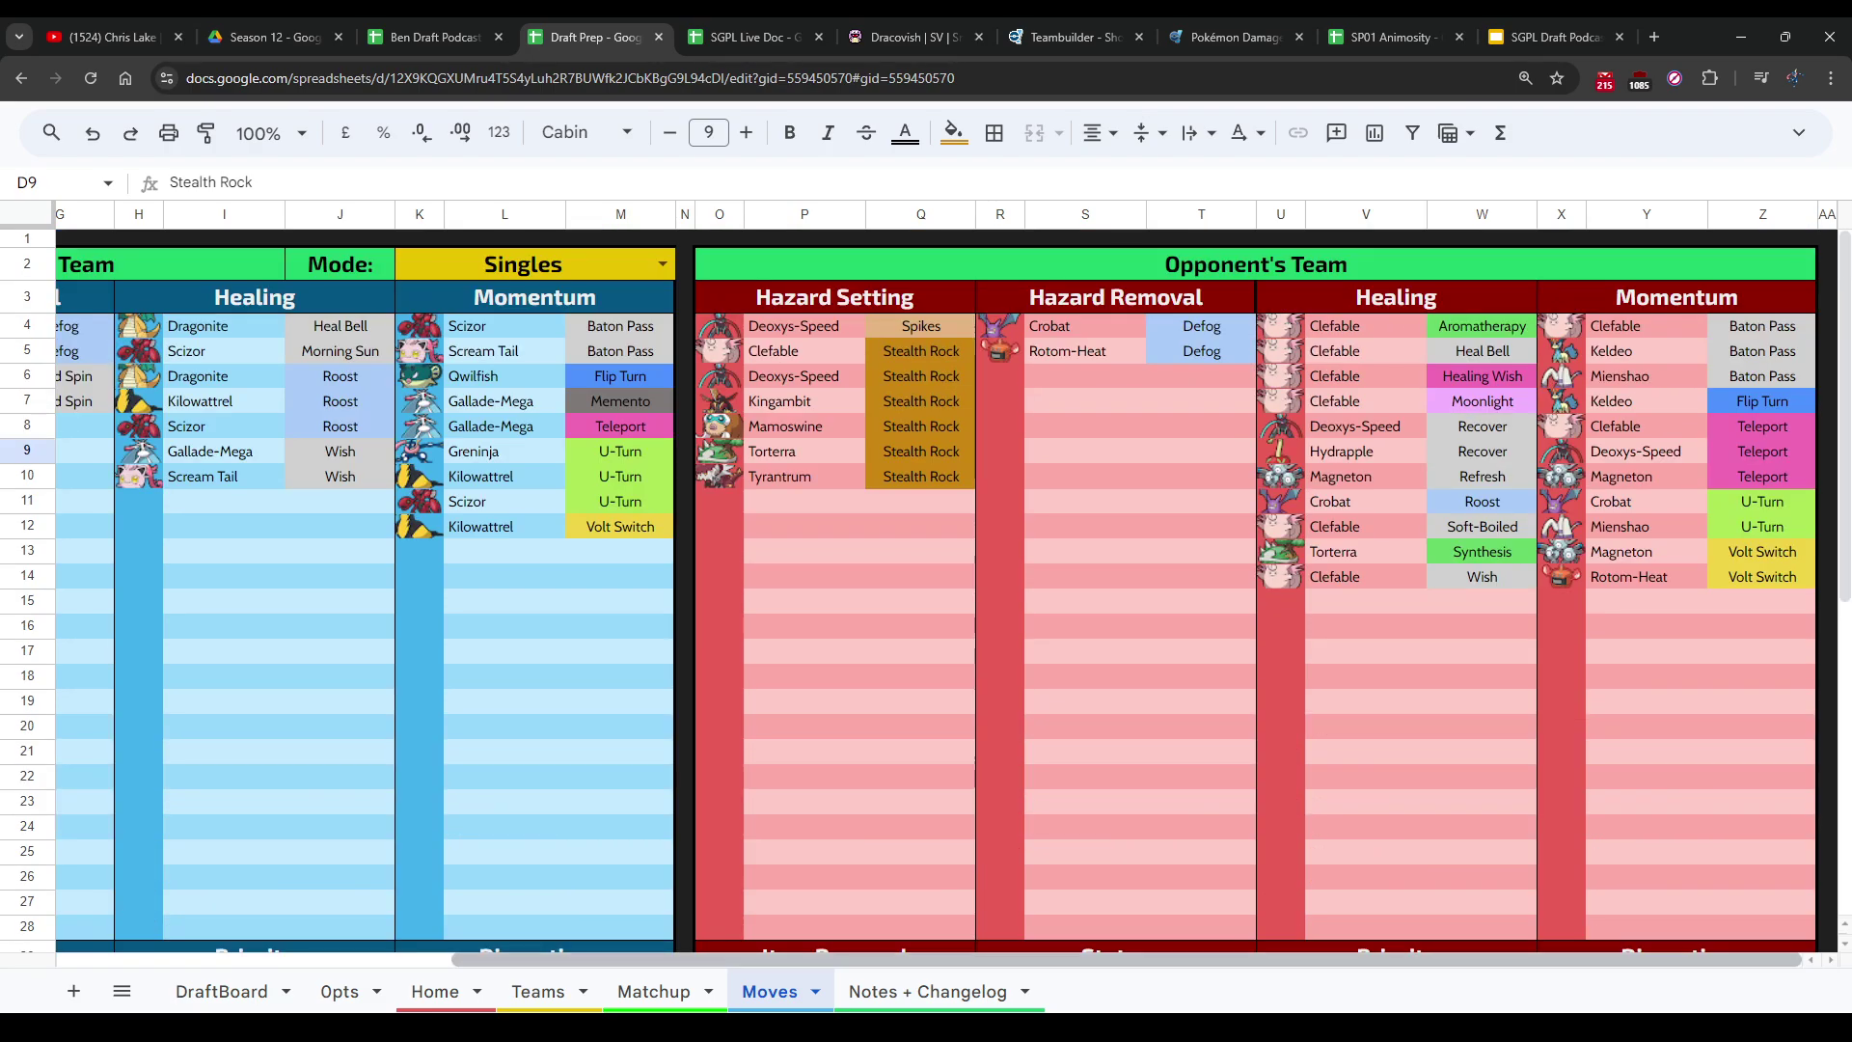
scroll(926, 591, left, 5)
scroll(926, 590, down, 5)
scroll(926, 590, down, 3)
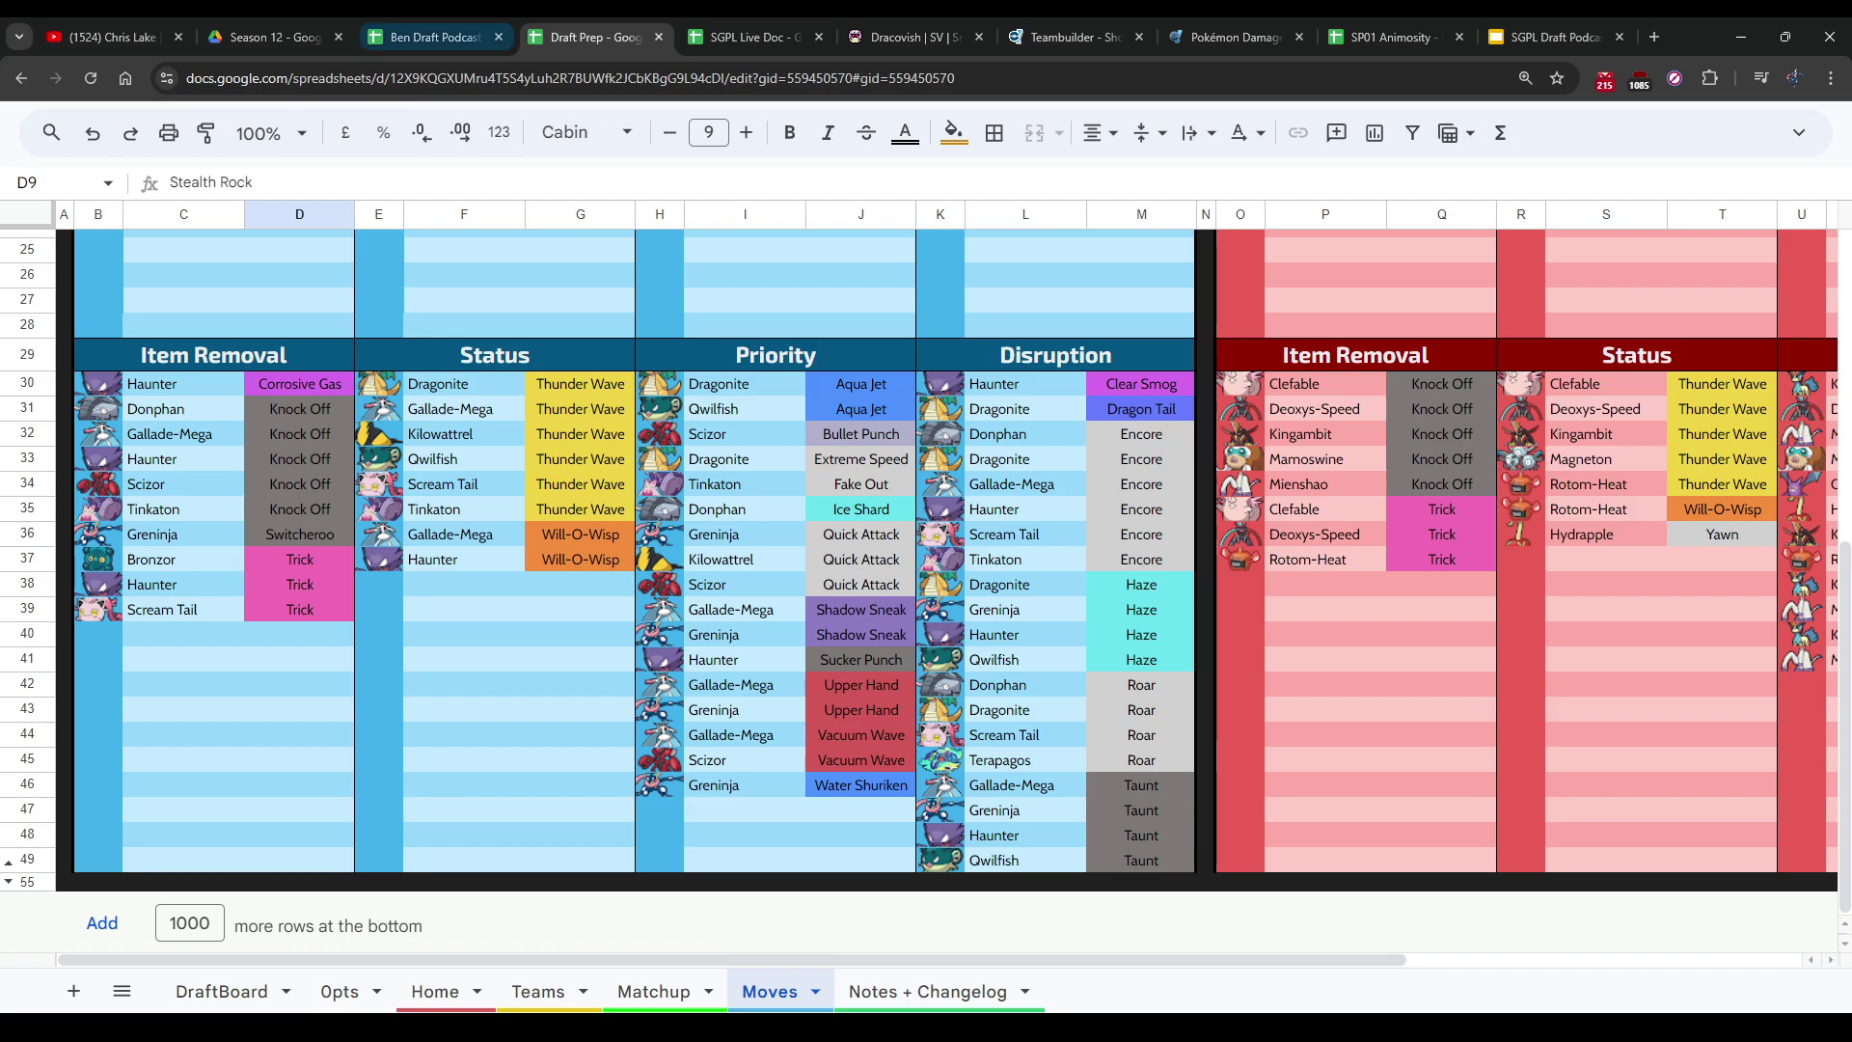
Step: Return to the GymLeaderBrawl sheet in the Ben Draft Podcast spreadsheet and look over the team's roster
click(434, 36)
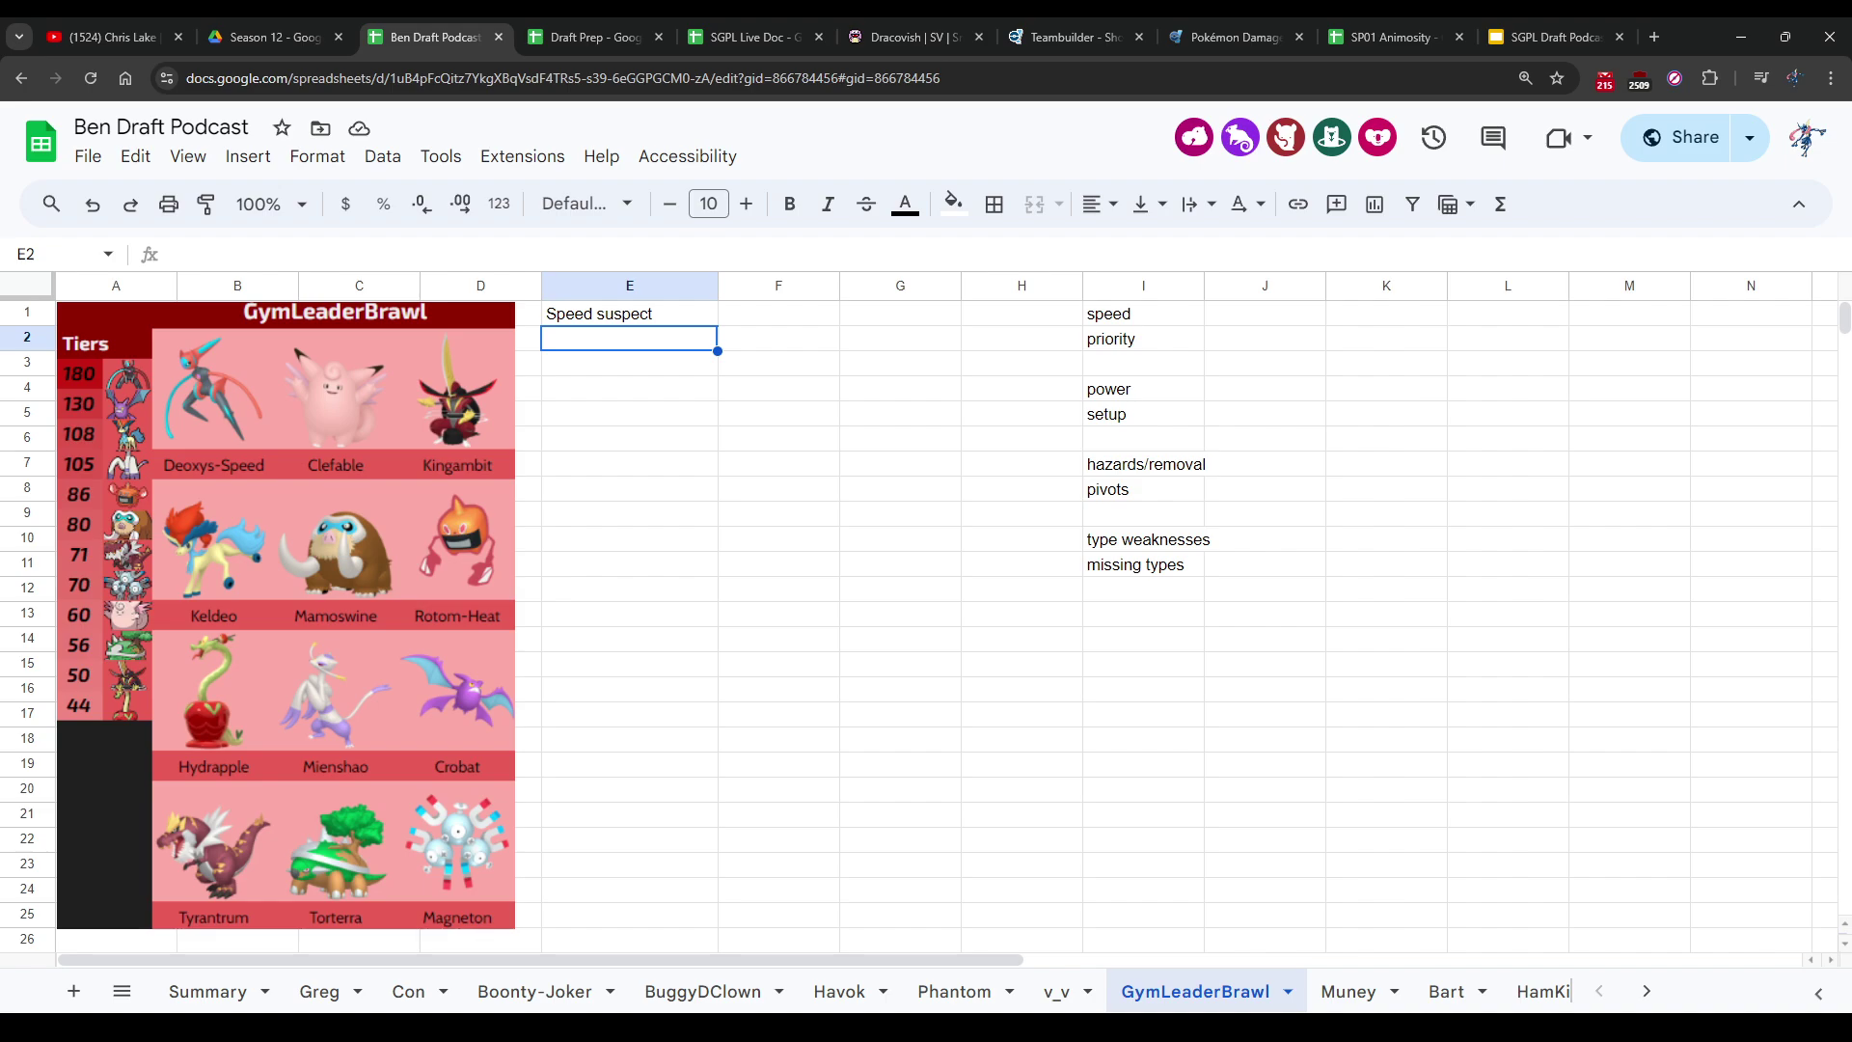
click(286, 614)
click(629, 565)
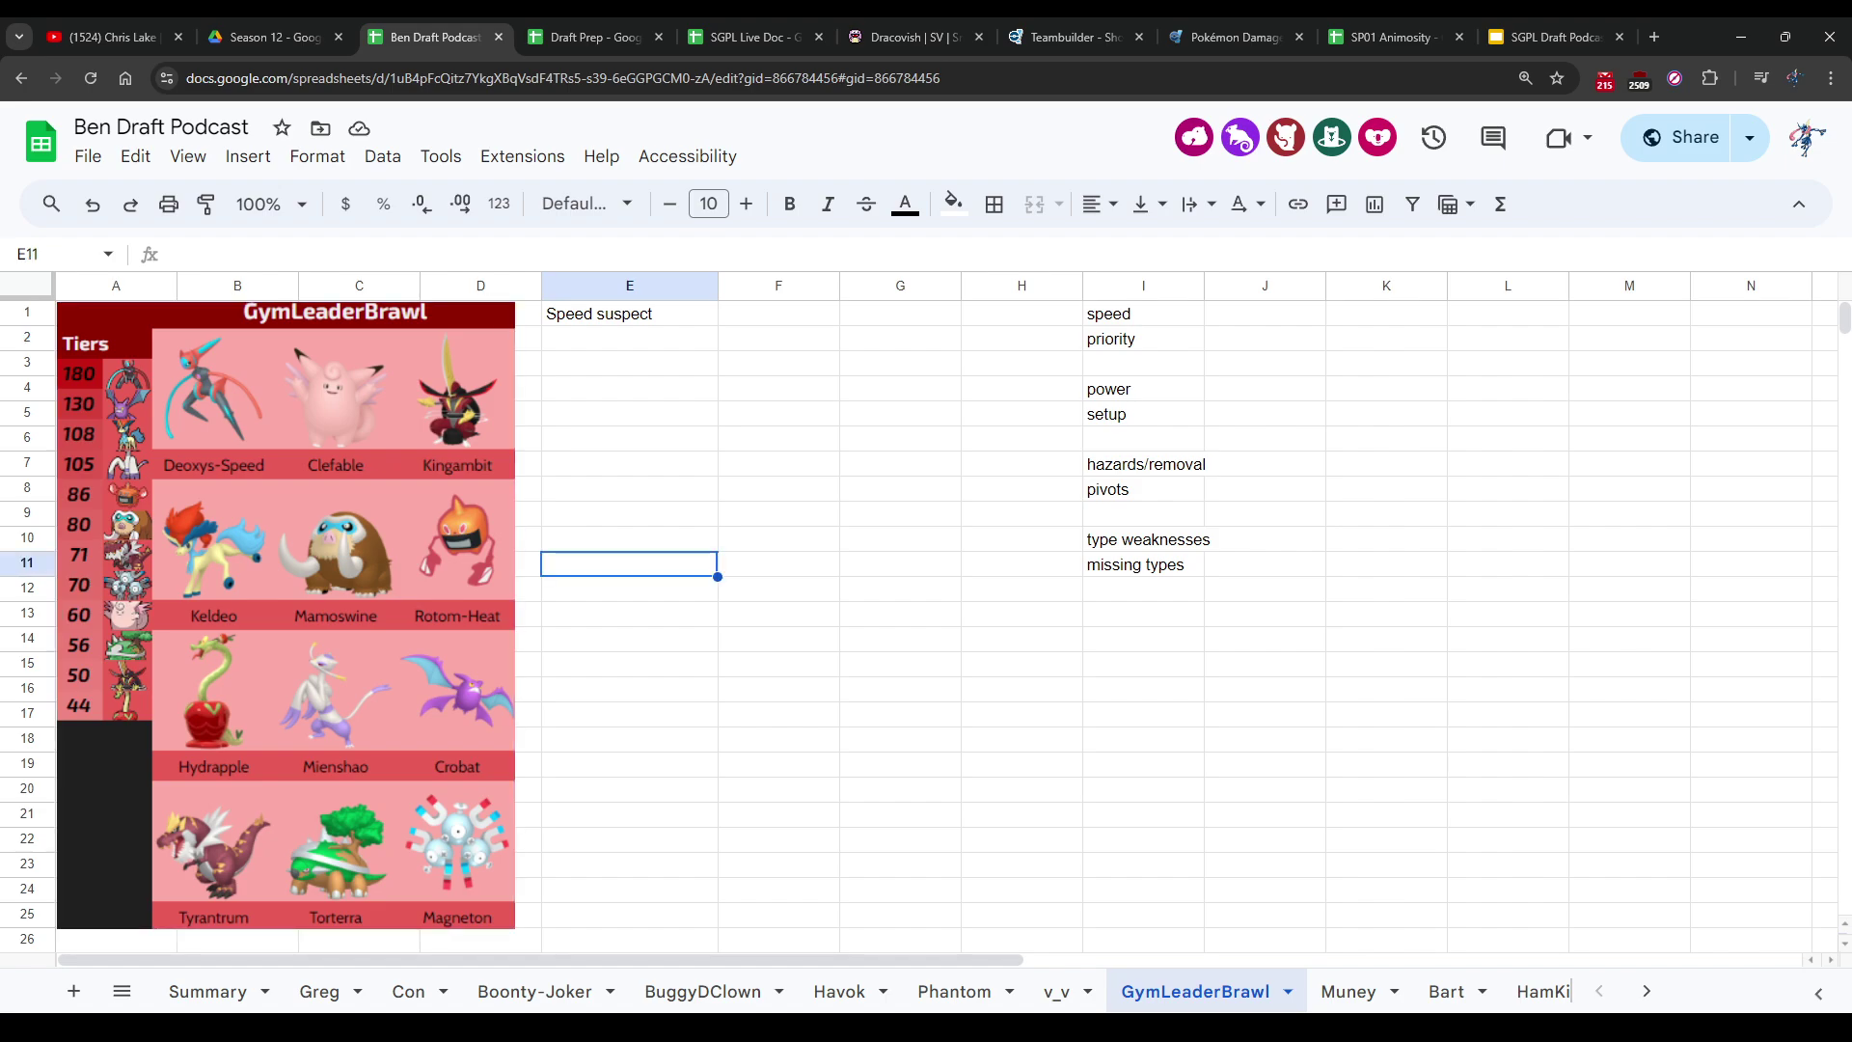
click(629, 412)
click(900, 438)
click(779, 539)
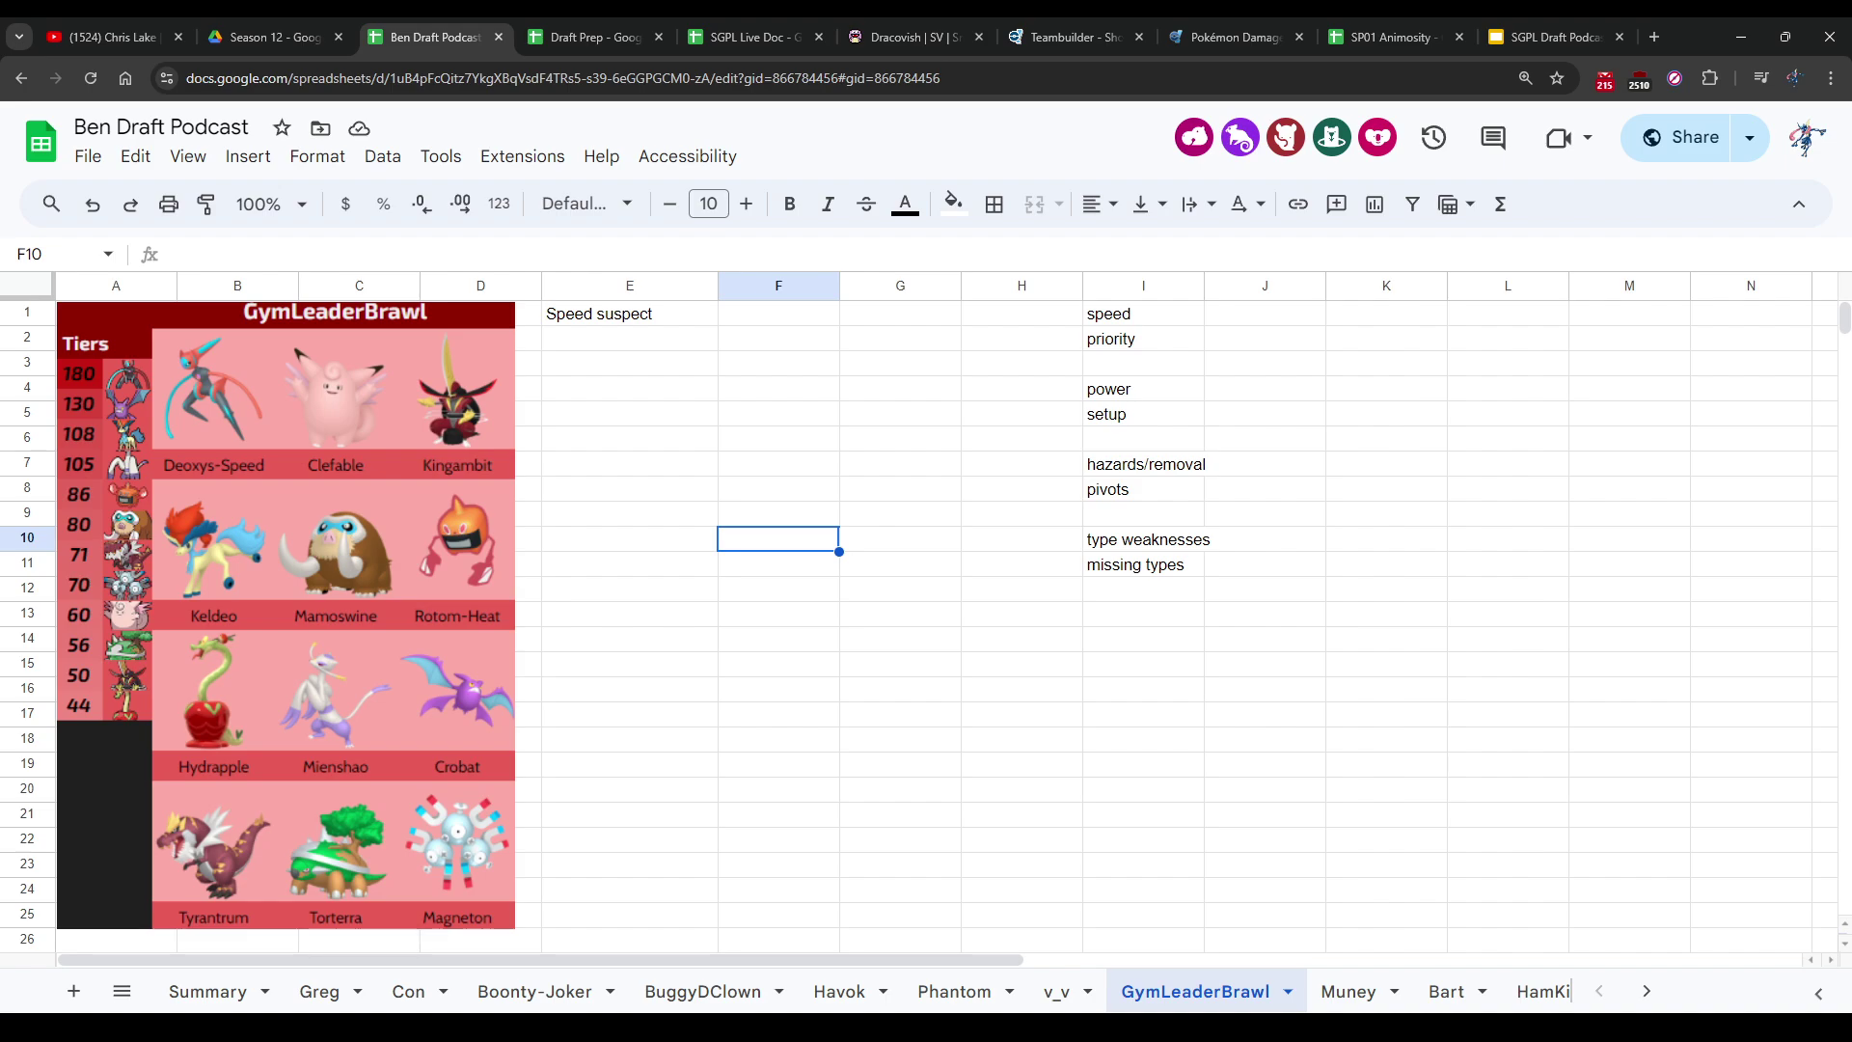
key(Up)
key(Left)
key(Up)
key(Up)
key(Up)
key(Up)
key(Up)
key(Up)
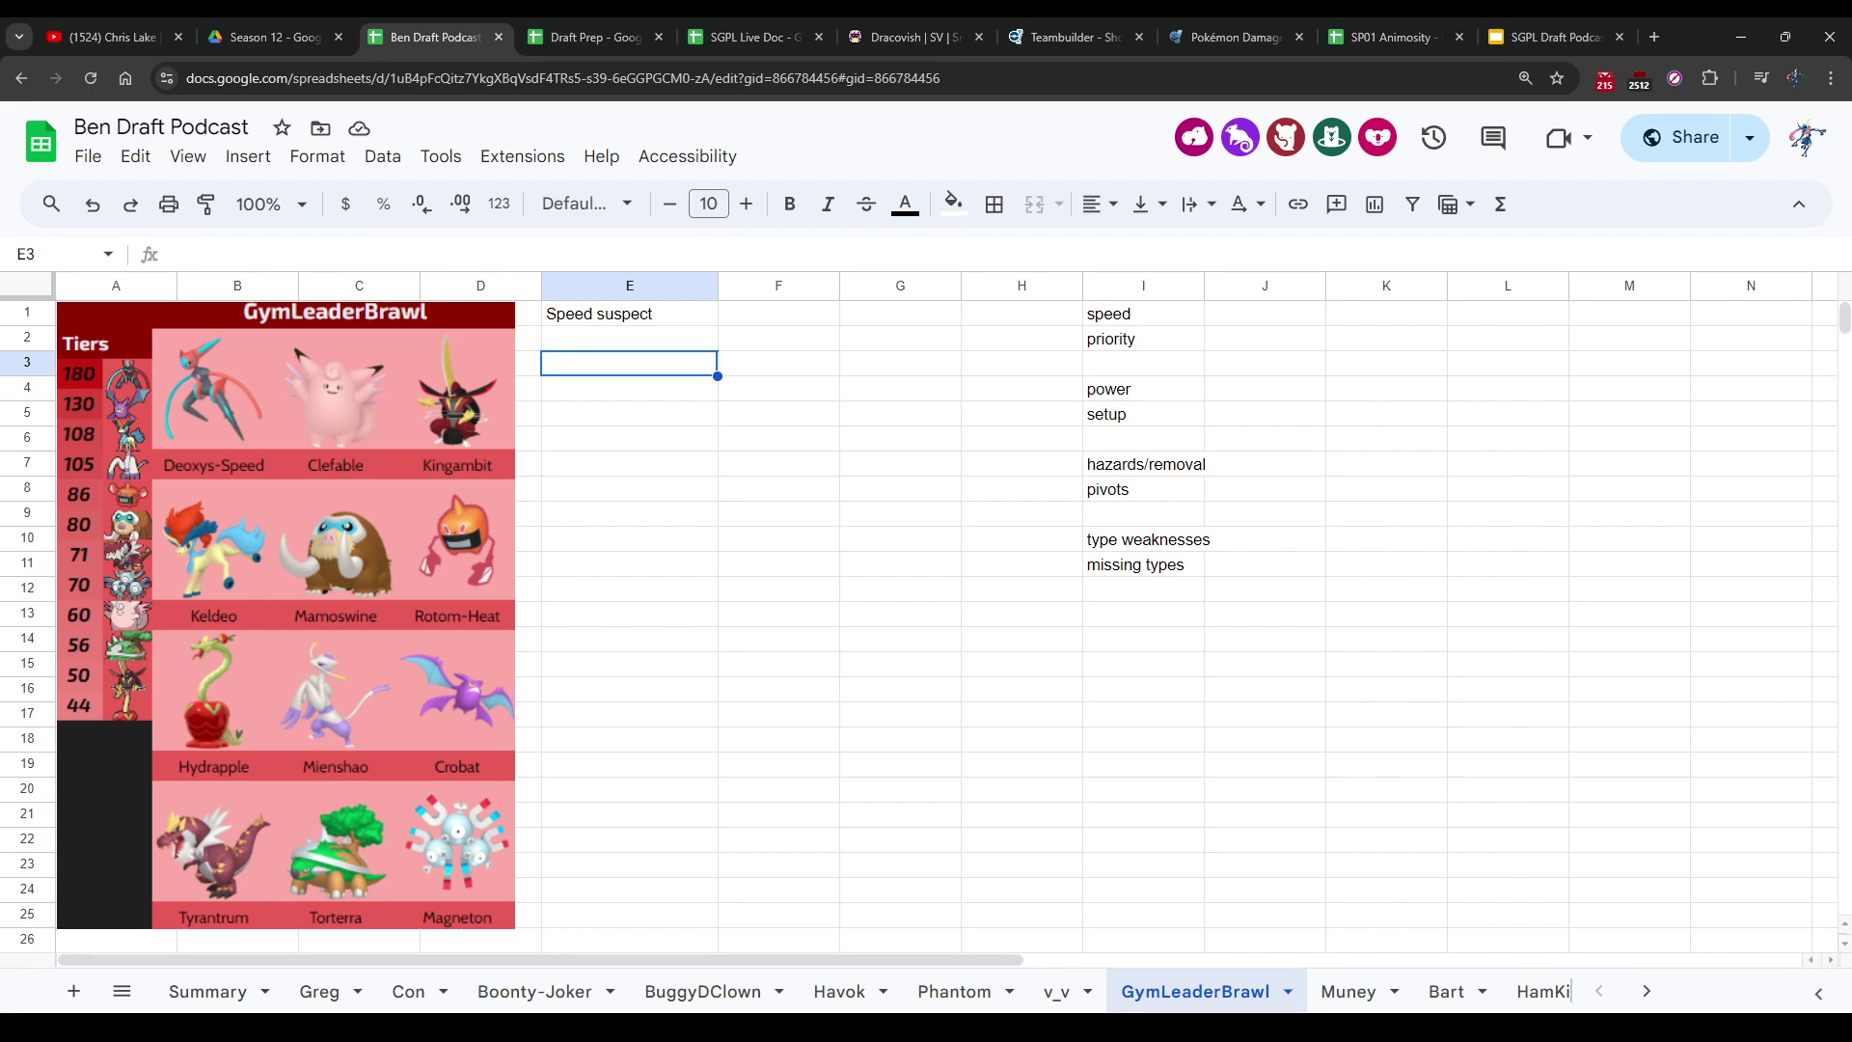
Step: Check GymLeaderBrawl's priority moves in Draft Prep and enter the note "Great priority" in E2 of the GymLeaderBrawl sheet
key(ctrl+Tab)
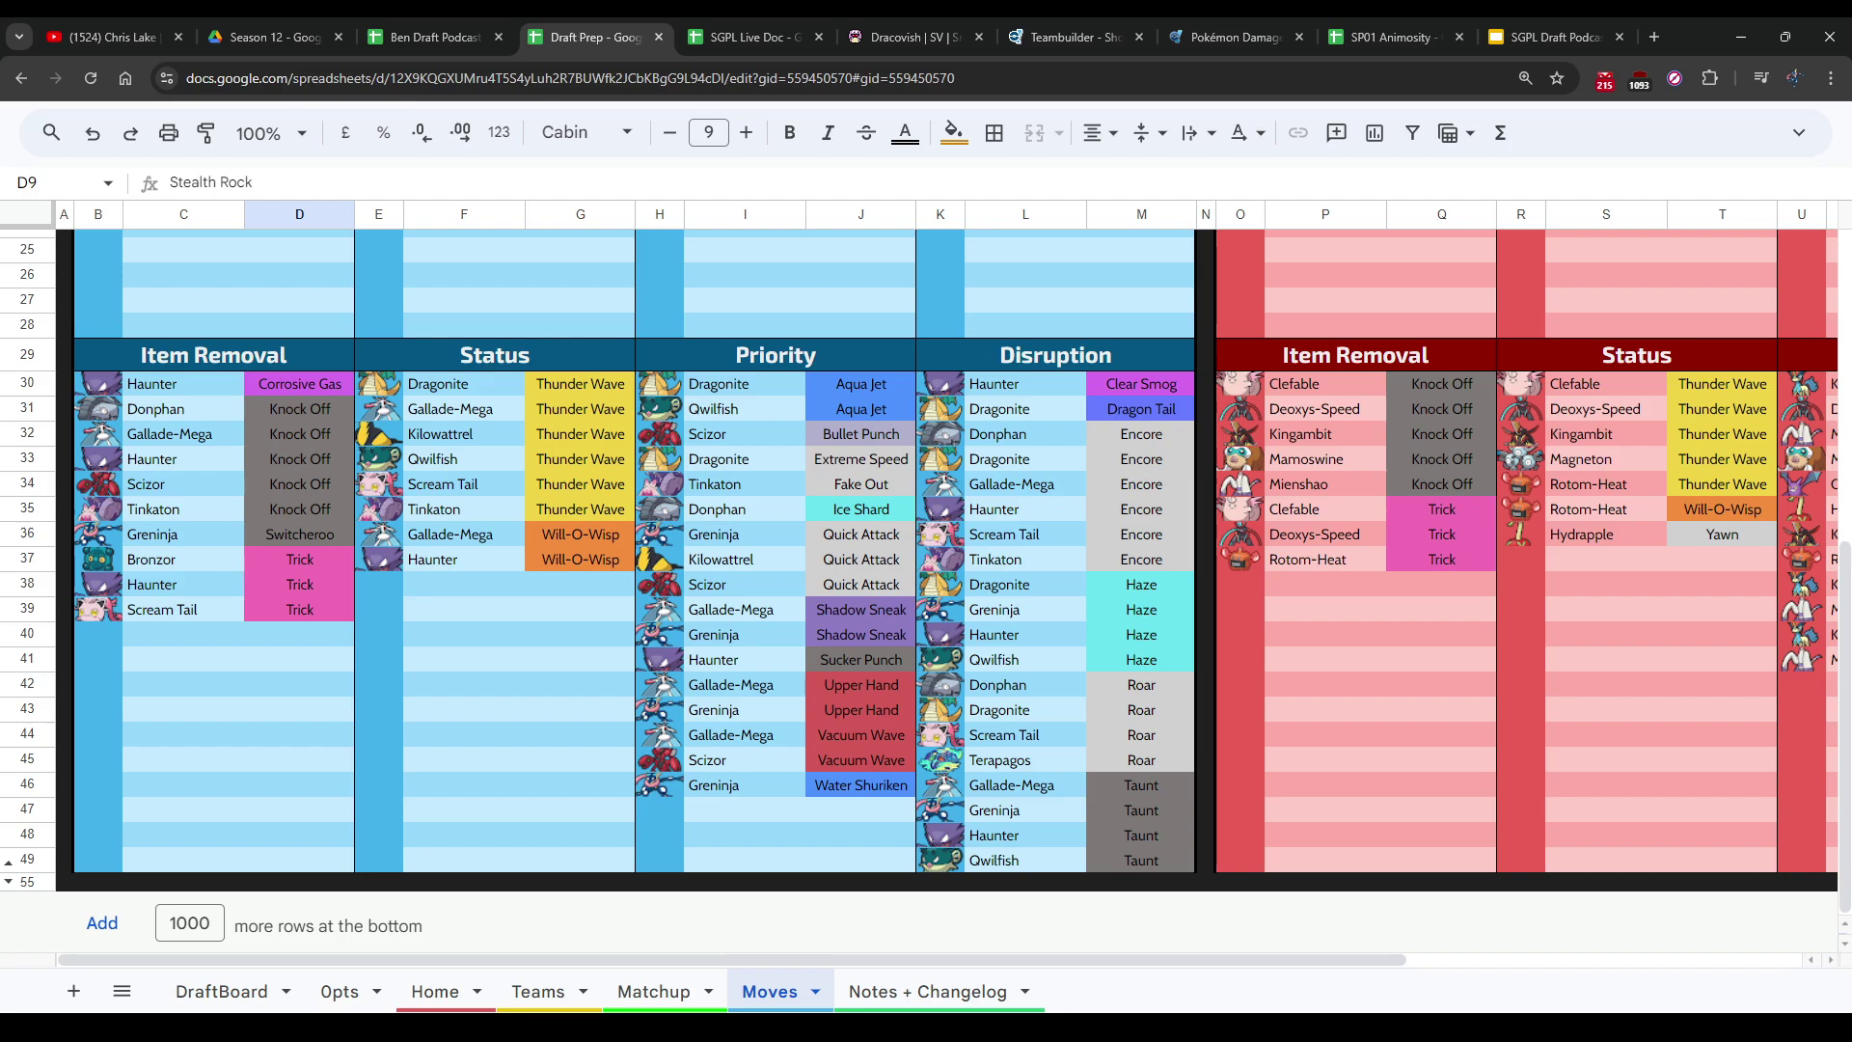
scroll(946, 536, right, 5)
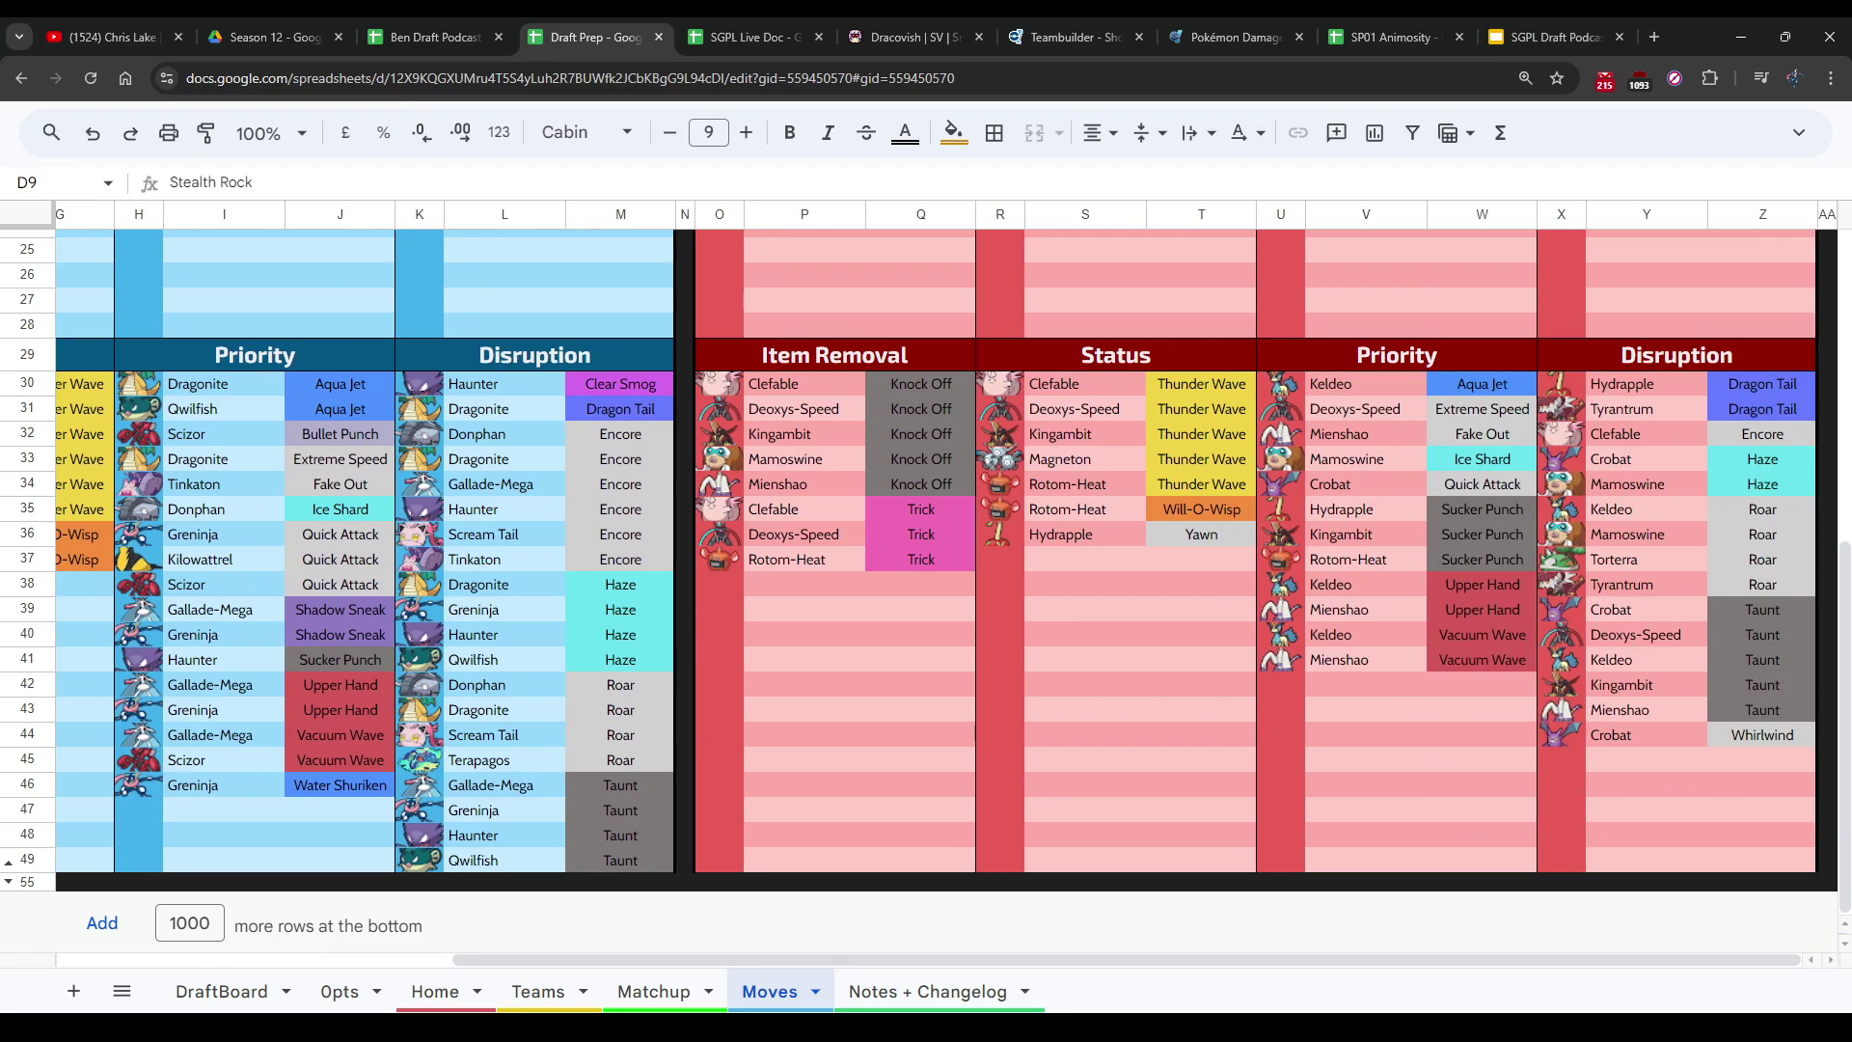
key(ctrl+shift+Tab)
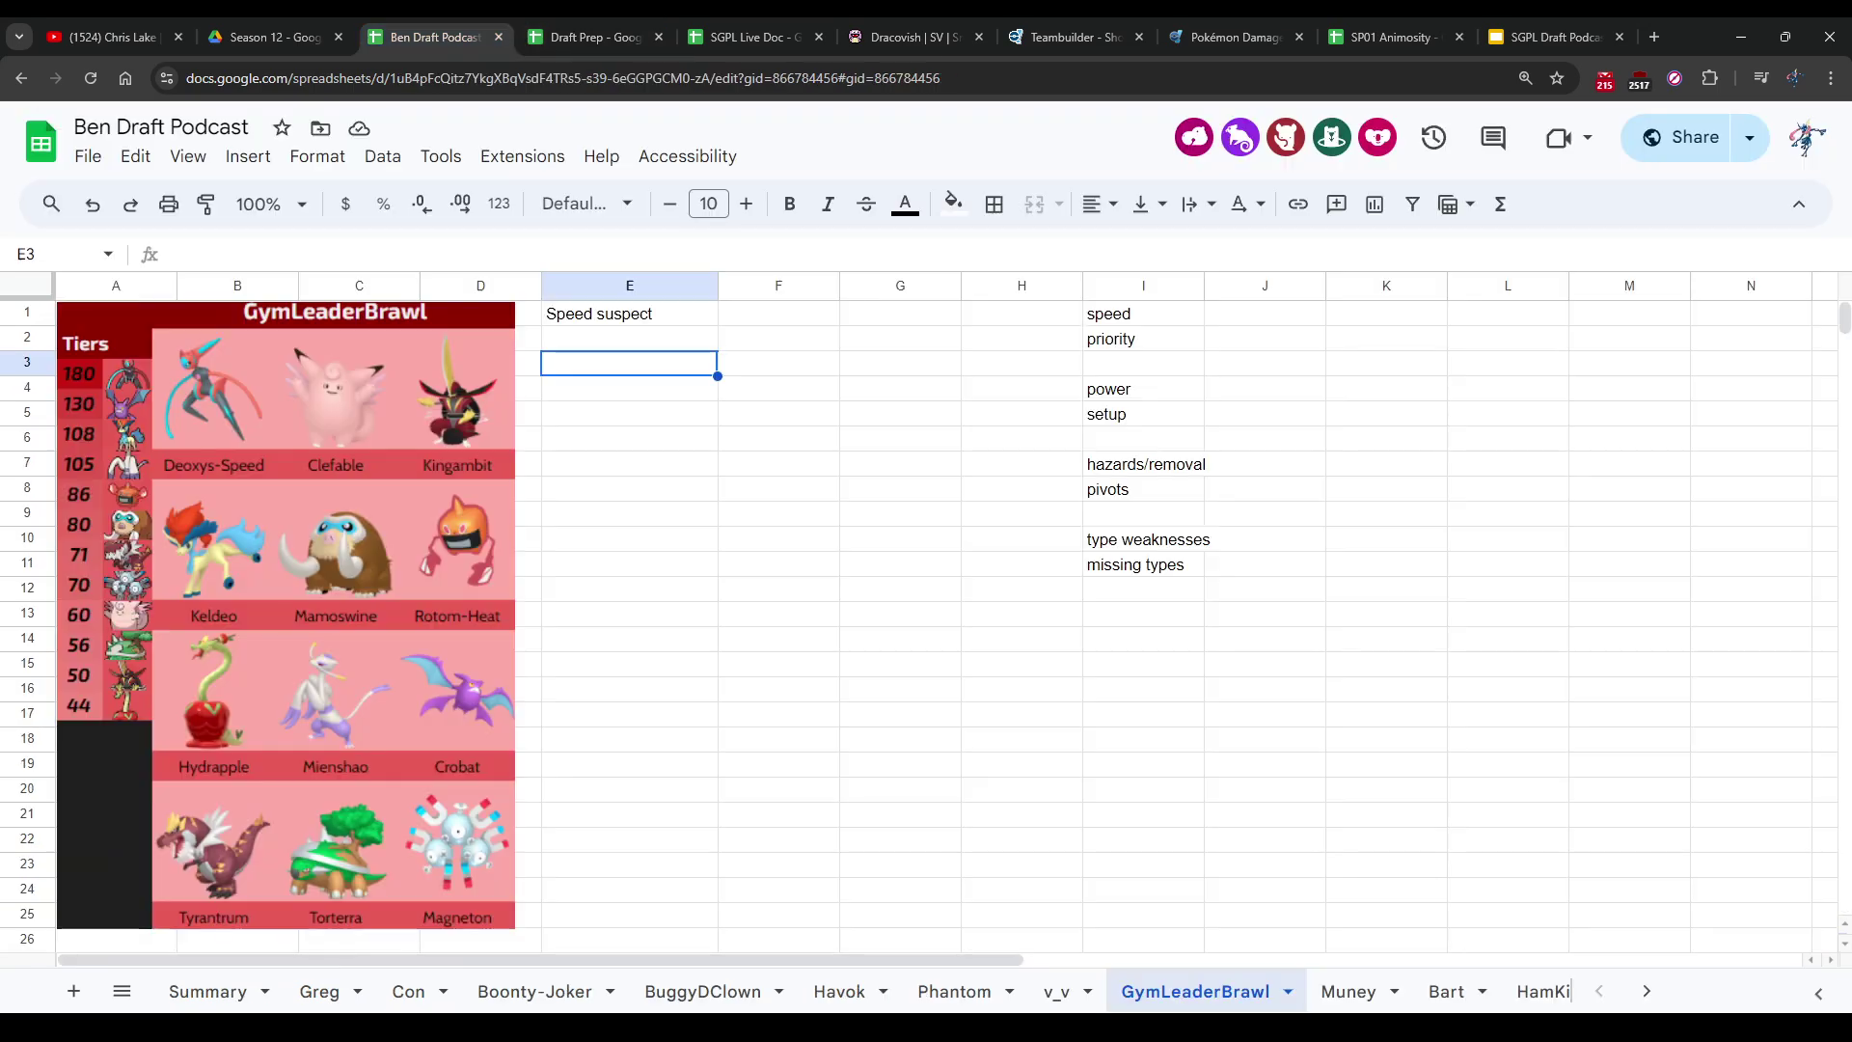
text(Great priority)
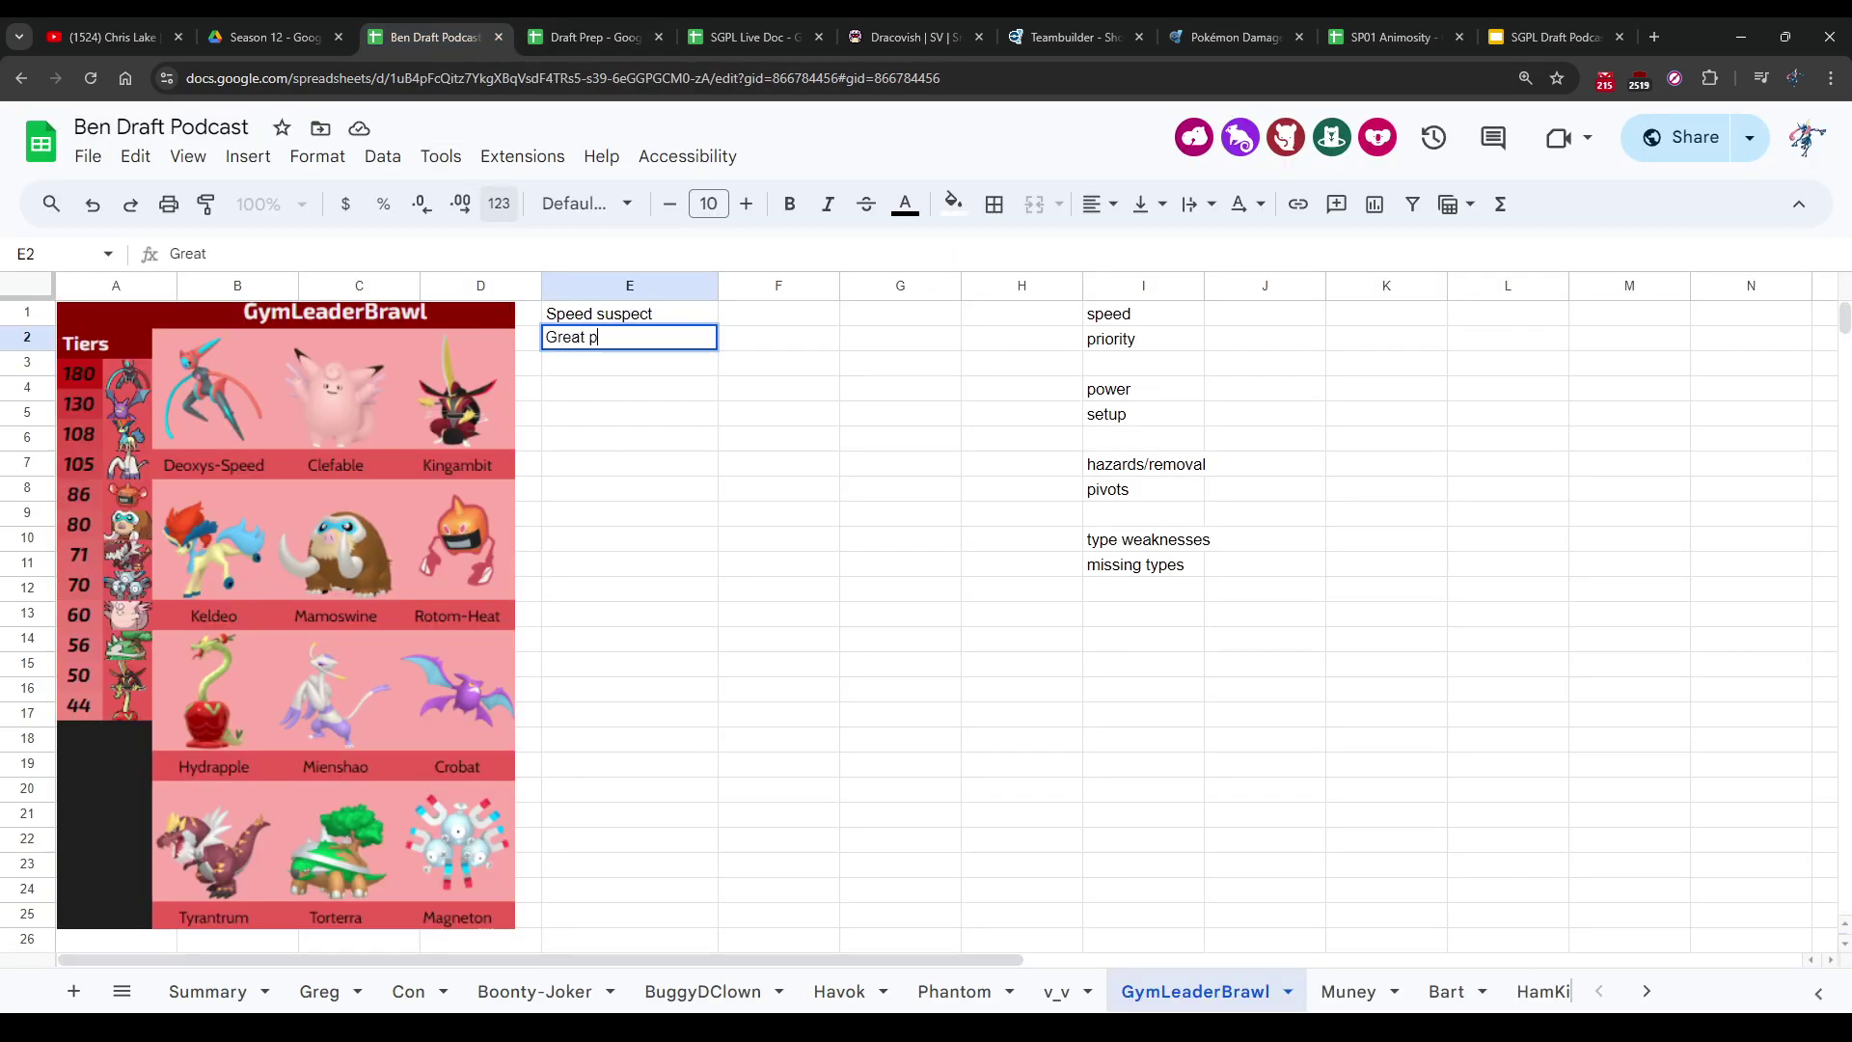
key(Return)
Step: Examine GymLeaderBrawl's hazard setting and hazard removal moves on the Moves sheet in Draft Prep
key(ctrl+Tab)
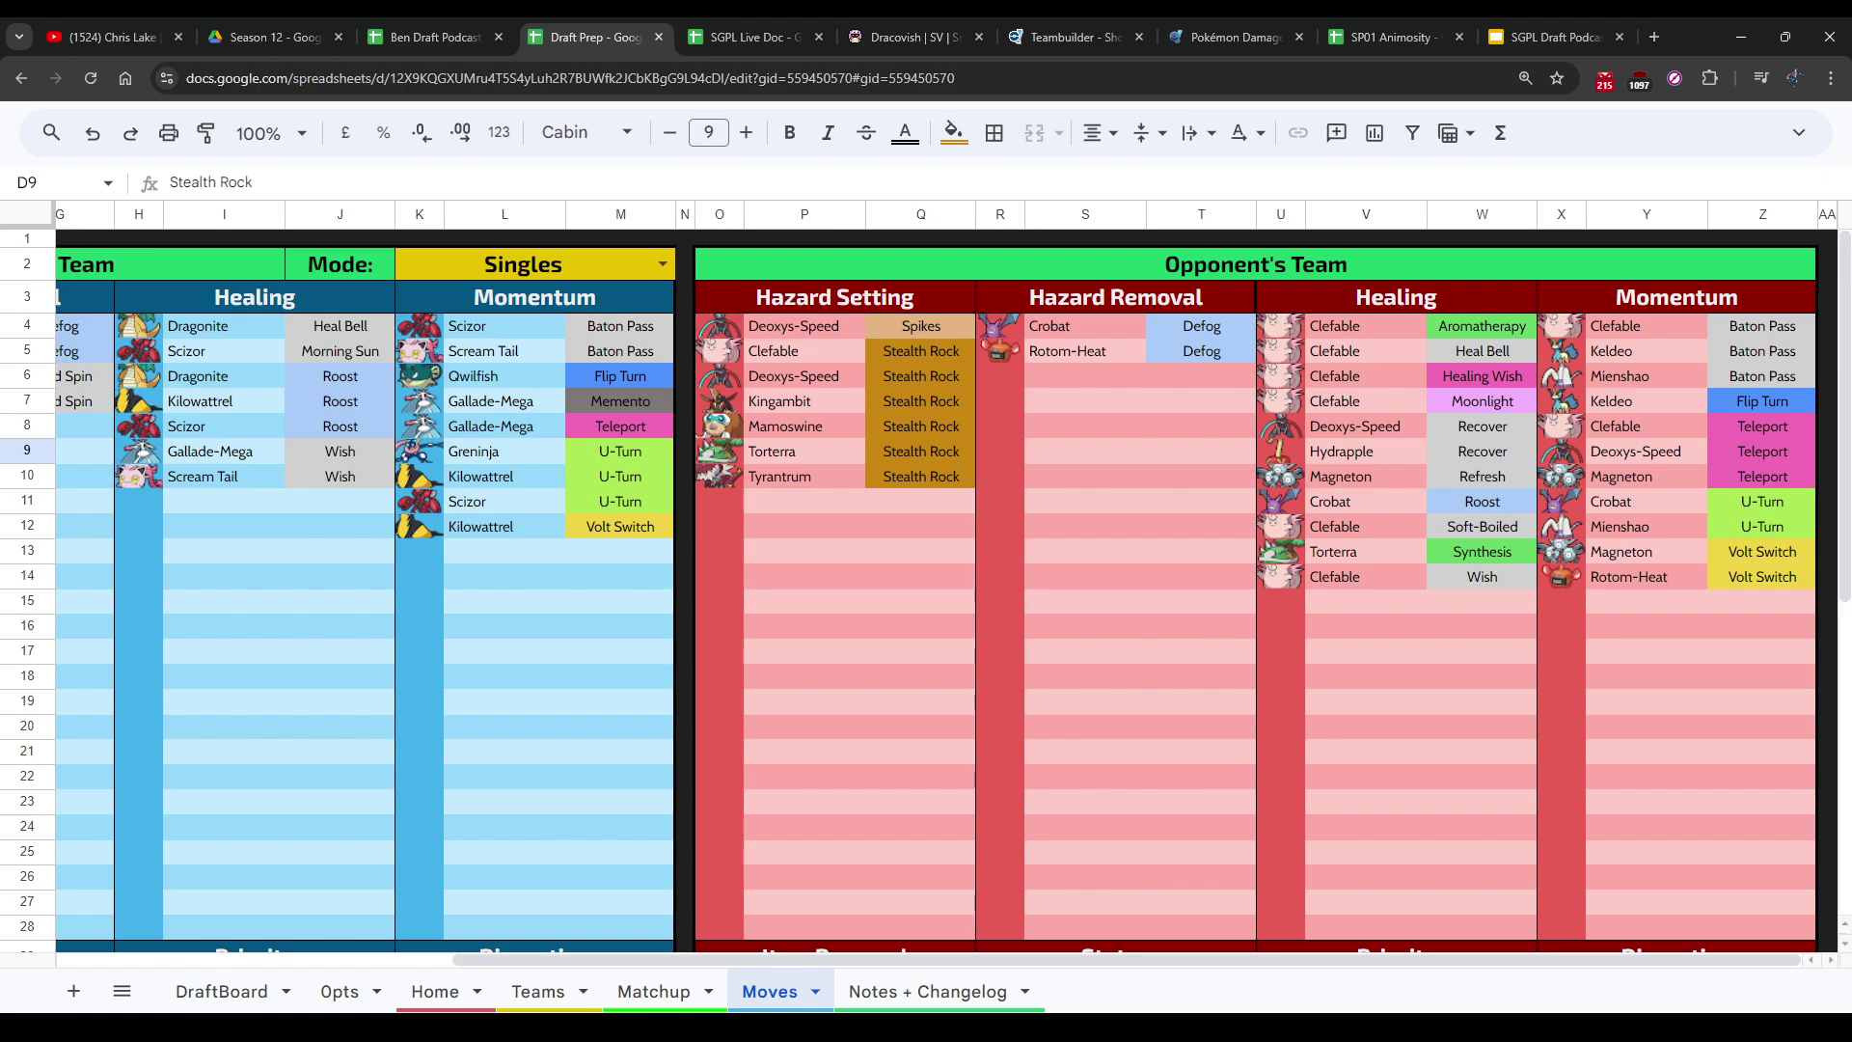
click(921, 400)
click(1085, 426)
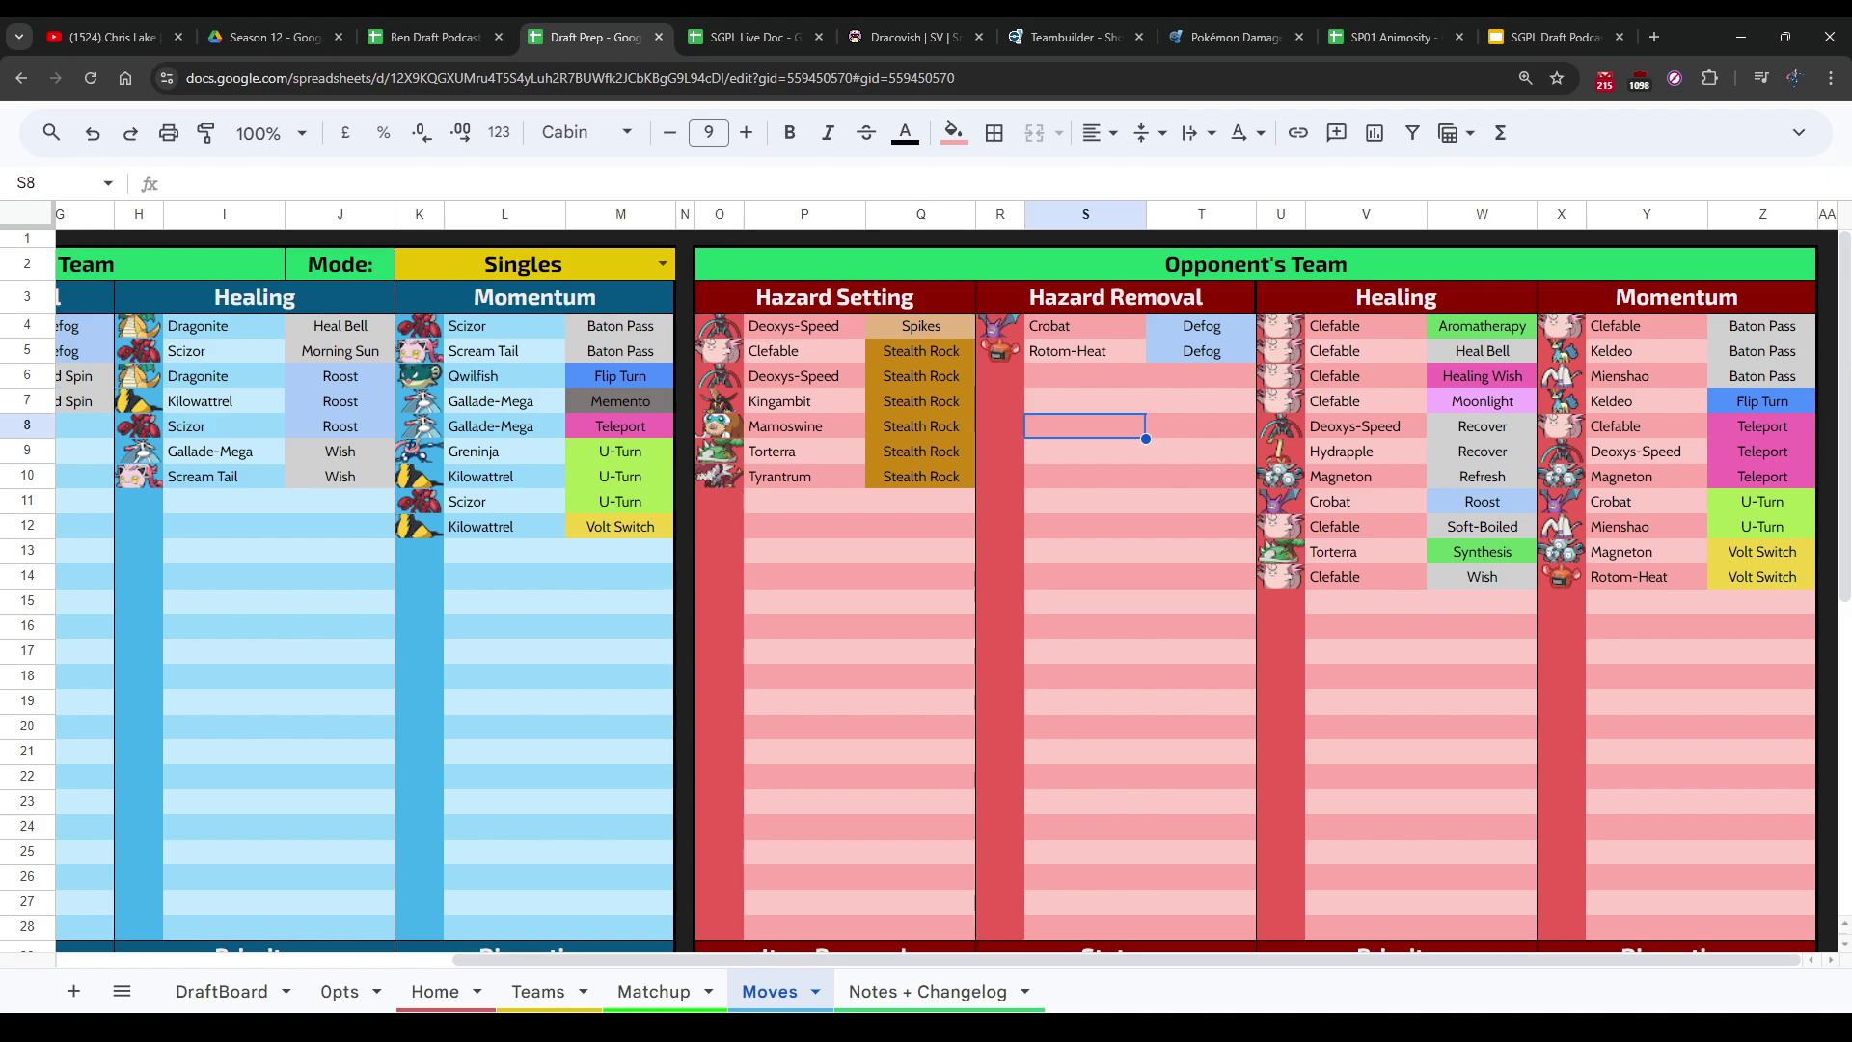
click(1086, 400)
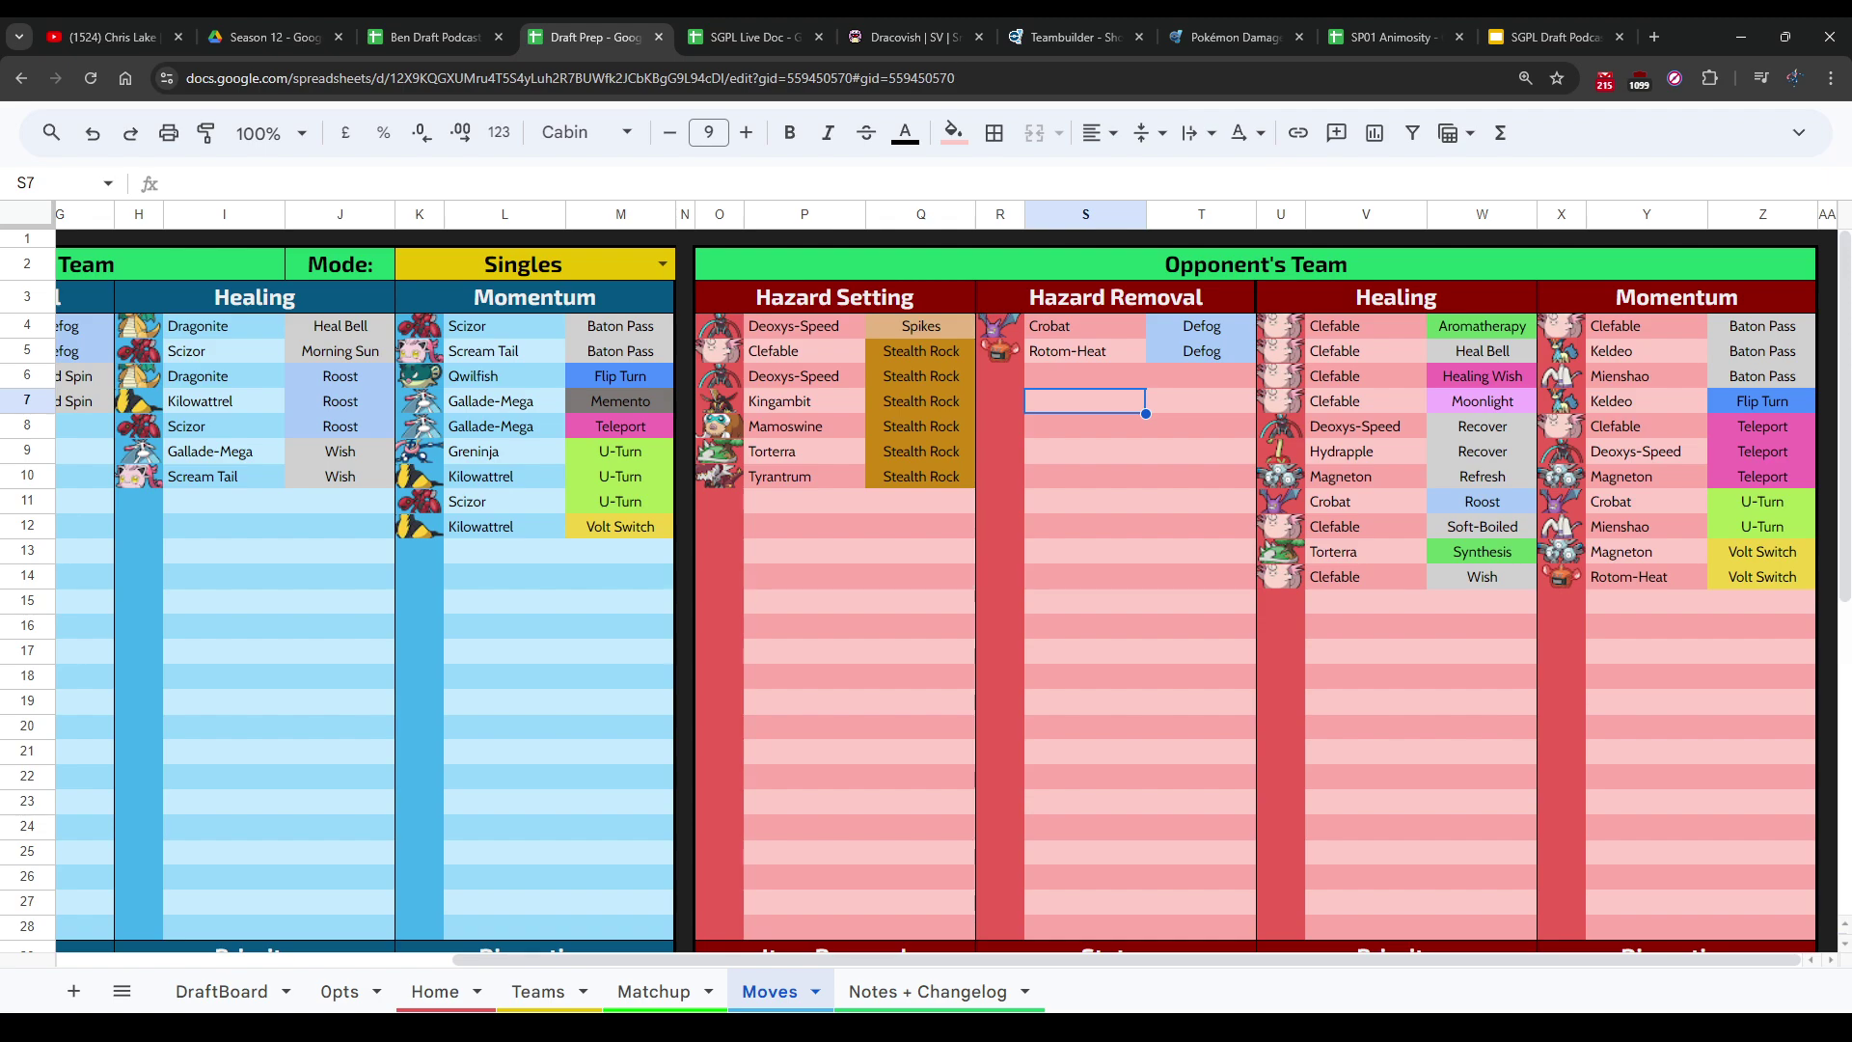
click(1085, 375)
click(1201, 401)
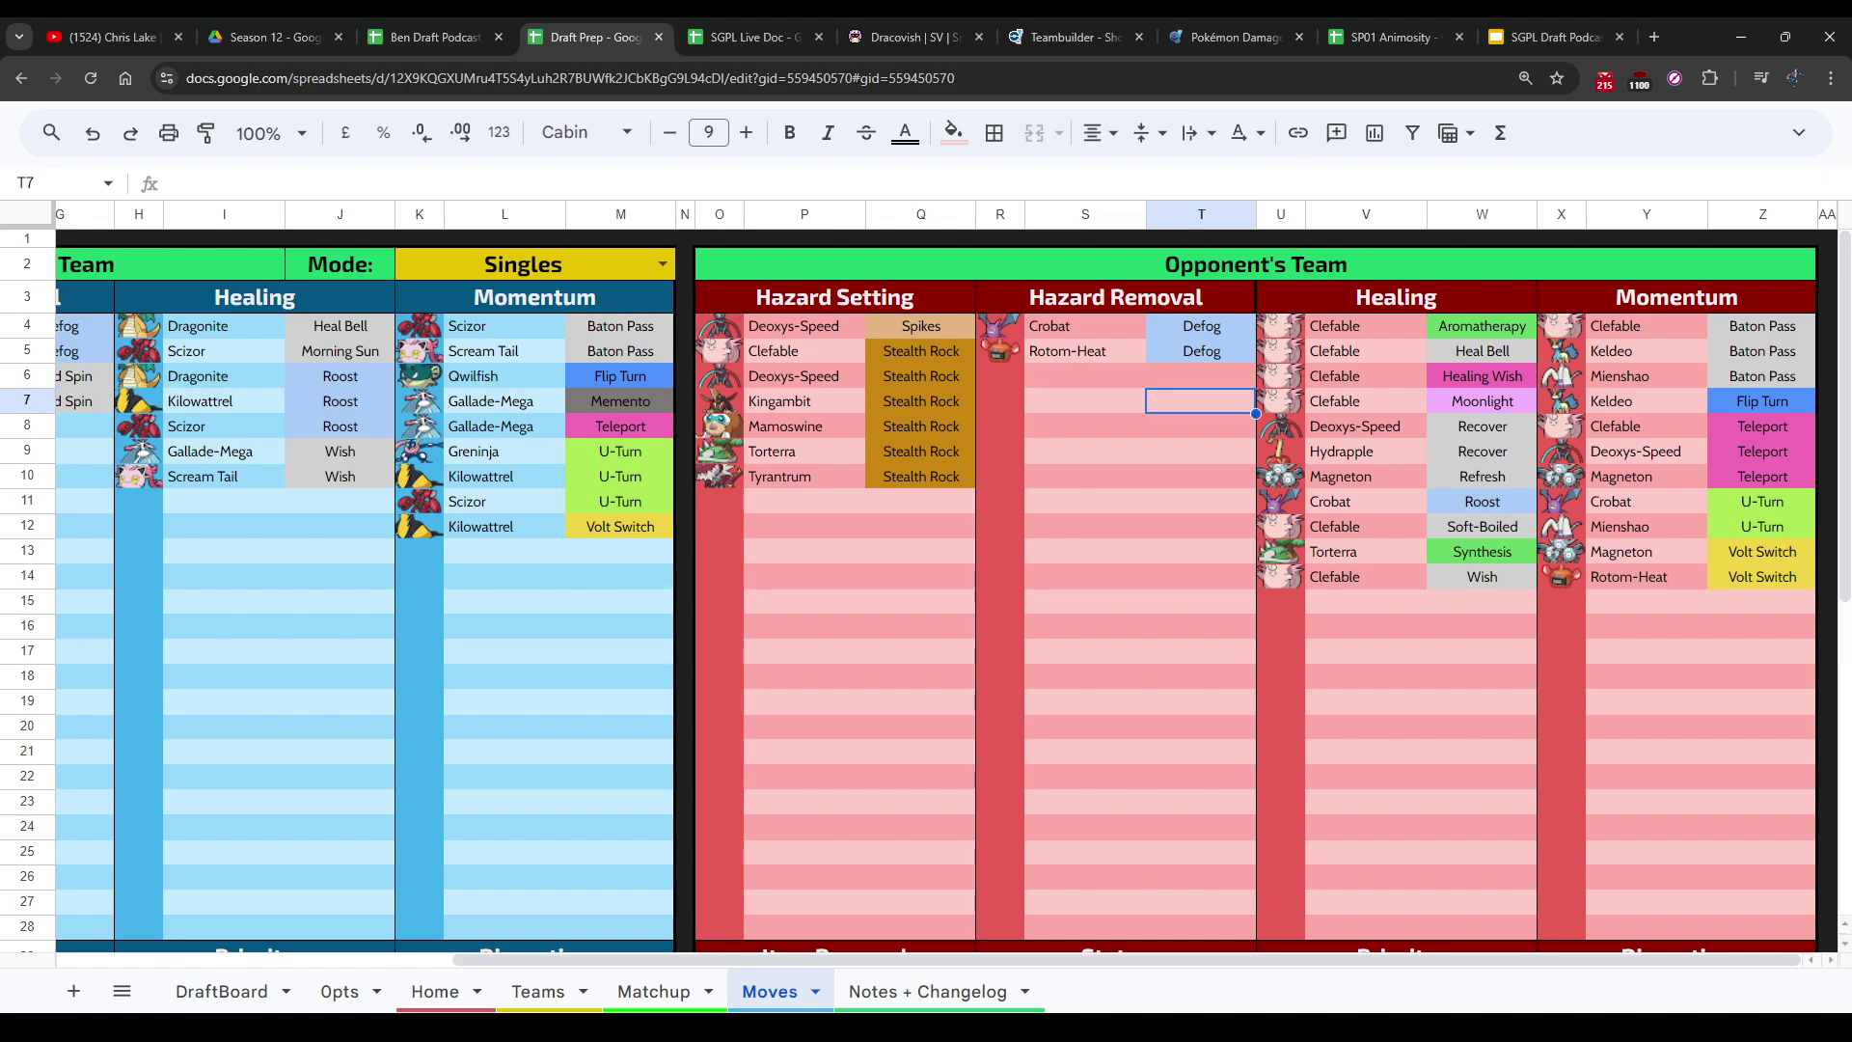
Step: Compare the roster on the GymLeaderBrawl sheet with the team's hazard, healing and momentum moves in Draft Prep
click(434, 37)
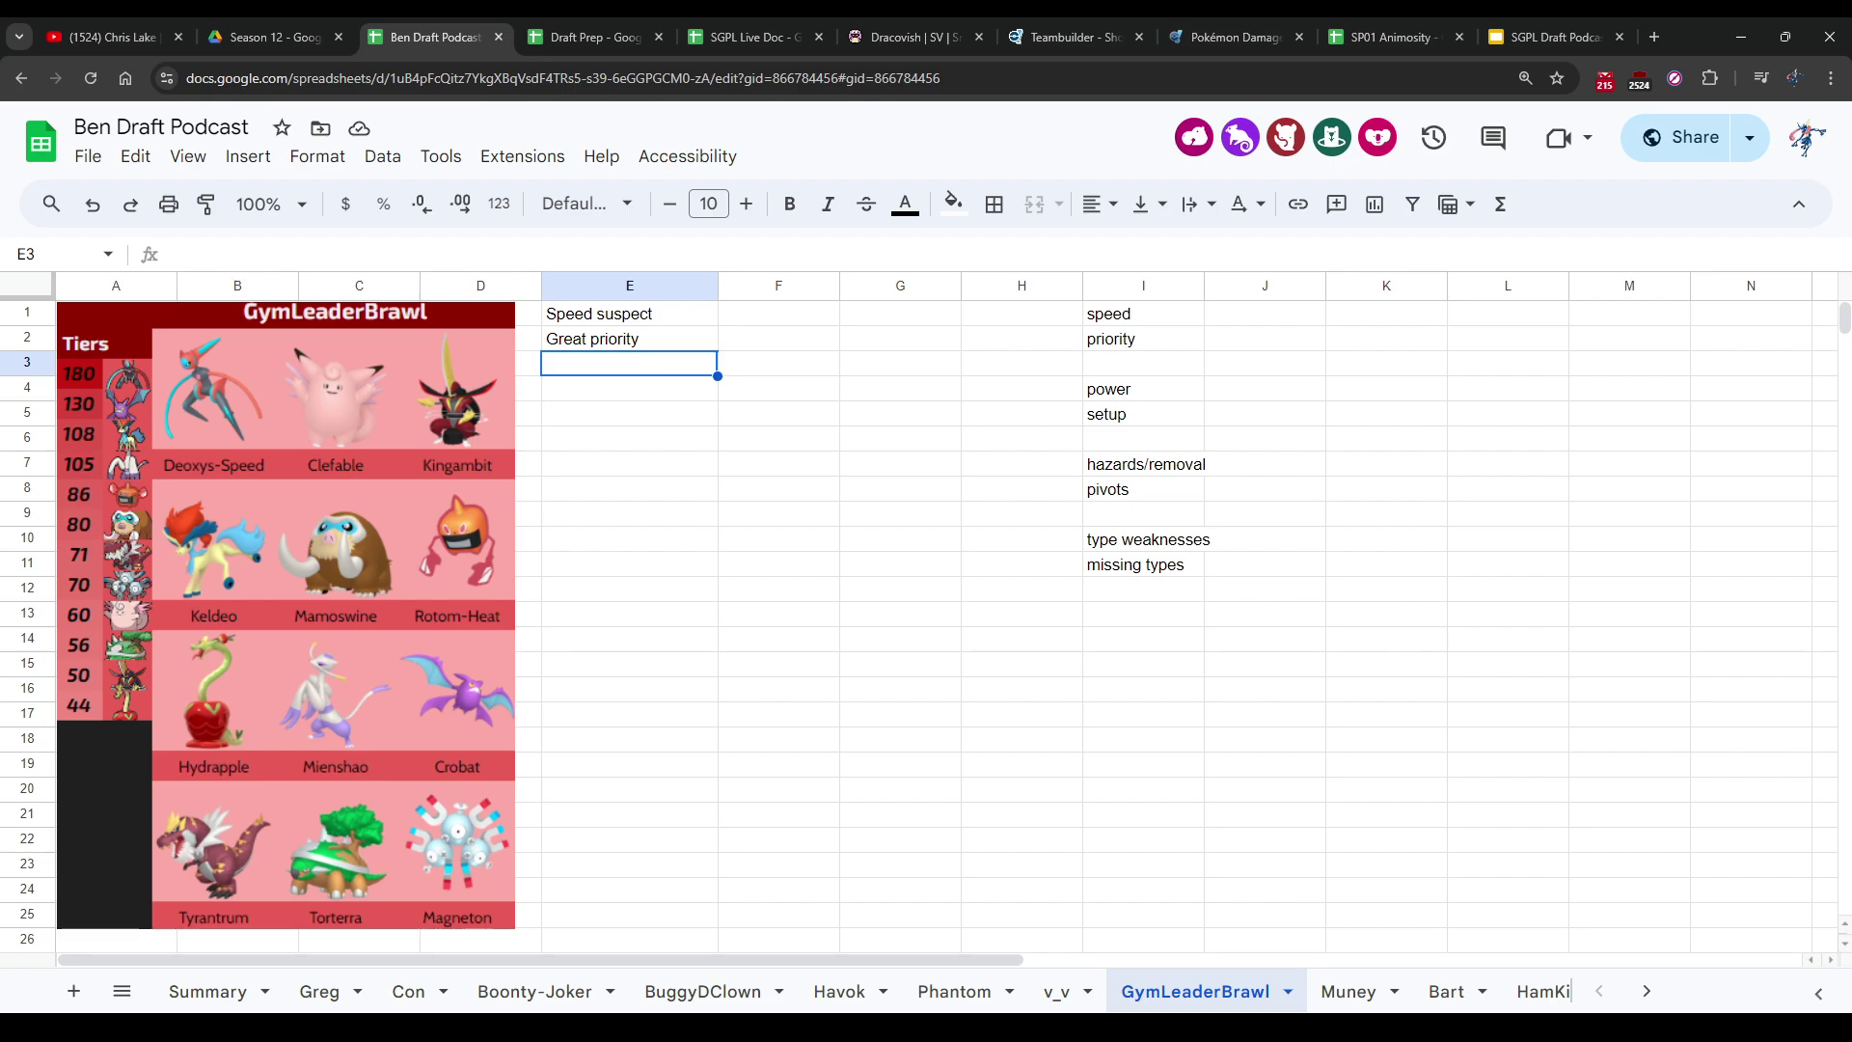
click(589, 36)
click(434, 36)
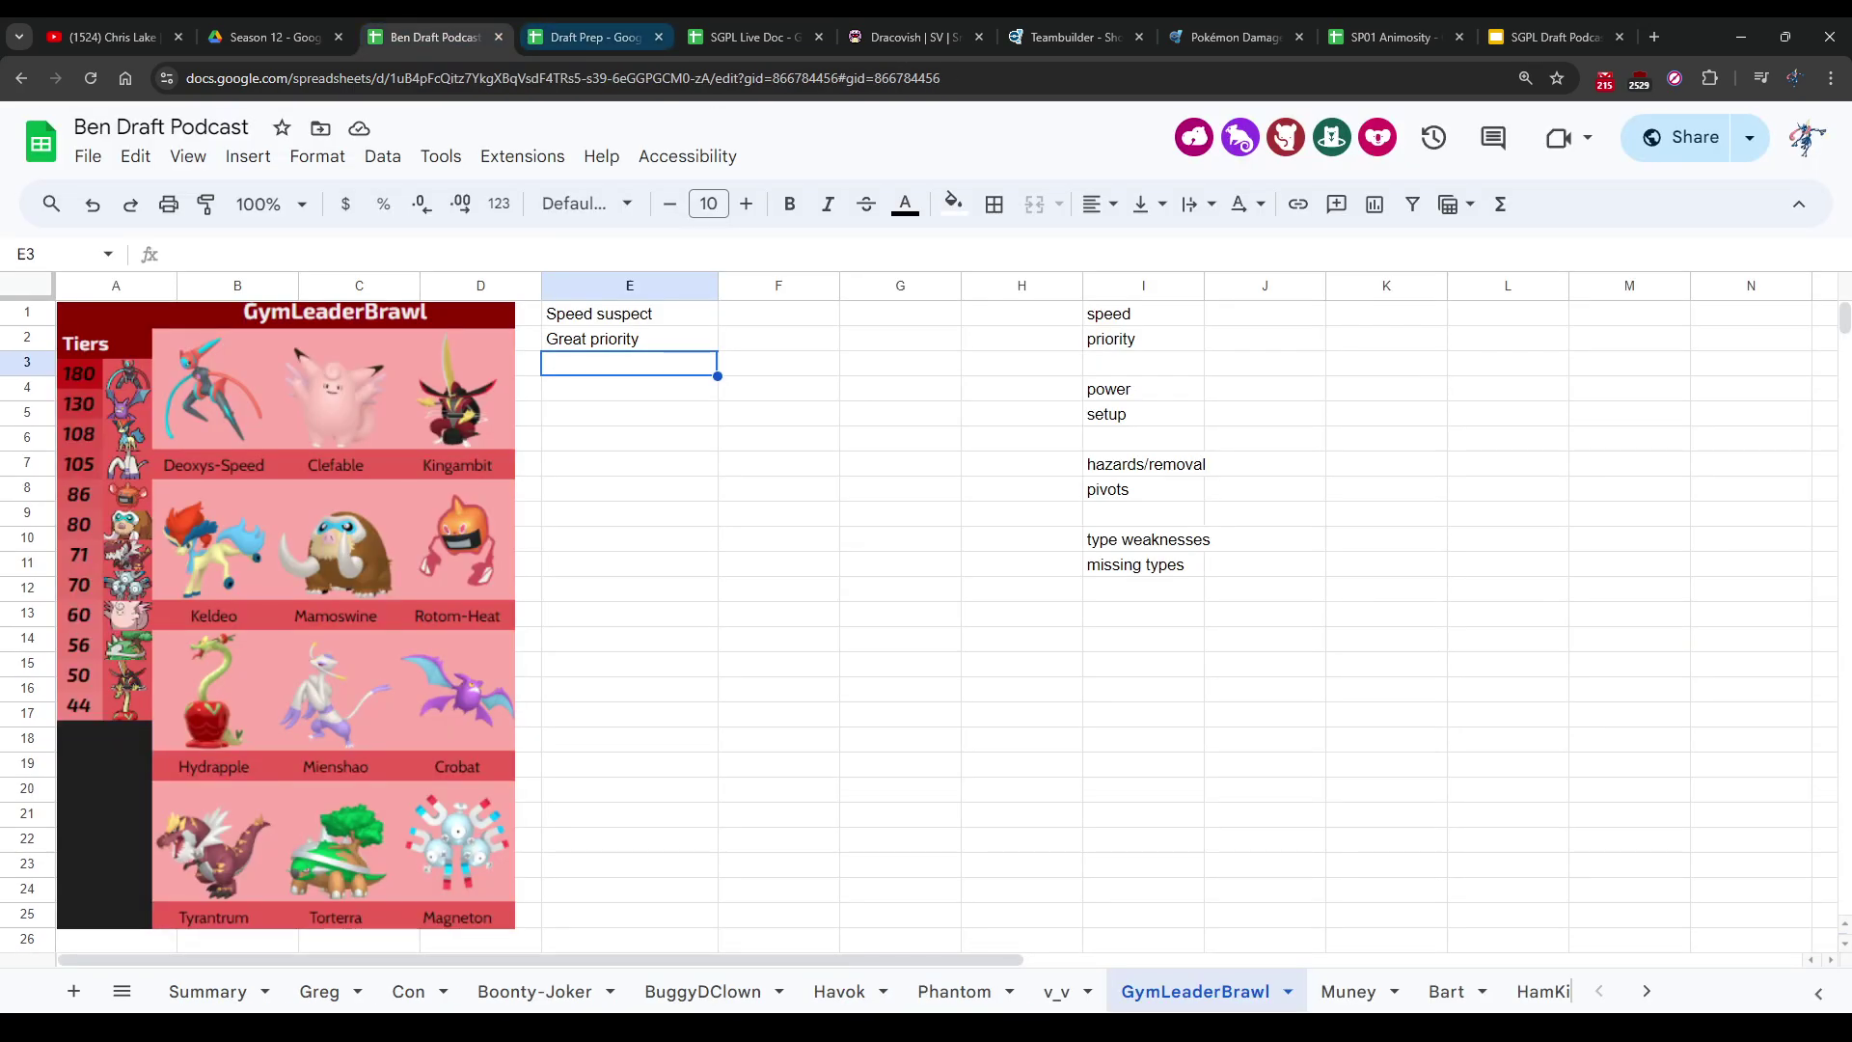
click(589, 37)
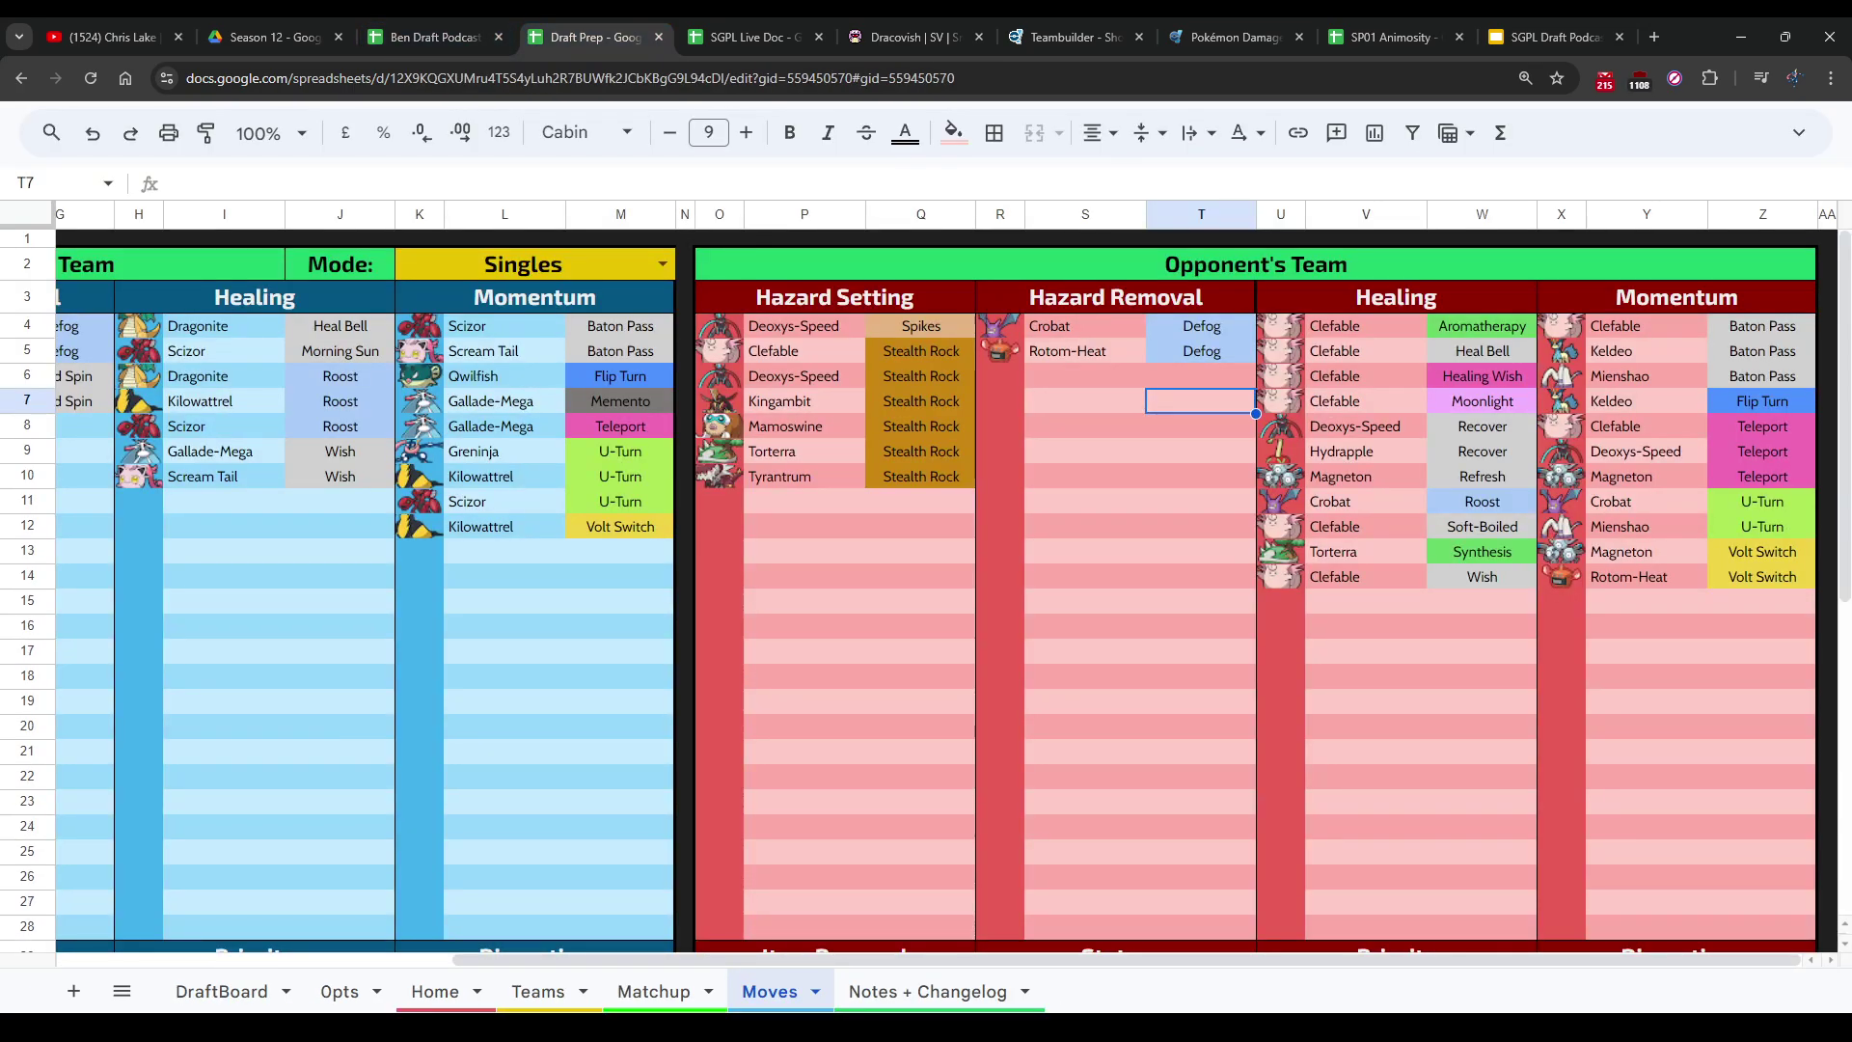
click(434, 37)
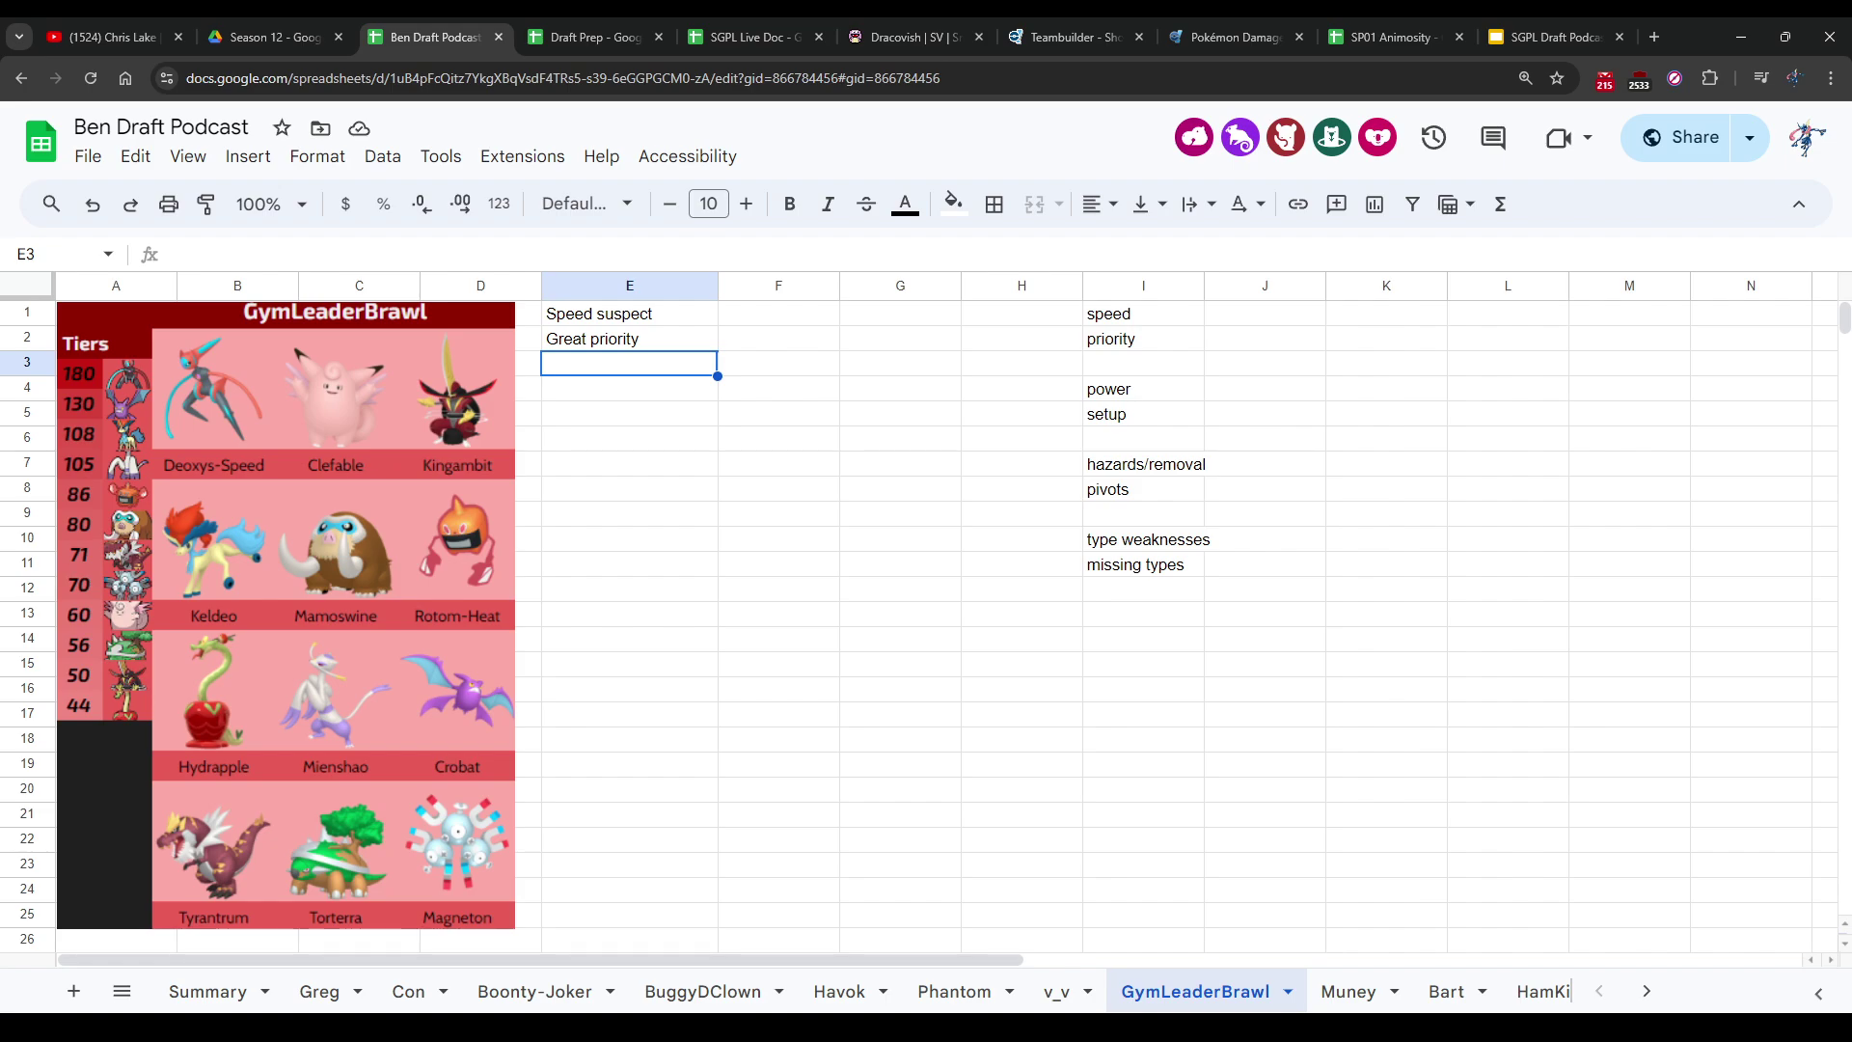
key(ctrl+Tab)
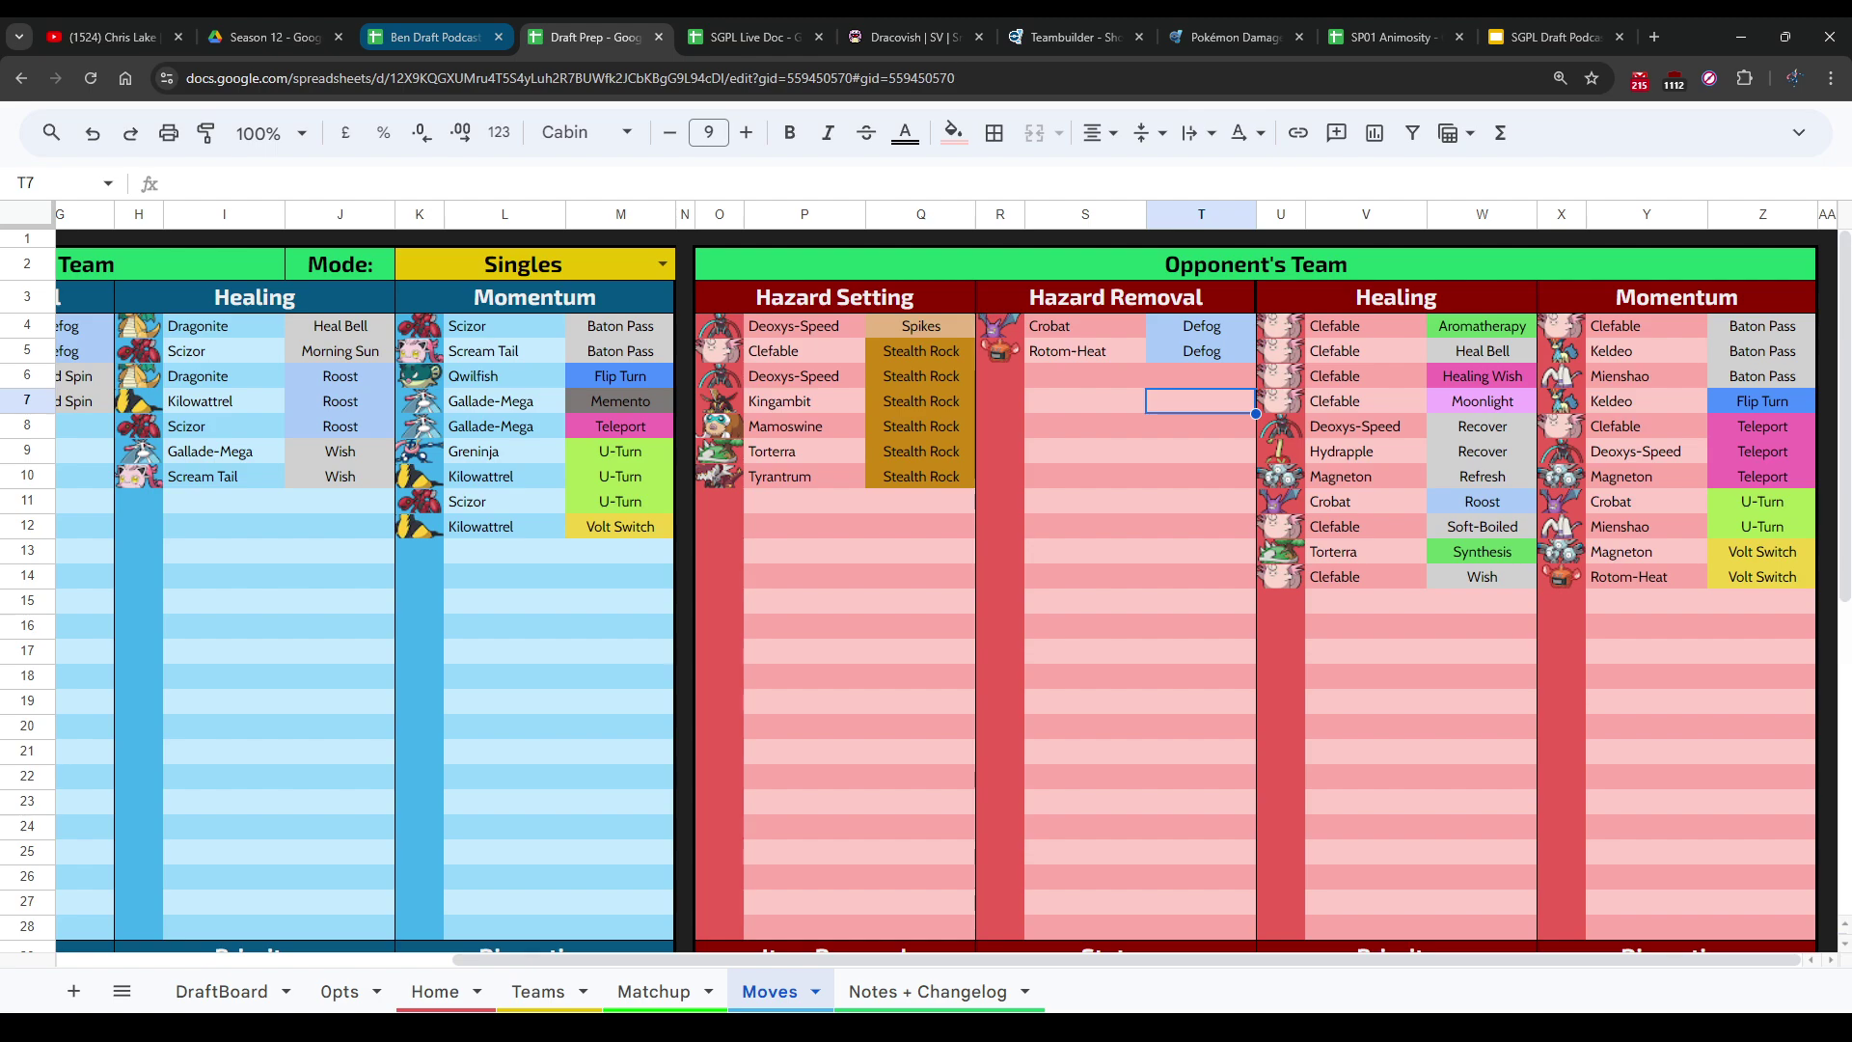
key(ctrl+shift+Tab)
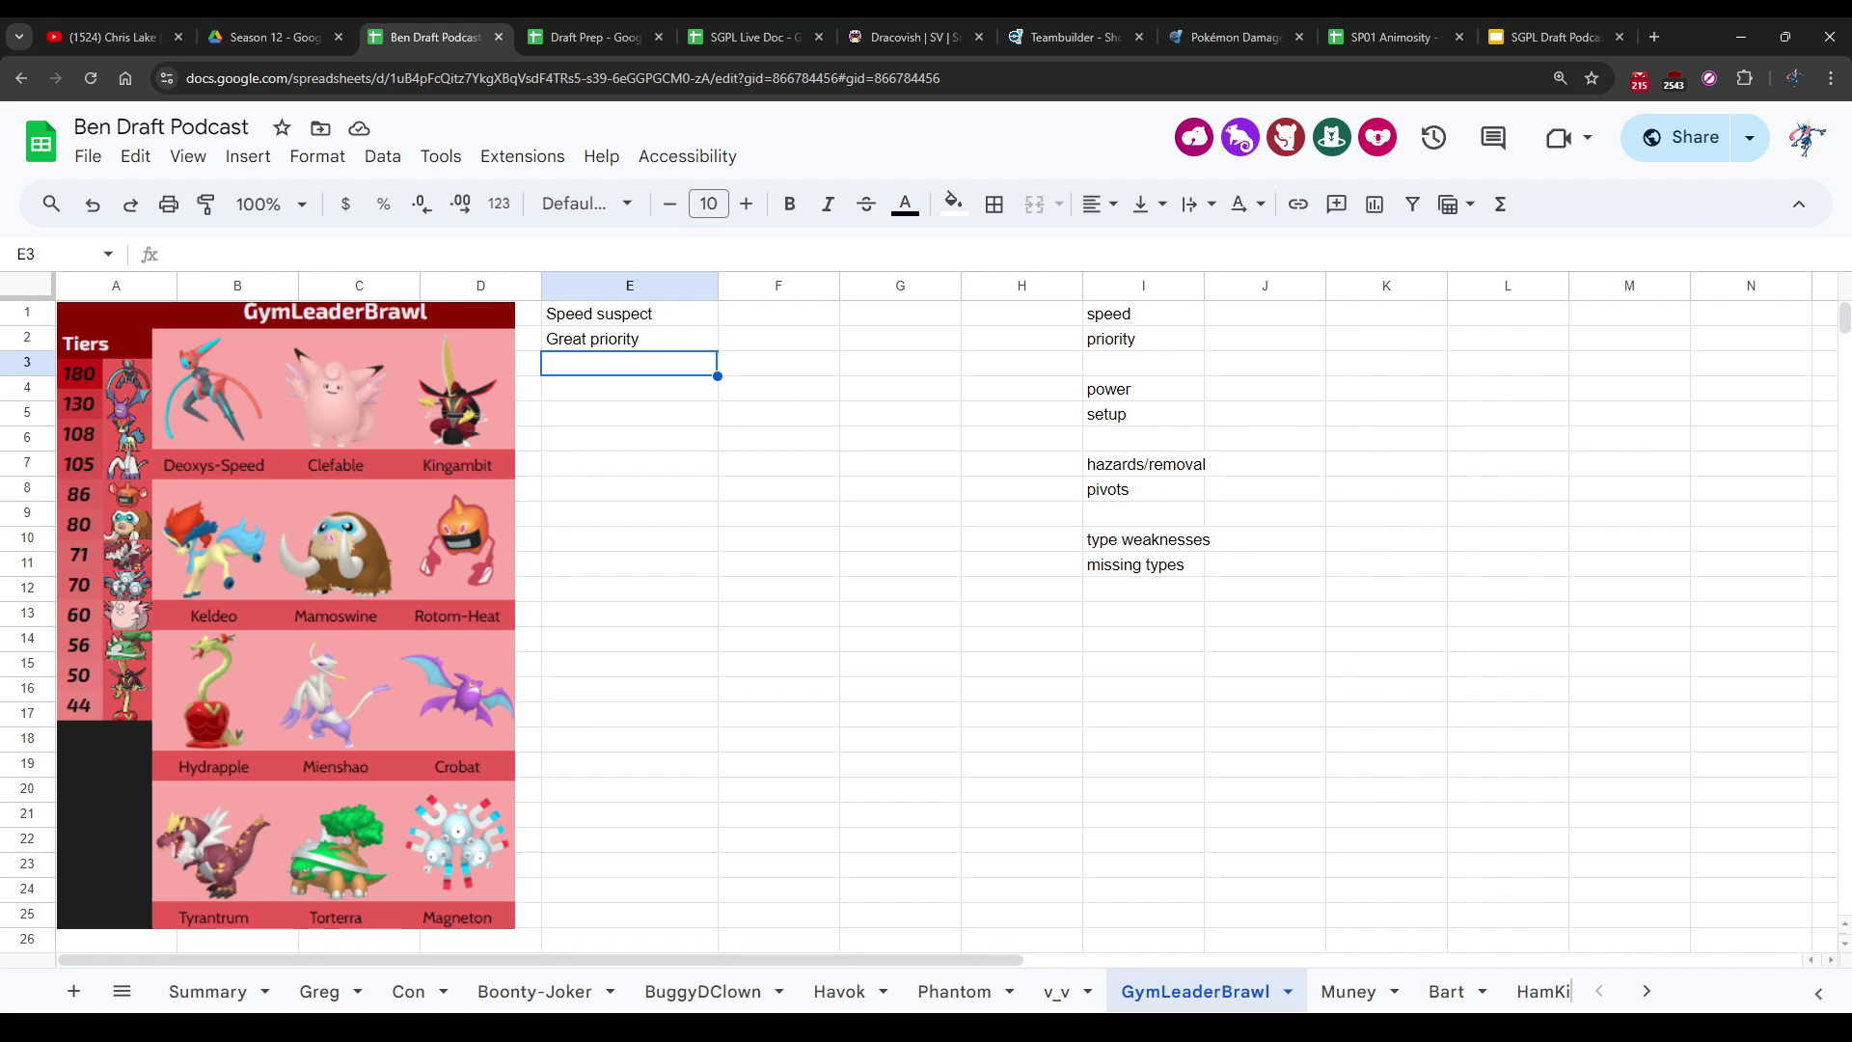
Step: Select E4 on the GymLeaderBrawl sheet and recheck the team's move categories in Draft Prep
click(629, 386)
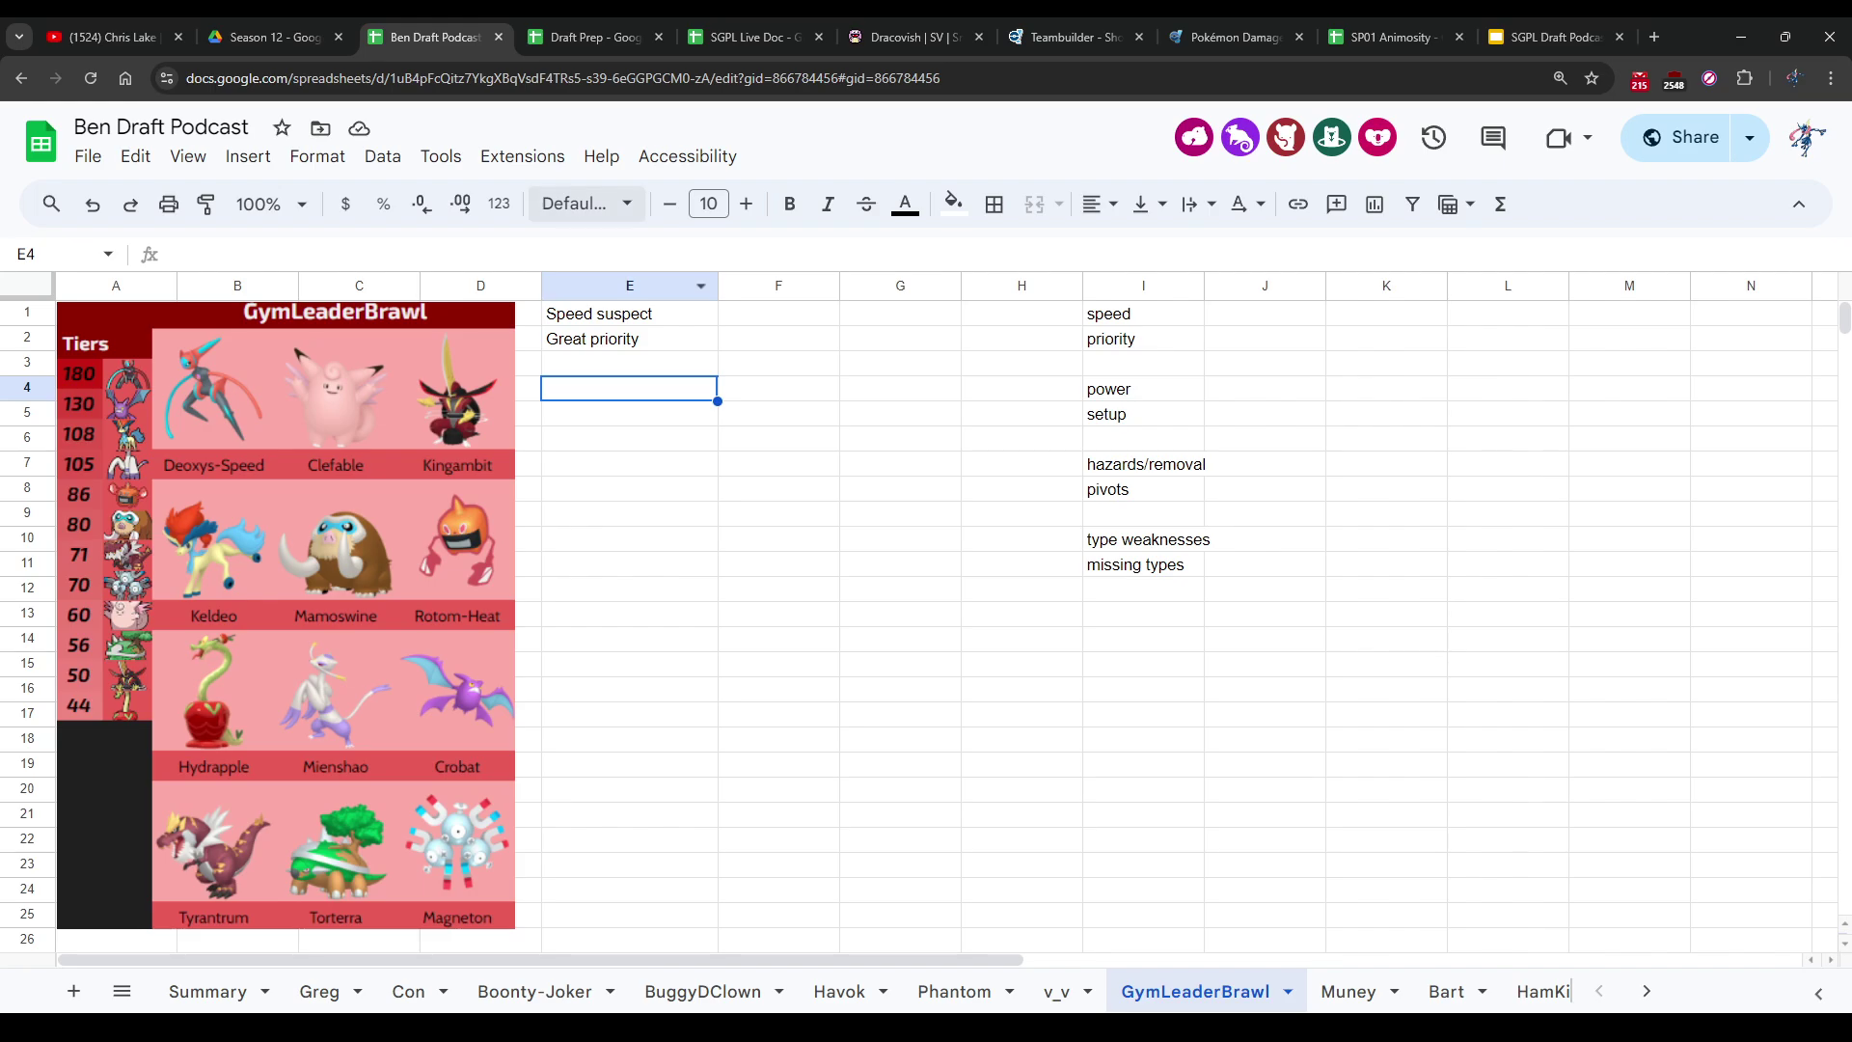
click(590, 37)
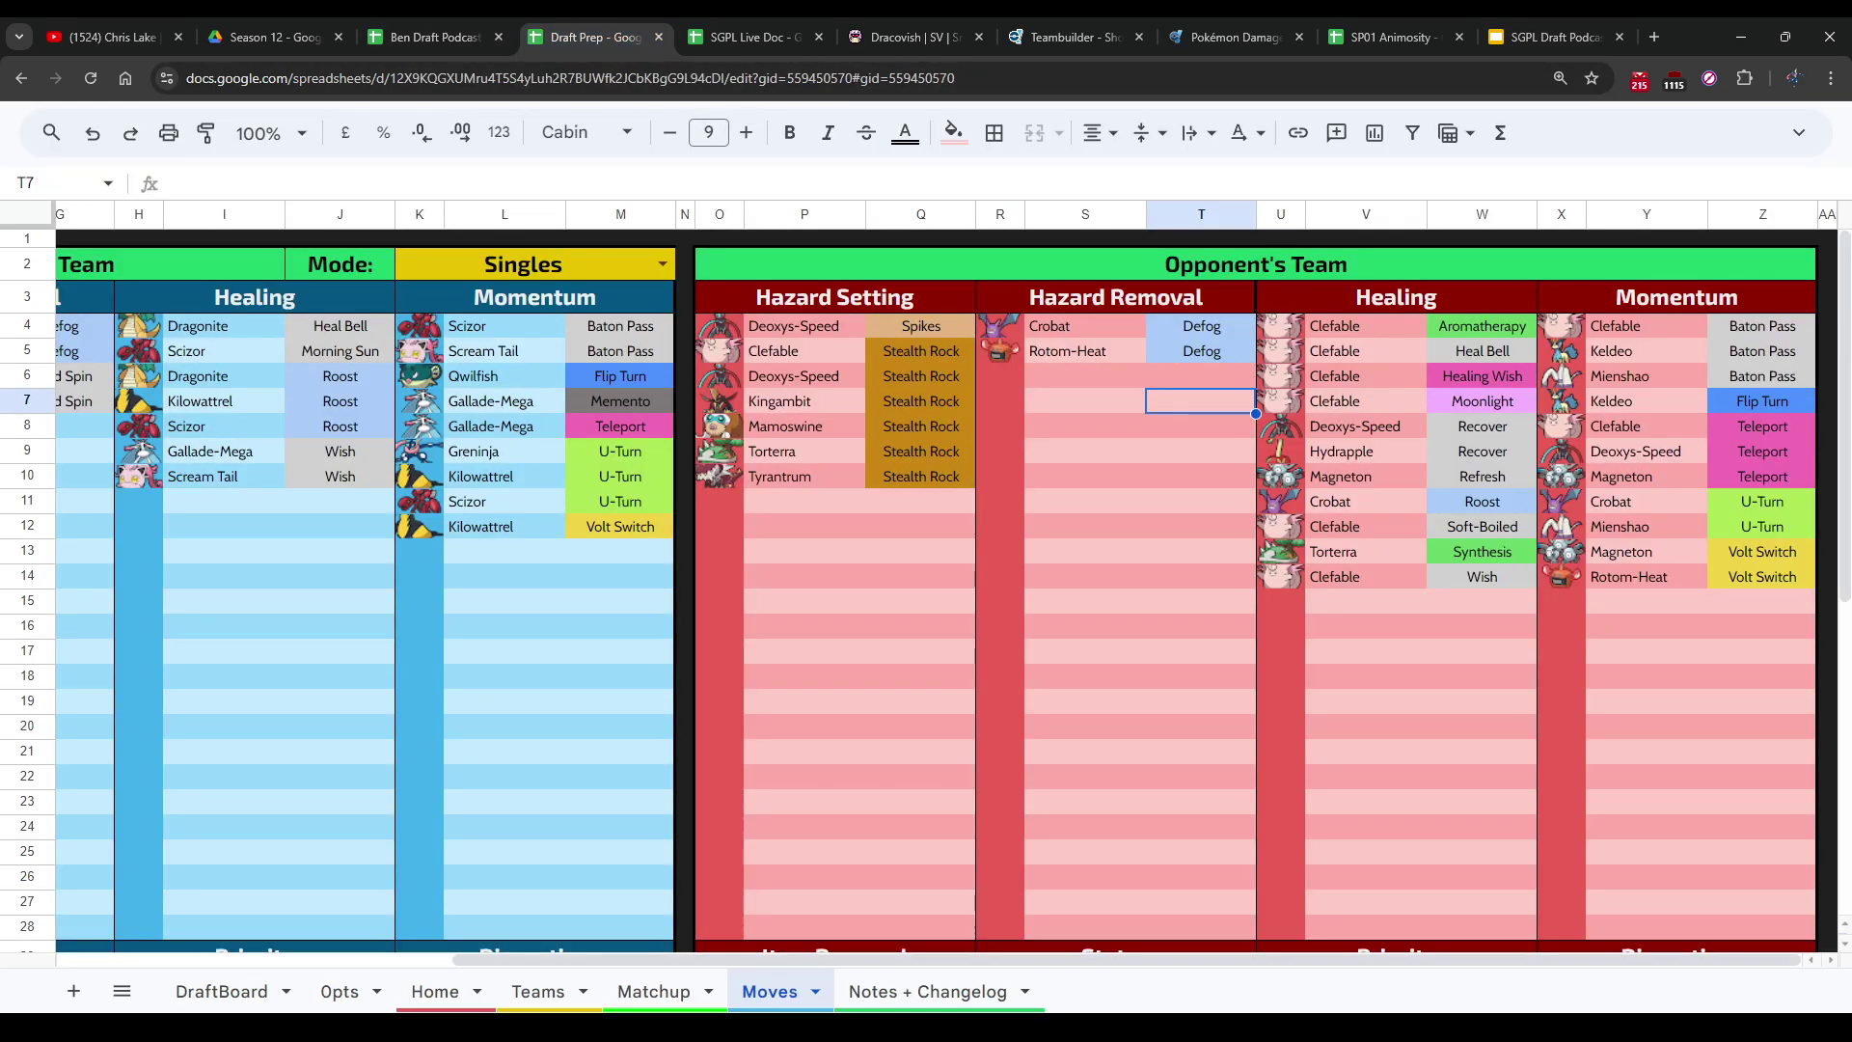
scroll(926, 579, down, 3)
scroll(926, 579, up, 2)
key(ctrl+shift+Tab)
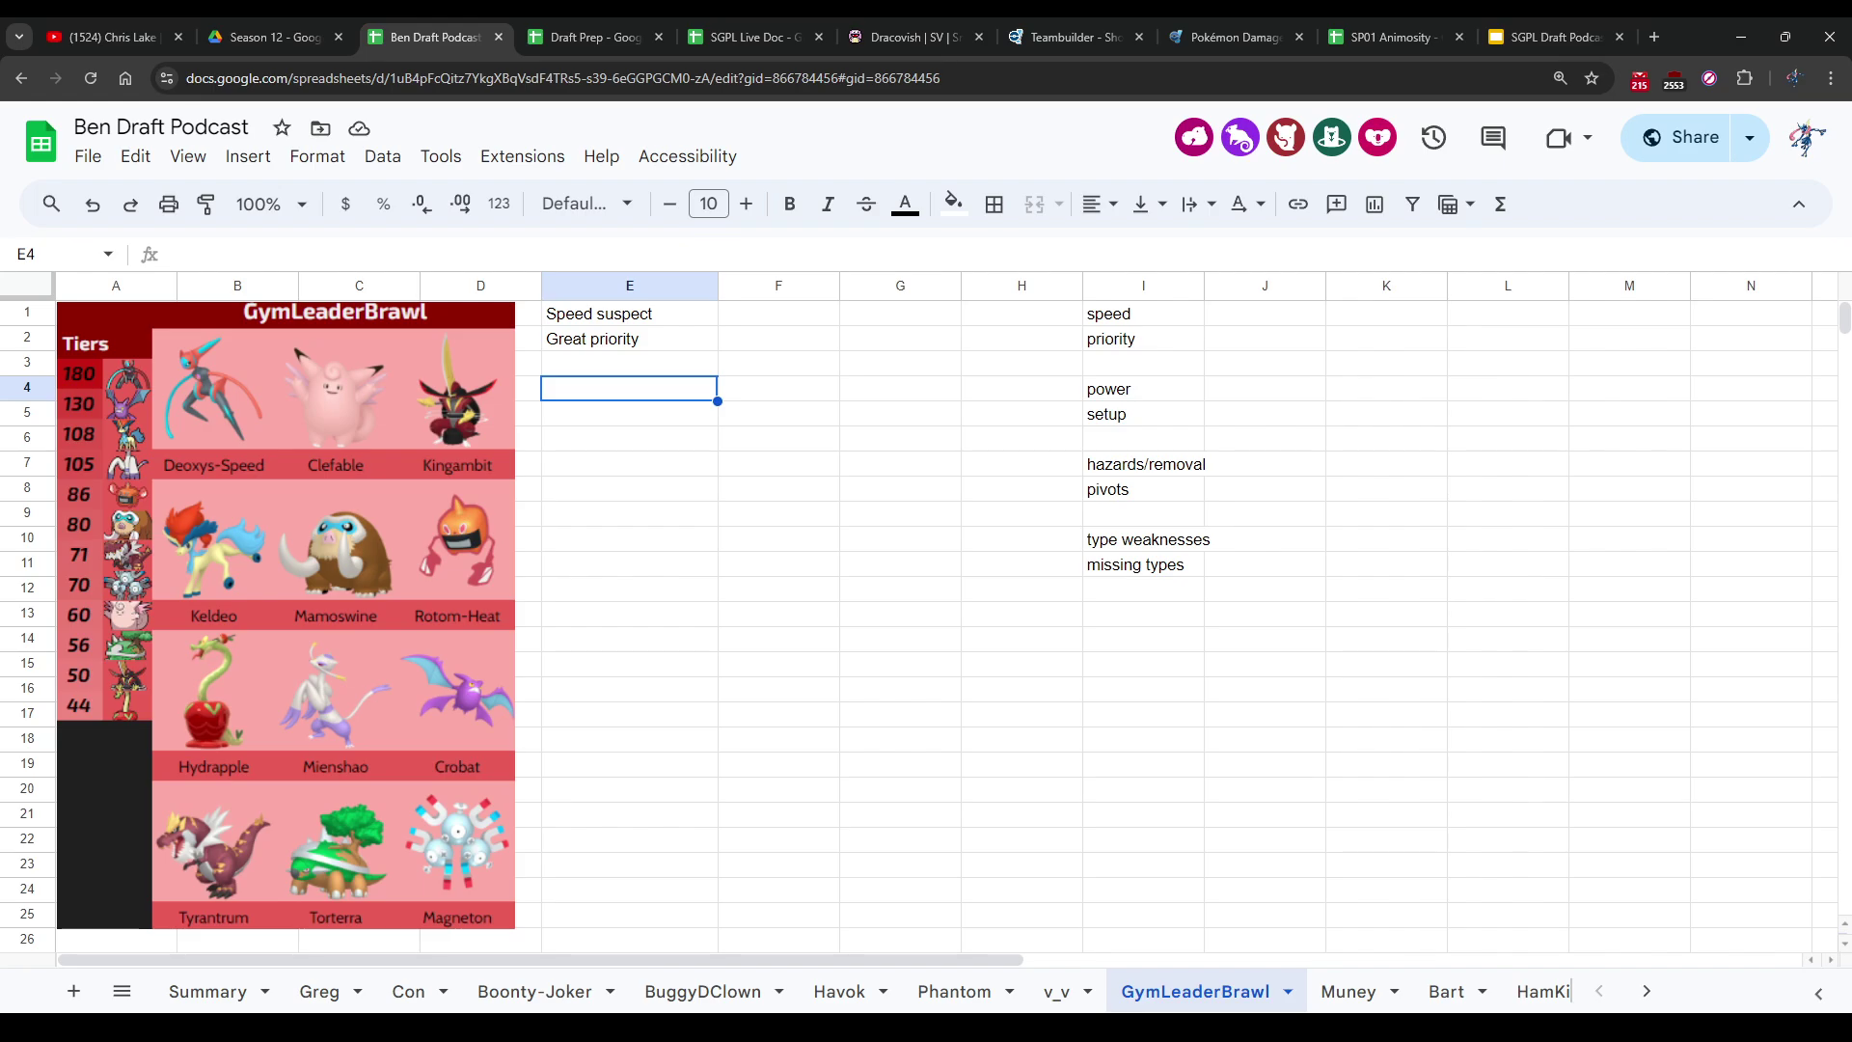
Step: Open the Matchup sheet in Draft Prep and examine GymLeaderBrawl's types, speeds, abilities and type matchups
key(ctrl+Tab)
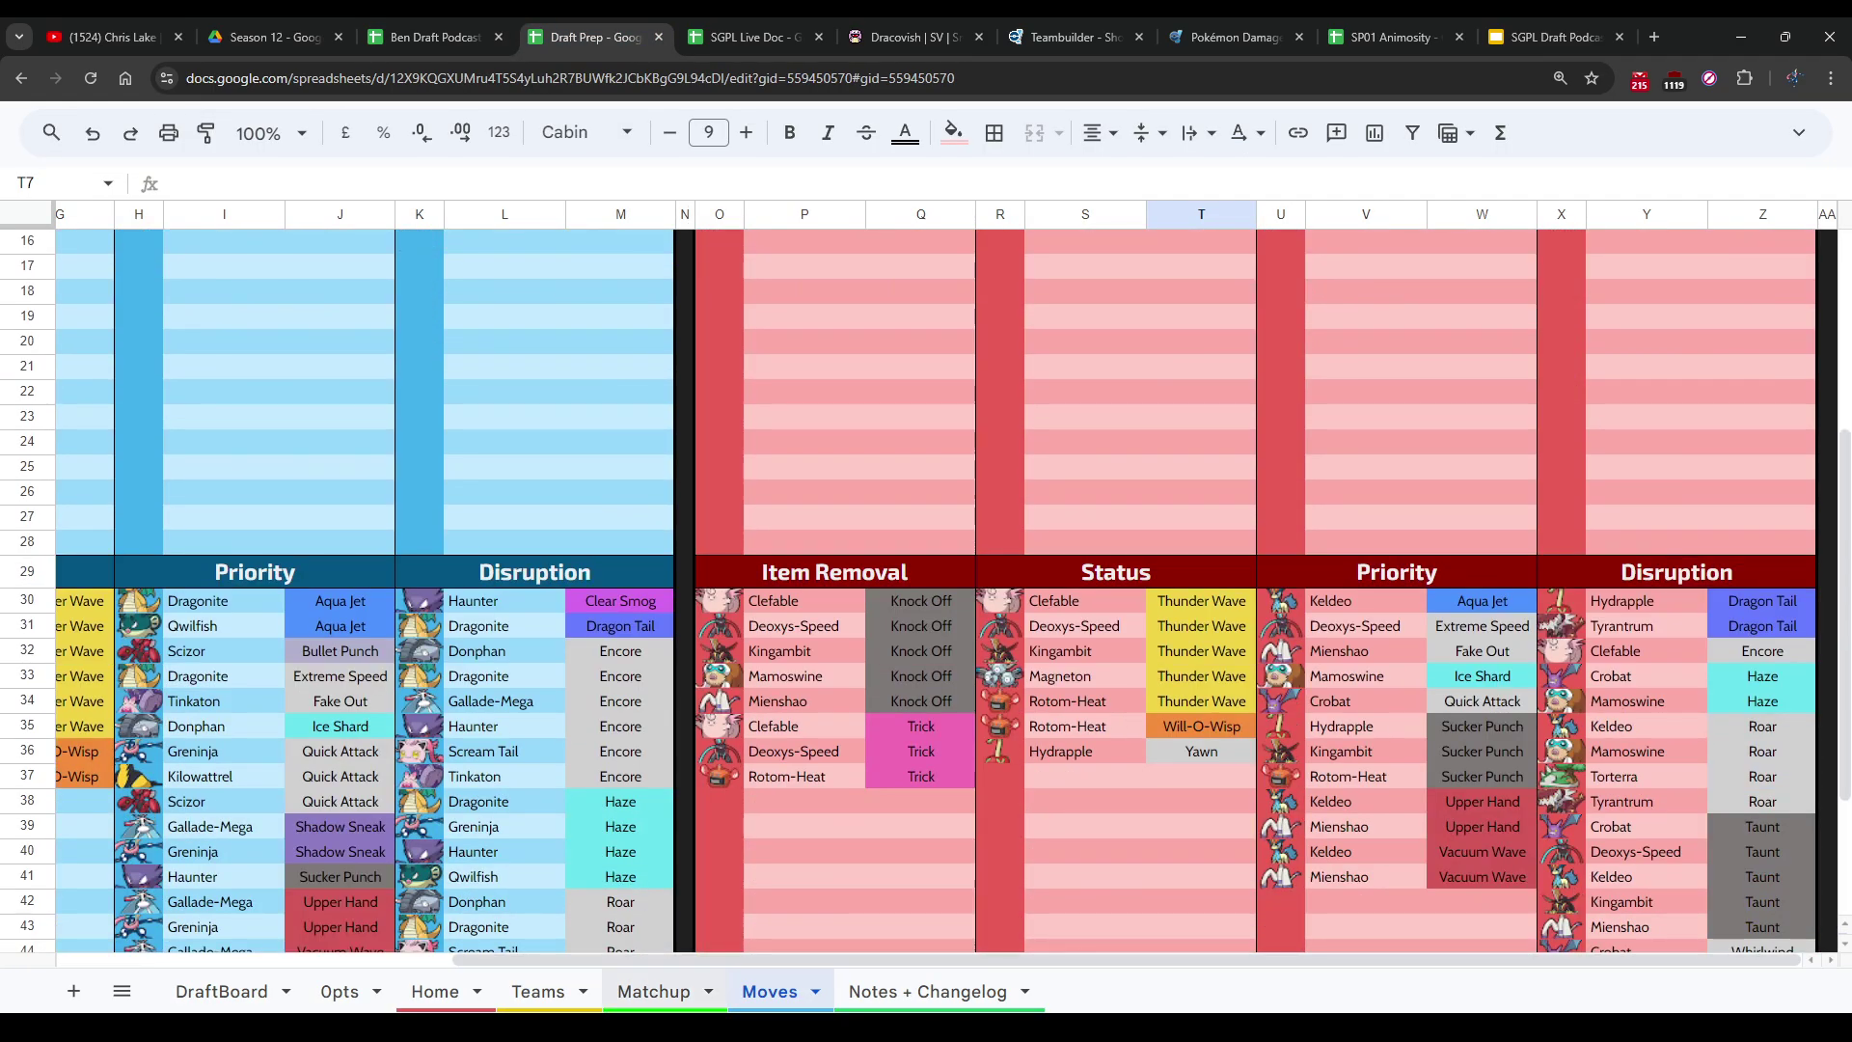
click(654, 990)
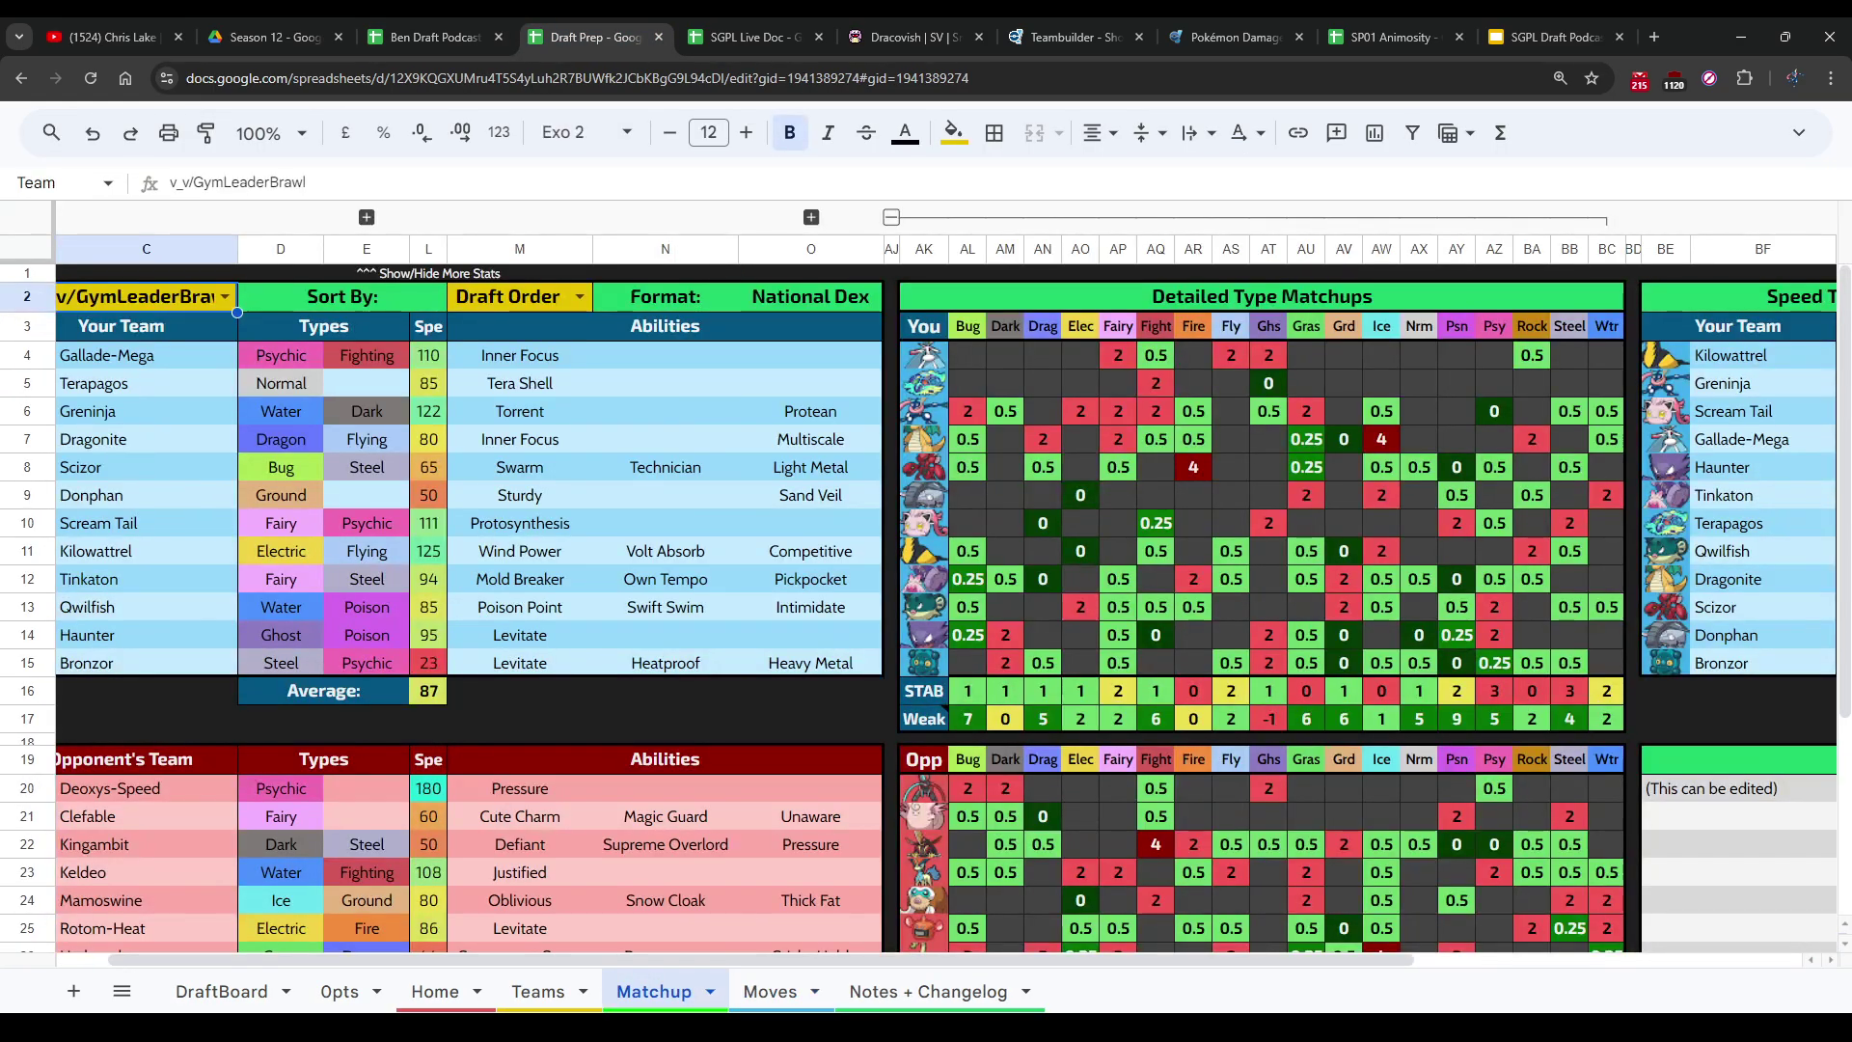
scroll(926, 579, down, 3)
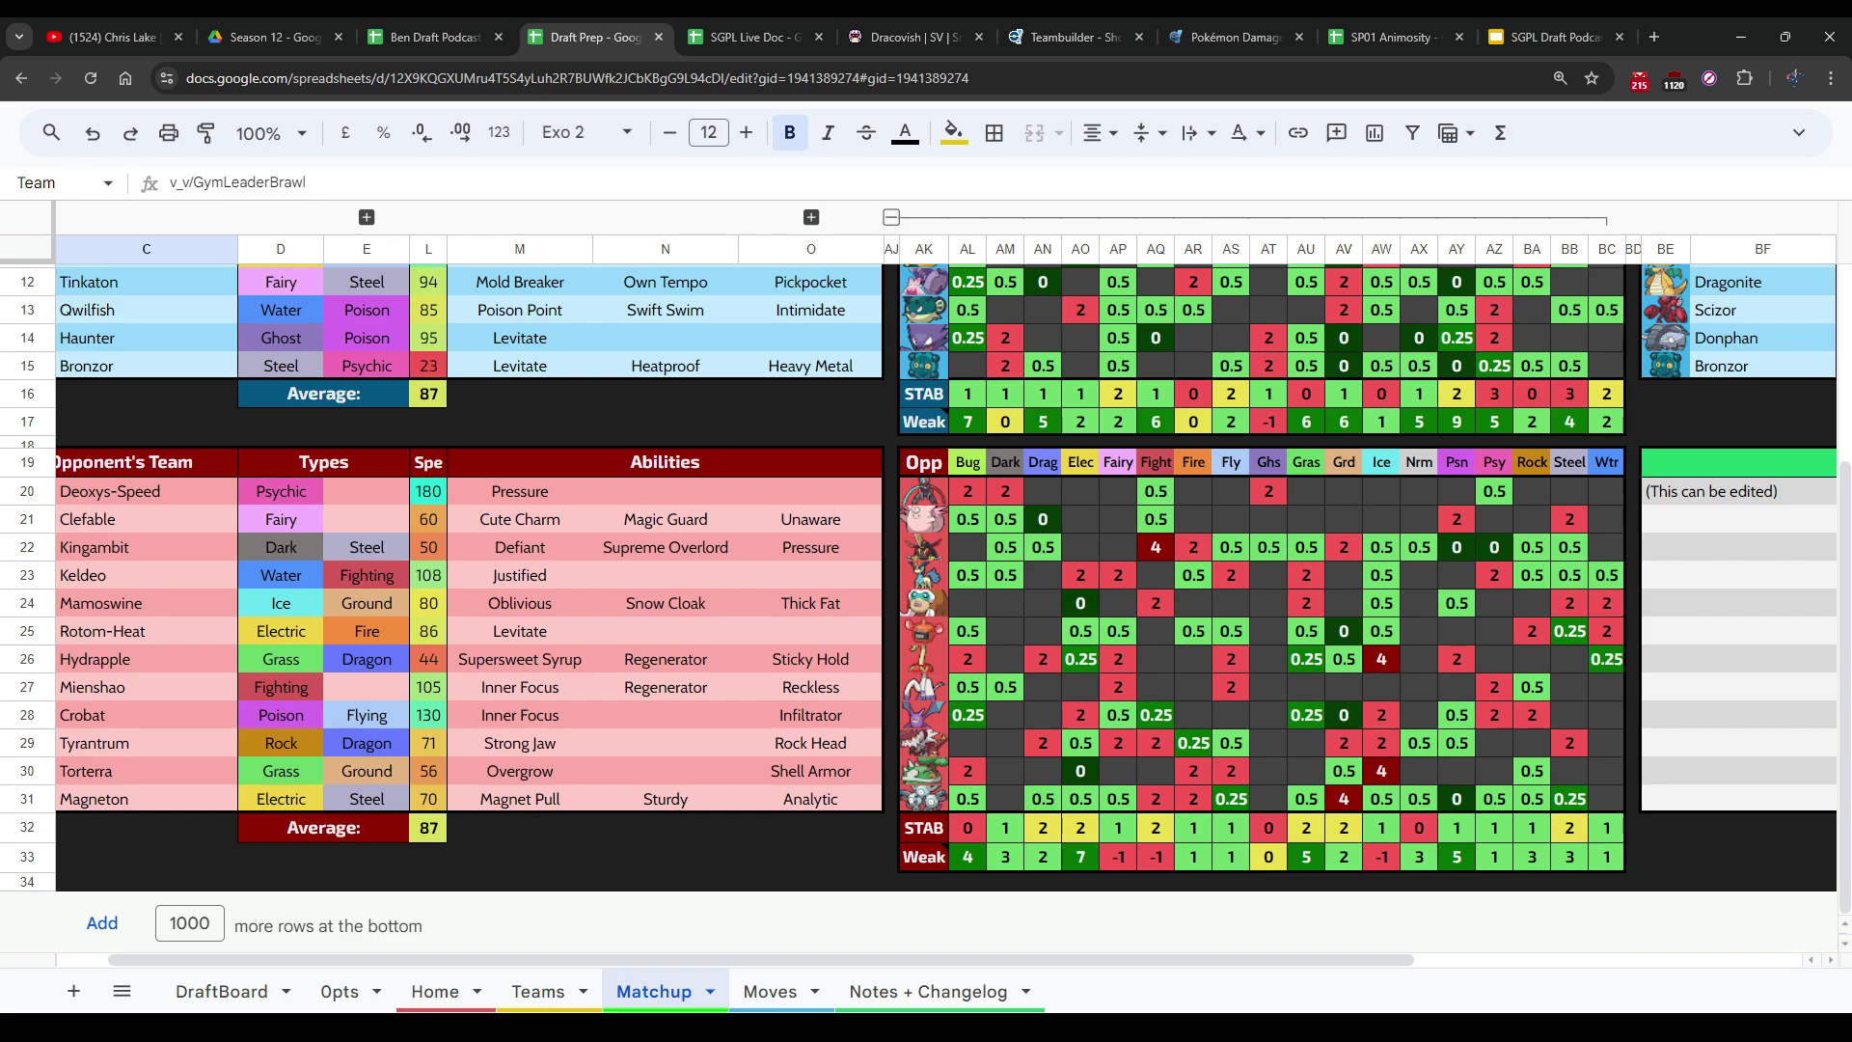
key(ctrl+shift+Tab)
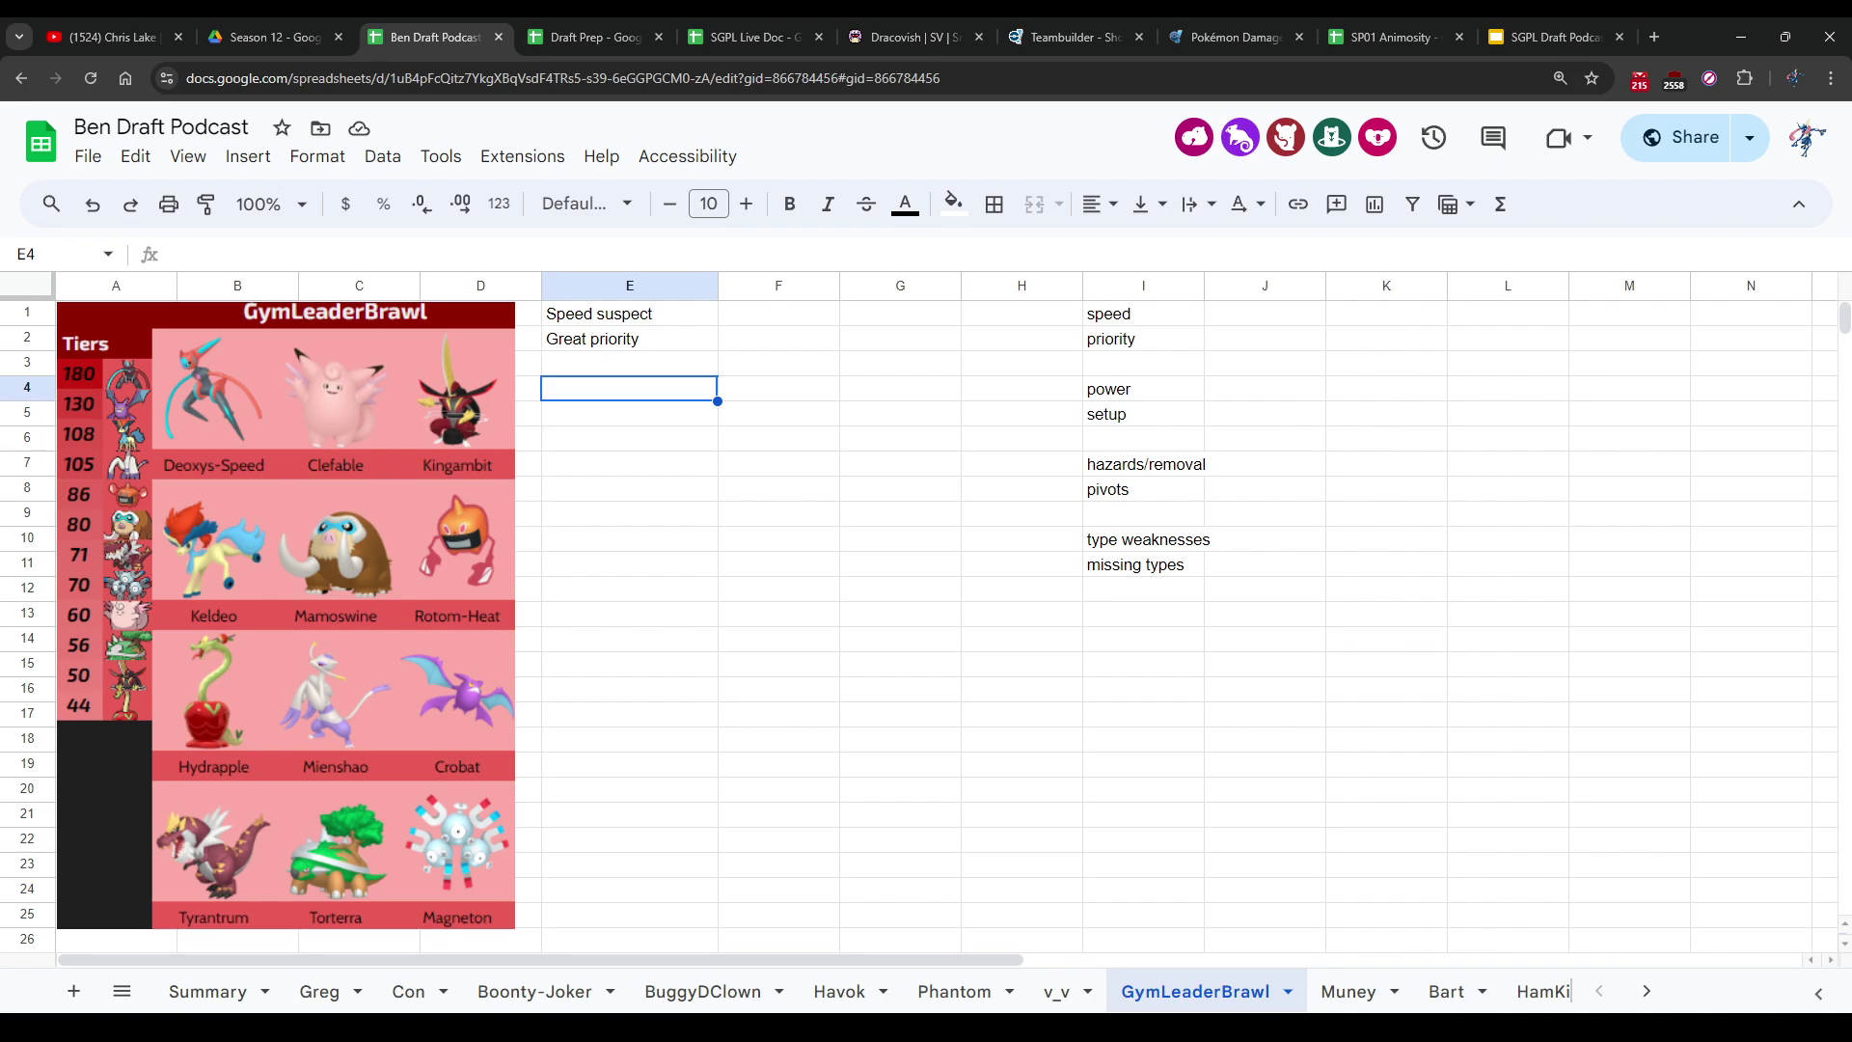
Step: Reopen Draft Prep's Moves sheet and review GymLeaderBrawl's moves alongside its roster in the podcast spreadsheet
key(ctrl+Tab)
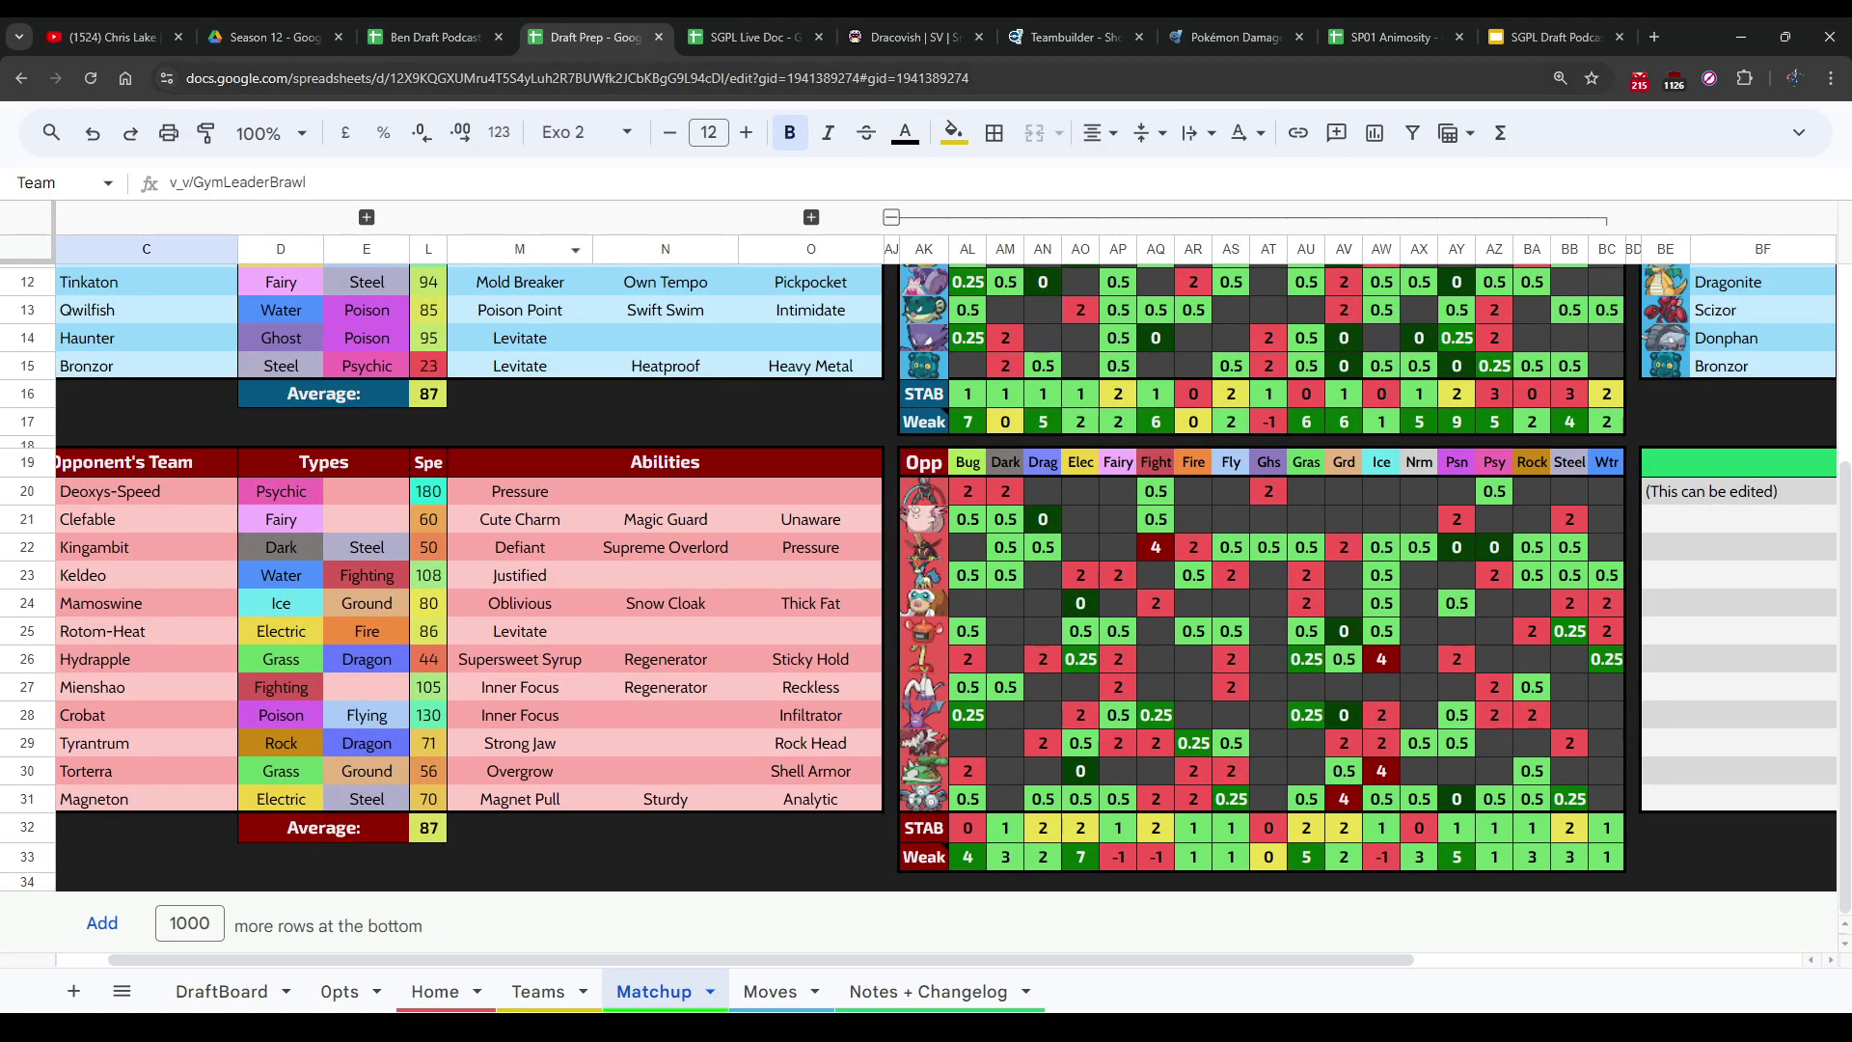
key(ctrl+Page_Down)
key(ctrl+shift+Tab)
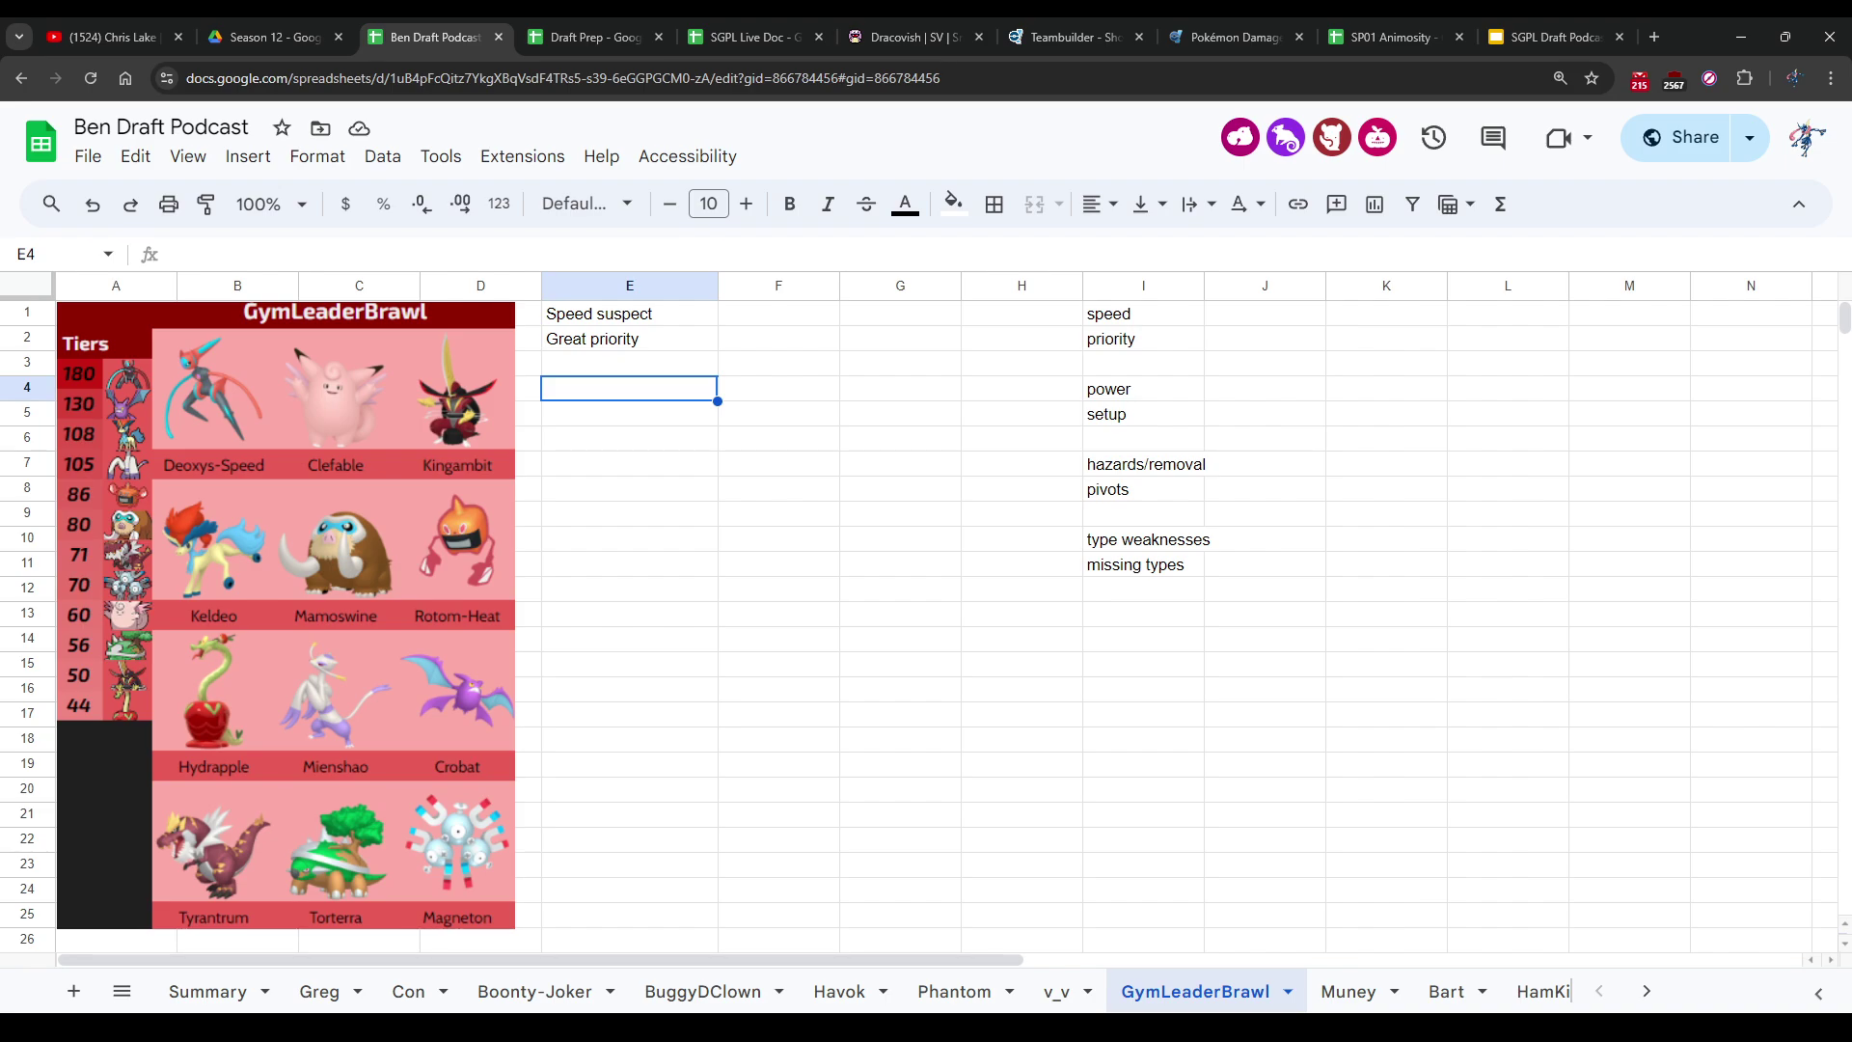
key(ctrl+Tab)
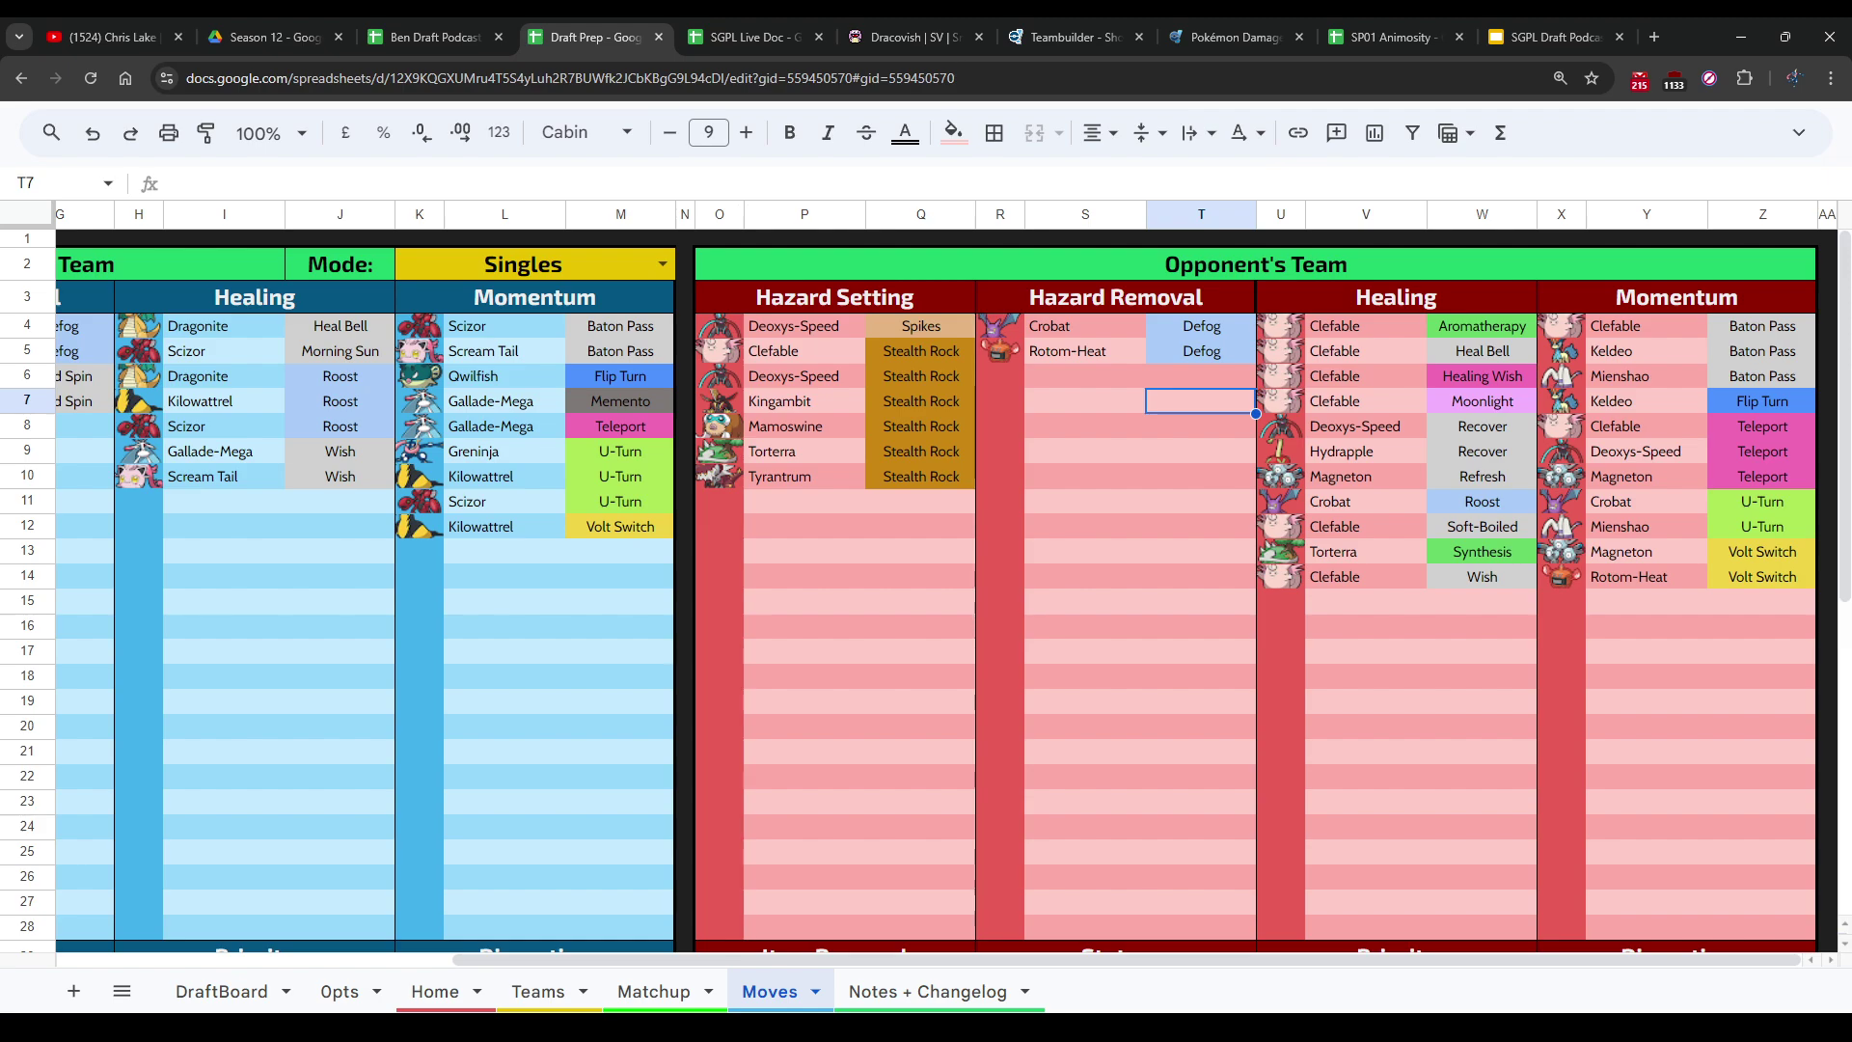
Step: Write "Great pivots" in E4 and "Defense suspect" in E6 on the GymLeaderBrawl sheet of Ben Draft Podcast
key(ctrl+shift+Tab)
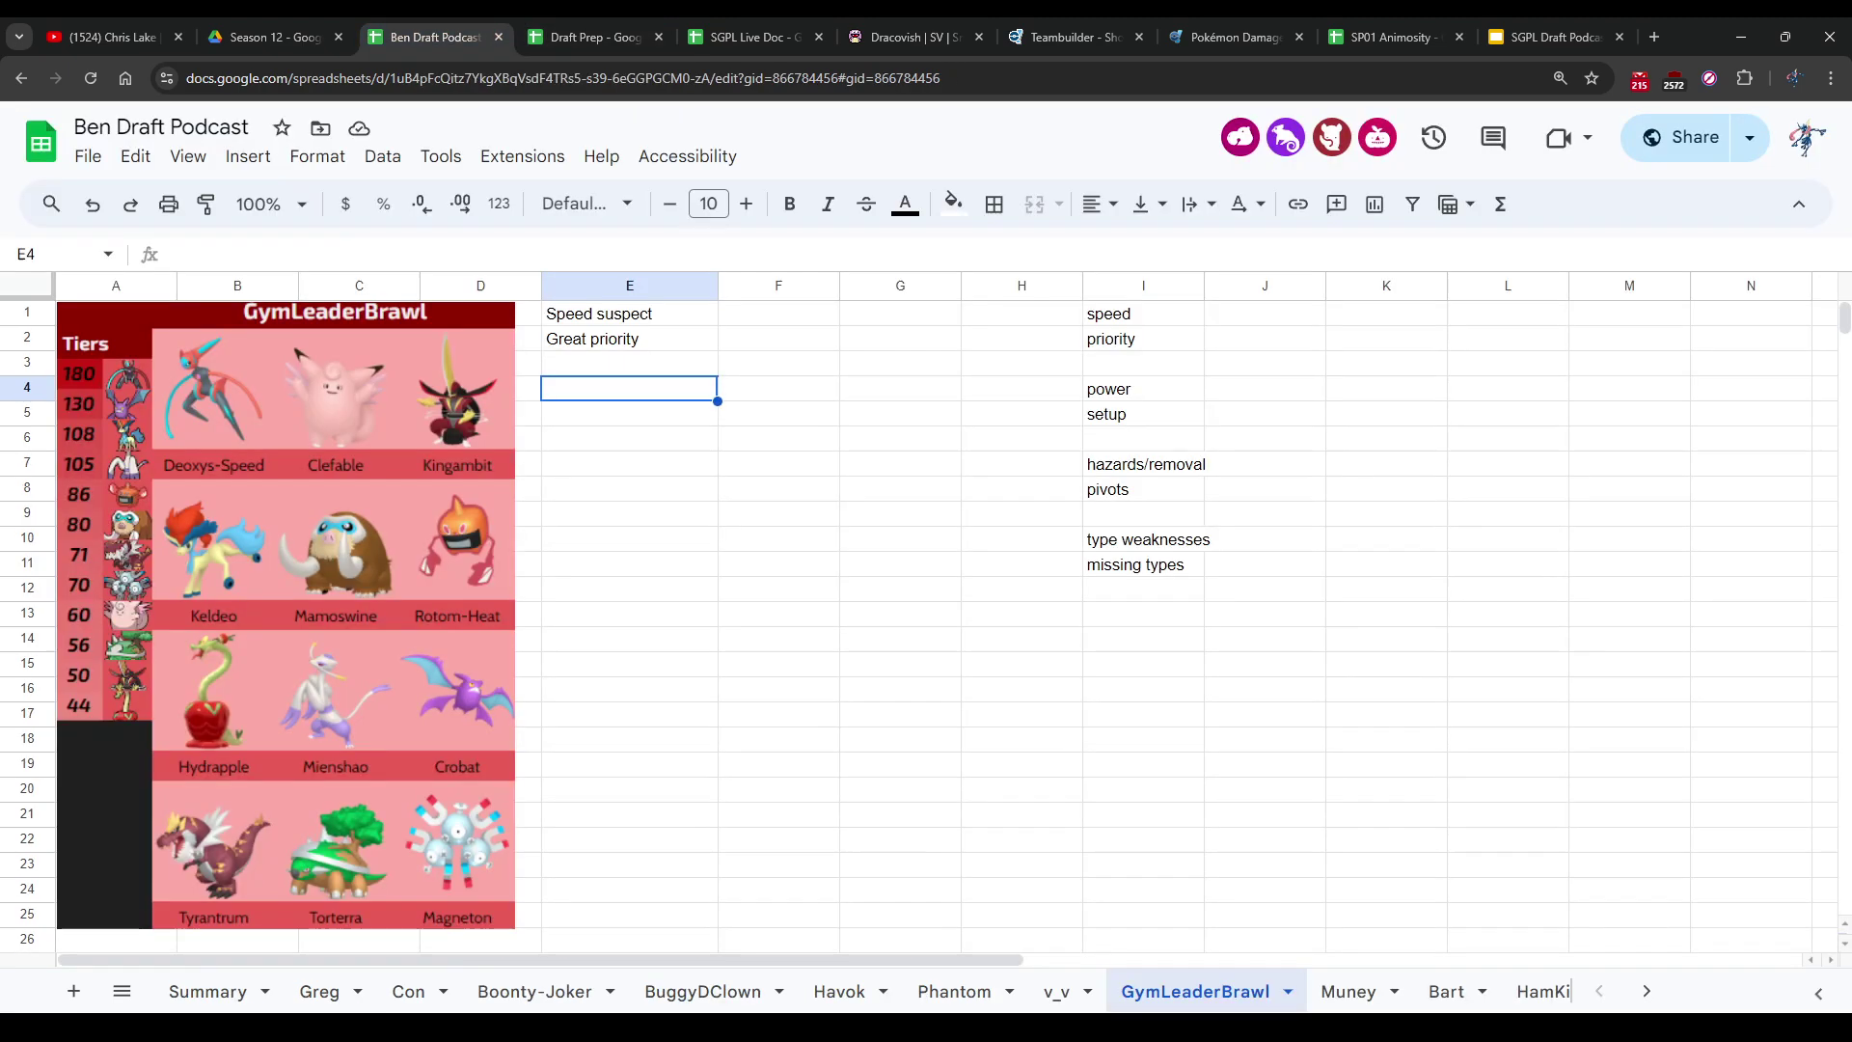
text(Great pivots)
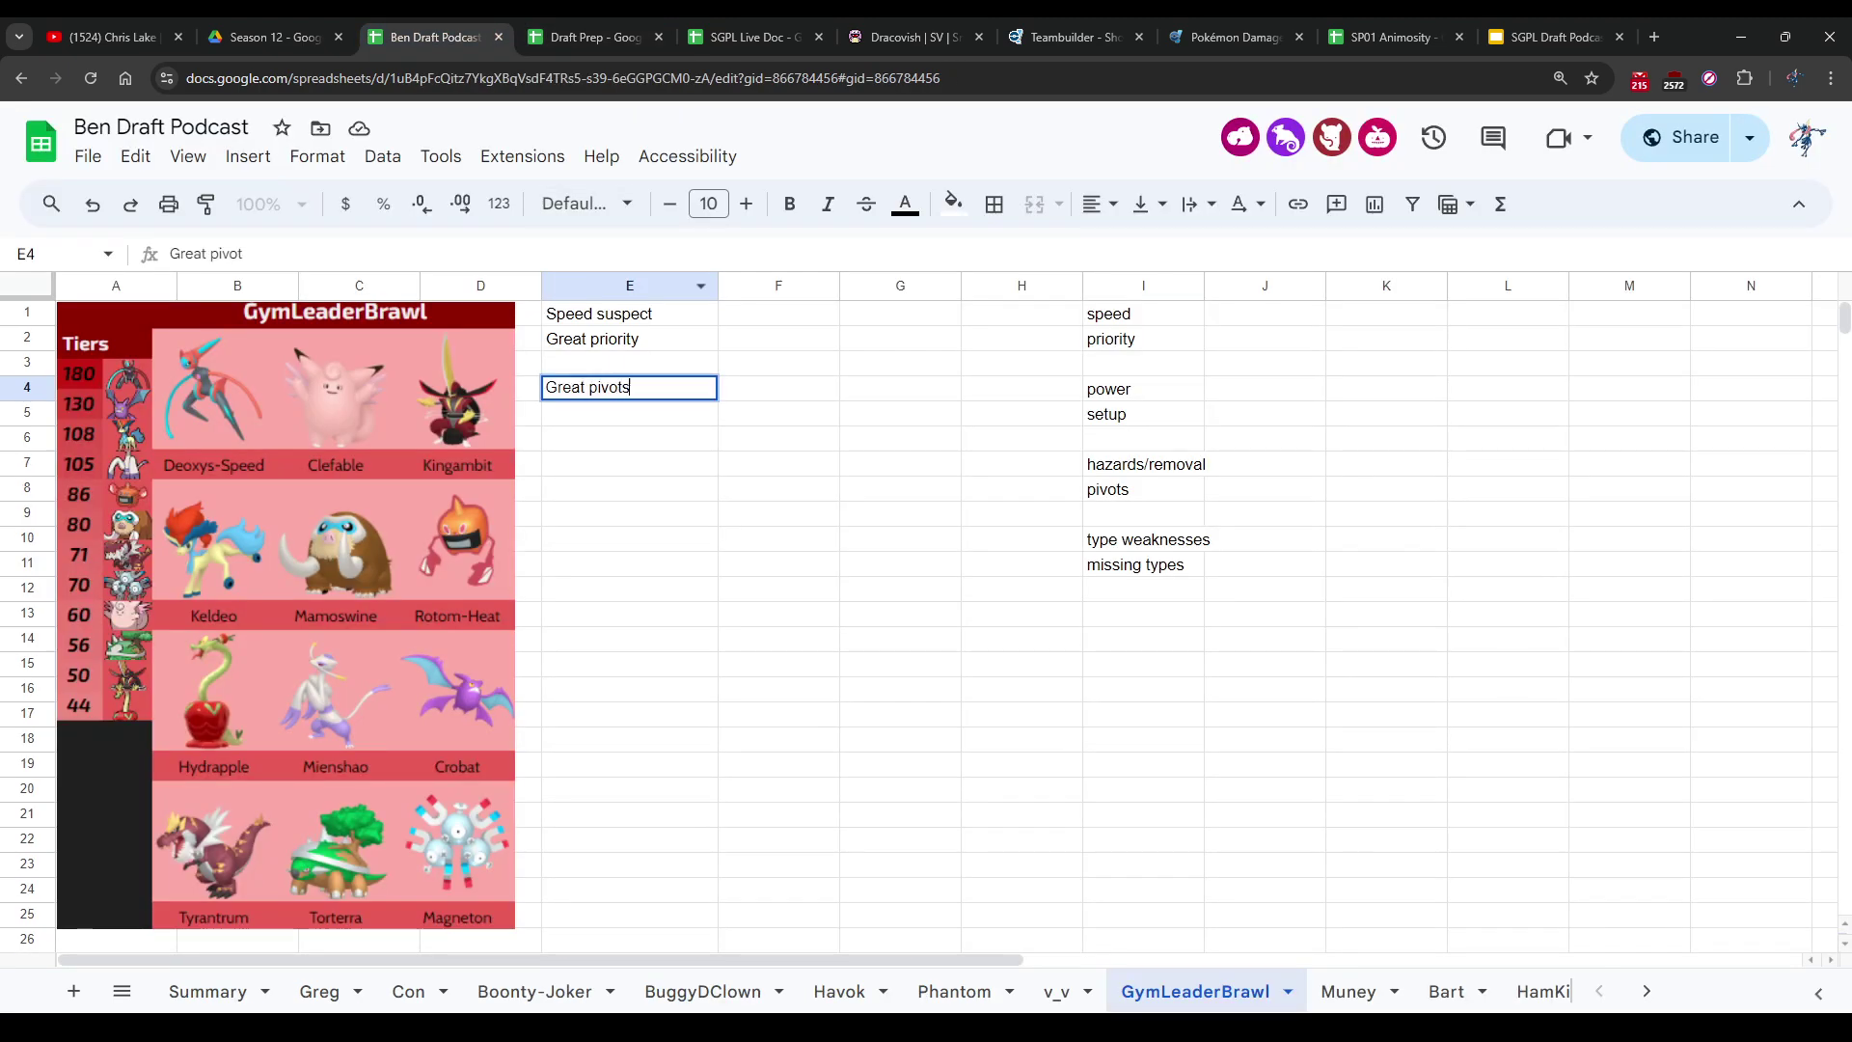
key(Return)
click(629, 438)
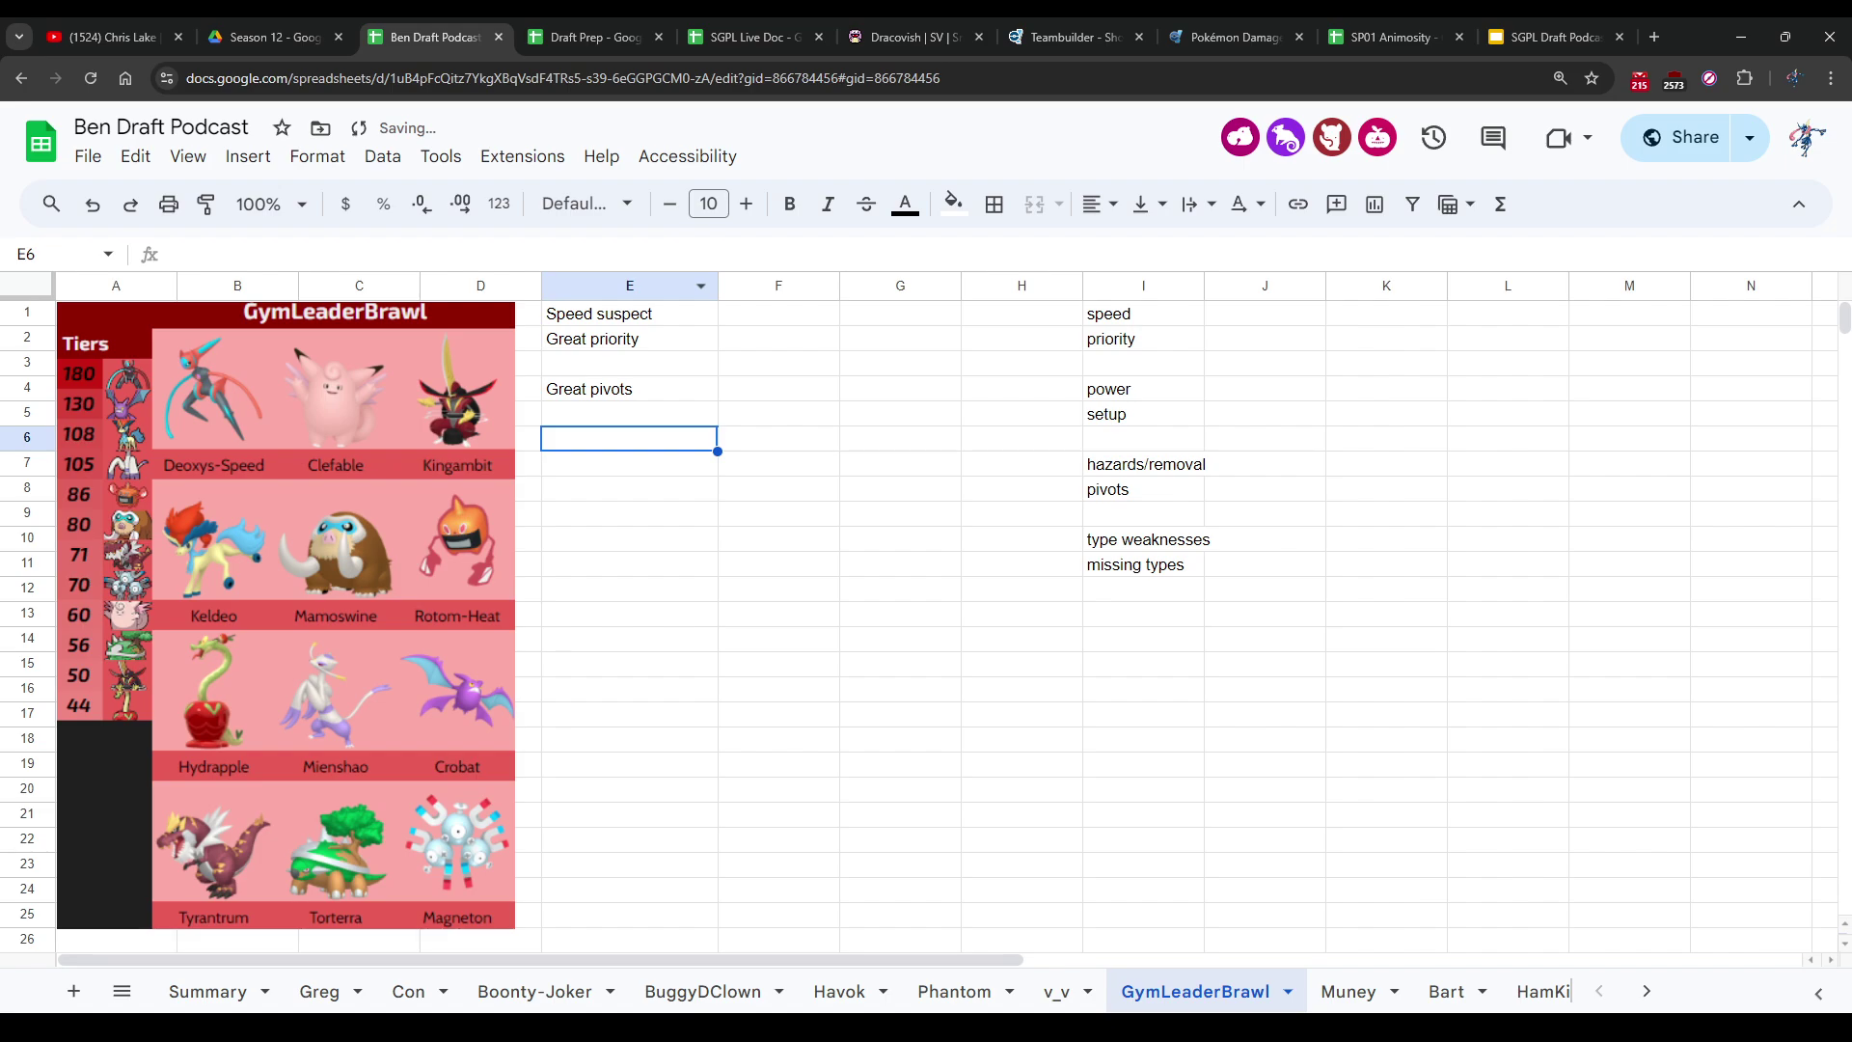
text(Defense s)
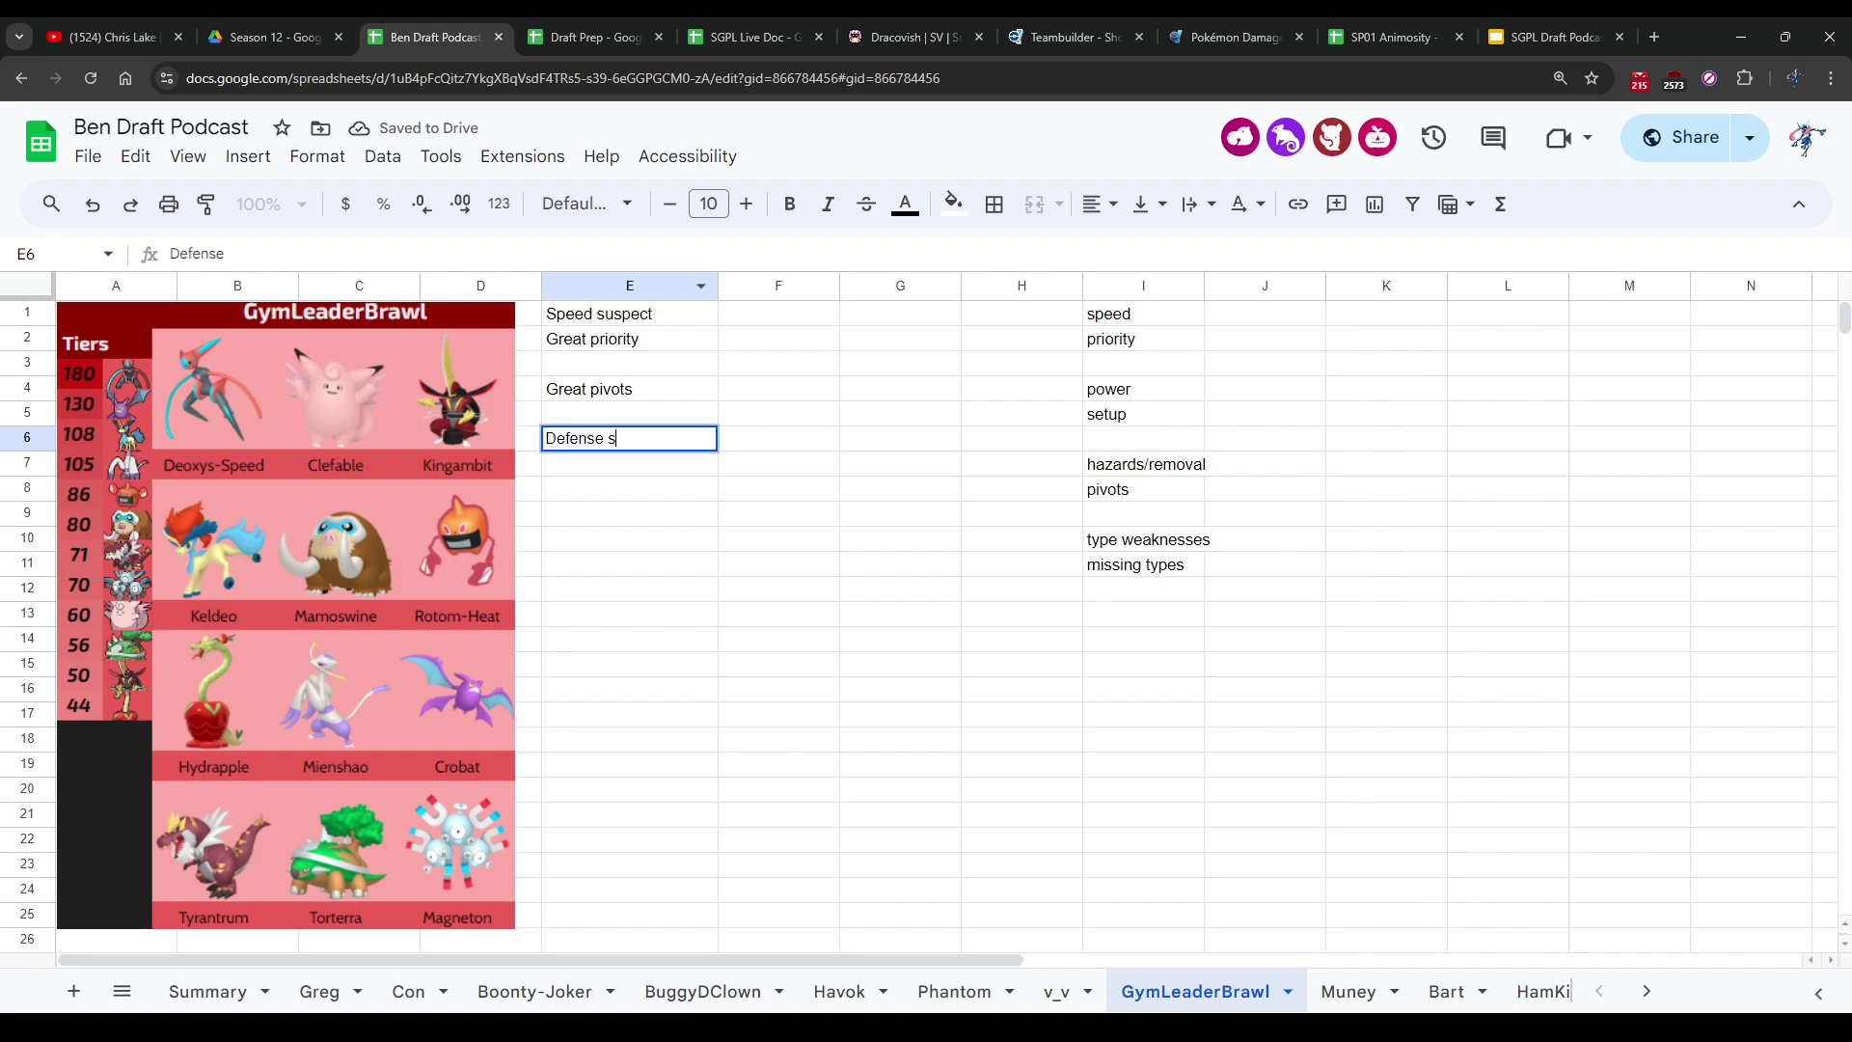
text(uspect)
key(Return)
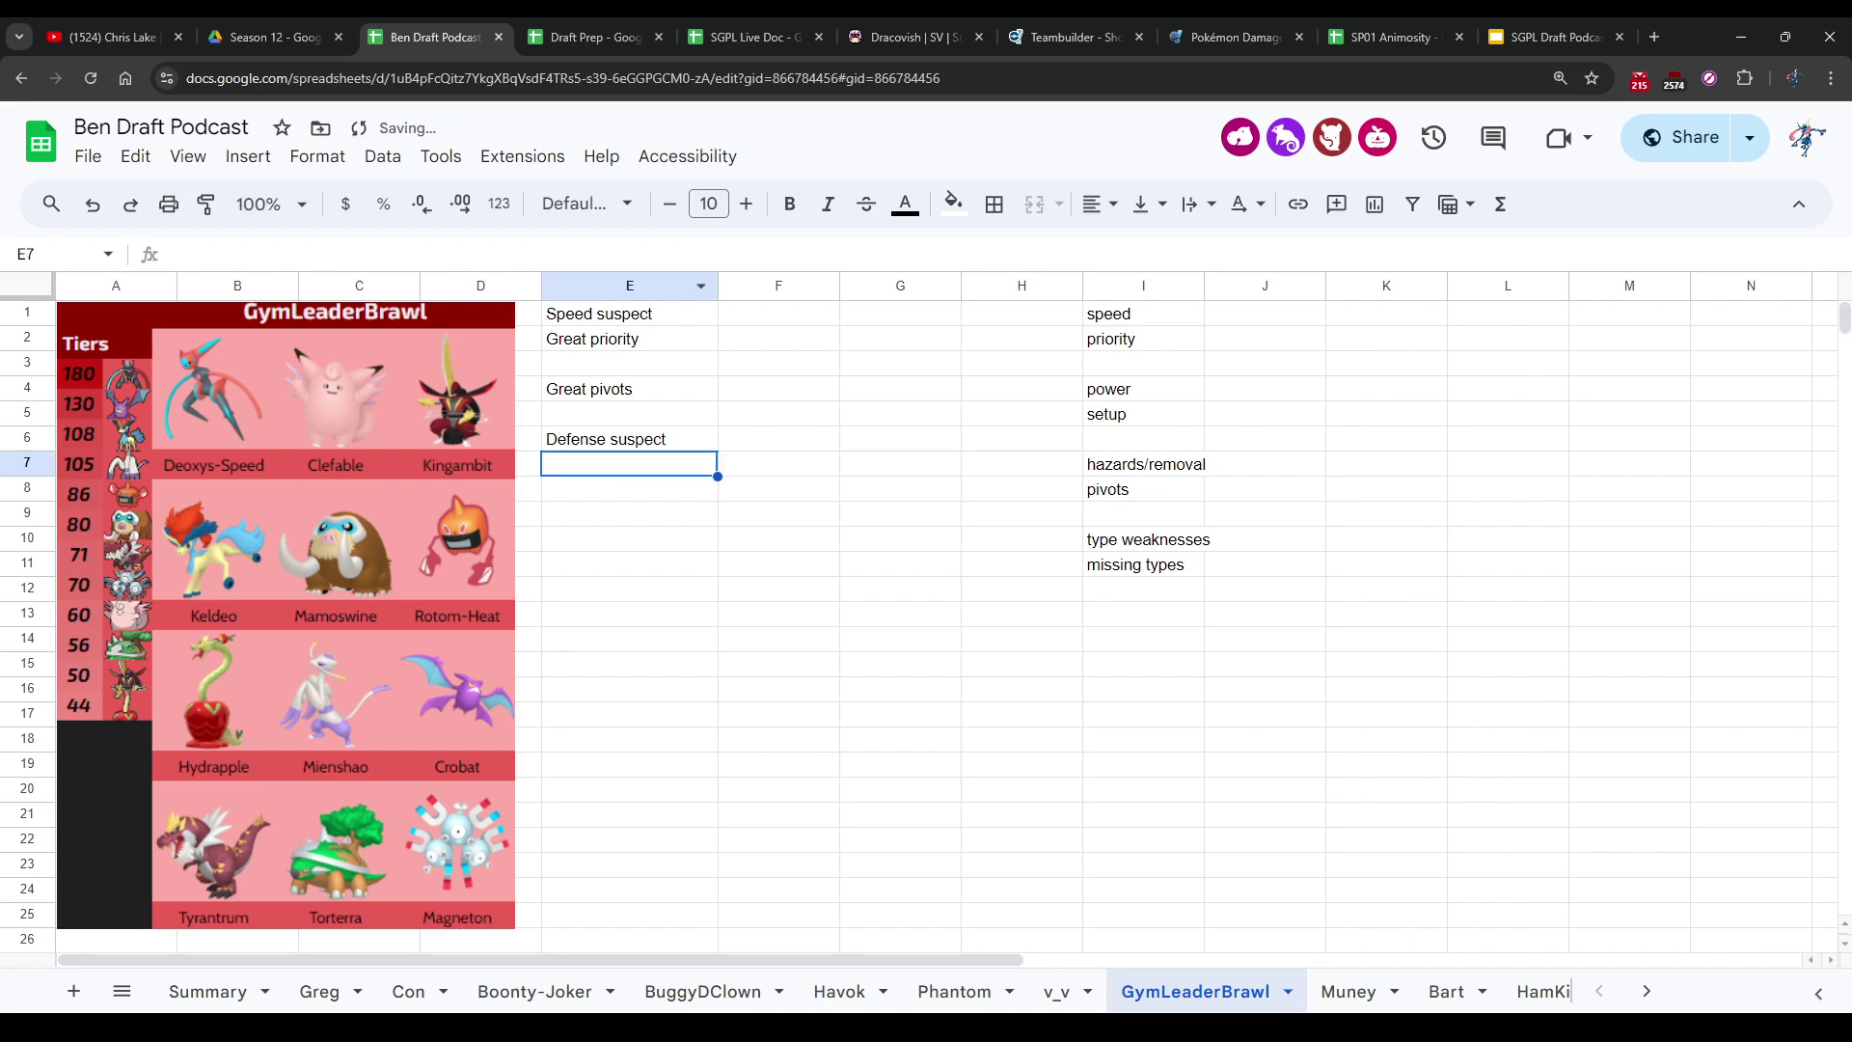
Step: Recheck GymLeaderBrawl's moves and matchups in Draft Prep and enter the rating 7.5/10 in E8 of the team's podcast sheet
click(629, 488)
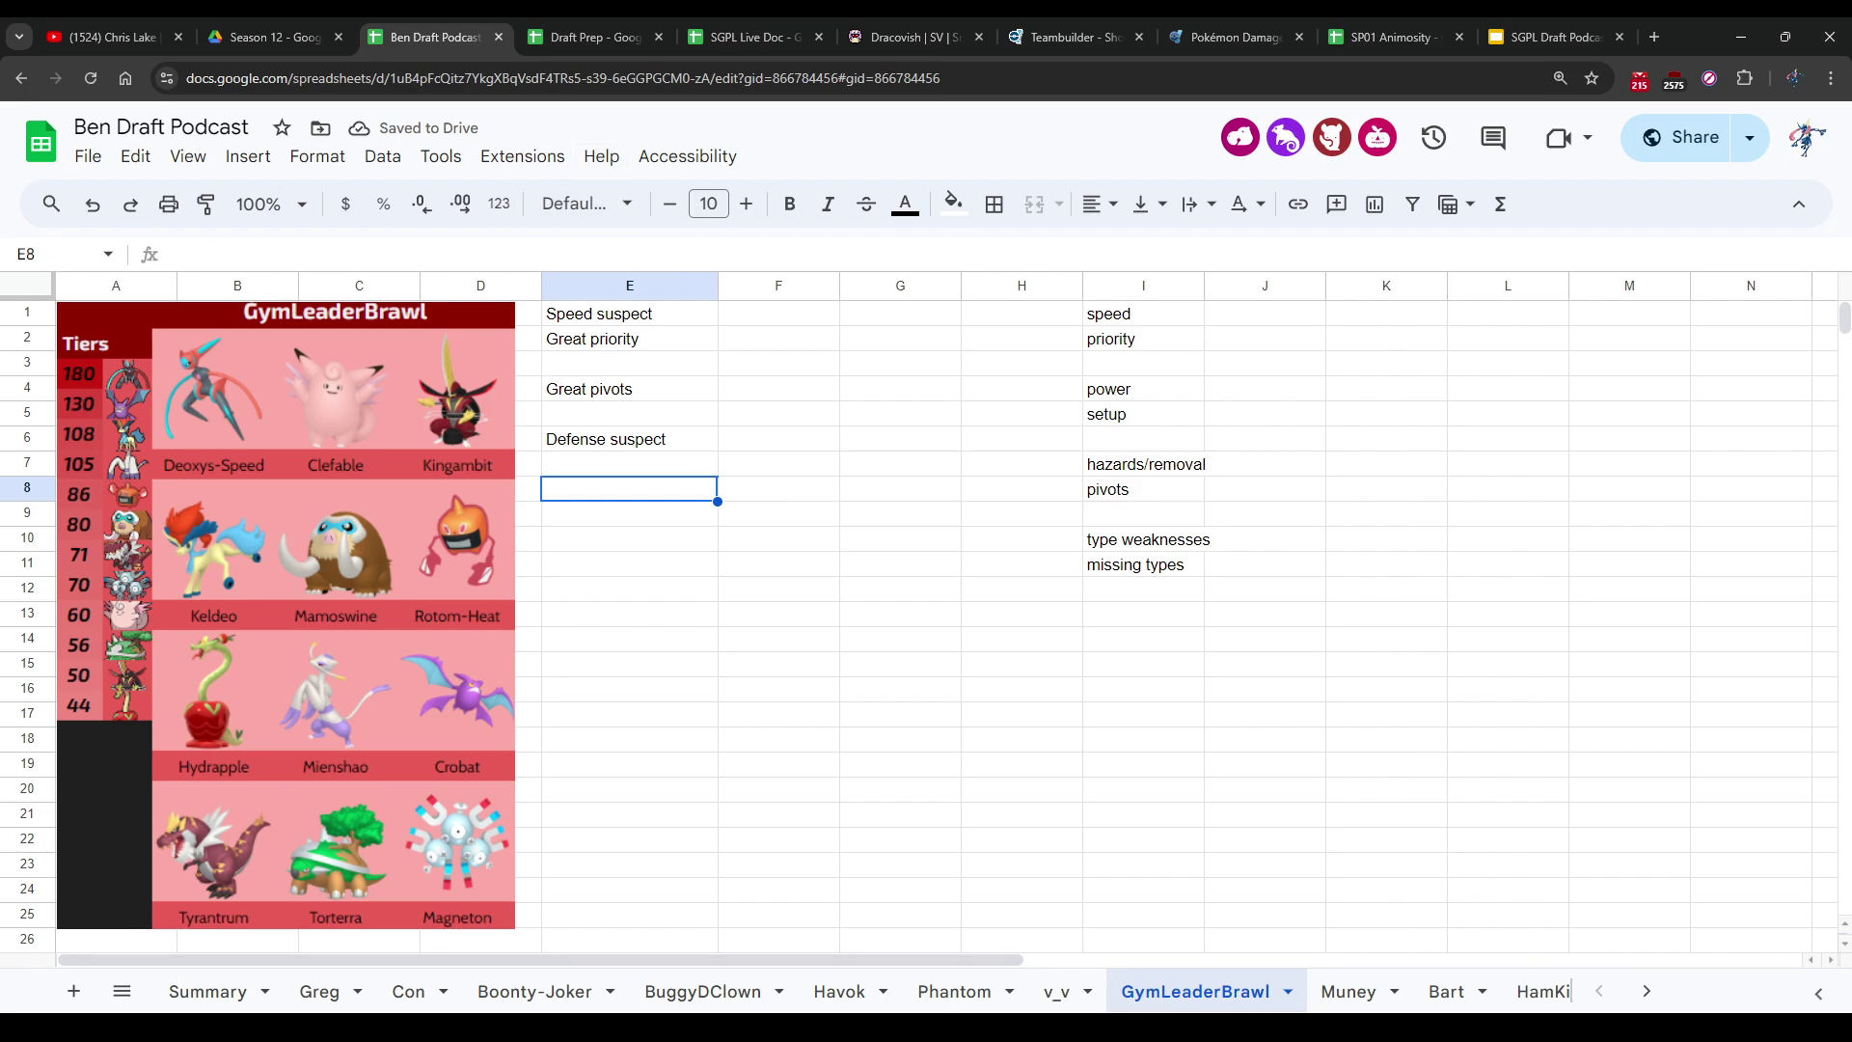
click(589, 36)
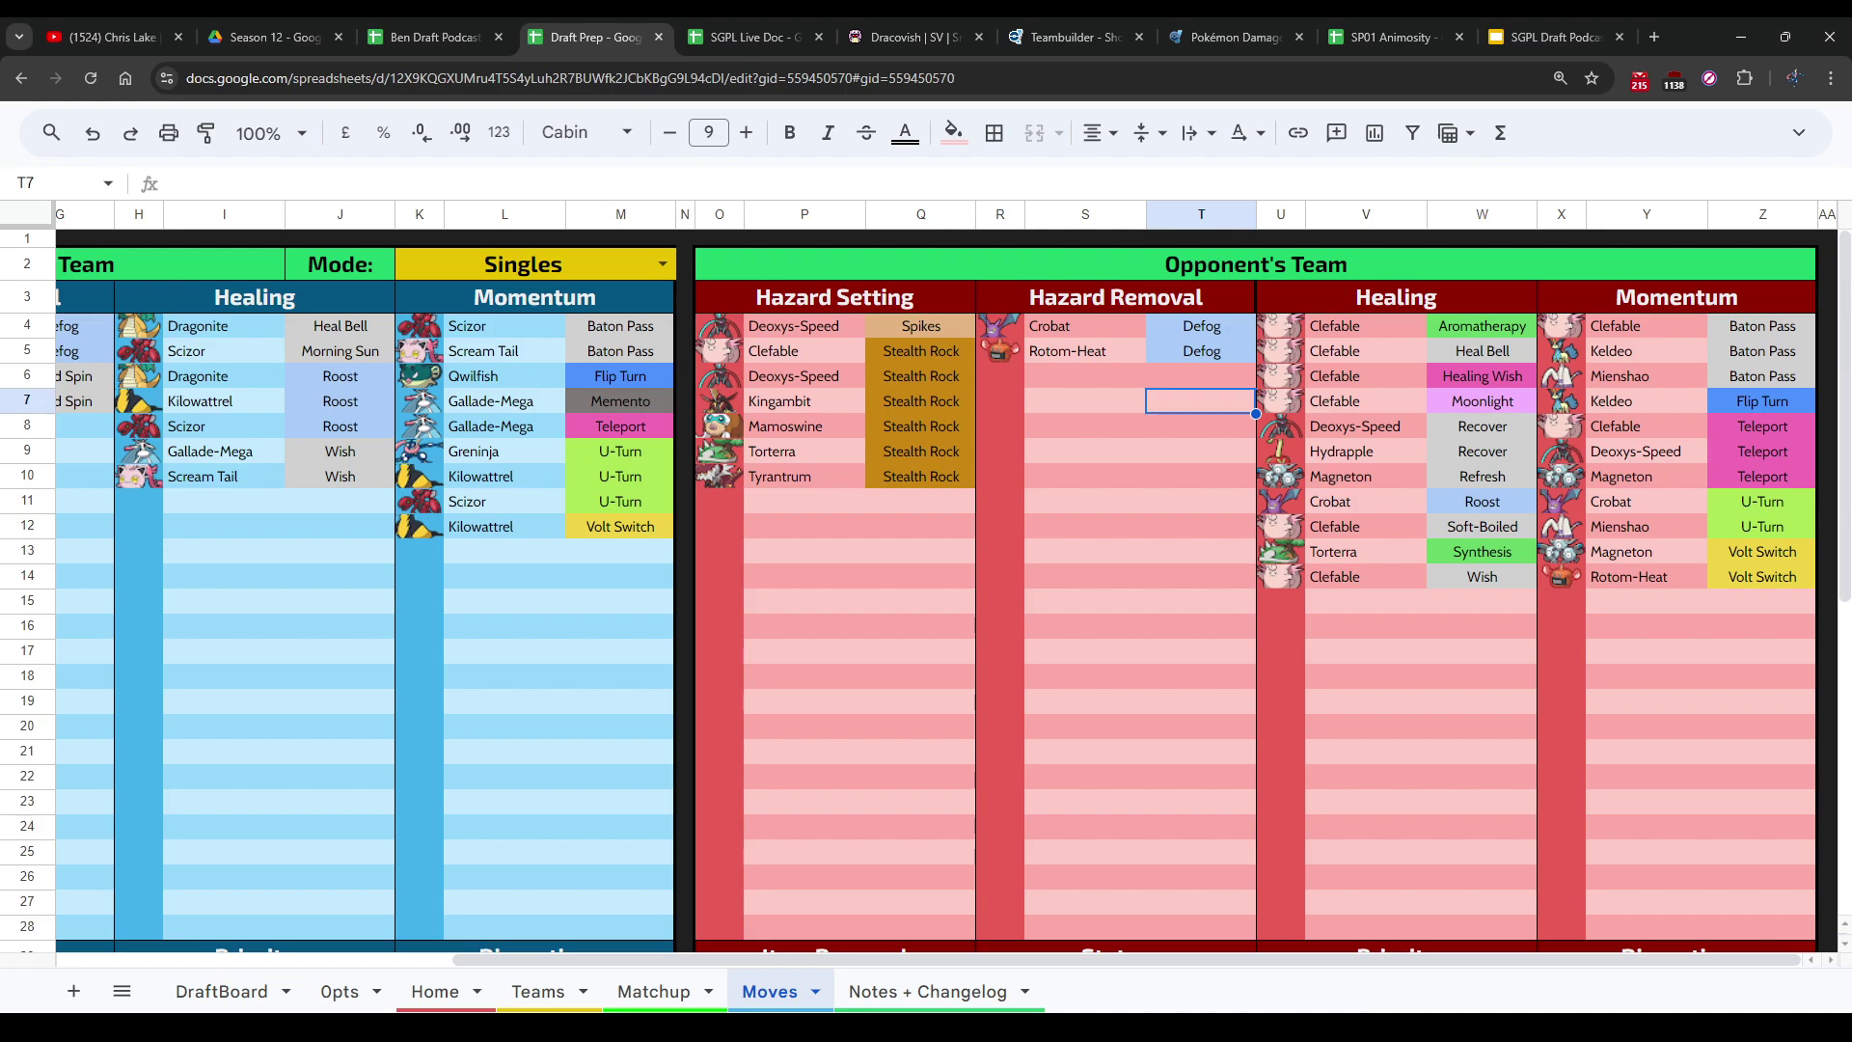
scroll(926, 588, down, 5)
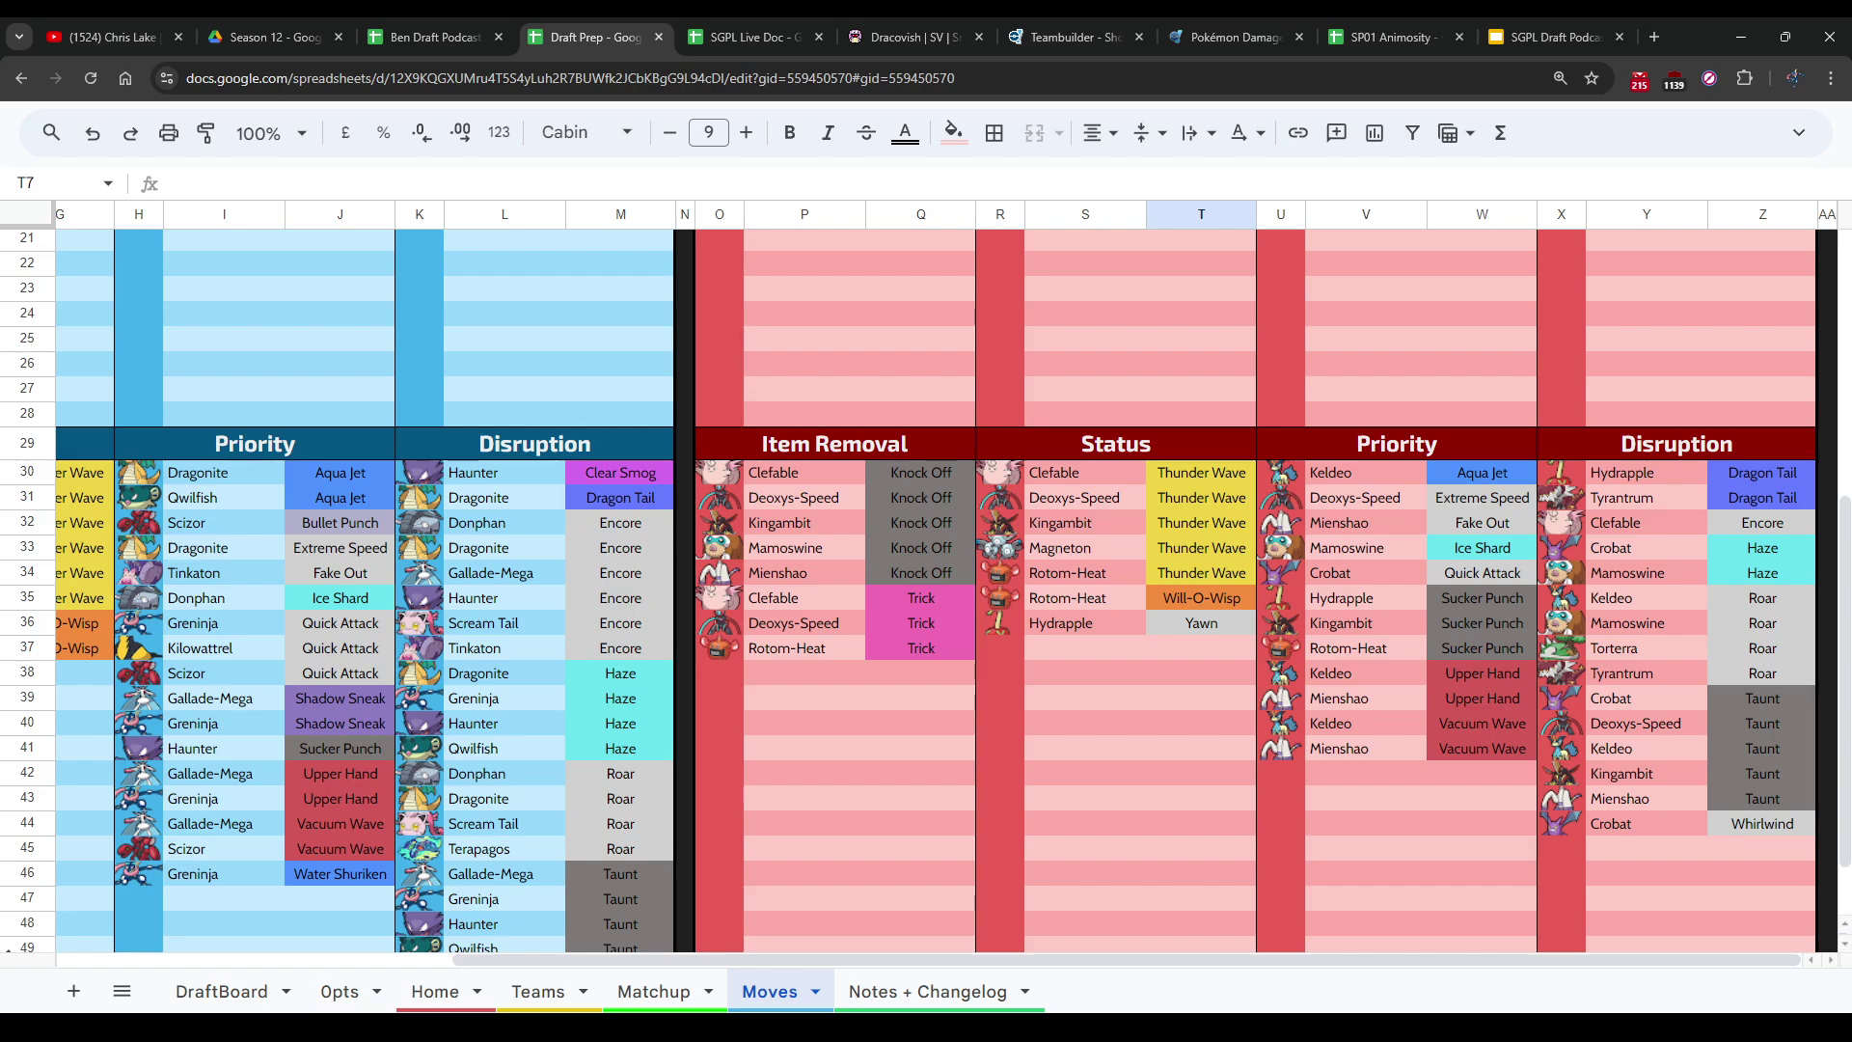
click(654, 991)
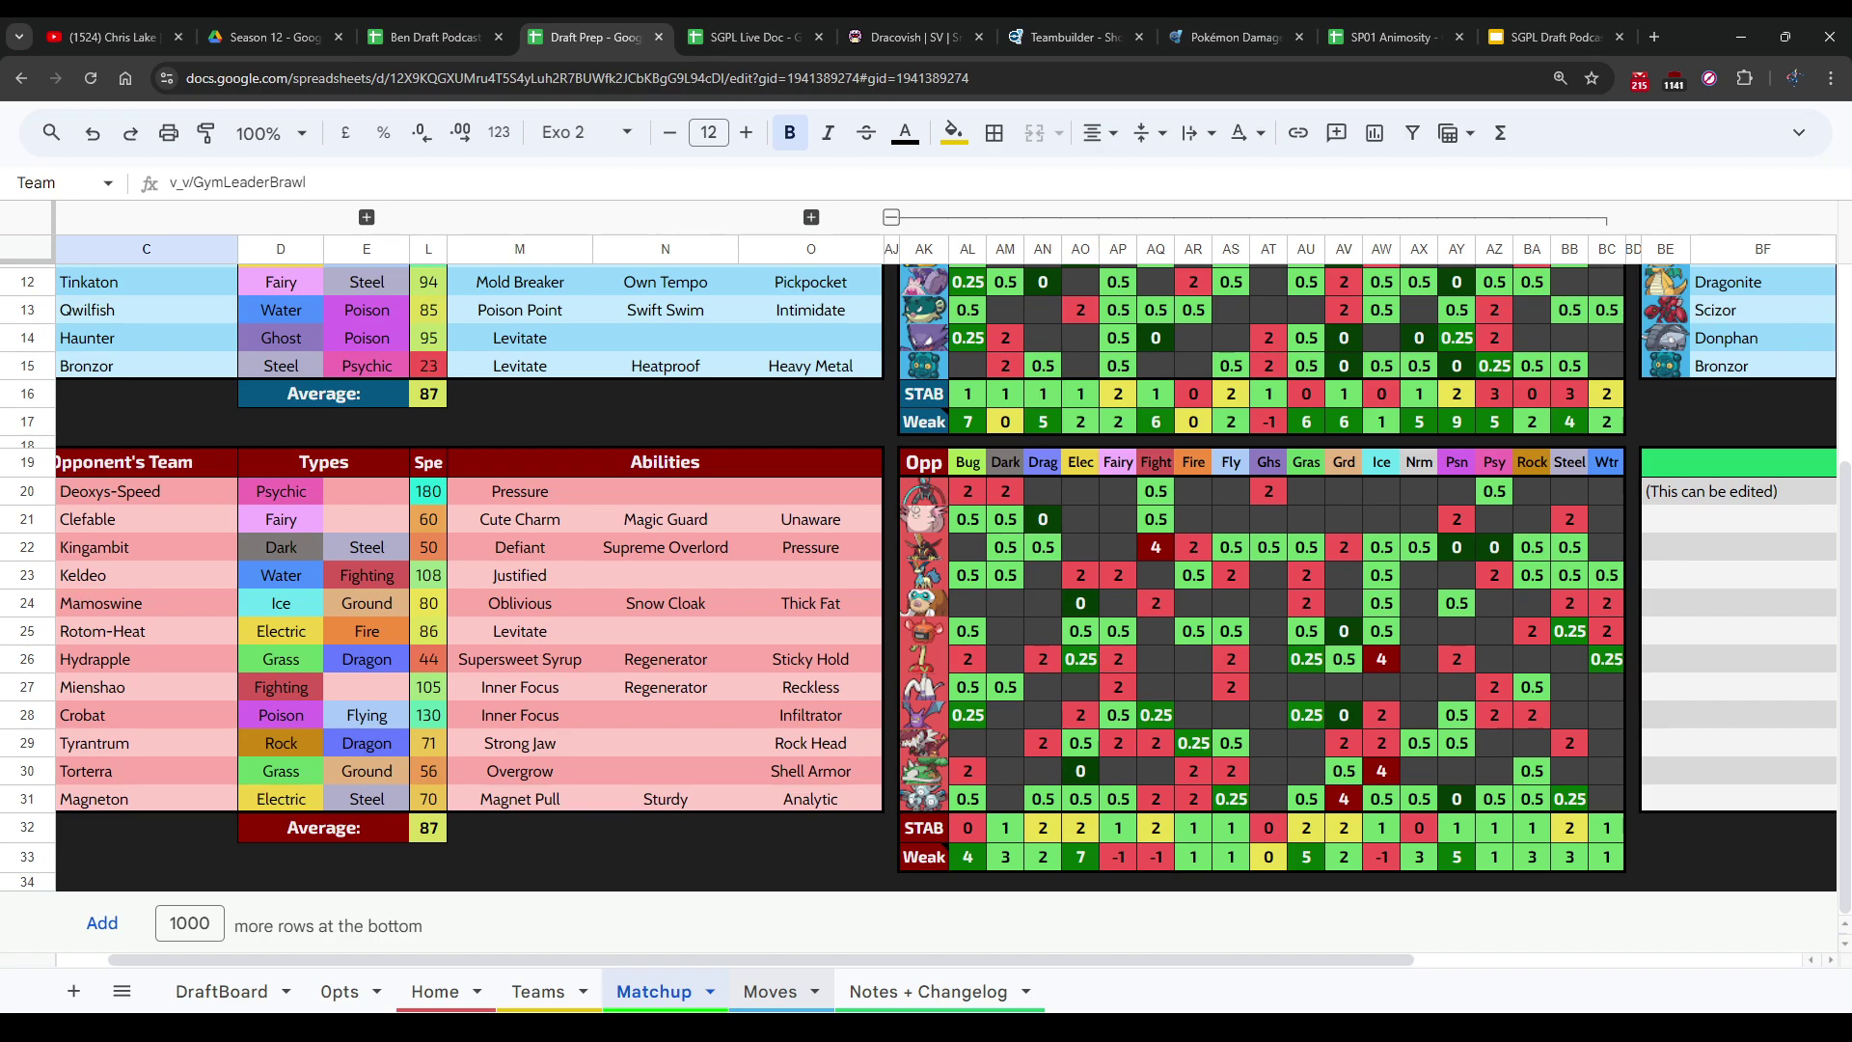
click(769, 990)
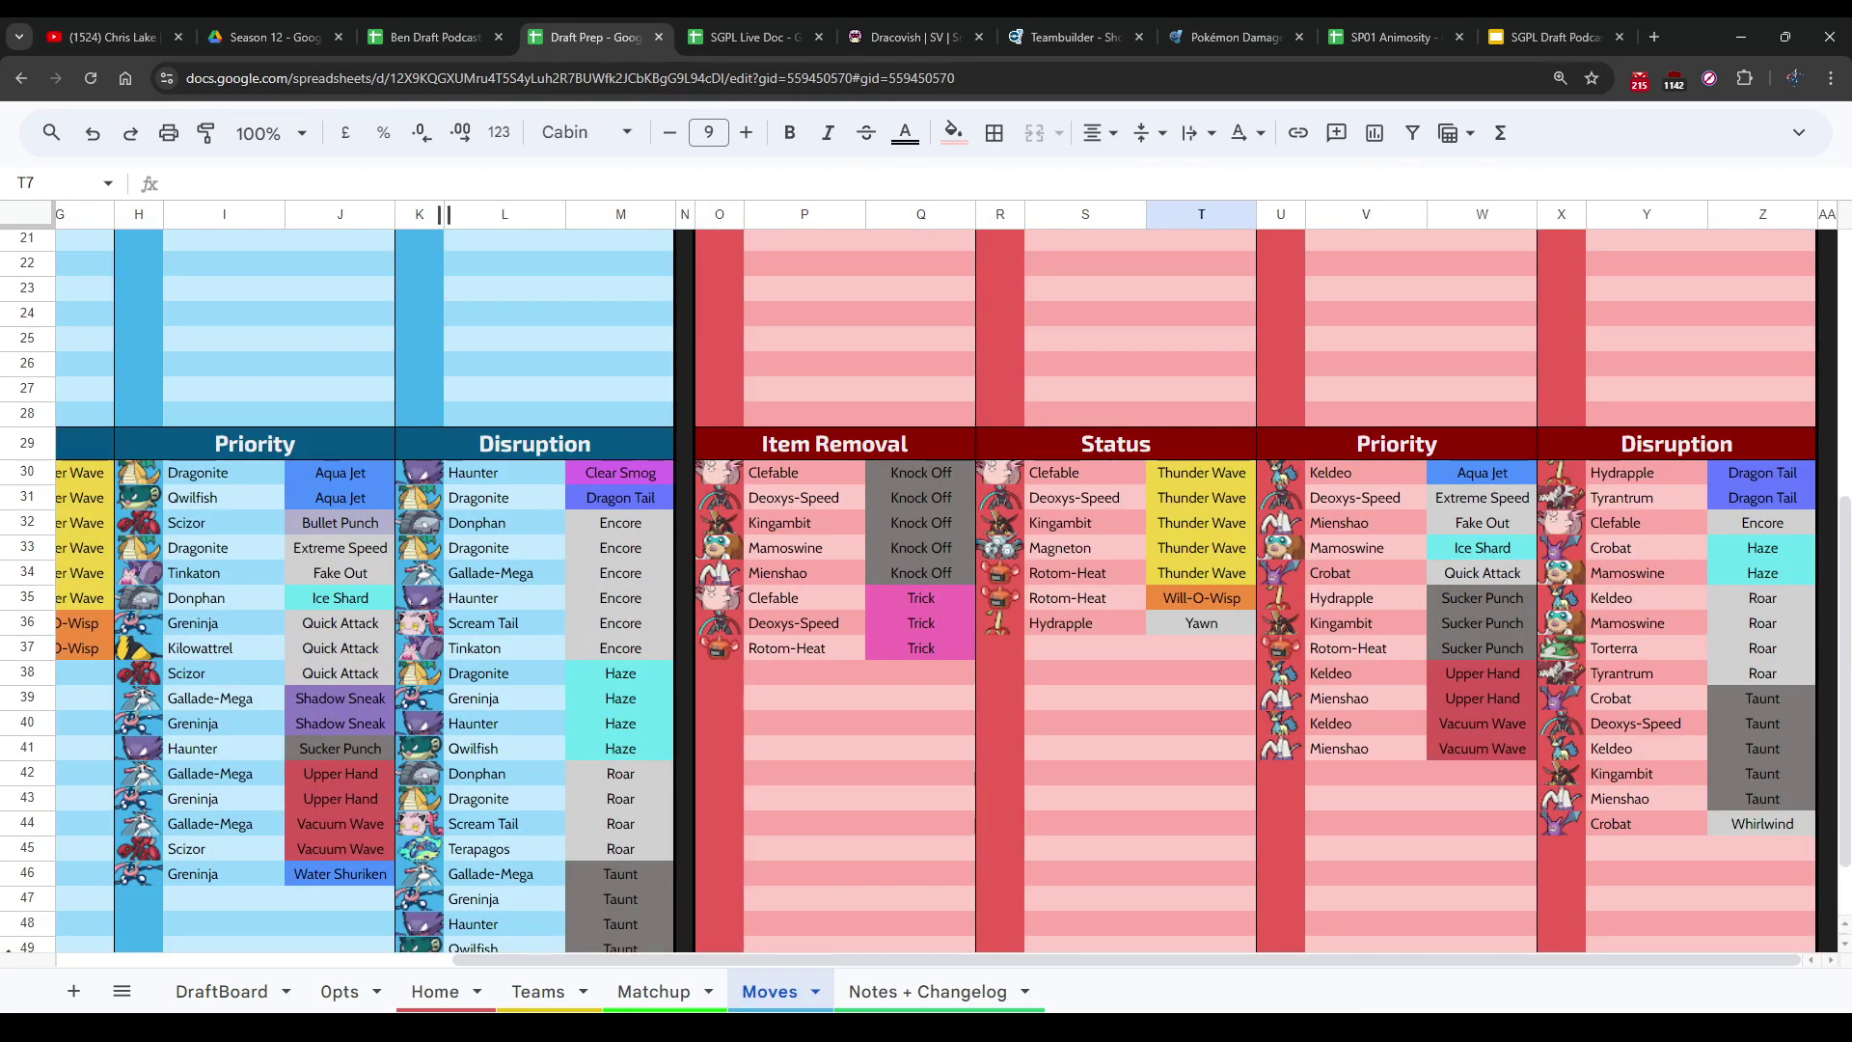
click(434, 37)
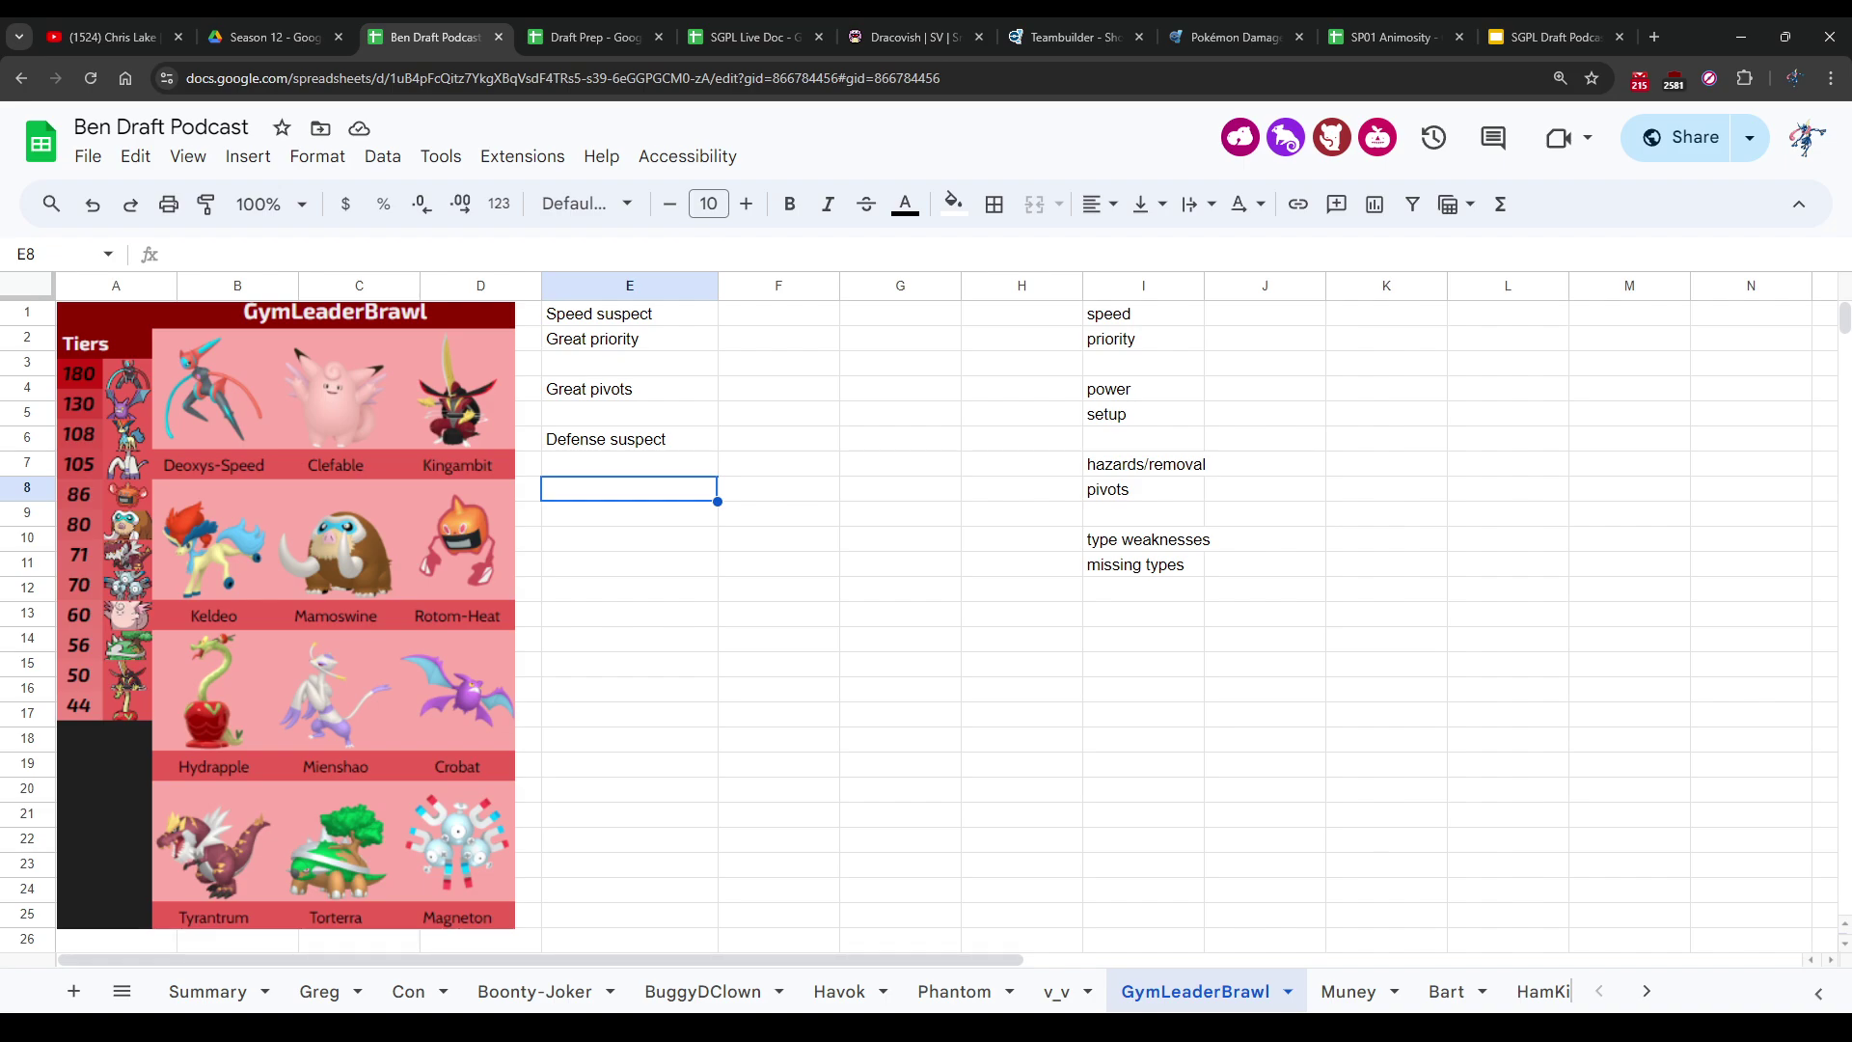
text(7.5/10)
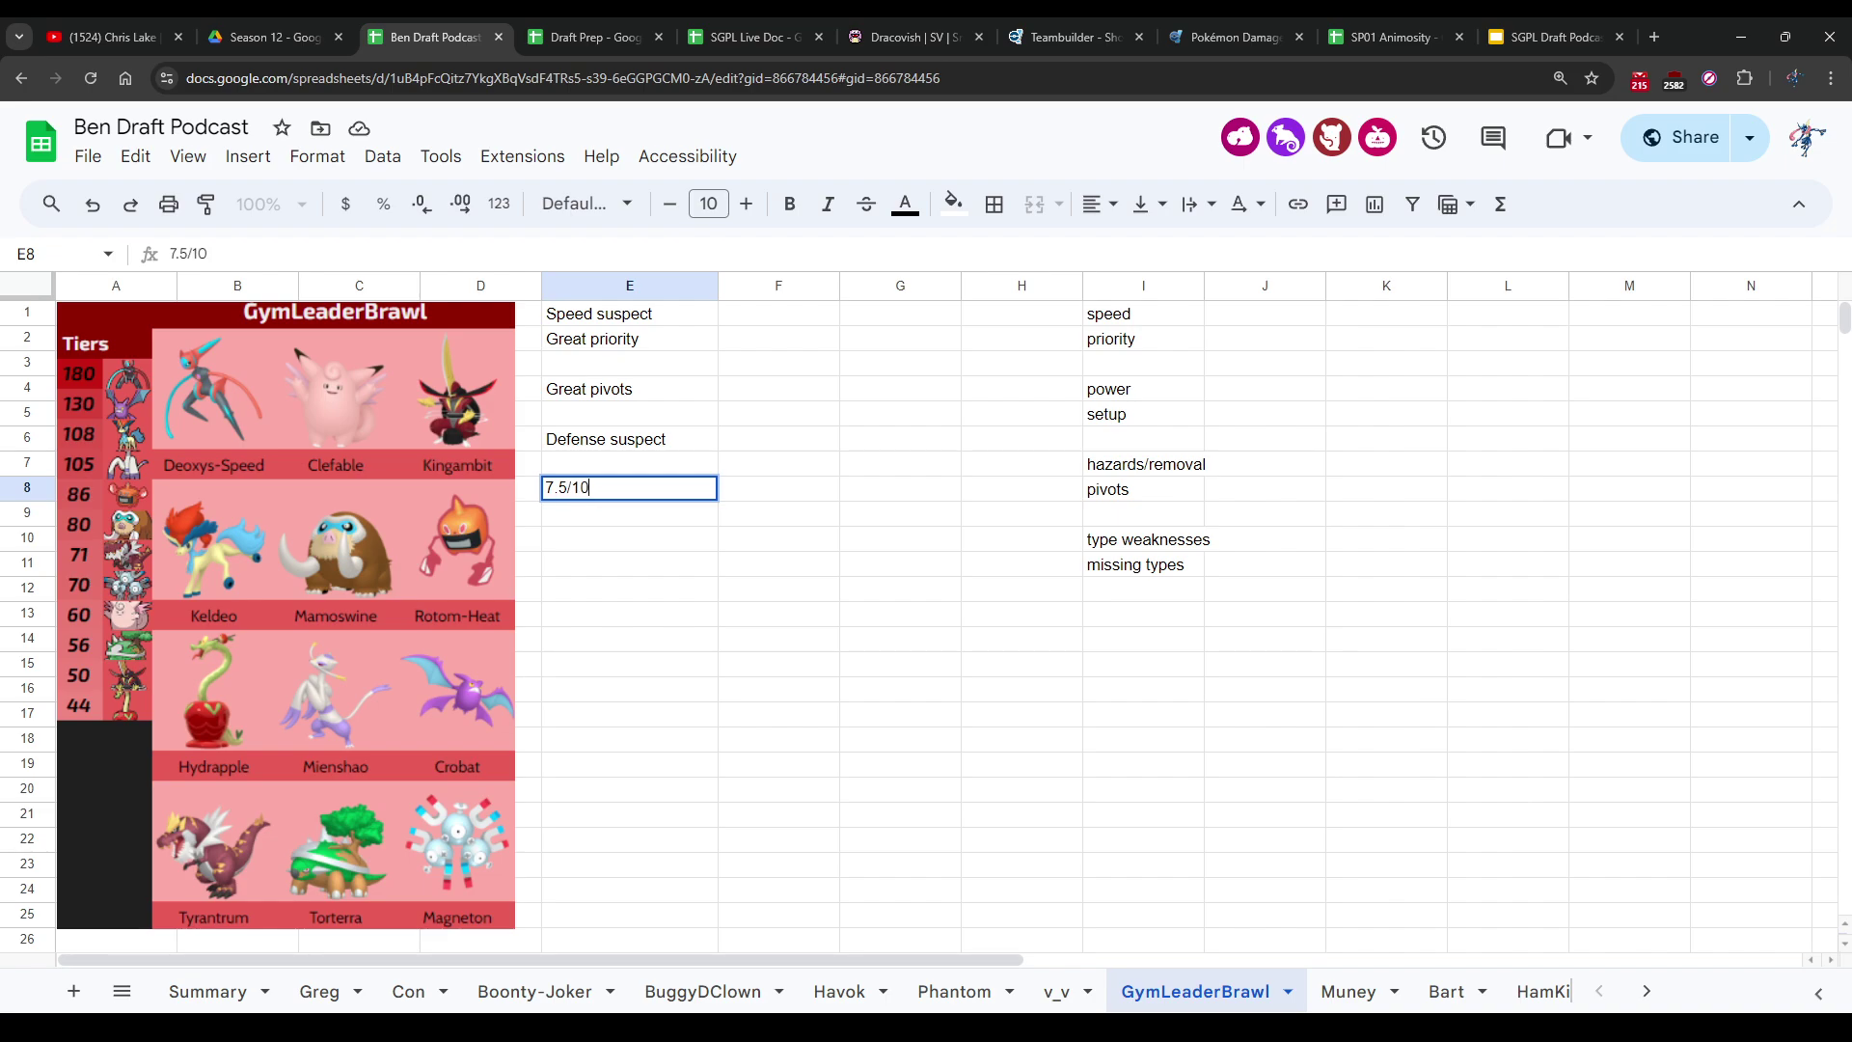
key(Return)
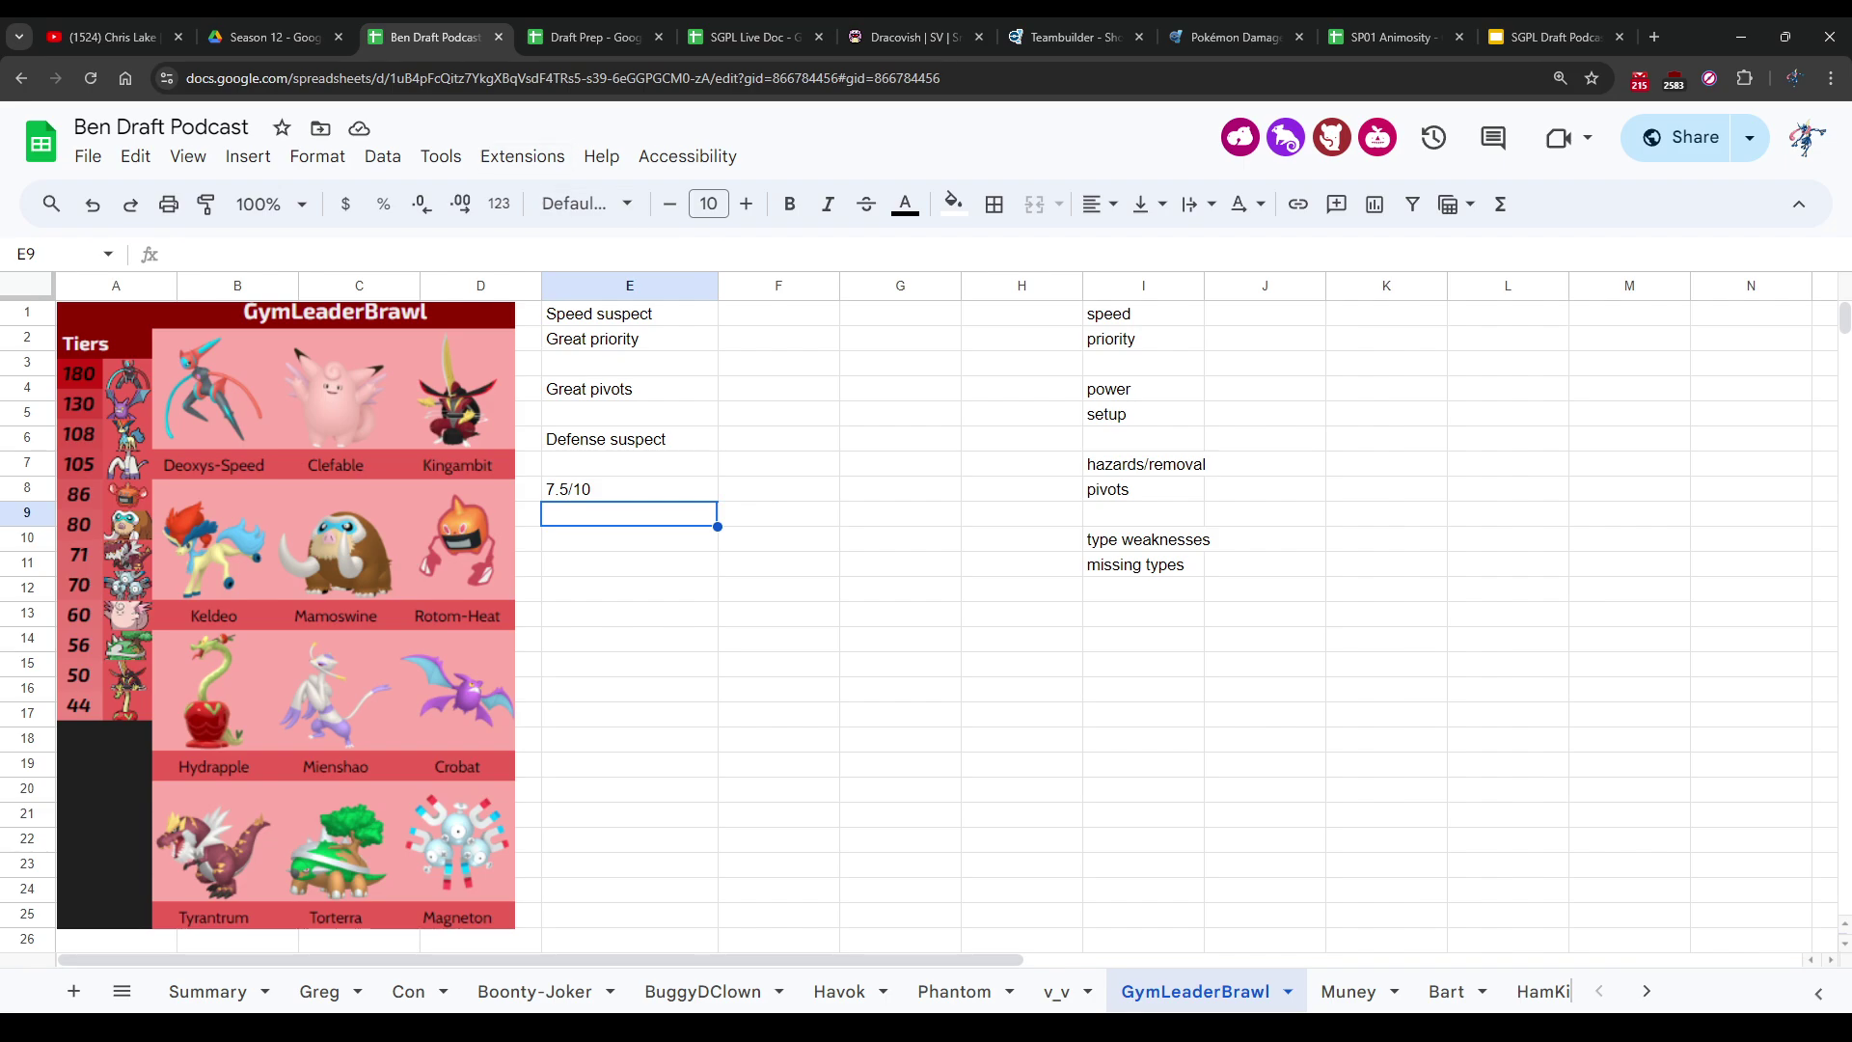
Step: Open the Muney podcast sheet, then load the Muney matchup in Draft Prep and bring up the team's moves
click(1348, 991)
click(779, 764)
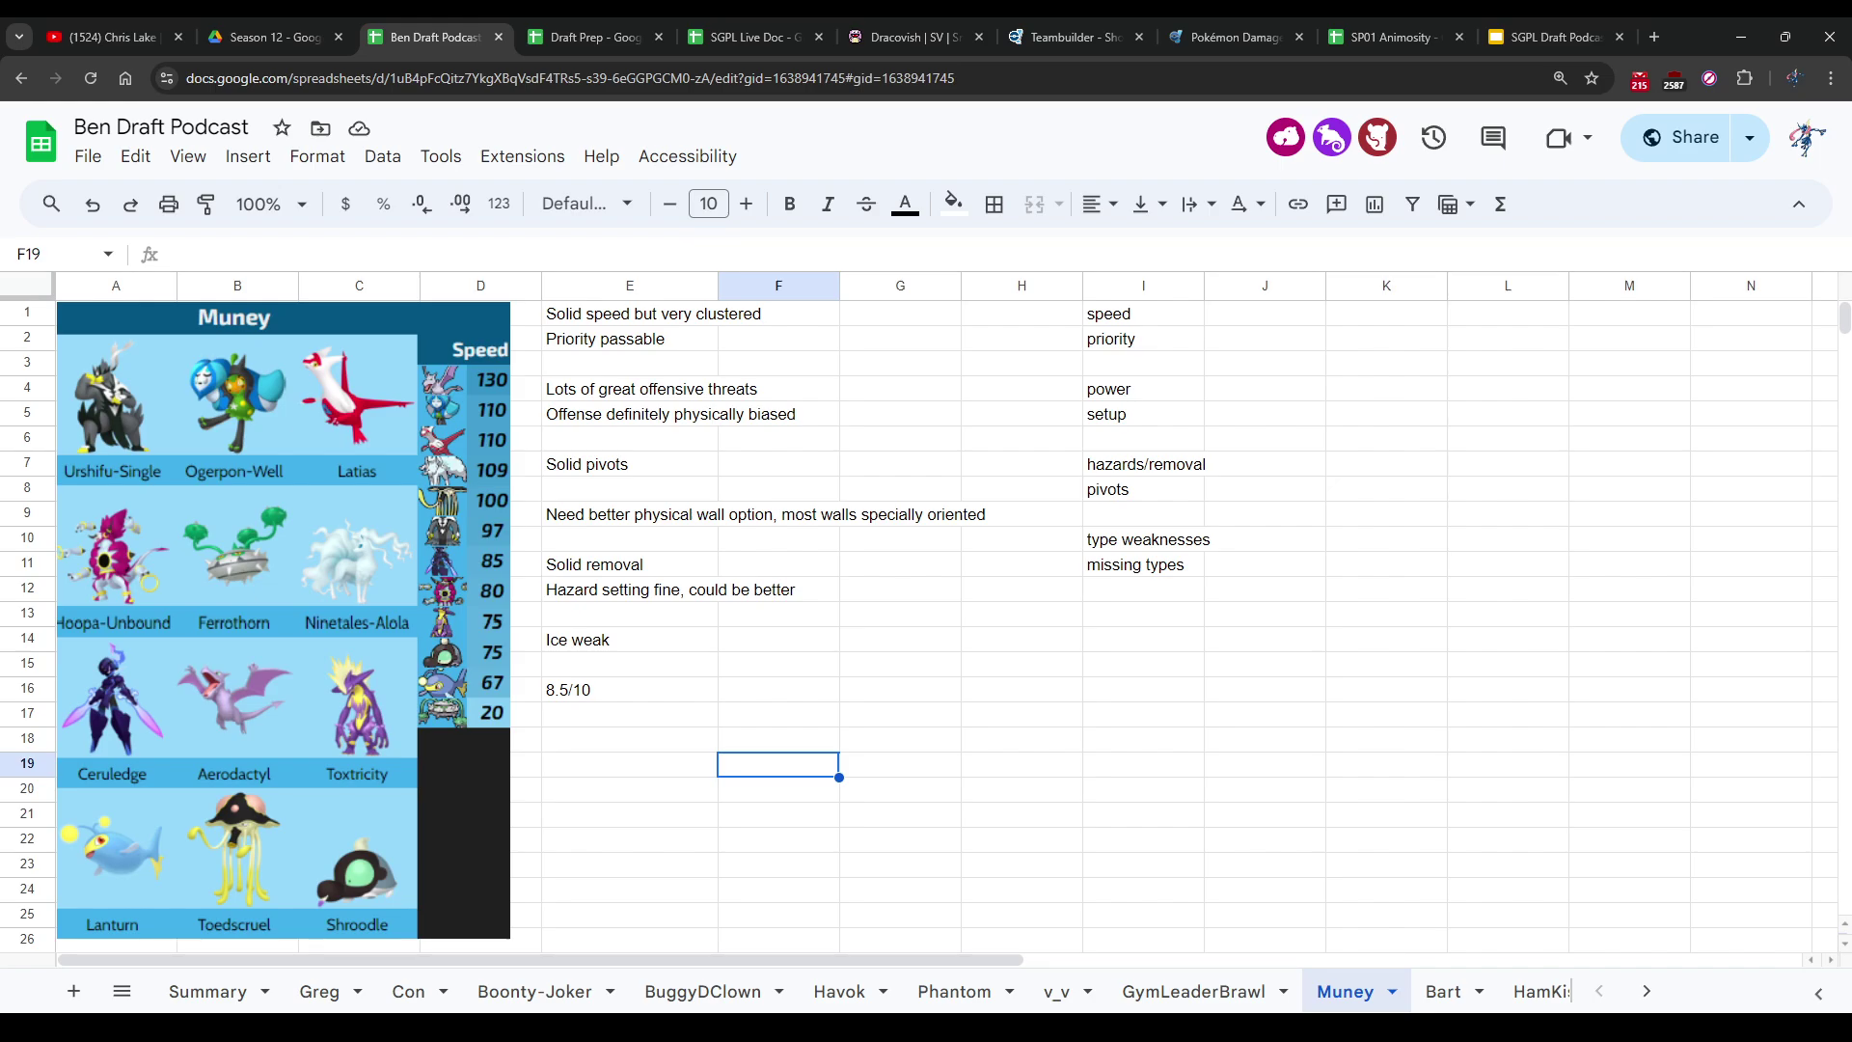
key(ctrl+Tab)
scroll(926, 579, up, 5)
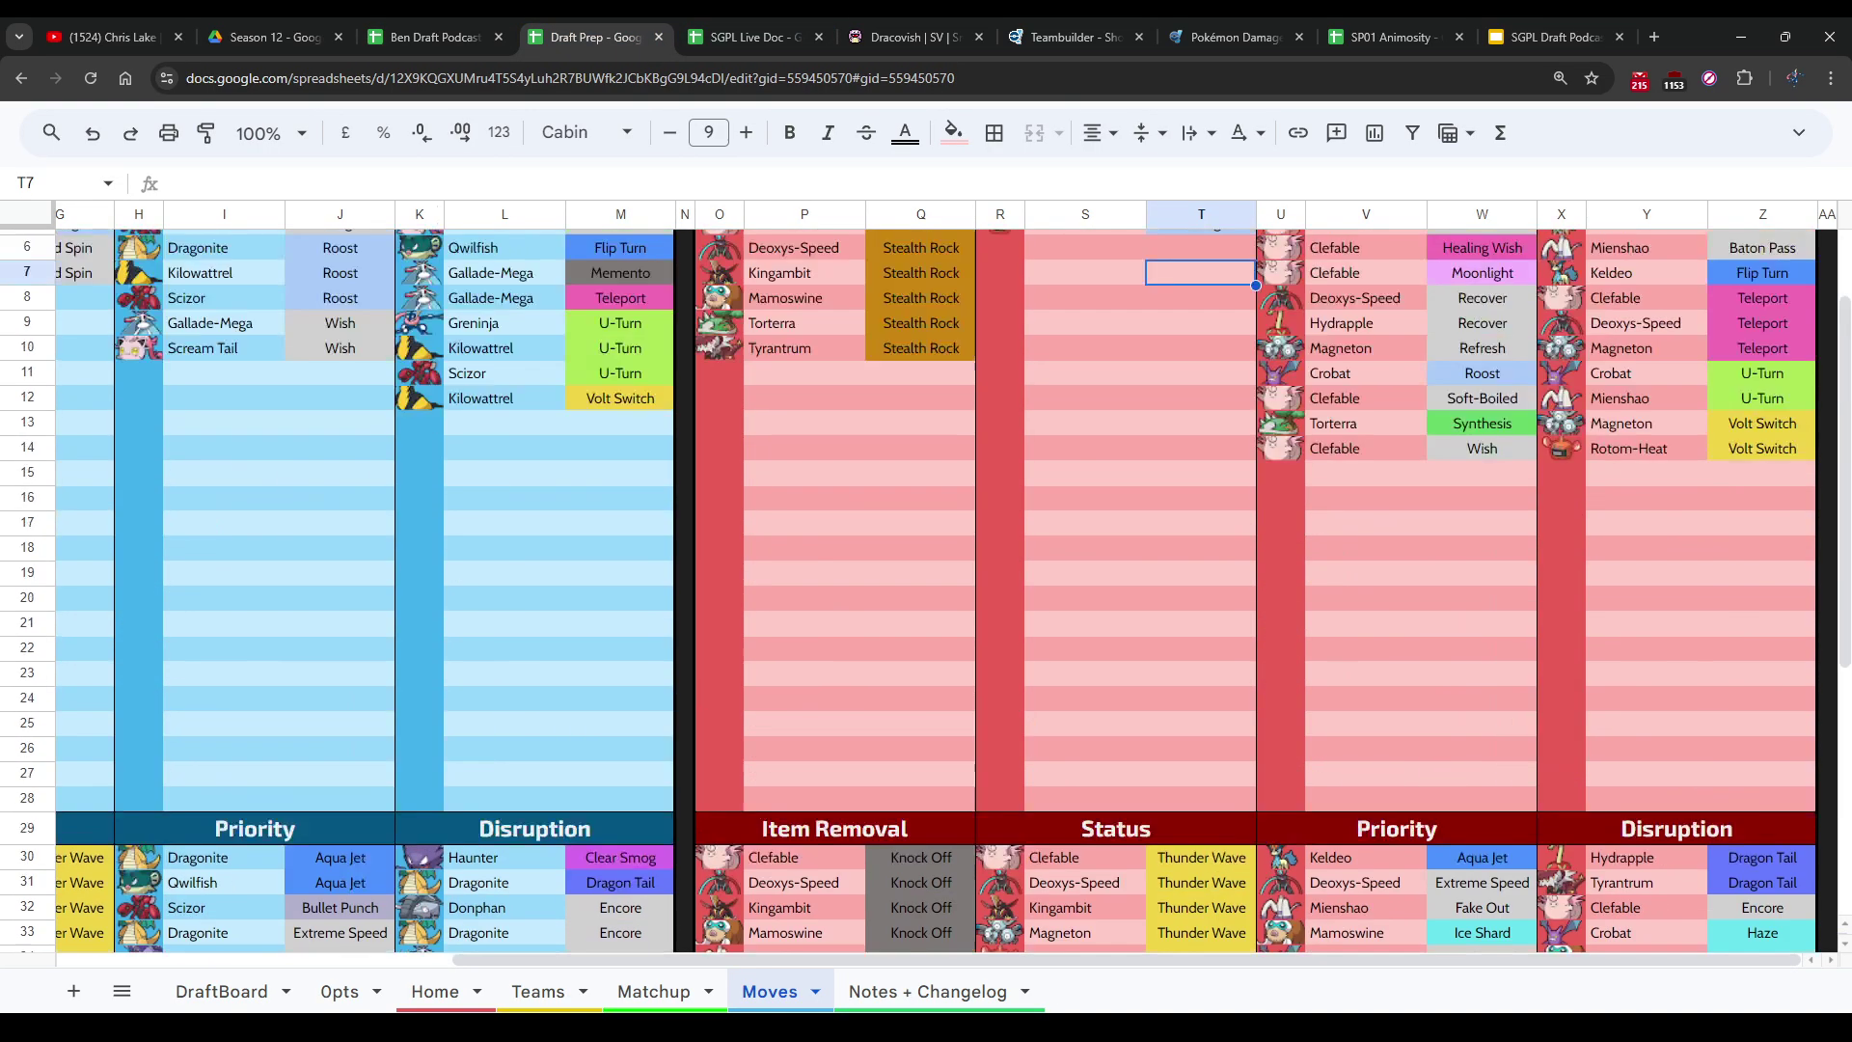
key(ctrl+shift+Page_Up)
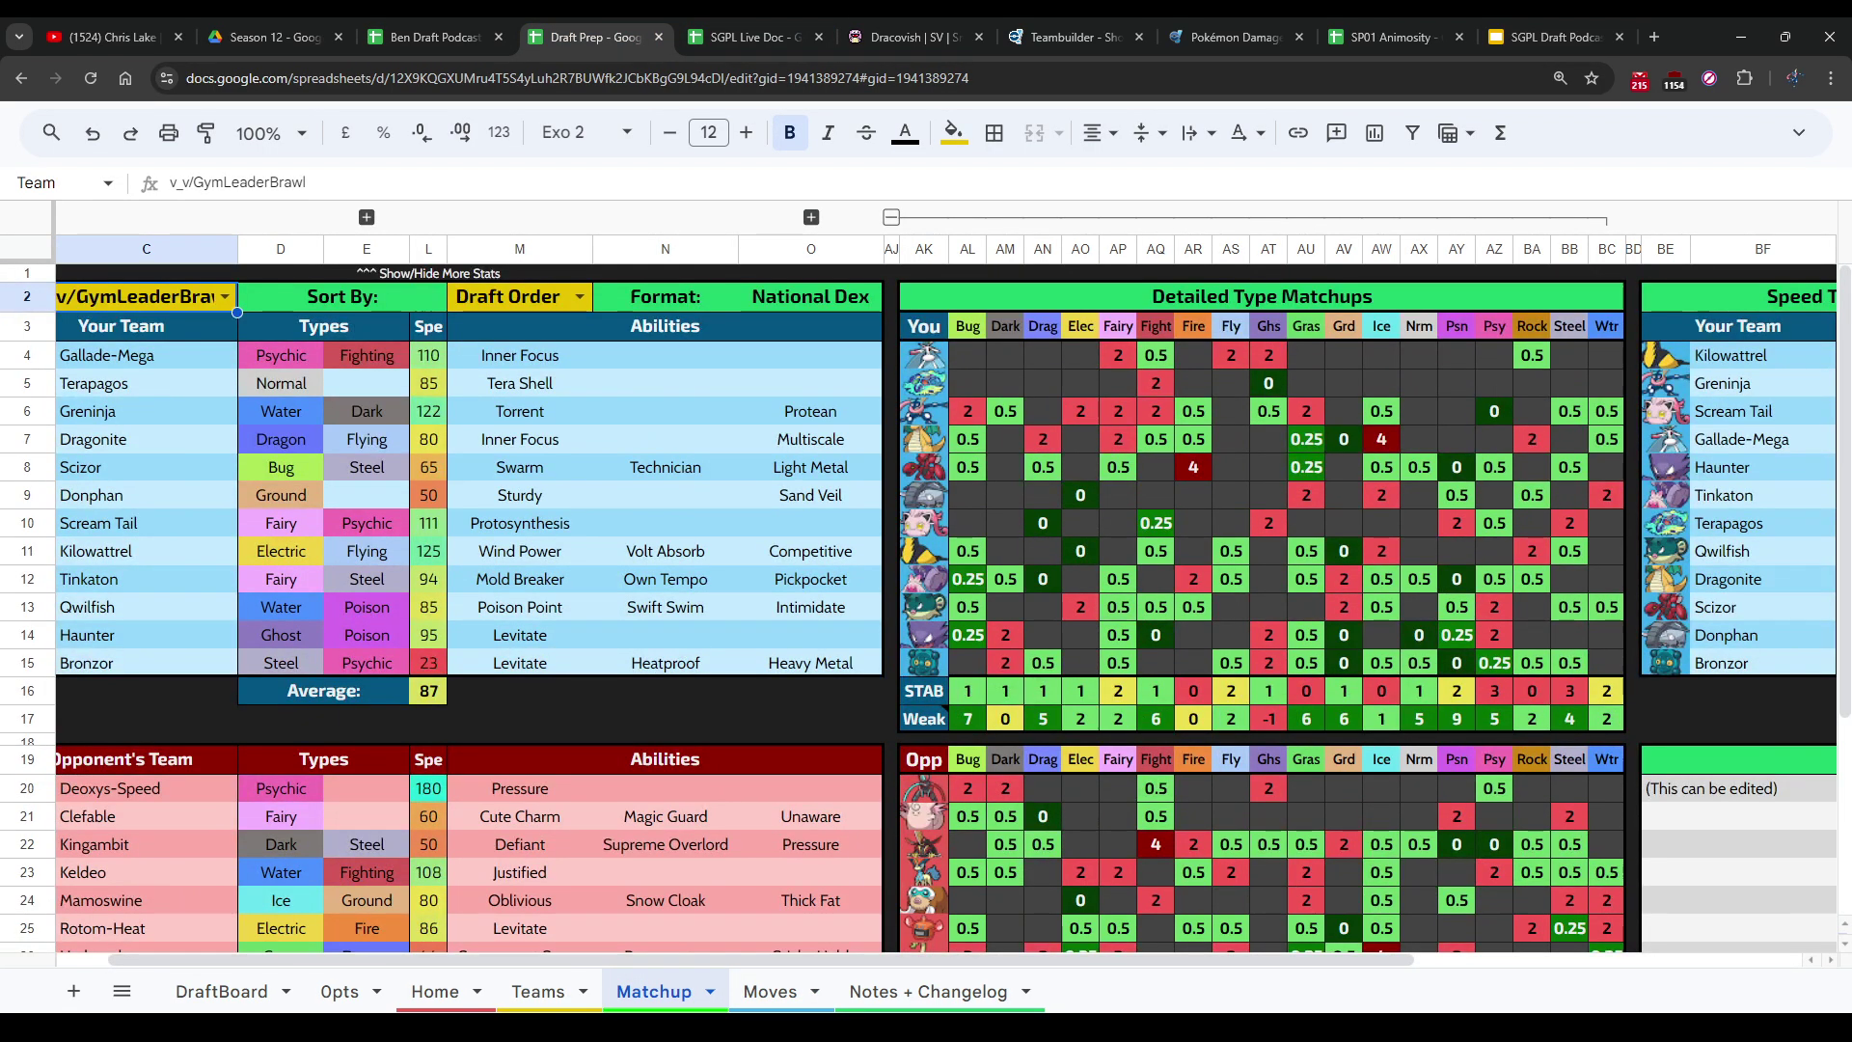
click(225, 296)
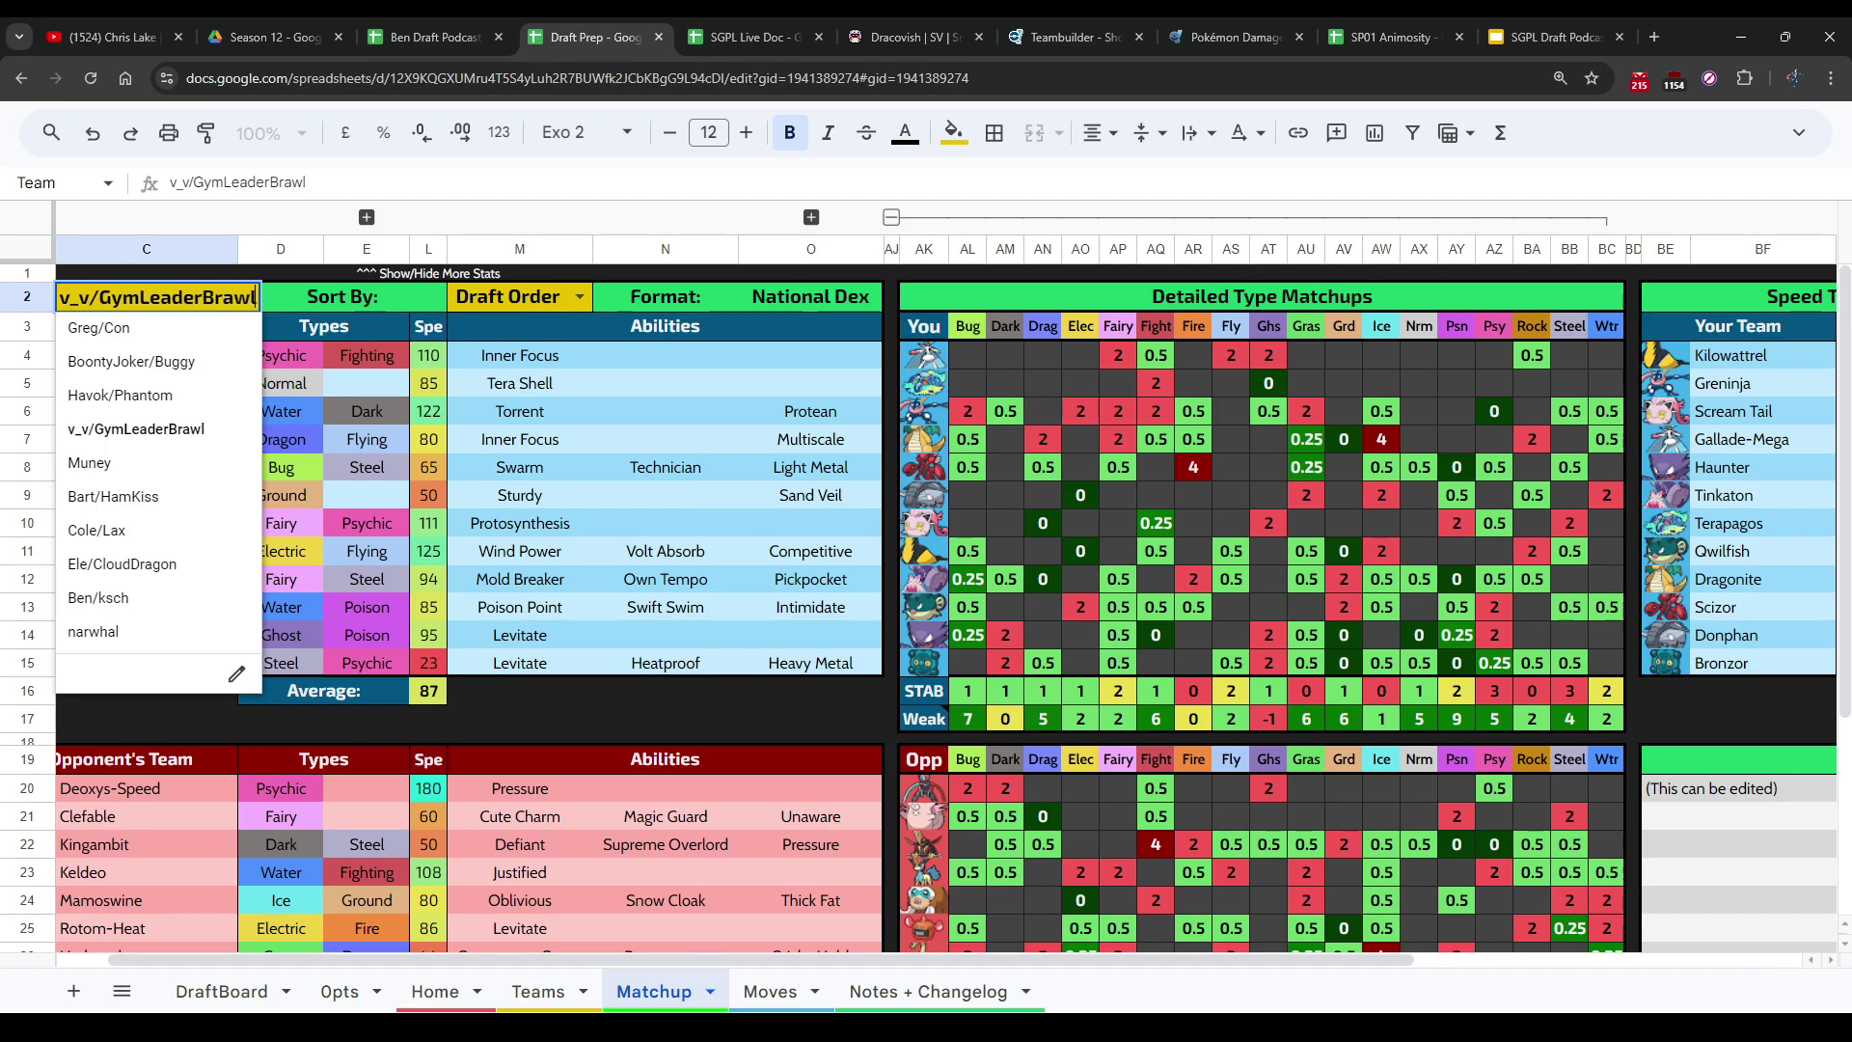
key(Return)
key(ctrl+shift+Page_Down)
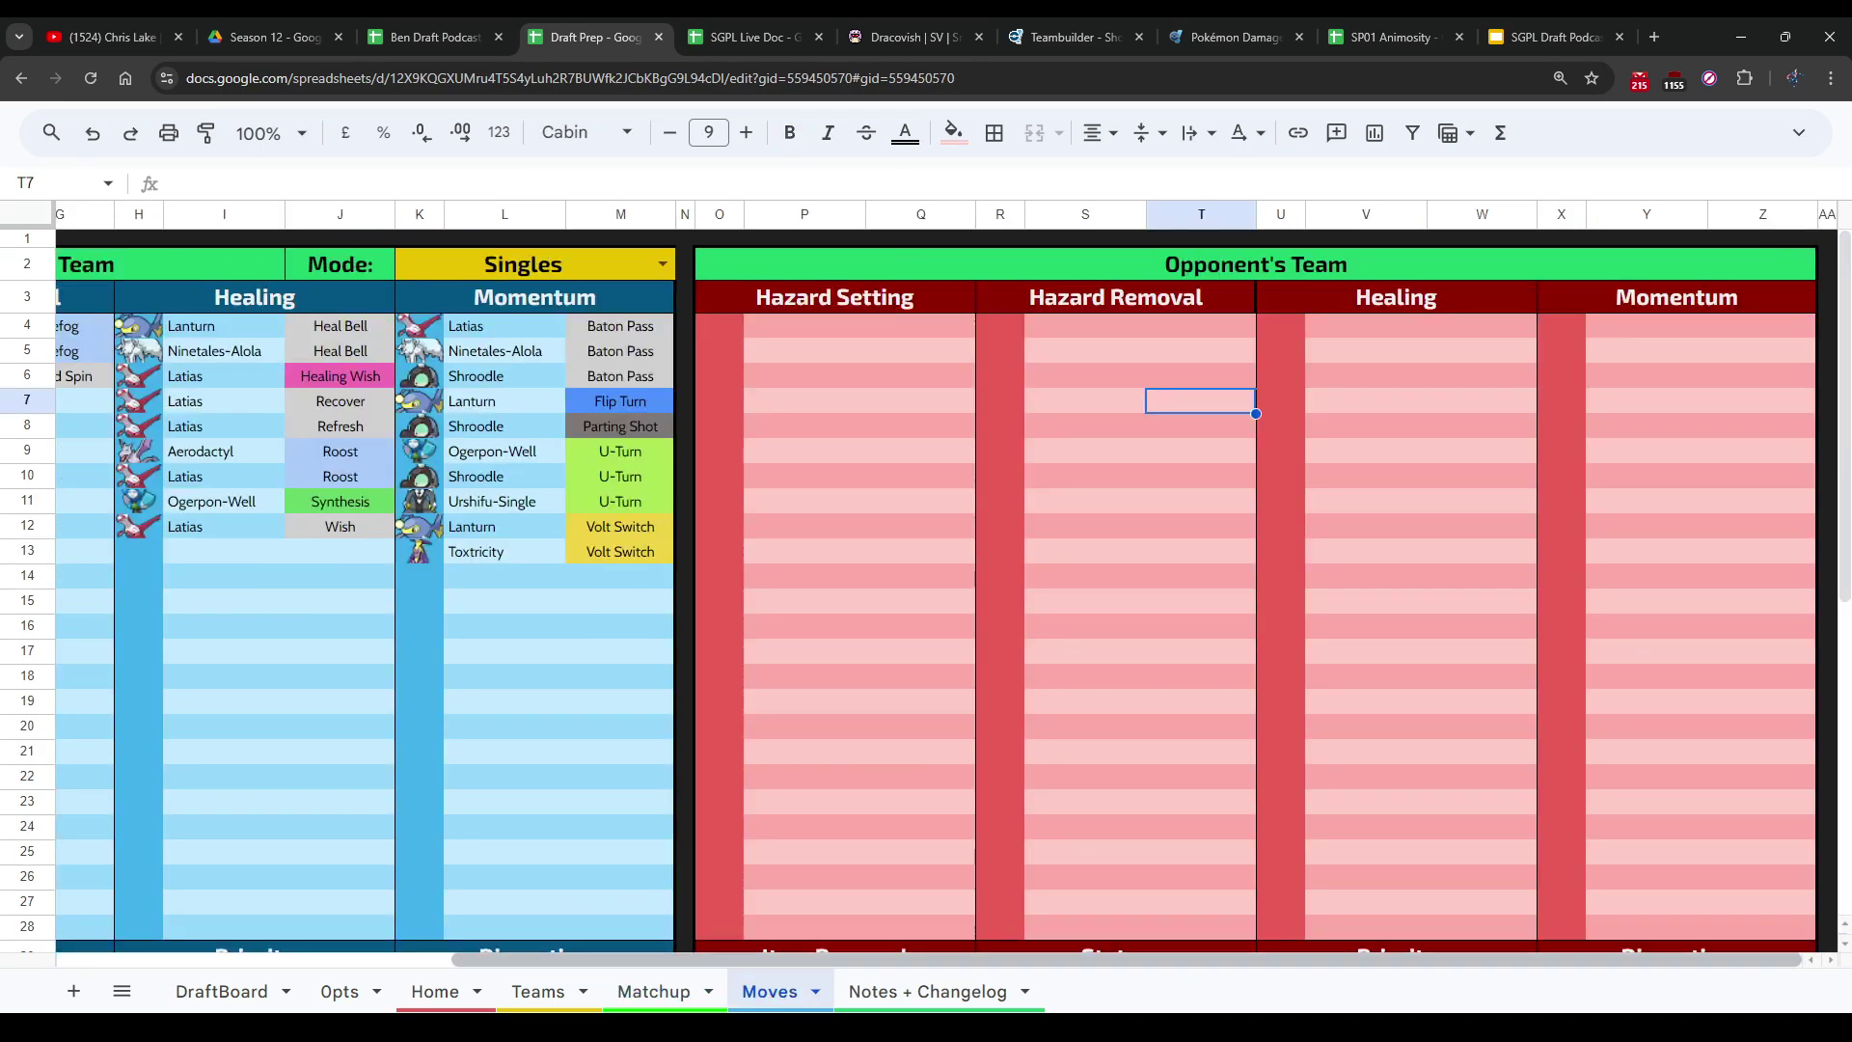
scroll(945, 579, left, 5)
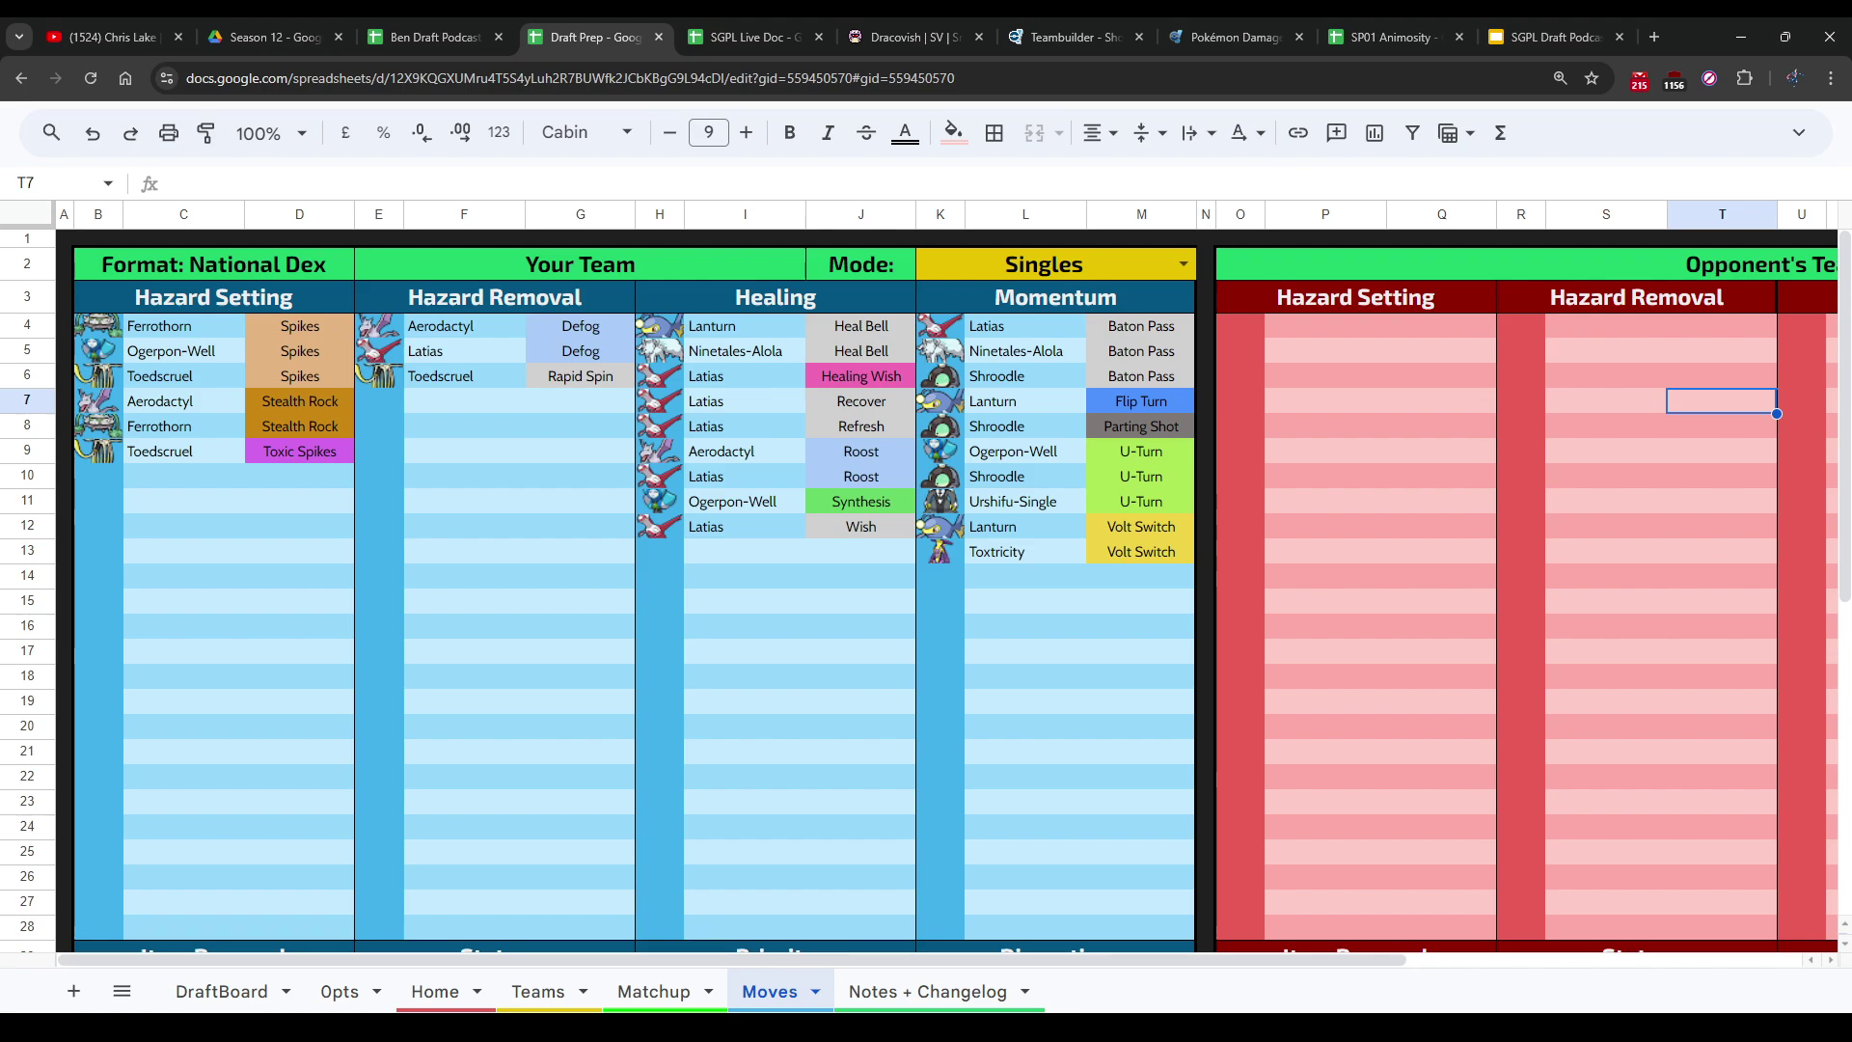
Step: Set the rating in E16 of the Muney sheet in Ben Draft Podcast to 7.5/10
key(ctrl+Page_Up)
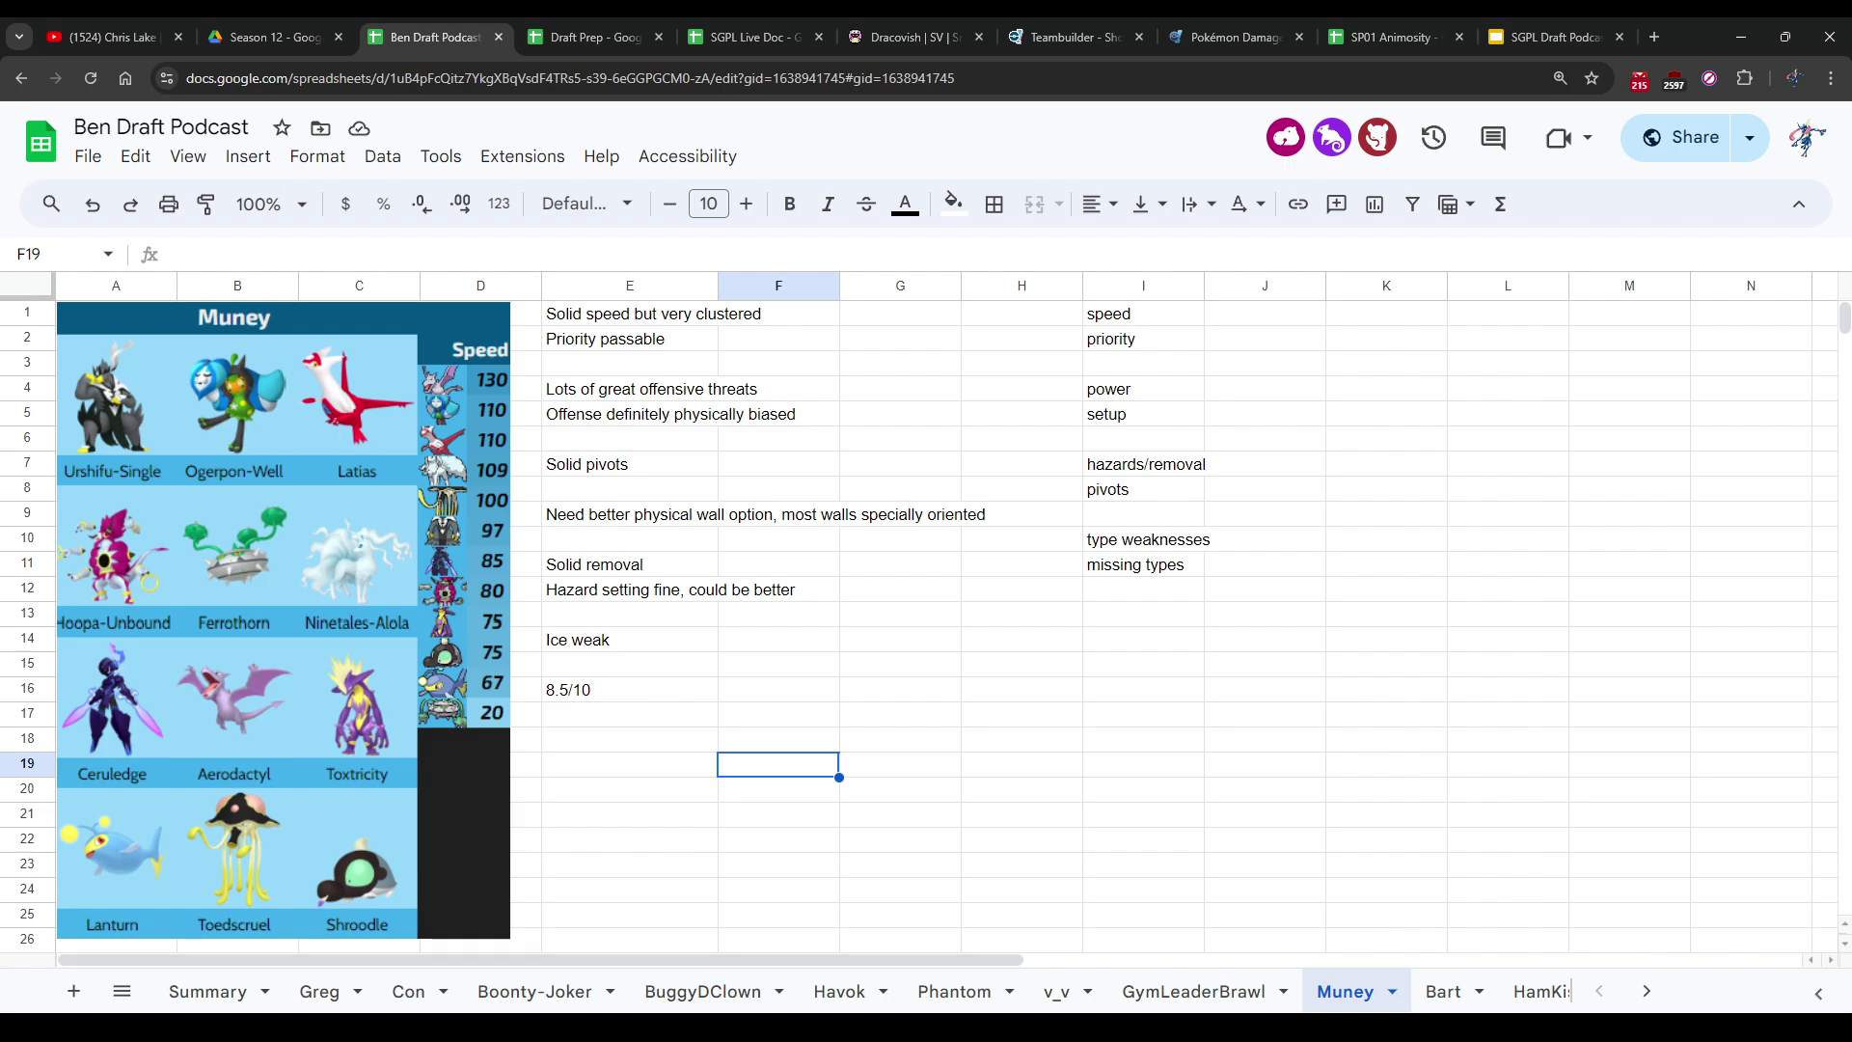
key(Up)
key(Up)
key(Up)
key(Left)
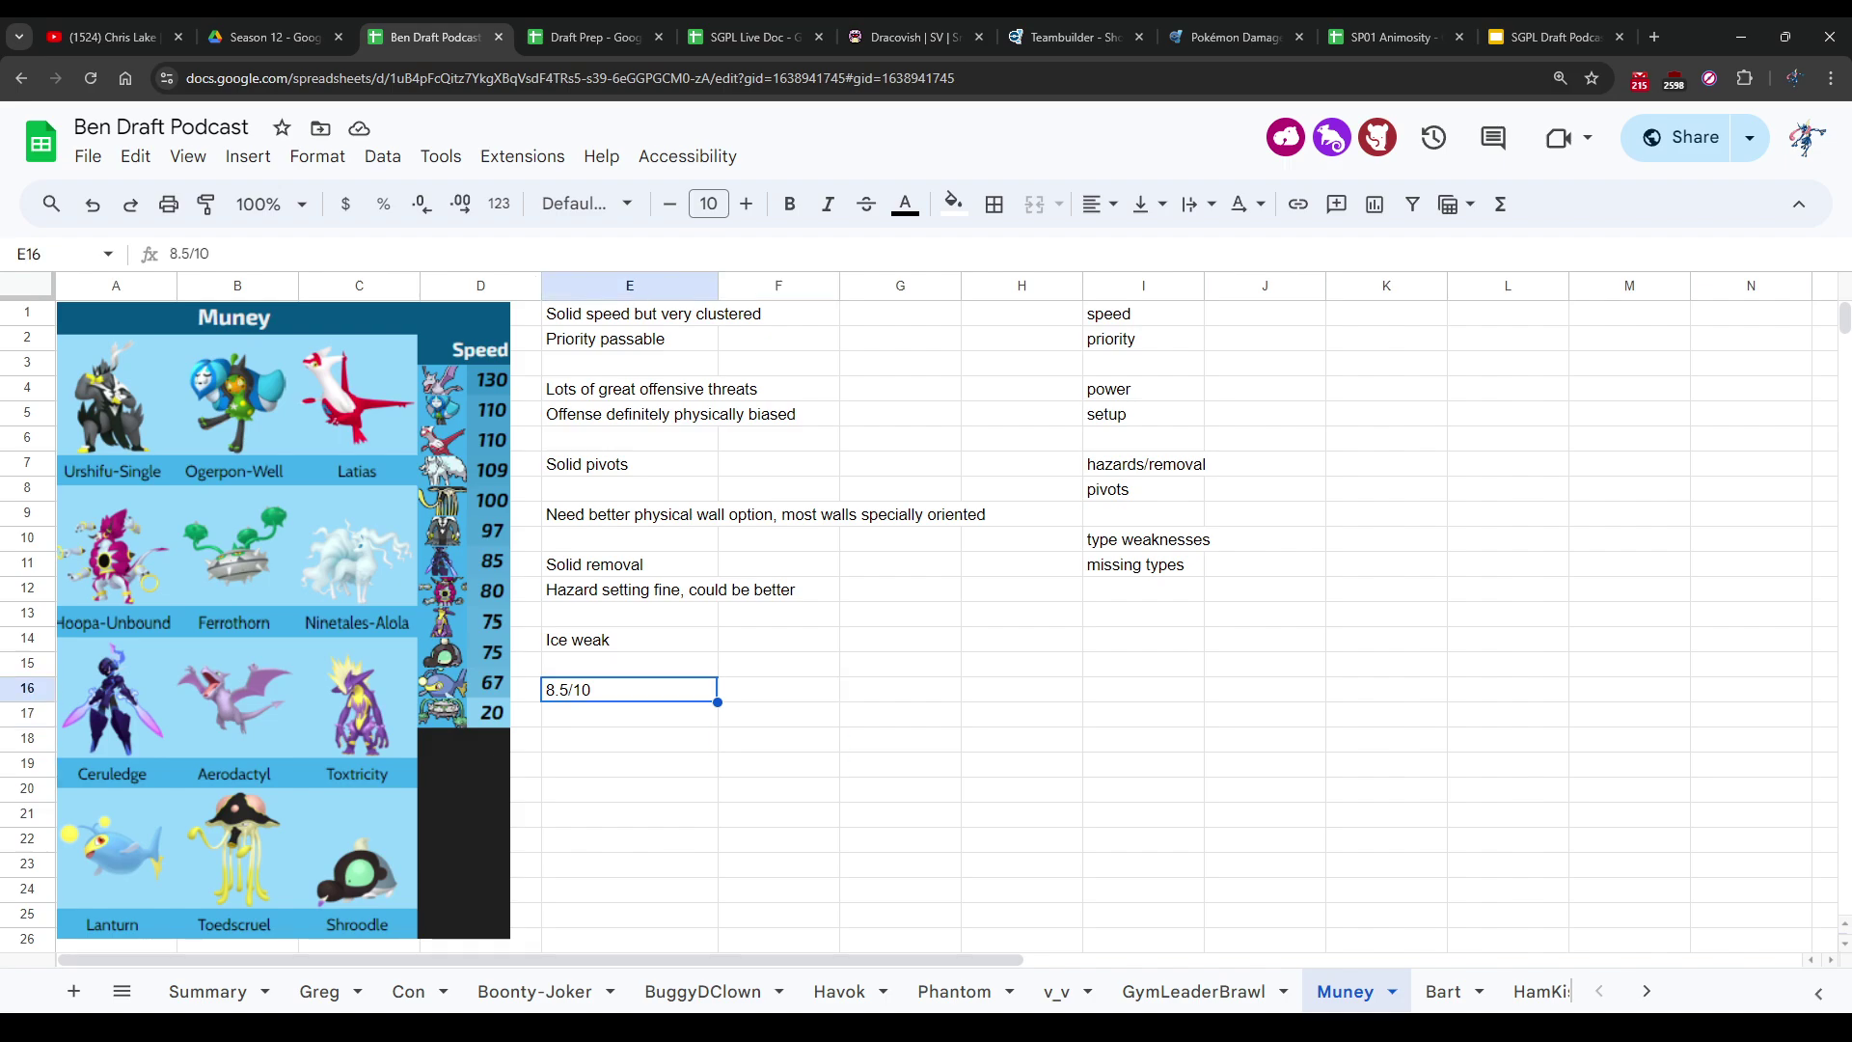
text(8/10)
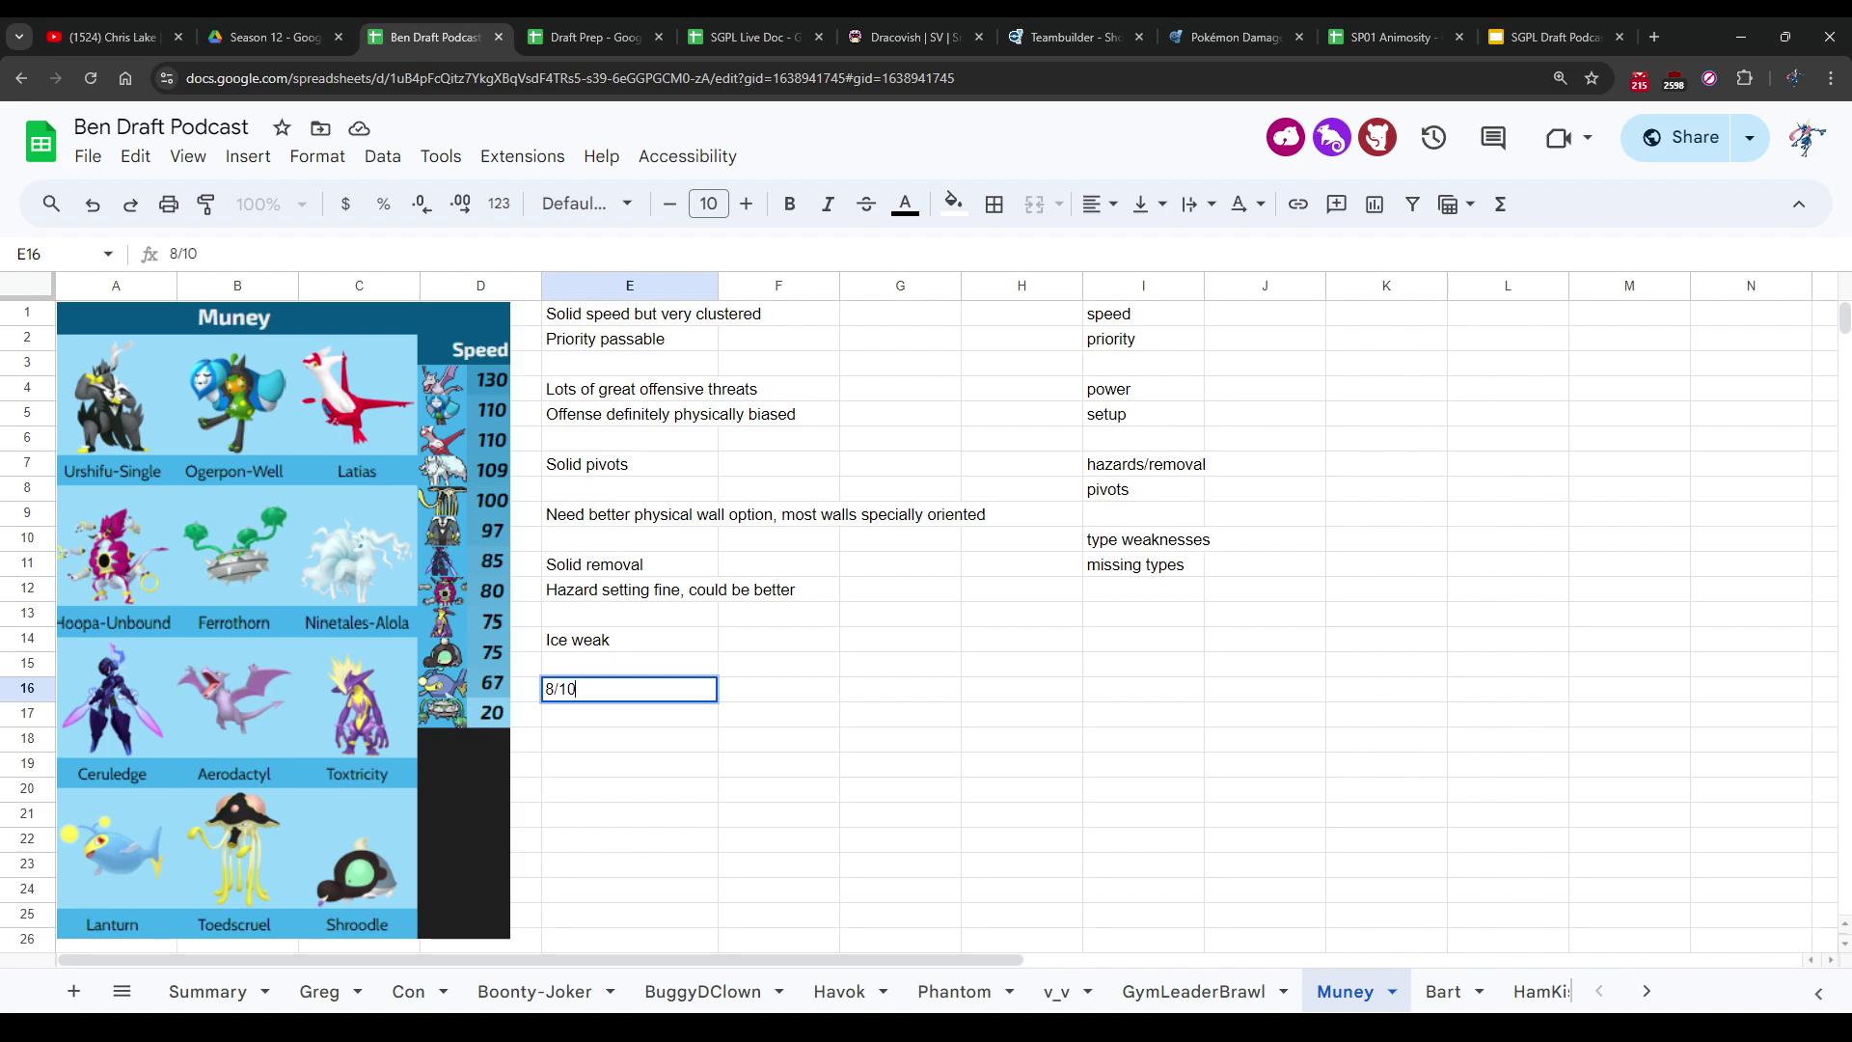
key(Return)
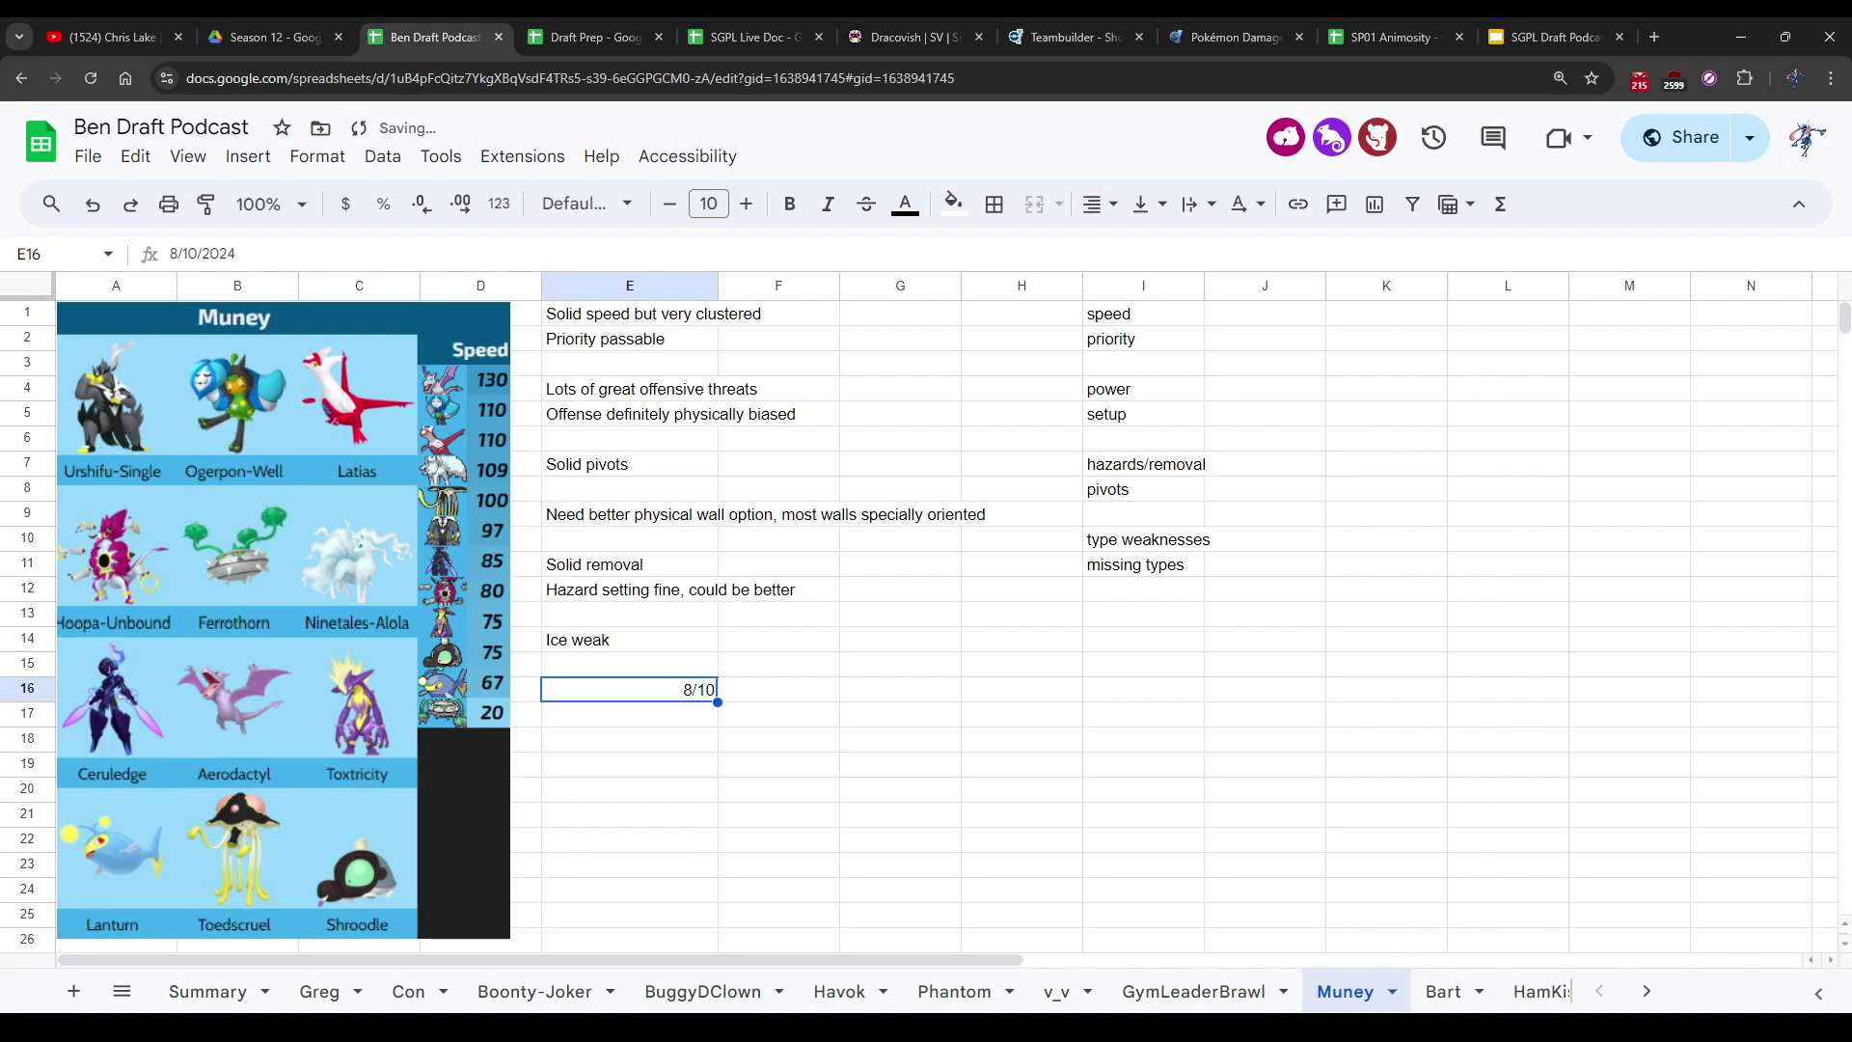
key(BackSpace)
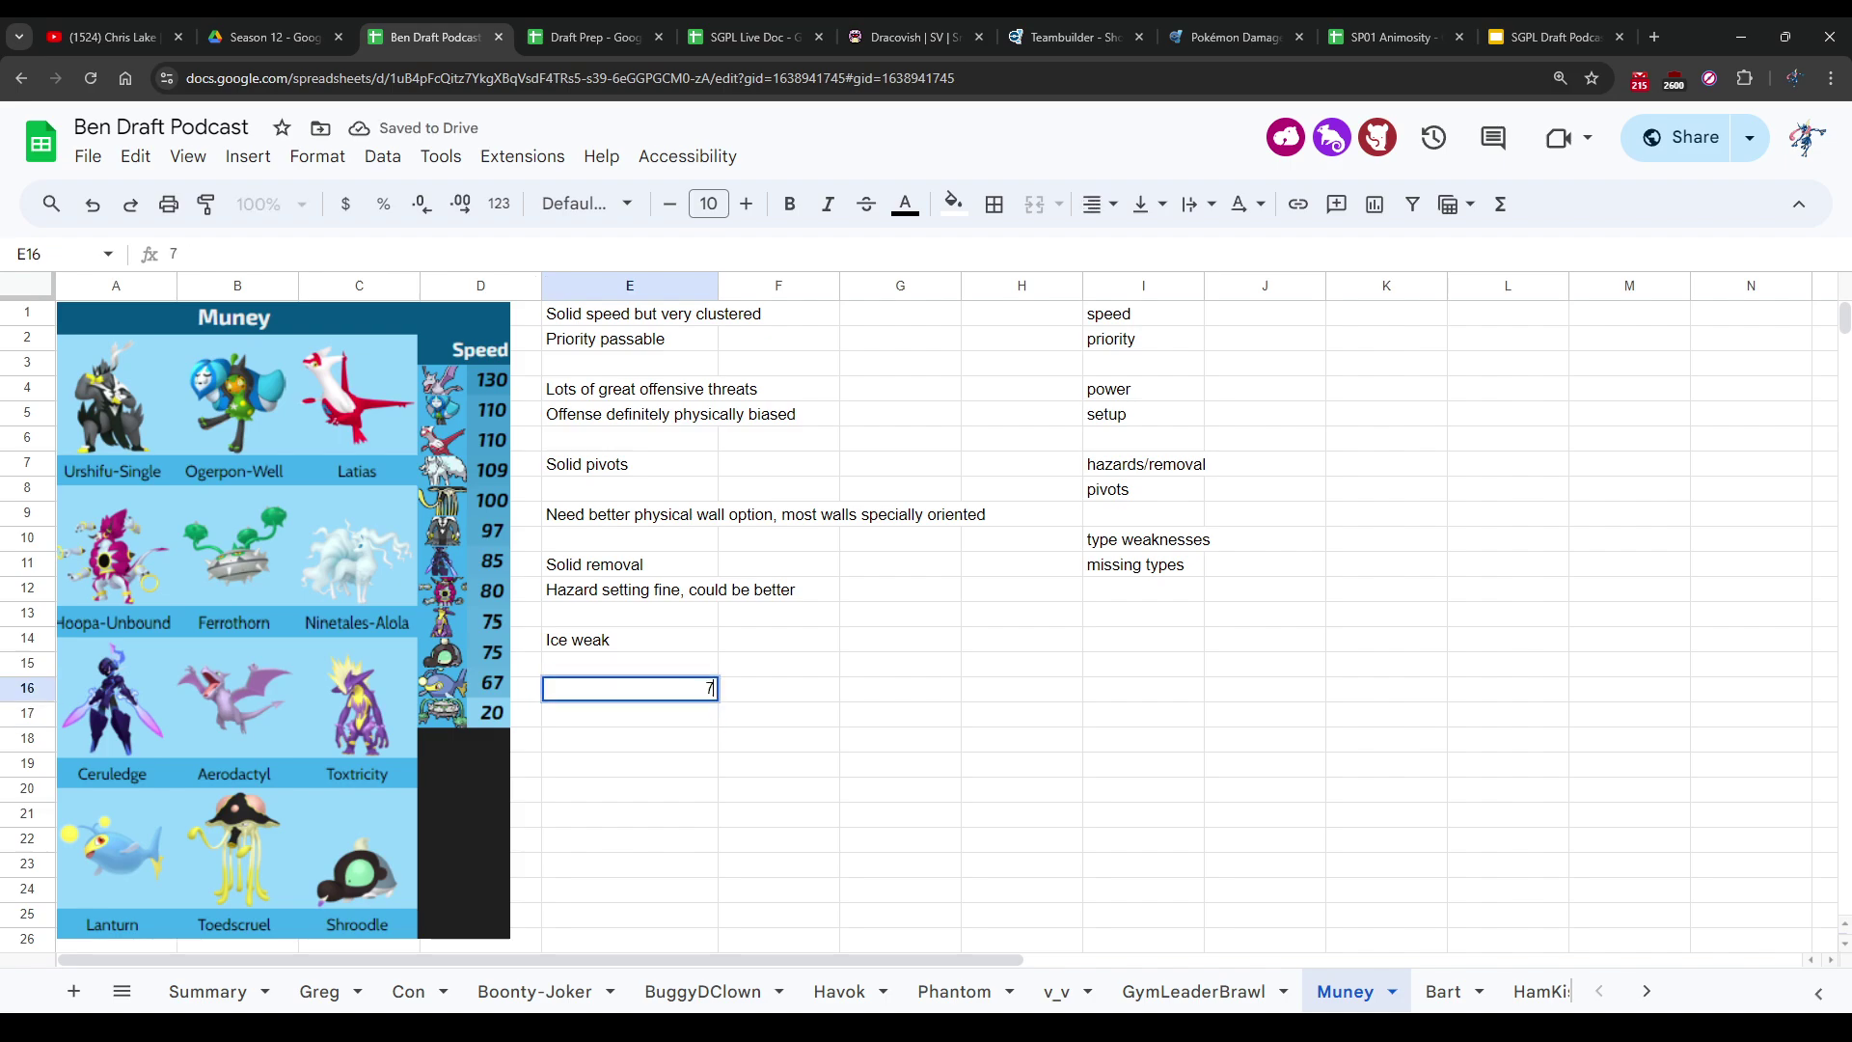
text(7.5/10)
key(Return)
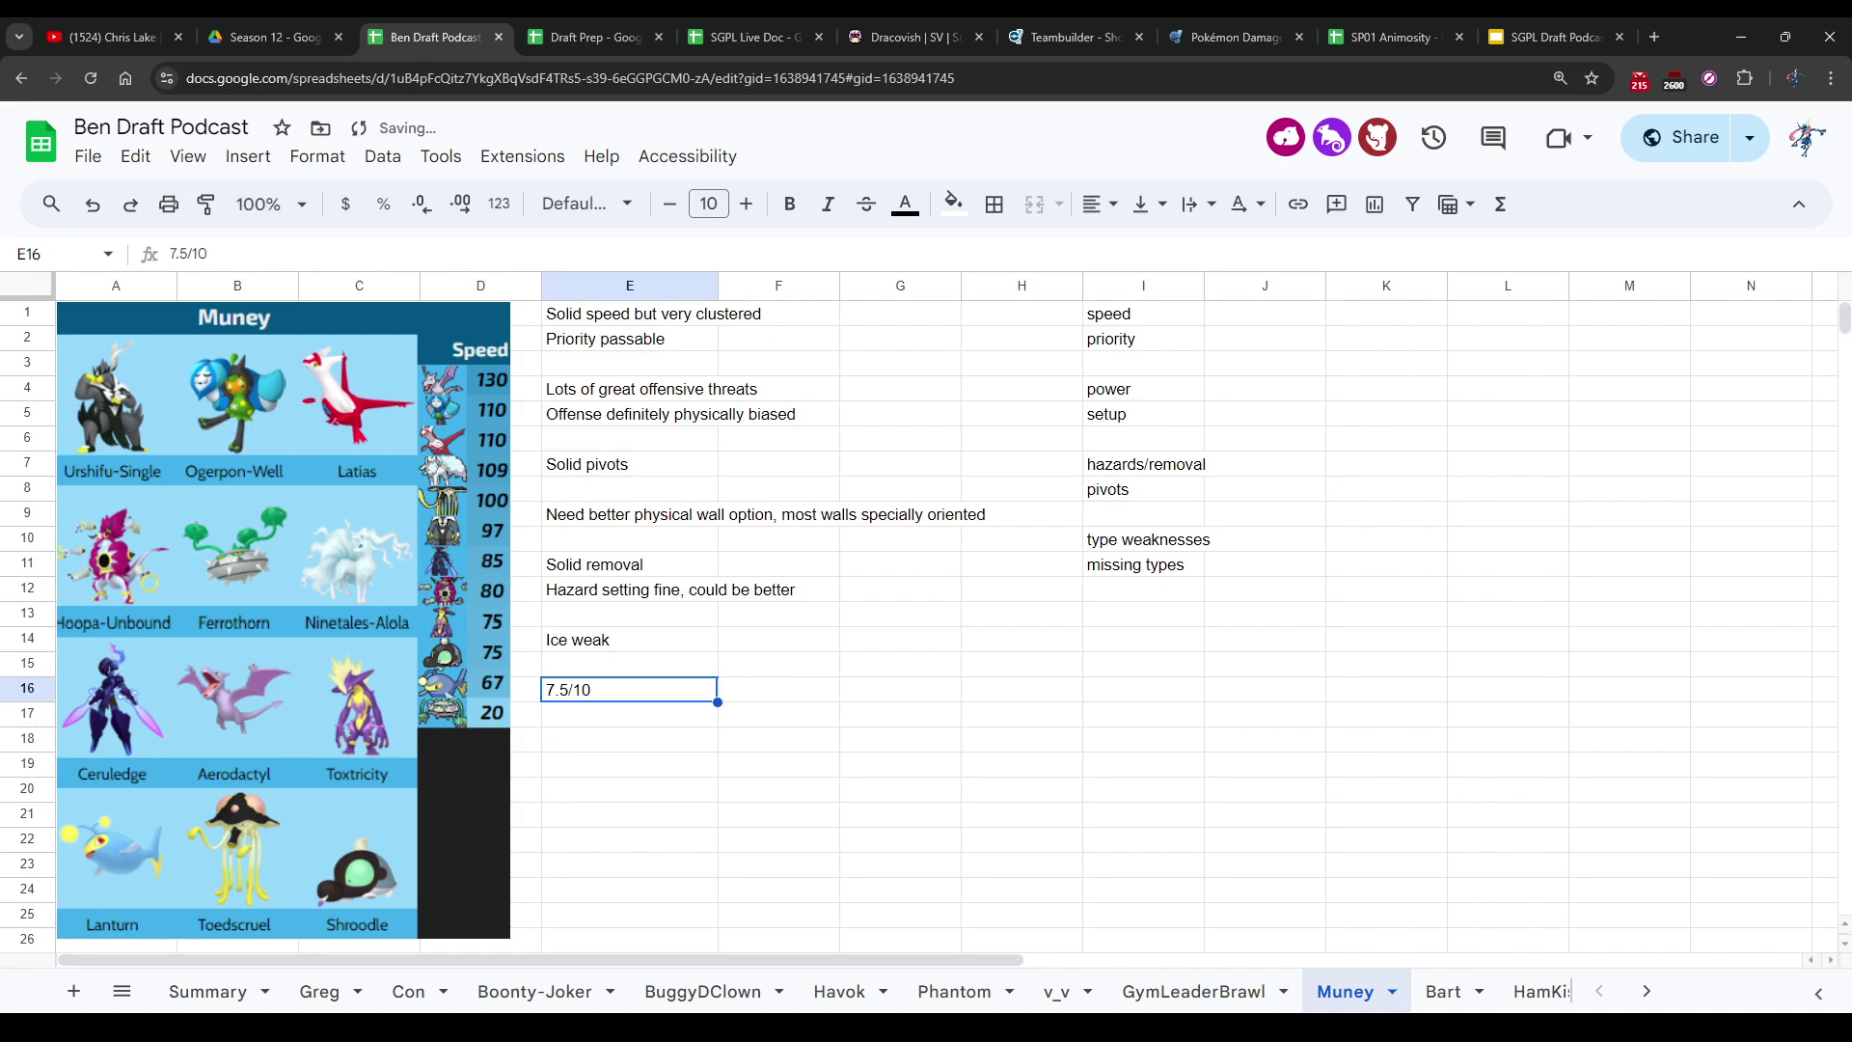
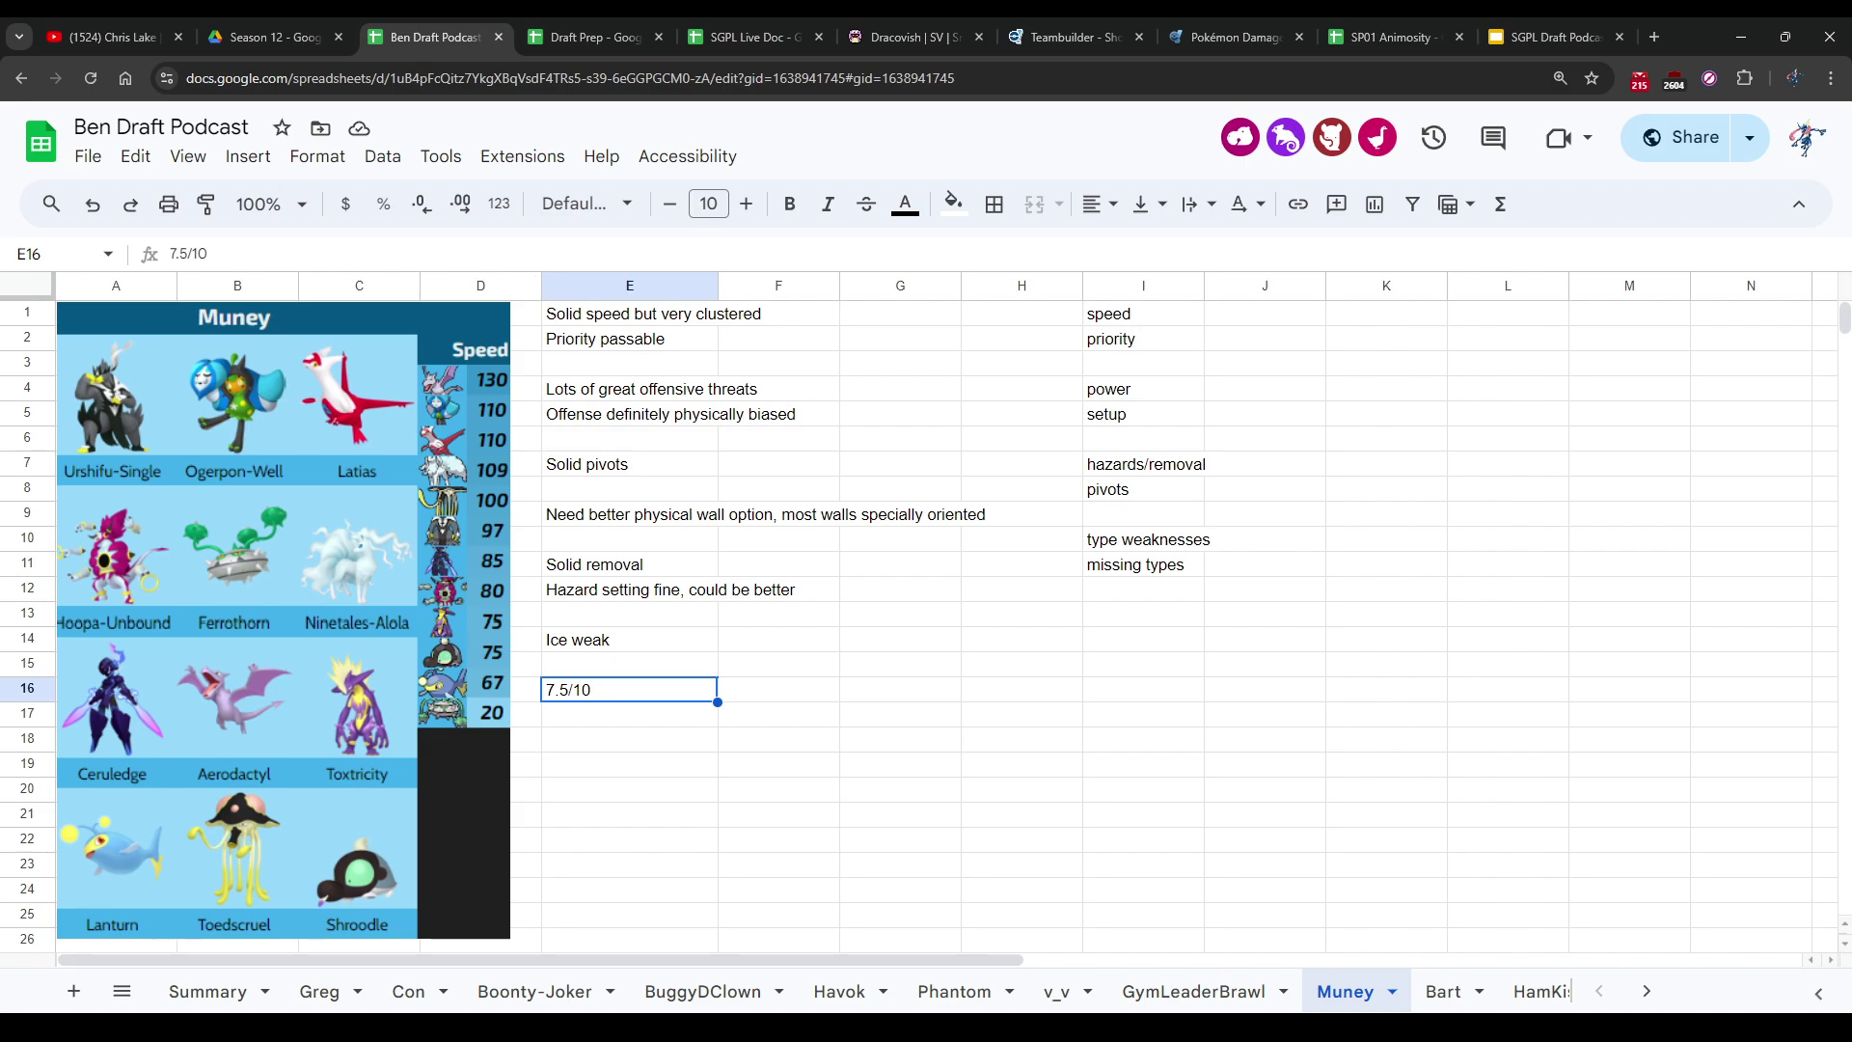
Step: Open the Bart sheet and review the team's roster, speed tiers and existing notes
click(1443, 992)
click(900, 713)
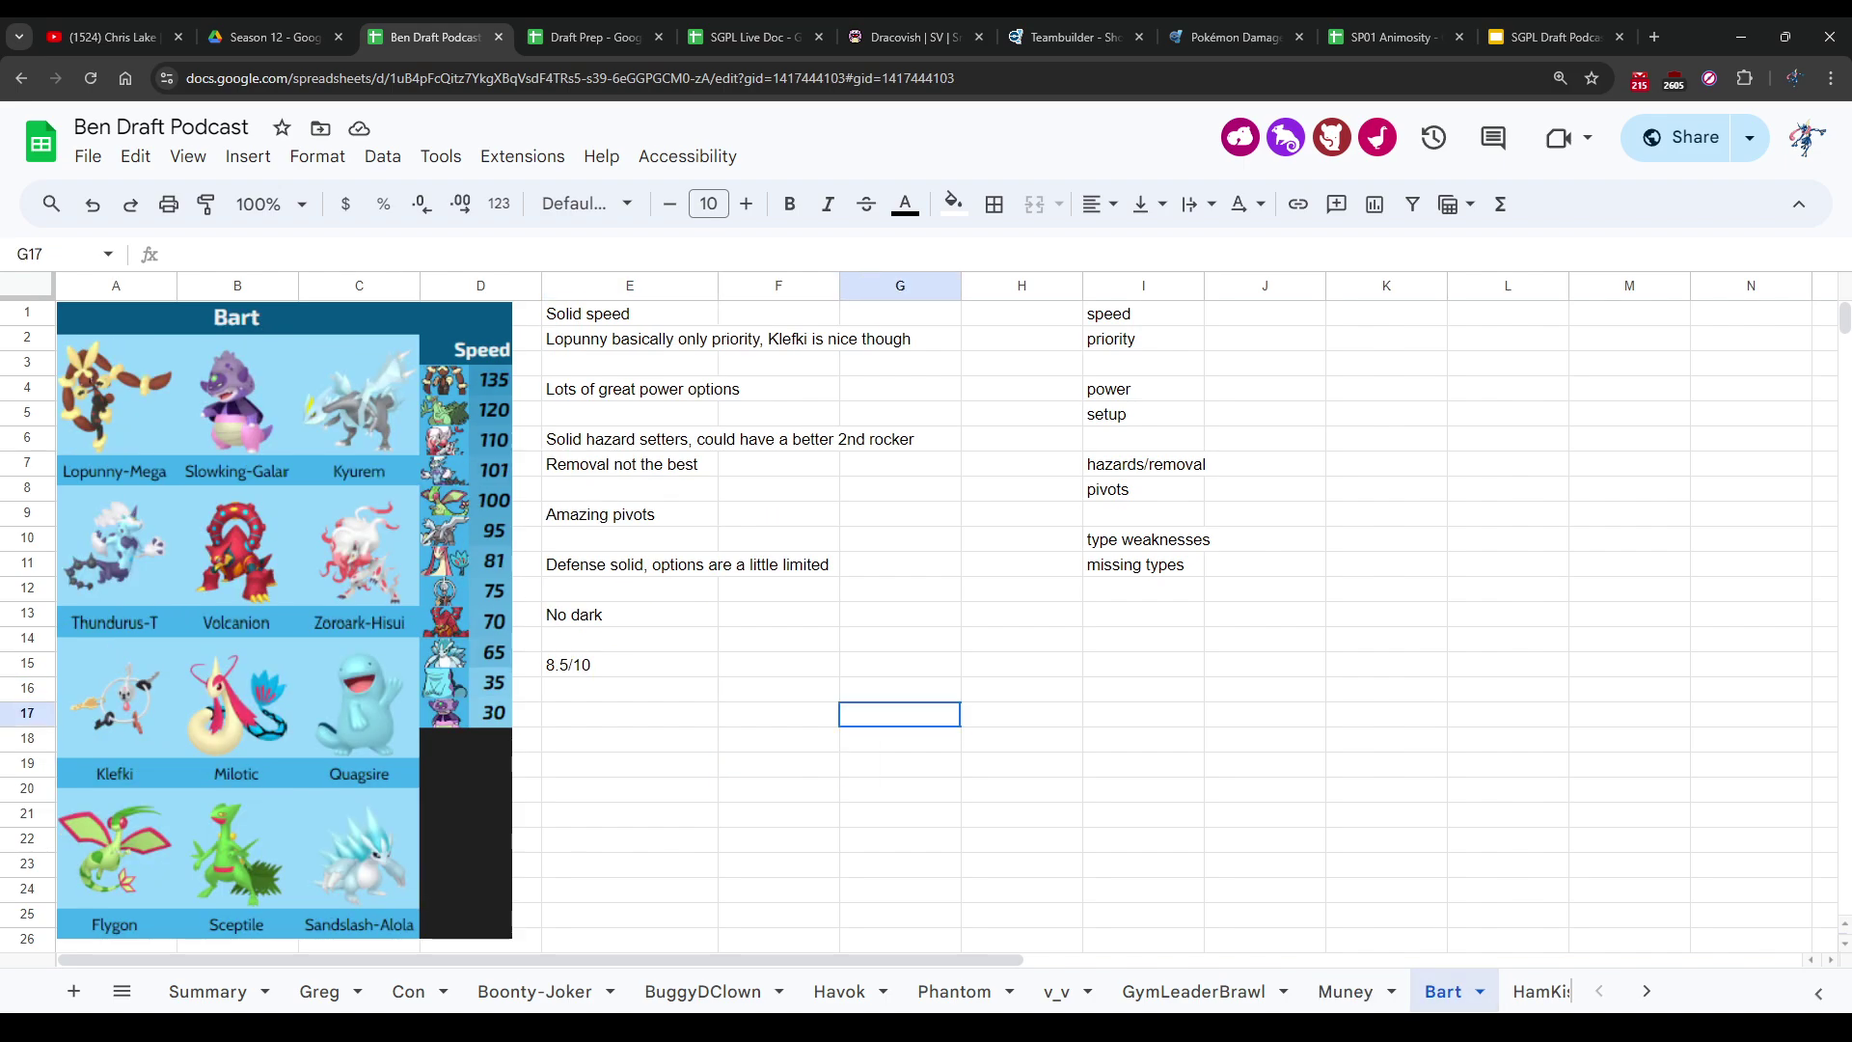
click(779, 738)
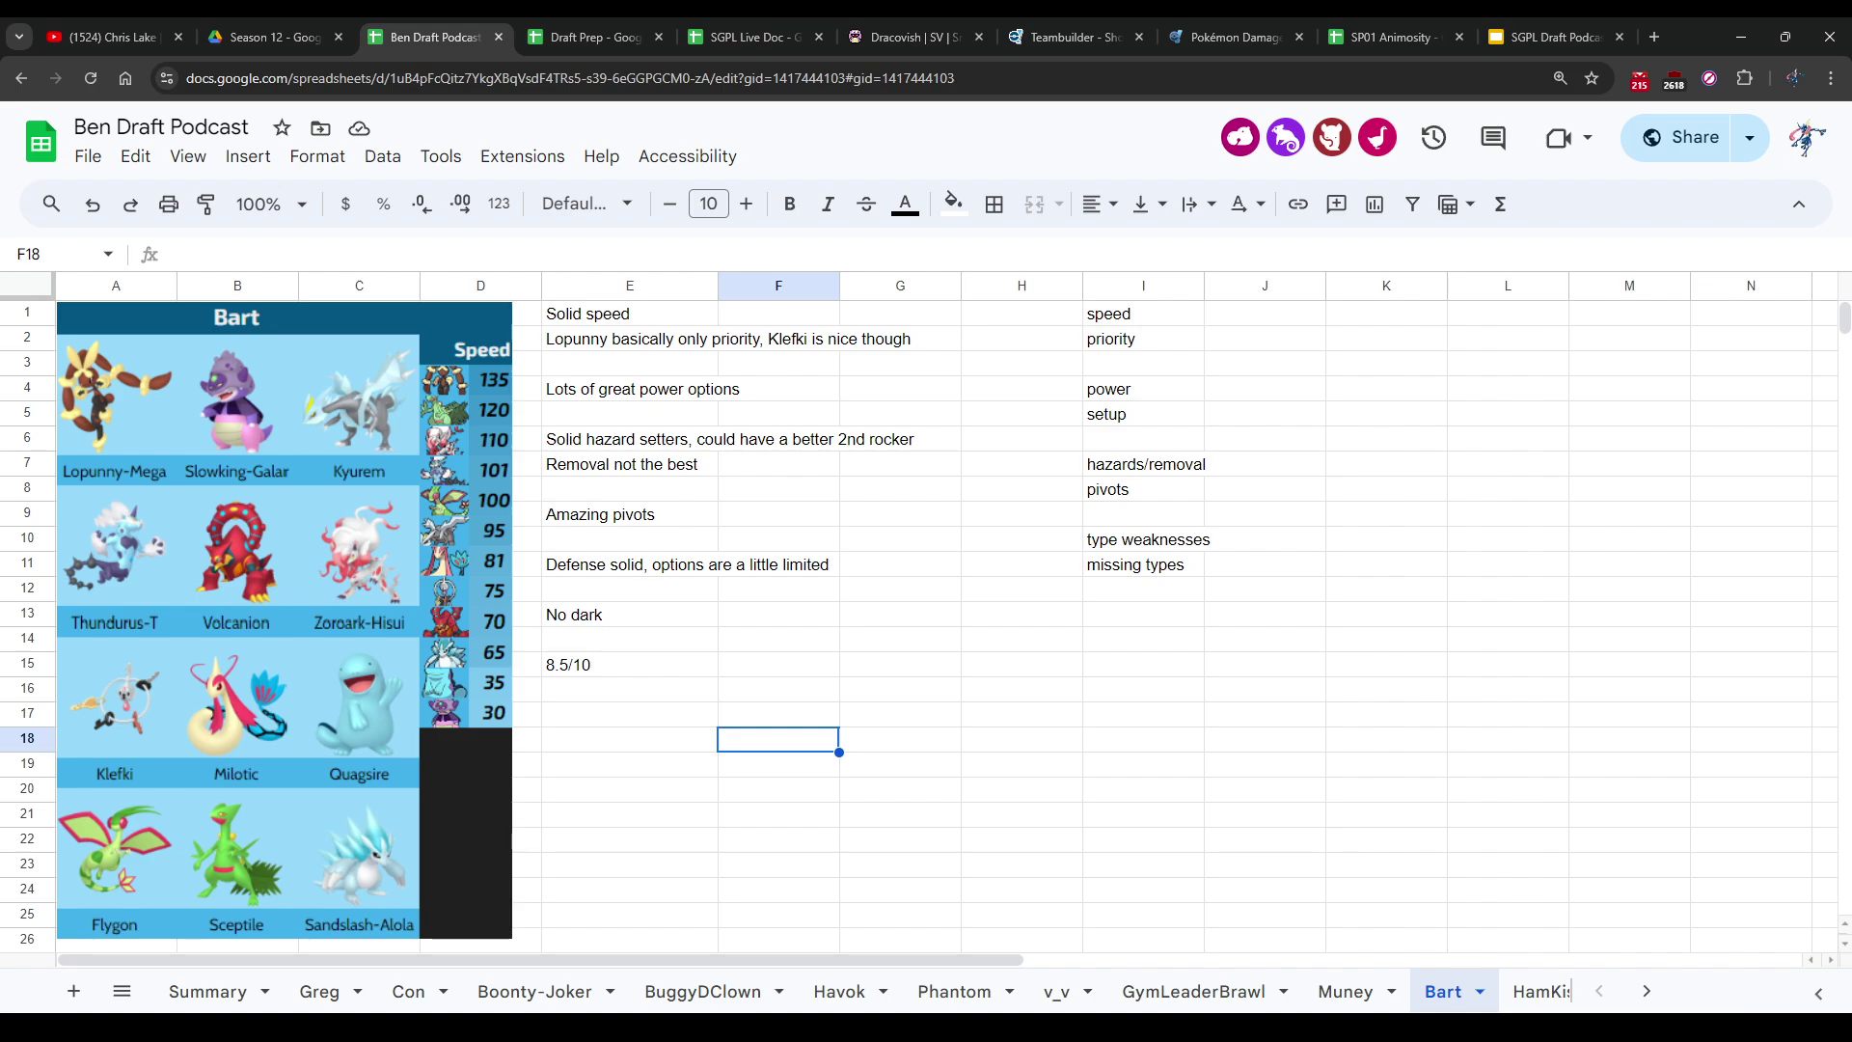
click(629, 739)
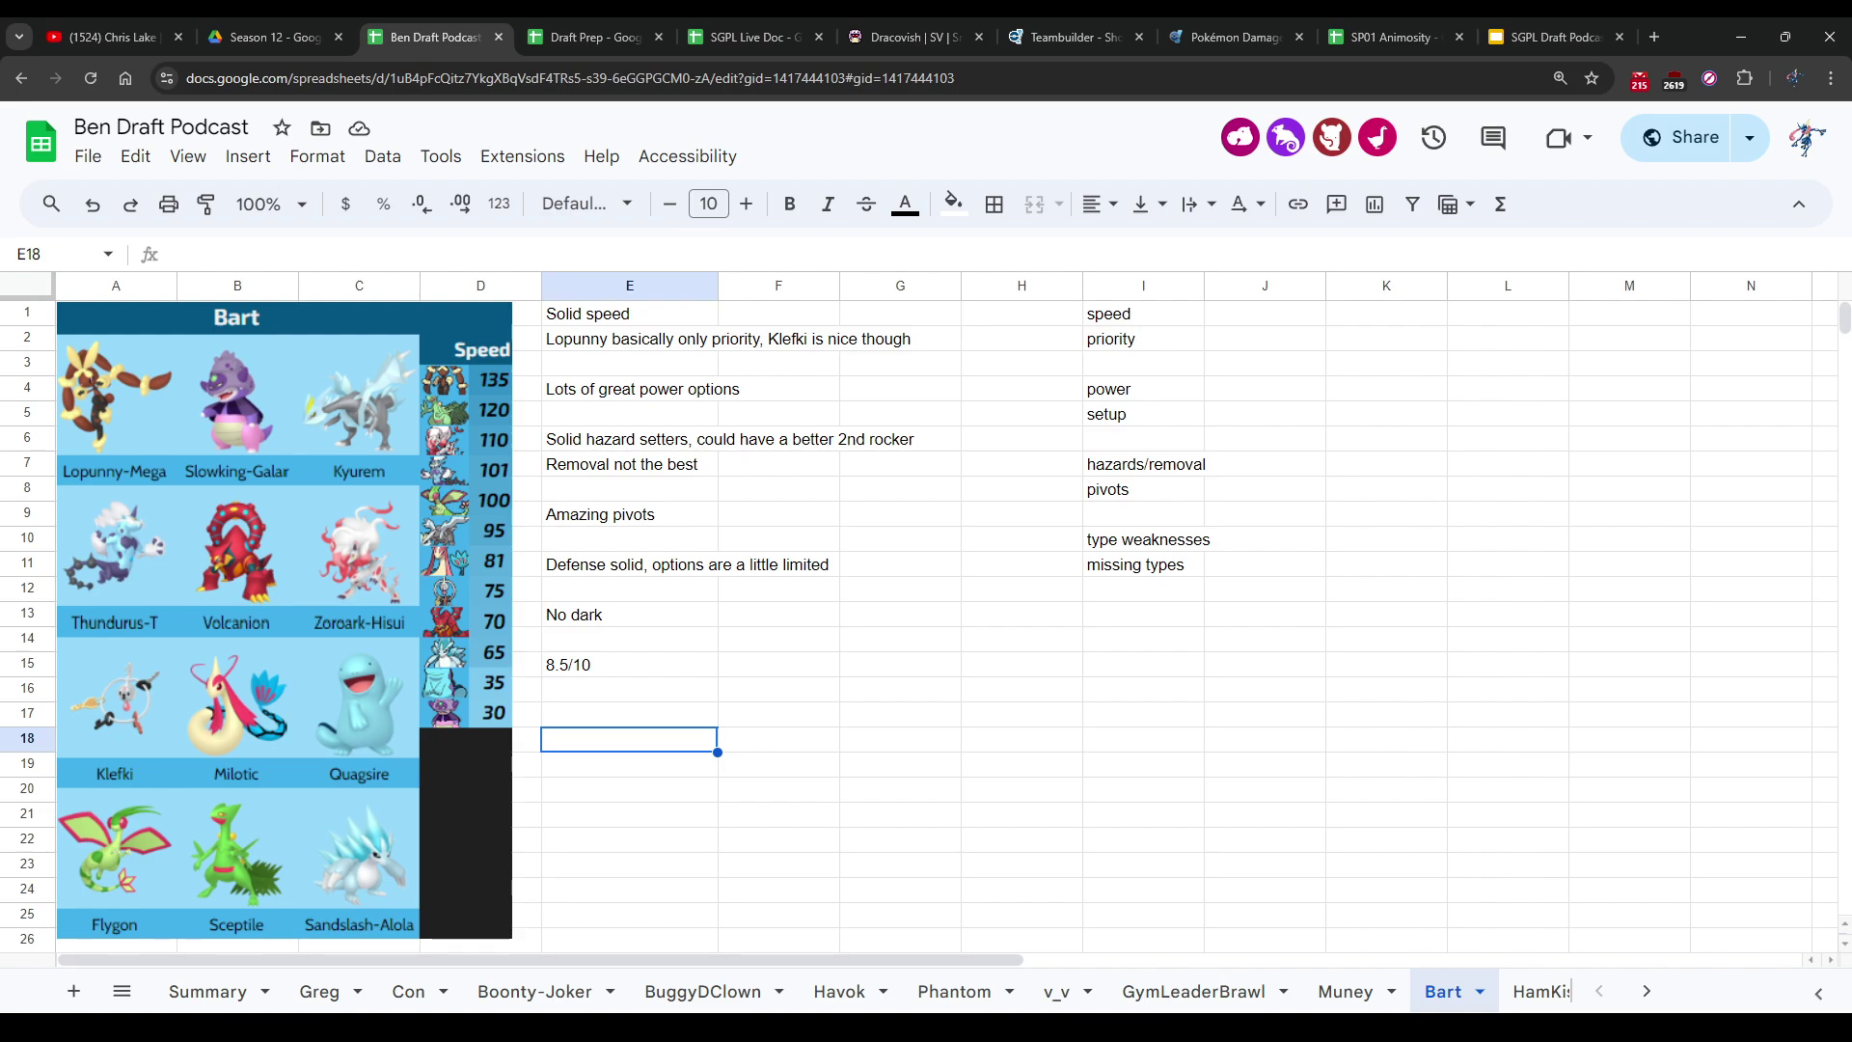
click(284, 617)
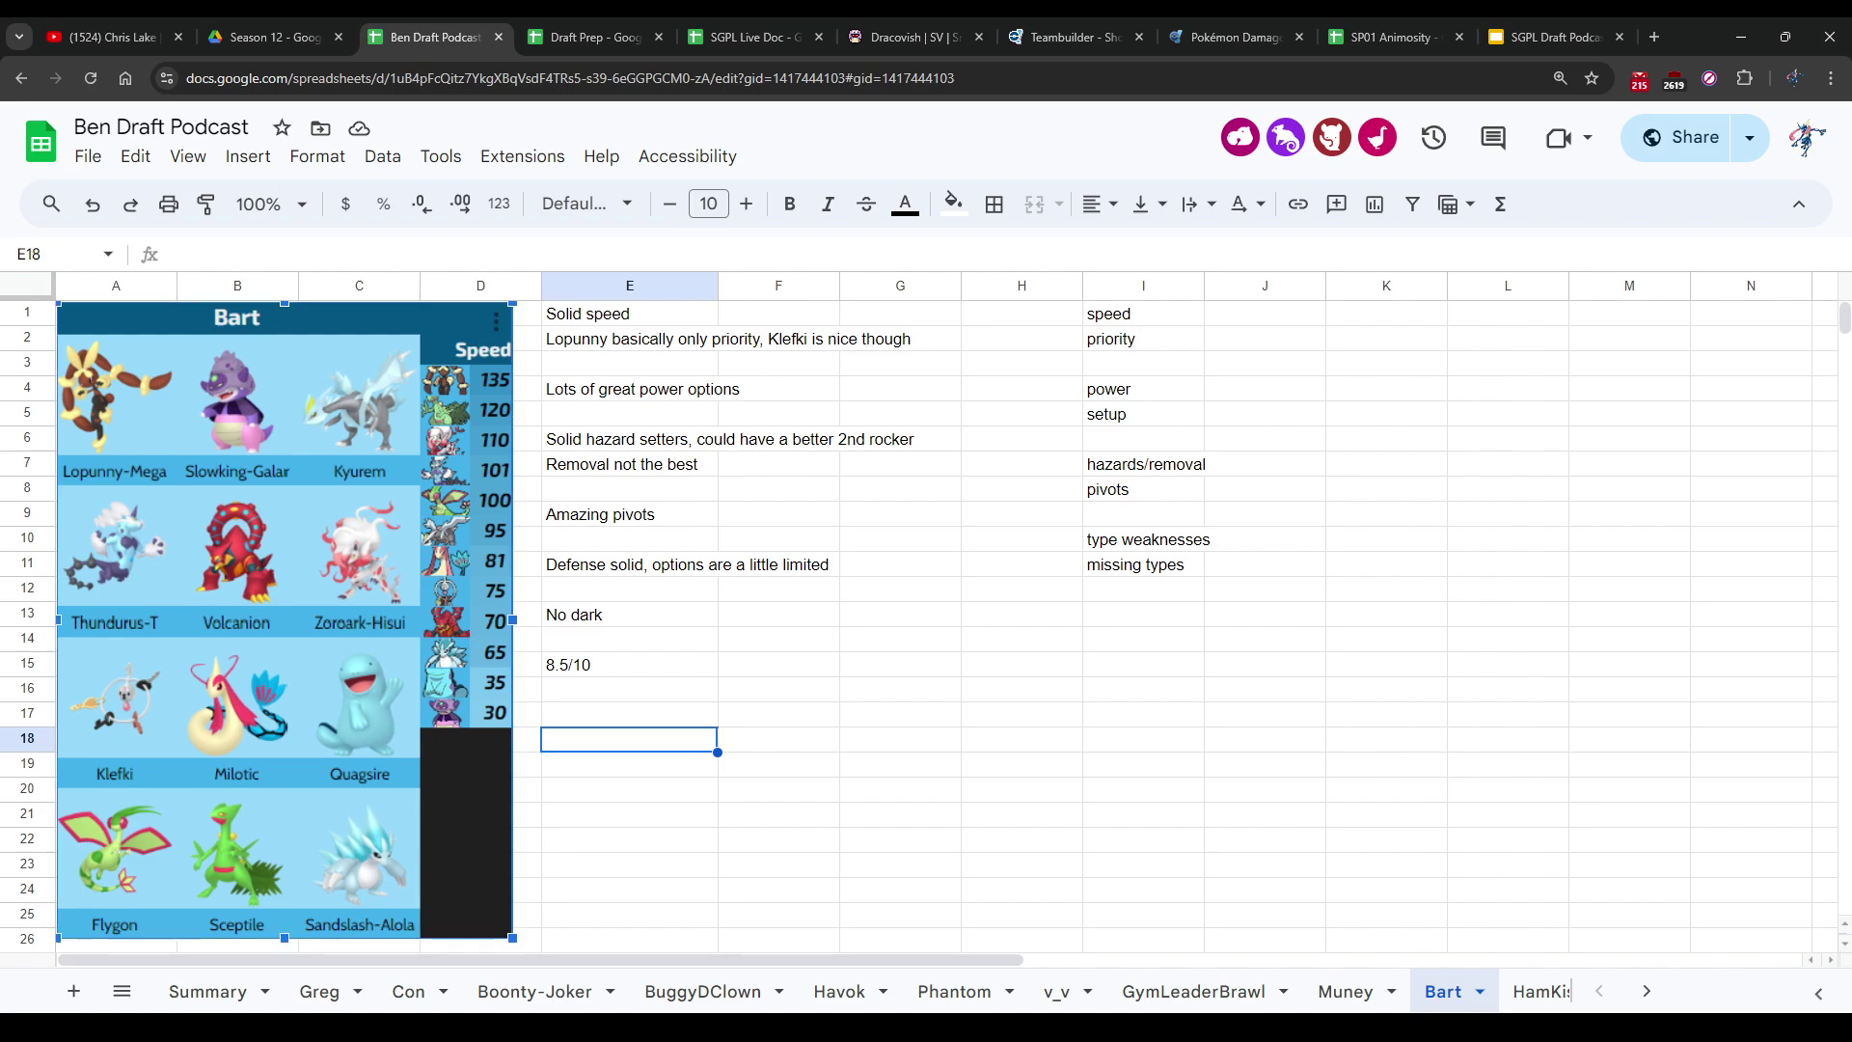
click(629, 813)
click(629, 788)
click(629, 739)
click(778, 739)
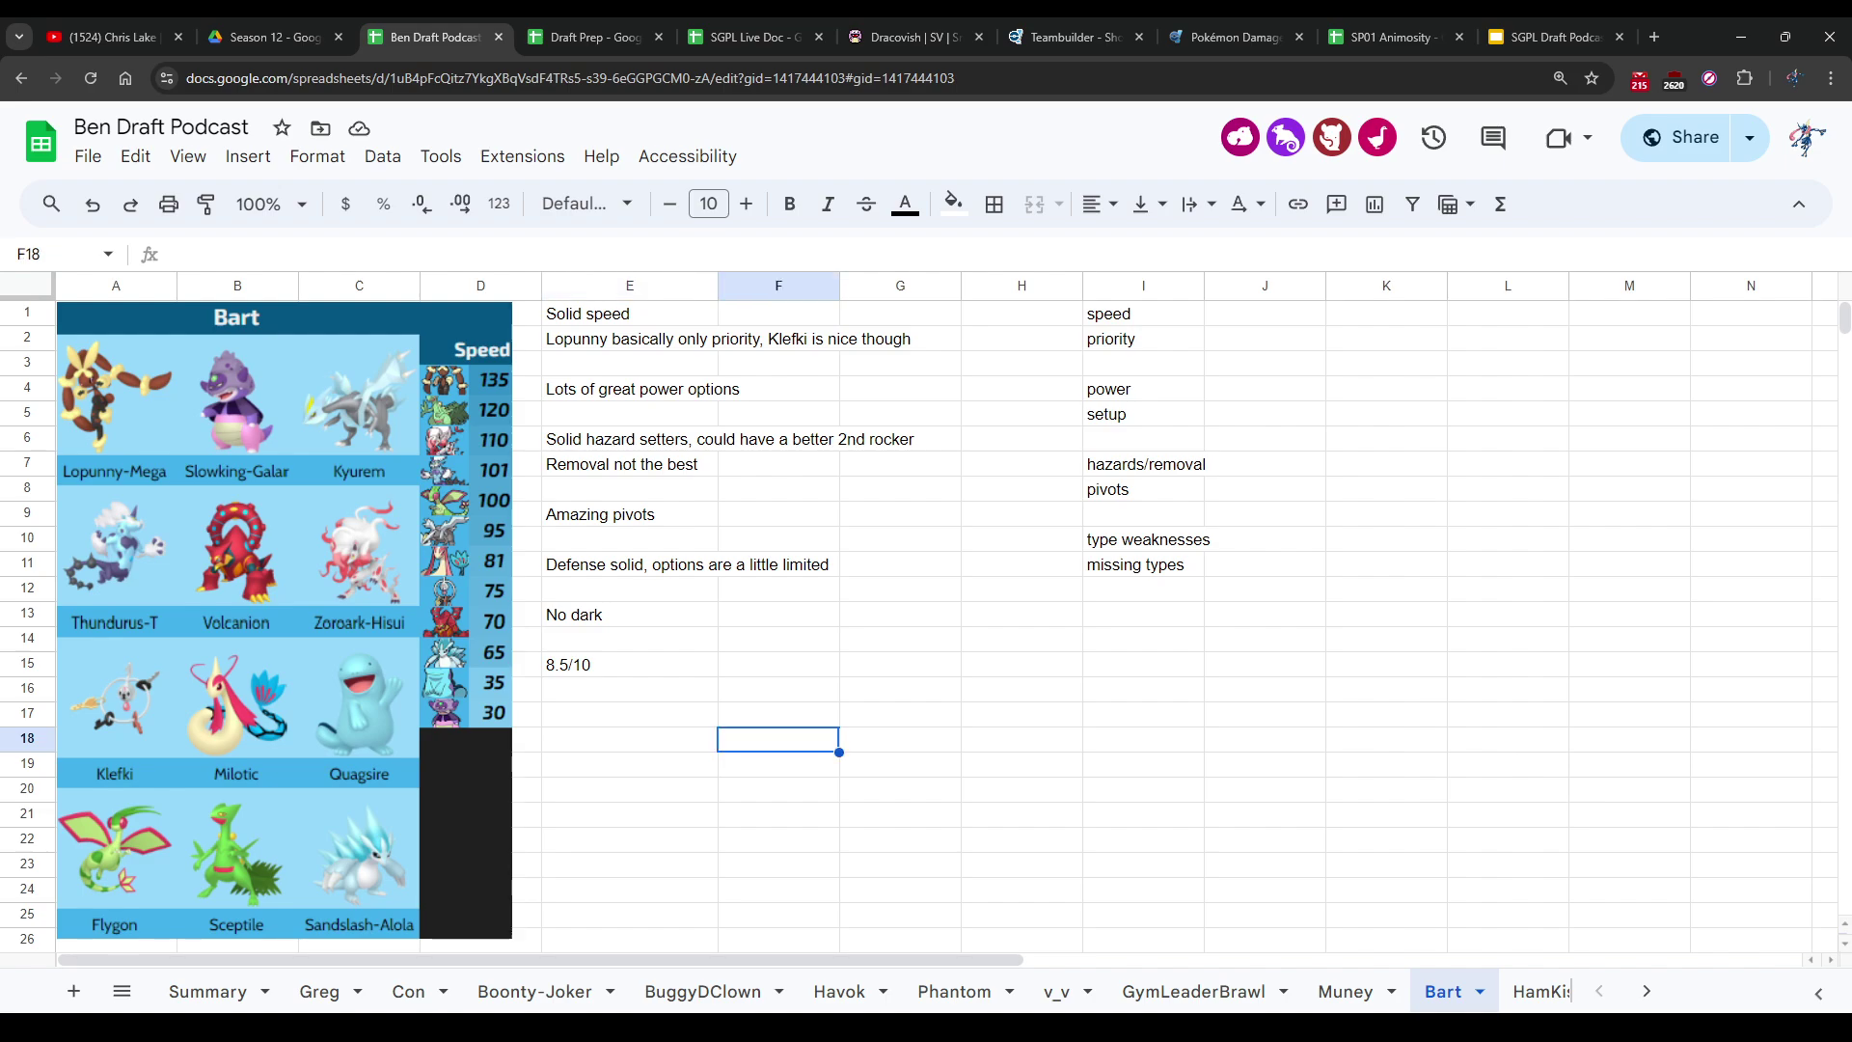
click(778, 688)
click(629, 714)
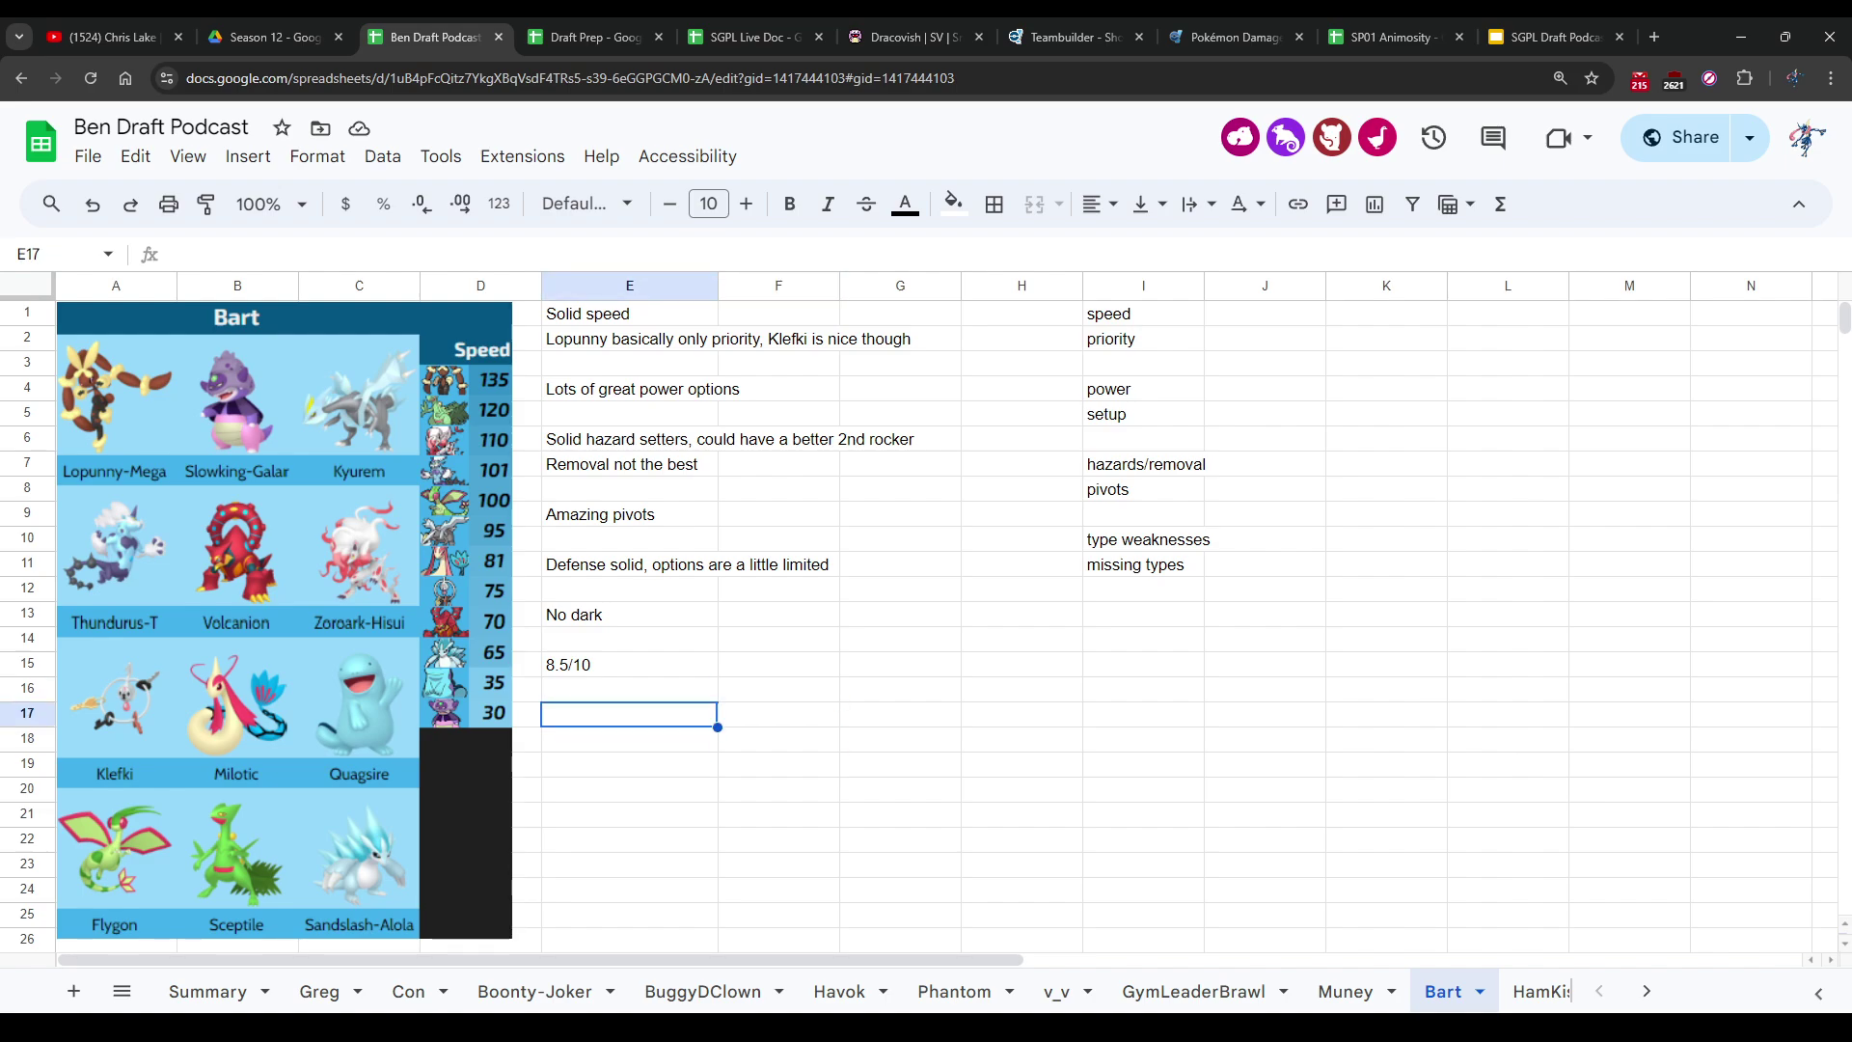
click(778, 689)
click(629, 714)
click(527, 738)
click(629, 714)
click(778, 689)
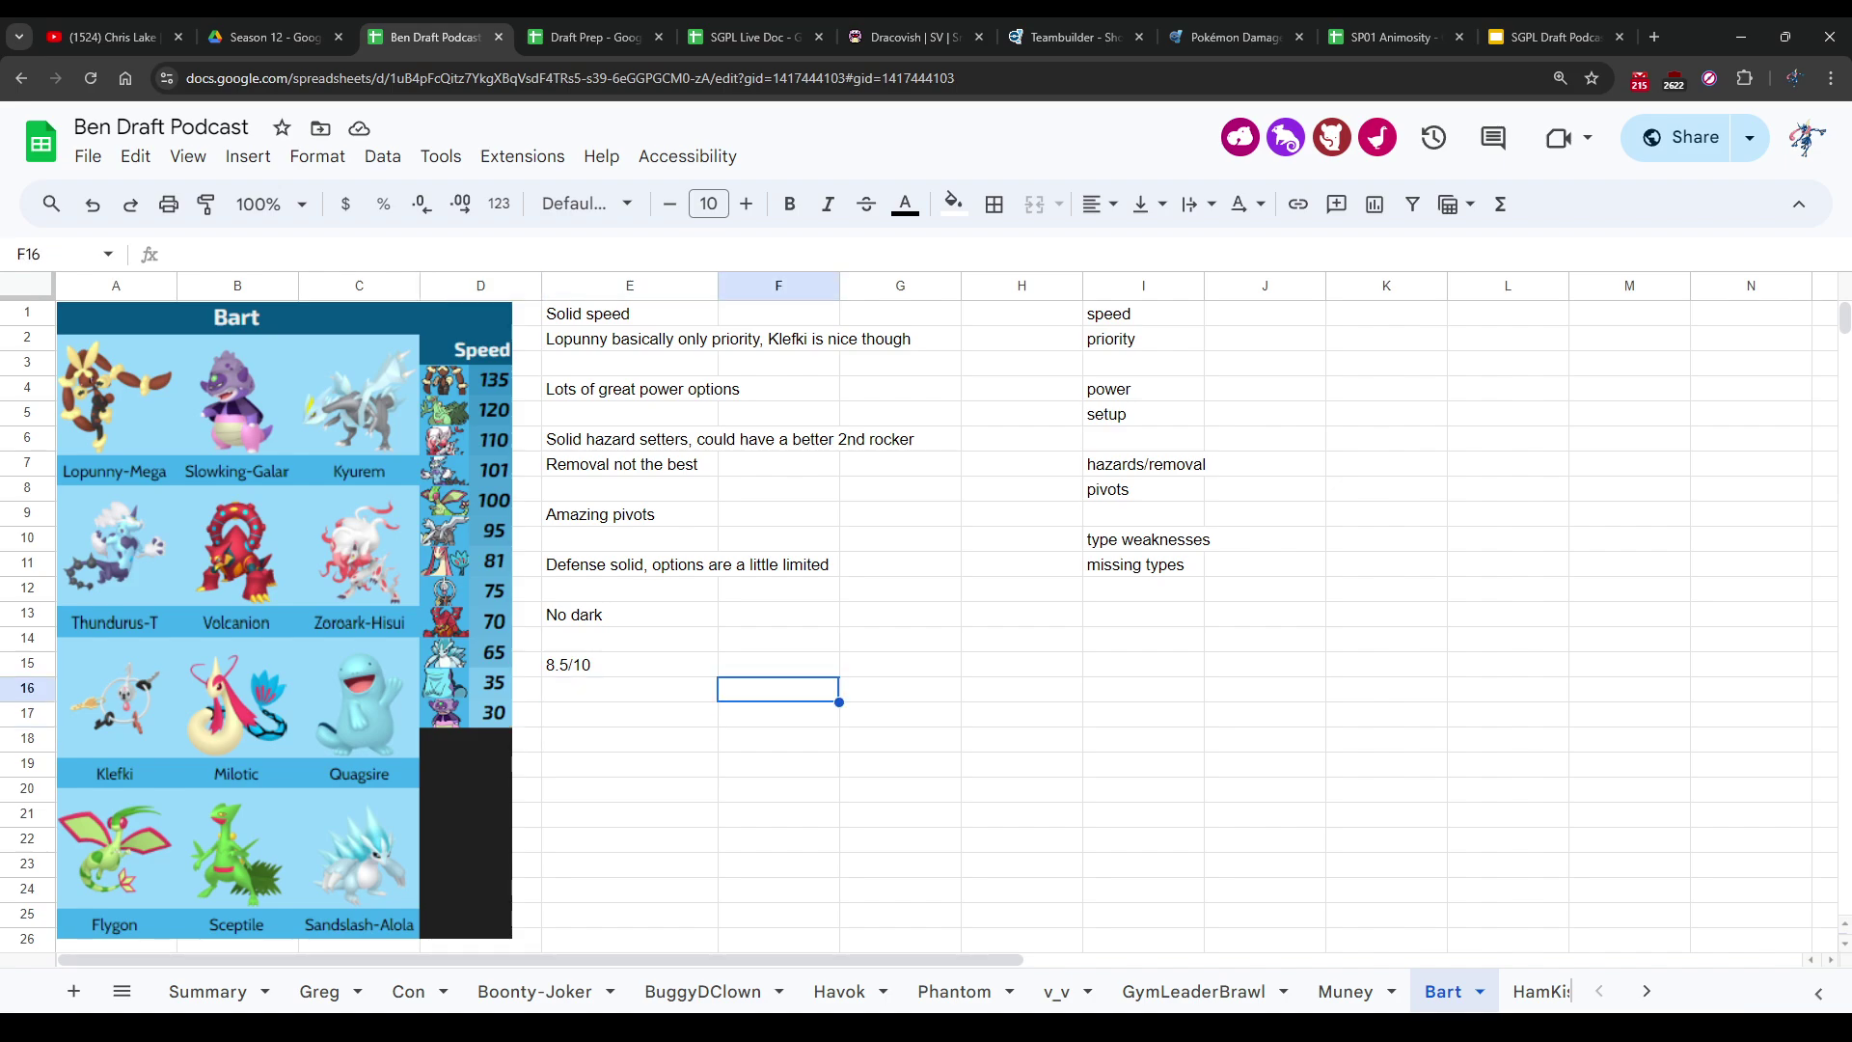
click(900, 663)
click(1021, 638)
click(900, 614)
click(778, 588)
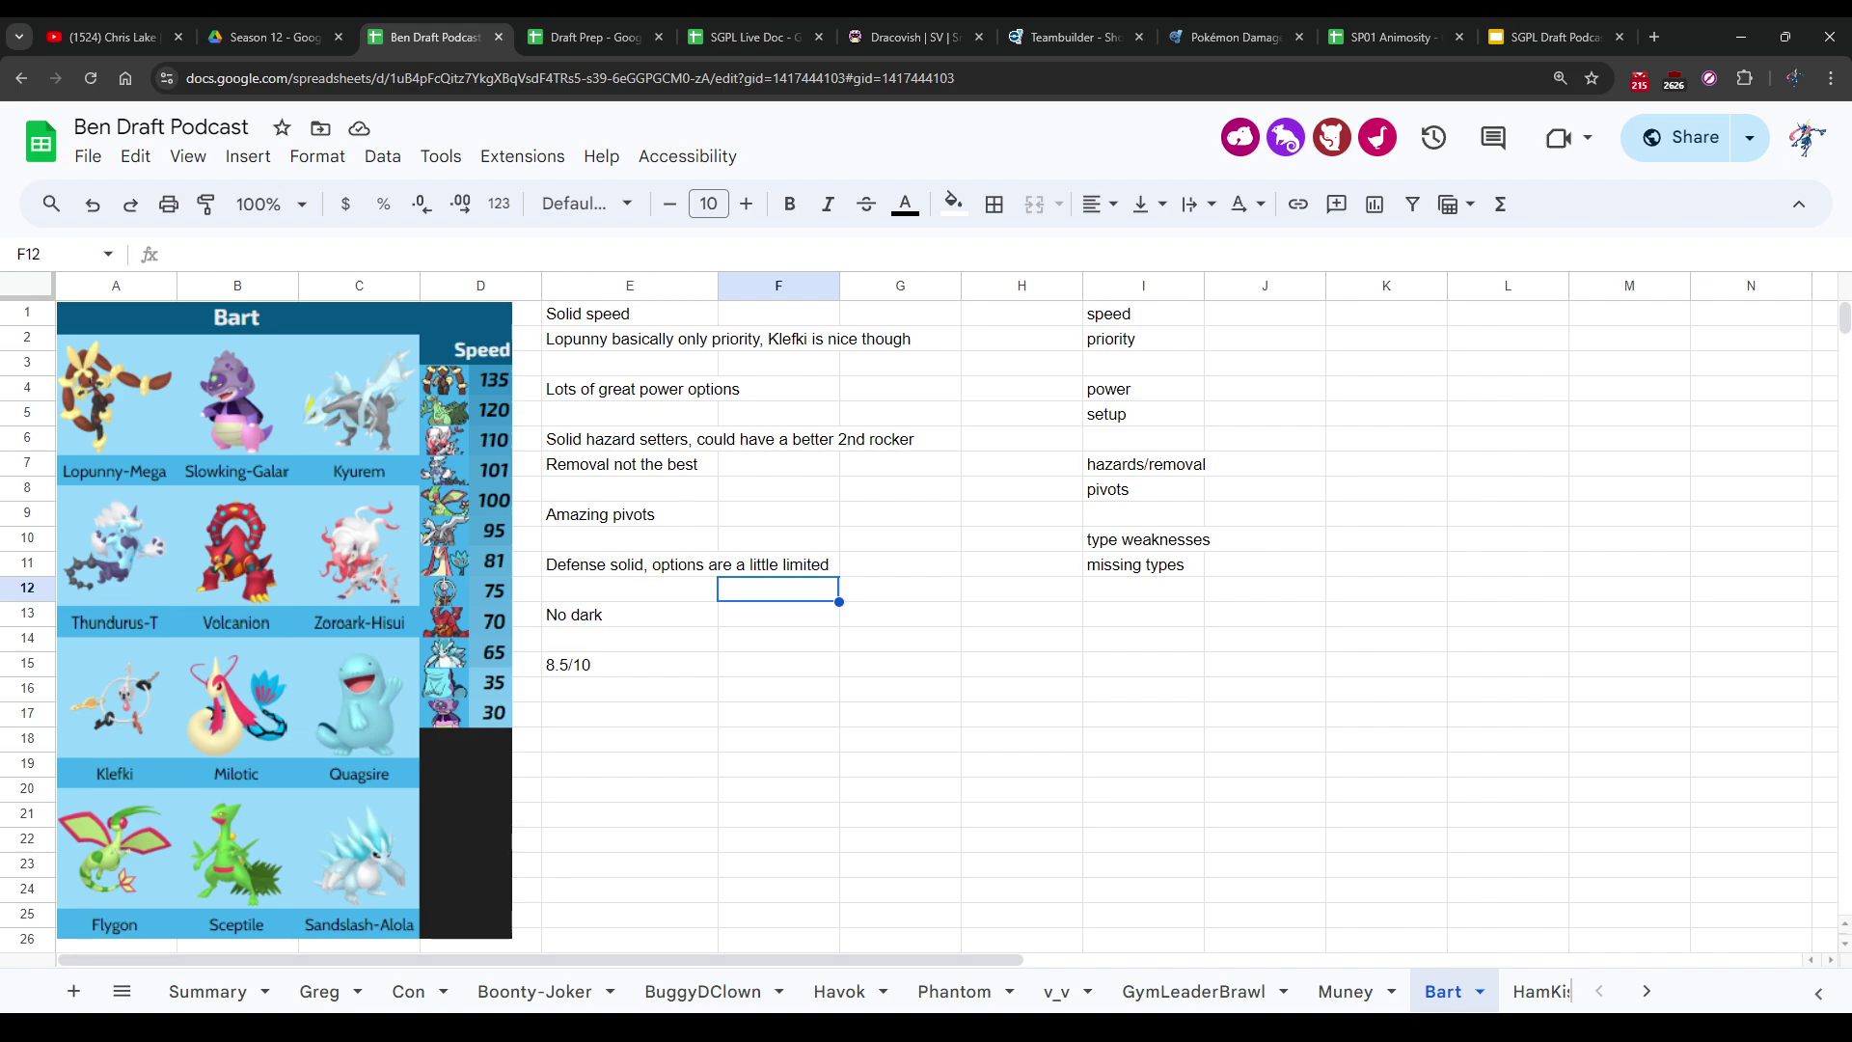
click(778, 638)
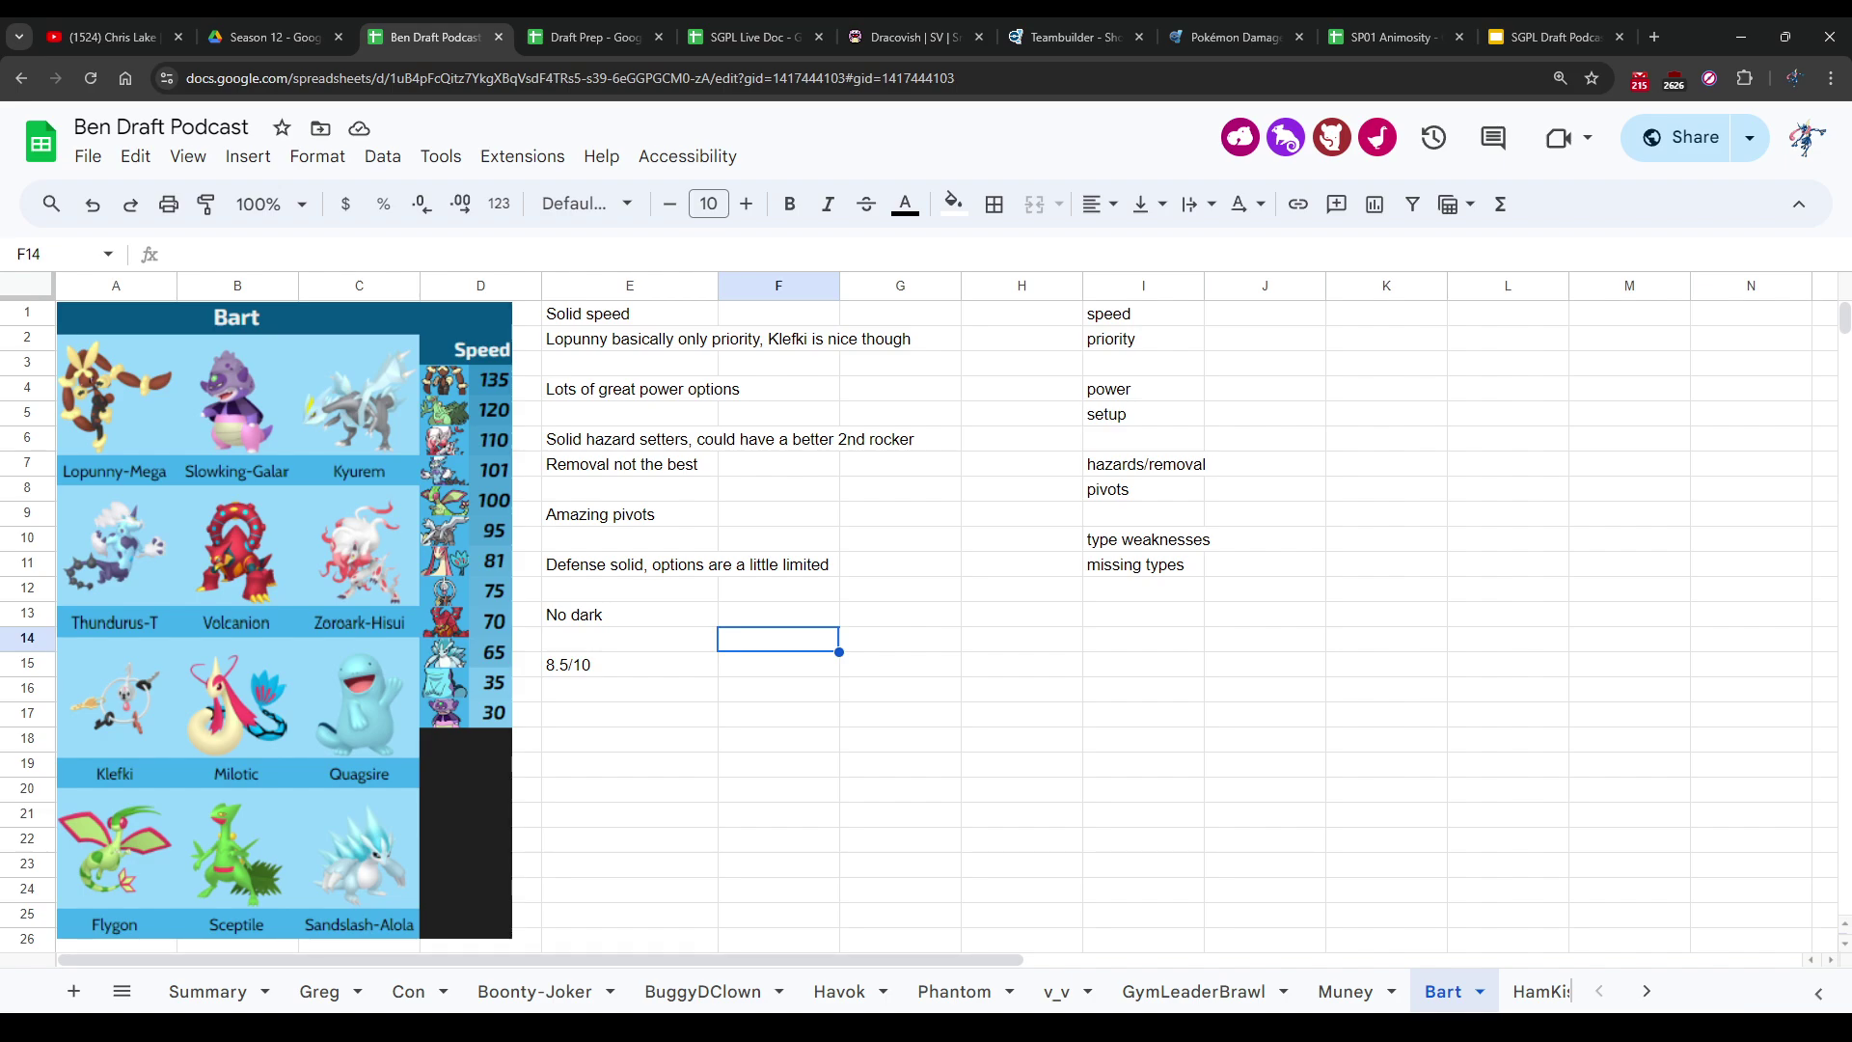
click(629, 639)
click(629, 588)
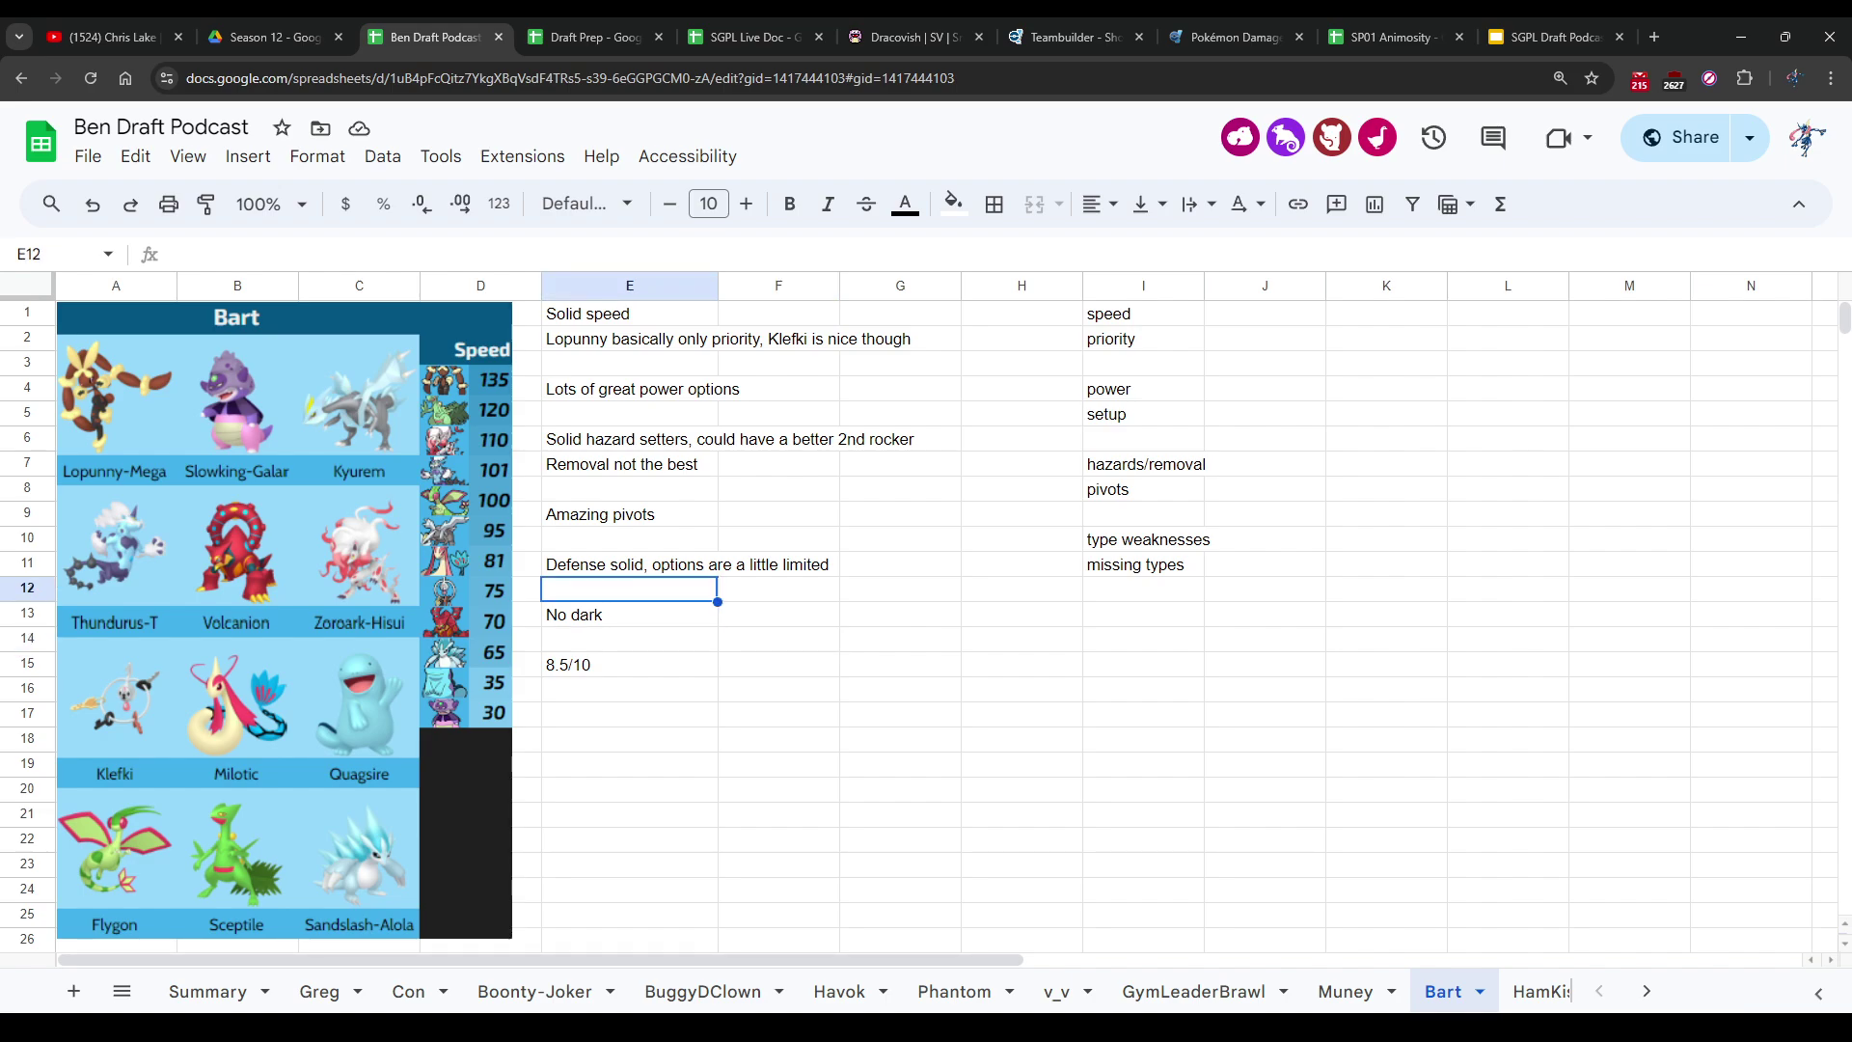
click(629, 613)
click(629, 638)
click(778, 638)
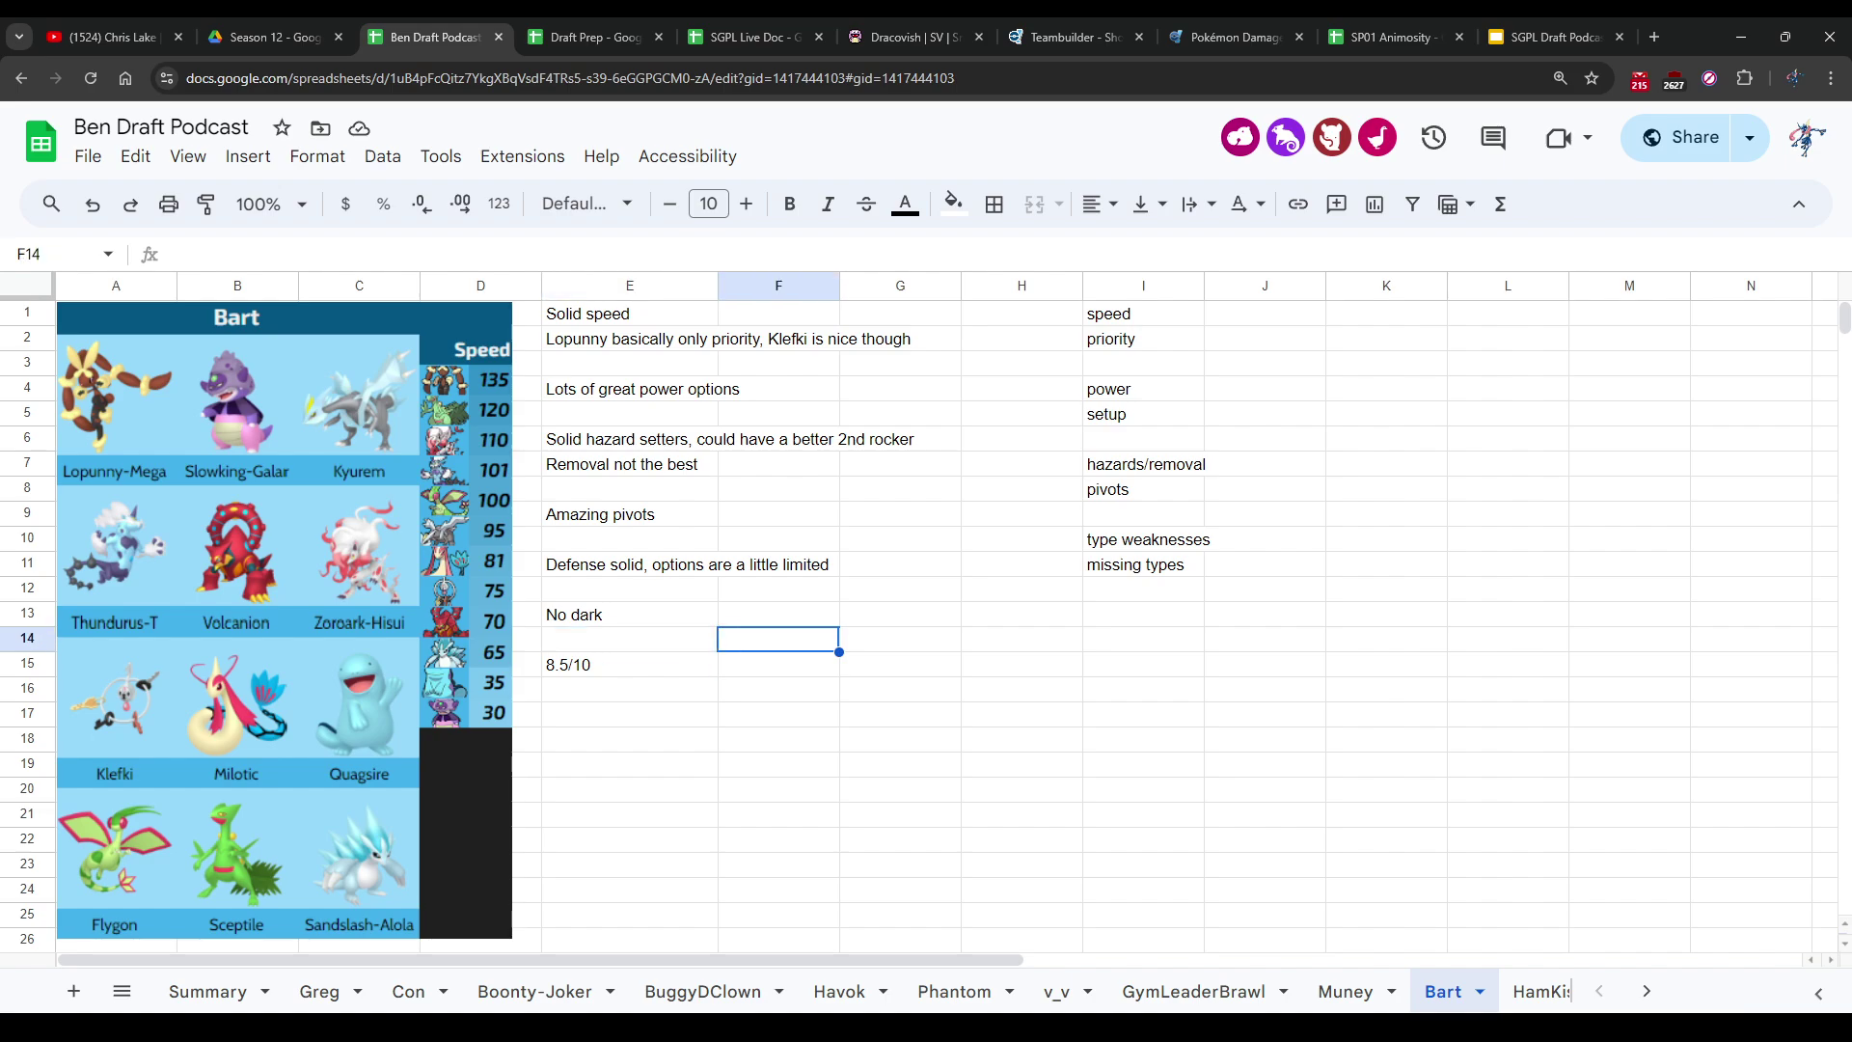
click(778, 613)
click(629, 614)
click(629, 638)
click(629, 613)
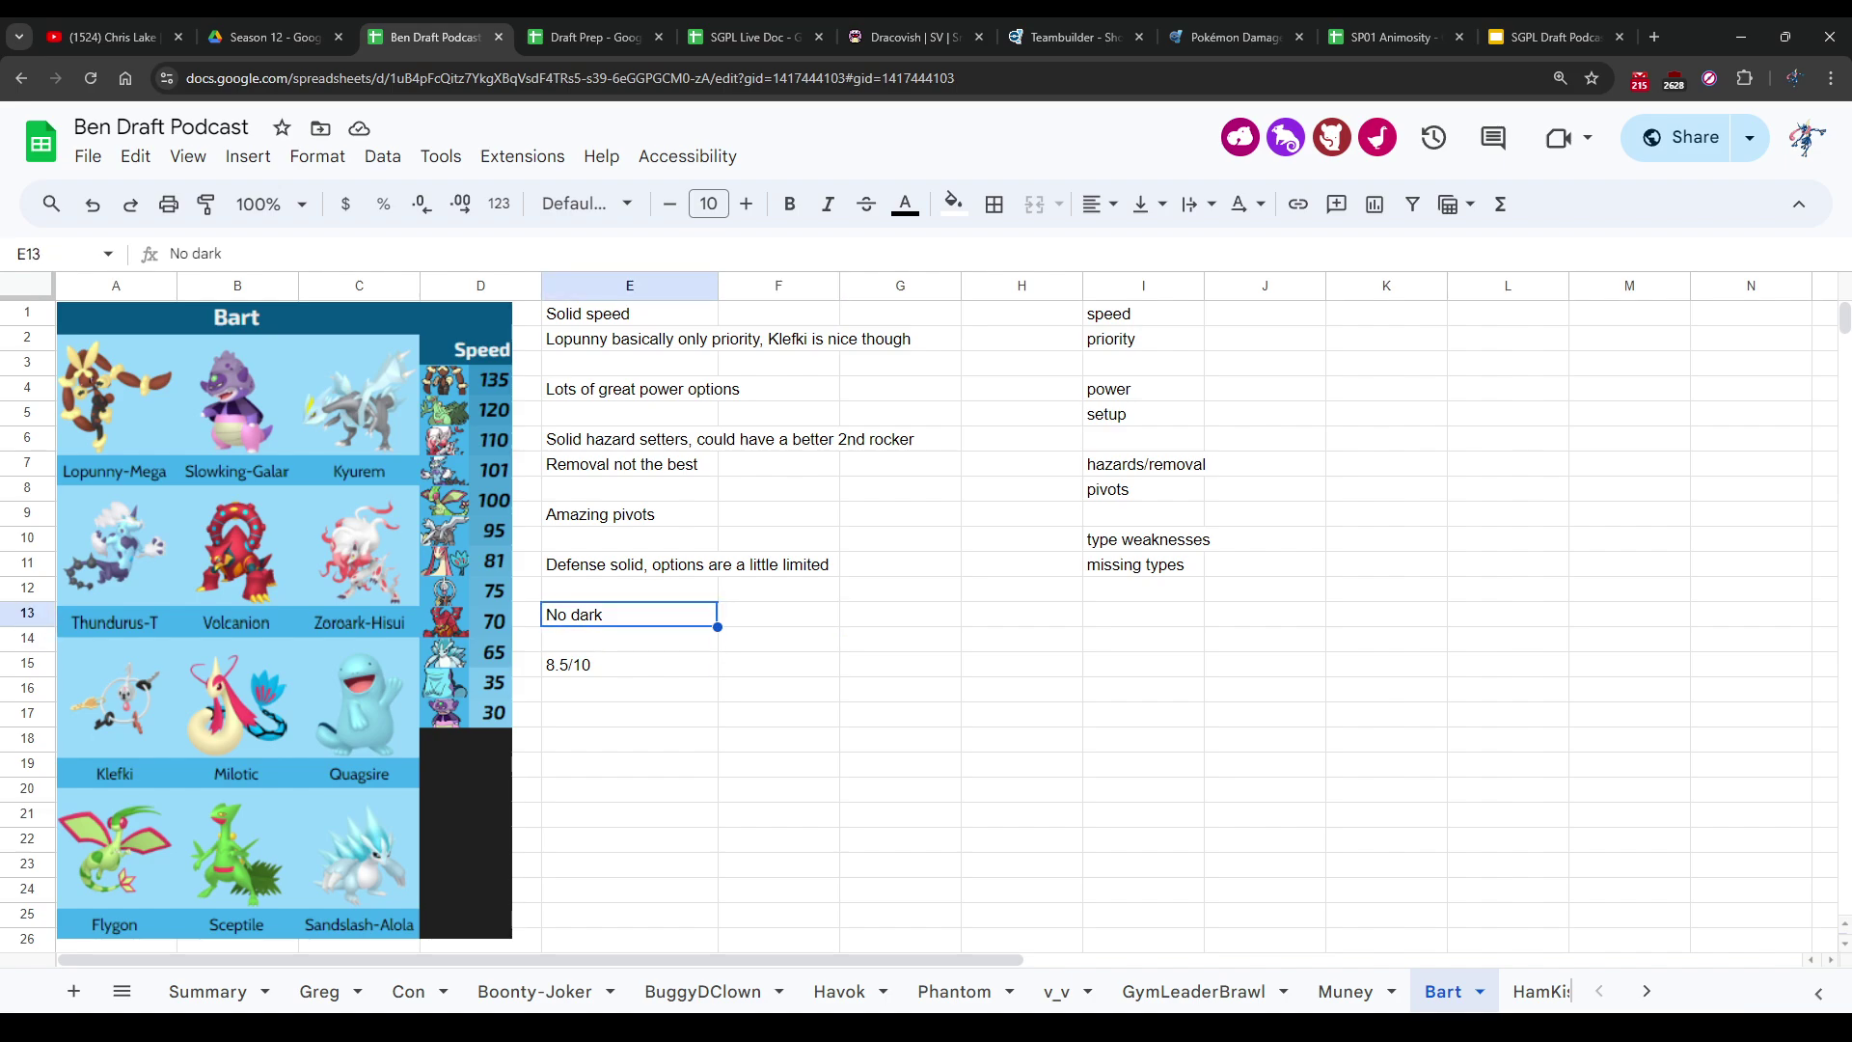
click(629, 588)
click(526, 614)
click(628, 638)
click(629, 613)
click(778, 614)
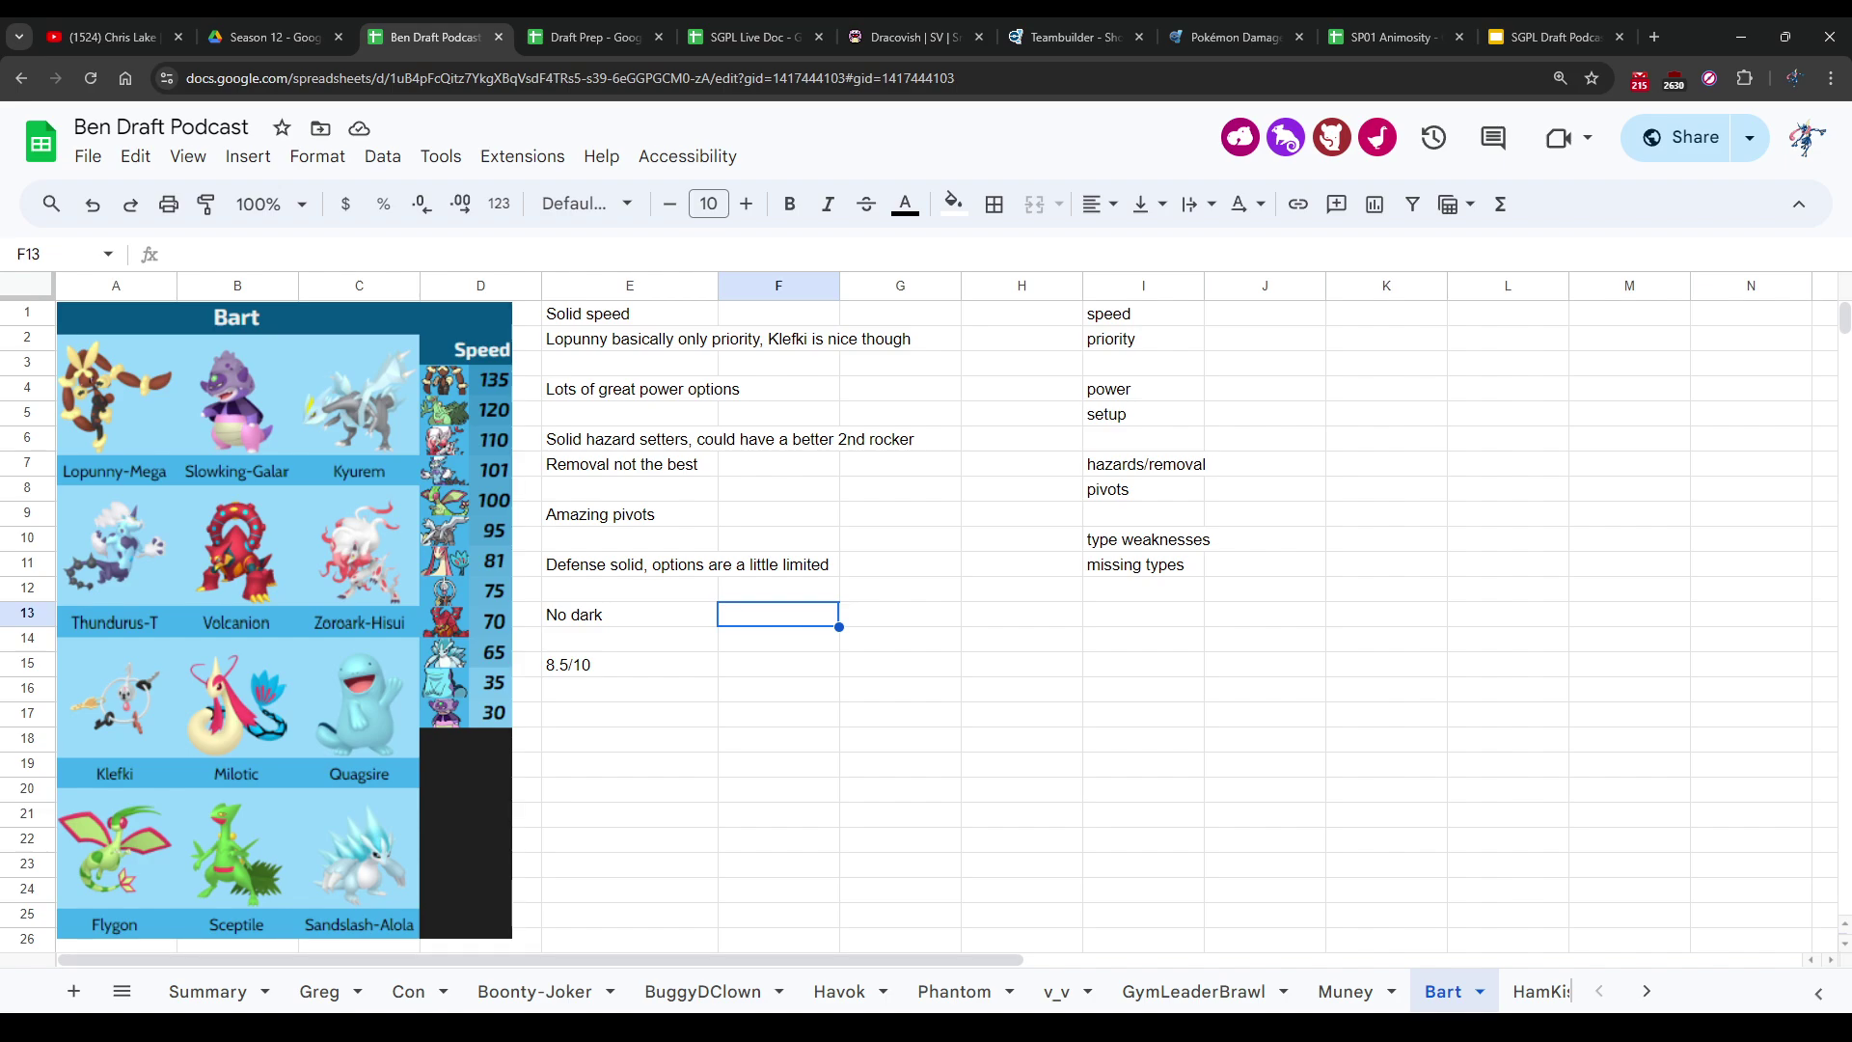
click(629, 588)
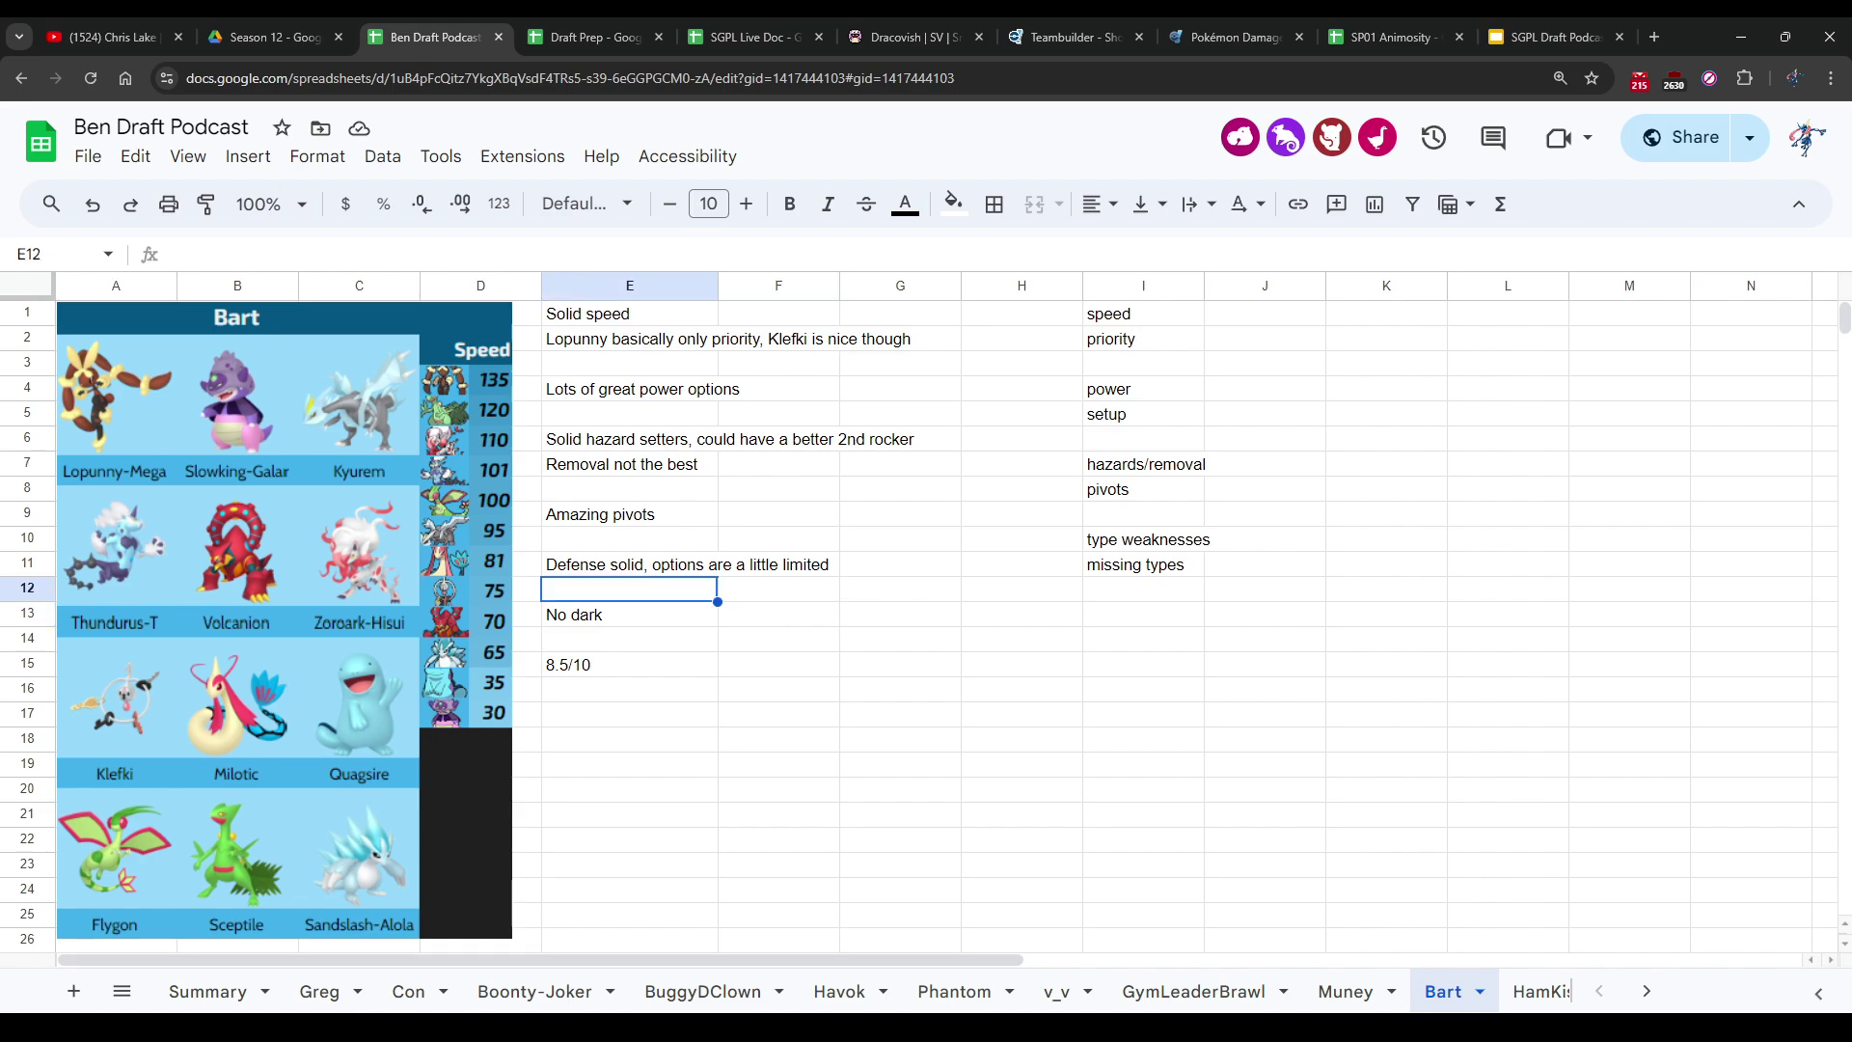
click(526, 614)
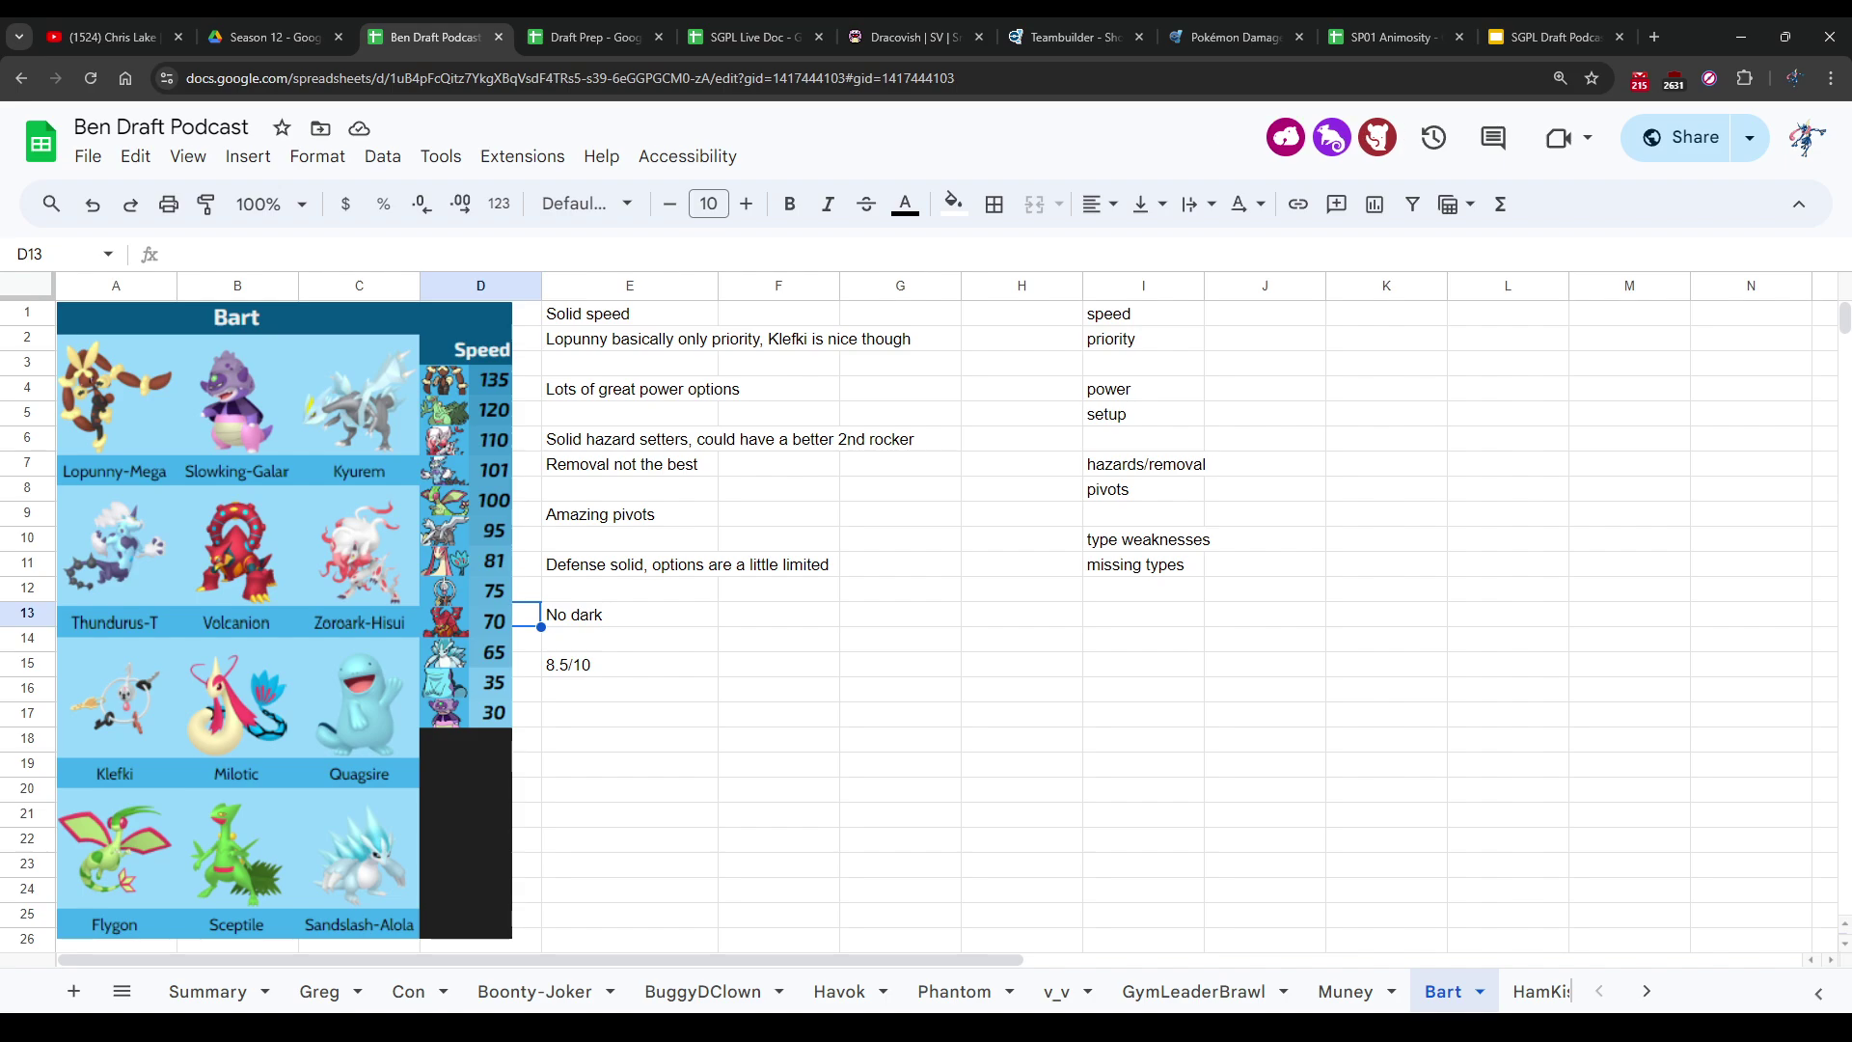
click(630, 638)
click(778, 613)
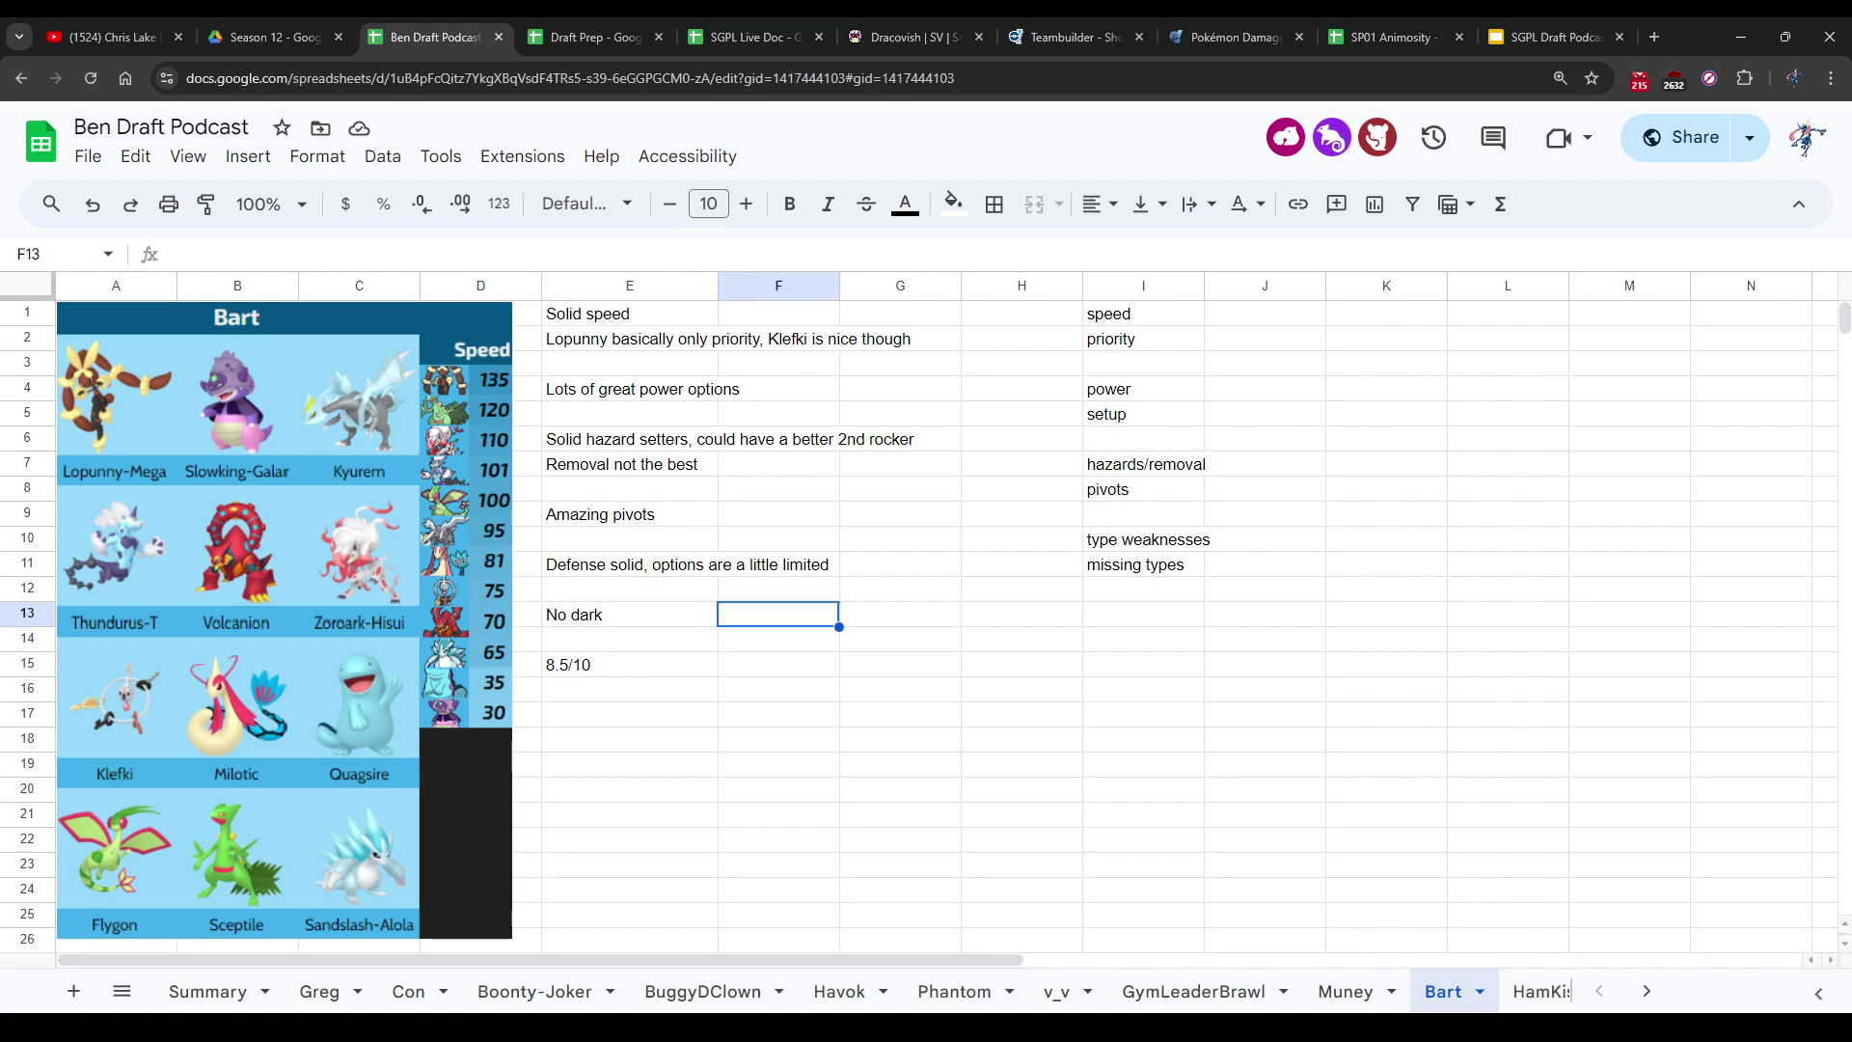
click(630, 589)
click(526, 614)
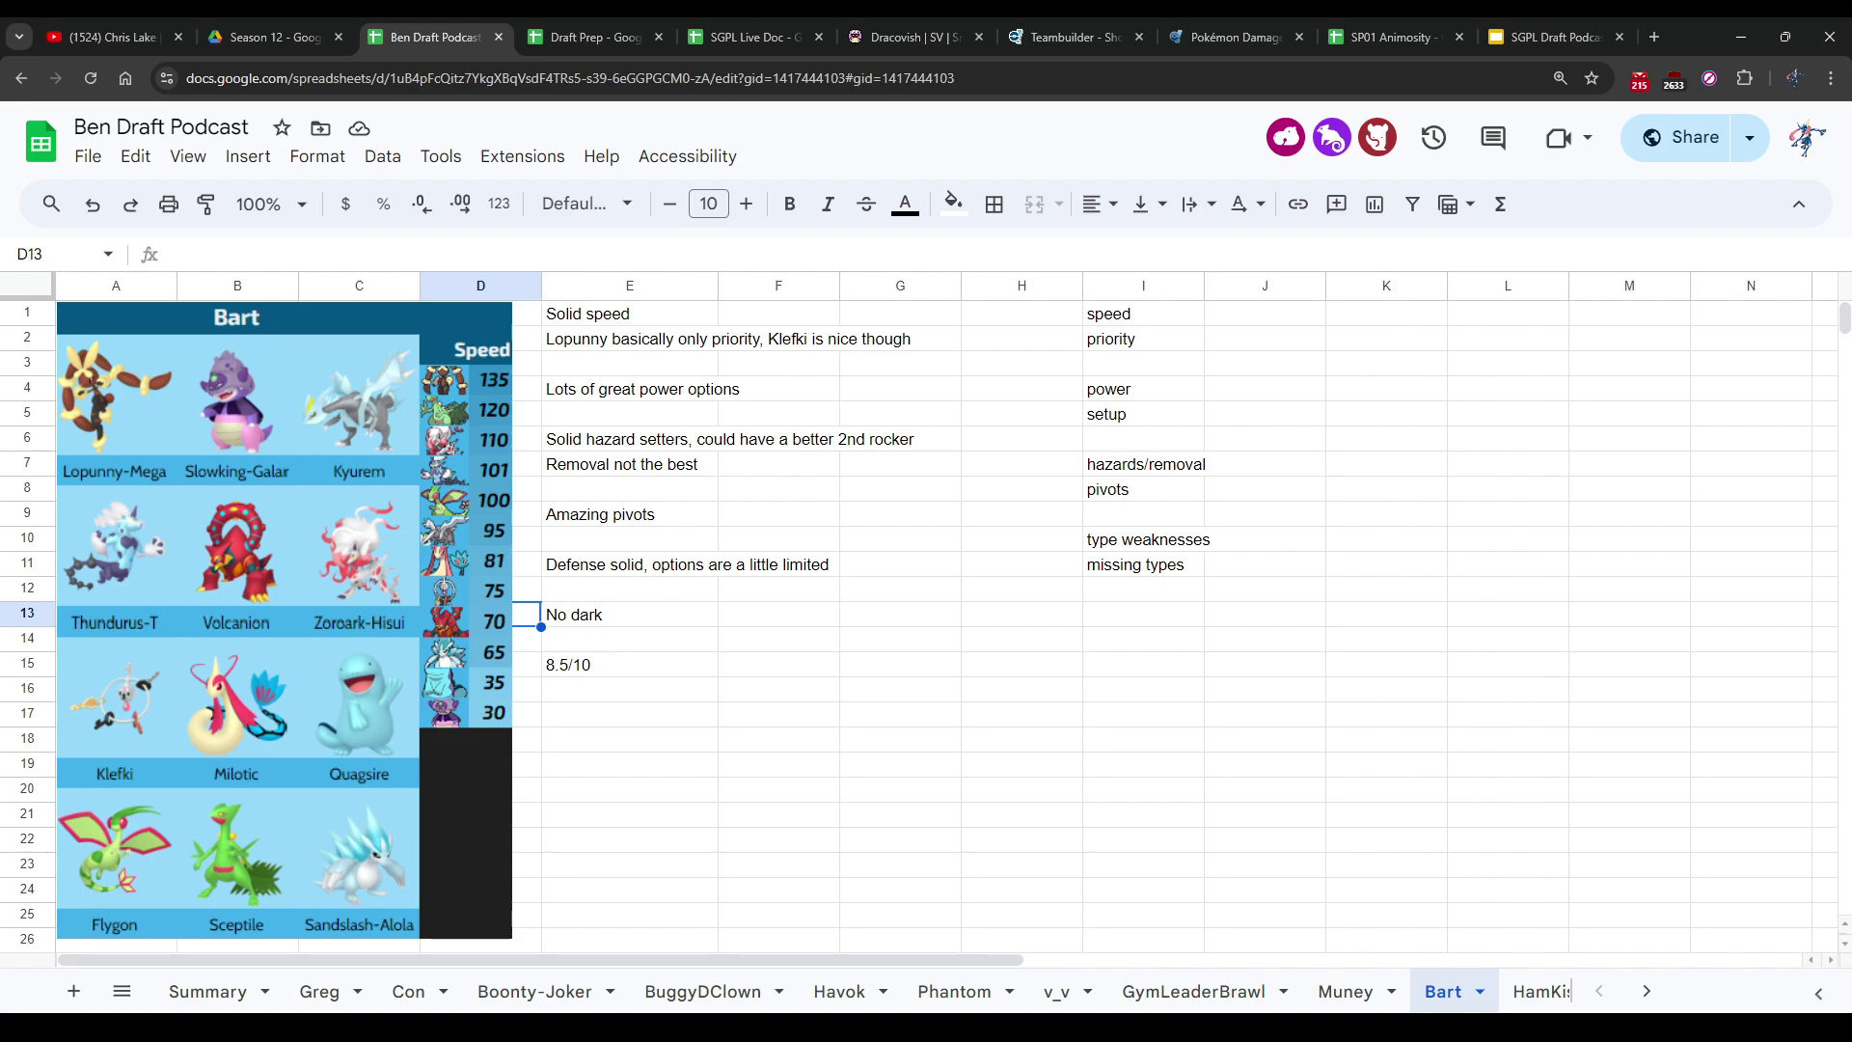
click(629, 639)
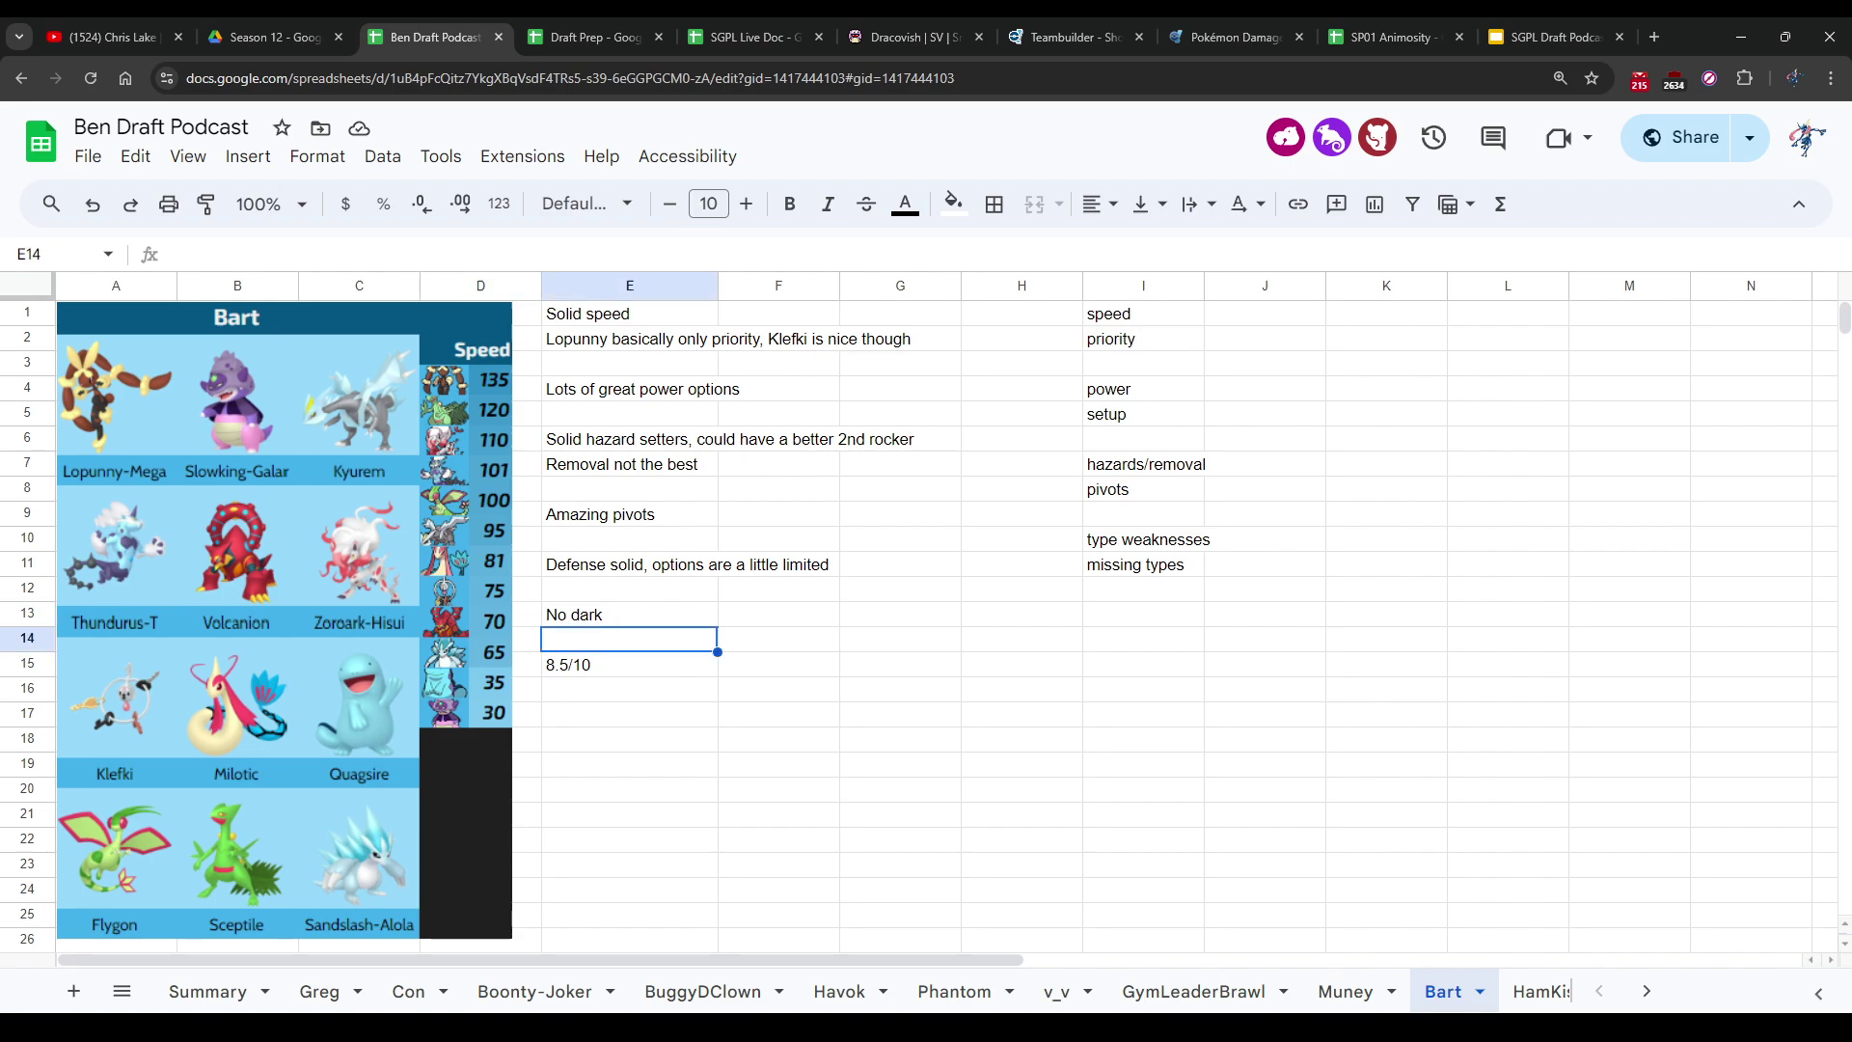
click(778, 614)
click(629, 589)
click(629, 613)
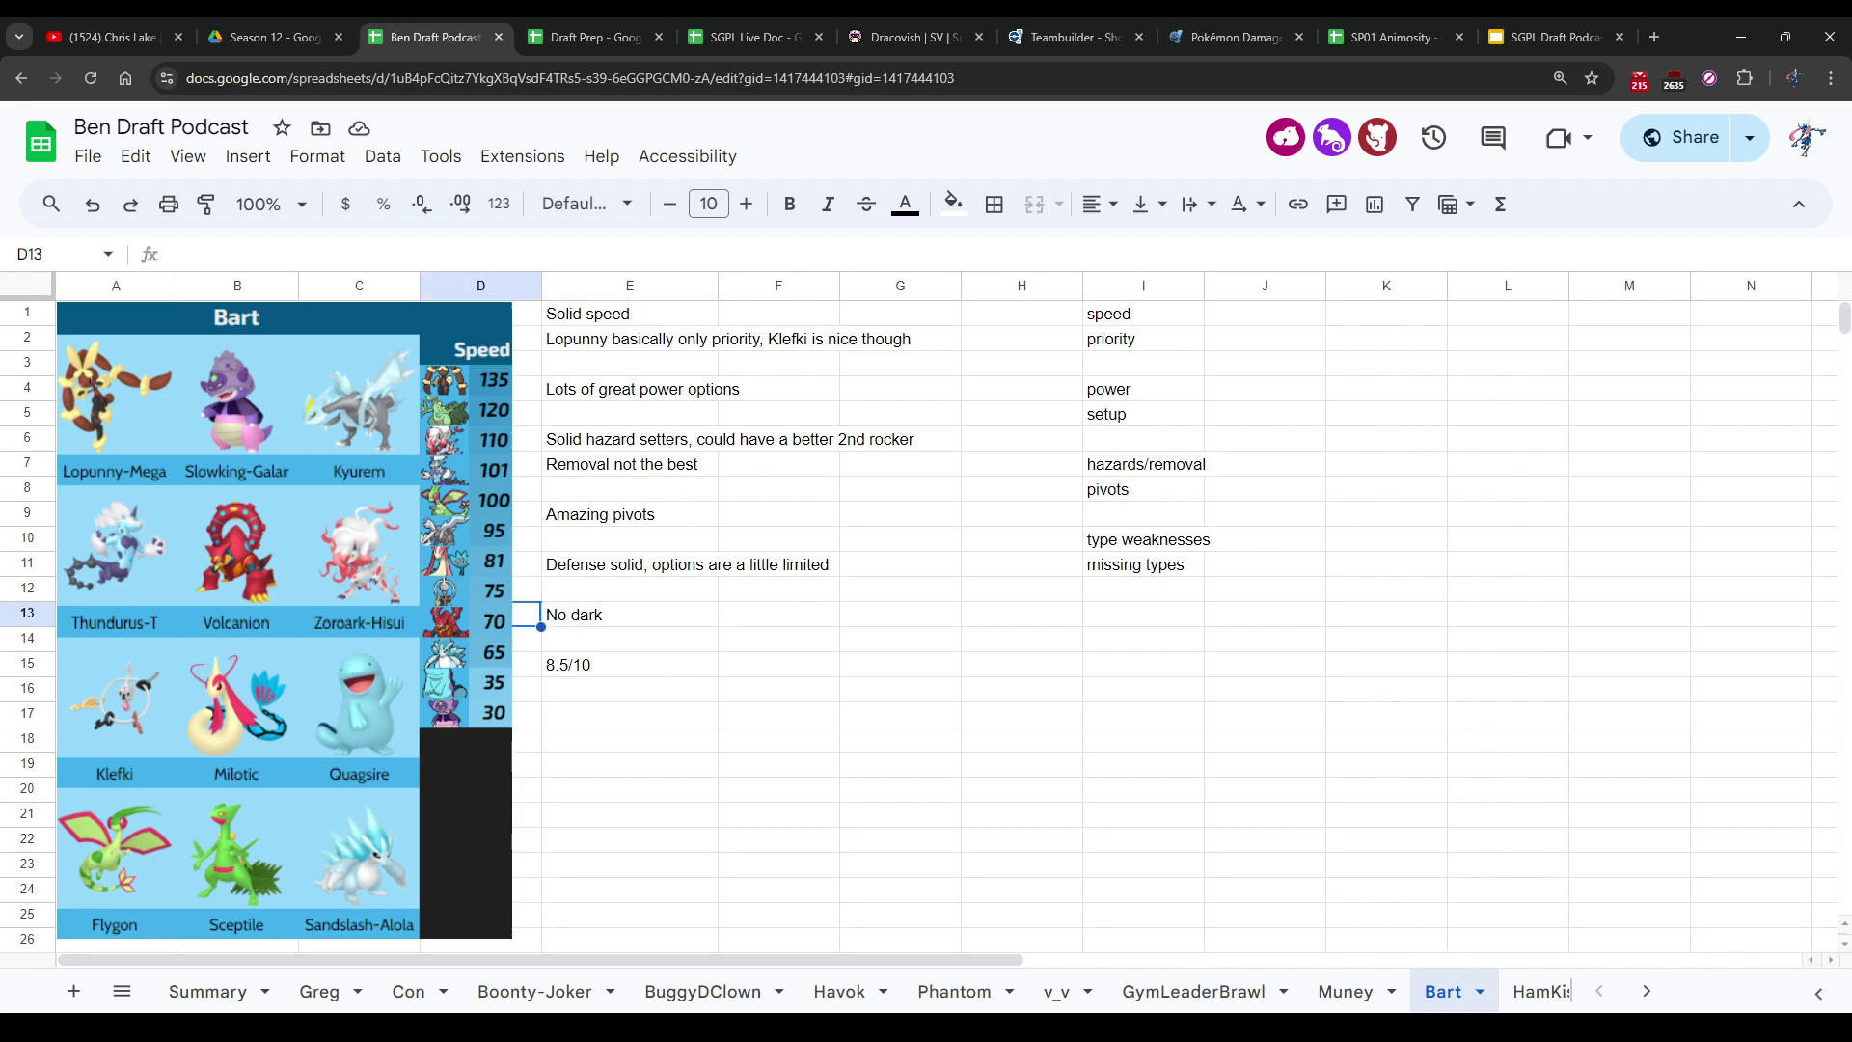
click(629, 638)
click(779, 614)
click(629, 588)
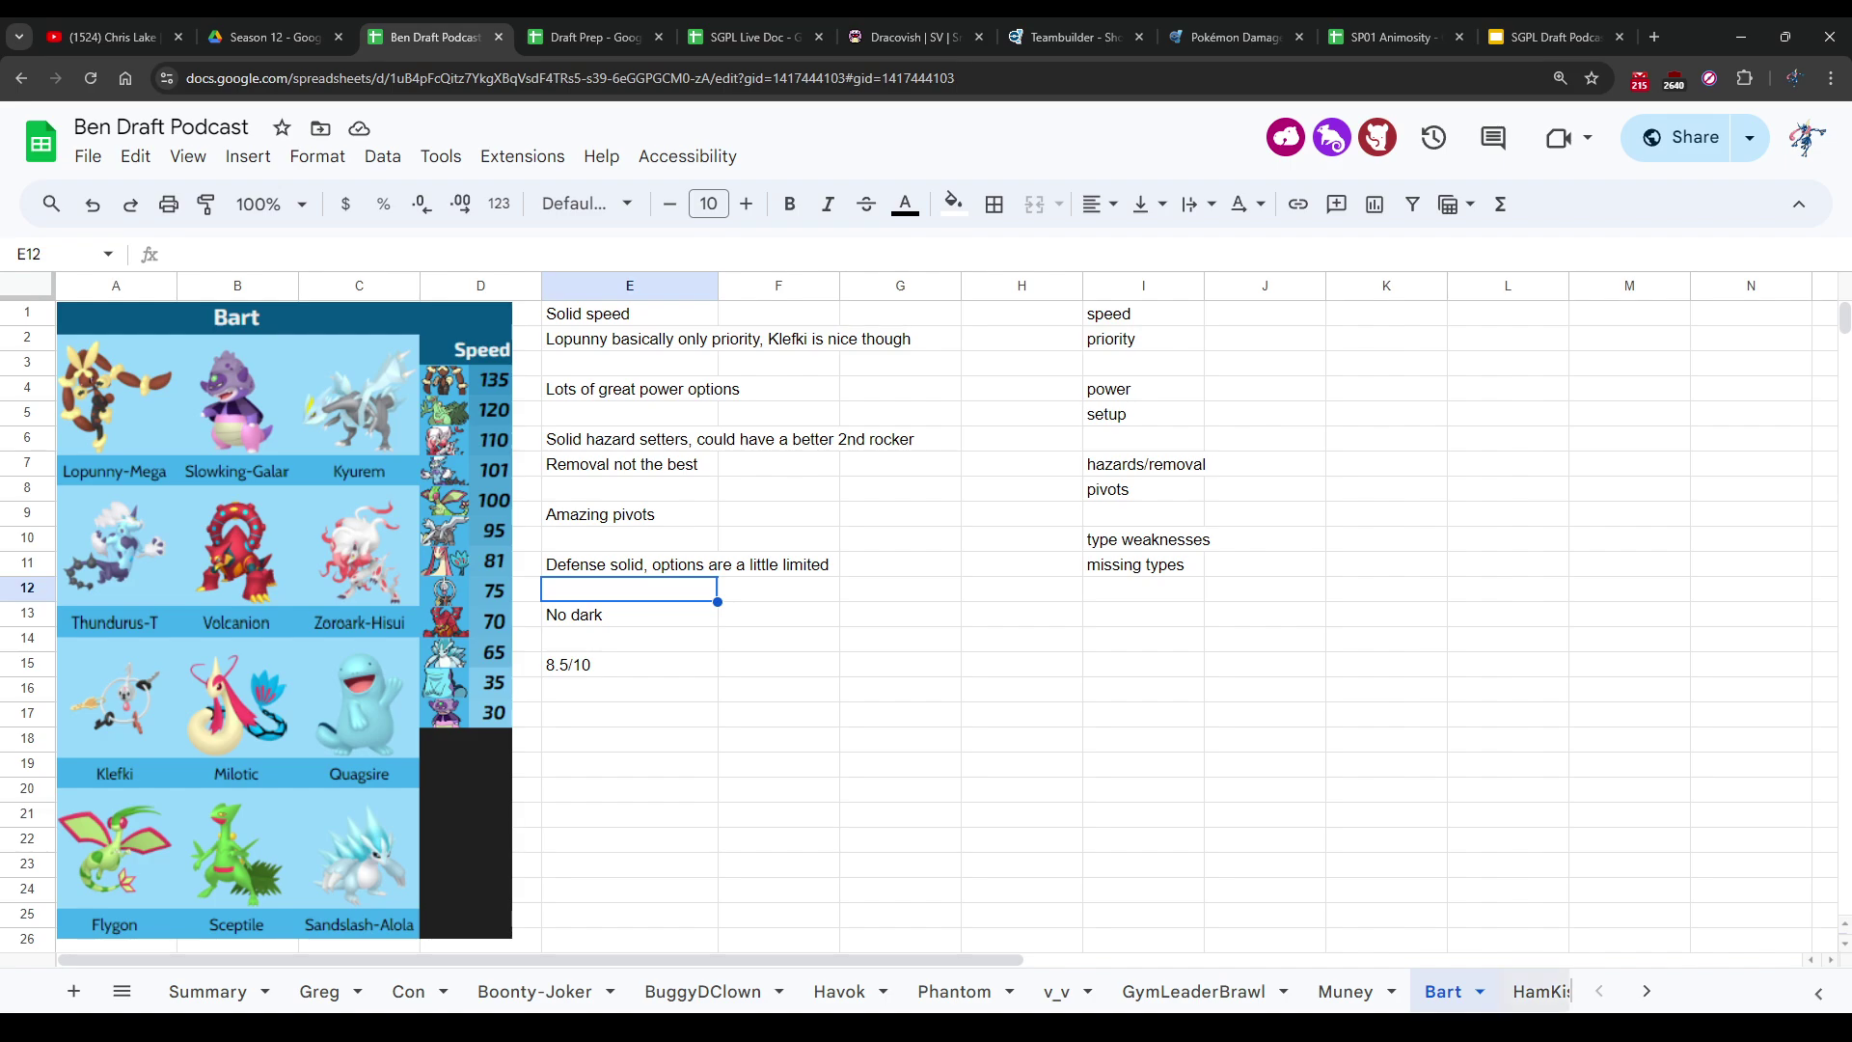
Step: Open the HamKiss podcast sheet and enter the note "Not great speed" in E1
click(1540, 992)
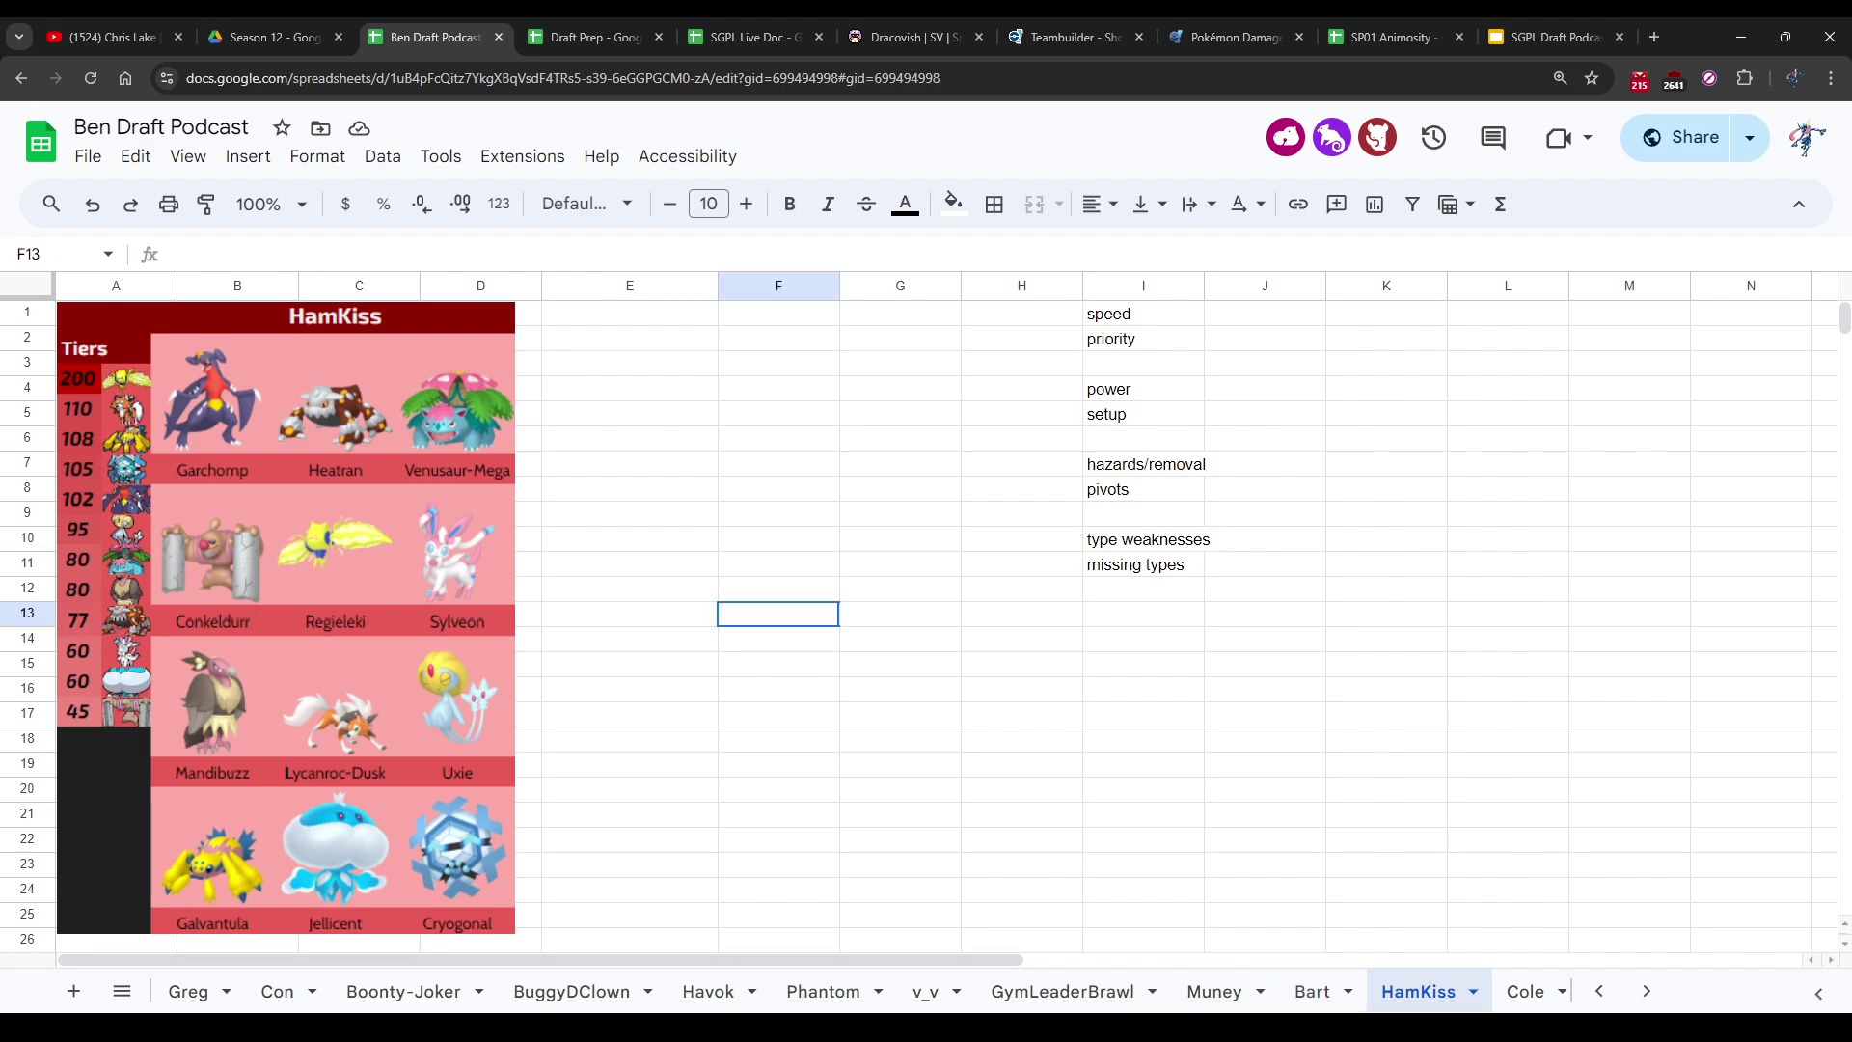
click(629, 463)
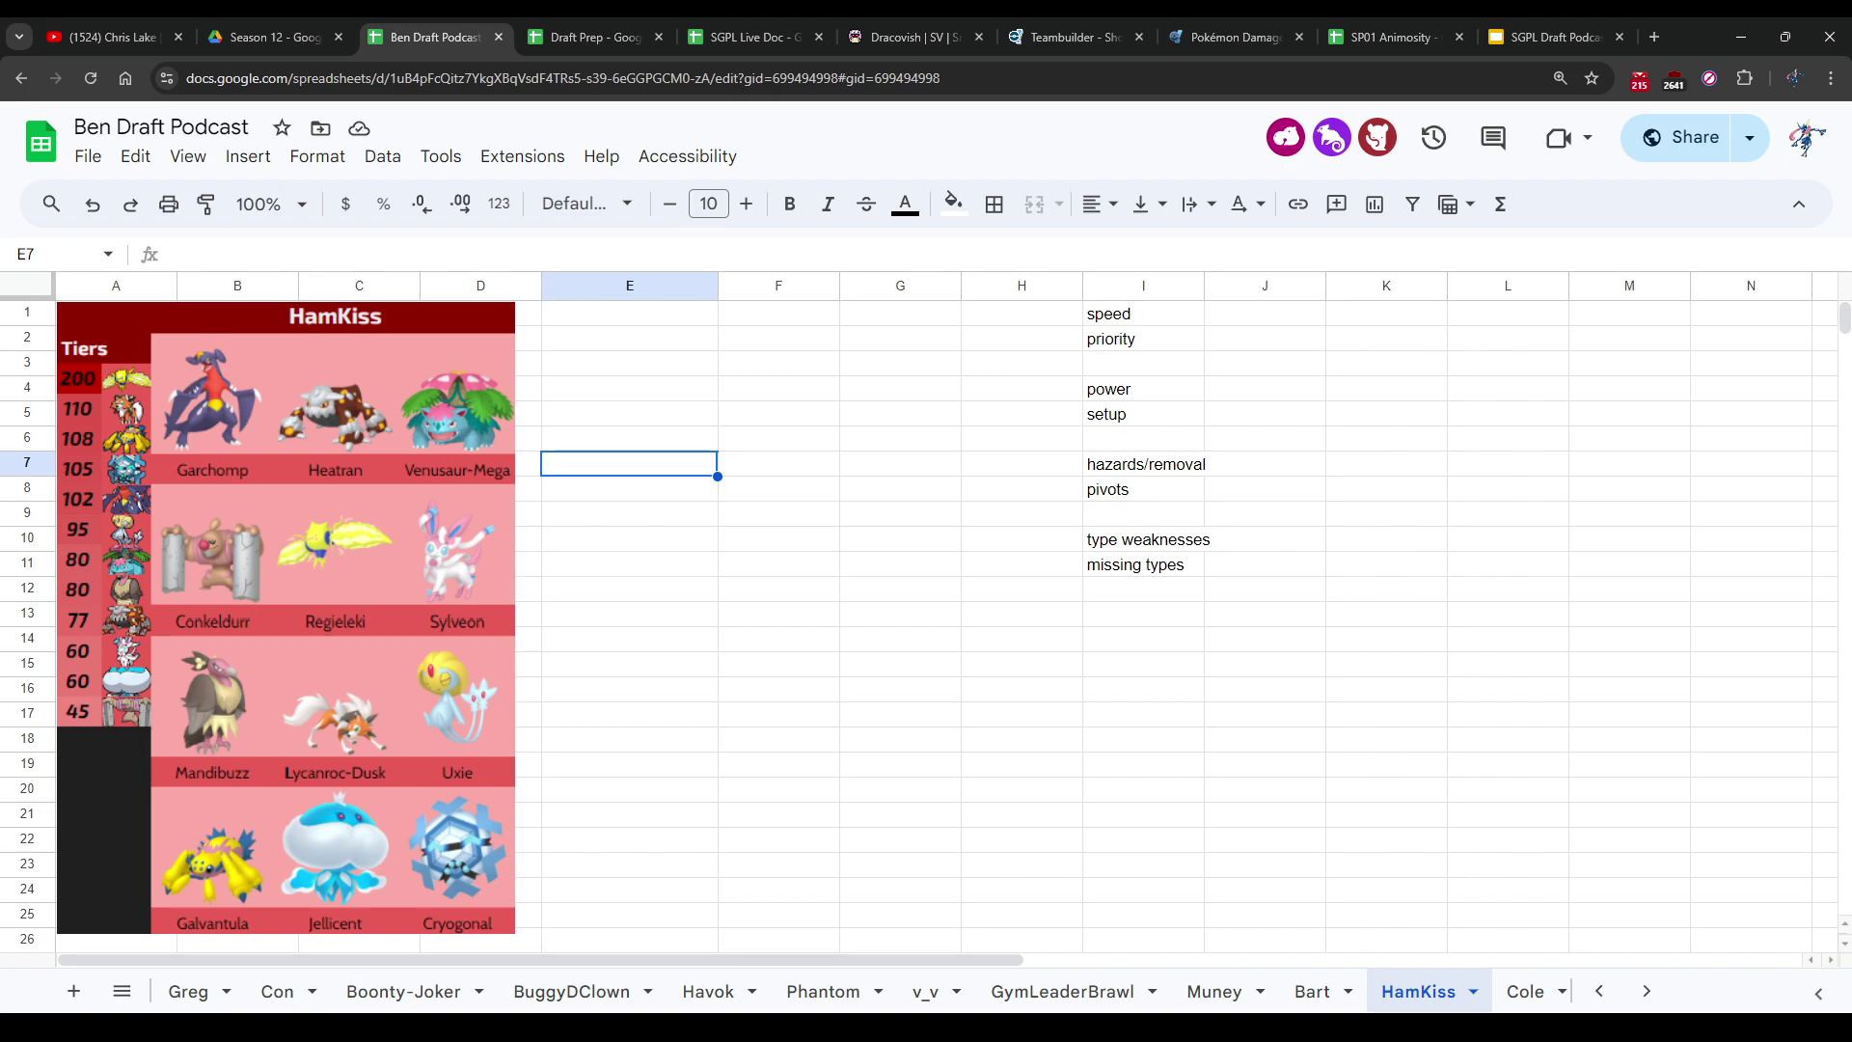
key(Up)
key(Up)
key(Up)
key(Up)
key(Up)
key(Up)
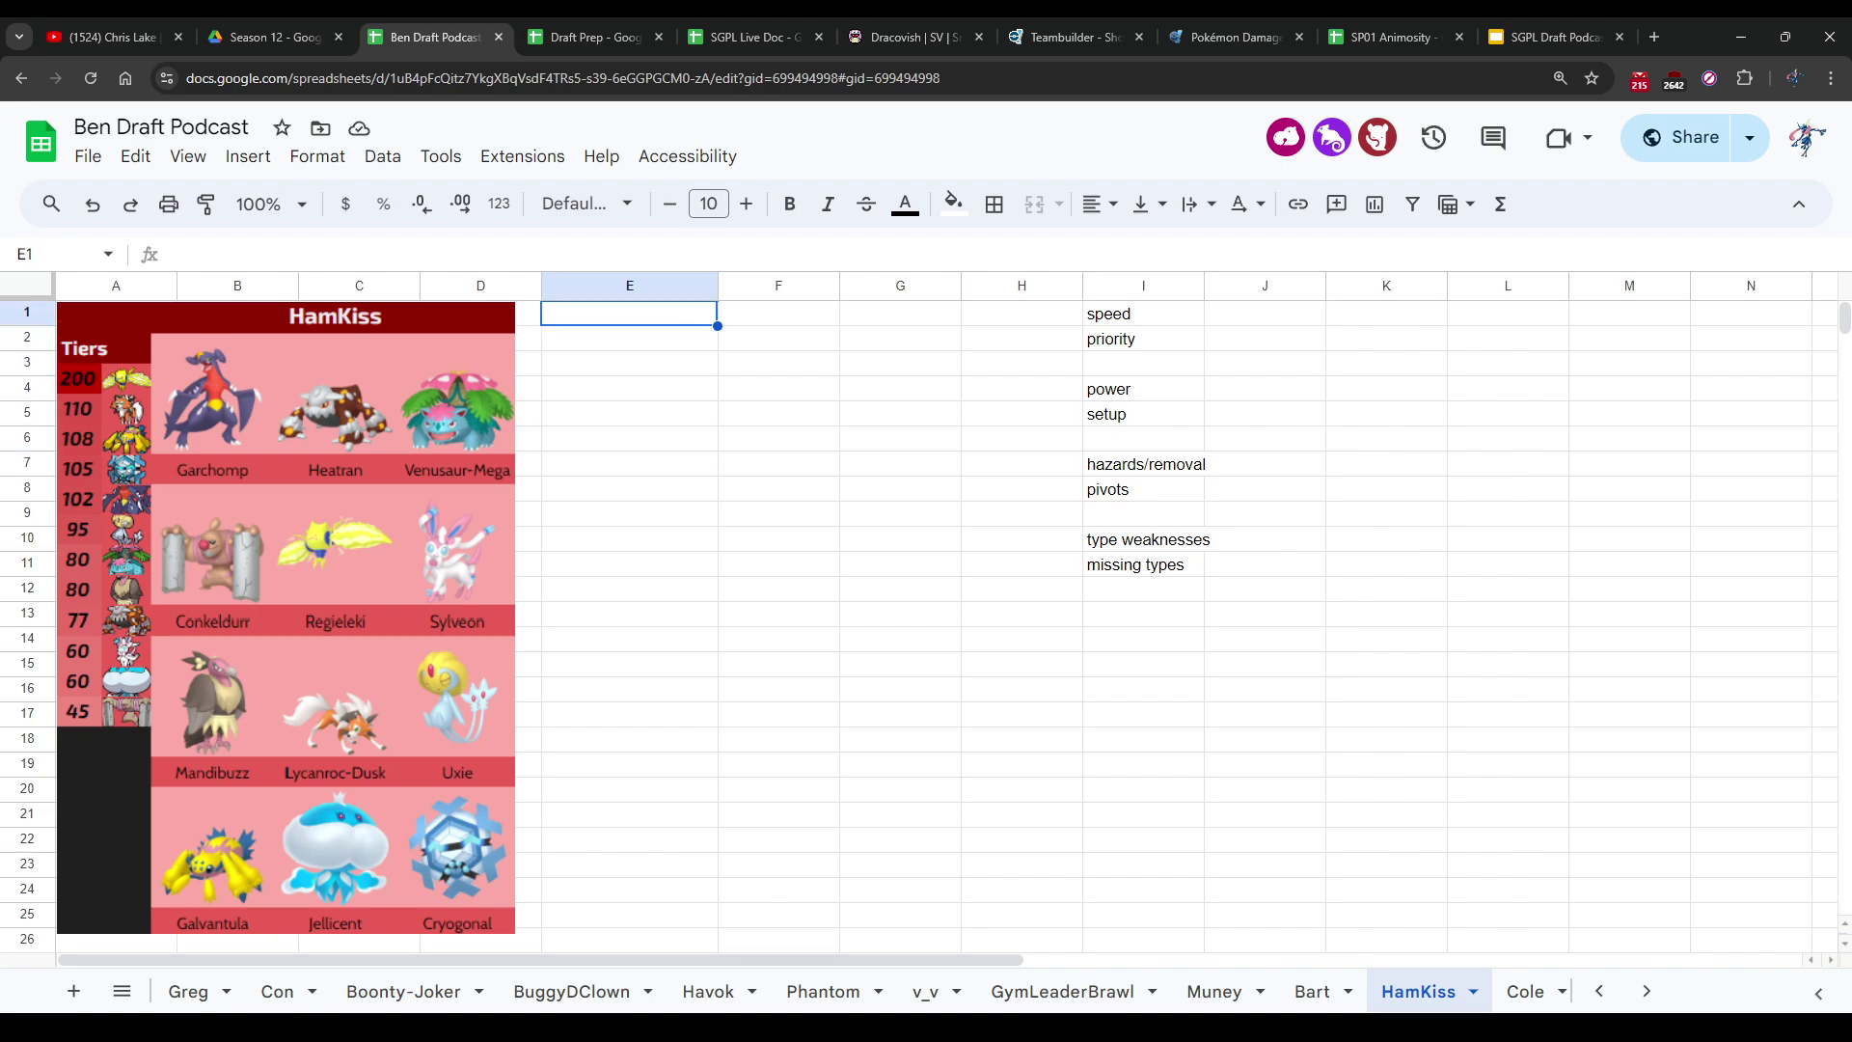
text(Not g)
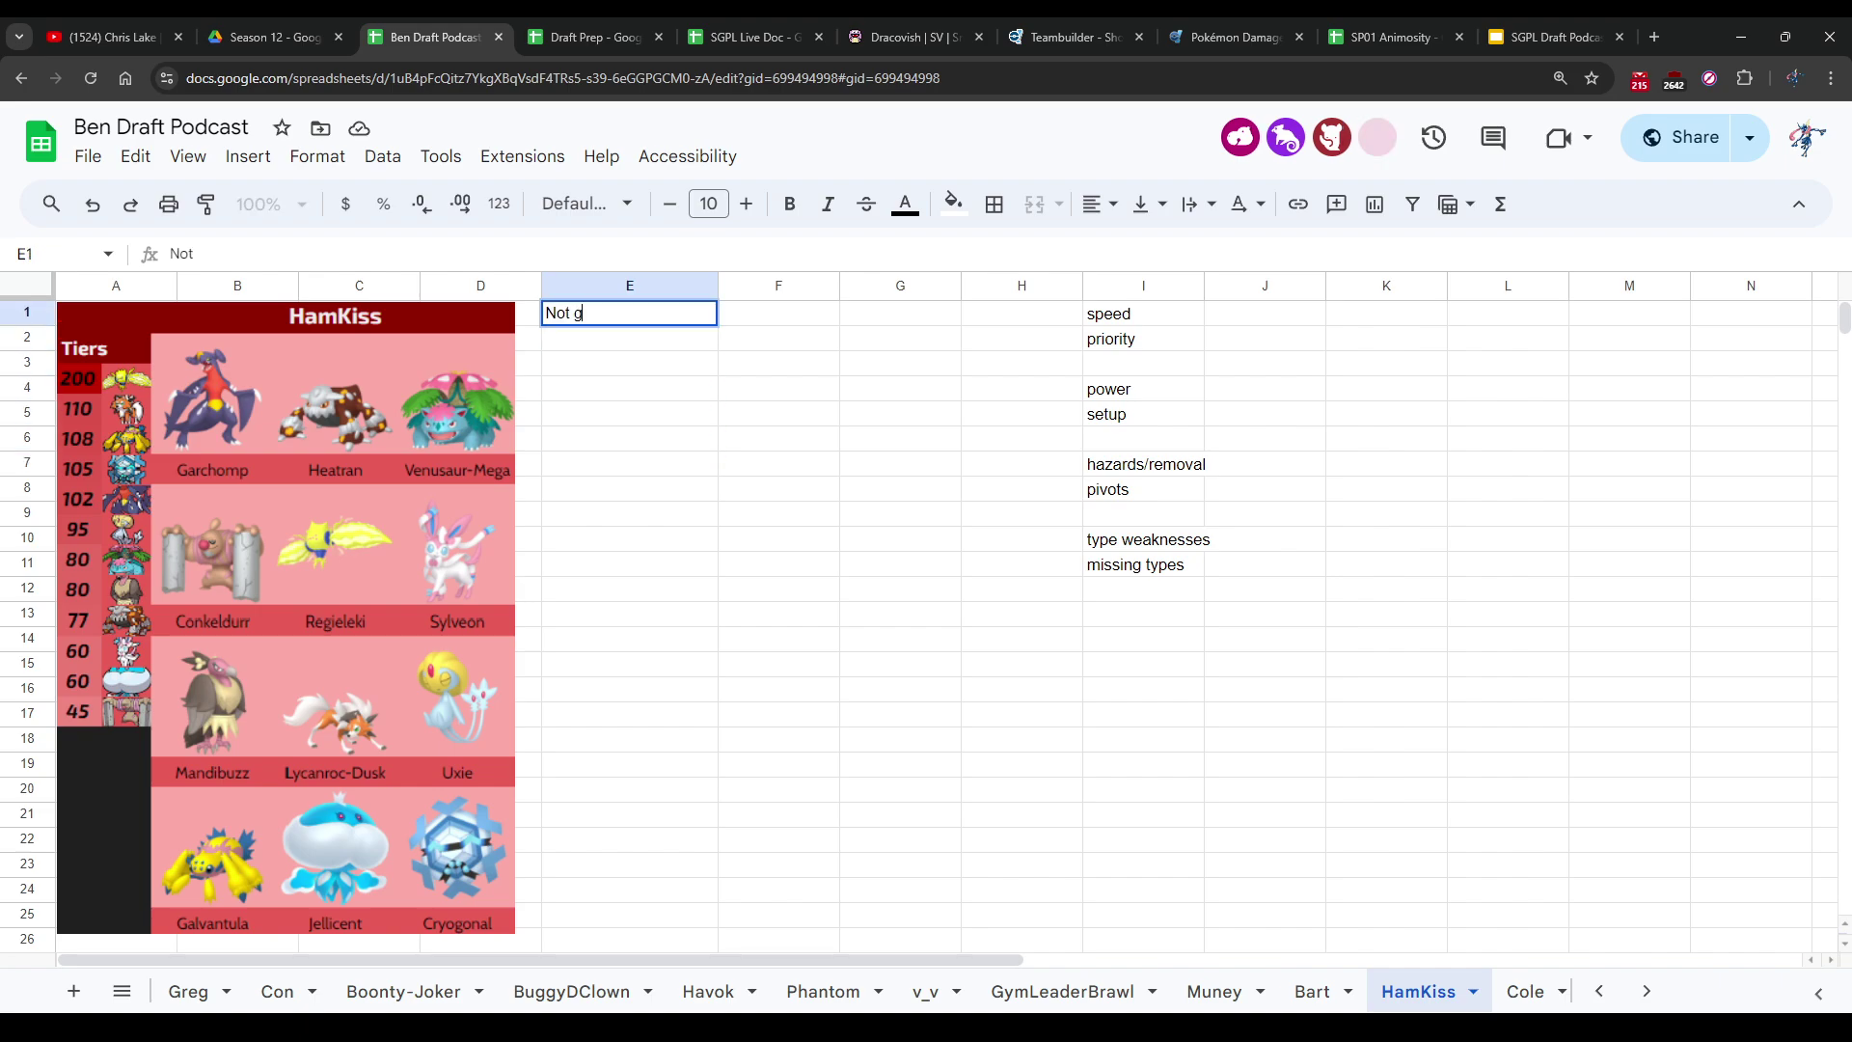
text(reat speed)
key(Return)
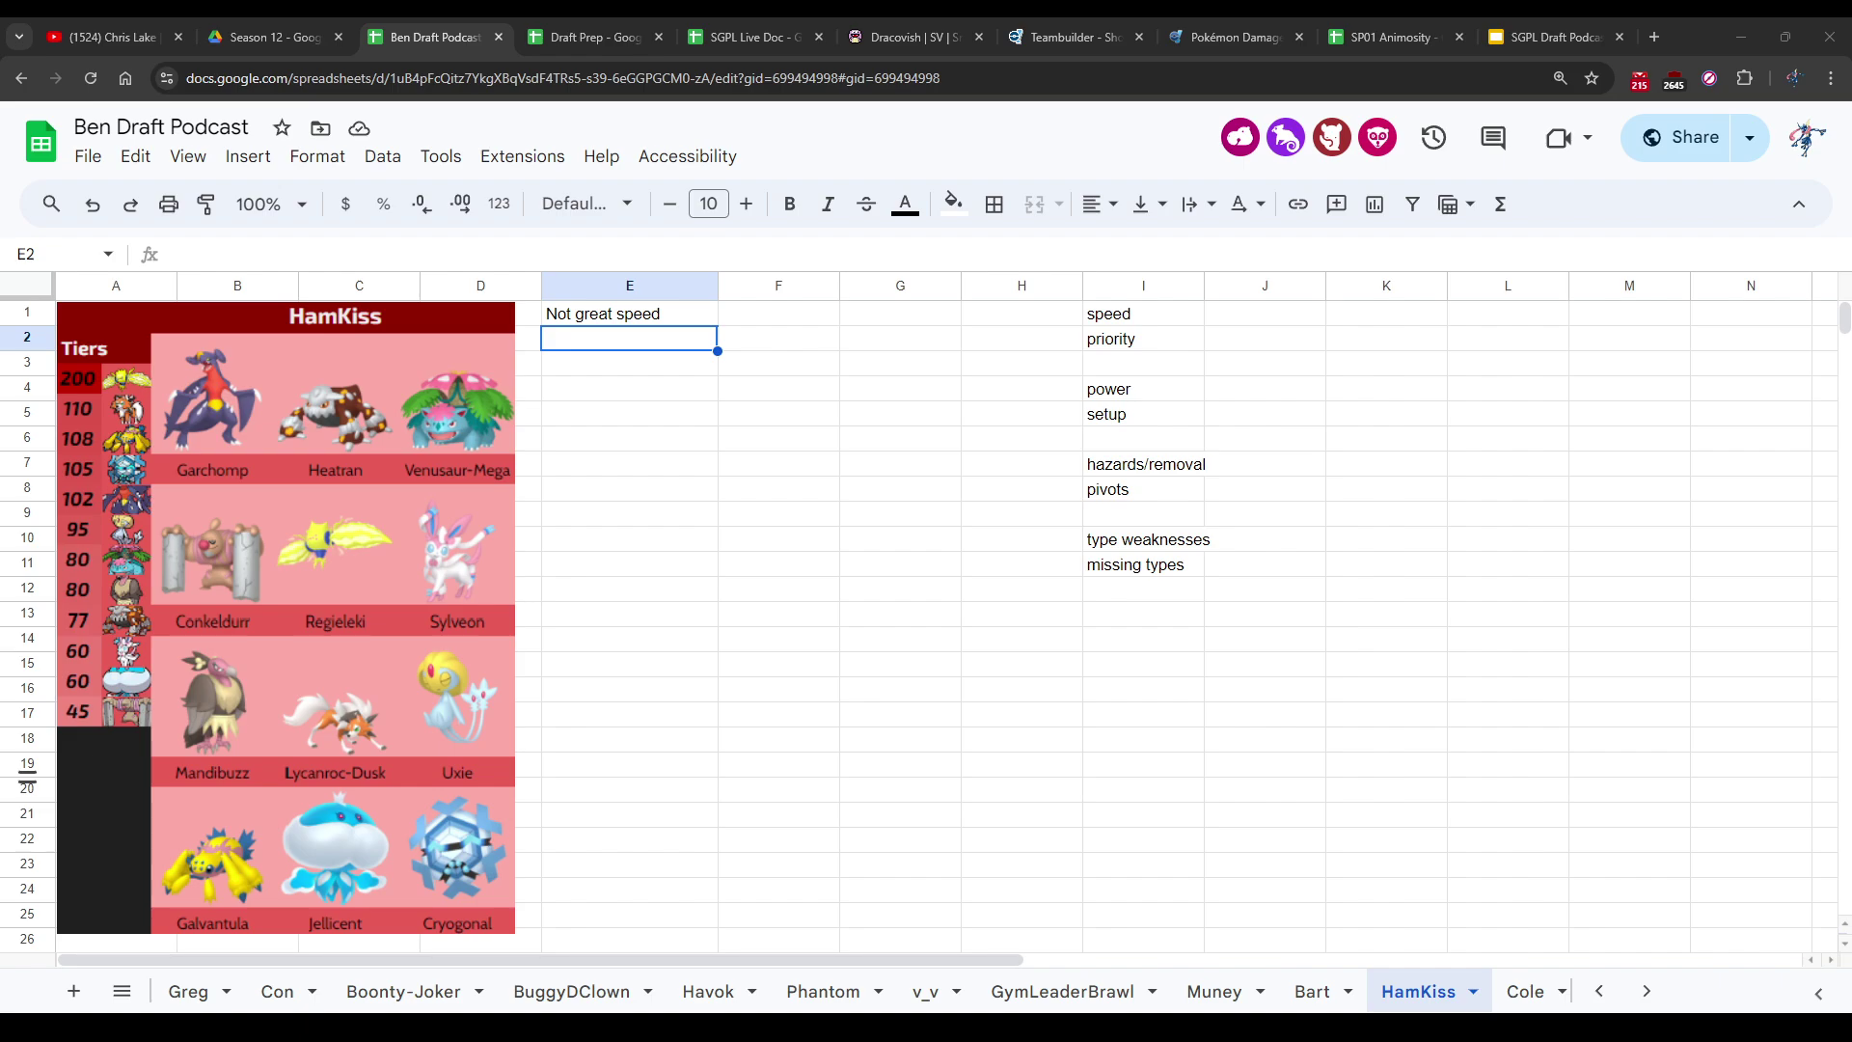
Step: Load the Bart/HamKiss matchup in Draft Prep and bring up the teams' moves
key(ctrl+Tab)
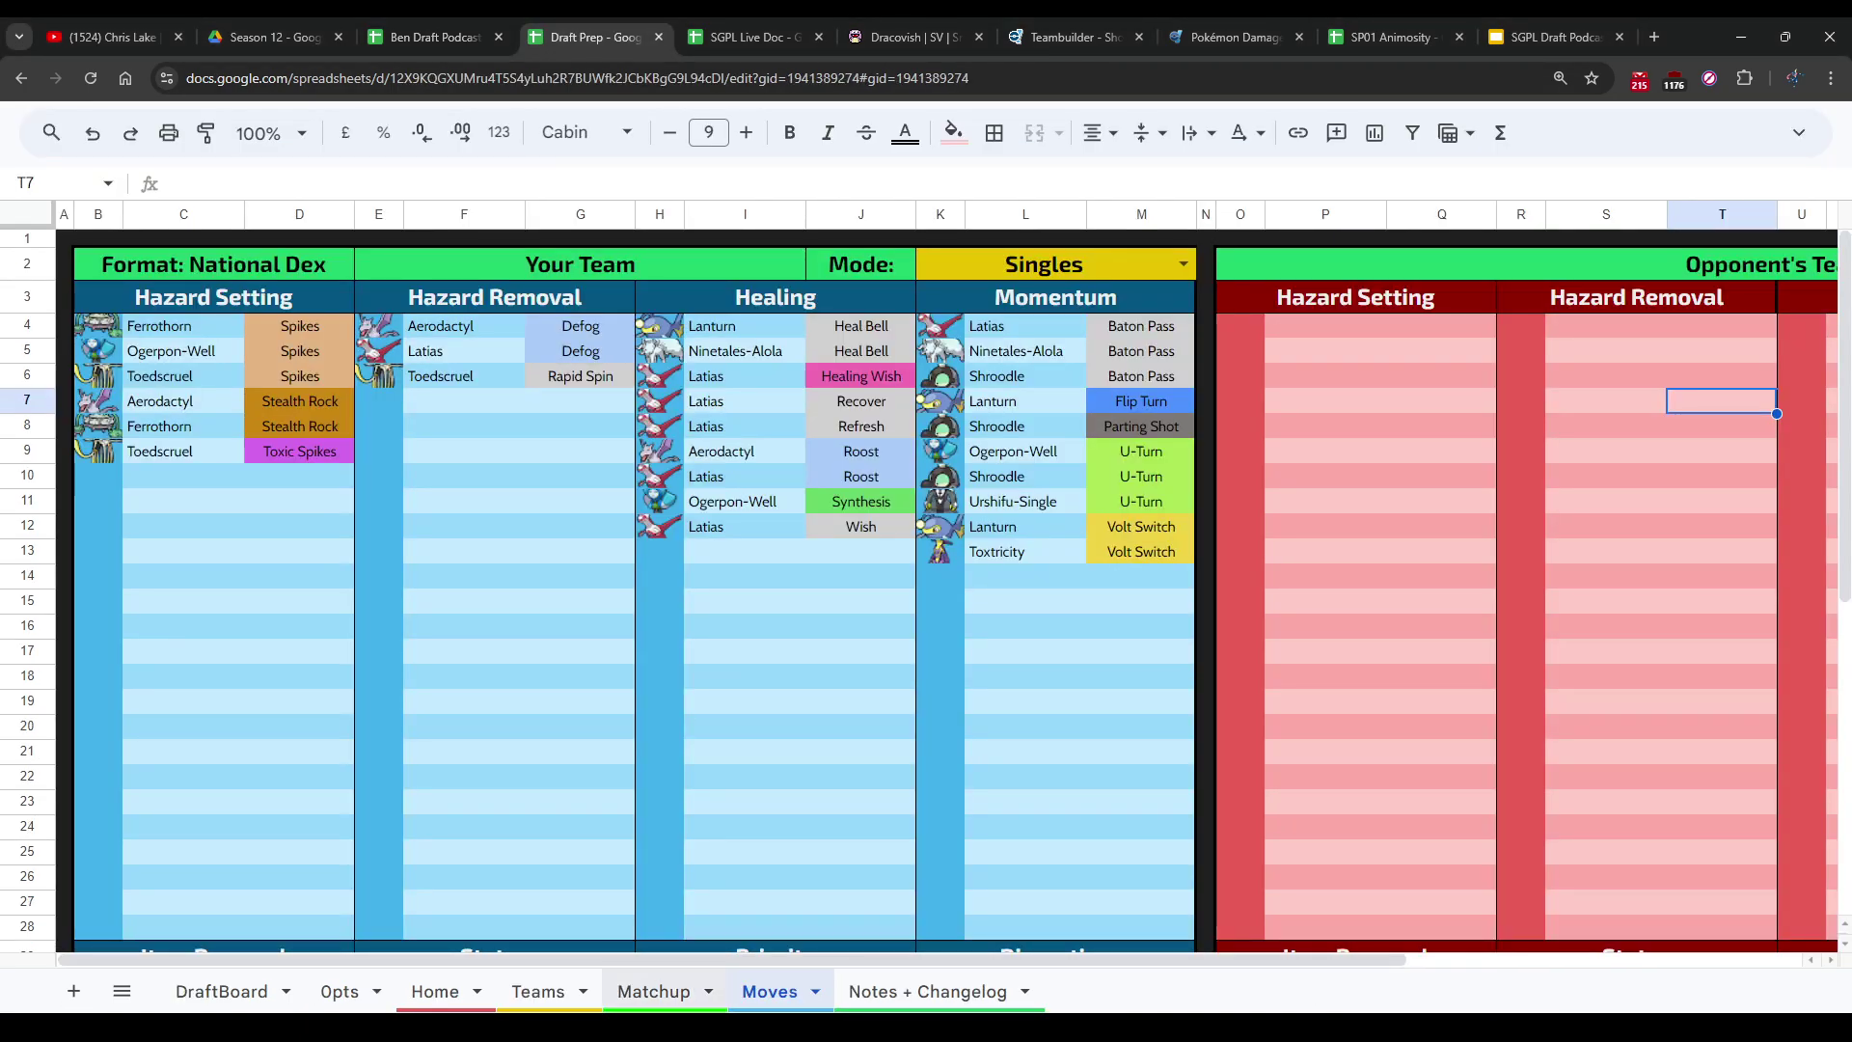
key(ctrl+shift+Page_Up)
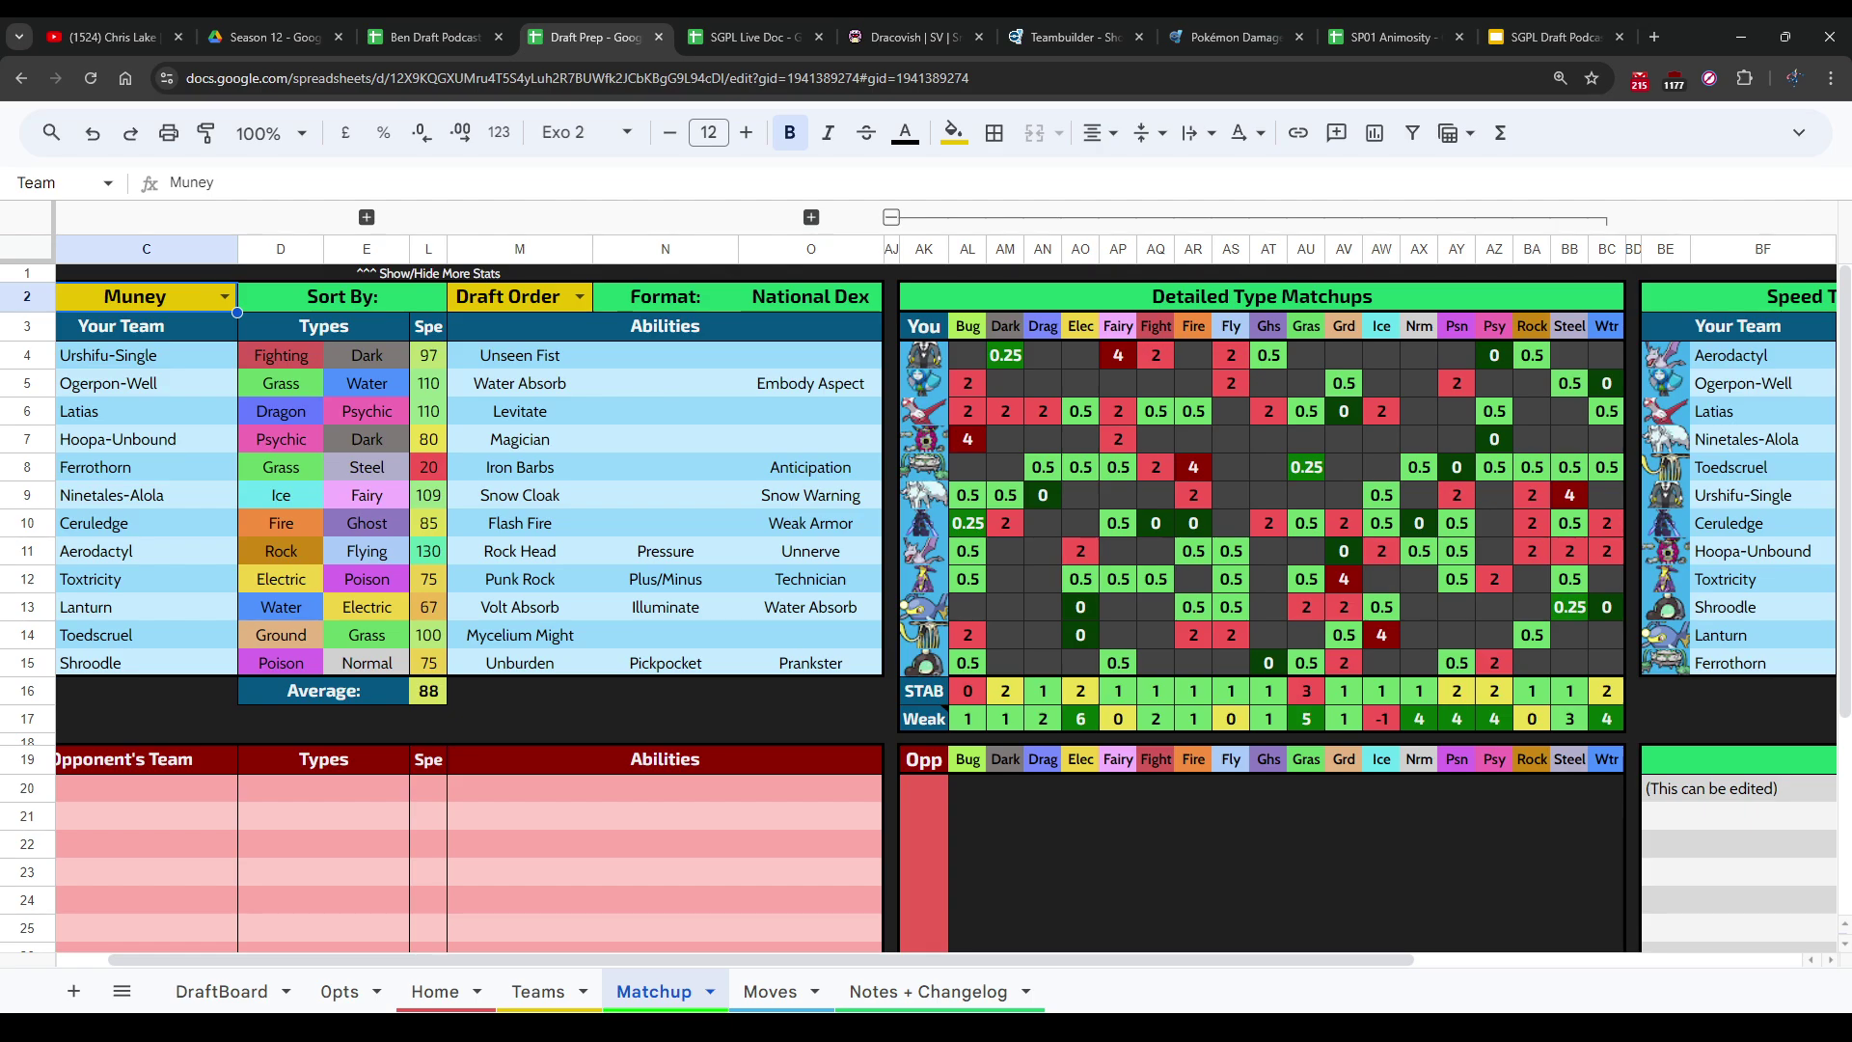
key(Return)
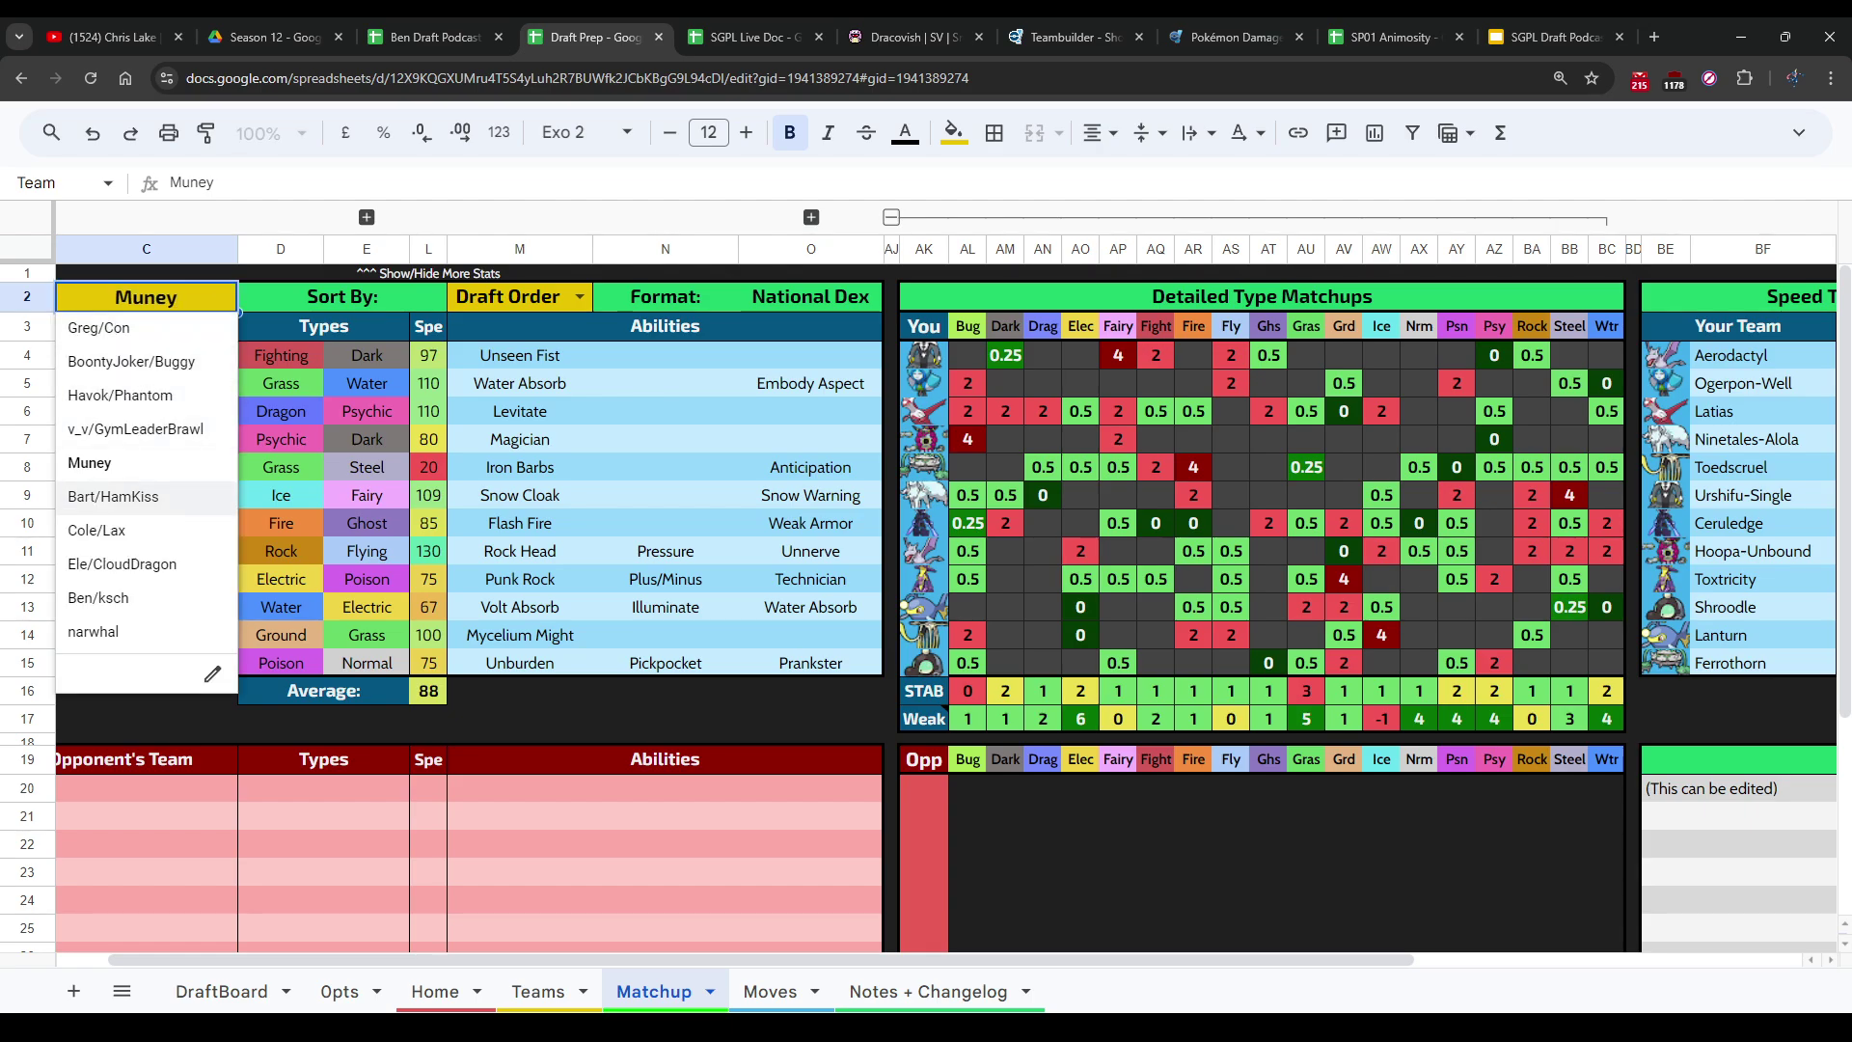
key(Return)
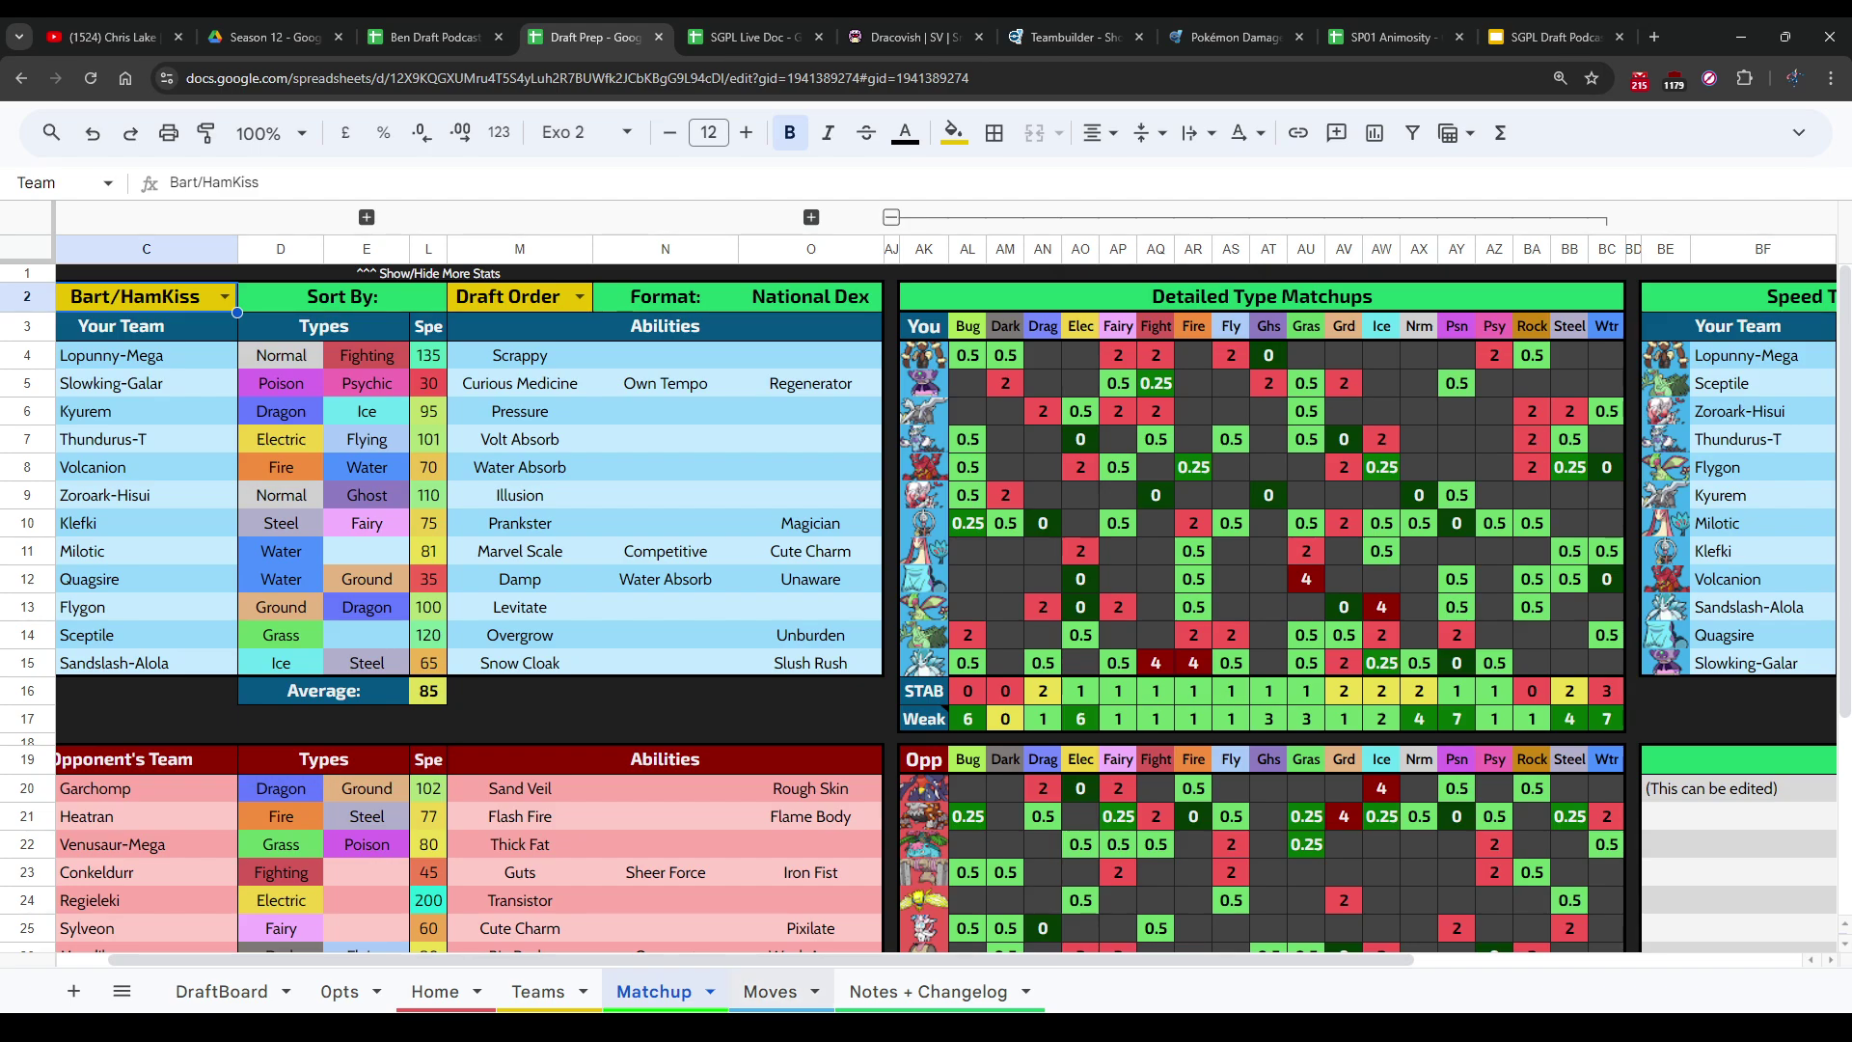
key(ctrl+Page_Down)
Step: Examine HamKiss's hazard, removal, healing, momentum, item removal, status, priority and disruption moves in Draft Prep
key(ctrl+shift+Tab)
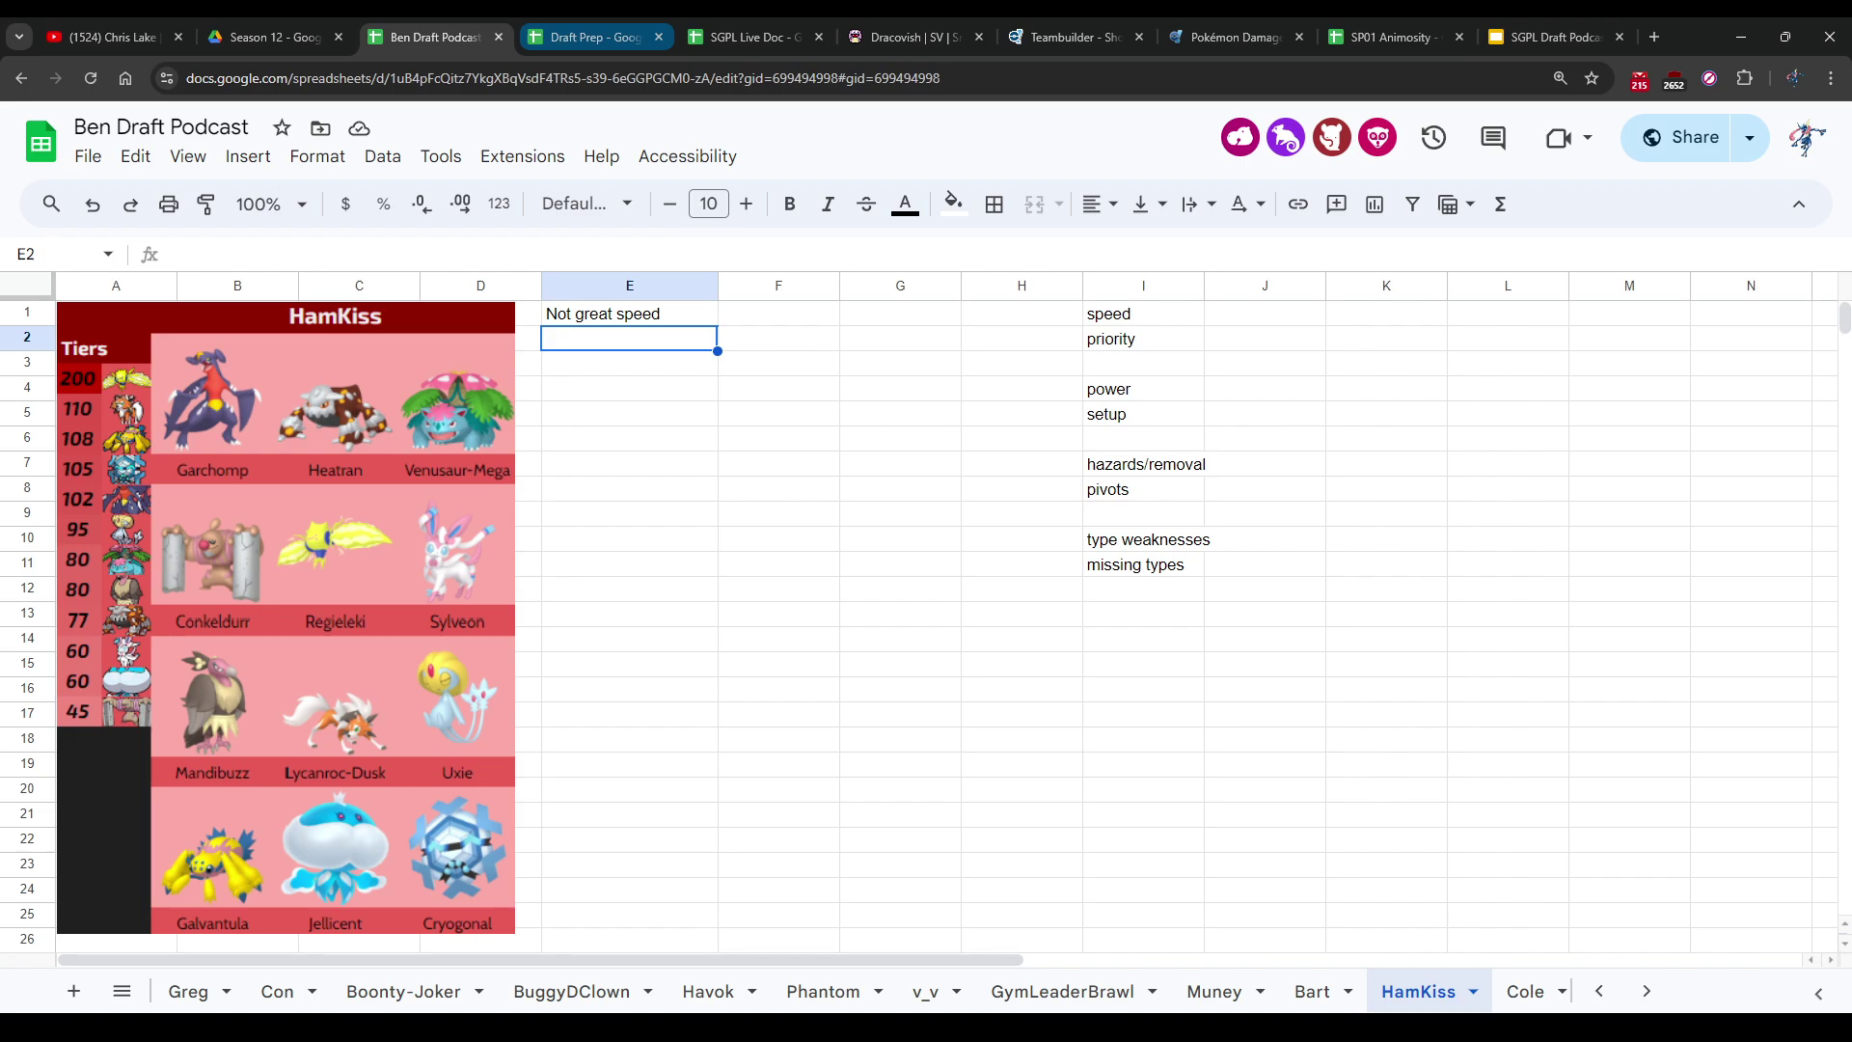
key(ctrl+Tab)
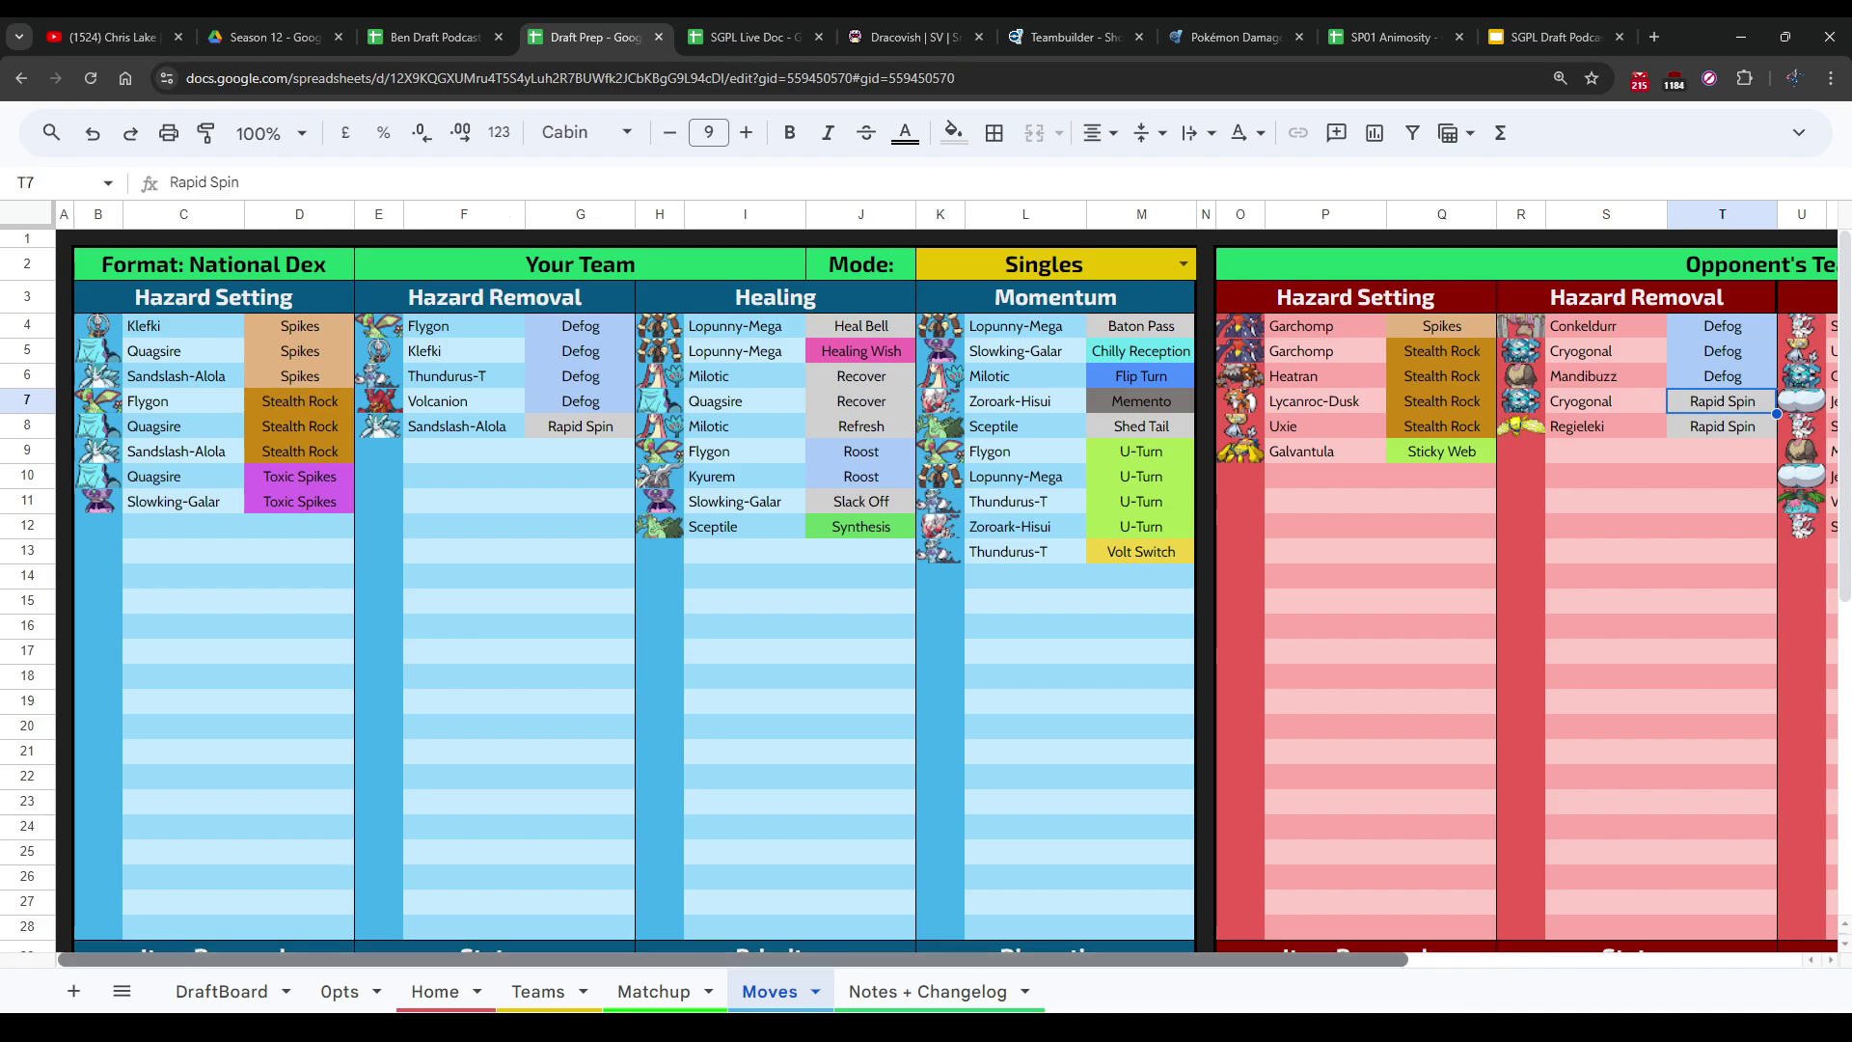
scroll(945, 578, right, 5)
scroll(945, 579, down, 5)
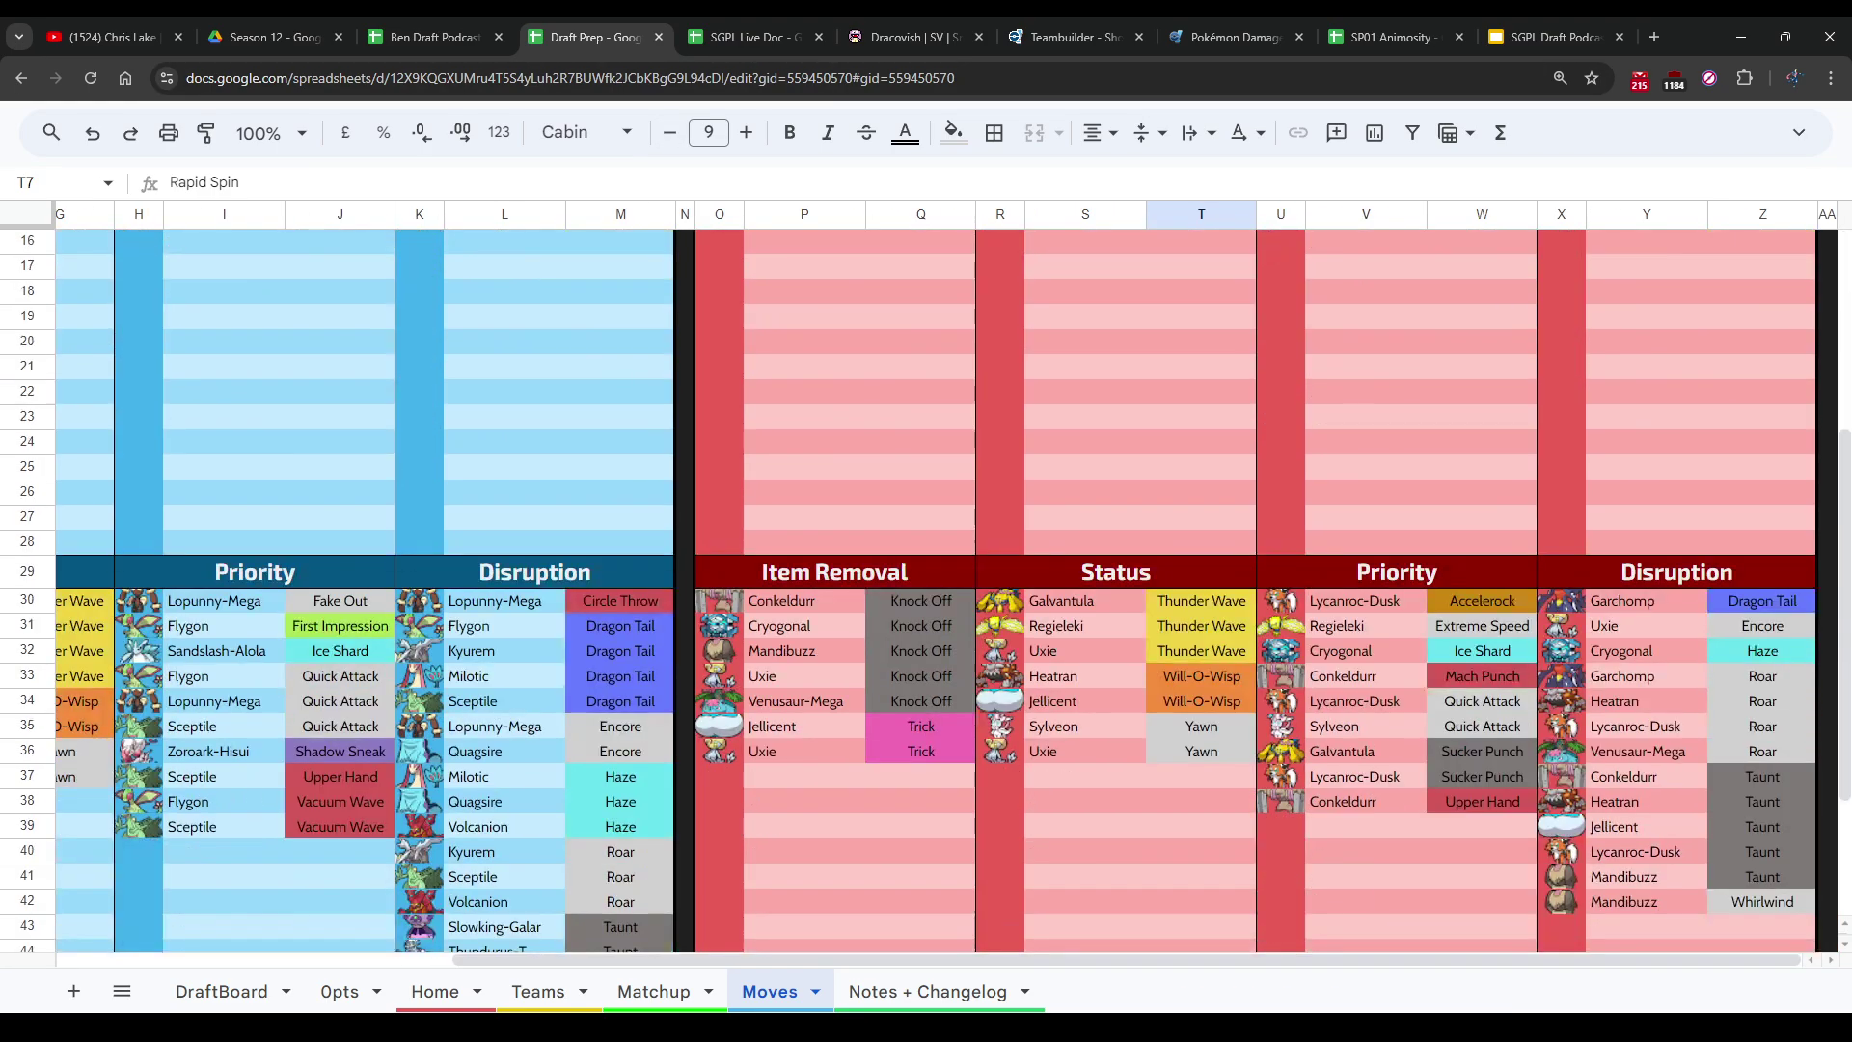
scroll(945, 579, up, 5)
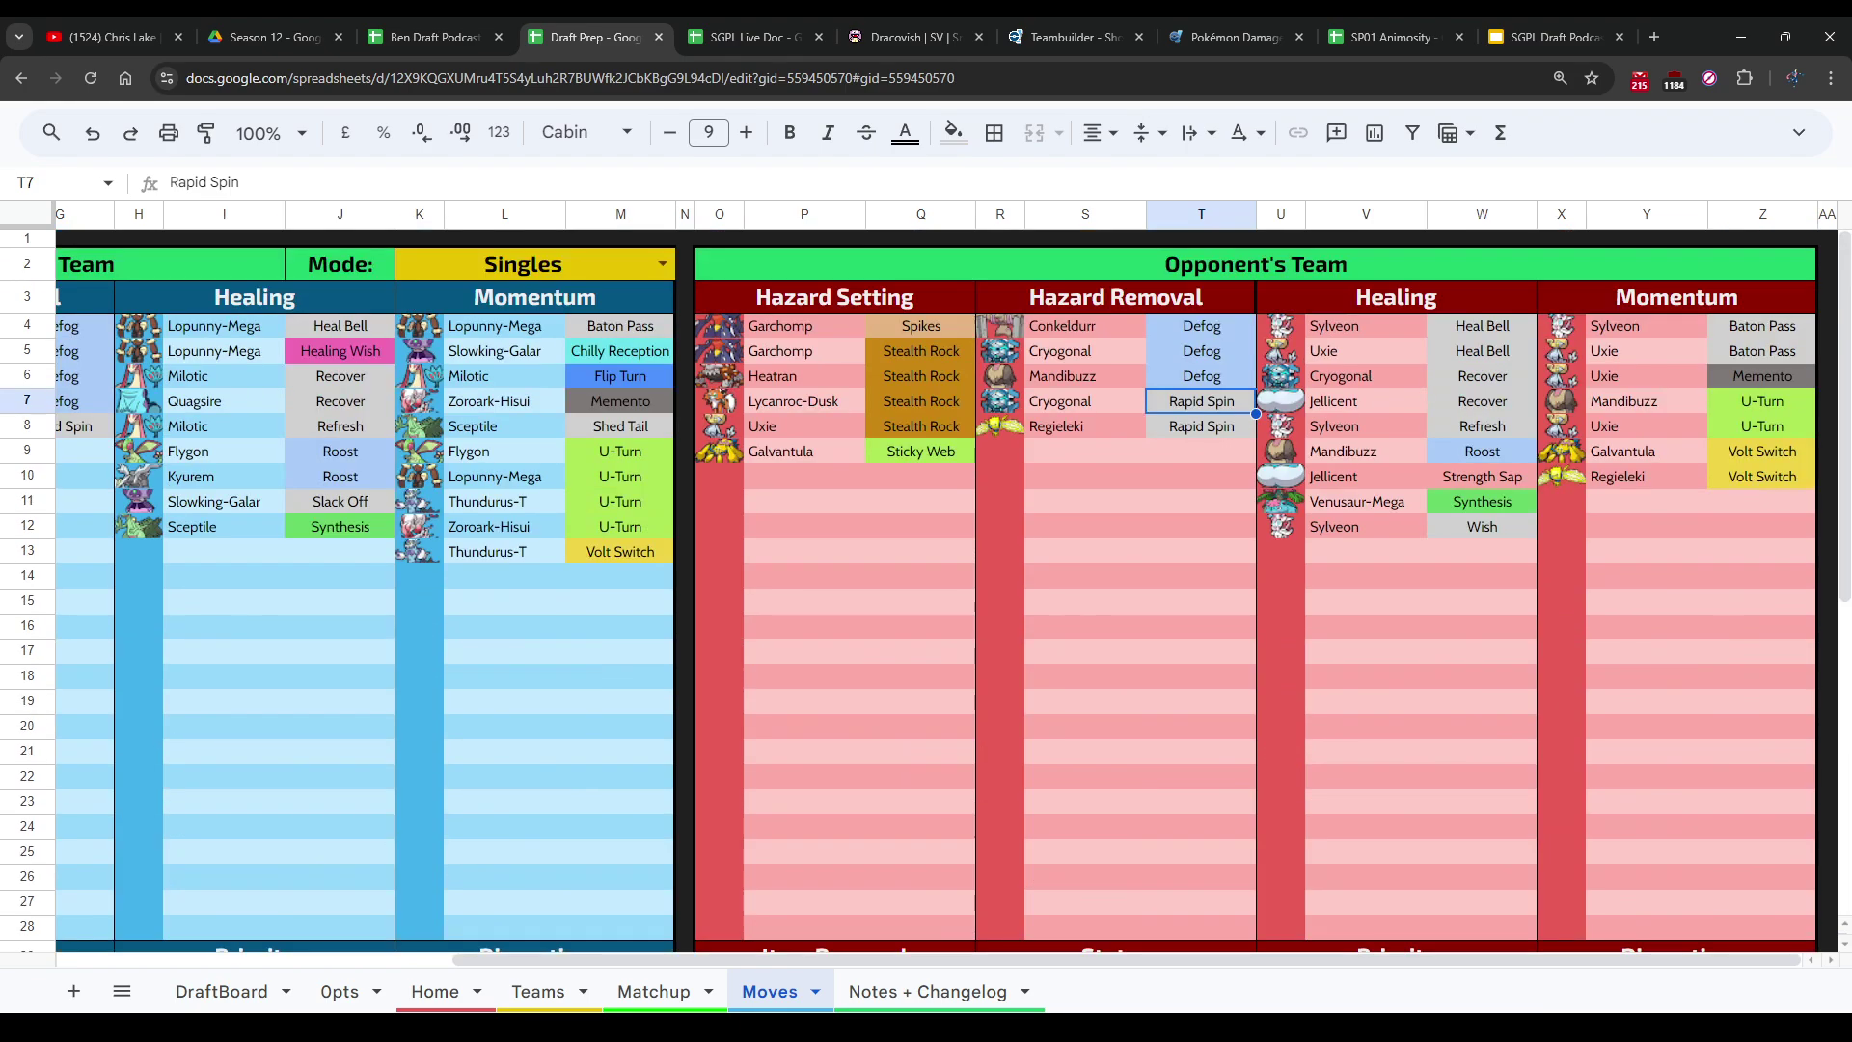
scroll(945, 579, down, 5)
scroll(946, 579, up, 5)
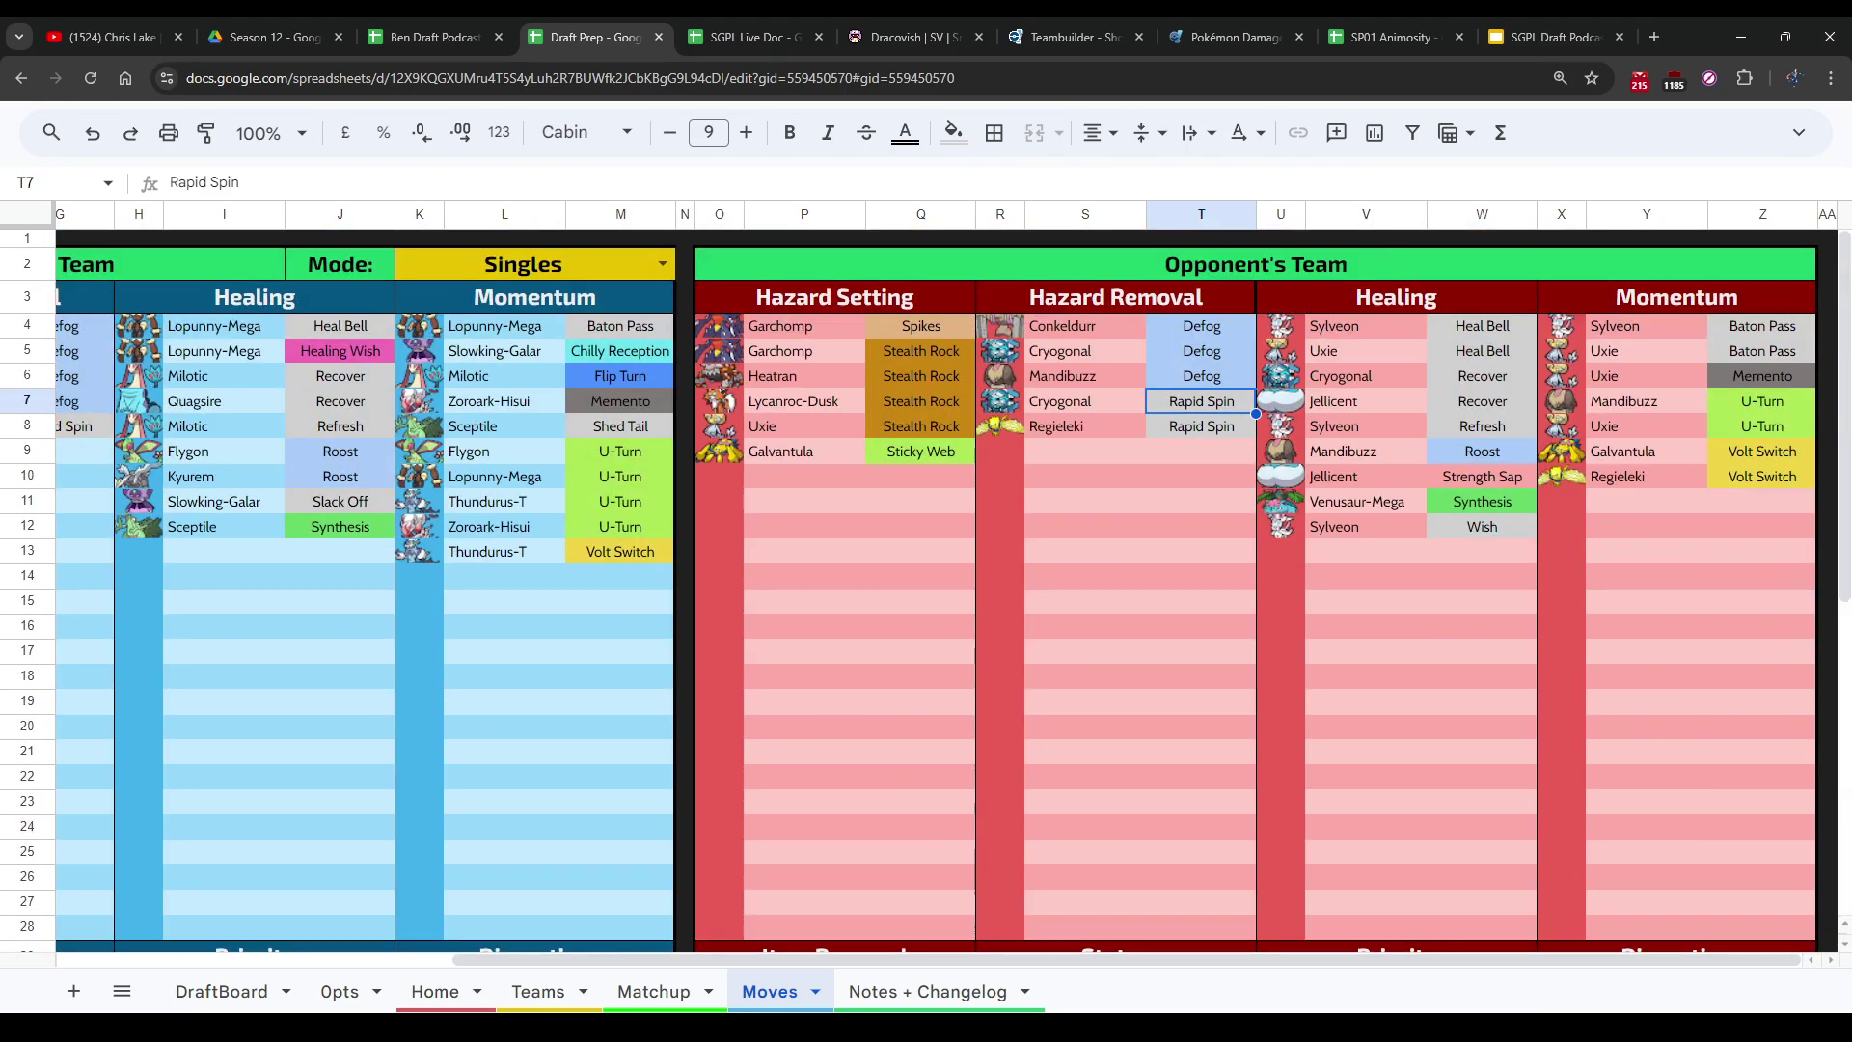
click(1201, 526)
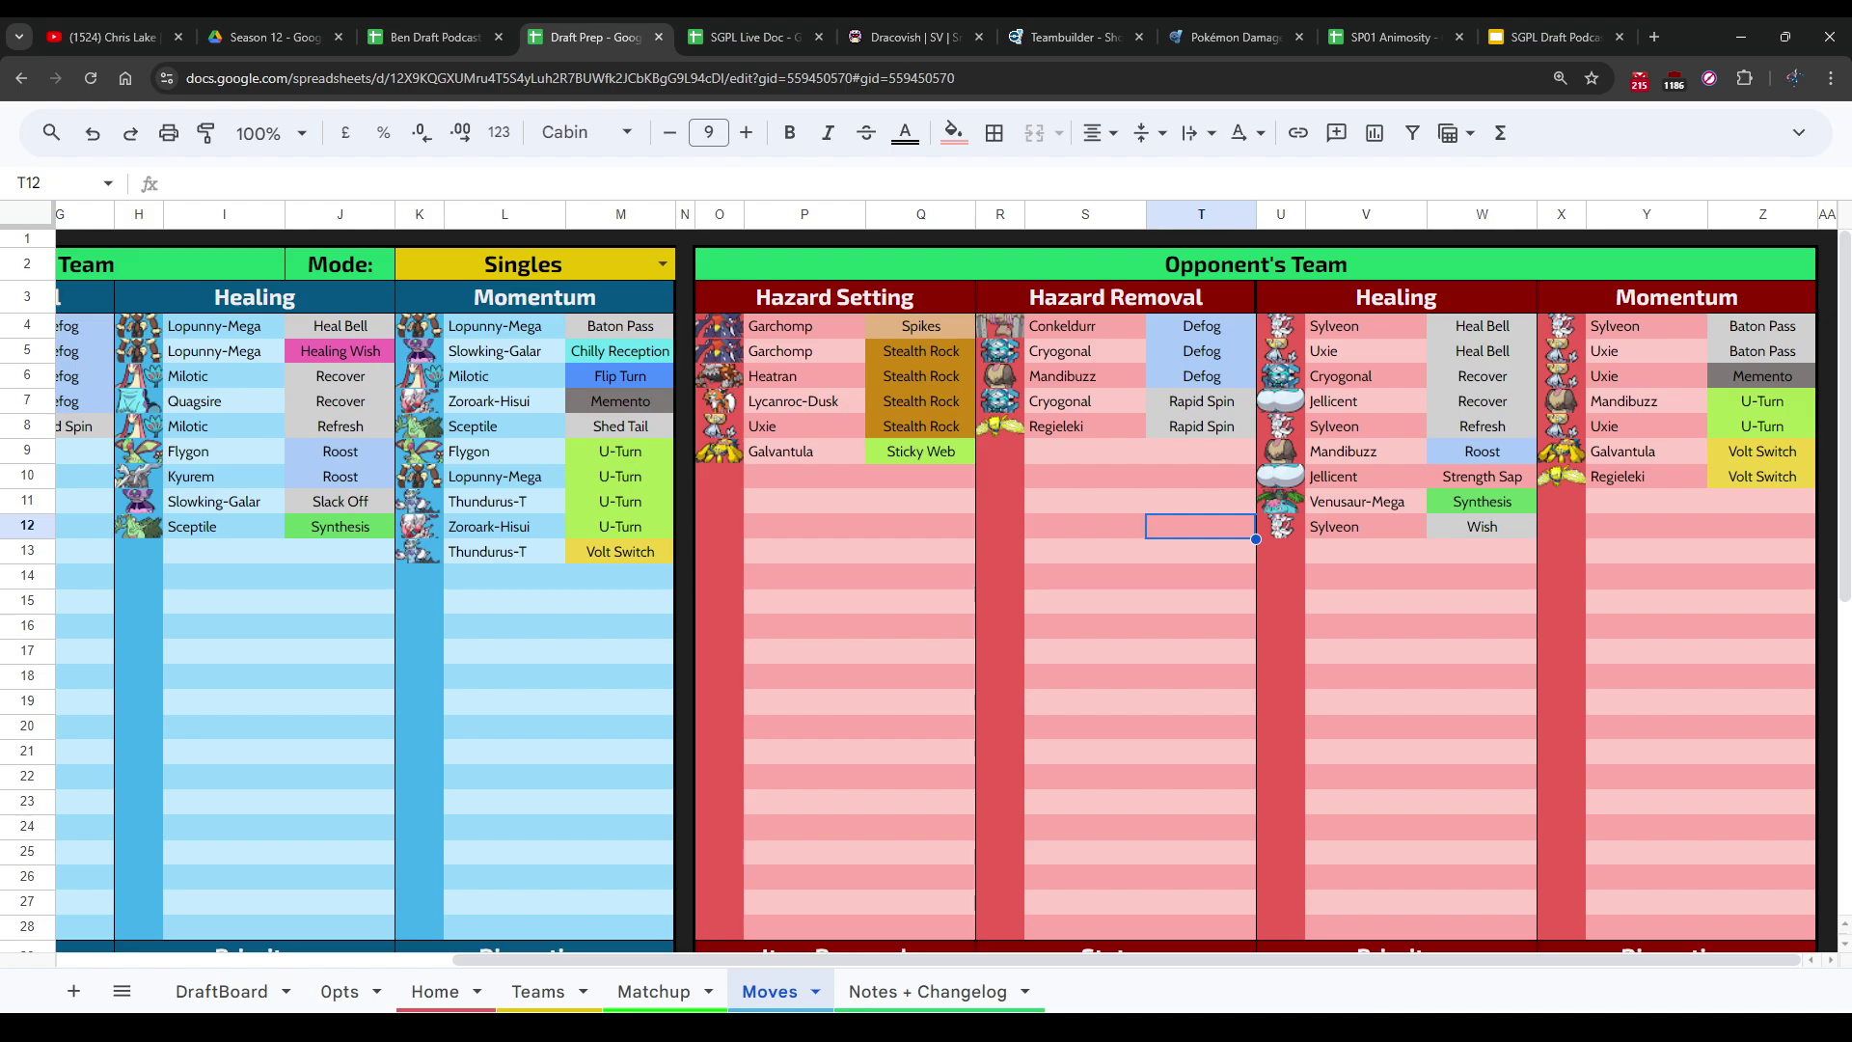
key(Up)
key(Up)
key(Up)
key(Left)
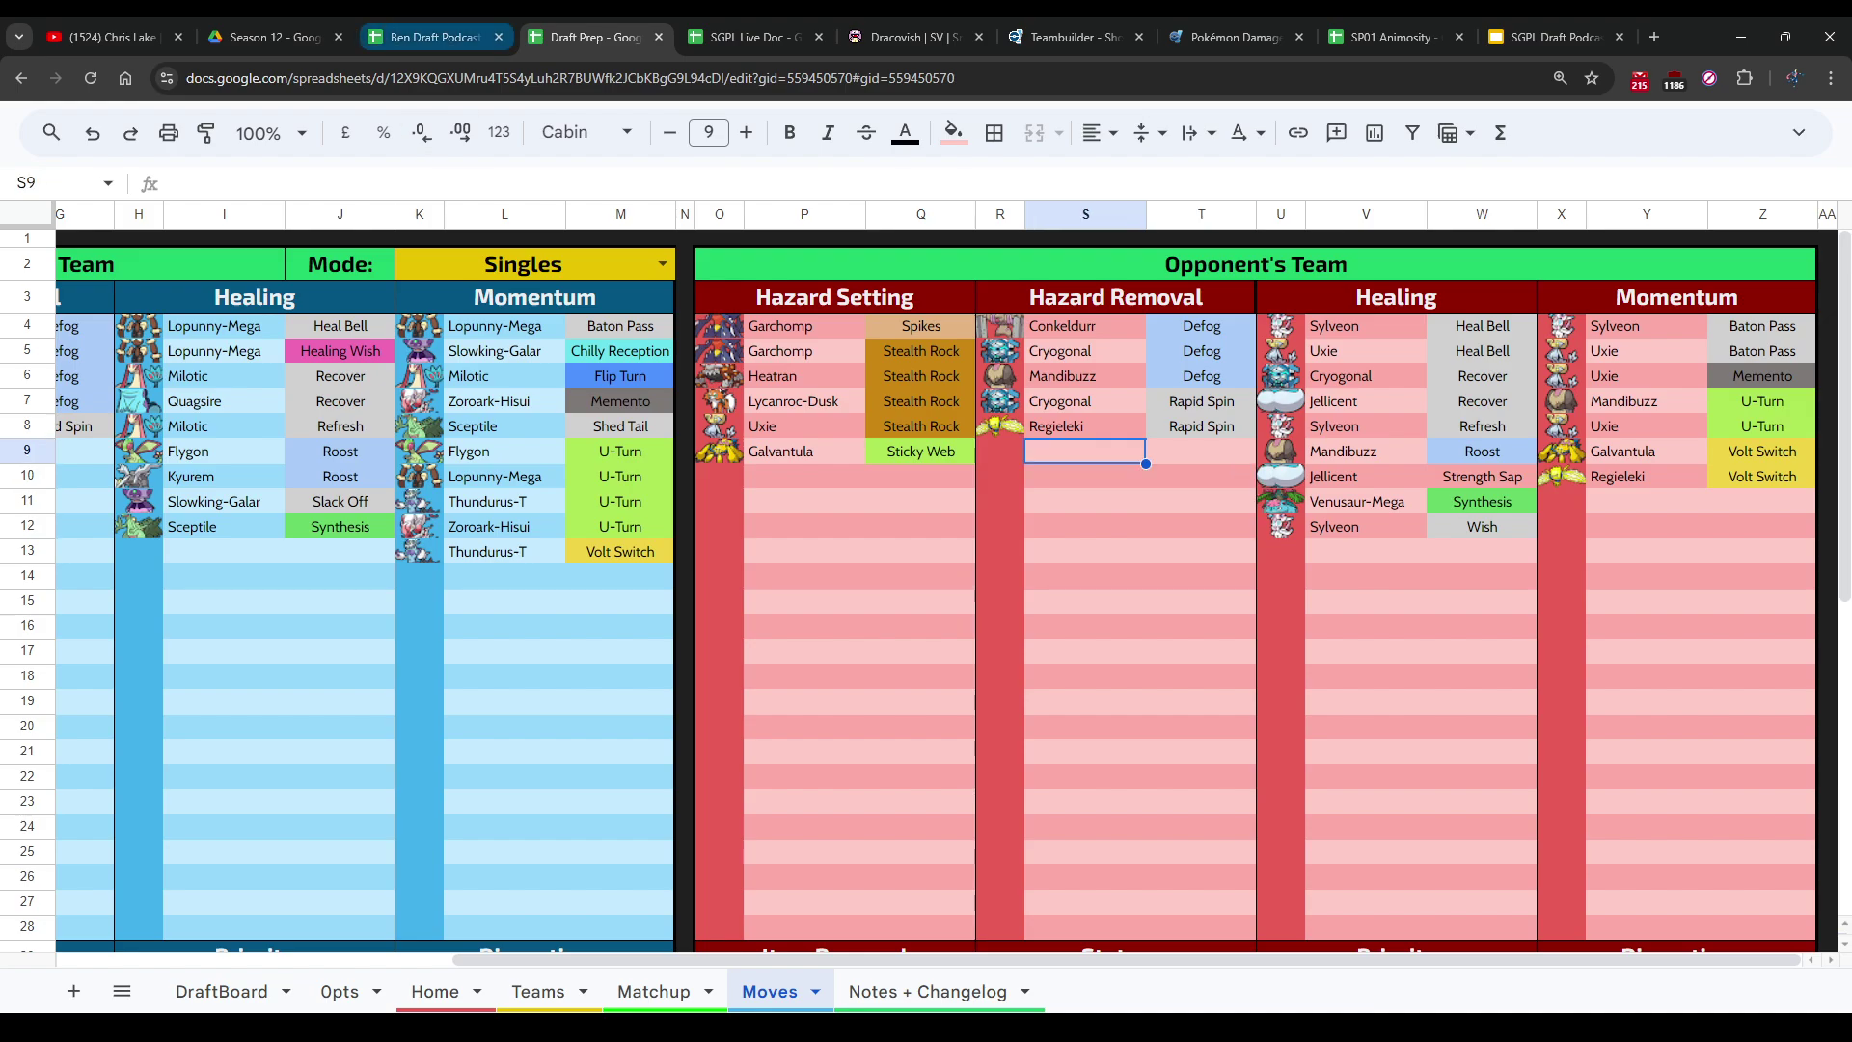
Step: Check HamKiss's hazard removal options in Draft Prep, and enter the note "Removal could be better" in E3 of the HamKiss podcast sheet
key(ctrl+Page_Up)
key(Down)
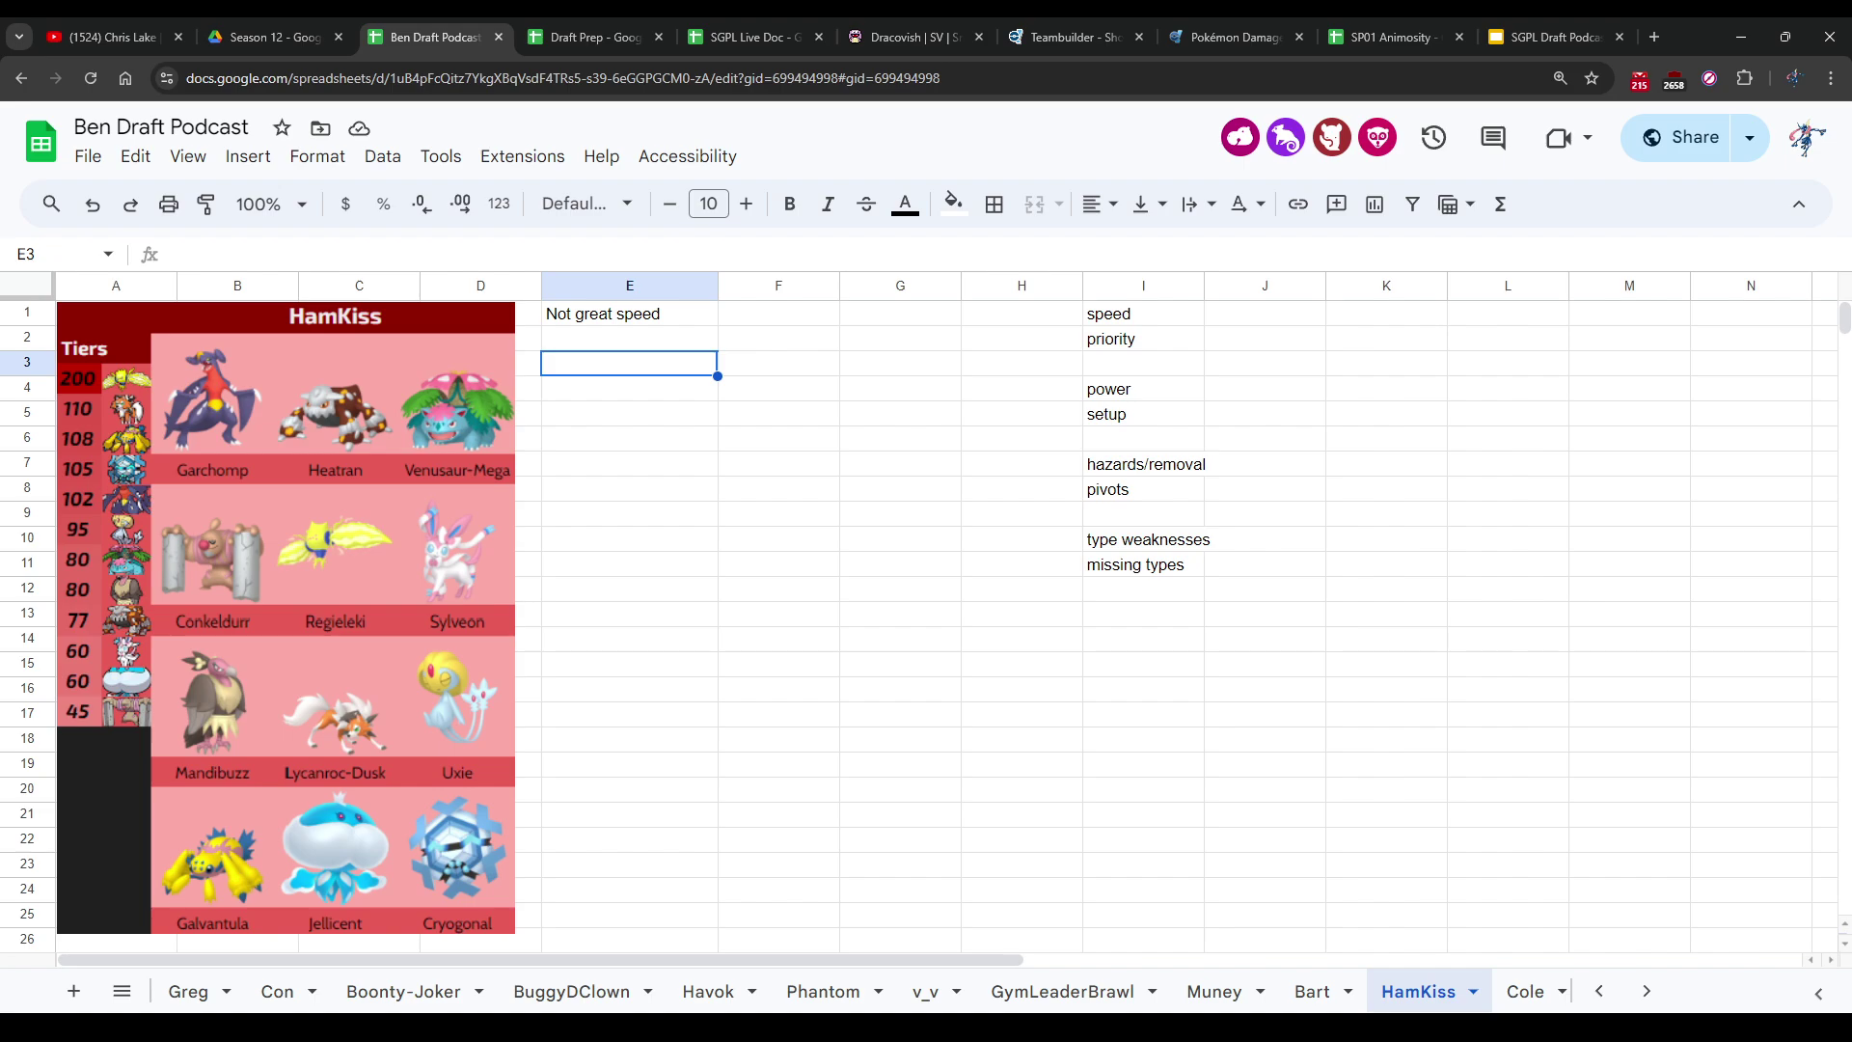
key(ctrl+Tab)
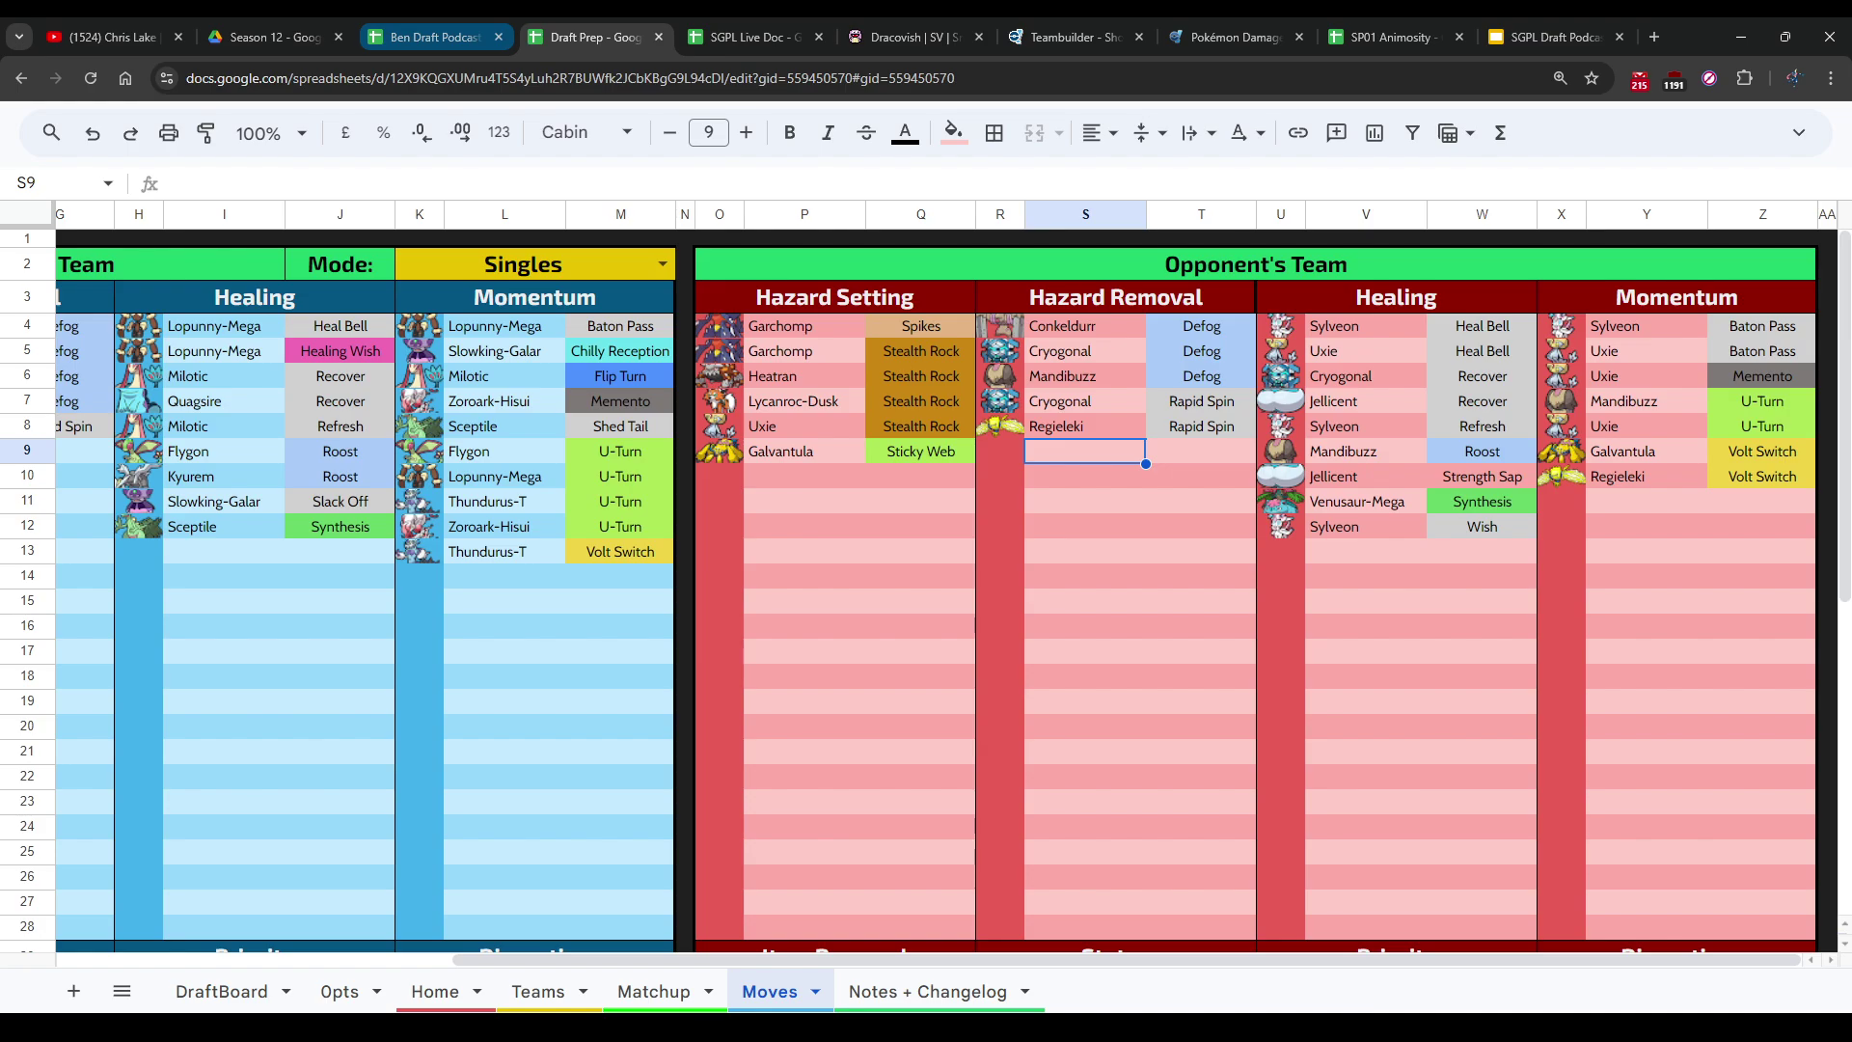
key(ctrl+shift+Tab)
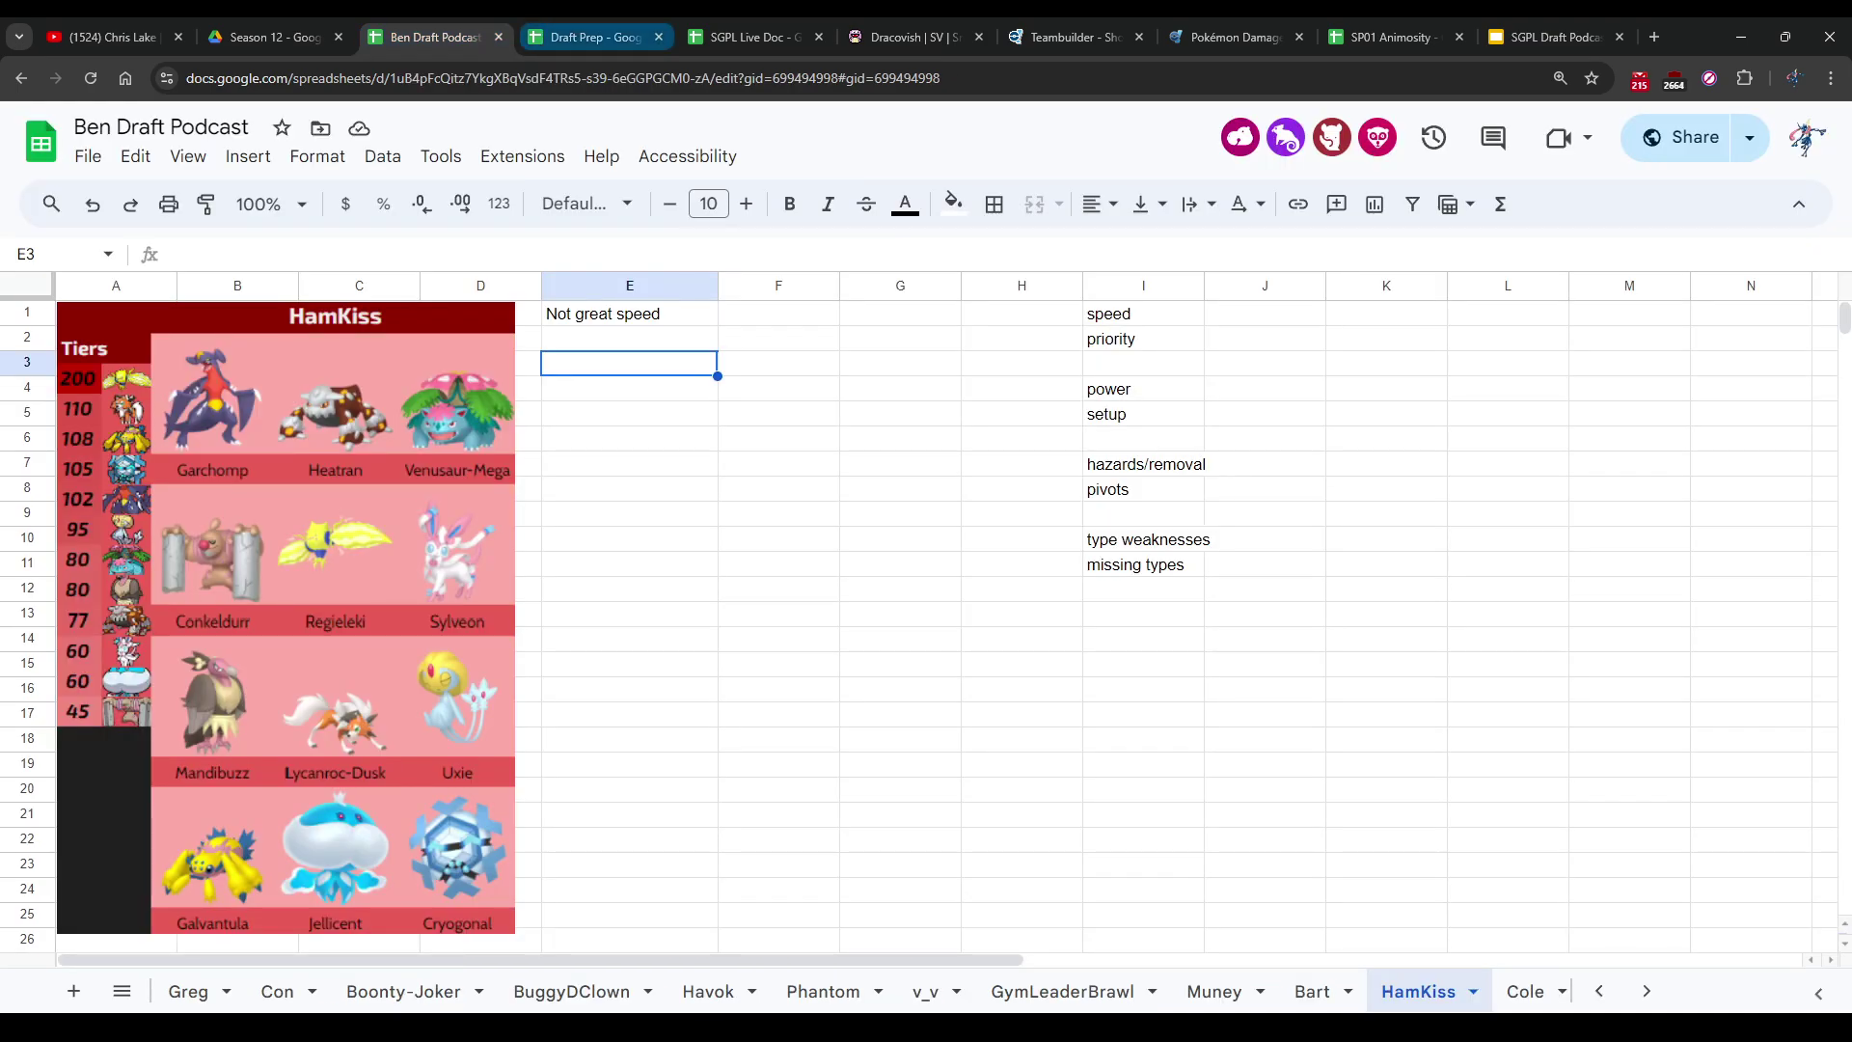
key(ctrl+Tab)
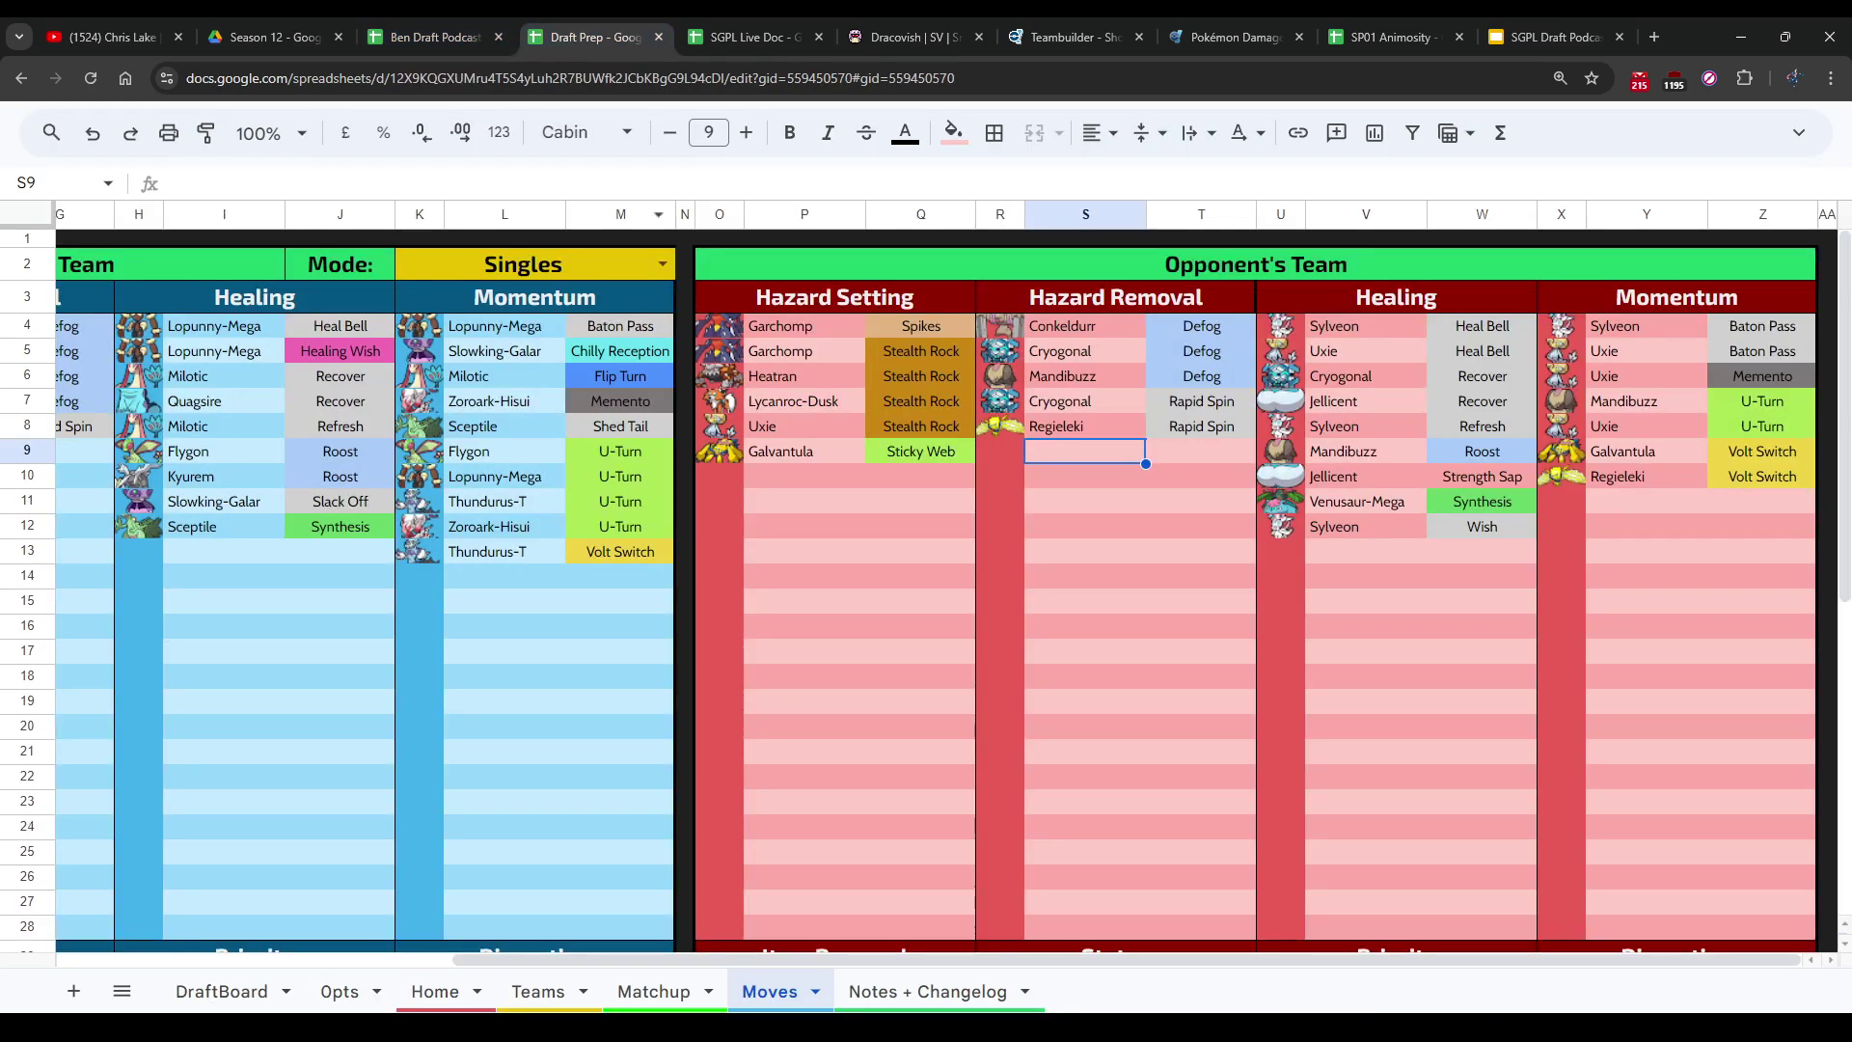
click(1084, 475)
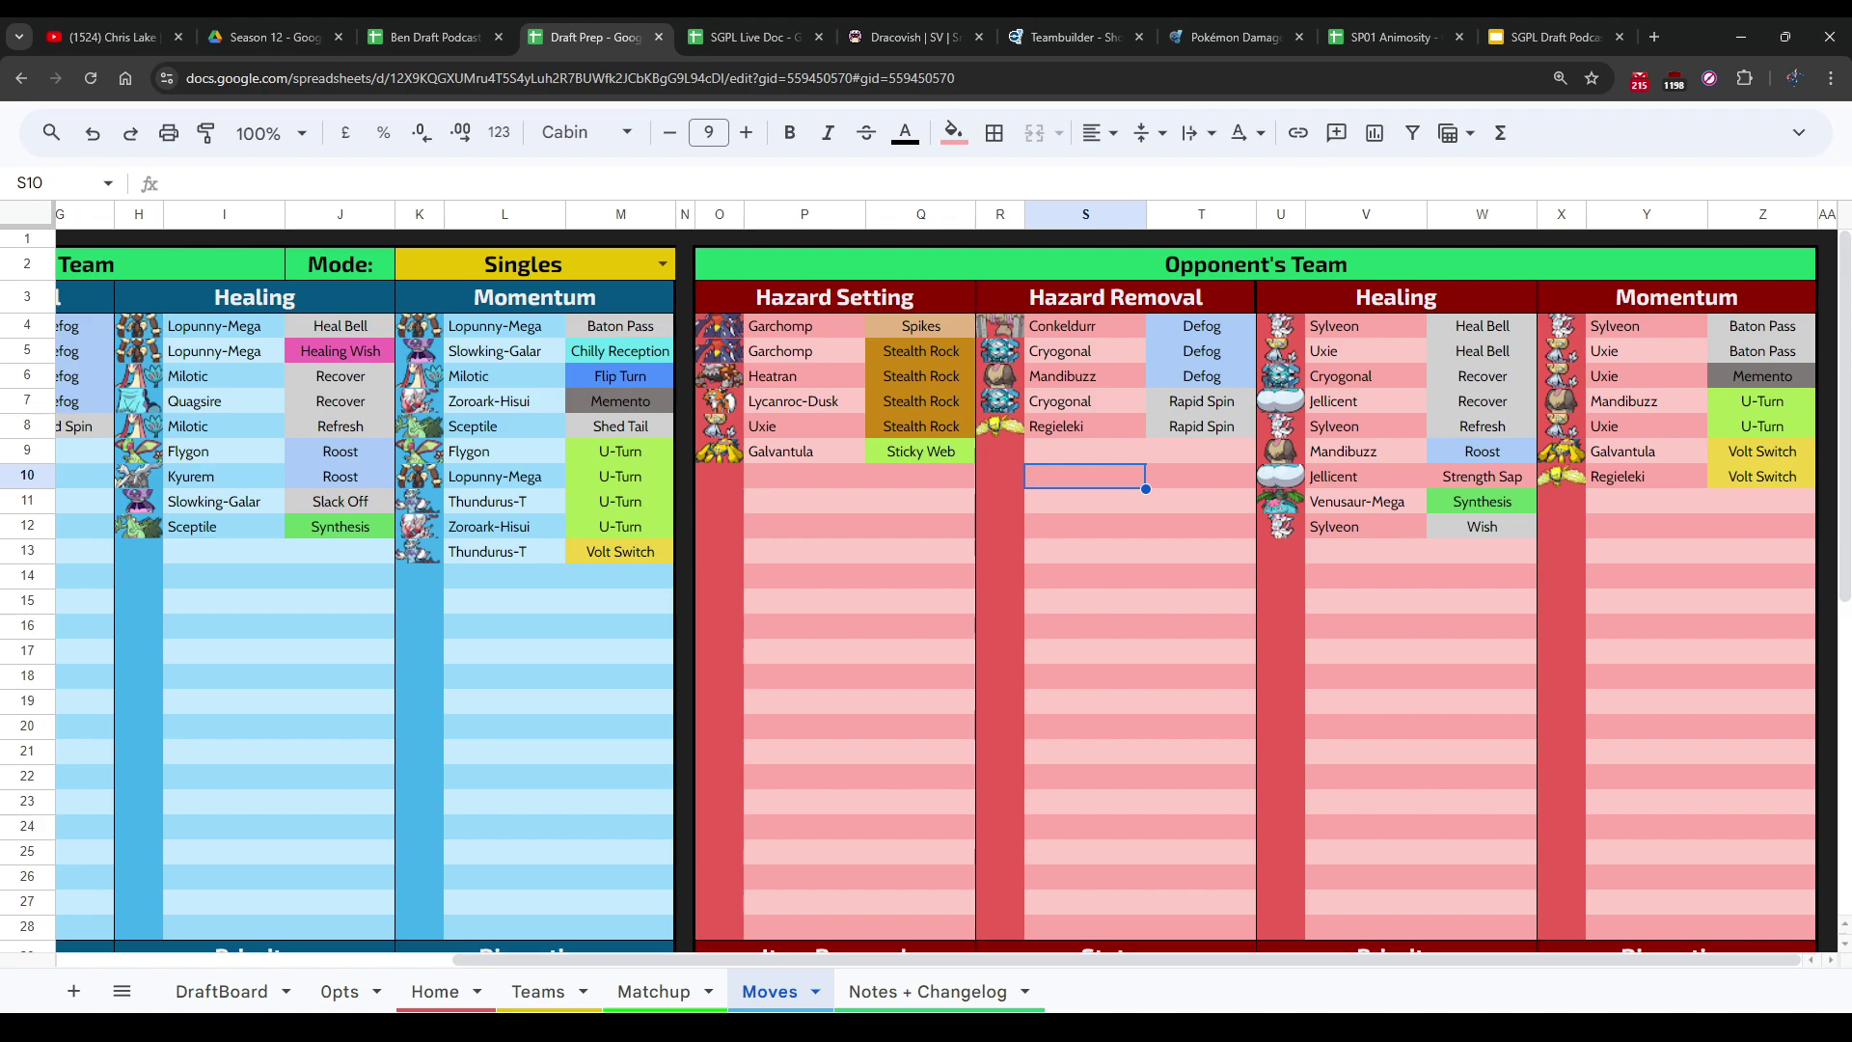
click(1085, 375)
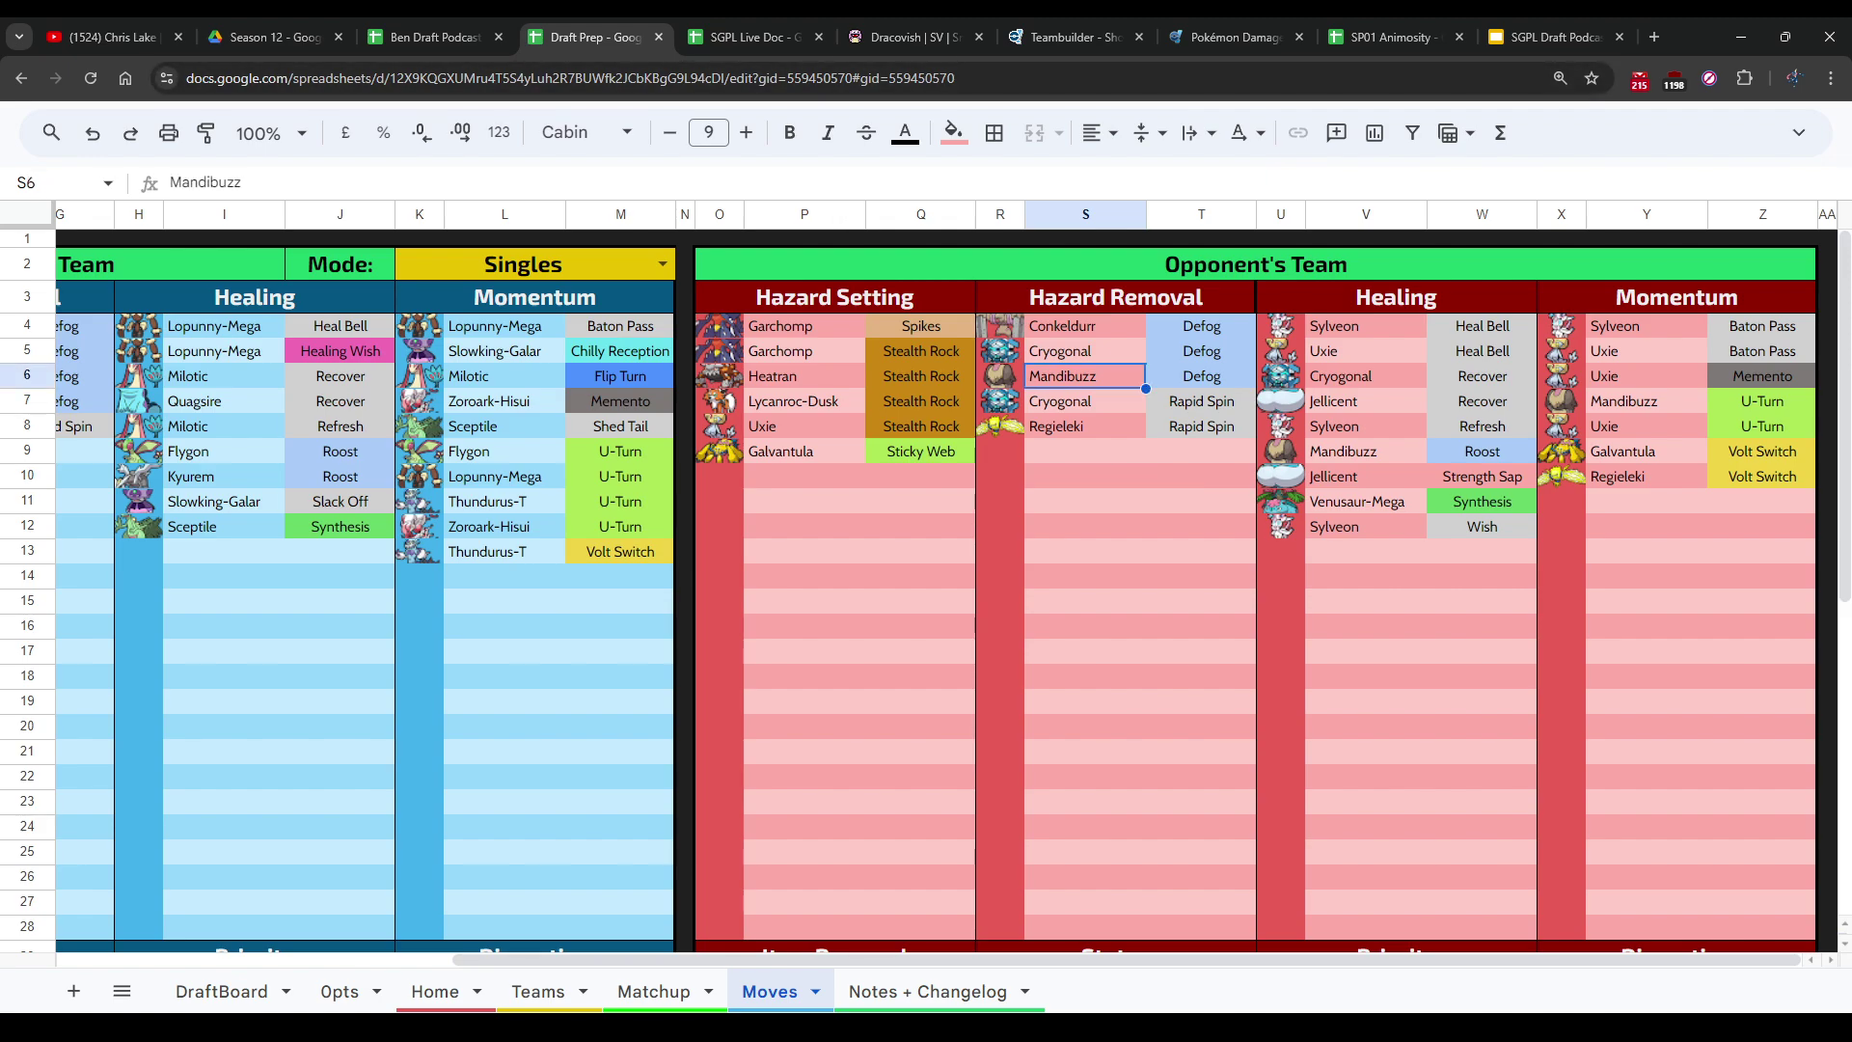
click(434, 36)
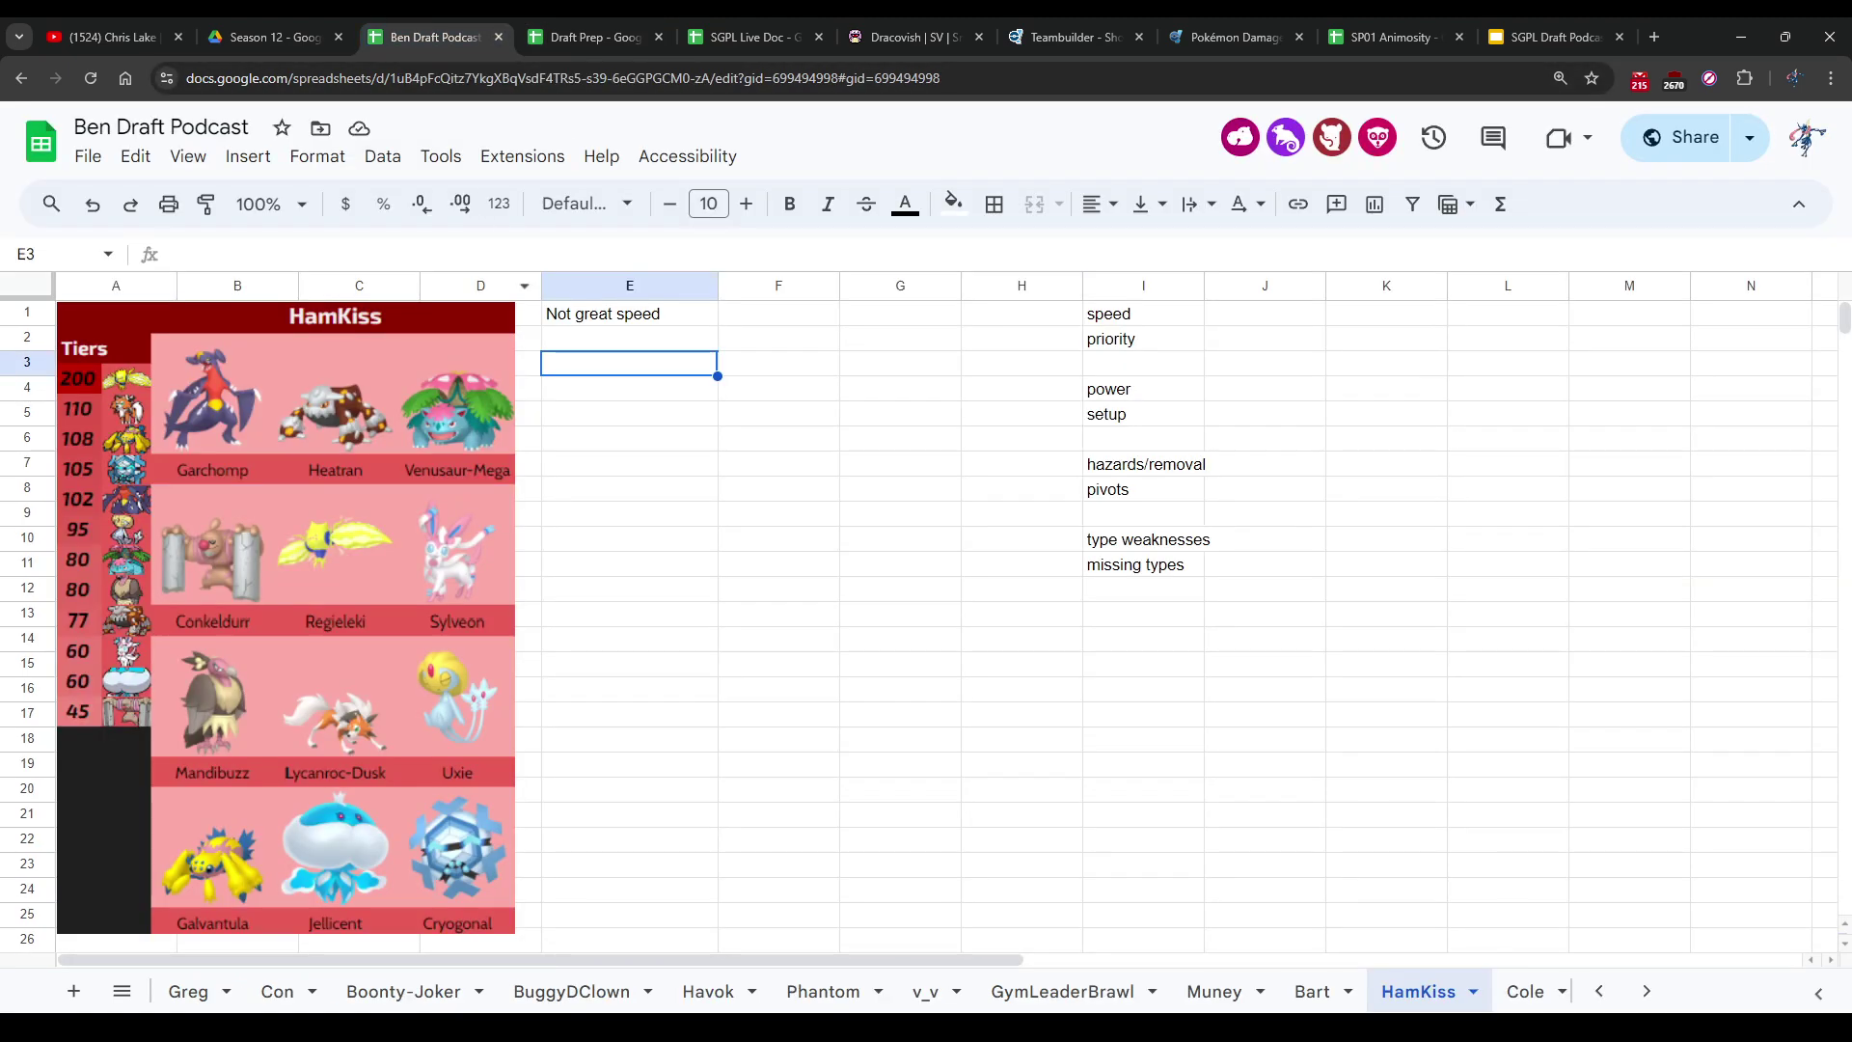
text(R)
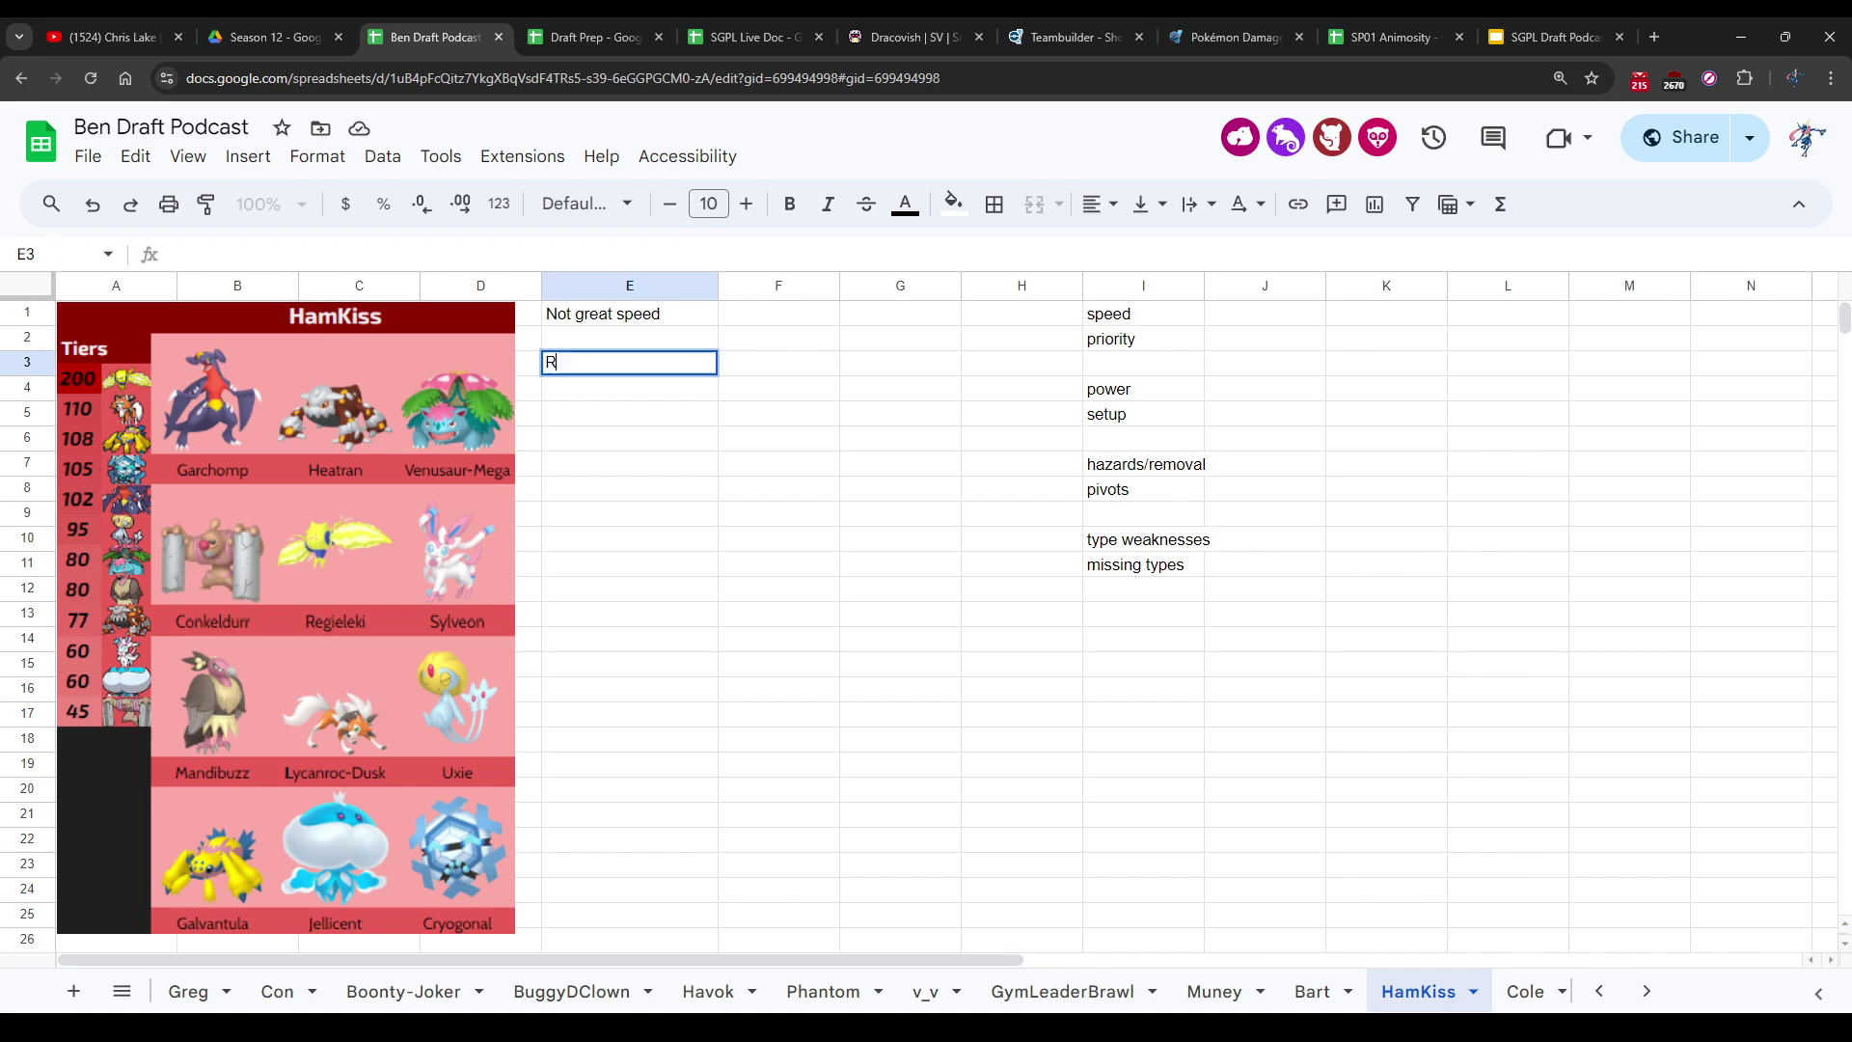
text(emoval could be better)
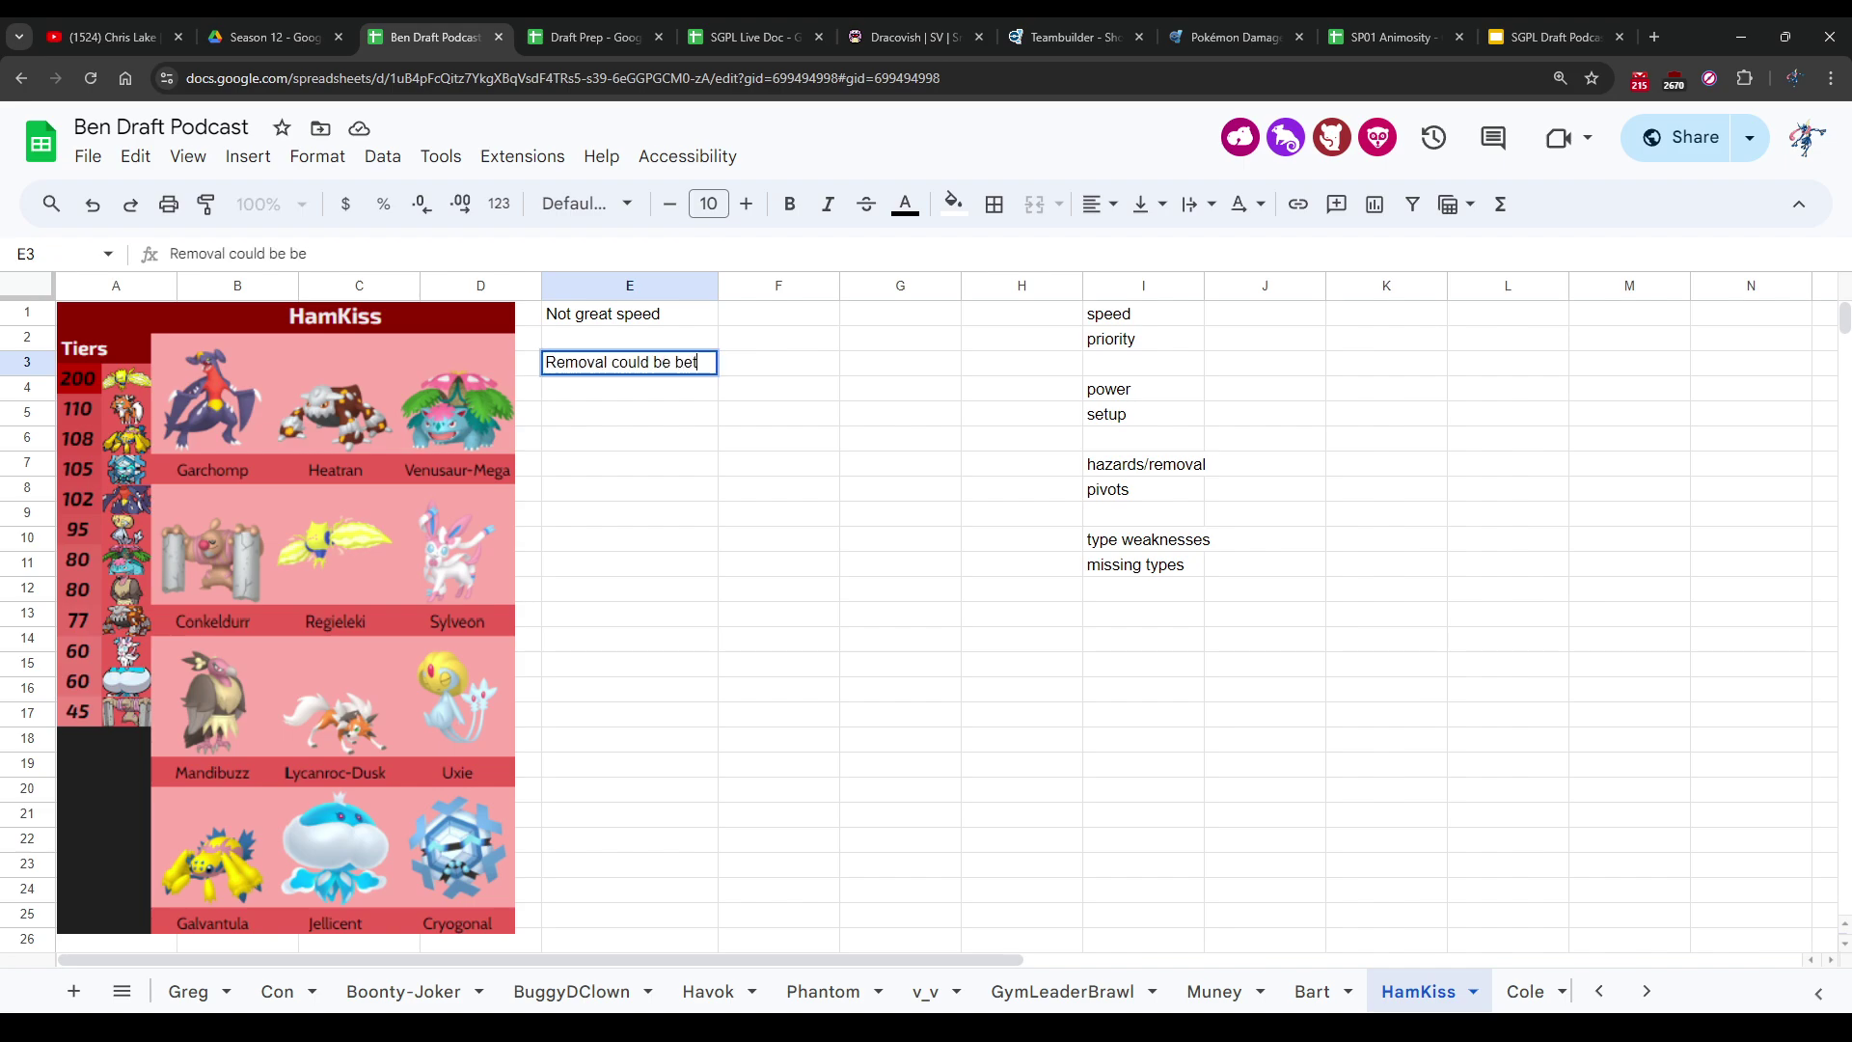
click(629, 438)
Step: Recheck the hazard setters in Draft Prep and enter the note "Hazard setters great" in E4 of the HamKiss sheet
key(ctrl+Tab)
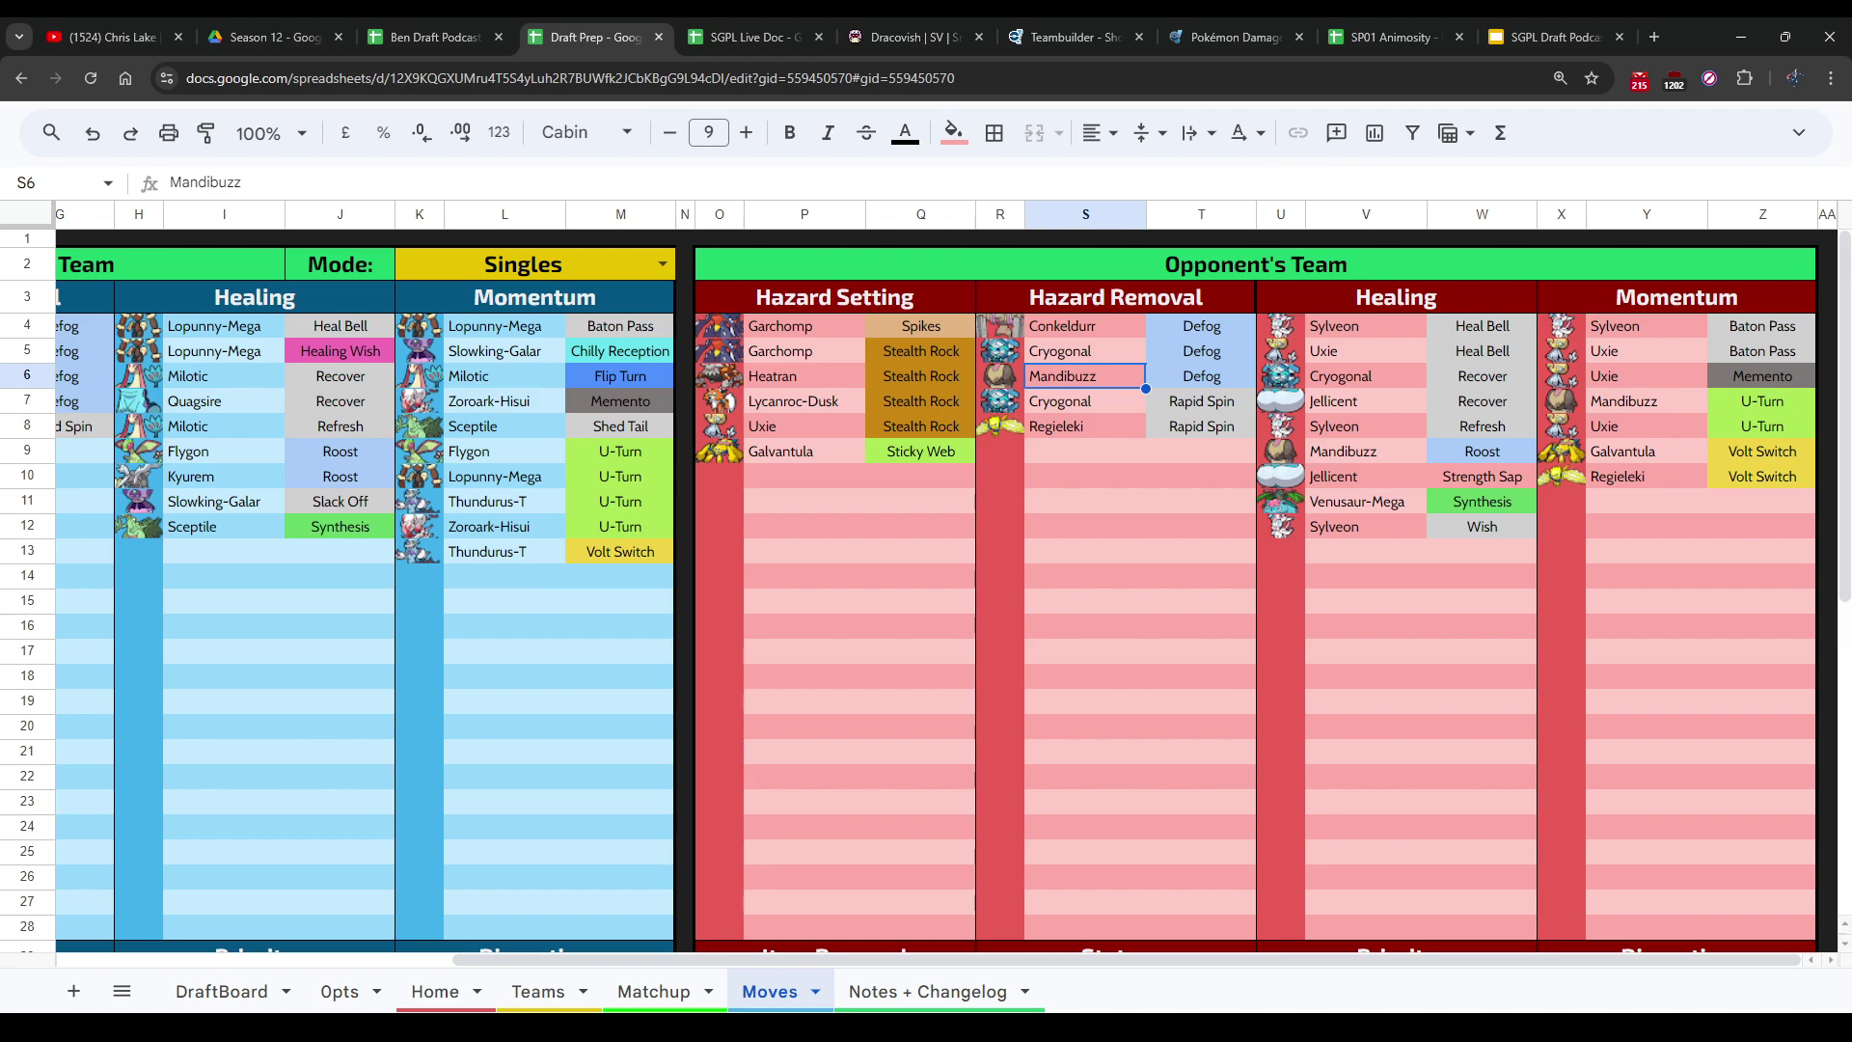
key(ctrl+shift+Tab)
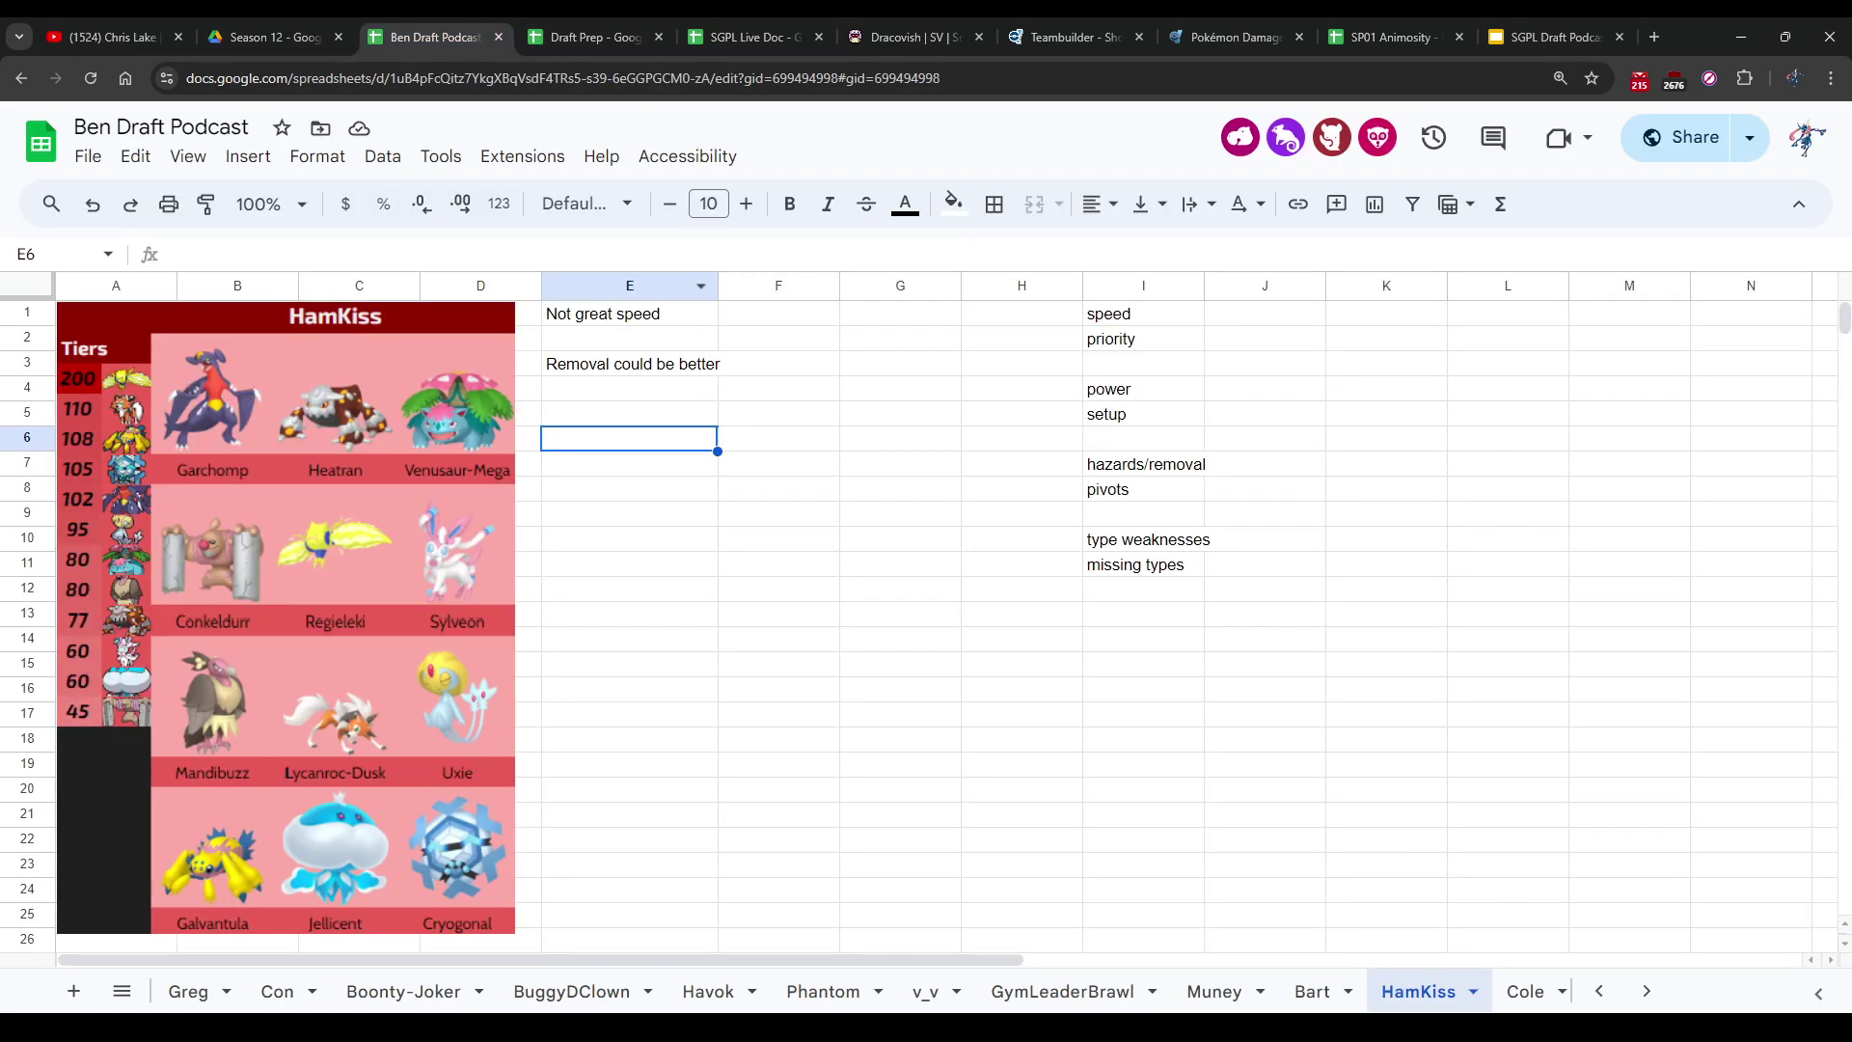
click(629, 387)
text(Hazard)
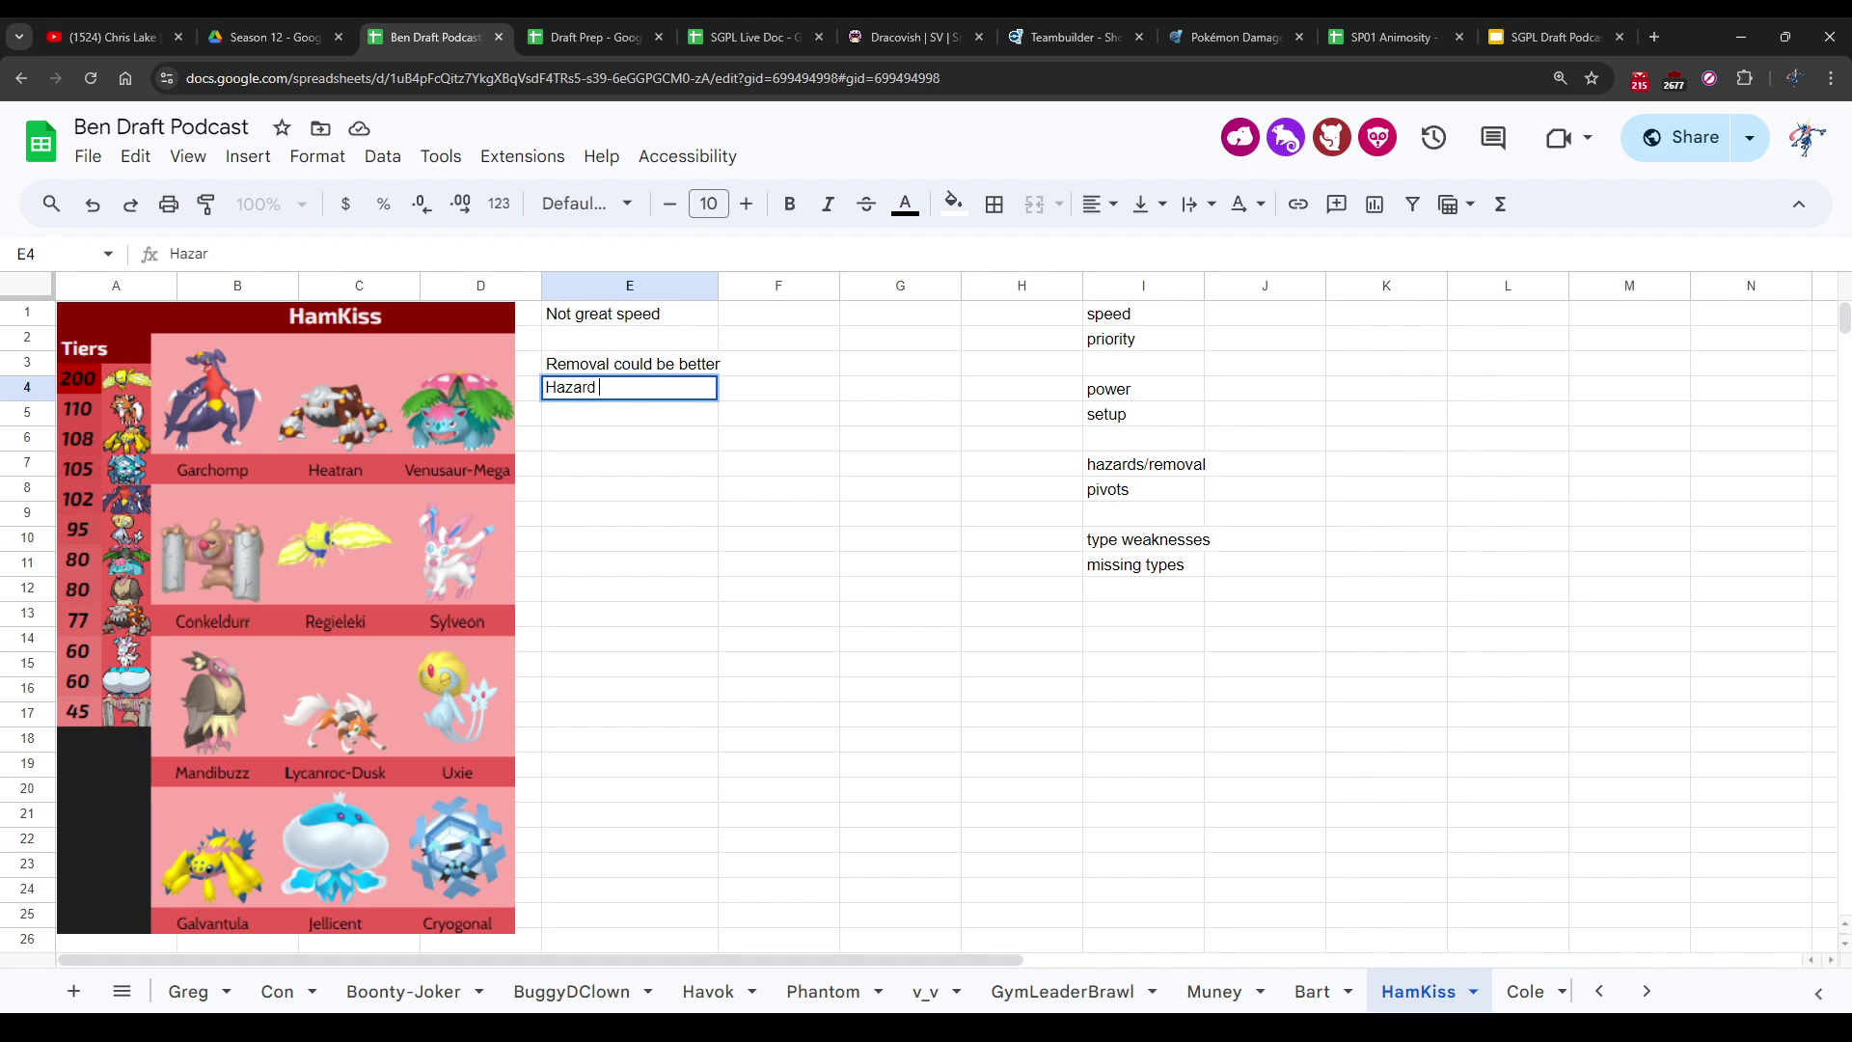
text( setters great)
key(Return)
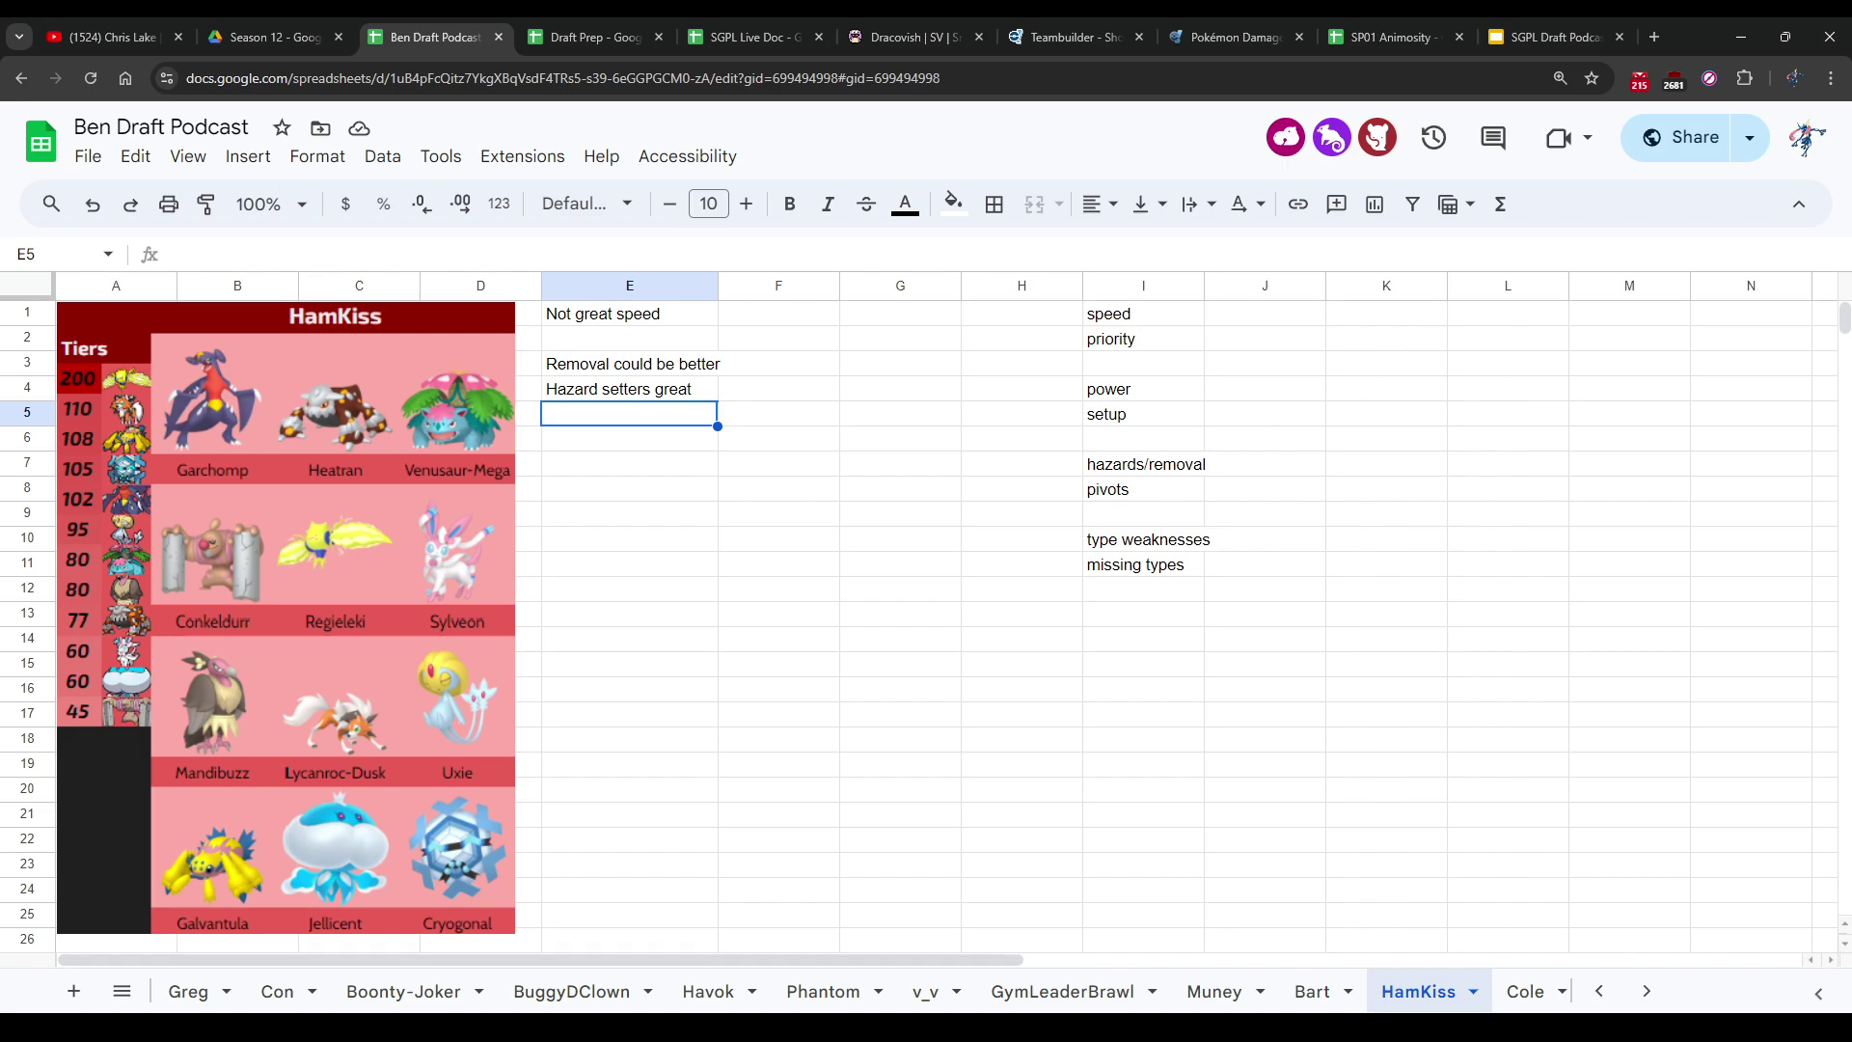
Step: Glance at HamKiss's moves in Draft Prep and enter the note "Offense could be better" in E6 of the HamKiss sheet
key(ctrl+Tab)
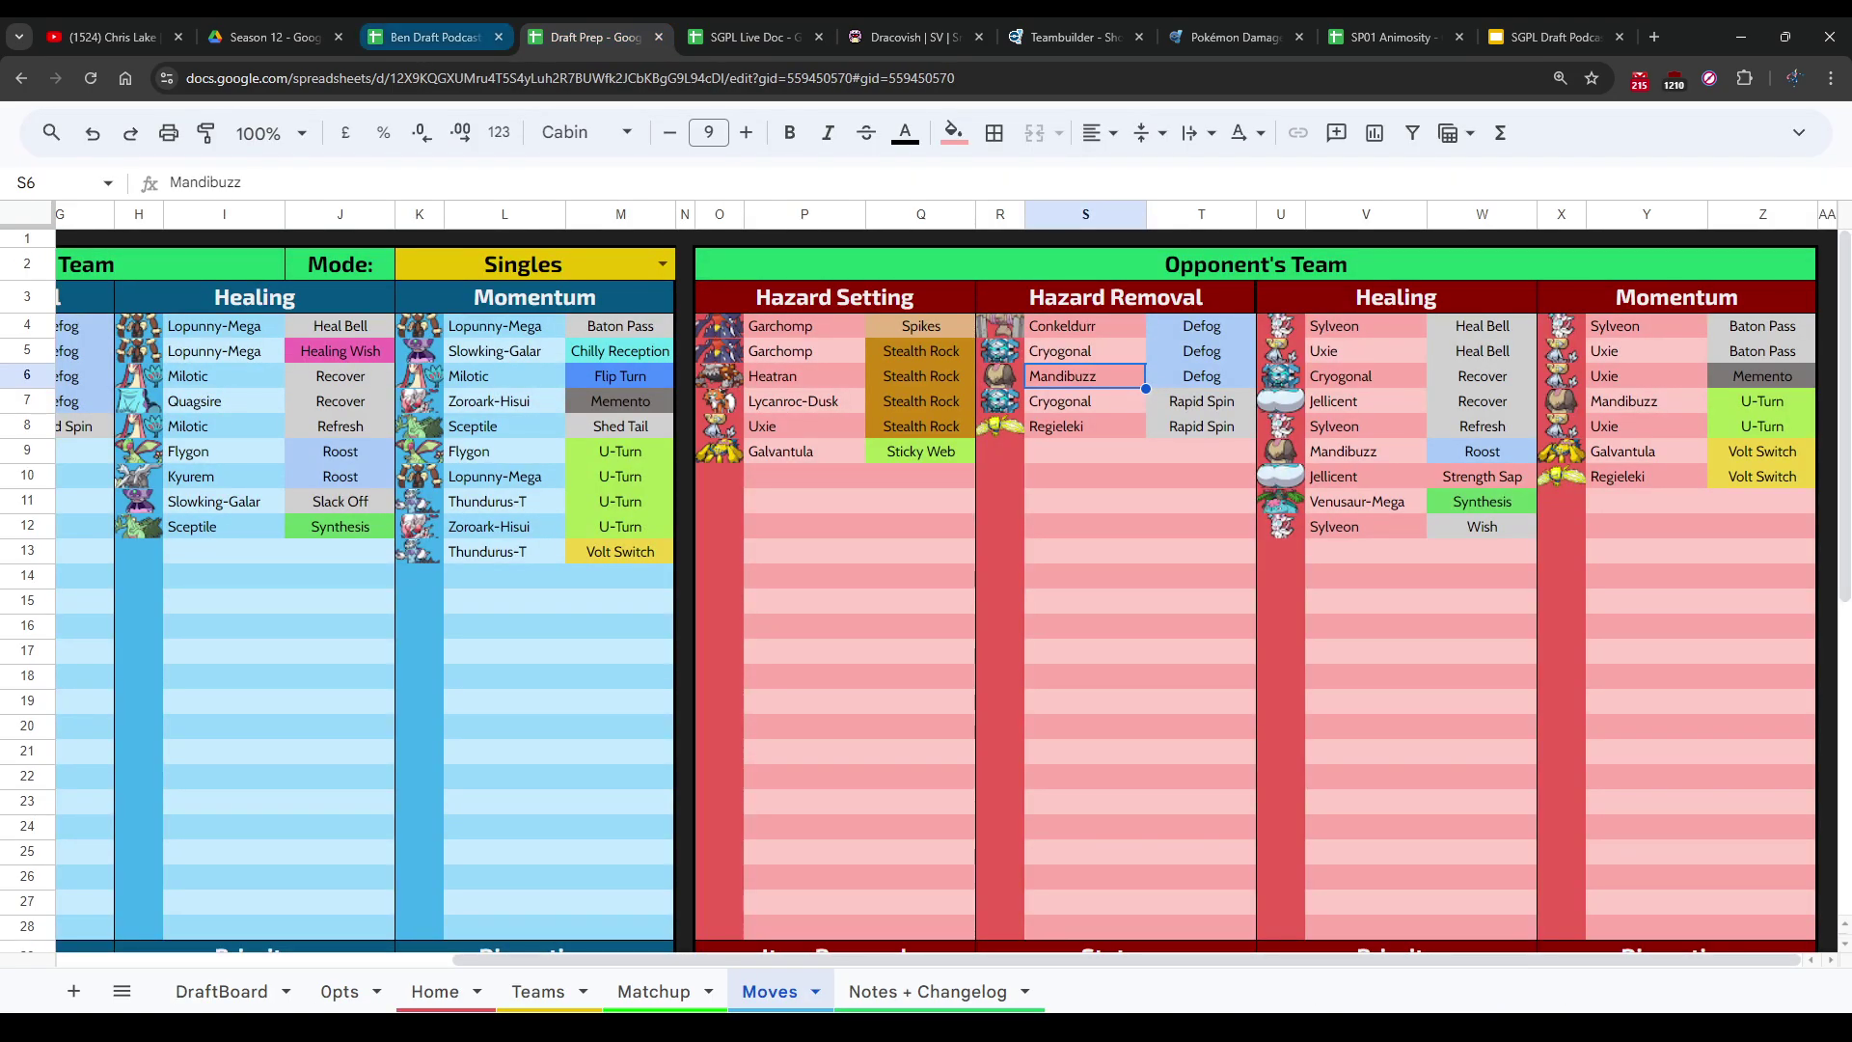
key(ctrl+shift+Tab)
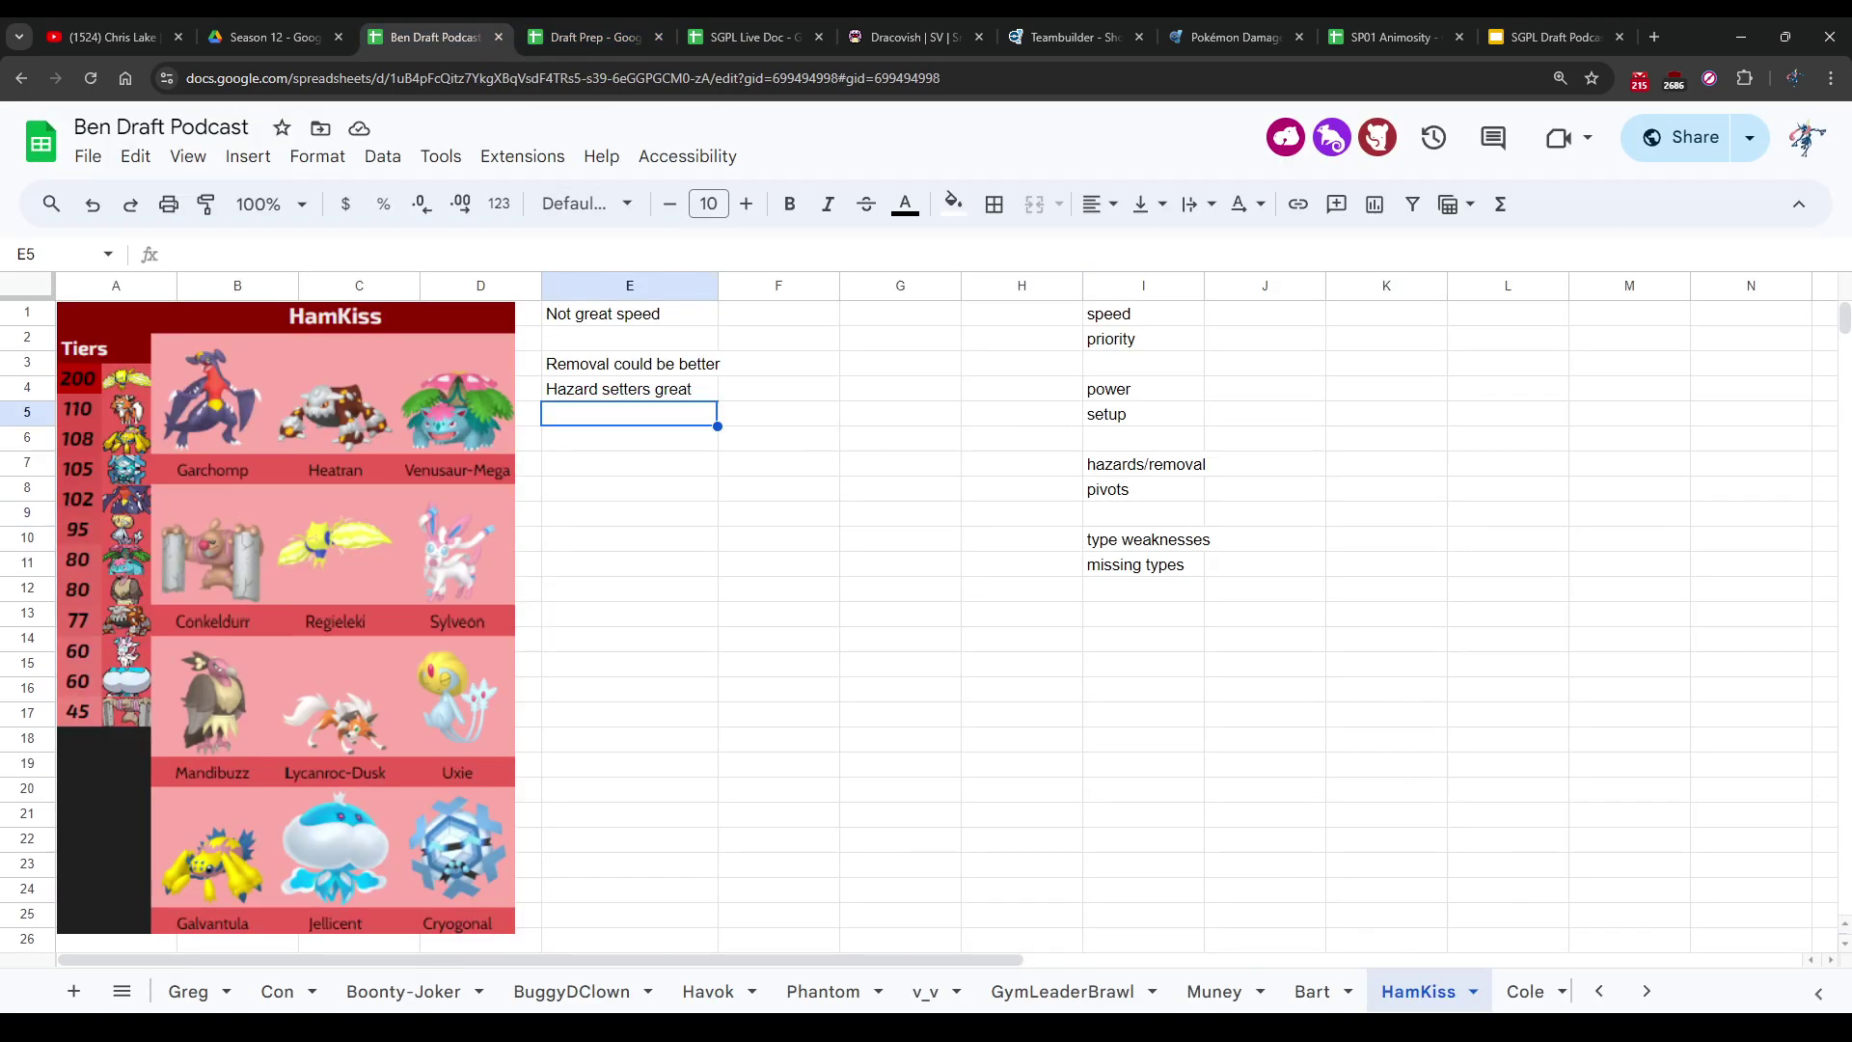
click(629, 438)
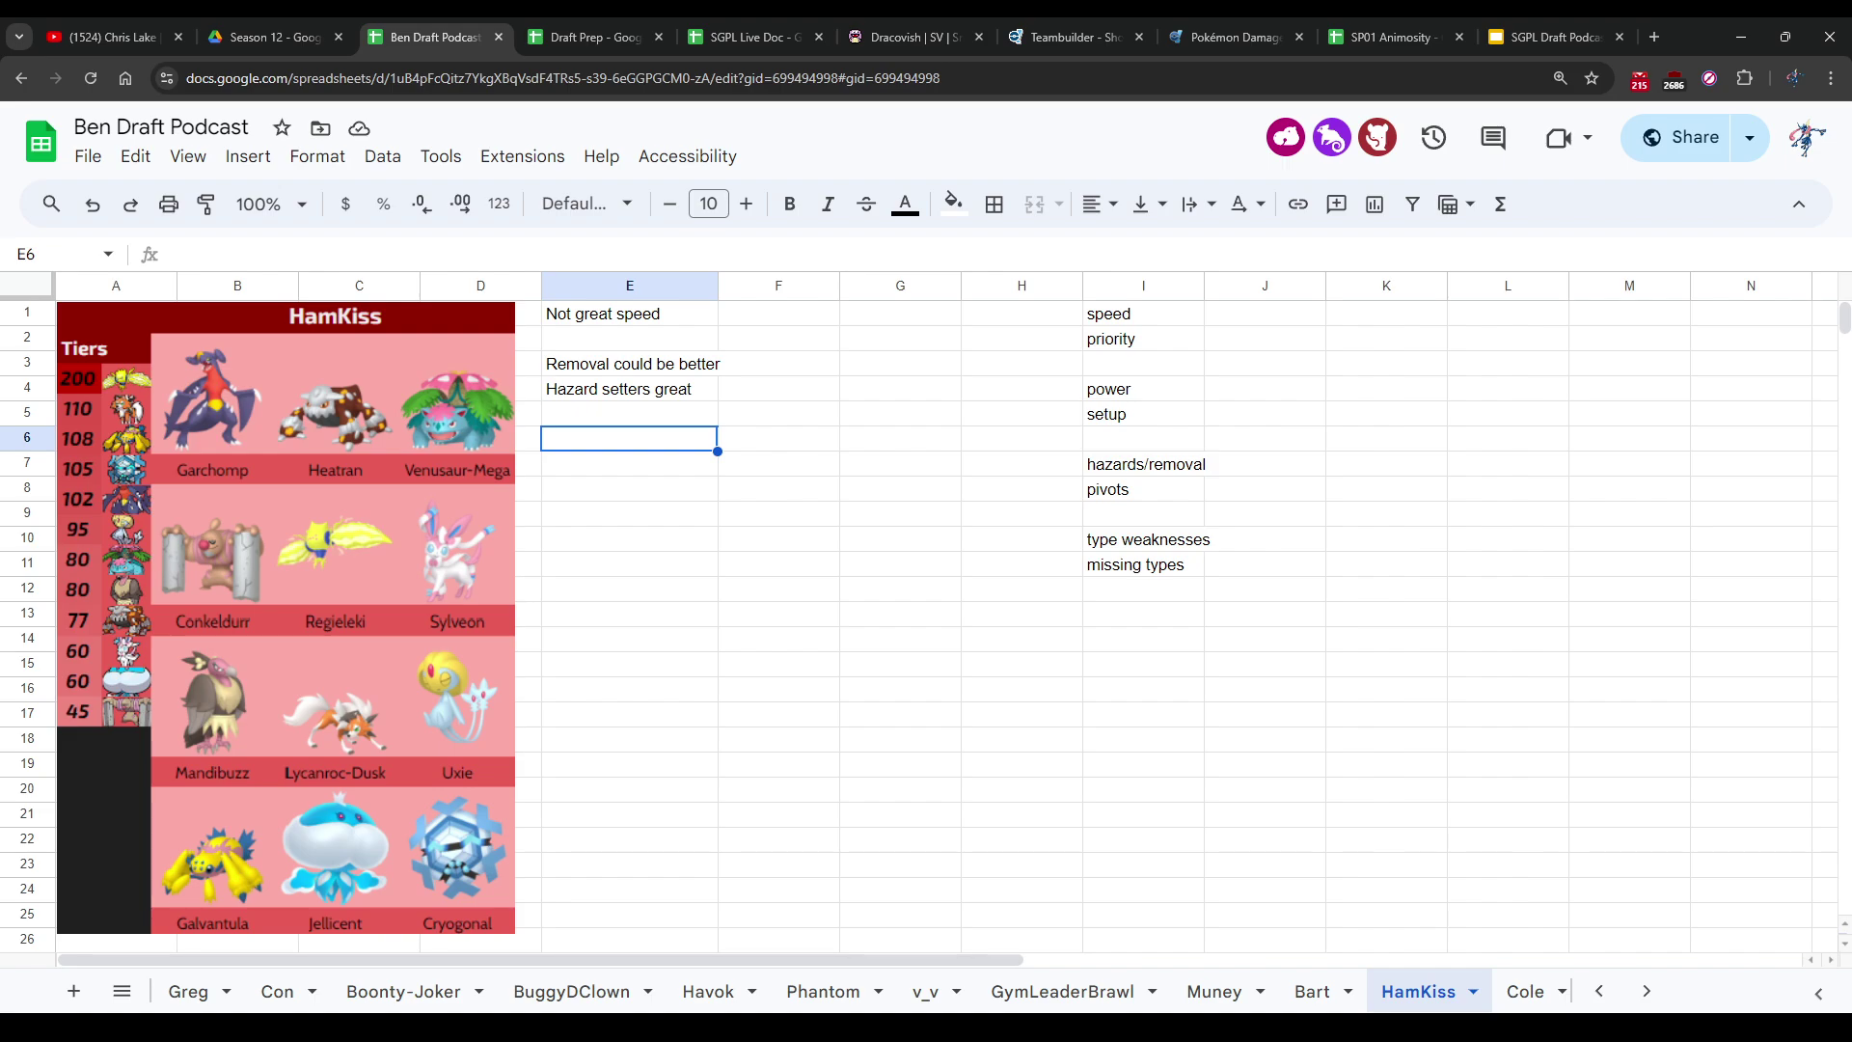
text(Of)
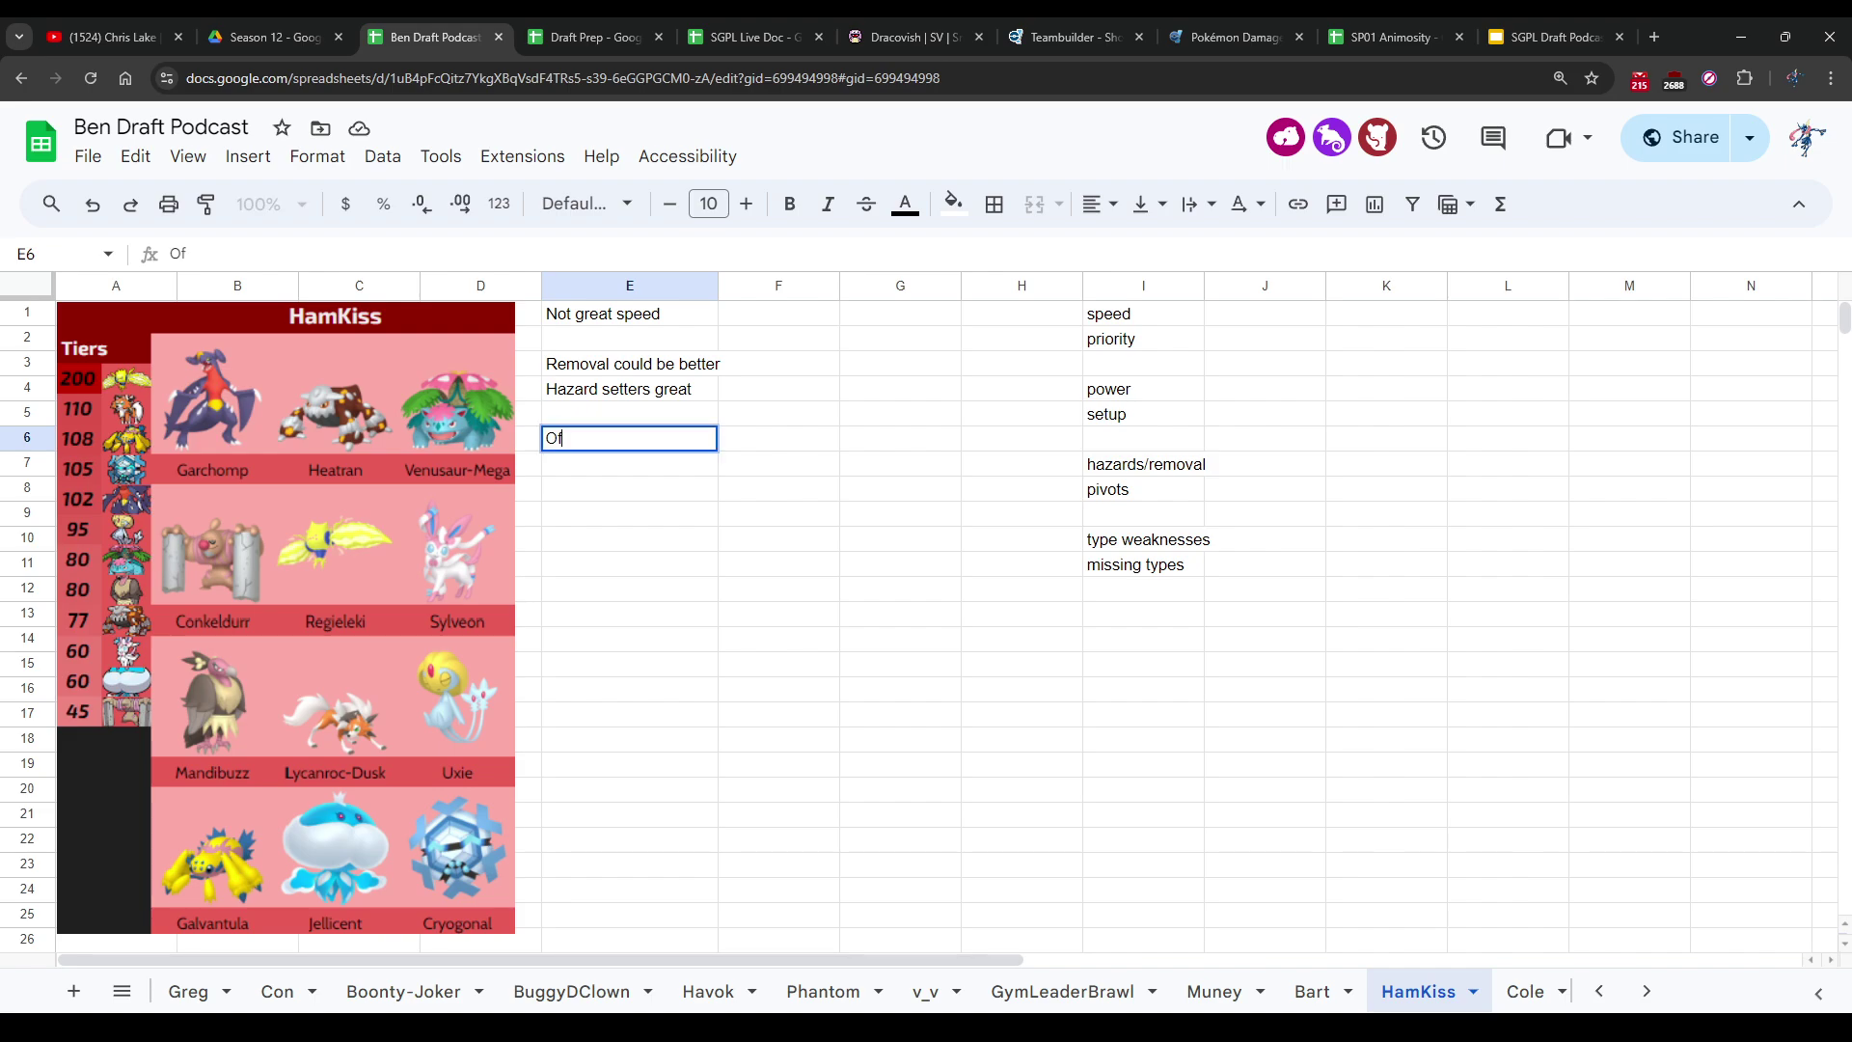
text(fense could be better)
key(Return)
click(629, 489)
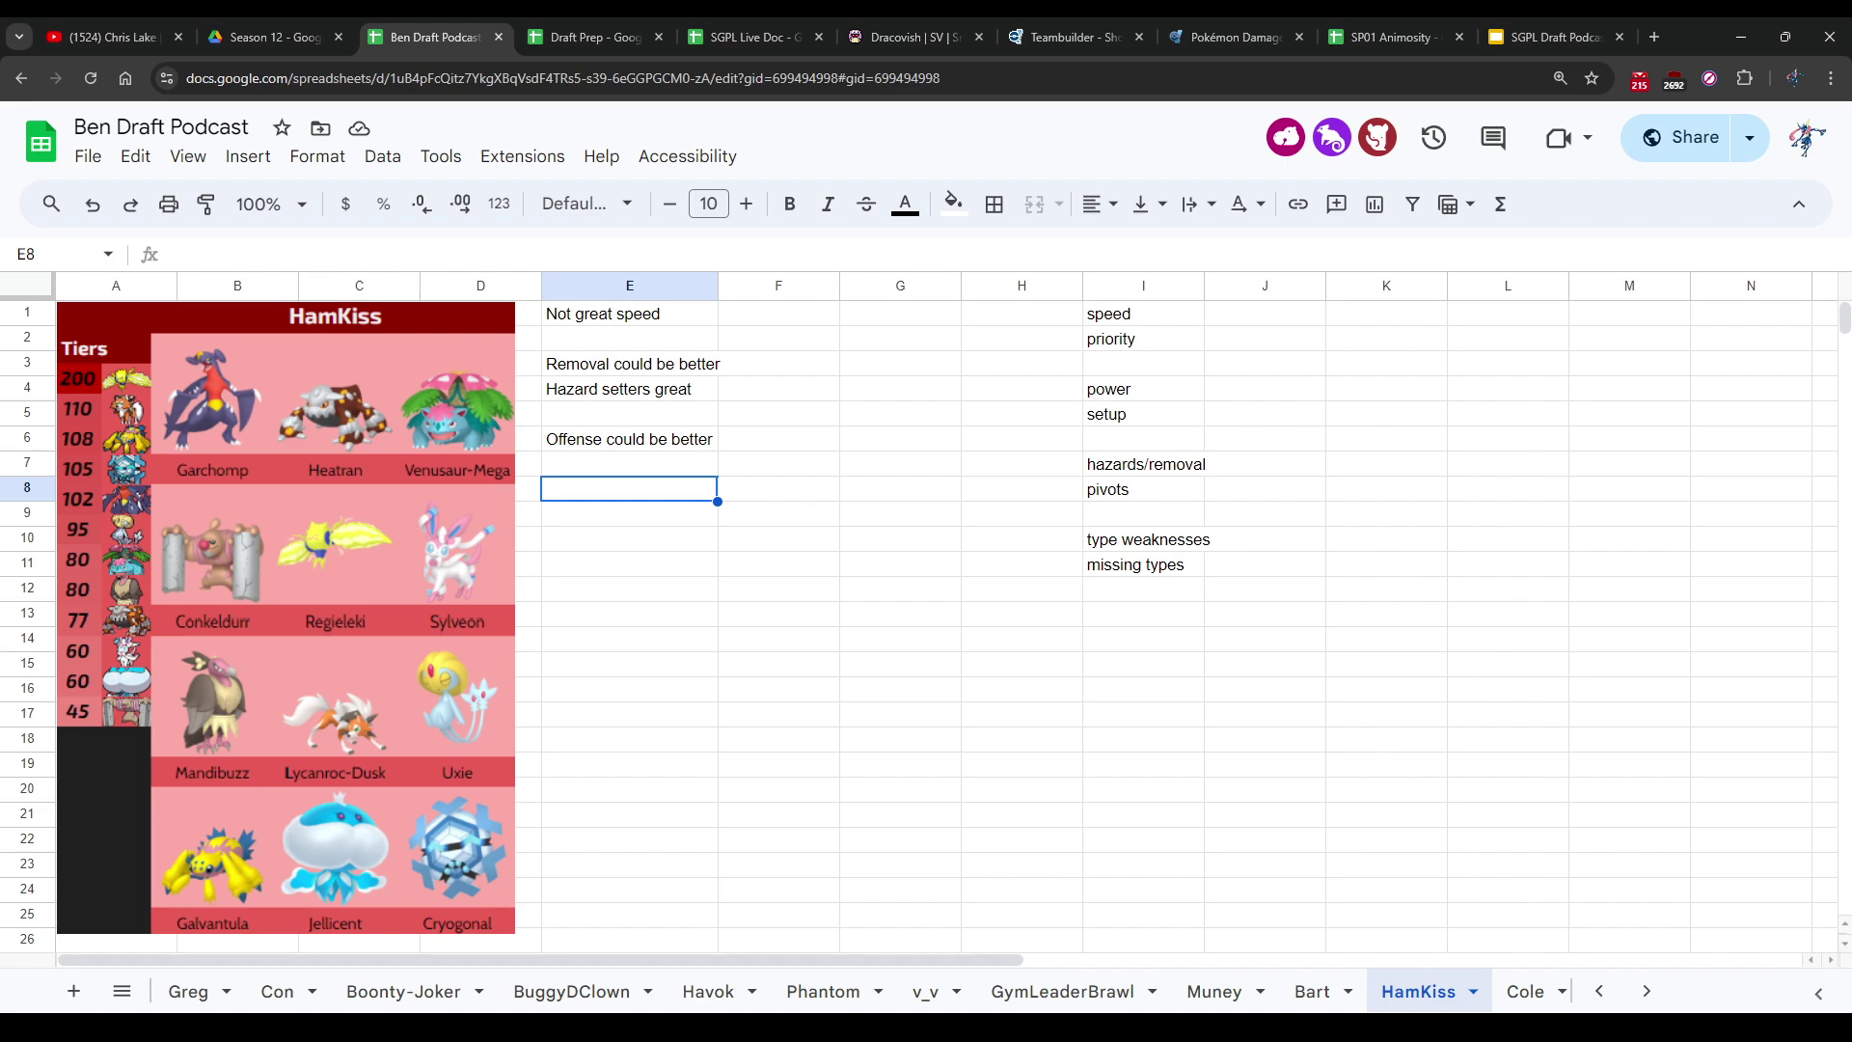
Step: Check HamKiss's momentum moves in Draft Prep and enter the note "Pivots could be better" in E8 of the HamKiss sheet
key(ctrl+Tab)
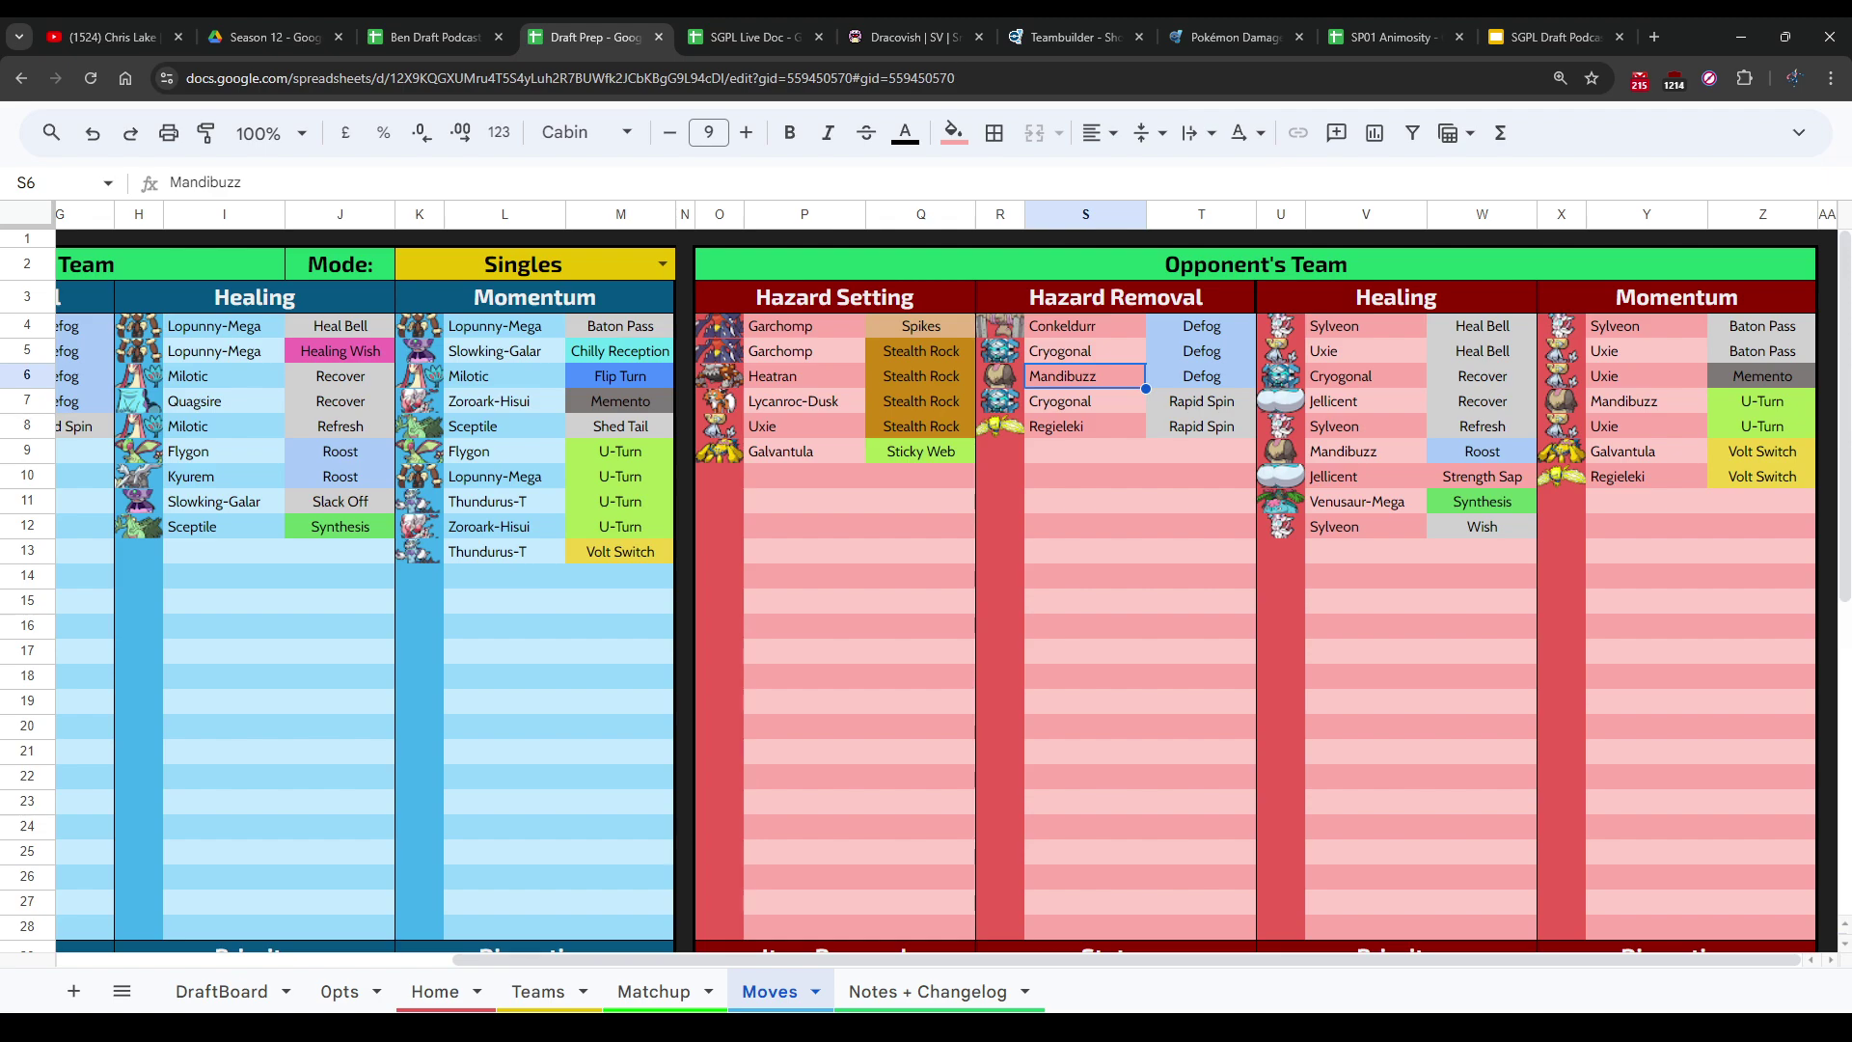
key(ctrl+shift+Tab)
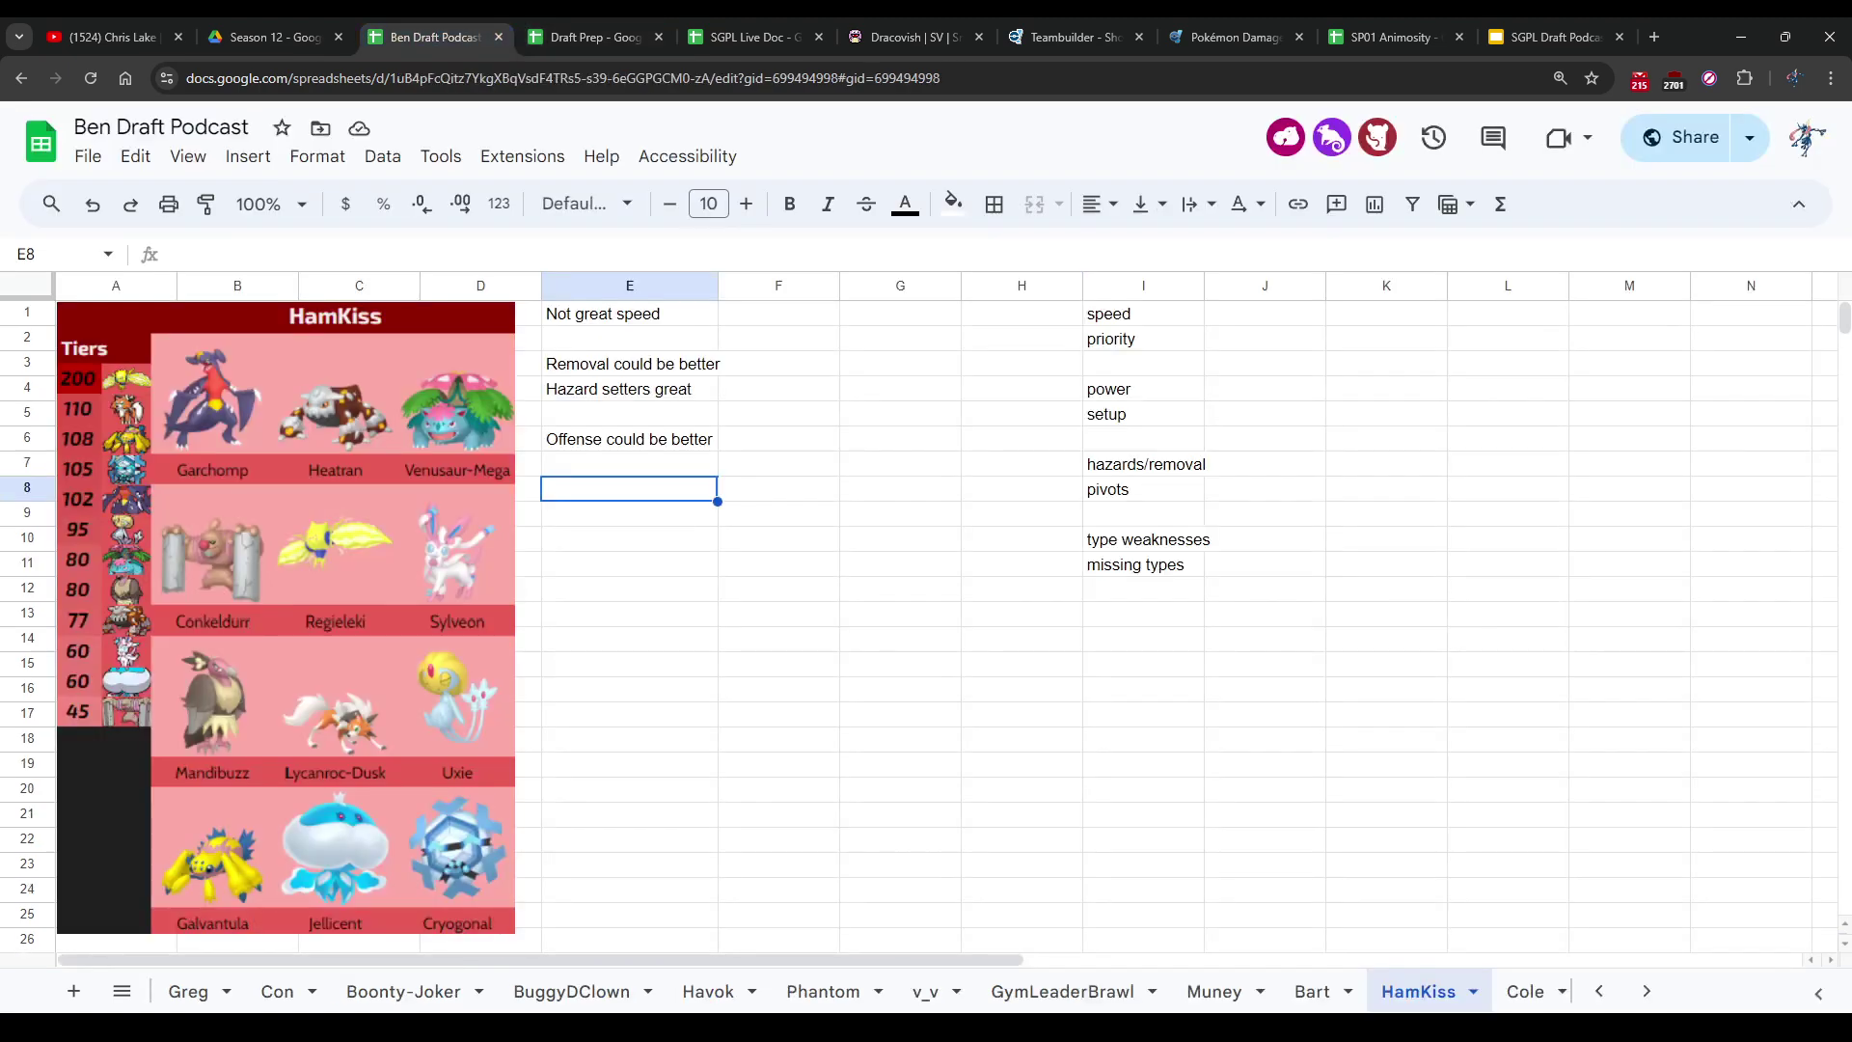
text(Off)
key(BackSpace)
key(BackSpace)
key(BackSpace)
text(P)
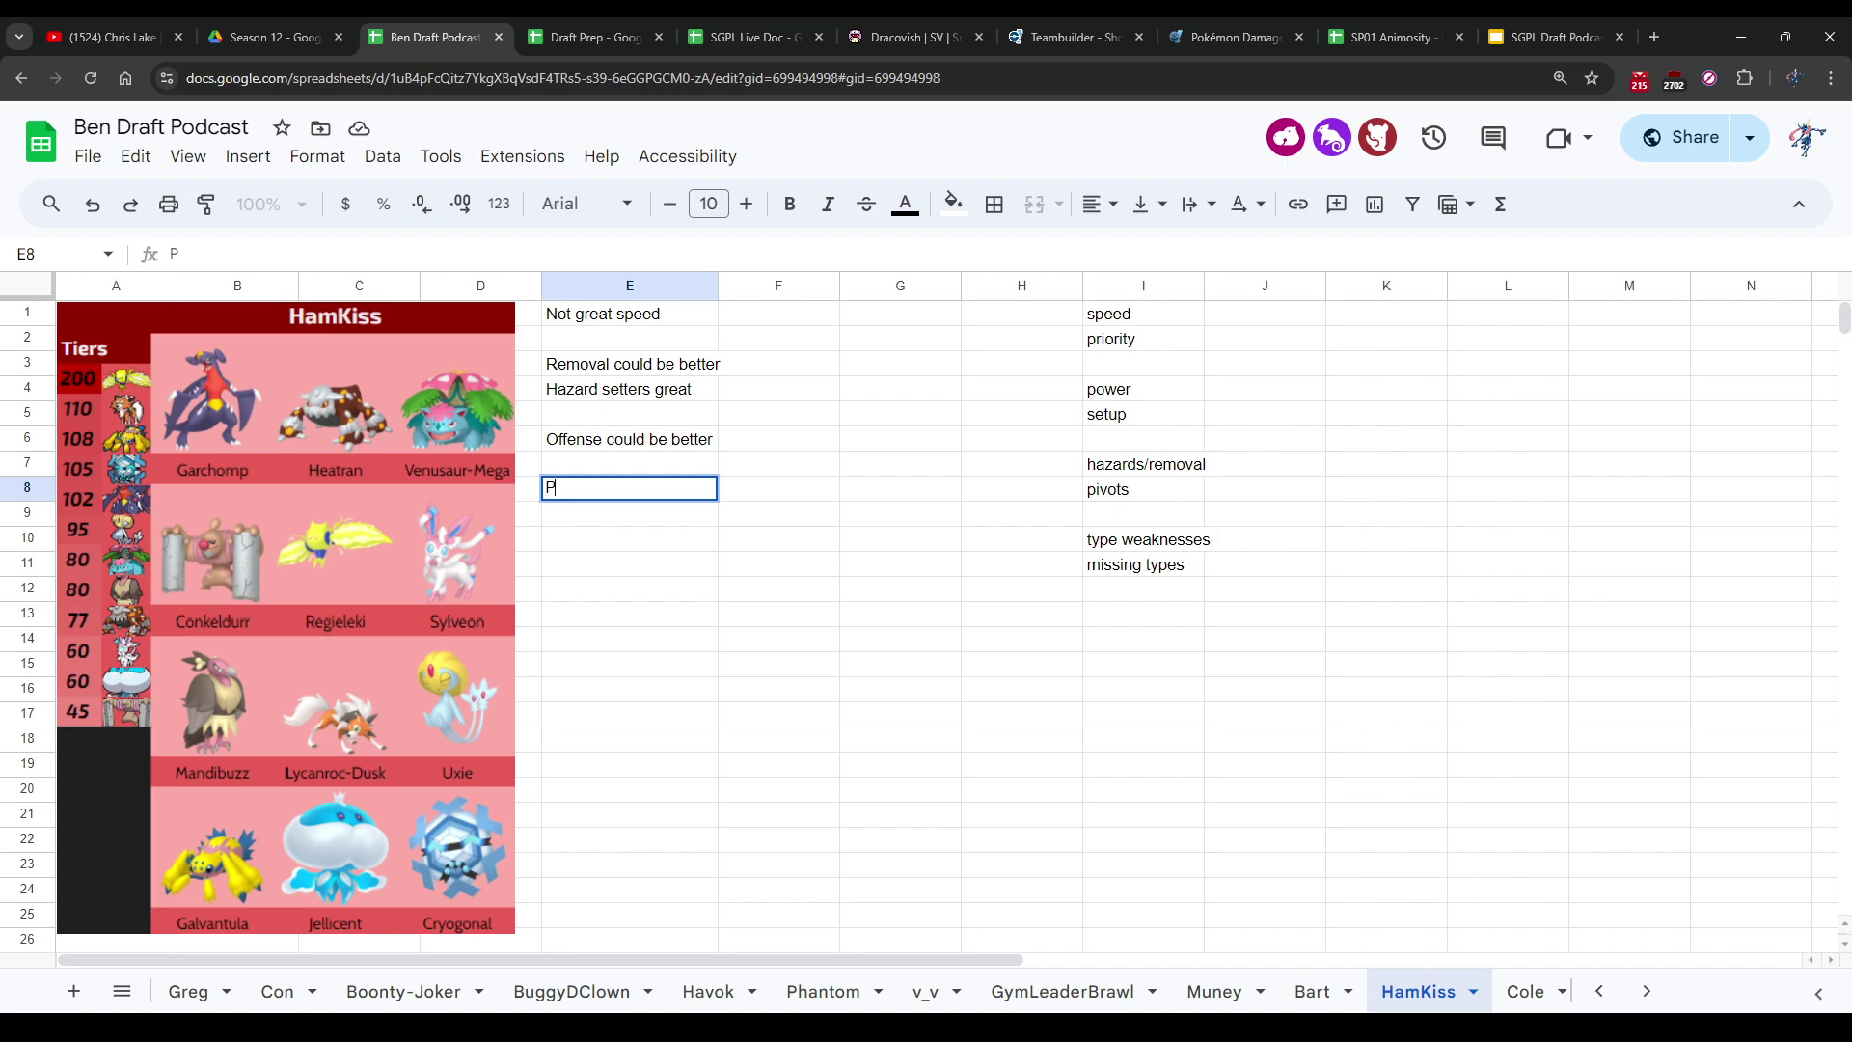
text(ivots could be)
key(BackSpace)
text(e better)
key(Return)
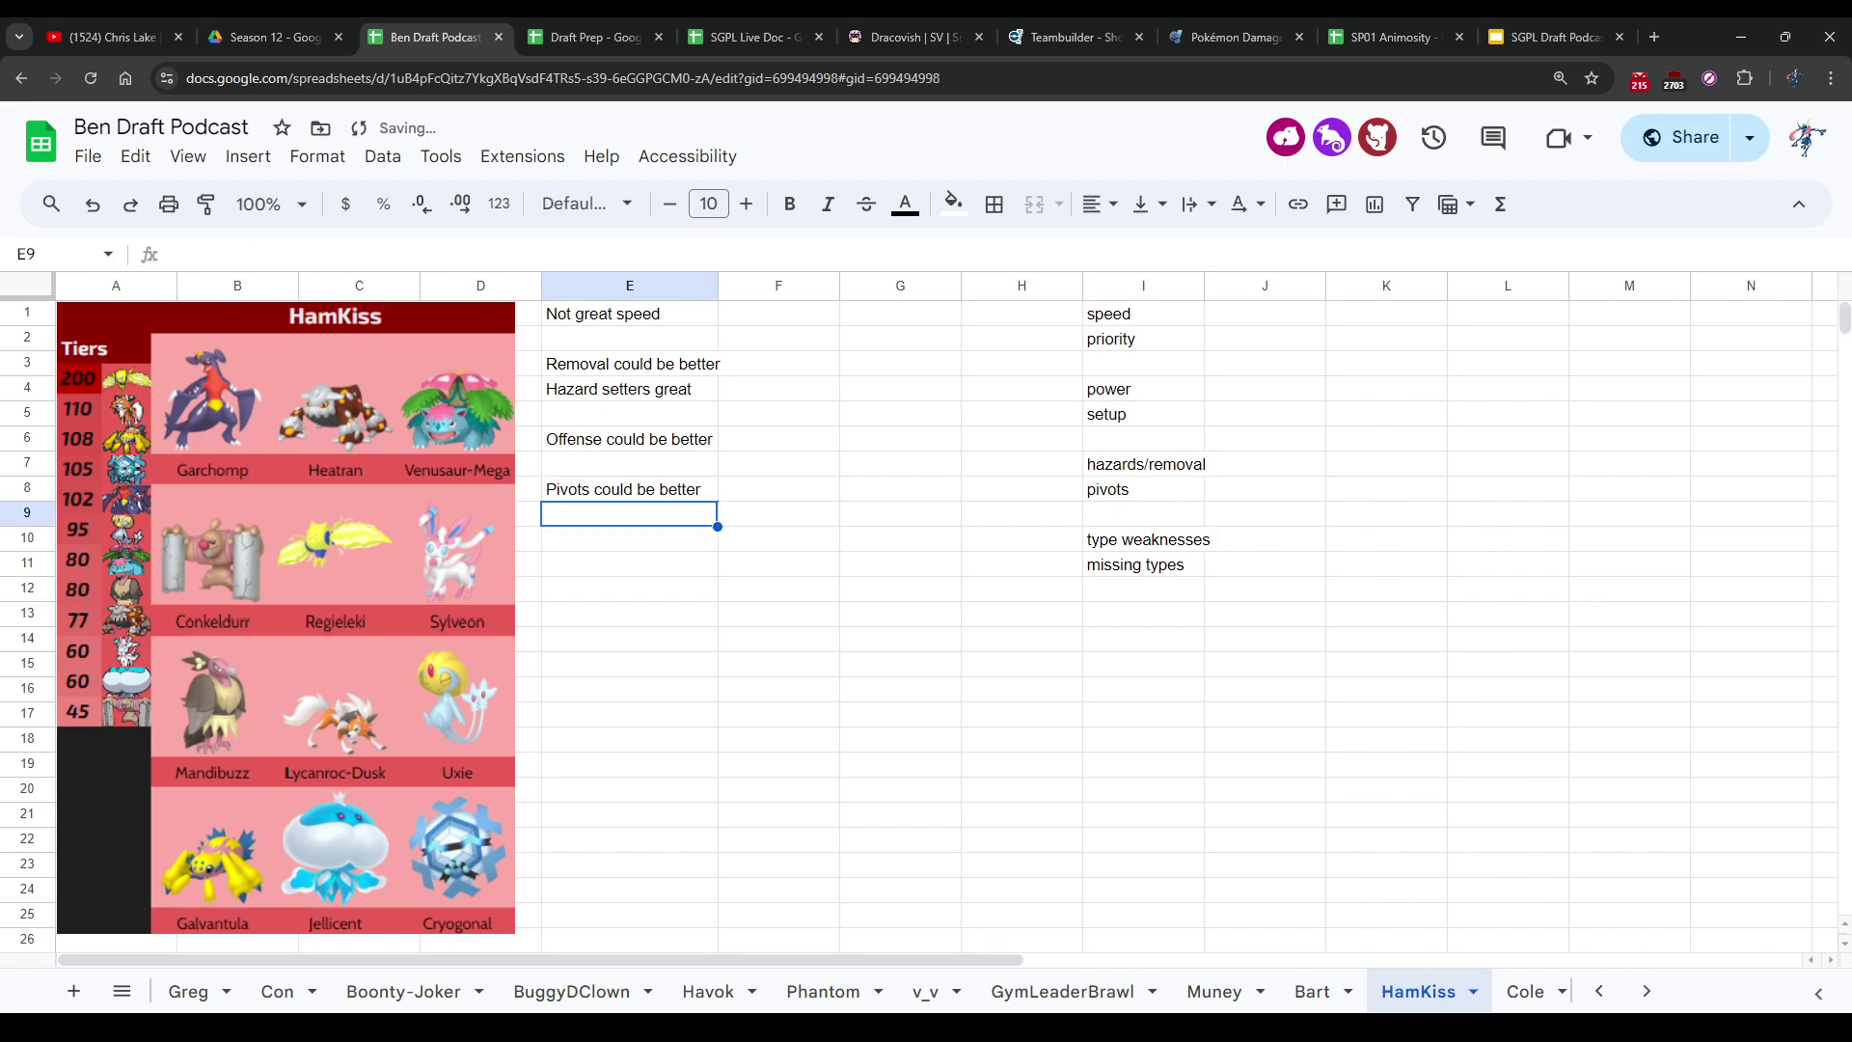
Step: Examine HamKiss's item removal, status, priority and disruption moves in Draft Prep, and return to the HamKiss podcast sheet
key(Down)
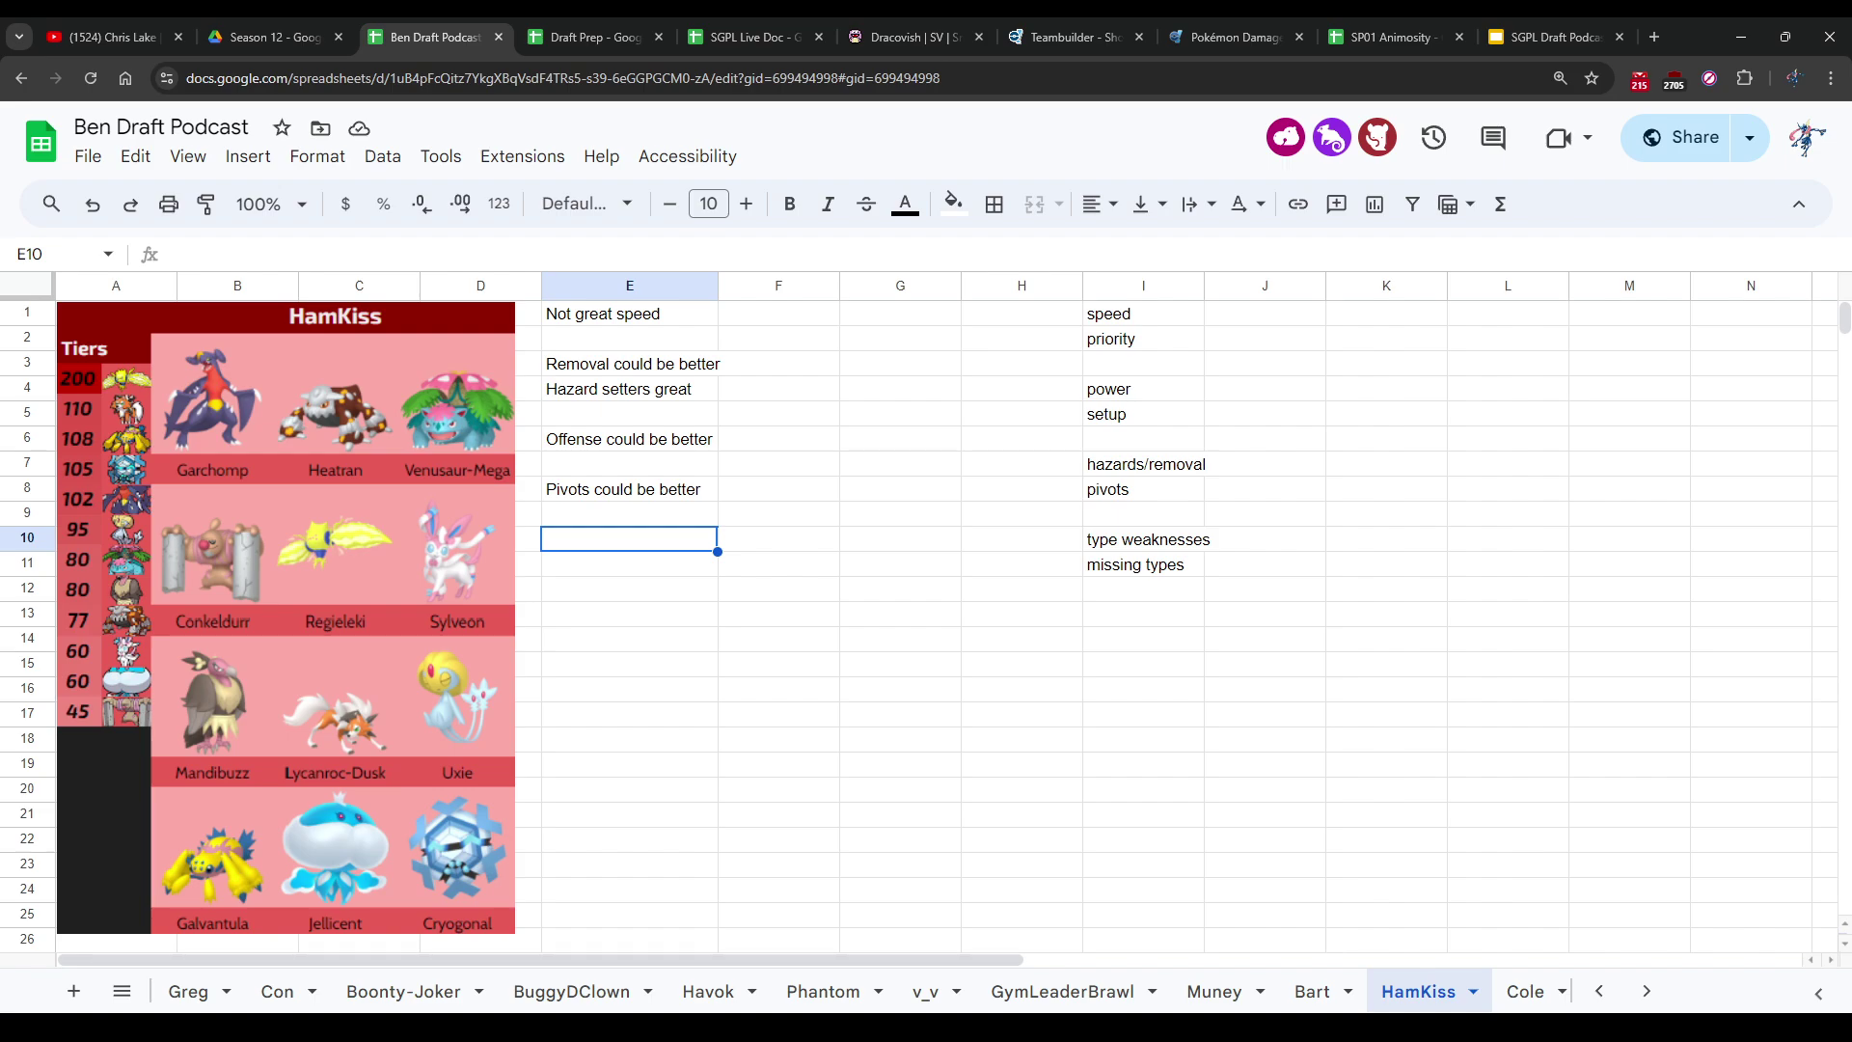
key(ctrl+Tab)
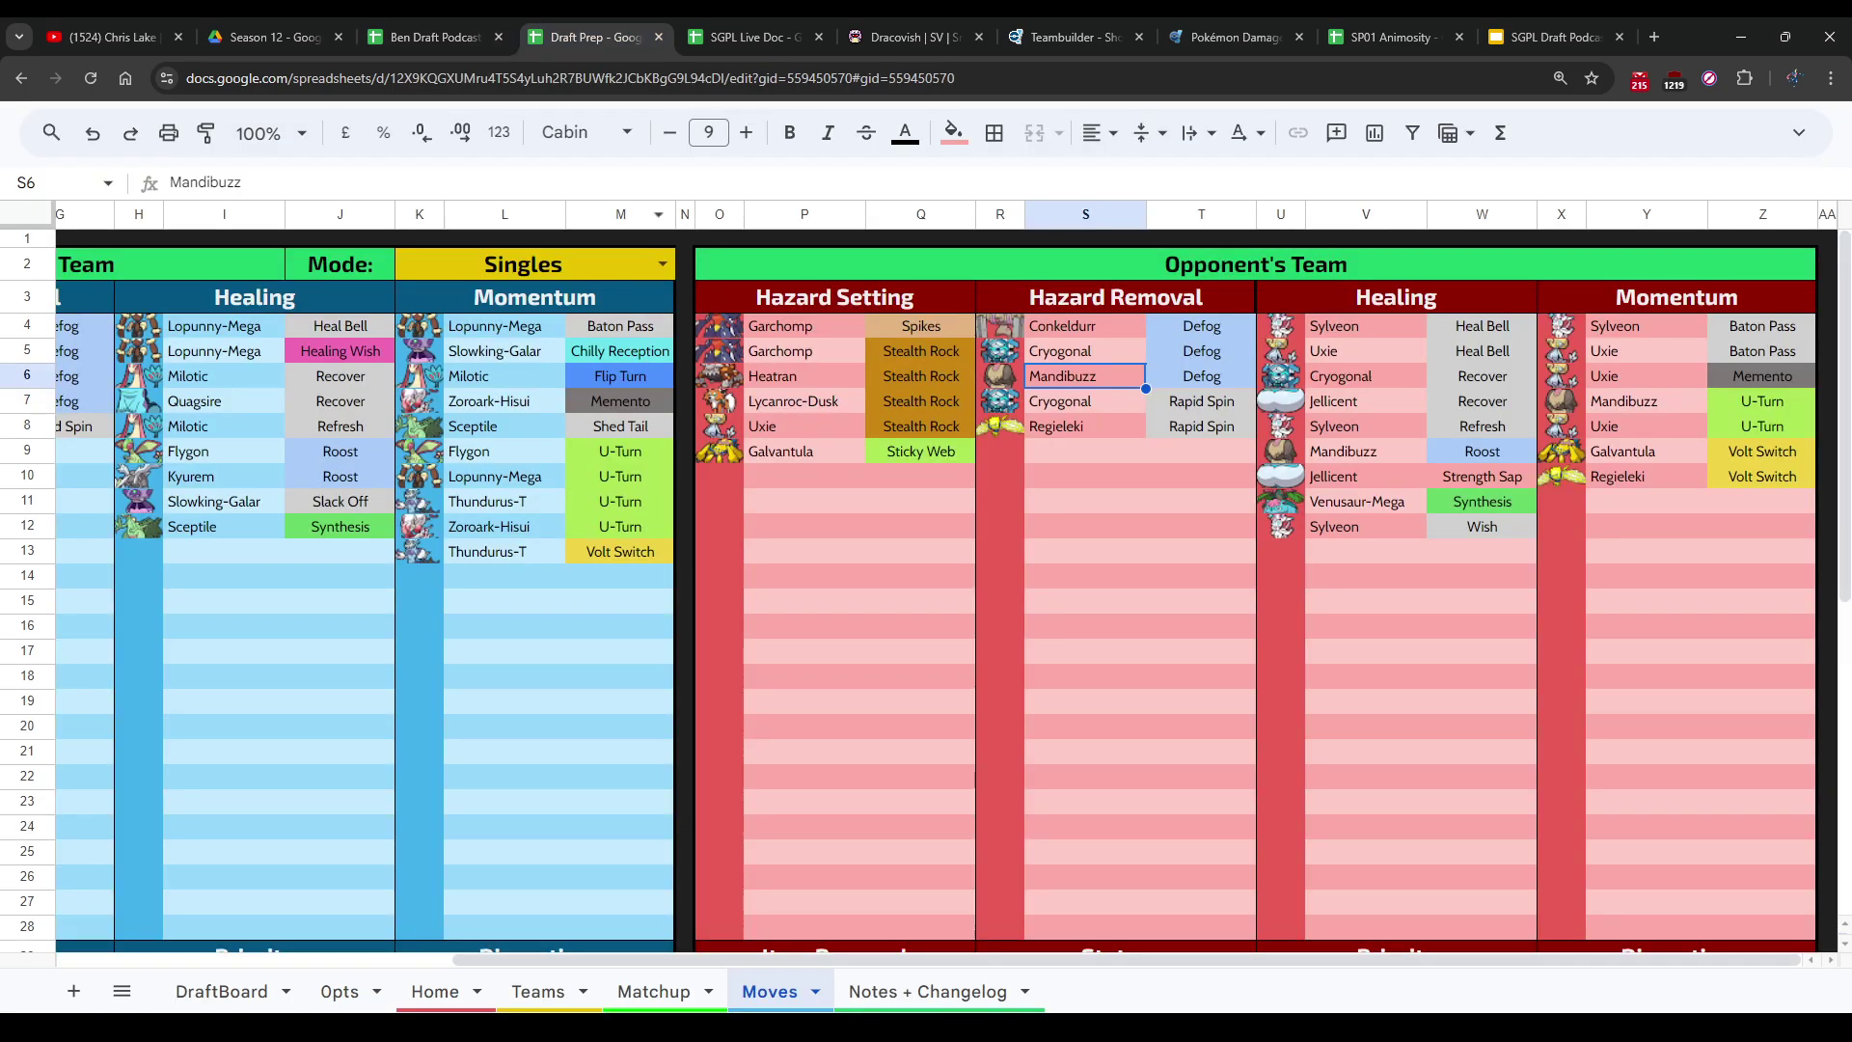
scroll(926, 578, down, 5)
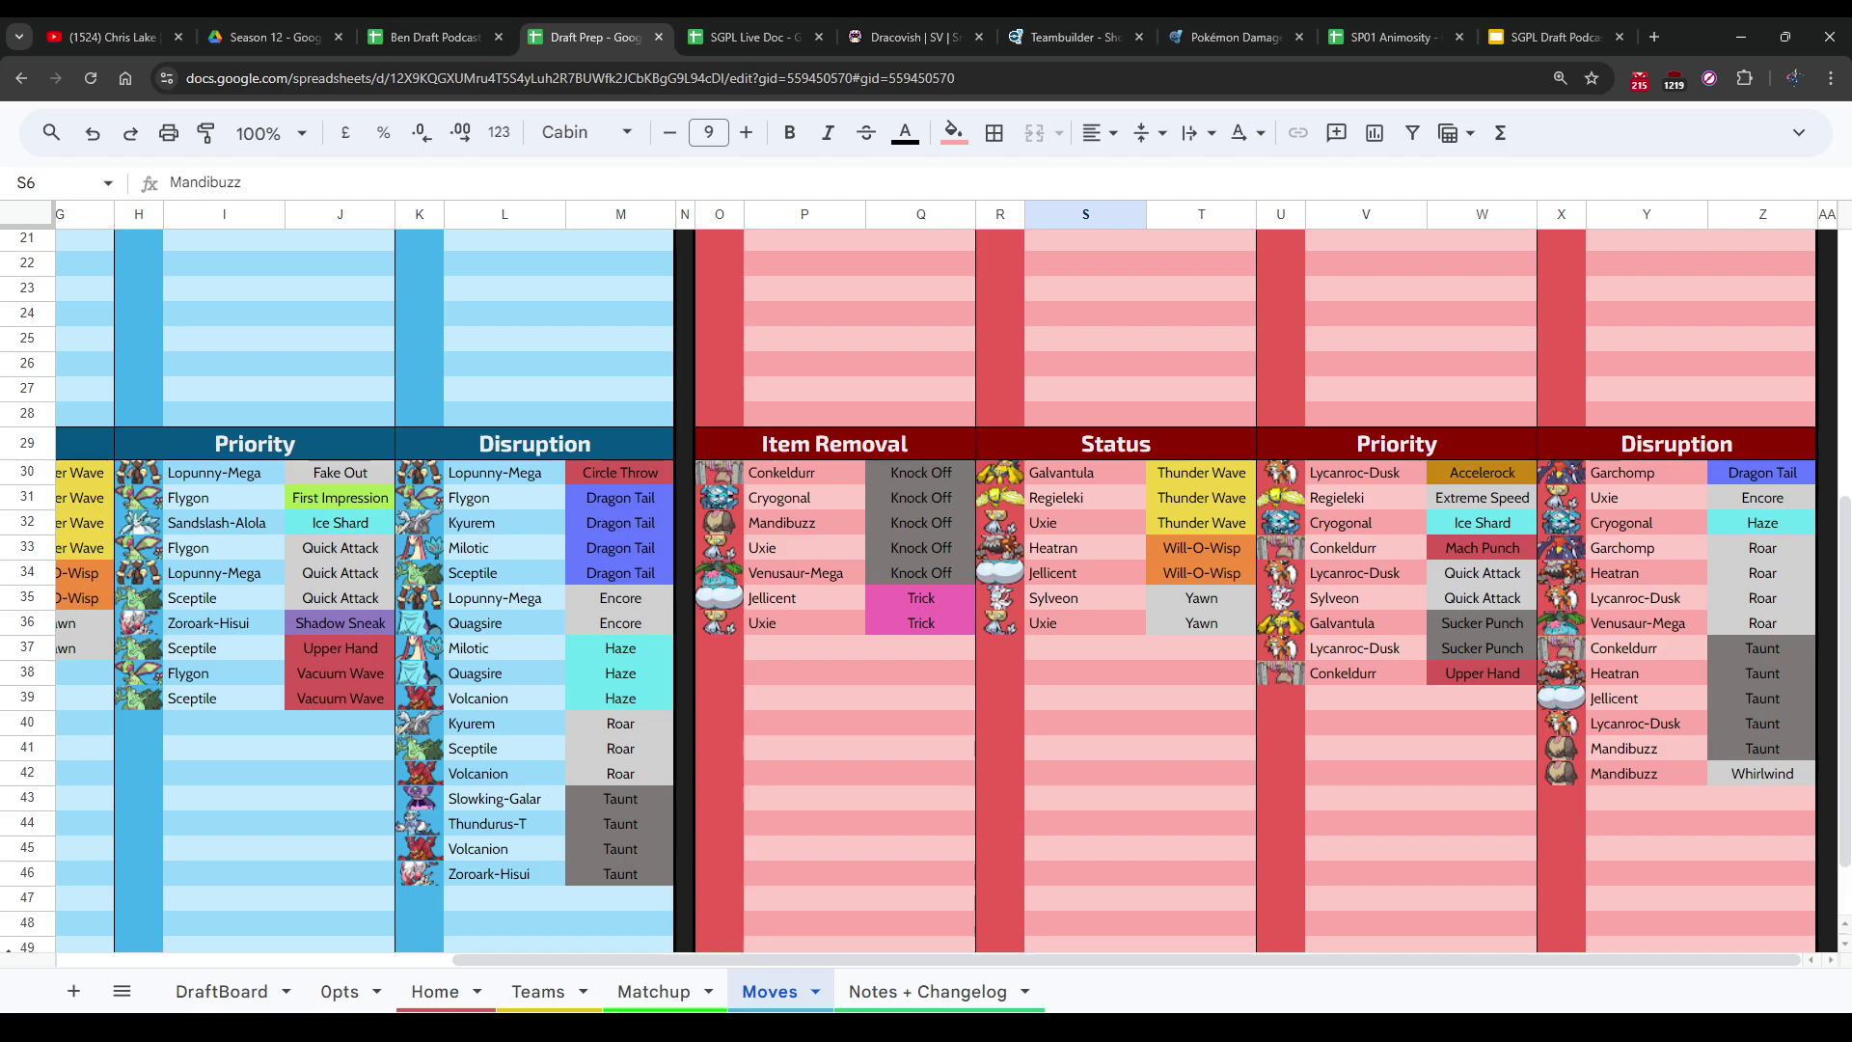
key(ctrl+shift+Tab)
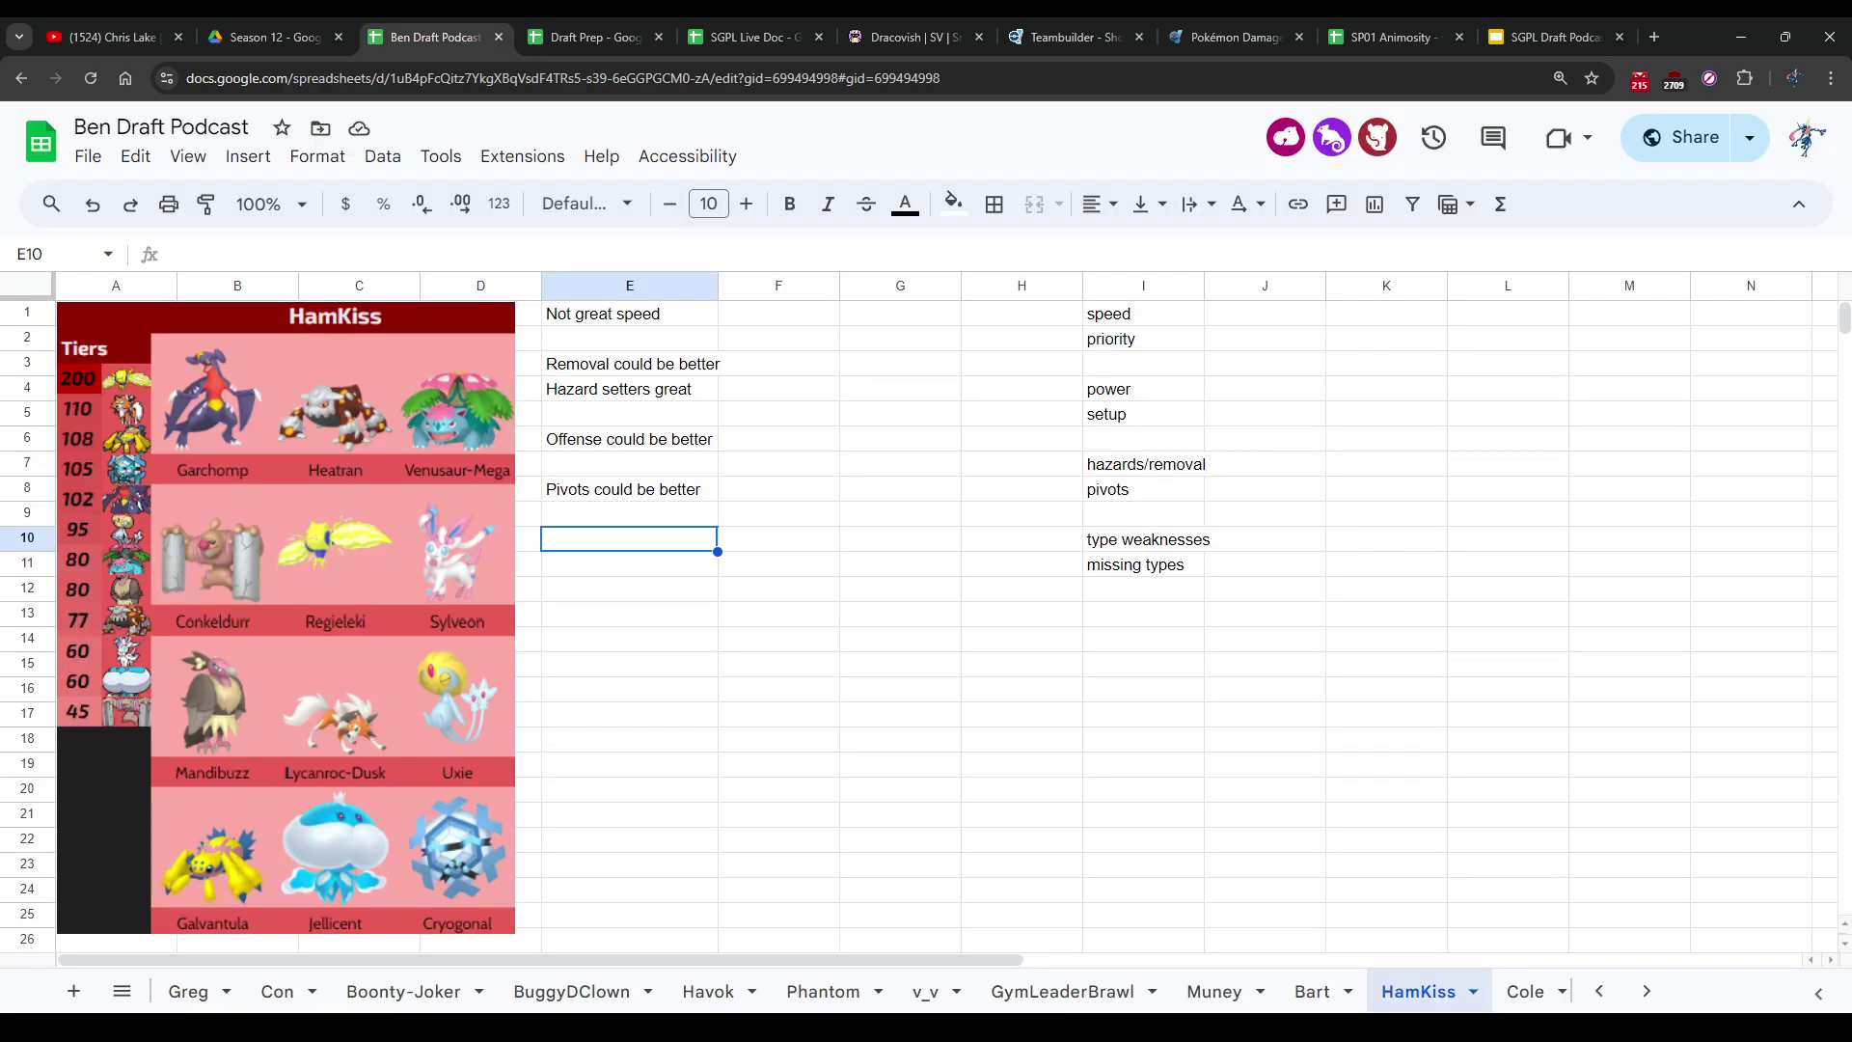
key(ctrl+Tab)
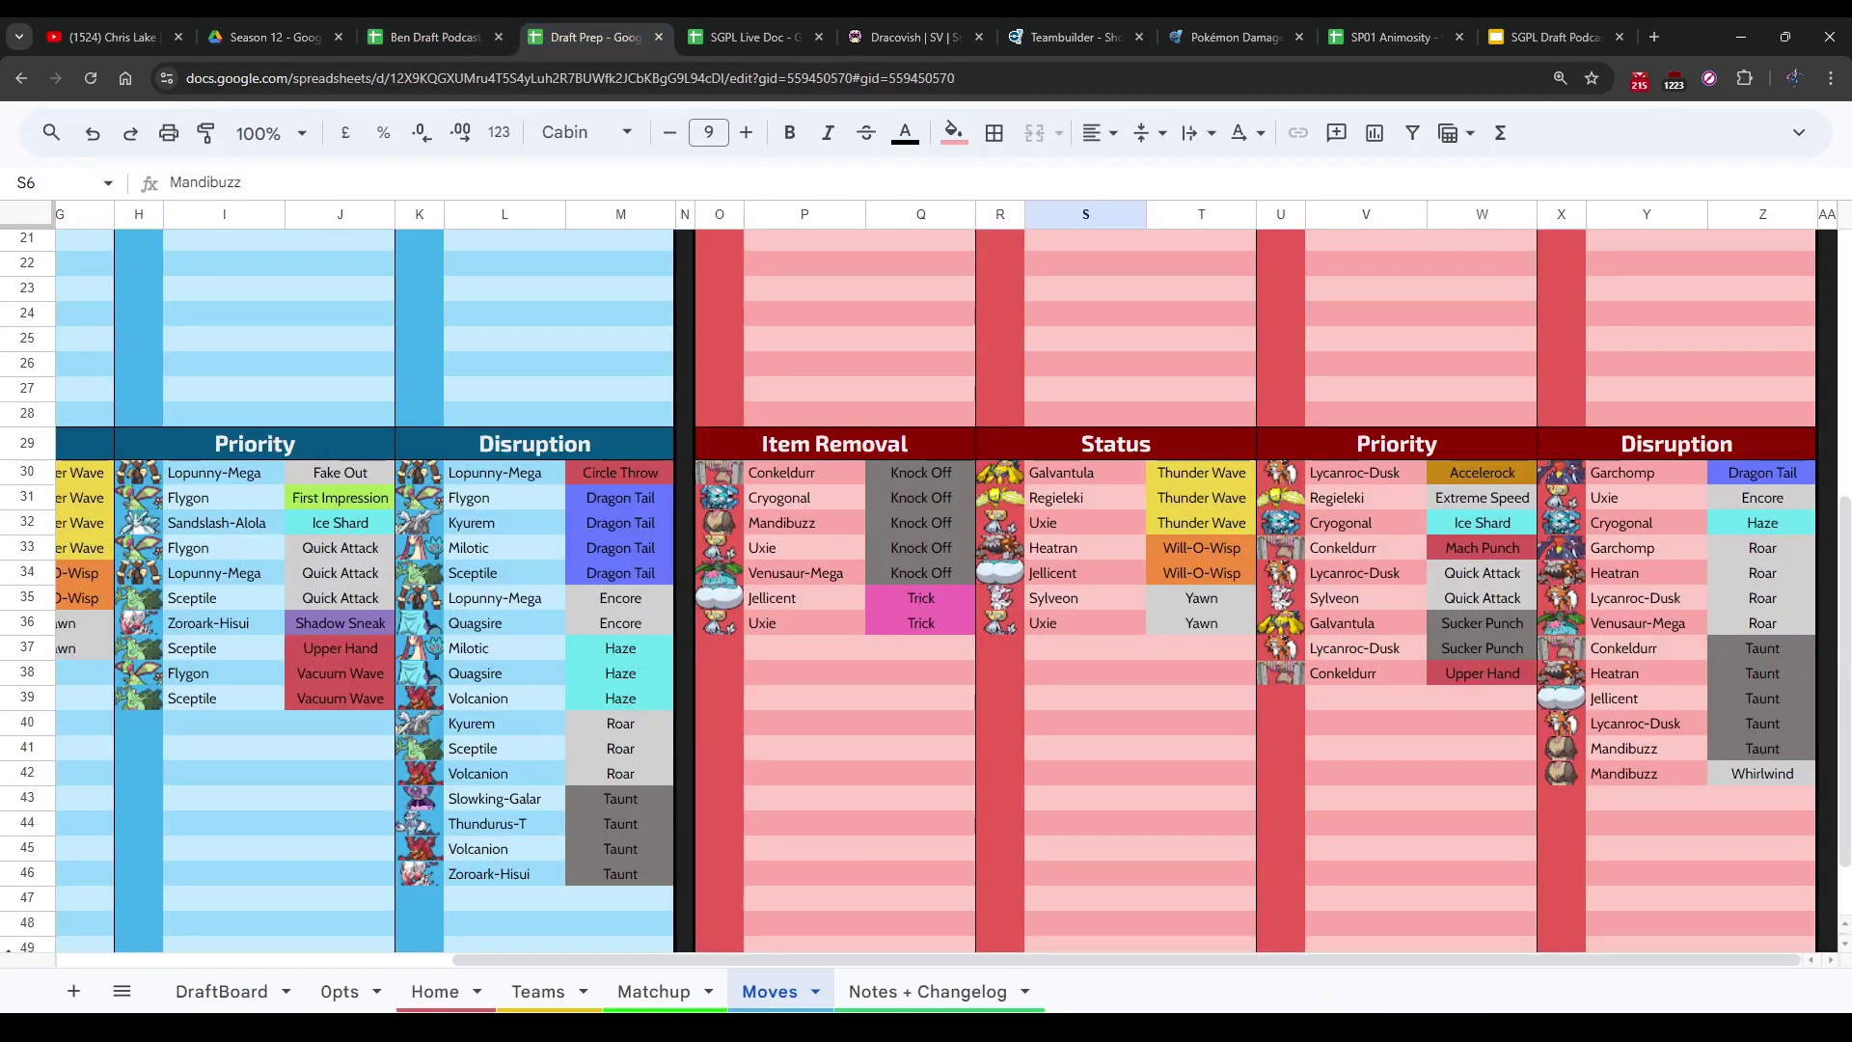
click(1201, 697)
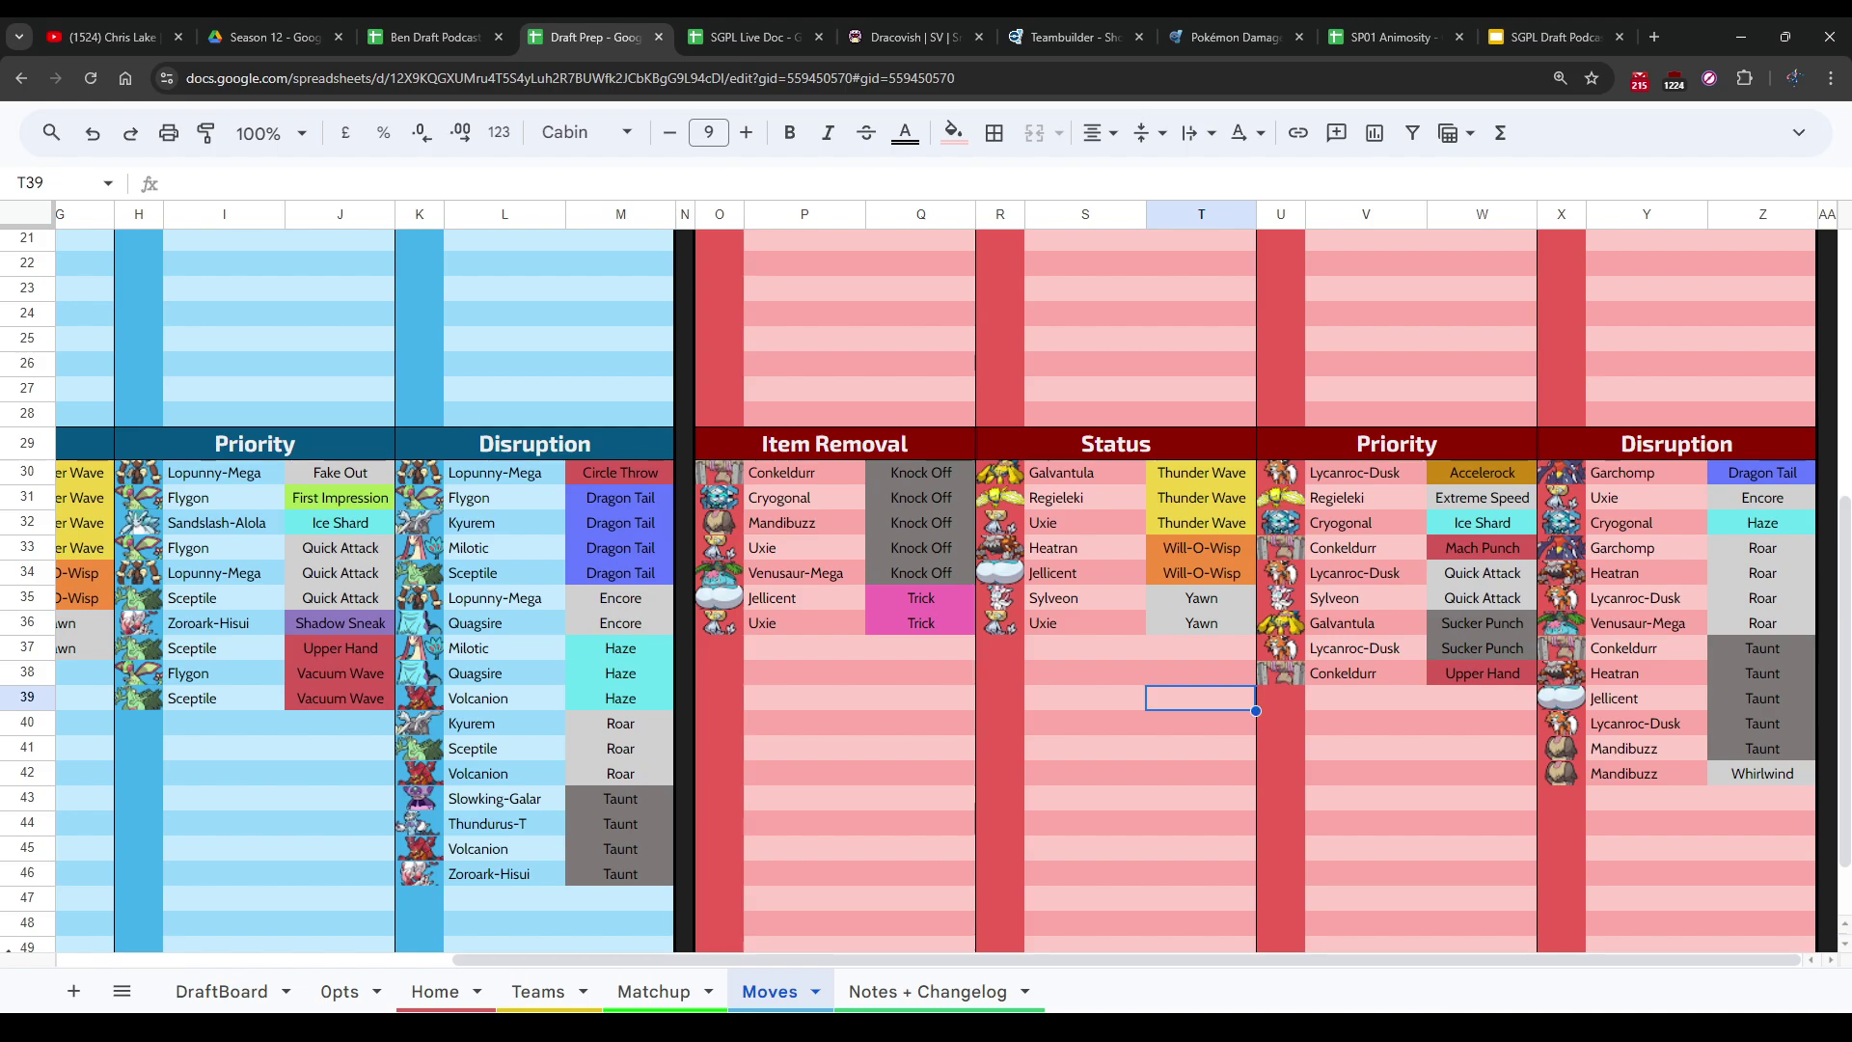
click(1085, 773)
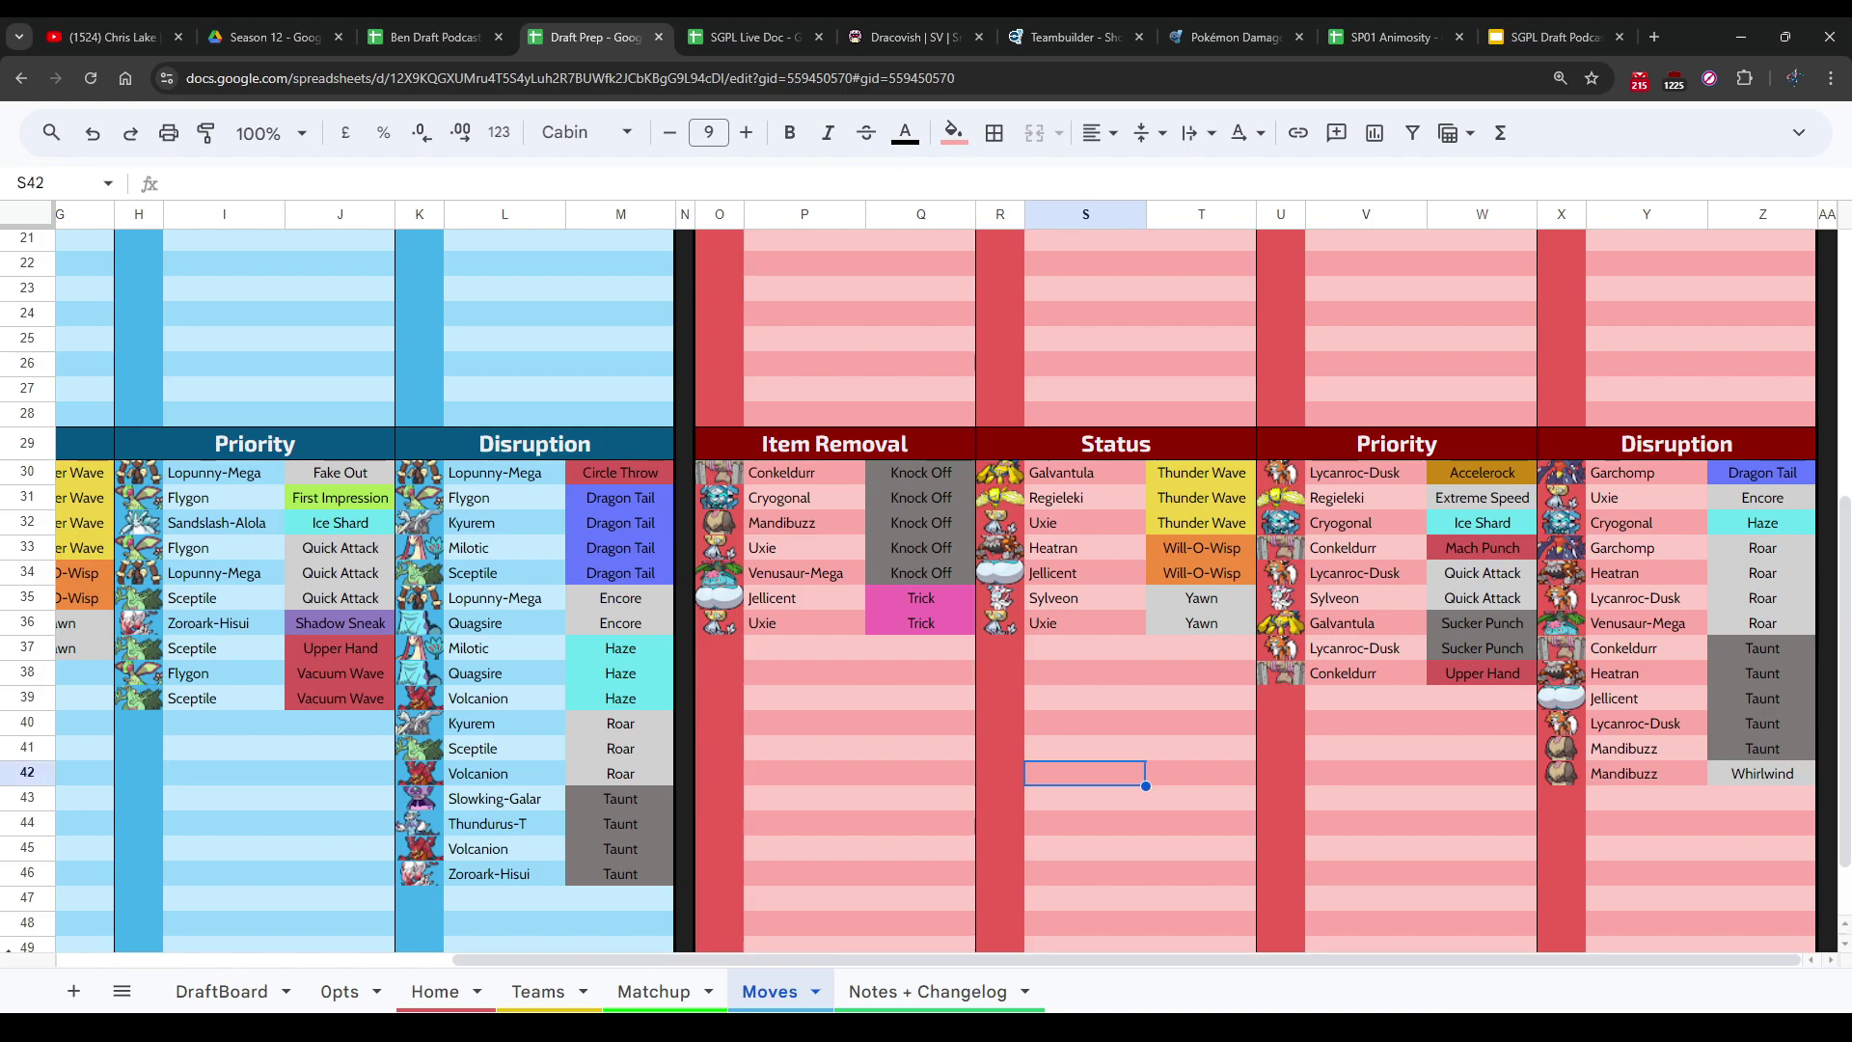
key(ctrl+shift+Tab)
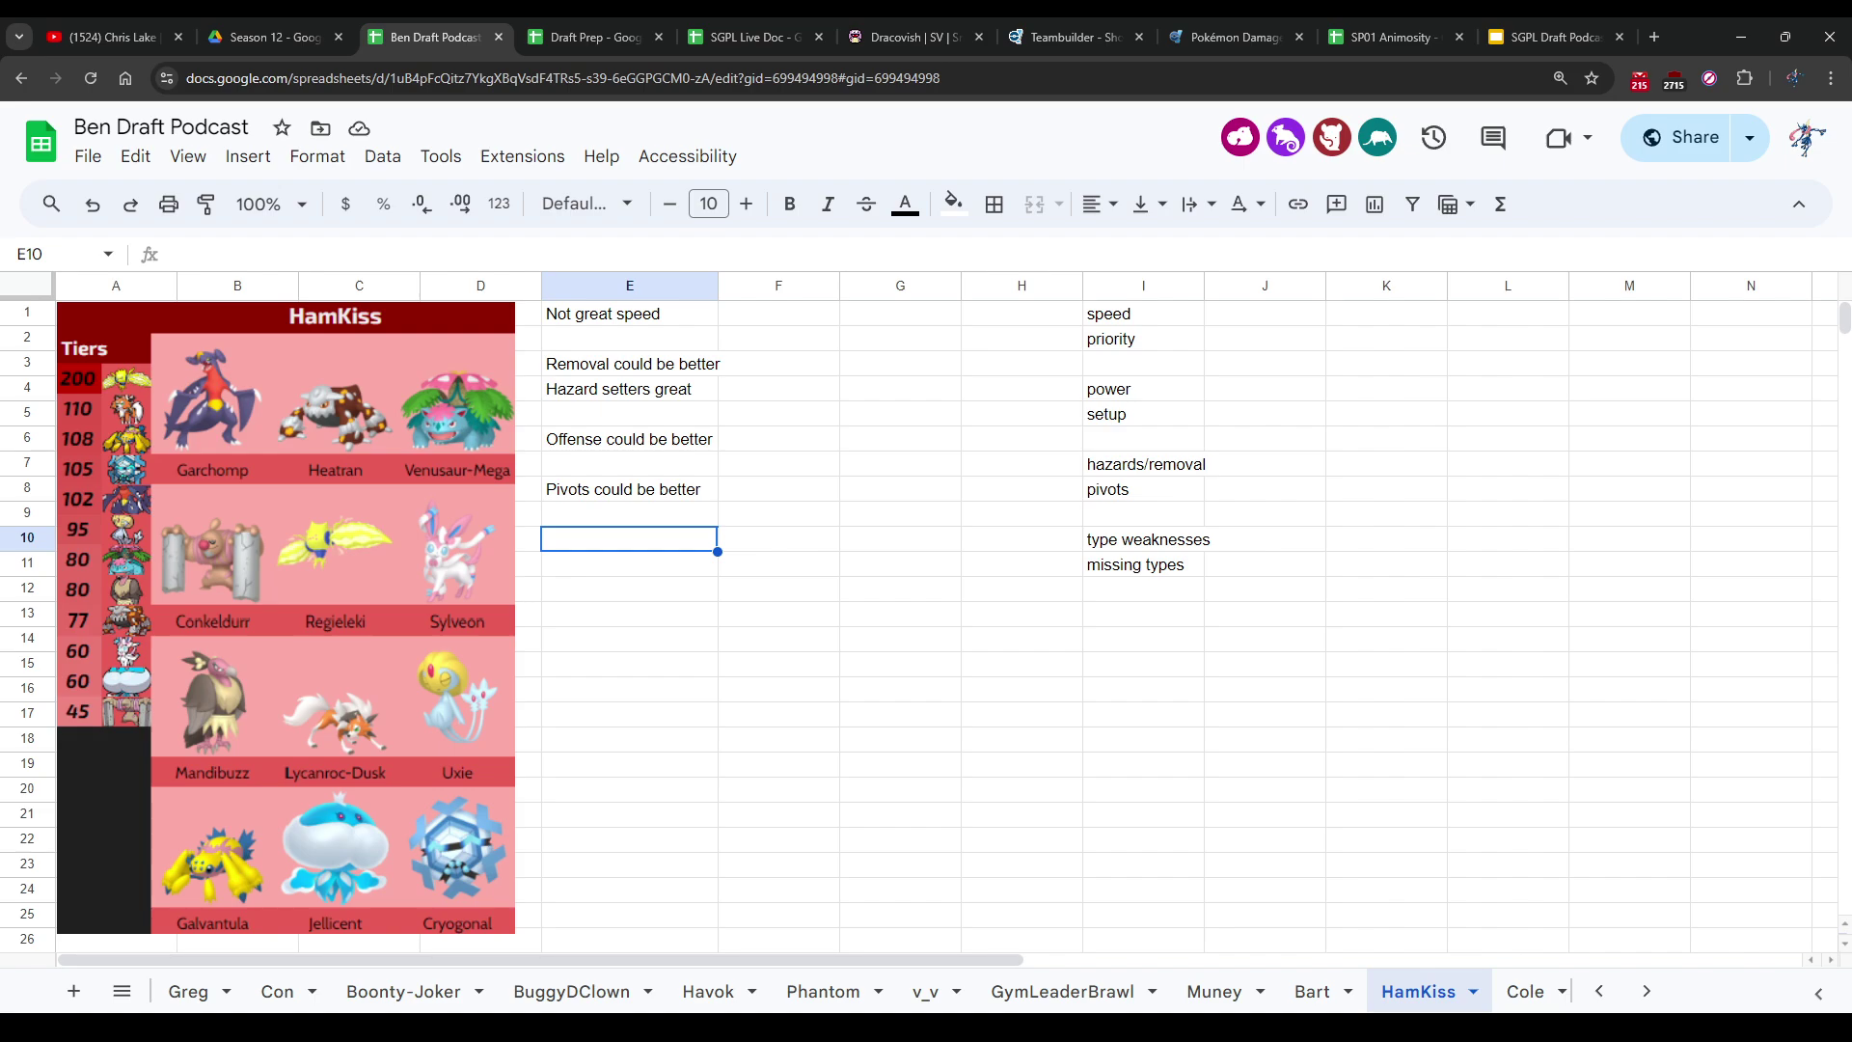
text(N)
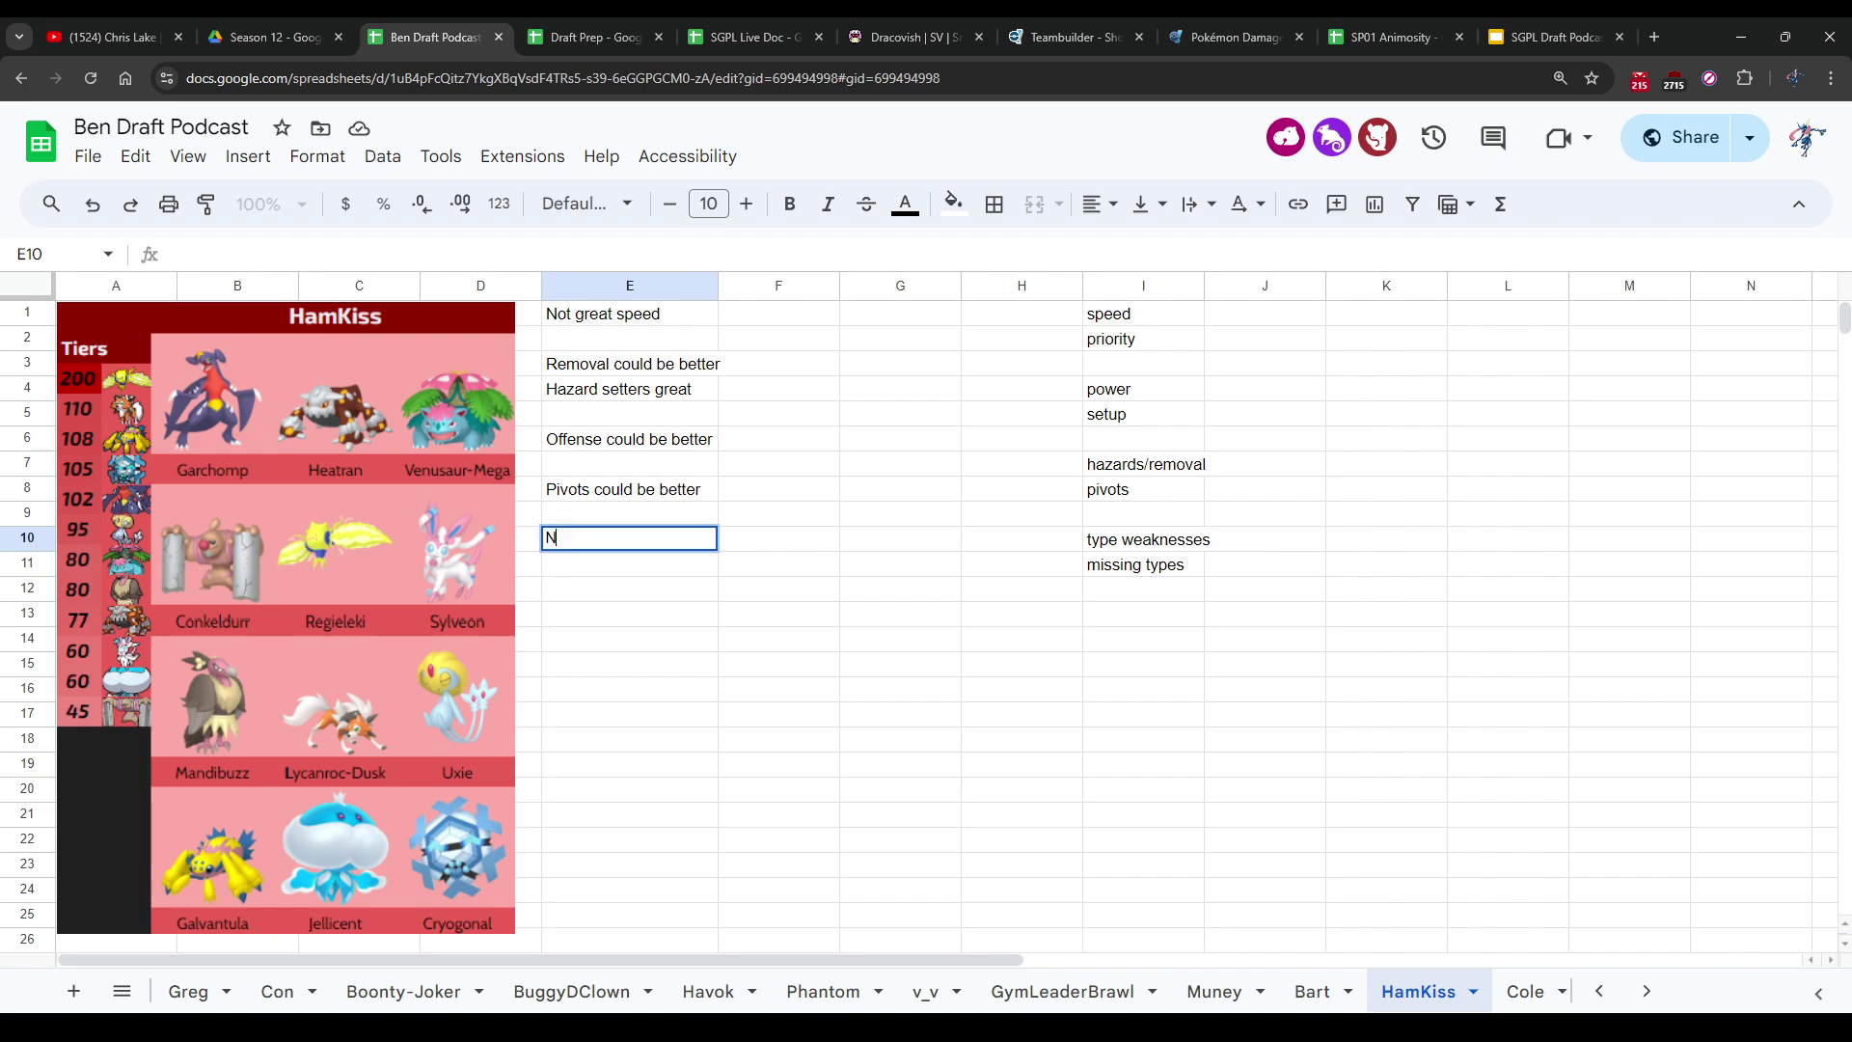
text(ot great)
key(Escape)
text(De)
key(BackSpace)
key(BackSpace)
Step: Enter the note "Lots of defensive options, most specially oriented though" in E10 of the HamKiss sheet
text(Lots of defe)
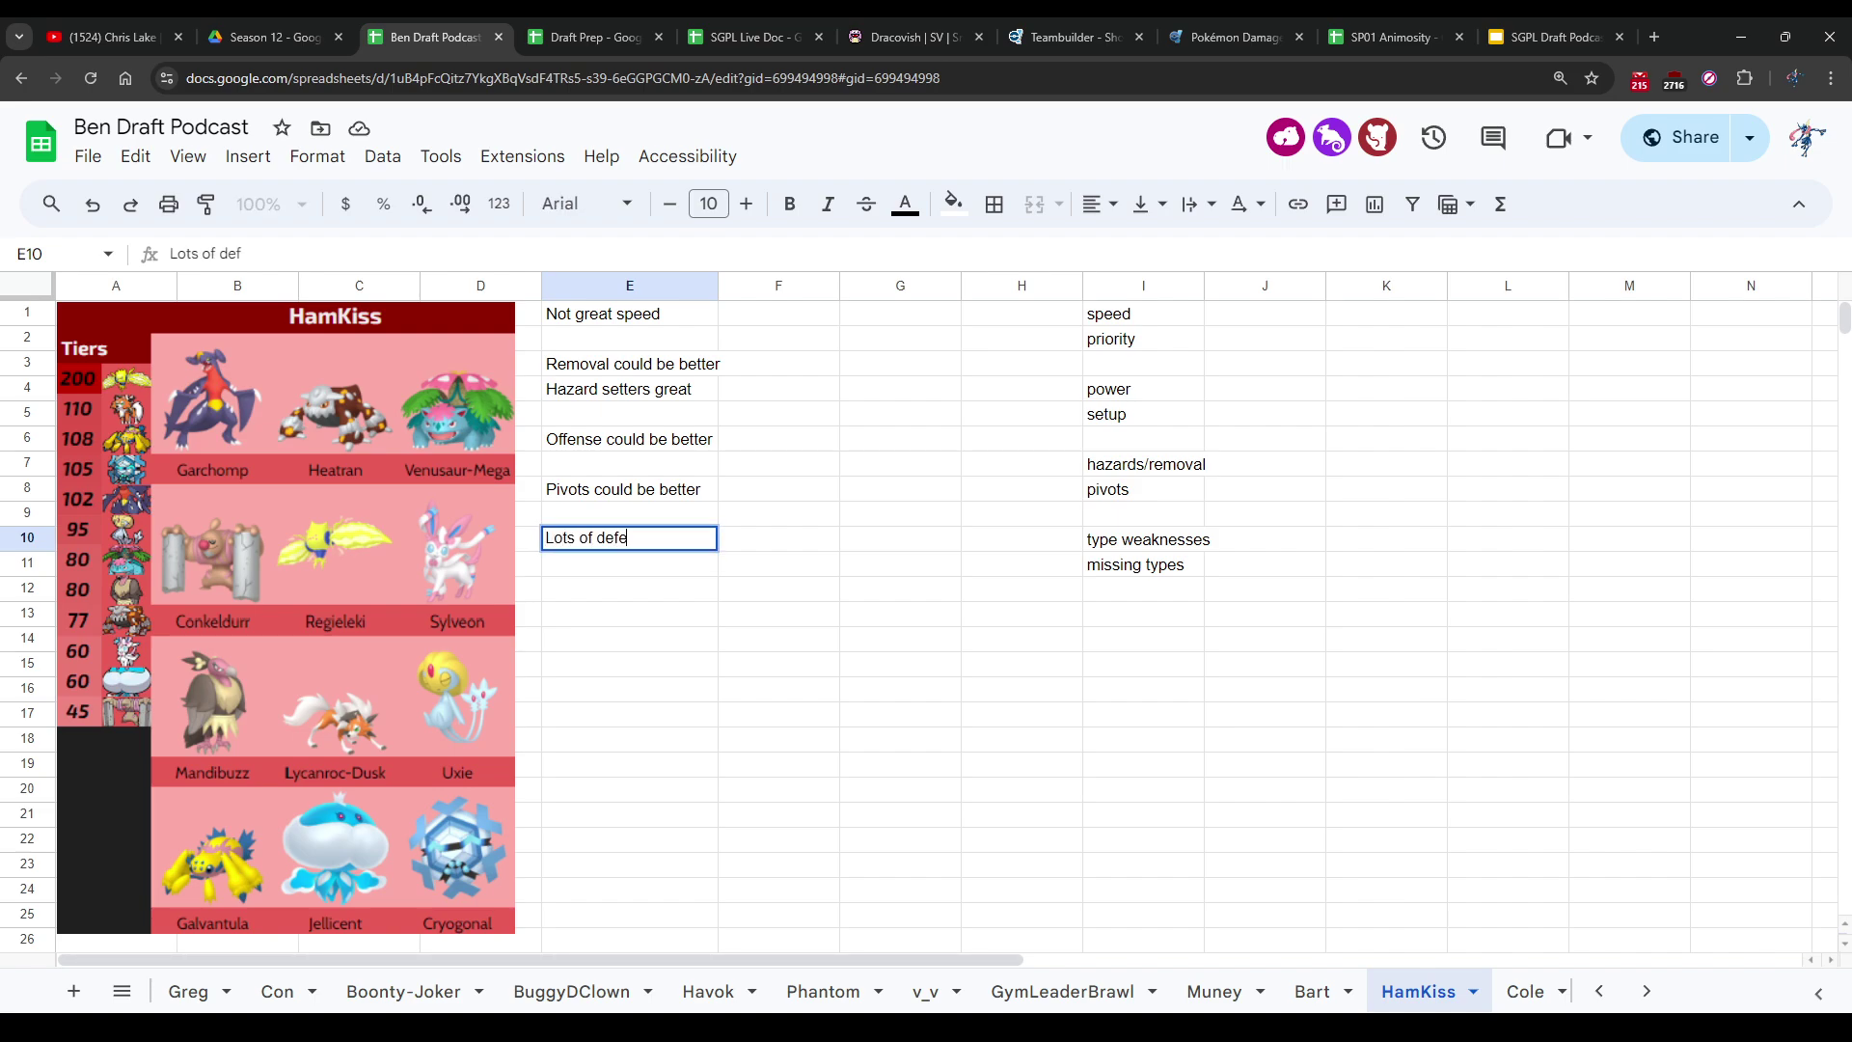
text(nsive options, )
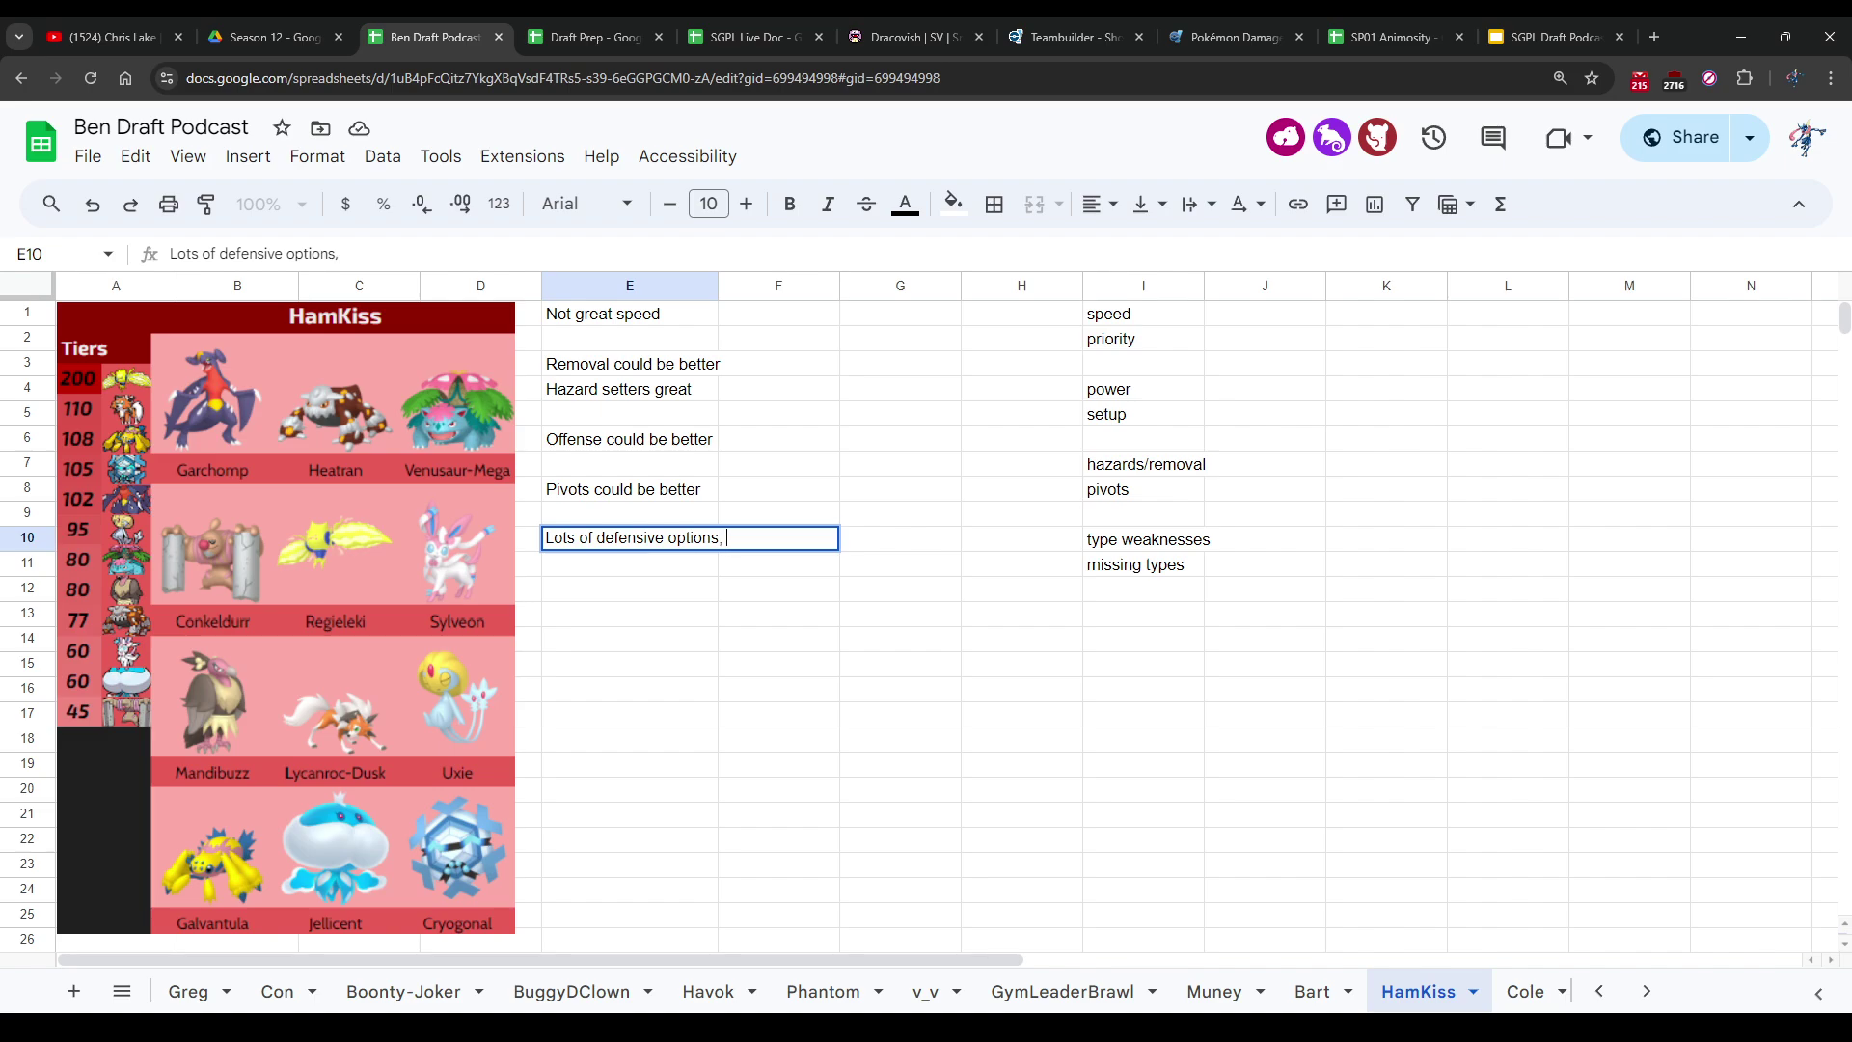
text(most specially oriented though)
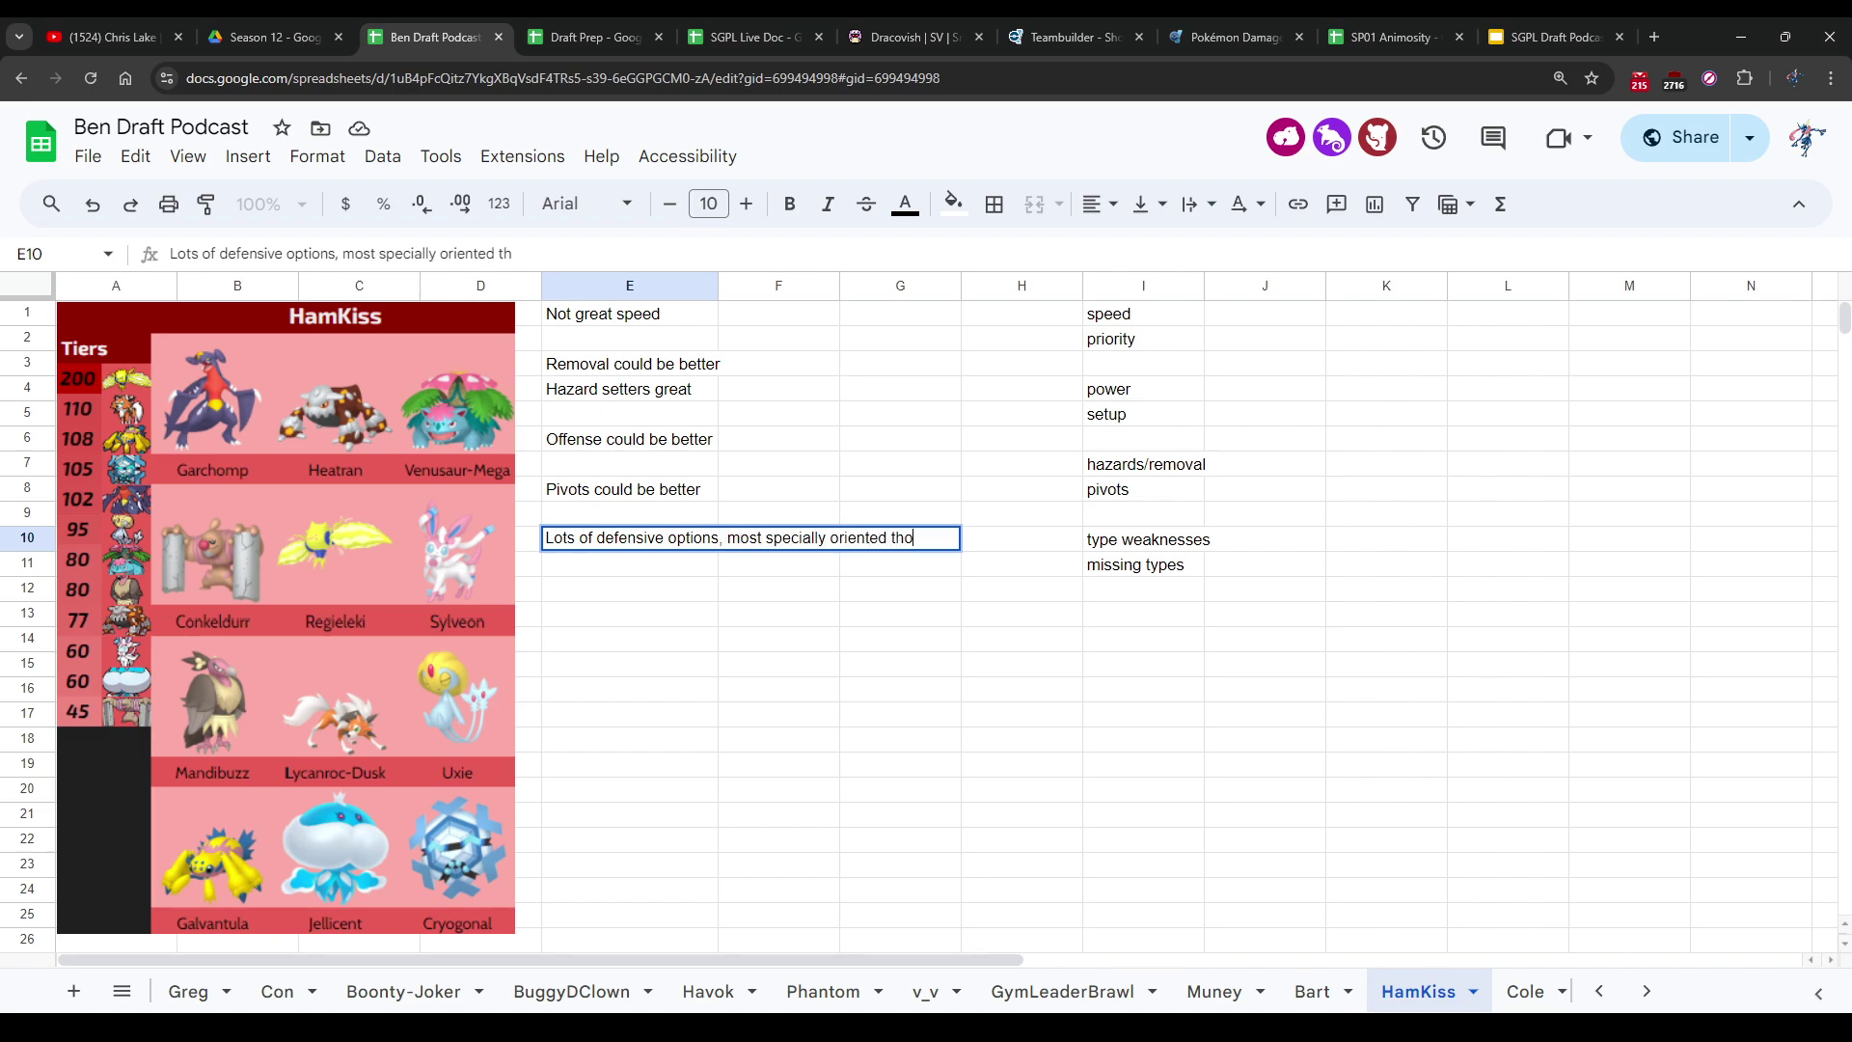
key(Return)
key(Return)
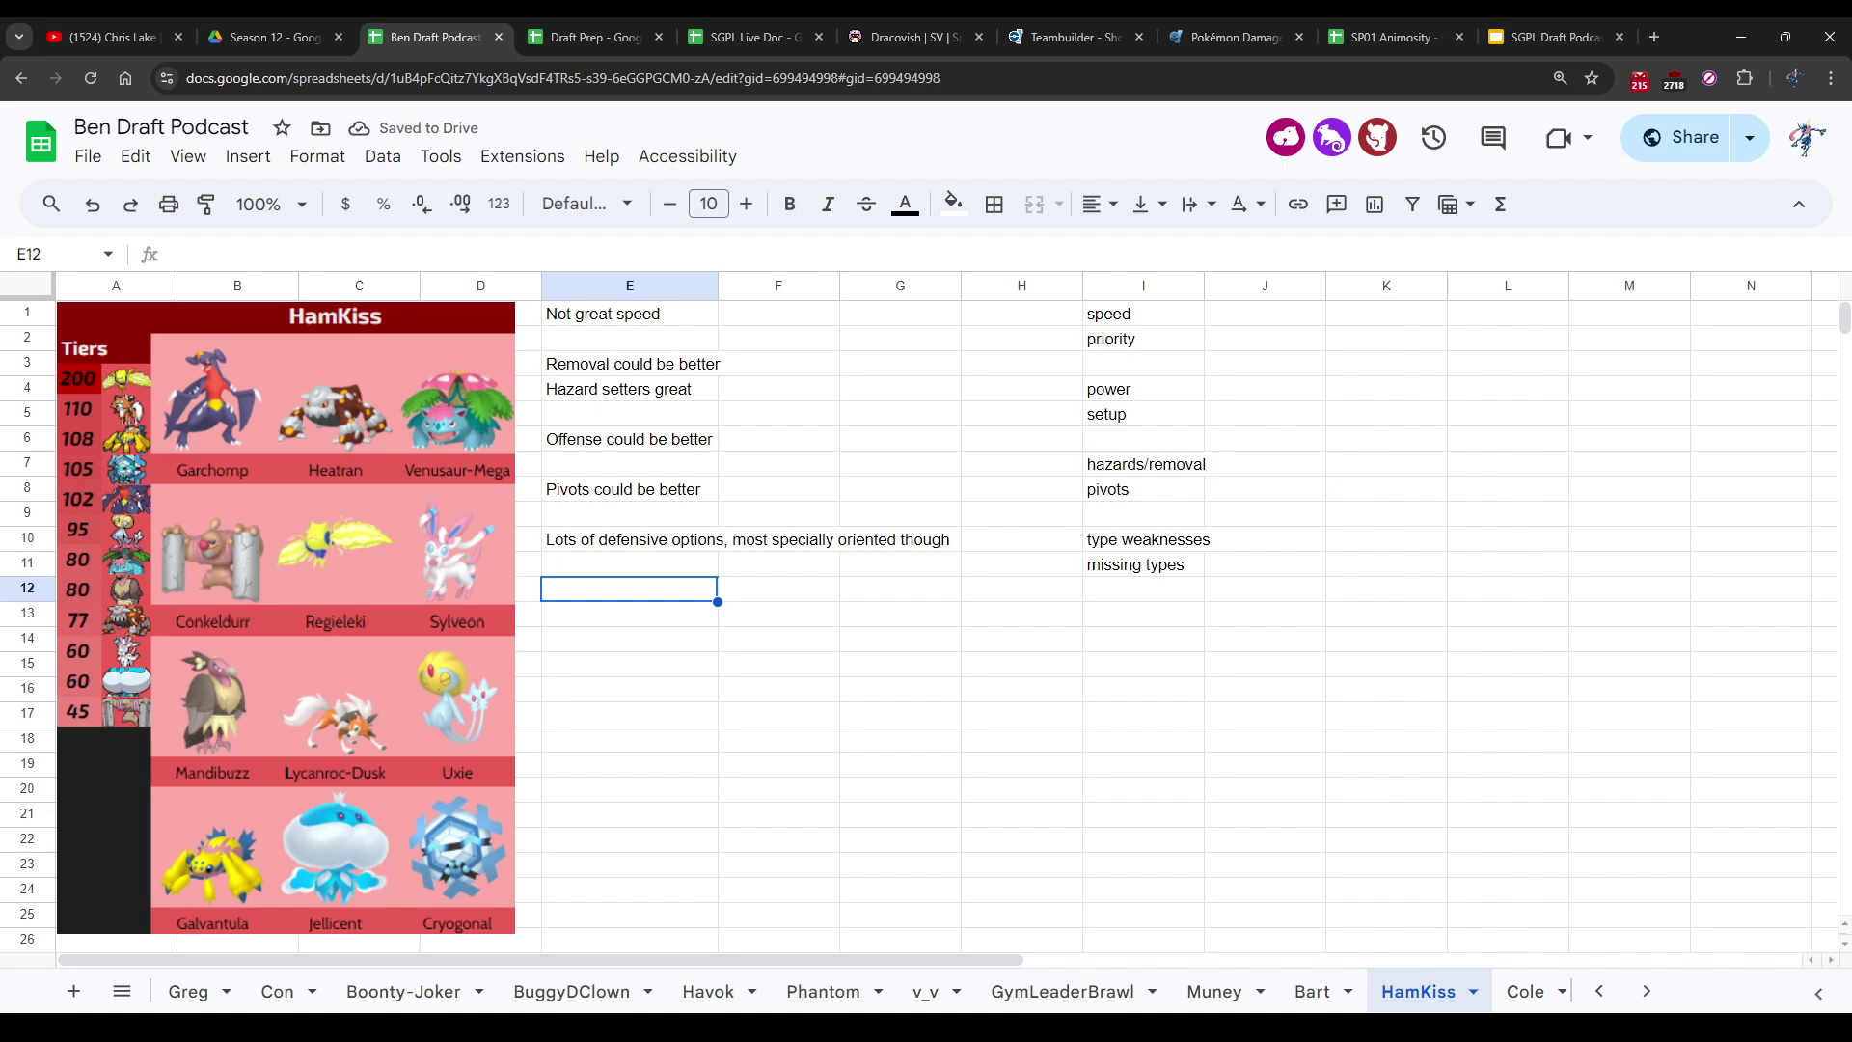
Step: Skim HamKiss's moves in Draft Prep and bring up the Bart/HamKiss type matchup sheet
click(589, 37)
scroll(926, 579, up, 5)
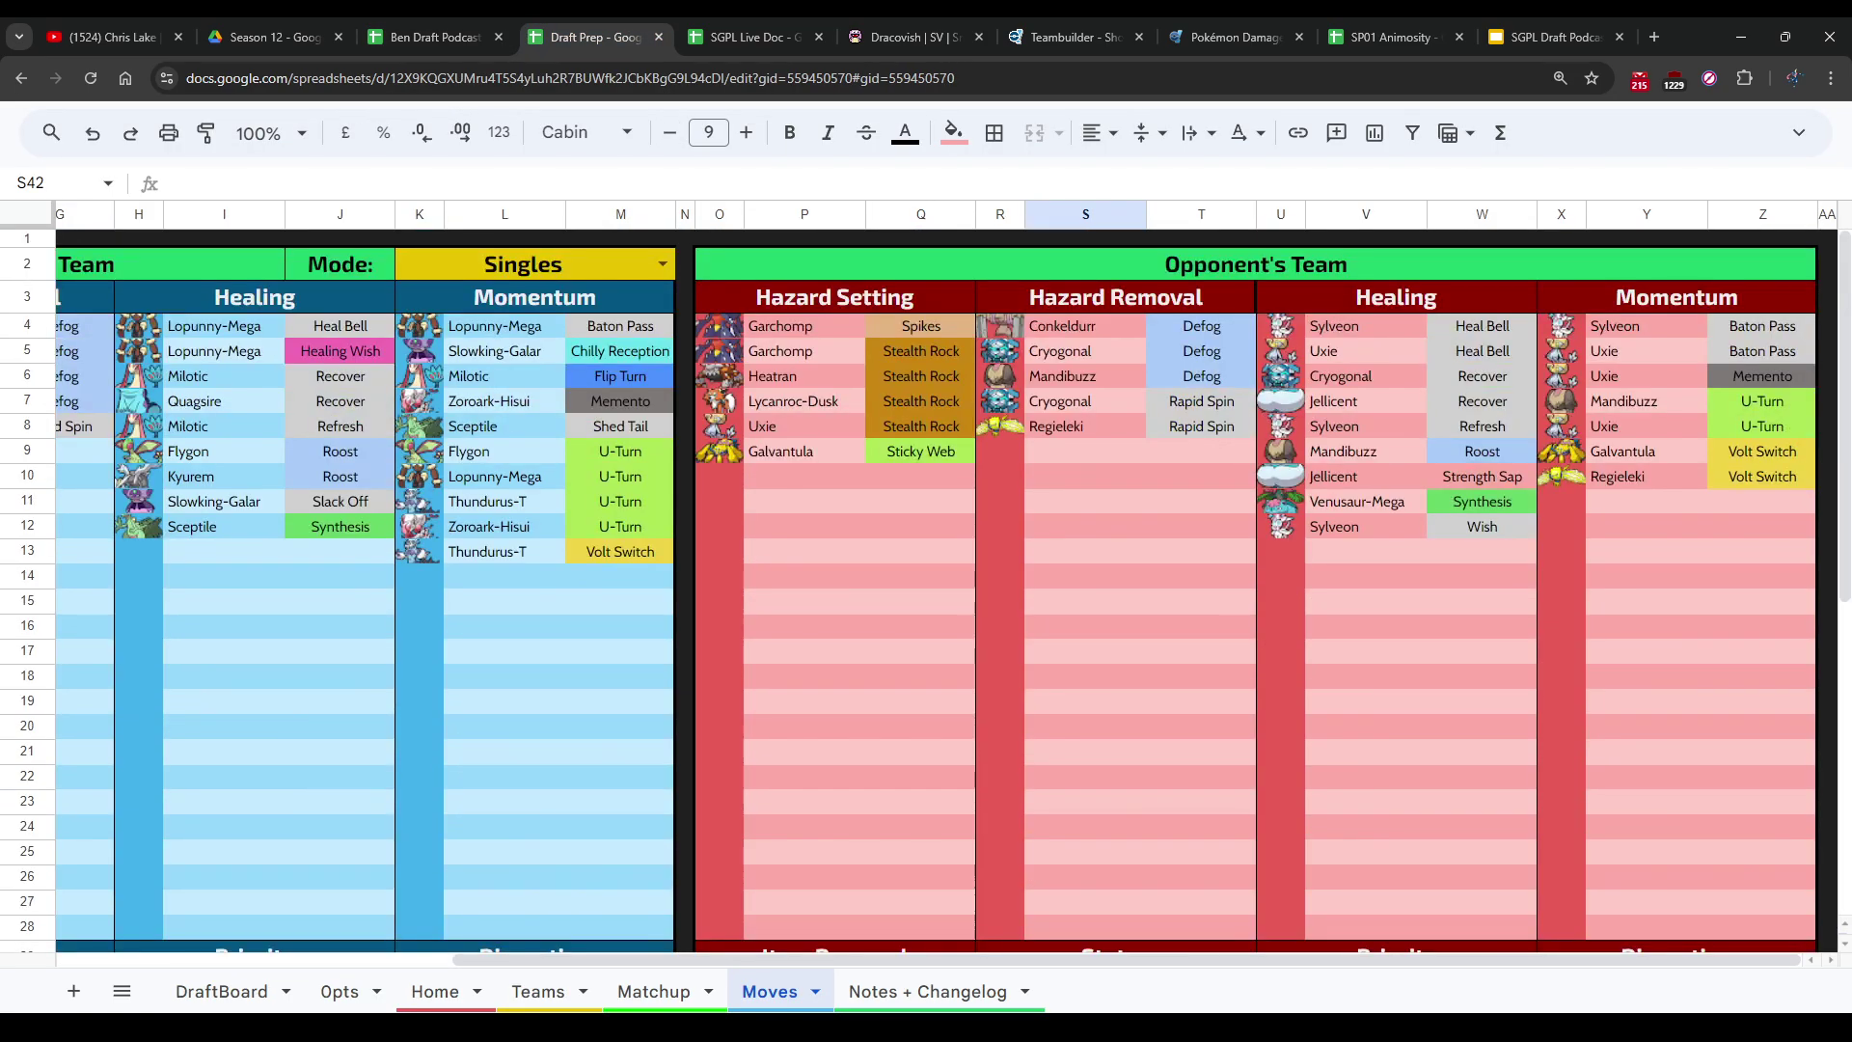
scroll(927, 579, down, 5)
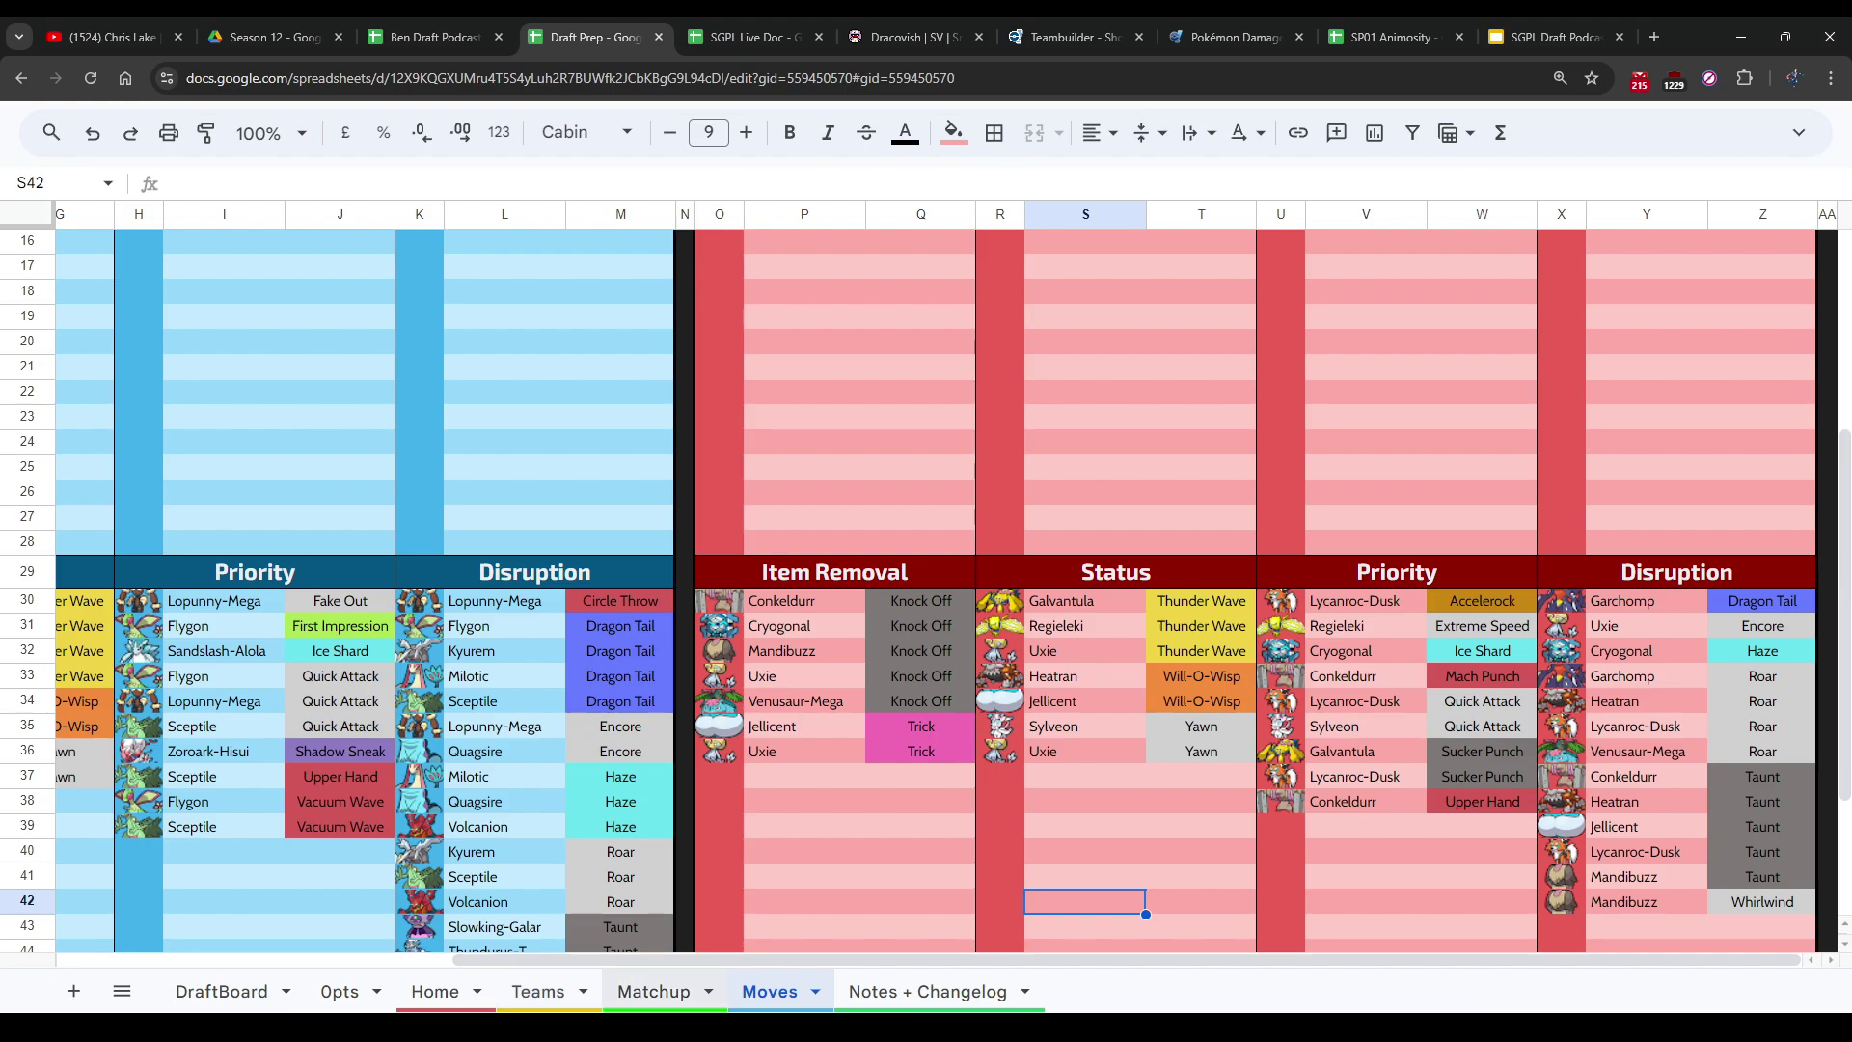
click(654, 990)
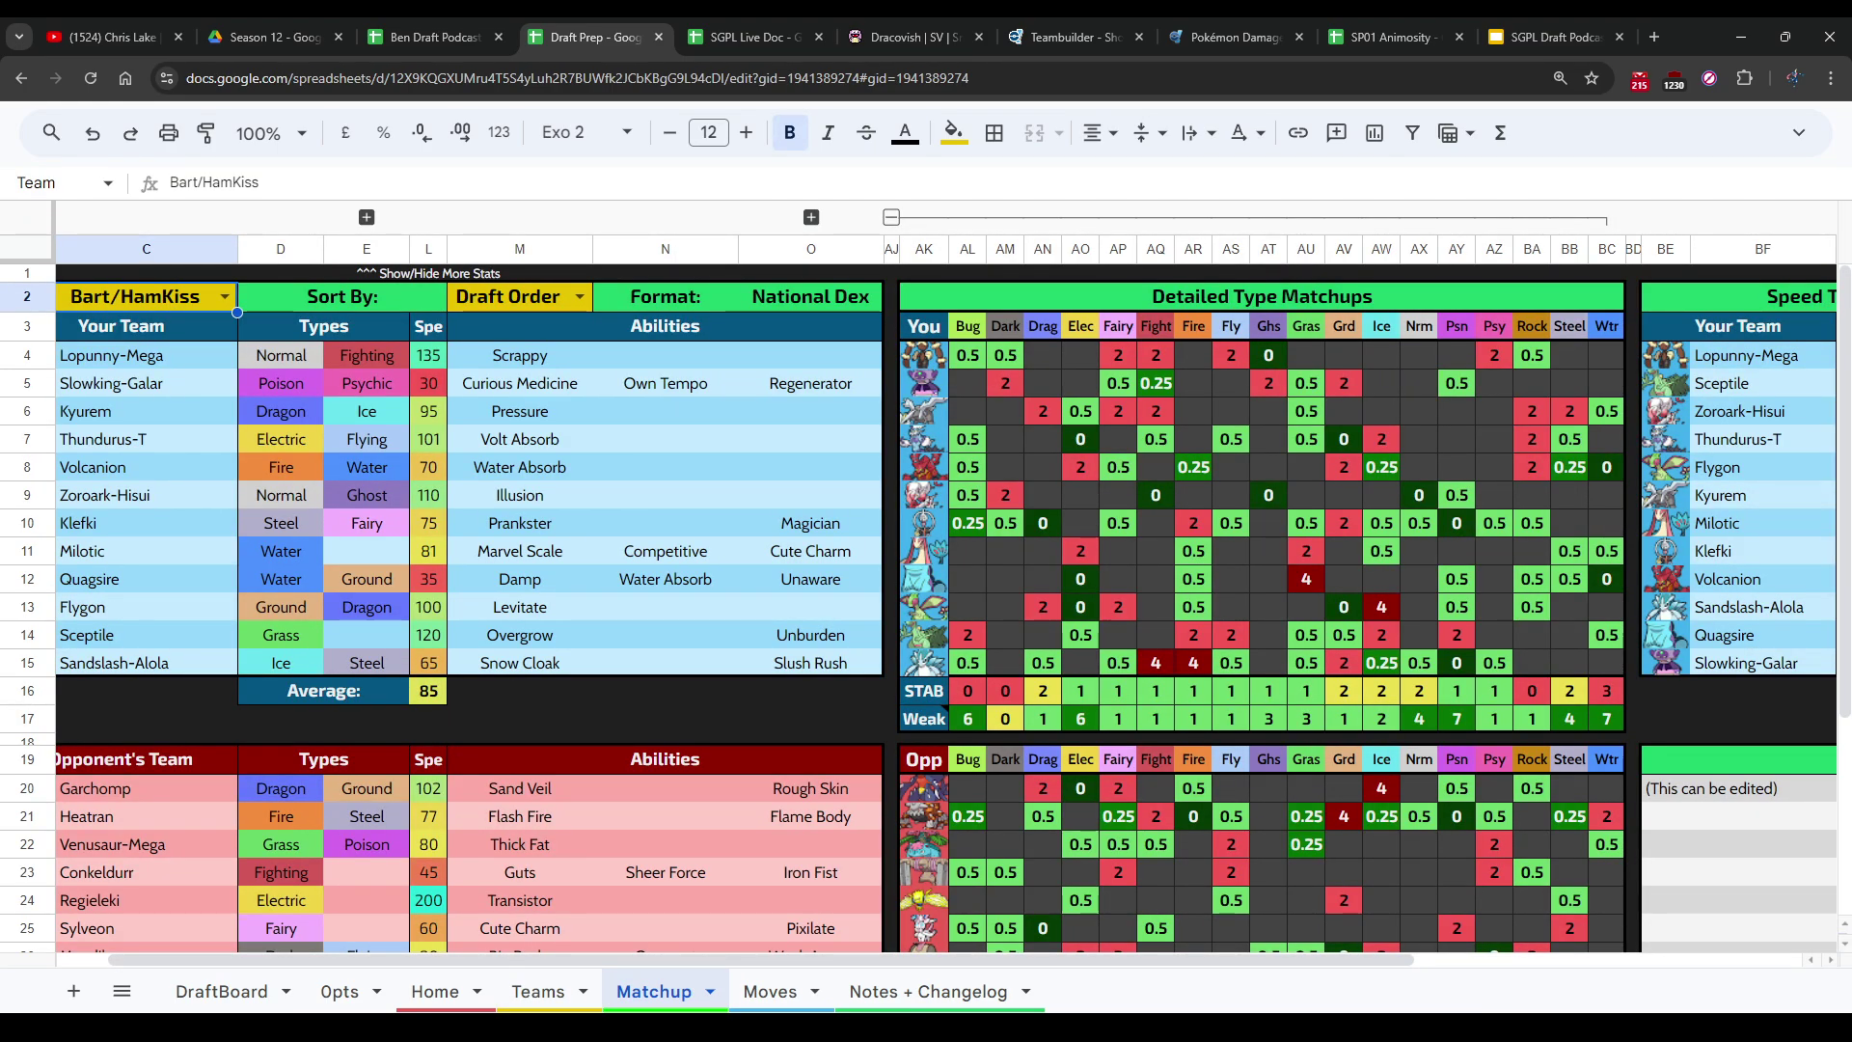
Step: Switch from the Draft Prep matchup to the draft podcast spreadsheet and enter the rating 7.5/10 in cell E12 of the Garchomp team's sheet
scroll(443, 608, down, 2)
scroll(926, 608, down, 3)
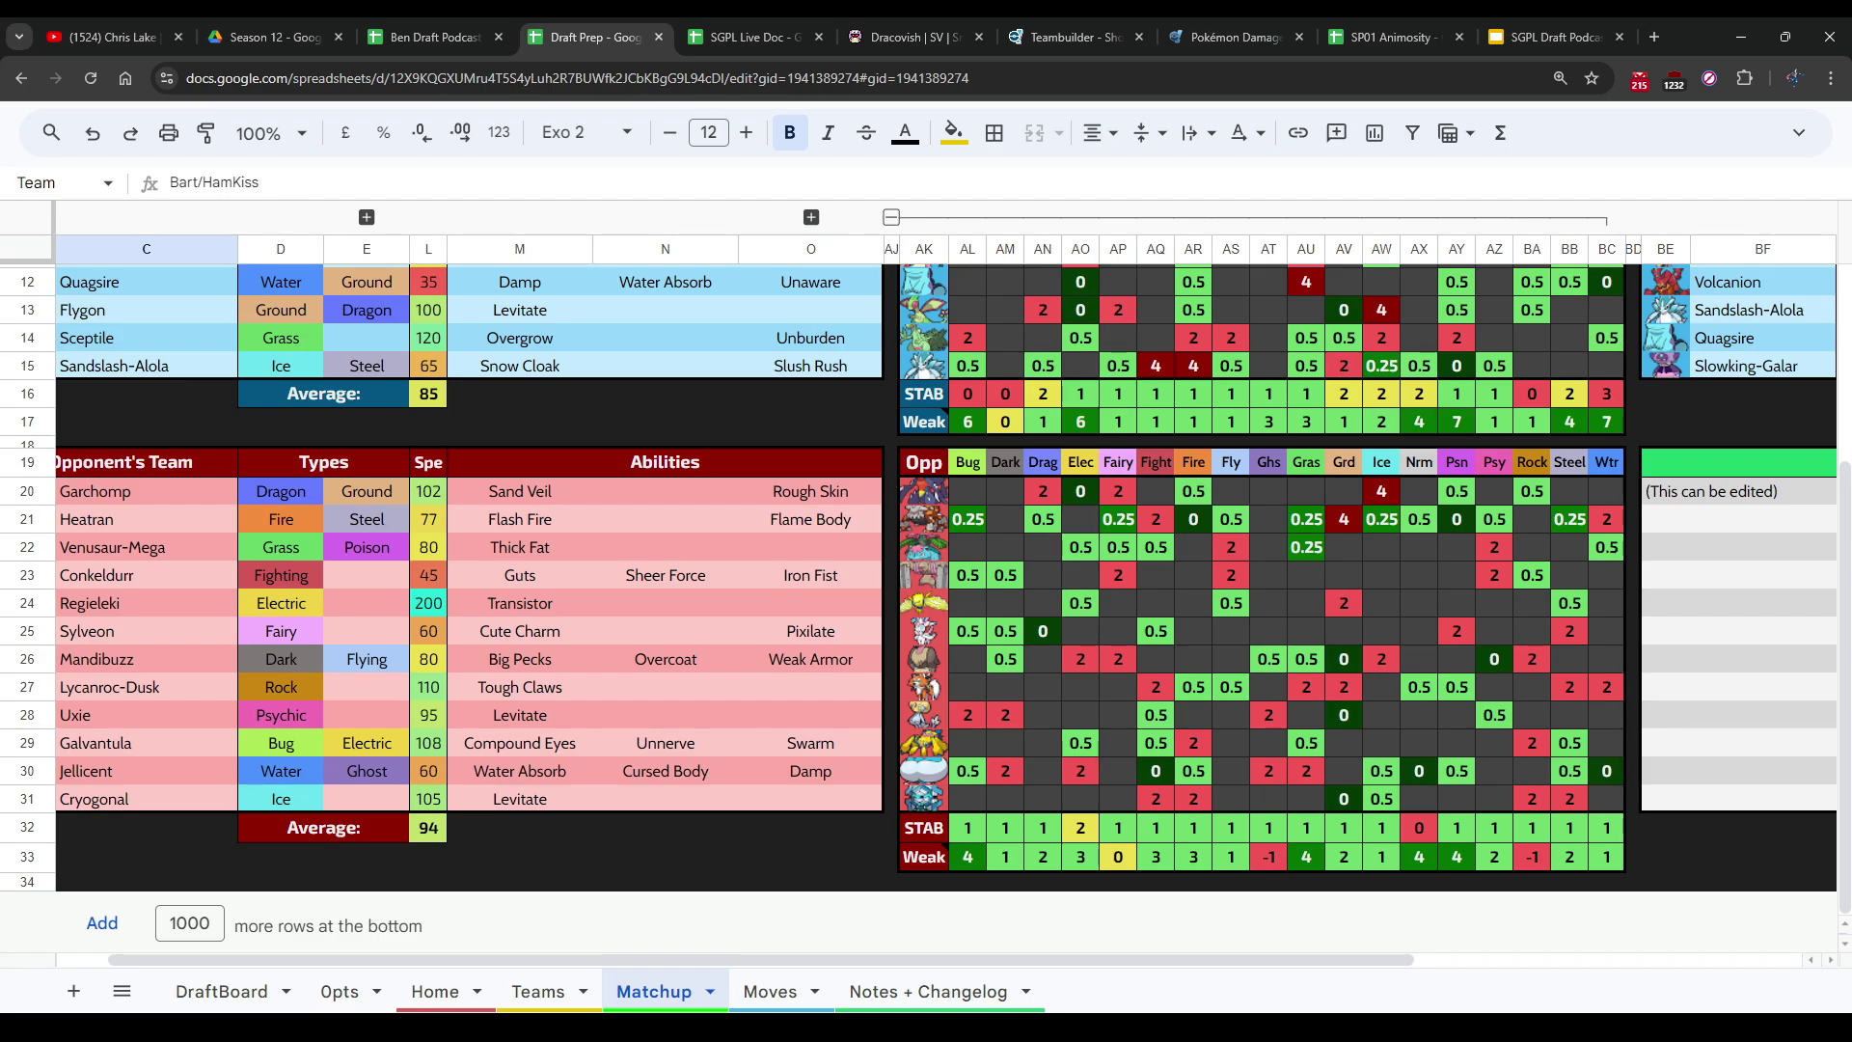
key(ctrl+Tab)
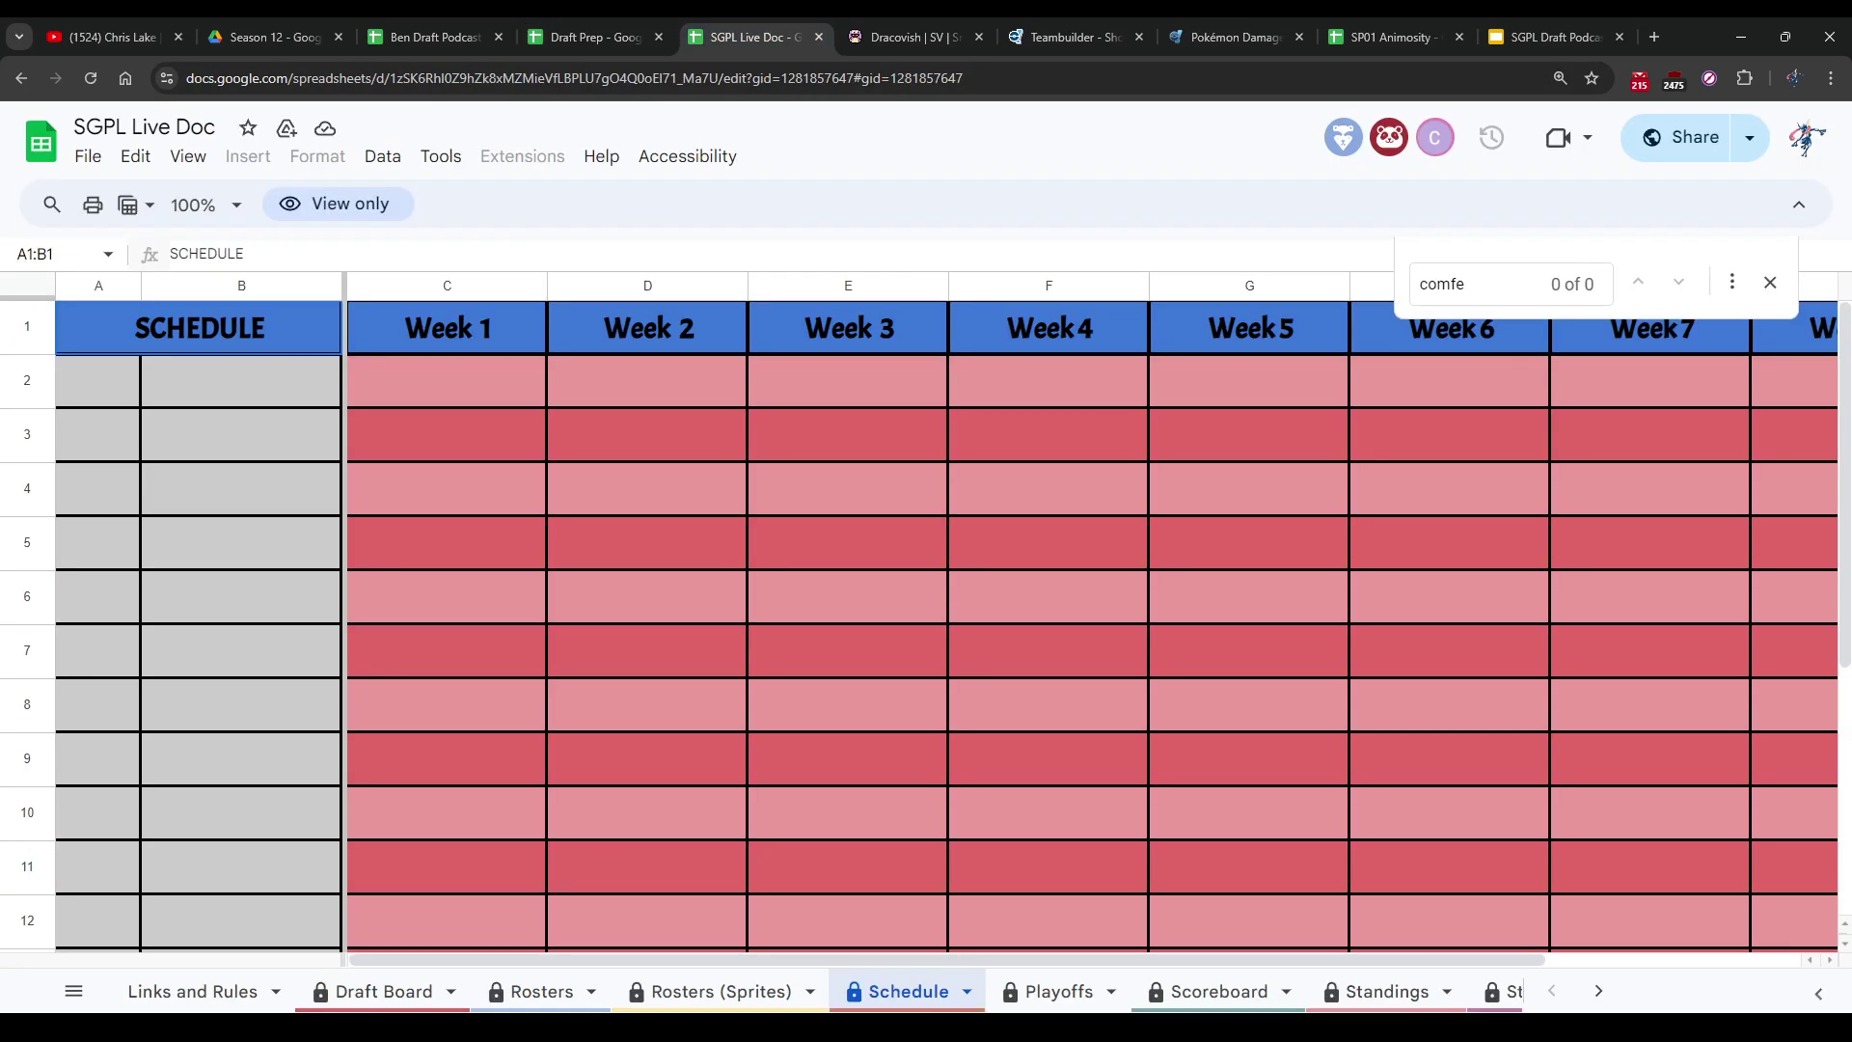
key(ctrl+shift+Tab)
key(ctrl+shift+Tab)
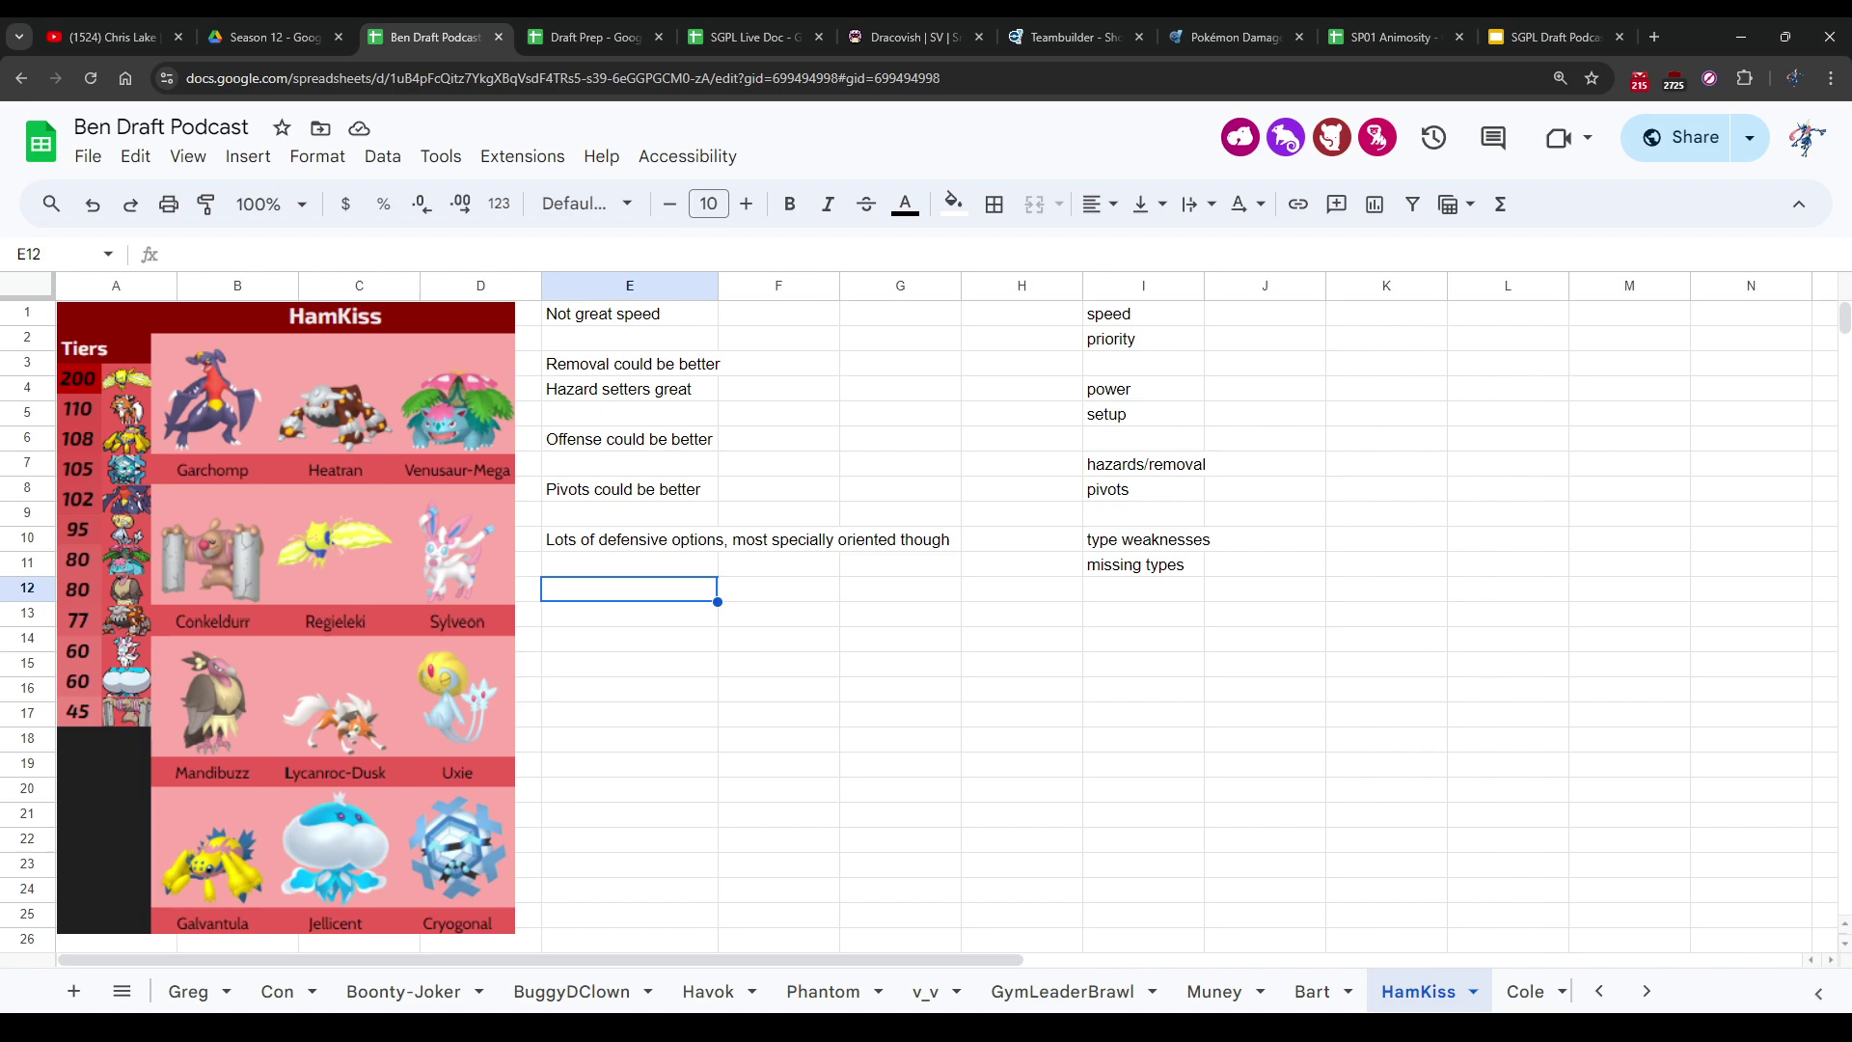
text(7.5/10)
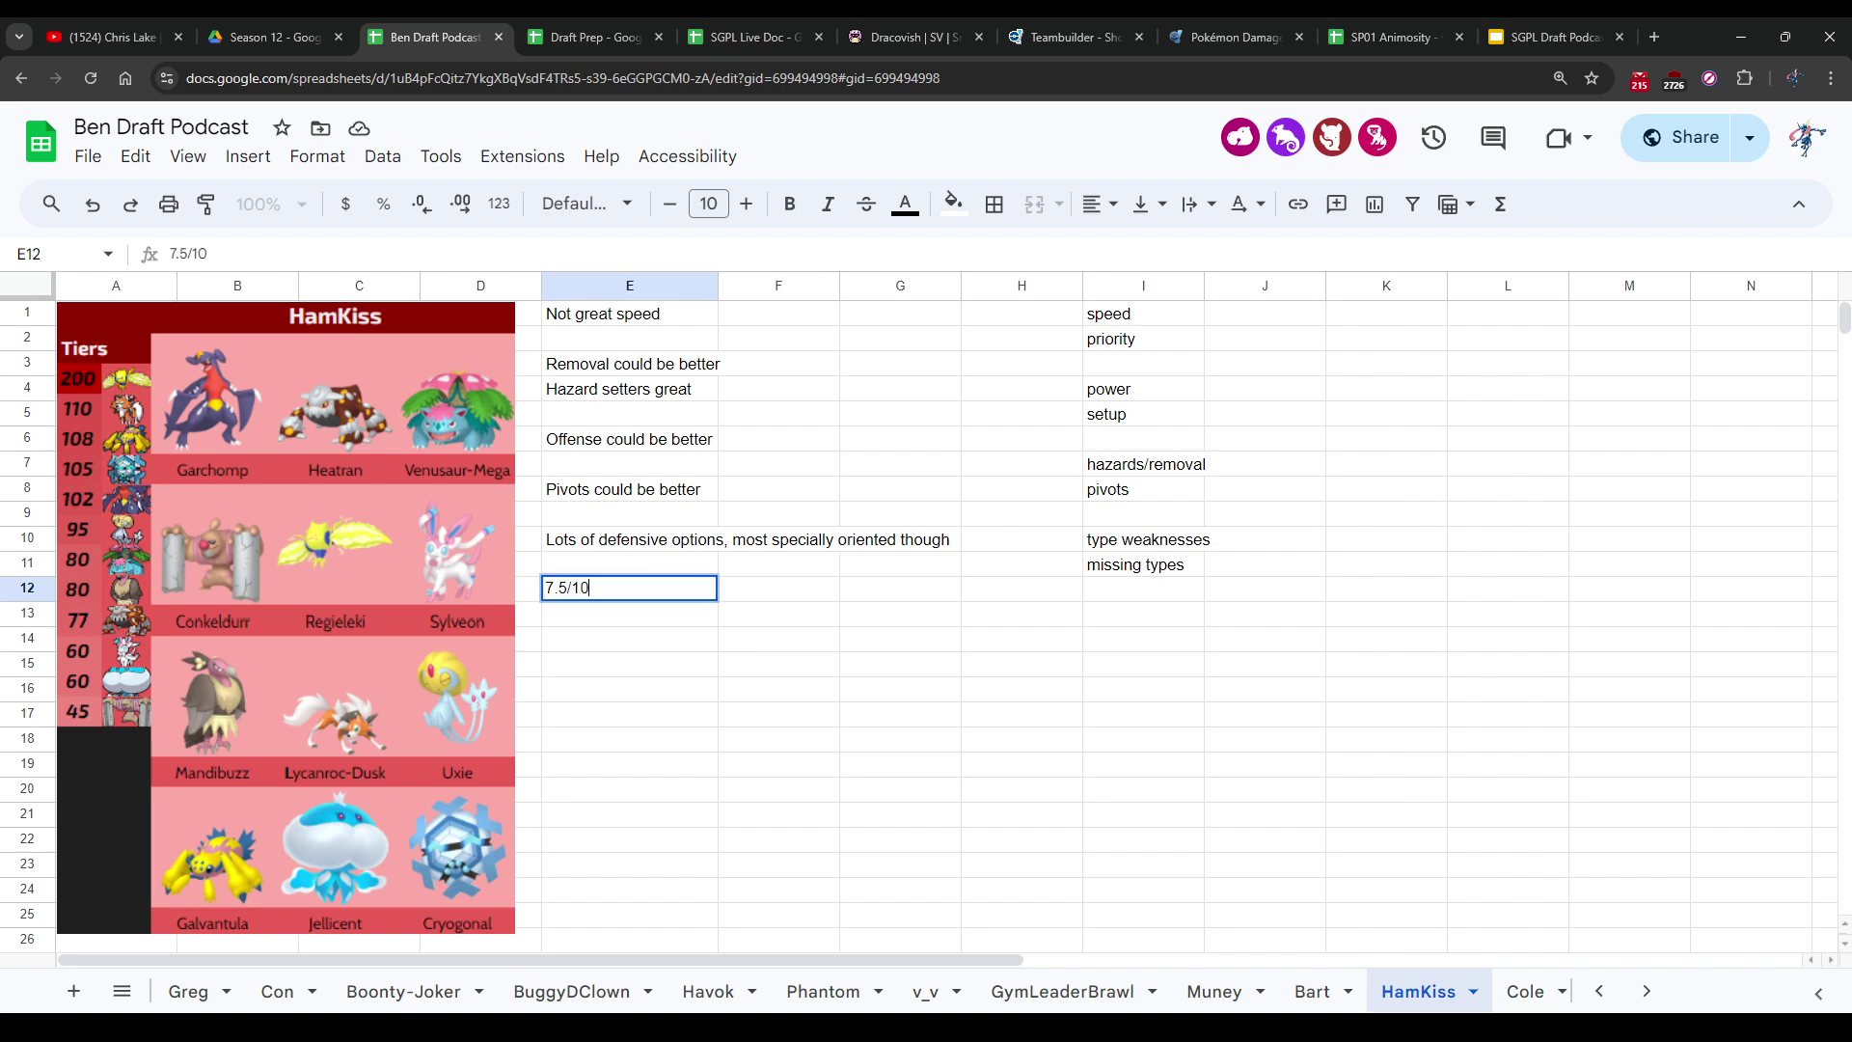
key(Return)
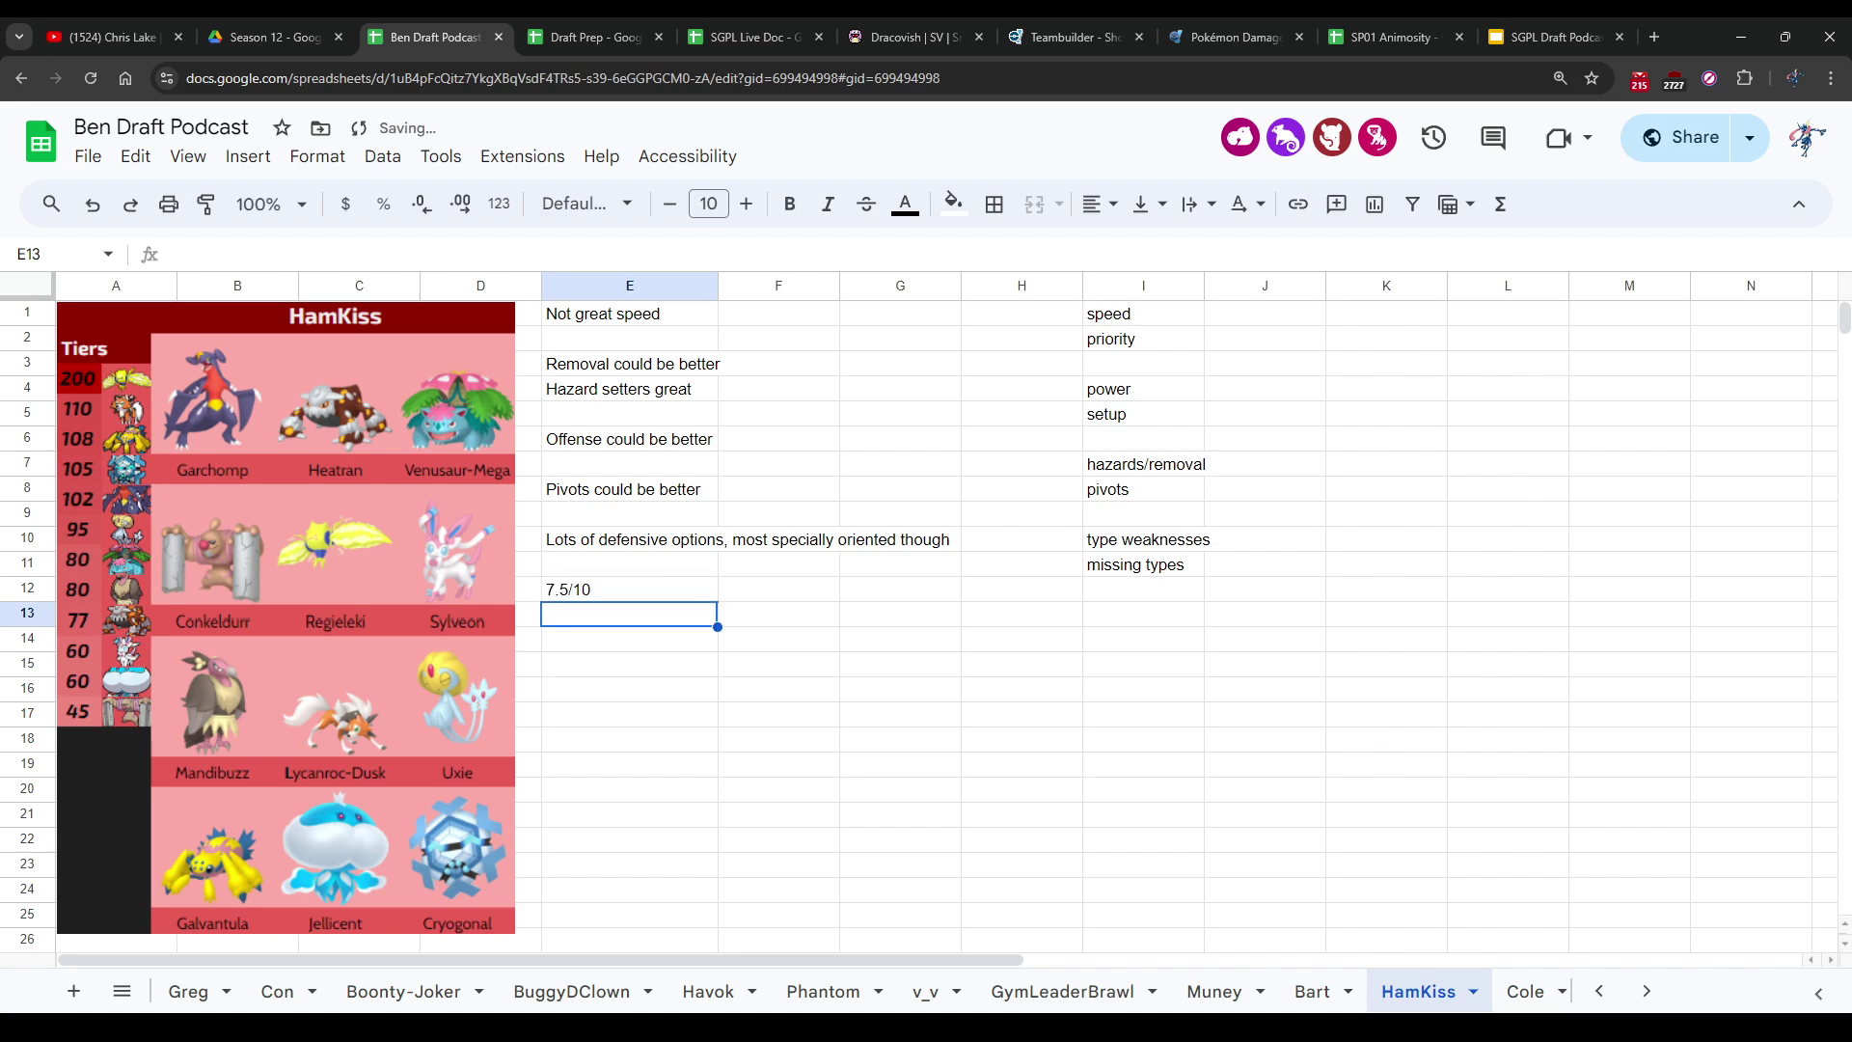
key(Up)
key(Right)
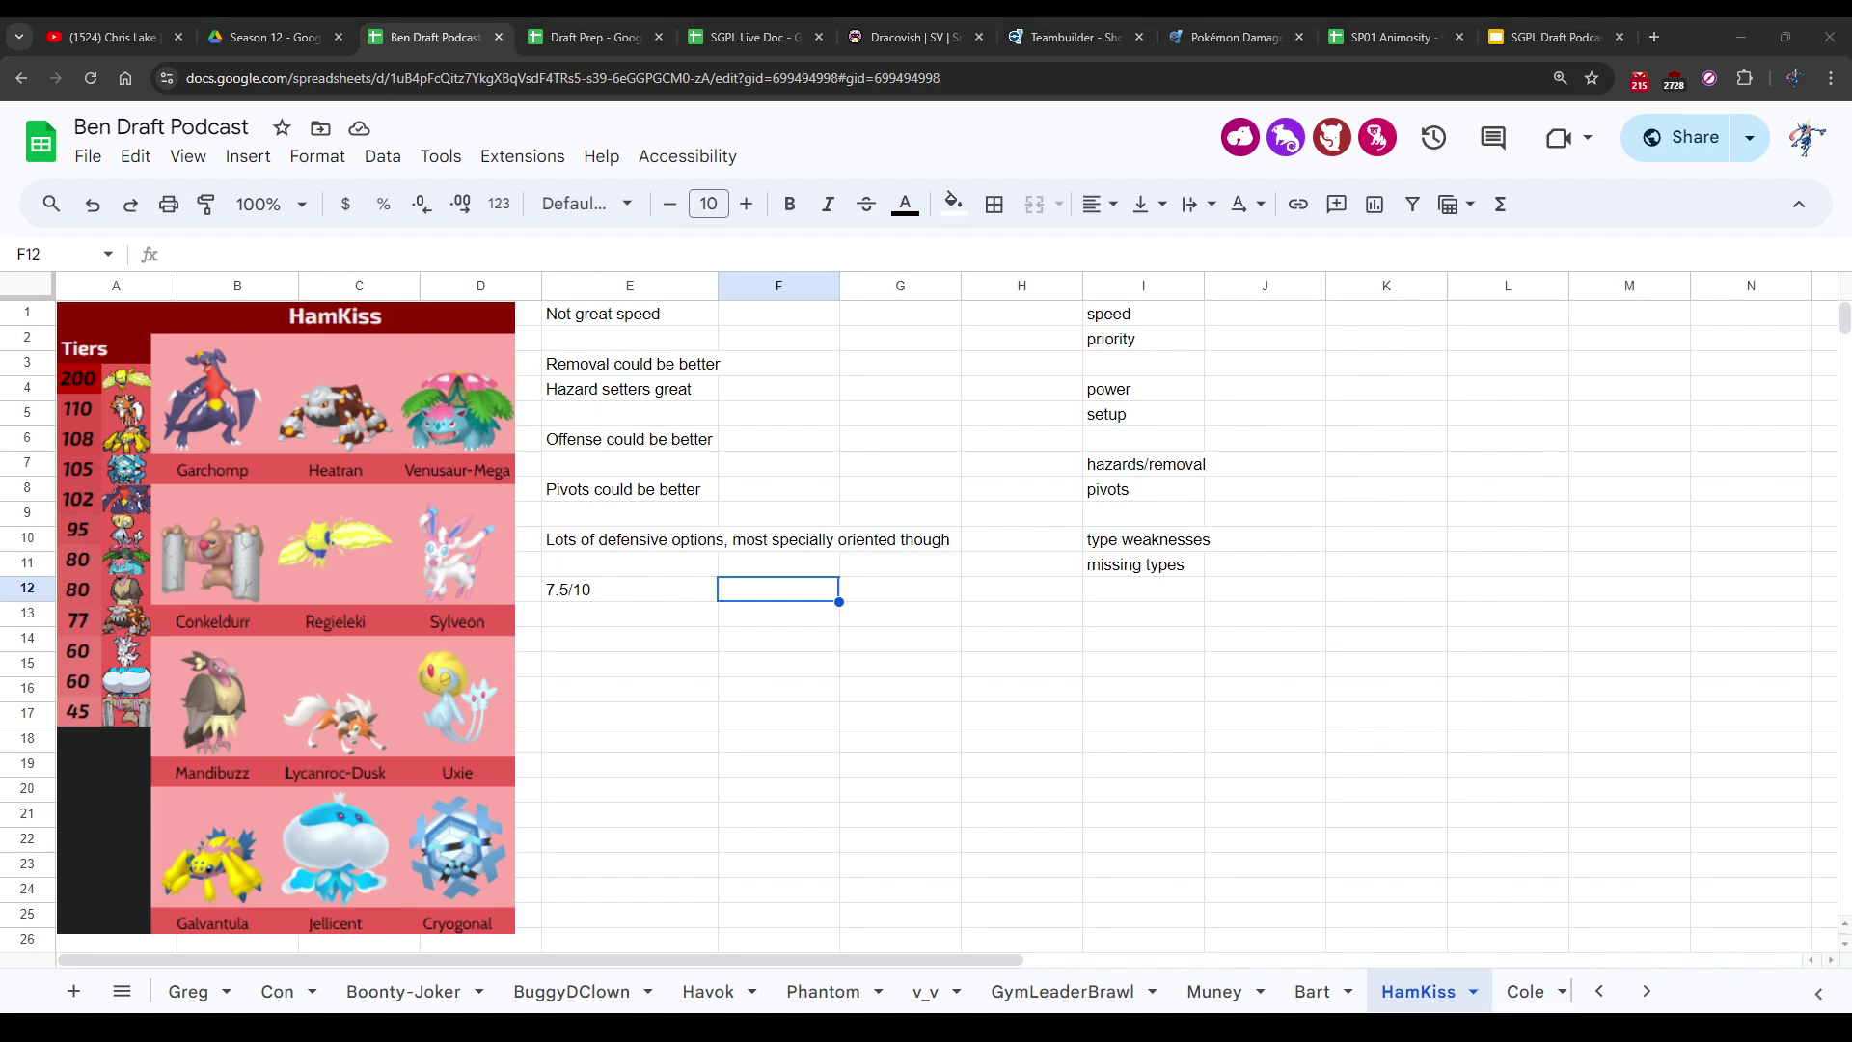
Step: Review the notes and rating on the Tornadus-T team's sheet, comparing them with the Garchomp team's sheet
click(1526, 990)
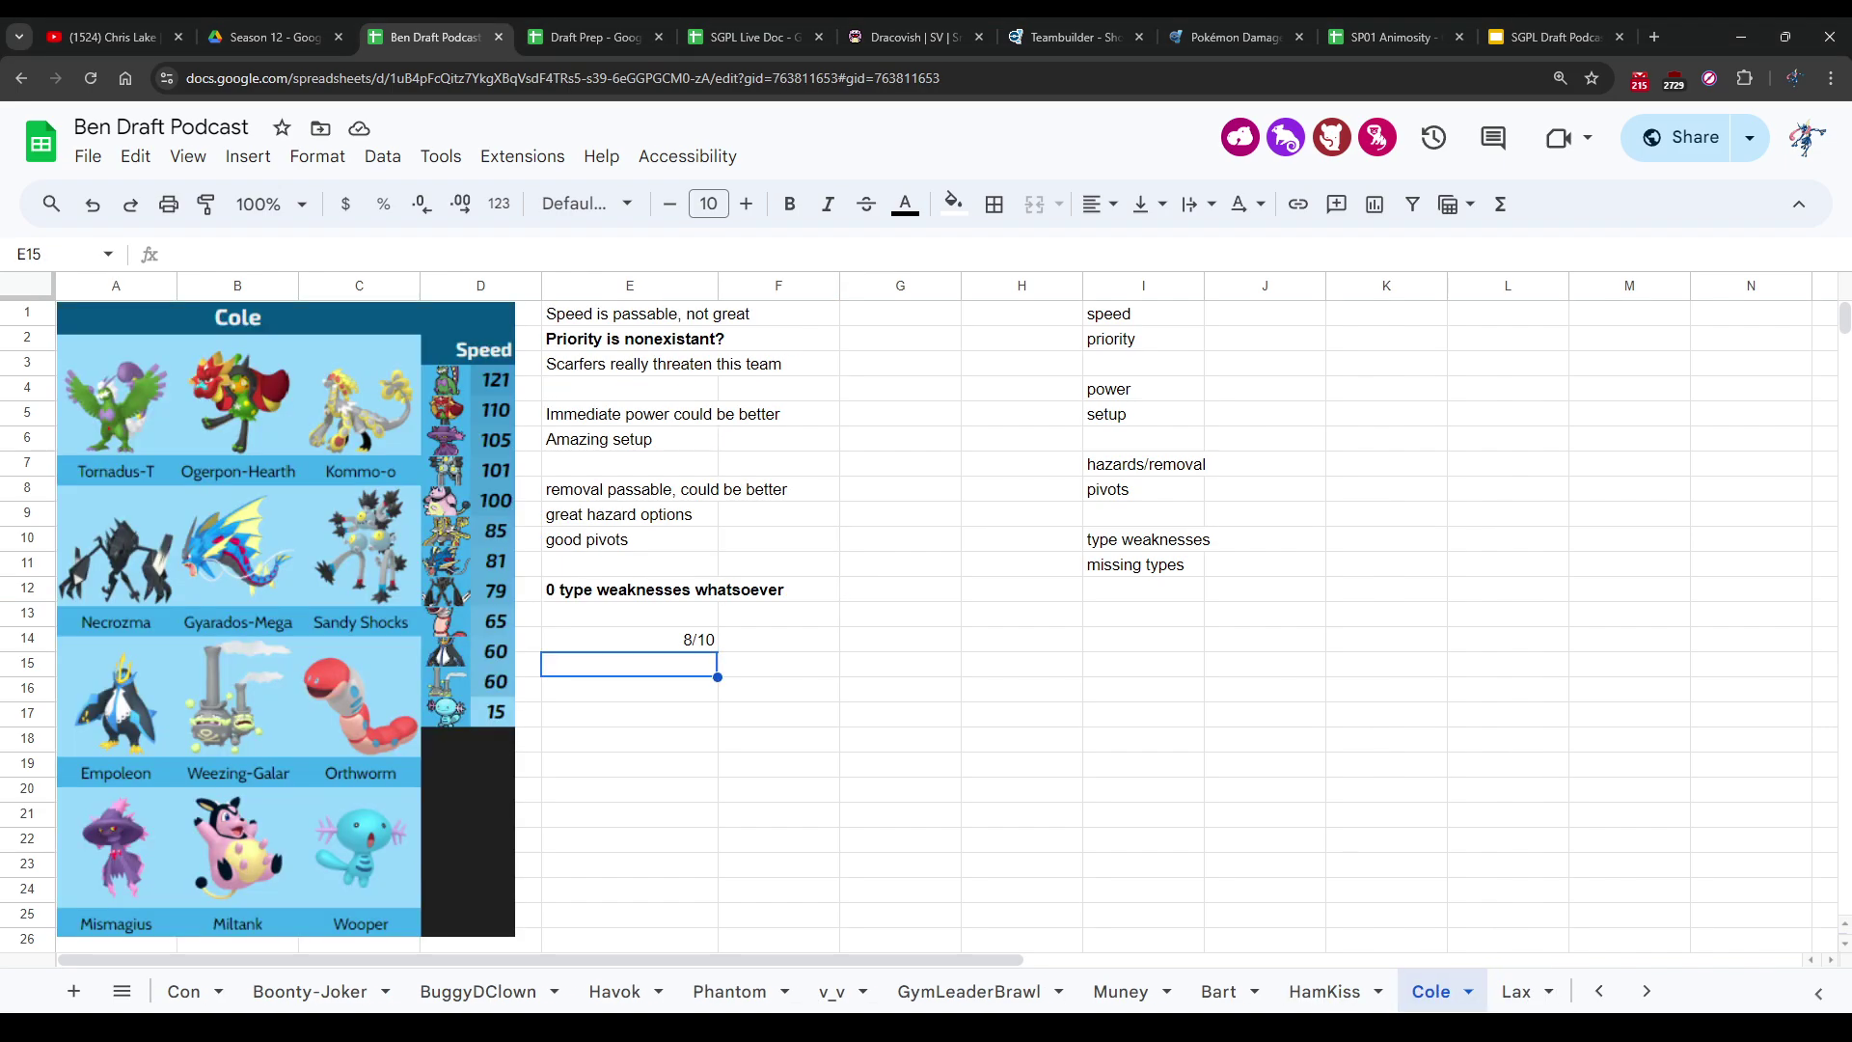
click(778, 689)
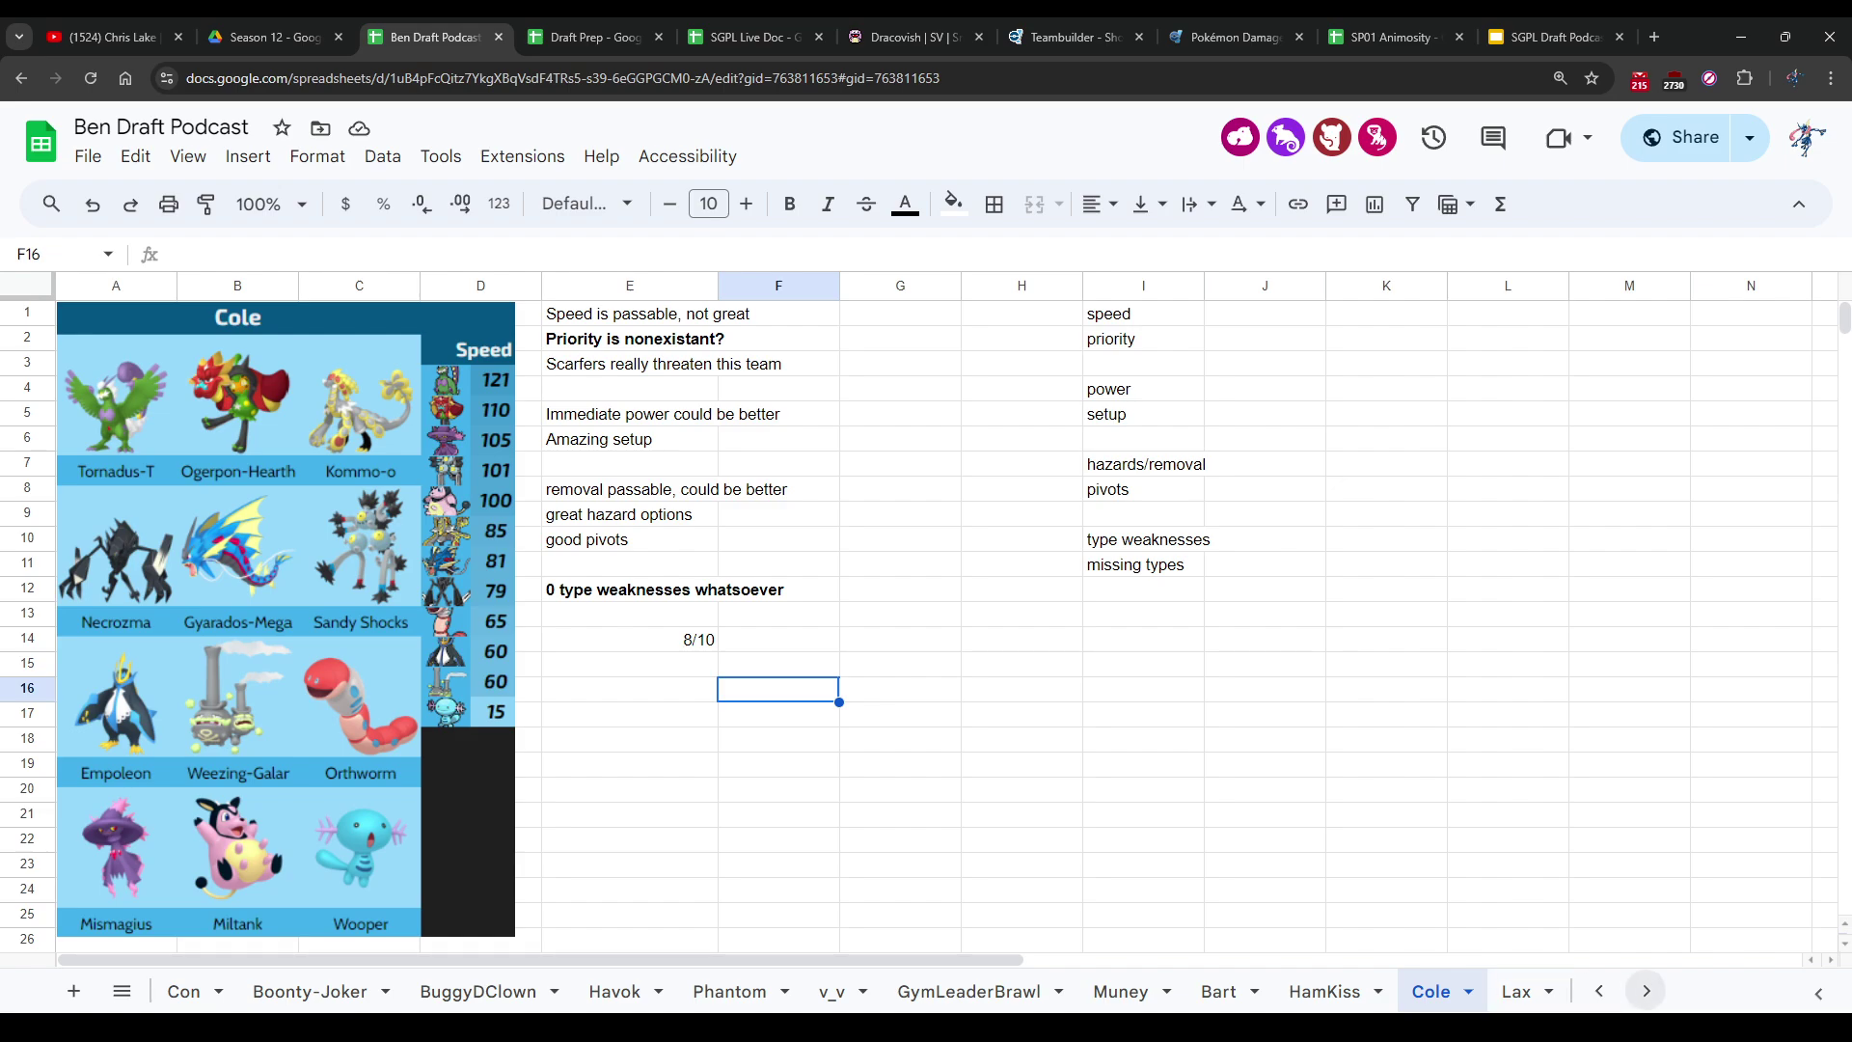
click(1647, 991)
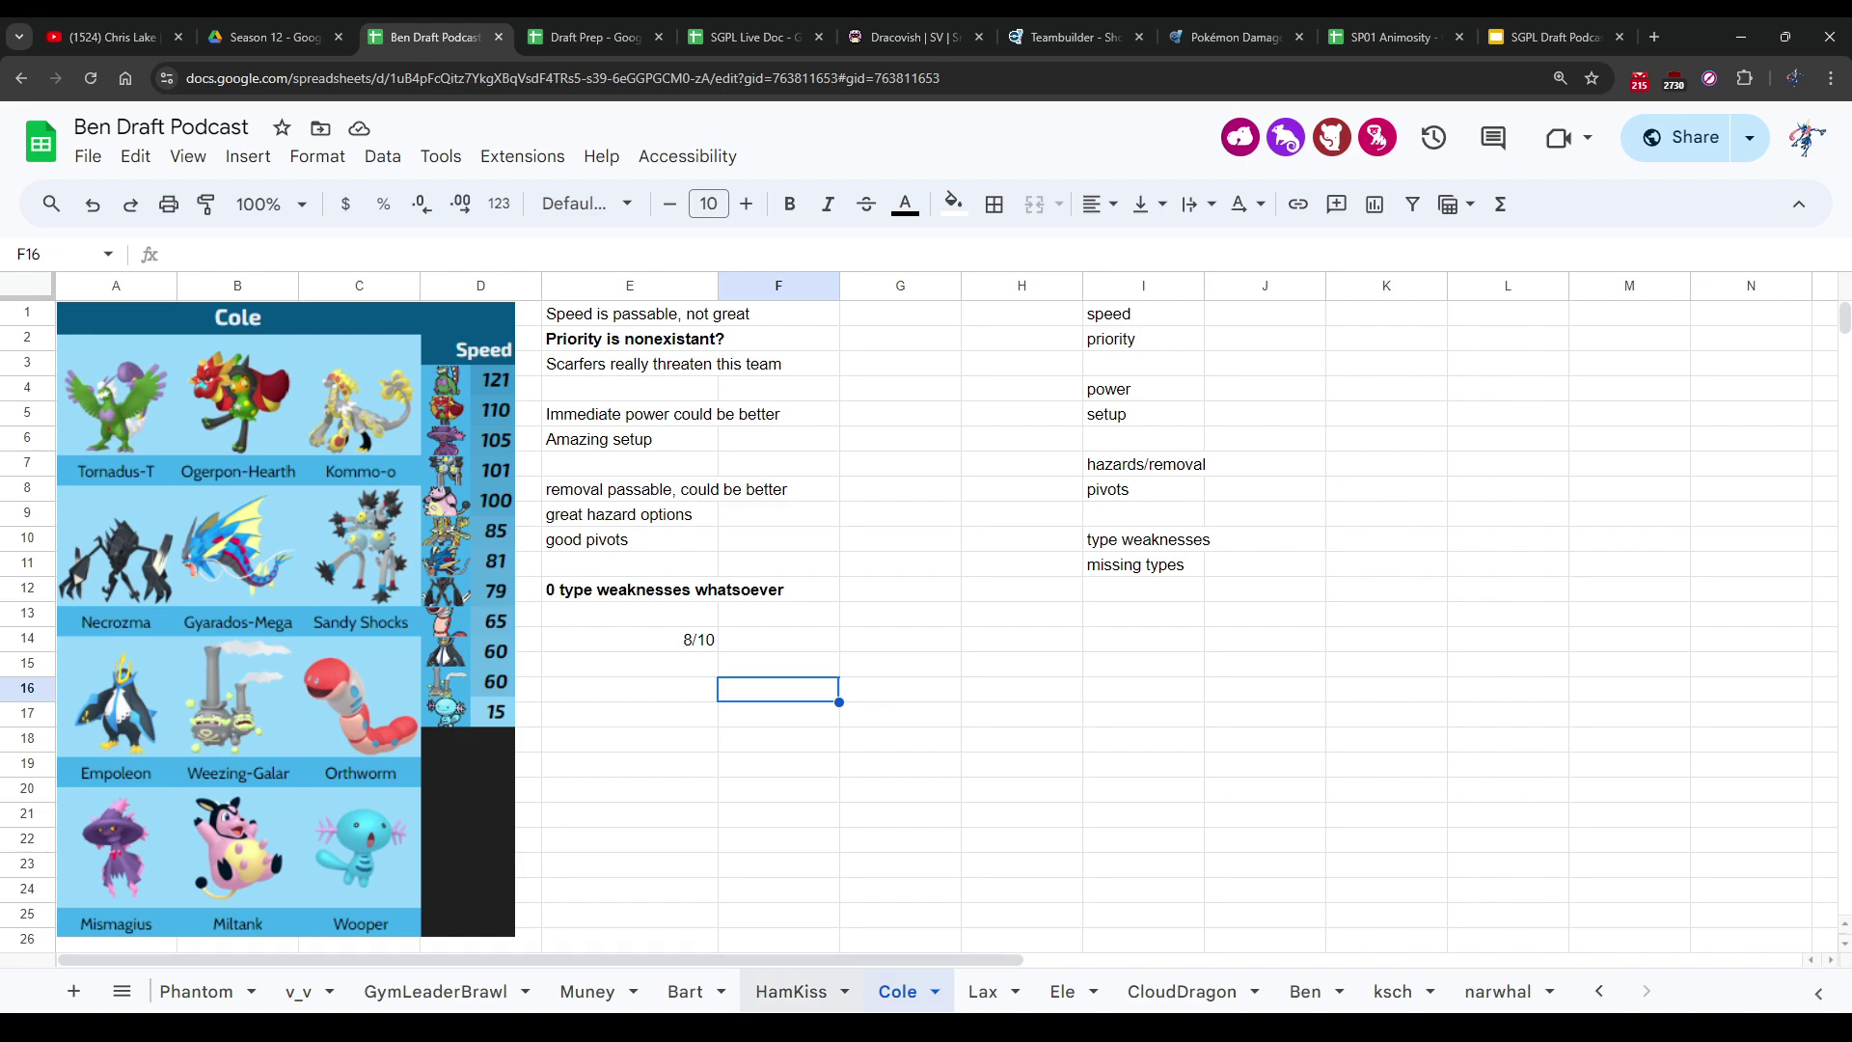
click(790, 992)
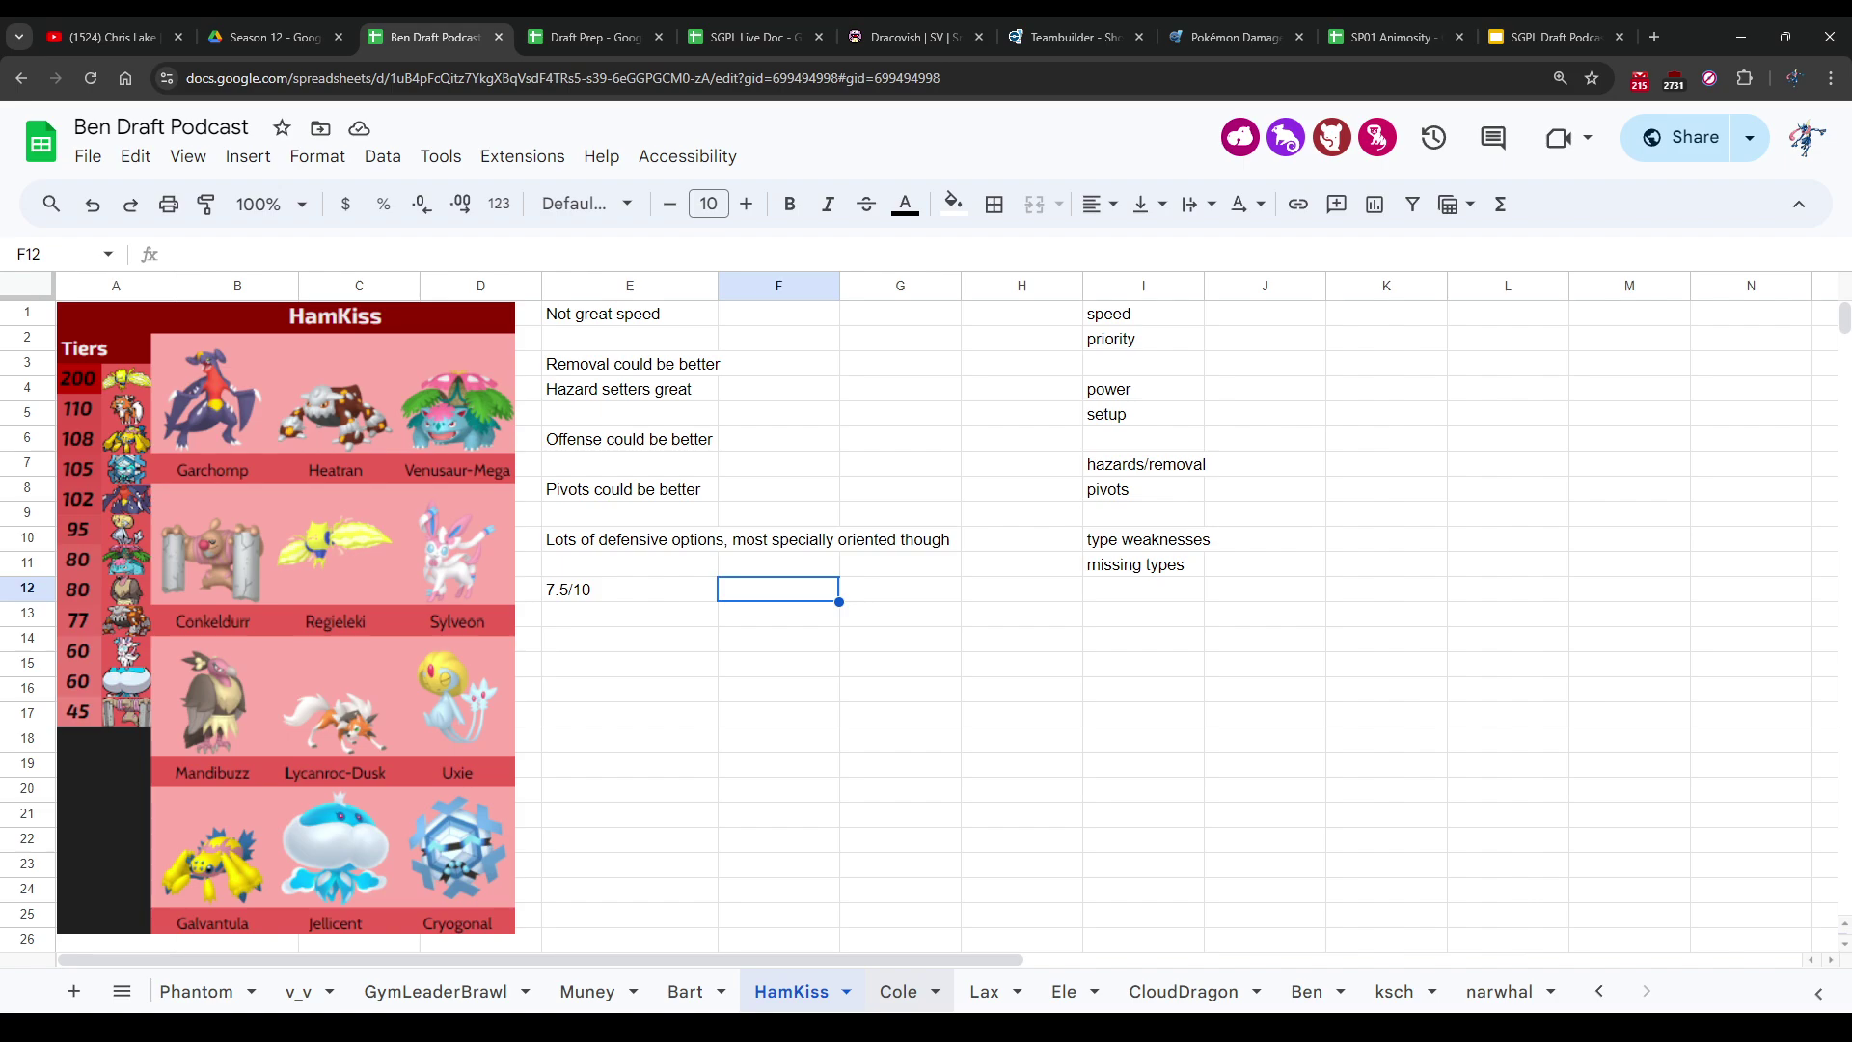
click(898, 992)
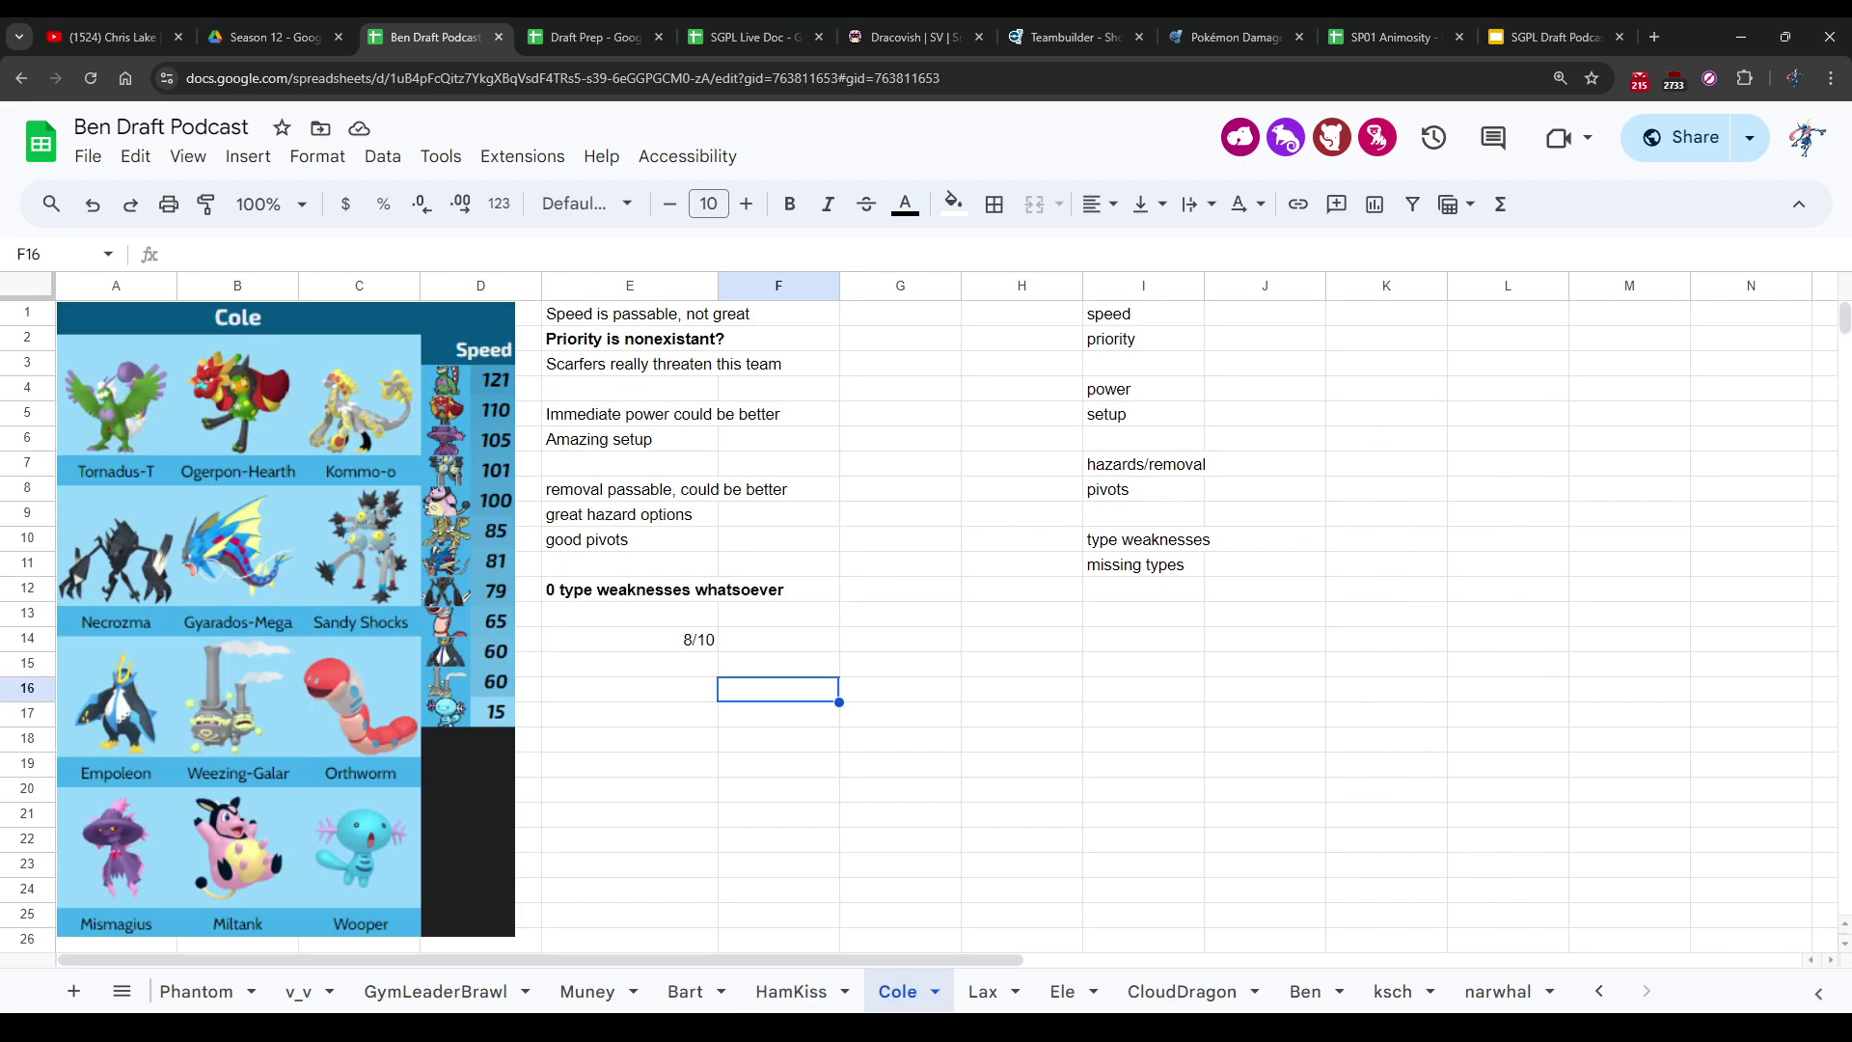
click(778, 790)
click(778, 689)
click(778, 664)
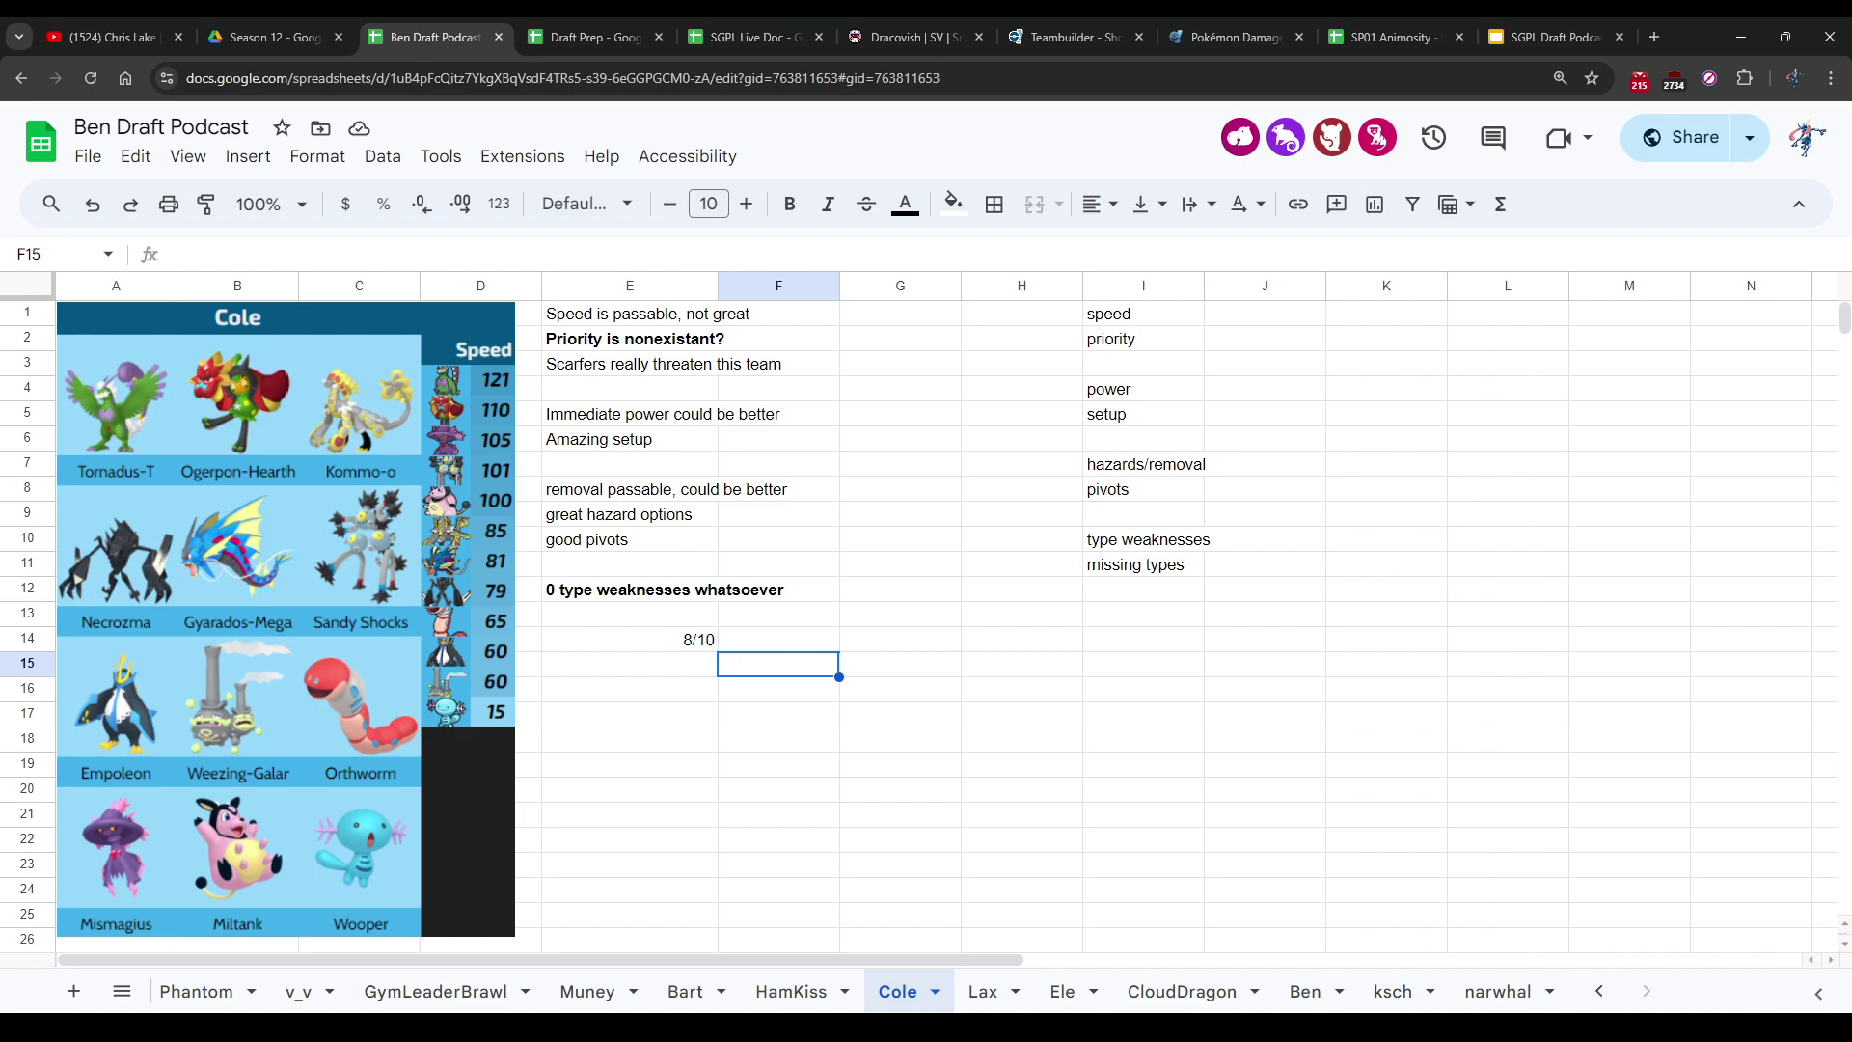
click(630, 664)
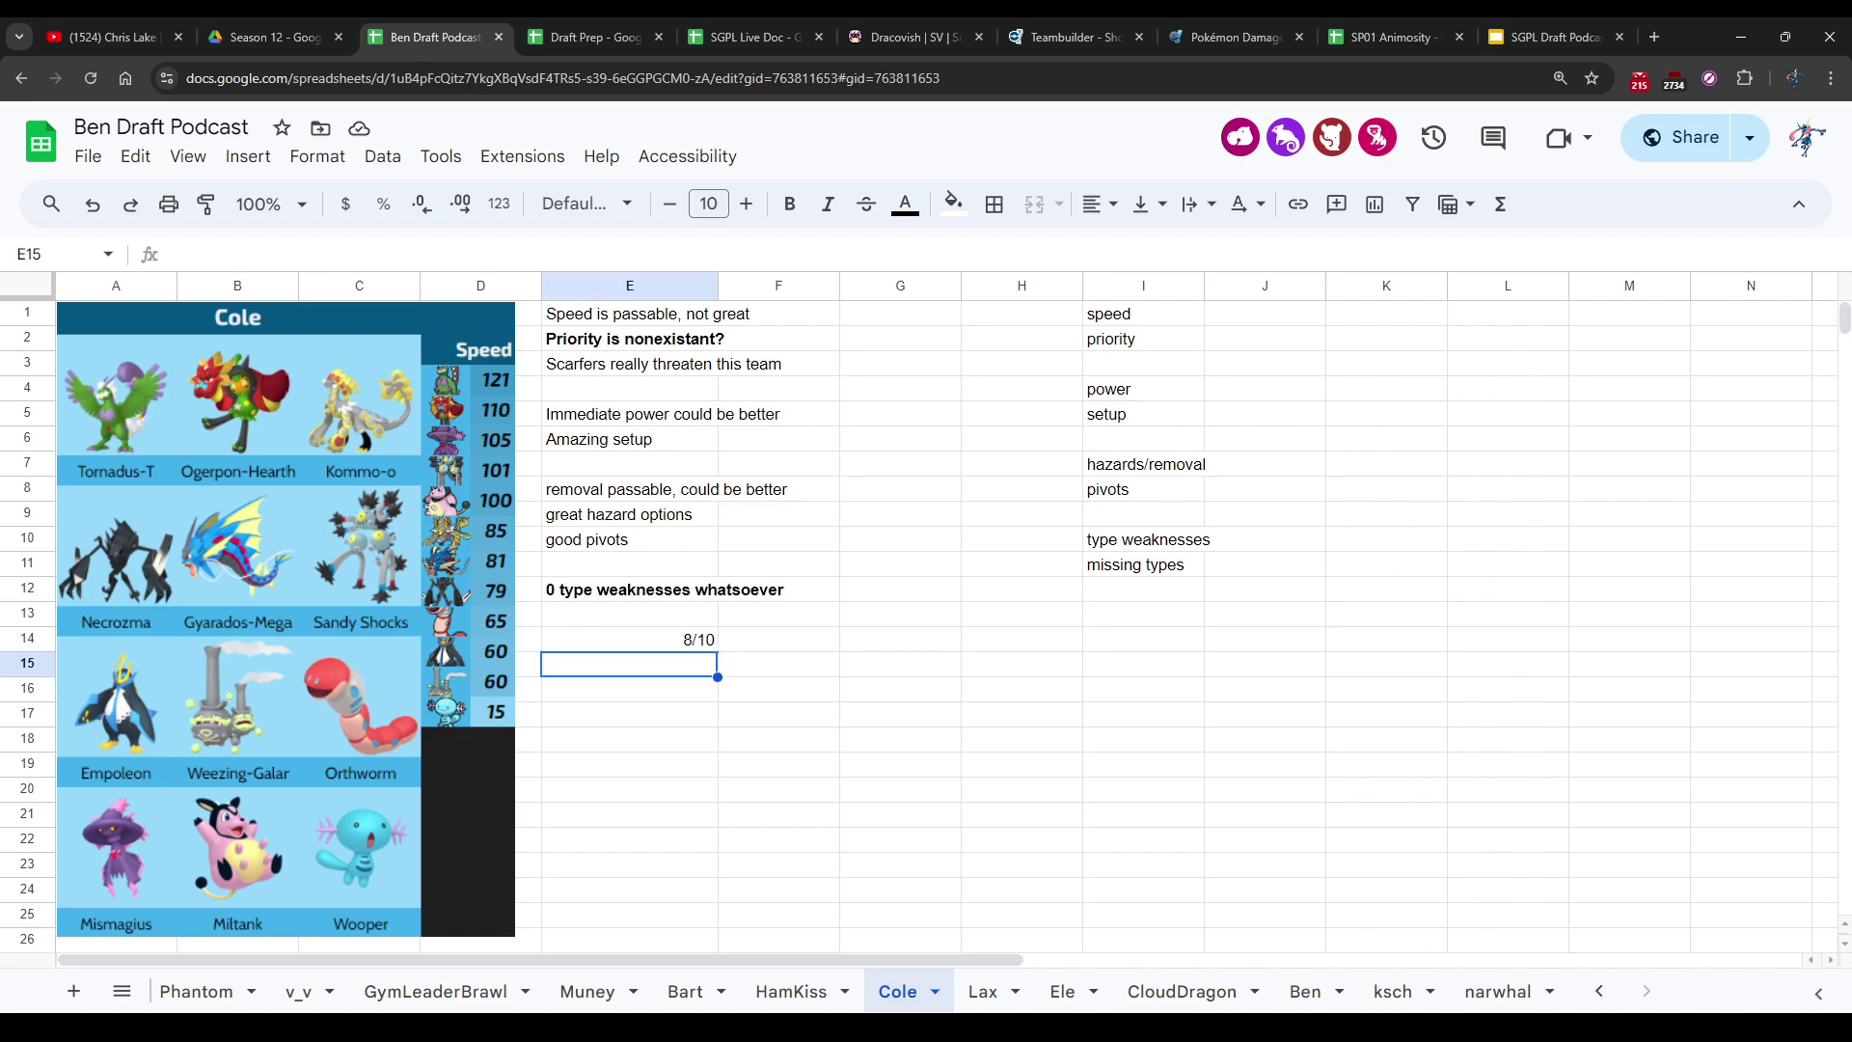
click(630, 639)
click(481, 639)
click(778, 638)
click(630, 664)
click(630, 614)
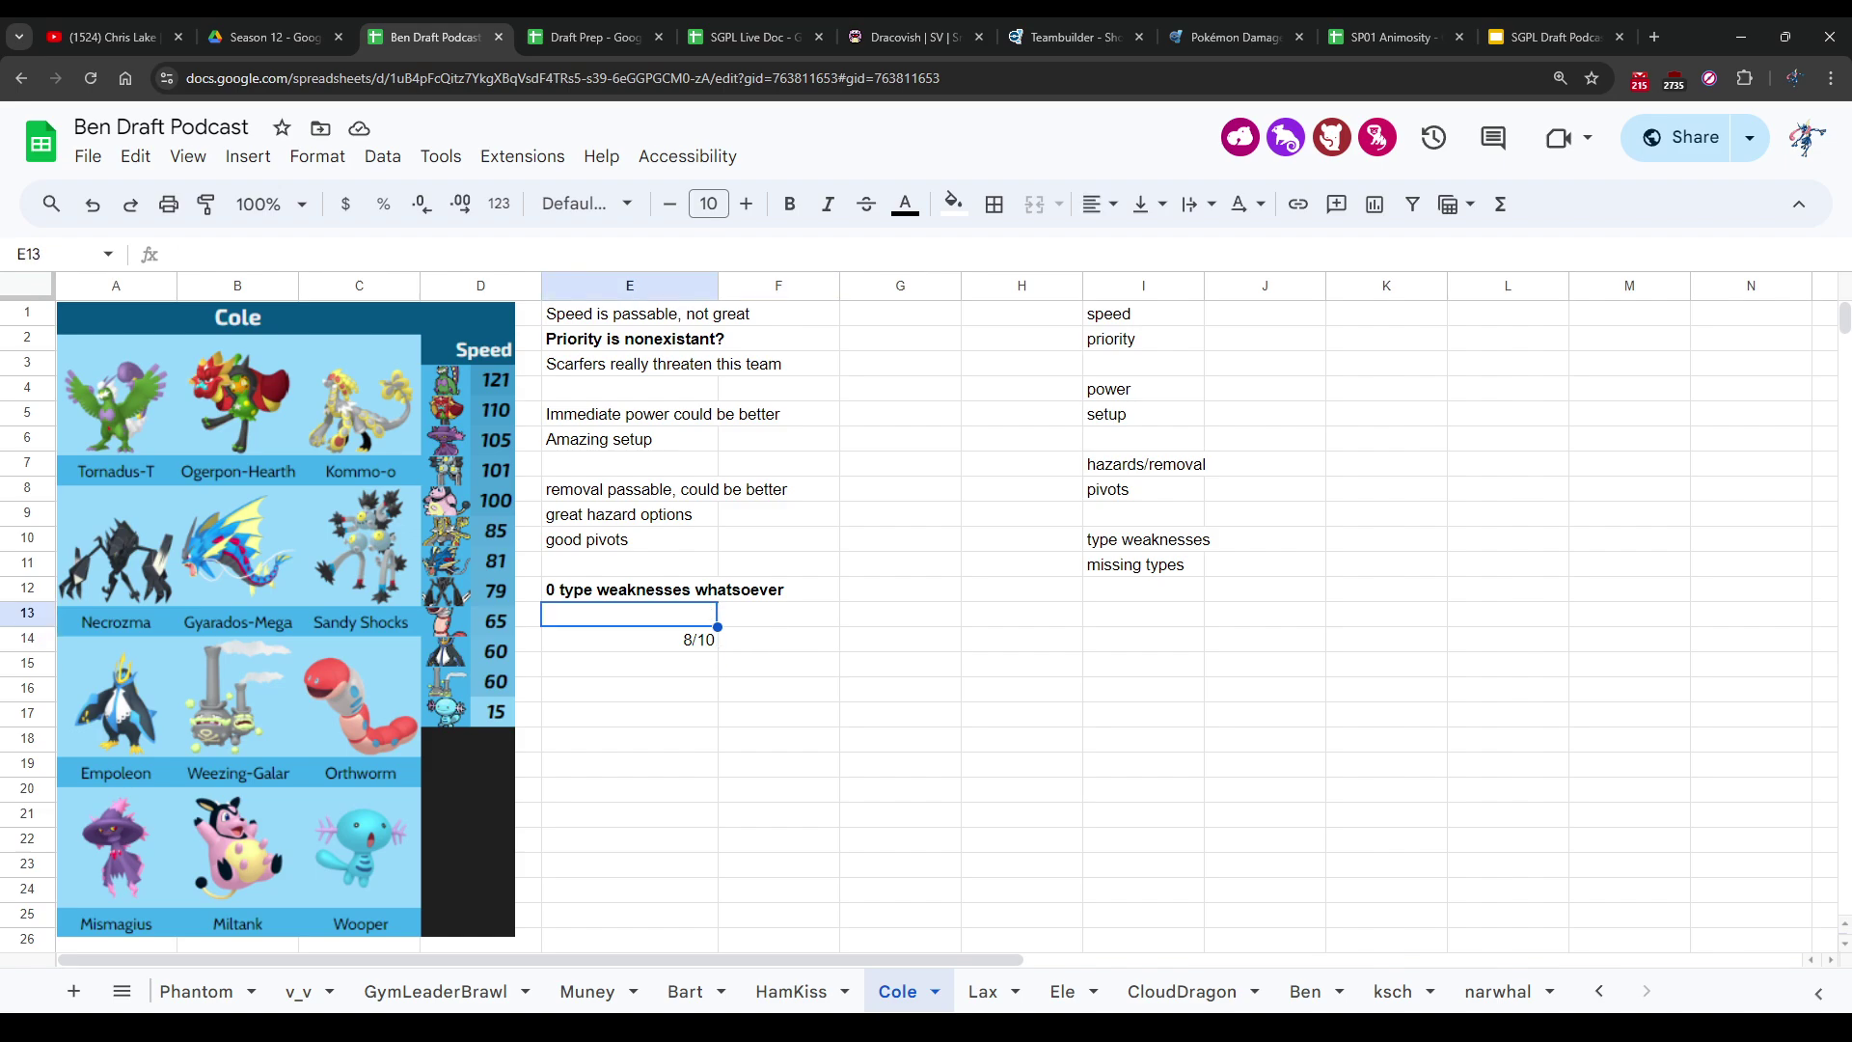
click(529, 613)
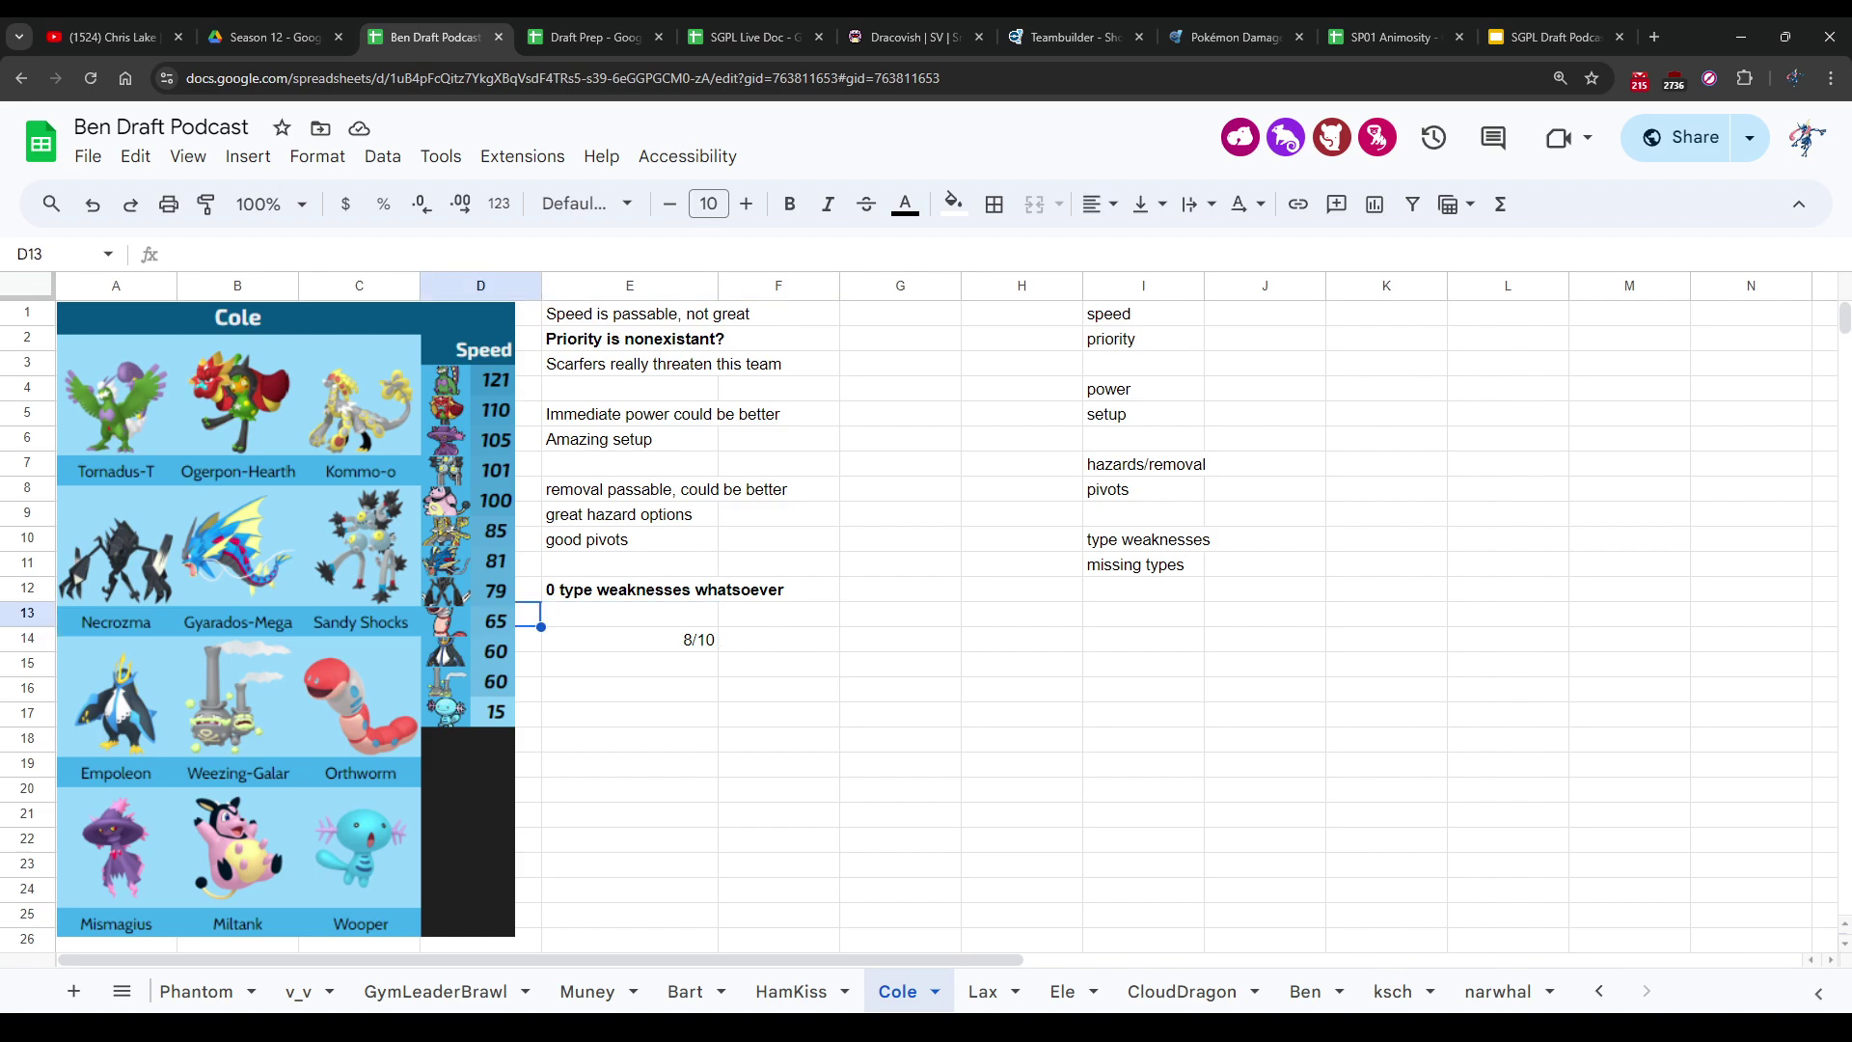
click(528, 638)
click(529, 664)
click(778, 664)
click(779, 613)
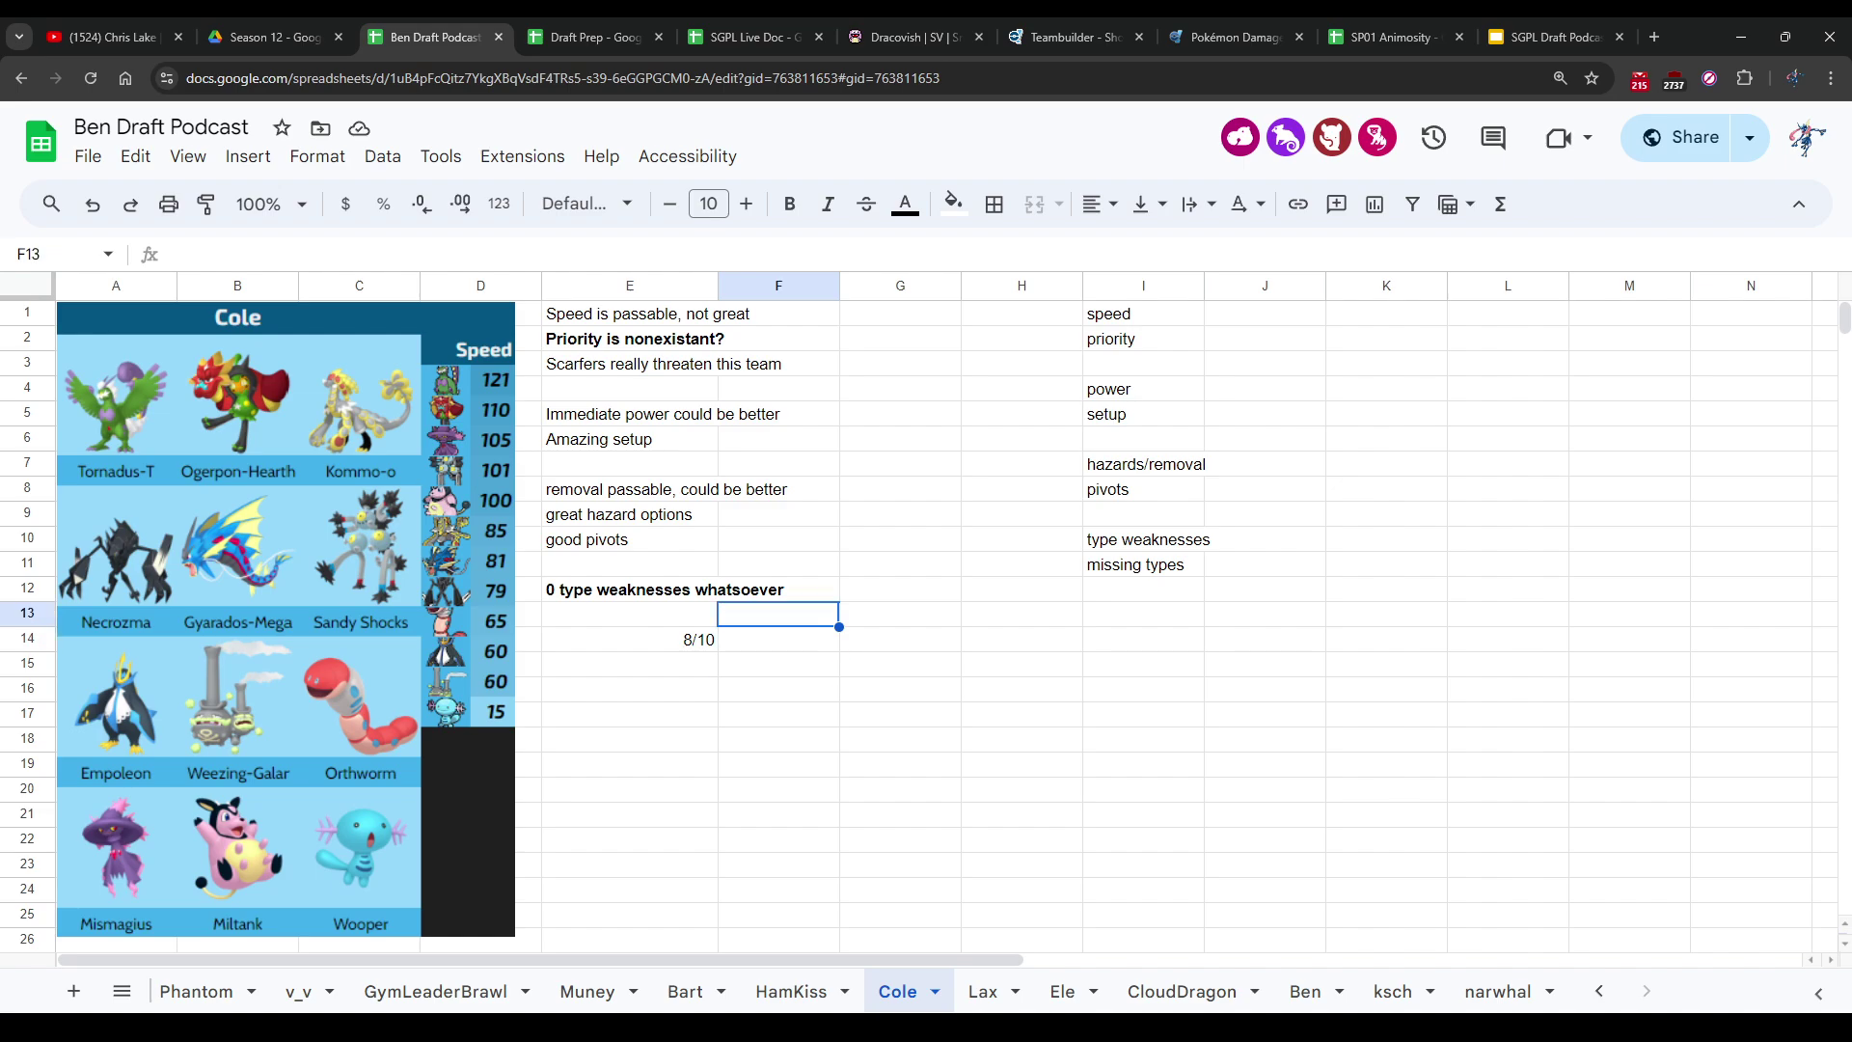
click(529, 614)
click(529, 638)
click(529, 663)
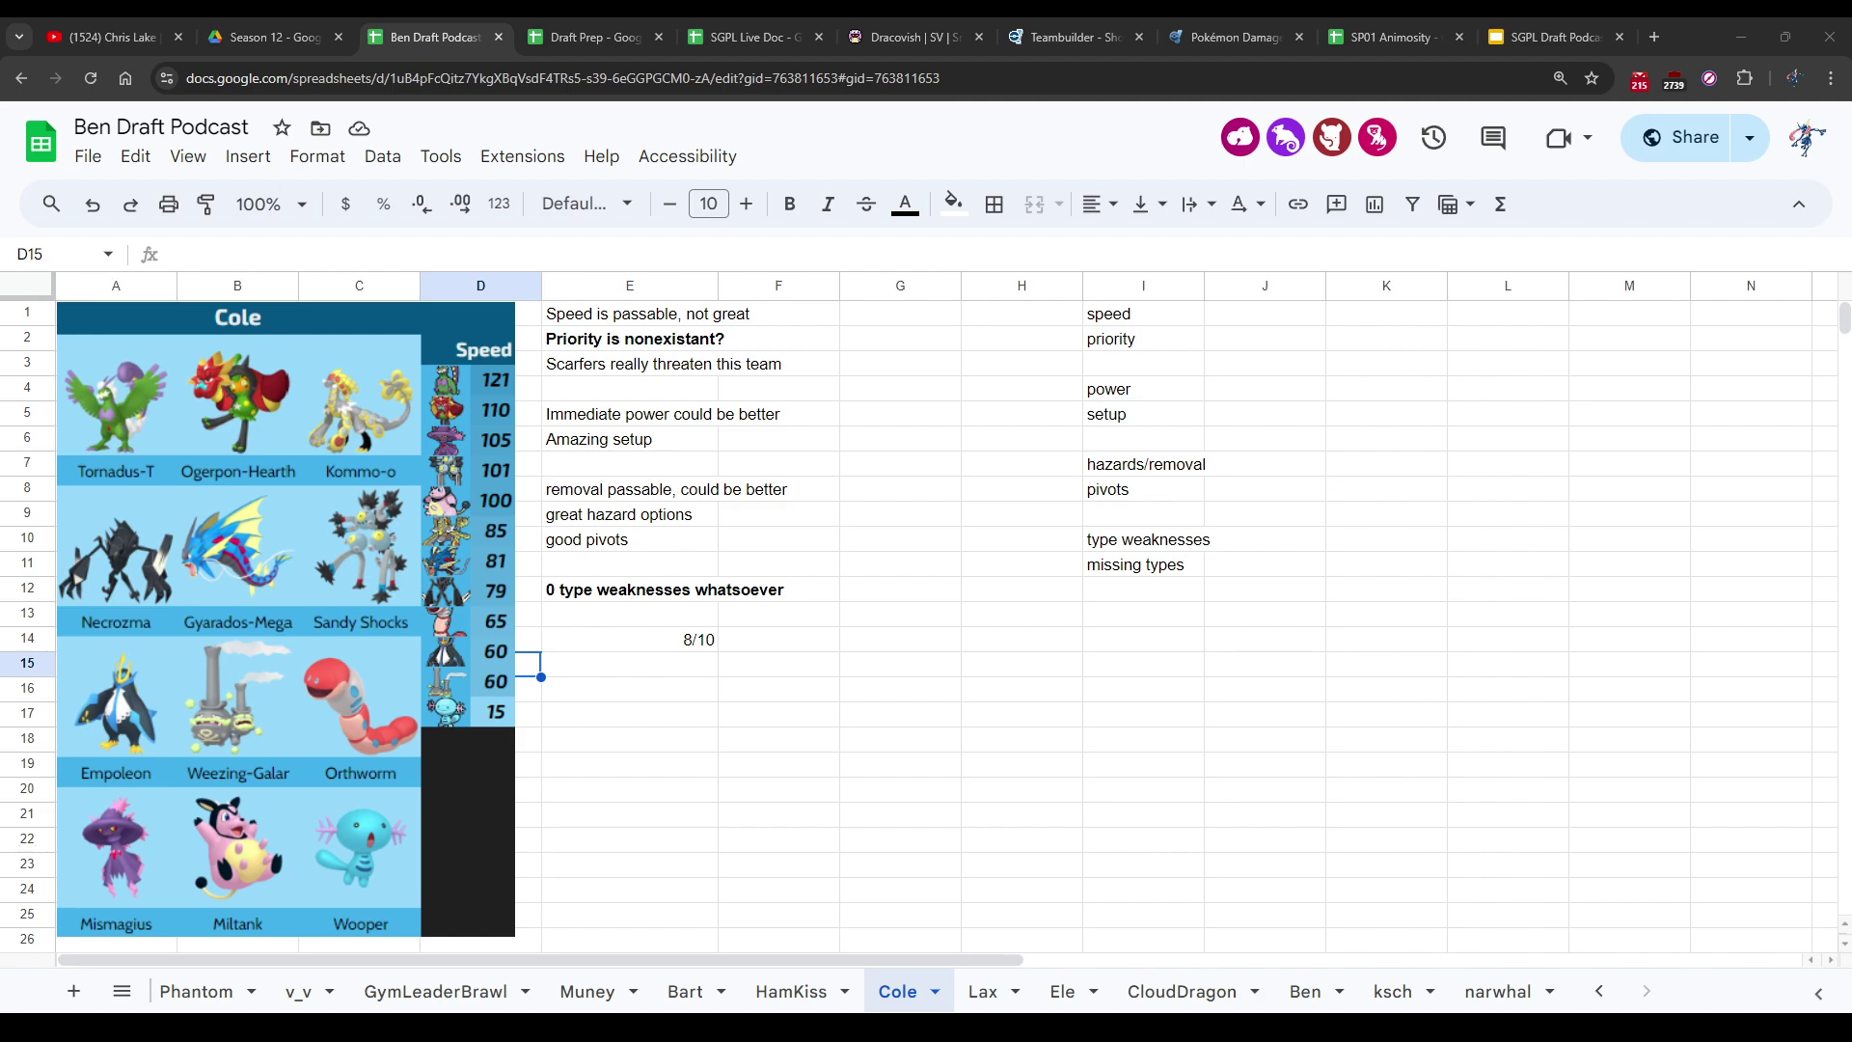
click(629, 714)
Step: Copy Team 12's twelve Pokémon, Tornadus-T through Wooper, from the Rosters sheet of SGPL Live Doc
key(ctrl+Tab)
key(ctrl+Tab)
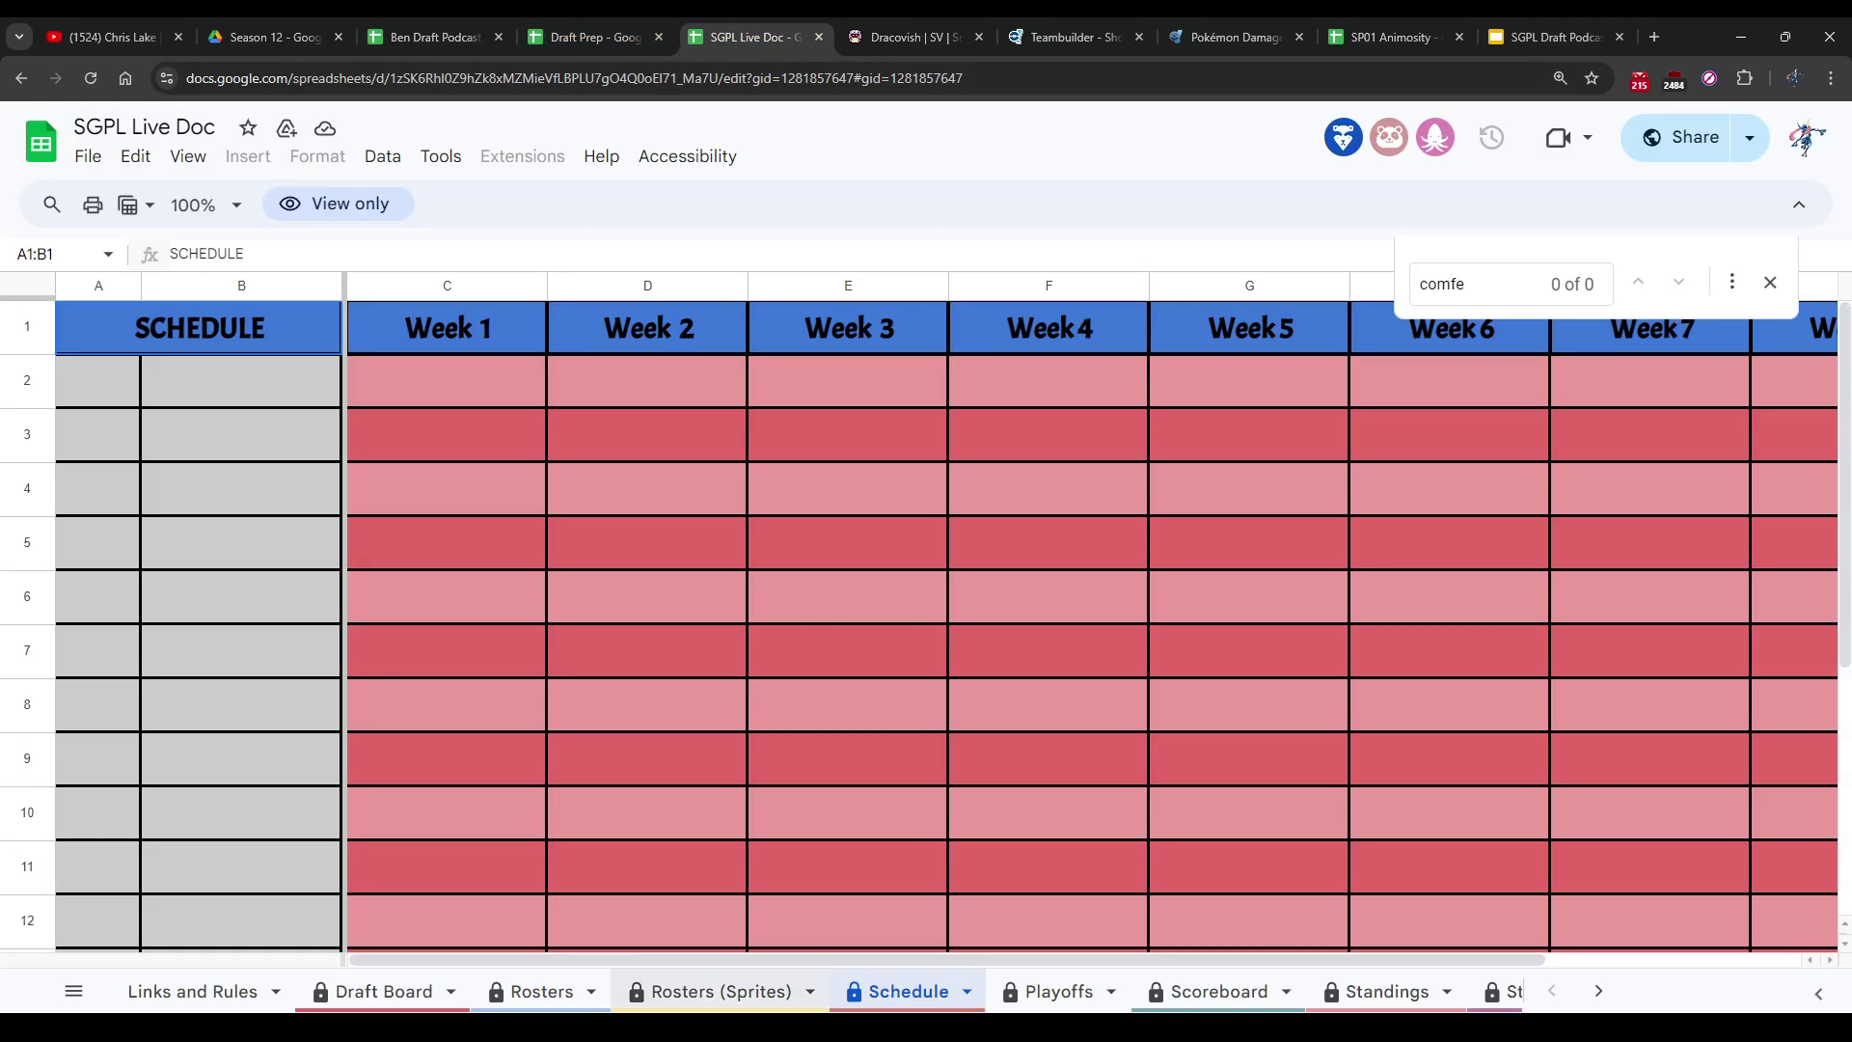
key(ctrl+Page_Up)
key(ctrl+Page_Up)
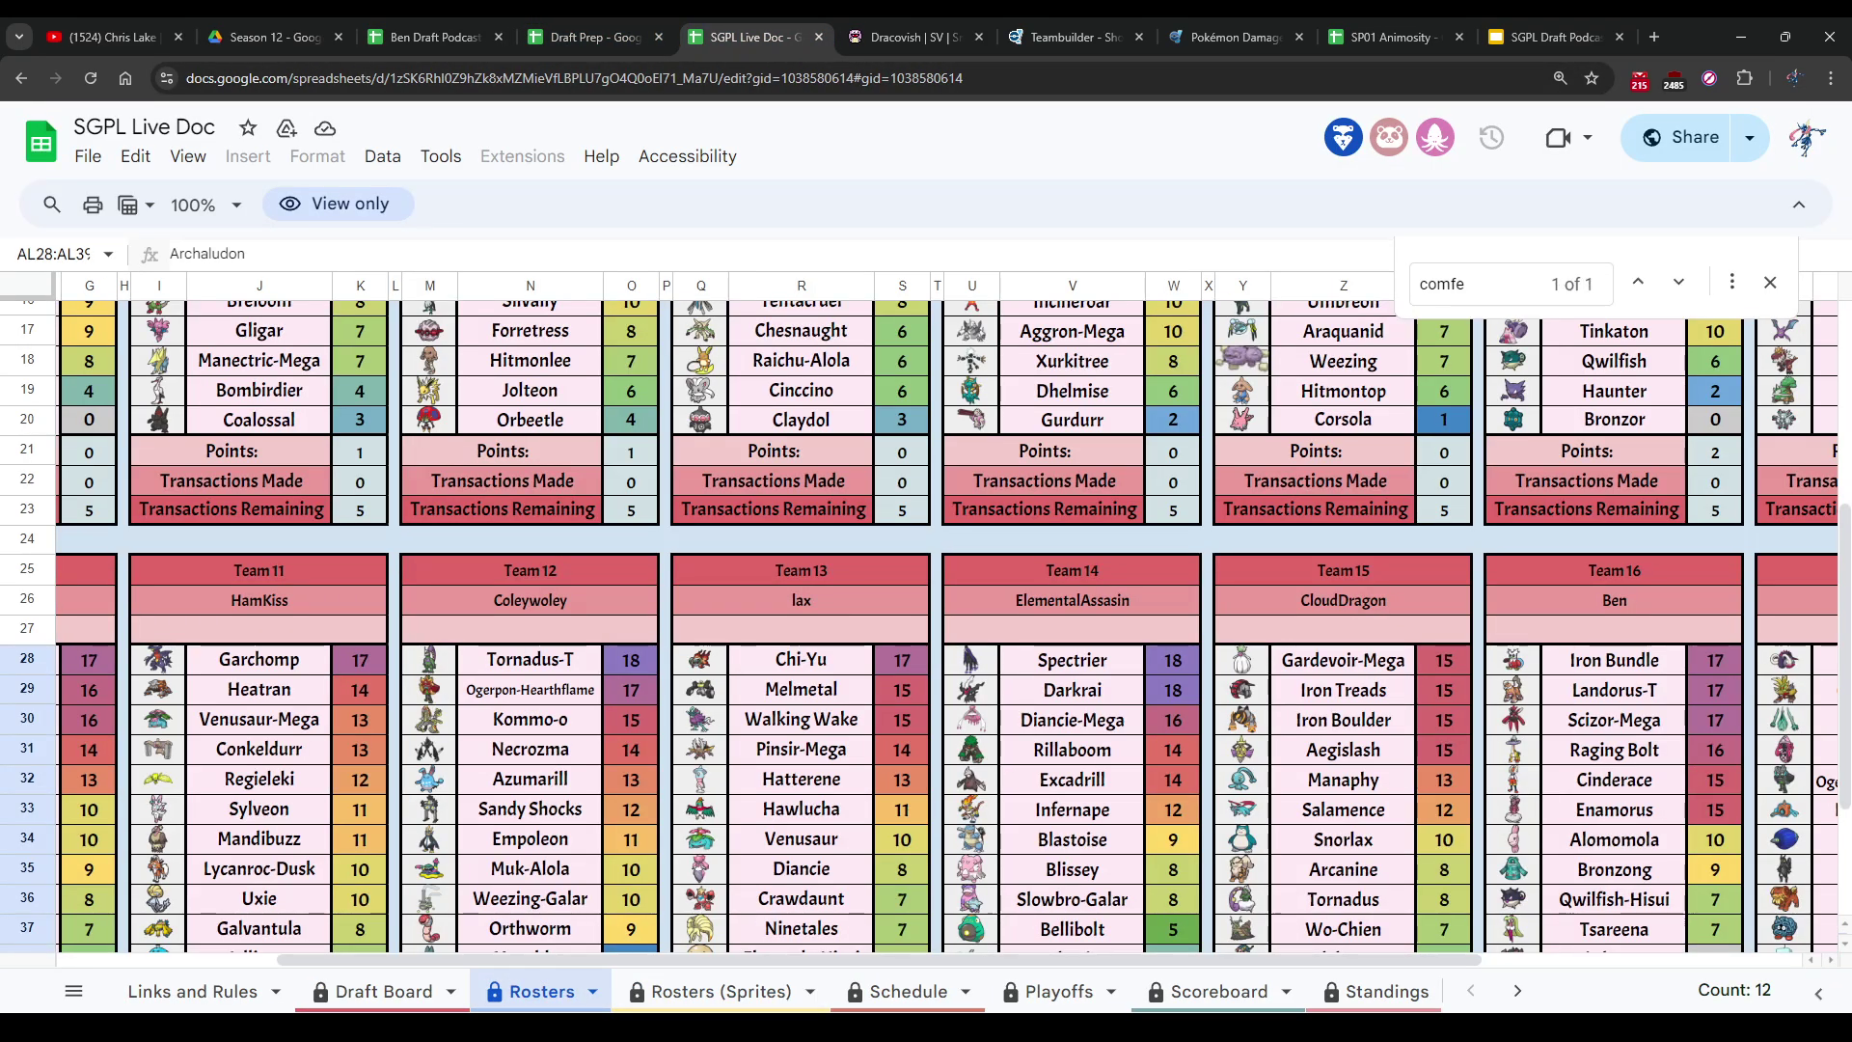
scroll(926, 627, up, 2)
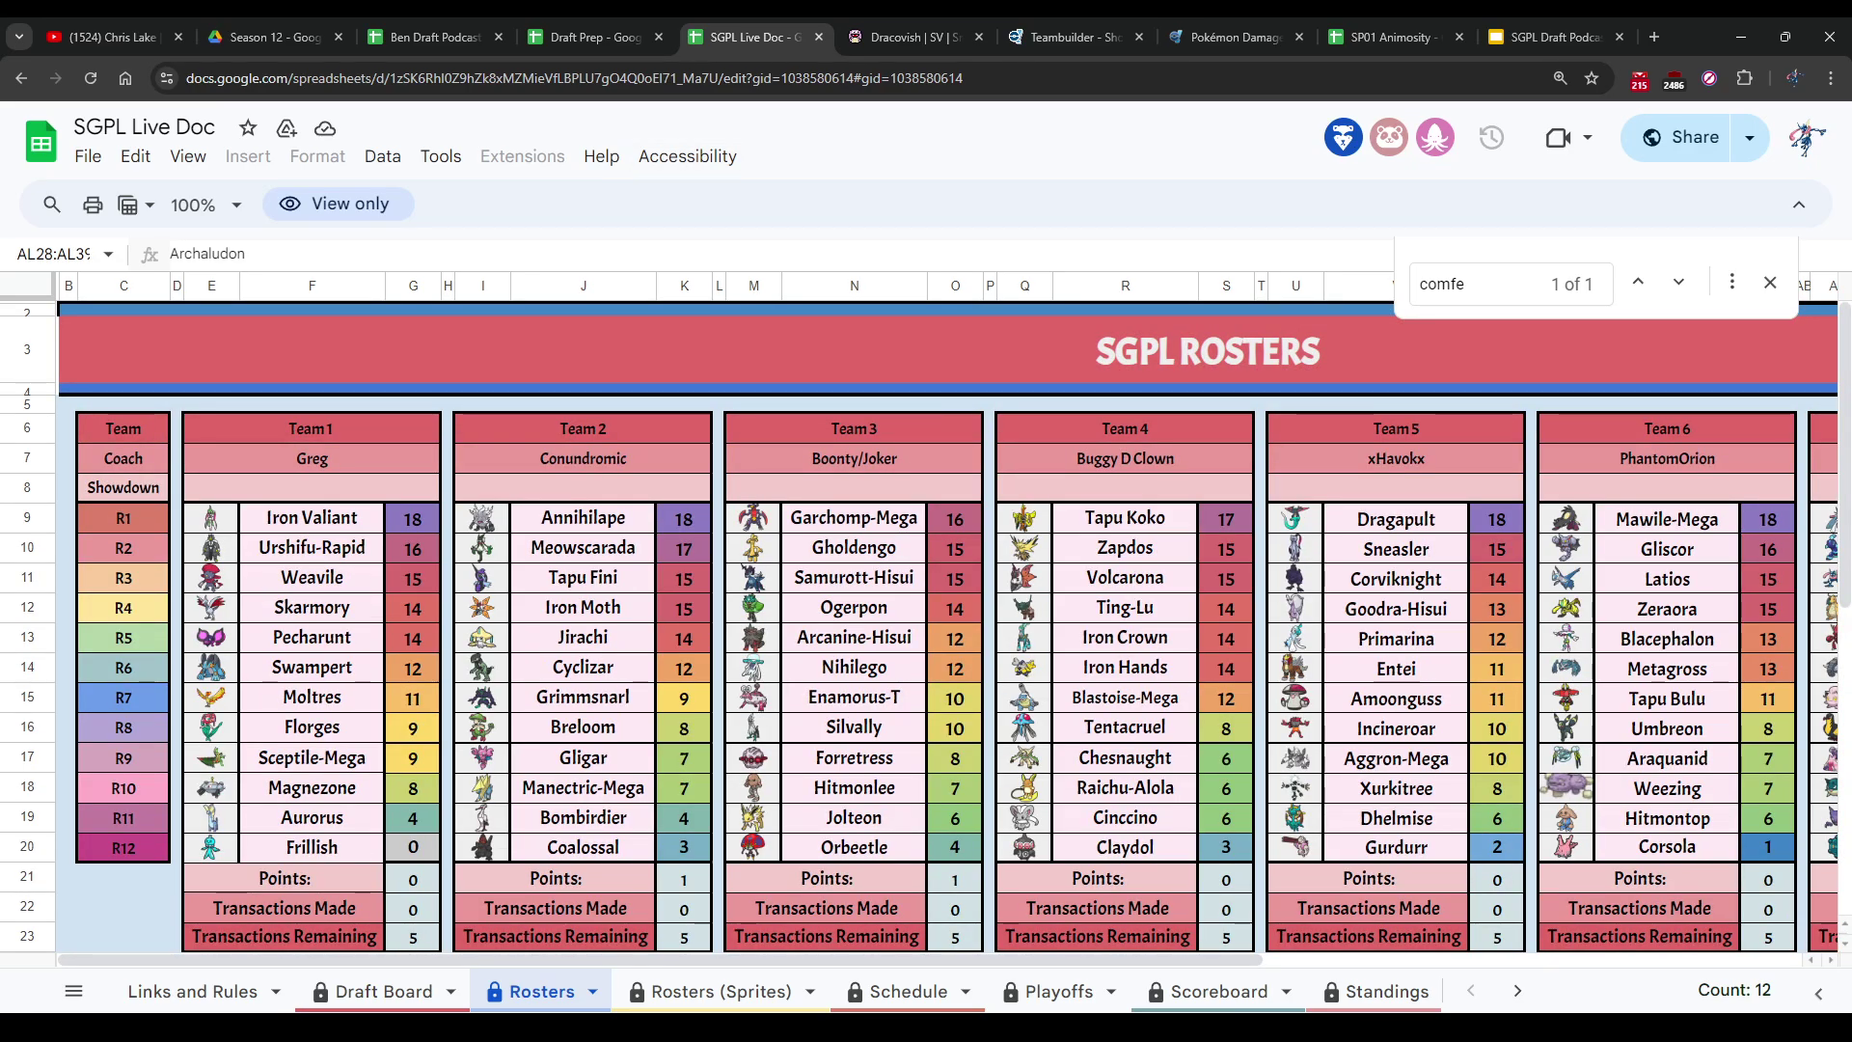
scroll(926, 627, down, 5)
scroll(926, 627, down, 2)
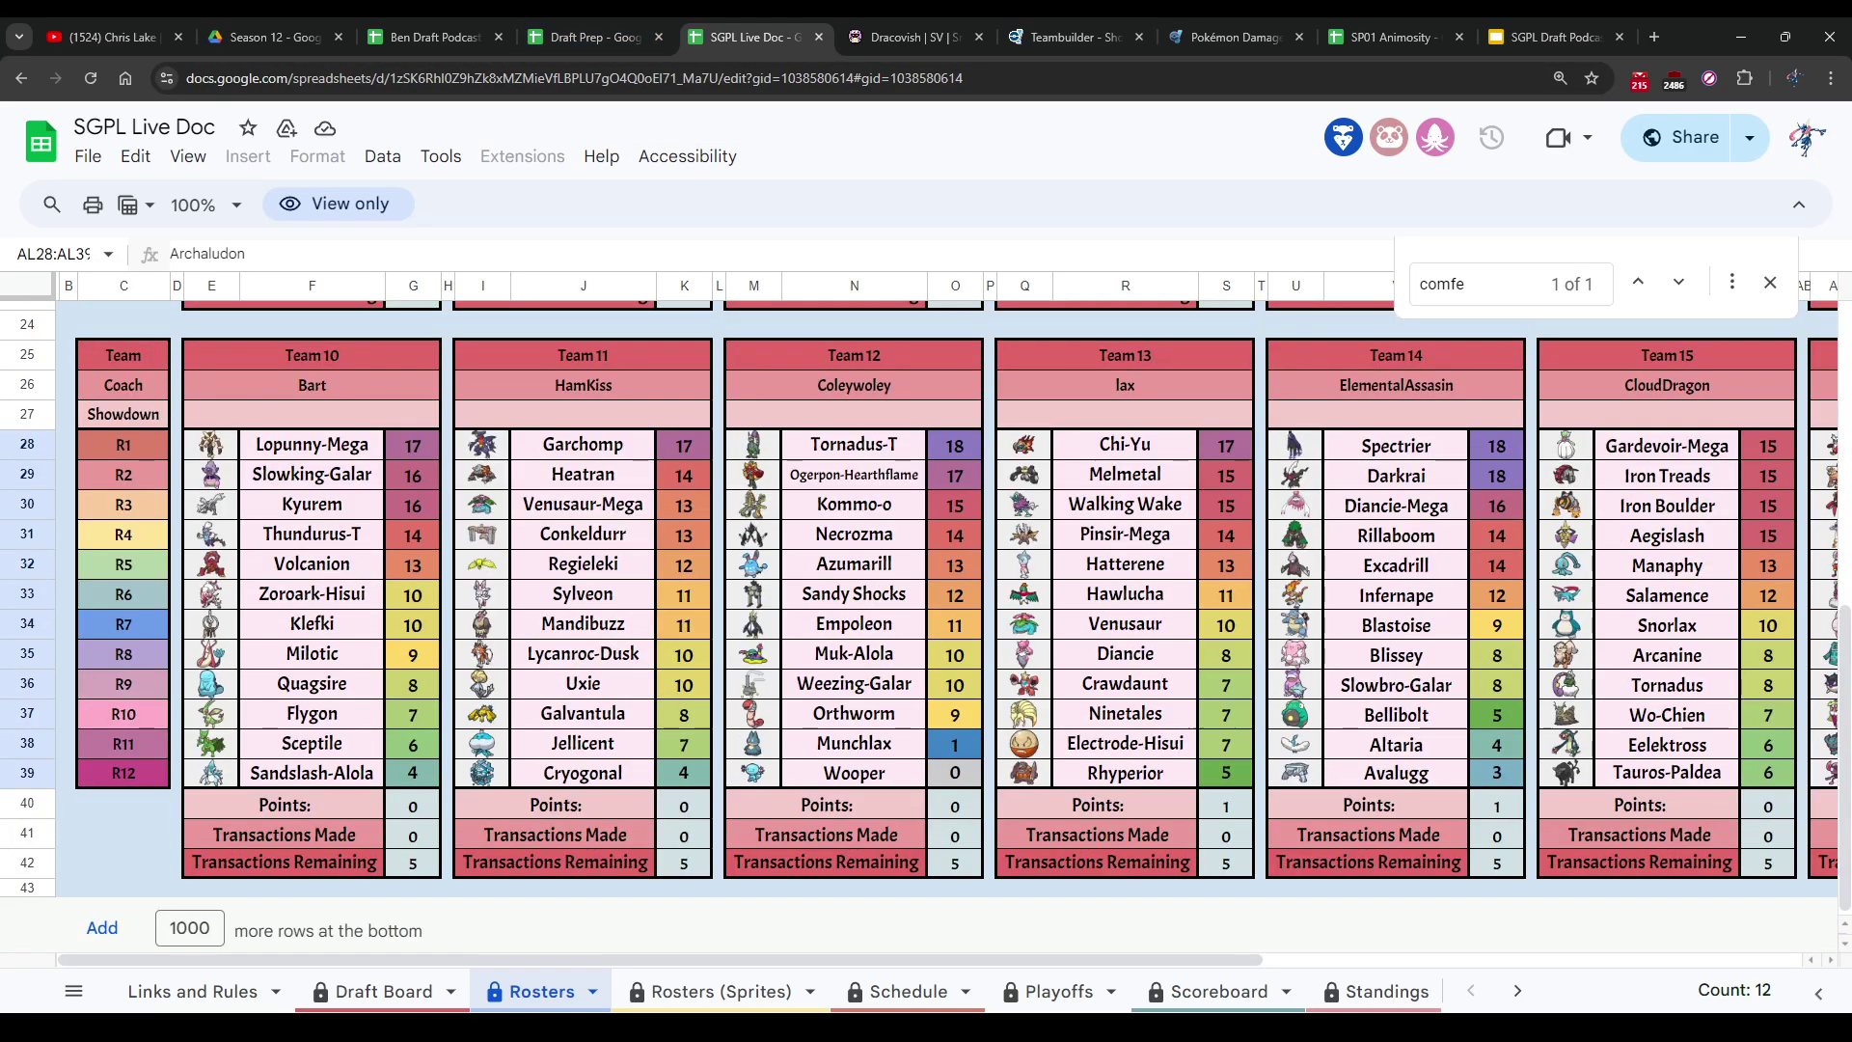
scroll(926, 627, right, 8)
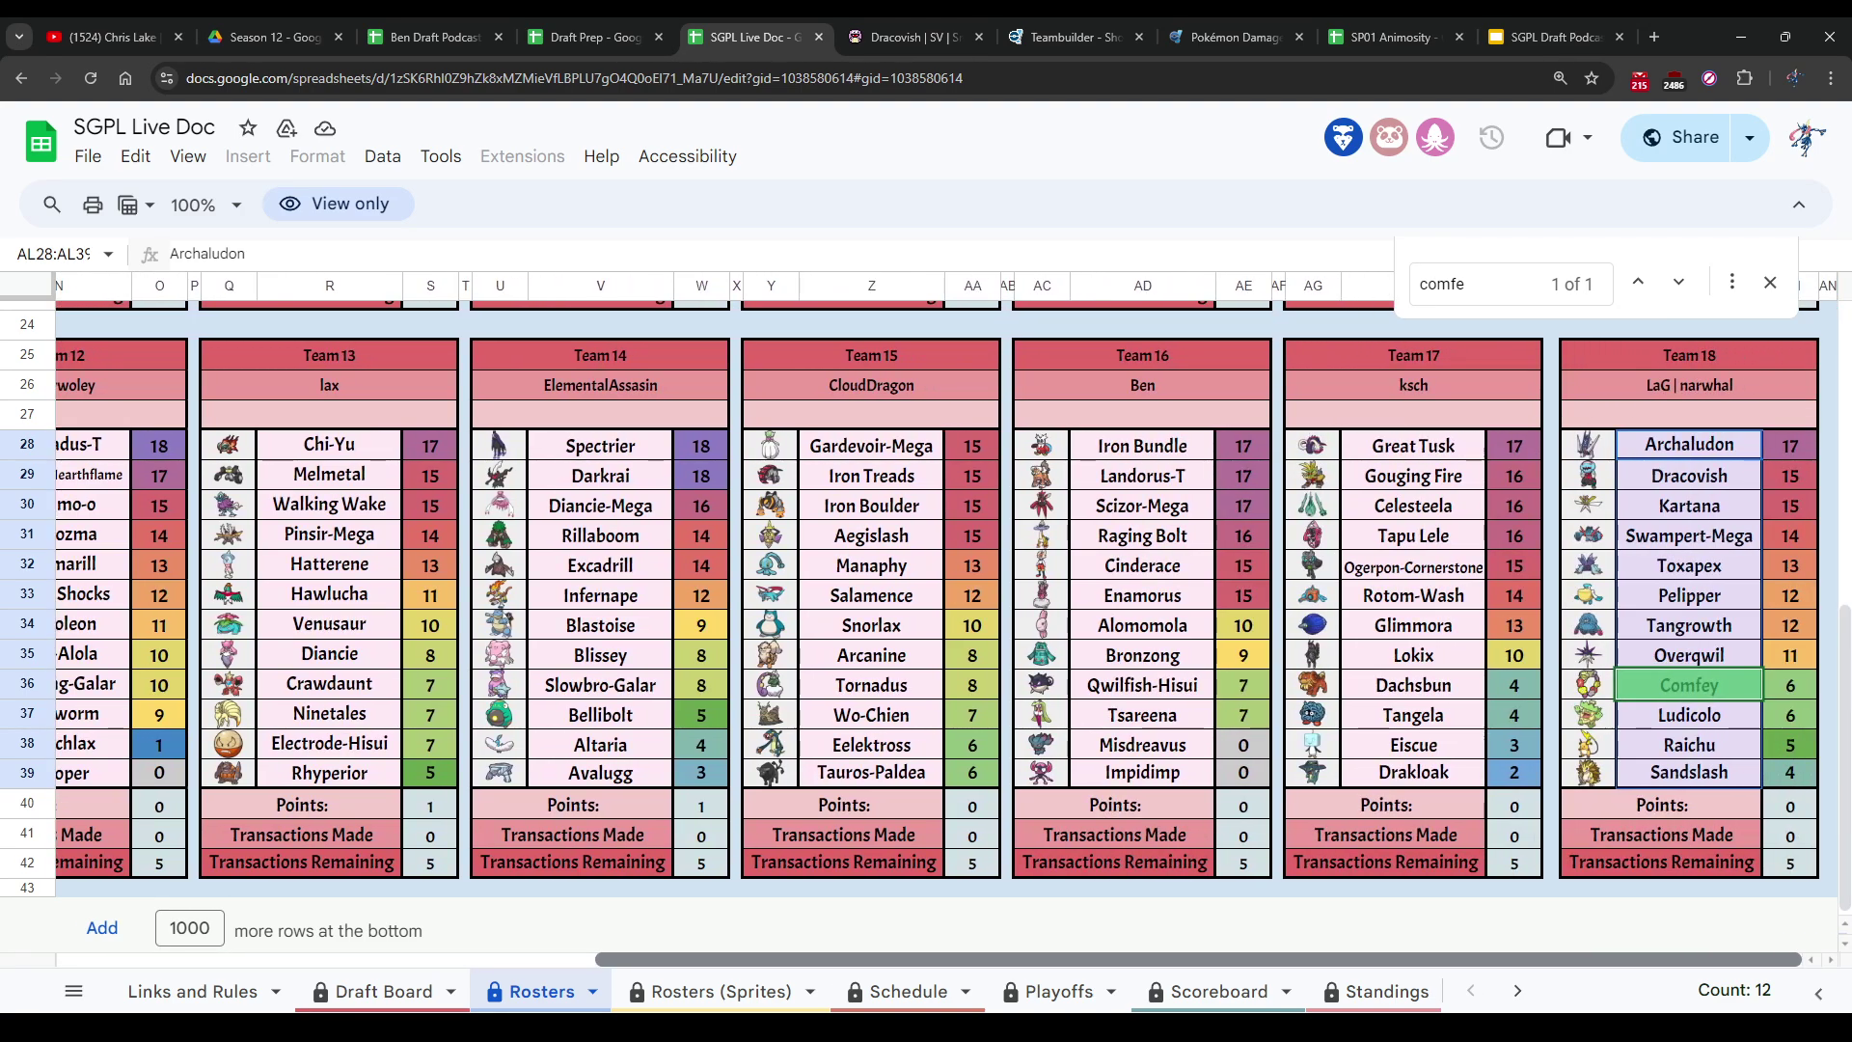
scroll(927, 627, left, 8)
scroll(945, 598, left, 3)
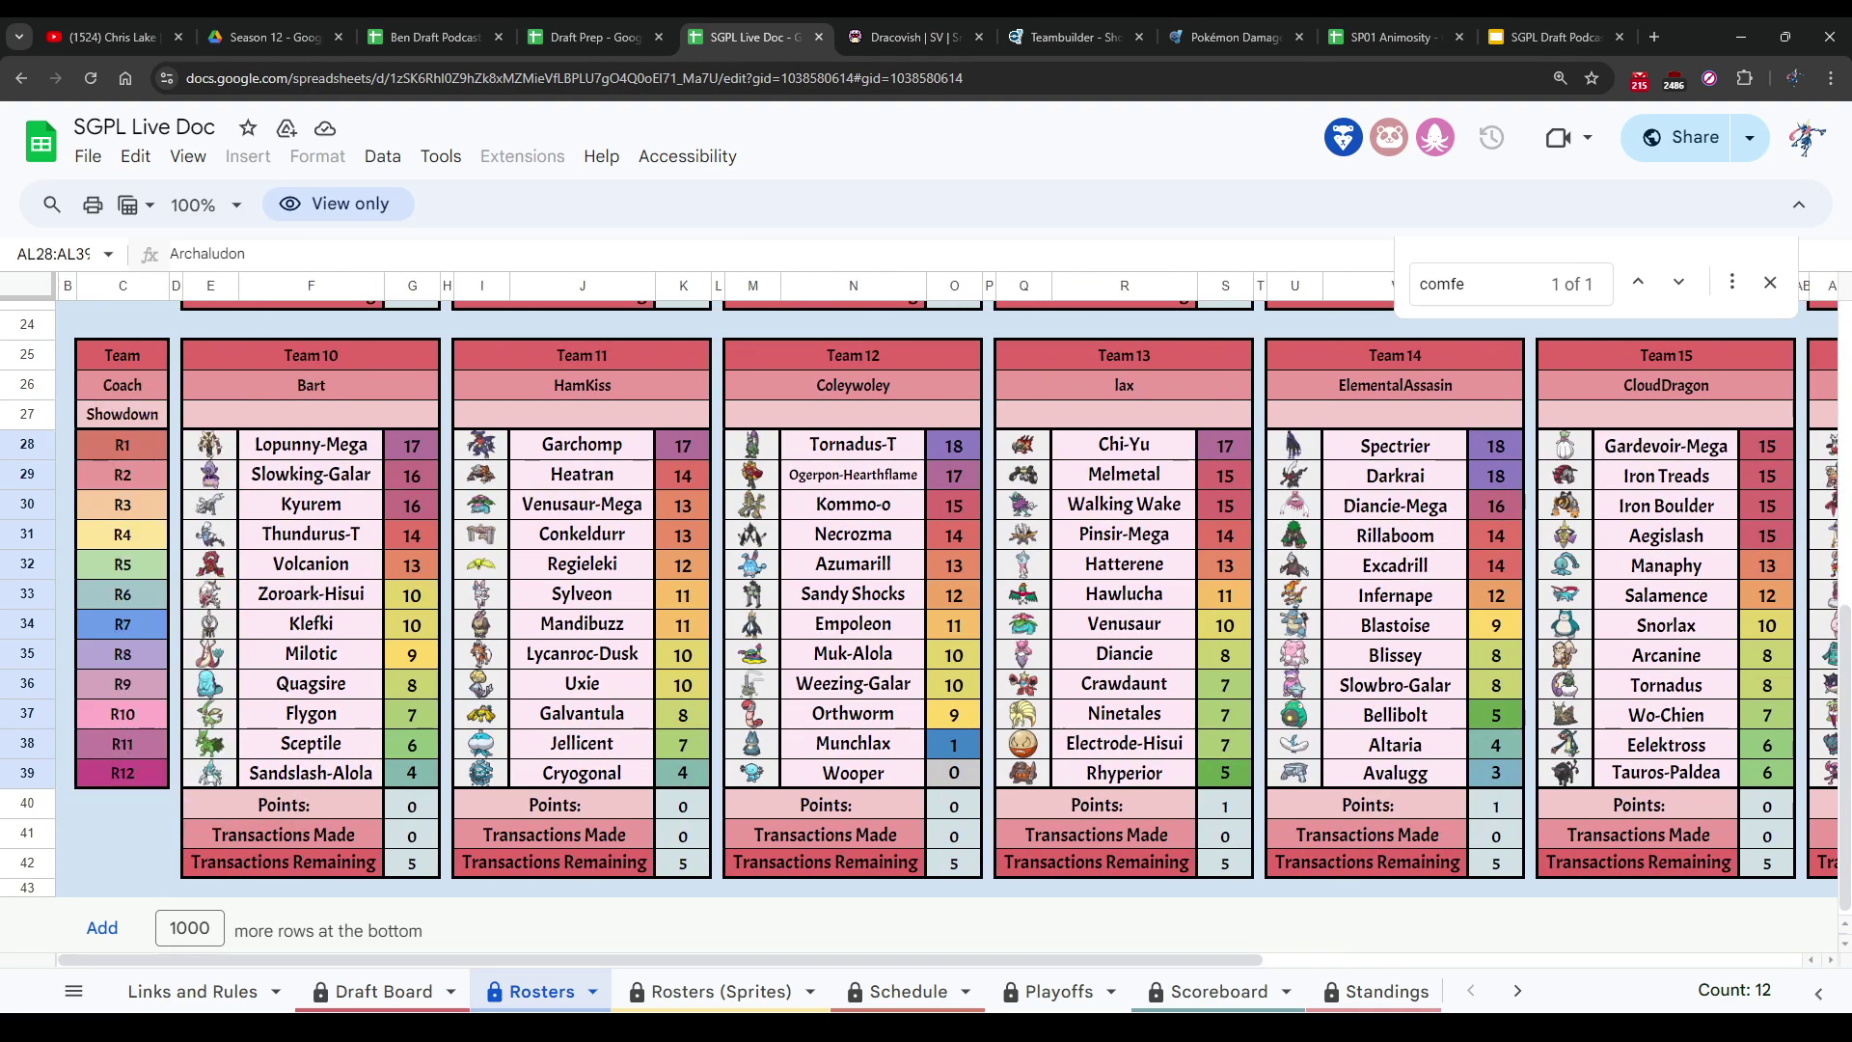
drag(853, 443, 852, 773)
key(ctrl+c)
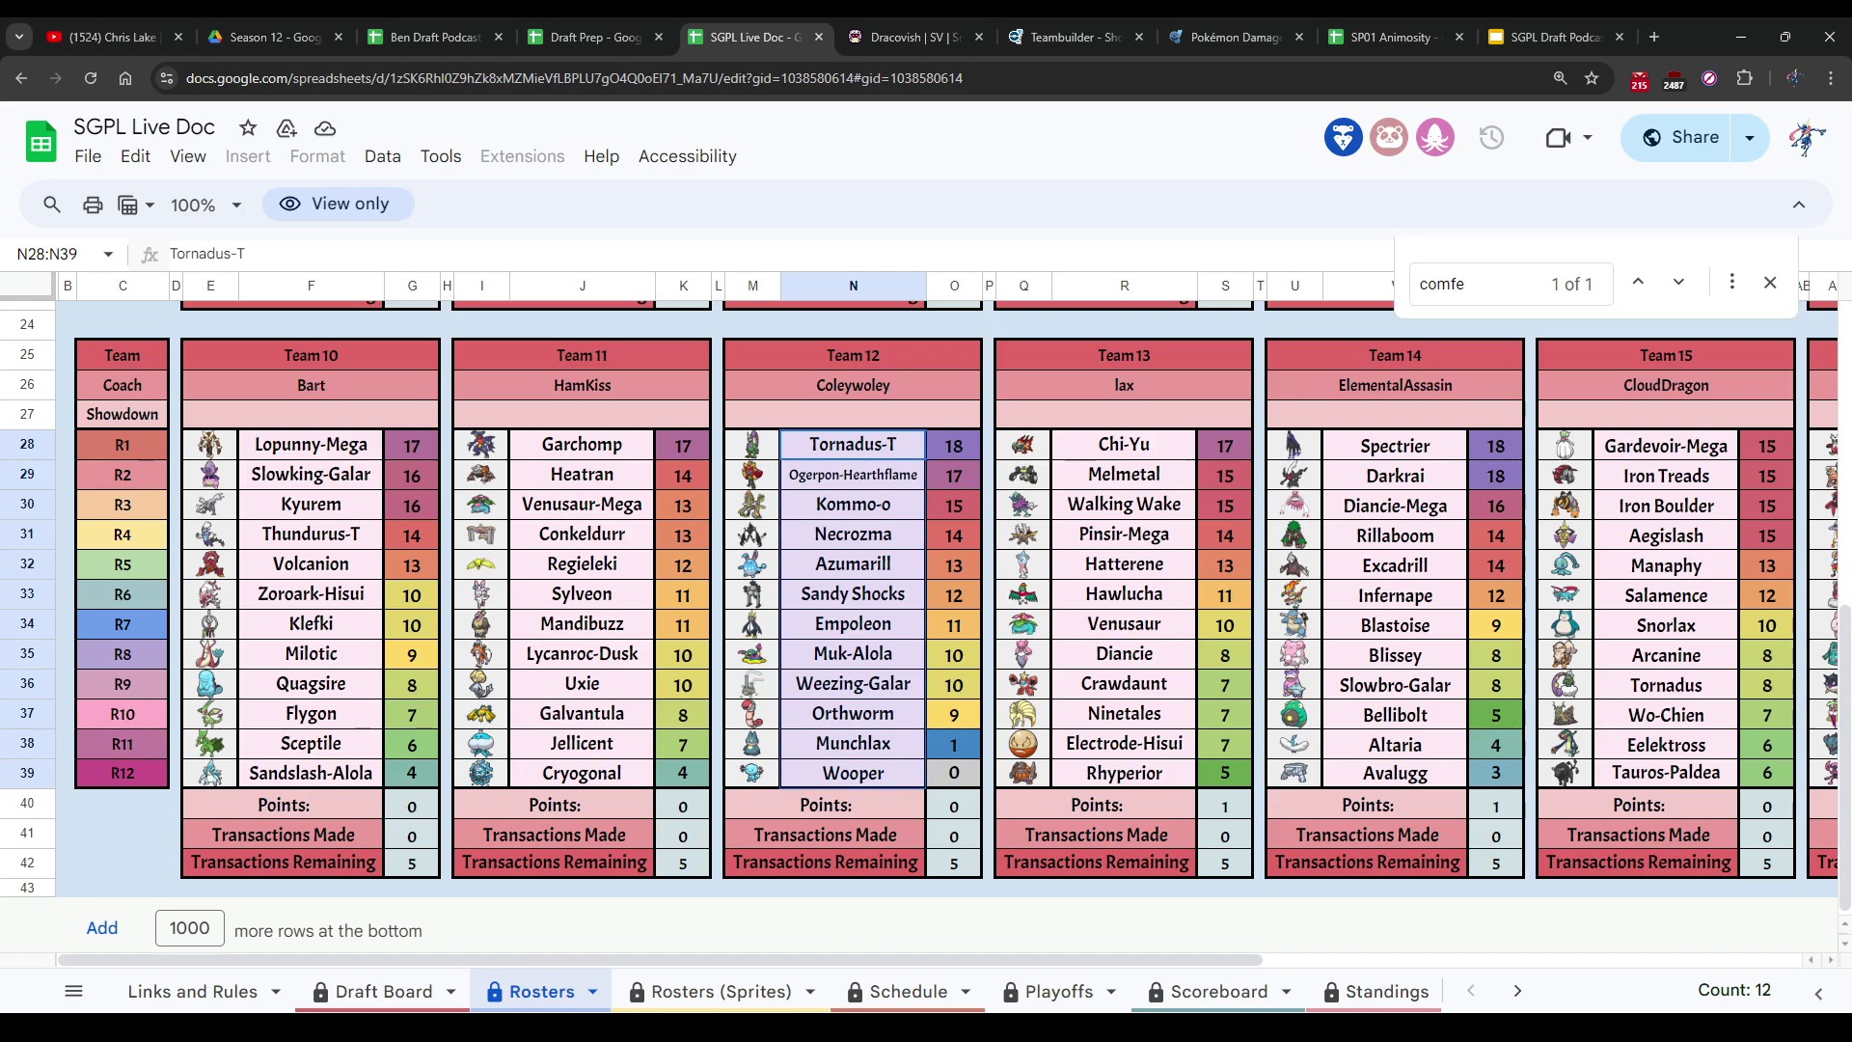
Step: Paste the copied roster over the Tornadus-T team's list in the Teams sheet of Draft Prep, starting at cell K21
key(ctrl+shift+Tab)
scroll(926, 579, up, 4)
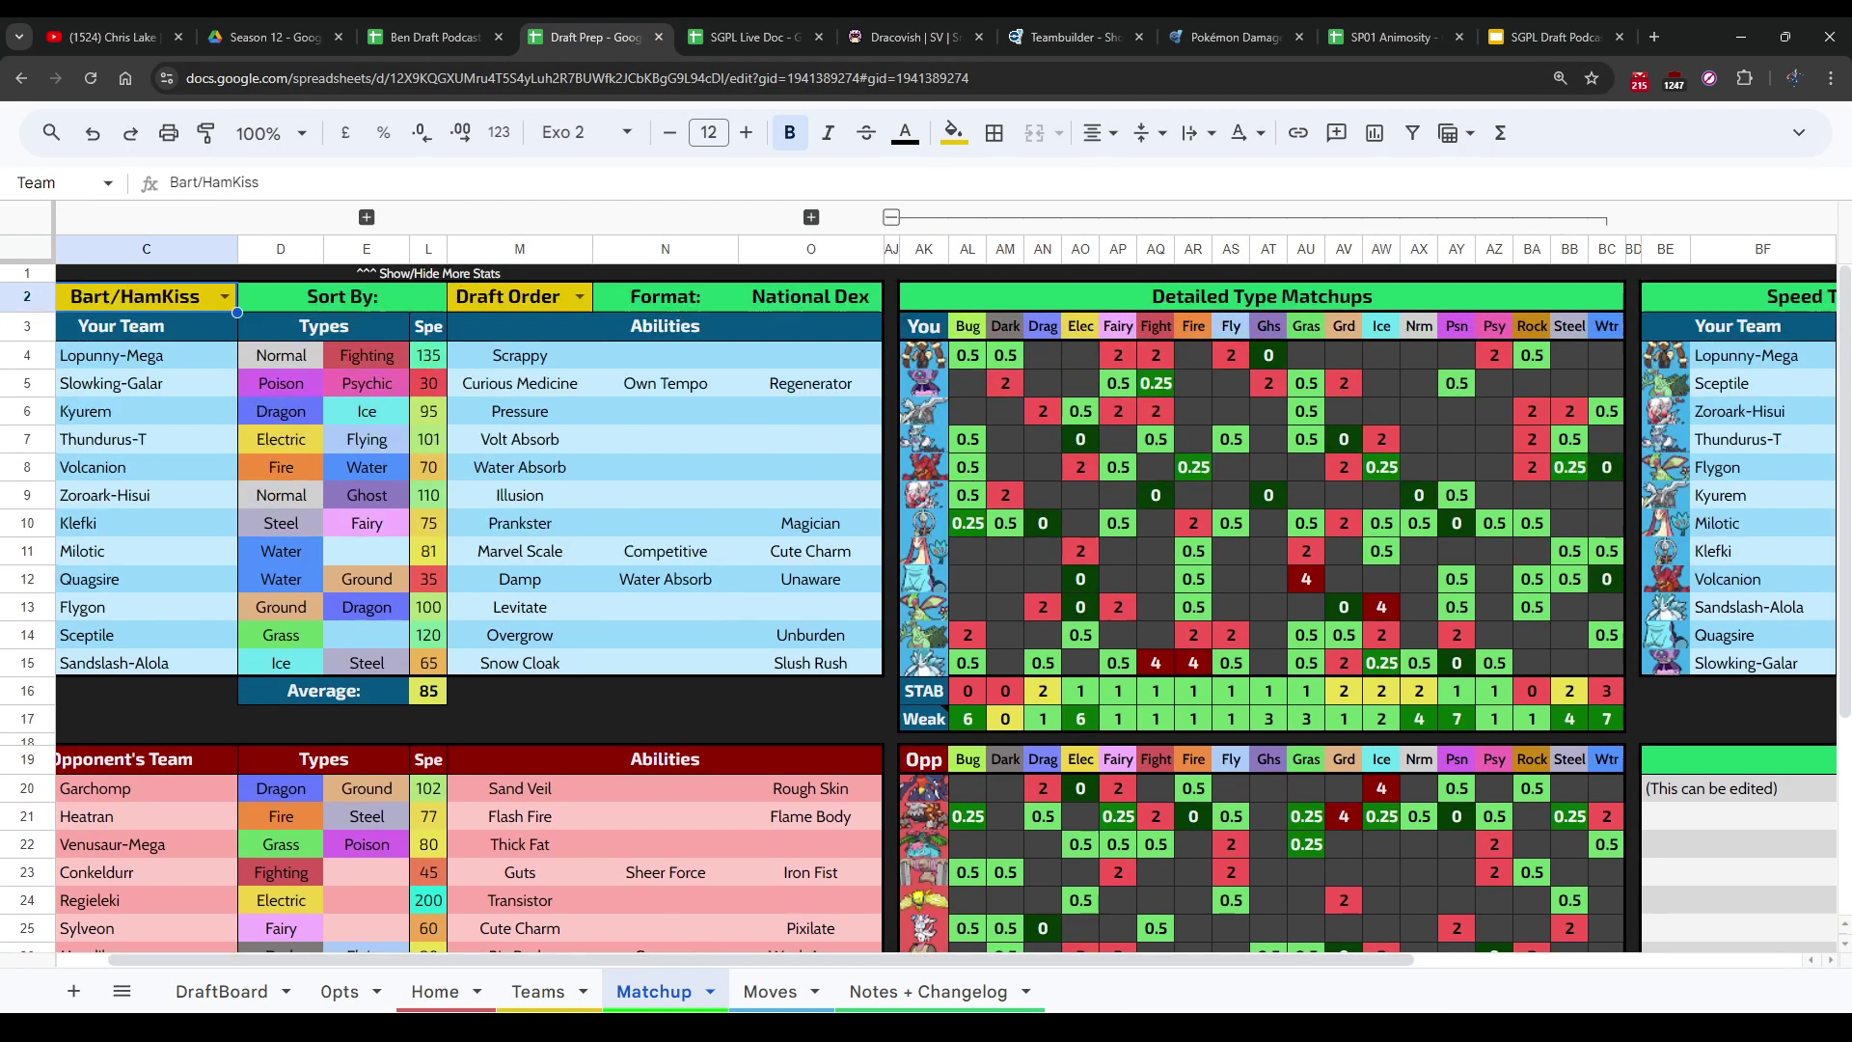
click(537, 992)
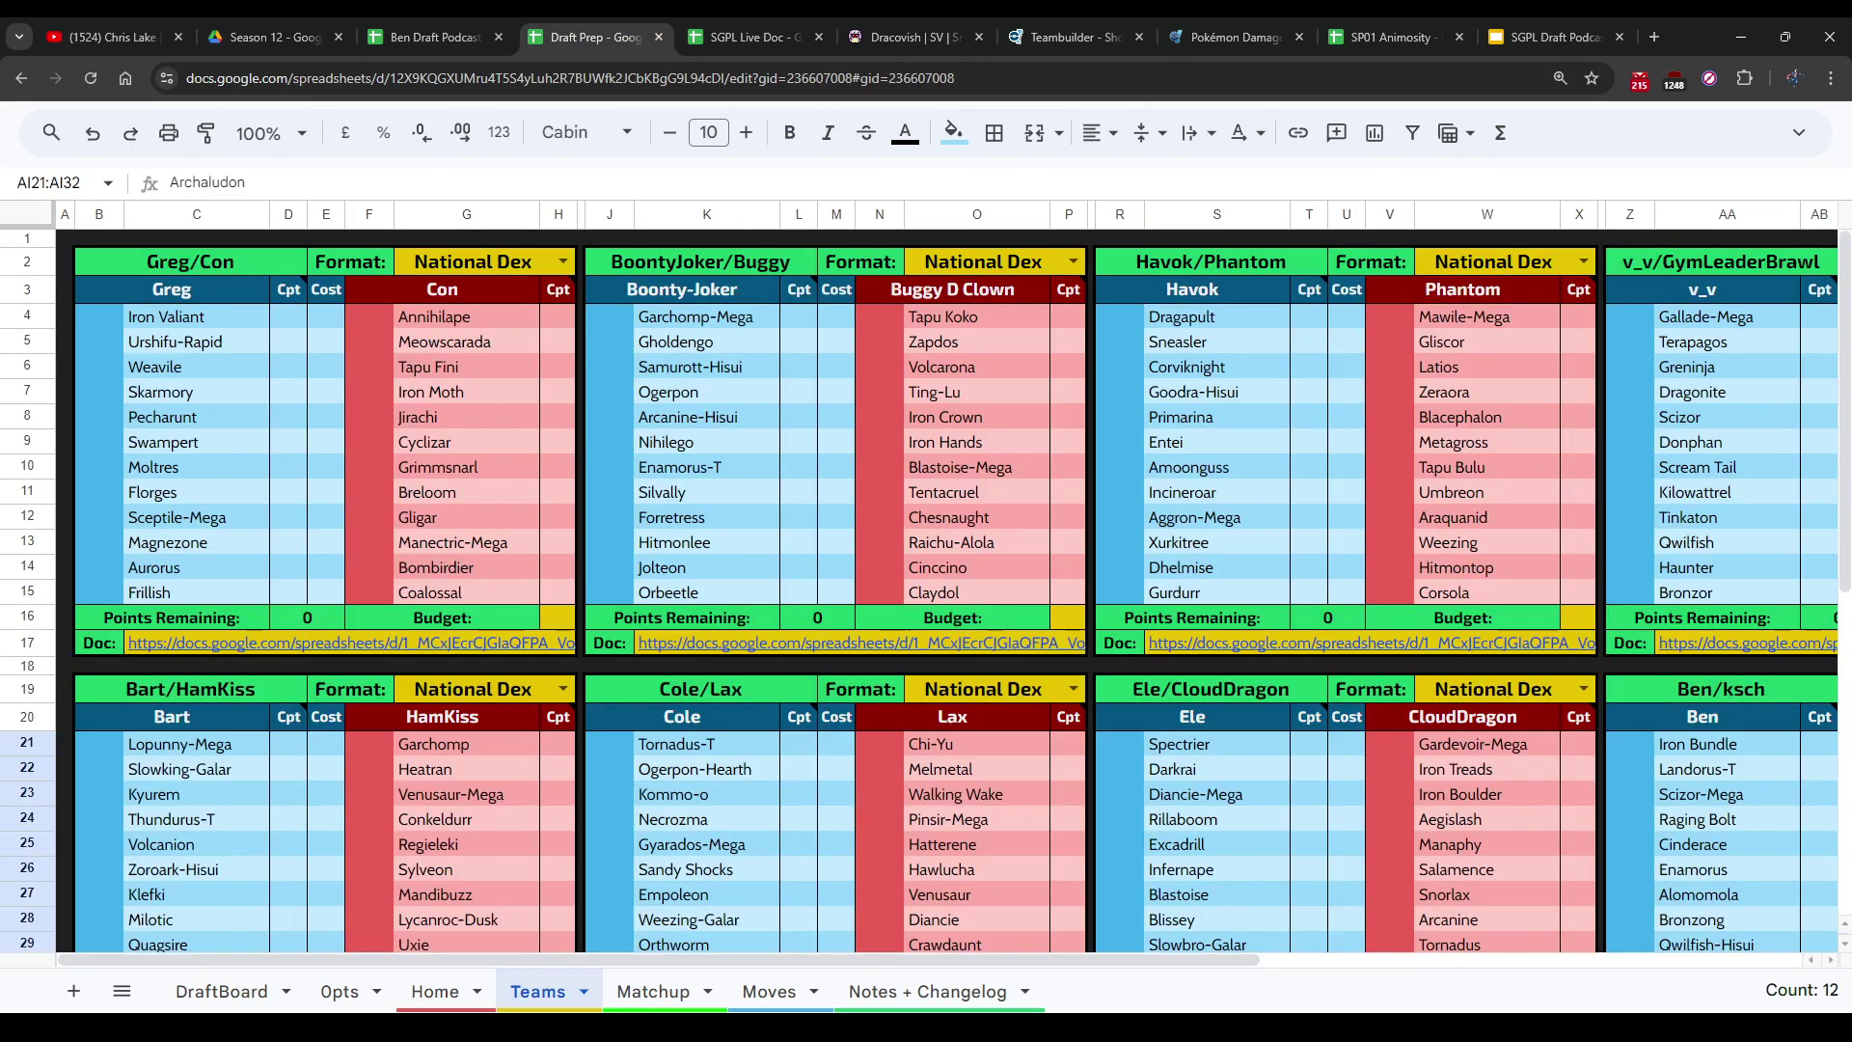
scroll(926, 579, down, 4)
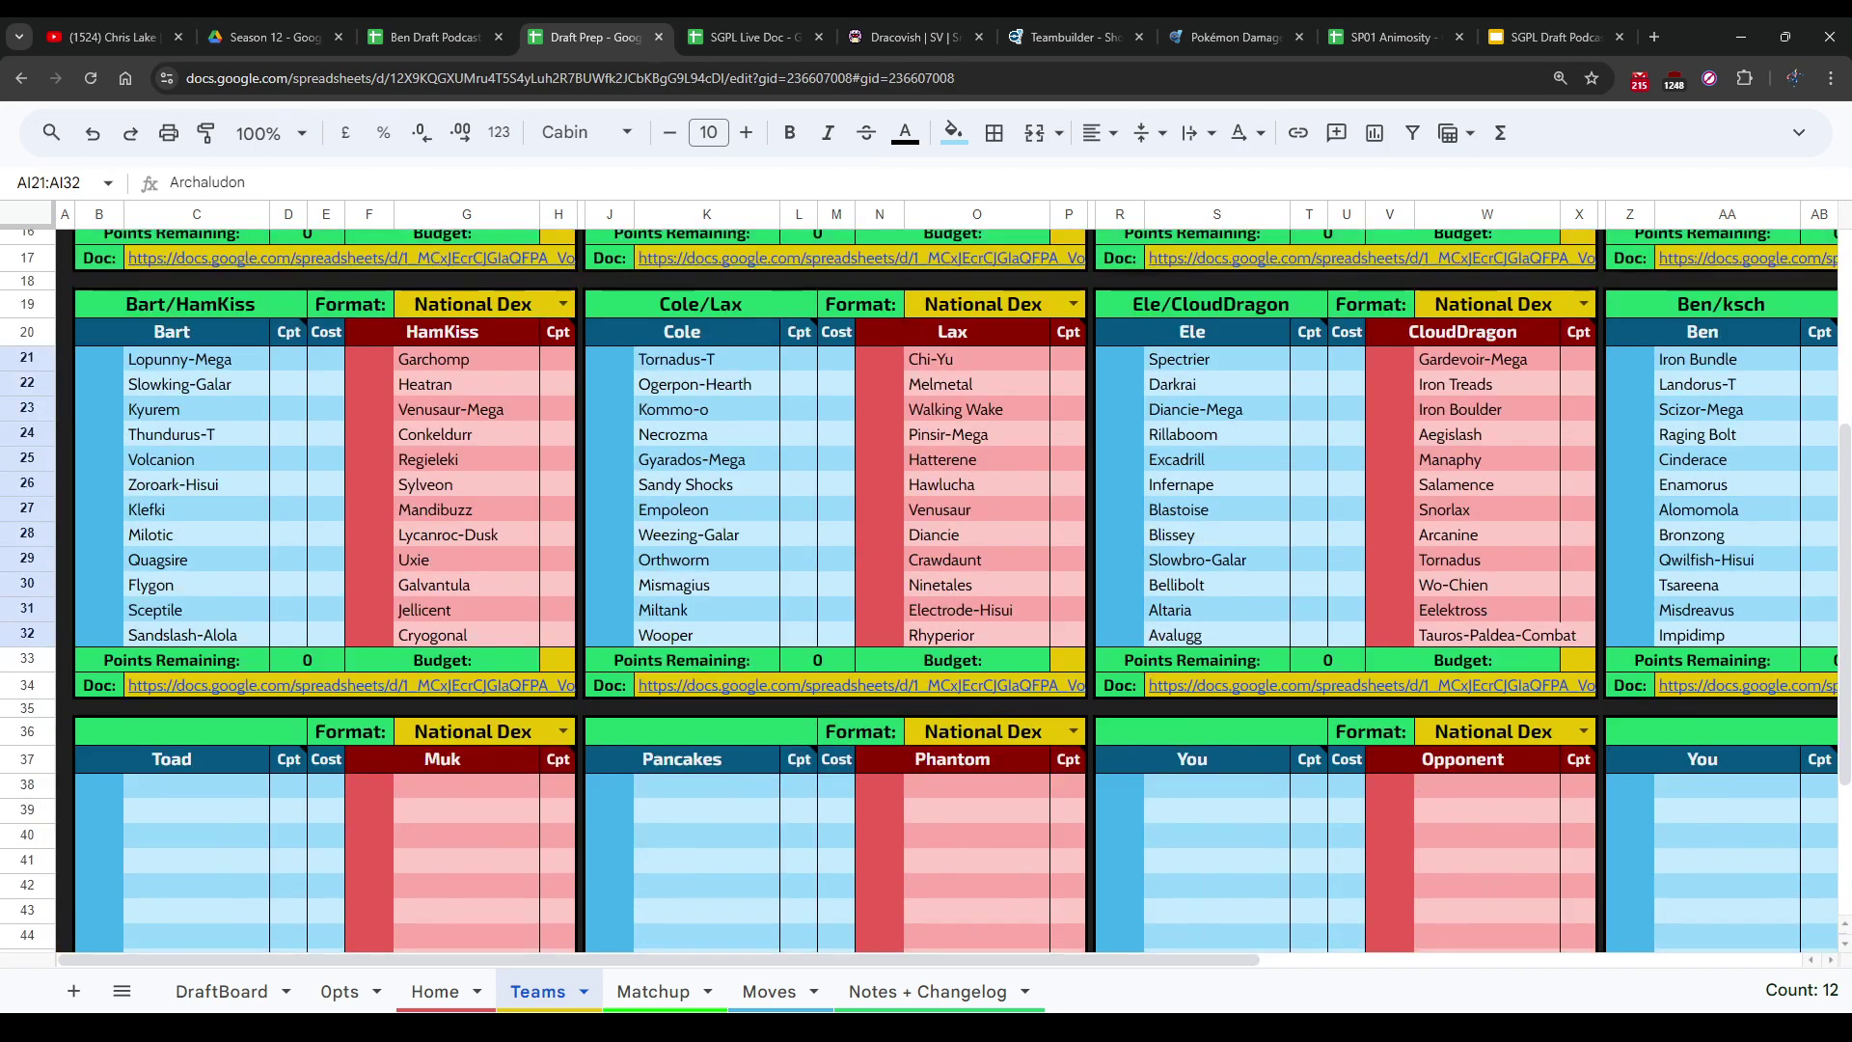
click(706, 359)
key(ctrl+v)
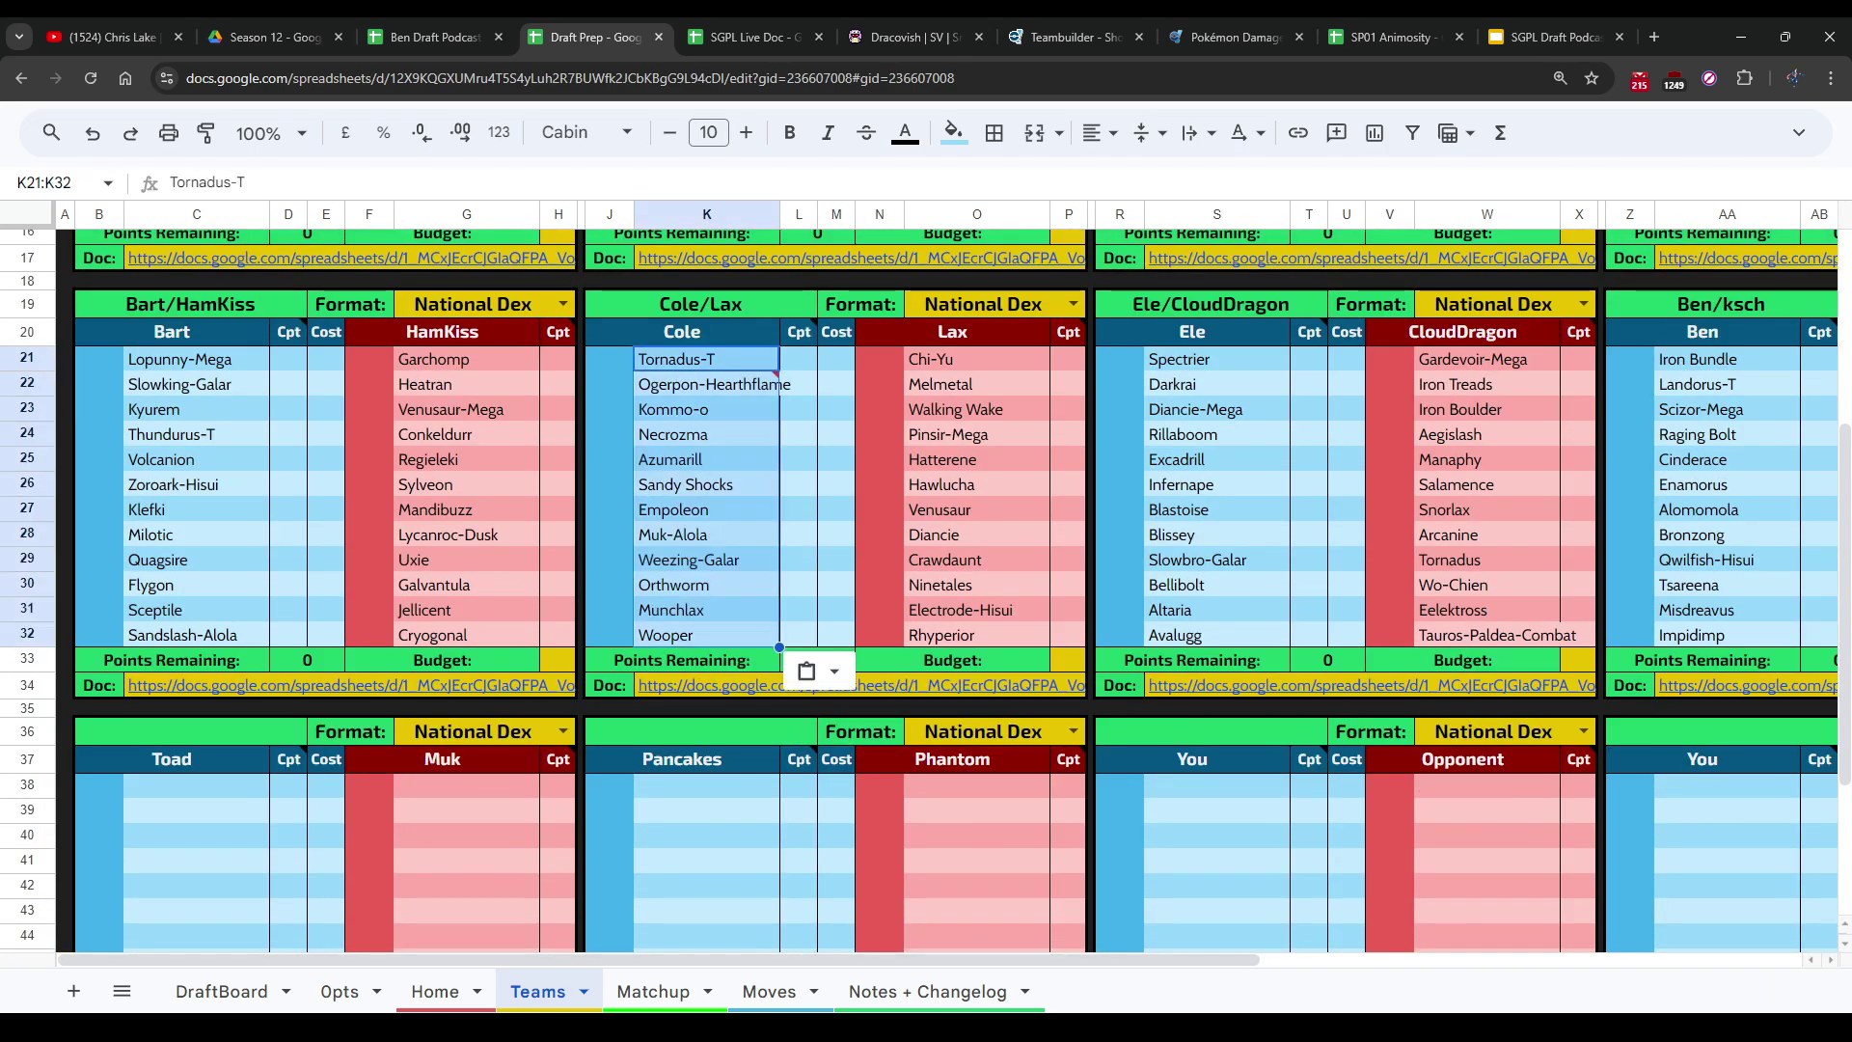
Step: Shorten the pasted Ogerpon-Hearthflame entry in cell K22 to Ogerpon-Hearth
key(Down)
key(Return)
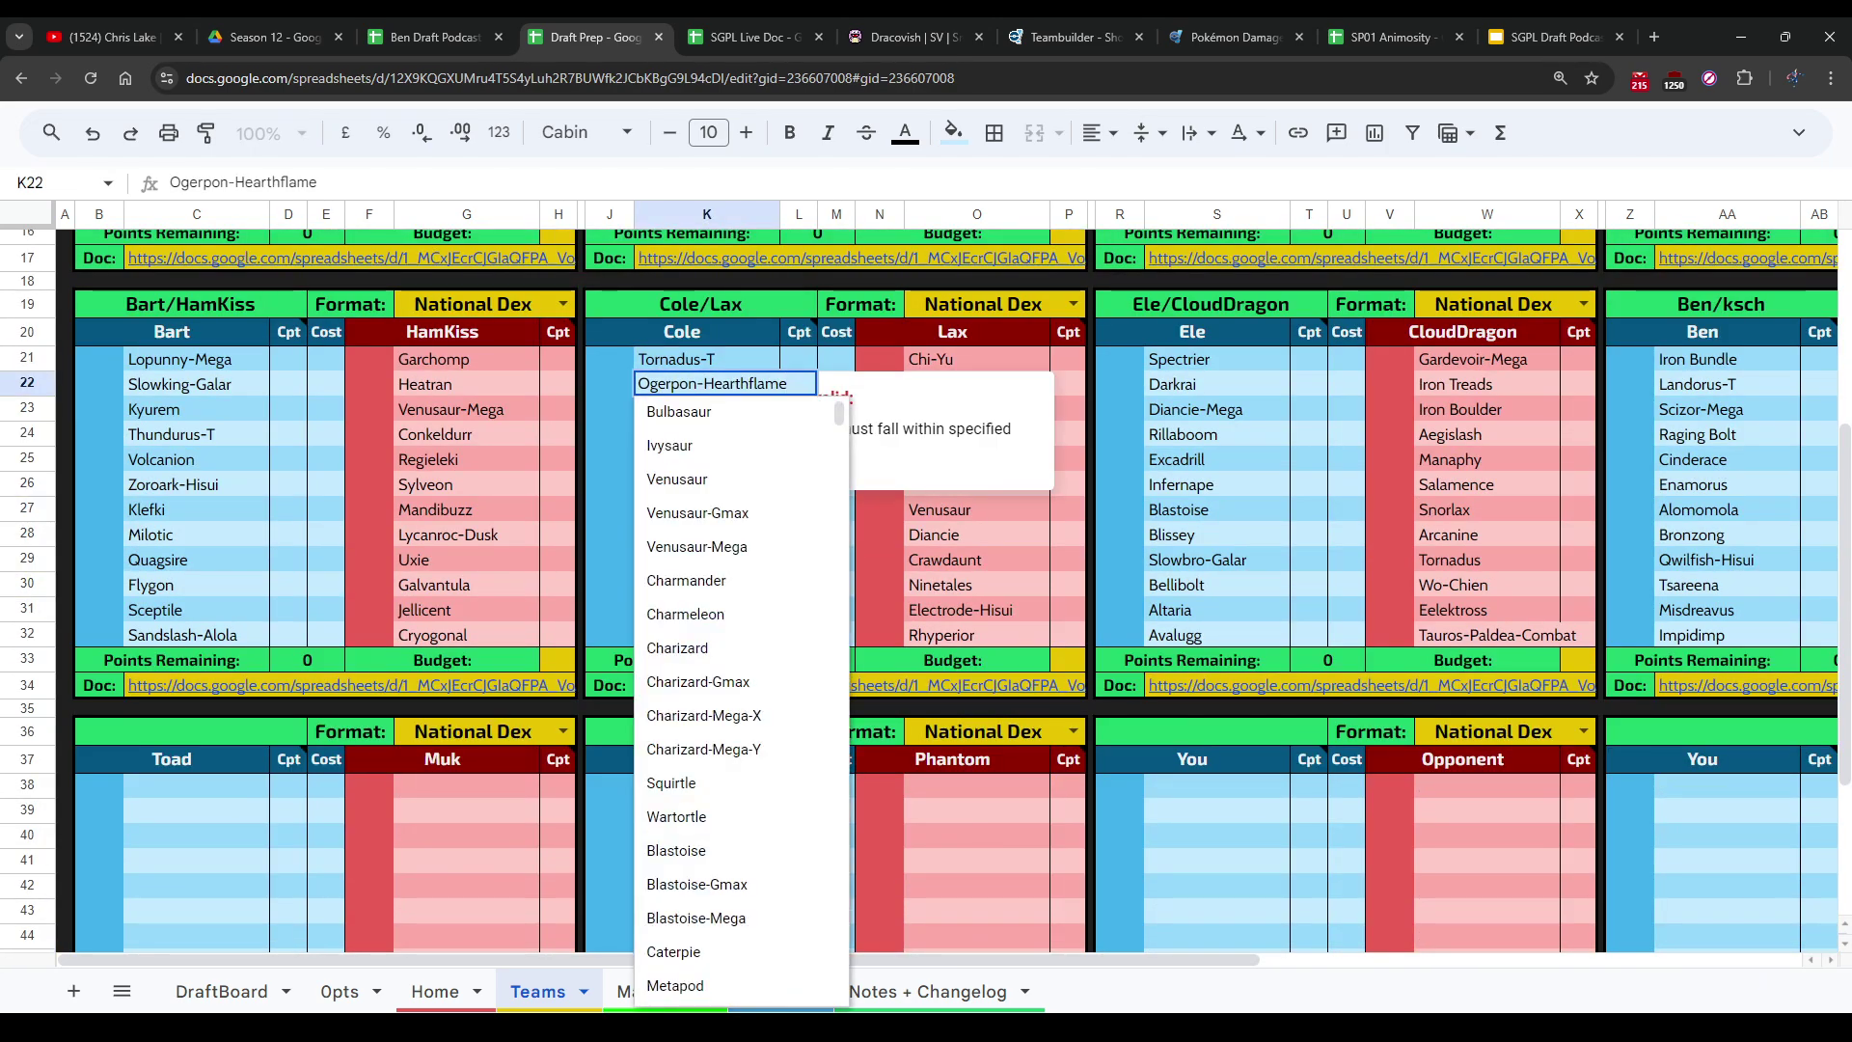
key(BackSpace)
key(BackSpace)
key(BackSpace)
key(BackSpace)
key(BackSpace)
key(Return)
Step: Set the Matchup sheet's team selection to the pairing of the Tornadus-T team with the Chi-Yu team
scroll(926, 579, up, 4)
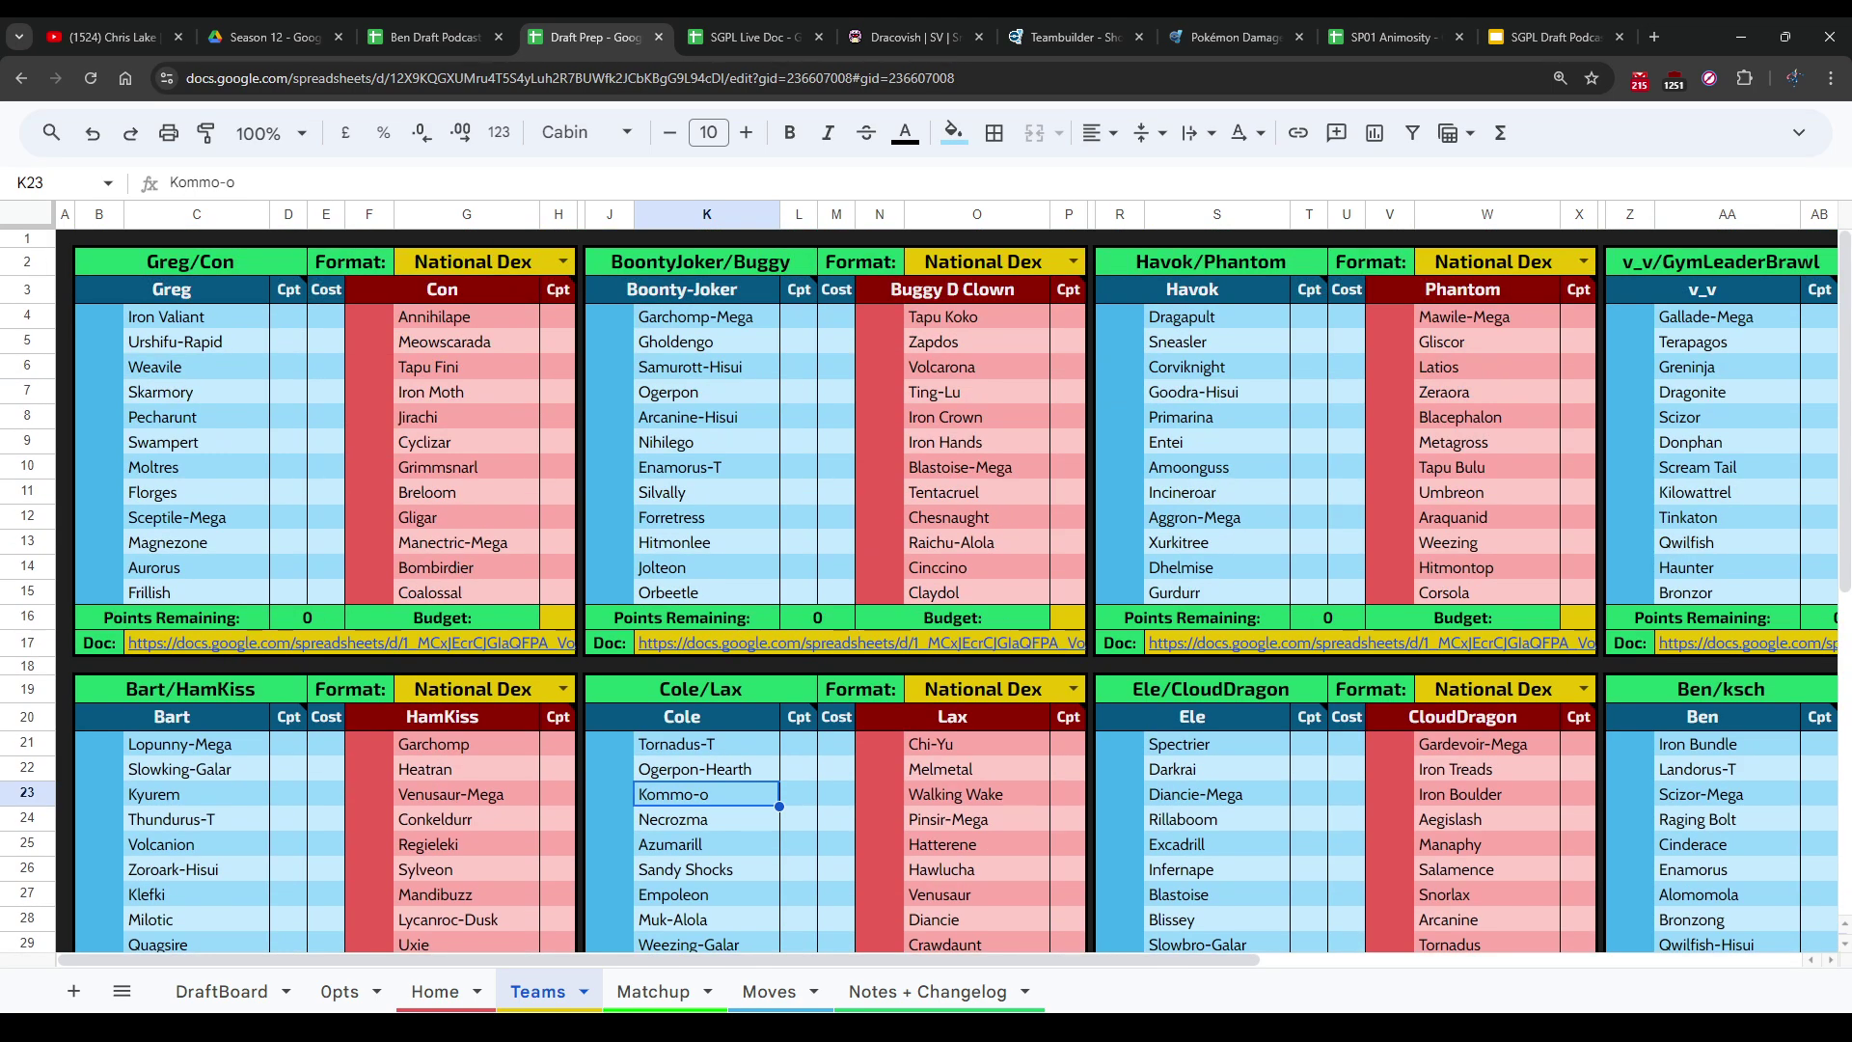
click(653, 990)
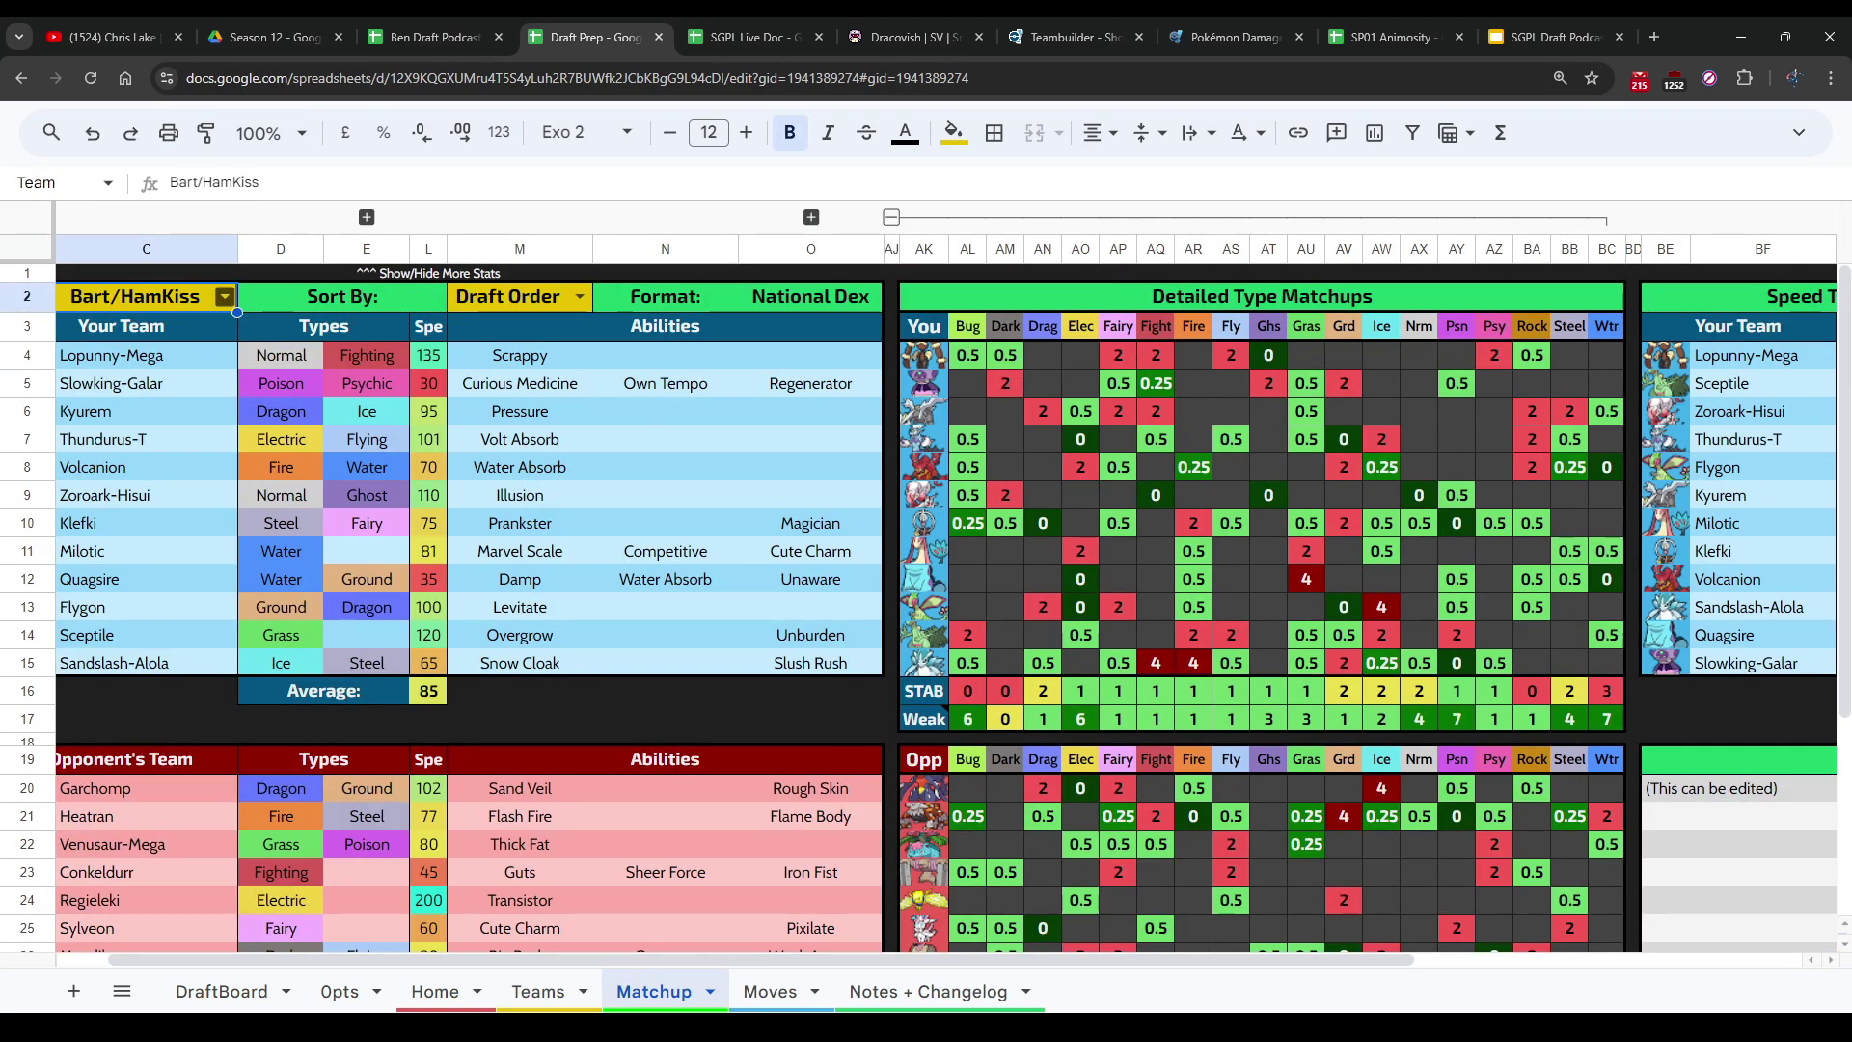
click(225, 296)
click(96, 530)
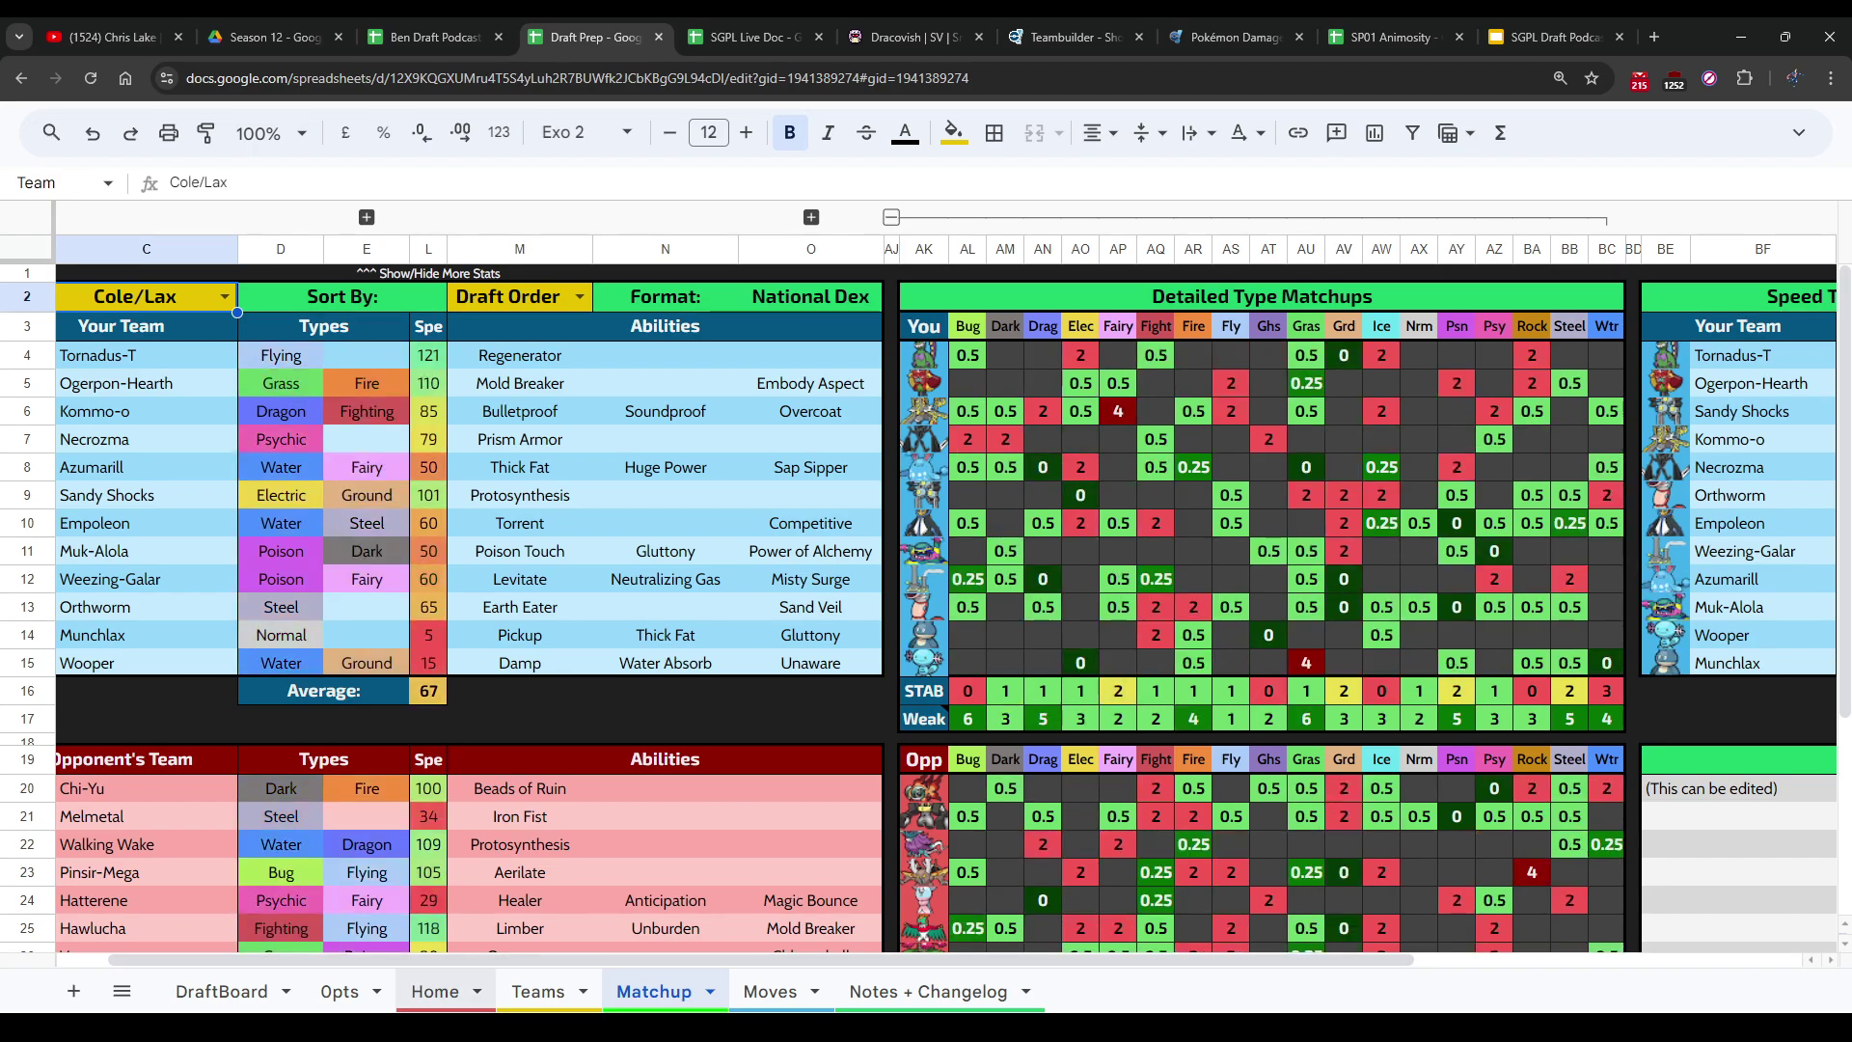
Step: Examine both teams' Pokémon and speed tiers for the selected matchup on the Home sheet
click(434, 991)
scroll(536, 579, down, 2)
scroll(537, 579, up, 2)
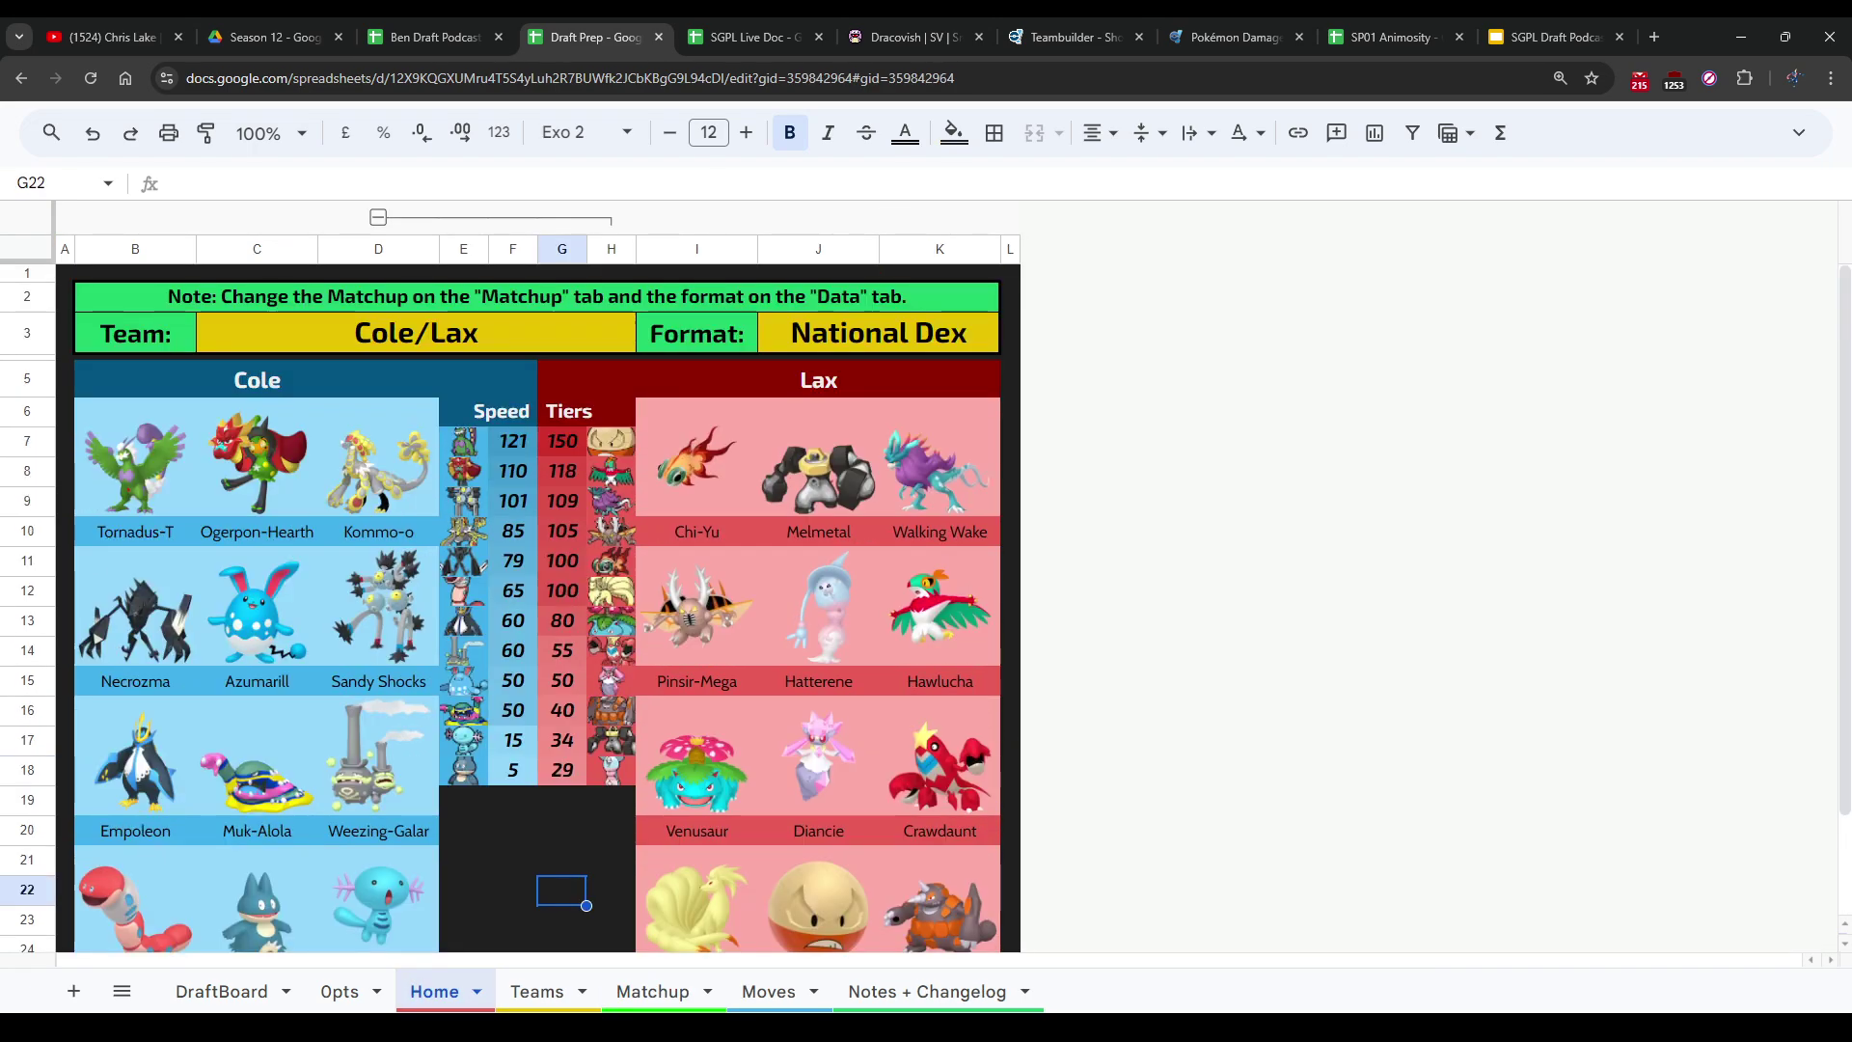
scroll(536, 579, down, 2)
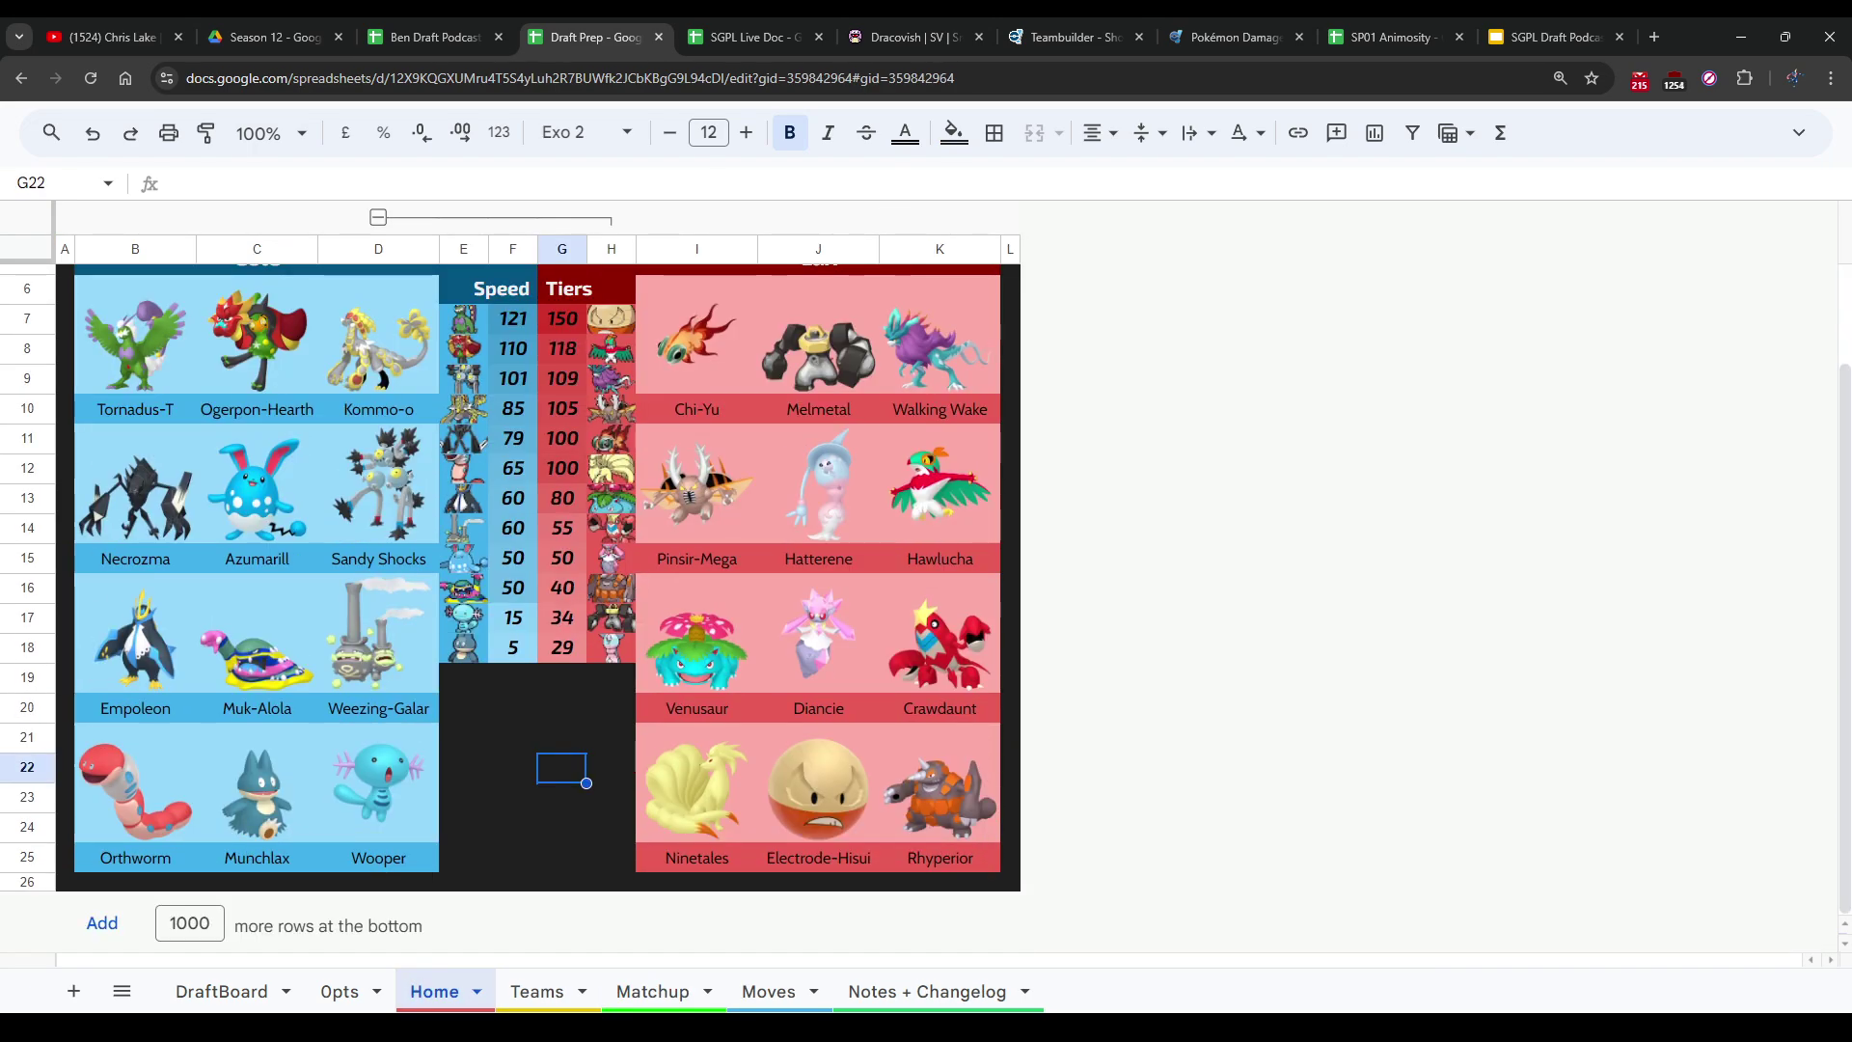
scroll(536, 559, up, 2)
click(1010, 651)
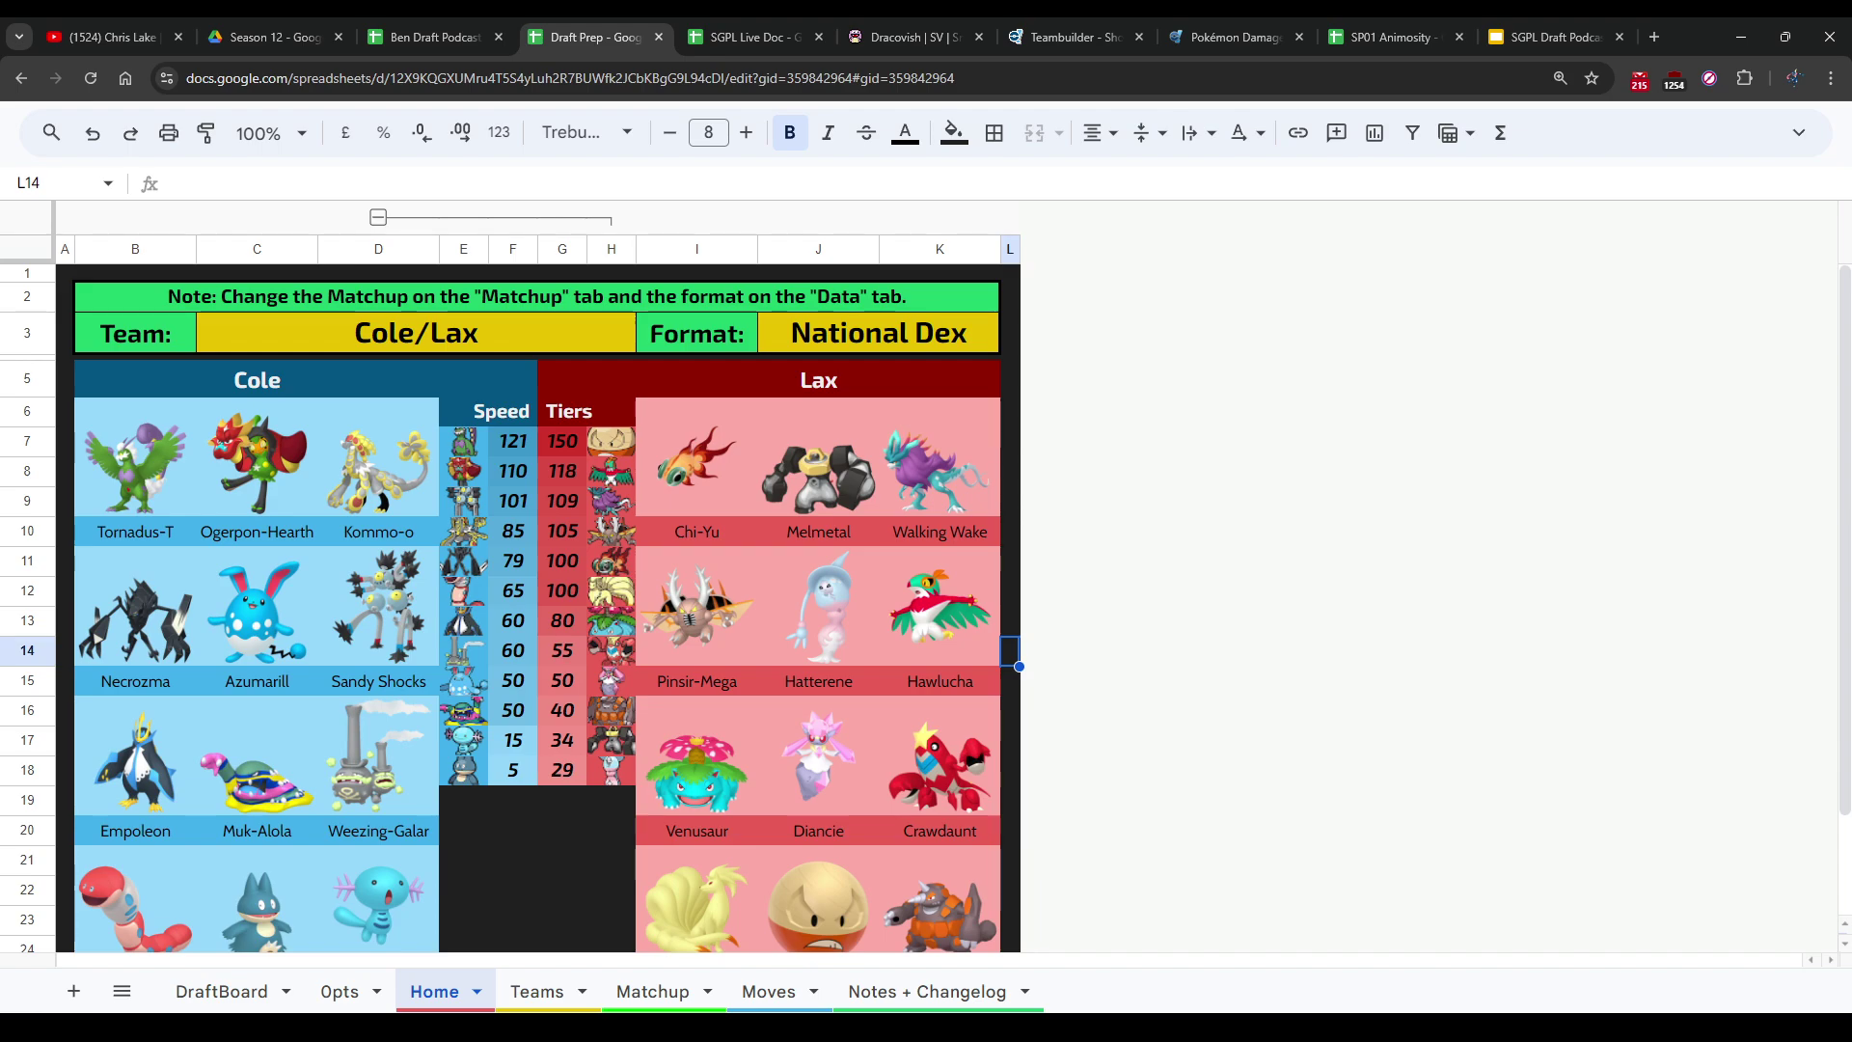
Step: Replace the old roster image in the Tornadus-T team's podcast notes with the updated roster and speed image, scaled to fit columns A to D
key(ctrl+minus)
click(892, 646)
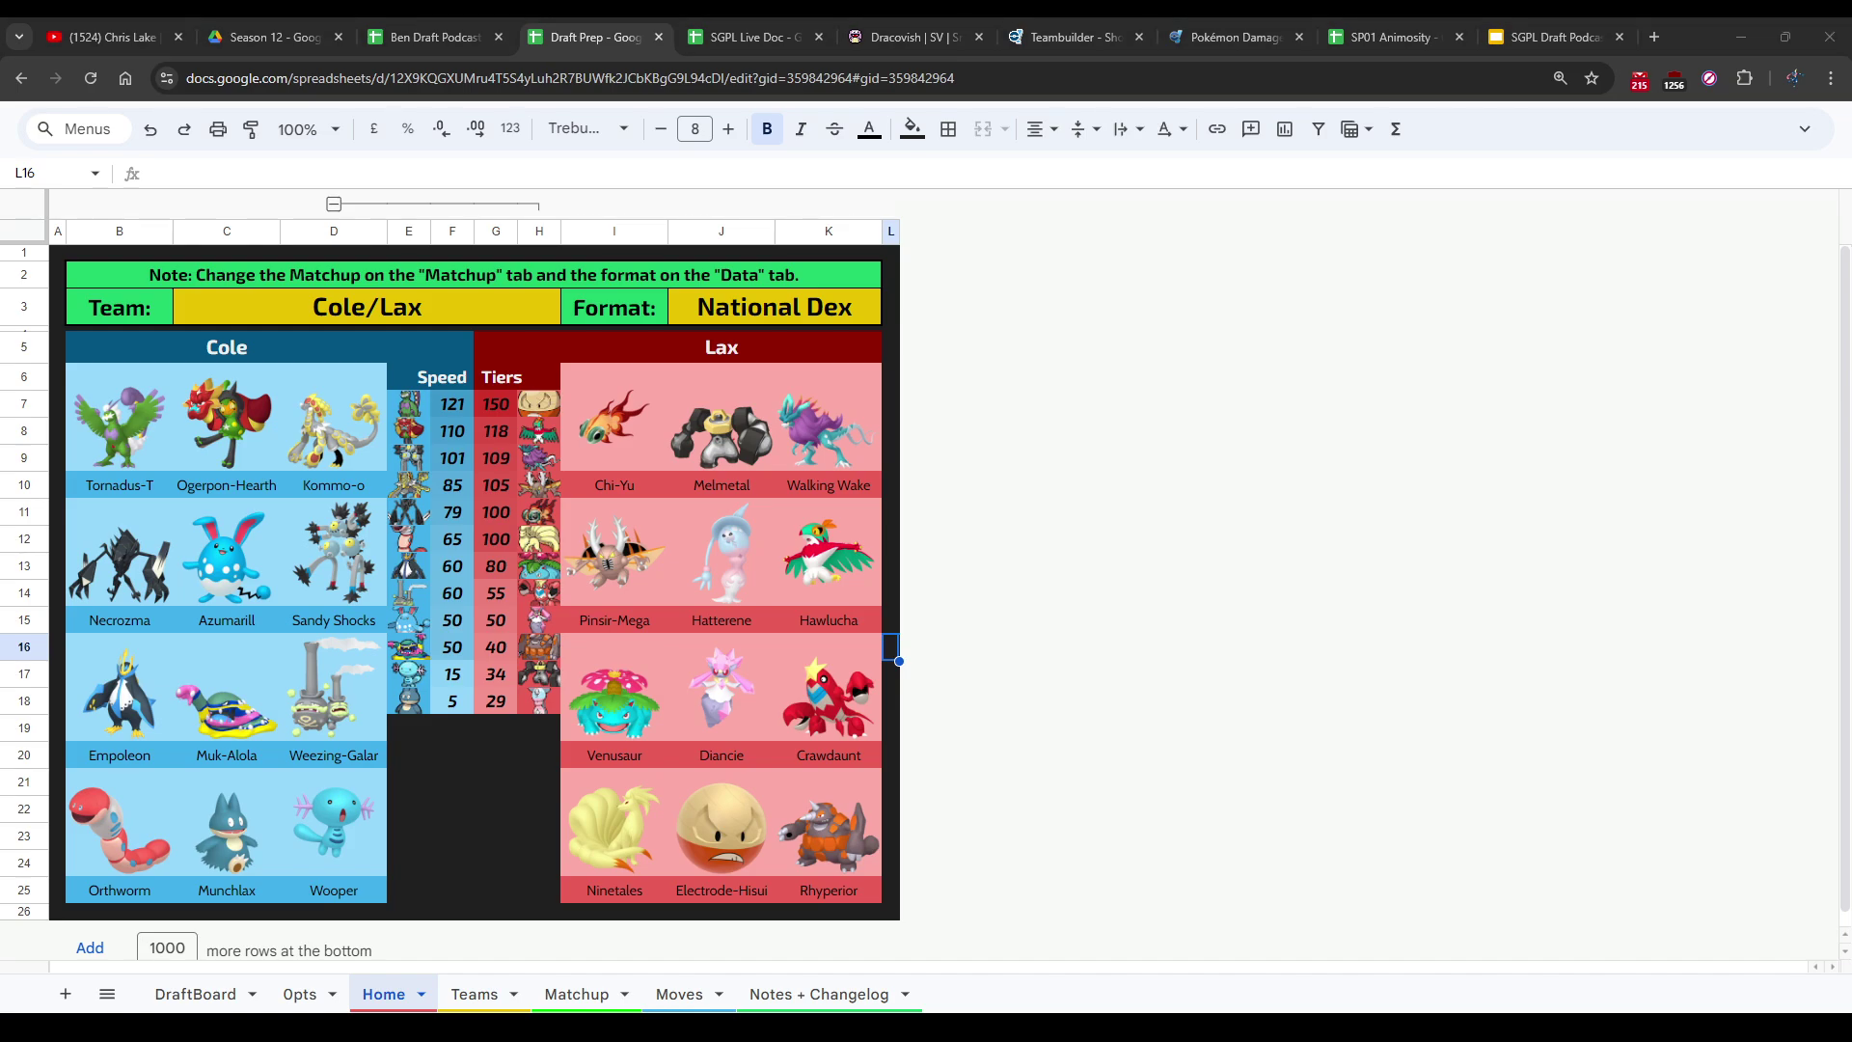
key(ctrl+Page_Up)
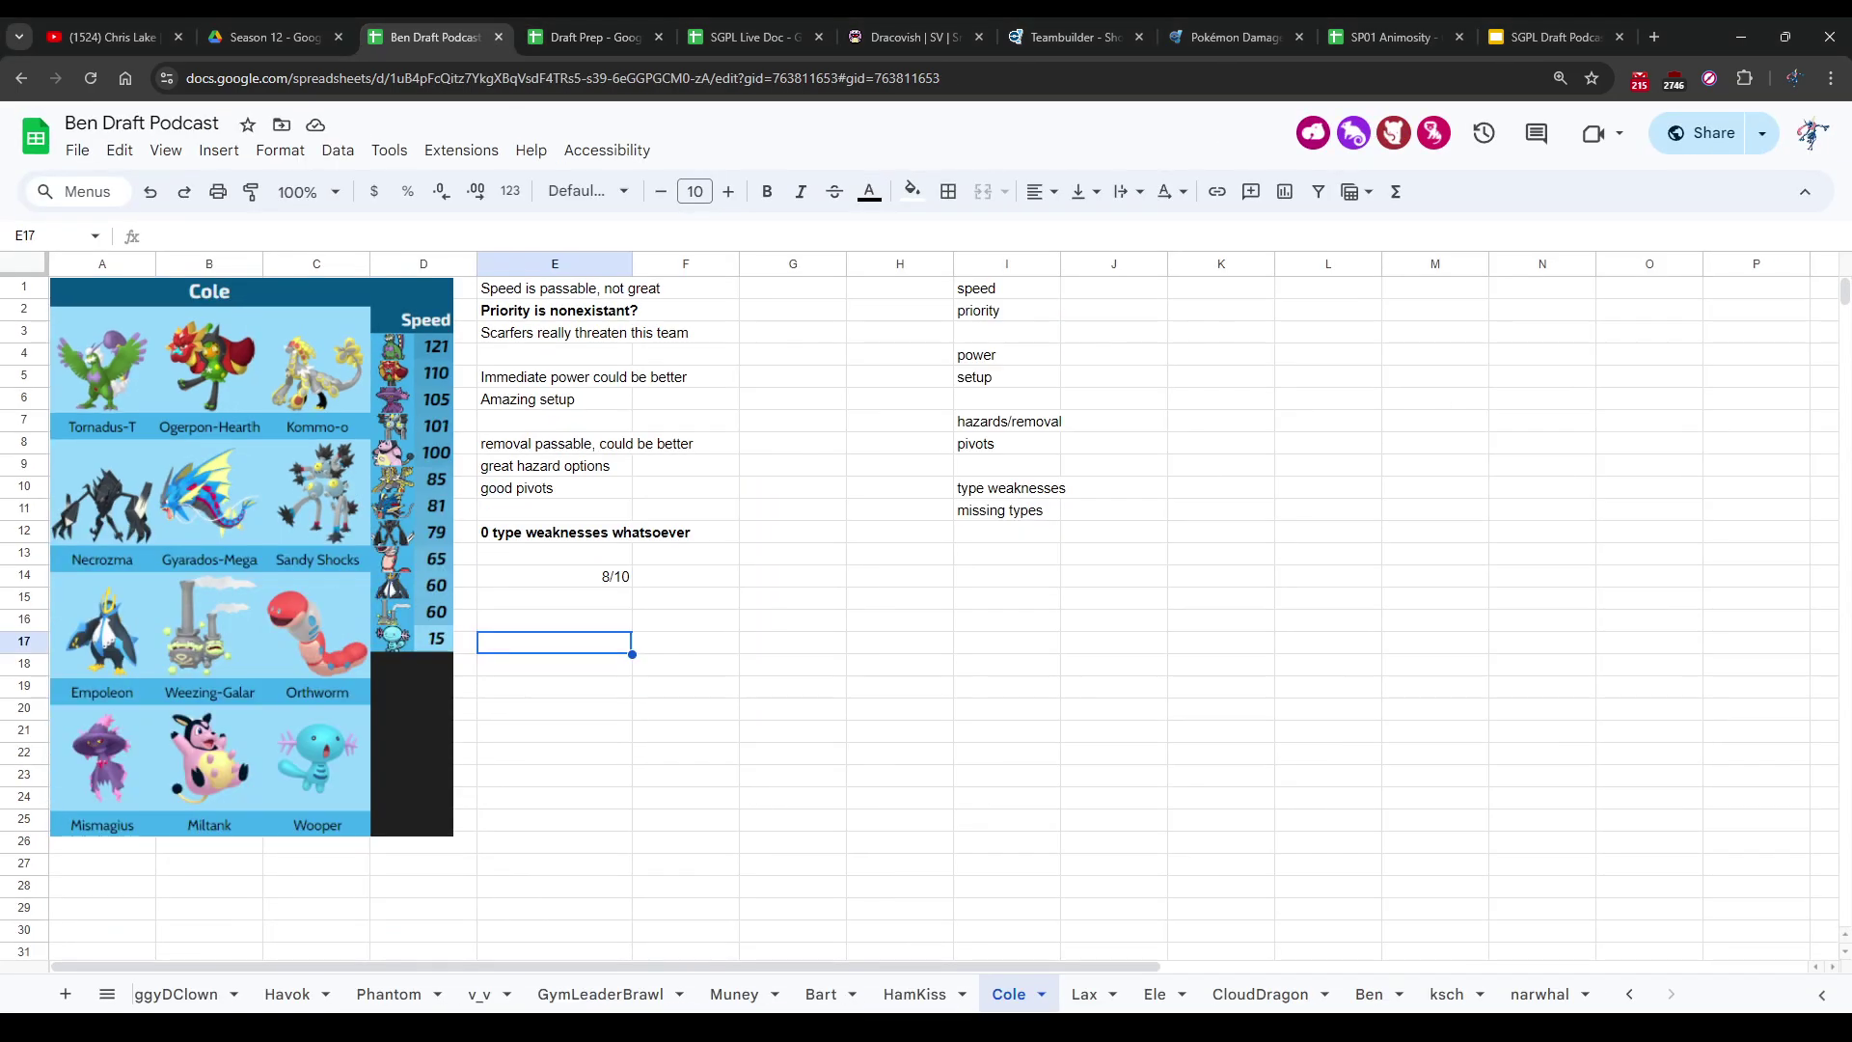
key(Delete)
key(ctrl+v)
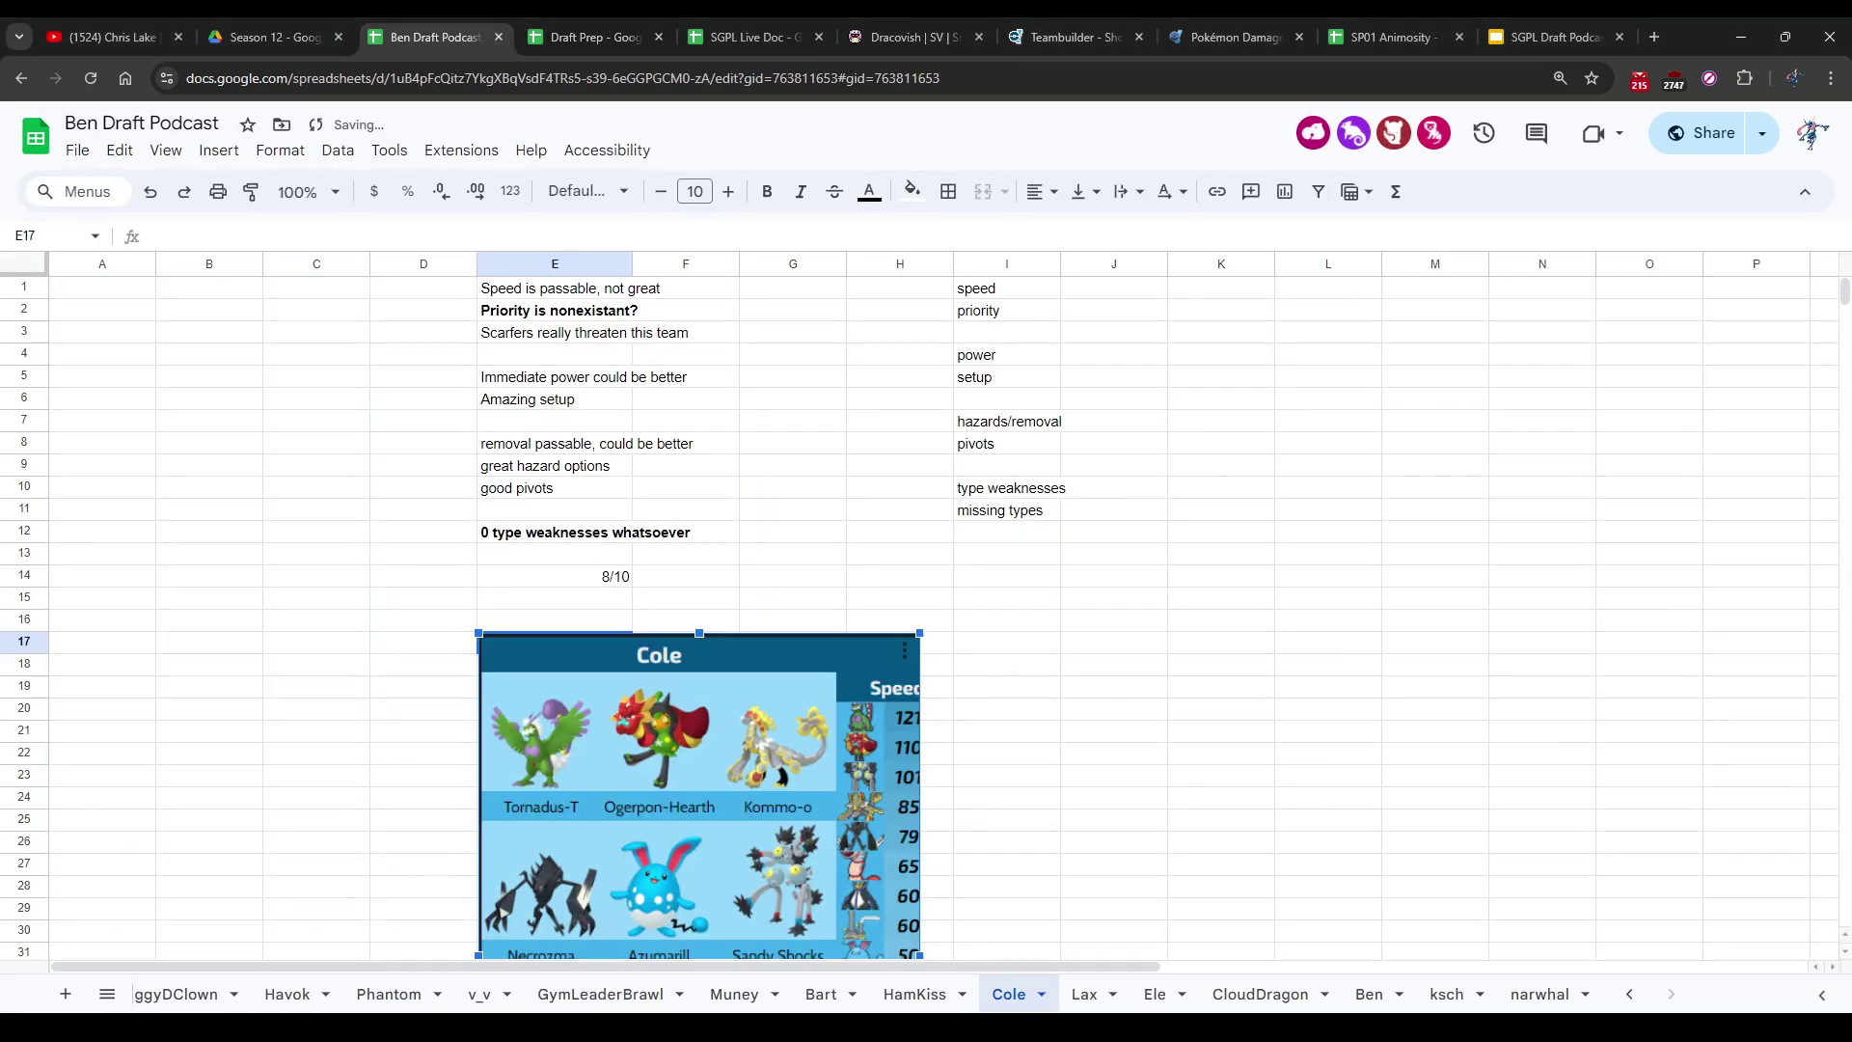
drag(676, 772, 248, 417)
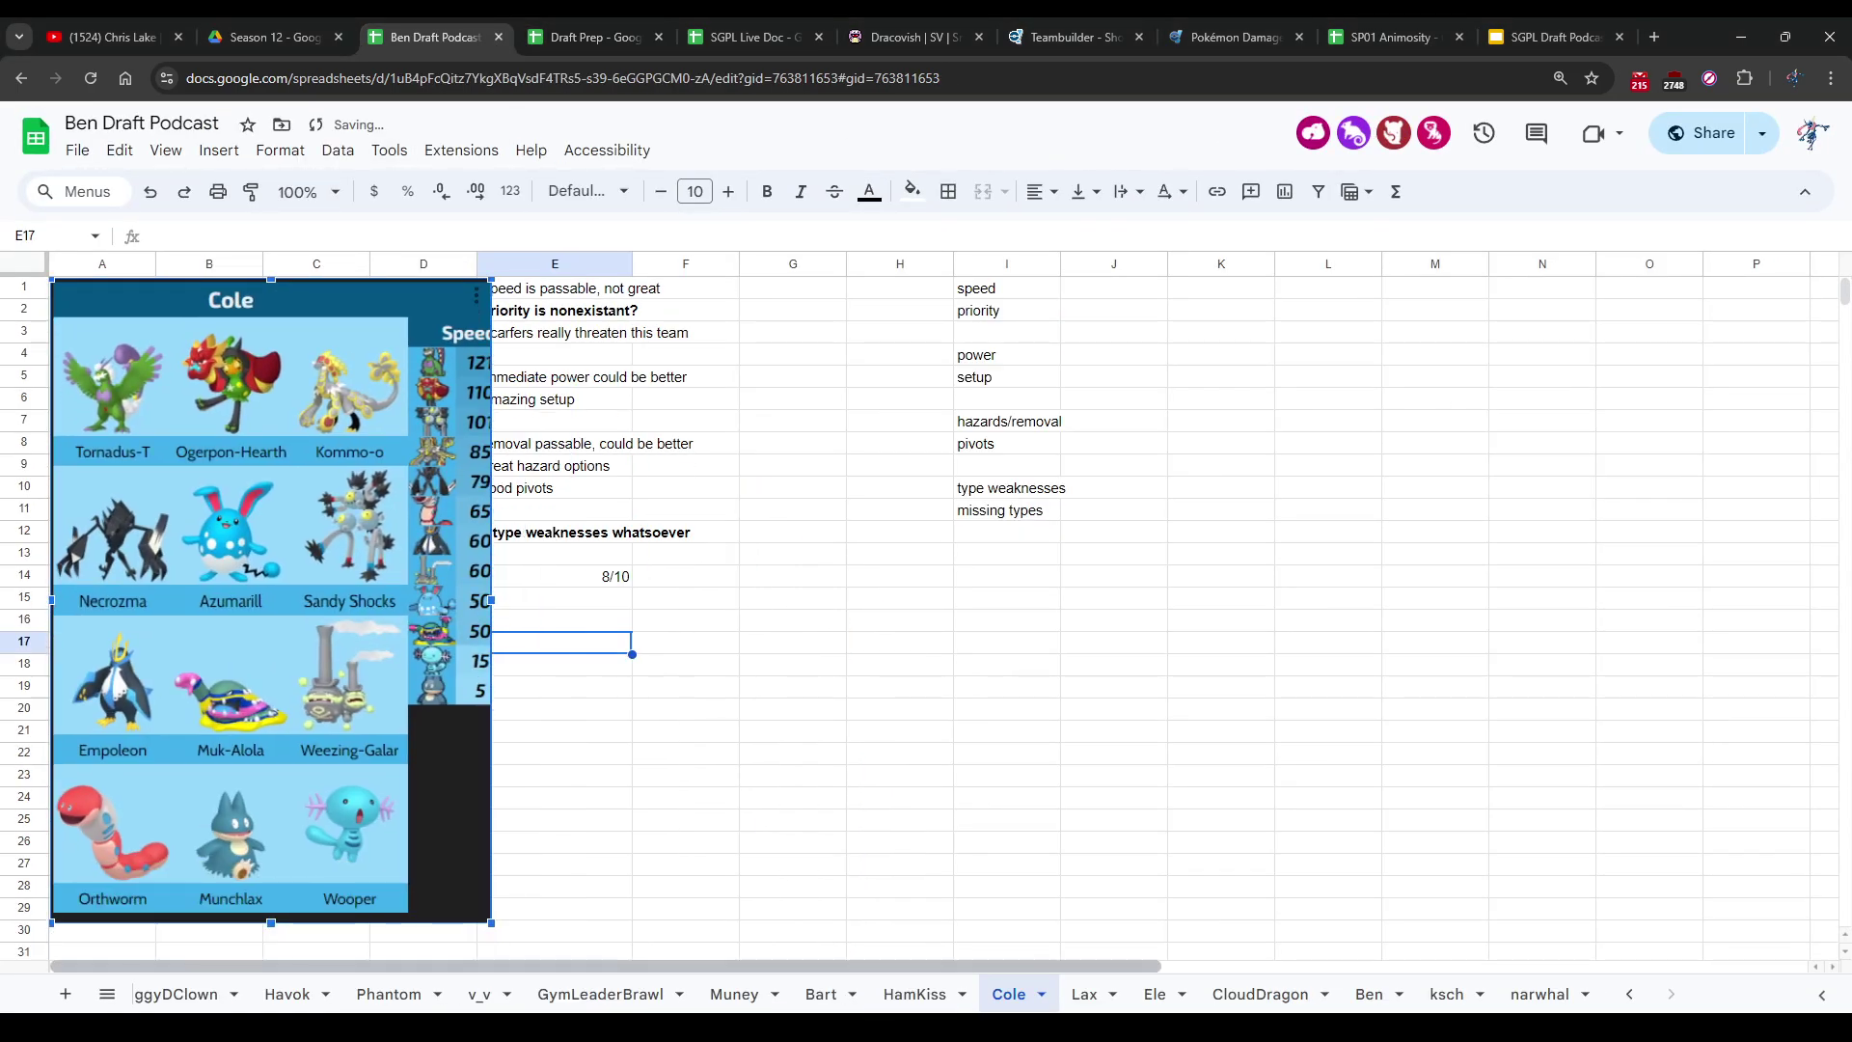
drag(491, 922, 464, 881)
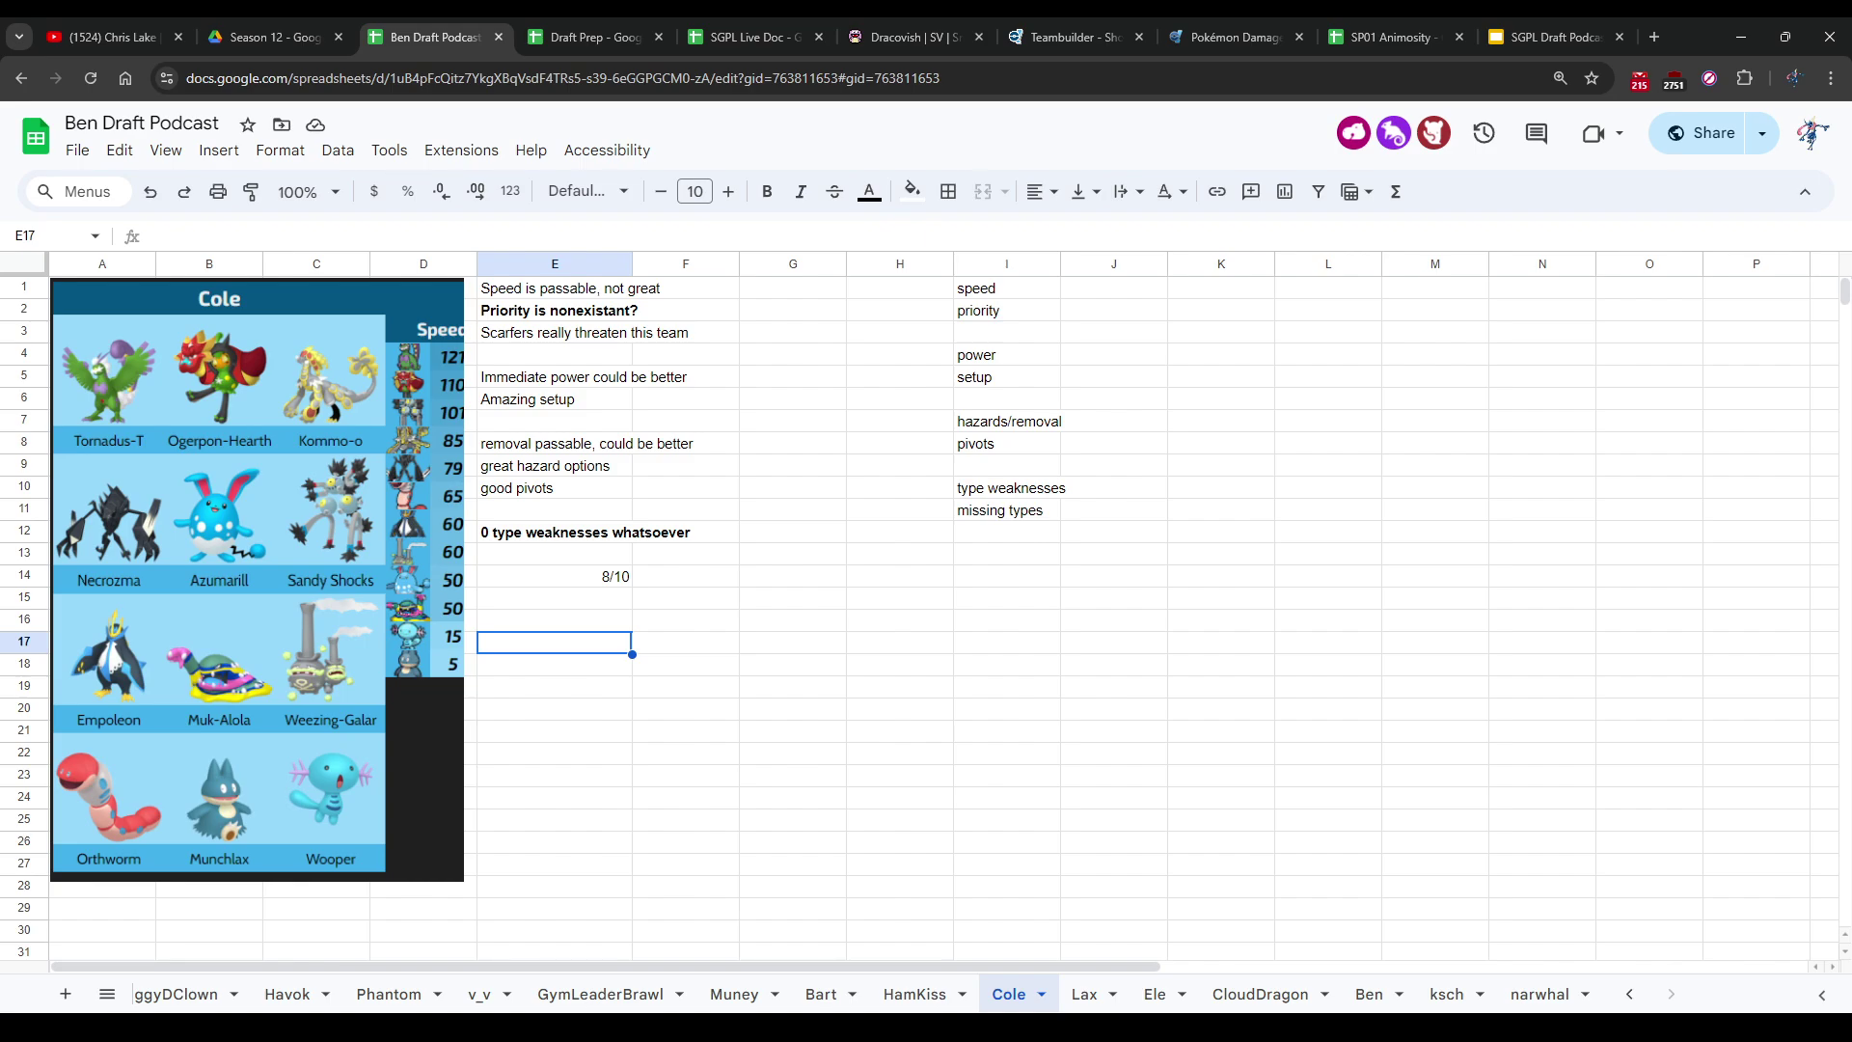
Step: Replace the speed note in cell E1 with "Speed not great"
click(555, 310)
click(629, 287)
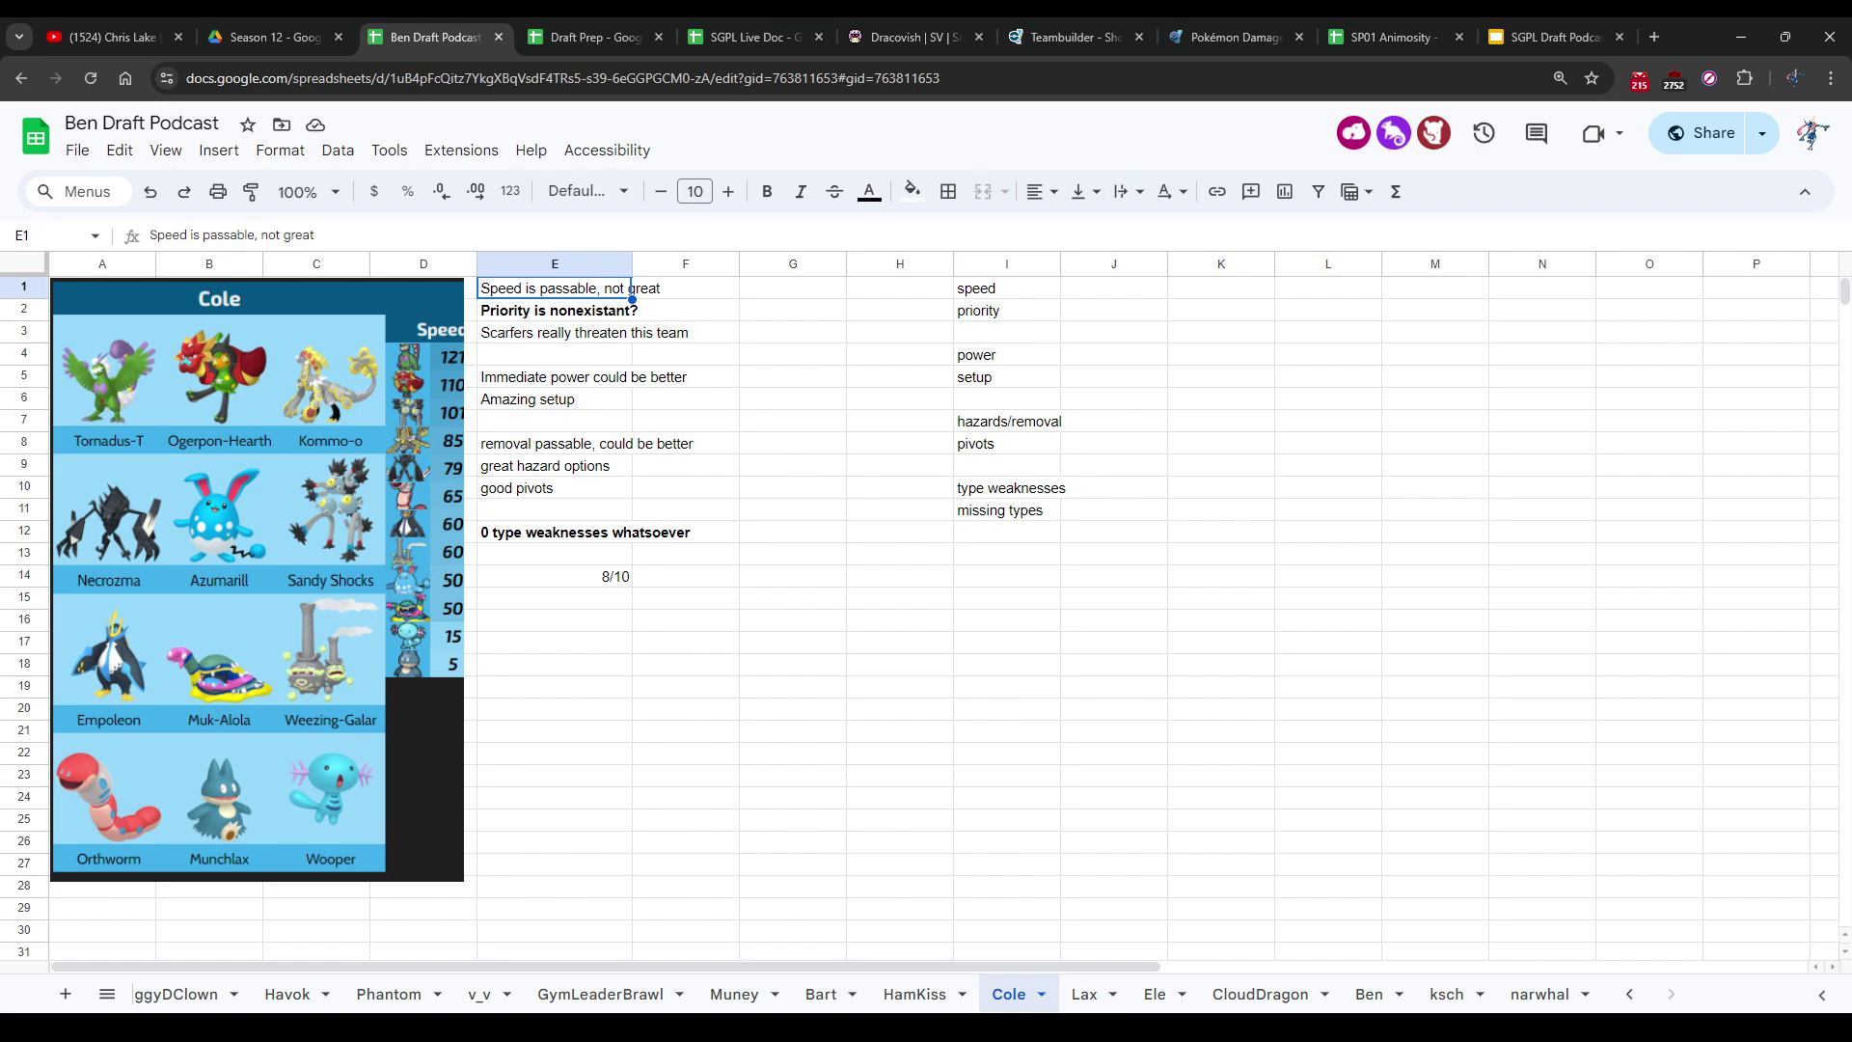
text(Need n)
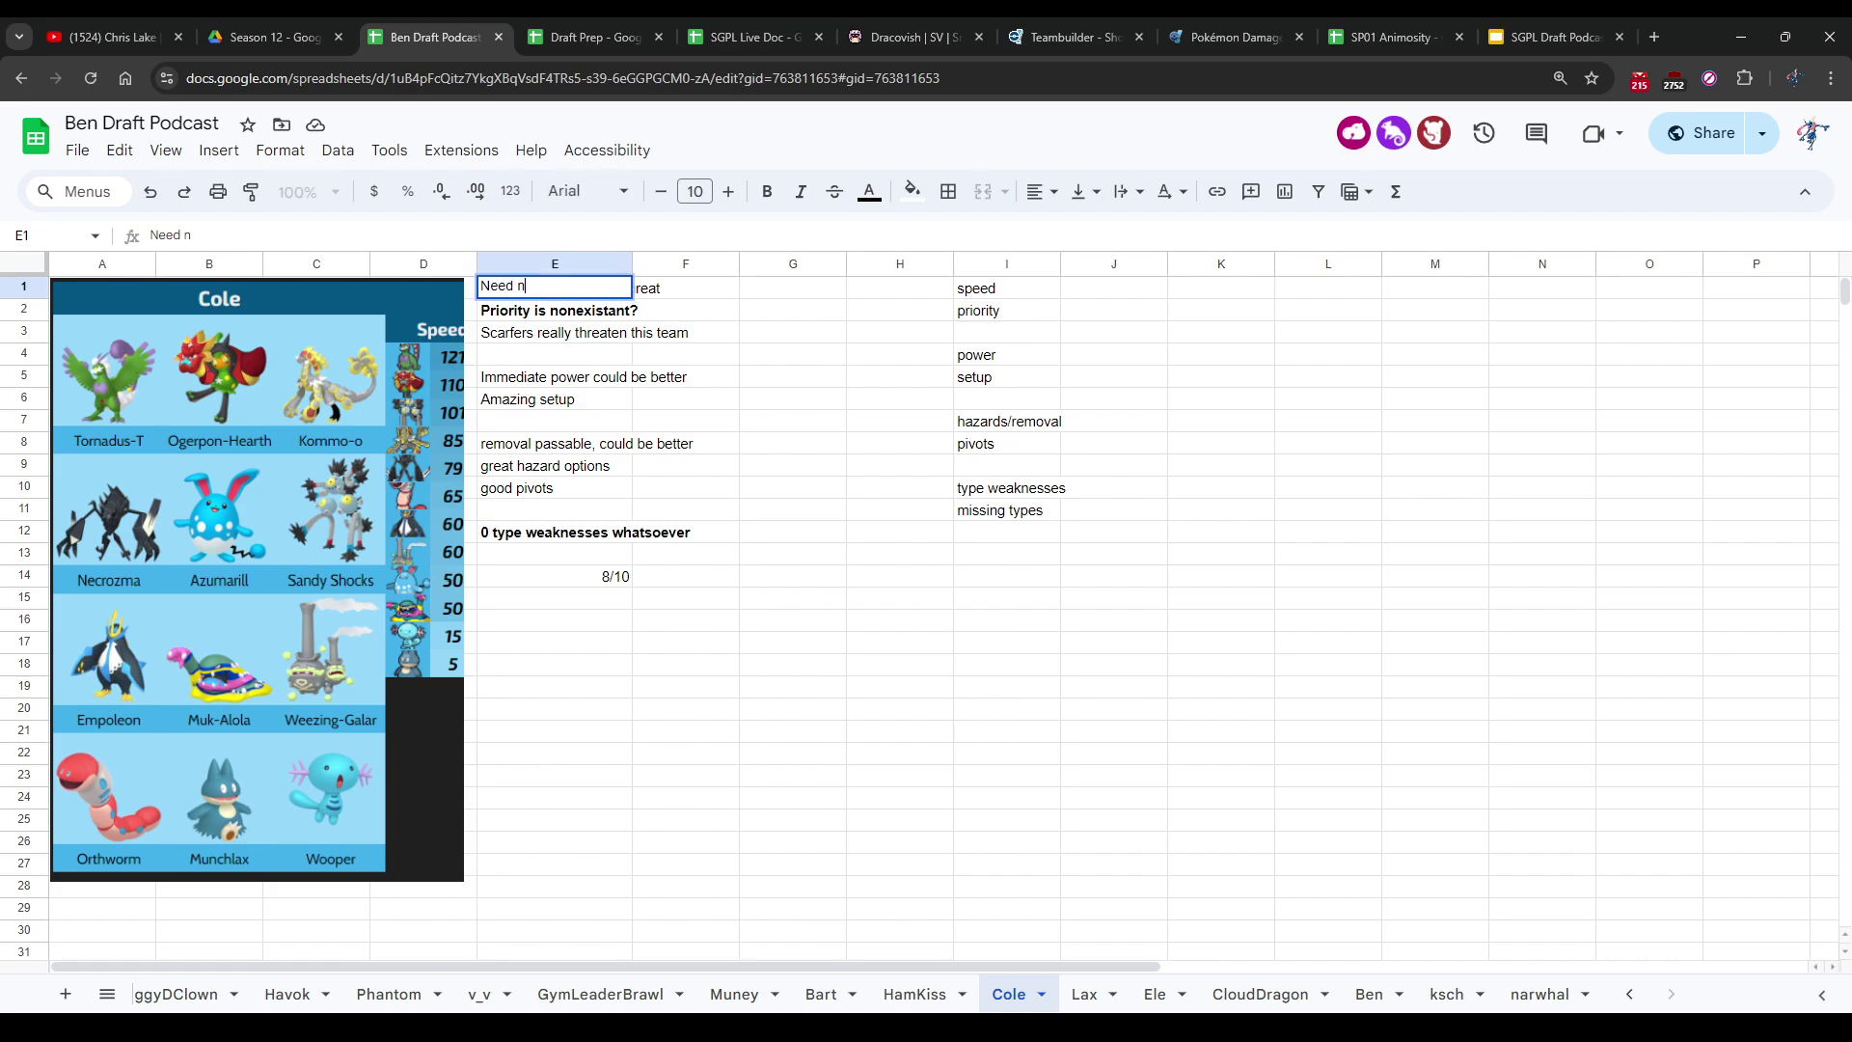
key(Escape)
text(Speed not great)
key(Return)
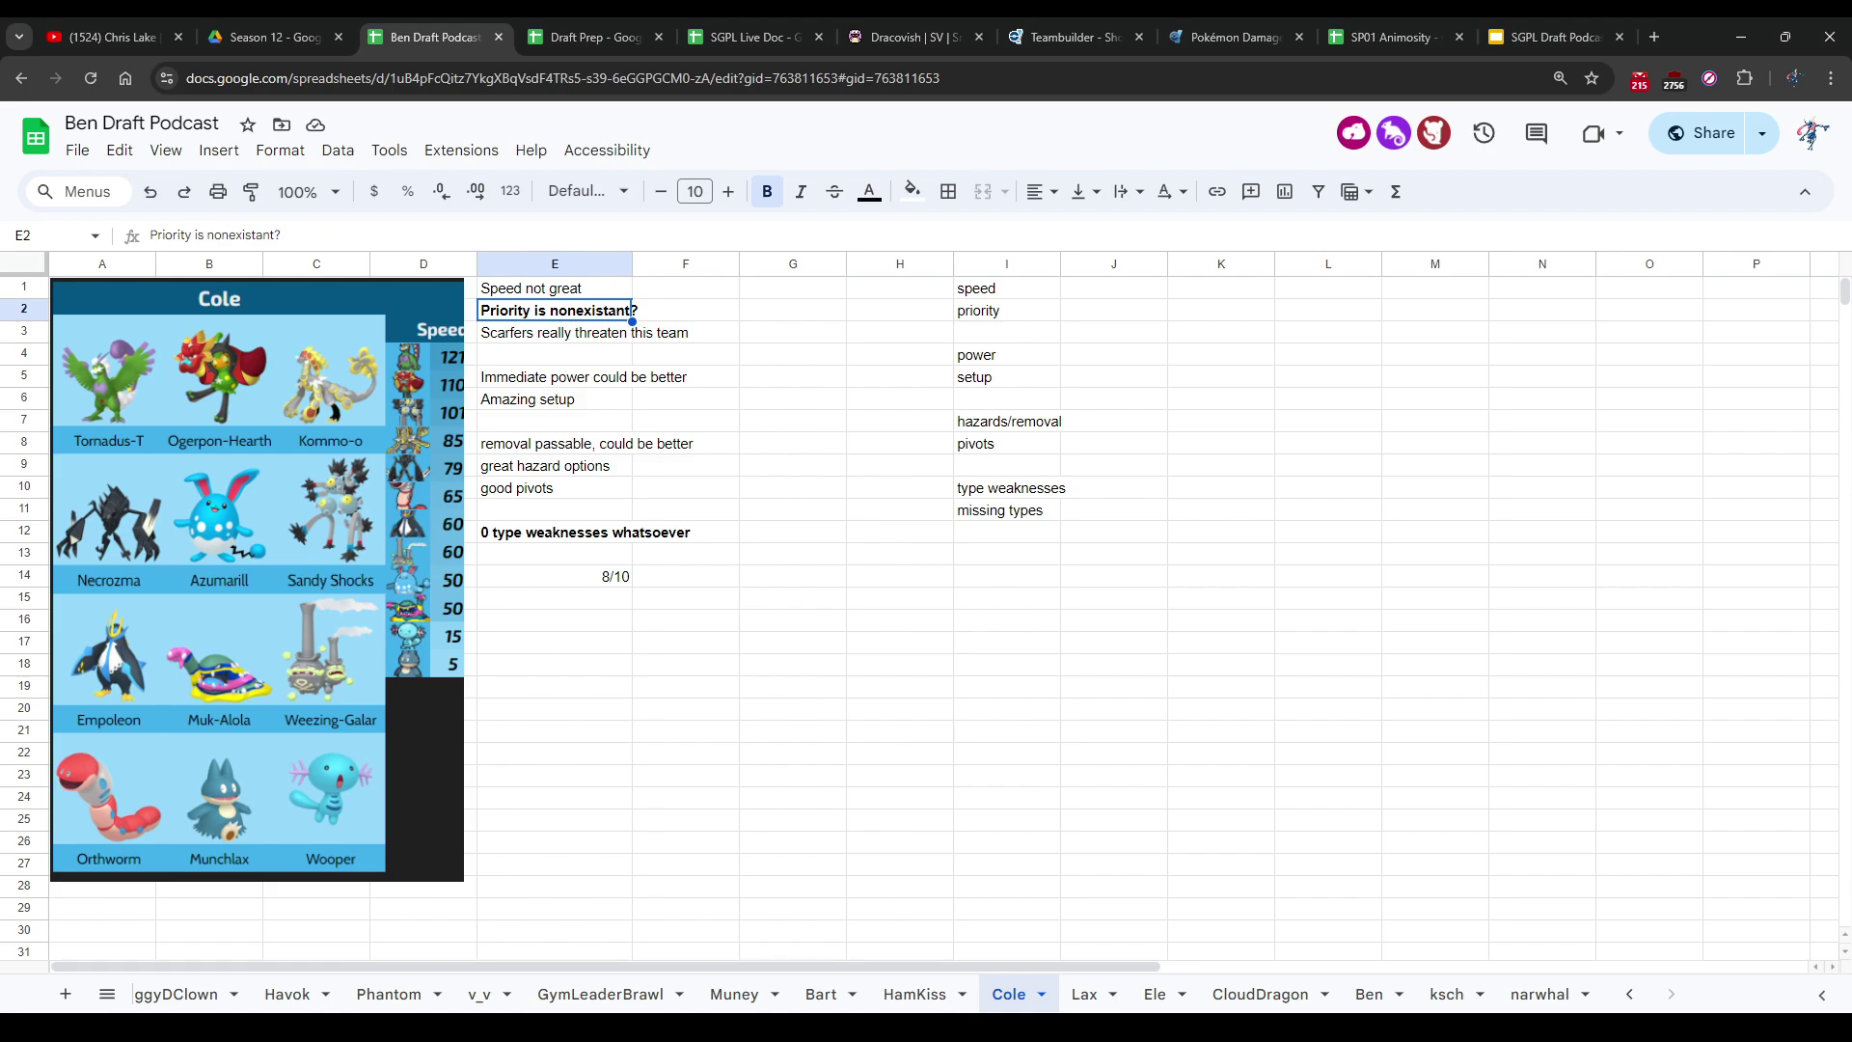
Step: Replace the priority note in cell E2 with "Priority not great"
key(Delete)
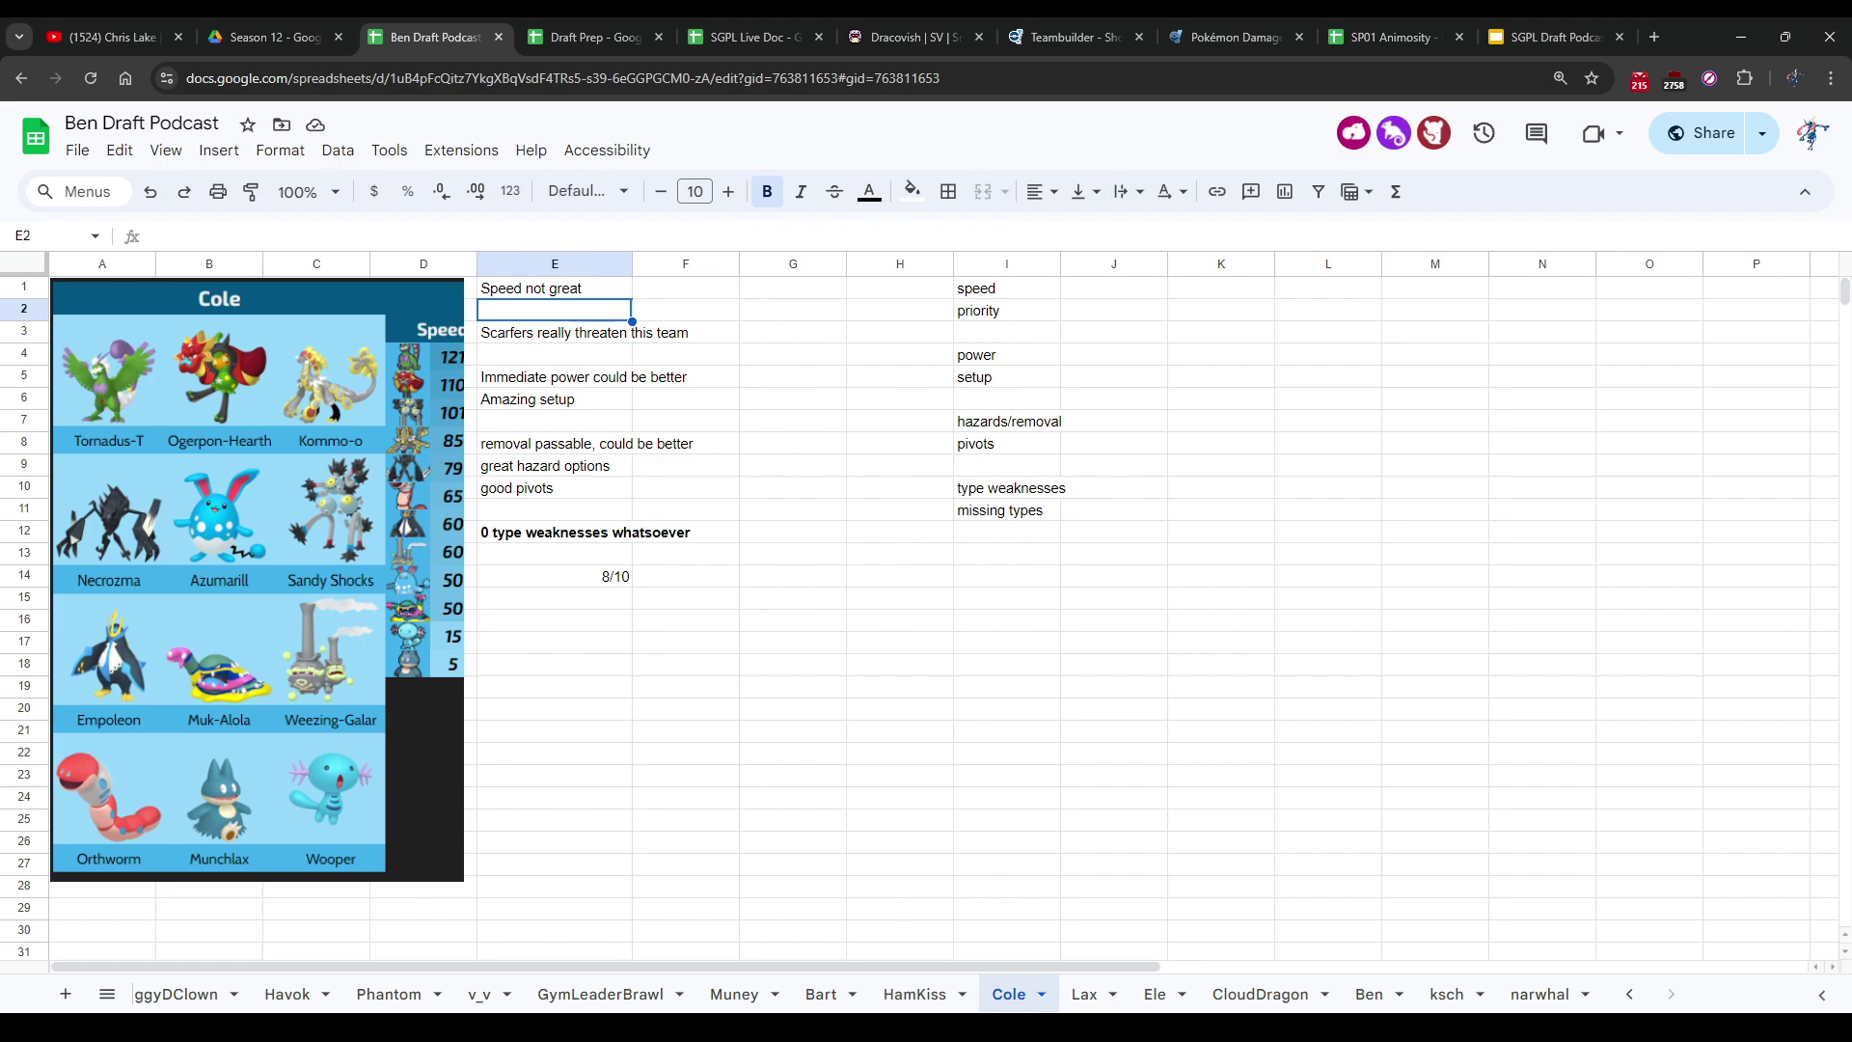
text(P)
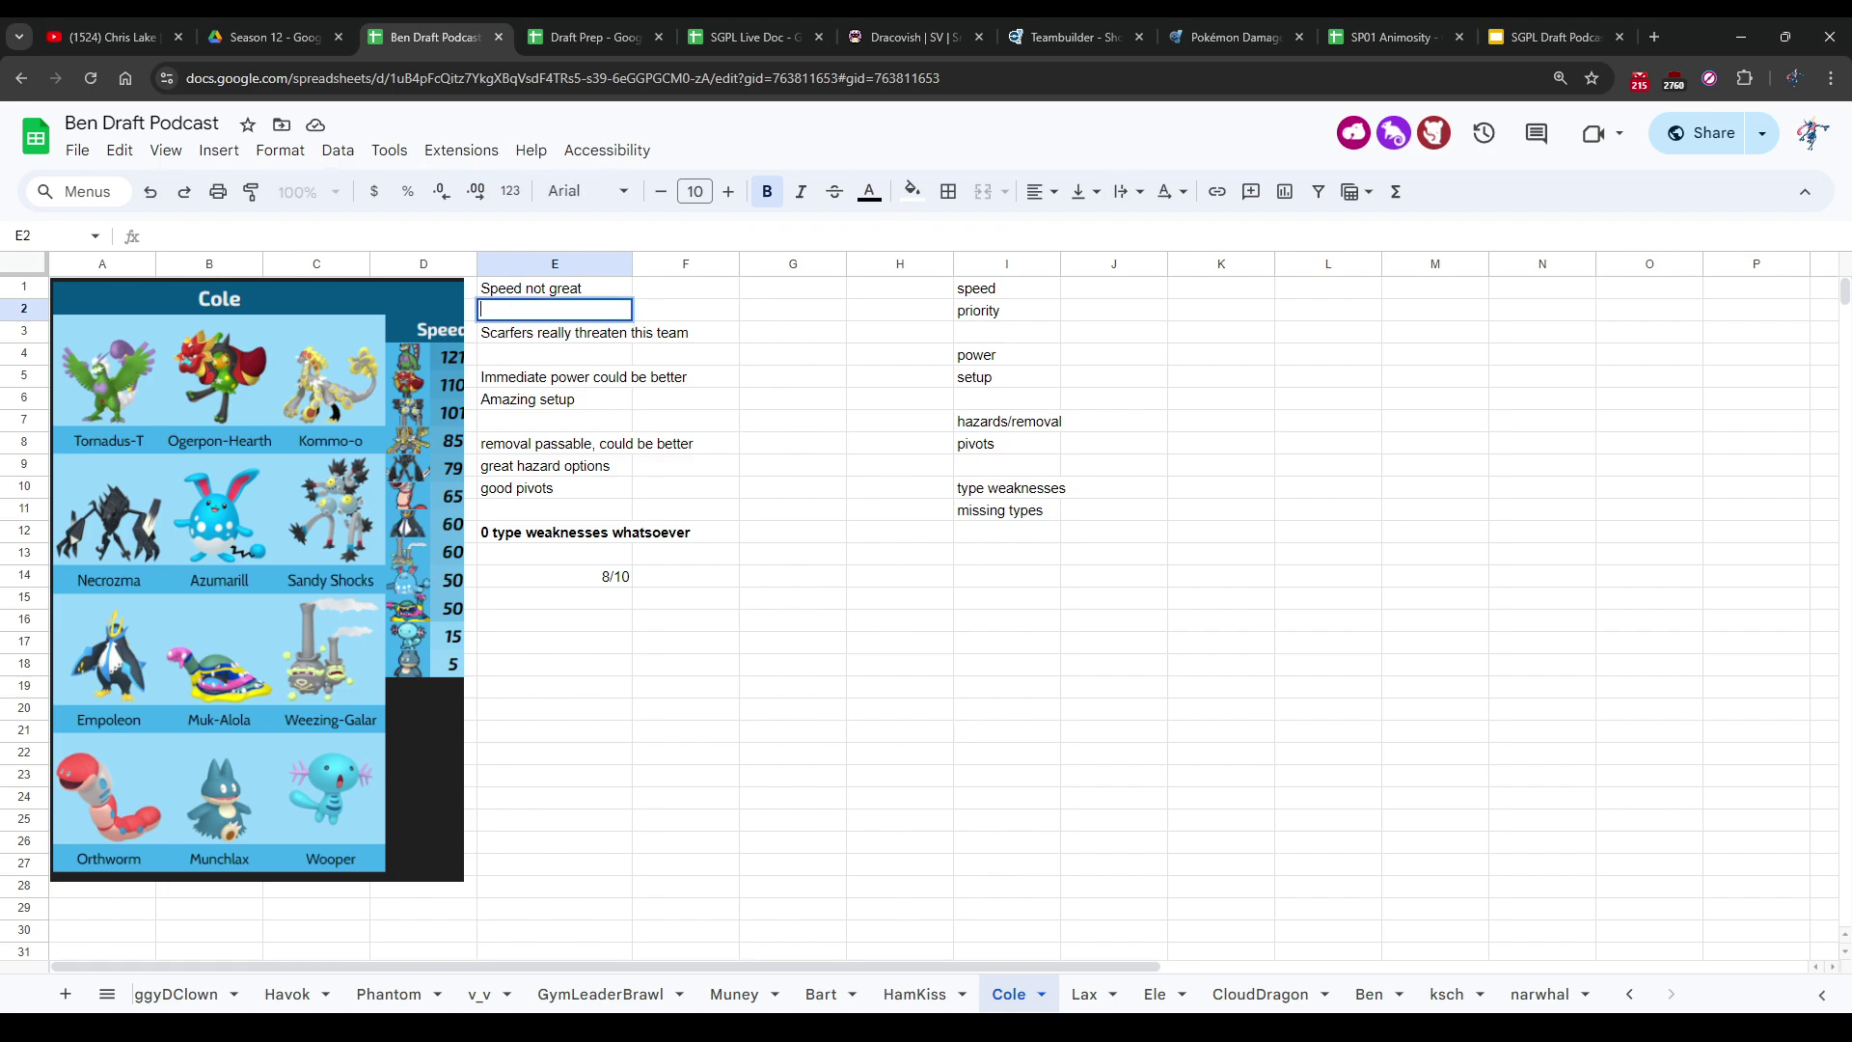
text(riority not great)
key(ctrl+Return)
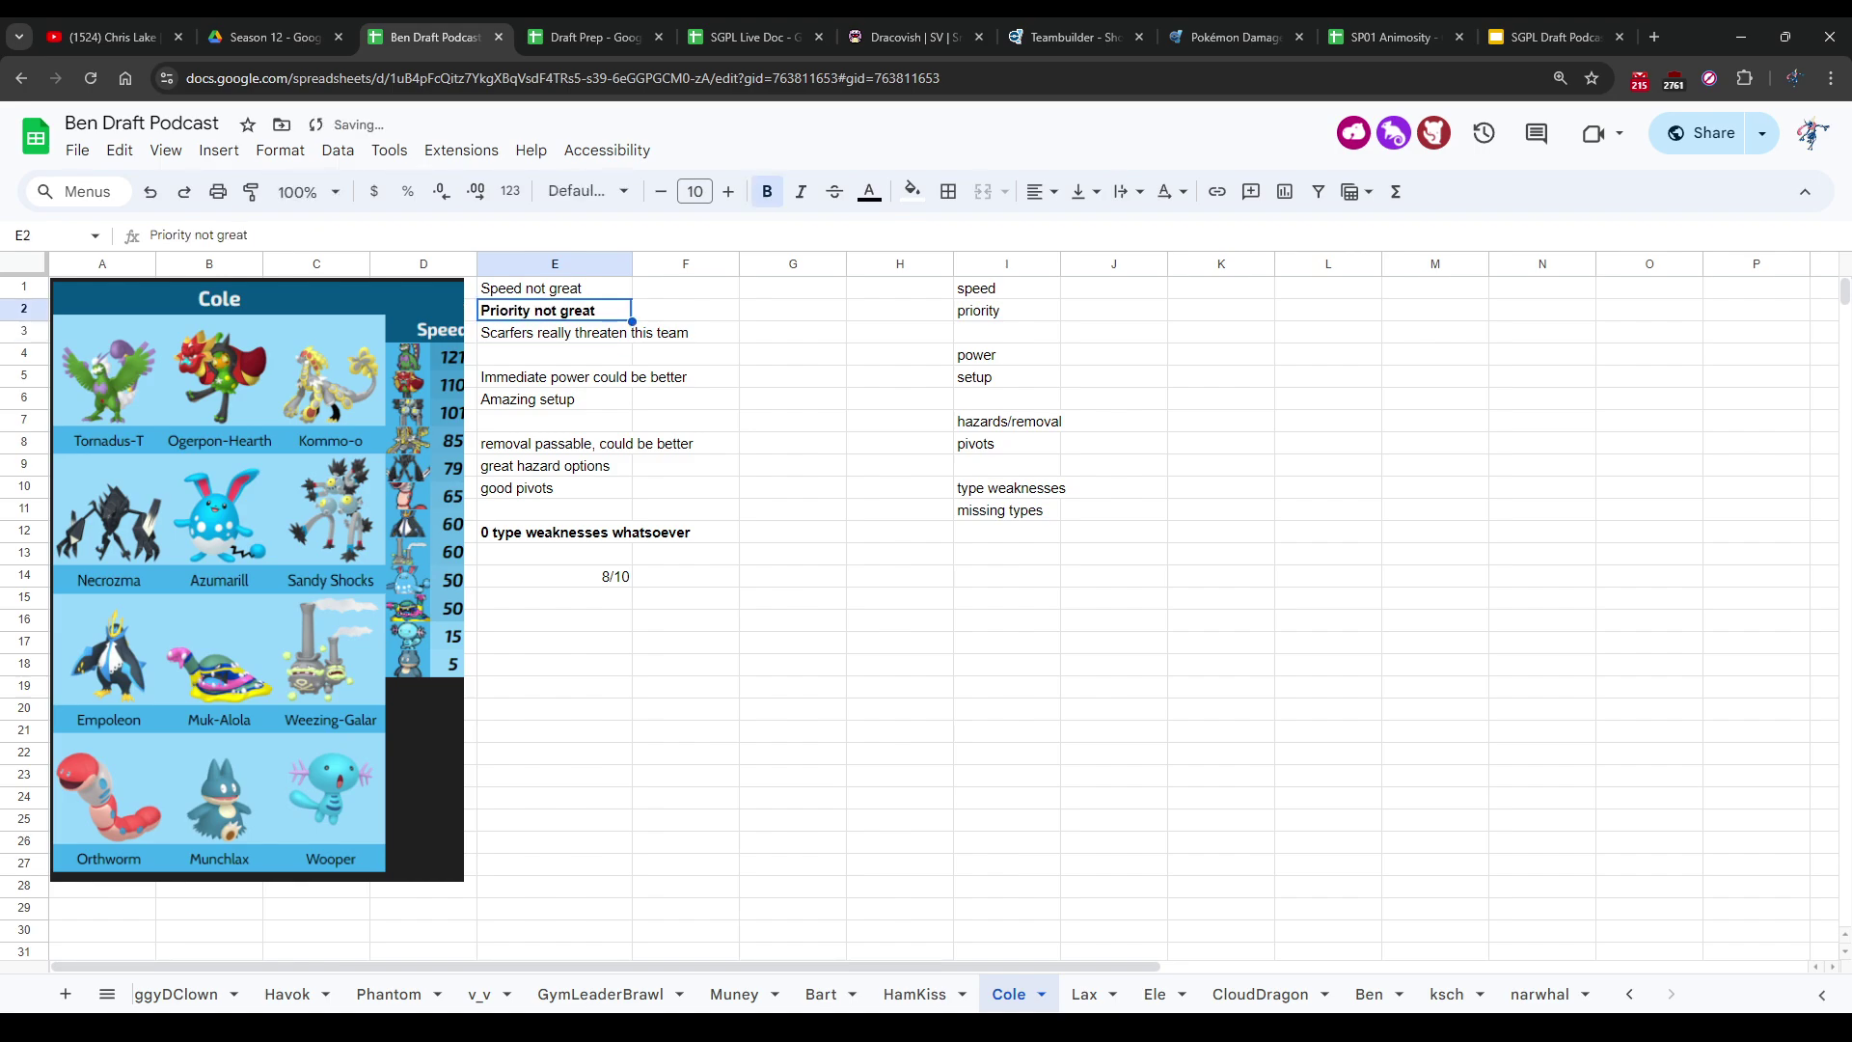
click(554, 333)
click(685, 333)
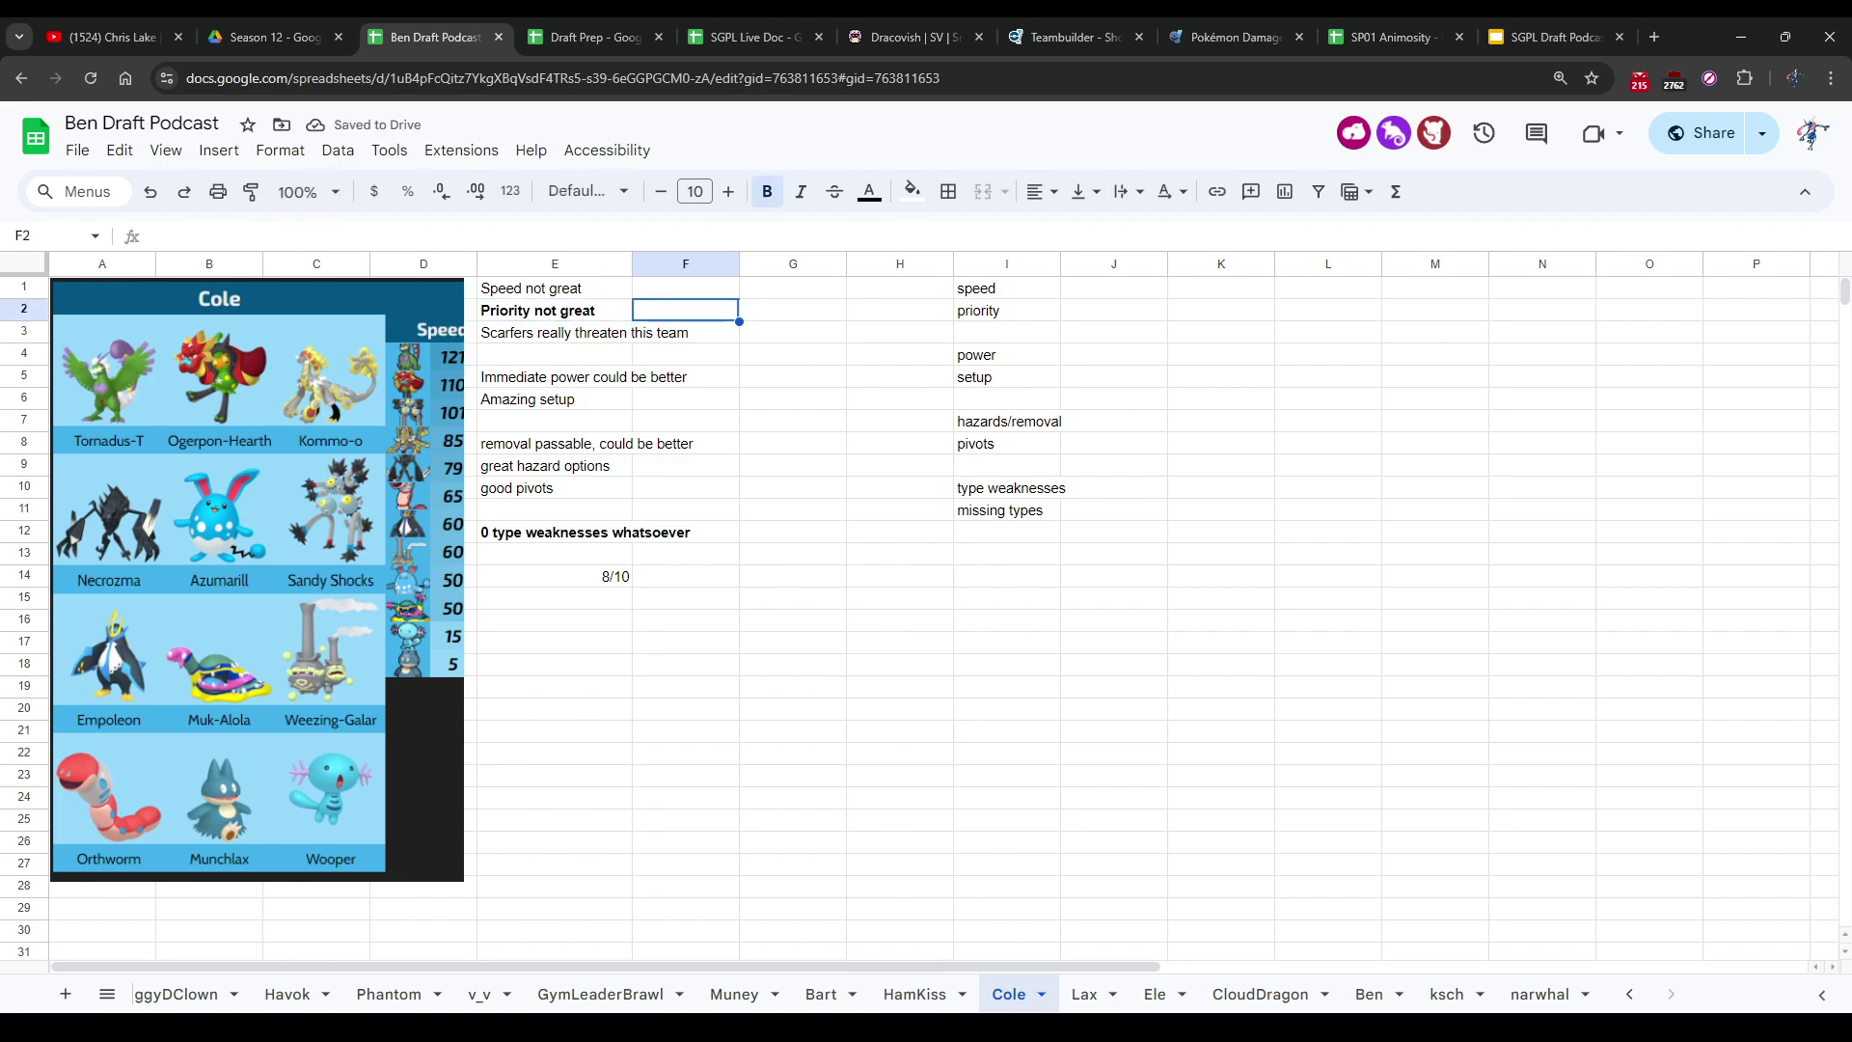
key(Left)
key(Left)
key(Up)
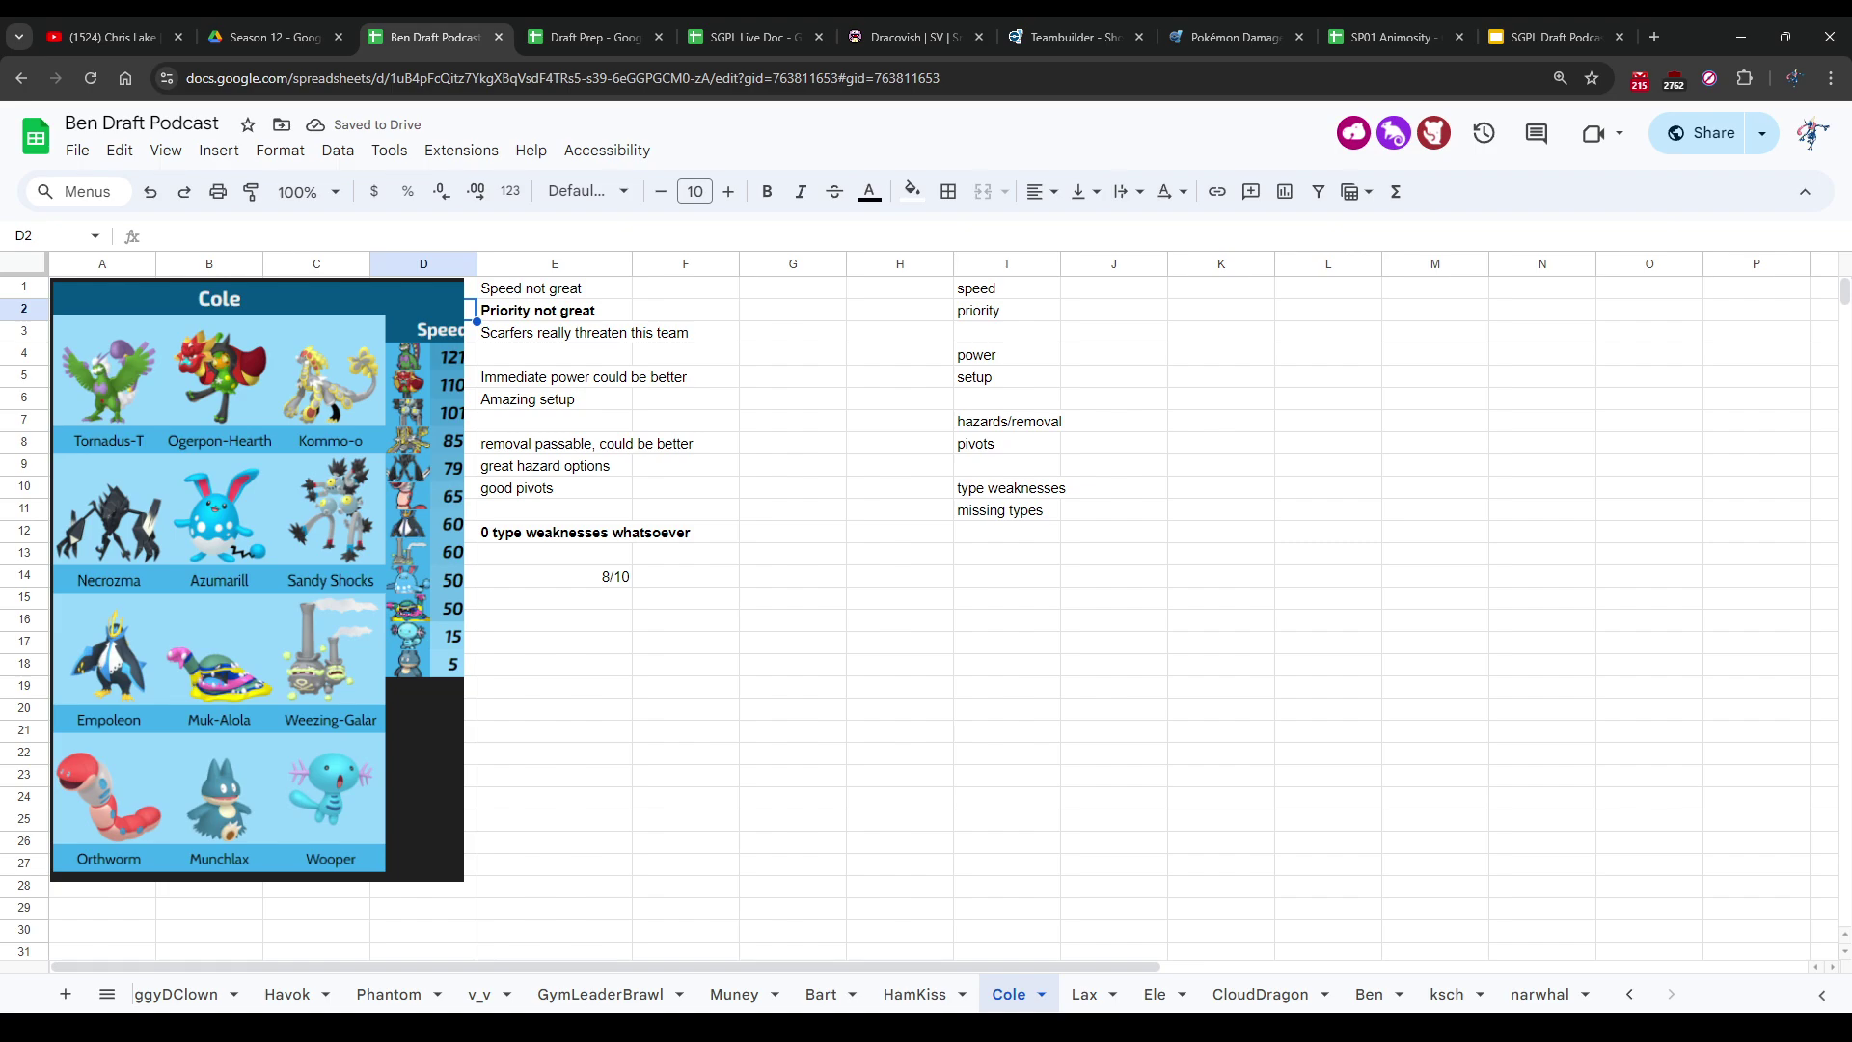
key(Down)
key(Down)
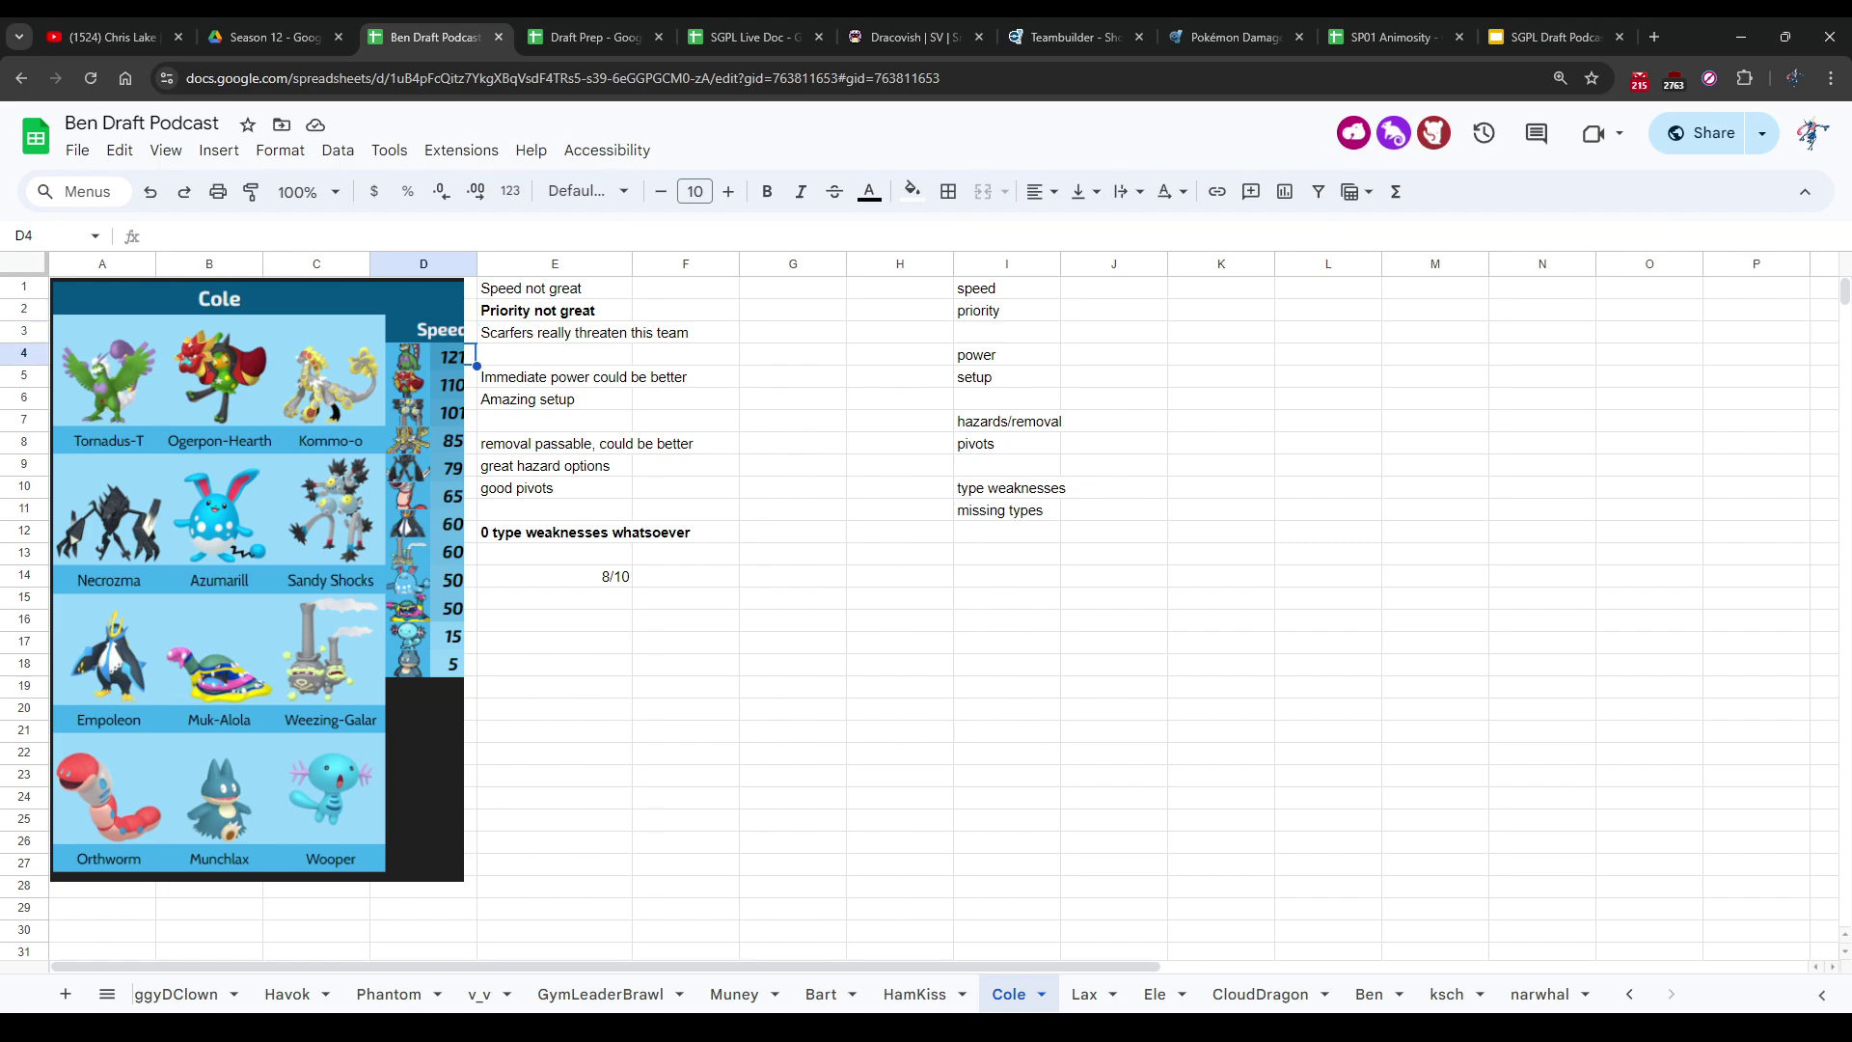
key(Right)
key(Down)
key(Down)
key(Down)
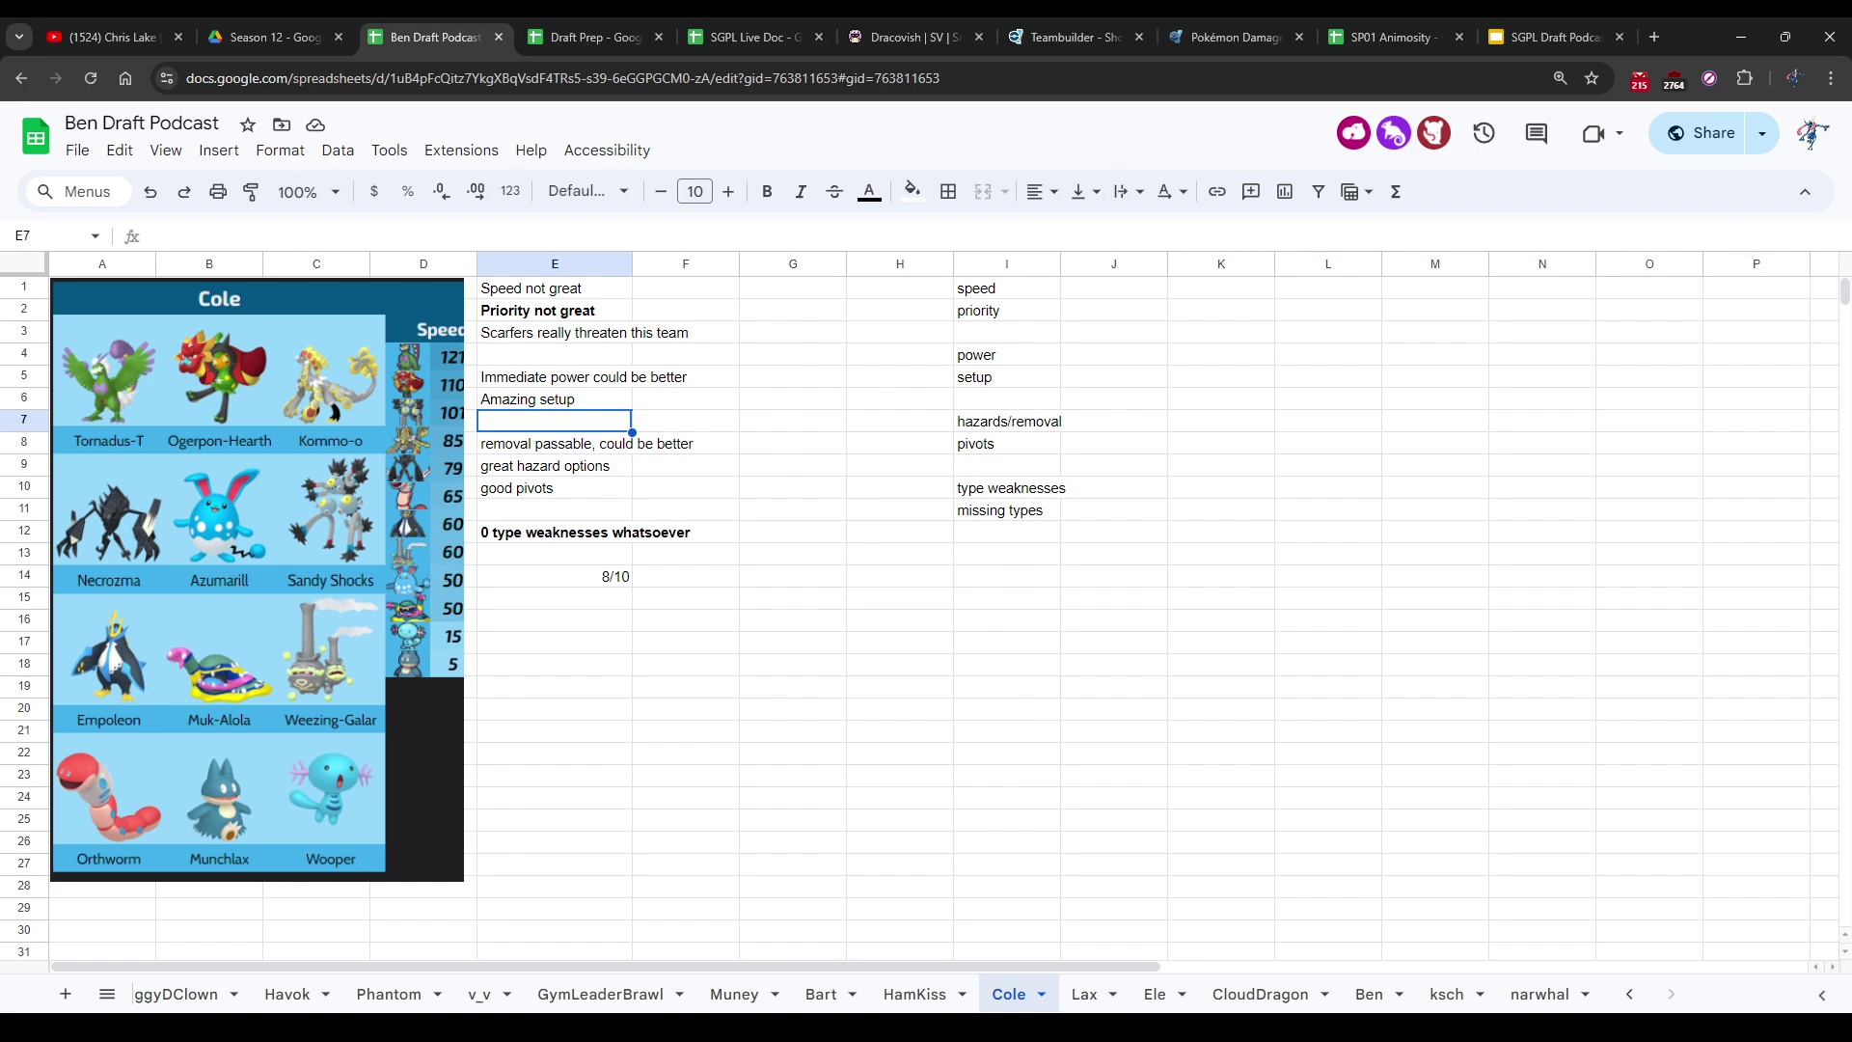
key(Up)
key(Up)
key(Up)
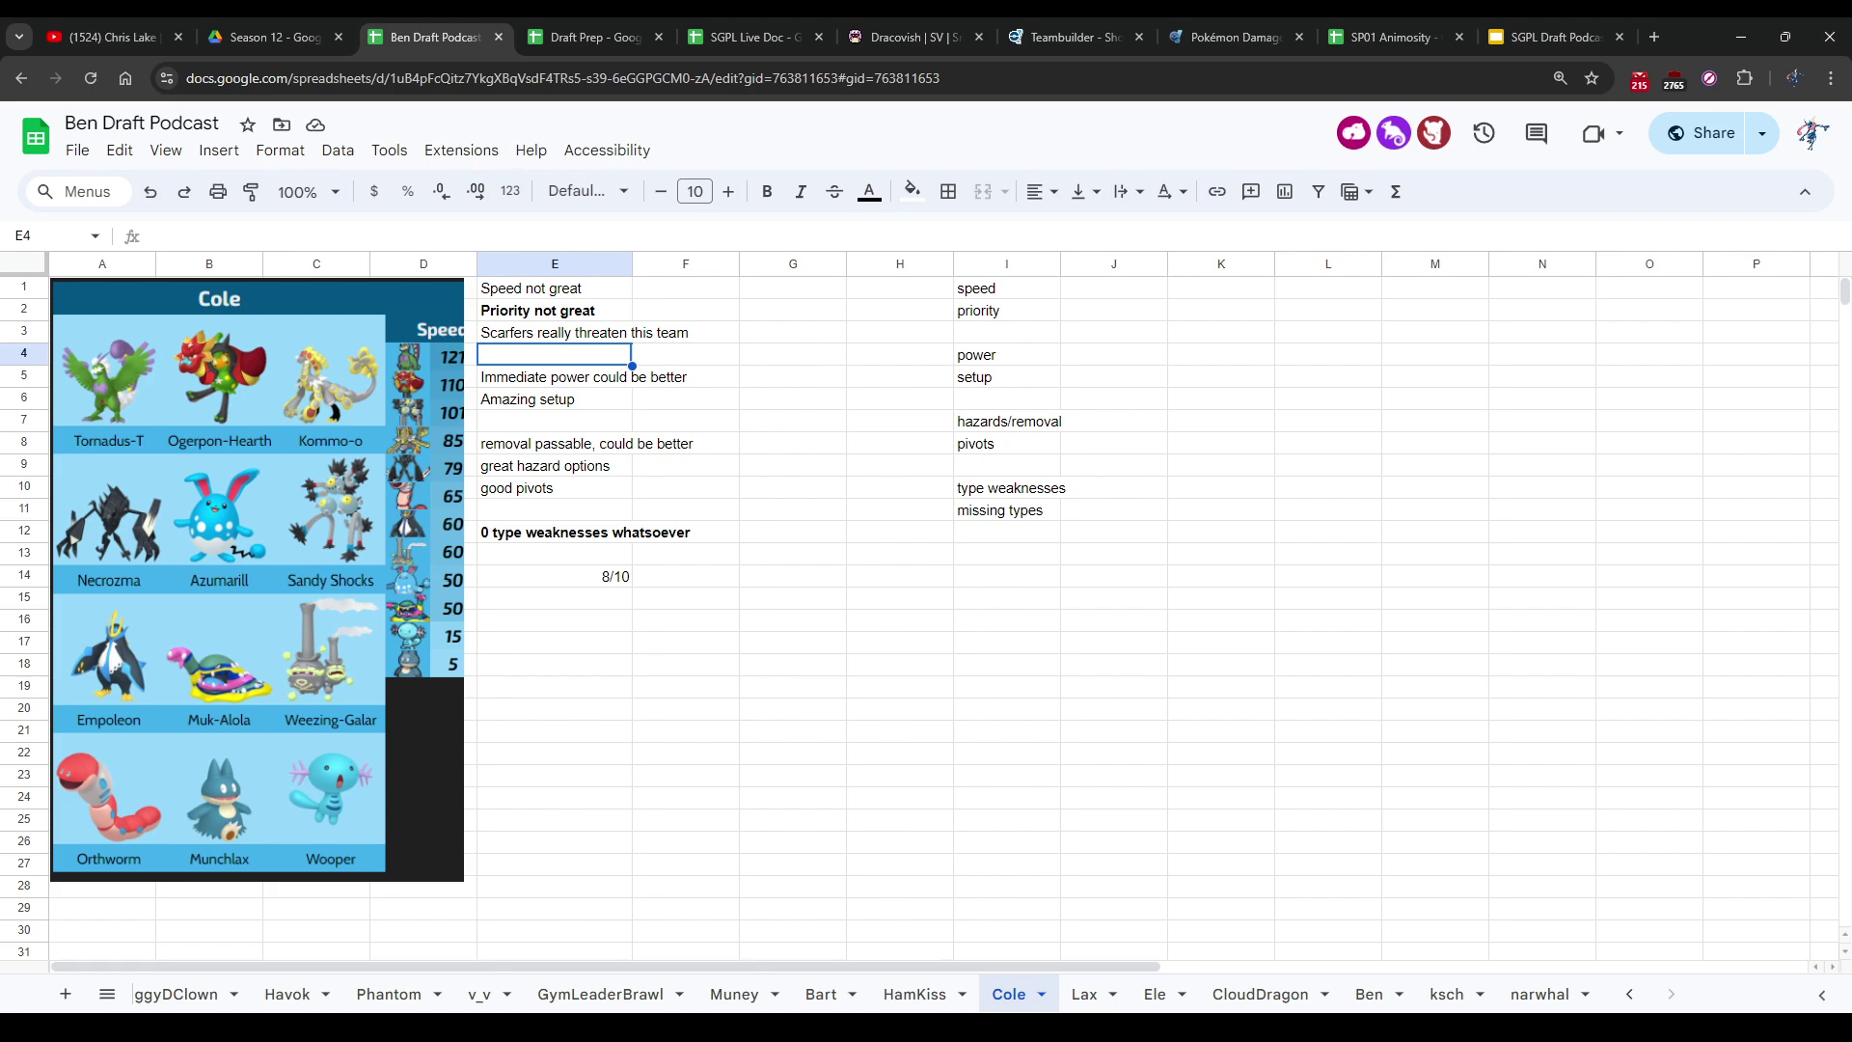
key(Down)
key(Down)
key(Down)
key(Right)
key(Right)
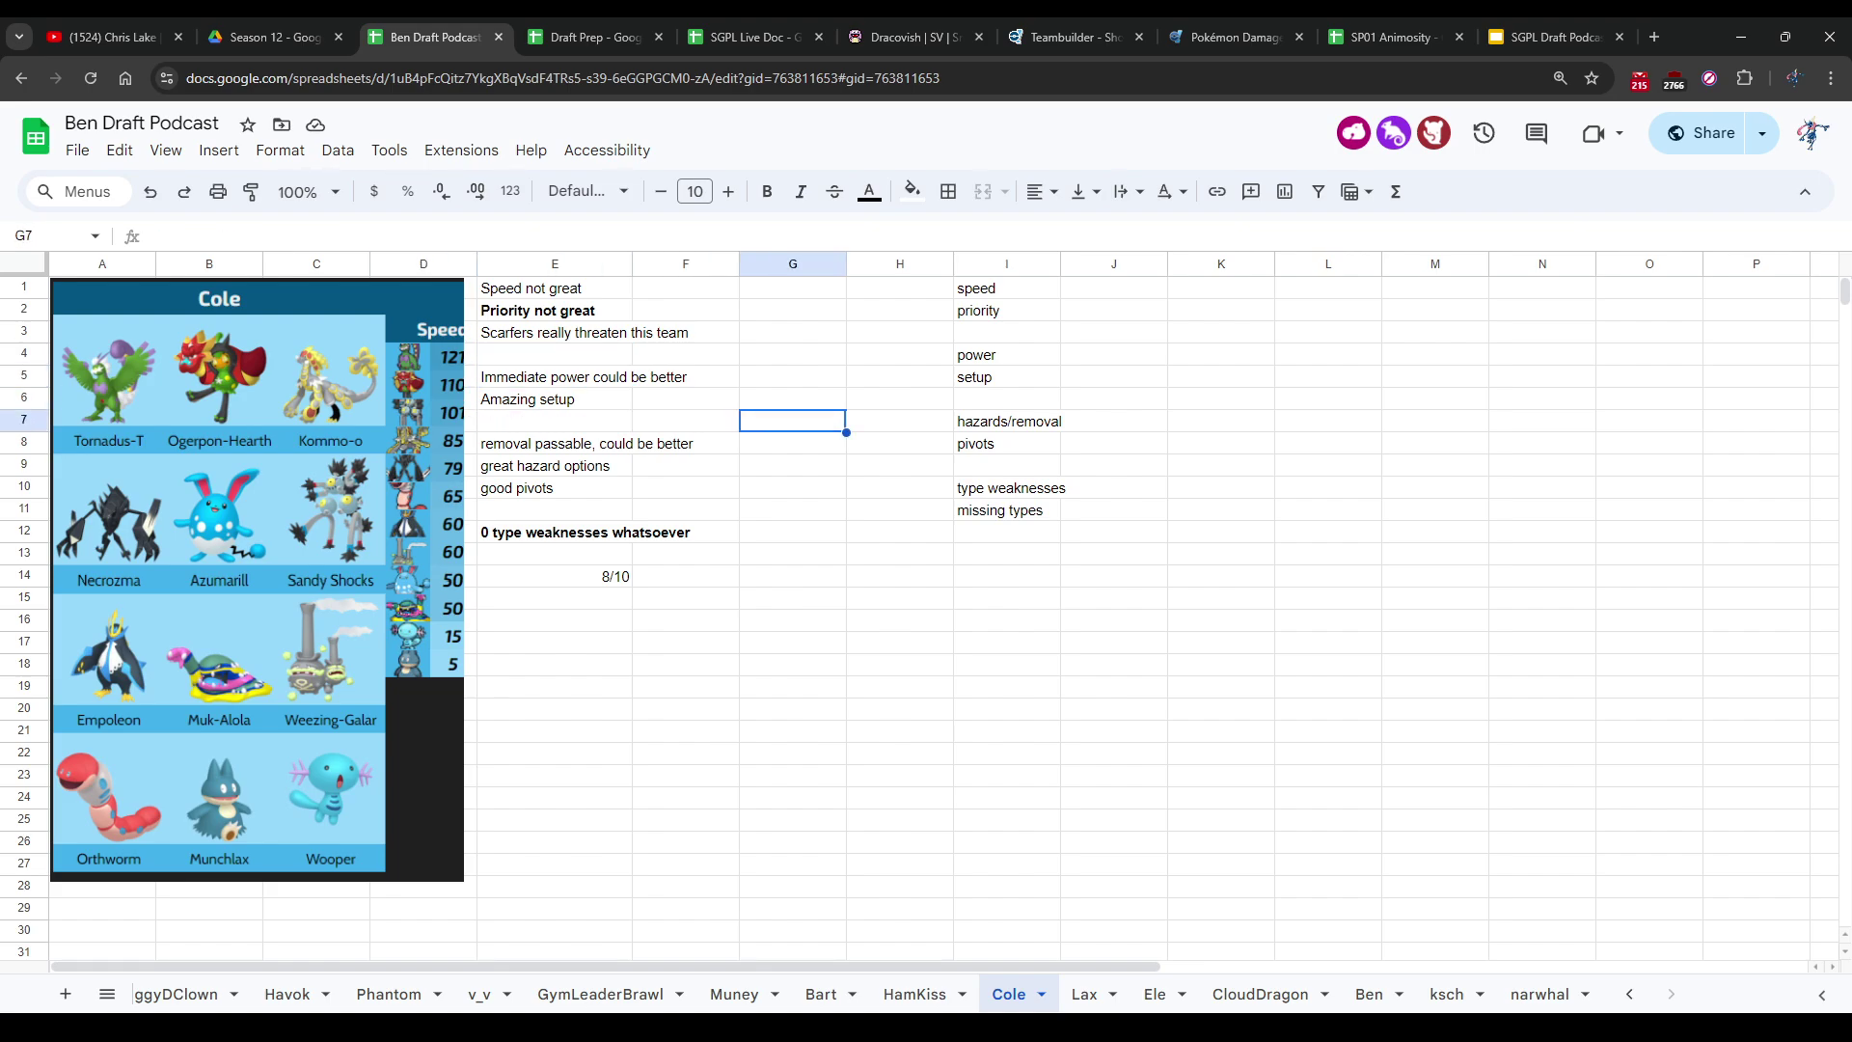
key(Up)
key(Up)
key(Left)
key(Left)
key(Left)
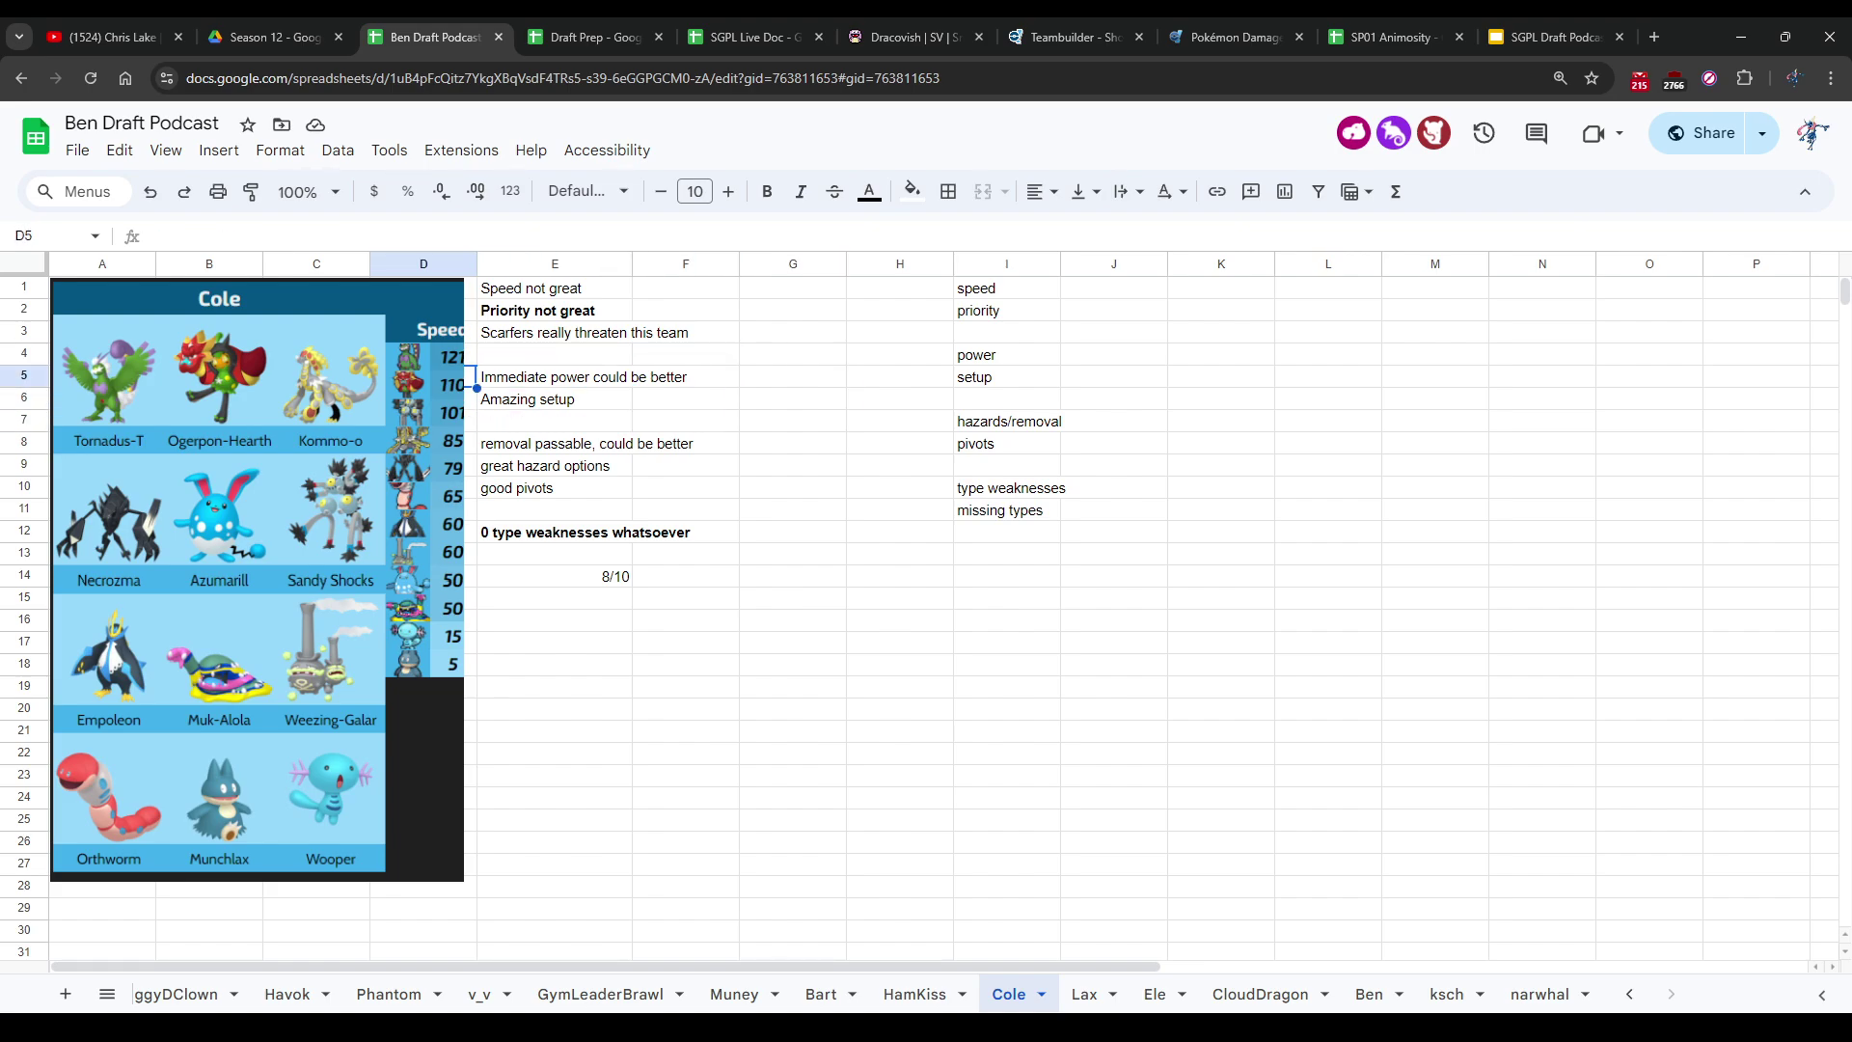
key(Down)
key(Down)
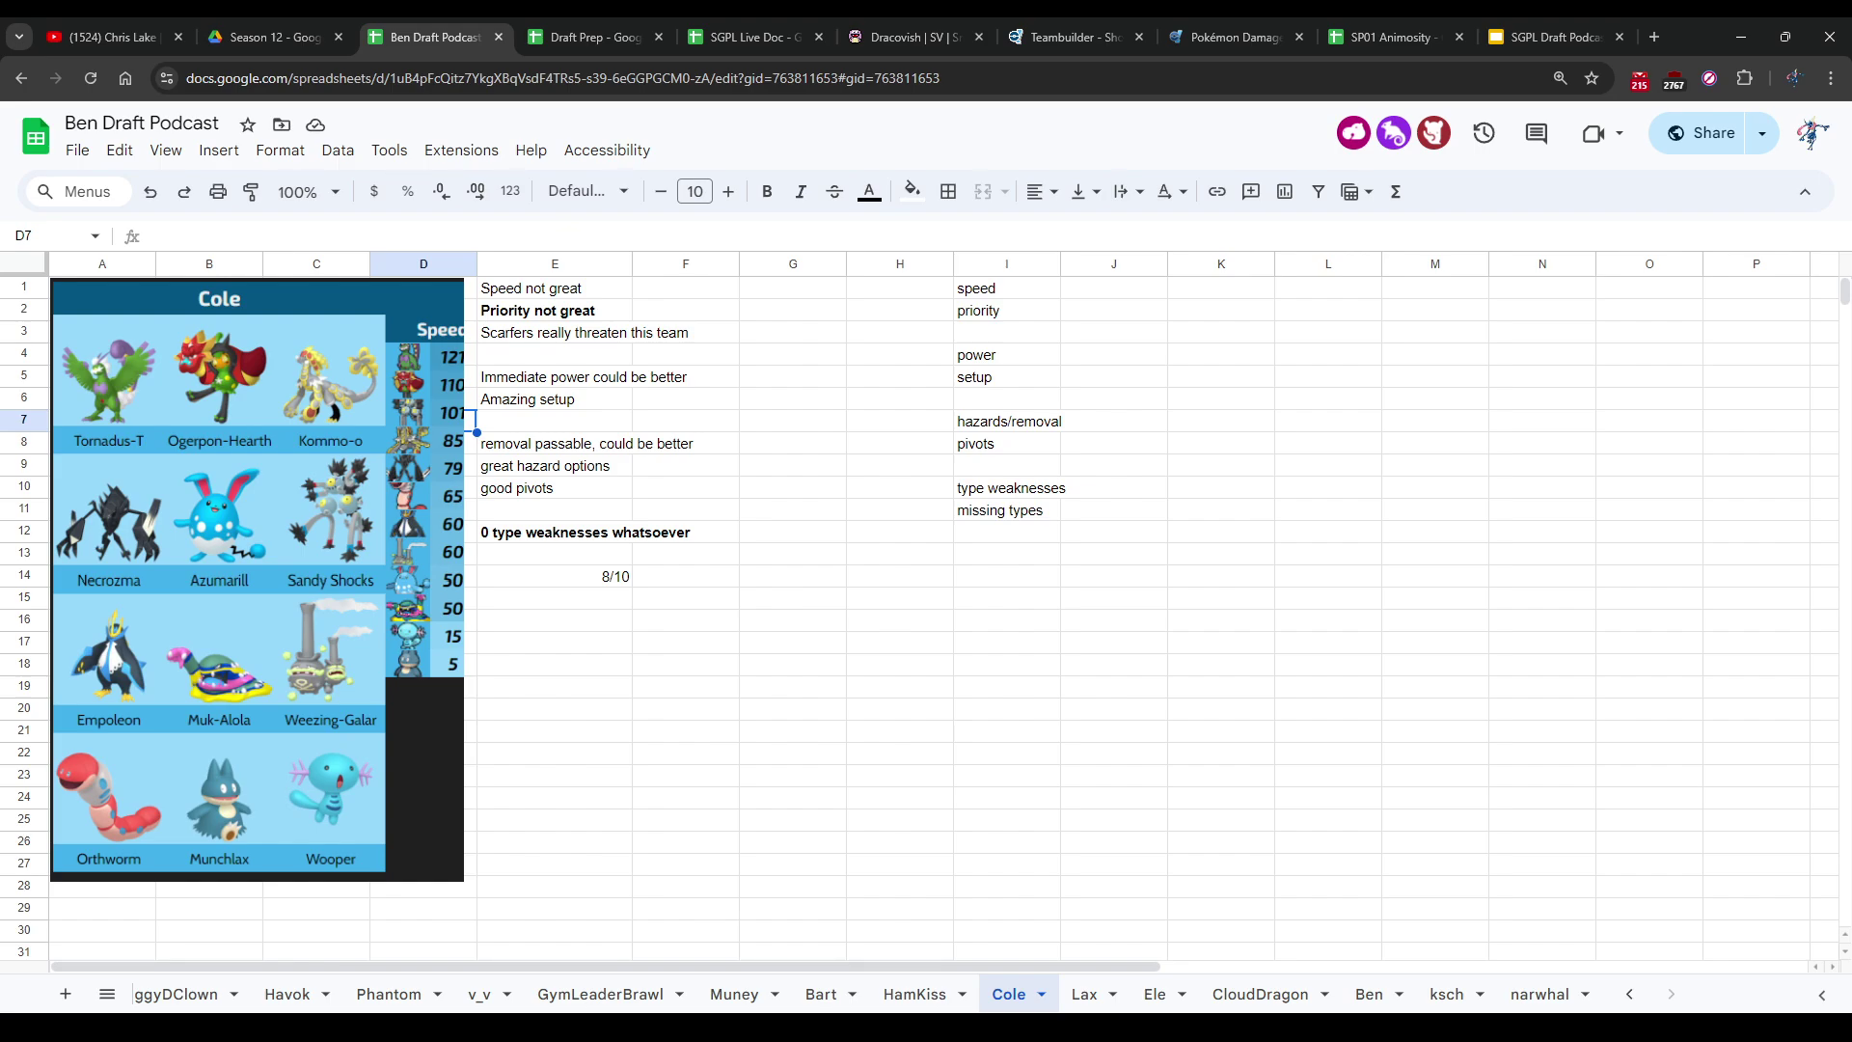
key(Right)
key(Right)
key(Right)
key(Up)
key(Up)
key(Up)
key(Left)
key(Left)
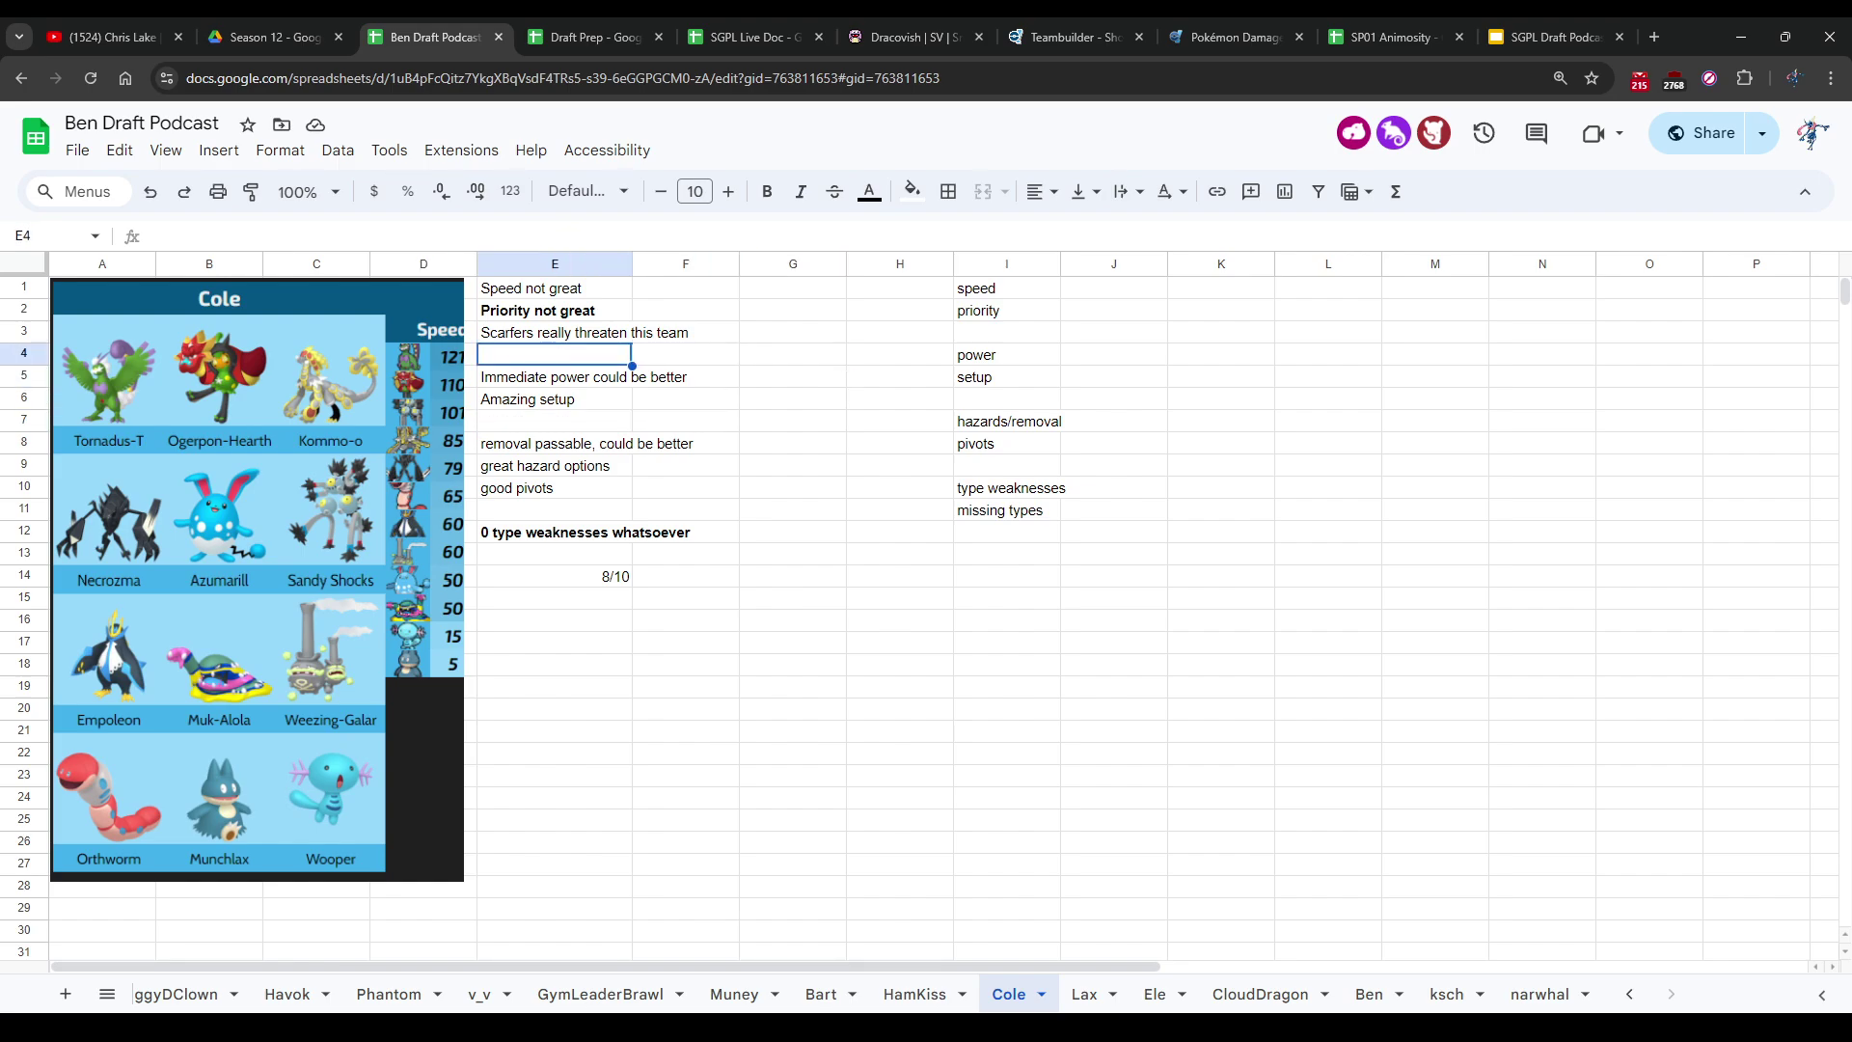
key(Left)
key(Down)
key(Down)
key(Down)
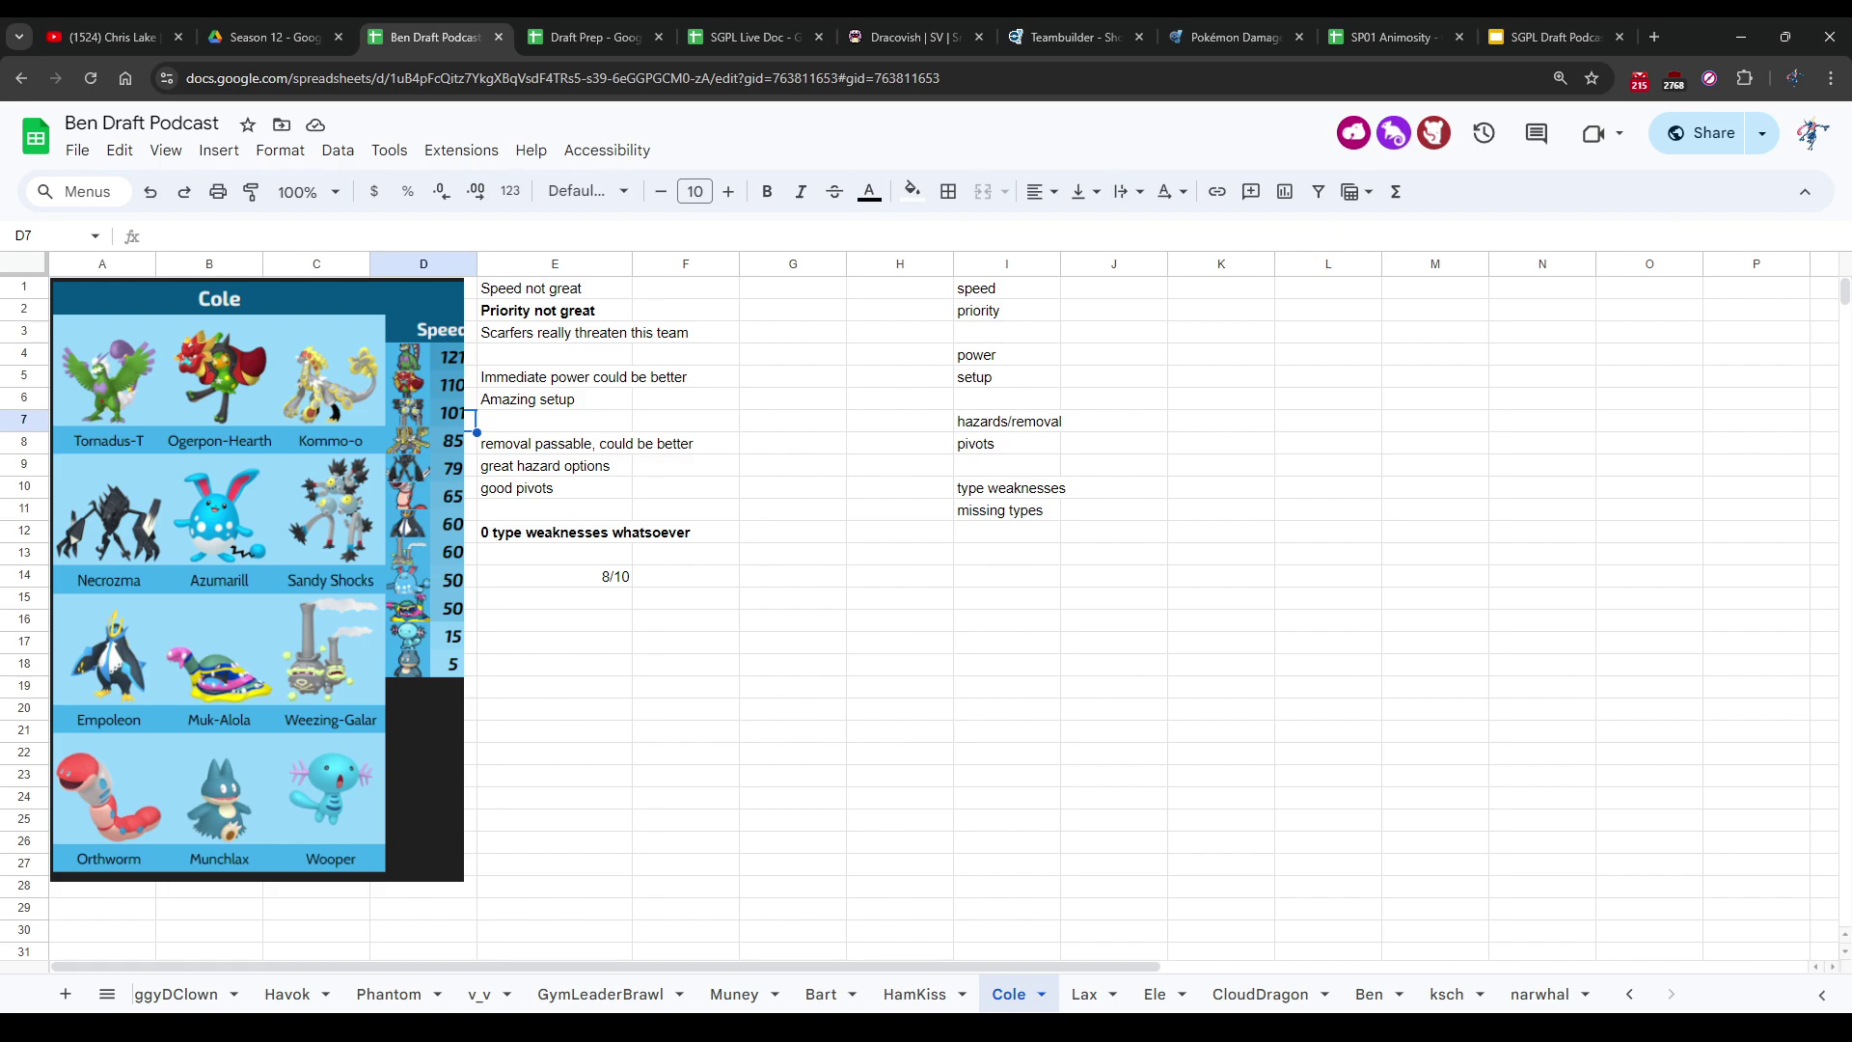
key(Up)
key(Up)
key(Up)
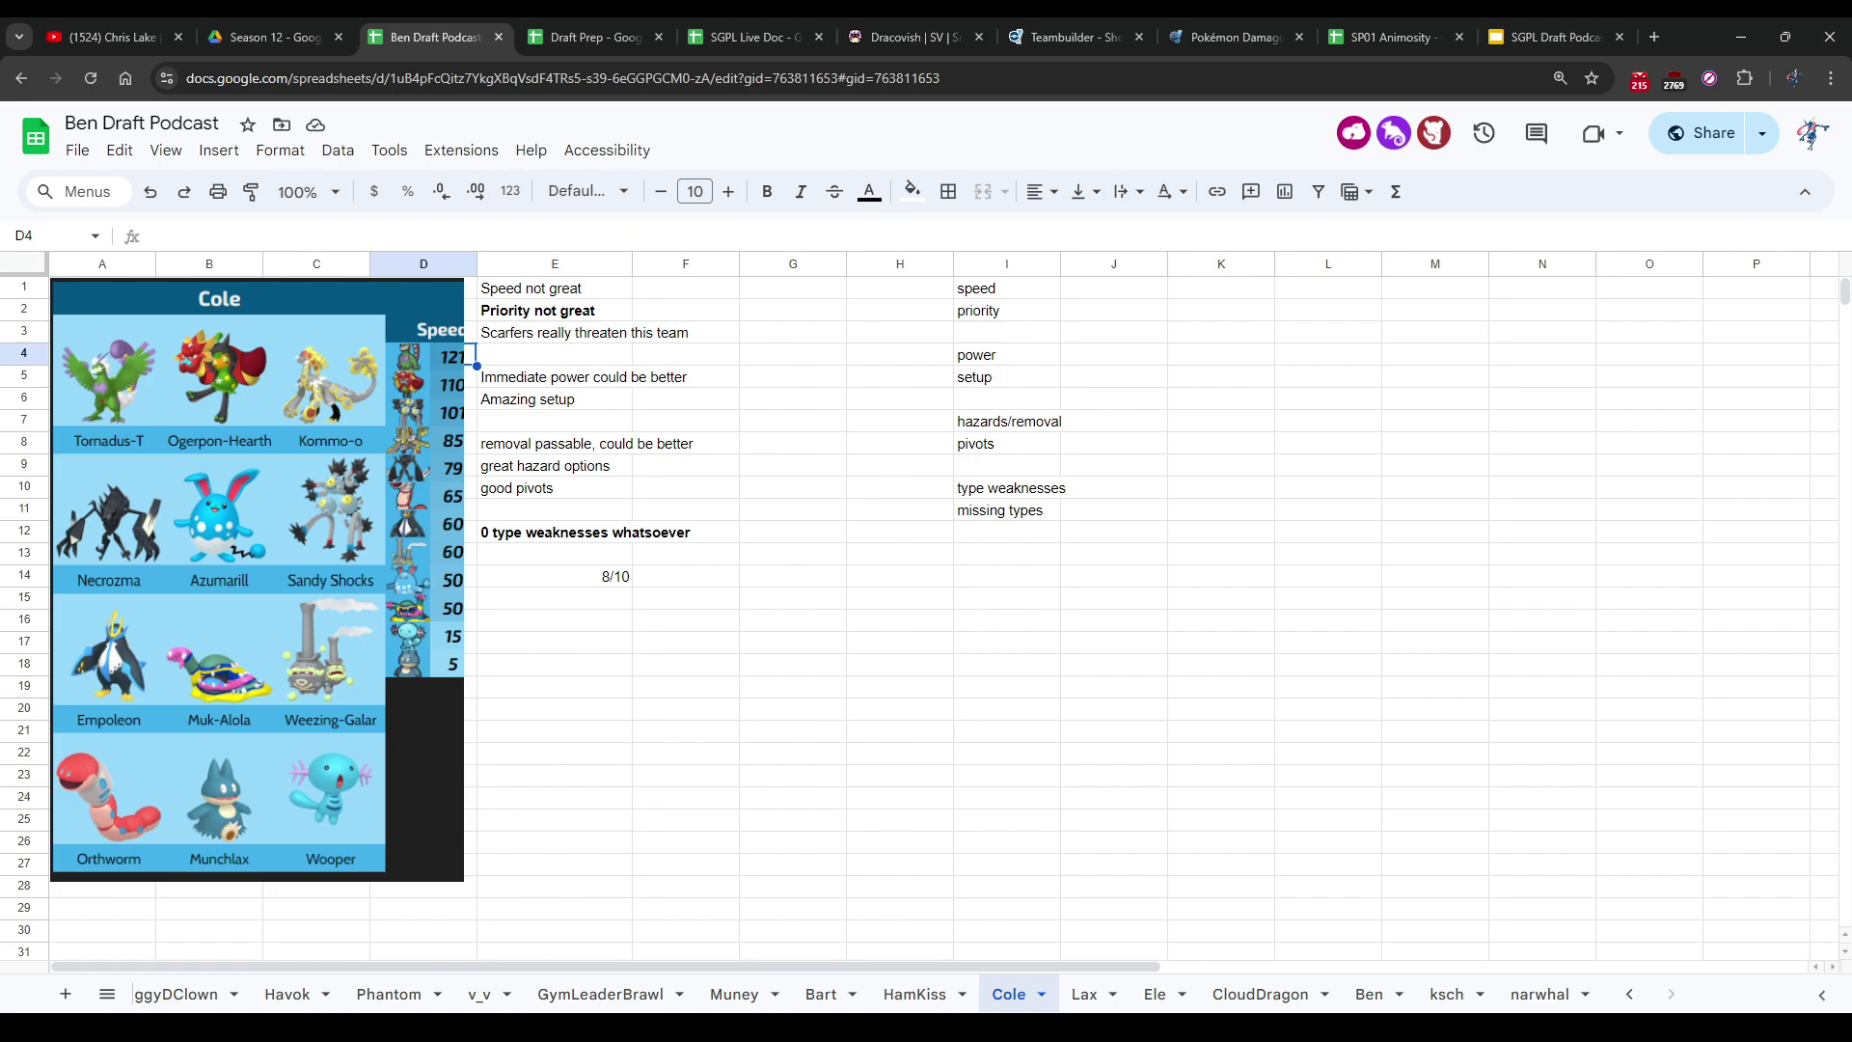
key(Right)
key(Right)
key(Right)
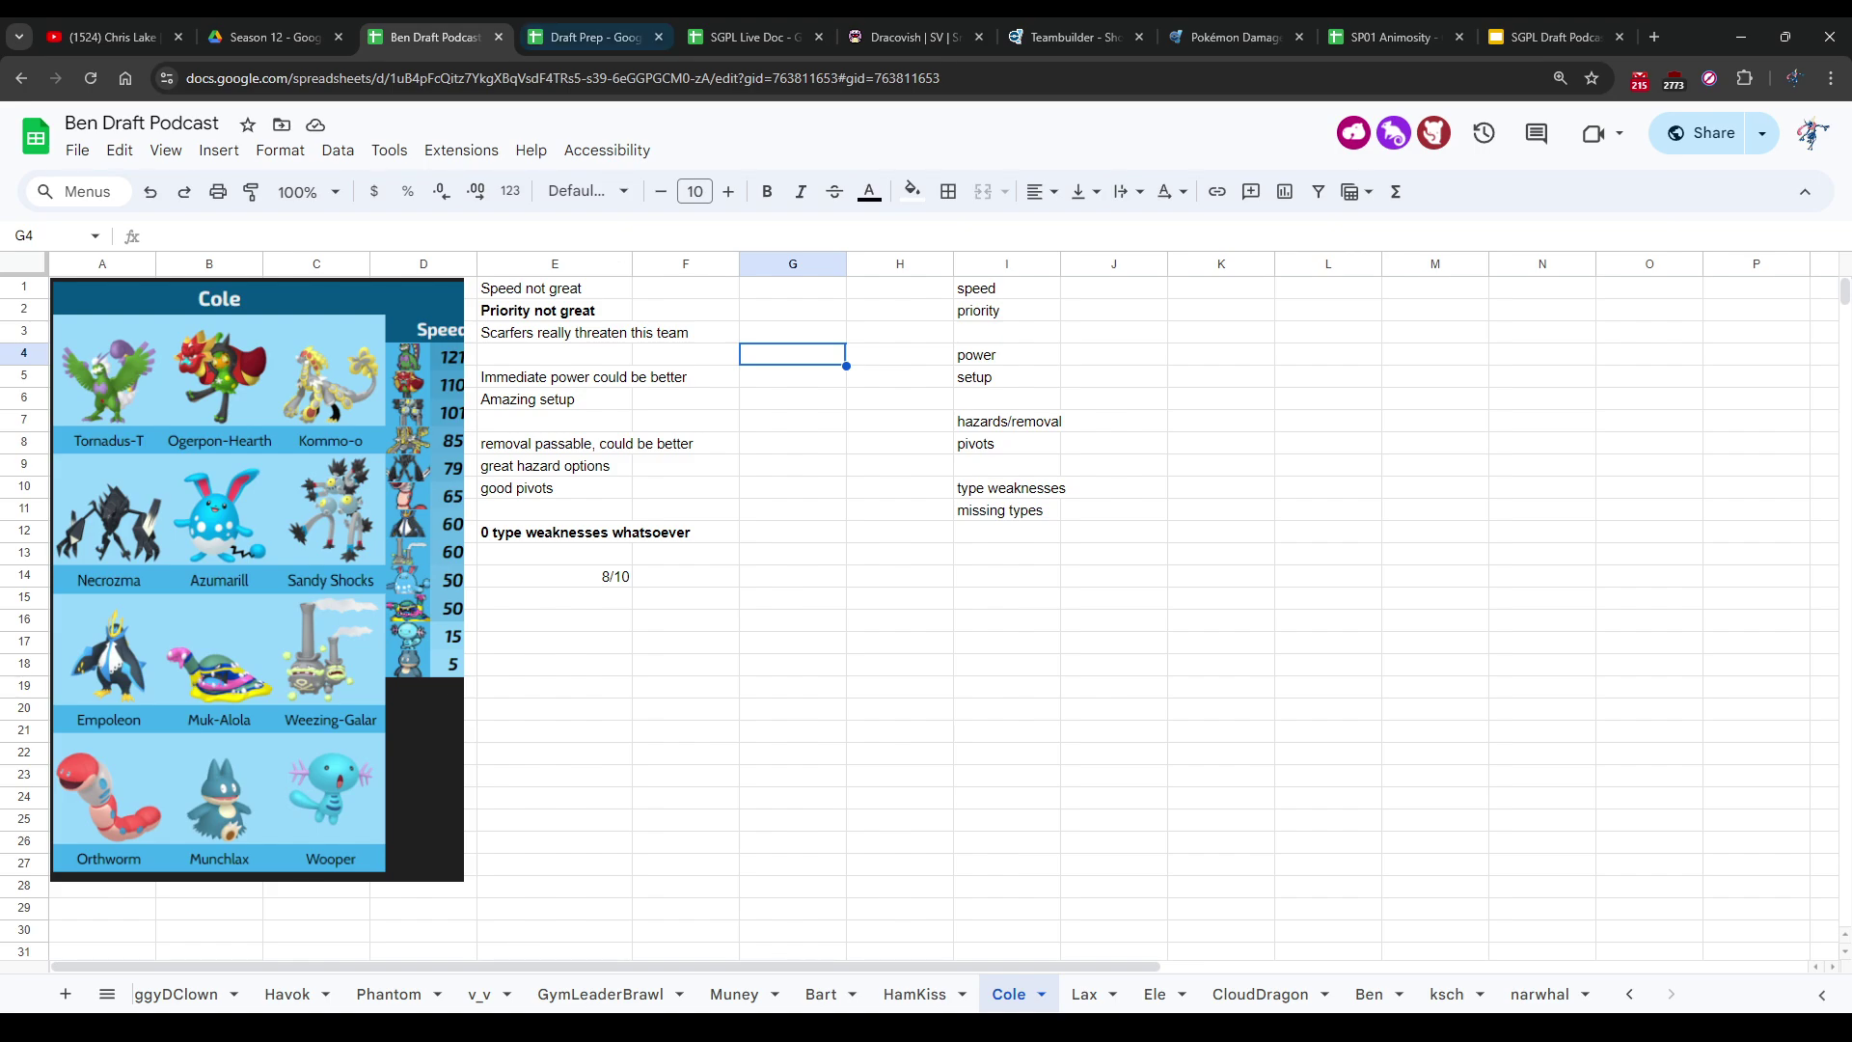
Step: Examine the Tornadus-T team's hazard setting, hazard removal and other move lists on Draft Prep's Moves sheet, and return to the podcast notes
click(588, 37)
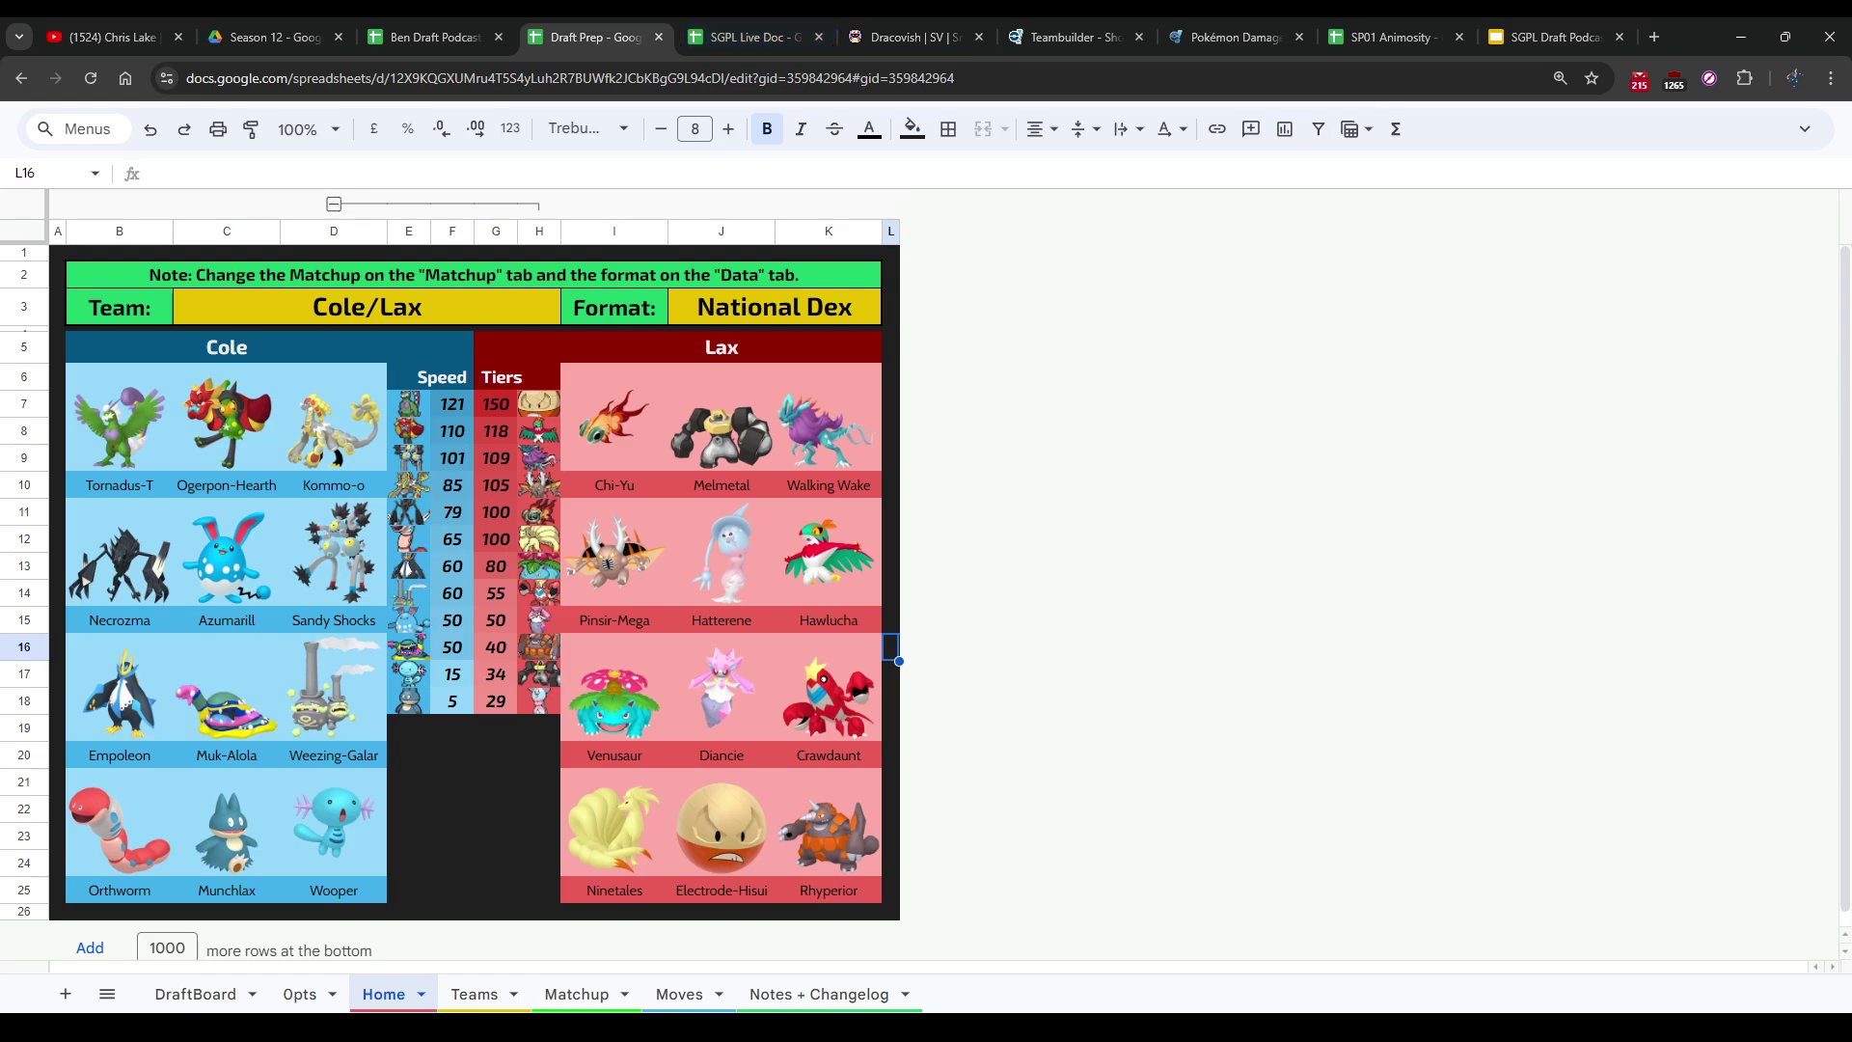
click(679, 994)
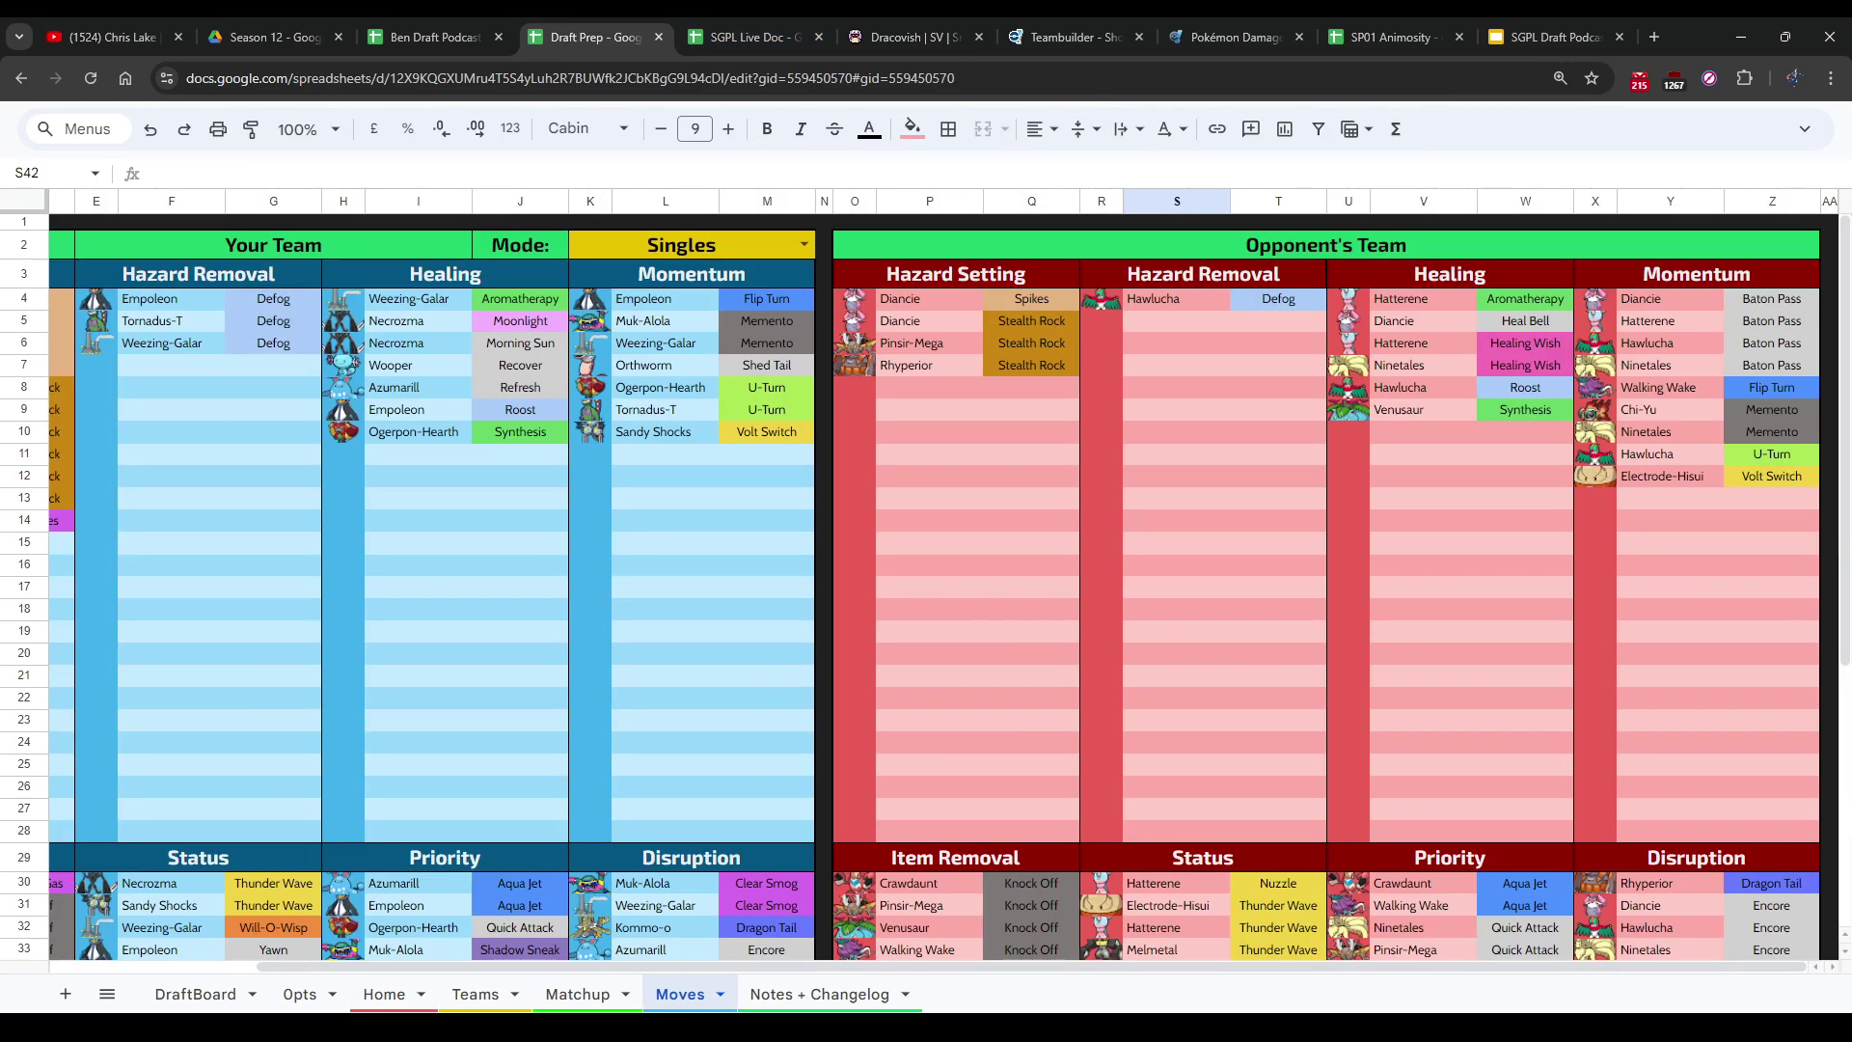
scroll(926, 579, left, 3)
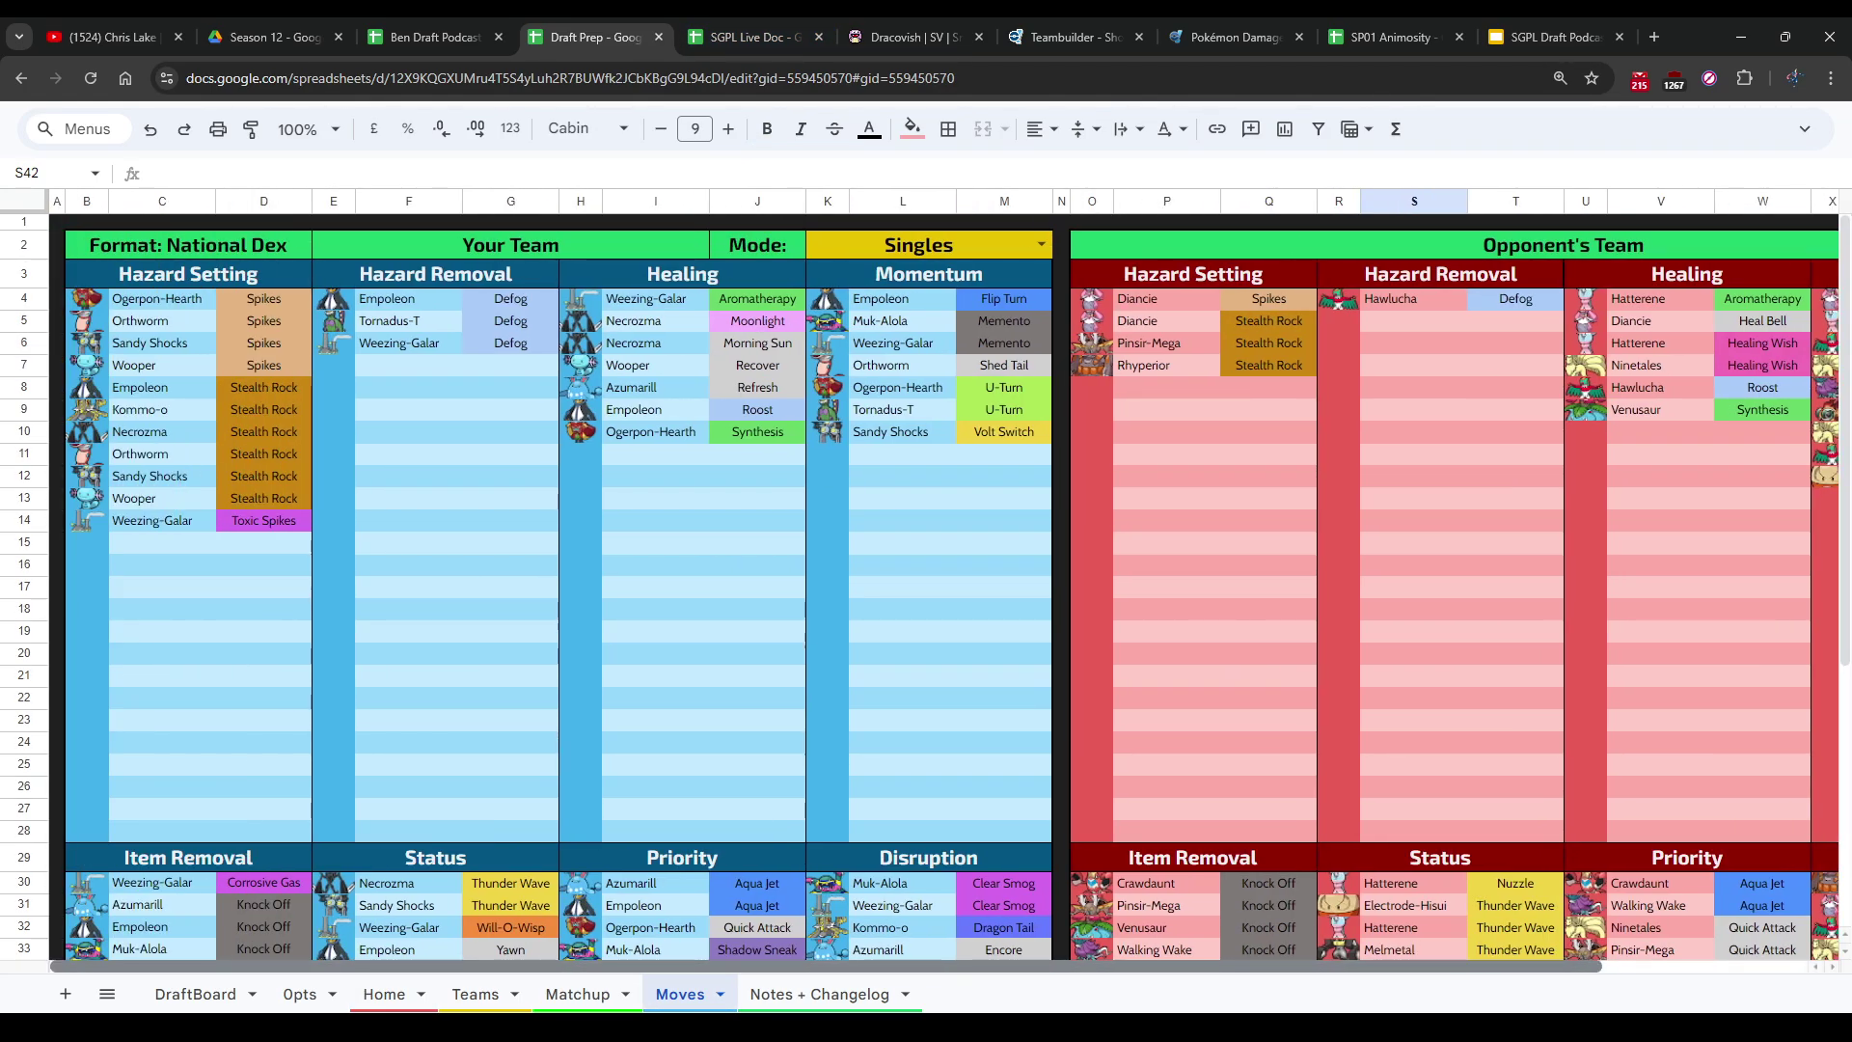
click(263, 432)
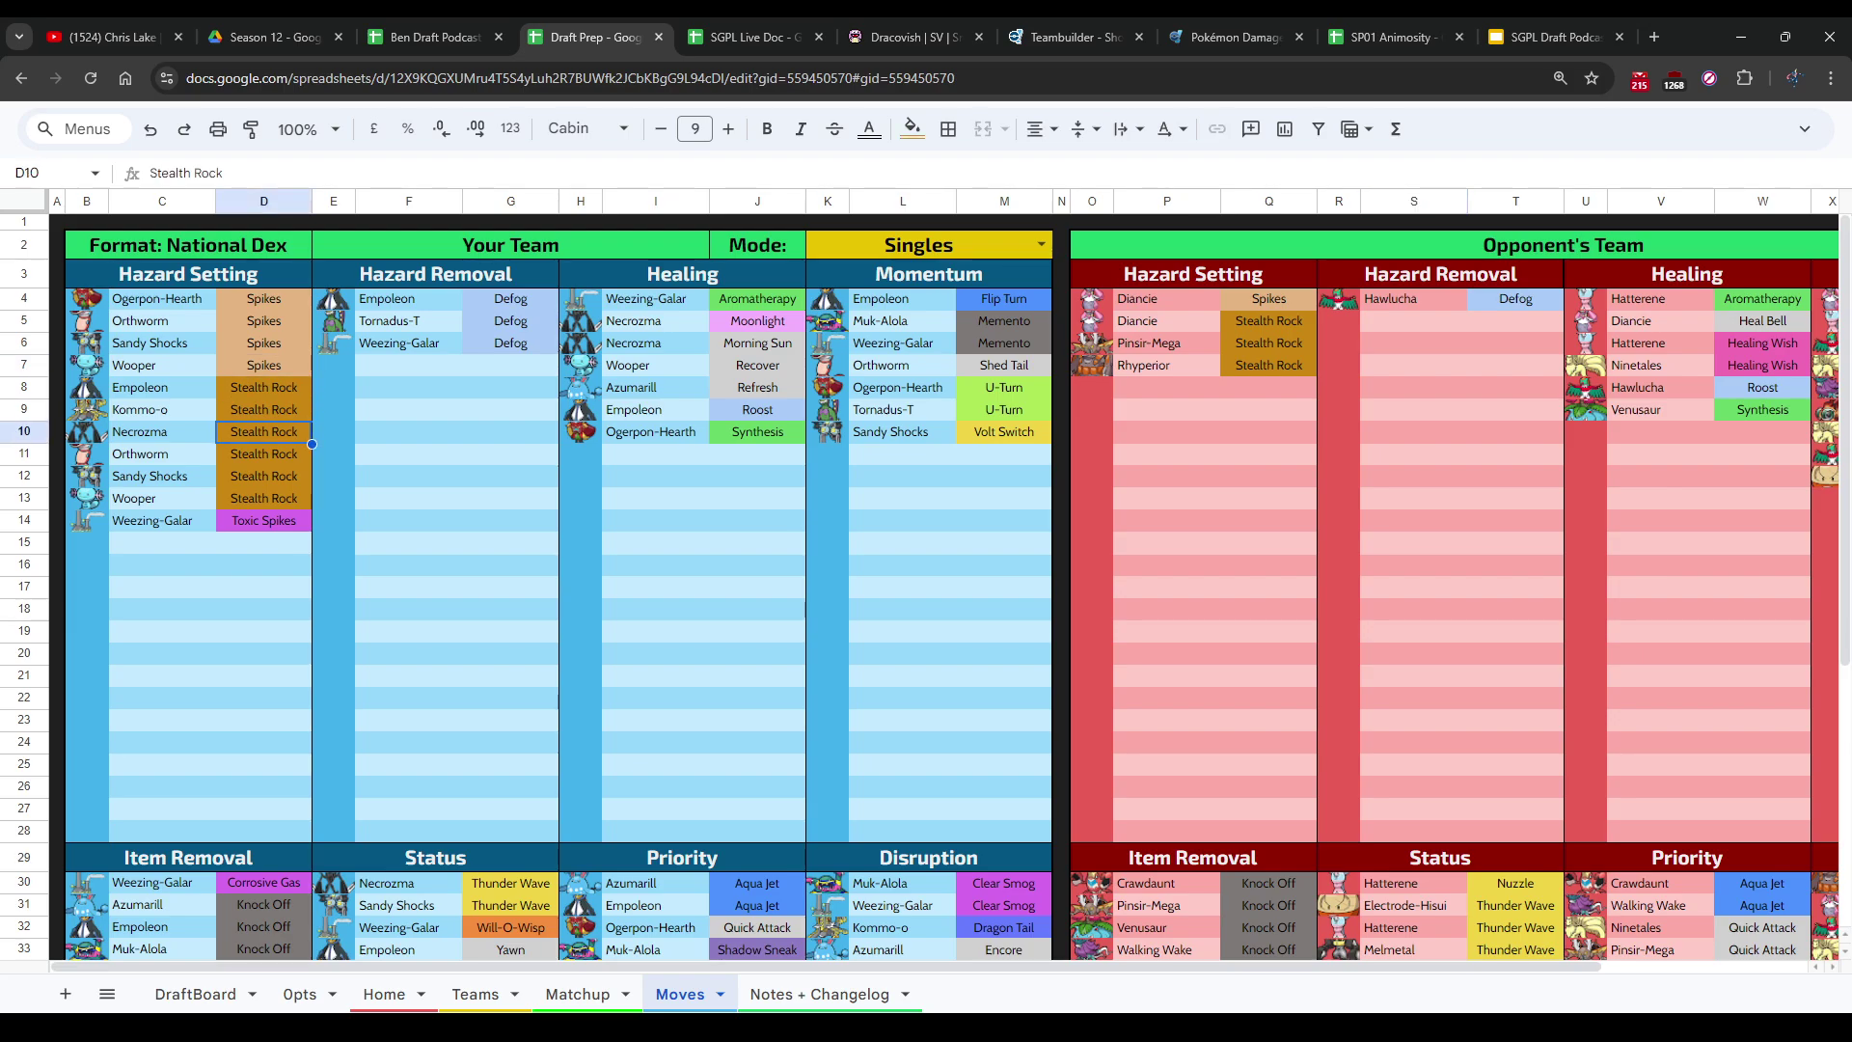
click(263, 565)
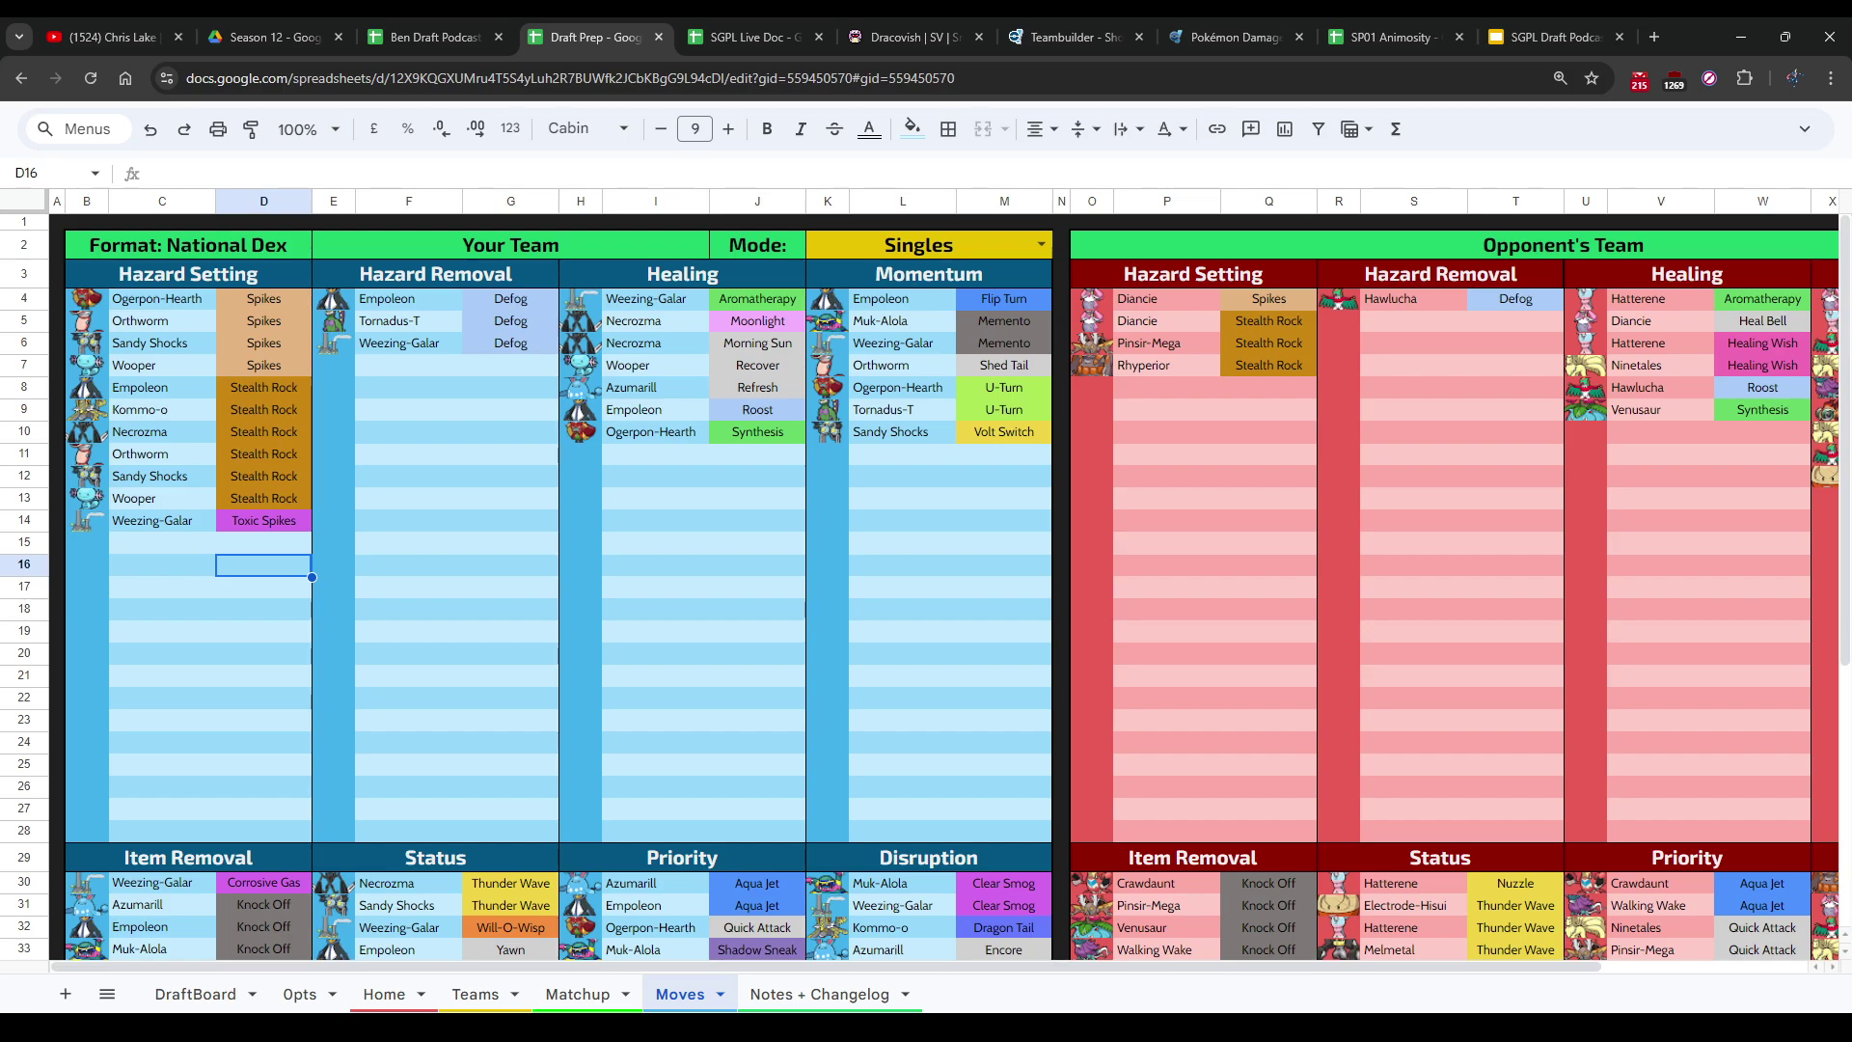
click(263, 542)
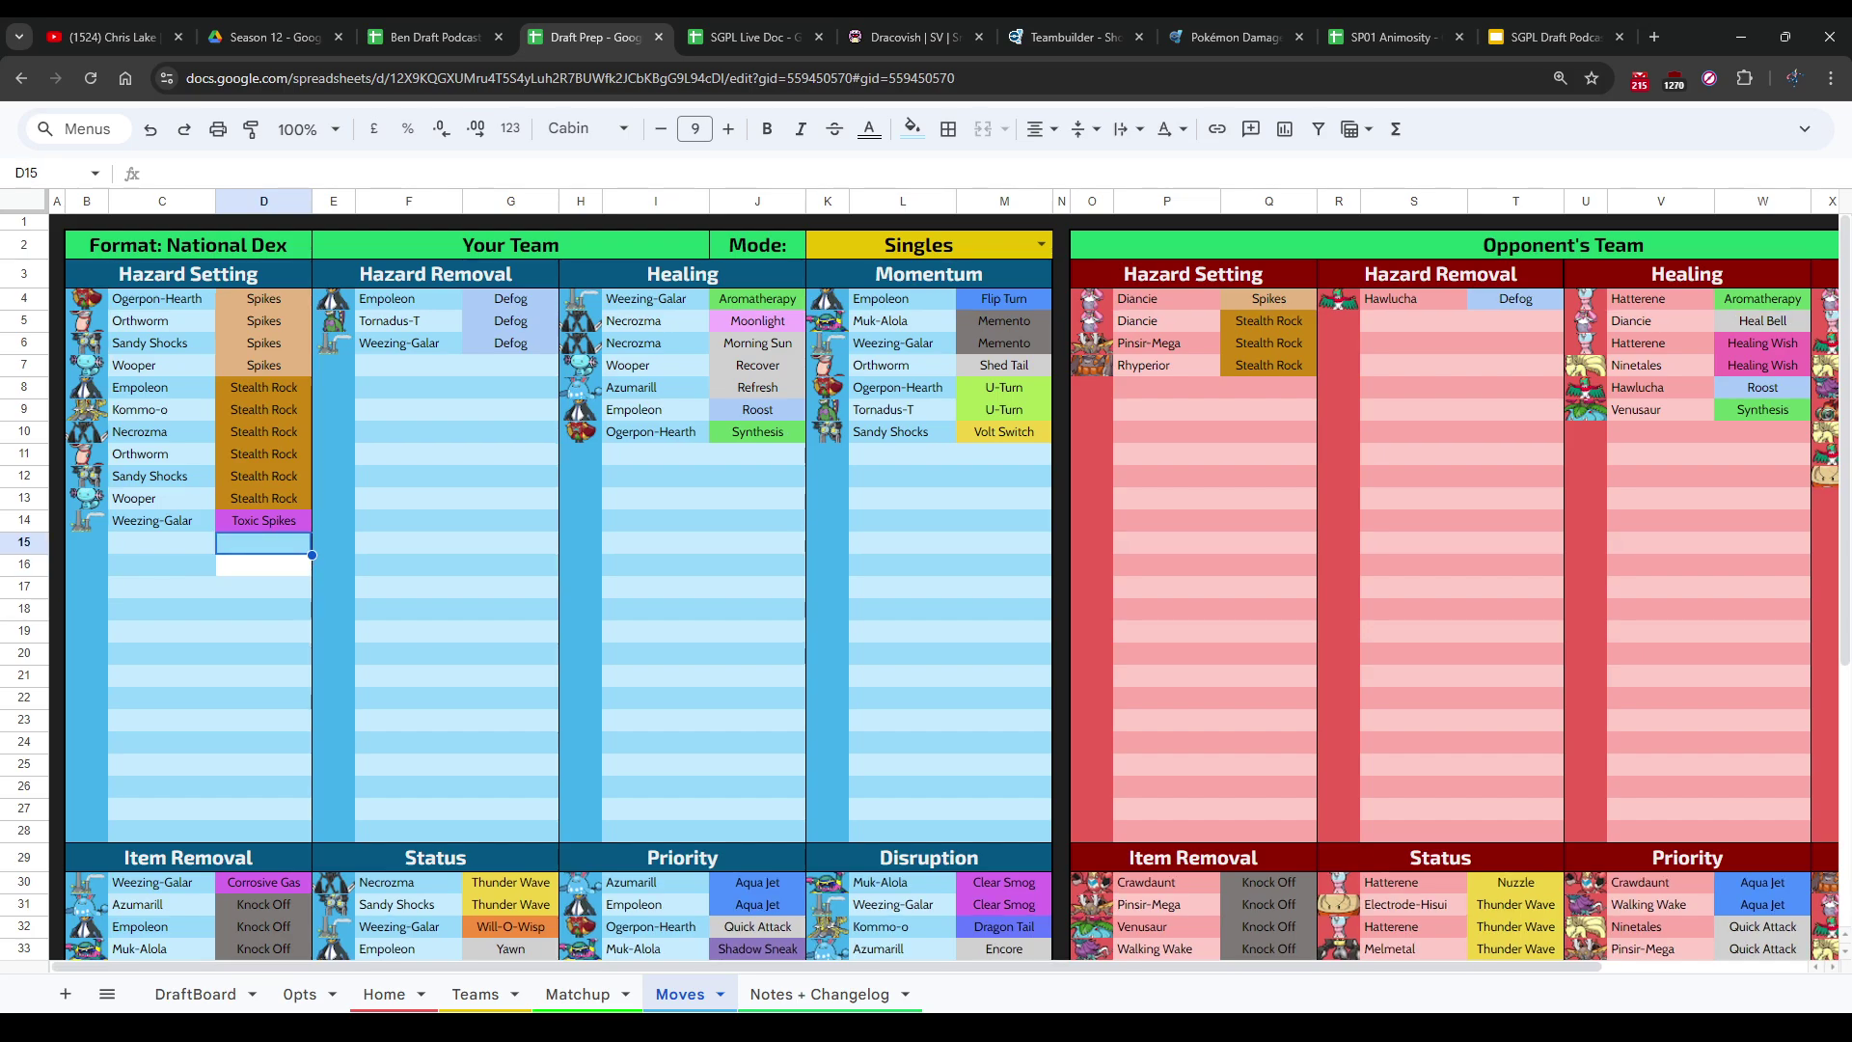
click(409, 453)
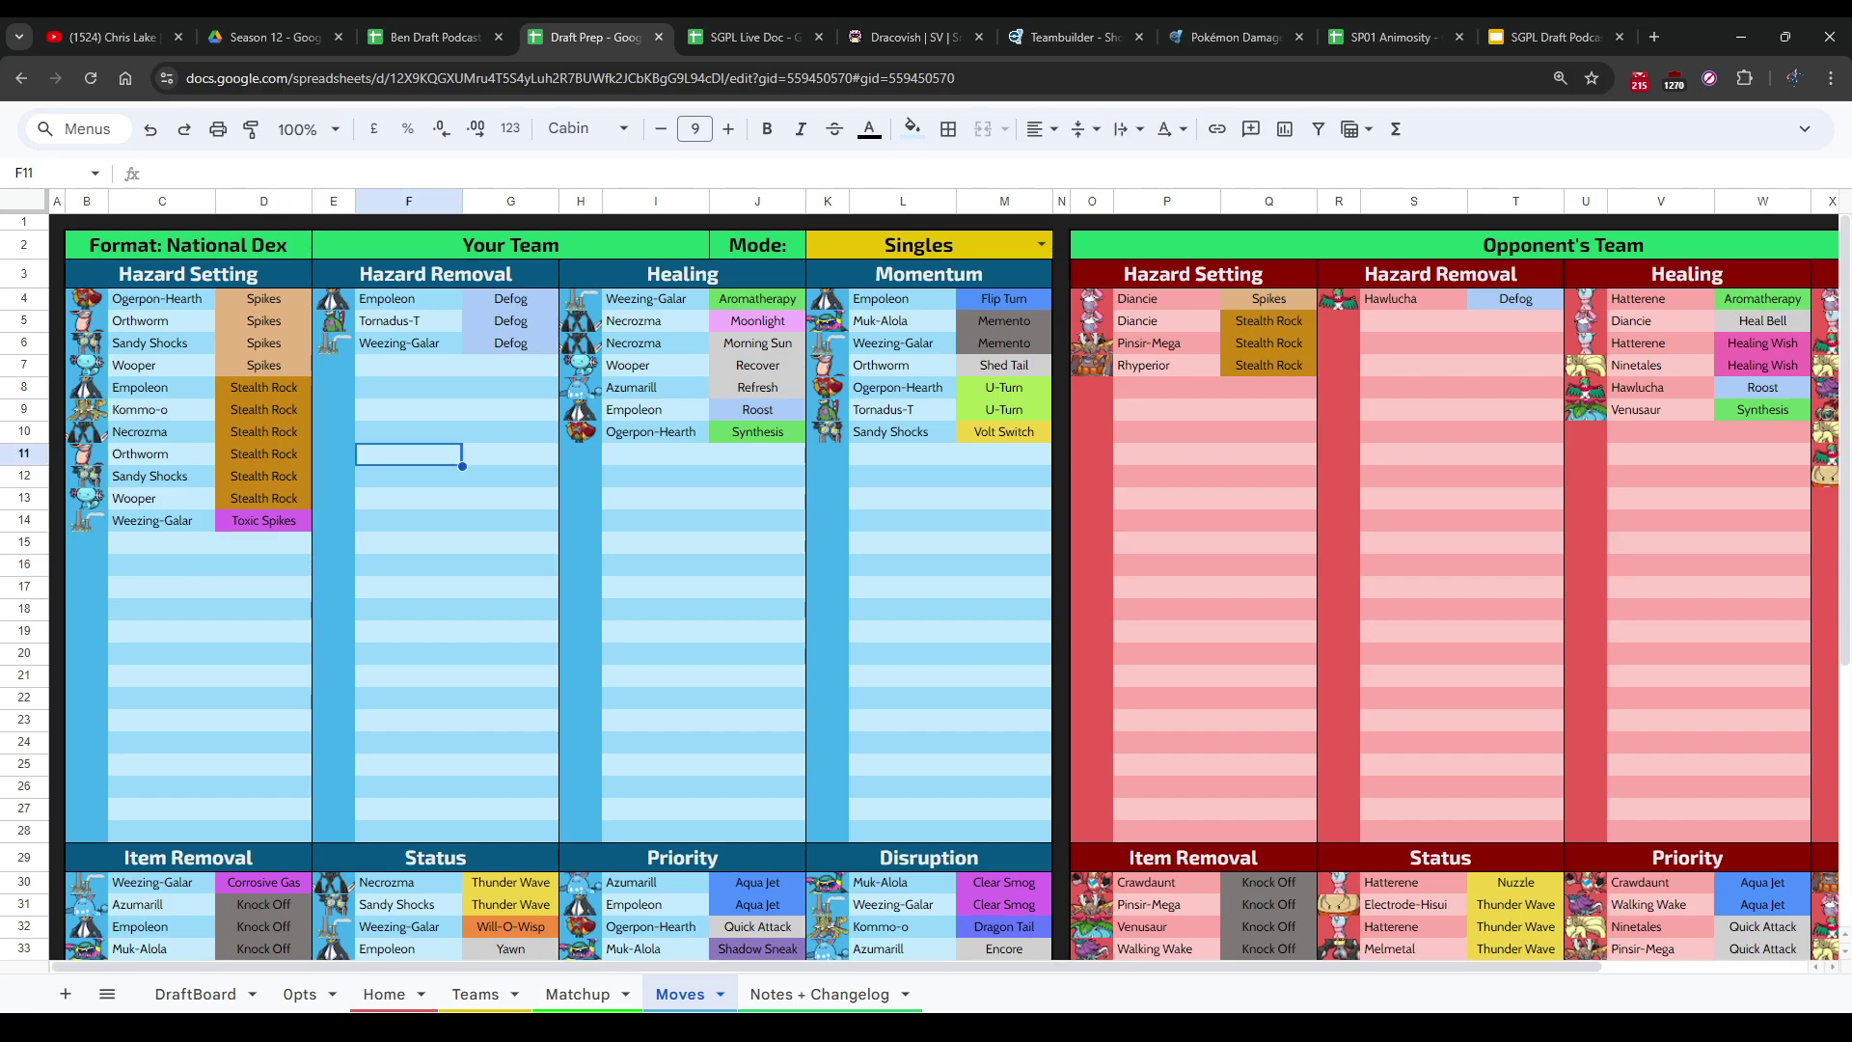
click(510, 431)
click(510, 475)
click(510, 409)
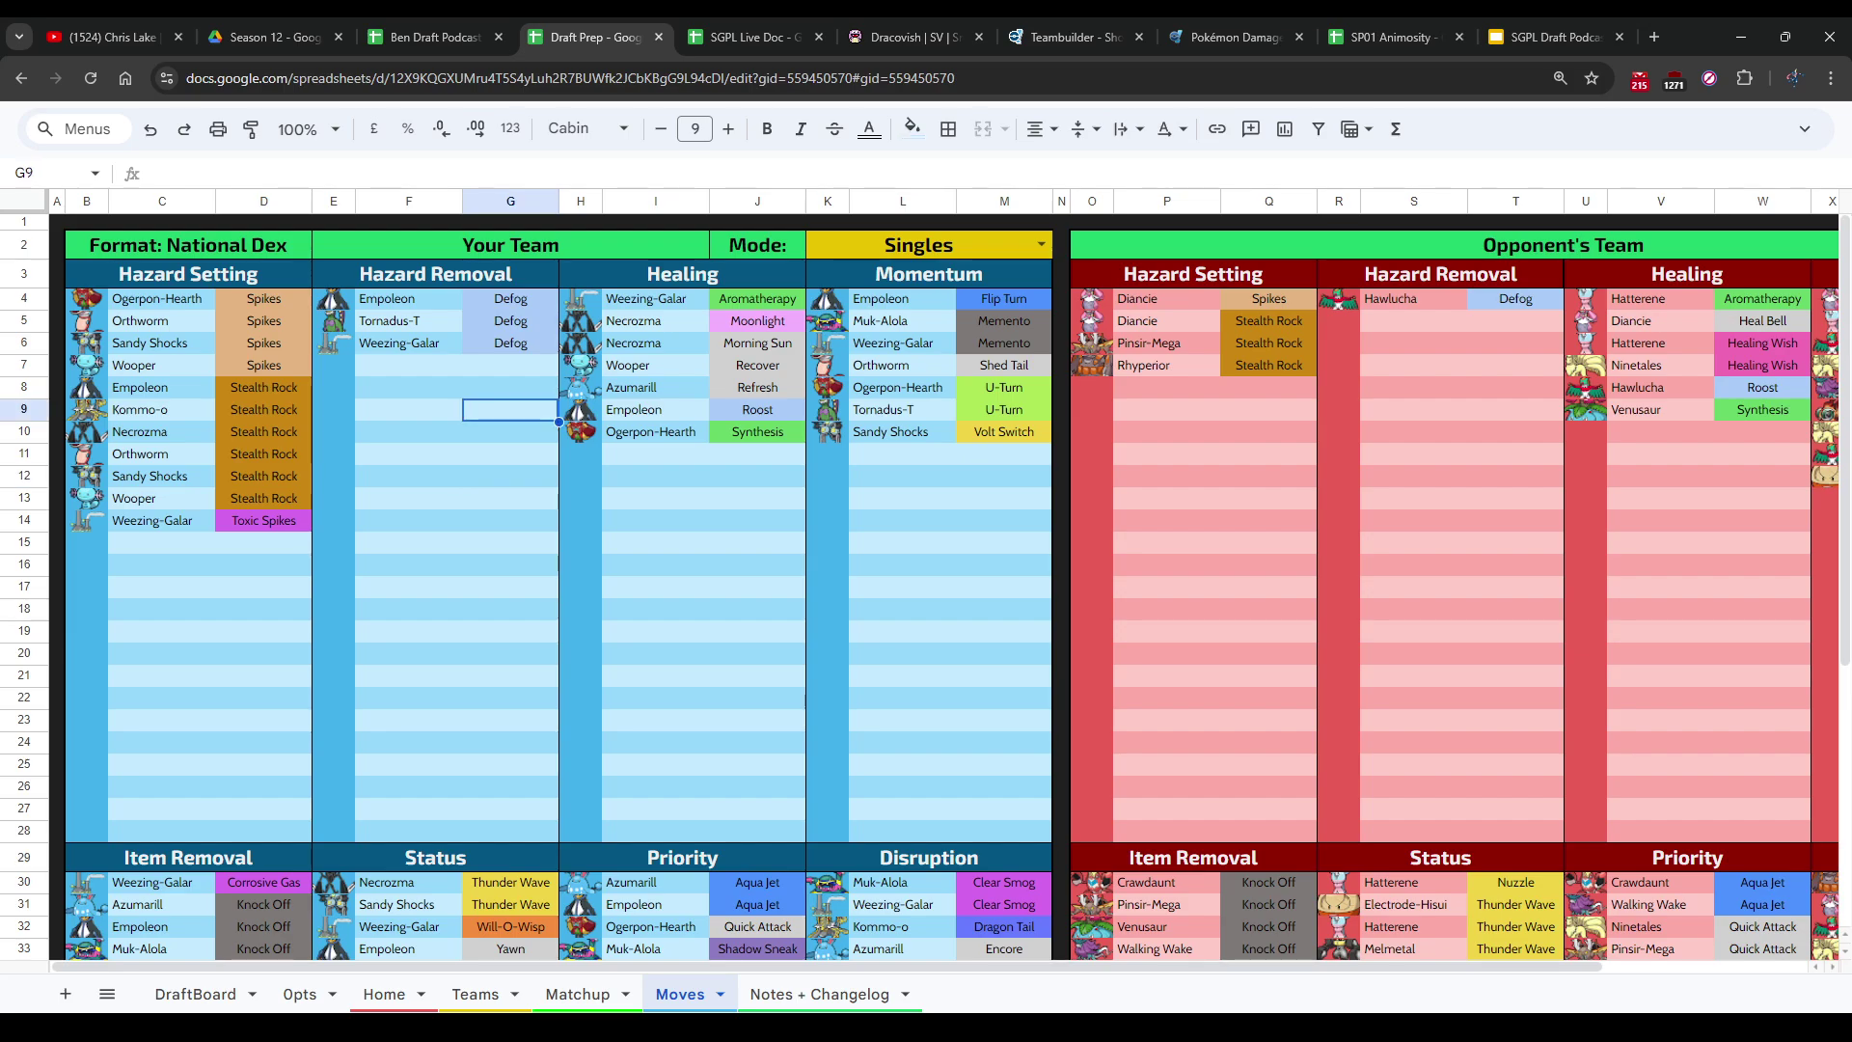
click(409, 409)
click(409, 475)
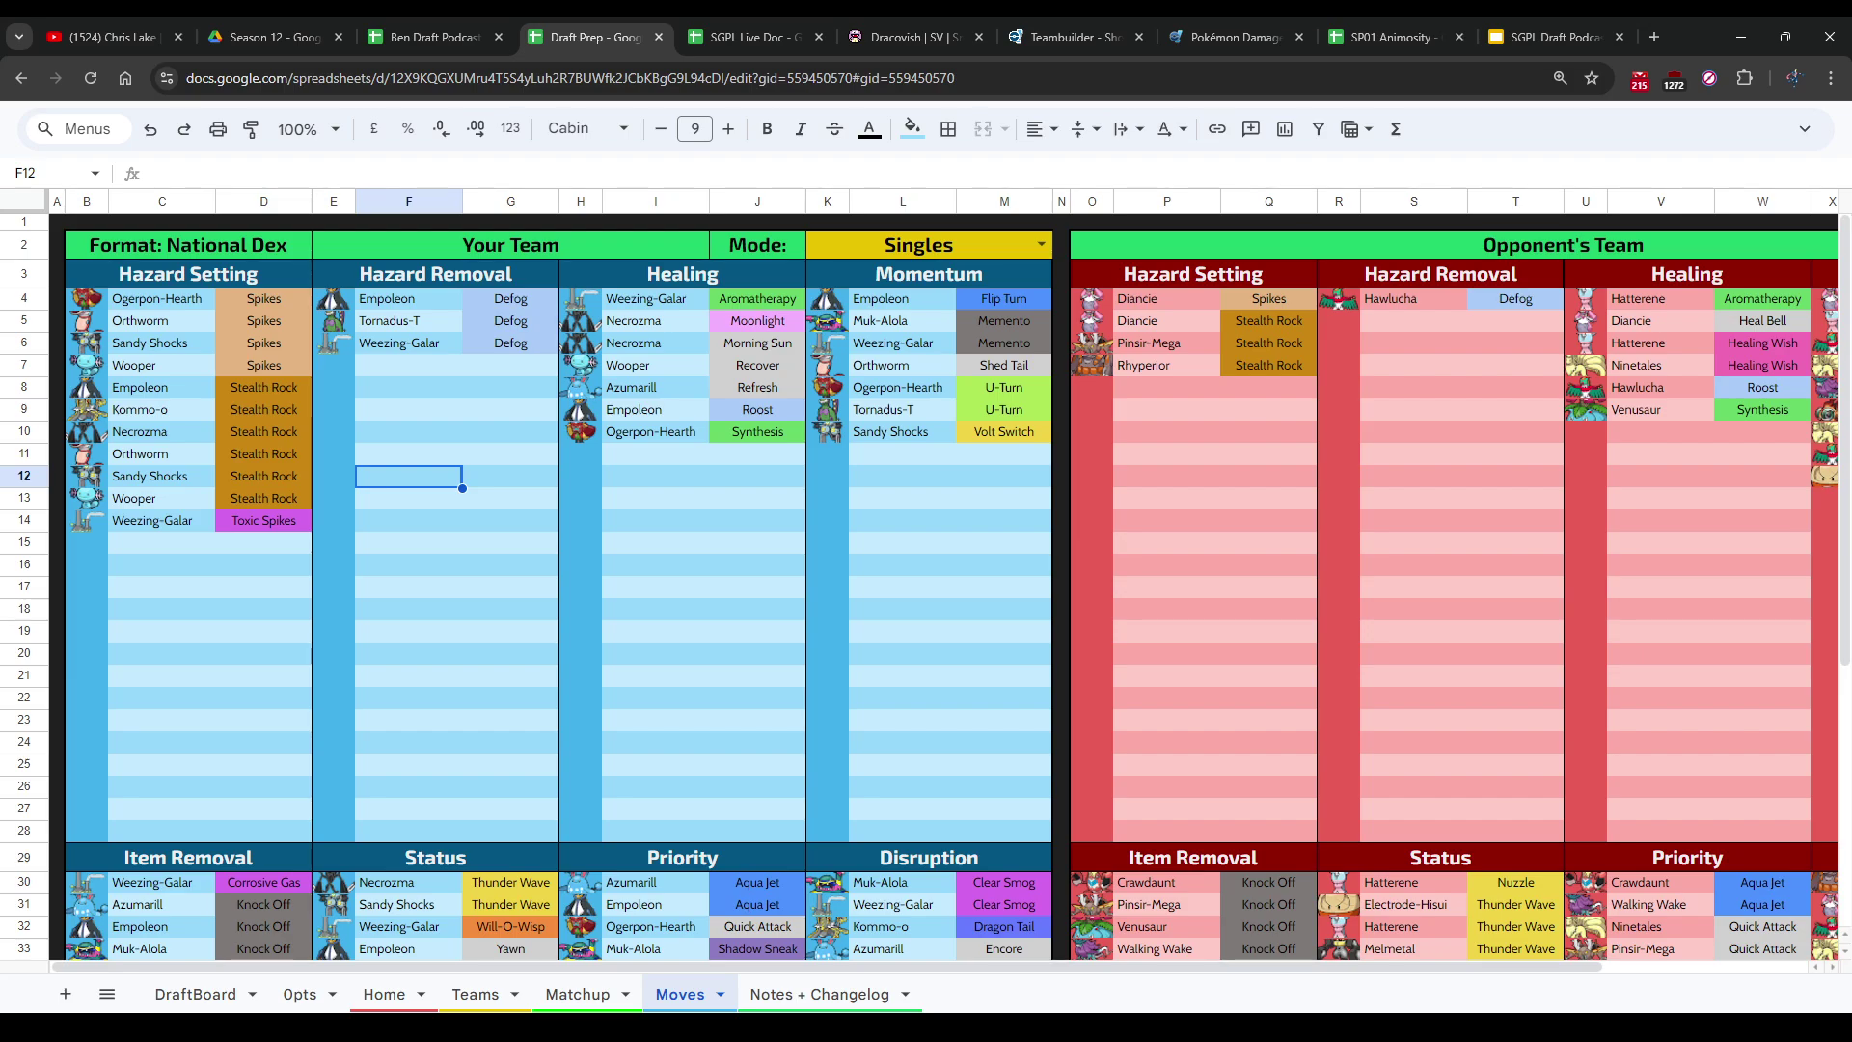
scroll(926, 579, down, 3)
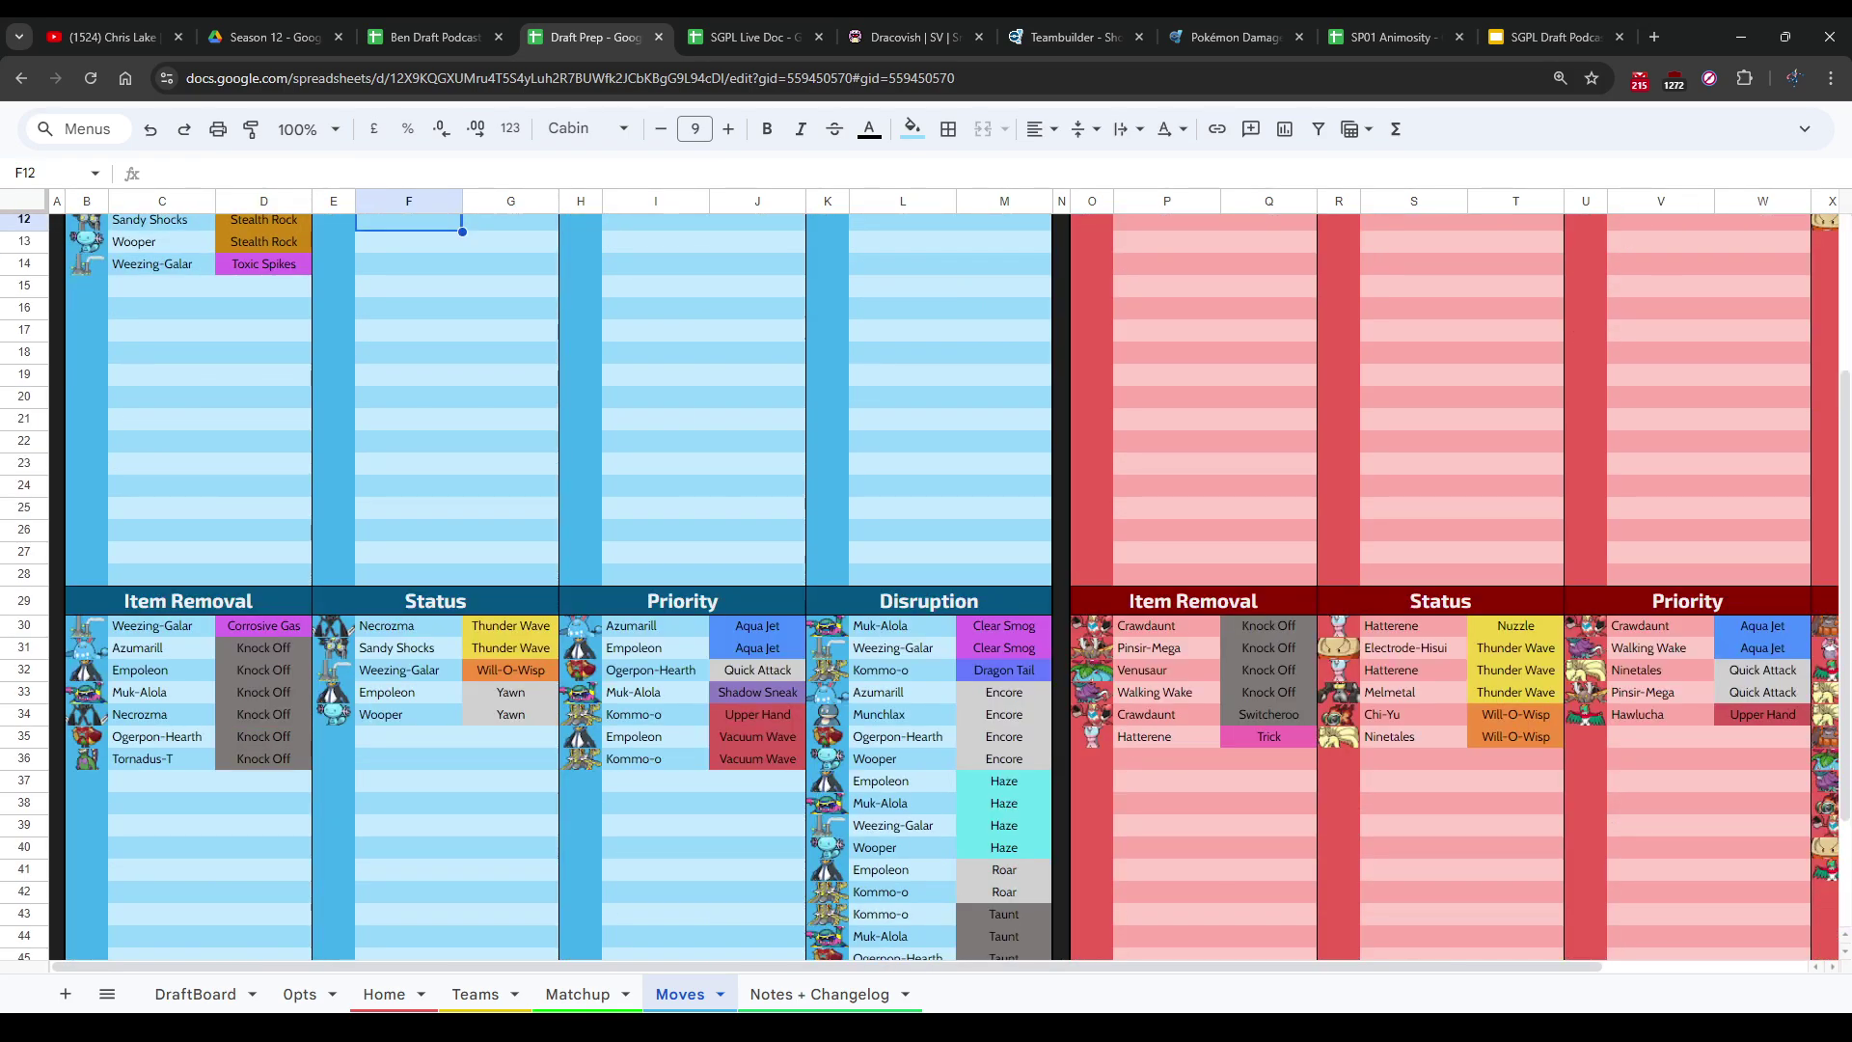
scroll(926, 579, up, 3)
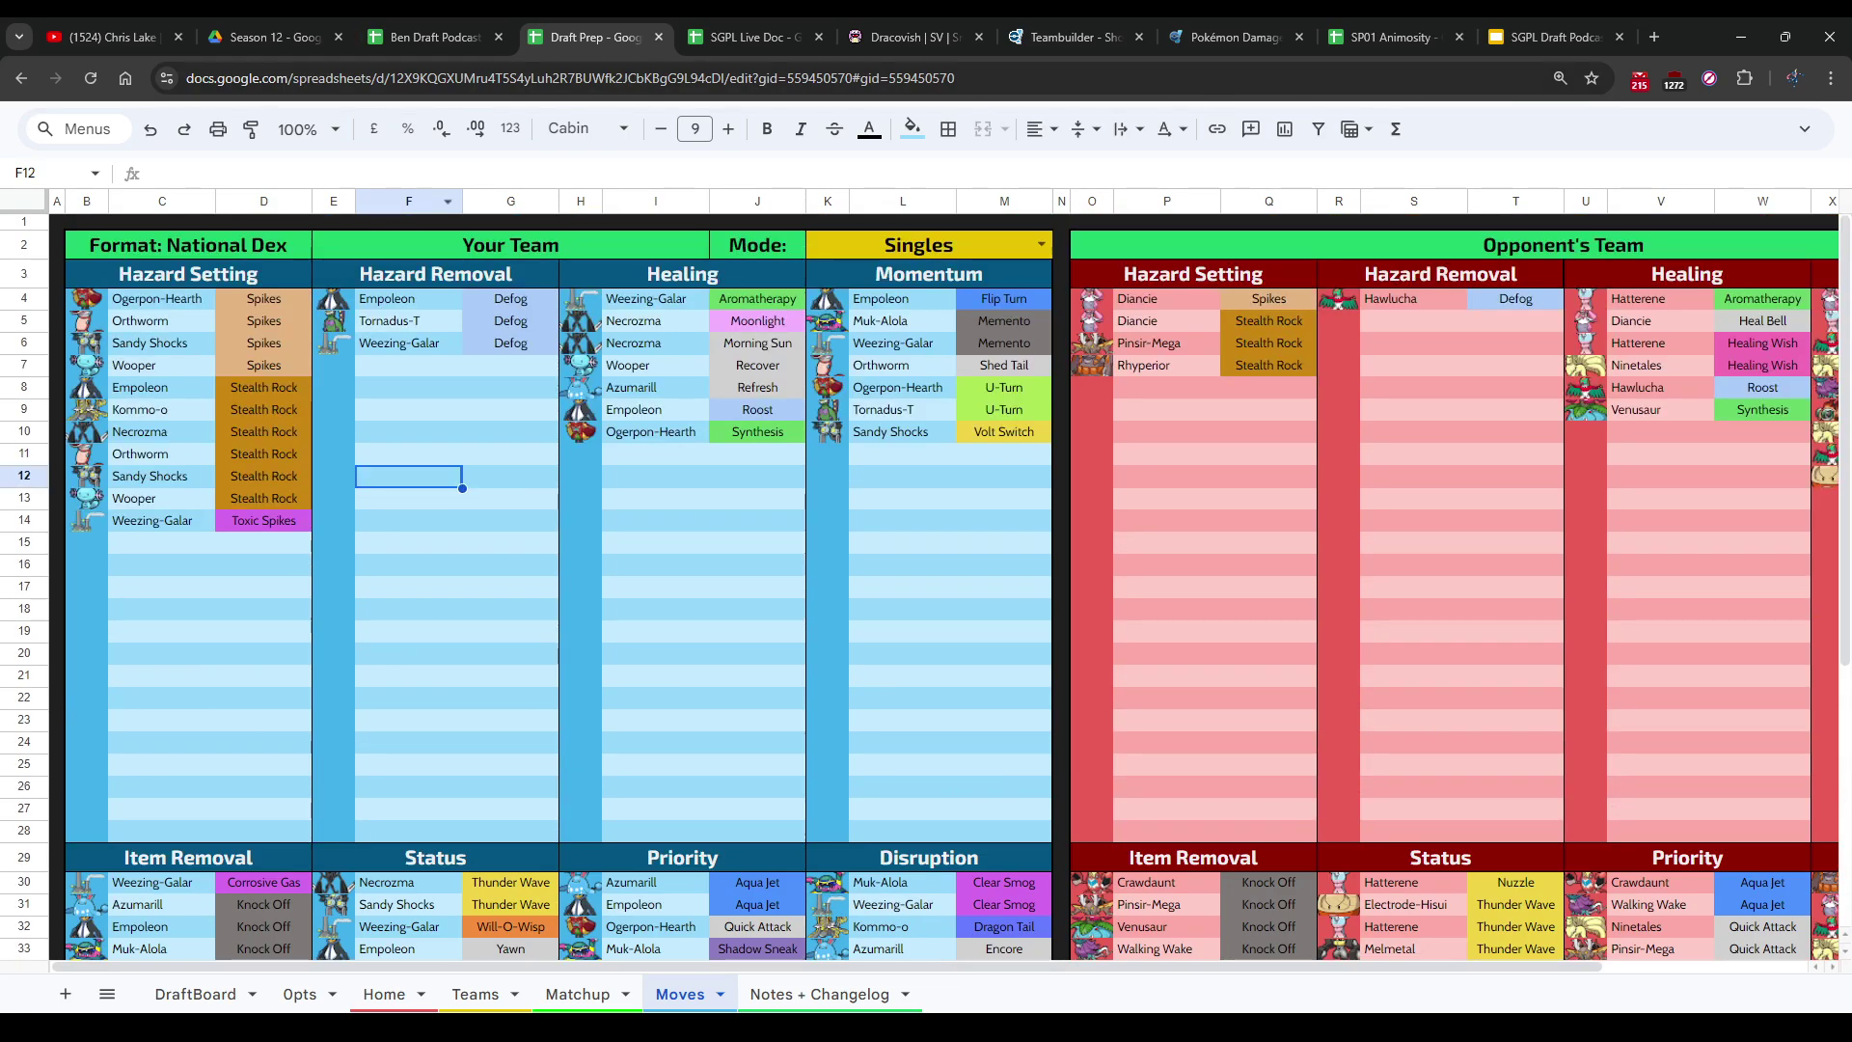
click(435, 37)
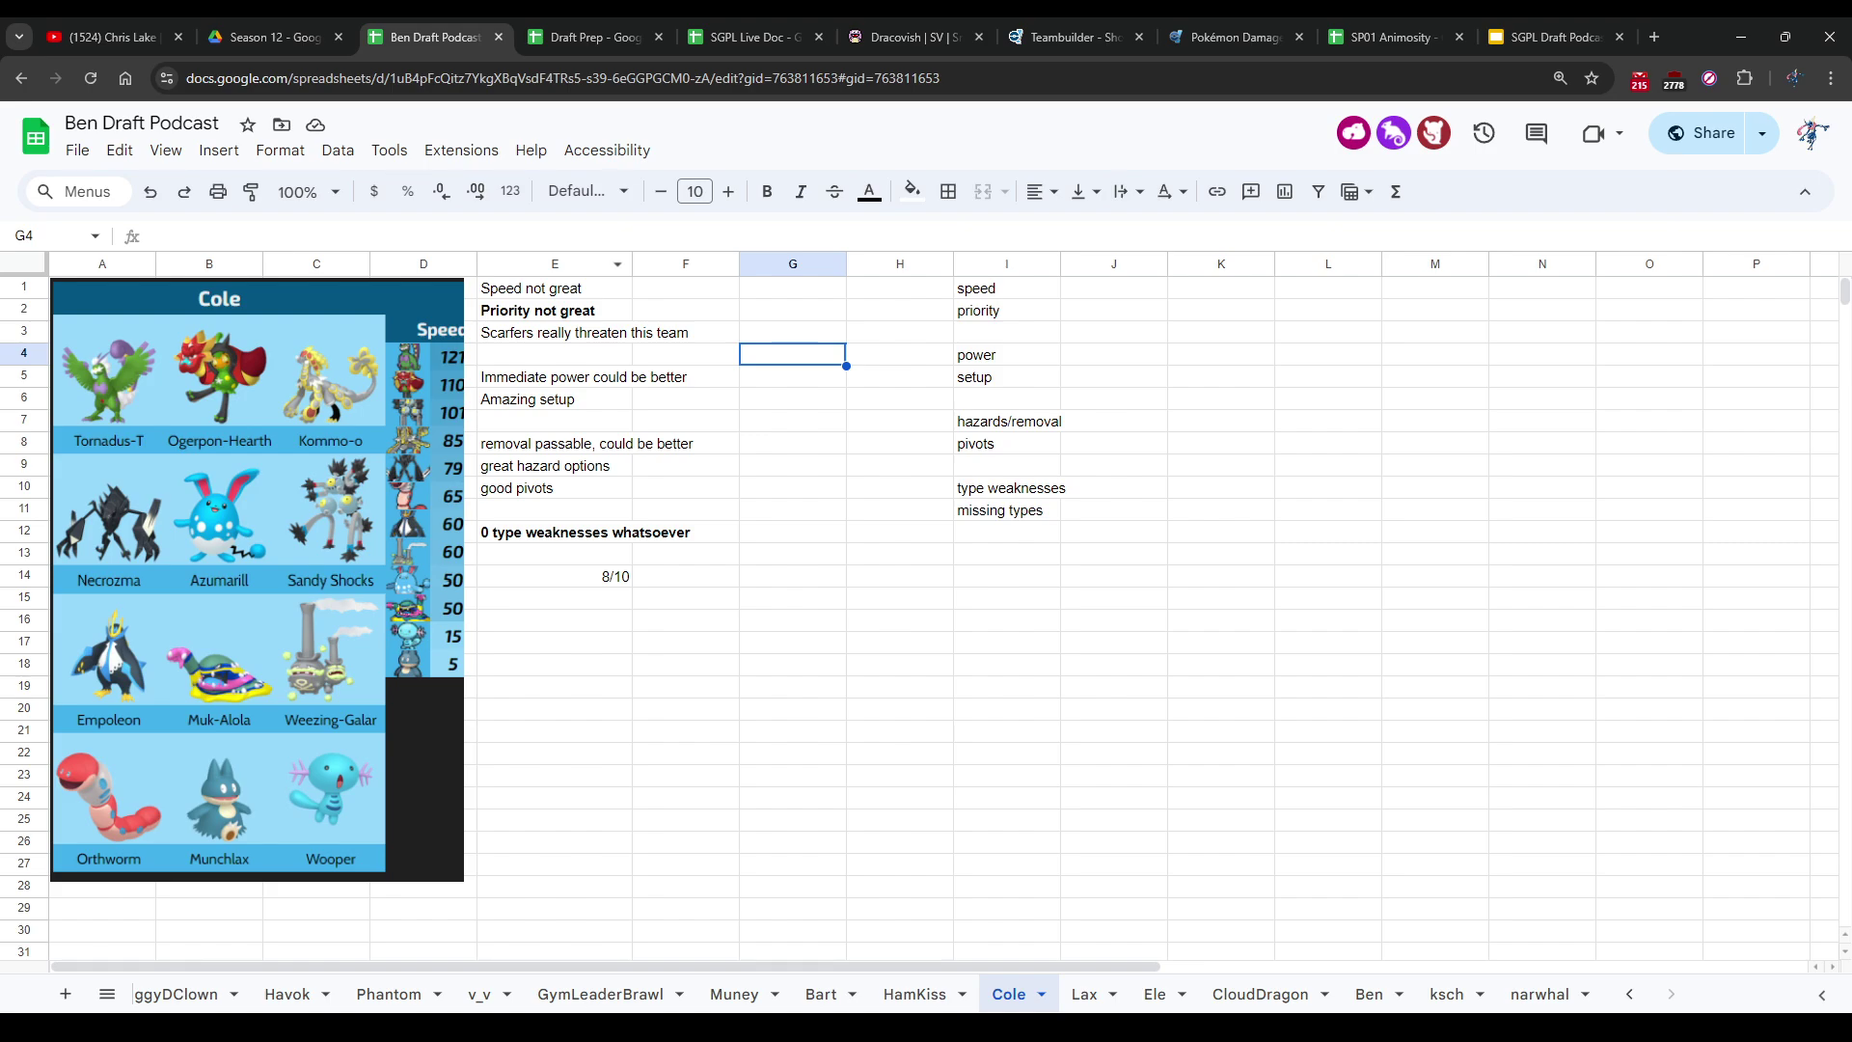
Step: Replace the Tornadus-T team's rating in cell E14 with "8.5/10"
click(554, 465)
click(555, 510)
click(554, 487)
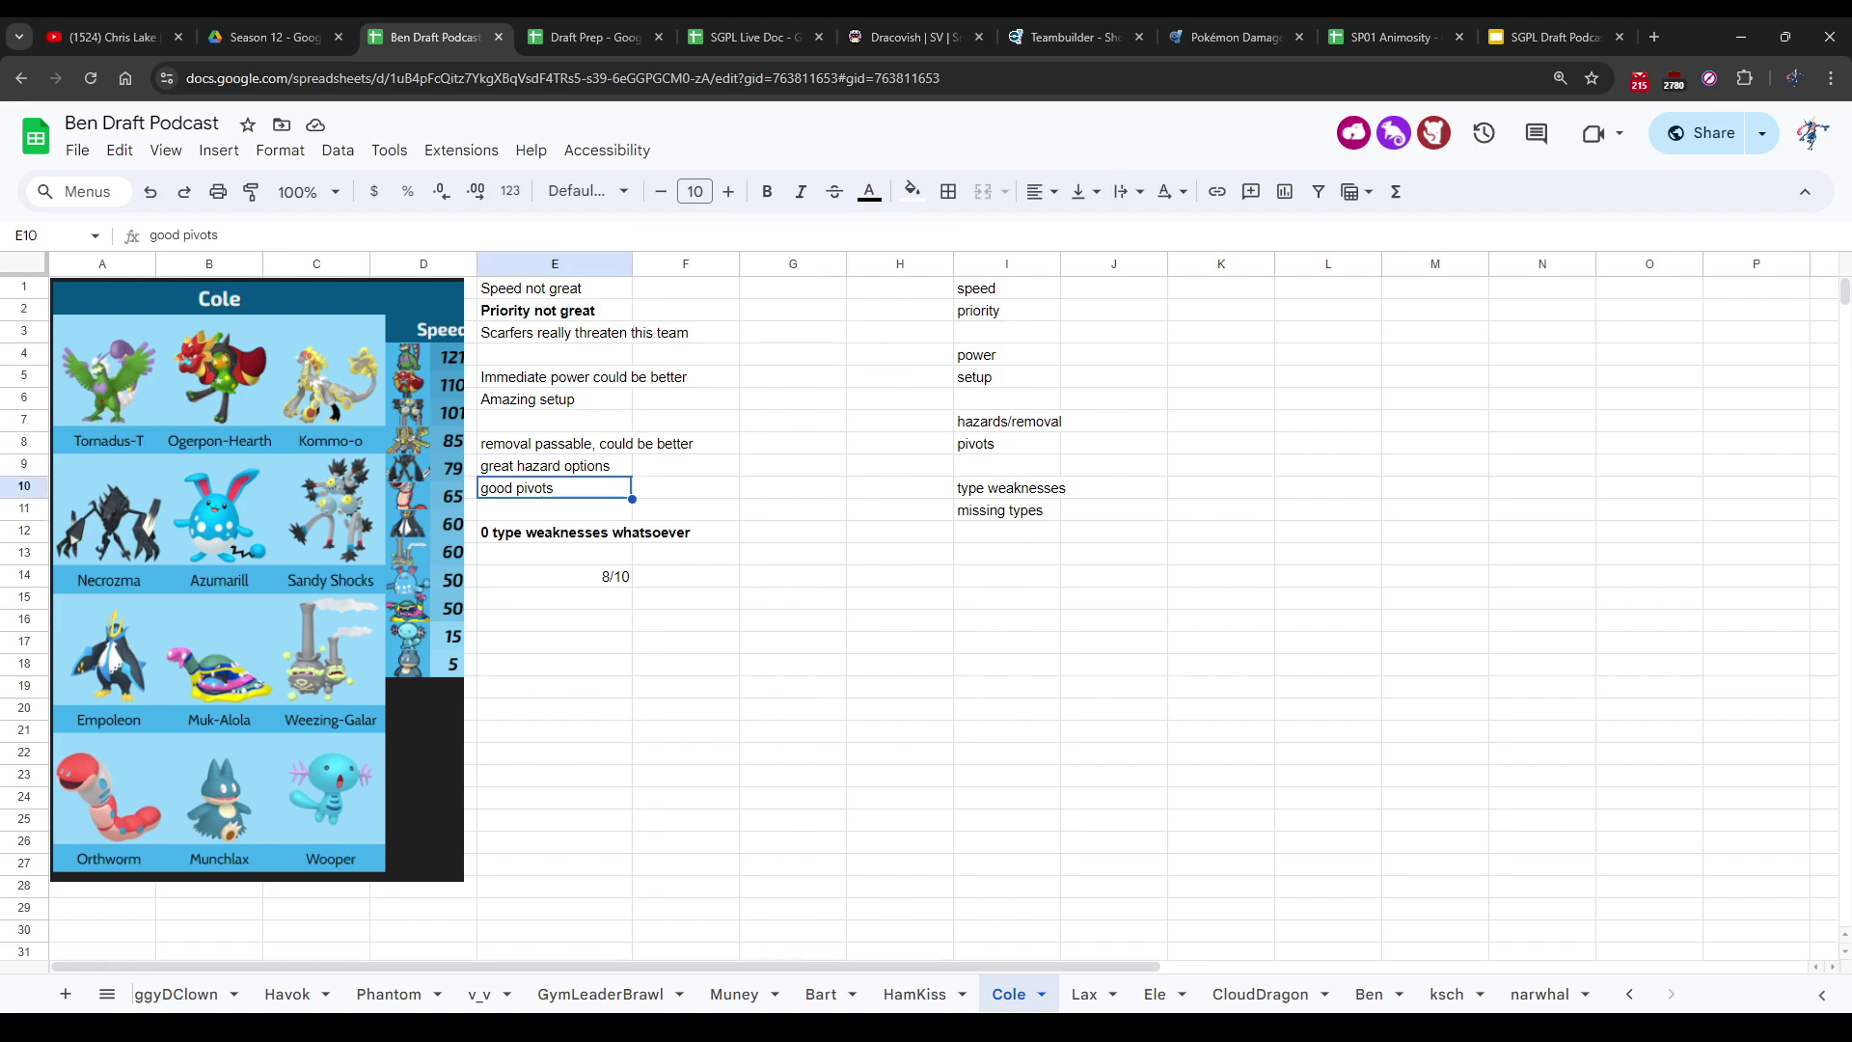
click(555, 420)
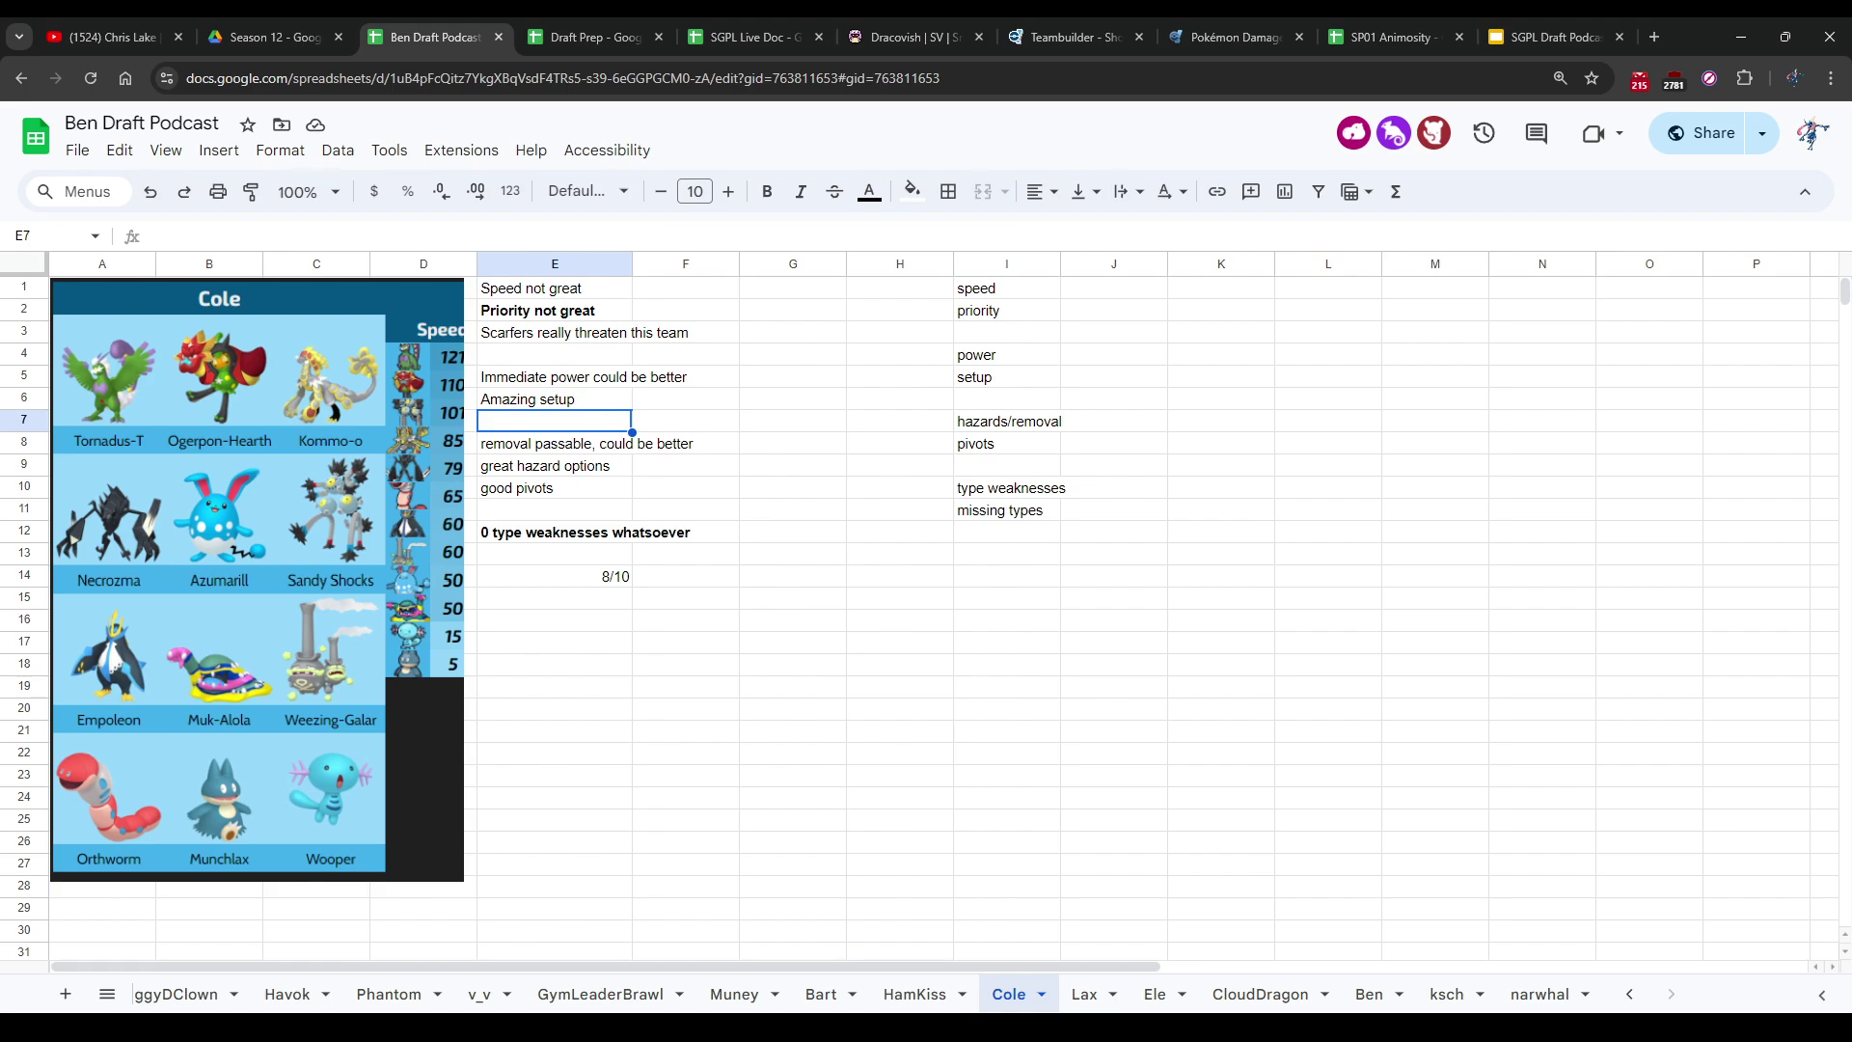
click(555, 576)
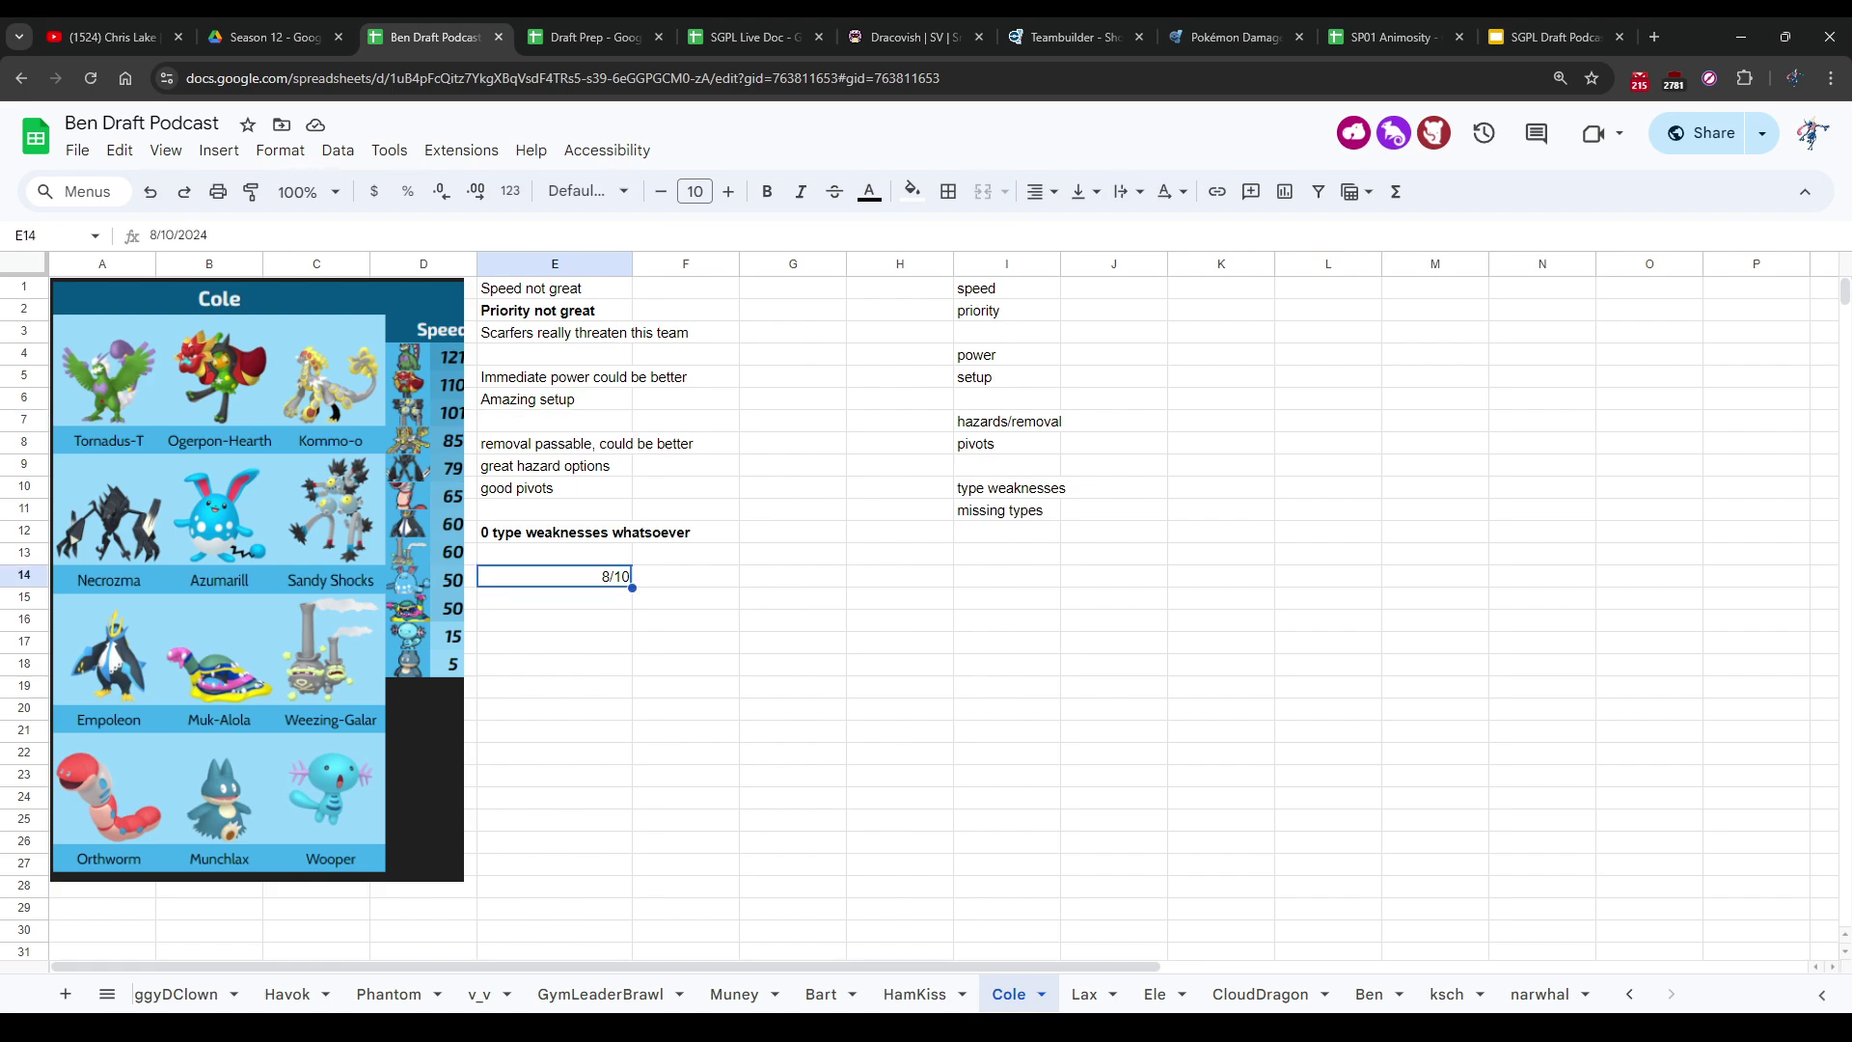
text(8.5/10)
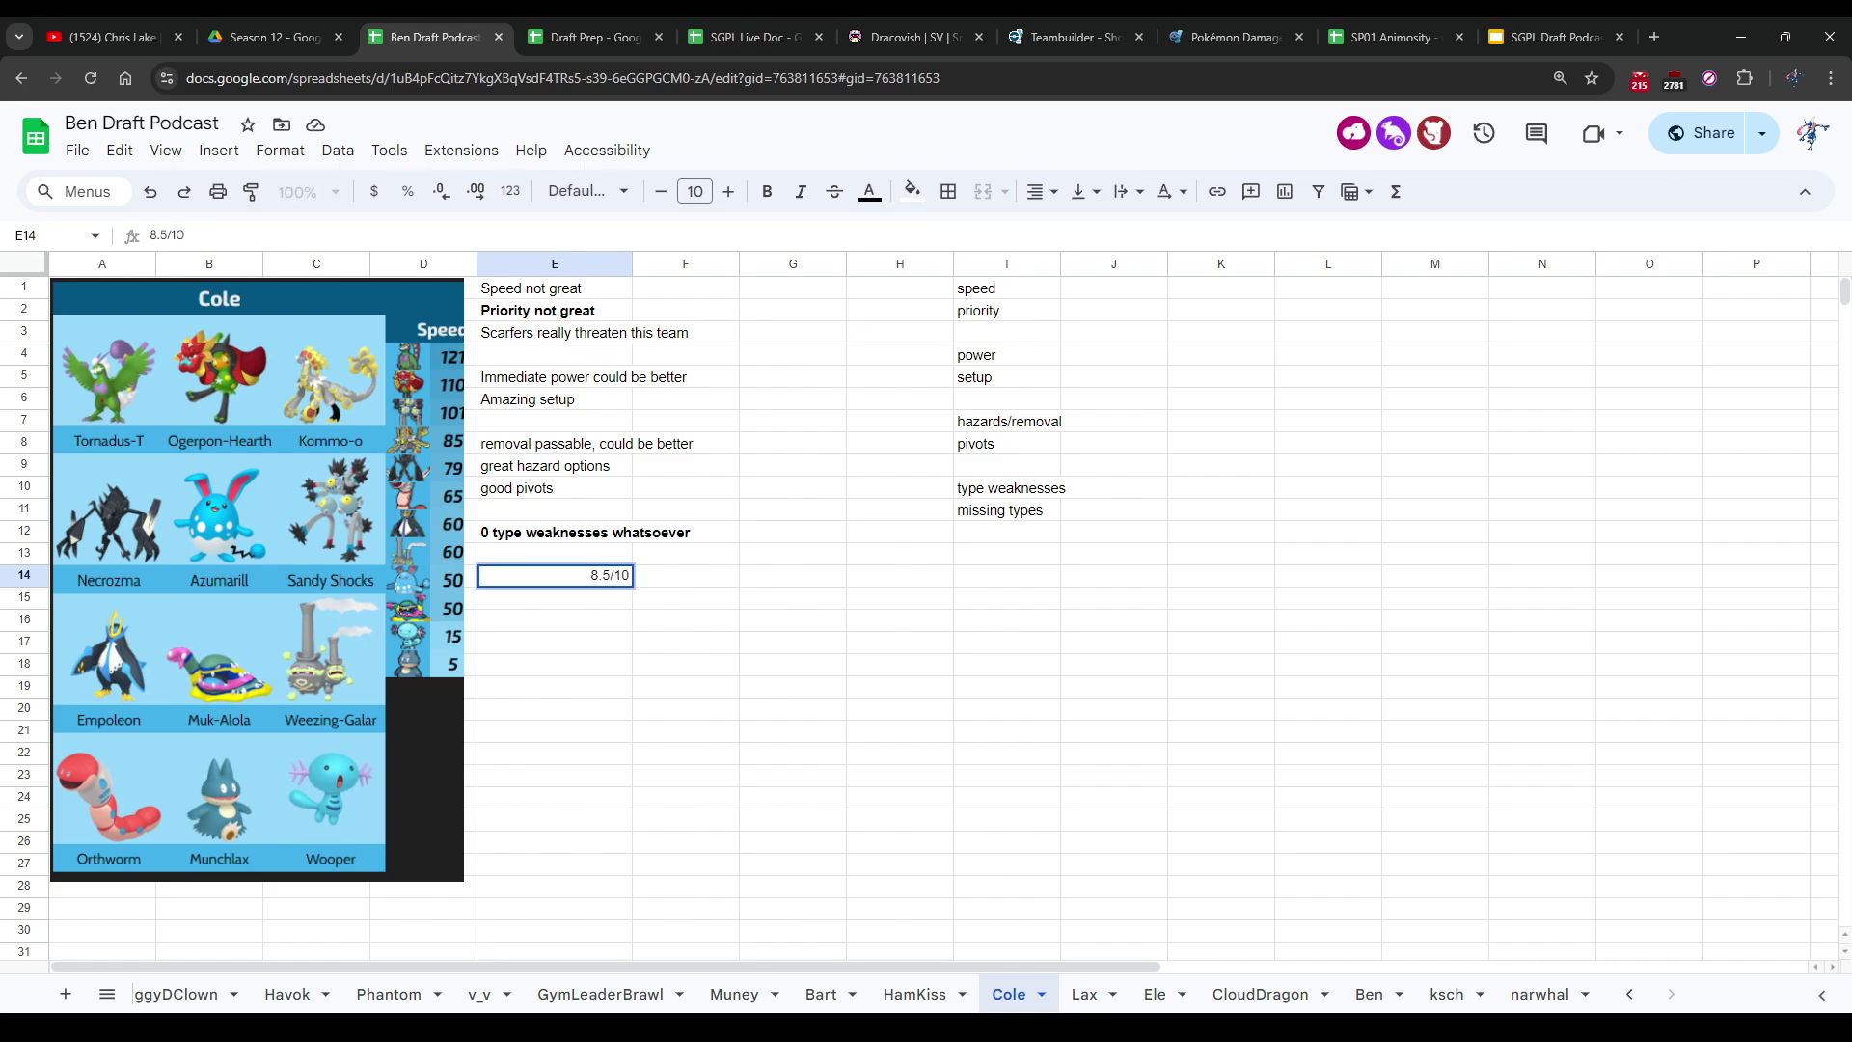
key(Return)
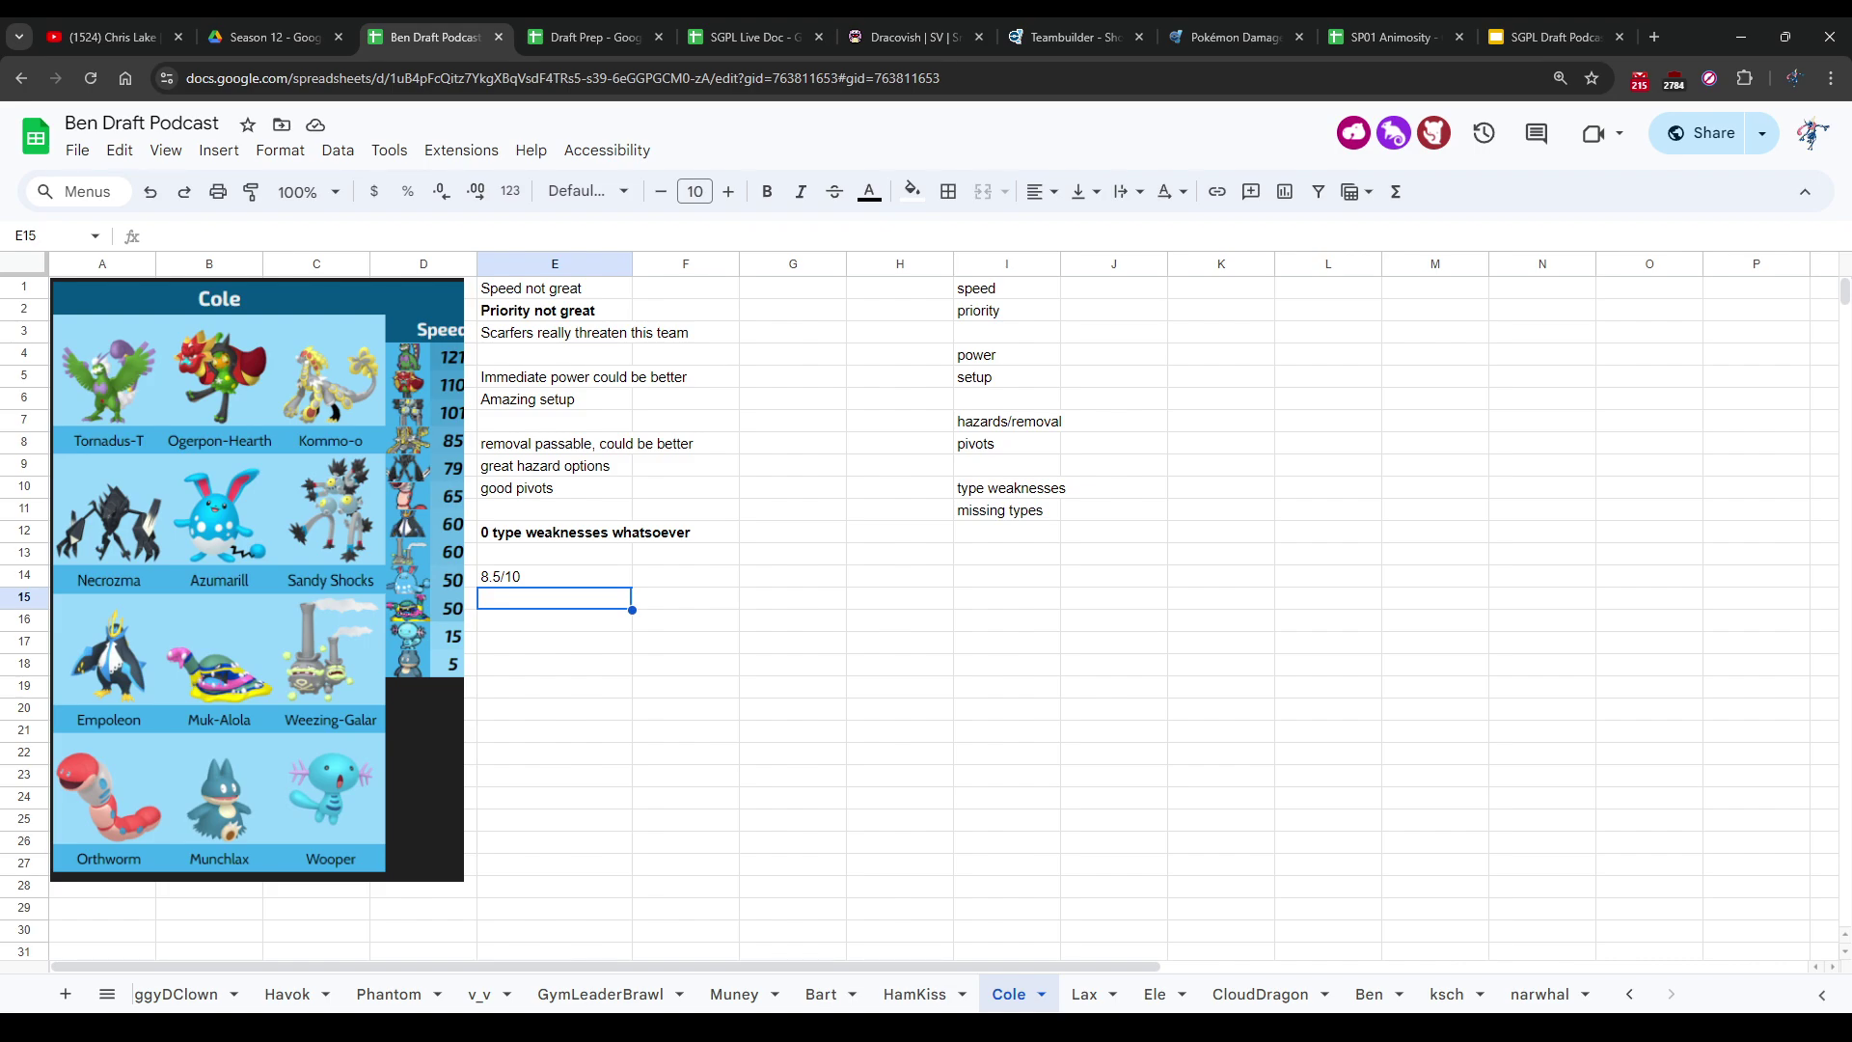
Step: Examine the Tornadus-T team's STAB and weakness rows, including Ghost, Rock and Ground, on Draft Prep's Matchup sheet, and return to the podcast notes
key(ctrl+Tab)
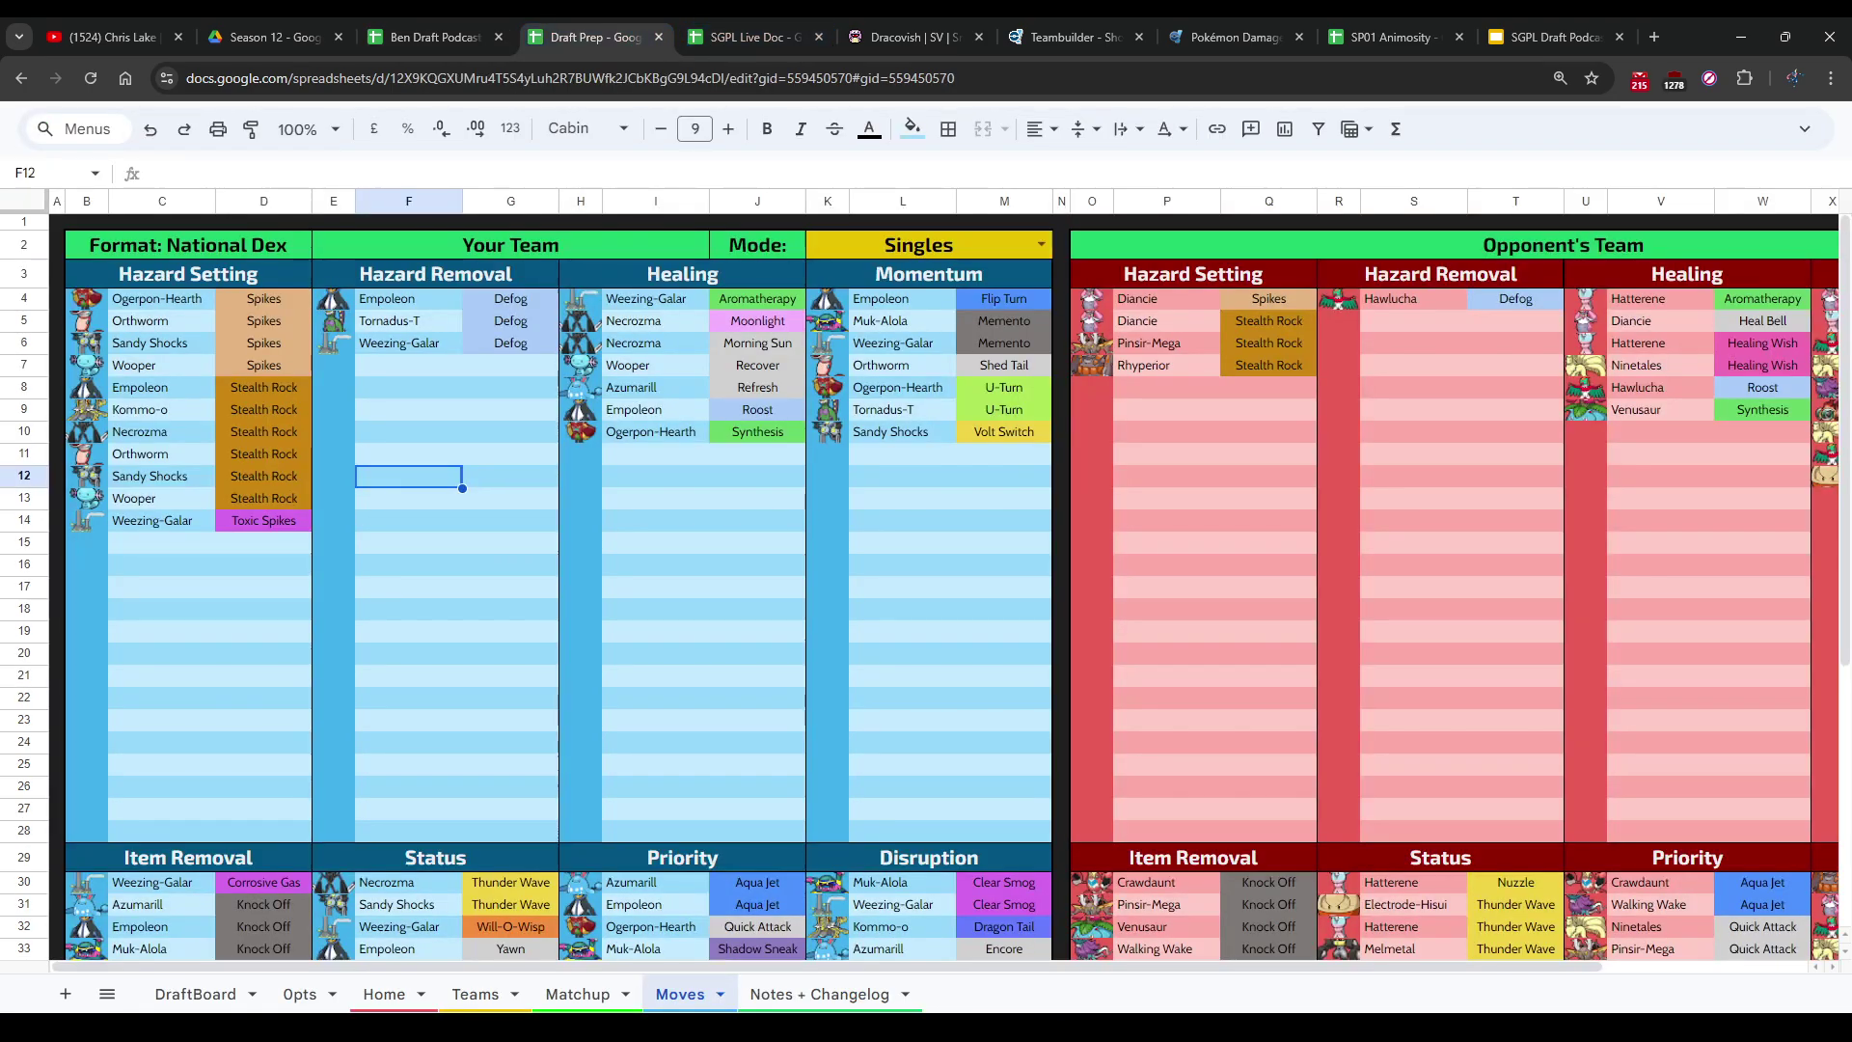
key(ctrl+shift+Page_Up)
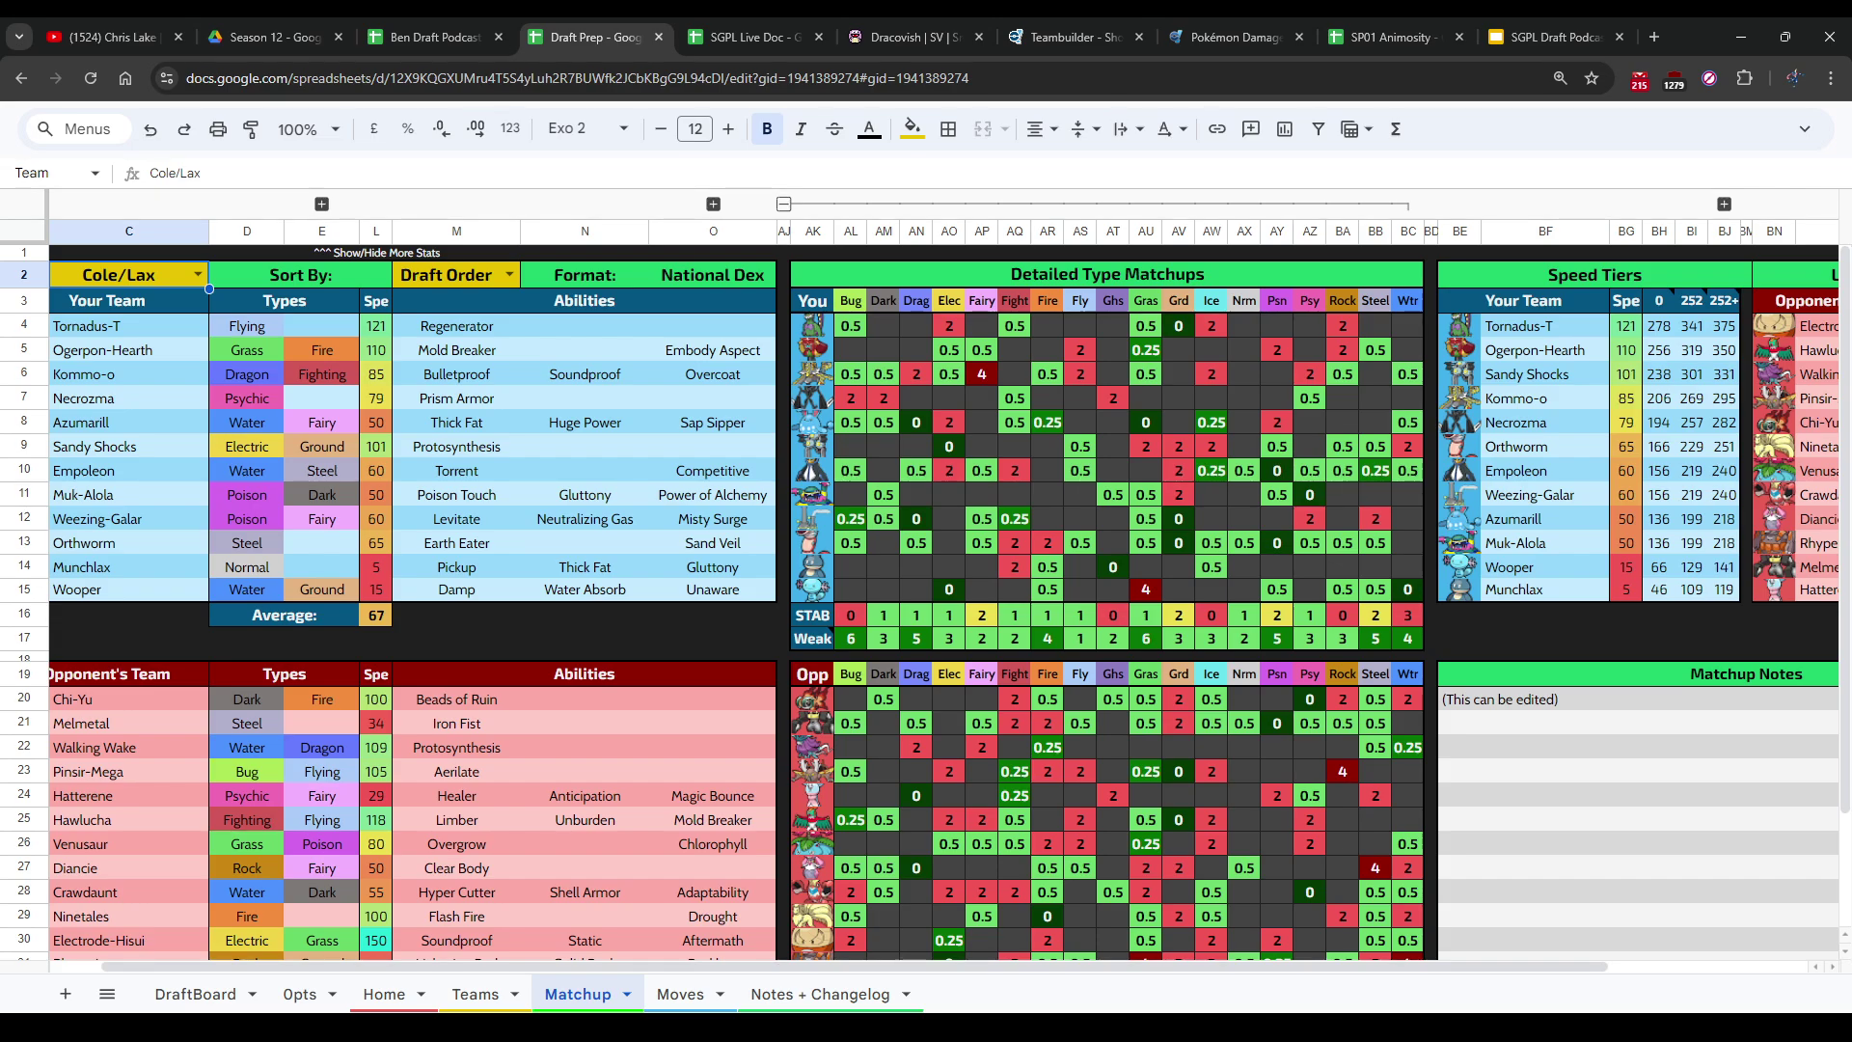
click(1212, 614)
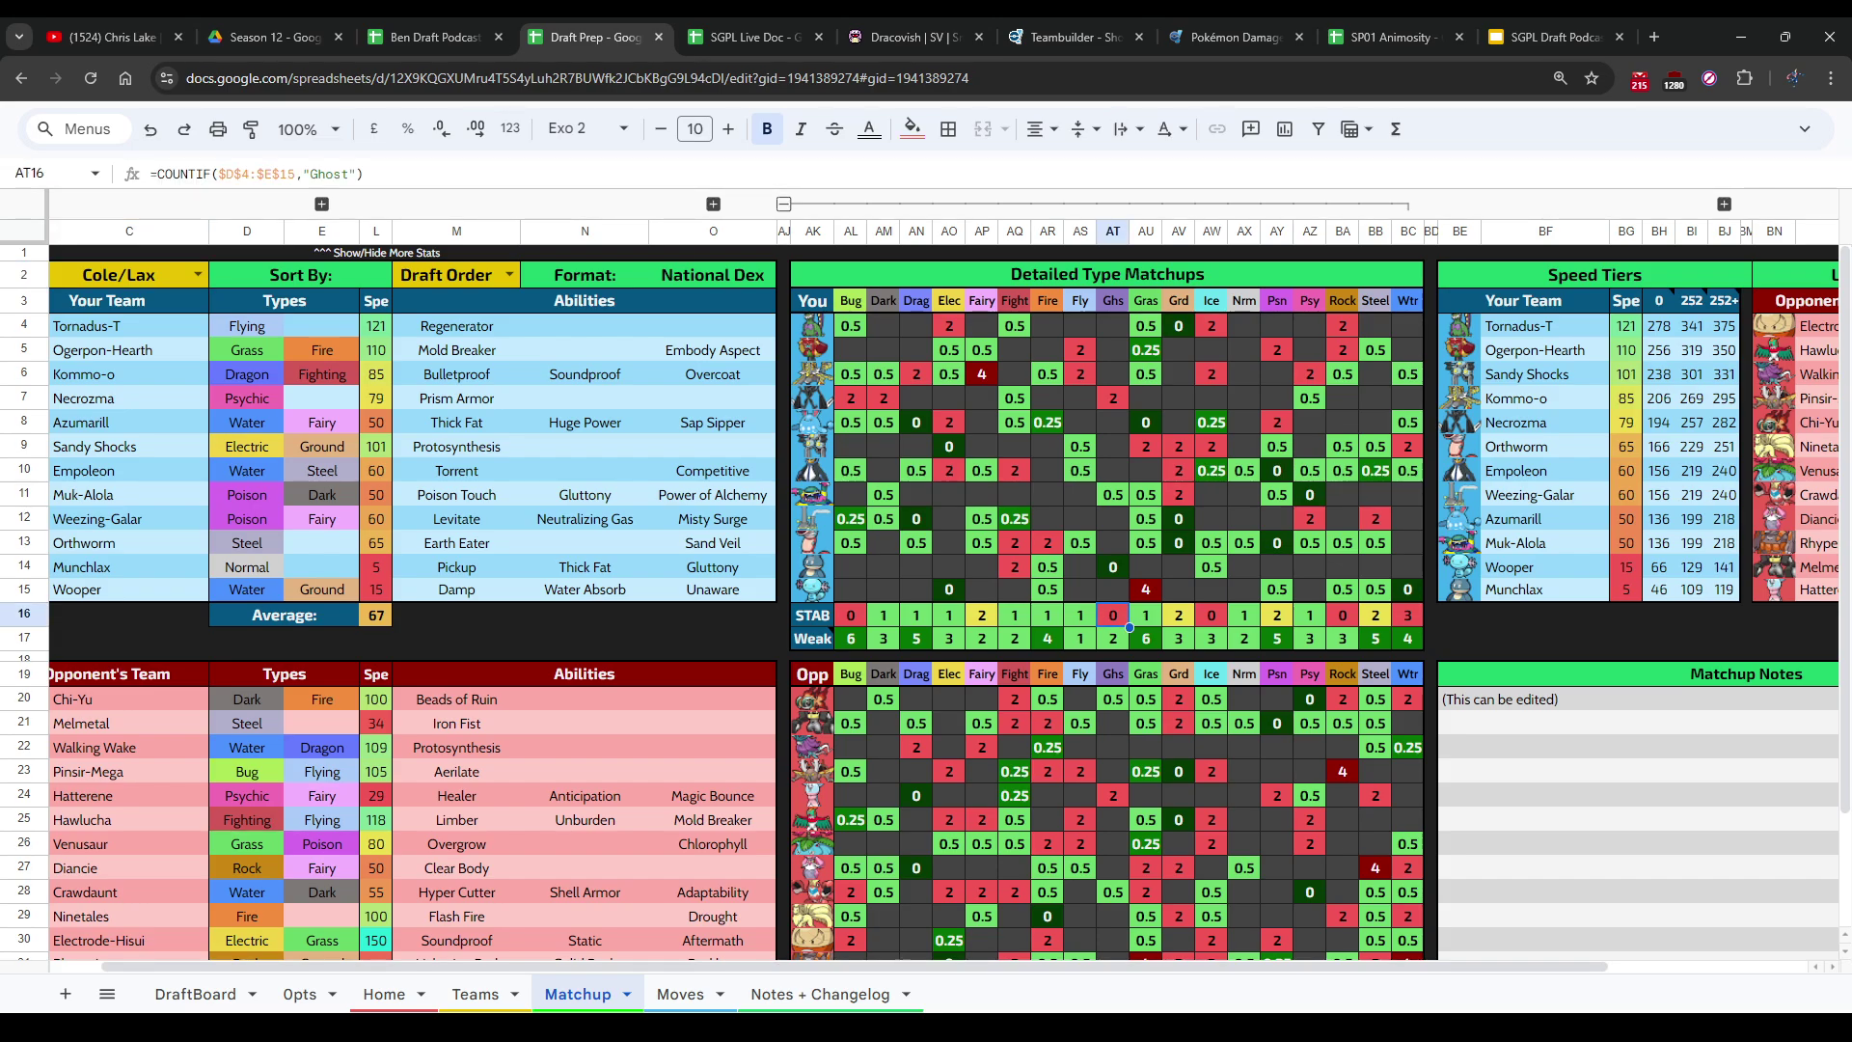
click(1343, 615)
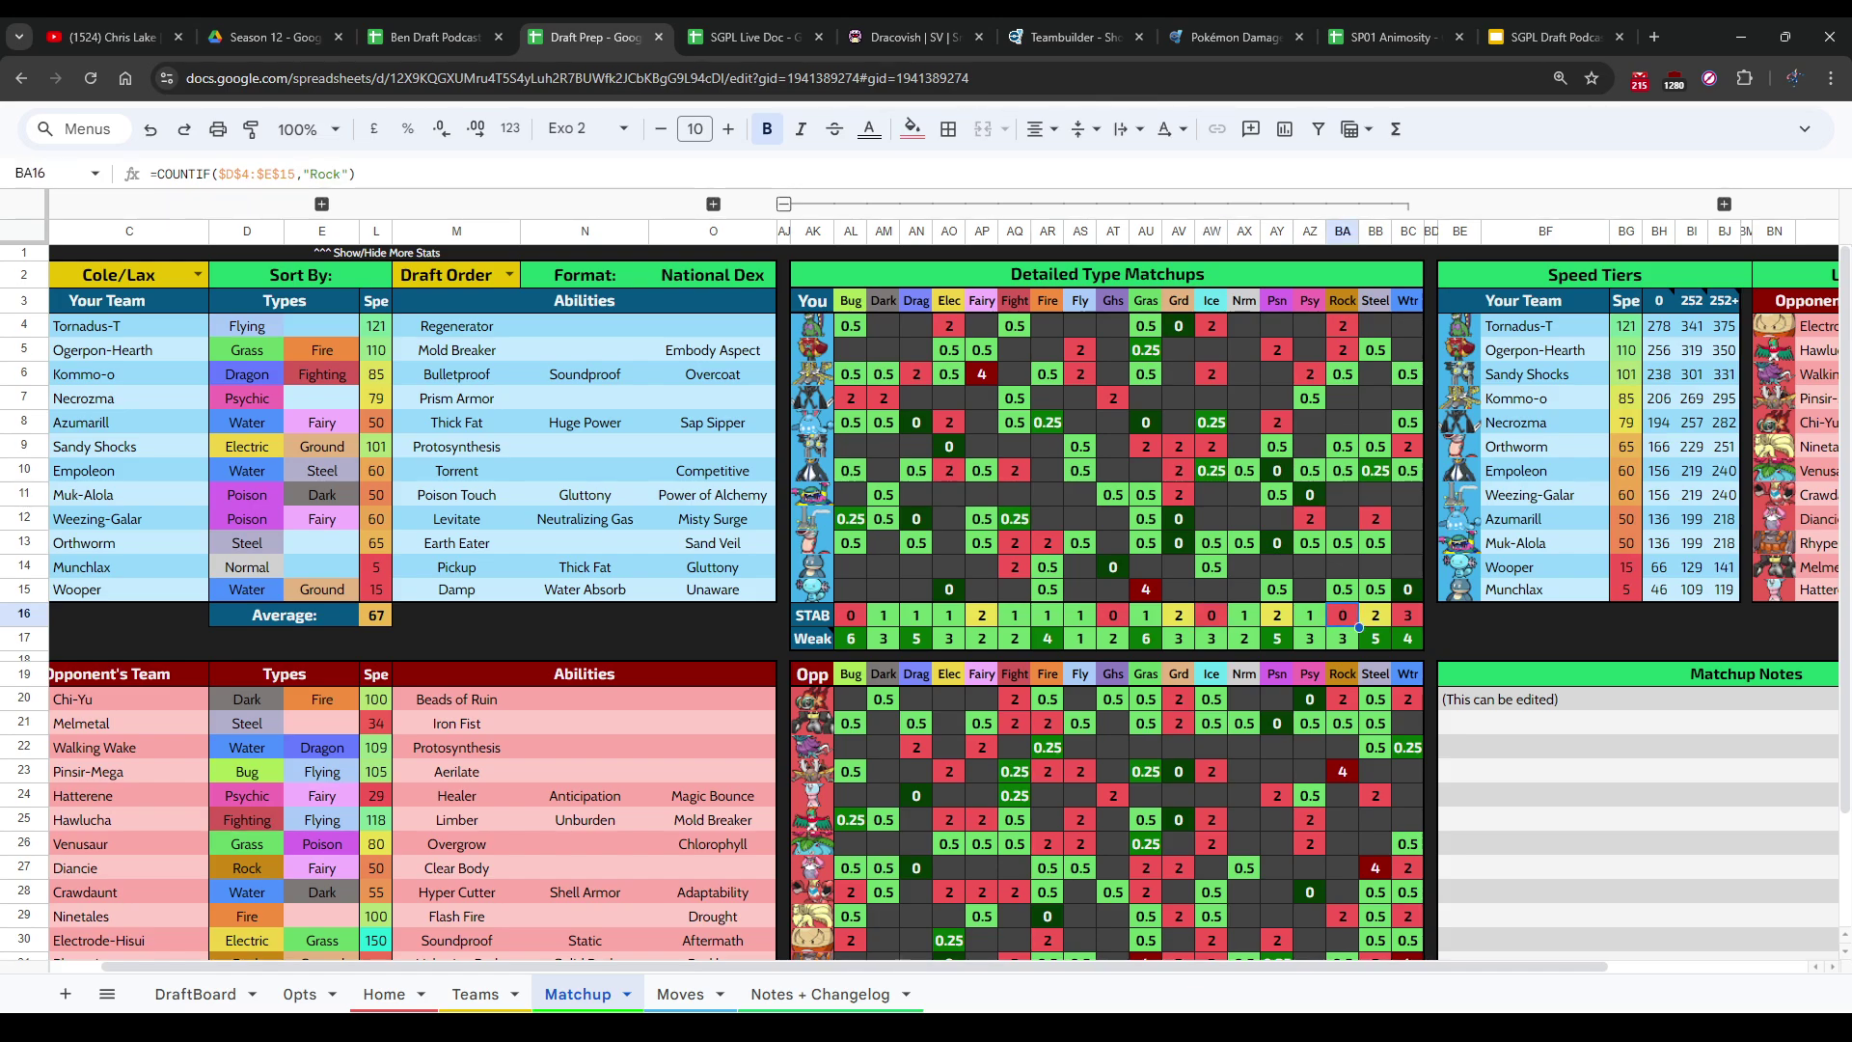
click(1179, 637)
click(434, 37)
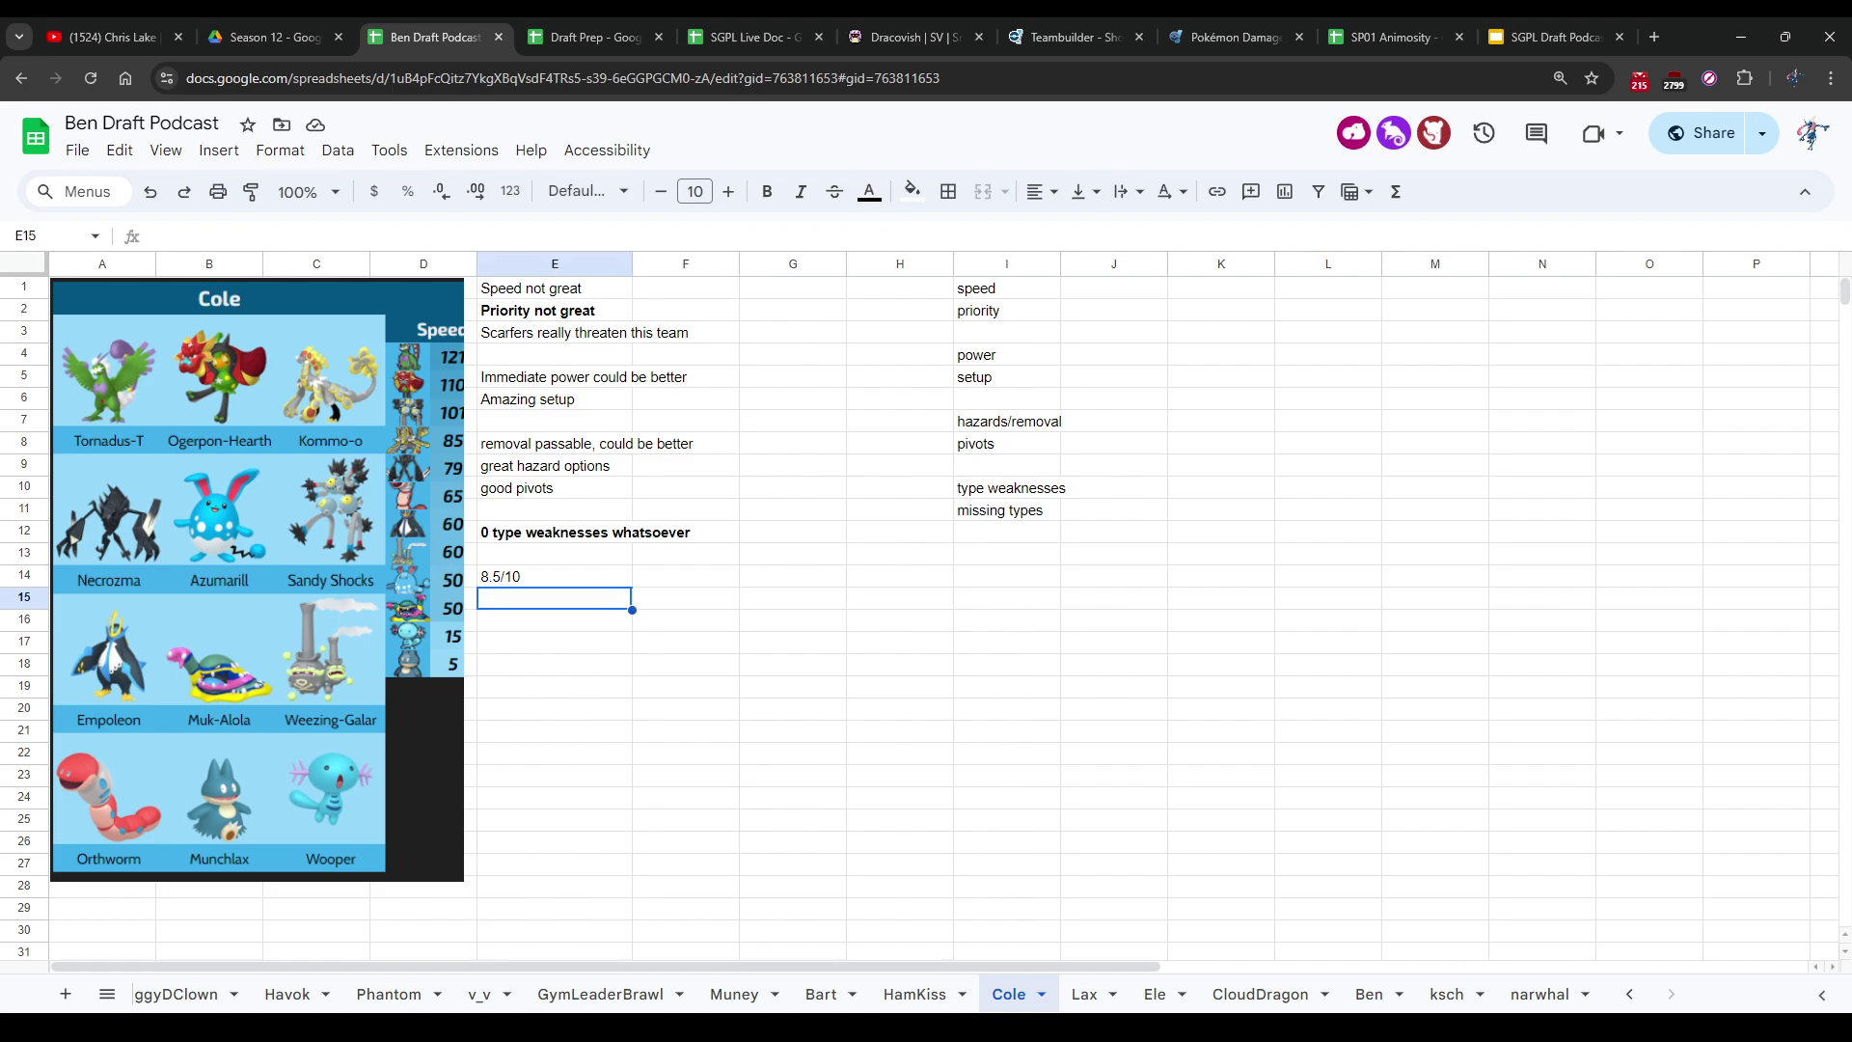
key(Up)
key(Up)
key(Right)
key(Left)
key(Down)
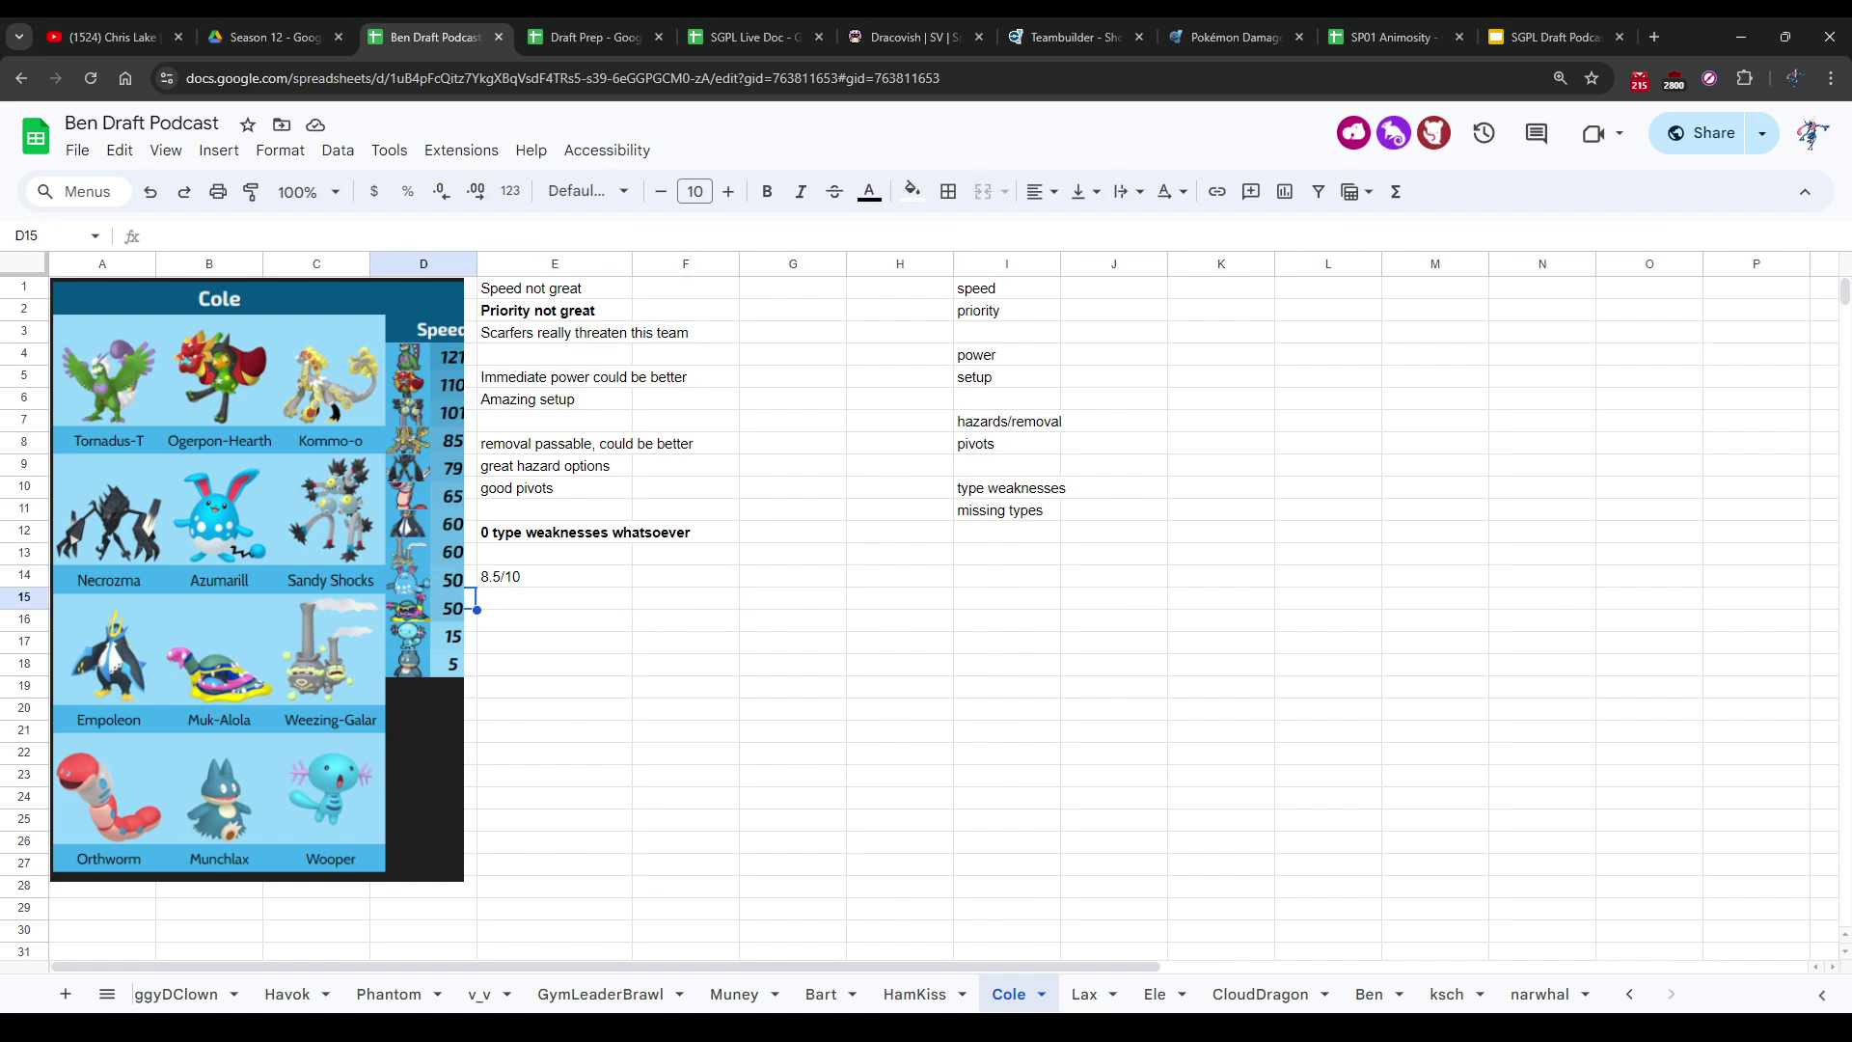
key(Up)
key(Right)
key(Down)
key(Down)
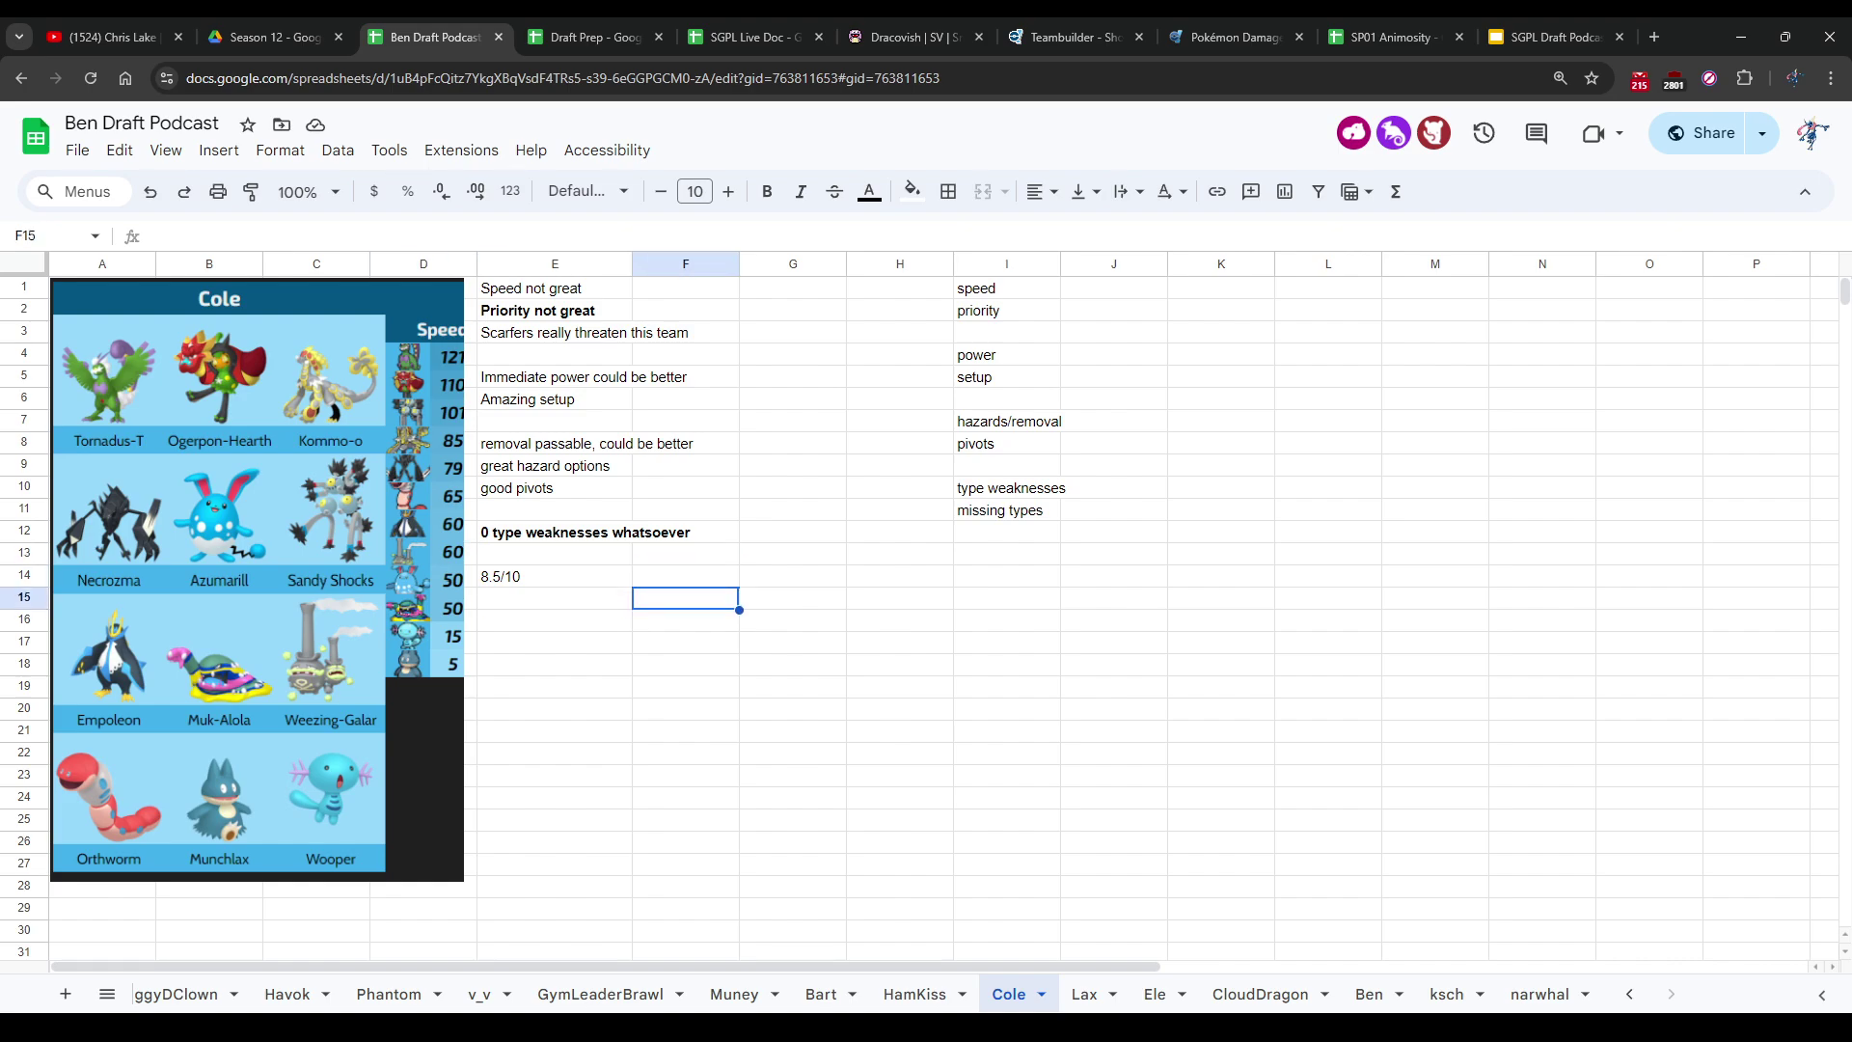
key(Left)
key(Left)
key(Up)
key(Up)
key(Down)
key(Right)
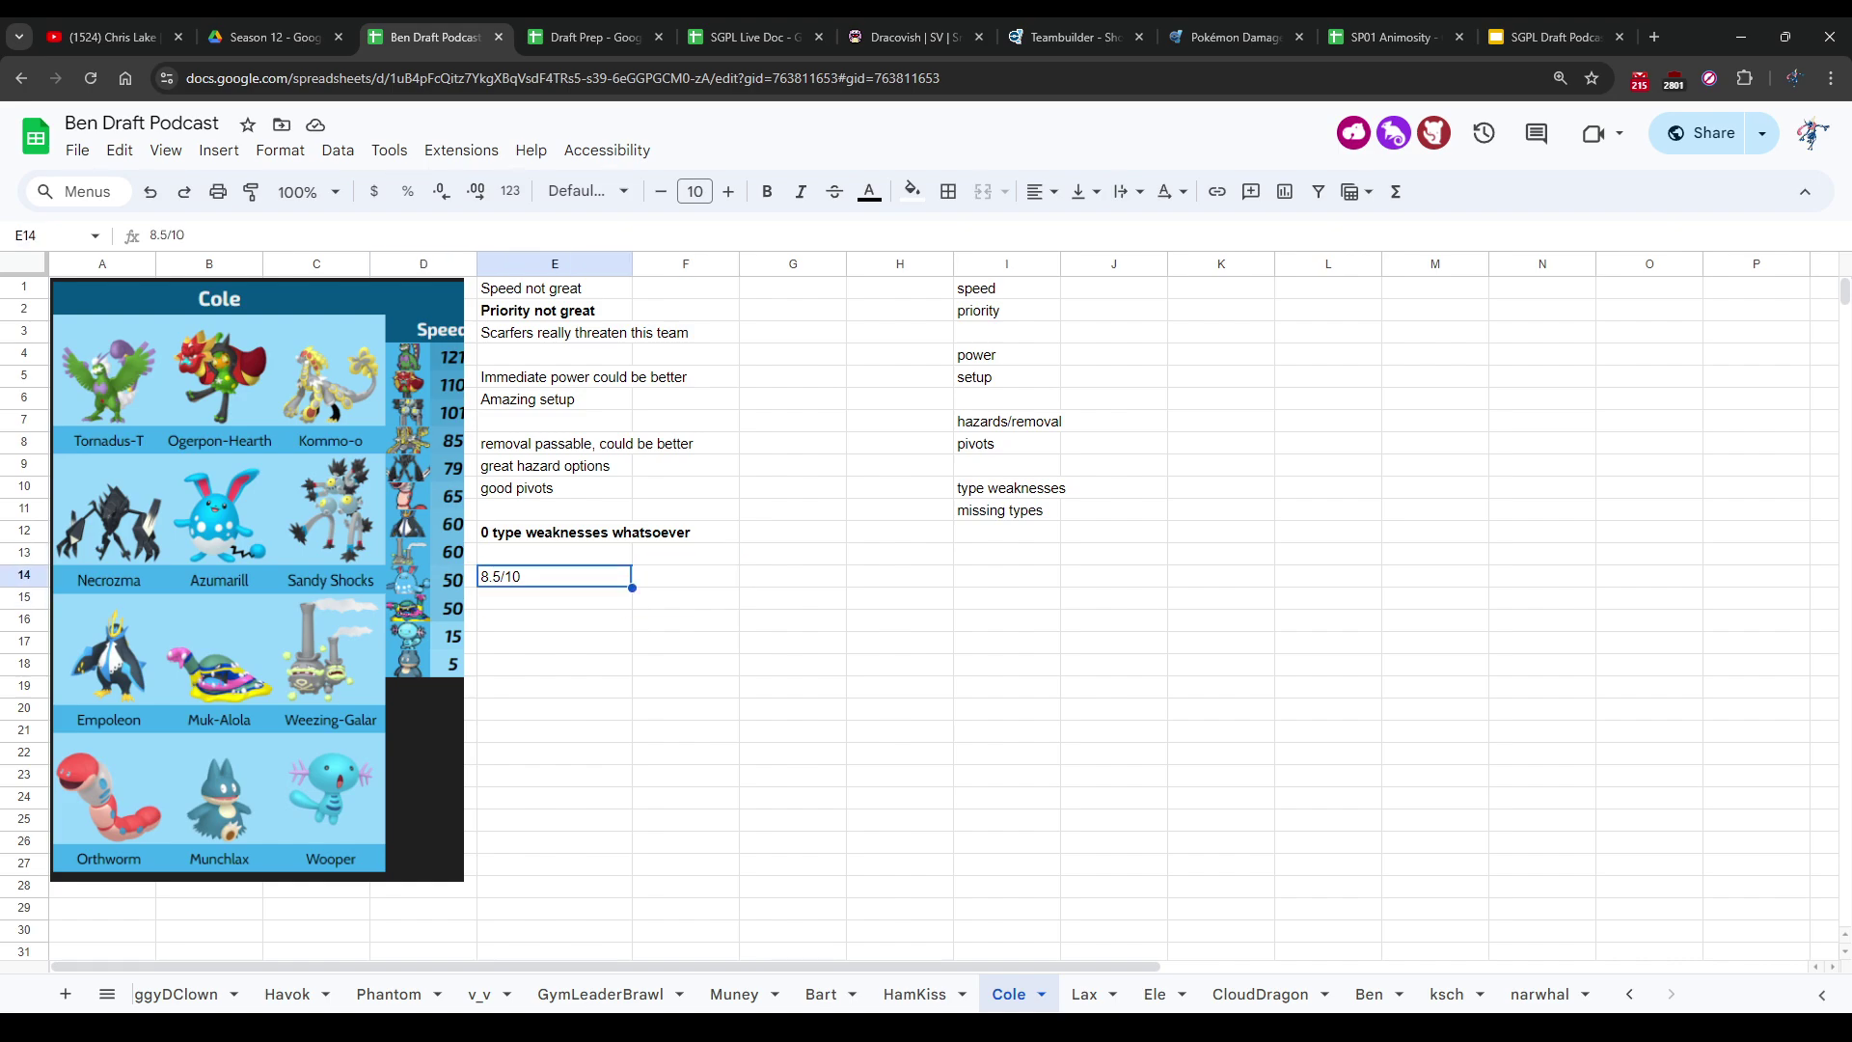
key(Right)
key(Down)
key(Up)
key(Up)
key(Left)
key(Left)
key(Down)
key(Down)
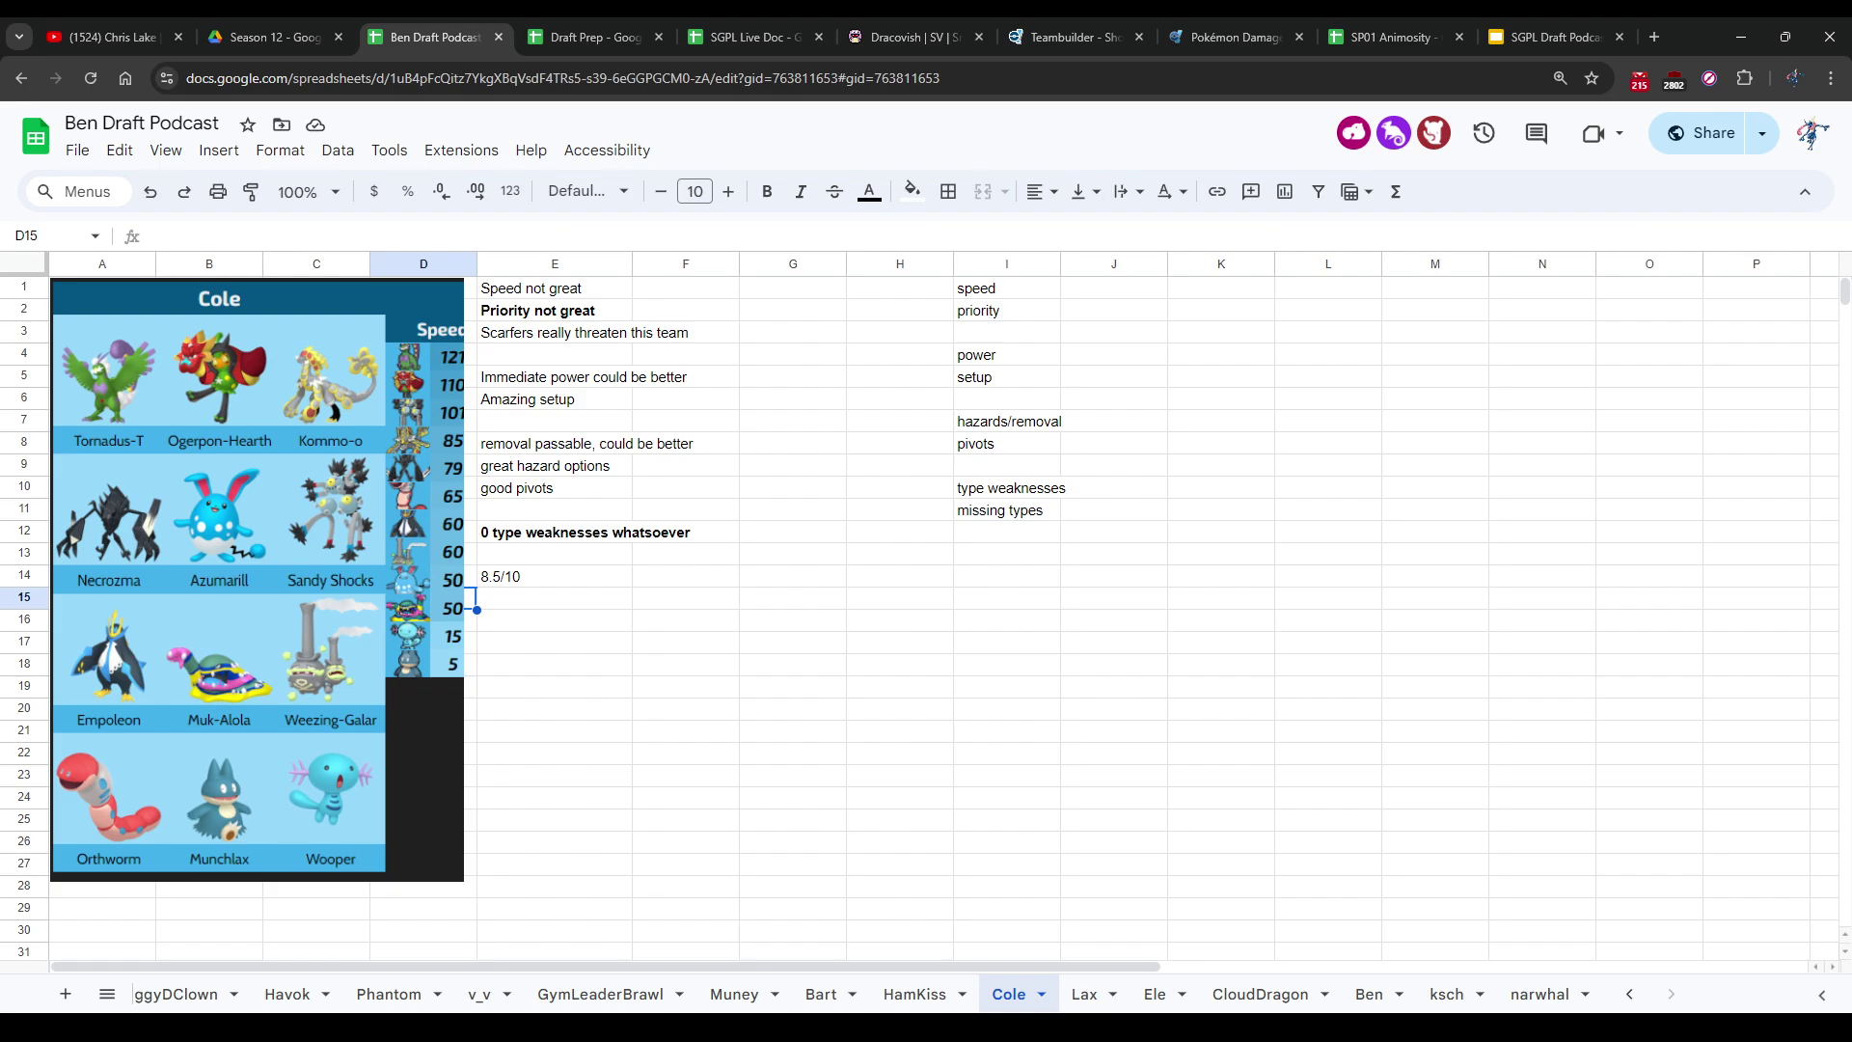
key(Up)
key(Up)
key(Right)
key(Right)
key(Up)
key(Down)
key(Left)
key(Left)
key(Down)
key(Down)
key(Up)
key(Up)
key(Right)
key(Right)
key(Down)
key(Down)
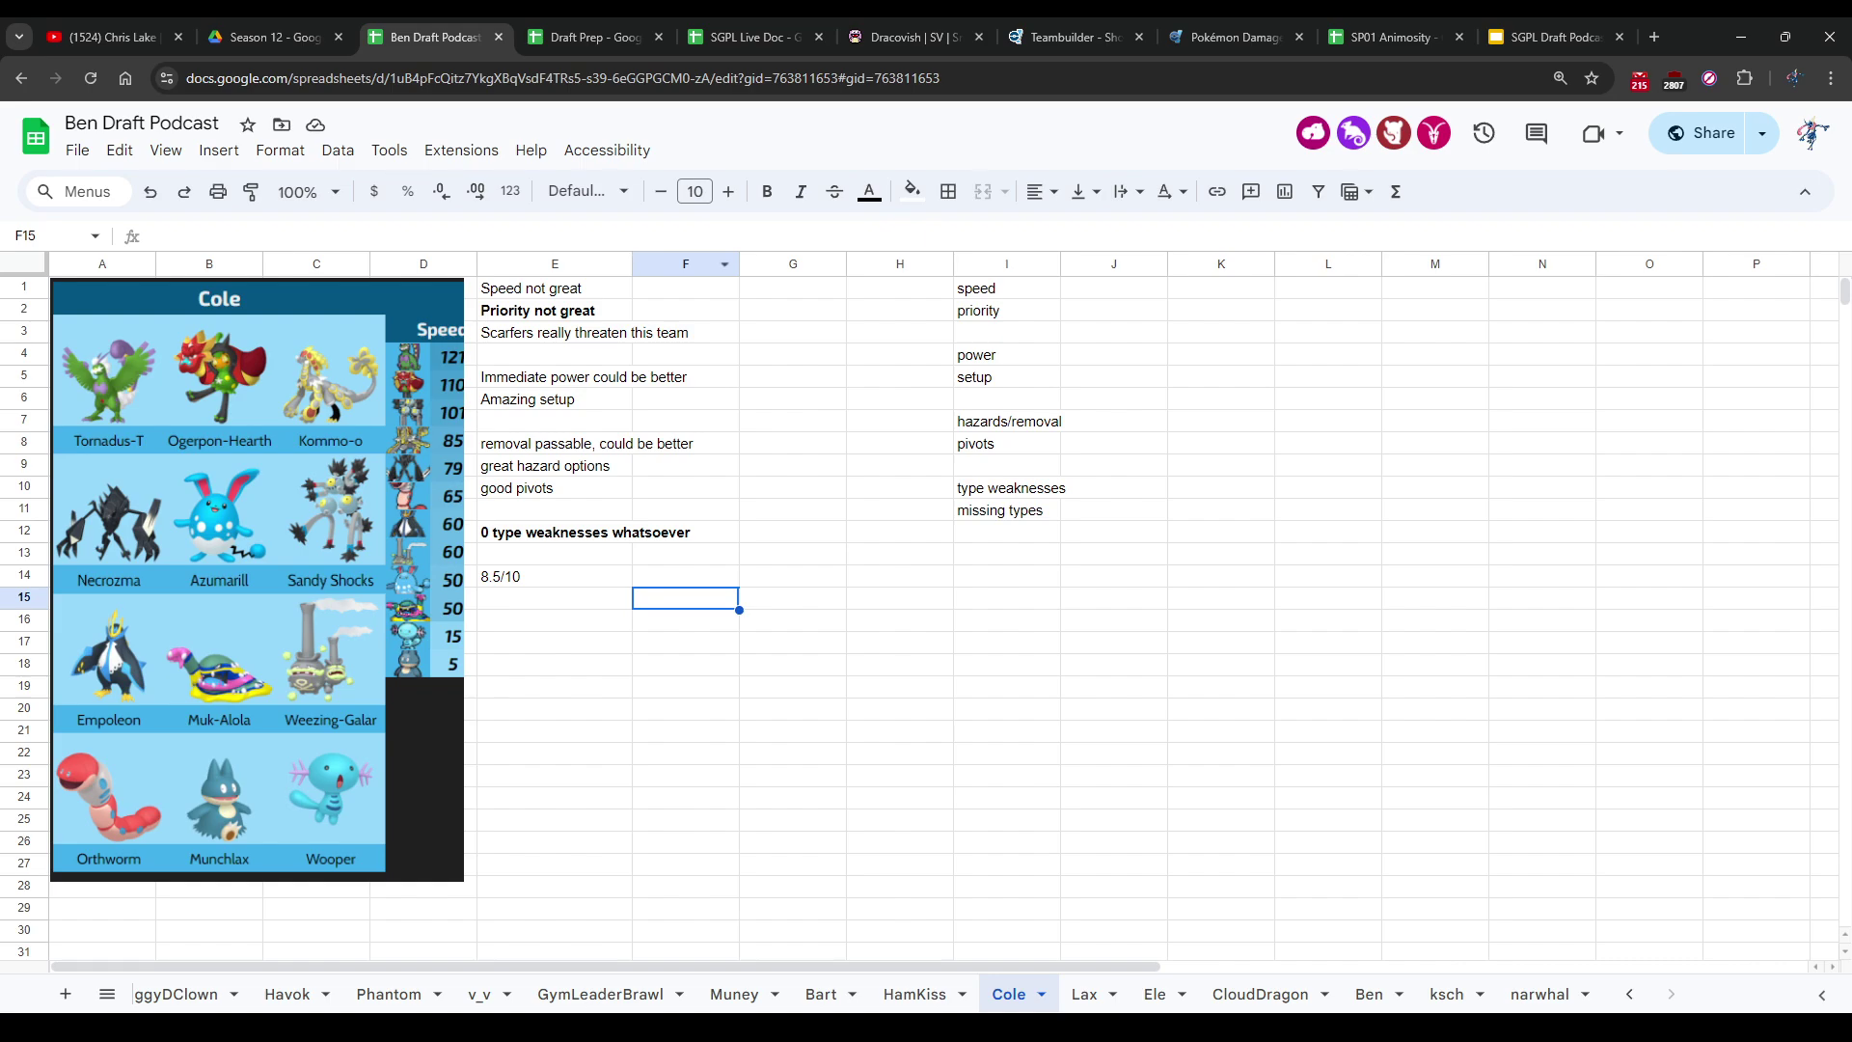
click(1114, 730)
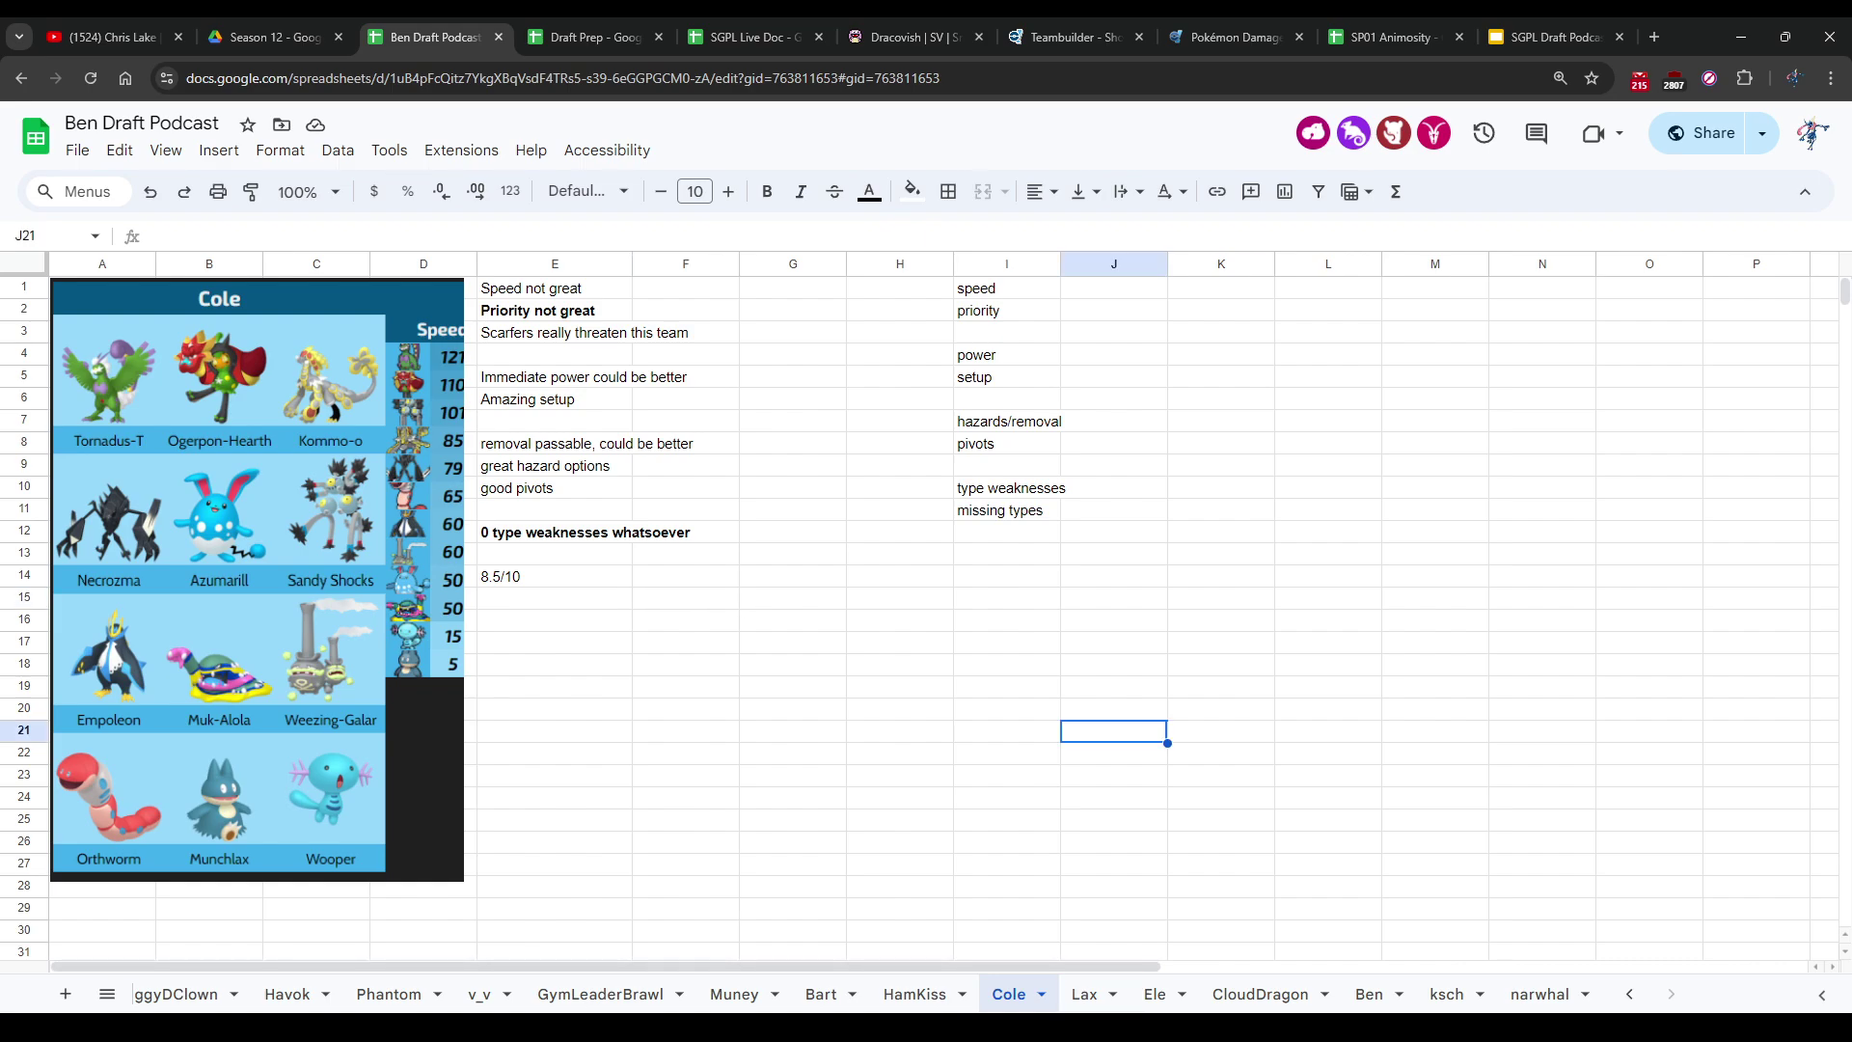
click(1113, 620)
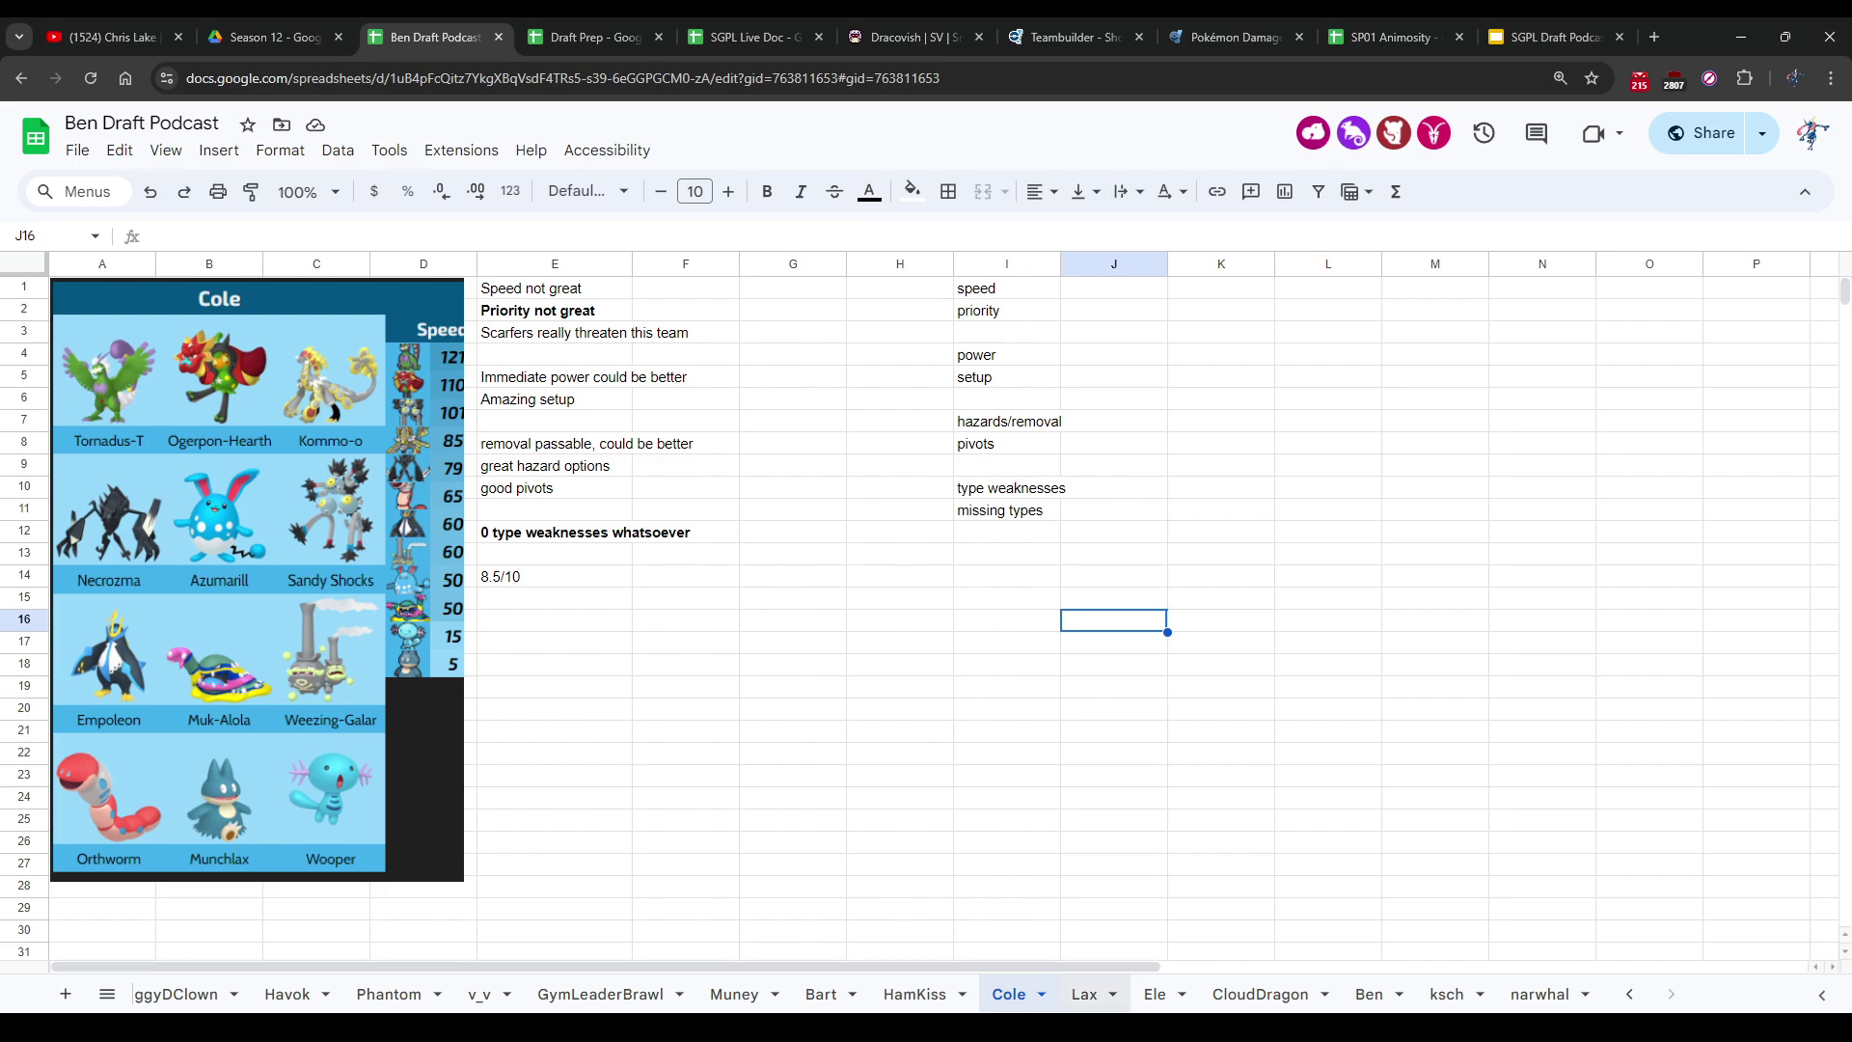
Step: Open the Chi-Yu team's podcast notes and examine its hazard, healing, momentum and priority move lists on Draft Prep's Moves sheet, comparing them with the roster
click(1084, 993)
click(555, 288)
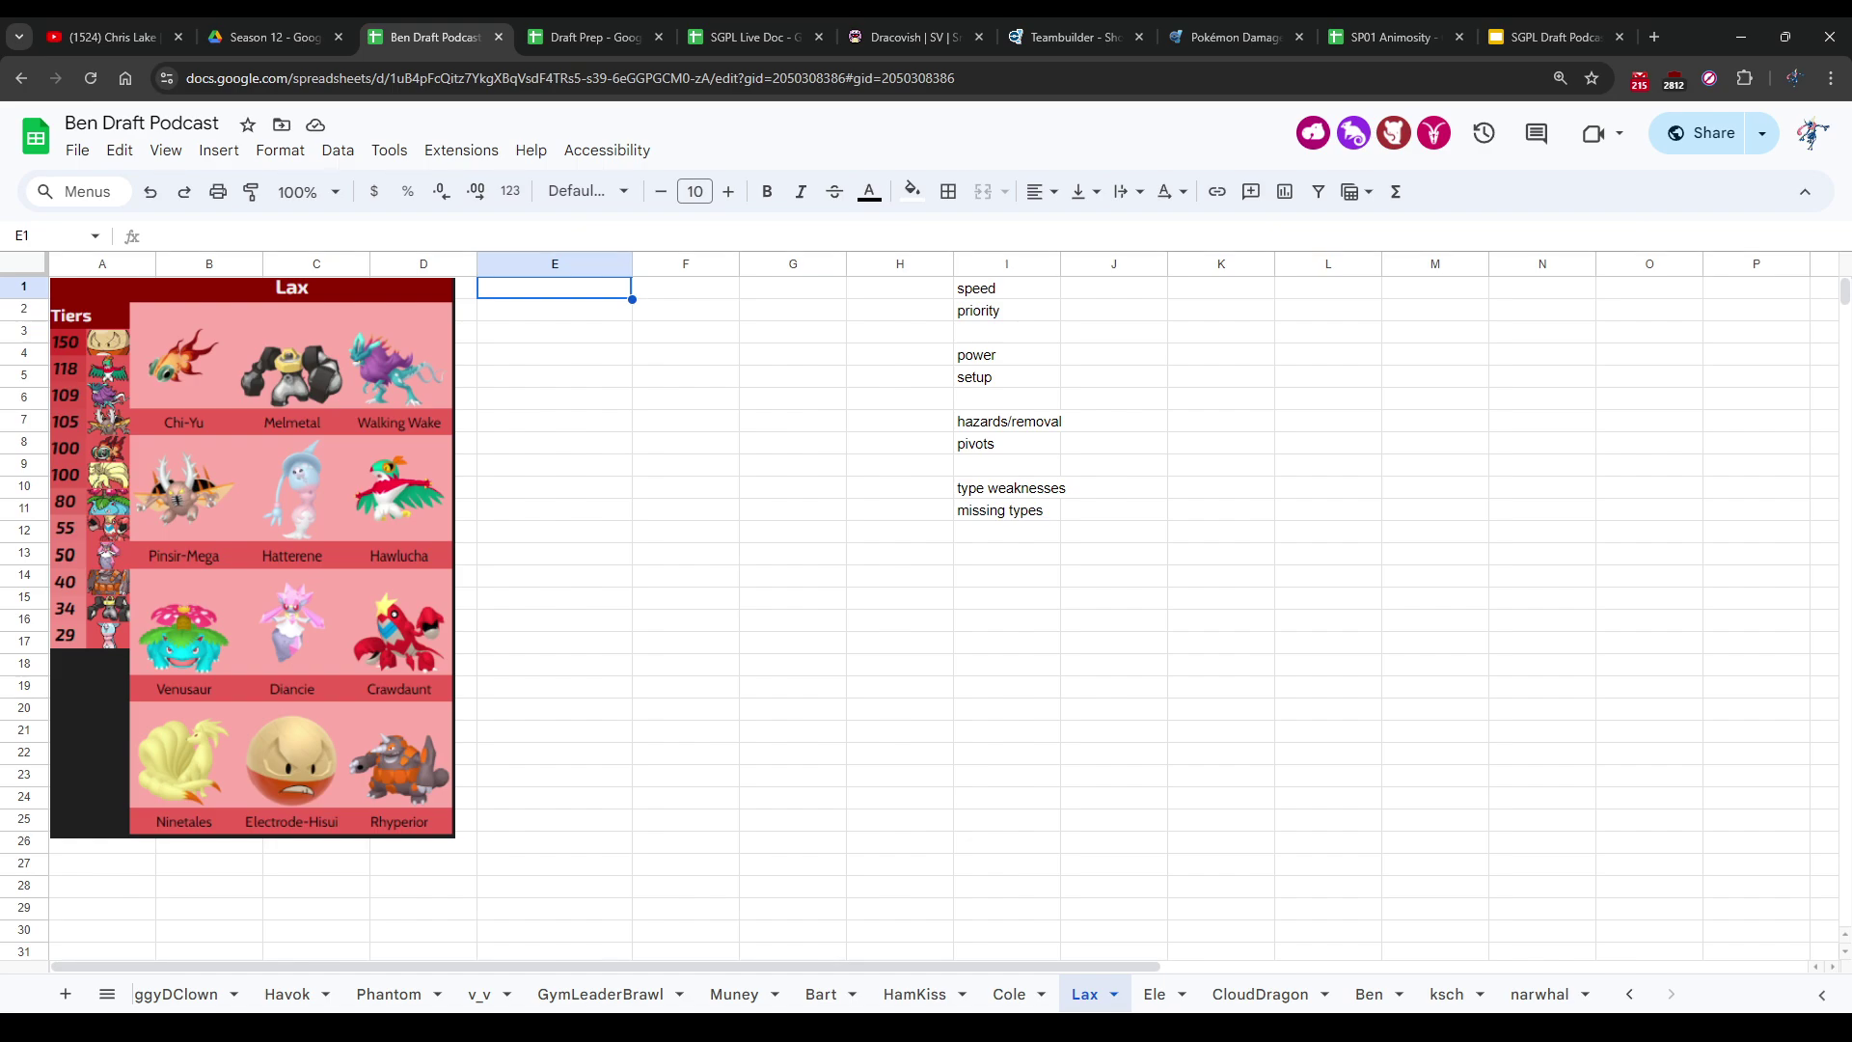
key(ctrl+Tab)
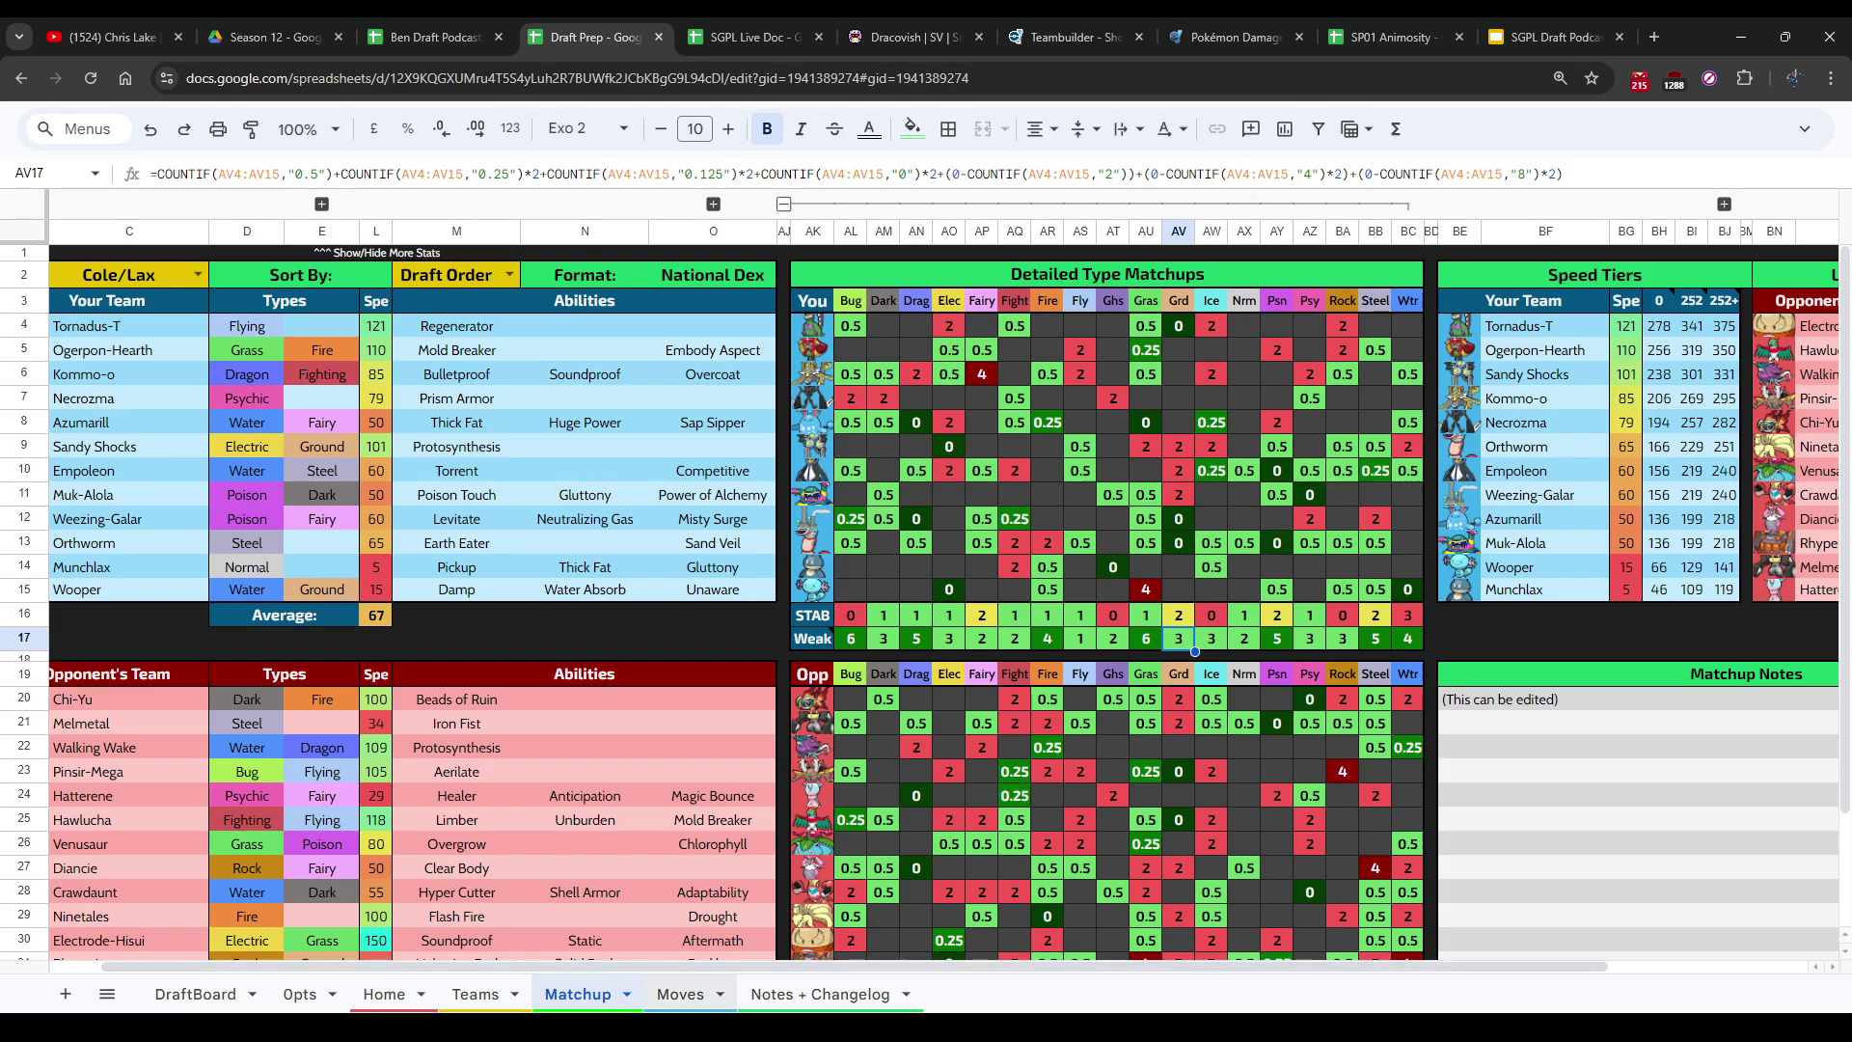
click(680, 993)
scroll(926, 579, down, 5)
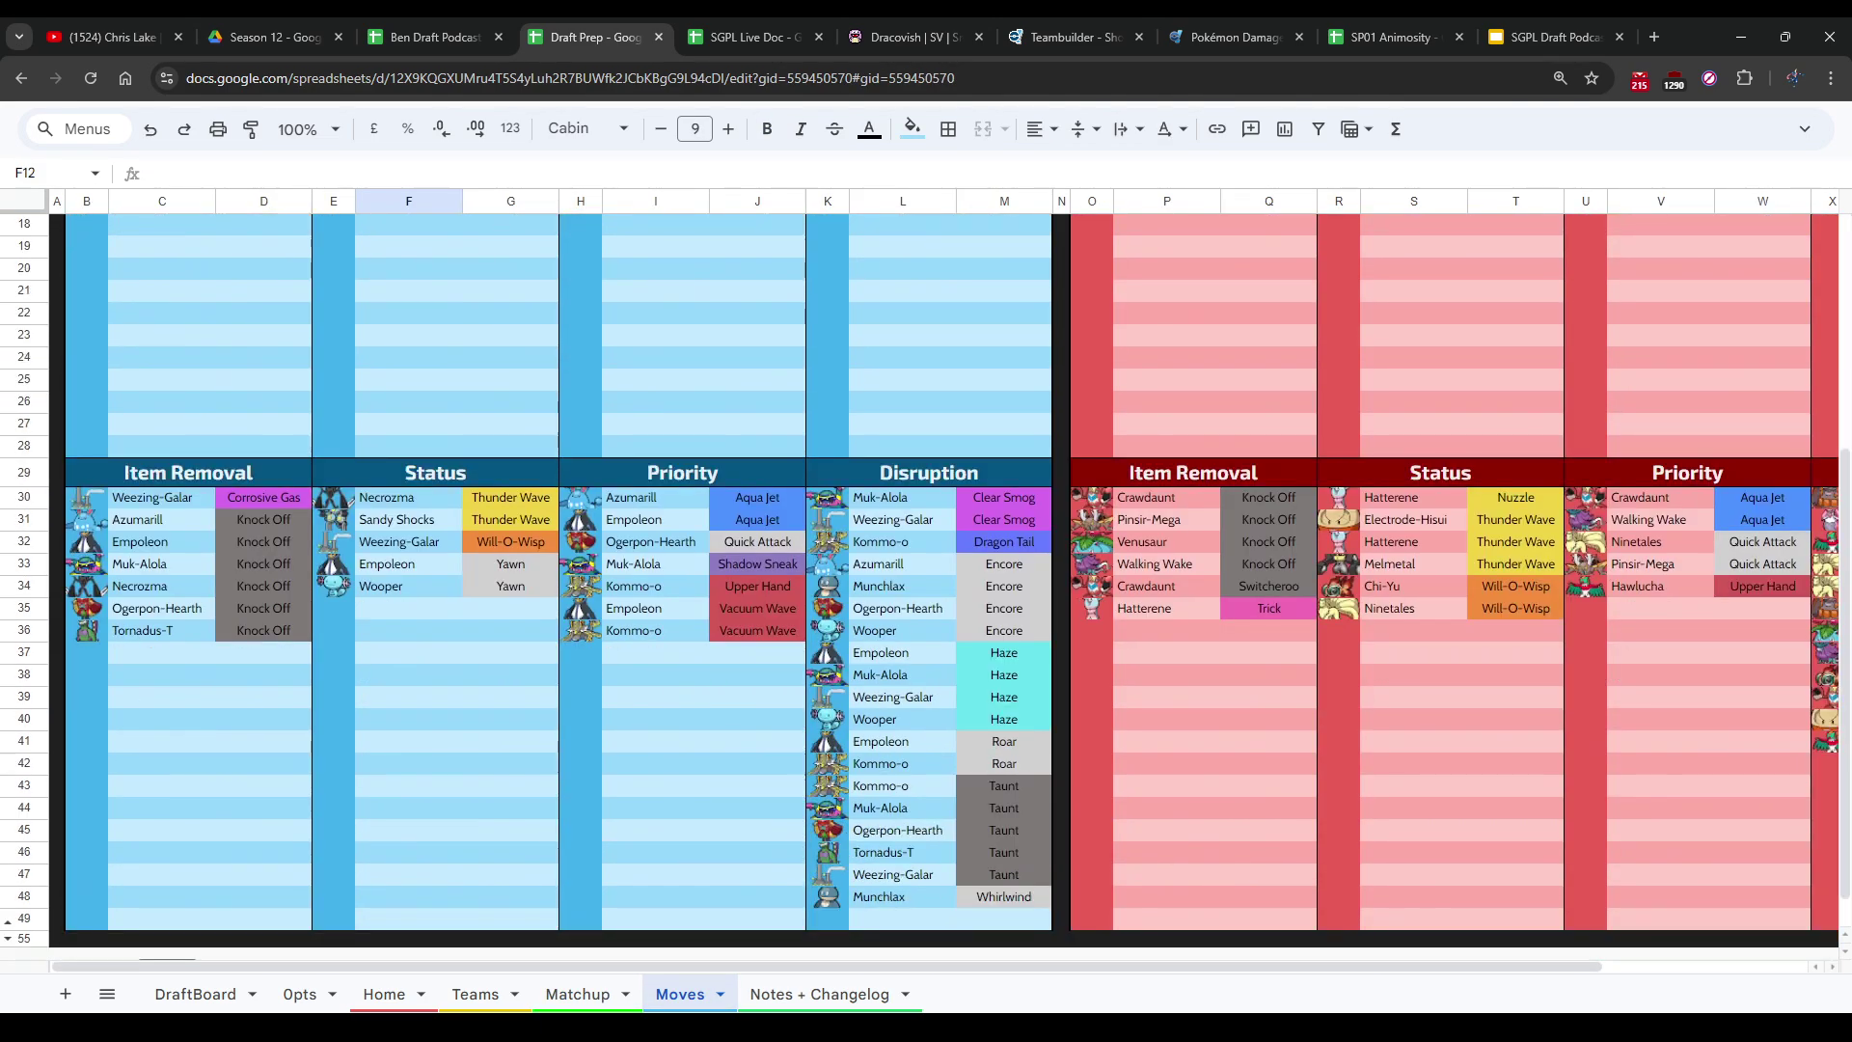
scroll(926, 578, right, 3)
scroll(926, 578, up, 5)
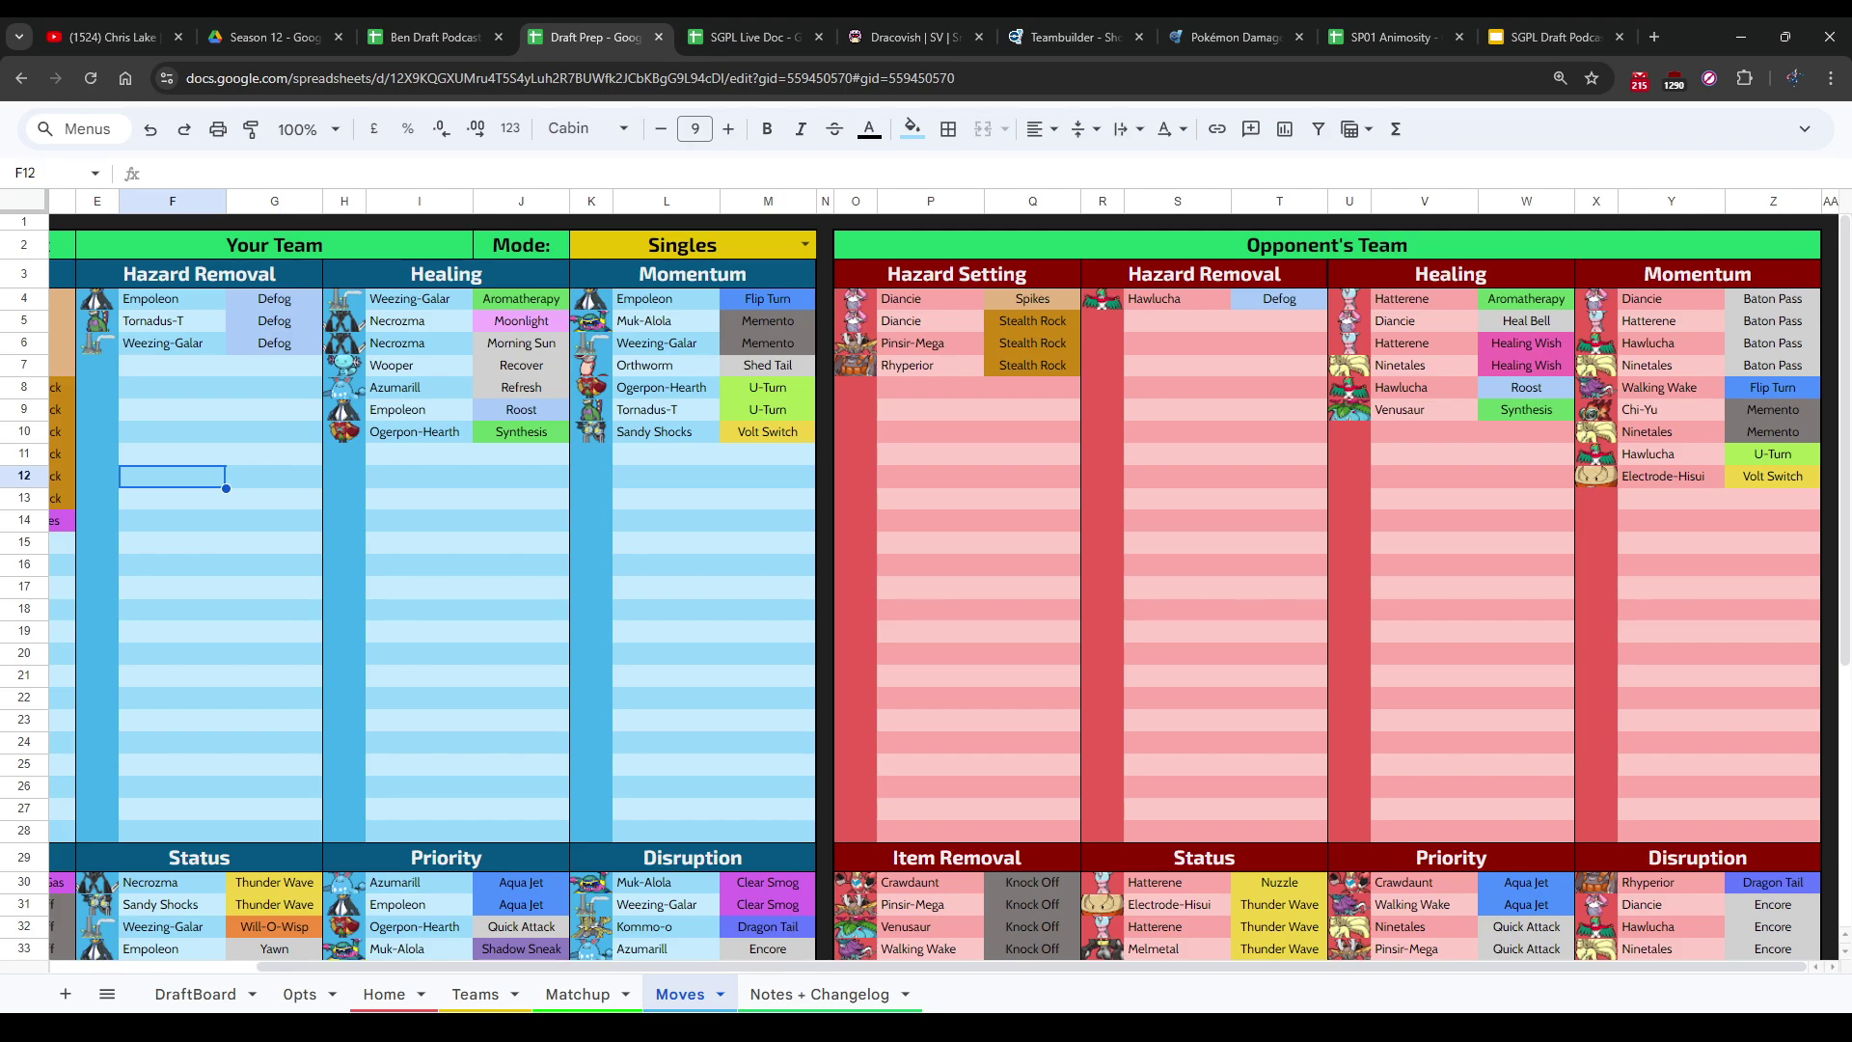
click(1773, 365)
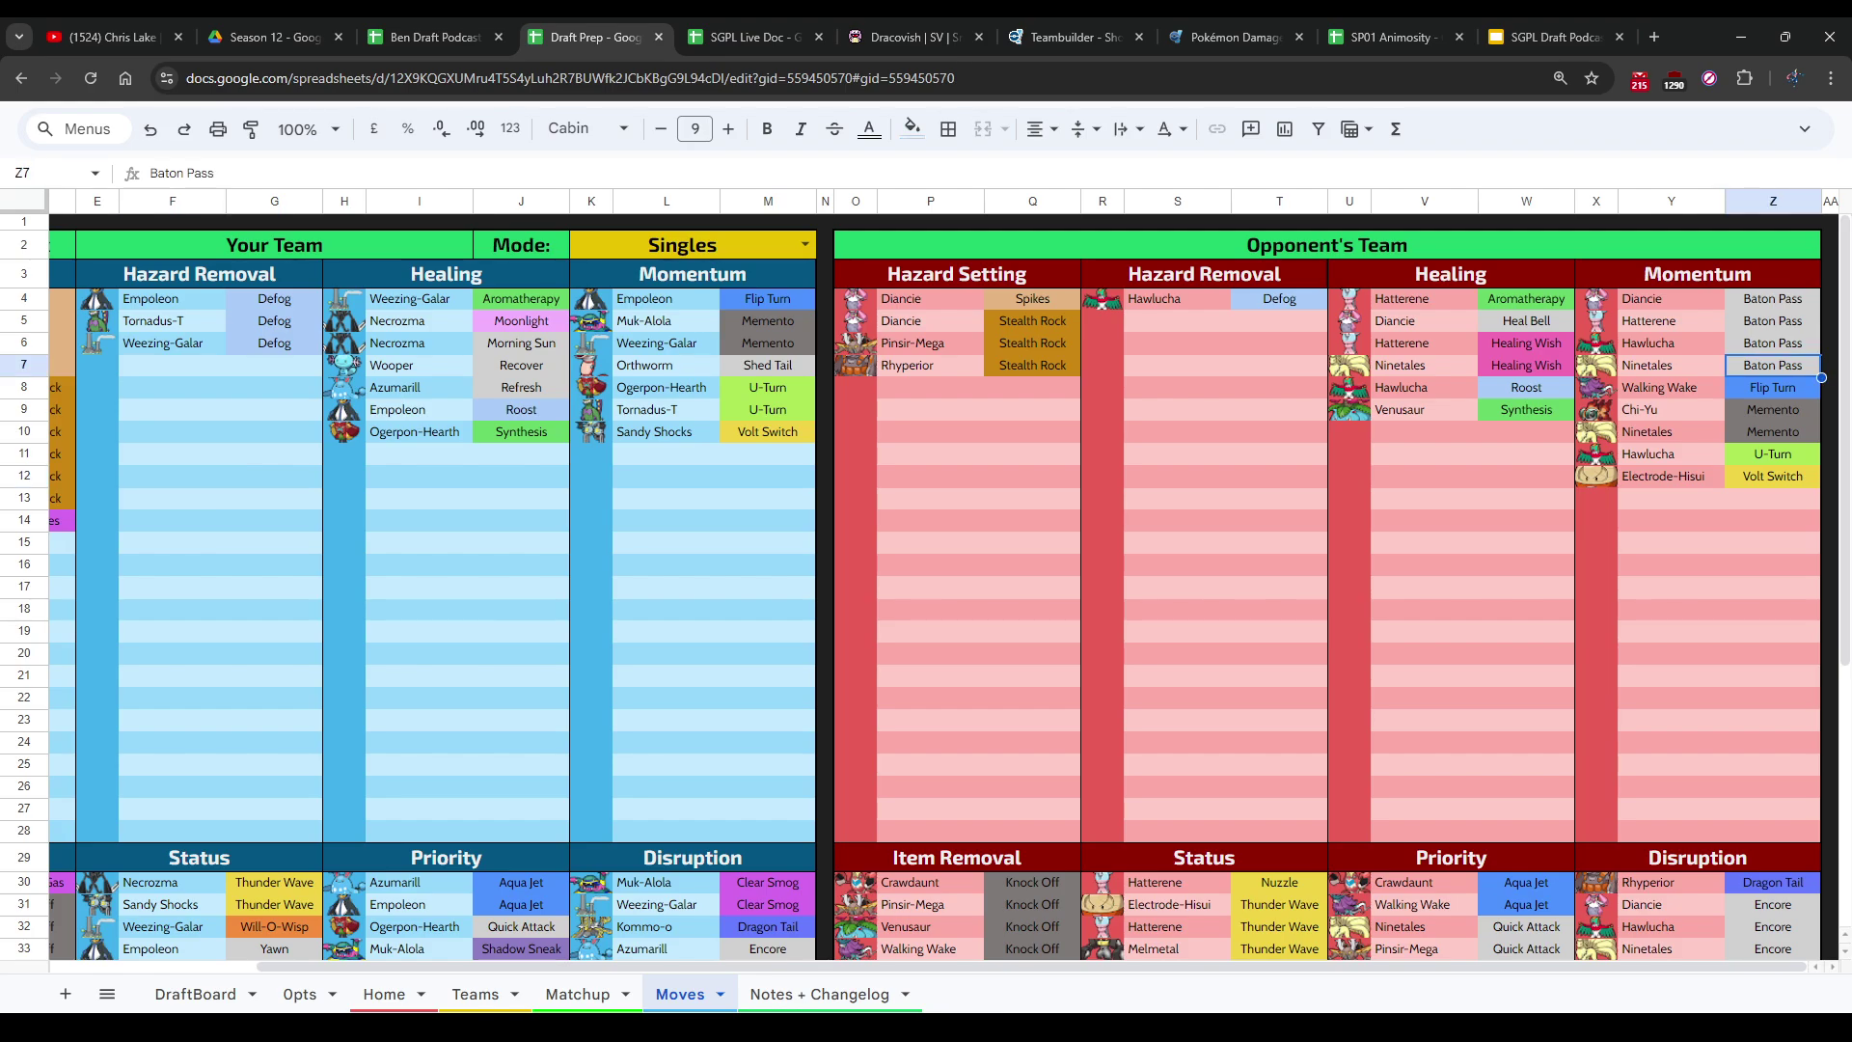
key(ctrl+shift+Tab)
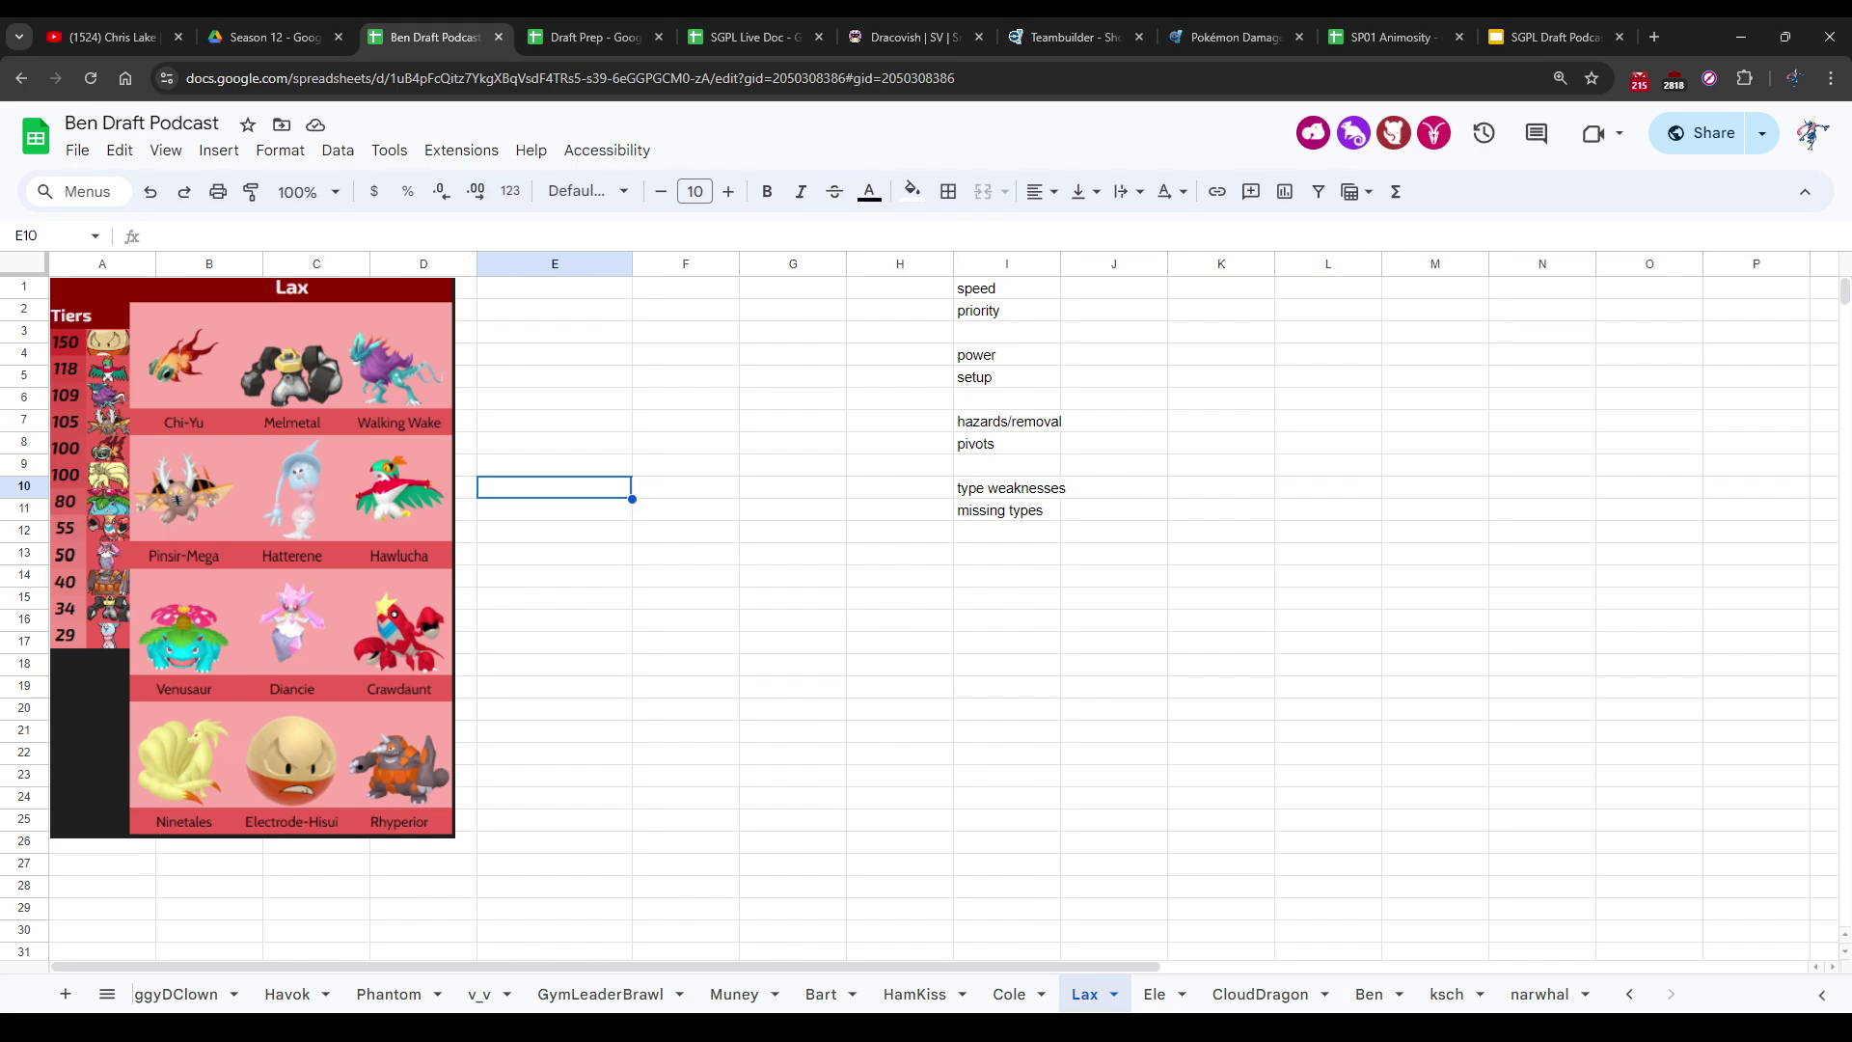
key(ctrl+Tab)
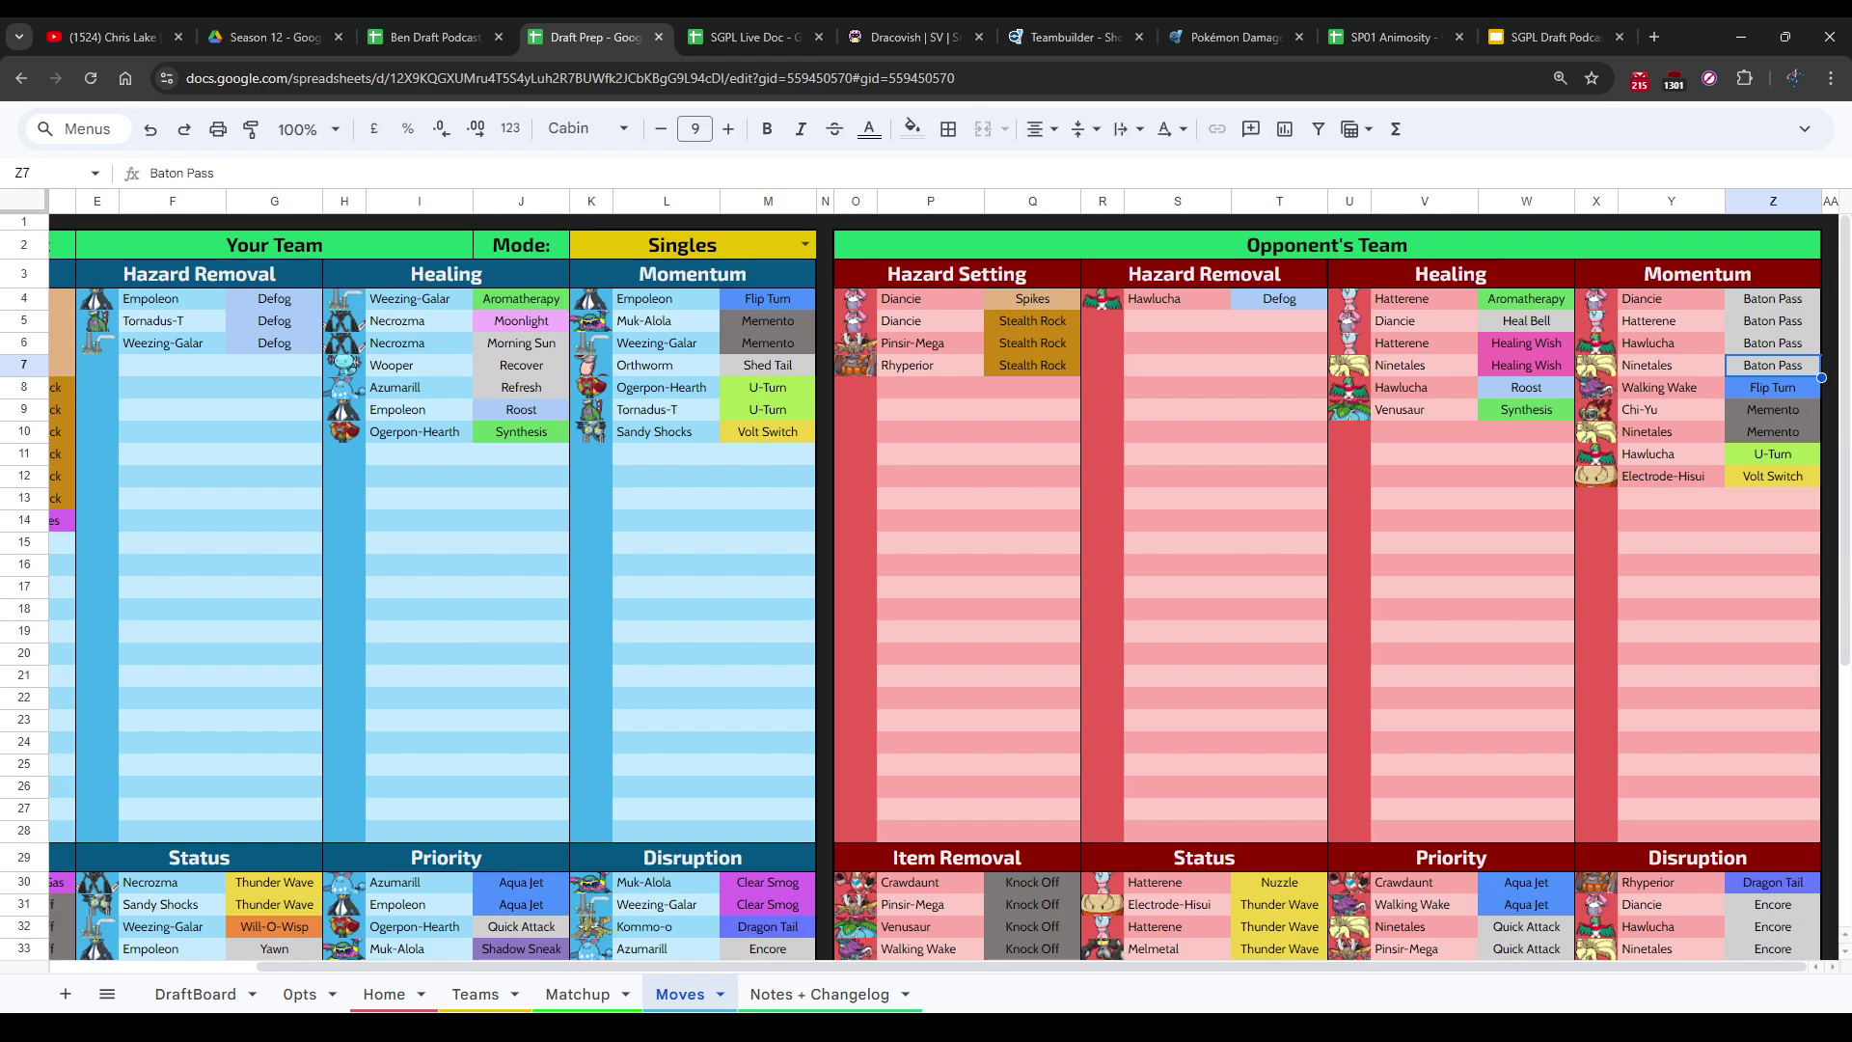
key(ctrl+shift+Tab)
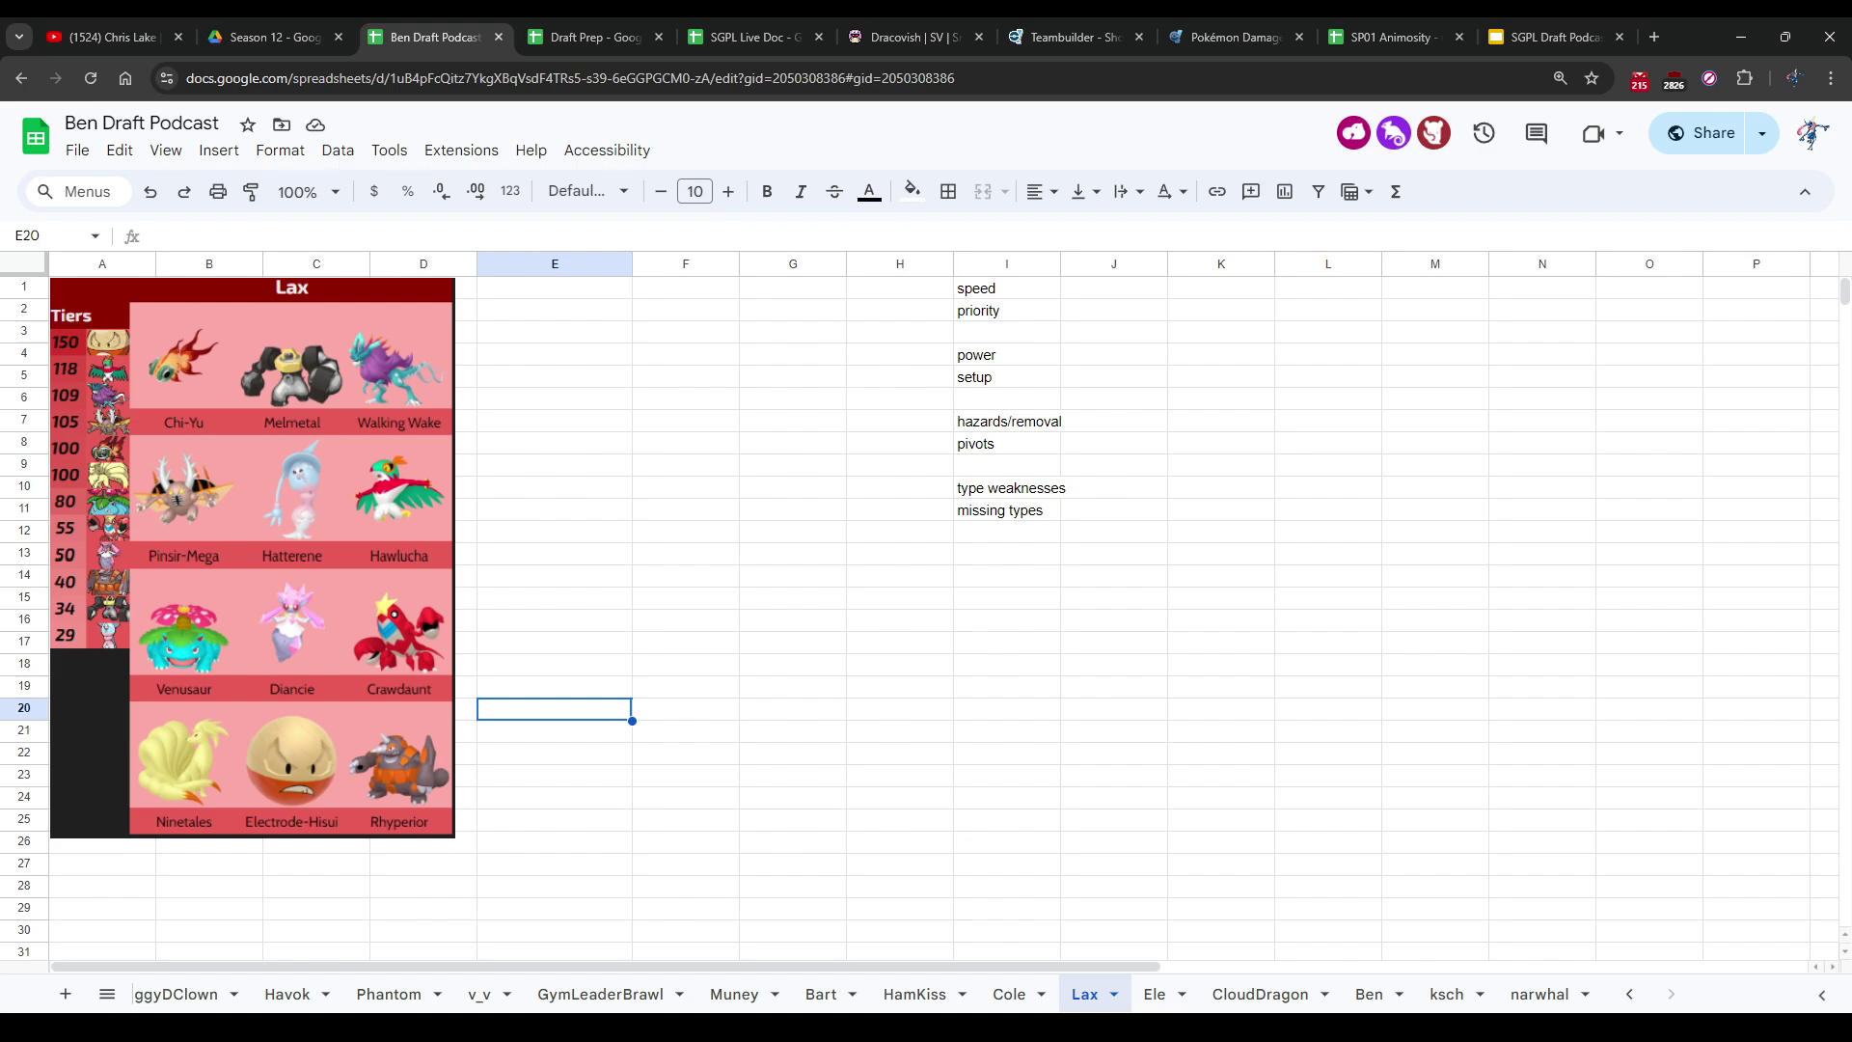
key(ctrl+Tab)
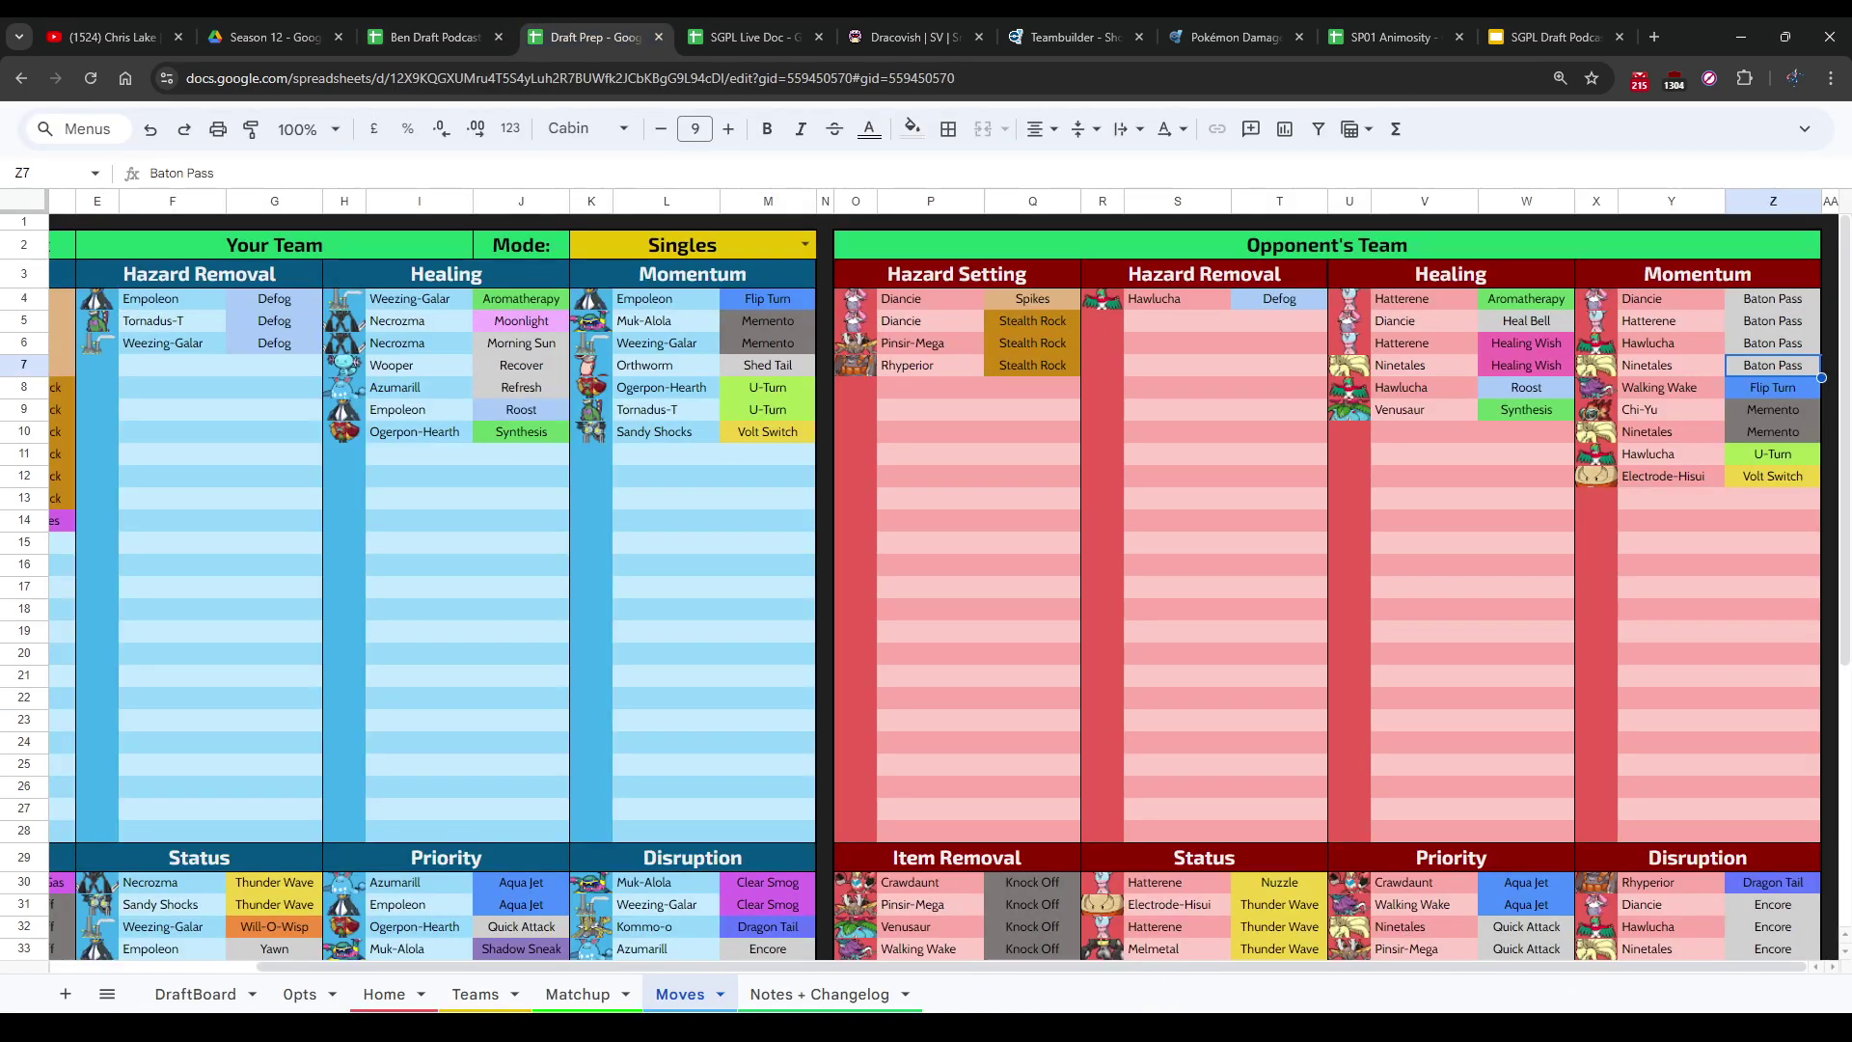
key(ctrl+shift+Tab)
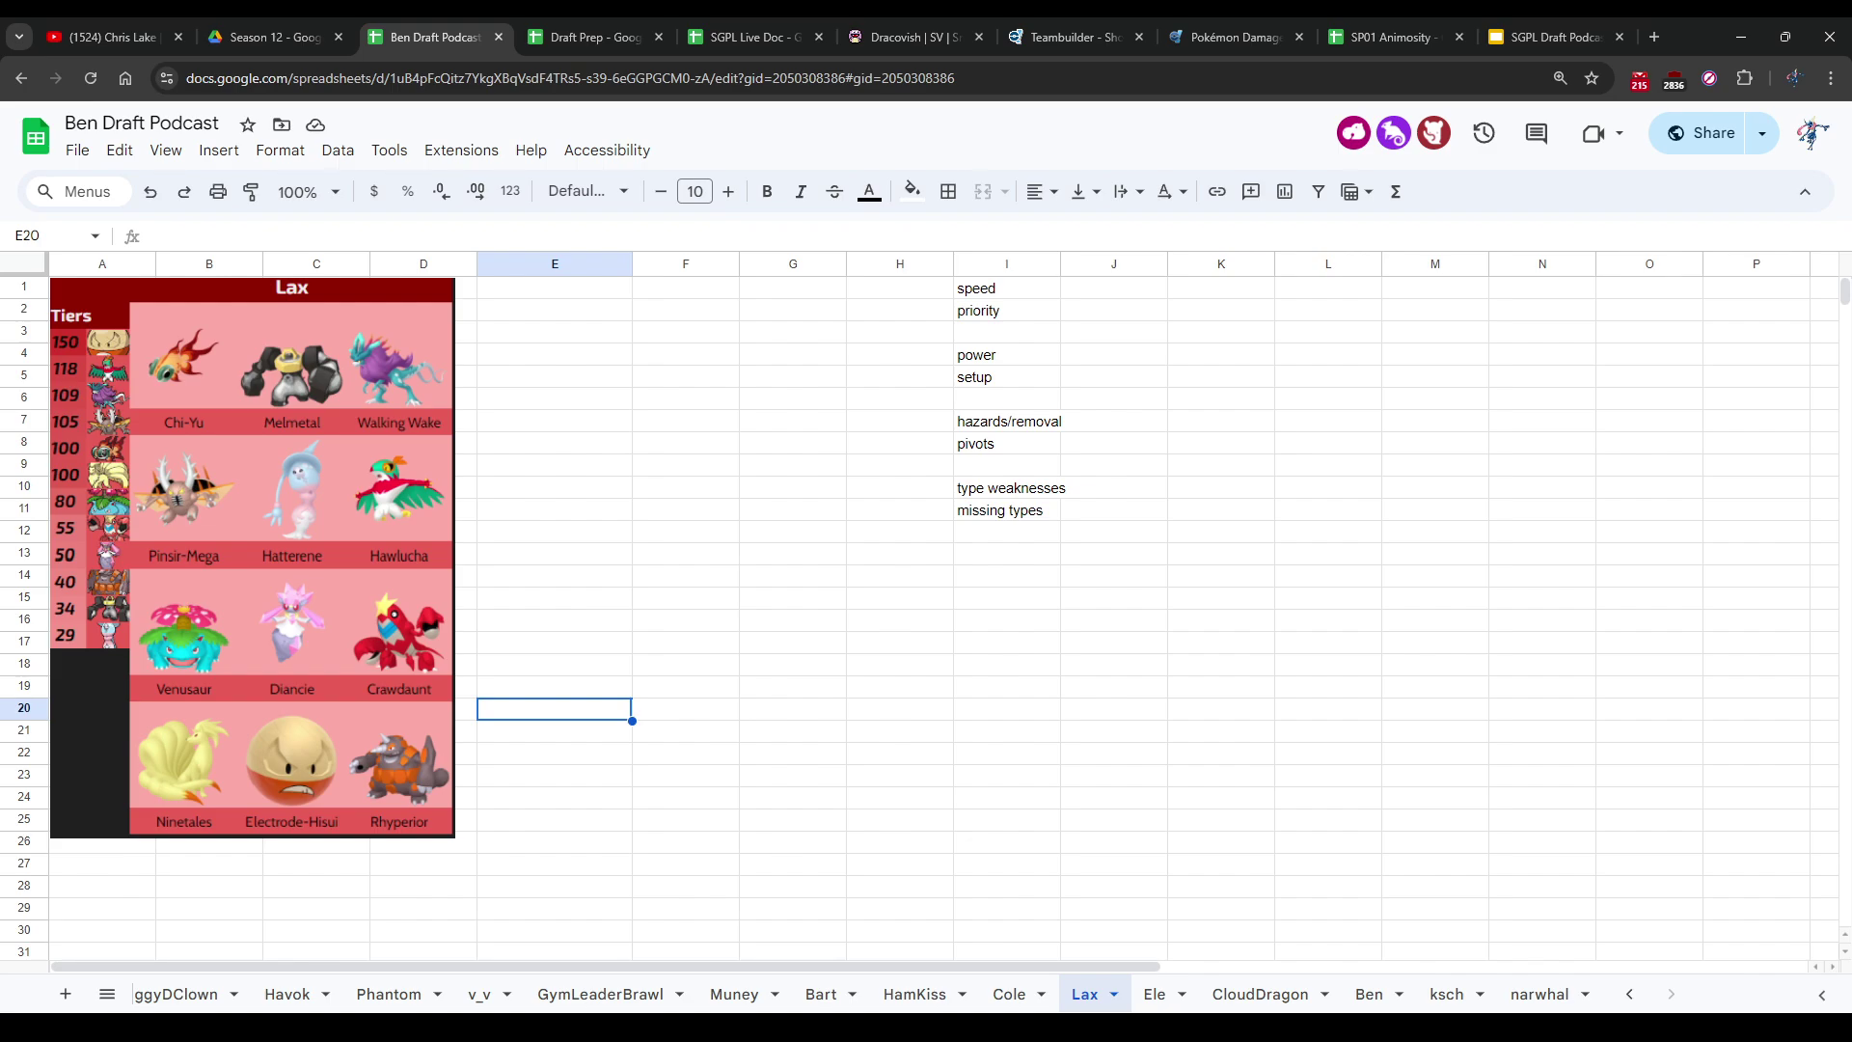
Step: Enter the Chi-Yu team's speed note "Good speed" in cell E1 and priority note "Good priority" in cell E2
click(554, 286)
text(G)
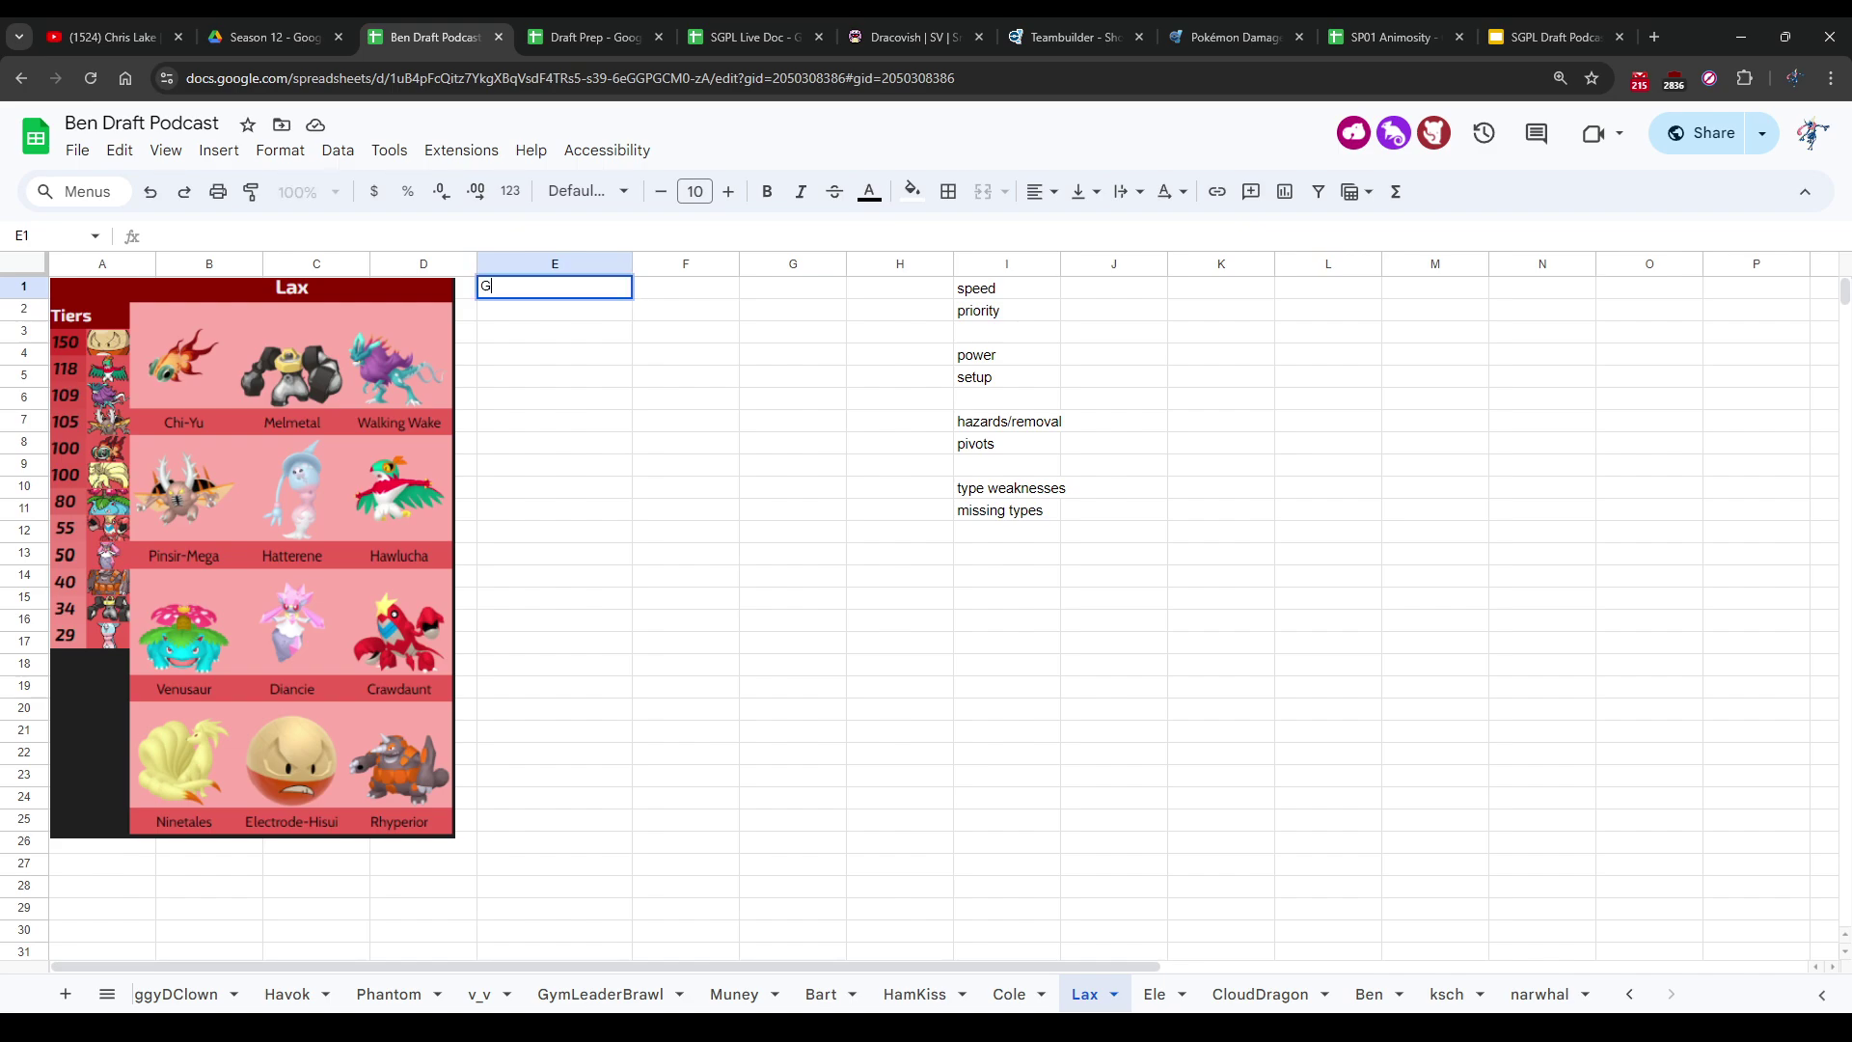
text(ood speed)
key(Return)
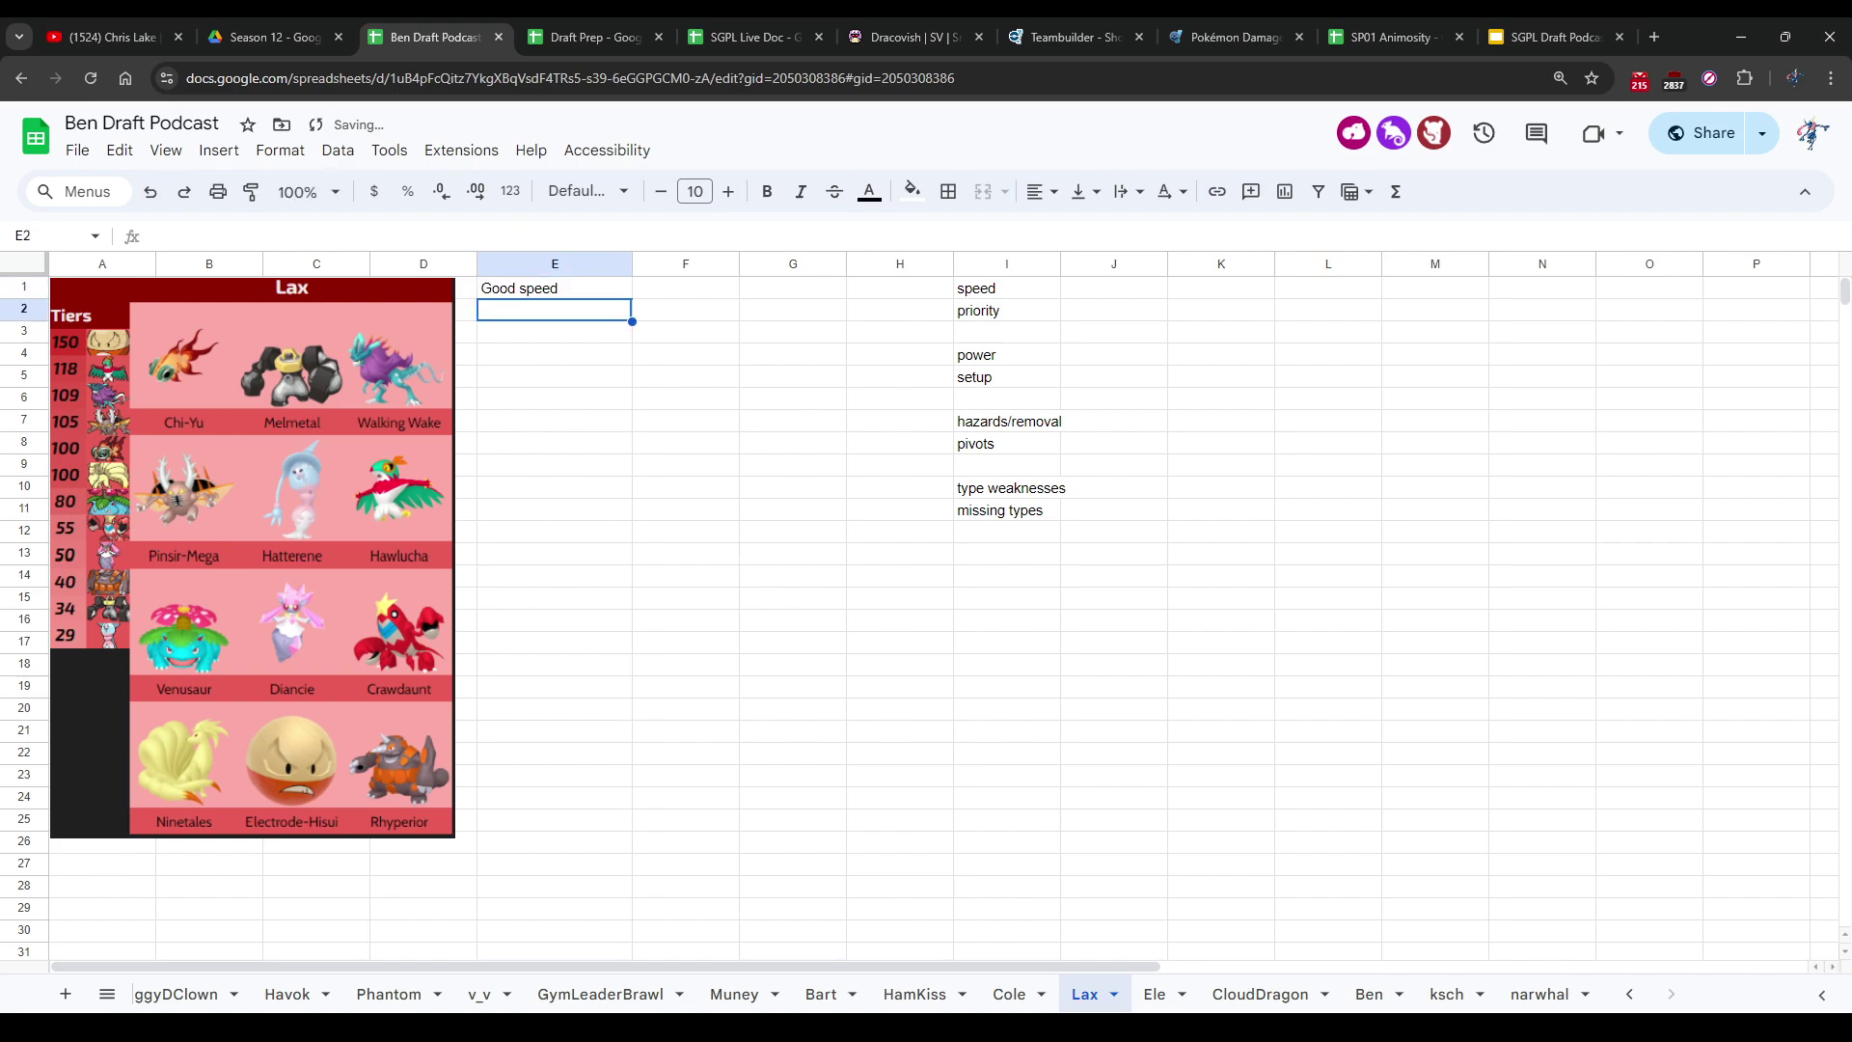
text(Good priority)
key(Return)
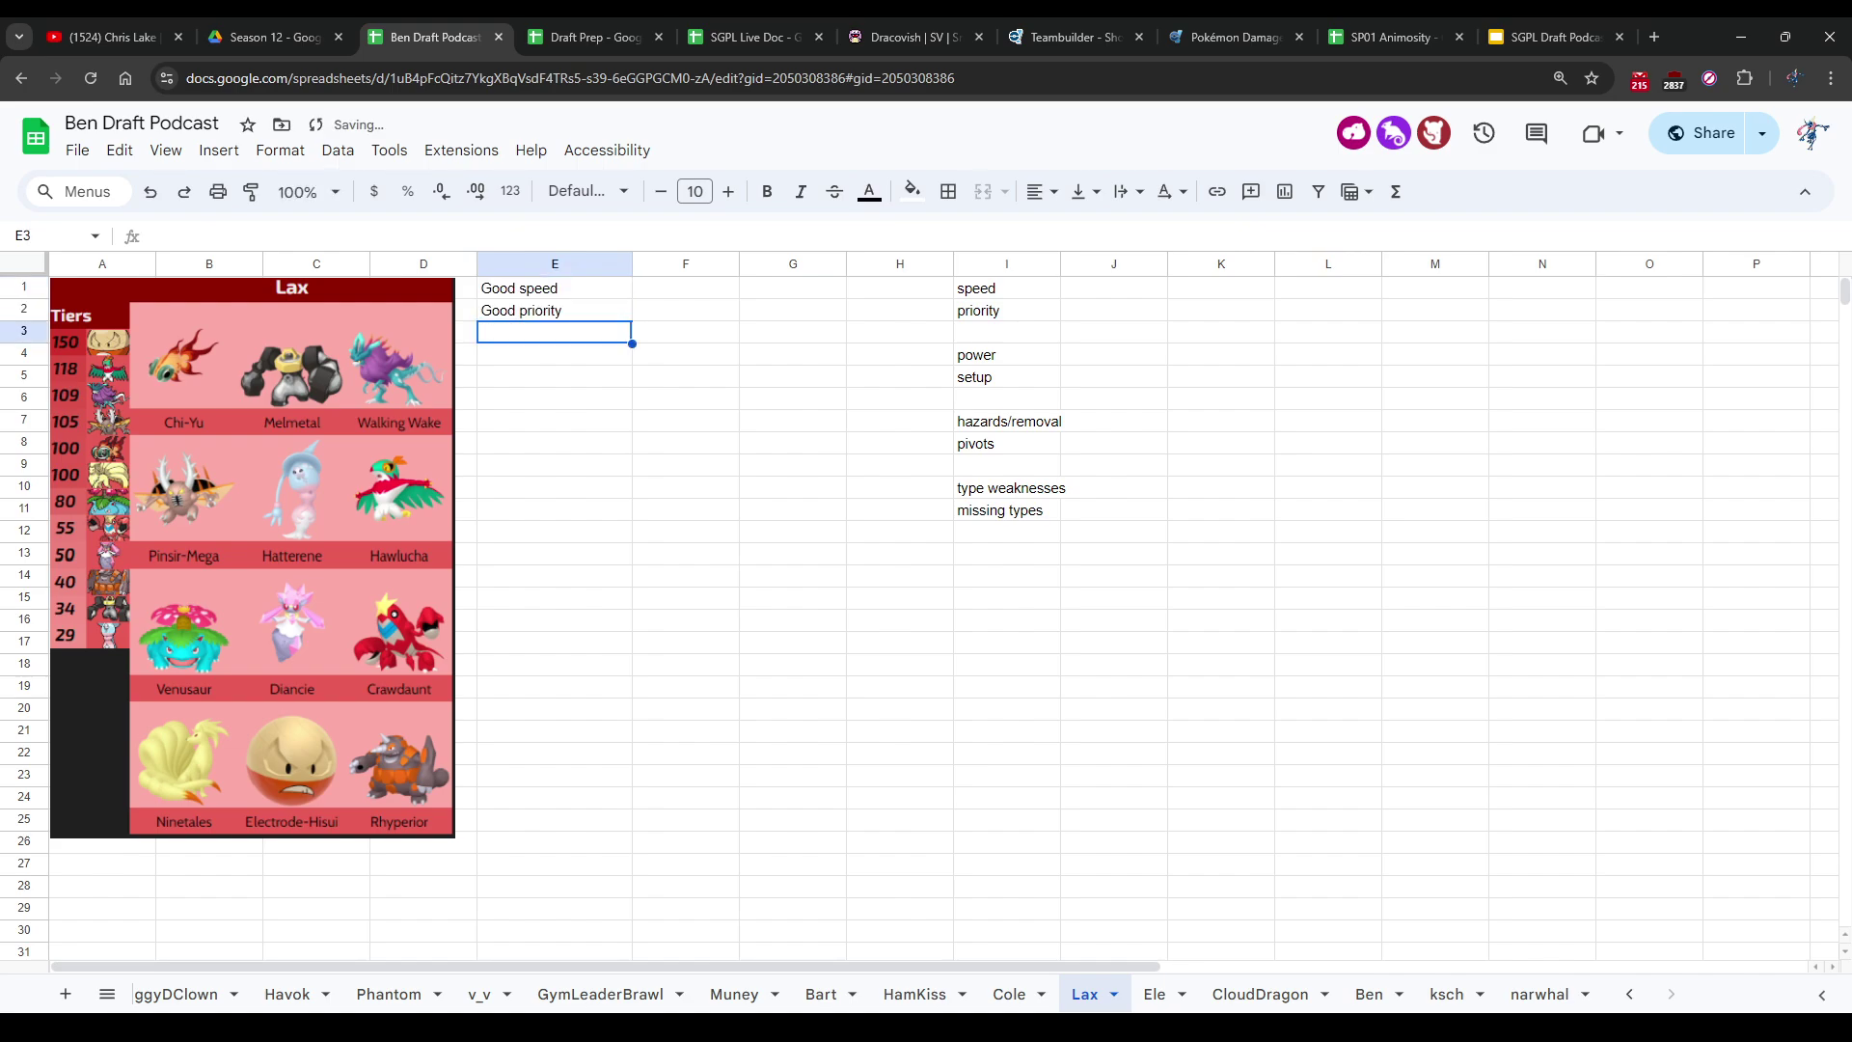
Step: Enter the note "Defensive options alightly limited" in cell E4 of the Chi-Yu team's notes
click(554, 354)
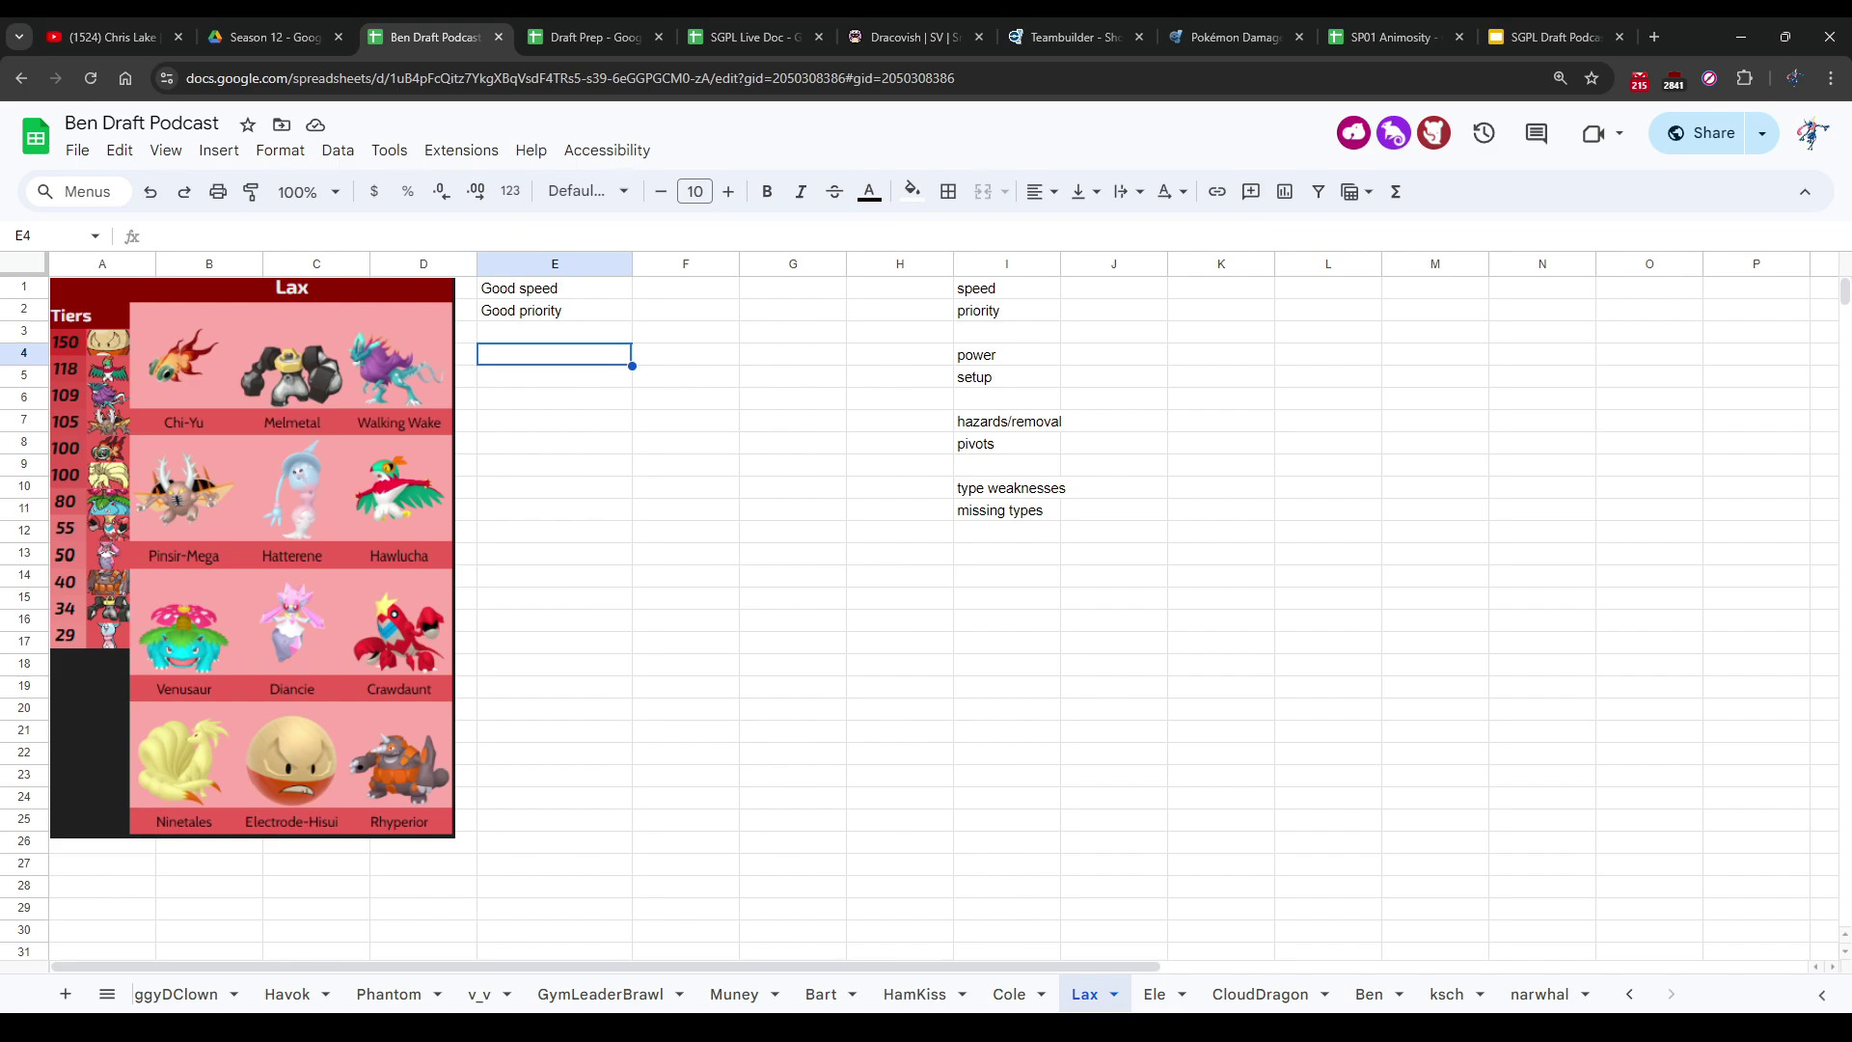
text(Def)
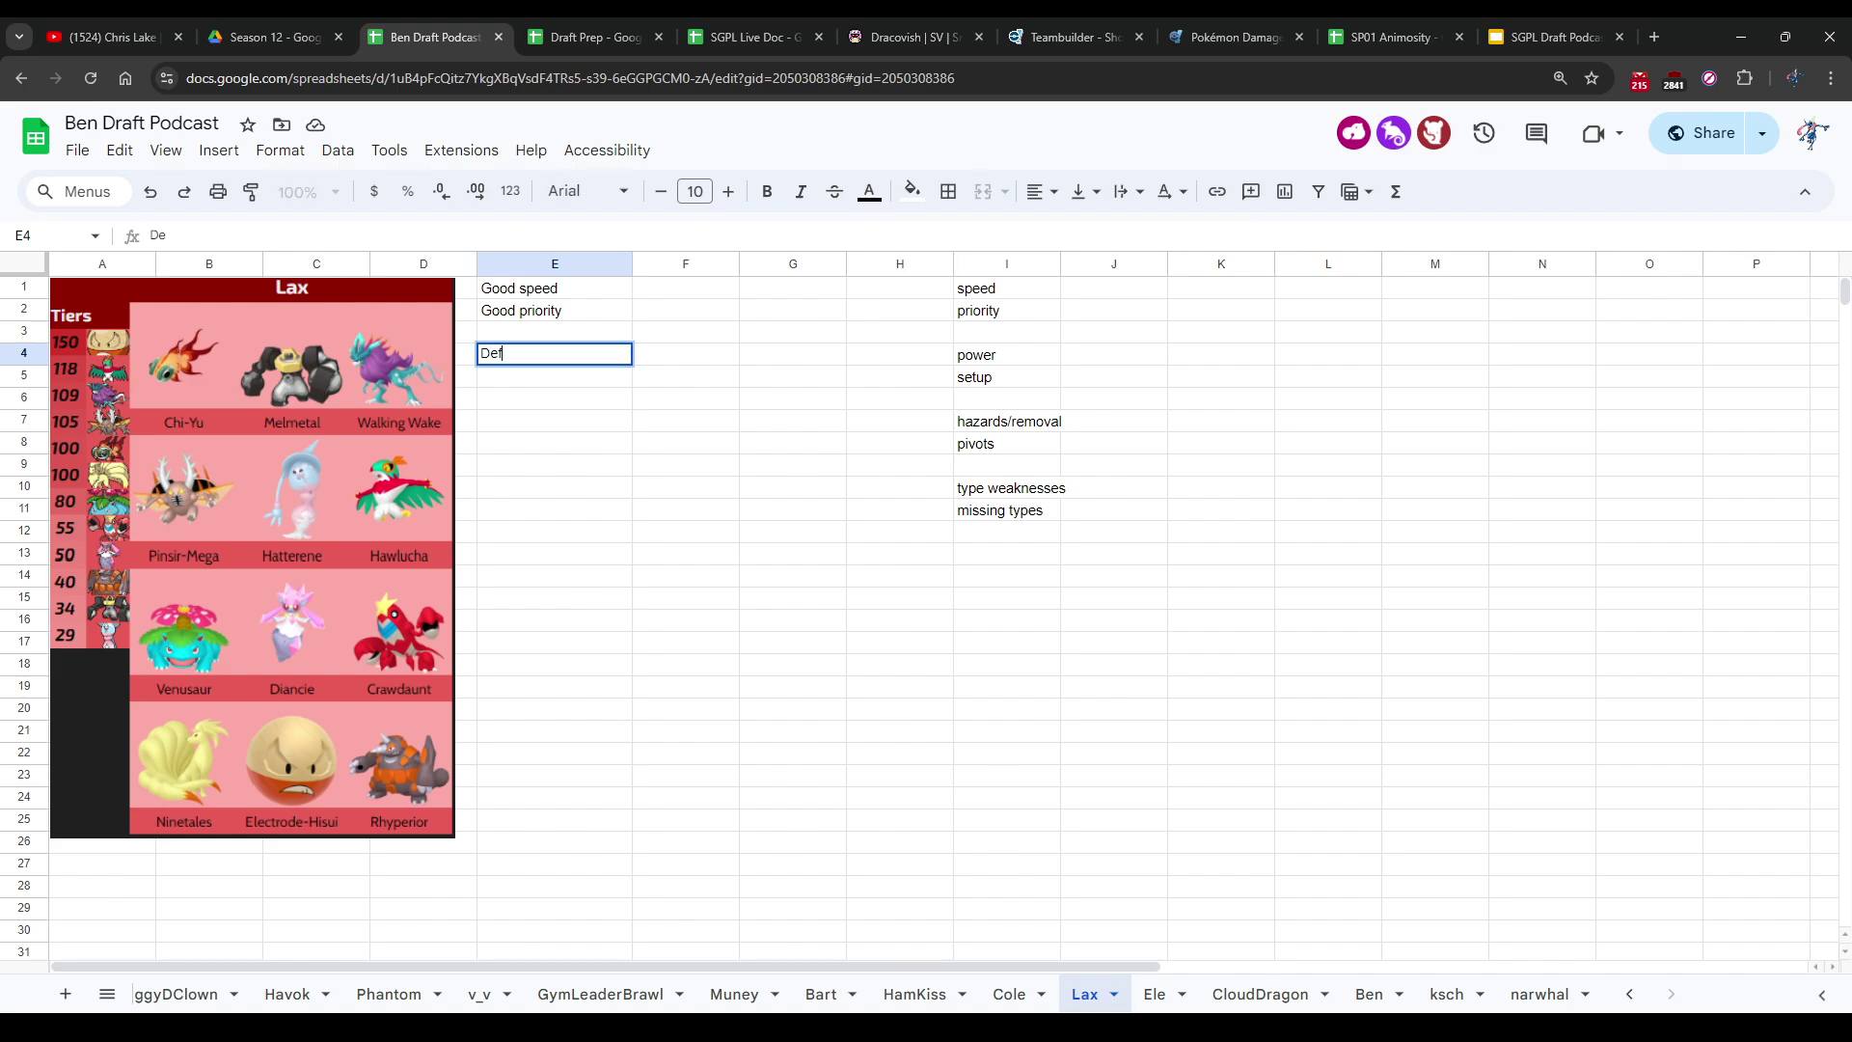
text(ensive options limited)
key(Return)
key(Up)
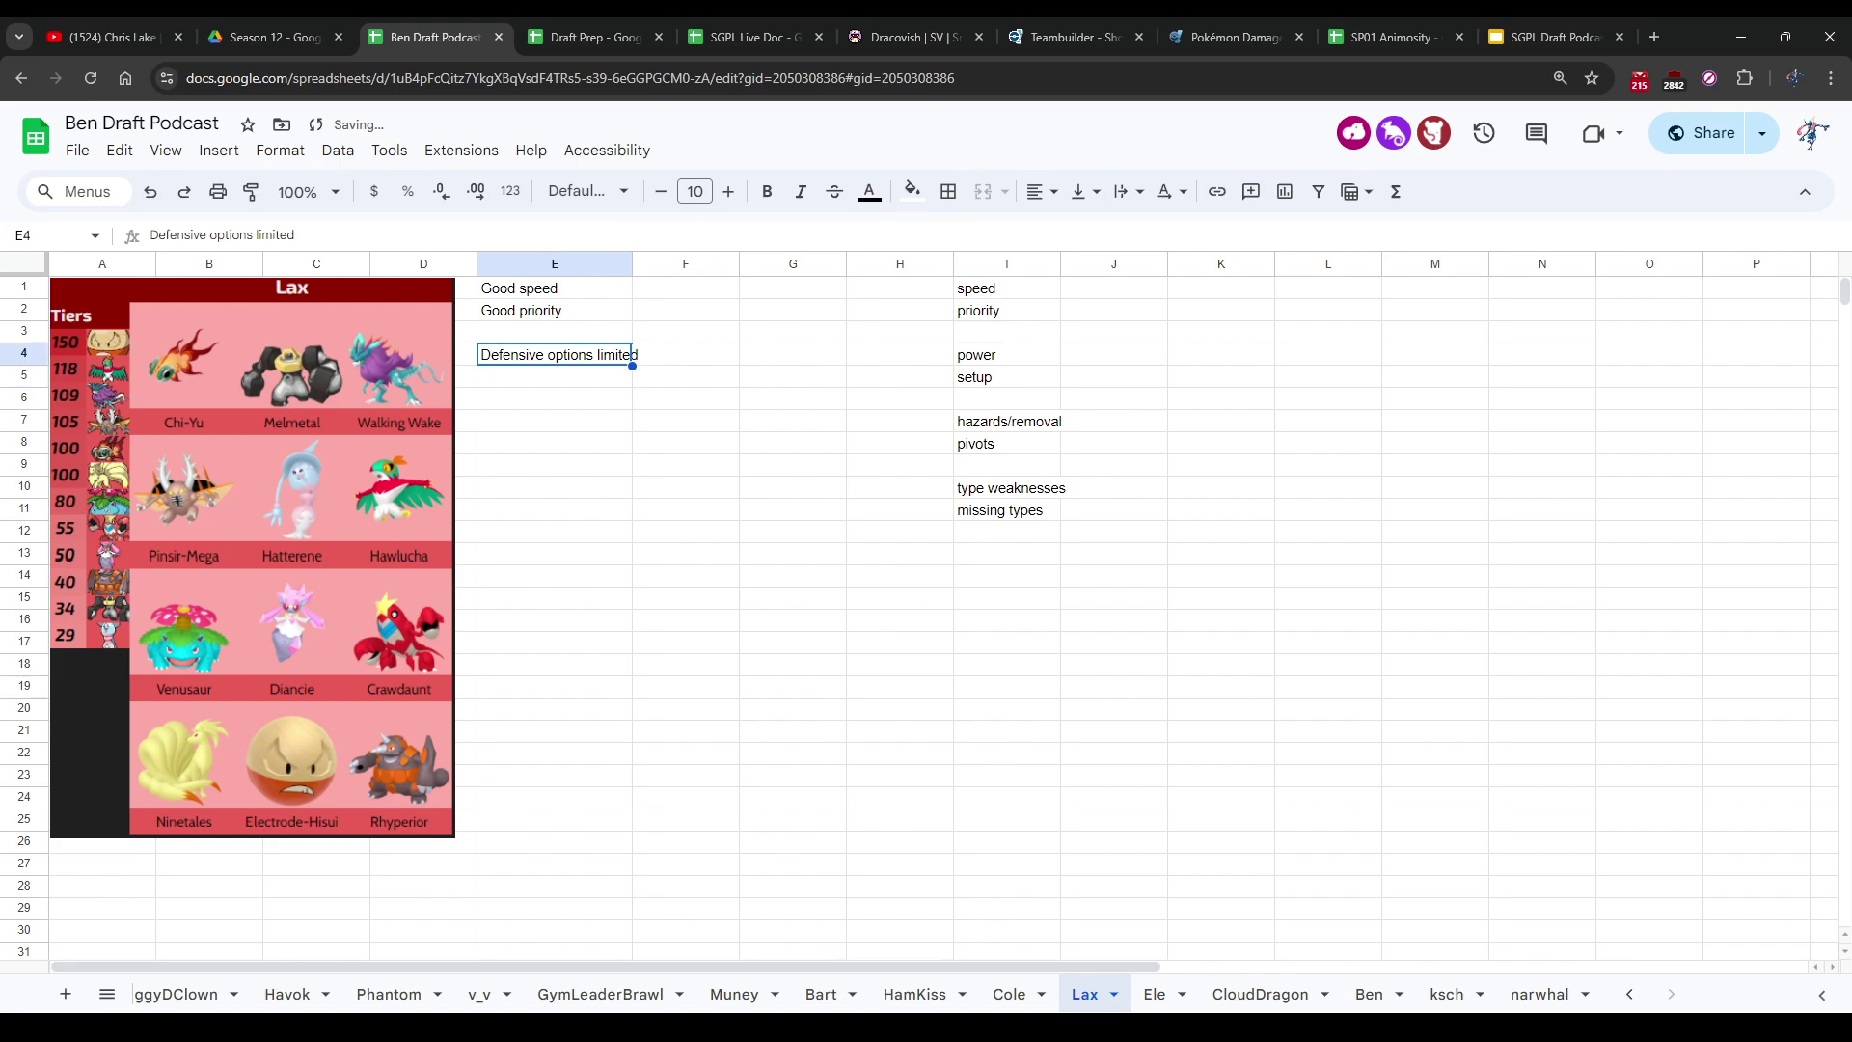
key(Return)
key(ctrl+Left)
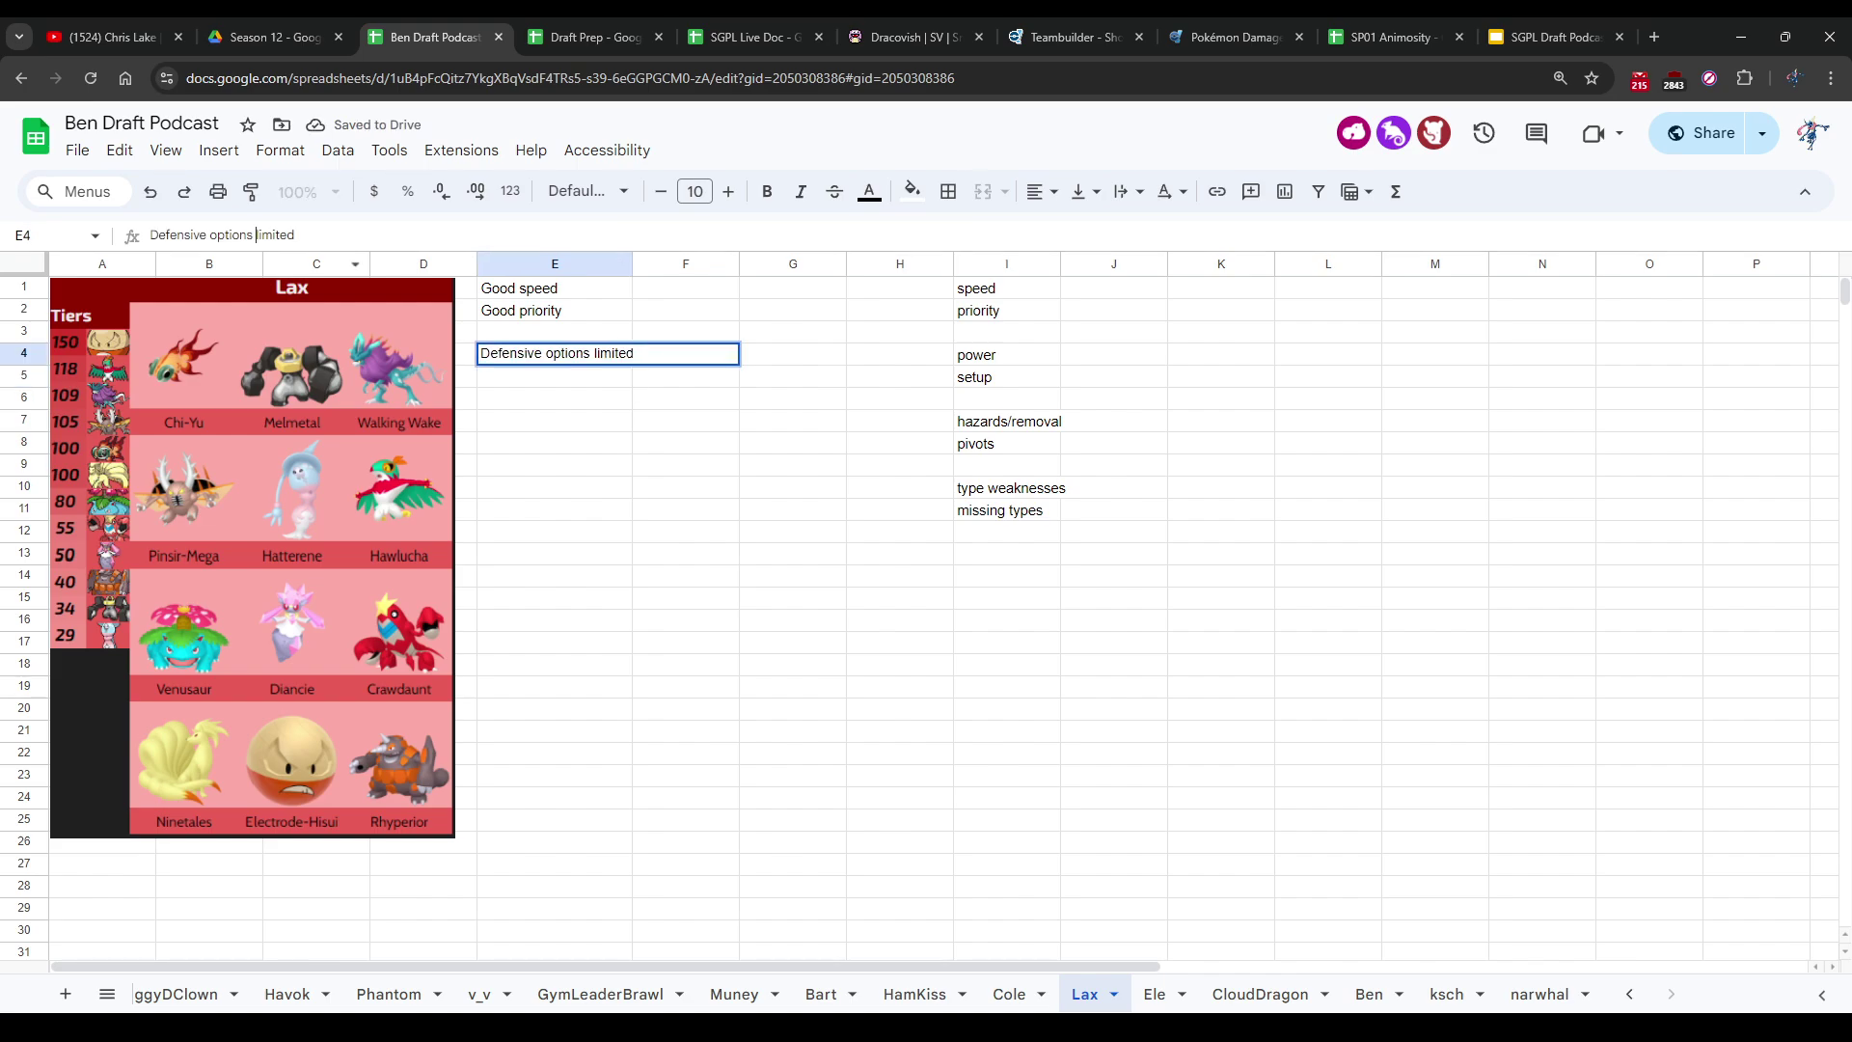
text(alightly)
key(Return)
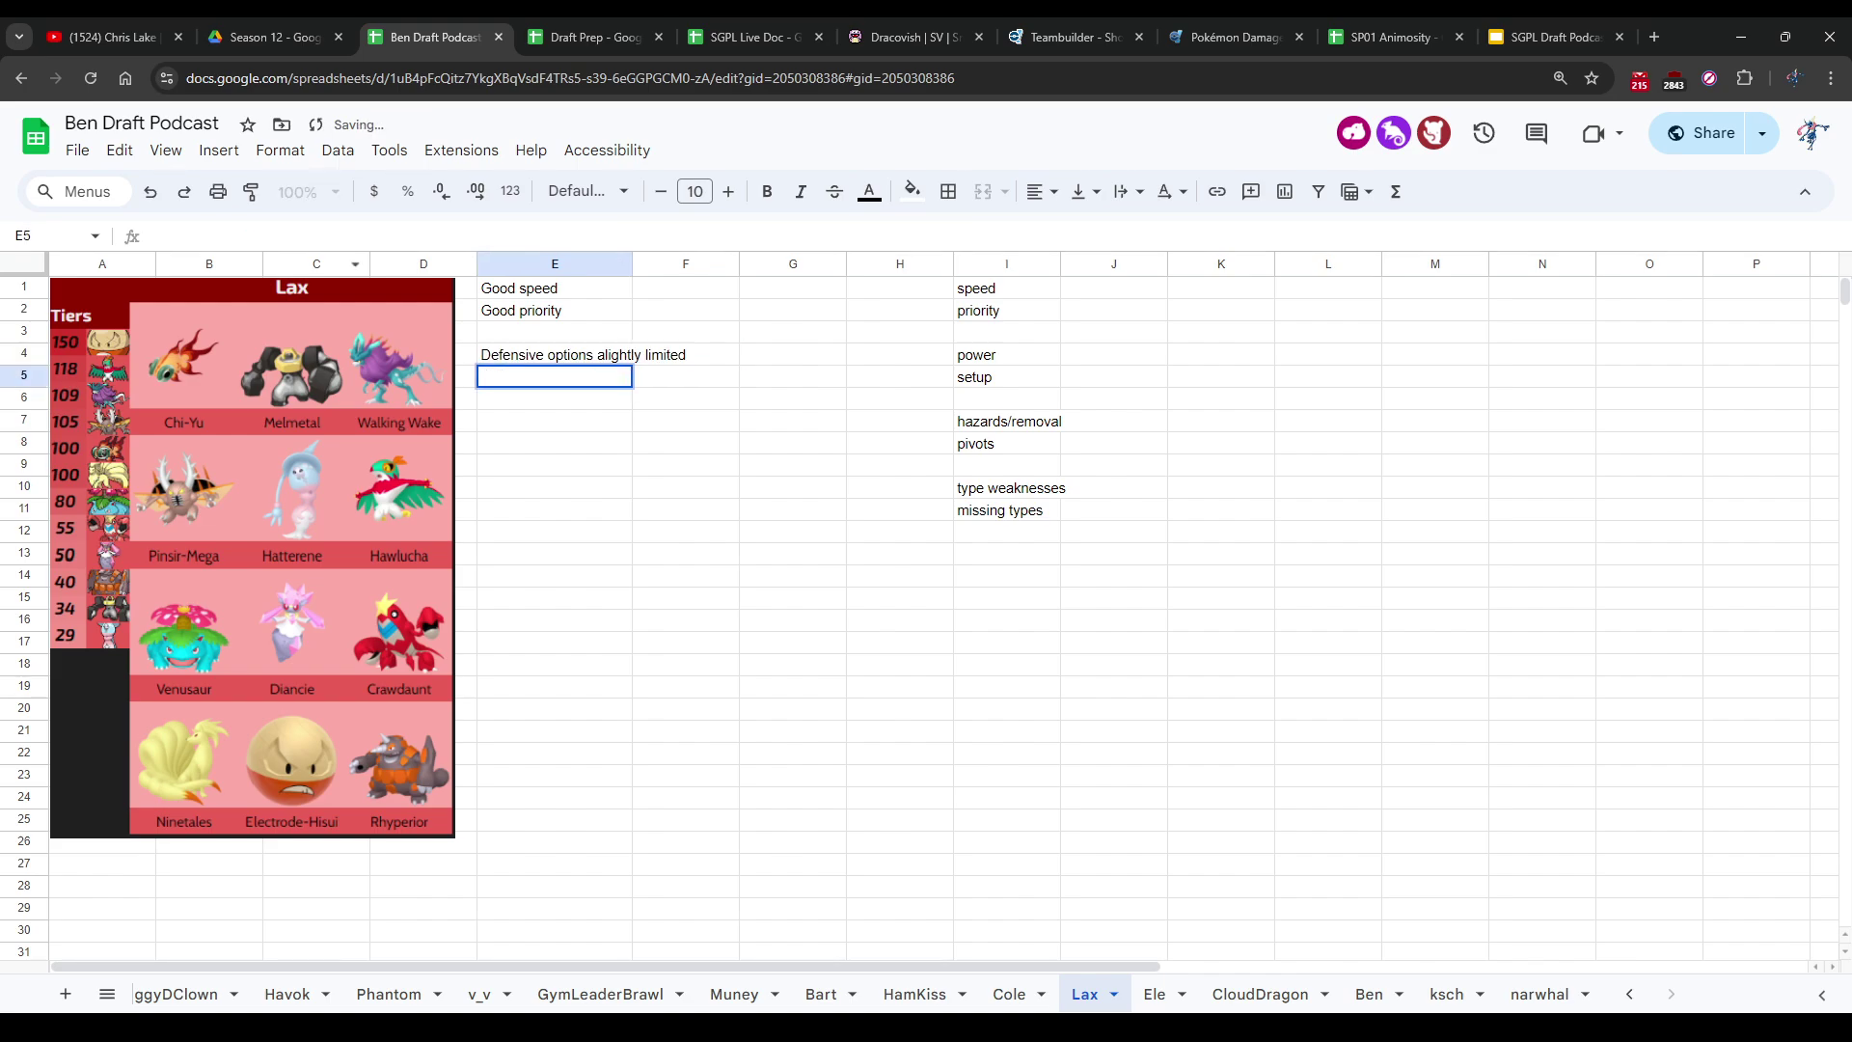
Step: Correct the misspelled word in cell E4 so the Chi-Yu team's note reads "Defensive options slightly limited"
click(630, 355)
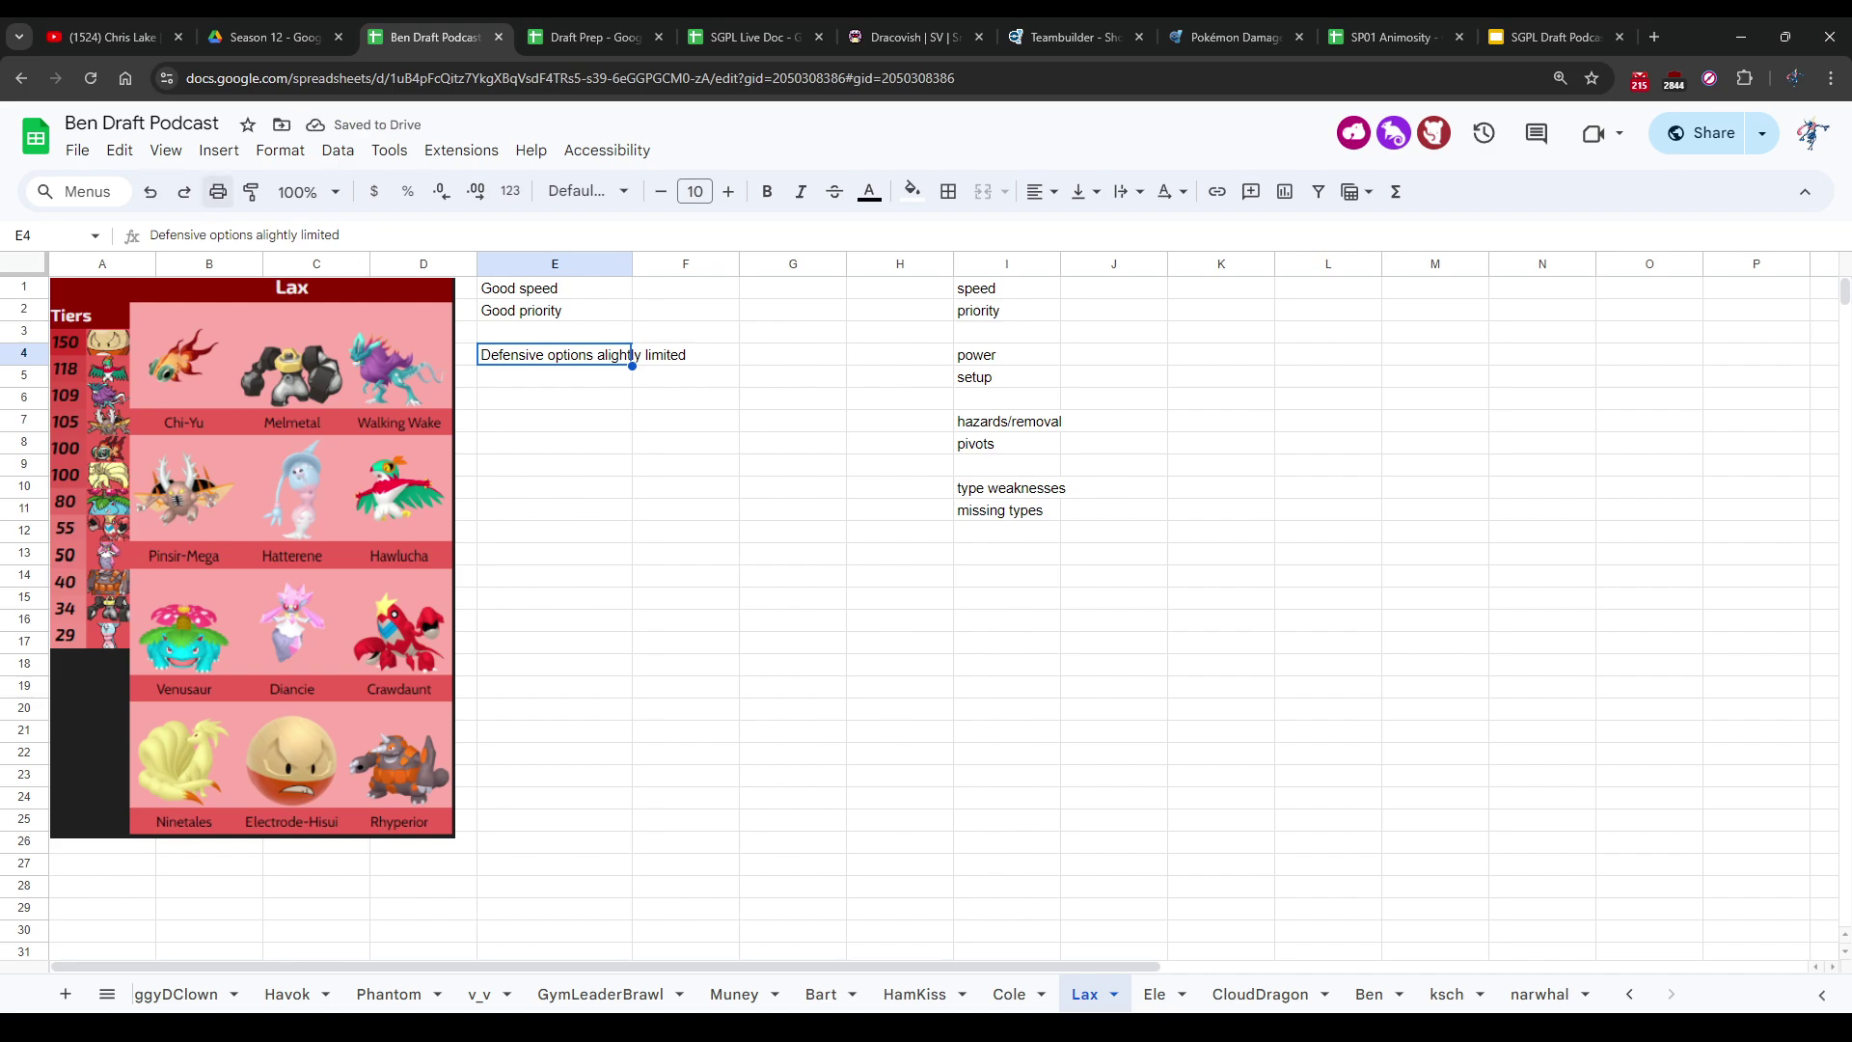
click(258, 234)
key(BackSpace)
text(s)
key(Return)
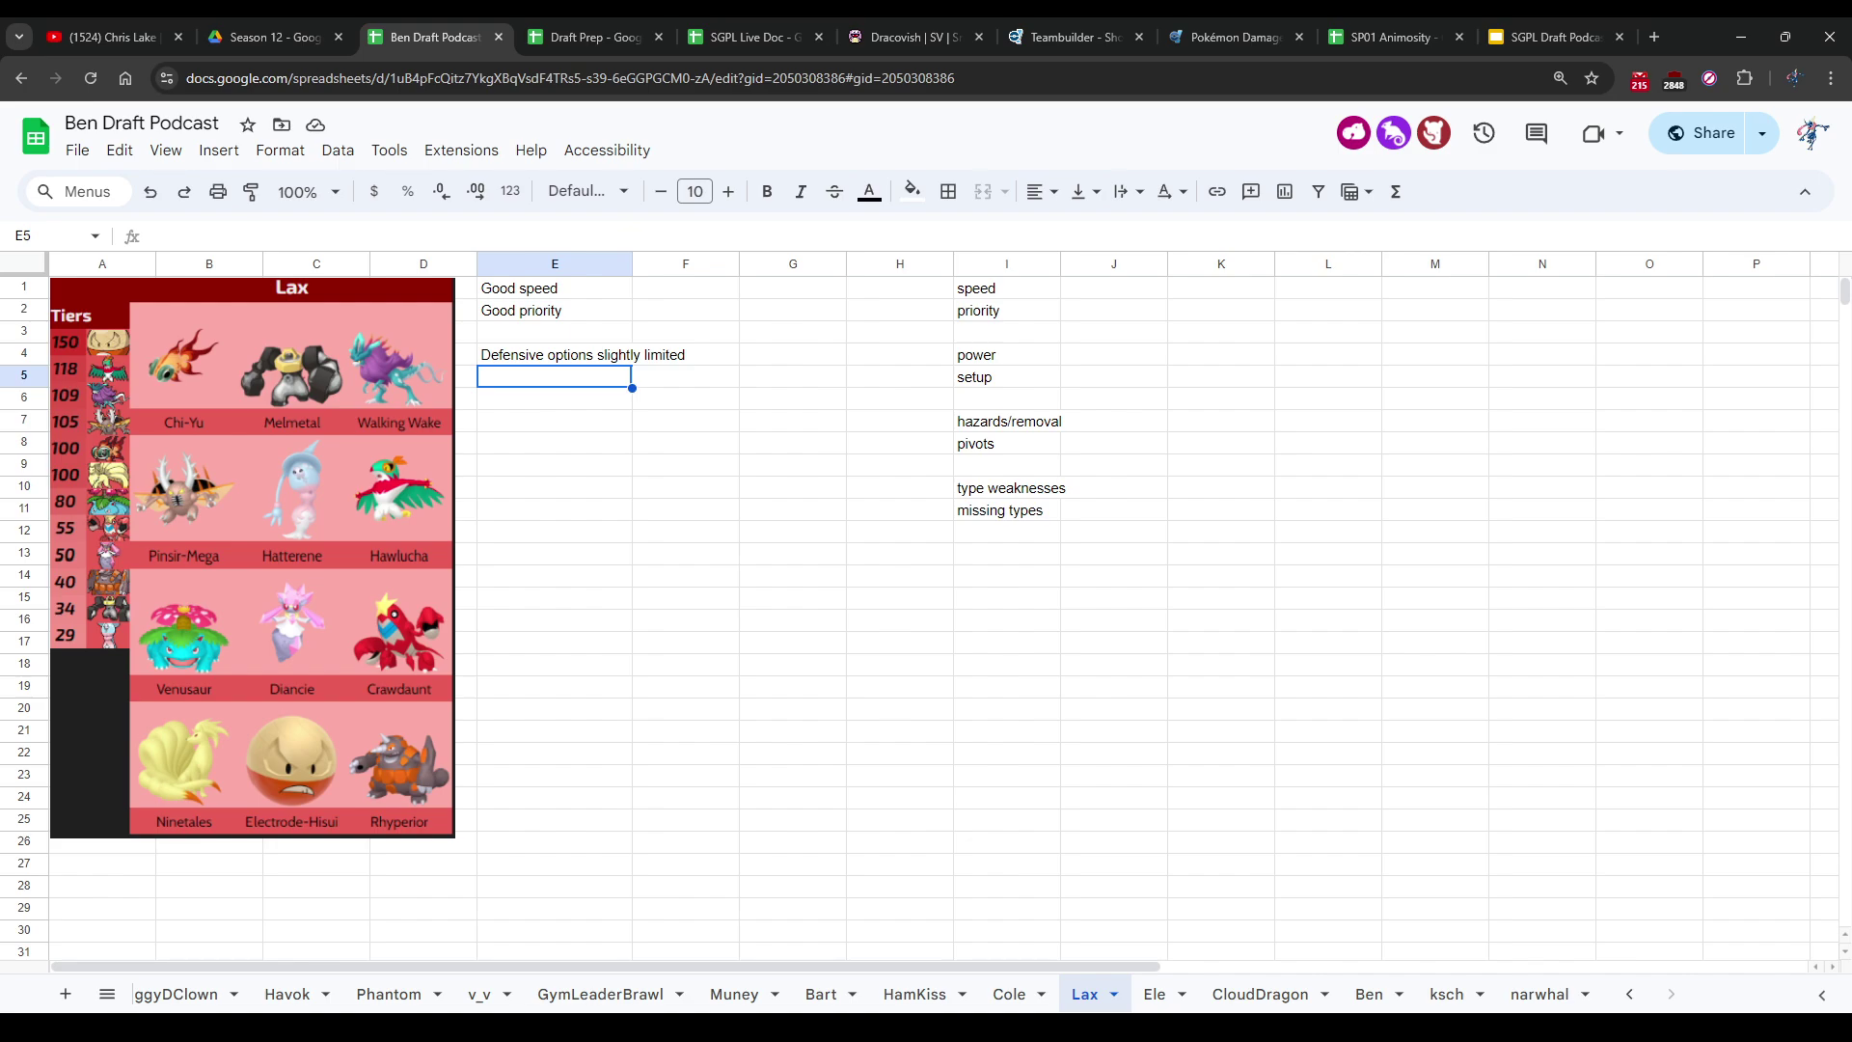
Step: Enter the note "Ghost weakness" in cell E6 of the Chi-Yu team's notes
click(555, 399)
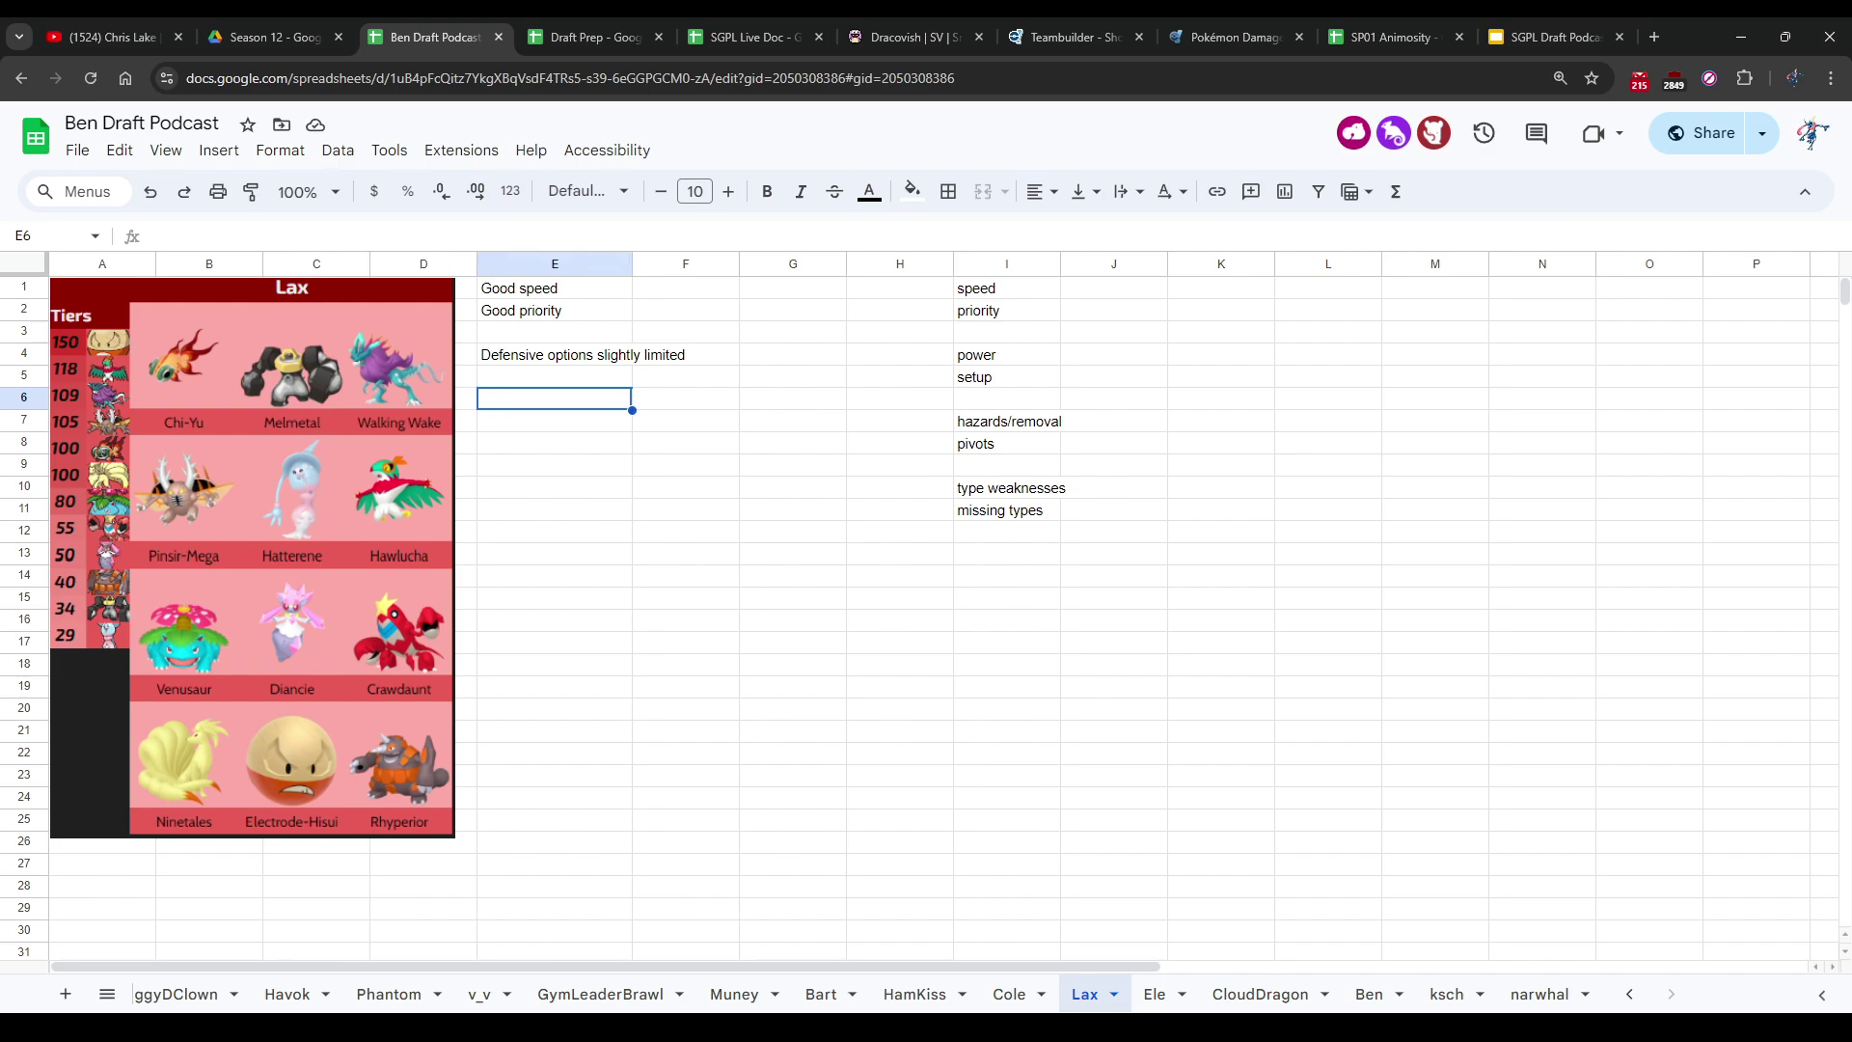
text(Ghost weakness)
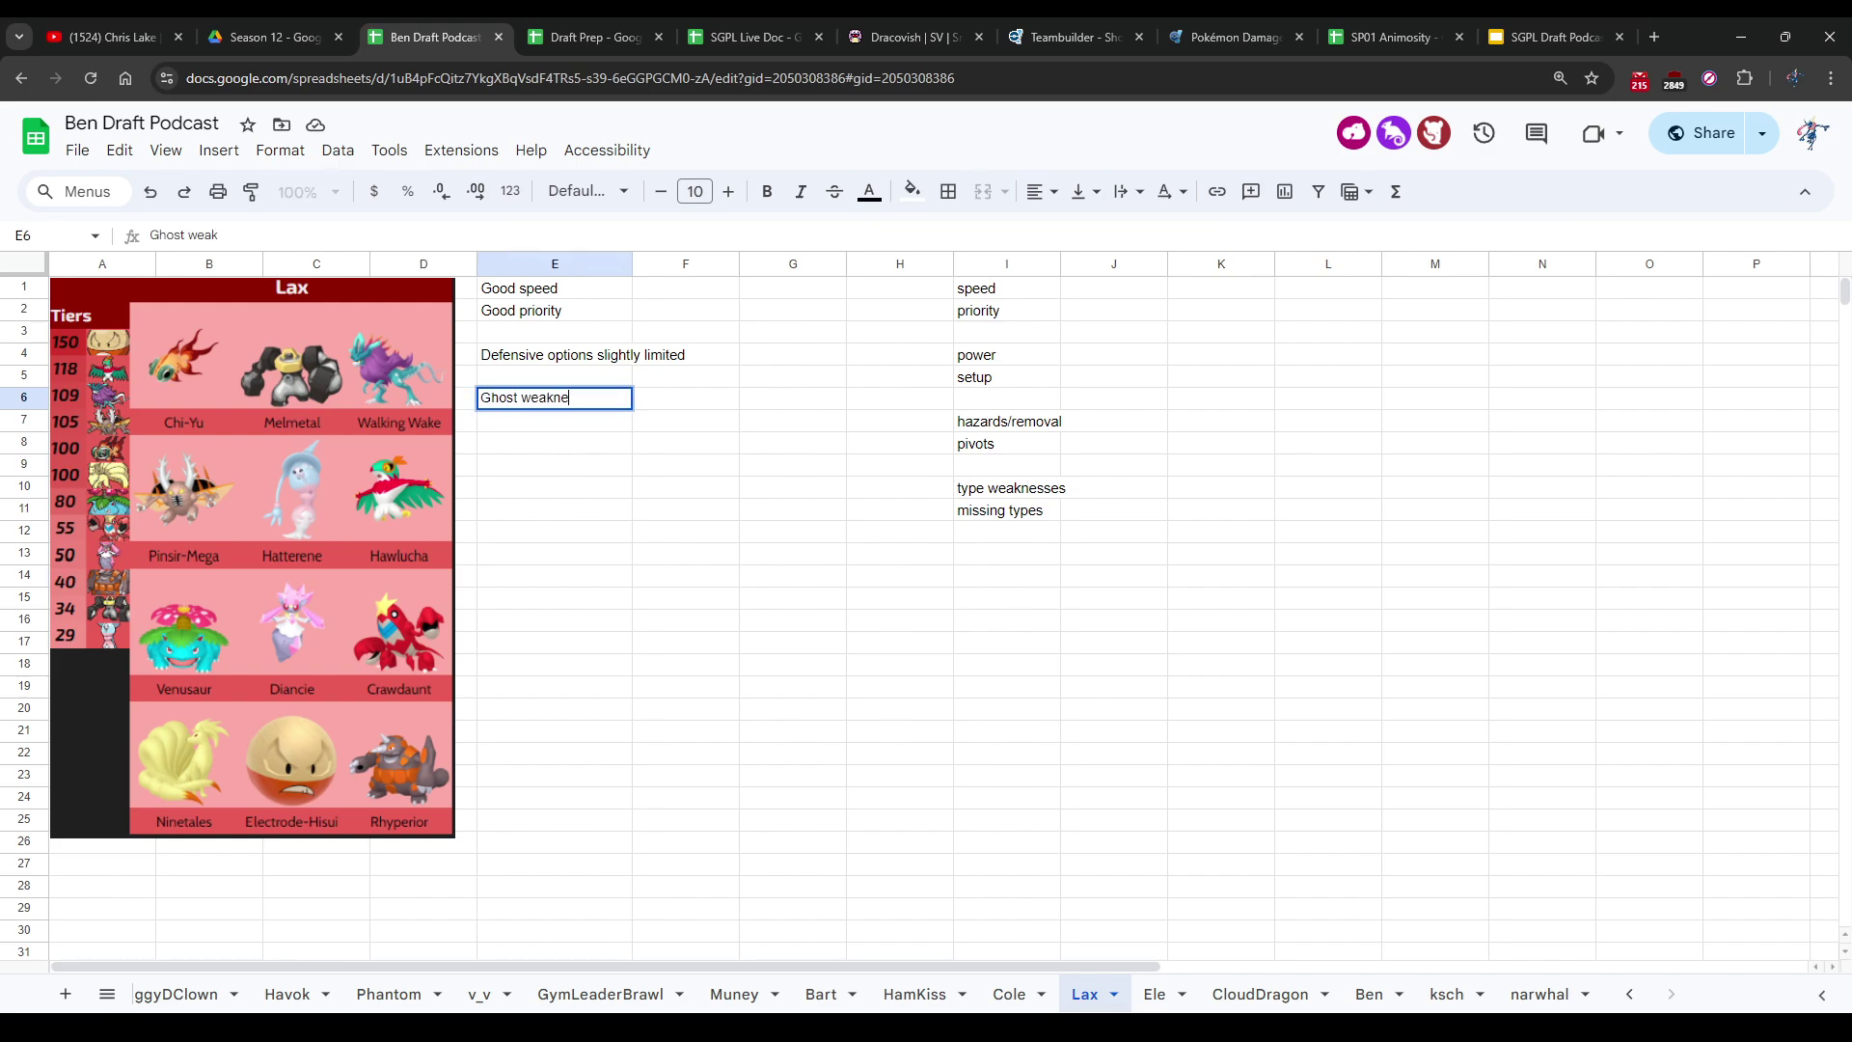
key(Return)
Step: Check the Chi-Yu team's hazard setting and removal lists in Draft Prep and enter "Hazards and removal bad" in cell E8 of the podcast notes
click(588, 36)
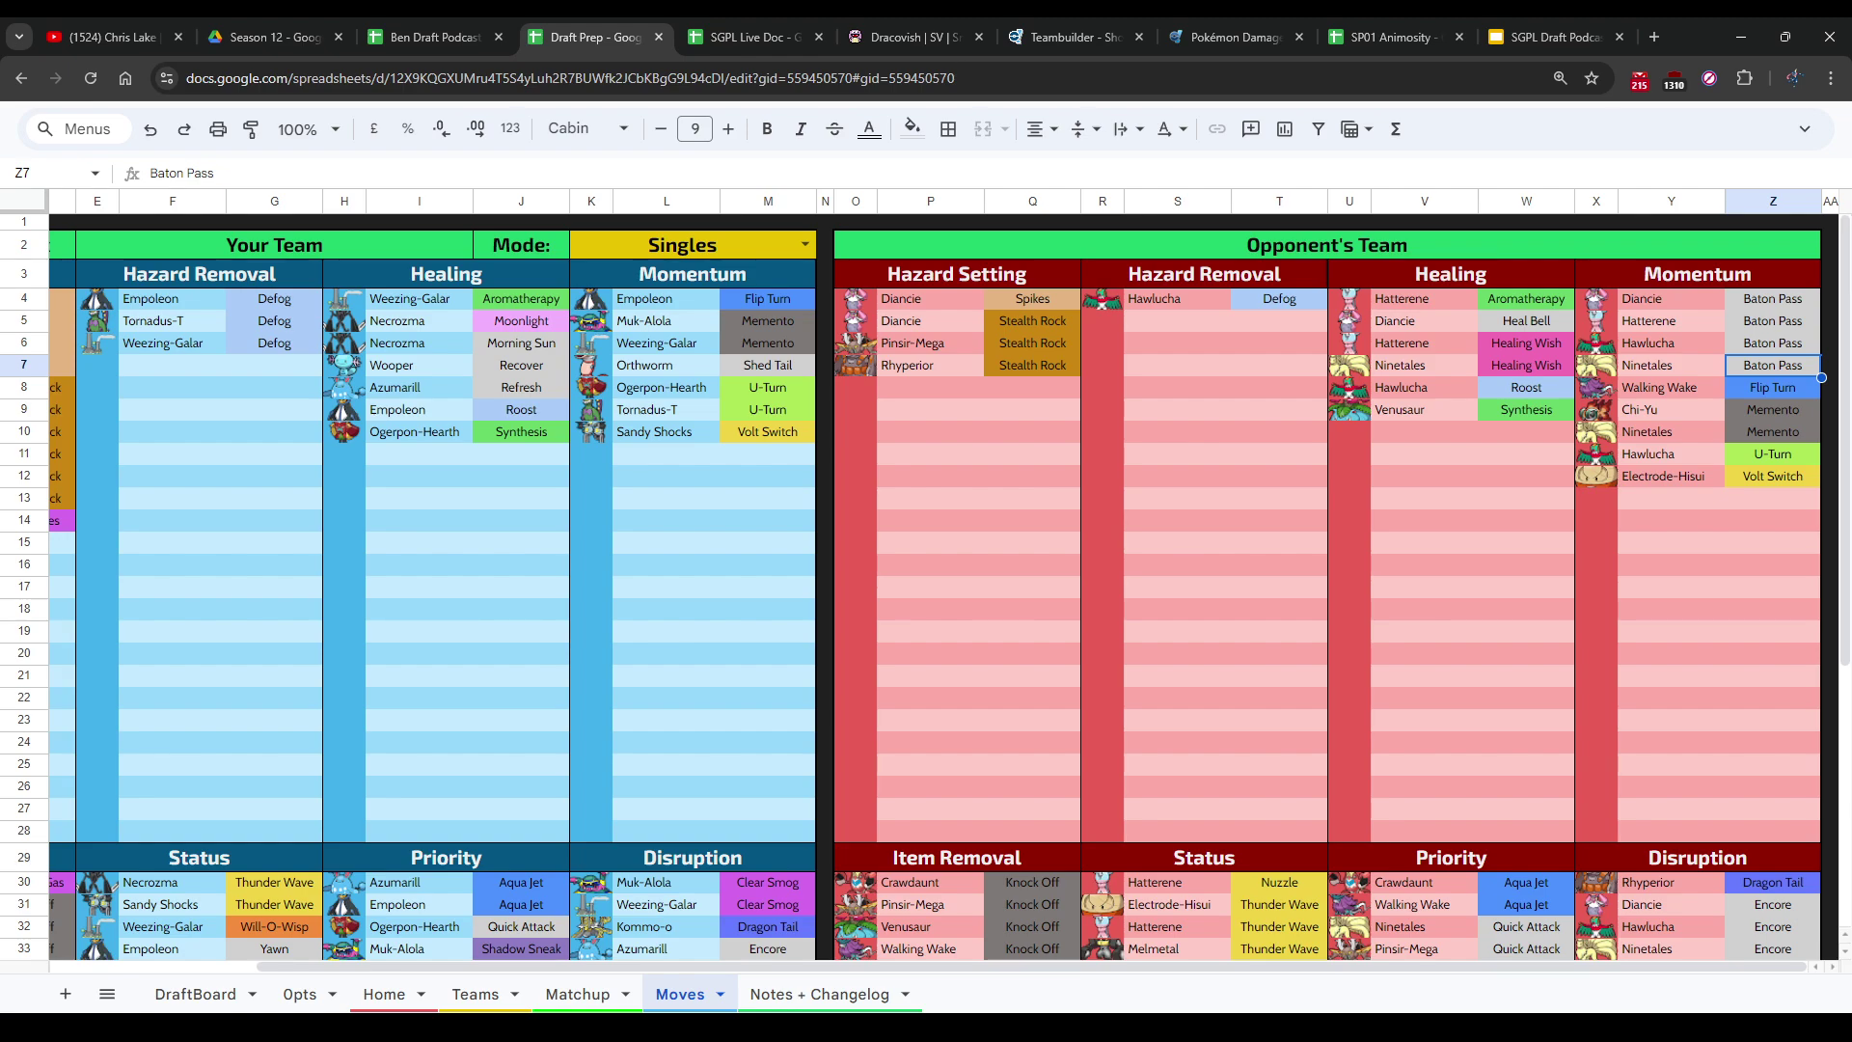
click(1032, 454)
click(1032, 387)
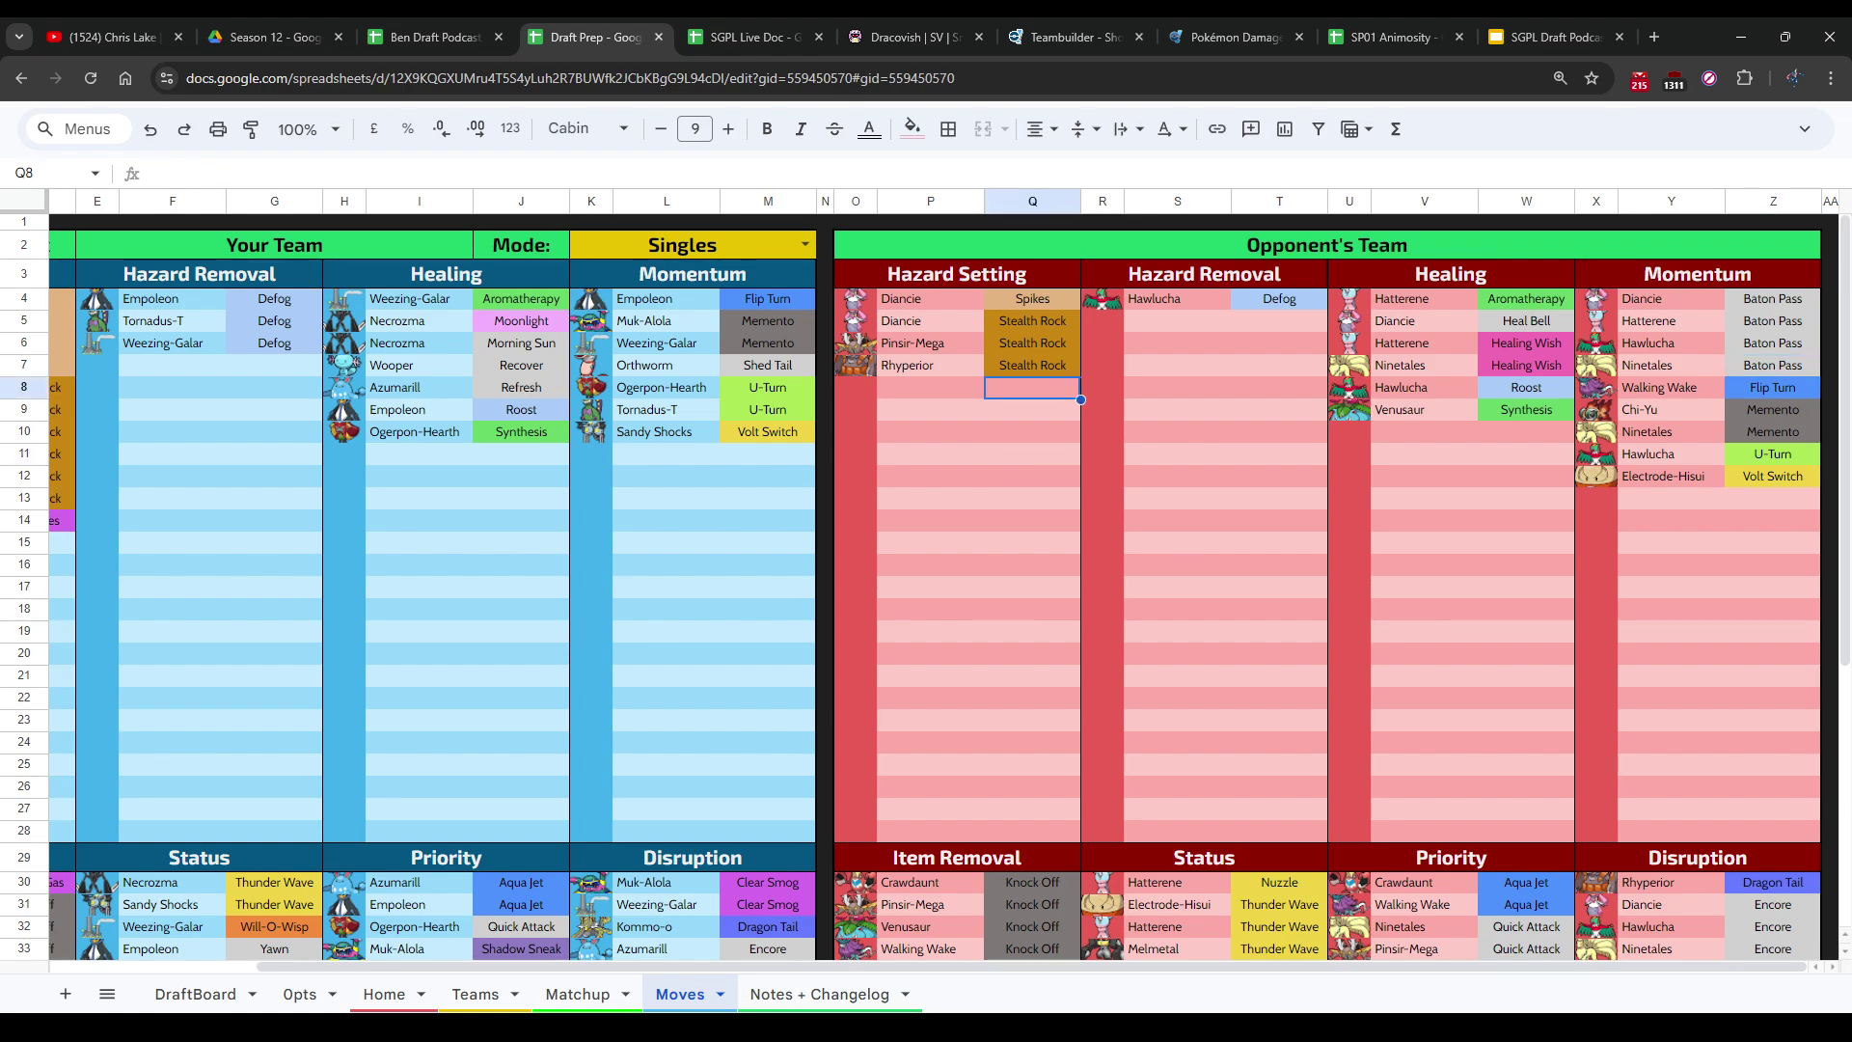
click(1177, 343)
click(1280, 364)
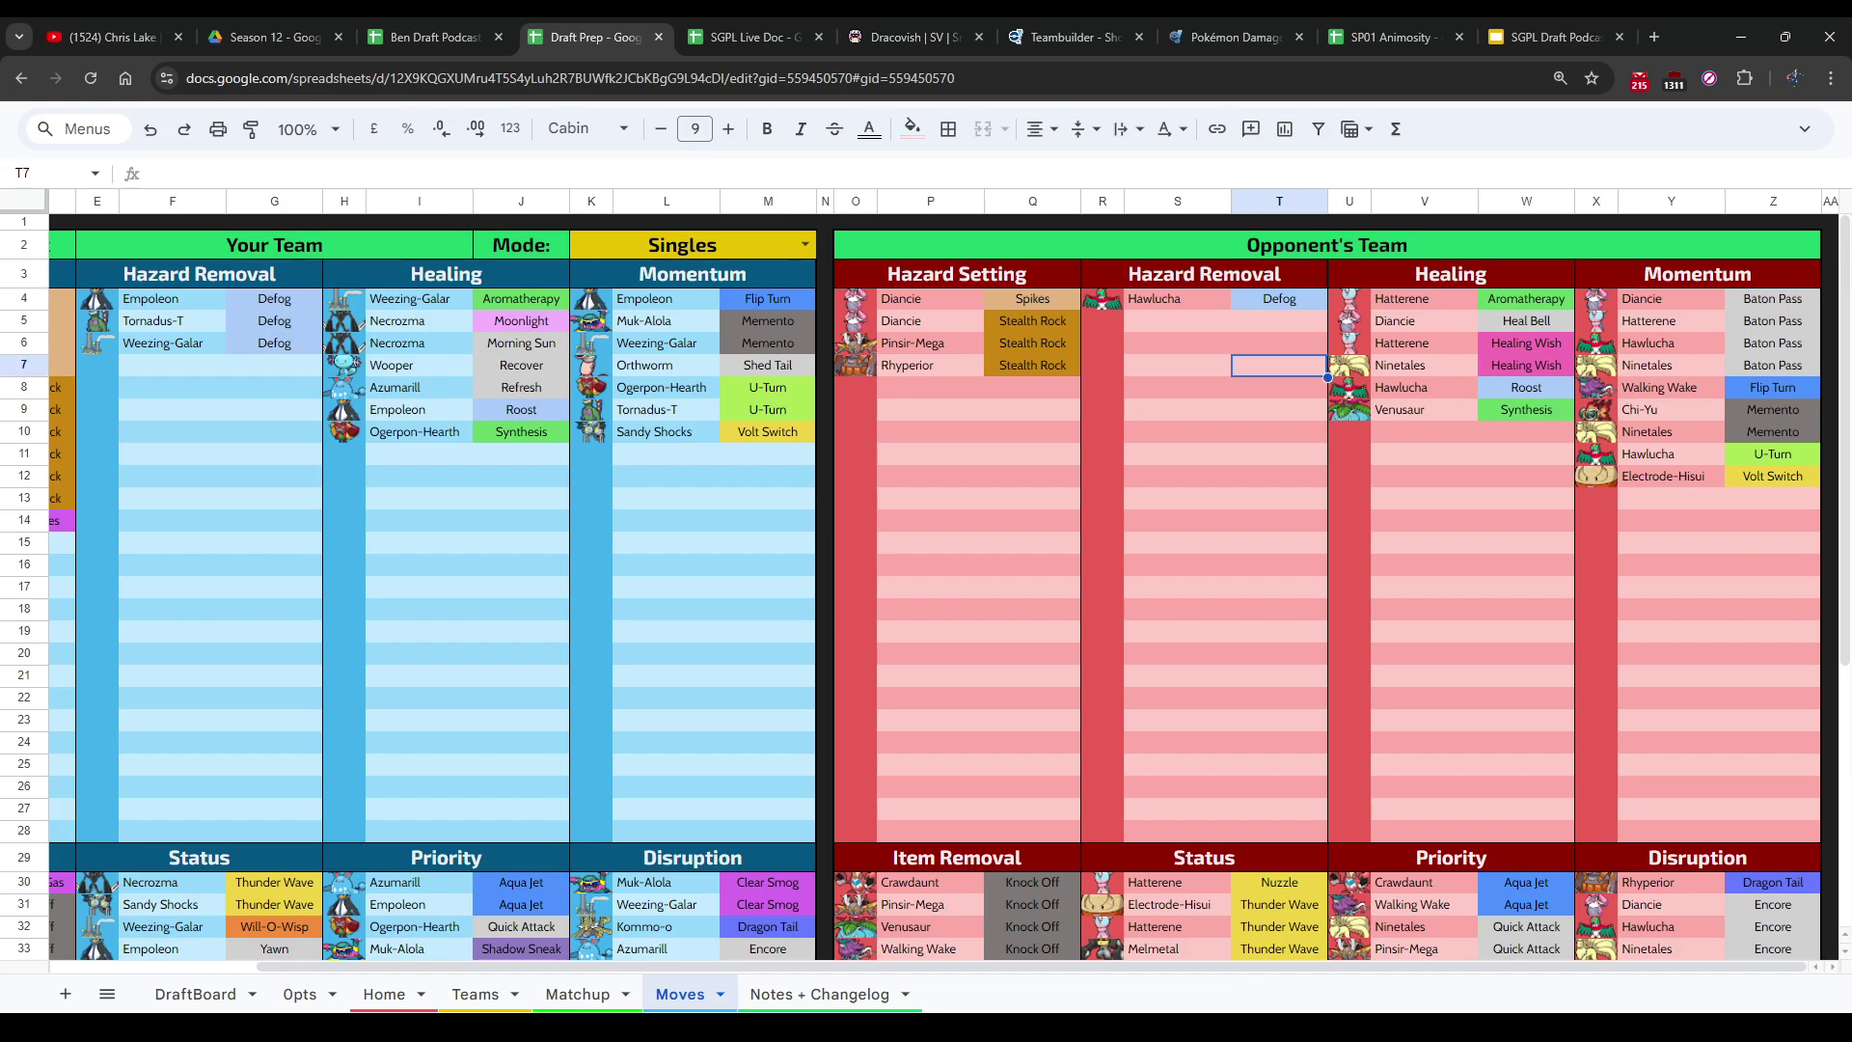
key(ctrl+shift+Tab)
click(555, 443)
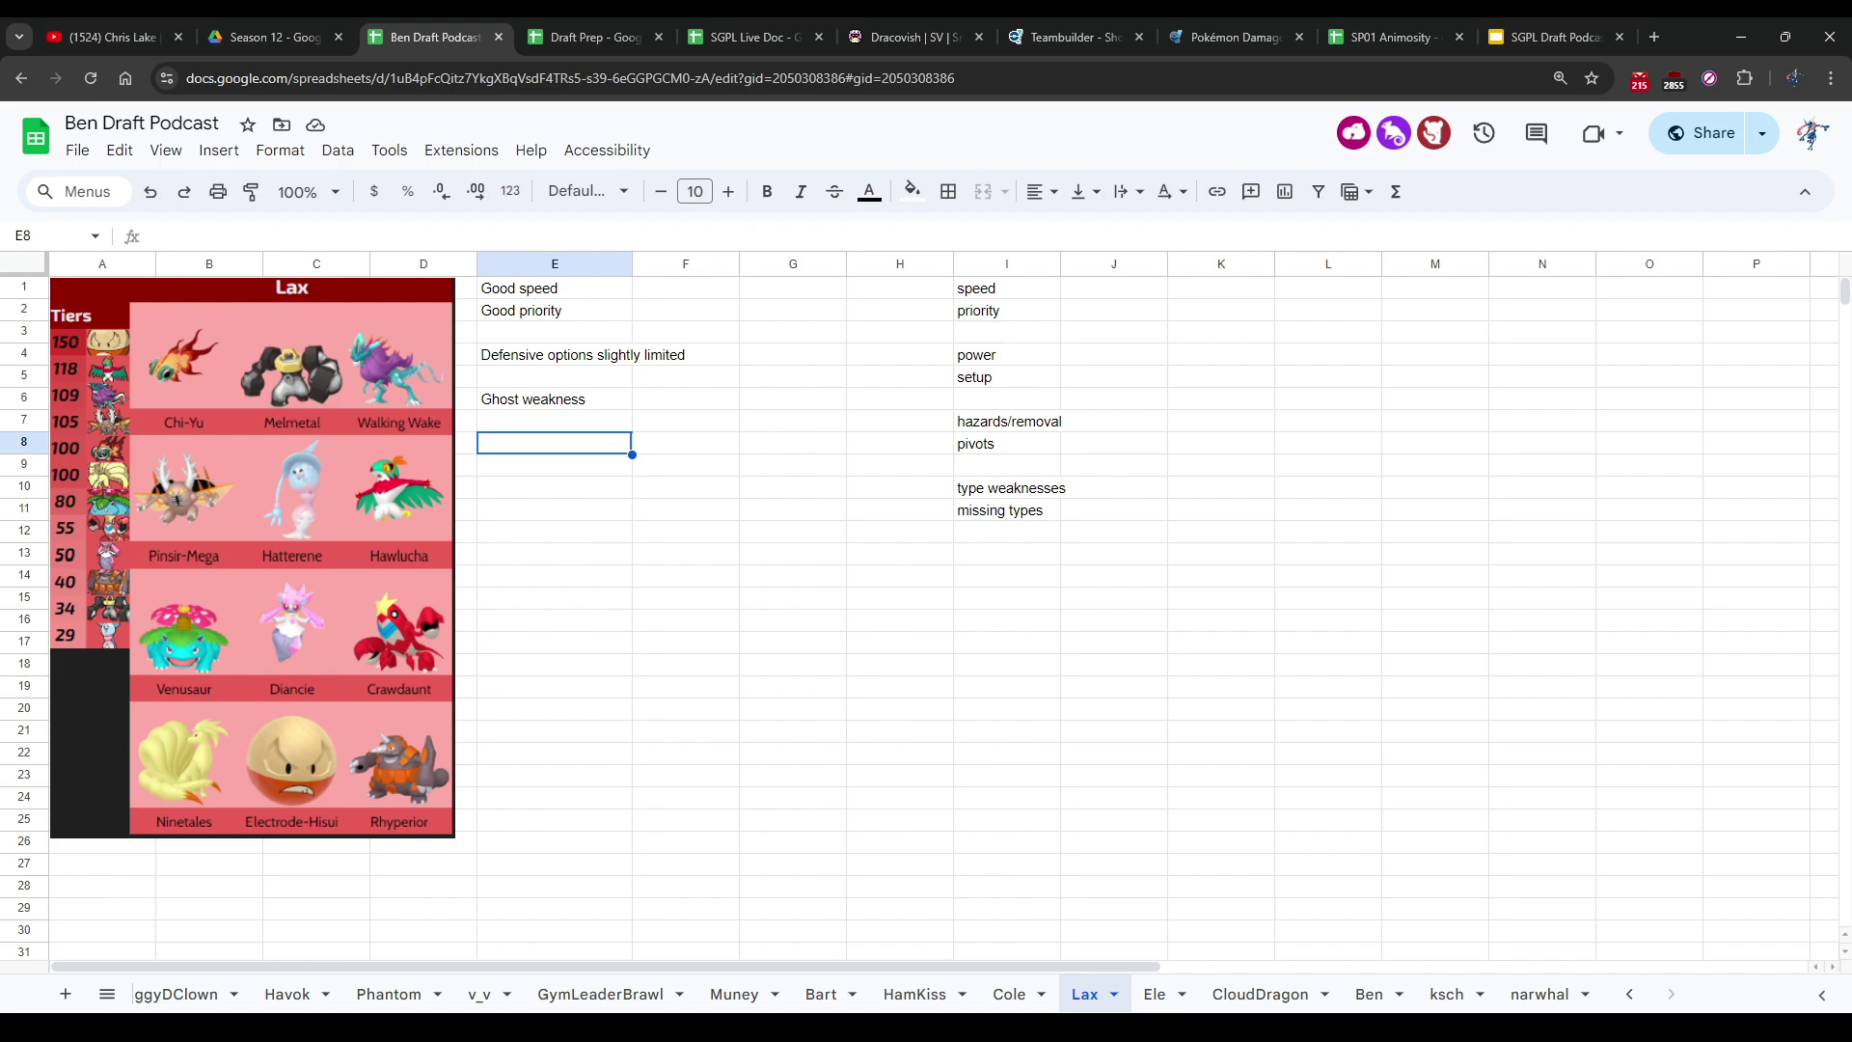
text(Hazards and )
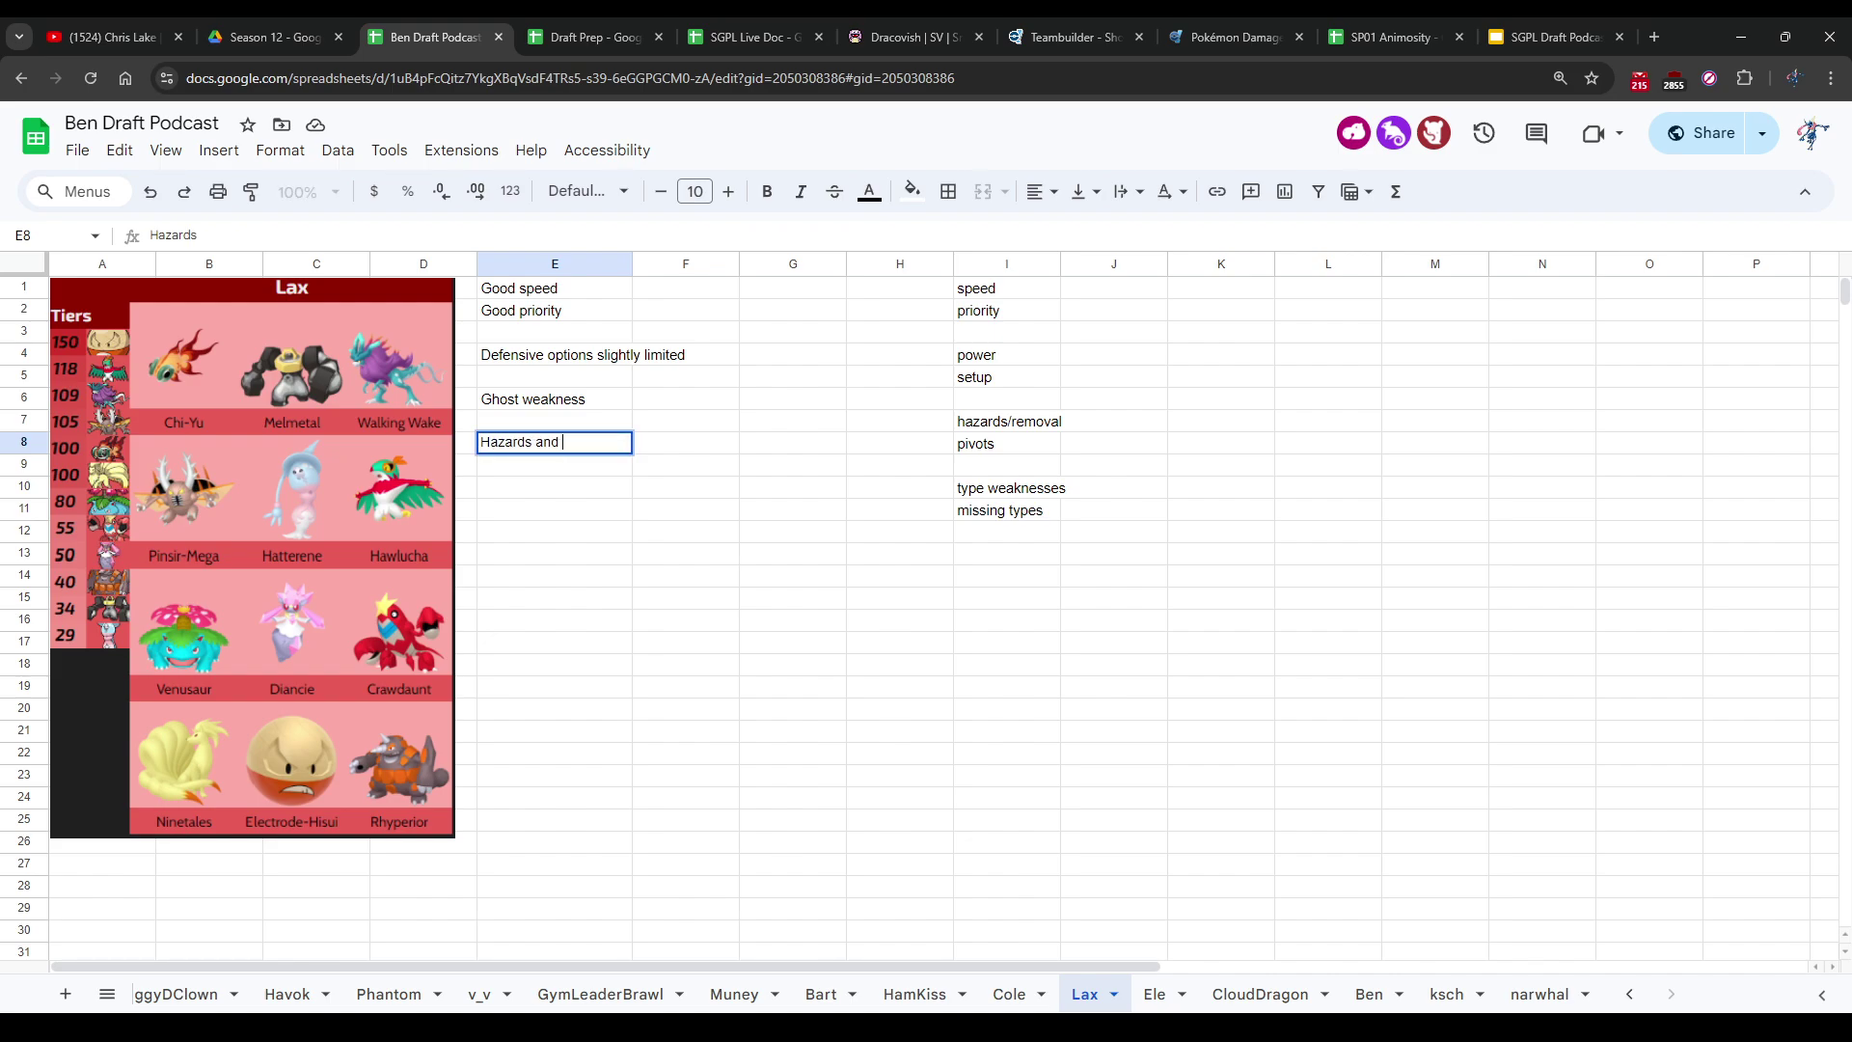
text(removal bad)
key(Return)
Step: Add the note "Hat helps a little" in cell E9 beneath the hazards note
text(Ha)
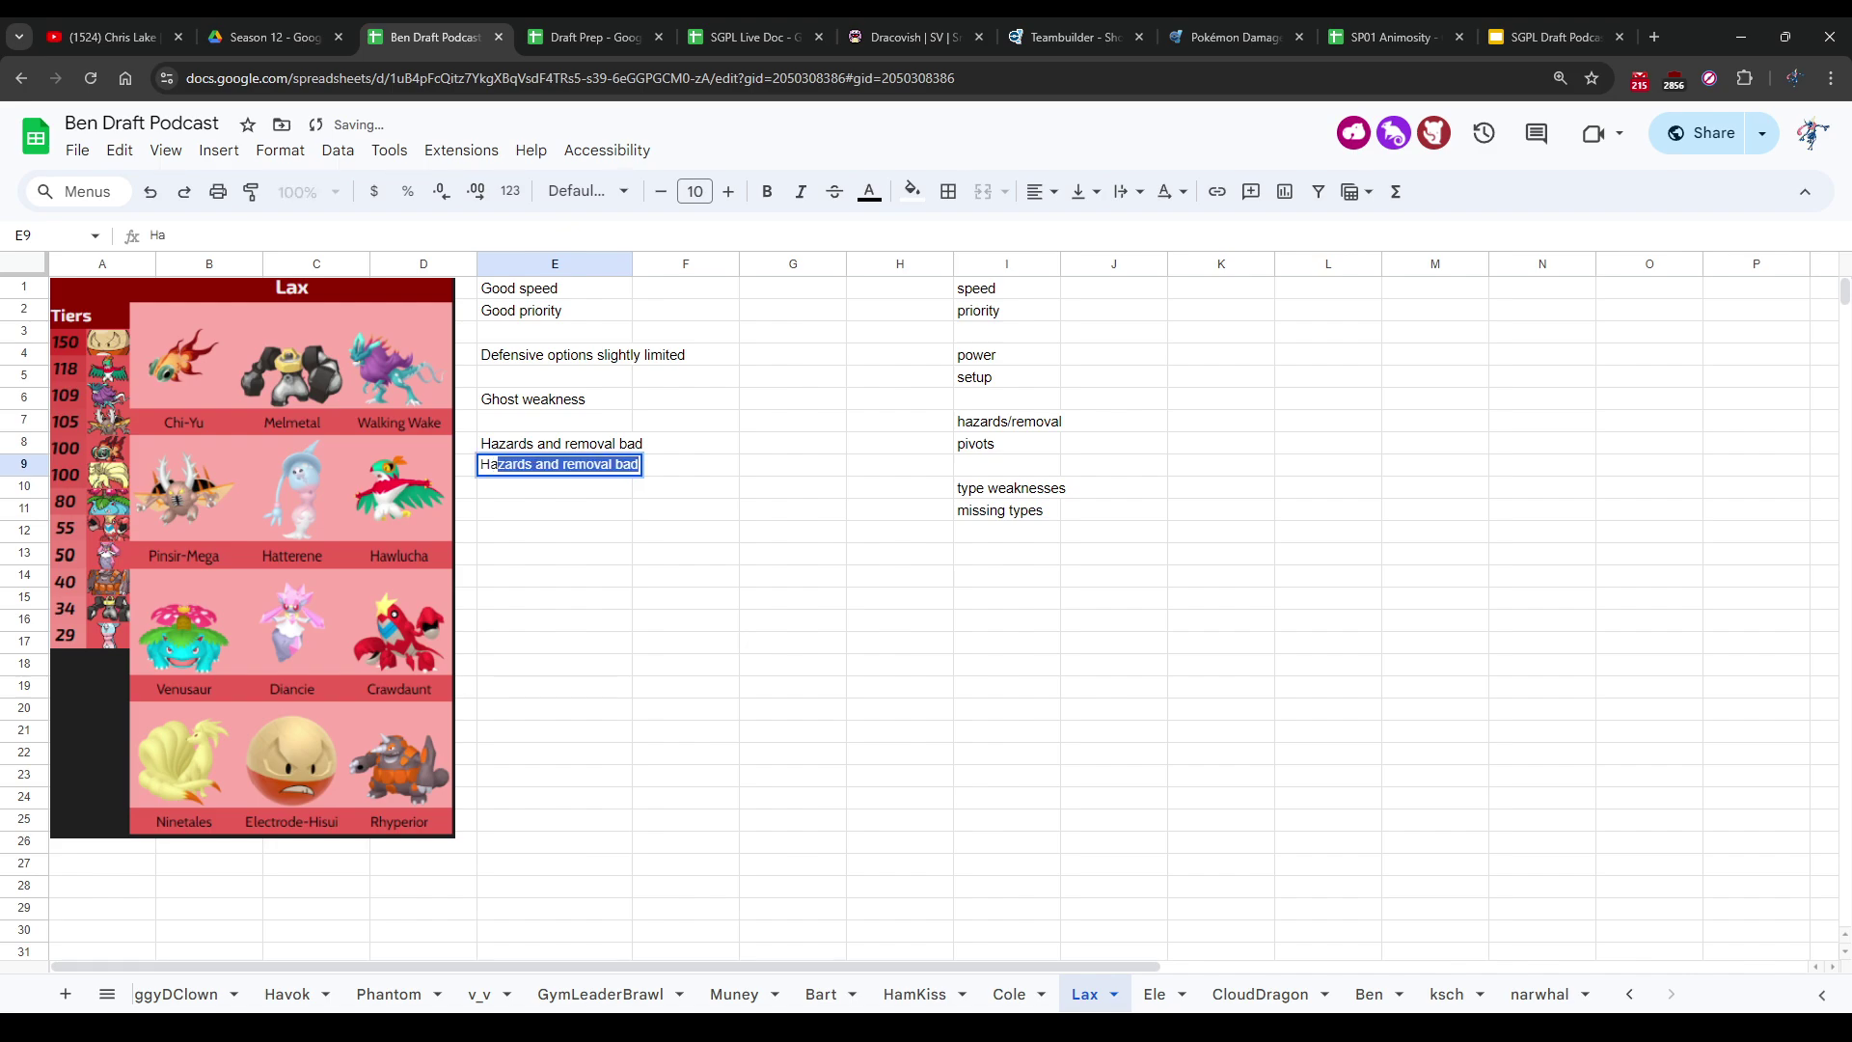
text(t helps a little)
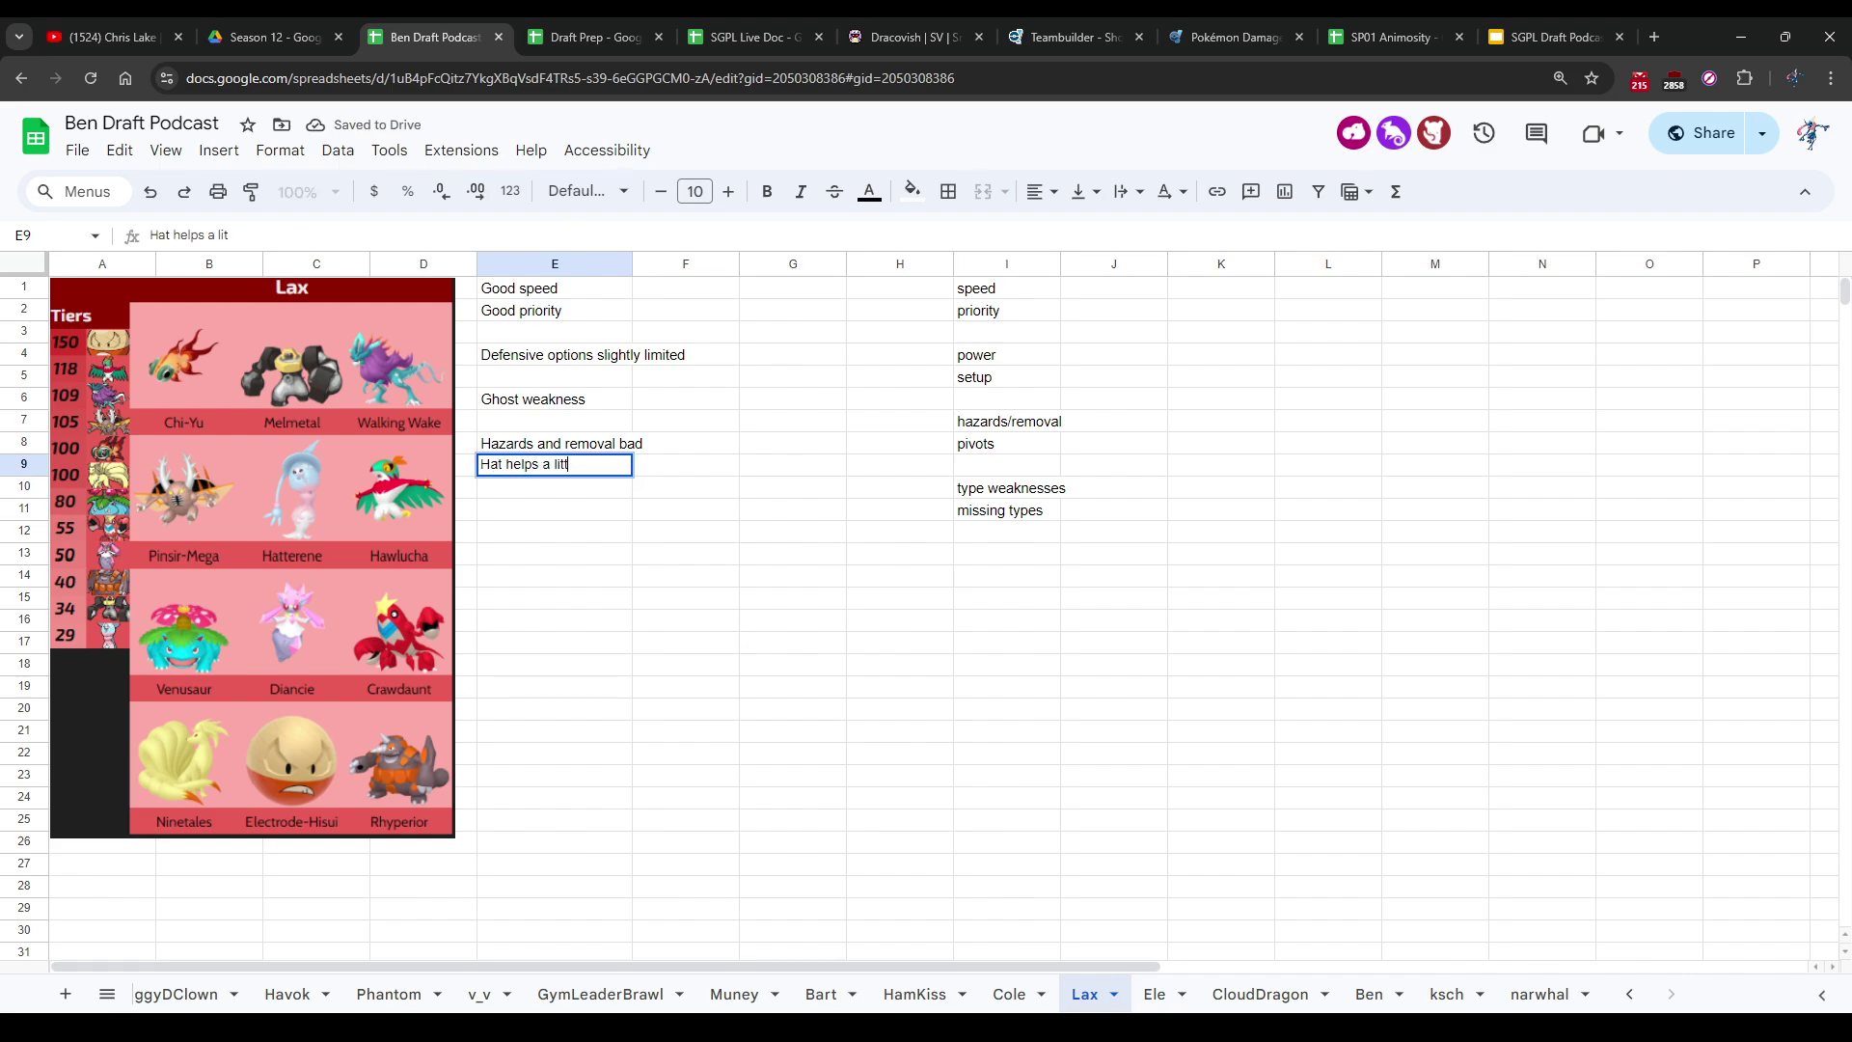
key(Return)
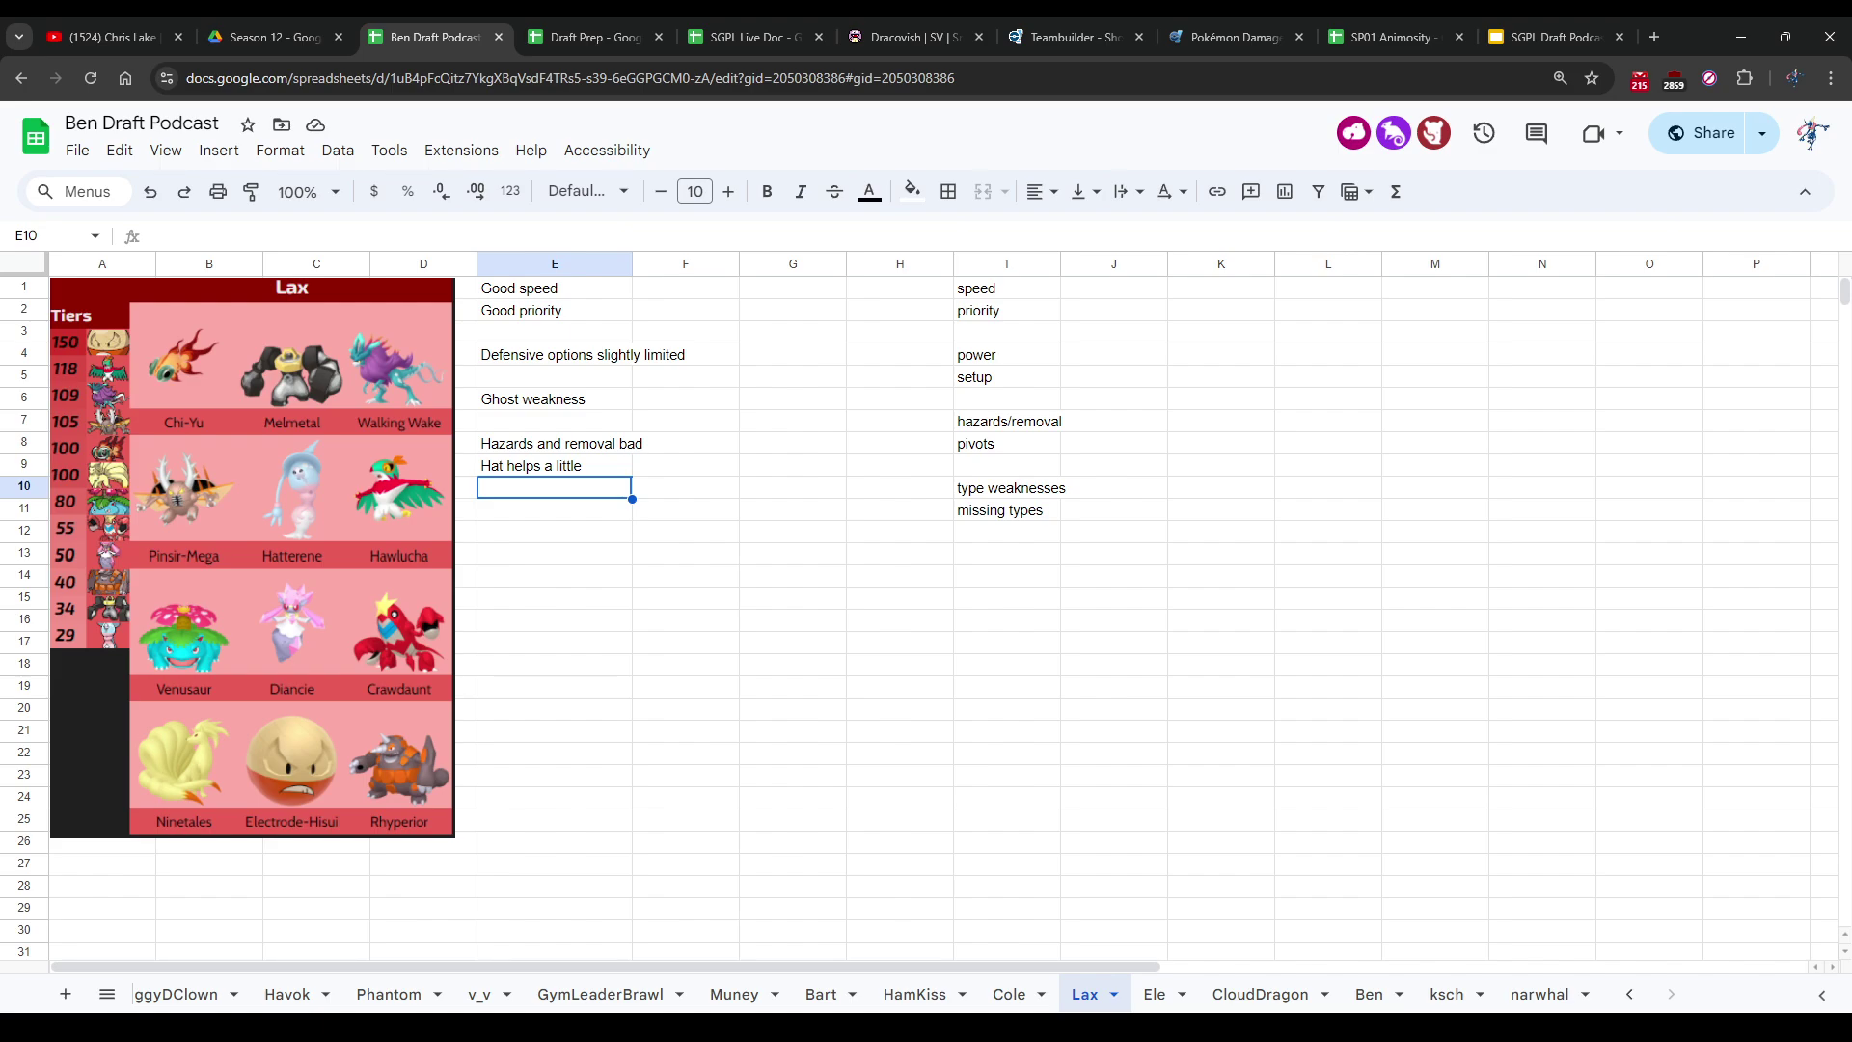
click(554, 510)
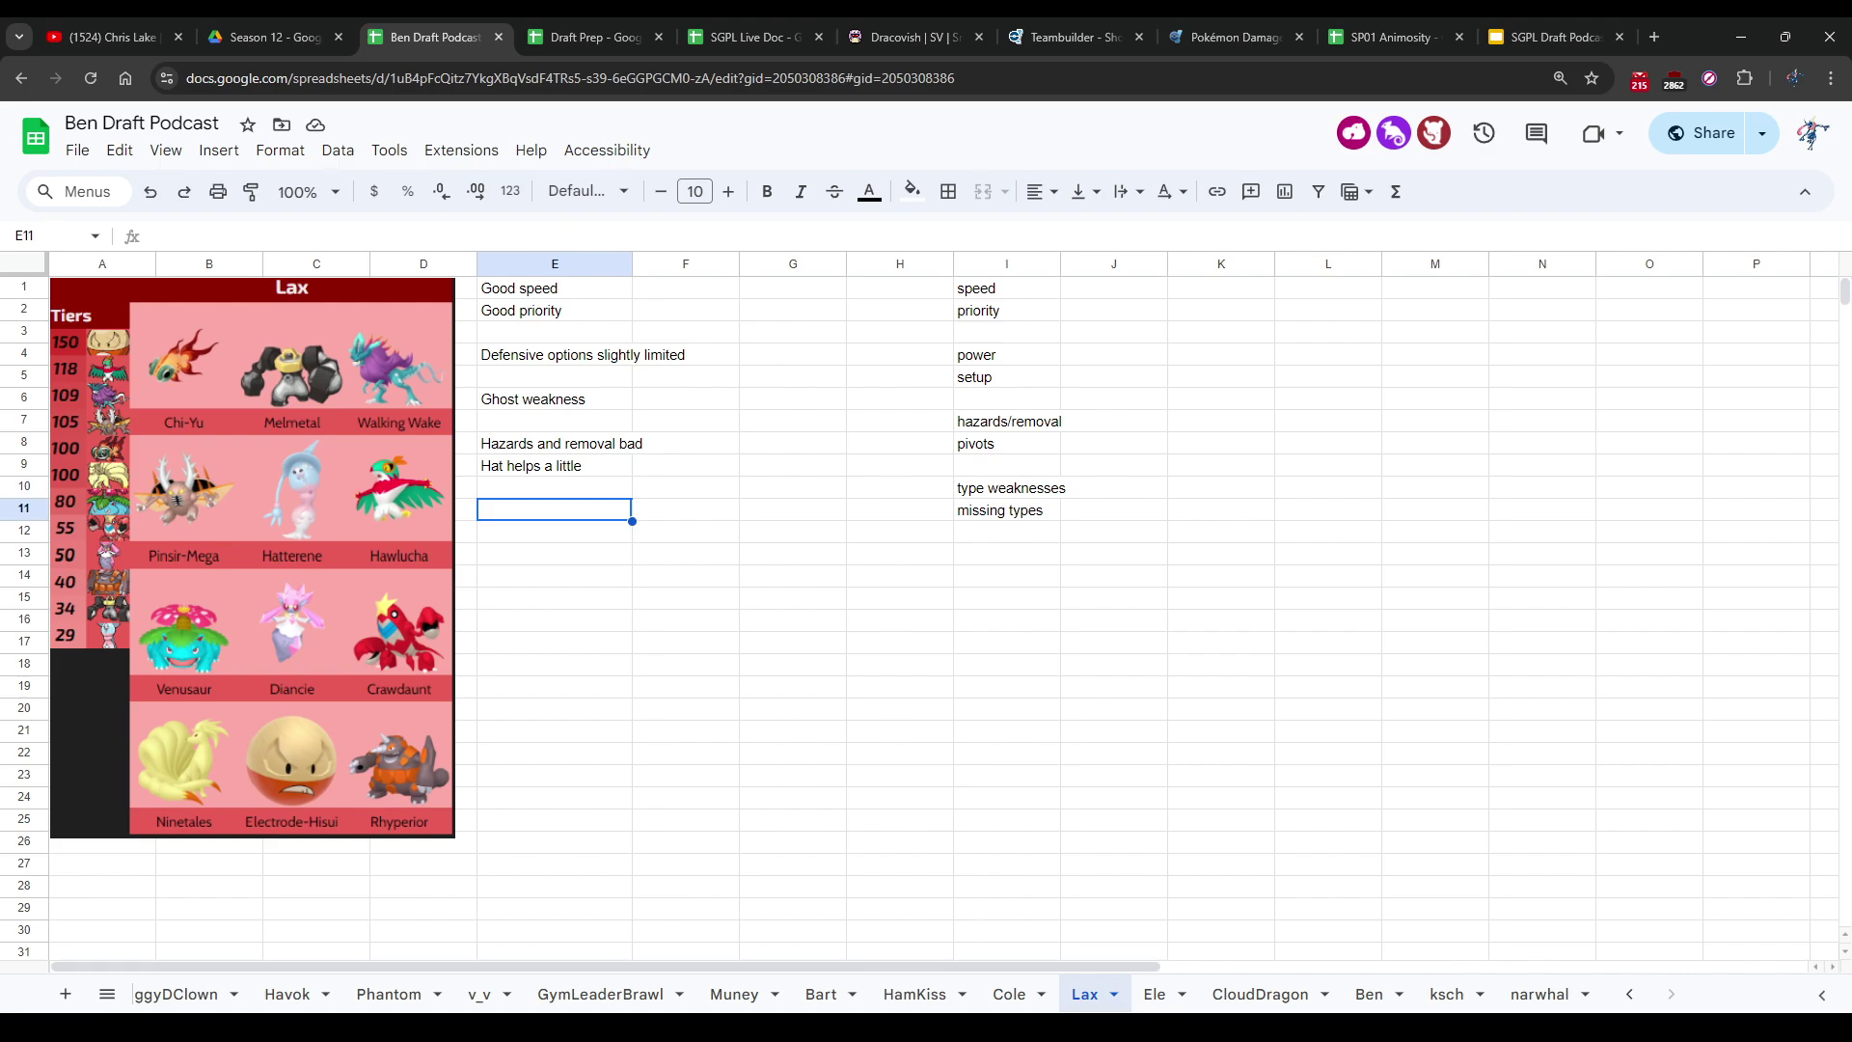
click(555, 466)
click(554, 444)
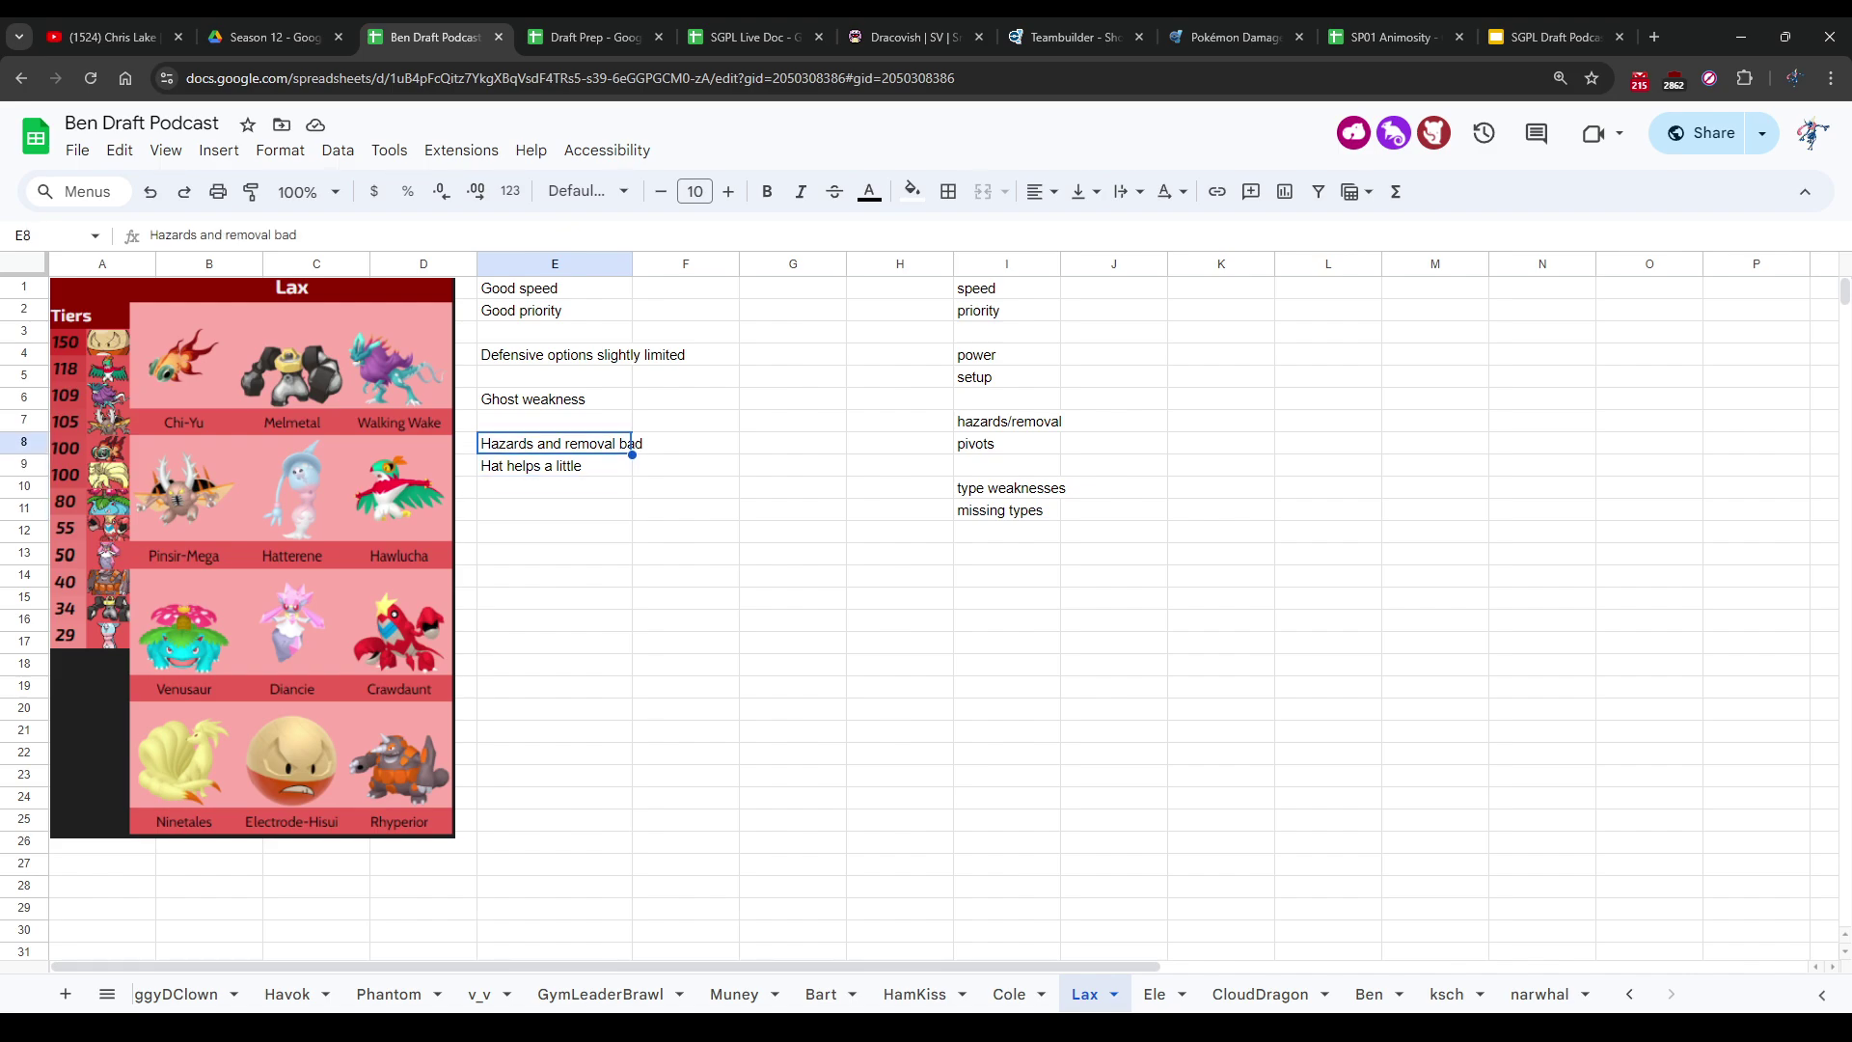
click(554, 511)
click(555, 488)
click(555, 532)
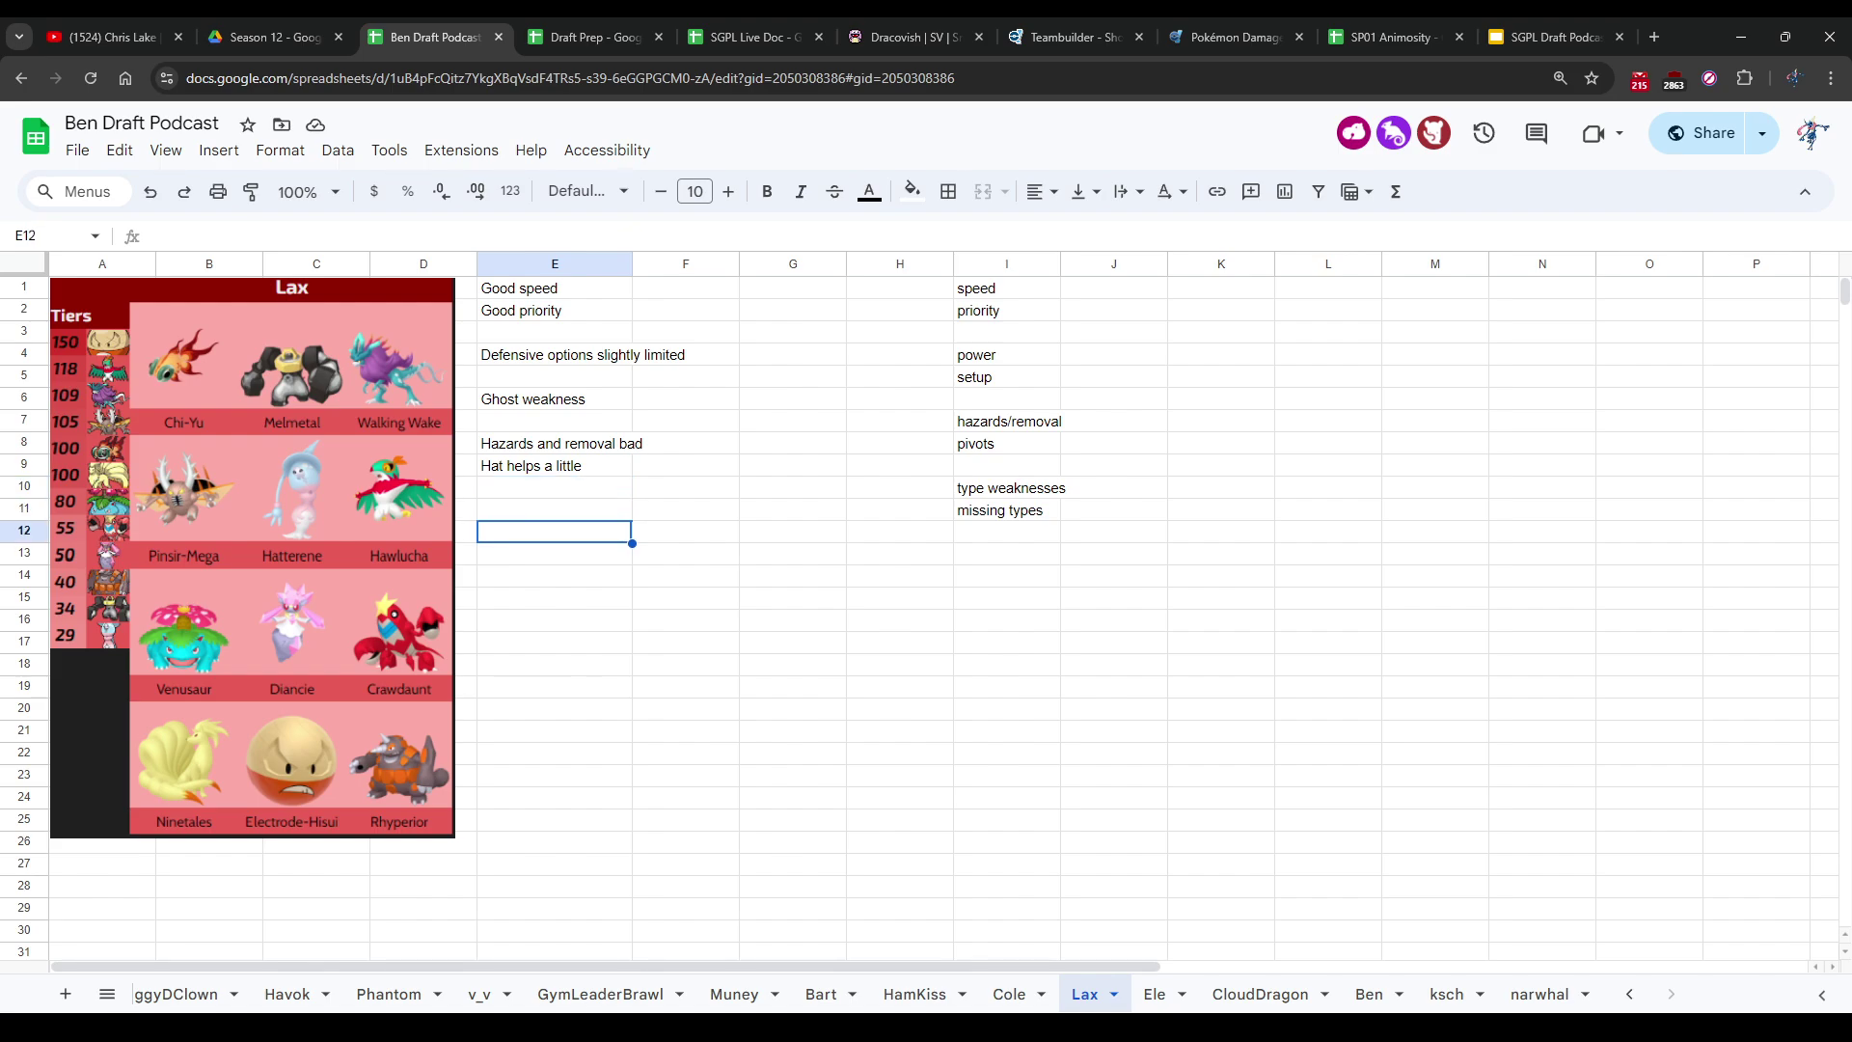
Step: Select notes cell E11, and examine the Chi-Yu team's type weaknesses on Draft Prep's Matchup sheet, including Rock and Ice
click(555, 510)
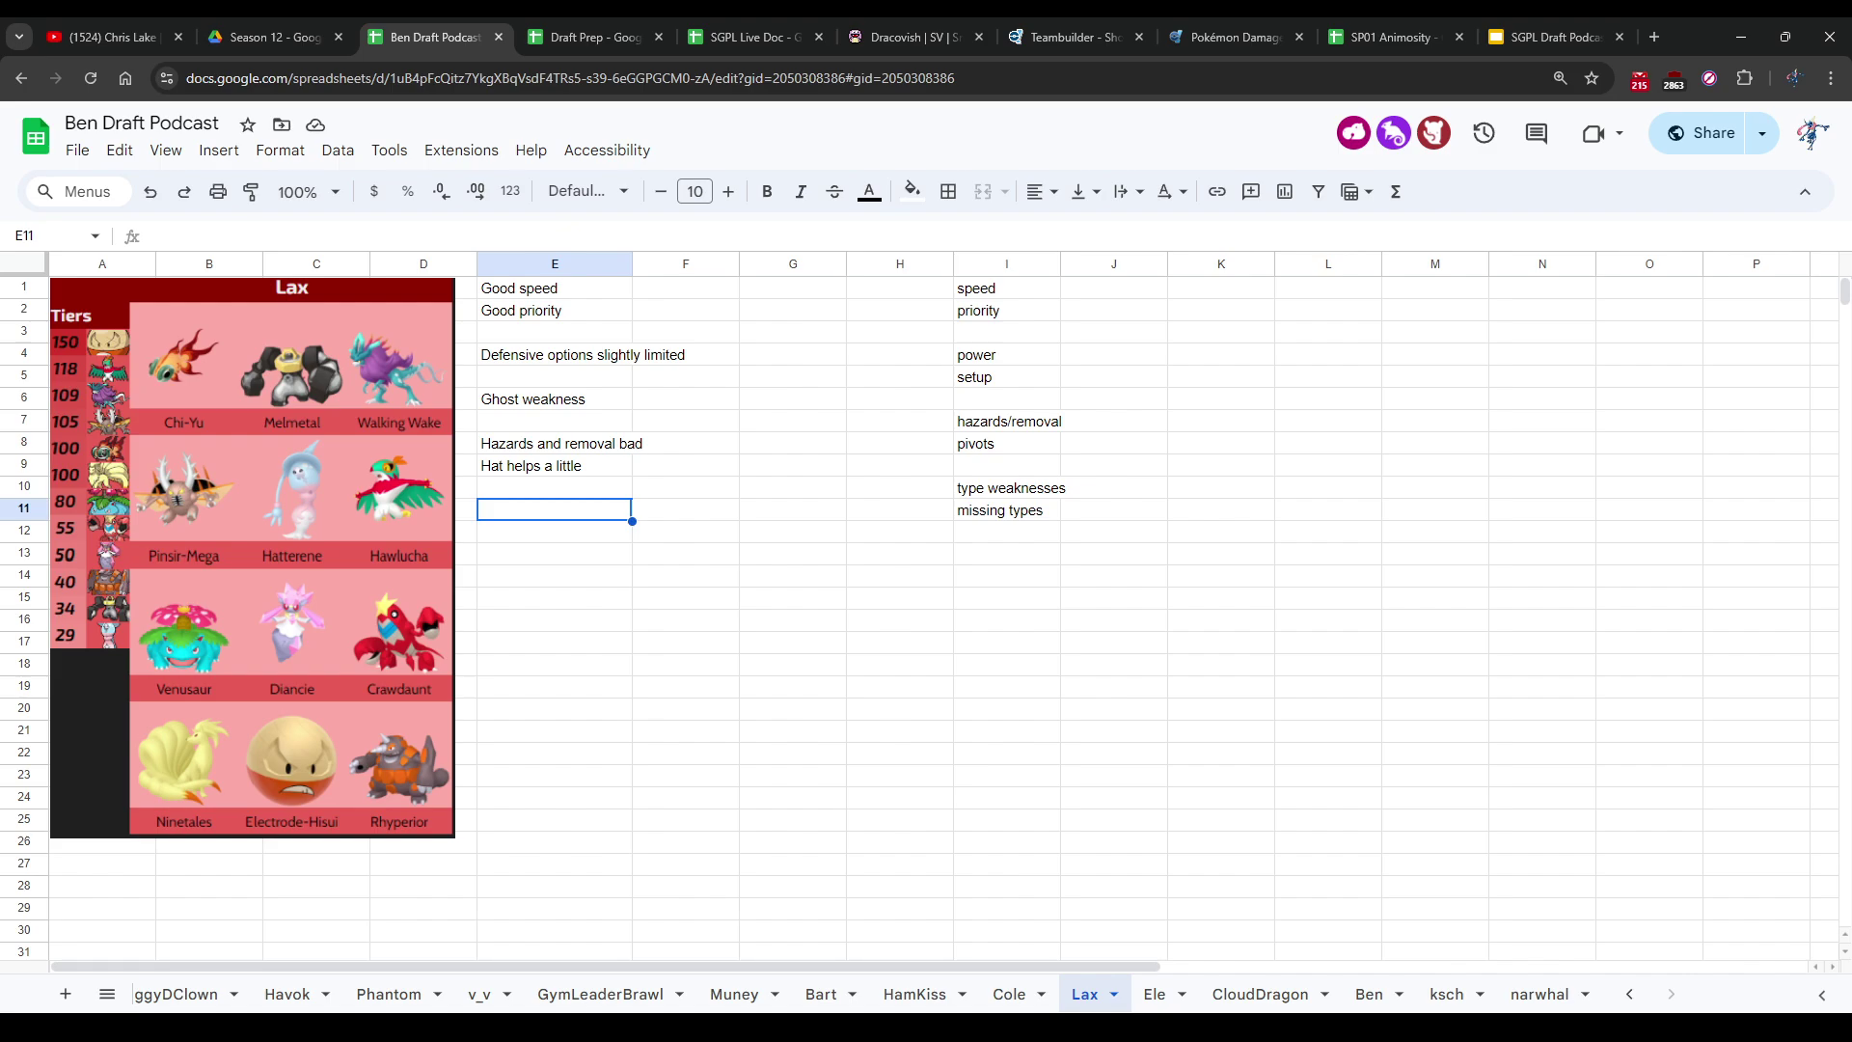
key(ctrl+Tab)
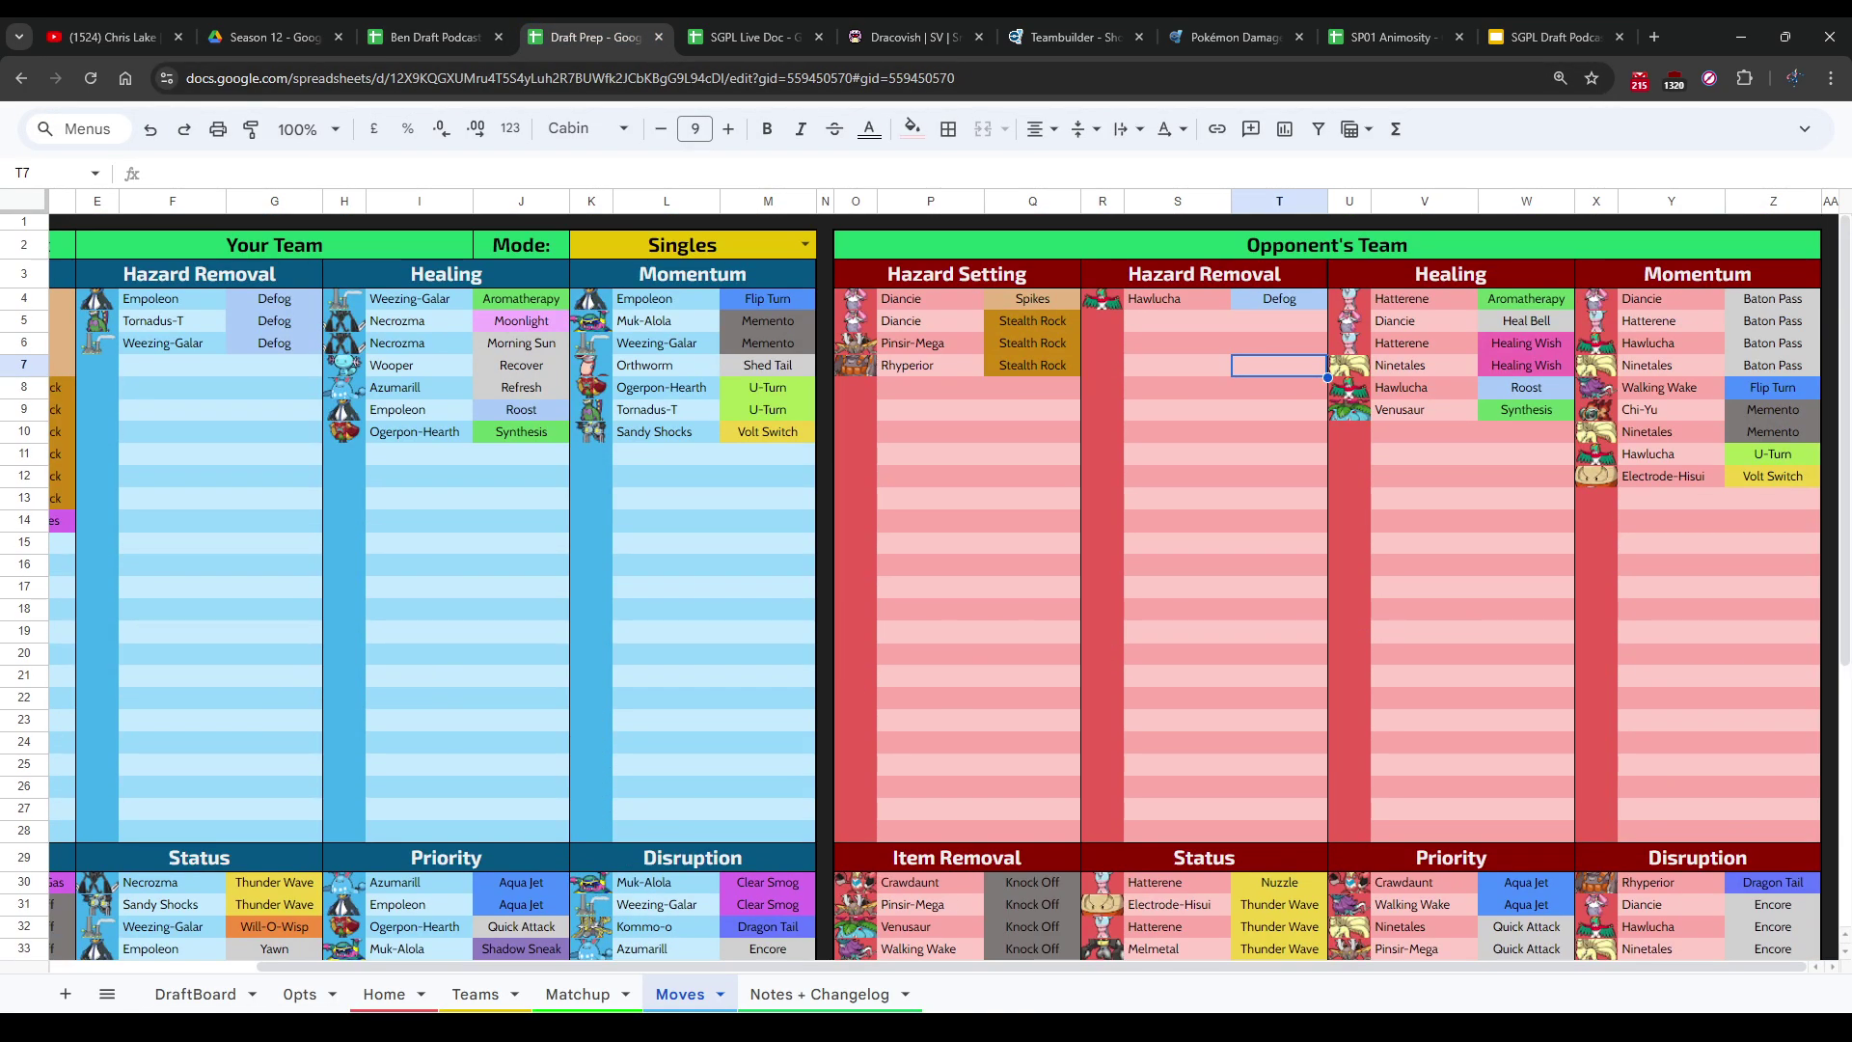
click(578, 994)
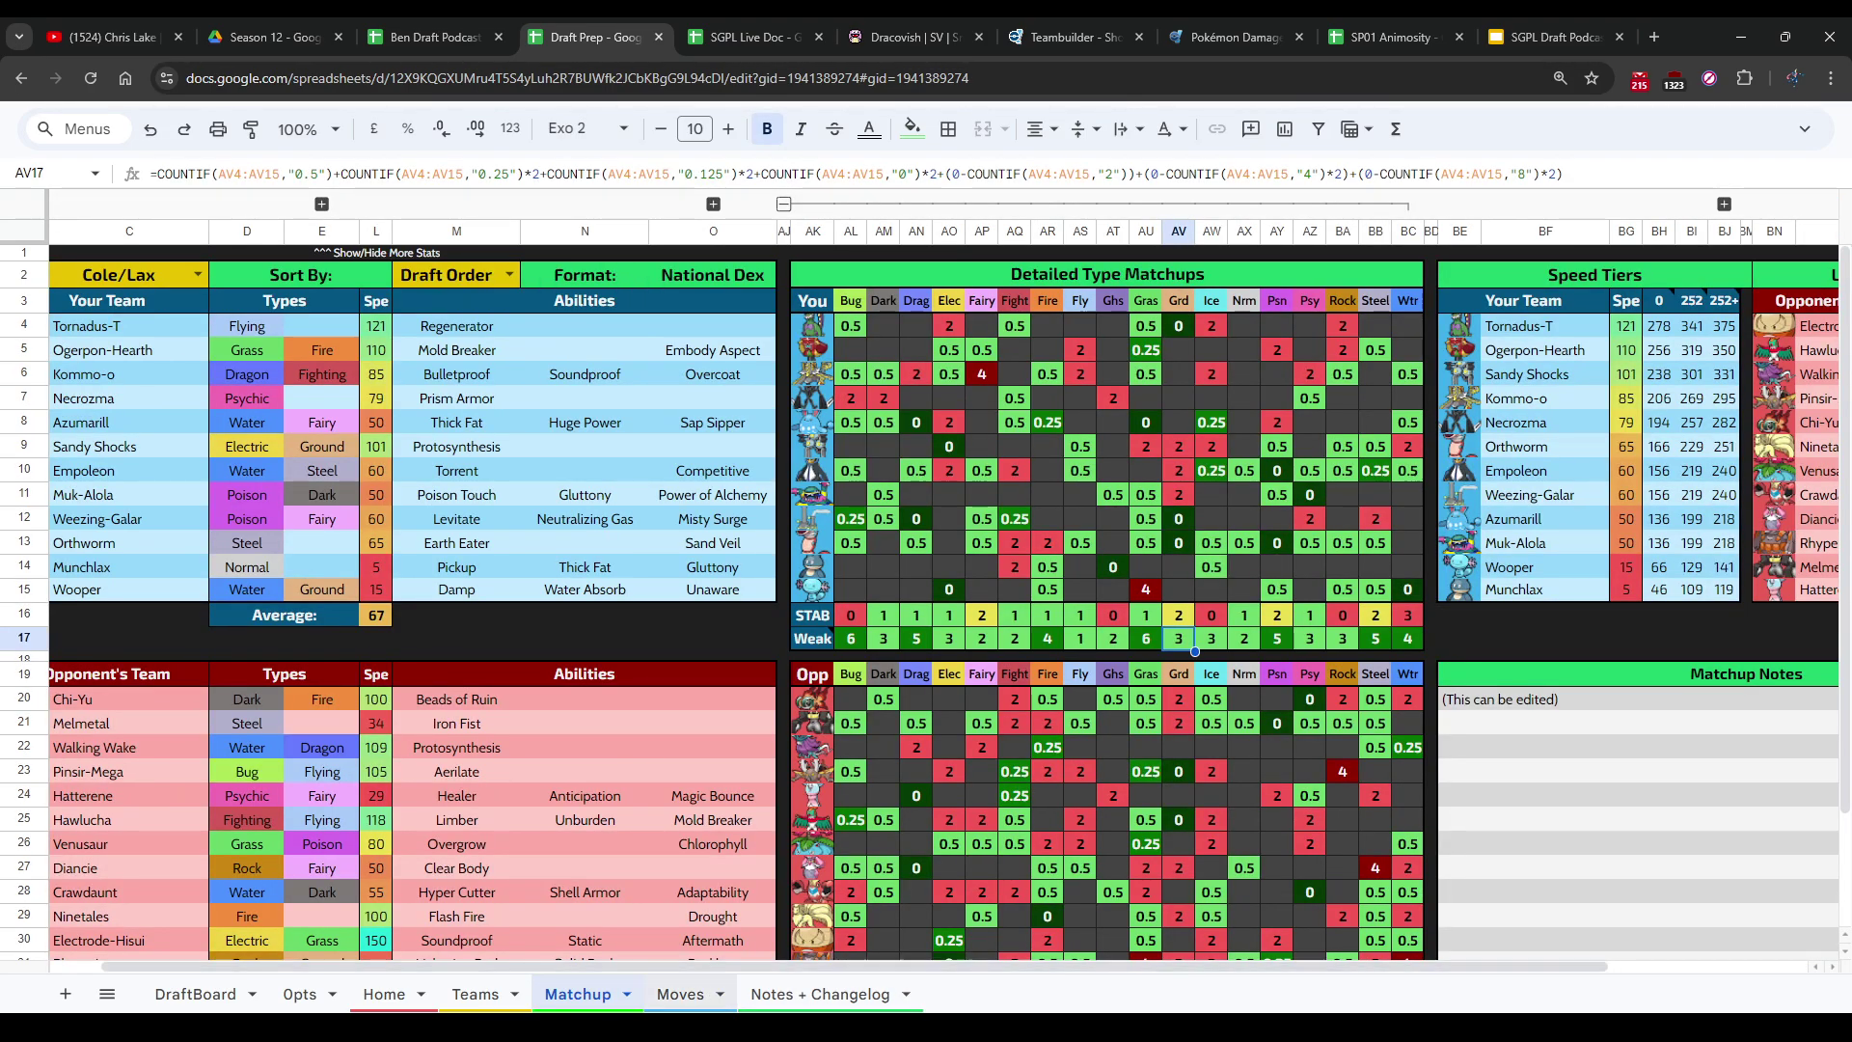
click(476, 993)
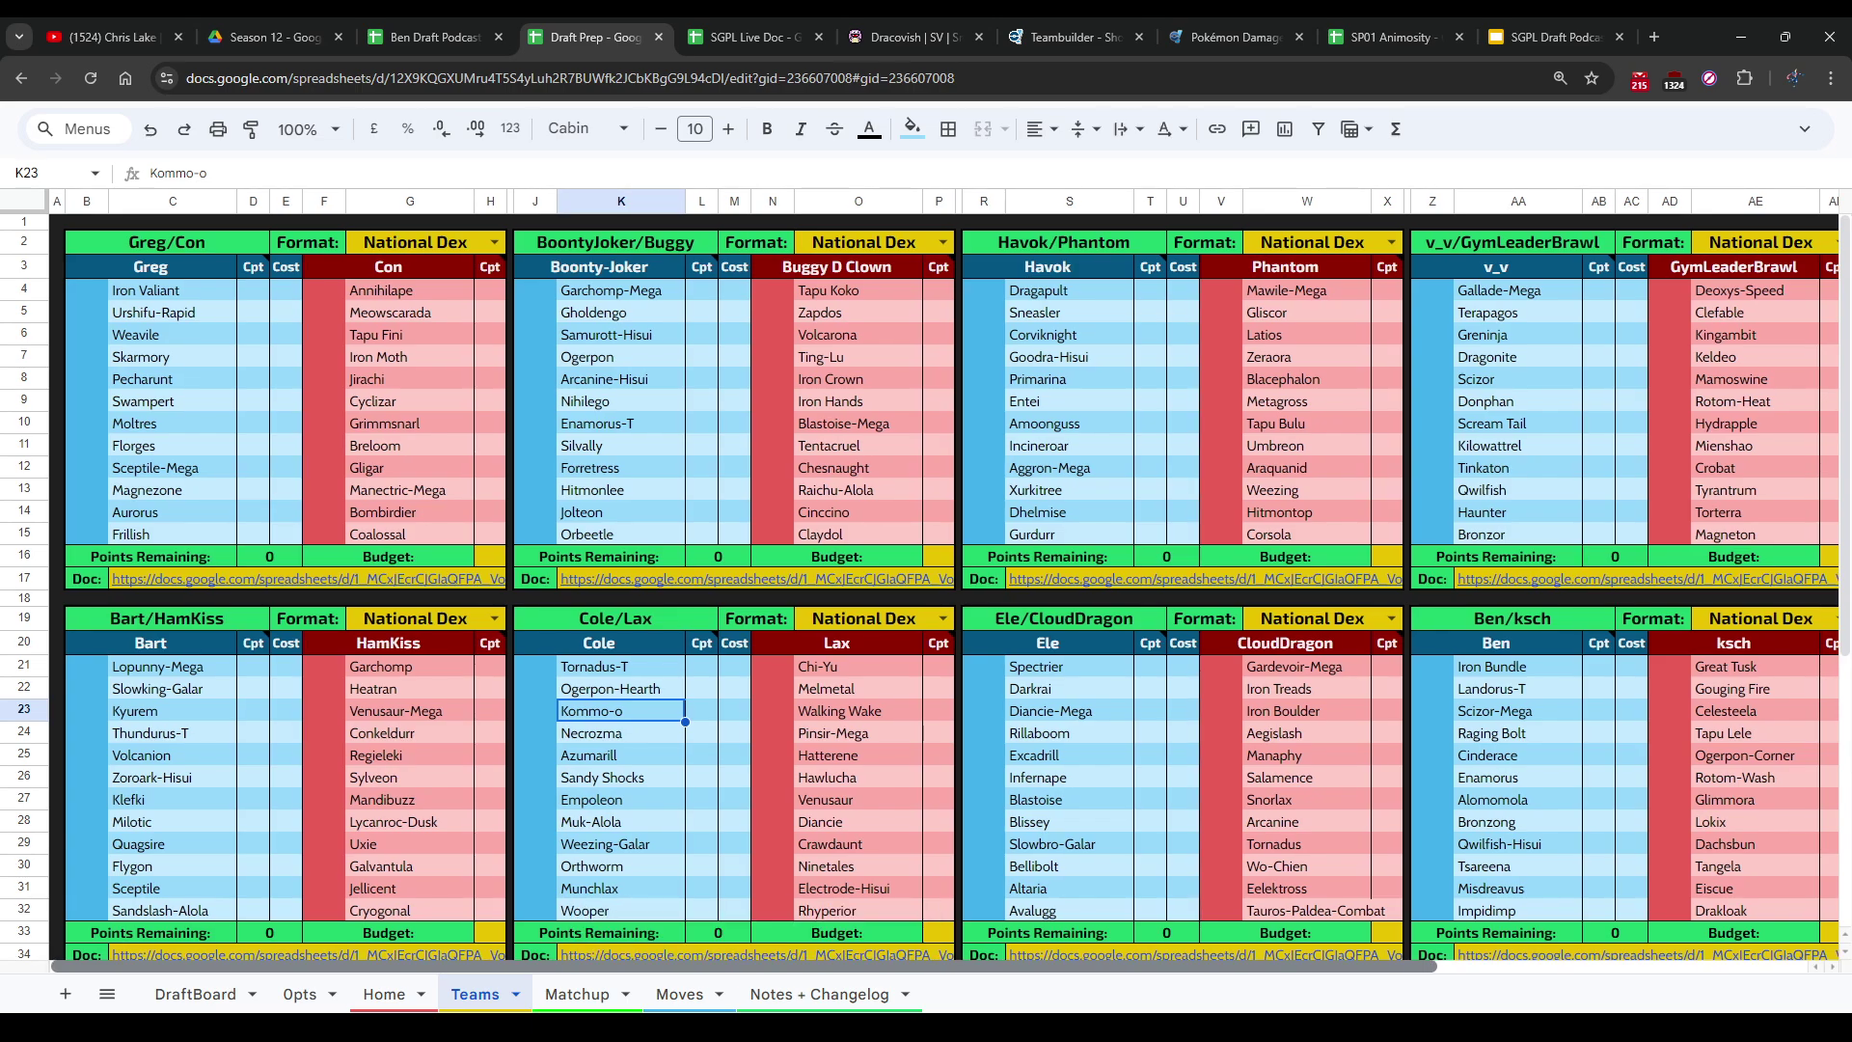
scroll(675, 960, right, 1)
scroll(675, 960, right, 2)
scroll(675, 959, left, 2)
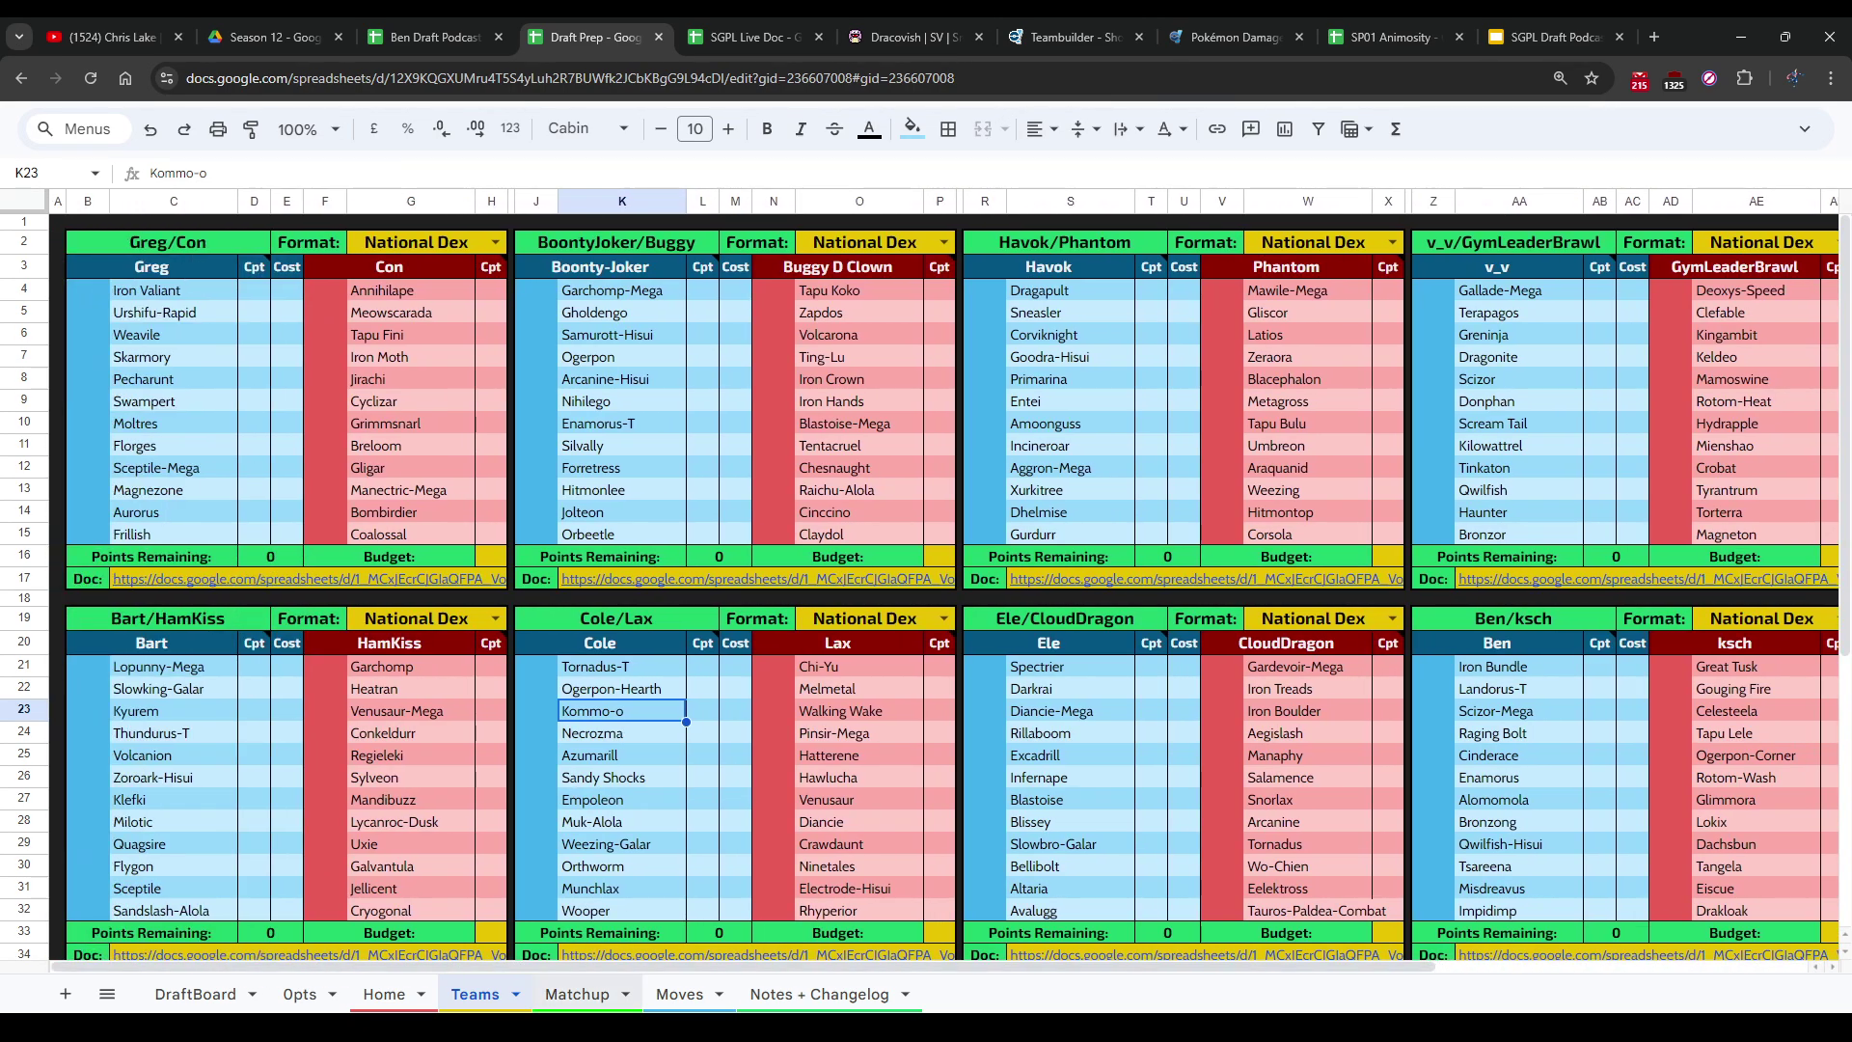
click(577, 993)
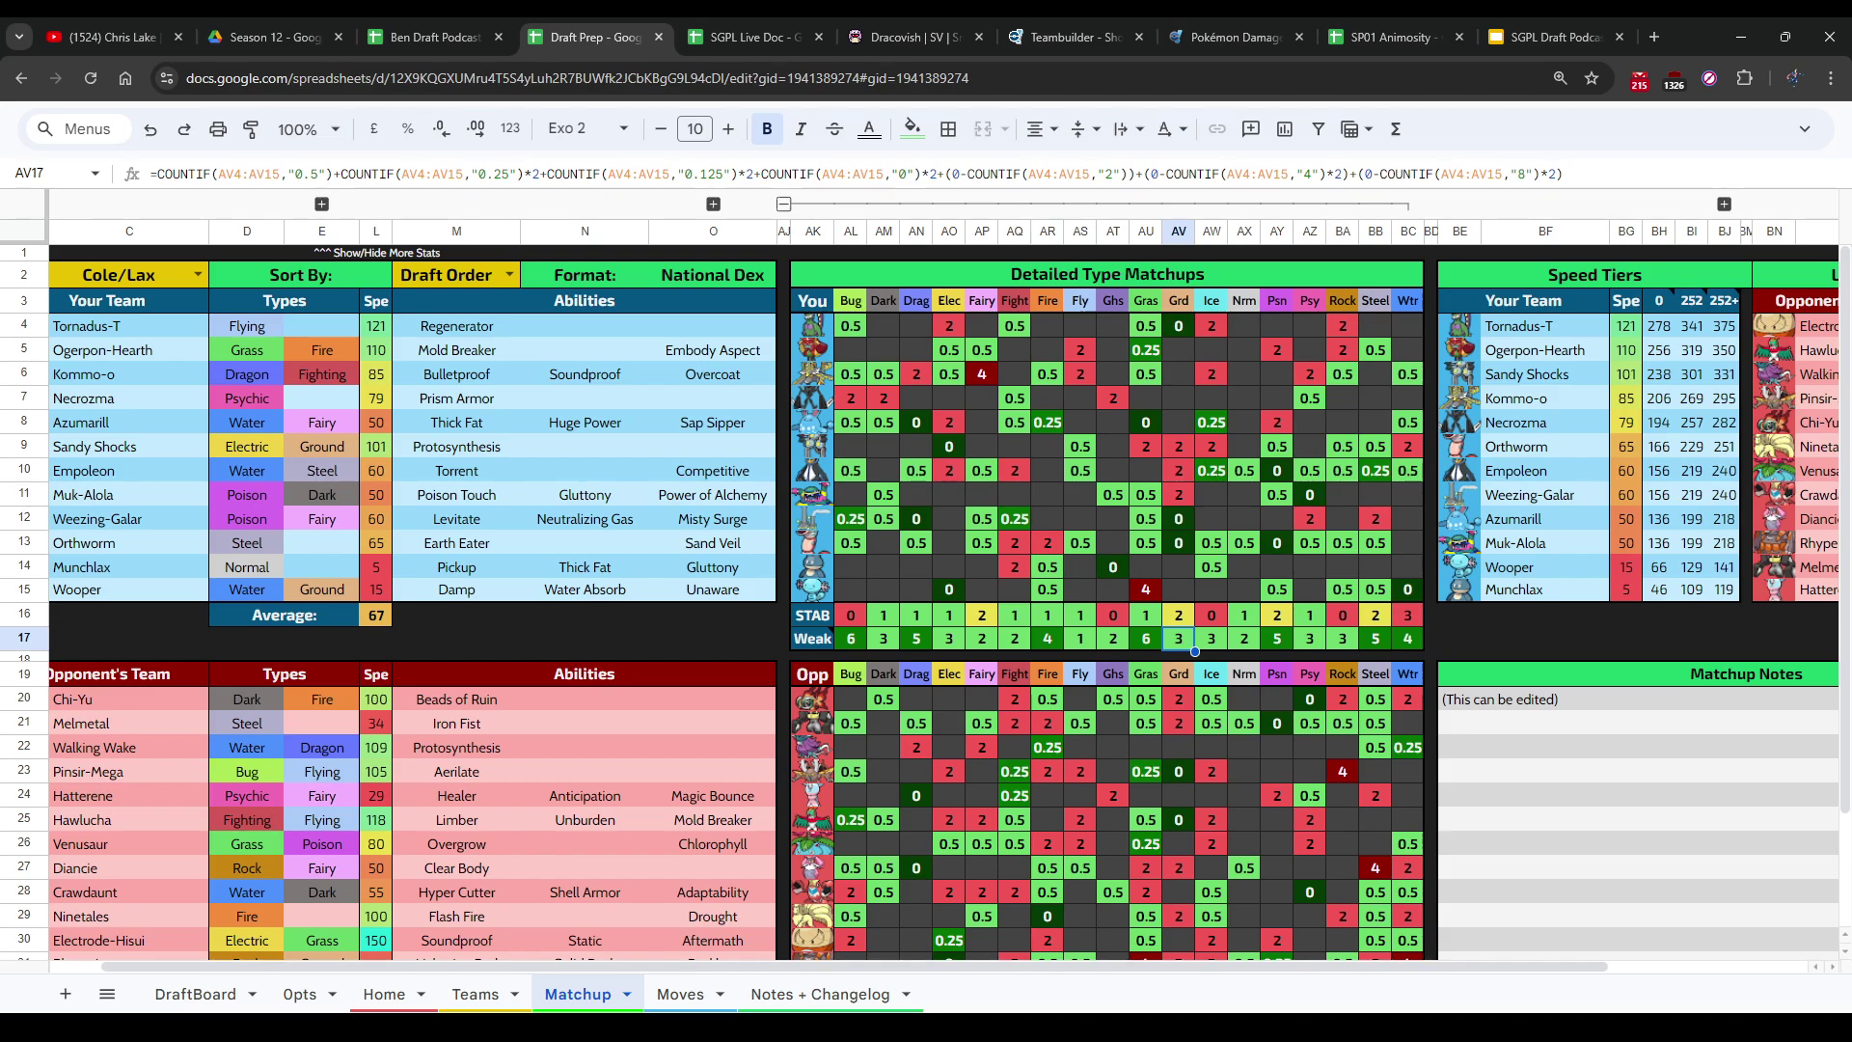
key(Up)
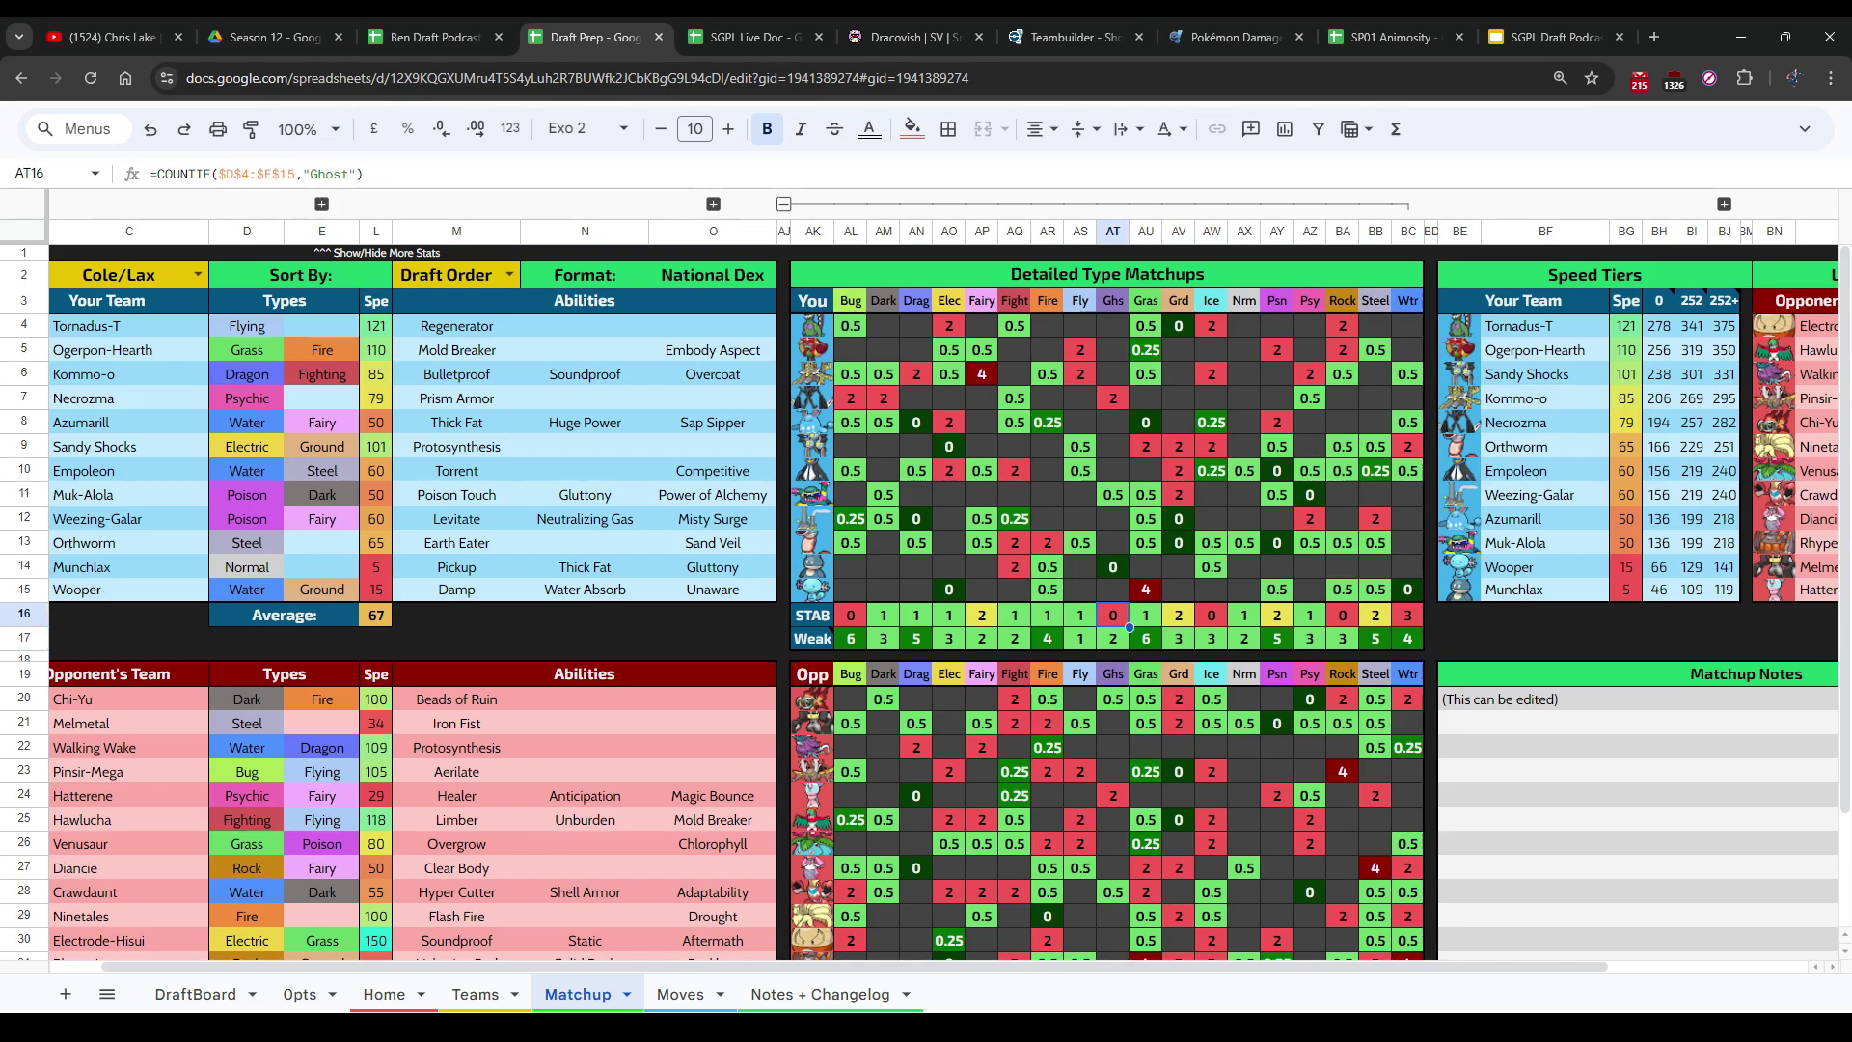
key(Right)
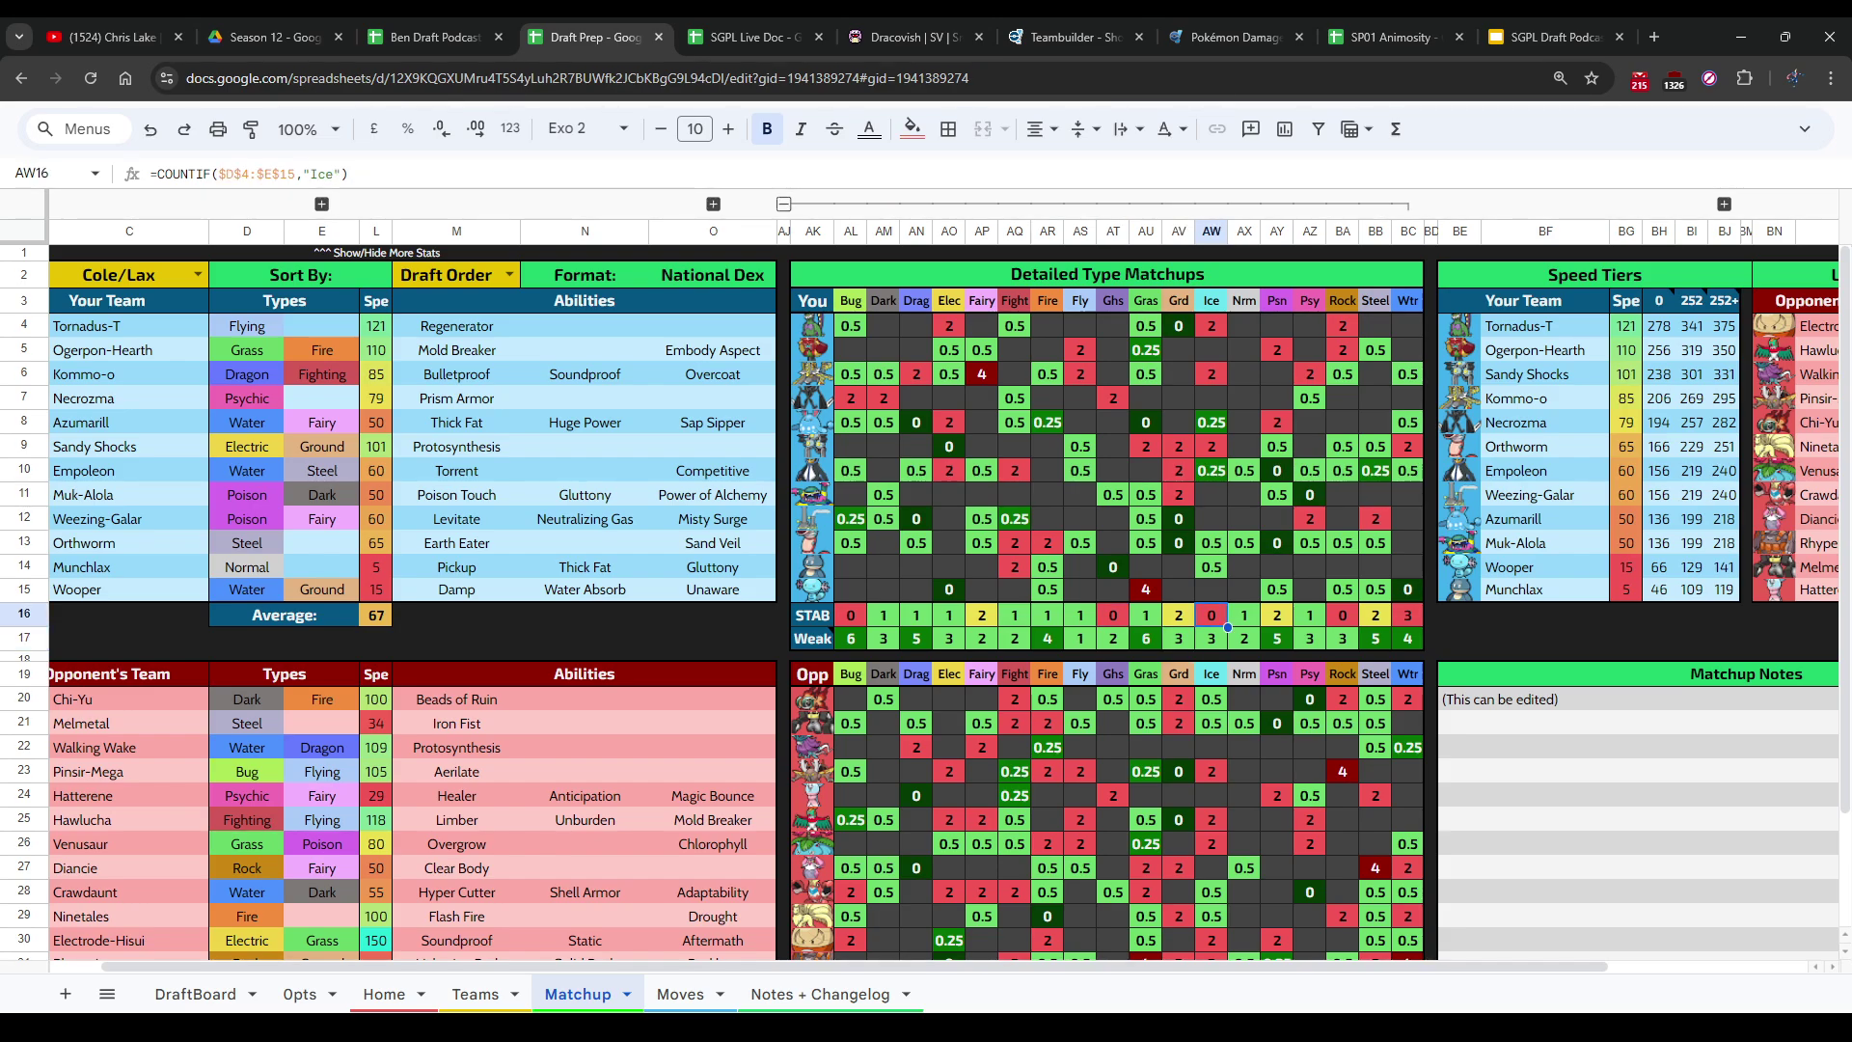
scroll(926, 598, down, 2)
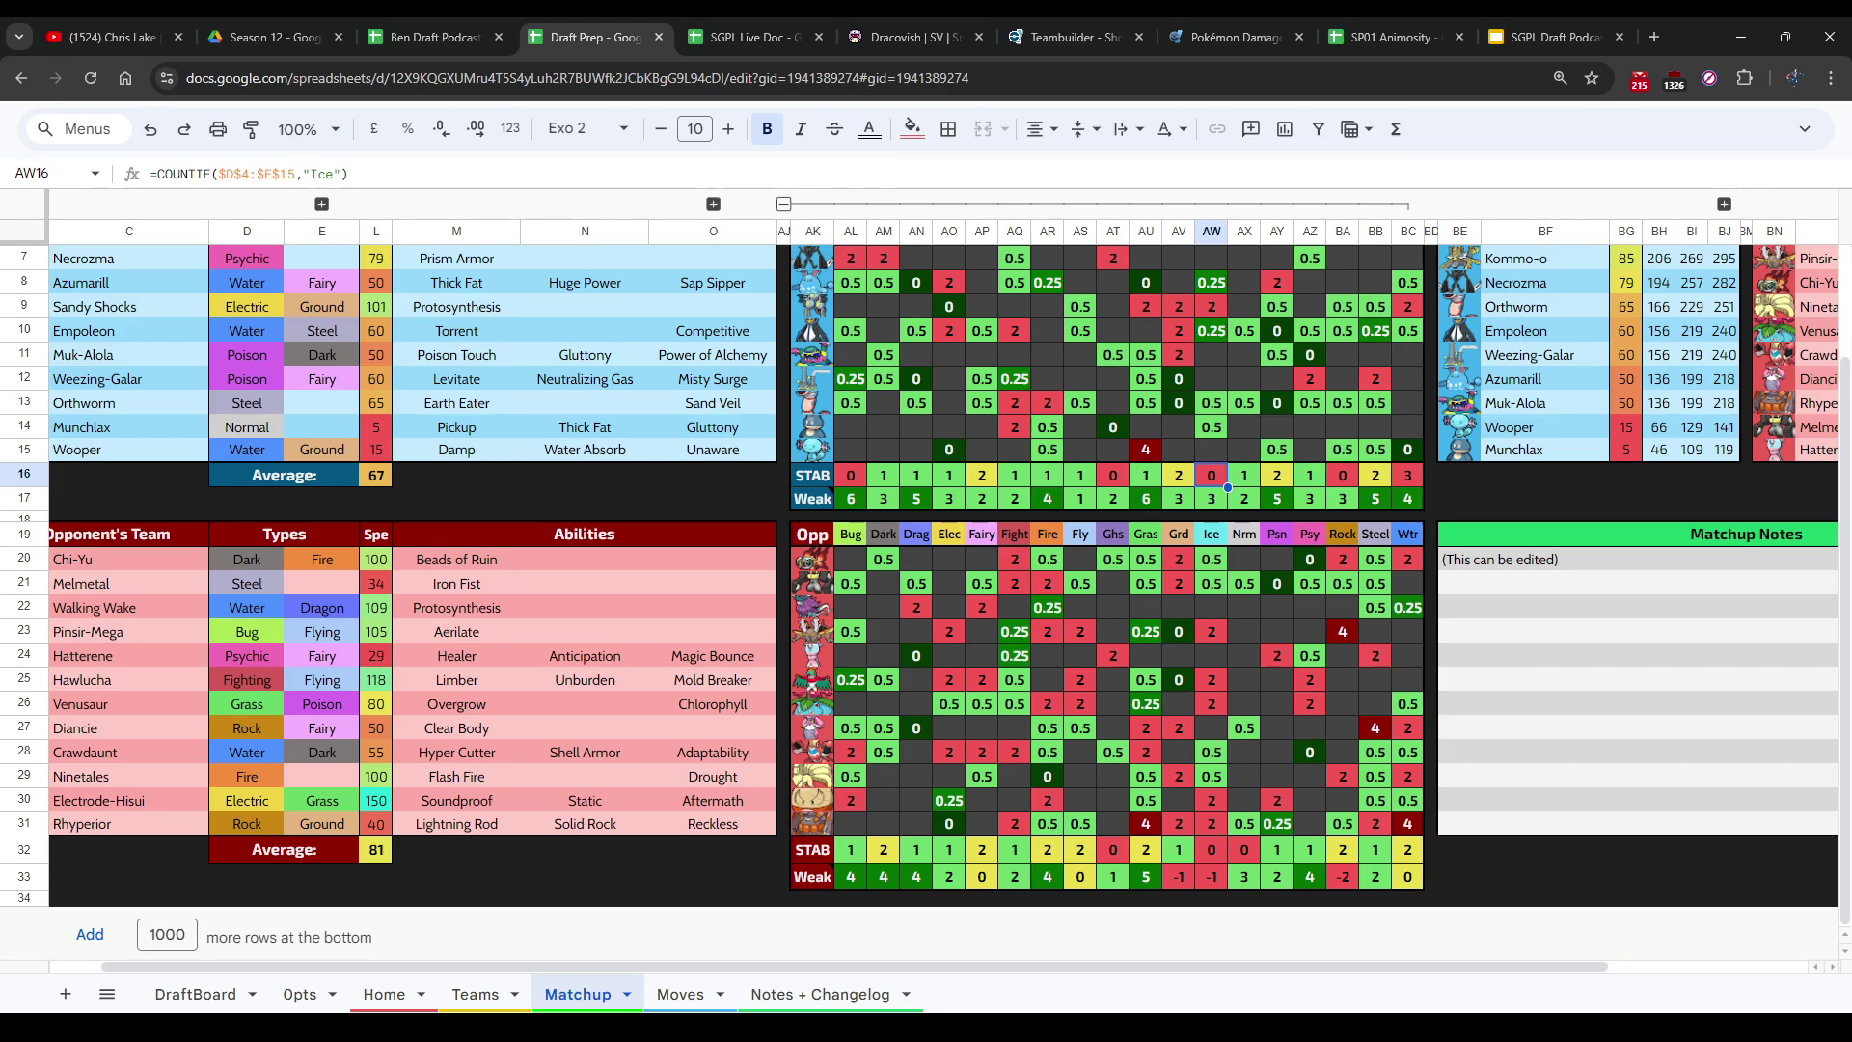
click(1342, 876)
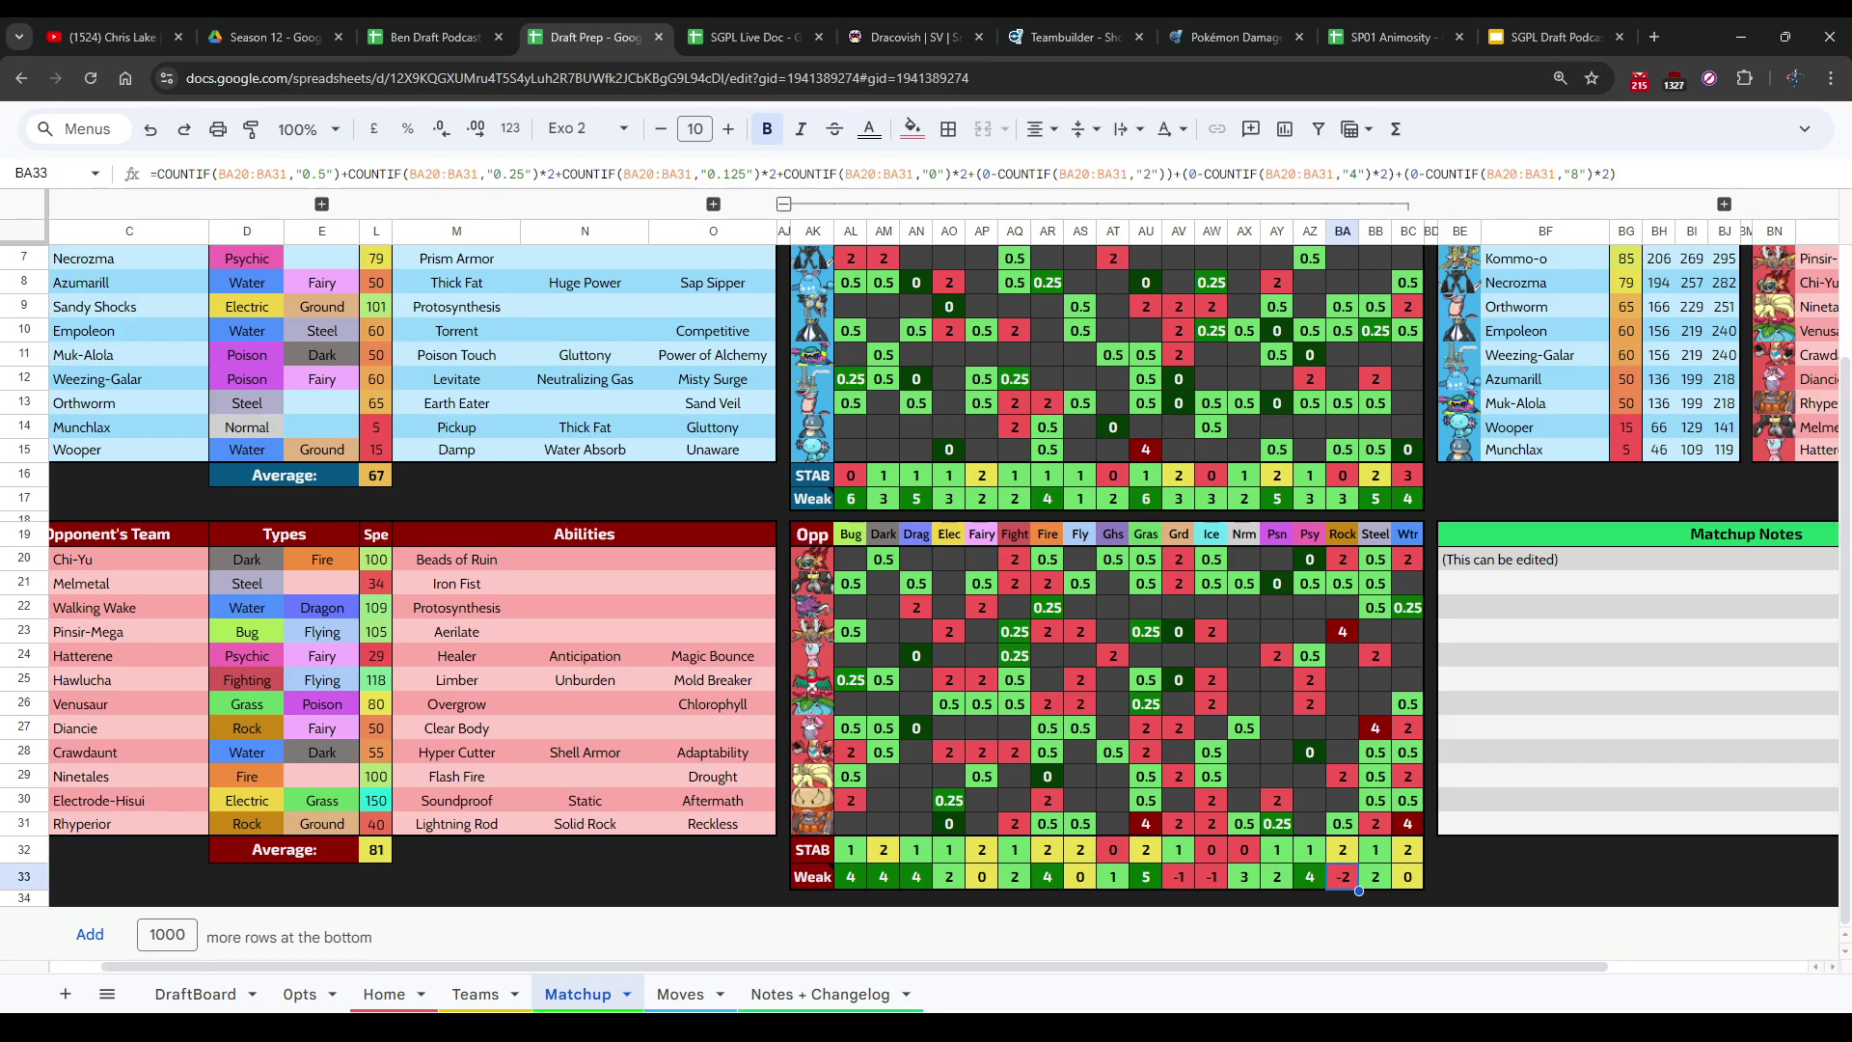
click(1343, 534)
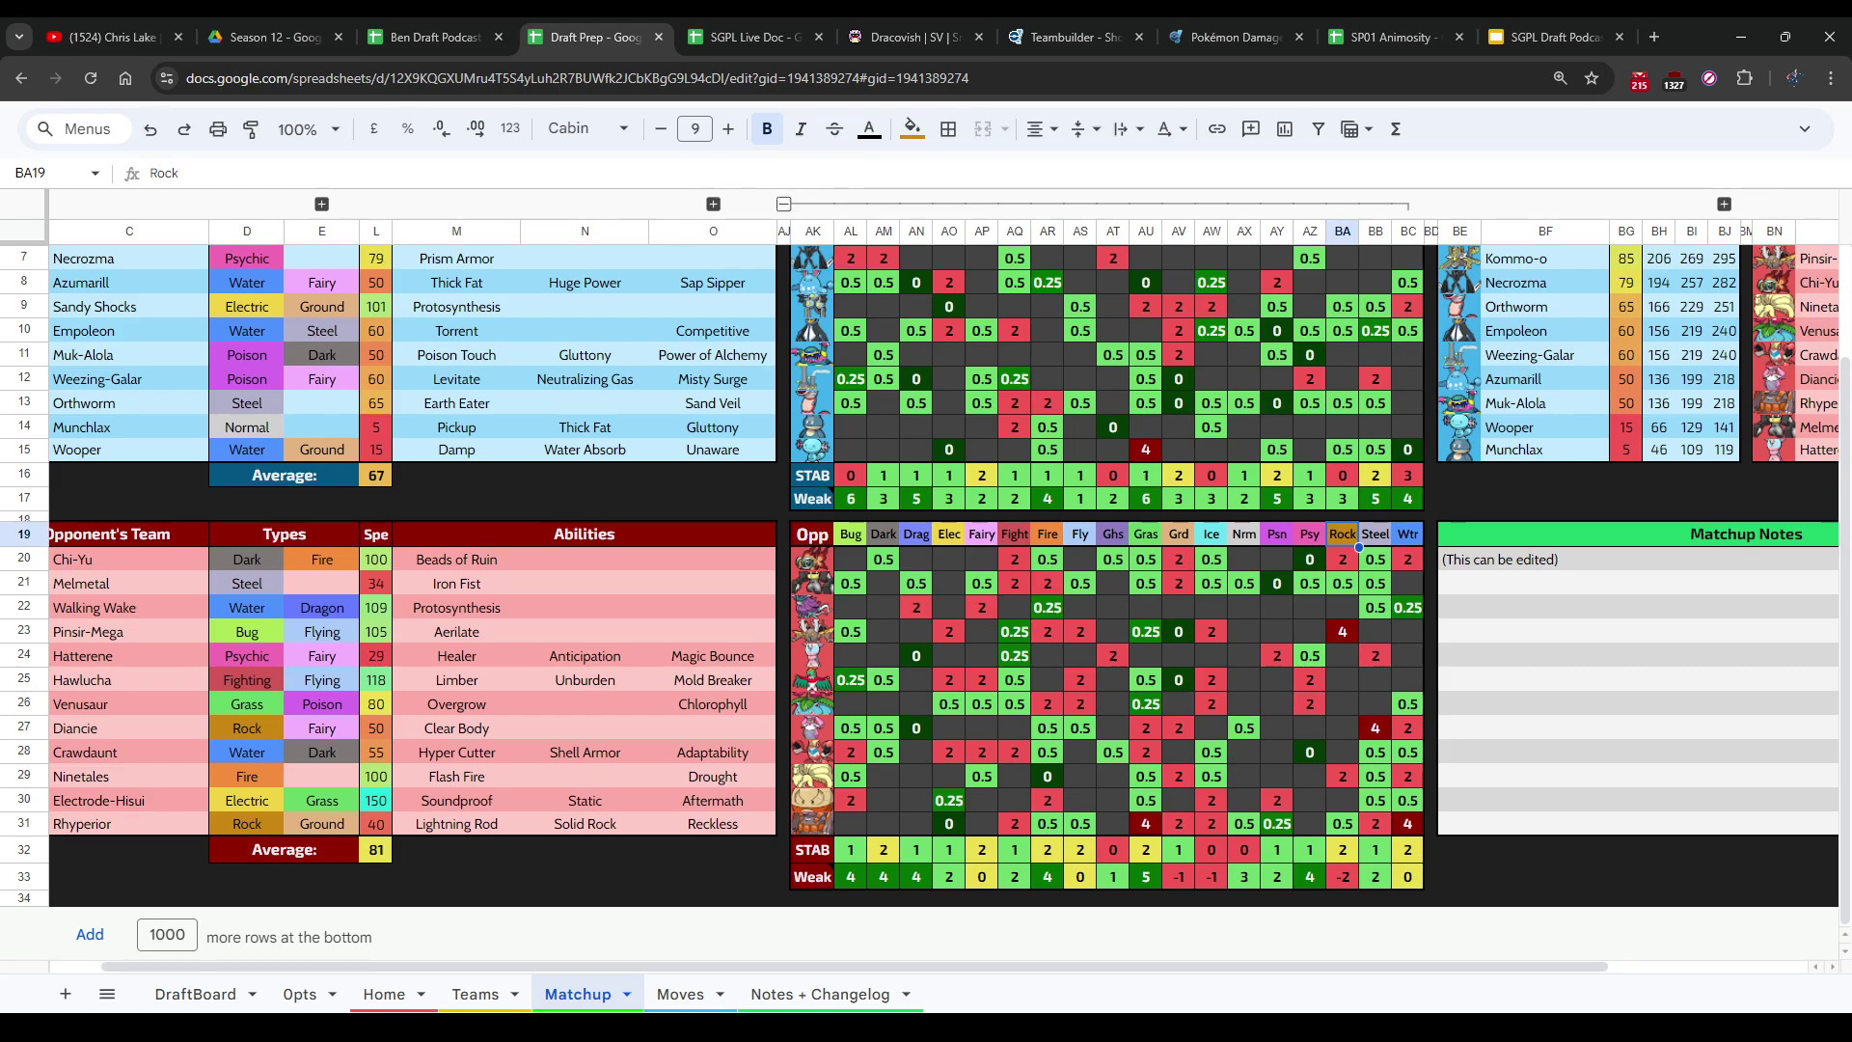
click(1212, 876)
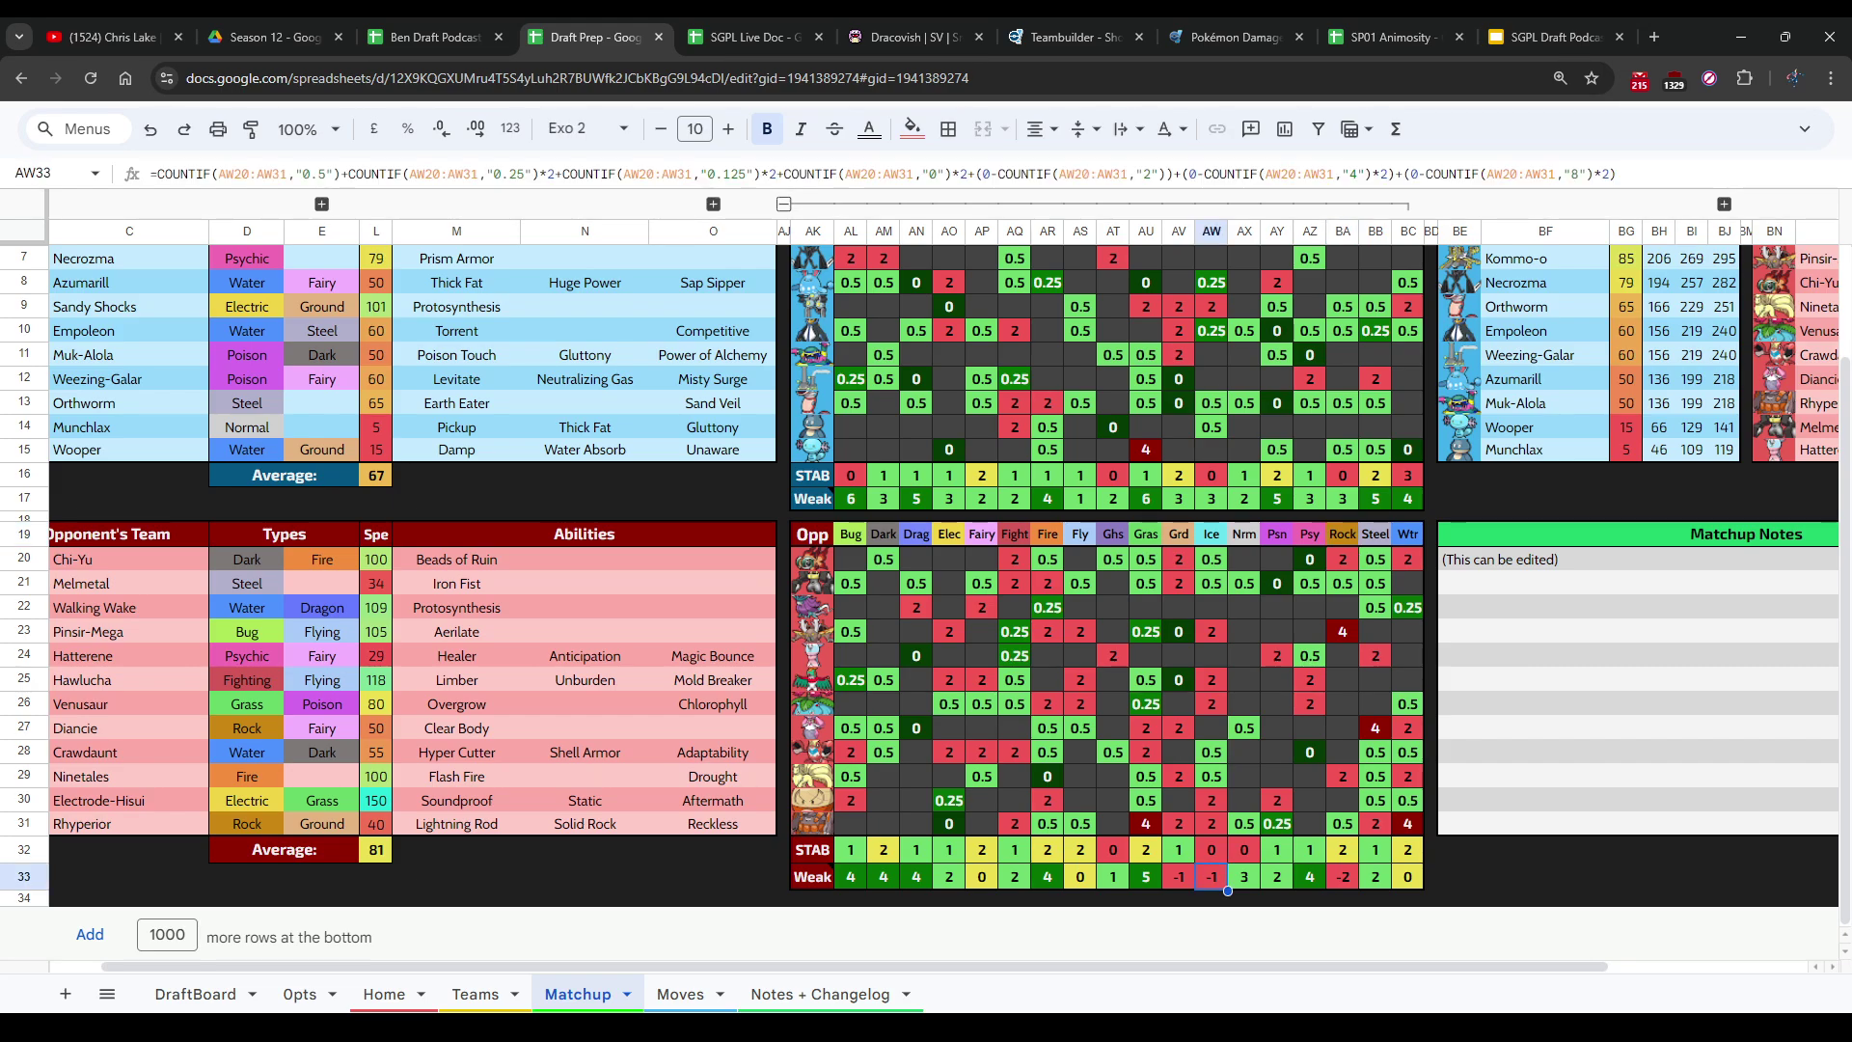
Step: Return to the Chi-Yu team's podcast notes and enter "Ground weak" in cell E11
key(ctrl+Tab)
key(ctrl+shift+Tab)
key(ctrl+shift+Tab)
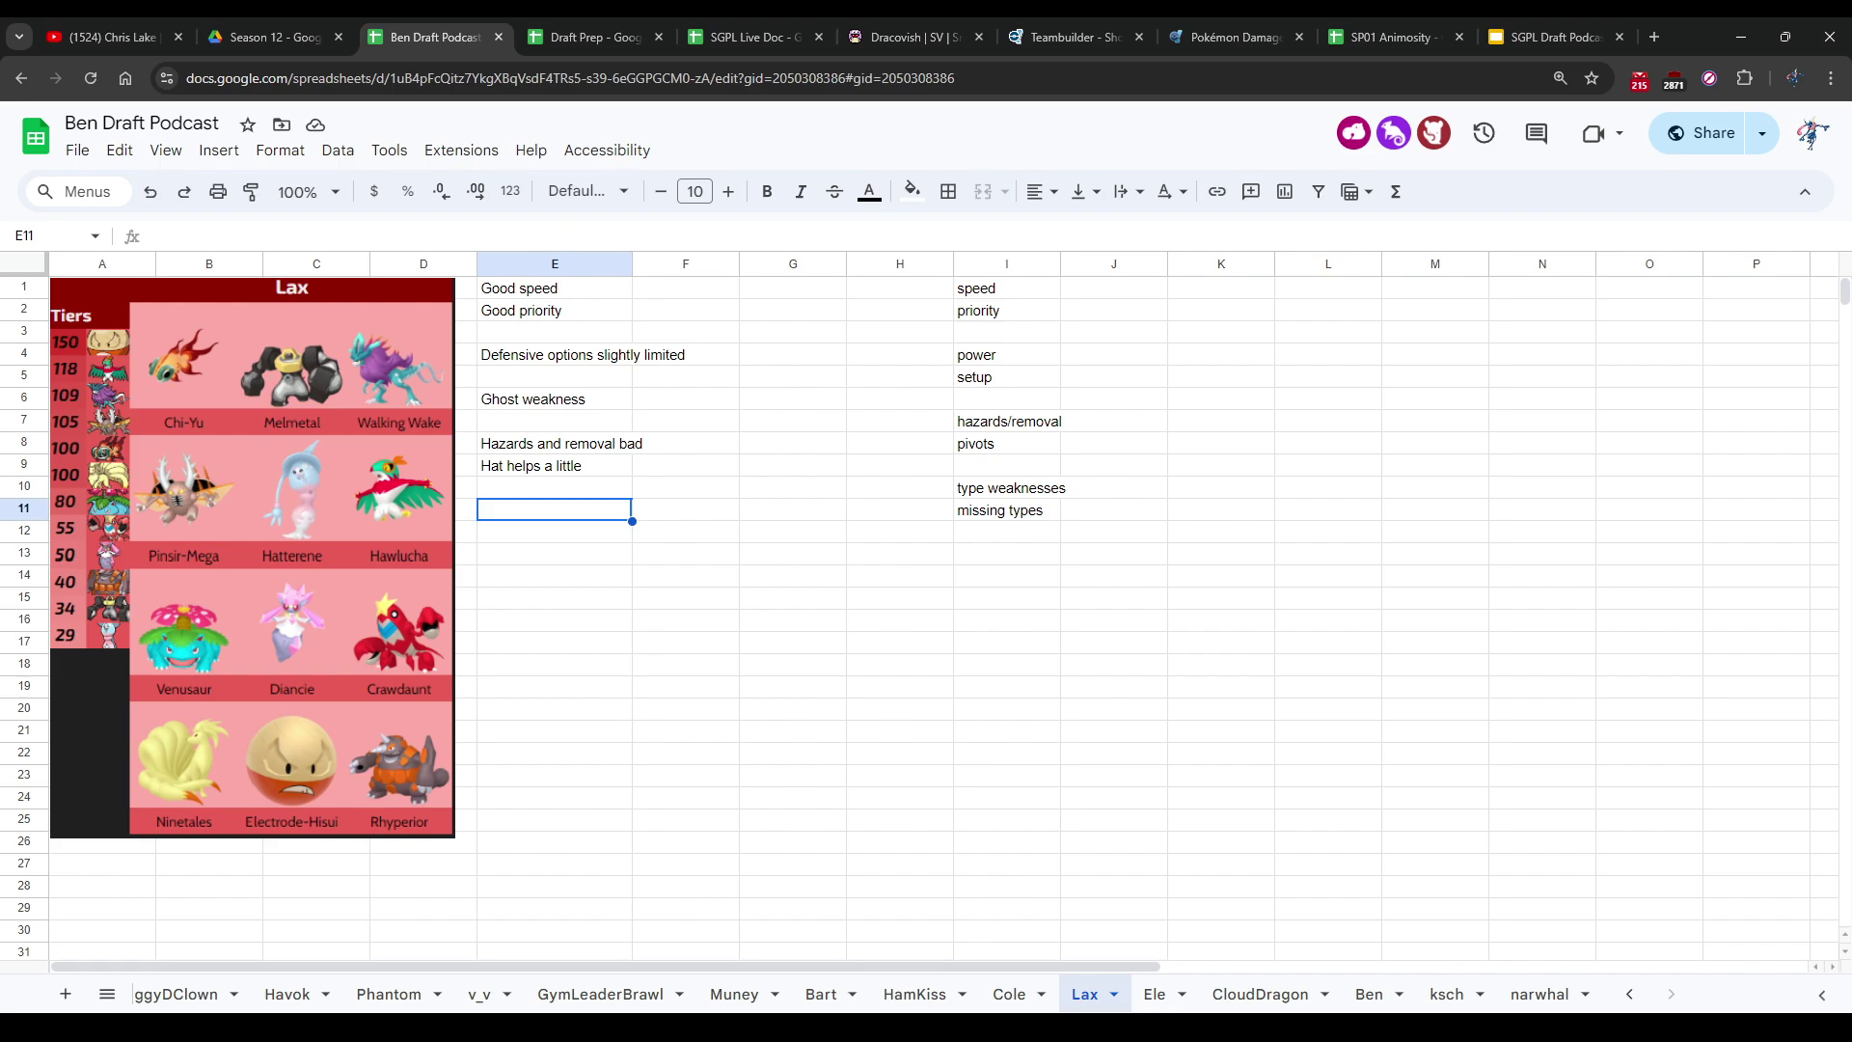
text(Ground weak)
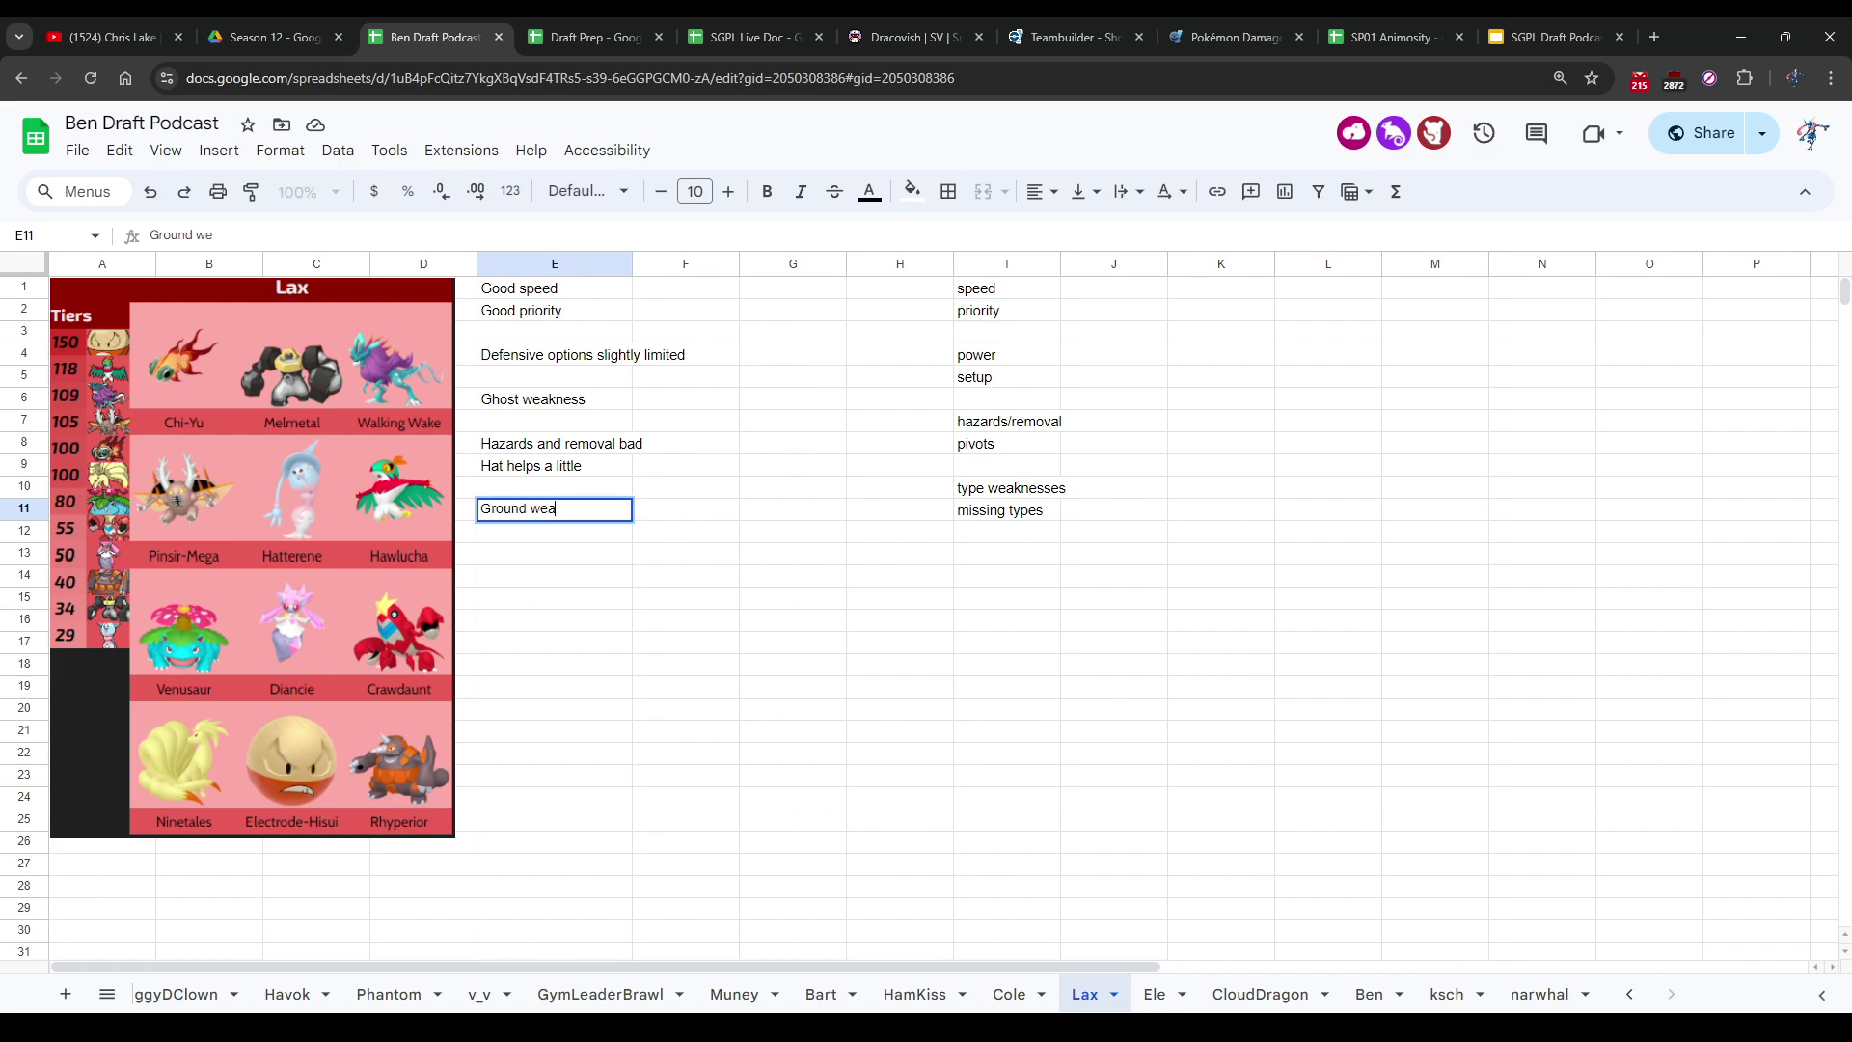
key(Return)
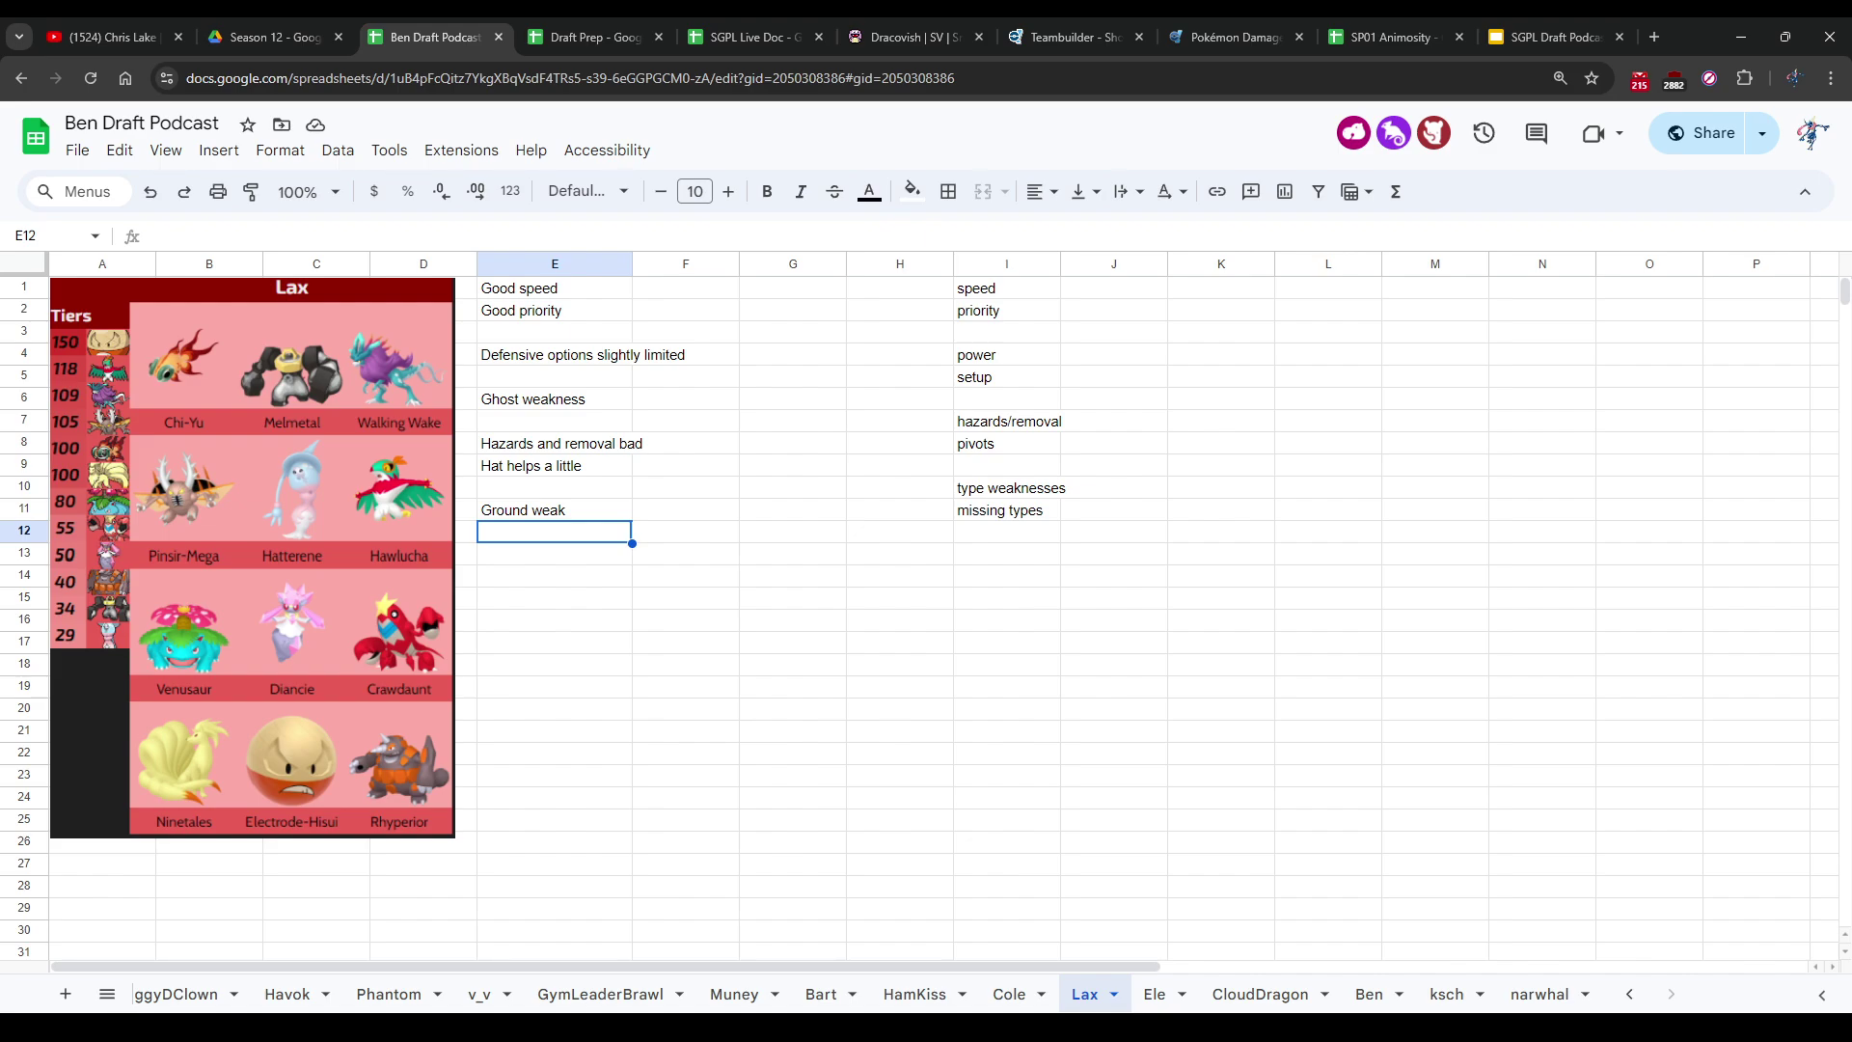
Step: Move the "Ghost weakness" note from cell E6 to cell E12, below the Ground note
key(Down)
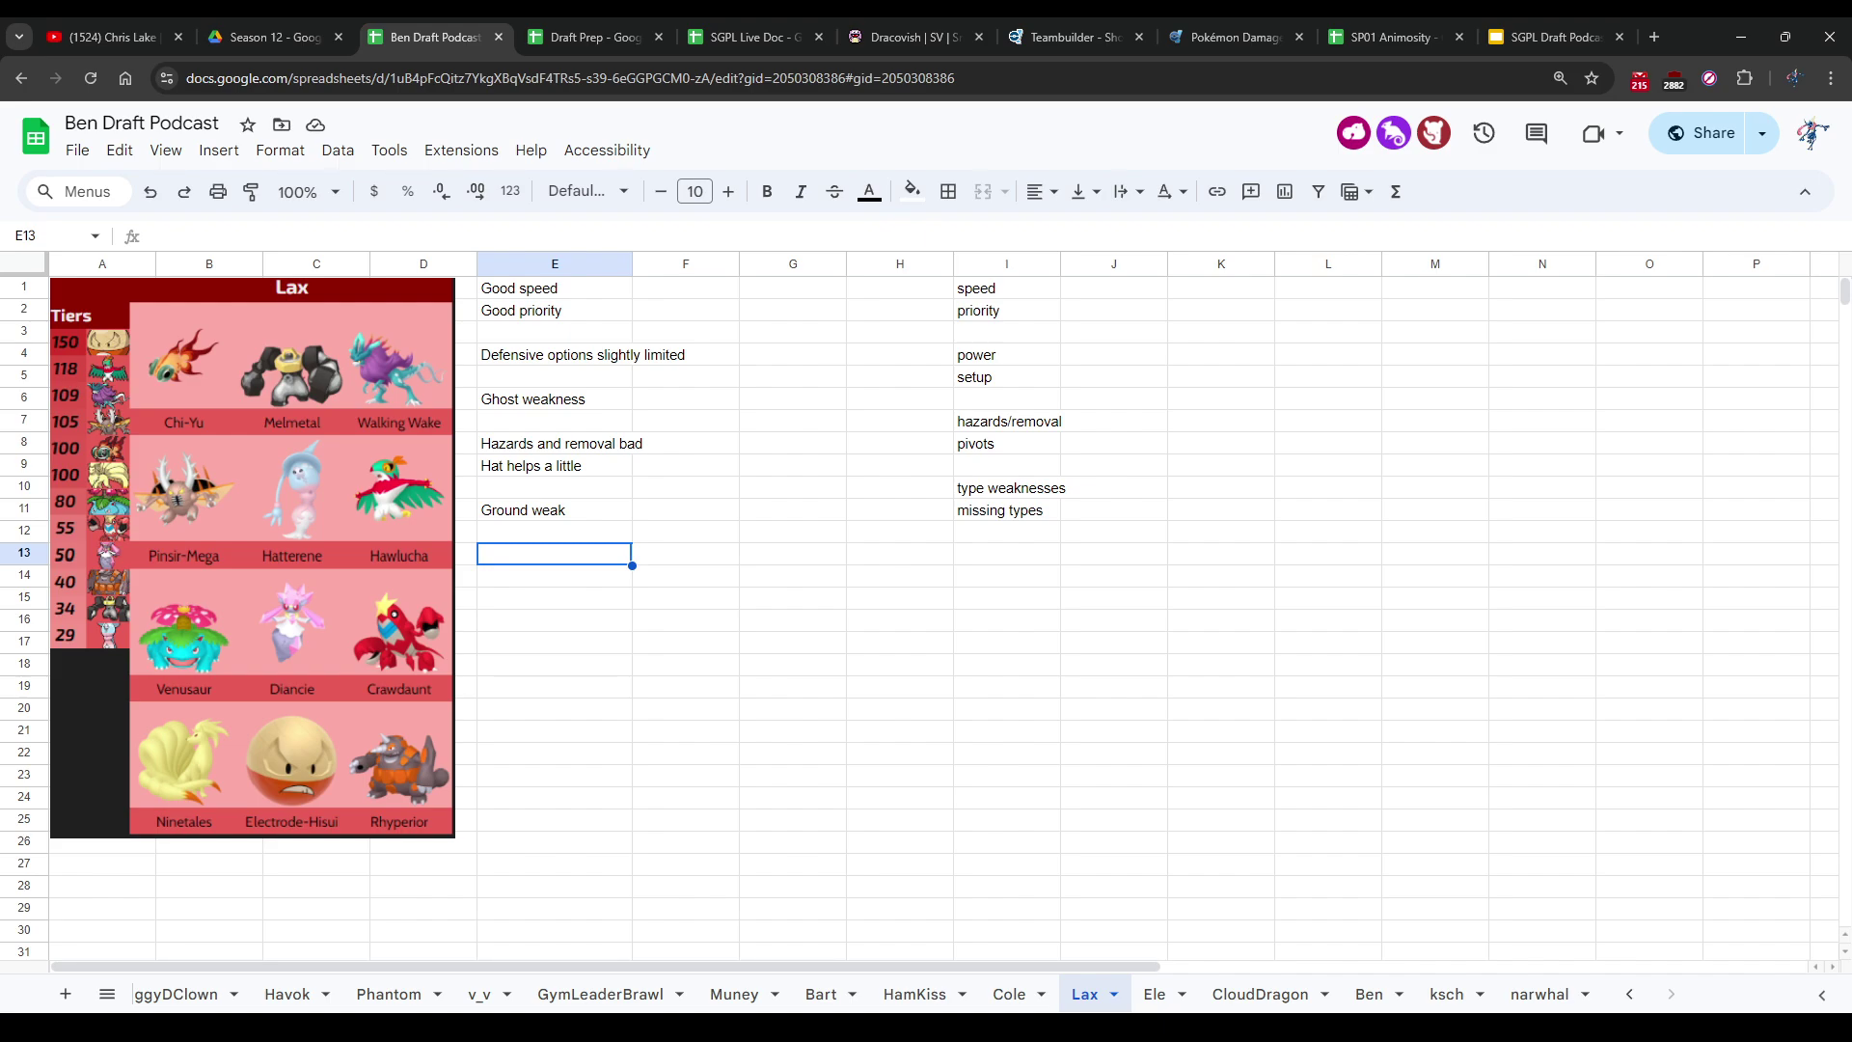
key(Up)
key(Up)
key(Up)
key(Up)
key(Up)
key(Up)
key(Up)
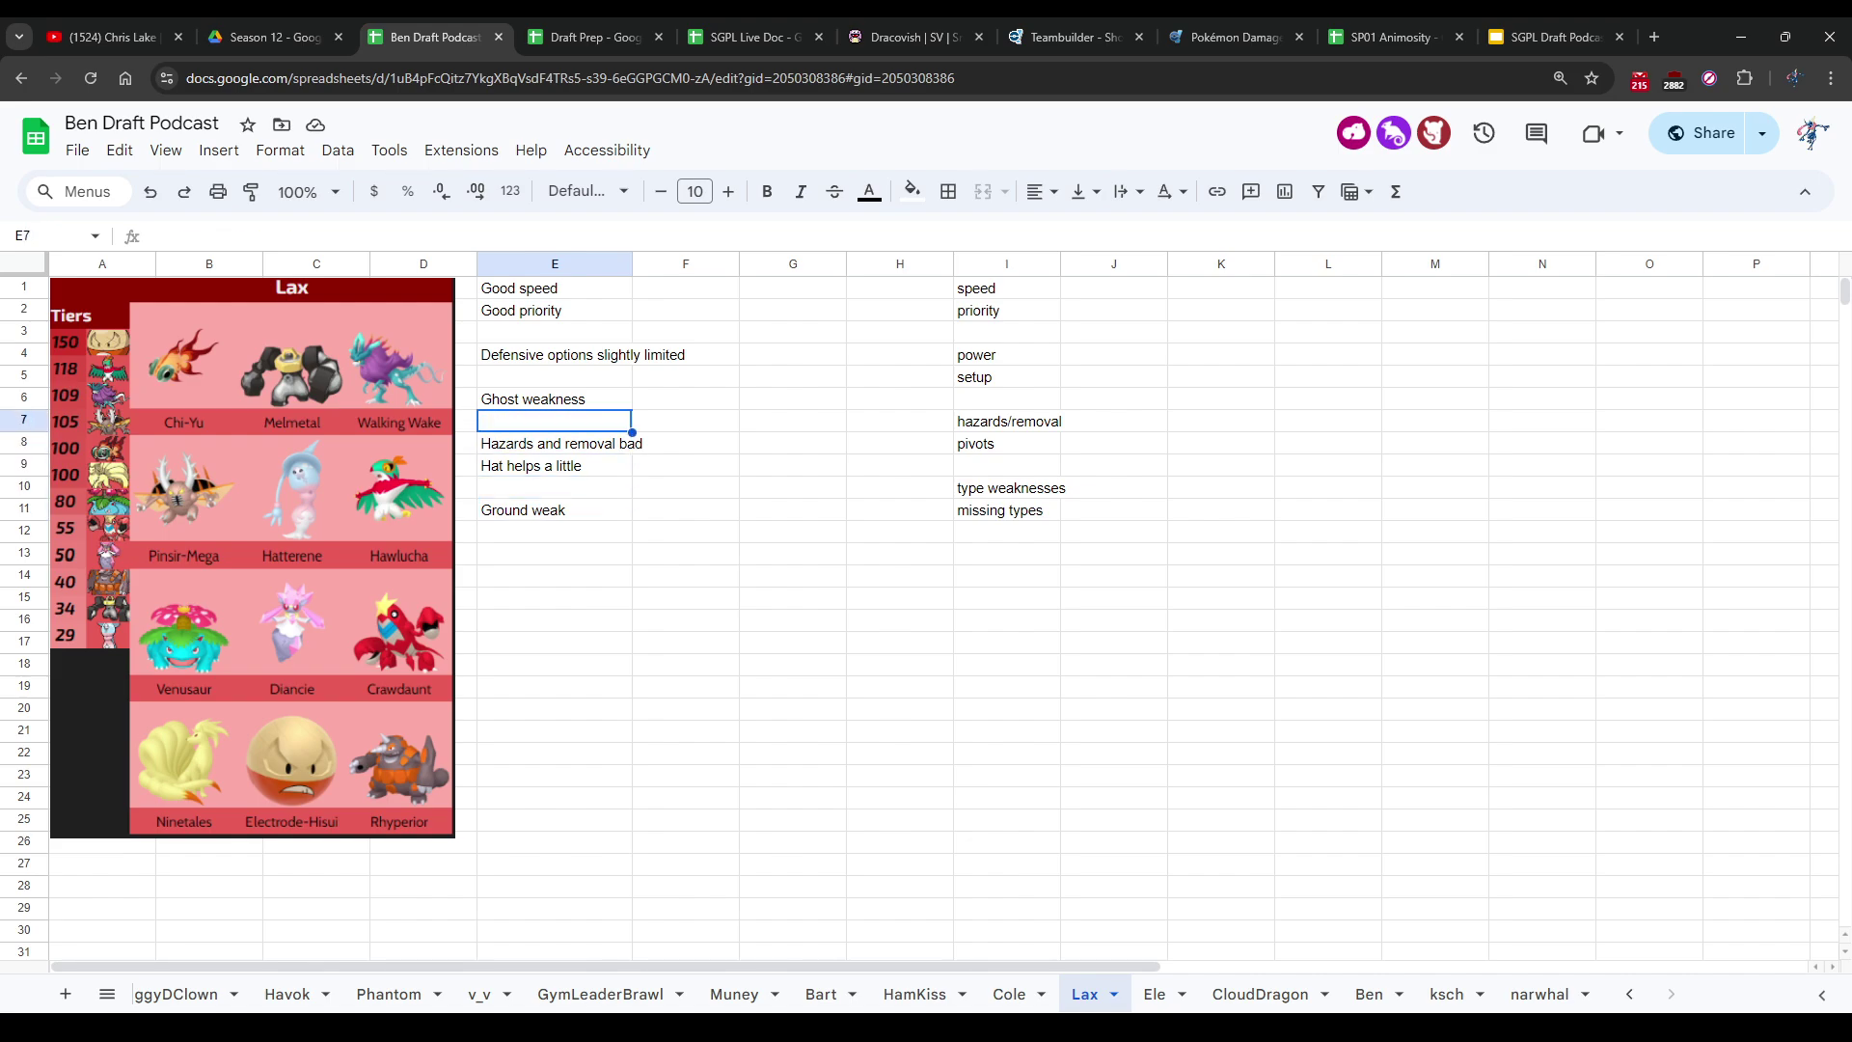
key(Down)
key(Down)
key(Down)
key(Down)
key(Down)
key(Down)
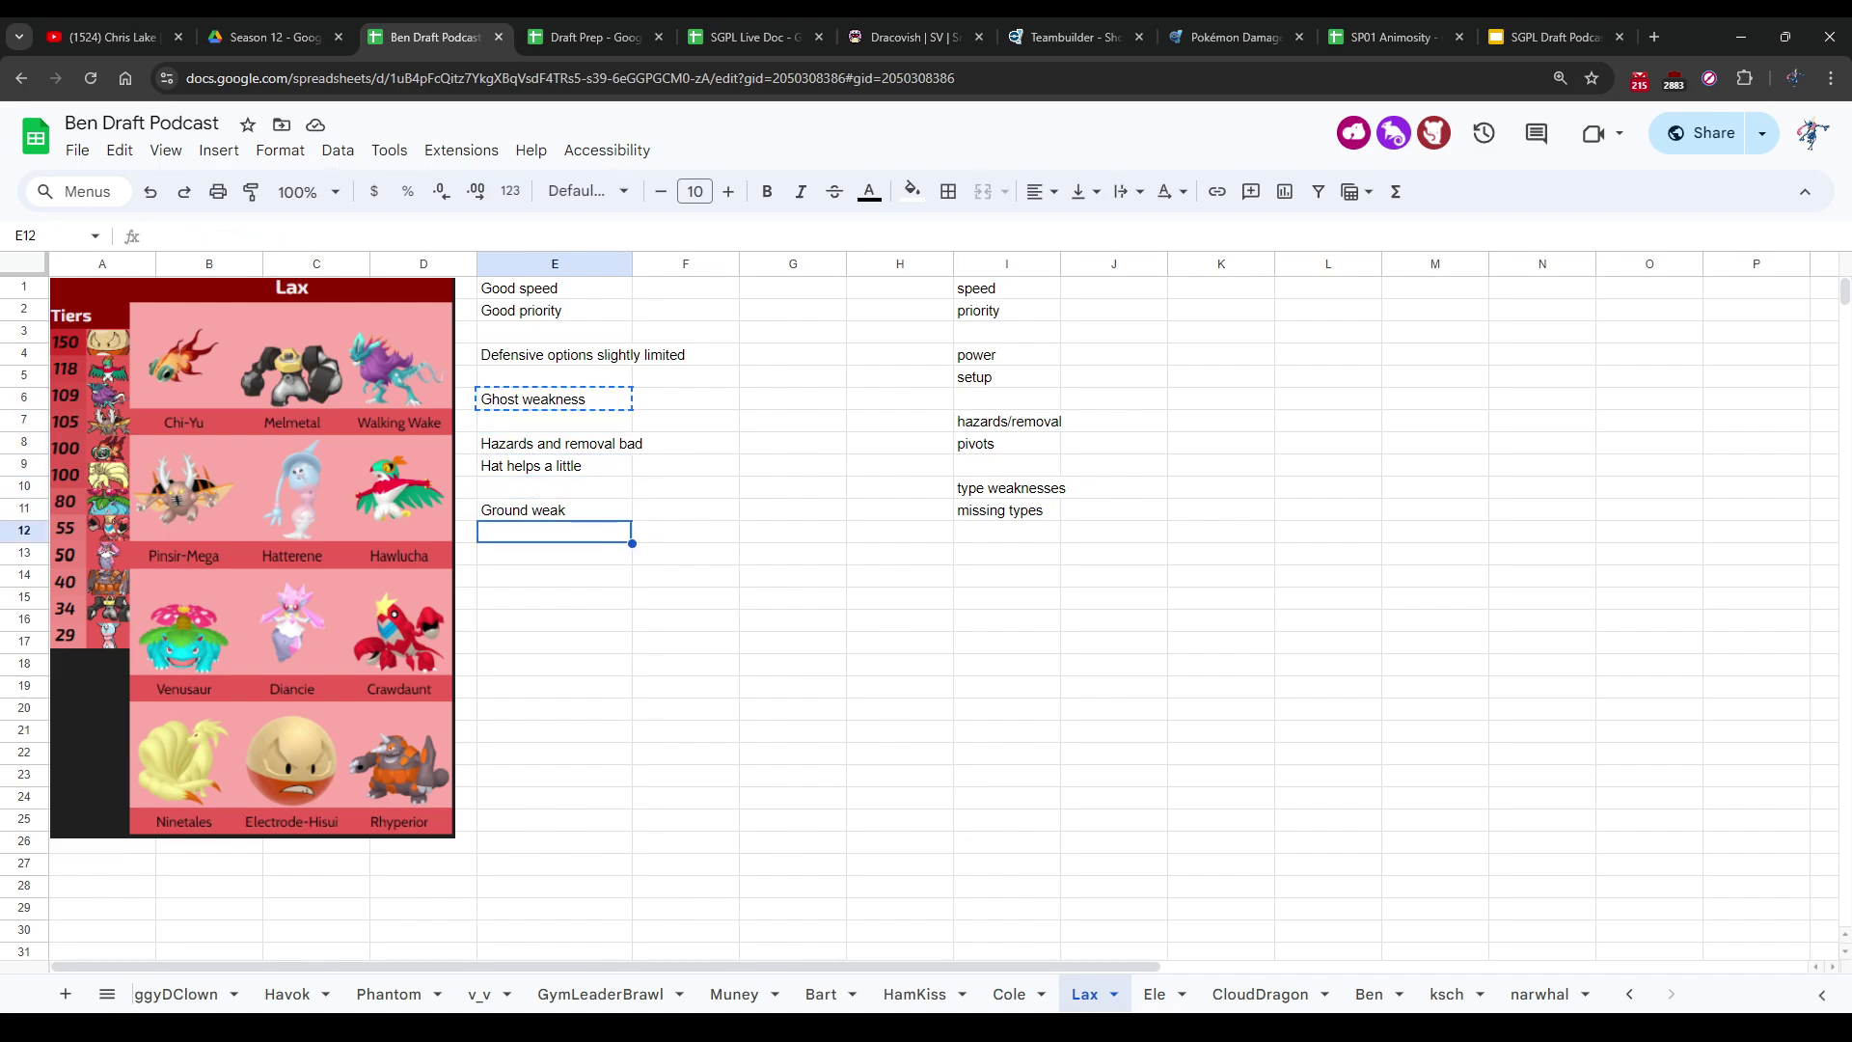
text(Ghost weakness)
Step: Enter the note "Ice weak" in cell E13 below the Ghost weakness note
key(Down)
key(Return)
text(Ice weak)
key(Return)
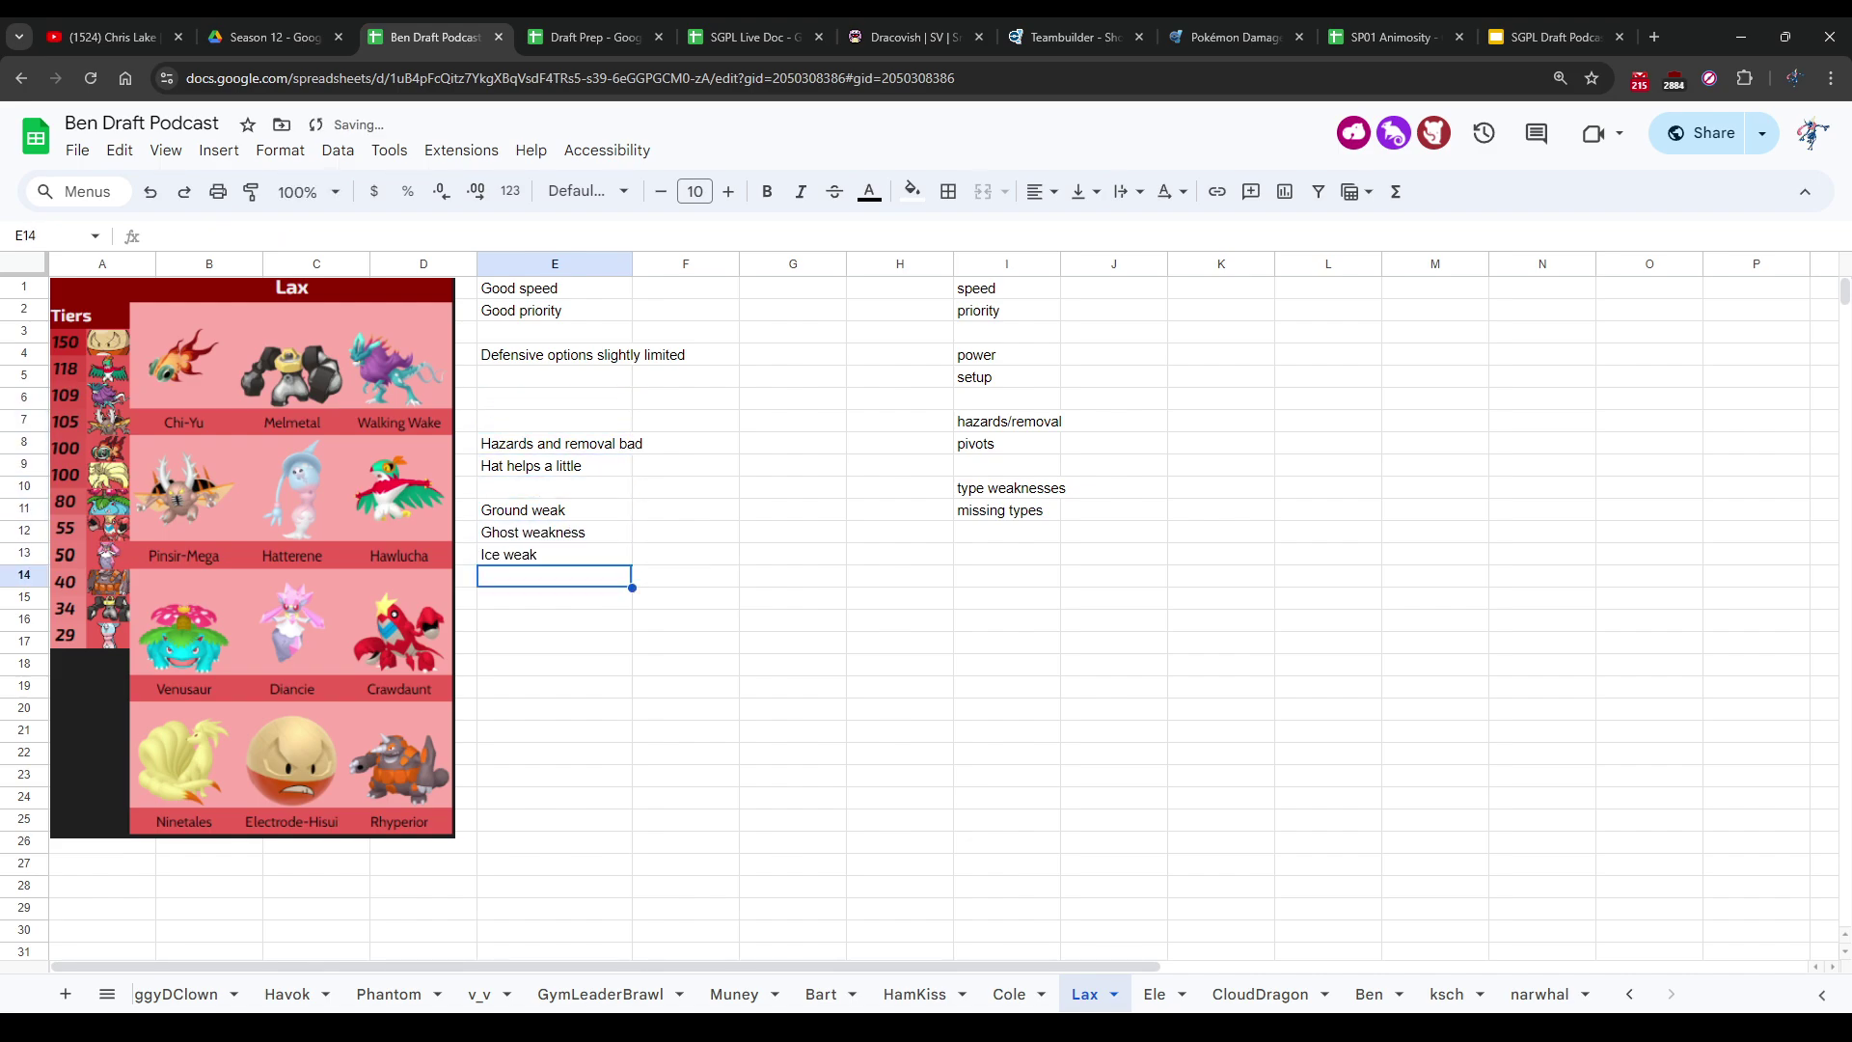
Step: Move the block of notes from "Hazards and removal bad" through "Ice weak" up two rows so it starts in cell E6
key(Up)
key(Up)
key(Up)
key(Up)
key(Up)
key(Up)
key(shift+Down)
key(shift+Down)
key(shift+Down)
key(shift+Down)
key(shift+Down)
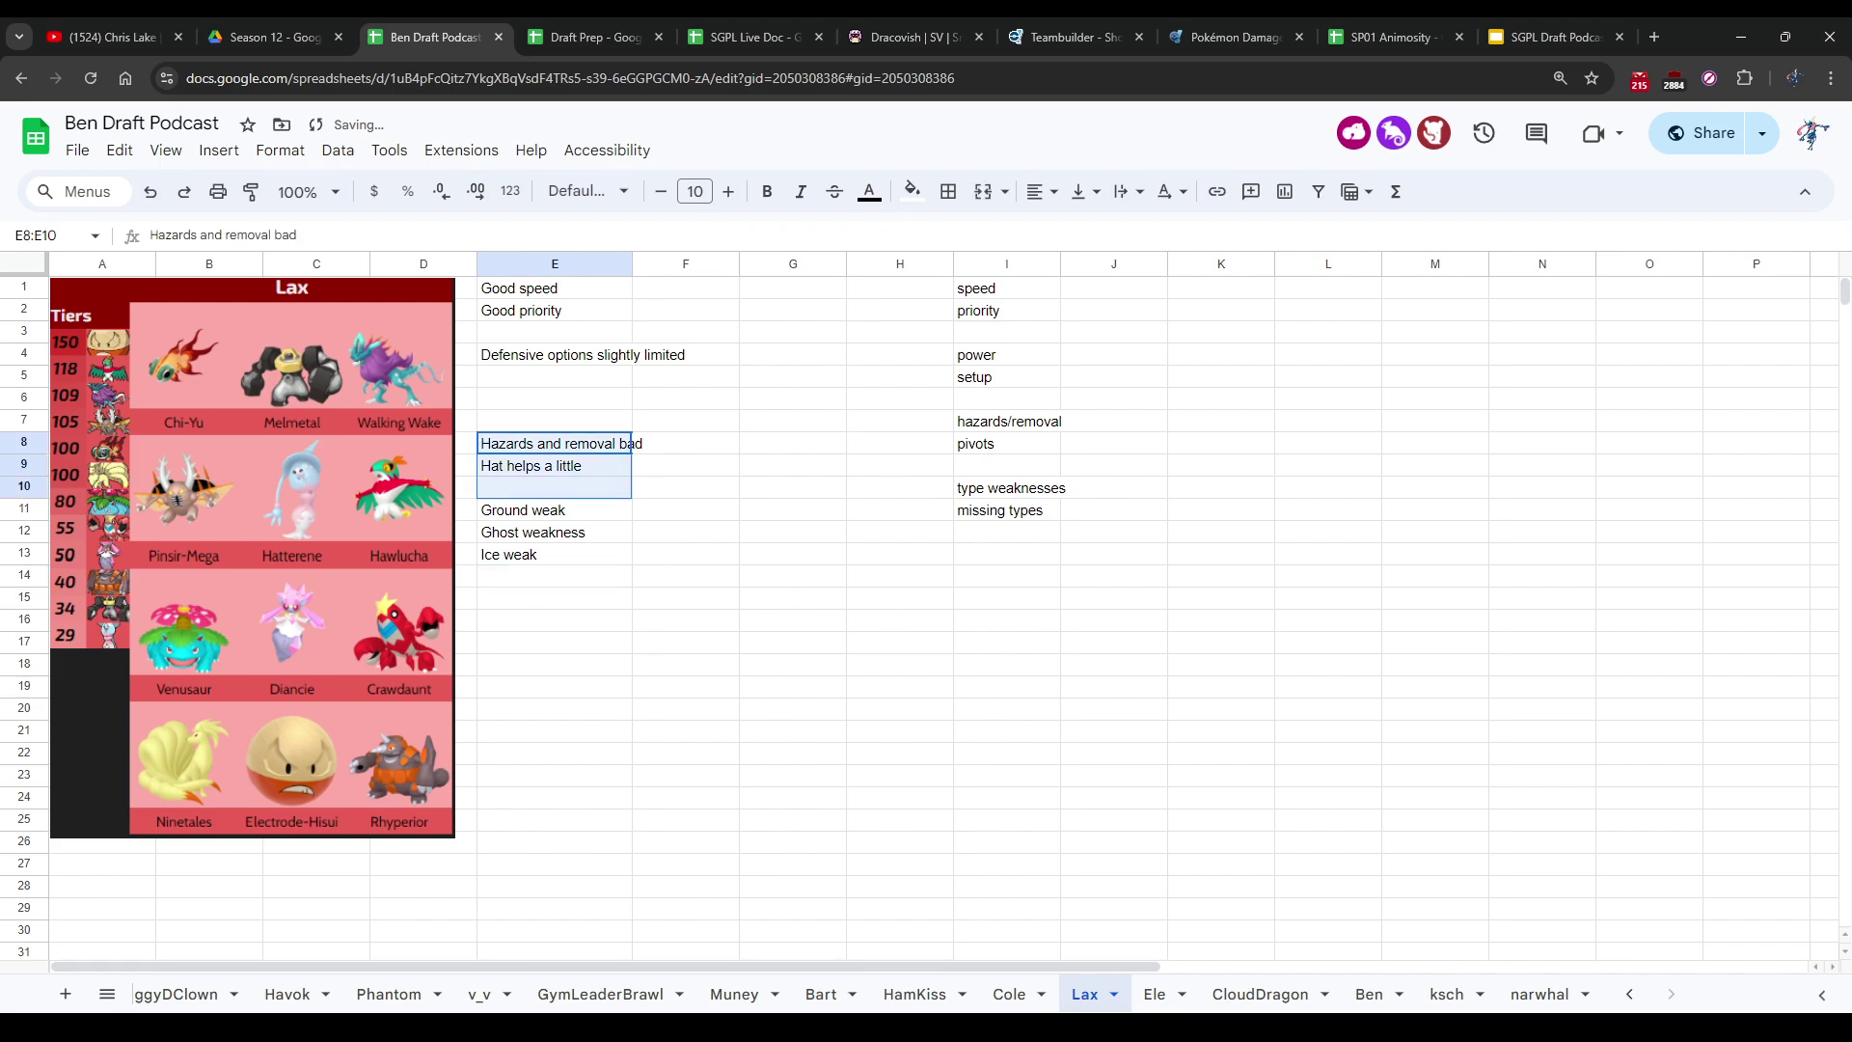
key(ctrl+x)
key(Up)
key(Up)
key(ctrl+v)
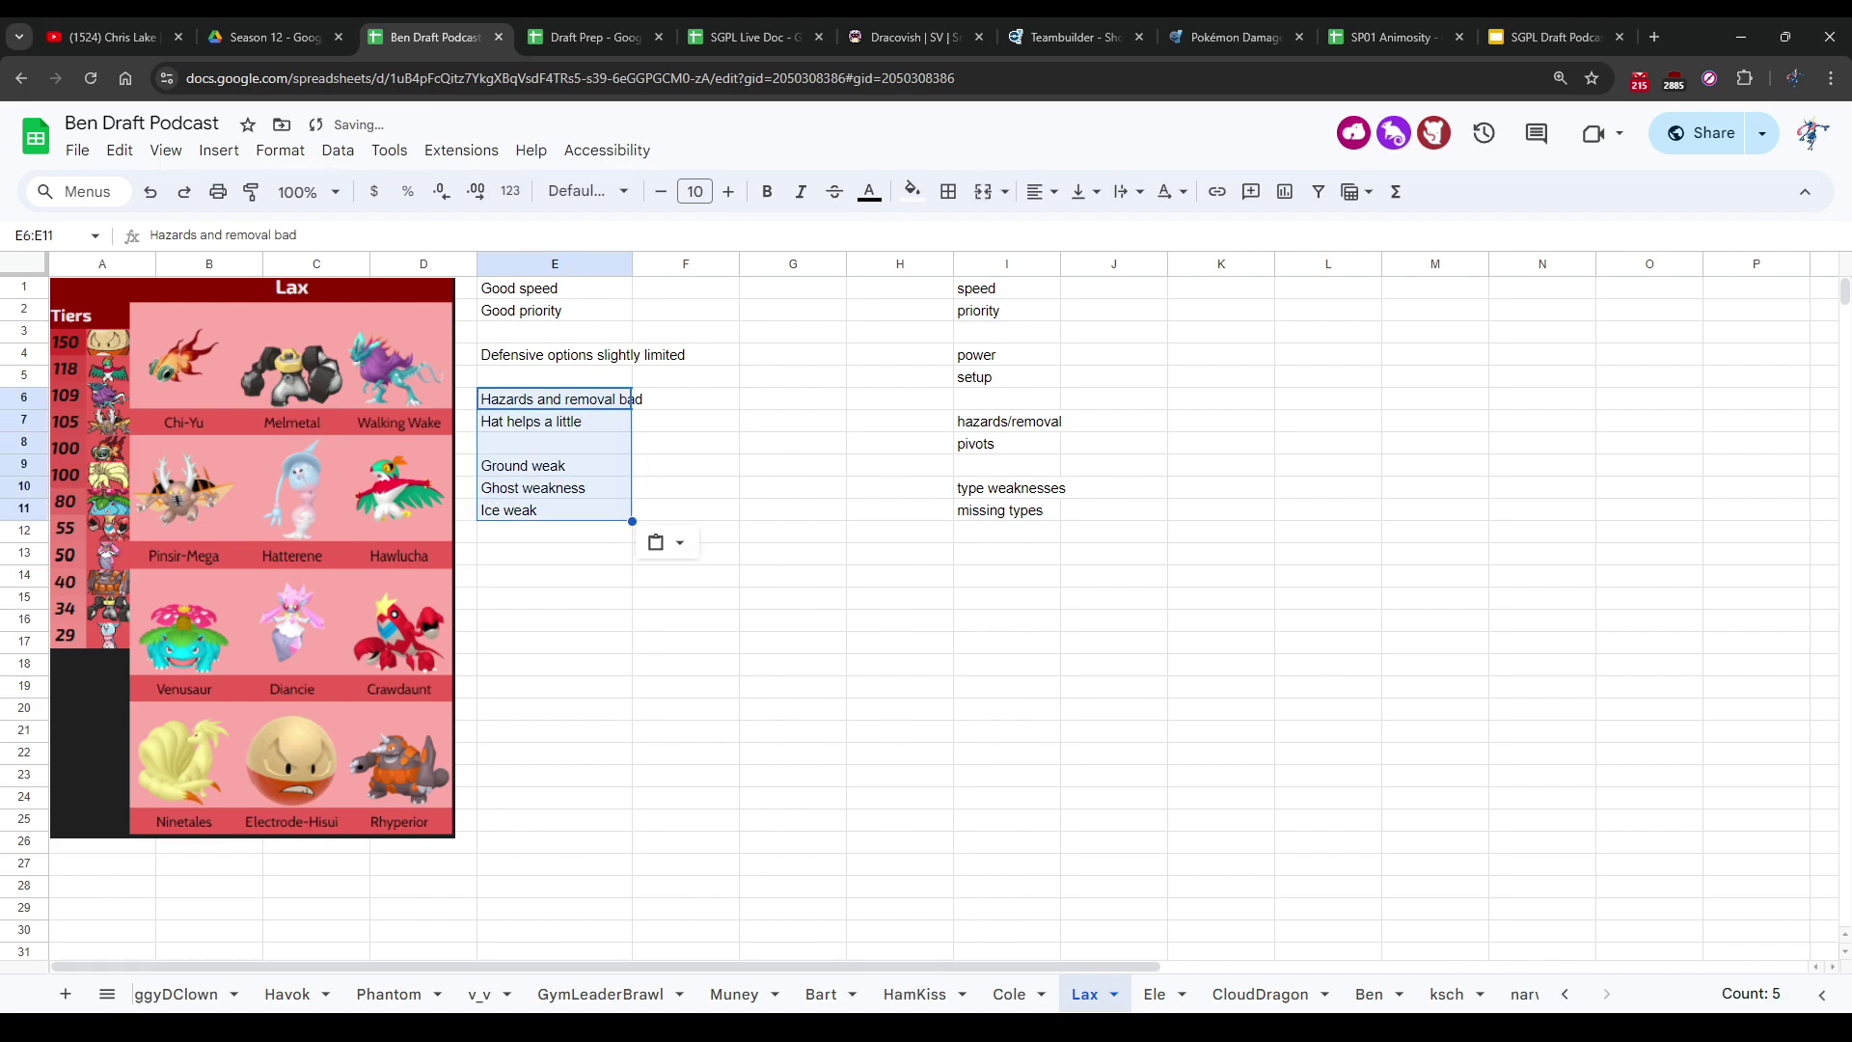
Step: Enter the rating "7.75/10" for the Chi-Yu team in cell E13 below the notes
key(Down)
key(Down)
key(Down)
key(Down)
key(Down)
key(Down)
key(Down)
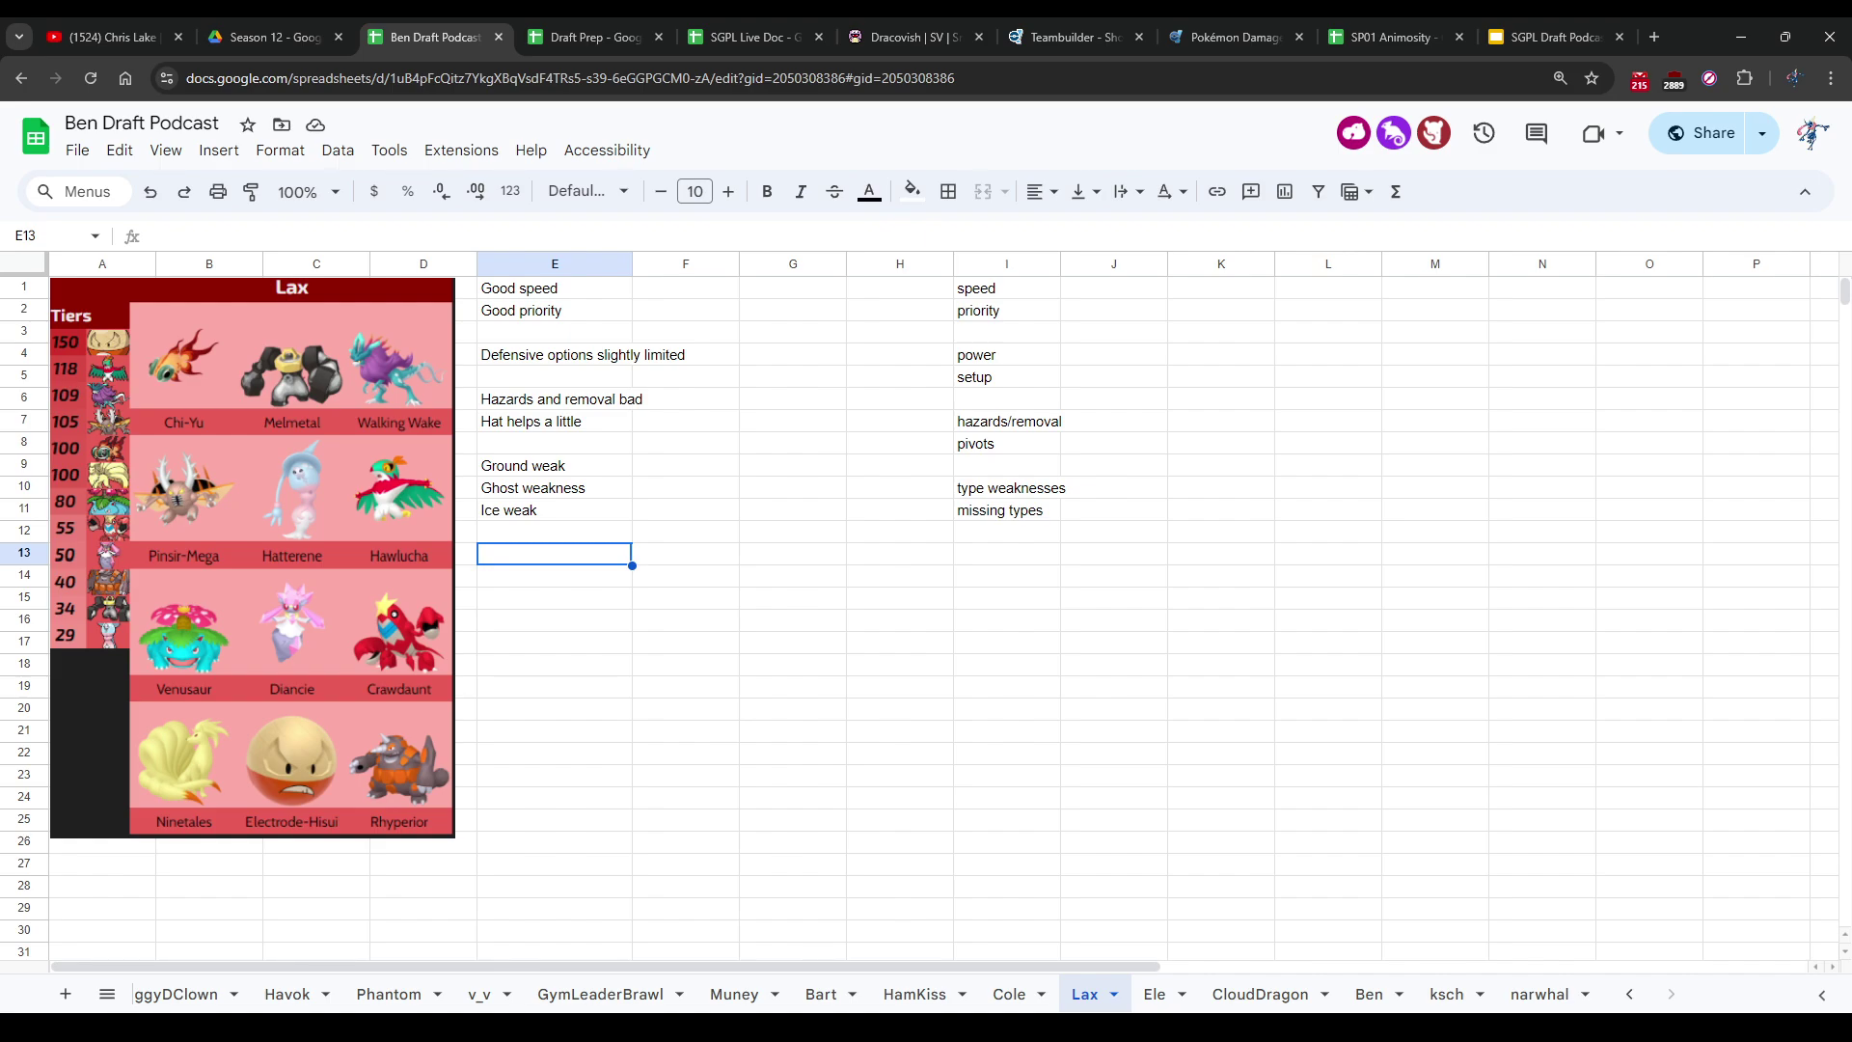
text(7.75/)
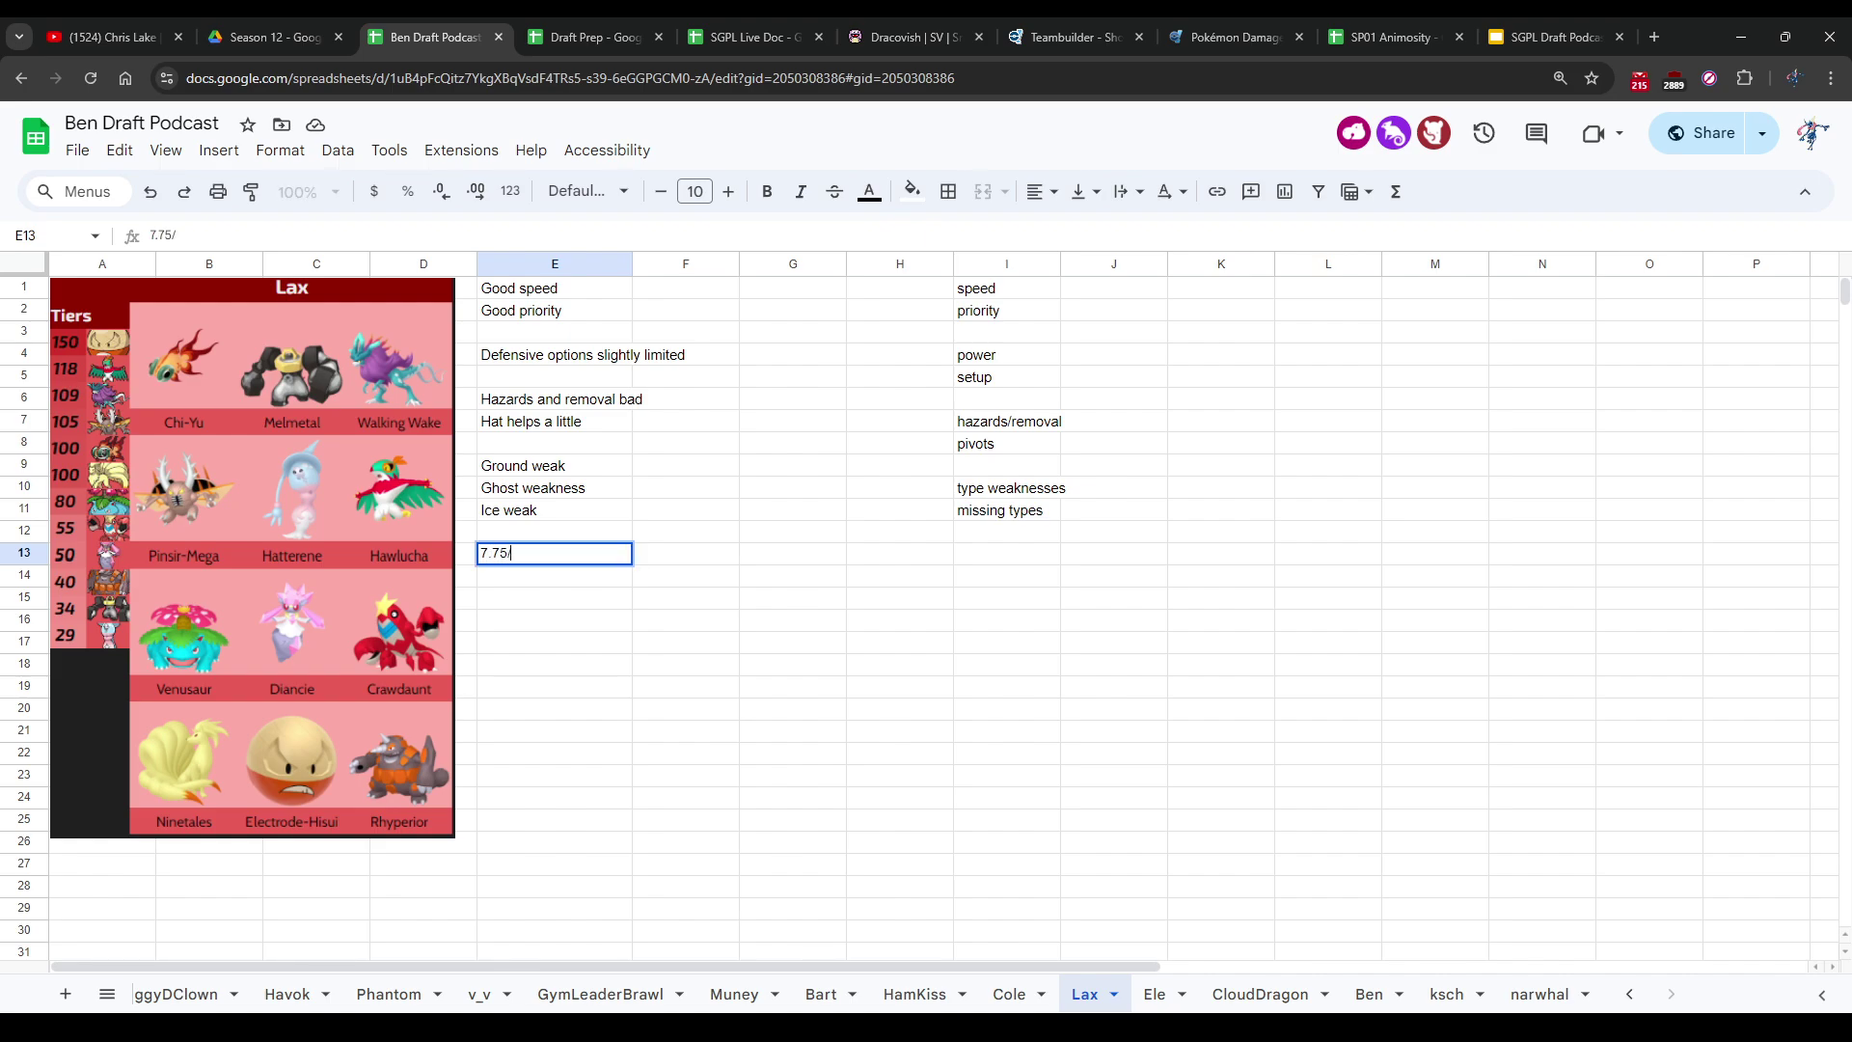
text(10)
key(Return)
click(555, 554)
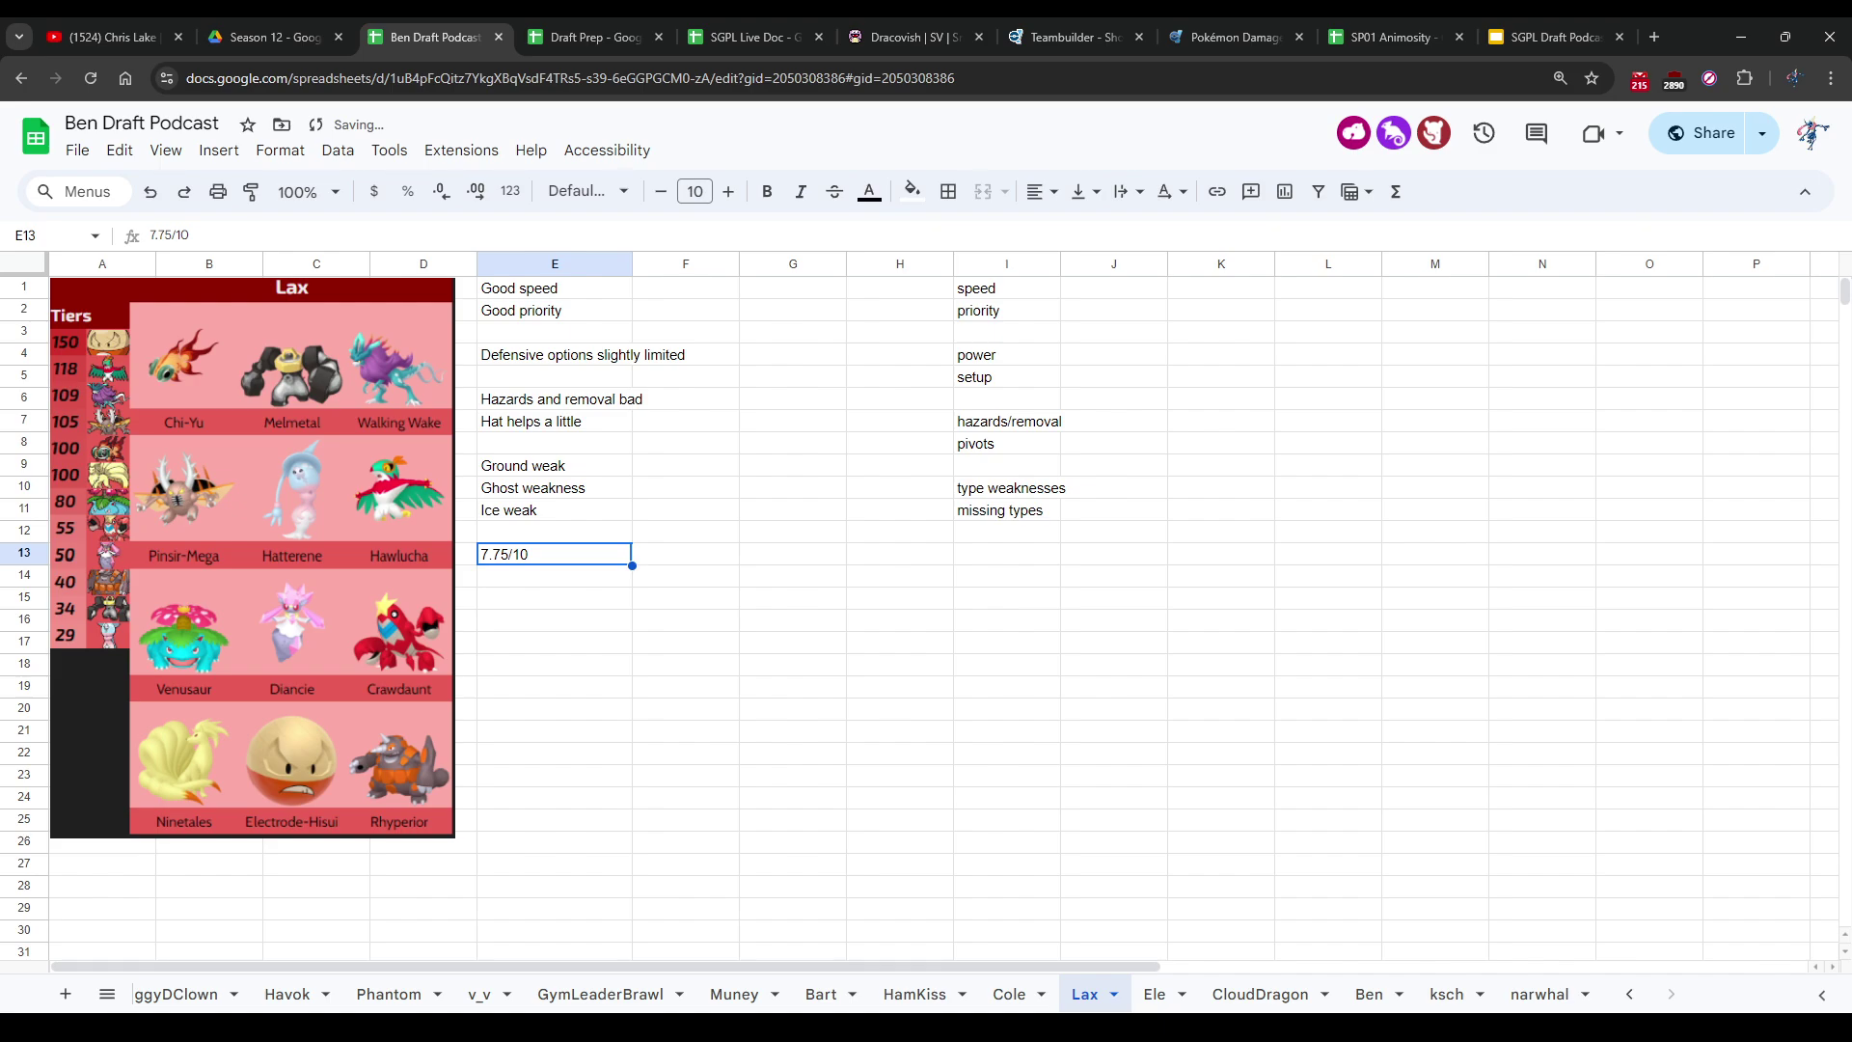
Step: Change the Chi-Yu team's rating in cell E13 to "7.5/10"
click(554, 576)
click(555, 642)
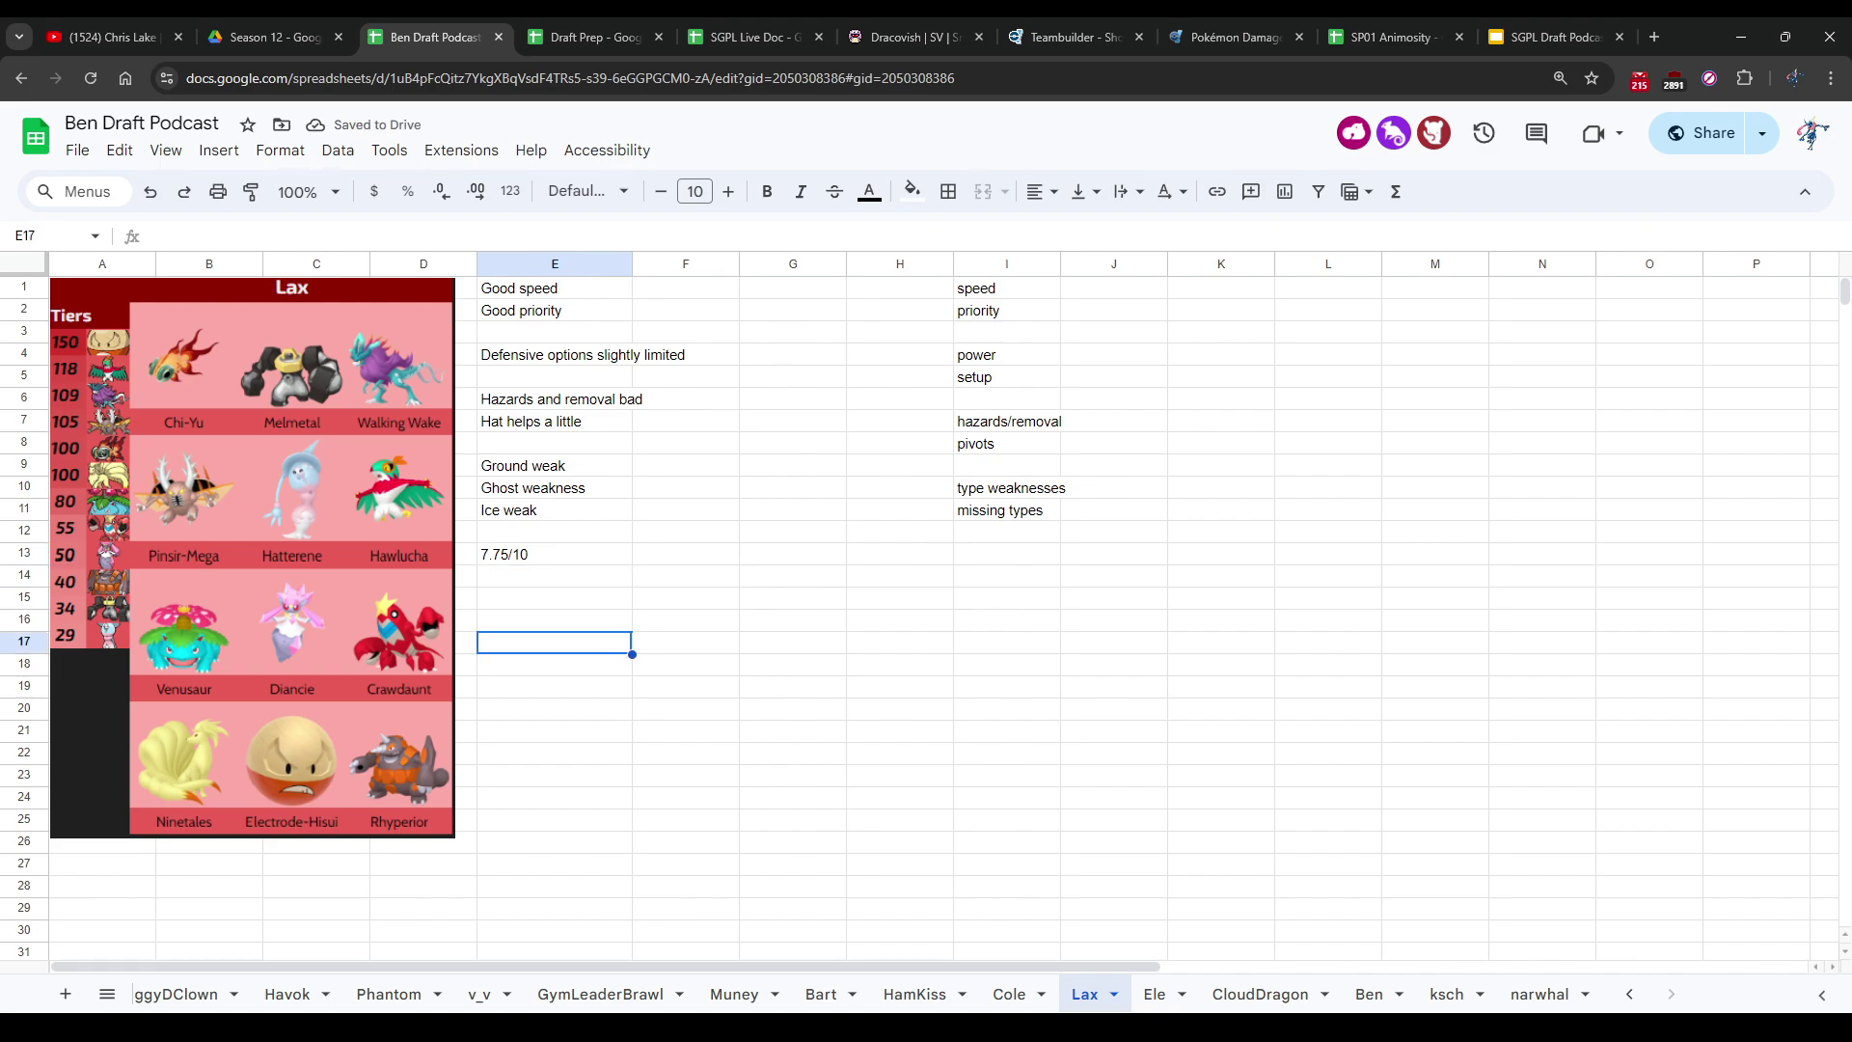
click(555, 597)
click(555, 575)
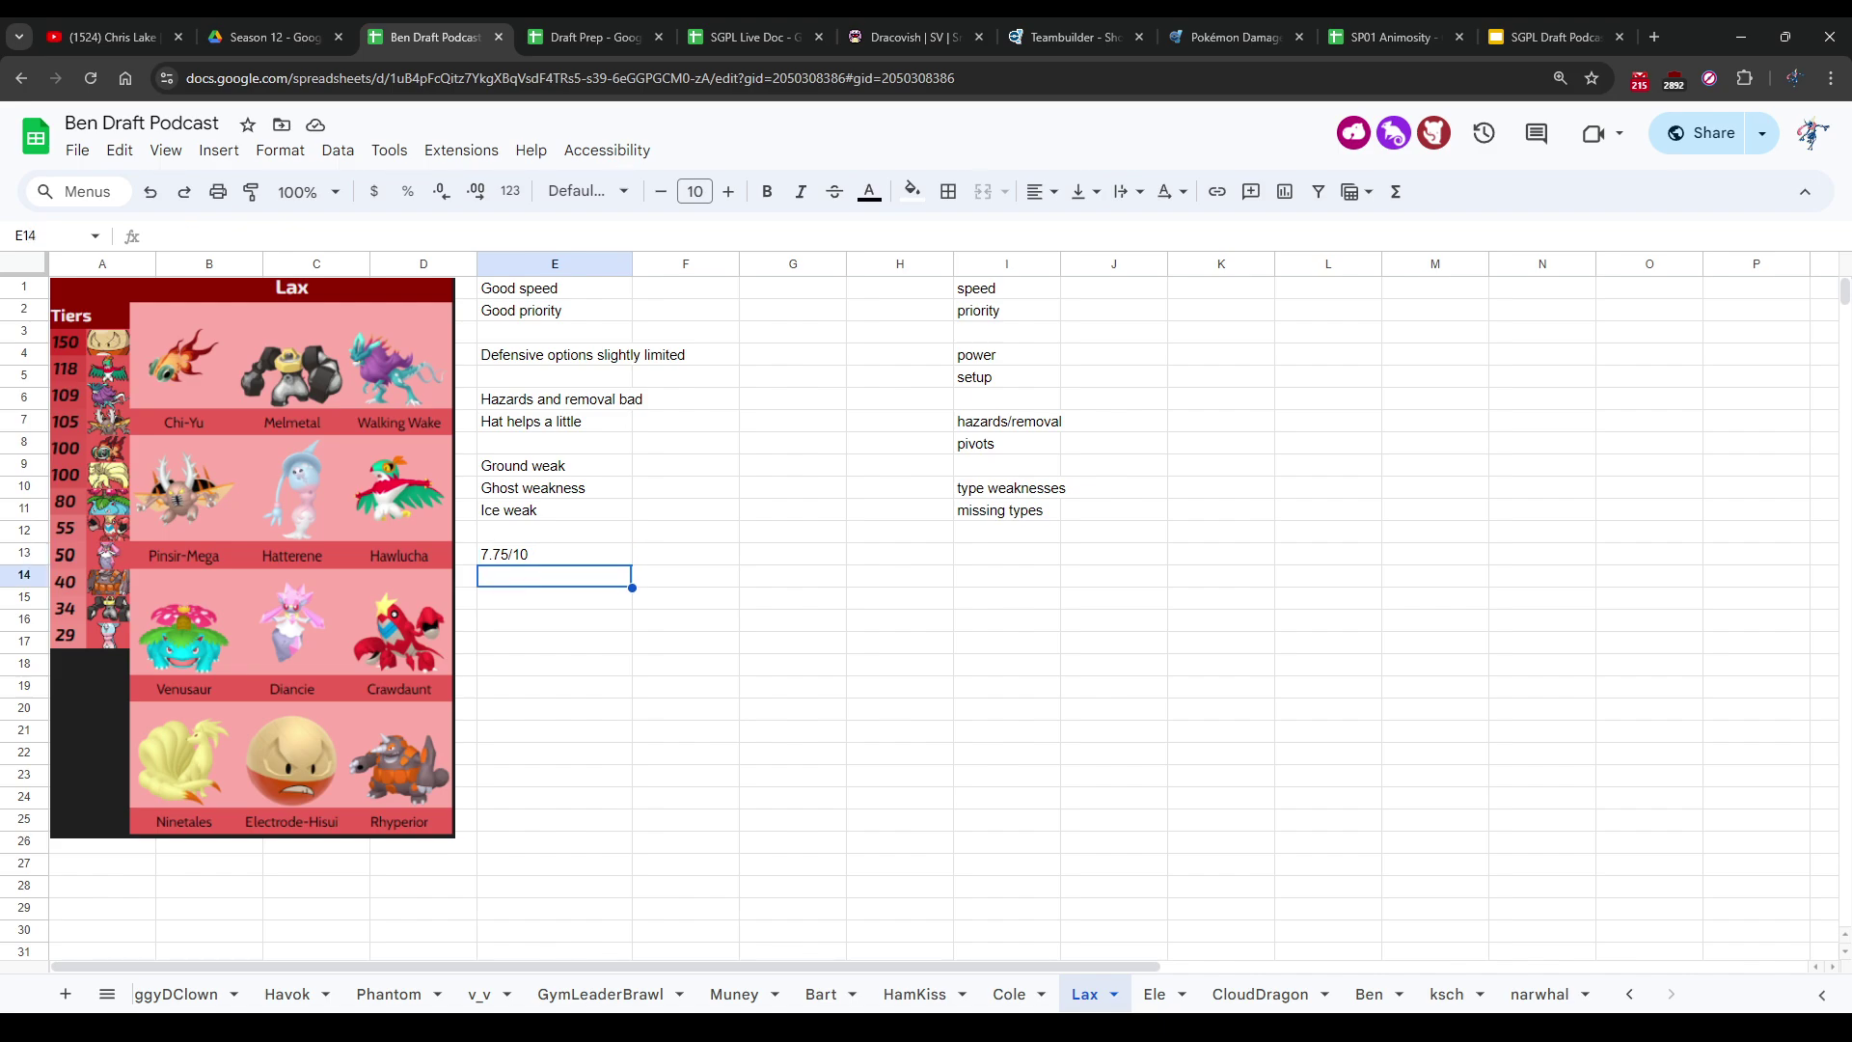
click(554, 554)
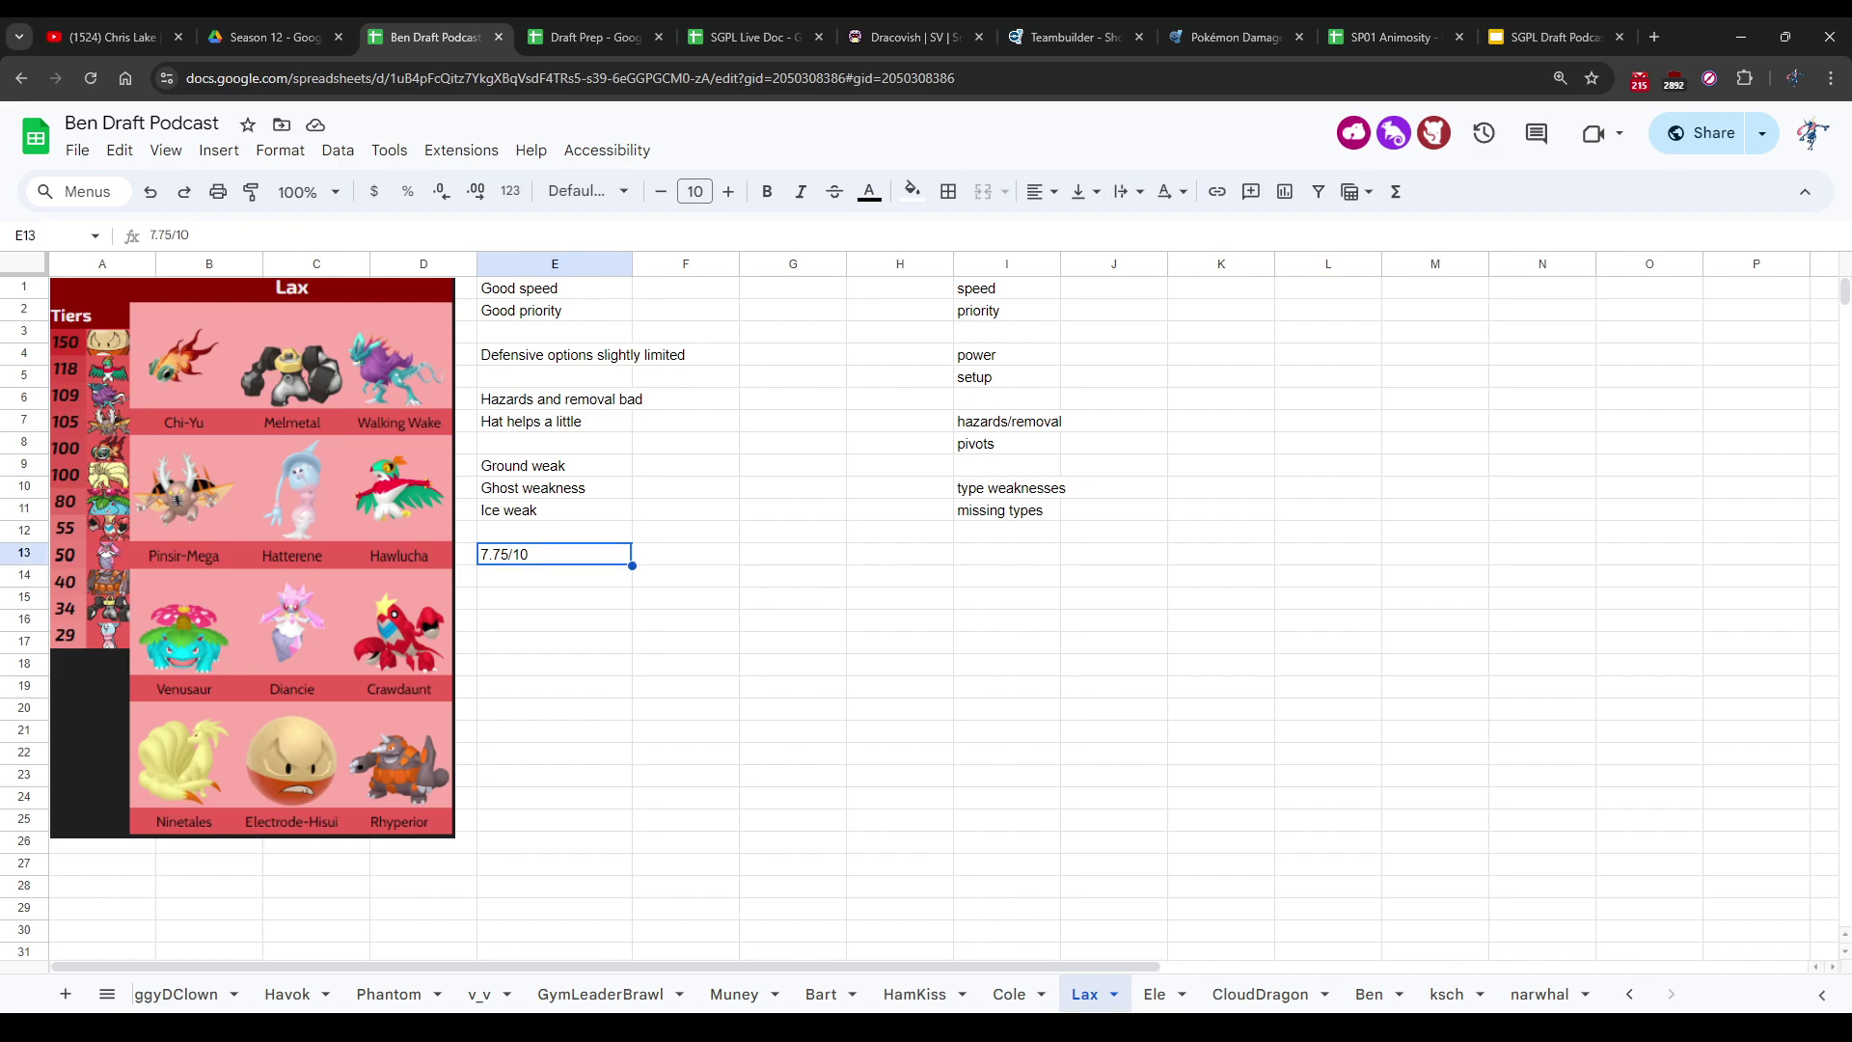
text(7.5/10)
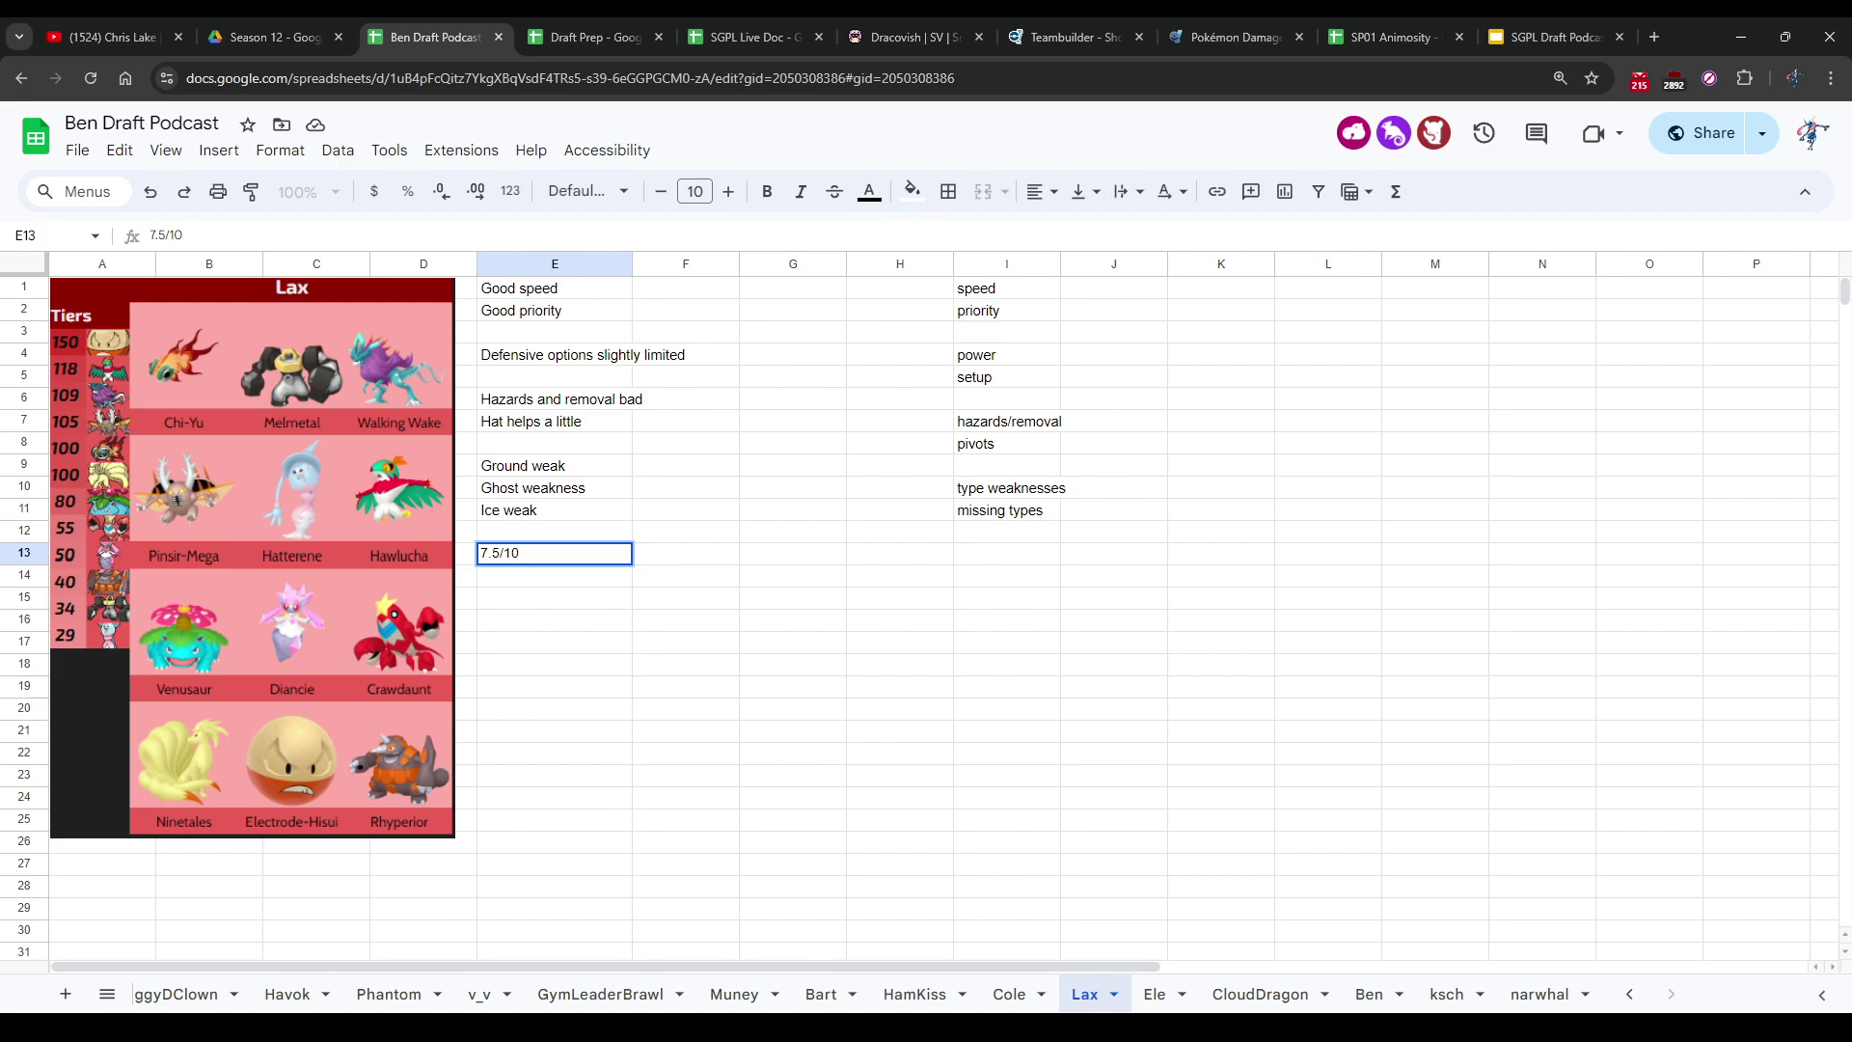
key(ctrl+Return)
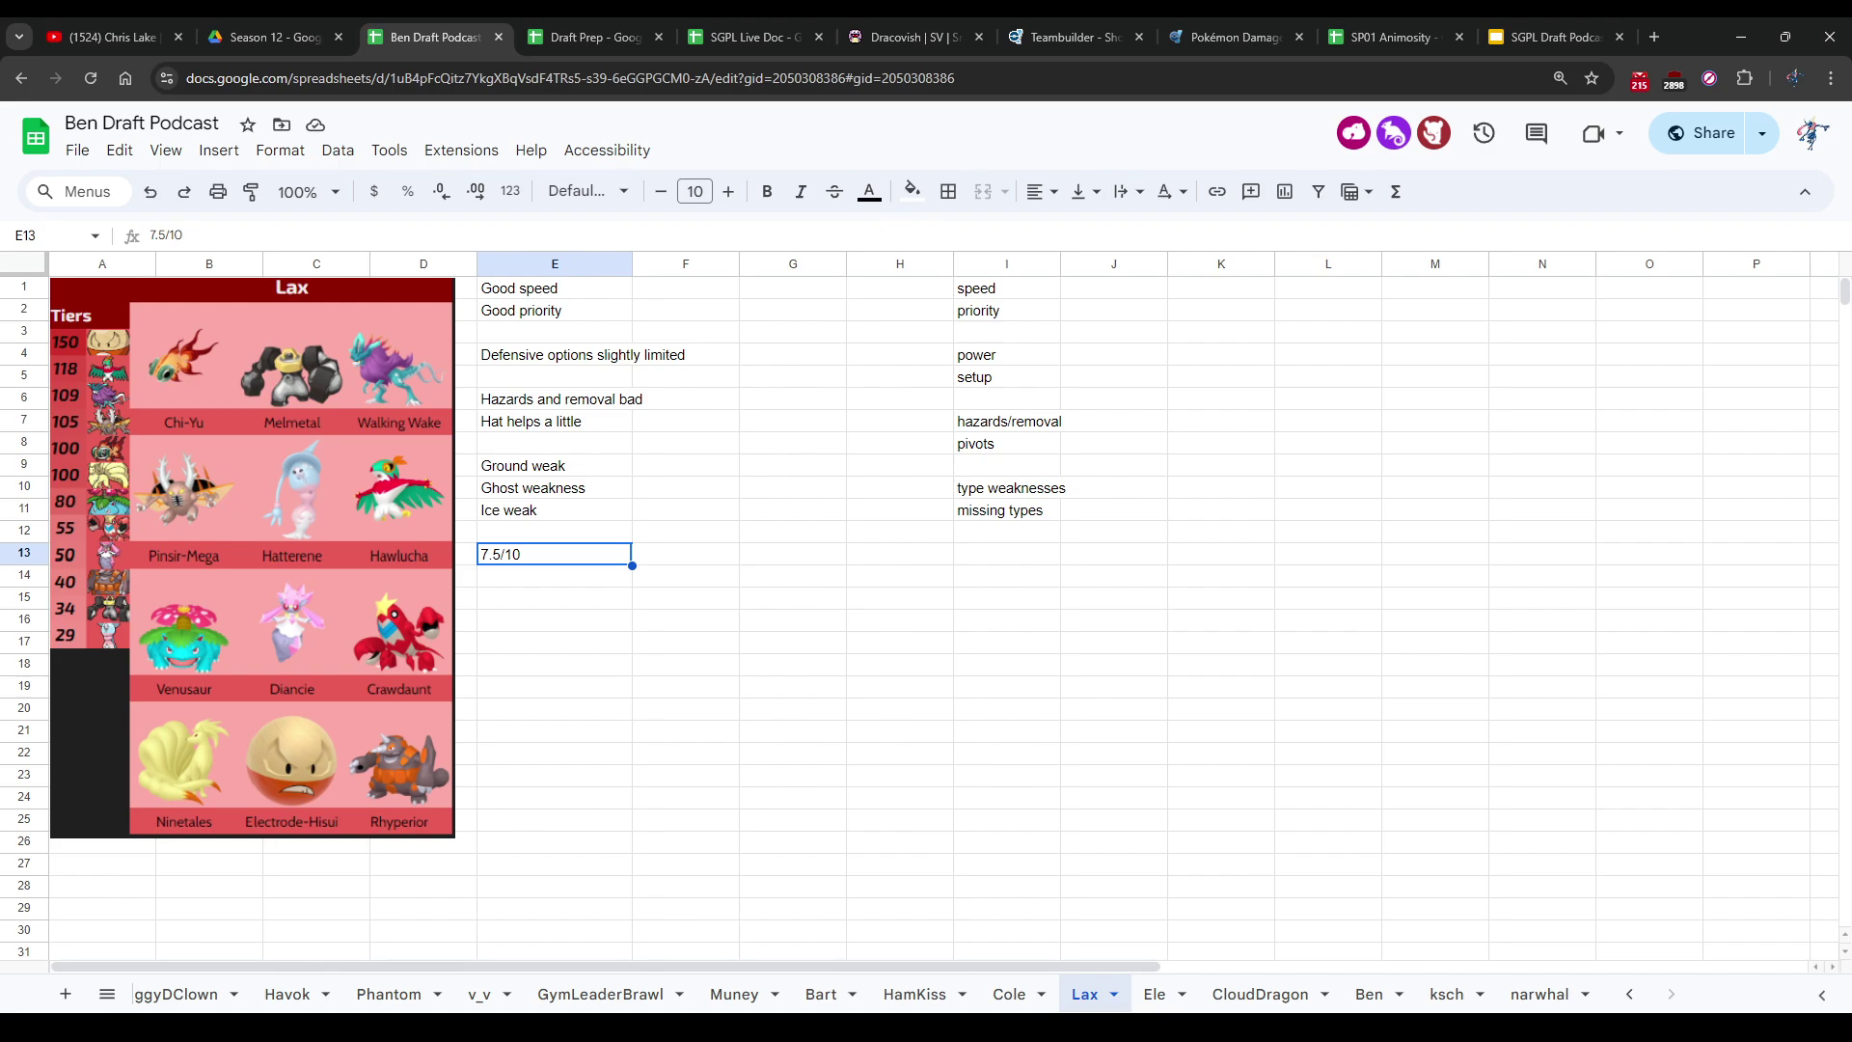
Step: Lower the Chi-Yu team's rating in cell E13 to "7/10"
text(7/10)
key(Return)
click(793, 729)
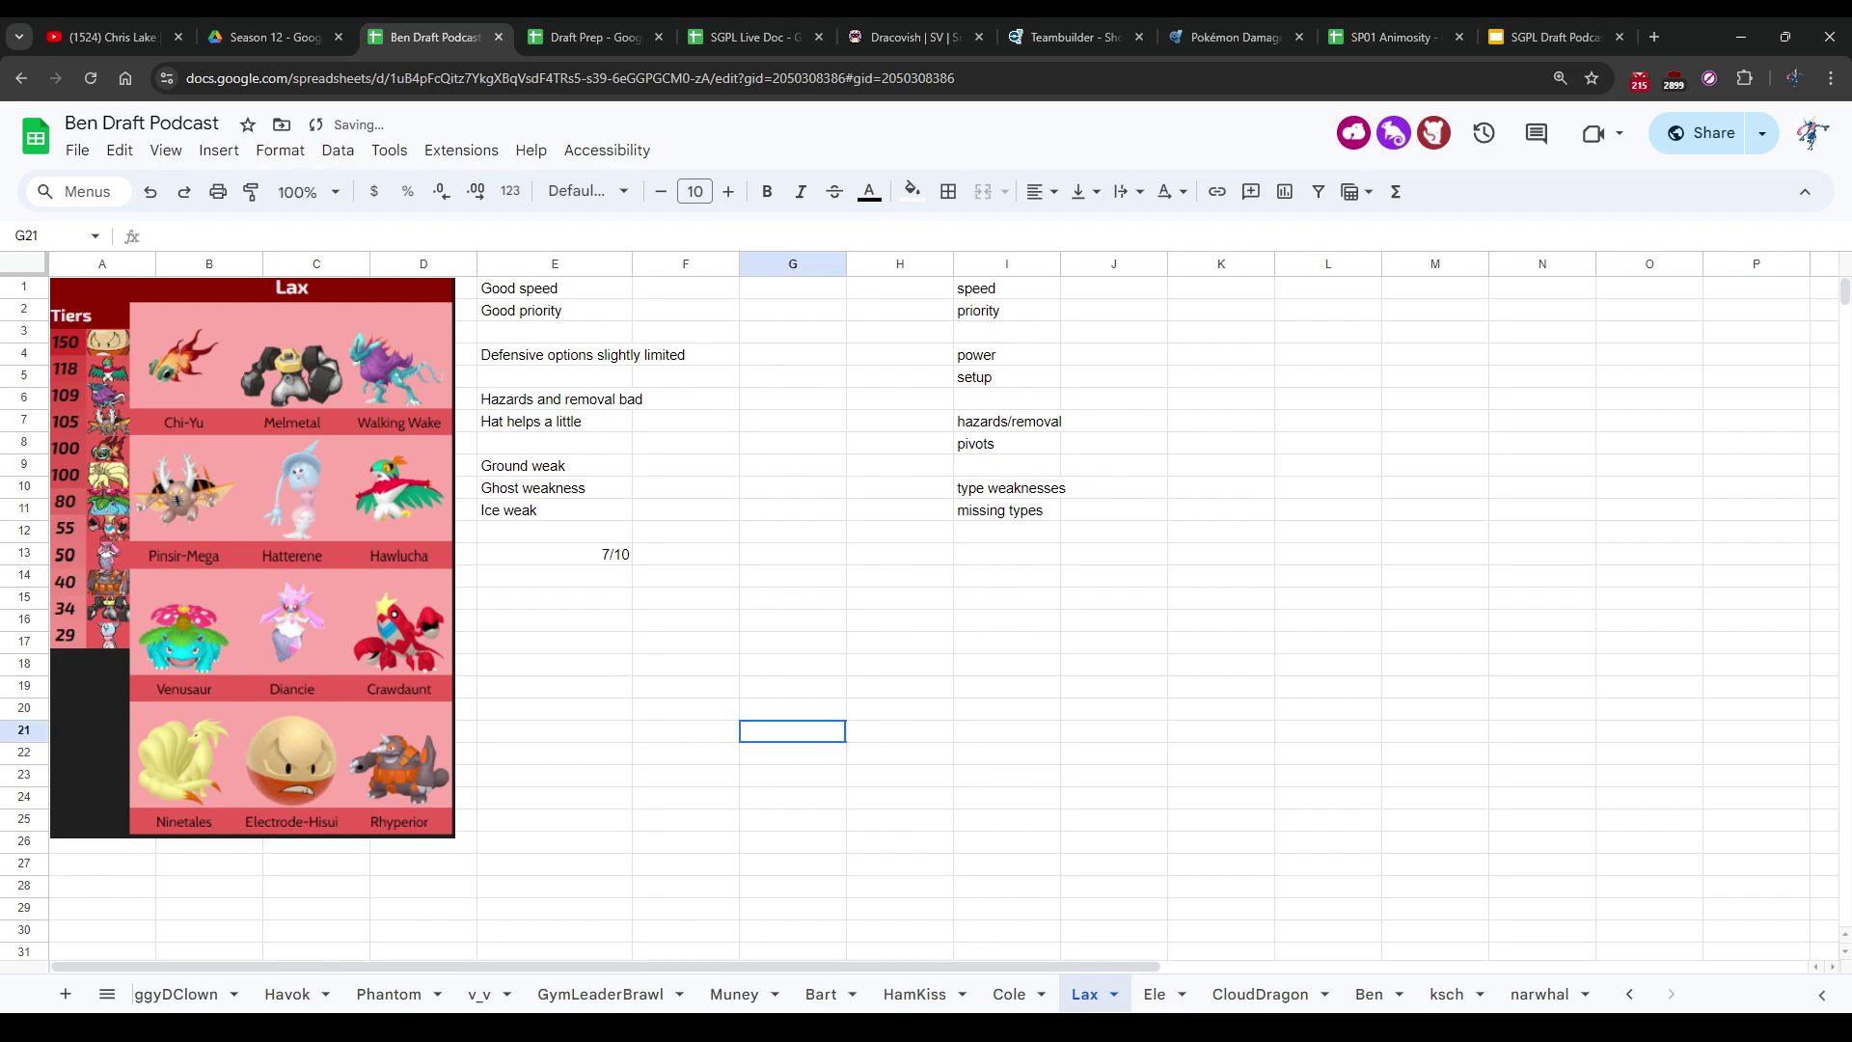
click(793, 663)
click(686, 575)
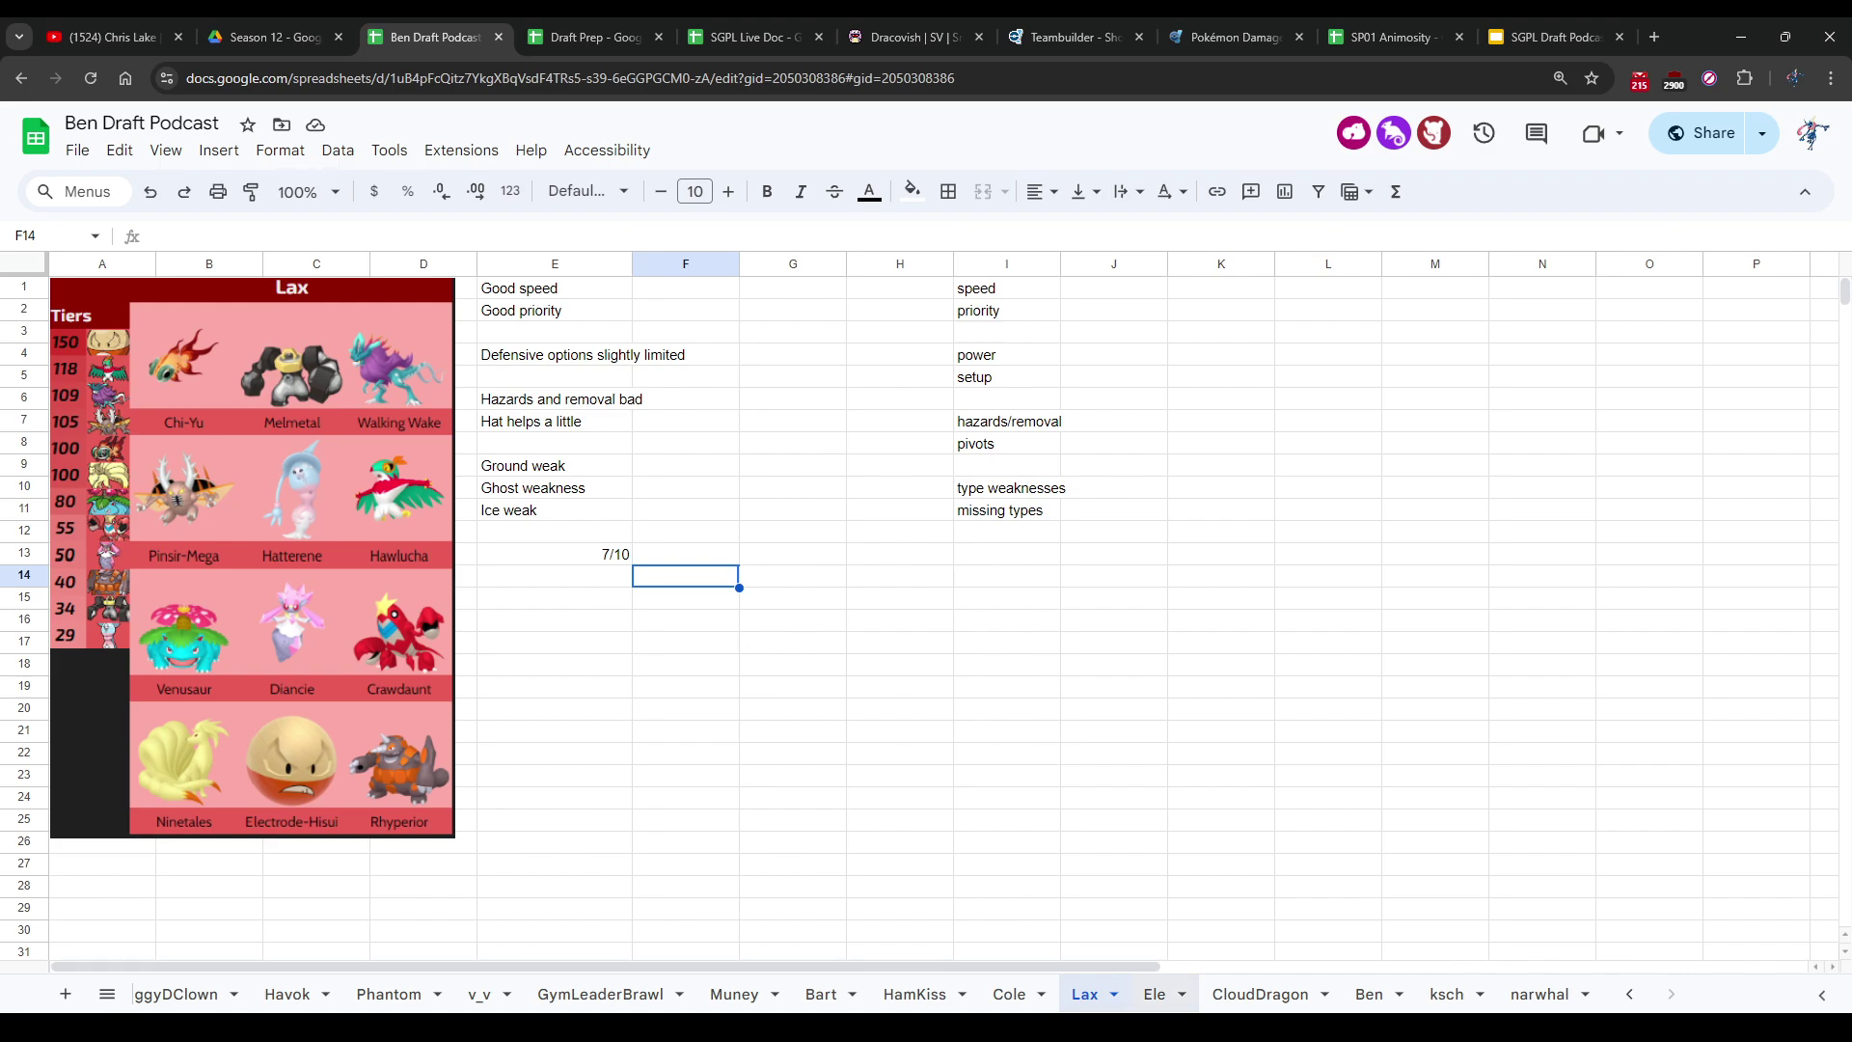
Step: Open the Spectrier team's notes sheet and enter "Speed amazing" in cell E1
click(1154, 993)
click(554, 396)
click(555, 287)
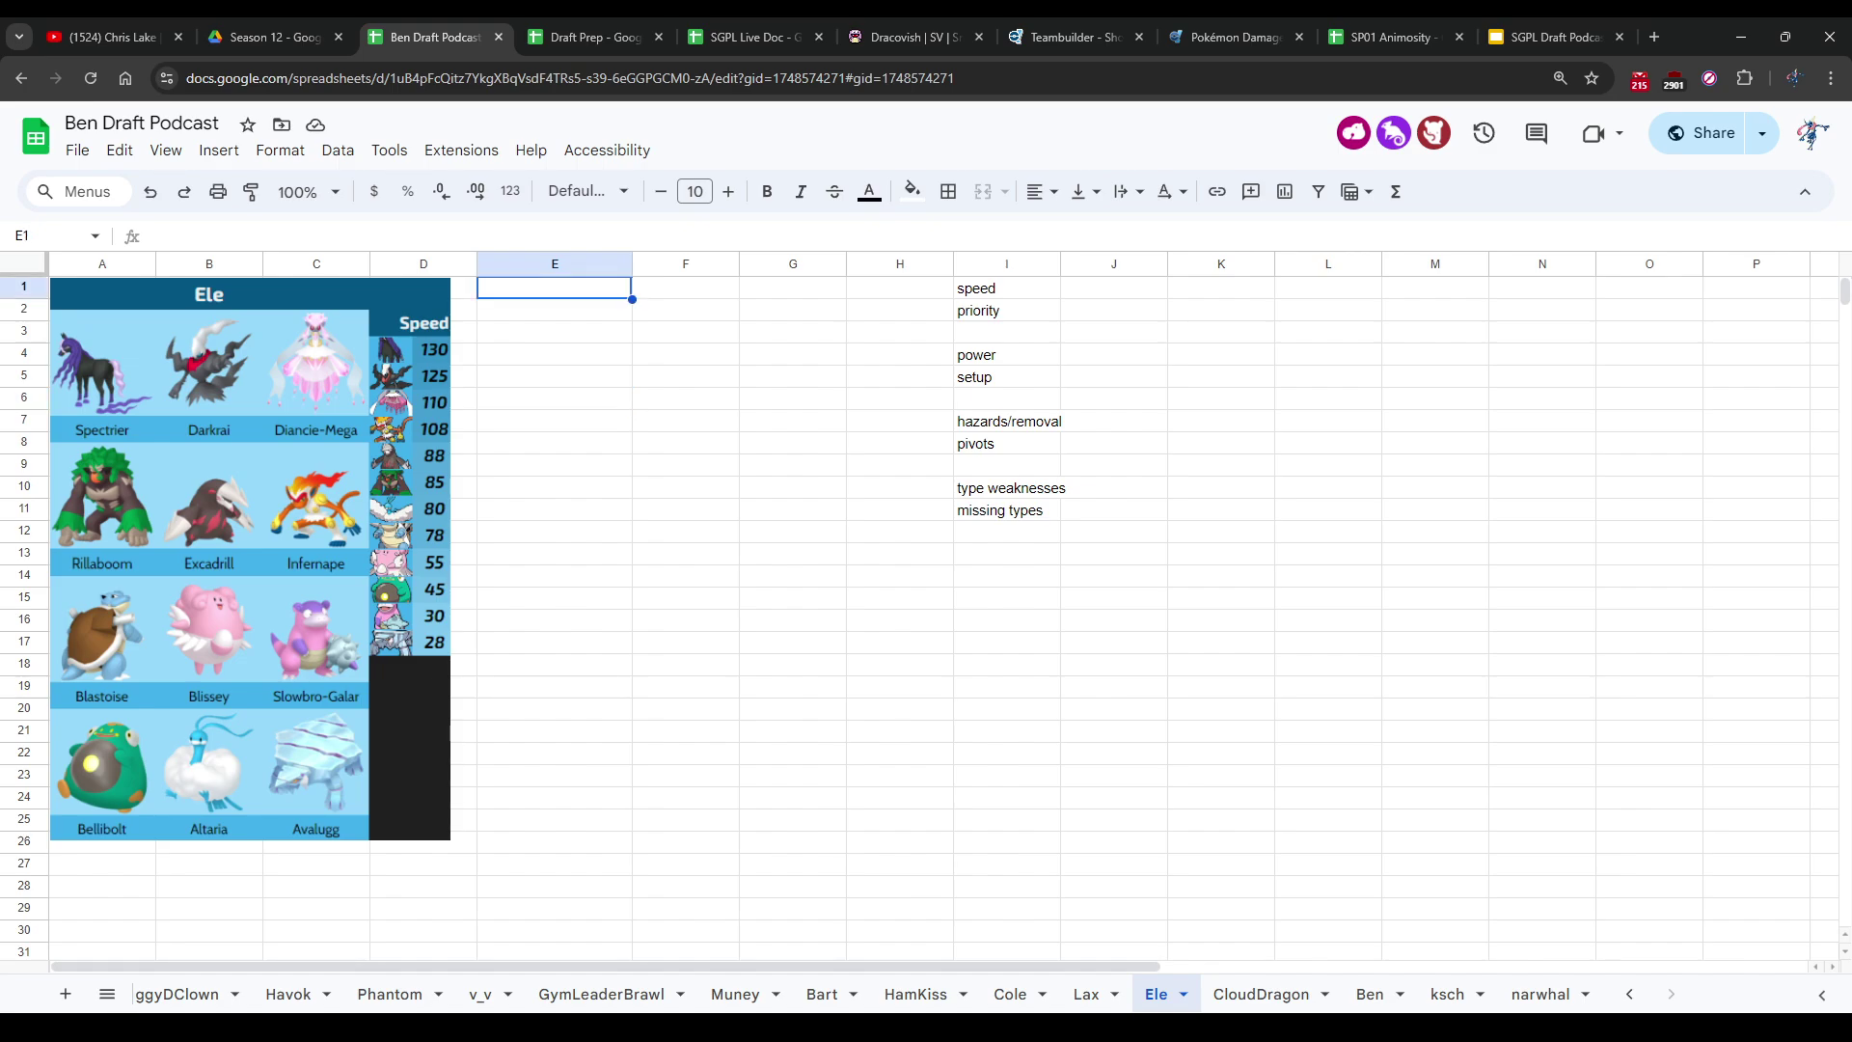
click(554, 331)
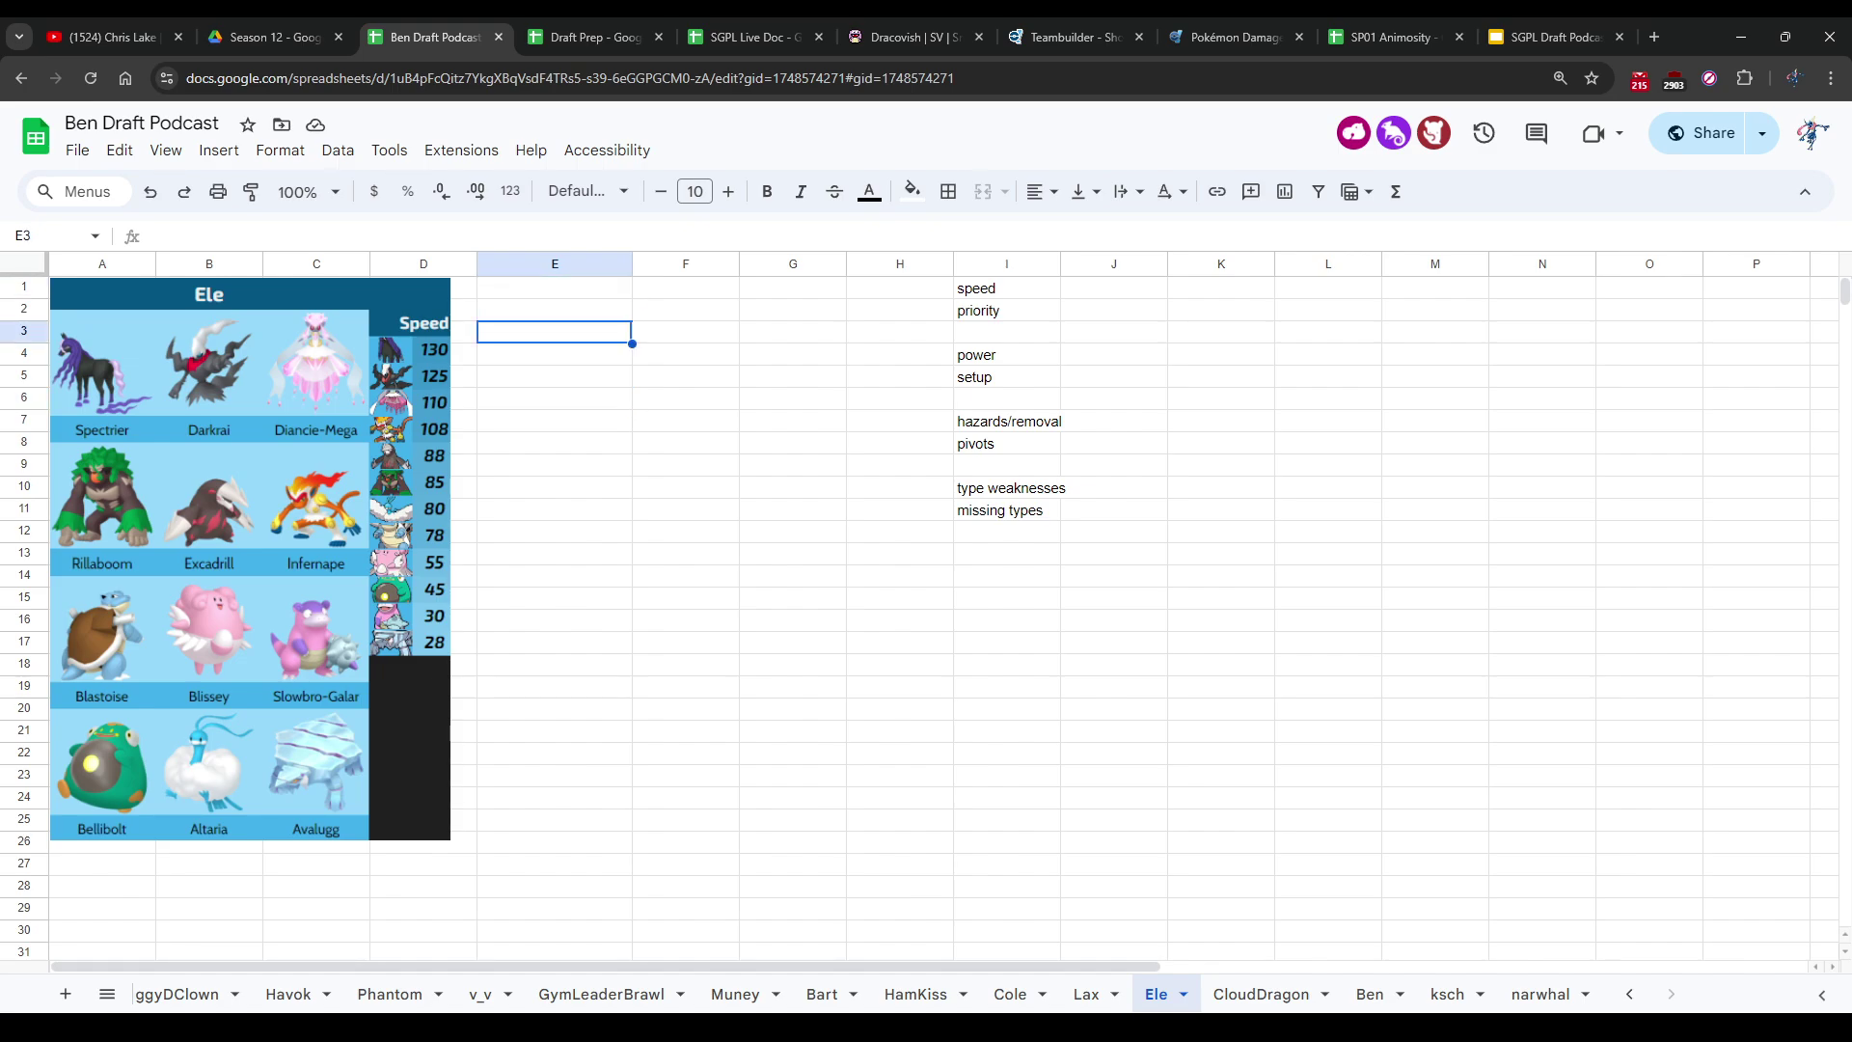
click(555, 309)
click(554, 288)
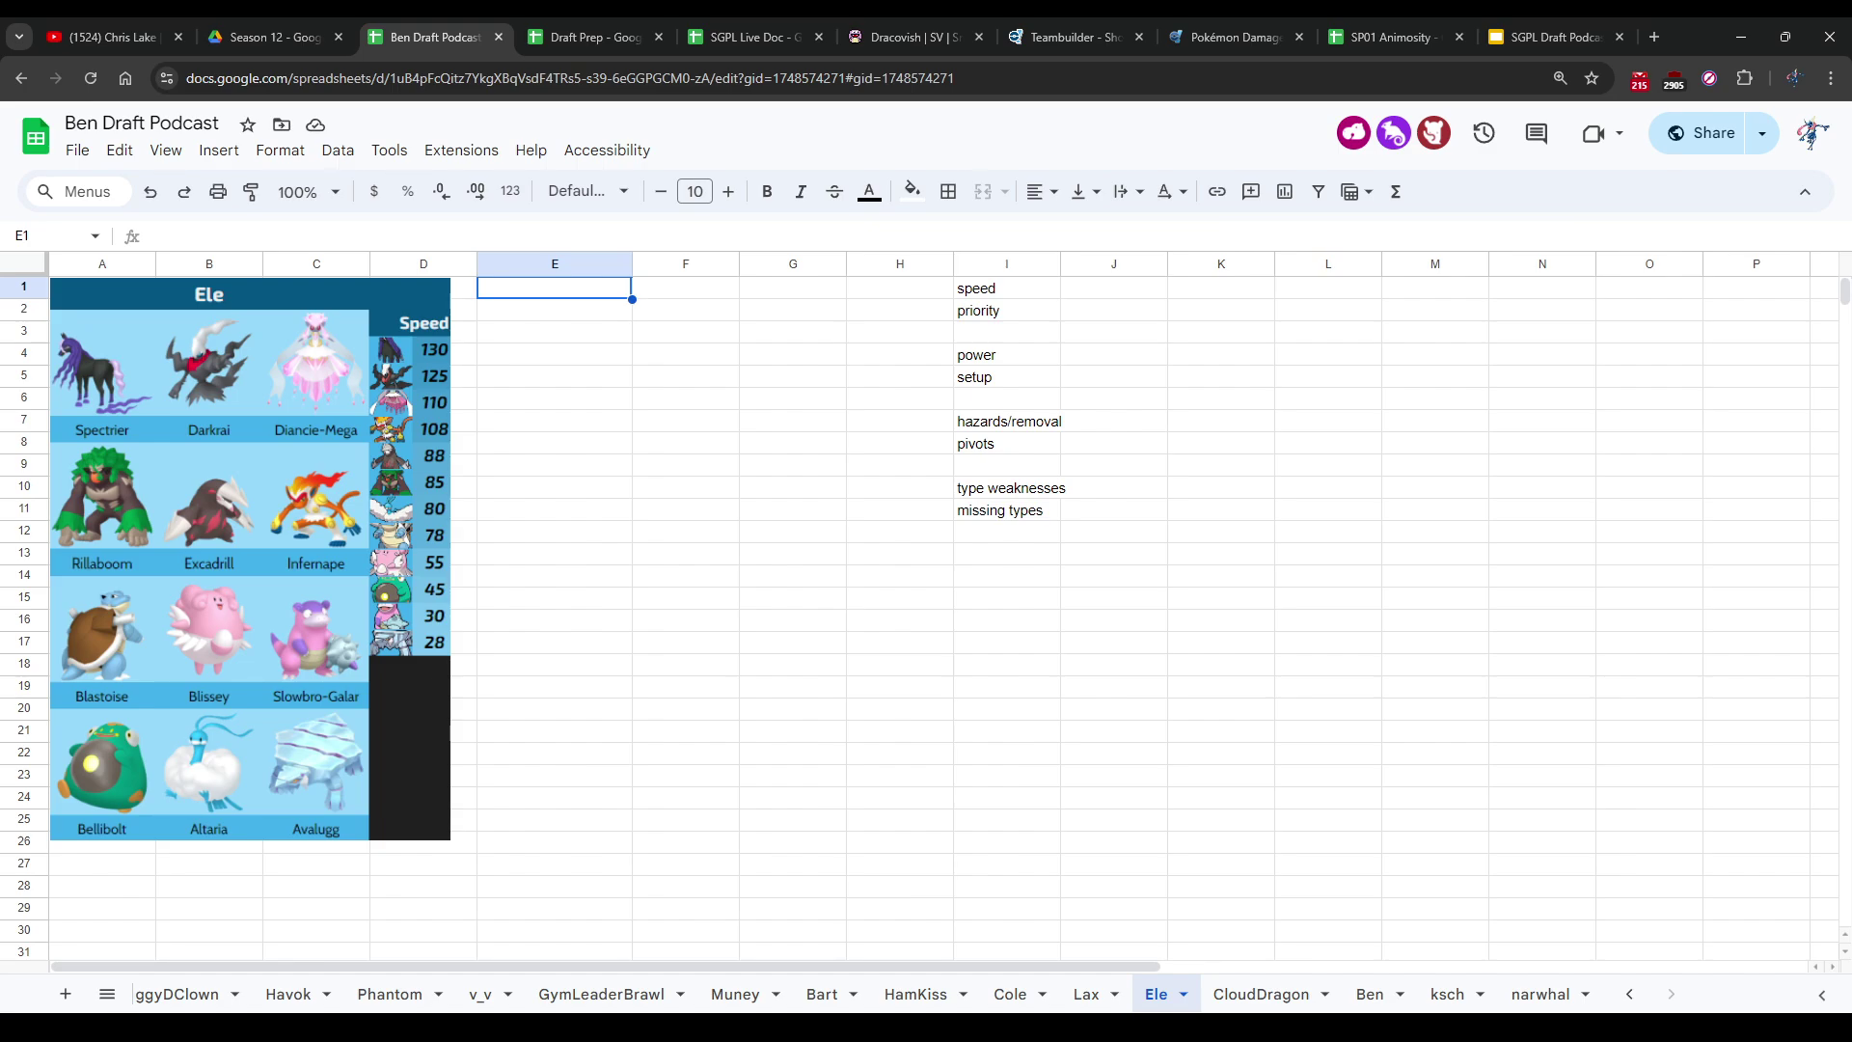
key(Down)
key(Down)
key(Up)
key(Up)
text(Speed amazing)
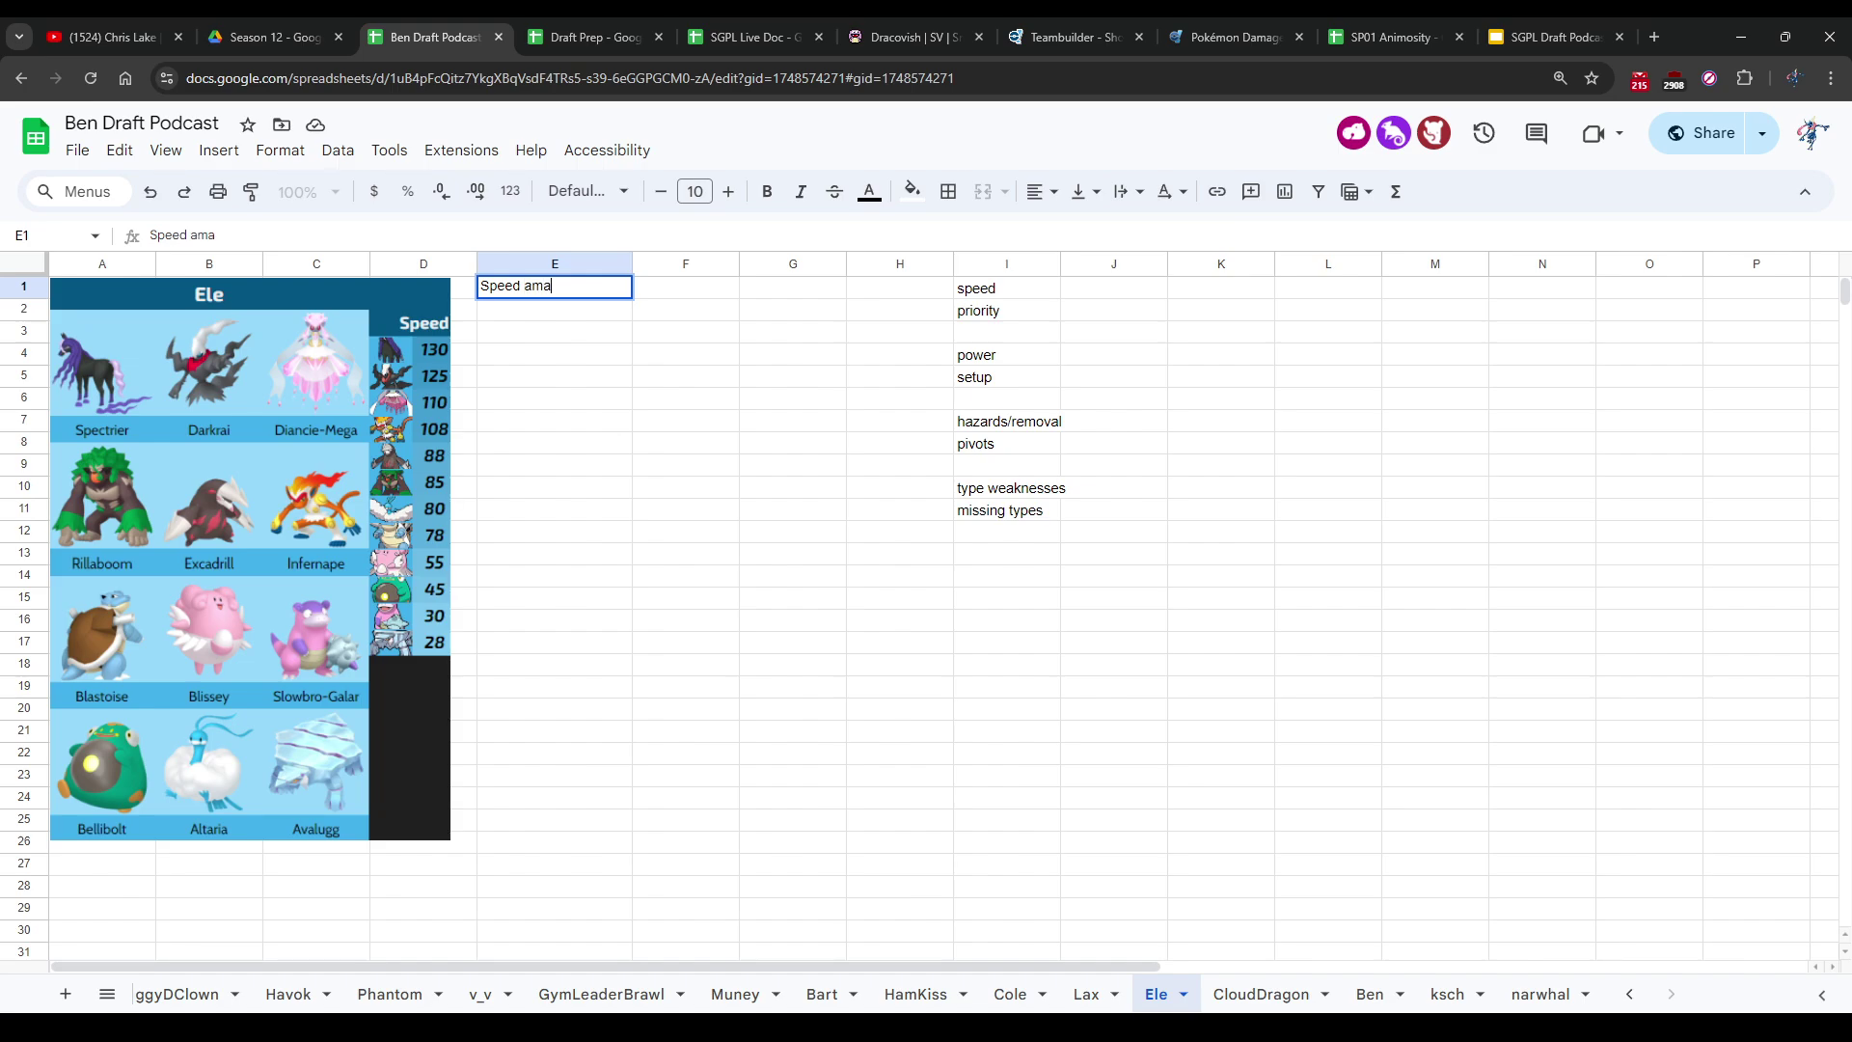
key(Return)
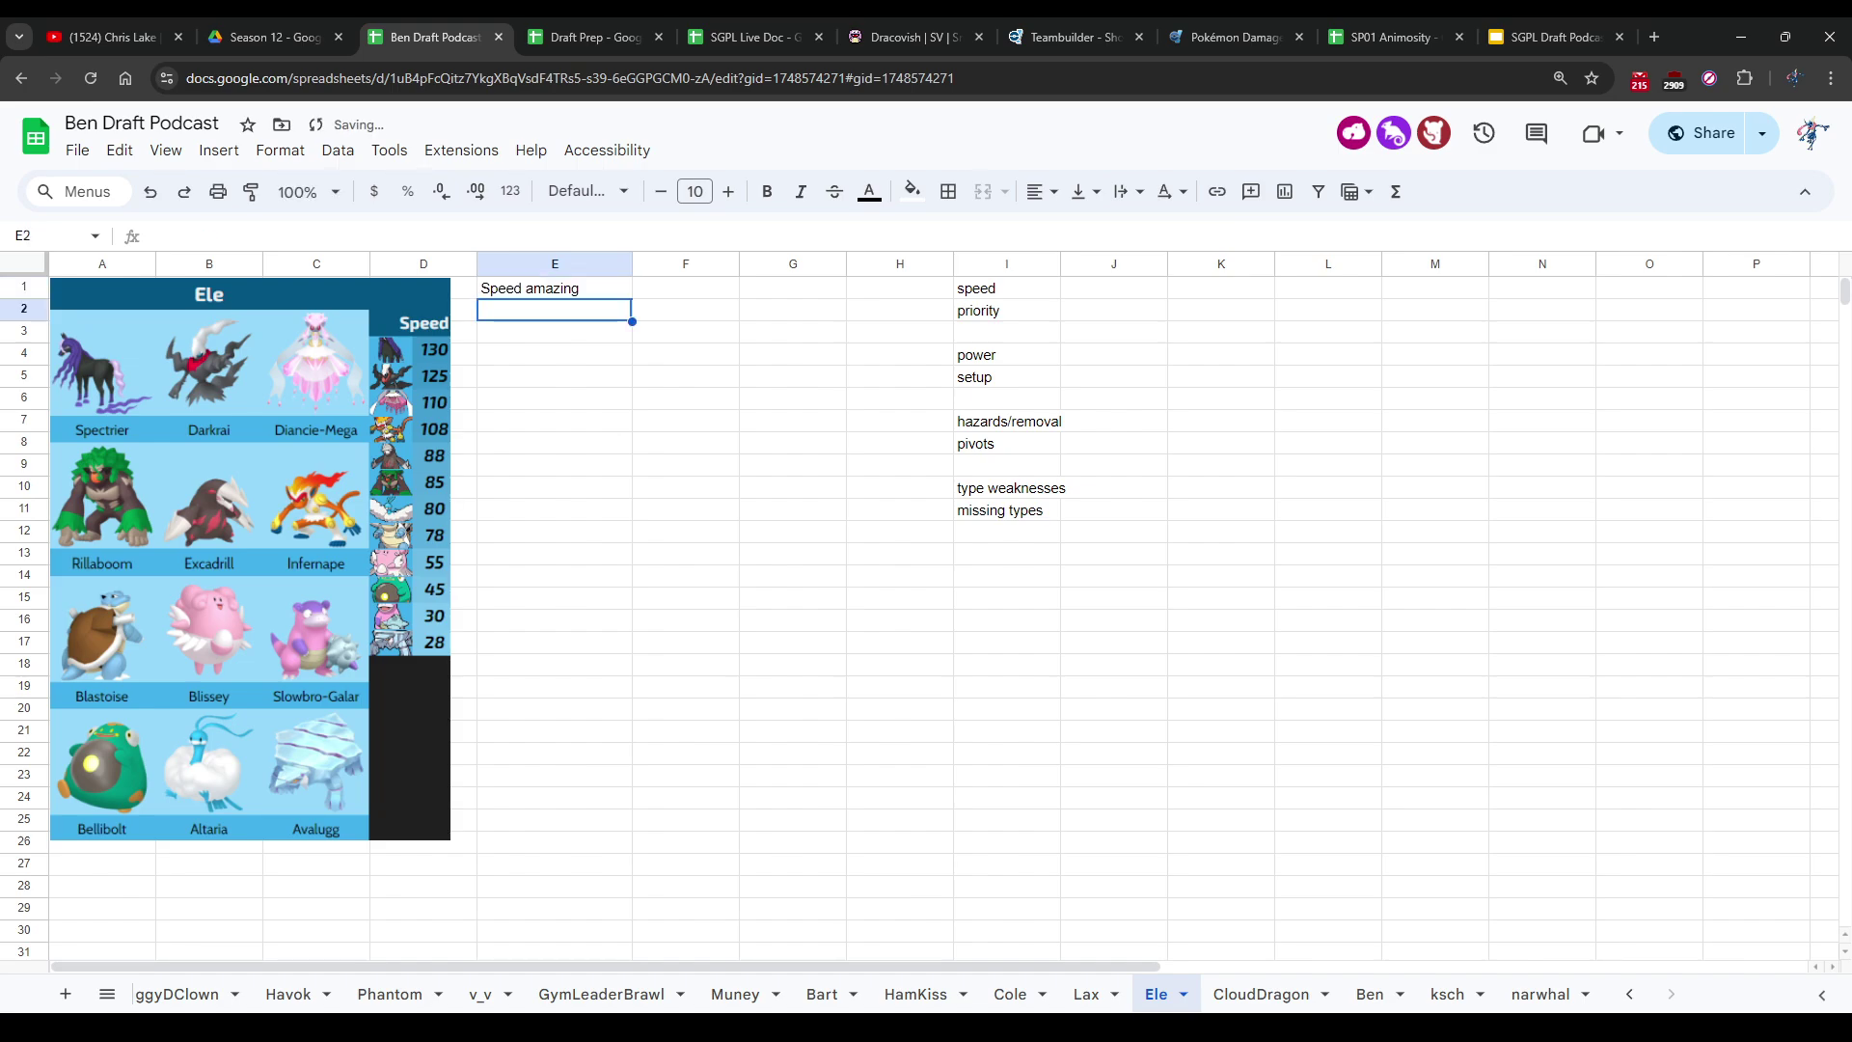
Step: Enter the note "Priority fine" in cell E2 of the Spectrier team's sheet
text(P)
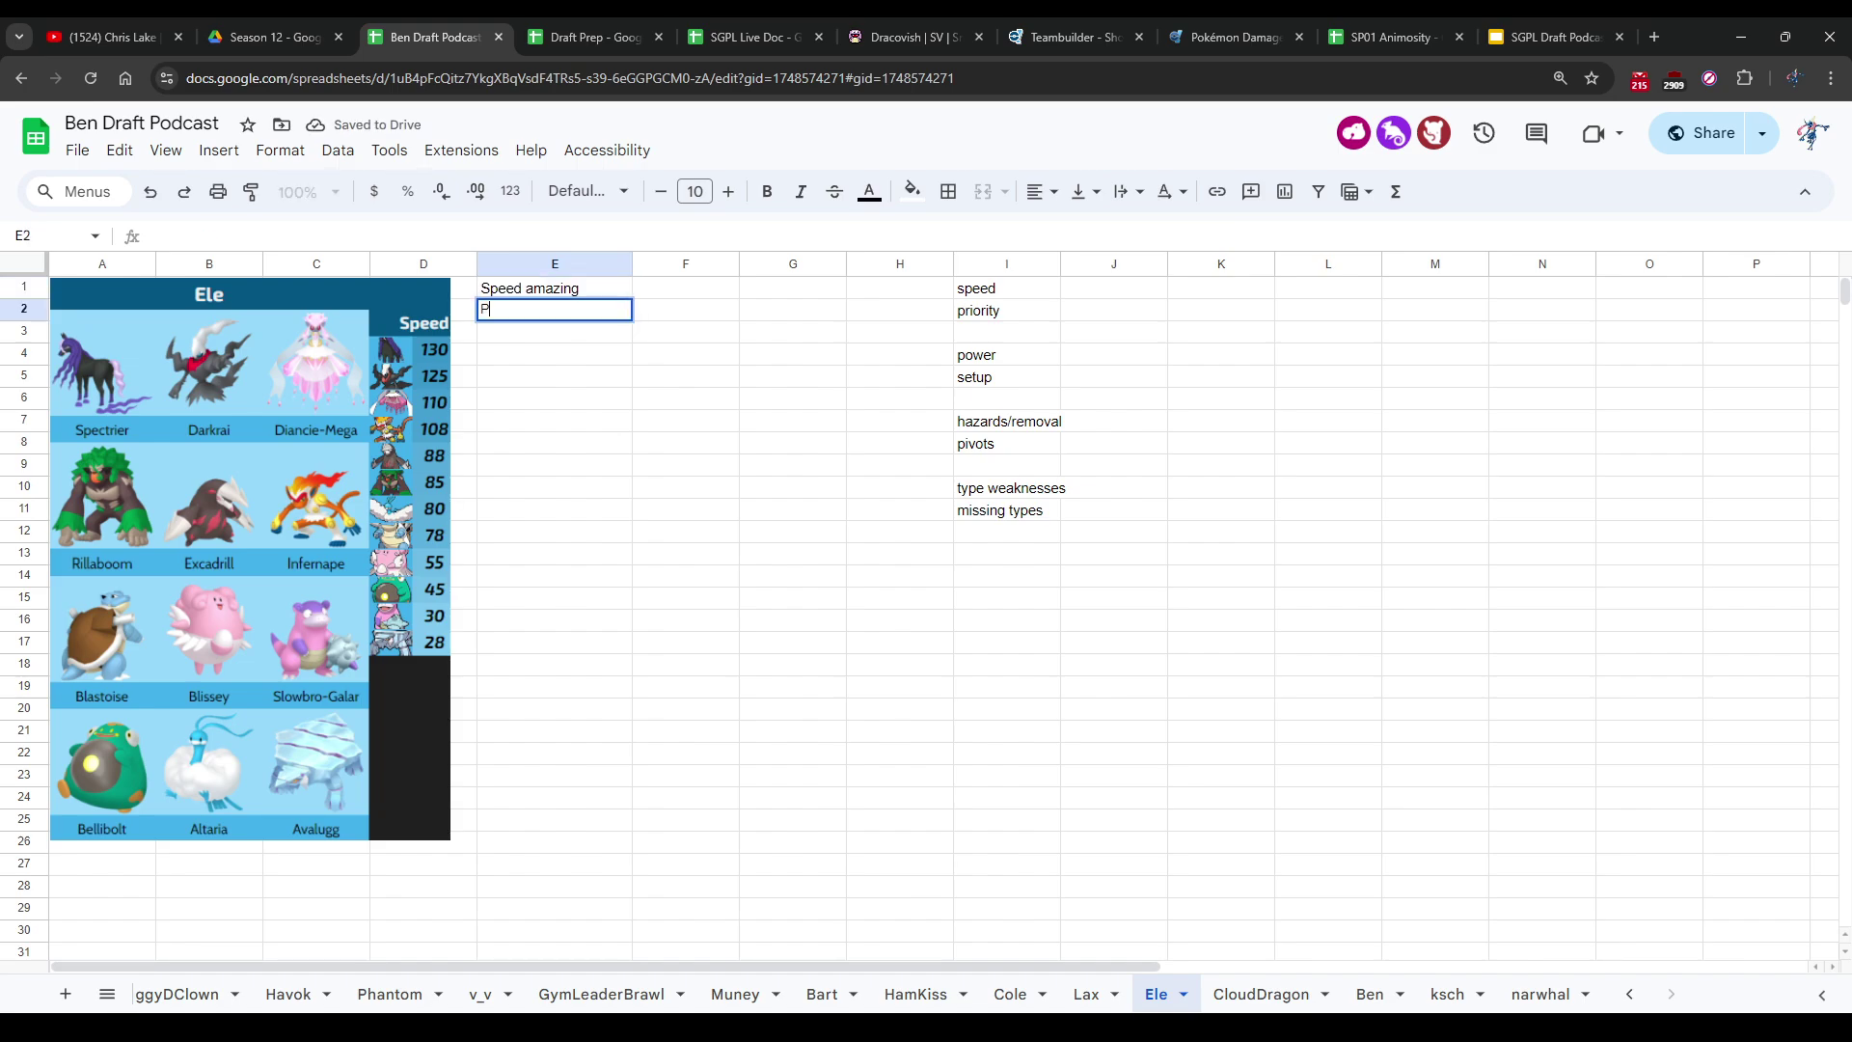
text(riority fine)
key(Return)
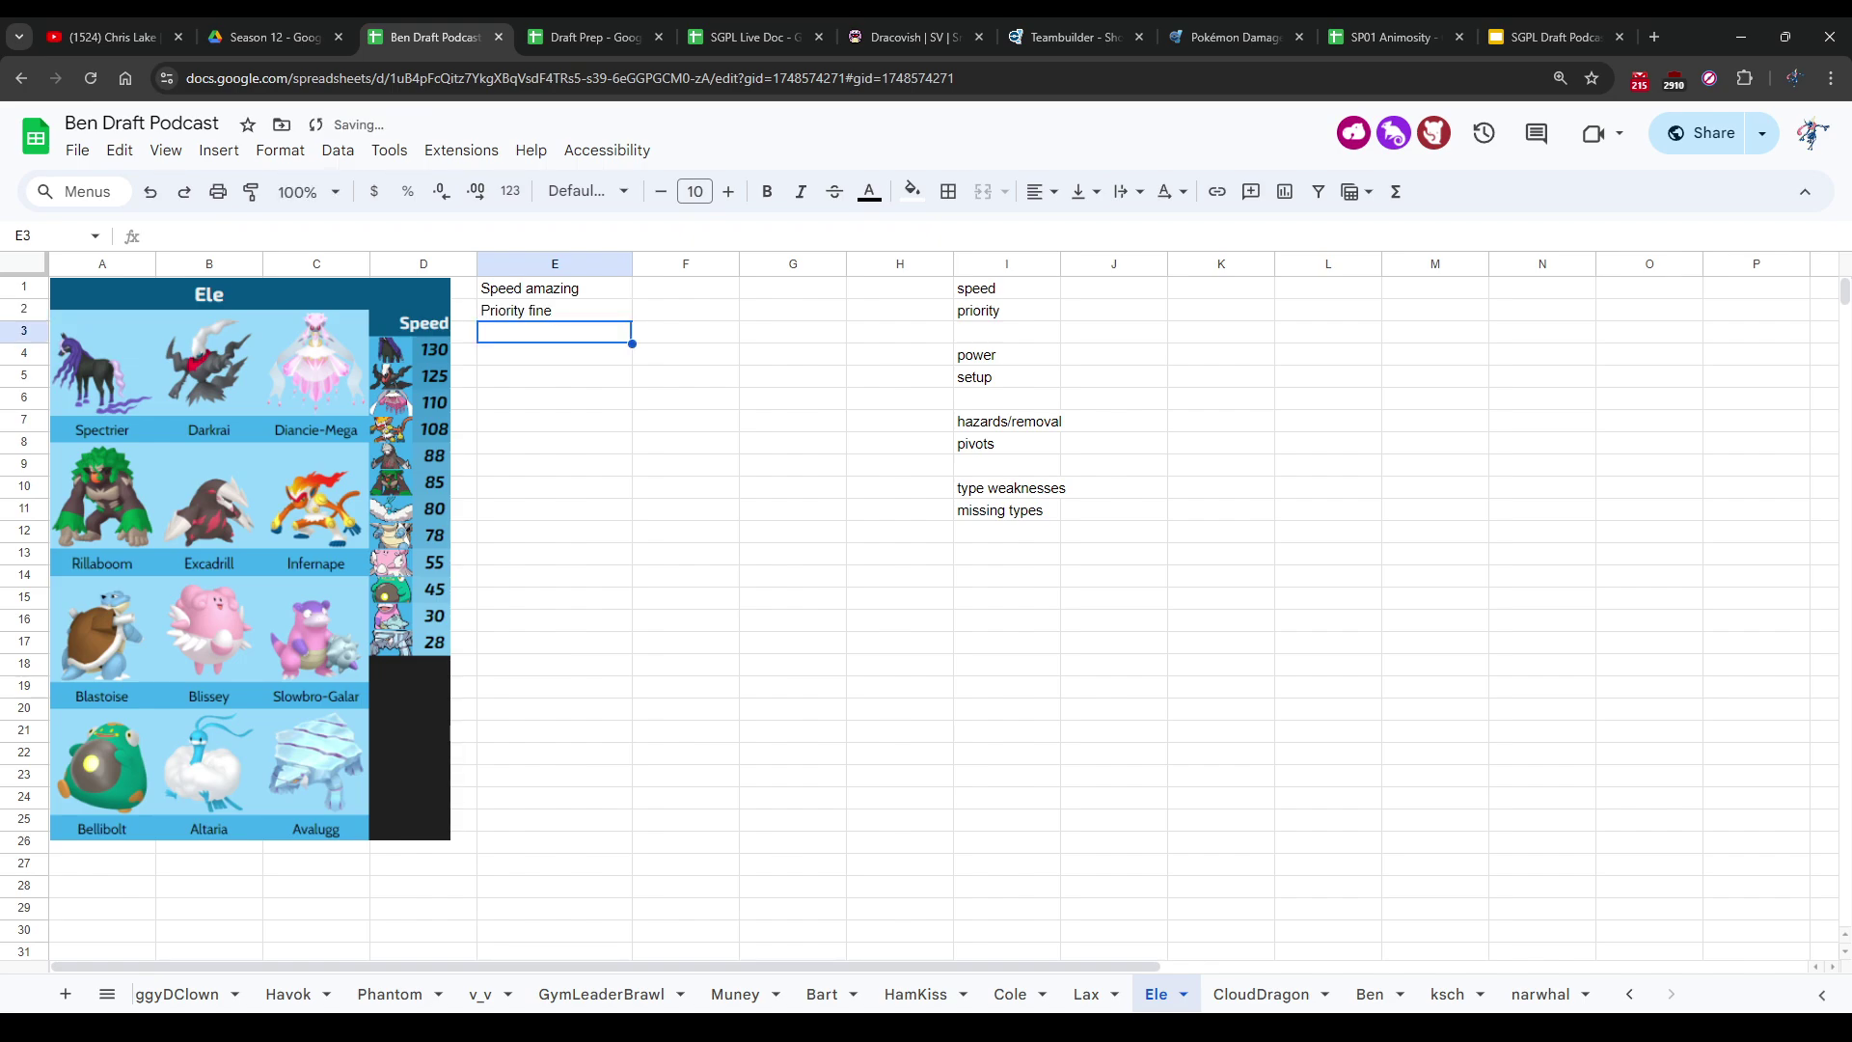
key(Return)
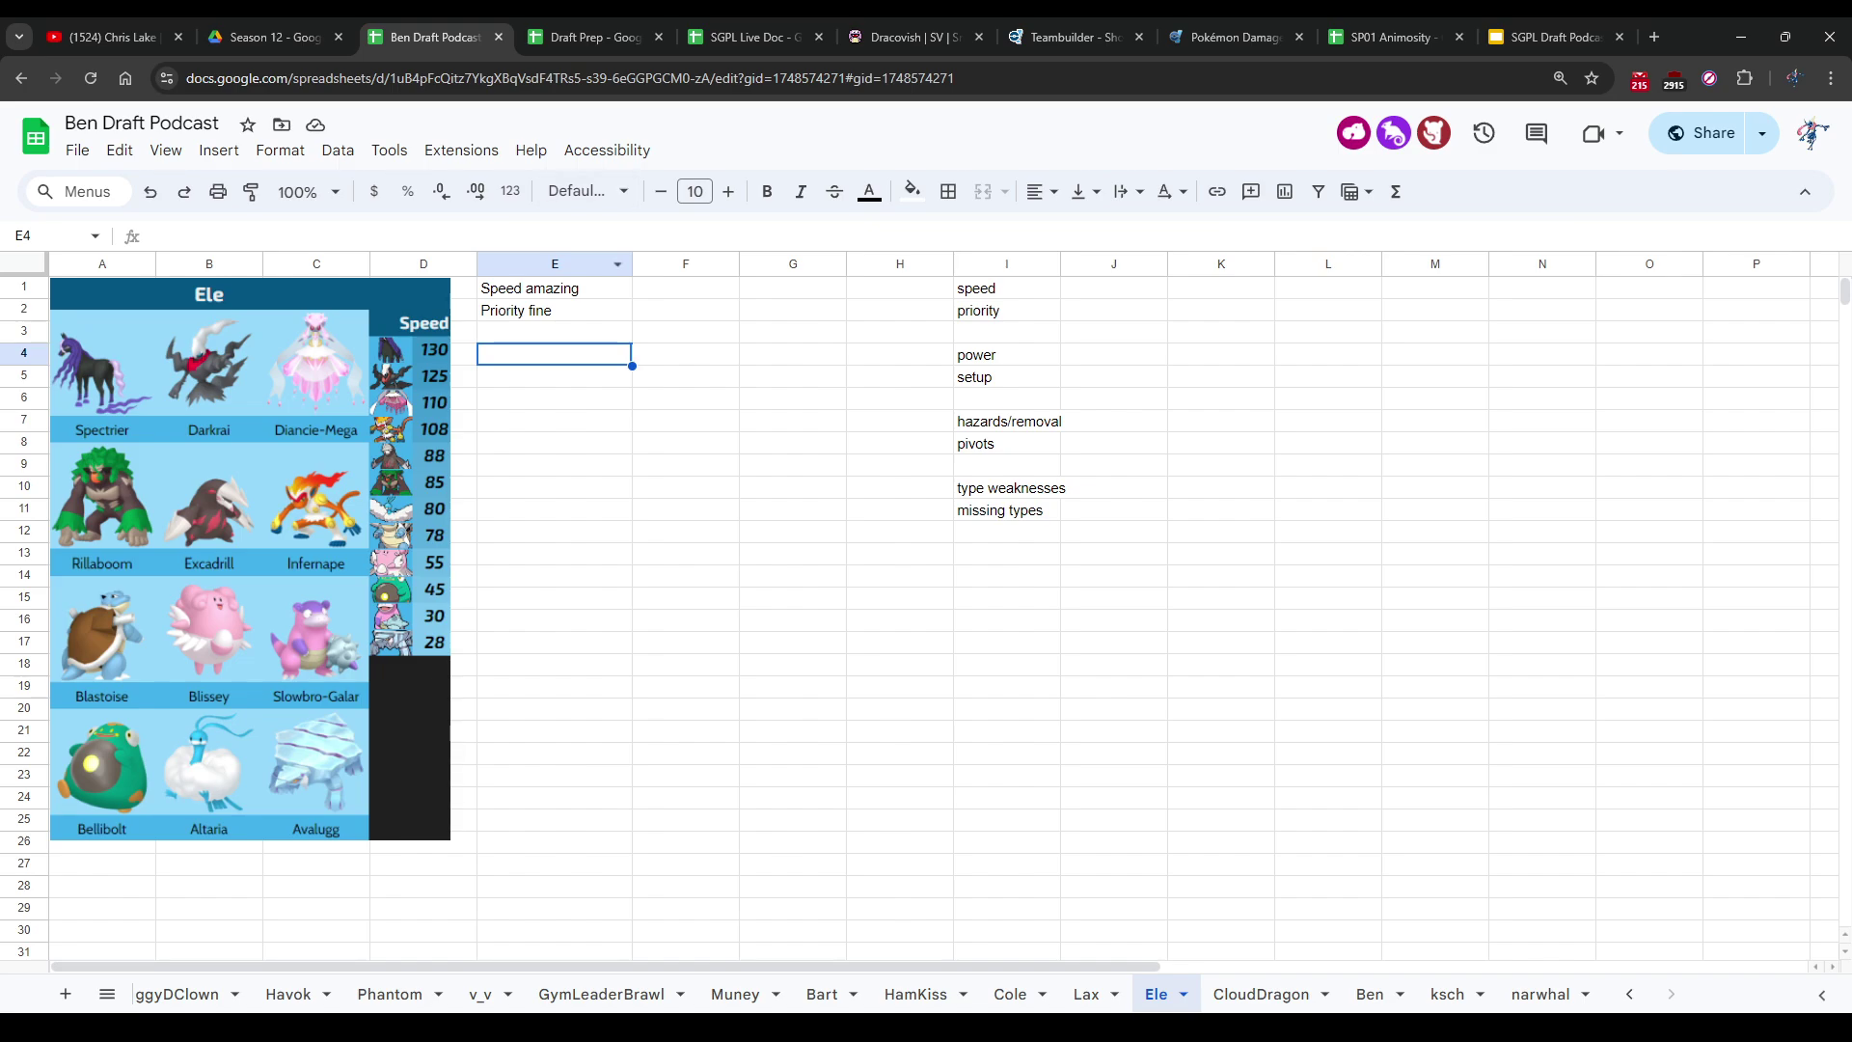
Step: Select notes cell E4, and load the pairing of the Spectrier and Gardevoir-Mega teams on Draft Prep's Matchup sheet
click(554, 420)
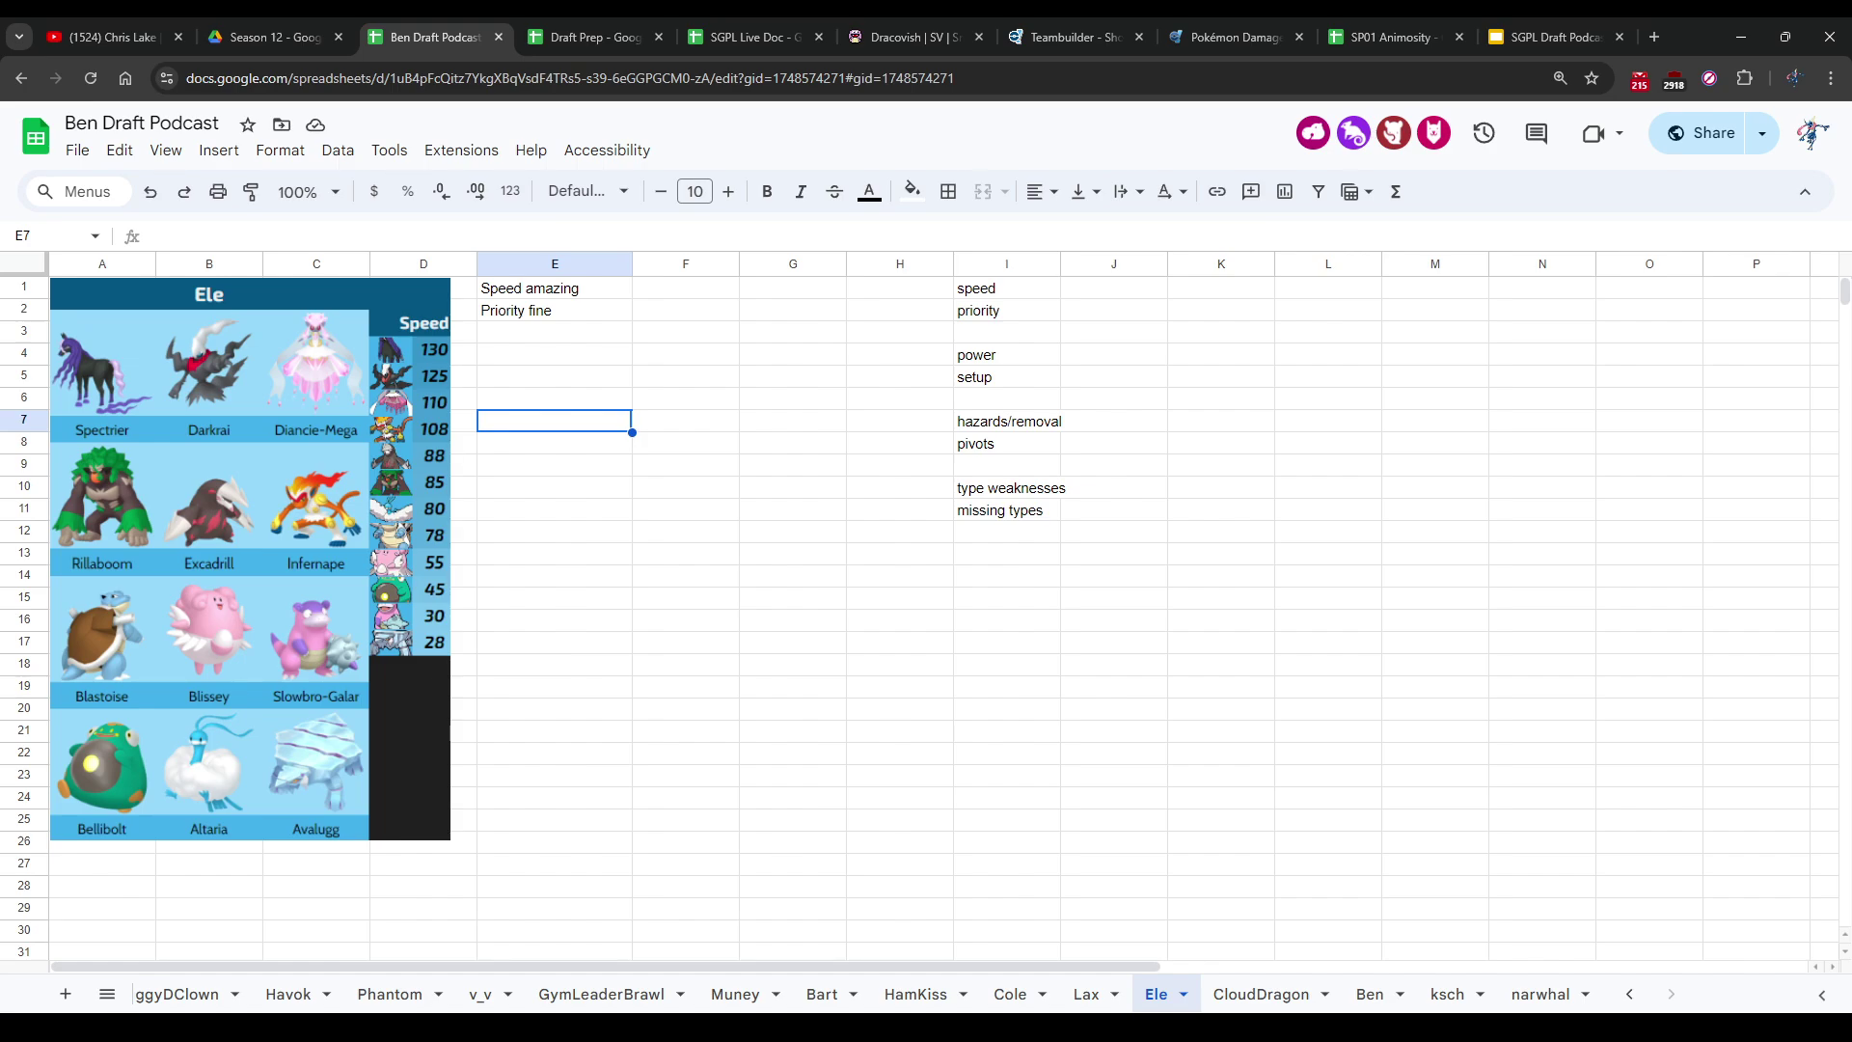
click(555, 353)
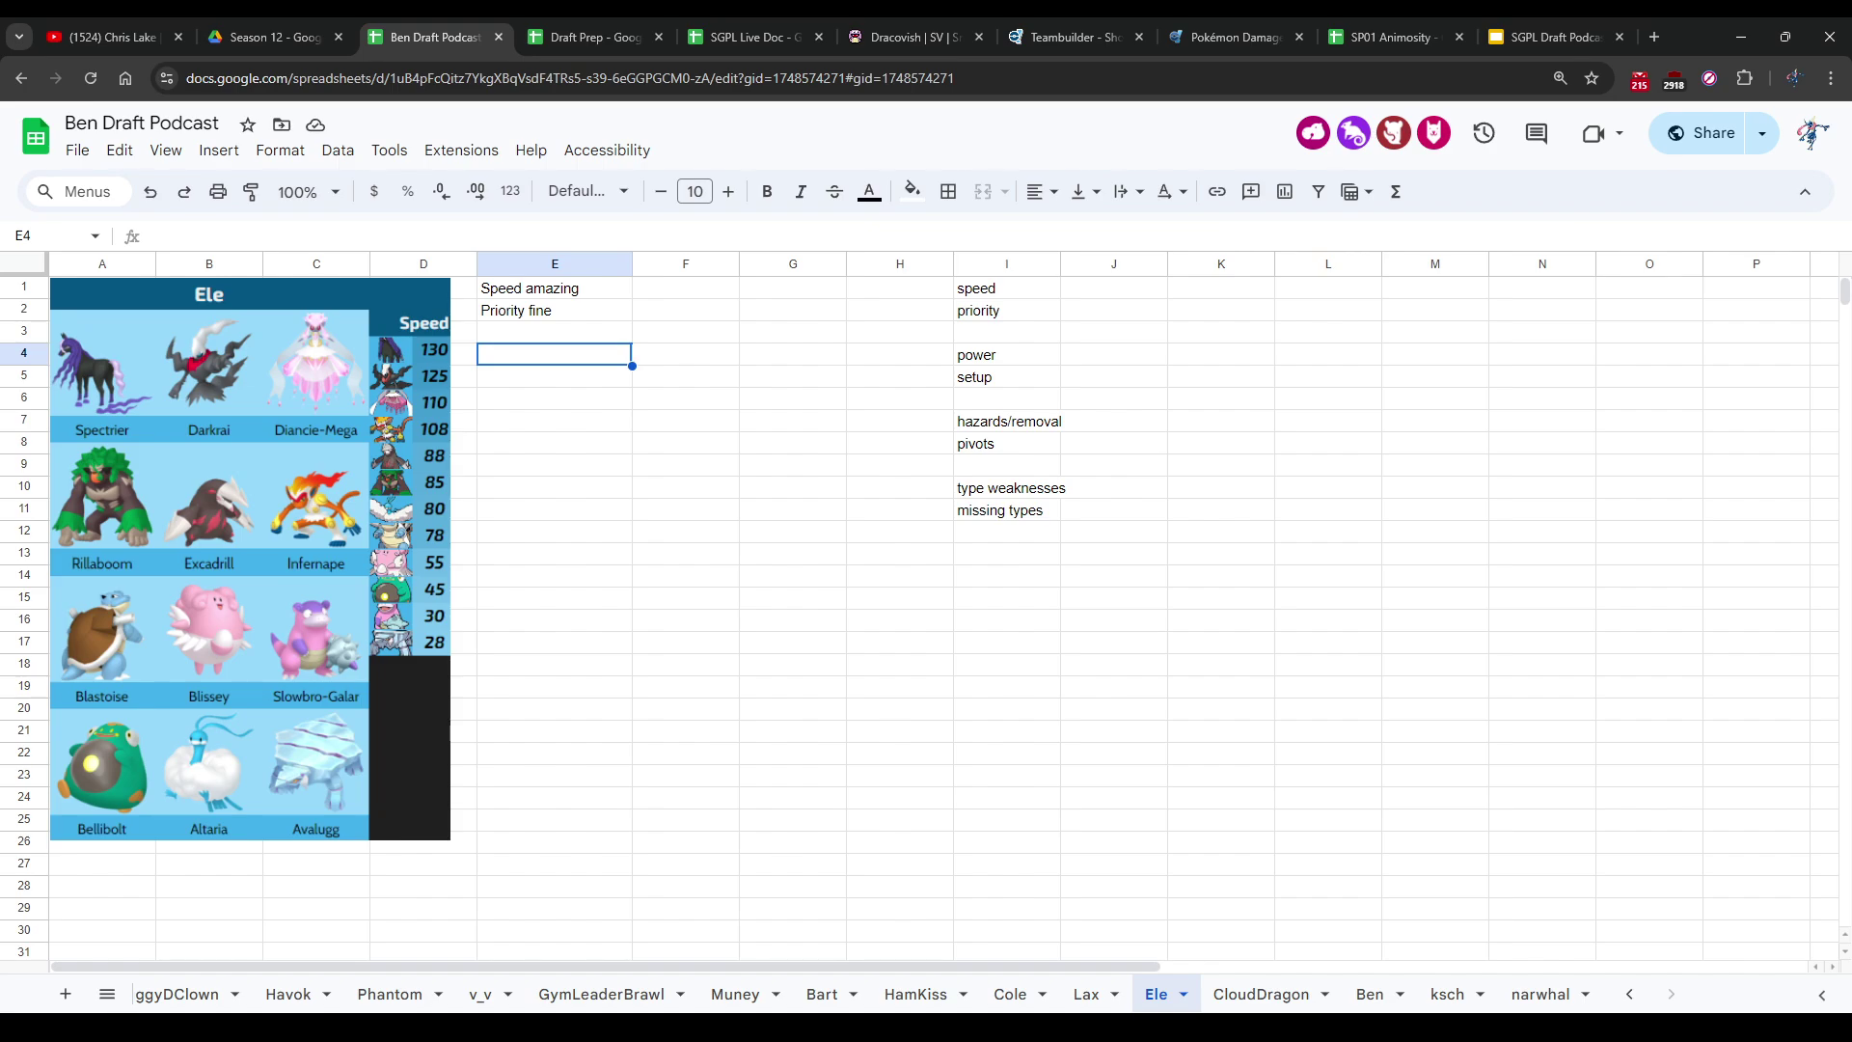
key(ctrl+Tab)
scroll(926, 598, up, 2)
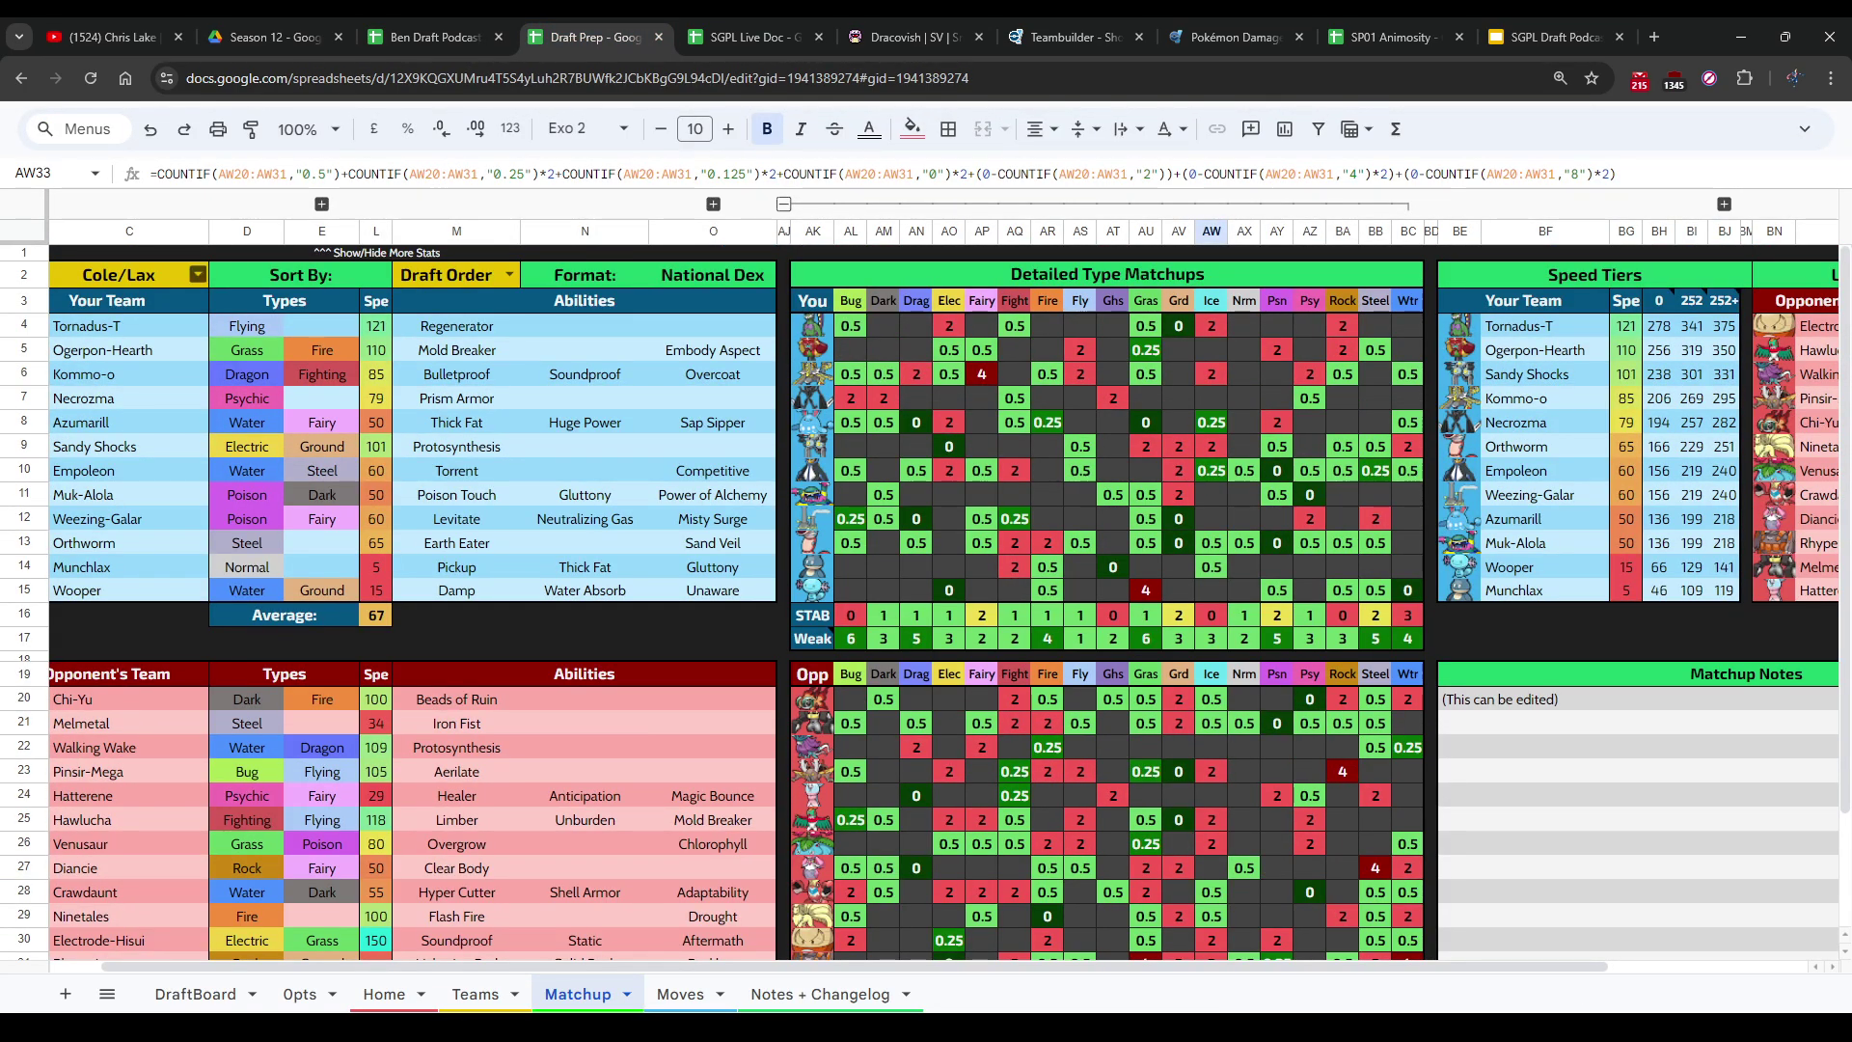
click(198, 274)
click(107, 511)
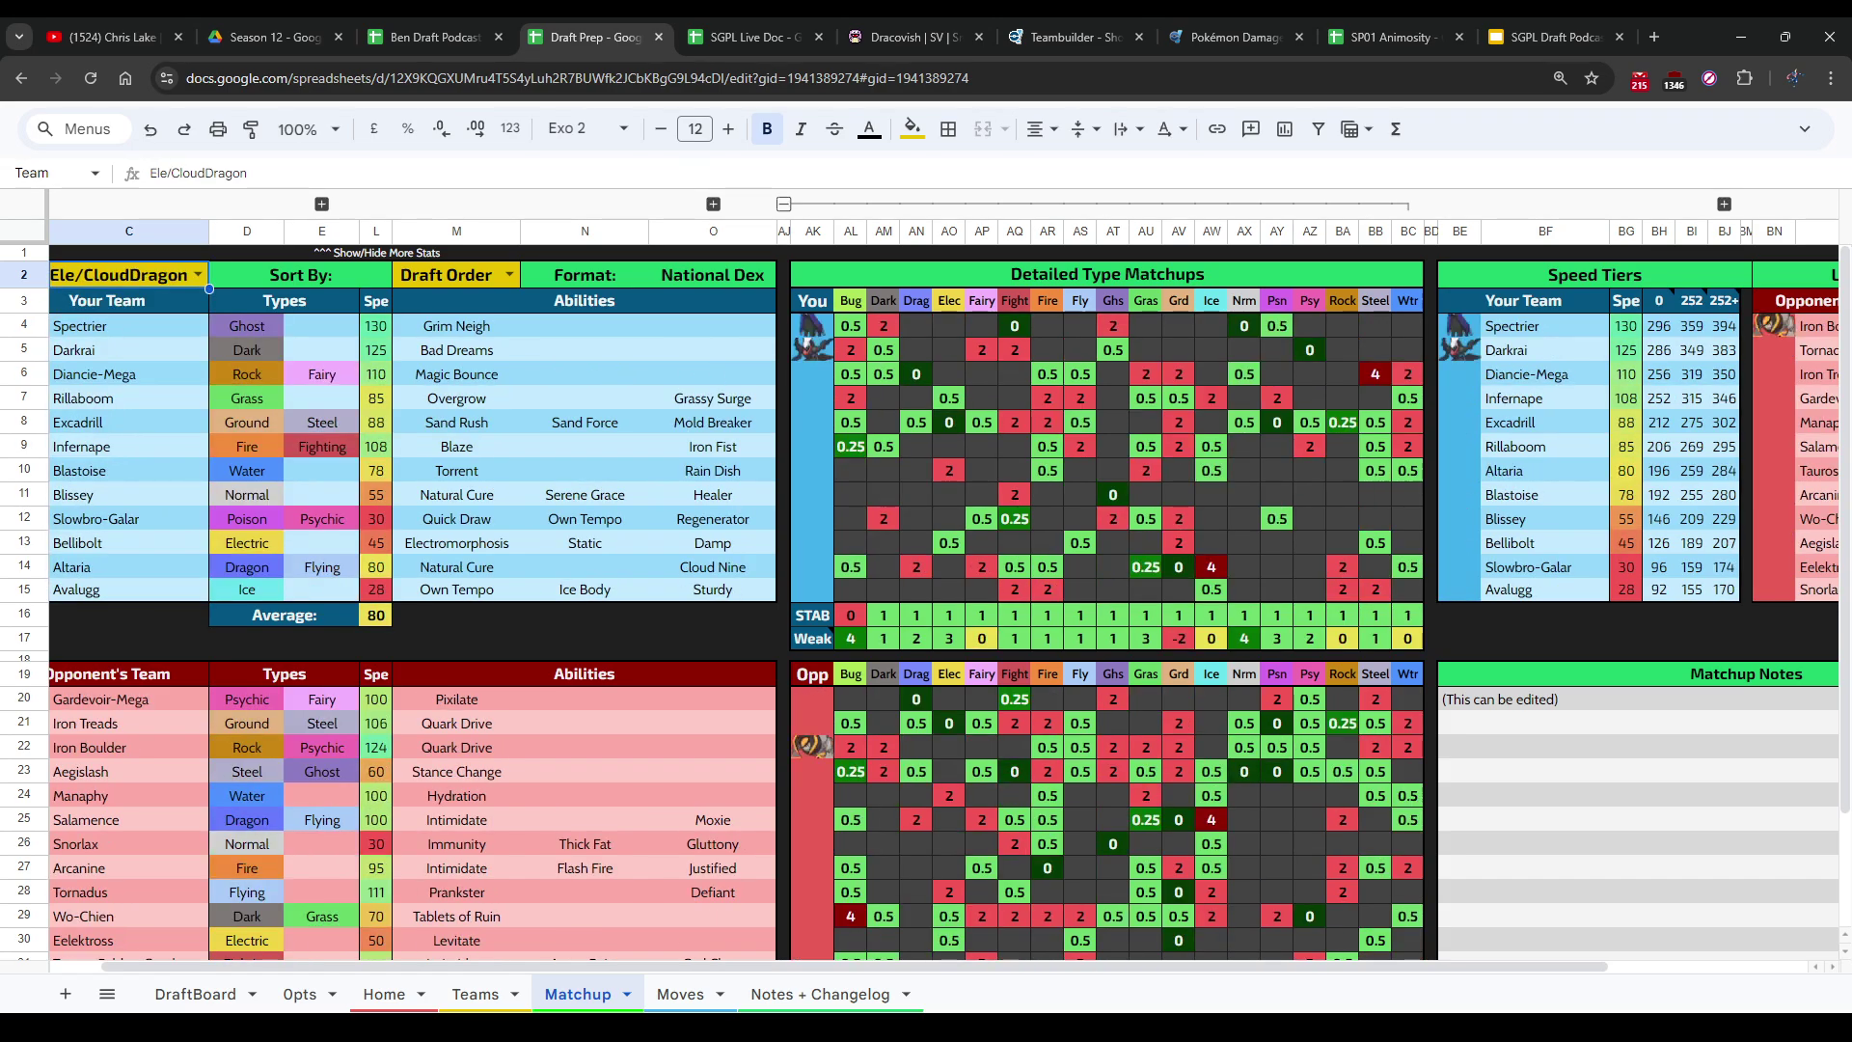
Step: Examine the Spectrier team's hazard, healing, momentum, item removal, status, priority and disruption moves on Draft Prep's Moves sheet, and return to its podcast notes
click(680, 993)
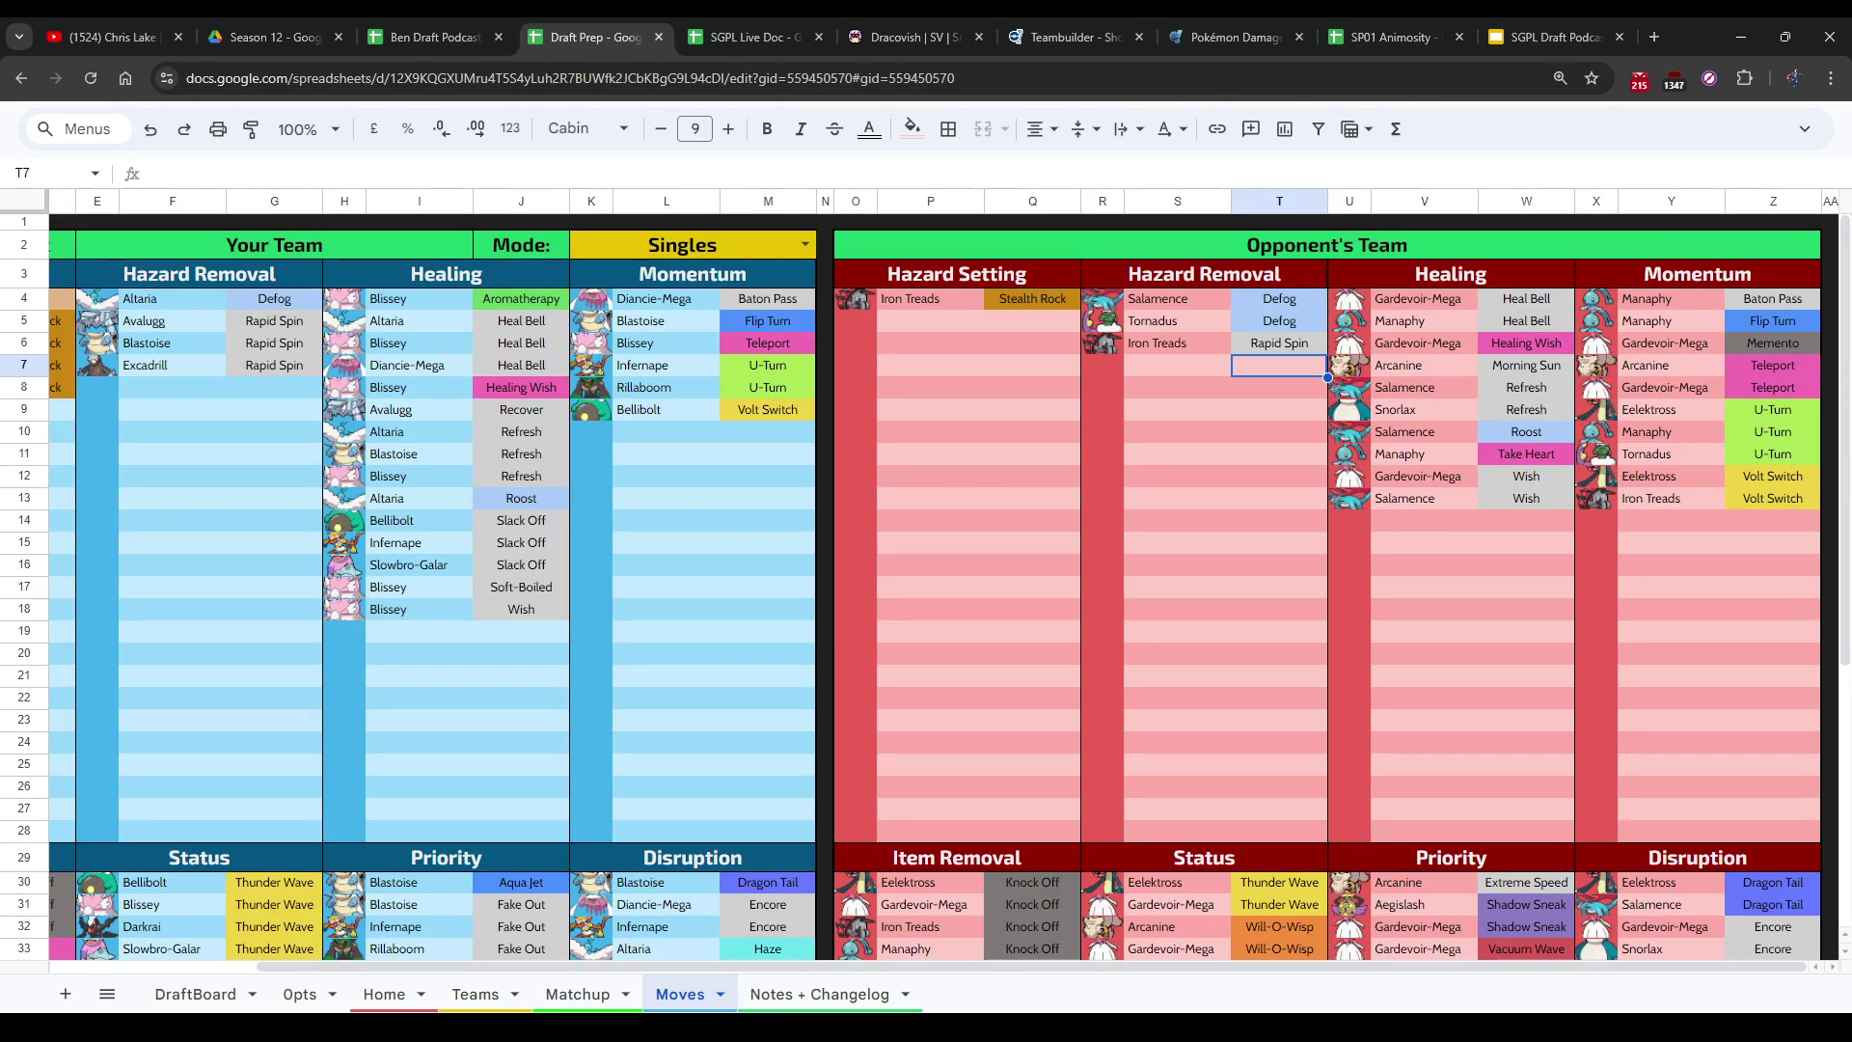
scroll(926, 578, down, 5)
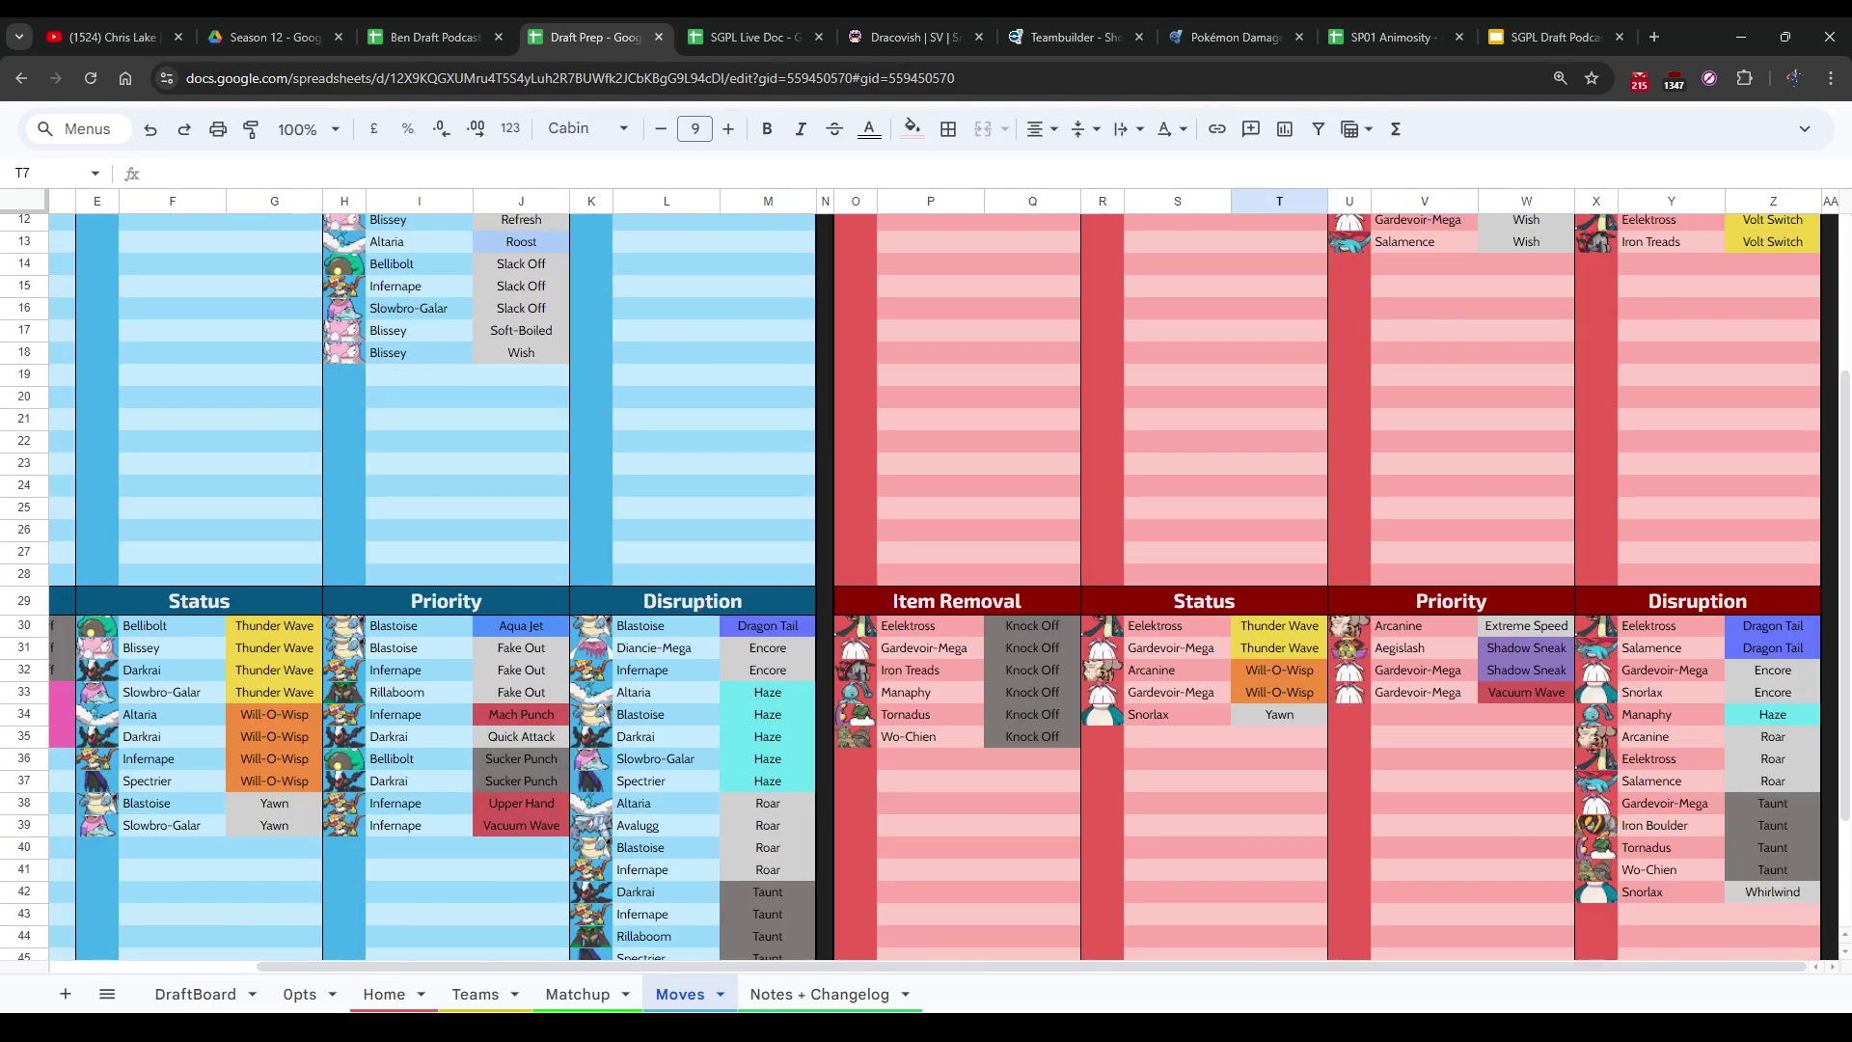
scroll(945, 579, left, 4)
scroll(946, 579, down, 2)
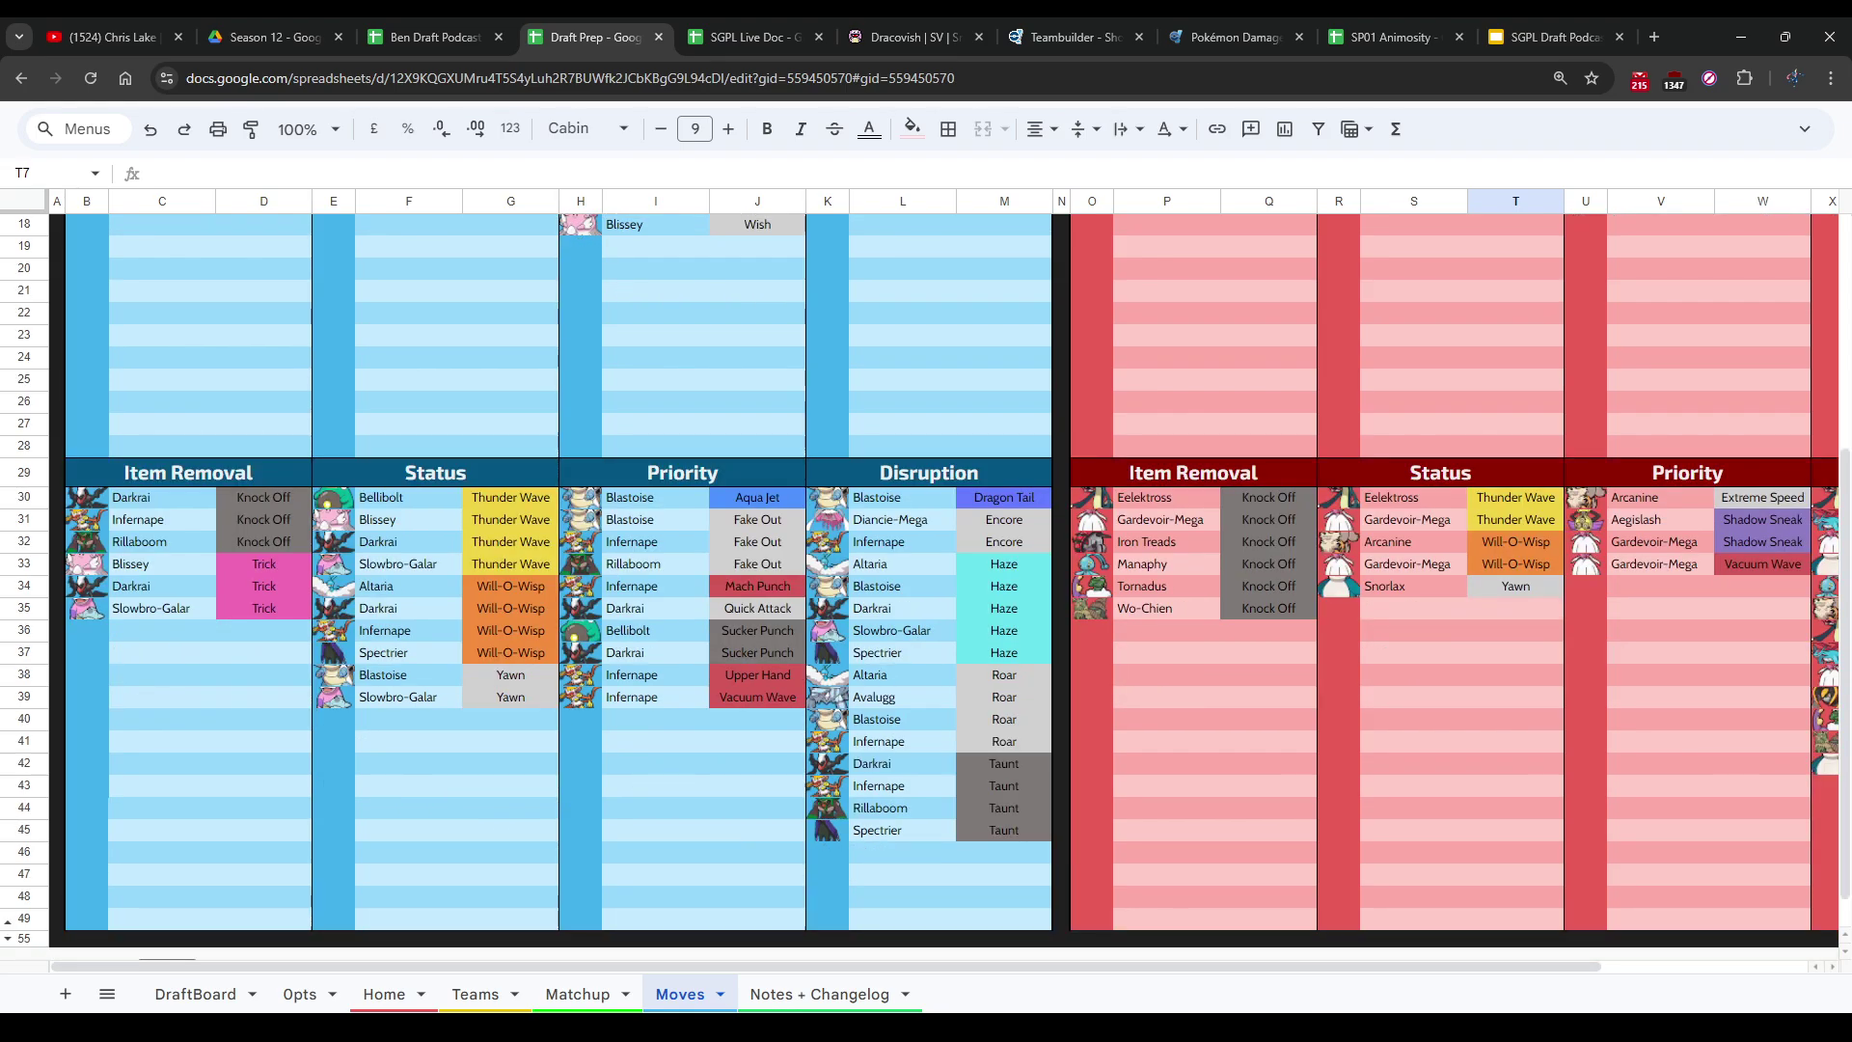
scroll(945, 579, up, 6)
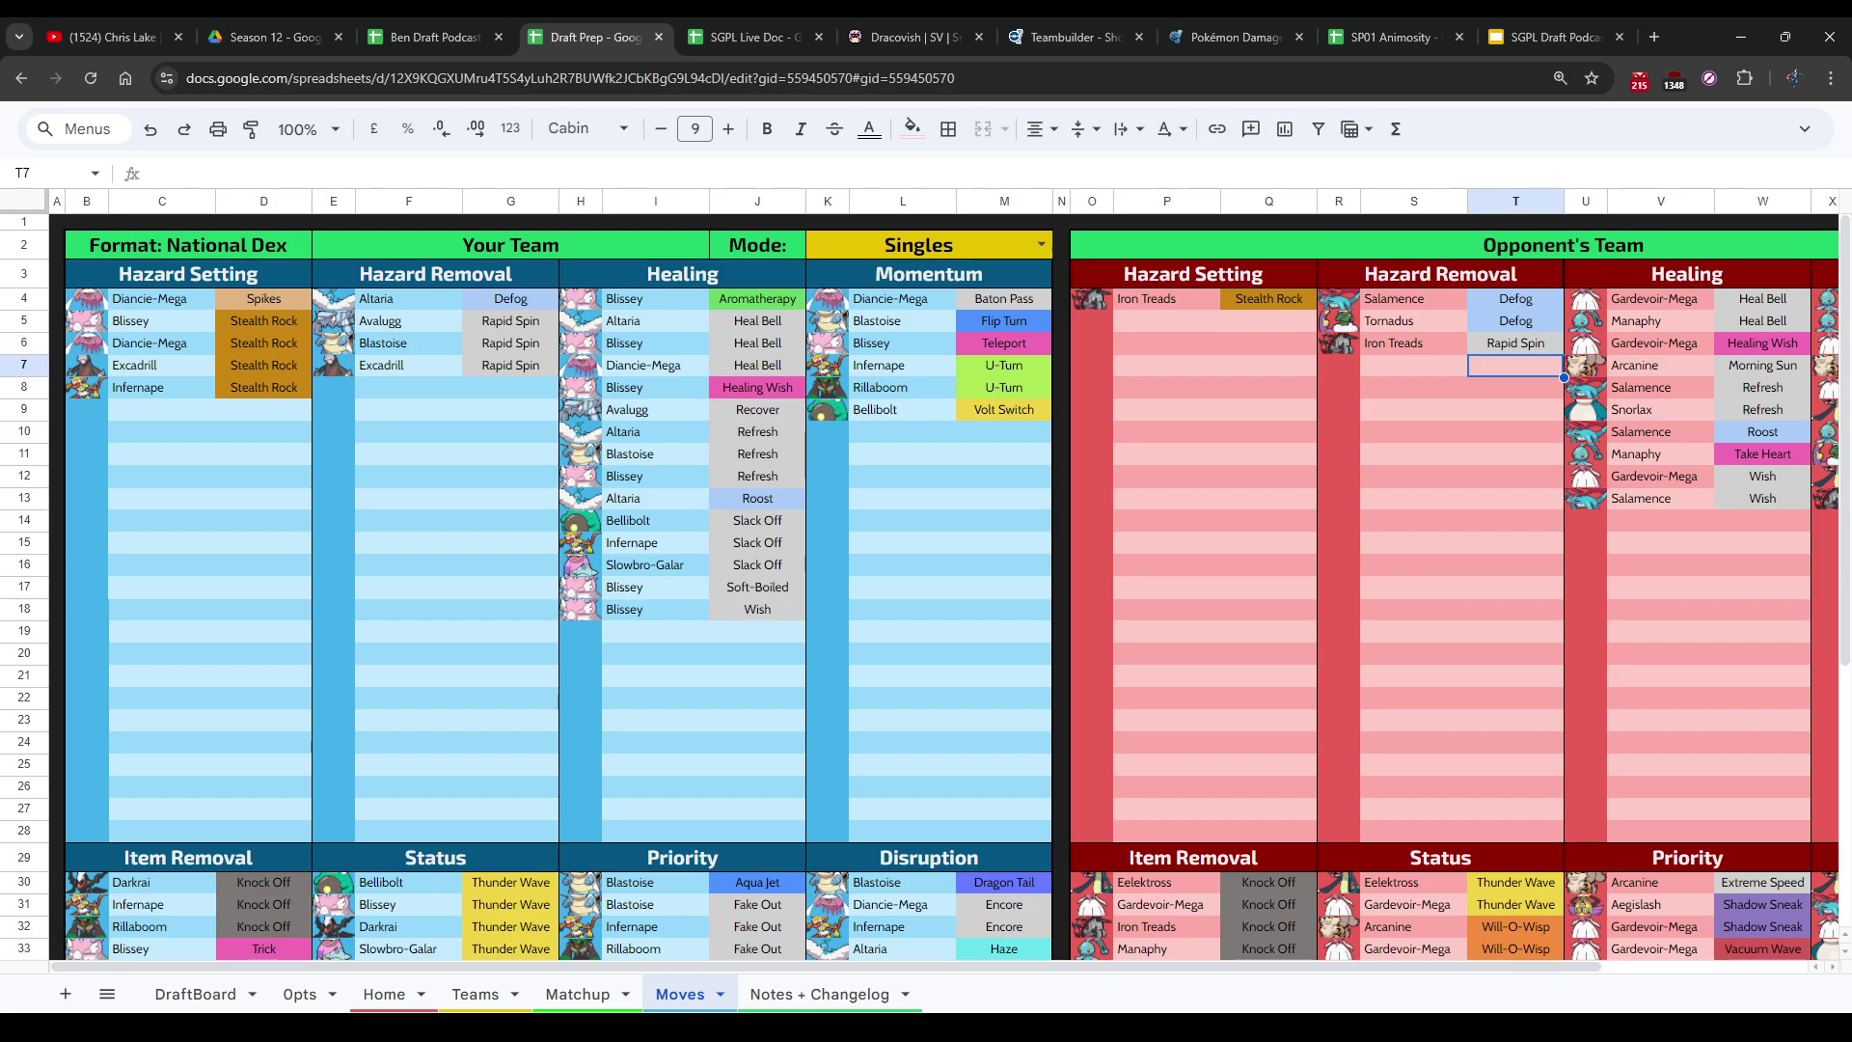
click(510, 520)
key(ctrl+shift+Tab)
key(ctrl+Tab)
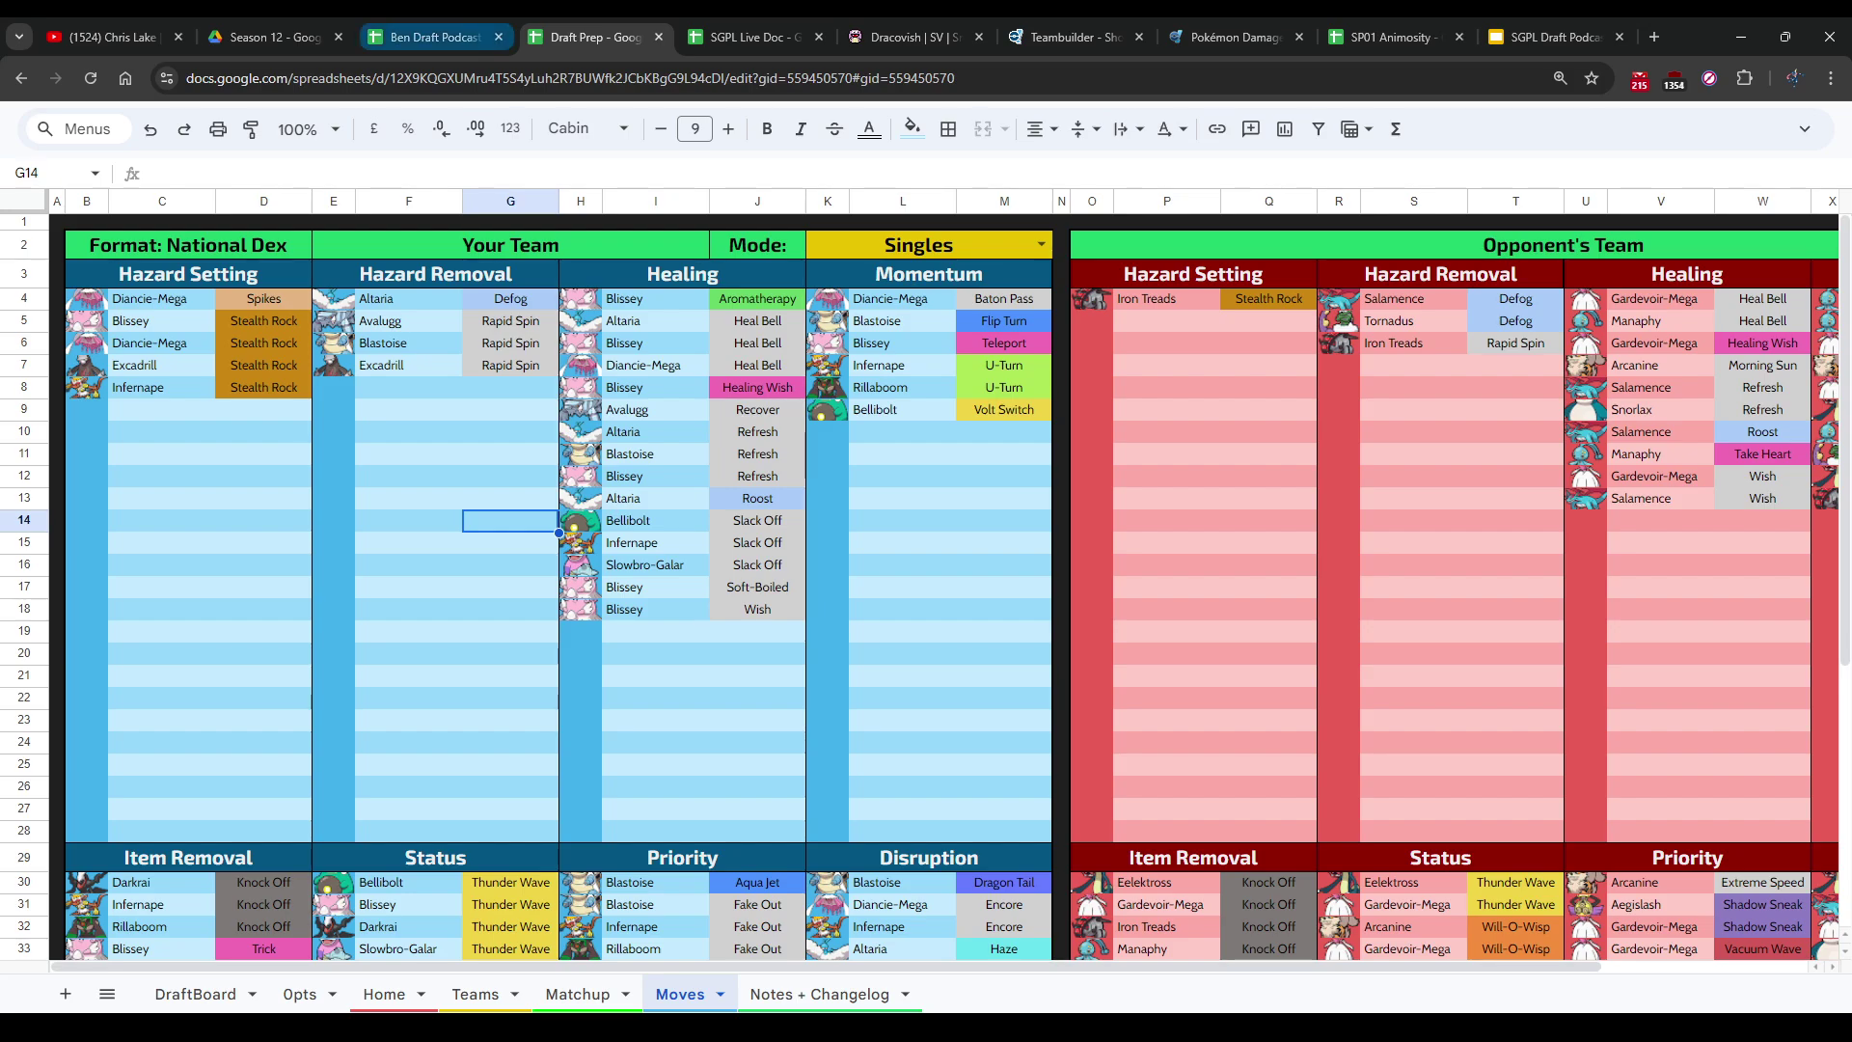
click(434, 36)
key(ctrl+Tab)
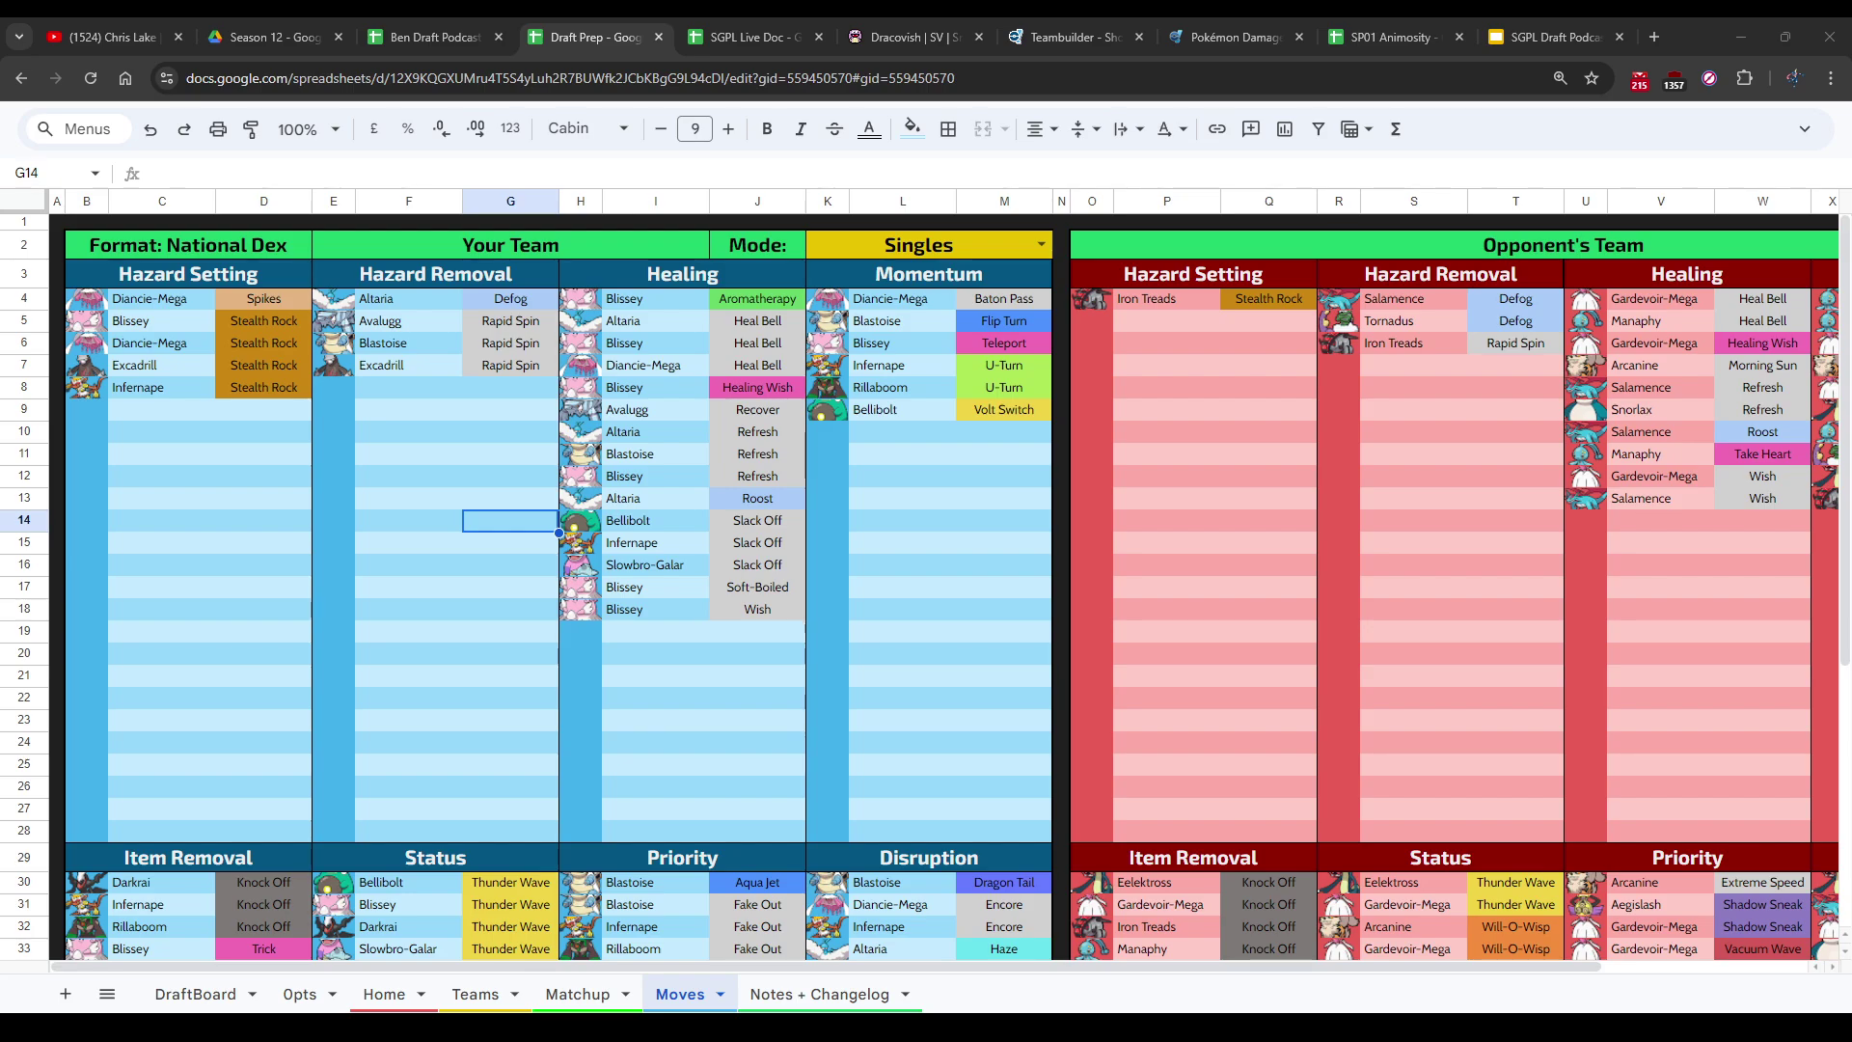
key(ctrl+shift+Tab)
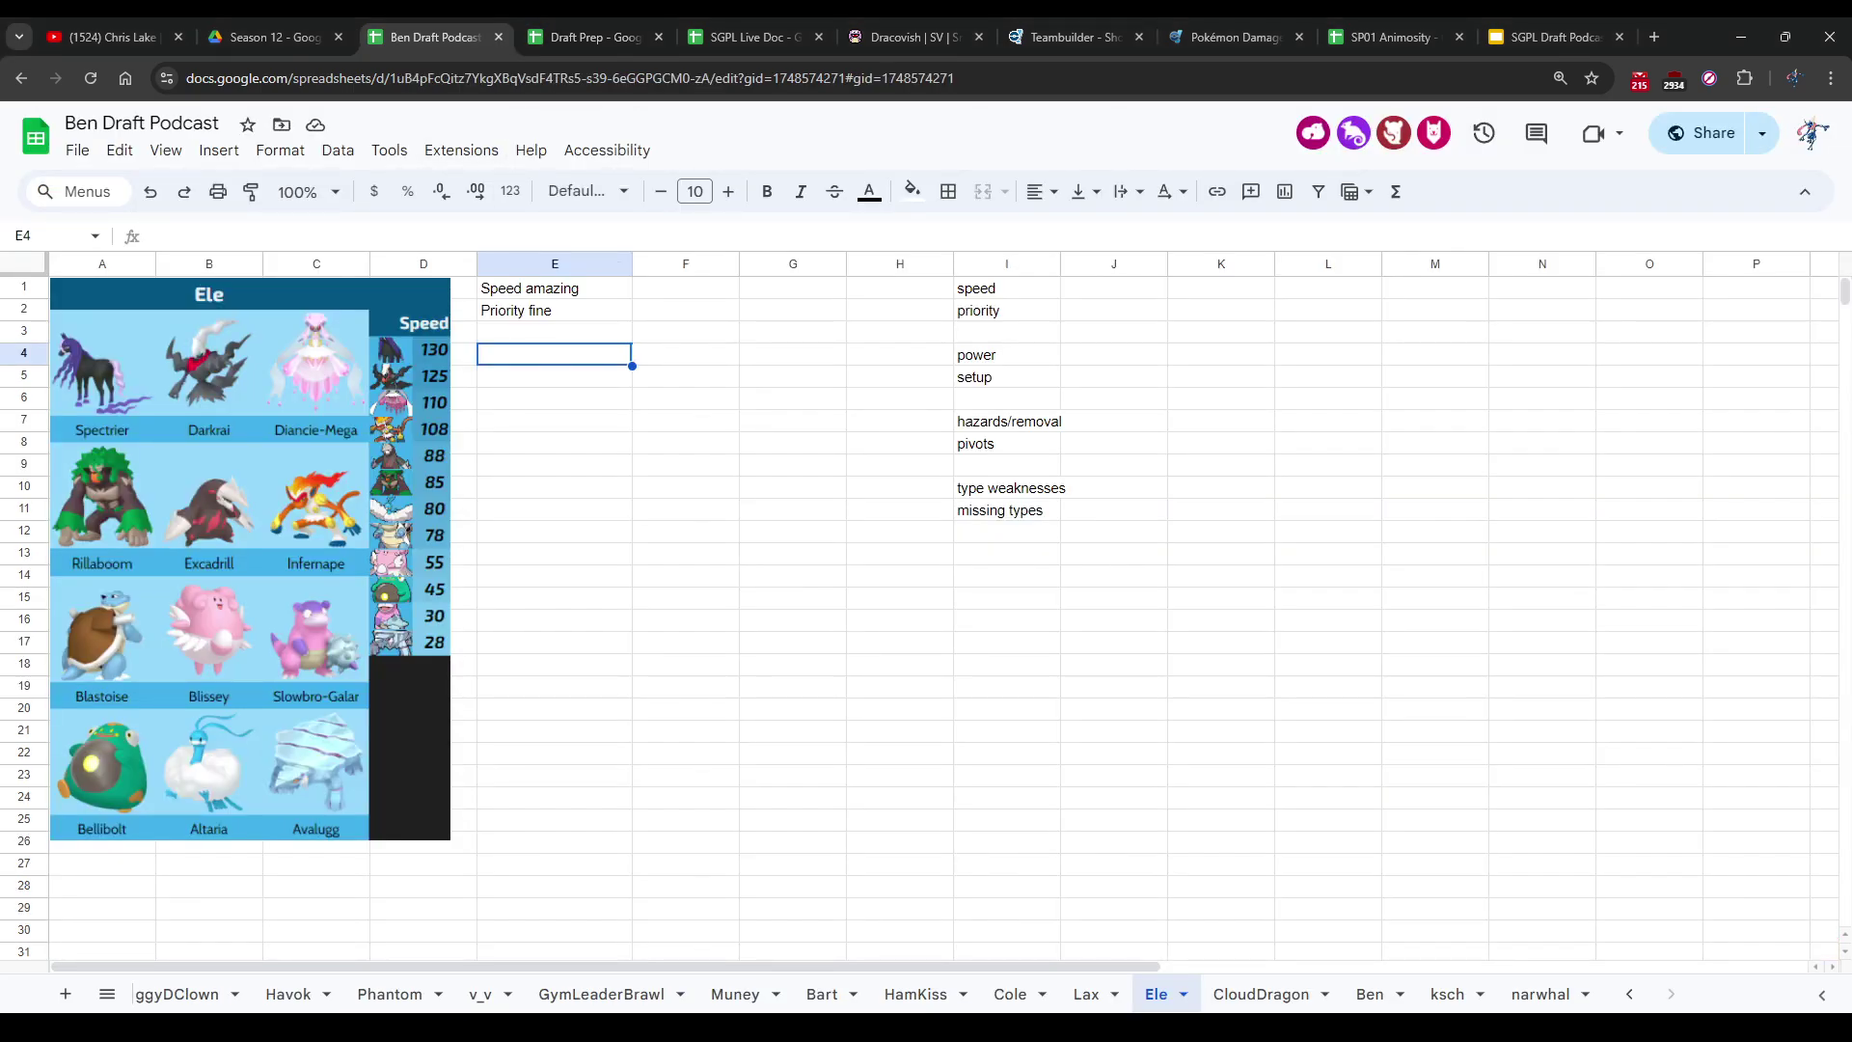
key(Down)
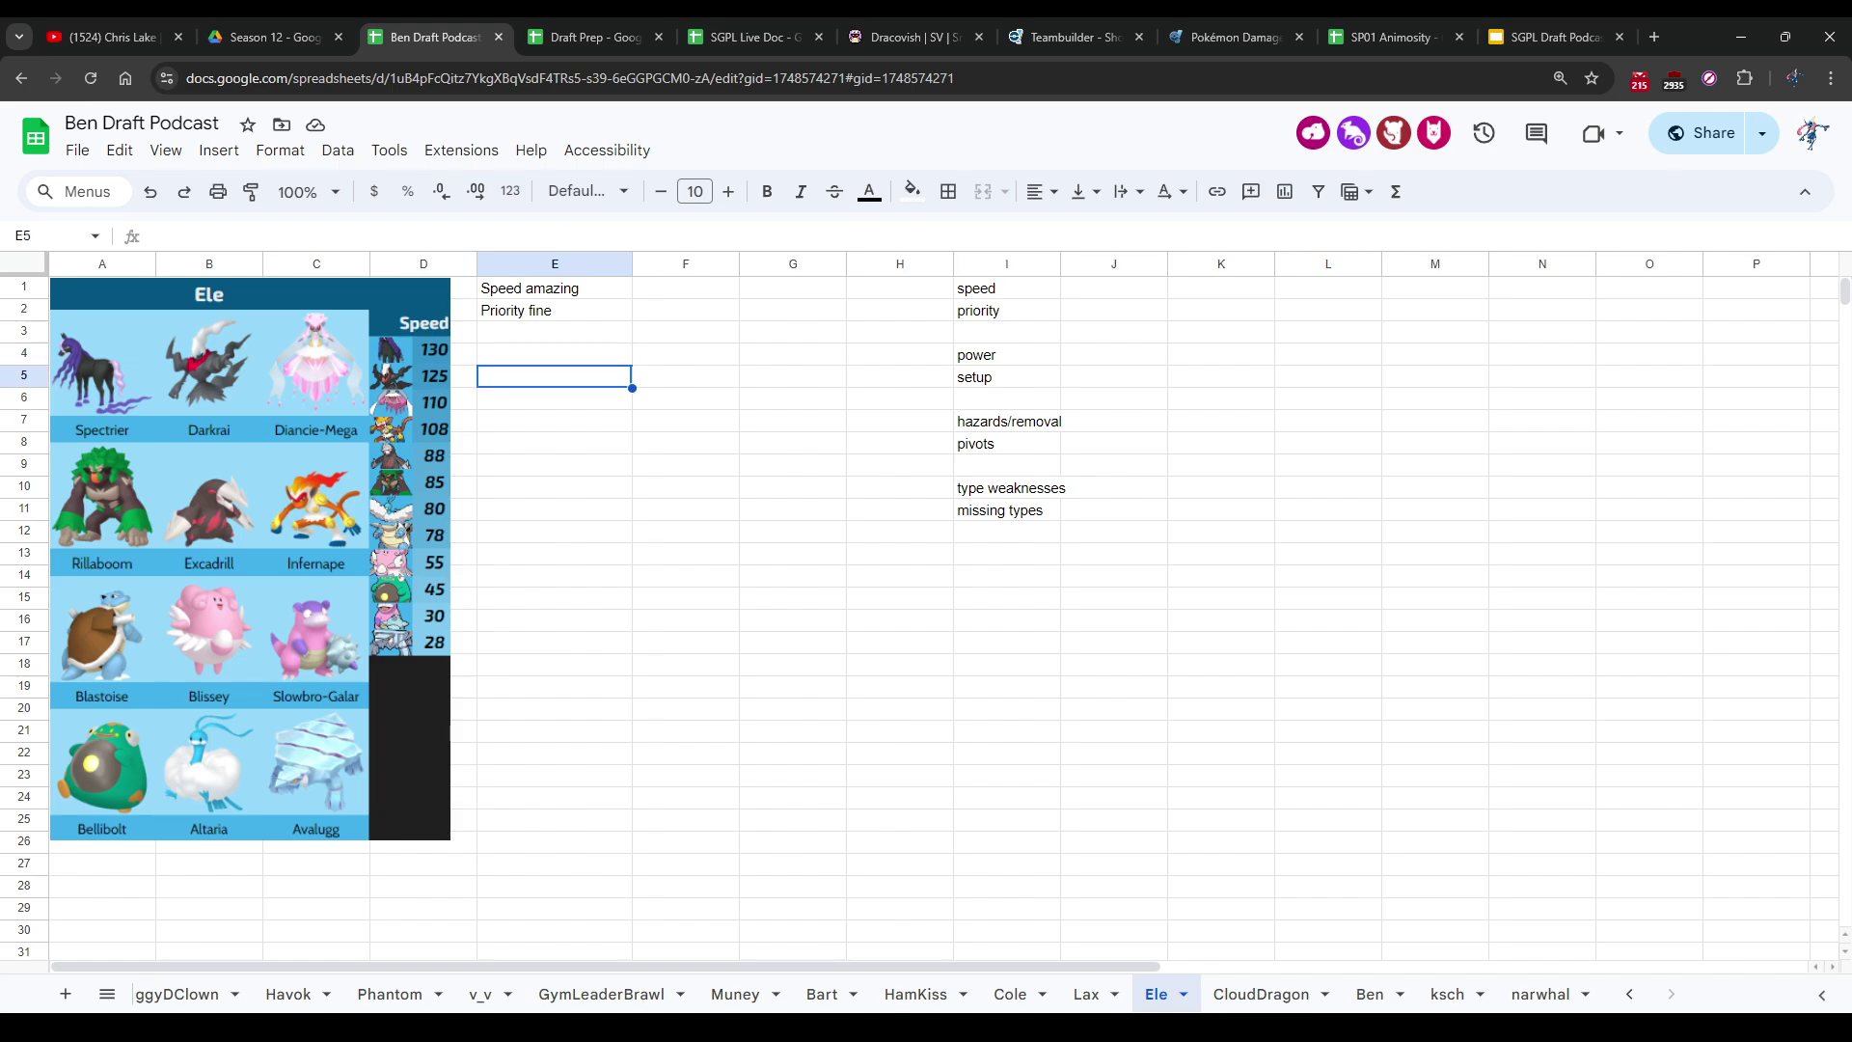
key(Up)
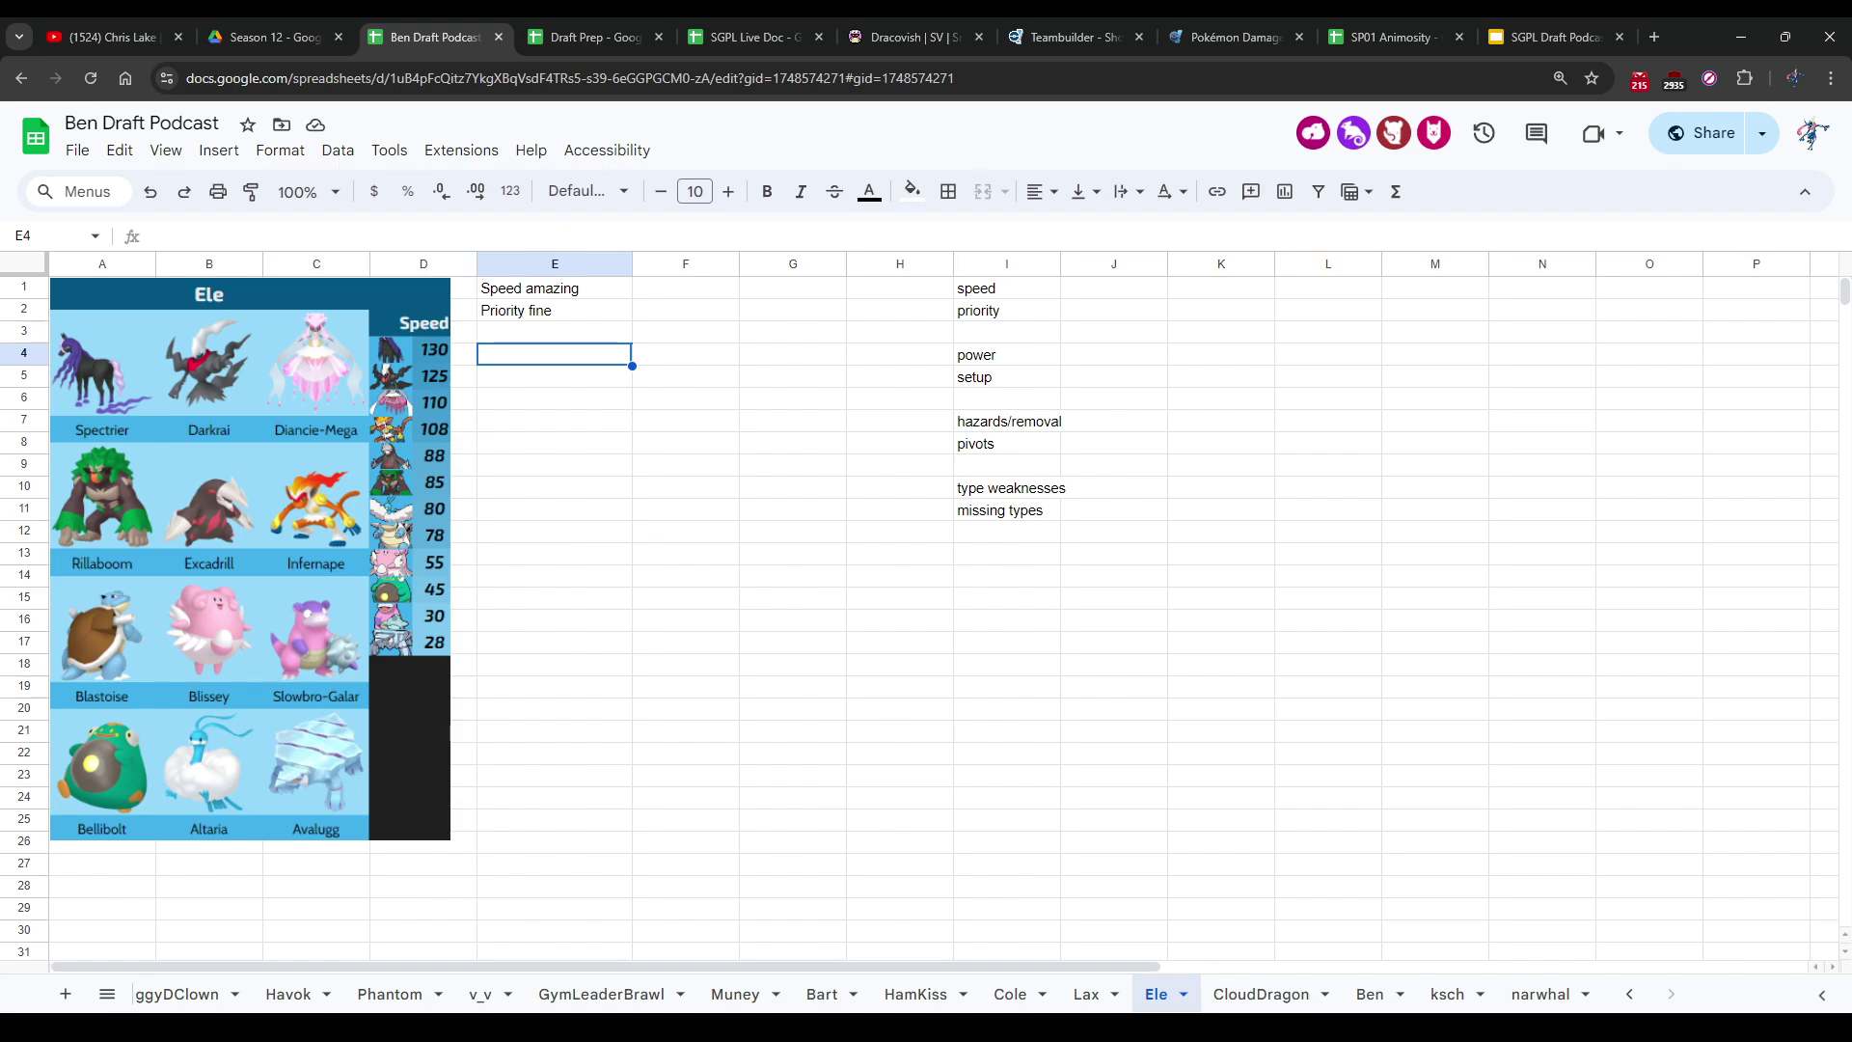
key(Down)
key(Up)
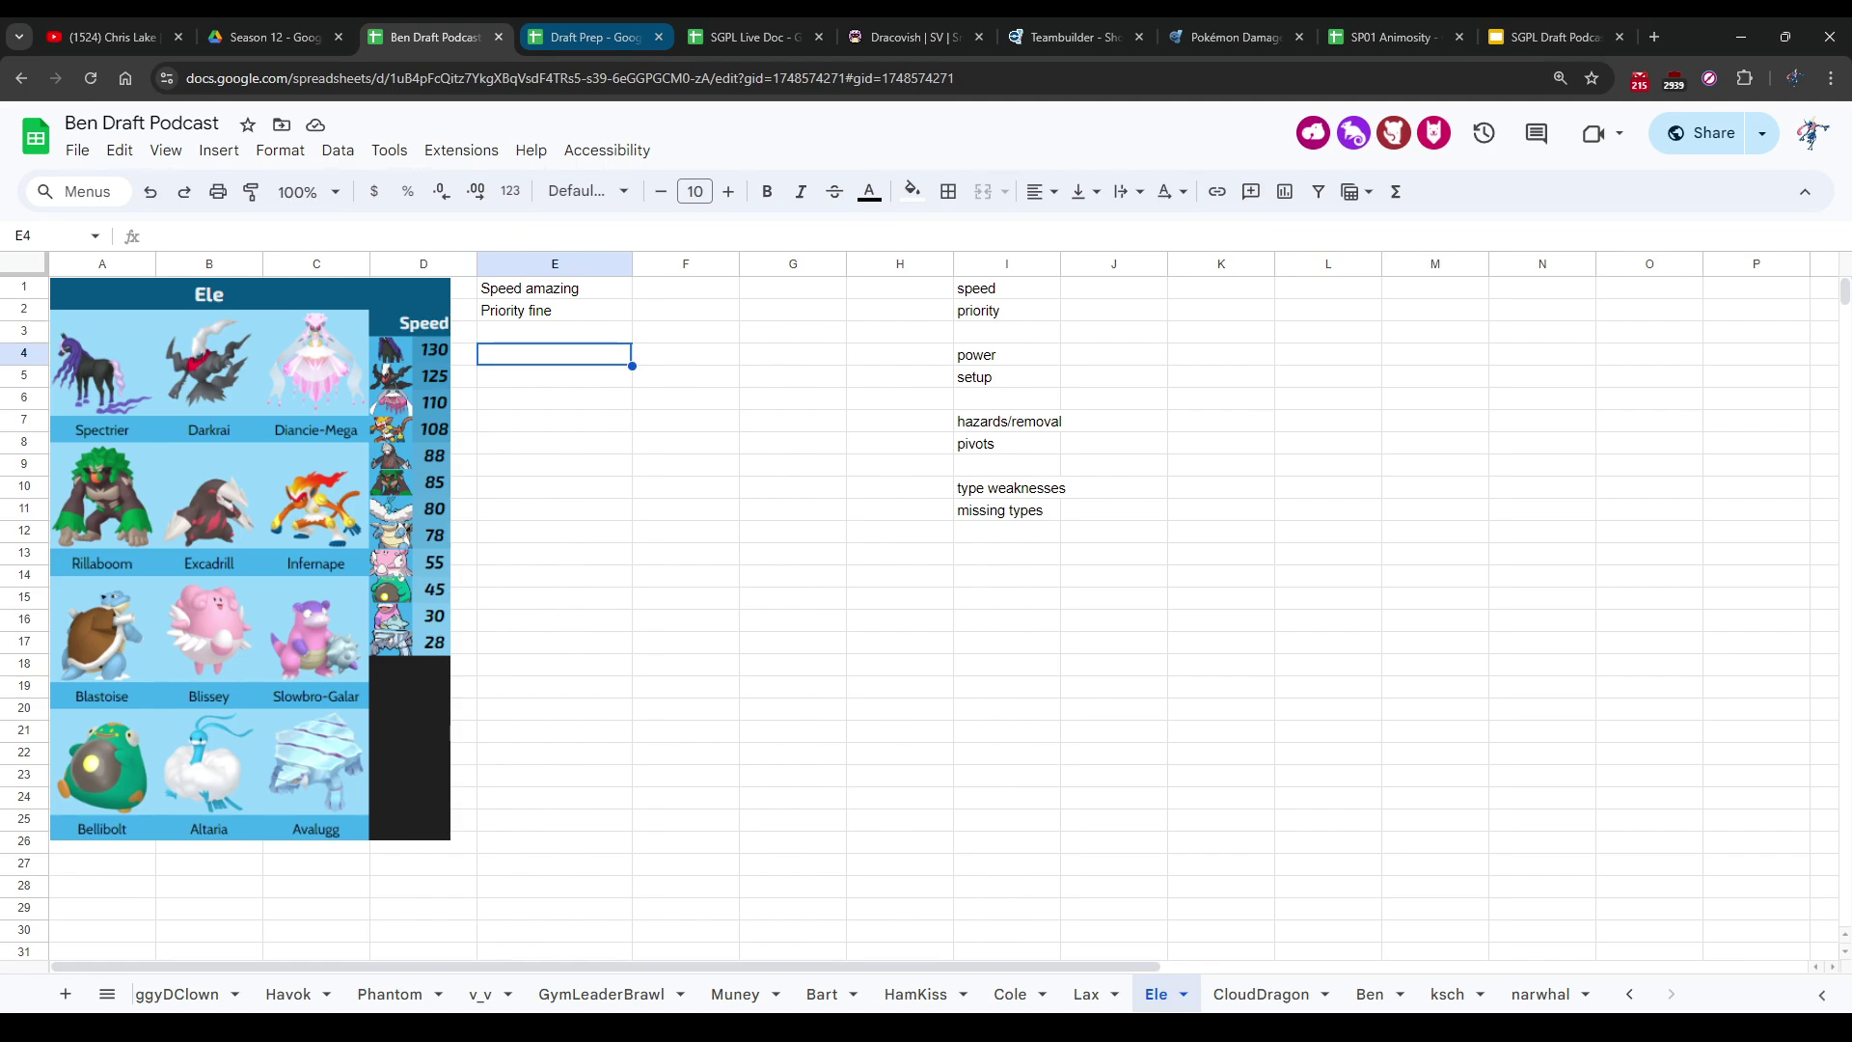
Step: Review the Spectrier team's hazard setting, hazard removal and healing moves on Draft Prep's Moves sheet, and return to its podcast notes
click(589, 37)
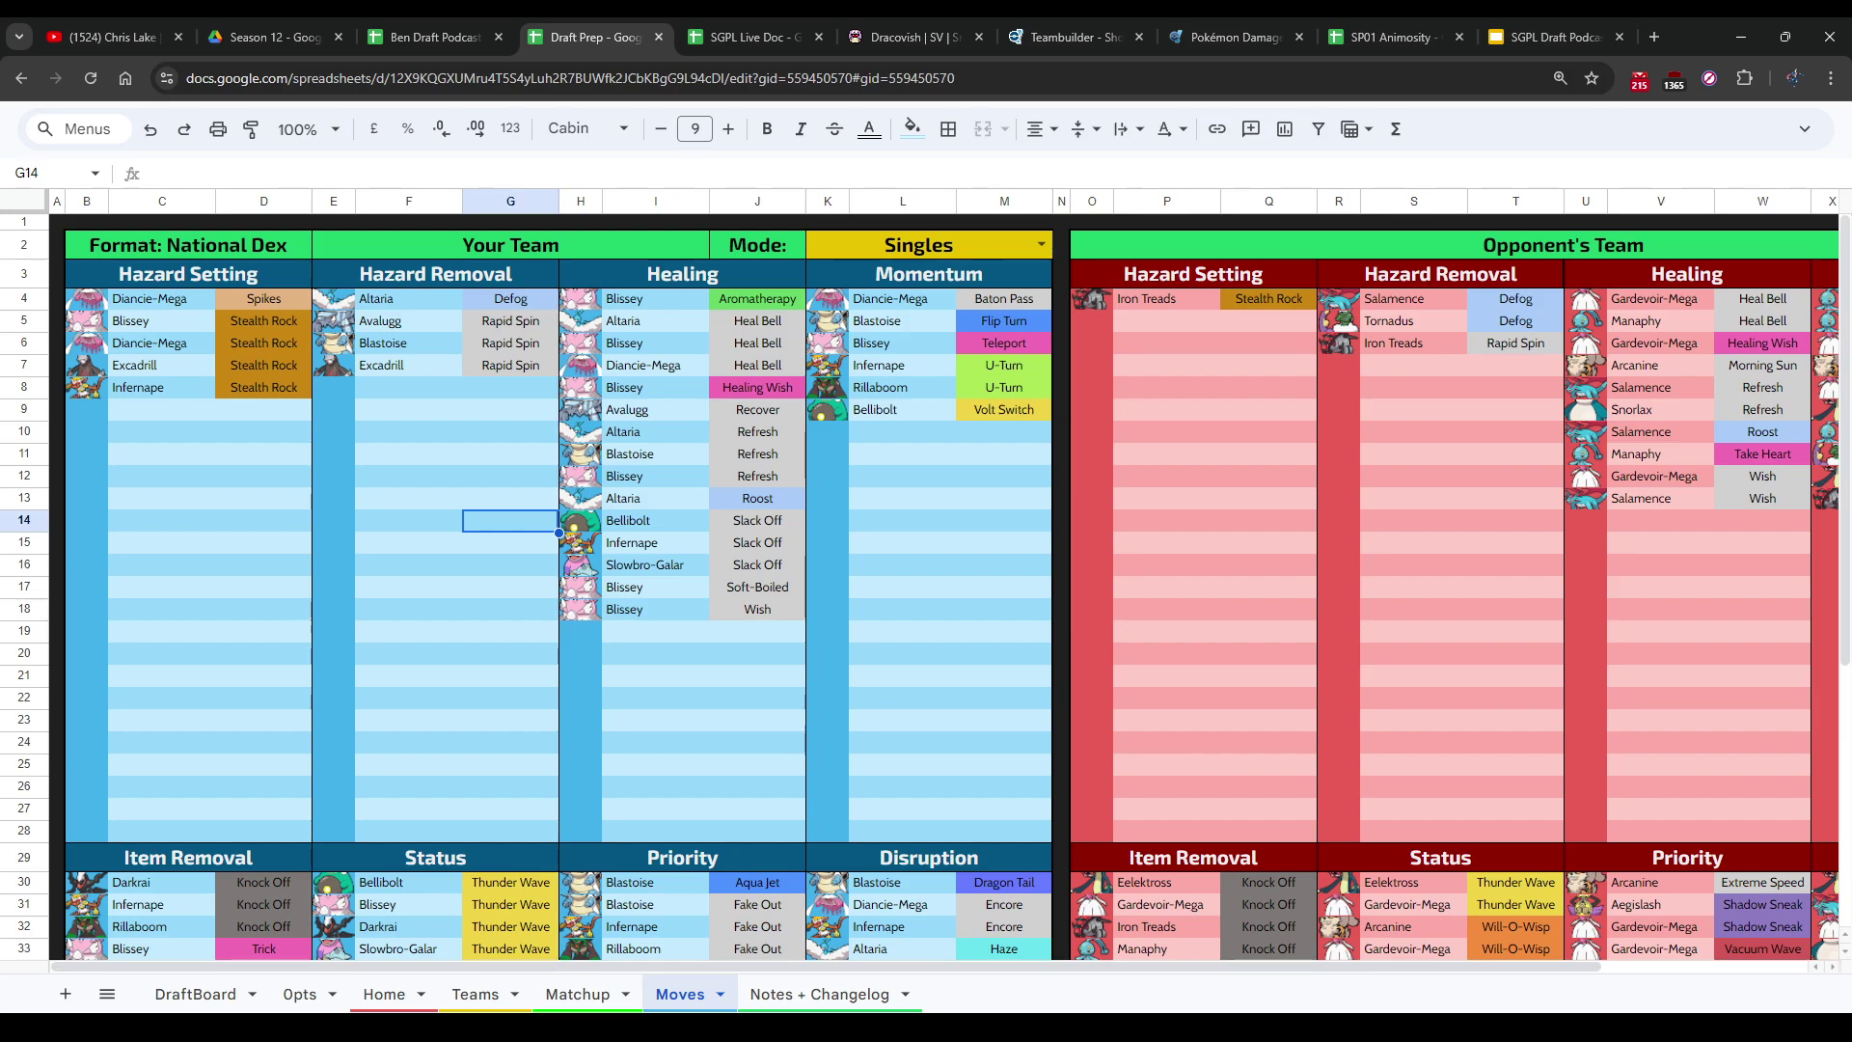
click(510, 674)
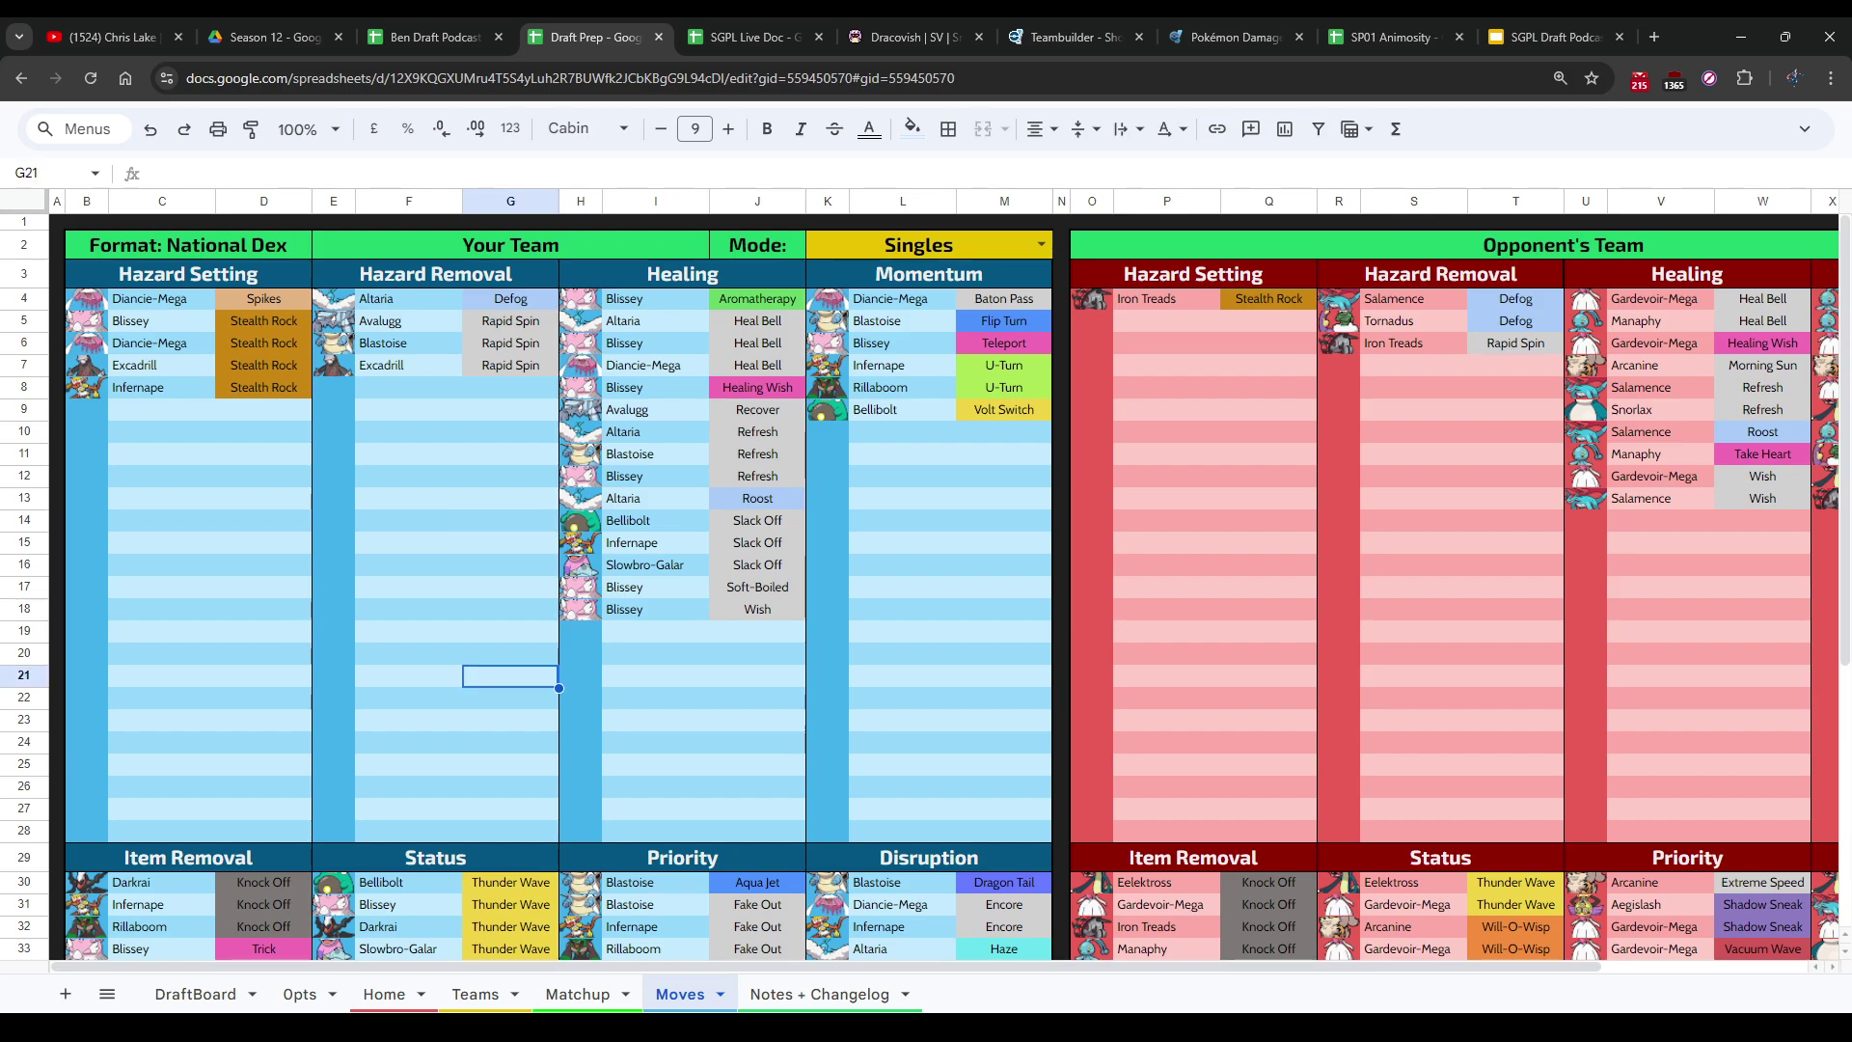
click(510, 631)
click(409, 630)
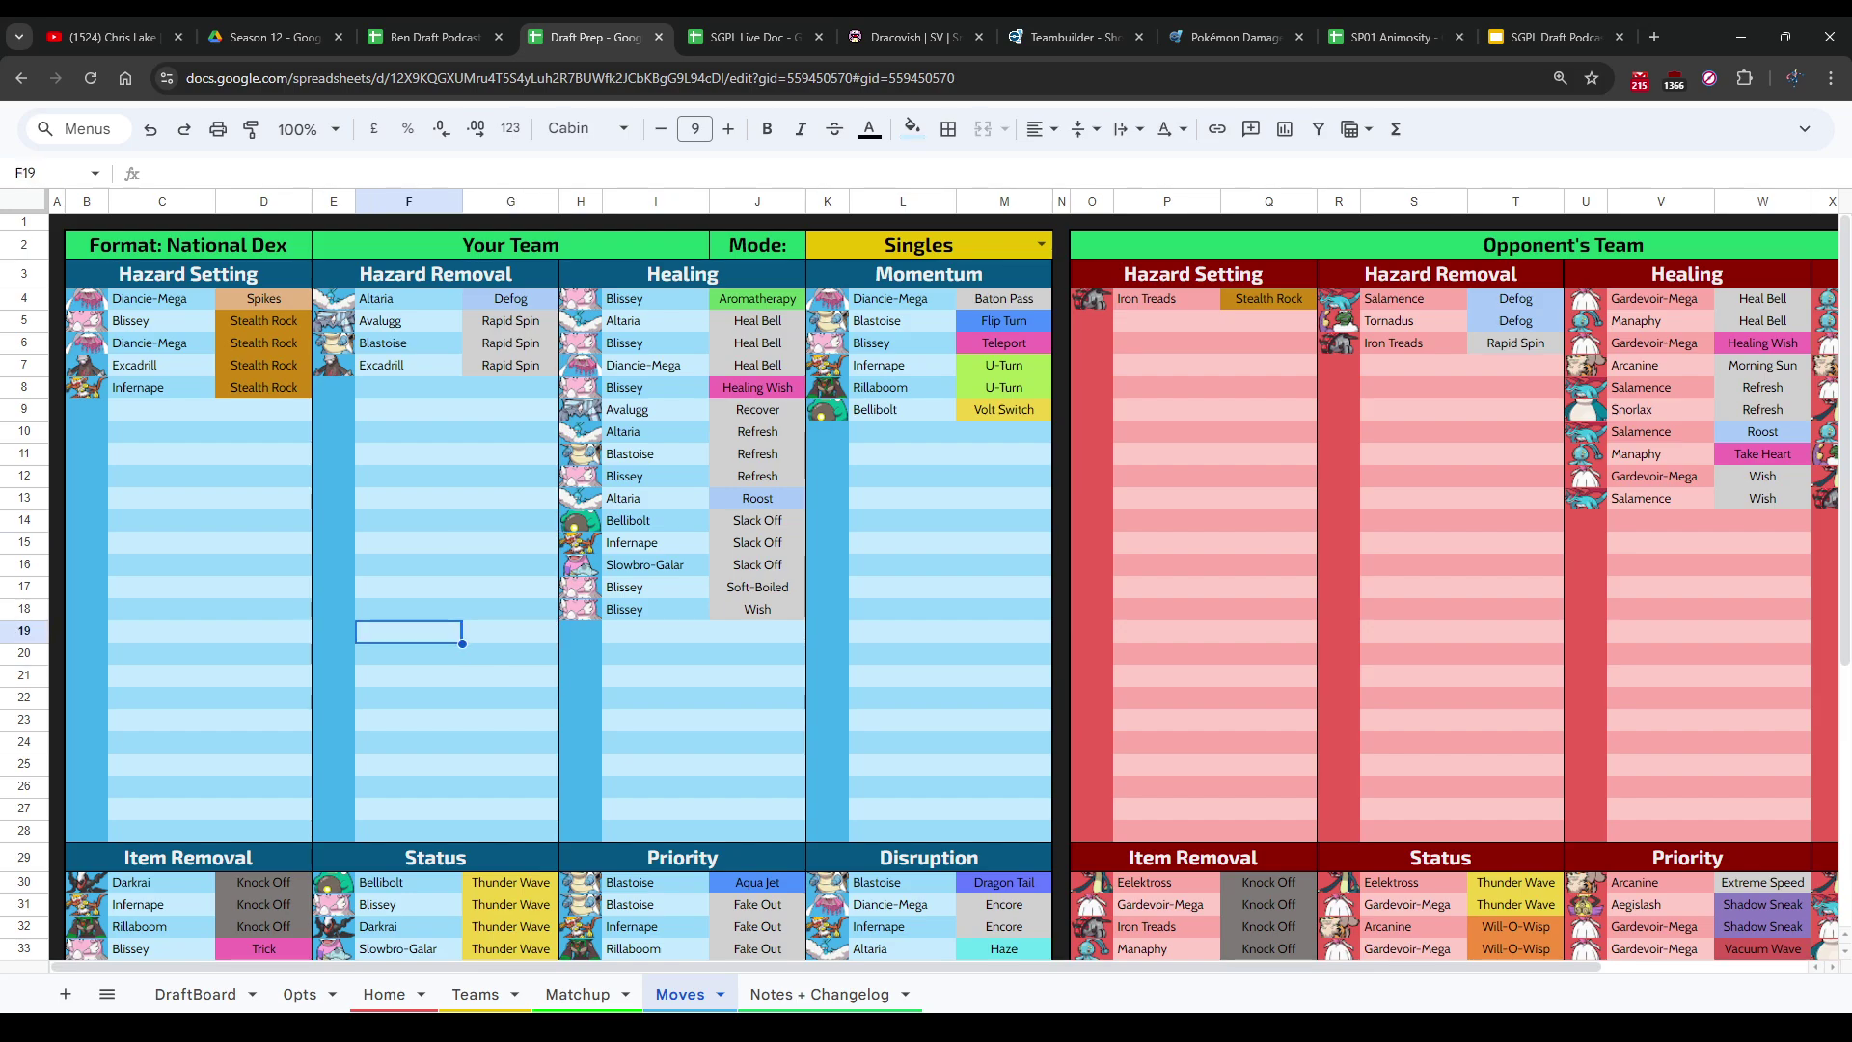
click(510, 631)
click(655, 631)
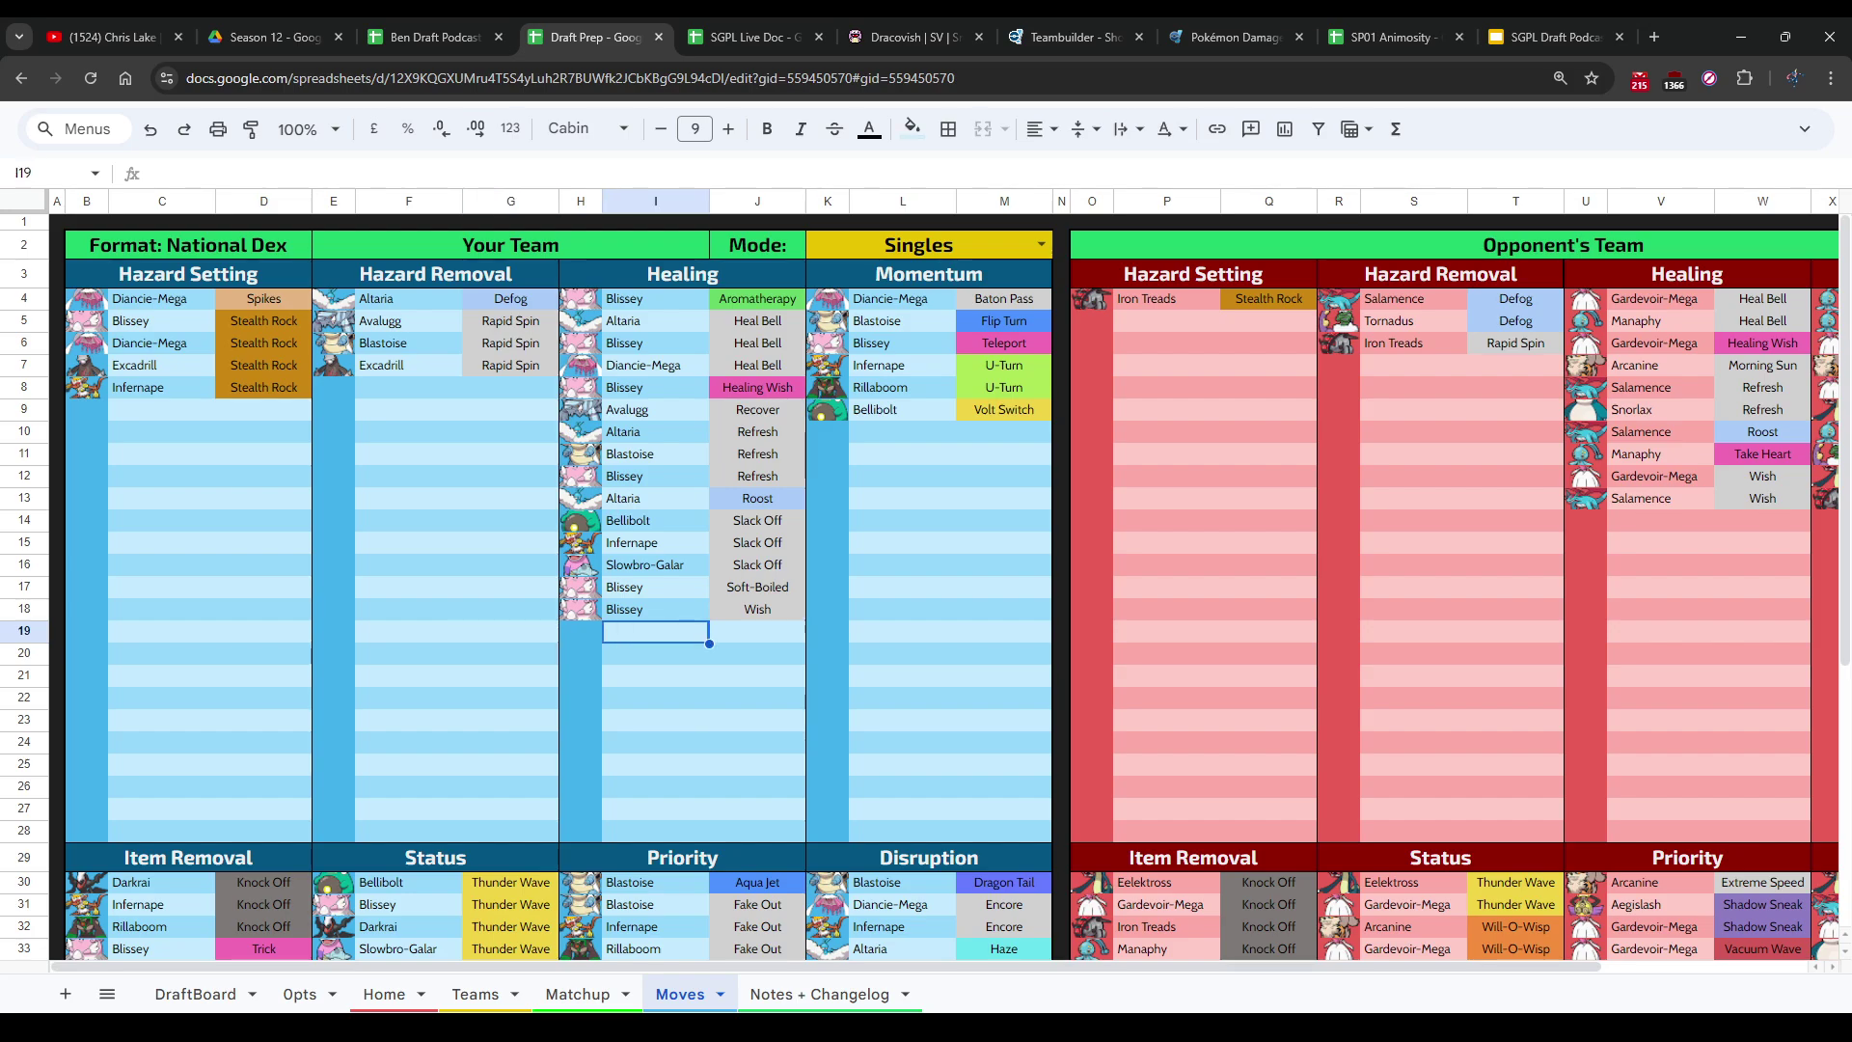
click(757, 631)
click(655, 631)
key(ctrl+shift+Tab)
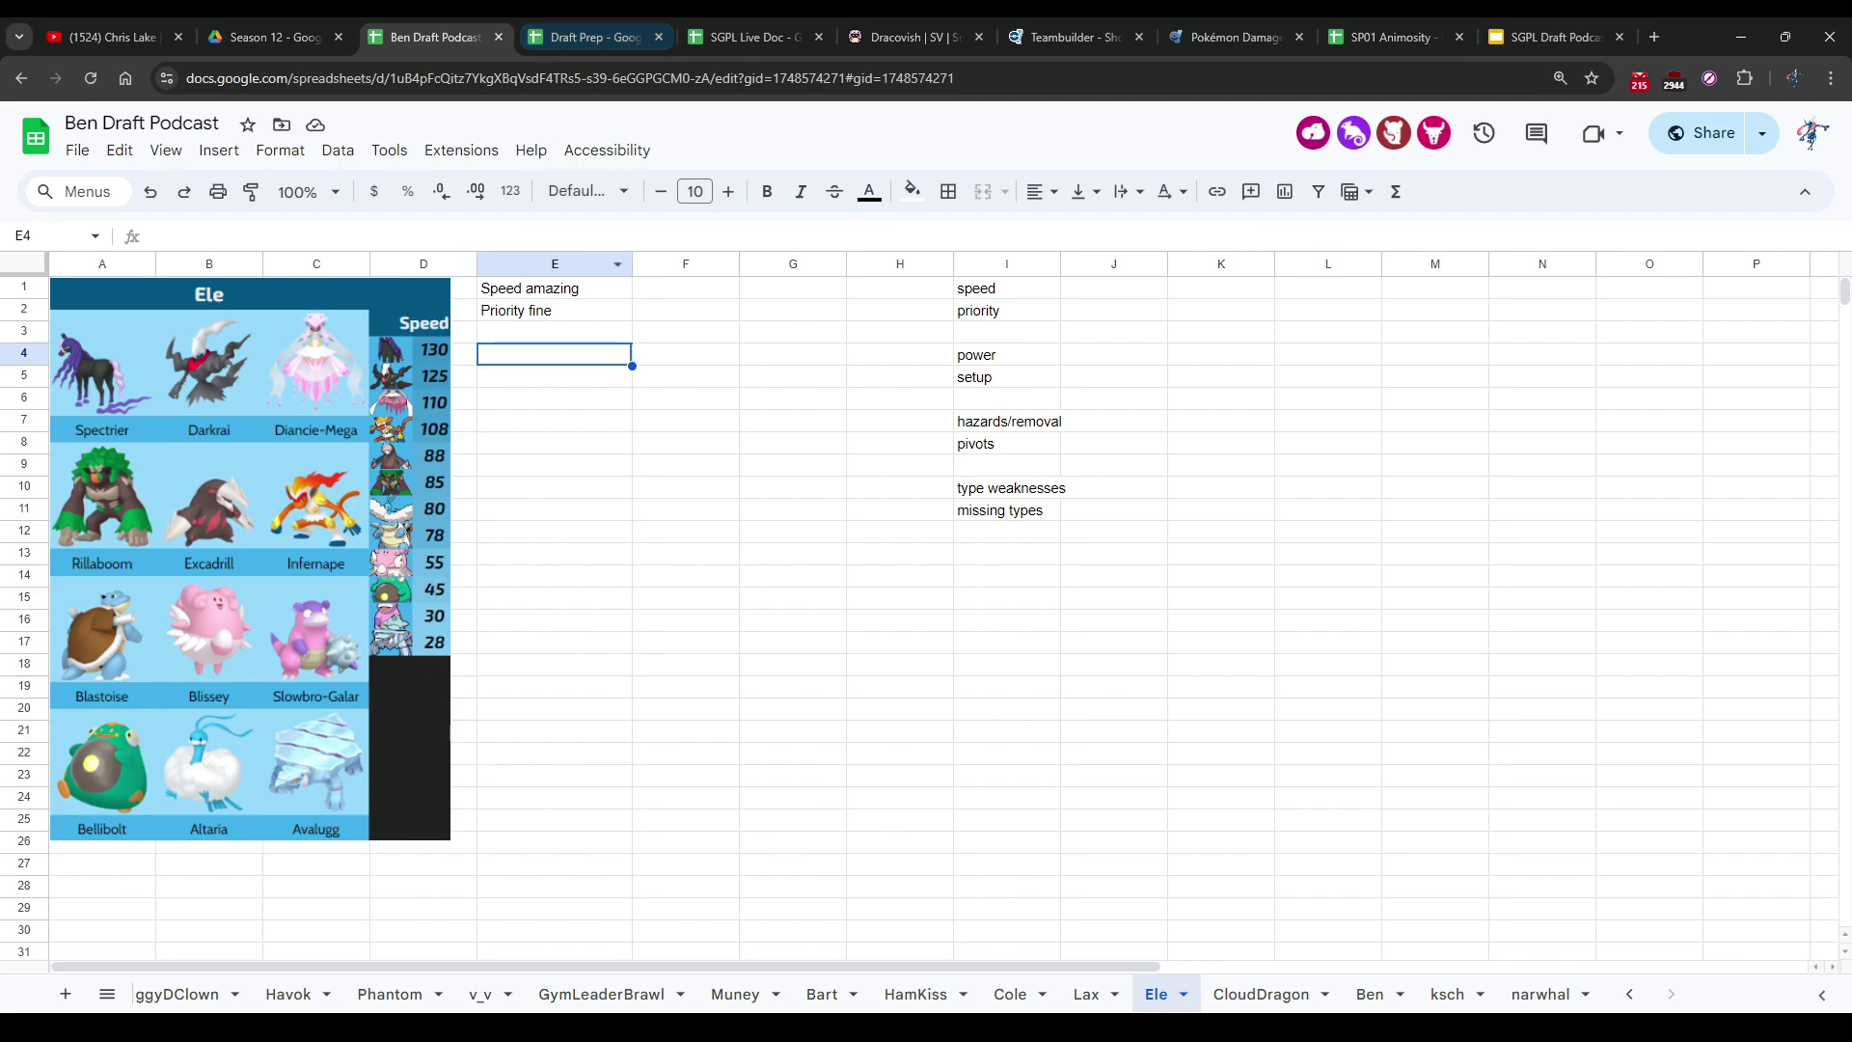
Step: Enter the note "Offense specially biased" in cell E4 of the Spectrier team's sheet
text(Off)
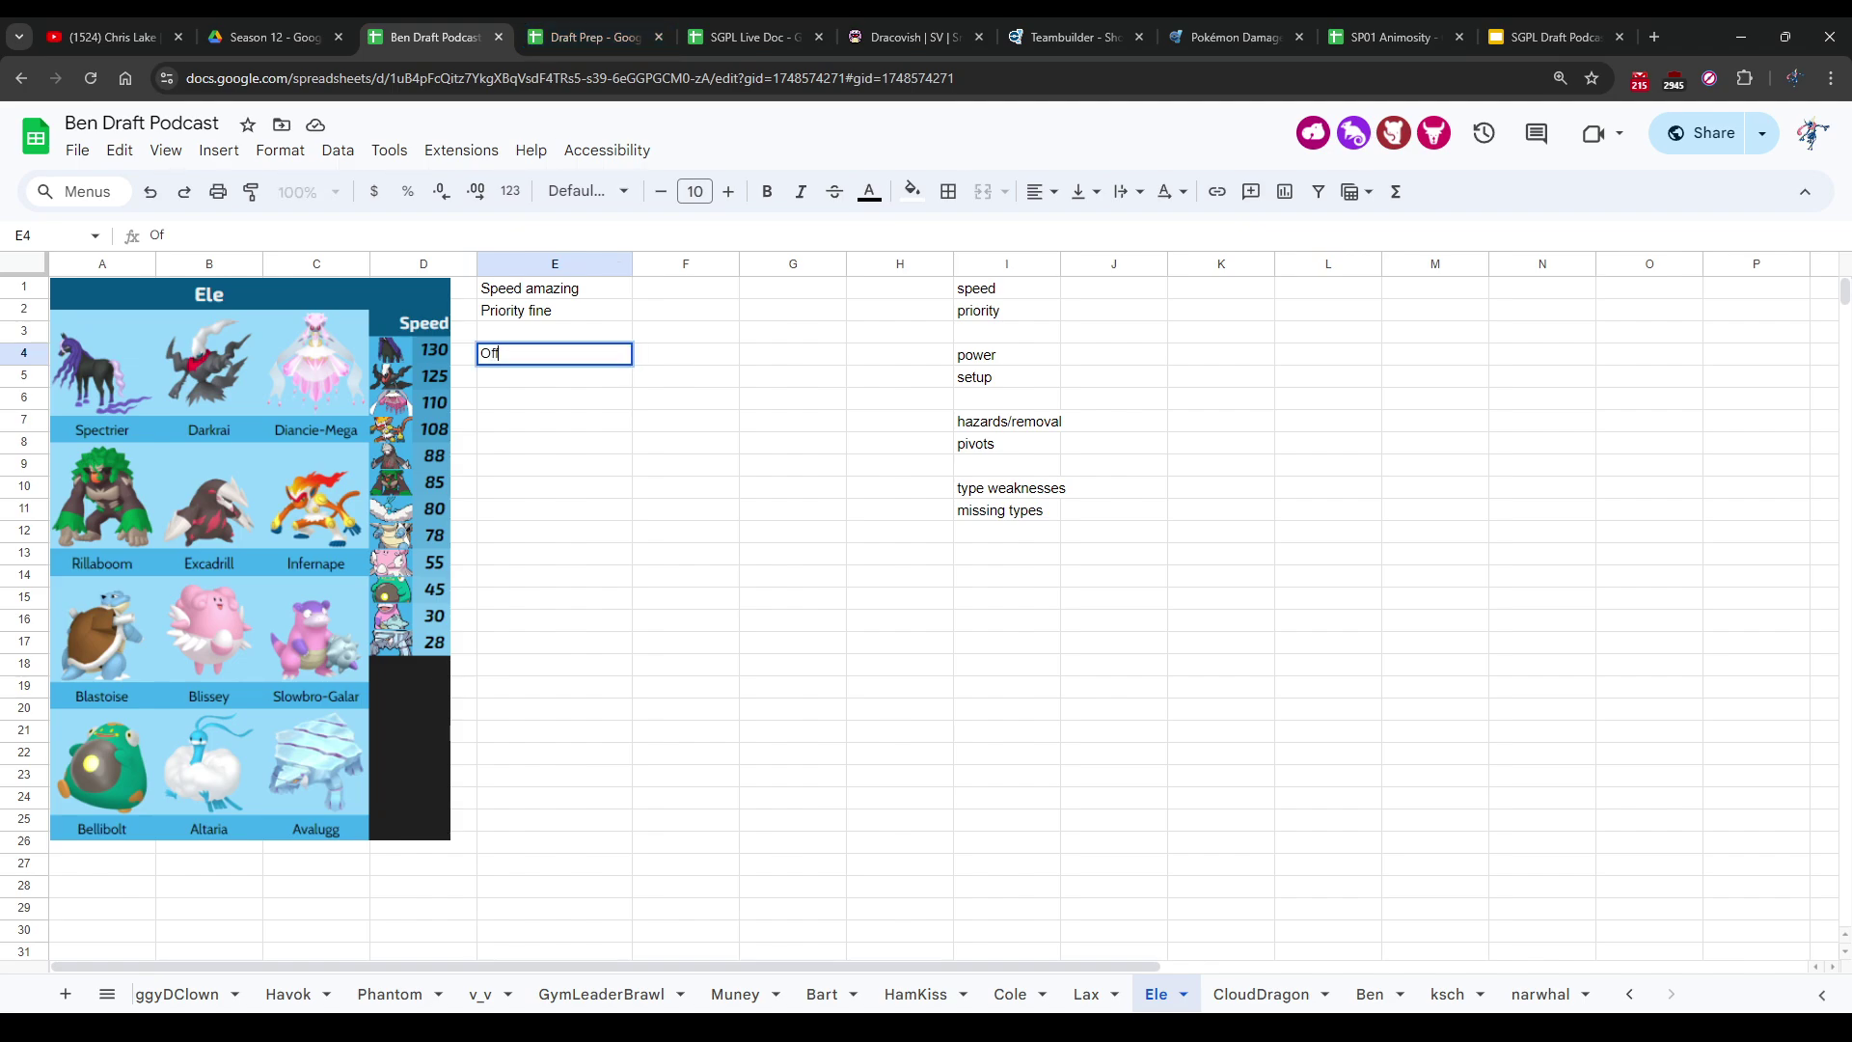
text(ense specially biased)
key(Return)
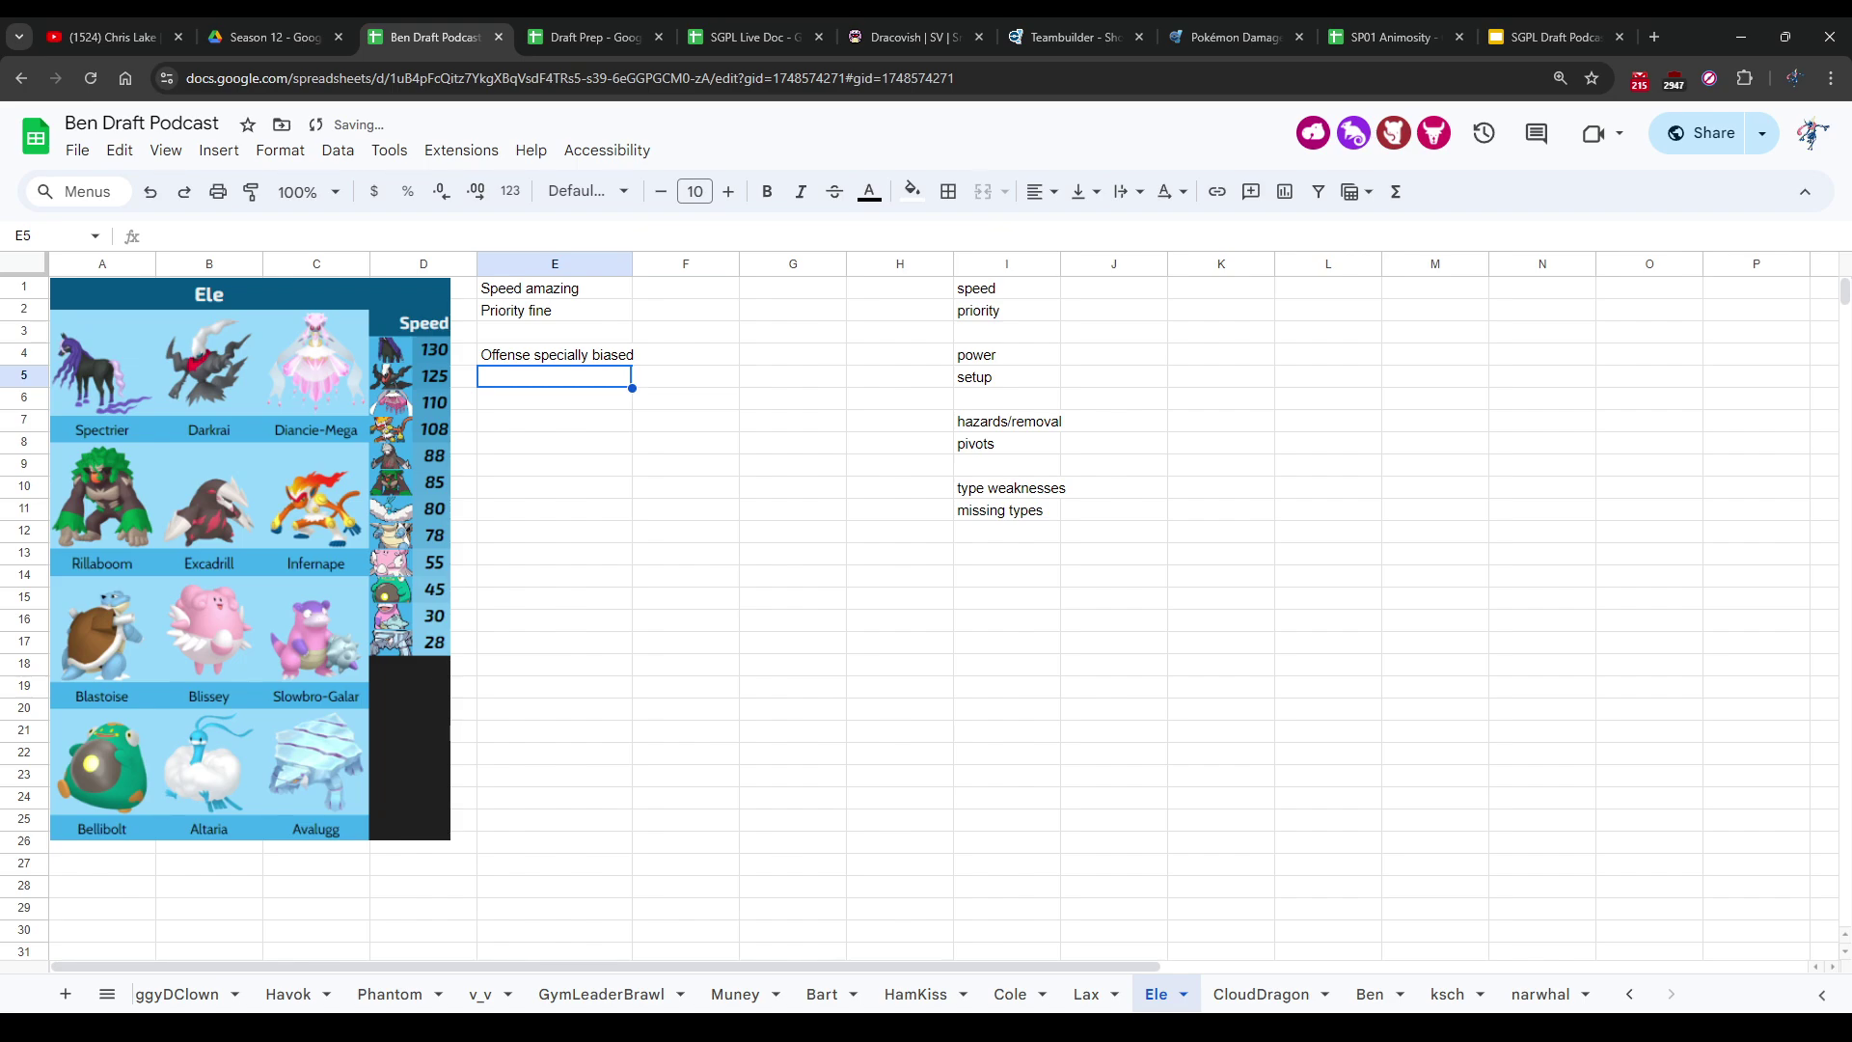
Step: Enter the note "Defense really lacking" in cell E6 of the Spectrier team's sheet
click(555, 398)
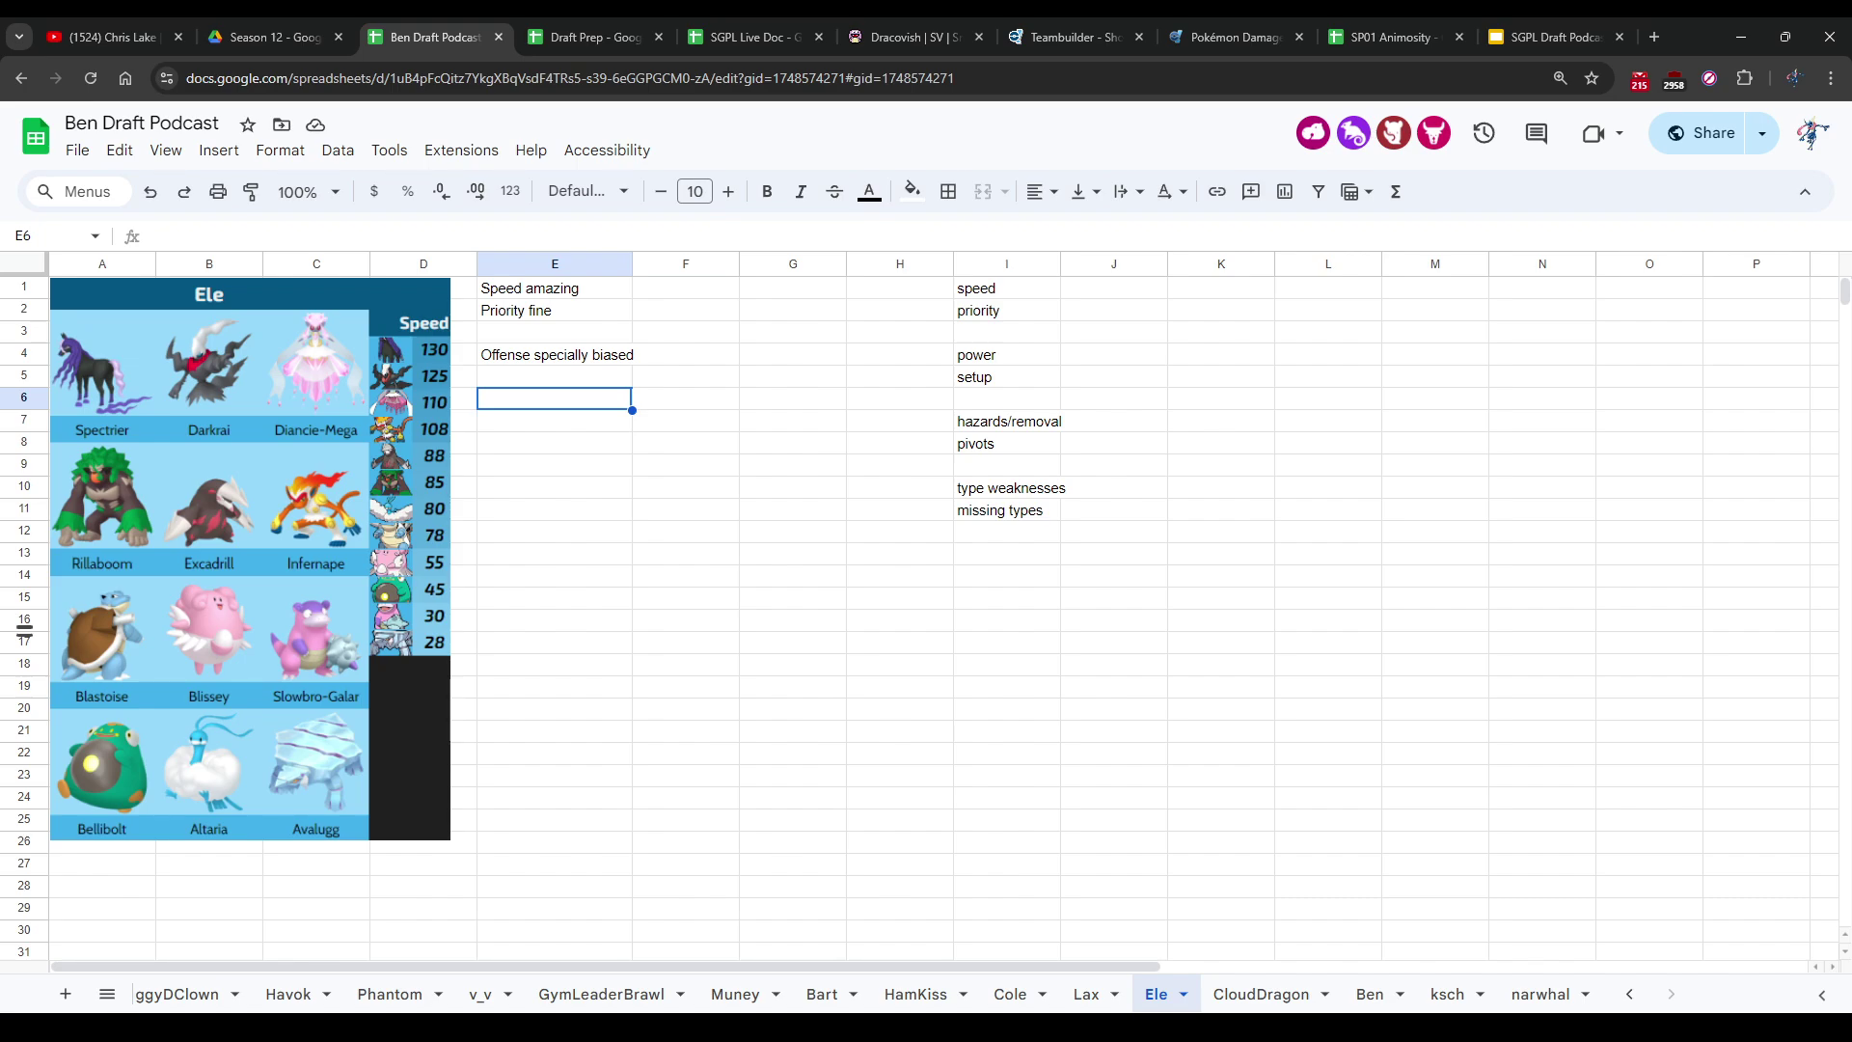
scroll(24, 634, down, 2)
scroll(24, 634, up, 2)
text(Defense really )
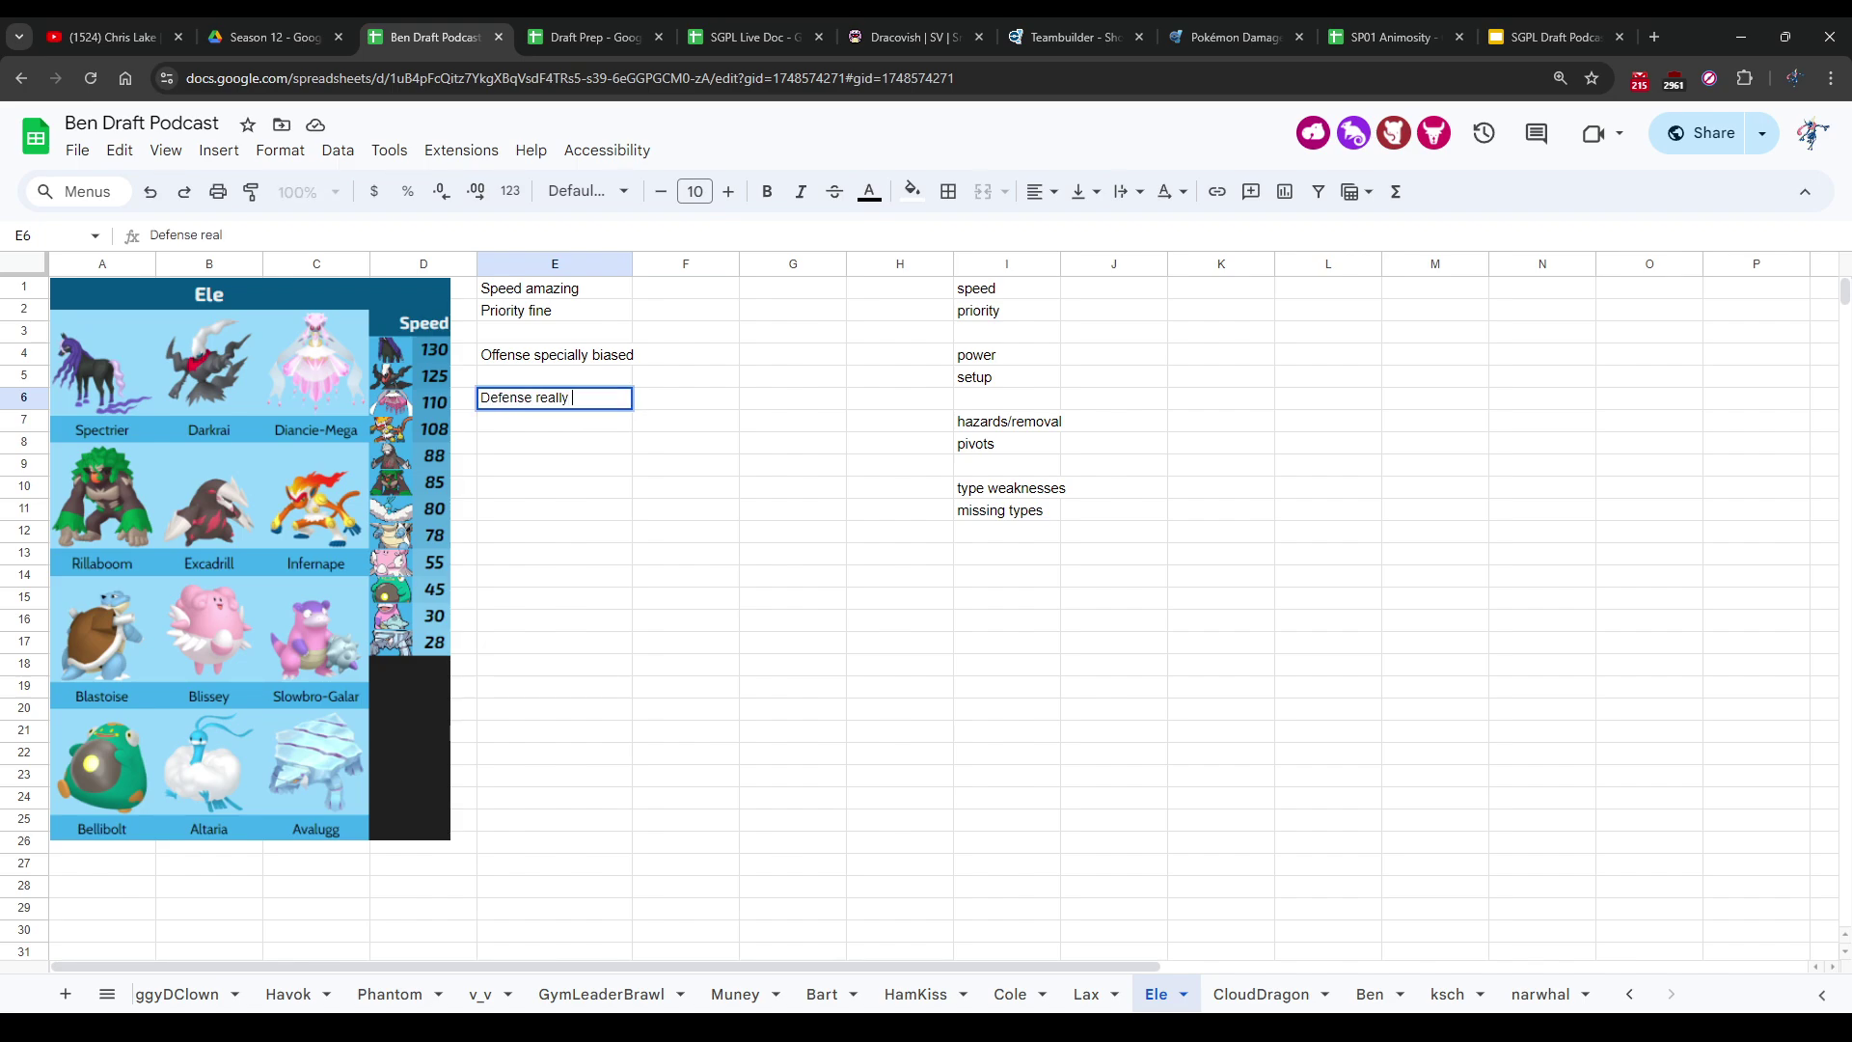
text(lacking)
key(Return)
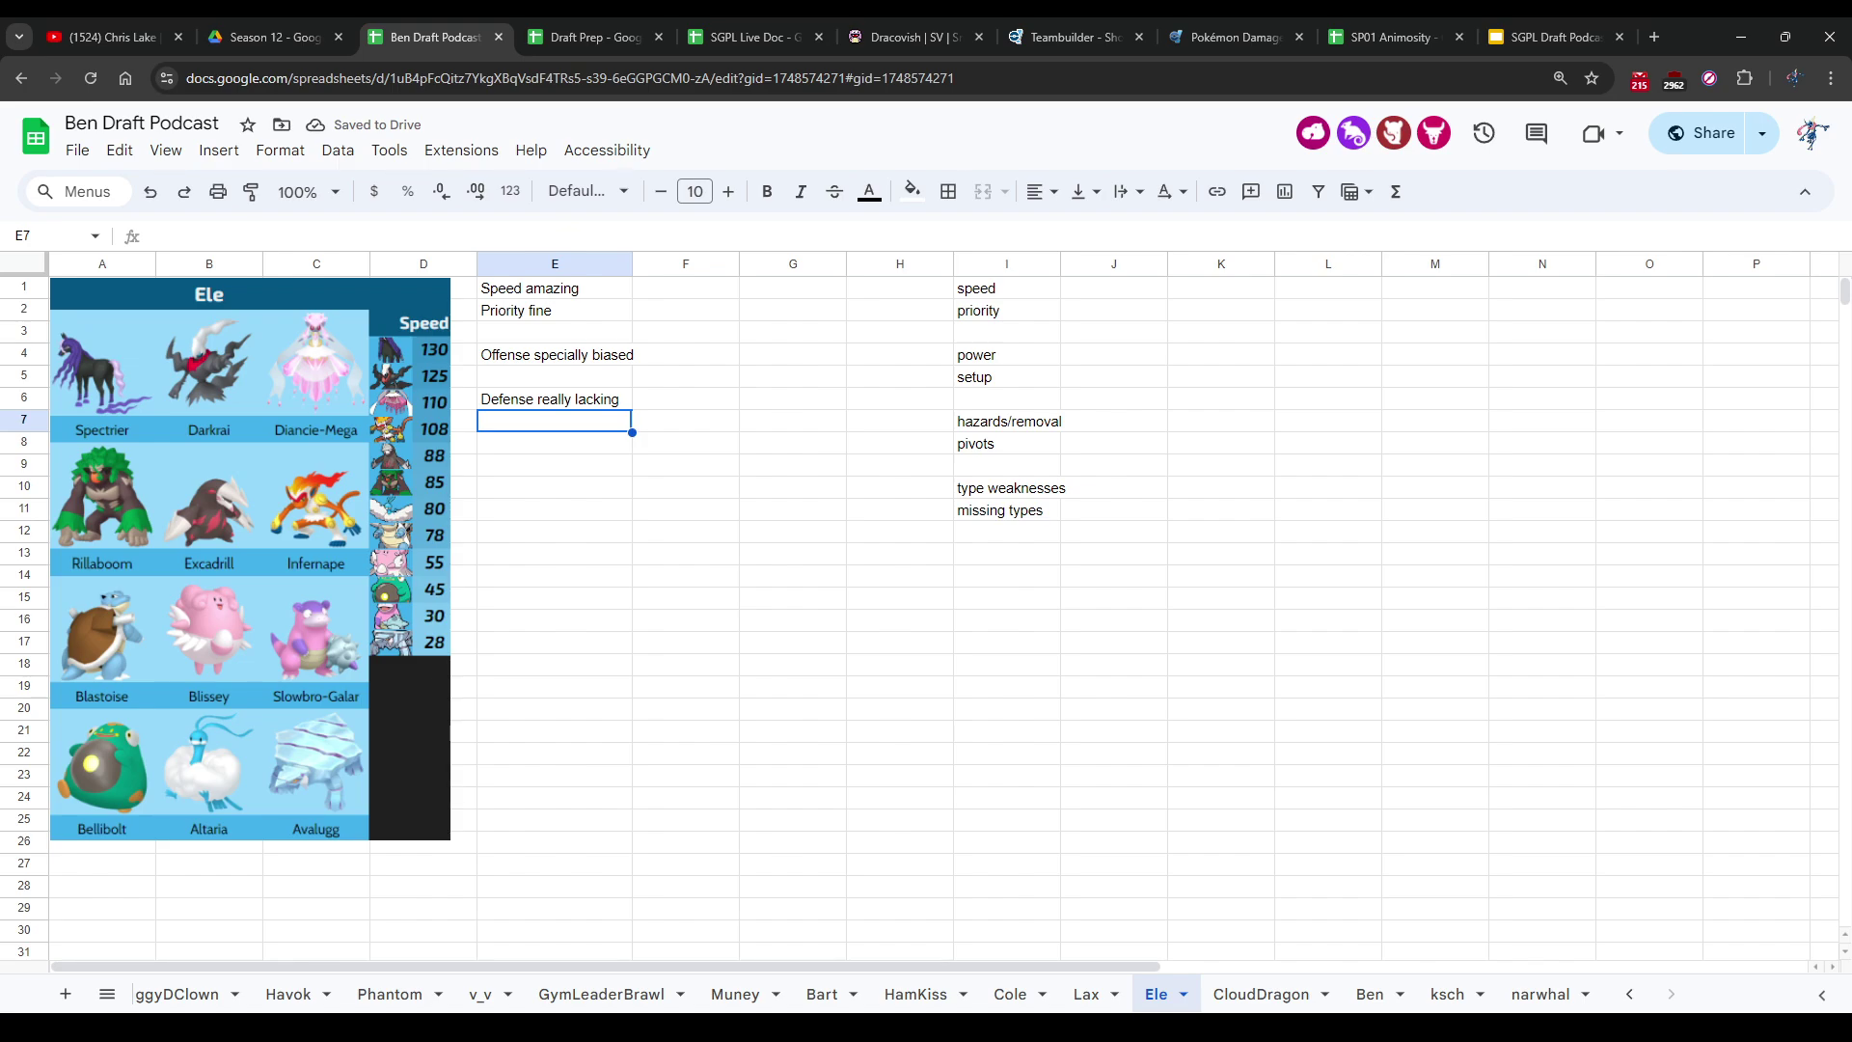
Step: Recheck the moves on Draft Prep's Moves sheet, and enter the rating "7.5/10" in cell E8 of the Spectrier team's notes
key(Down)
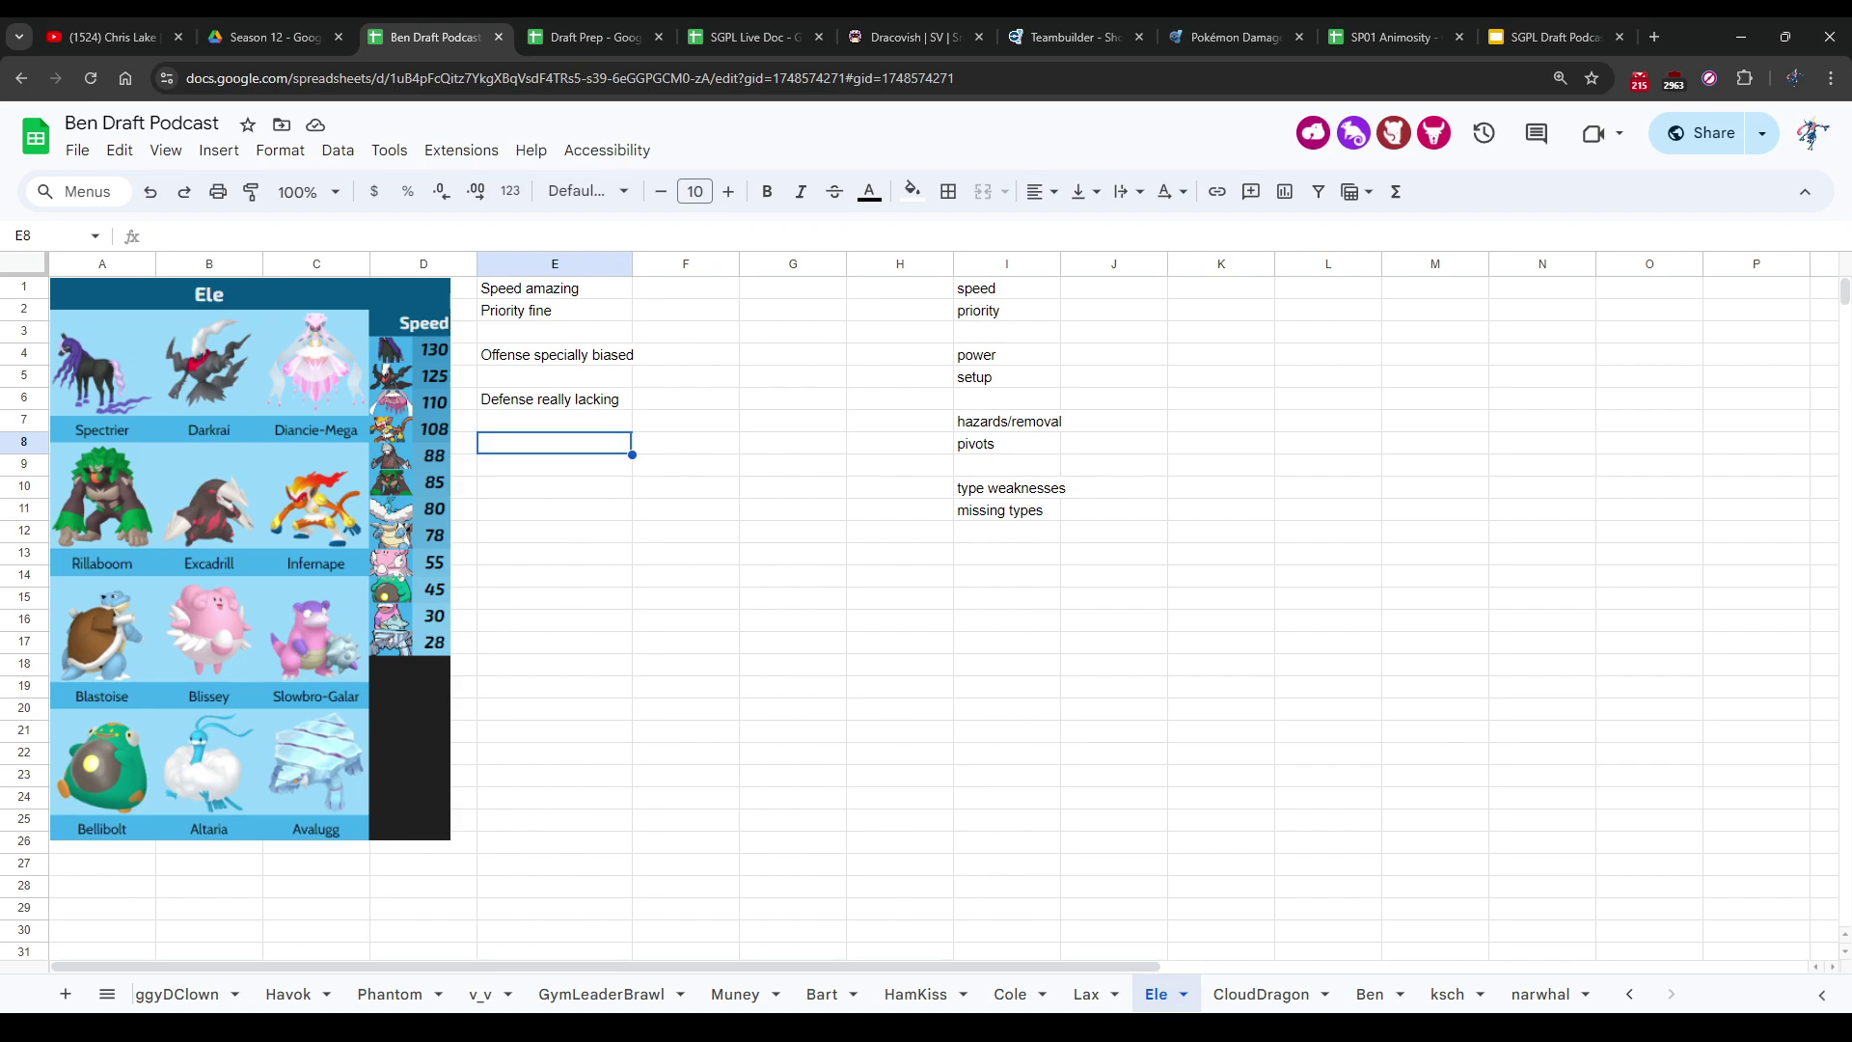
key(ctrl+Tab)
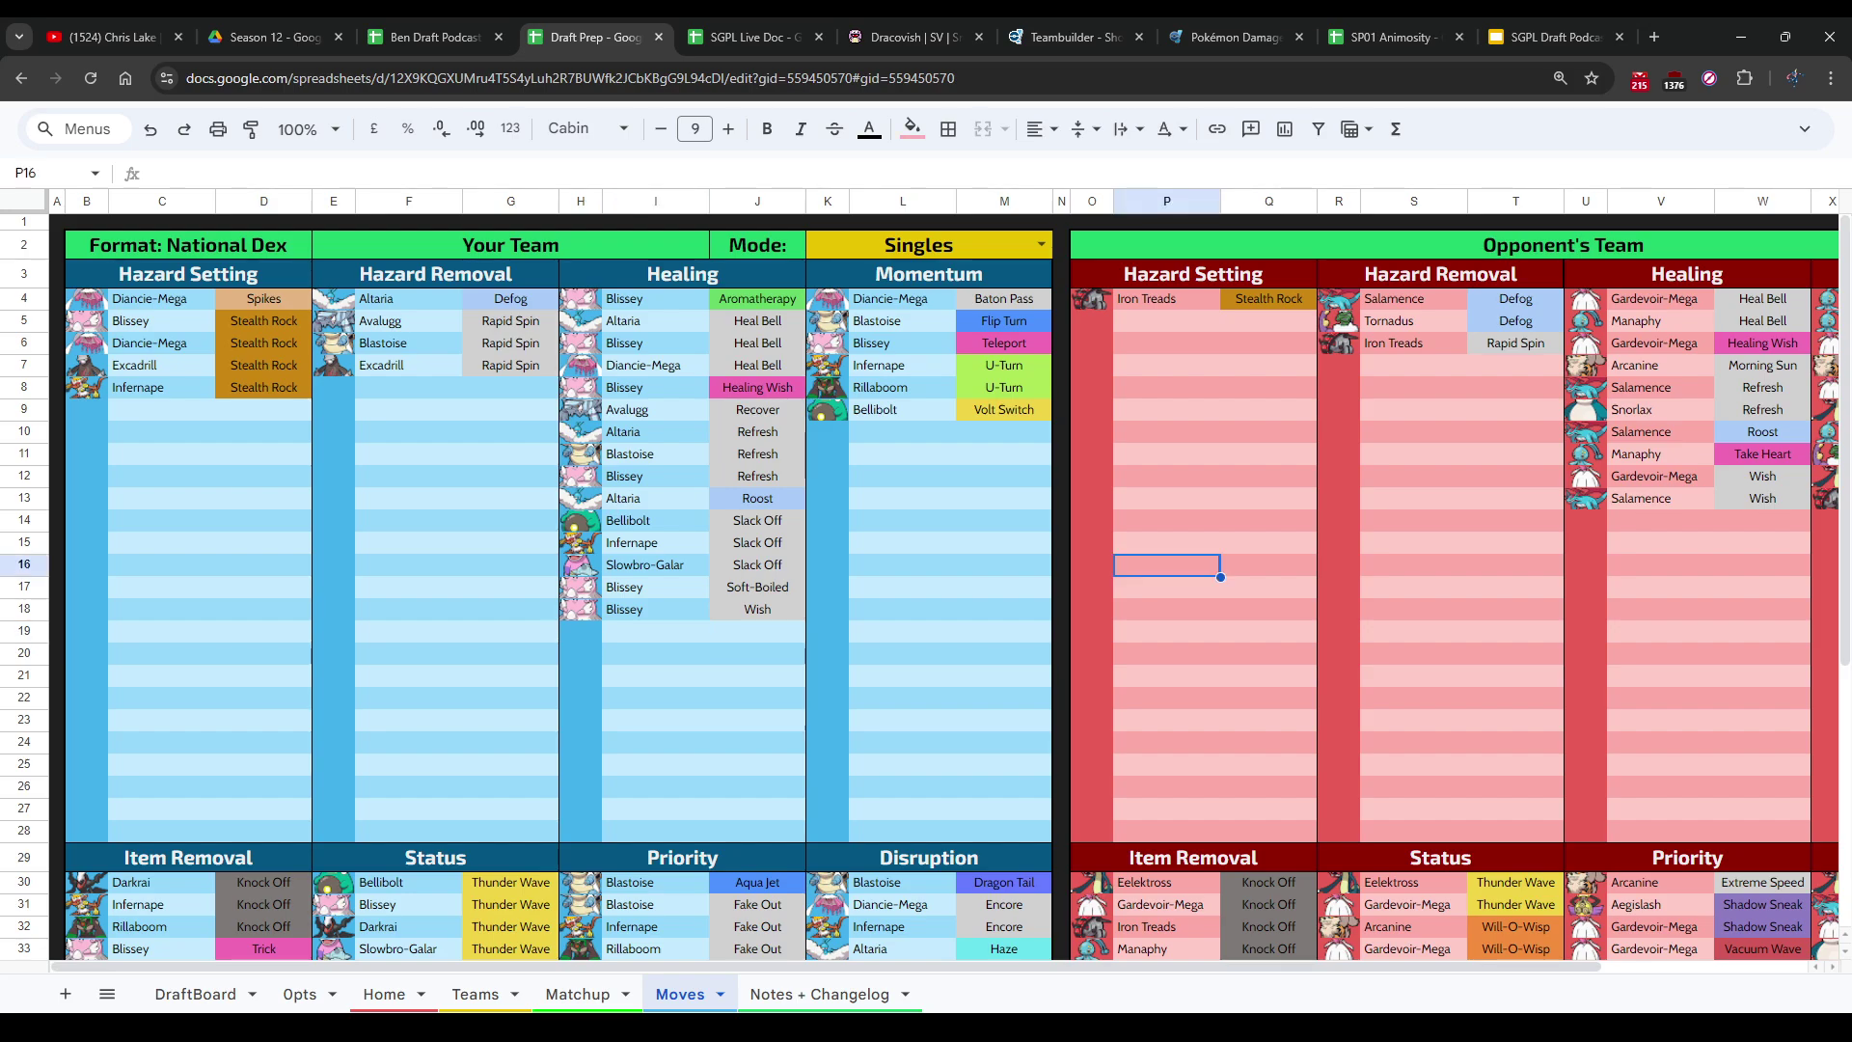
click(1166, 509)
click(1269, 521)
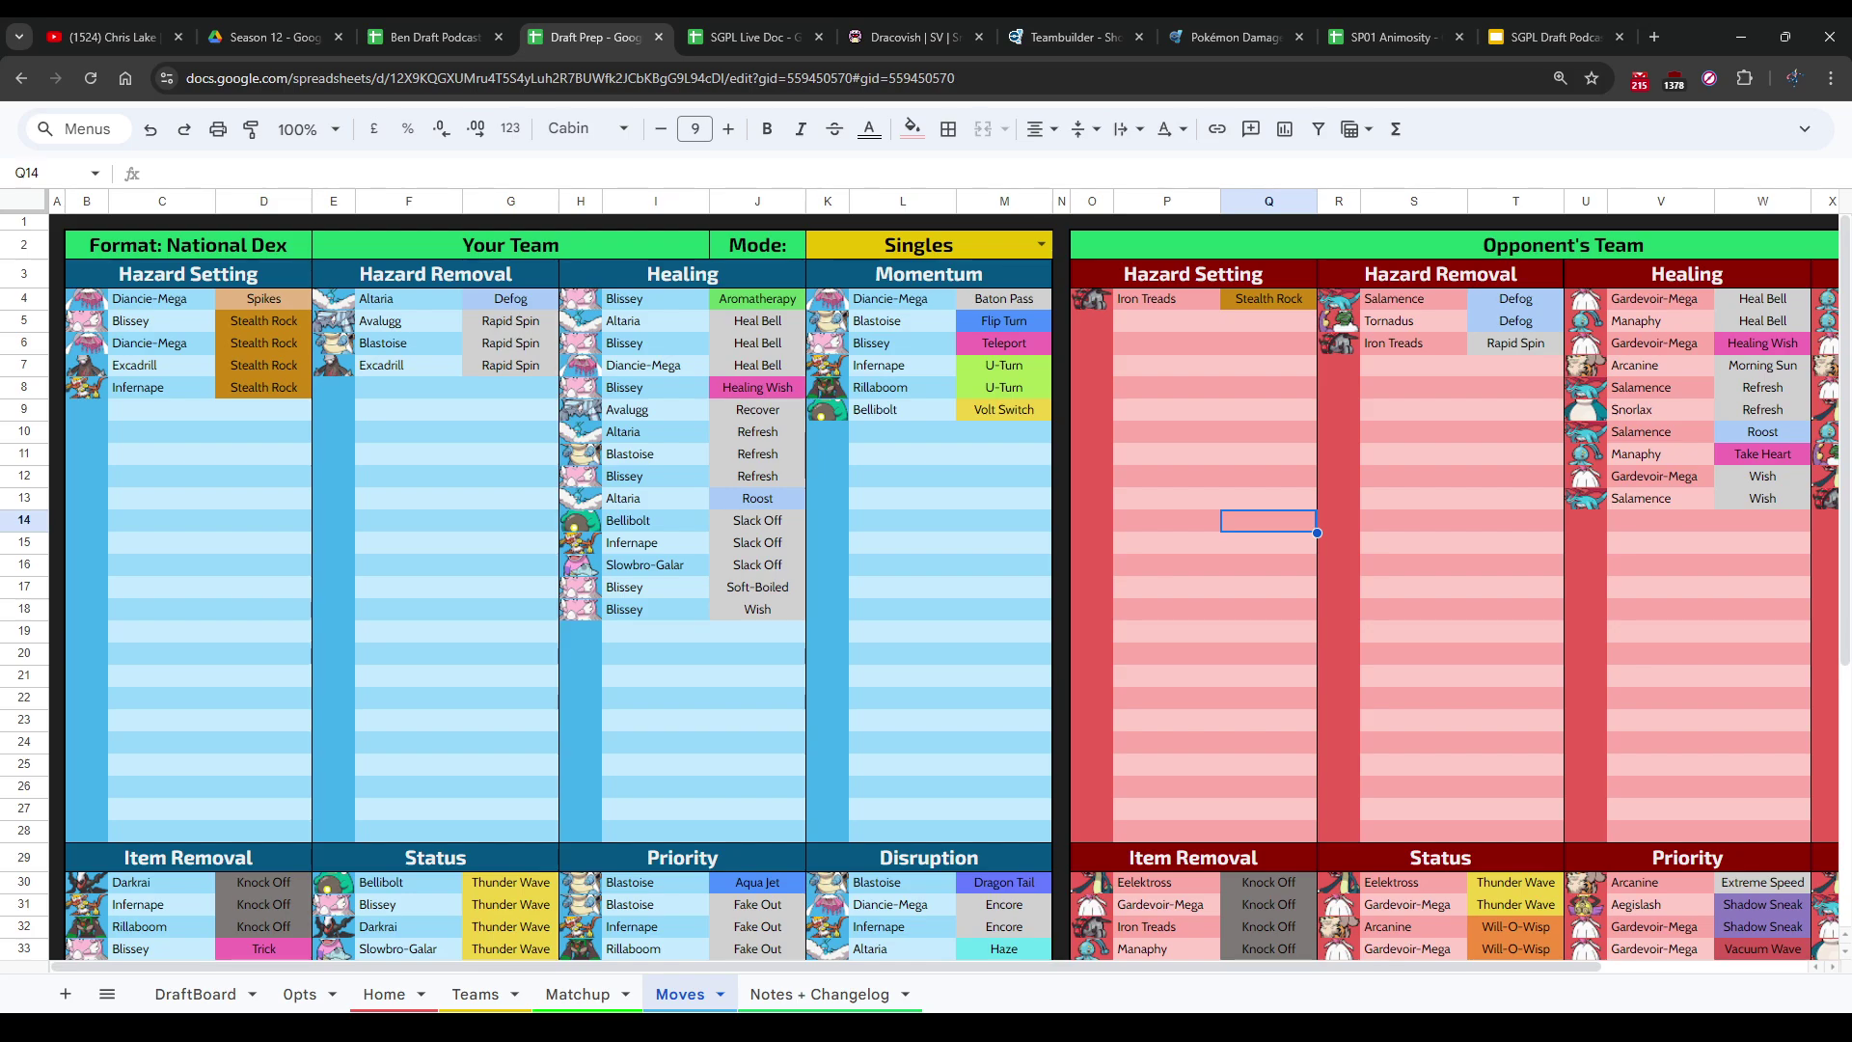
scroll(926, 579, down, 4)
scroll(926, 578, up, 4)
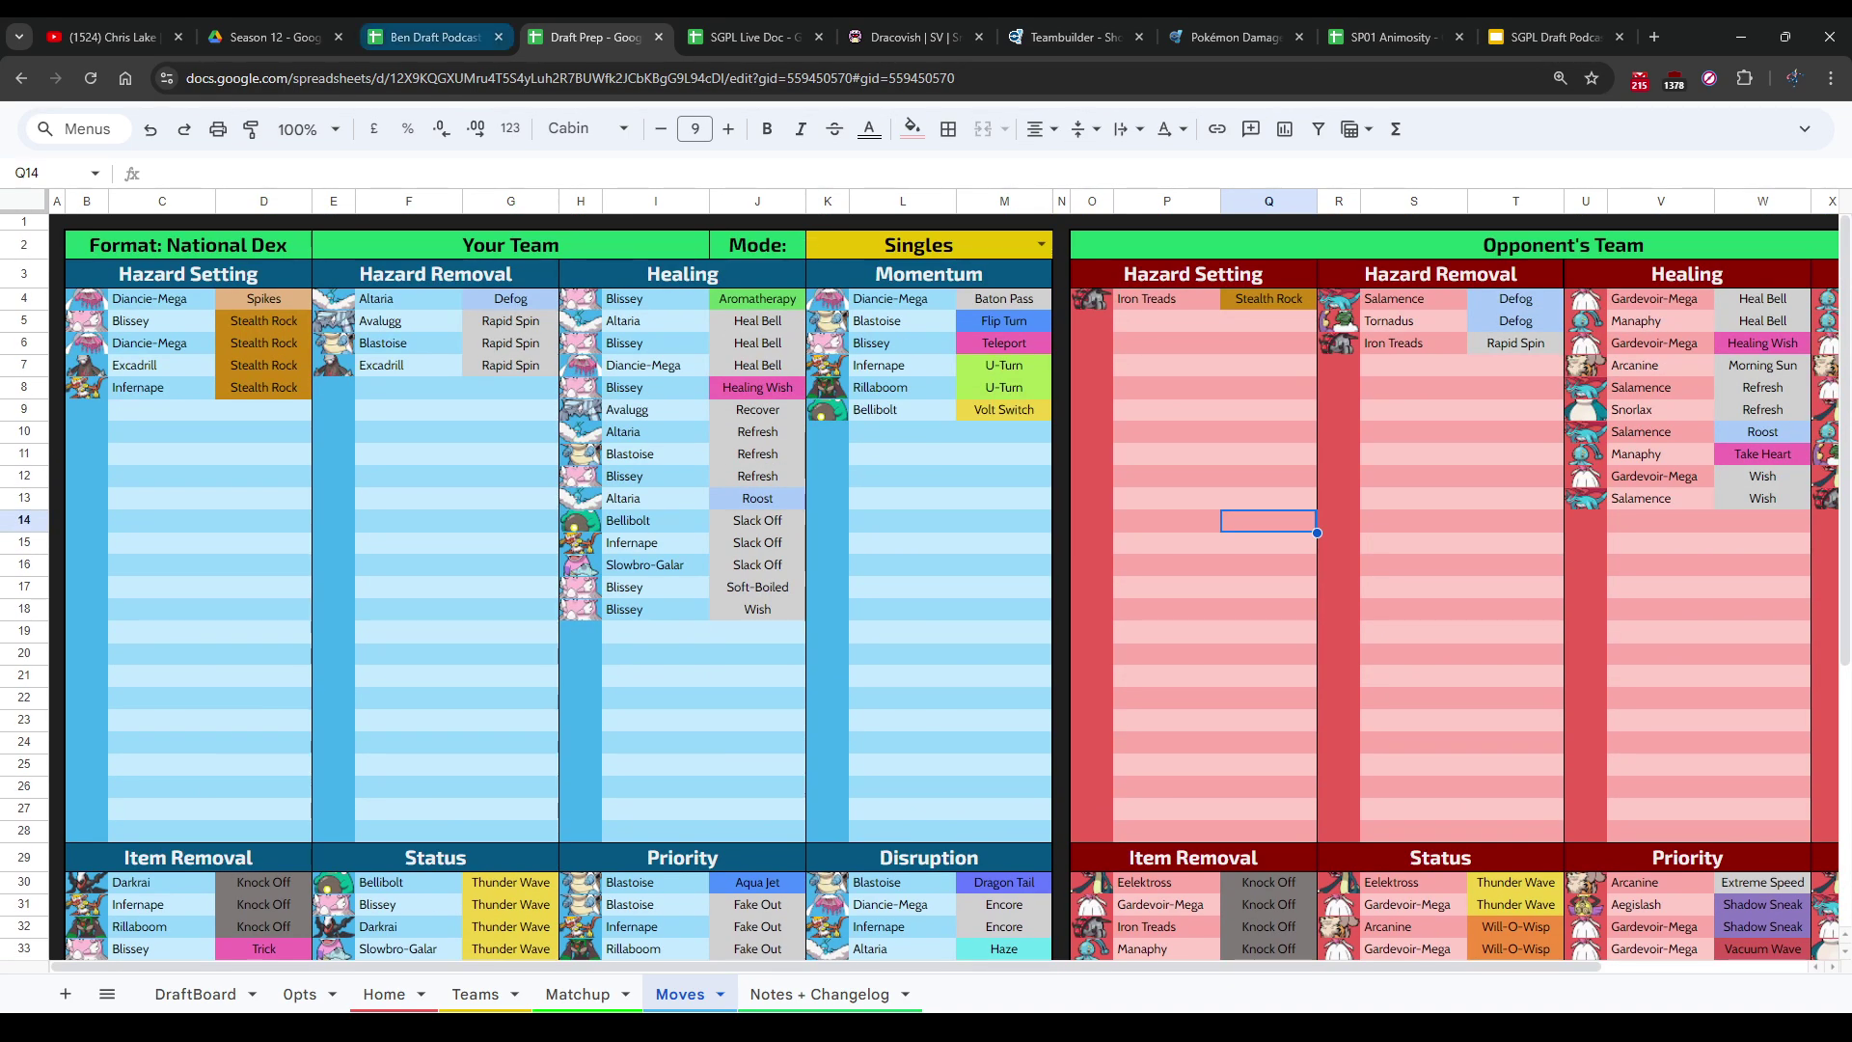
click(434, 37)
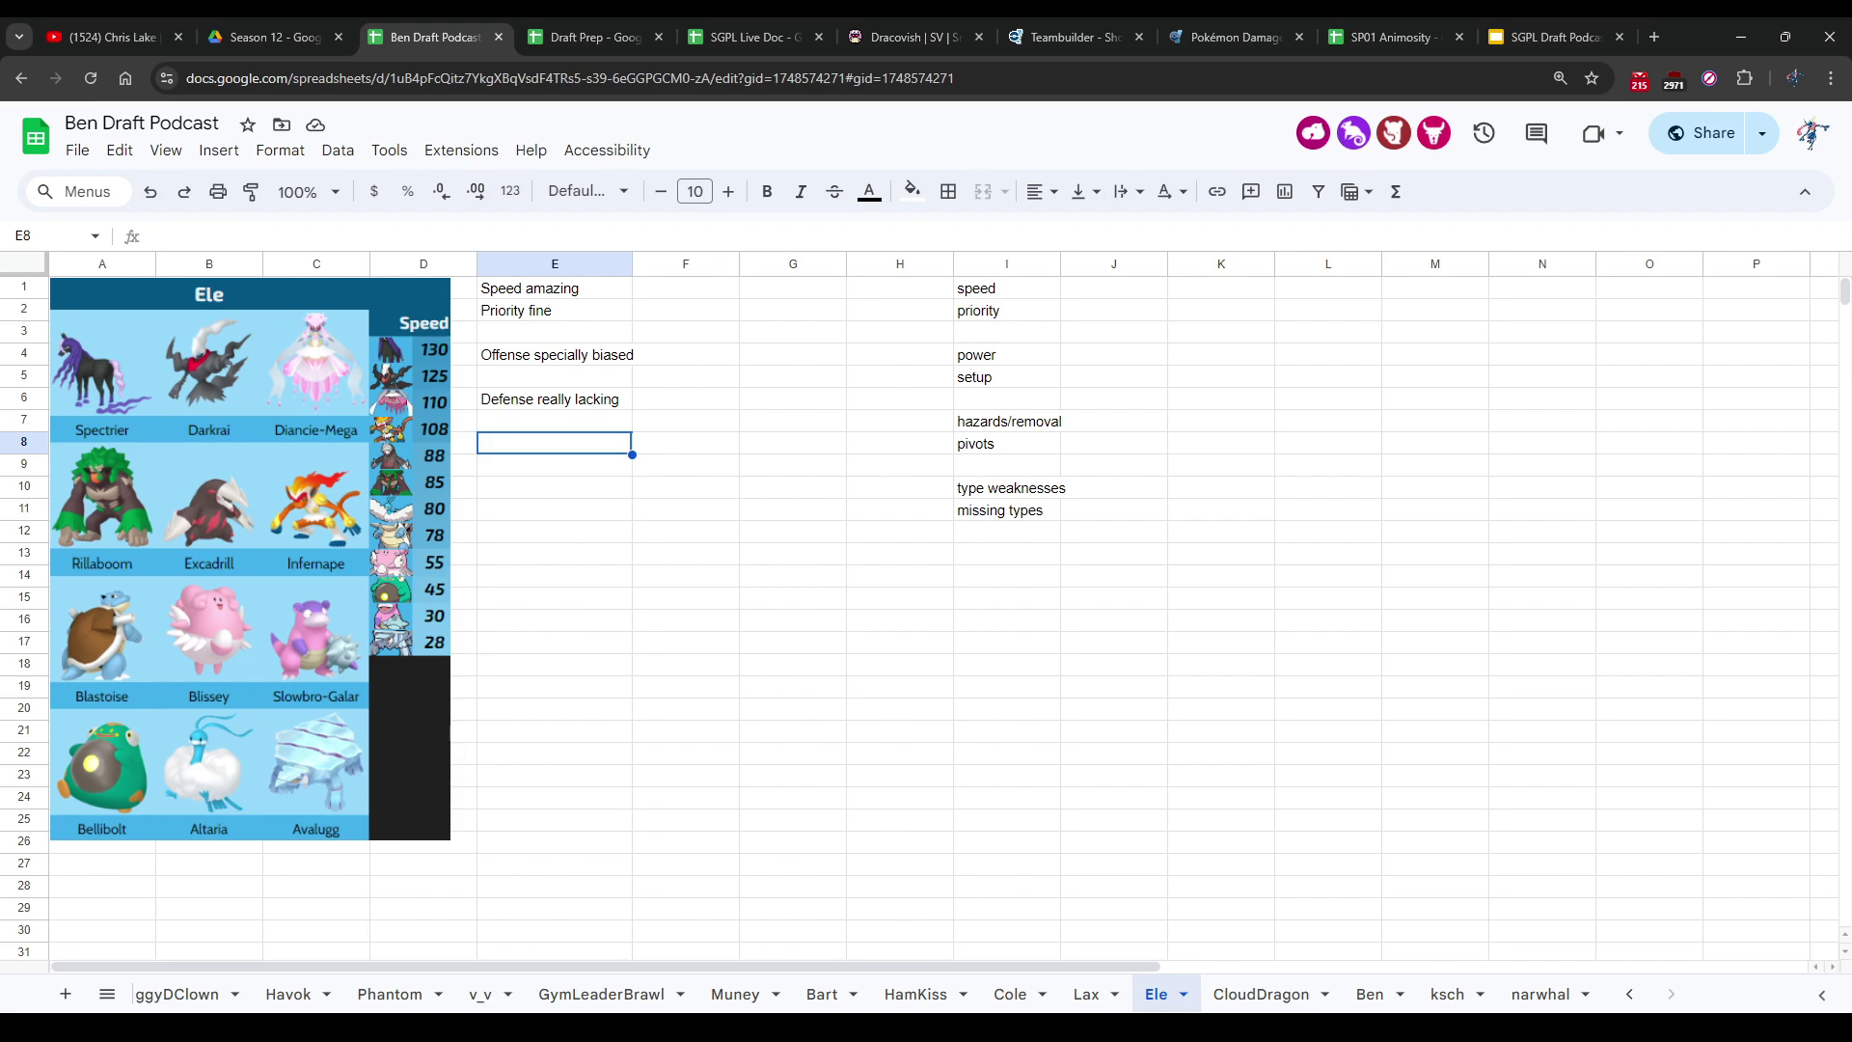
text(7.5)
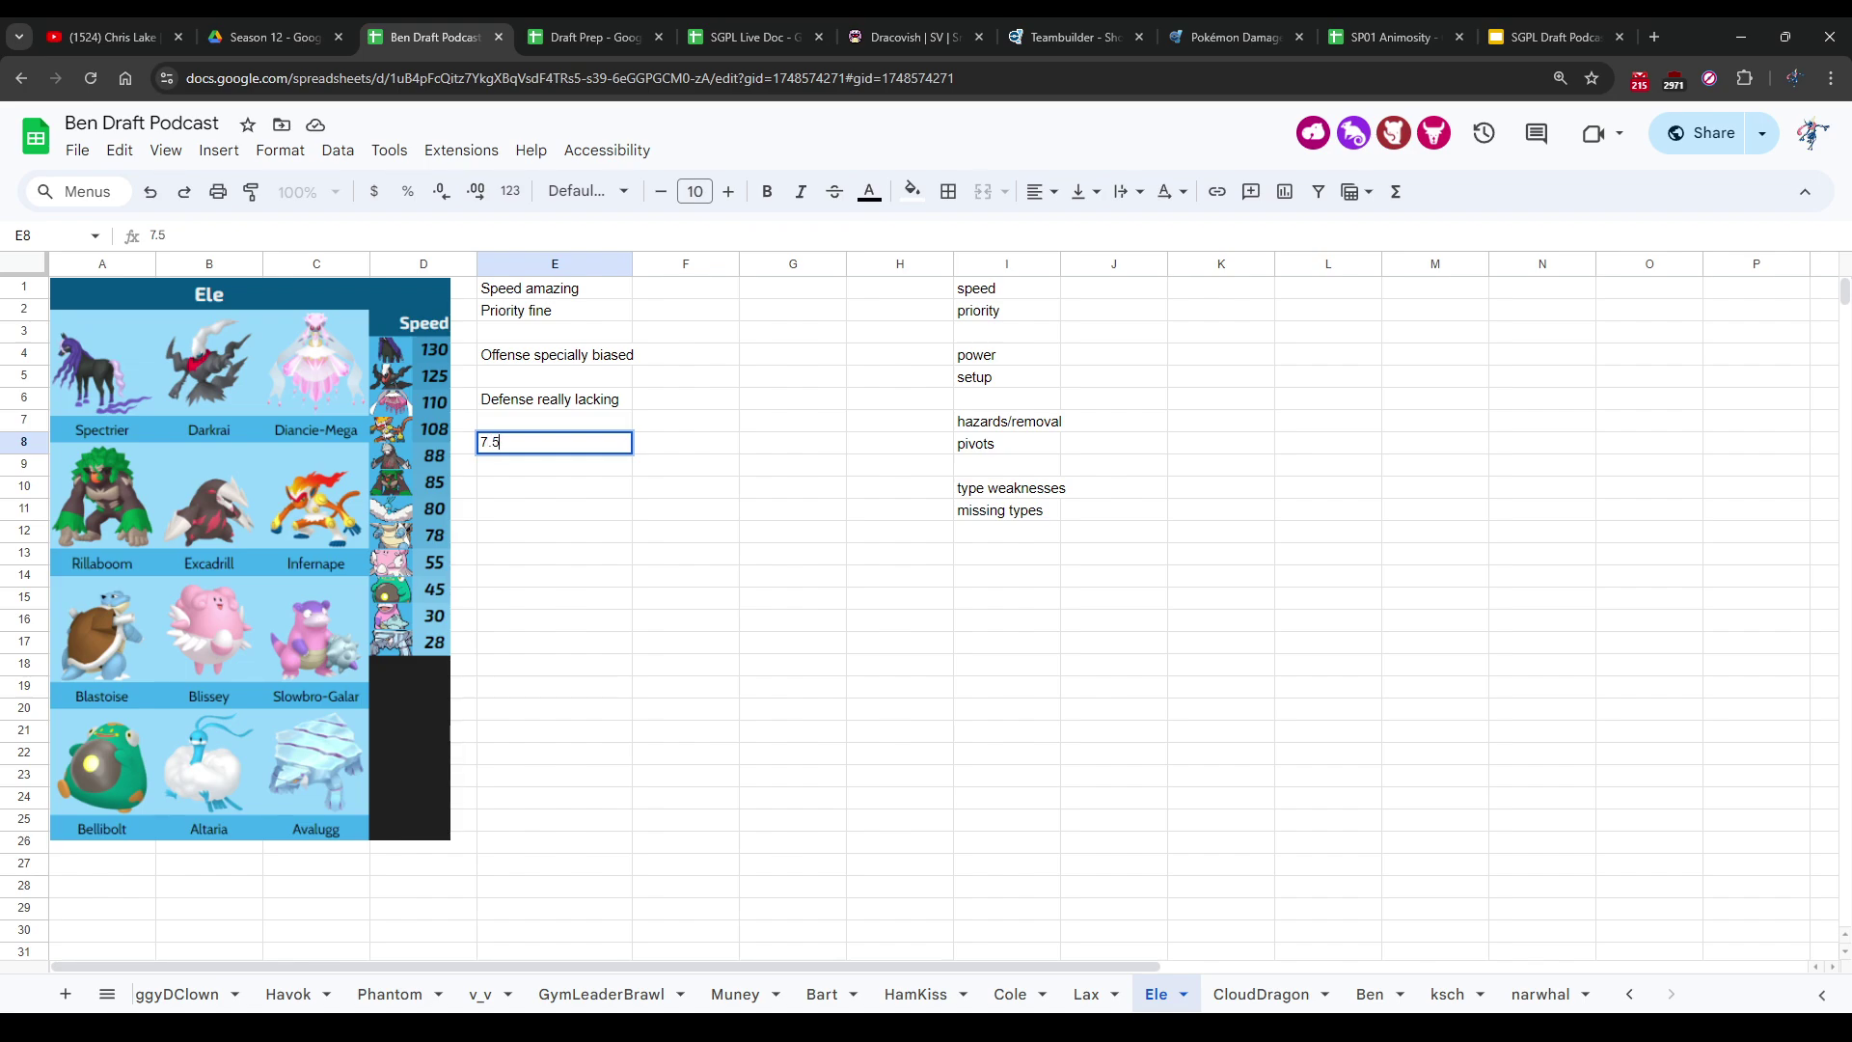
text(/10)
key(Return)
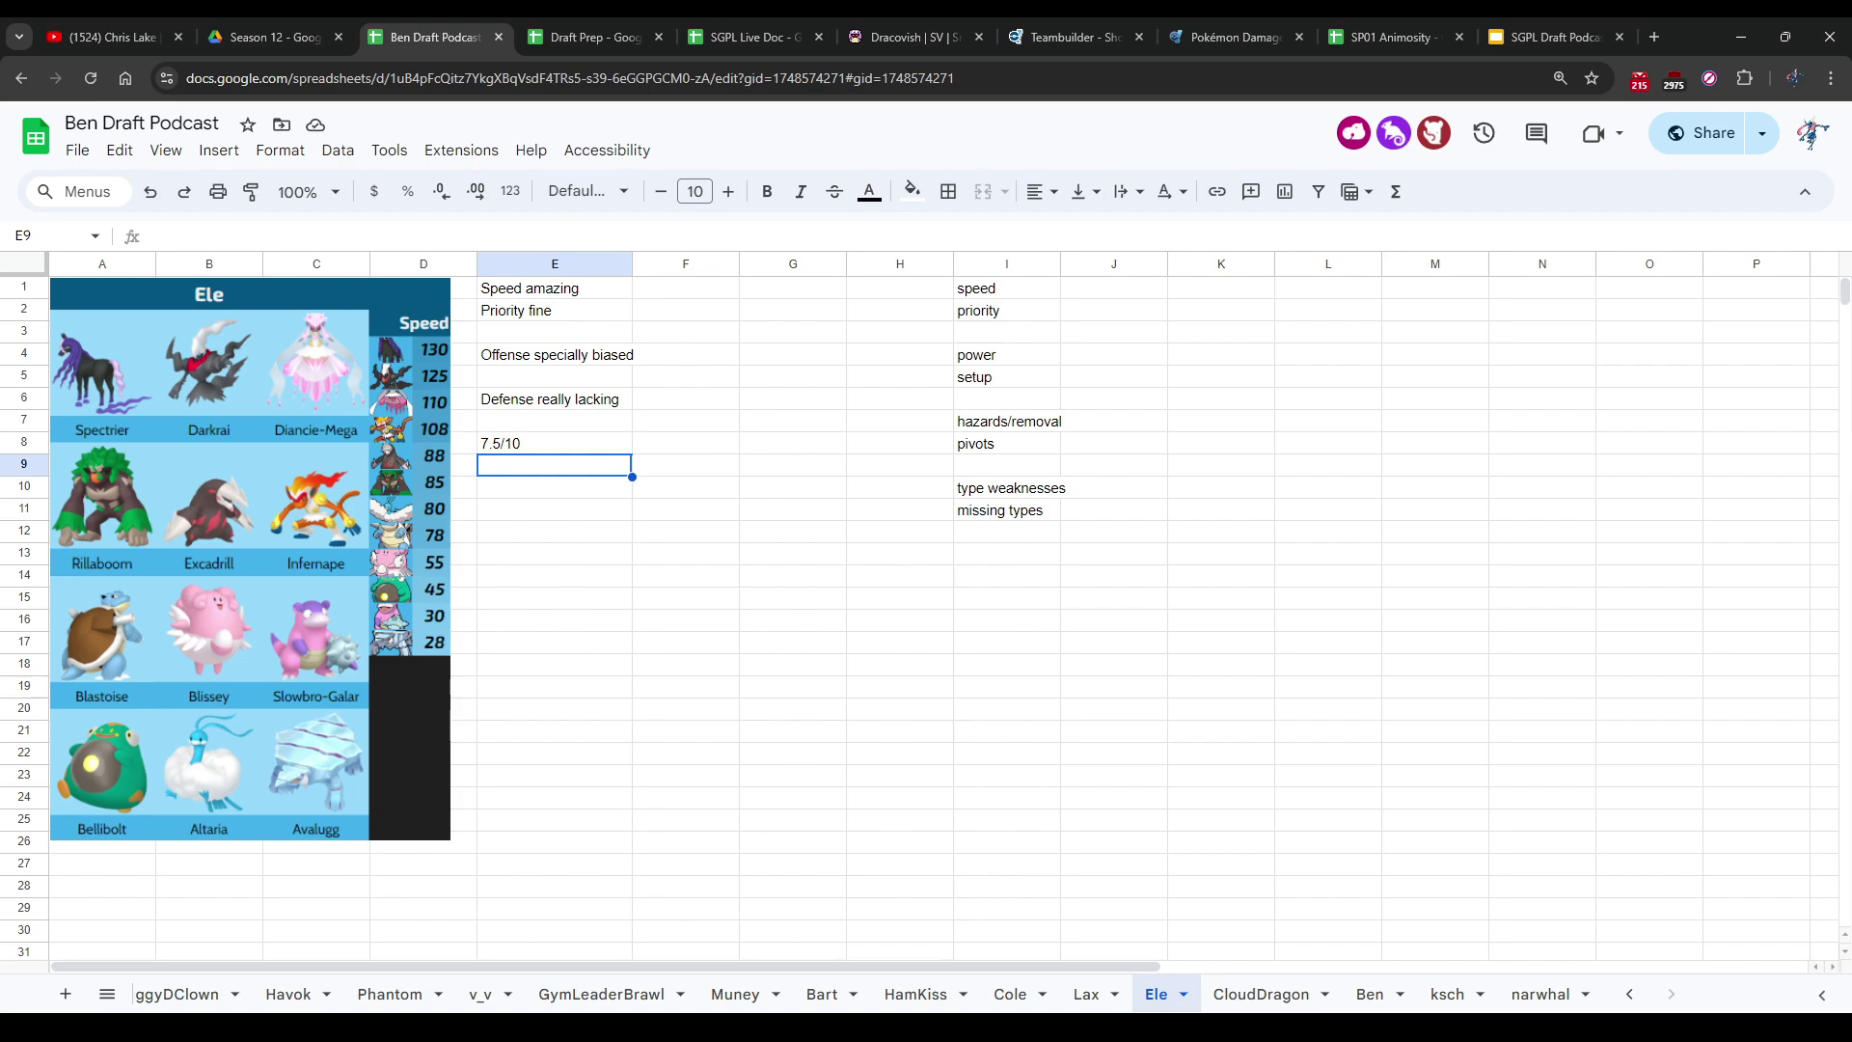
Step: Open the Gardevoir-Mega team's notes sheet and enter "speed decent" in cell E1
click(1006, 797)
click(1221, 796)
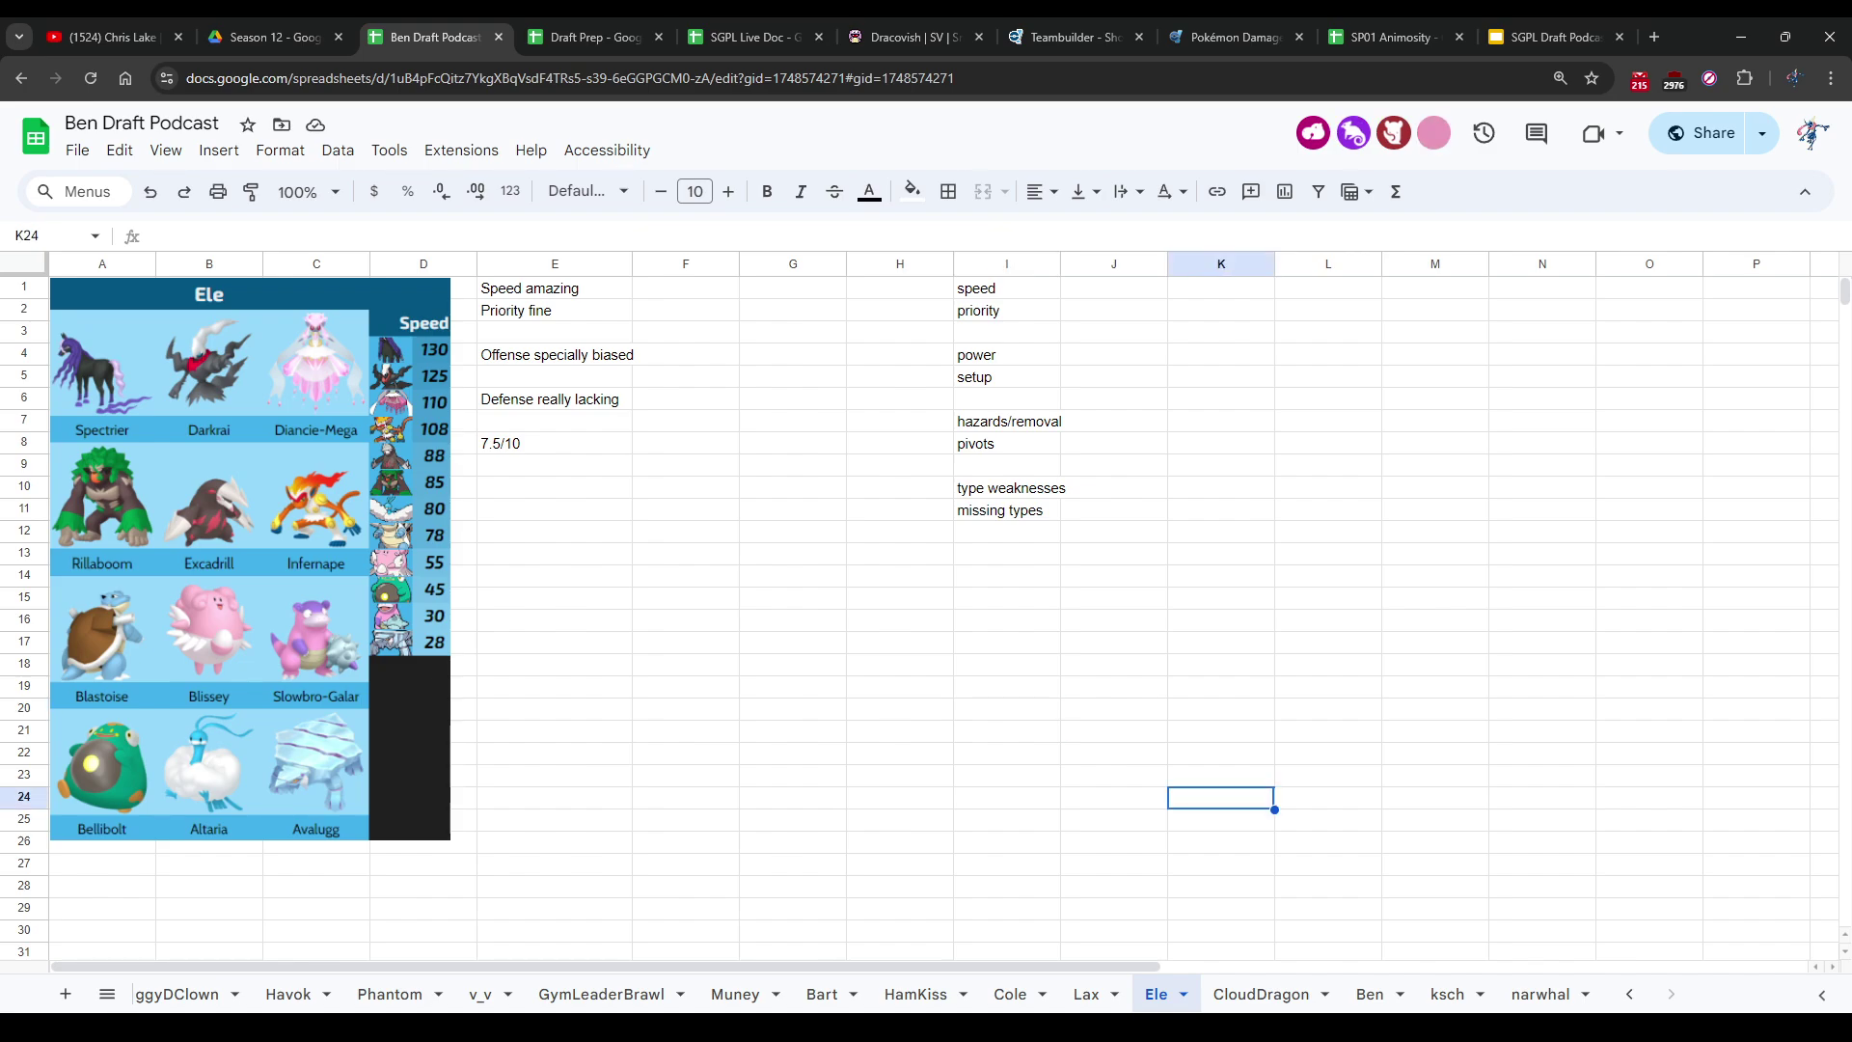
click(1261, 994)
click(792, 574)
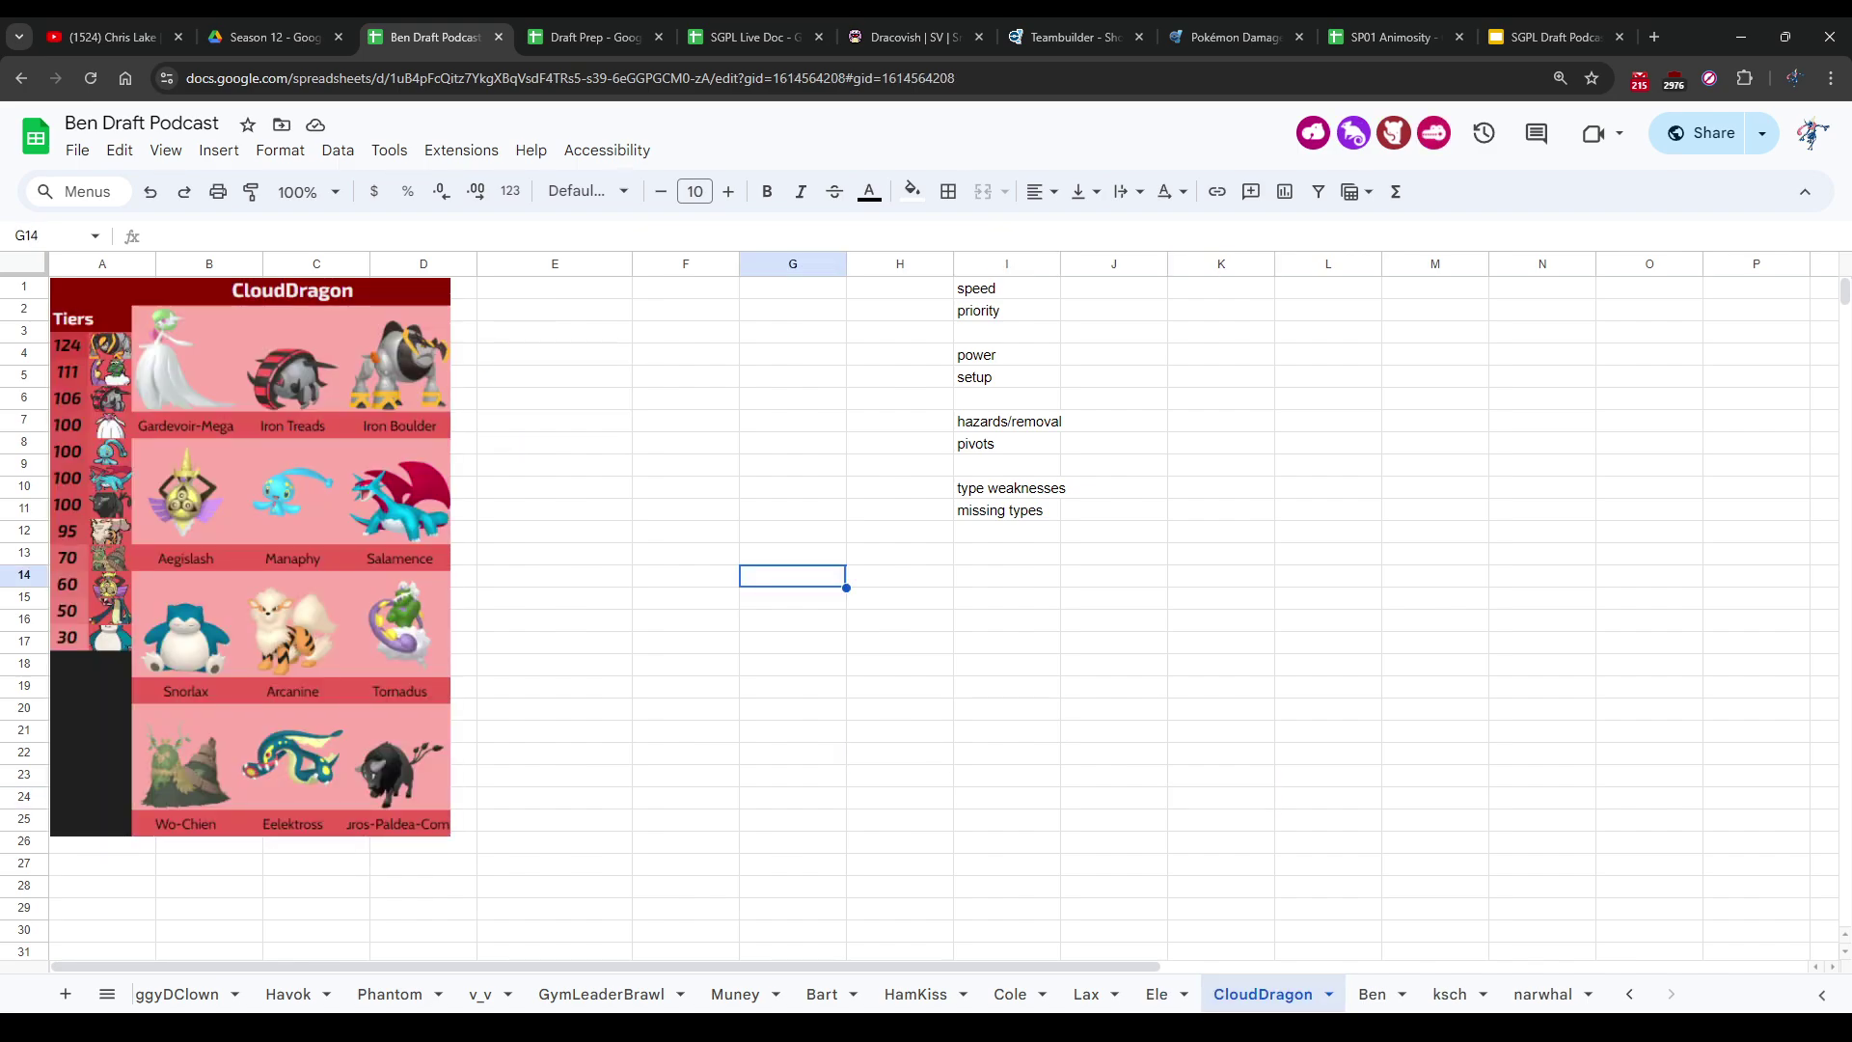
click(686, 397)
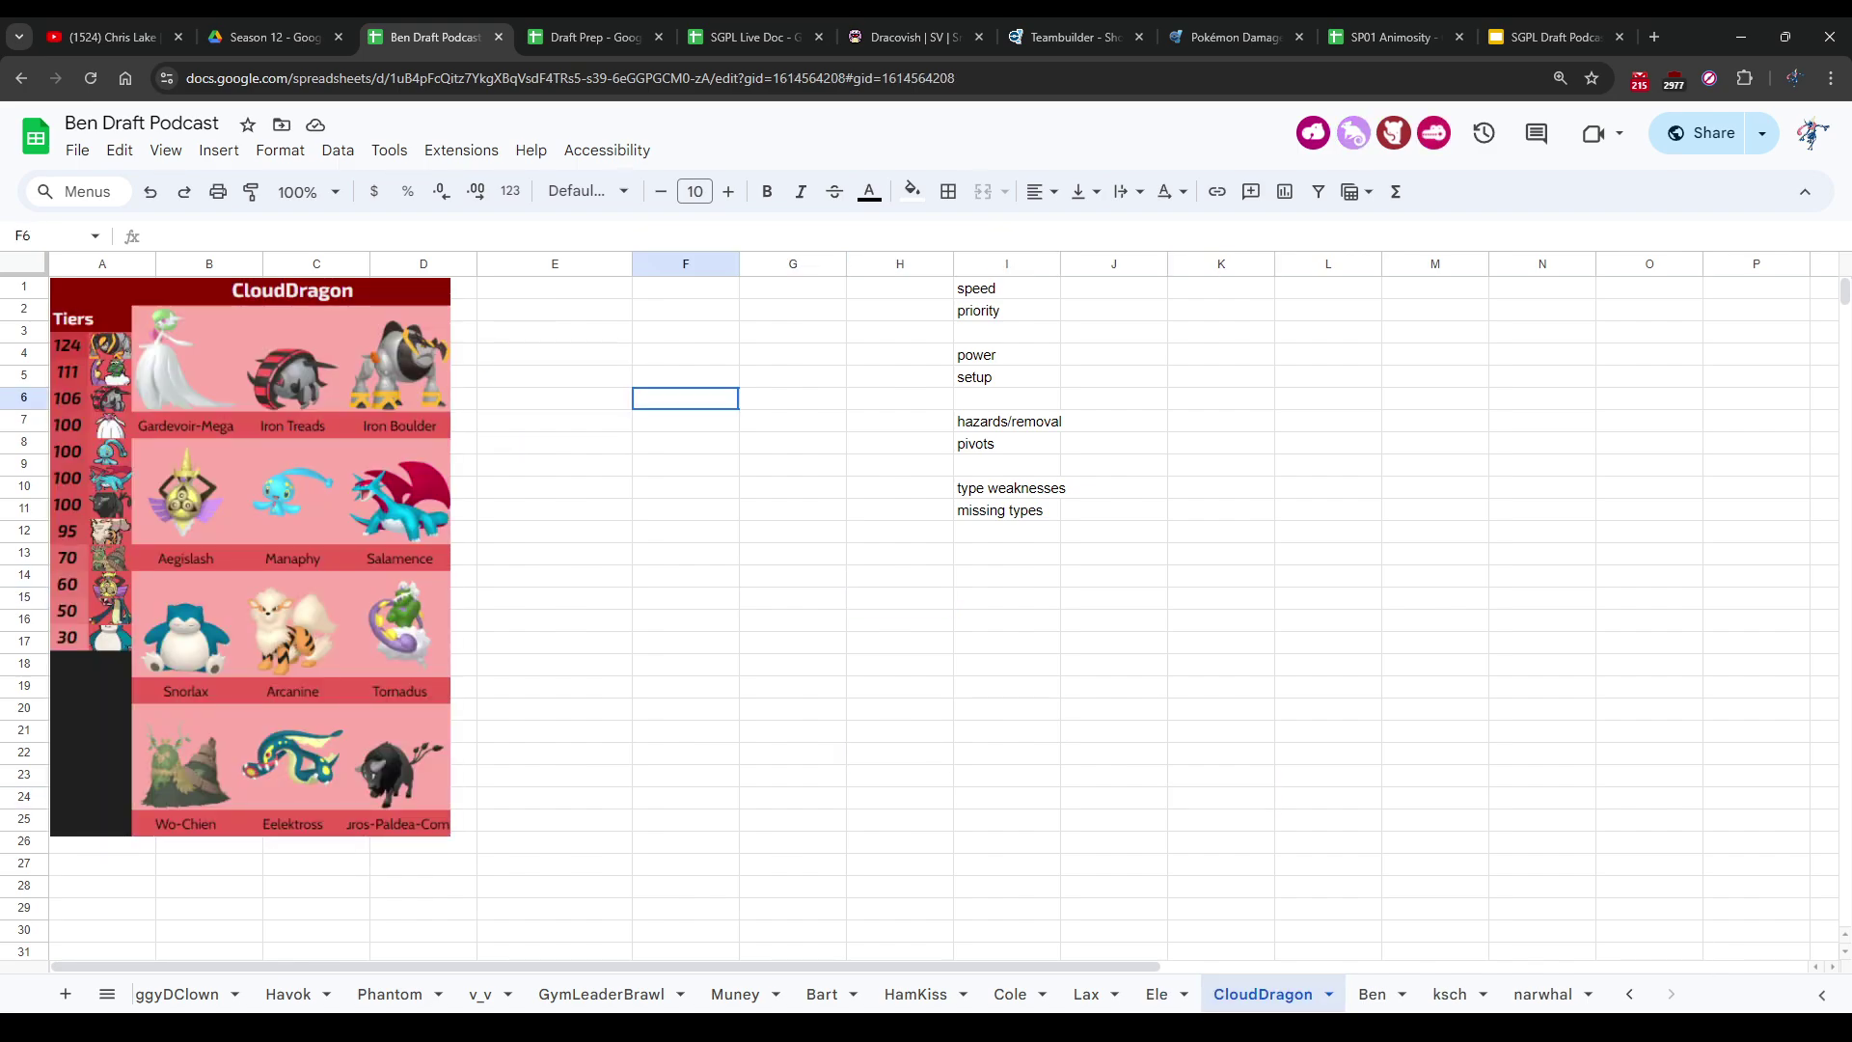
click(554, 264)
click(554, 288)
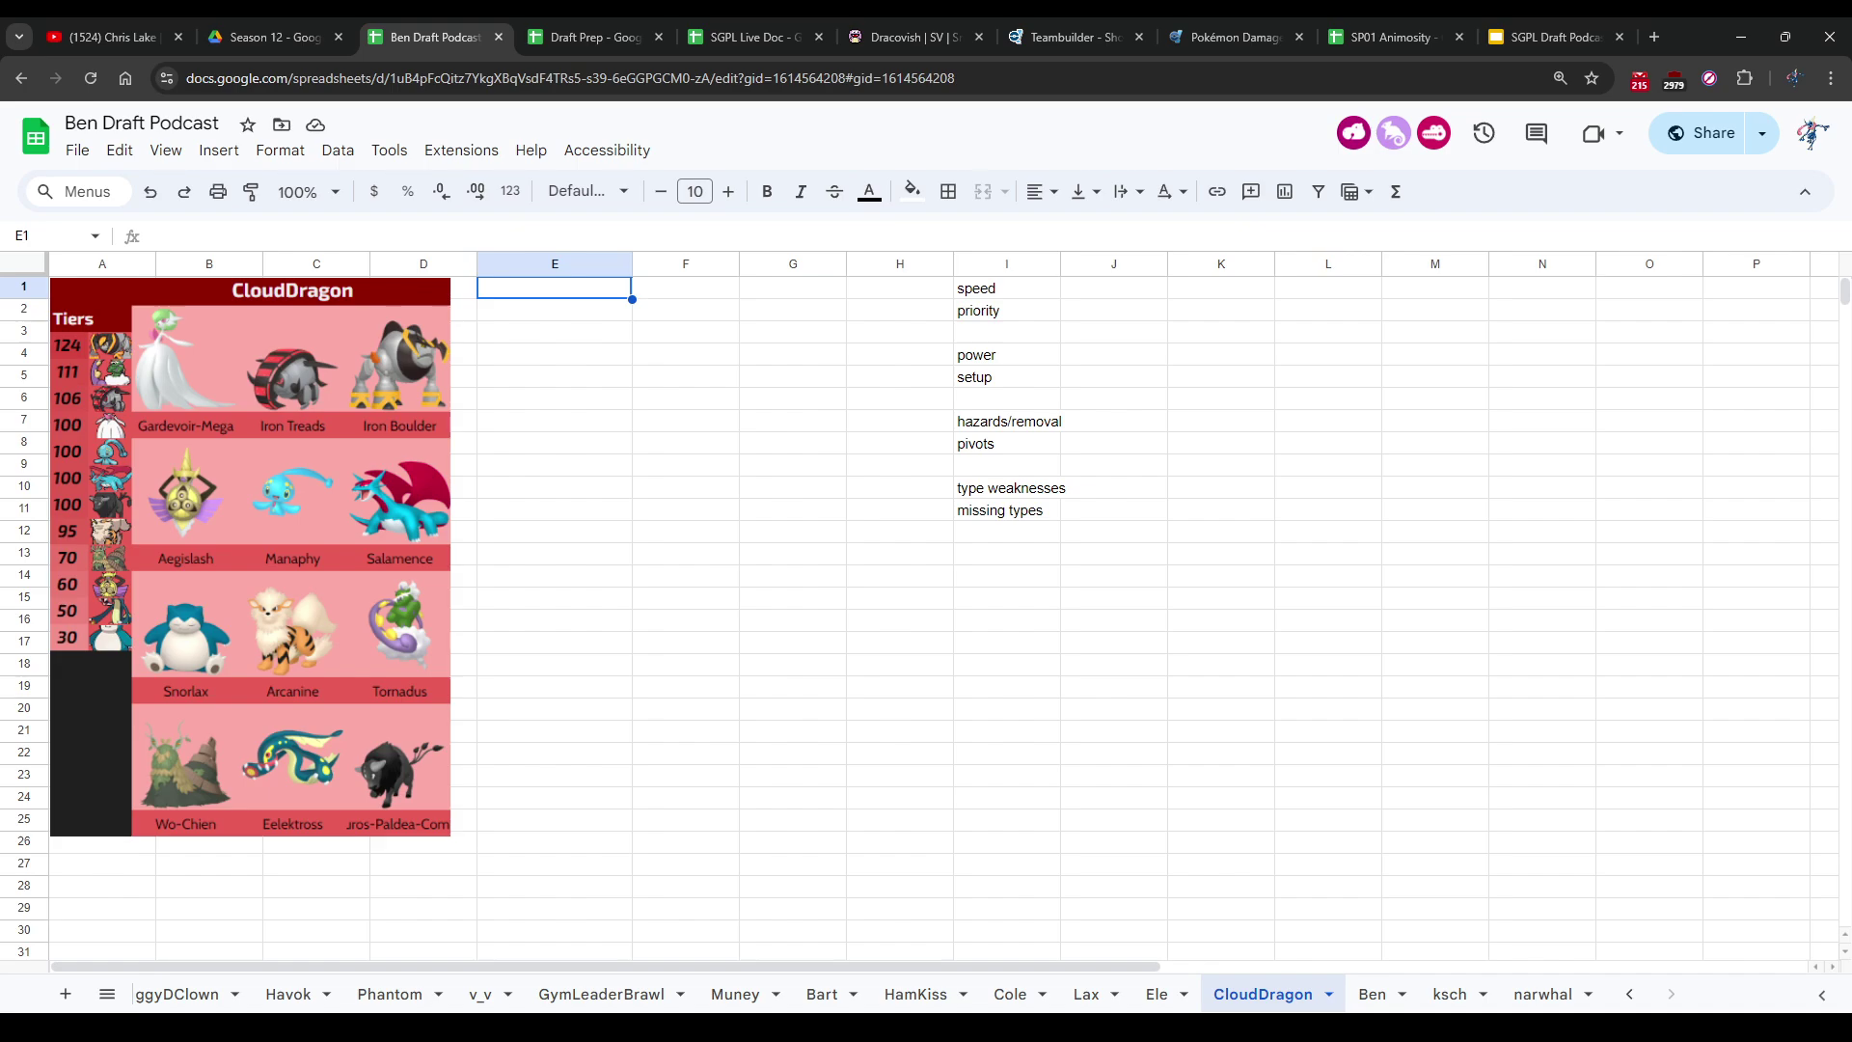
text(speed ddecent)
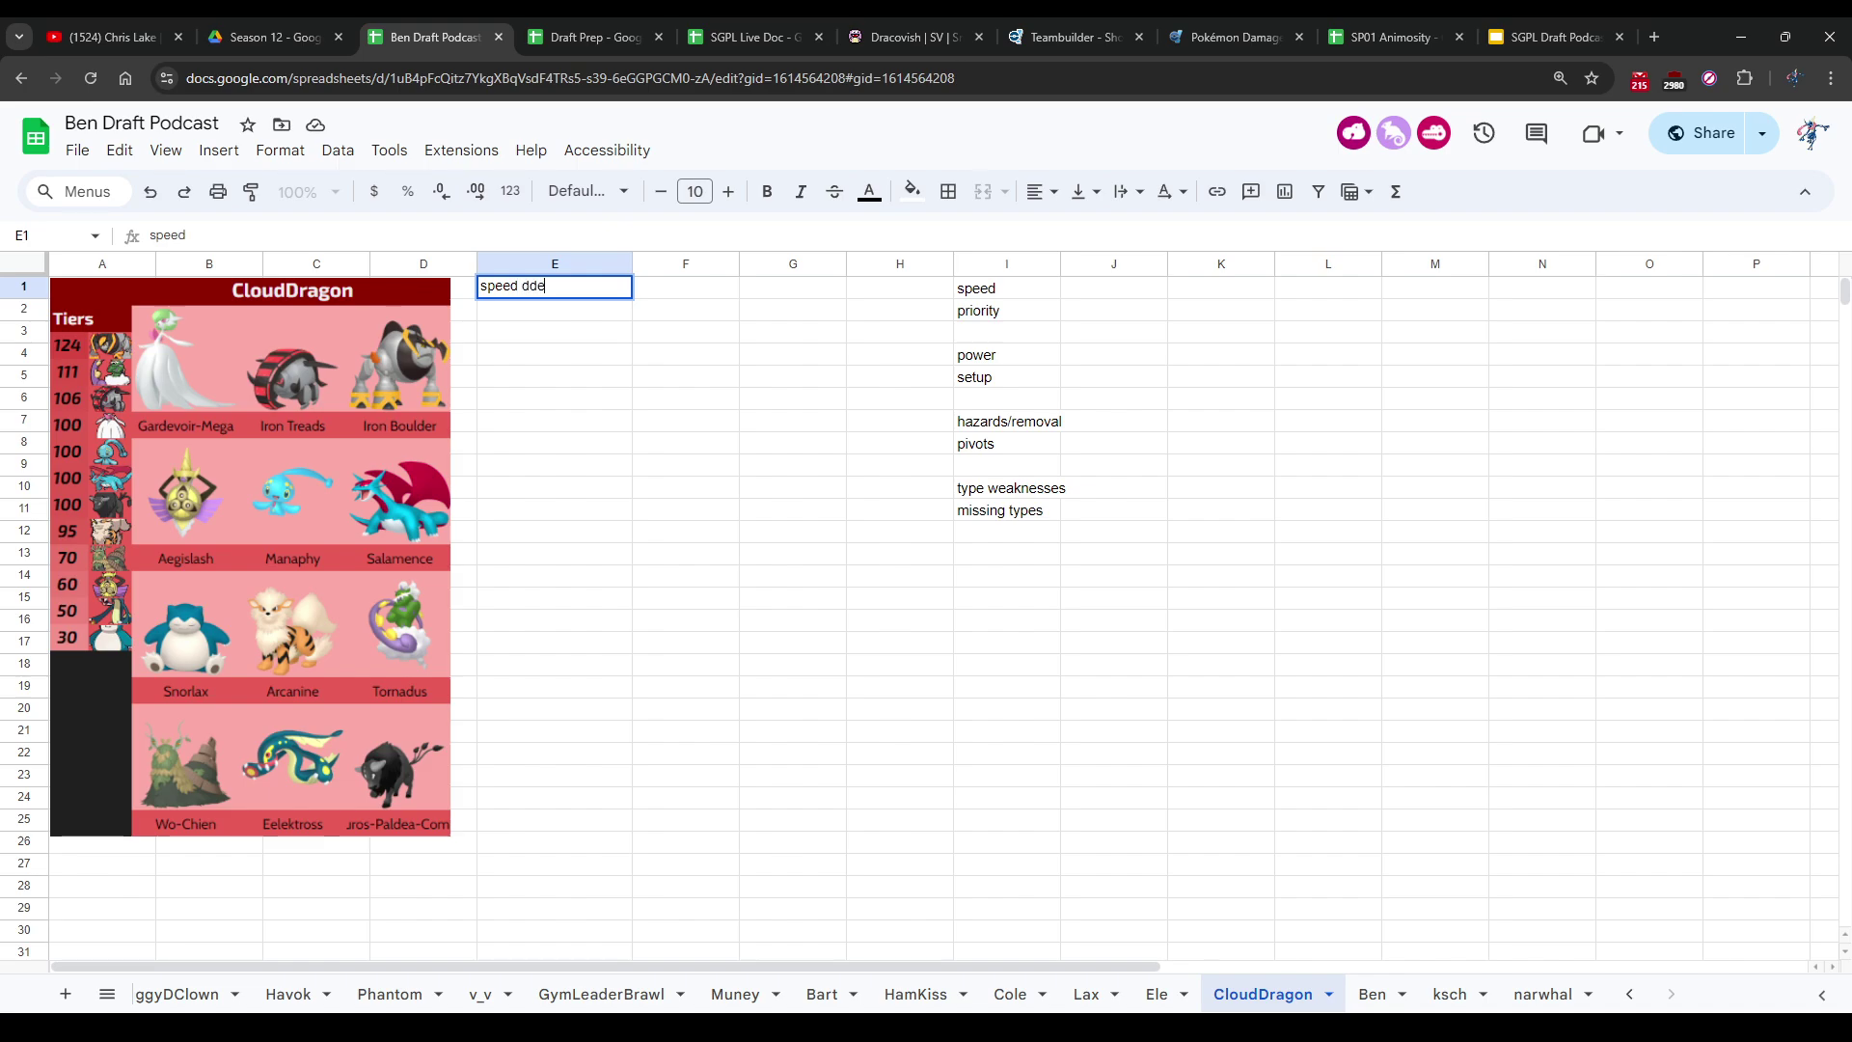
key(Return)
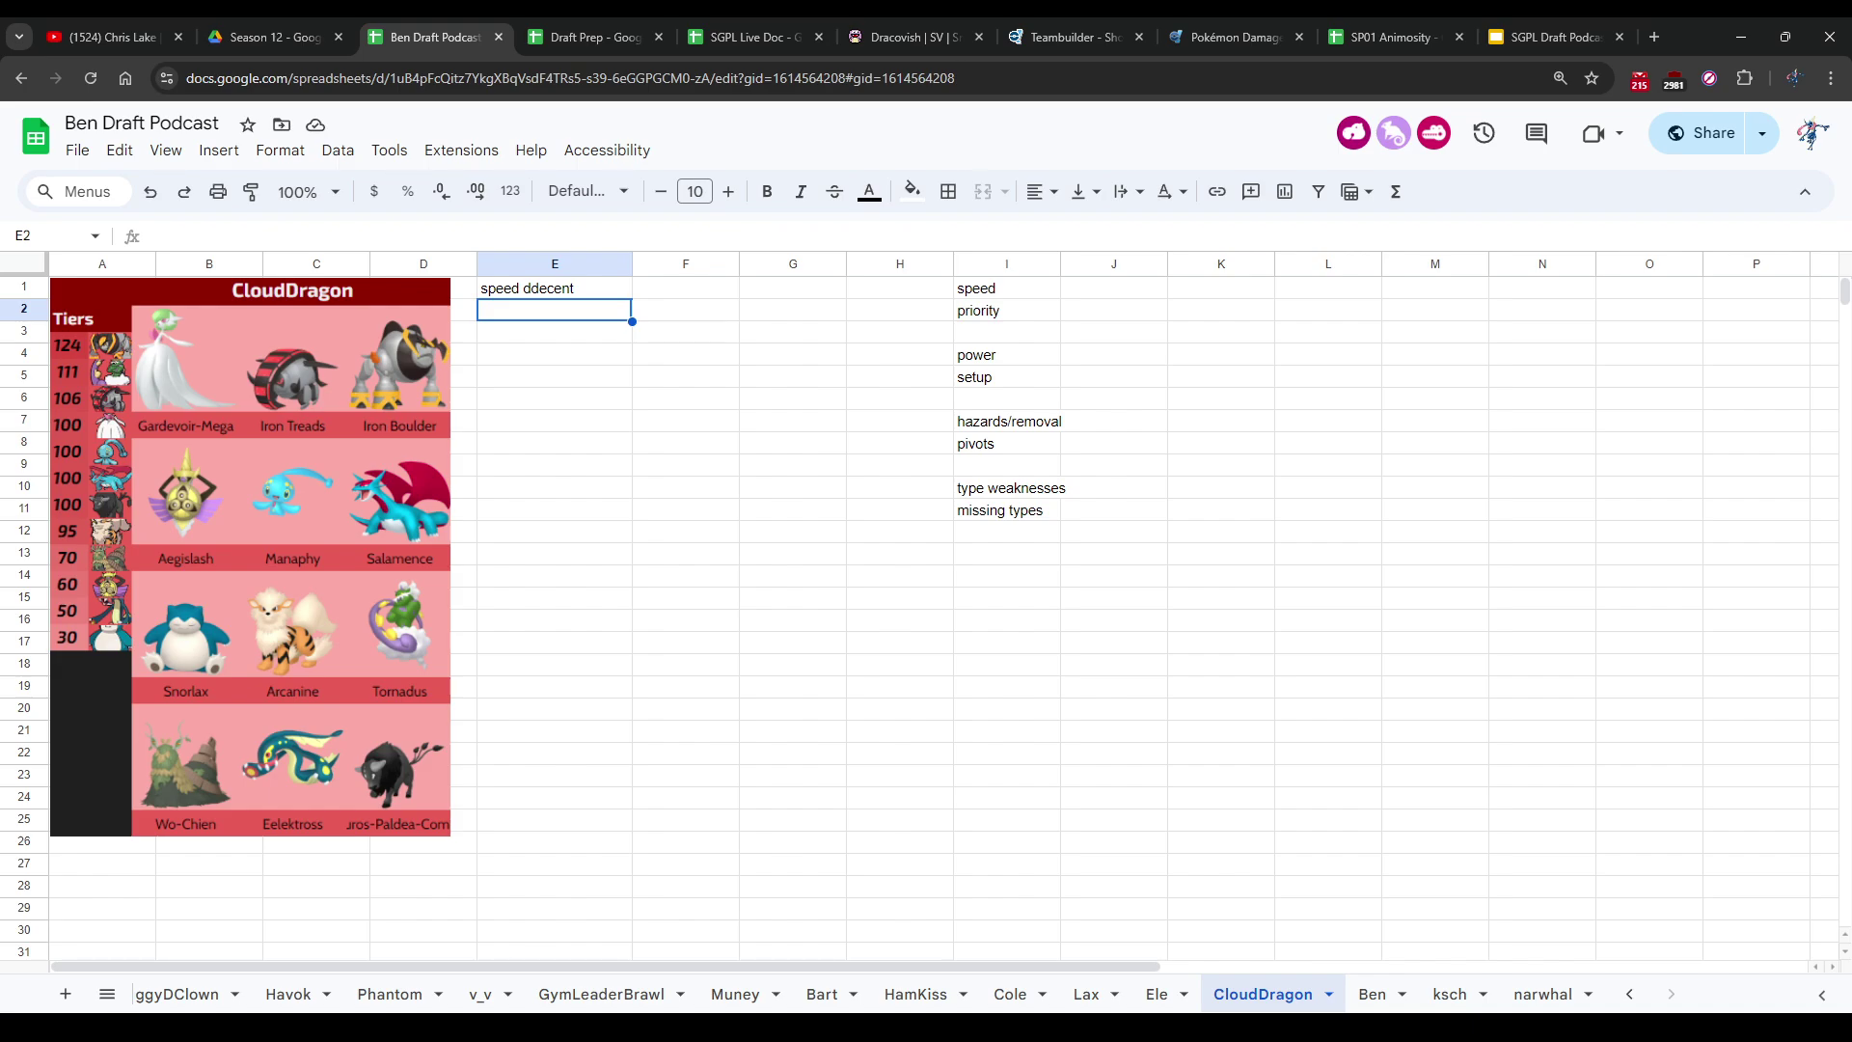
click(554, 288)
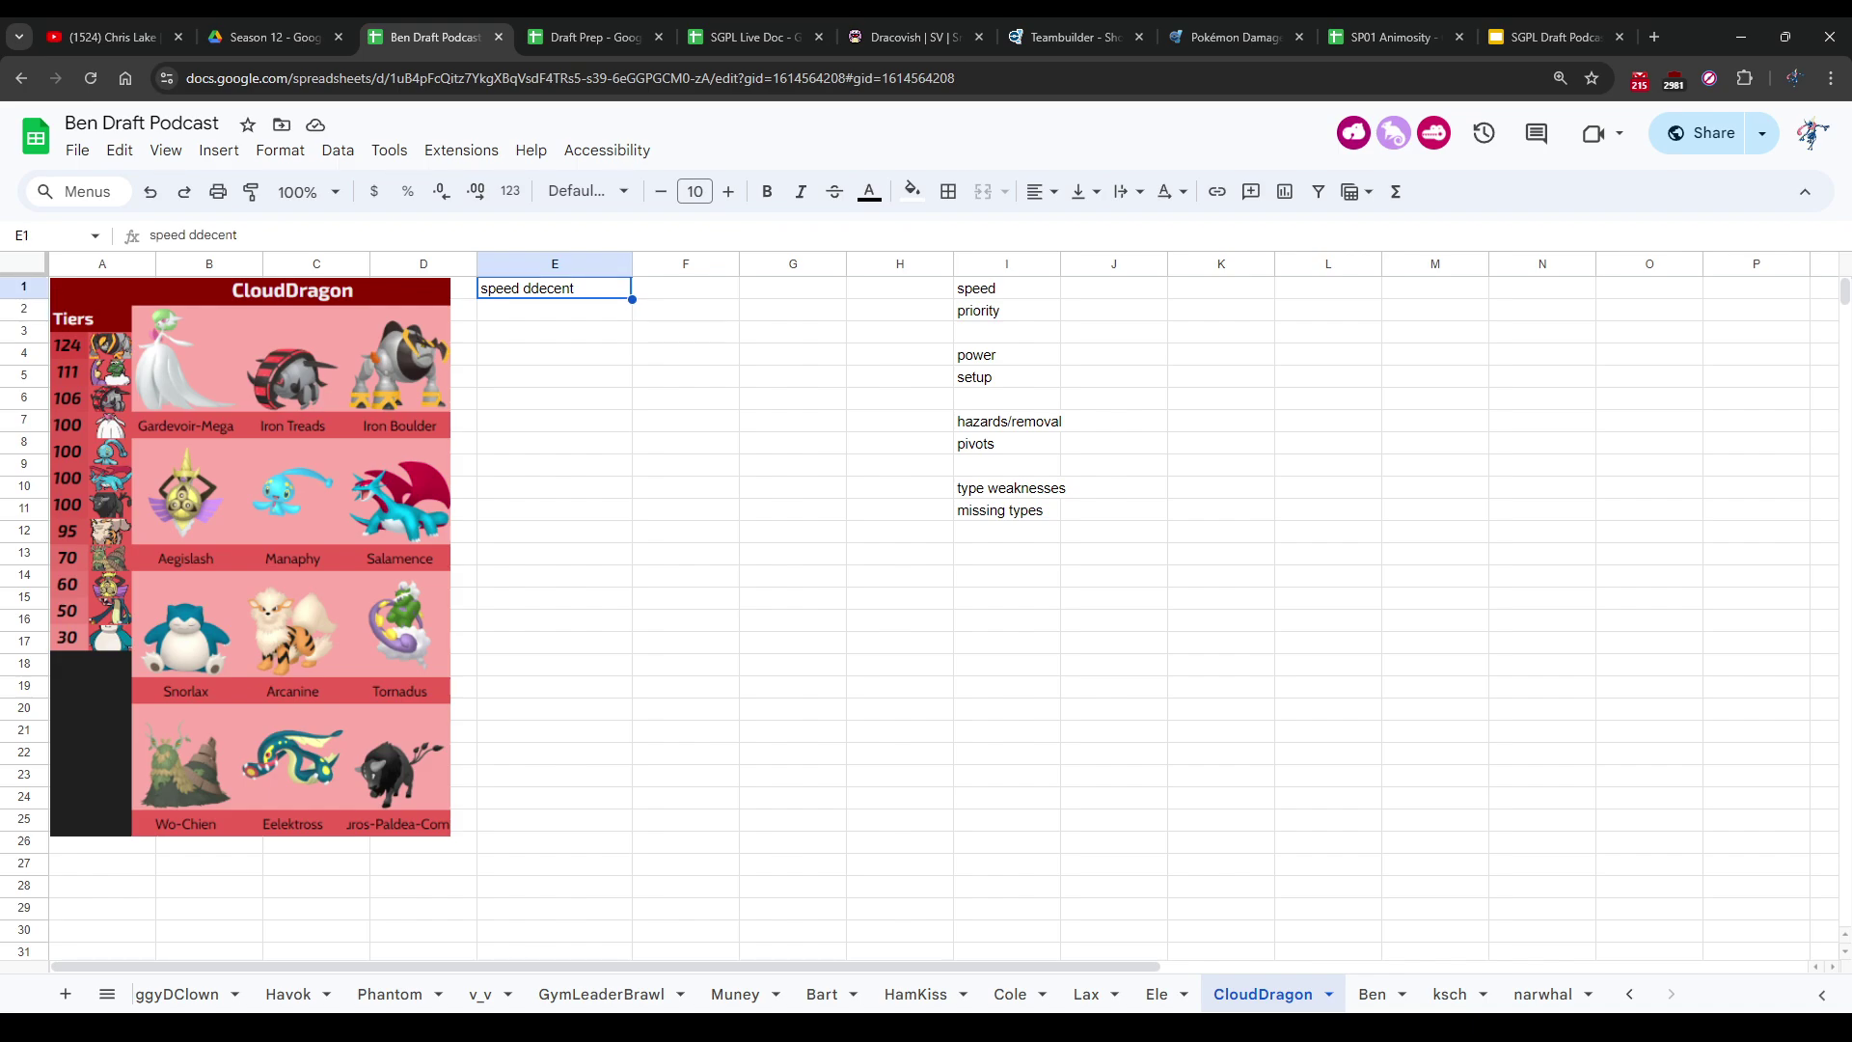
click(192, 235)
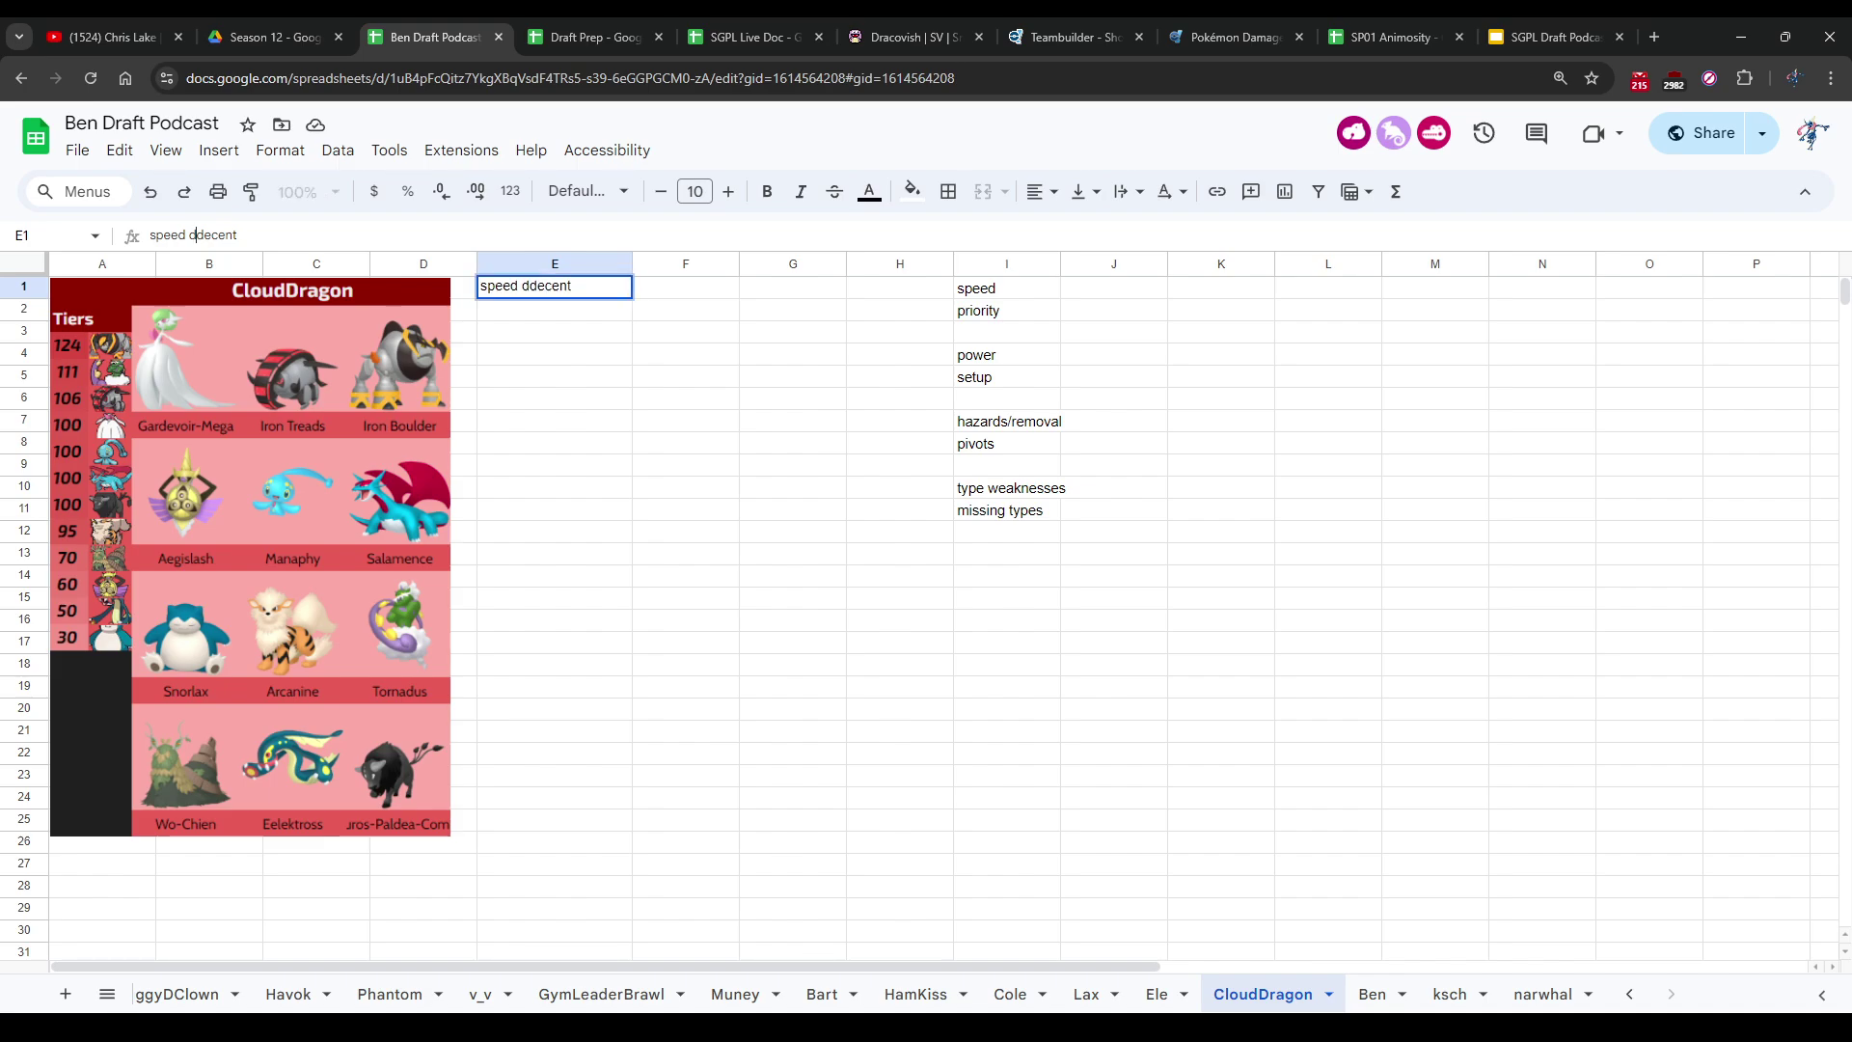
key(BackSpace)
key(Return)
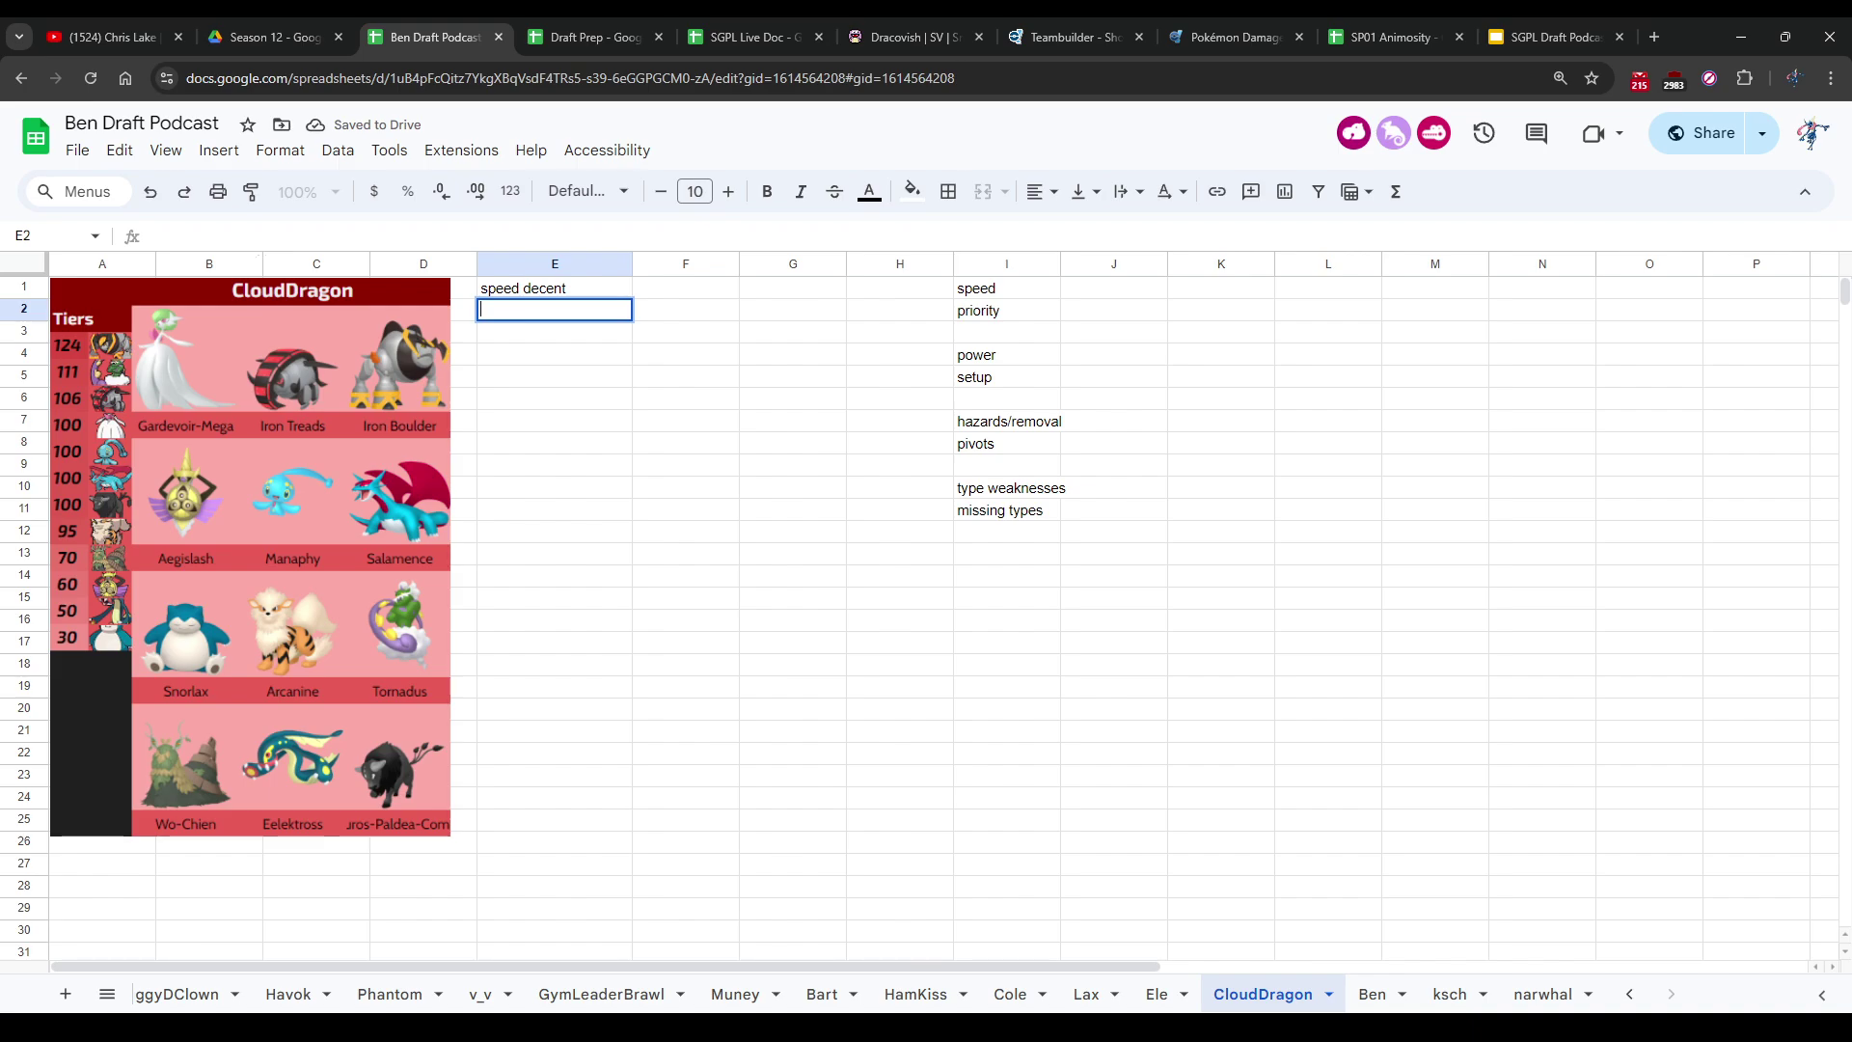
Step: Check the Gardevoir-Mega team's priority moves in Draft Prep, and enter "priority not the best, not terrible" in cell E2 of its notes
click(588, 37)
scroll(926, 579, down, 4)
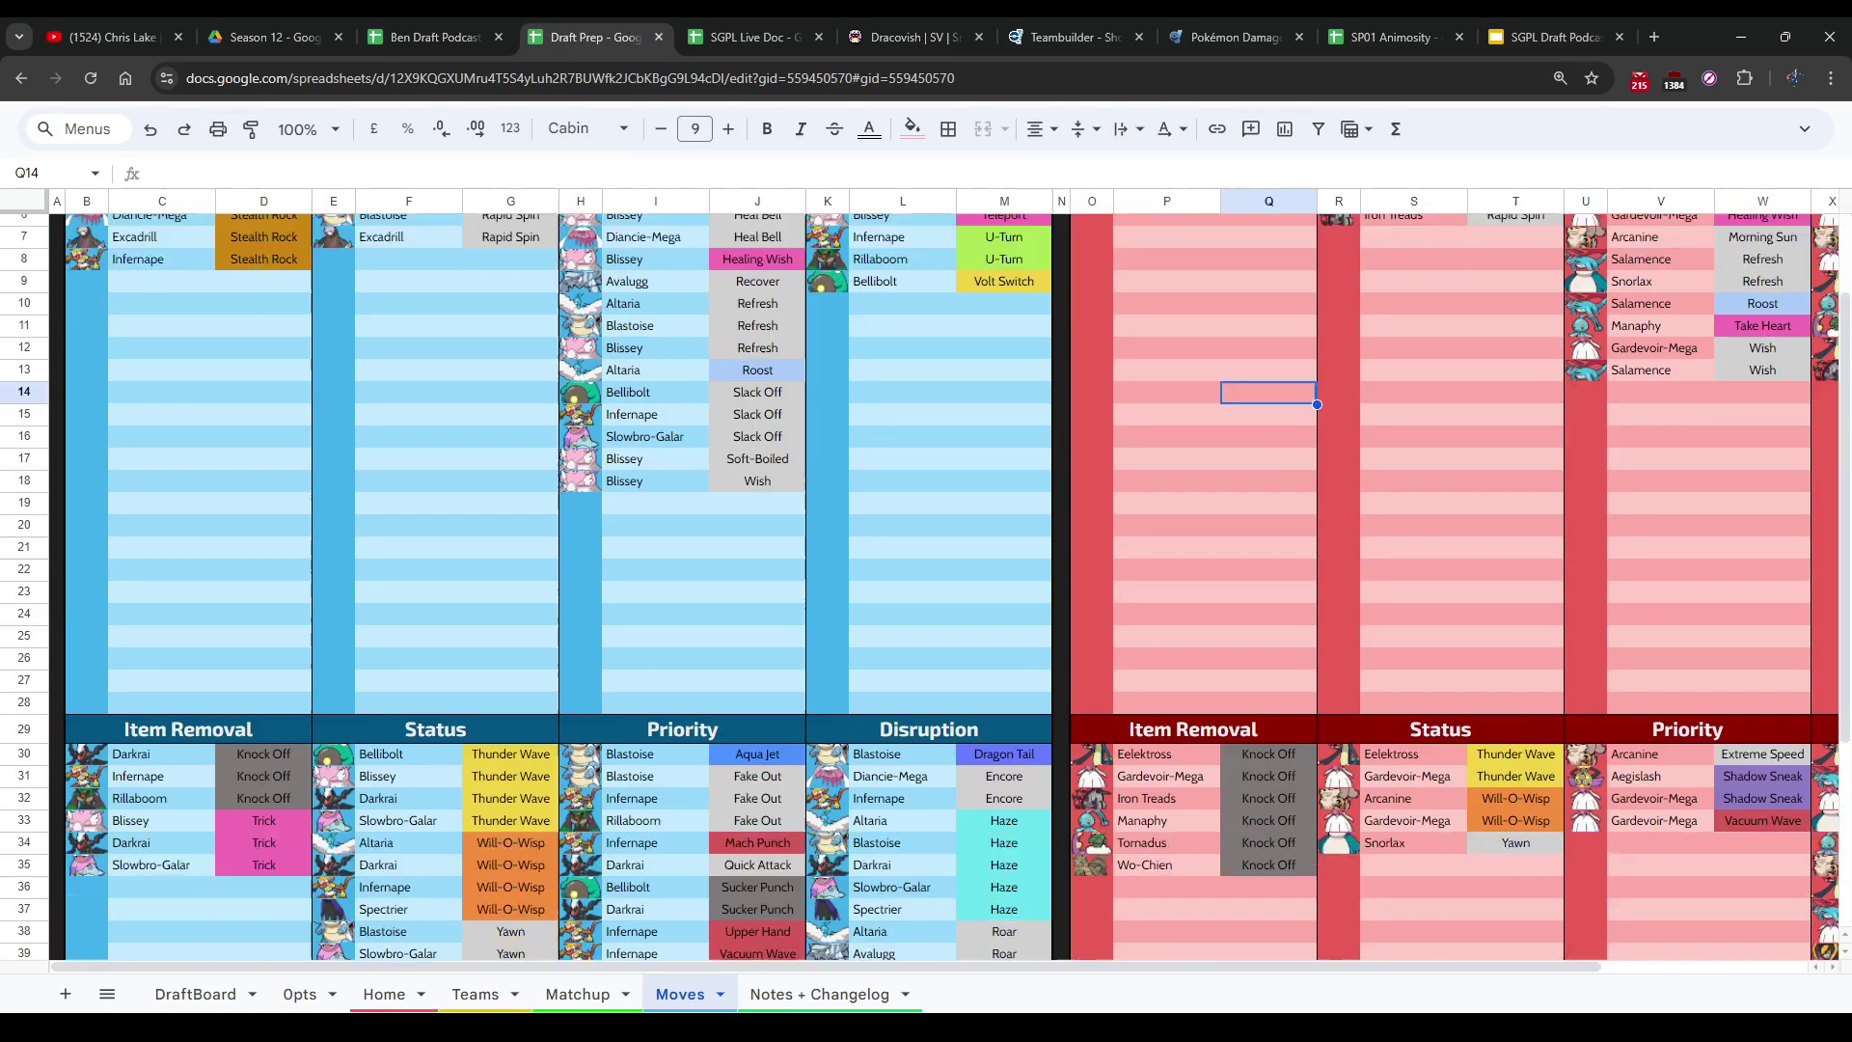
click(1660, 713)
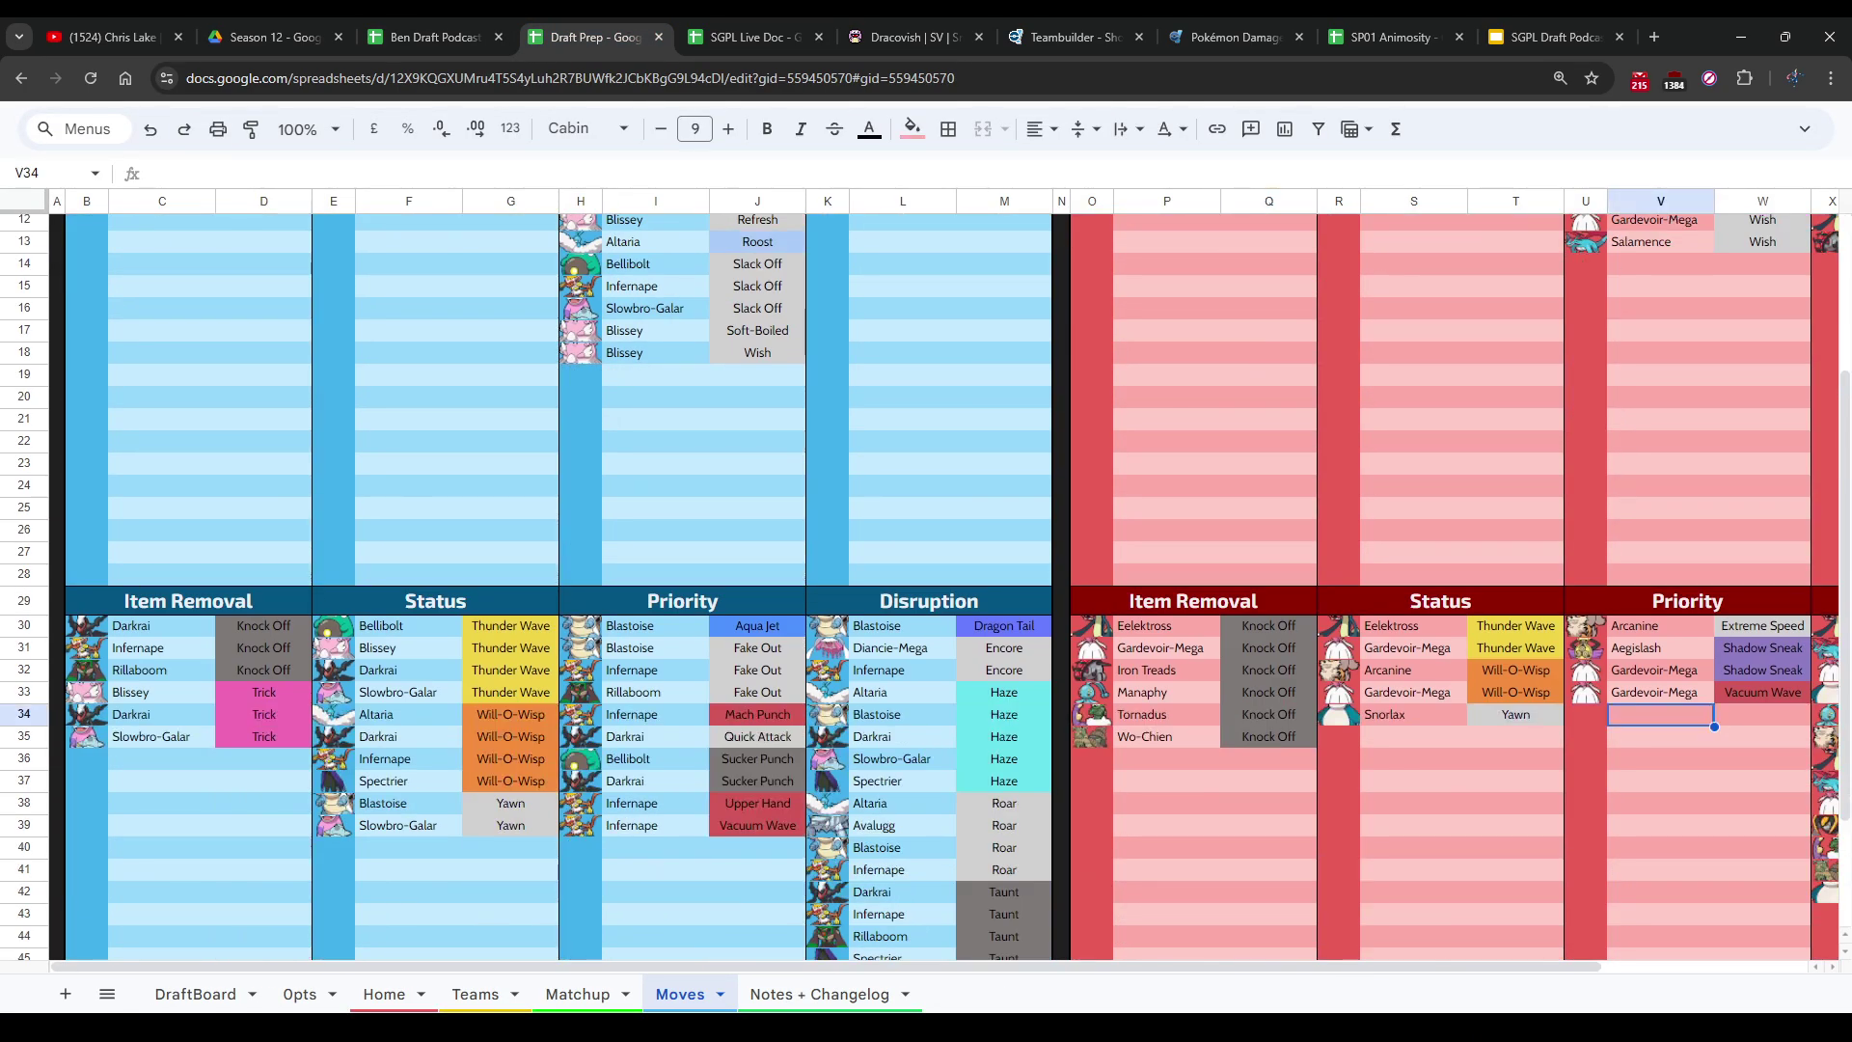
scroll(945, 579, right, 3)
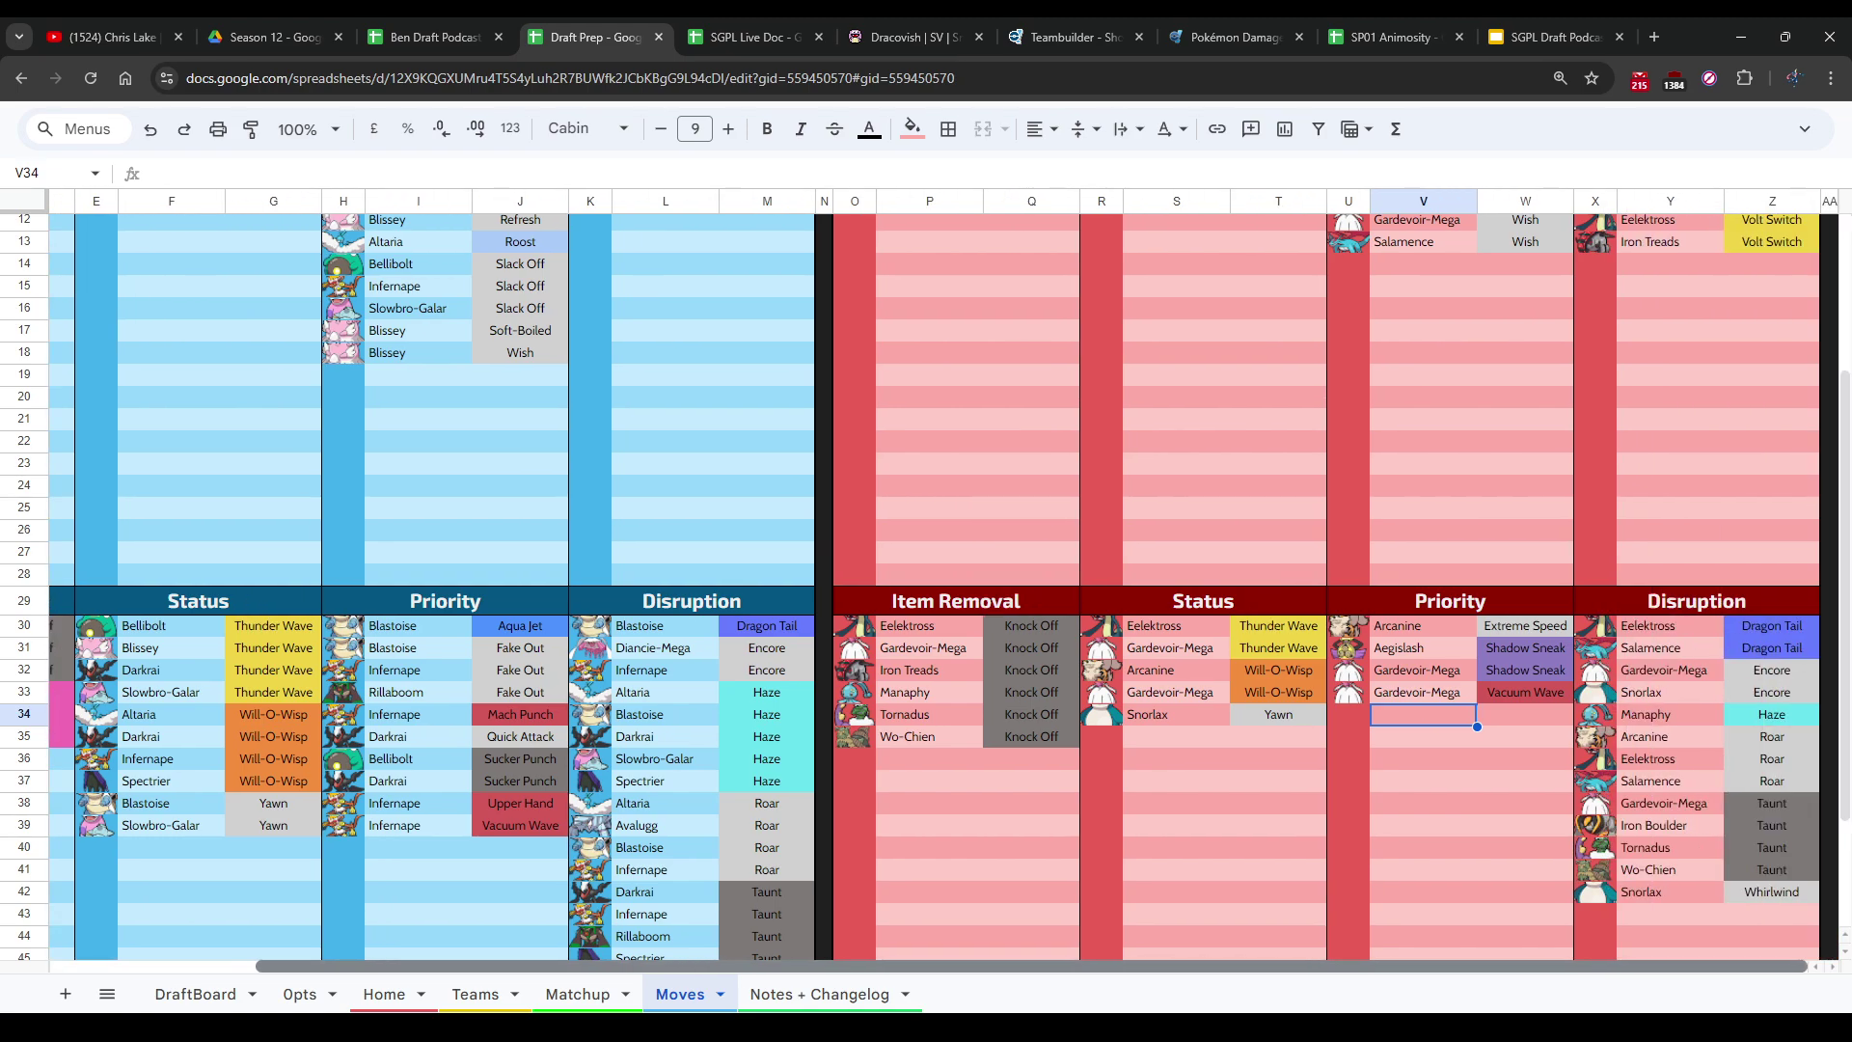
click(1526, 714)
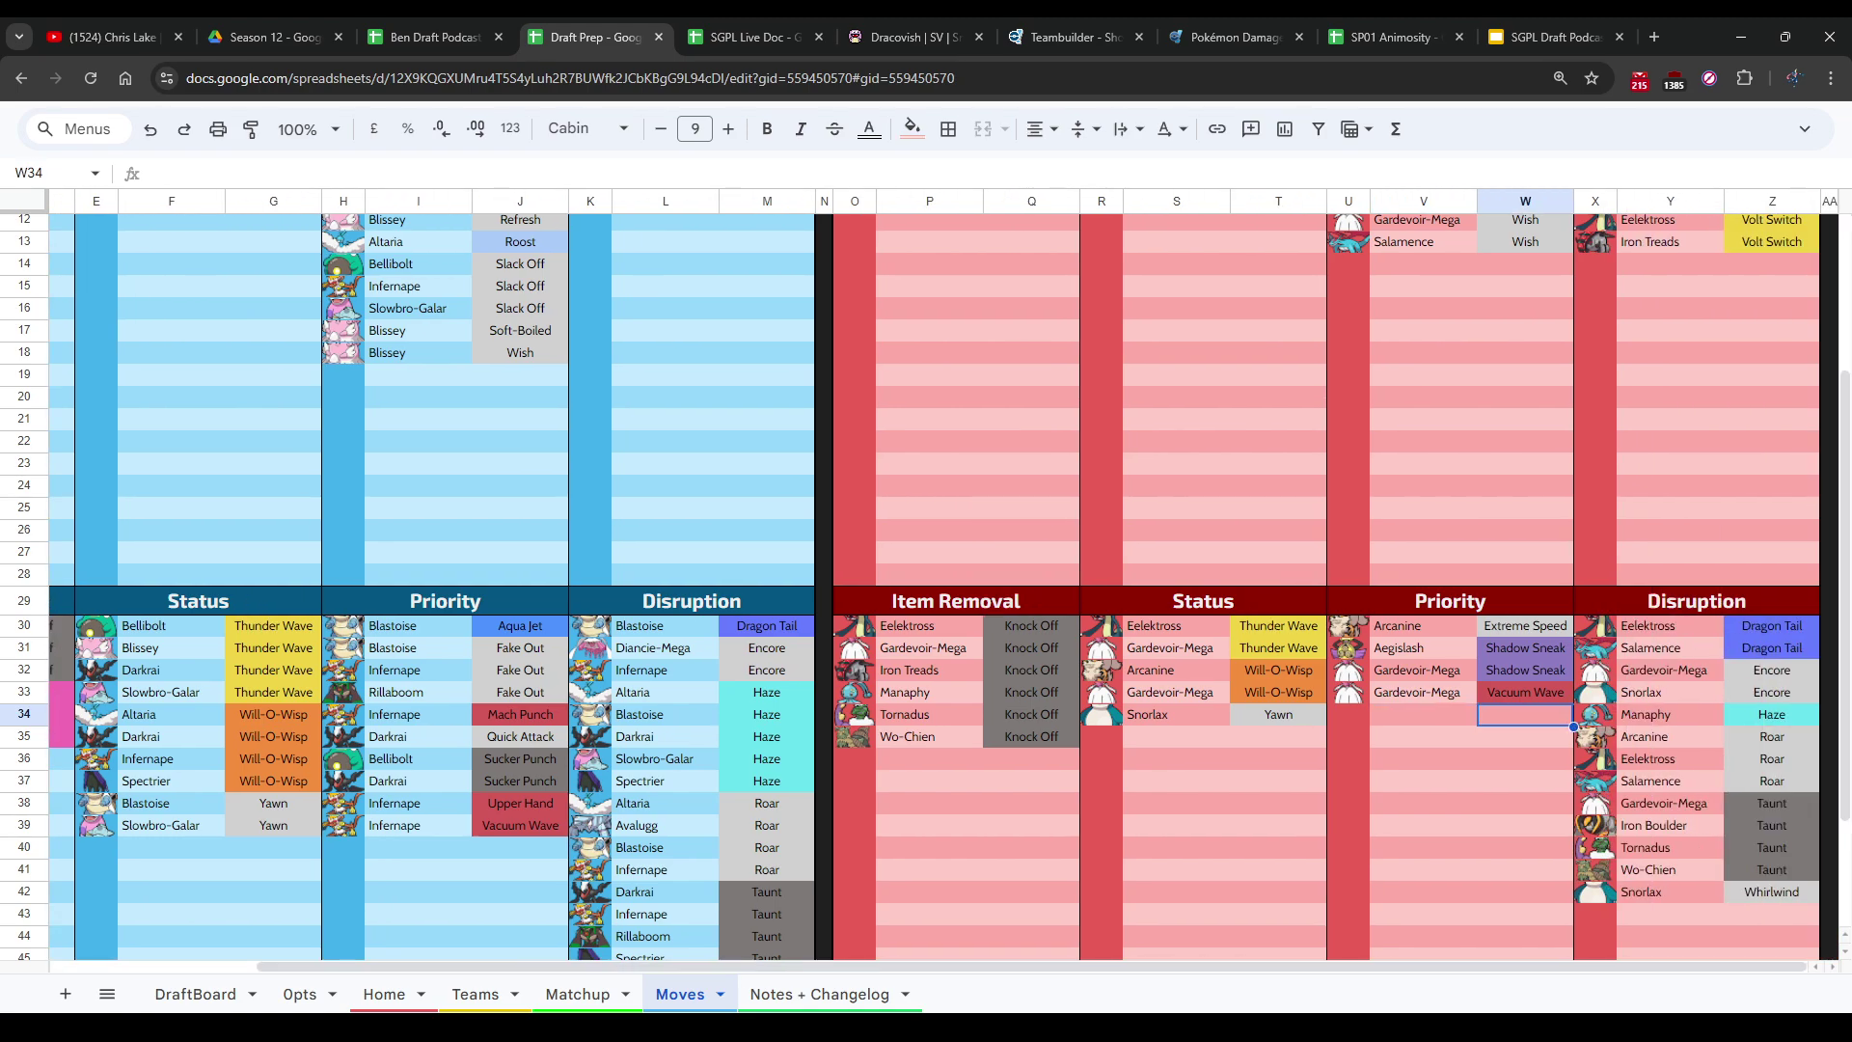
key(ctrl+shift+Tab)
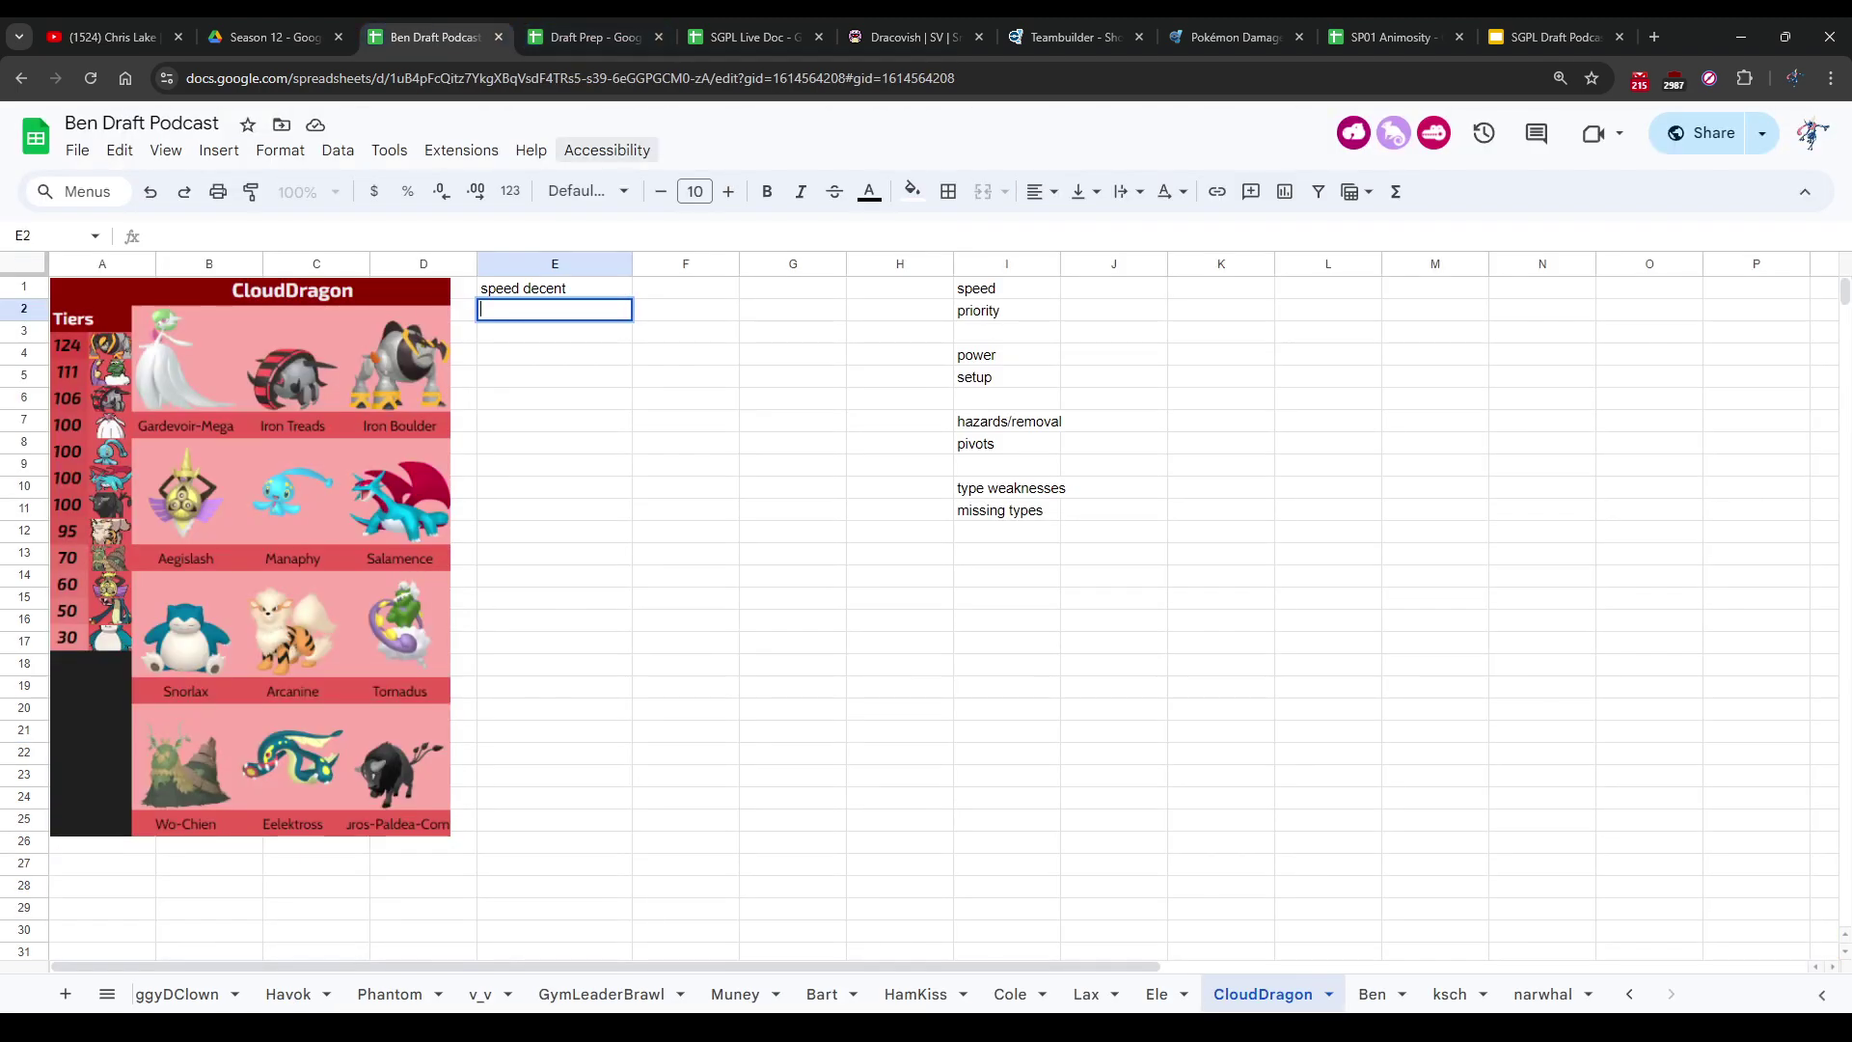
text(priority not the best, no)
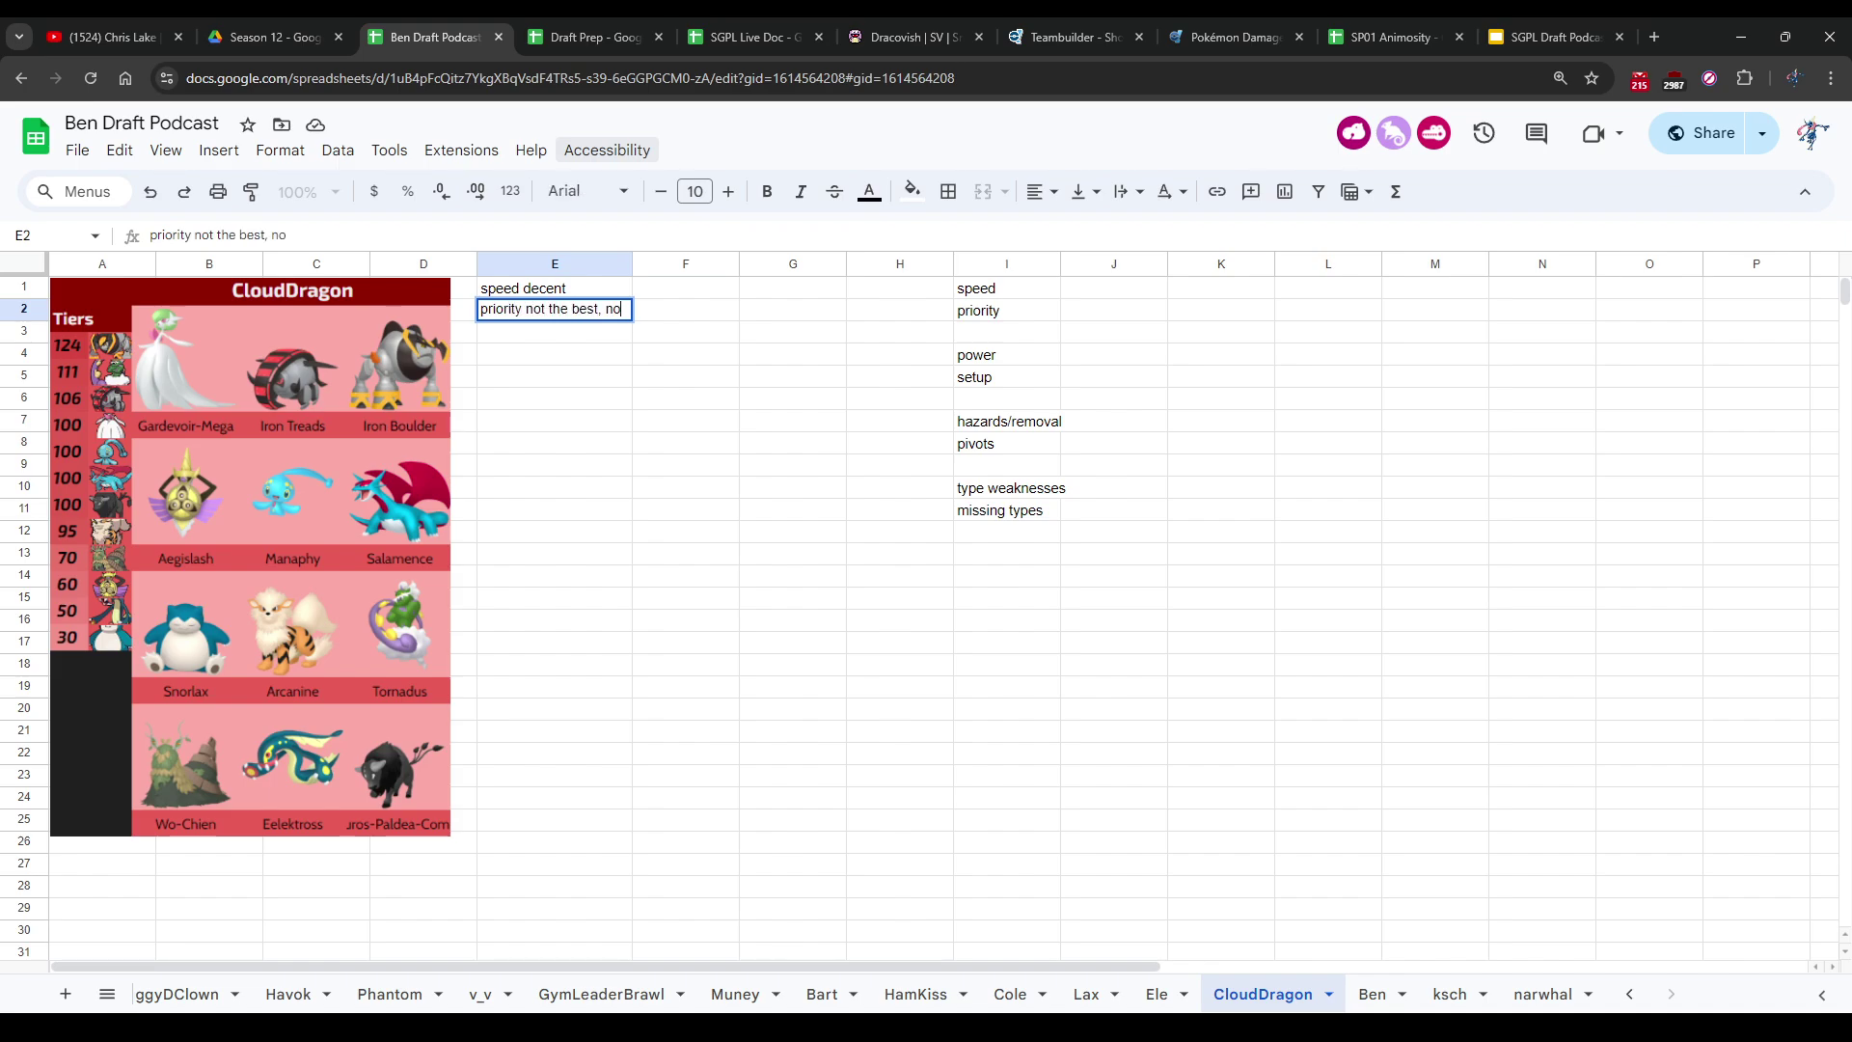
text(t rerrible)
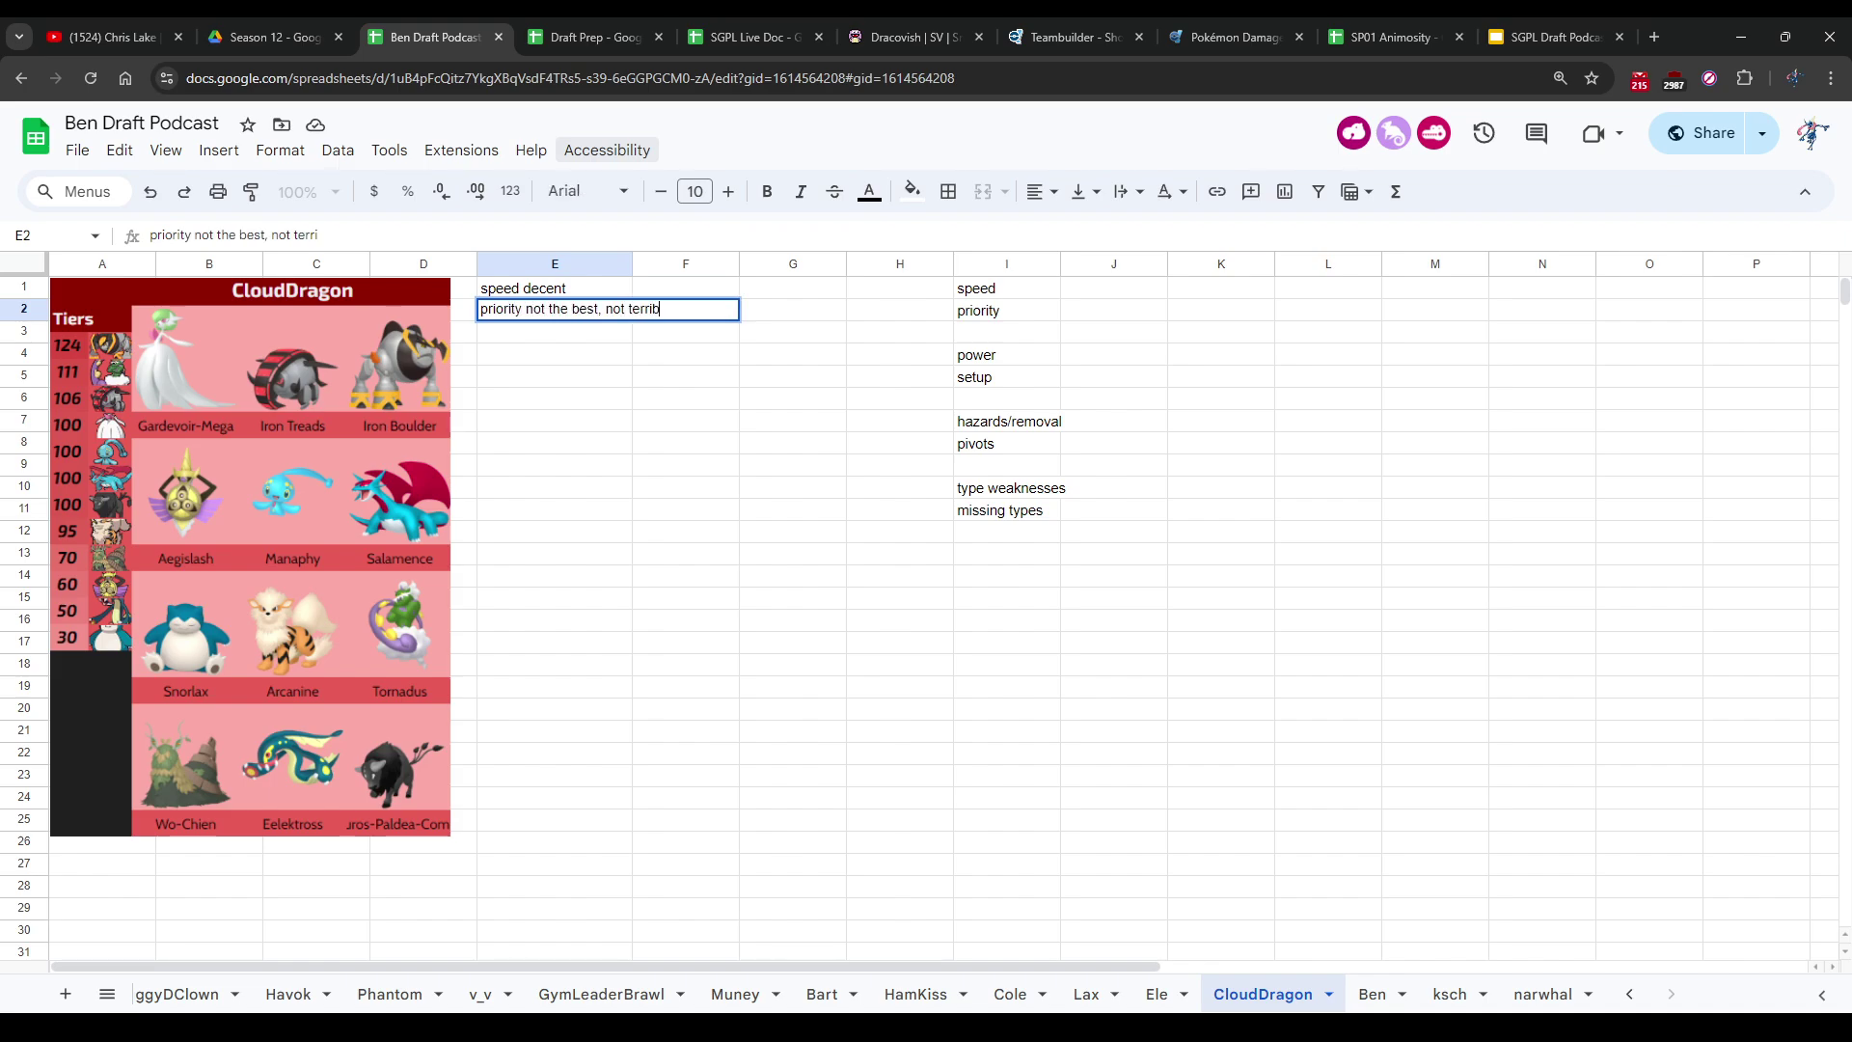
key(Return)
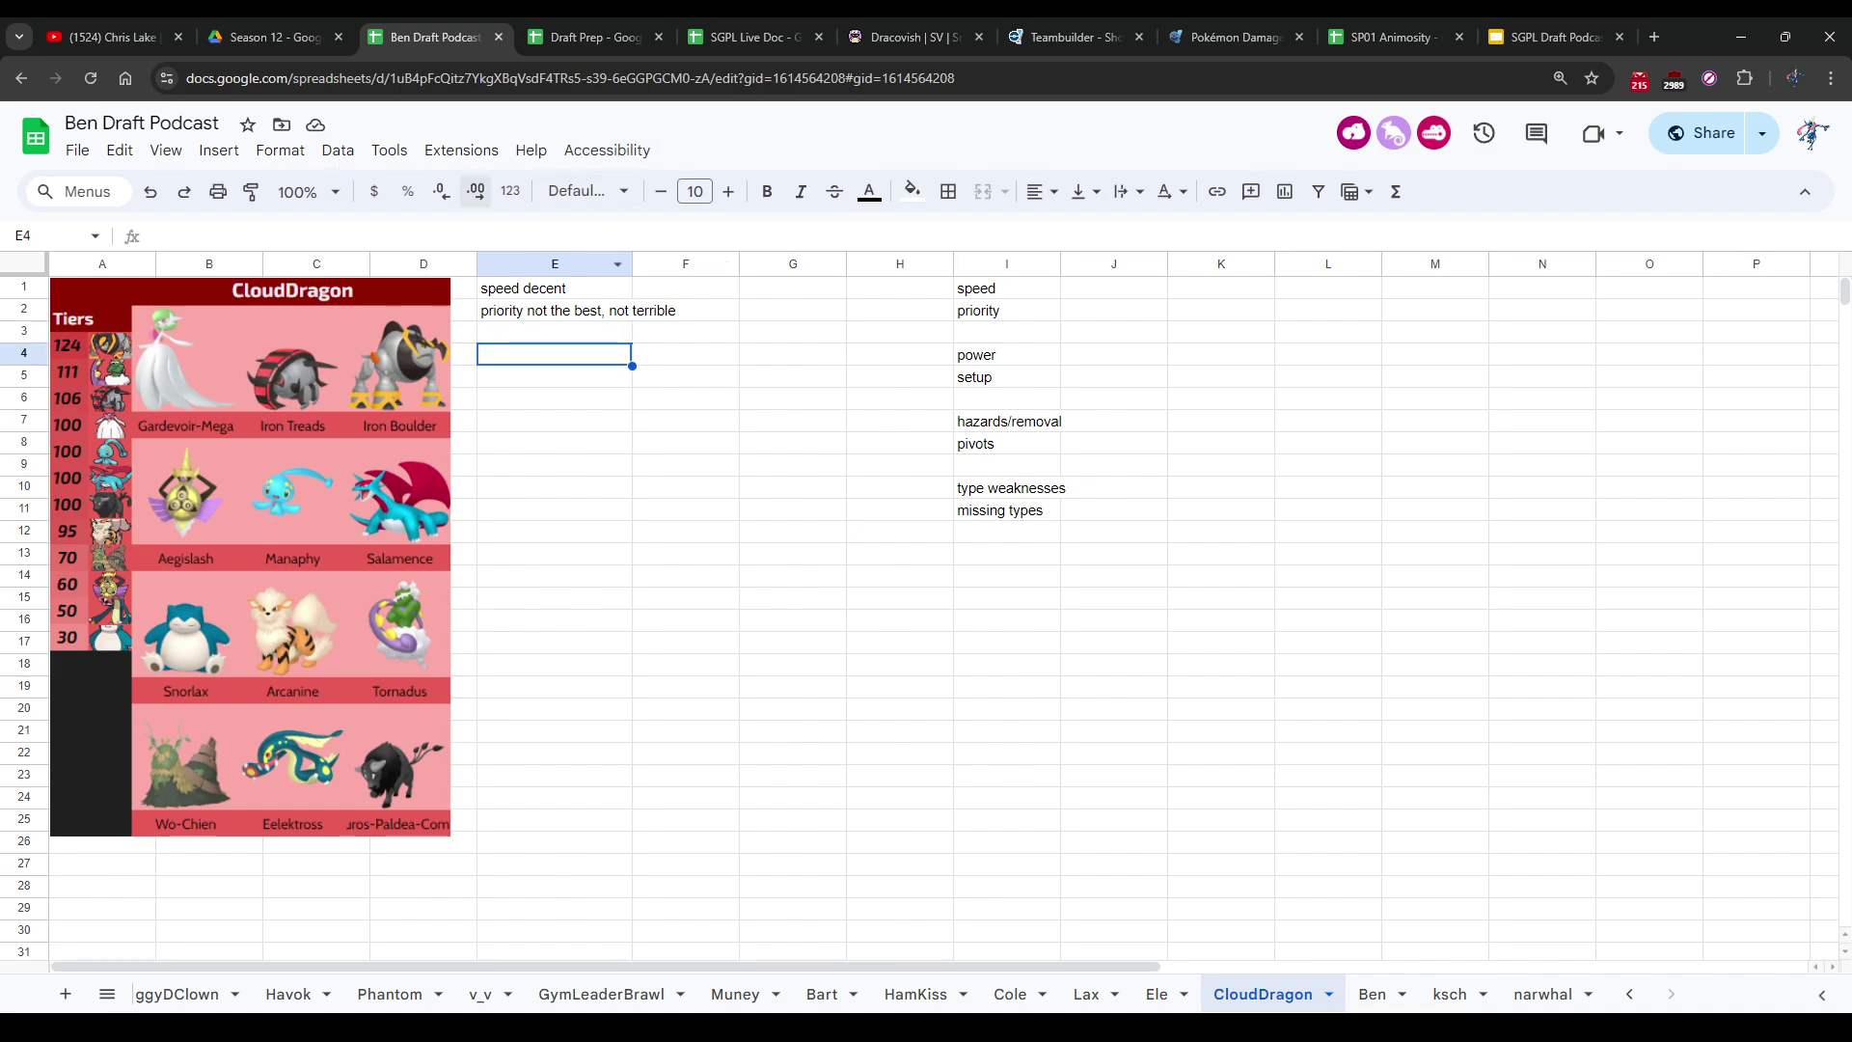
Step: Check the Gardevoir-Mega team's moves in Draft Prep, and enter "Offense could be better, not great power" in cell E4 of its notes
key(ctrl+Tab)
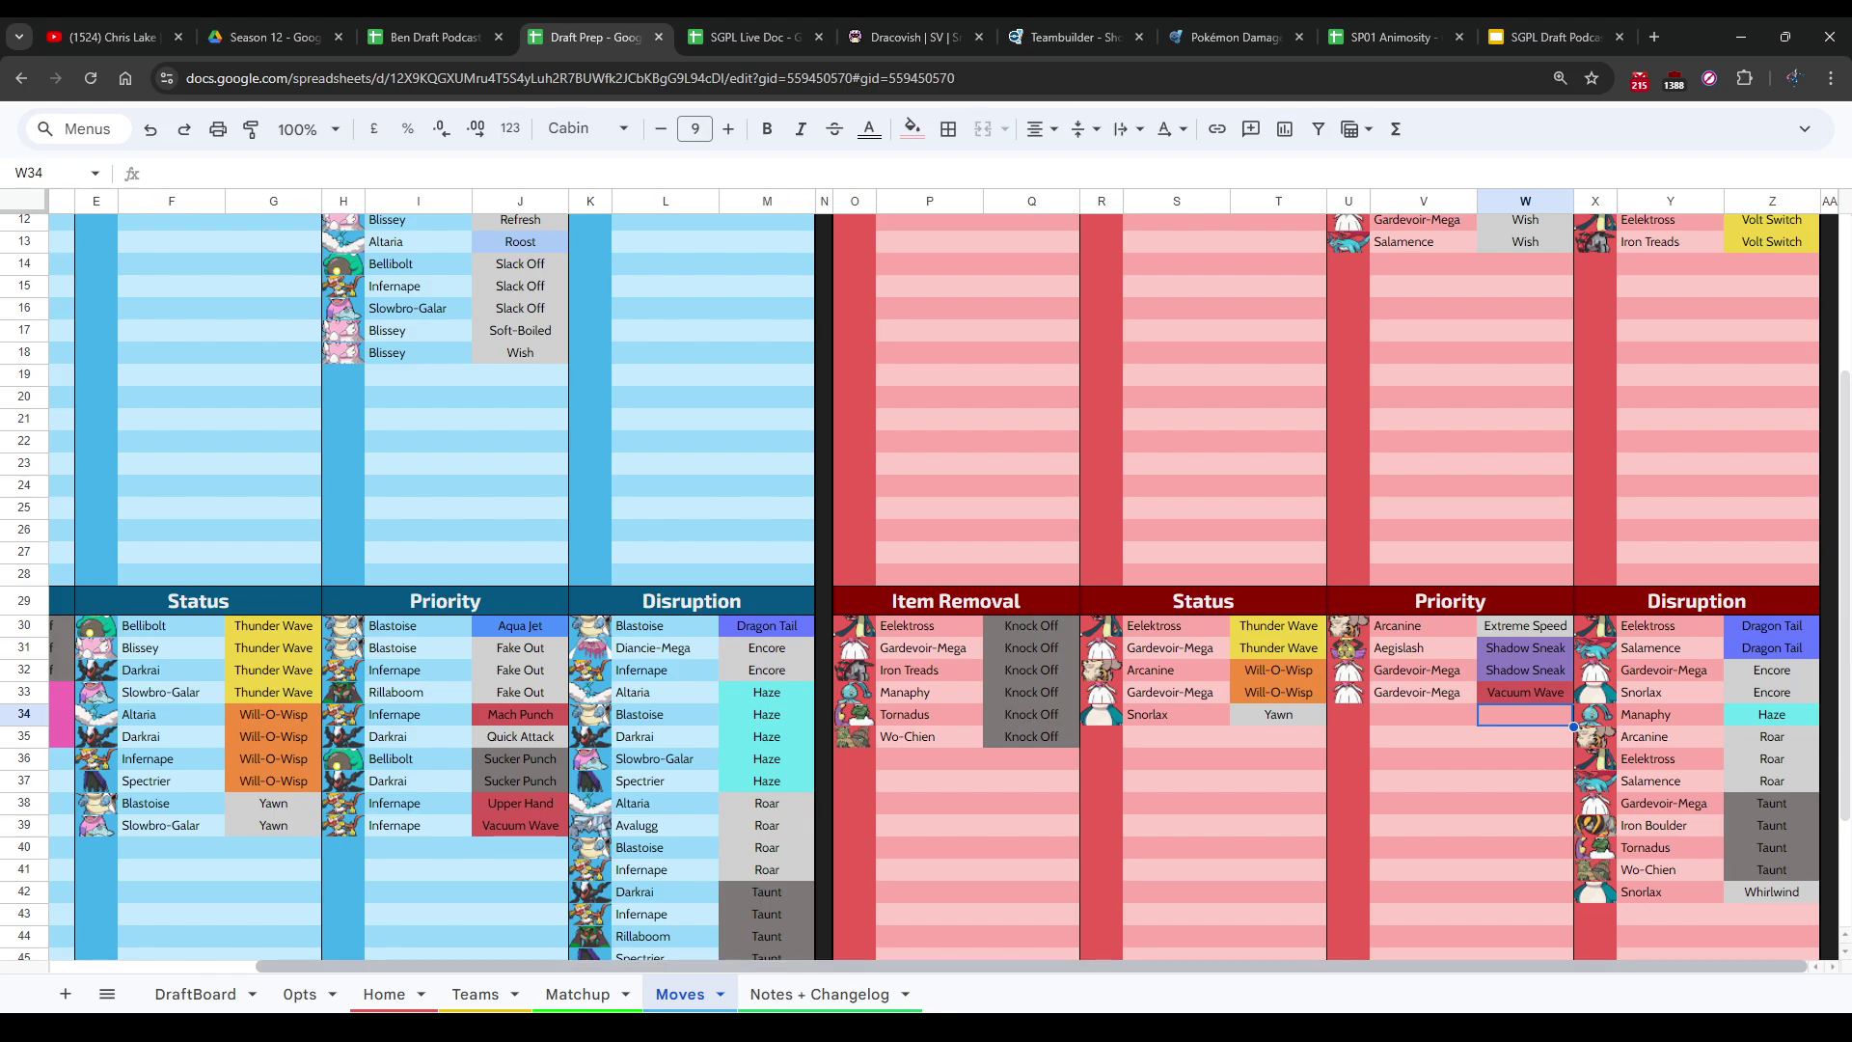
scroll(926, 579, up, 3)
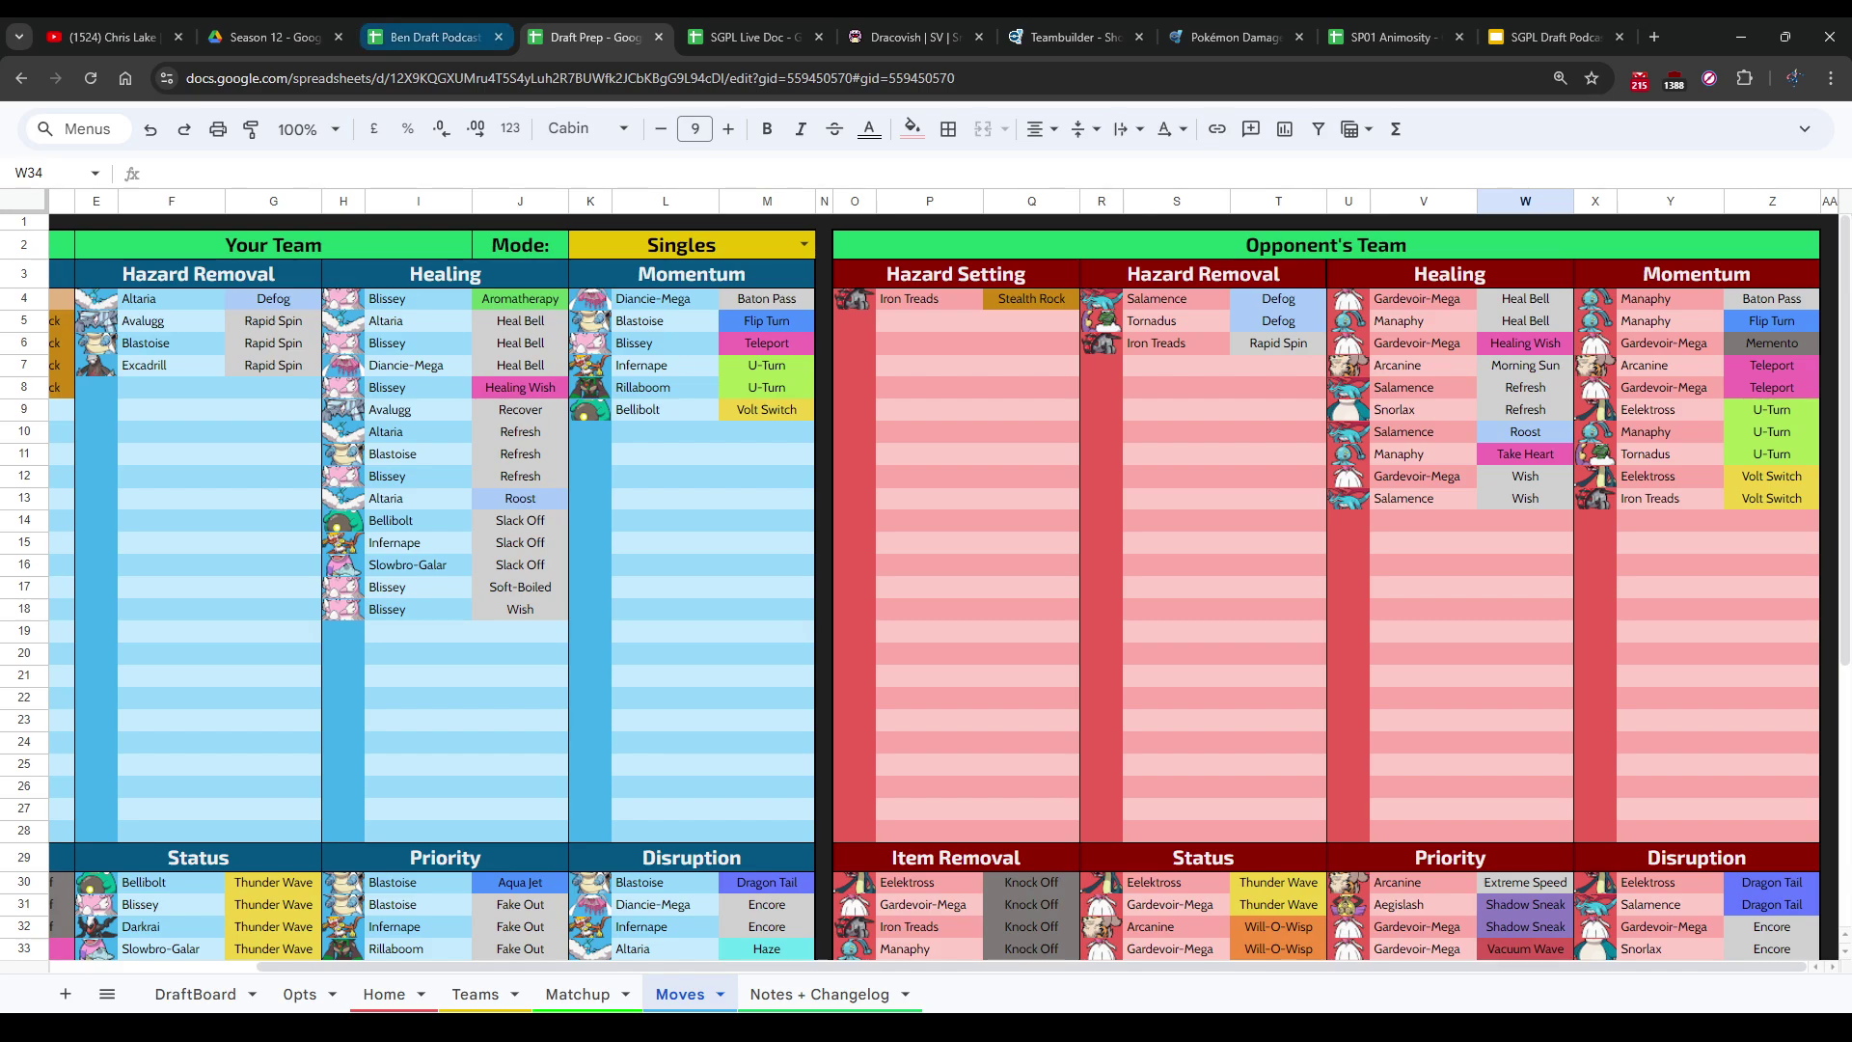
click(434, 37)
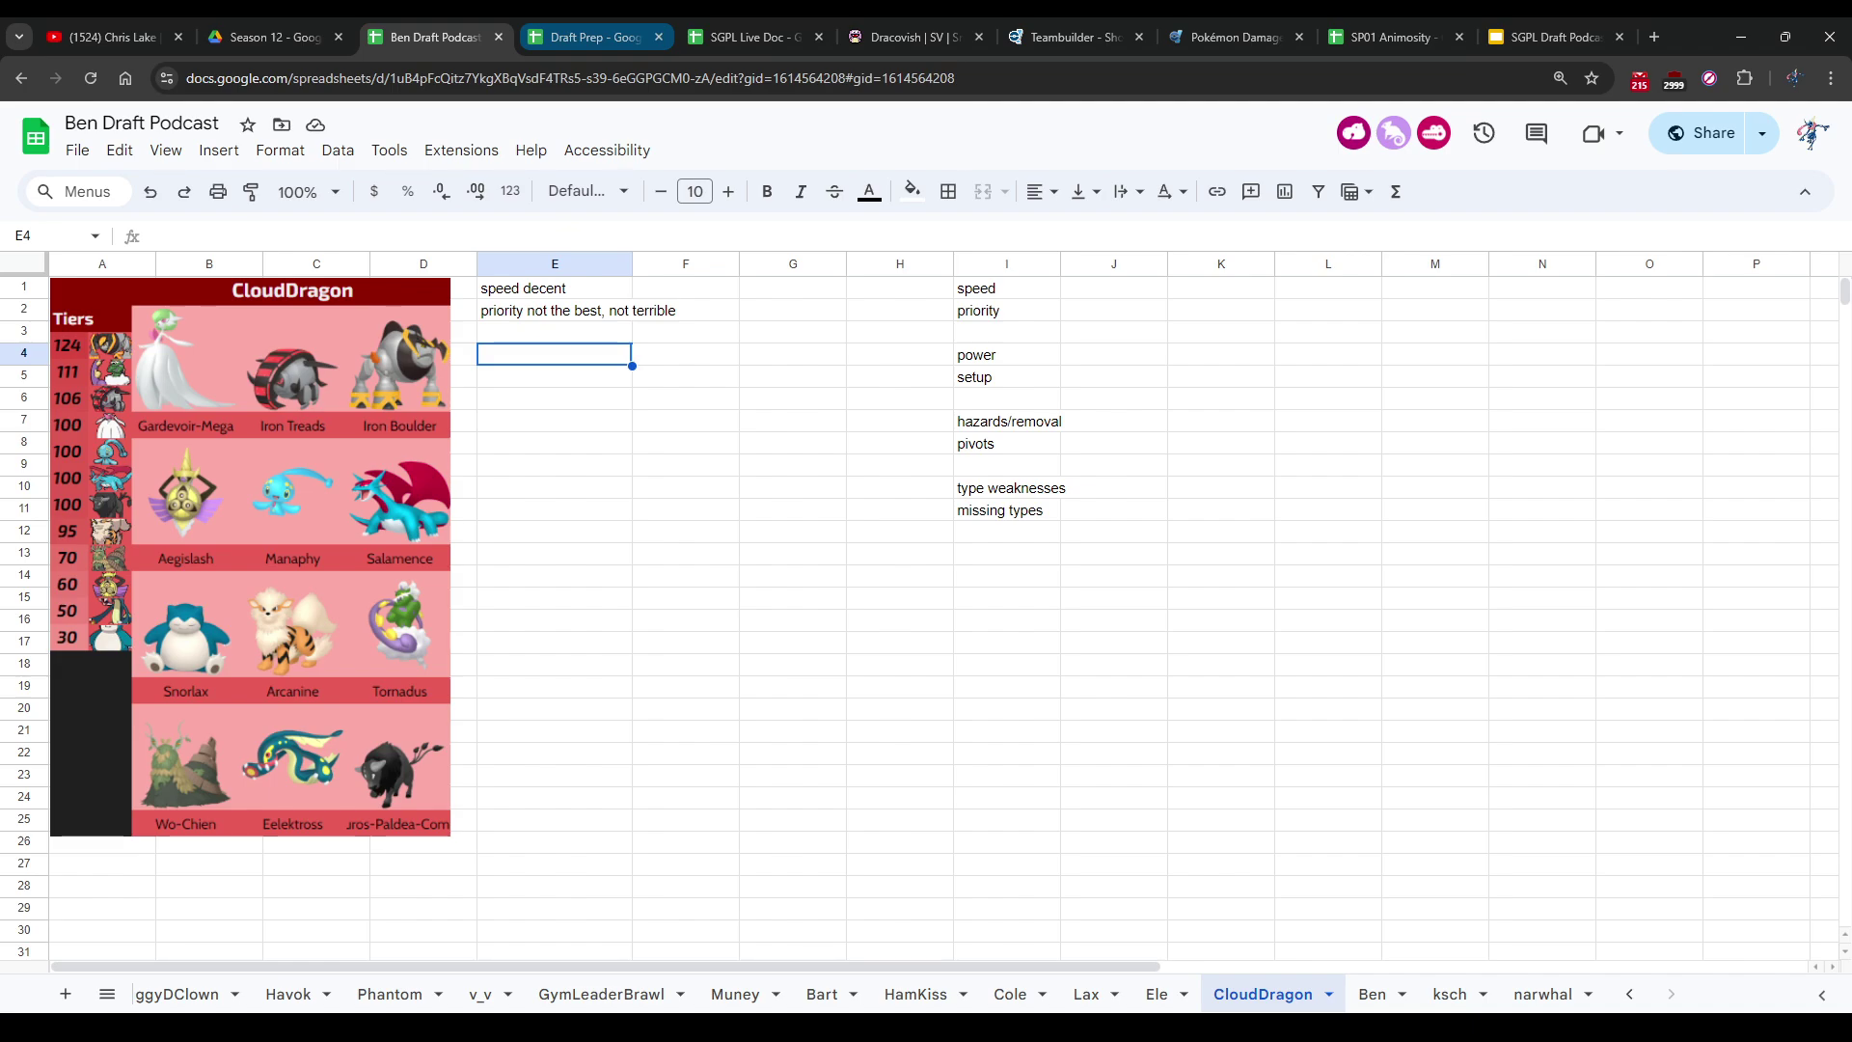
key(ctrl+Tab)
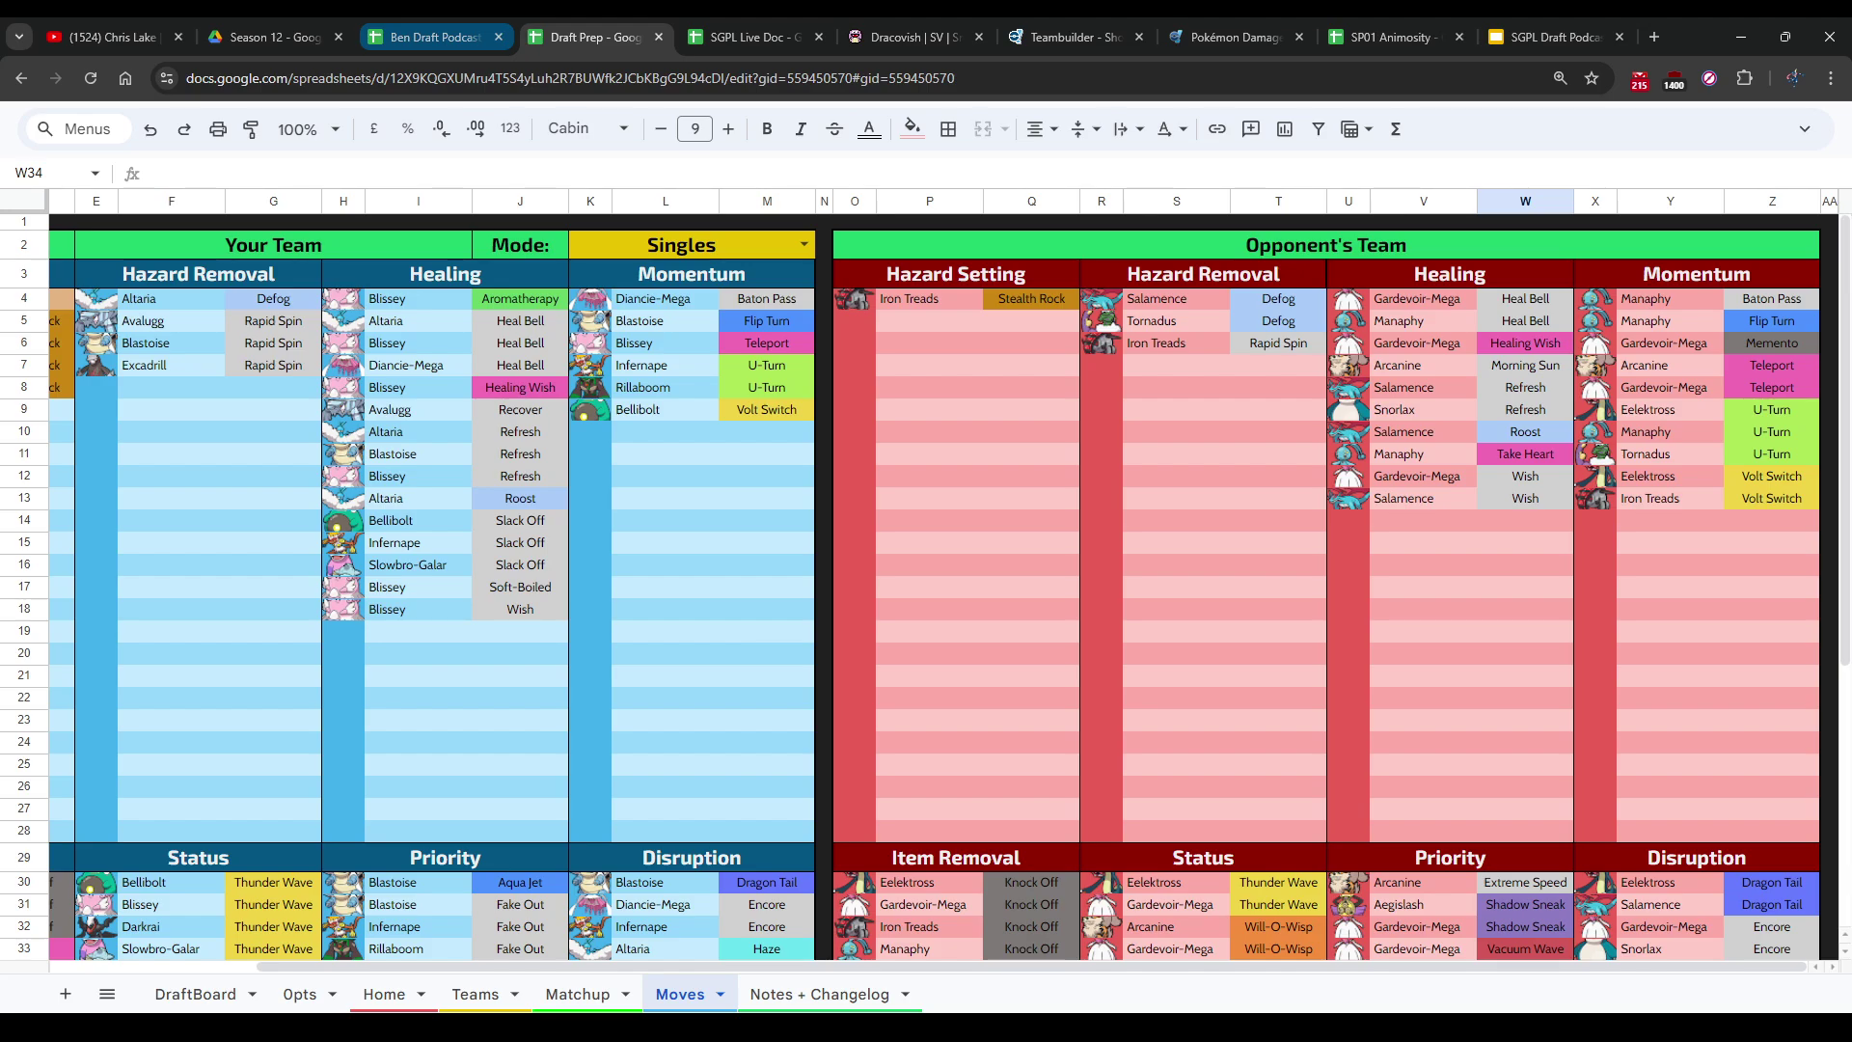
key(ctrl+shift+Tab)
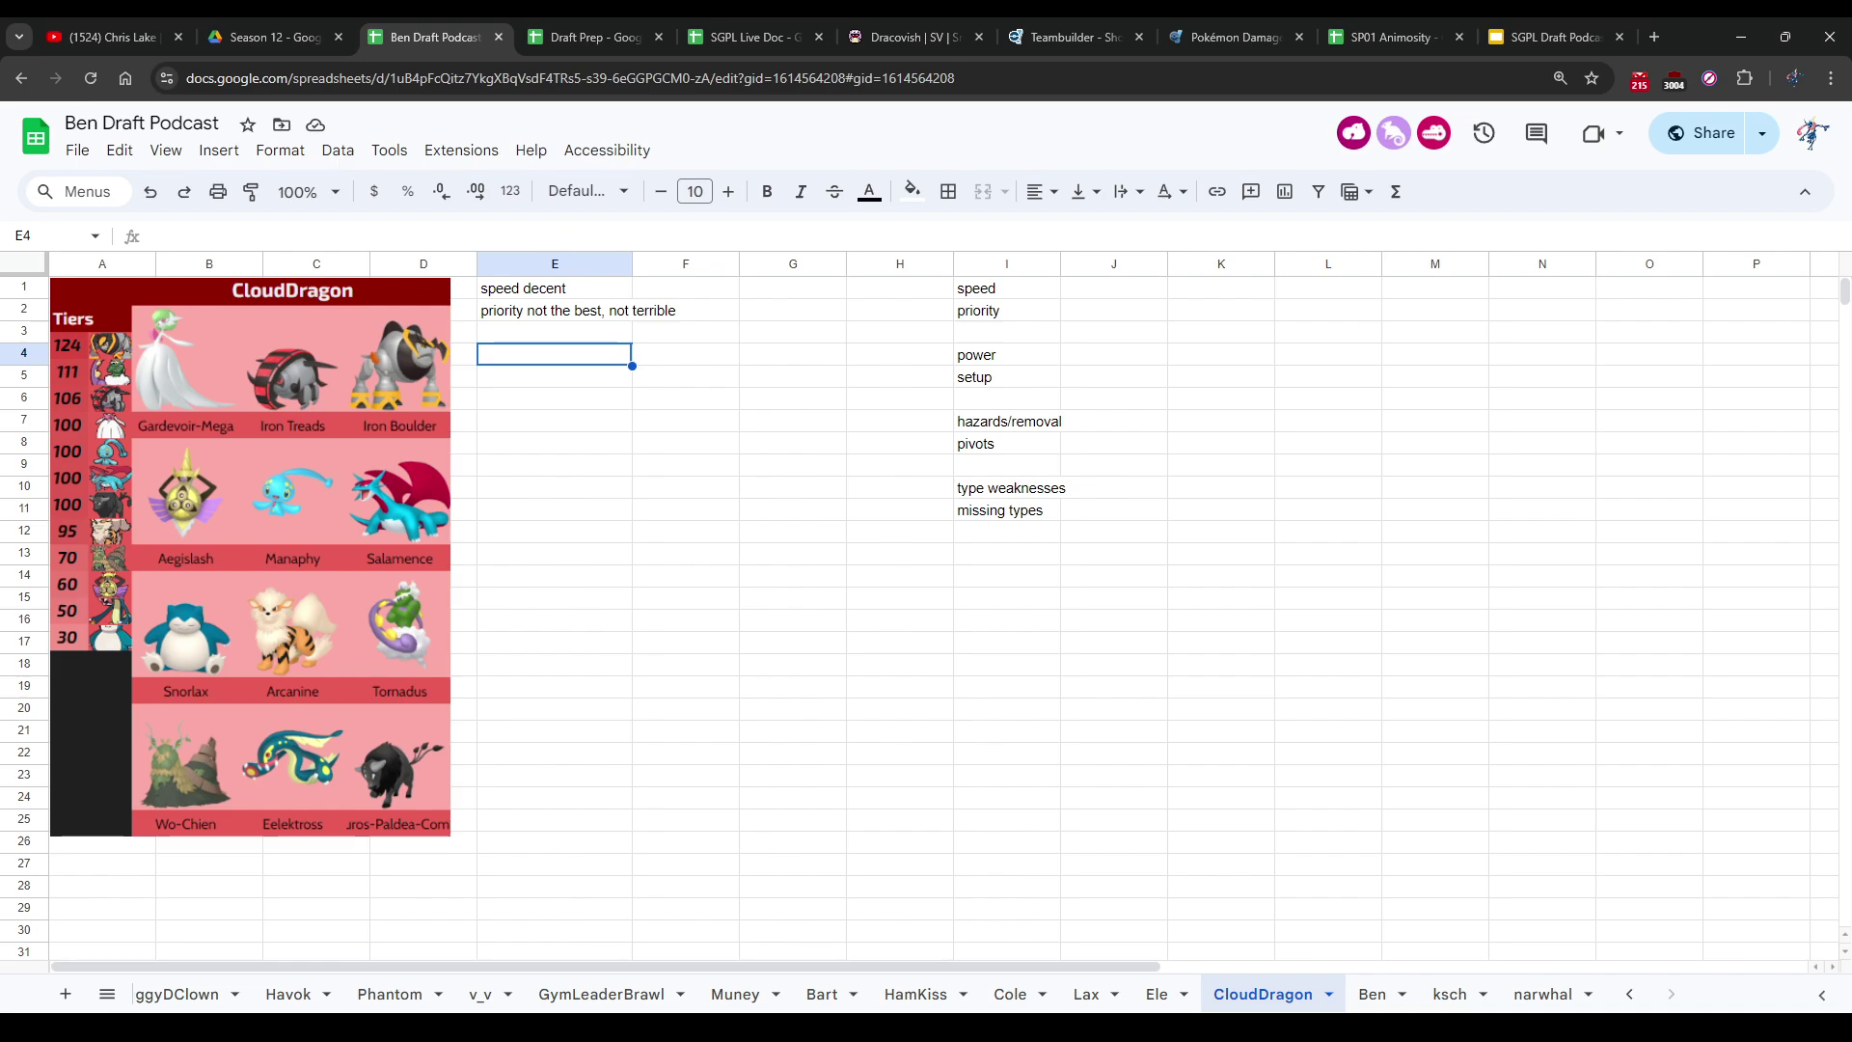
click(589, 37)
click(434, 37)
text(Offense )
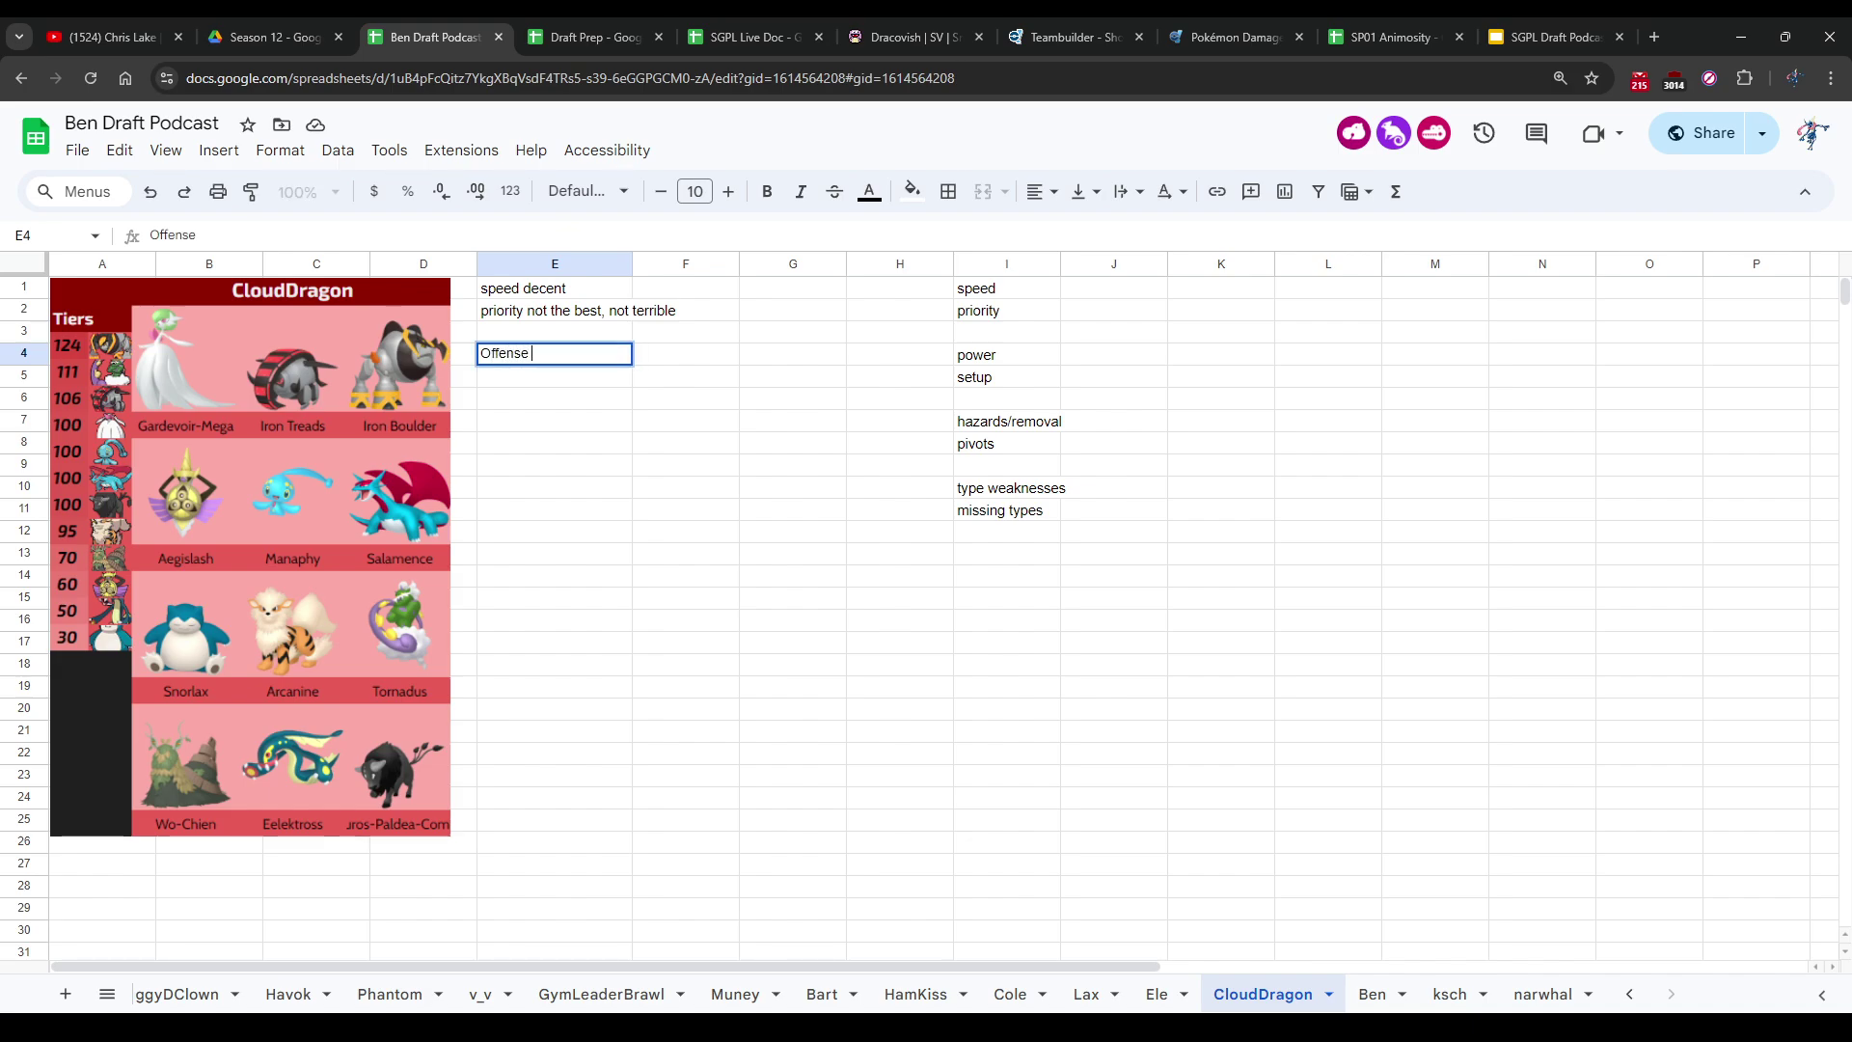
text(could be better, not great power)
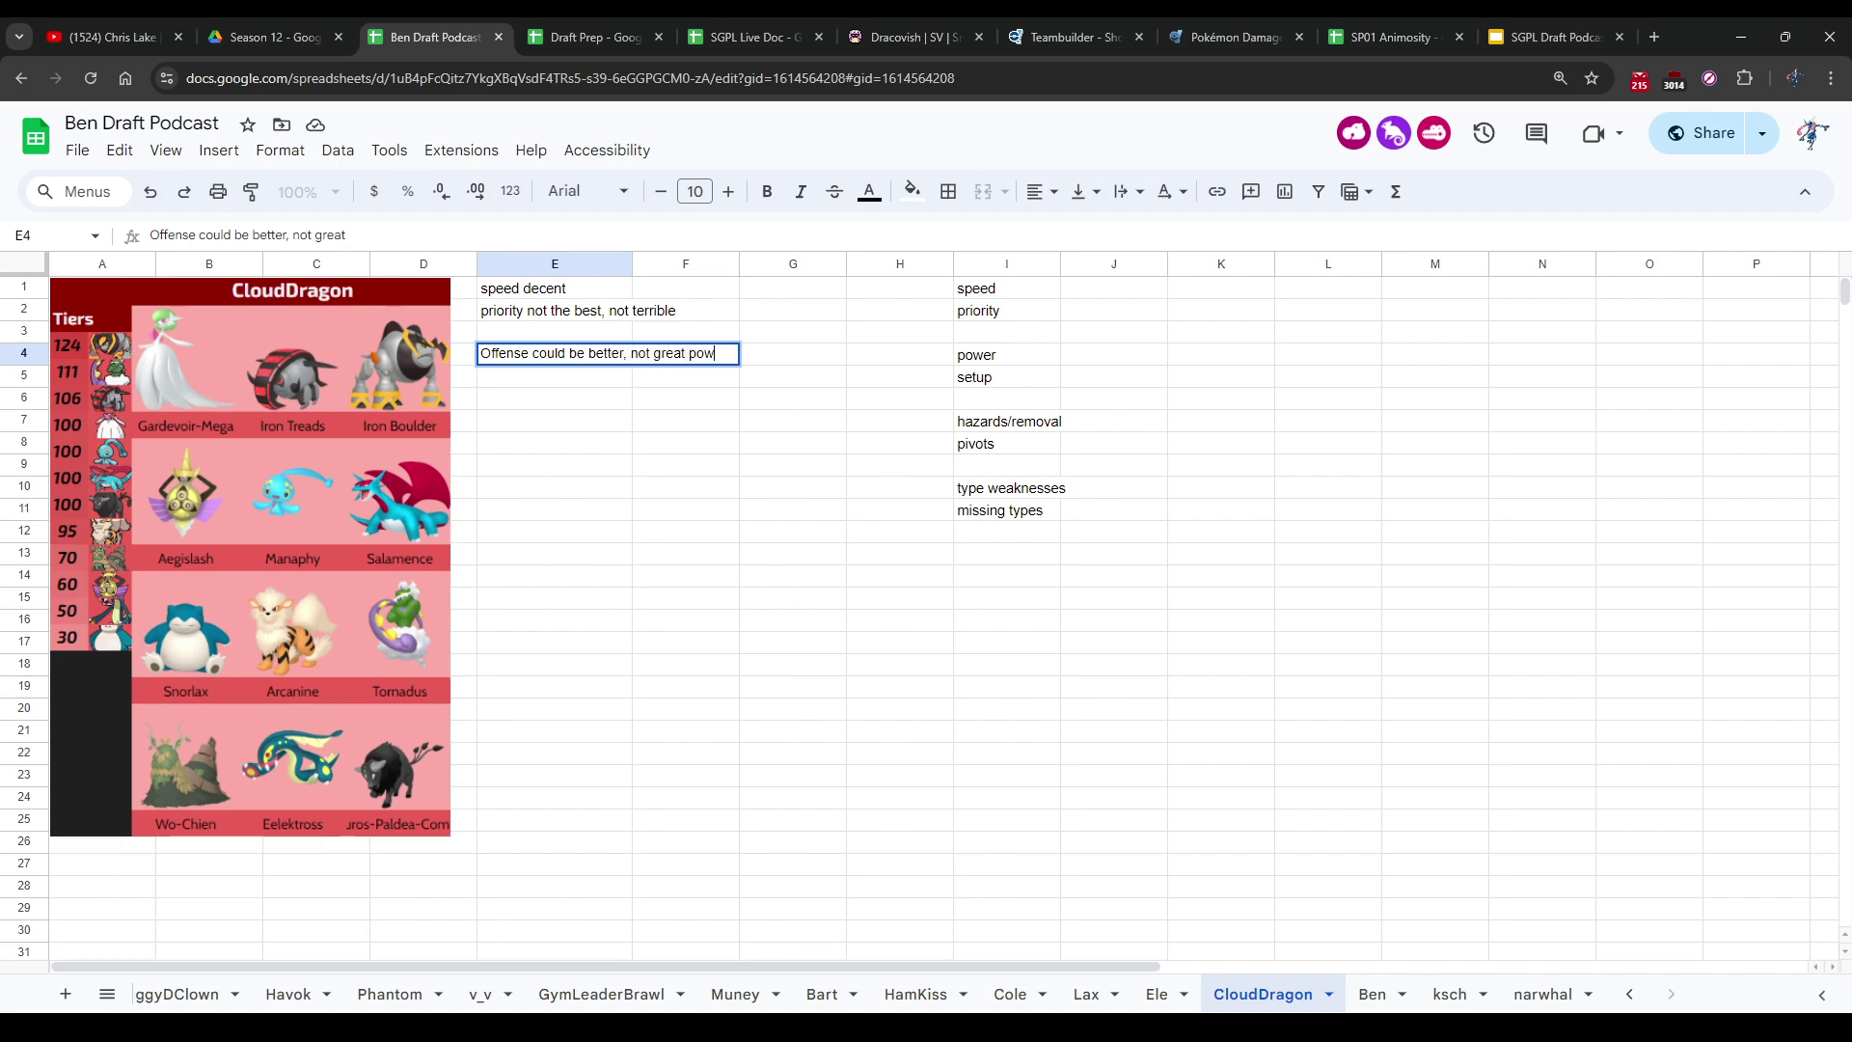
key(Return)
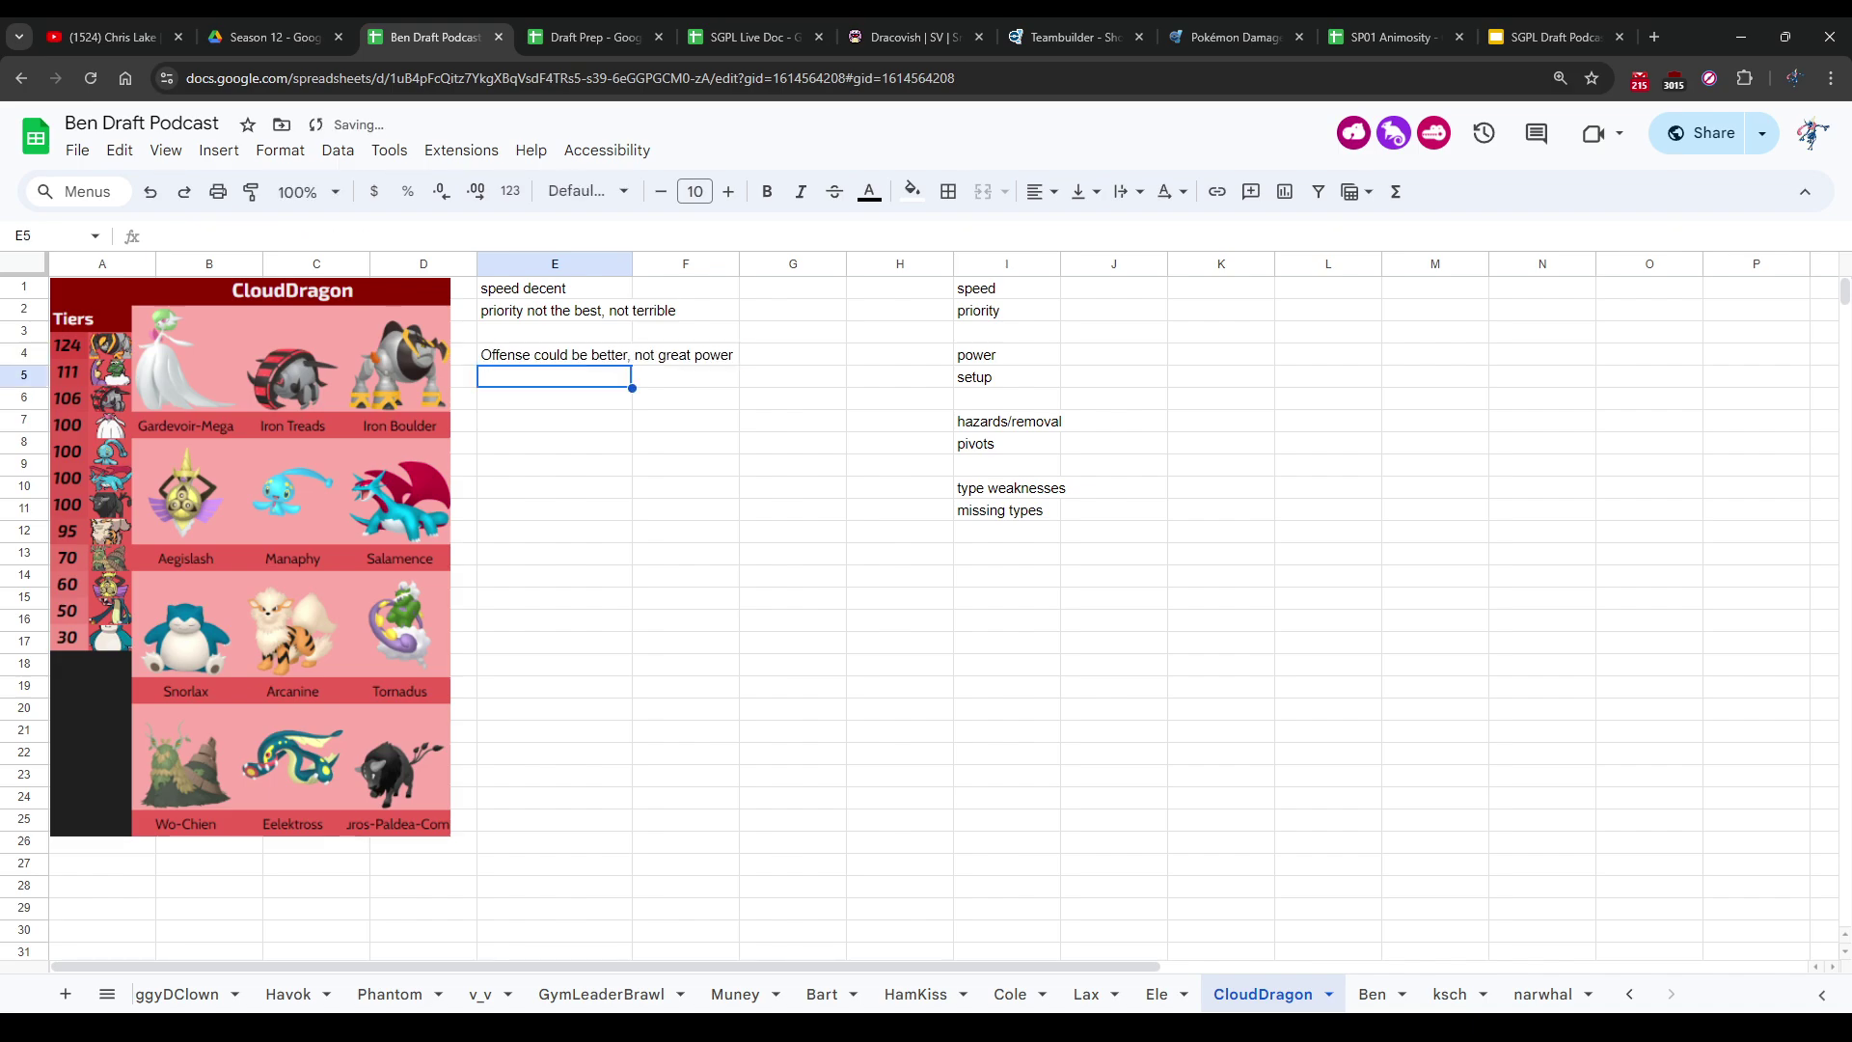
Step: Enter the note "Good setup" in cell E5 of the Gardevoir-Mega team's sheet
text(Good seu)
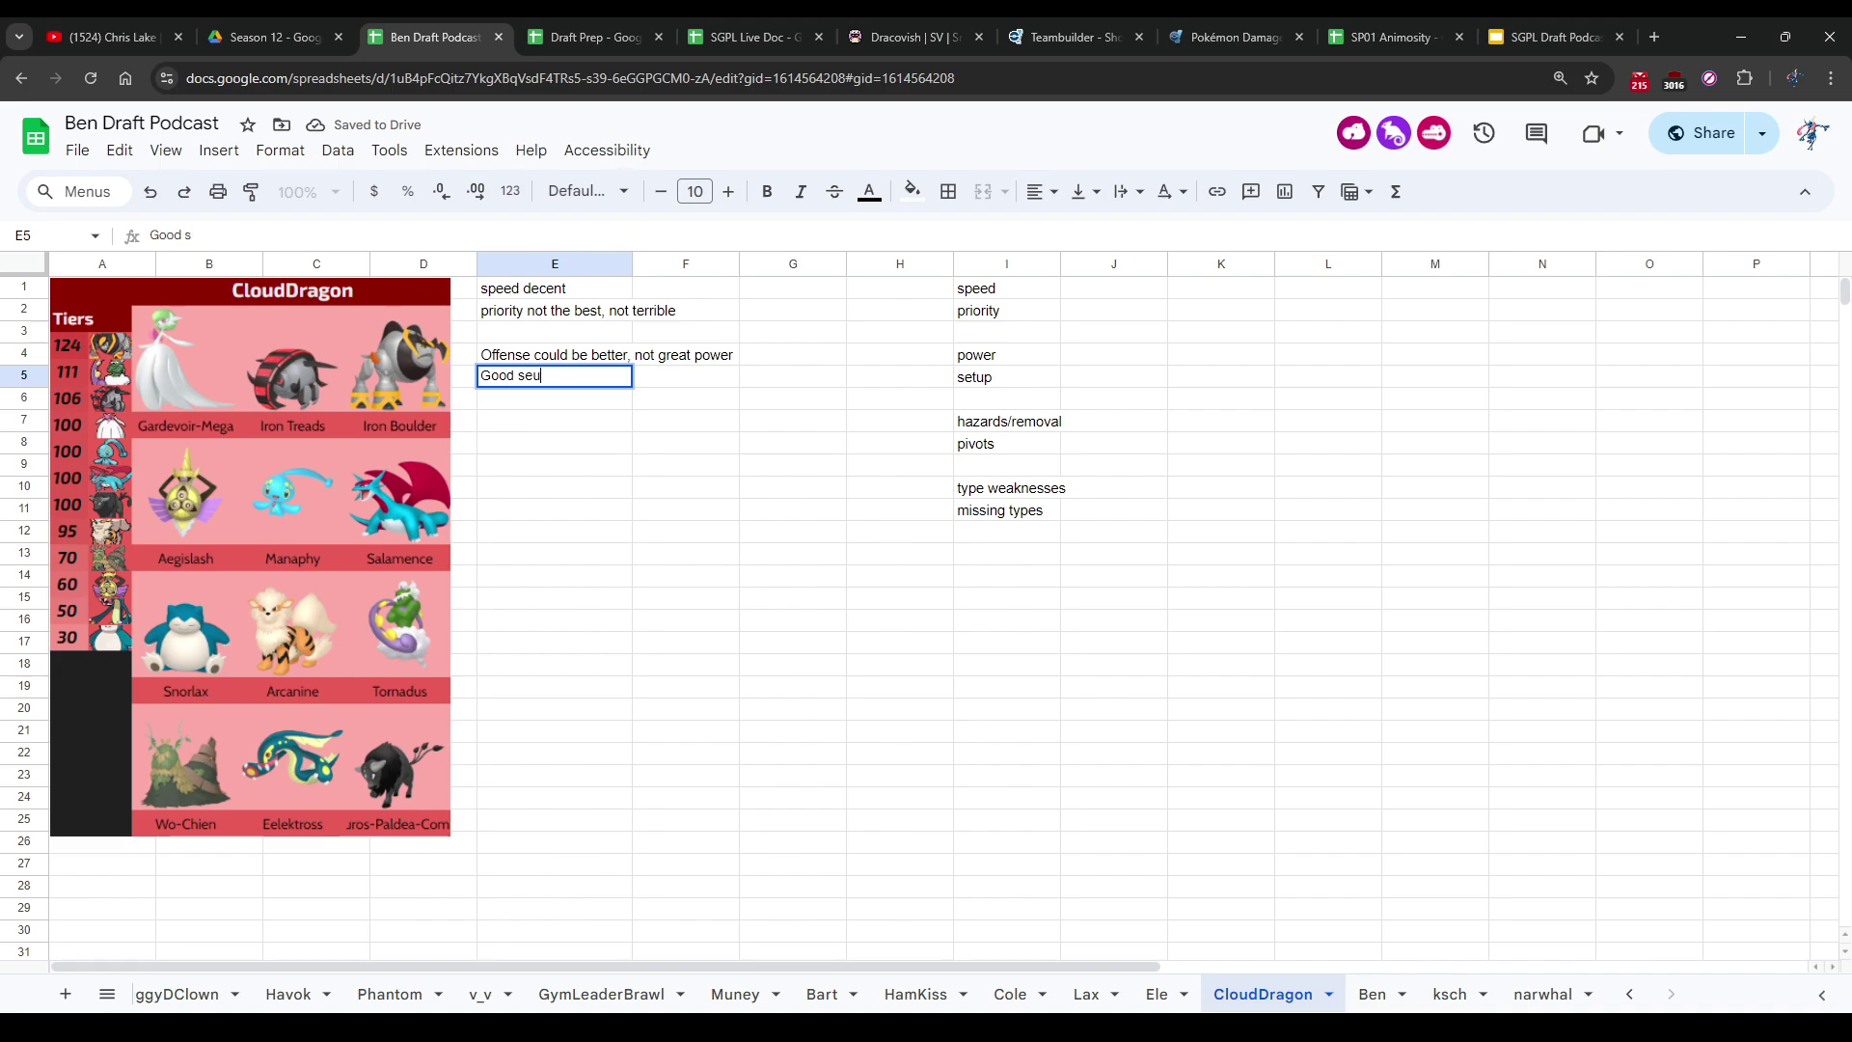
key(BackSpace)
text(tup)
key(Return)
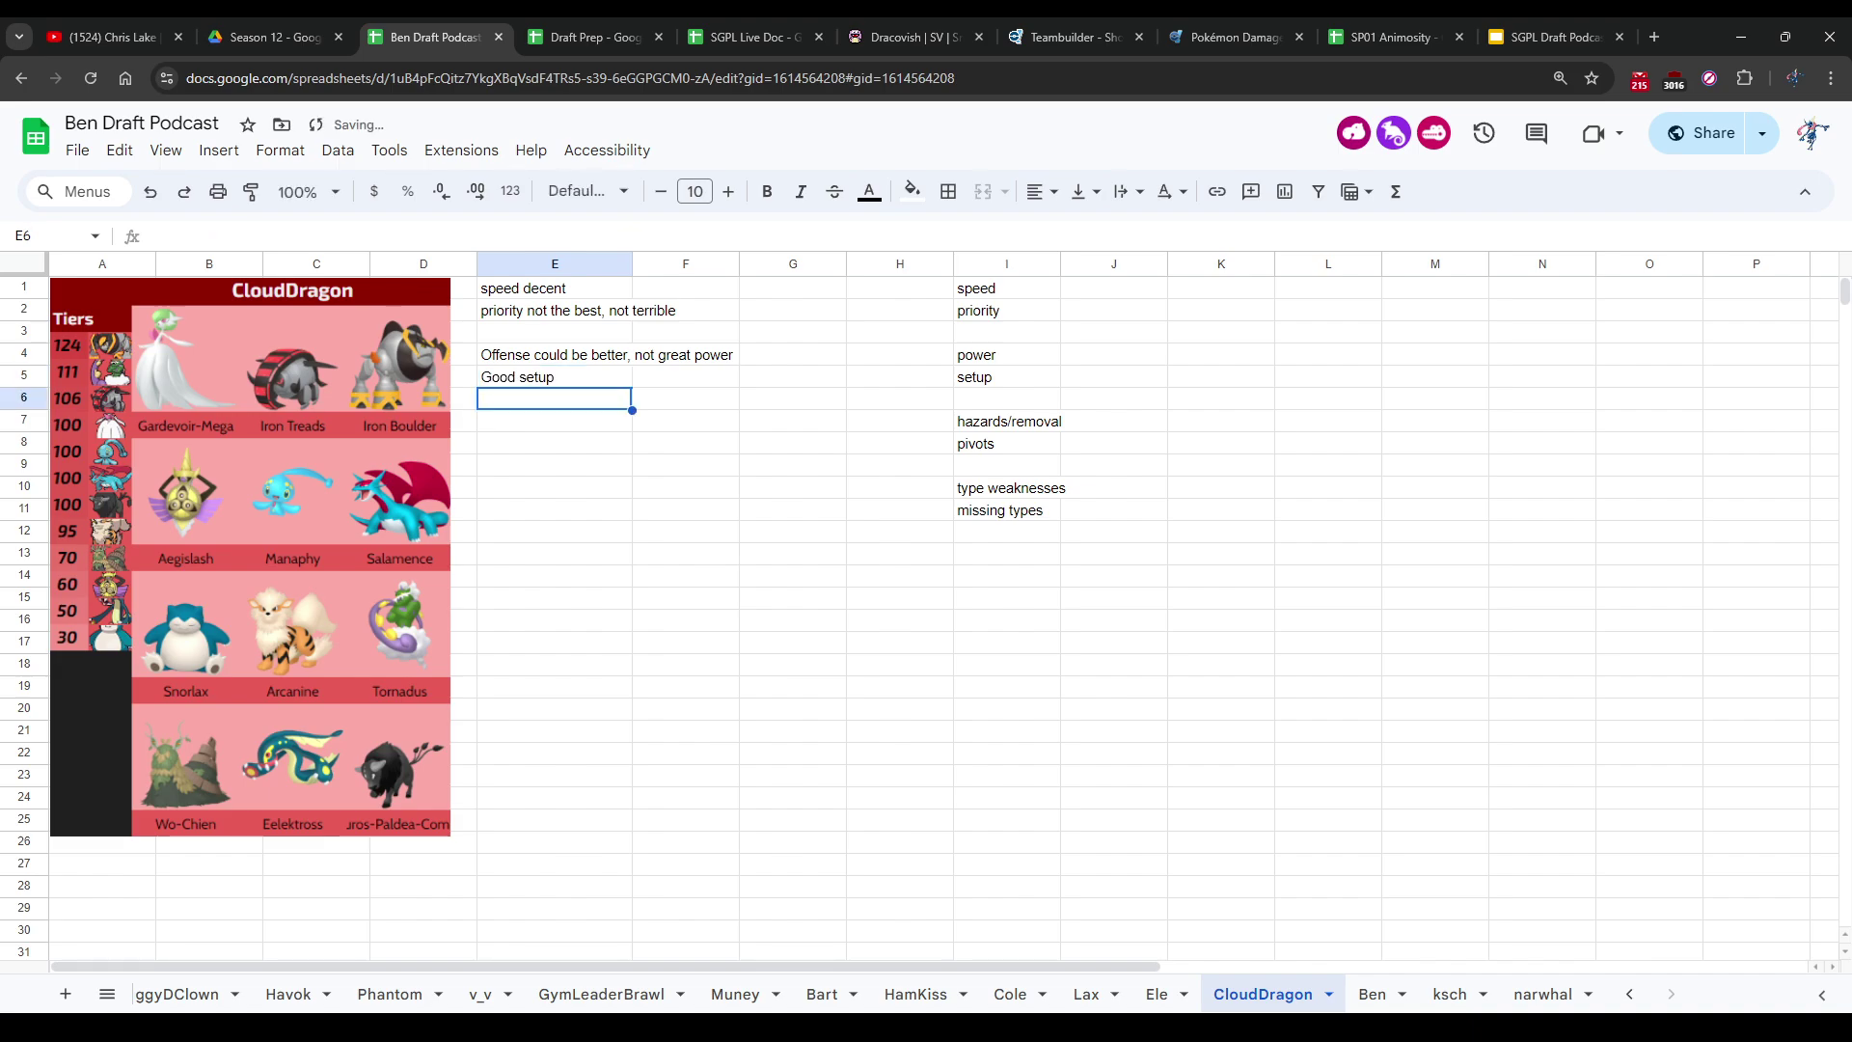
Step: Enter the note "Defense not great quality" in cell E7 of the Gardevoir-Mega team's sheet
key(Return)
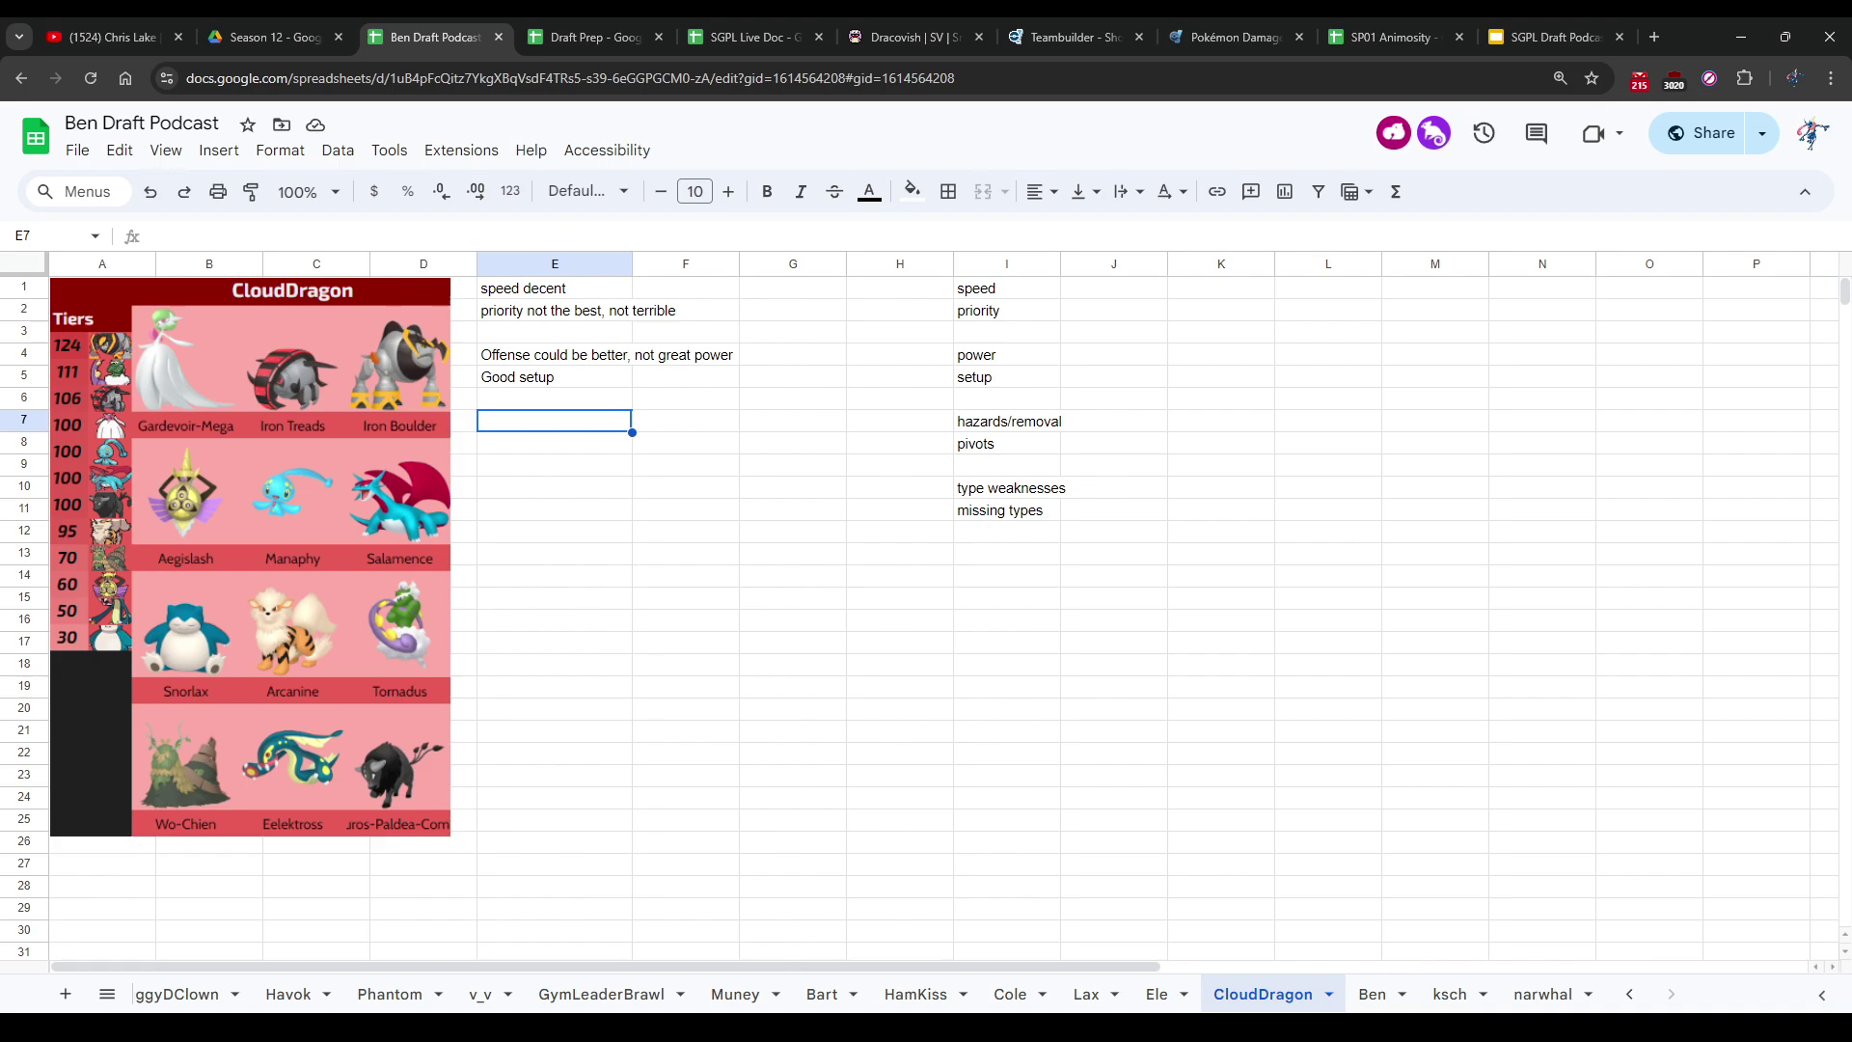
text(efen)
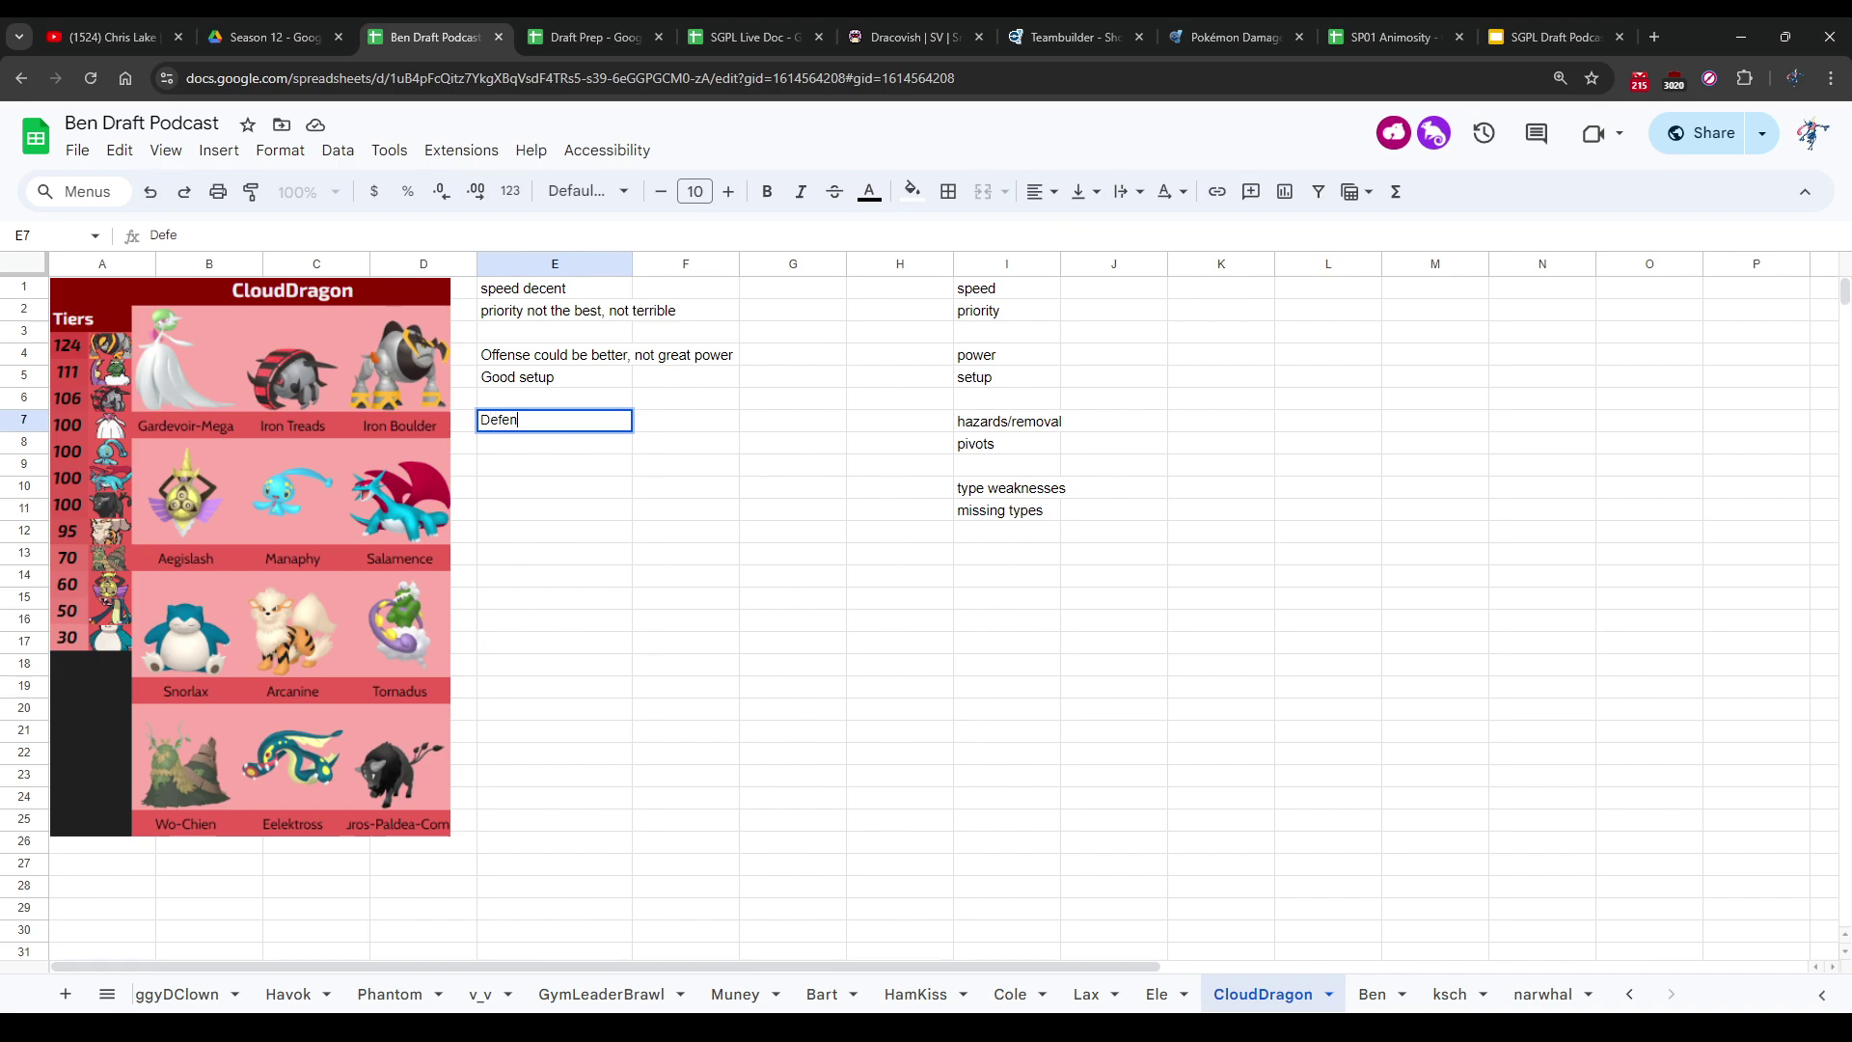
text(se not great quality)
key(Return)
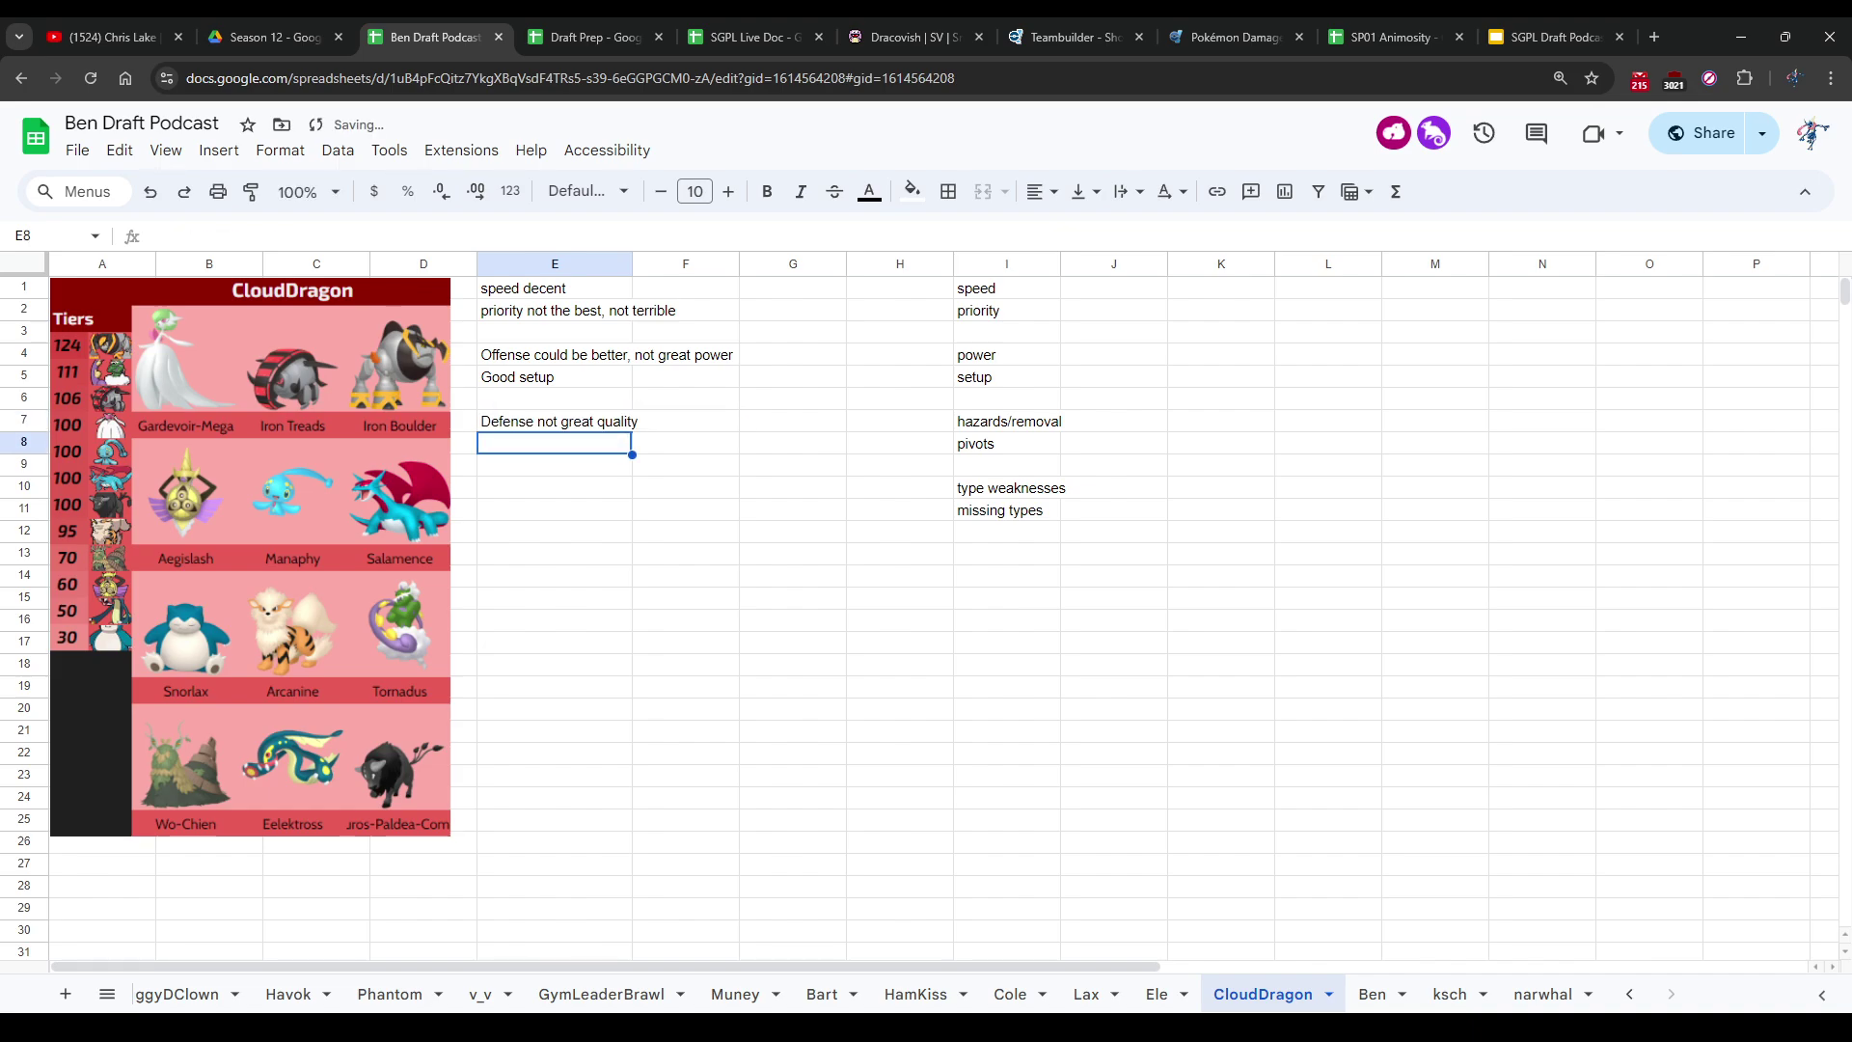
Step: Look over the Gardevoir-Mega team's type matchups and roster on Draft Prep's Matchup and Home sheets, returning to its notes
key(ctrl+Tab)
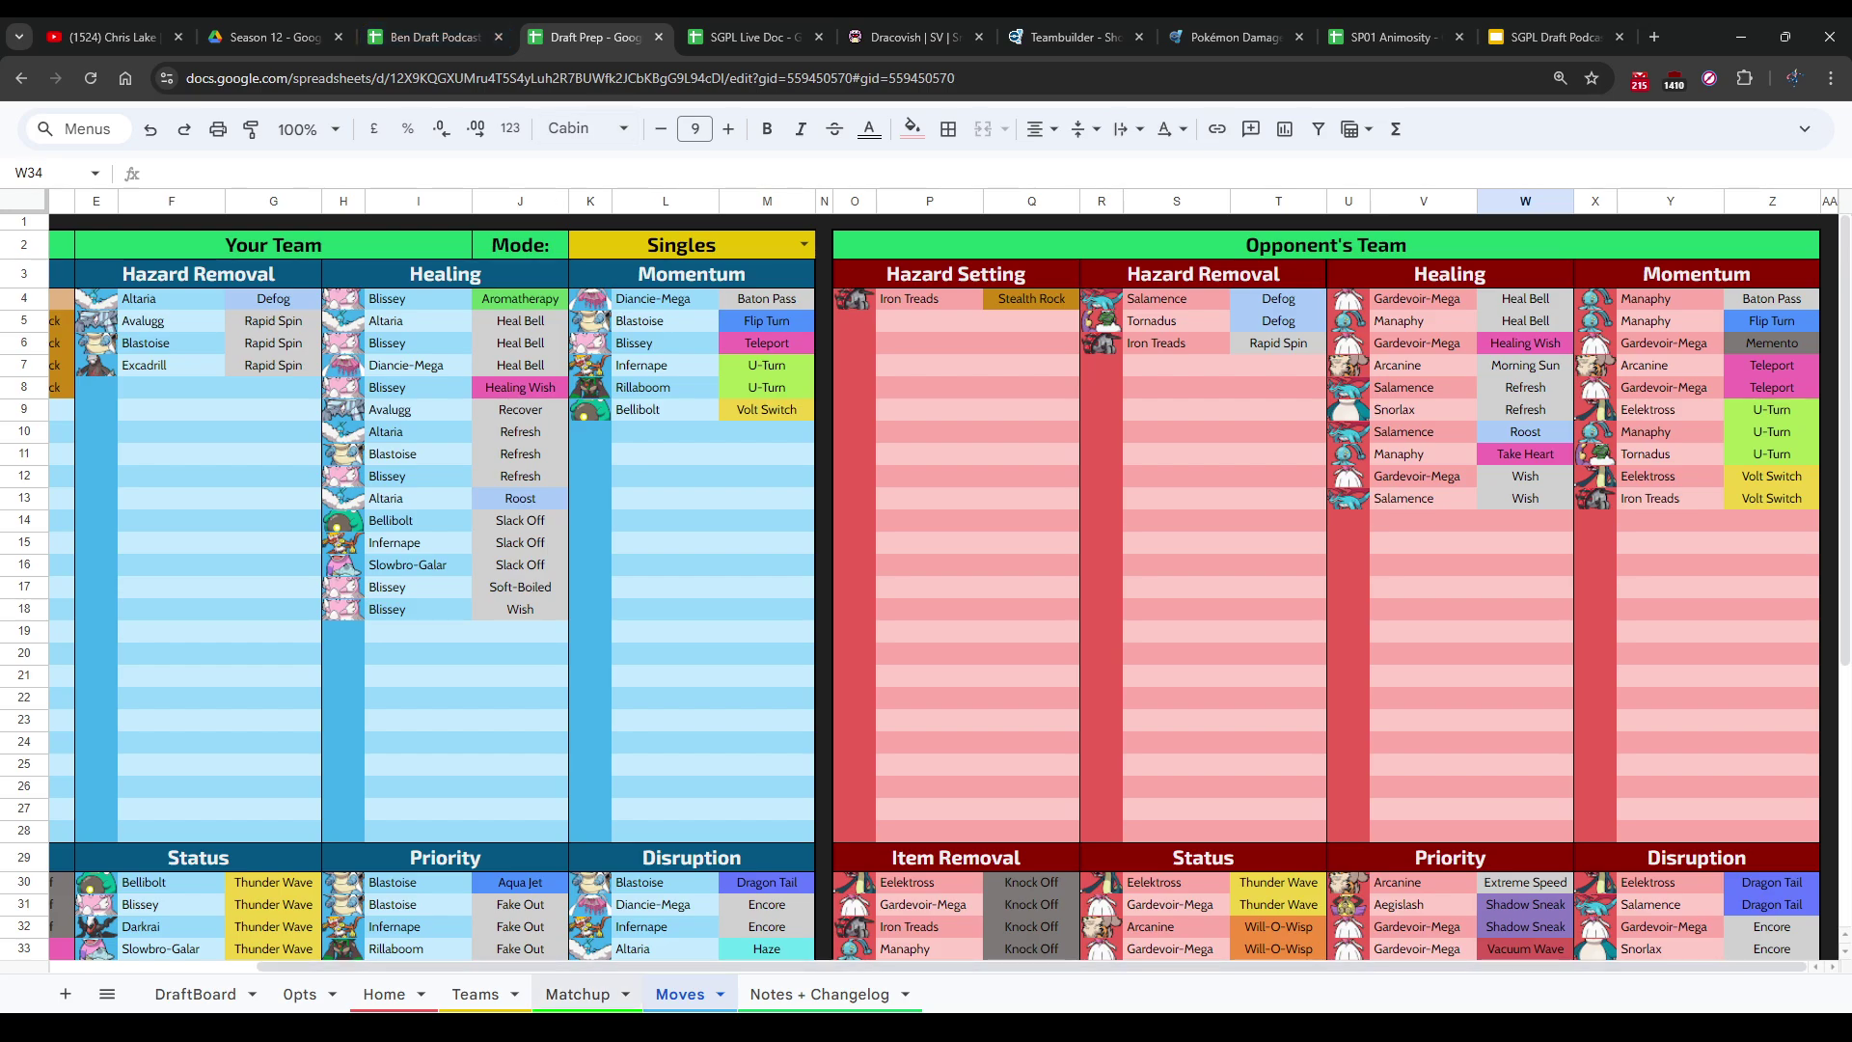
click(578, 994)
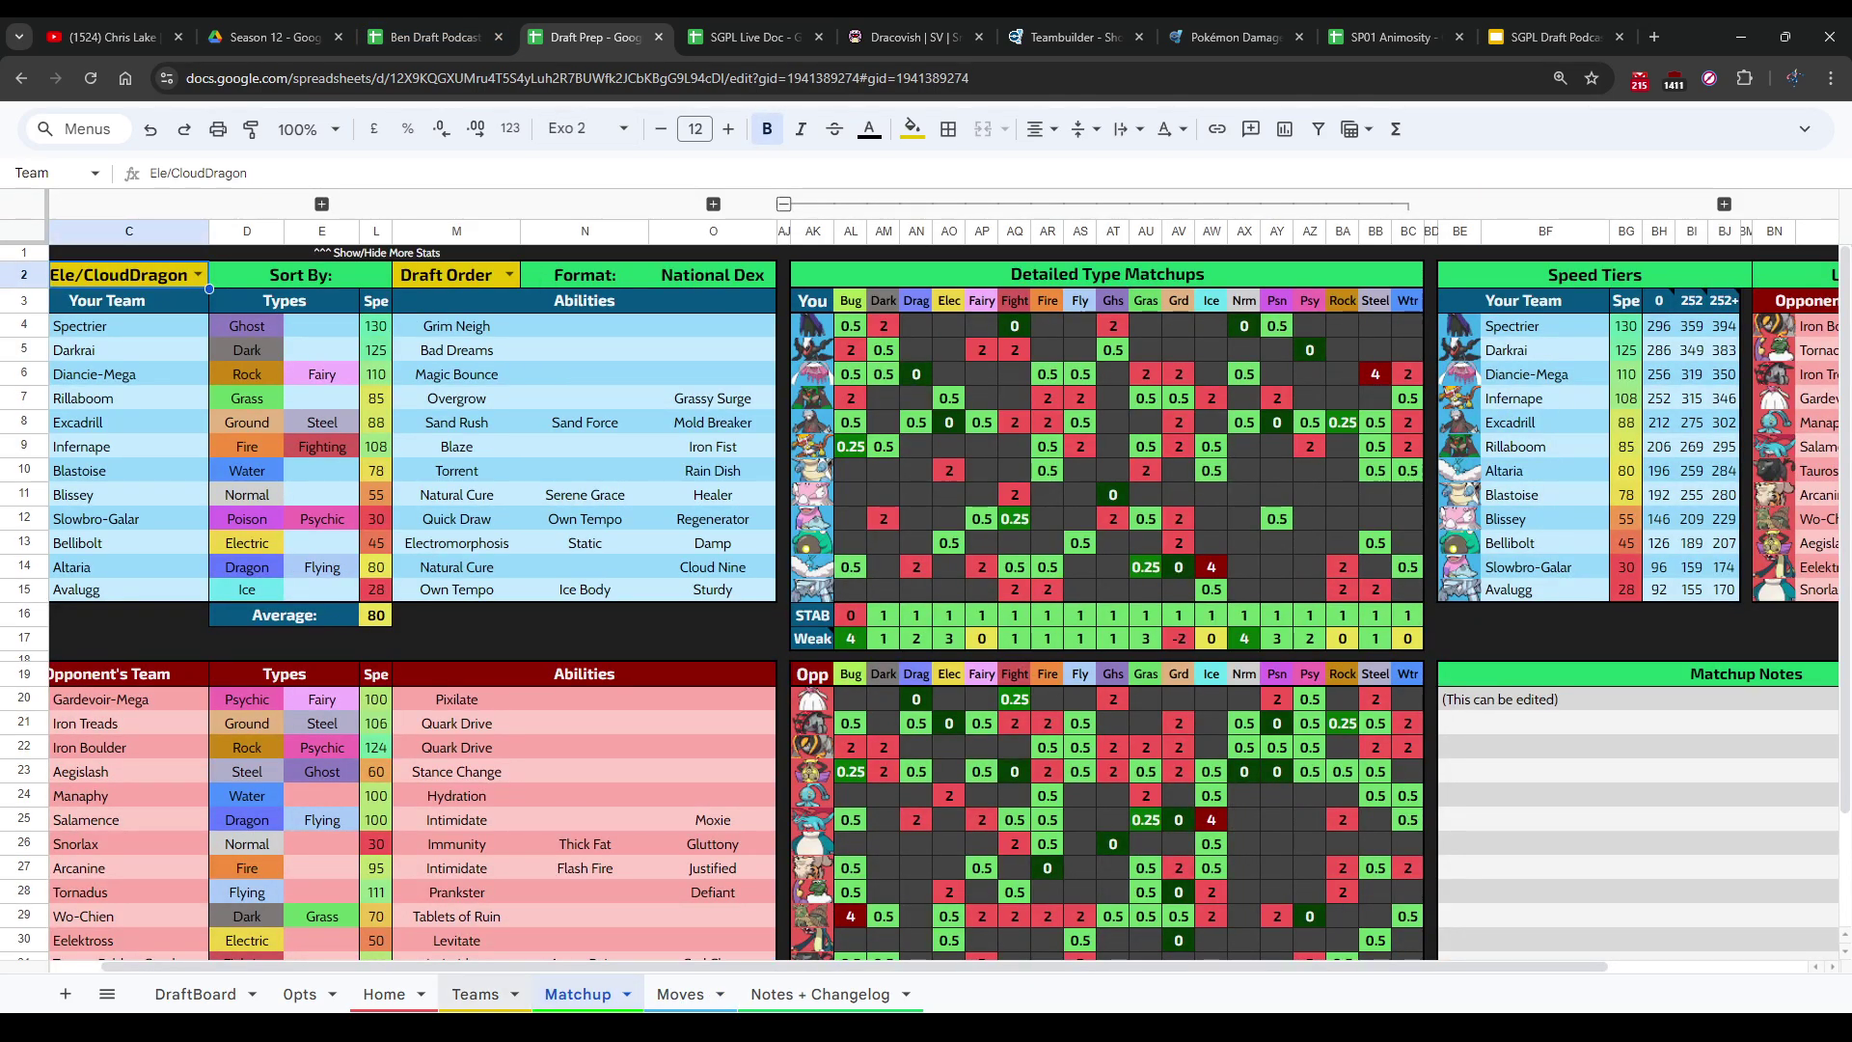
click(475, 994)
key(ctrl+shift+Page_Up)
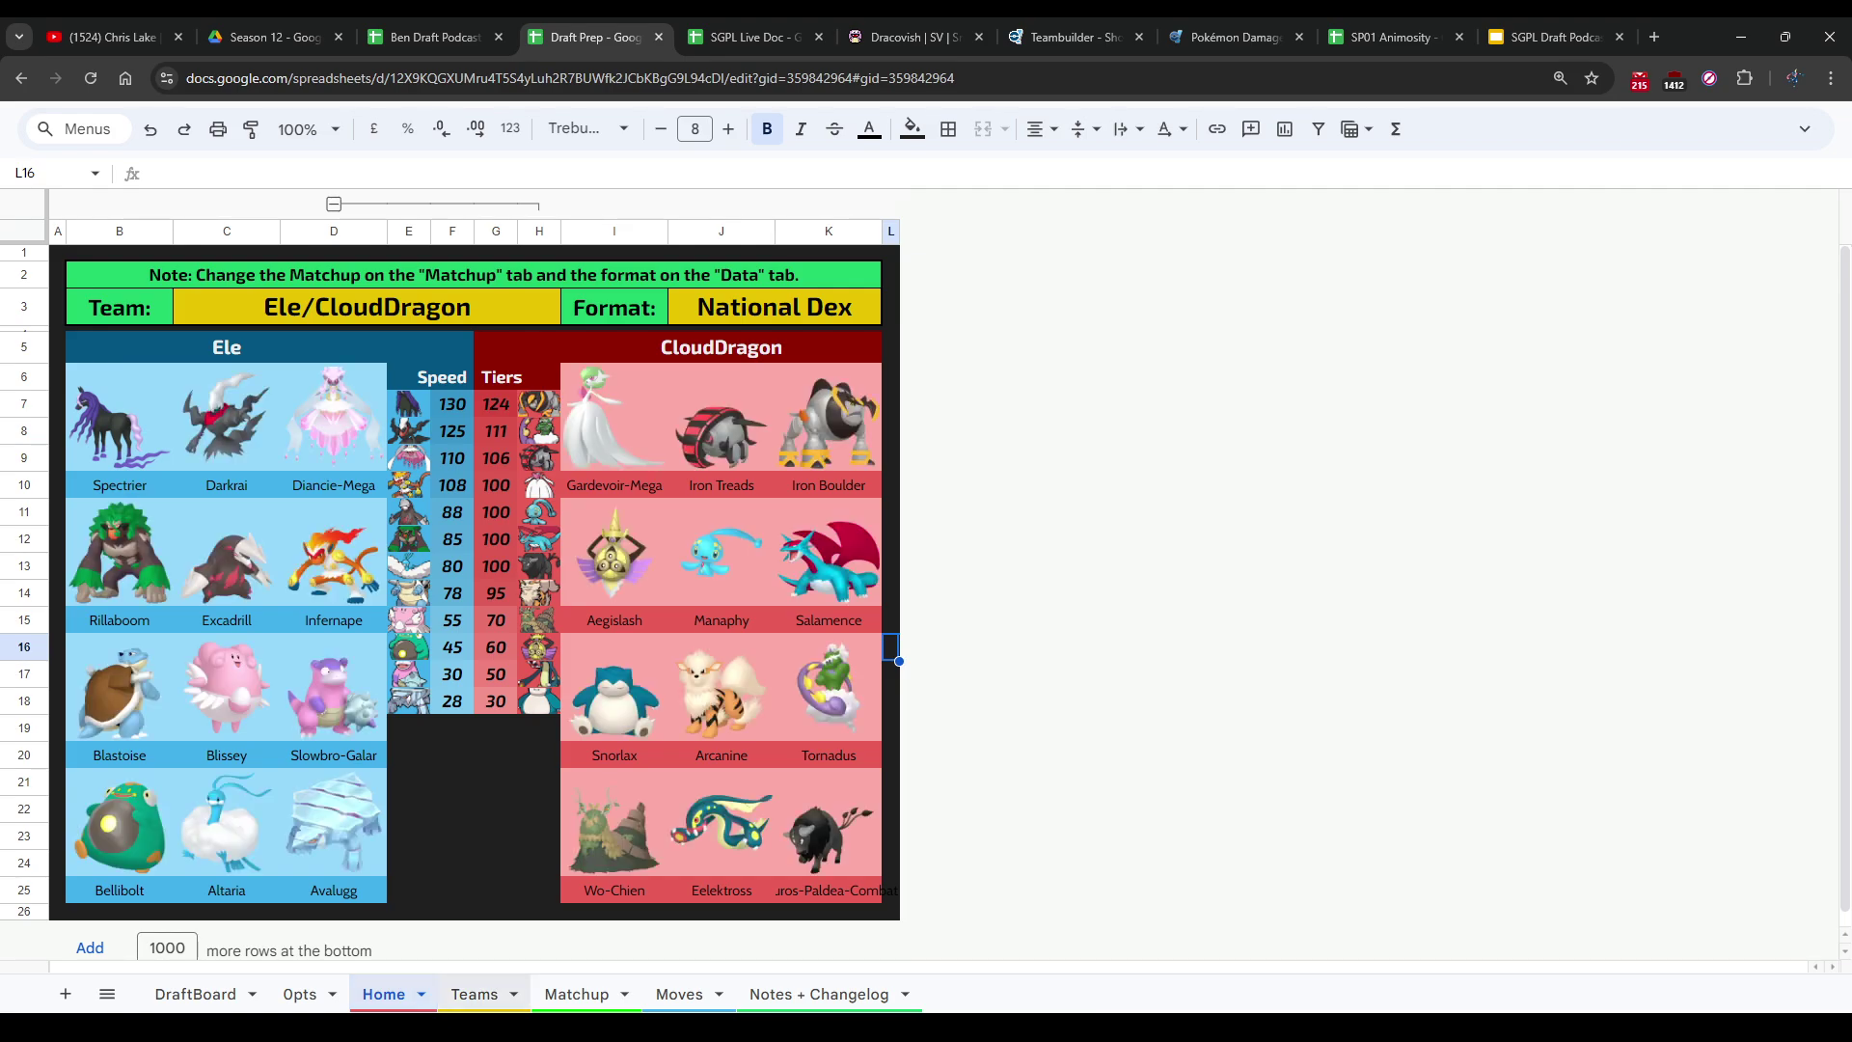
key(ctrl+shift+Page_Down)
key(ctrl+shift+Page_Down)
key(ctrl+Page_Up)
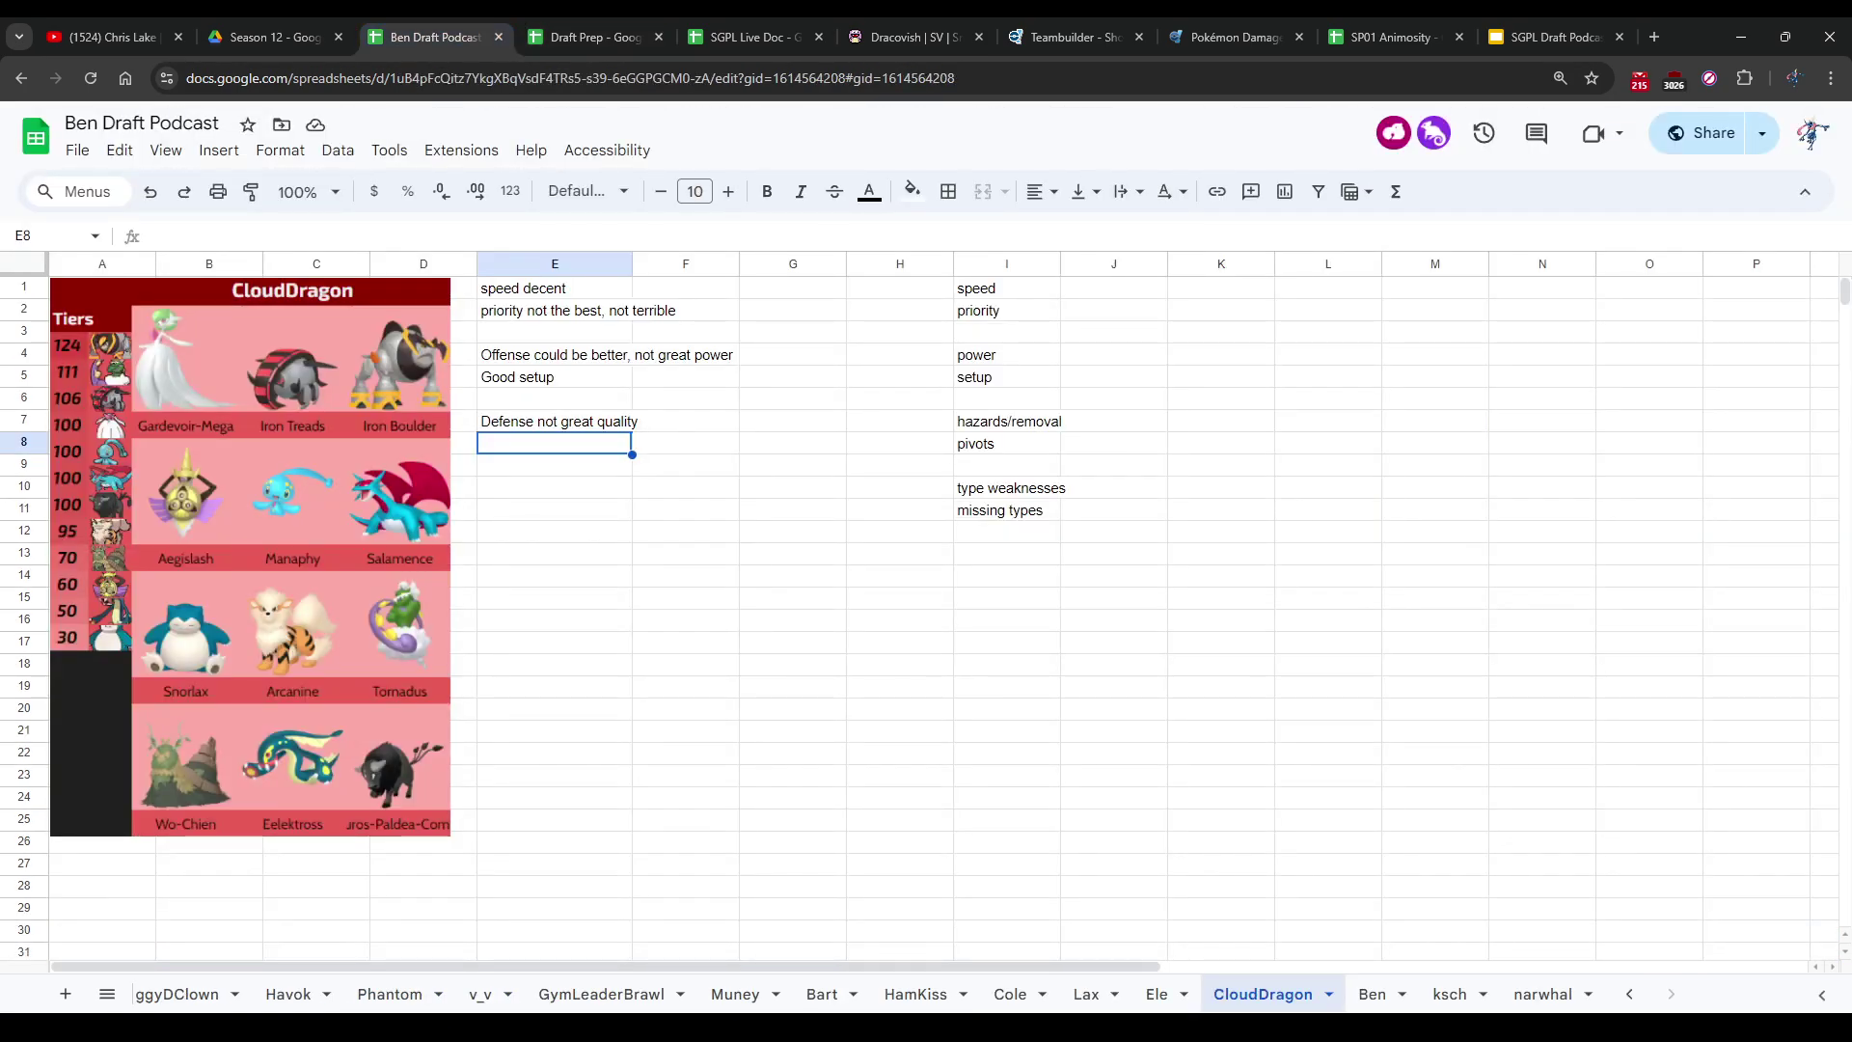
click(554, 465)
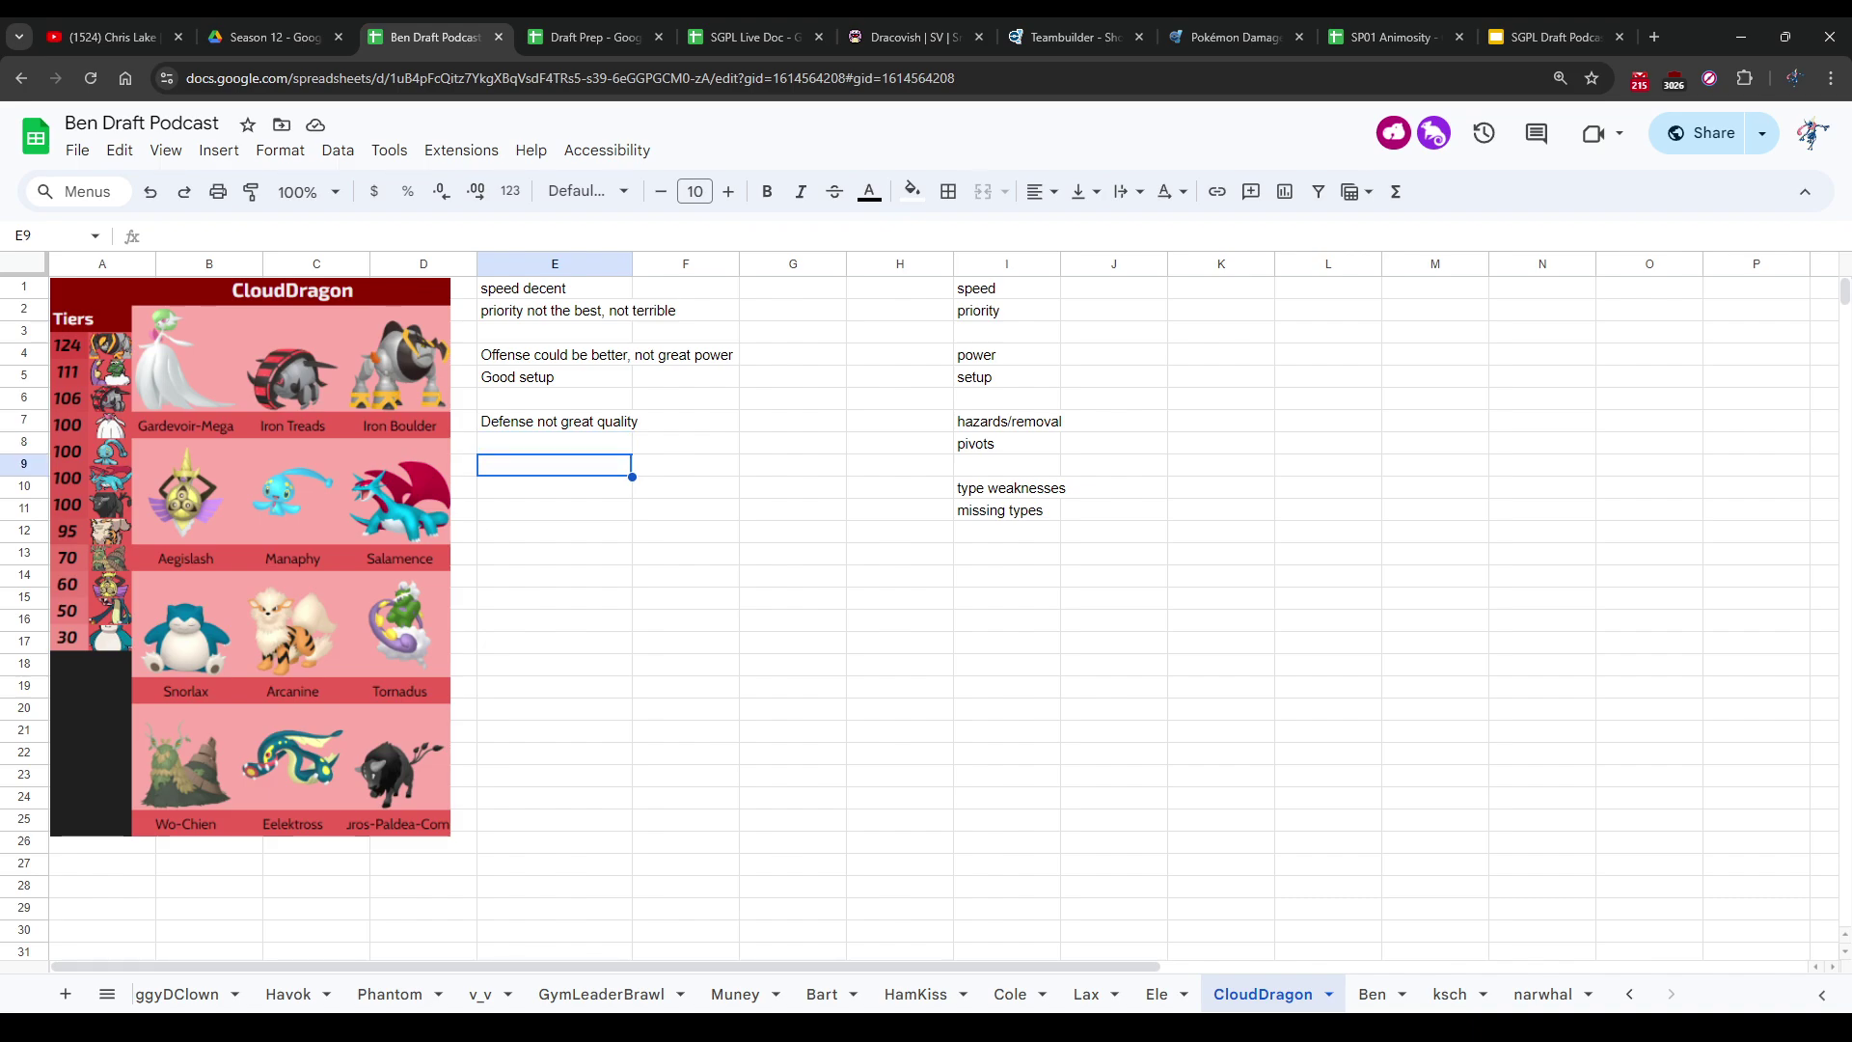
text(No)
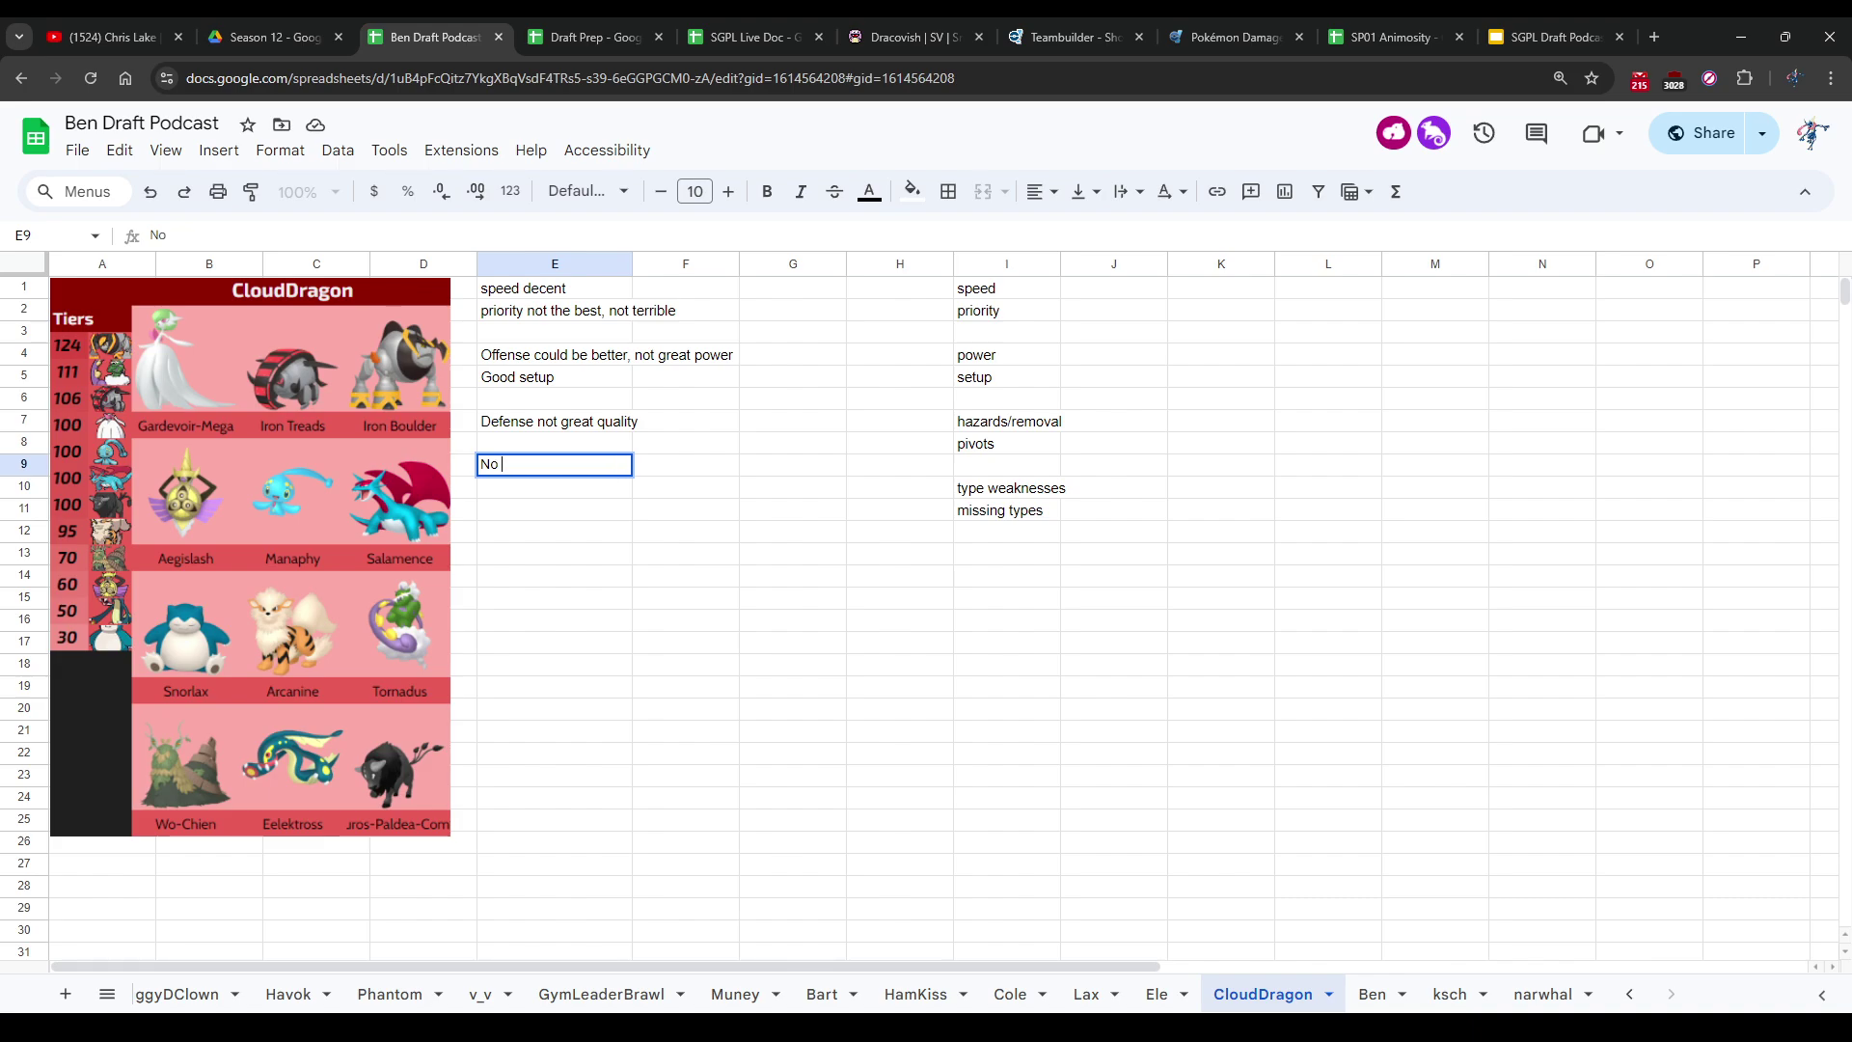
key(Escape)
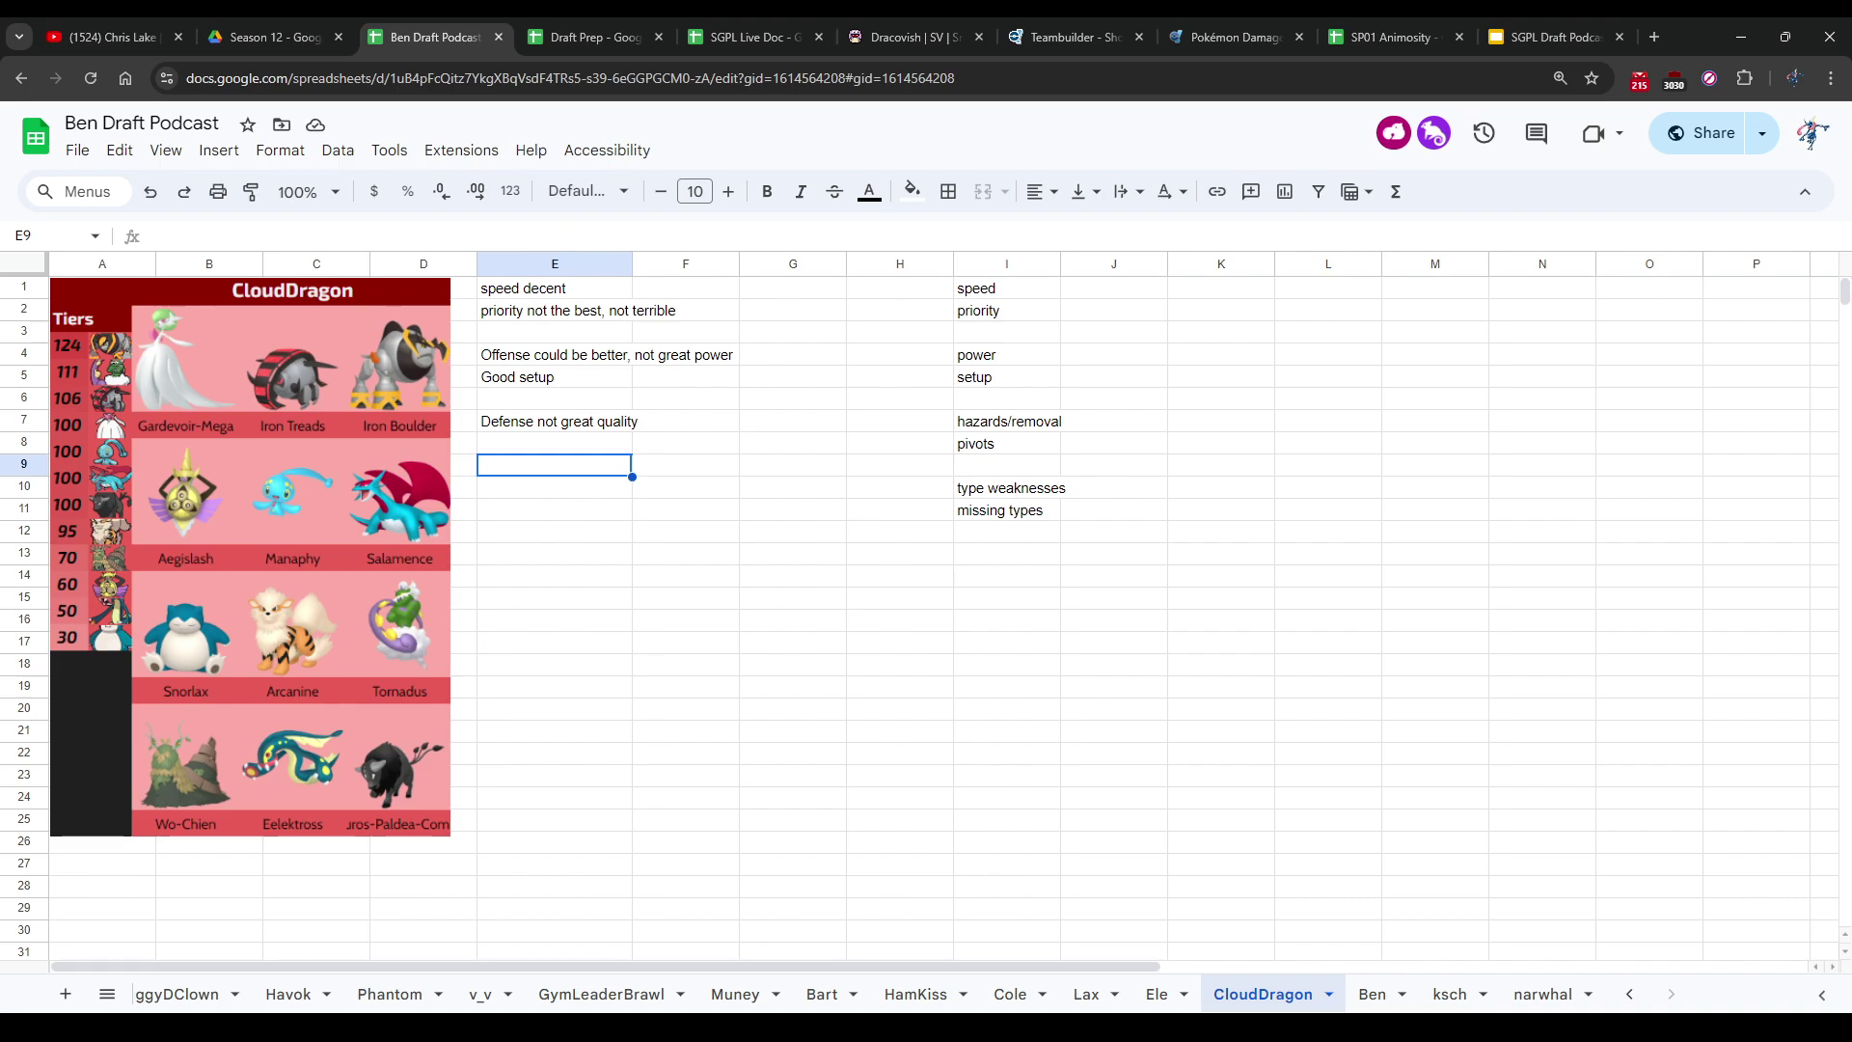
Step: Review the Gardevoir-Mega team's type weaknesses on Draft Prep's Matchup sheet, and enter the rating "7.5/10" in cell E9 of its notes
key(ctrl+Tab)
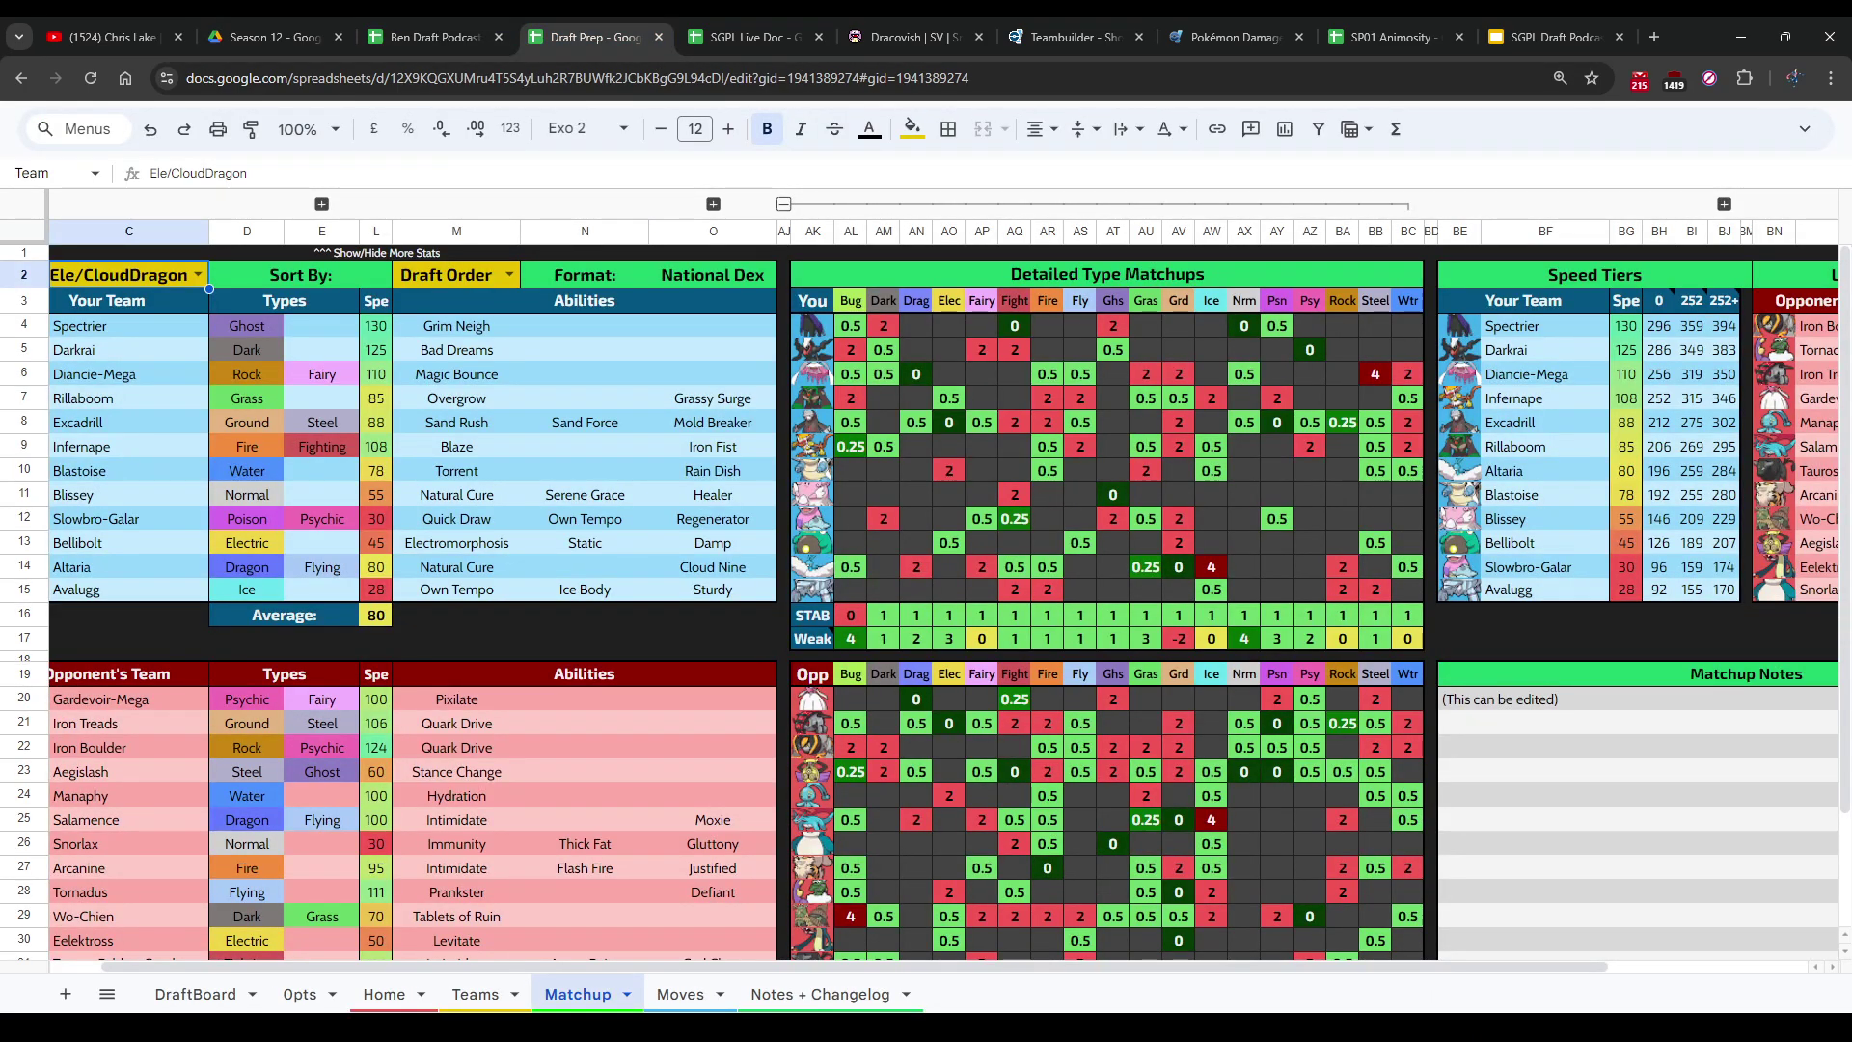
key(ctrl+shift+Page_Up)
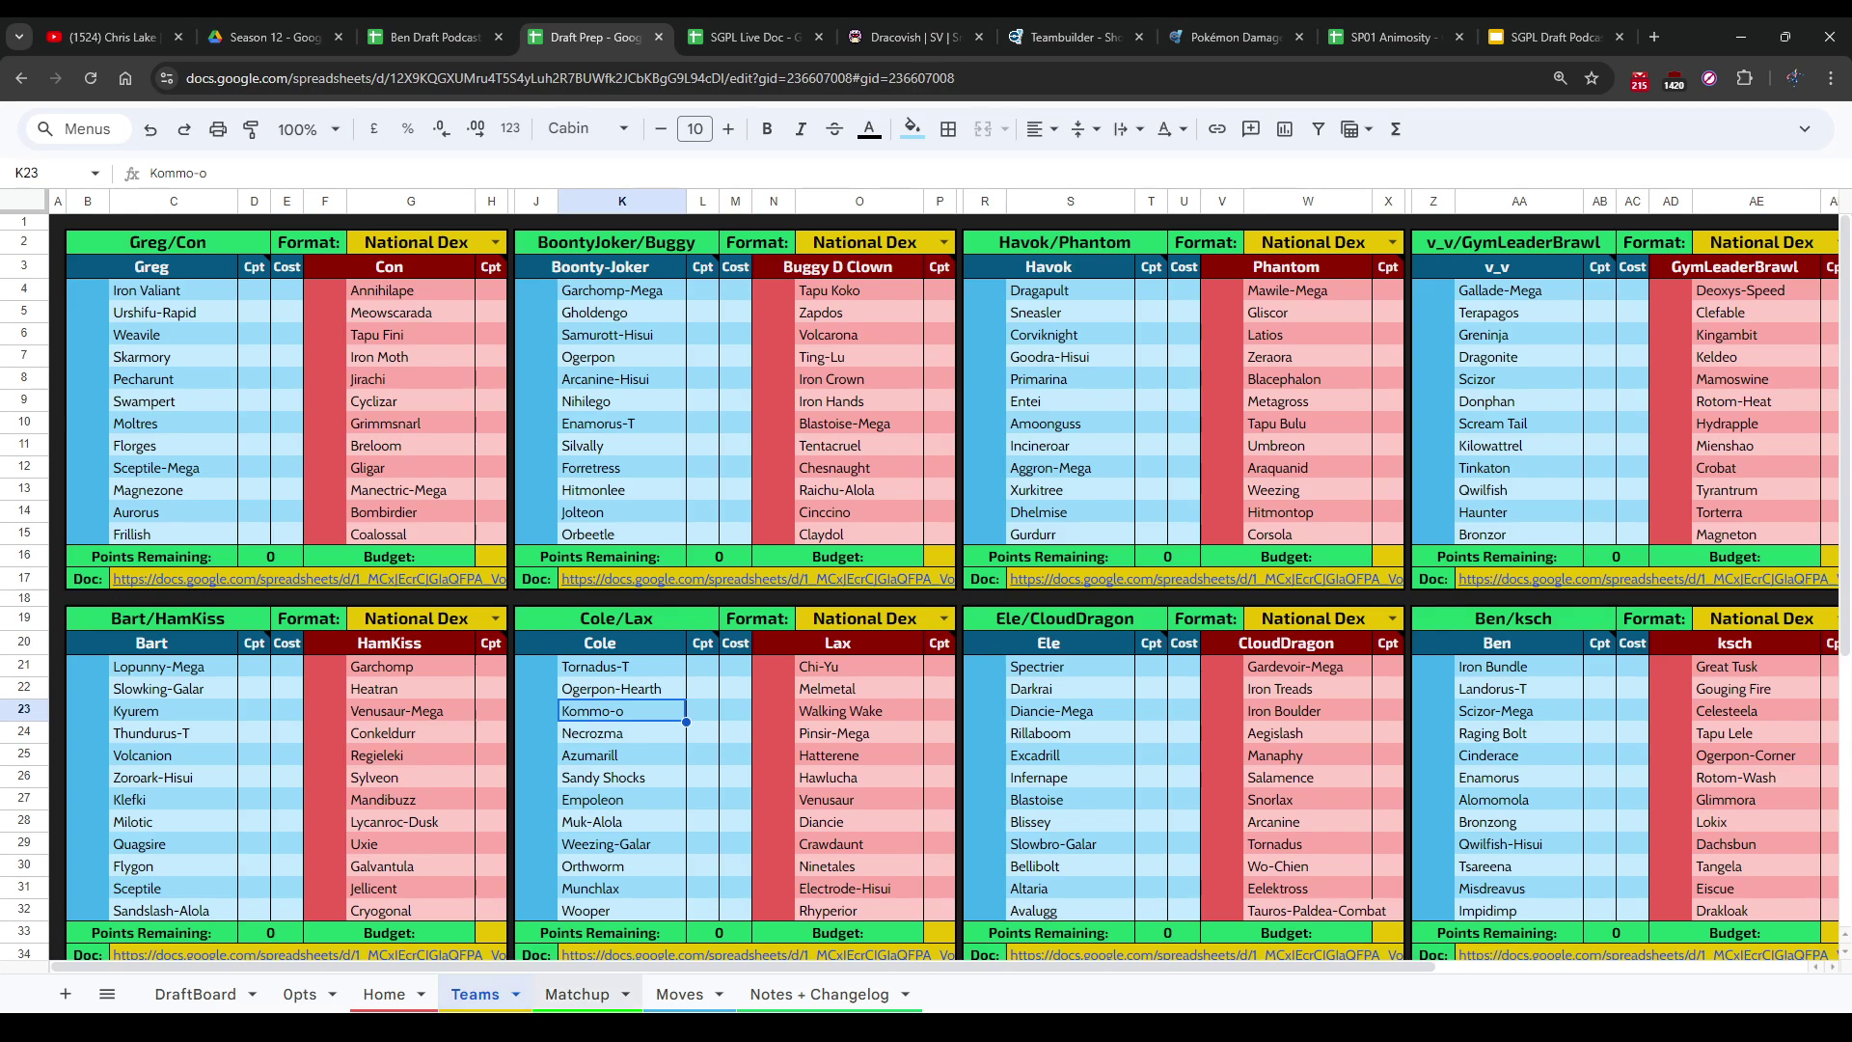
key(ctrl+shift+Page_Down)
key(ctrl+shift+Page_Down)
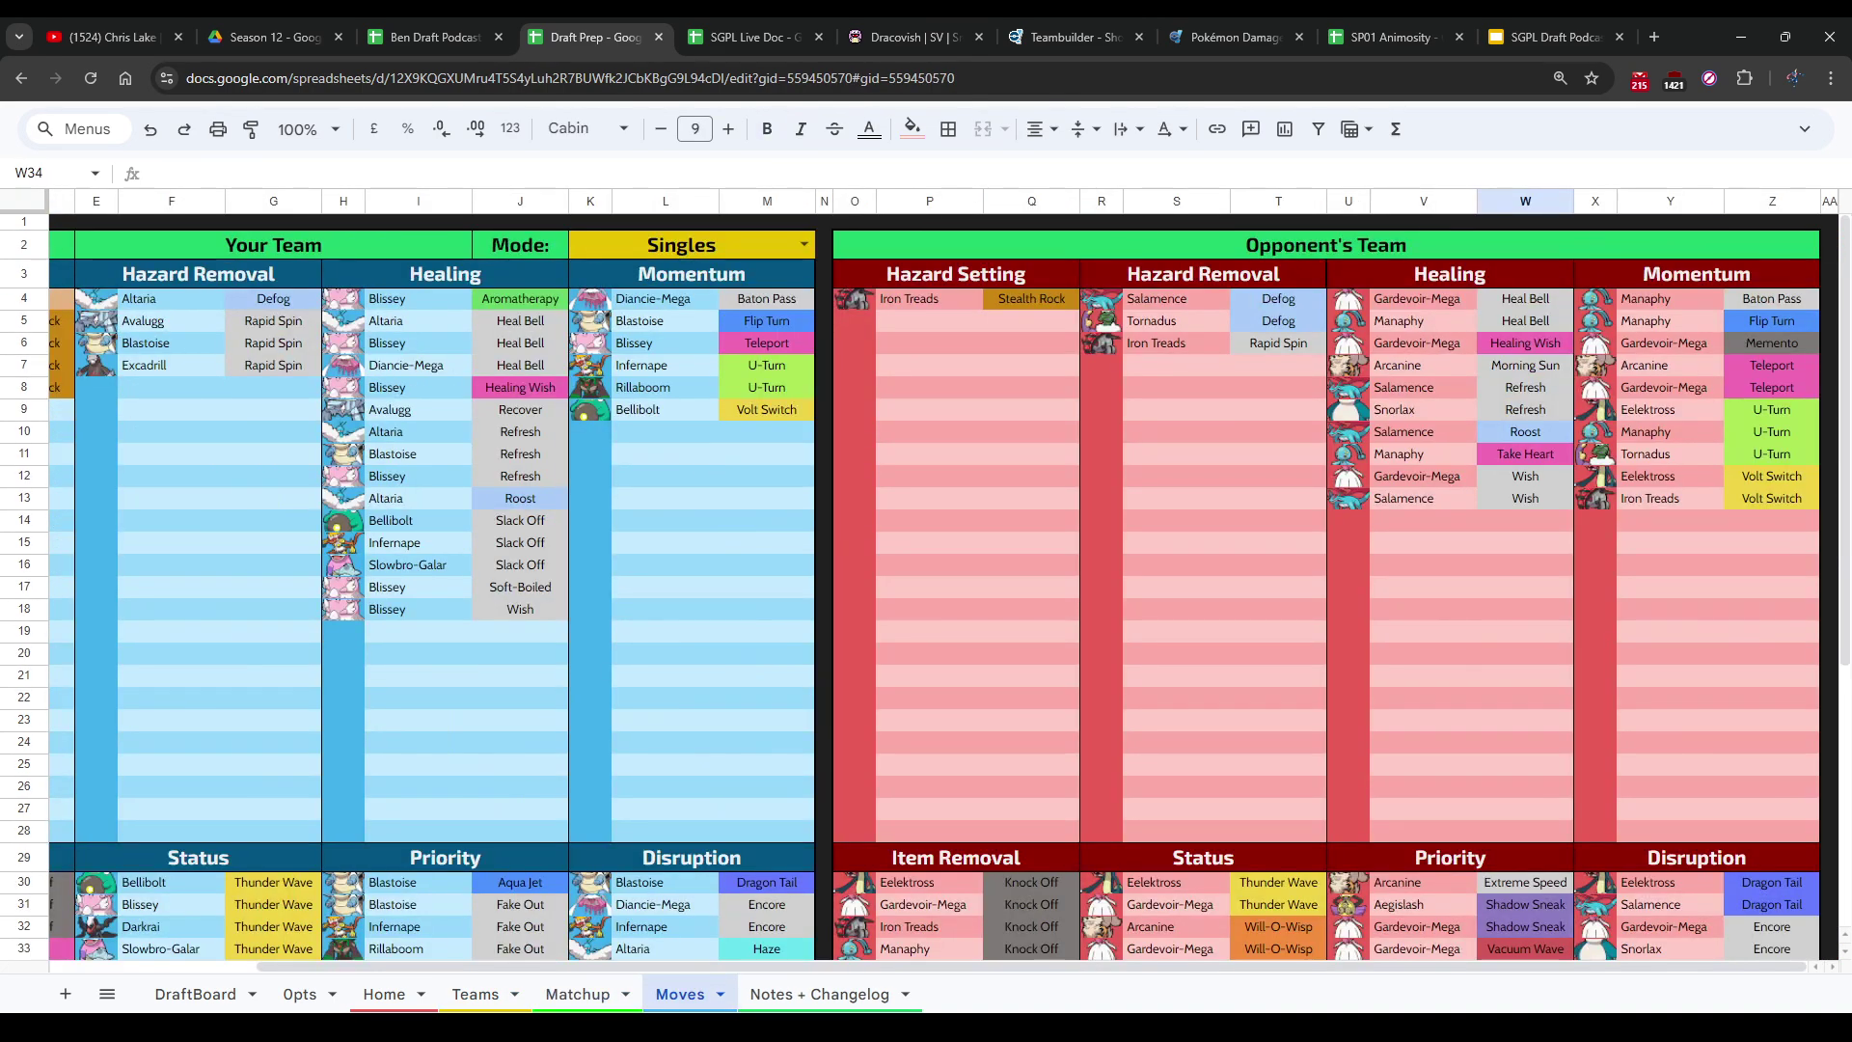
key(ctrl+shift+Page_Up)
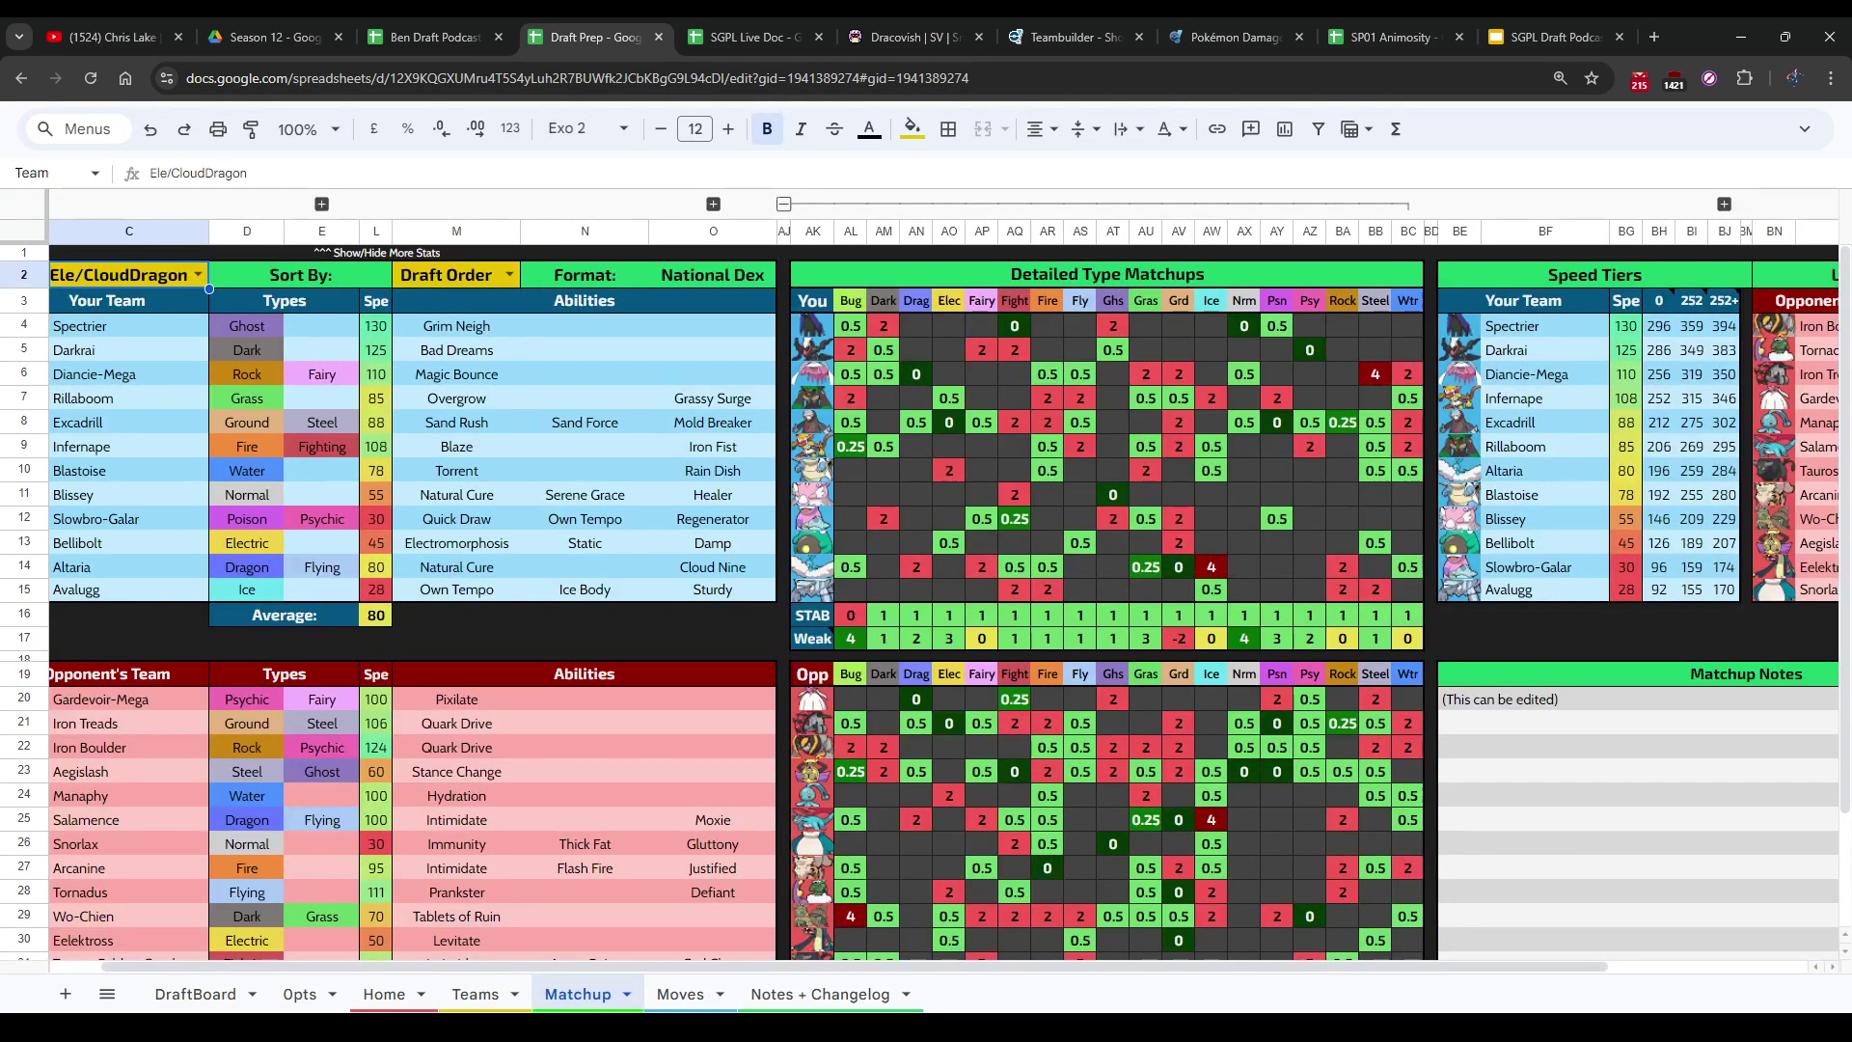
scroll(926, 601, down, 2)
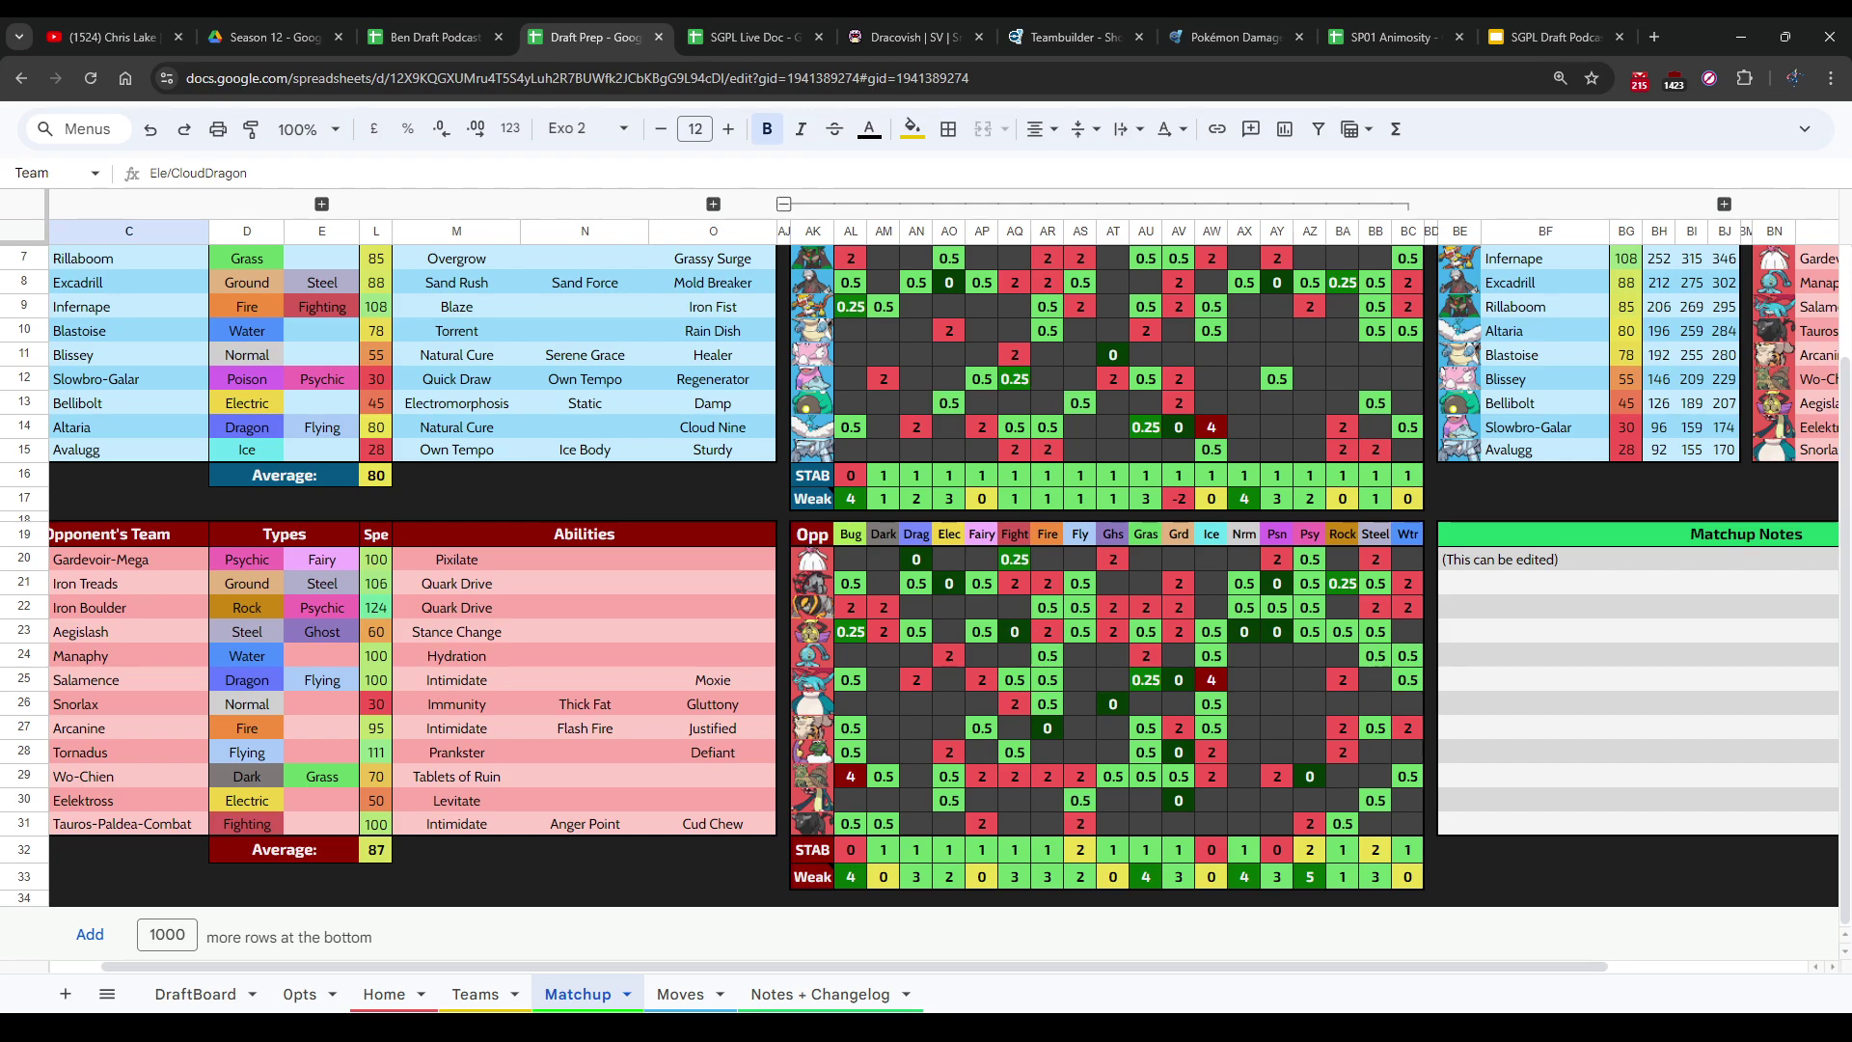
click(1048, 876)
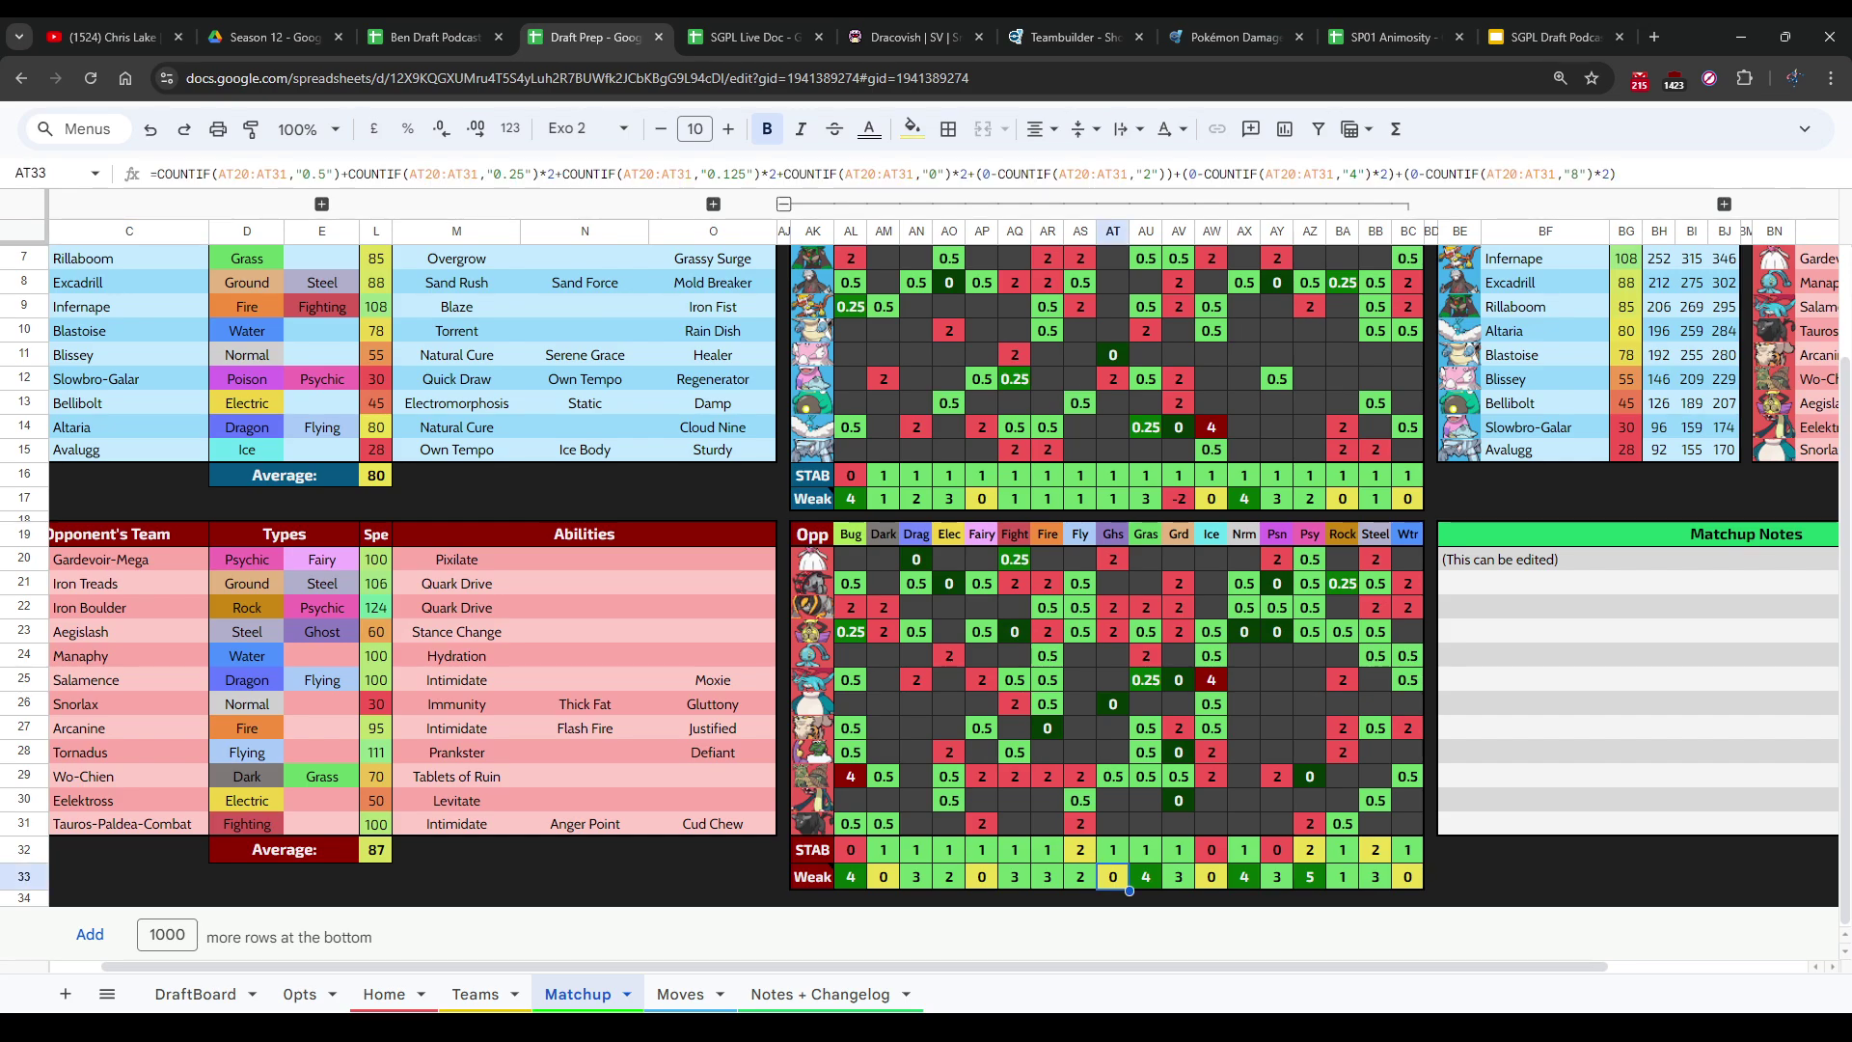
key(ctrl+Tab)
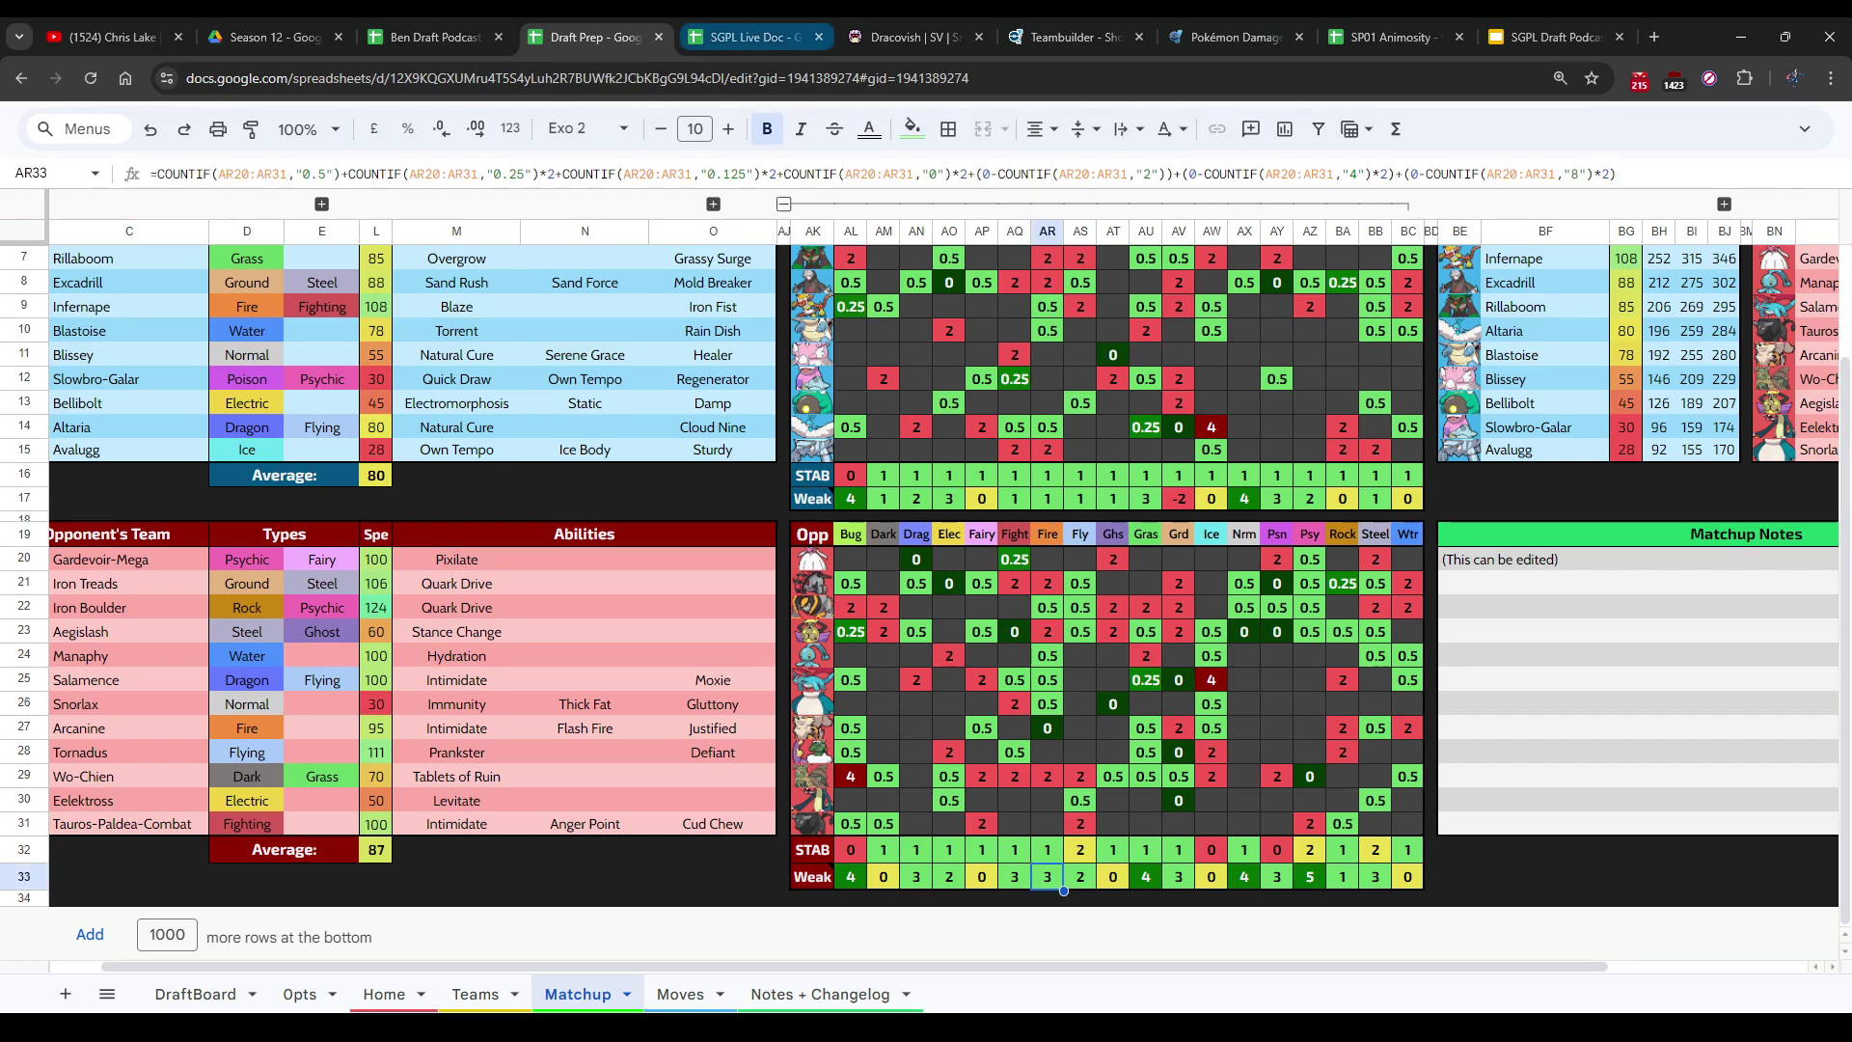
key(ctrl+shift+Tab)
key(ctrl+shift+Tab)
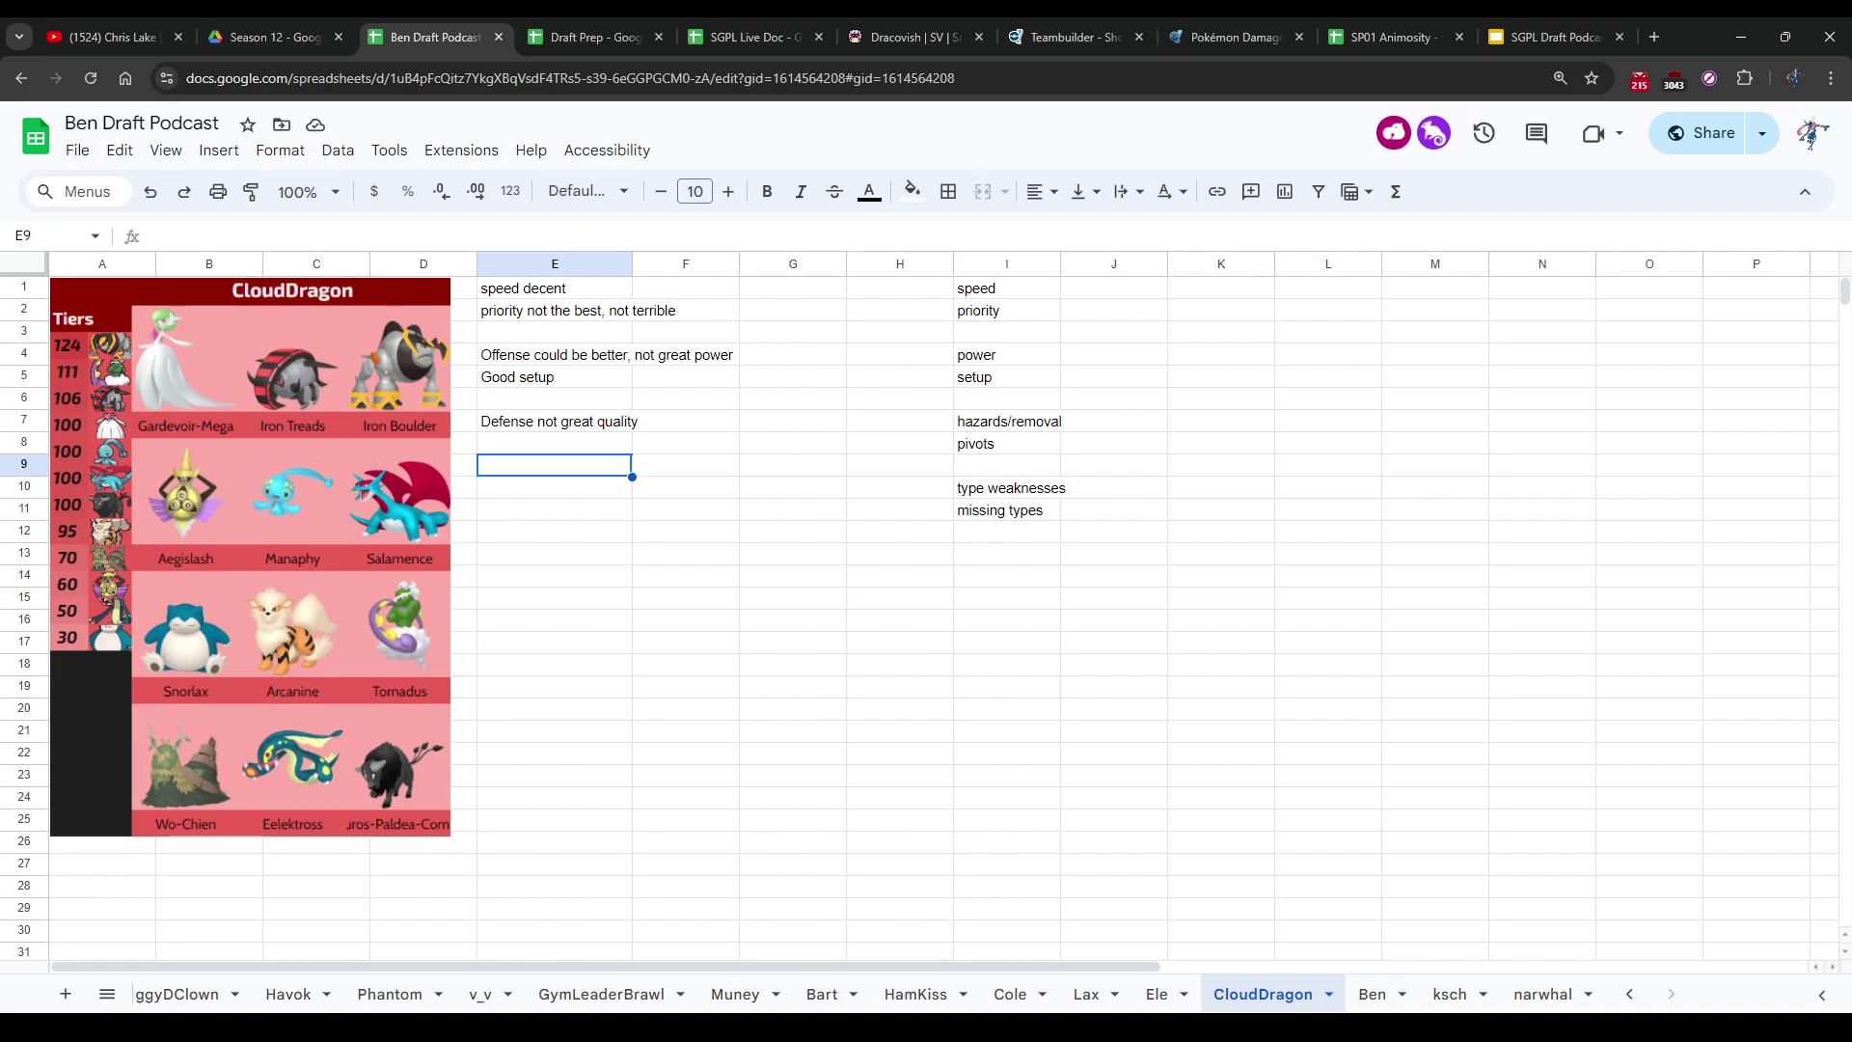
text(7.5)
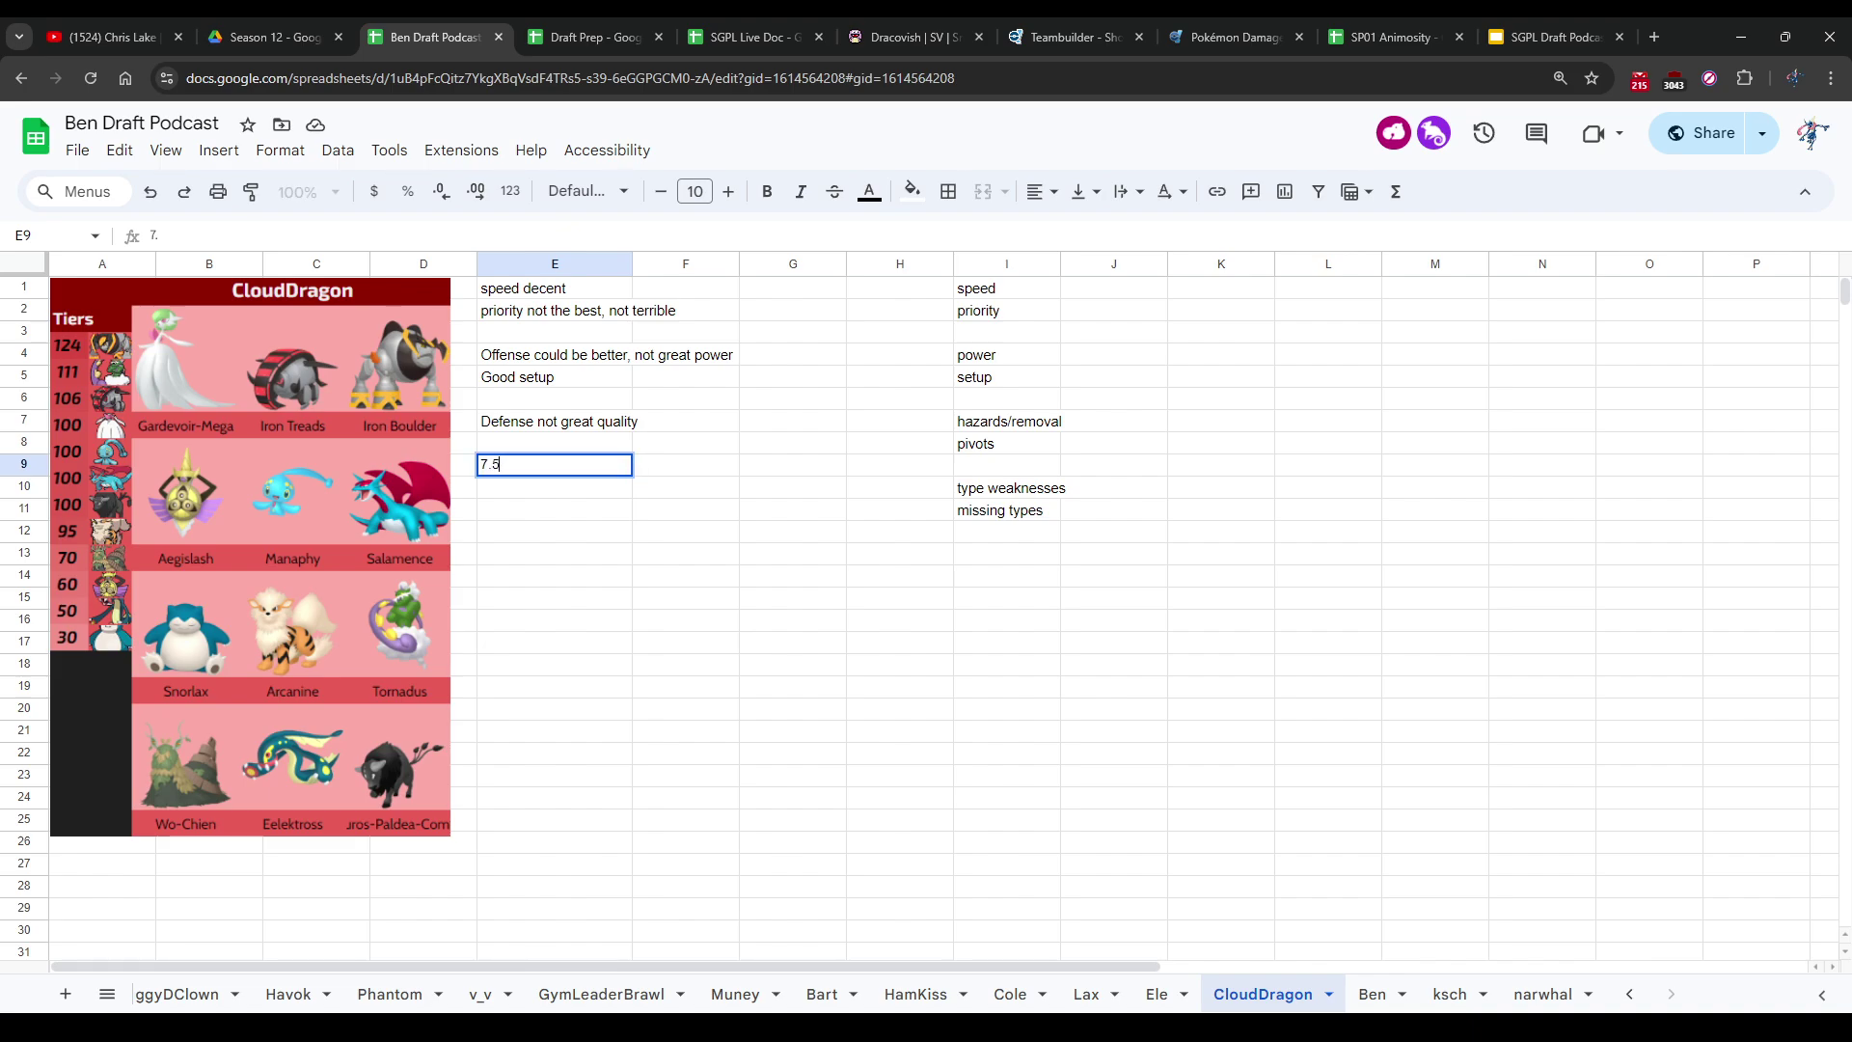
text(/10)
key(Return)
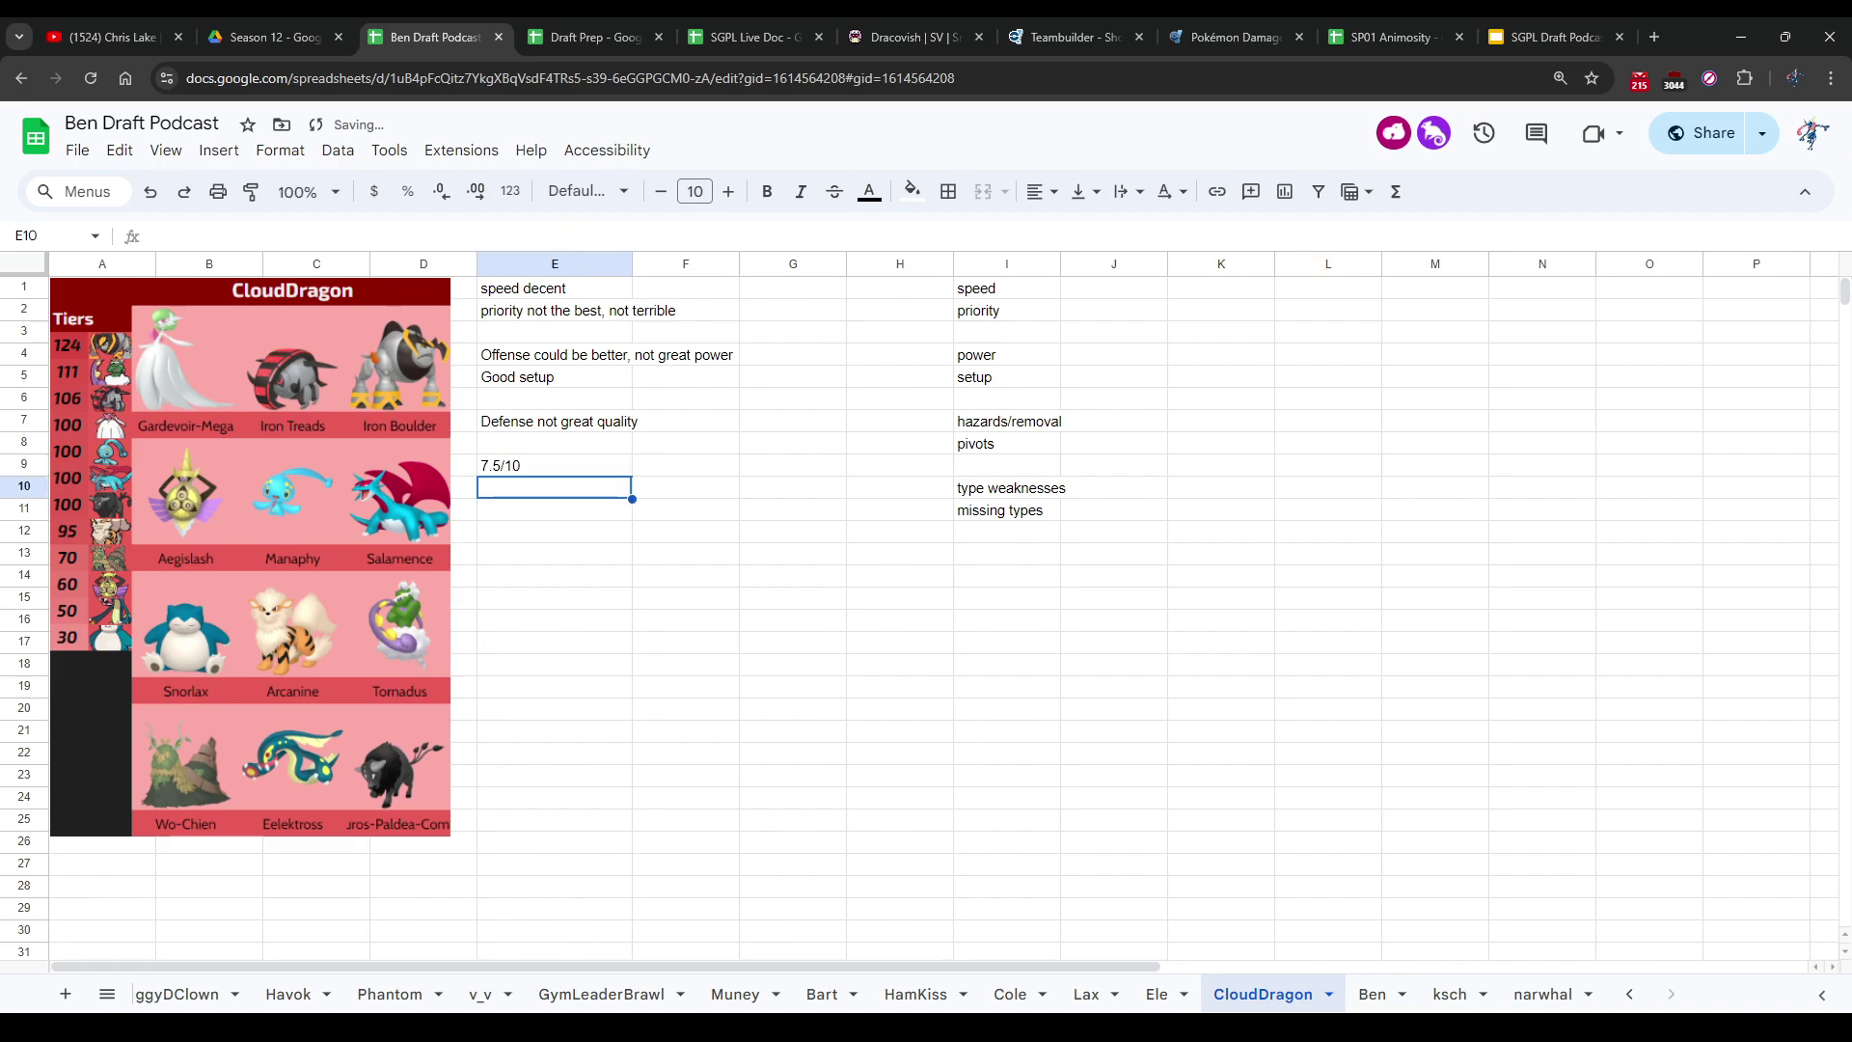
key(Up)
key(Left)
key(Right)
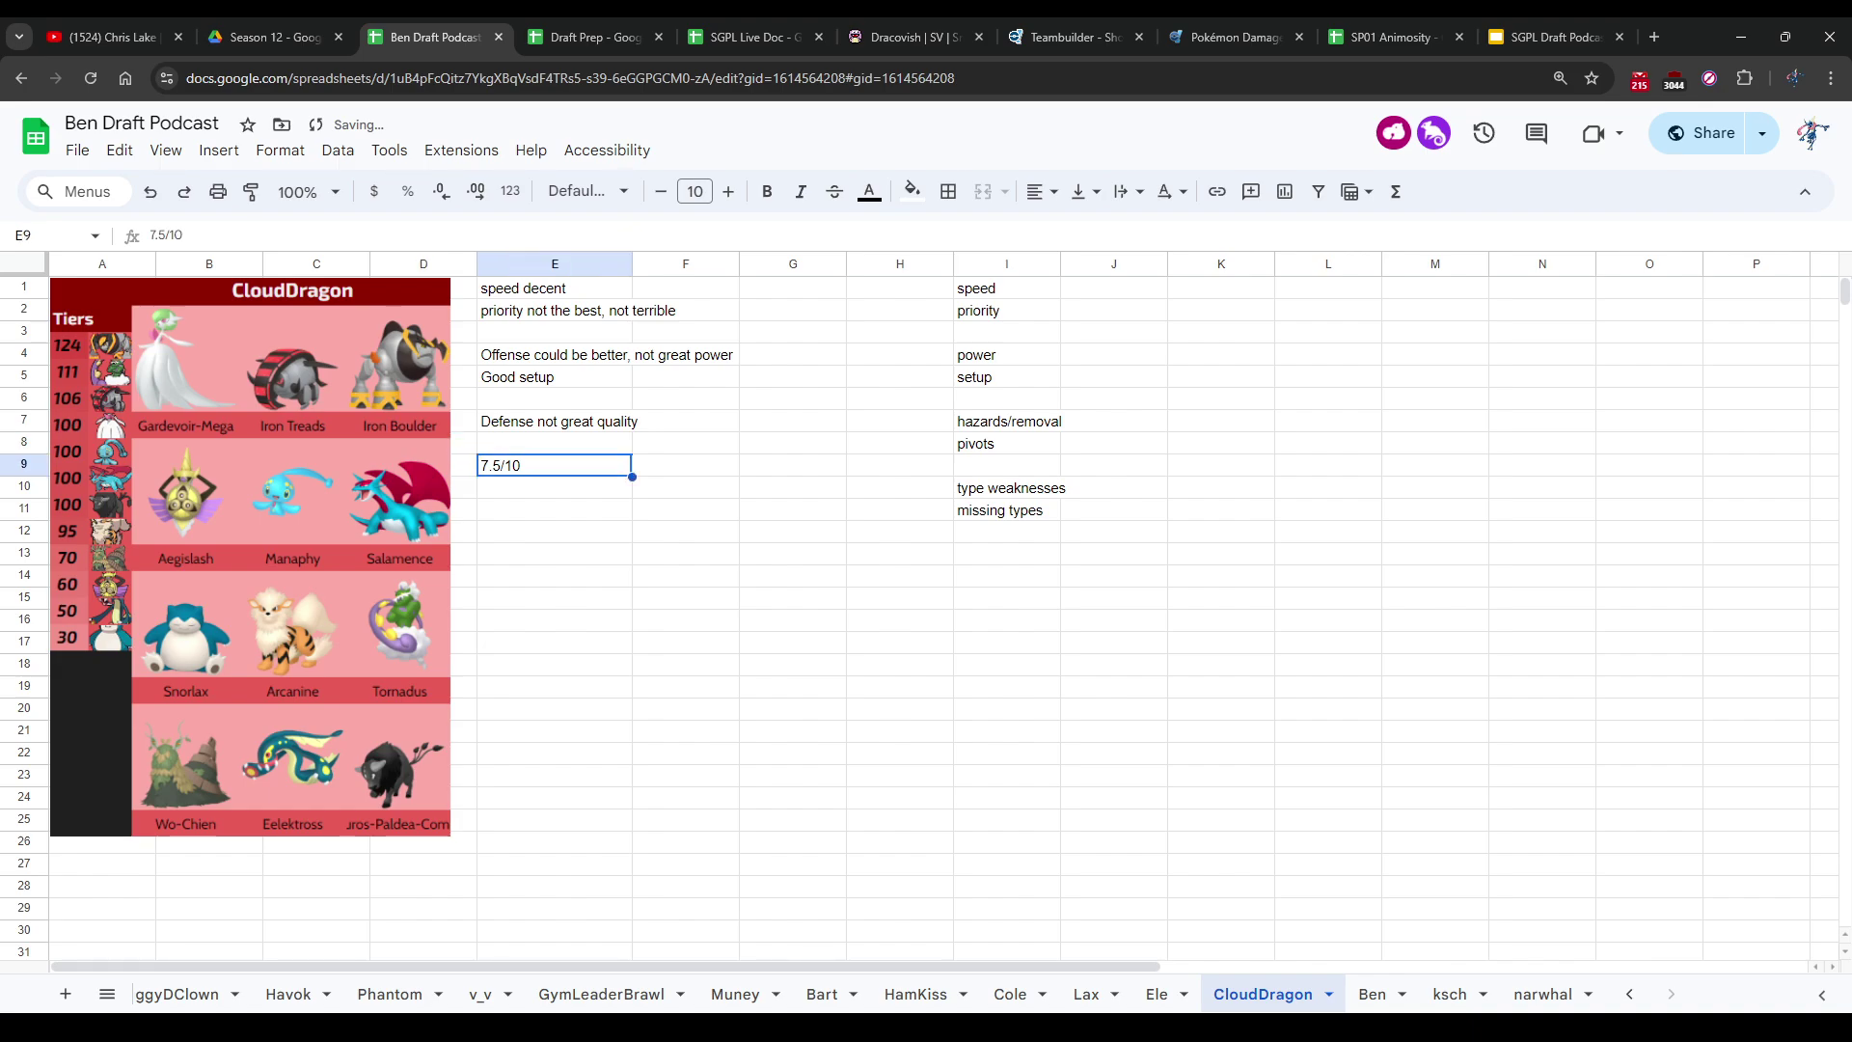
key(Right)
key(Left)
key(Left)
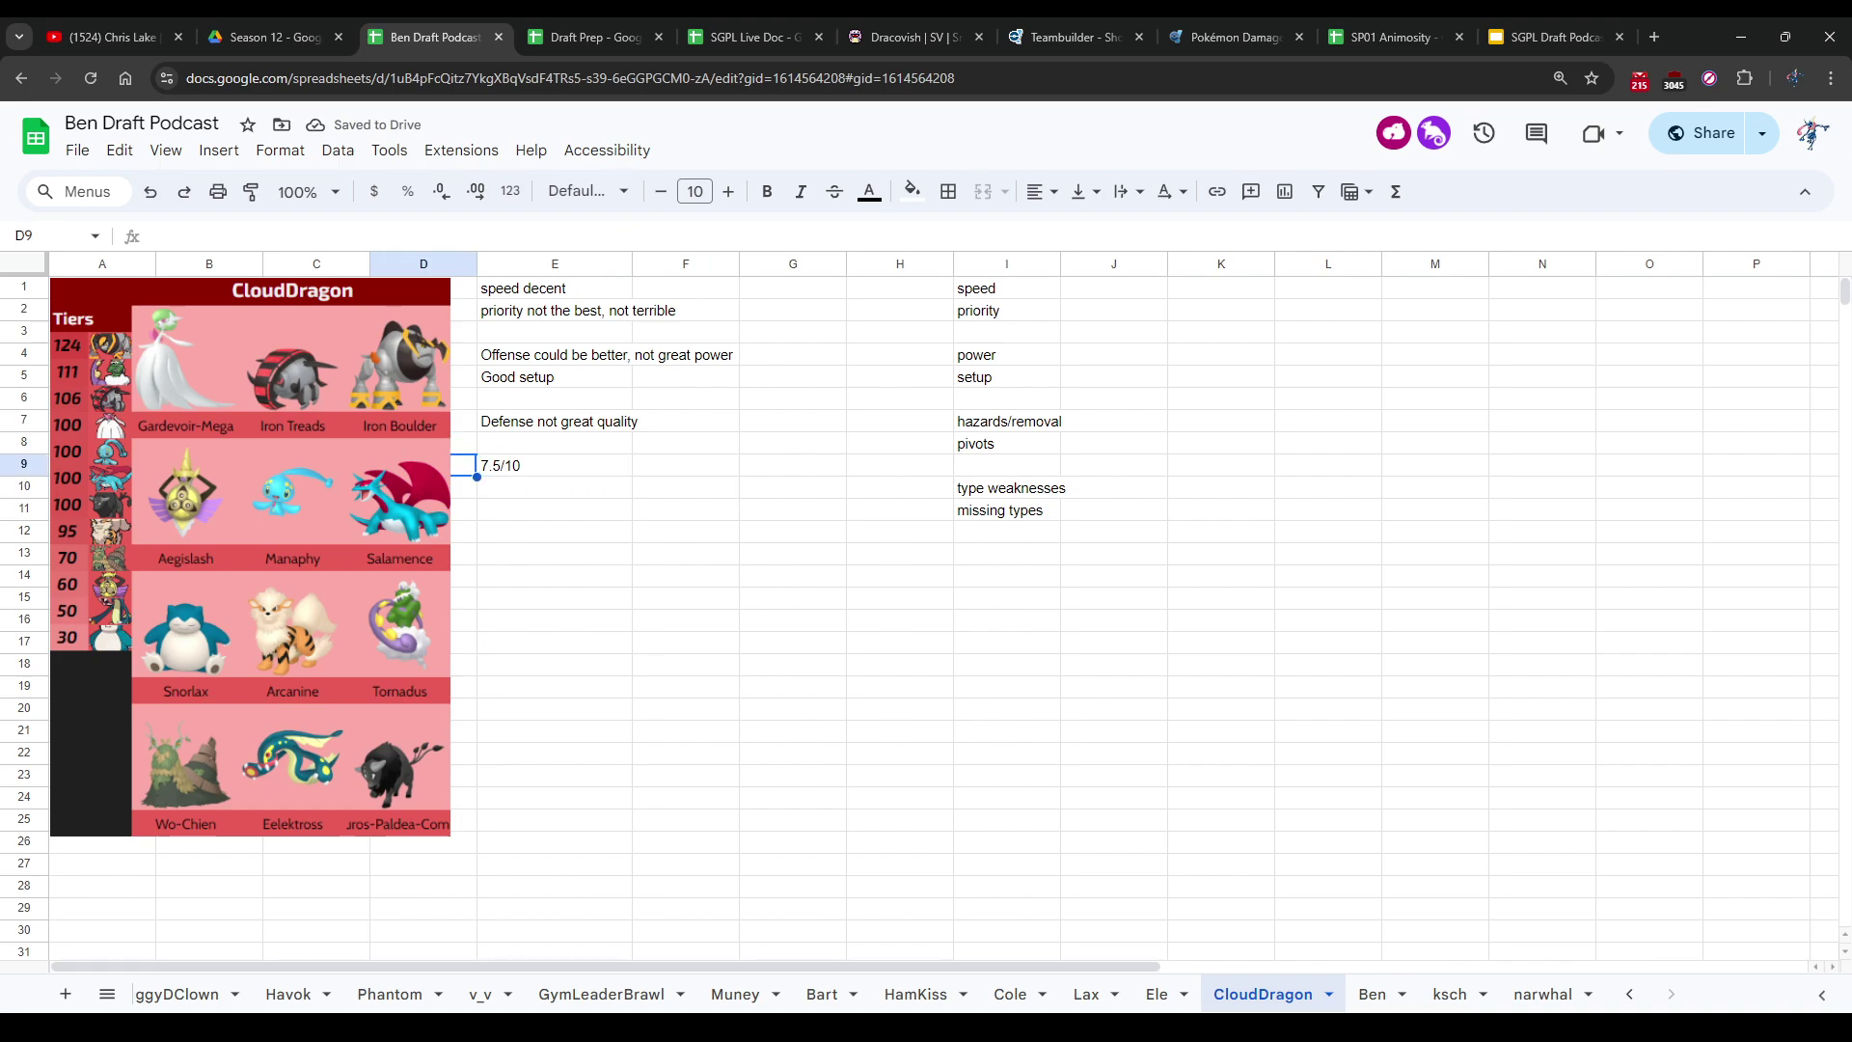
key(Right)
key(Right)
key(Down)
key(Left)
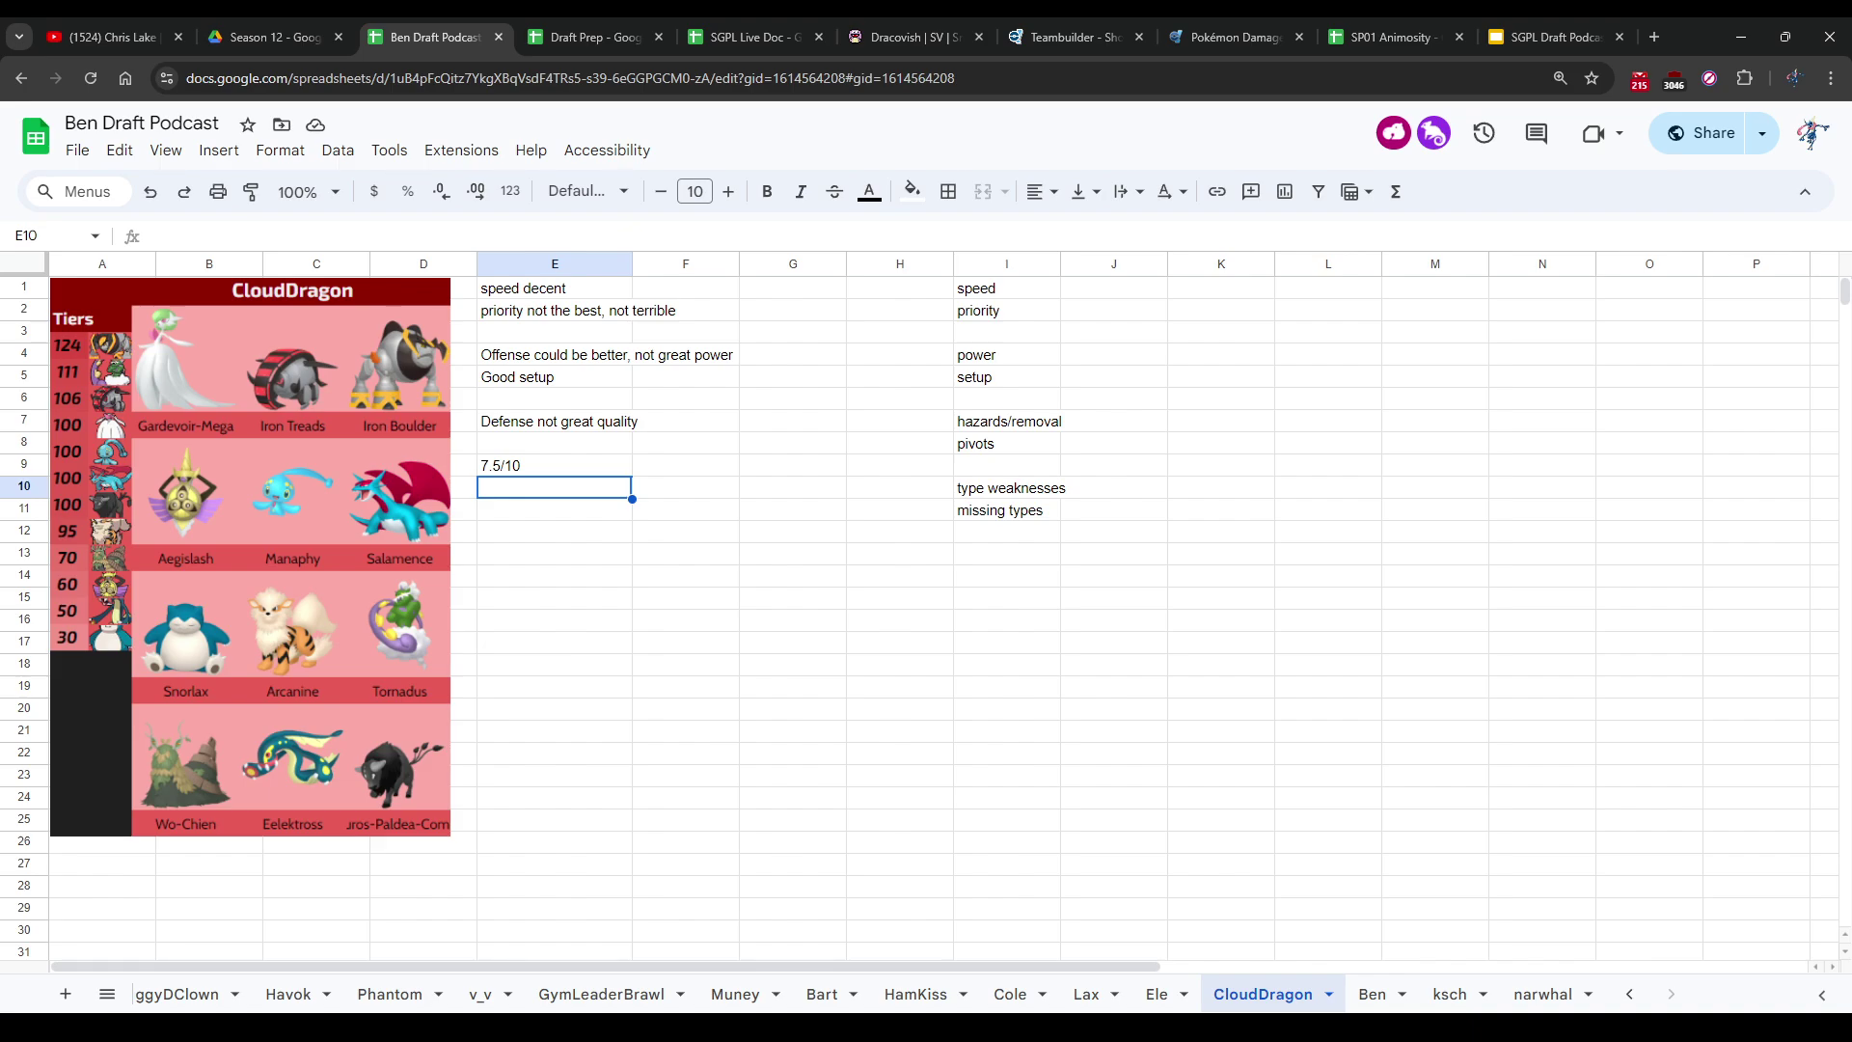
Step: Leave the Gardevoir-Mega team's notes and open the Iron Bundle team's notes sheet
click(1114, 796)
click(900, 620)
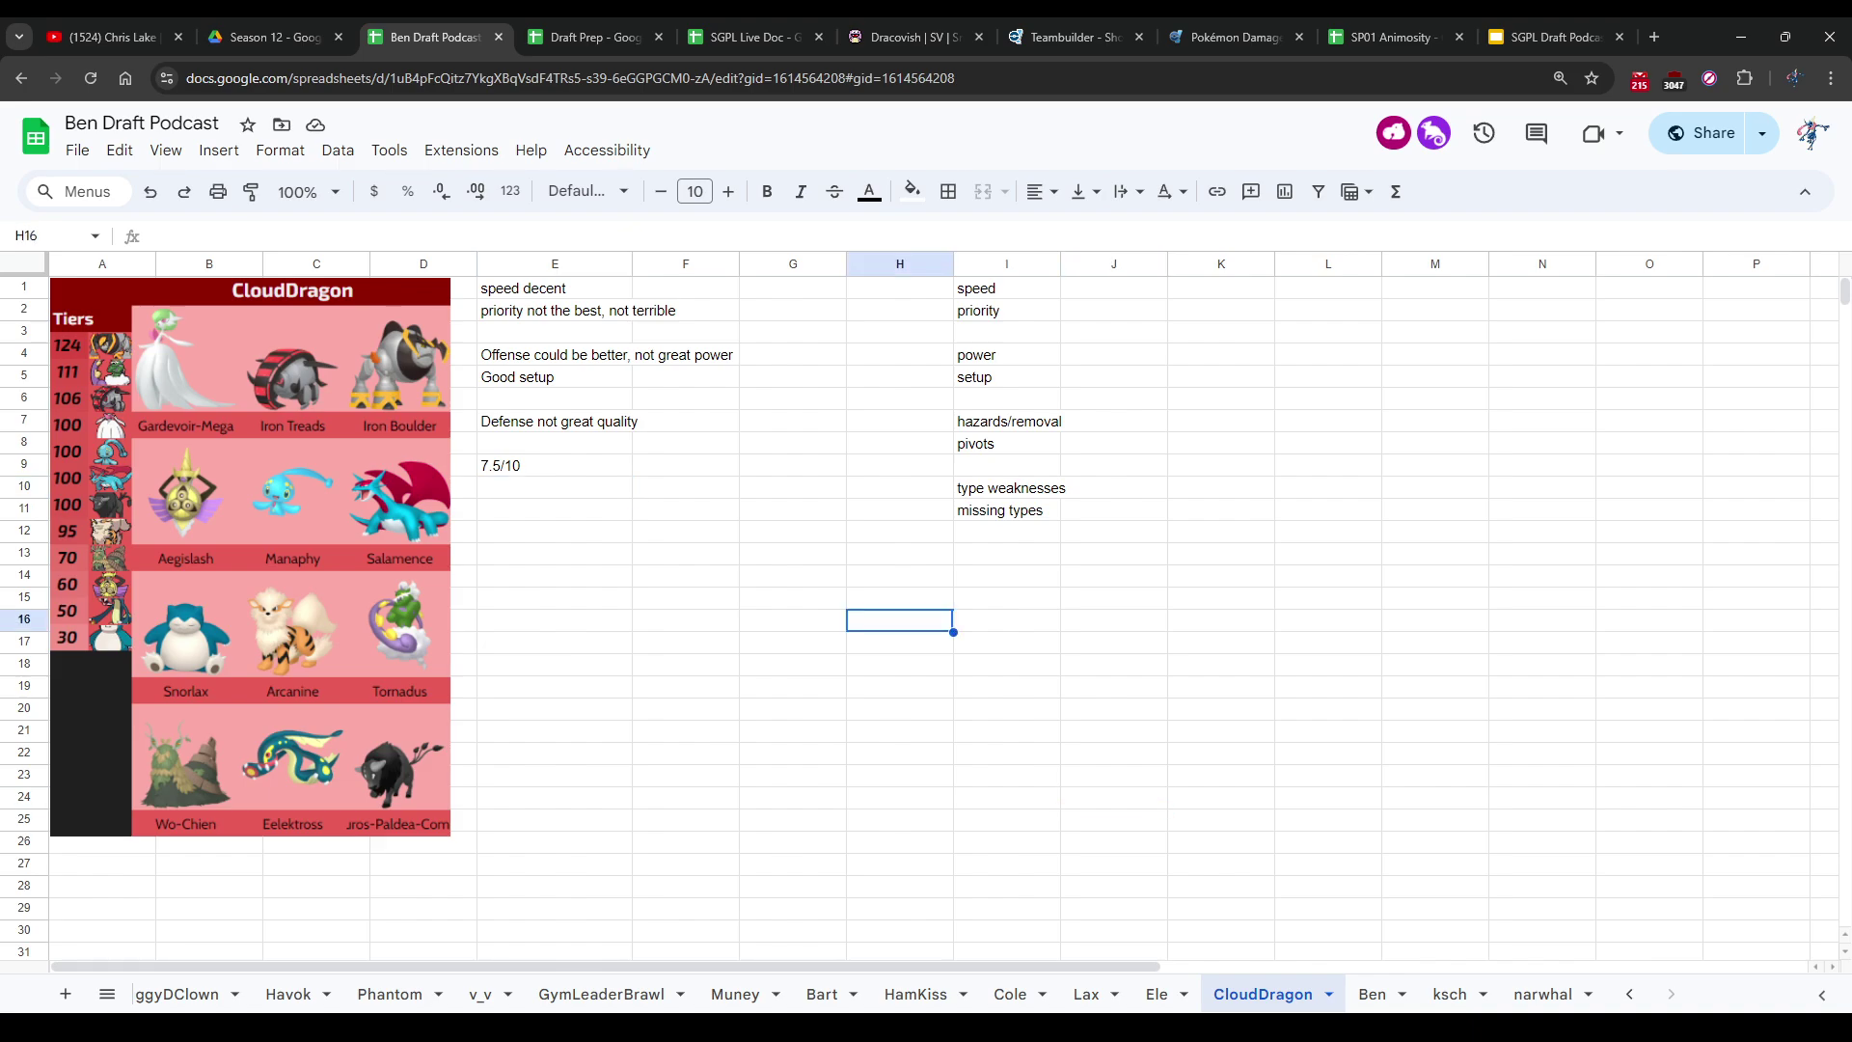
click(1371, 993)
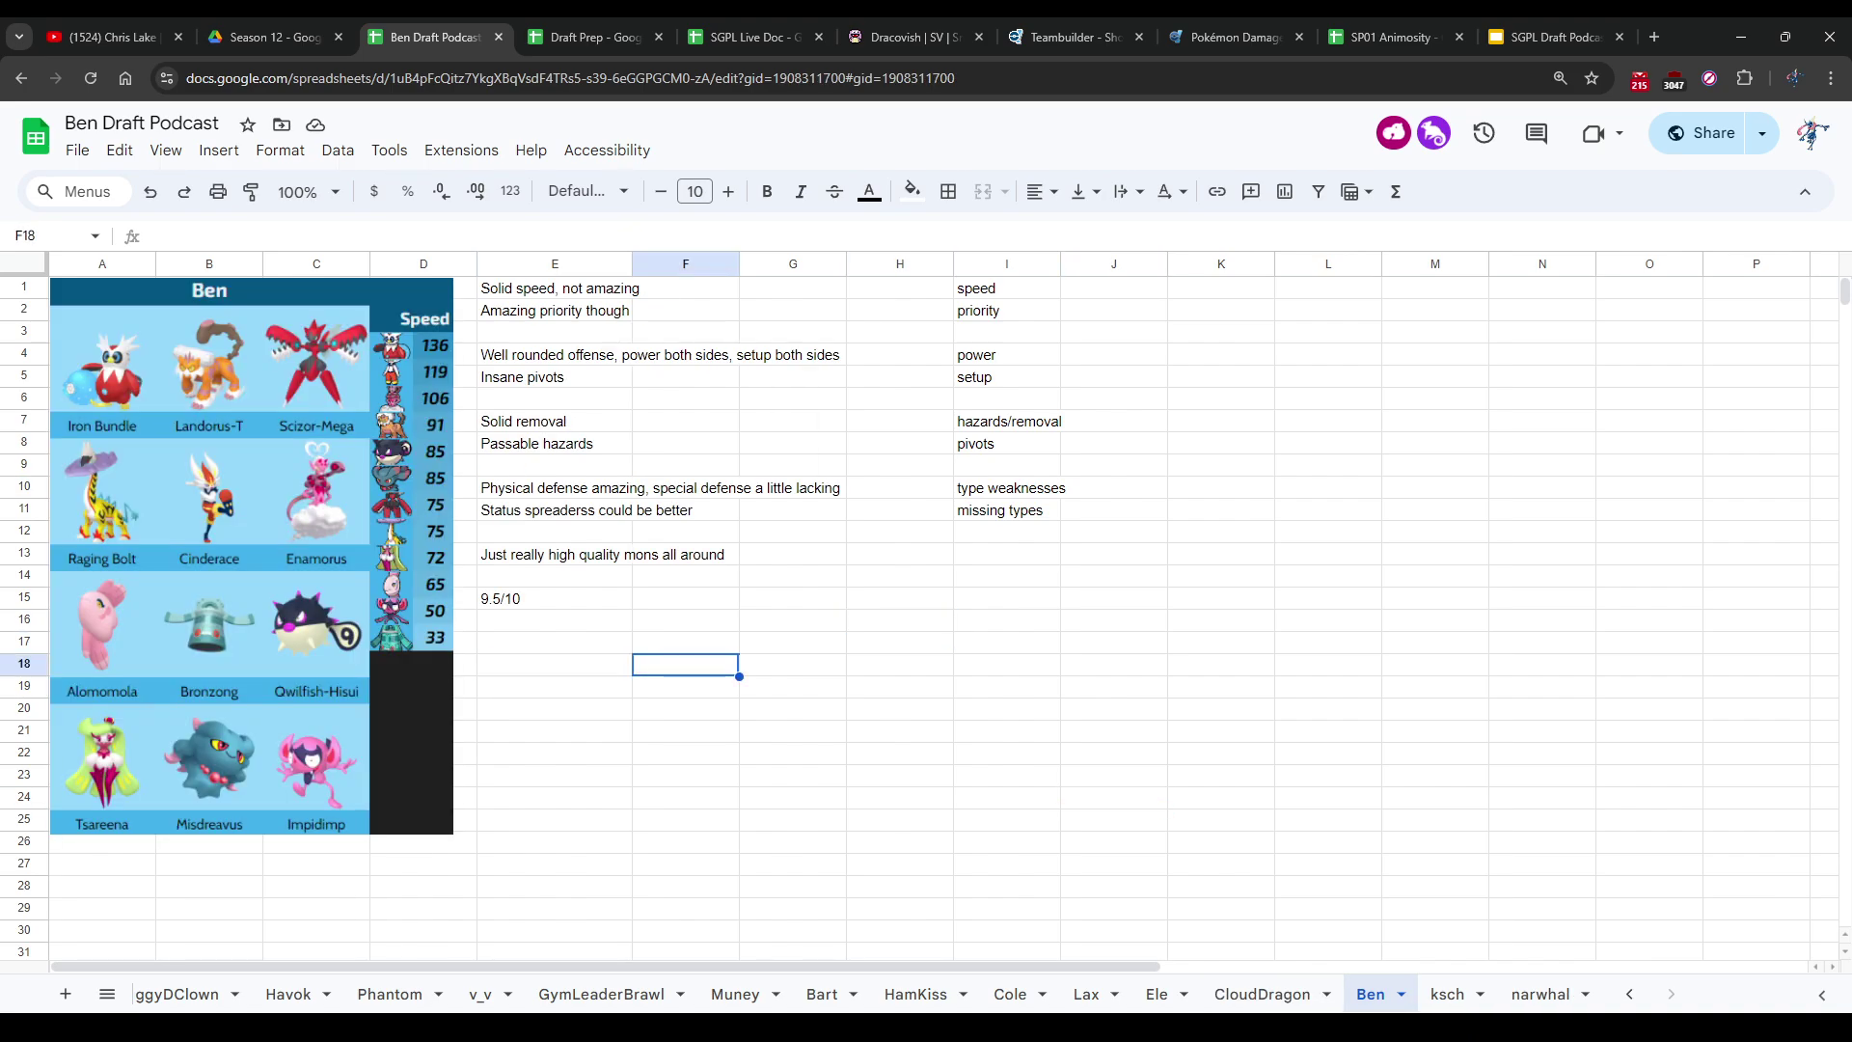
Step: Correct the note in cell E11 of the Iron Bundle team's sheet to "Status spreaders could be better"
click(555, 621)
click(686, 620)
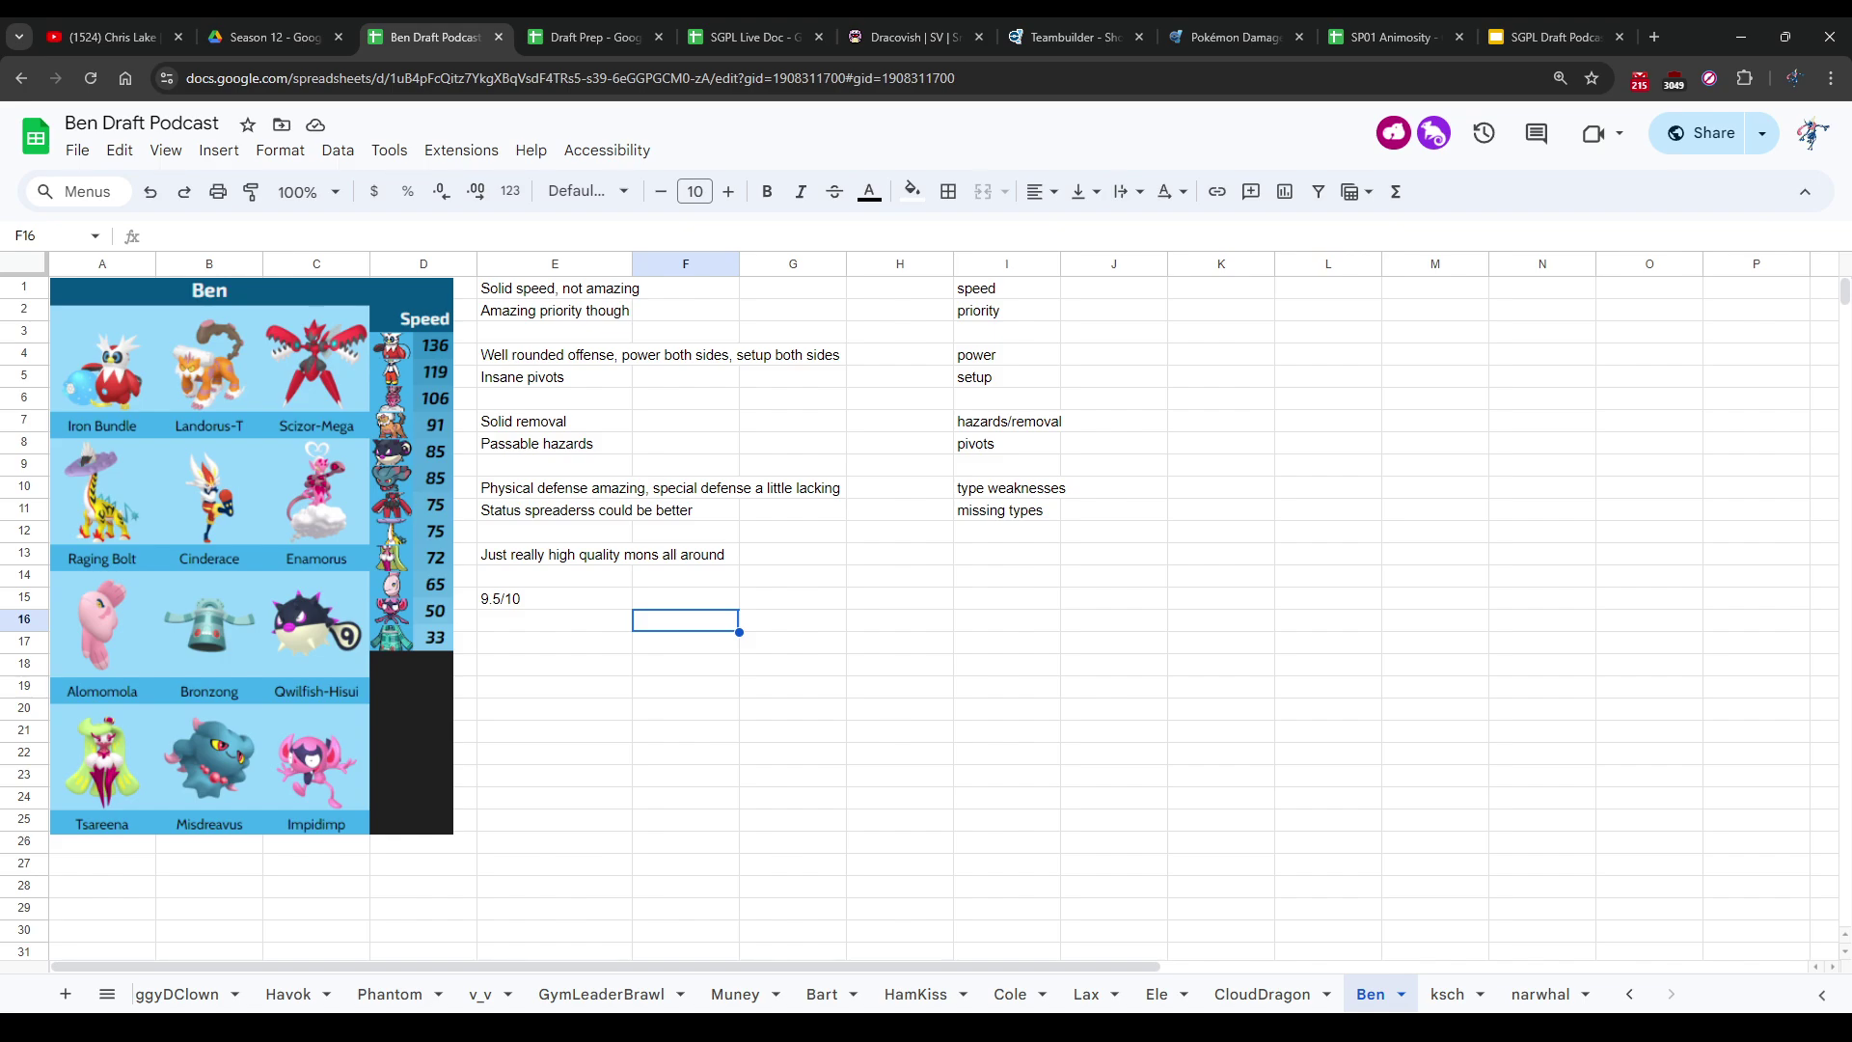
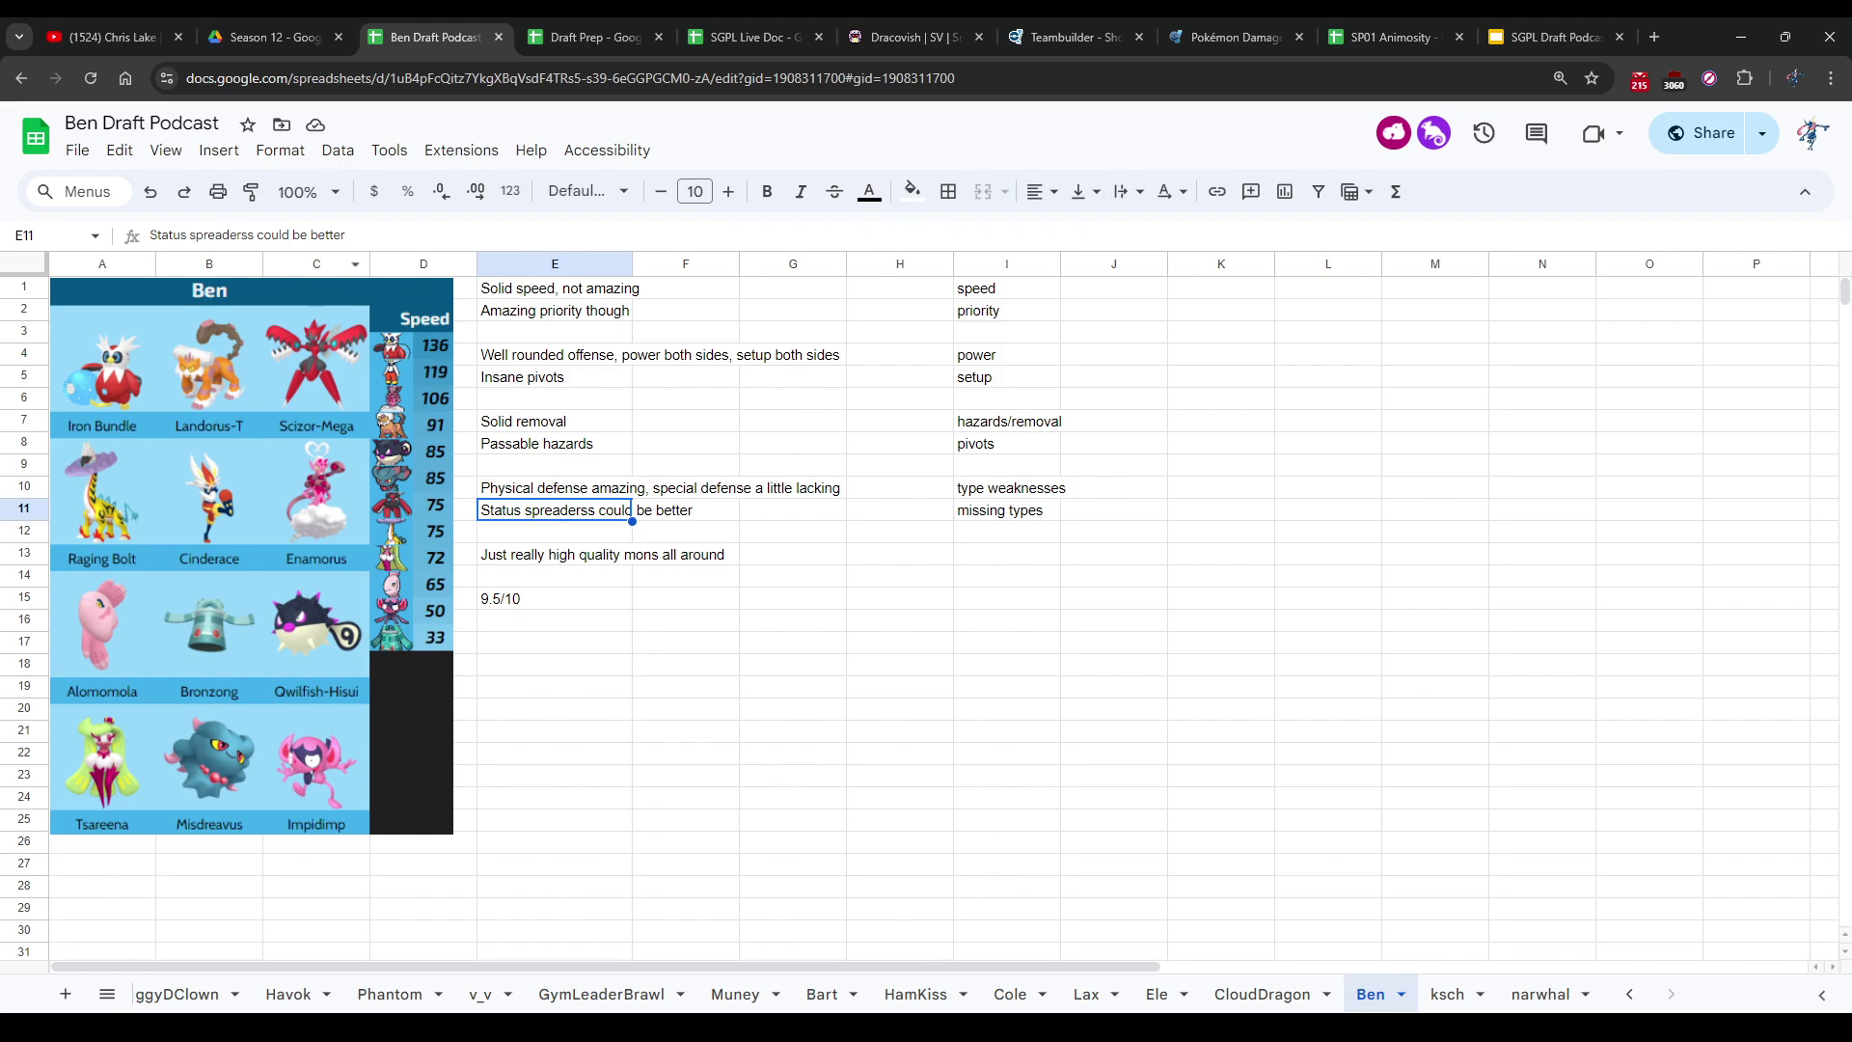
key(Return)
key(BackSpace)
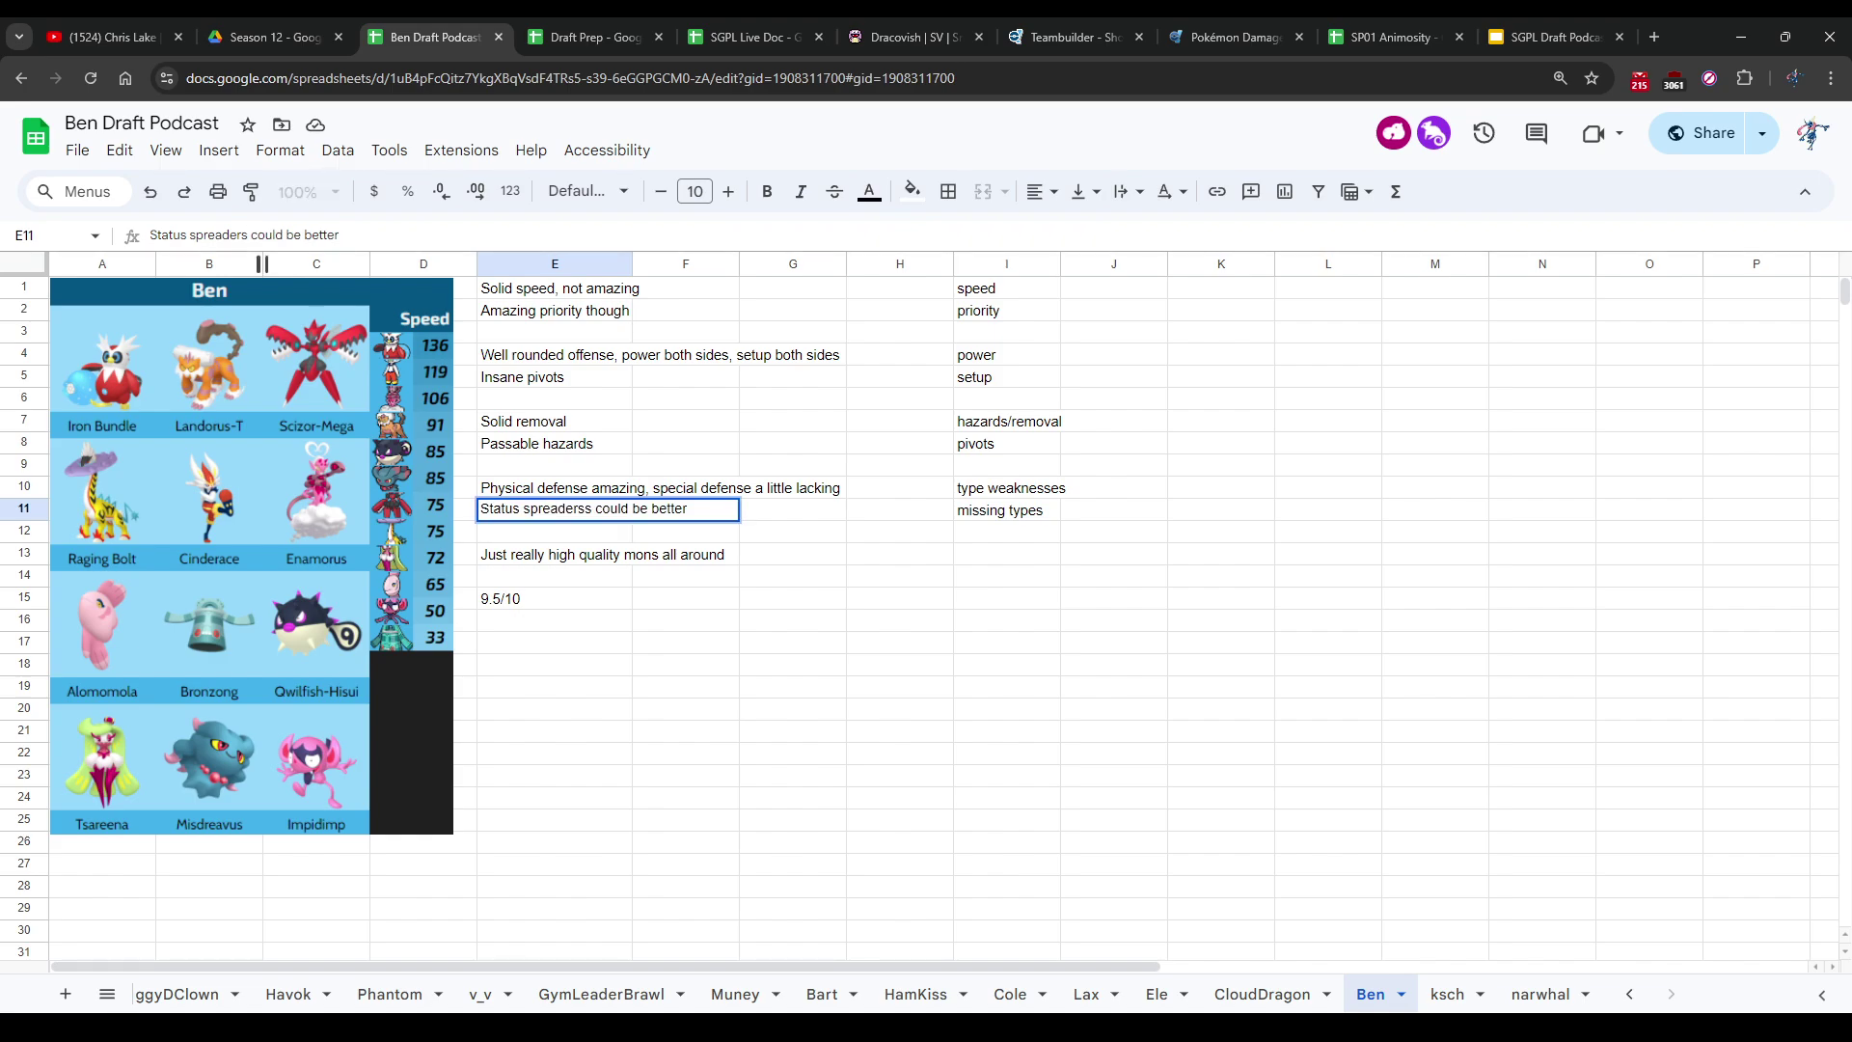
key(Return)
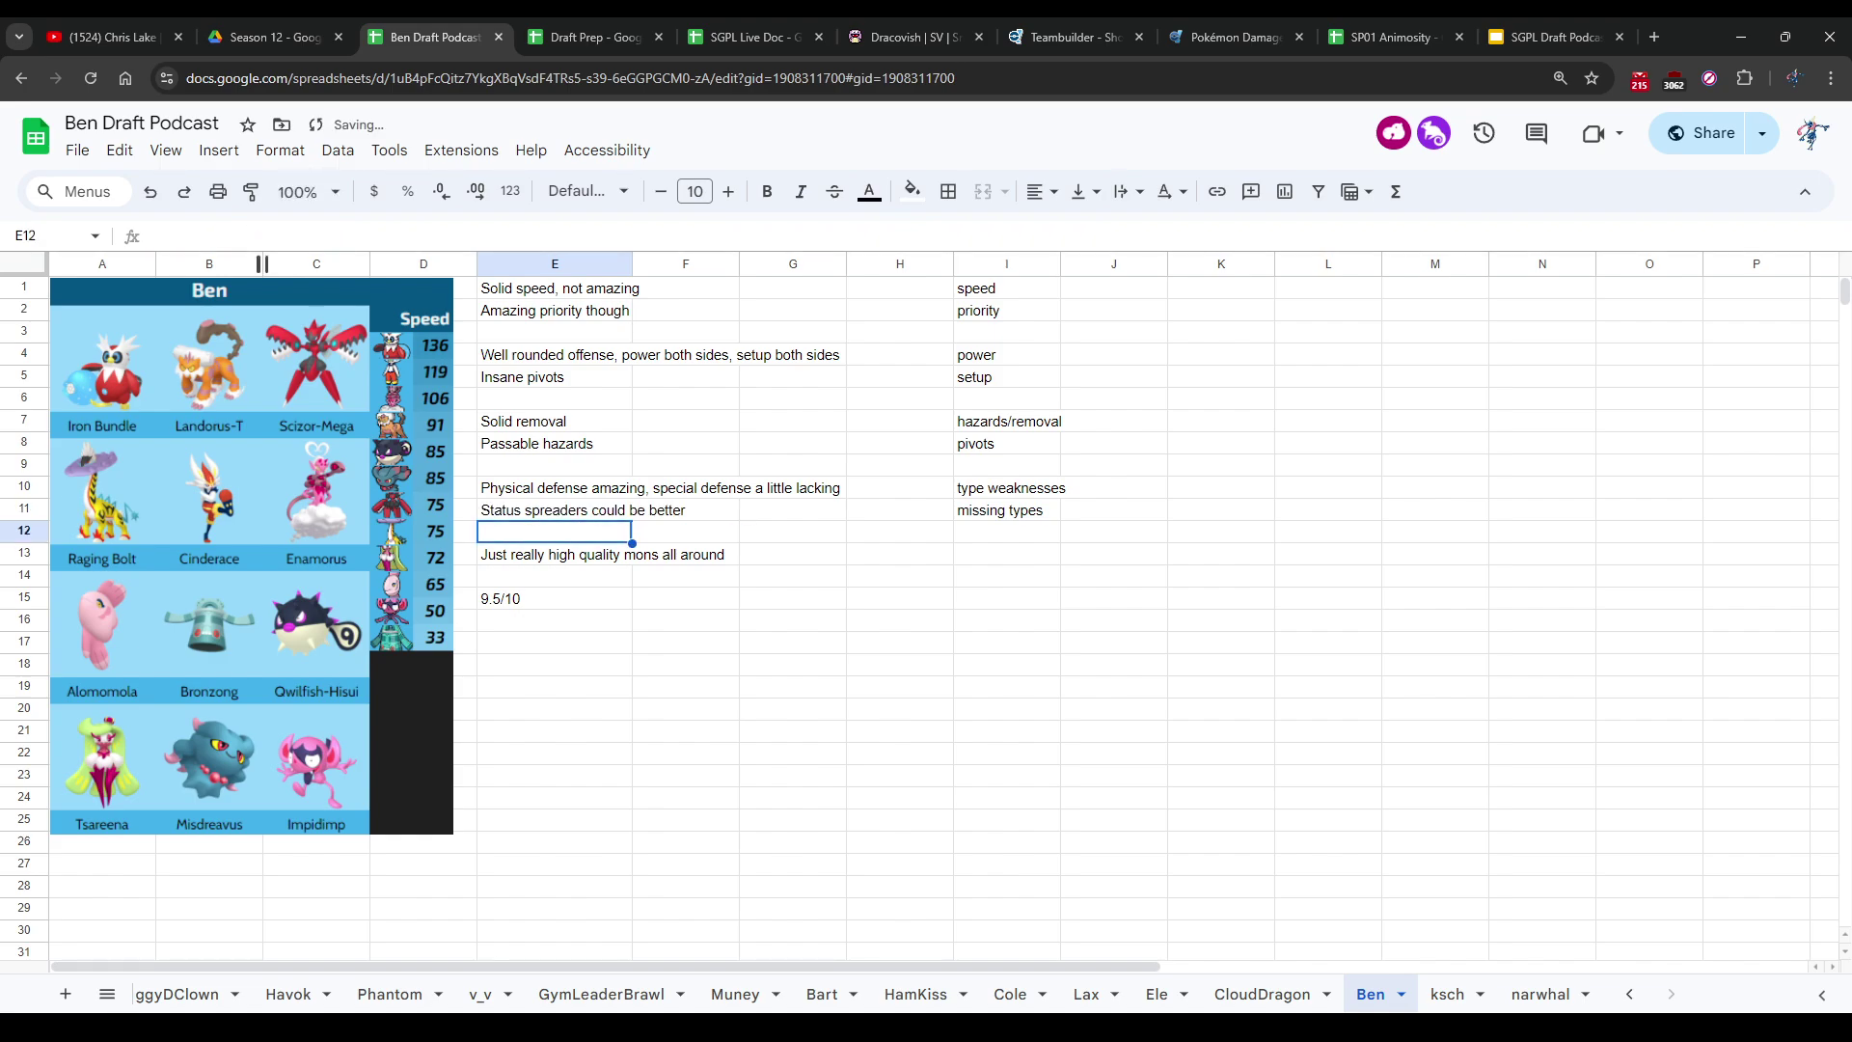
click(554, 553)
click(554, 598)
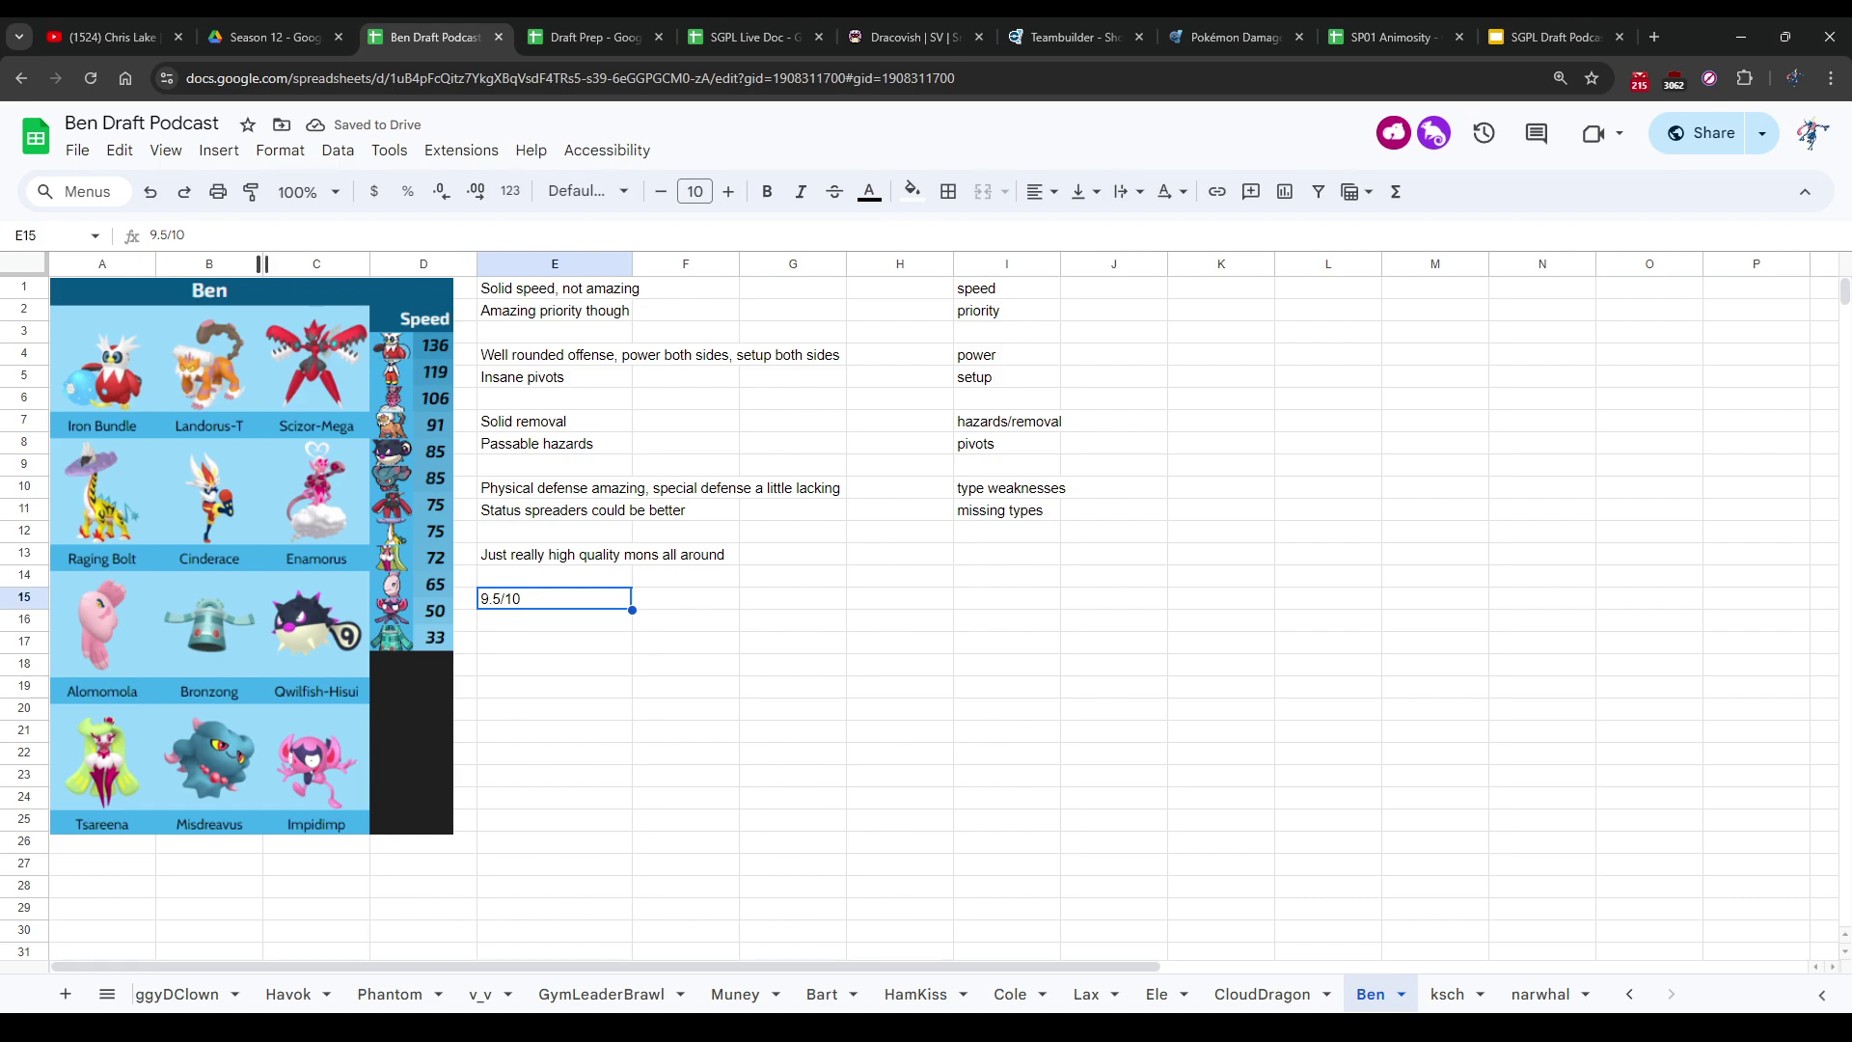
click(554, 642)
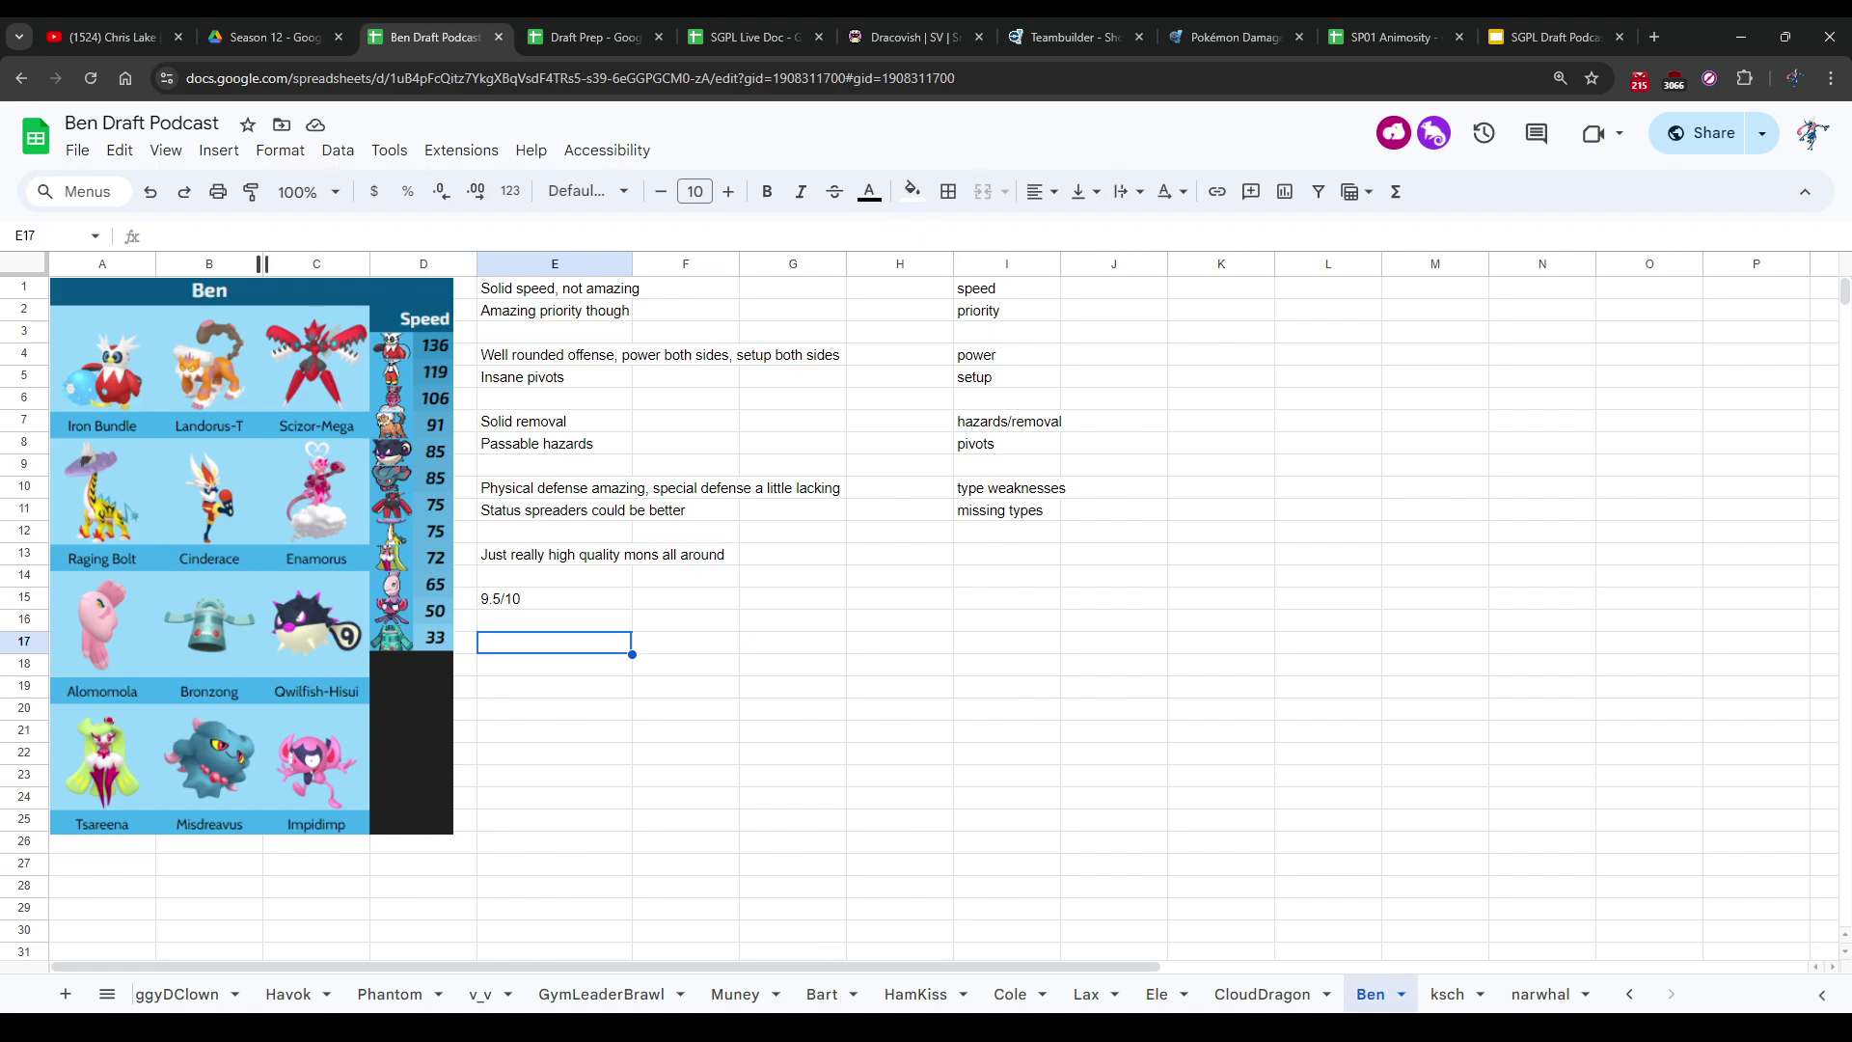
key(Down)
key(Right)
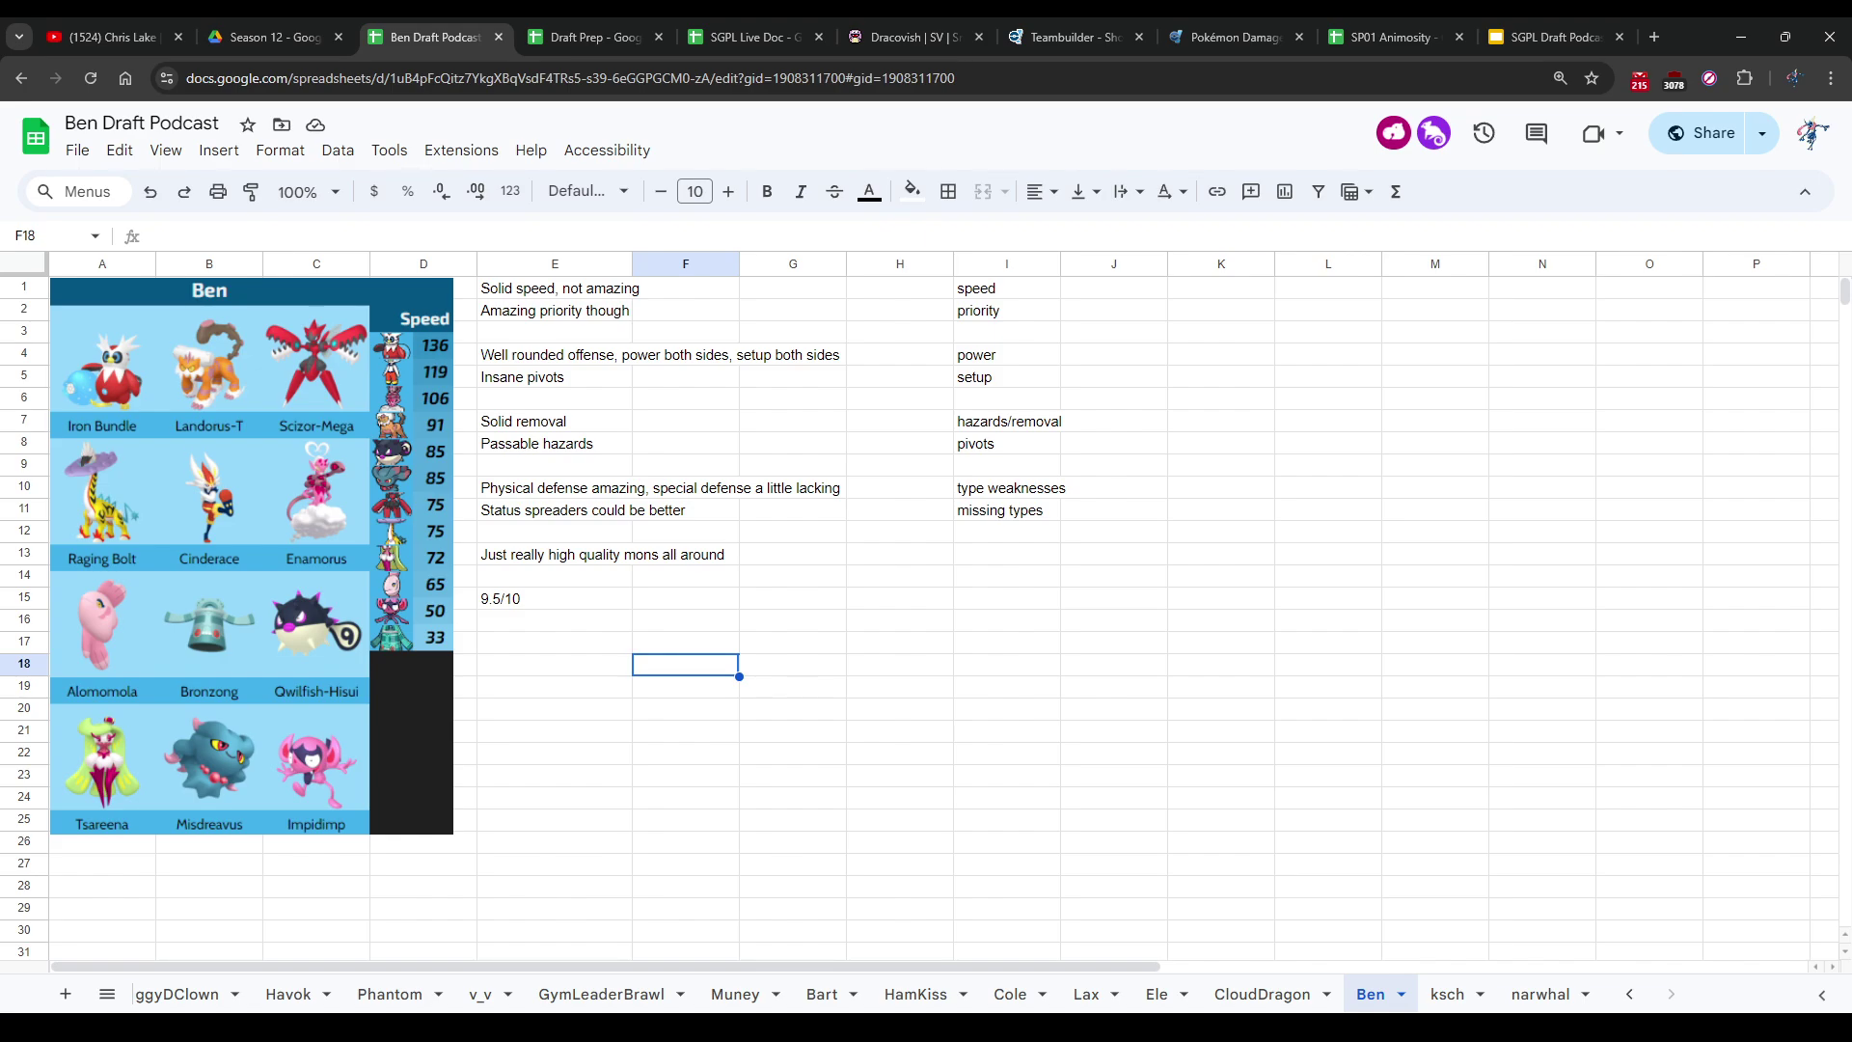
Step: Open the Great Tusk team's notes sheet and enter "Speed very bad" in cell E1
click(1447, 993)
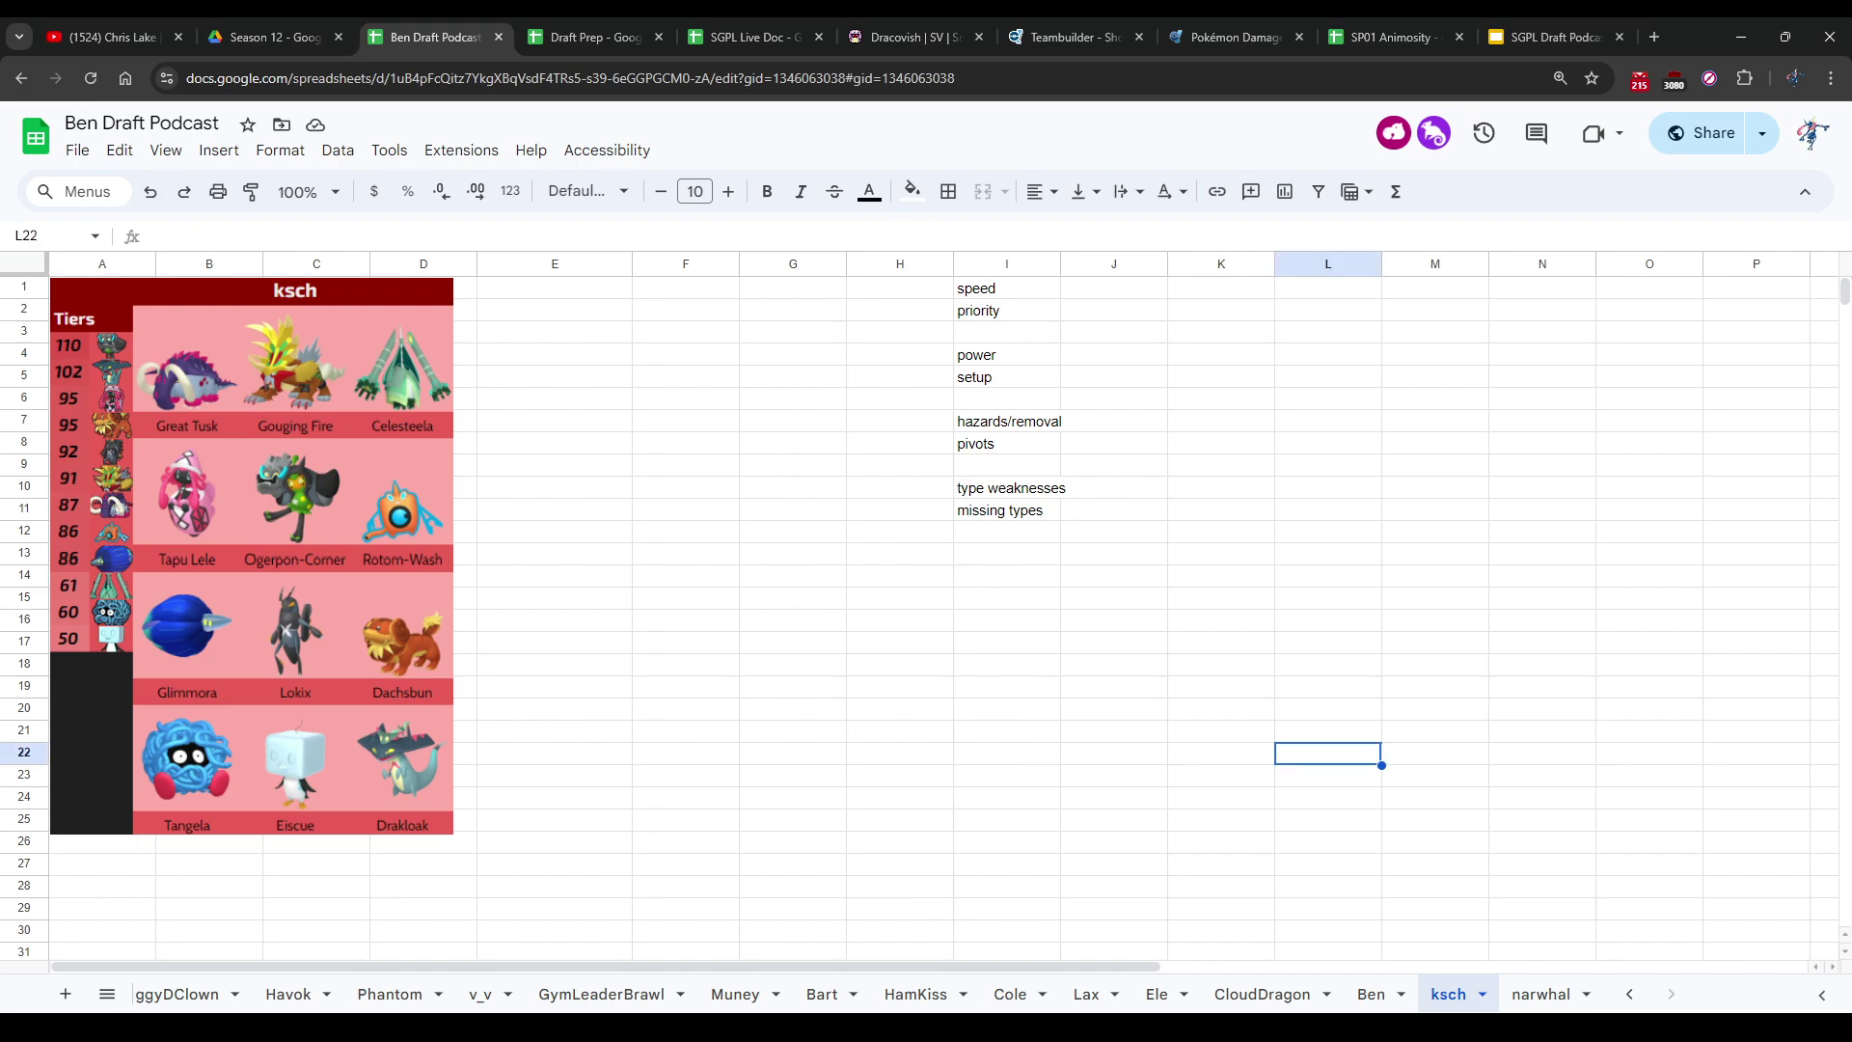
click(555, 287)
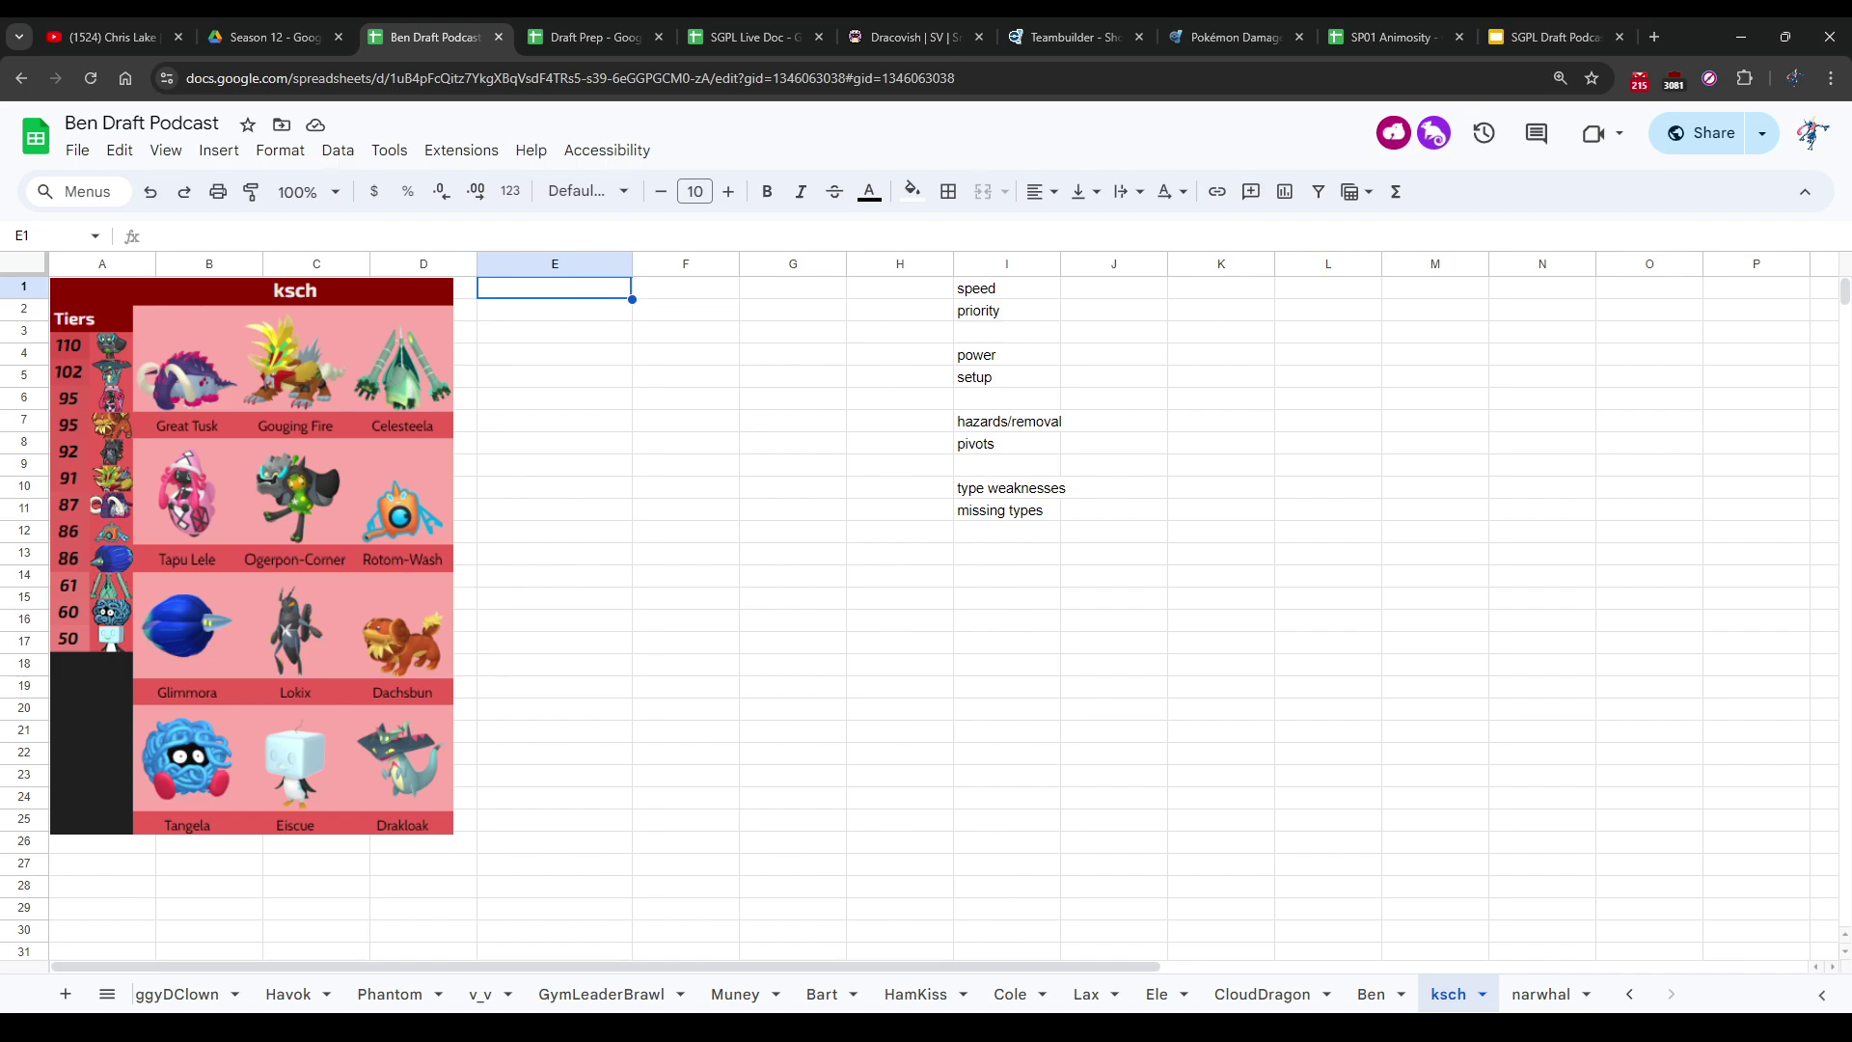
text(P)
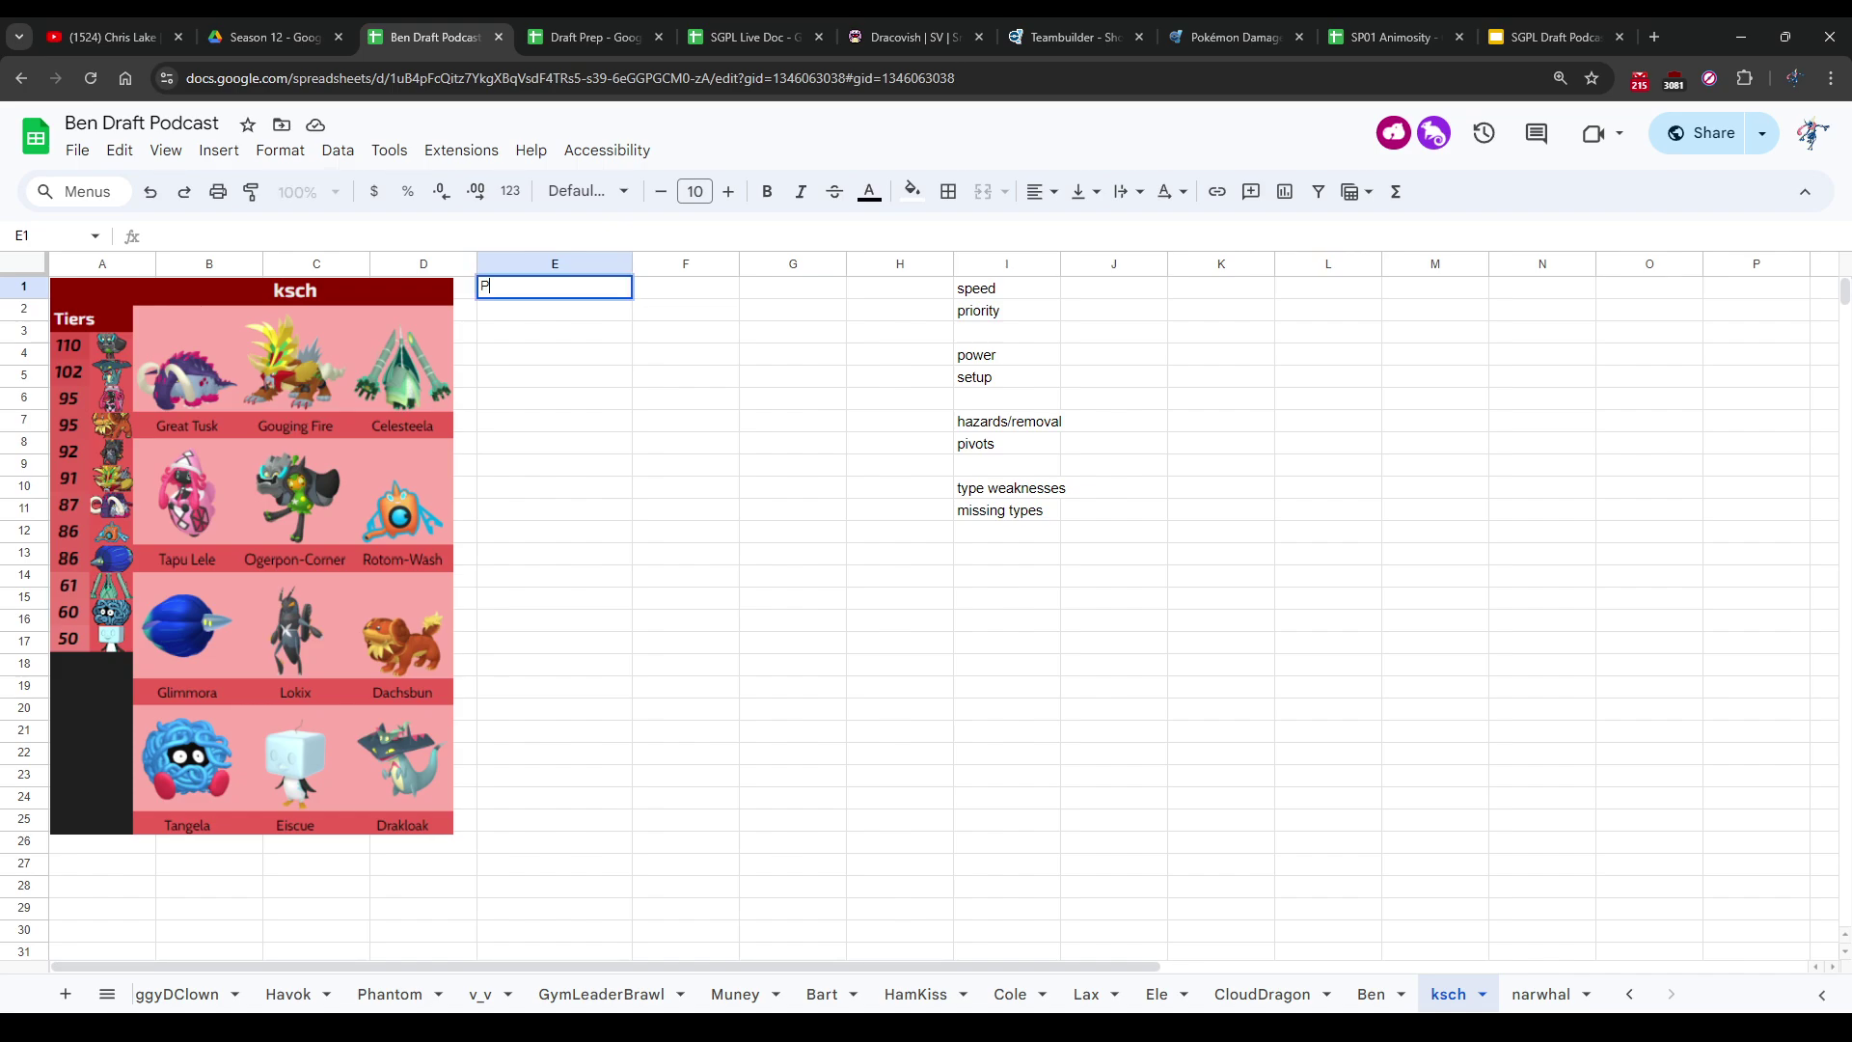
text(Speed very bad)
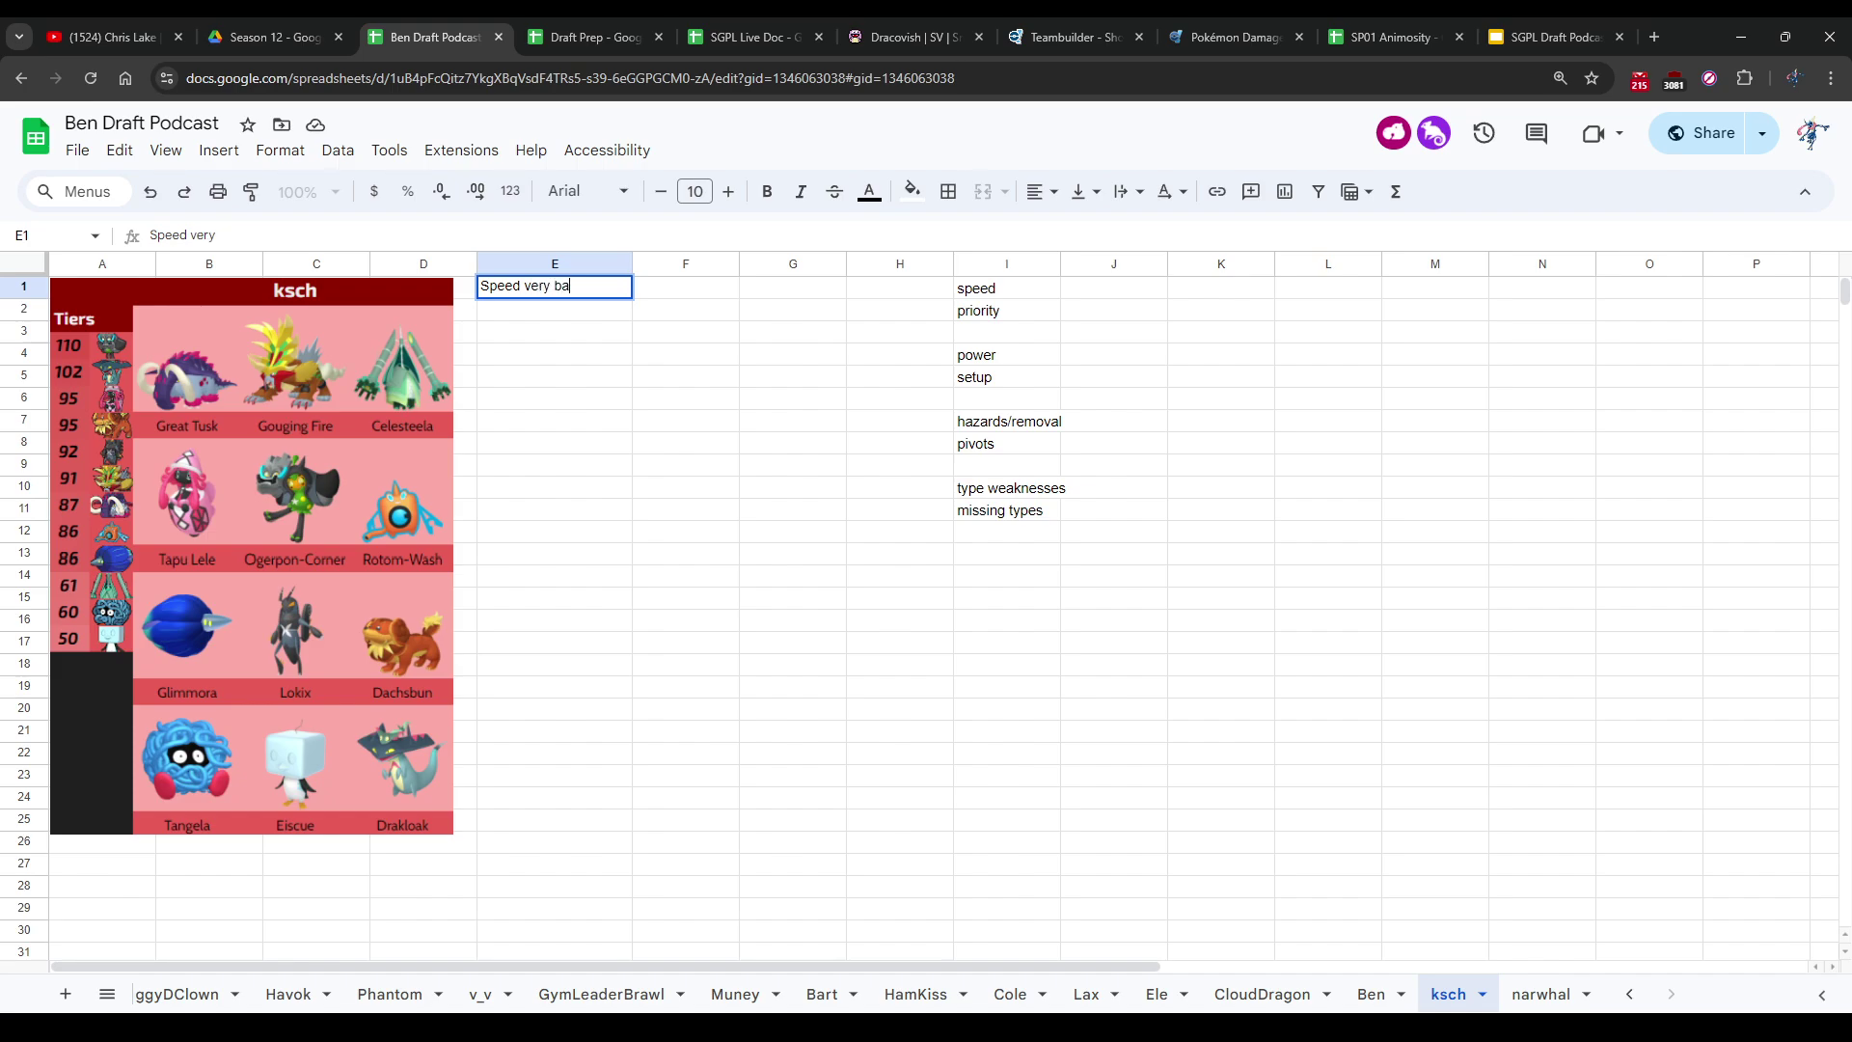
key(Return)
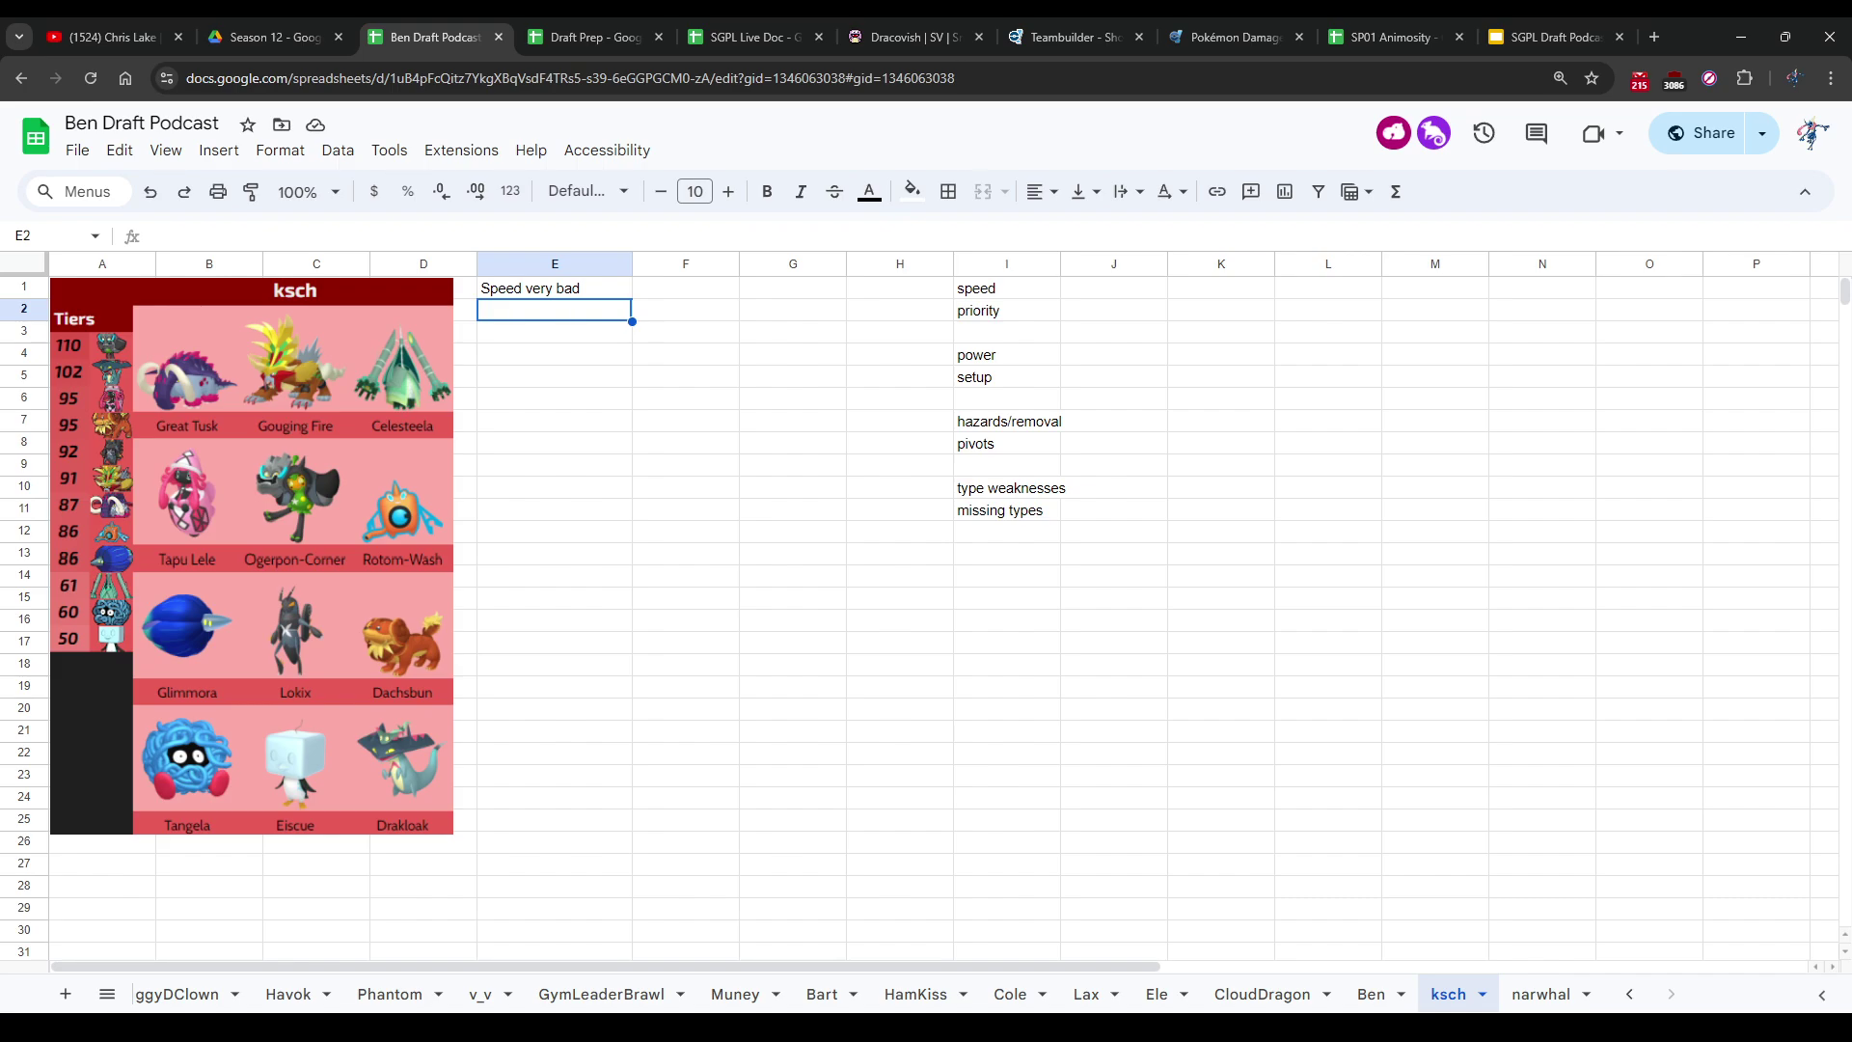
Step: Enter the note "Priority nonexistant outside of Lokix" in cell E2 of the Great Tusk team's sheet
key(Down)
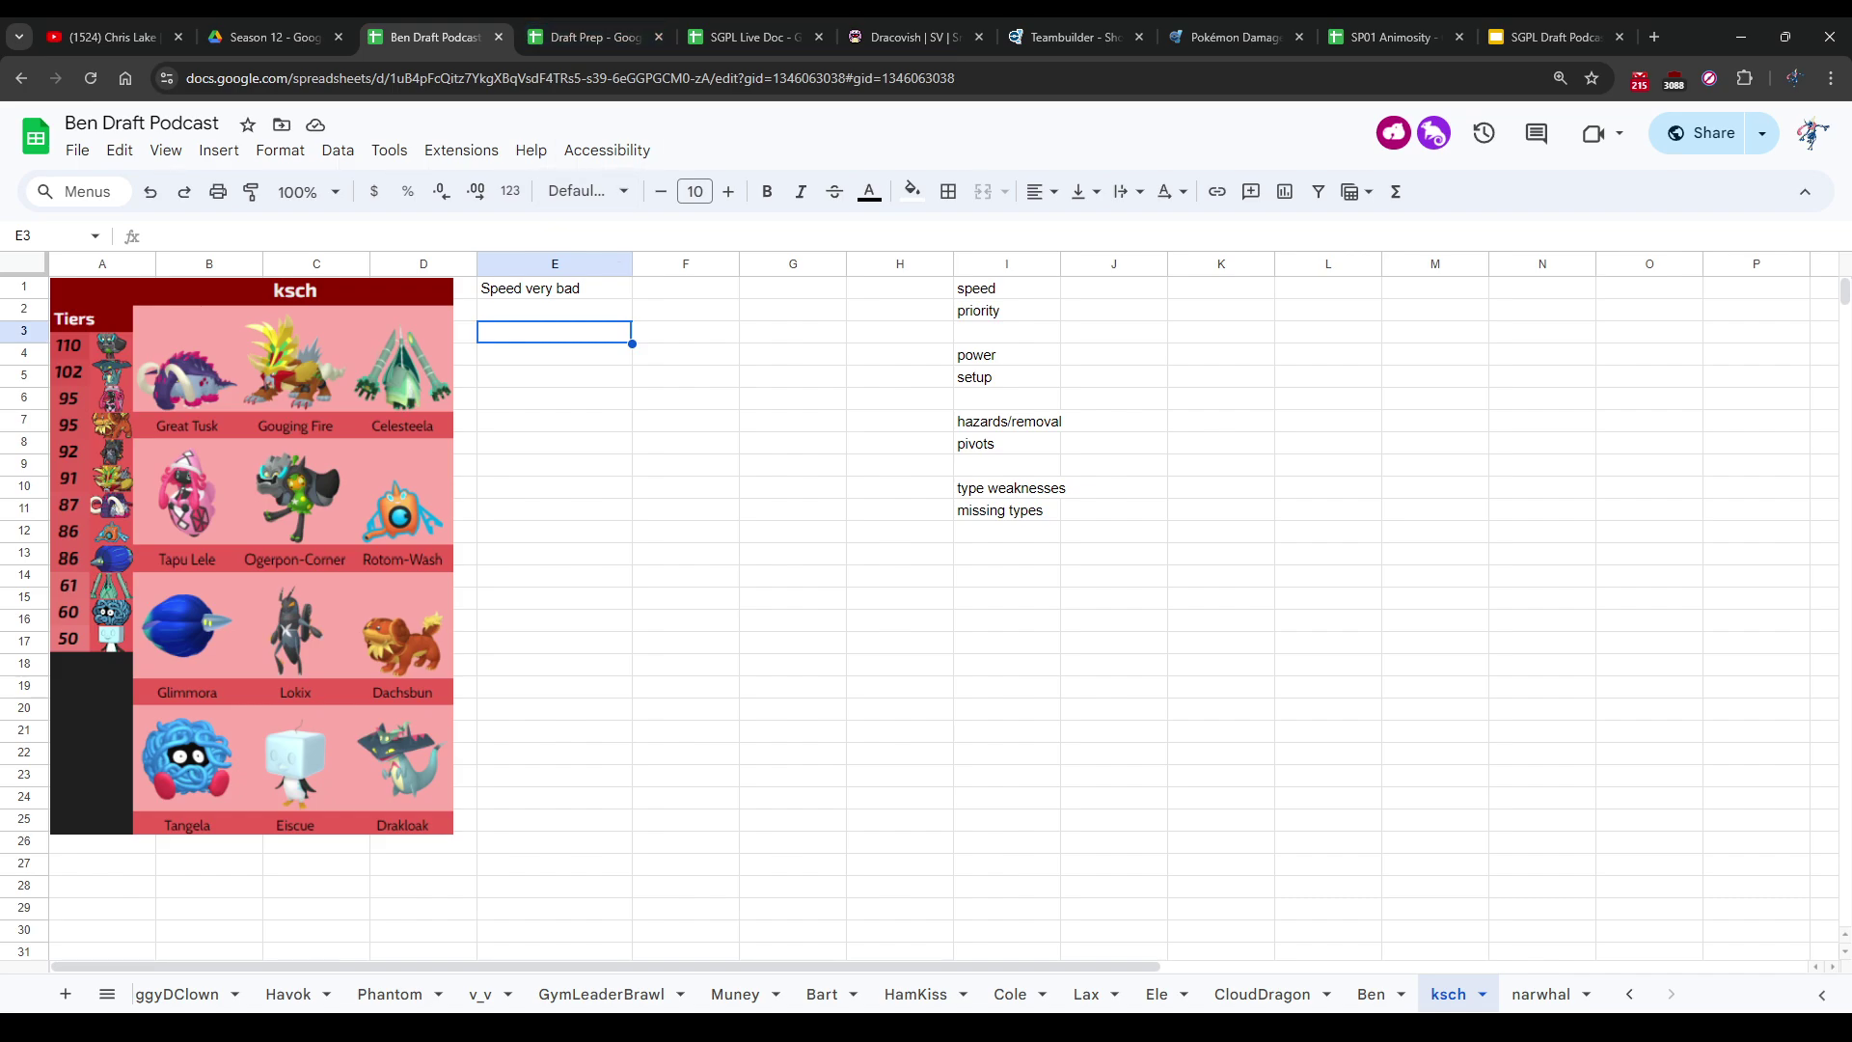
key(Up)
text(P)
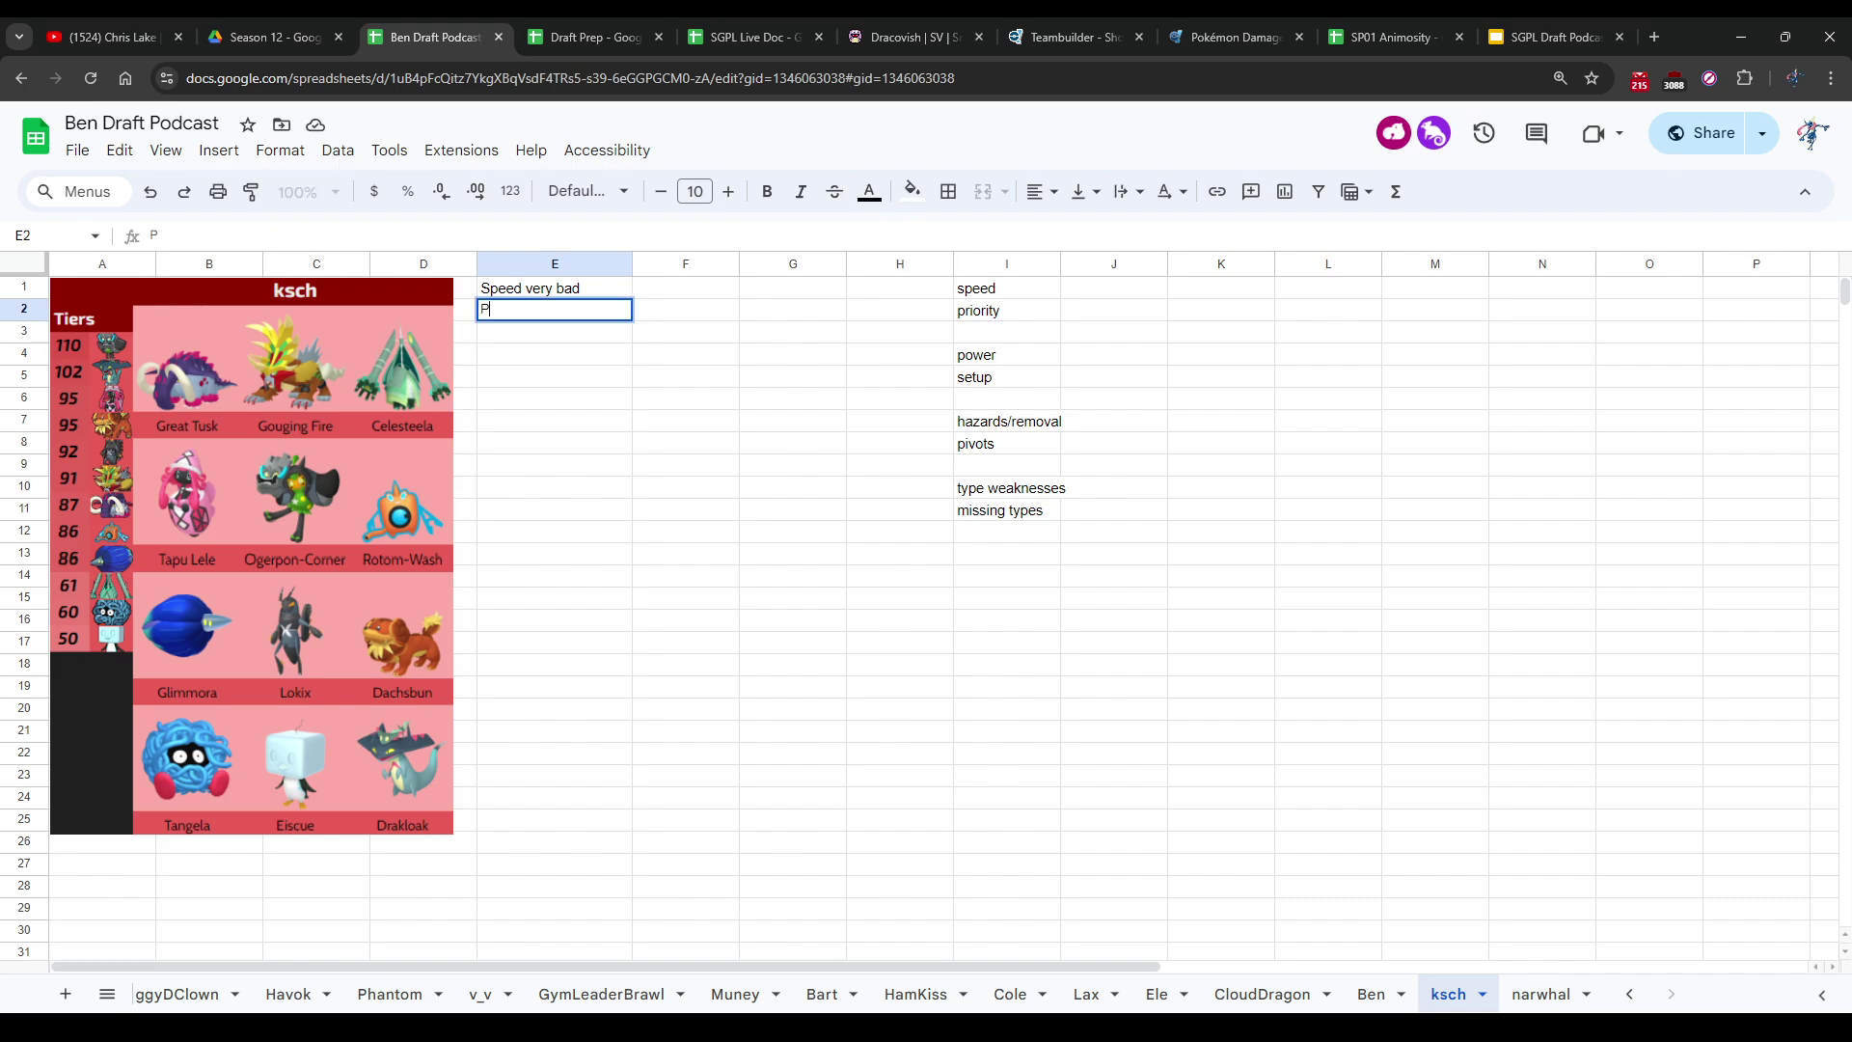
text(riority bad outside of Li)
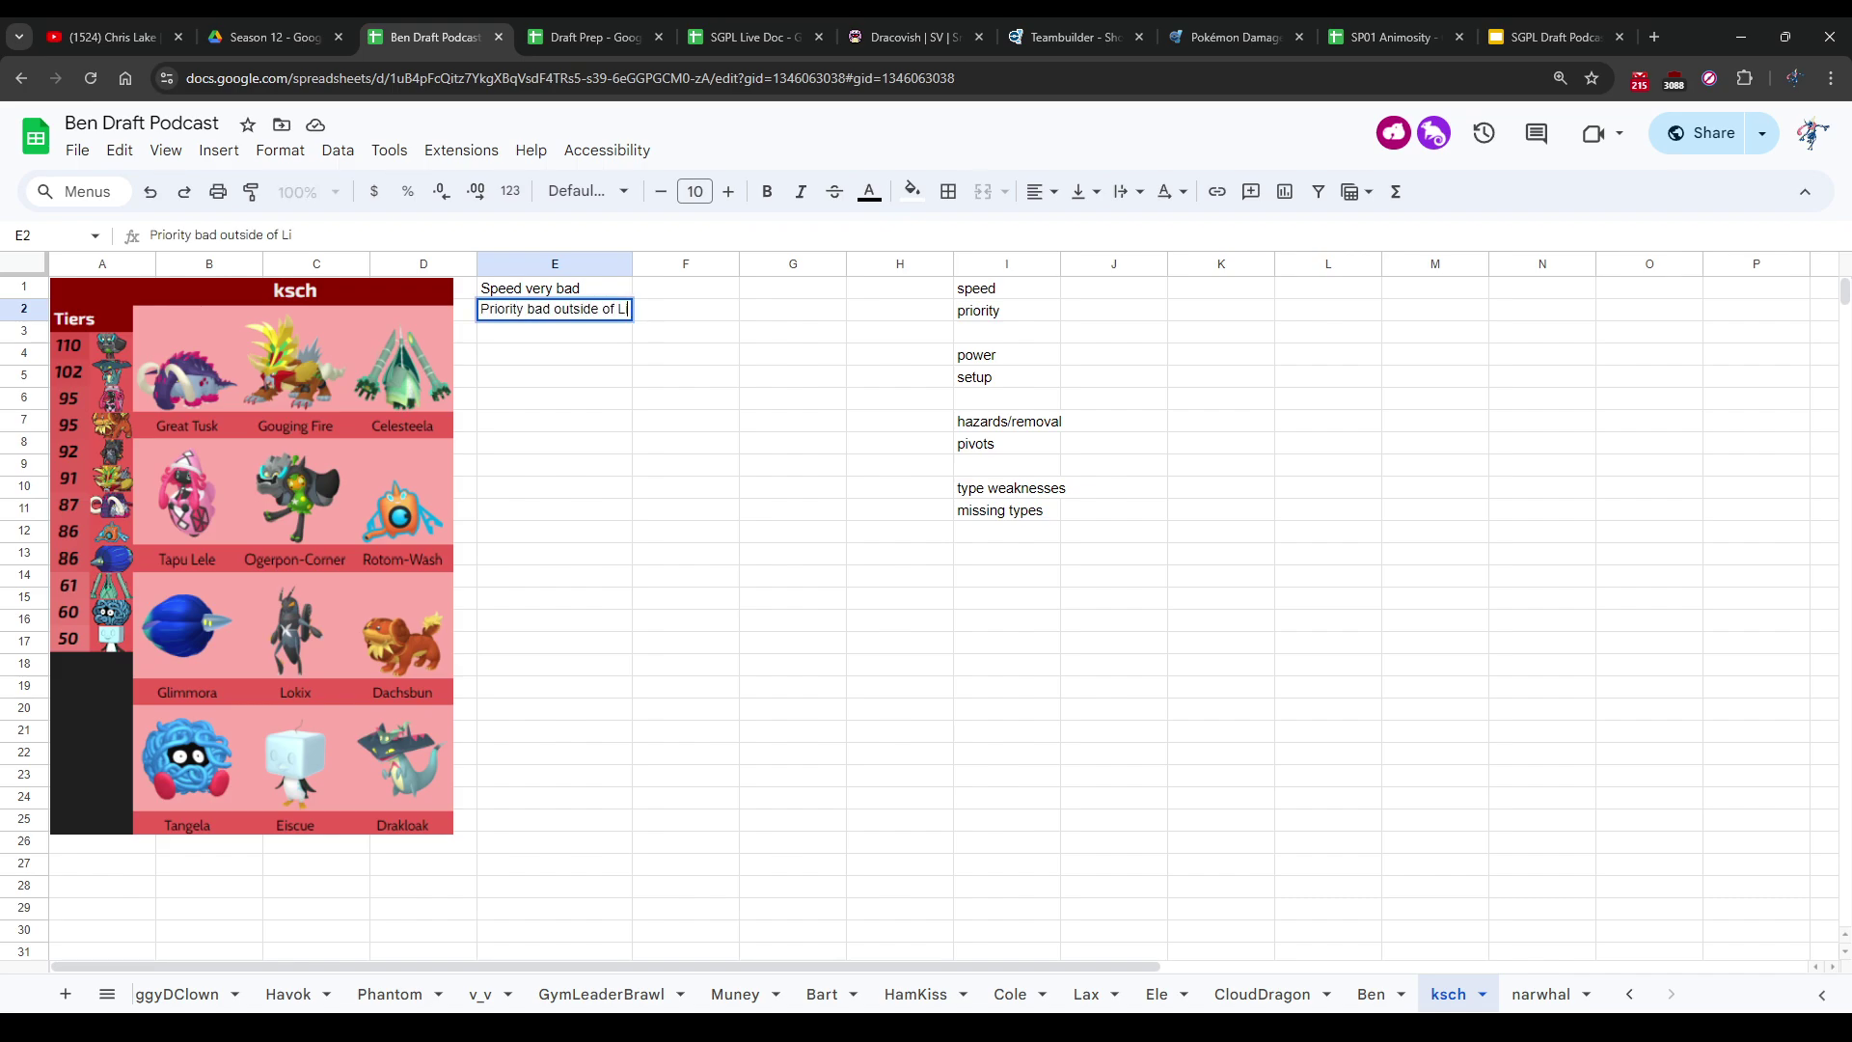
key(Escape)
text(Prio)
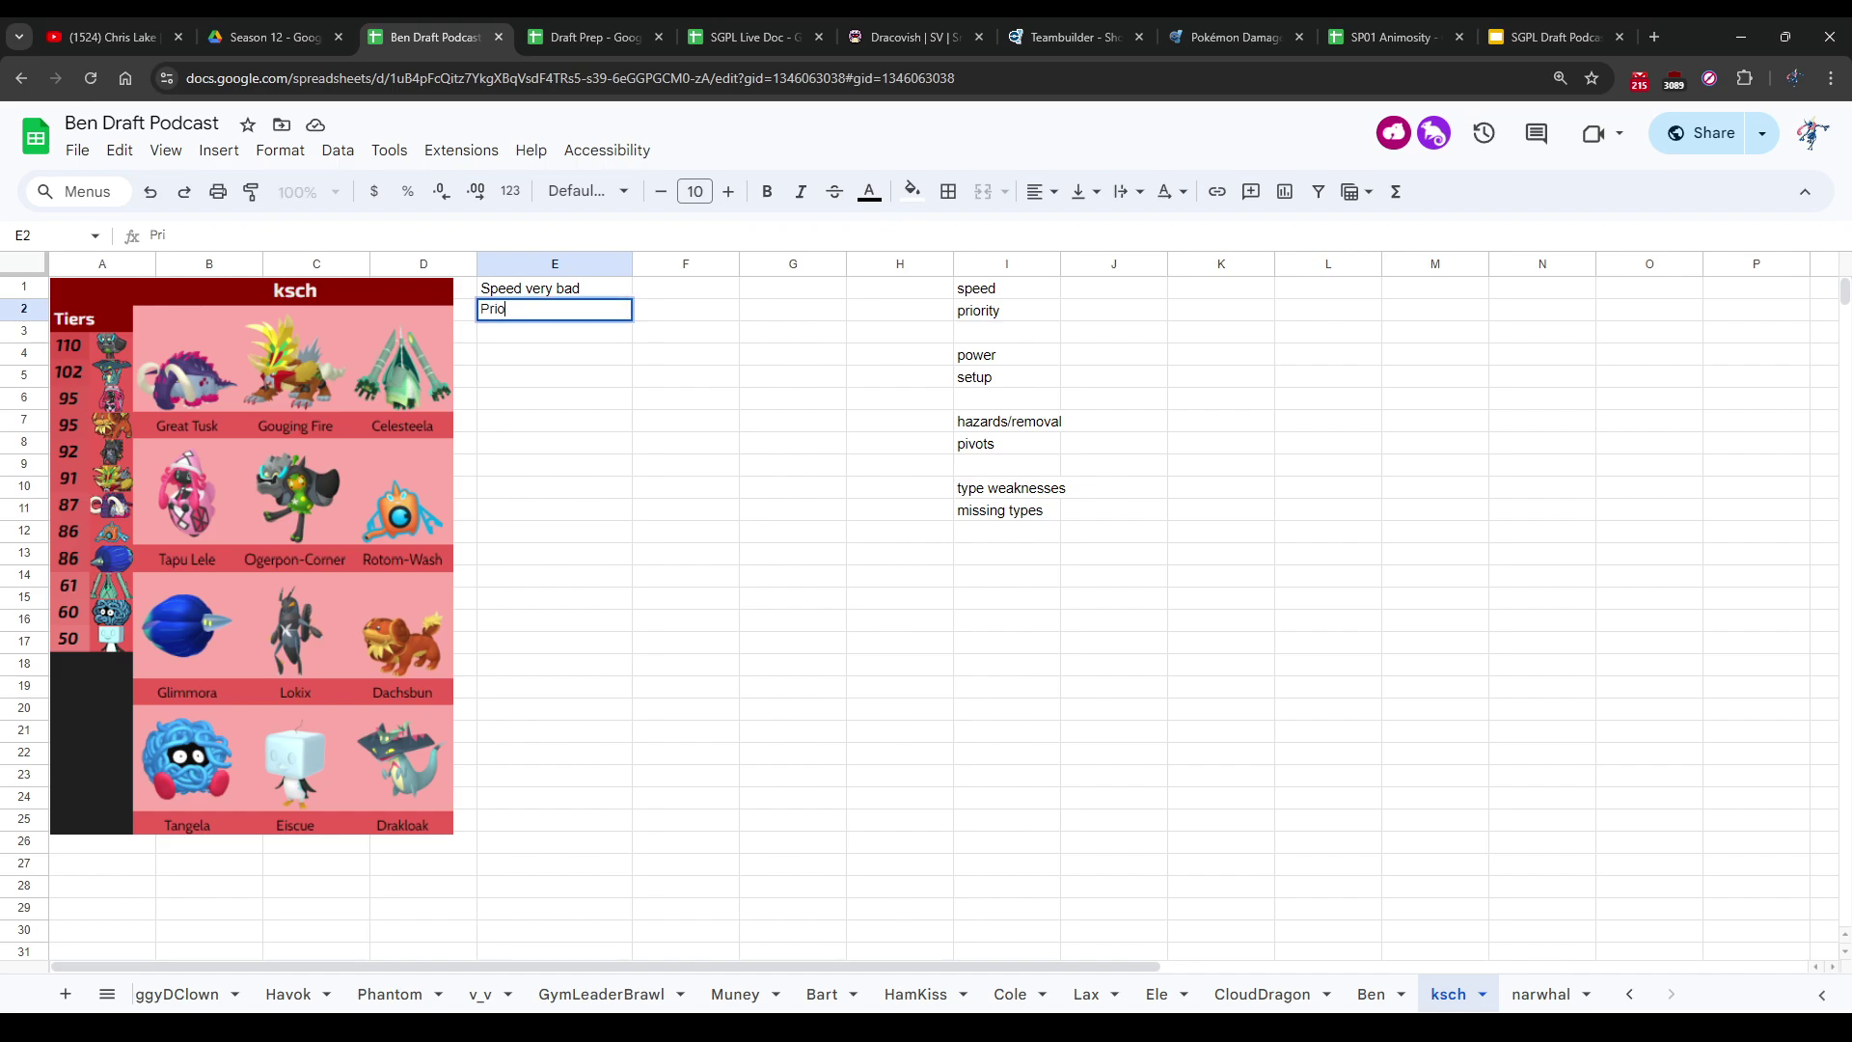
text(rity nonexistant outside of )
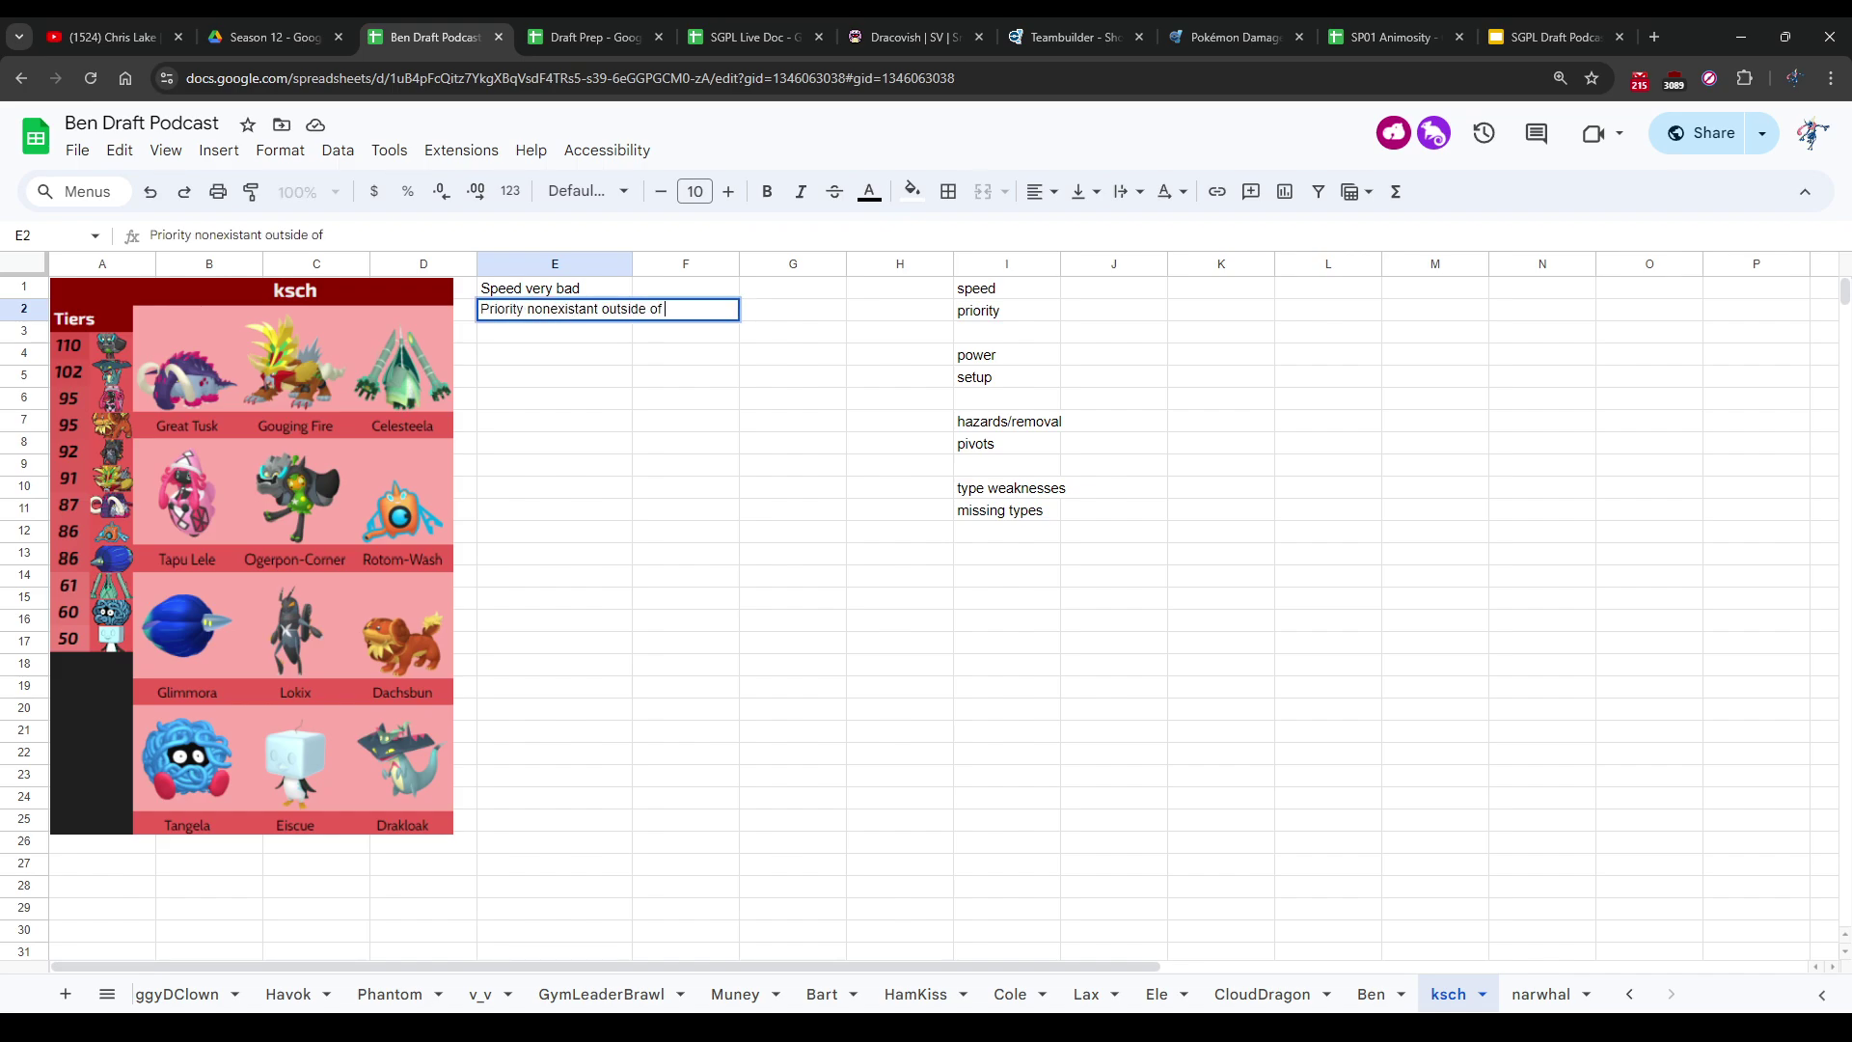
text(Lokix)
key(Return)
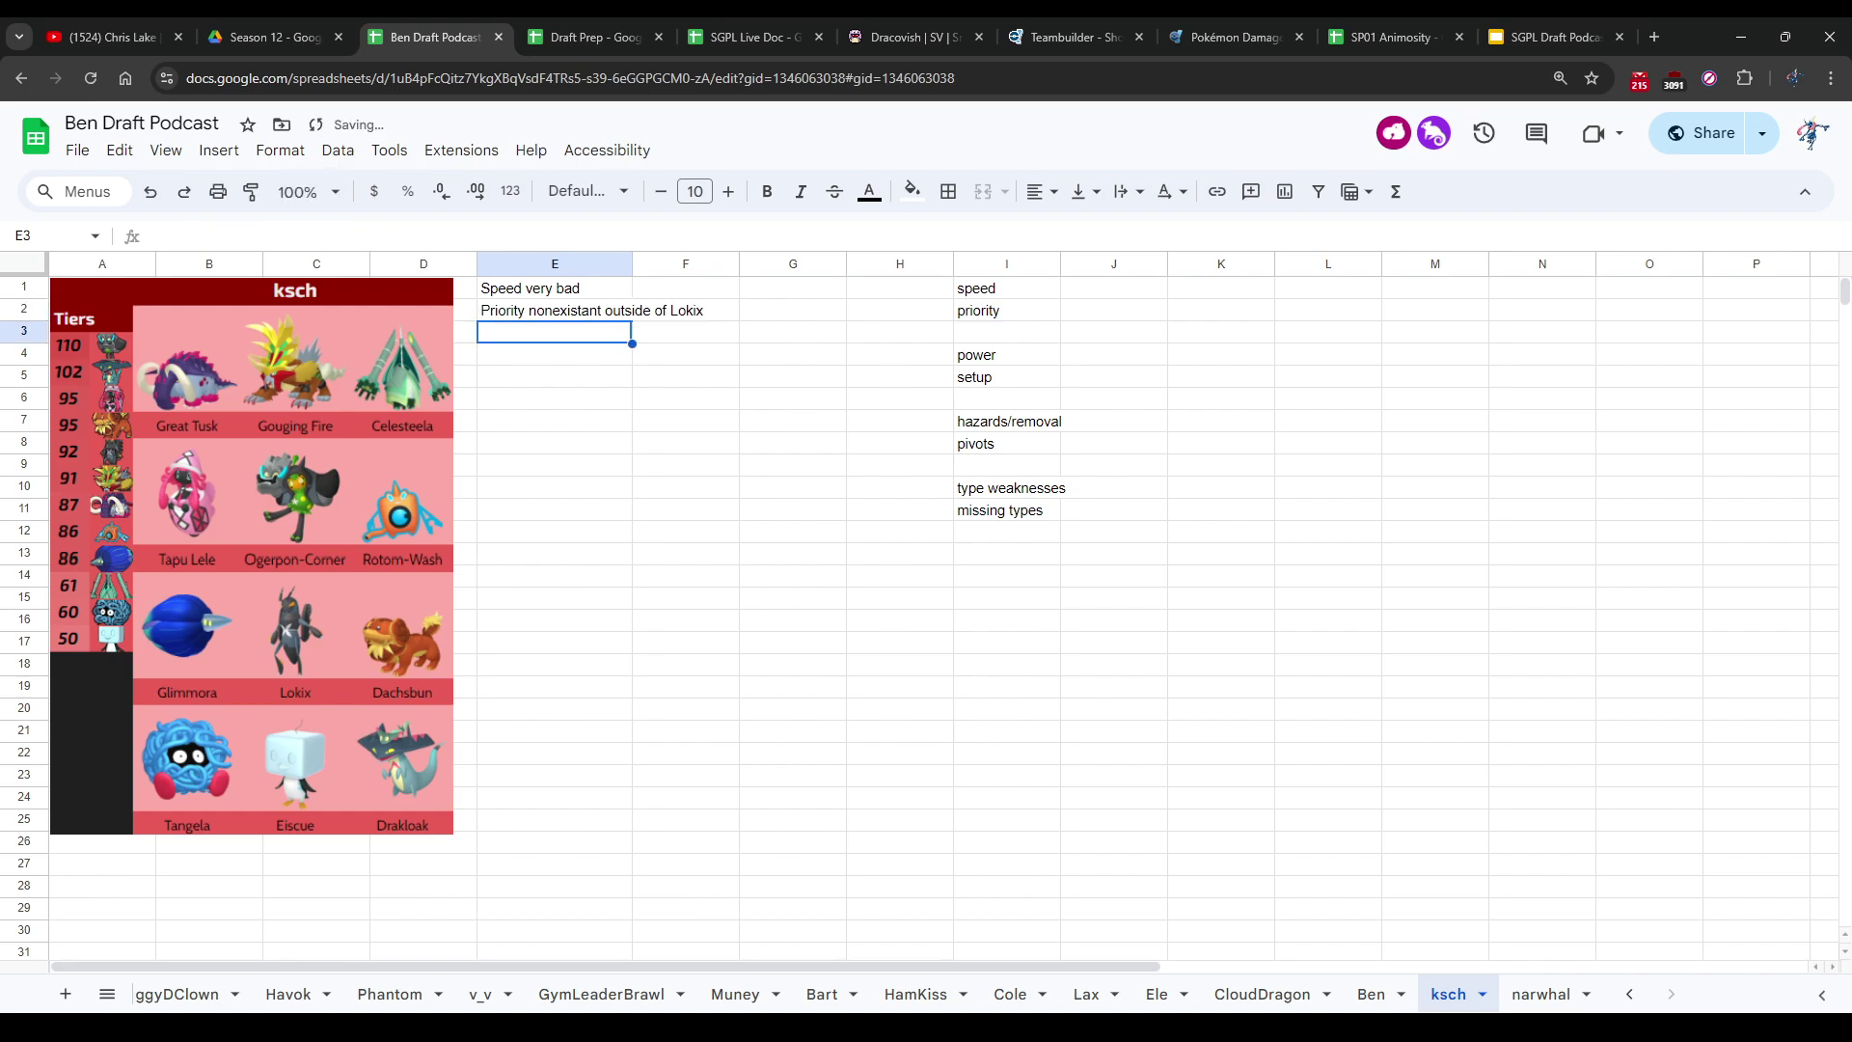
Step: Switch Draft Prep's Matchup sheet to the pairing of the Iron Bundle and Great Tusk teams, and open its Moves sheet
click(554, 354)
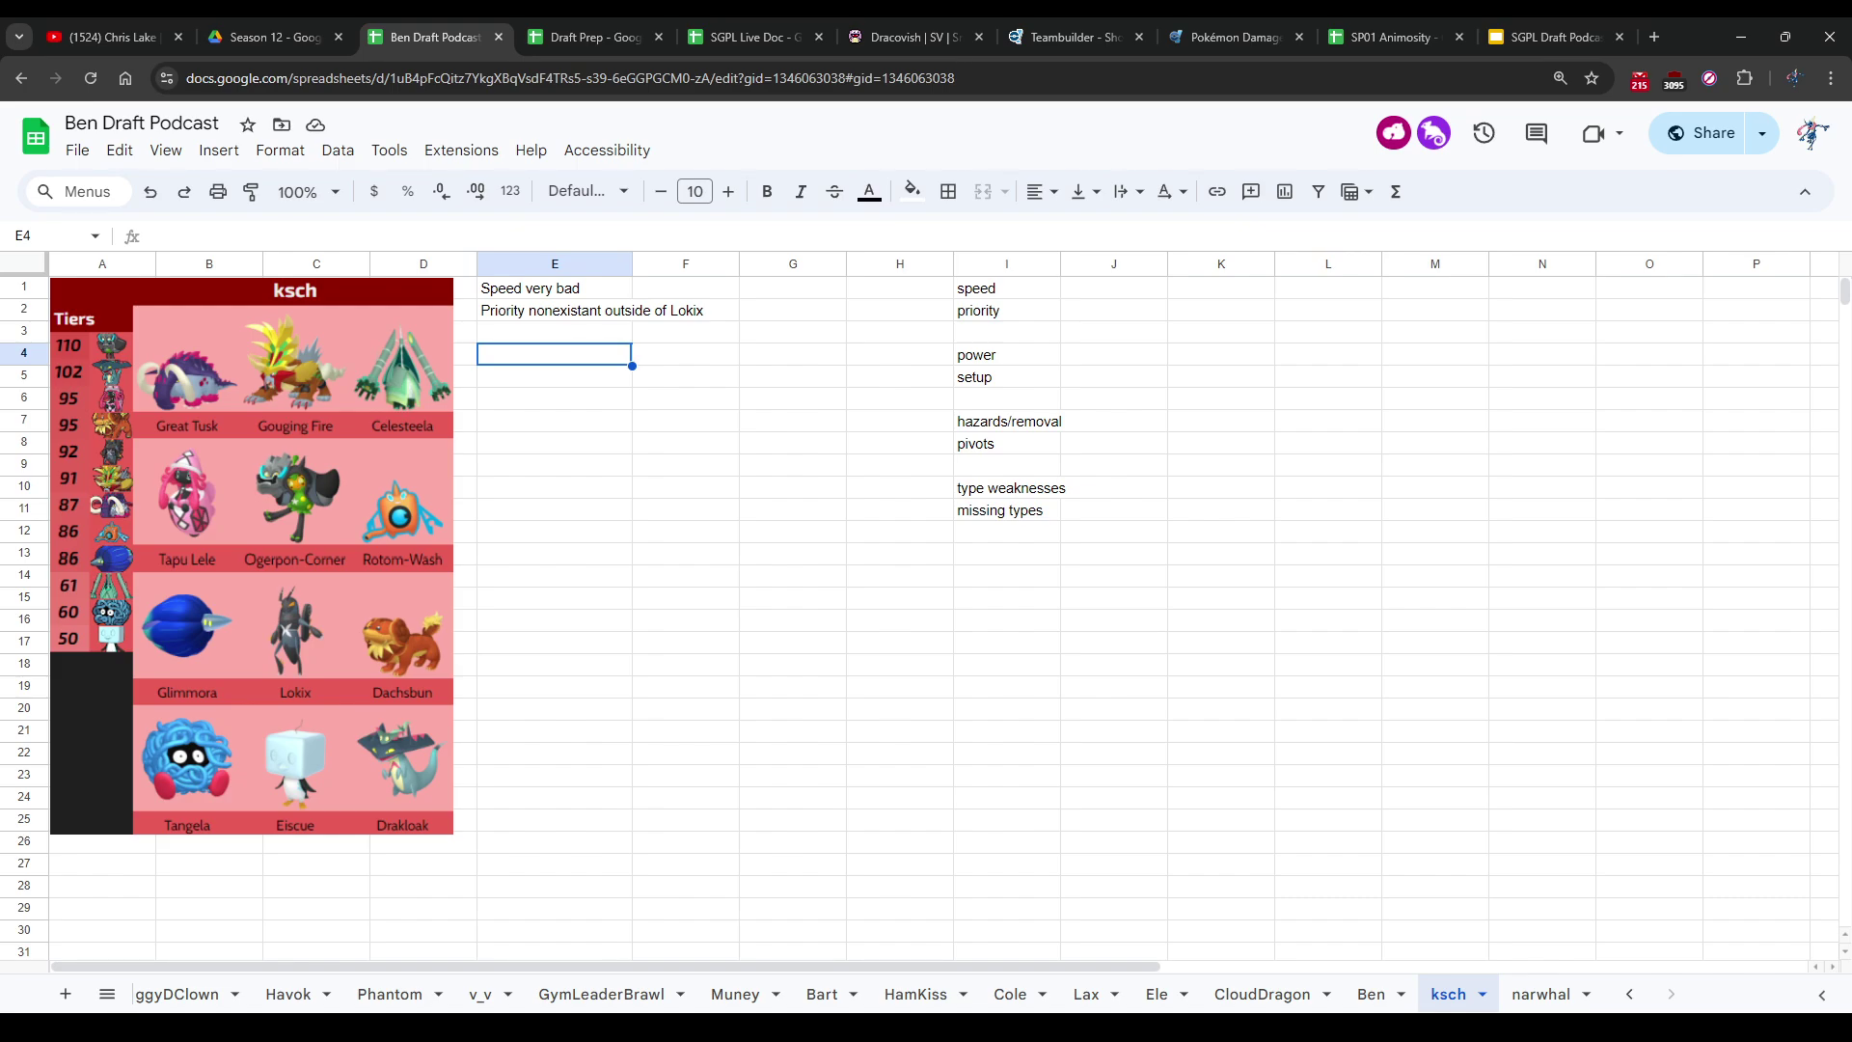
click(593, 37)
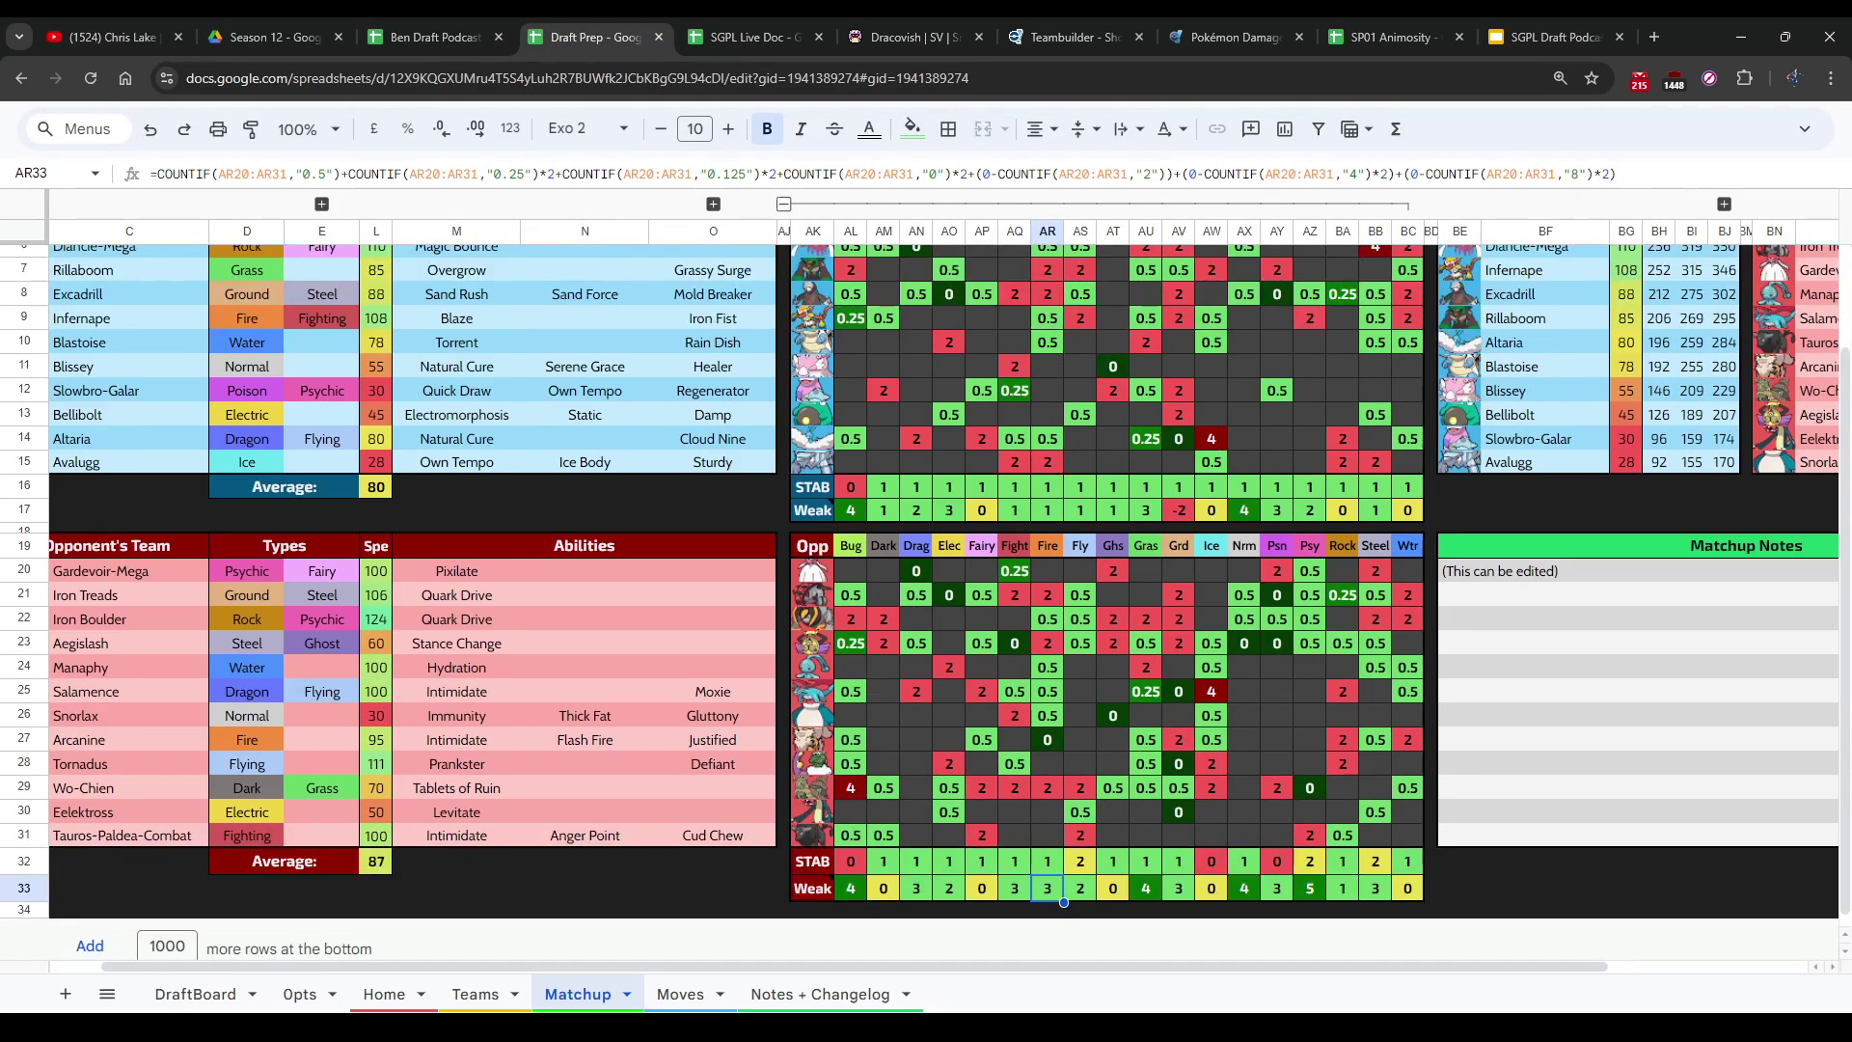
click(680, 994)
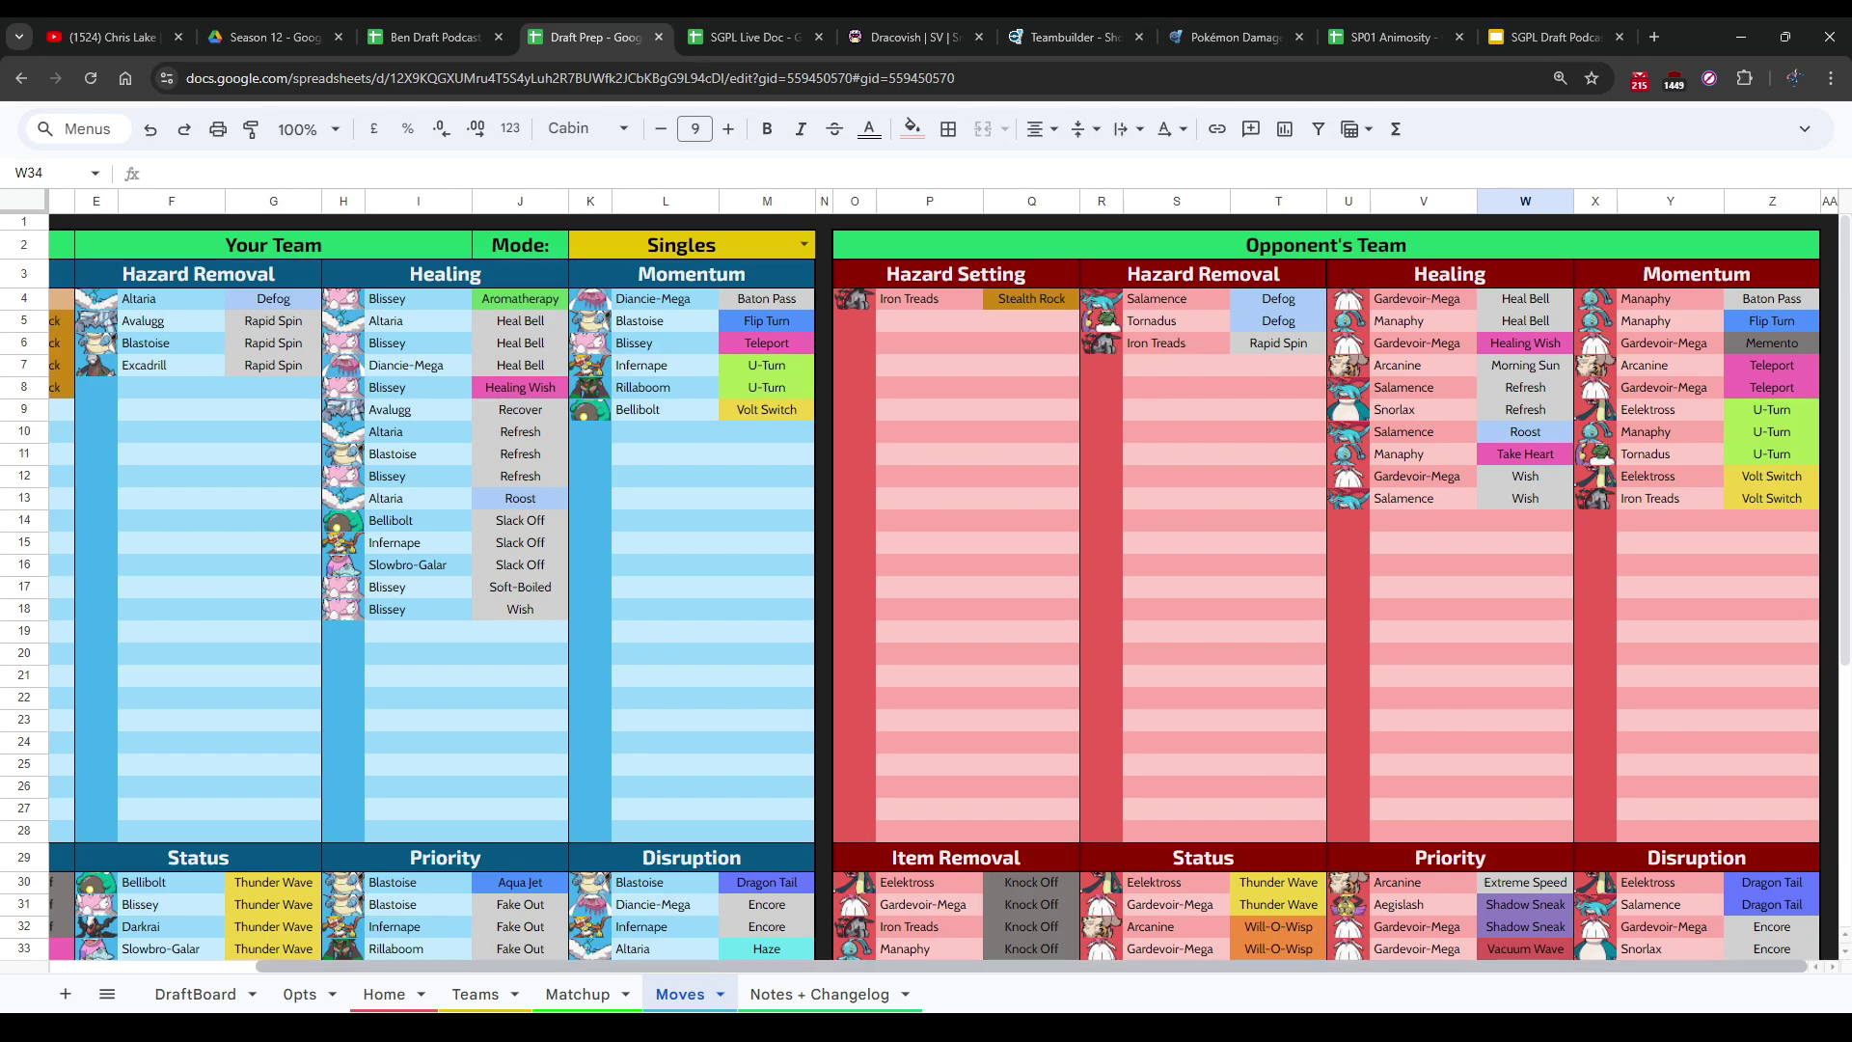
click(475, 993)
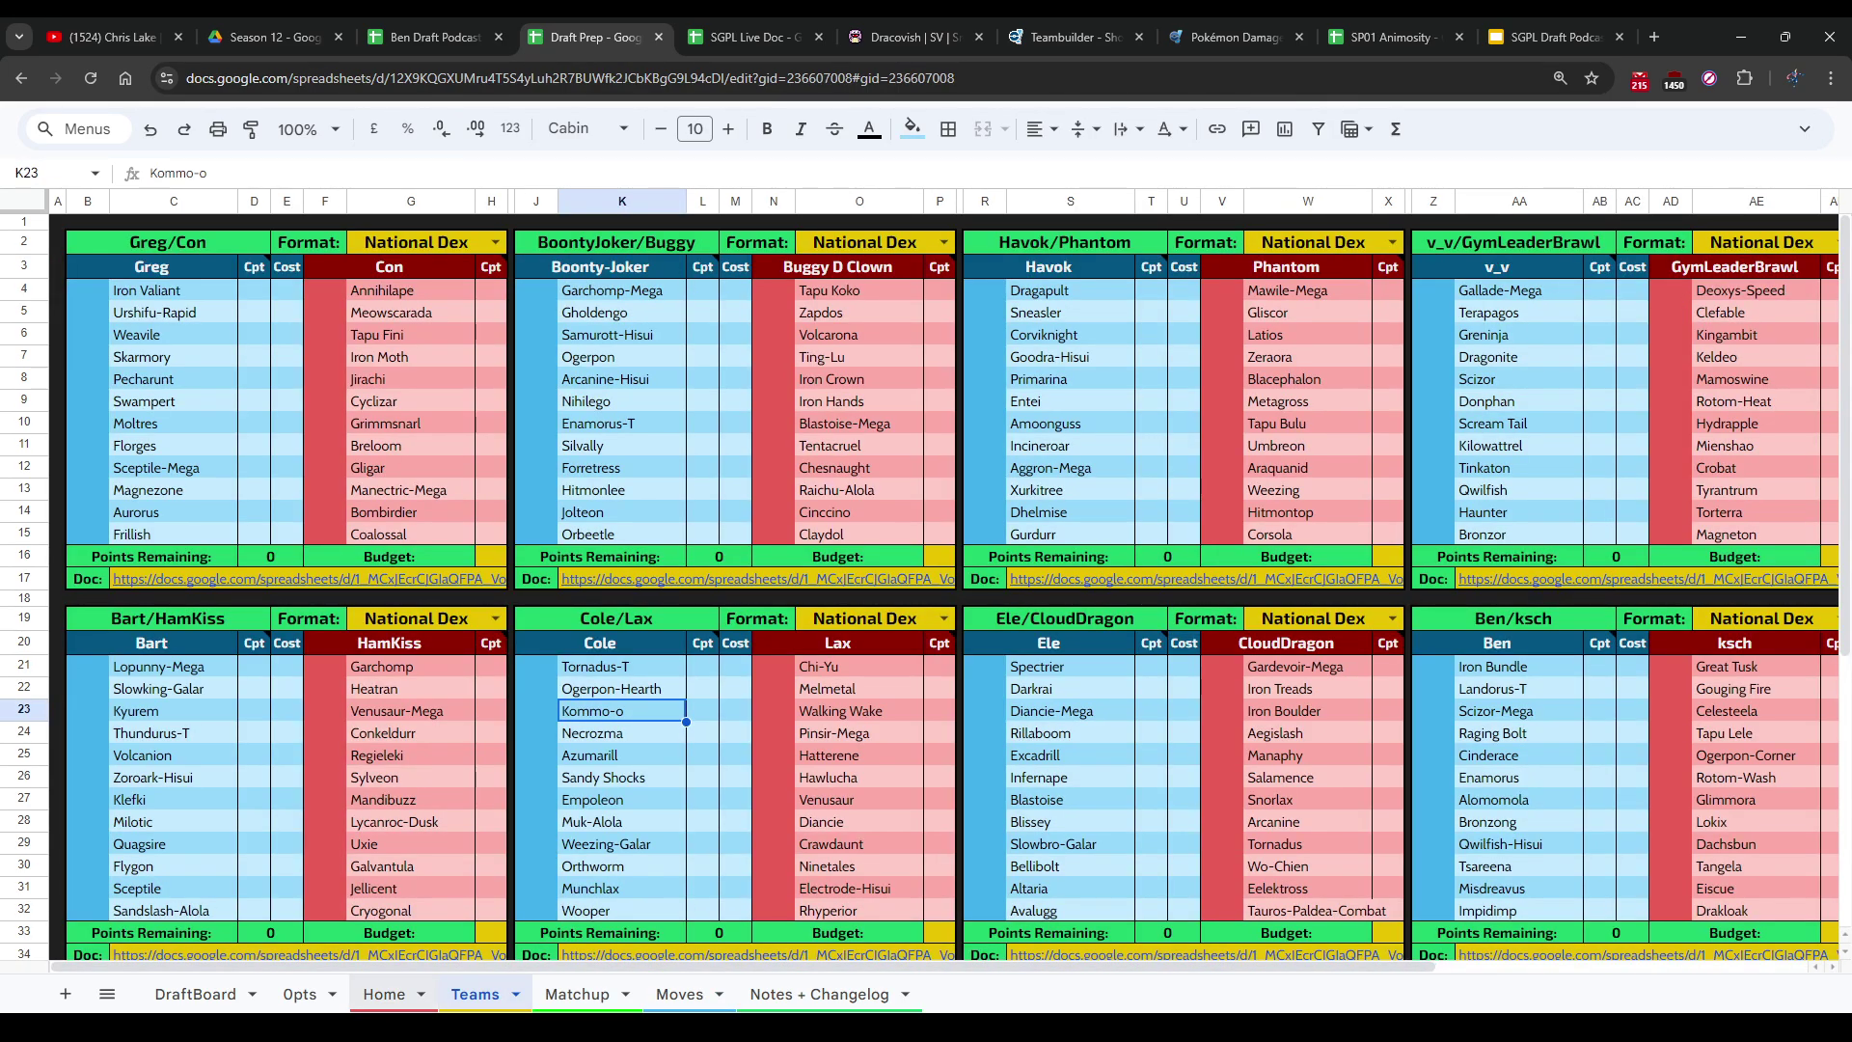
click(384, 994)
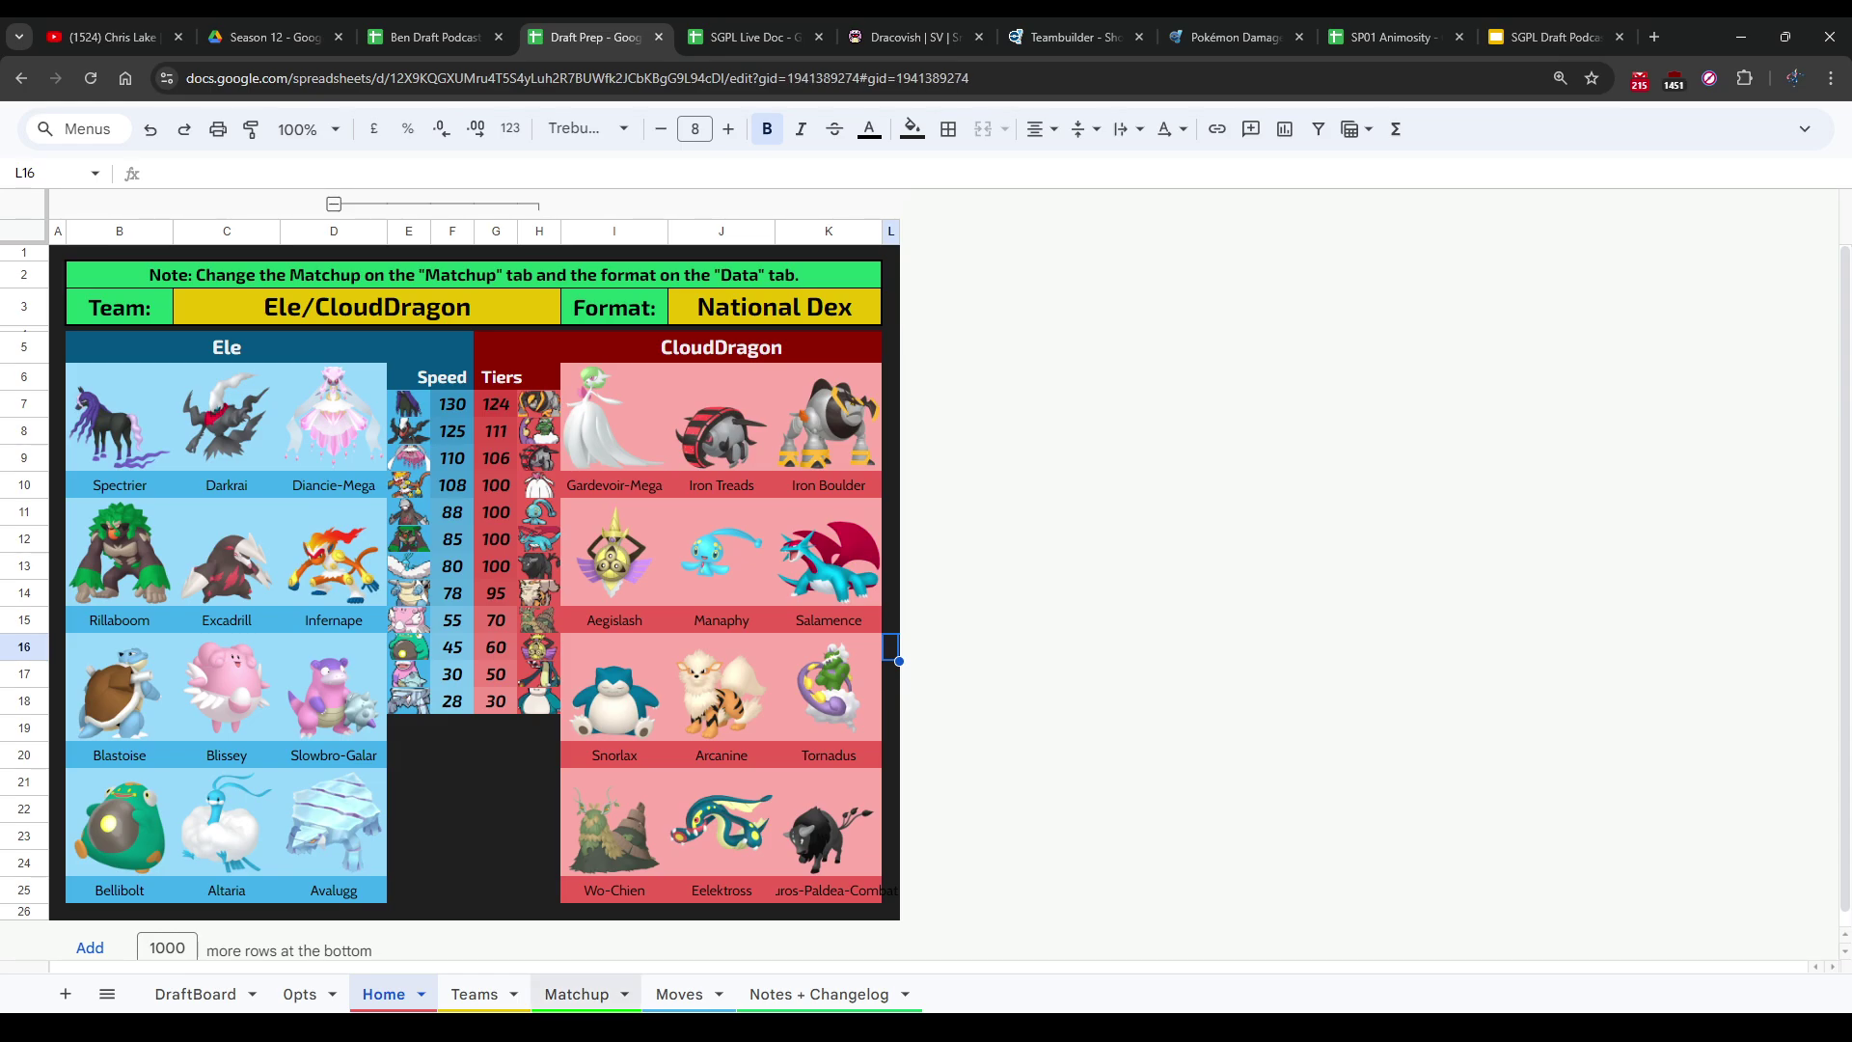
click(577, 994)
click(198, 275)
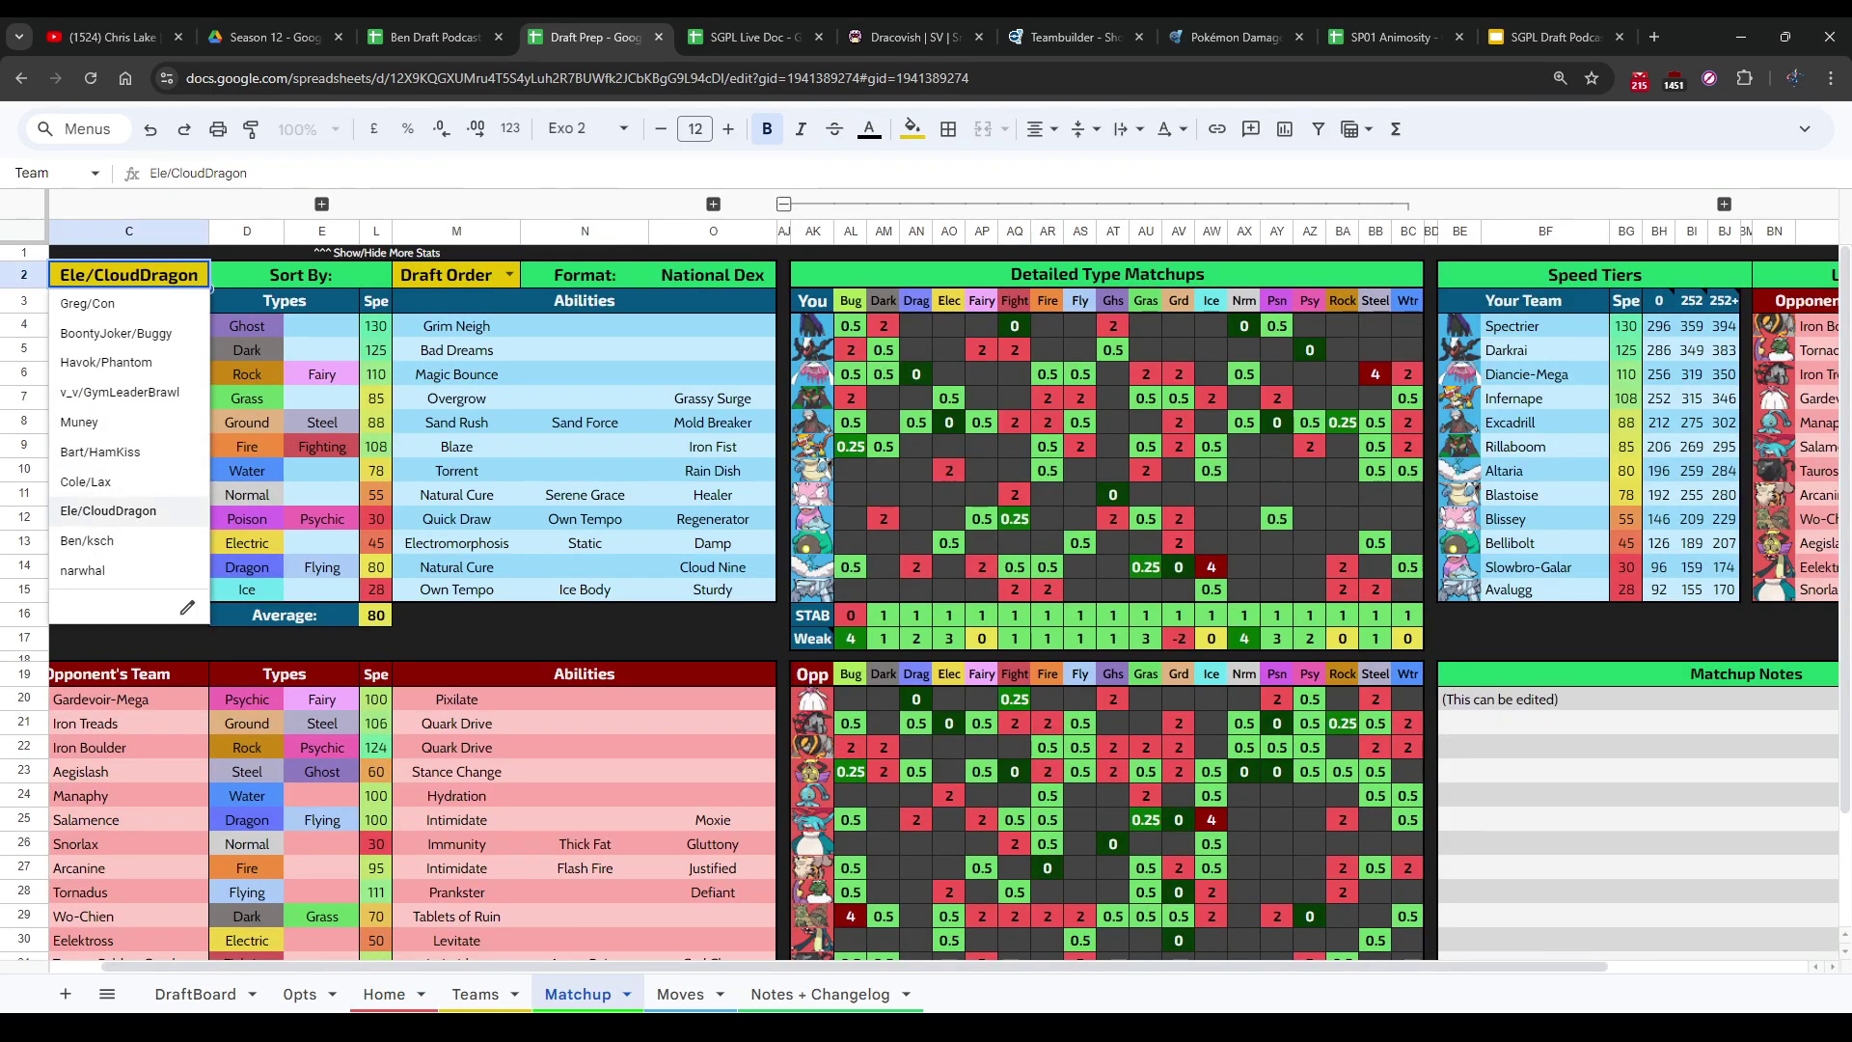
key(Down)
key(ctrl+shift+Page_Down)
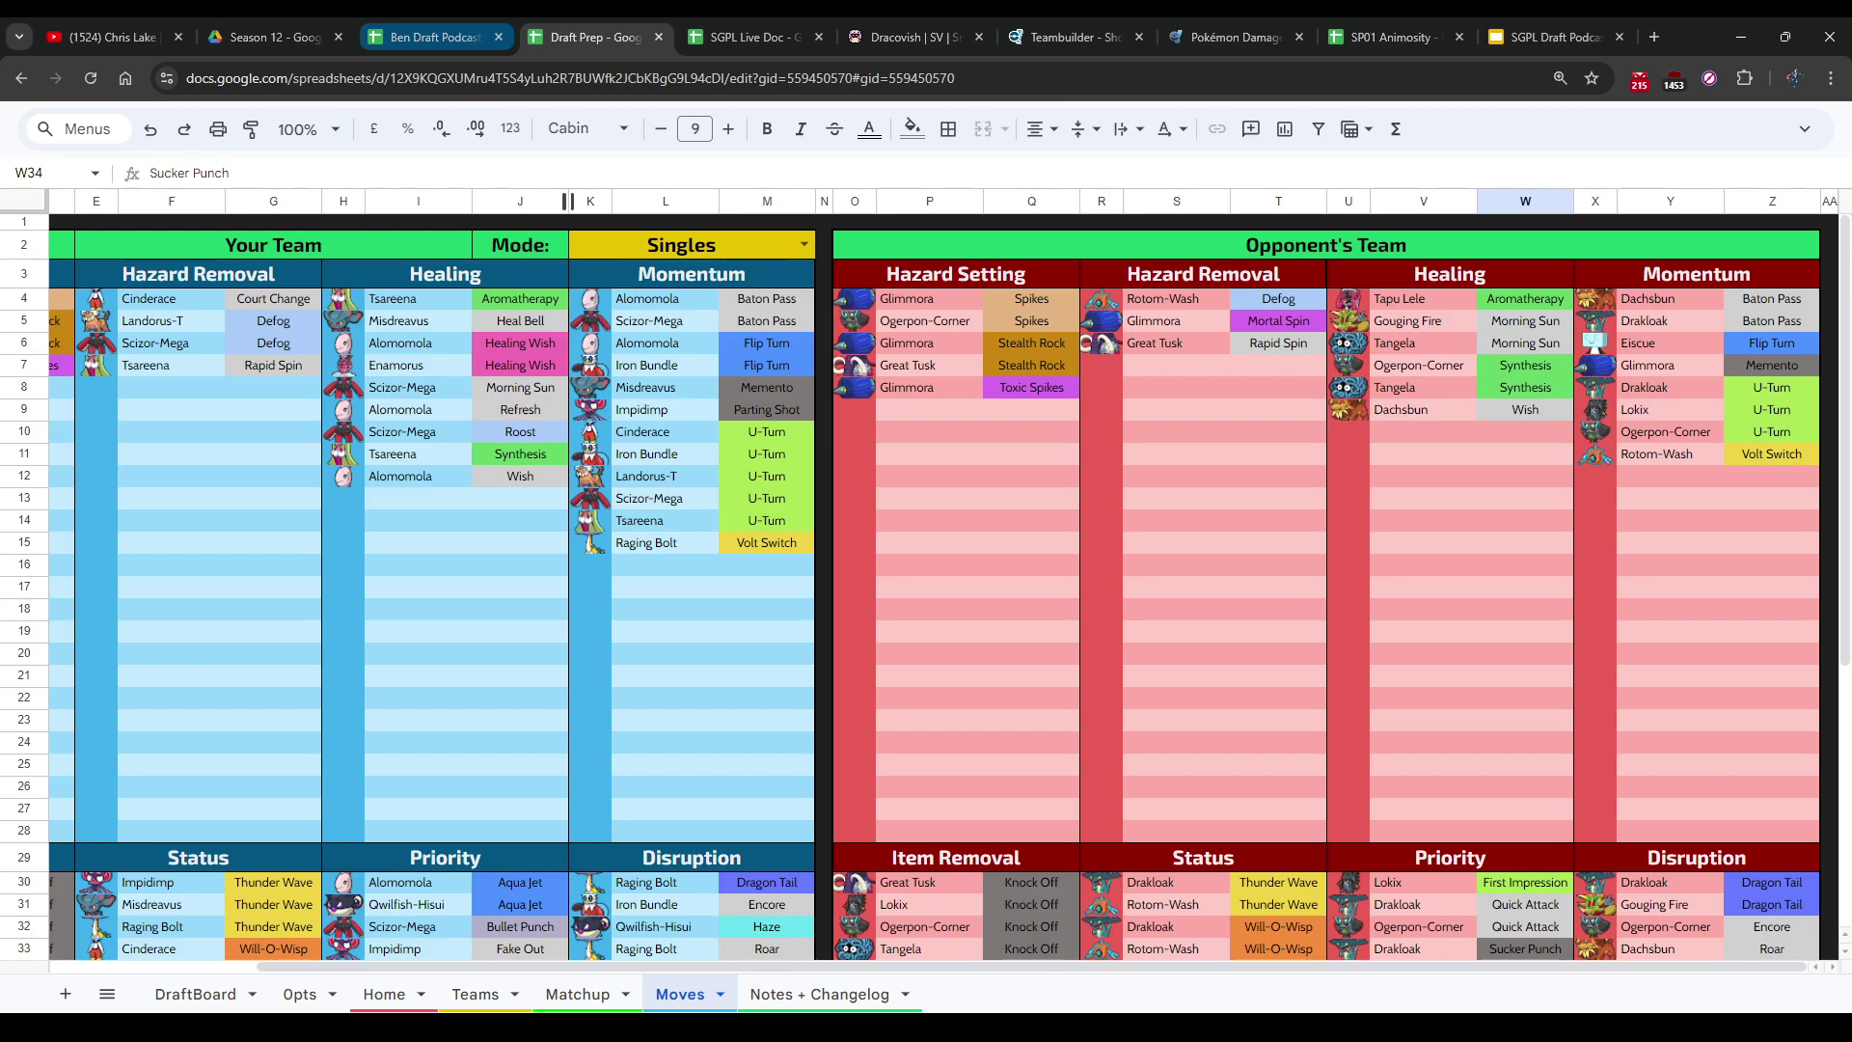
Step: Return to the Great Tusk team's notes and enter "Removal great" in cell E4
key(ctrl+shift+Tab)
text(Removal great)
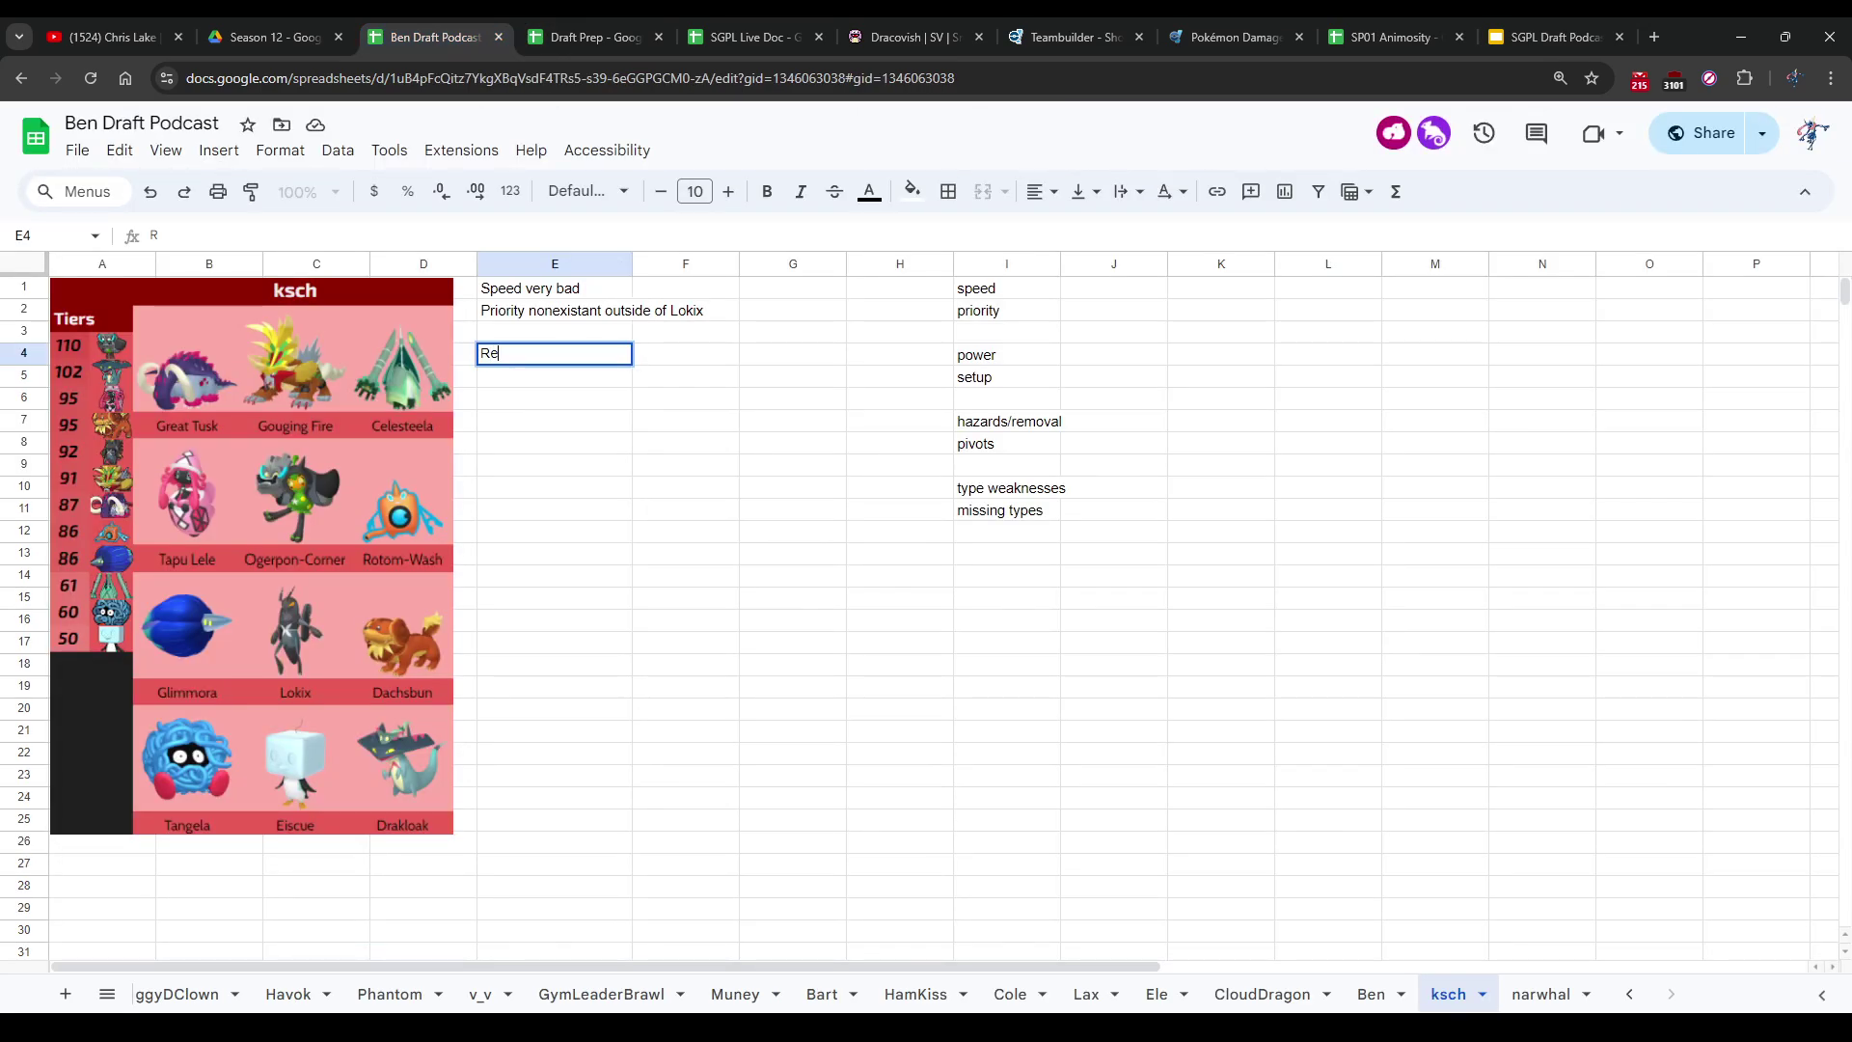
key(Return)
Step: Check the Great Tusk team's hazard setters on Draft Prep's Moves sheet, and enter "Hazard setters solid" in cell E5 of its notes
key(ctrl+Tab)
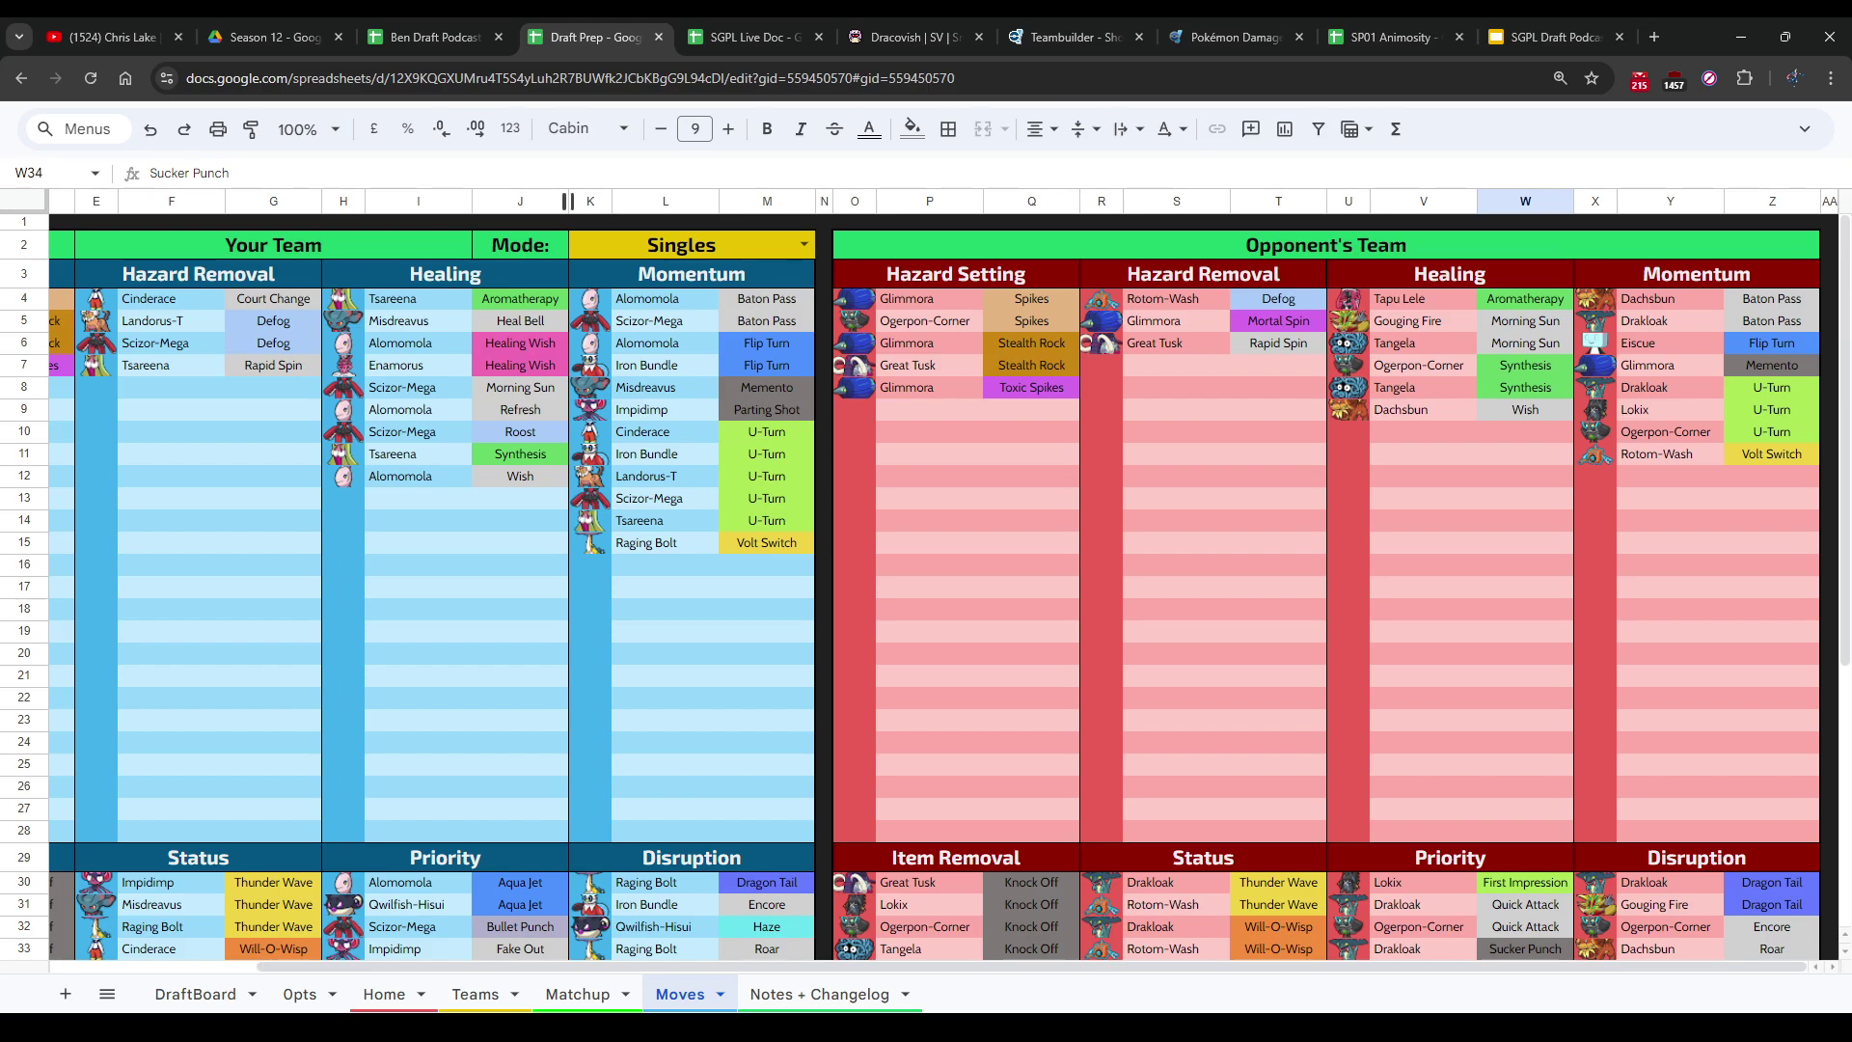
key(ctrl+shift+Tab)
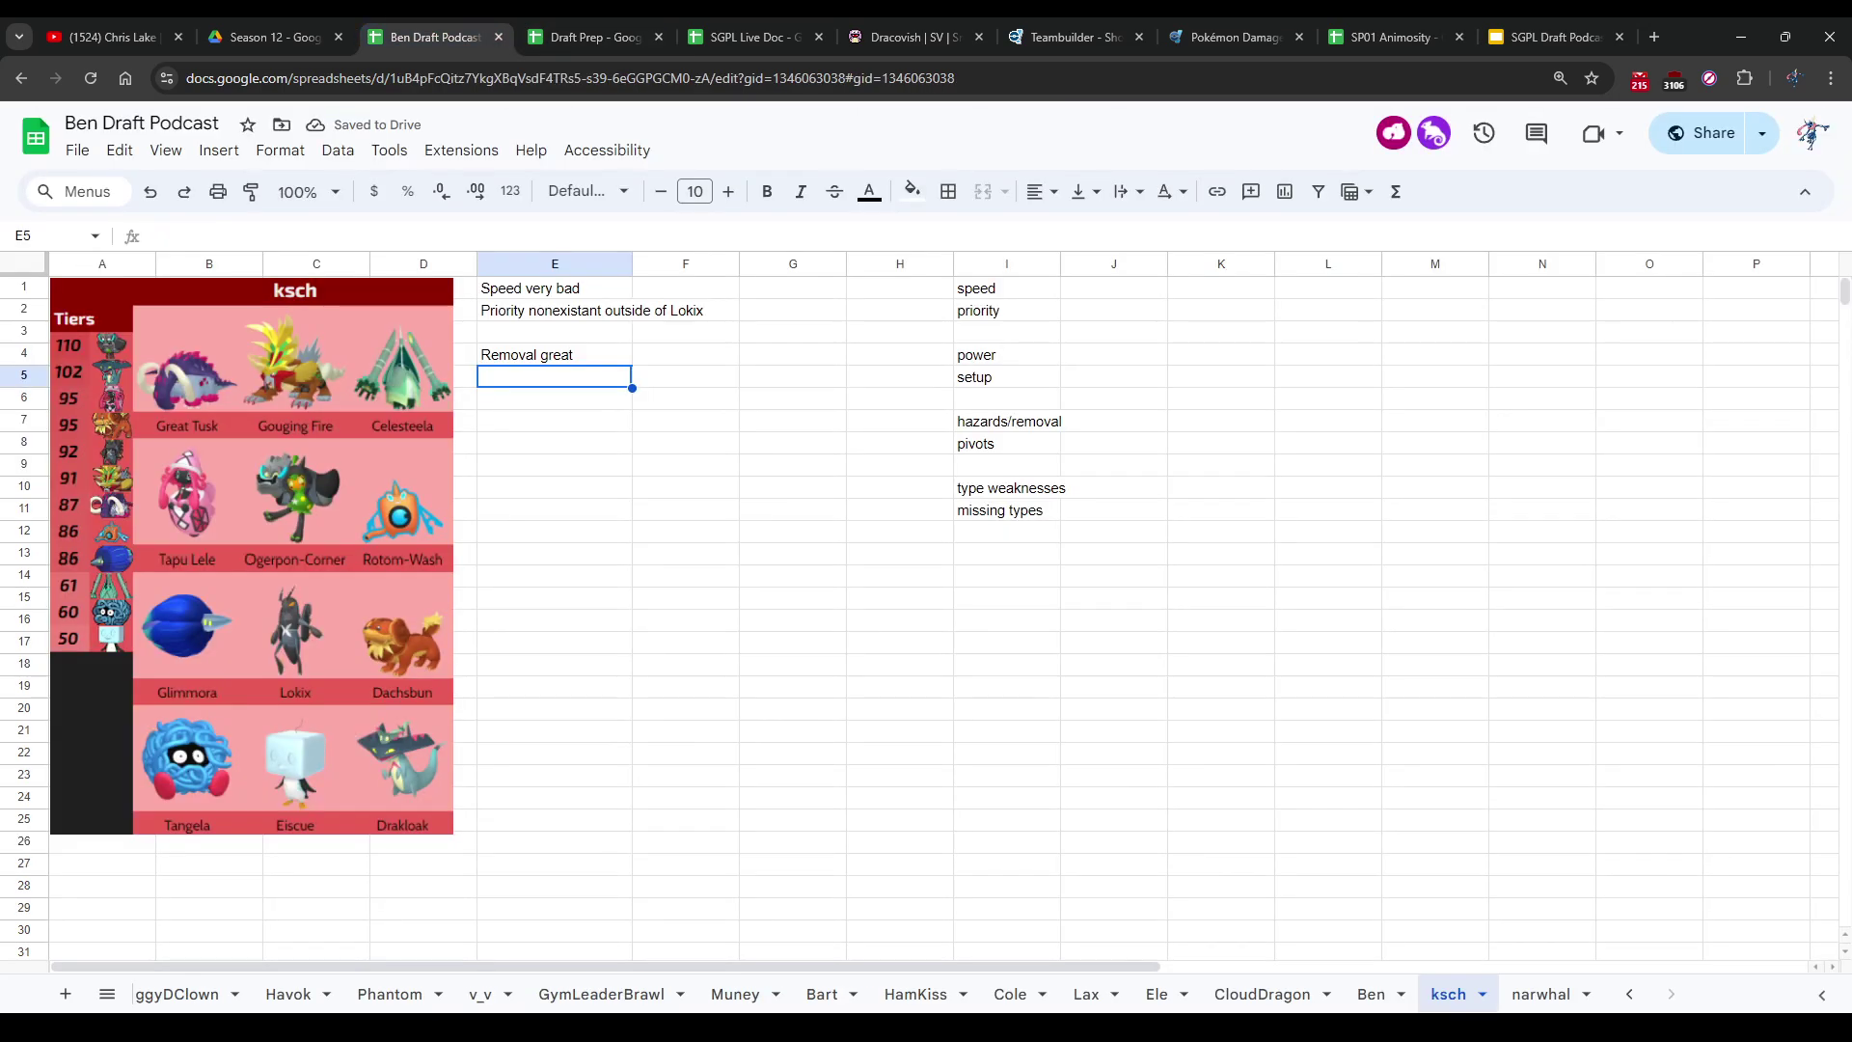
text(Ha)
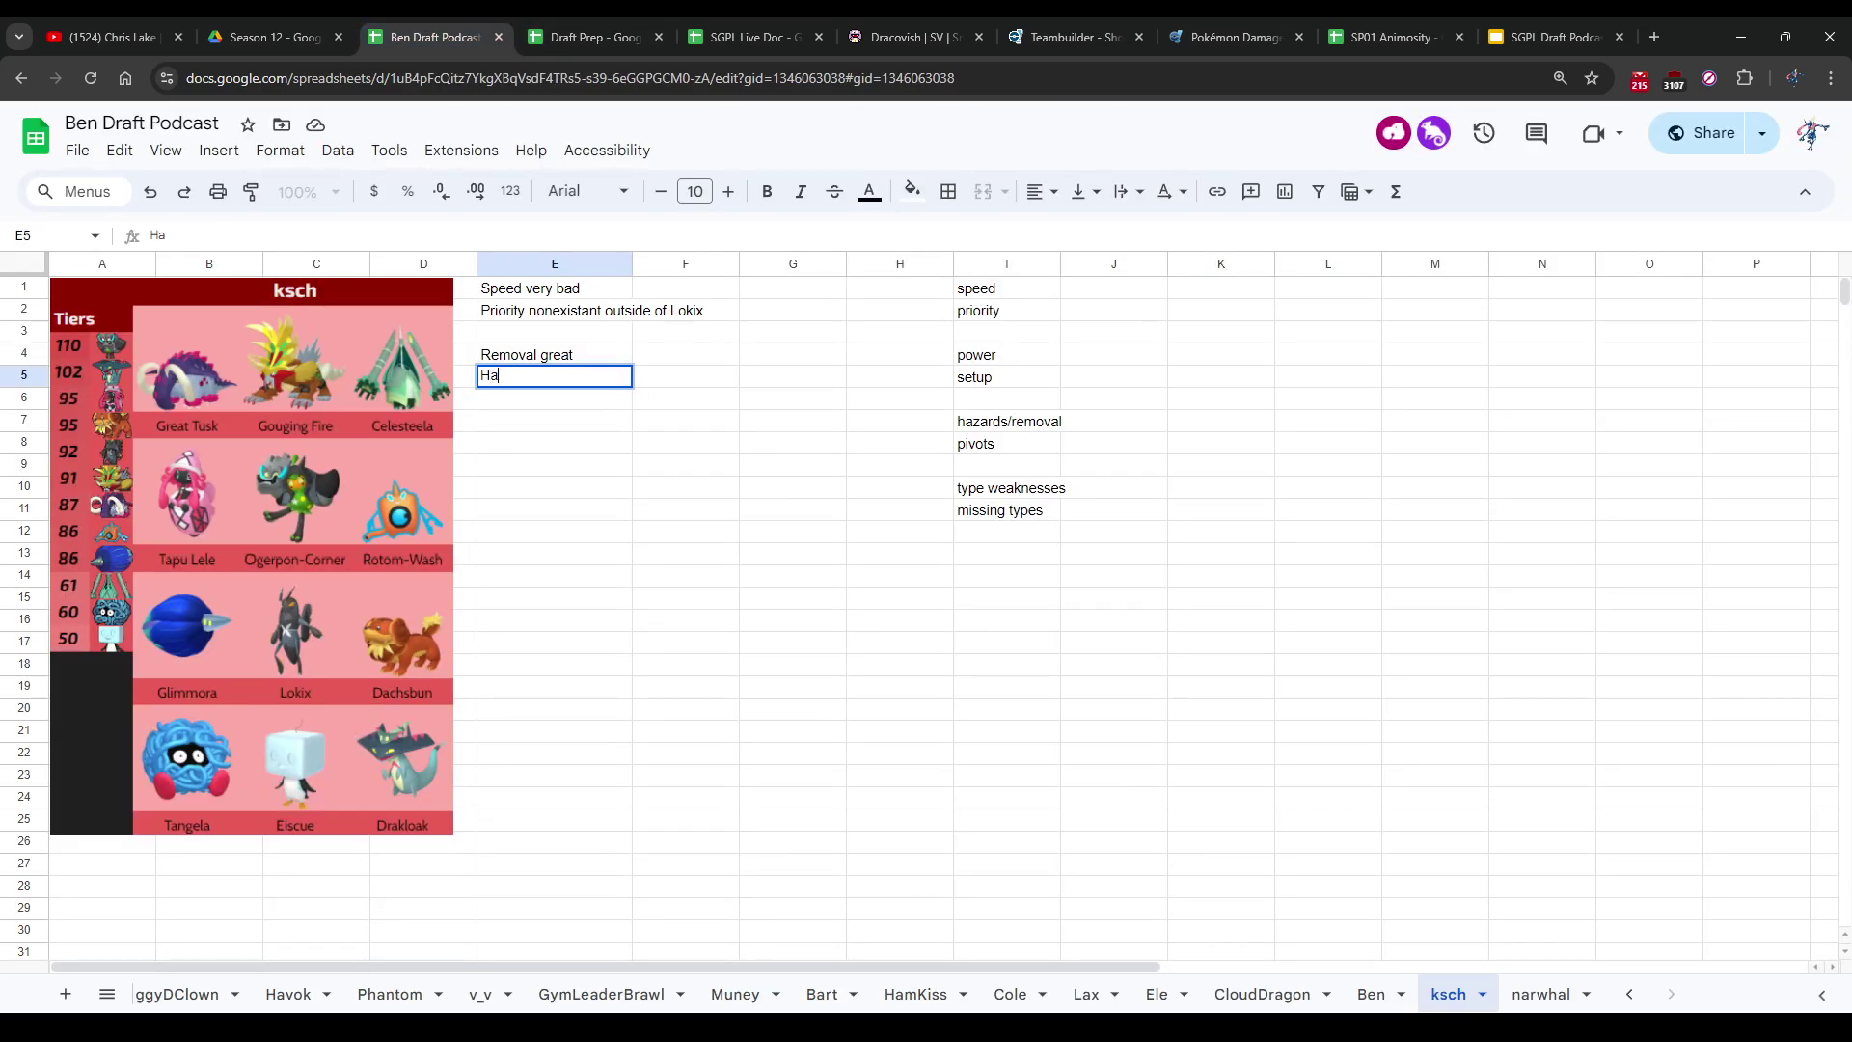
text(zard setters solid)
key(Return)
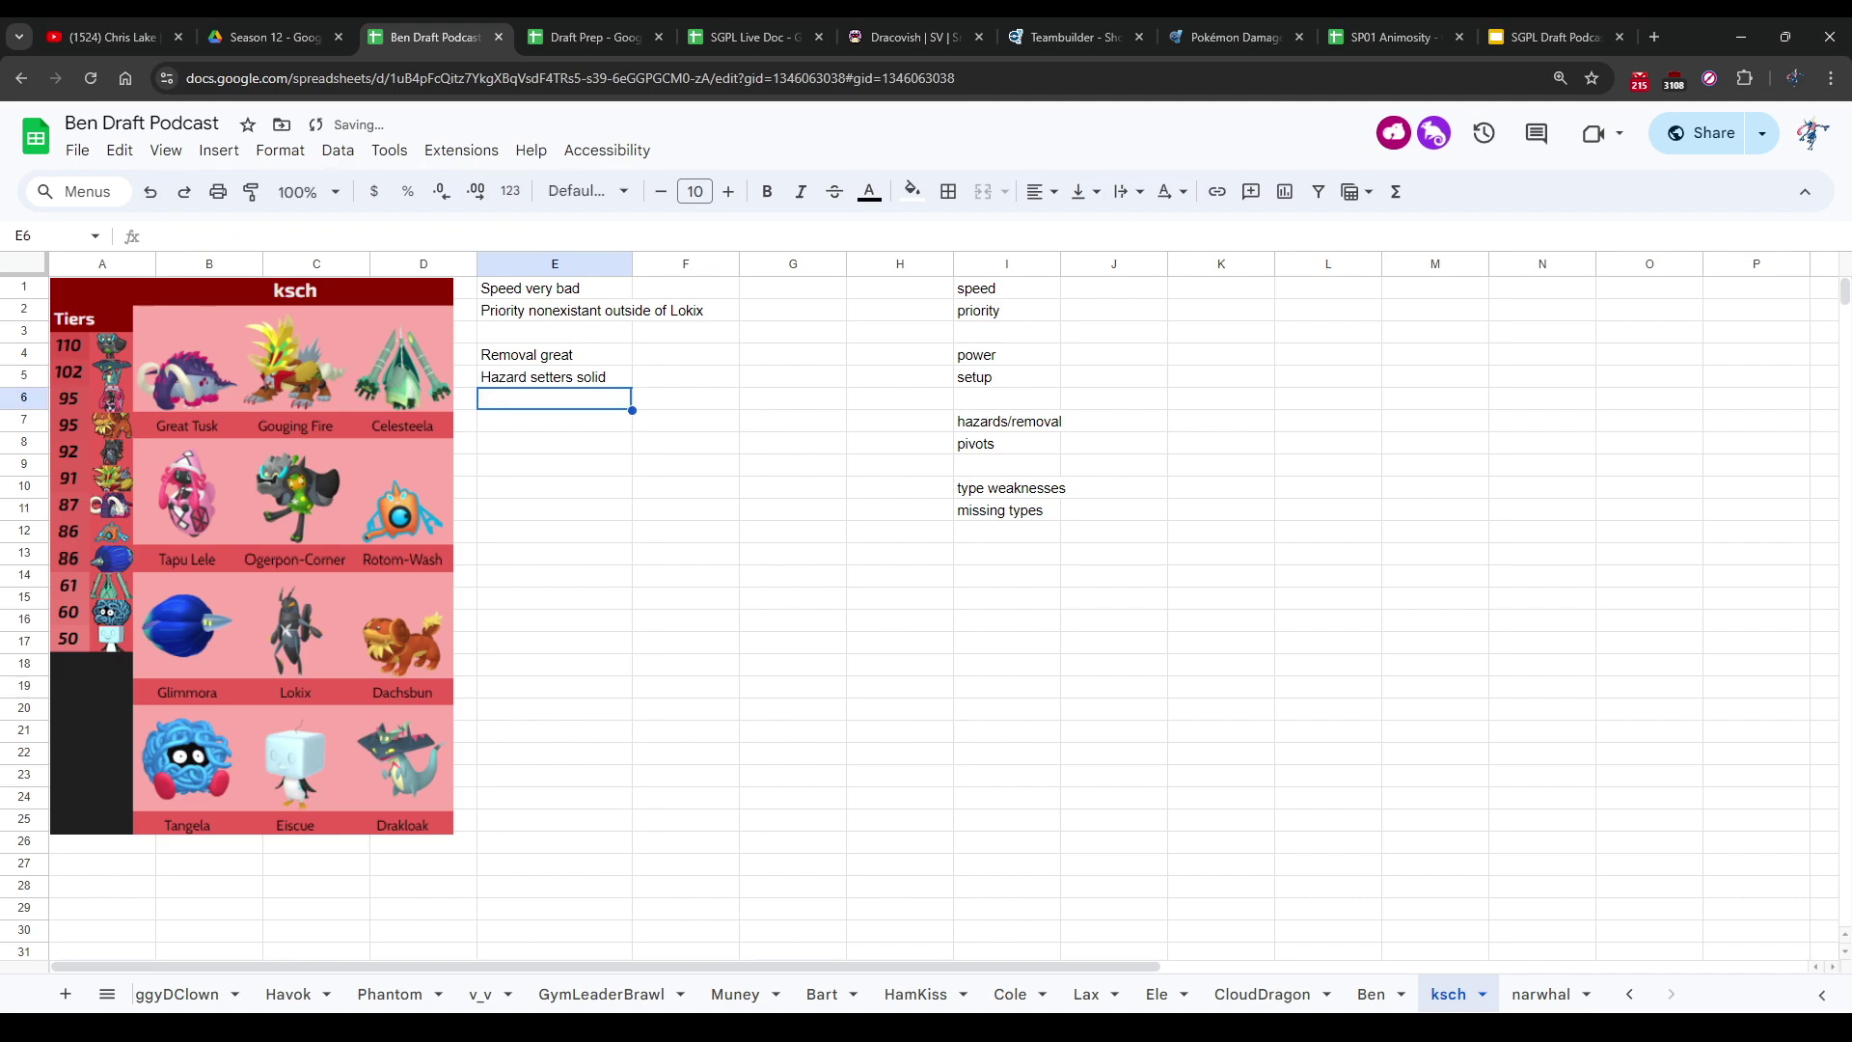
key(Down)
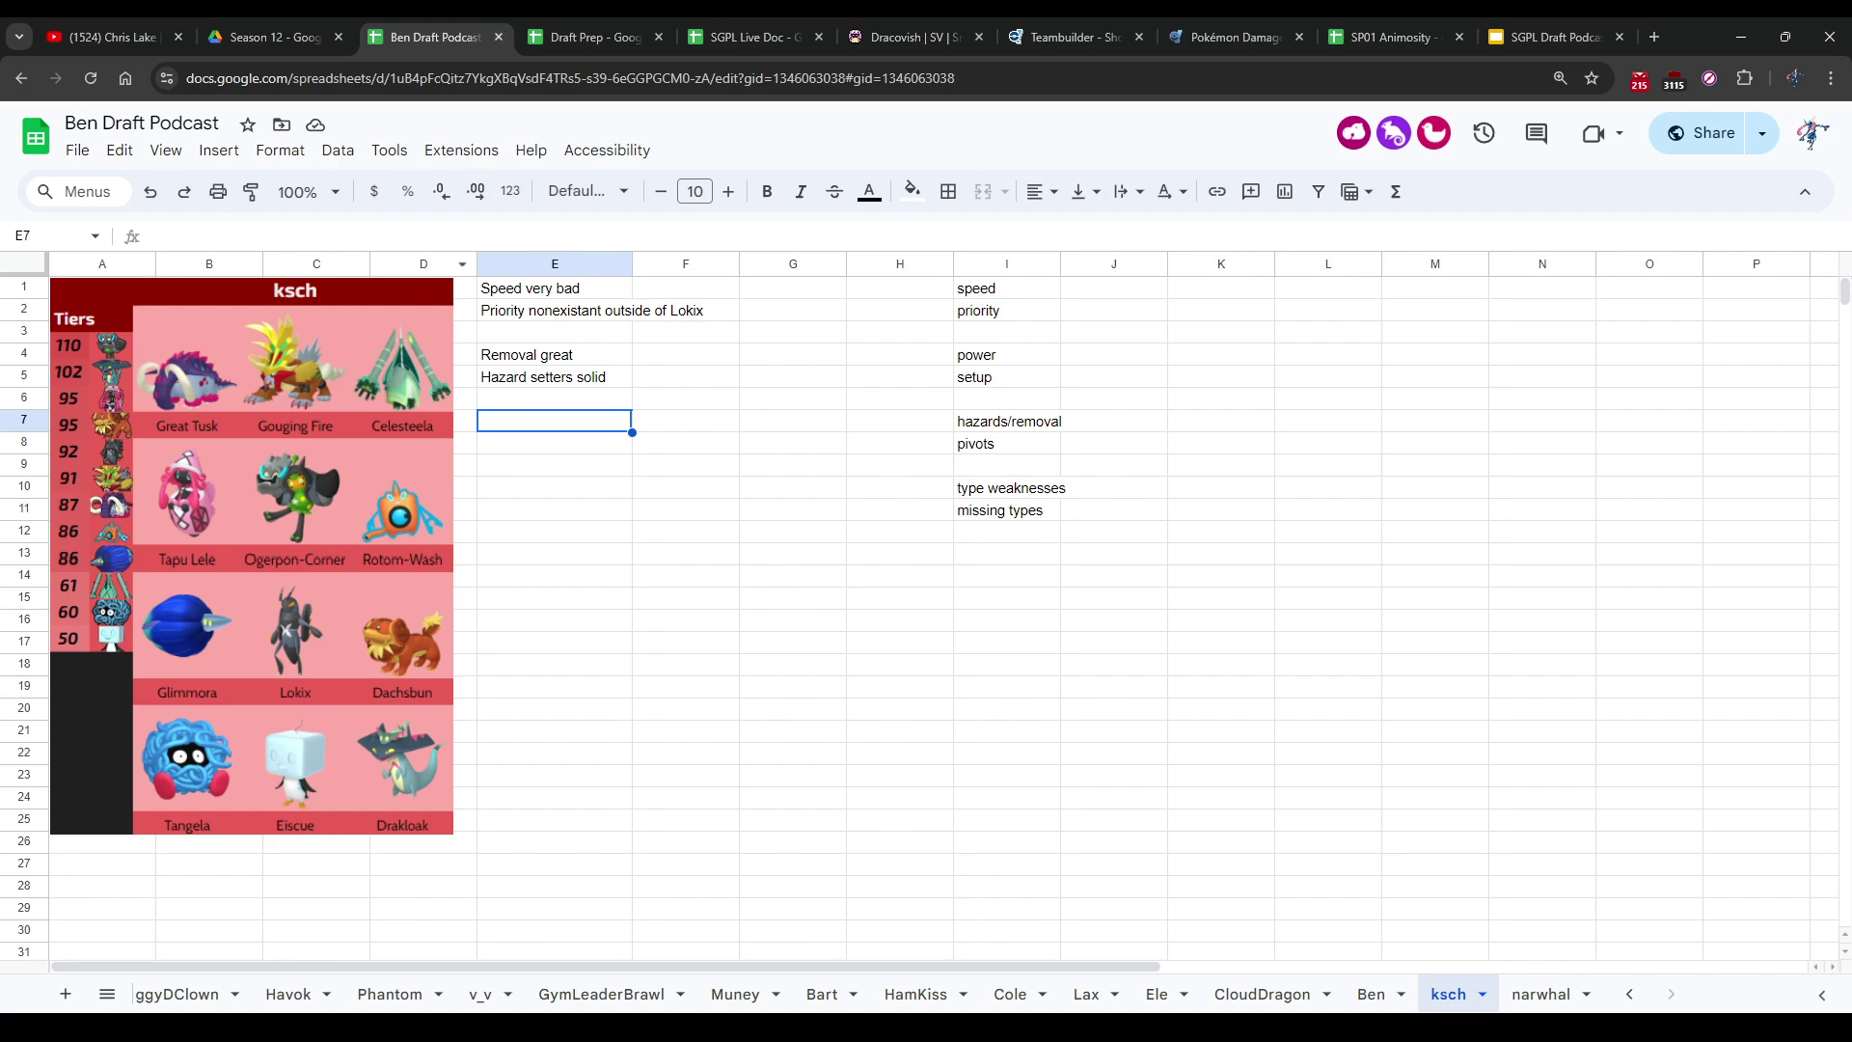
Step: Switch to Draft Prep and review the Great Tusk team's moves and its type matchups on the Matchup sheet
click(555, 399)
click(555, 421)
key(ctrl+Tab)
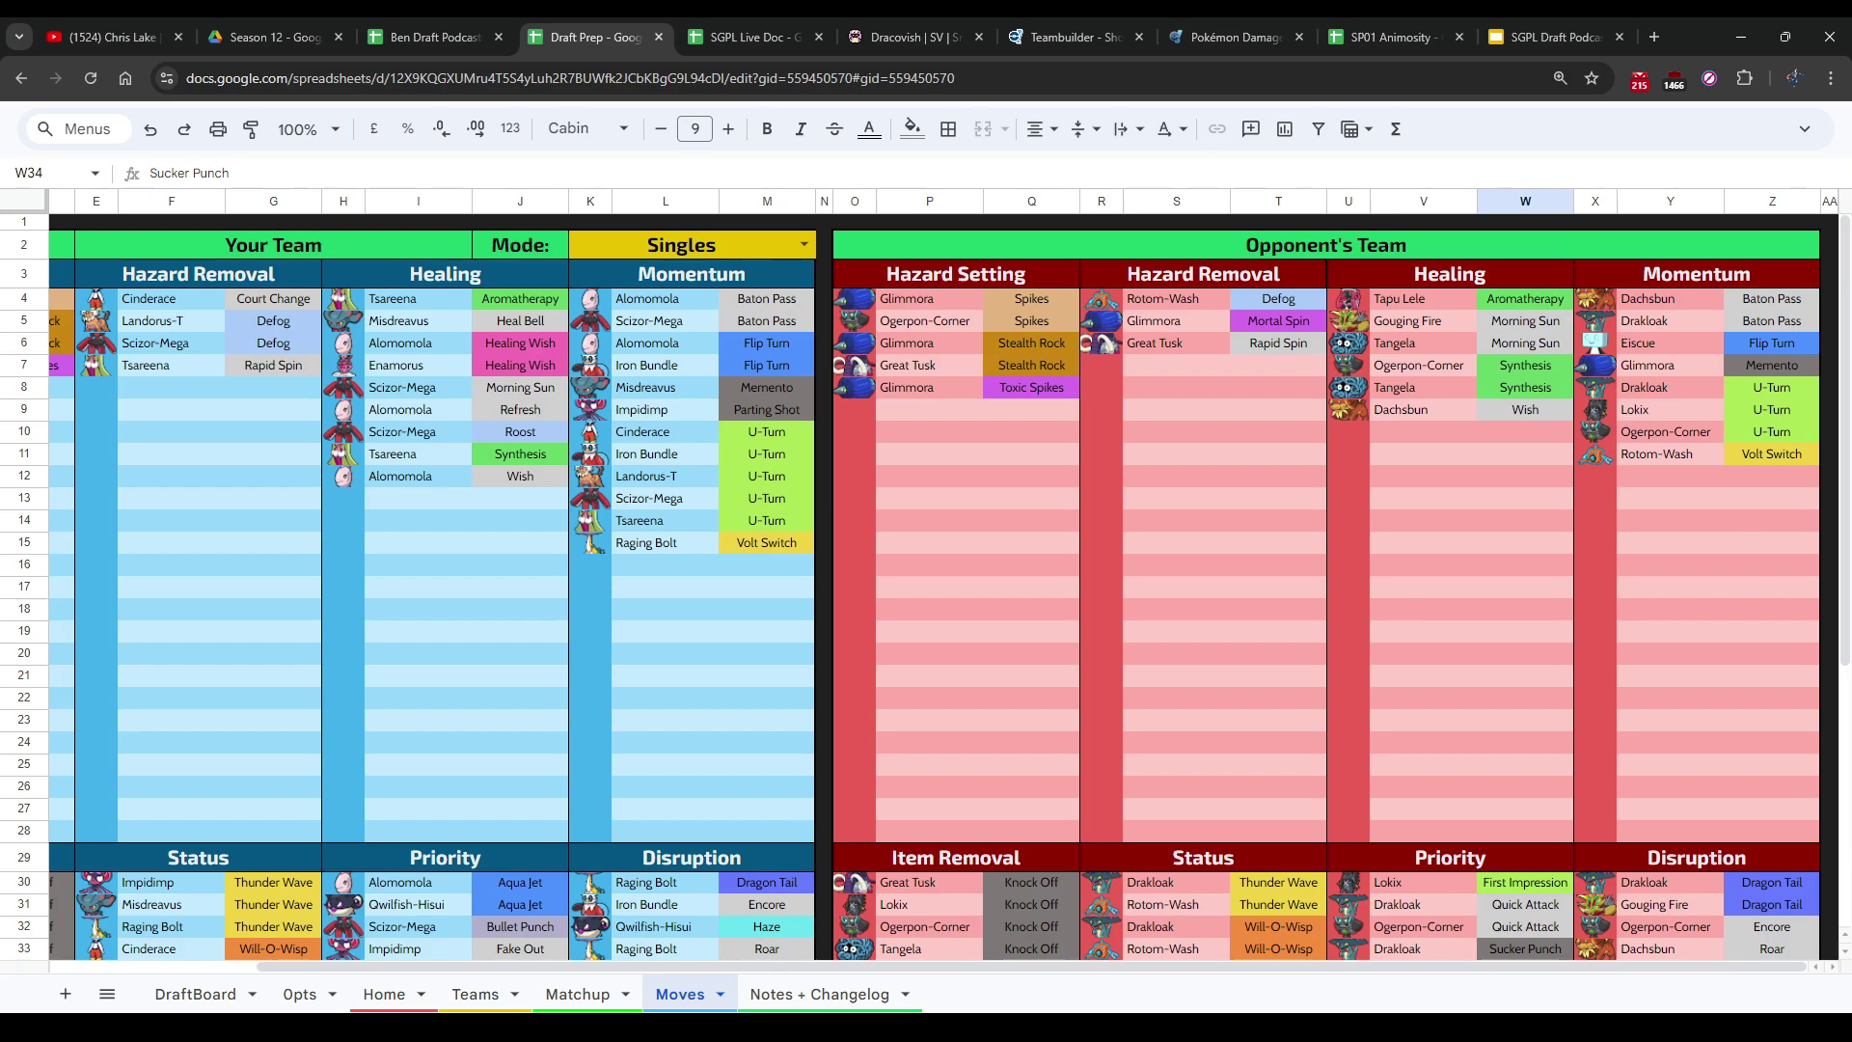
scroll(926, 578, down, 5)
scroll(926, 579, up, 5)
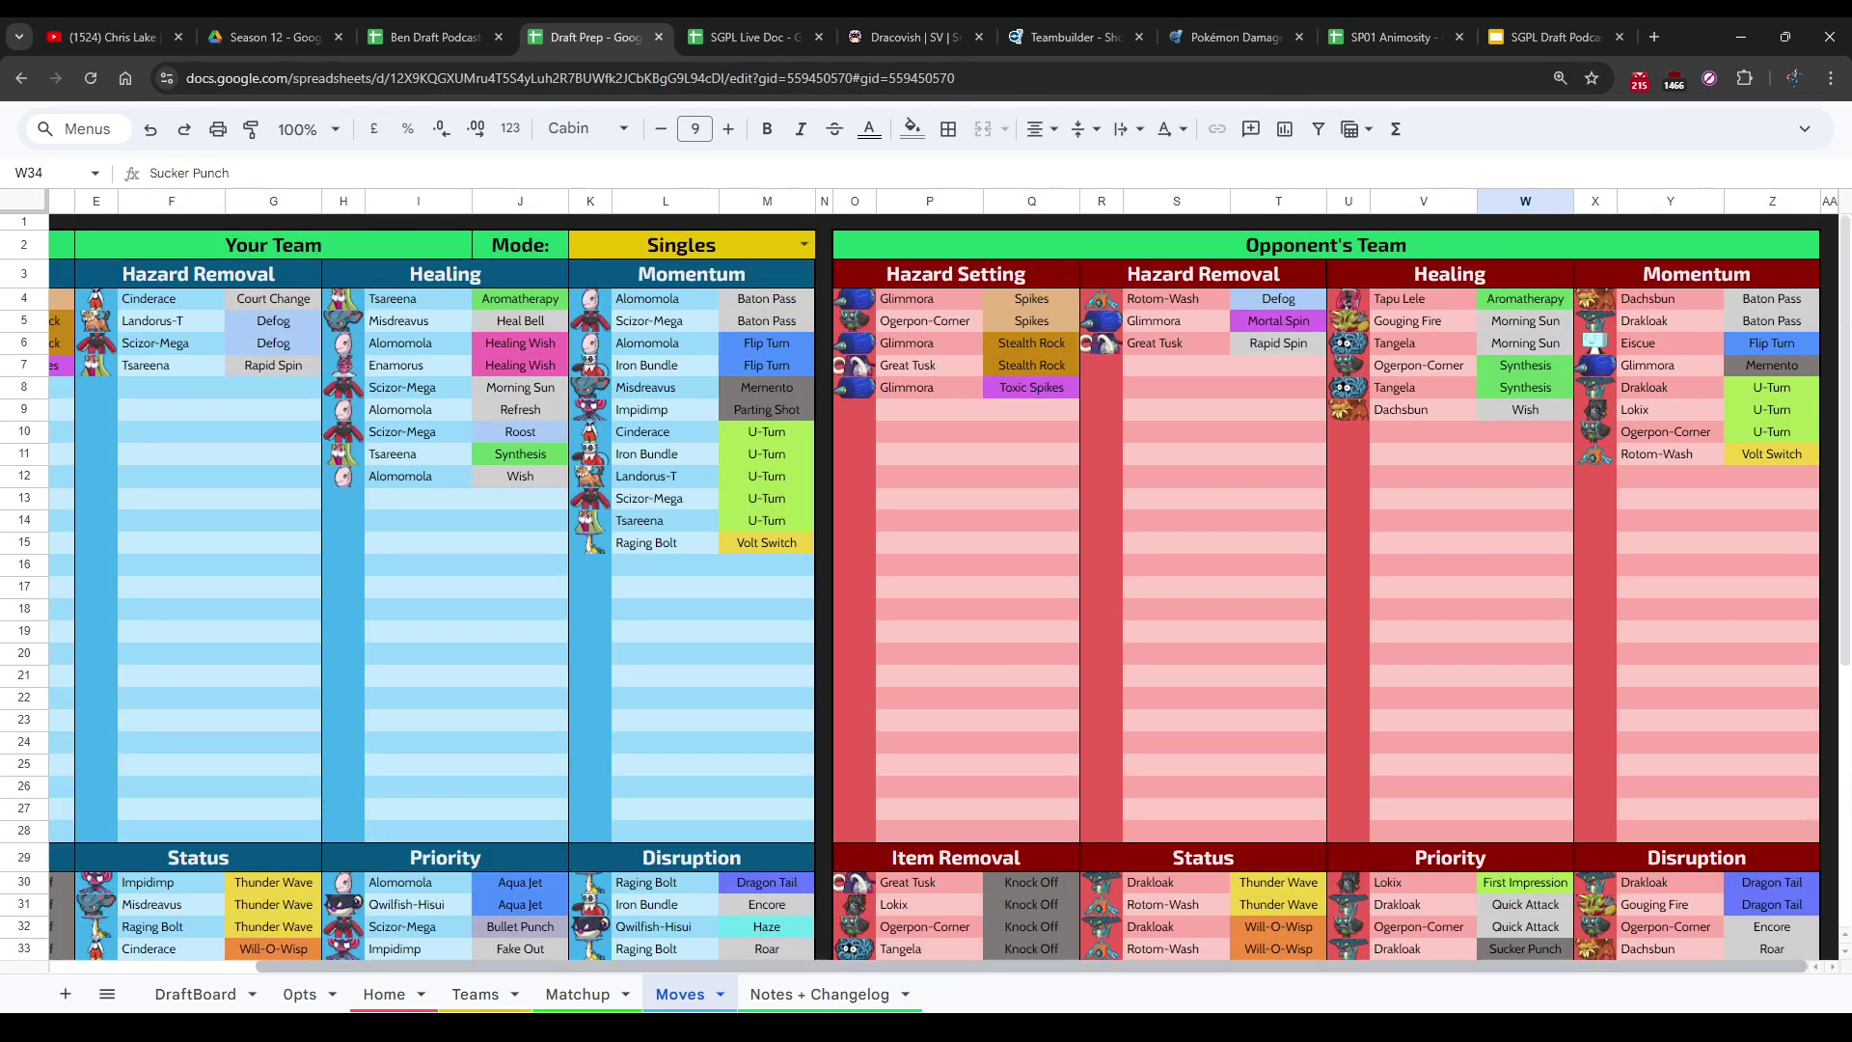
click(576, 994)
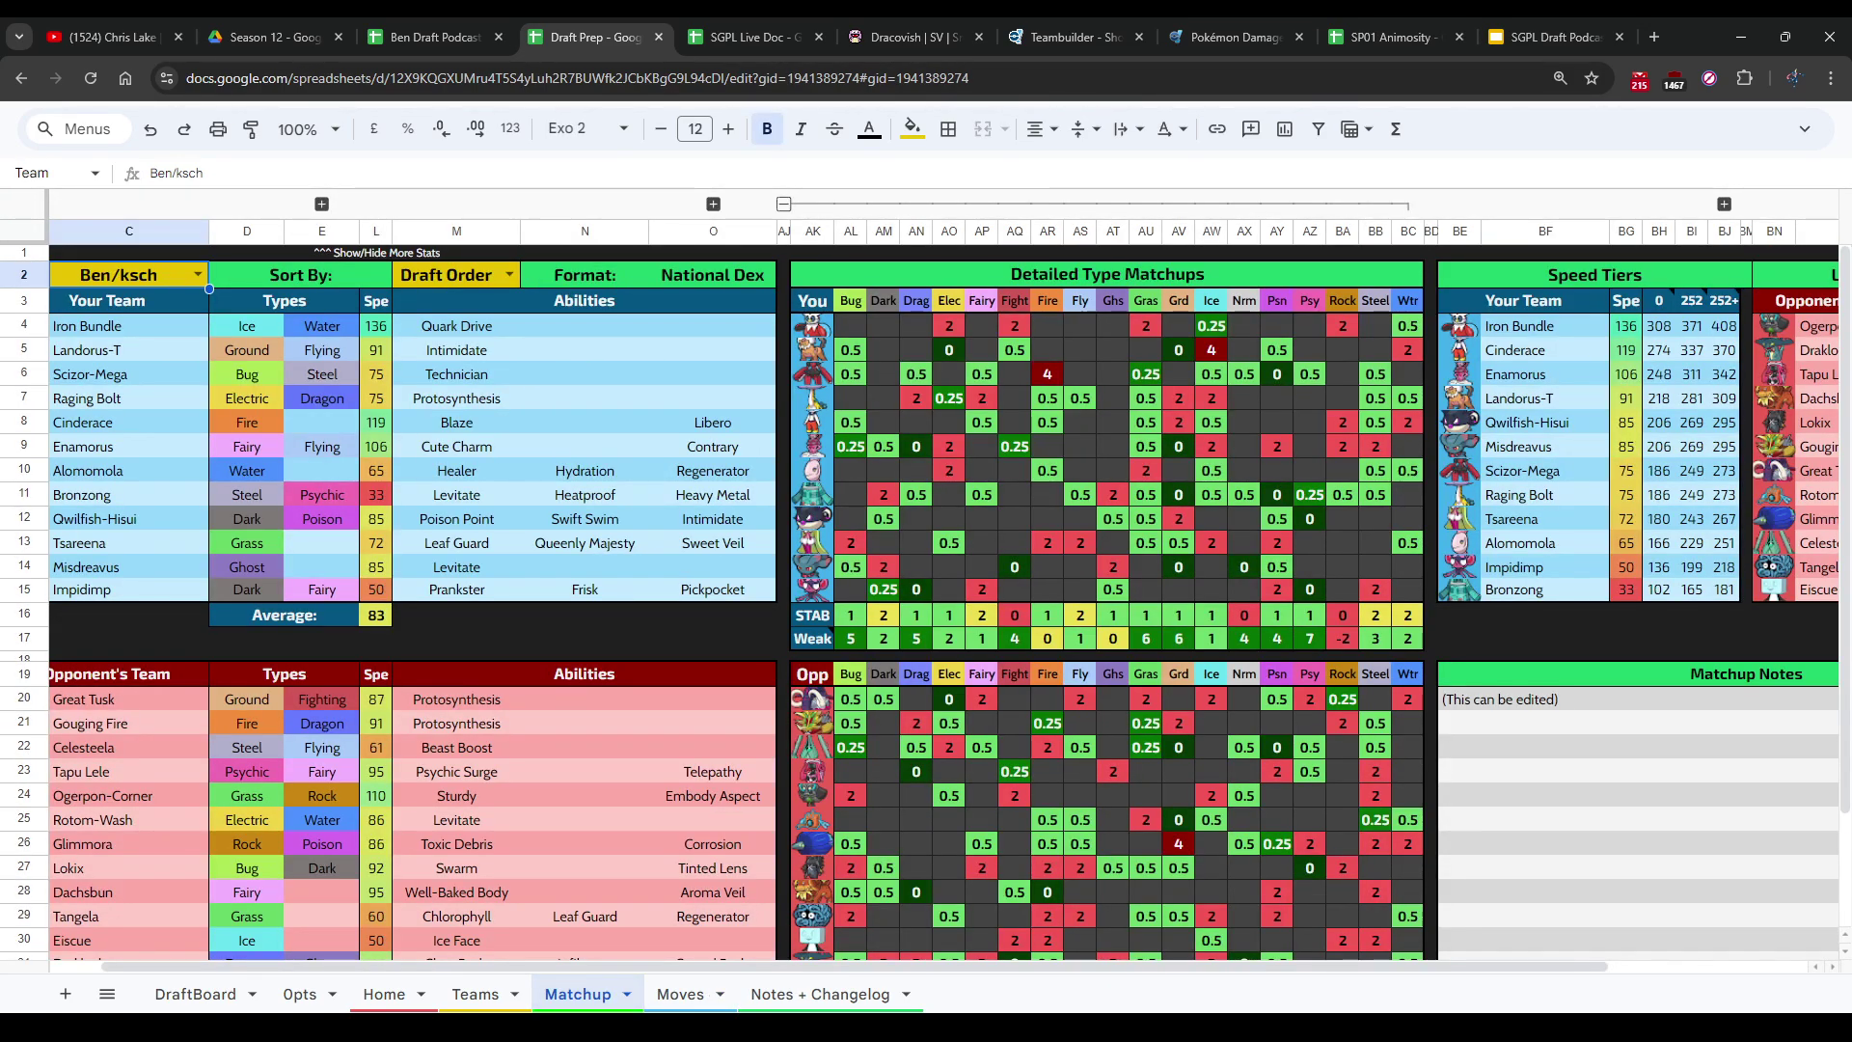
scroll(926, 598, down, 3)
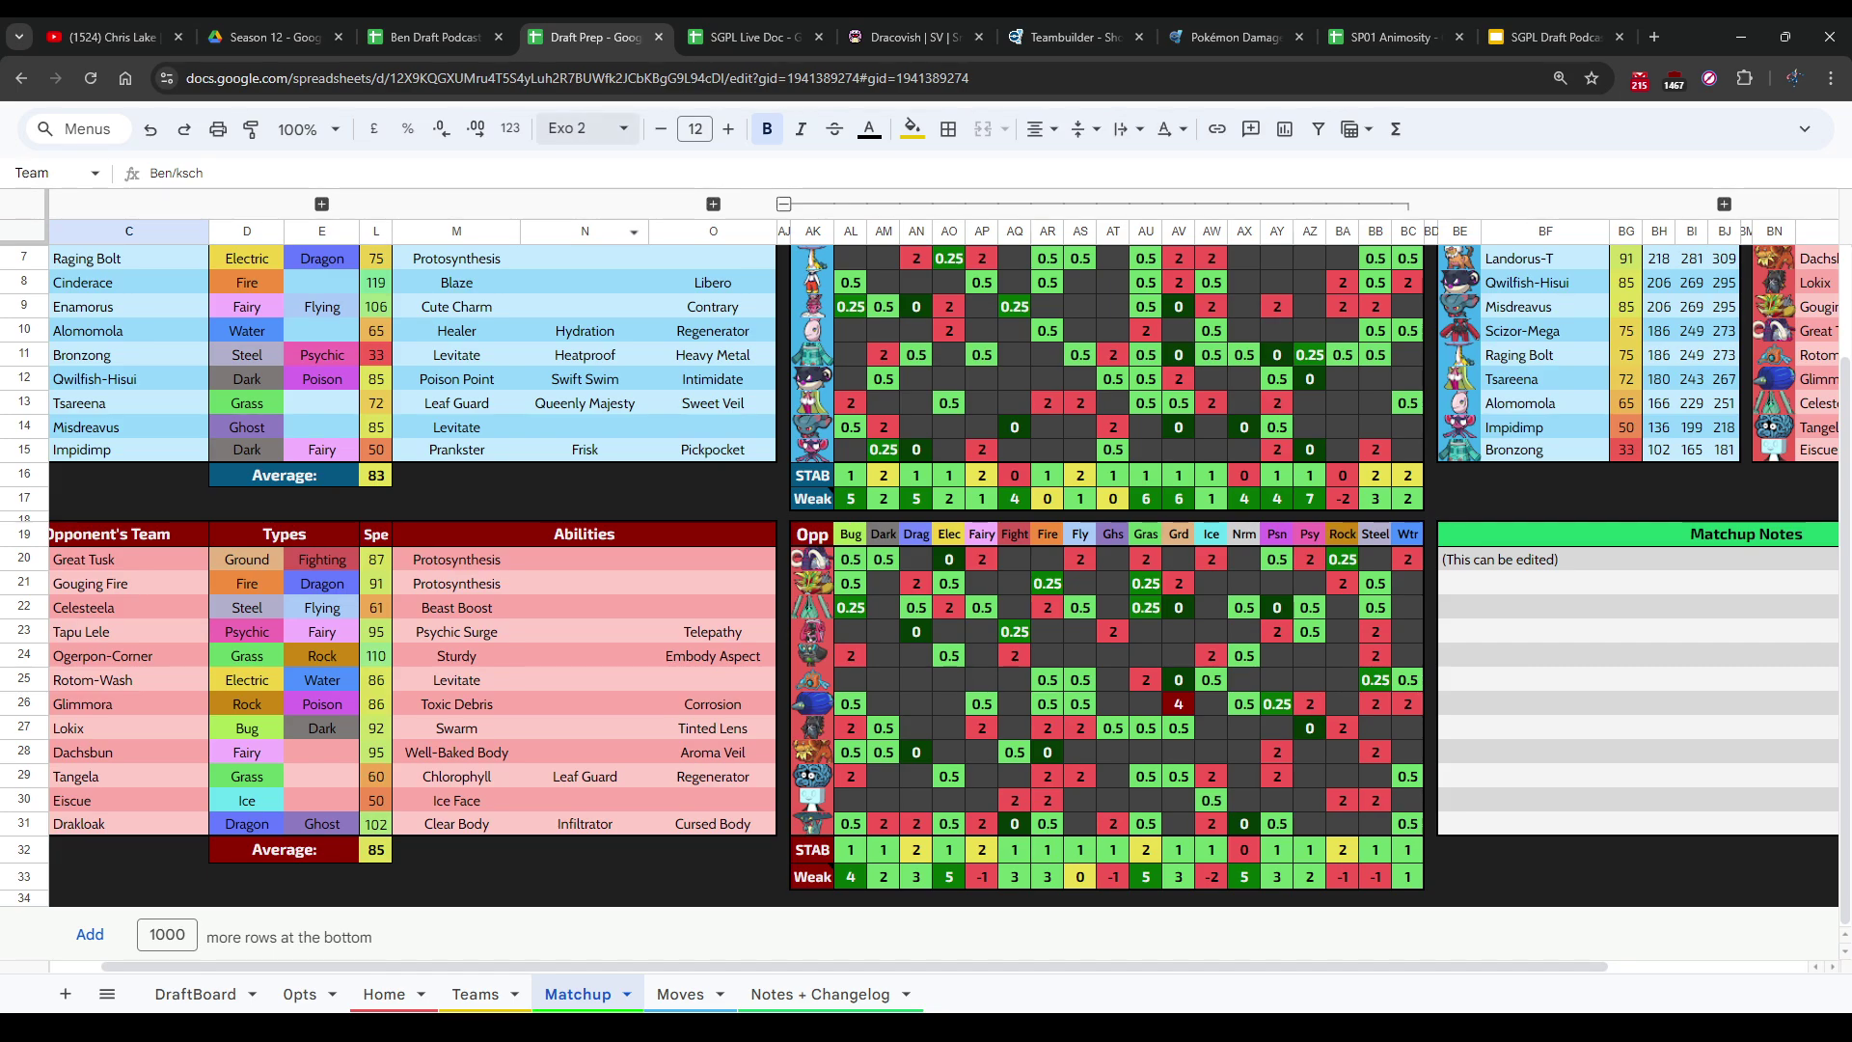
Step: Return to the Great Tusk team's notes in Ben Draft Podcast and enter the rating "7/10" in cell E9
key(ctrl+Tab)
key(ctrl+shift+Tab)
key(ctrl+shift+Tab)
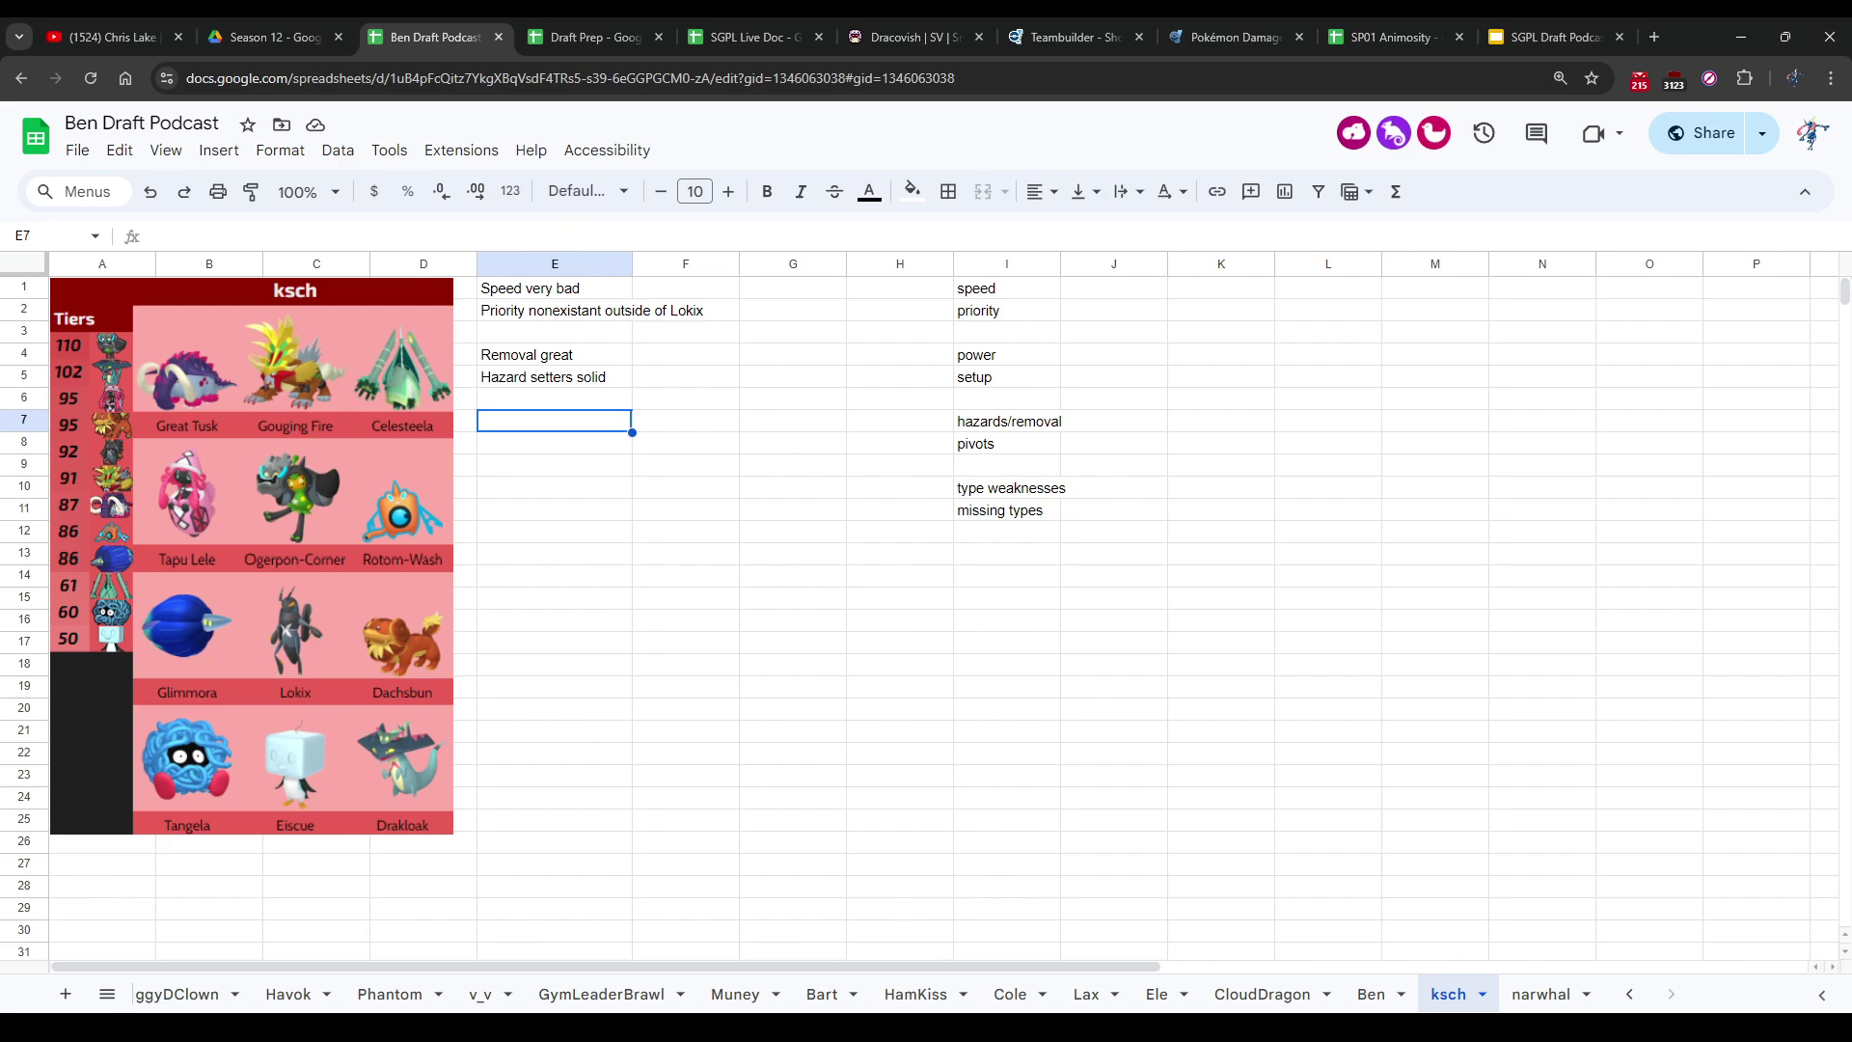
key(Down)
key(Down)
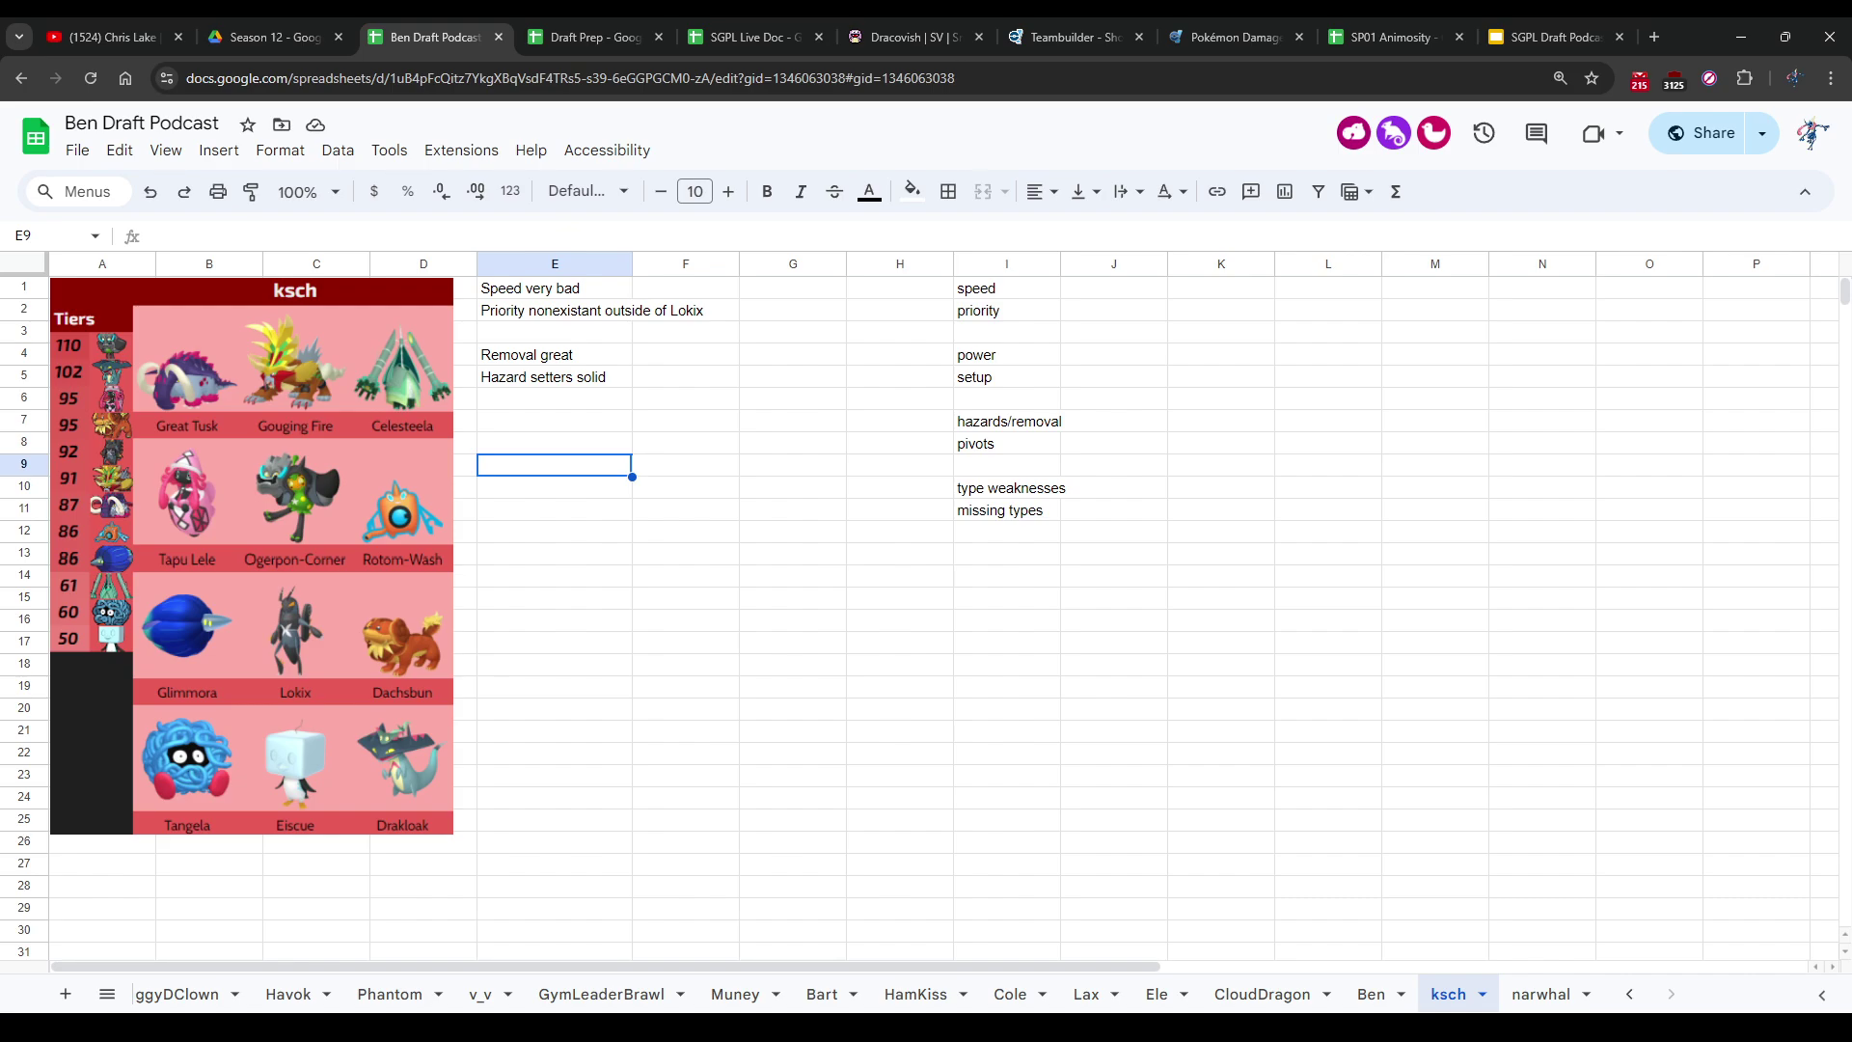
text(7/10)
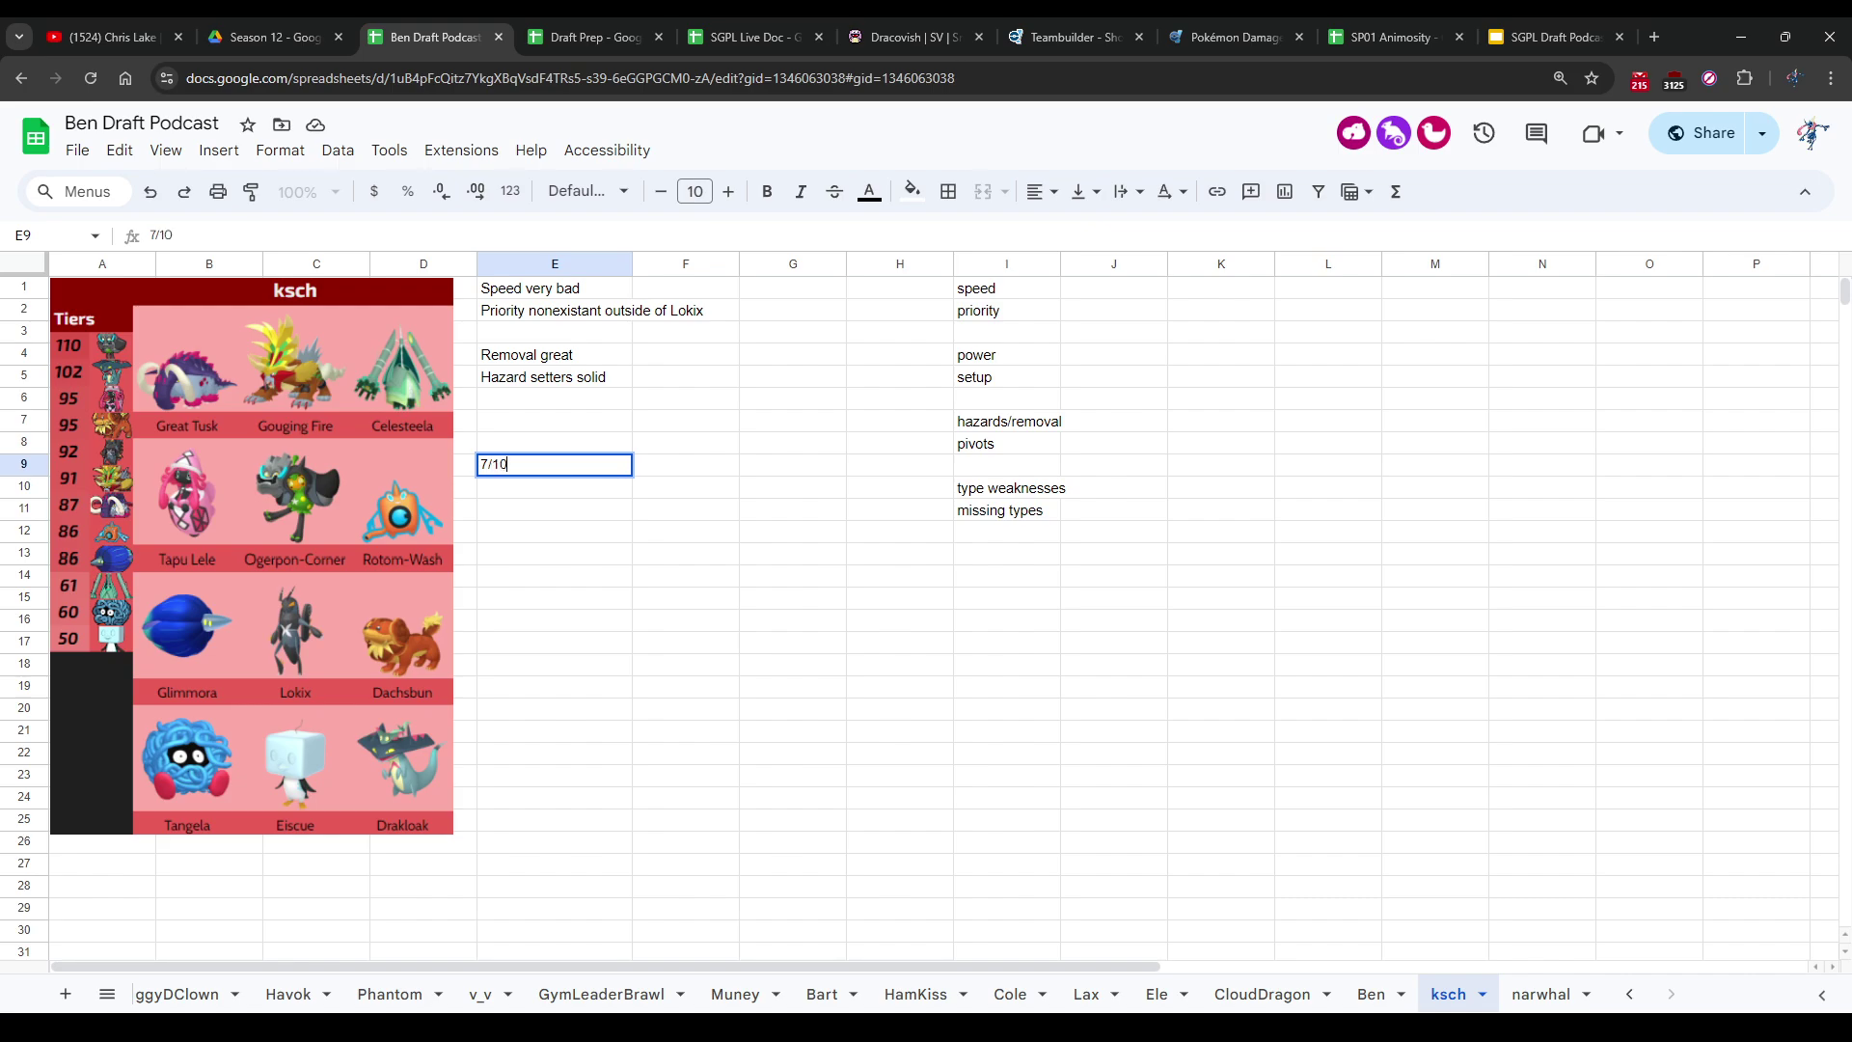
key(Return)
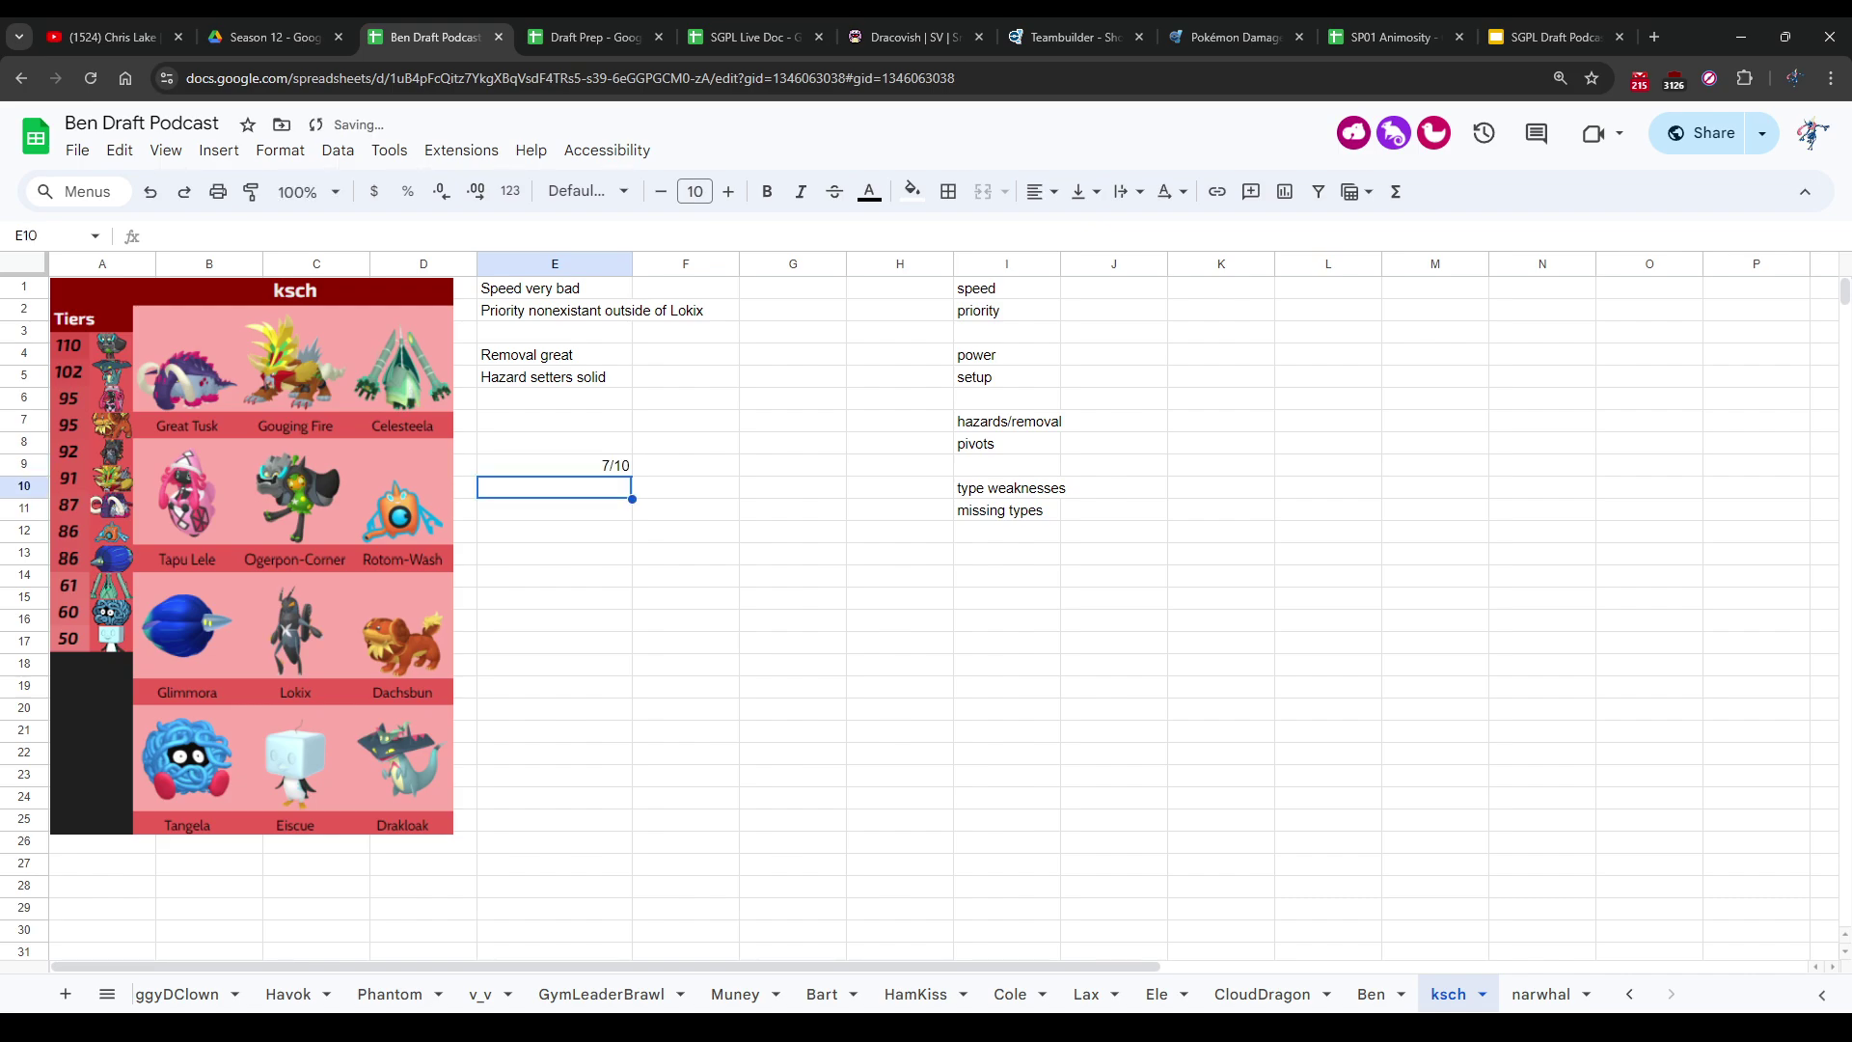
Step: Open the Archaludon team's sheet and enter "Comfey" in cell B27 below the roster image
key(ctrl+Page_Down)
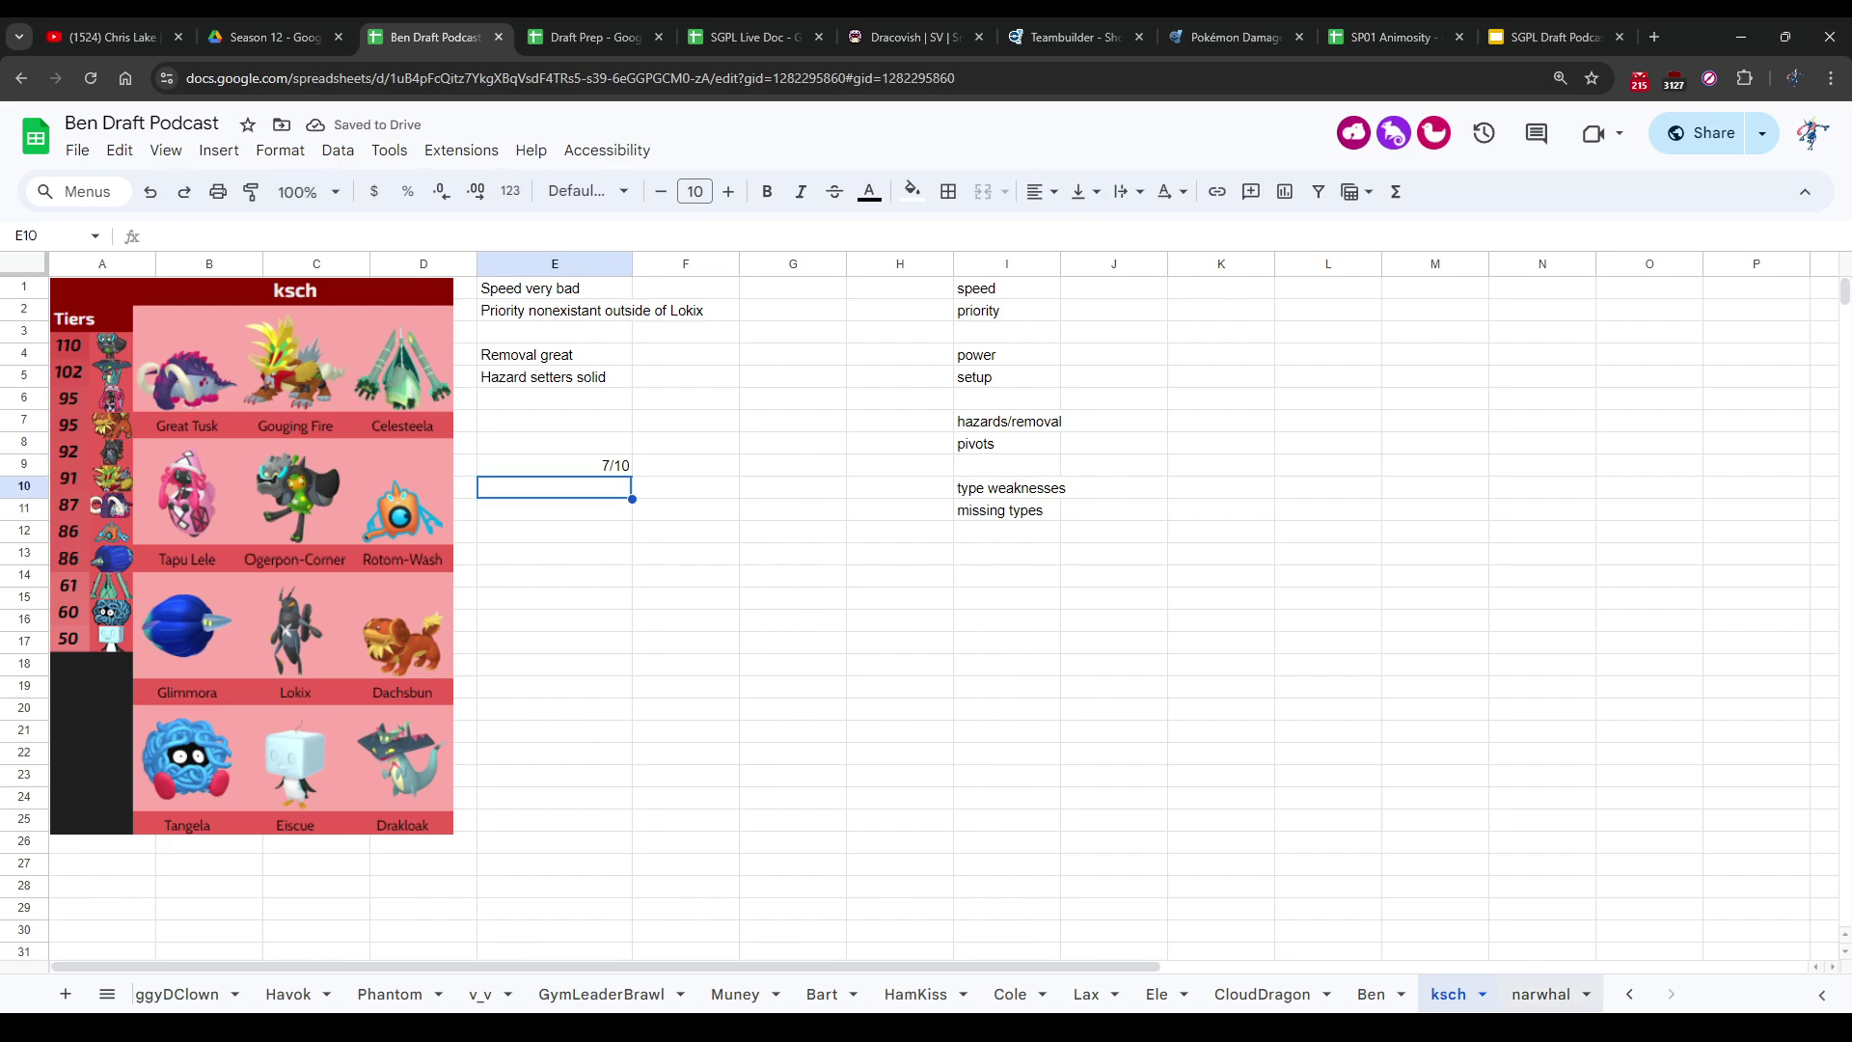
click(555, 686)
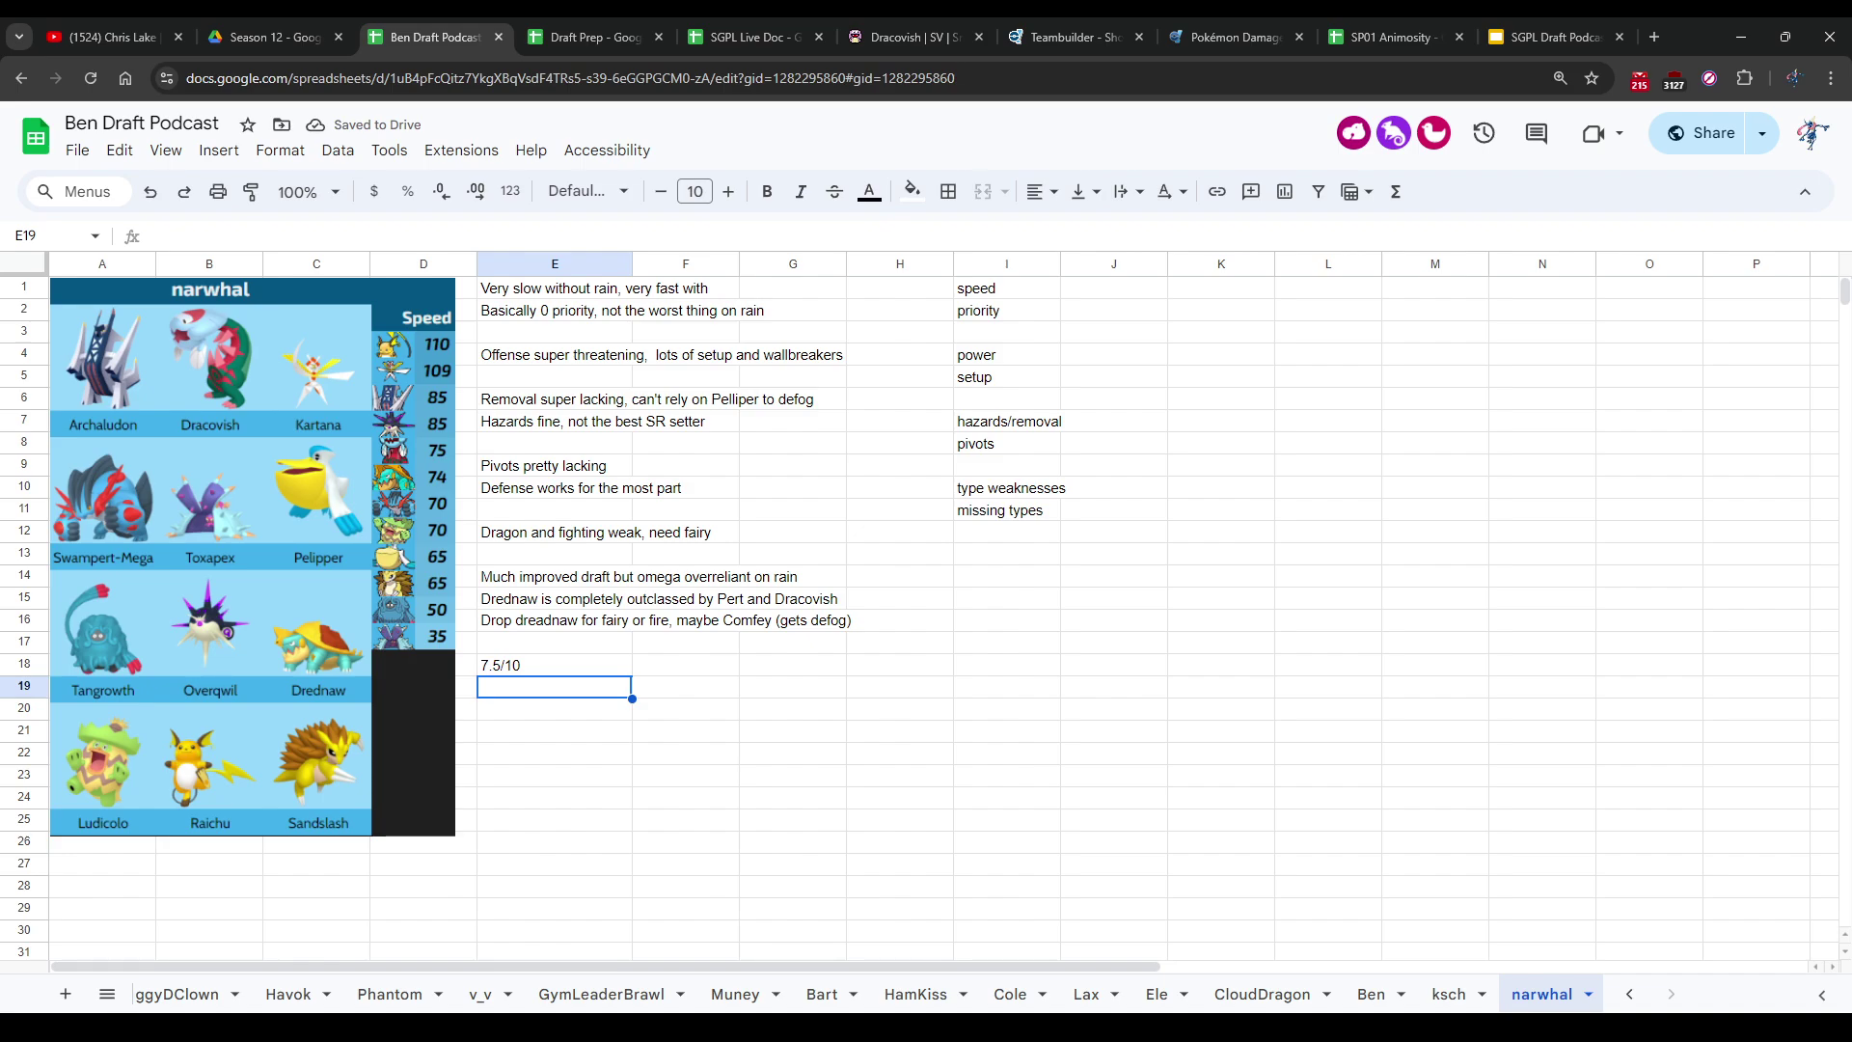
click(209, 864)
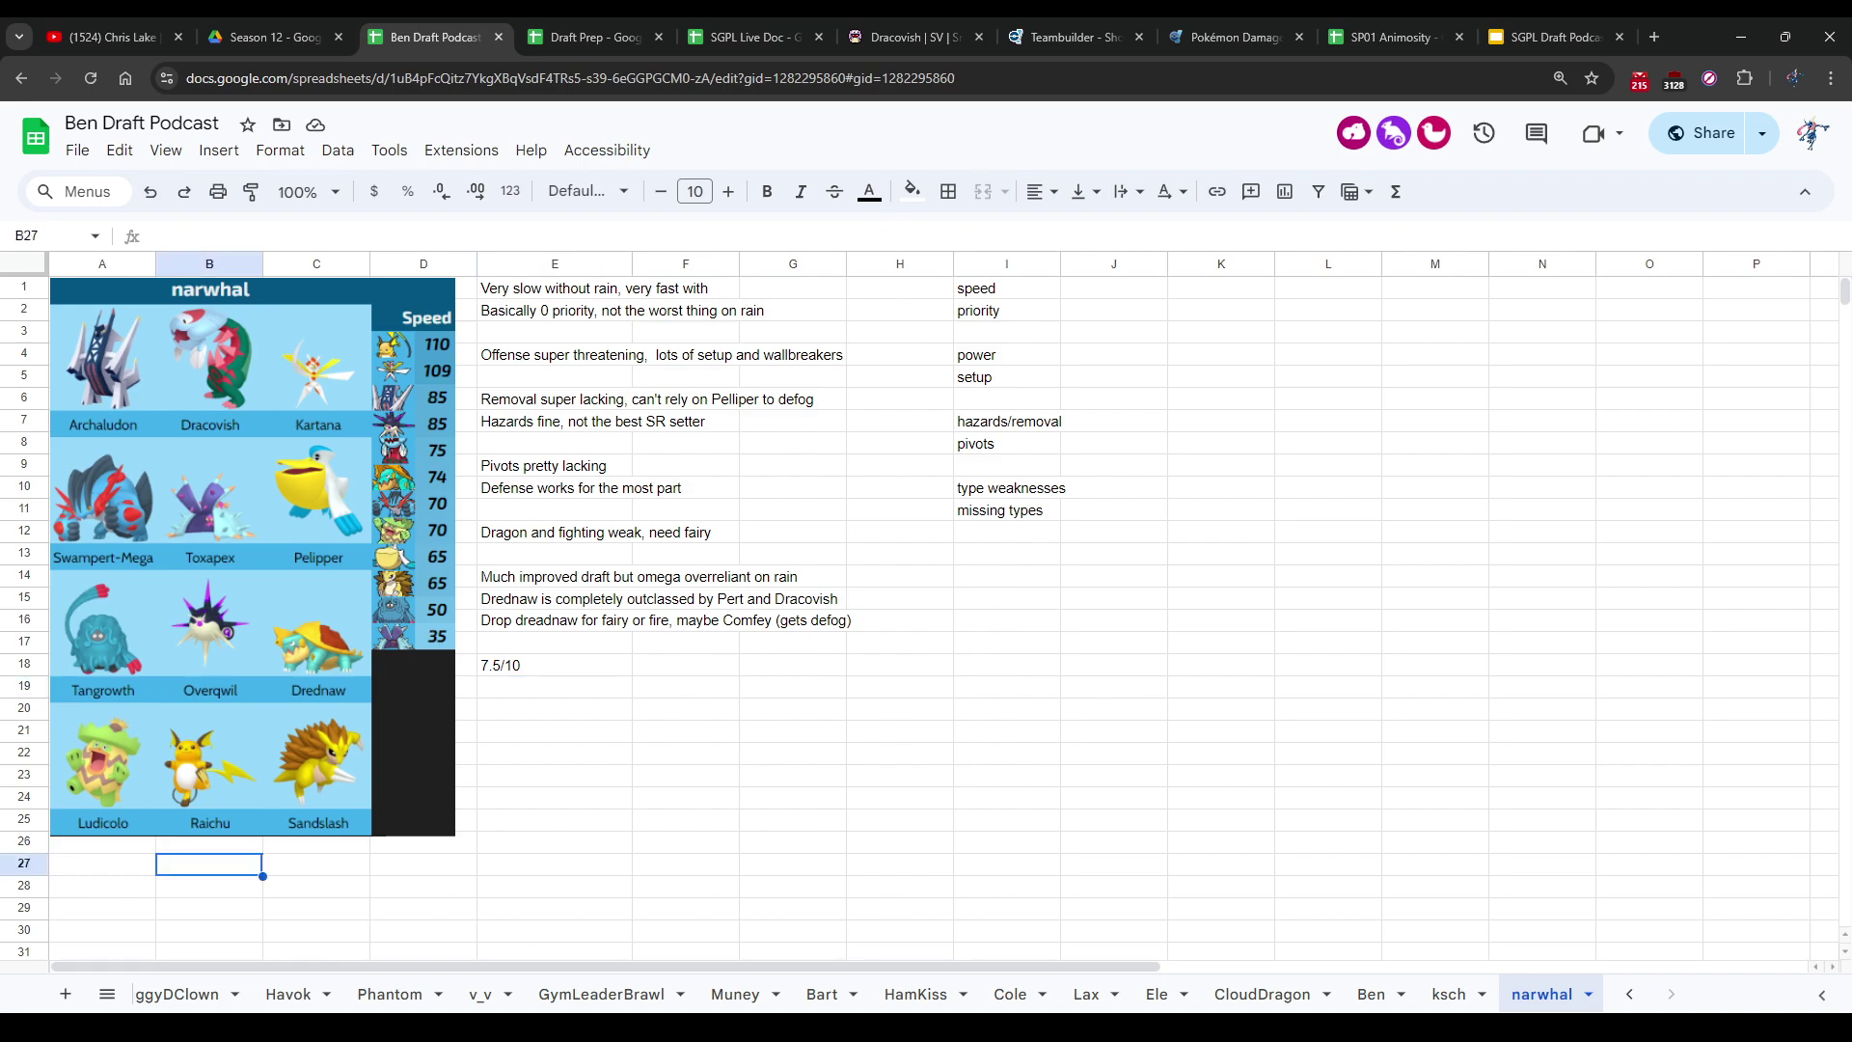
text(C)
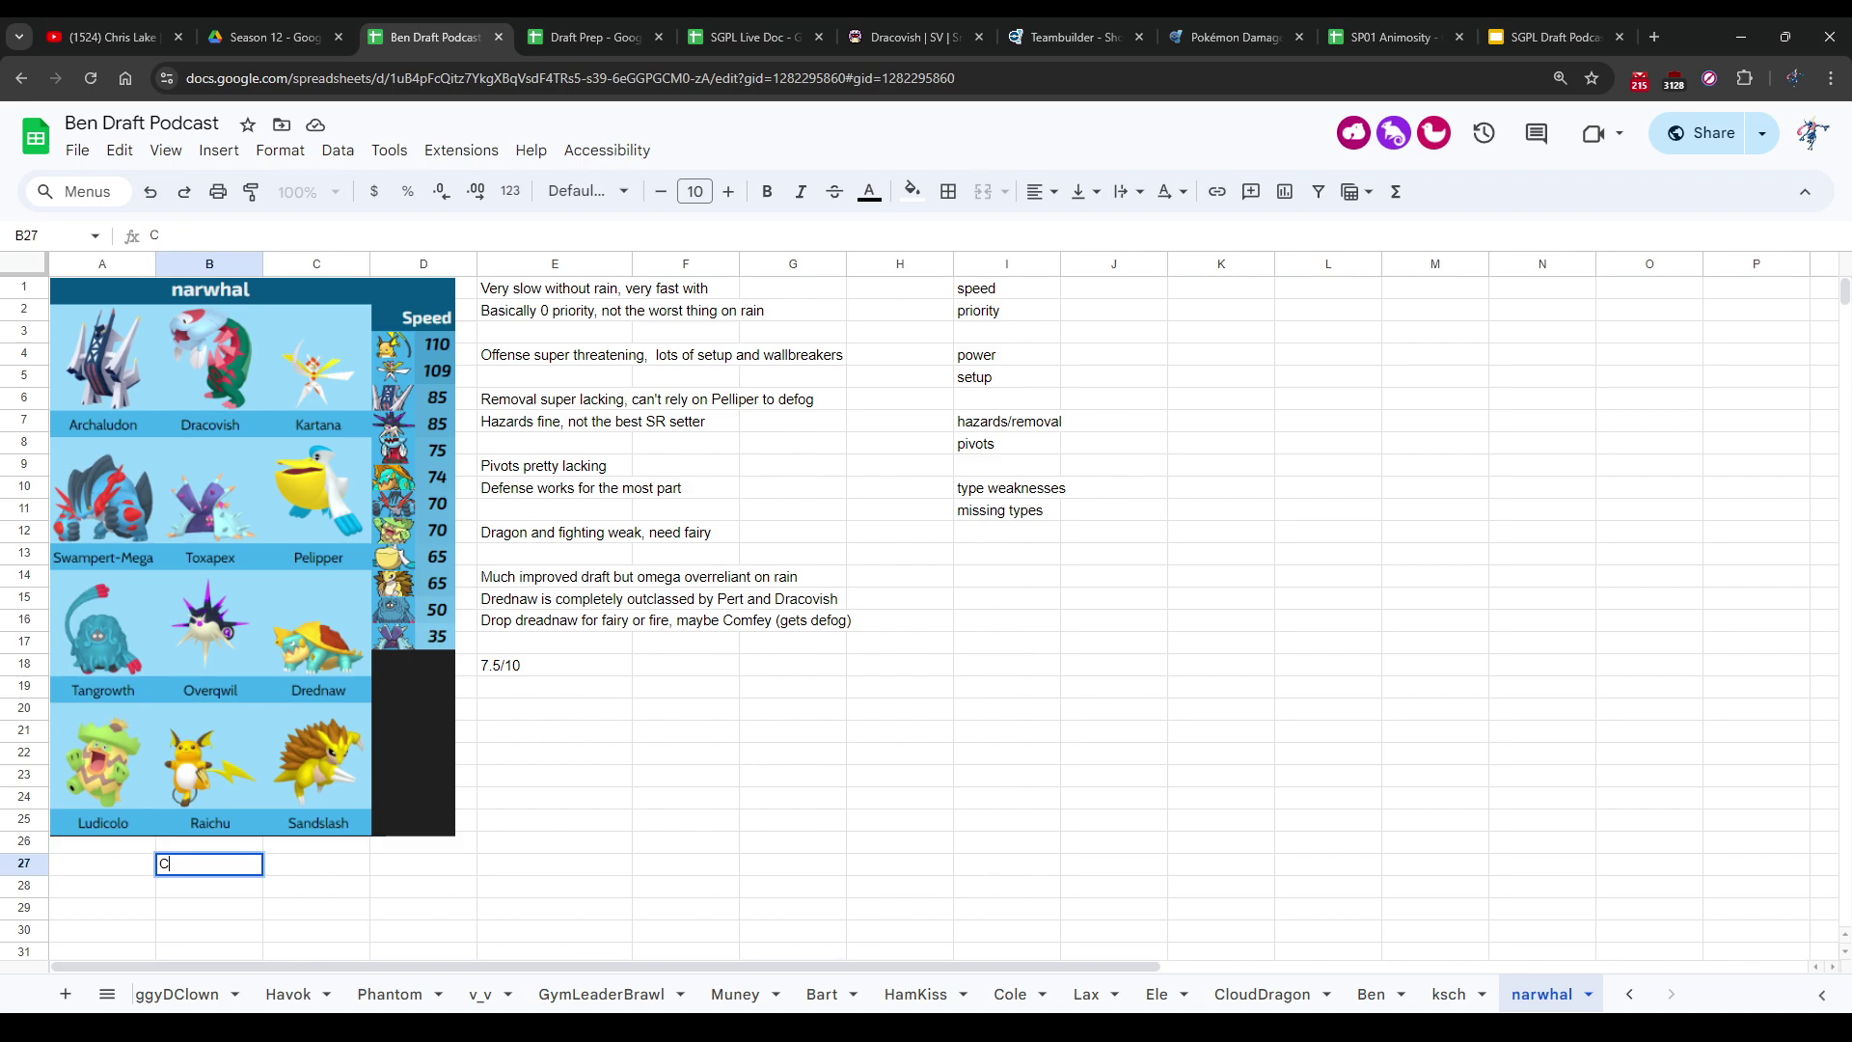
text(omfey)
key(Return)
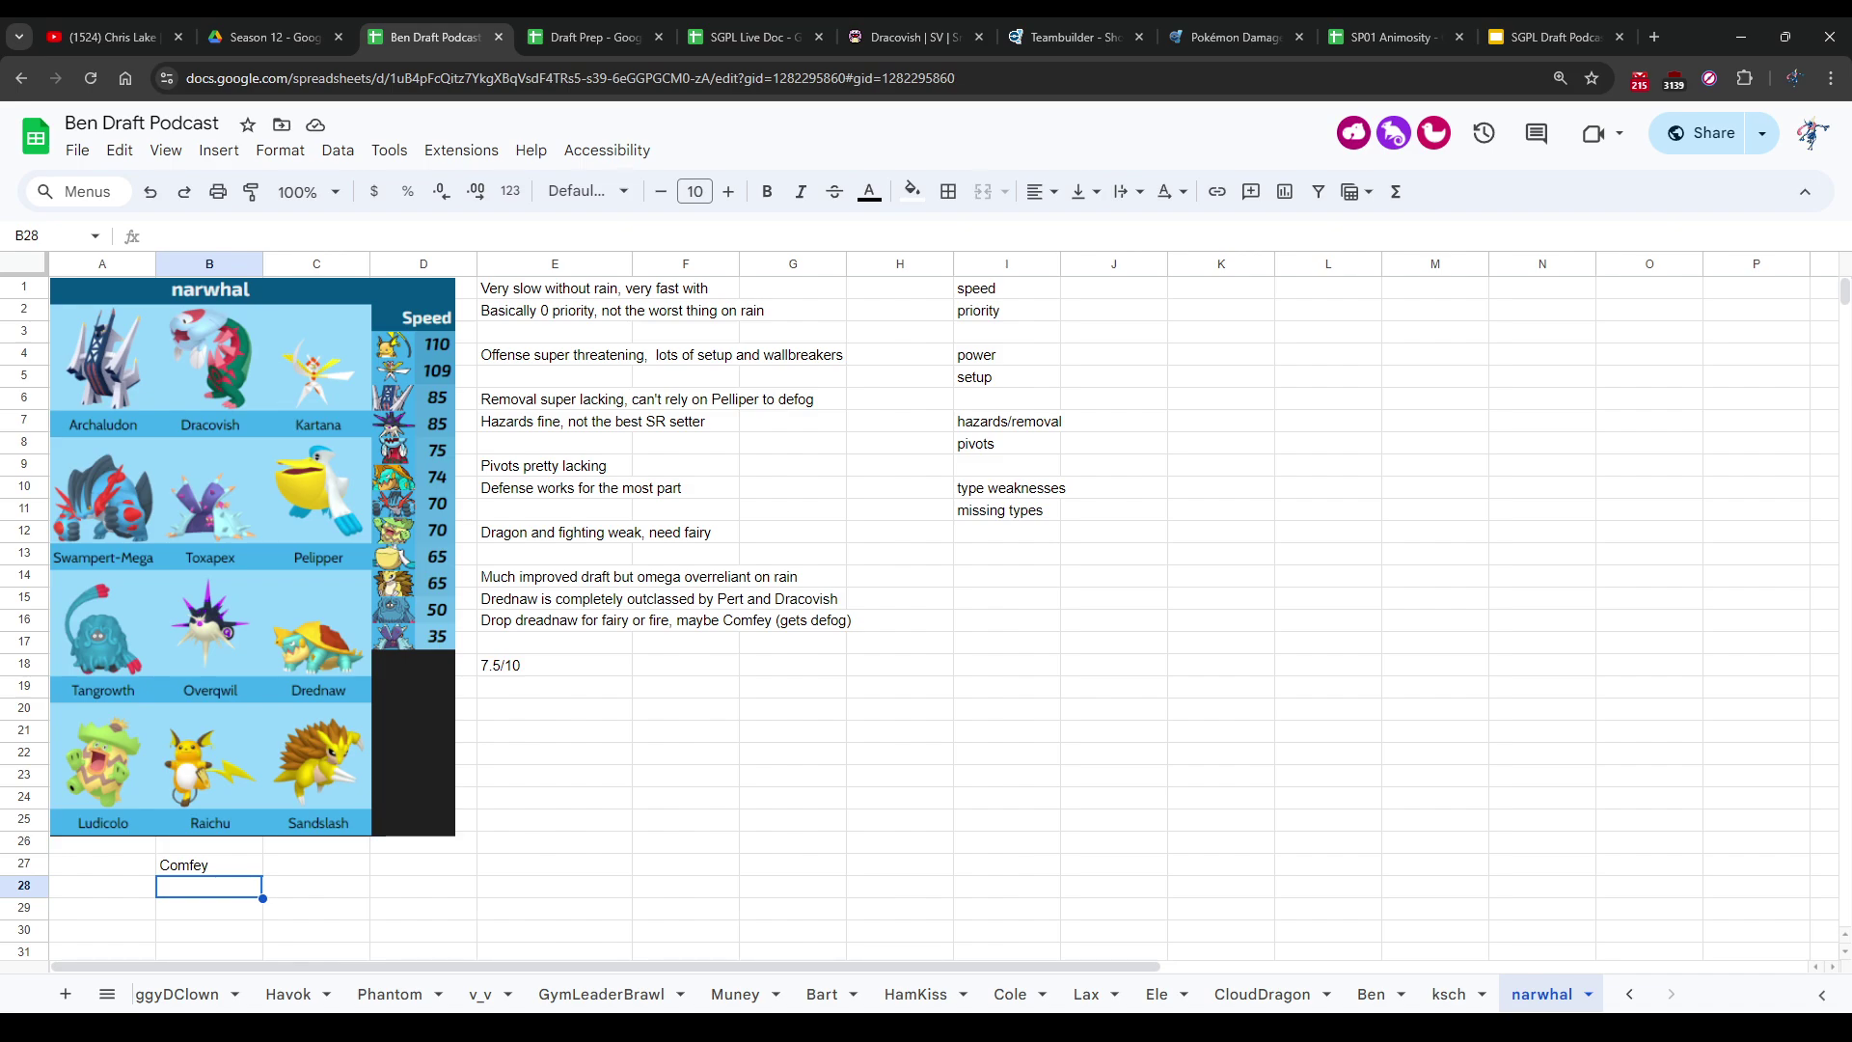
Step: Change the Archaludon team's rating in cell E18 to "8/10"
click(555, 666)
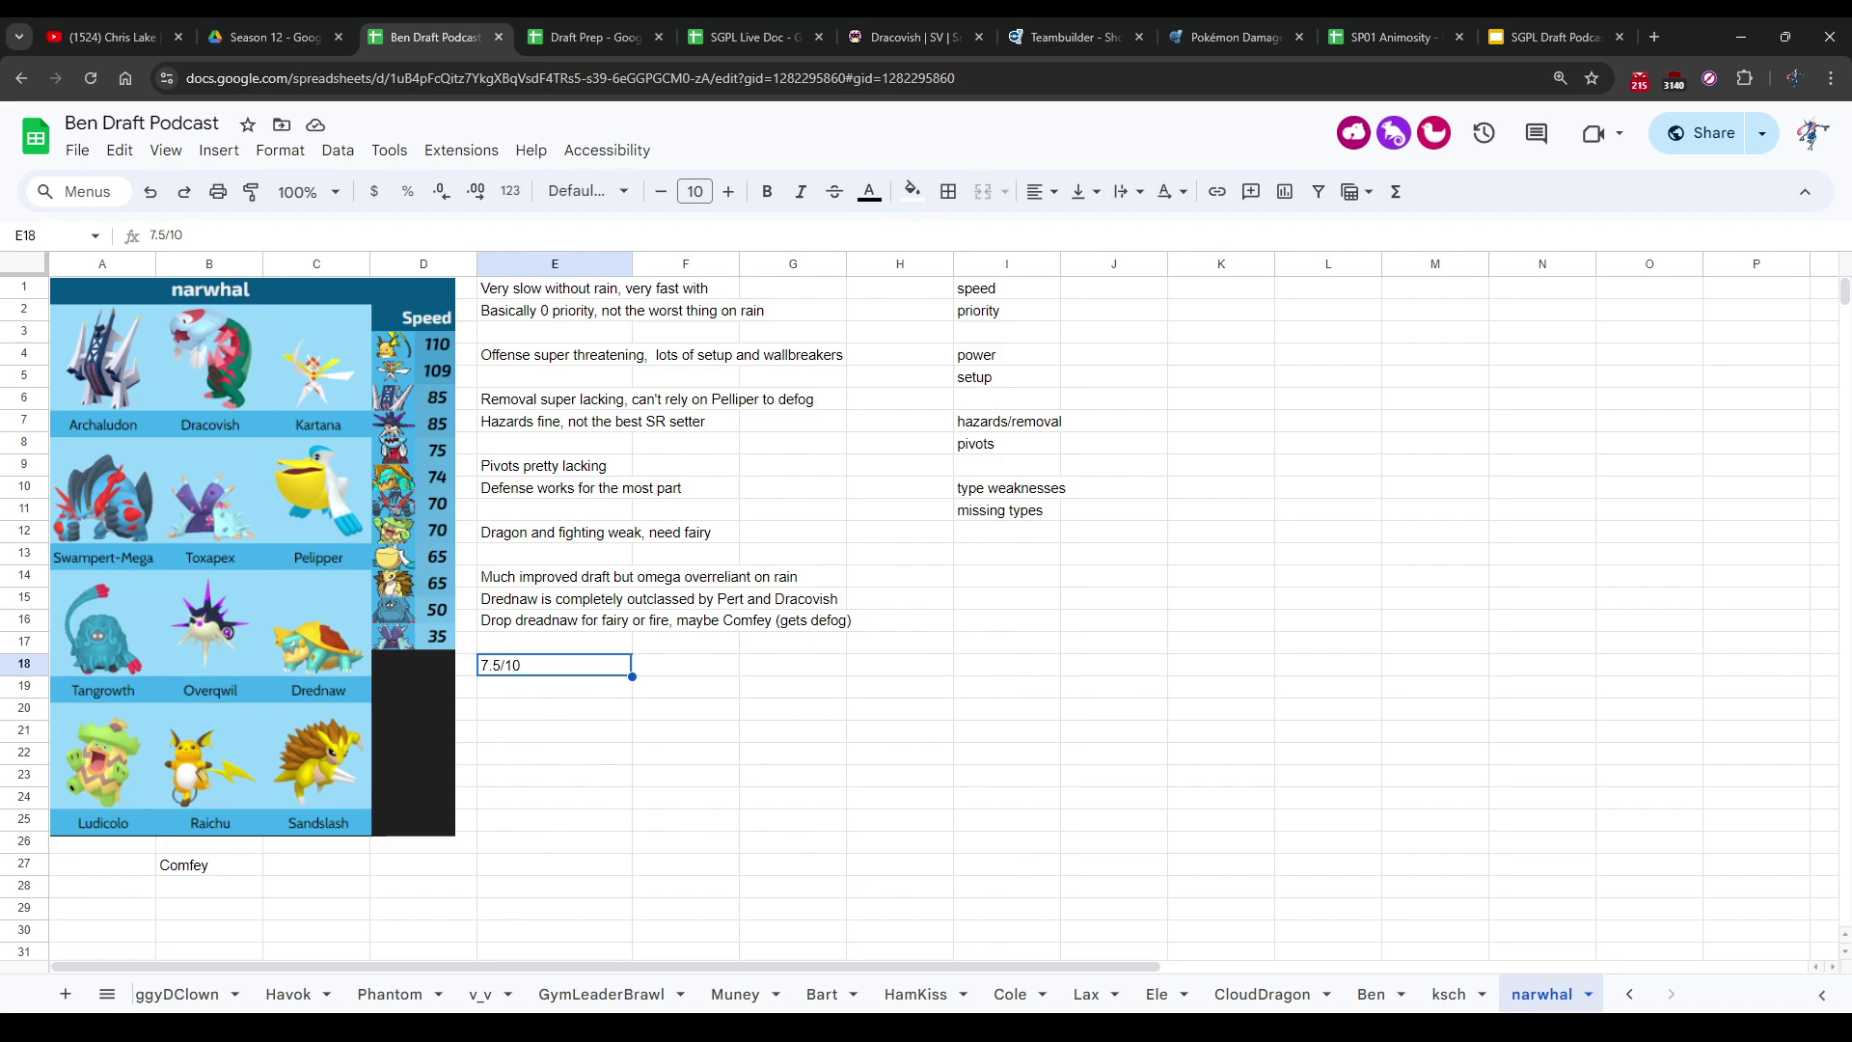
text(8/10)
key(Return)
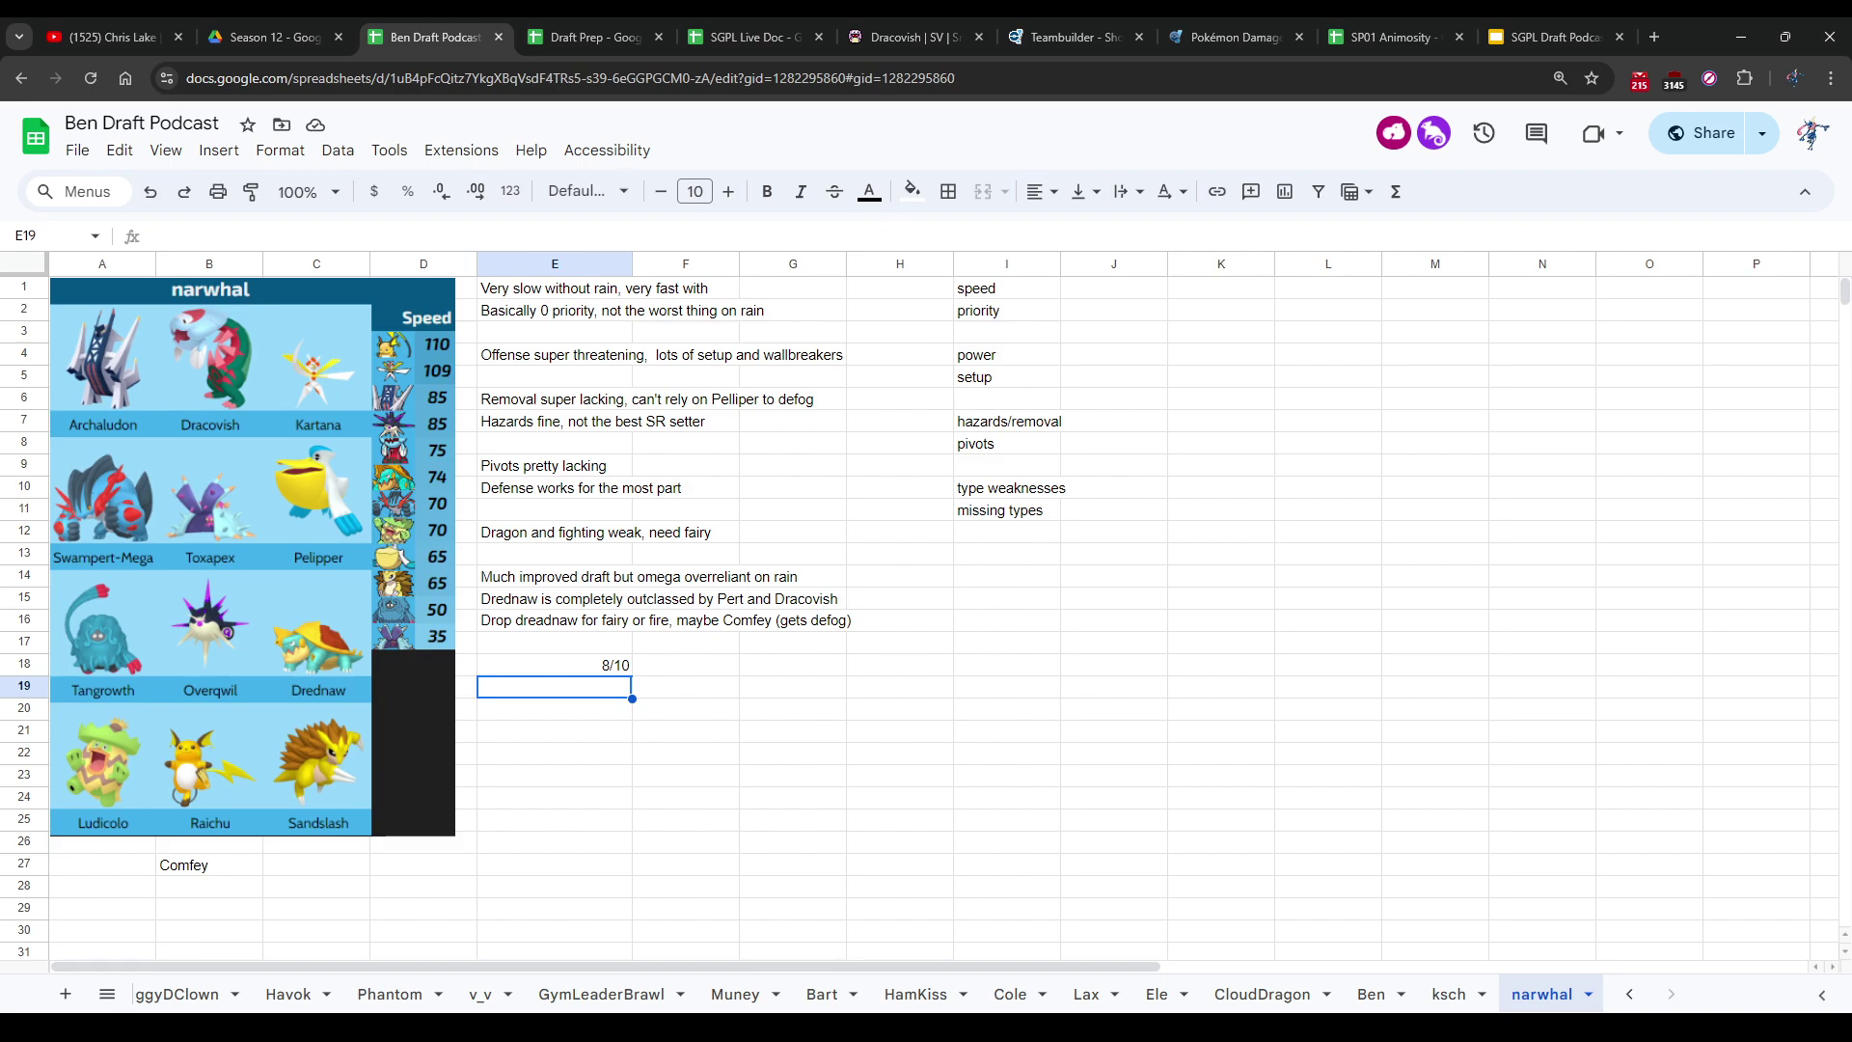
Step: Look up the Ground type's page in the Smogon dex, and return to the Archaludon team's notes in Ben Draft Podcast
click(907, 37)
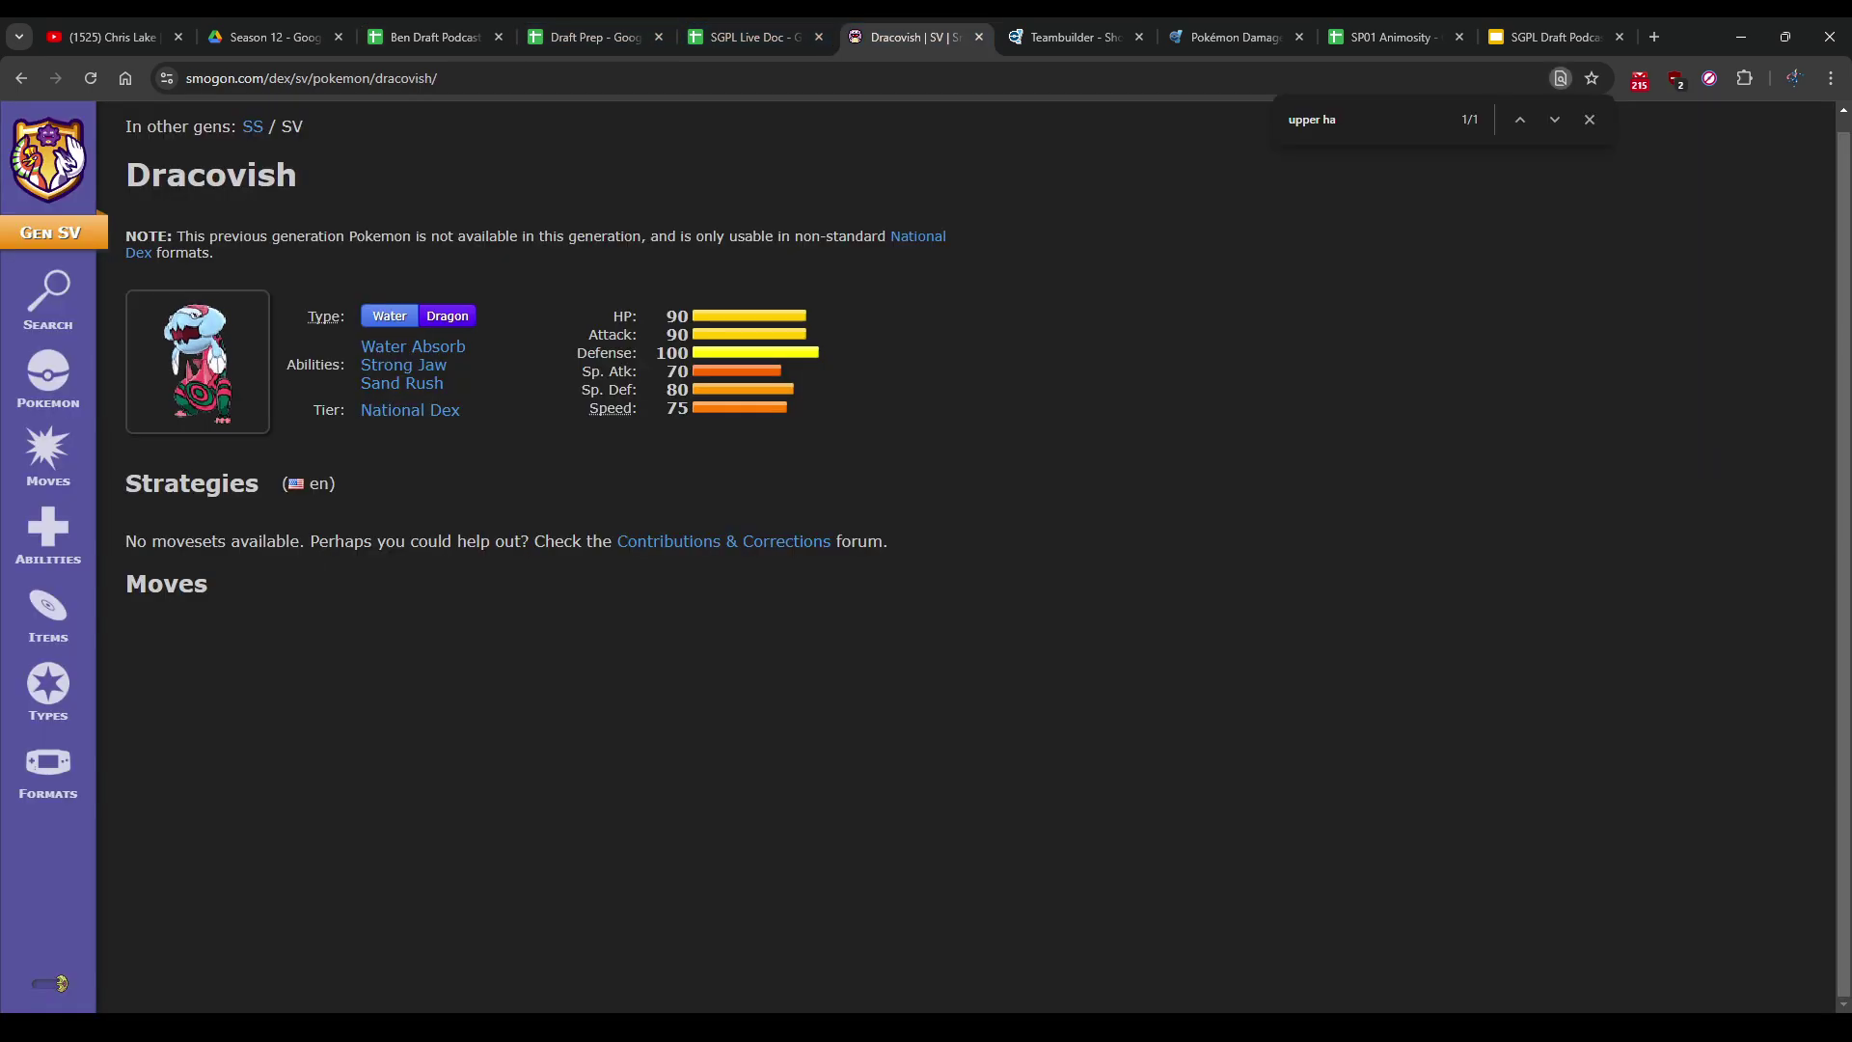
key(slash)
key(BackSpace)
key(BackSpace)
key(BackSpace)
key(BackSpace)
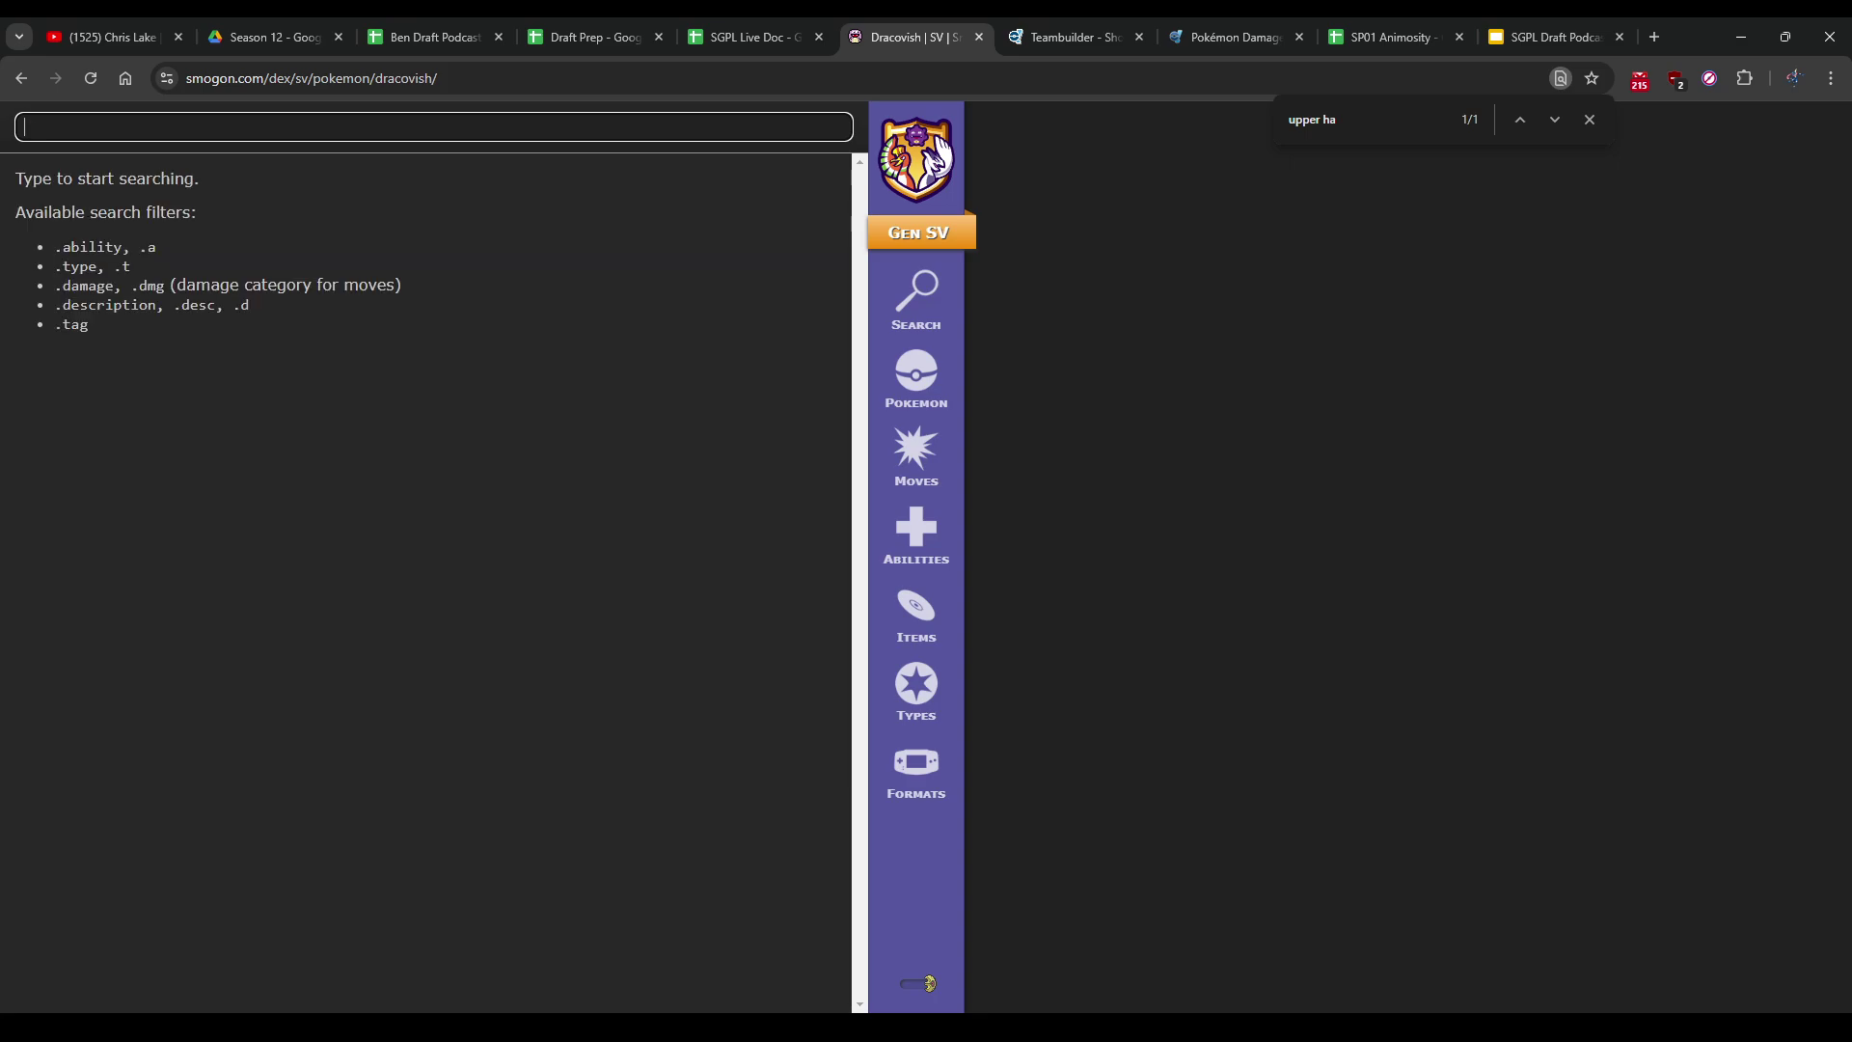
text(grou)
key(Up)
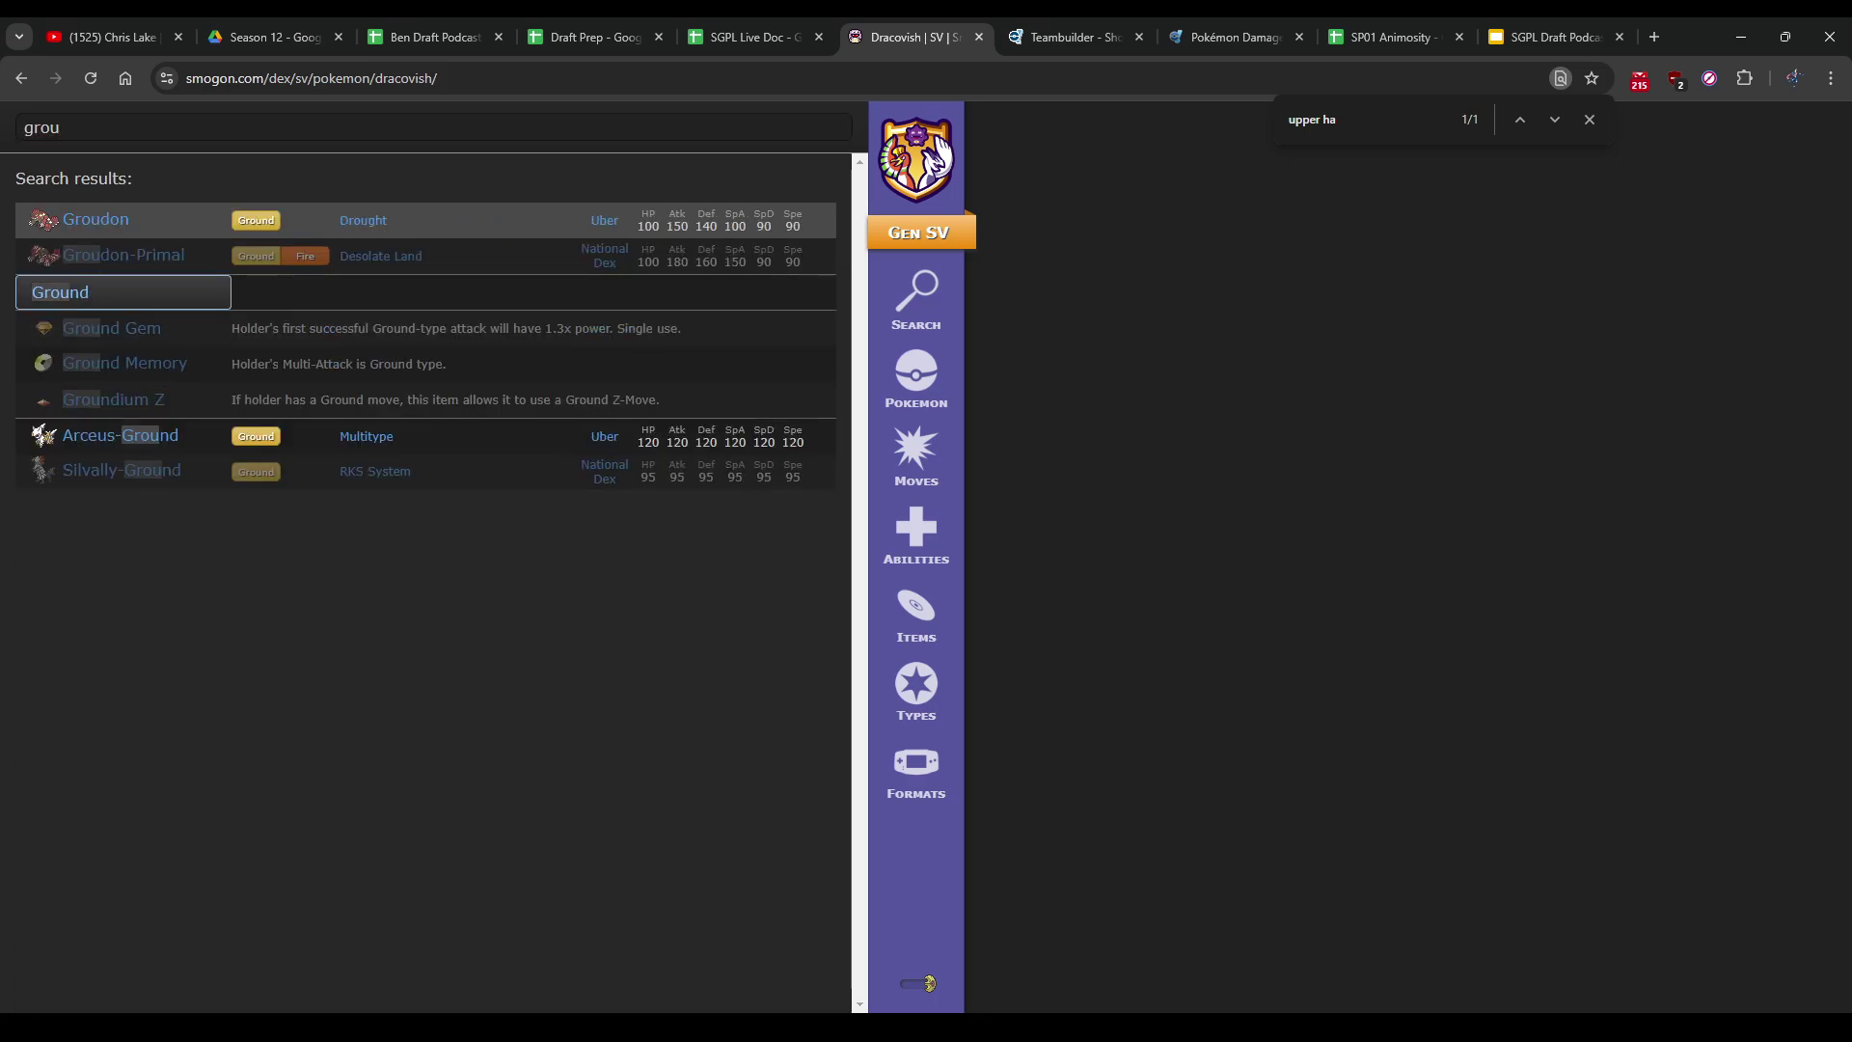
key(Return)
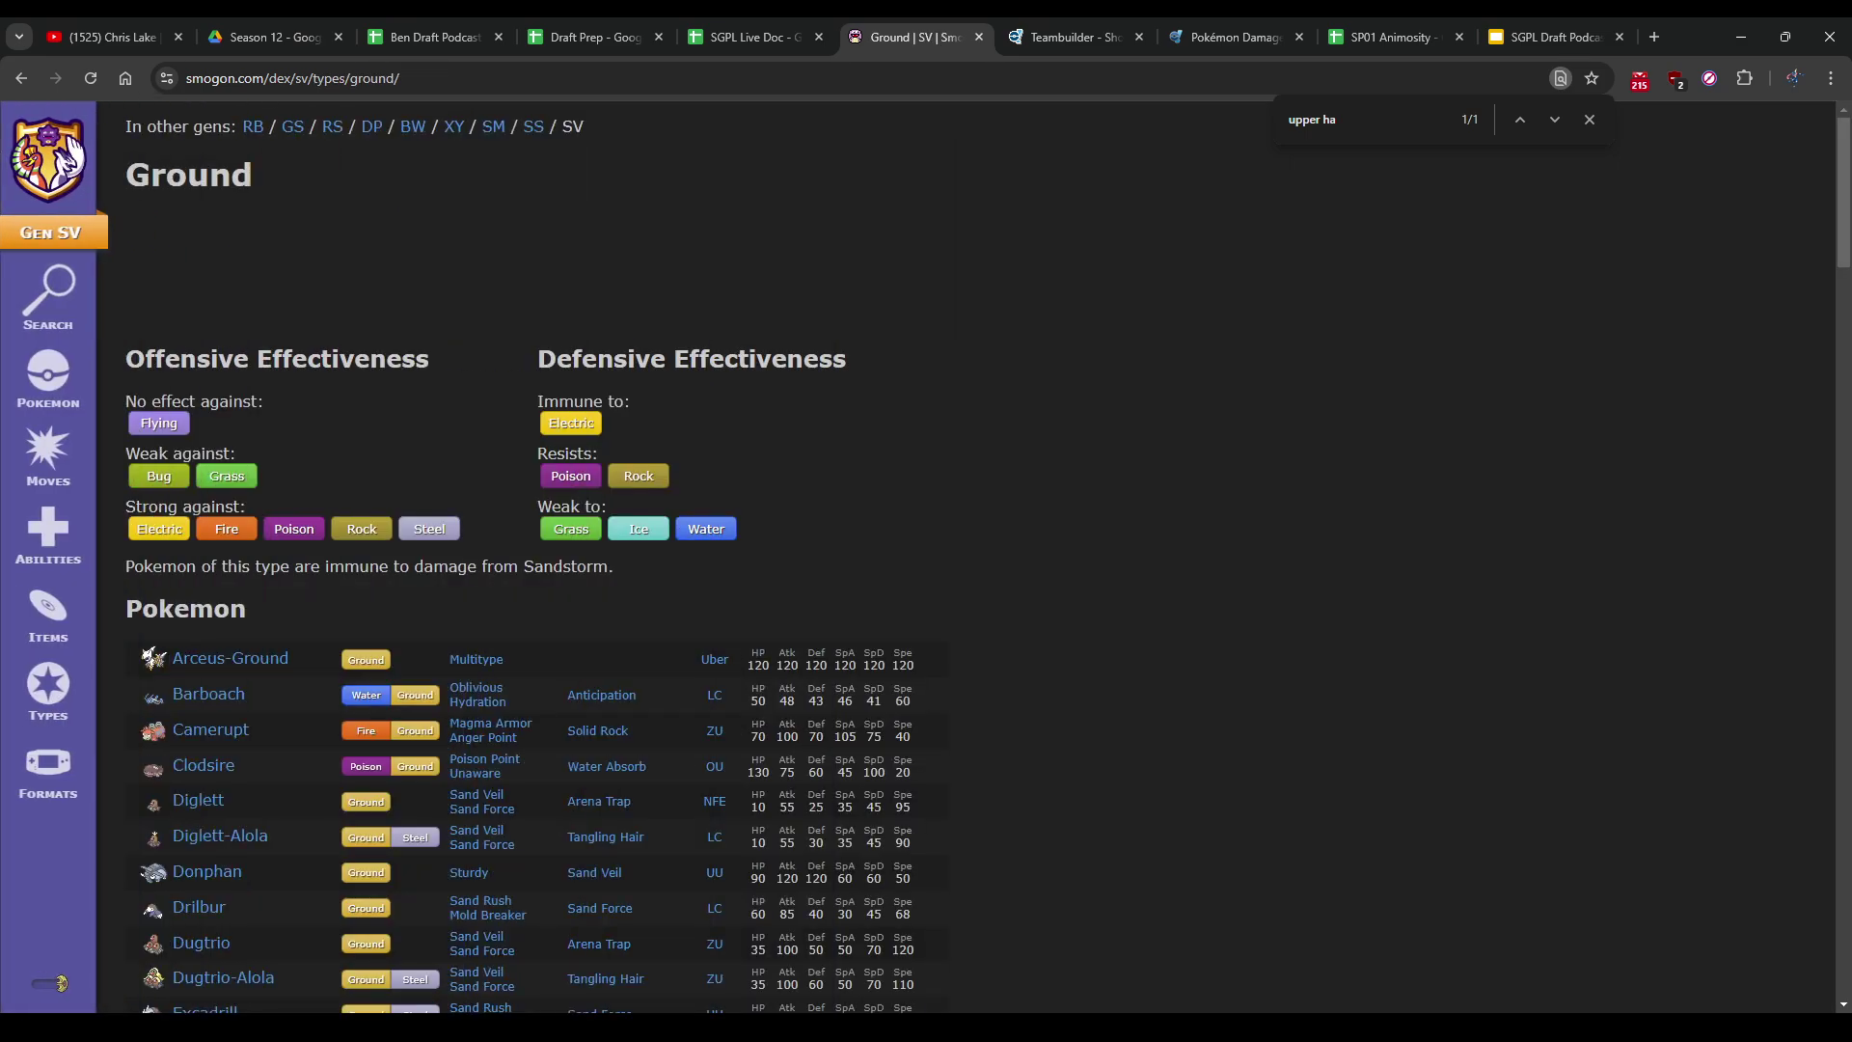
key(slash)
key(Escape)
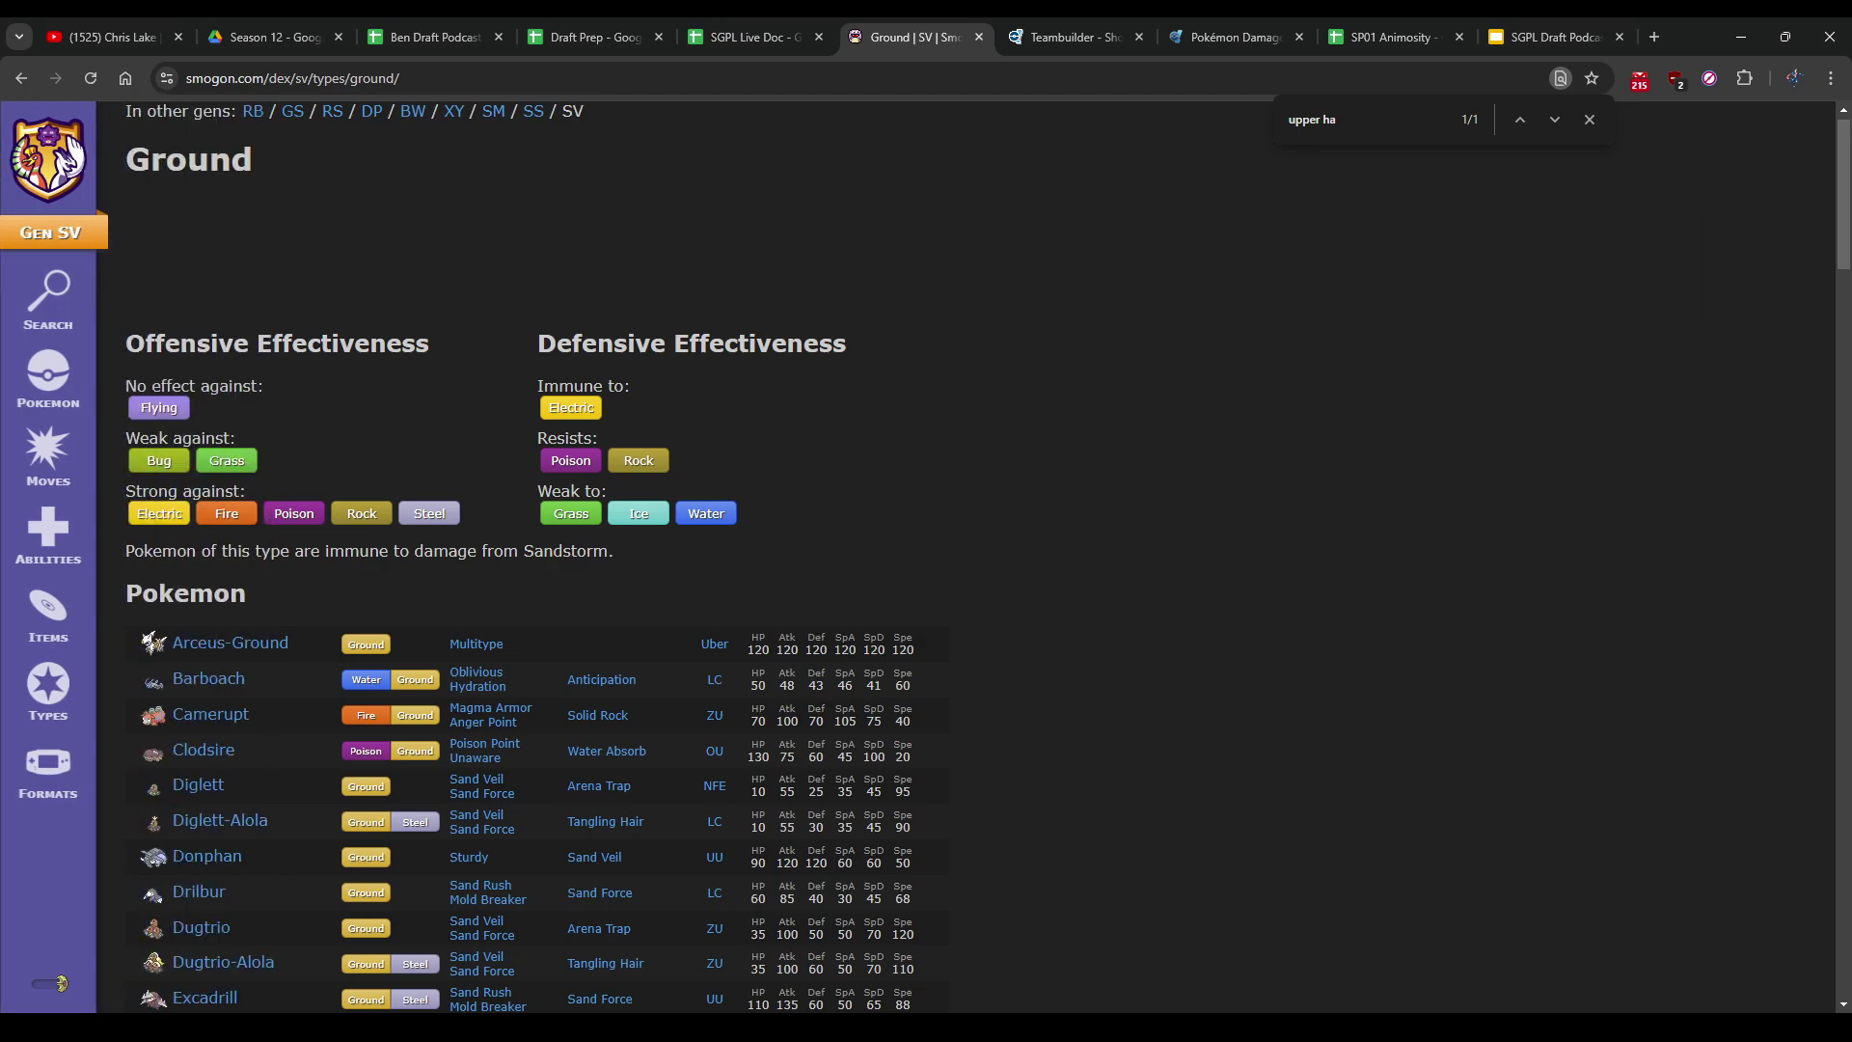
key(ctrl+shift+Tab)
key(ctrl+shift+Tab)
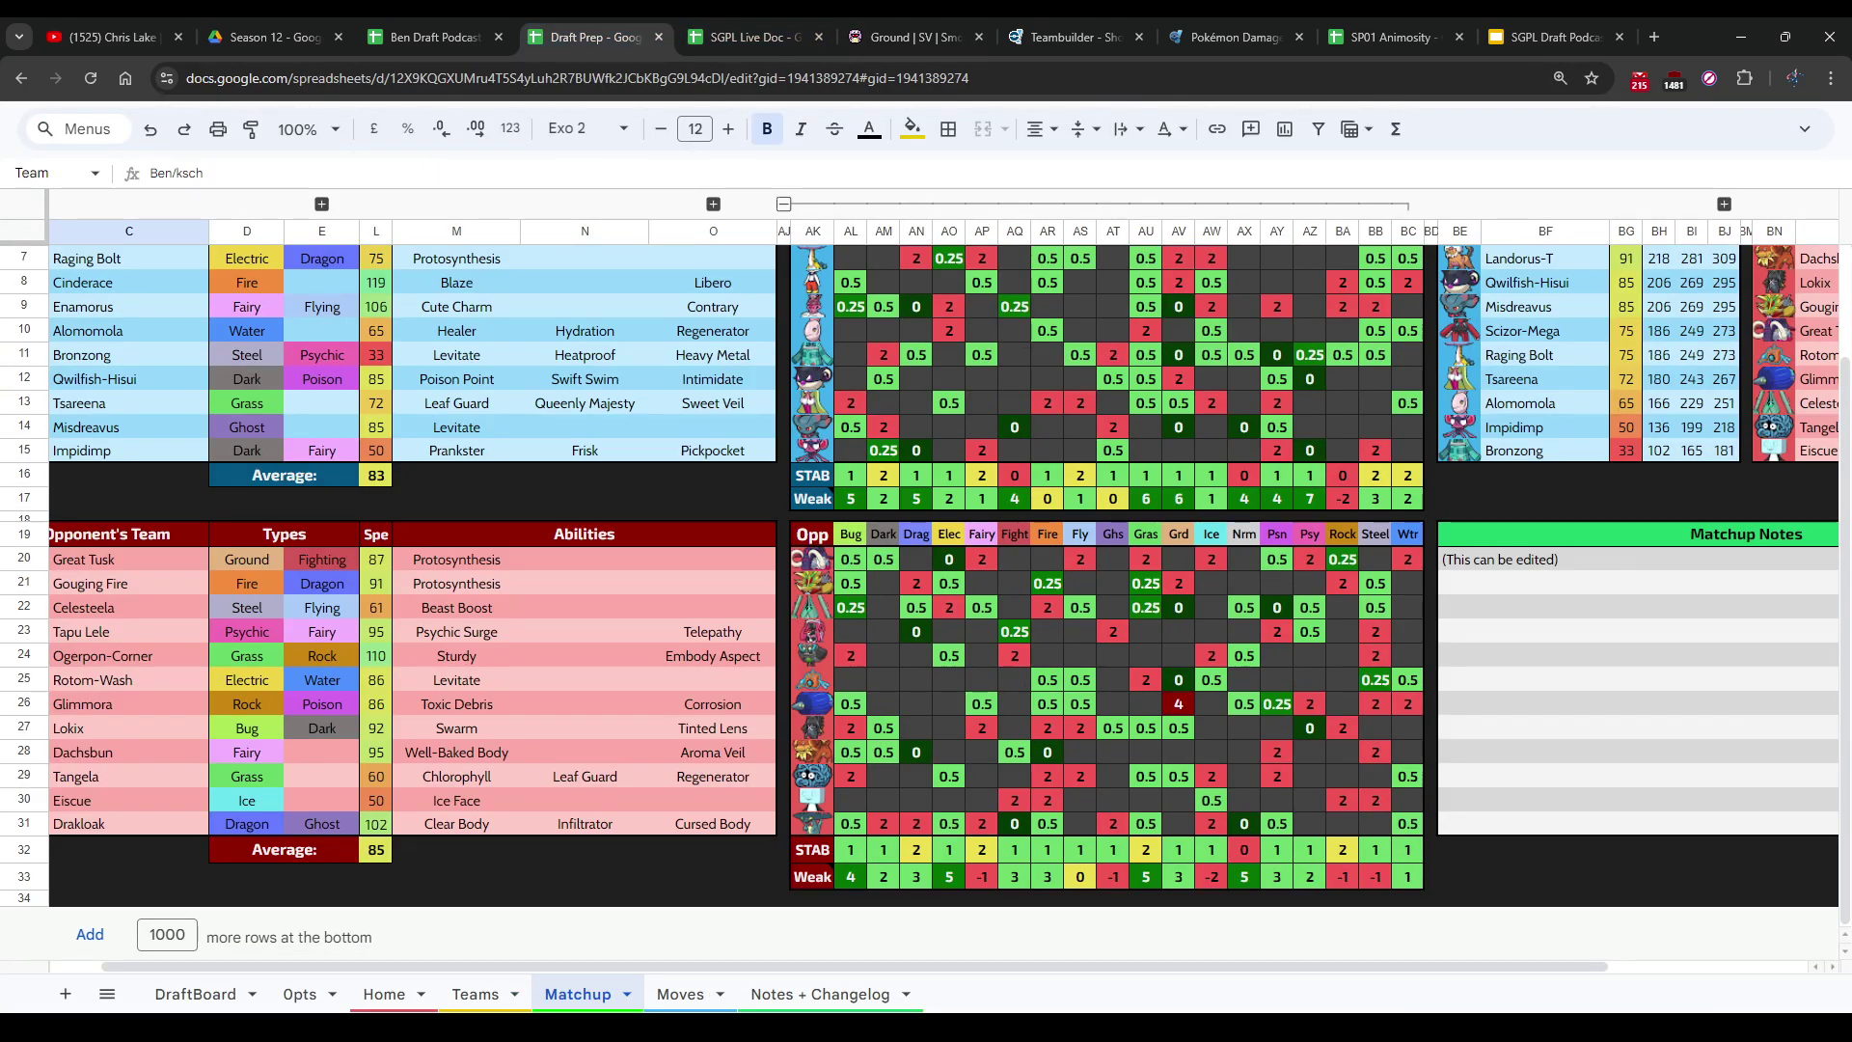
key(ctrl+shift+Tab)
key(Down)
key(Down)
key(Up)
key(Up)
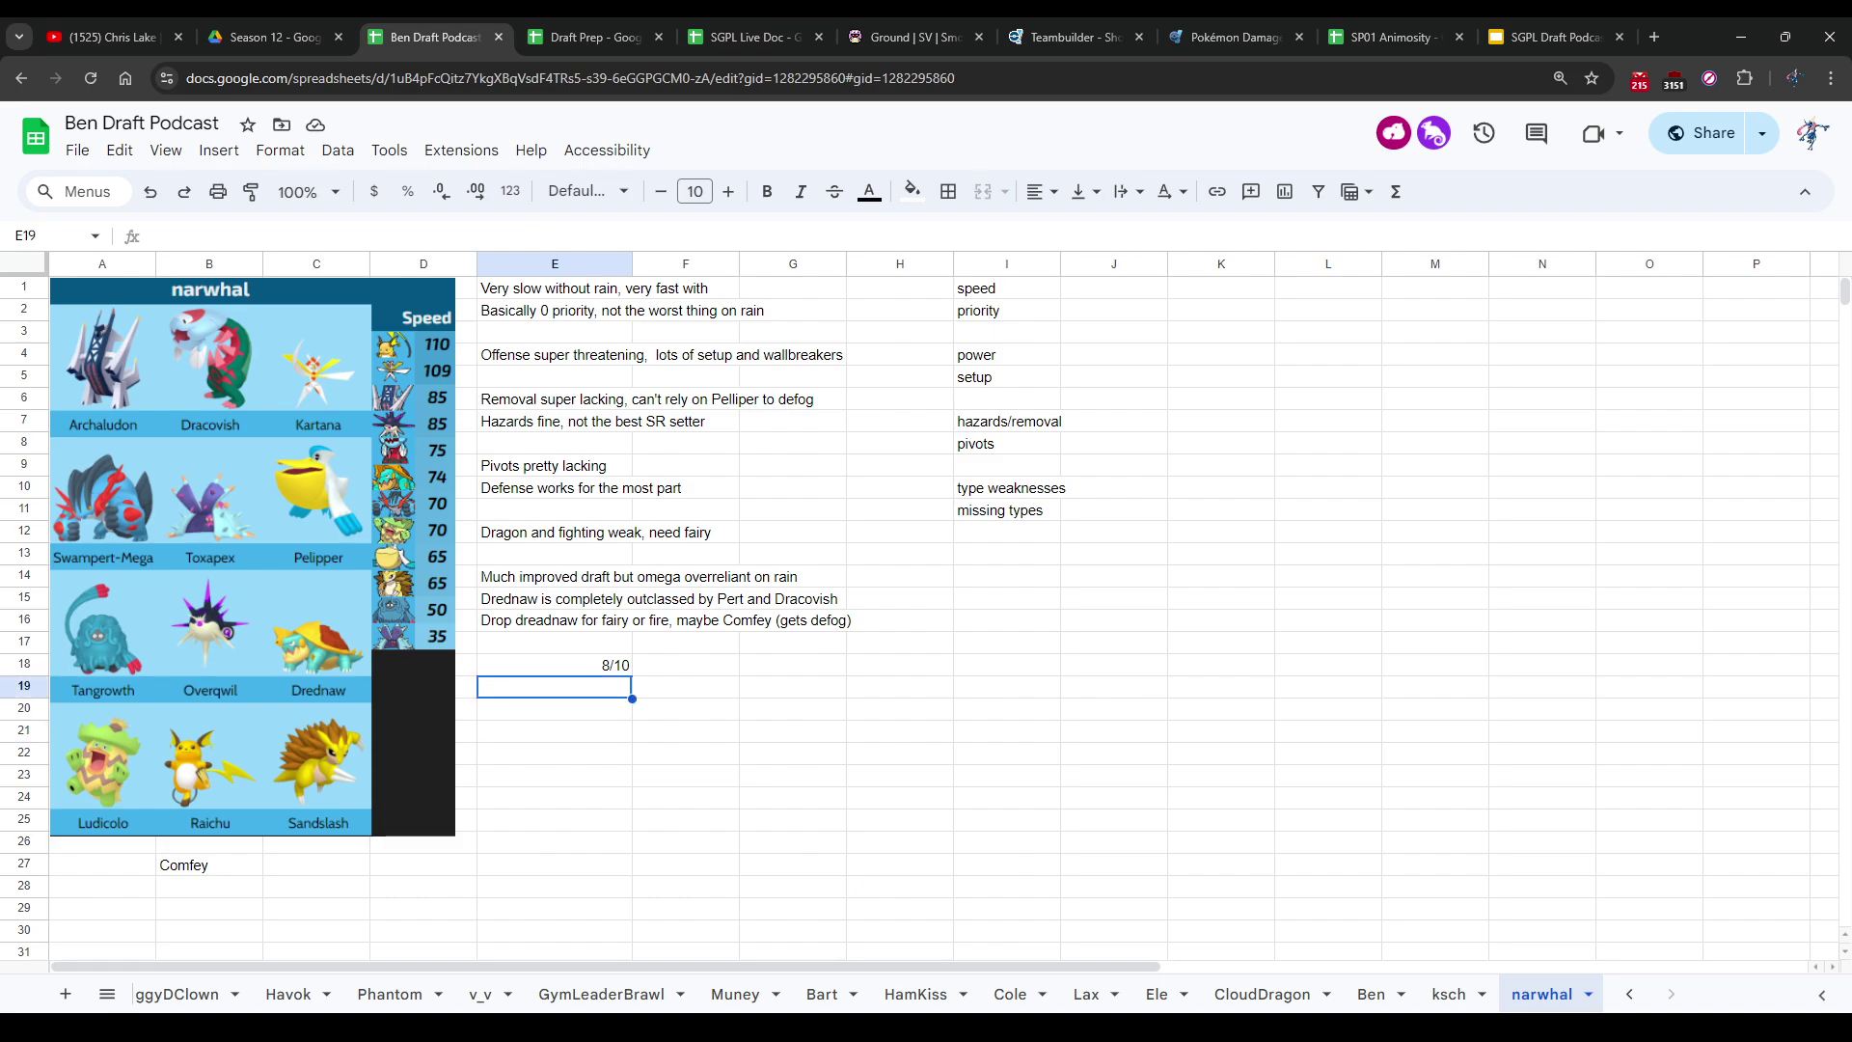
key(Right)
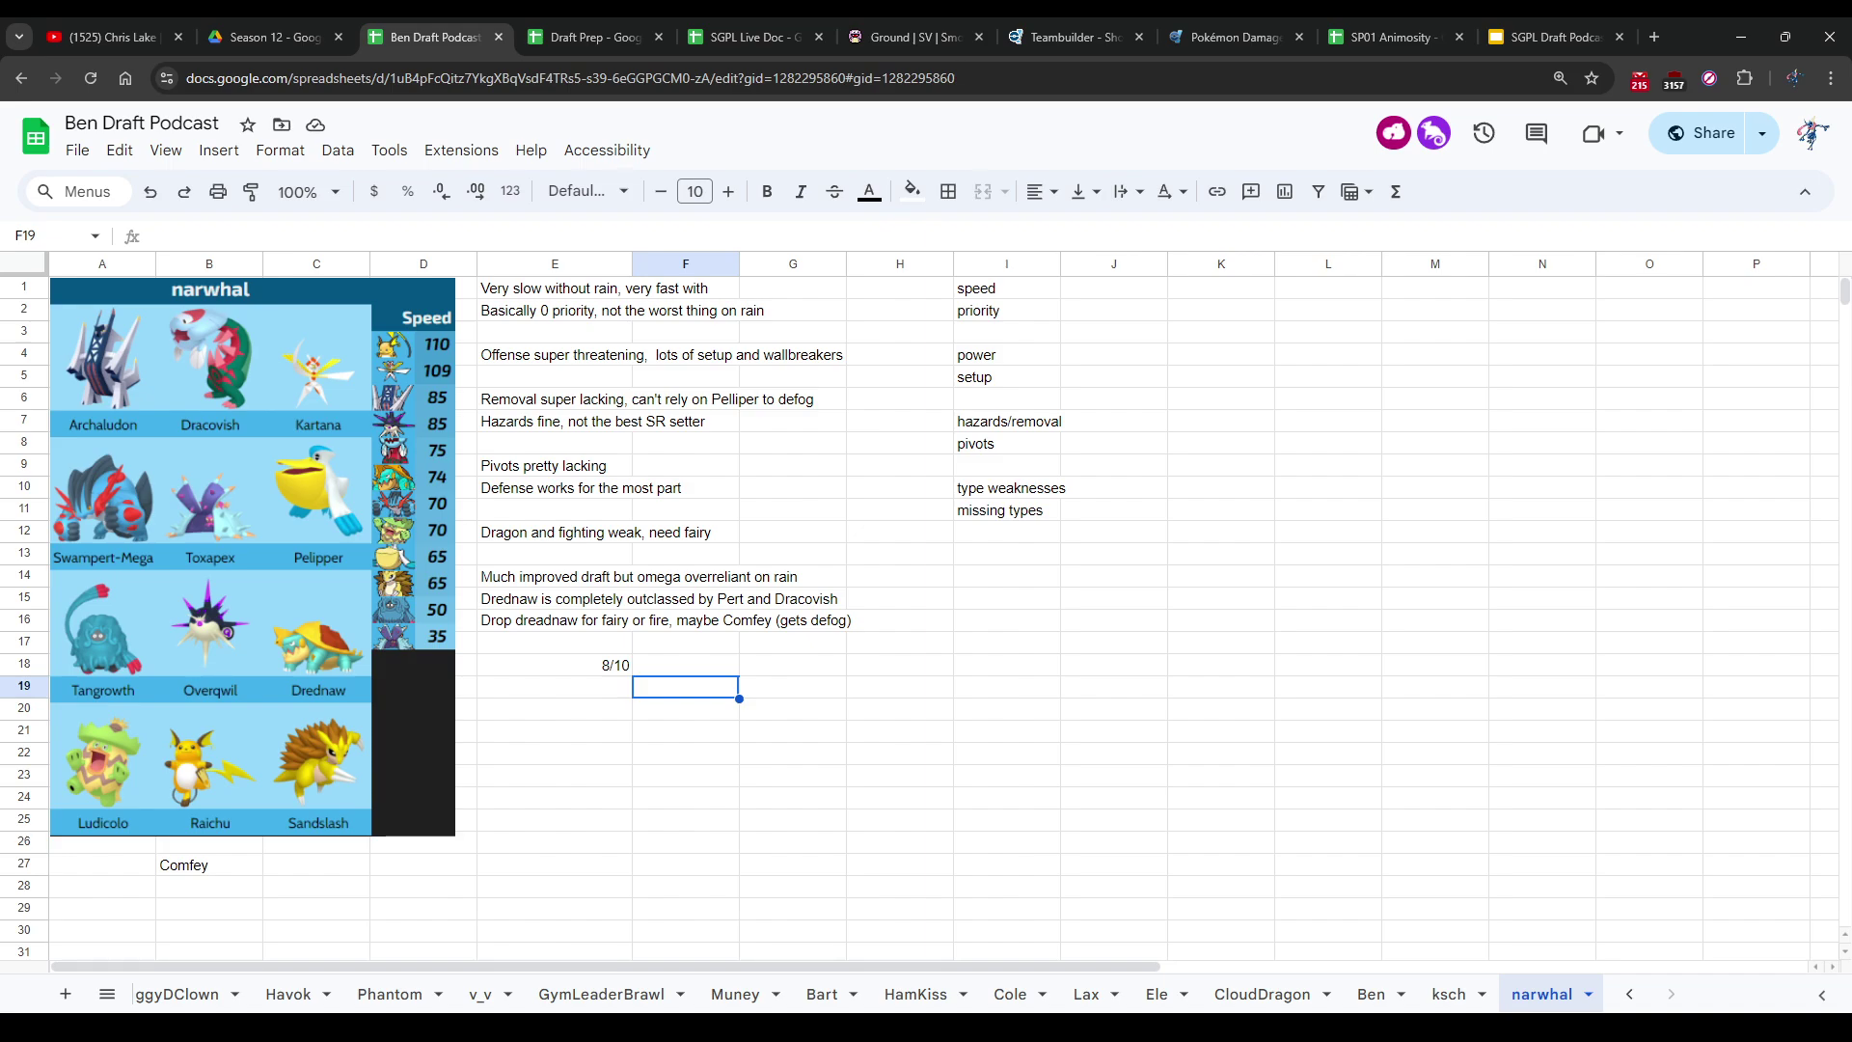
click(685, 730)
click(685, 708)
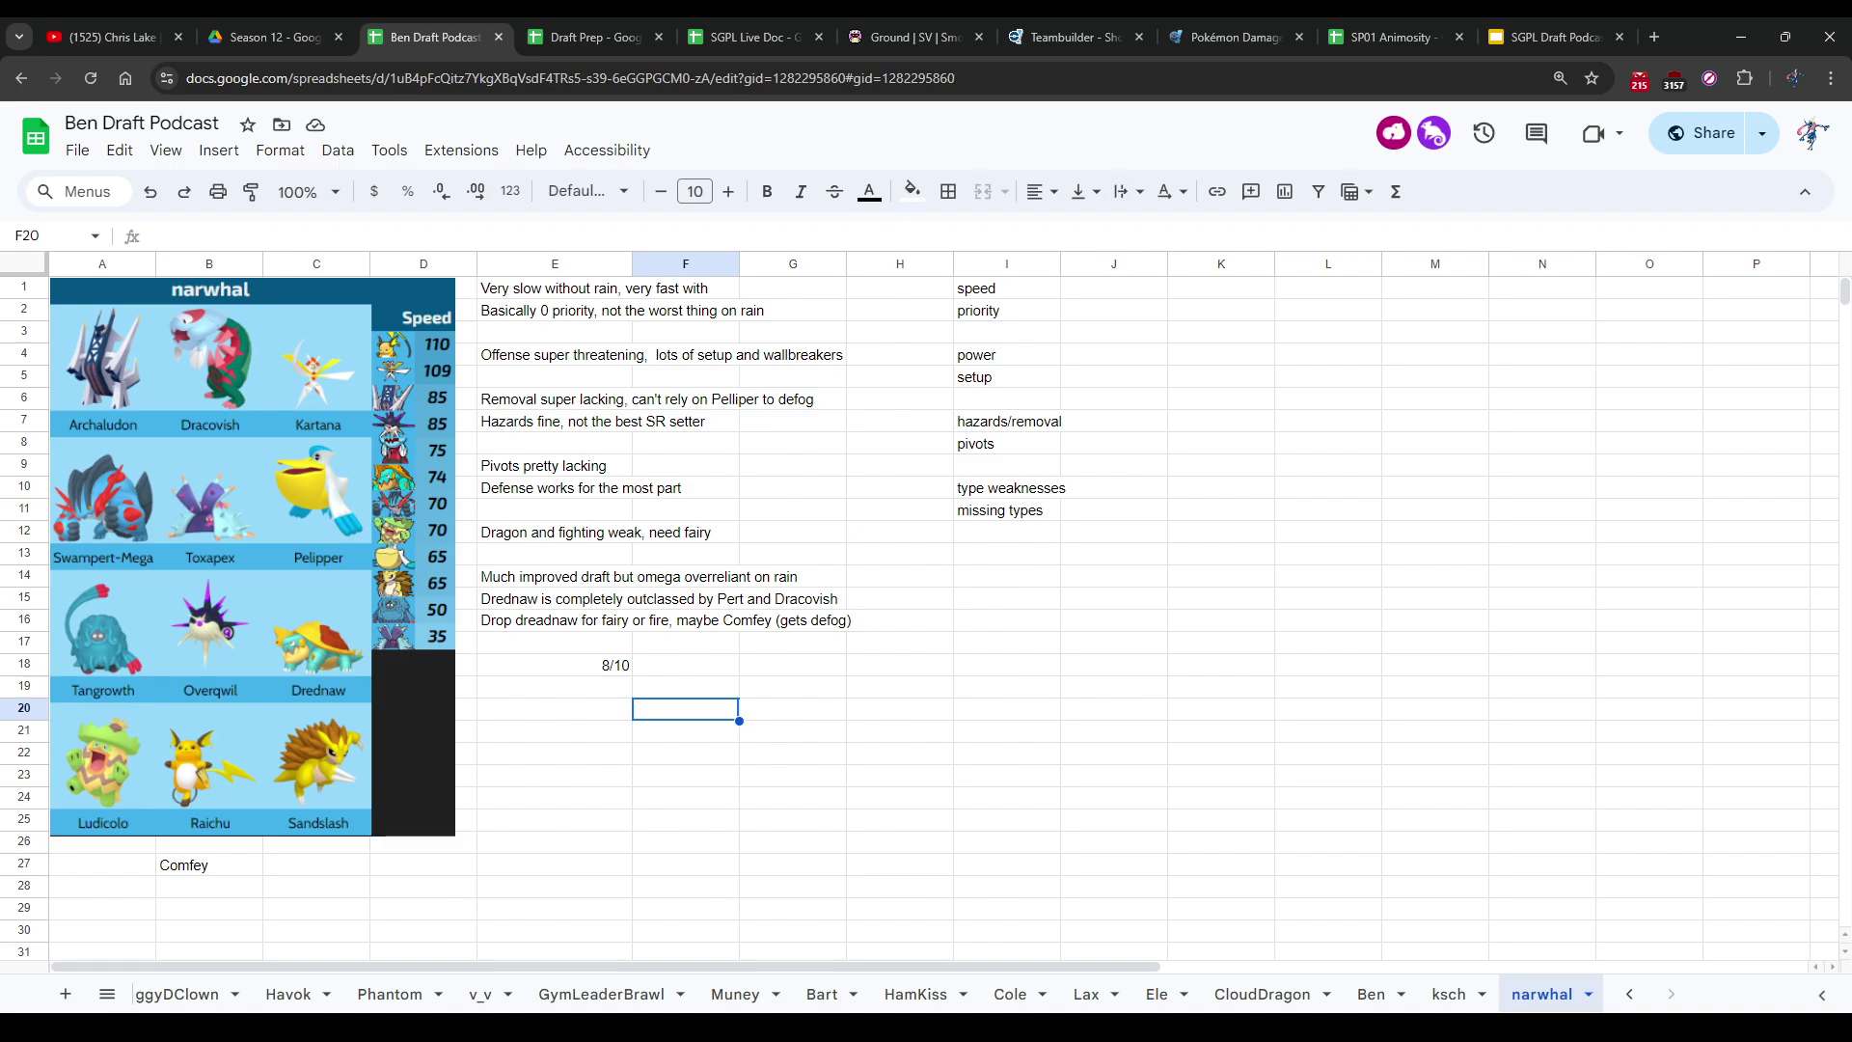
click(555, 687)
click(684, 687)
click(554, 665)
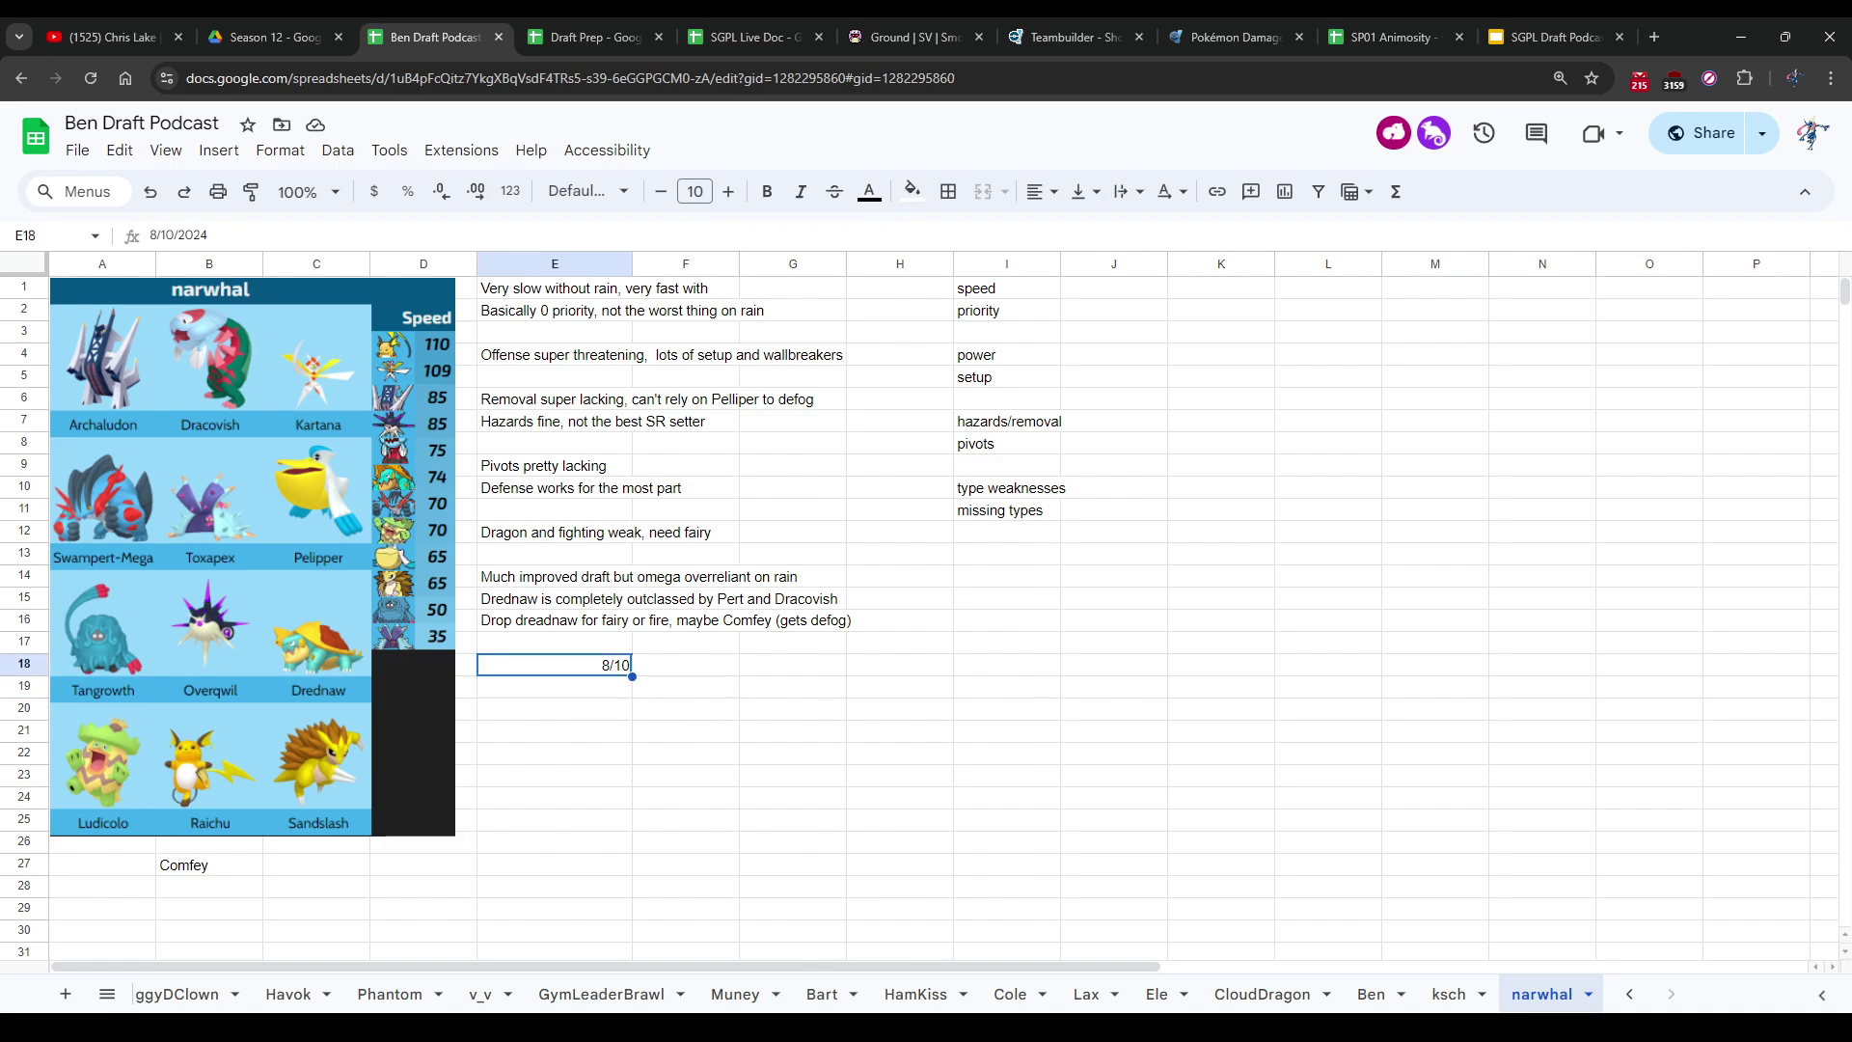
click(423, 642)
click(555, 665)
click(685, 687)
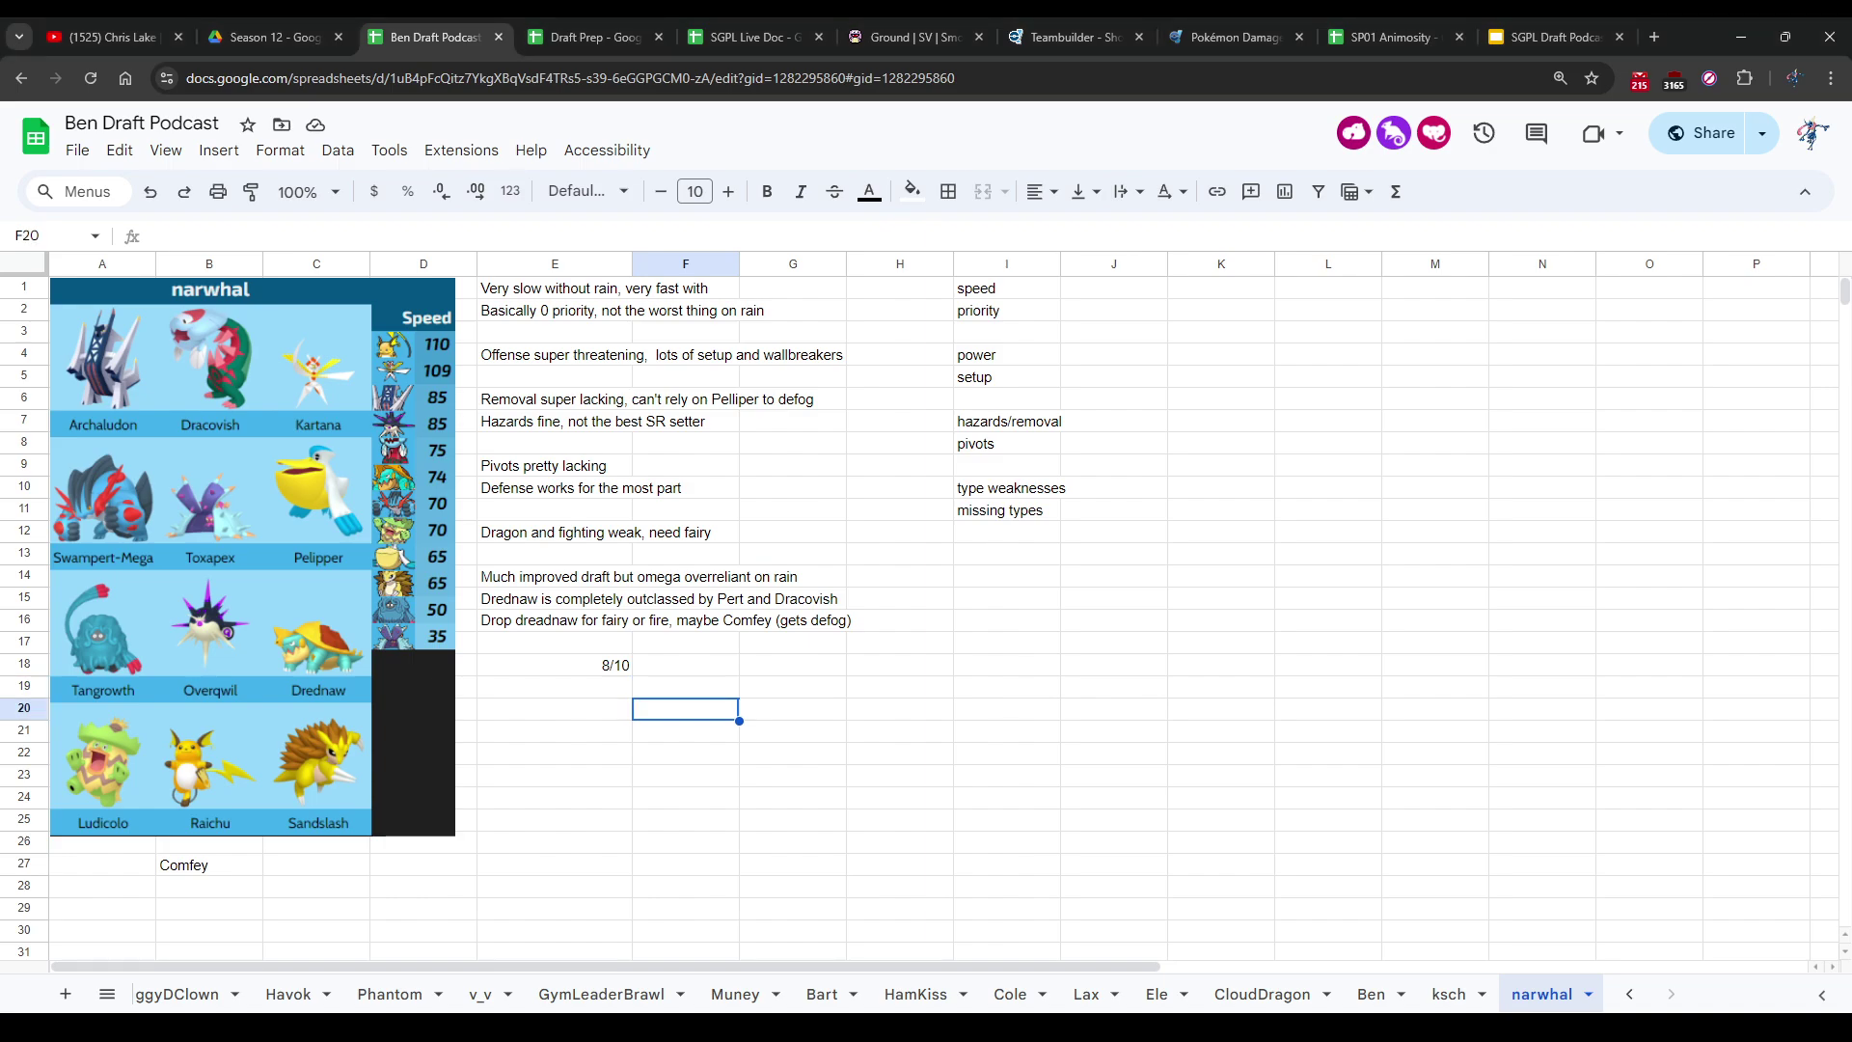
click(686, 665)
click(555, 686)
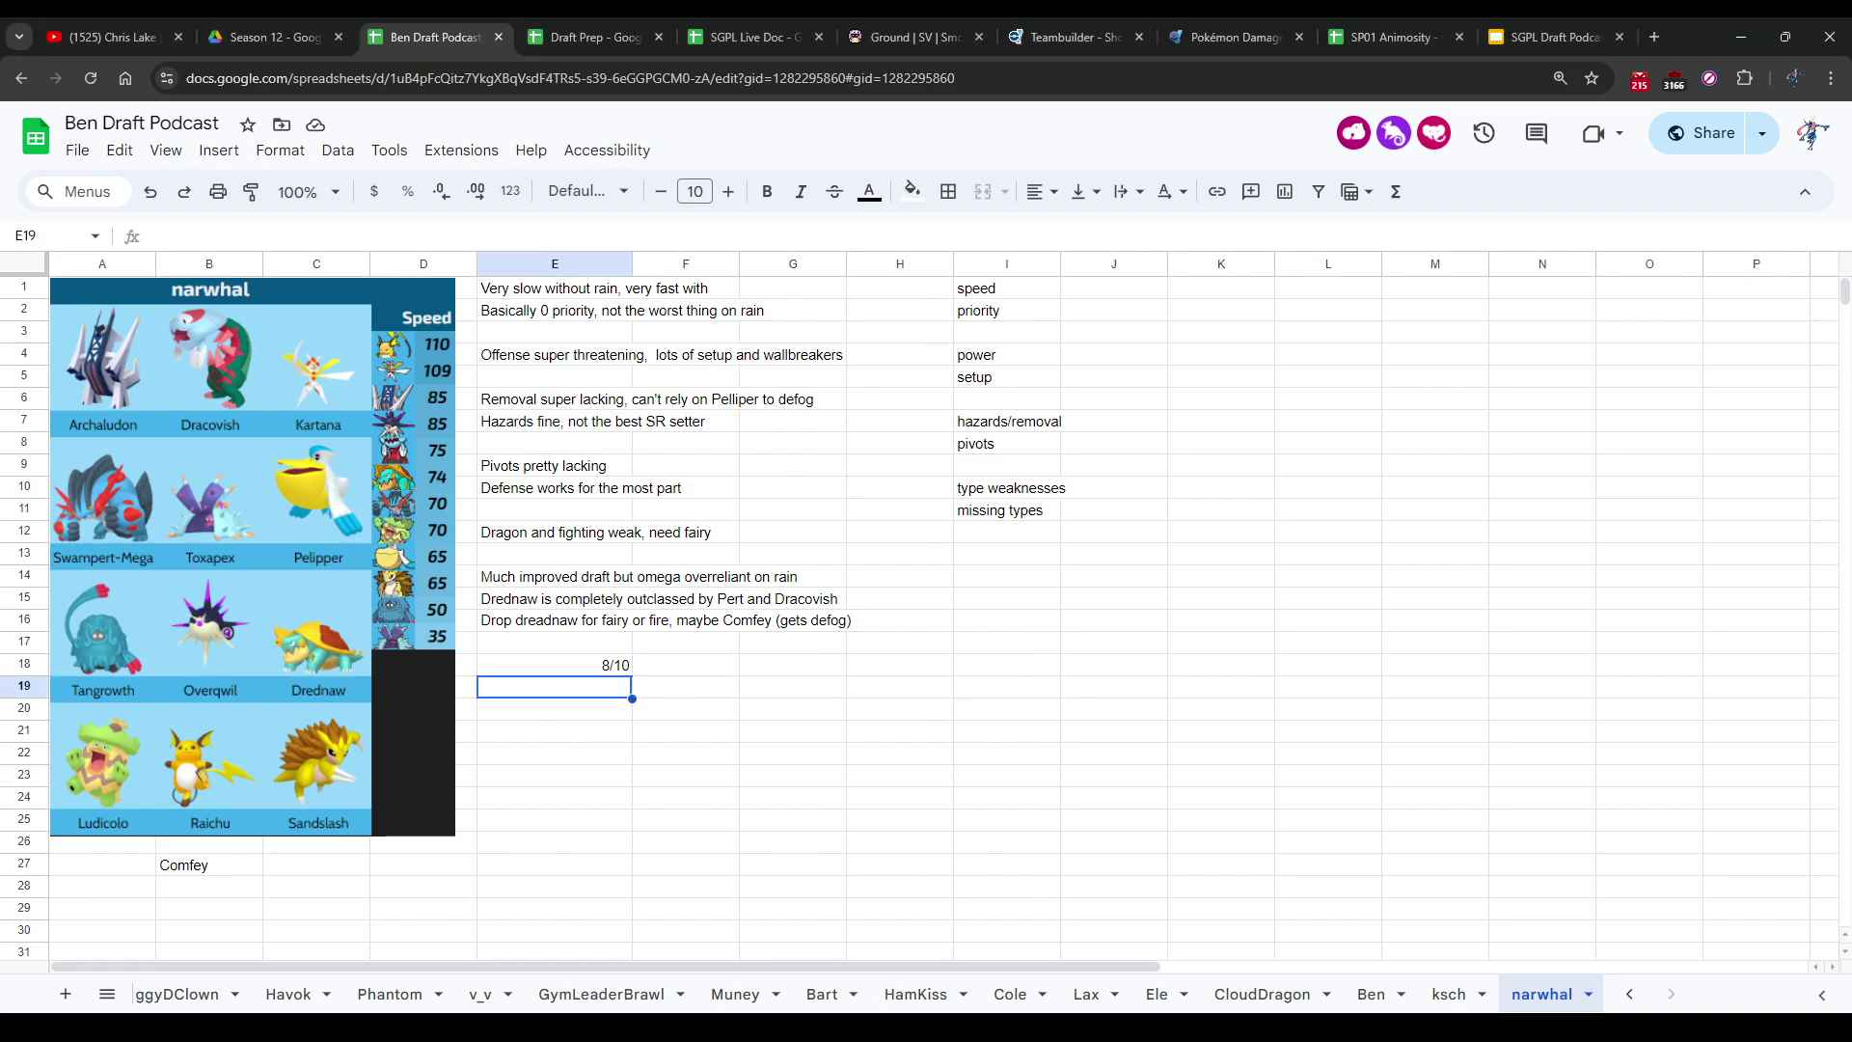
key(Up)
key(Right)
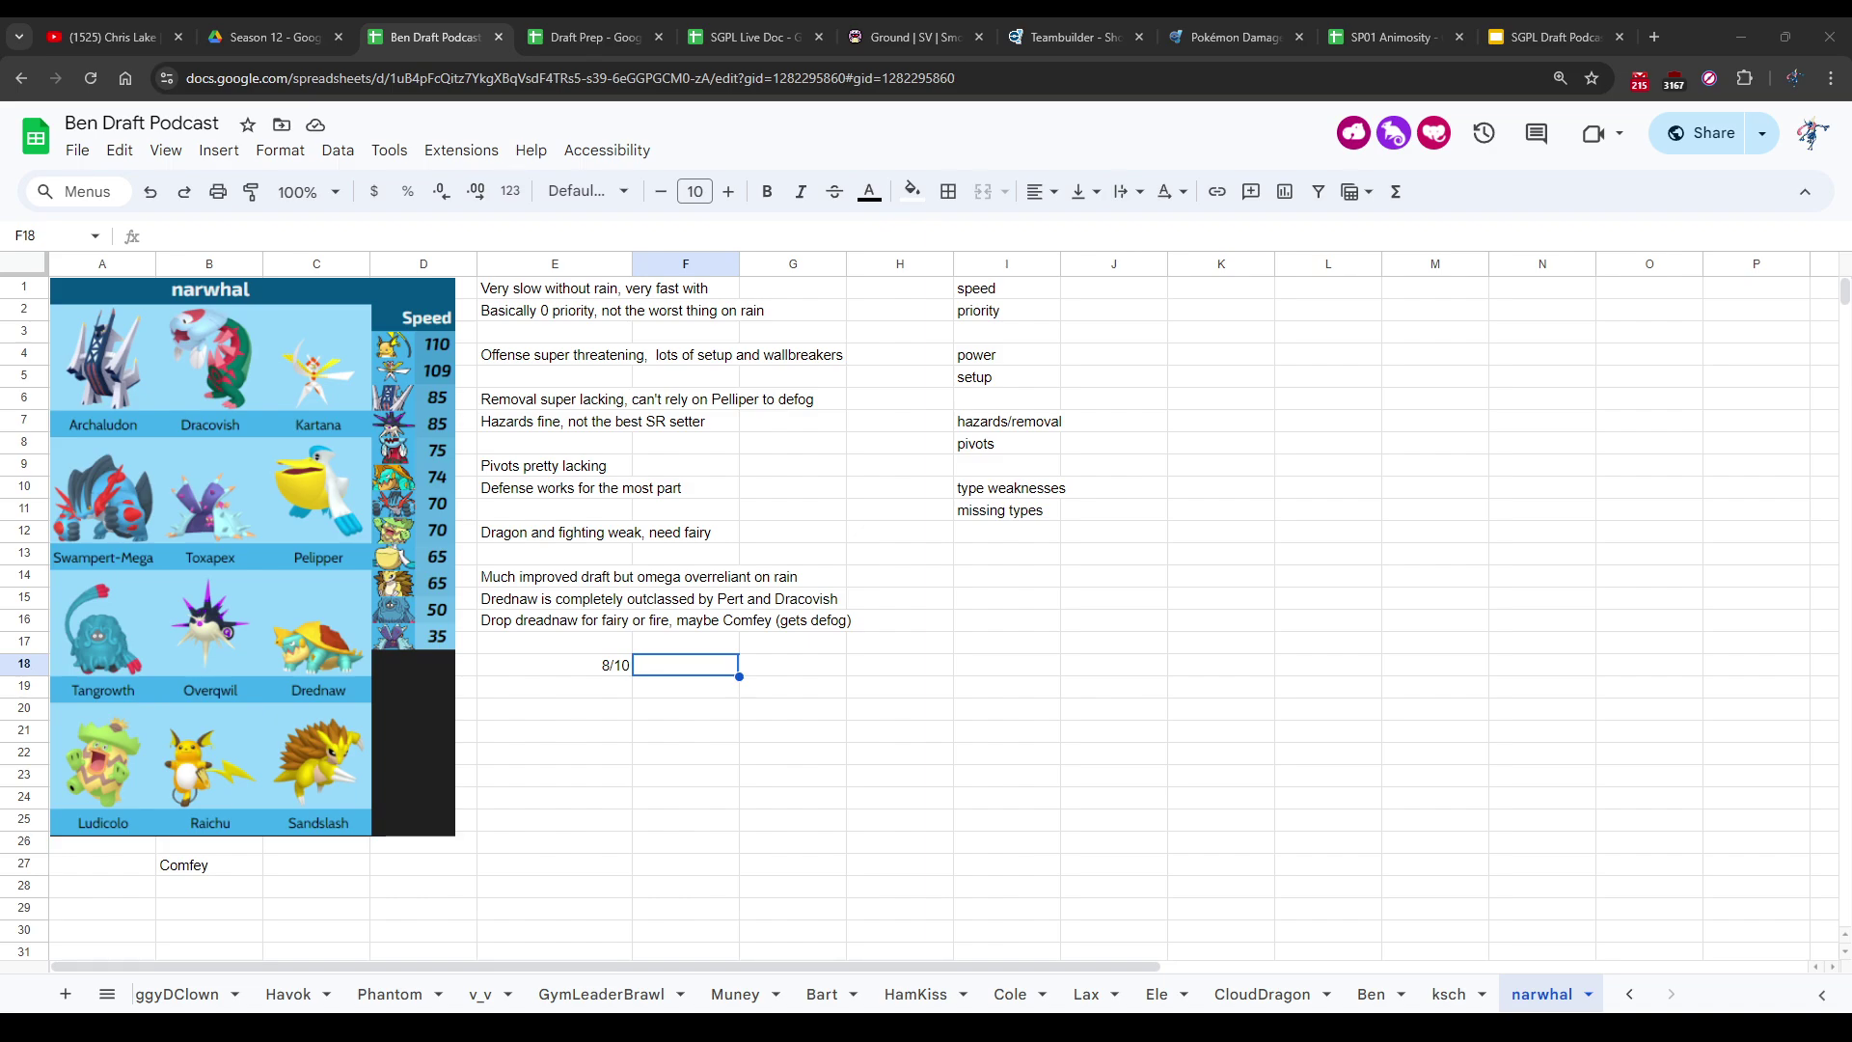
click(555, 708)
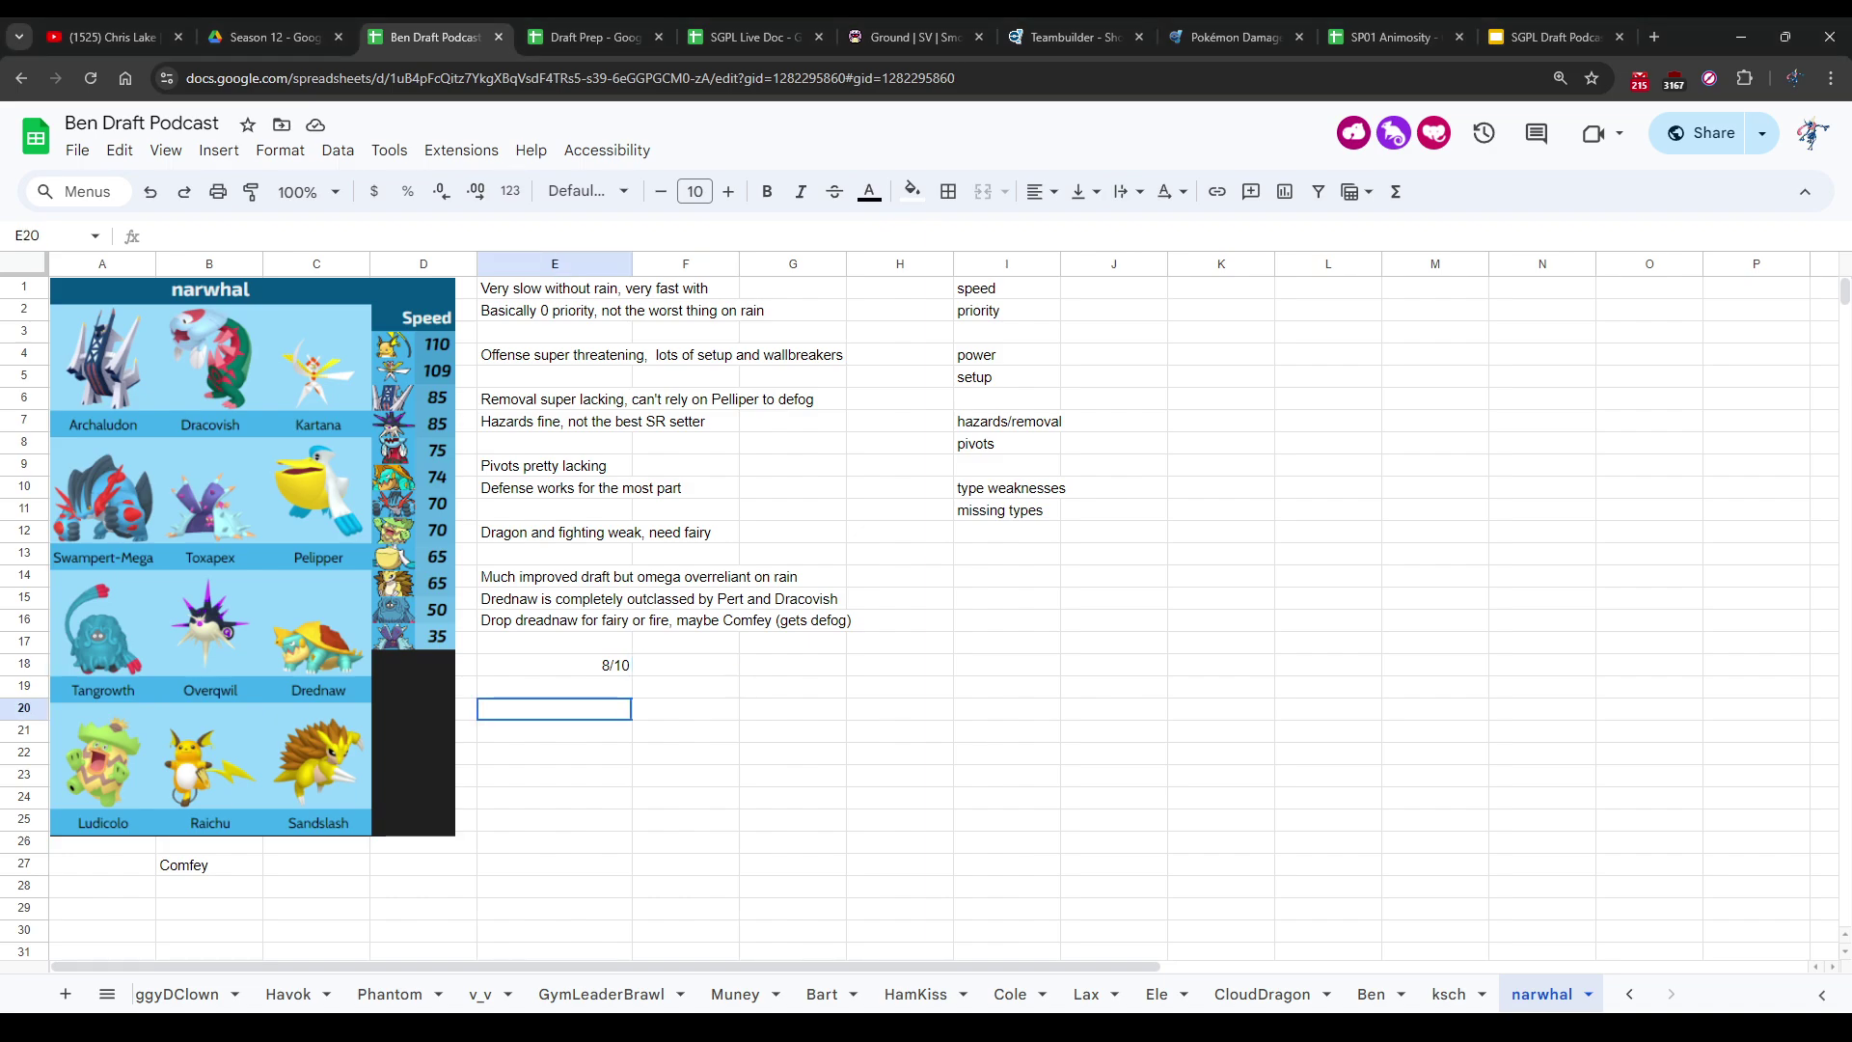
click(555, 686)
click(466, 665)
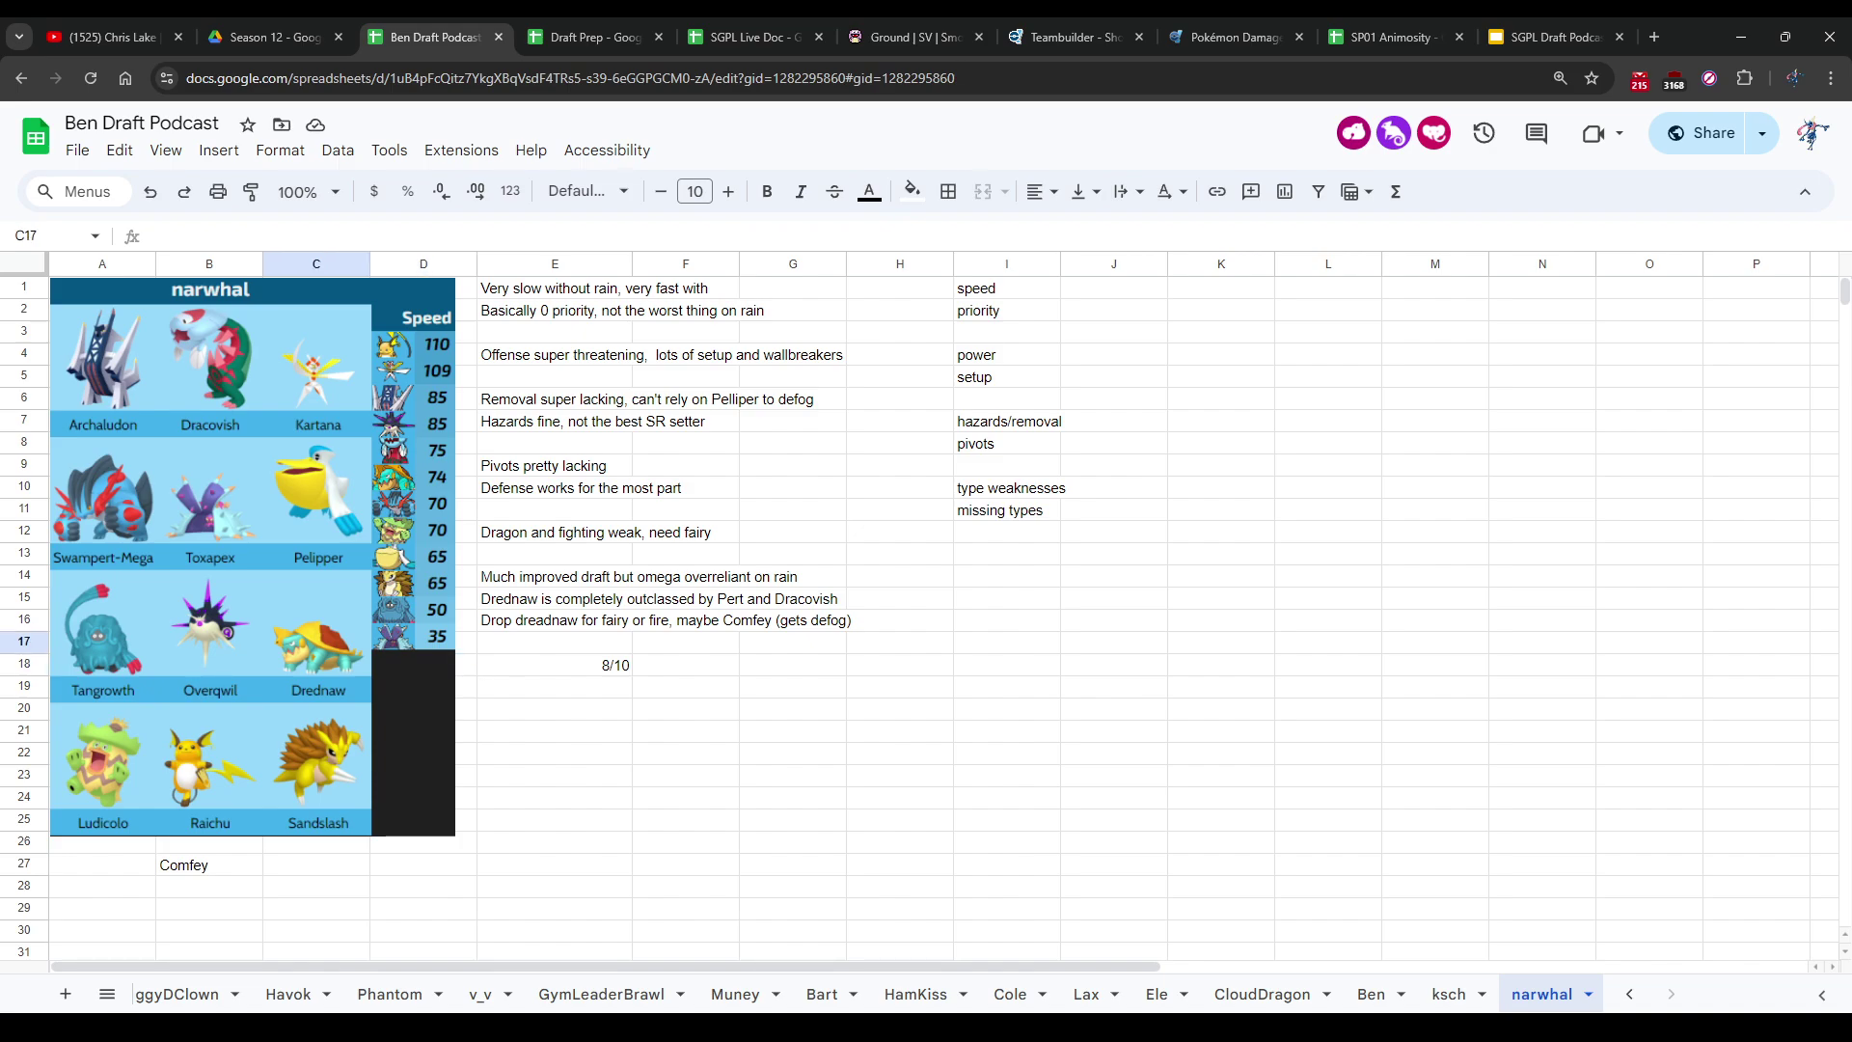
click(555, 686)
click(685, 642)
click(554, 642)
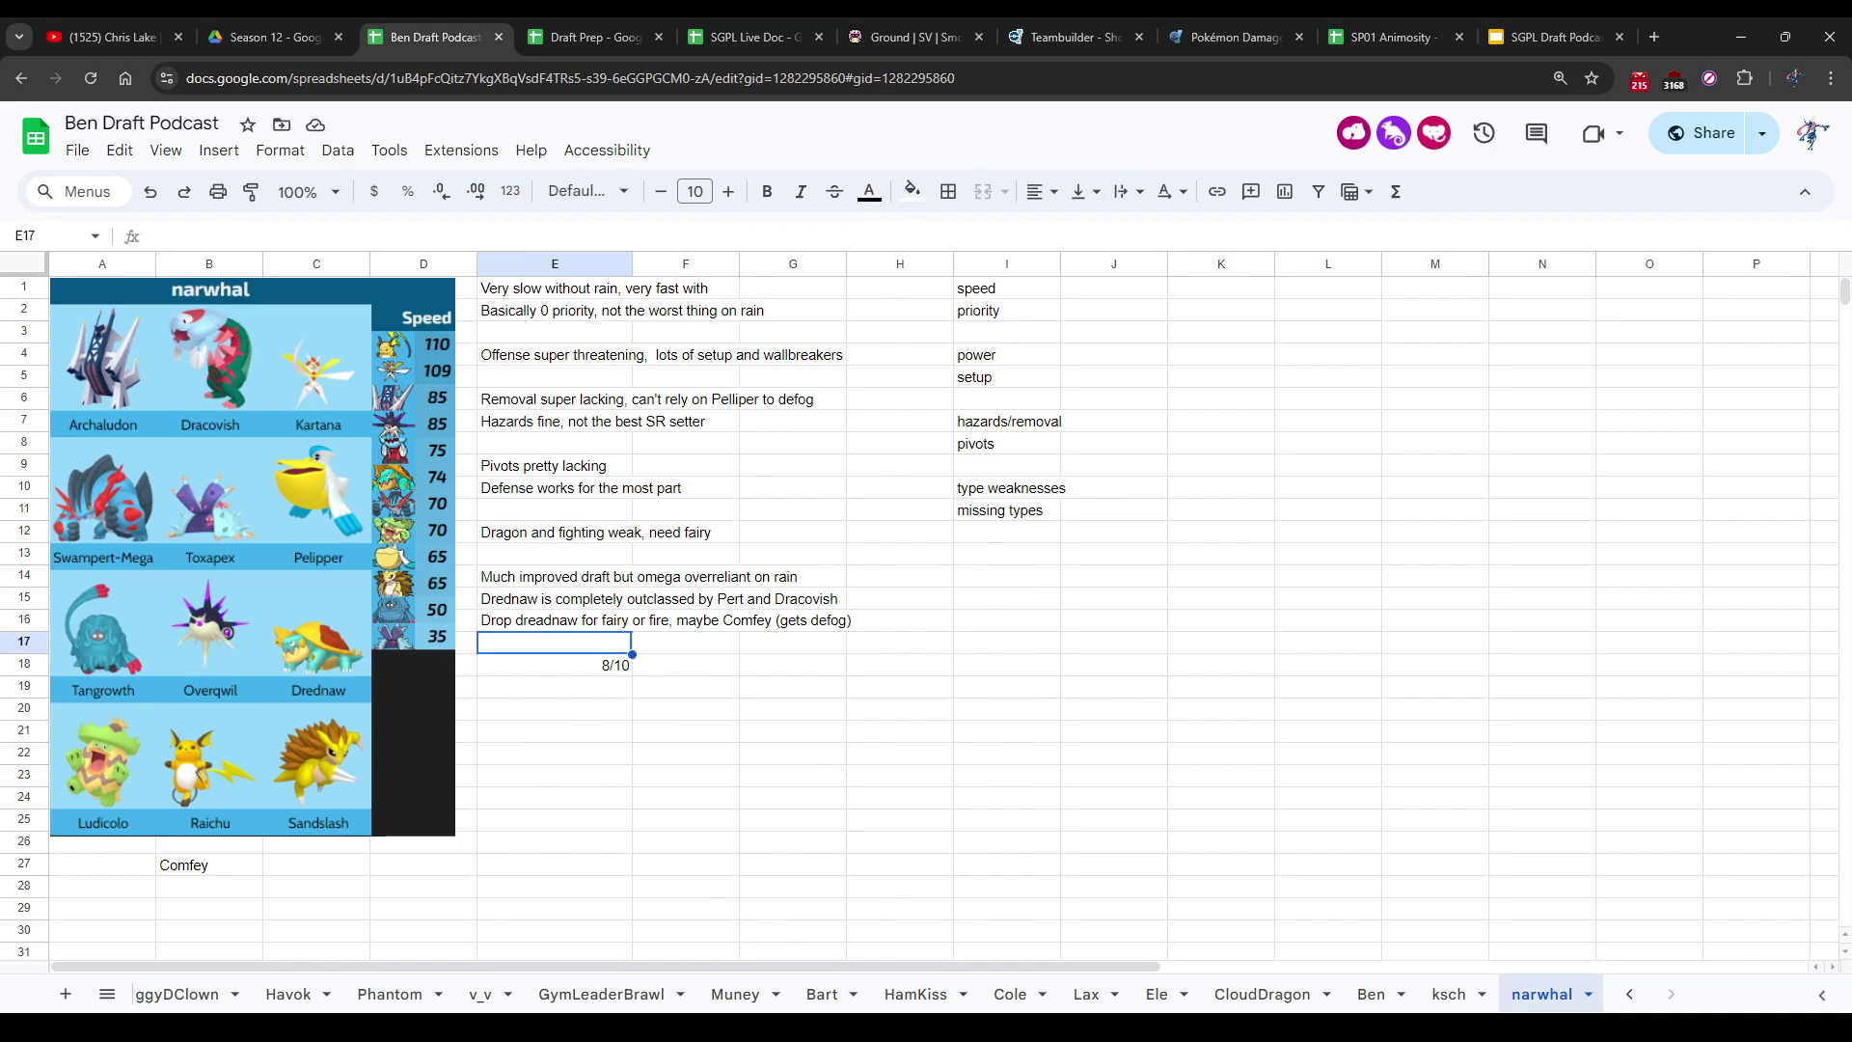
click(685, 664)
click(423, 665)
click(555, 643)
click(554, 665)
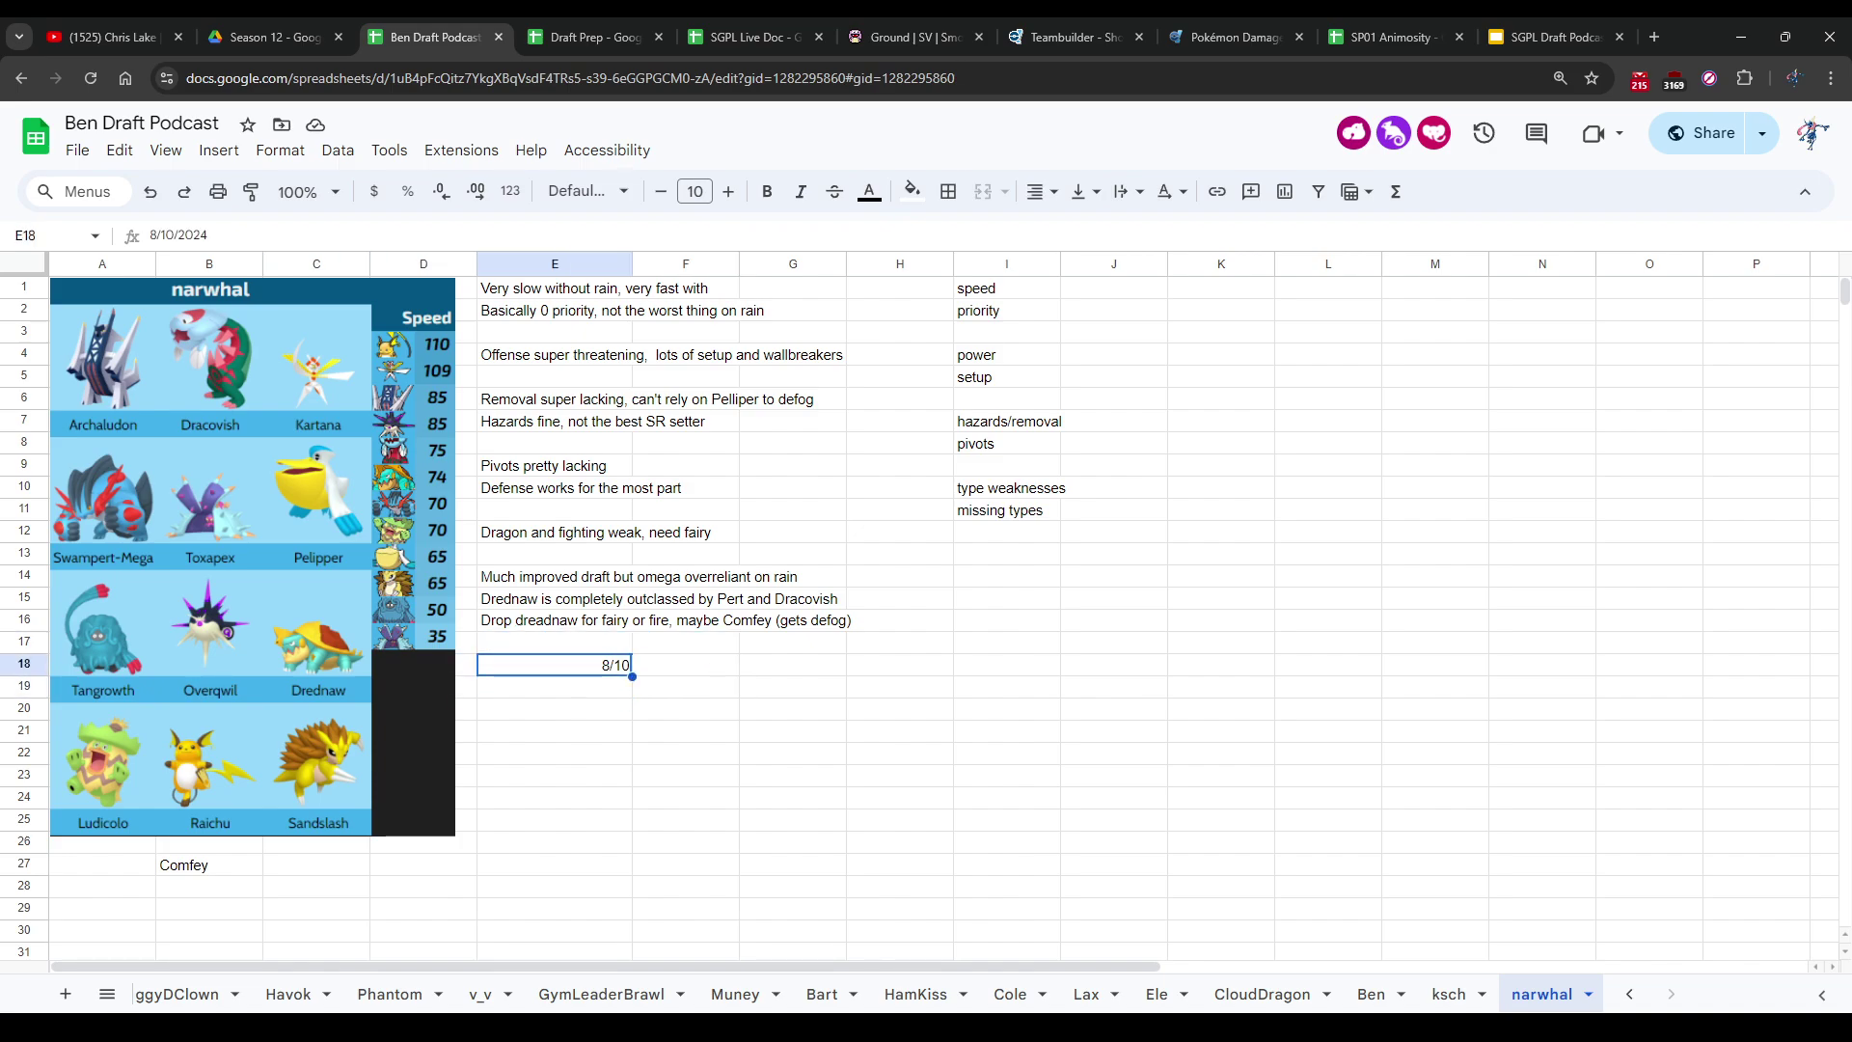